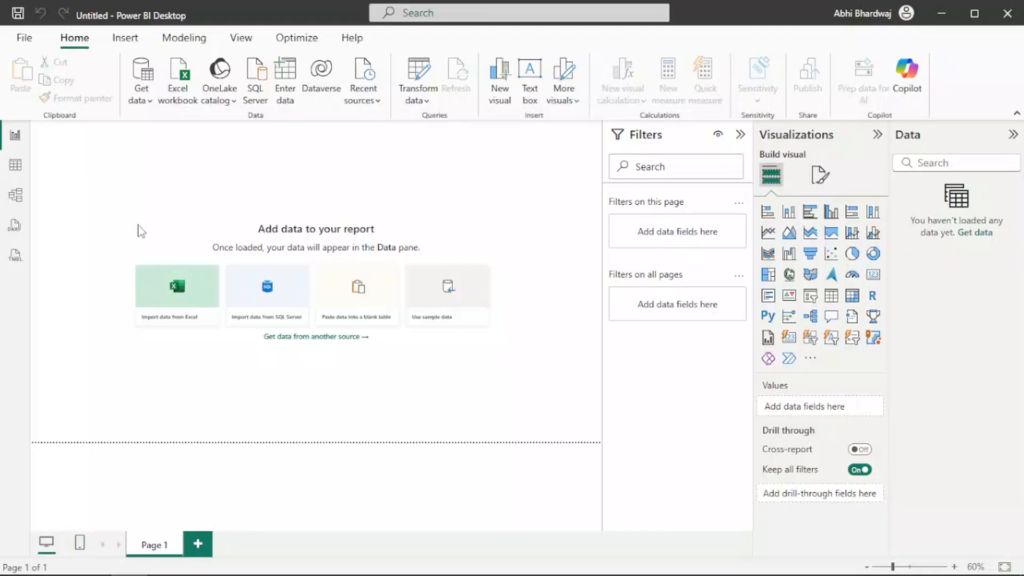
# Load amazon_prime_titles.csv from the Amazon folder into the report, showing all file types in the Excel workbook import.
pyautogui.click(186, 102)
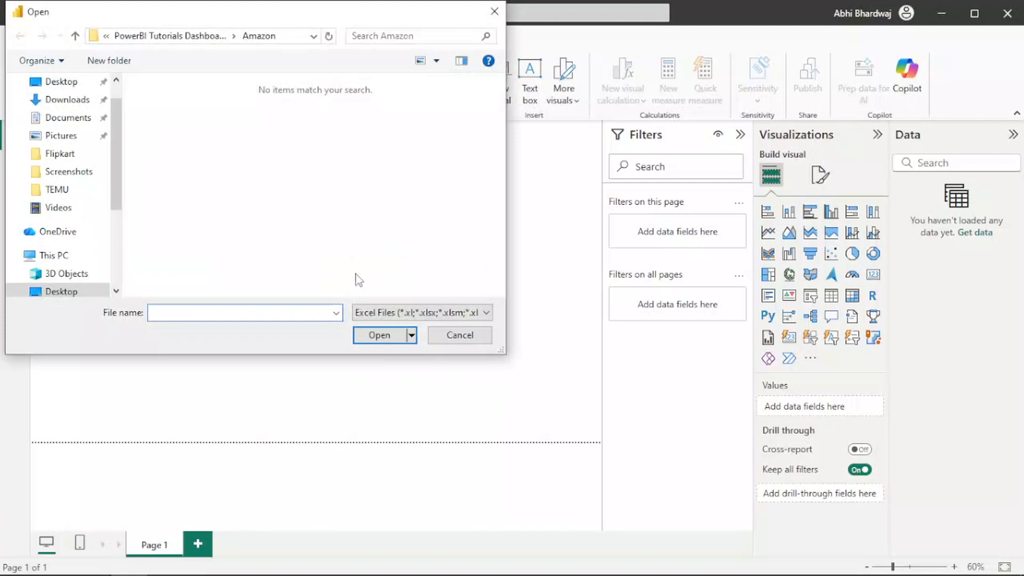
pyautogui.click(406, 314)
pyautogui.click(403, 340)
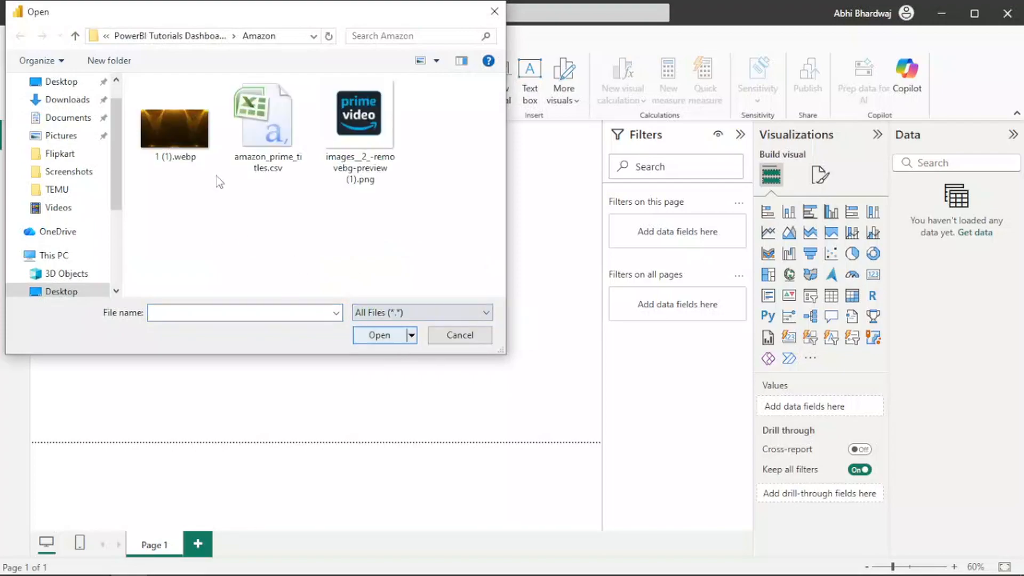
pyautogui.doubleClick(250, 143)
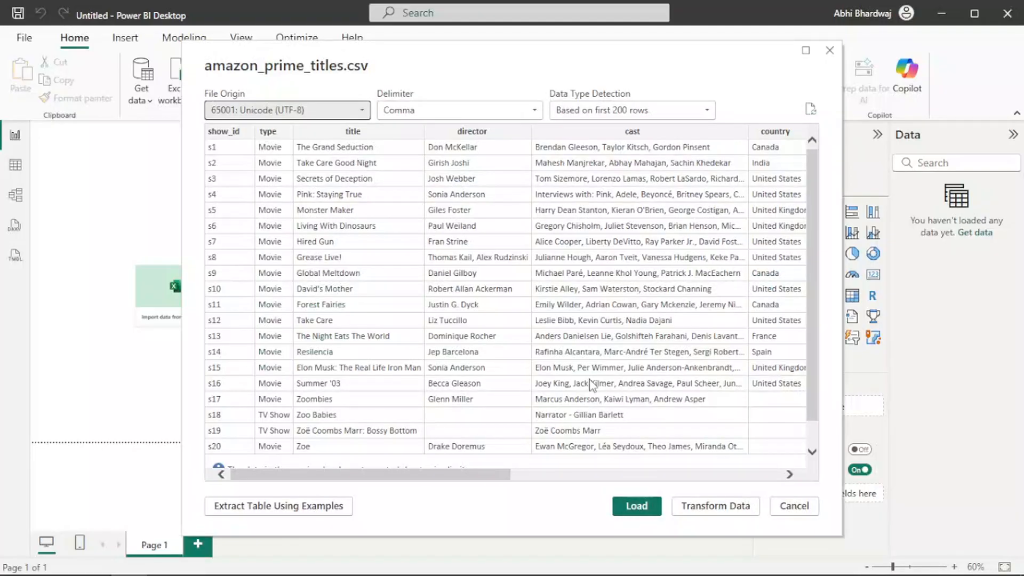
pyautogui.scroll(-3, 591, 384)
pyautogui.scroll(3, 587, 414)
pyautogui.click(638, 507)
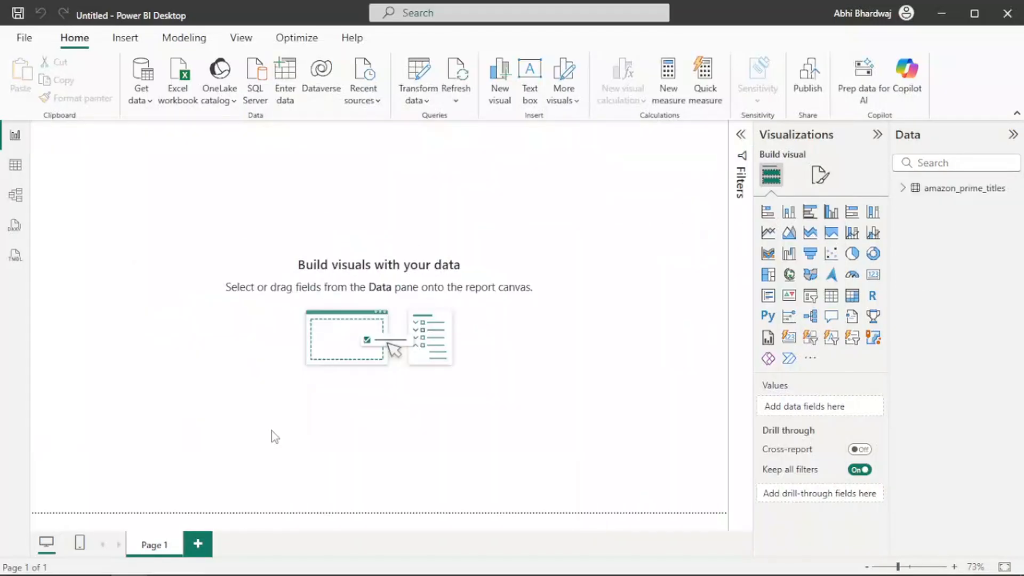
# Add a filled map near the page's middle with country as its location and upgrade it to the newer map type.
pyautogui.click(902, 189)
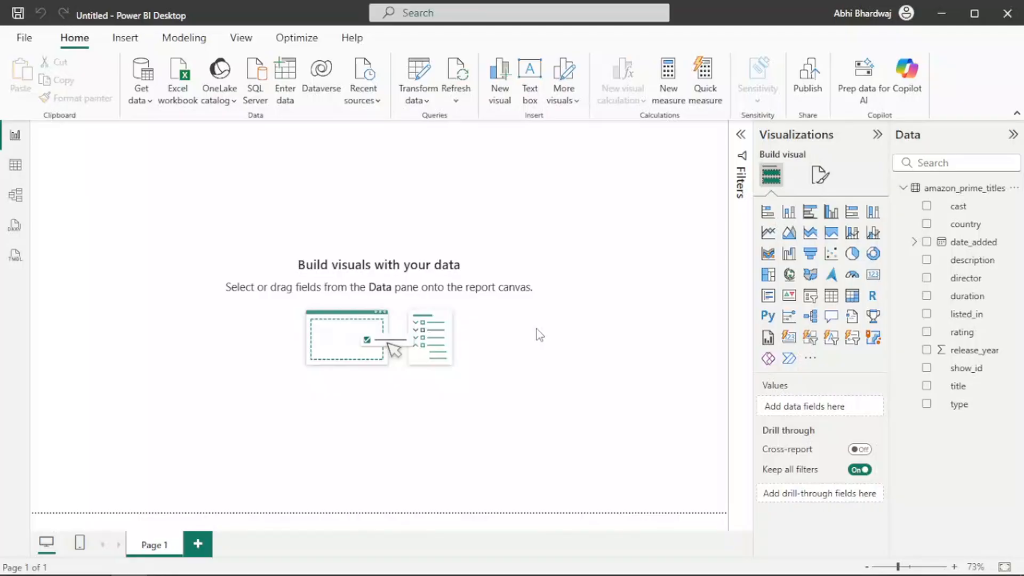
pyautogui.click(811, 281)
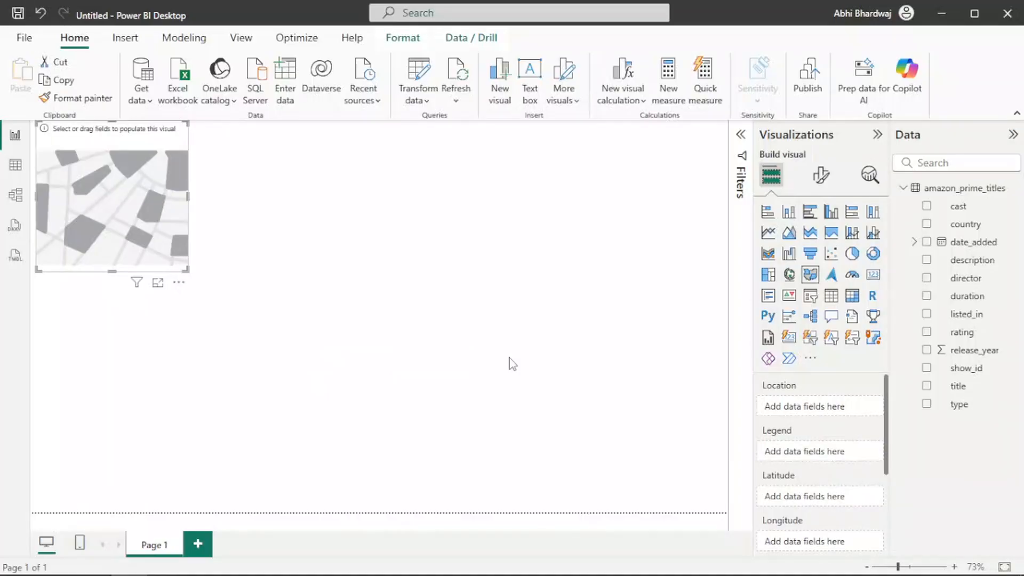
pyautogui.moveTo(152, 142); pyautogui.dragTo(315, 243)
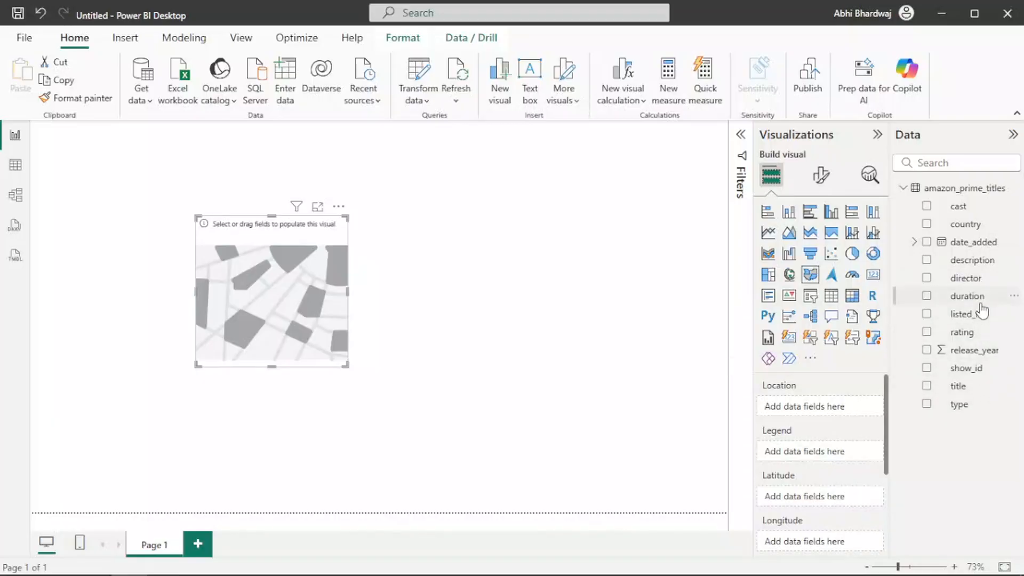
pyautogui.moveTo(973, 223); pyautogui.dragTo(839, 409)
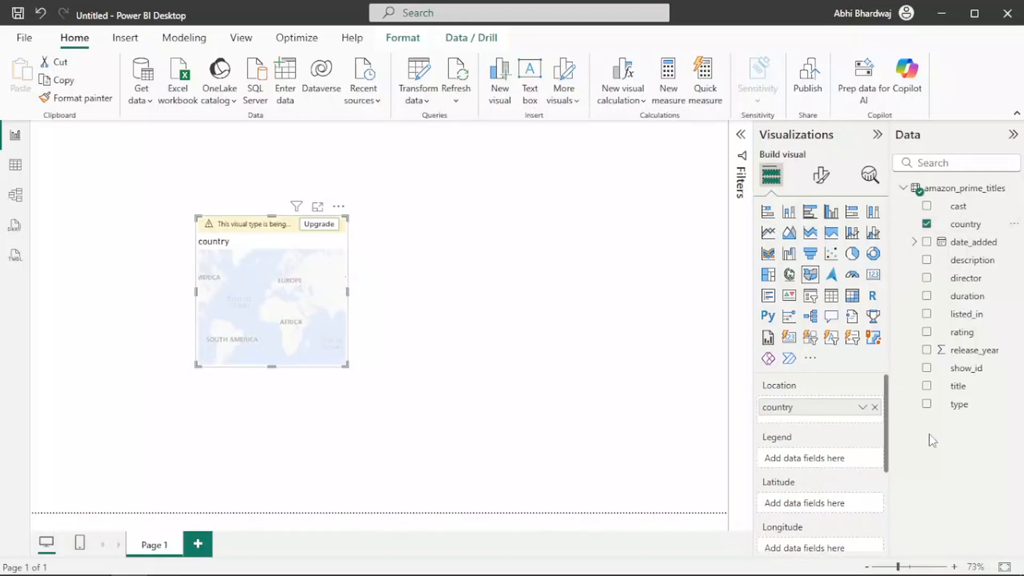
pyautogui.click(328, 226)
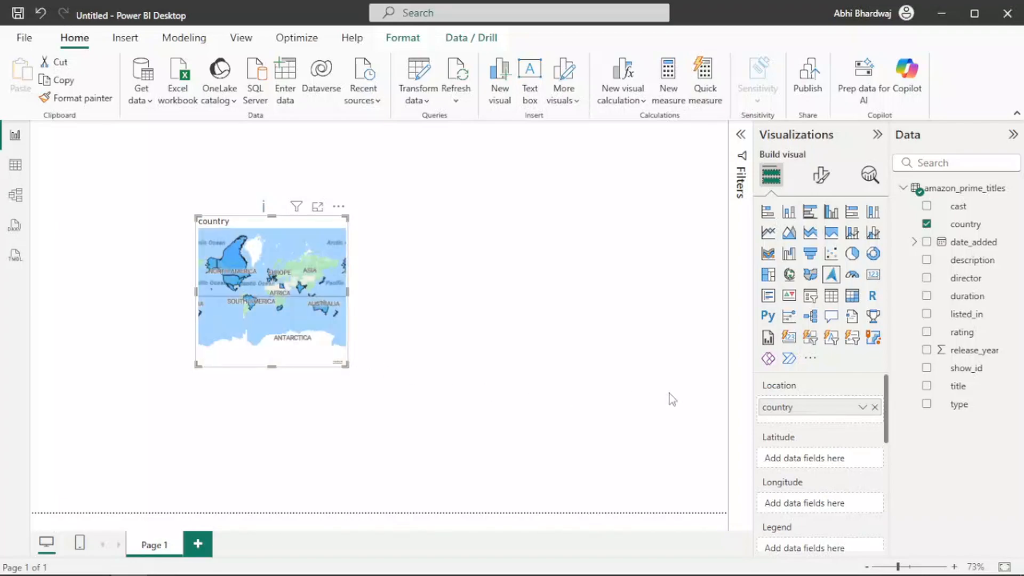
# Add show_id to the map's tooltips summarized as a count, and enlarge the map.
pyautogui.scroll(-5, 823, 441)
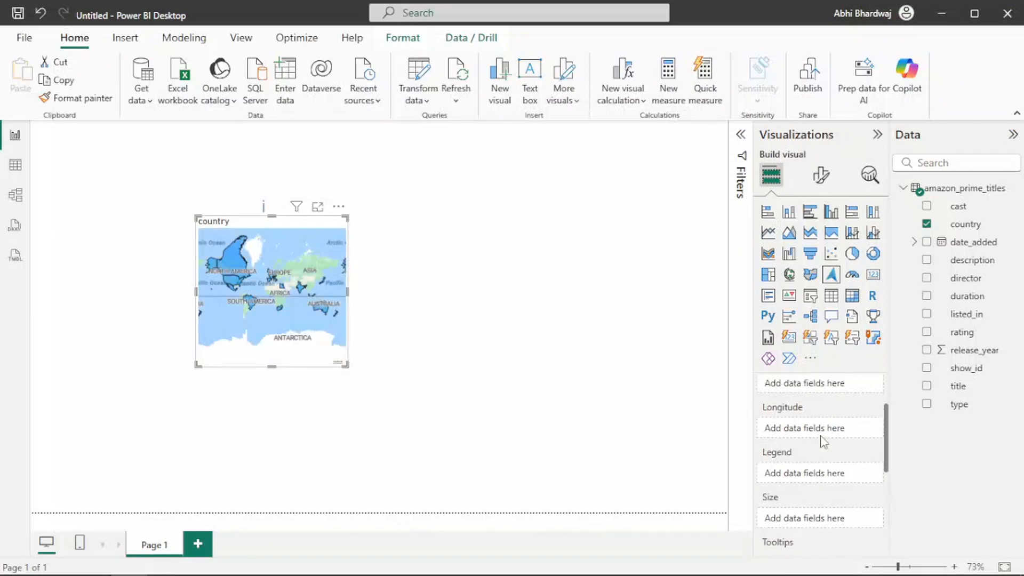
pyautogui.scroll(-3, 822, 441)
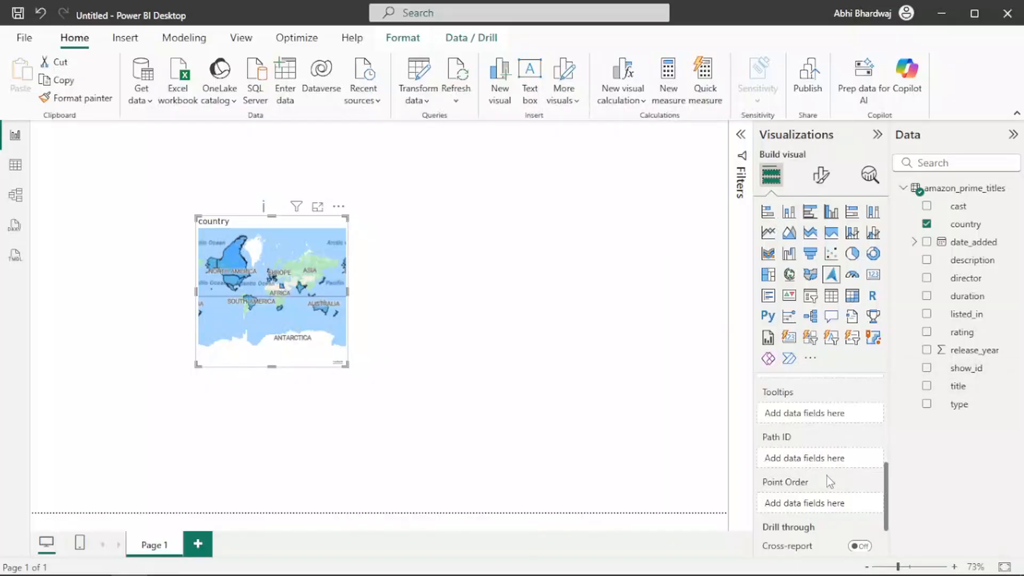
pyautogui.scroll(3, 827, 476)
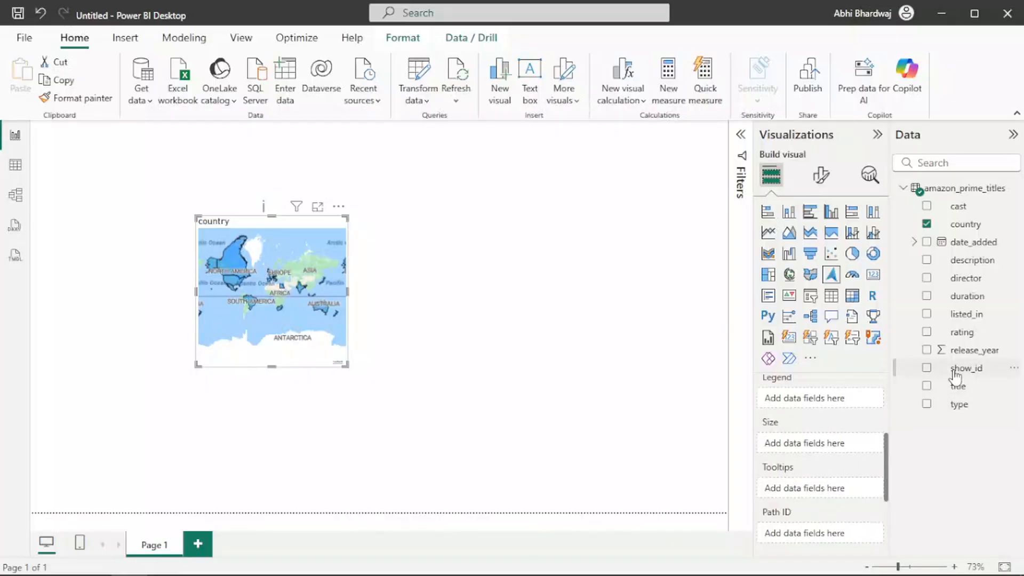
pyautogui.moveTo(961, 369); pyautogui.dragTo(807, 498)
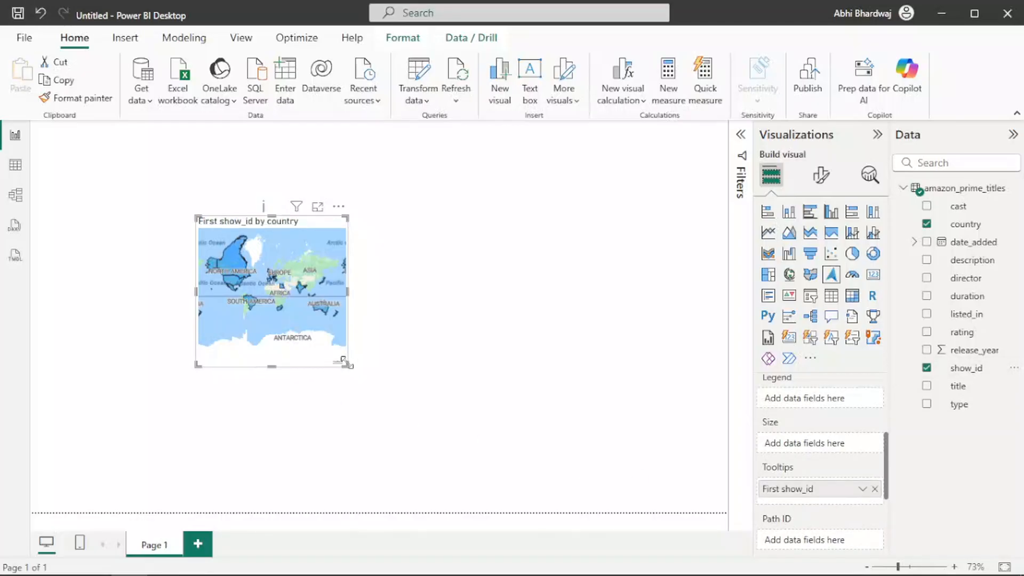
pyautogui.rightClick(807, 490)
pyautogui.click(936, 451)
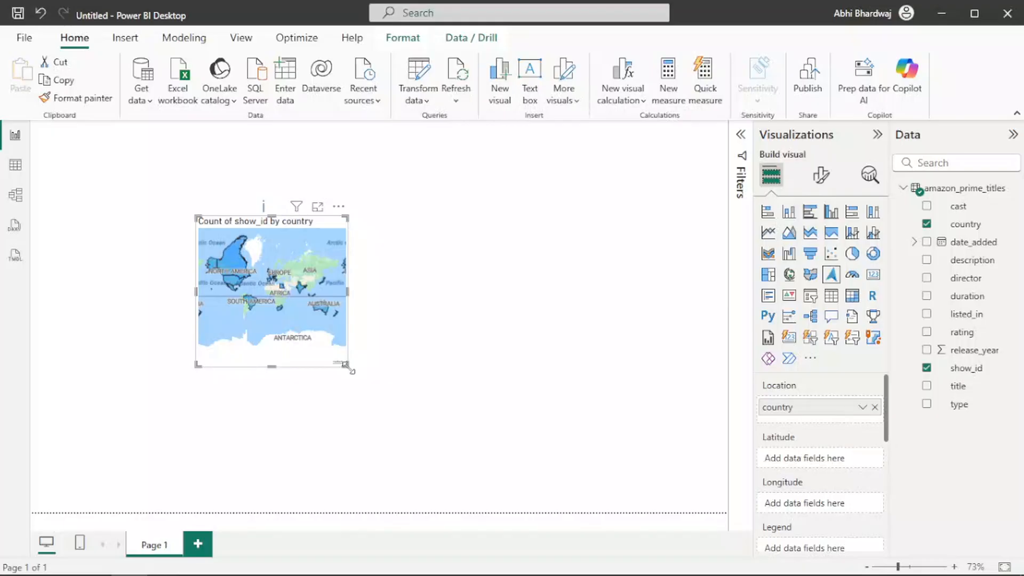
pyautogui.moveTo(347, 366); pyautogui.dragTo(460, 407)
# Set the map's title text to "SHOWID BY COUNTRY".
pyautogui.click(825, 180)
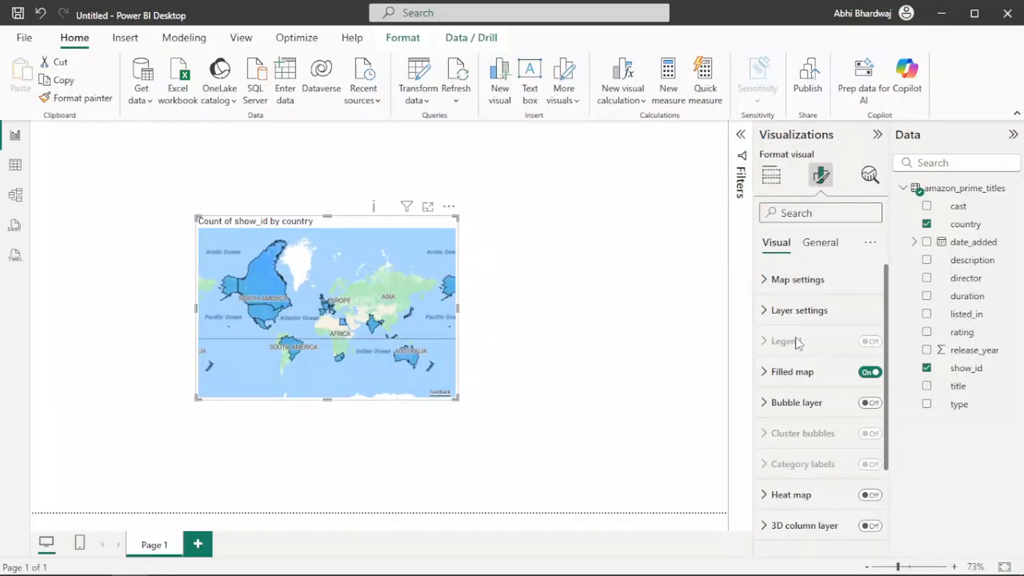
pyautogui.click(822, 248)
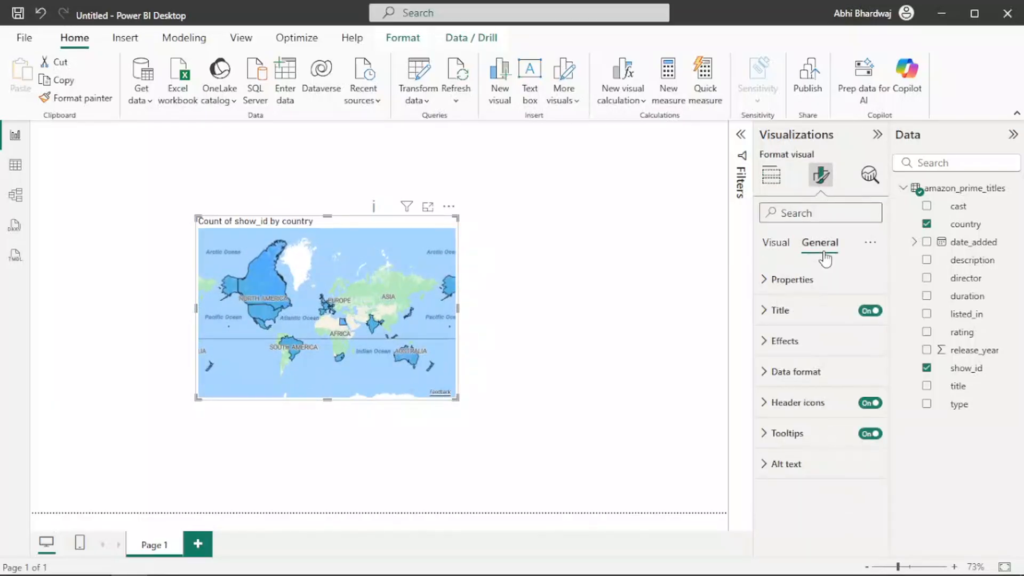
pyautogui.click(799, 320)
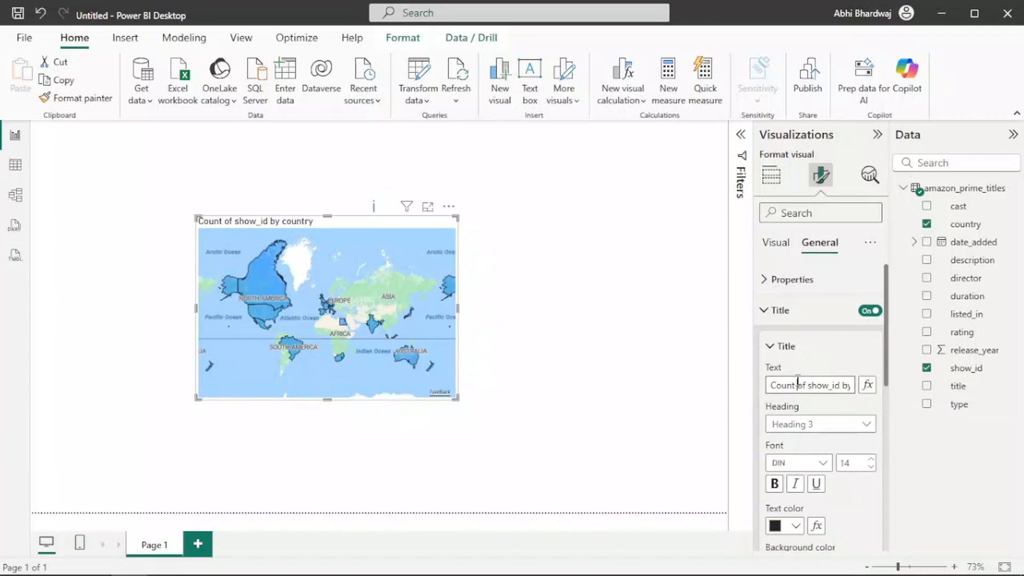
pyautogui.tripleClick(798, 382)
pyautogui.write('SHOW IDB')
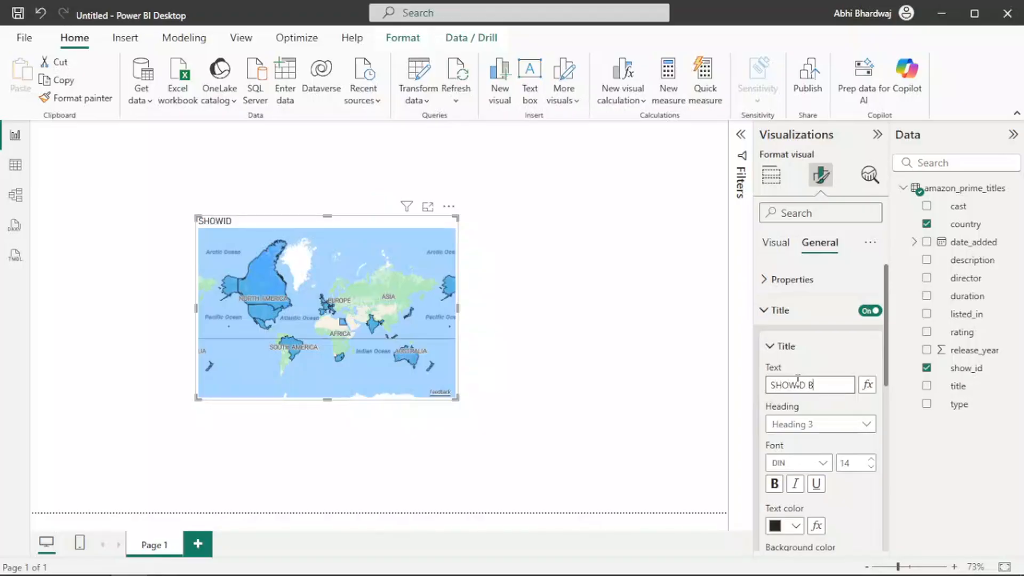
pyautogui.write('Y COUNTRY')
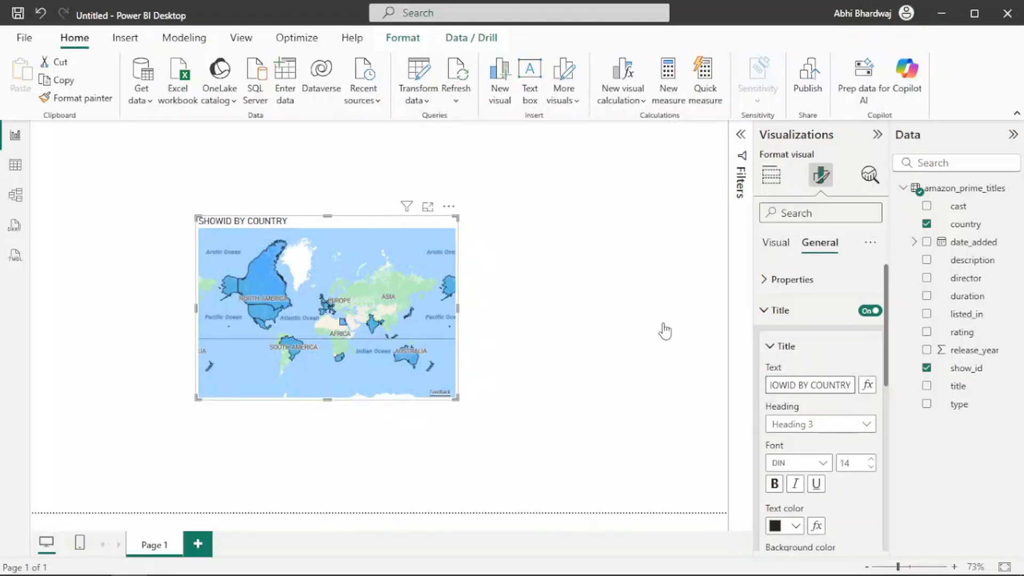
pyautogui.click(659, 328)
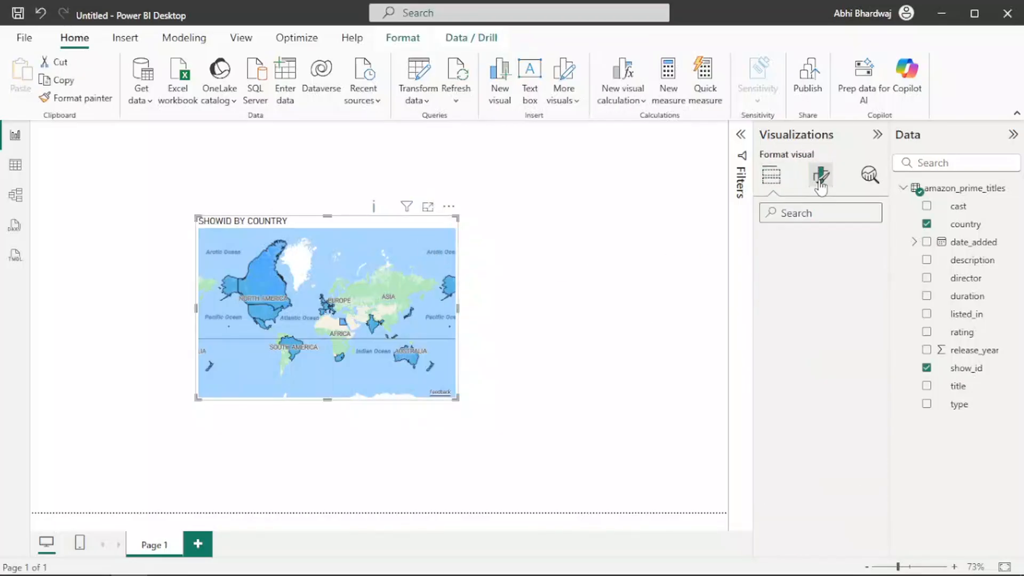
# Format the map's title as centred, bold text in Arial Black.
pyautogui.click(819, 243)
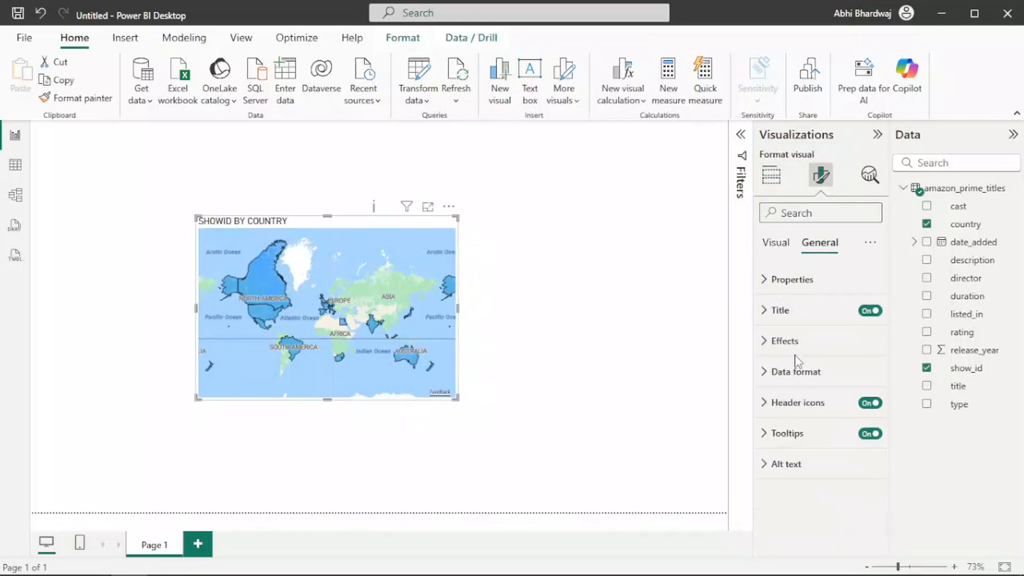
pyautogui.click(797, 314)
pyautogui.scroll(-2, 833, 521)
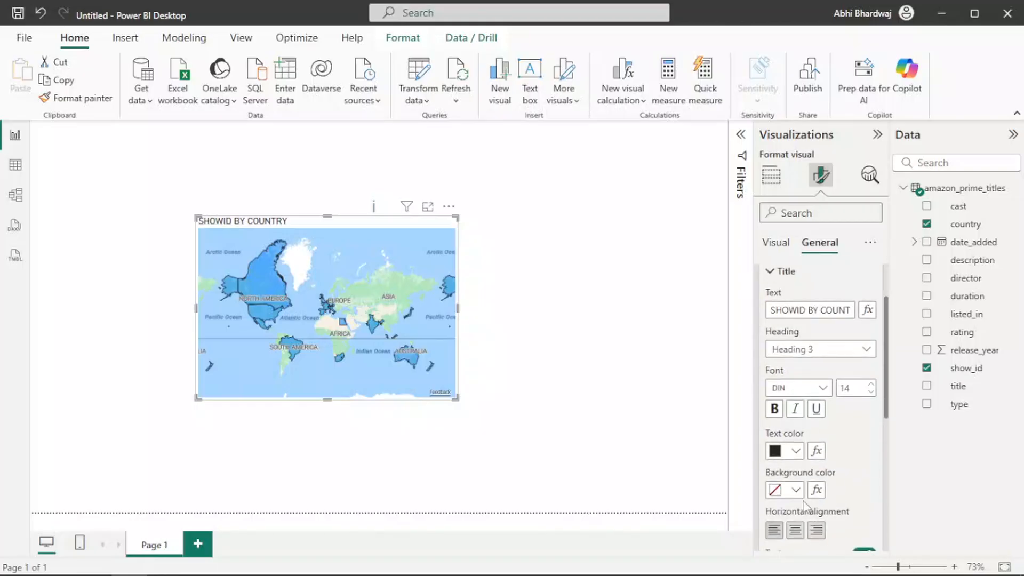
pyautogui.click(795, 530)
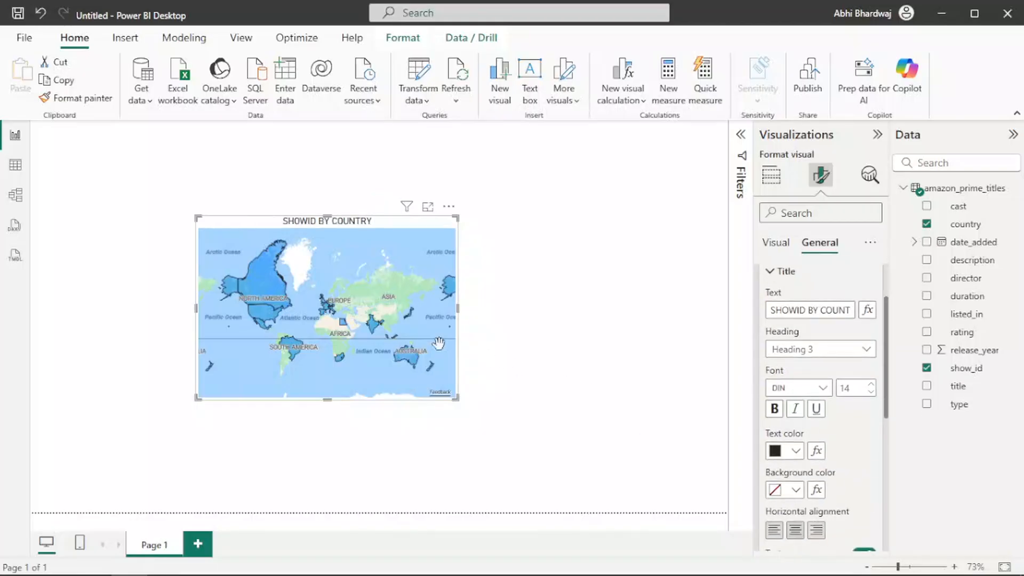
pyautogui.click(775, 408)
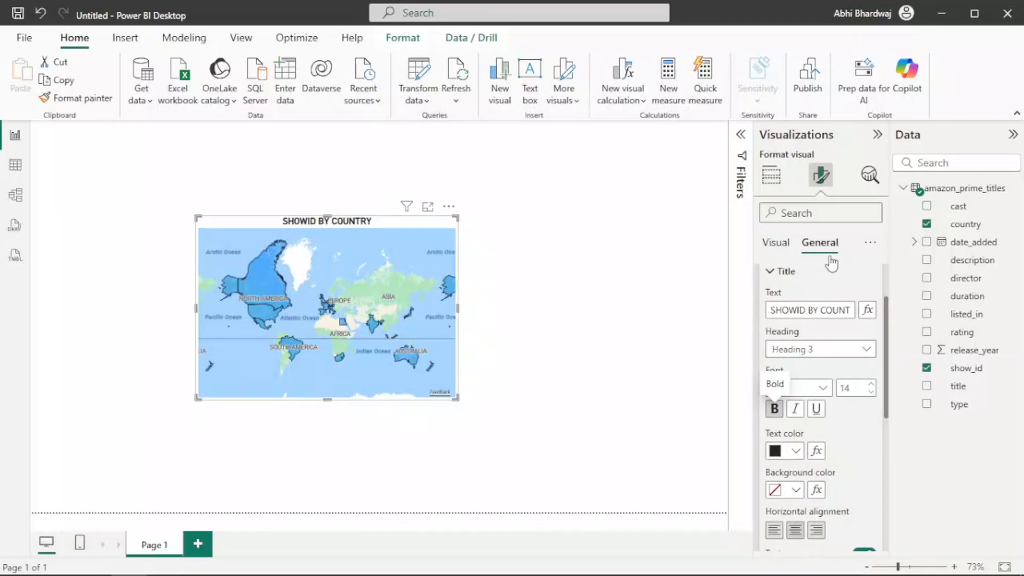
pyautogui.click(817, 170)
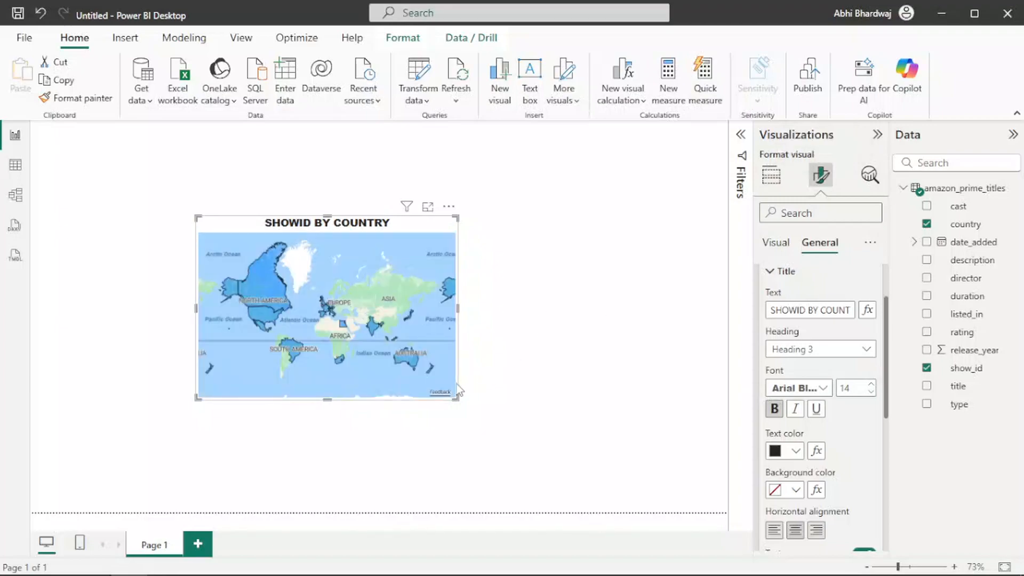
pyautogui.scroll(-5, 835, 450)
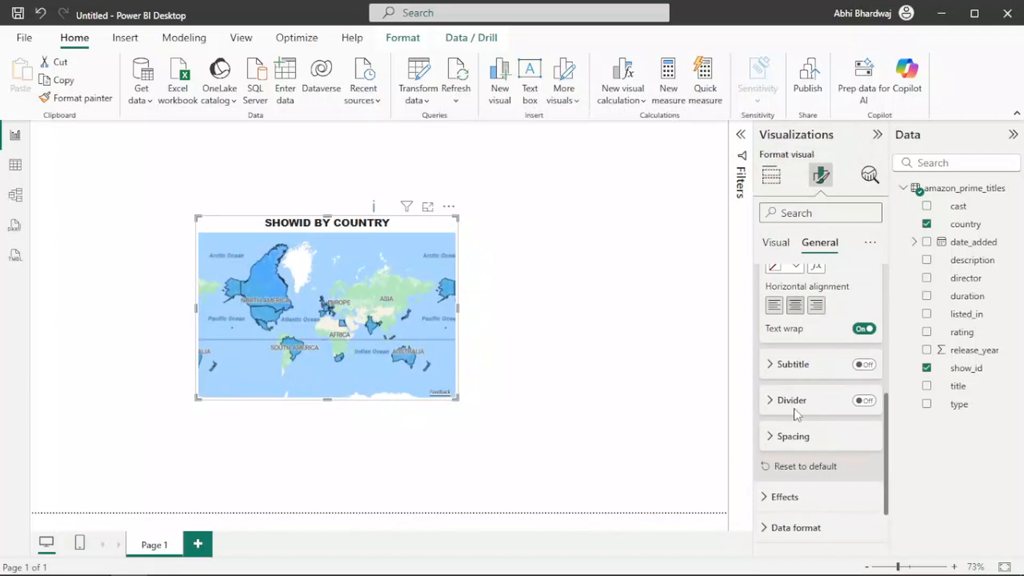
pyautogui.scroll(3, 795, 453)
pyautogui.scroll(-5, 795, 453)
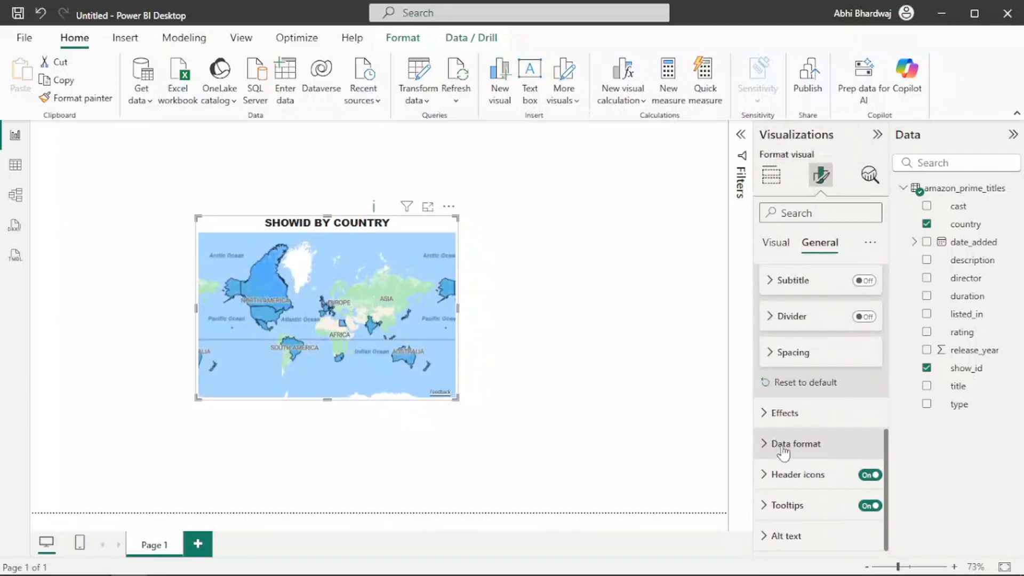
pyautogui.click(785, 412)
pyautogui.scroll(-3, 787, 424)
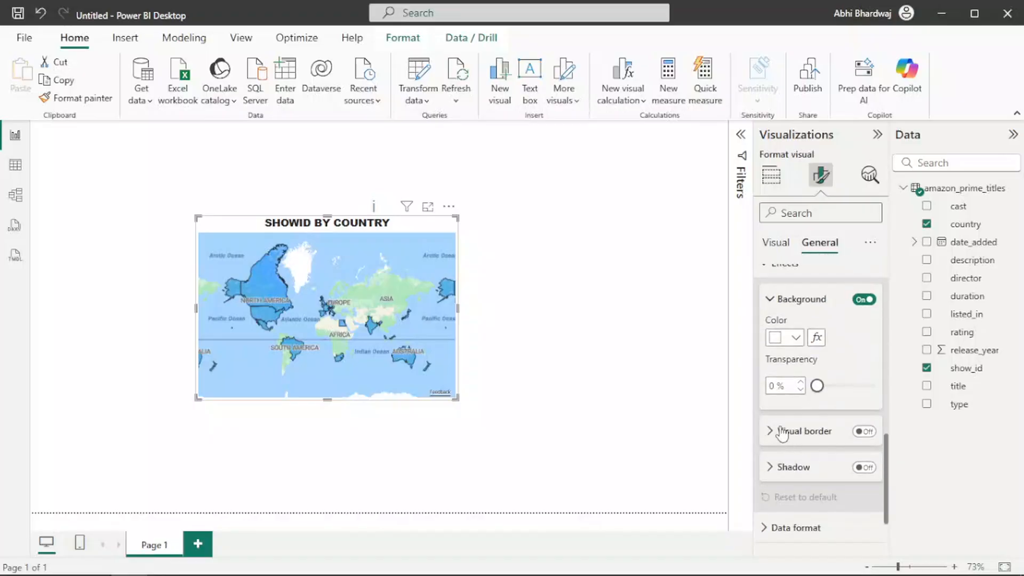
# Add a separate donut chart to the lower right of the map and make it taller.
pyautogui.click(583, 327)
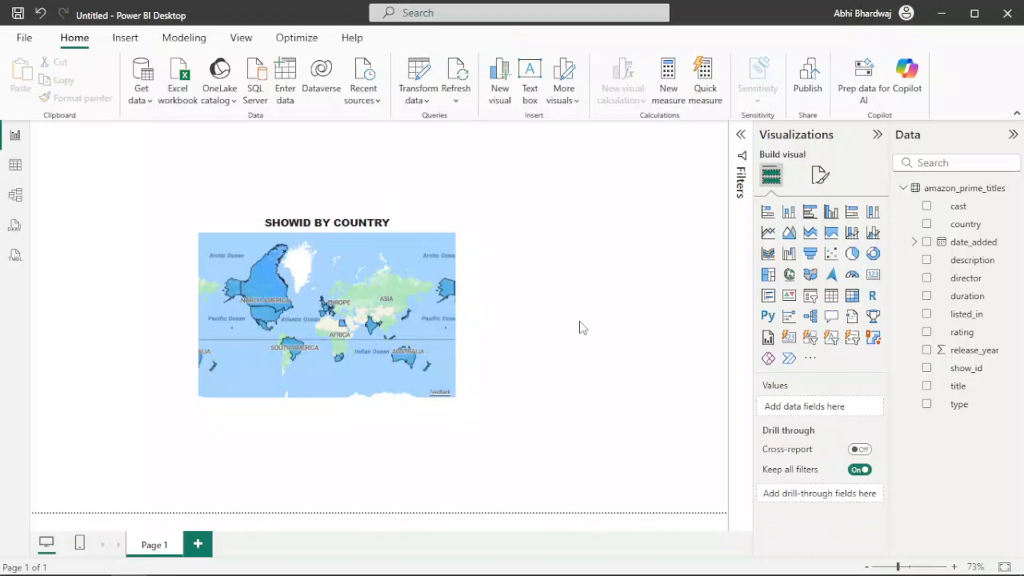
pyautogui.click(583, 328)
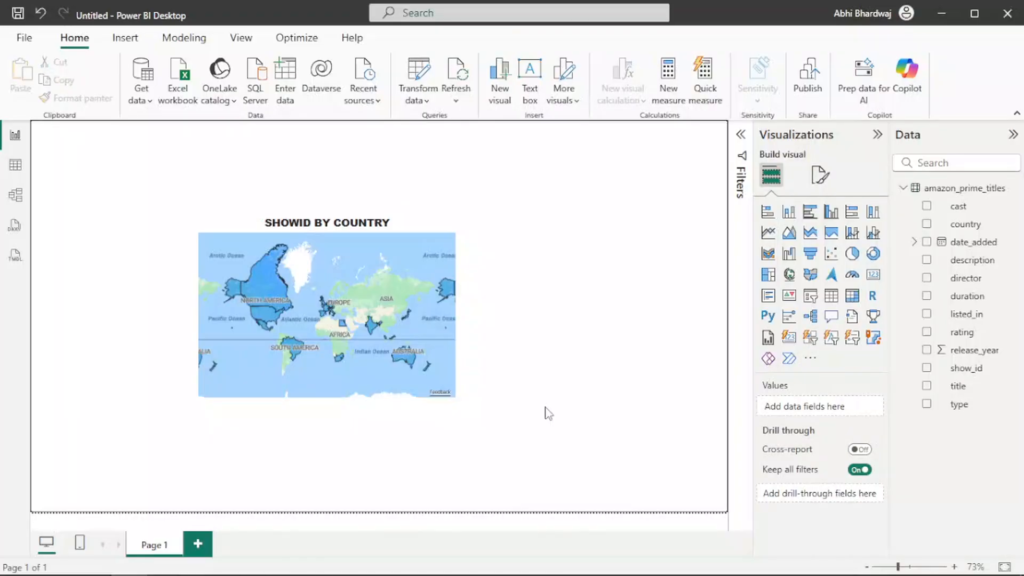
pyautogui.click(876, 256)
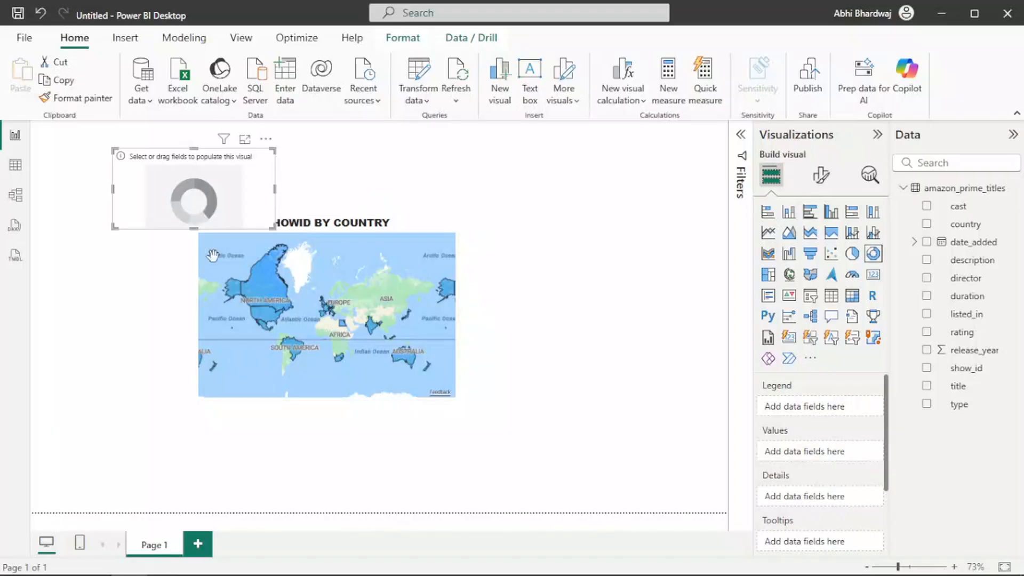
pyautogui.moveTo(254, 193); pyautogui.dragTo(411, 210)
pyautogui.moveTo(494, 225); pyautogui.dragTo(640, 354)
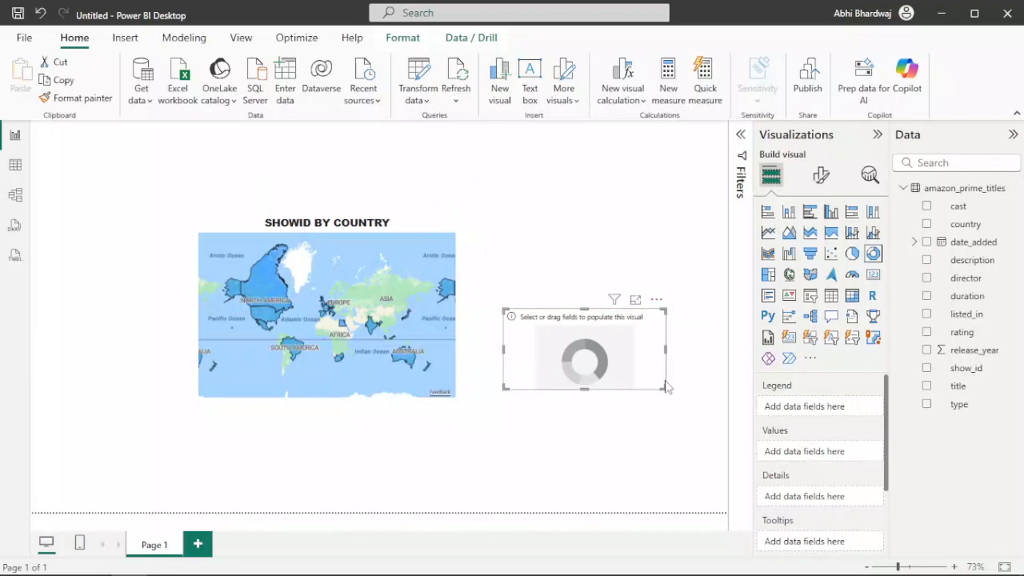
pyautogui.moveTo(665, 394); pyautogui.dragTo(663, 461)
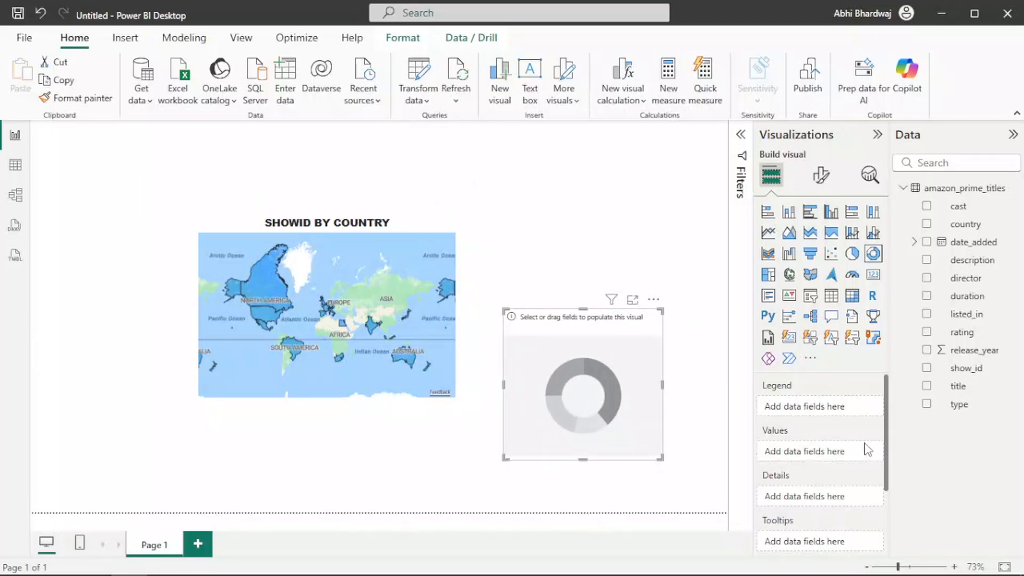
# Move the map to the lower-left area of the page and reselect the empty donut chart.
pyautogui.scroll(-3, 859, 452)
pyautogui.scroll(3, 849, 452)
pyautogui.moveTo(331, 244); pyautogui.dragTo(272, 288)
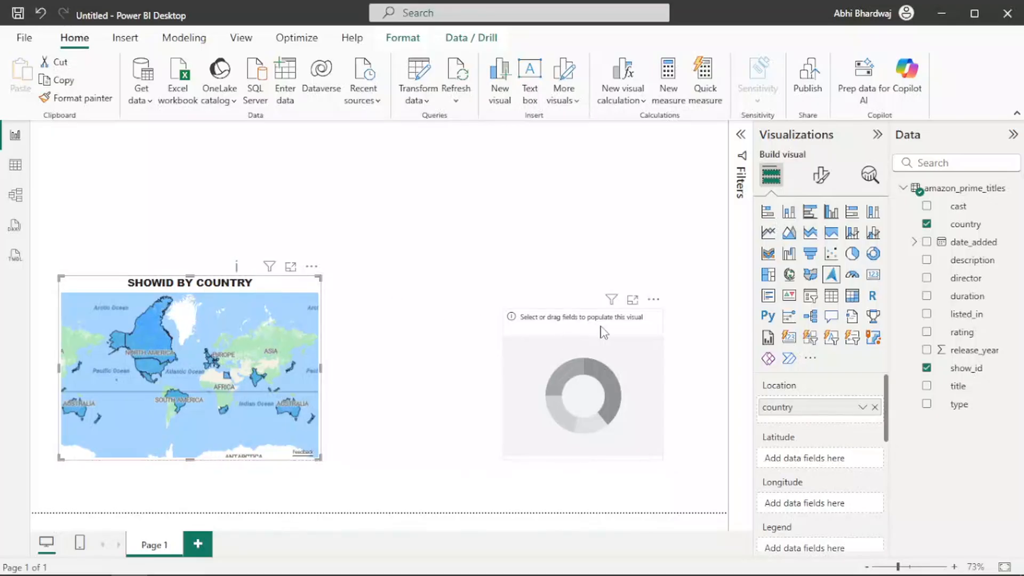
pyautogui.click(603, 332)
pyautogui.scroll(-3, 814, 457)
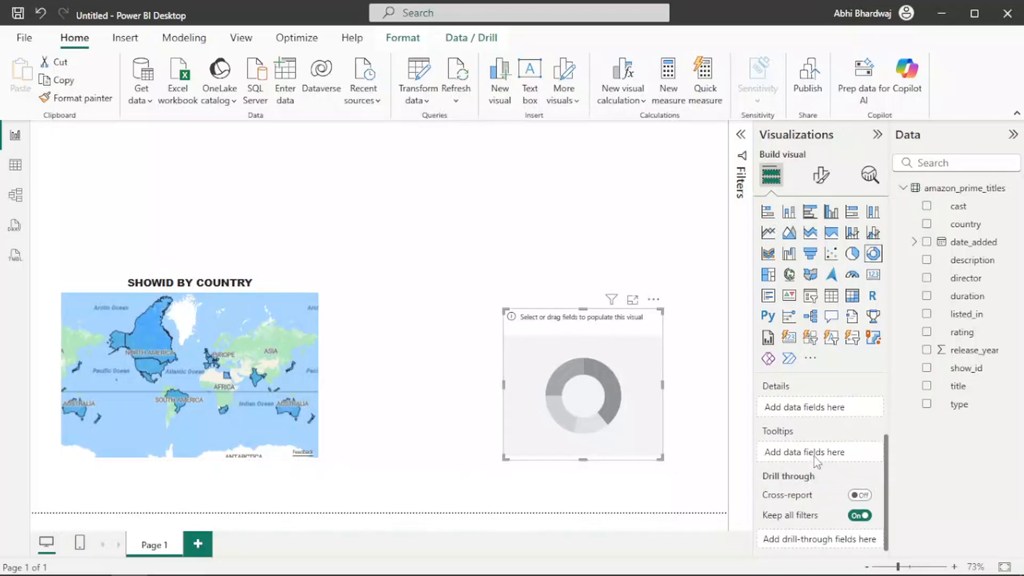
# Change the empty donut chart to a pie chart and move it closer to the map.
pyautogui.scroll(3, 816, 460)
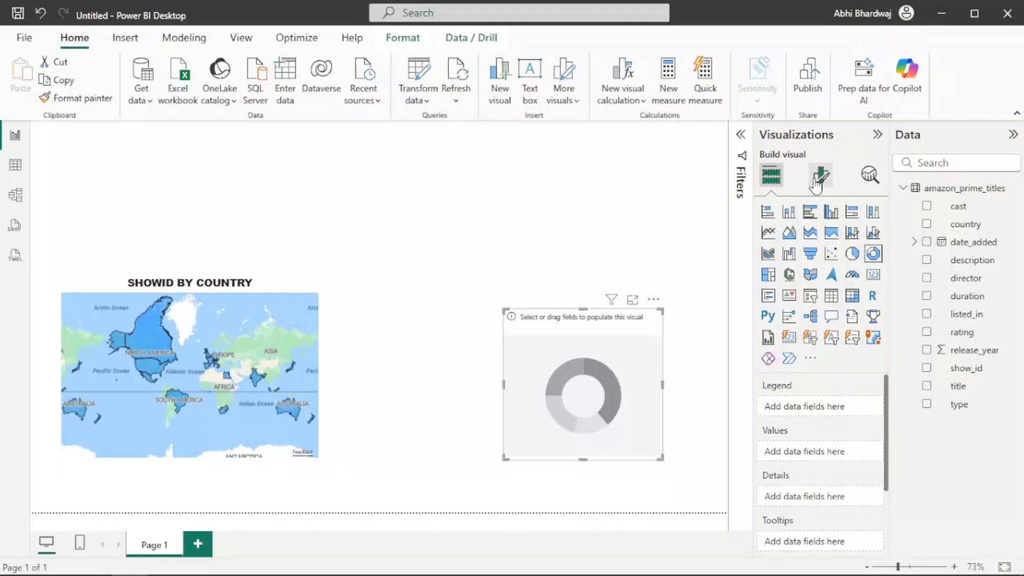
pyautogui.click(852, 254)
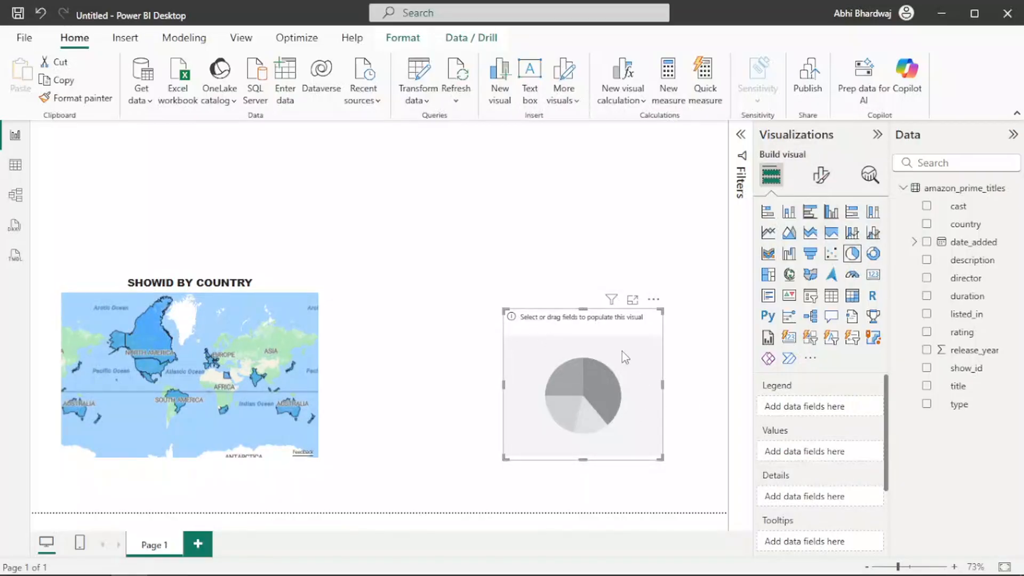
pyautogui.moveTo(622, 351); pyautogui.dragTo(525, 351)
pyautogui.scroll(-2, 848, 443)
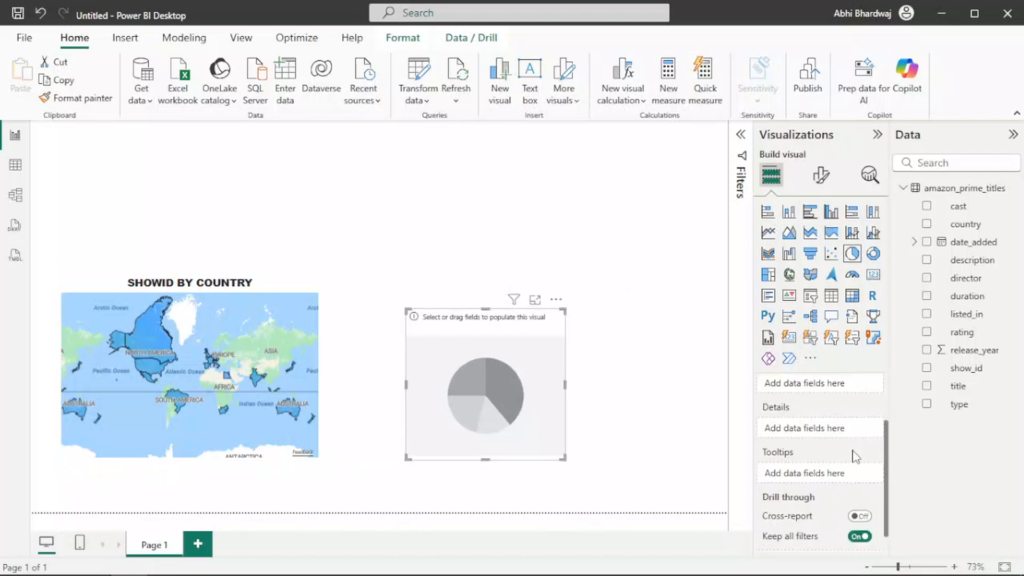
pyautogui.scroll(2, 855, 456)
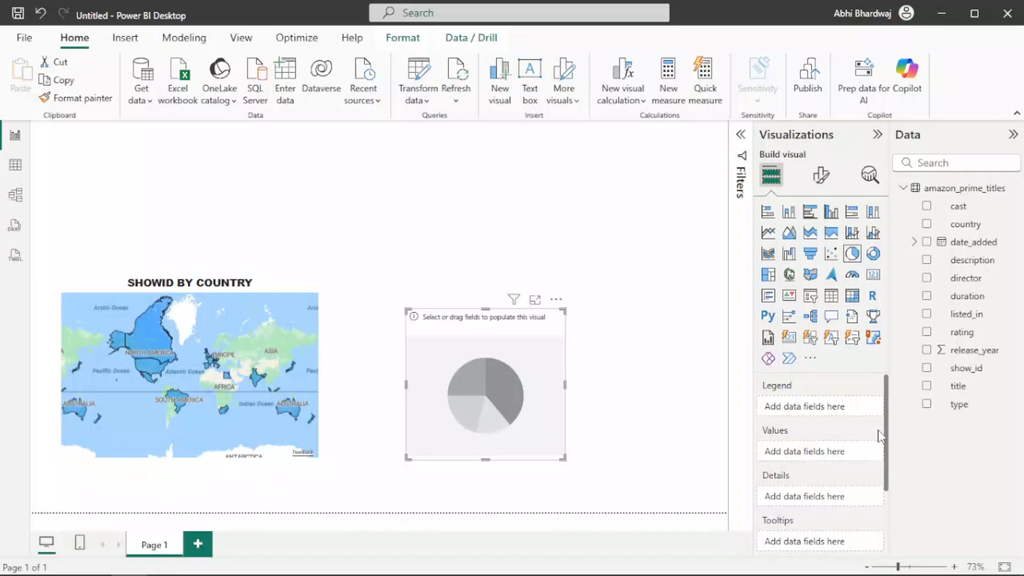
# Make the visual beside the map a donut chart with type as the legend and the count of show_id as values.
pyautogui.moveTo(986, 379); pyautogui.dragTo(811, 413)
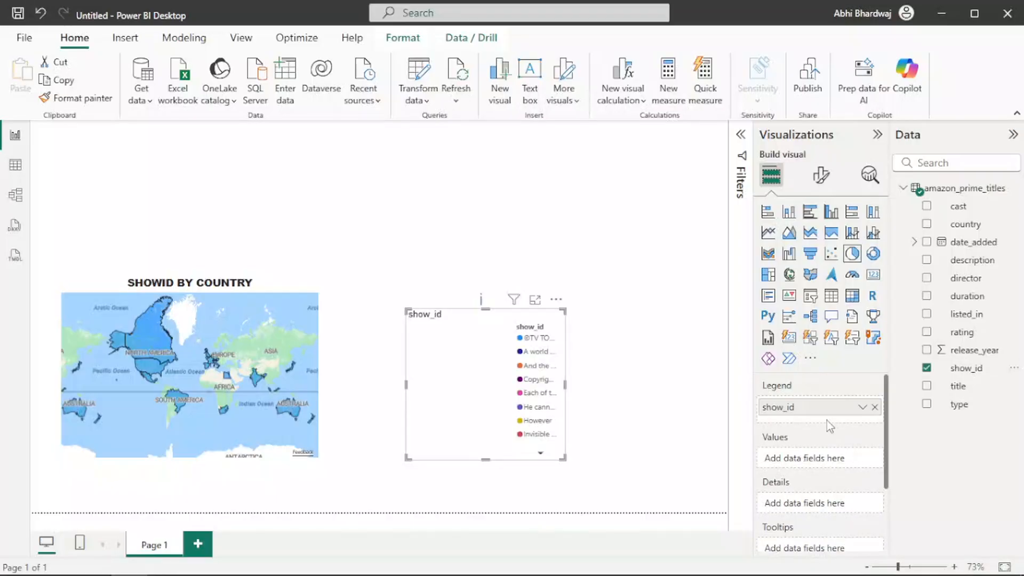
pyautogui.click(875, 407)
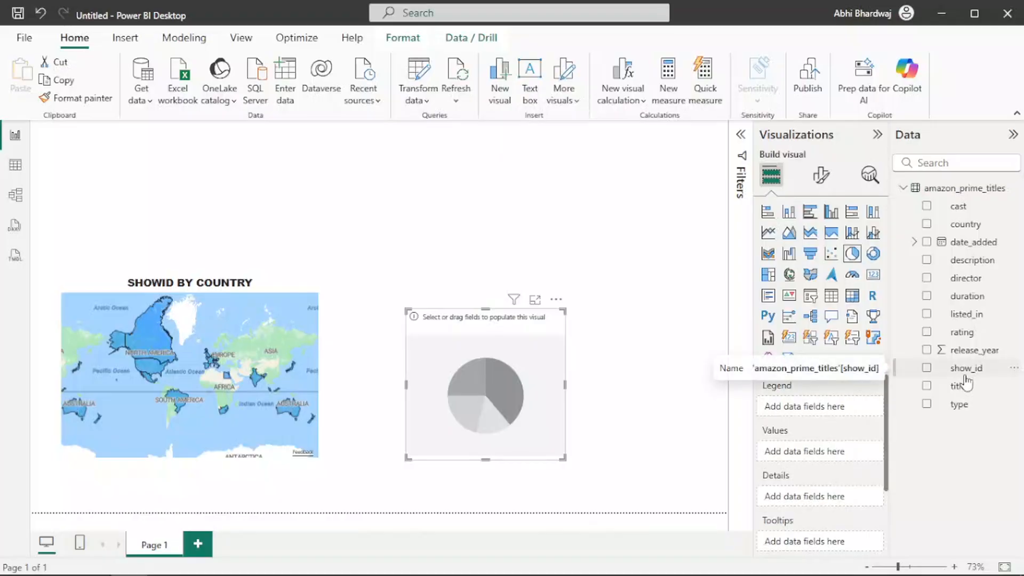
pyautogui.click(959, 404)
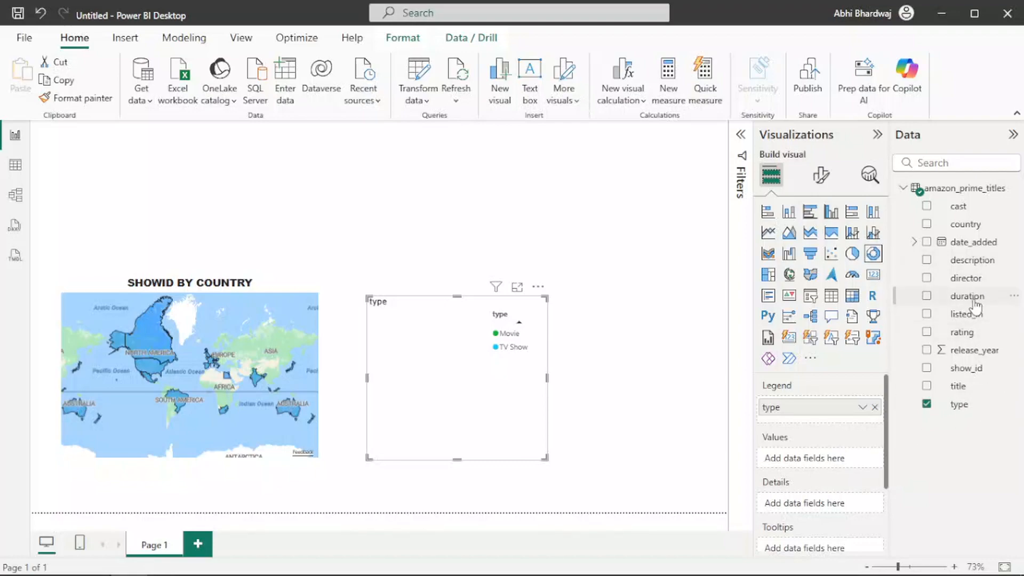
pyautogui.moveTo(979, 369); pyautogui.dragTo(821, 461)
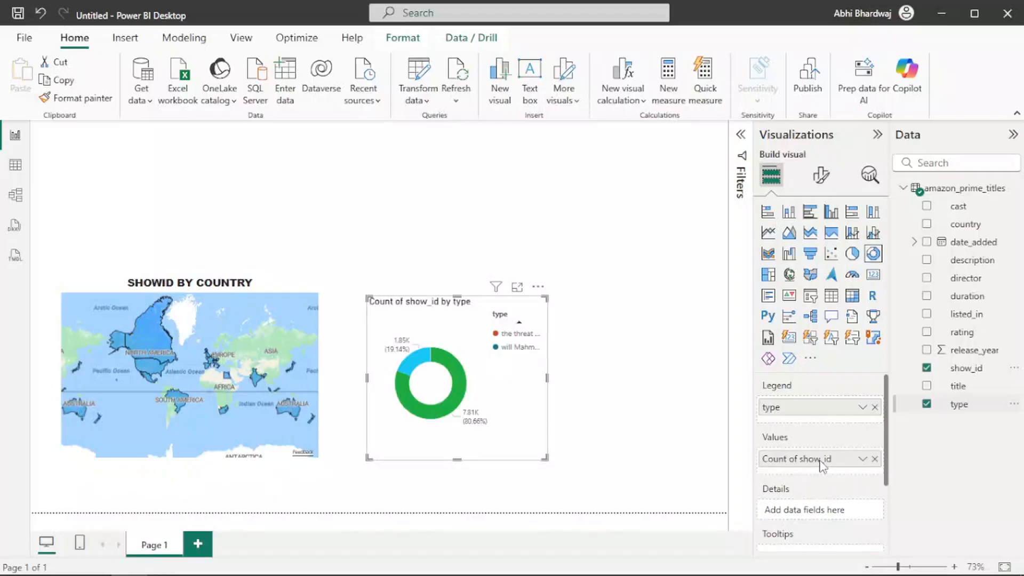
pyautogui.rightClick(824, 466)
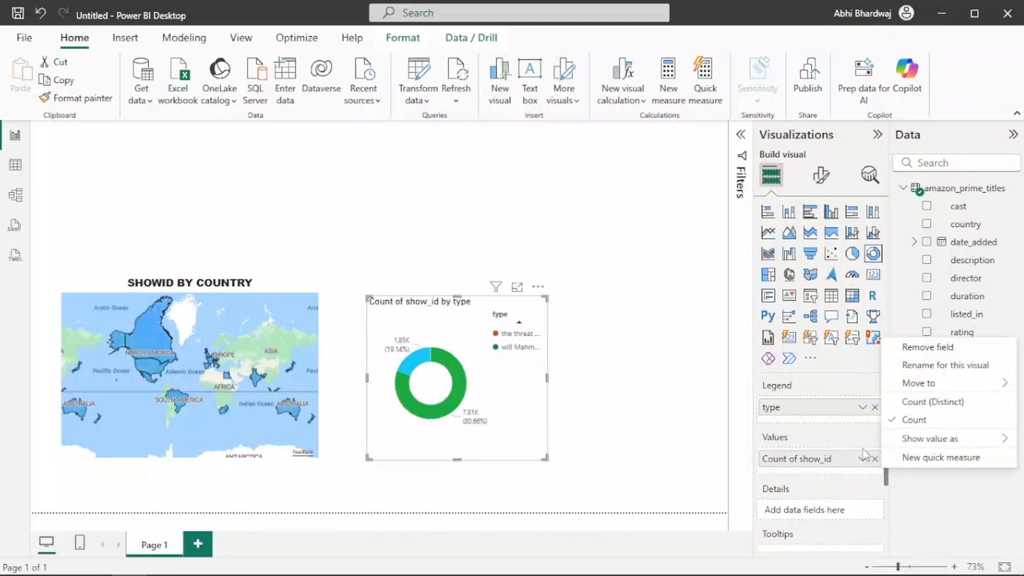
pyautogui.click(588, 440)
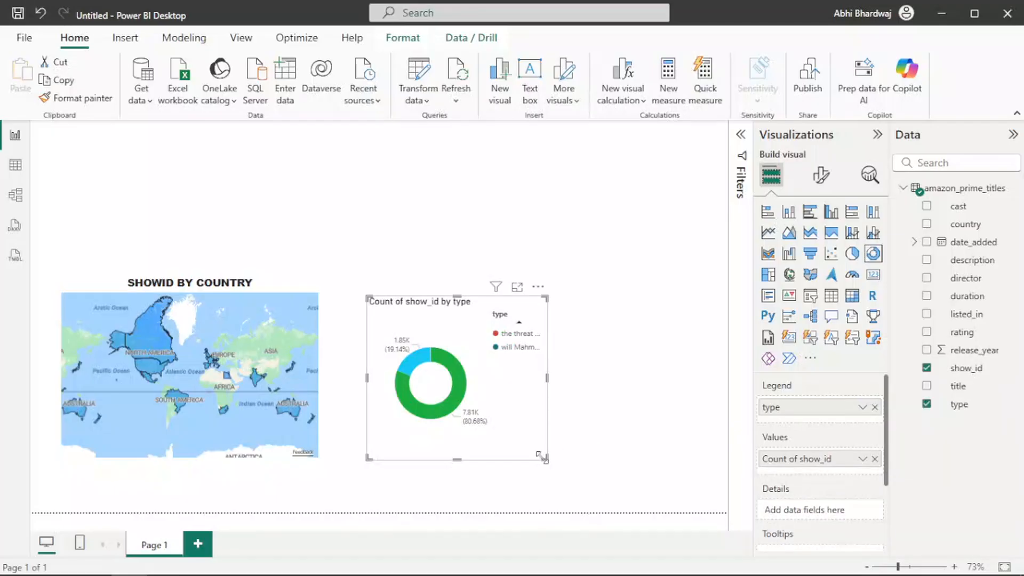
# Set the donut chart's title text to "SHOWS COUNT".
pyautogui.click(821, 178)
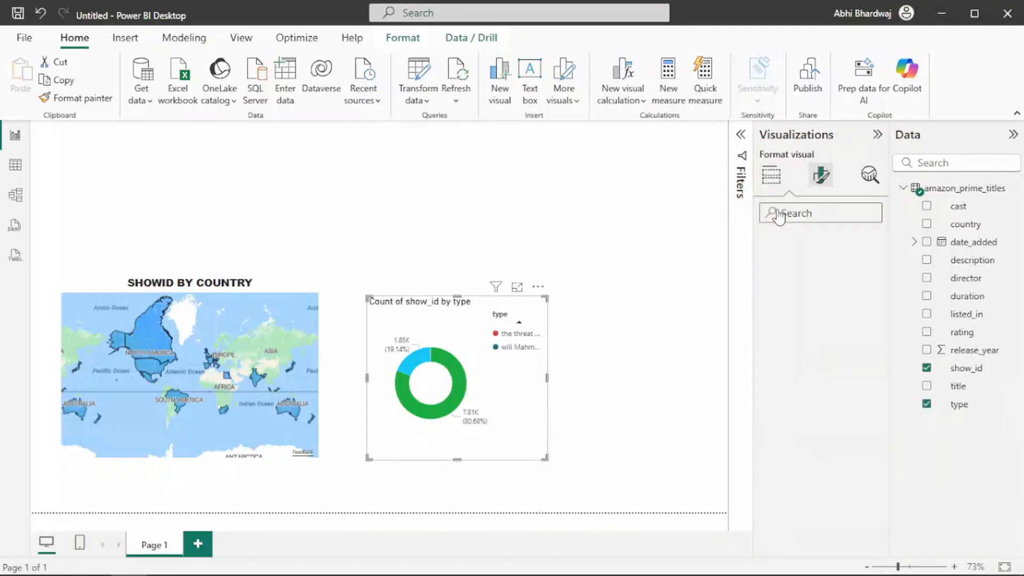
pyautogui.click(818, 245)
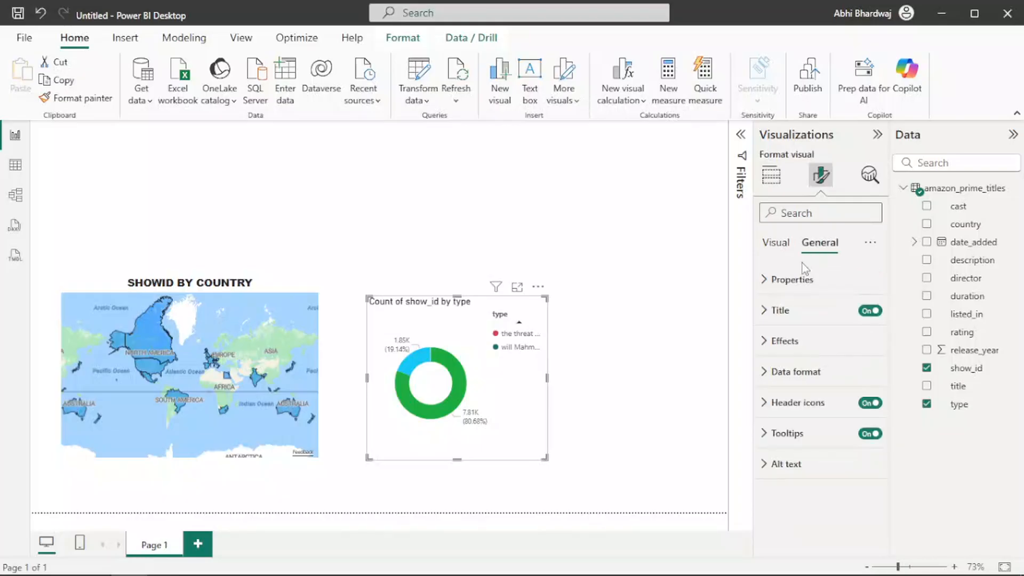
pyautogui.click(787, 317)
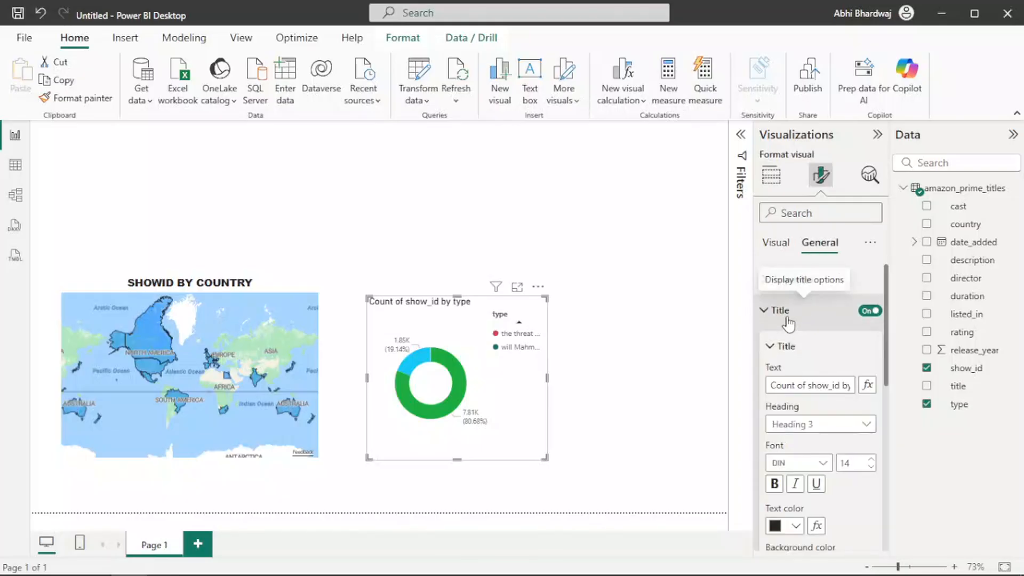
pyautogui.tripleClick(808, 385)
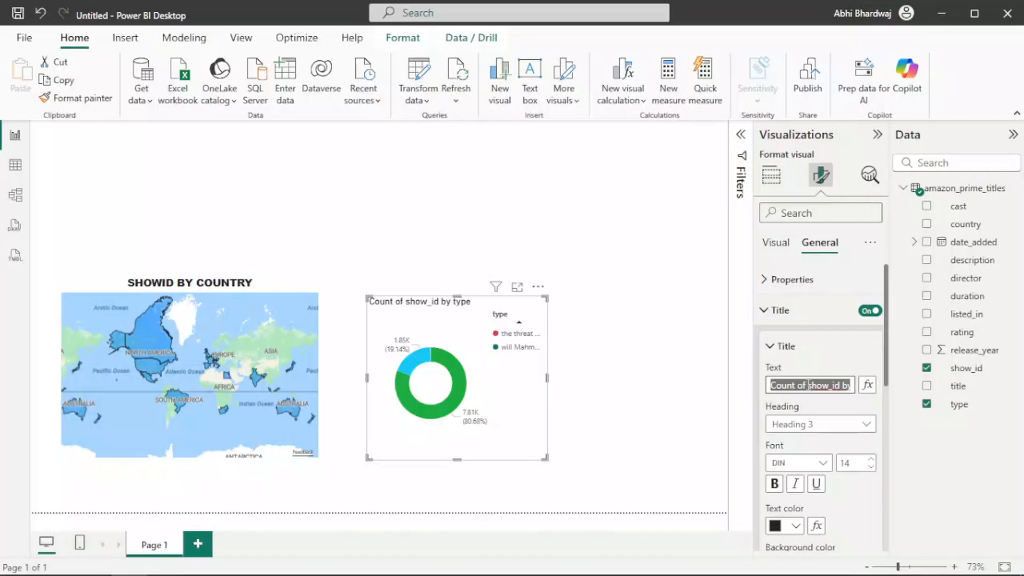
pyautogui.write('SHOWS C')
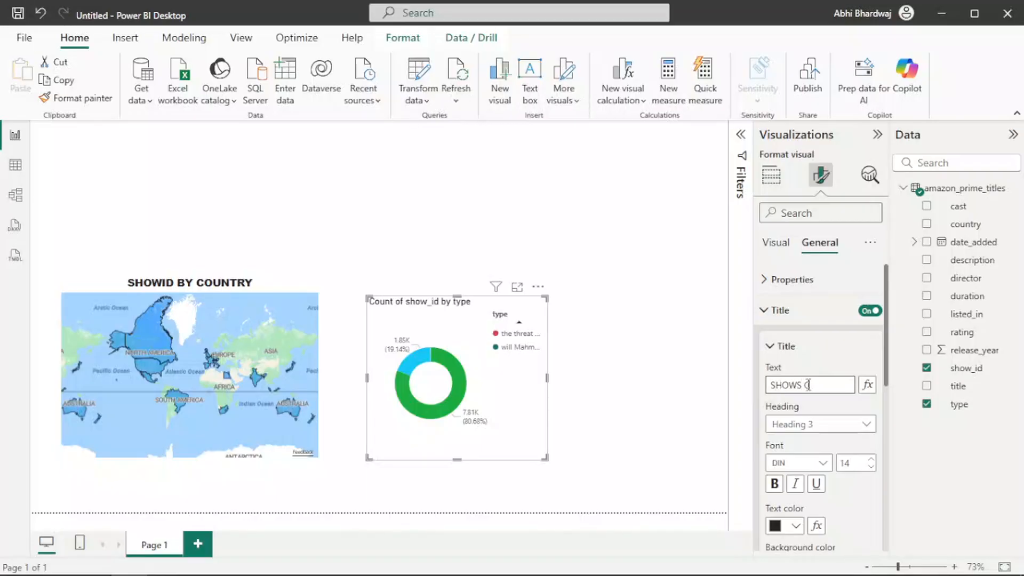
pyautogui.write('OUNT')
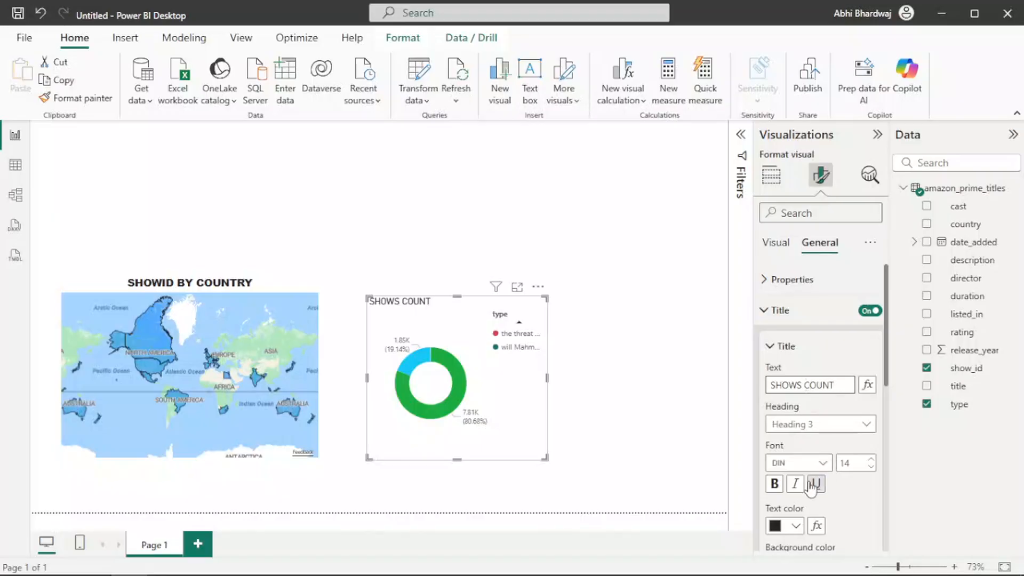
# Format the donut chart's title in Arial Black with centred alignment.
pyautogui.click(794, 463)
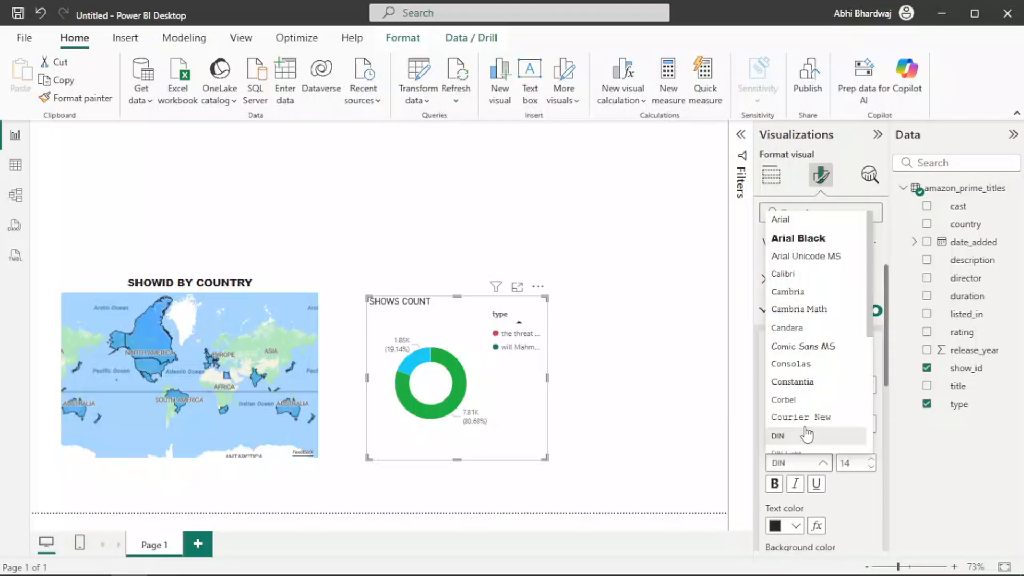
pyautogui.click(816, 239)
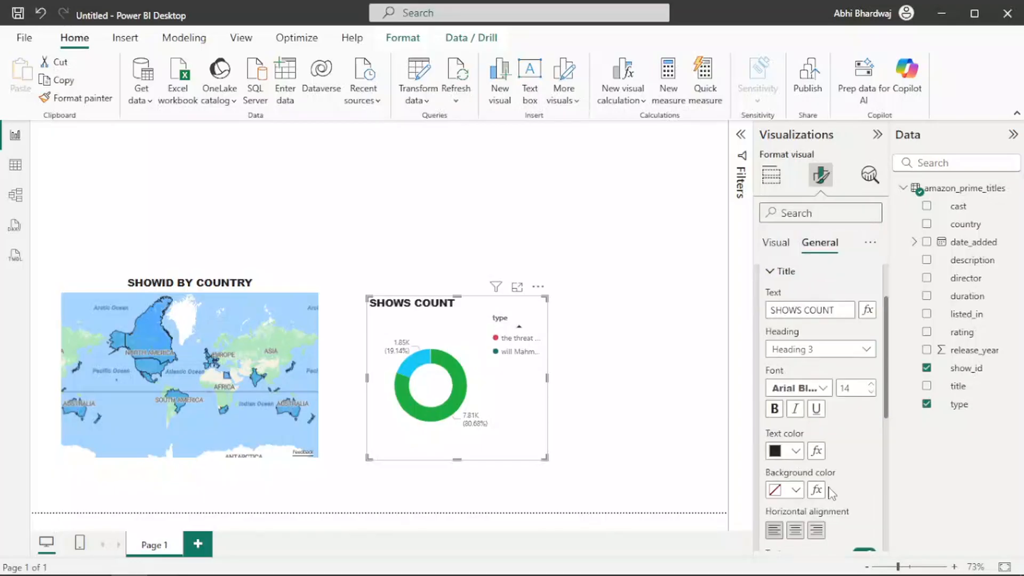
pyautogui.click(795, 530)
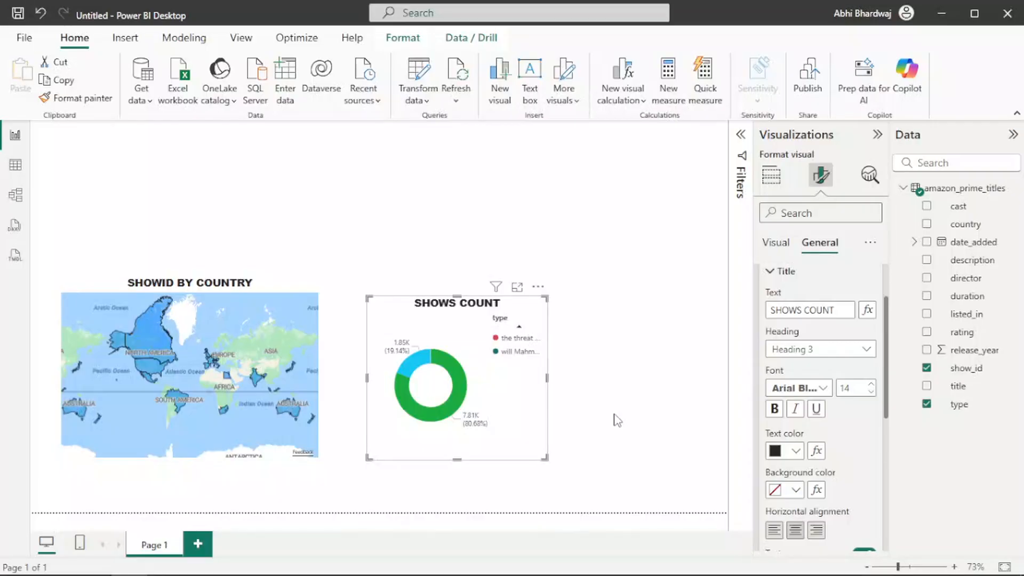
# Add a separate area chart to the page and place it, reduced in size, above the donut chart.
pyautogui.click(774, 176)
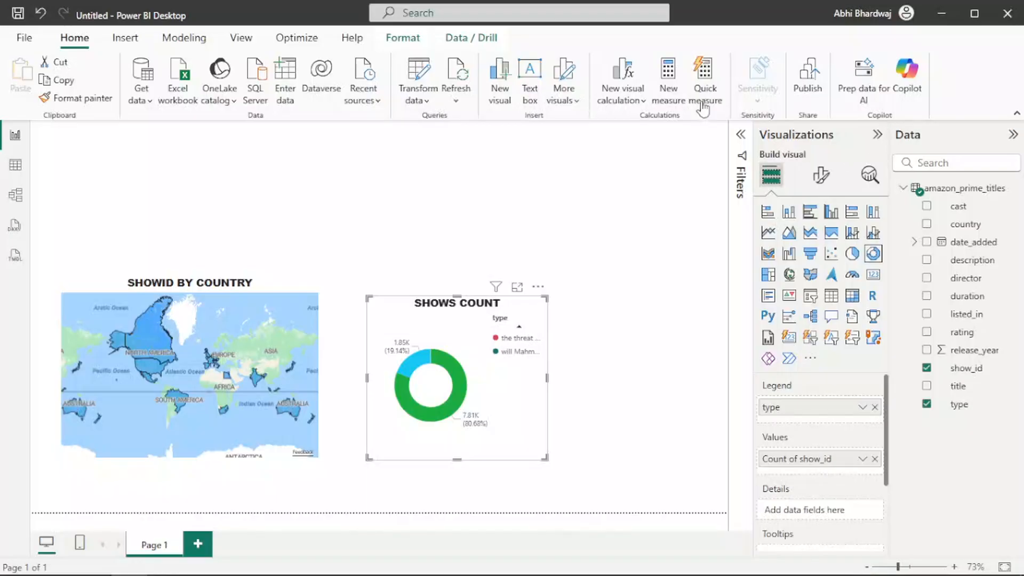
pyautogui.press('Escape')
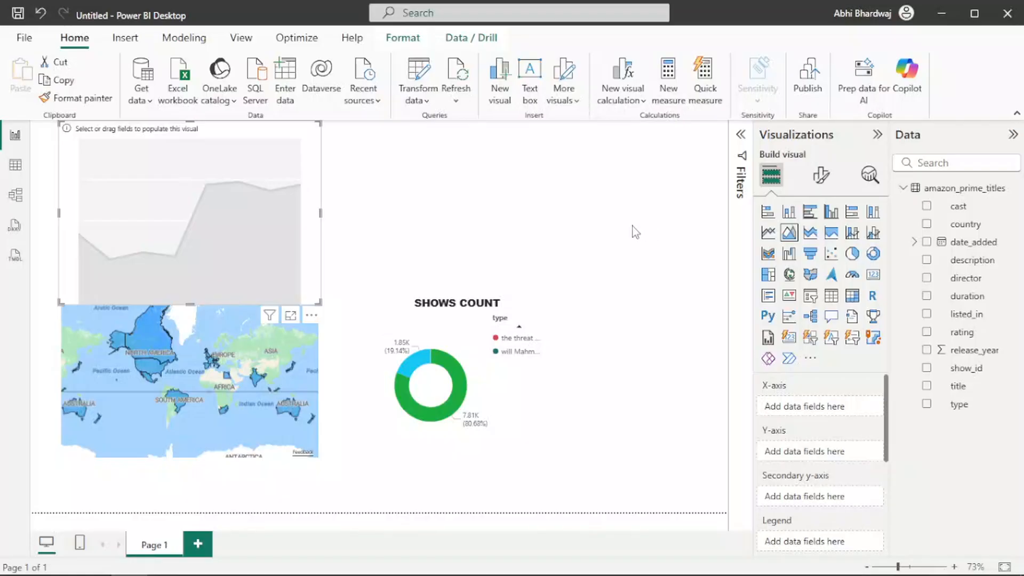
pyautogui.moveTo(519, 181); pyautogui.dragTo(554, 215)
pyautogui.moveTo(514, 245); pyautogui.dragTo(520, 180)
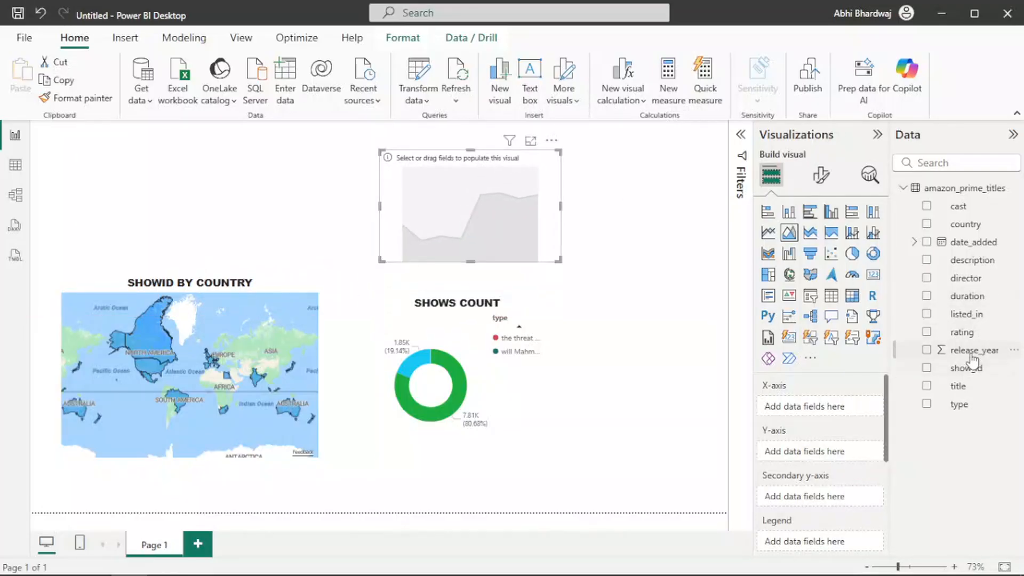
# Plot the count of show_id on the area chart's Y-axis against release_year on its X-axis.
pyautogui.moveTo(974, 356); pyautogui.dragTo(813, 415)
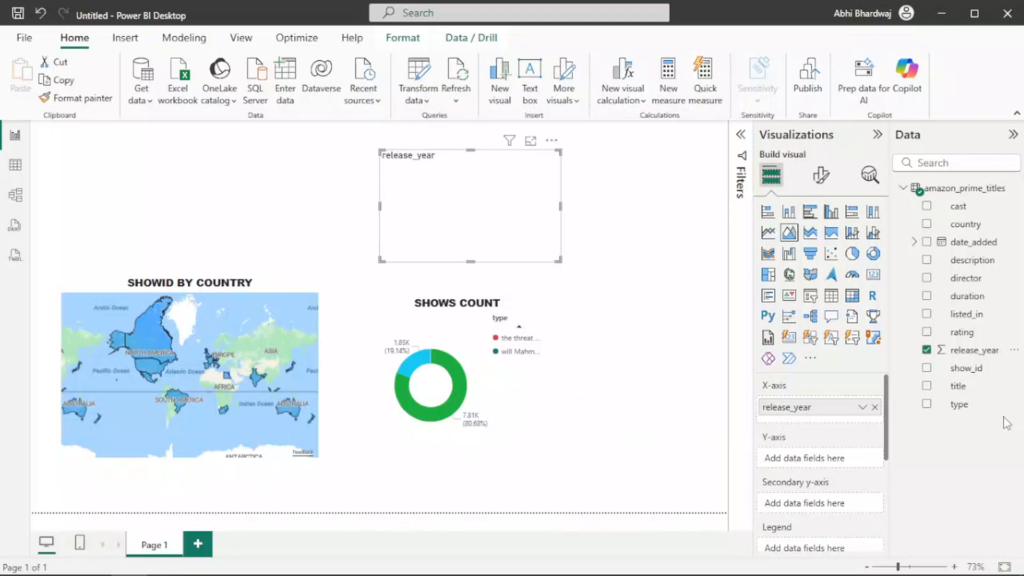
pyautogui.moveTo(976, 374); pyautogui.dragTo(841, 462)
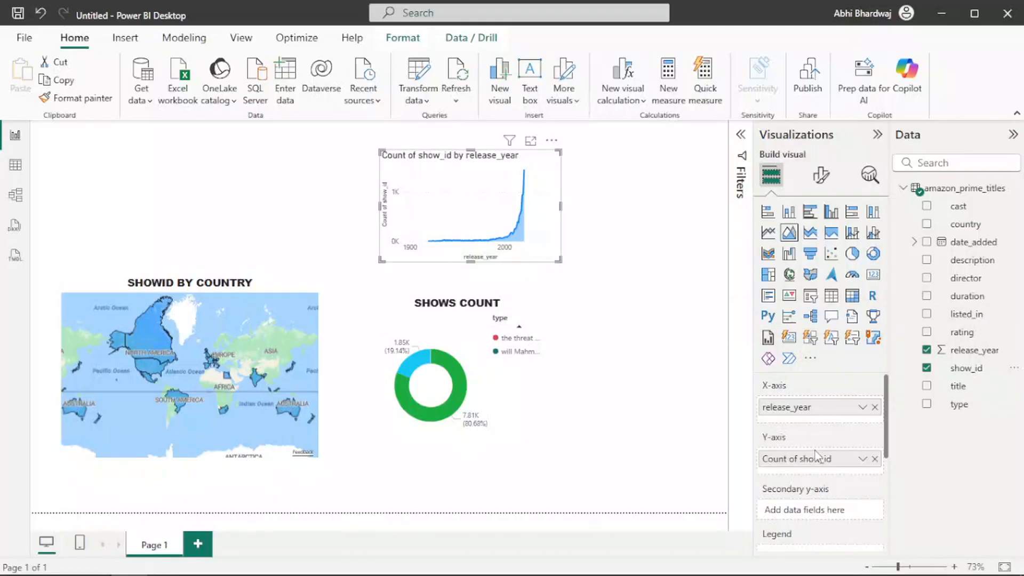
pyautogui.click(863, 459)
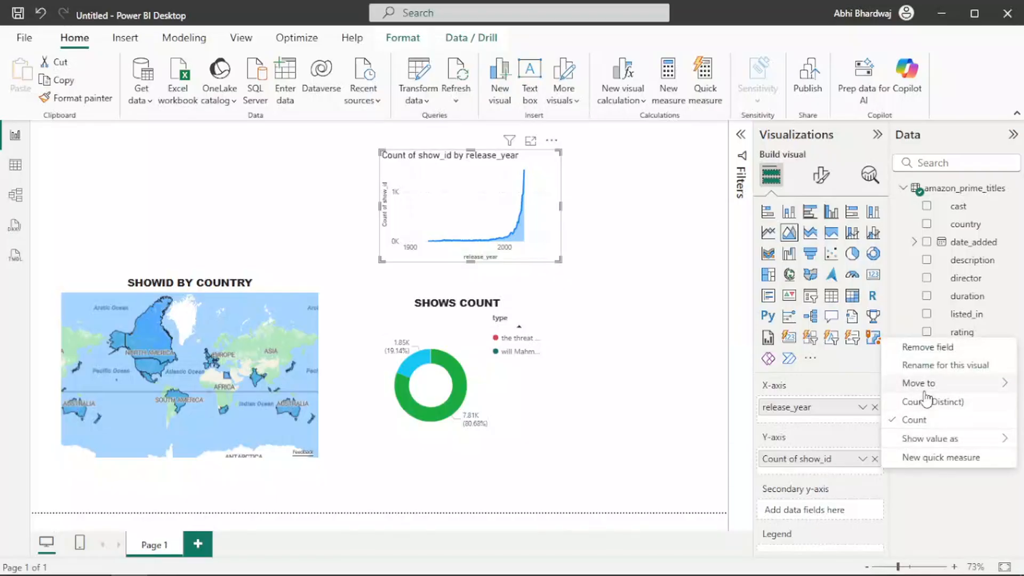
pyautogui.press('Escape')
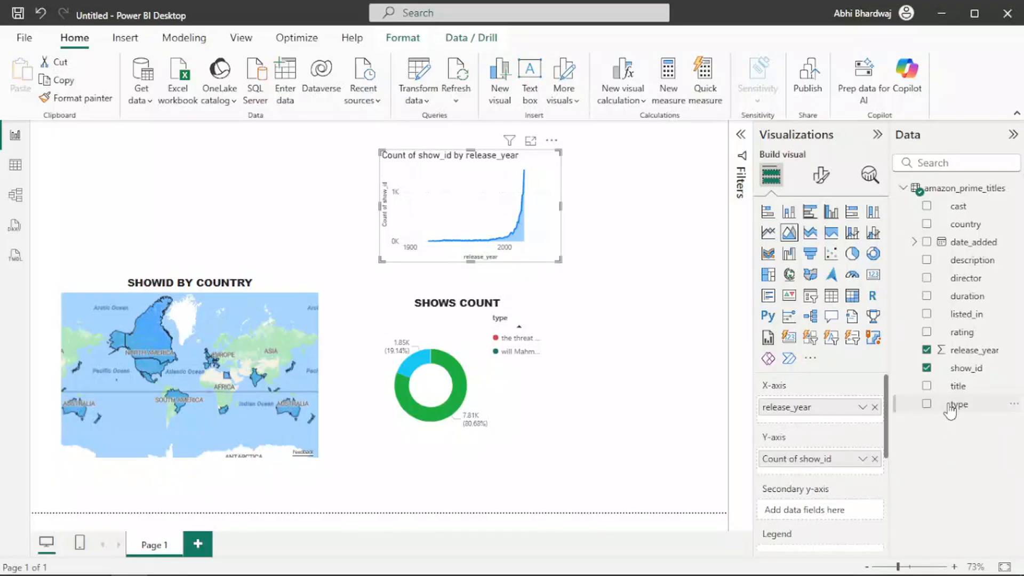
# Split the area chart by type as its legend and enlarge the chart in width and height.
pyautogui.moveTo(952, 406); pyautogui.dragTo(831, 529)
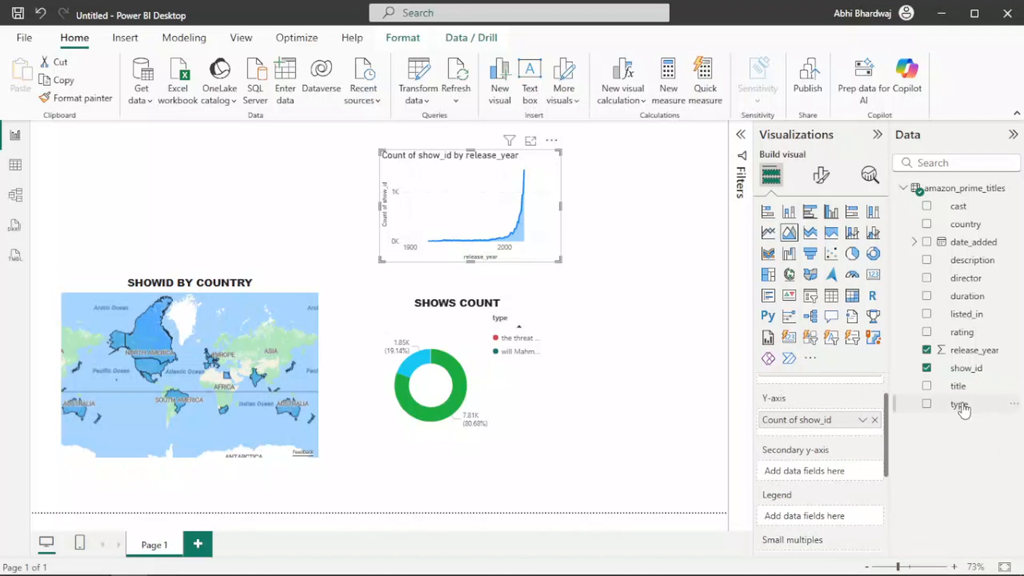
pyautogui.moveTo(961, 406); pyautogui.dragTo(811, 516)
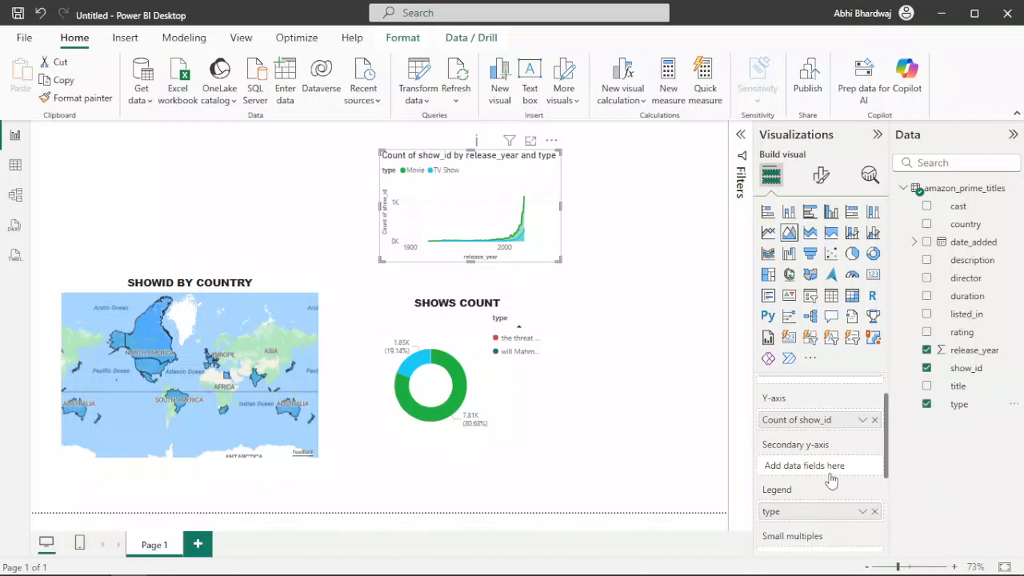
pyautogui.scroll(-3, 832, 480)
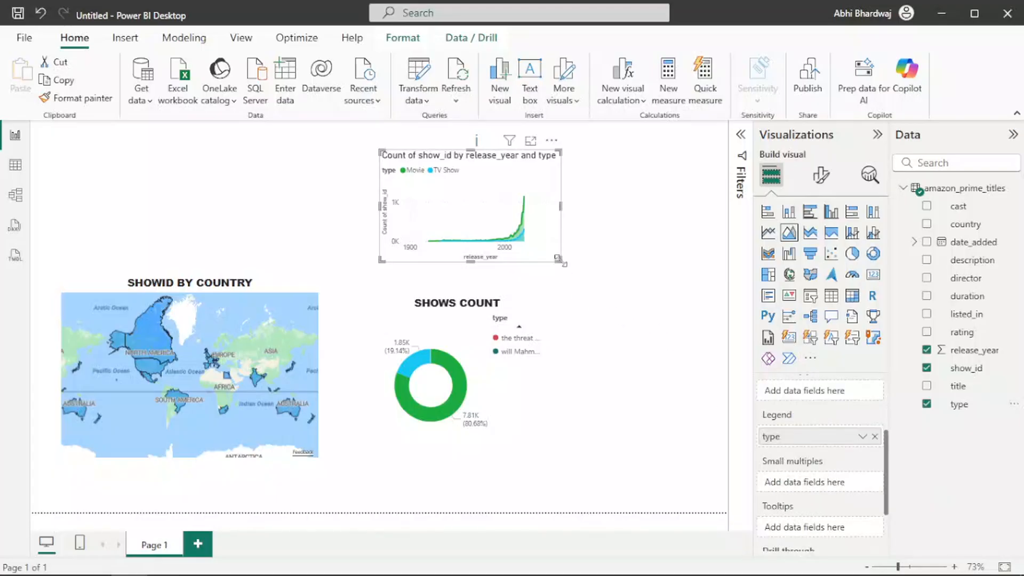
pyautogui.moveTo(558, 261); pyautogui.dragTo(645, 287)
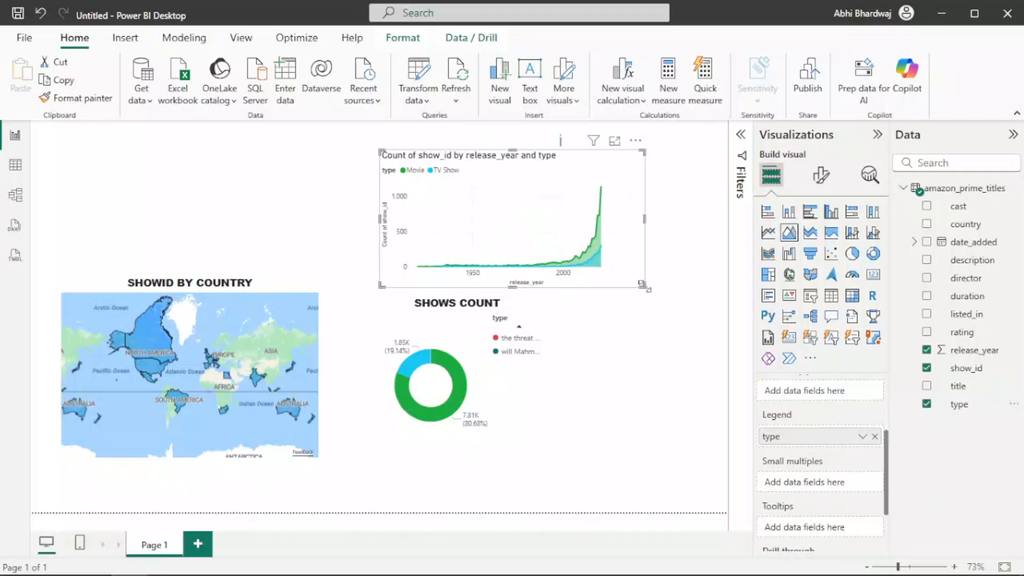
# Replace the area chart's title text with "SHOWID BY RELEASE YEAR".
pyautogui.click(821, 175)
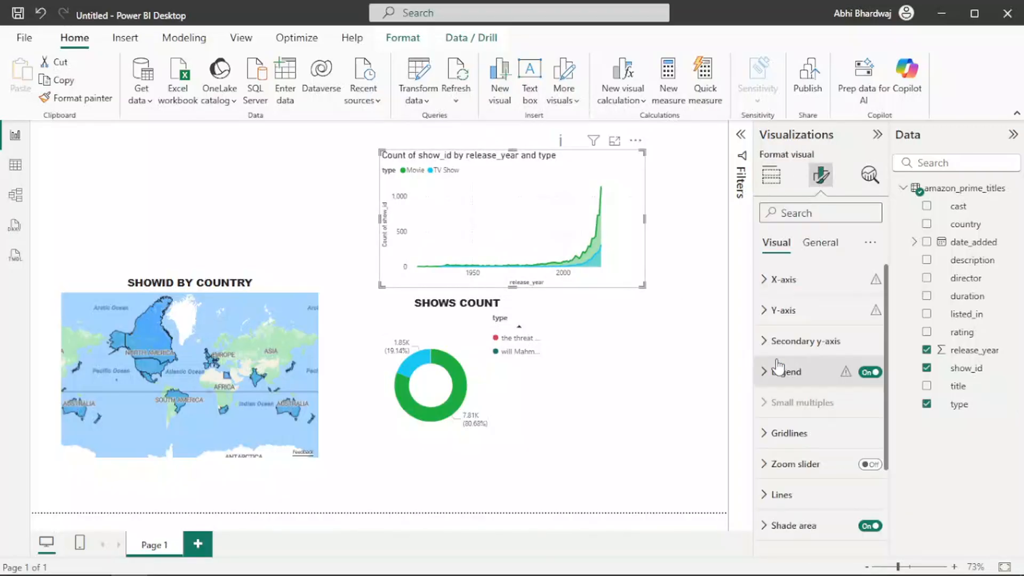
pyautogui.click(820, 243)
pyautogui.click(786, 310)
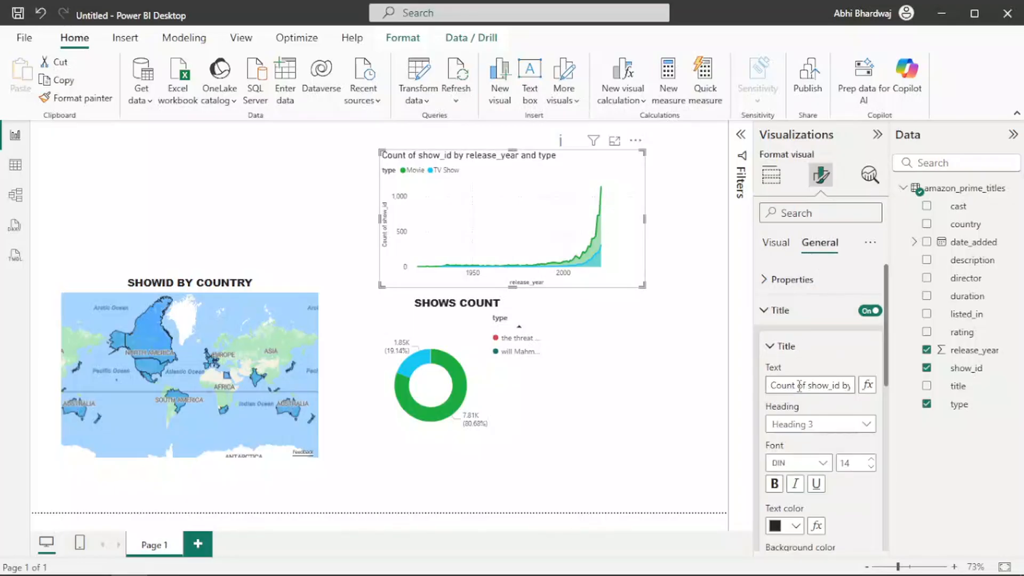
pyautogui.tripleClick(800, 385)
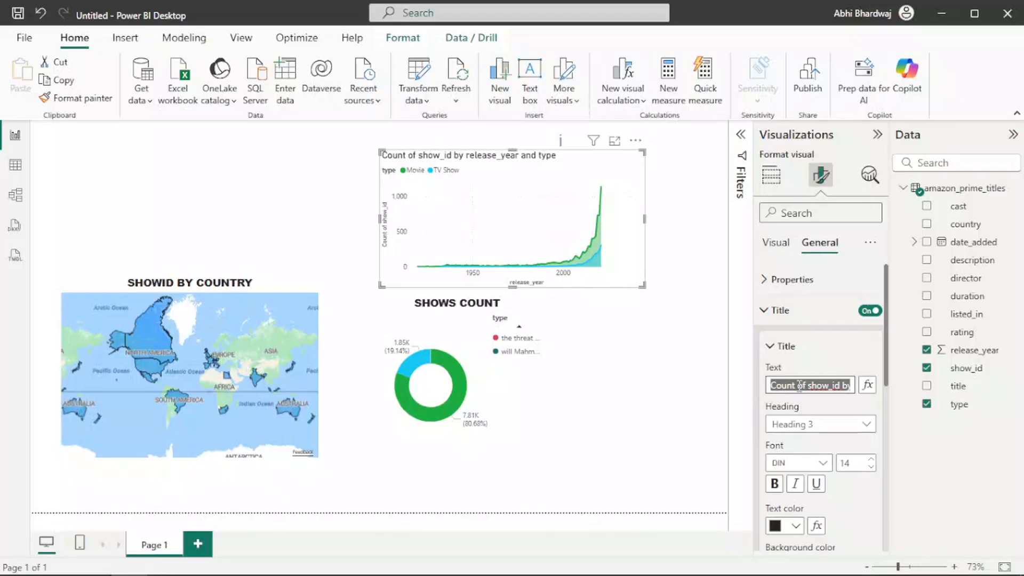
pyautogui.write('showid')
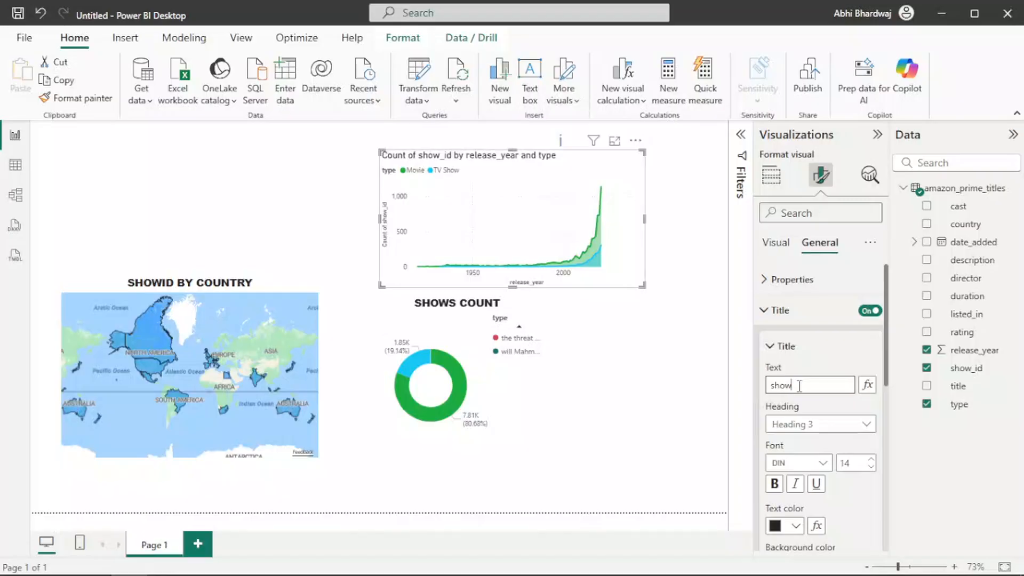
pyautogui.press('BackSpace')
pyautogui.press('BackSpace')
pyautogui.press('BackSpace')
pyautogui.press('BackSpace')
pyautogui.press('BackSpace')
pyautogui.press('BackSpace')
pyautogui.write('SHOWID')
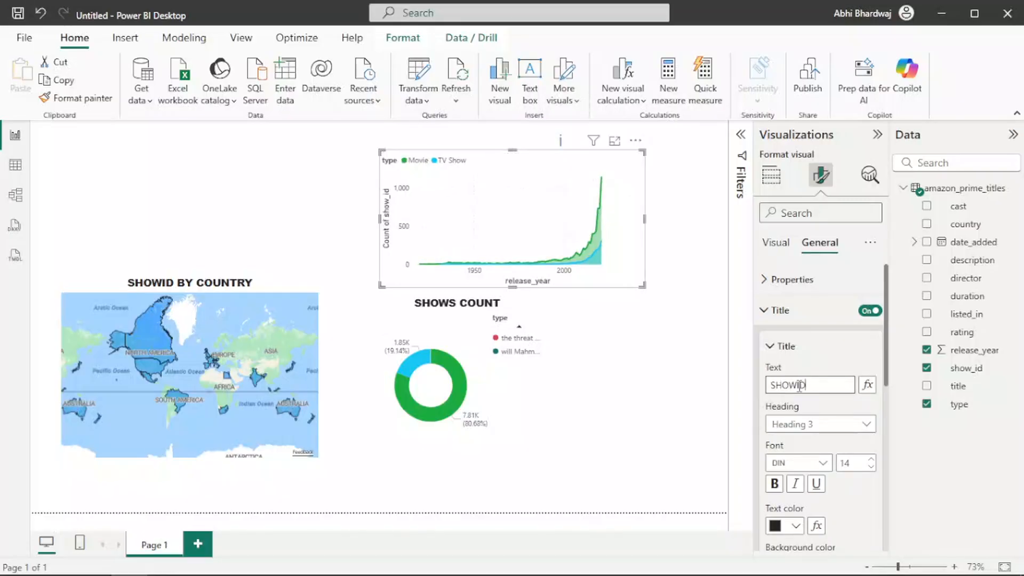
pyautogui.write(' BY RELEASE')
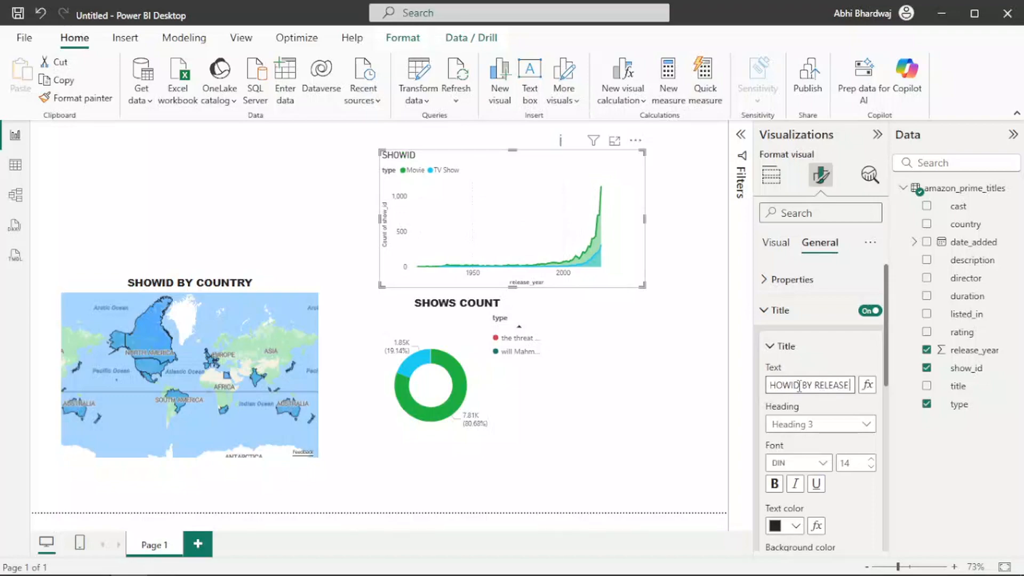
pyautogui.write(' YEAR')
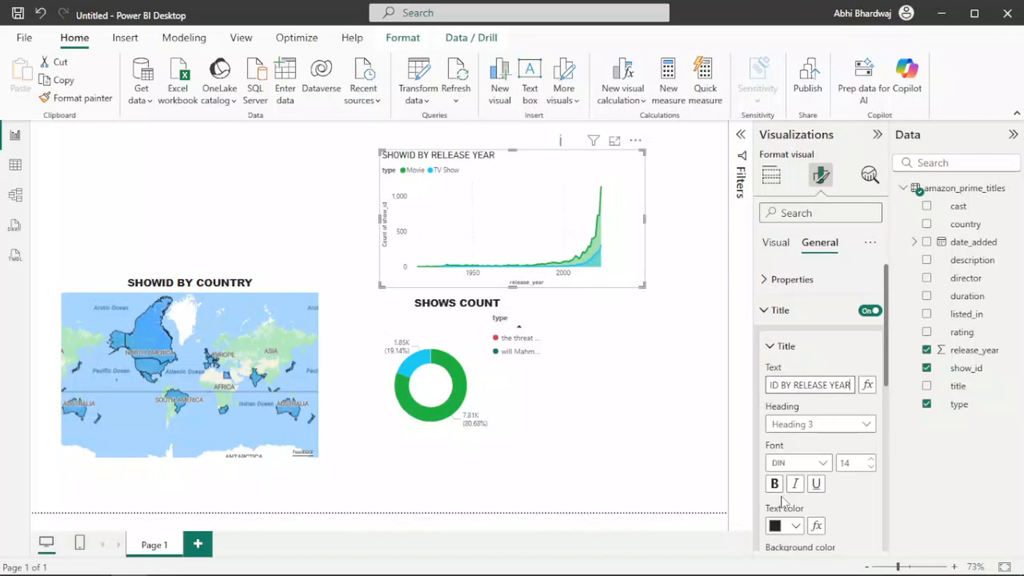
# Format the area chart's title in Arial Black with centred alignment and move the chart above the map.
pyautogui.click(806, 464)
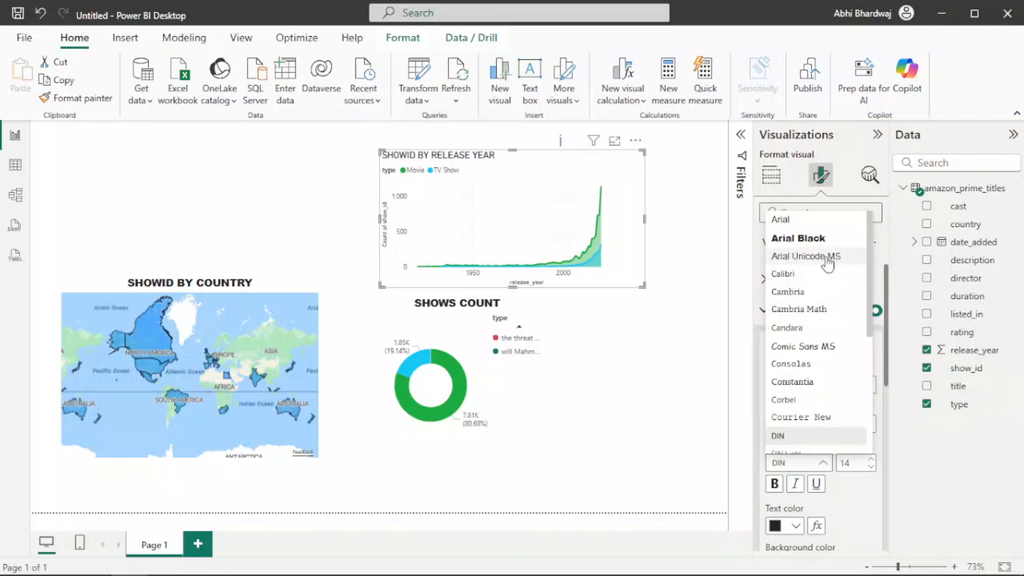
pyautogui.click(816, 239)
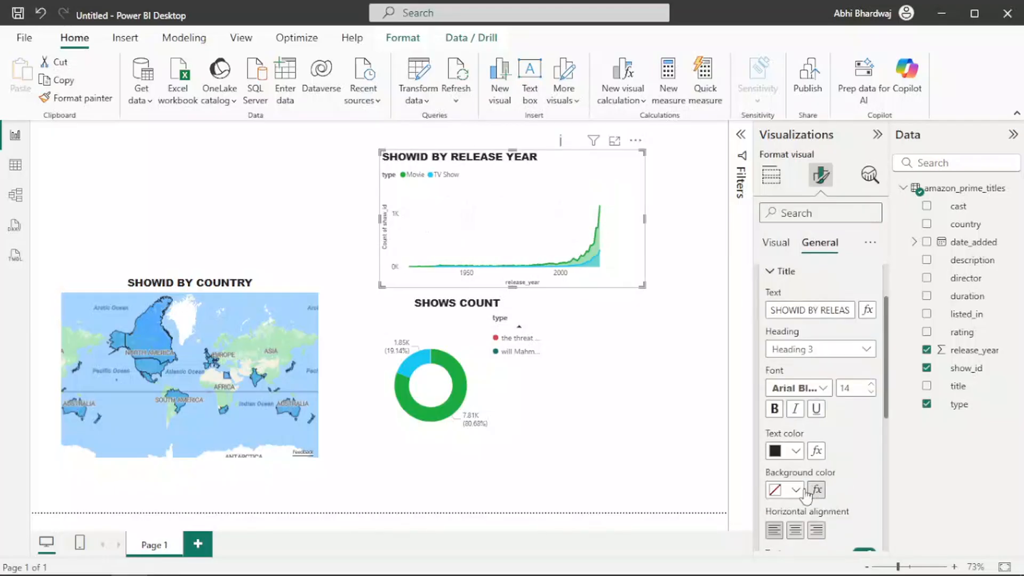
pyautogui.click(795, 529)
pyautogui.scroll(-3, 830, 448)
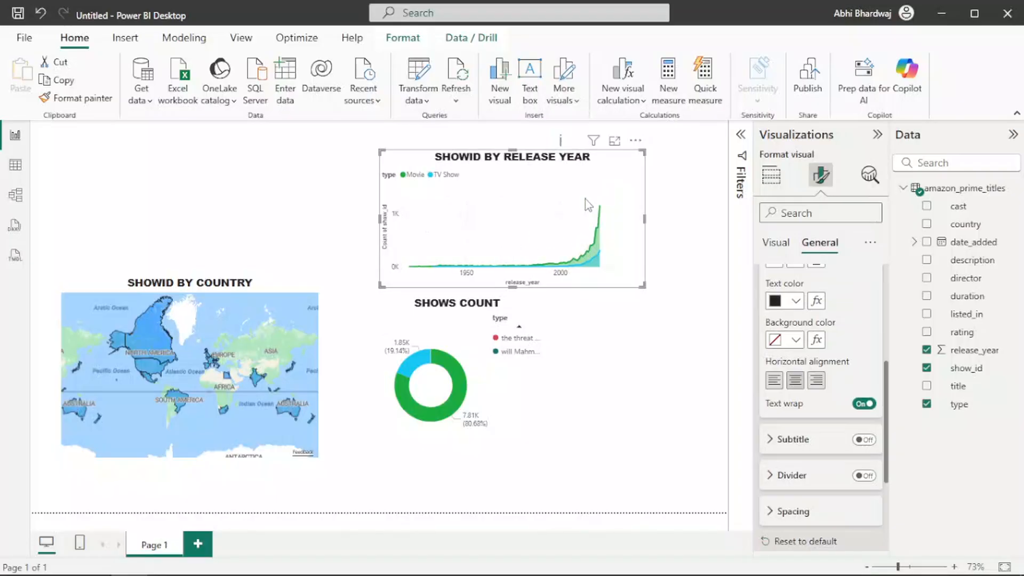
pyautogui.moveTo(585, 199); pyautogui.dragTo(259, 178)
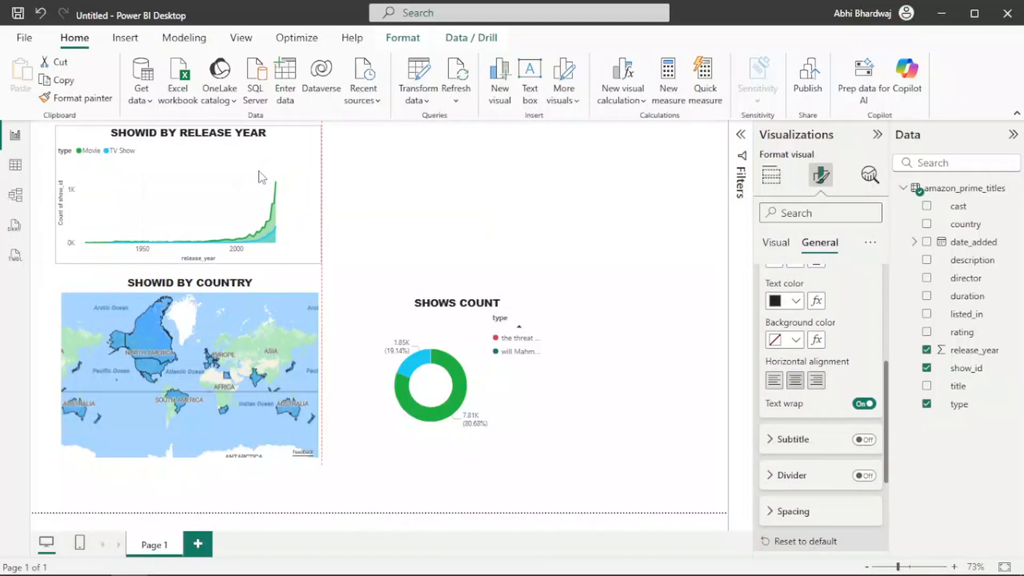
# Add a stacked bar chart above the donut chart, with rating on the Y-axis and the count of show_id on the X-axis.
pyautogui.click(476, 186)
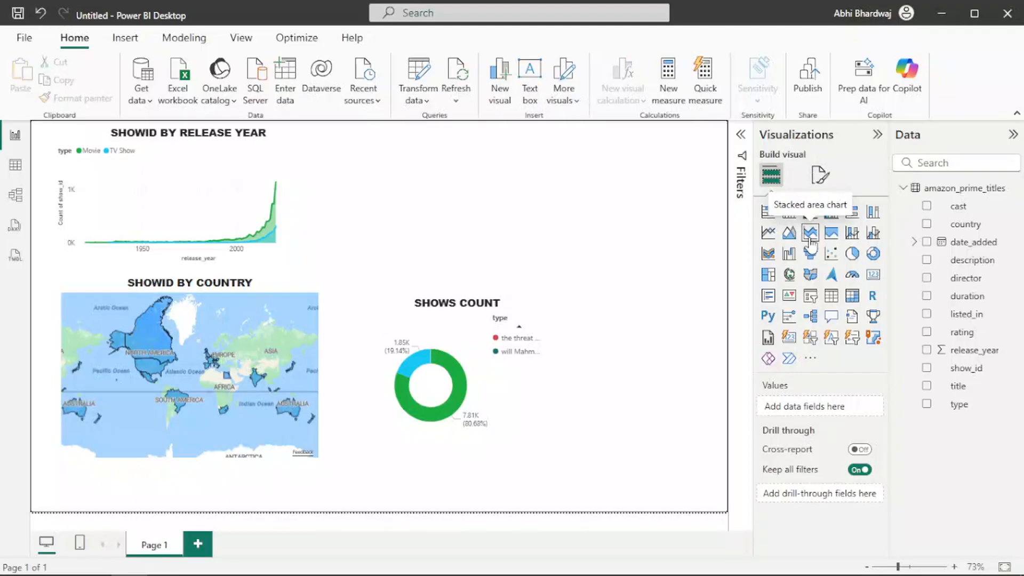
pyautogui.click(767, 222)
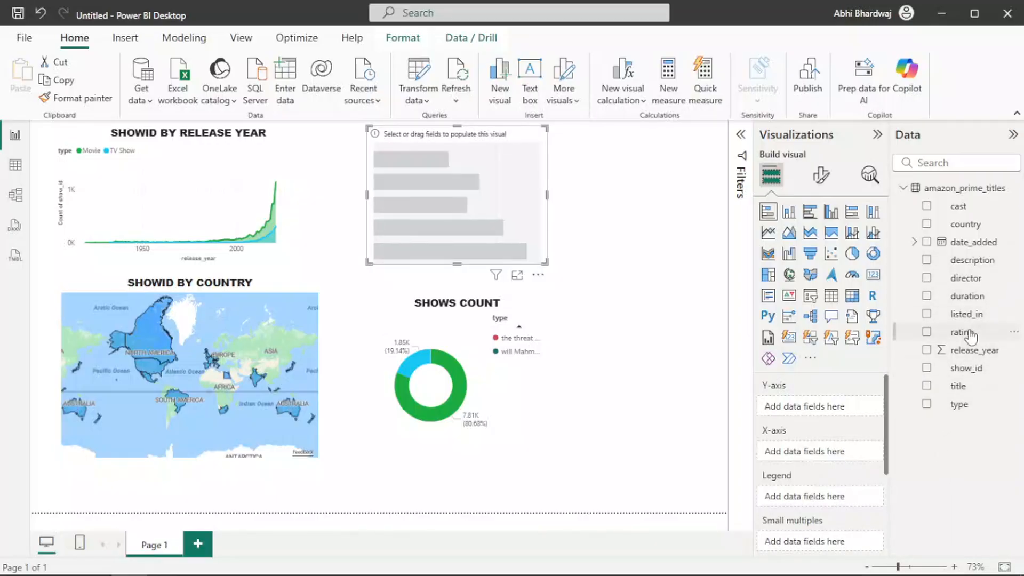
pyautogui.moveTo(968, 331); pyautogui.dragTo(816, 407)
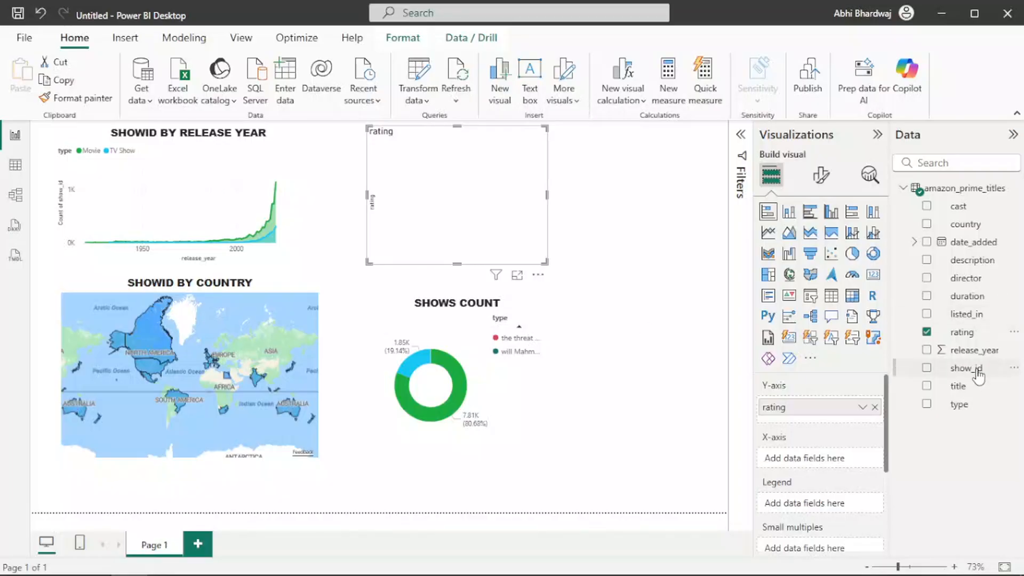
pyautogui.moveTo(979, 376); pyautogui.dragTo(851, 458)
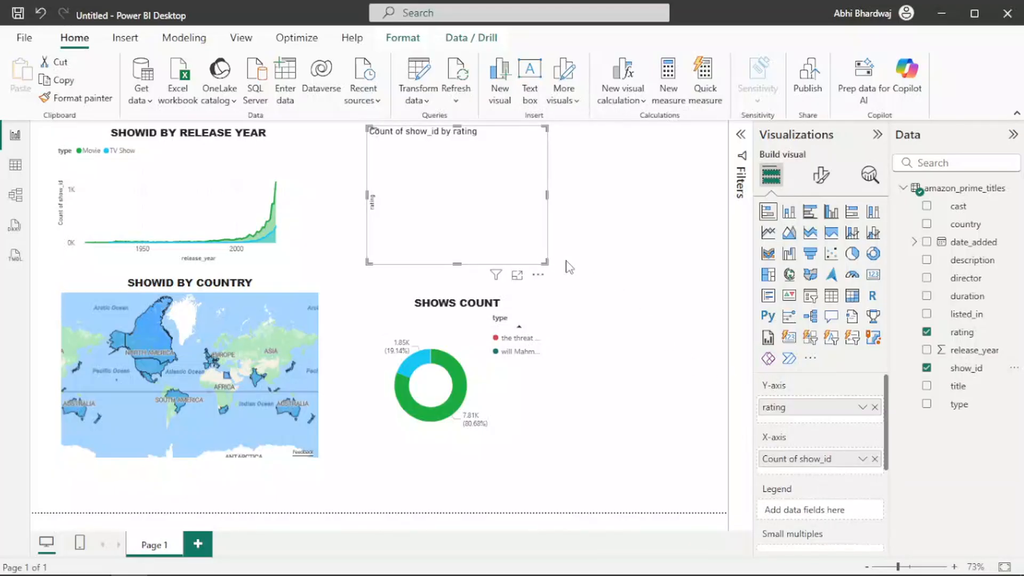
pyautogui.click(544, 266)
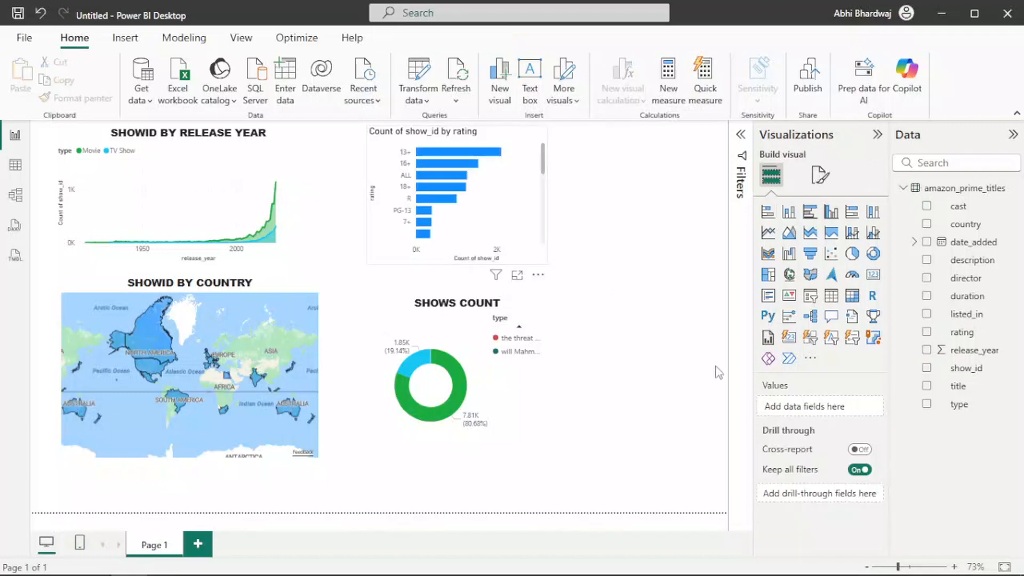
# Set the aggregation of show_id on the rating bar chart's X-axis to Count (Distinct).
pyautogui.click(378, 260)
pyautogui.rightClick(803, 459)
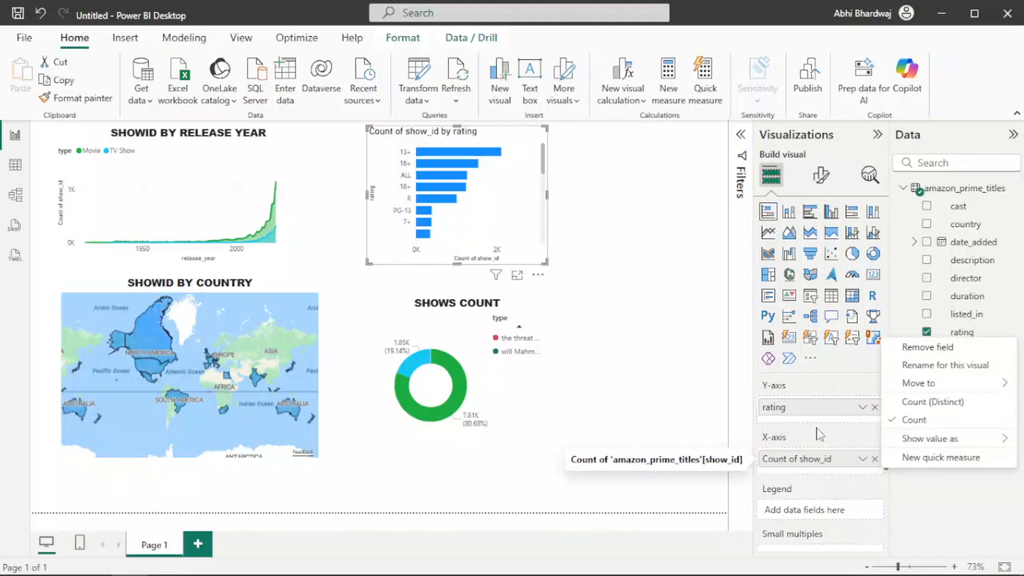
pyautogui.click(916, 403)
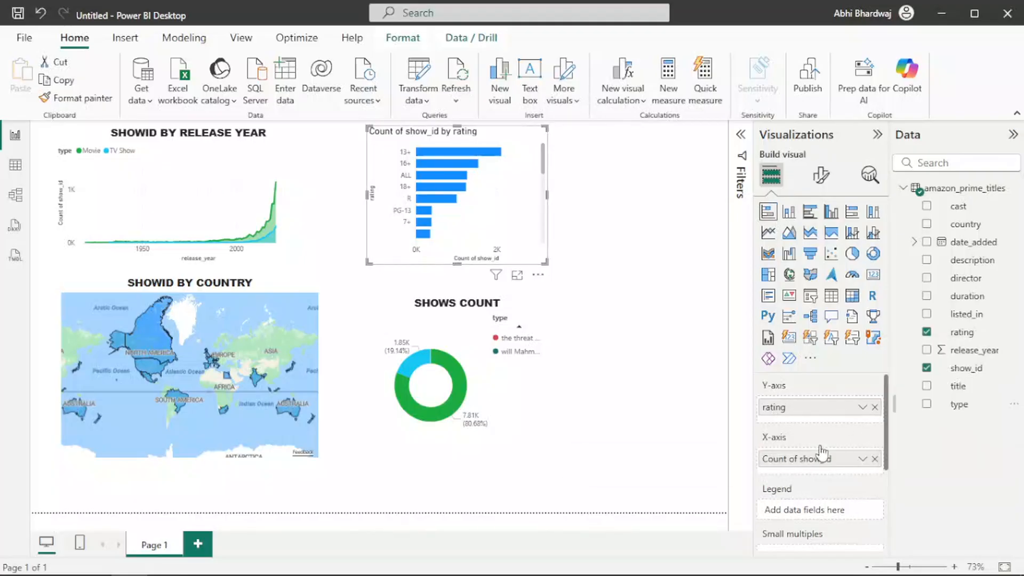
pyautogui.rightClick(780, 412)
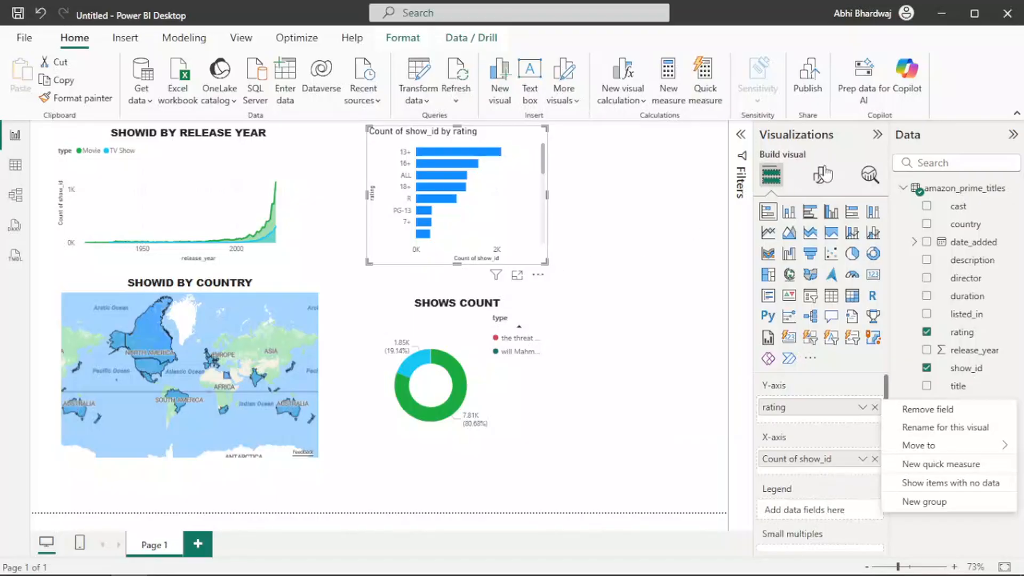
# Replace the rating bar chart's title text with "SHOWID COUNT BY RATING".
pyautogui.click(822, 175)
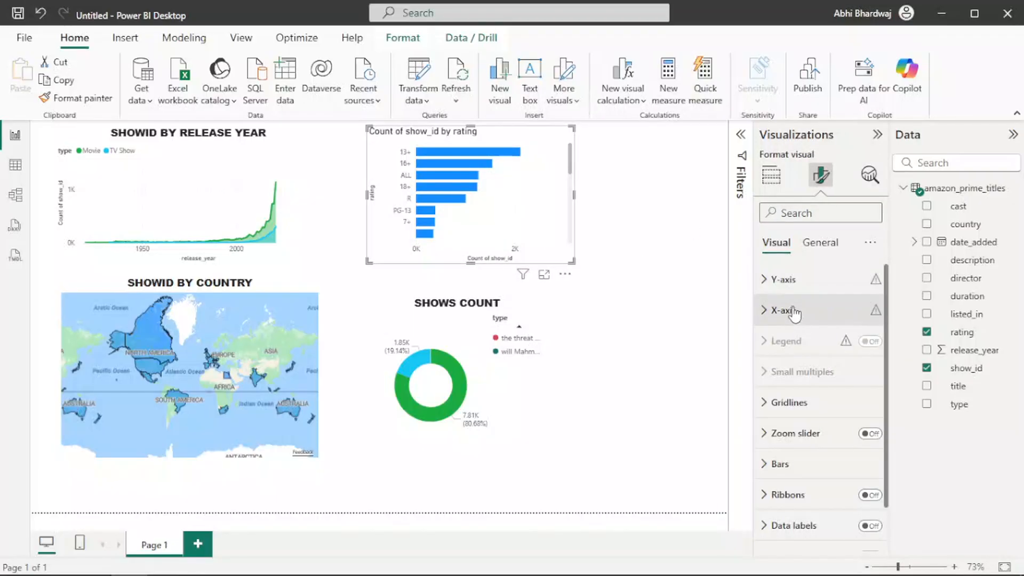
pyautogui.click(820, 243)
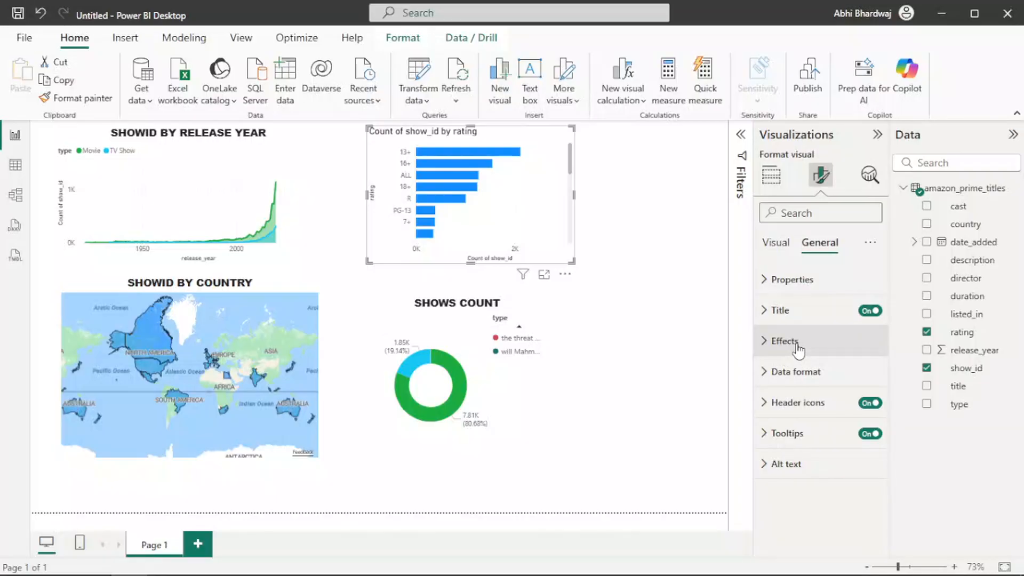
pyautogui.click(778, 310)
pyautogui.click(810, 383)
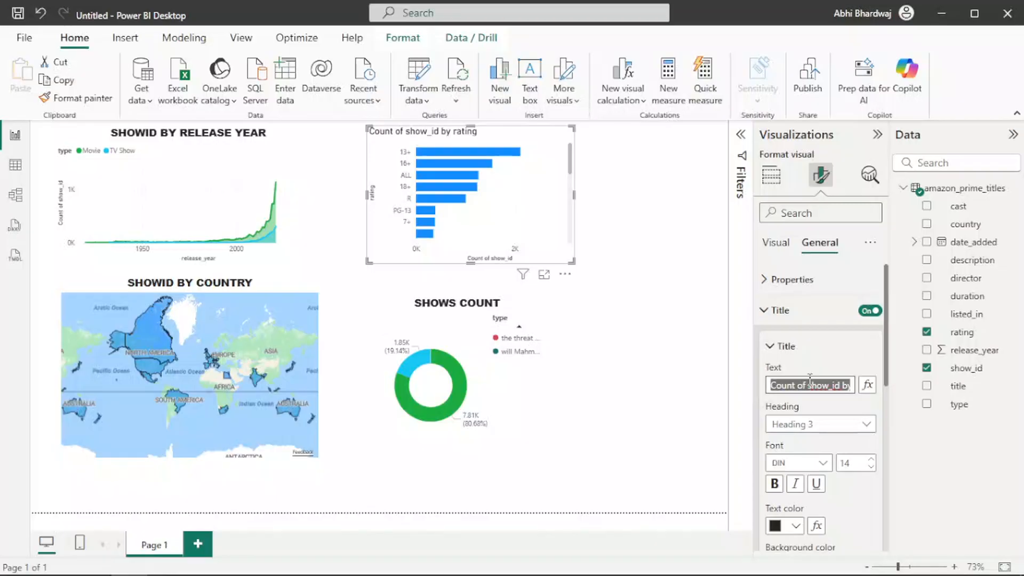
pyautogui.write('SHO')
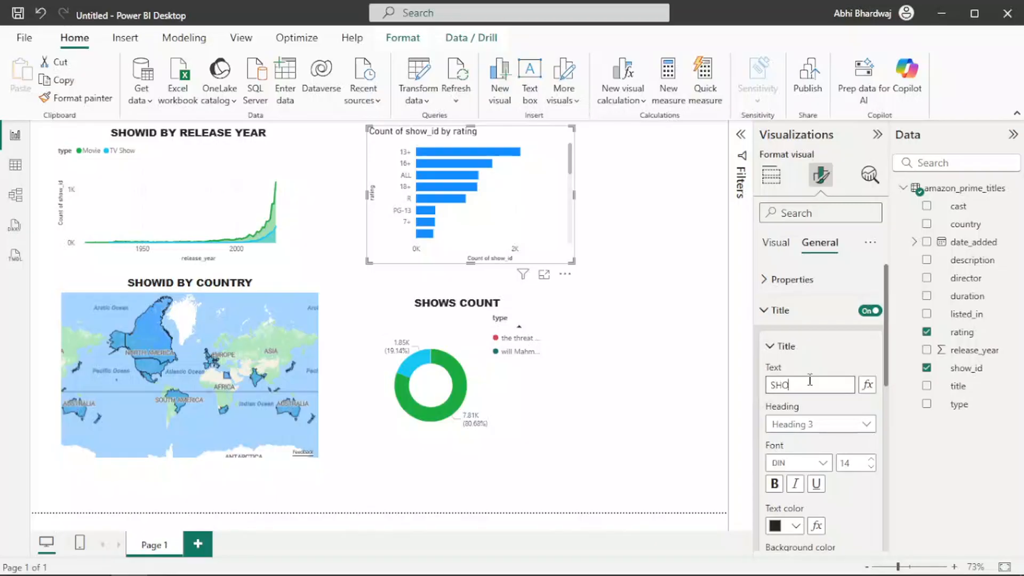
pyautogui.write('WID COUNT BY RATING')
# Format the rating bar chart's title in Arial Black with centred alignment.
pyautogui.click(816, 462)
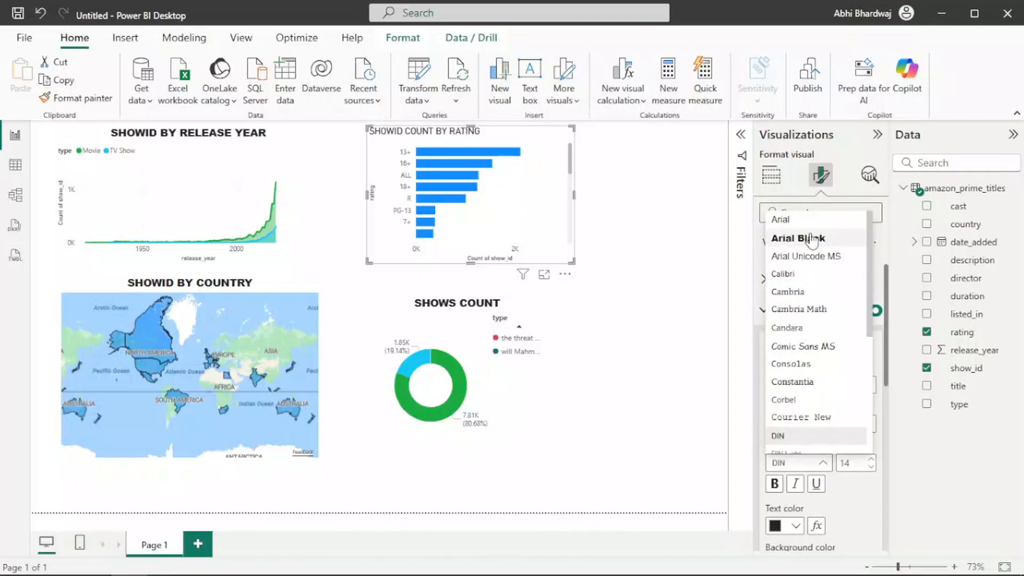
pyautogui.click(808, 236)
pyautogui.scroll(-3, 854, 426)
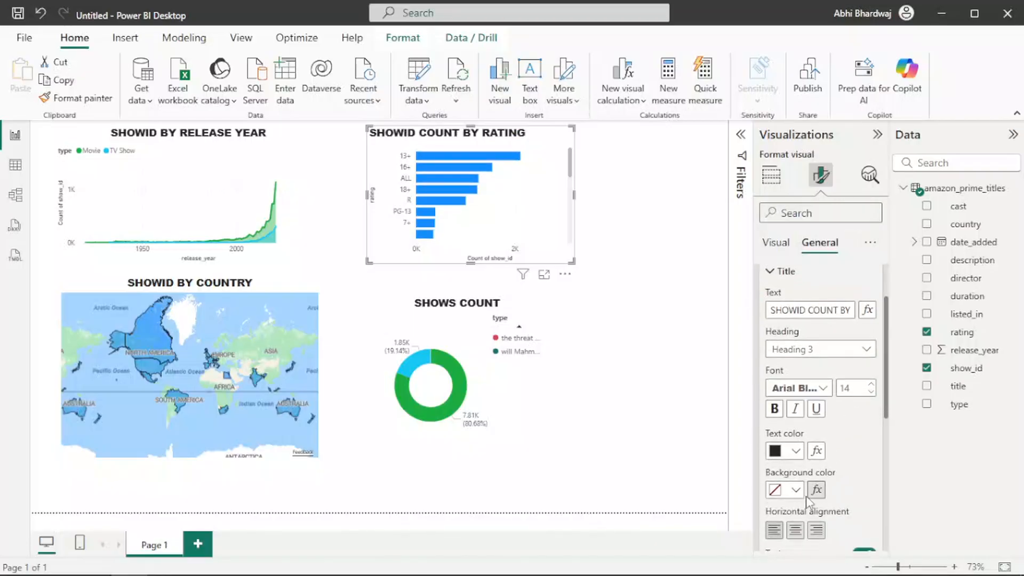
pyautogui.click(796, 530)
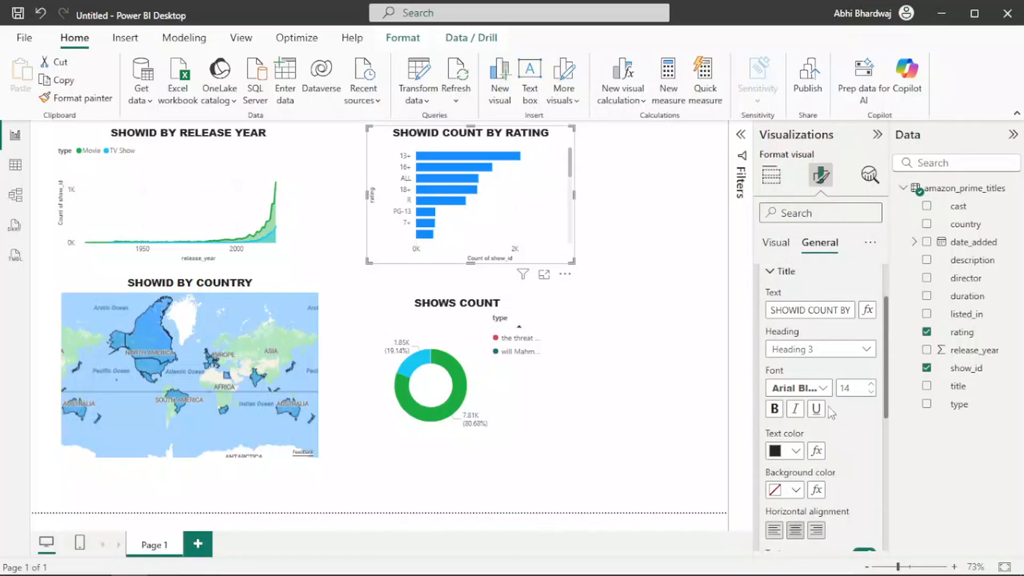
# Add a separate stacked bar chart beside the donut chart, with listed_in on the Y-axis and the count of show_id on the X-axis.
pyautogui.click(666, 202)
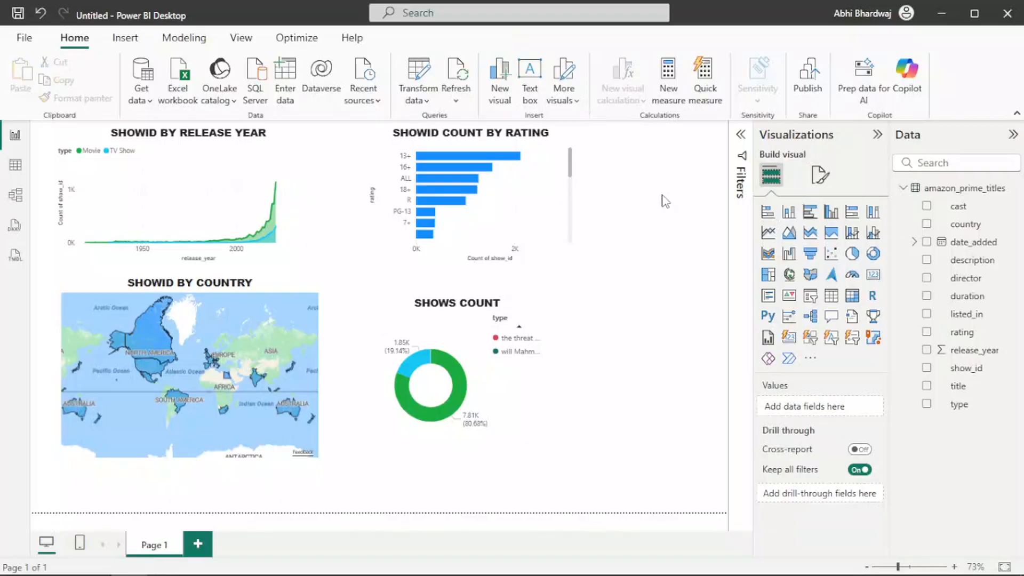
pyautogui.click(767, 214)
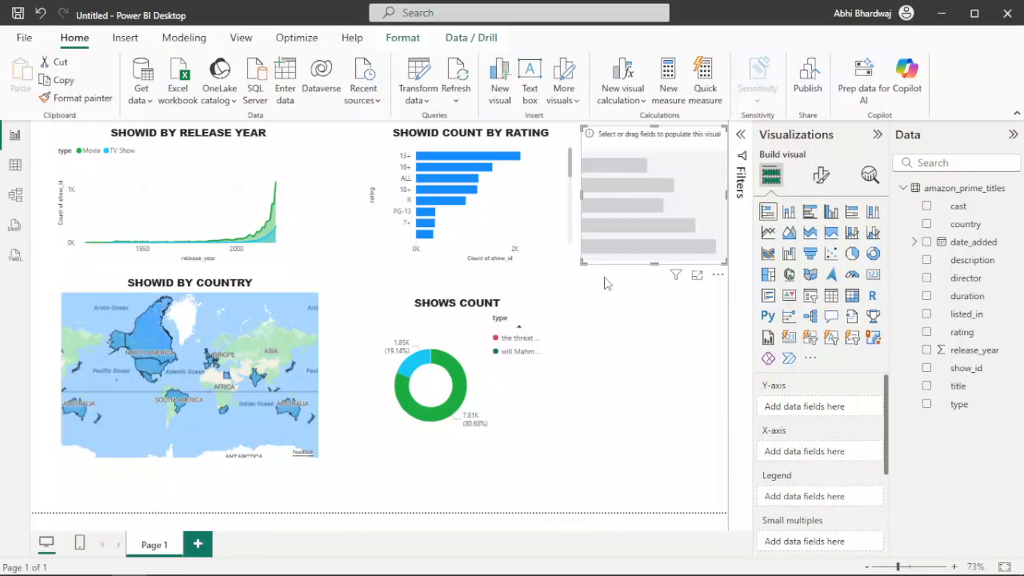
pyautogui.moveTo(652, 153); pyautogui.dragTo(632, 346)
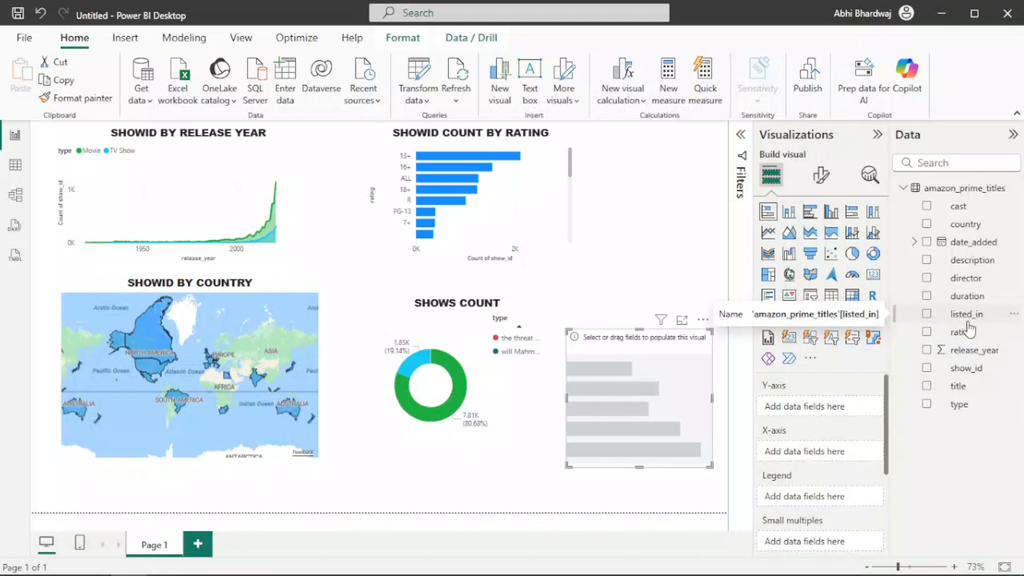
pyautogui.moveTo(970, 329); pyautogui.dragTo(821, 410)
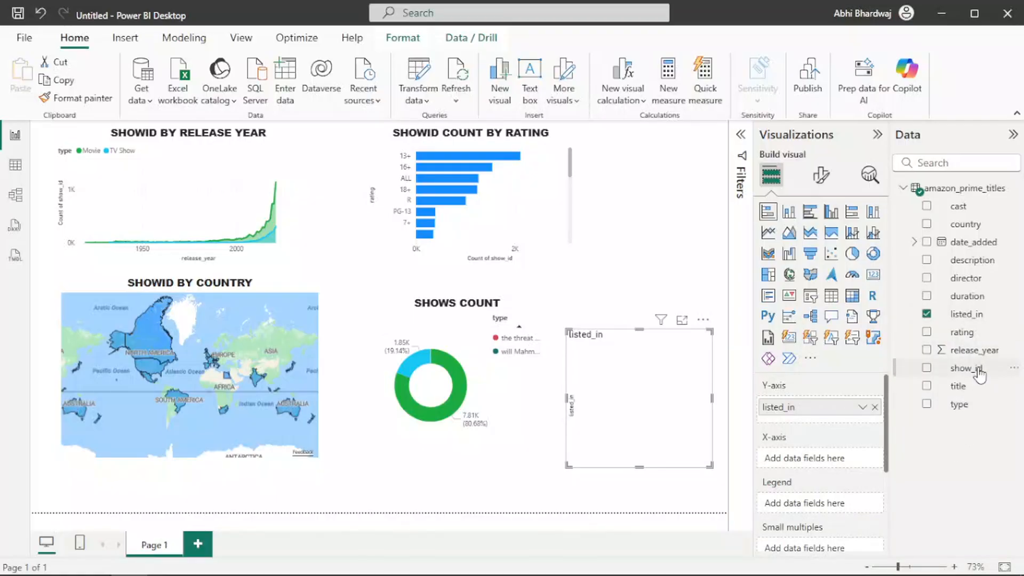
pyautogui.moveTo(980, 375); pyautogui.dragTo(836, 459)
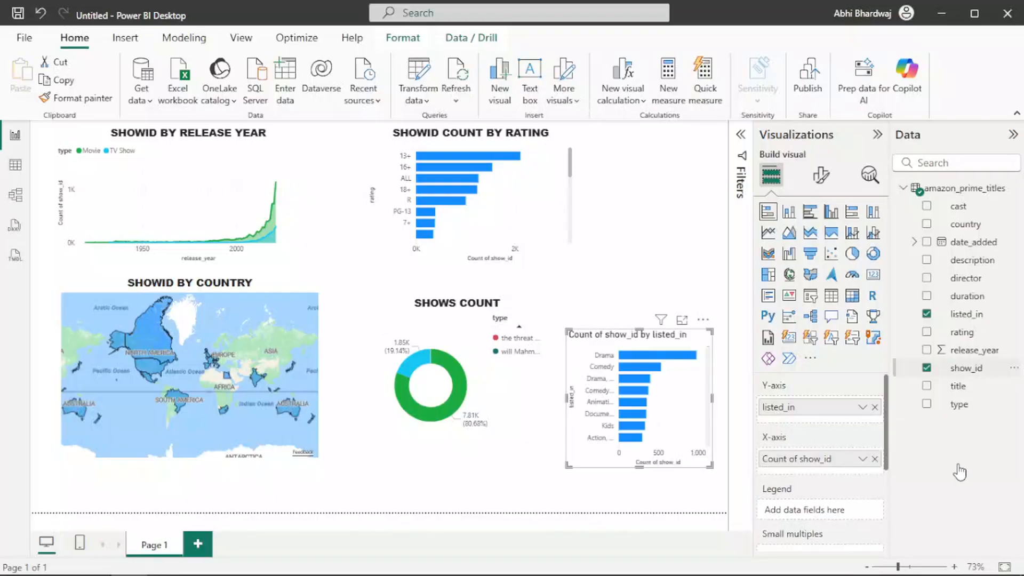
# Replace the listed_in bar chart's title text with "GENRES BY TOTAL SHOWS".
pyautogui.click(823, 177)
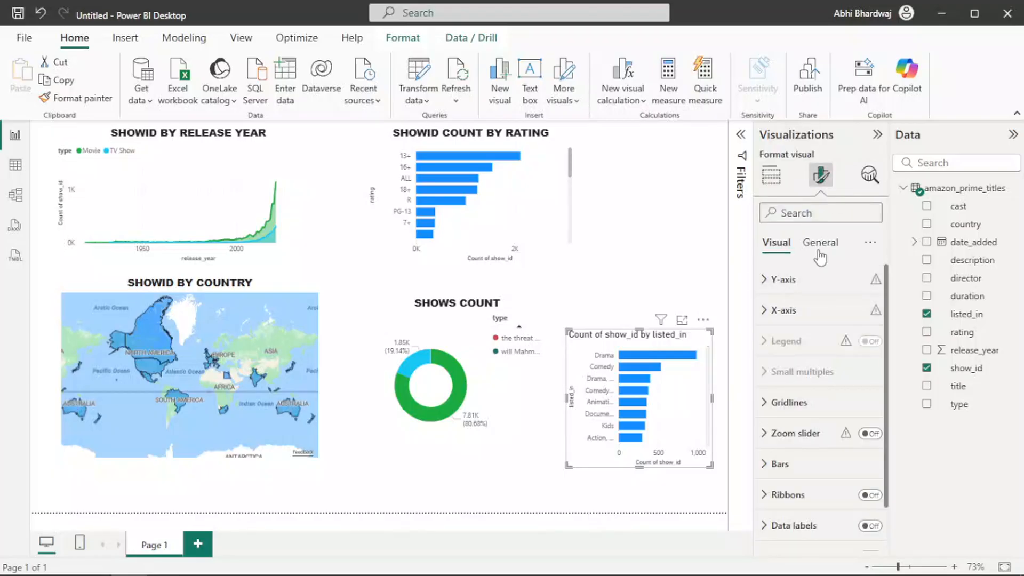
pyautogui.click(820, 248)
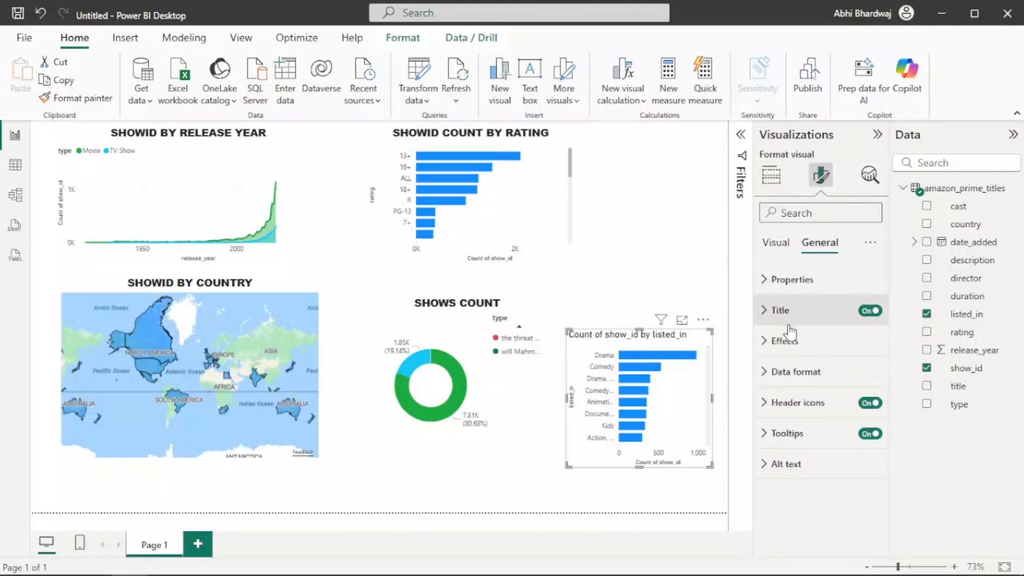
pyautogui.click(790, 326)
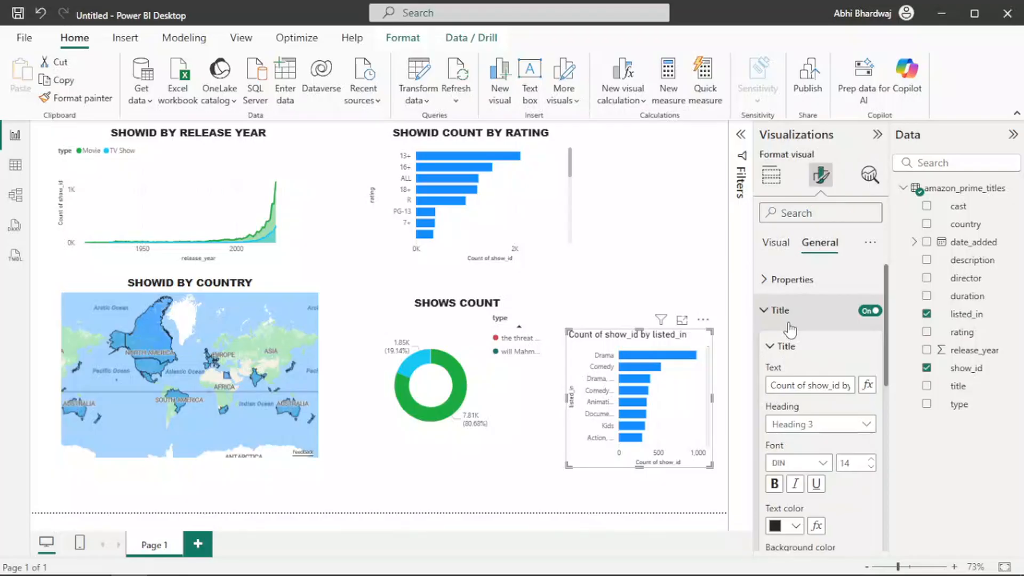
pyautogui.click(805, 385)
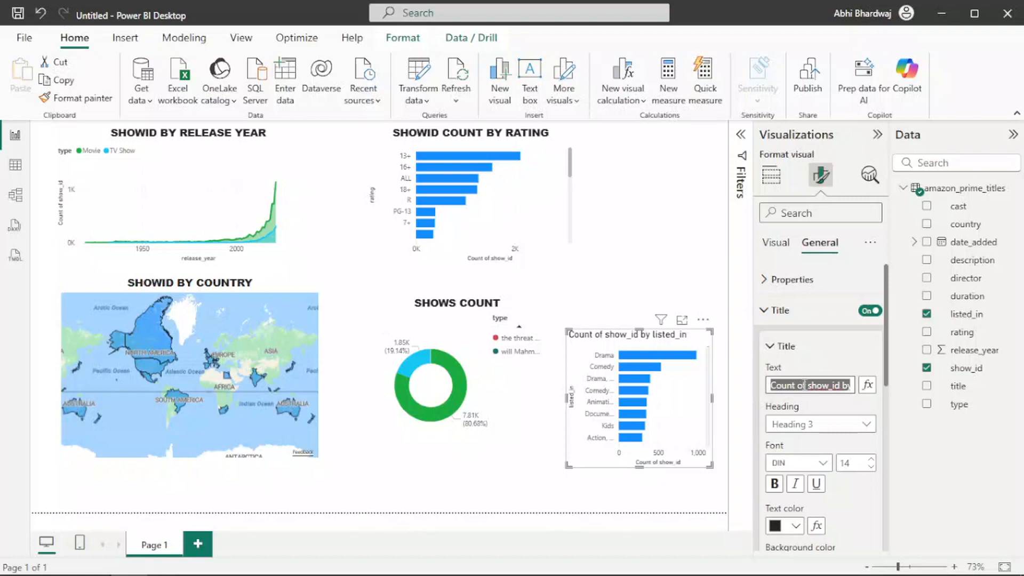
pyautogui.write('GENRES')
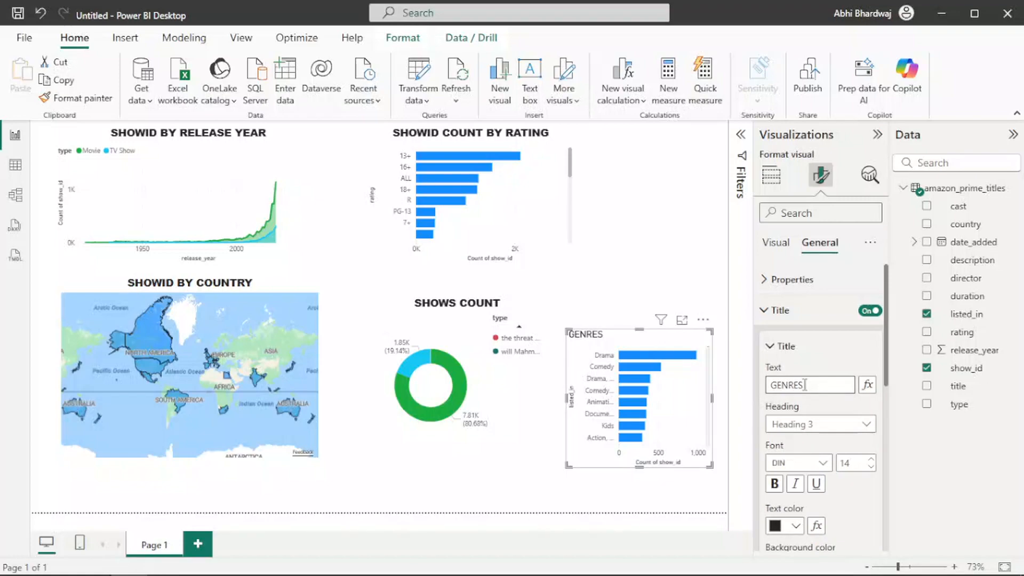
pyautogui.write(' BY TOTAL SHOWS')
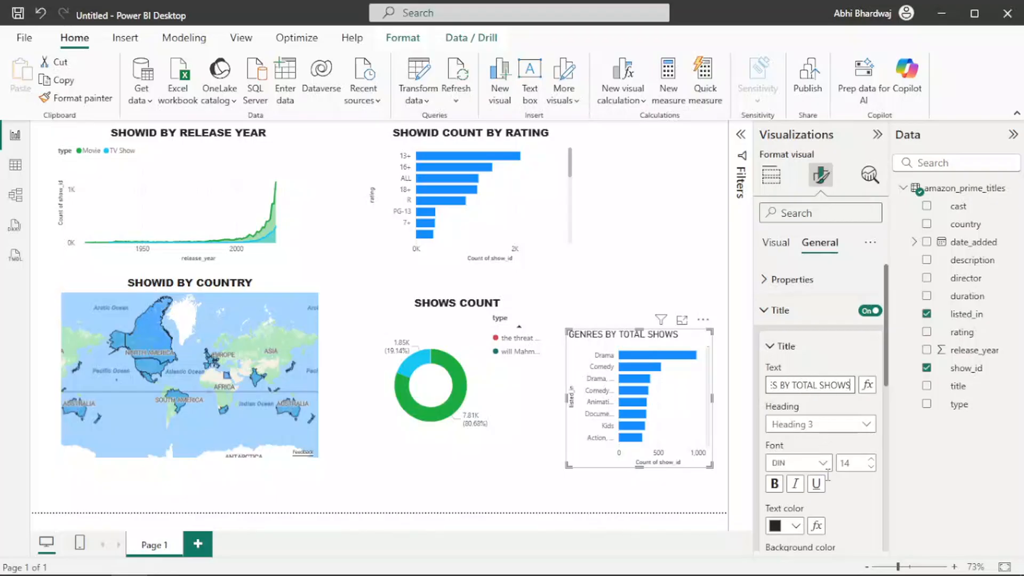
# Format the genres bar chart's title in Arial Black with centred horizontal alignment.
pyautogui.click(803, 465)
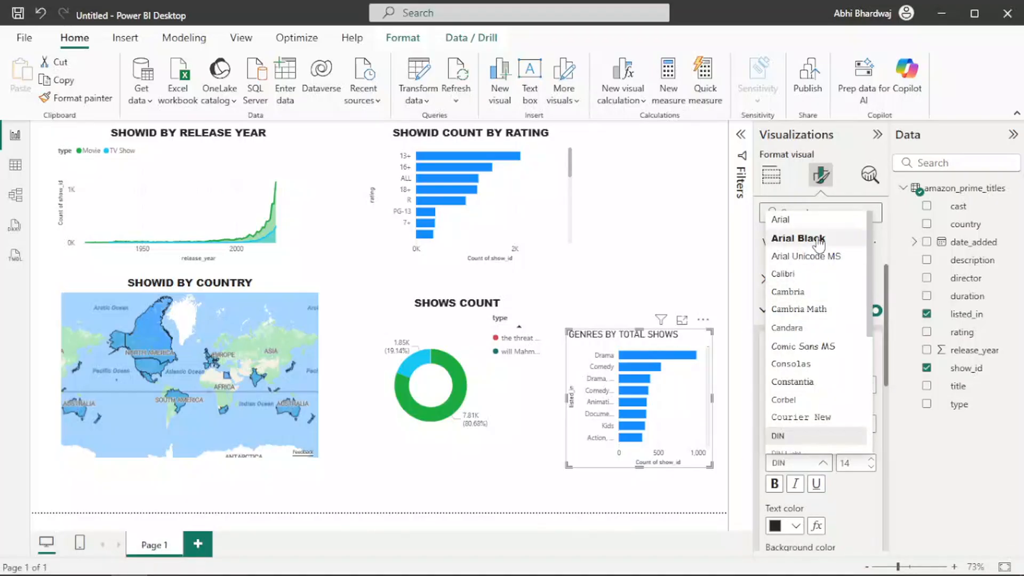
pyautogui.click(800, 238)
pyautogui.scroll(-2, 790, 475)
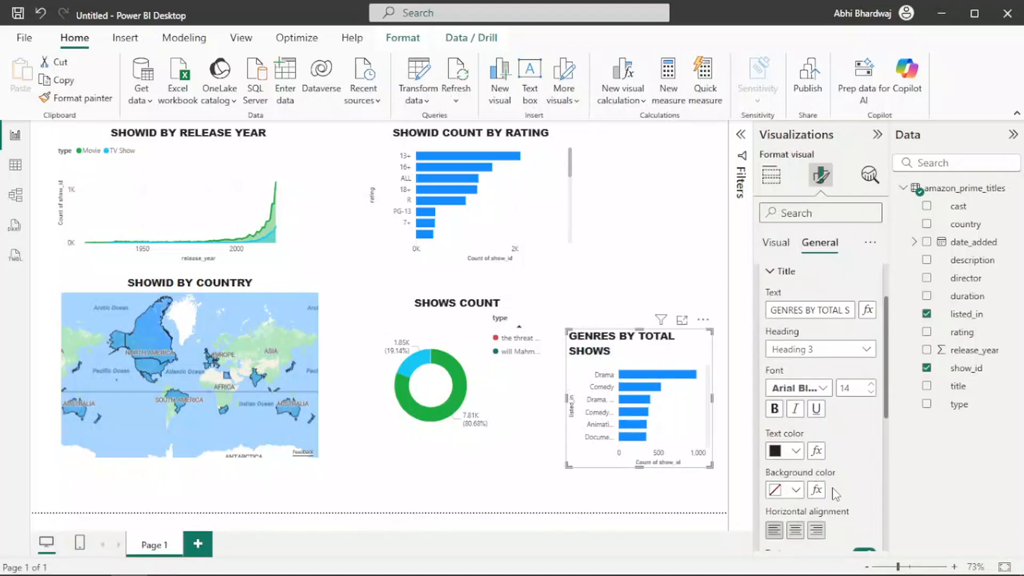
pyautogui.click(798, 530)
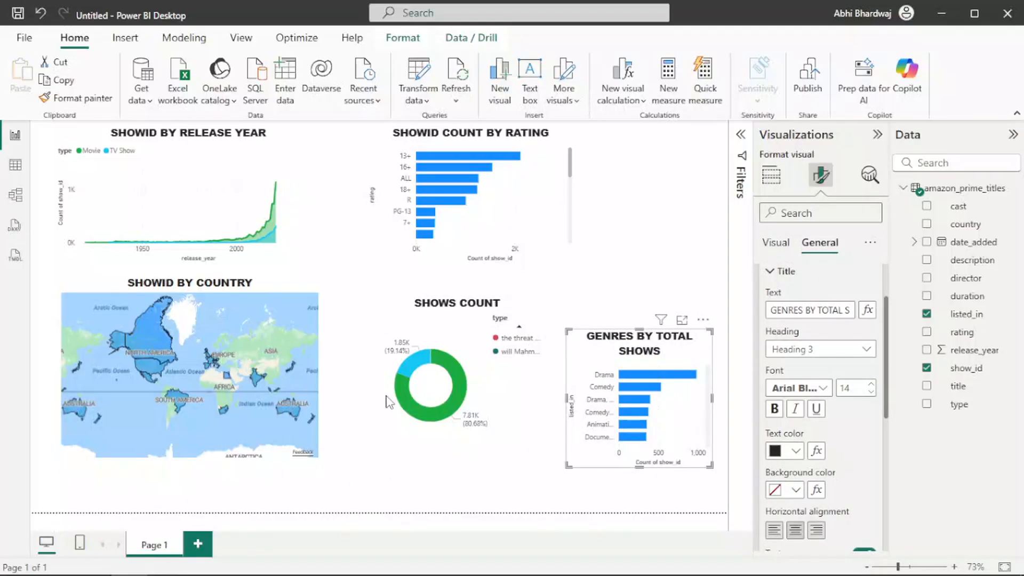
pyautogui.click(400, 470)
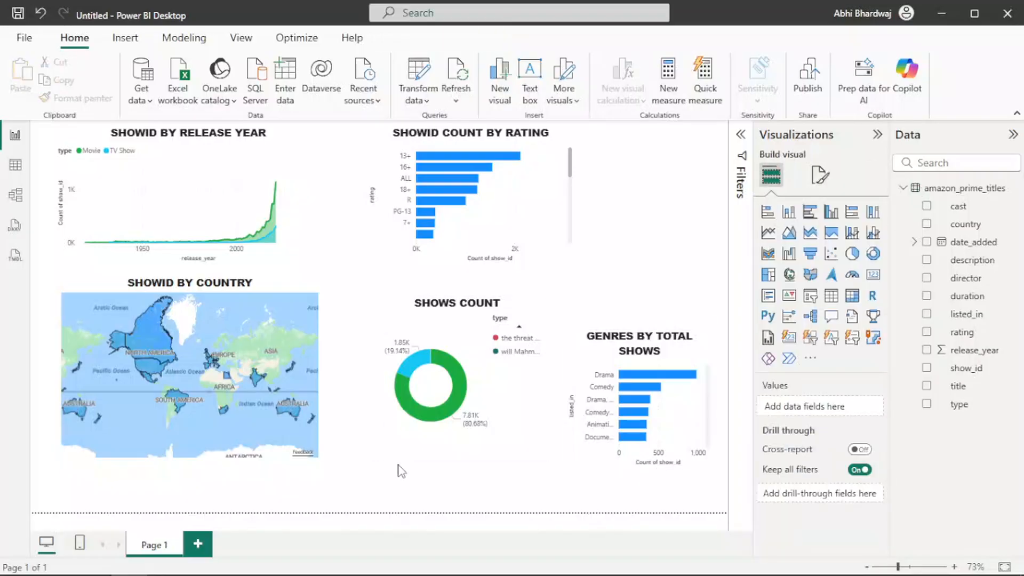
# Shrink the country map and line up the donut chart and the genres bar chart beside it in one row.
pyautogui.click(321, 277)
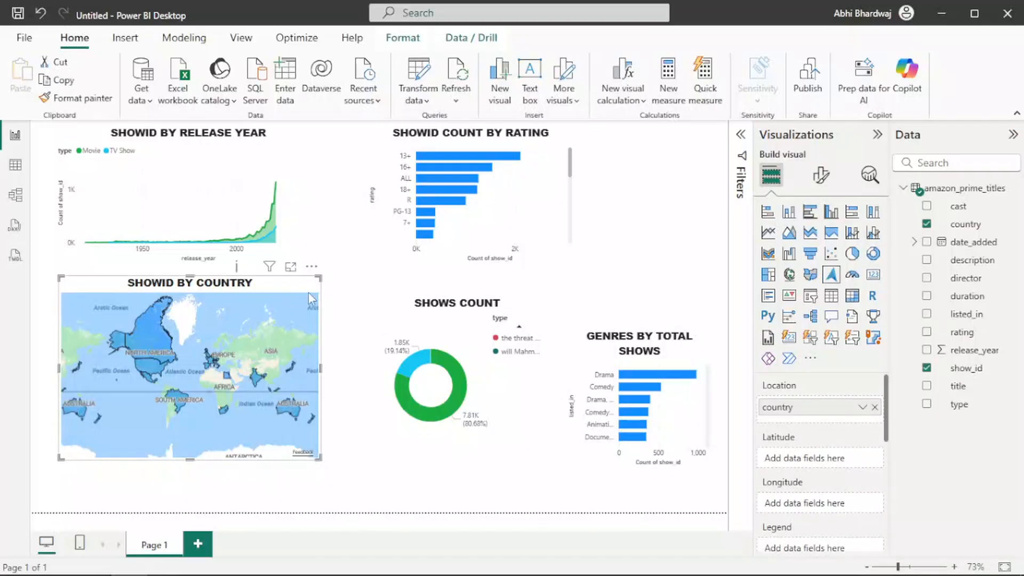
pyautogui.moveTo(322, 274); pyautogui.dragTo(245, 332)
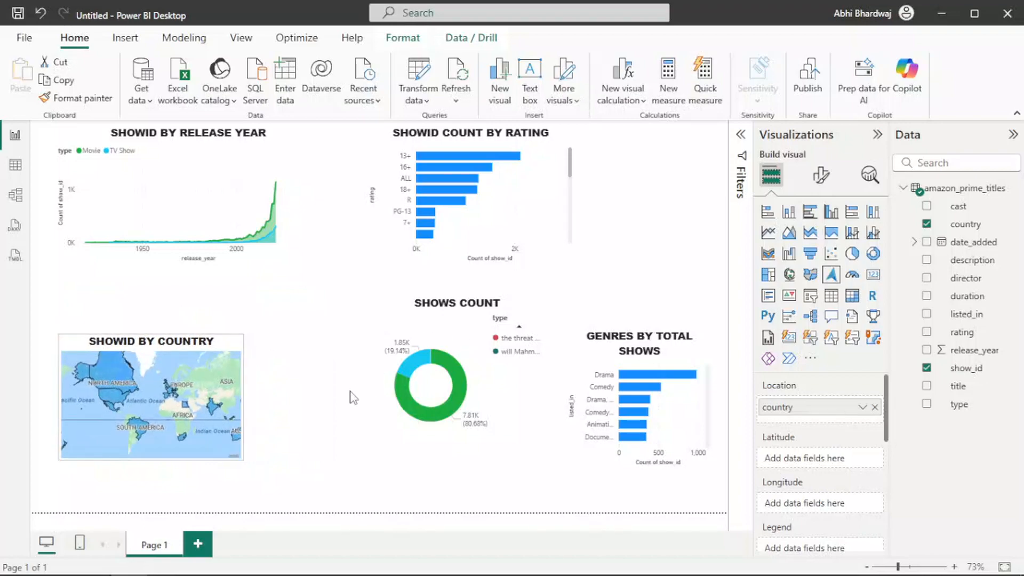
pyautogui.moveTo(449, 360); pyautogui.dragTo(328, 412)
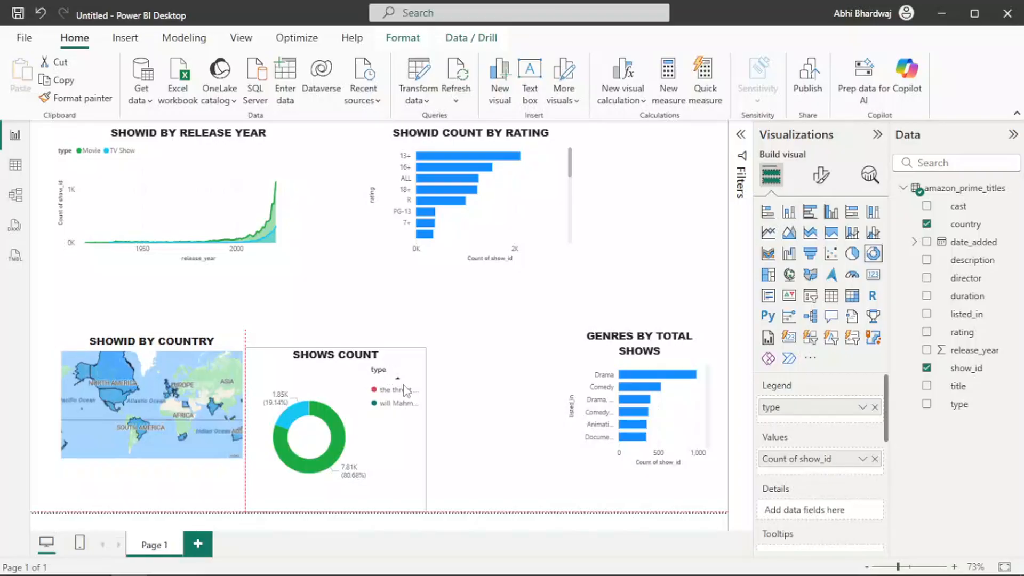
pyautogui.moveTo(404, 385); pyautogui.dragTo(447, 372)
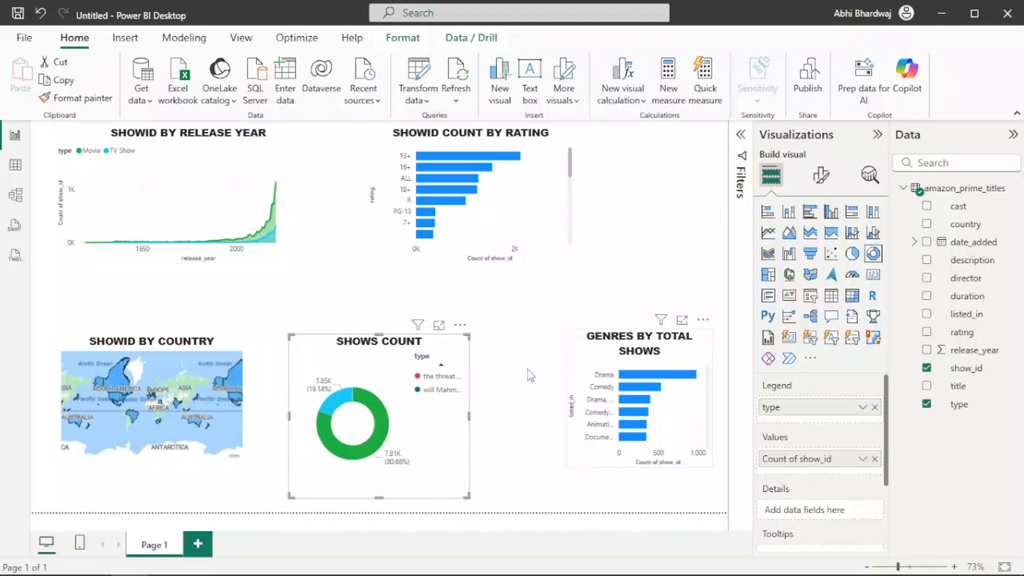
pyautogui.moveTo(615, 356); pyautogui.dragTo(557, 362)
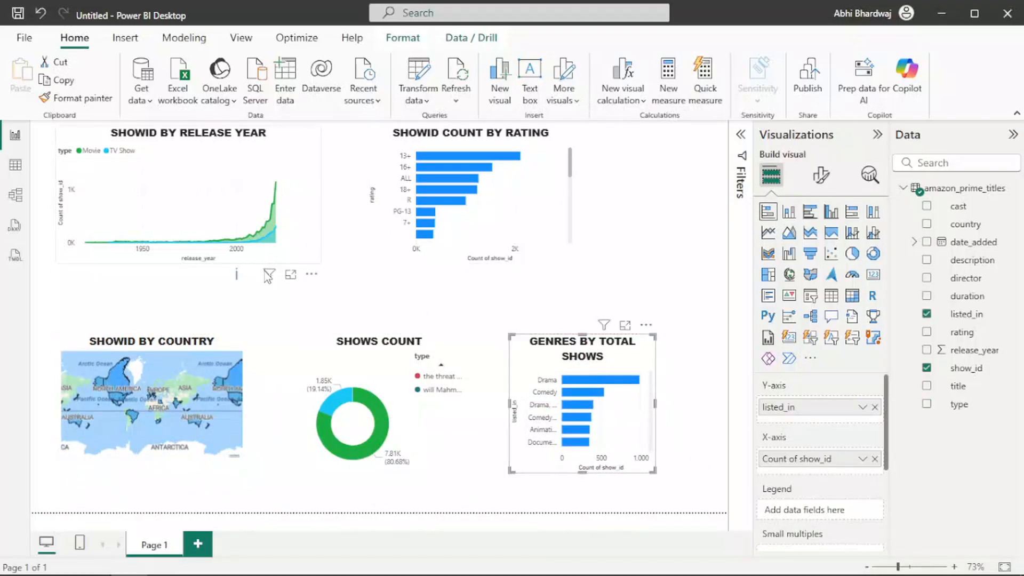
# Move the release-year area chart and the rating bar chart down to sit just above the row of lower charts.
pyautogui.click(264, 271)
pyautogui.moveTo(265, 271); pyautogui.dragTo(267, 341)
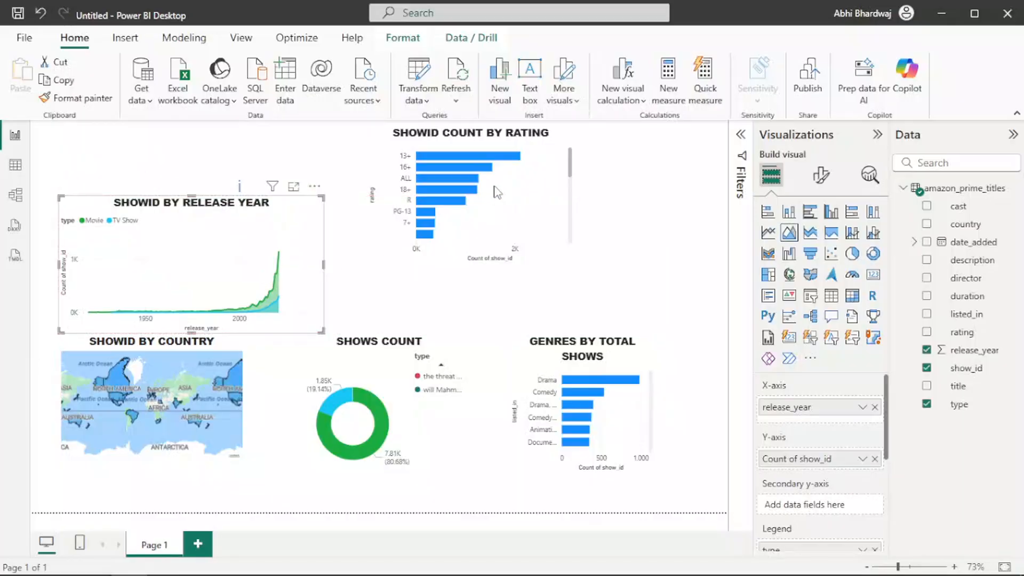
pyautogui.click(545, 178)
pyautogui.moveTo(544, 178); pyautogui.dragTo(526, 234)
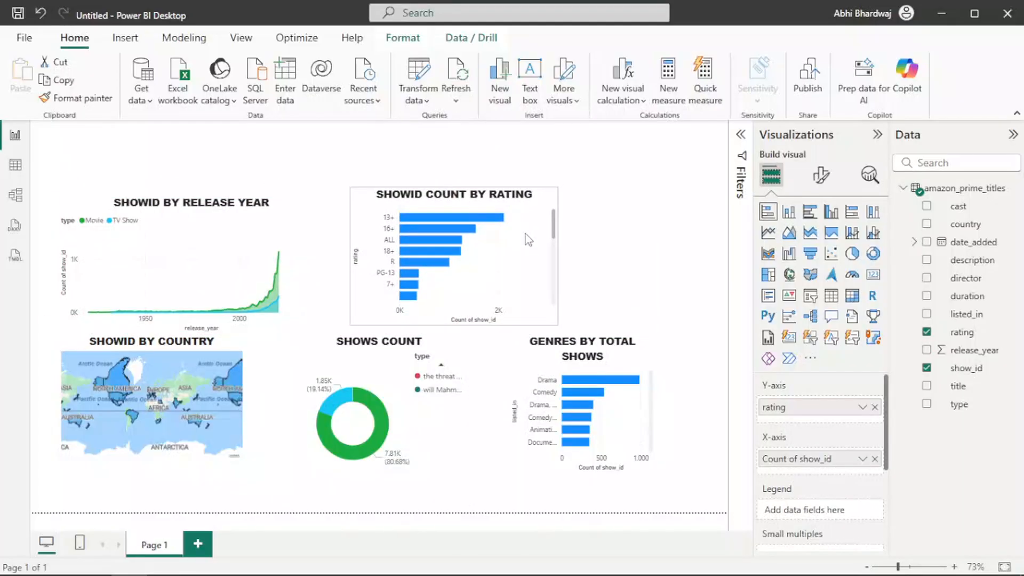
# Convert the rating bar chart into a card, shrink it and place it above the release-year area chart.
pyautogui.click(872, 276)
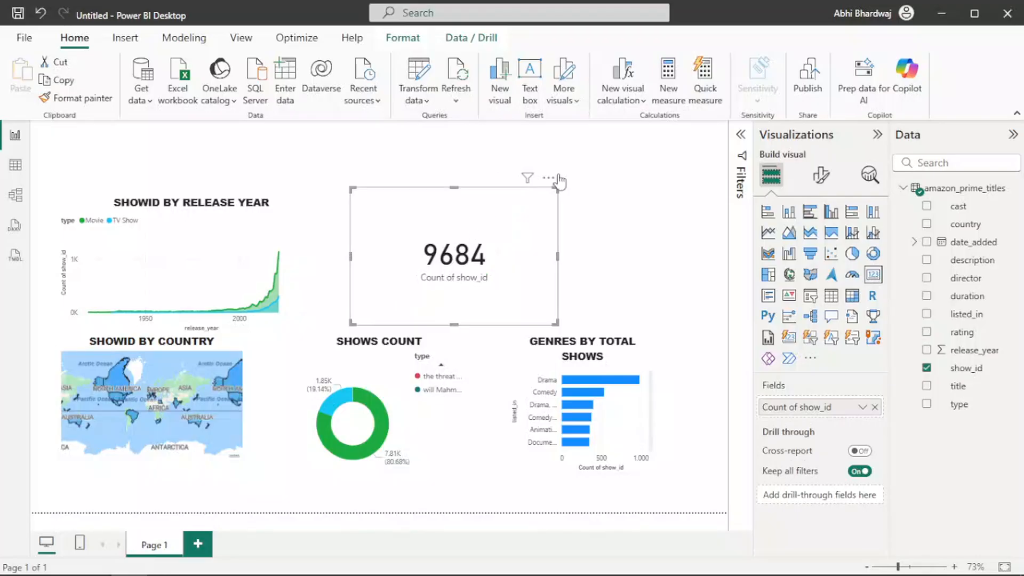
pyautogui.moveTo(555, 190); pyautogui.dragTo(451, 256)
pyautogui.moveTo(411, 290); pyautogui.dragTo(168, 155)
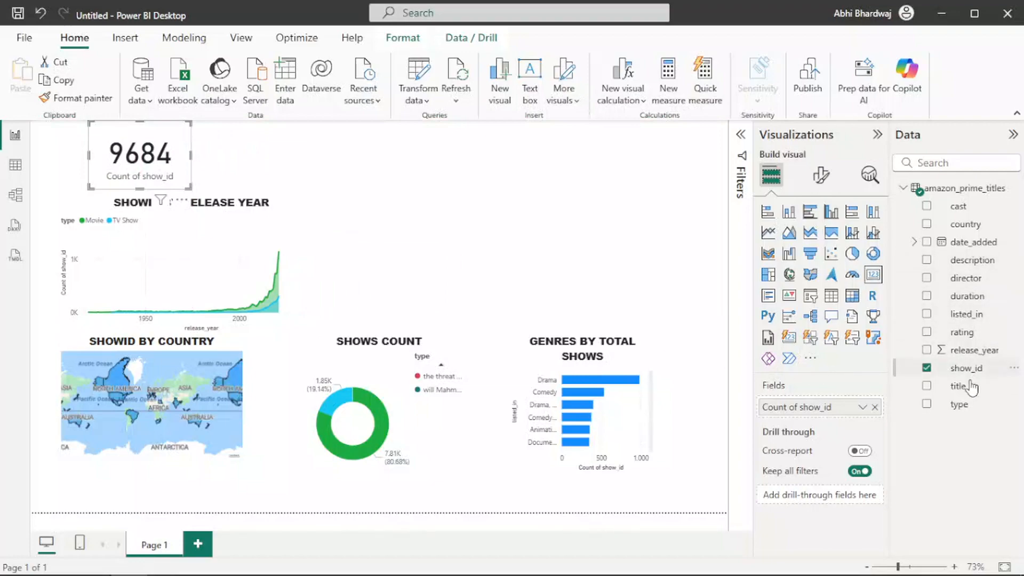
# Replace the card's field with title aggregated as Count (Distinct), and reduce the card's height.
pyautogui.moveTo(971, 387); pyautogui.dragTo(814, 407)
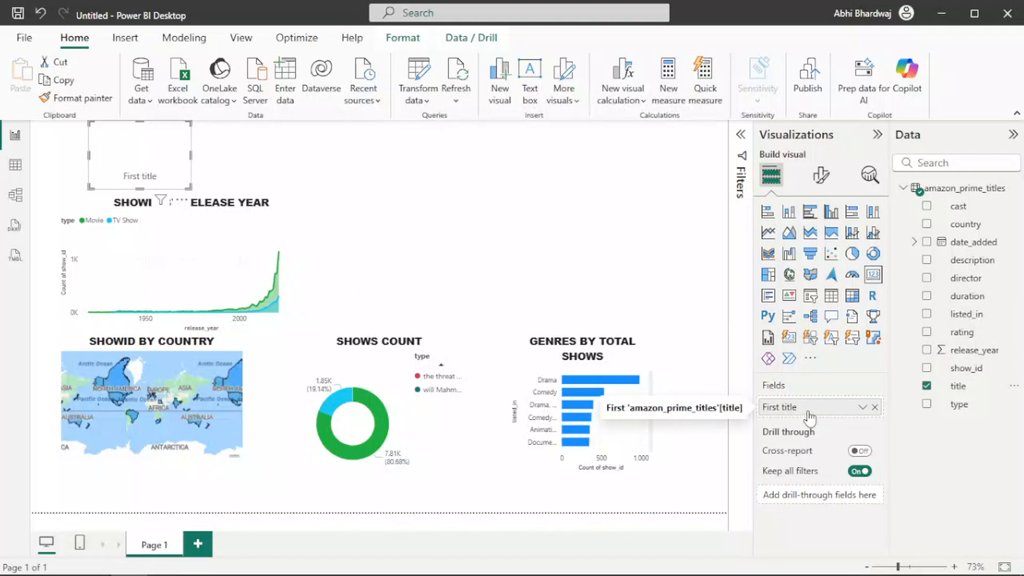
pyautogui.click(863, 407)
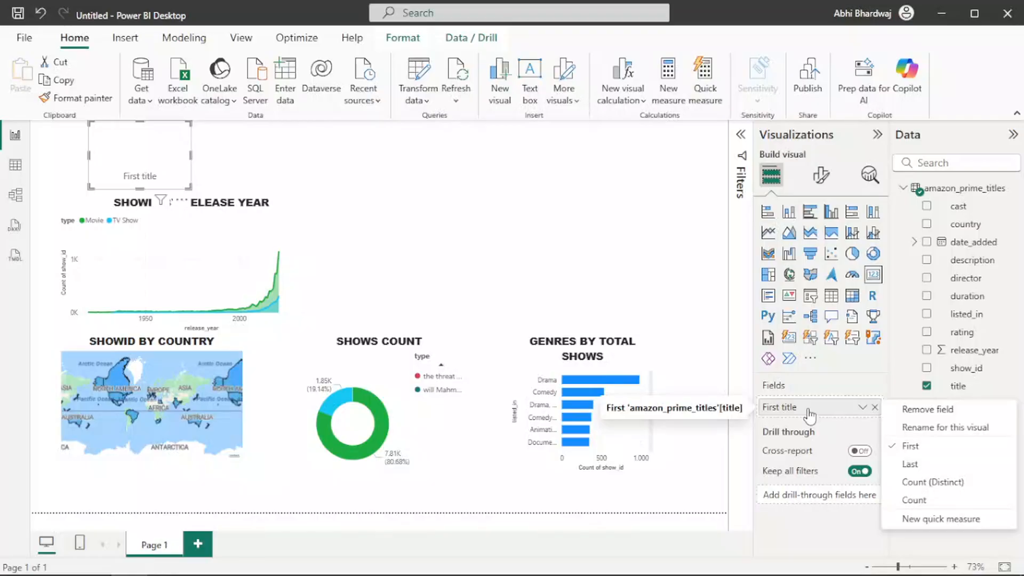
pyautogui.click(934, 483)
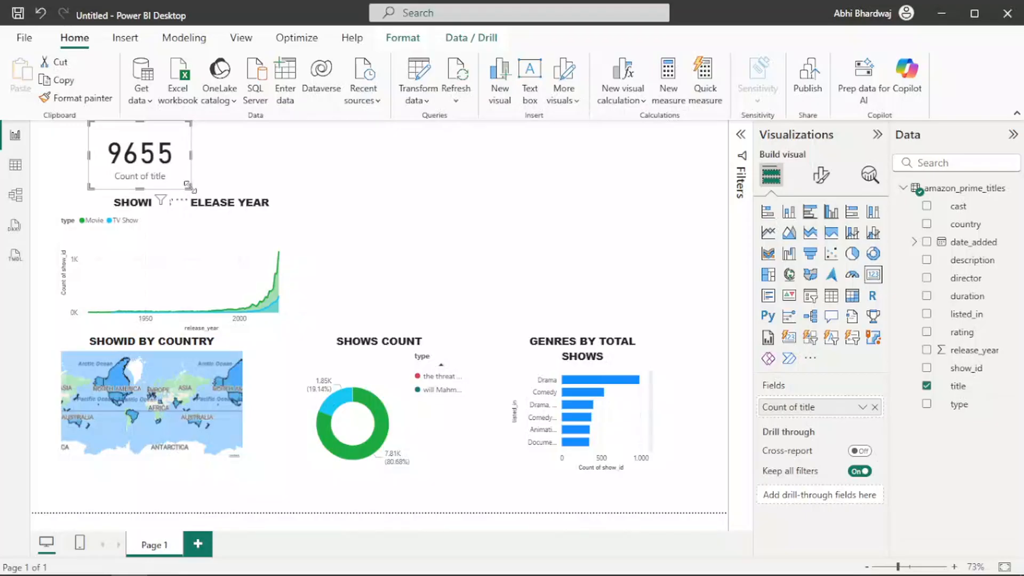
pyautogui.moveTo(188, 185)
pyautogui.mouseDown()
pyautogui.moveTo(195, 155)
pyautogui.moveTo(178, 170)
pyautogui.mouseUp()
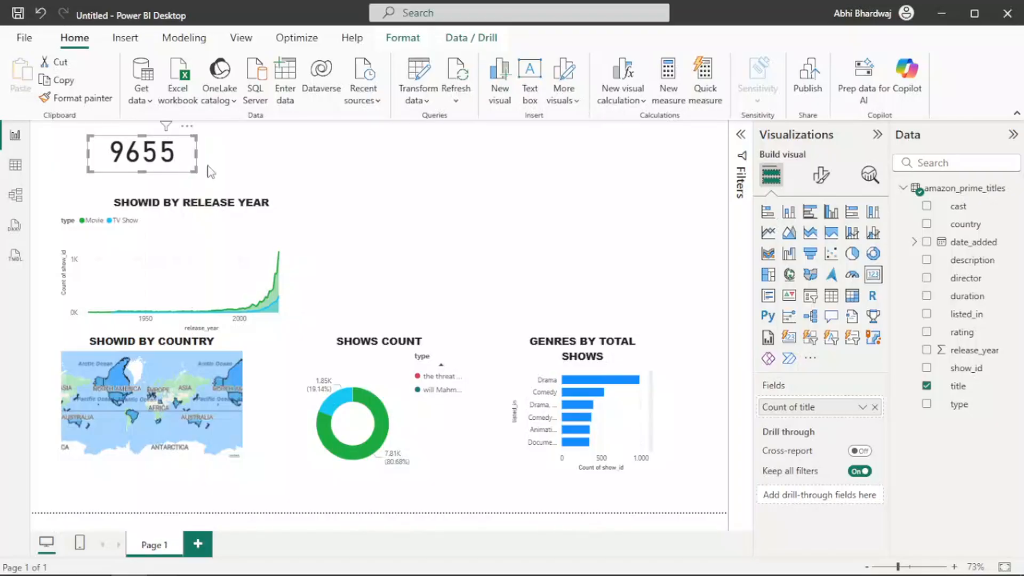
# Turn on the card's title with the text "TOTAL TITLES" and make the card taller to fit the title and value.
pyautogui.click(821, 175)
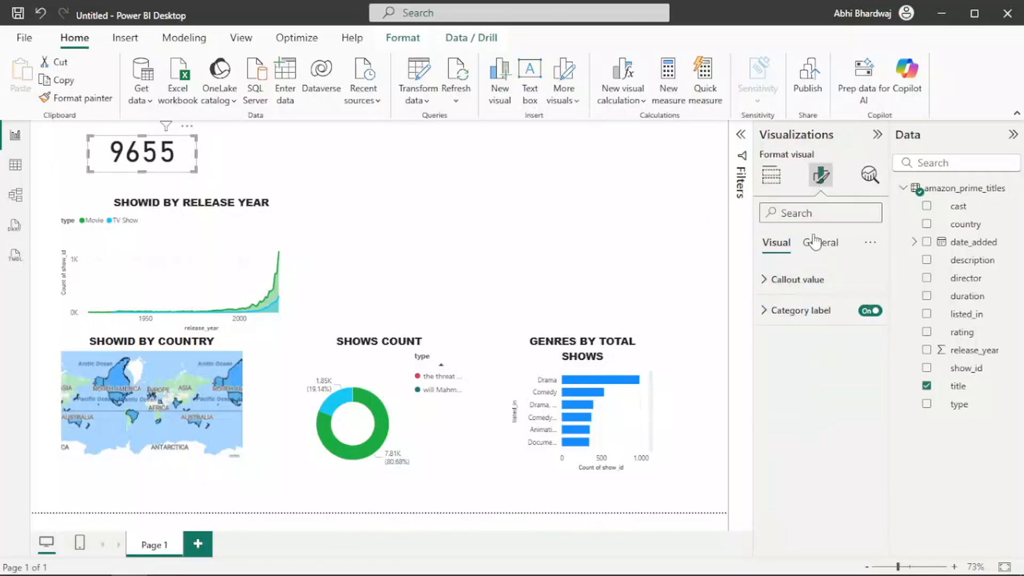
pyautogui.click(820, 242)
pyautogui.click(786, 310)
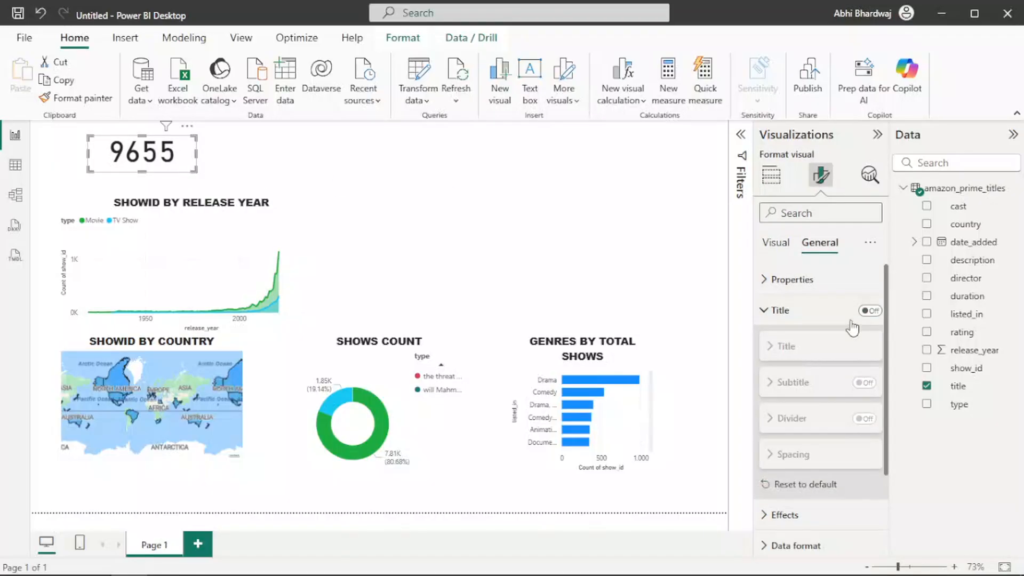
pyautogui.click(871, 311)
pyautogui.click(813, 350)
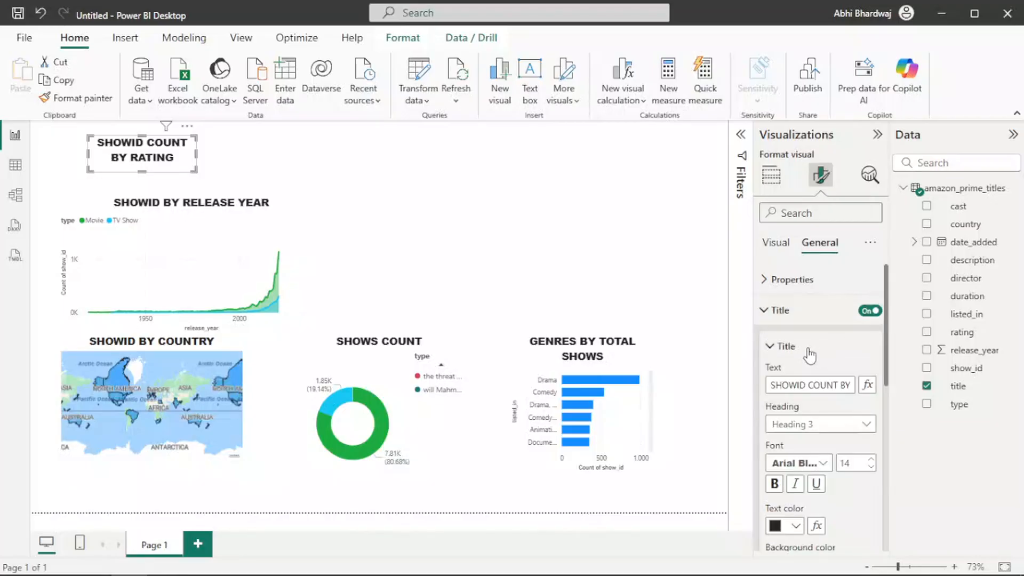
pyautogui.tripleClick(830, 386)
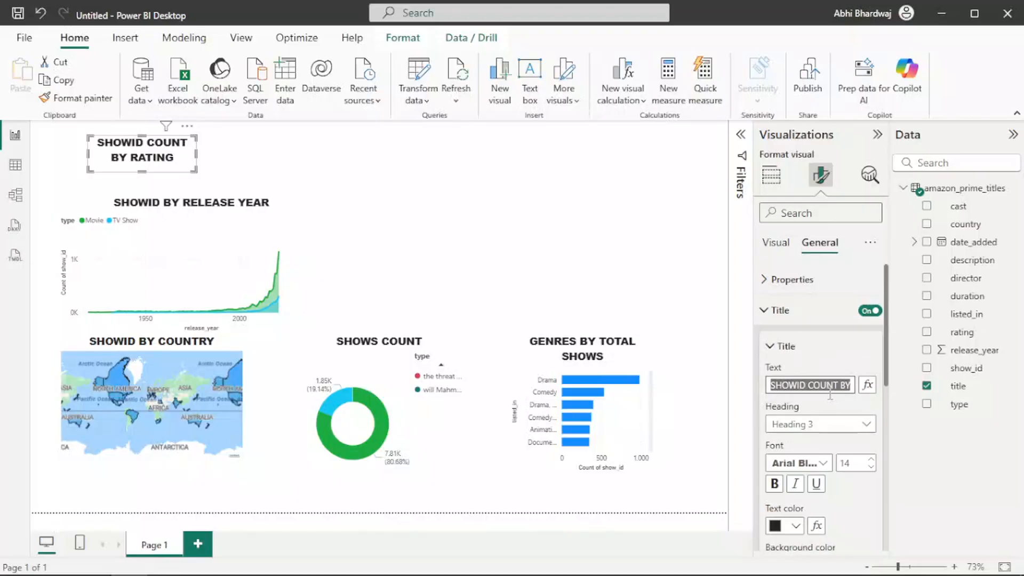
pyautogui.write('TOTAL TITLES')
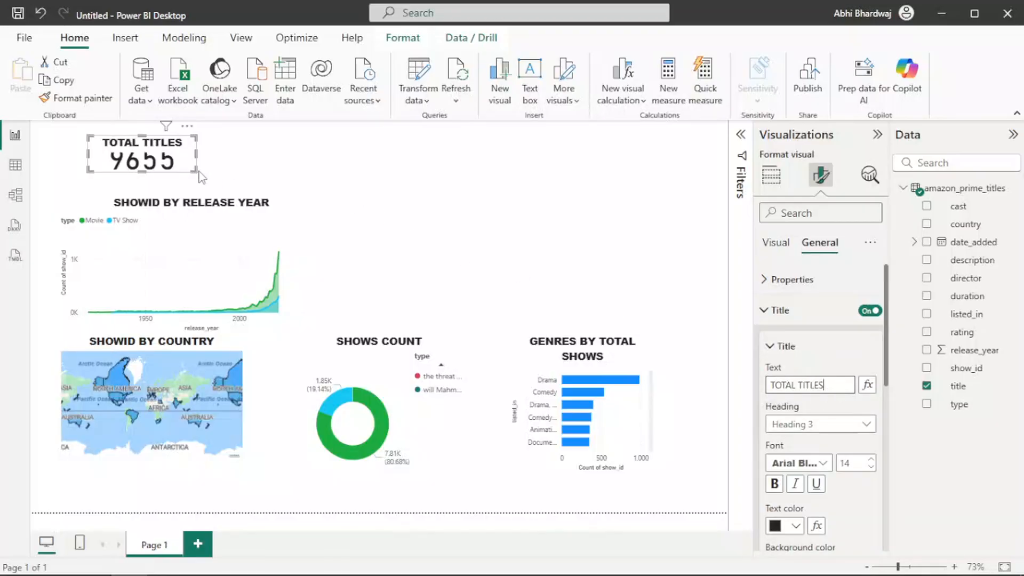
pyautogui.moveTo(195, 170); pyautogui.dragTo(191, 181)
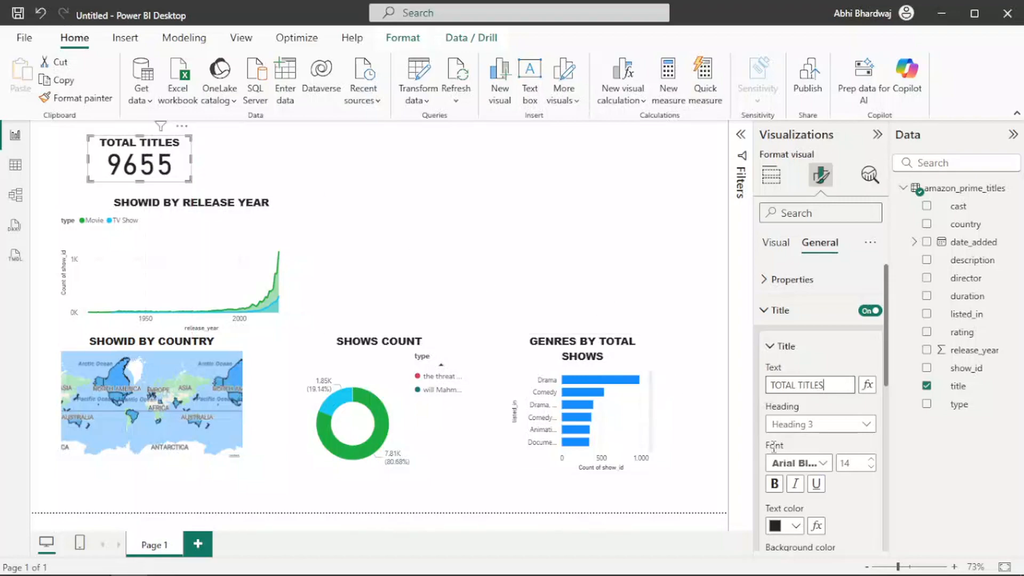
# Try blue as the text colour of the card's "TOTAL TITLES" title.
pyautogui.scroll(-3, 801, 504)
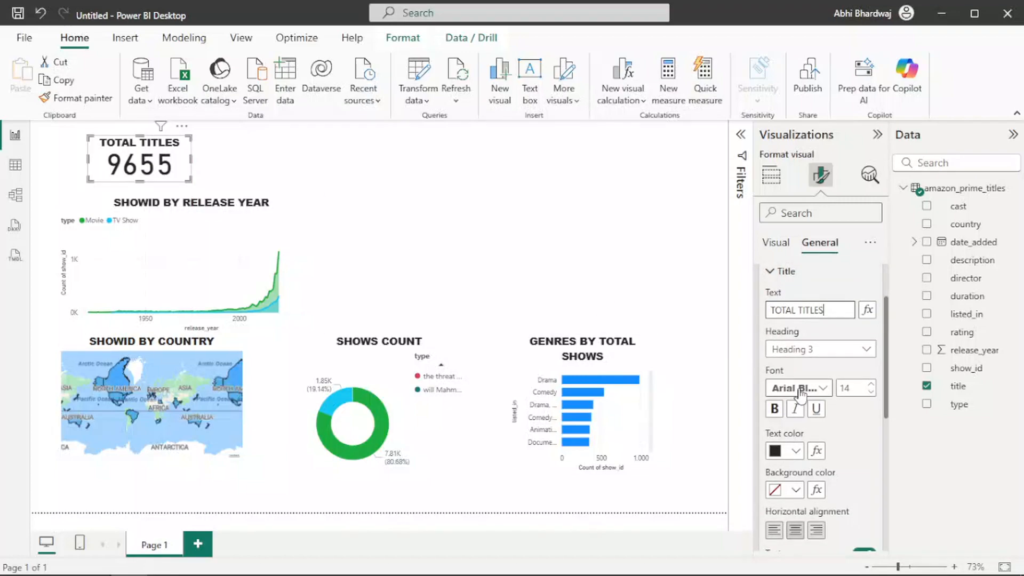
pyautogui.click(799, 389)
pyautogui.click(841, 425)
pyautogui.click(794, 453)
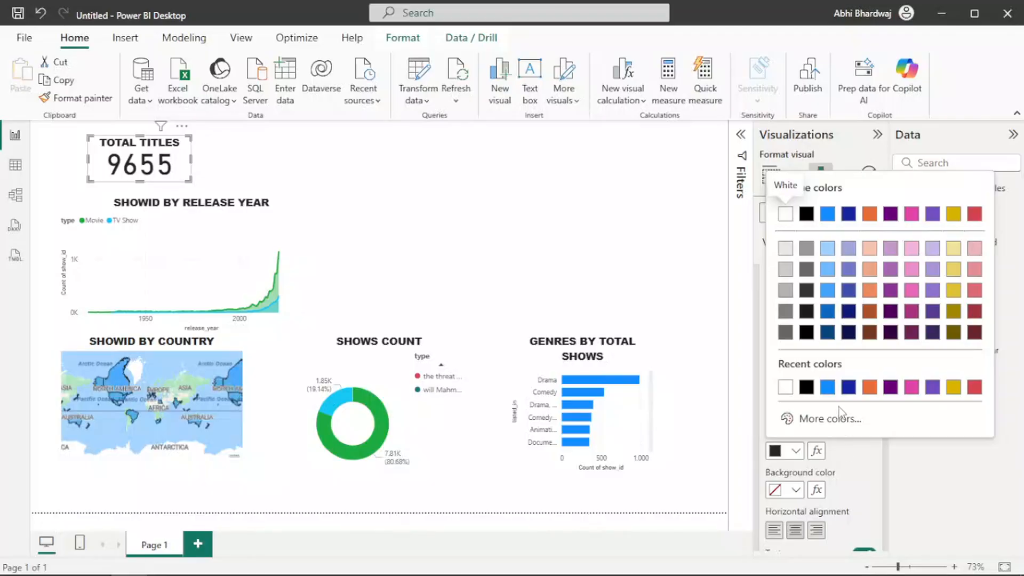
pyautogui.click(827, 387)
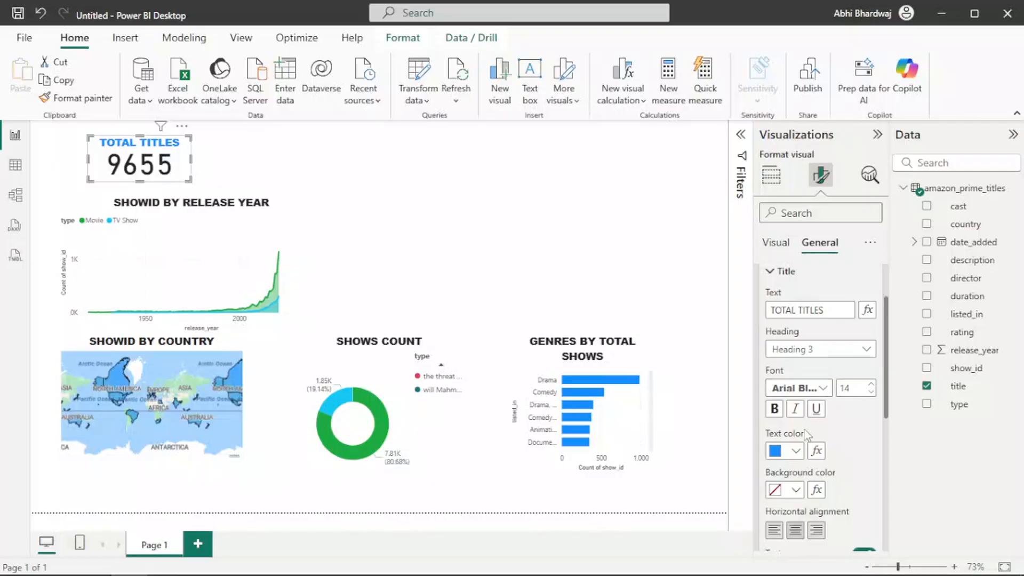
pyautogui.click(211, 190)
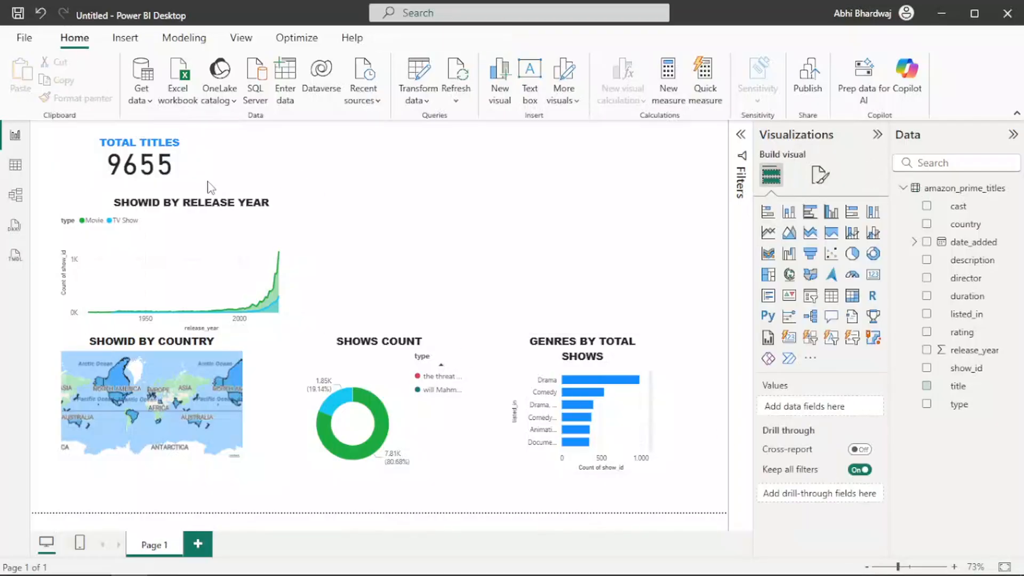
# Undo the text colour change on the card's title.
pyautogui.click(157, 176)
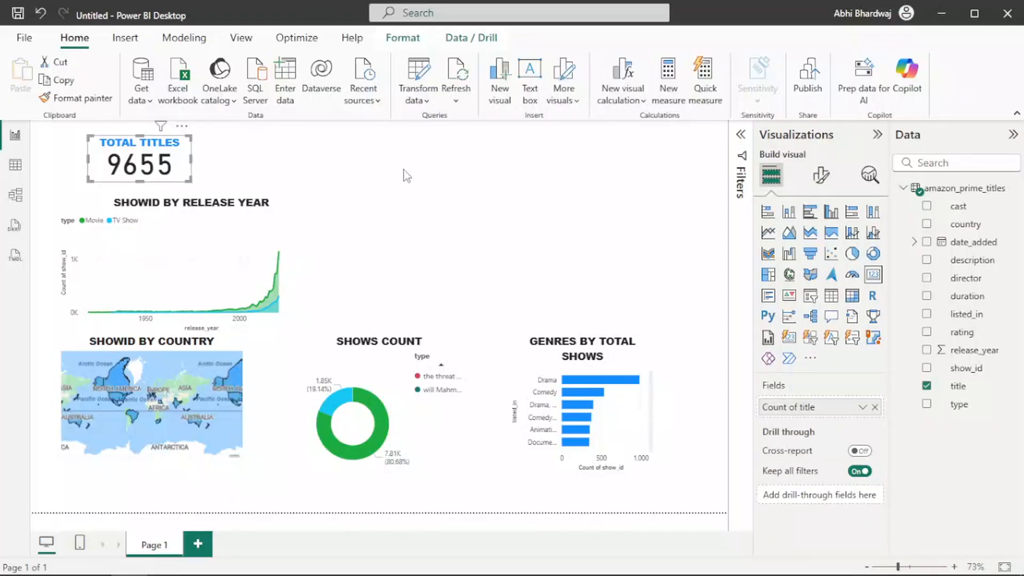
pyautogui.hotkey('ctrl', 'z')
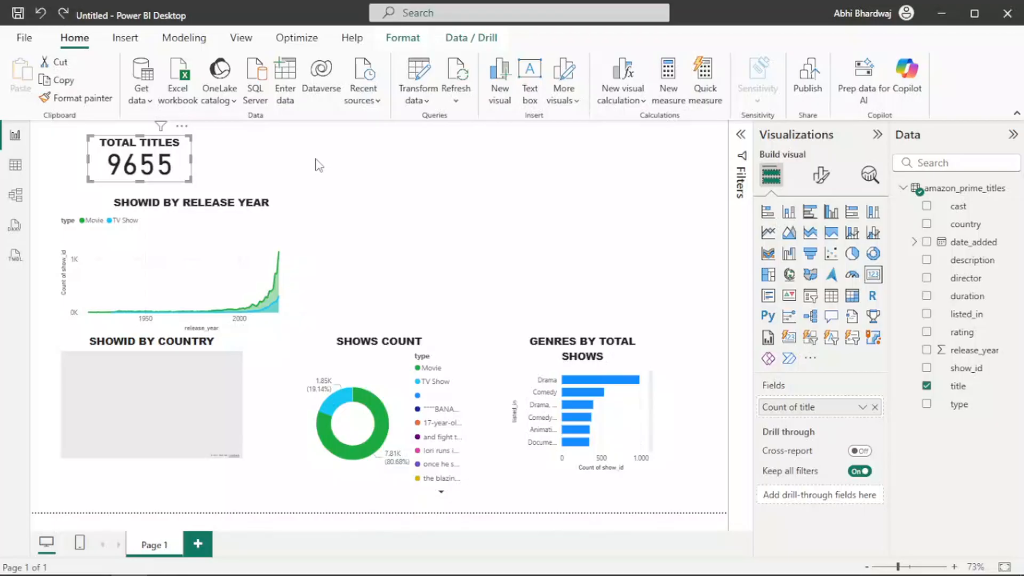
# Duplicate the TOTAL TITLES card four times and place the copies in a row across the top of the report page.
pyautogui.hotkey('ctrl', 'c')
pyautogui.hotkey('ctrl', 'v')
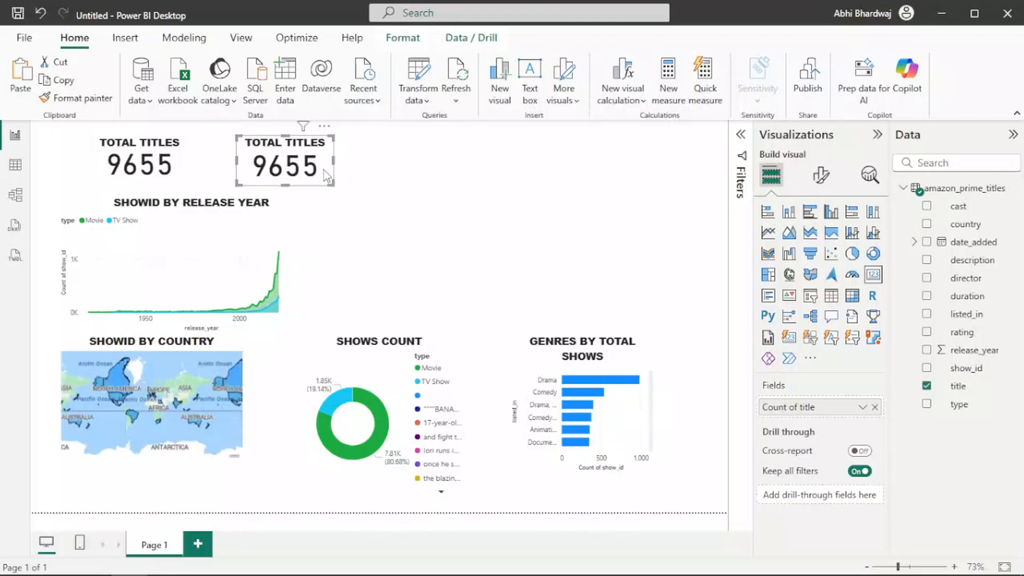
pyautogui.hotkey('ctrl', 'v')
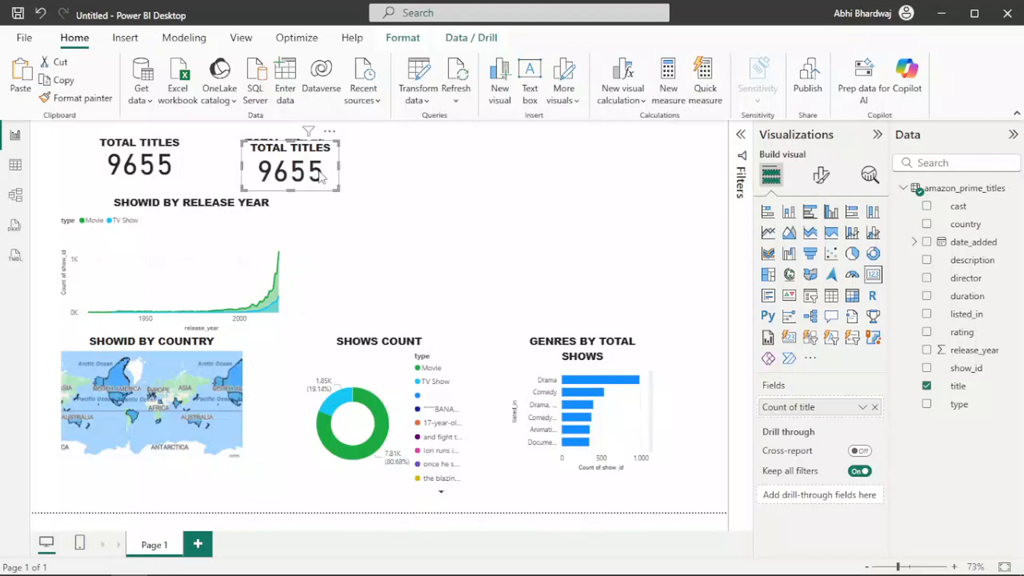
pyautogui.moveTo(318, 174); pyautogui.dragTo(448, 170)
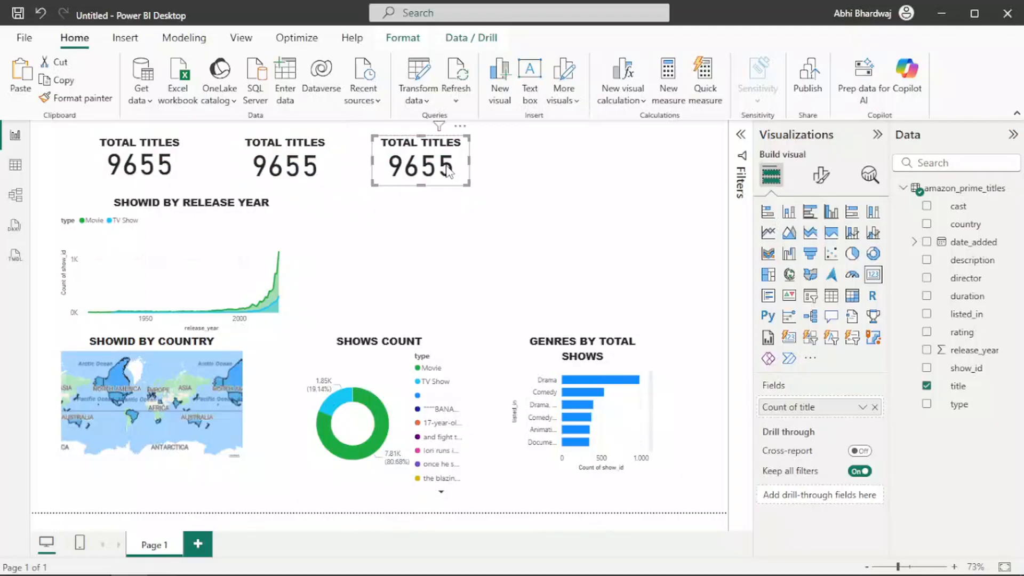
pyautogui.hotkey('ctrl', 'v')
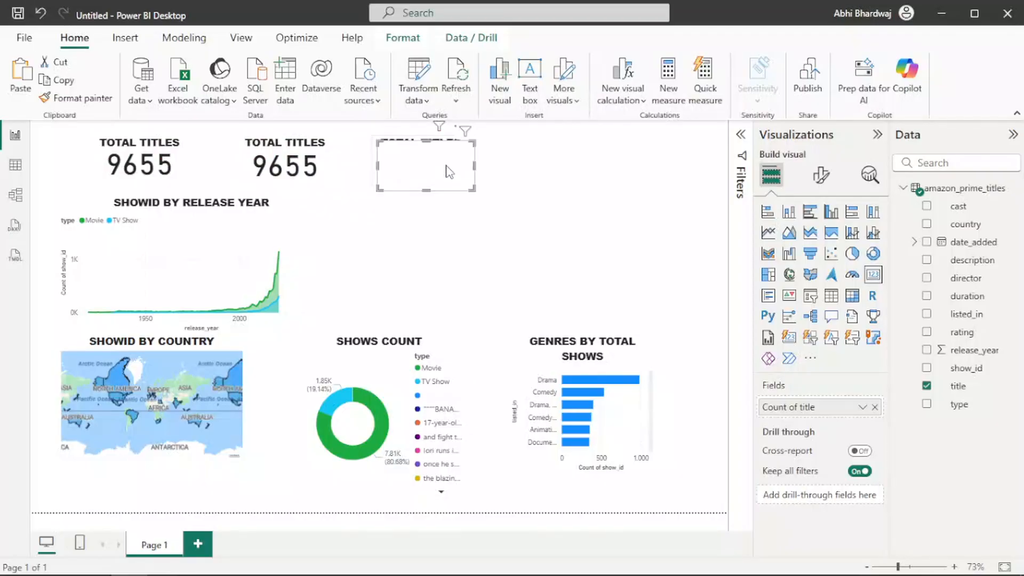
pyautogui.moveTo(449, 171); pyautogui.dragTo(708, 154)
pyautogui.hotkey('ctrl', 'v')
# Space the five TOTAL TITLES cards roughly evenly across the top row and slightly reduce the size of the rightmost card.
pyautogui.moveTo(123, 159); pyautogui.dragTo(92, 157)
pyautogui.moveTo(244, 155); pyautogui.dragTo(225, 156)
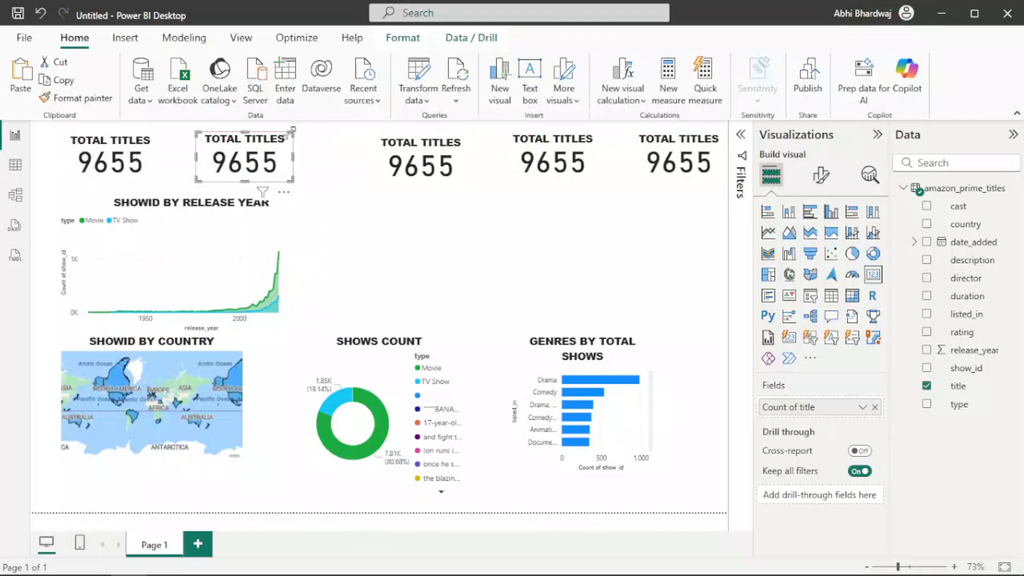
pyautogui.moveTo(422, 157); pyautogui.dragTo(374, 158)
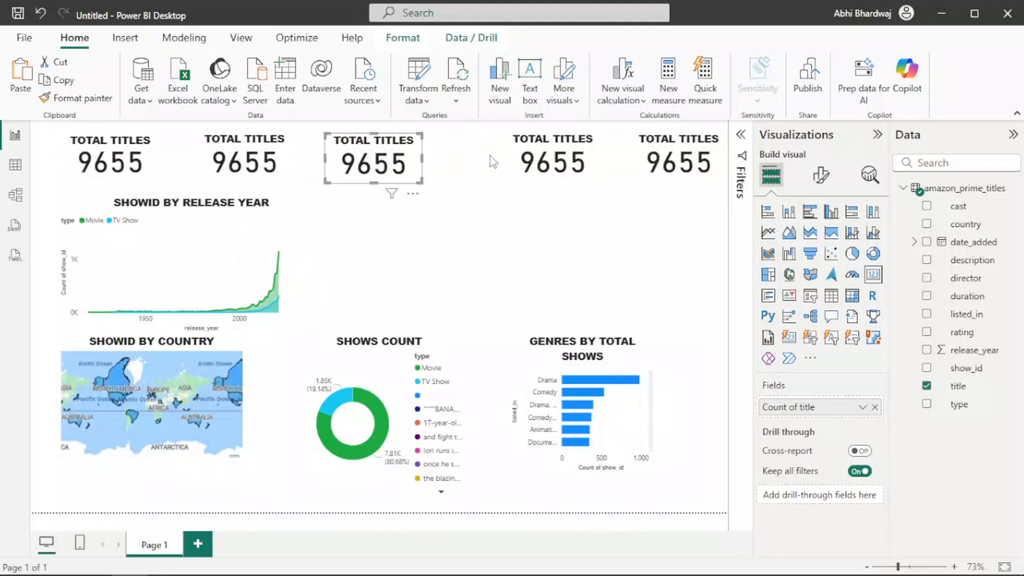
pyautogui.moveTo(551, 163); pyautogui.dragTo(505, 163)
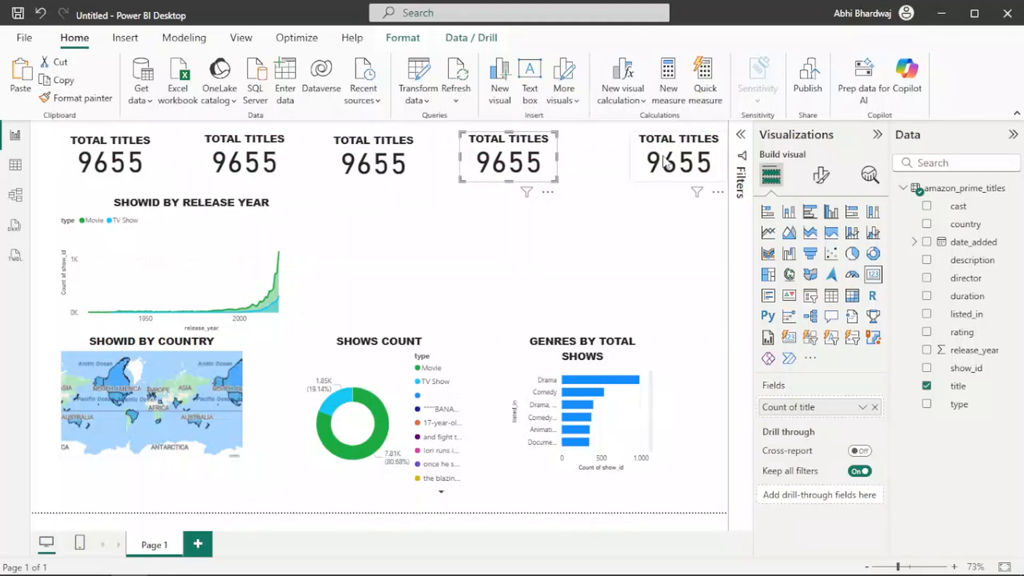
pyautogui.moveTo(673, 166); pyautogui.dragTo(627, 165)
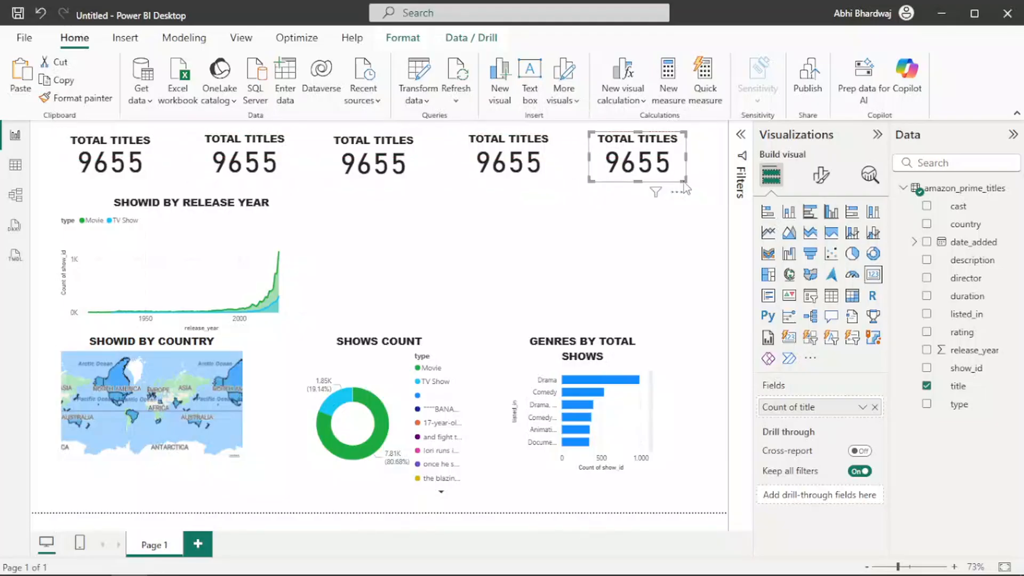
pyautogui.moveTo(686, 183); pyautogui.dragTo(684, 178)
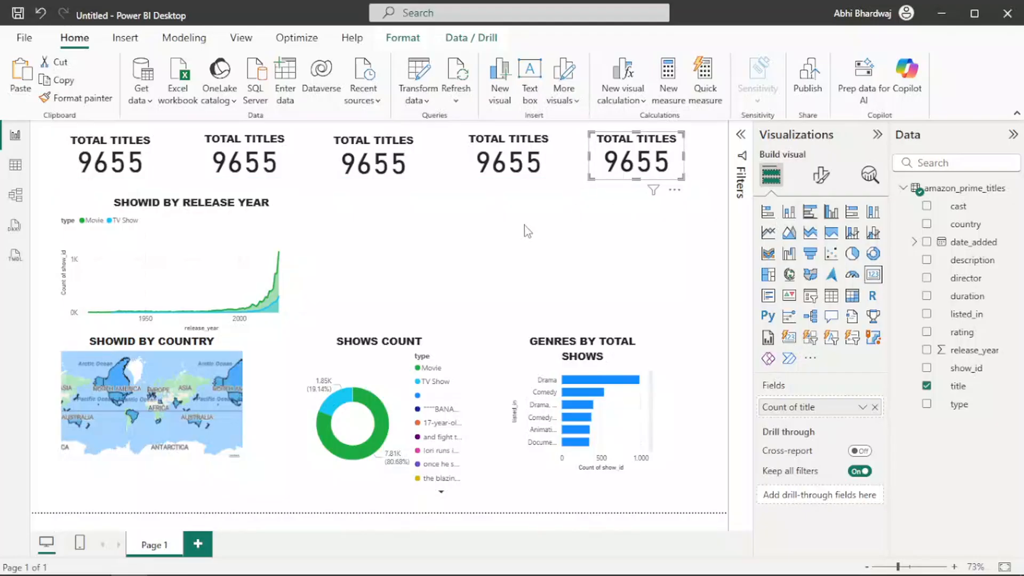
pyautogui.click(524, 226)
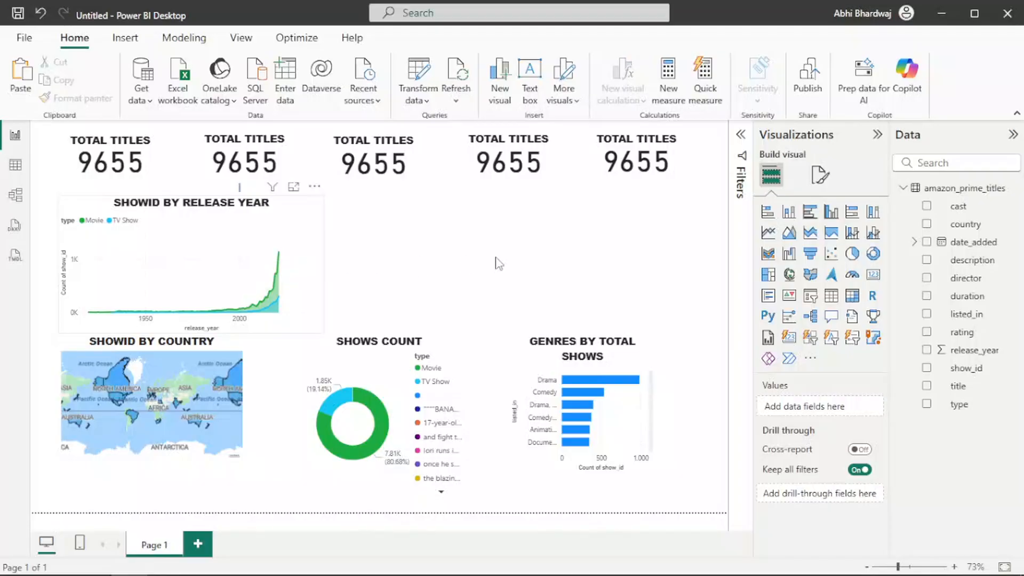
# Move the release-year chart to the page's upper right, the country map to the upper left and the SHOWS COUNT donut below it.
pyautogui.moveTo(275, 249); pyautogui.dragTo(656, 259)
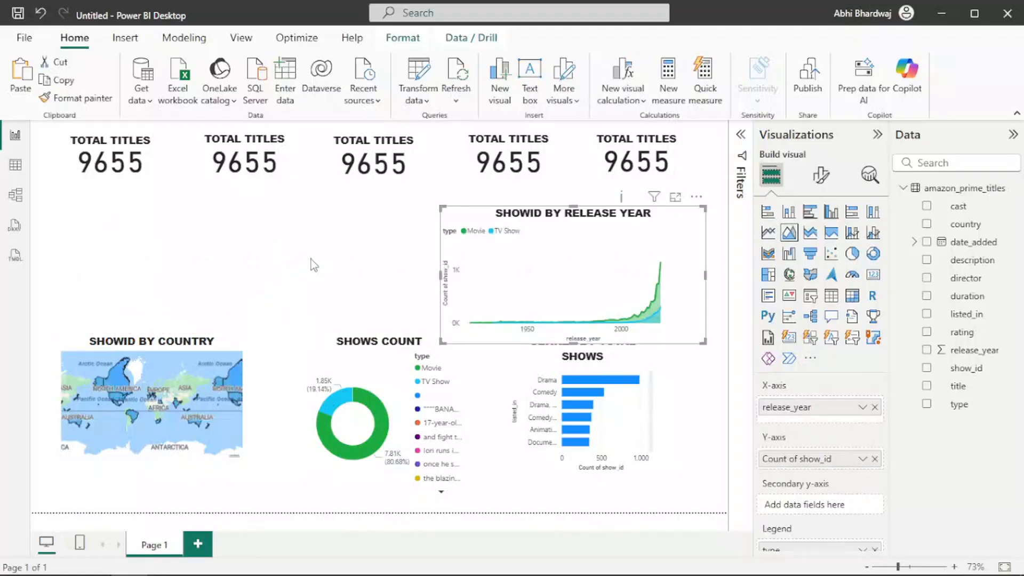
pyautogui.moveTo(165, 367); pyautogui.dragTo(205, 338)
pyautogui.moveTo(179, 190); pyautogui.dragTo(179, 194)
pyautogui.moveTo(348, 340); pyautogui.dragTo(170, 348)
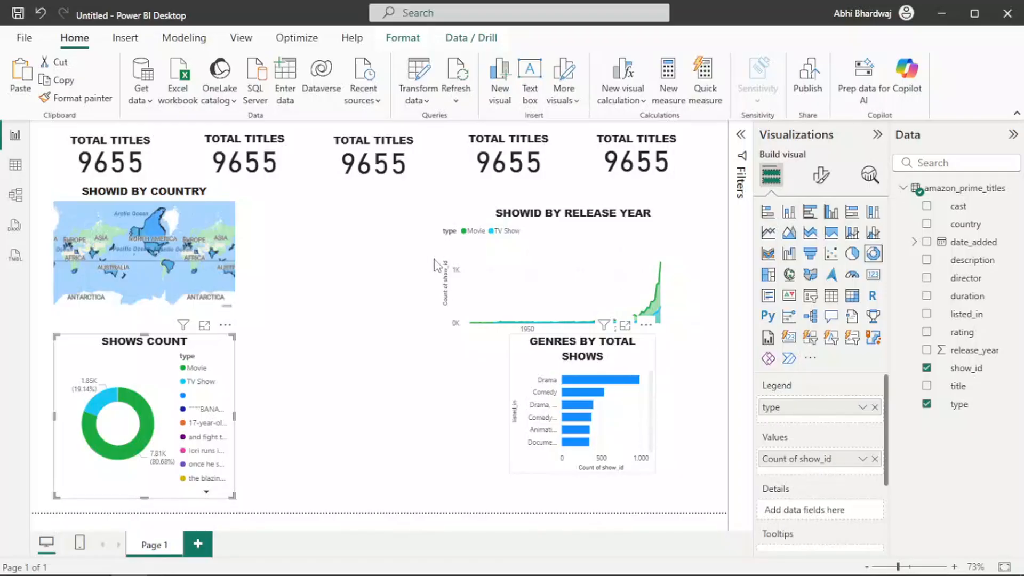
# Move the genre bar chart beside the release-year chart, then place the country map below it and enlarge it slightly.
pyautogui.moveTo(599, 352); pyautogui.dragTo(351, 213)
pyautogui.moveTo(200, 199); pyautogui.dragTo(447, 382)
pyautogui.moveTo(302, 361)
pyautogui.mouseDown()
pyautogui.moveTo(289, 339)
pyautogui.moveTo(284, 351)
pyautogui.mouseUp()
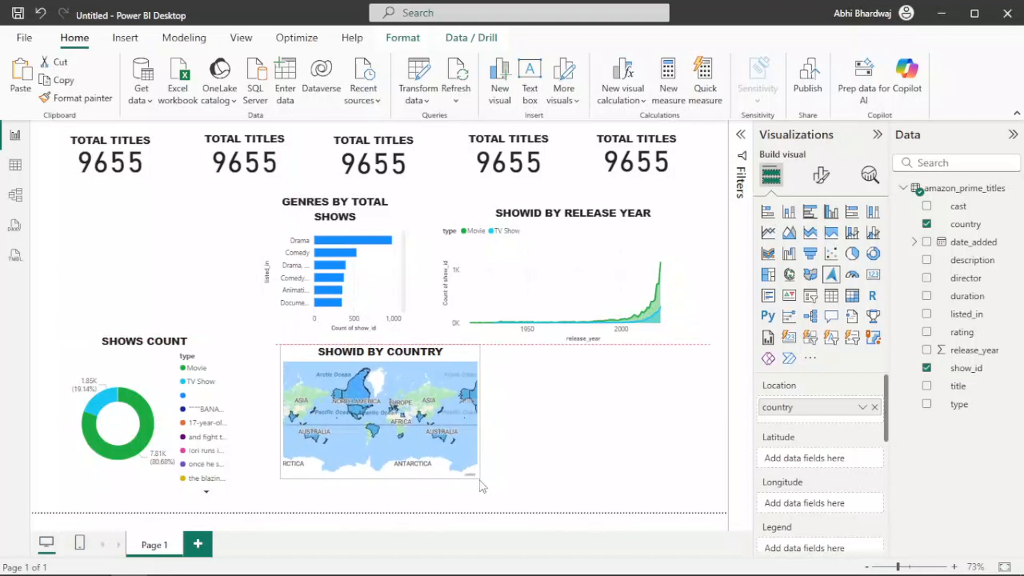
pyautogui.moveTo(479, 481); pyautogui.dragTo(481, 481)
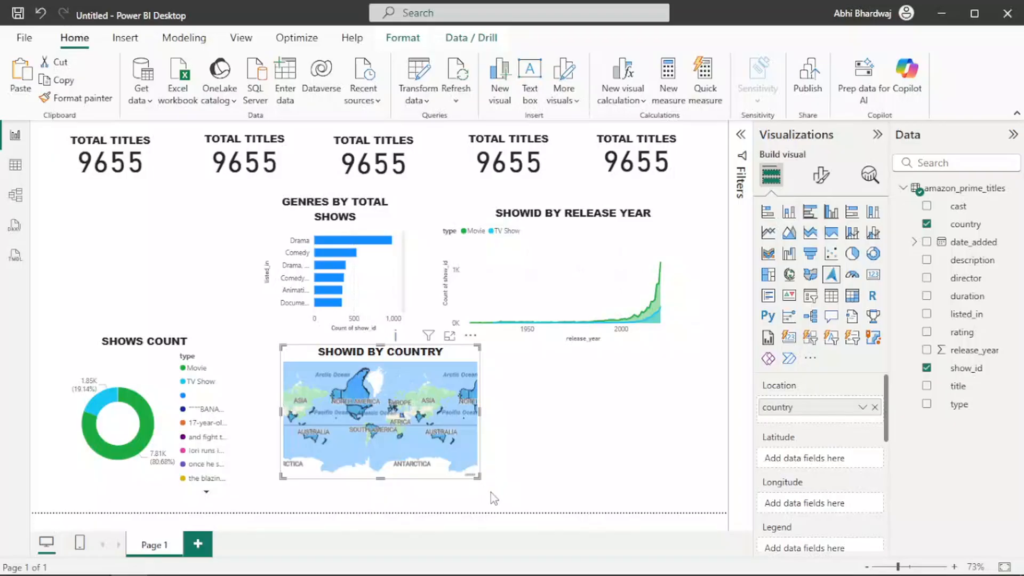
# Try a lower row of donut, enlarged country map and release-year chart with their titles aligned.
pyautogui.moveTo(491, 492); pyautogui.dragTo(491, 495)
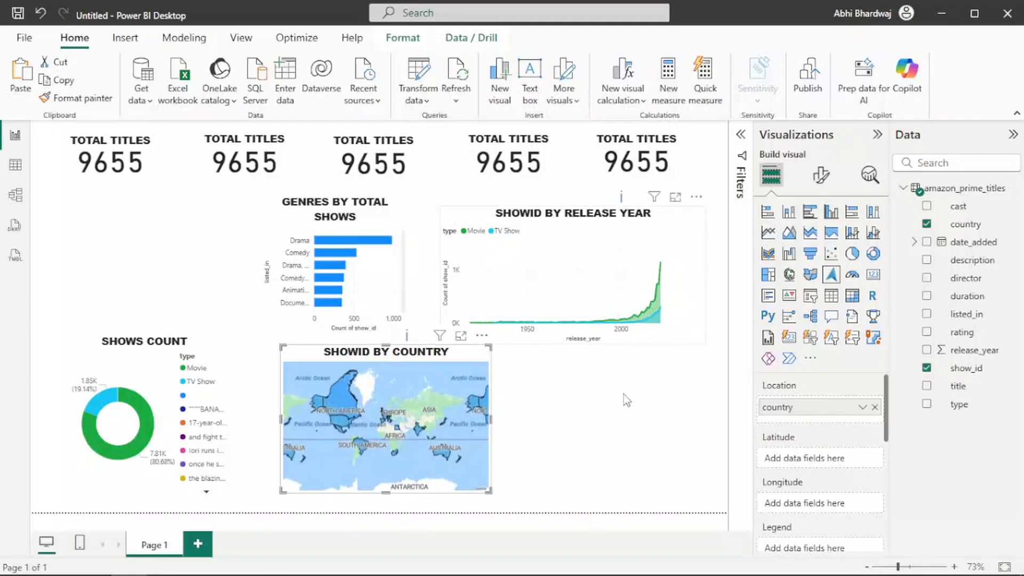
pyautogui.moveTo(622, 216); pyautogui.dragTo(642, 371)
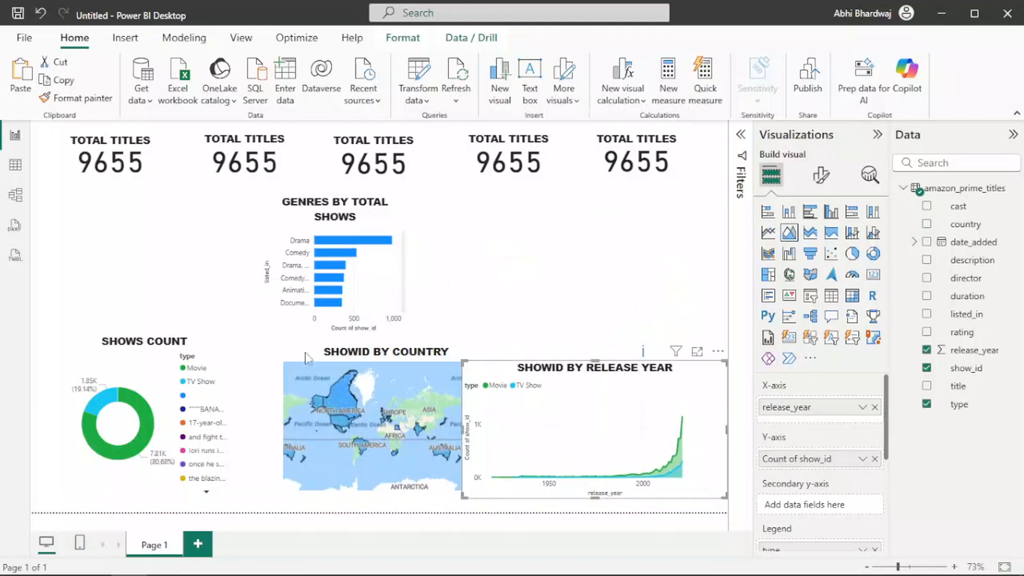
pyautogui.moveTo(152, 343); pyautogui.dragTo(154, 348)
pyautogui.moveTo(291, 359); pyautogui.dragTo(256, 350)
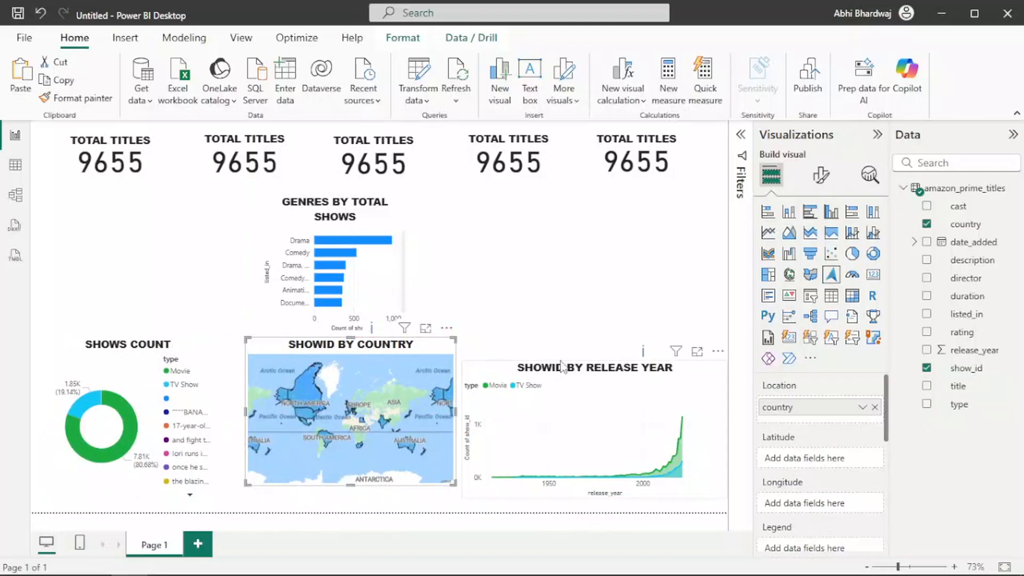
pyautogui.moveTo(568, 367); pyautogui.dragTo(573, 357)
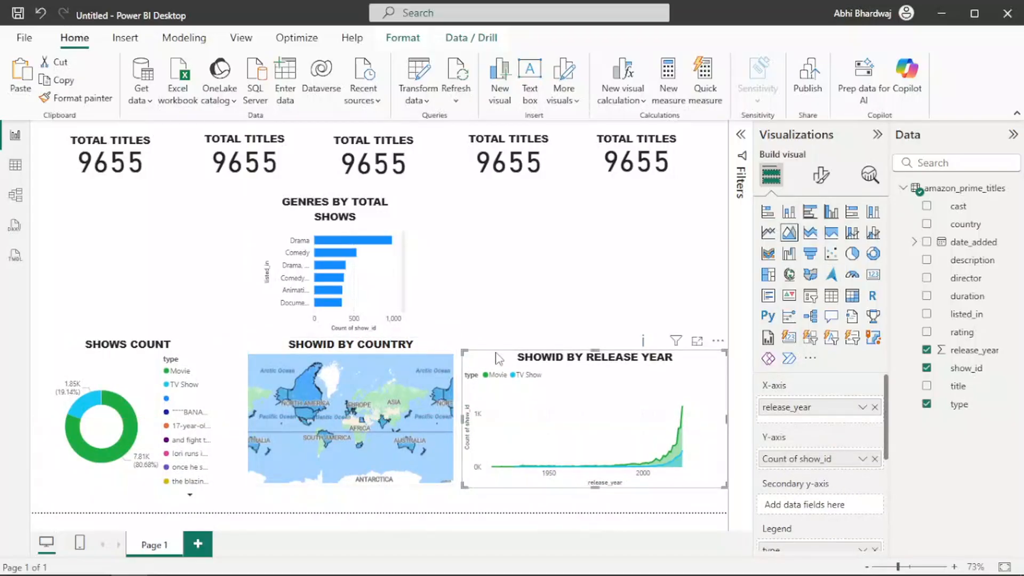
pyautogui.moveTo(596, 347); pyautogui.dragTo(604, 346)
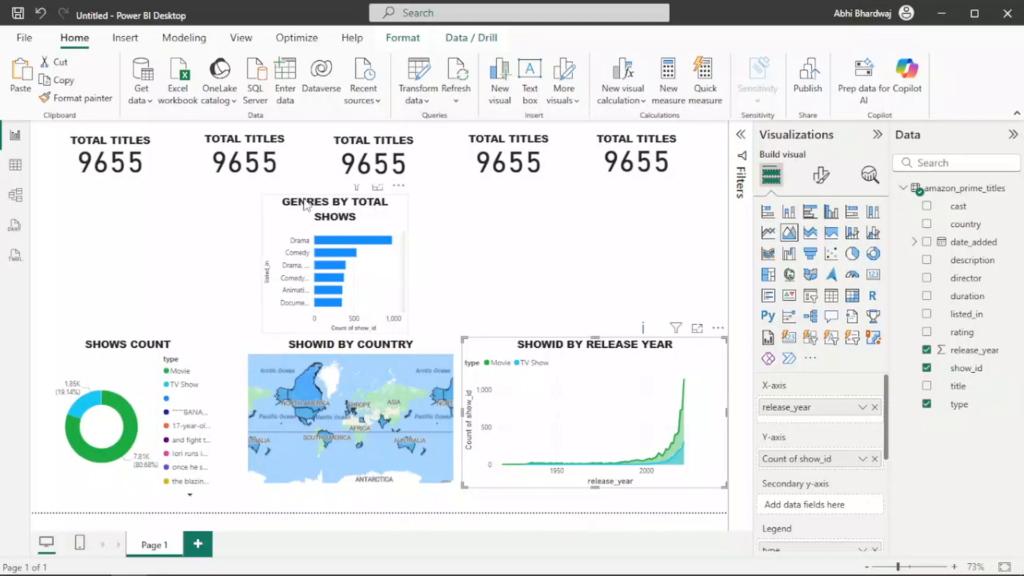
# Move the genre bar chart to the page's upper left, above the SHOWS COUNT donut.
pyautogui.moveTo(306, 205); pyautogui.dragTo(104, 196)
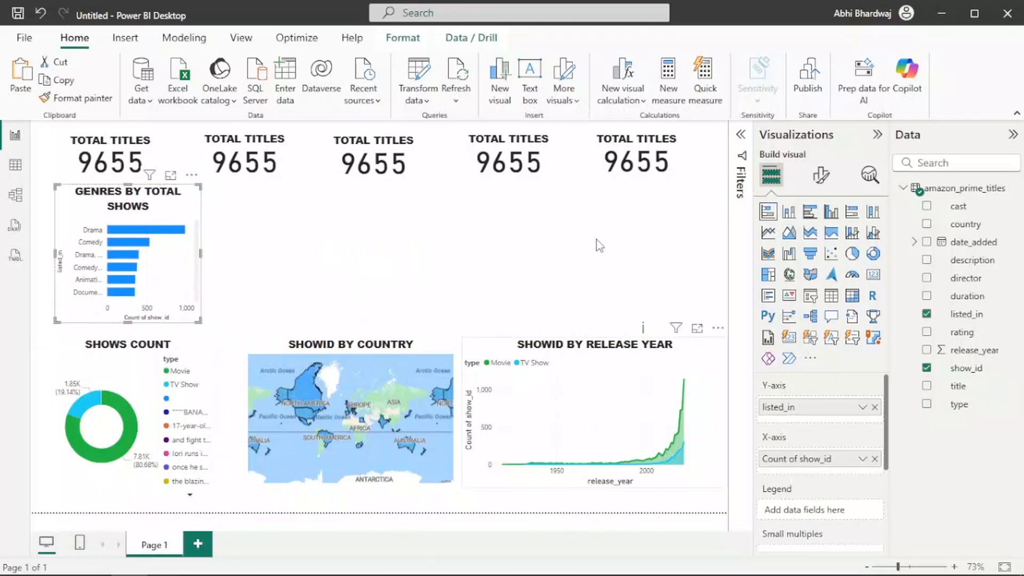
pyautogui.moveTo(600, 215); pyautogui.dragTo(609, 350)
pyautogui.moveTo(353, 347); pyautogui.dragTo(294, 352)
pyautogui.moveTo(63, 376); pyautogui.dragTo(162, 352)
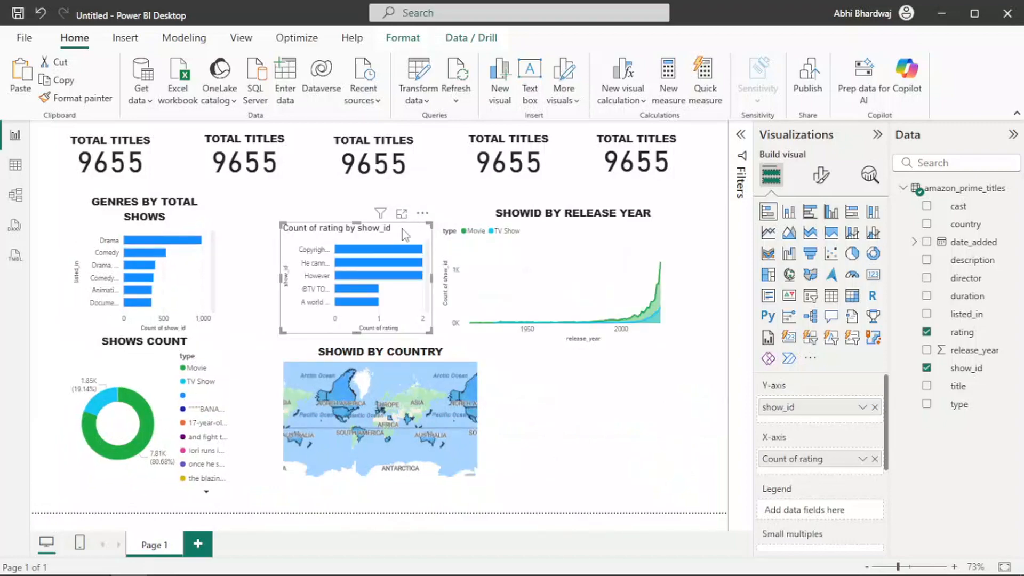
# Shift the rating bar chart closer to the genre chart and replace its Y-axis field with listed_in.
pyautogui.moveTo(403, 231); pyautogui.dragTo(383, 225)
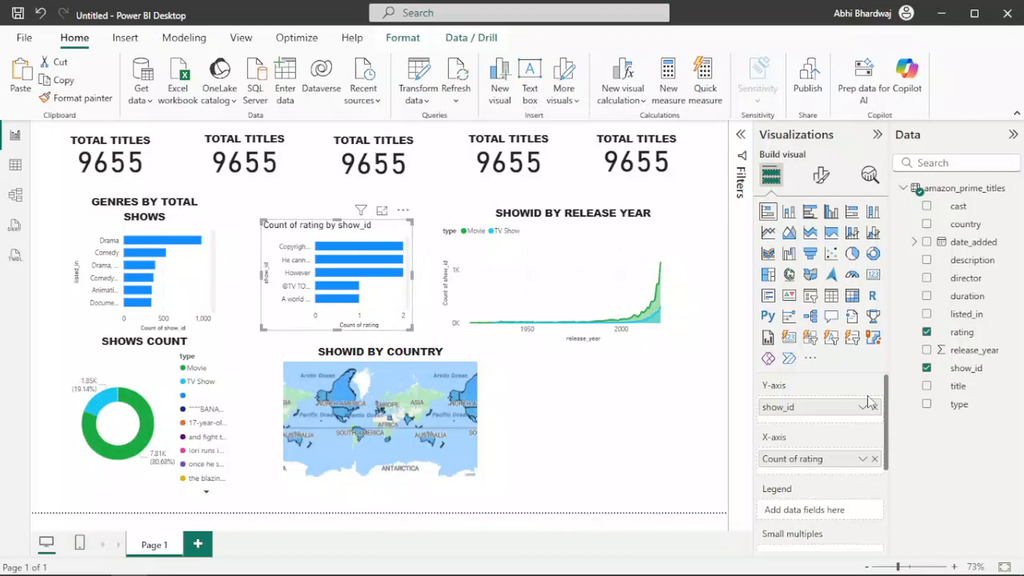
pyautogui.rightClick(825, 409)
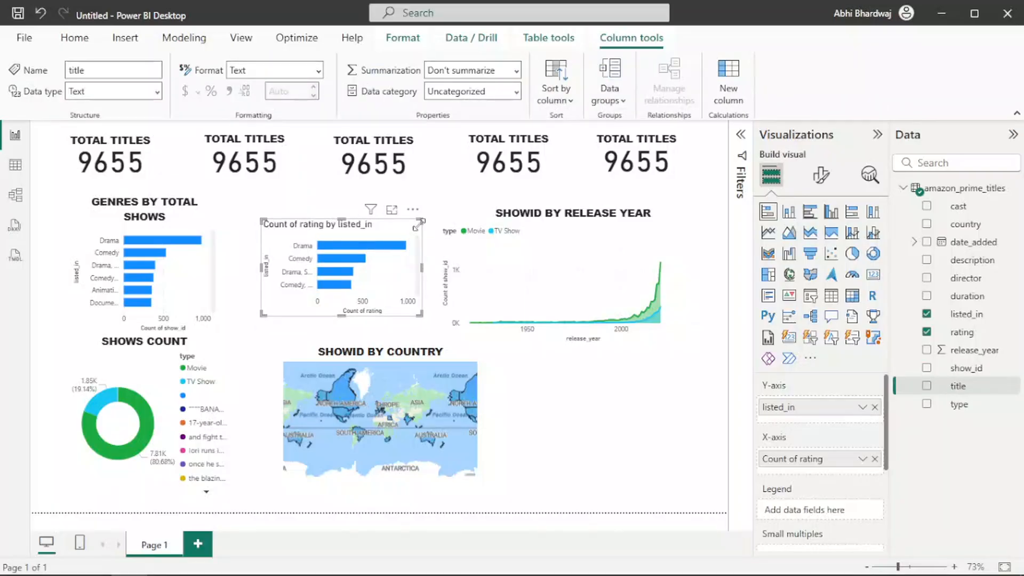
# Set the rating bar chart's title text to "SHOWID COUNT BY RATING".
pyautogui.click(819, 176)
pyautogui.click(820, 244)
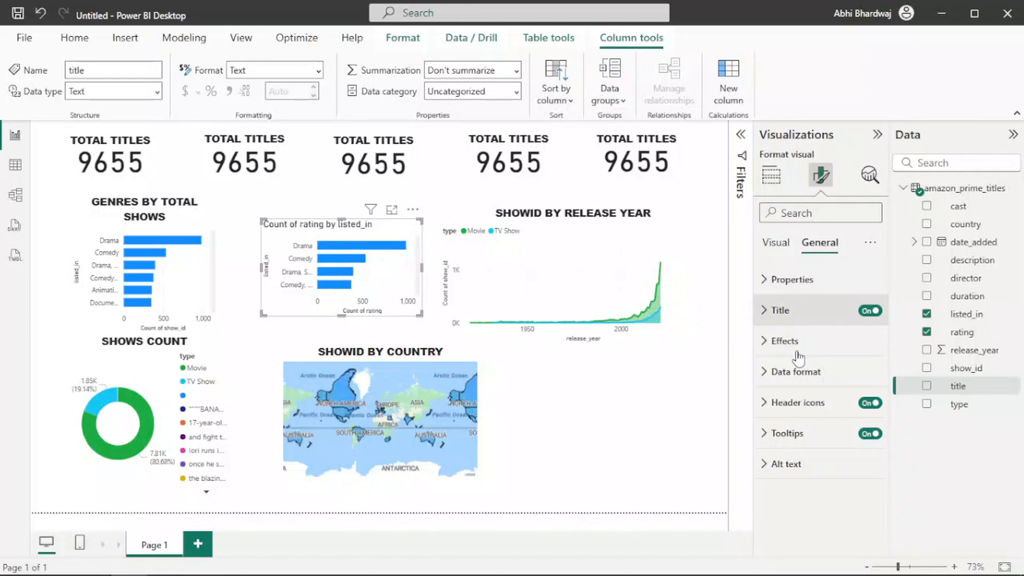
pyautogui.click(795, 311)
pyautogui.click(814, 385)
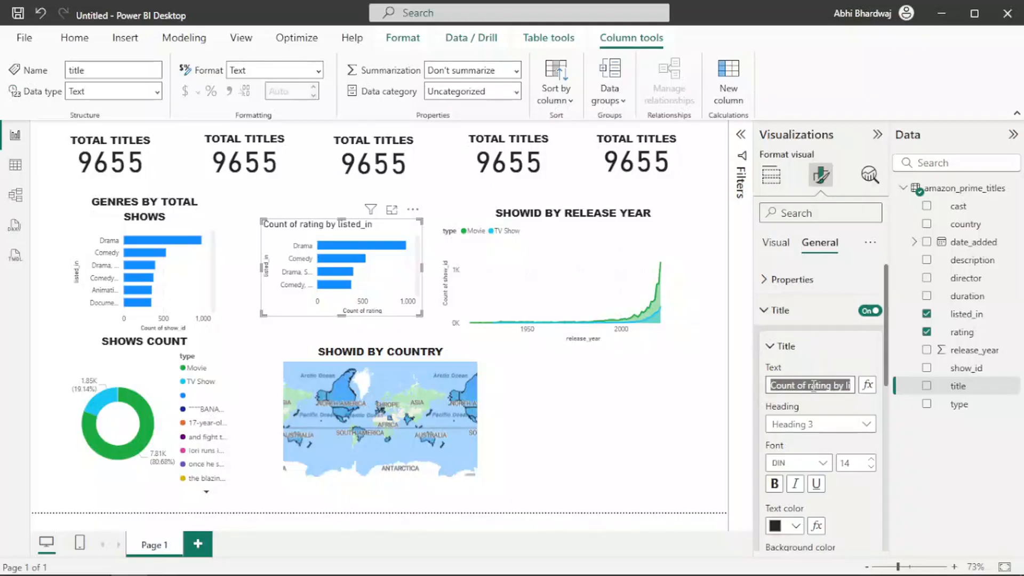
pyautogui.write('SHOWID CO')
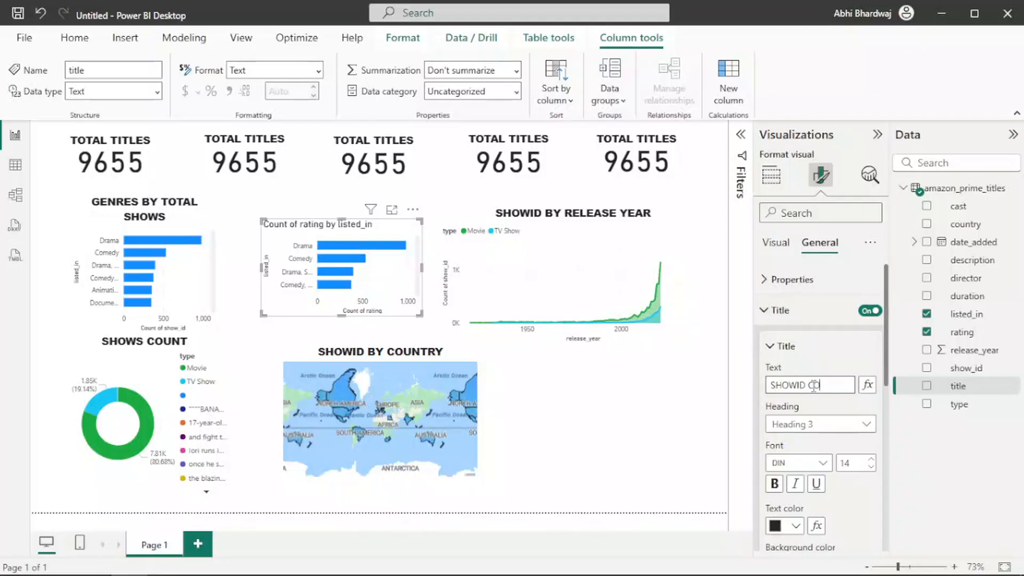
pyautogui.write('UNT BY RATING')
# Format the rating chart's title in Arial Black with centred horizontal alignment.
pyautogui.click(790, 463)
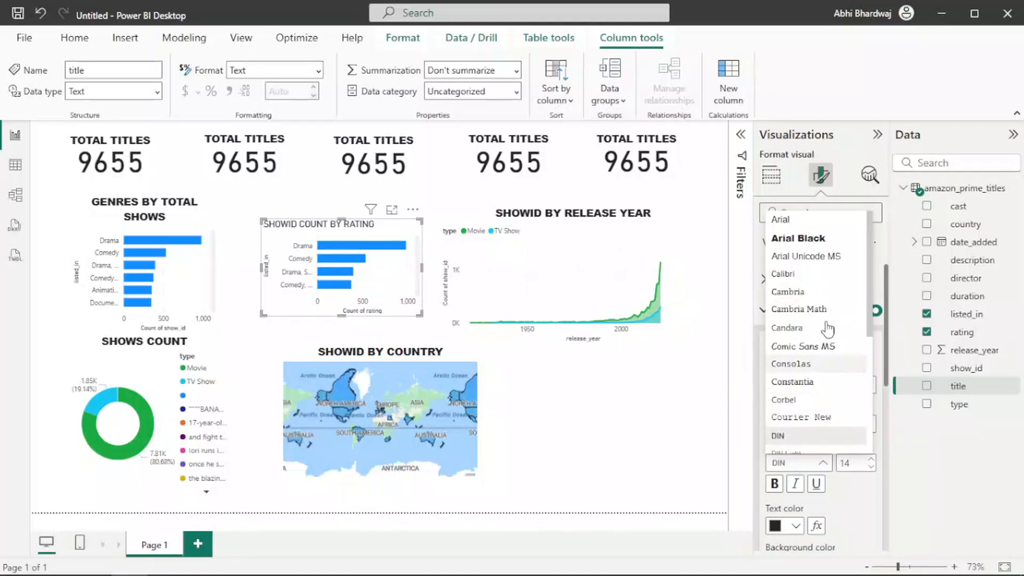
pyautogui.click(803, 238)
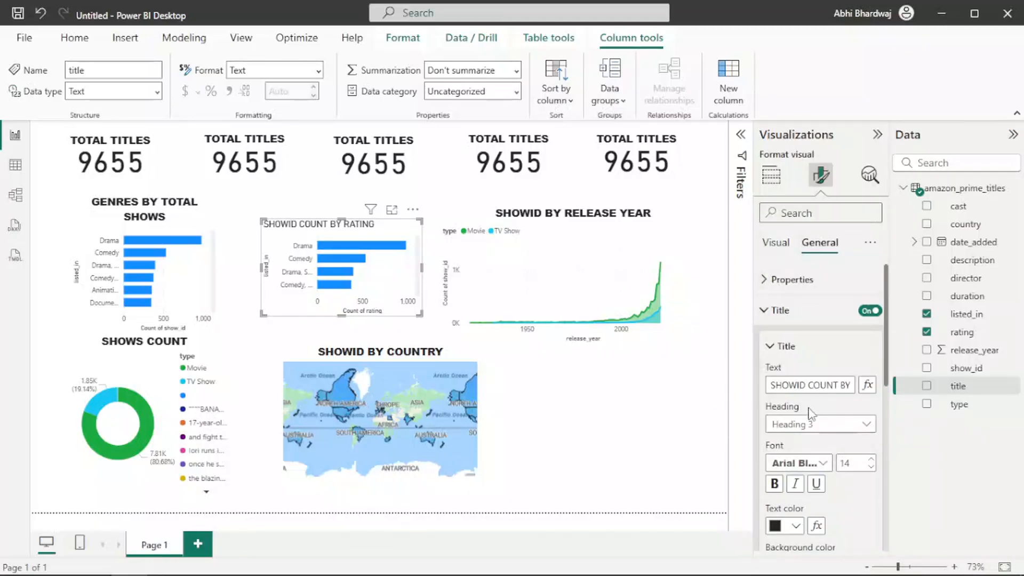
pyautogui.scroll(-3, 807, 433)
pyautogui.click(795, 456)
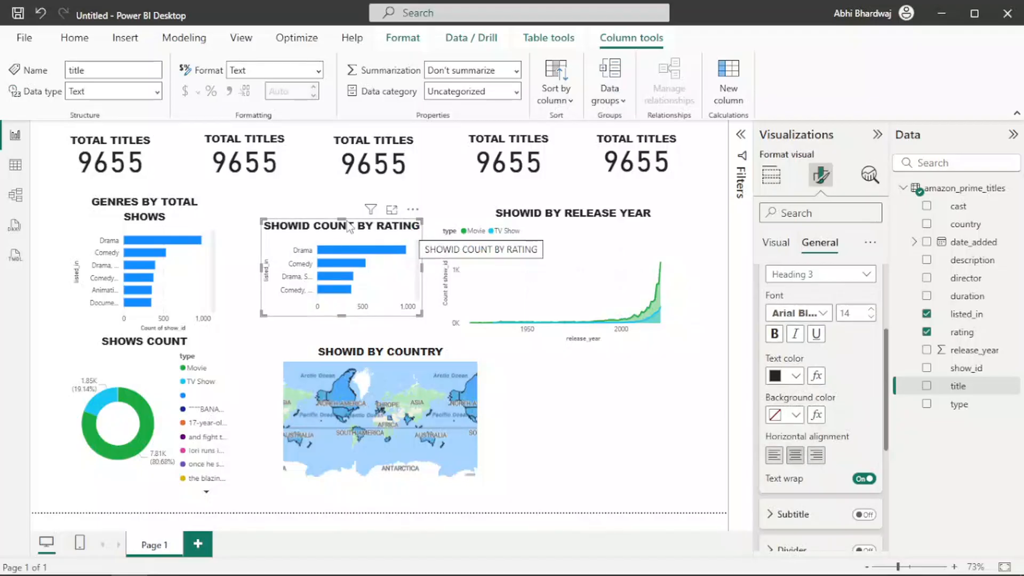
# Arrange the rating, release-year and genre charts from left to right beneath the cards, and shrink the release-year chart.
pyautogui.moveTo(502, 322); pyautogui.dragTo(646, 389)
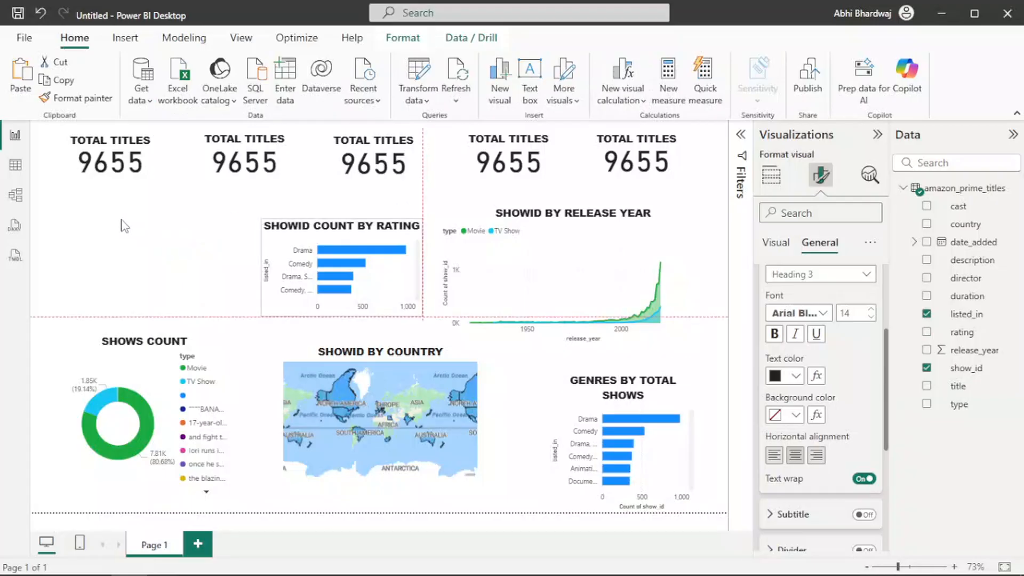
pyautogui.moveTo(418, 226); pyautogui.dragTo(235, 208)
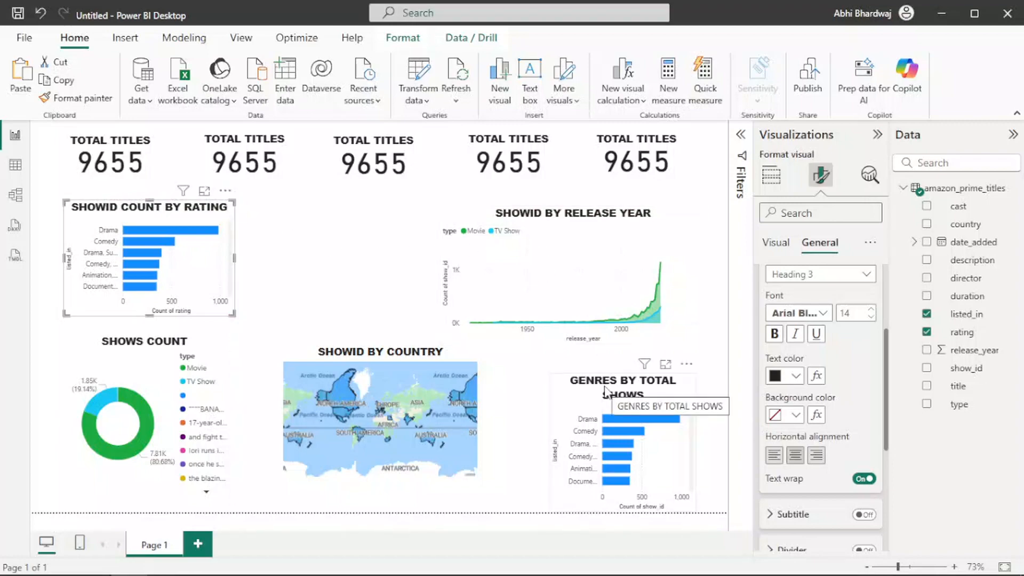
pyautogui.moveTo(575, 220); pyautogui.dragTo(374, 216)
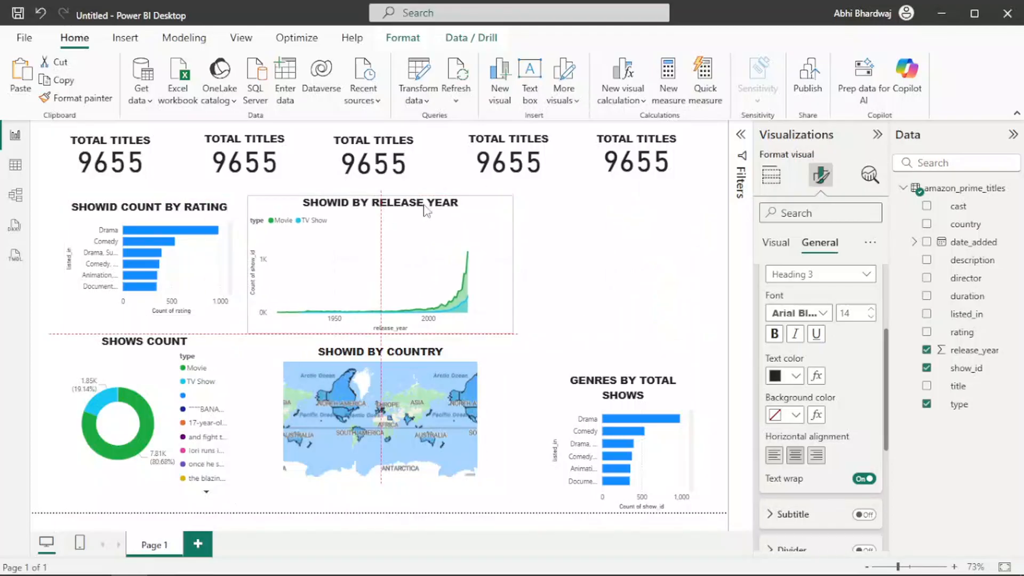
pyautogui.moveTo(513, 200); pyautogui.dragTo(471, 230)
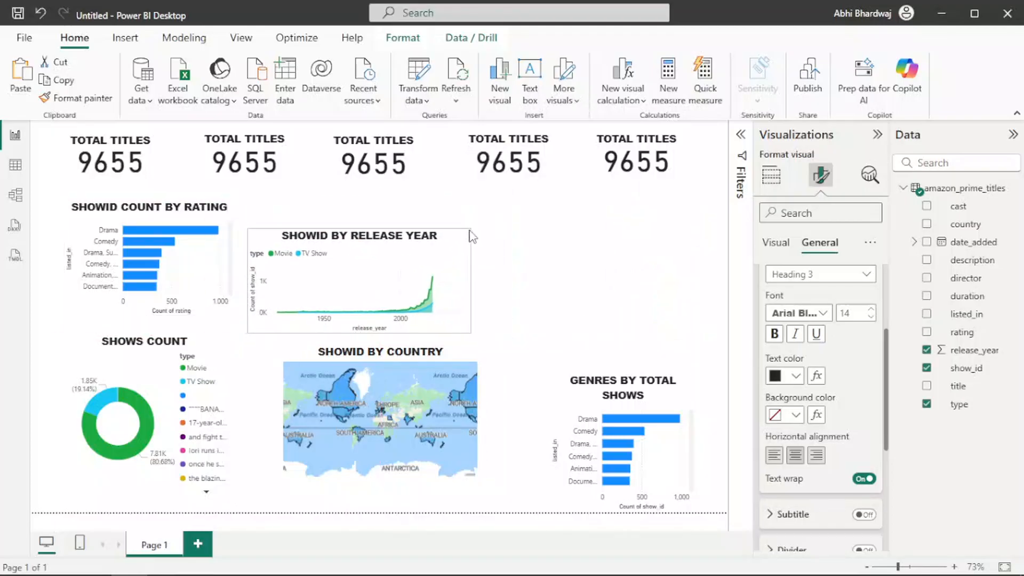
pyautogui.moveTo(593, 394); pyautogui.dragTo(603, 242)
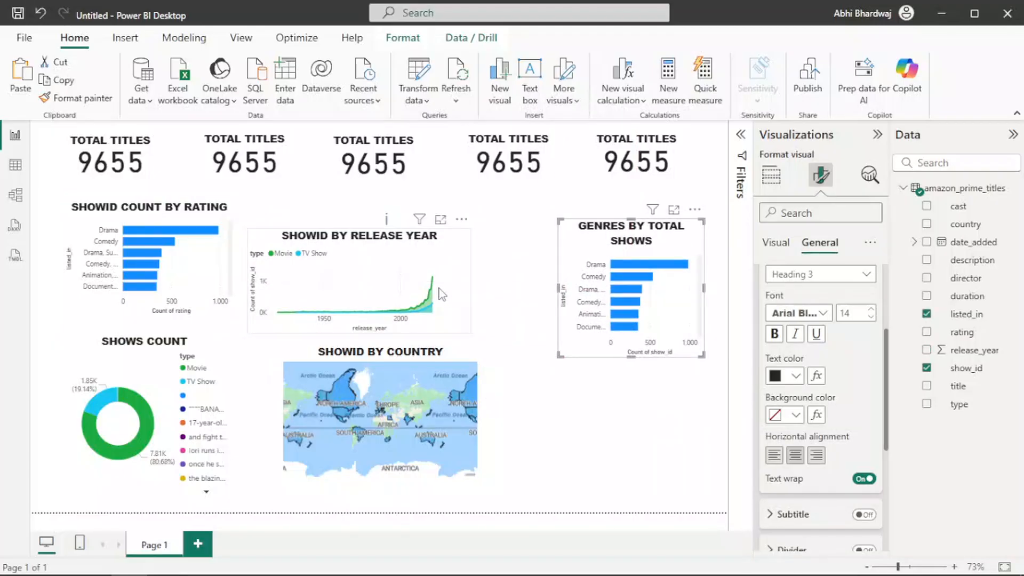
pyautogui.moveTo(476, 278); pyautogui.dragTo(497, 260)
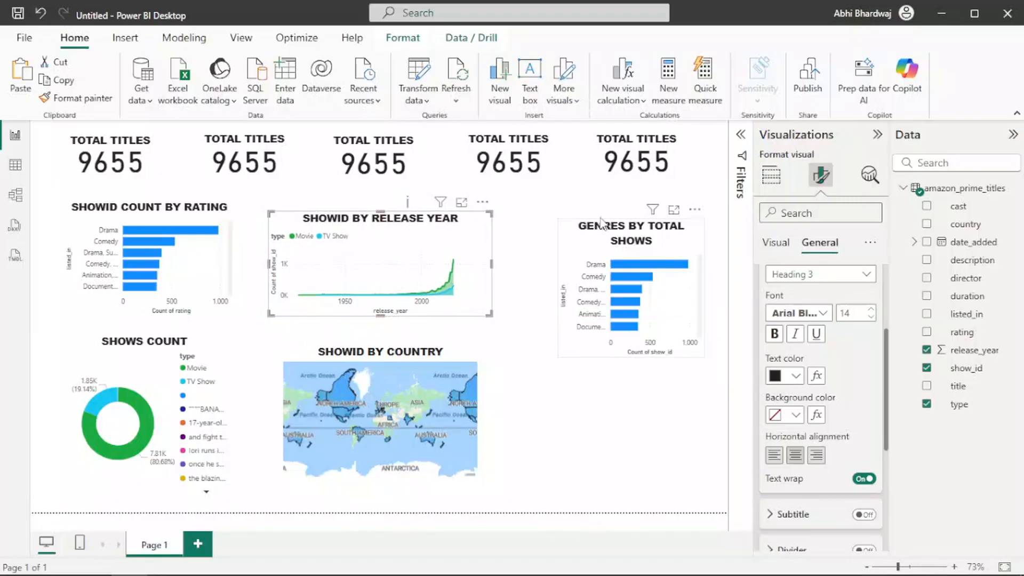
# Shrink the genre chart level with the rating chart, and align the release-year chart and shows-count donut in the country map's row.
pyautogui.moveTo(598, 243); pyautogui.dragTo(592, 224)
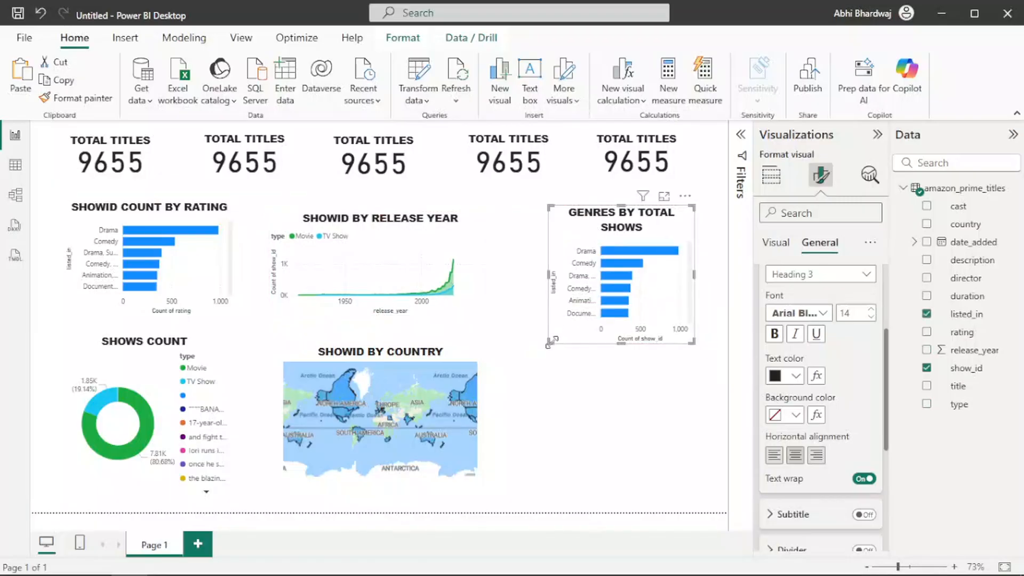
pyautogui.moveTo(548, 343); pyautogui.dragTo(529, 316)
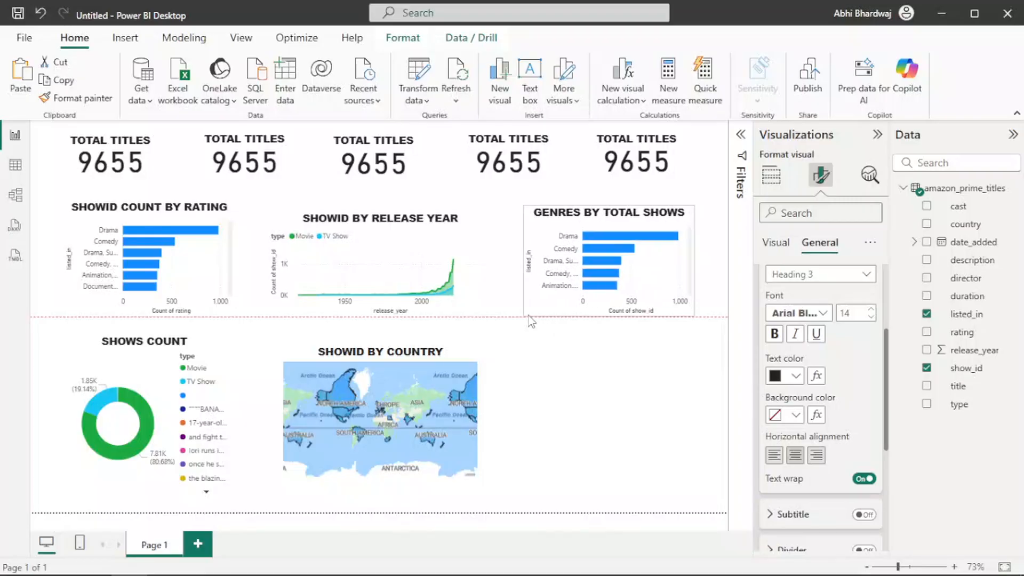
pyautogui.moveTo(329, 230); pyautogui.dragTo(617, 355)
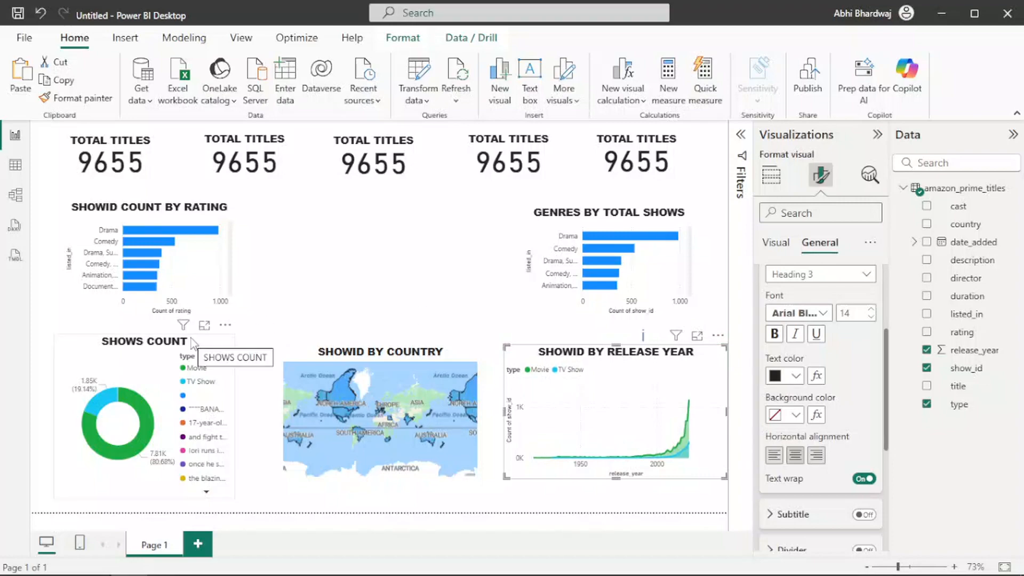
pyautogui.click(169, 347)
pyautogui.moveTo(147, 342); pyautogui.dragTo(150, 350)
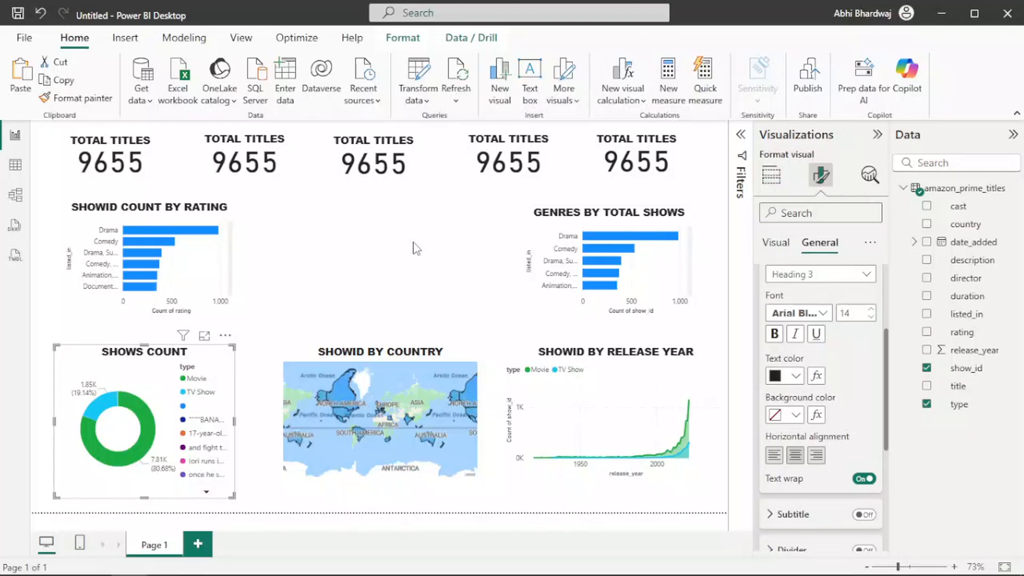
# Set the report page's canvas background image to 1 (1).webp.
pyautogui.click(417, 248)
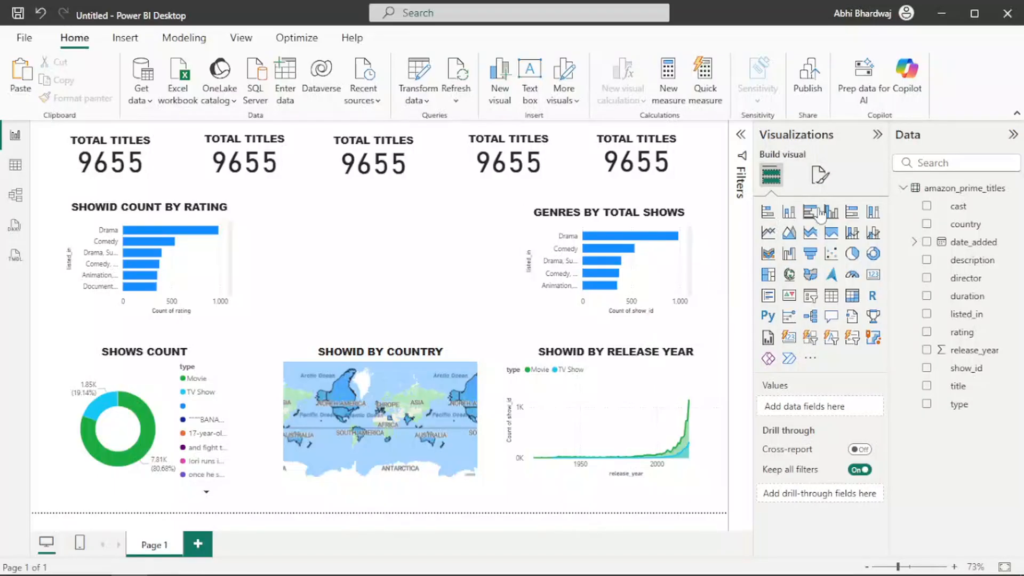
pyautogui.click(820, 175)
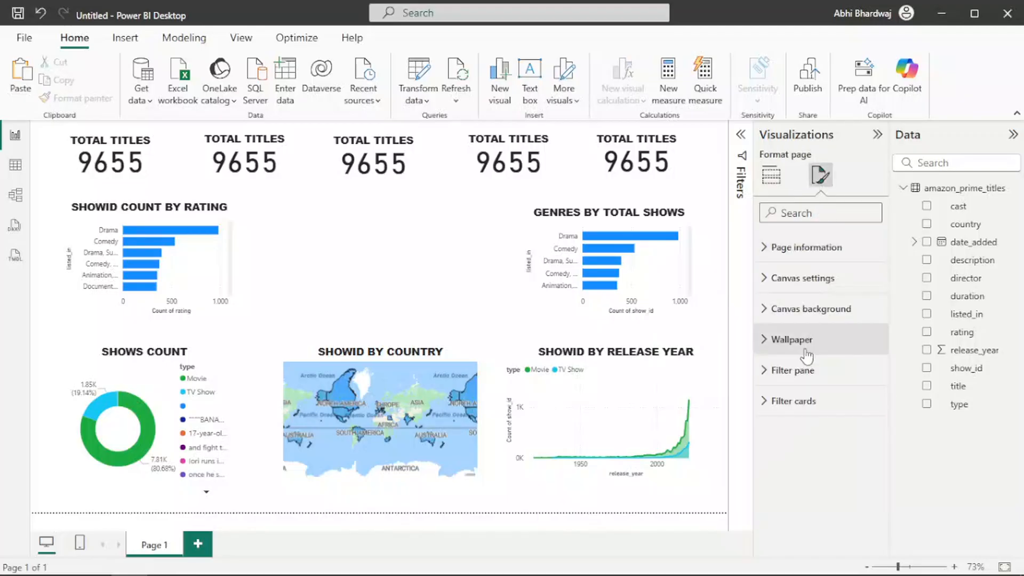
pyautogui.click(801, 344)
pyautogui.click(776, 309)
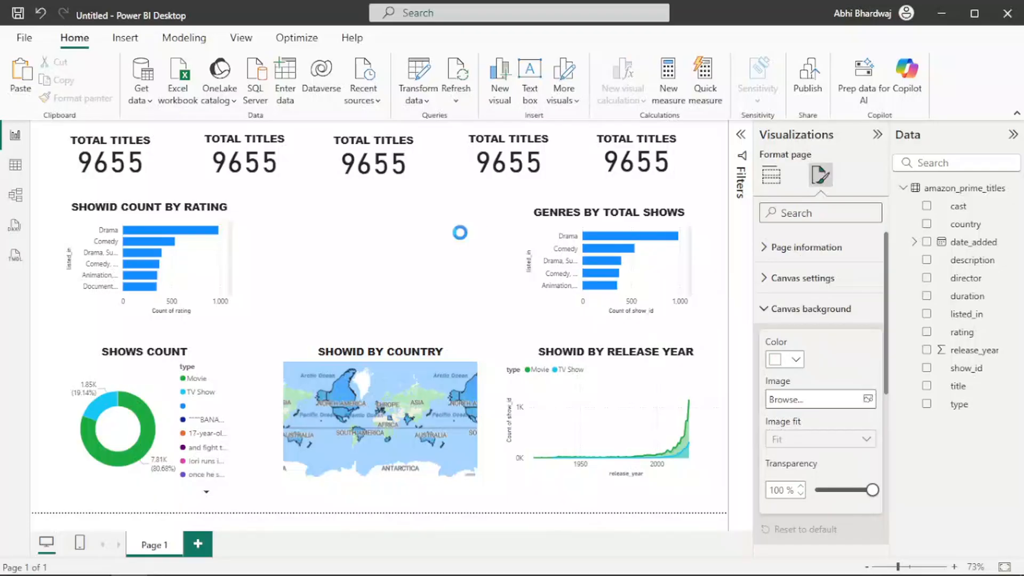
pyautogui.doubleClick(178, 148)
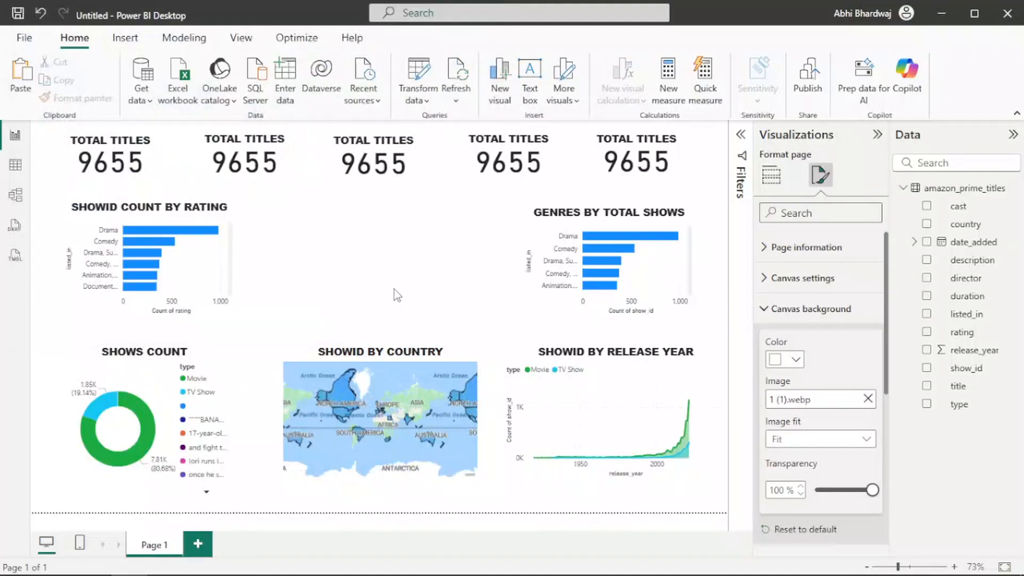
# Set the canvas background's transparency to 0% and its image fit to Fill.
pyautogui.moveTo(846, 489); pyautogui.dragTo(791, 476)
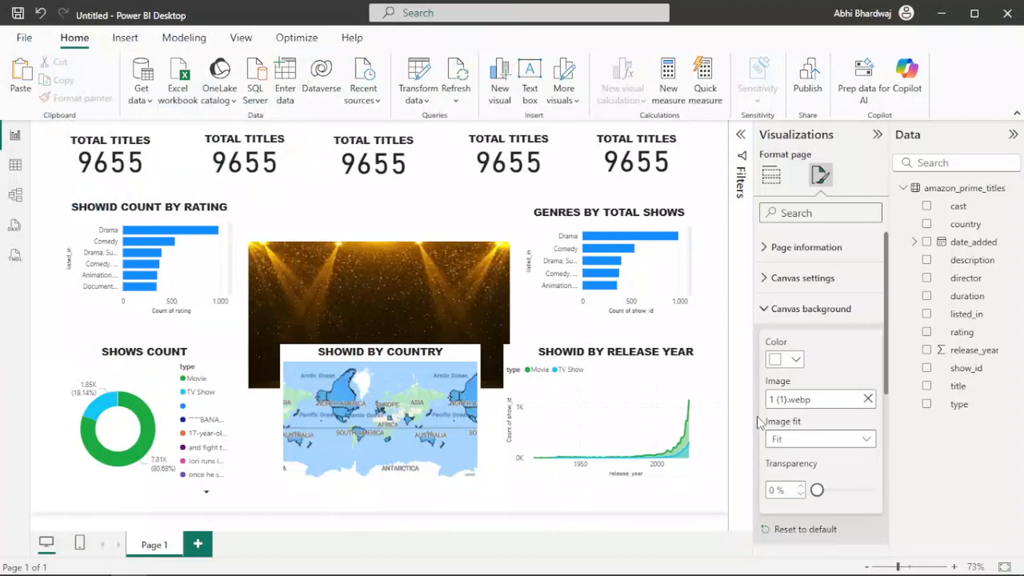
pyautogui.click(814, 439)
pyautogui.click(825, 494)
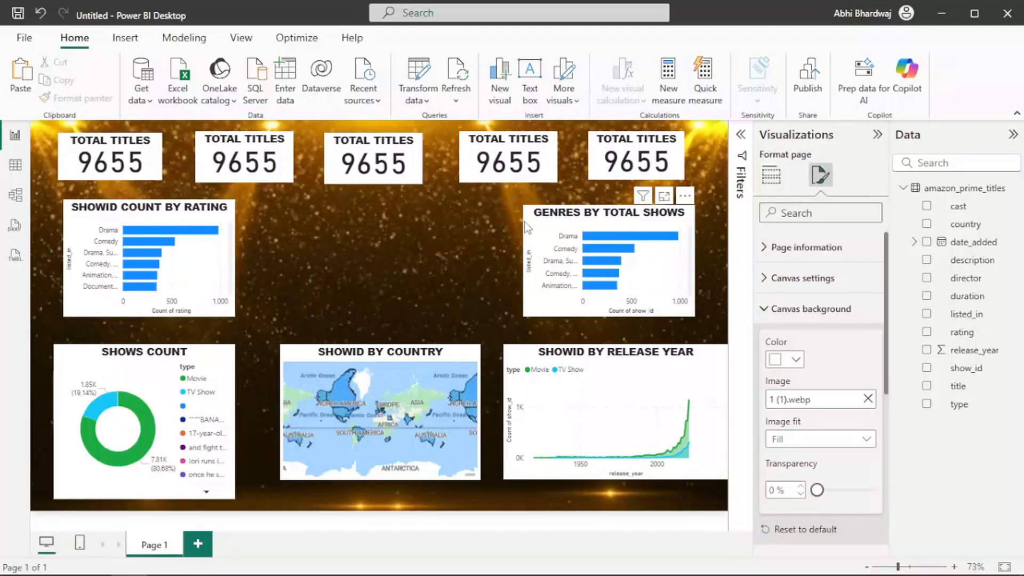
# Change the background color of the genre bar chart to black.
pyautogui.click(542, 240)
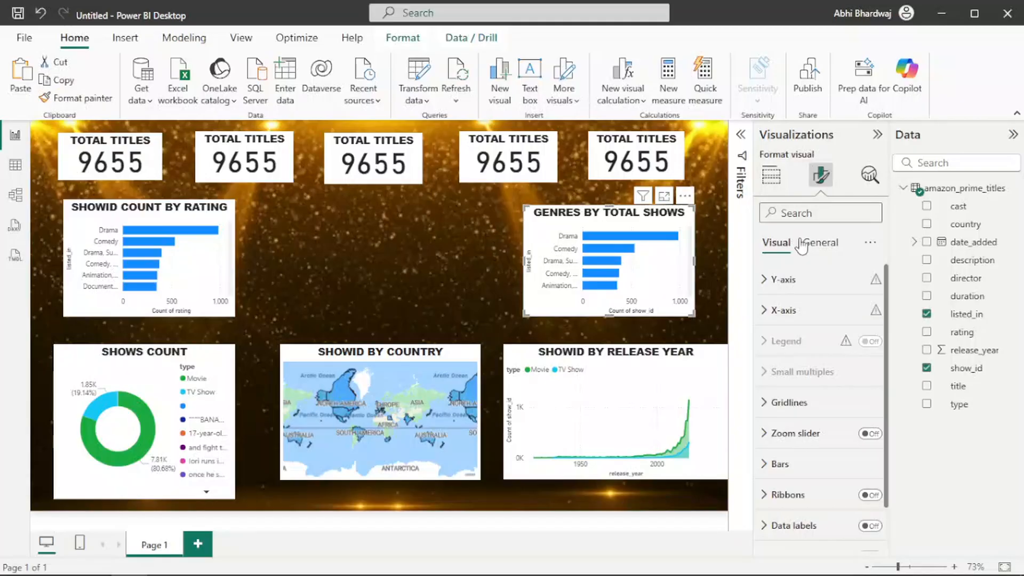
pyautogui.click(817, 248)
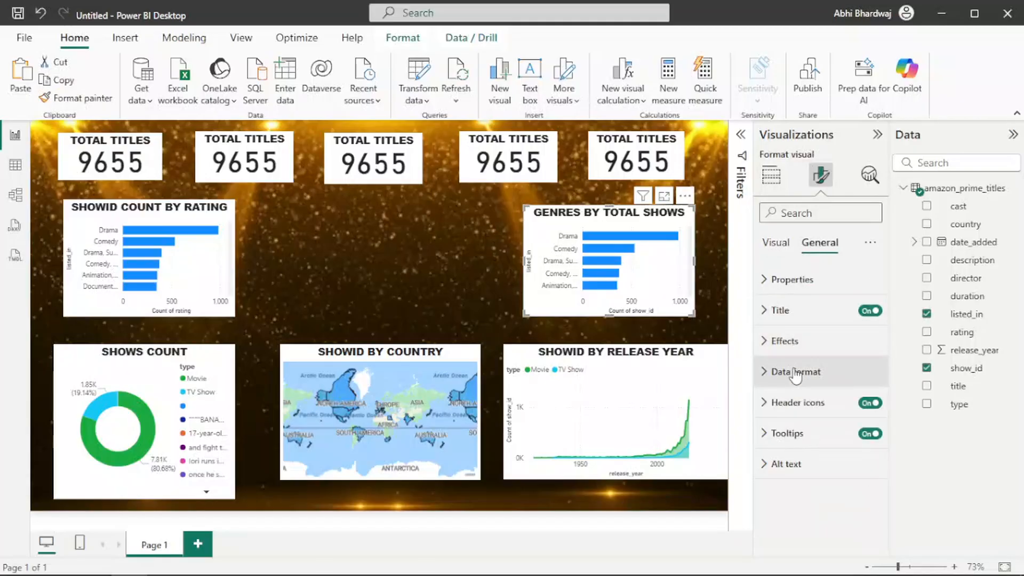
pyautogui.click(802, 349)
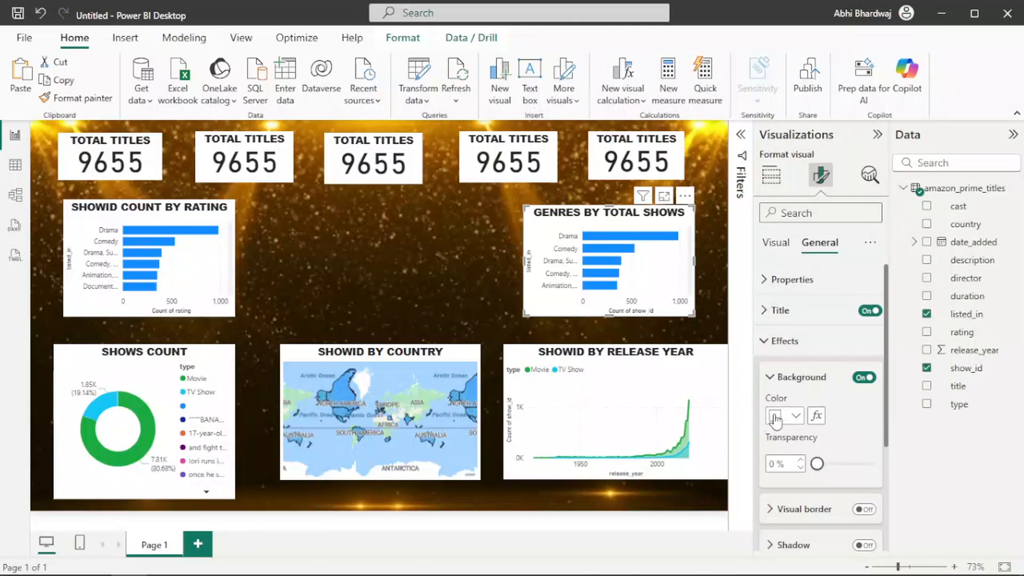
pyautogui.click(796, 416)
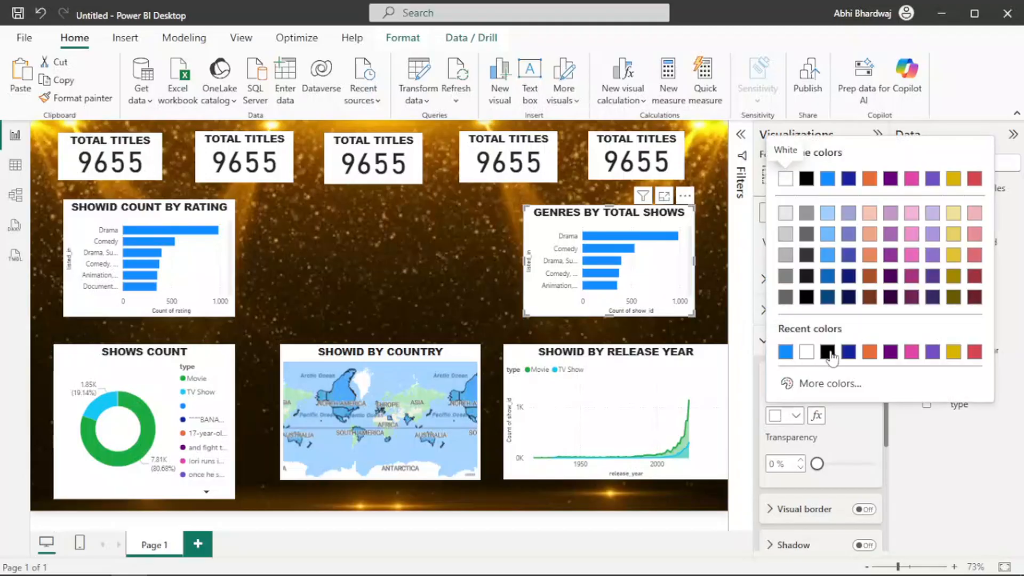
pyautogui.click(827, 352)
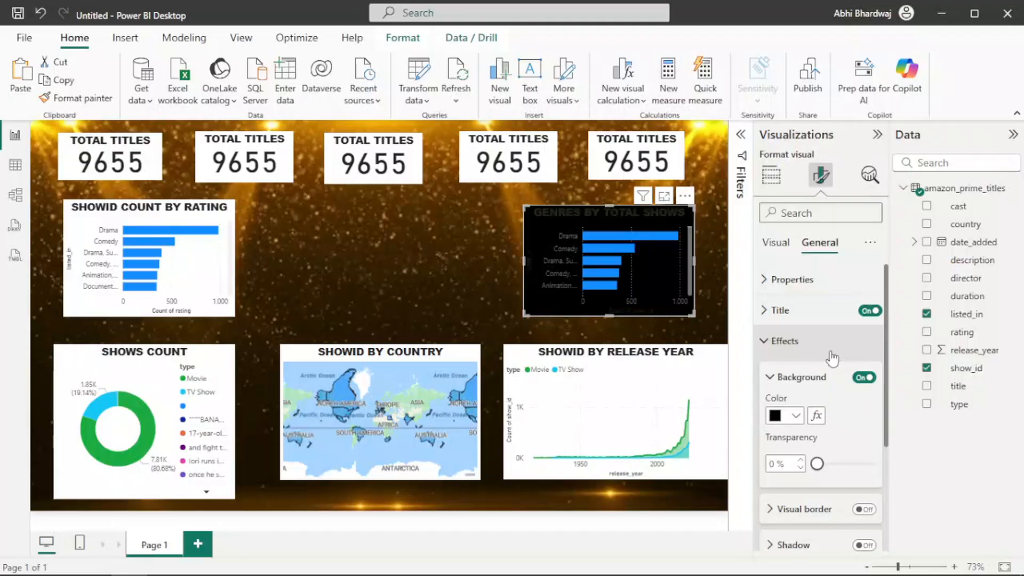
pyautogui.scroll(-1, 804, 418)
pyautogui.scroll(1, 804, 417)
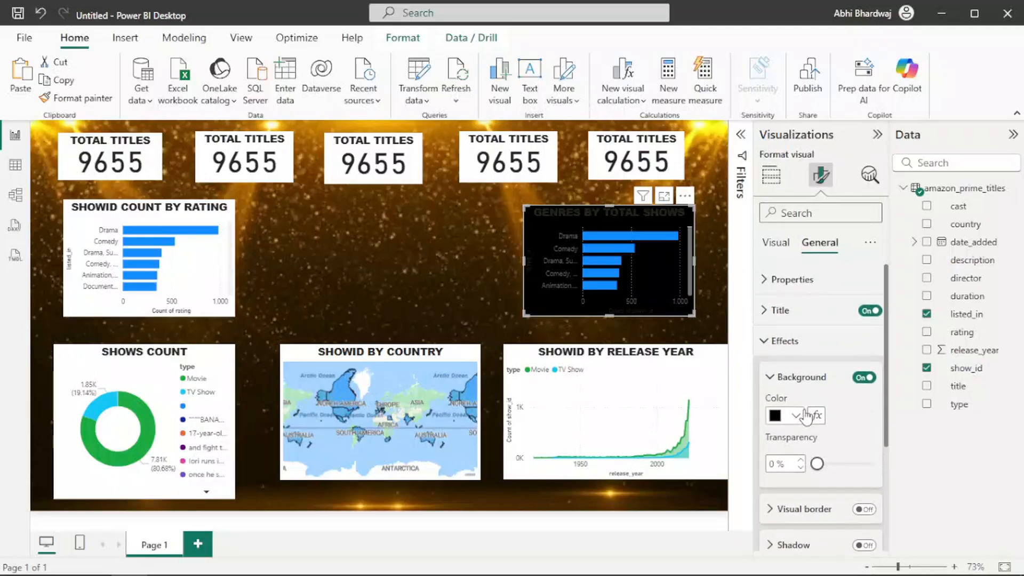
# Set the genre chart's title text color to white.
pyautogui.click(780, 310)
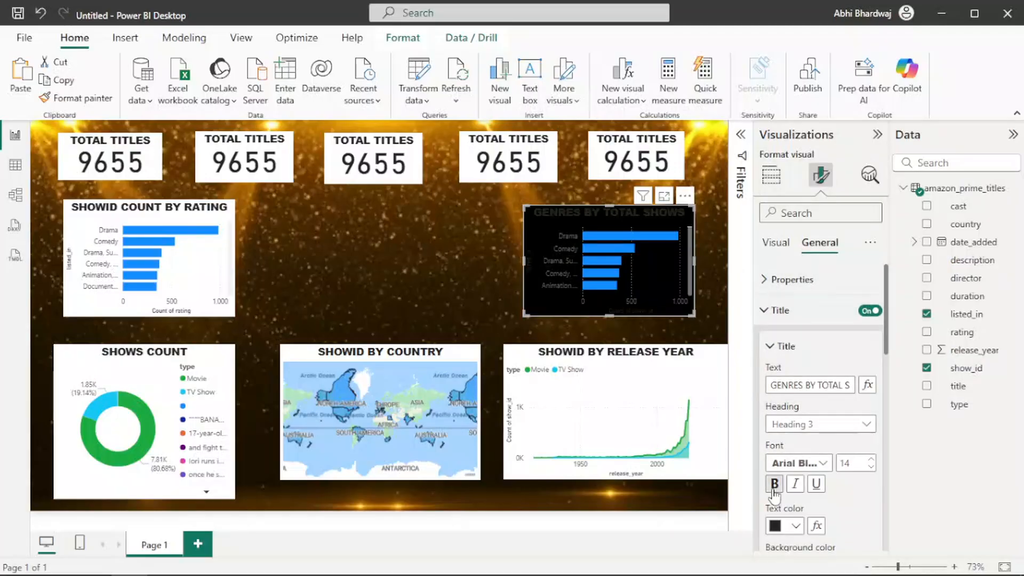
pyautogui.click(781, 528)
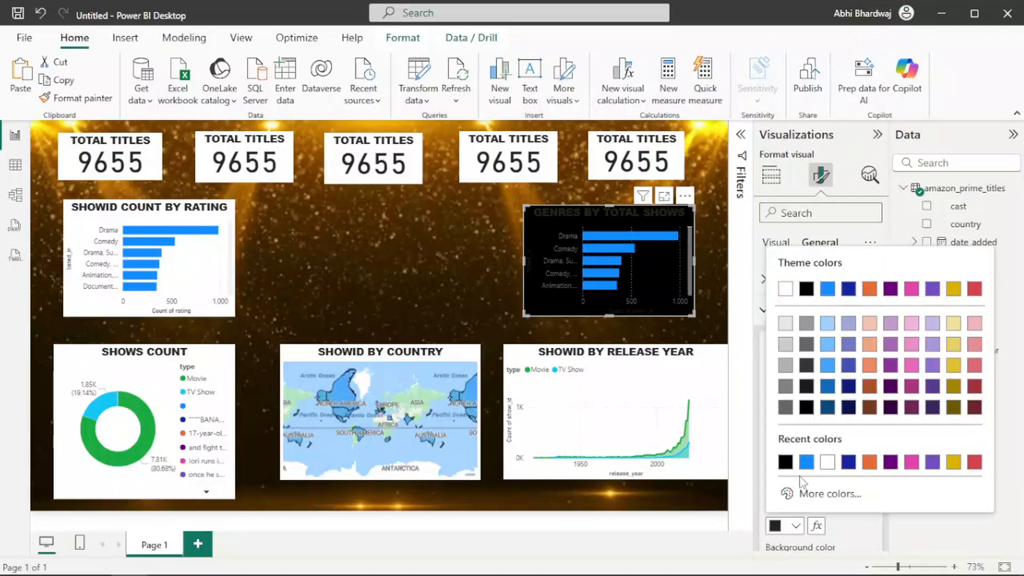
pyautogui.click(832, 474)
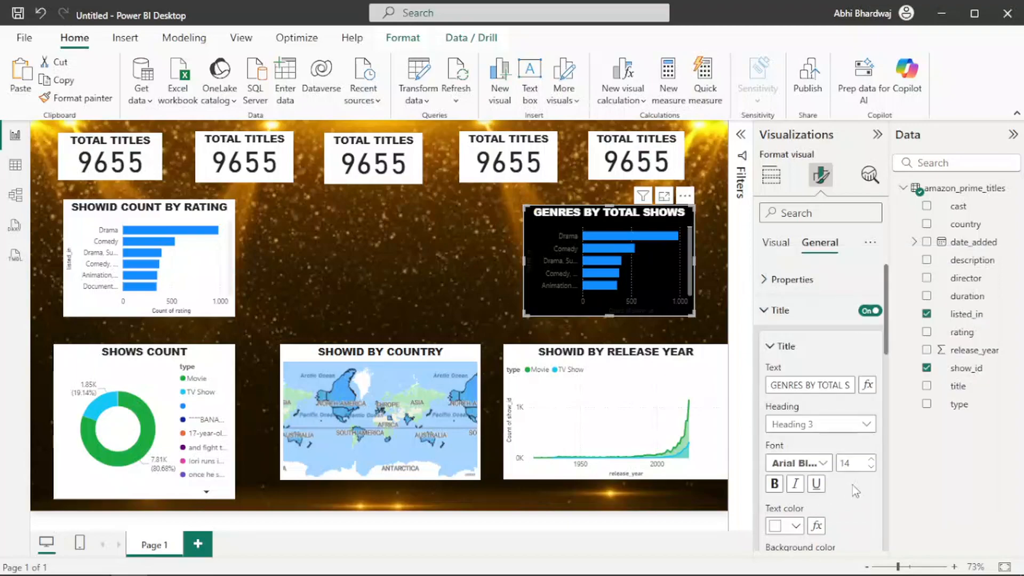
# Add a white visual border with 20 px rounded corners to the genre chart.
pyautogui.scroll(-5, 853, 485)
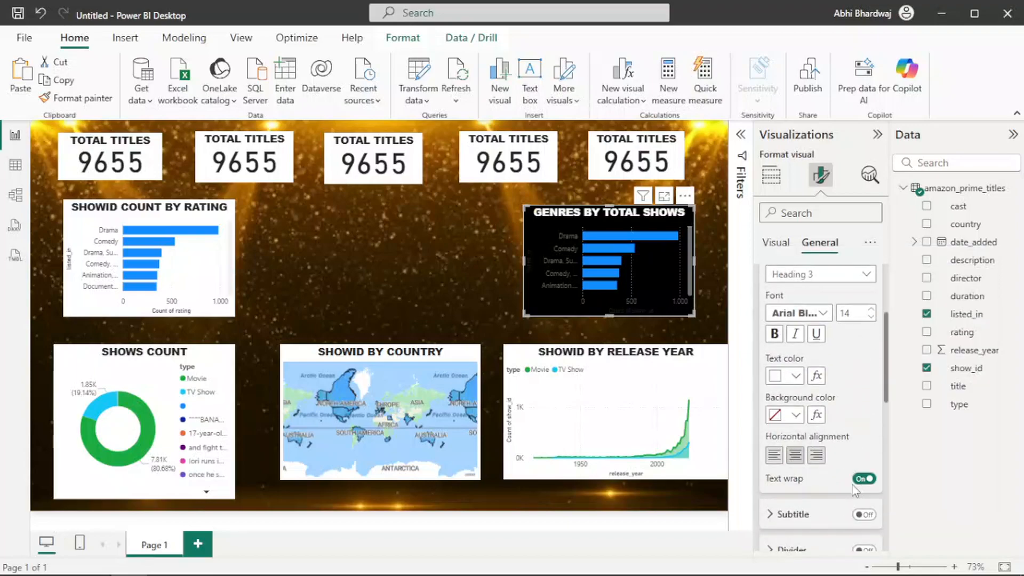
pyautogui.scroll(-5, 808, 451)
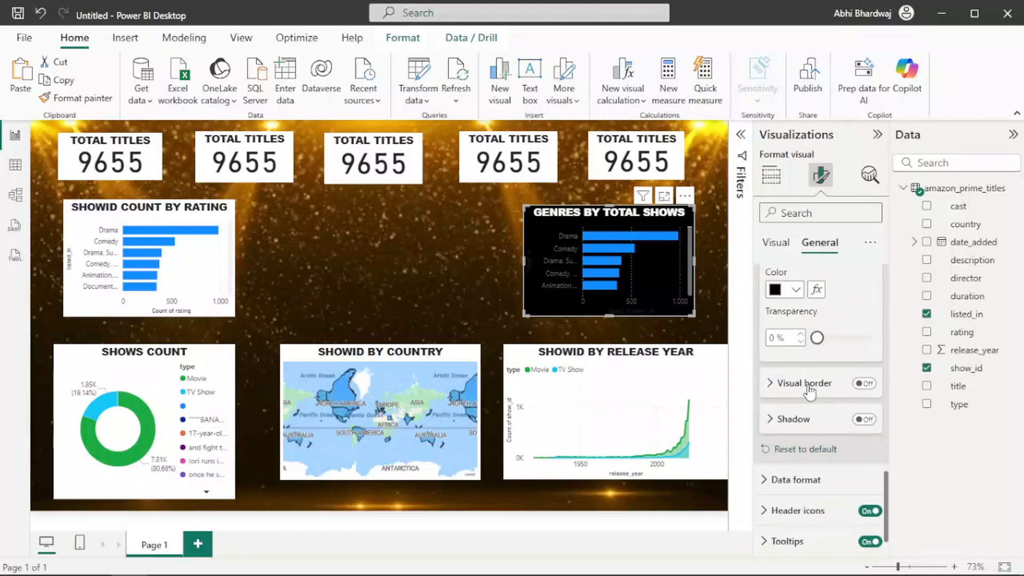
pyautogui.scroll(2, 810, 386)
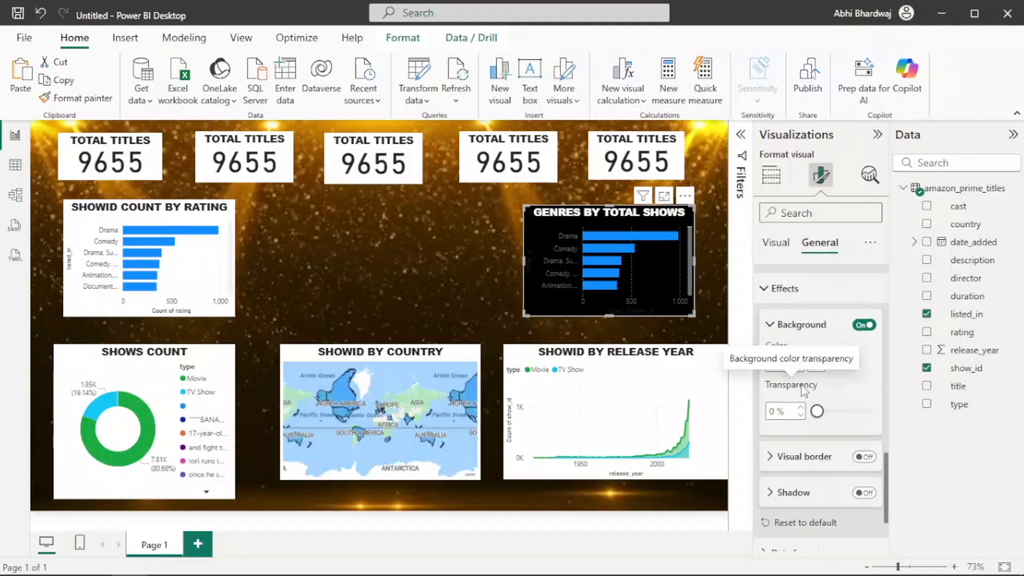
pyautogui.scroll(-2, 803, 390)
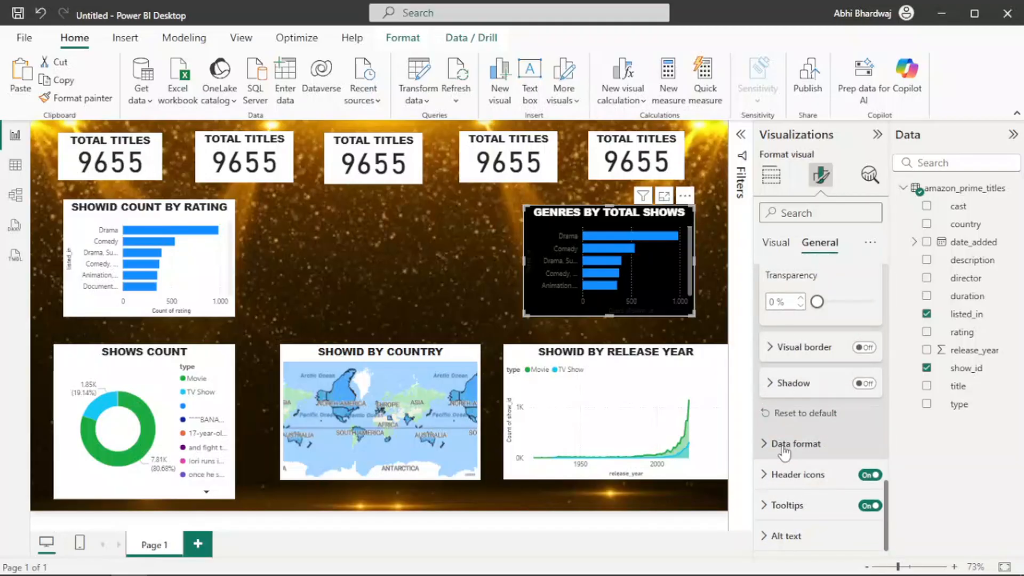
pyautogui.click(832, 348)
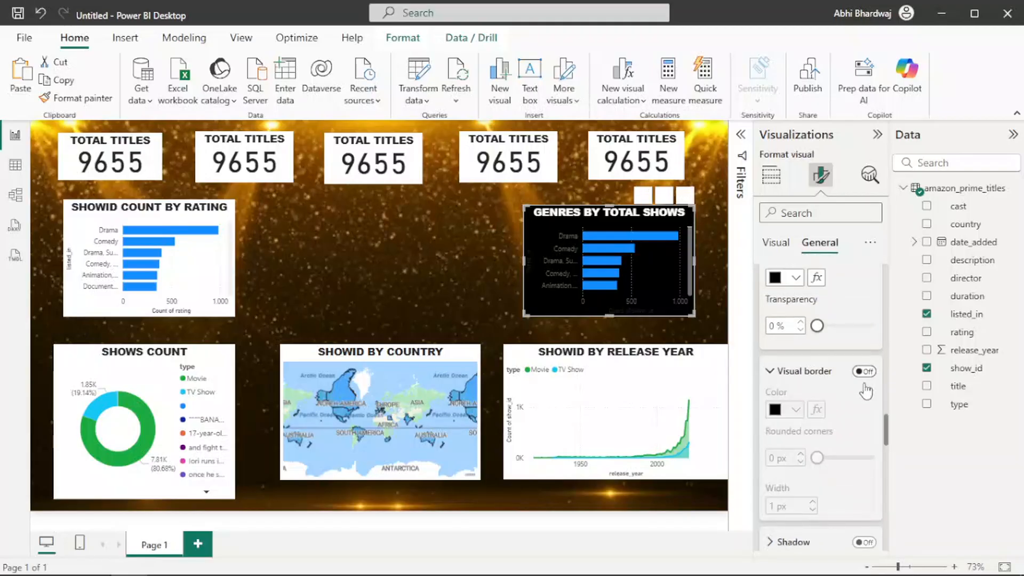
pyautogui.click(865, 372)
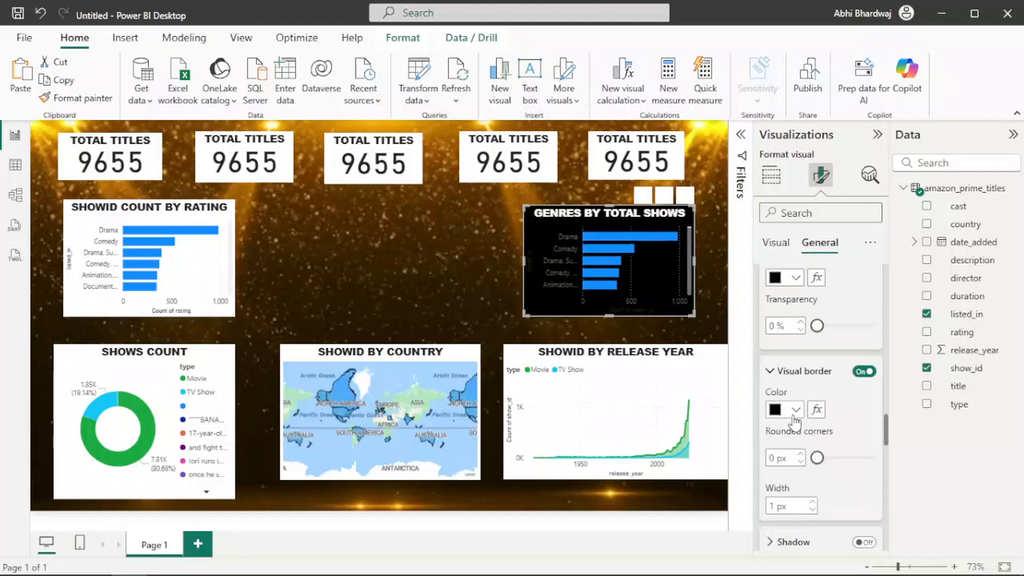
pyautogui.click(795, 413)
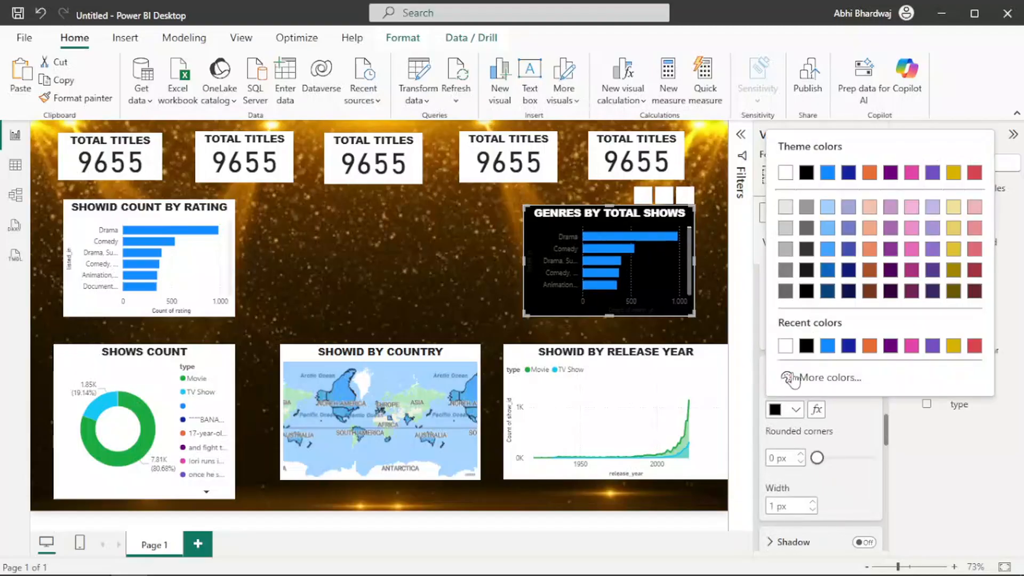
pyautogui.click(785, 171)
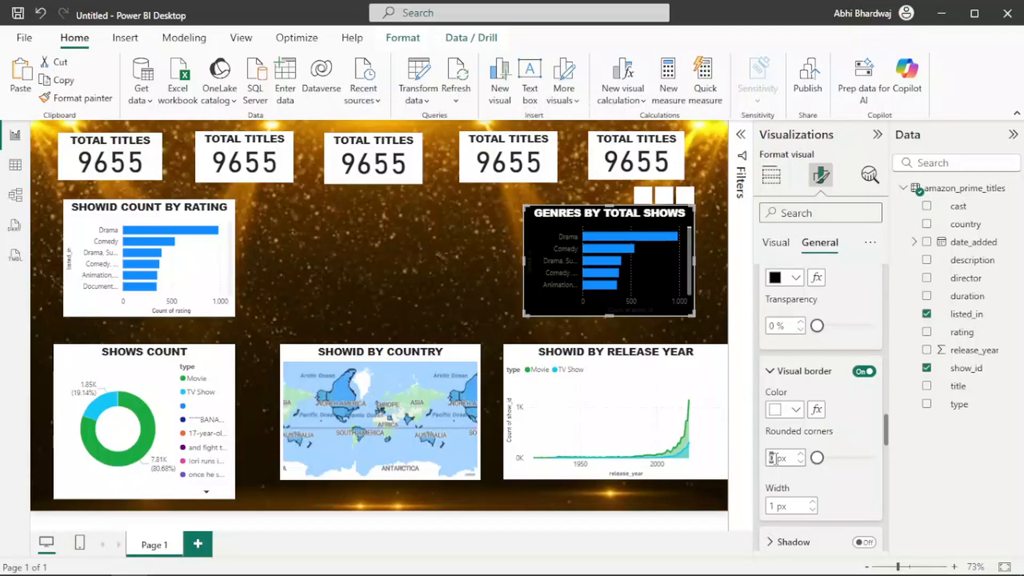
pyautogui.write('20')
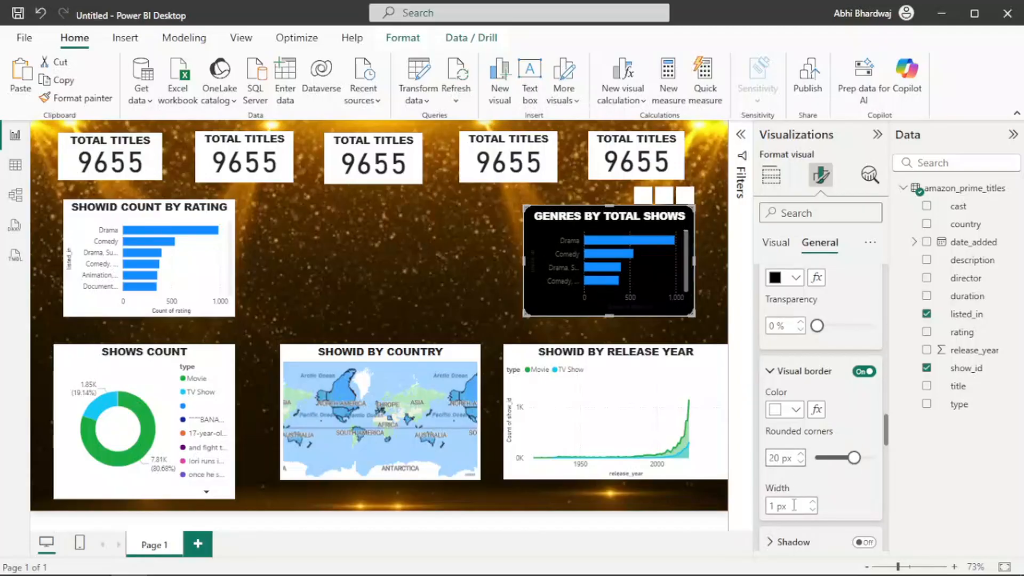
# Turn on the genre chart's shadow, color it white and deselect the chart.
pyautogui.scroll(-3, 809, 501)
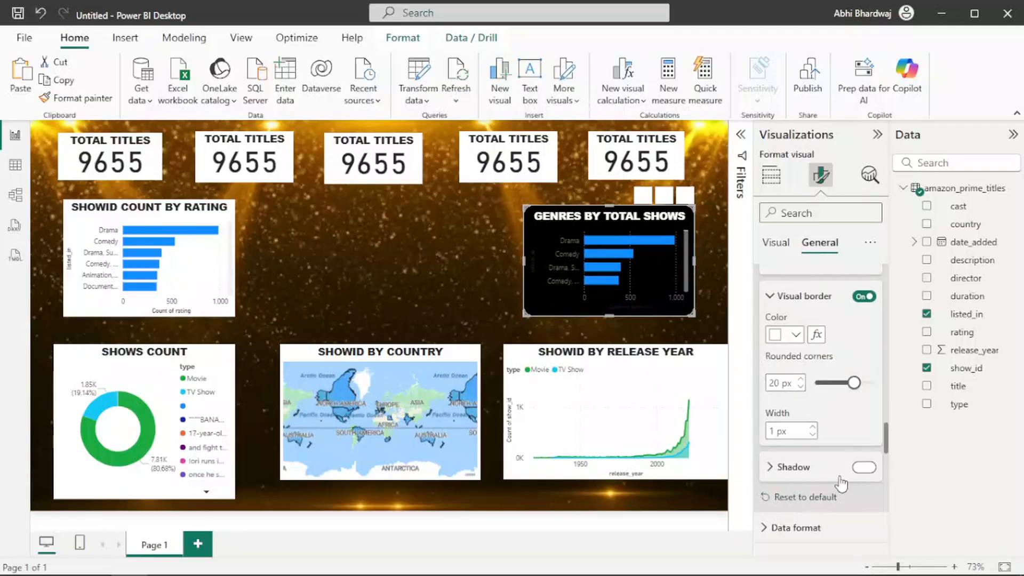
pyautogui.click(865, 467)
pyautogui.scroll(-3, 775, 468)
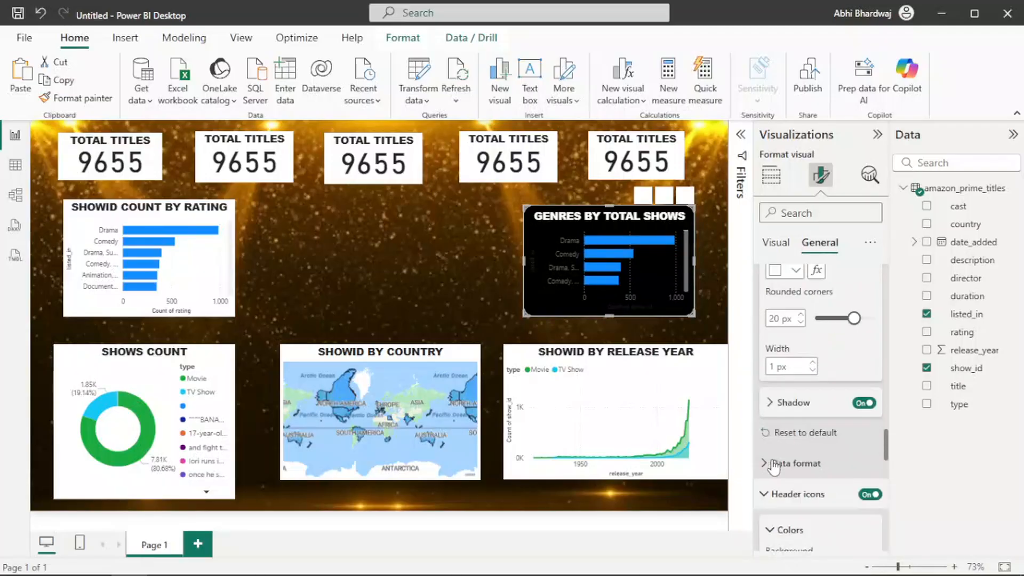
pyautogui.click(777, 401)
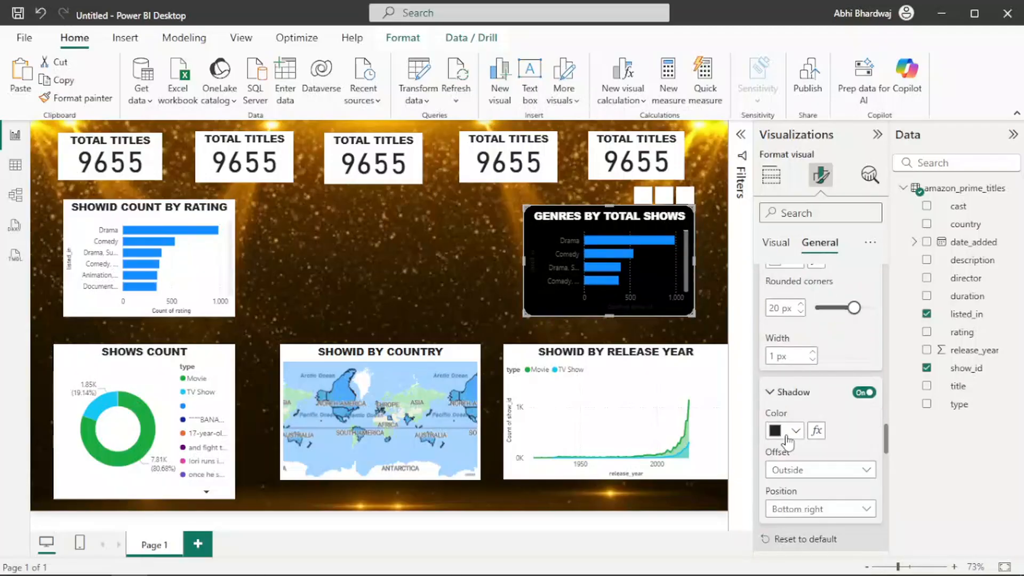
pyautogui.click(785, 429)
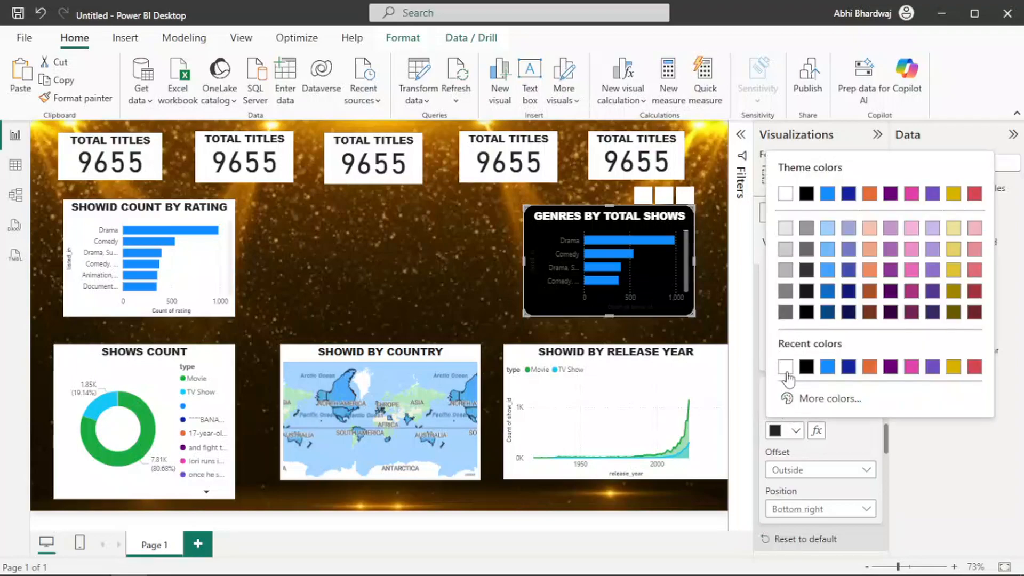
pyautogui.click(786, 370)
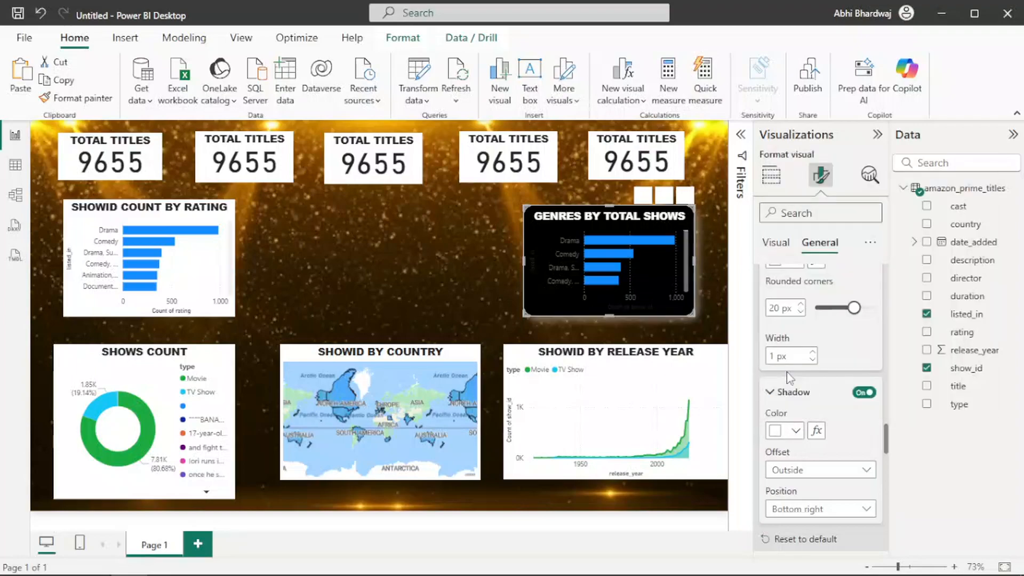
pyautogui.click(711, 339)
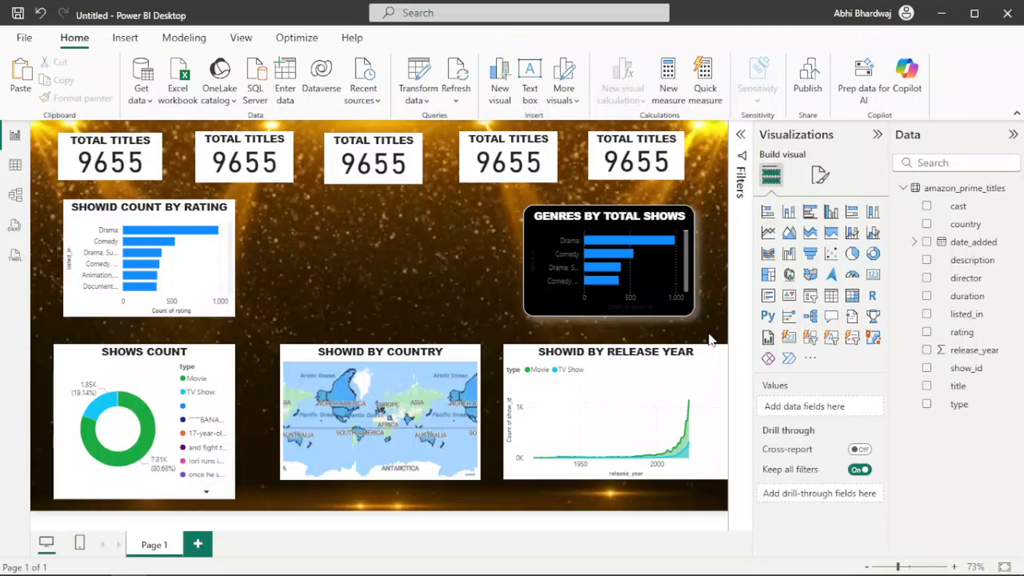
# Set the text color of the genre chart's Y-axis values to white.
pyautogui.click(789, 419)
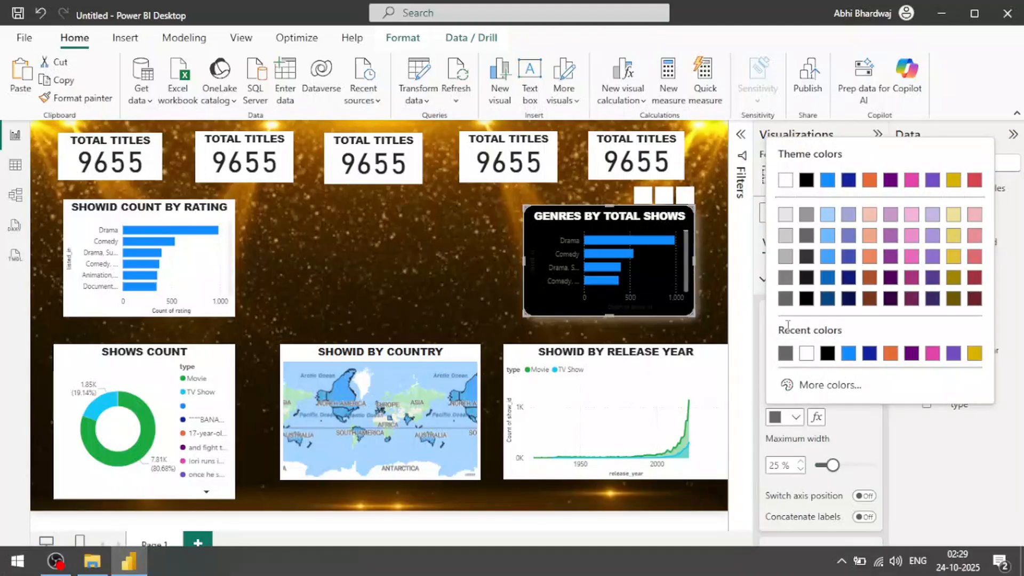
pyautogui.click(807, 353)
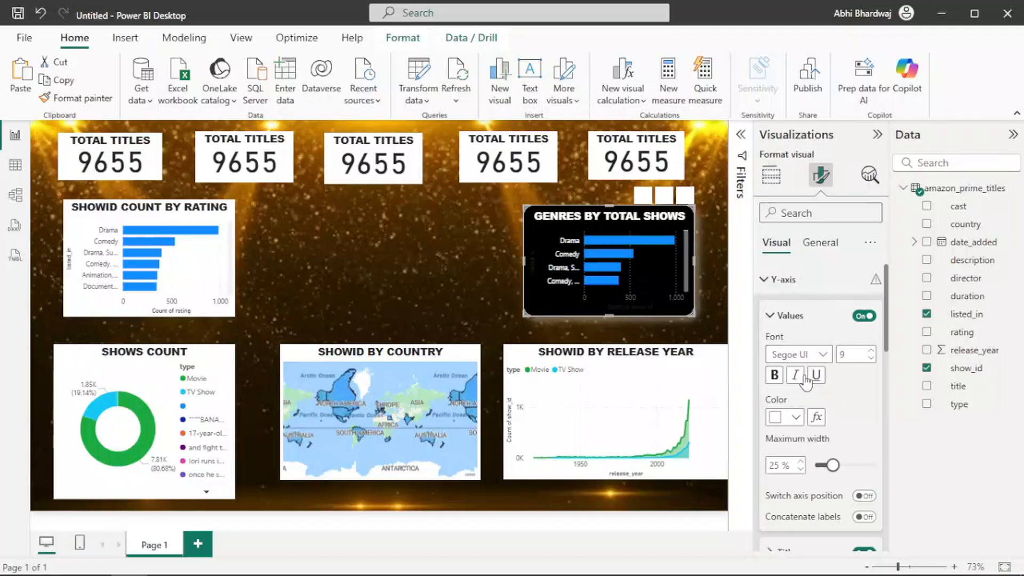
pyautogui.click(791, 316)
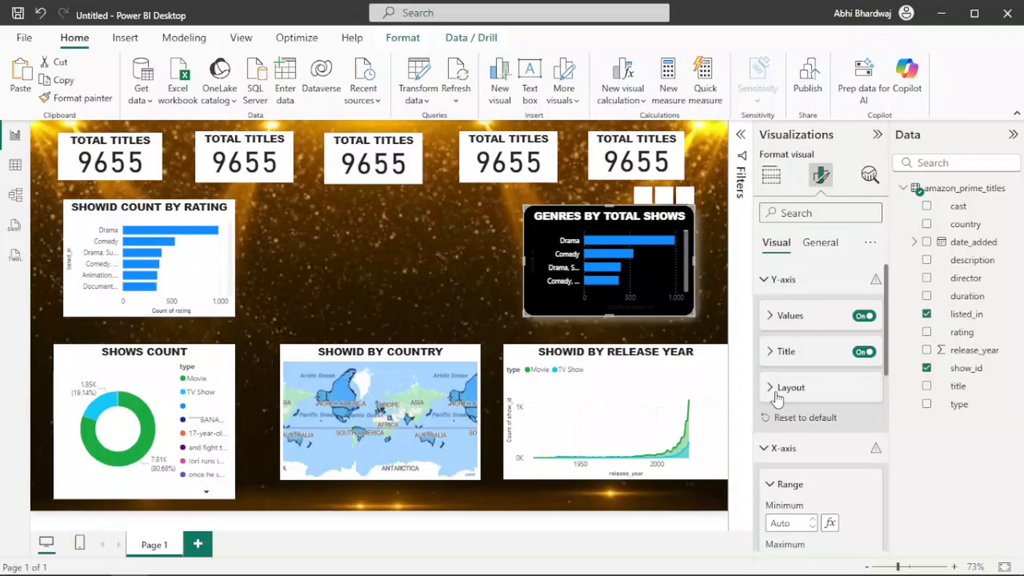
pyautogui.scroll(-5, 822, 398)
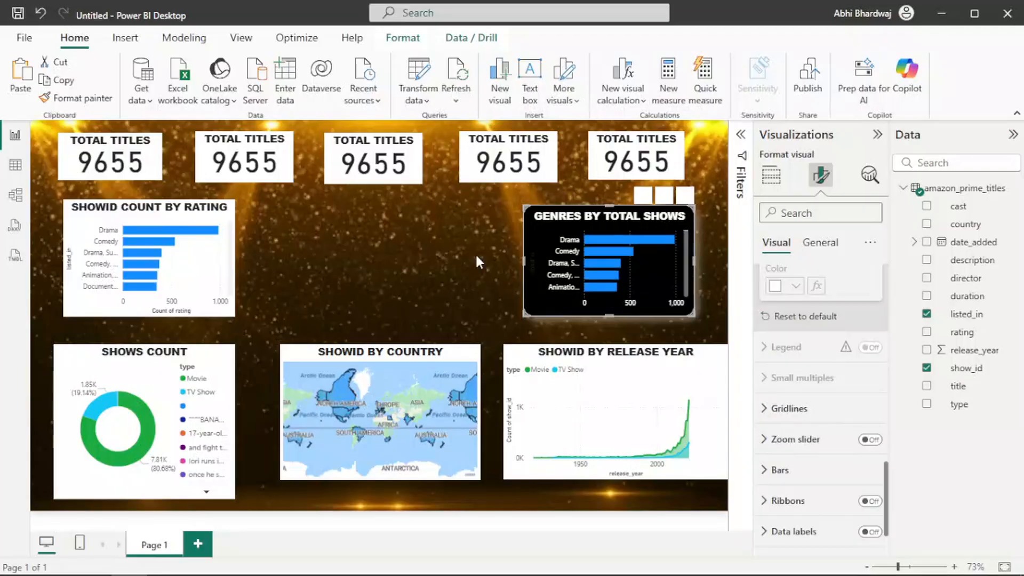
# Change the background color of the release year area chart to black.
pyautogui.click(528, 354)
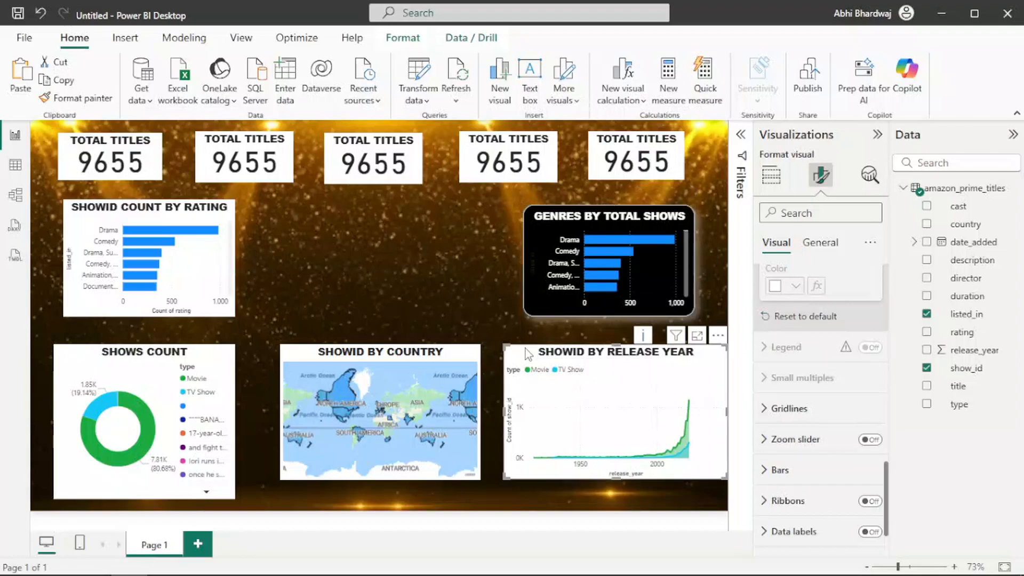
pyautogui.click(822, 245)
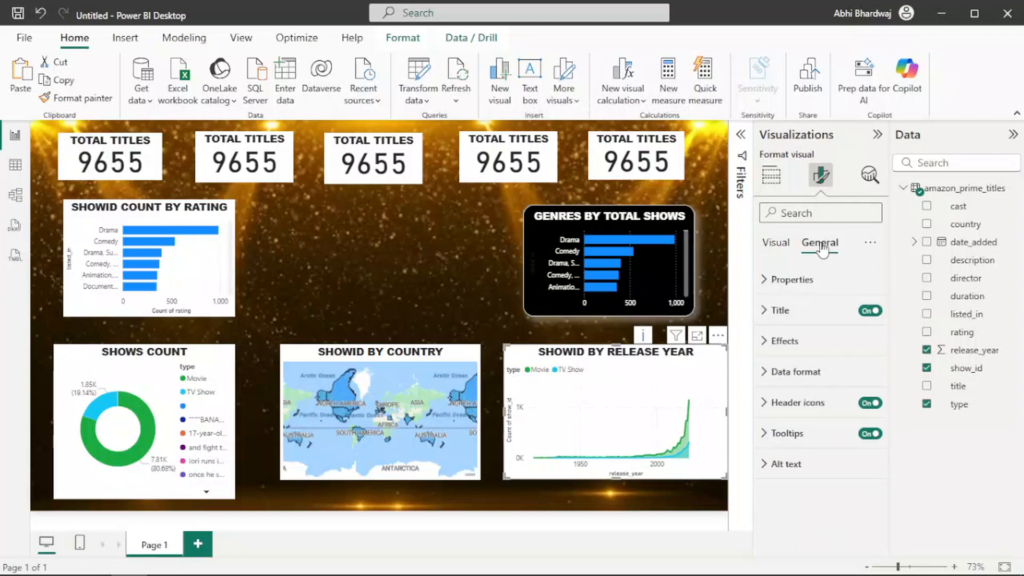
pyautogui.click(835, 344)
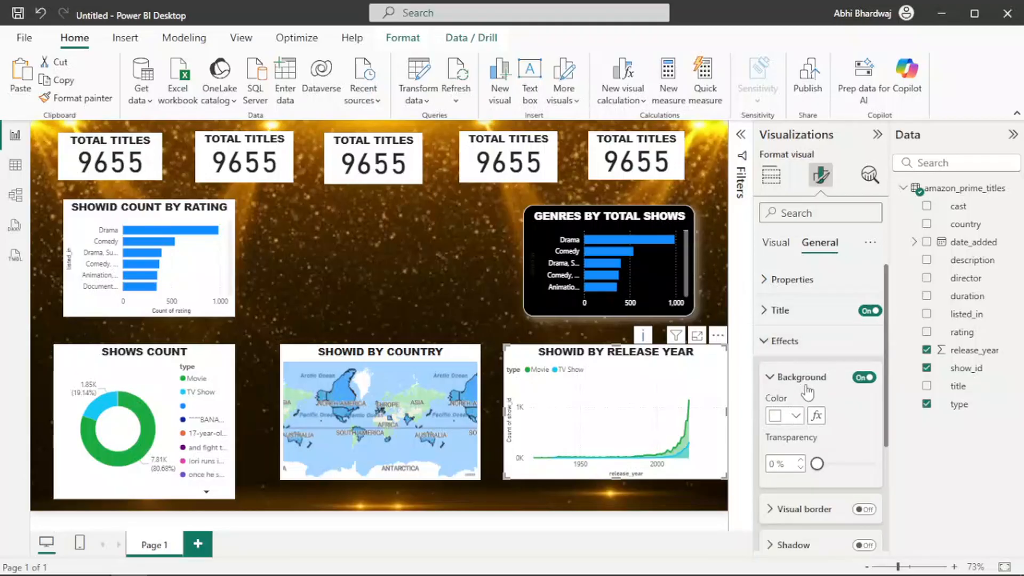
pyautogui.click(795, 415)
pyautogui.click(825, 352)
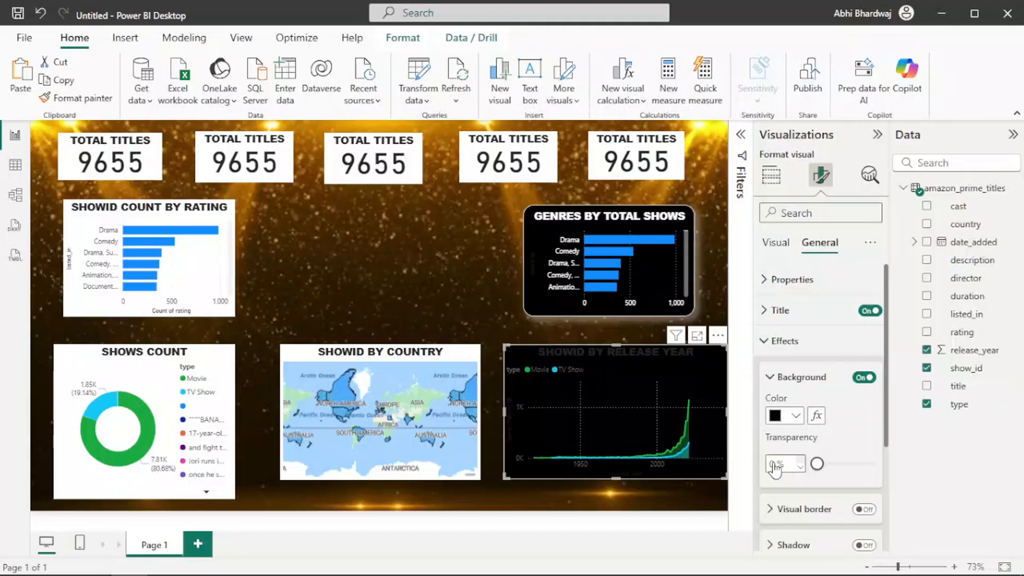
# Turn on the release year chart's visual border and set its rounded corners to 20 px.
pyautogui.click(865, 509)
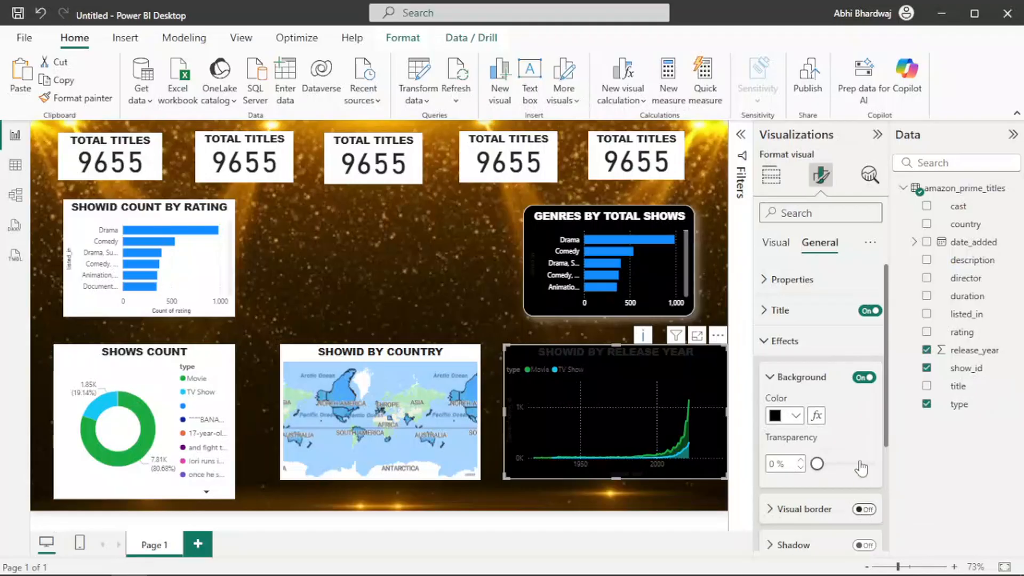
pyautogui.scroll(-2, 863, 443)
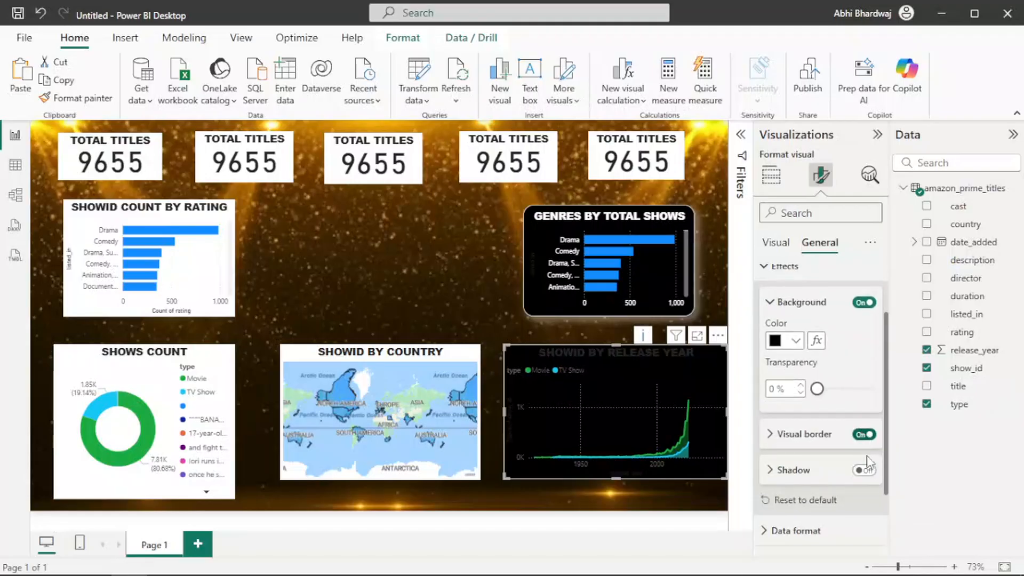
pyautogui.click(777, 442)
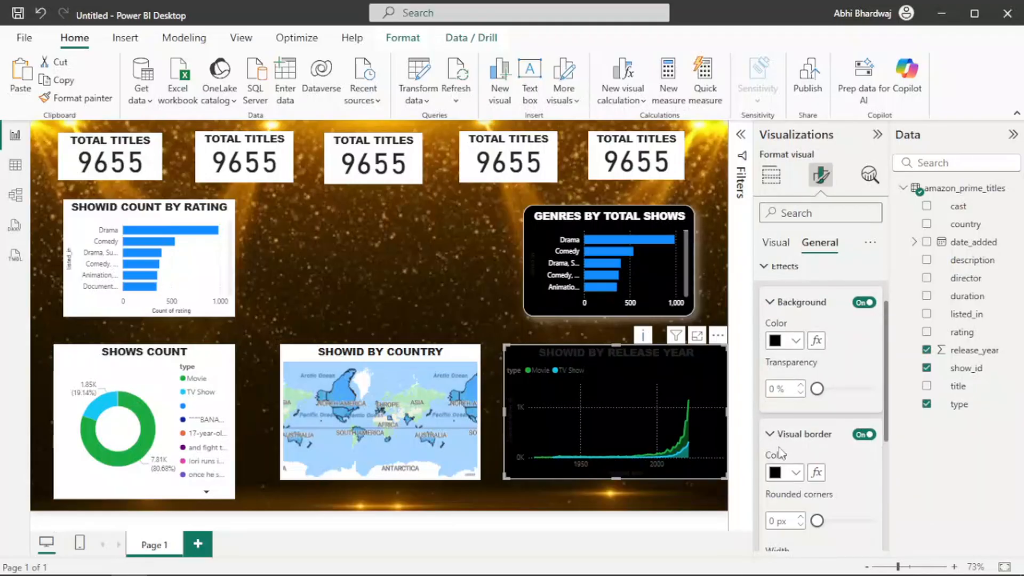
pyautogui.click(772, 521)
pyautogui.write('2')
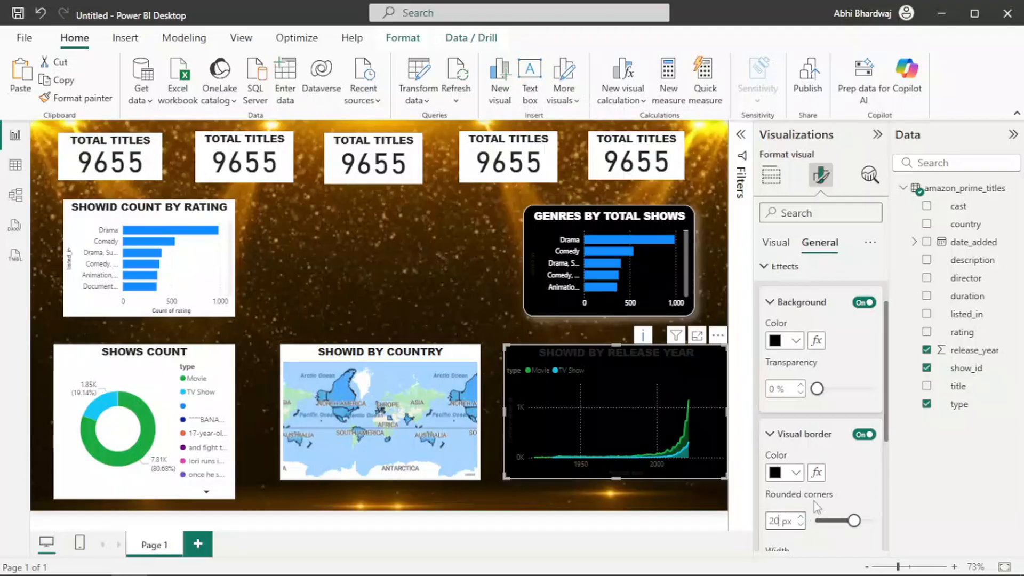
# Turn on the shadow of the release year chart and deselect the chart.
pyautogui.scroll(-2, 826, 499)
pyautogui.scroll(-2, 826, 499)
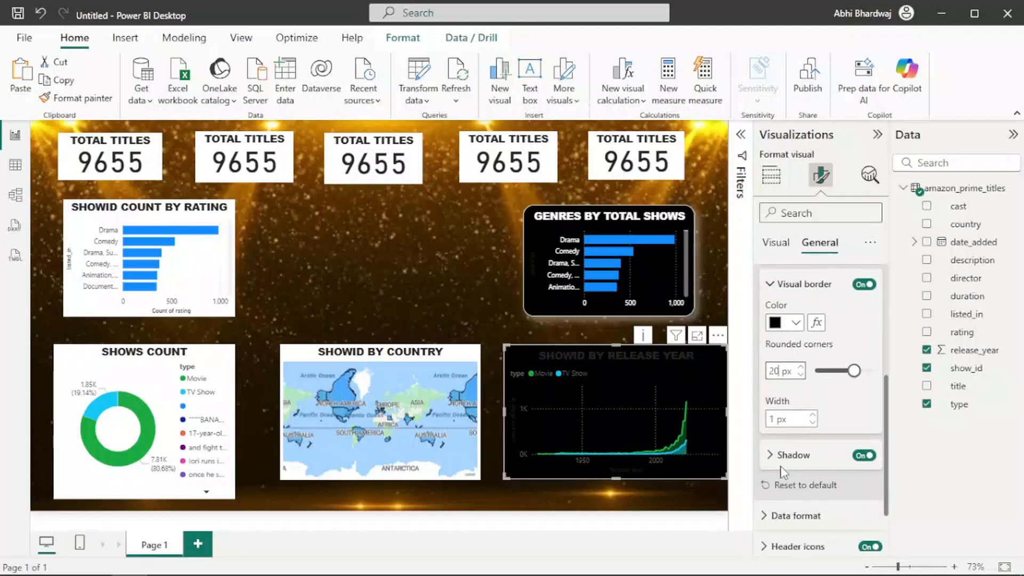
pyautogui.click(777, 455)
pyautogui.scroll(-2, 777, 501)
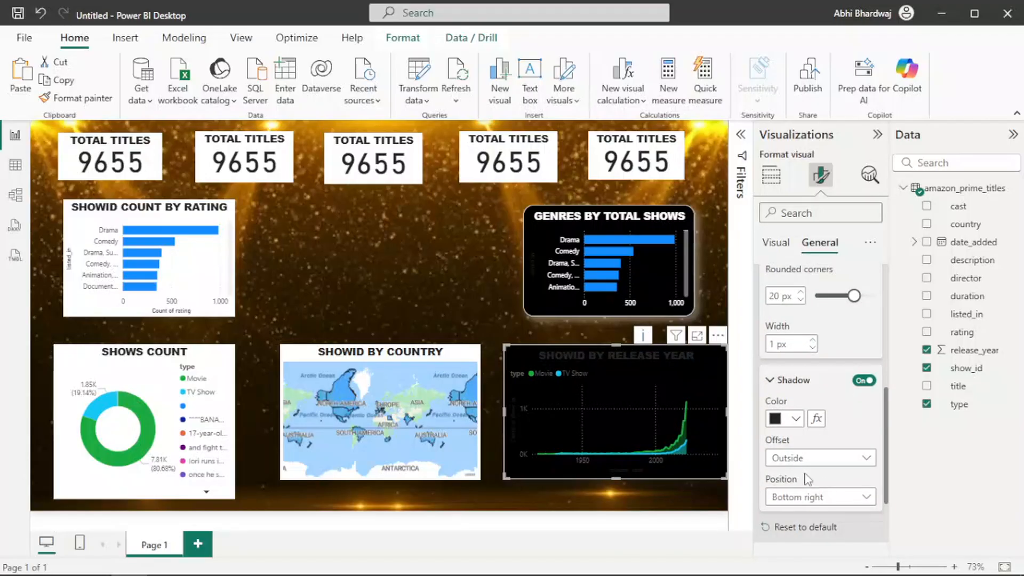
pyautogui.click(488, 314)
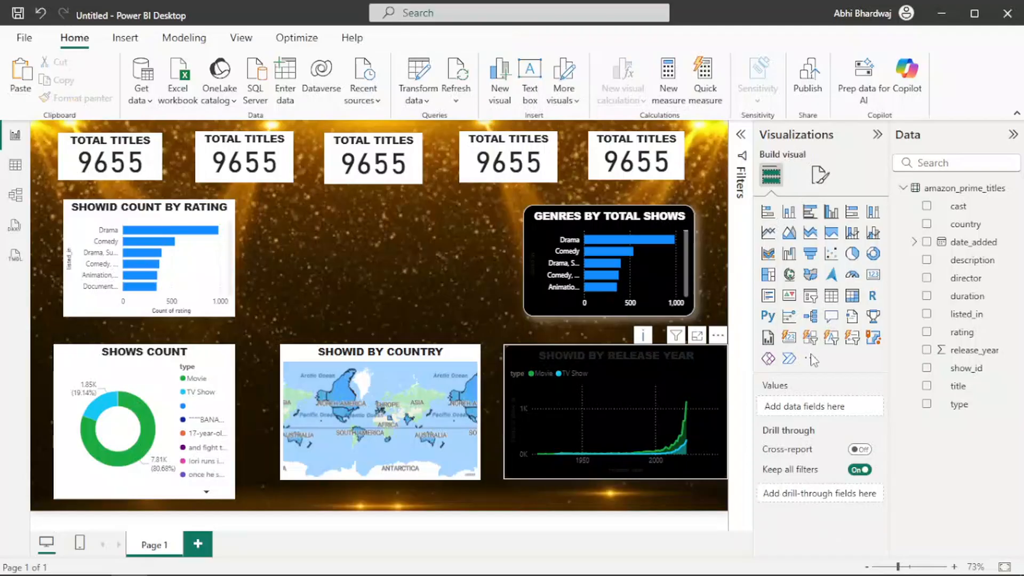
# Set the text color of the release year chart's X-axis values to white.
pyautogui.click(821, 175)
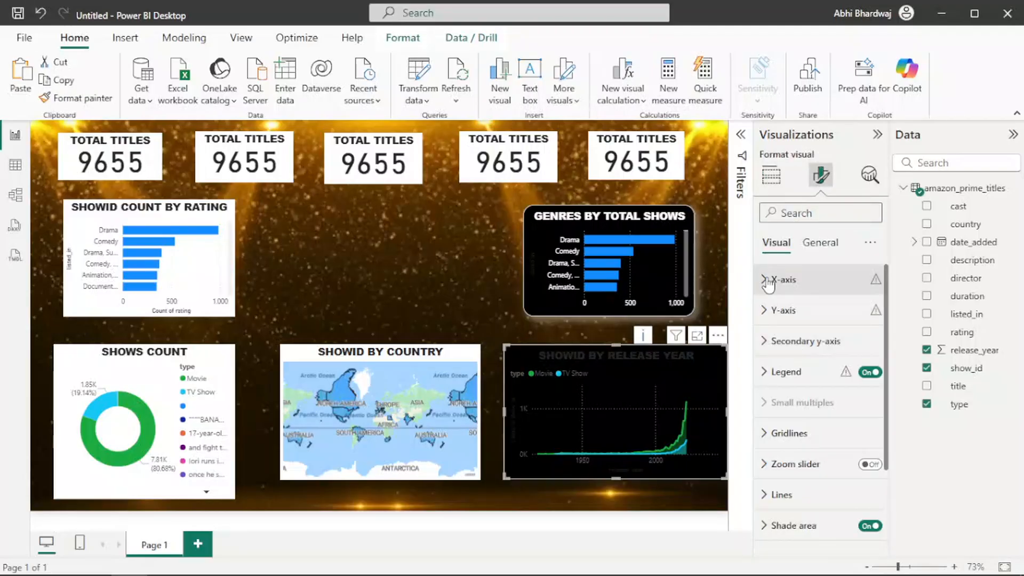
pyautogui.click(768, 280)
pyautogui.scroll(-5, 803, 386)
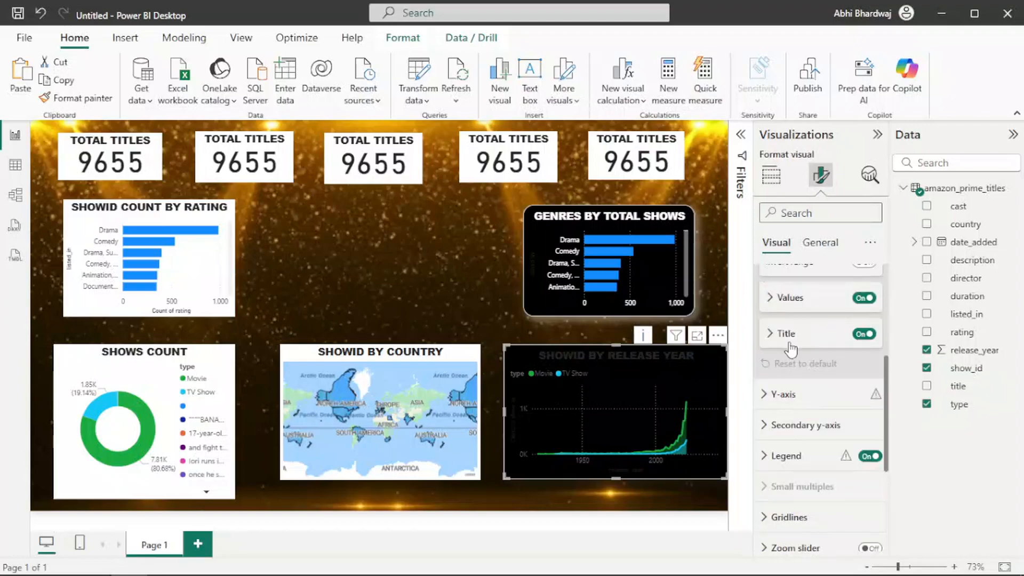
pyautogui.click(790, 298)
pyautogui.click(787, 401)
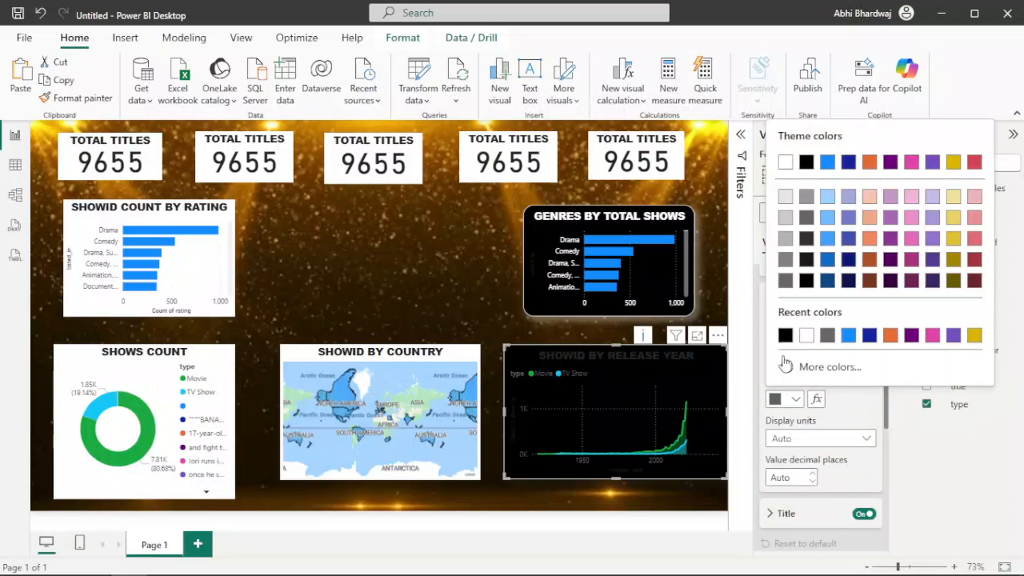
pyautogui.click(806, 336)
# Set the text color of the release year chart's Y-axis values to white.
pyautogui.scroll(-4, 816, 452)
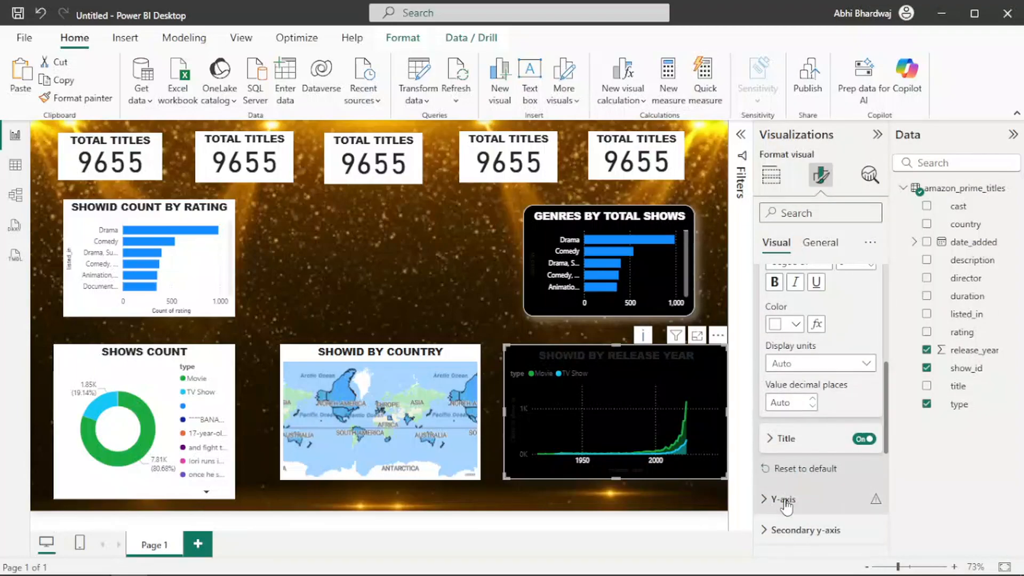
pyautogui.click(806, 433)
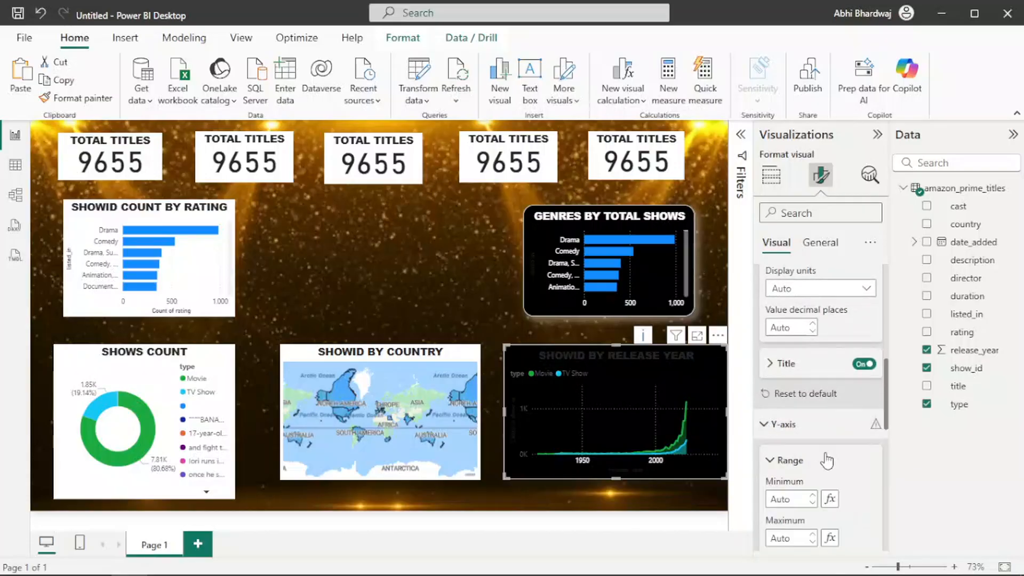
pyautogui.scroll(-3, 827, 457)
pyautogui.scroll(-2, 827, 457)
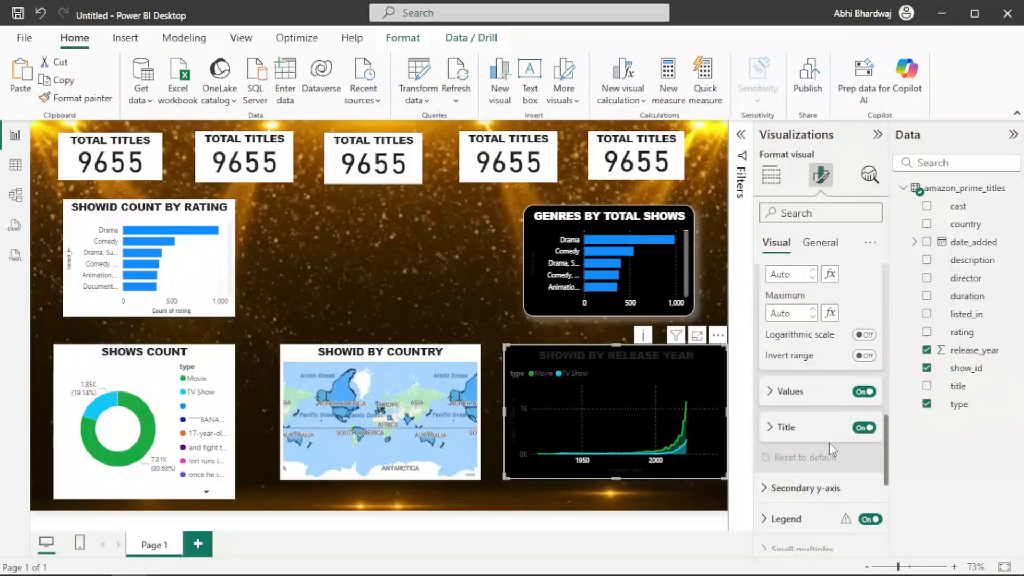
pyautogui.click(807, 392)
pyautogui.click(778, 493)
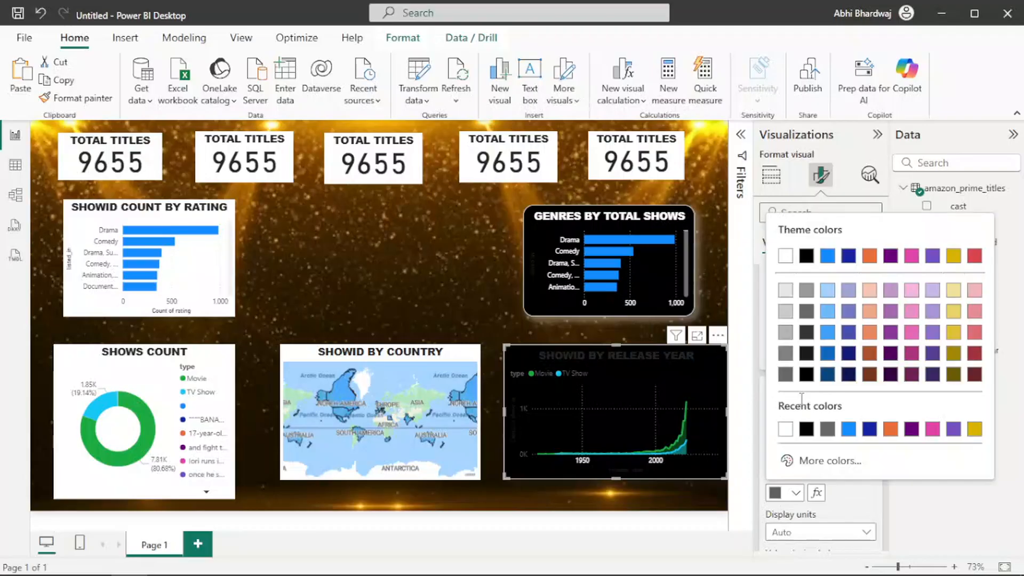
pyautogui.click(785, 431)
# Keep the release year chart's Y-axis title turned on and set its color to white.
pyautogui.scroll(-3, 845, 487)
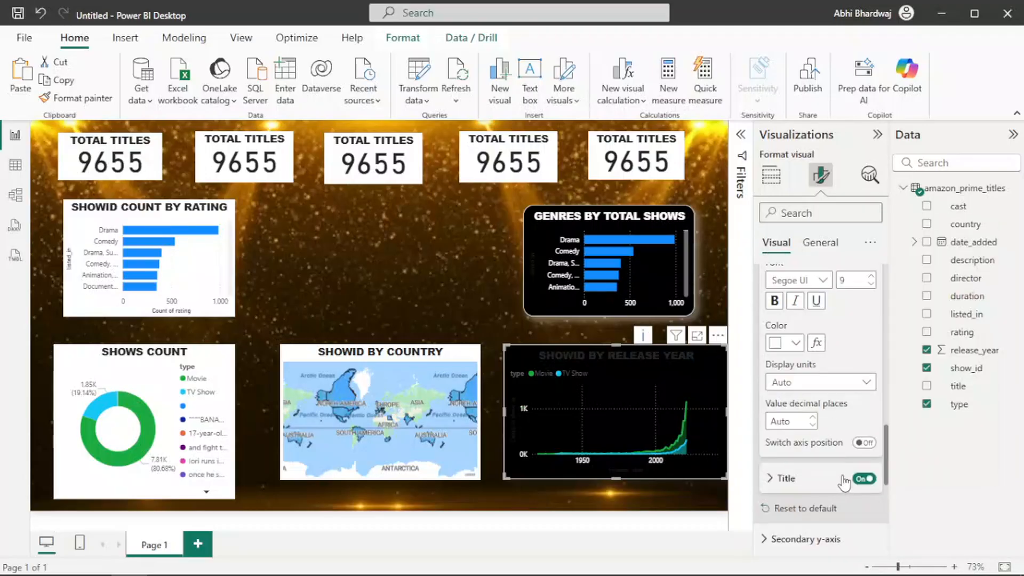
pyautogui.click(859, 479)
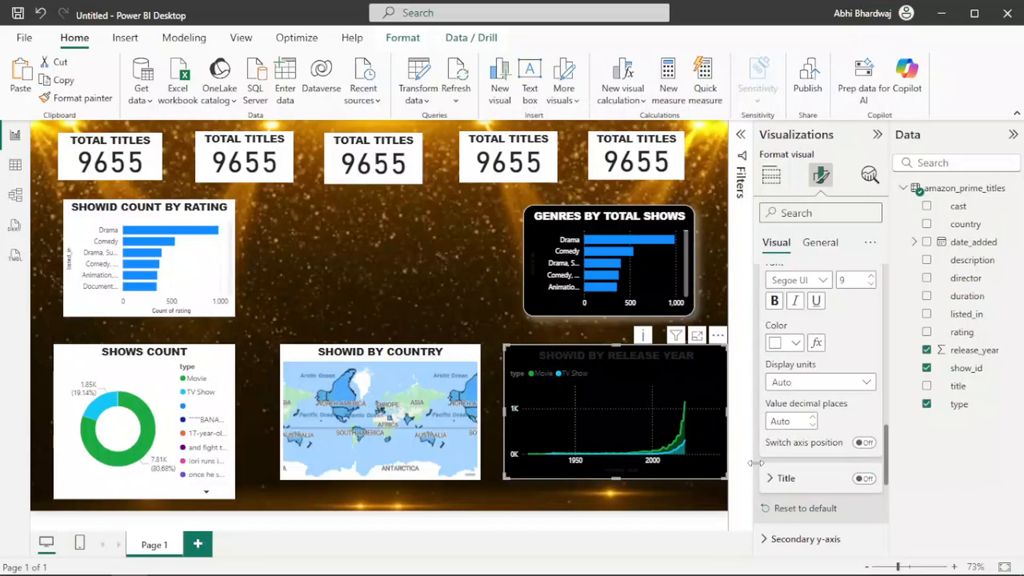
pyautogui.click(861, 479)
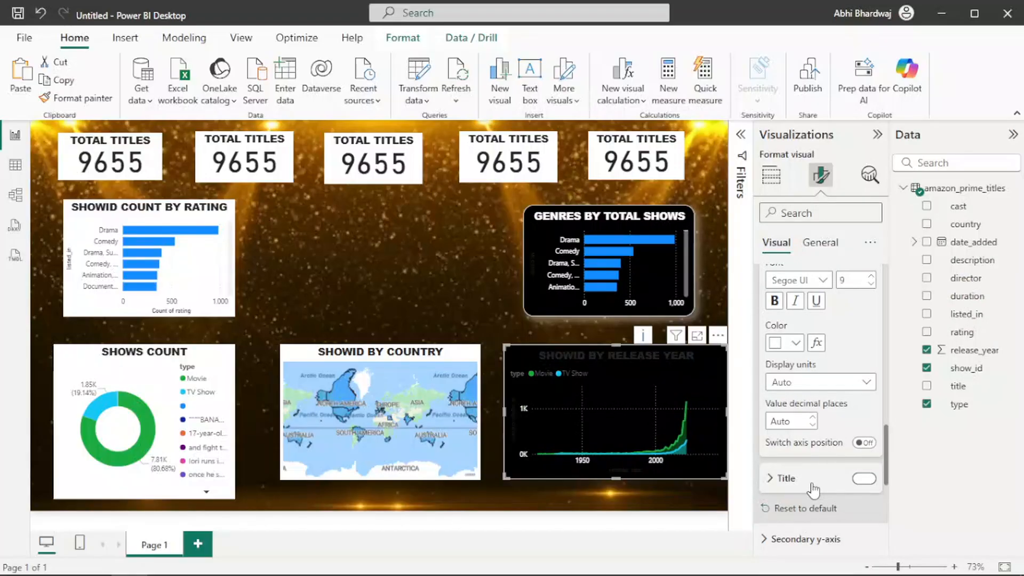
pyautogui.click(787, 479)
pyautogui.scroll(-3, 815, 478)
pyautogui.click(784, 508)
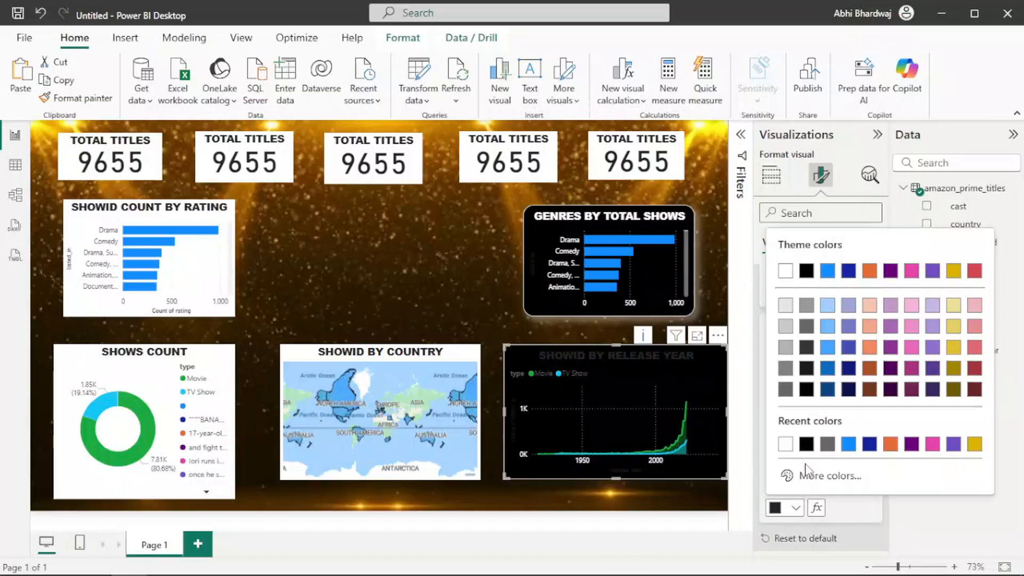
pyautogui.click(789, 447)
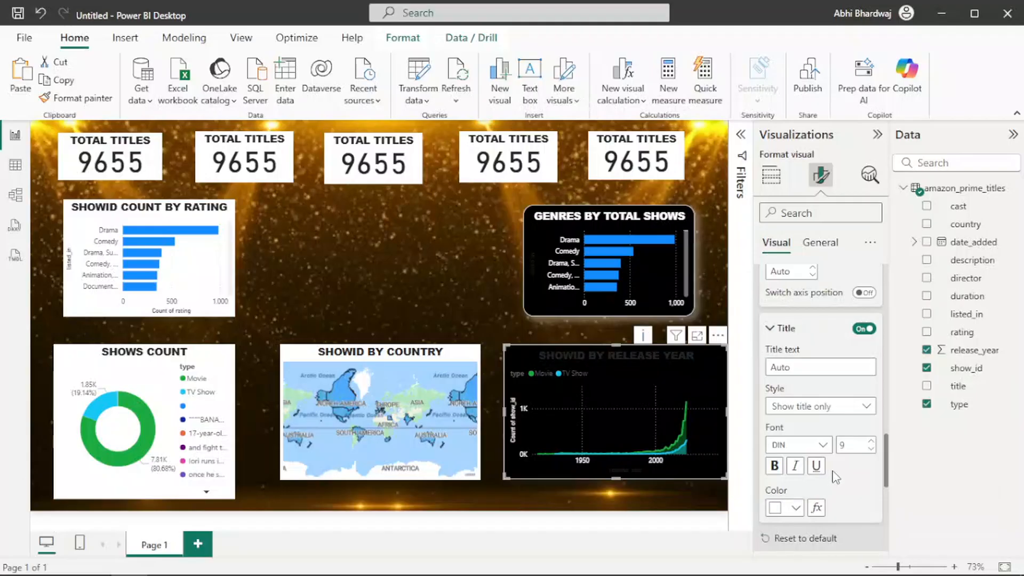
# Set the values color of the release year chart's secondary Y-axis to white.
pyautogui.scroll(-3, 835, 486)
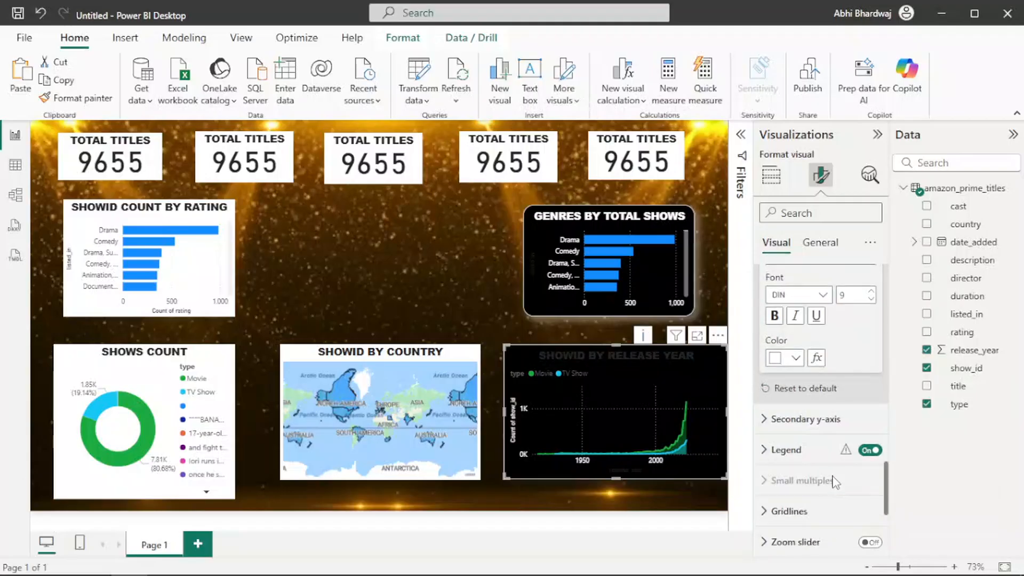
pyautogui.click(790, 420)
pyautogui.scroll(-3, 822, 467)
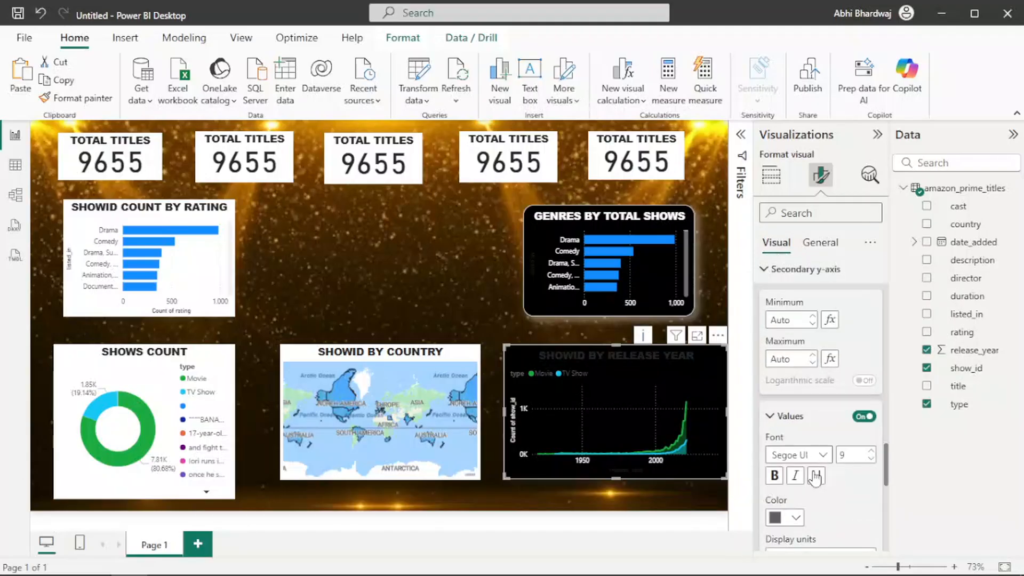
pyautogui.click(784, 518)
pyautogui.click(787, 452)
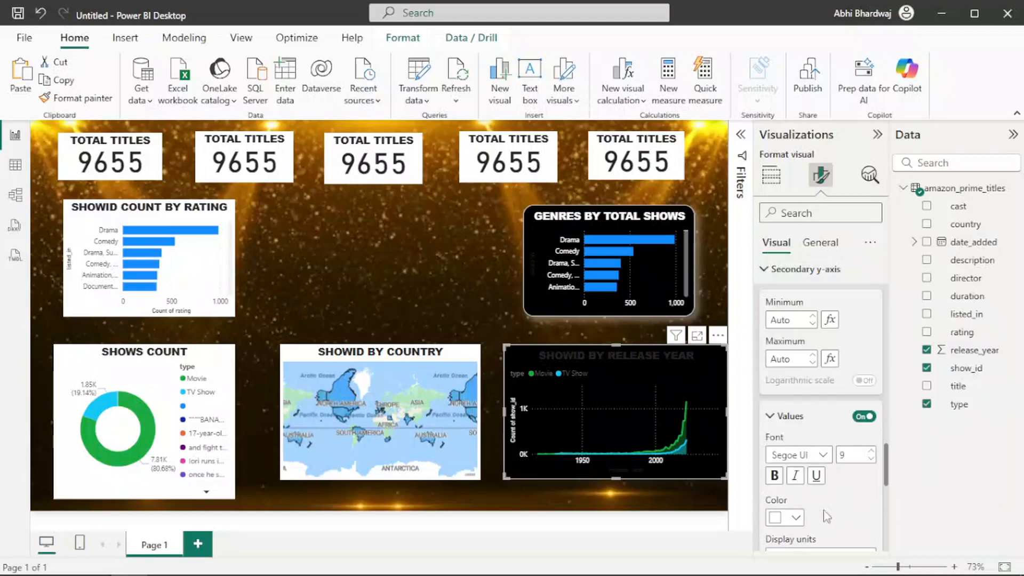
# Set the title color of the release year chart's secondary Y-axis to white.
pyautogui.scroll(-3, 828, 505)
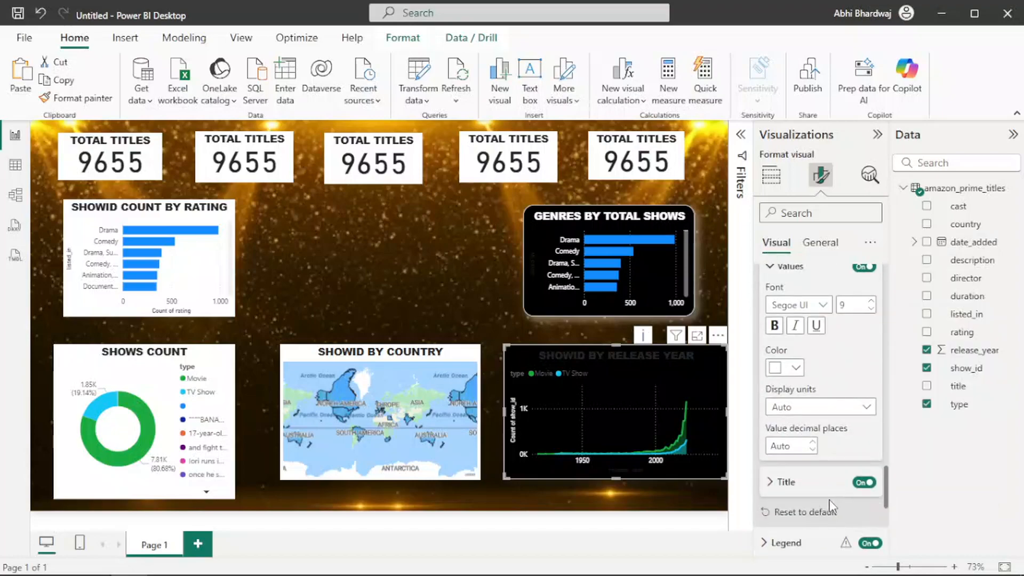
pyautogui.scroll(-1, 830, 505)
pyautogui.click(781, 470)
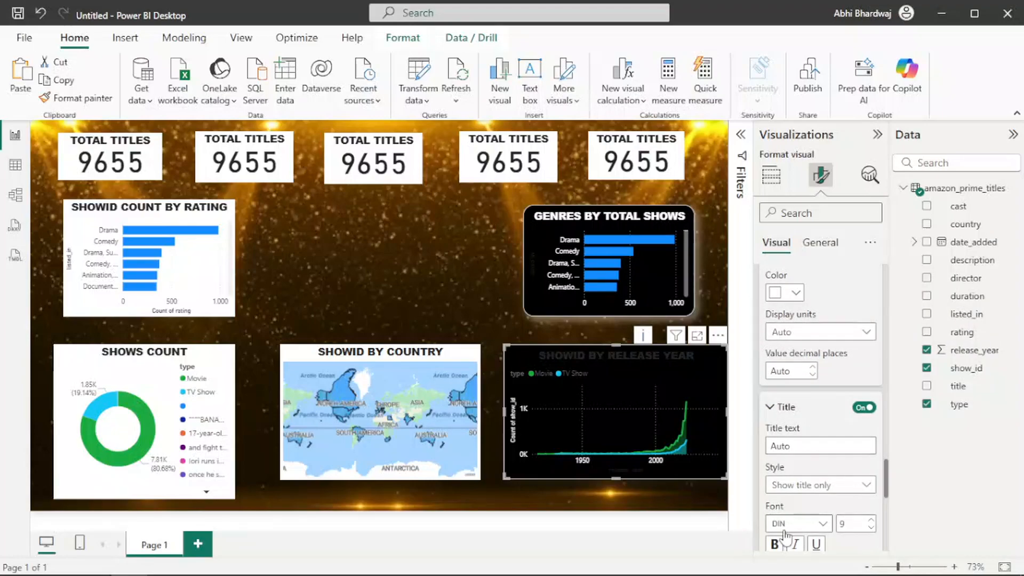
pyautogui.scroll(-3, 790, 528)
pyautogui.click(789, 436)
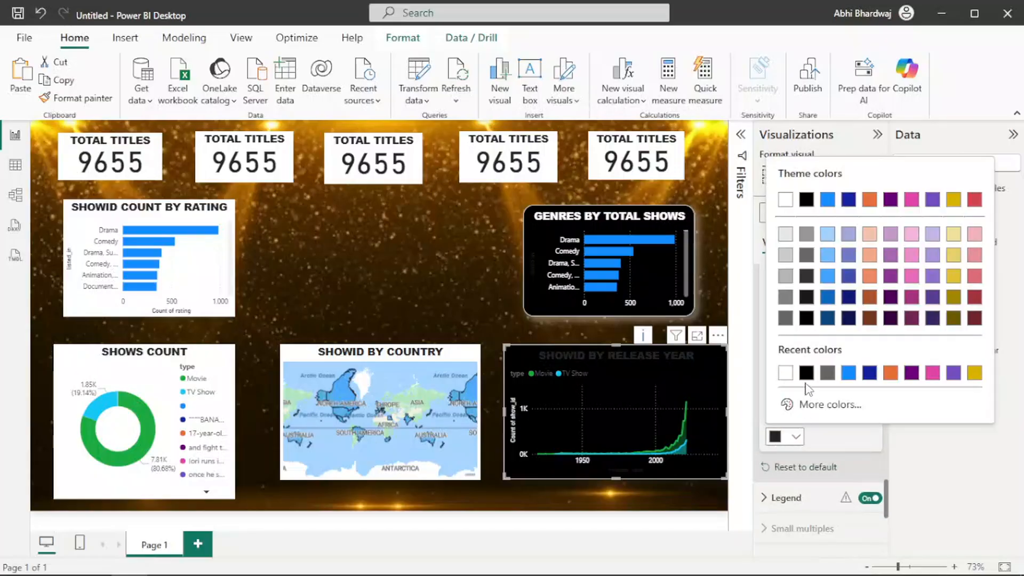
pyautogui.click(786, 373)
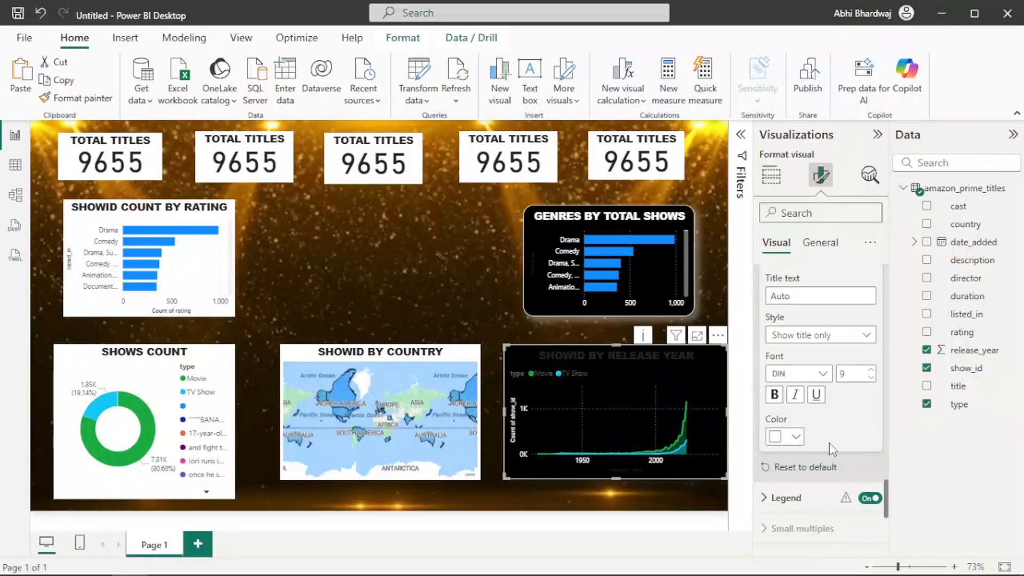
pyautogui.scroll(-3, 830, 453)
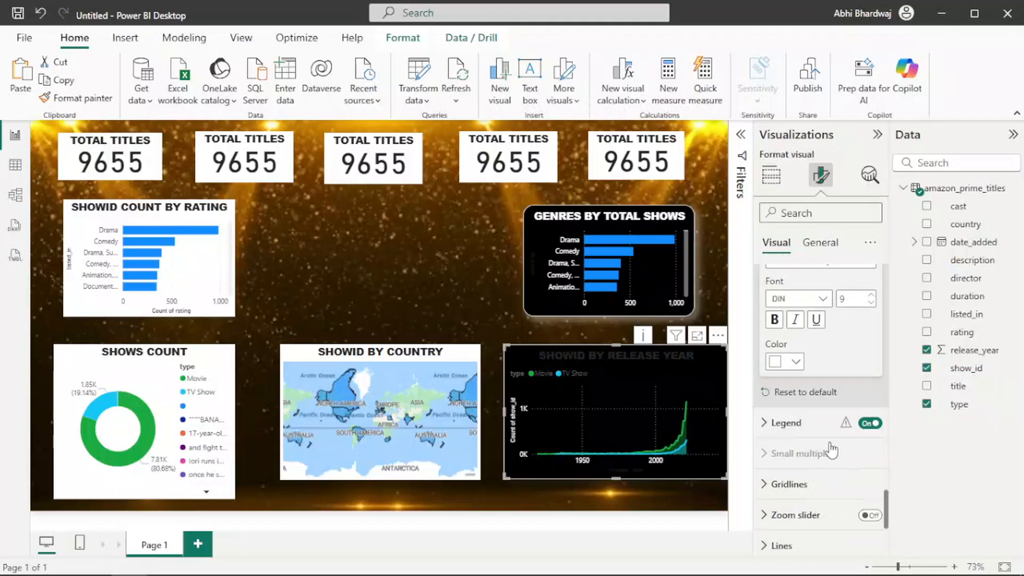
# Set the title text color of the release year chart to white.
pyautogui.scroll(-6, 830, 451)
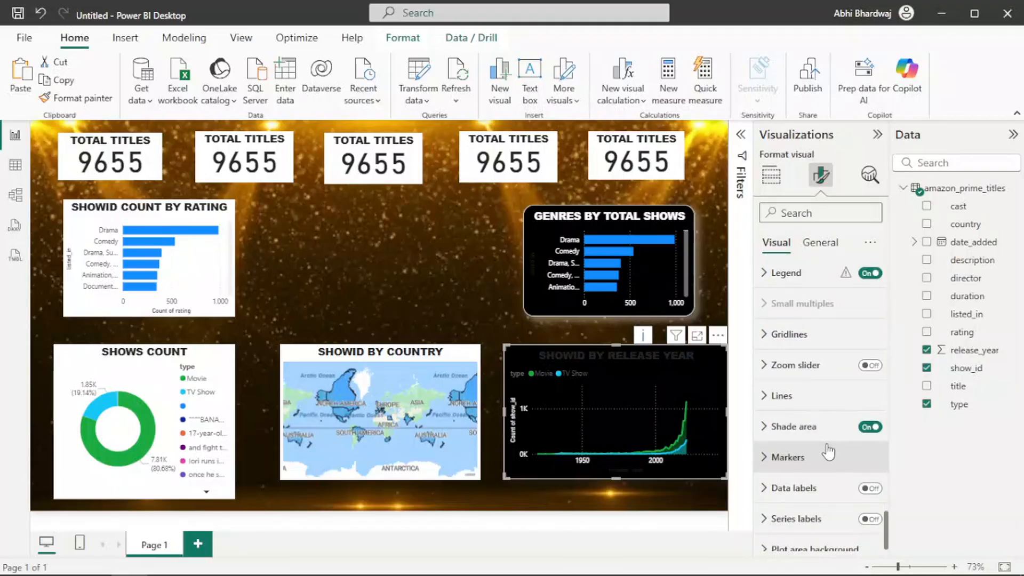
pyautogui.click(820, 243)
pyautogui.click(786, 341)
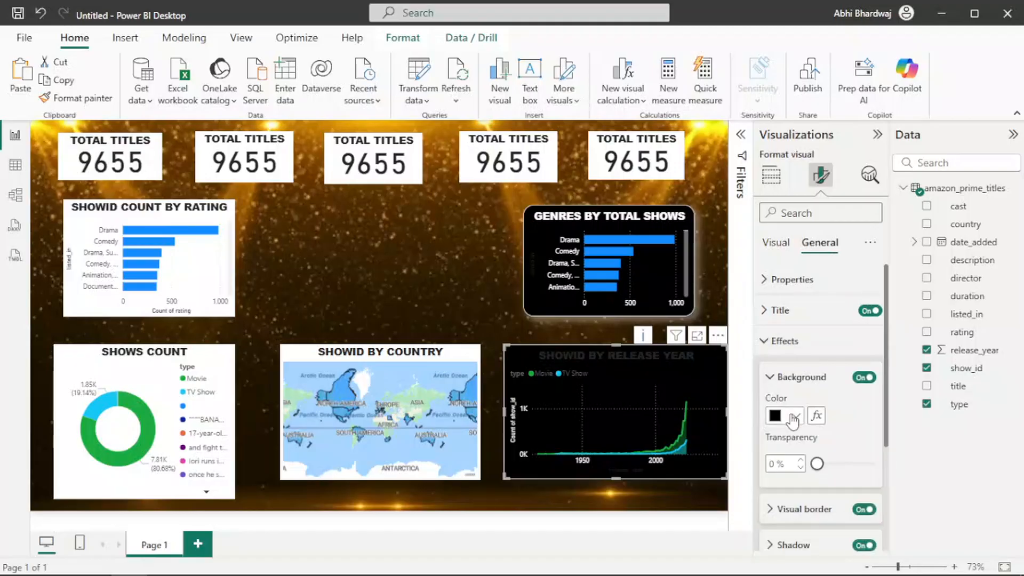
pyautogui.click(791, 416)
pyautogui.click(847, 434)
pyautogui.click(763, 306)
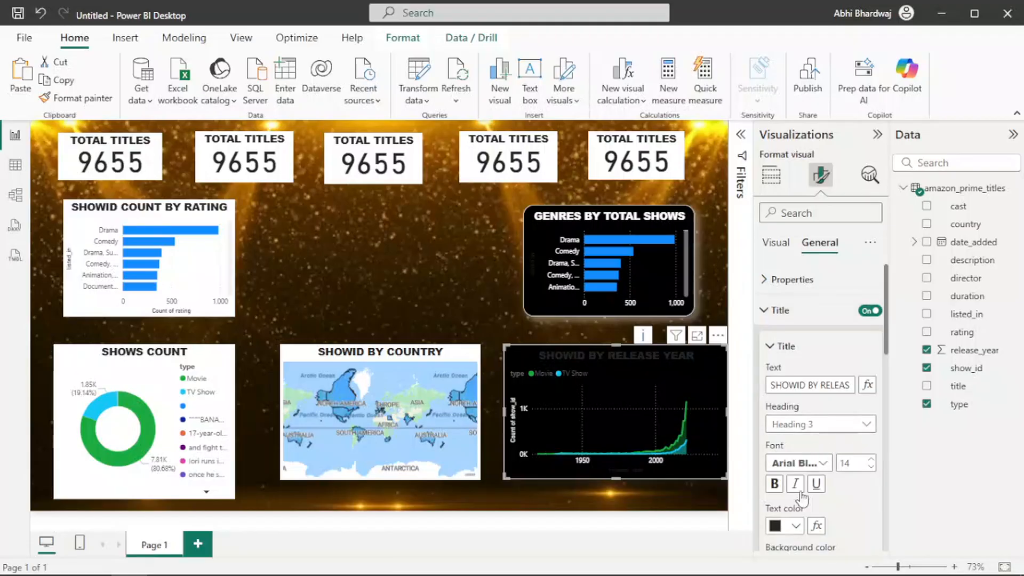
pyautogui.click(787, 526)
pyautogui.click(805, 463)
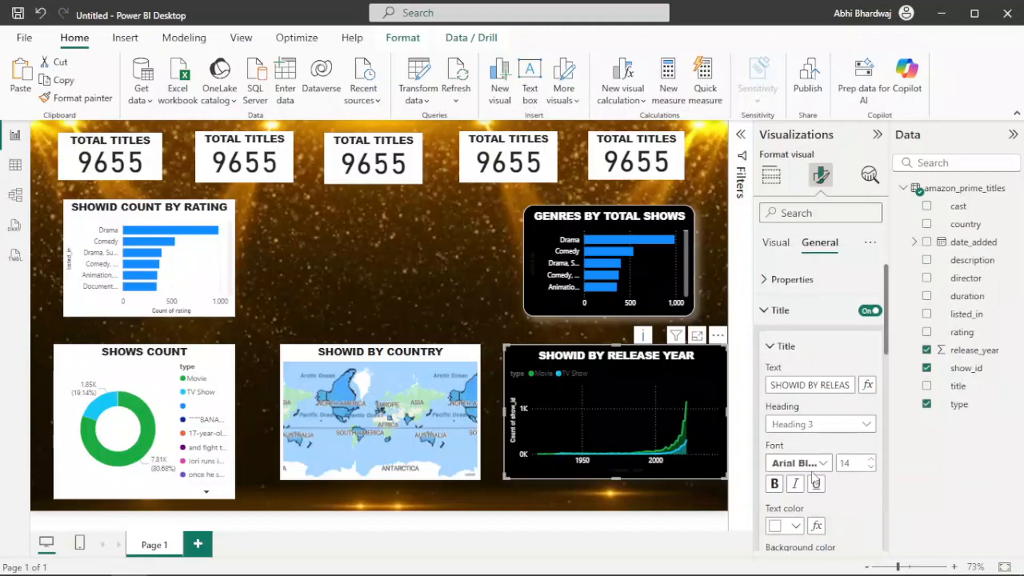
# Look through the release year chart's remaining formatting options, including the title, effects, shade area and axis settings.
pyautogui.scroll(-5, 859, 495)
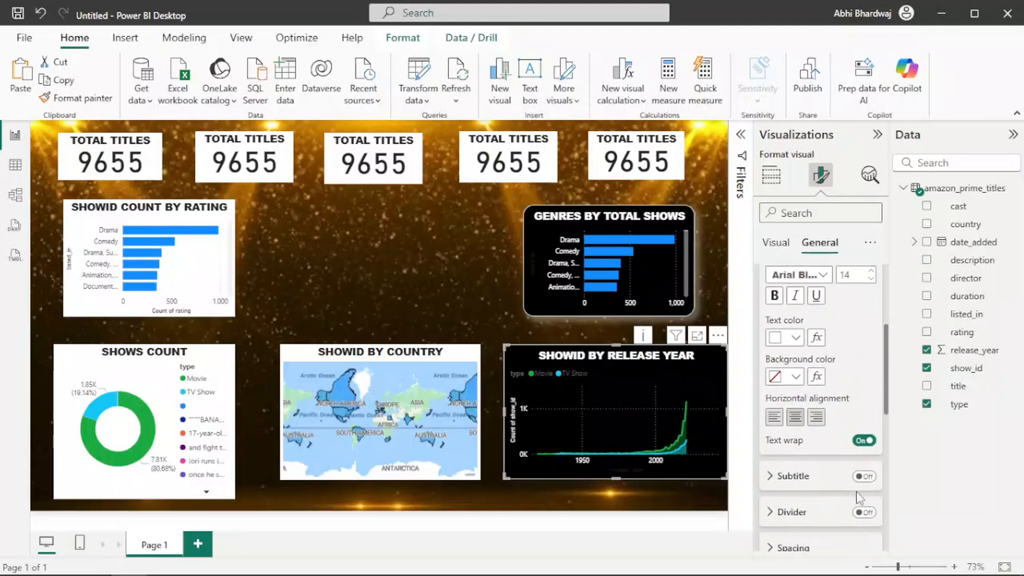
pyautogui.scroll(-2, 854, 469)
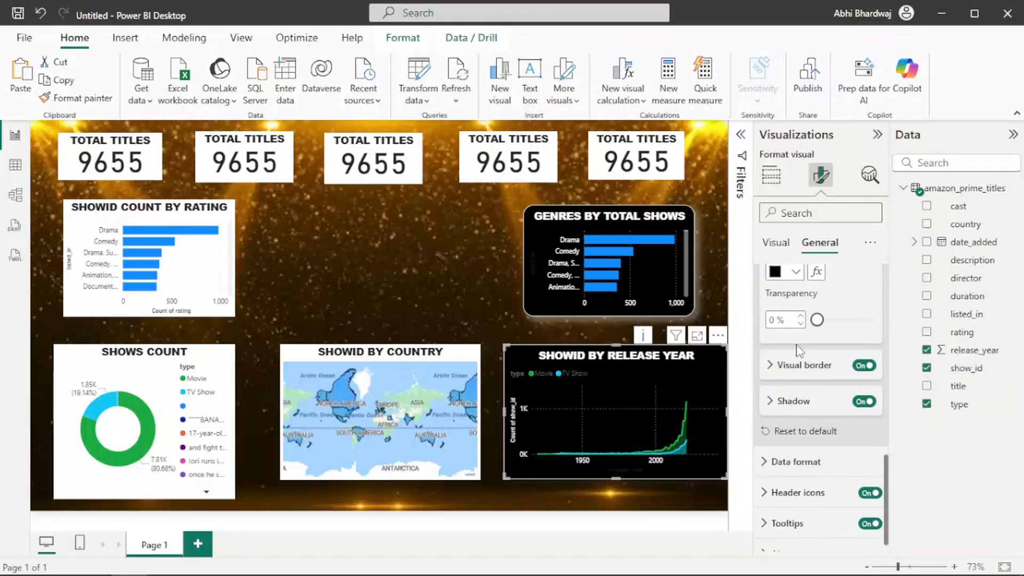
pyautogui.scroll(3, 782, 407)
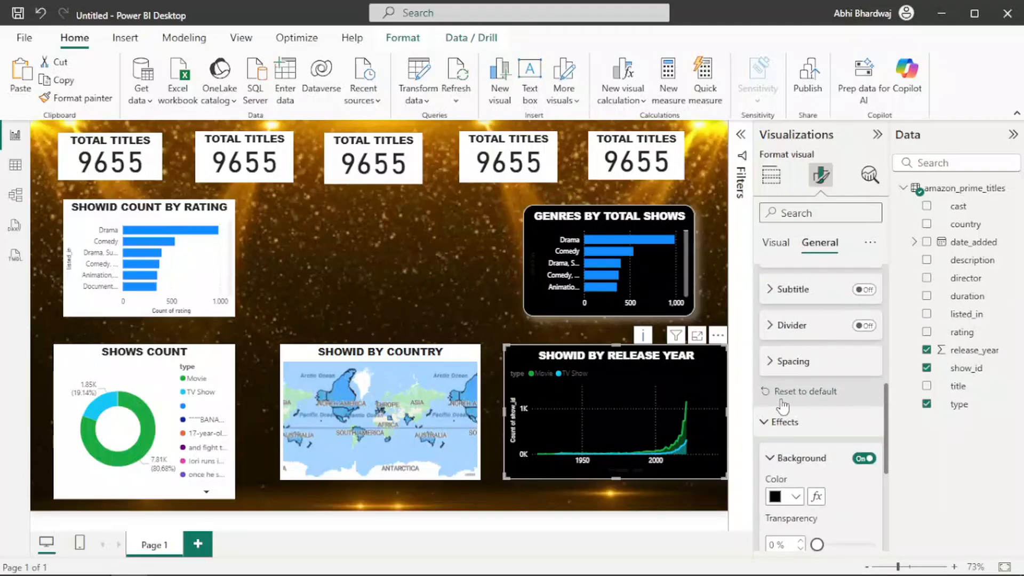
pyautogui.scroll(-4, 784, 403)
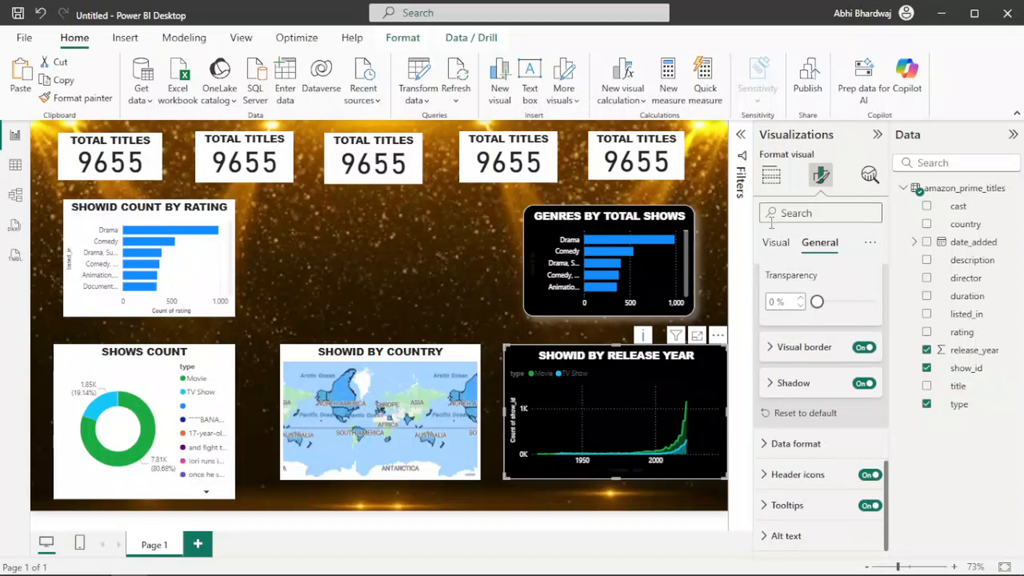
pyautogui.click(771, 242)
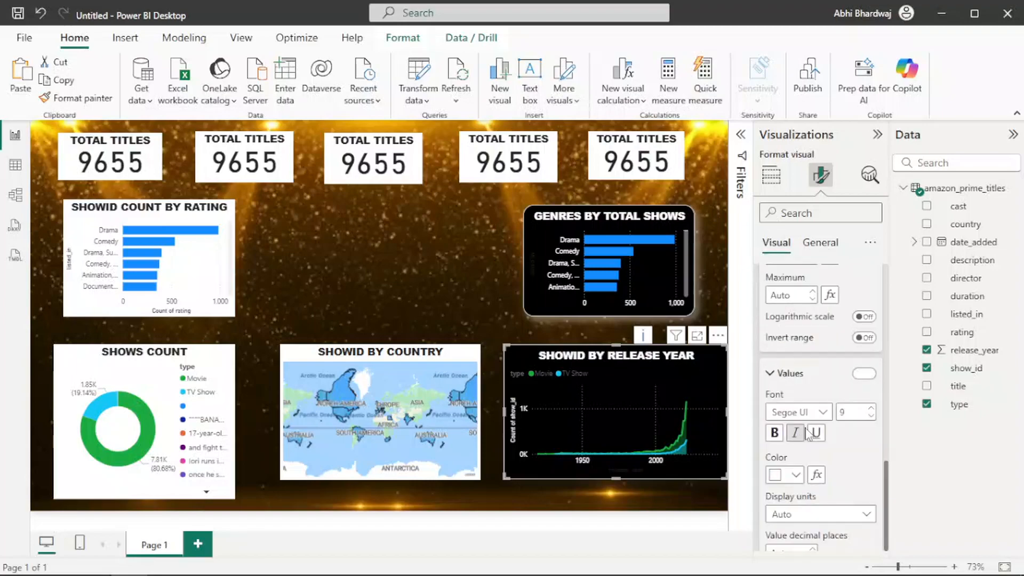
pyautogui.scroll(1, 807, 433)
pyautogui.scroll(-10, 806, 427)
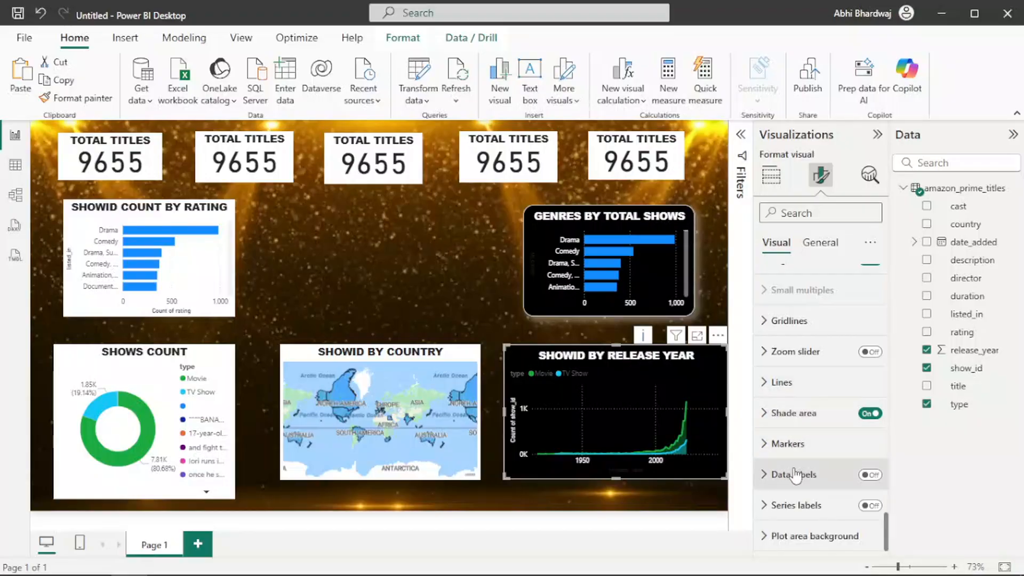
pyautogui.click(794, 414)
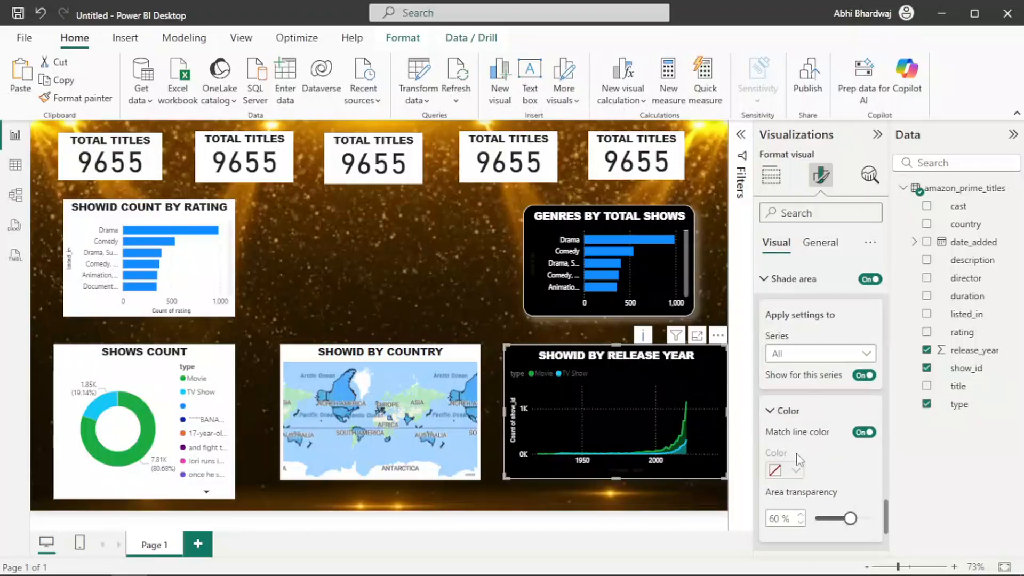
pyautogui.scroll(-2, 798, 460)
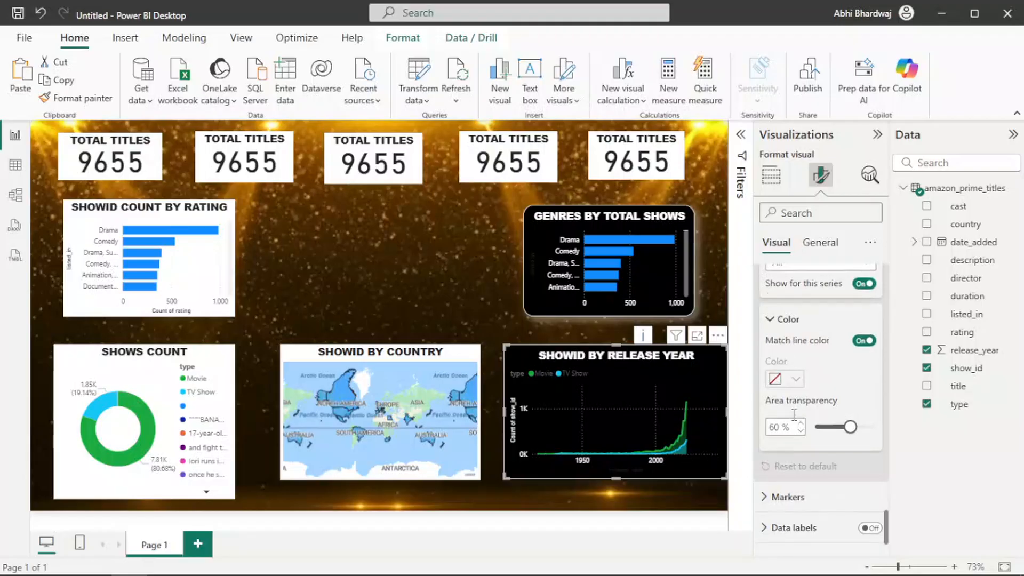
pyautogui.scroll(-1, 795, 411)
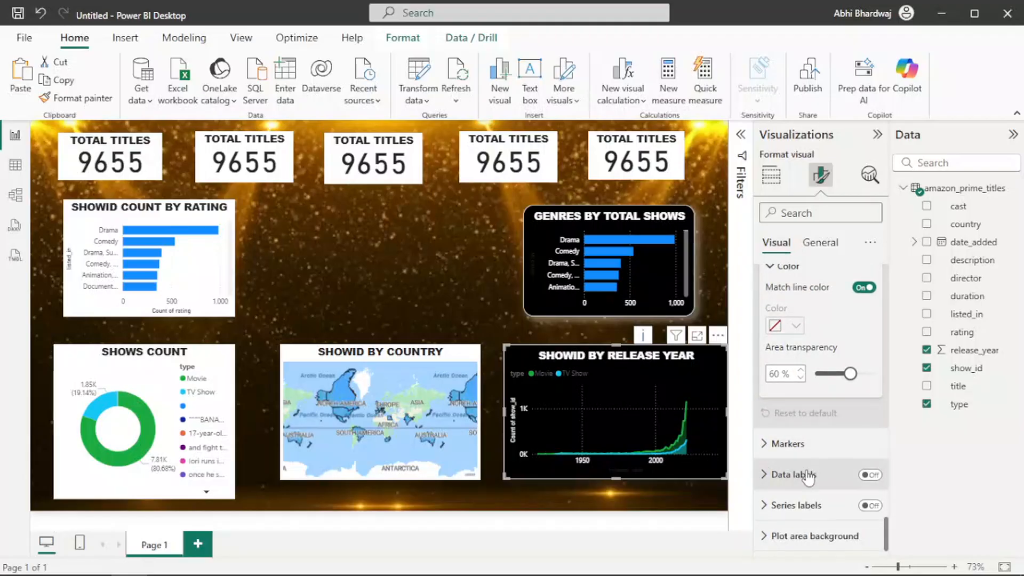
pyautogui.scroll(7, 816, 470)
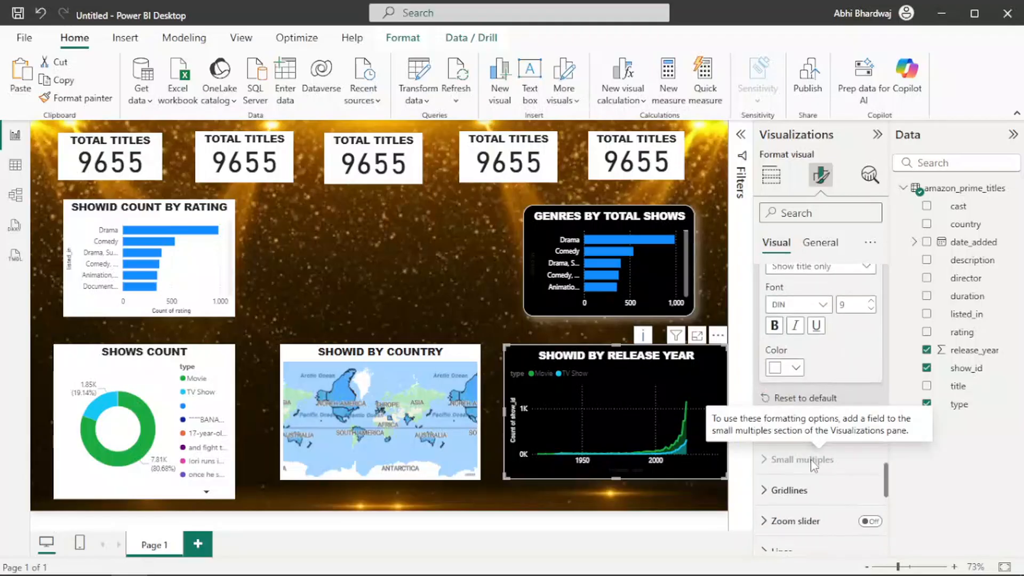
pyautogui.scroll(-3, 800, 427)
pyautogui.scroll(4, 799, 421)
pyautogui.scroll(10, 798, 420)
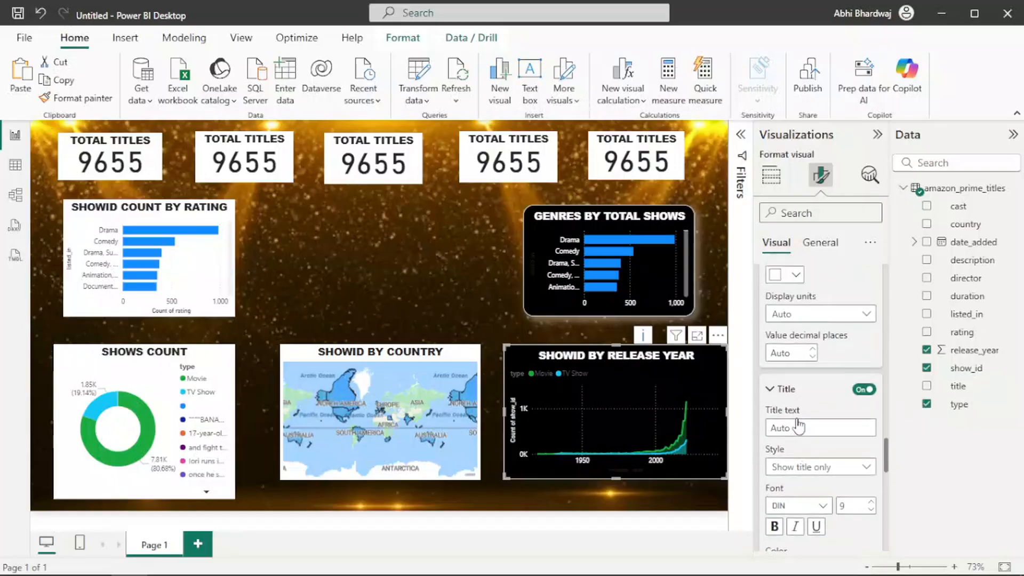
pyautogui.click(476, 299)
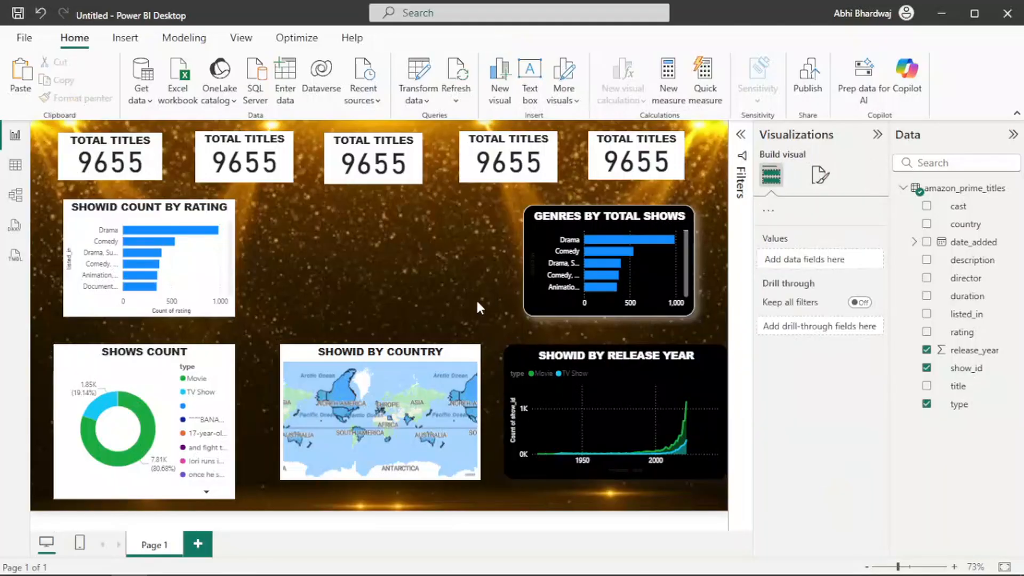
# Shift the release year chart slightly to the left on the canvas and set its shadow color to white.
pyautogui.click(518, 350)
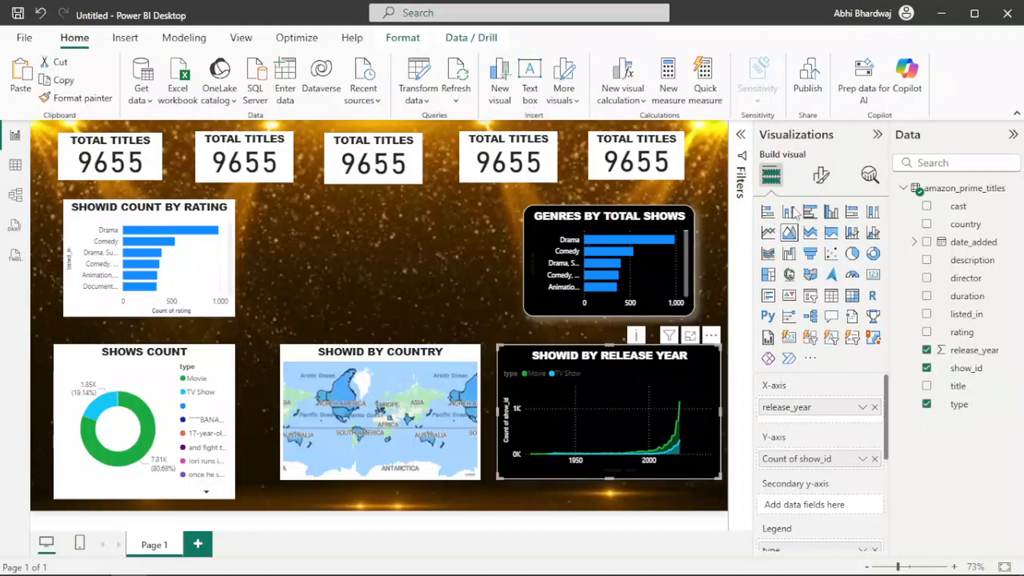
pyautogui.click(828, 183)
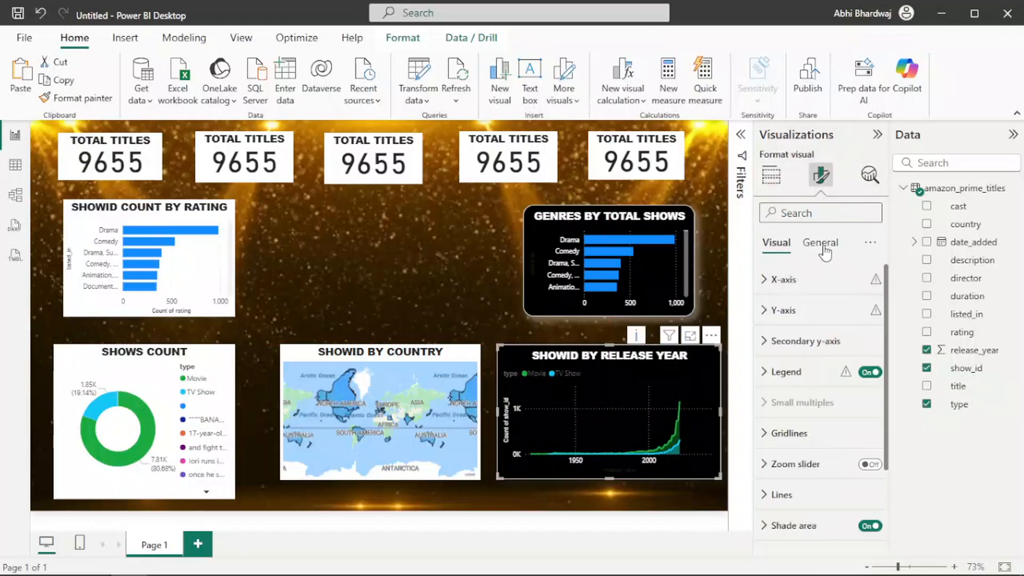
pyautogui.click(824, 247)
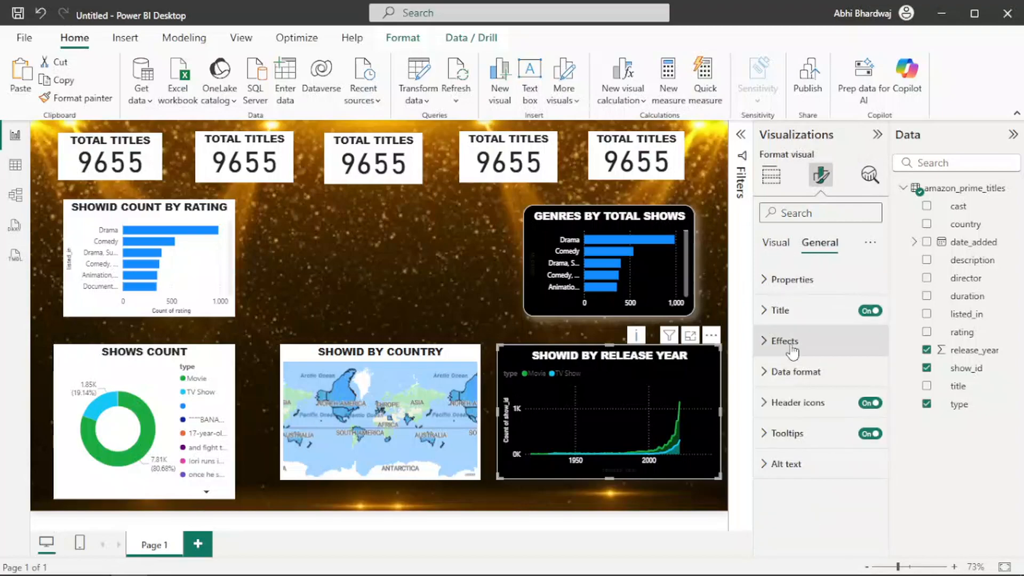
pyautogui.click(793, 349)
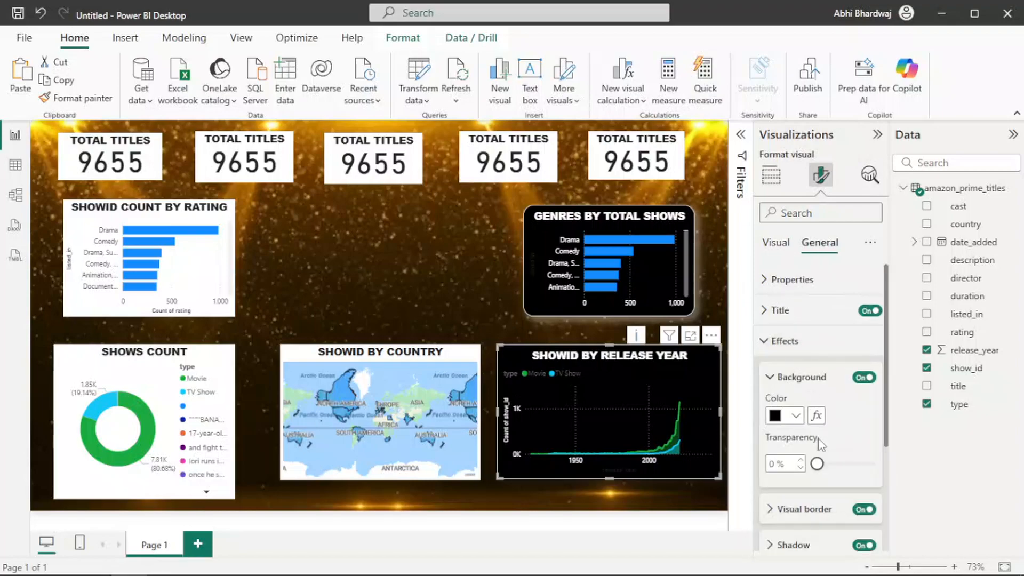
pyautogui.click(793, 545)
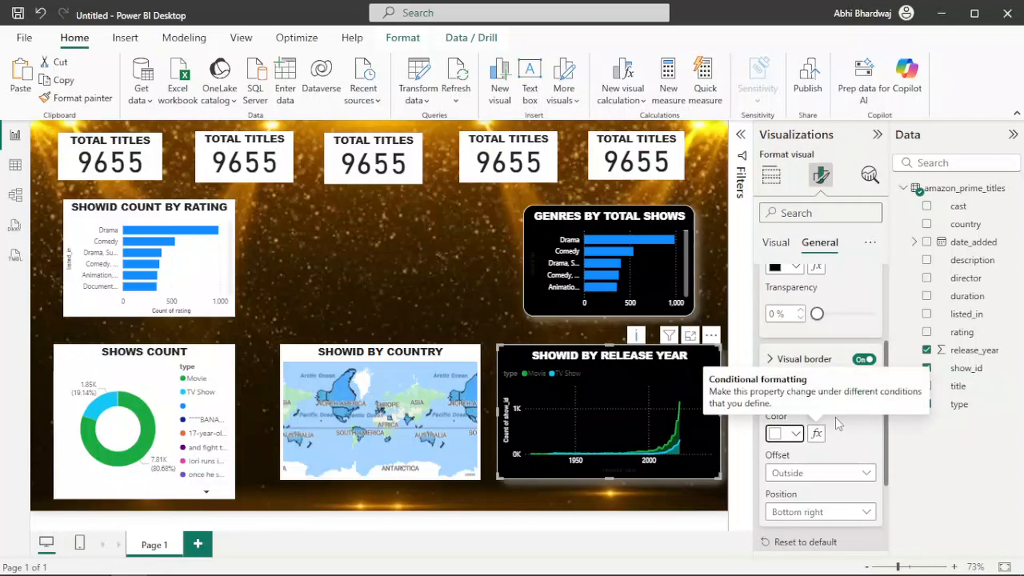
pyautogui.click(440, 245)
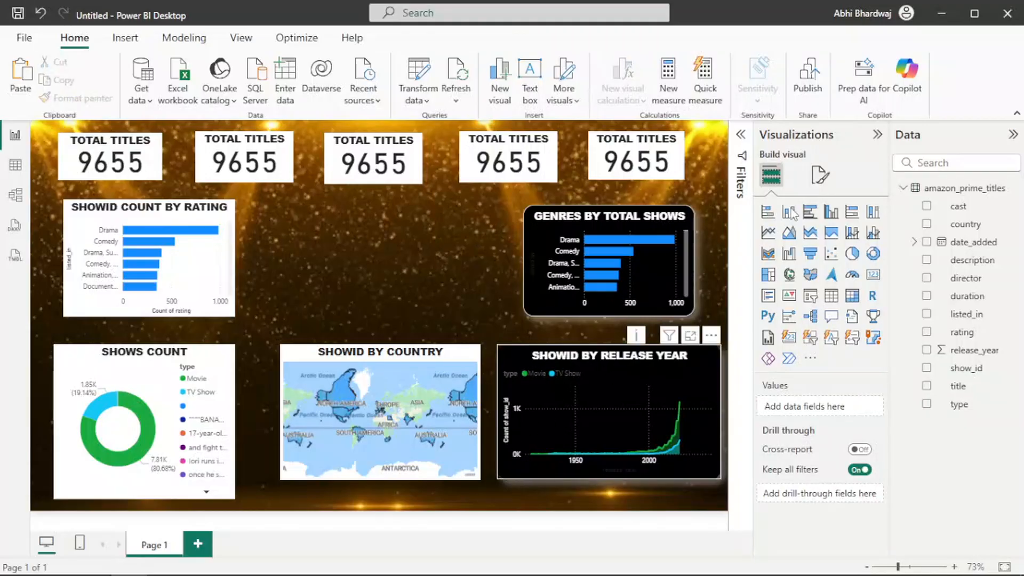
# Set the visual border color of the release year chart to white.
pyautogui.click(821, 175)
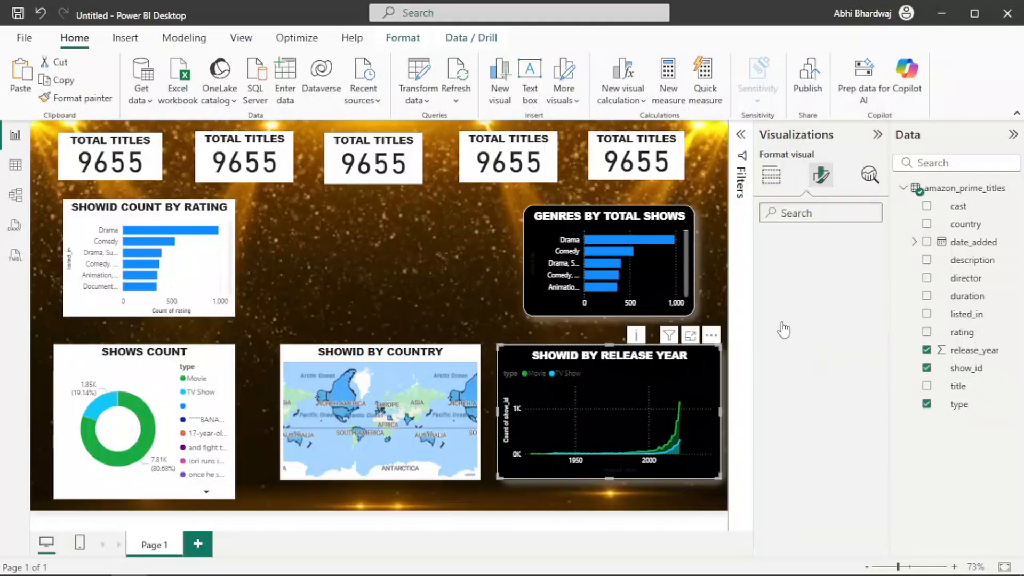
pyautogui.click(820, 243)
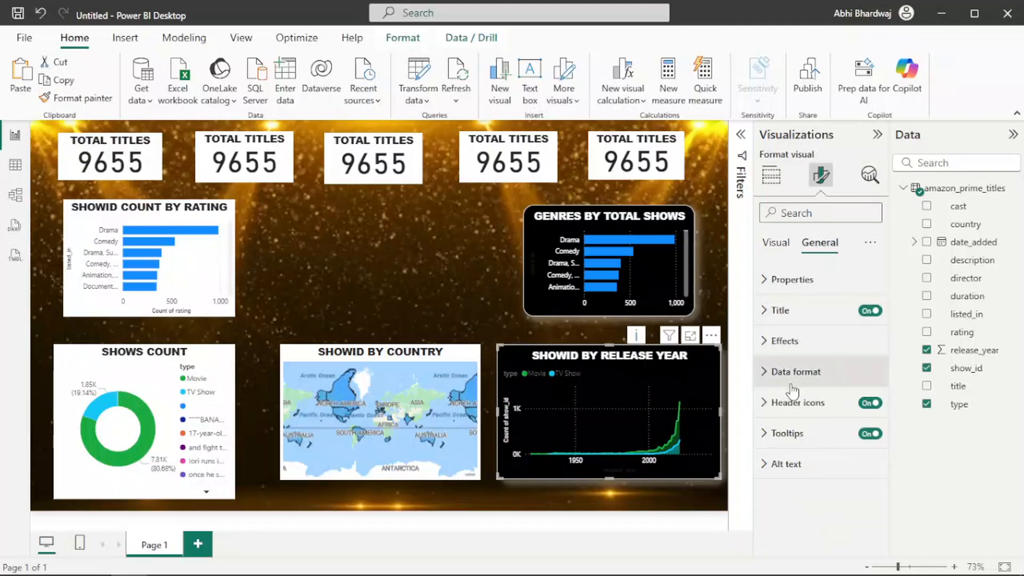
pyautogui.click(787, 341)
pyautogui.scroll(-2, 791, 446)
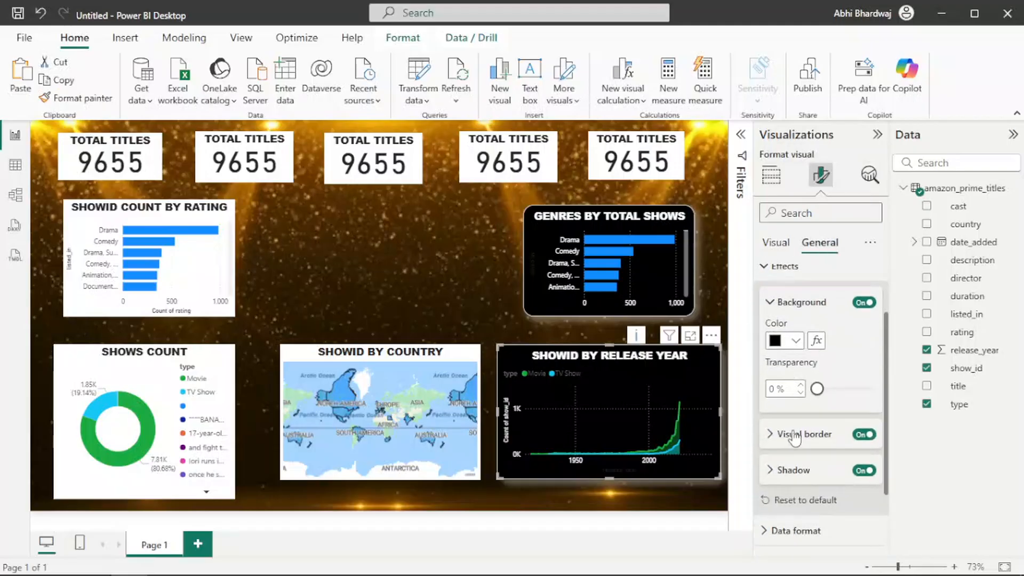
pyautogui.click(793, 434)
pyautogui.click(784, 472)
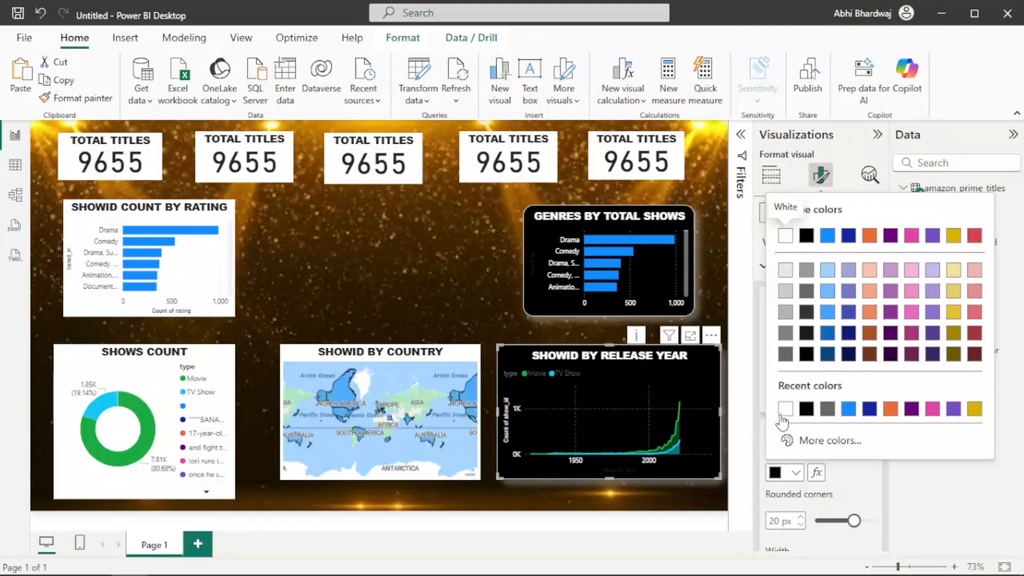
pyautogui.click(778, 415)
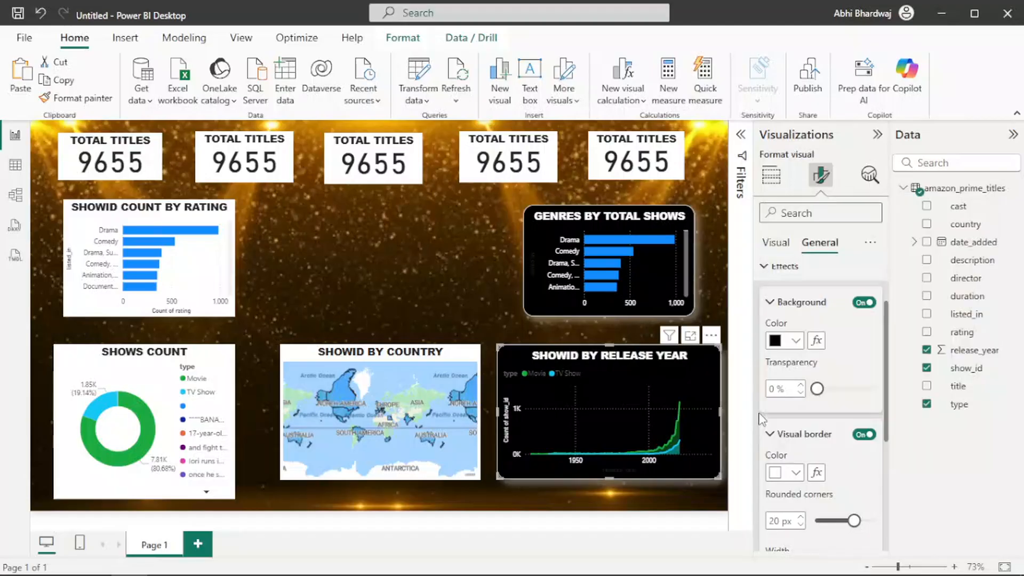
pyautogui.click(458, 273)
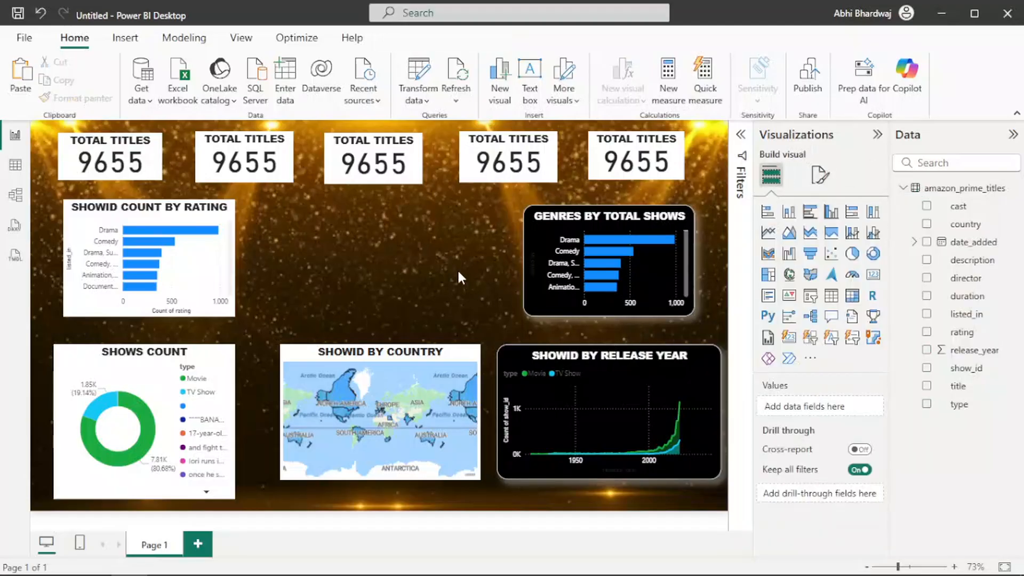
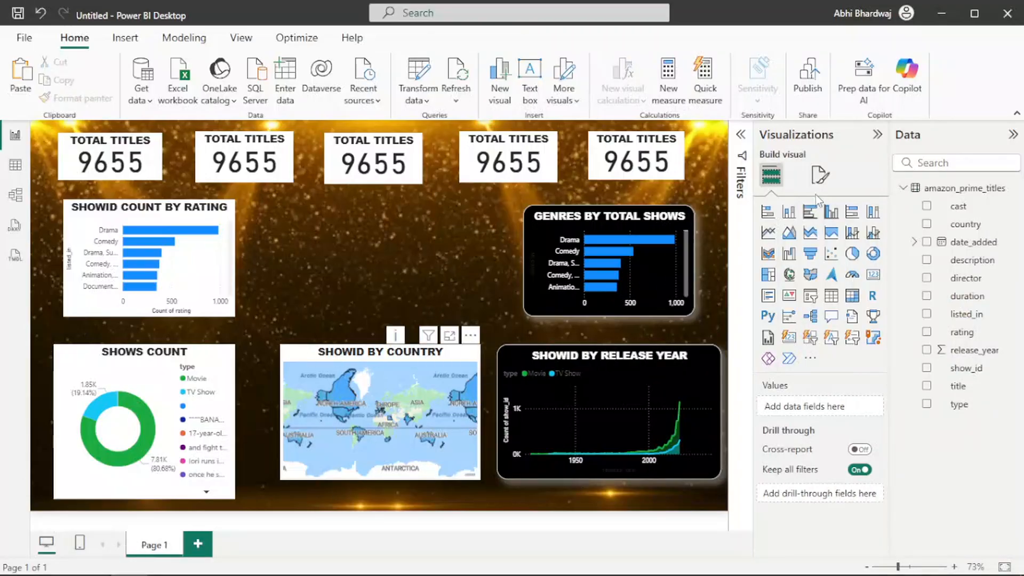
# Set the background color of the country map visual to black.
pyautogui.click(821, 175)
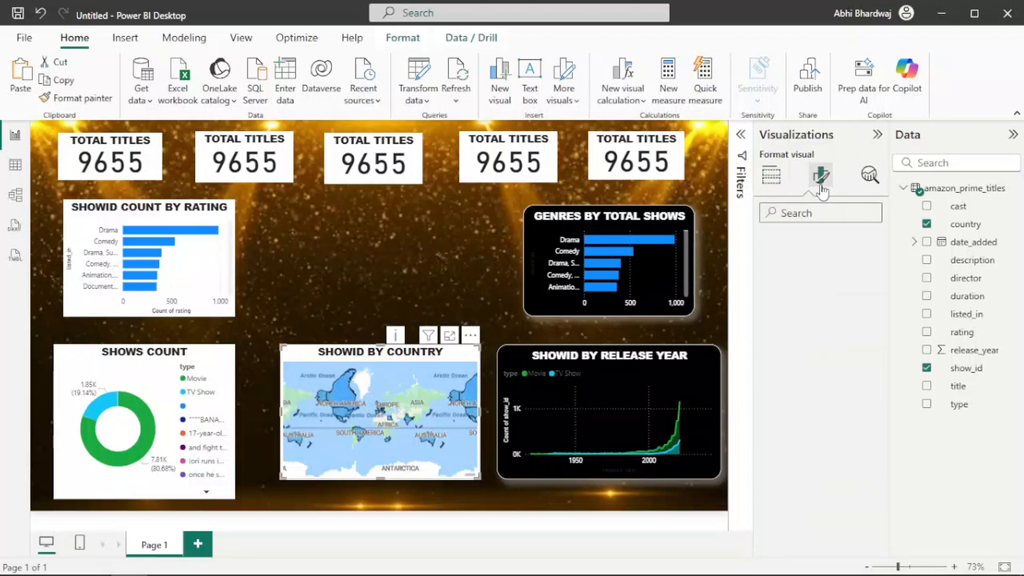
pyautogui.click(822, 243)
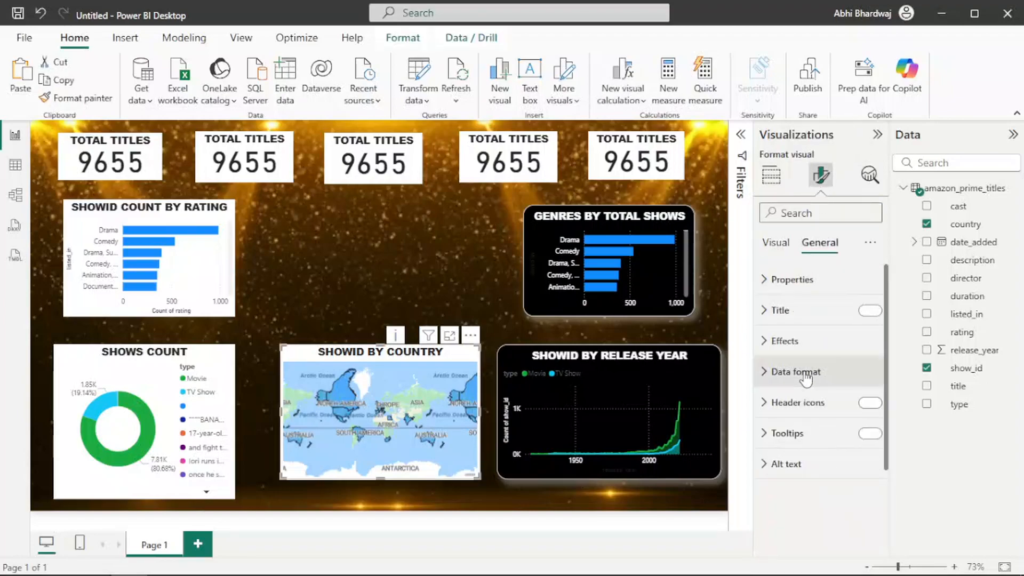
pyautogui.click(784, 341)
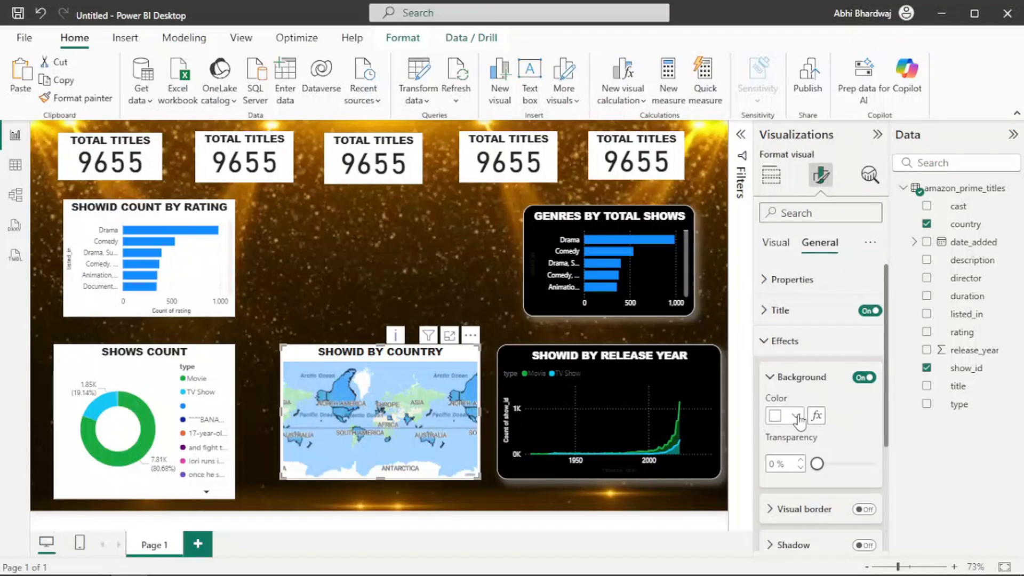
pyautogui.click(796, 416)
pyautogui.click(804, 355)
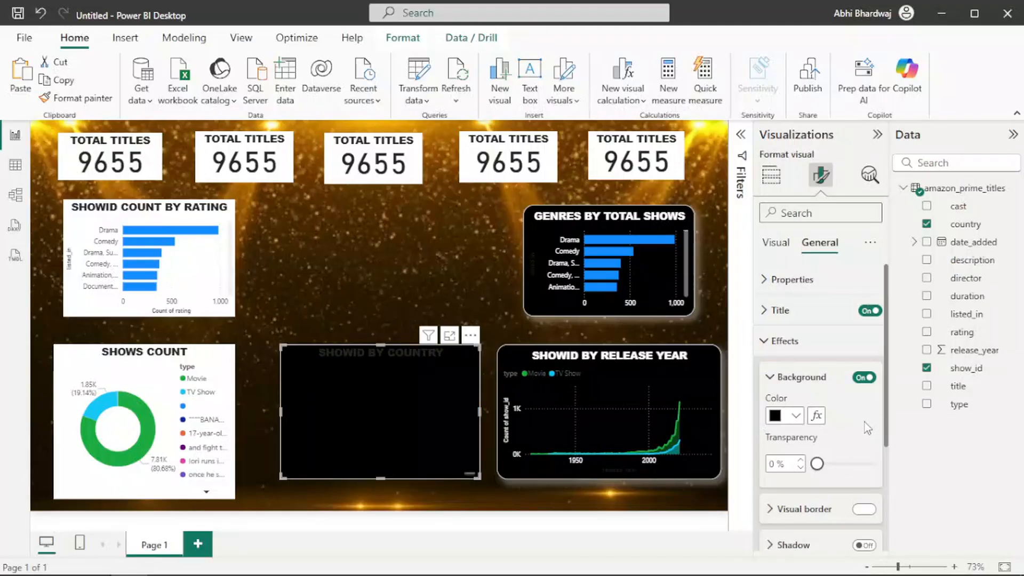
# Give the country map a rounded visual border and a light shadow, and set its title text color to white.
pyautogui.scroll(-3, 866, 421)
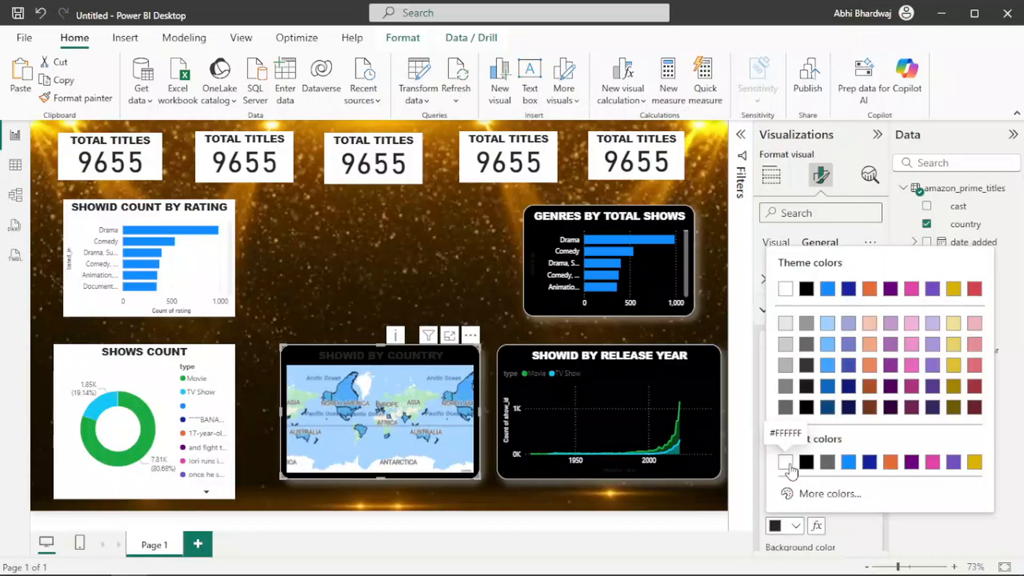
pyautogui.click(788, 464)
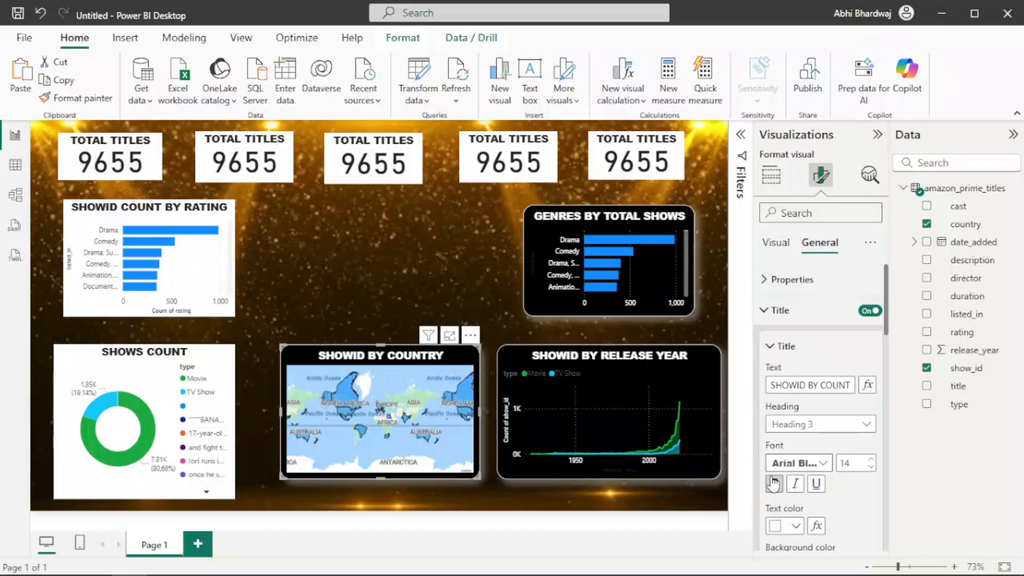
# Toggle bold formatting on the title of the country map visual and clear the selection.
pyautogui.click(774, 482)
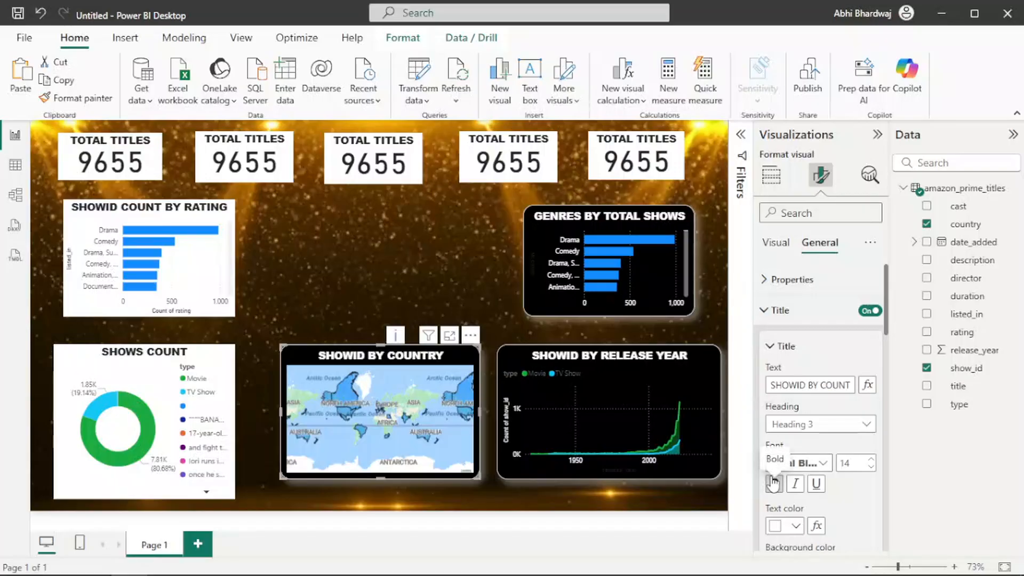
pyautogui.click(437, 283)
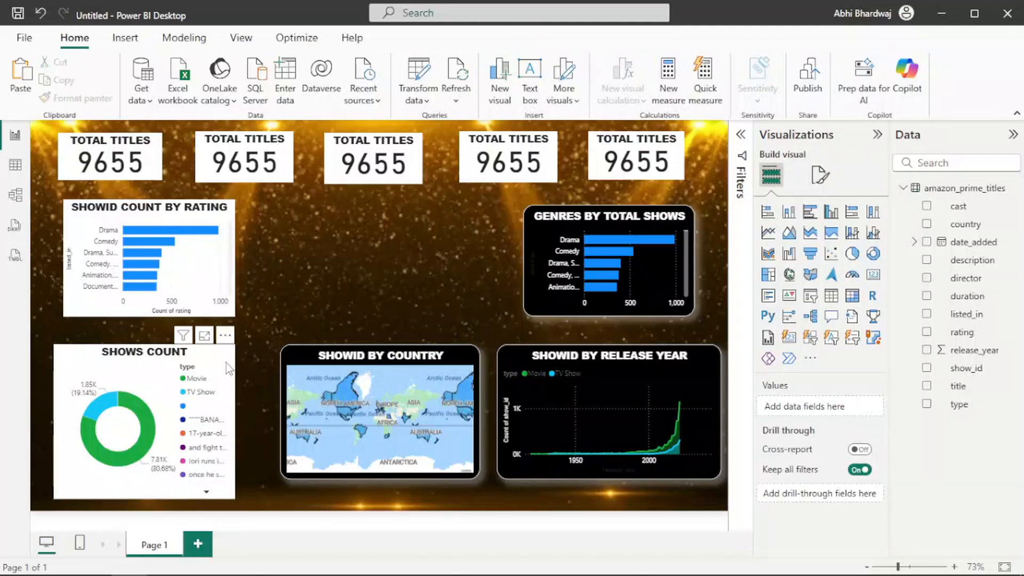
# Set the background color of the Shows Count donut chart to black.
pyautogui.click(819, 184)
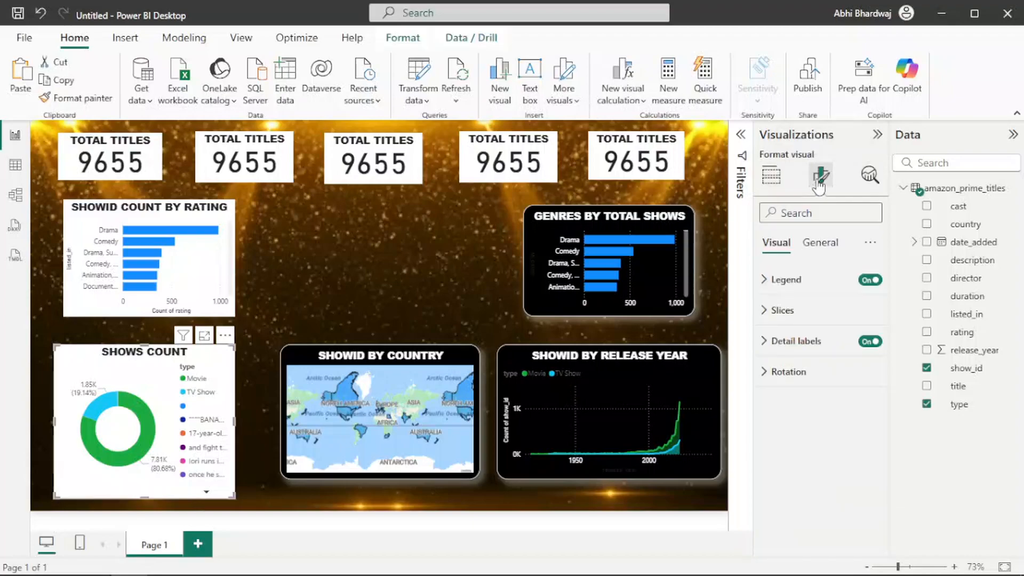
pyautogui.click(813, 244)
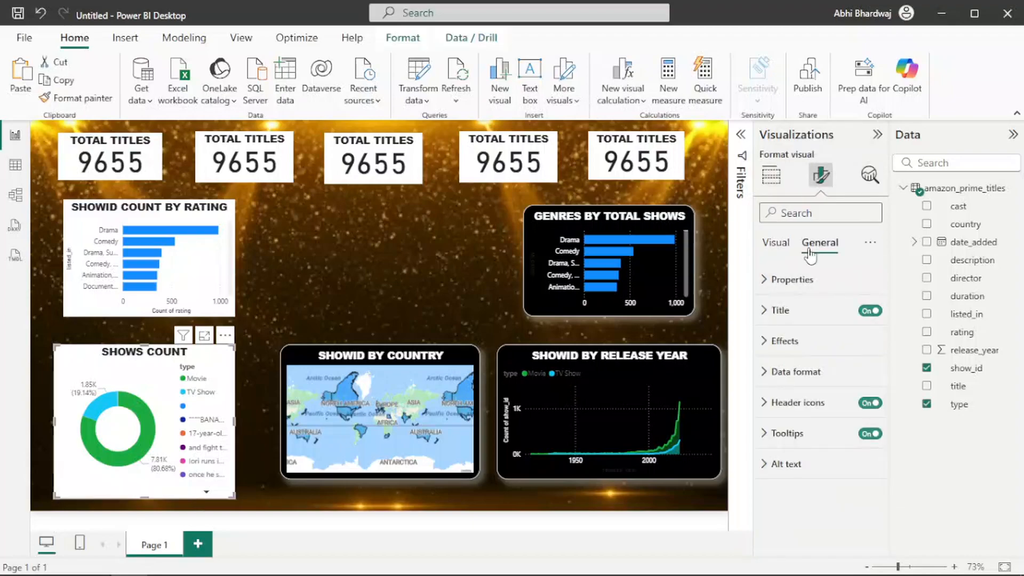
pyautogui.click(780, 352)
pyautogui.click(789, 417)
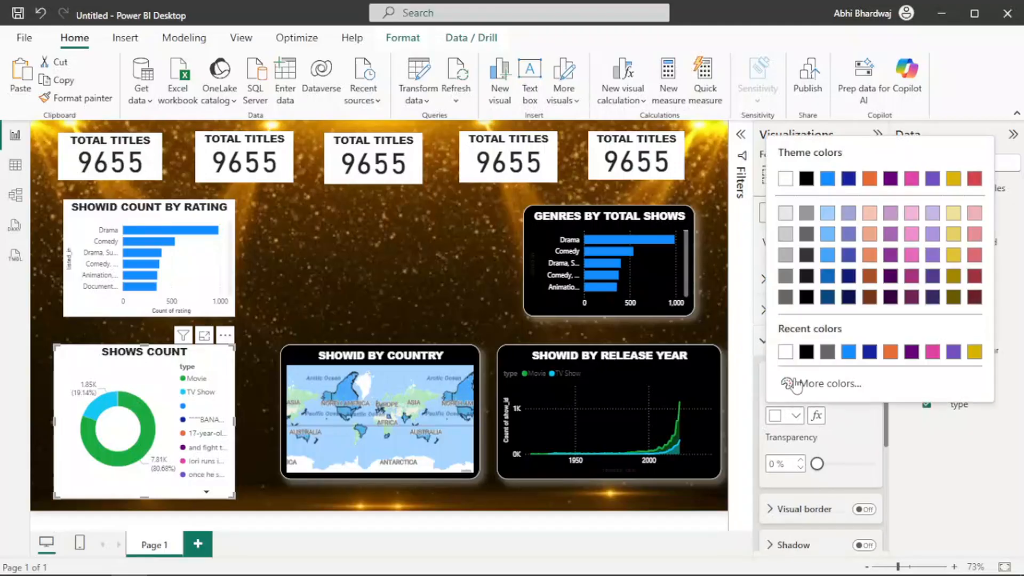
pyautogui.click(807, 353)
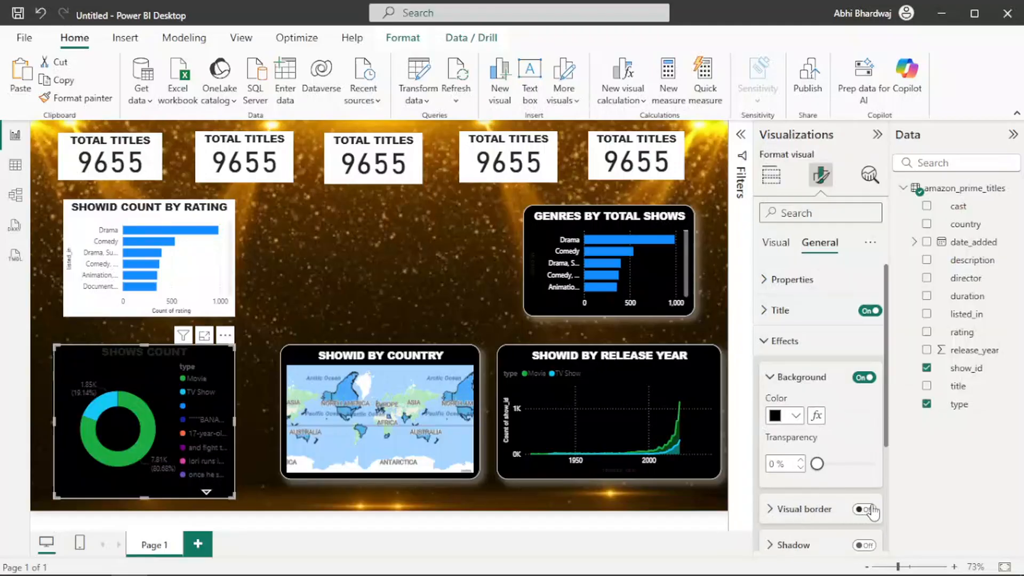
# Give the Shows Count donut chart a white visual border with 20 px rounded corners.
pyautogui.click(865, 545)
pyautogui.click(864, 509)
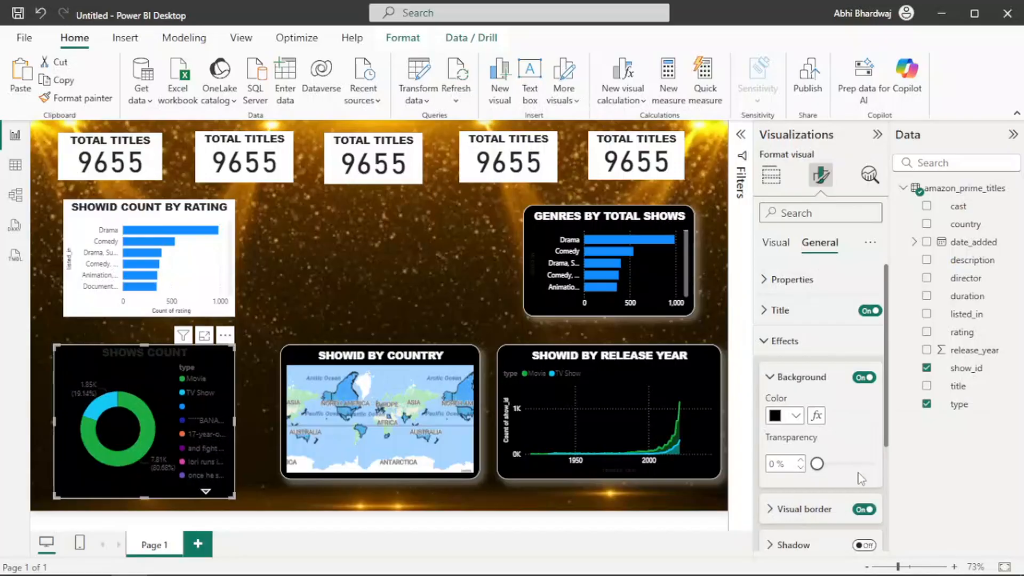
pyautogui.scroll(-2, 850, 443)
pyautogui.click(782, 435)
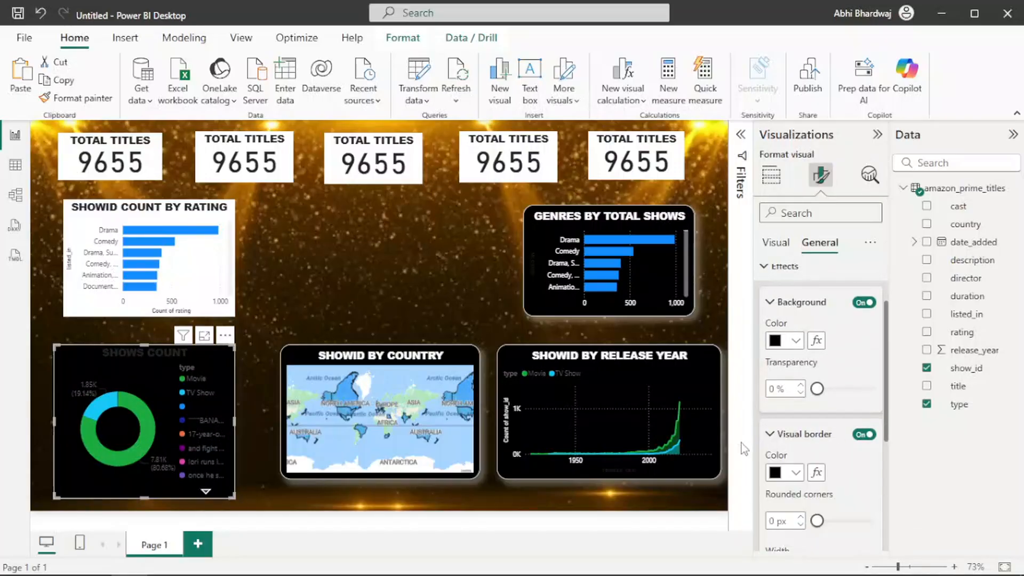
pyautogui.click(773, 475)
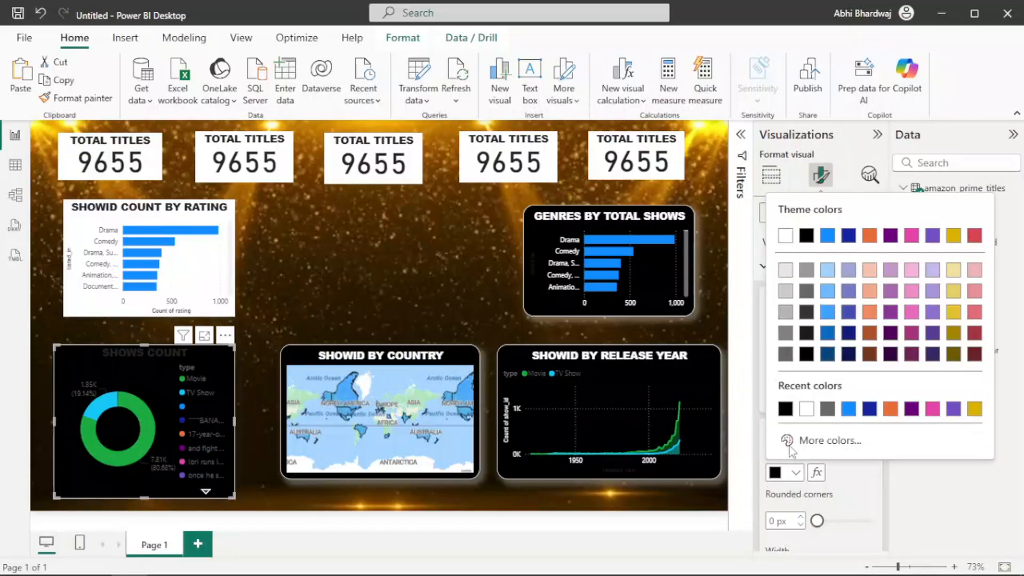
pyautogui.click(810, 412)
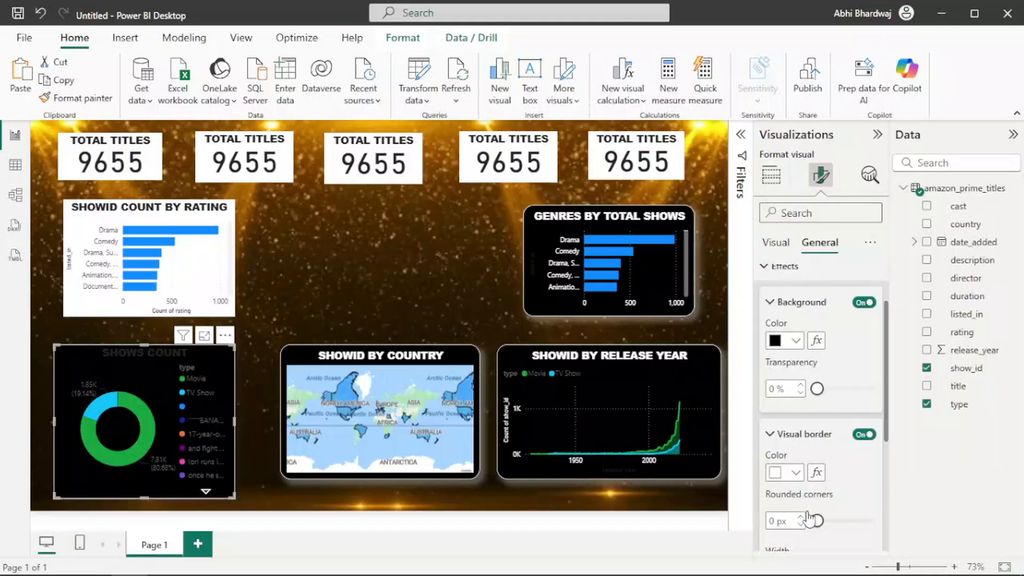
pyautogui.click(777, 521)
pyautogui.write('20')
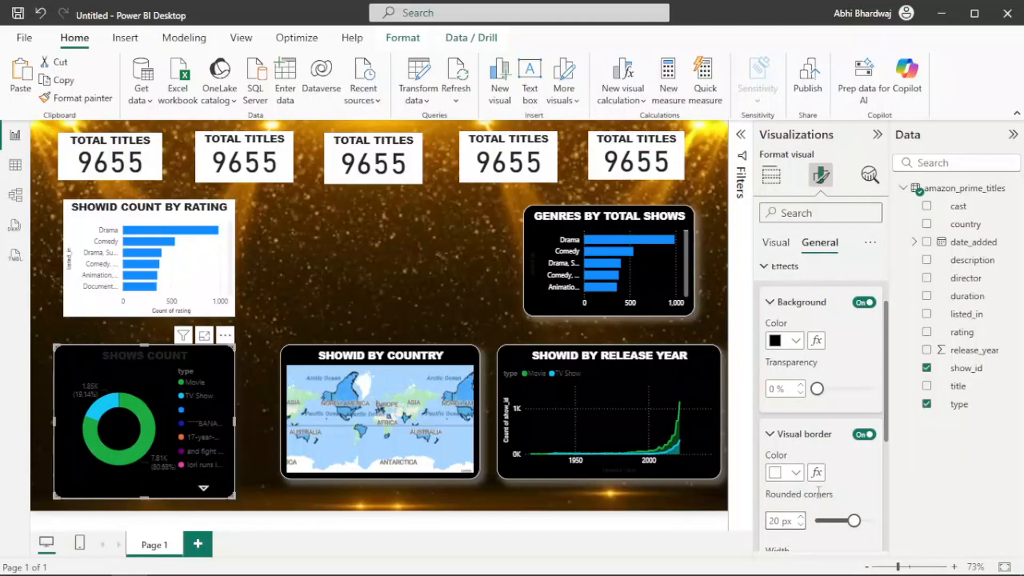
# Turn on the shadow of the Shows Count donut chart and set its color to white.
pyautogui.scroll(-3, 800, 496)
pyautogui.click(784, 458)
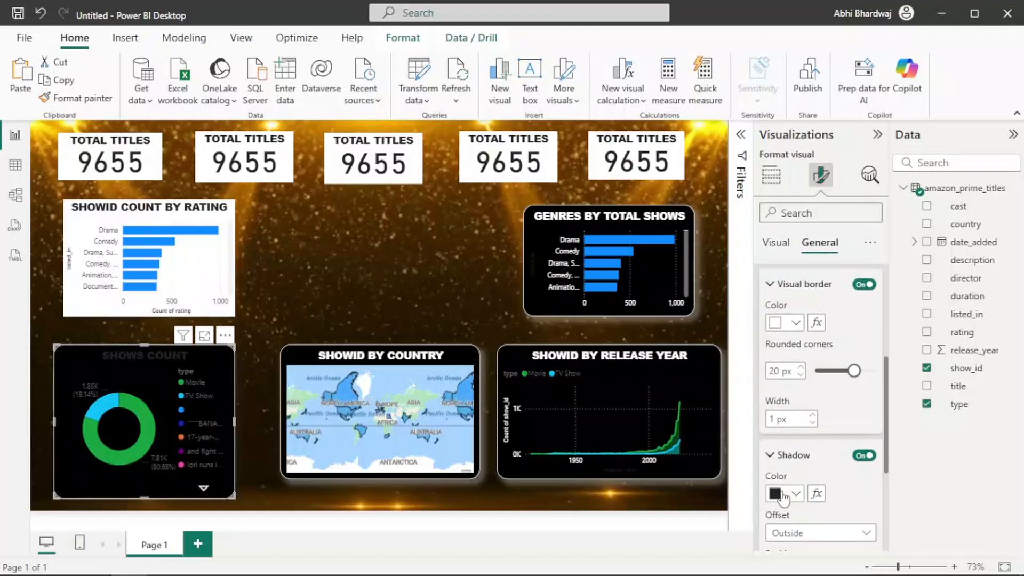
pyautogui.click(782, 496)
pyautogui.click(780, 429)
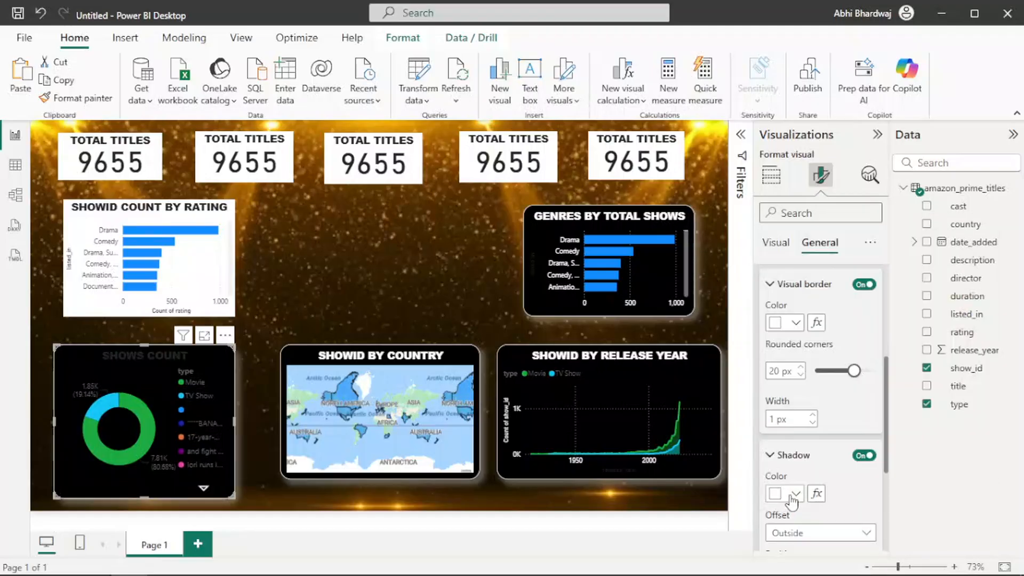
pyautogui.scroll(-4, 793, 501)
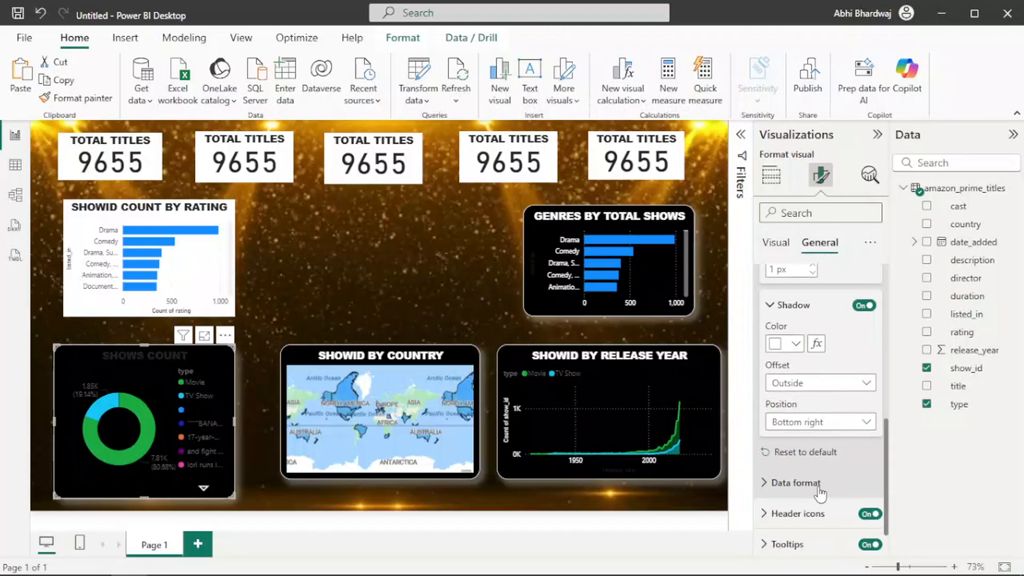
# Set the title text color of the Shows Count donut chart to white.
pyautogui.scroll(6, 805, 469)
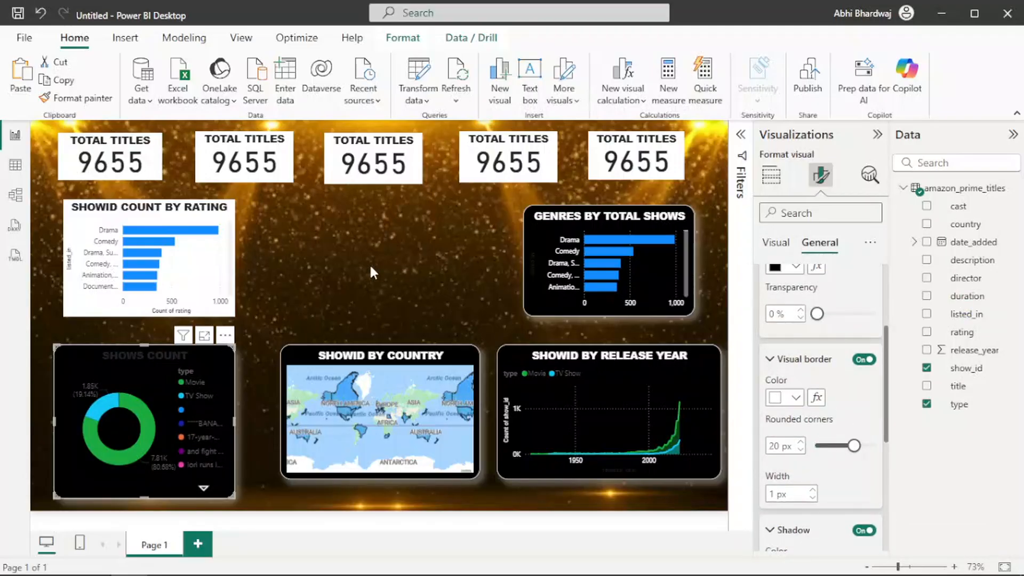
pyautogui.click(220, 357)
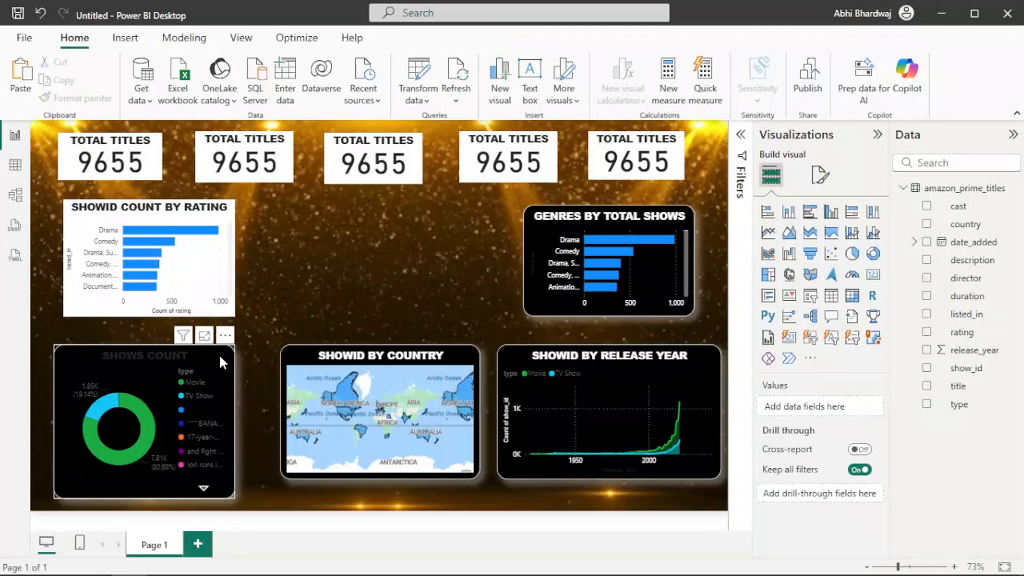
pyautogui.click(829, 184)
pyautogui.click(361, 317)
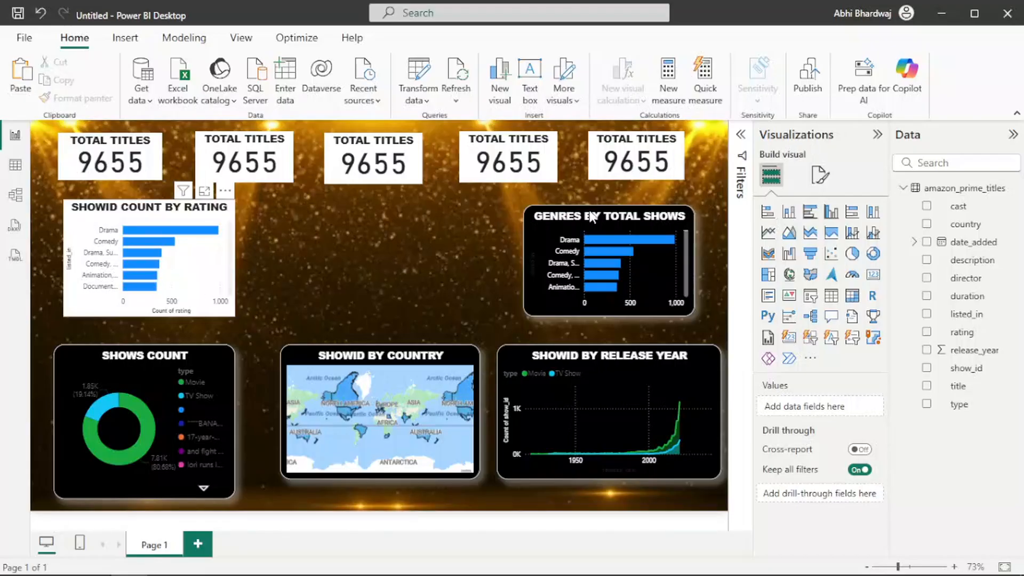
# Set the background color of the ShowID Count by Rating bar chart to black.
pyautogui.click(820, 176)
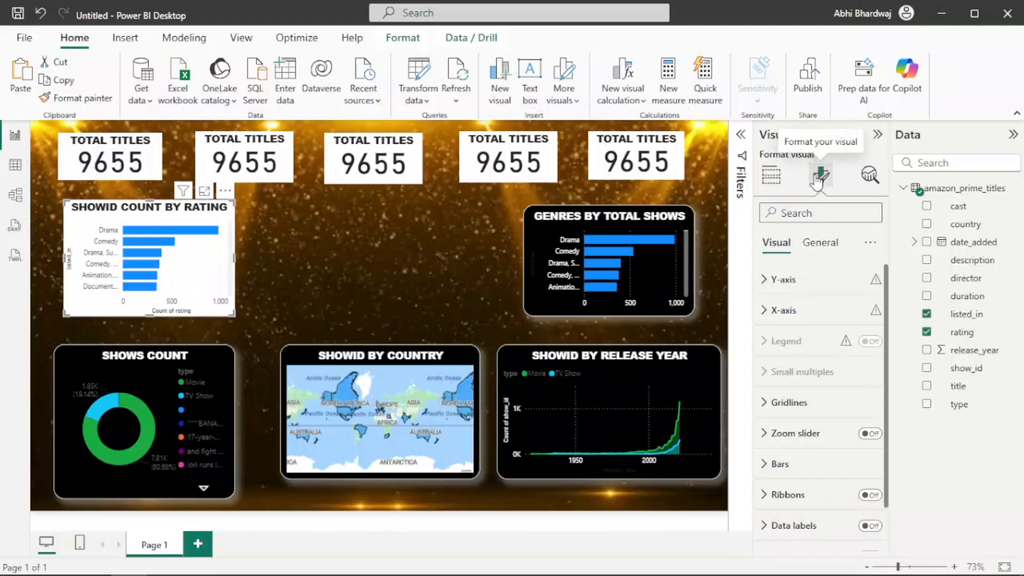
pyautogui.click(828, 247)
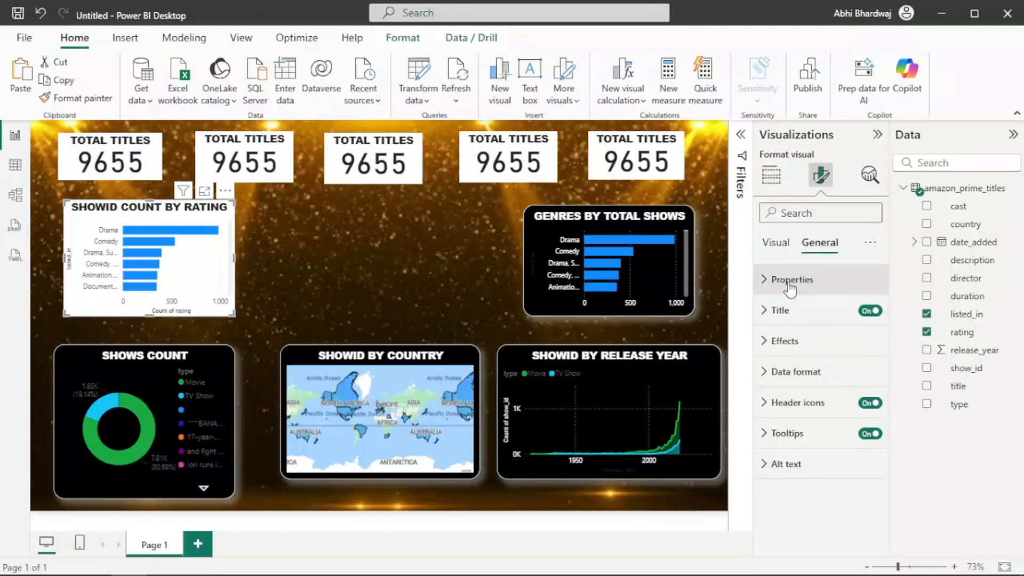
pyautogui.click(777, 341)
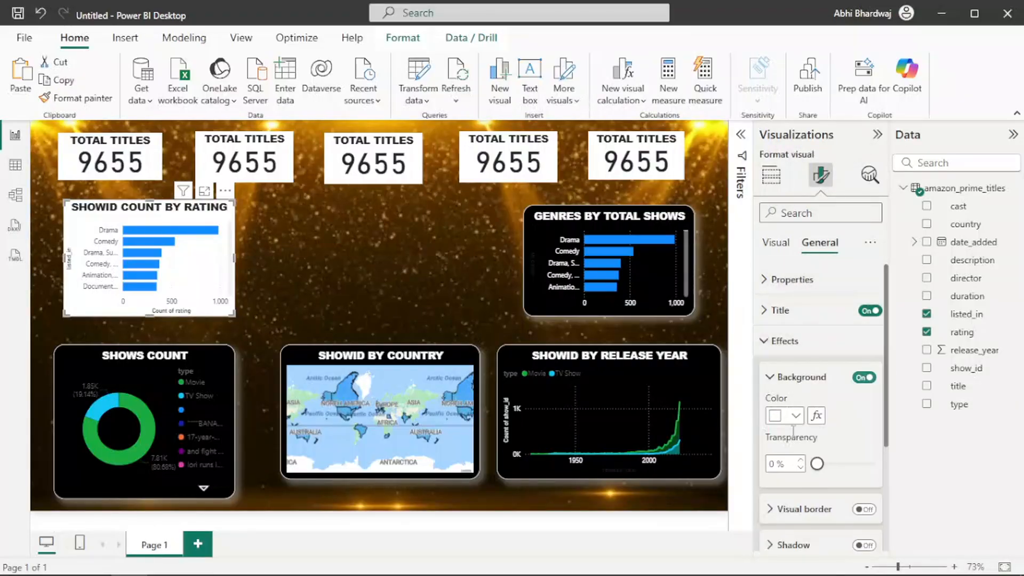
pyautogui.click(791, 414)
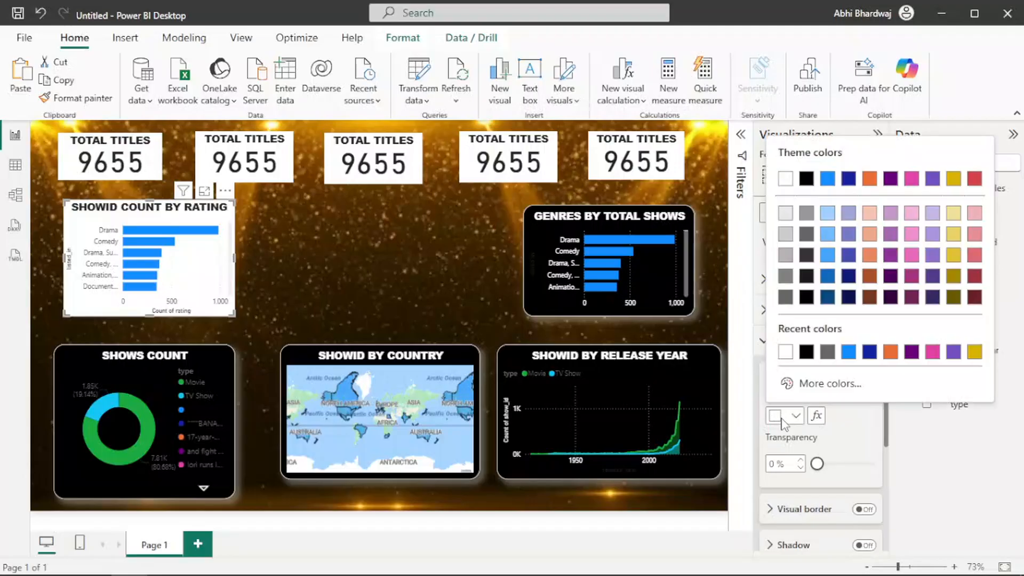
pyautogui.click(806, 357)
# Turn on the rating chart's border and shadow, with a white border color and 20 px rounded corners.
pyautogui.click(865, 509)
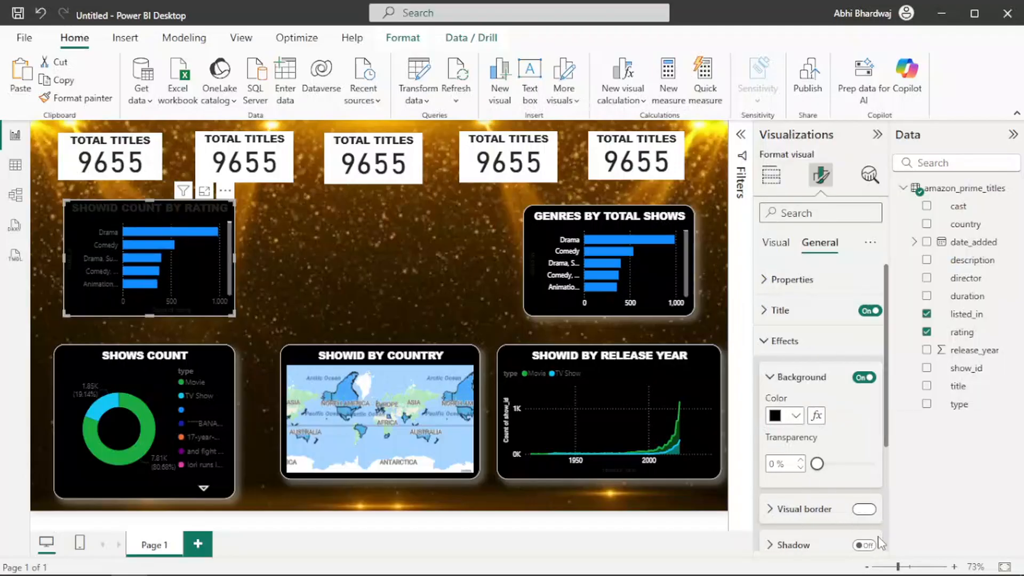
pyautogui.scroll(-3, 858, 446)
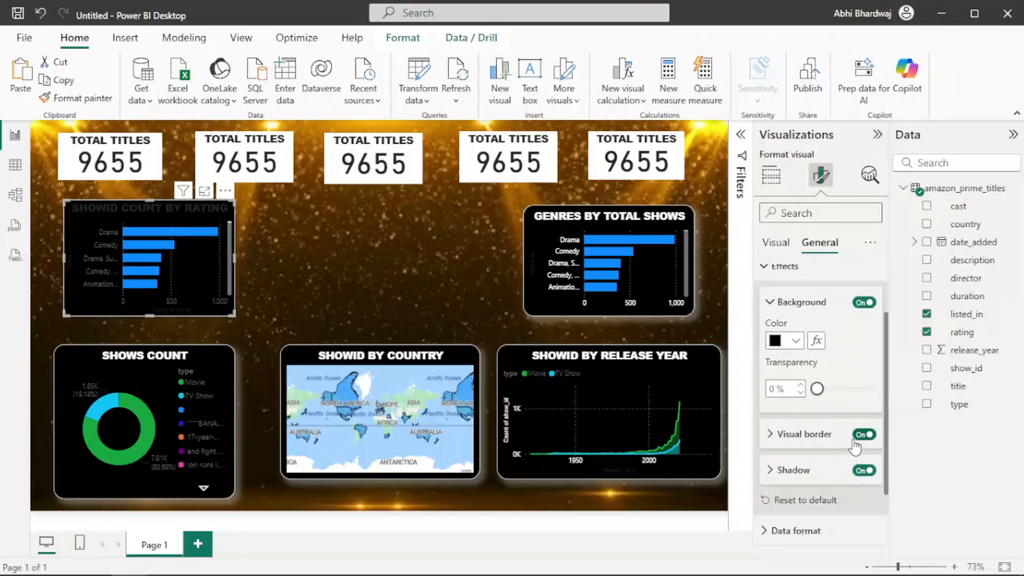
pyautogui.click(805, 434)
pyautogui.click(791, 473)
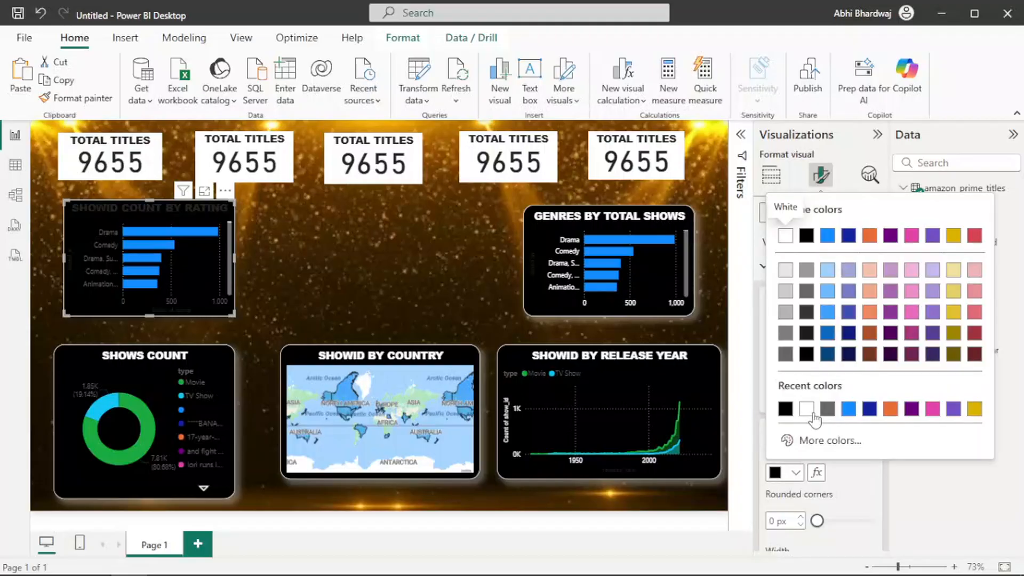
pyautogui.scroll(-2, 786, 484)
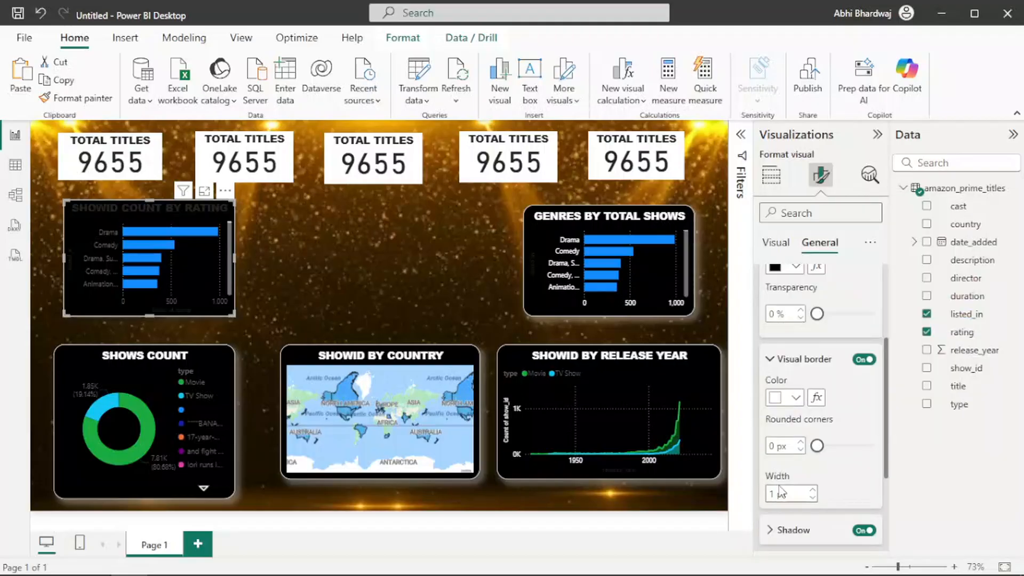
pyautogui.write('20')
pyautogui.press('Return')
pyautogui.scroll(-2, 804, 503)
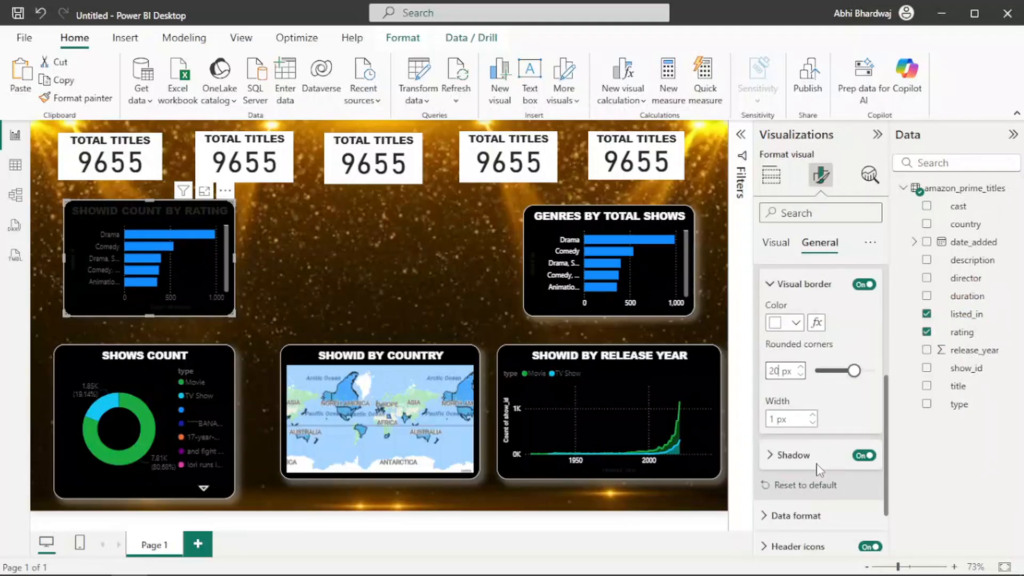
# Set the shadow color of the rating bar chart to white.
pyautogui.click(817, 466)
pyautogui.click(787, 495)
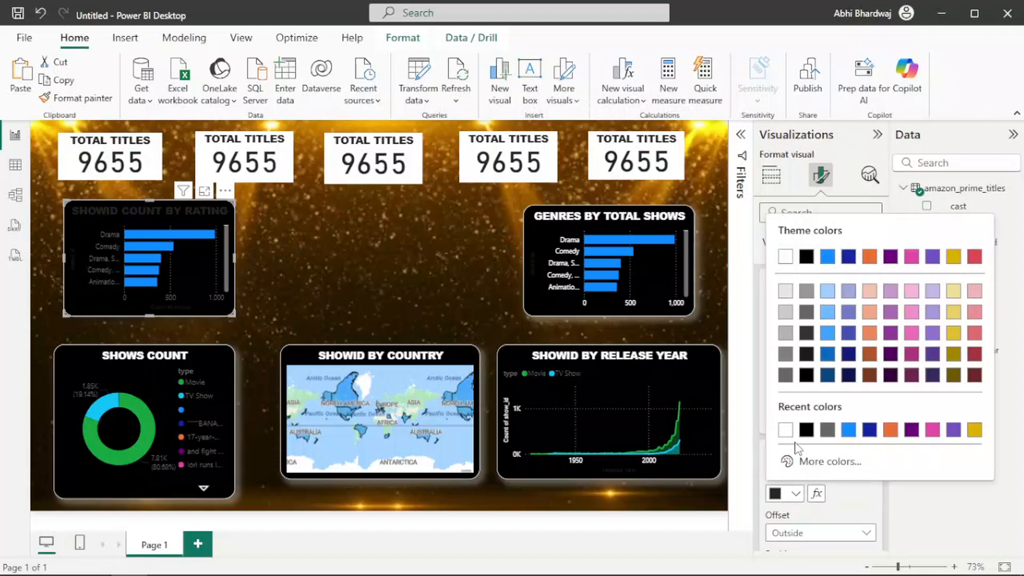
pyautogui.click(792, 434)
# Set the title text color of the rating bar chart to white.
pyautogui.scroll(3, 810, 371)
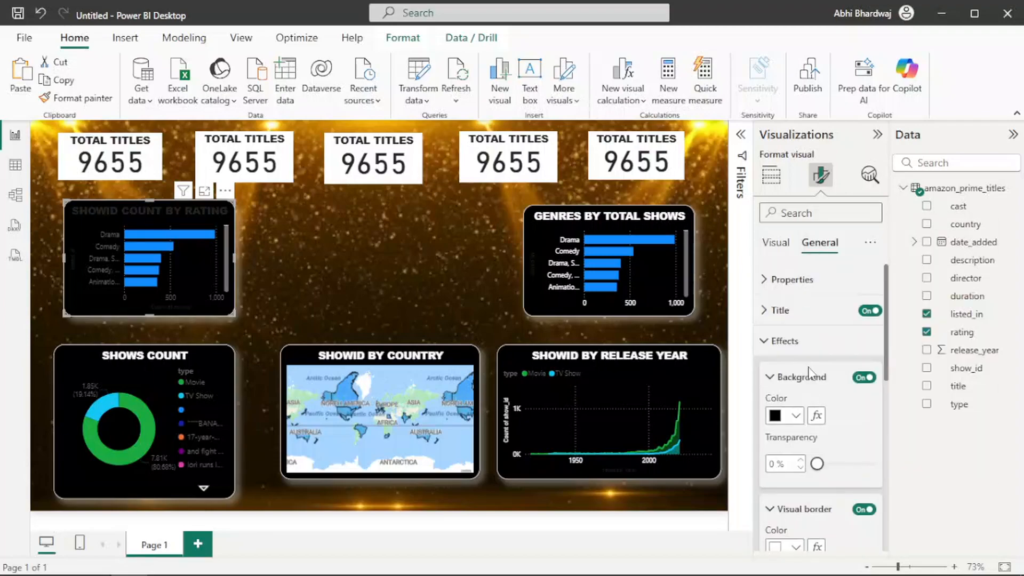
pyautogui.click(805, 310)
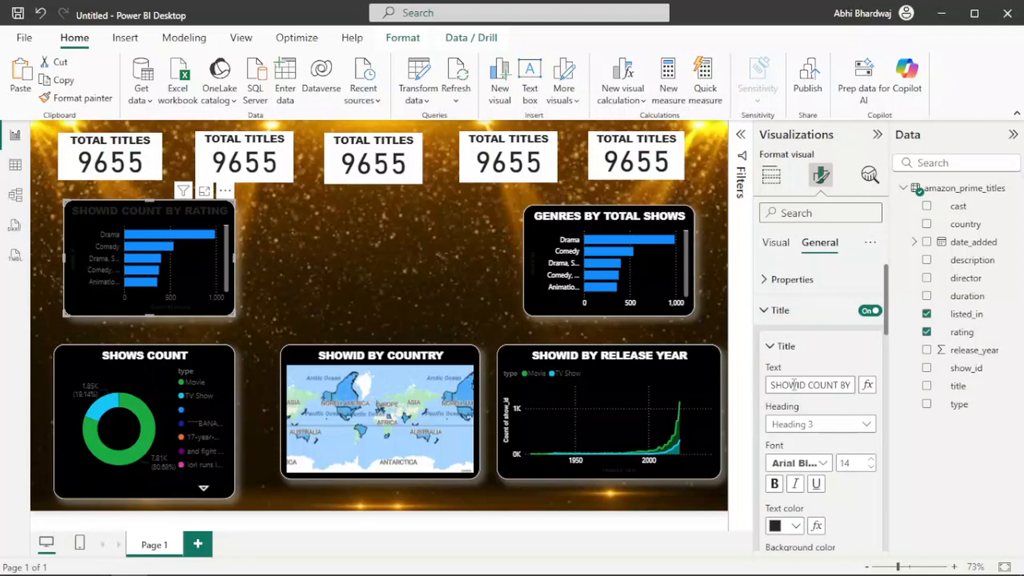
pyautogui.click(782, 526)
pyautogui.click(786, 462)
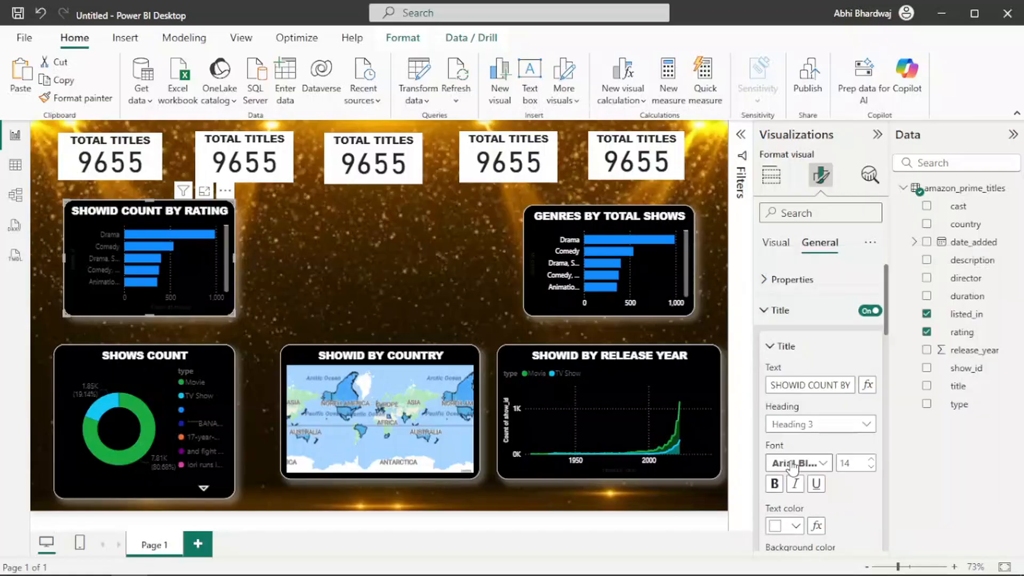
# Set the Y-axis value labels of the rating bar chart to white and deselect the chart.
pyautogui.click(777, 242)
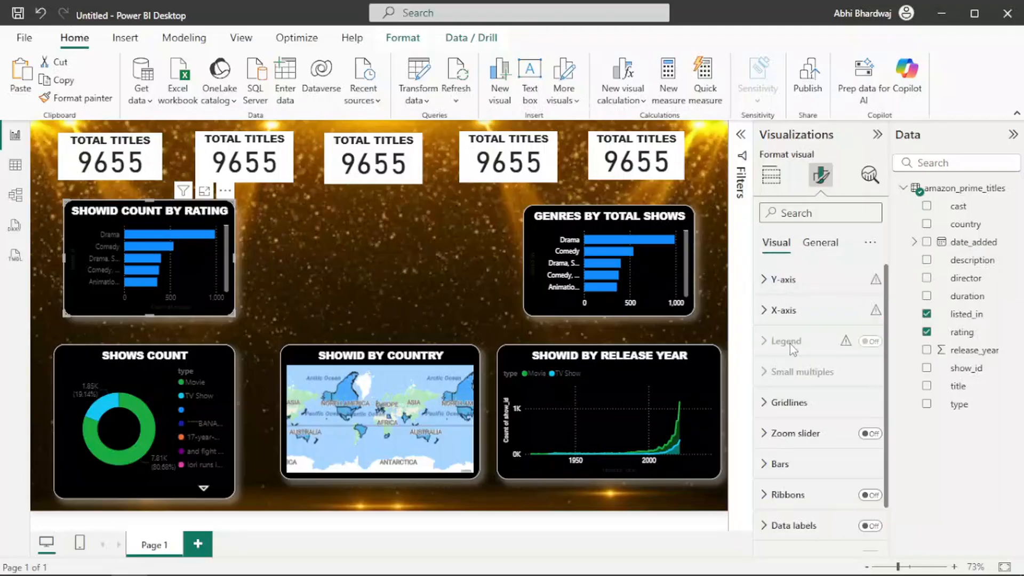
pyautogui.click(785, 293)
pyautogui.click(788, 416)
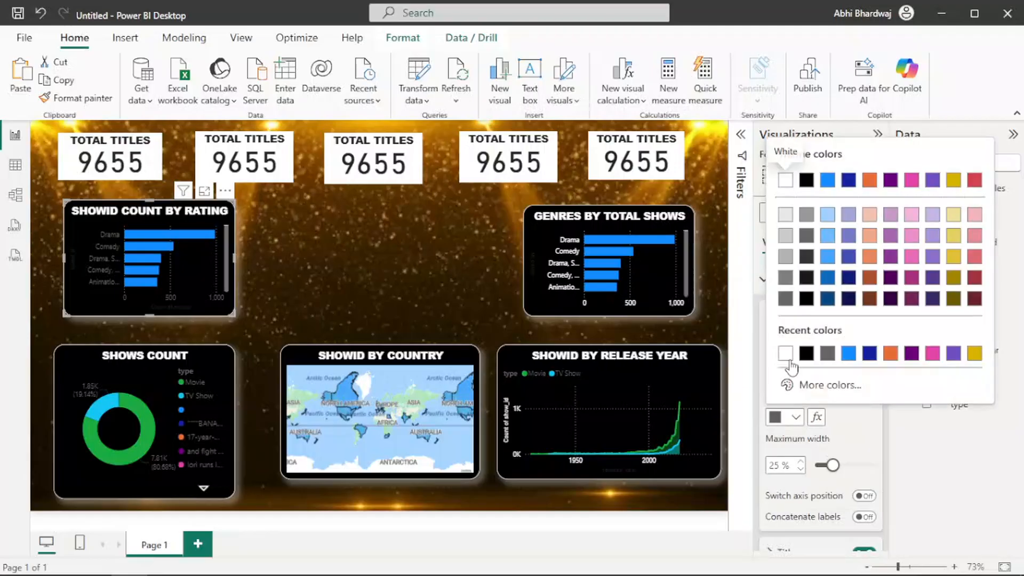
pyautogui.click(784, 354)
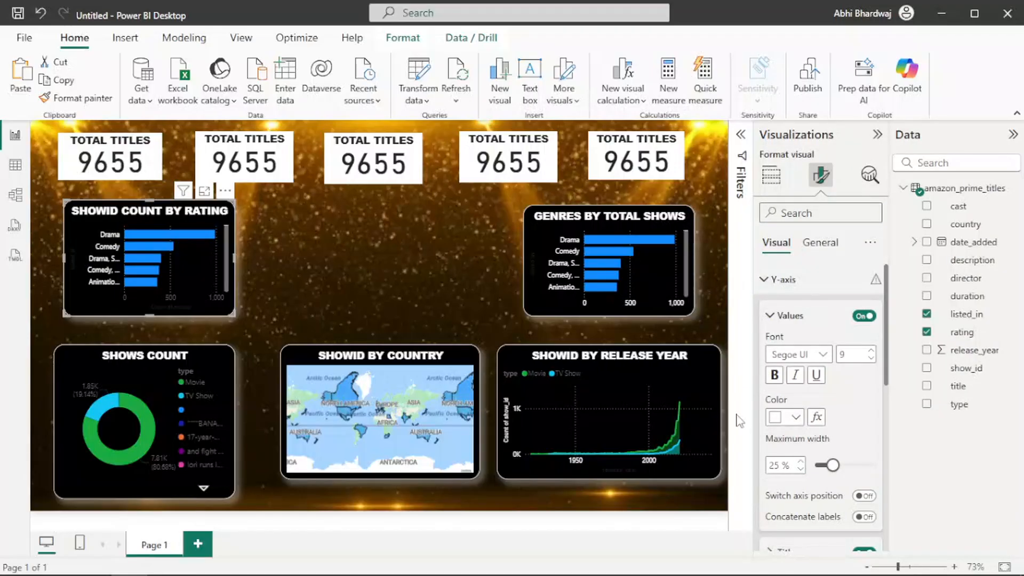
pyautogui.click(402, 264)
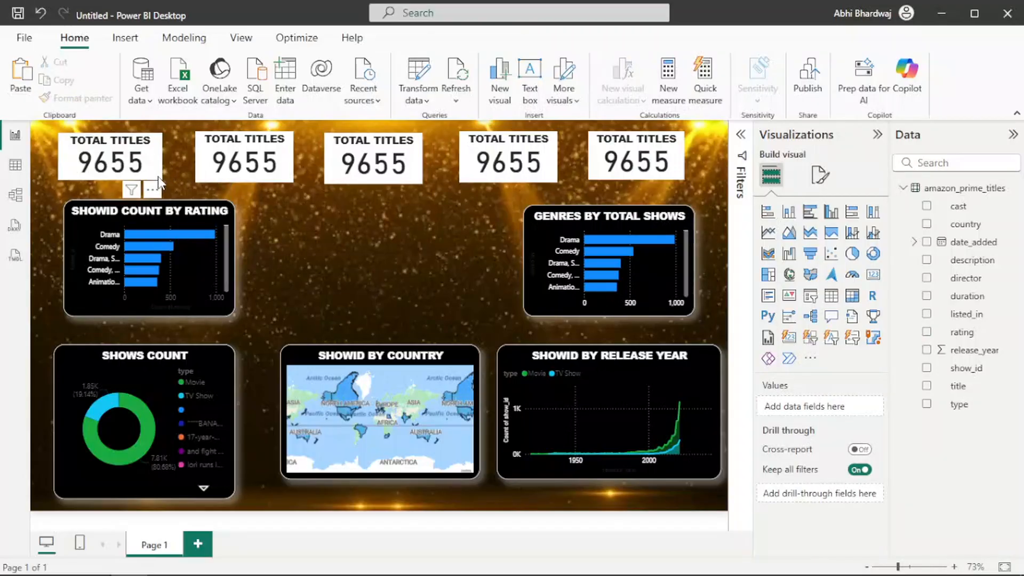
# Give the first Total Titles card a black background and blue title text.
pyautogui.click(157, 175)
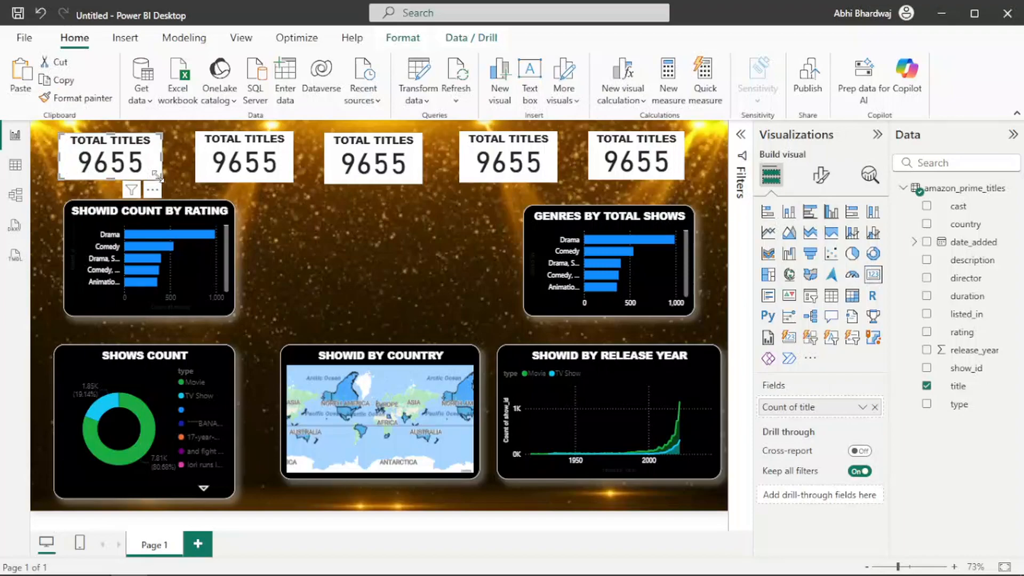
pyautogui.click(793, 527)
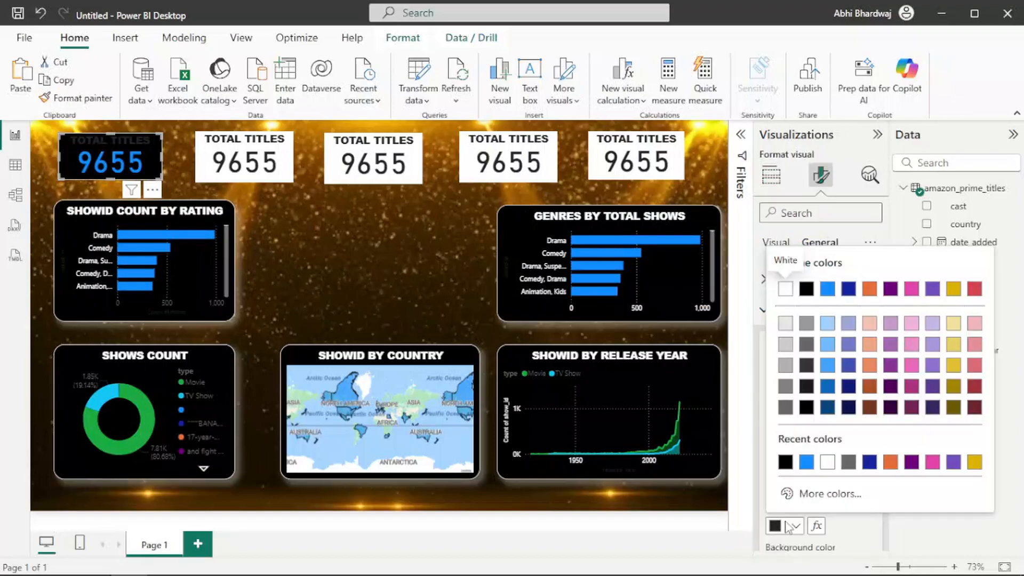
pyautogui.click(808, 463)
# Set the callout value color of the first card to white.
pyautogui.click(776, 245)
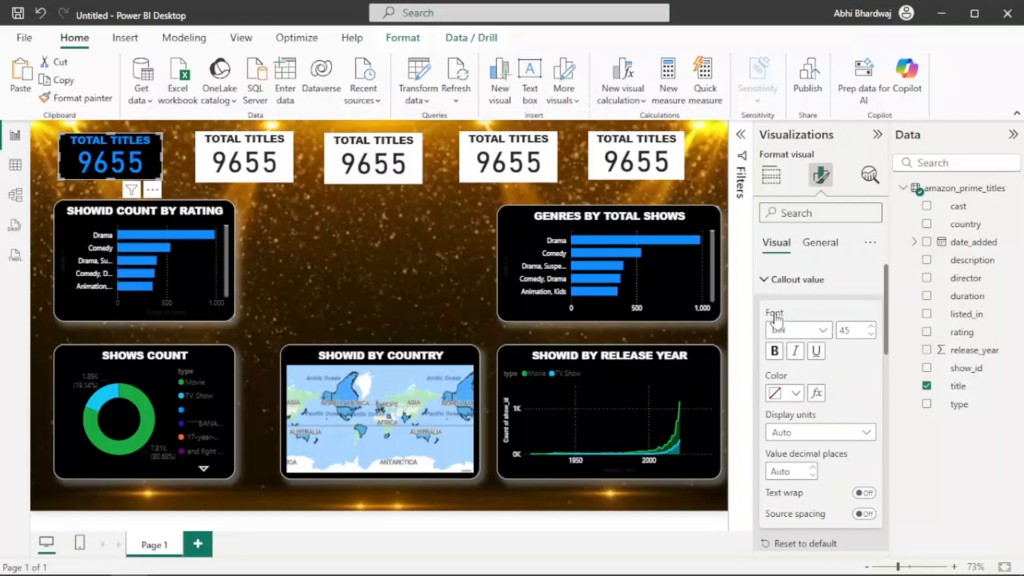
pyautogui.click(788, 399)
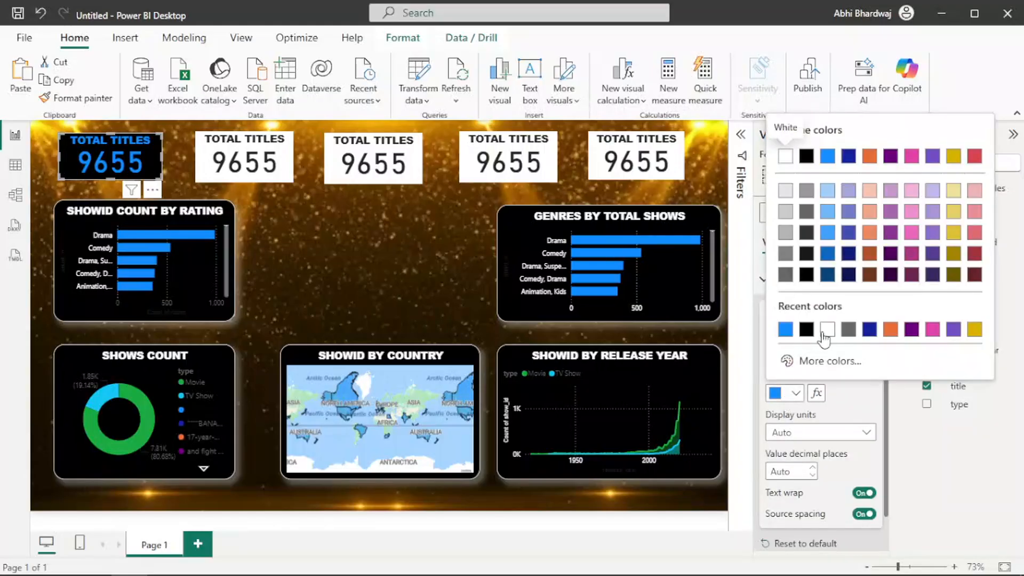
pyautogui.click(827, 330)
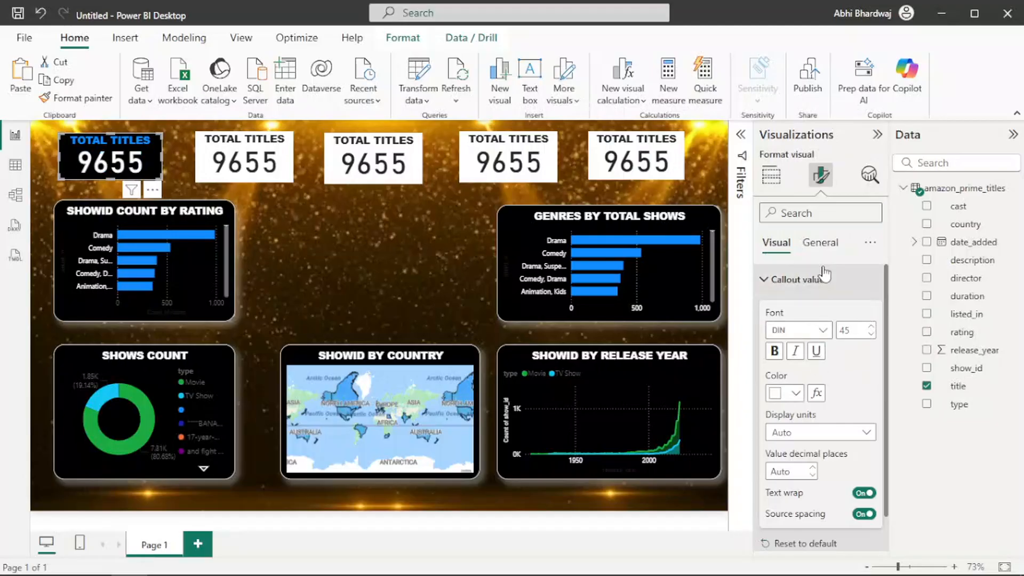
# Make the first card's title bold without italics and set its font size to 15.
pyautogui.click(821, 242)
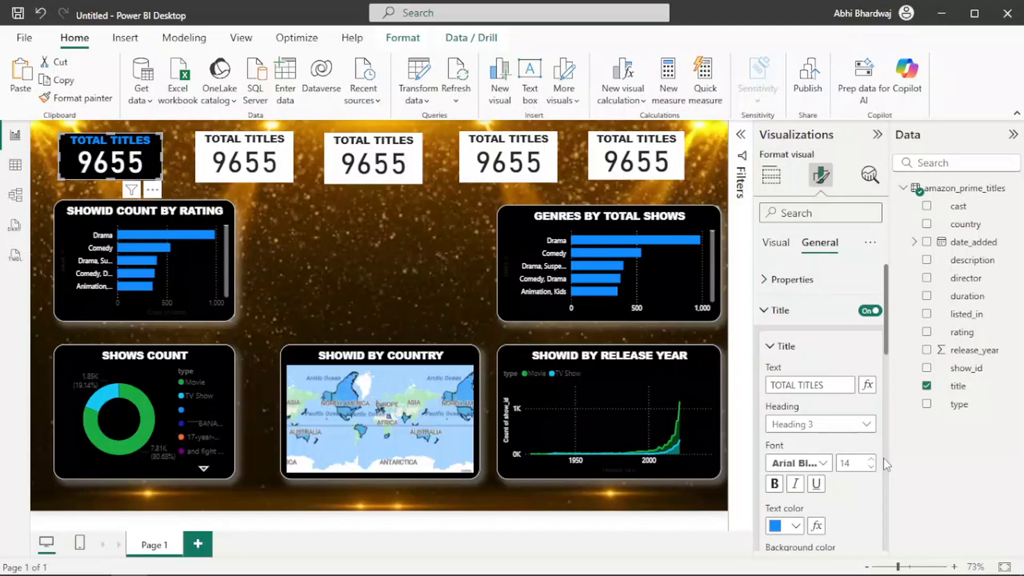
pyautogui.click(774, 484)
pyautogui.scroll(-2, 857, 505)
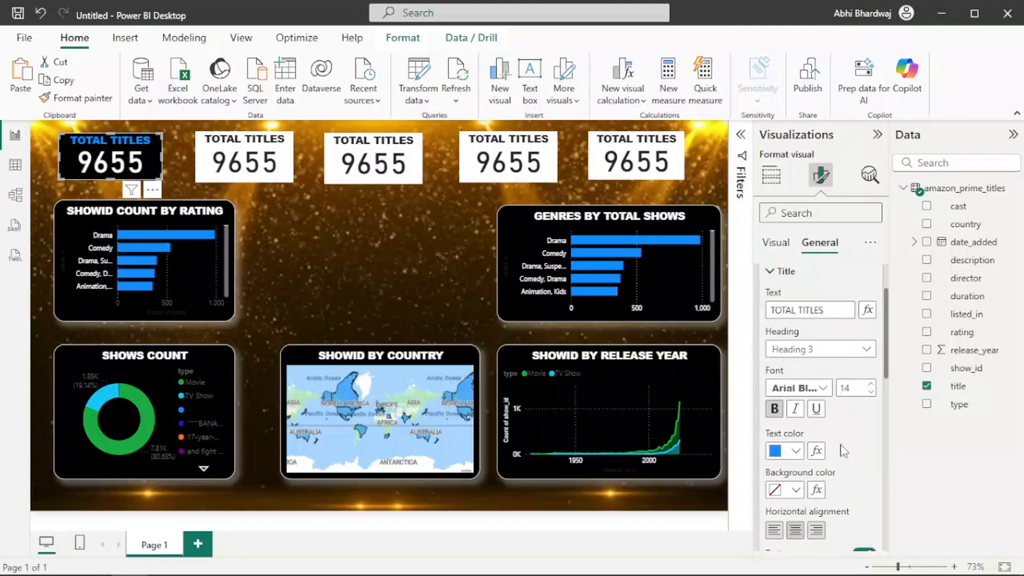
pyautogui.click(797, 415)
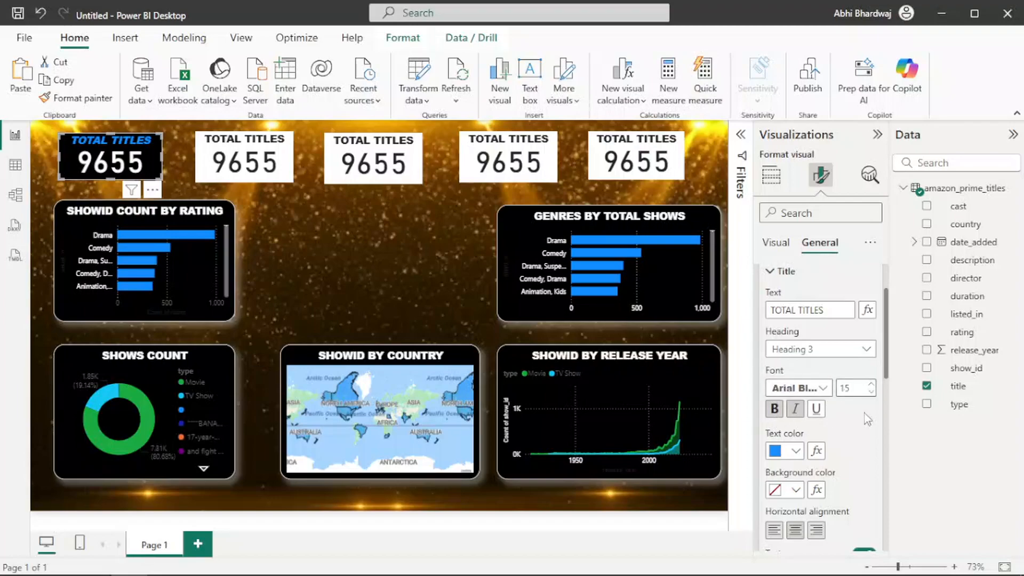
pyautogui.click(795, 408)
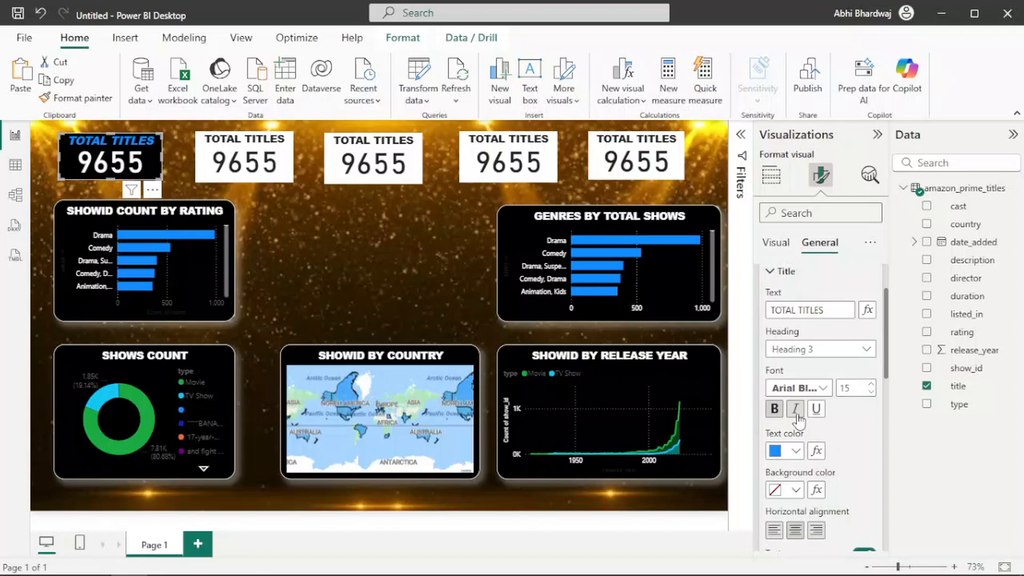
pyautogui.scroll(-3, 859, 443)
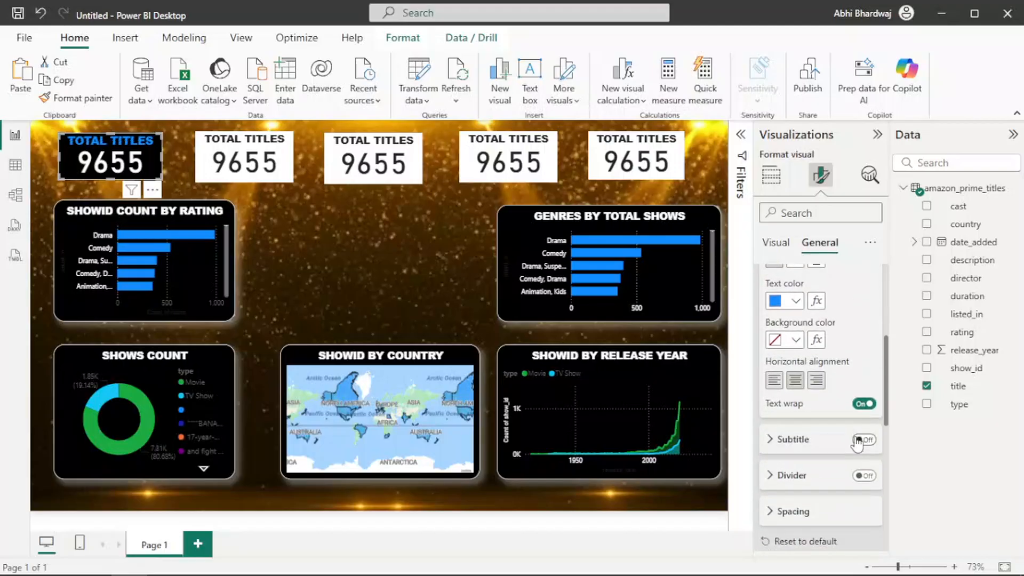
# Replace the title field in the second card with rating, summarized as Count (Distinct).
pyautogui.click(288, 172)
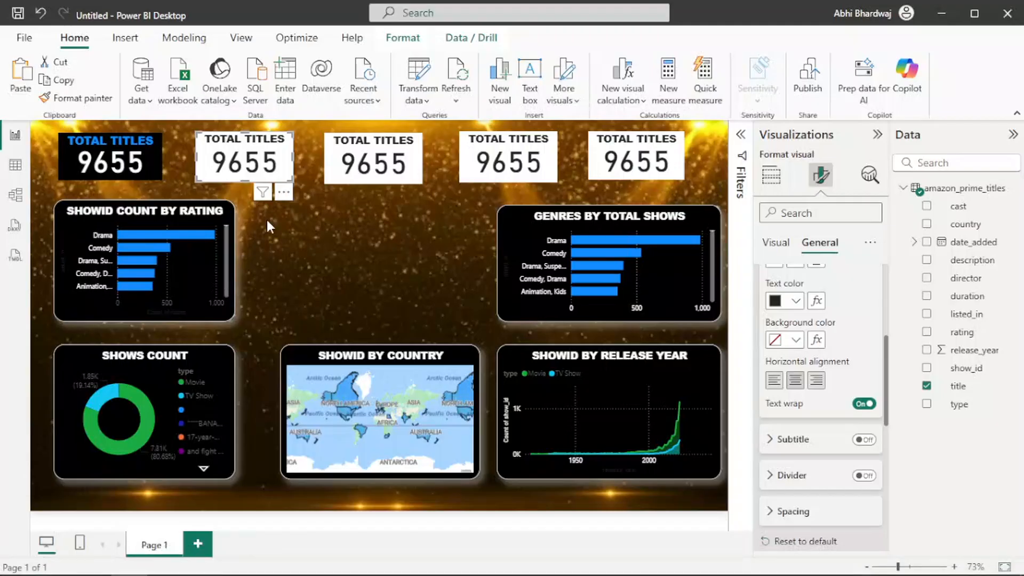
pyautogui.click(776, 244)
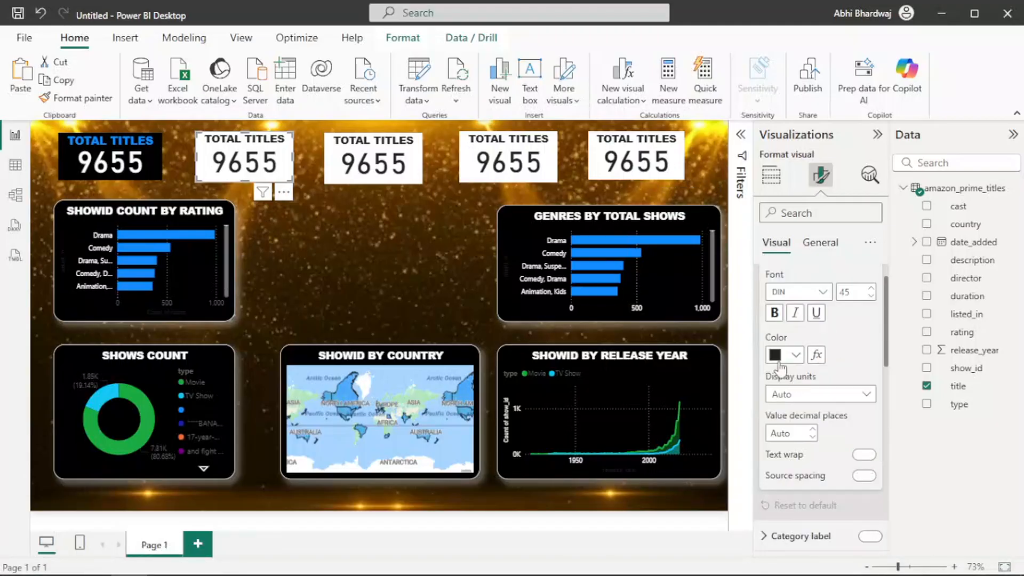
pyautogui.click(771, 176)
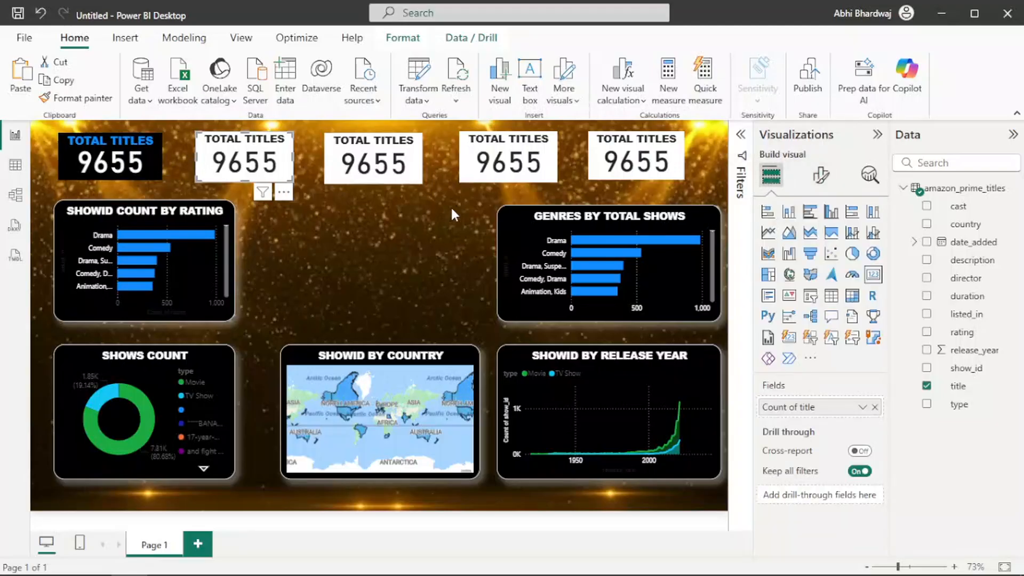
pyautogui.click(876, 408)
pyautogui.moveTo(969, 342); pyautogui.dragTo(827, 407)
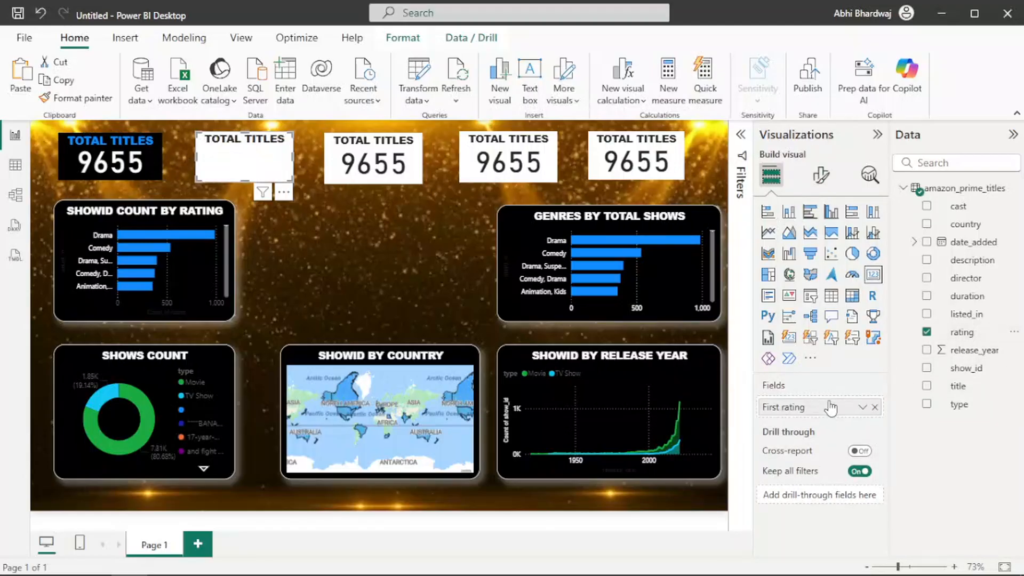
pyautogui.rightClick(810, 409)
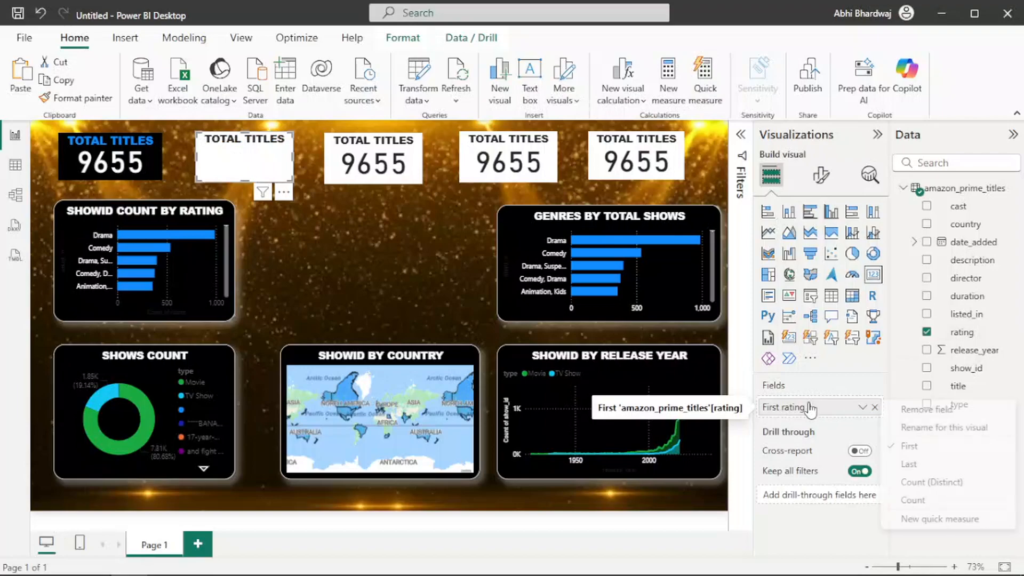
pyautogui.click(939, 484)
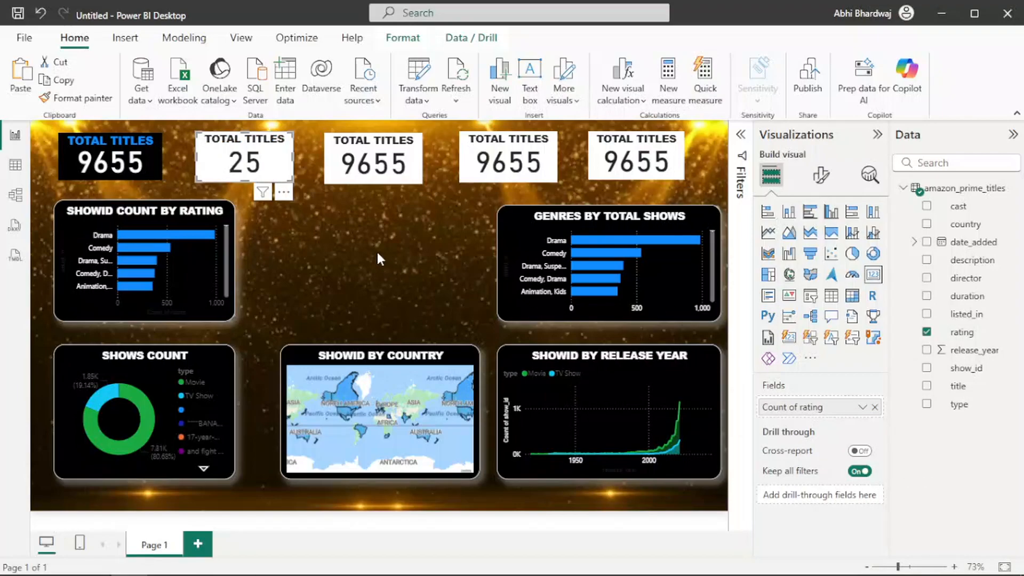
# Set the callout value color of the second card to white.
pyautogui.click(820, 176)
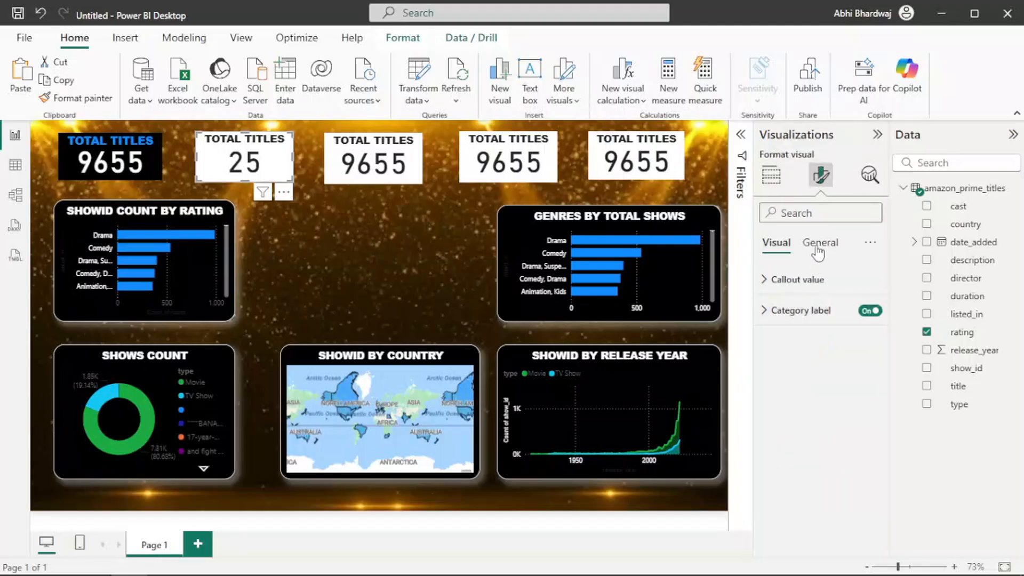
pyautogui.click(792, 280)
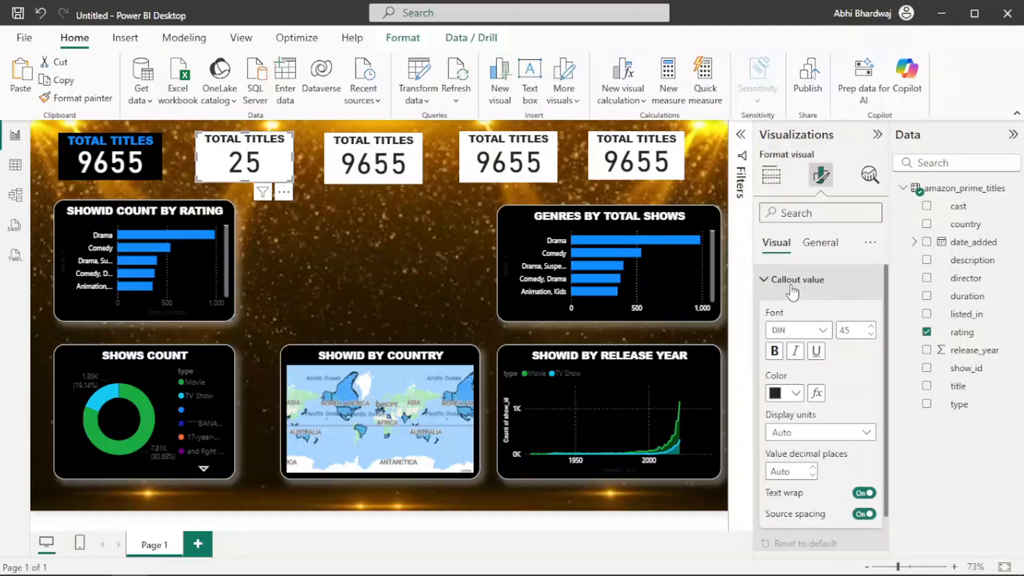
pyautogui.click(778, 401)
pyautogui.click(786, 330)
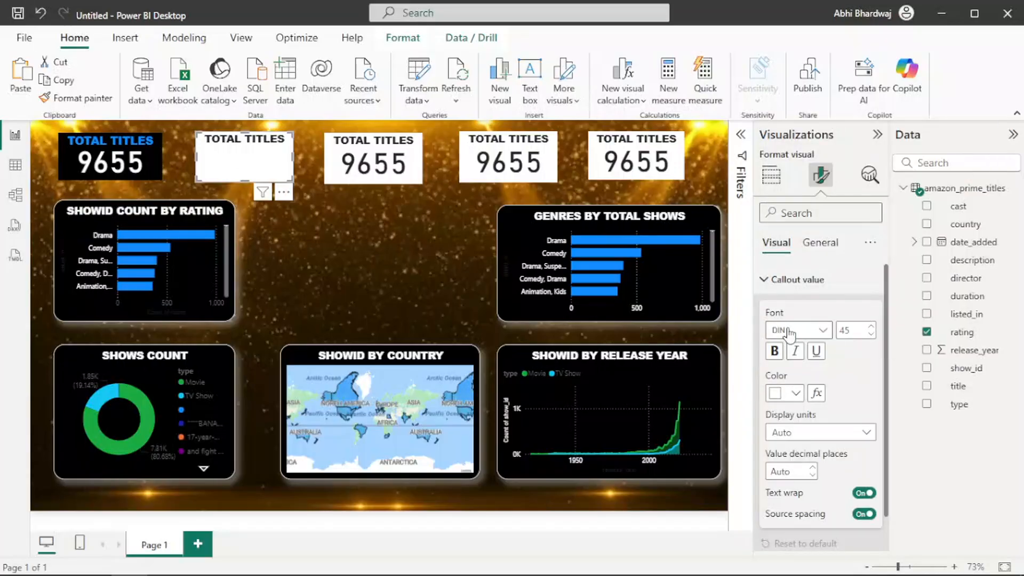
pyautogui.scroll(-1, 822, 447)
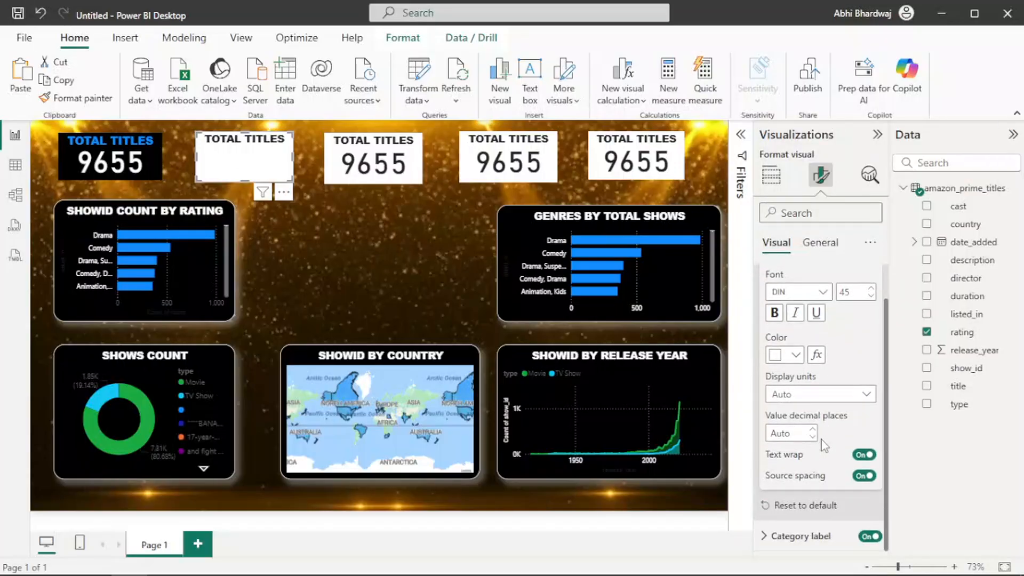
pyautogui.scroll(1, 816, 373)
# Set the background color of the second card to black.
pyautogui.click(821, 244)
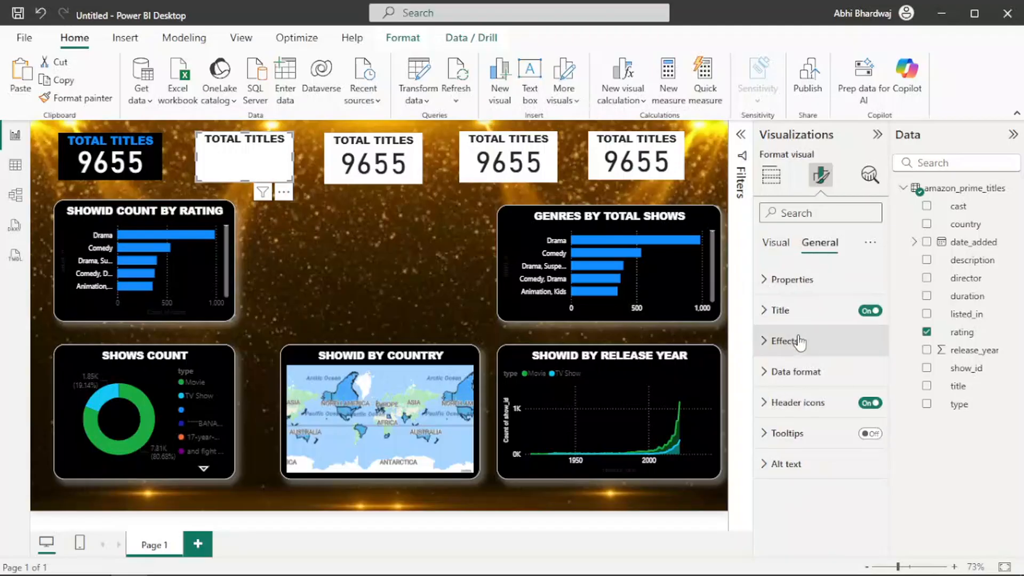
pyautogui.click(794, 340)
pyautogui.click(781, 420)
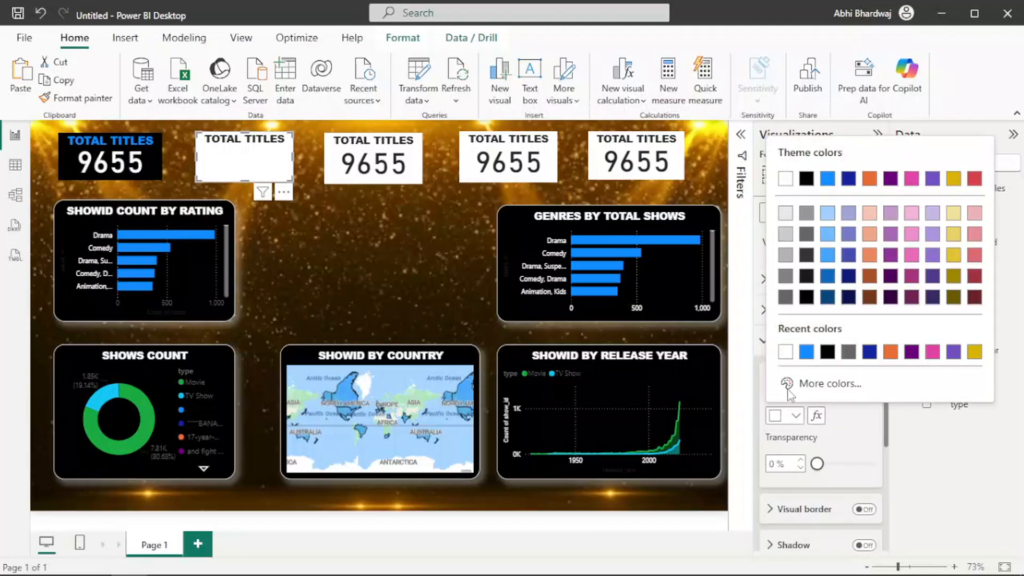
pyautogui.click(795, 352)
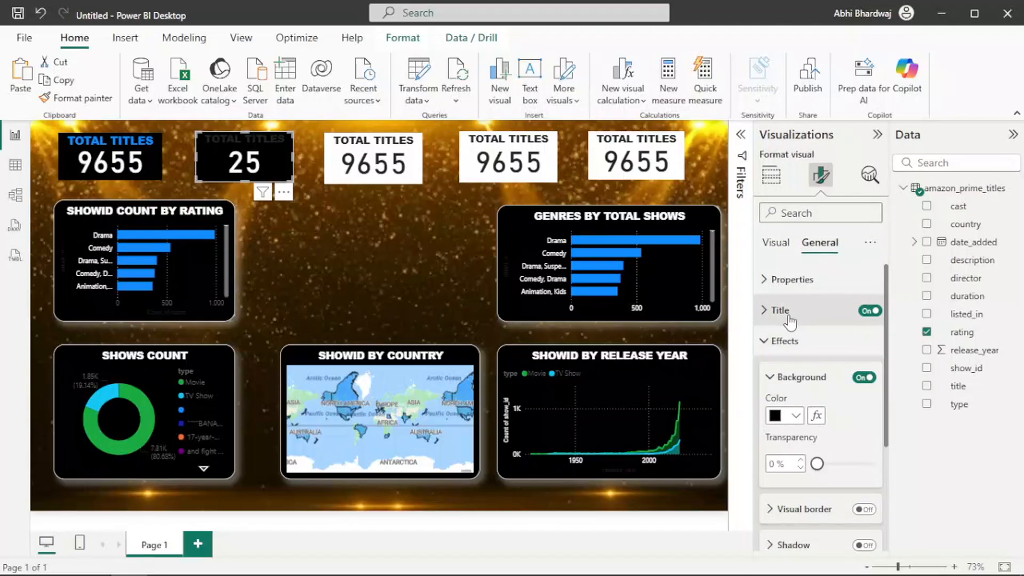
# Set the second card's title text color to blue and increase its font size by one point.
pyautogui.click(782, 311)
pyautogui.click(781, 528)
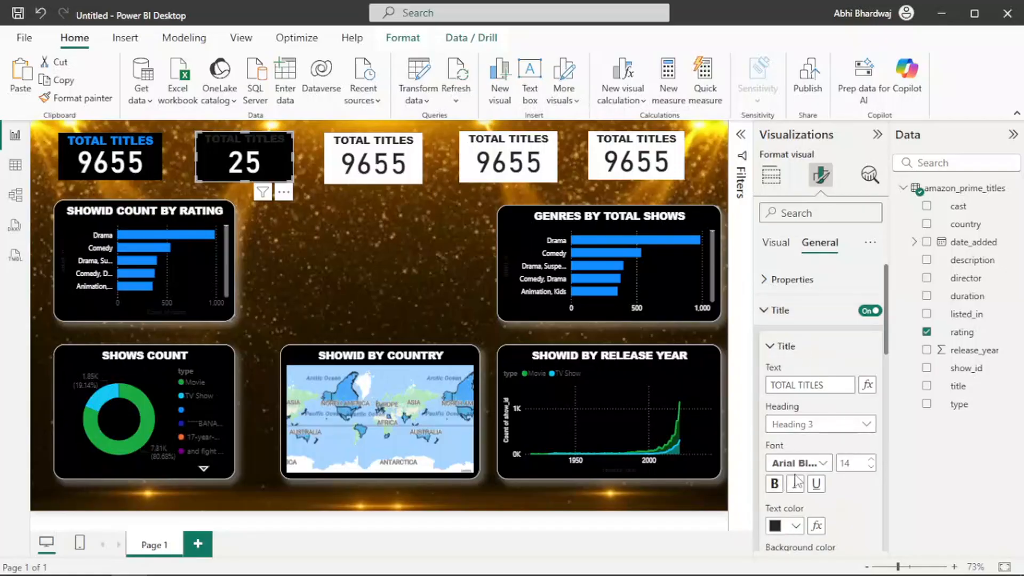
pyautogui.click(827, 463)
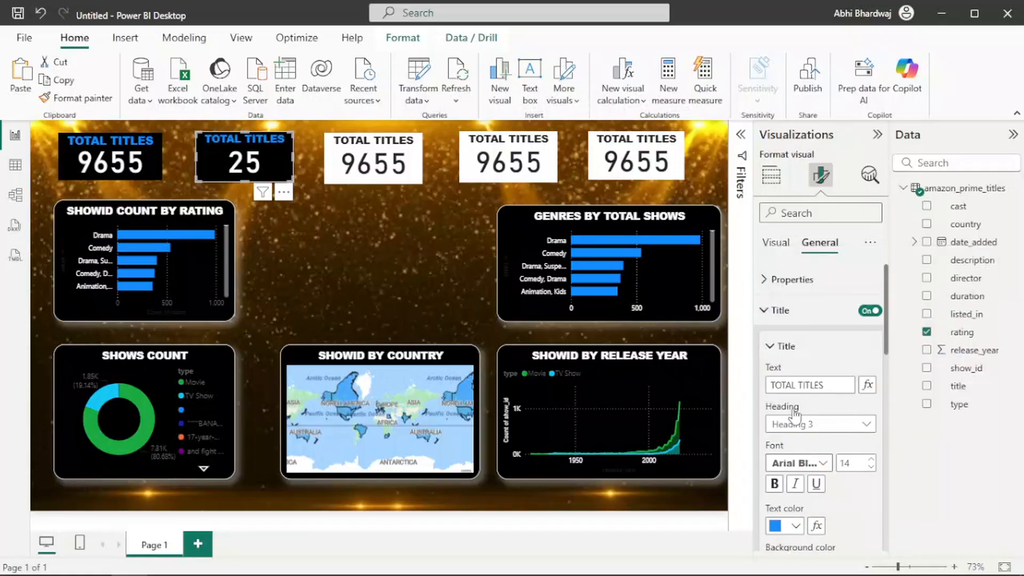
pyautogui.click(872, 459)
pyautogui.click(774, 243)
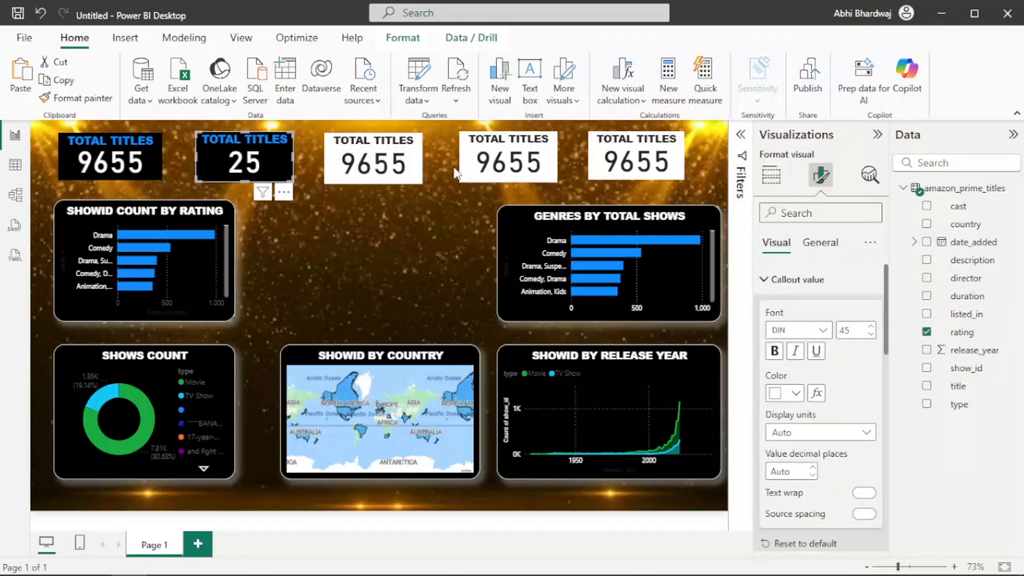
# Remove the count of title field from the third card.
pyautogui.click(419, 180)
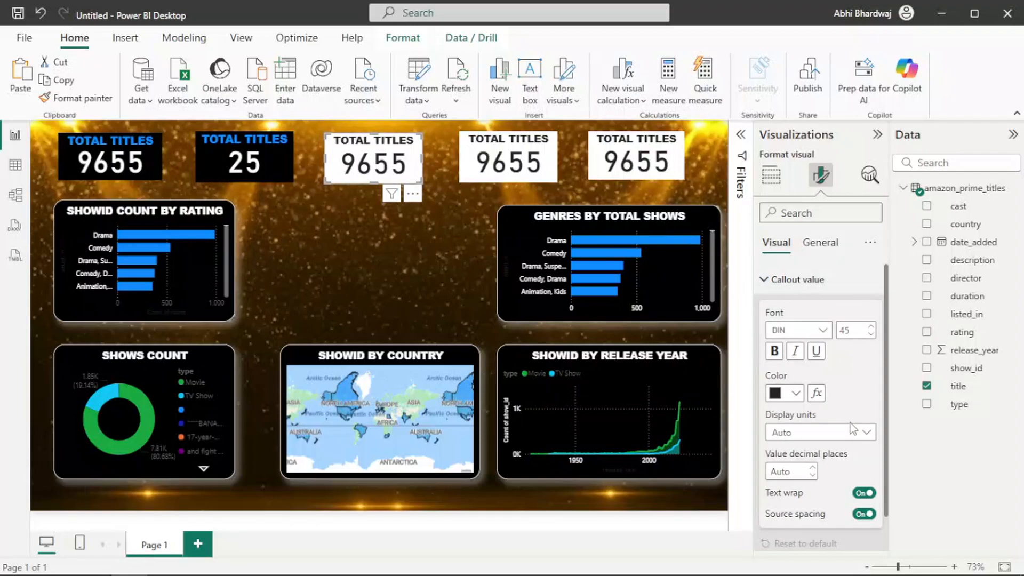
pyautogui.click(771, 175)
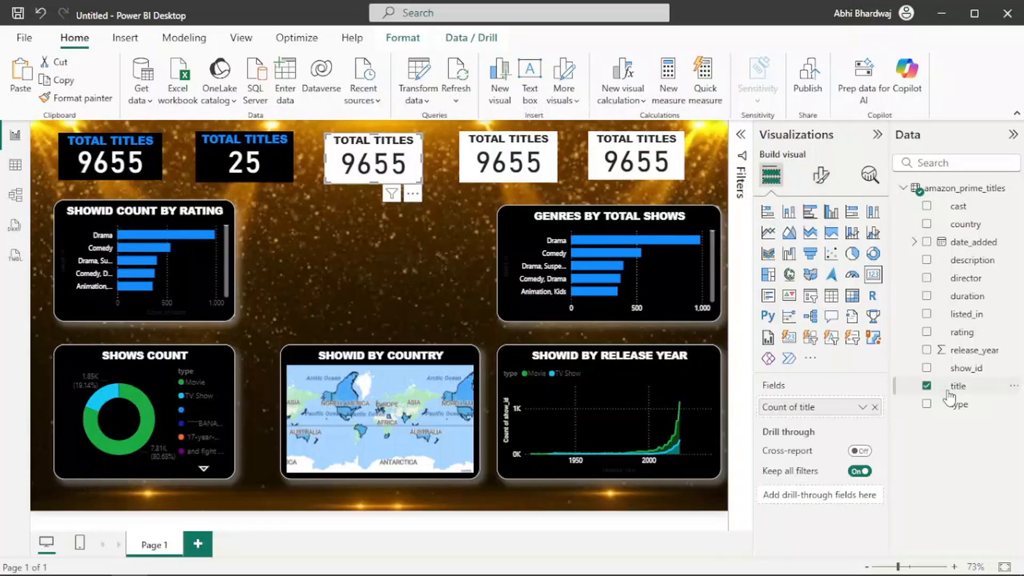
pyautogui.click(876, 407)
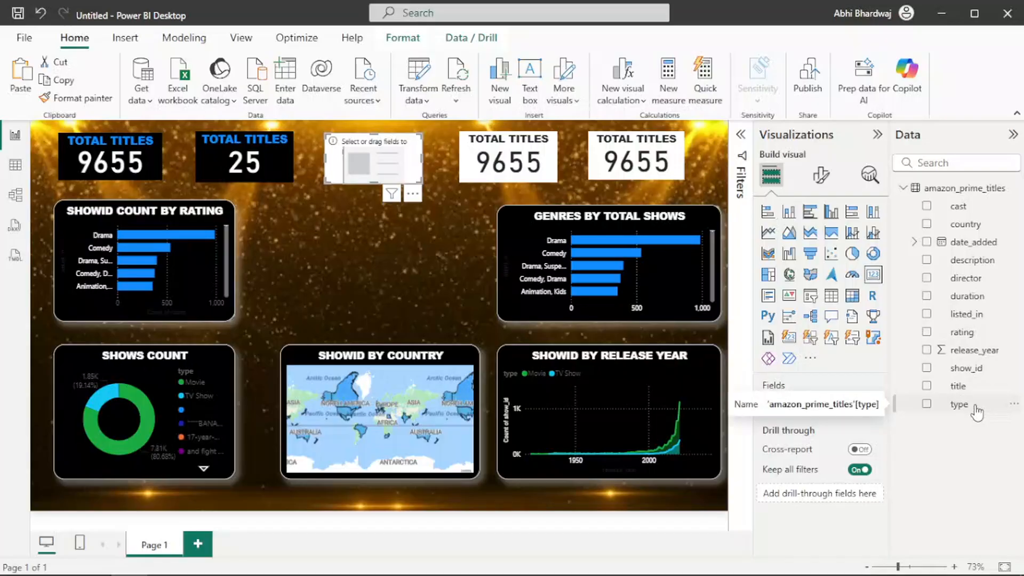
# Try the type field in the third card as Count (Distinct) and as Count, and remove it again.
pyautogui.moveTo(978, 412); pyautogui.dragTo(819, 415)
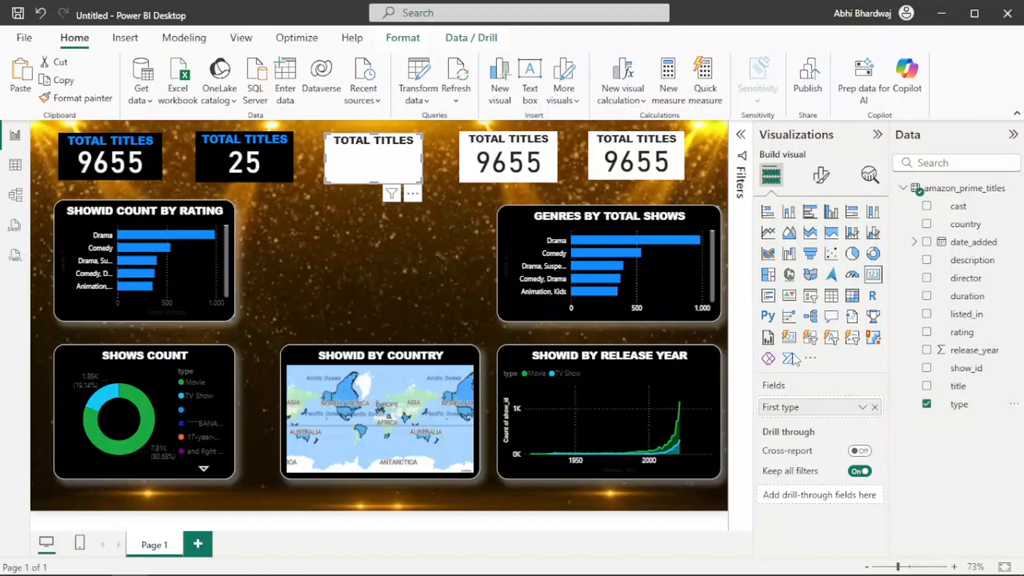
pyautogui.click(819, 412)
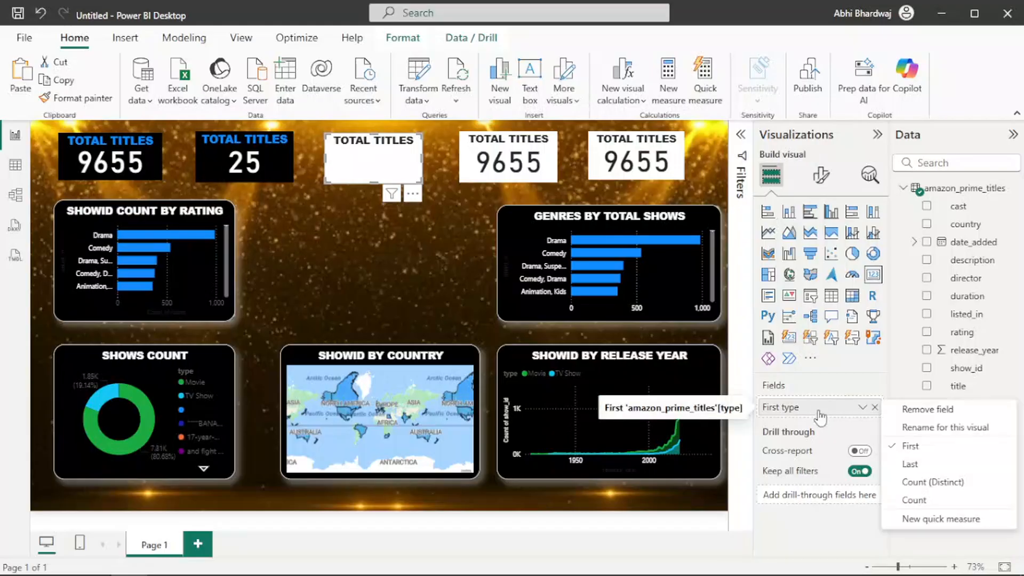
pyautogui.click(929, 483)
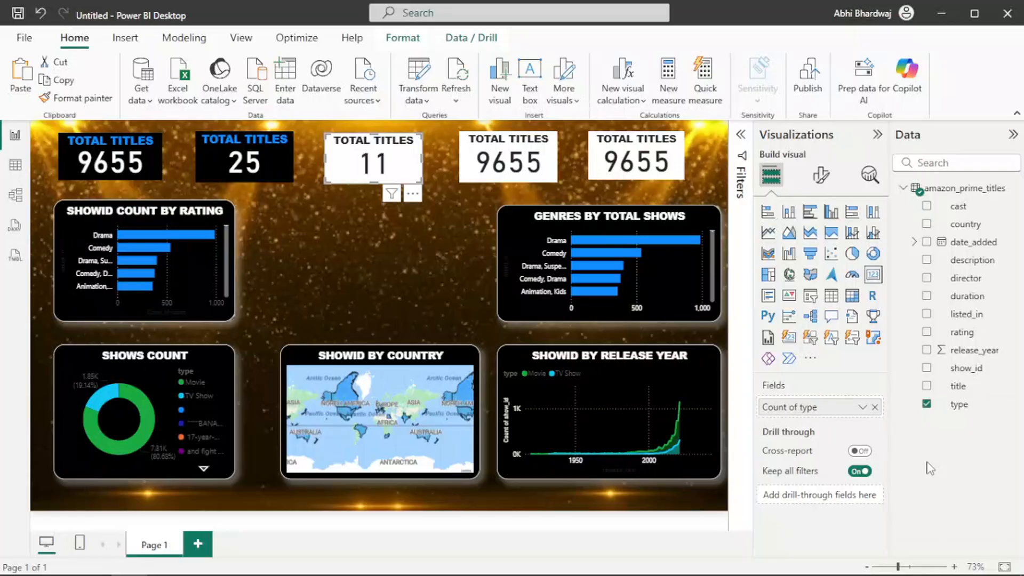
pyautogui.rightClick(809, 410)
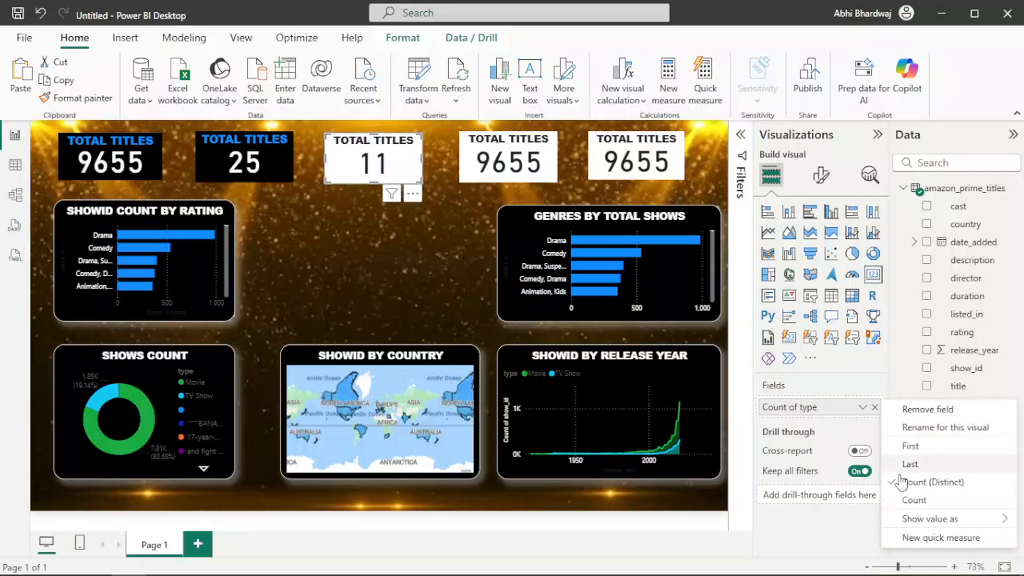
pyautogui.click(913, 500)
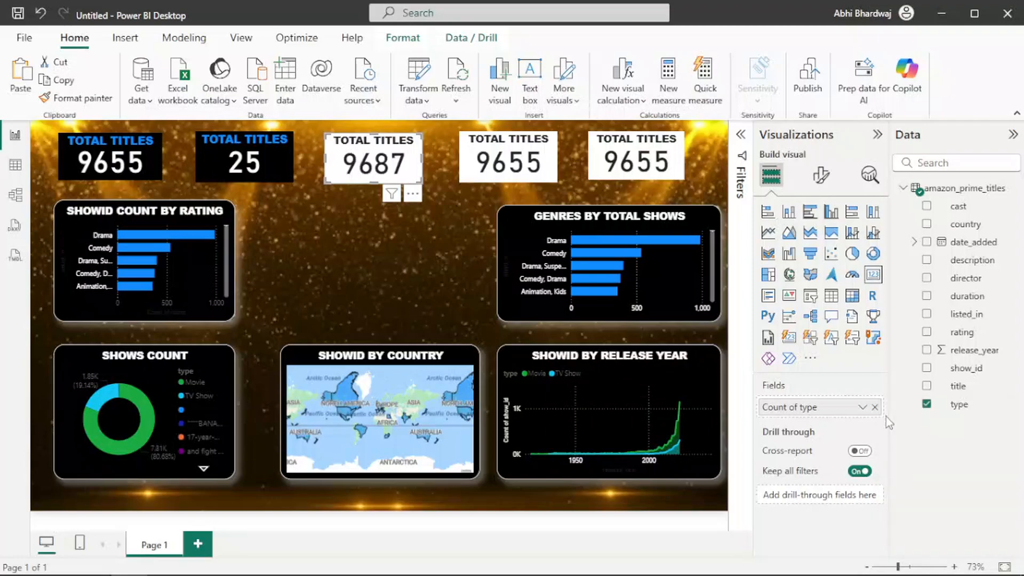
pyautogui.click(875, 407)
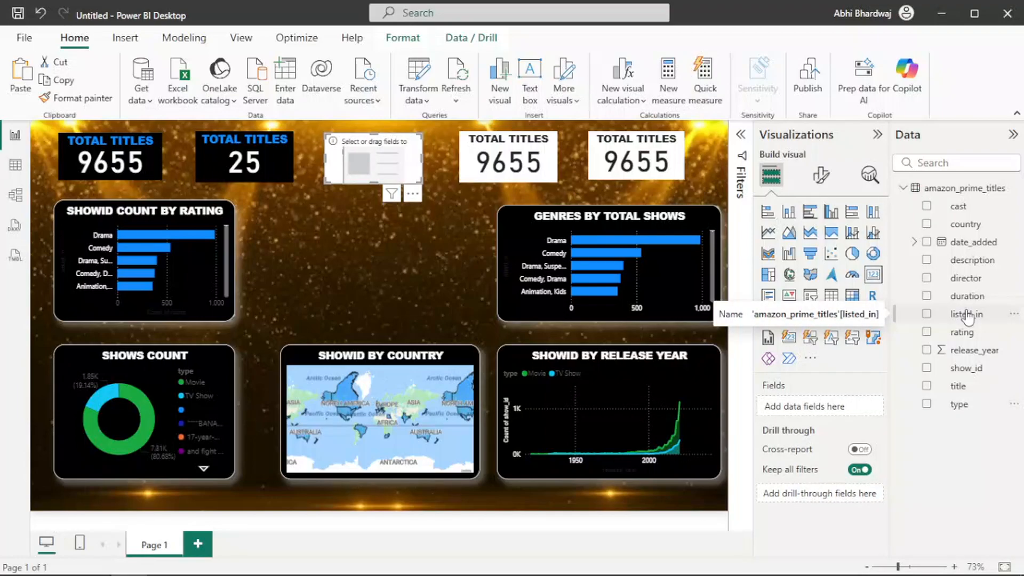
# Add the listed_in field to the third card and summarize it as Count (Distinct).
pyautogui.moveTo(966, 316); pyautogui.dragTo(835, 410)
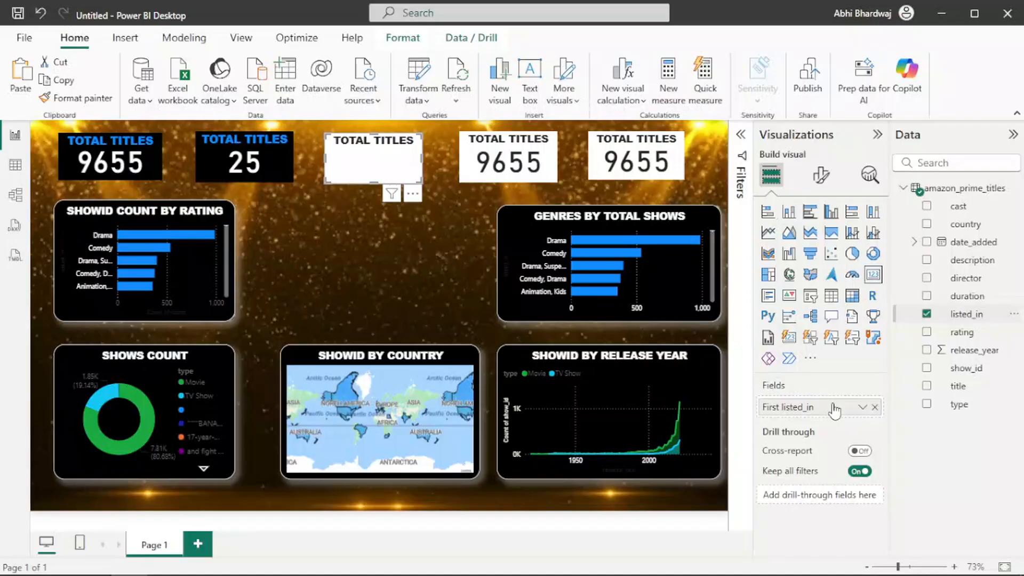
pyautogui.click(863, 407)
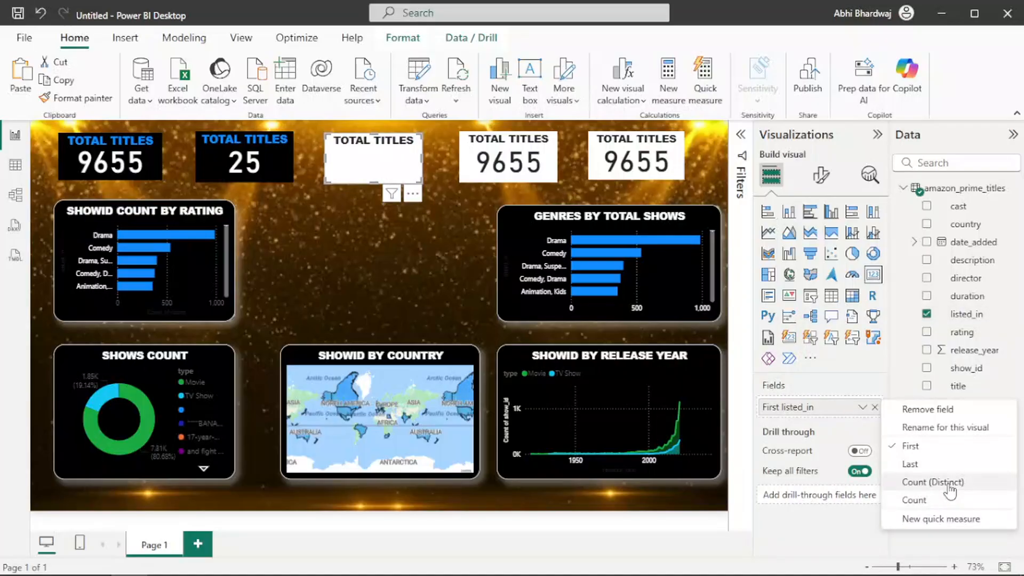
pyautogui.click(951, 485)
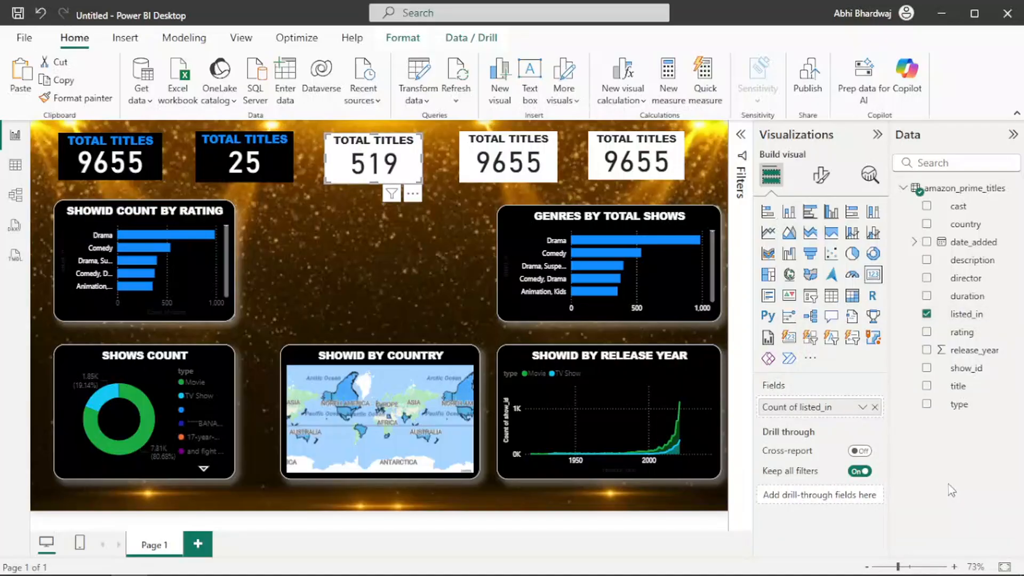
# Set the third card's callout value color to white.
pyautogui.click(817, 177)
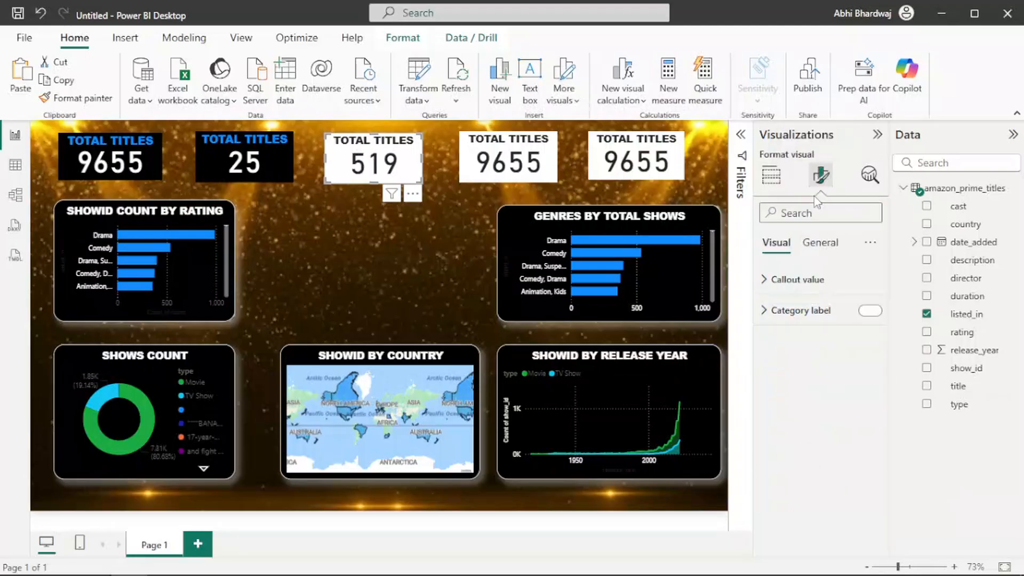
pyautogui.click(796, 281)
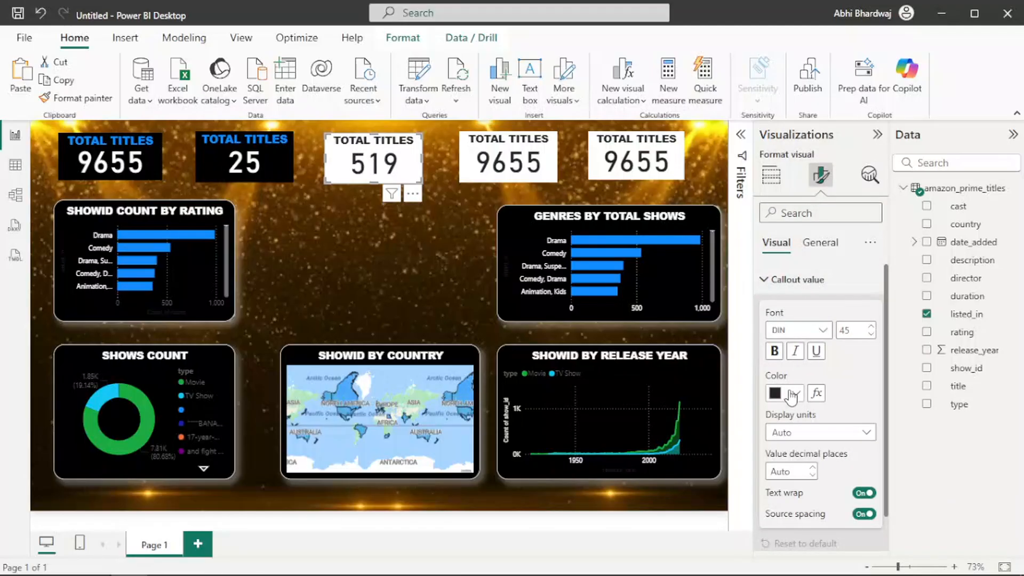
pyautogui.click(794, 394)
pyautogui.click(797, 335)
# Set the third card's title text color to blue and its font size to 15.
pyautogui.click(827, 248)
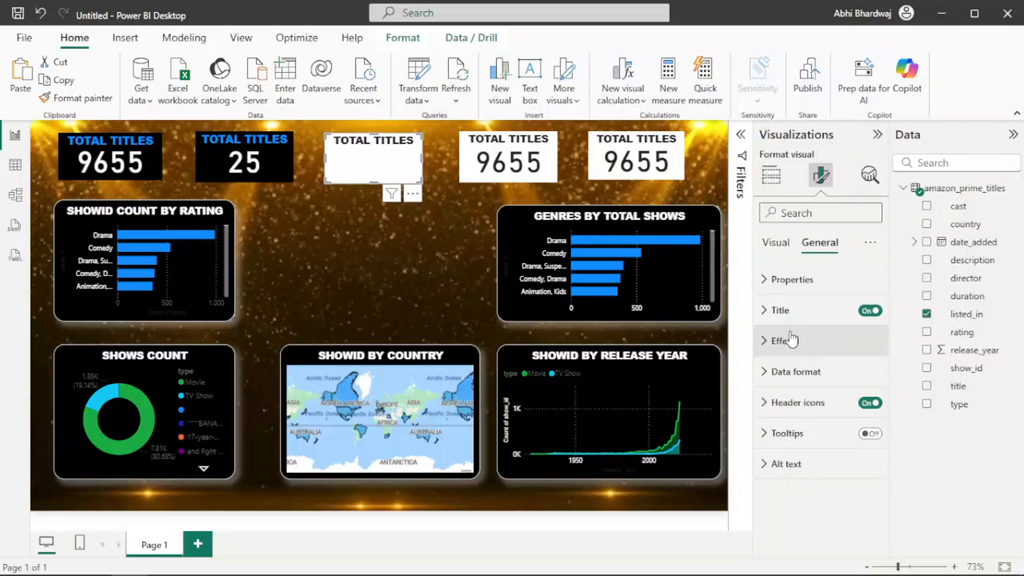
pyautogui.click(793, 324)
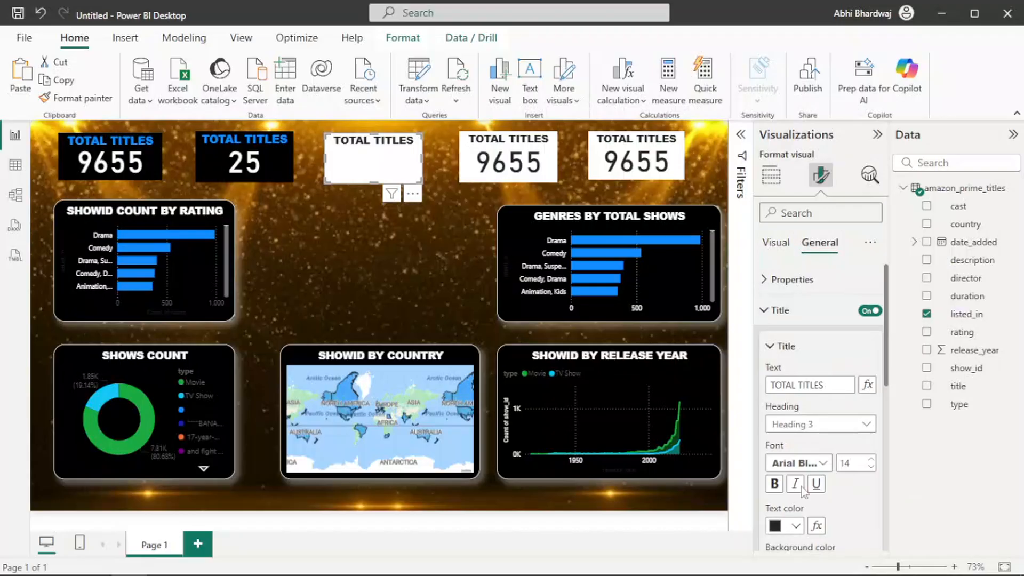
pyautogui.click(788, 528)
pyautogui.click(807, 462)
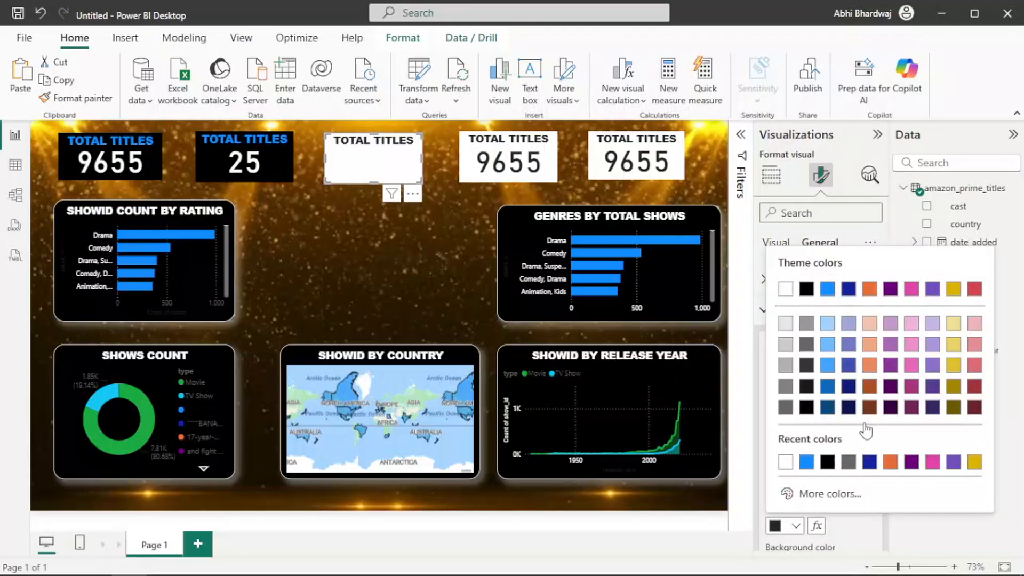
pyautogui.click(871, 458)
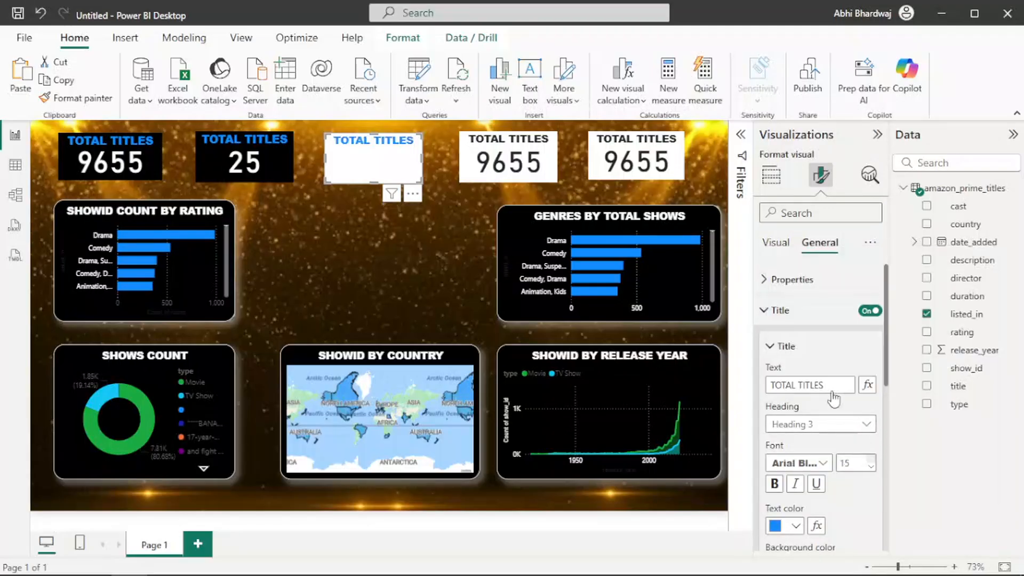
pyautogui.click(775, 346)
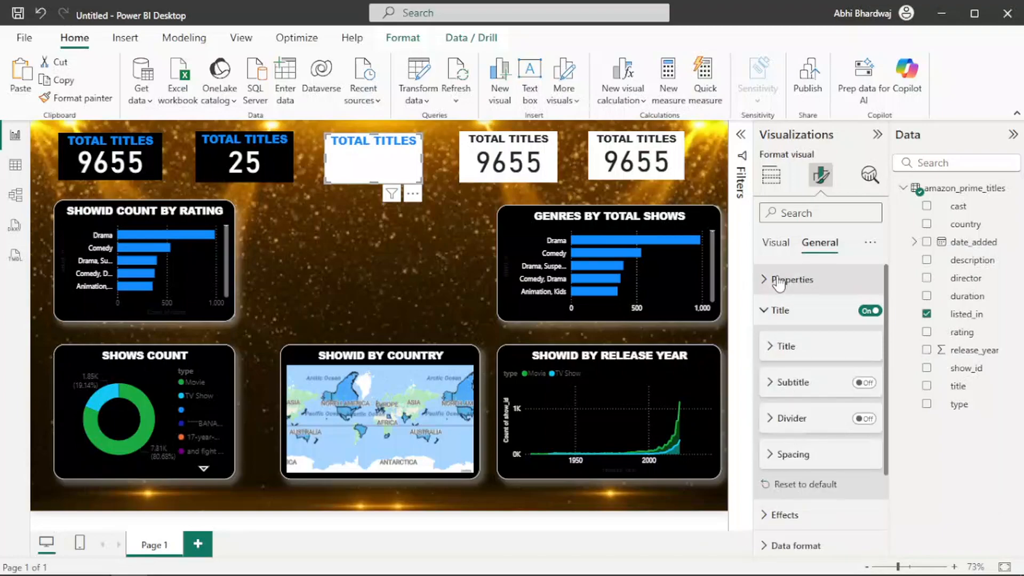
# Set the background color of the third card to black.
pyautogui.scroll(-3, 801, 472)
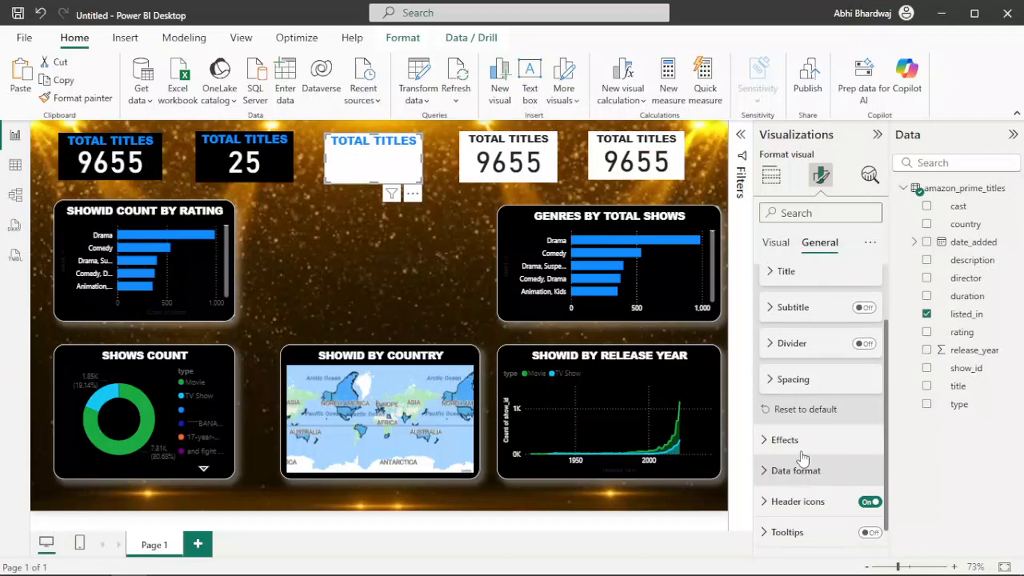
pyautogui.click(785, 439)
pyautogui.click(785, 514)
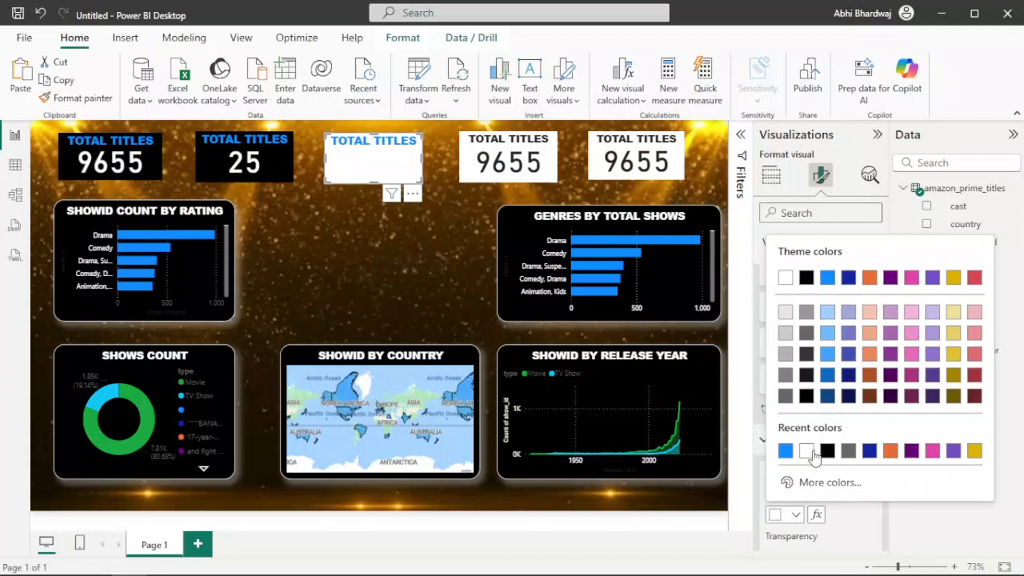
pyautogui.click(827, 452)
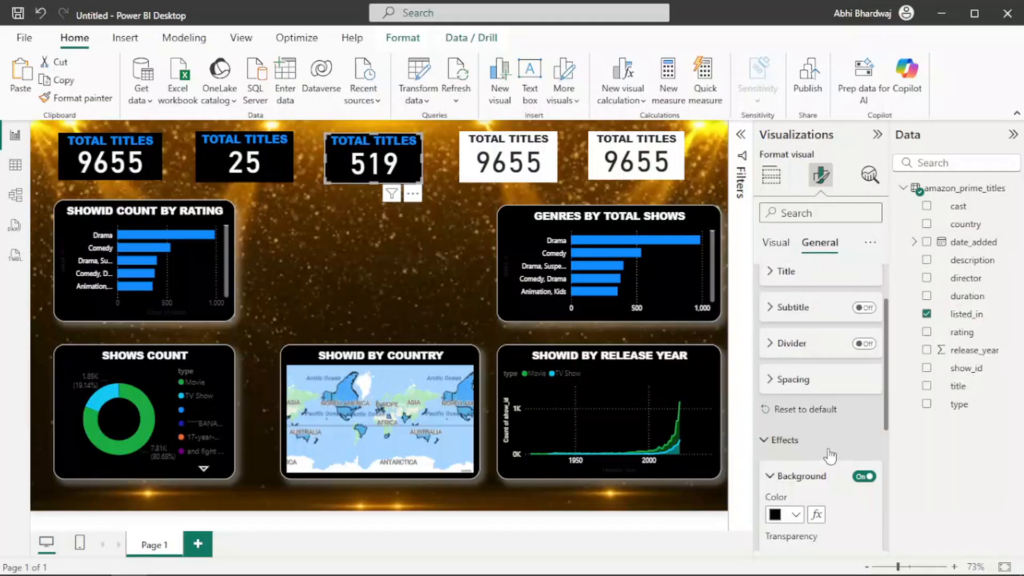
pyautogui.scroll(-4, 825, 459)
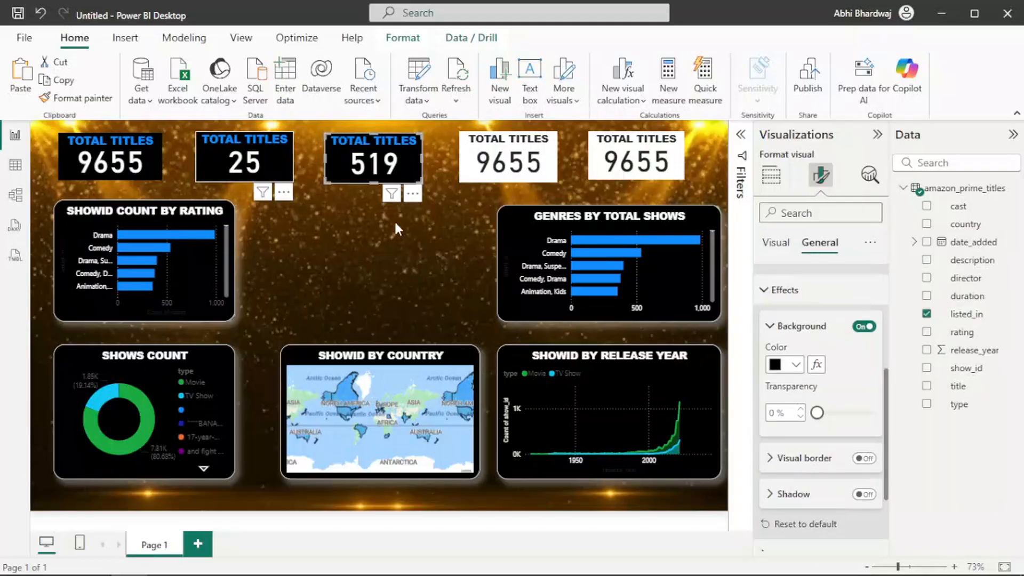
pyautogui.scroll(-2, 776, 429)
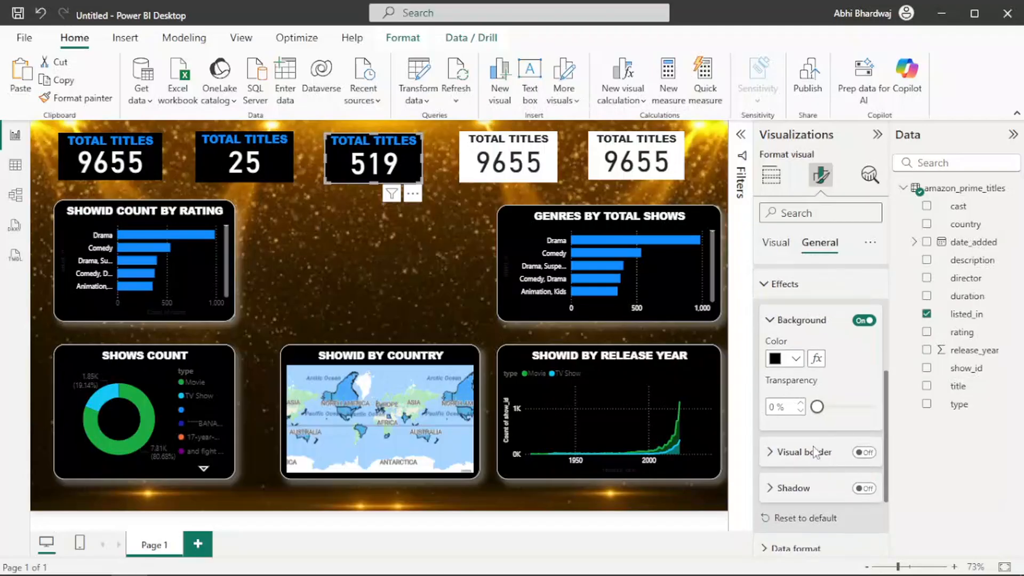
pyautogui.scroll(2, 780, 424)
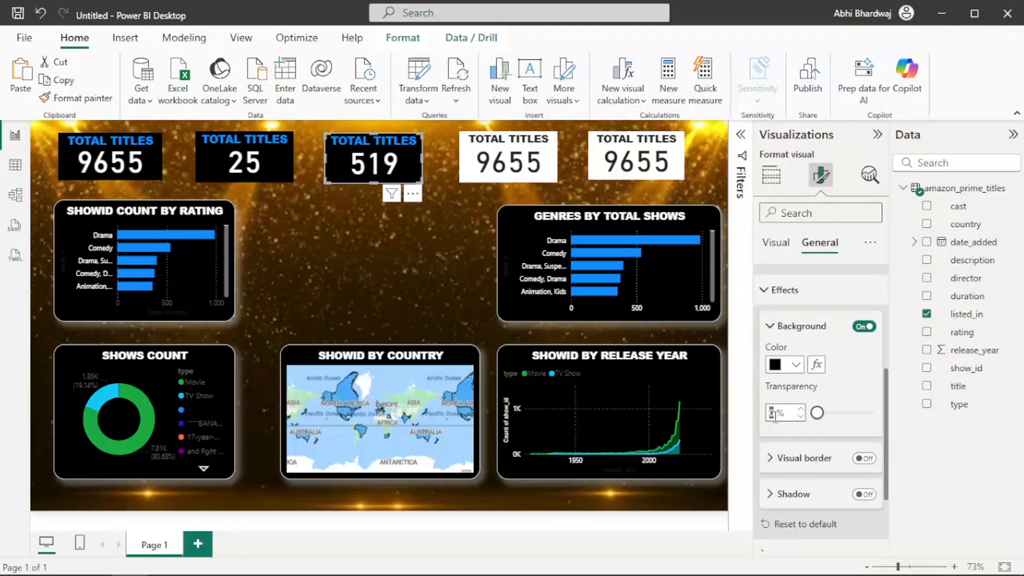
# Set the background transparency of the 519 card to 20% and turn on its visual border and shadow.
pyautogui.write('20')
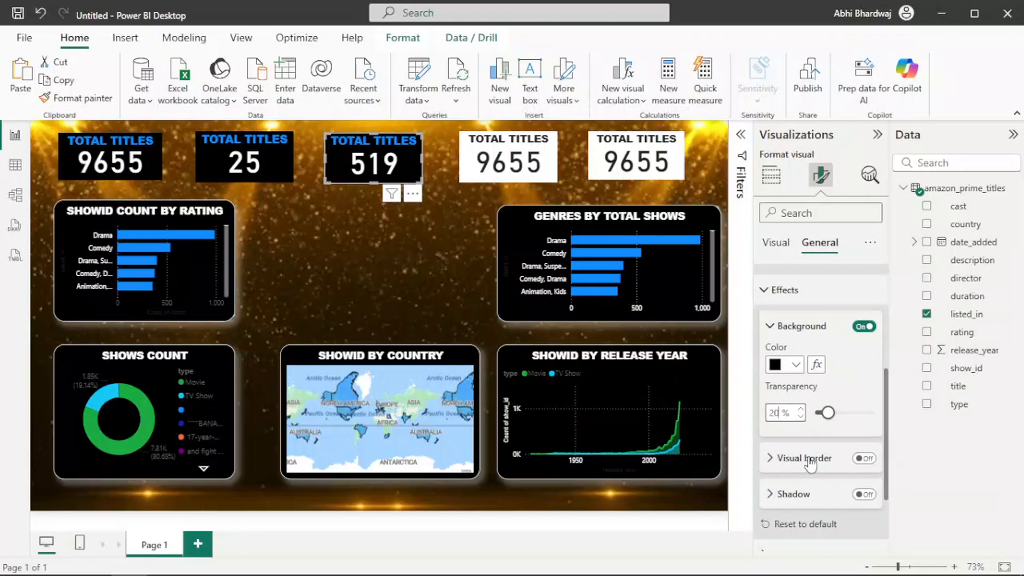
pyautogui.click(860, 459)
pyautogui.click(862, 494)
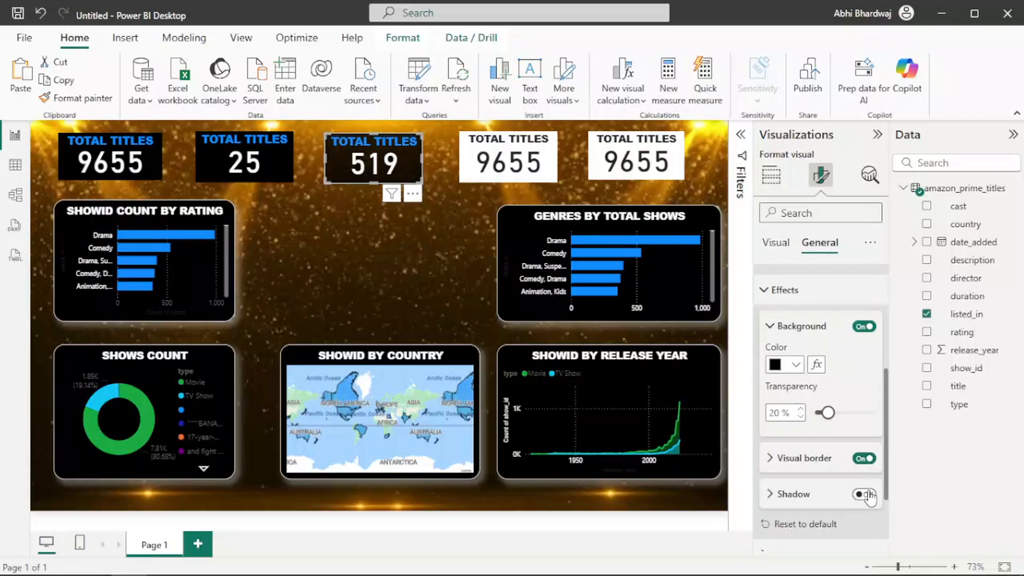
# Change the shadow color of the 519 card to white.
pyautogui.click(800, 495)
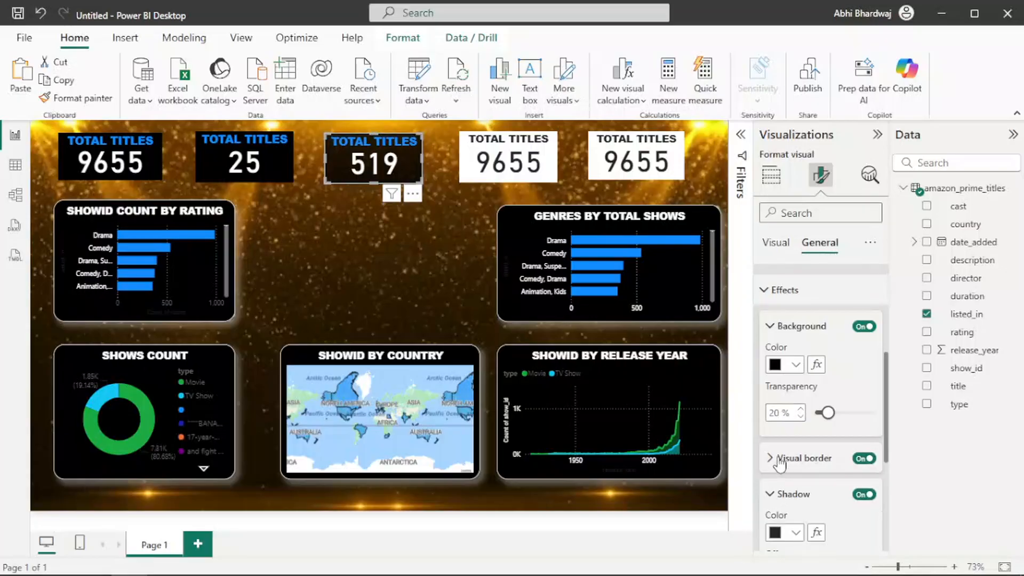
pyautogui.scroll(-2, 778, 470)
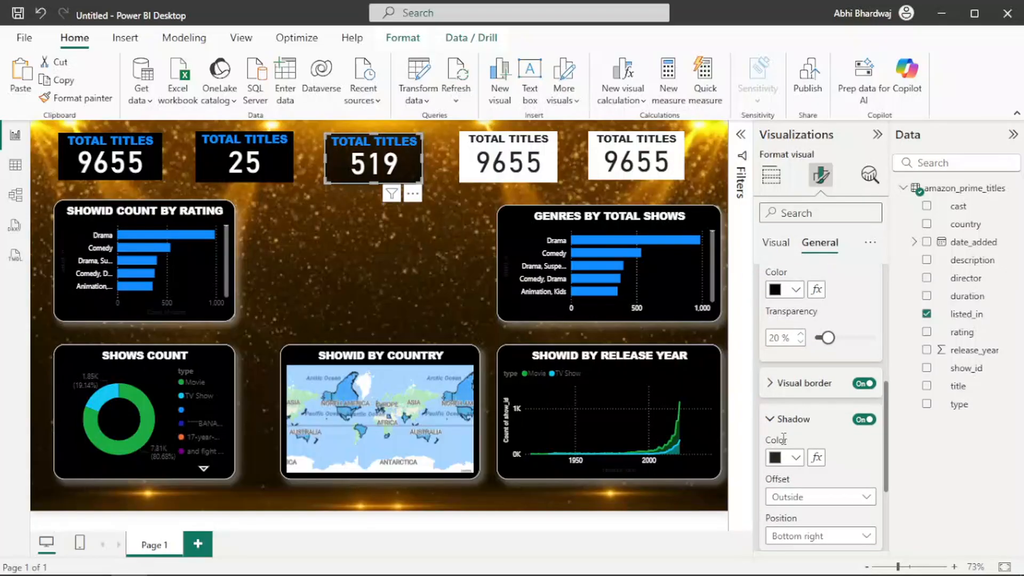
pyautogui.click(793, 458)
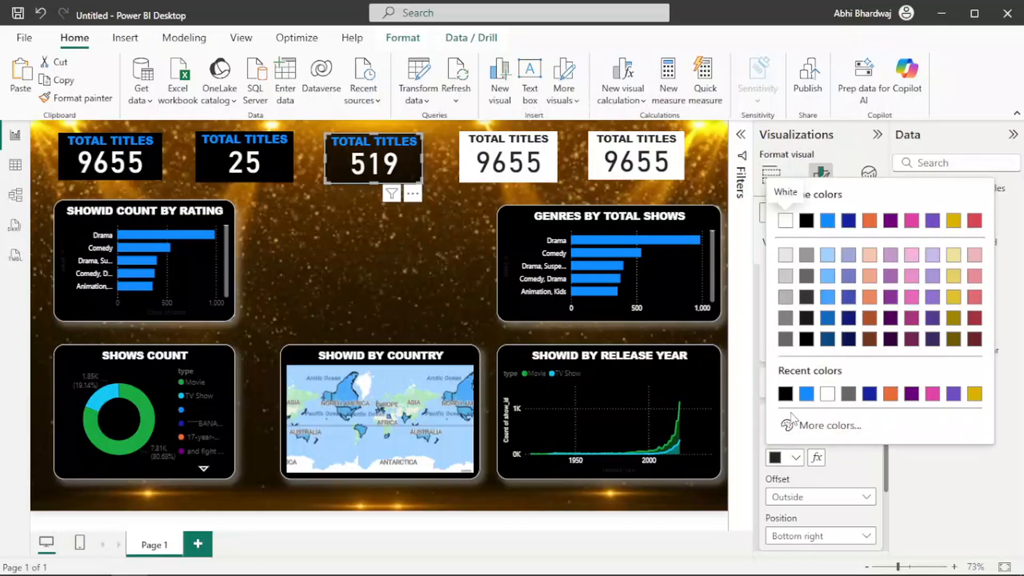
pyautogui.click(828, 394)
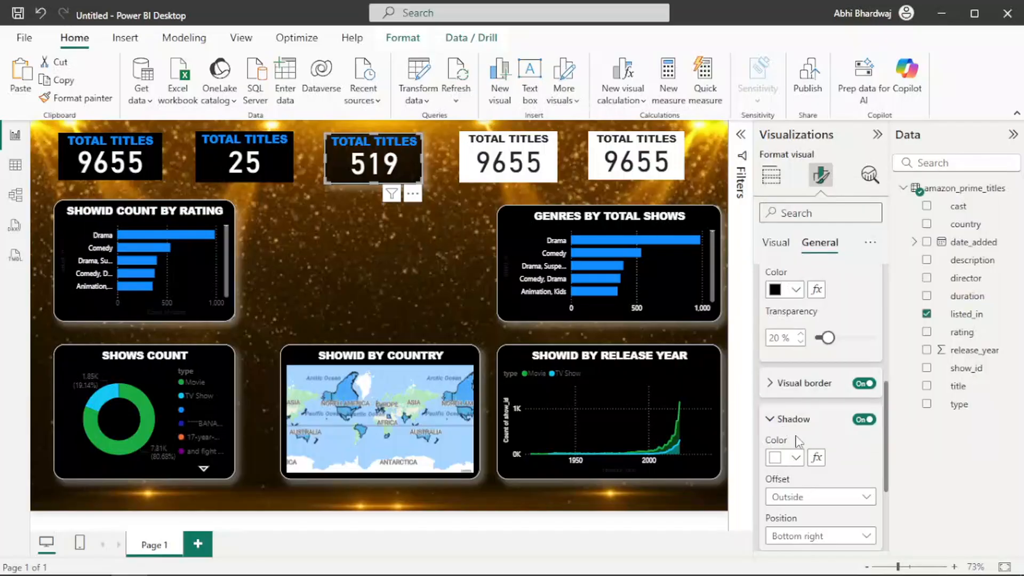
# Make the 519 card's visual border white with 20 px rounded corners.
pyautogui.click(791, 392)
pyautogui.click(795, 422)
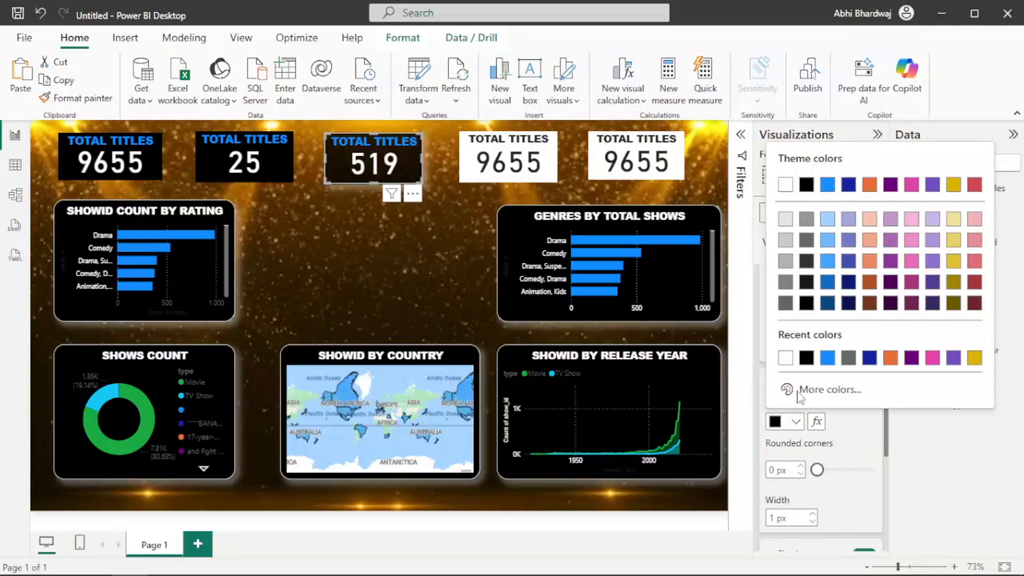
pyautogui.scroll(-3, 815, 469)
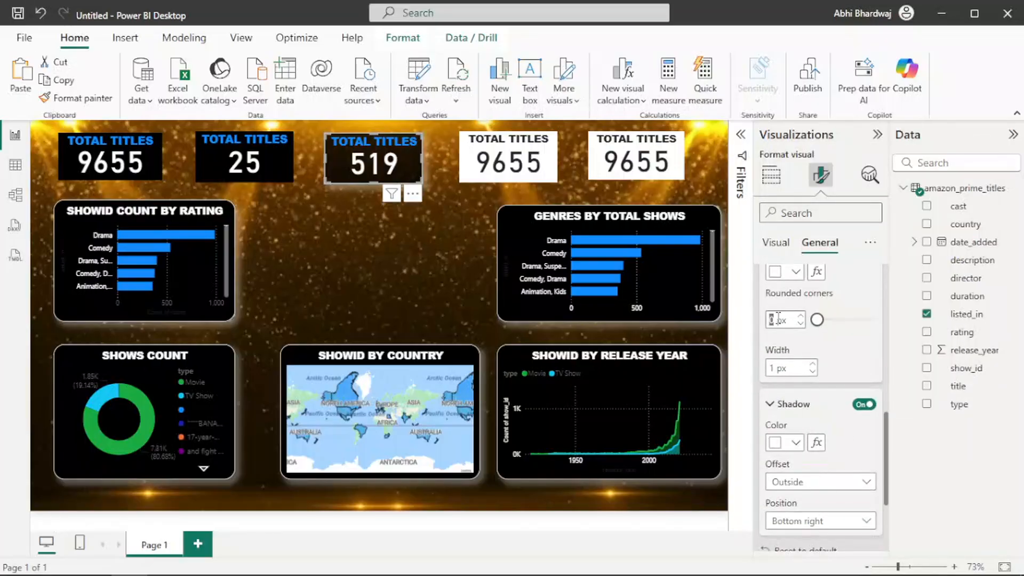
pyautogui.write('2')
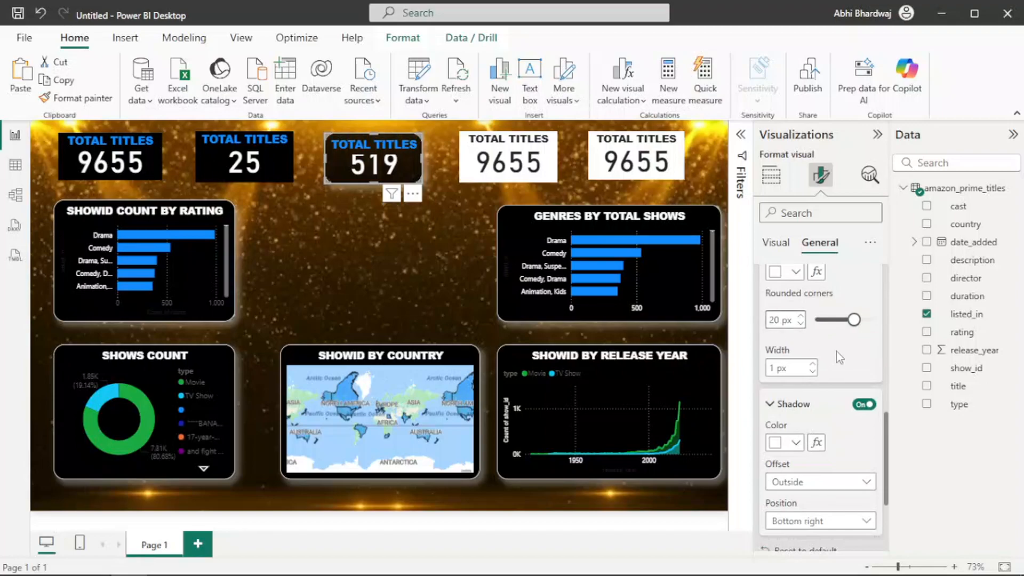
pyautogui.scroll(-3, 835, 422)
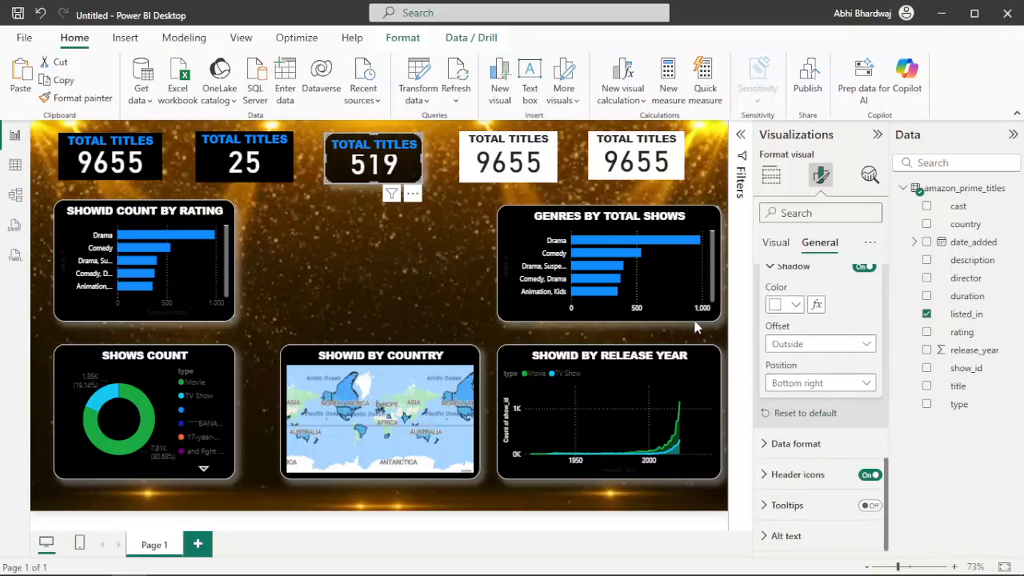
# Try reducing the 519 card's callout value size to 36 and switching its font to Arial Black.
pyautogui.scroll(5, 815, 374)
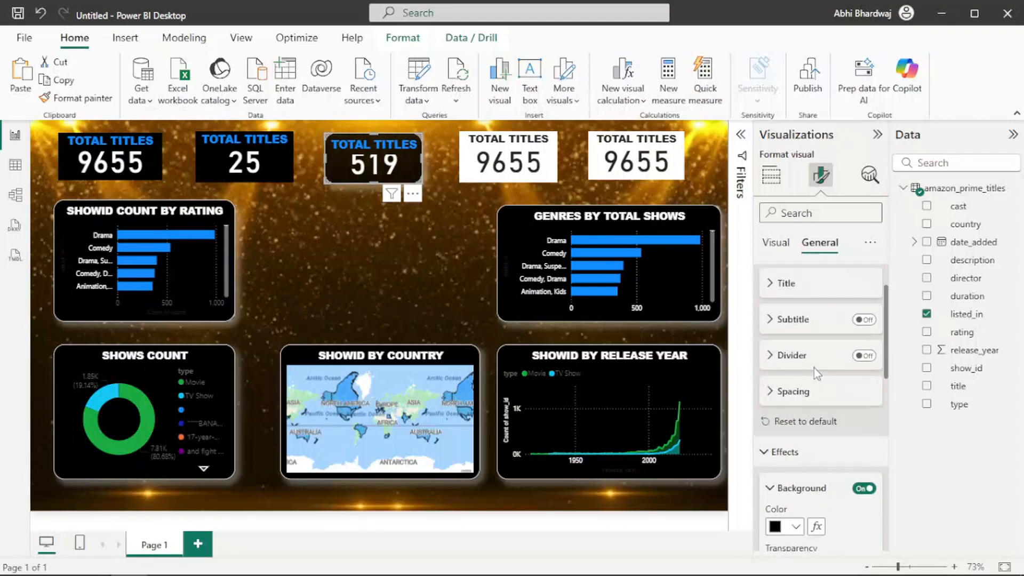
pyautogui.click(776, 243)
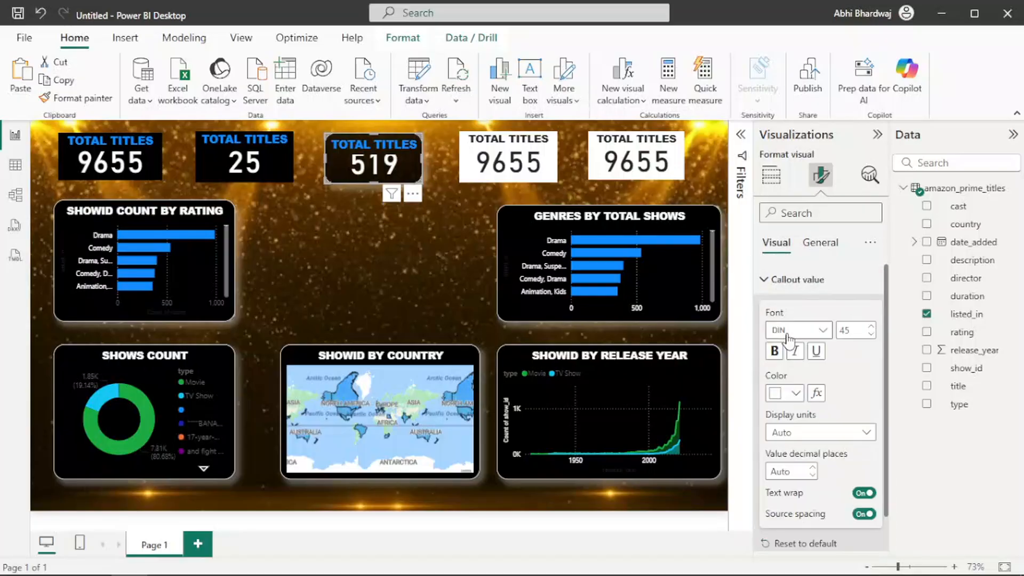
pyautogui.click(872, 327)
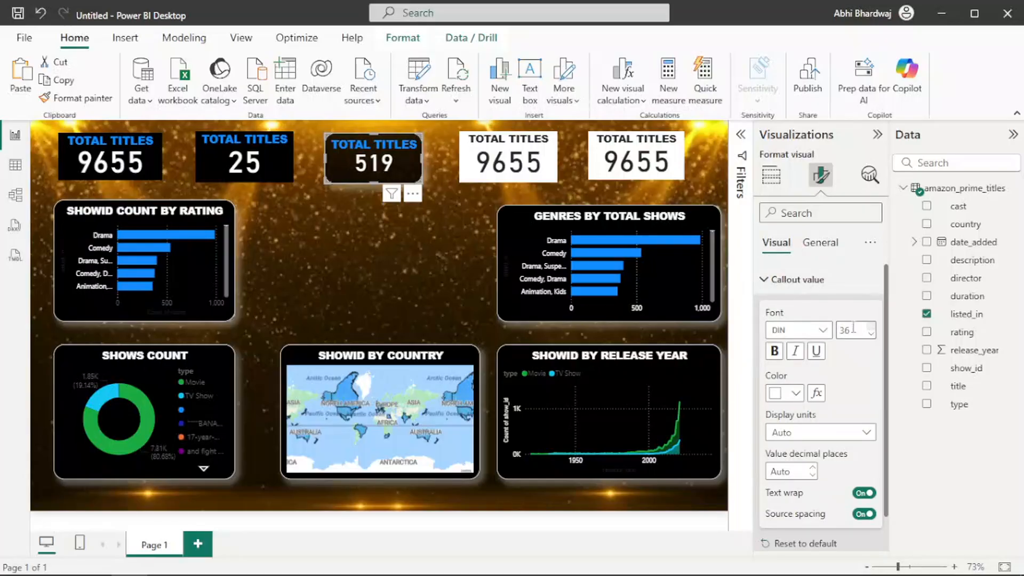
pyautogui.click(808, 330)
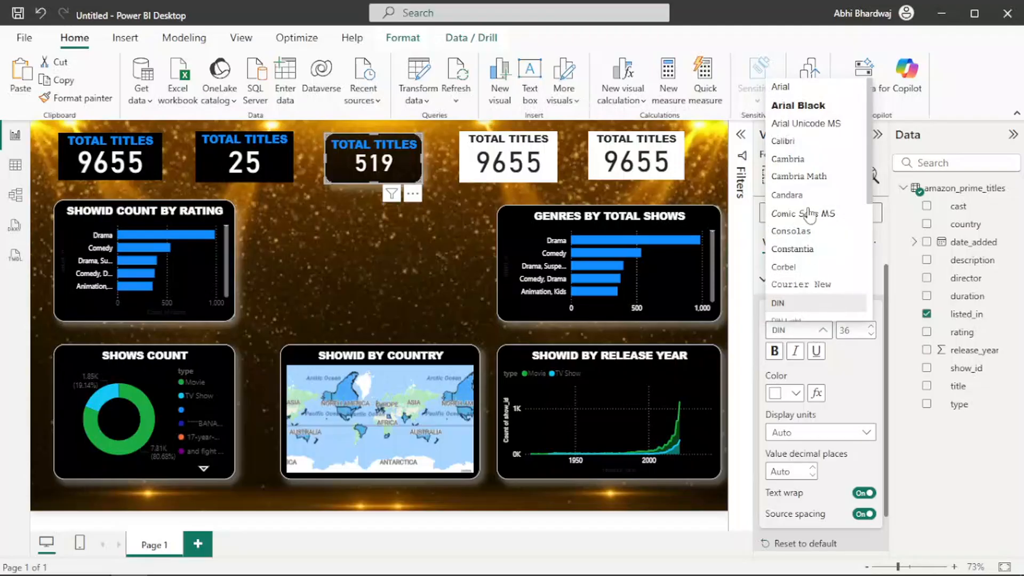
pyautogui.click(805, 106)
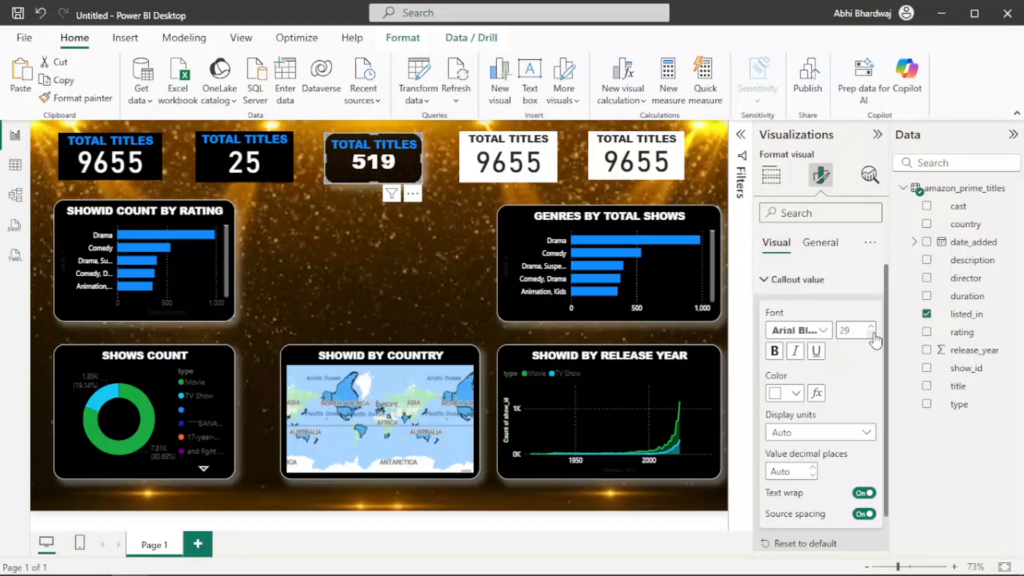
# Format the 519 card's callout value in bold DIN at size 30.
pyautogui.click(800, 331)
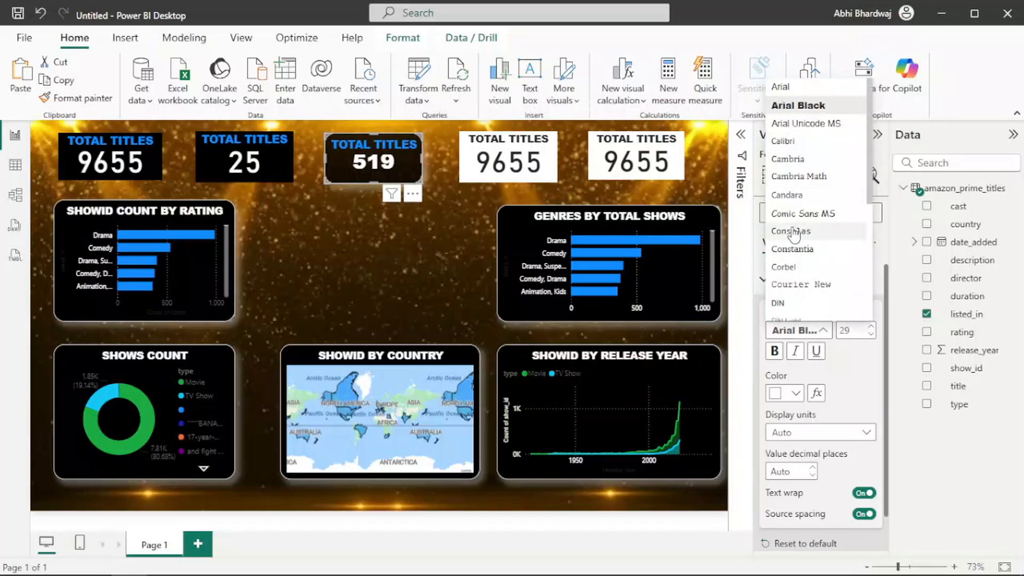
pyautogui.click(779, 303)
pyautogui.click(871, 327)
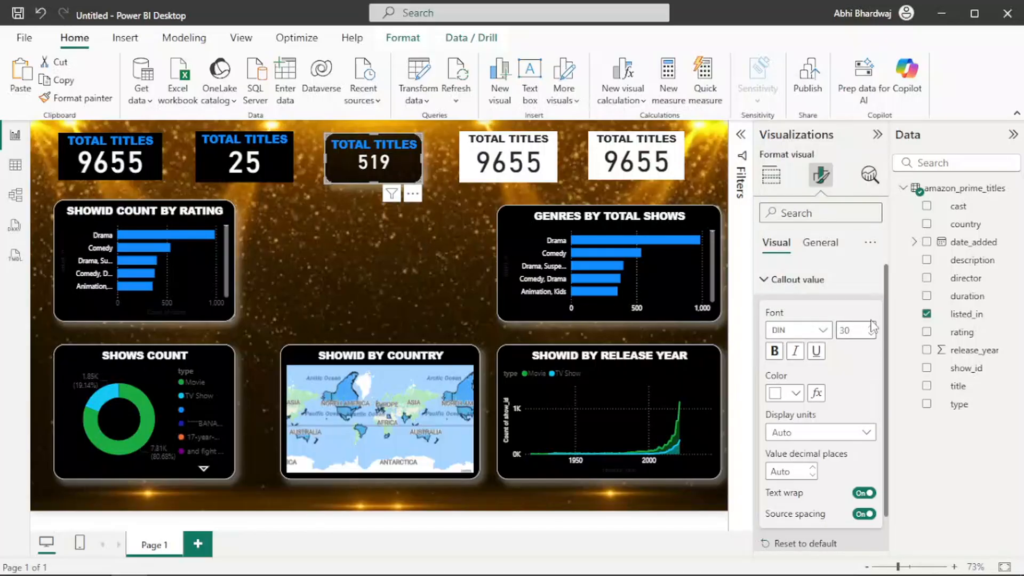
pyautogui.click(774, 350)
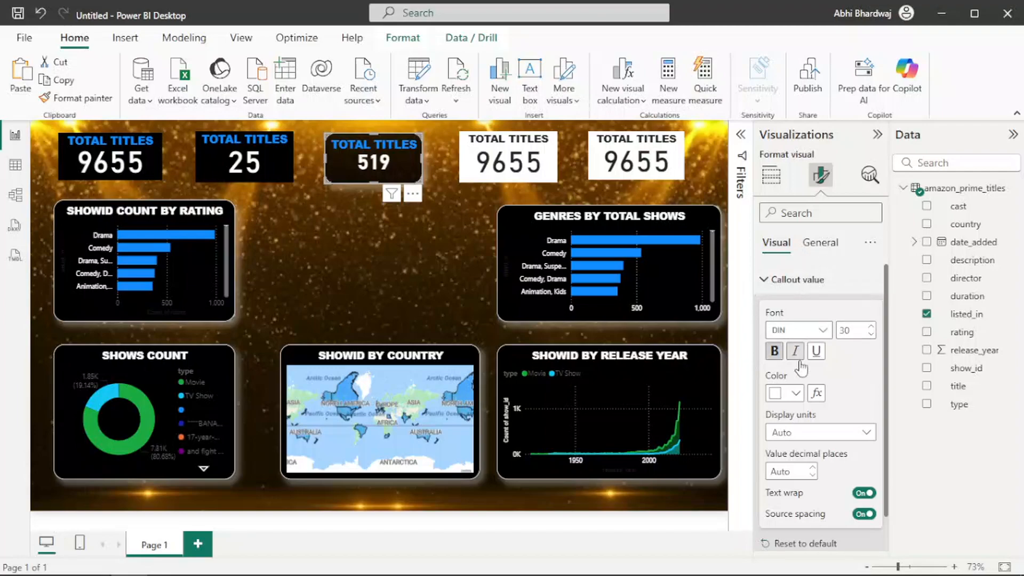
# Give the card showing 25 a white background with 20% transparency.
pyautogui.click(275, 177)
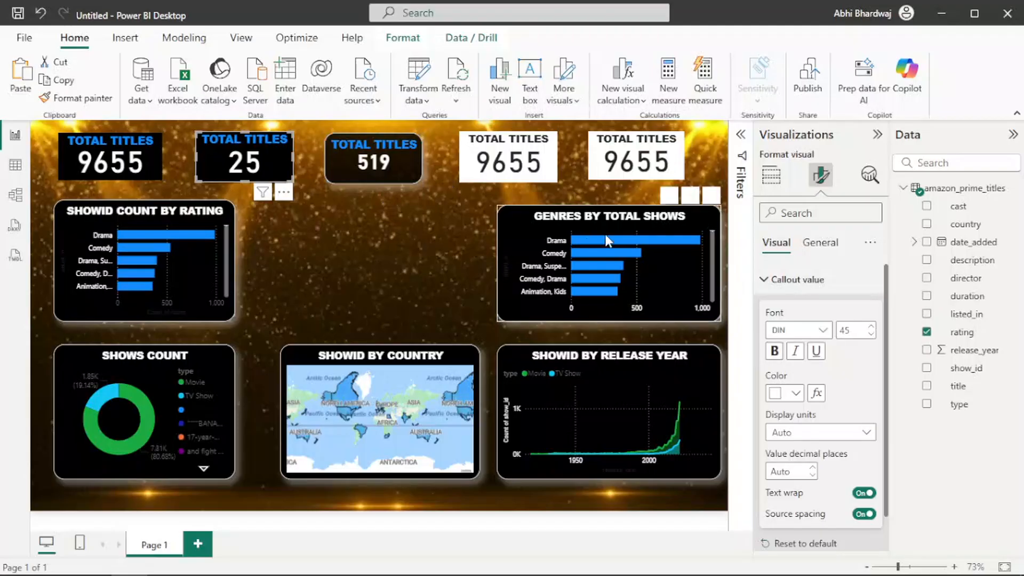
pyautogui.click(822, 244)
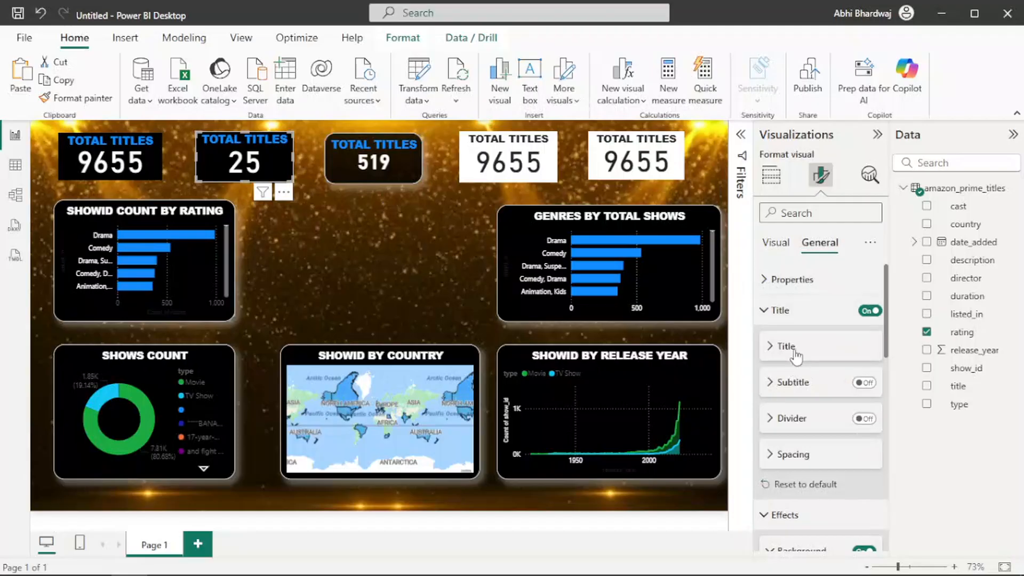
pyautogui.scroll(-4, 799, 353)
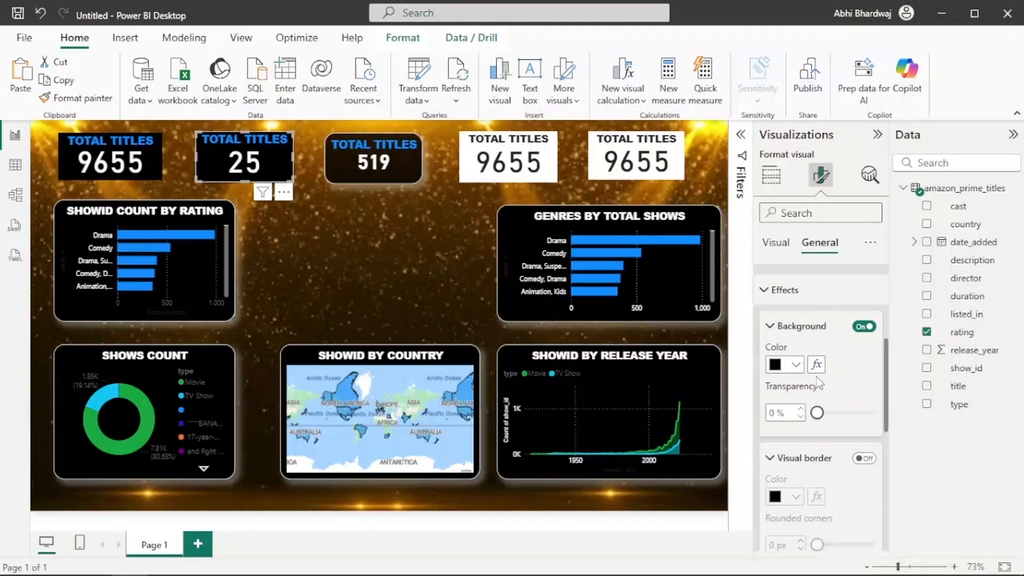
pyautogui.click(797, 366)
pyautogui.click(783, 308)
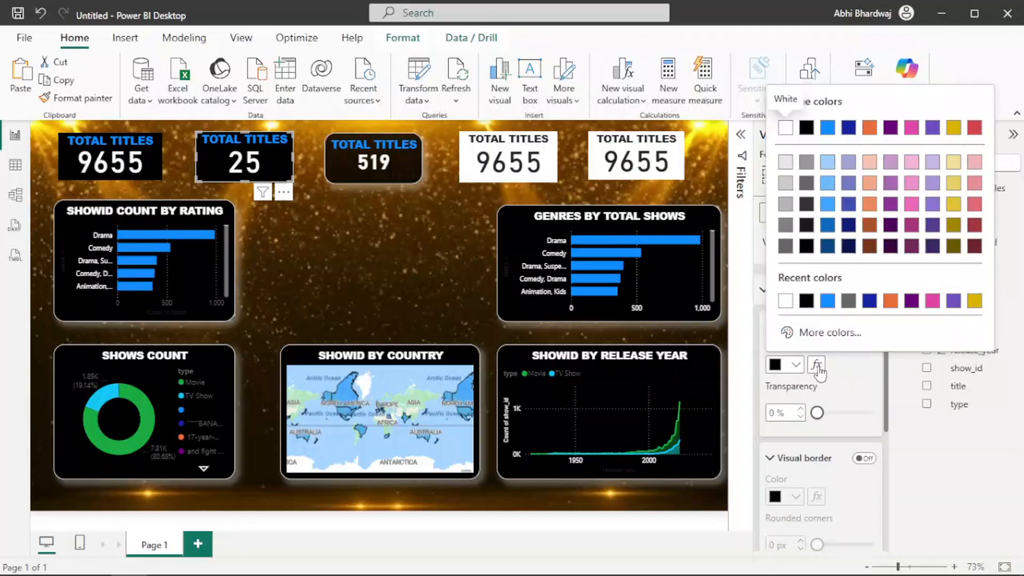
pyautogui.click(780, 412)
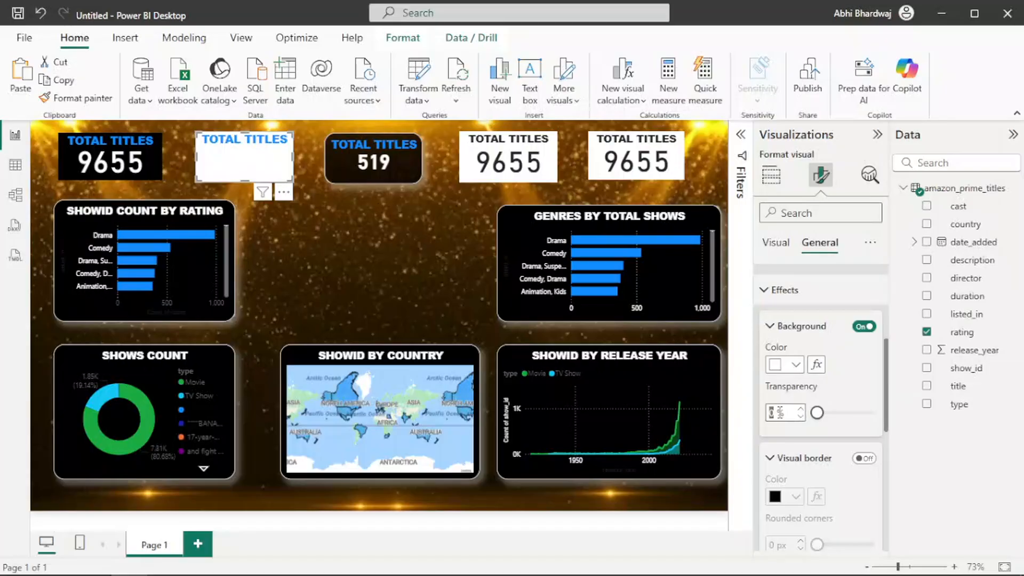
pyautogui.write('20')
pyautogui.press('Return')
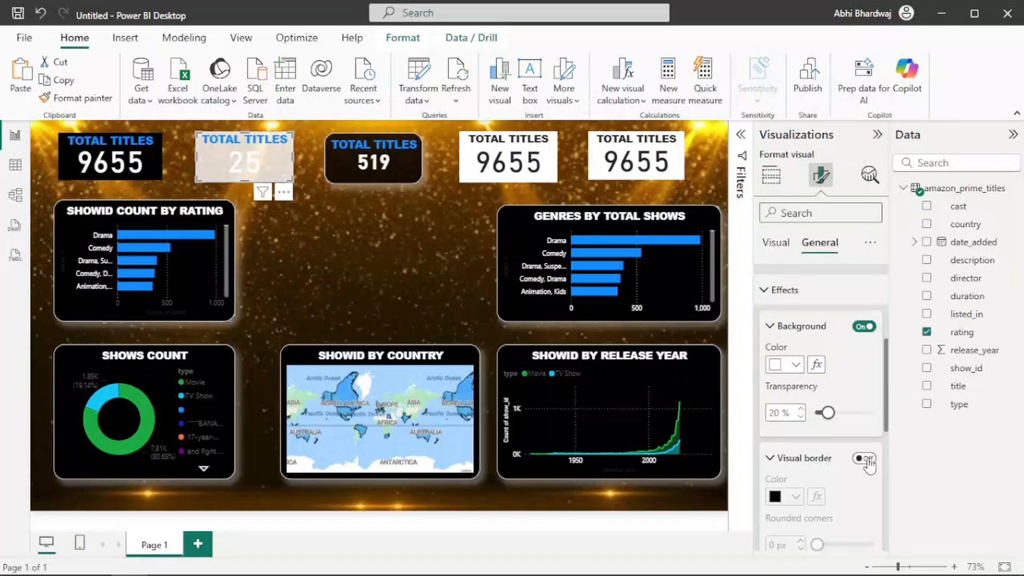
# Turn on the visual border of the 25 card, color it white and round its corners to 20 px.
pyautogui.click(865, 459)
pyautogui.click(780, 499)
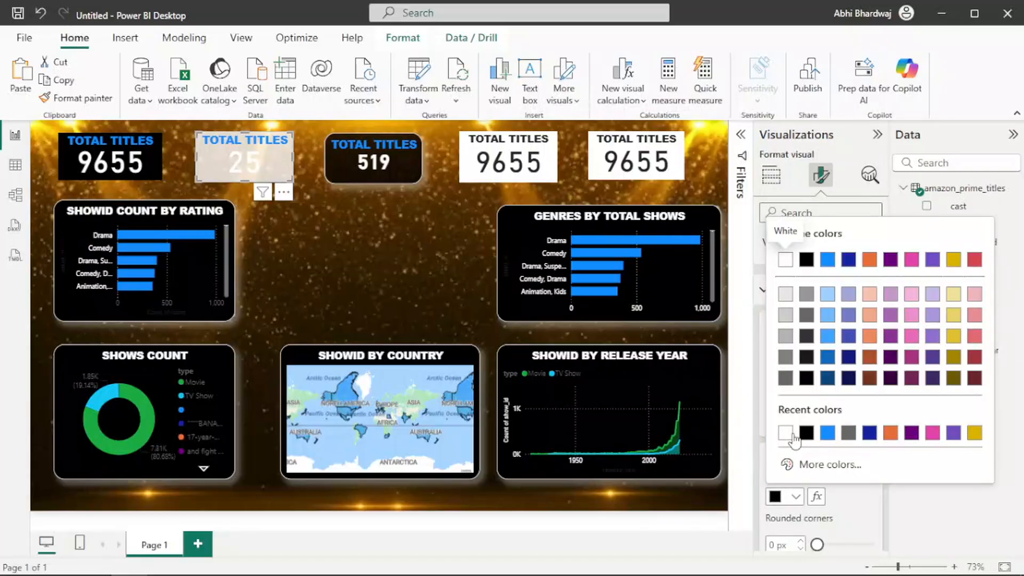
pyautogui.click(787, 433)
pyautogui.scroll(-3, 795, 427)
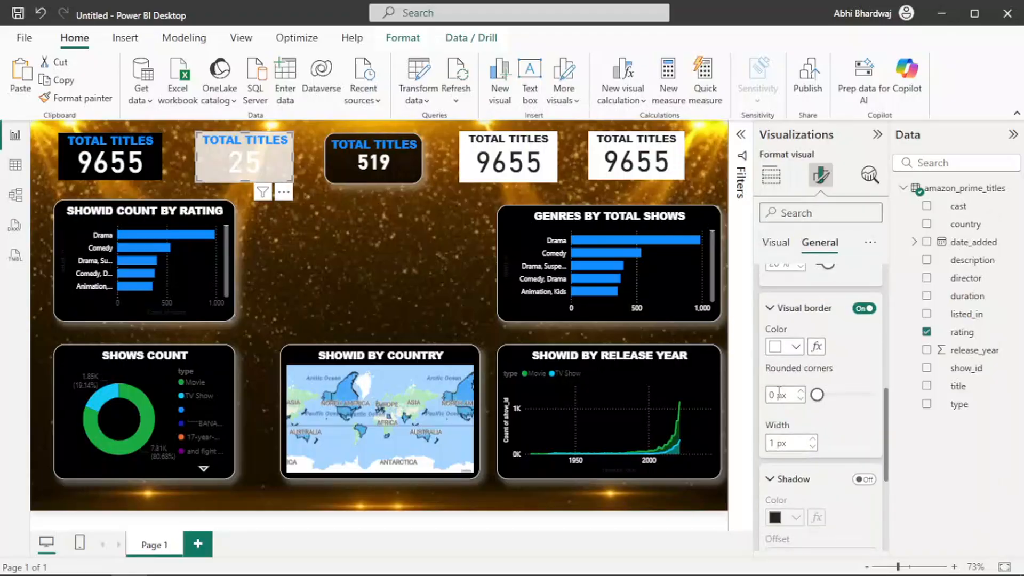
pyautogui.write('20')
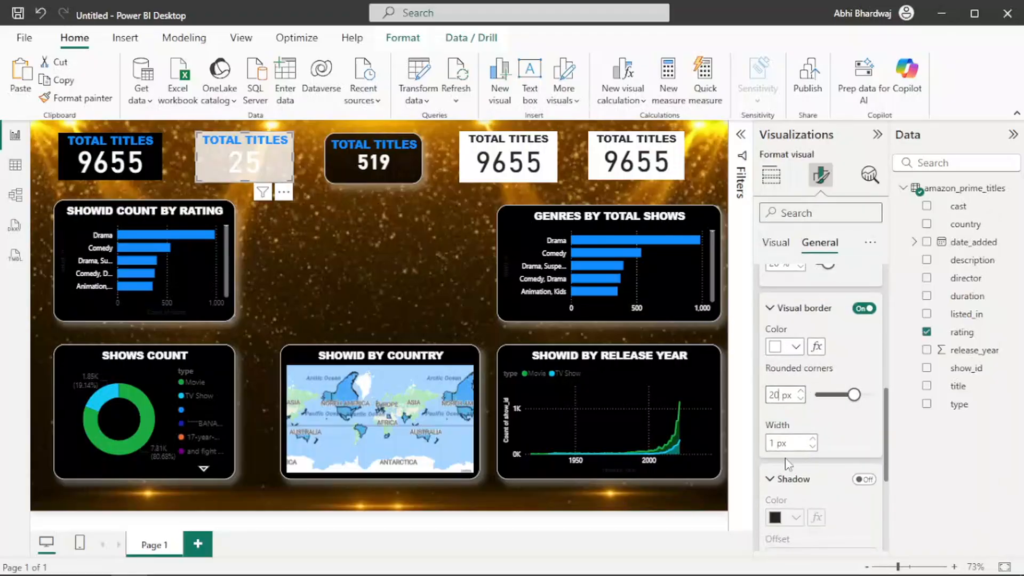
# Try a white shadow on the 25 card, and turn the shadow off again.
pyautogui.scroll(-2, 789, 453)
pyautogui.click(864, 403)
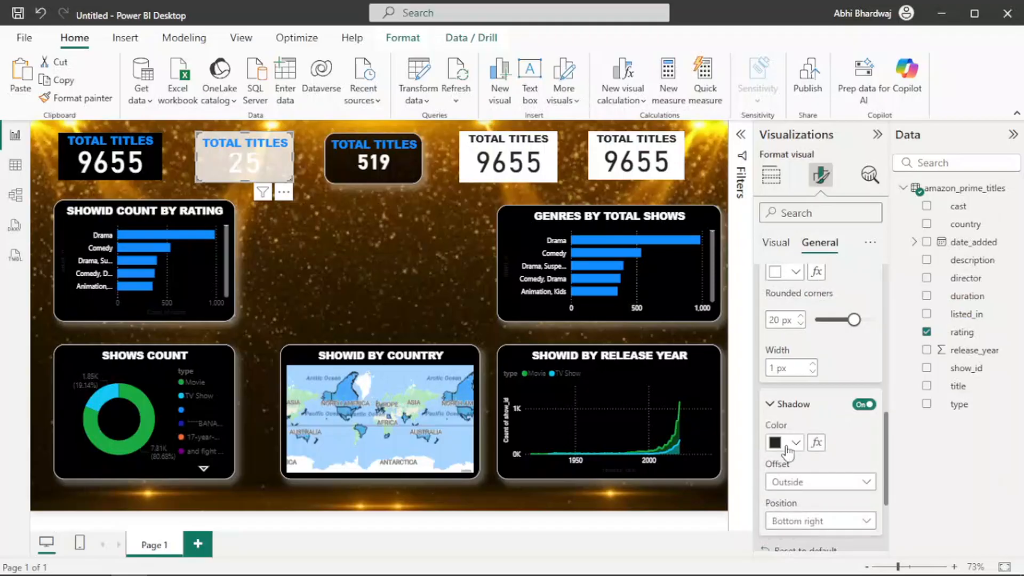
pyautogui.click(790, 443)
pyautogui.click(789, 379)
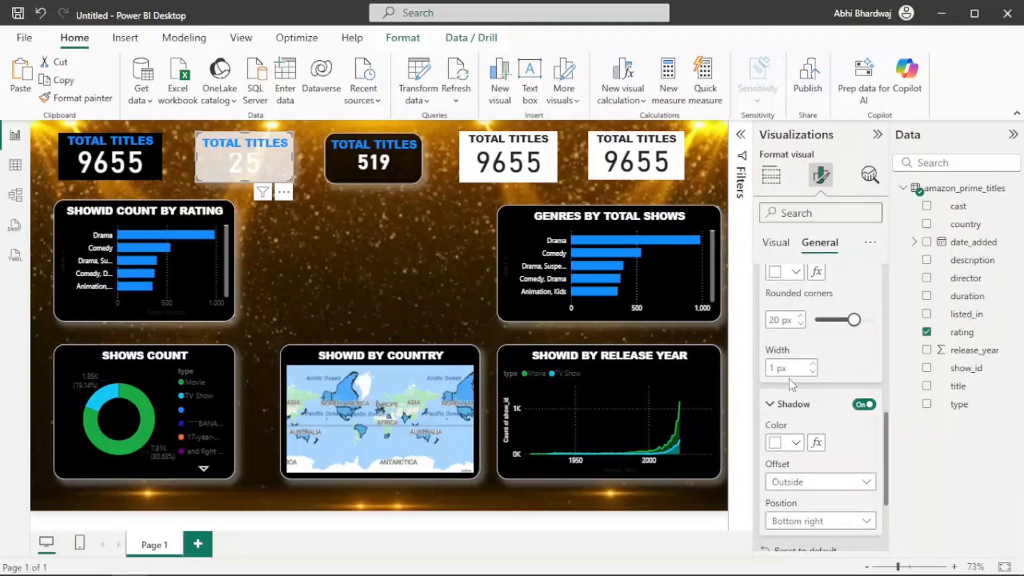
pyautogui.click(863, 405)
# Try the 25 card with its visual border and background turned off.
pyautogui.scroll(3, 863, 406)
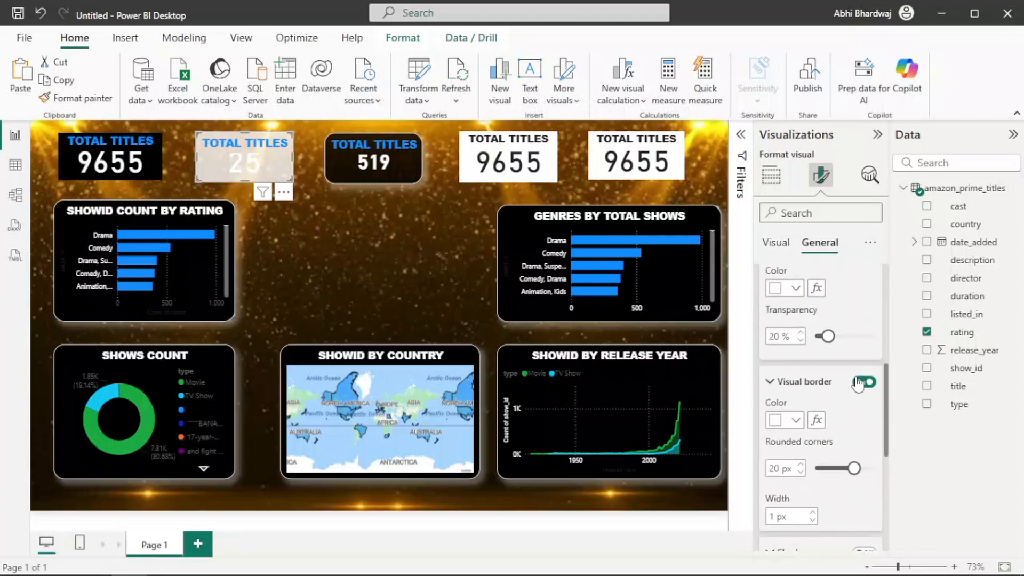
pyautogui.click(852, 394)
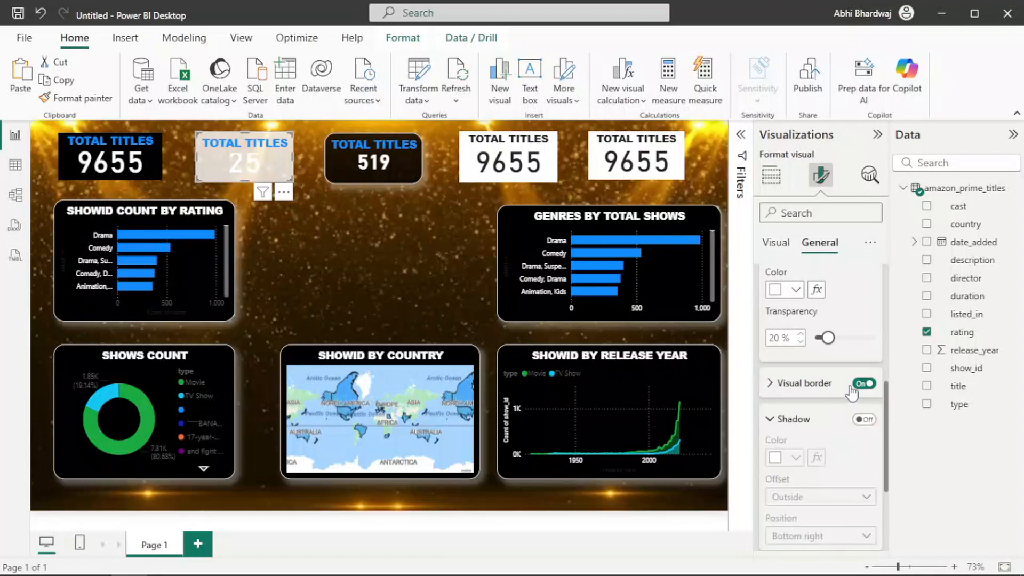
pyautogui.click(860, 384)
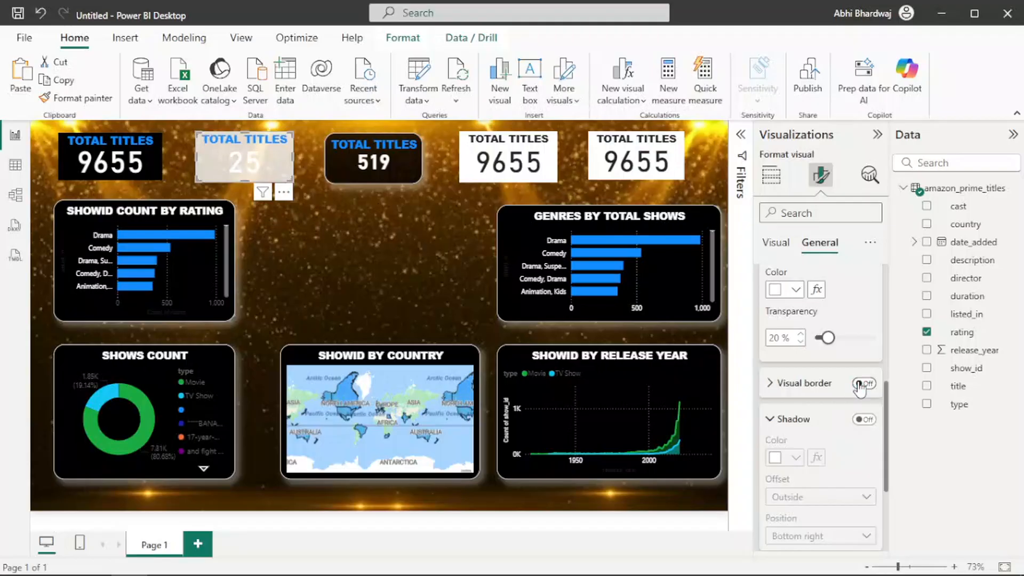
pyautogui.scroll(2, 860, 388)
pyautogui.click(861, 327)
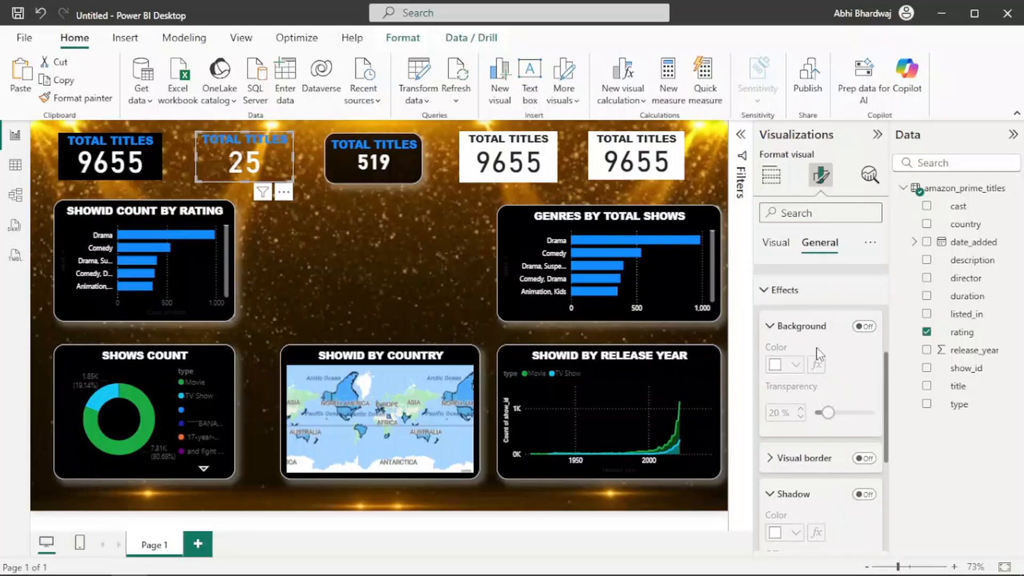
# Undo the background and border changes on the 25 card, and make its callout value bold at size 33.
pyautogui.hotkey('ctrl', 'z')
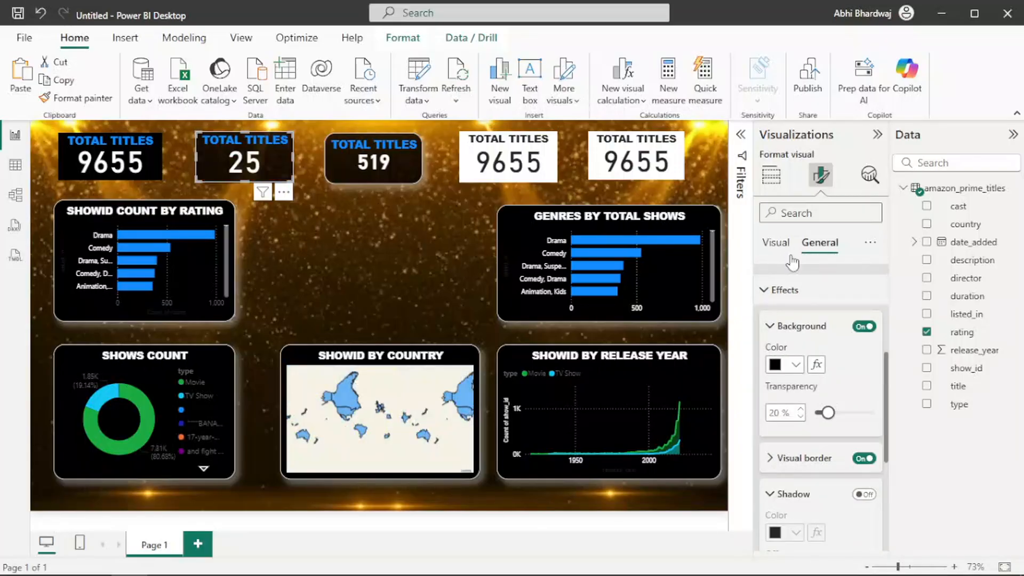
pyautogui.click(778, 243)
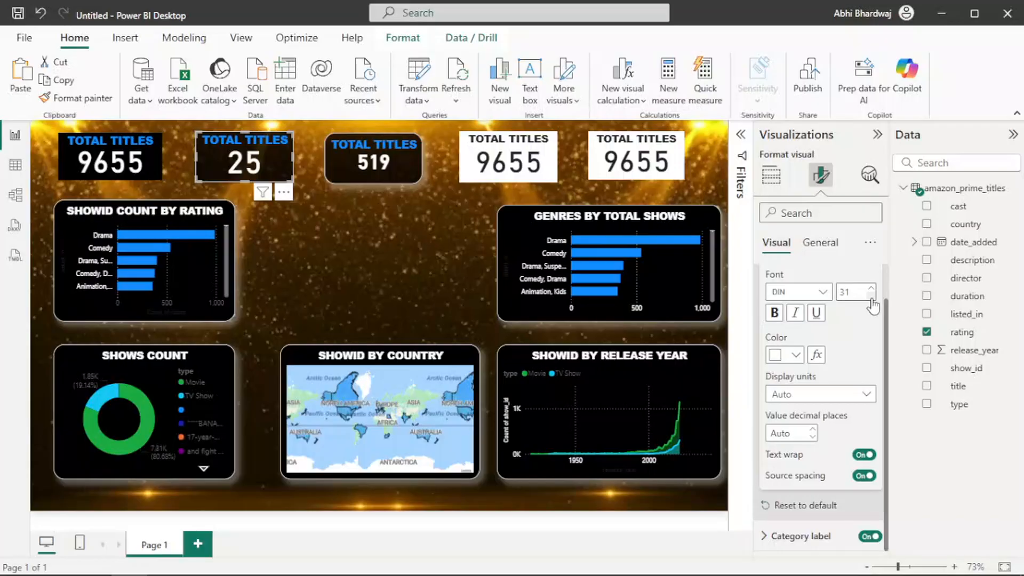
pyautogui.click(872, 298)
pyautogui.click(775, 313)
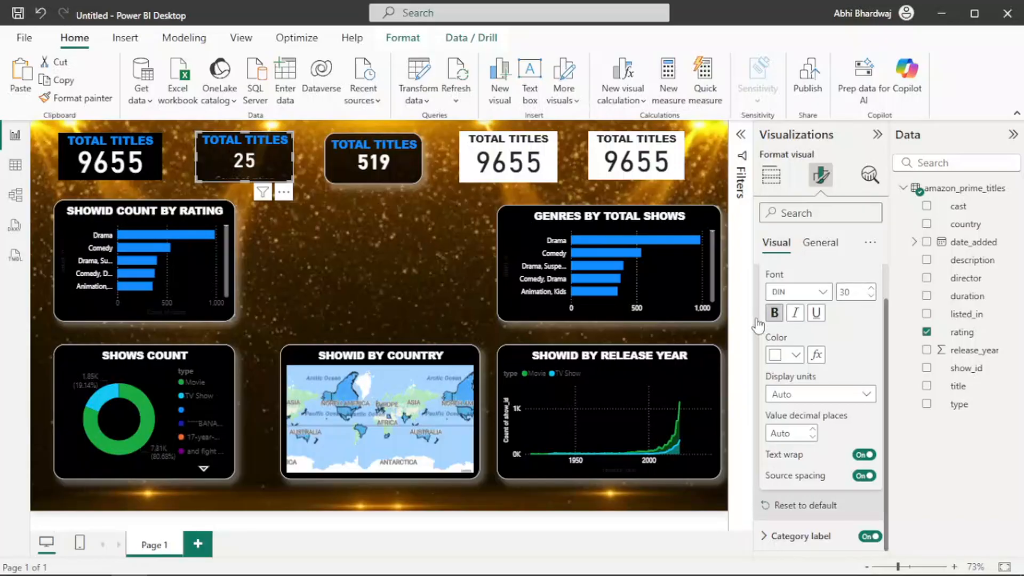
pyautogui.click(870, 289)
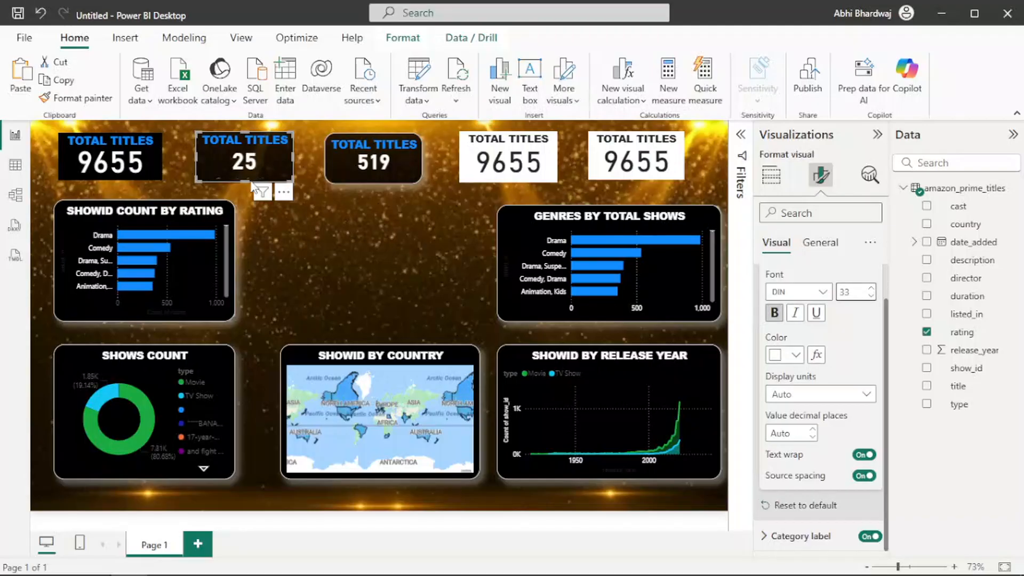
# Nudge the 25 card slightly upward and retitle it TOTAL RATINGS.
pyautogui.moveTo(246, 177); pyautogui.dragTo(252, 174)
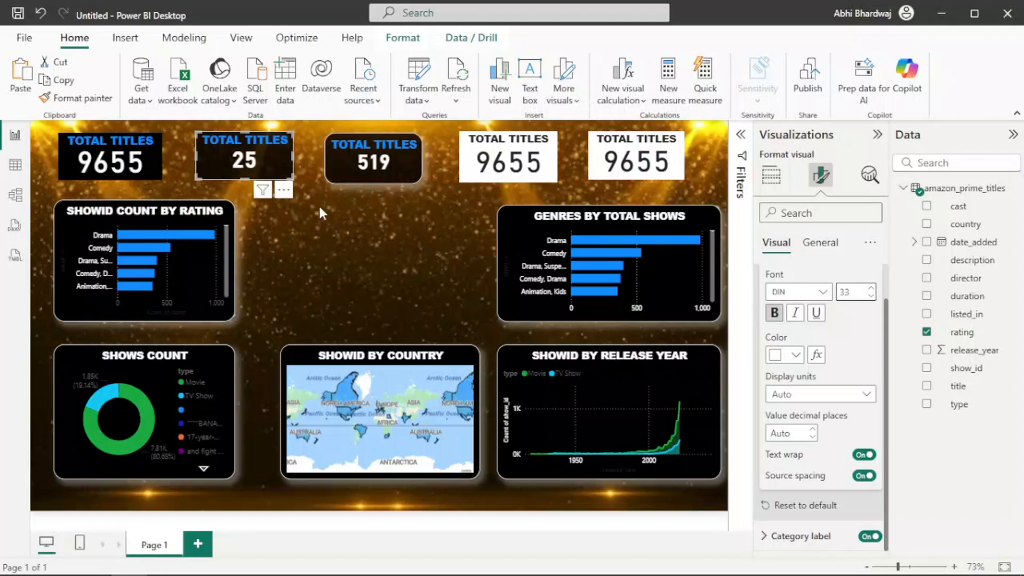
pyautogui.click(320, 210)
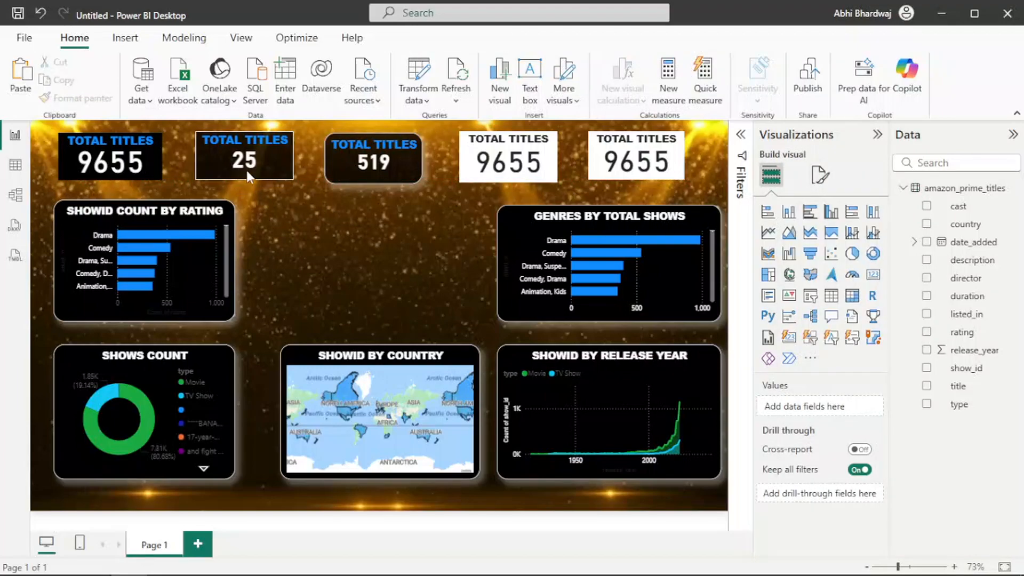
pyautogui.click(821, 176)
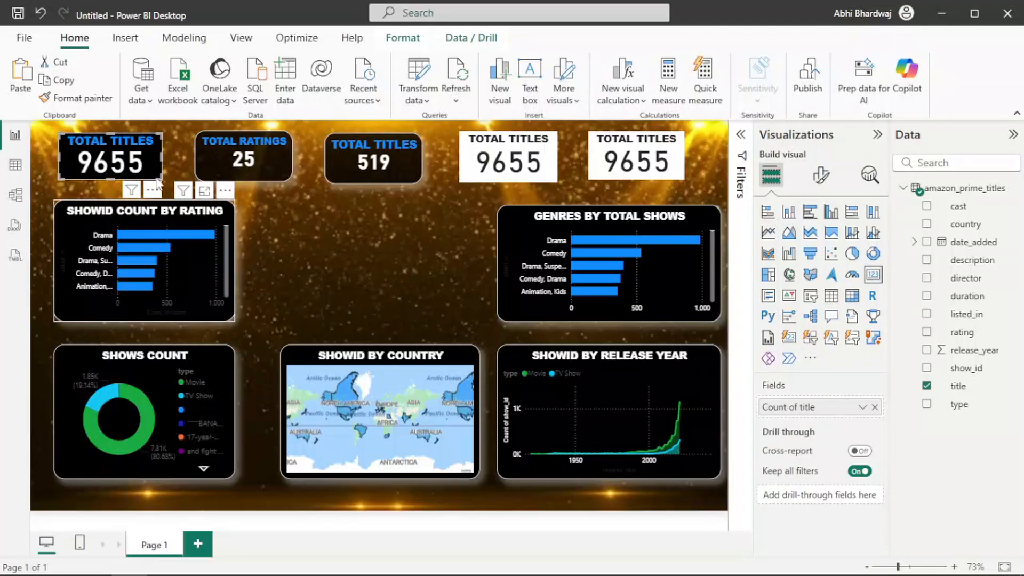
# Delete the leftmost TOTAL TITLES card and put a copy of the TOTAL RATINGS card in its place.
pyautogui.press('Delete')
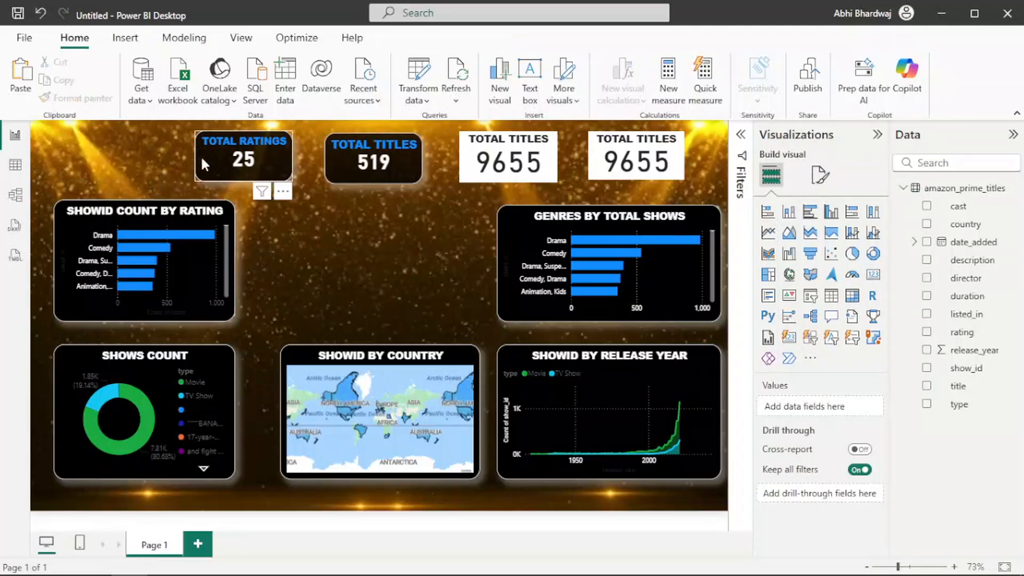
pyautogui.click(246, 172)
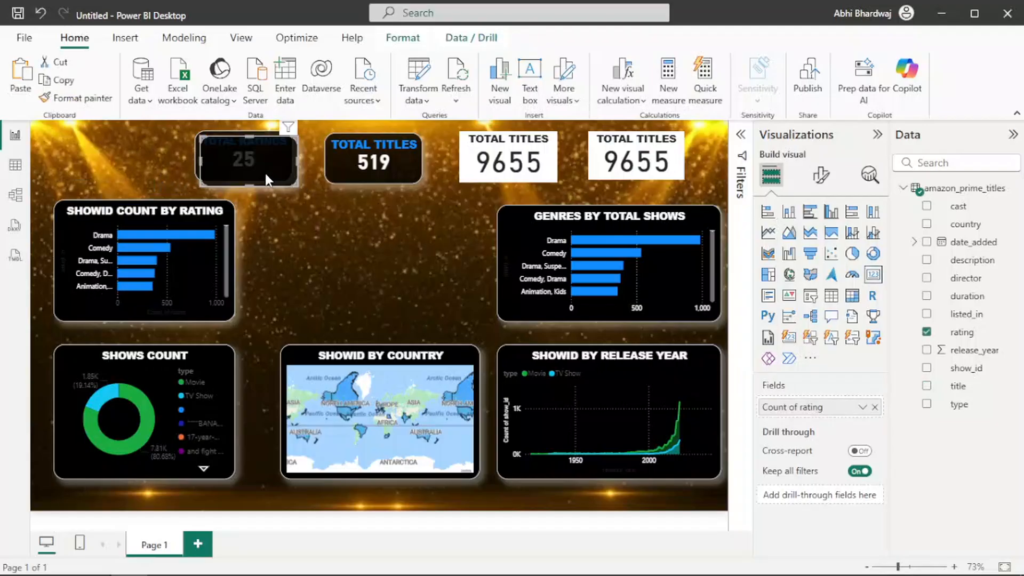
pyautogui.moveTo(265, 171); pyautogui.dragTo(107, 163)
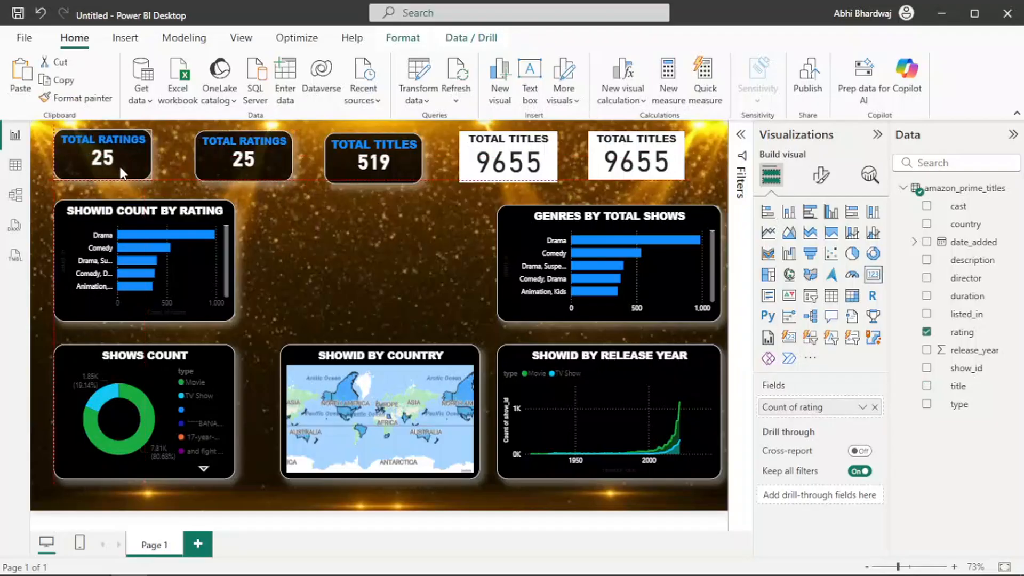
# Align the copied card in the first slot, make it count the title field and retitle it TOTAL TITLES.
pyautogui.moveTo(124, 167); pyautogui.dragTo(126, 164)
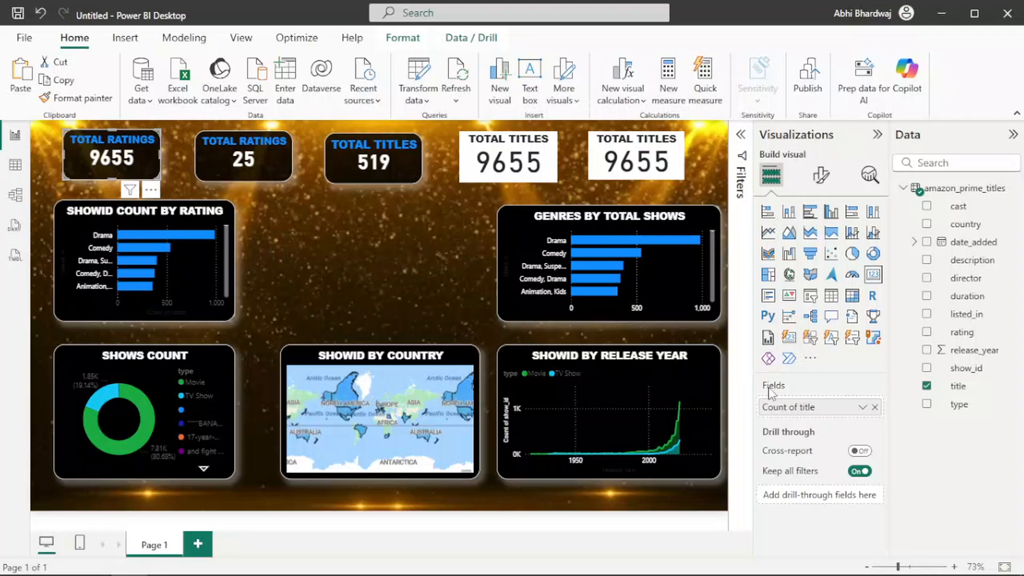
pyautogui.click(821, 175)
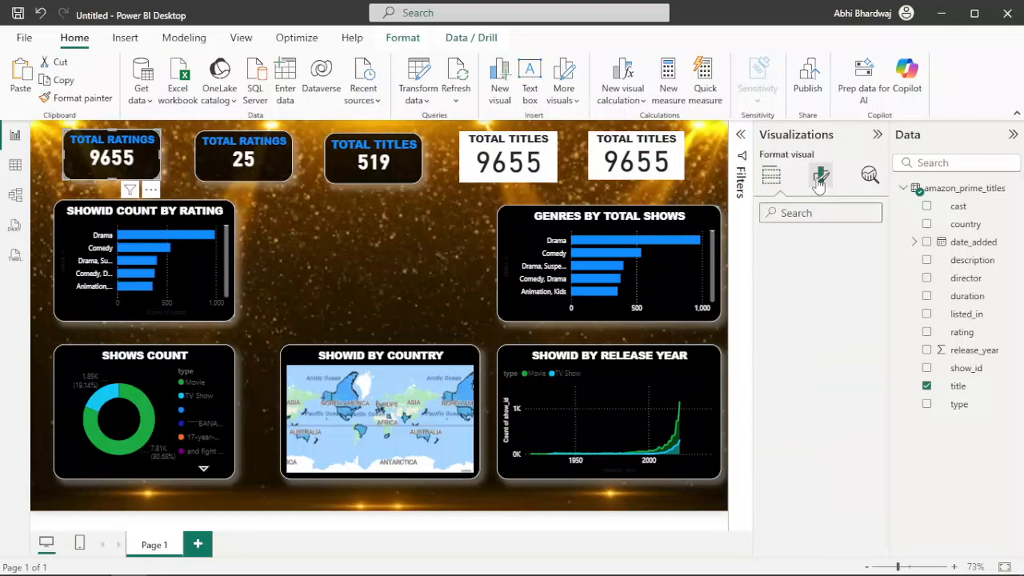
pyautogui.click(804, 277)
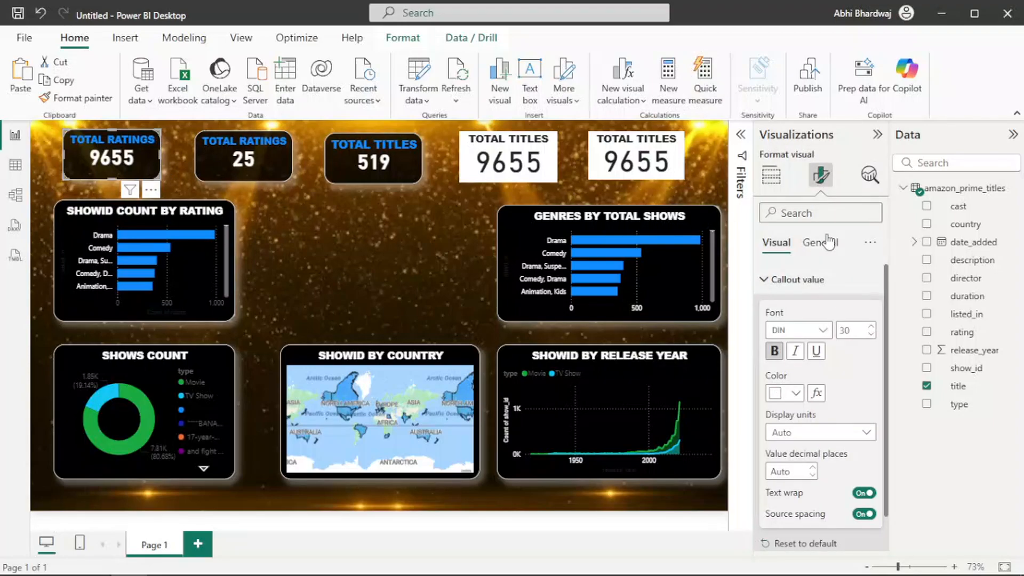
pyautogui.click(824, 243)
pyautogui.click(786, 324)
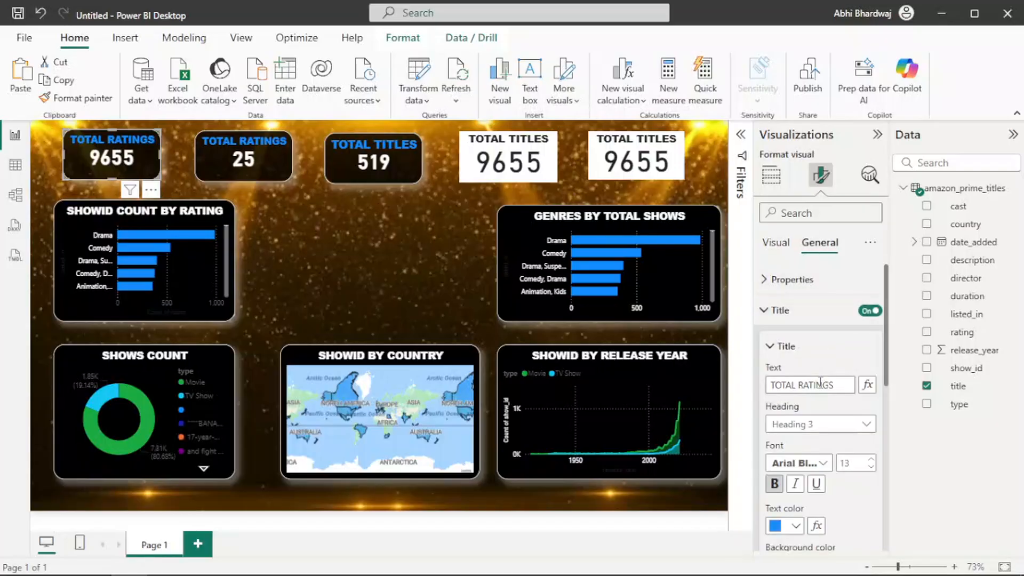
pyautogui.doubleClick(820, 385)
pyautogui.write('TITLES')
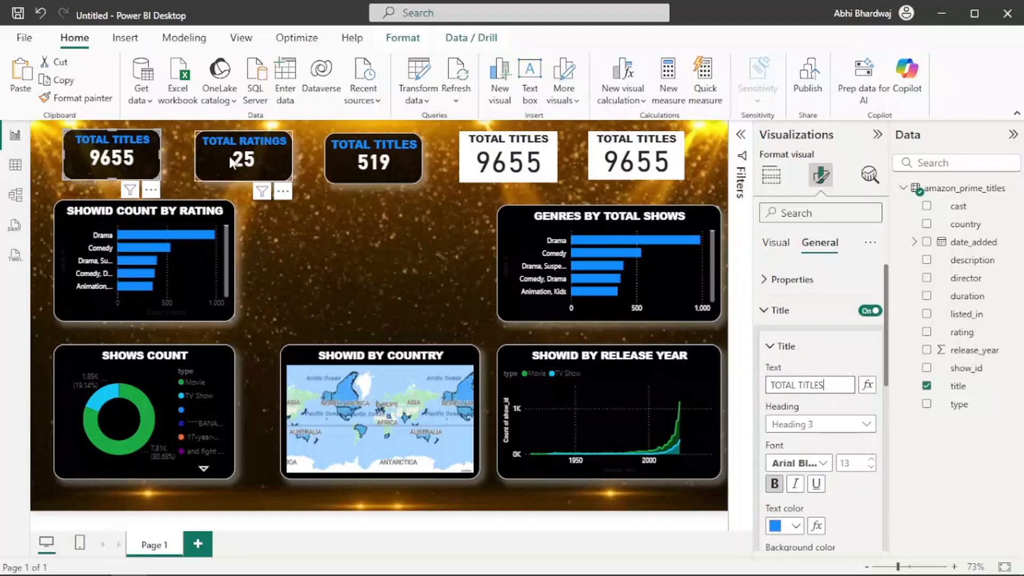
# Retitle the 519 card TOTAL GENRES and set its title font size to 13.
pyautogui.click(401, 150)
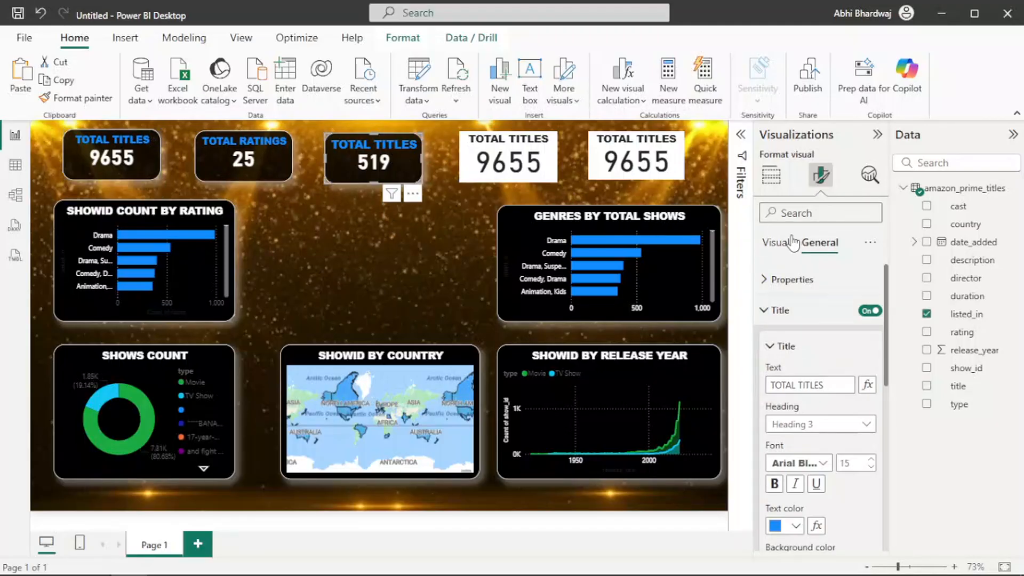
pyautogui.doubleClick(811, 385)
pyautogui.write('GENRES')
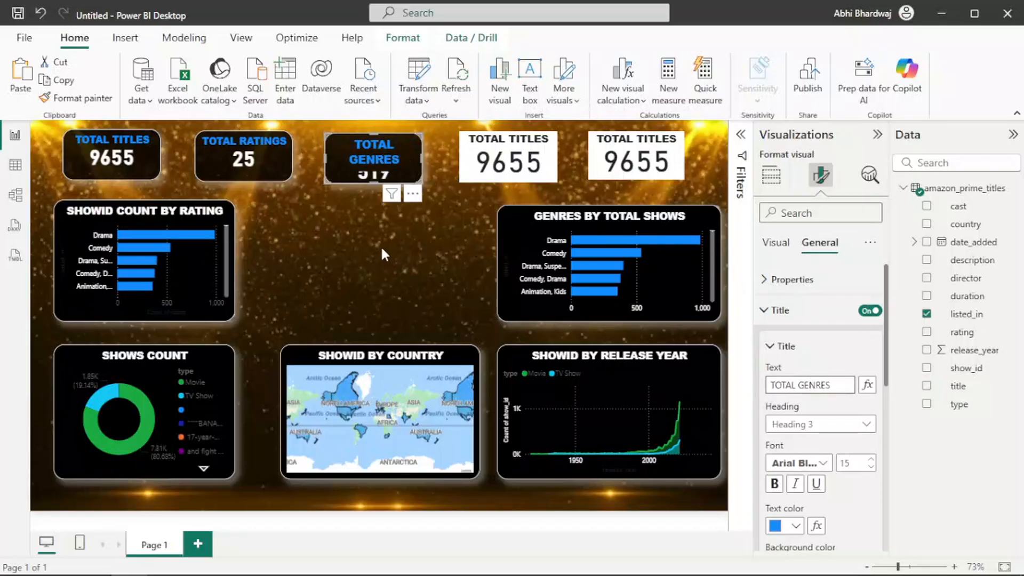
pyautogui.click(872, 468)
pyautogui.tripleClick(872, 468)
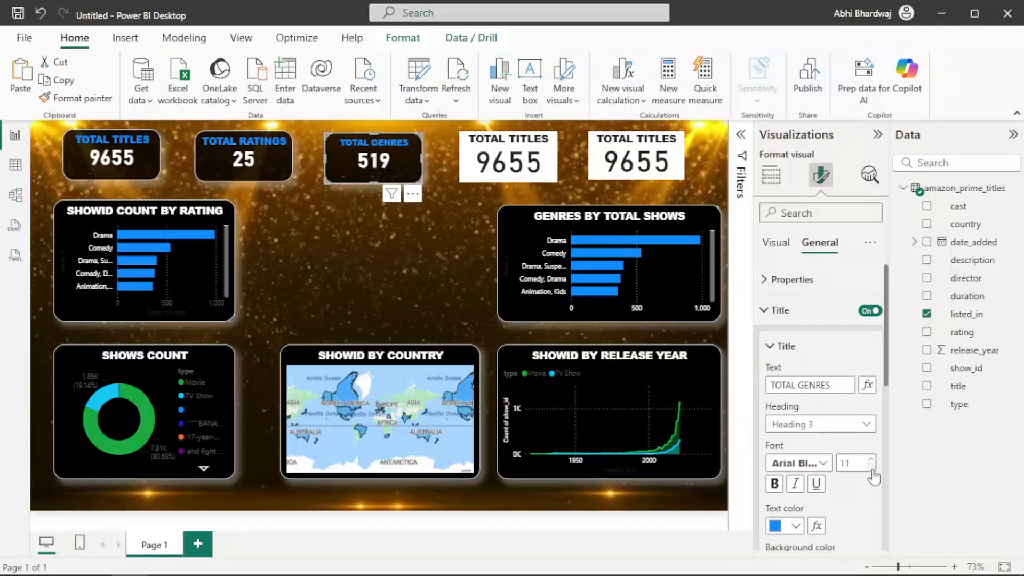
pyautogui.click(871, 461)
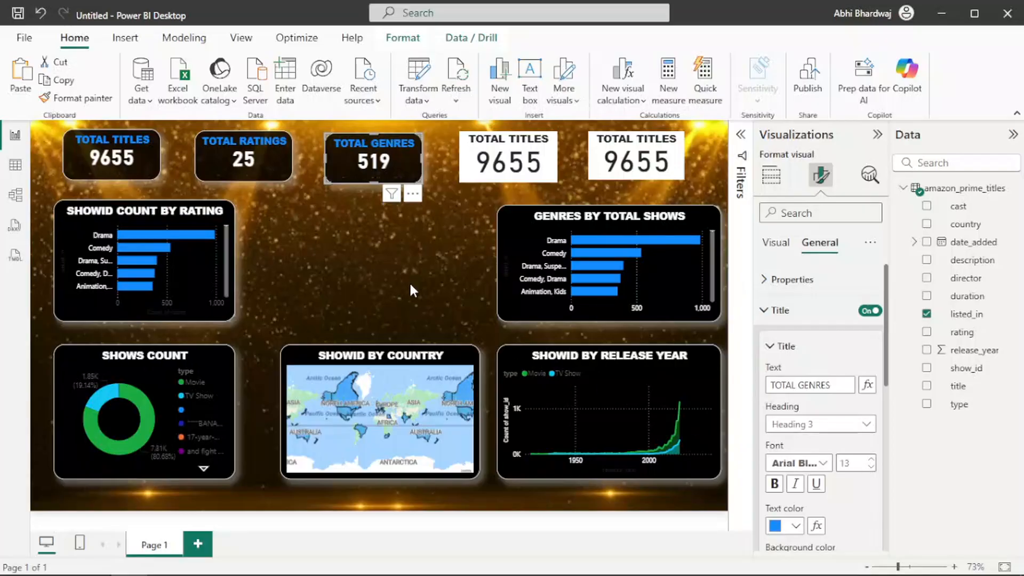
# Replace the two white TOTAL TITLES cards with two copies of the TOTAL GENRES card.
pyautogui.click(485, 177)
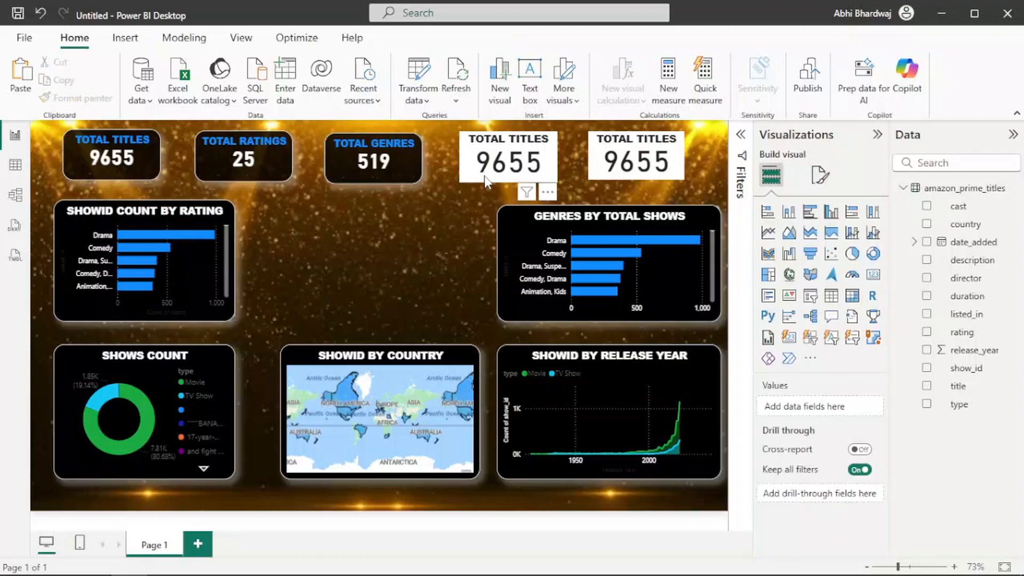
pyautogui.press('Delete')
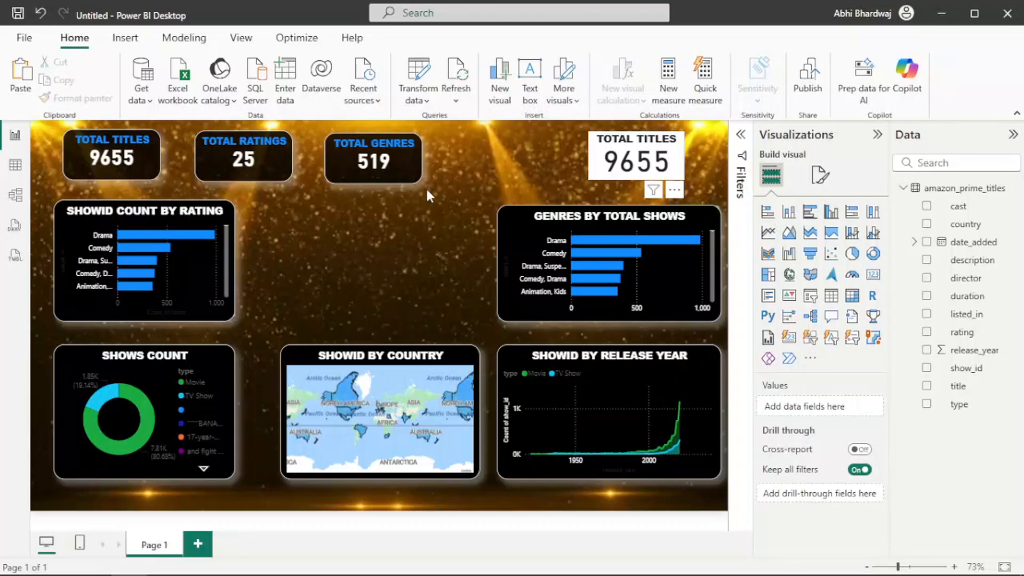
pyautogui.click(392, 177)
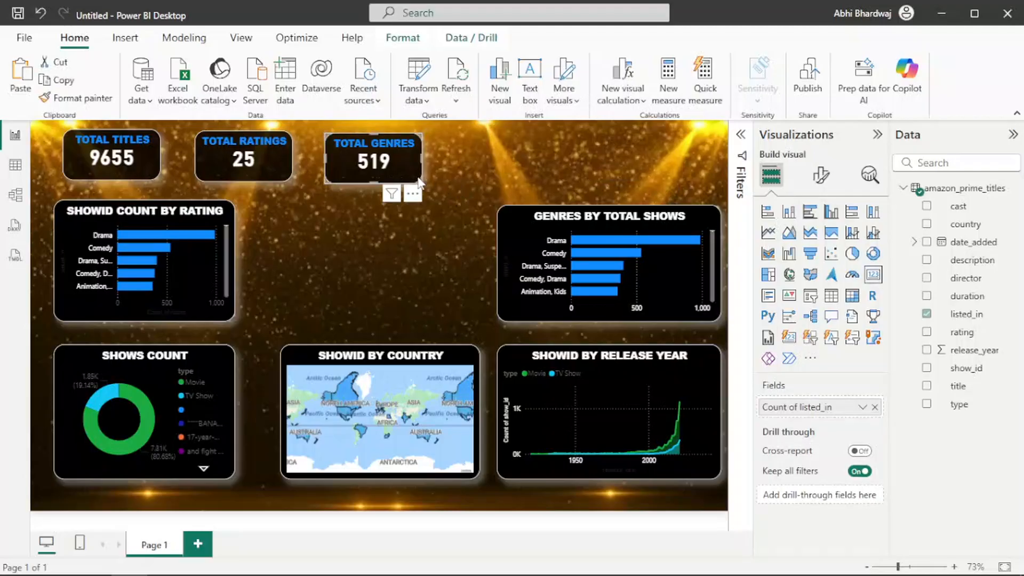
pyautogui.moveTo(419, 176); pyautogui.dragTo(655, 166)
pyautogui.hotkey('ctrl', 'v')
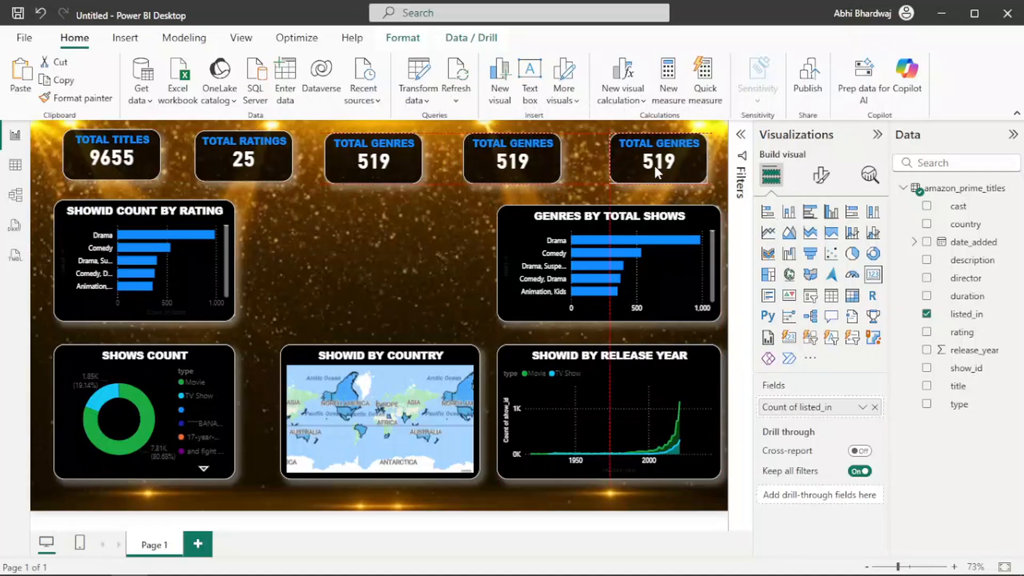
# Replace the listed_in field of the fourth card with a distinct count of director.
pyautogui.click(489, 158)
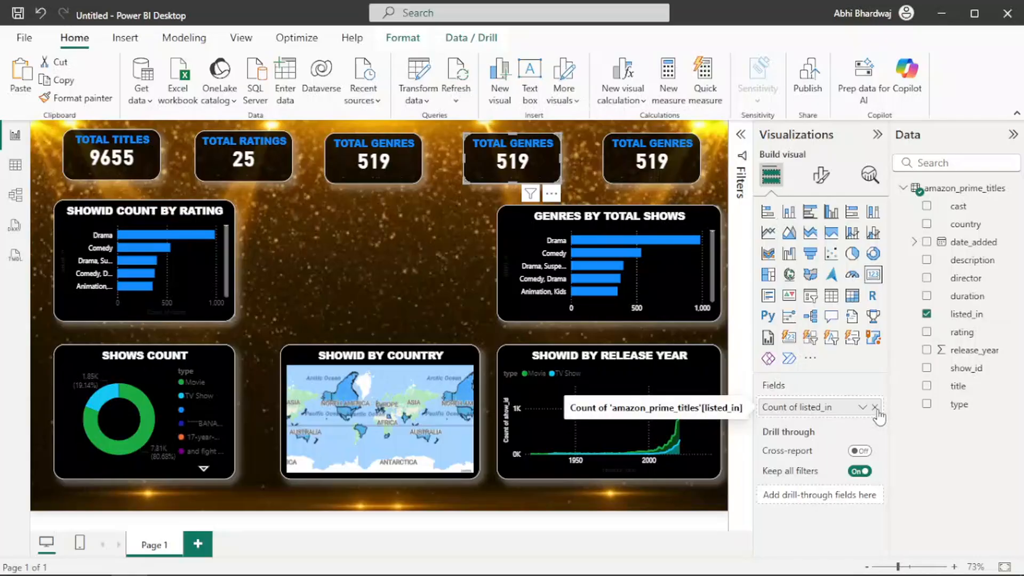
pyautogui.click(876, 407)
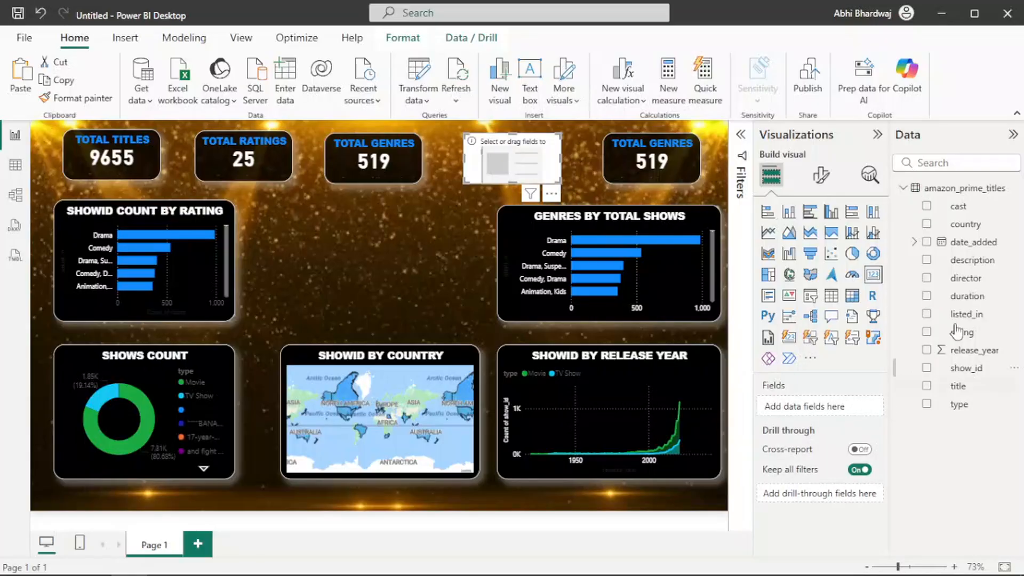
pyautogui.moveTo(977, 280); pyautogui.dragTo(822, 406)
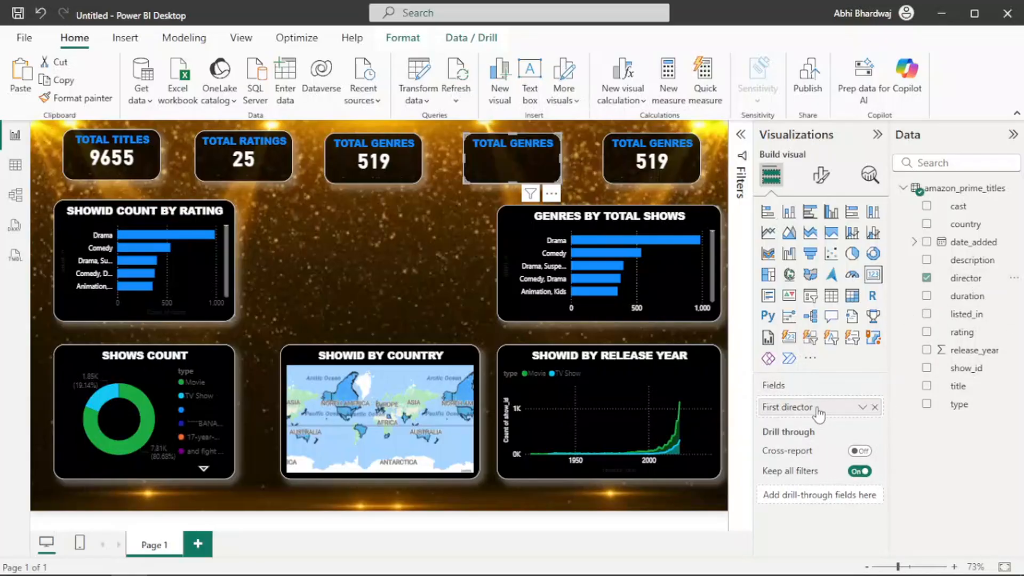
pyautogui.click(862, 407)
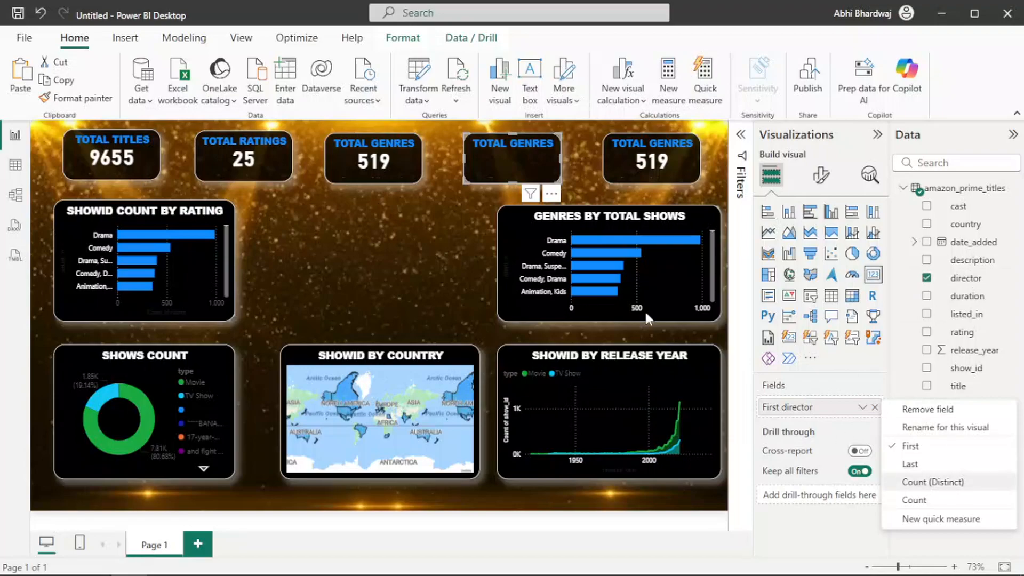
pyautogui.click(914, 500)
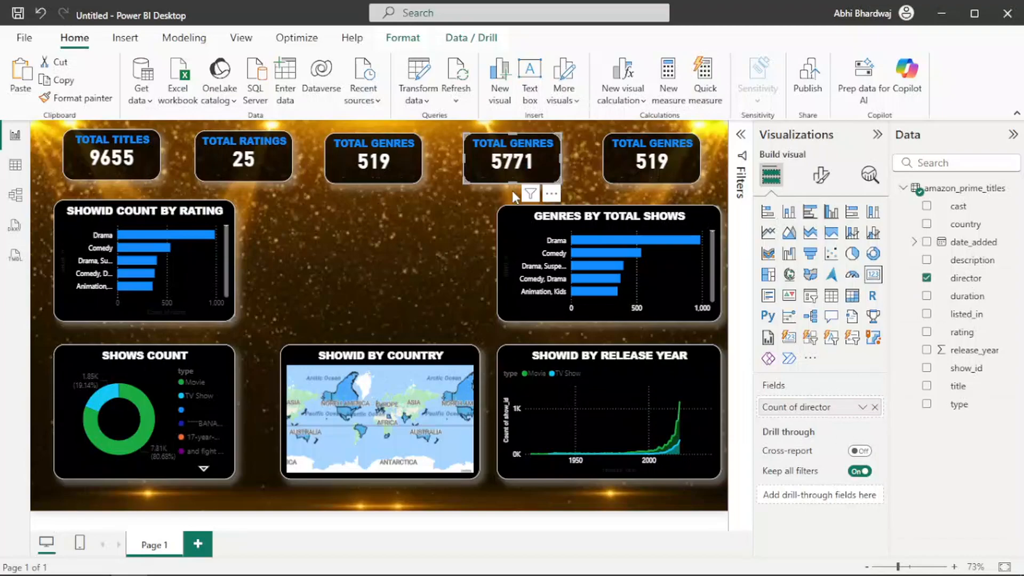
# Try TOTAL DIRECTORS as the title of the director count card.
pyautogui.click(821, 175)
pyautogui.click(770, 282)
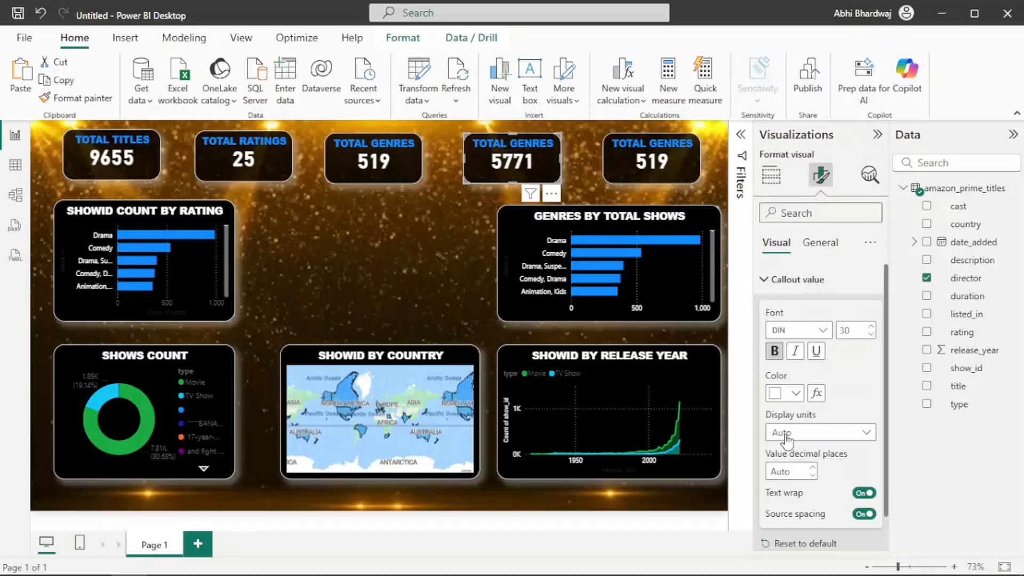
pyautogui.click(820, 243)
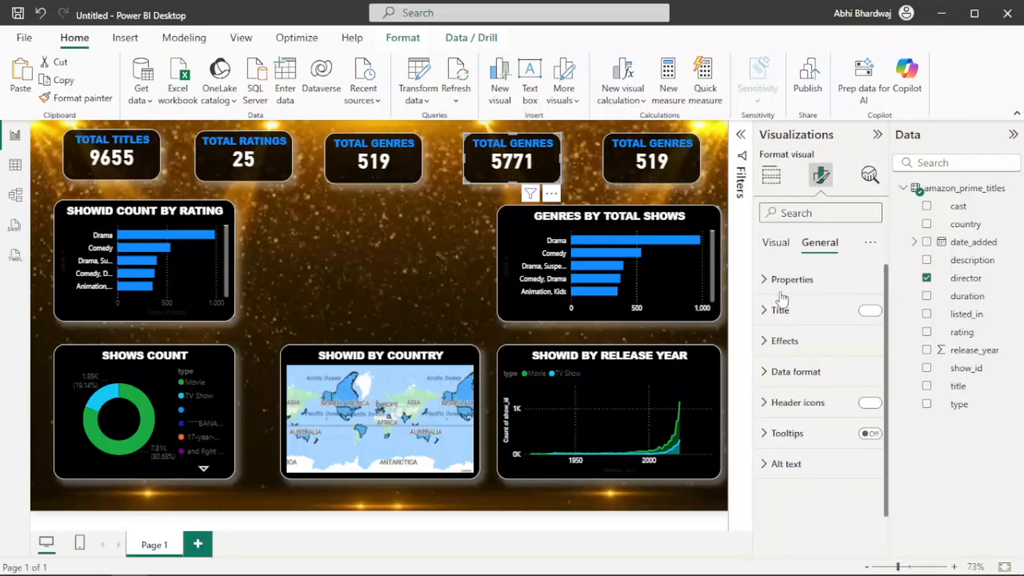
pyautogui.click(766, 312)
pyautogui.doubleClick(821, 385)
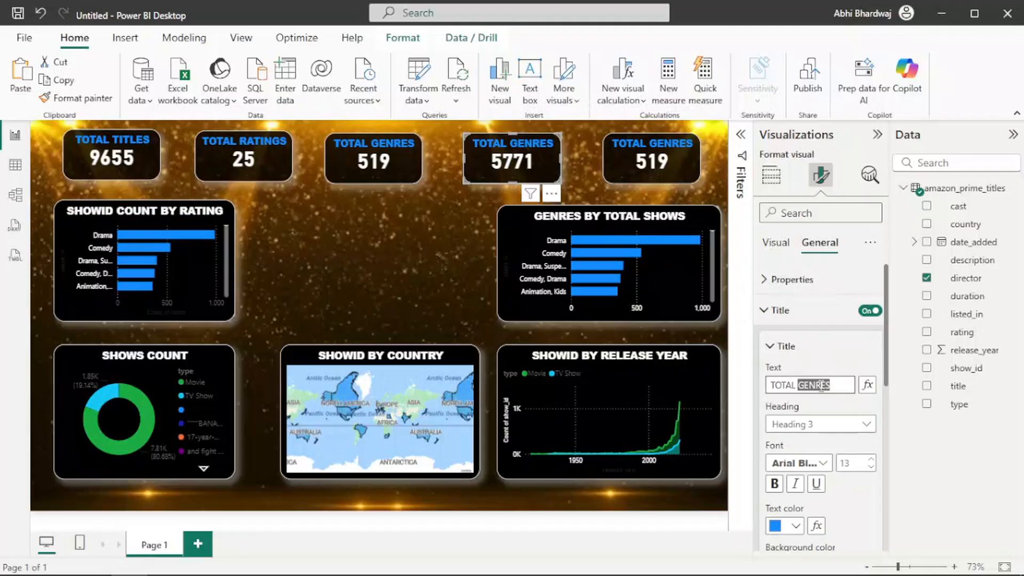
pyautogui.write('DIRECTORS')
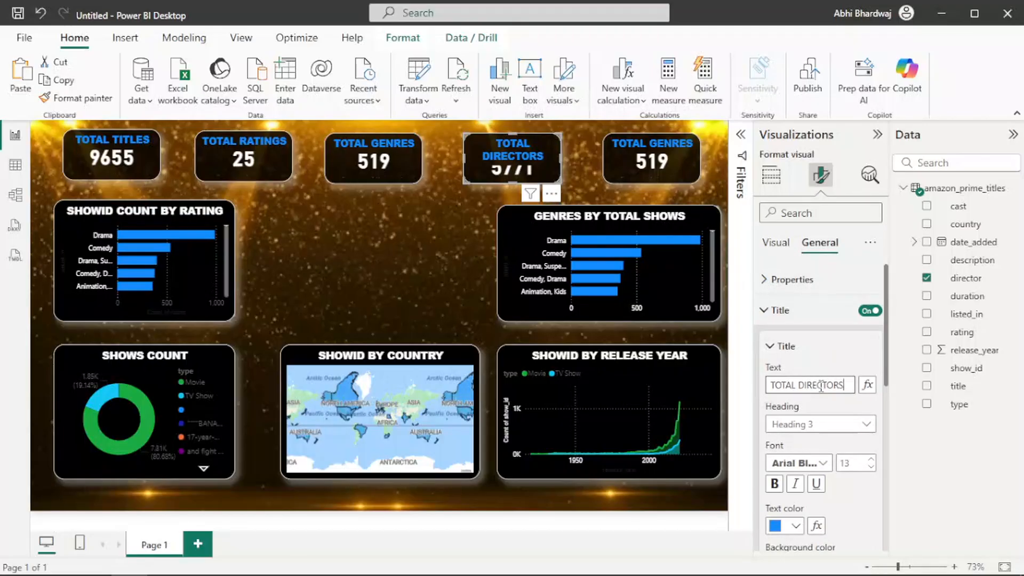
# Try TOTAL FILMMAKERS as the title of the director count card, with a title font size of 10.
pyautogui.doubleClick(821, 385)
pyautogui.write('FILMMAKERS')
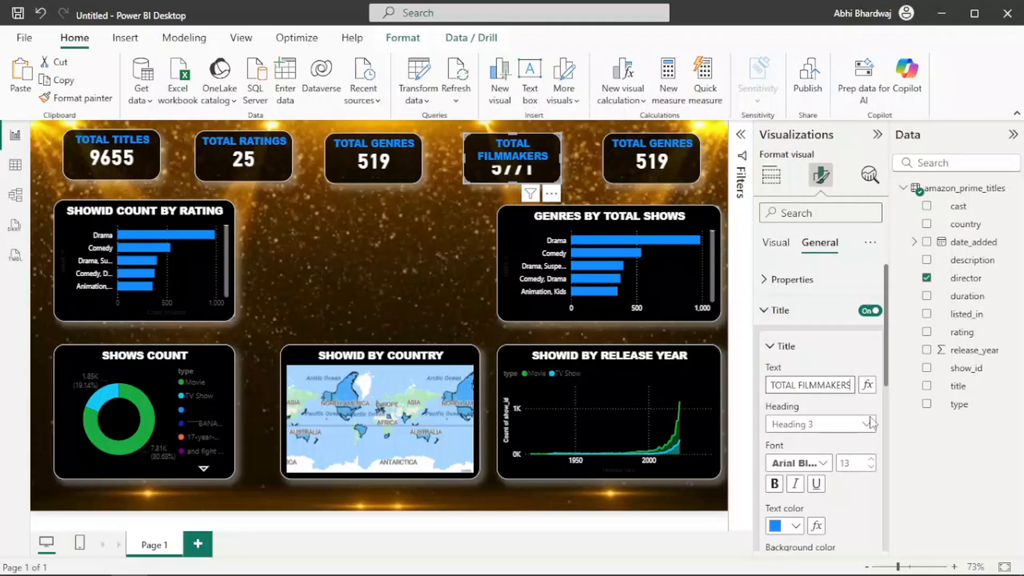
pyautogui.click(872, 468)
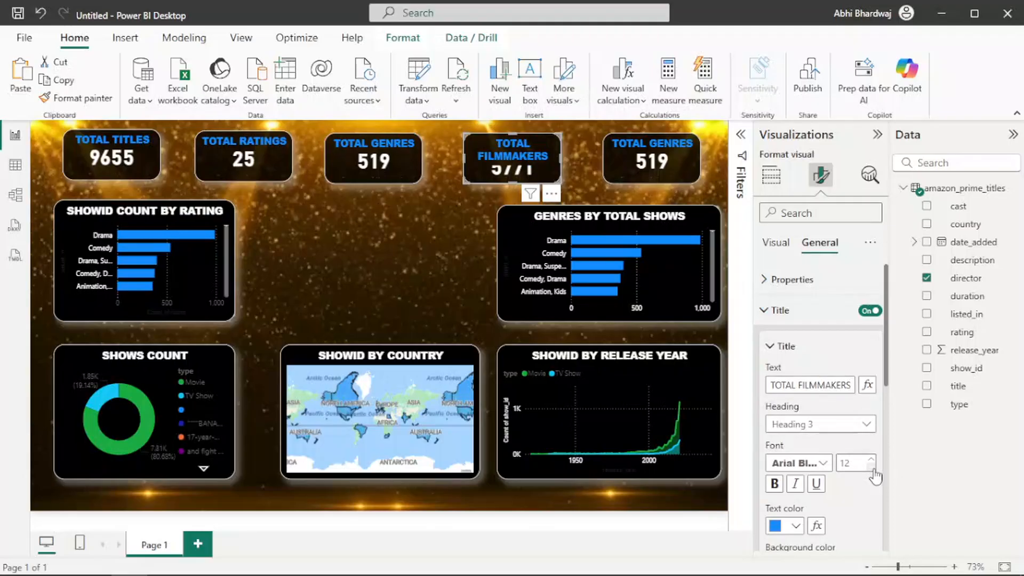
pyautogui.click(872, 467)
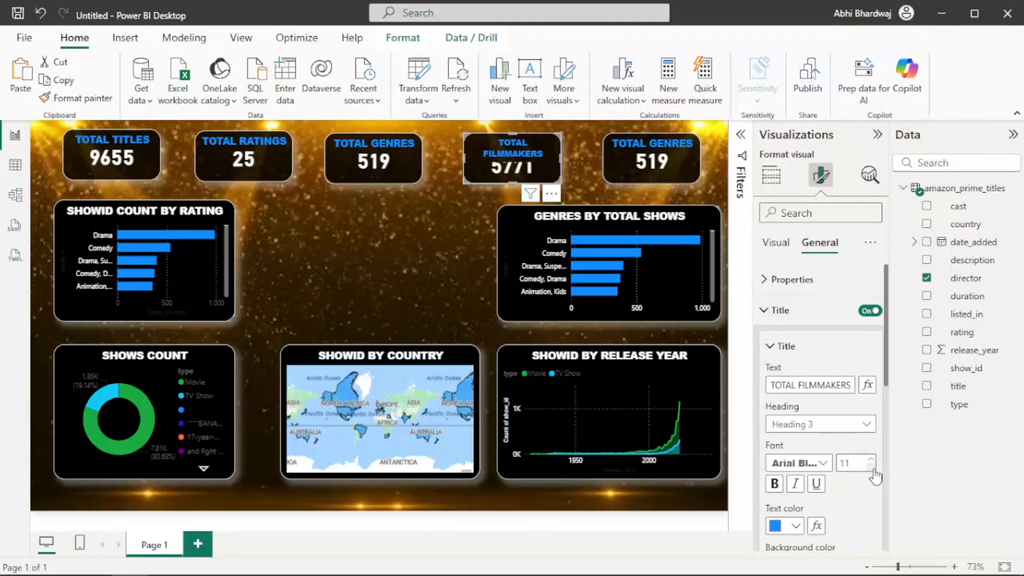
pyautogui.click(872, 467)
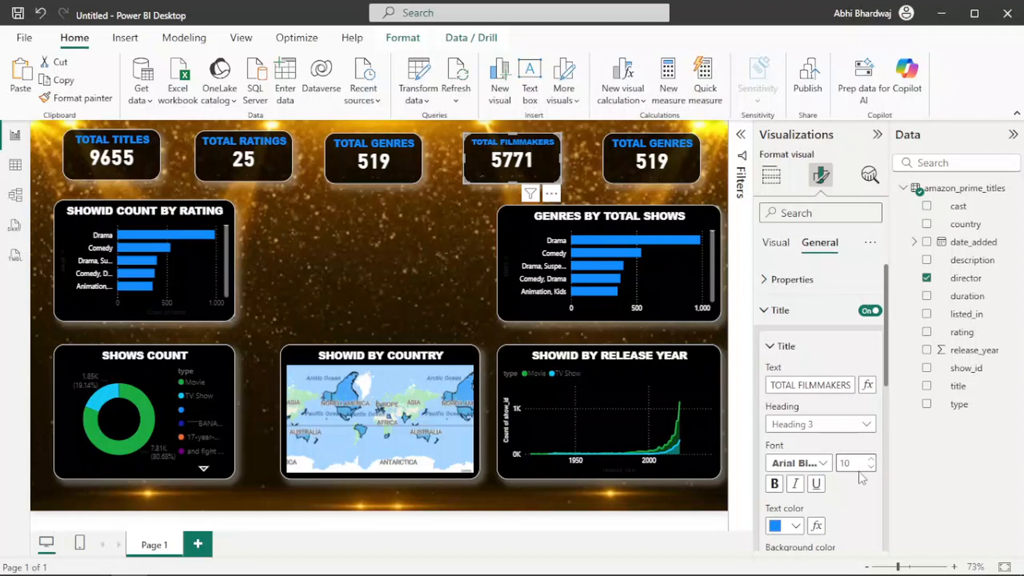
# Retitle the director count card TOTAL DIRECTORS and set its title font size to 11.
pyautogui.moveTo(800, 385); pyautogui.dragTo(766, 388)
pyautogui.doubleClick(811, 384)
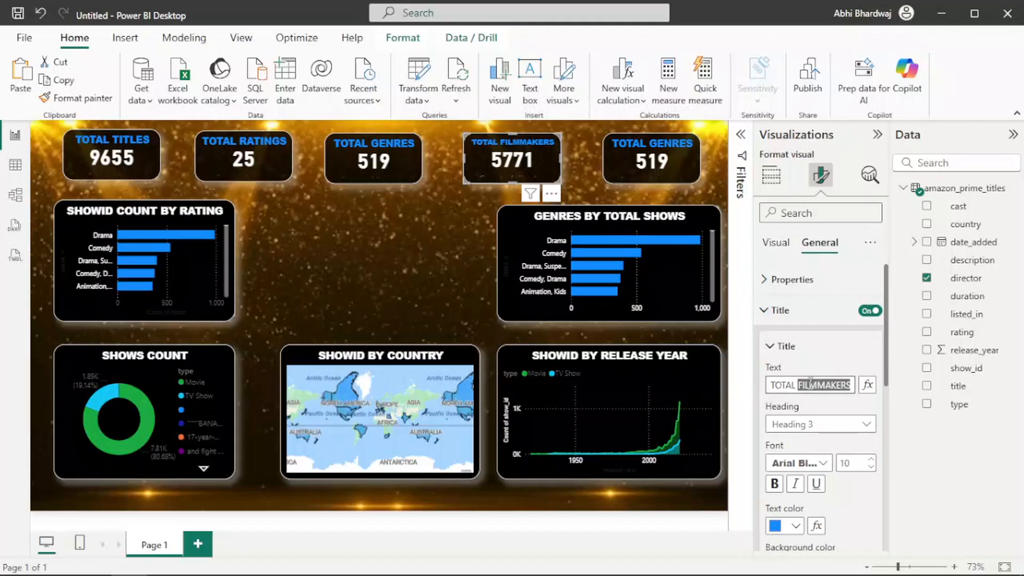
pyautogui.write('DIREC')
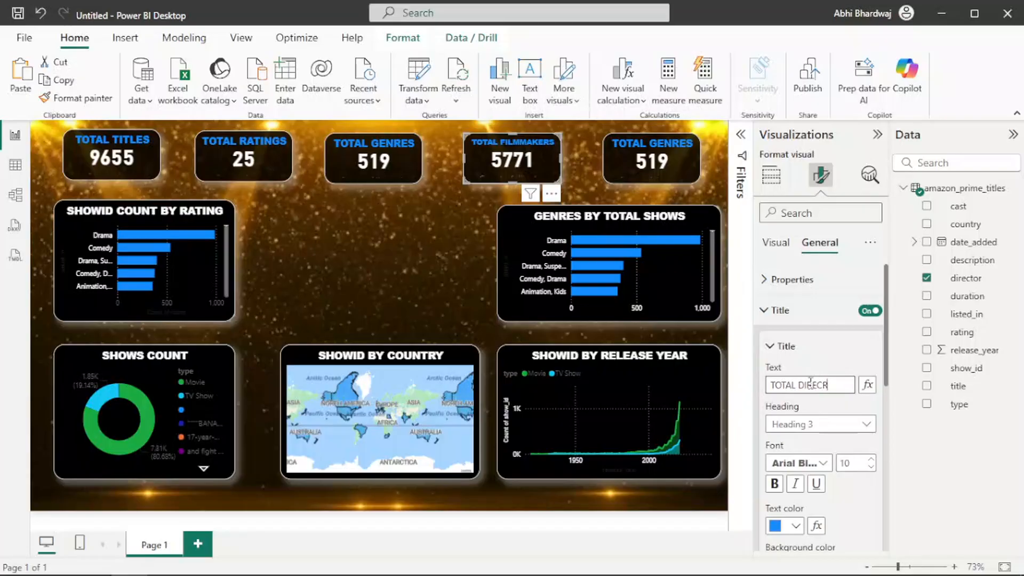
pyautogui.write('TORS')
pyautogui.click(870, 459)
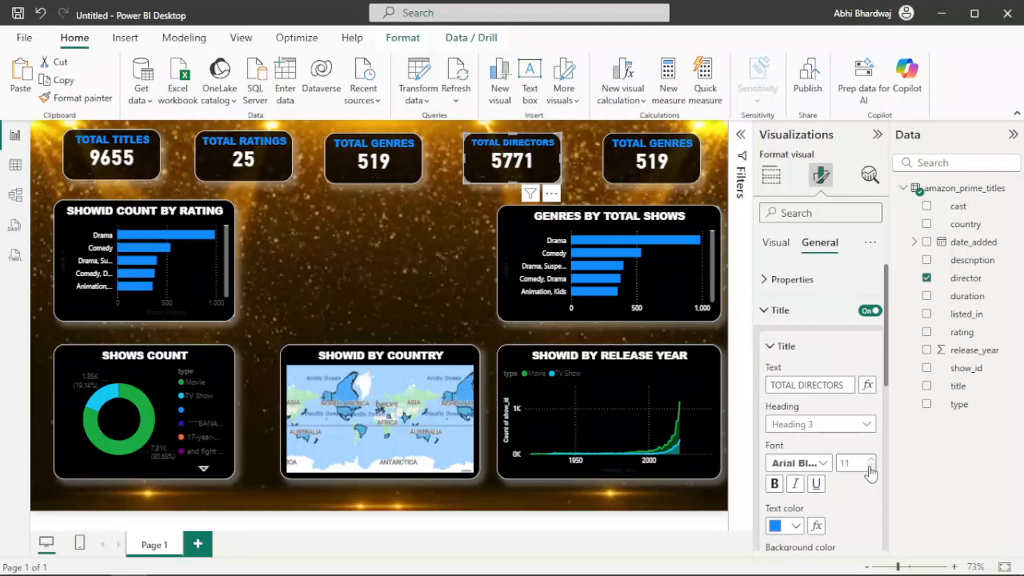
# Turn the last TOTAL GENRES card into a country count card titled TOTAL COUNTRIES.
pyautogui.click(629, 171)
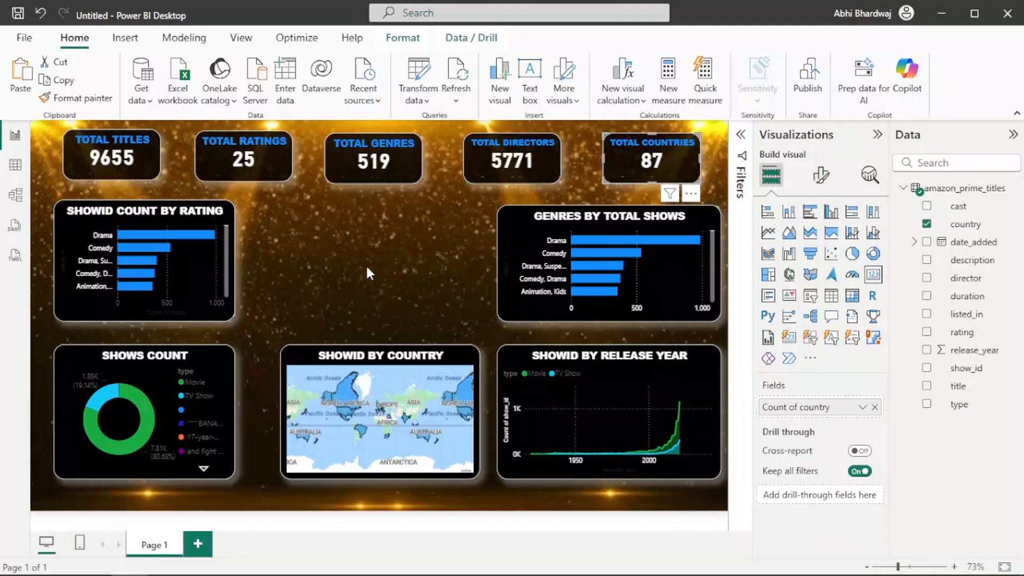
pyautogui.click(367, 268)
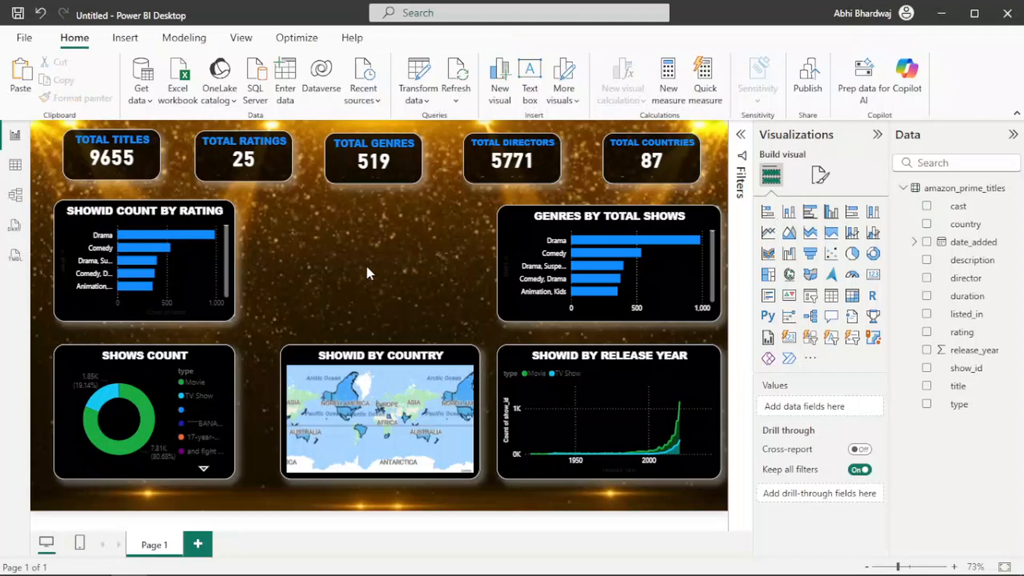
# Insert the Prime Video logo image images__2_-removebg-preview (1).png from the Amazon folder into the report page.
pyautogui.click(125, 43)
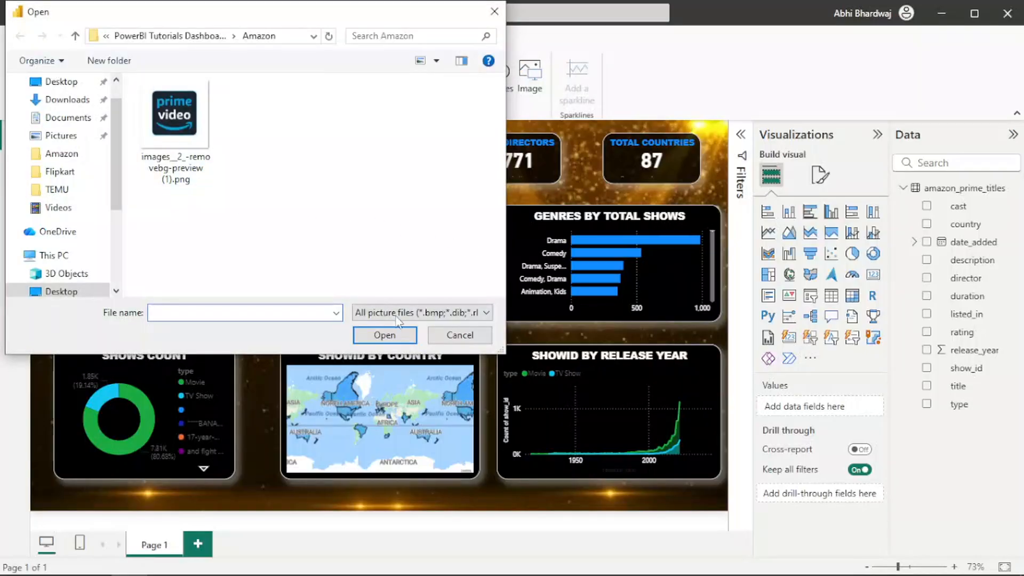
pyautogui.click(400, 313)
pyautogui.click(388, 385)
pyautogui.click(187, 150)
pyautogui.click(393, 336)
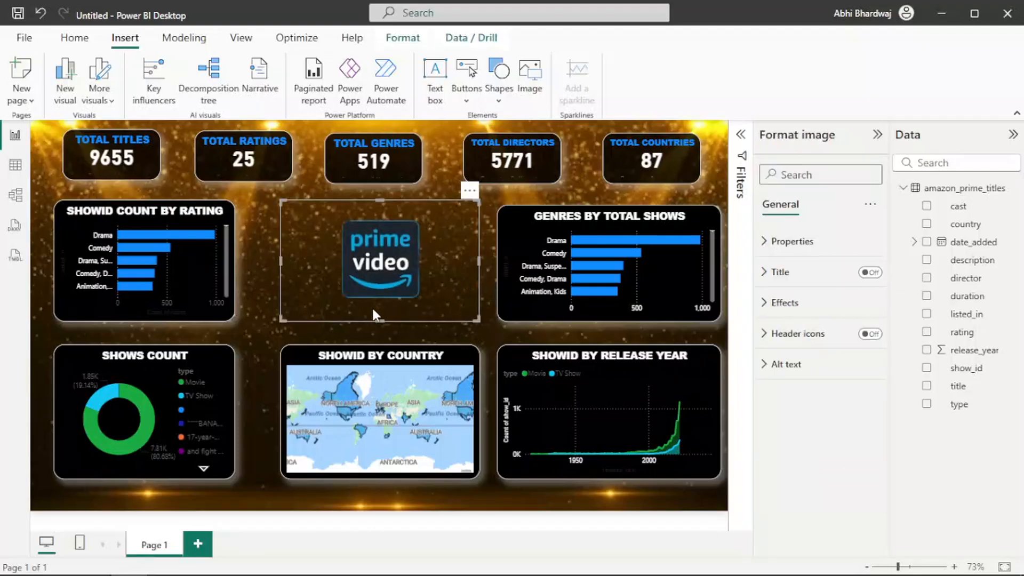
# Resize and centre the Prime Video logo in the gap between the rating and genre bar charts, above the map.
pyautogui.moveTo(276, 259); pyautogui.dragTo(341, 249)
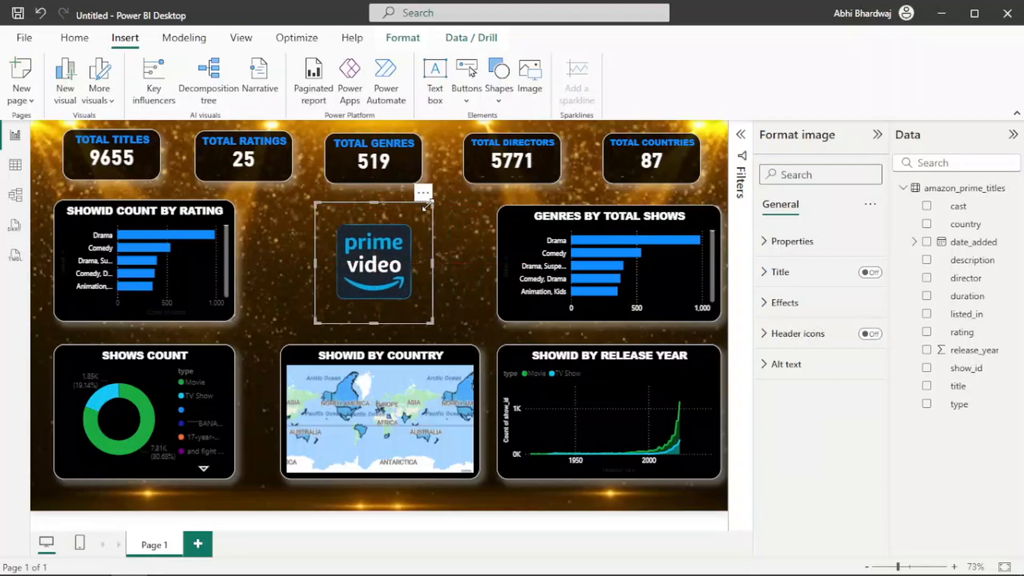
pyautogui.moveTo(504, 179); pyautogui.dragTo(491, 191)
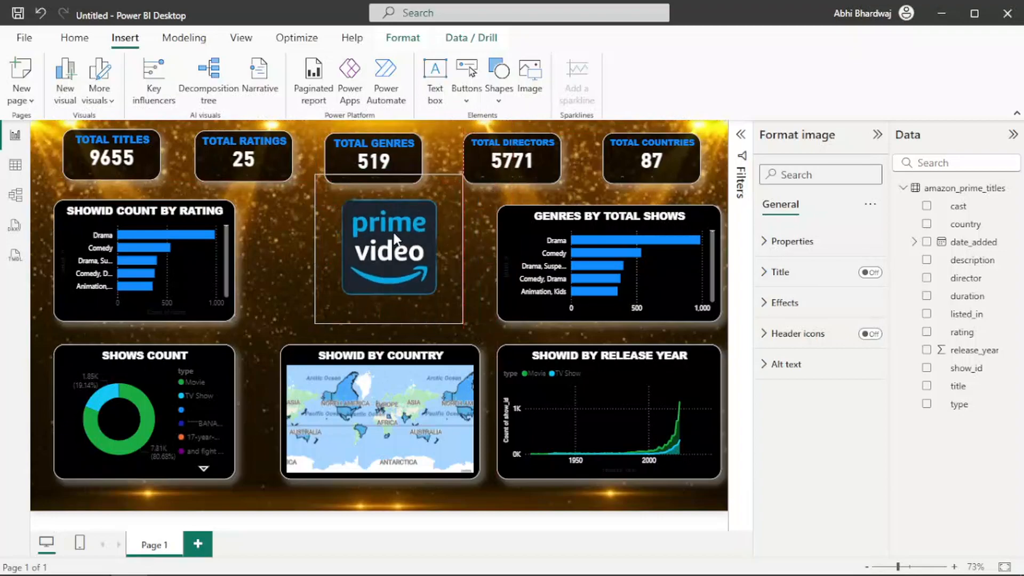
pyautogui.moveTo(385, 249); pyautogui.dragTo(366, 264)
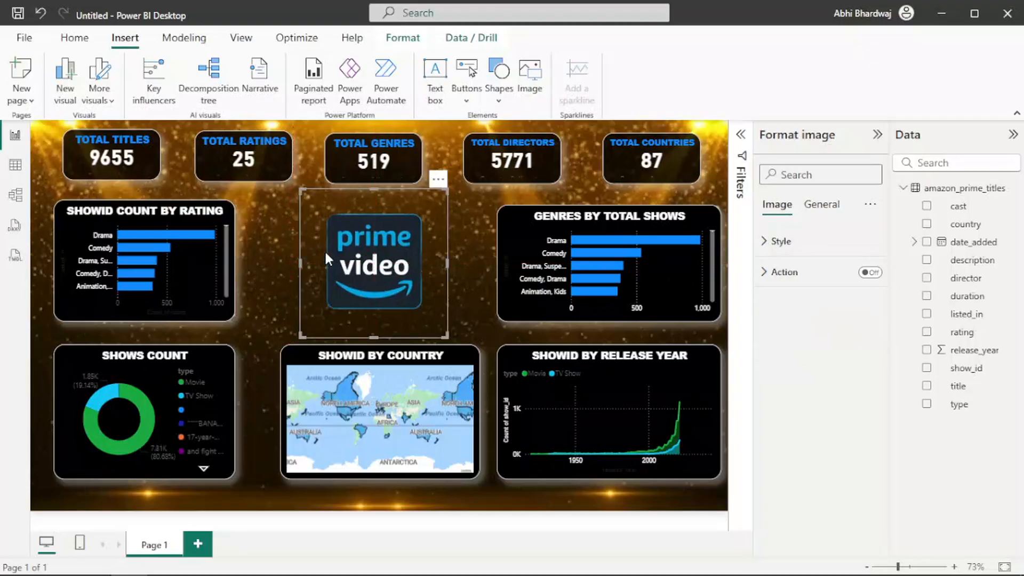
pyautogui.moveTo(300, 260); pyautogui.dragTo(254, 266)
pyautogui.moveTo(448, 264); pyautogui.dragTo(489, 261)
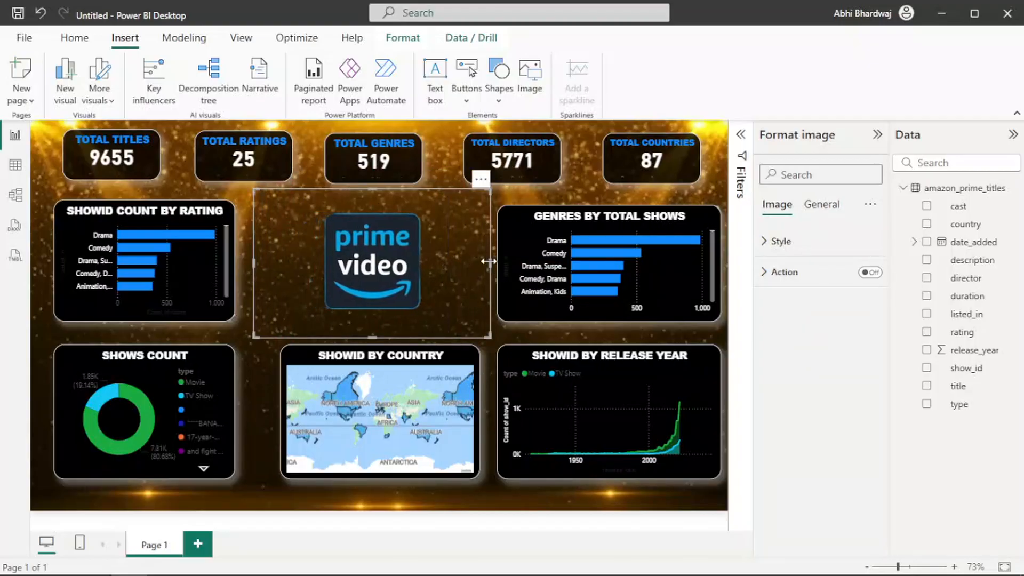
pyautogui.click(40, 365)
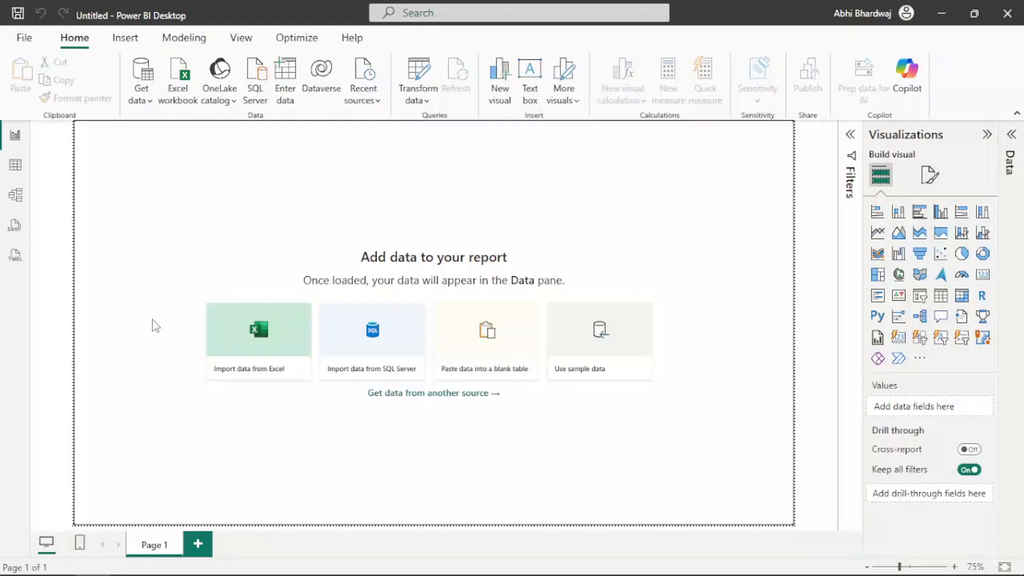
# Open the_weeknd_dataset.csv from the TheWEEKEND folder as the data source of a new blank report, showing all file types.
pyautogui.click(227, 317)
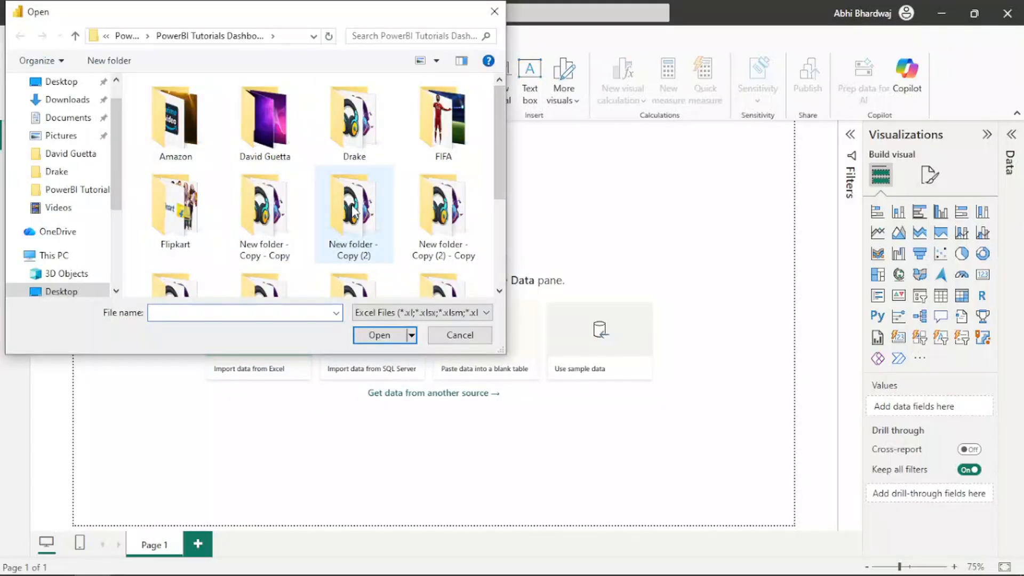
pyautogui.scroll(-2, 353, 213)
pyautogui.scroll(-2, 357, 244)
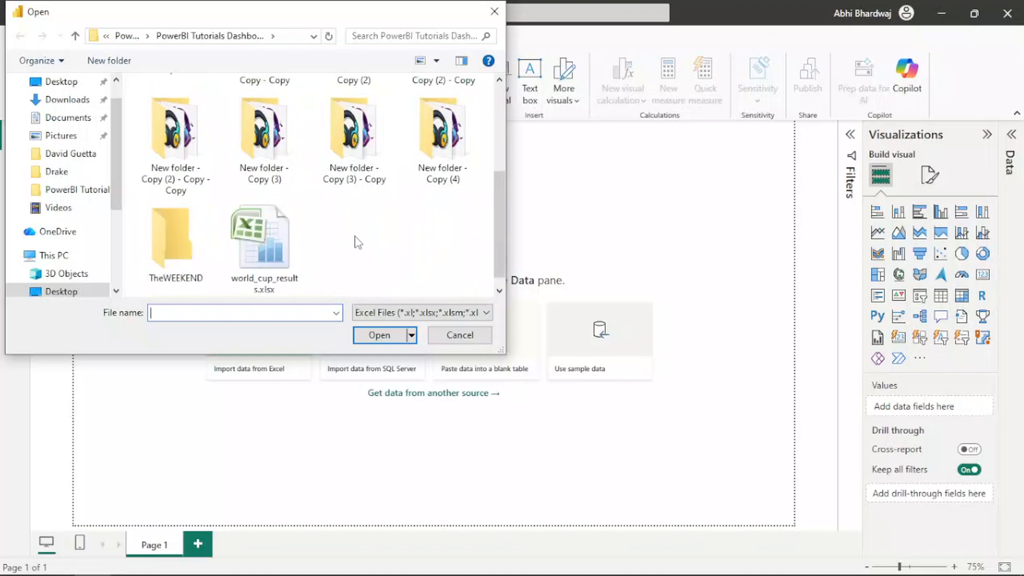
pyautogui.doubleClick(202, 242)
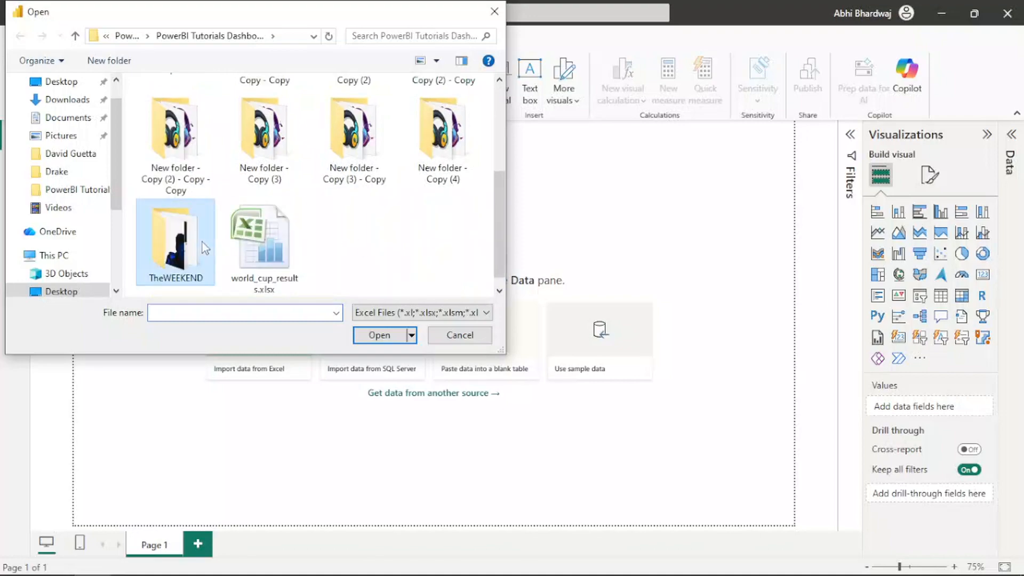
pyautogui.click(373, 314)
pyautogui.click(378, 338)
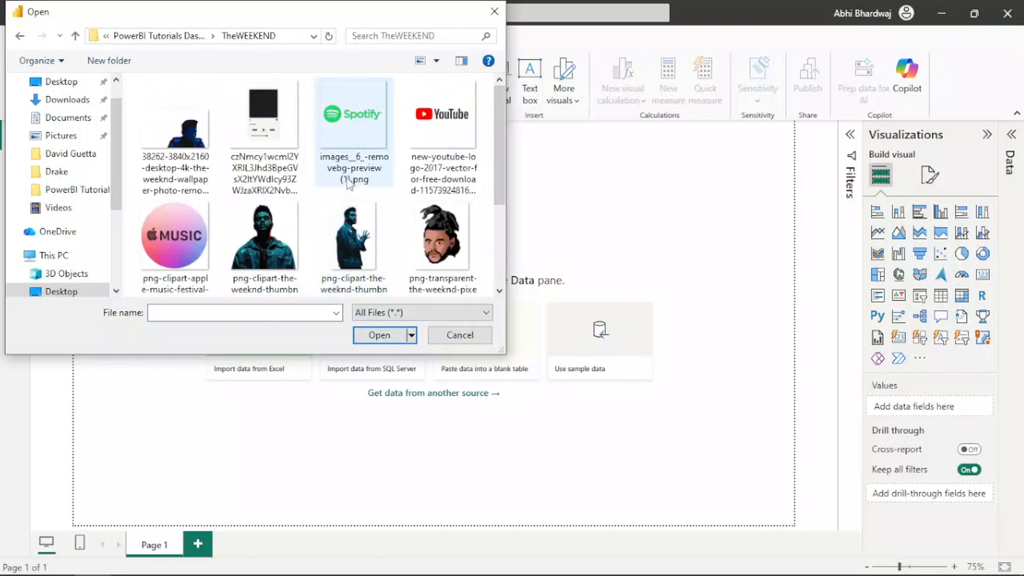
pyautogui.scroll(-3, 349, 183)
pyautogui.doubleClick(348, 217)
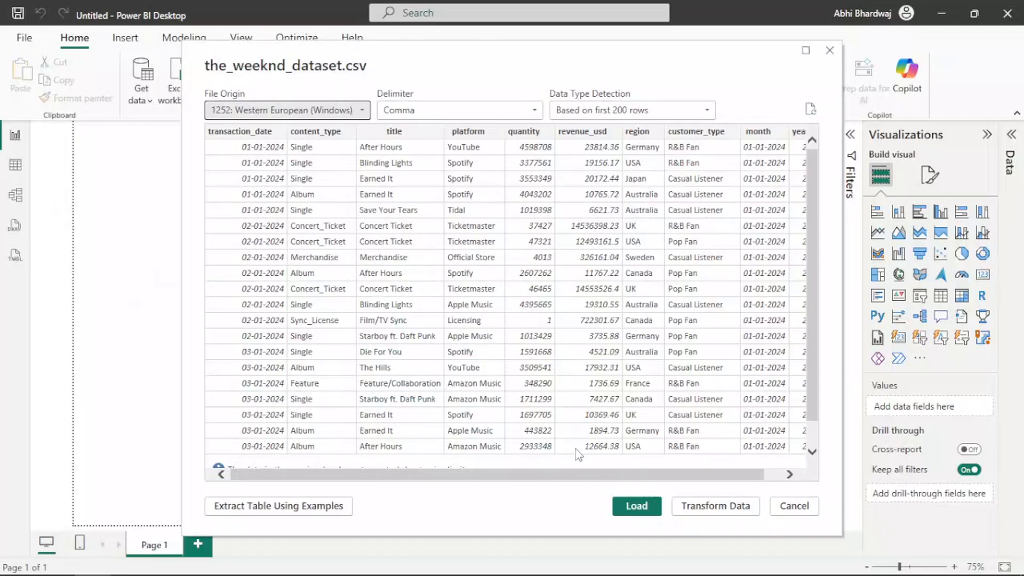
# Examine the columns and sample rows in the preview of the_weeknd_dataset.csv.
pyautogui.scroll(-1, 547, 254)
pyautogui.scroll(1, 542, 261)
pyautogui.scroll(-1, 603, 132)
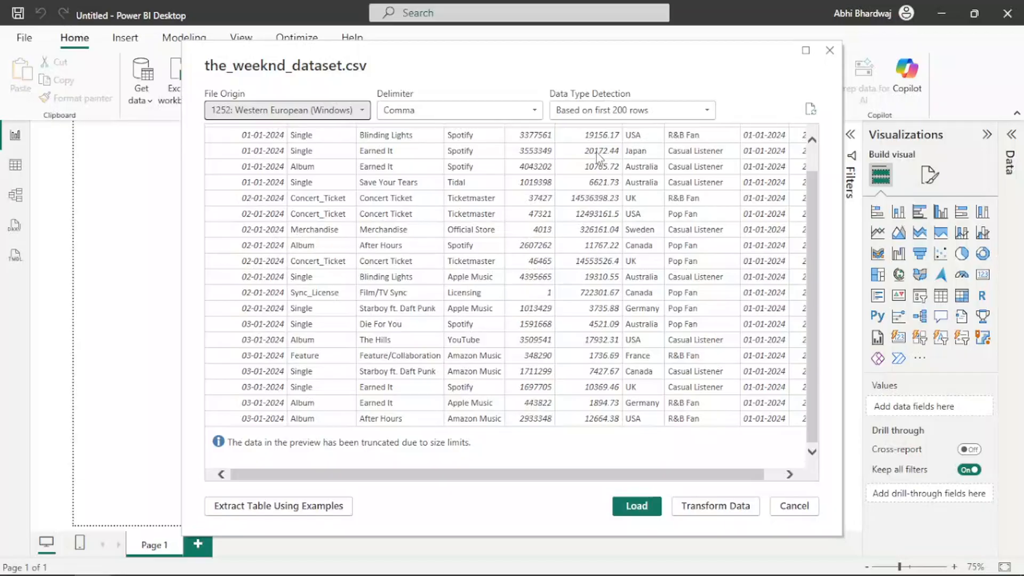
pyautogui.scroll(1, 592, 183)
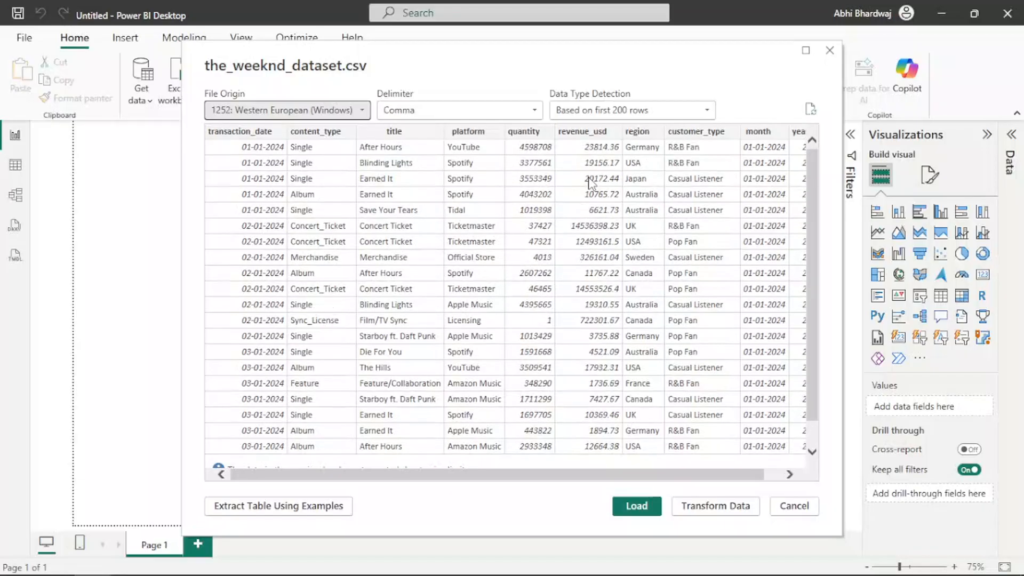
pyautogui.scroll(-1, 591, 183)
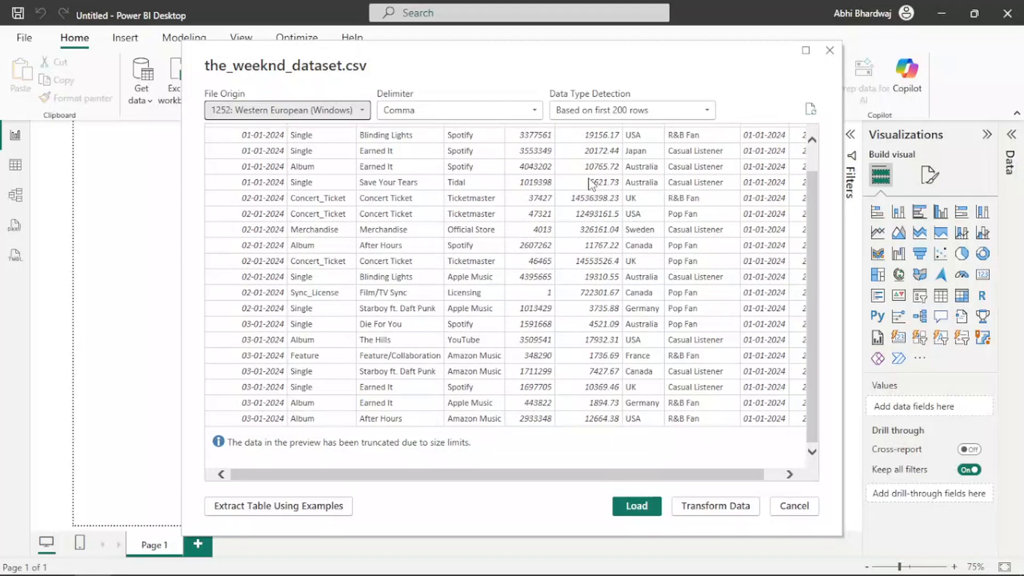
pyautogui.scroll(1, 592, 232)
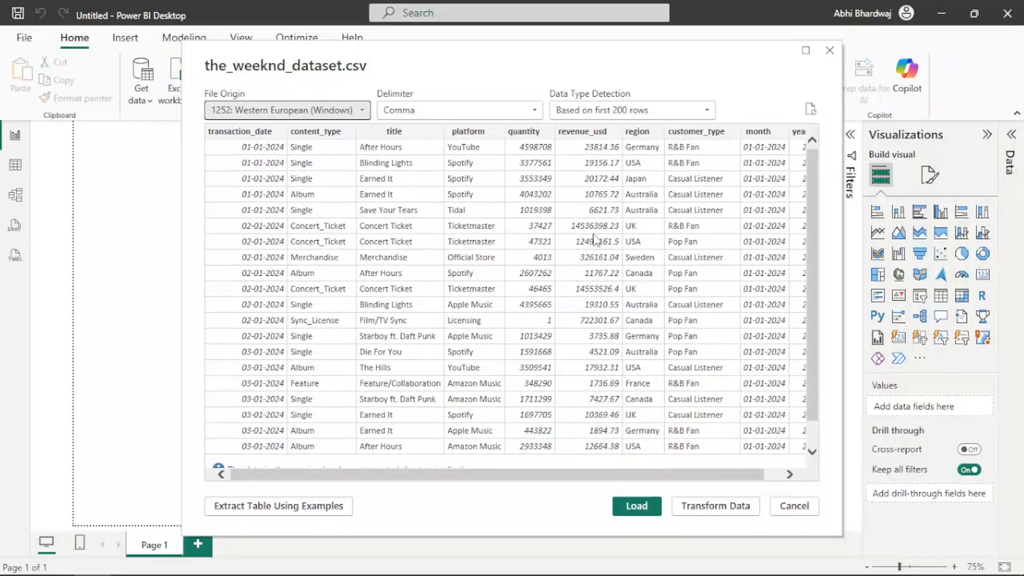
pyautogui.scroll(-1, 528, 235)
pyautogui.scroll(1, 515, 218)
pyautogui.scroll(-1, 489, 251)
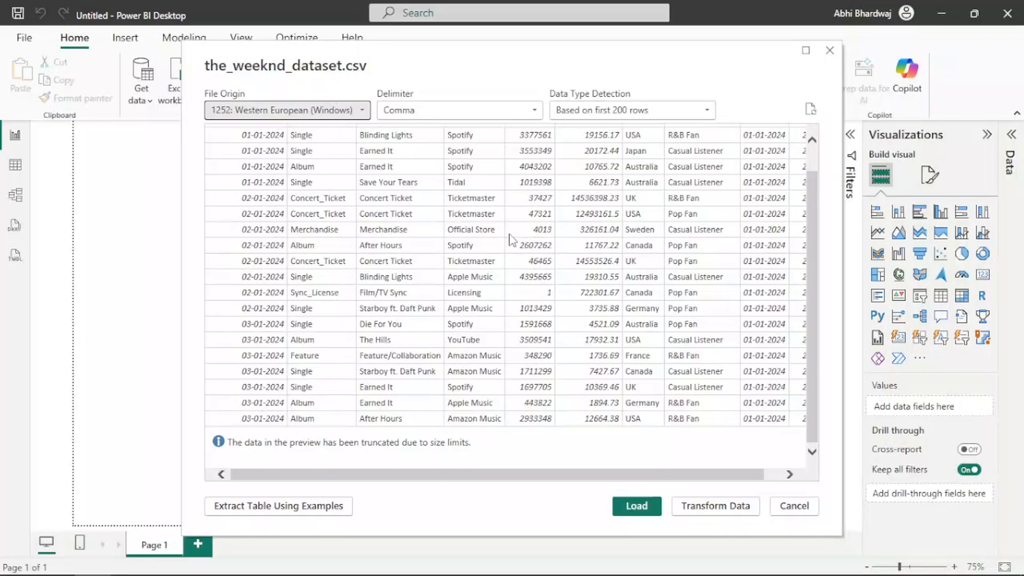
pyautogui.scroll(1, 535, 242)
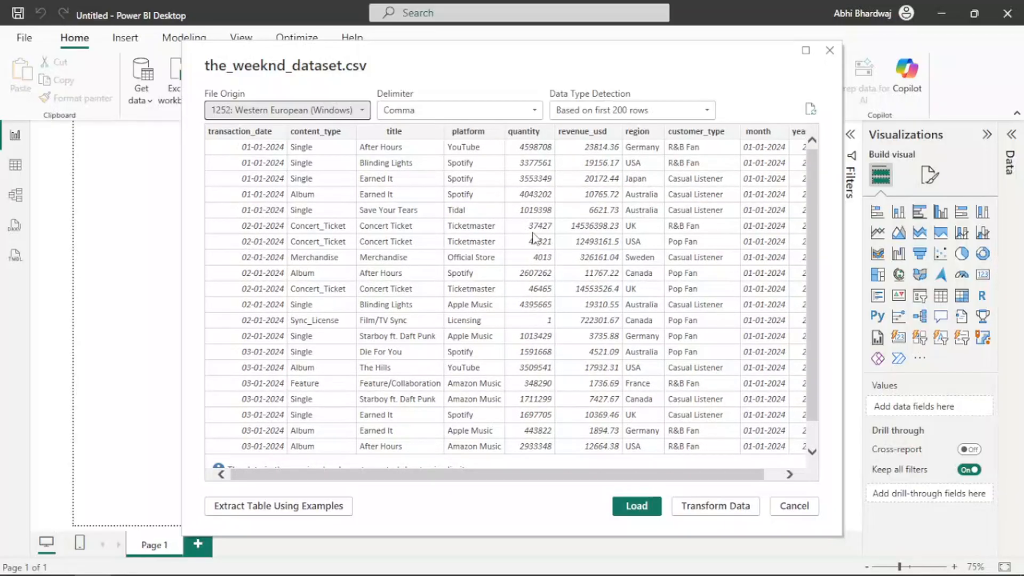
pyautogui.scroll(-1, 535, 238)
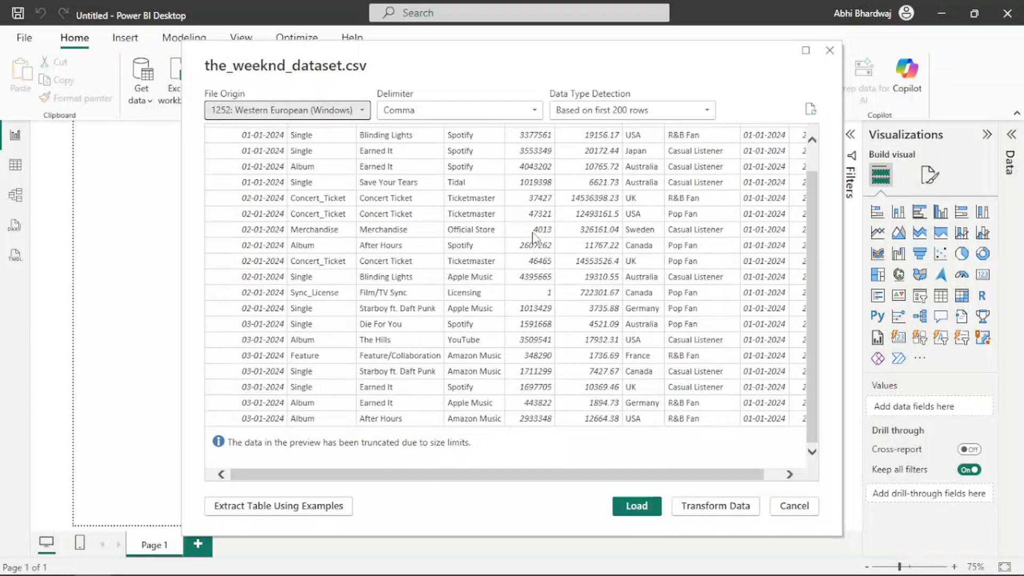
pyautogui.scroll(1, 533, 237)
pyautogui.scroll(-1, 531, 261)
pyautogui.scroll(1, 530, 271)
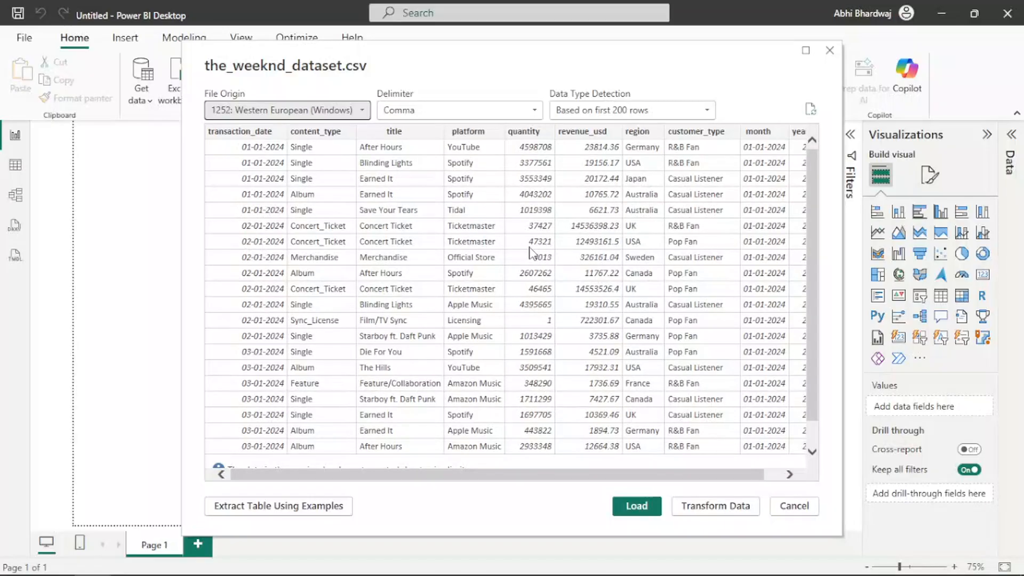
pyautogui.scroll(-1, 530, 252)
pyautogui.scroll(1, 530, 252)
pyautogui.scroll(-1, 530, 253)
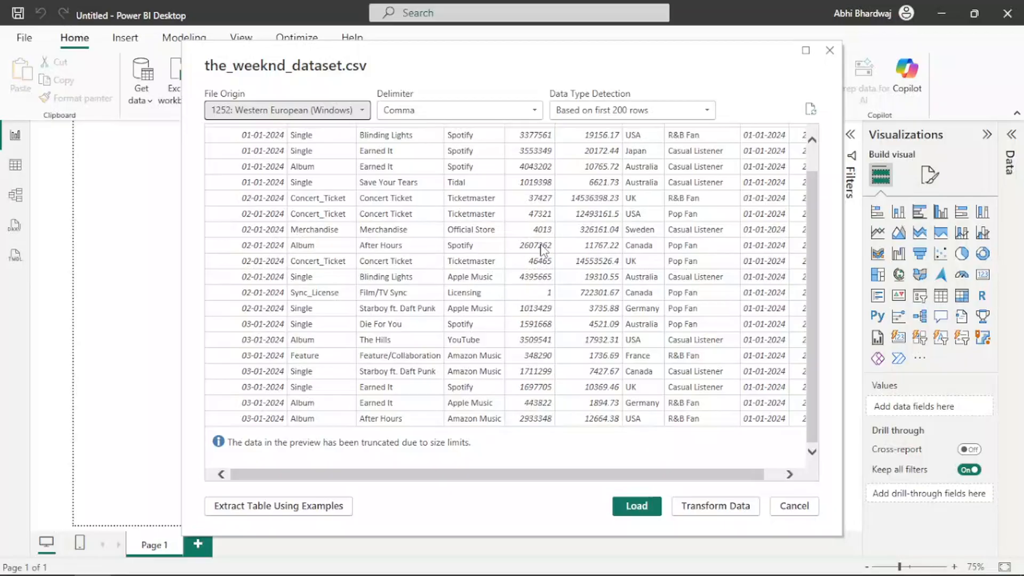
pyautogui.scroll(1, 542, 250)
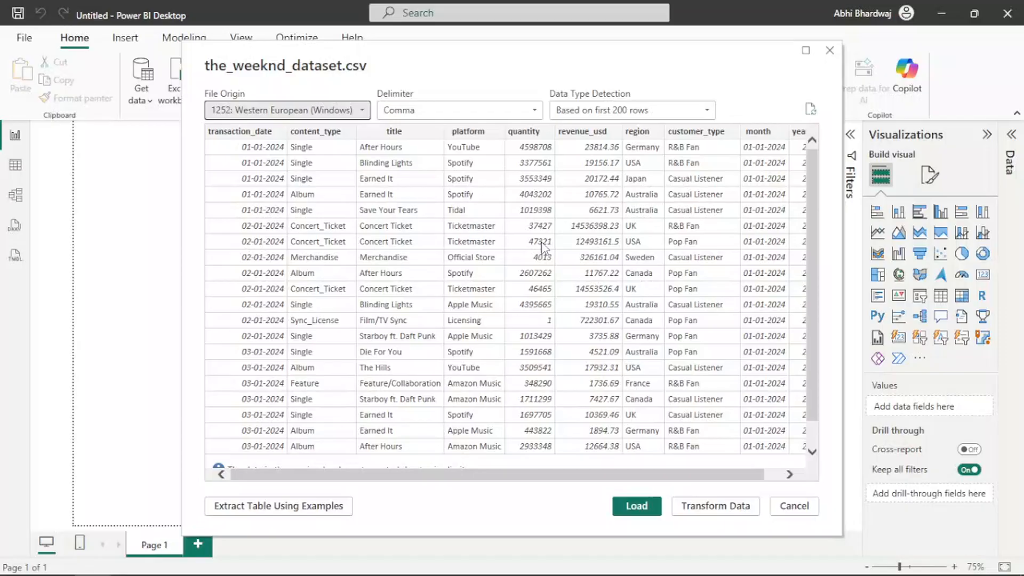
pyautogui.scroll(-1, 543, 245)
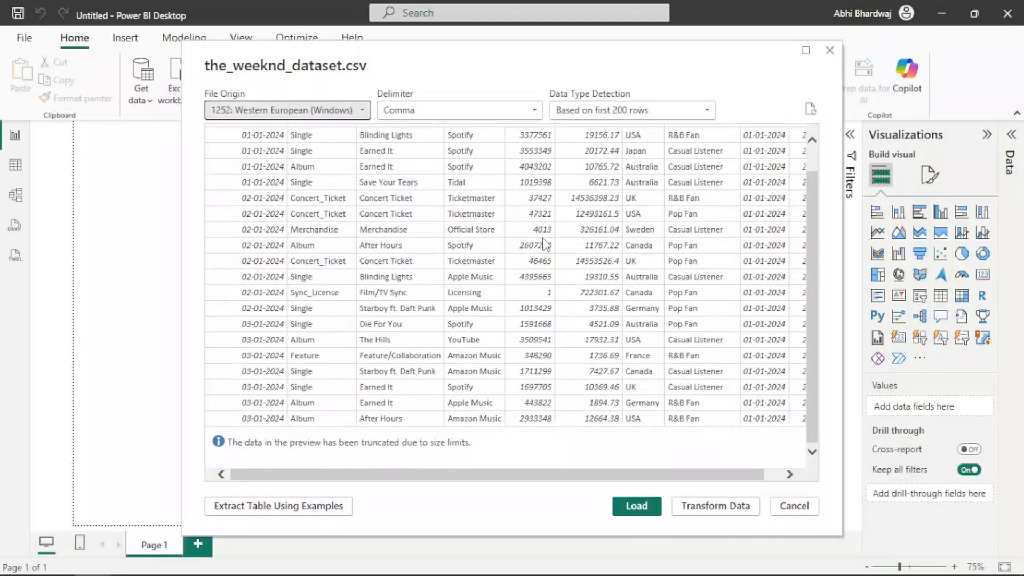
# Load the_weeknd_dataset into the report and expand the table to list its fields.
pyautogui.click(638, 508)
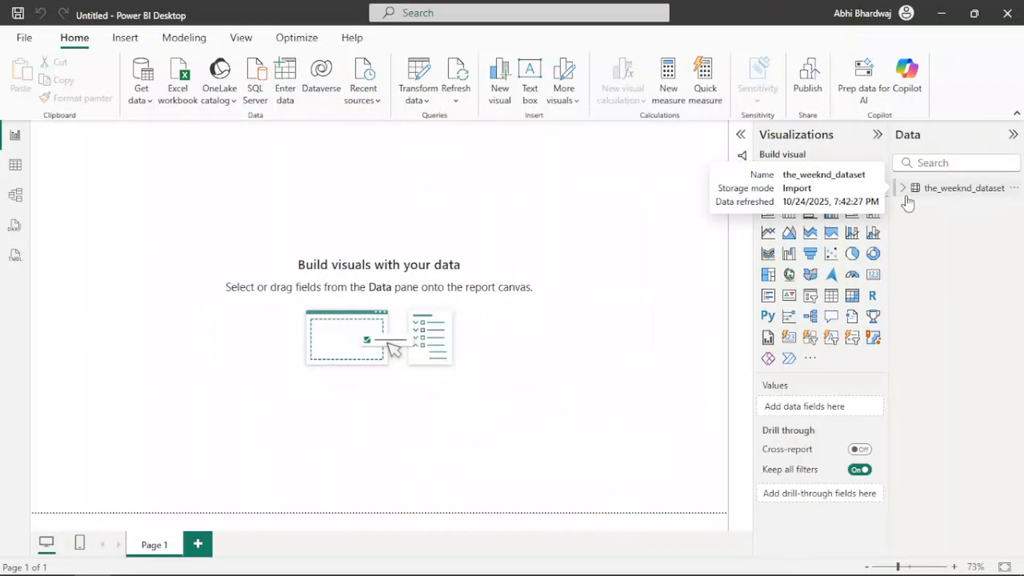
pyautogui.click(904, 188)
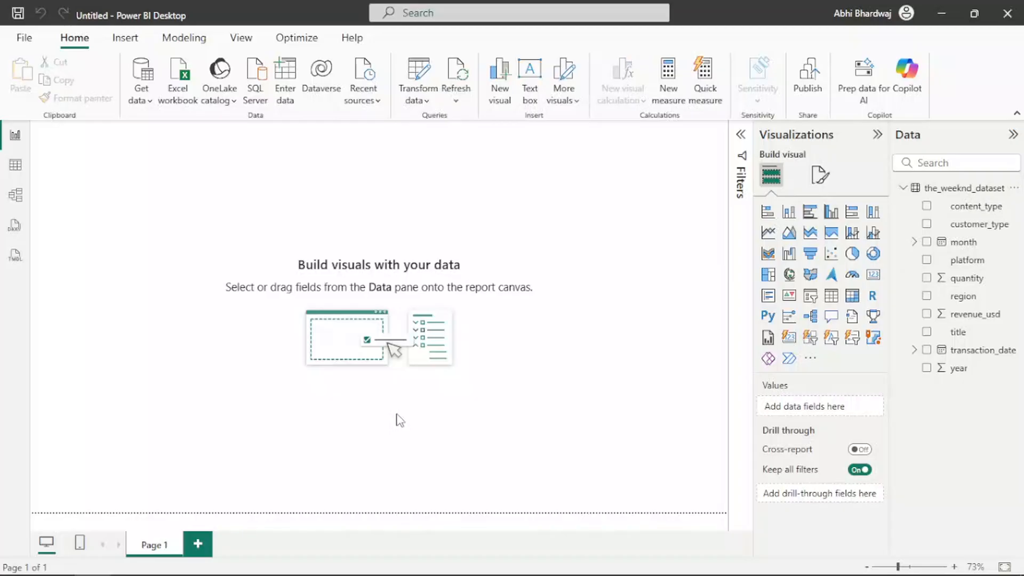
# Add a card showing the sum of revenue_usd near the canvas's upper-left corner and shrink it to a compact size.
pyautogui.click(873, 280)
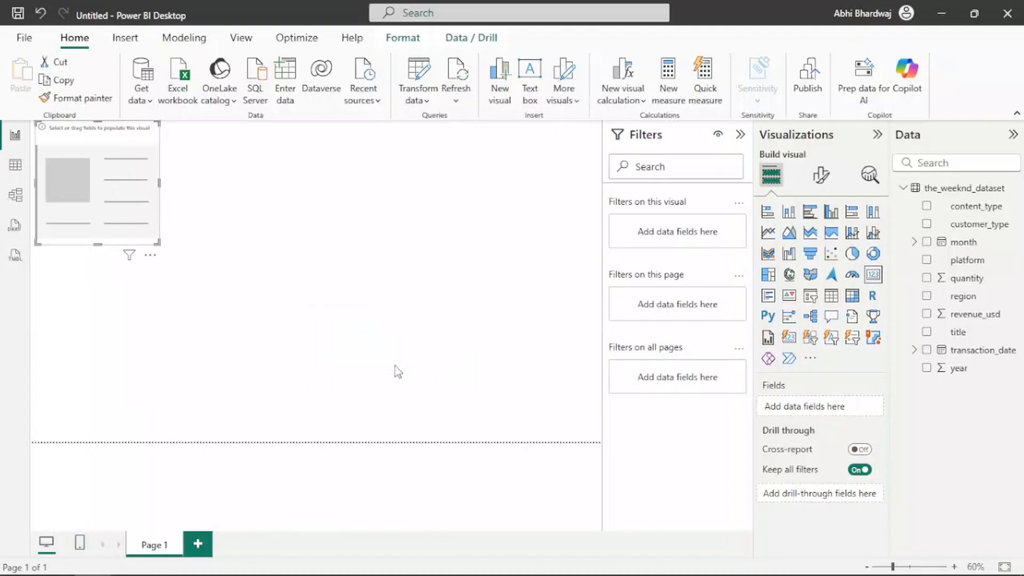
pyautogui.moveTo(113, 223); pyautogui.dragTo(160, 252)
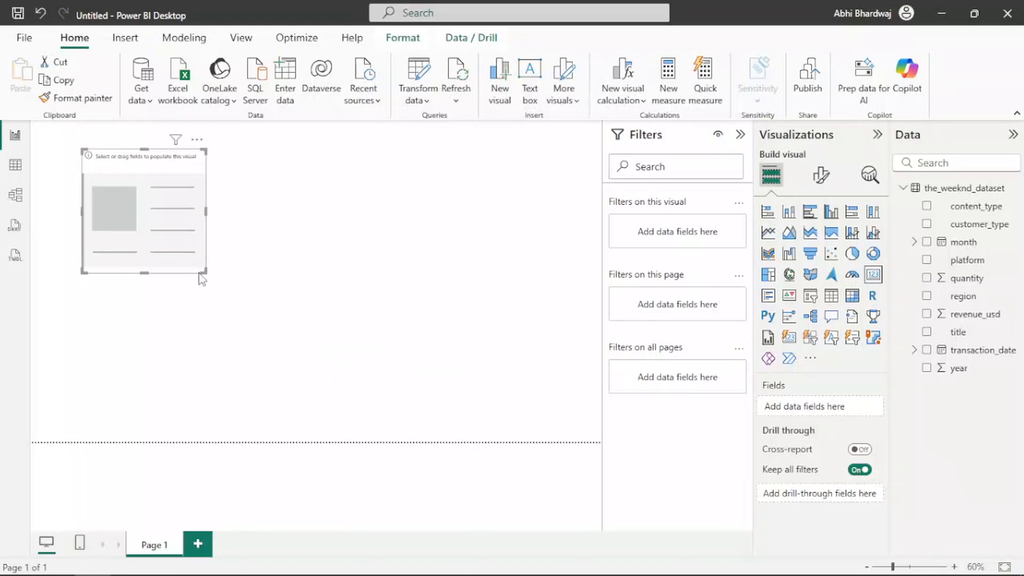
pyautogui.click(252, 248)
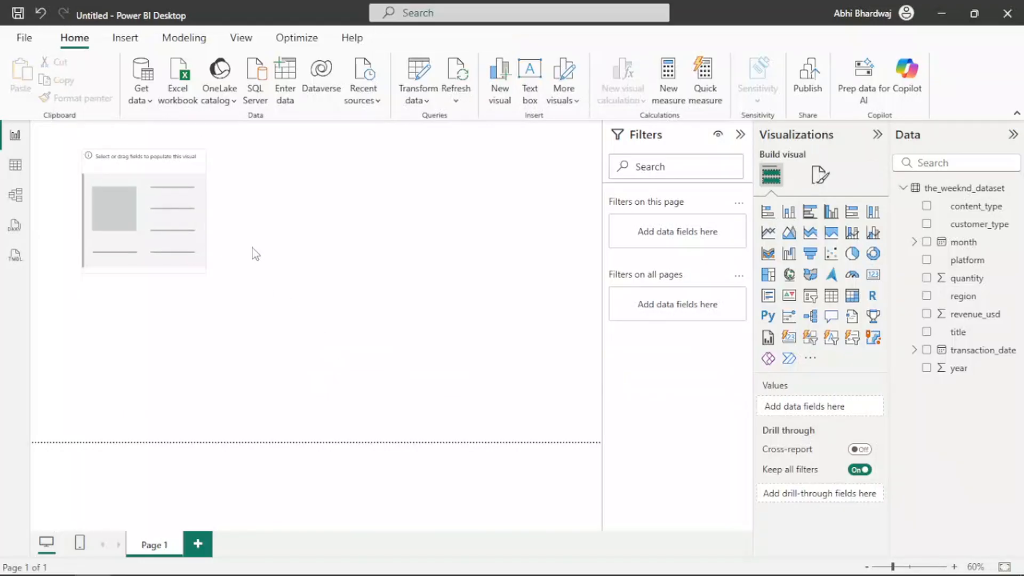
pyautogui.click(204, 274)
pyautogui.moveTo(205, 274); pyautogui.dragTo(198, 228)
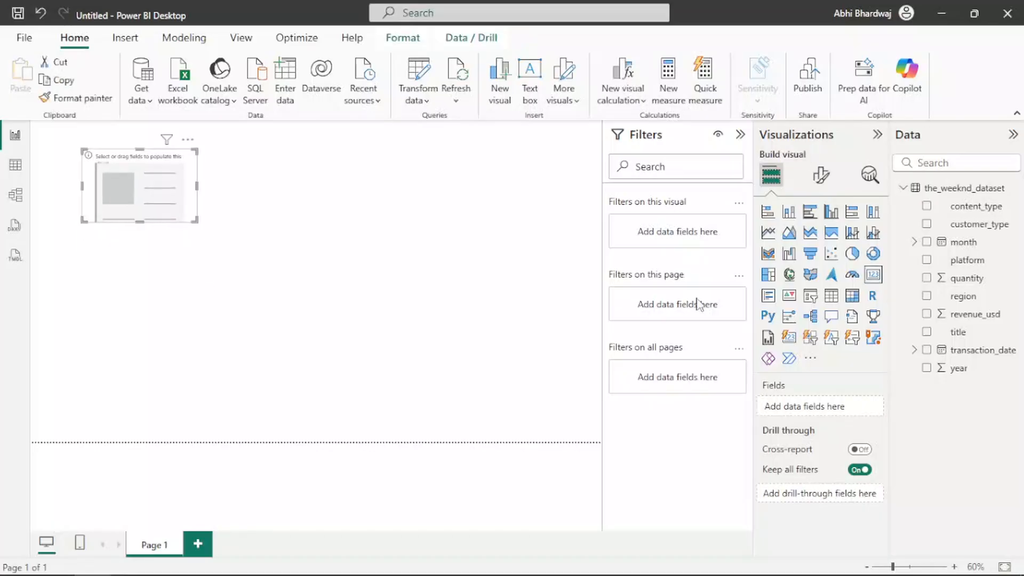
pyautogui.moveTo(985, 319); pyautogui.dragTo(772, 412)
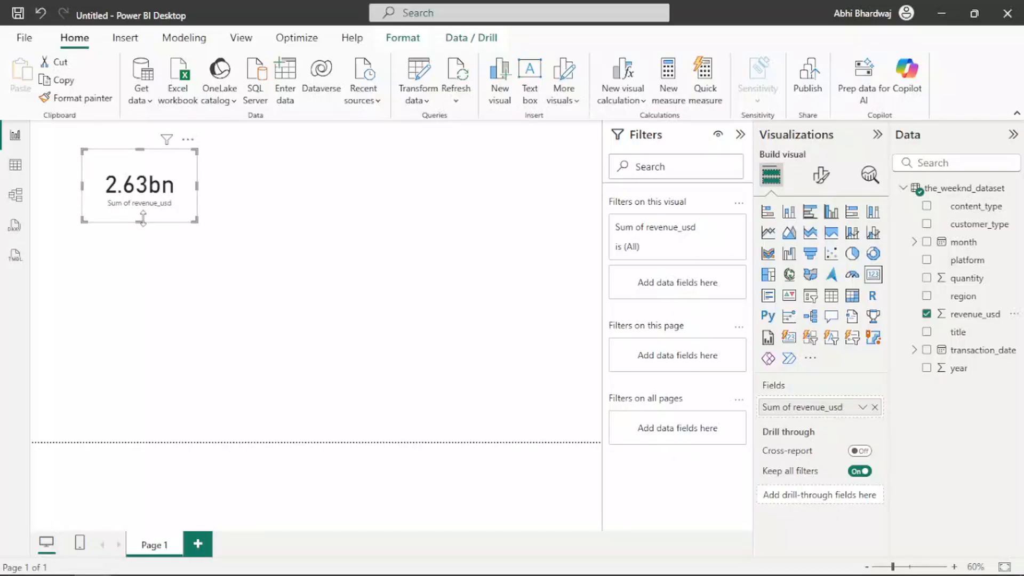
pyautogui.moveTo(144, 218); pyautogui.dragTo(154, 179)
# Rename the card's revenue_usd field to REVENUE for this visual.
pyautogui.click(862, 407)
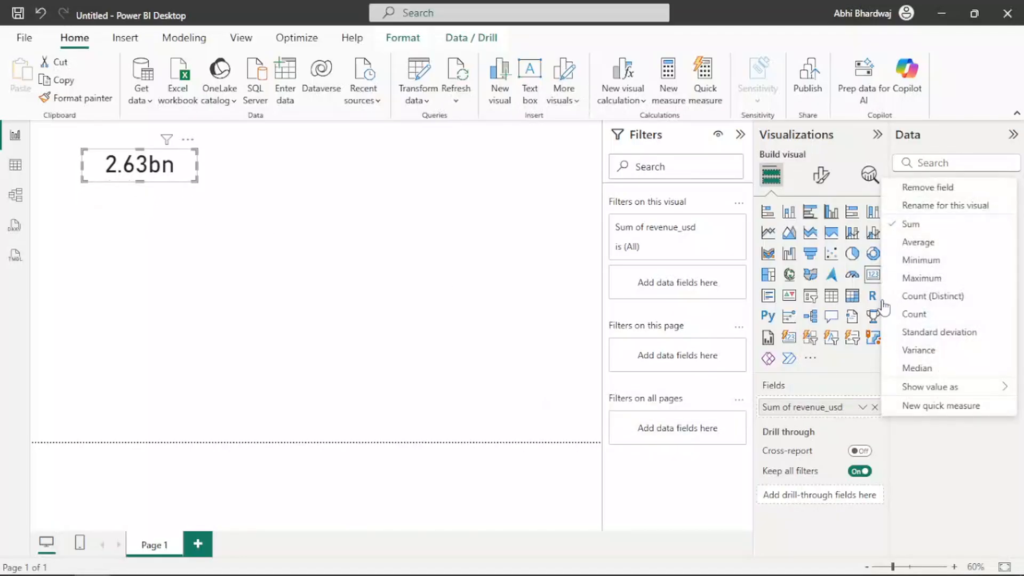
pyautogui.click(931, 206)
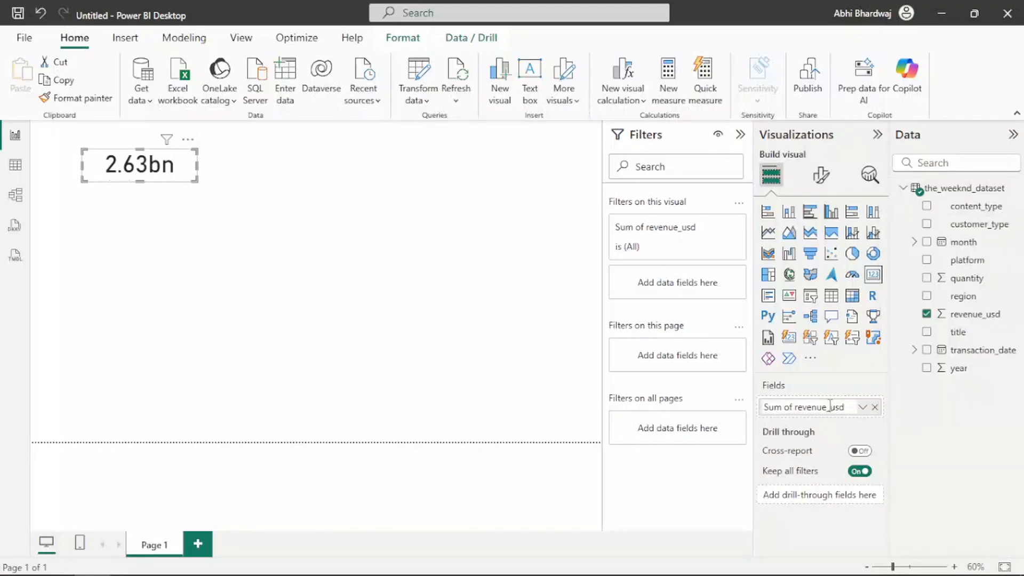
pyautogui.write('REVE')
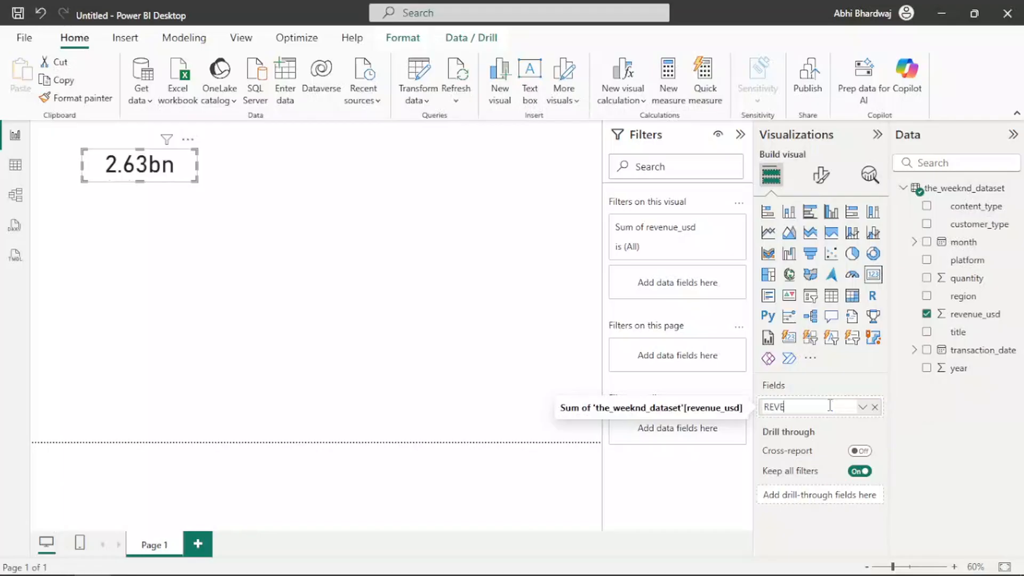
pyautogui.write('NUE')
pyautogui.press('Return')
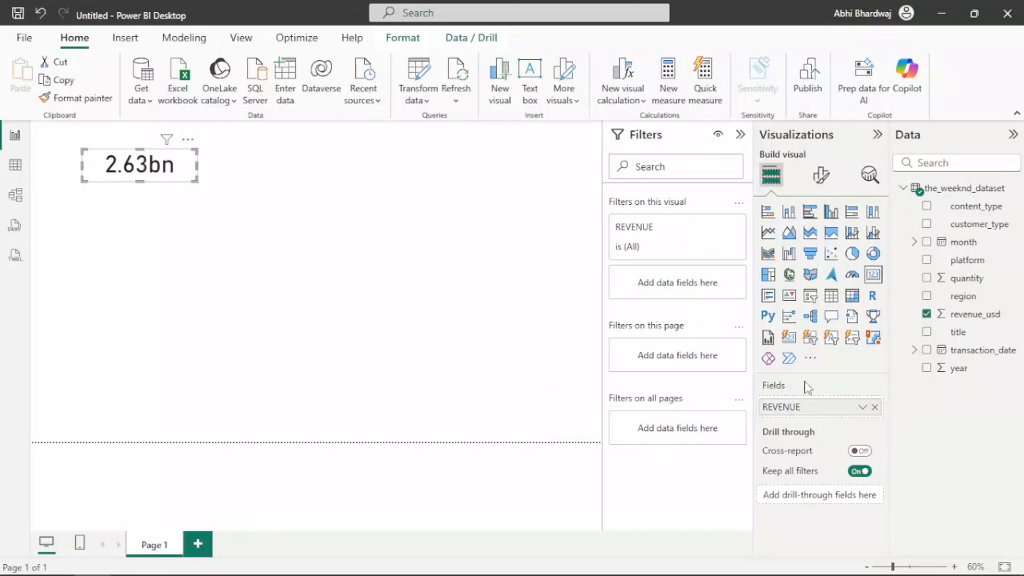
# Turn on the REVENUE card's title, centre it horizontally, and enable the subtitle.
pyautogui.click(831, 180)
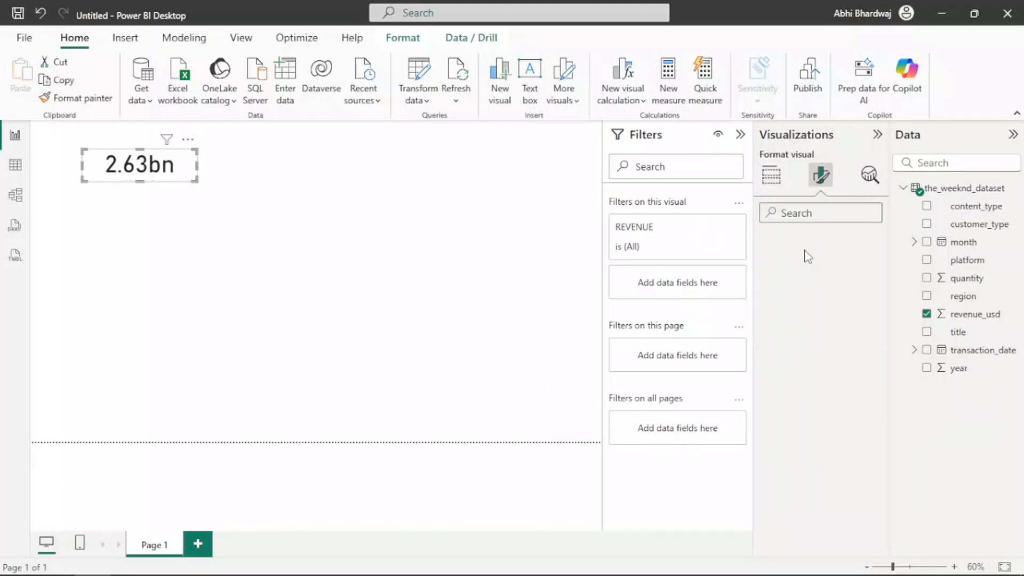
pyautogui.click(816, 245)
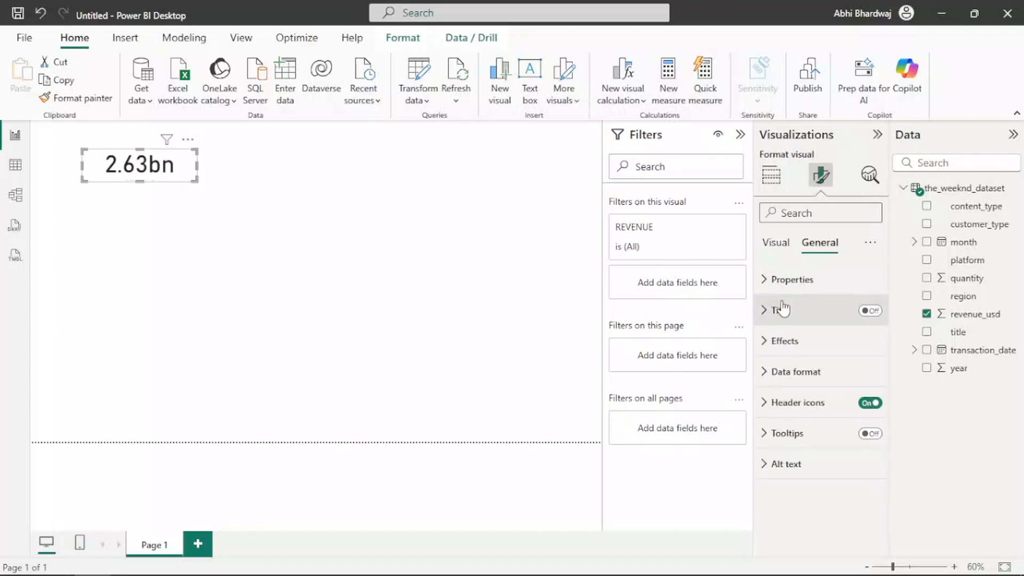
pyautogui.click(833, 318)
pyautogui.click(779, 310)
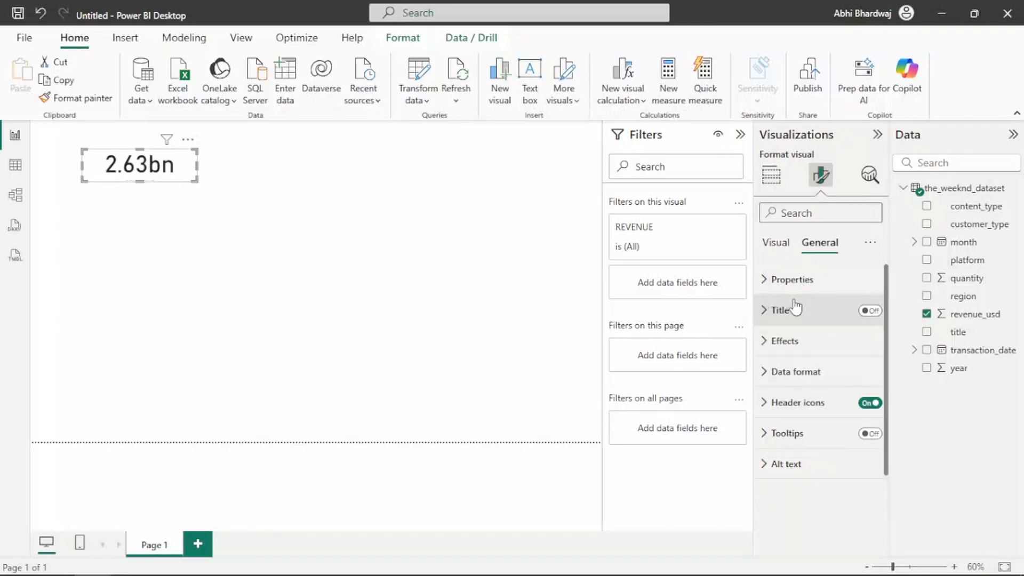
pyautogui.click(864, 309)
pyautogui.click(878, 312)
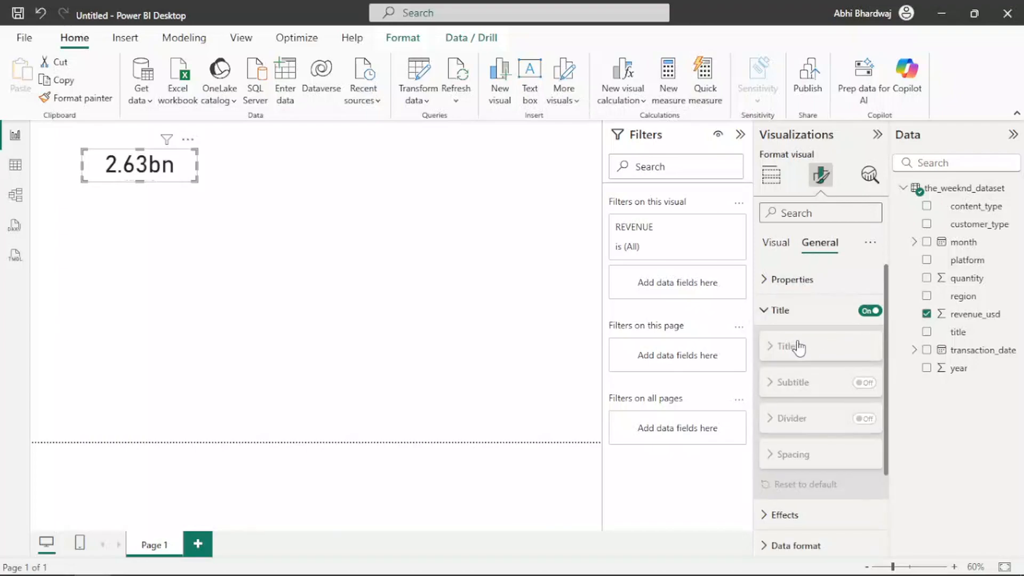
pyautogui.click(798, 347)
pyautogui.click(795, 385)
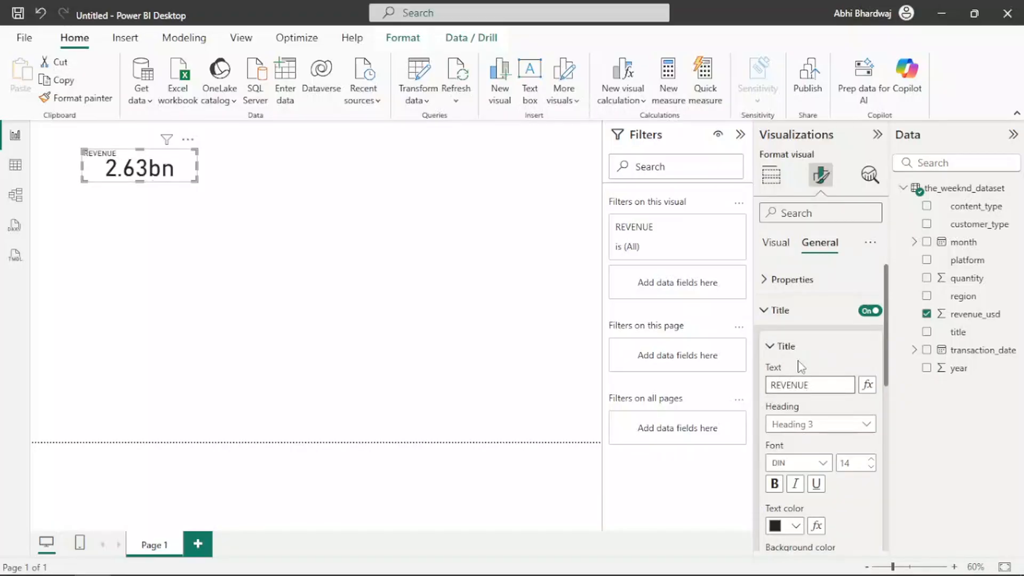
pyautogui.scroll(-2, 812, 387)
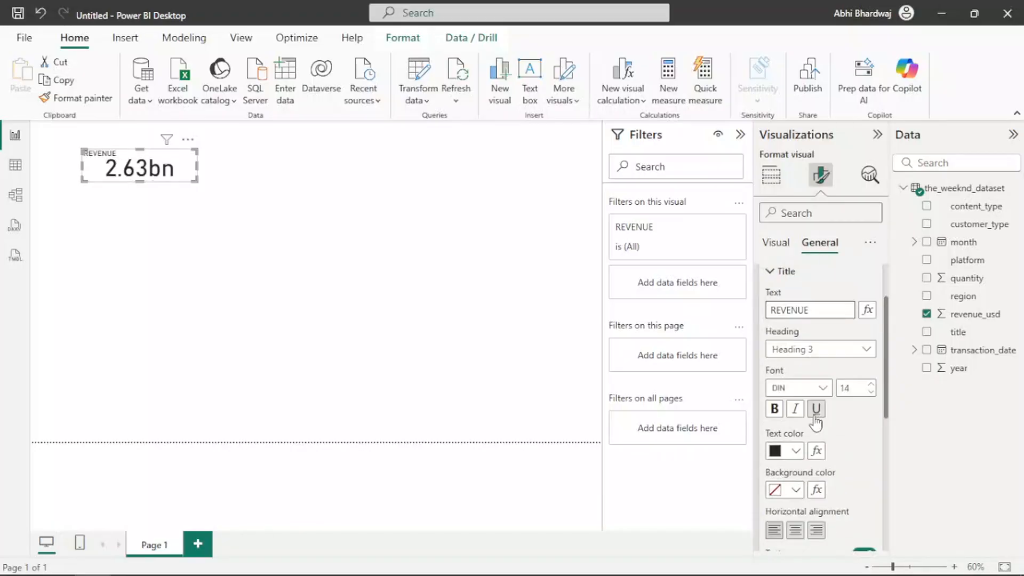
pyautogui.click(795, 530)
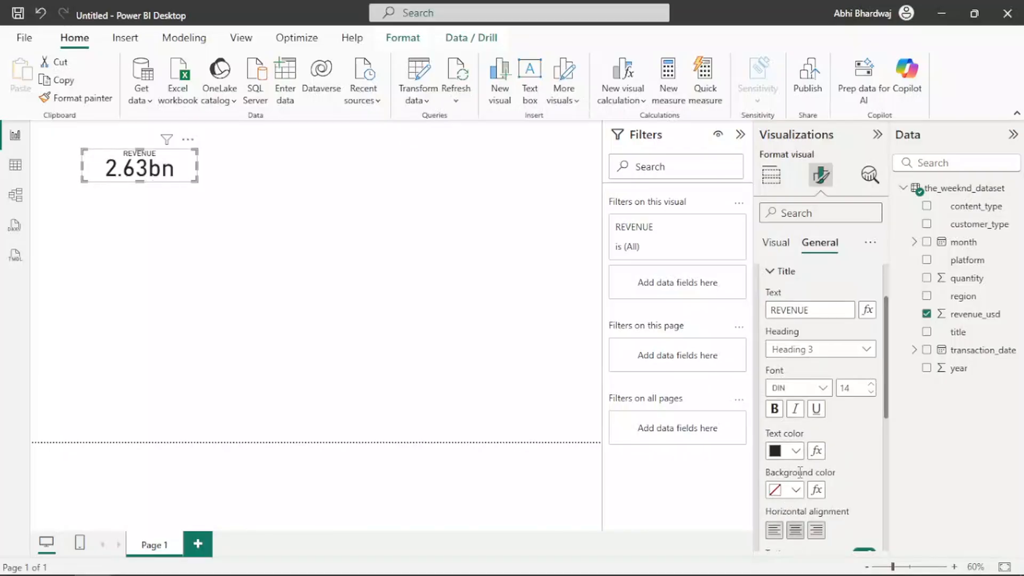
pyautogui.scroll(-4, 837, 414)
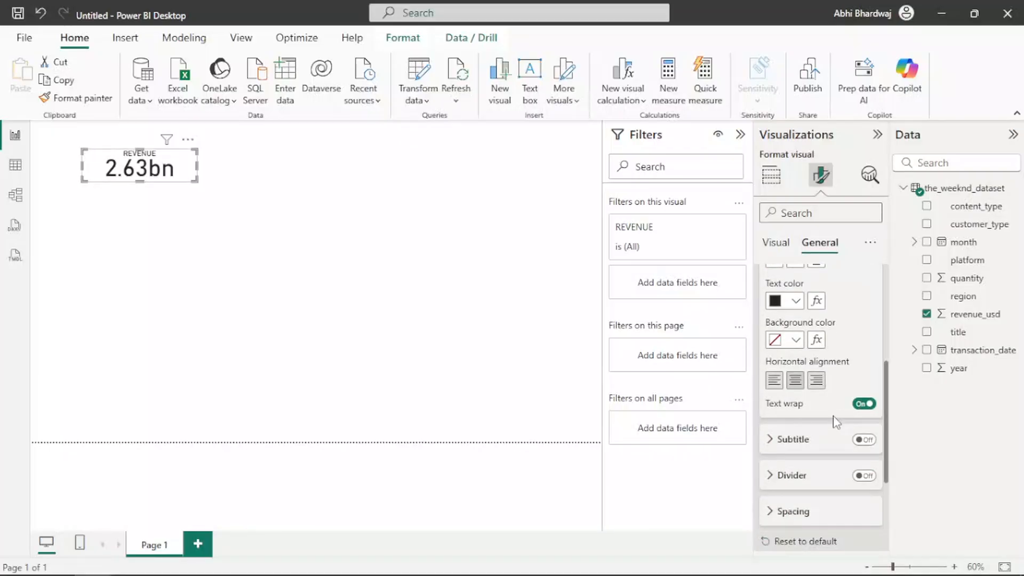
pyautogui.click(864, 364)
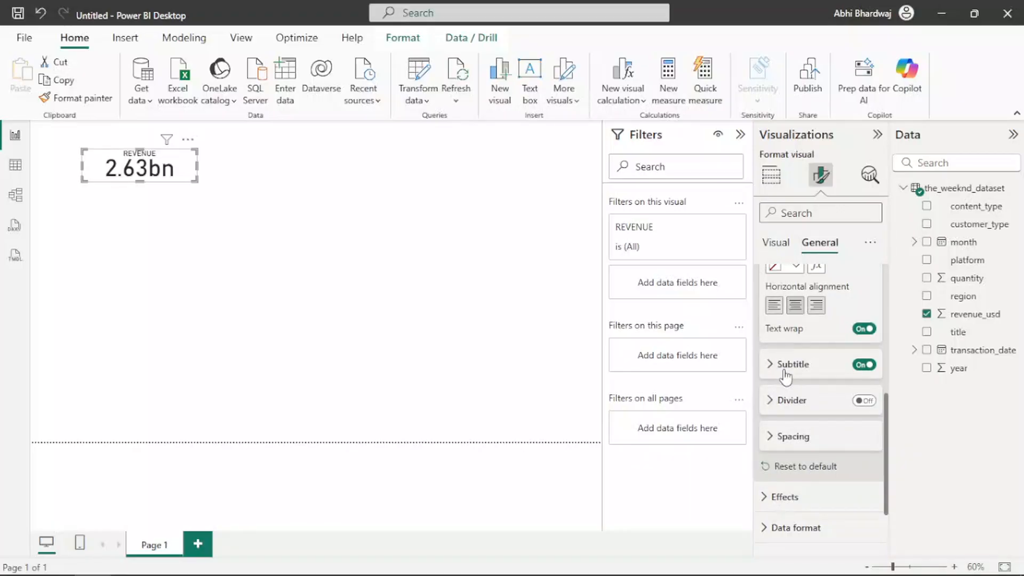
# Turn on the REVENUE card's visual border with 20 px rounded corners.
pyautogui.scroll(-3, 790, 421)
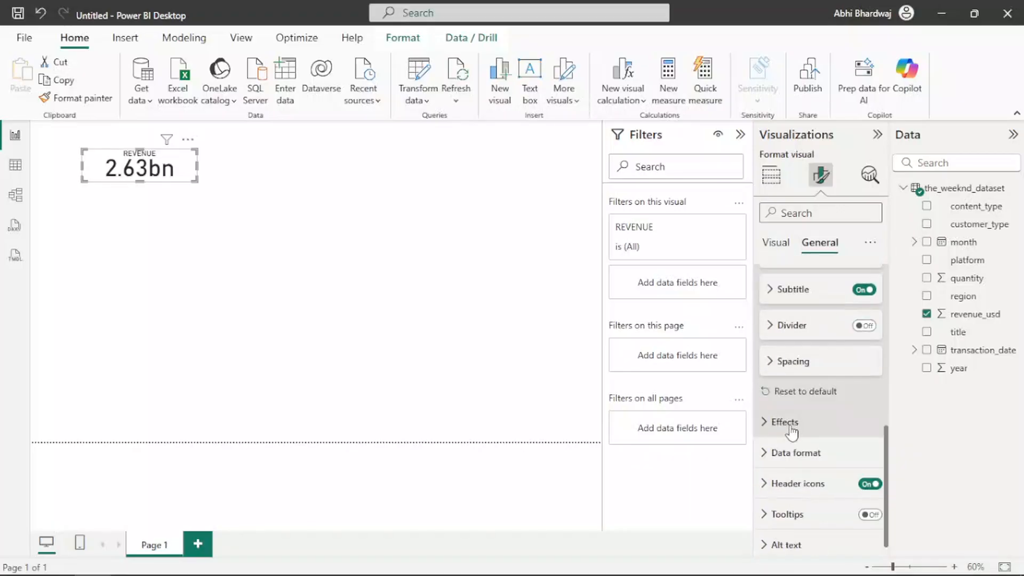
pyautogui.click(792, 430)
pyautogui.scroll(-5, 818, 442)
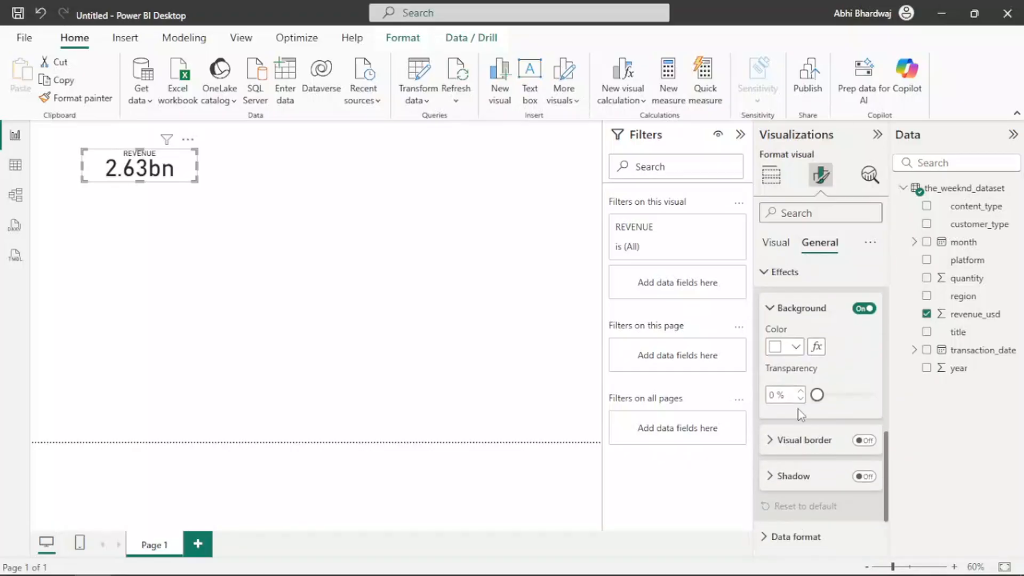
pyautogui.click(864, 440)
pyautogui.click(795, 447)
pyautogui.scroll(-2, 782, 453)
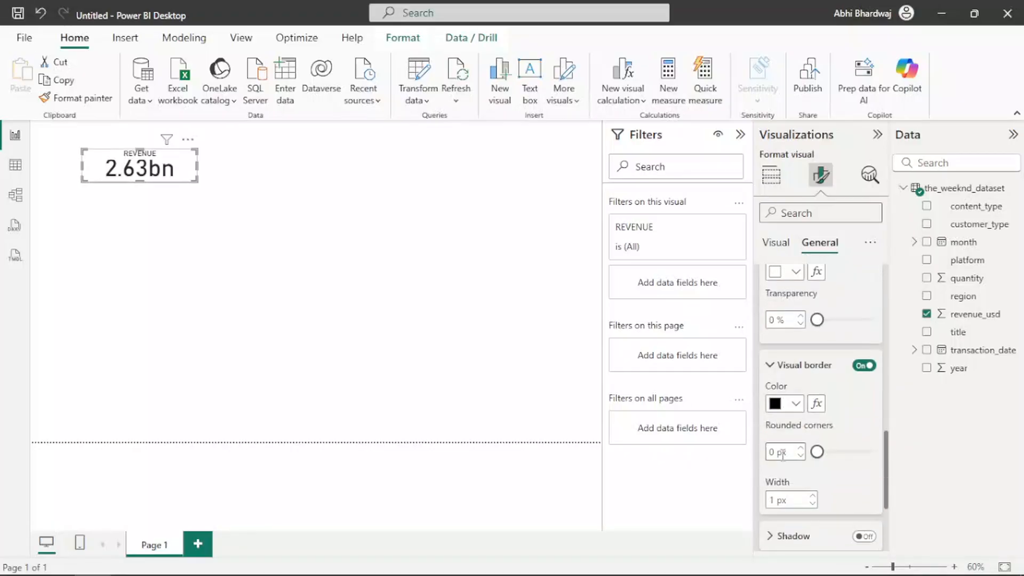
pyautogui.write('20')
# Turn on the REVENUE card's shadow and deselect the card.
pyautogui.scroll(-4, 814, 491)
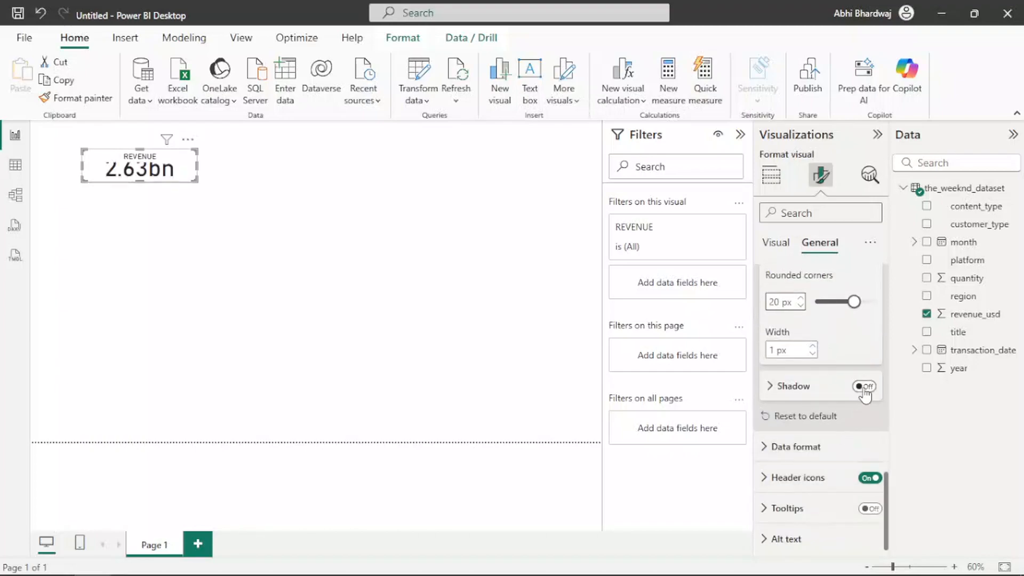
pyautogui.click(866, 387)
pyautogui.click(797, 397)
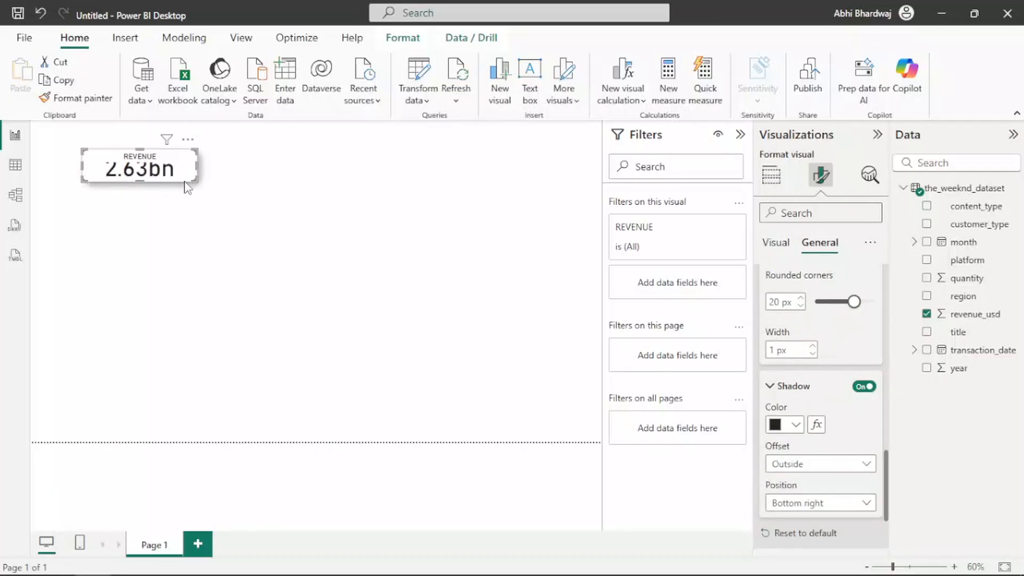
pyautogui.click(208, 215)
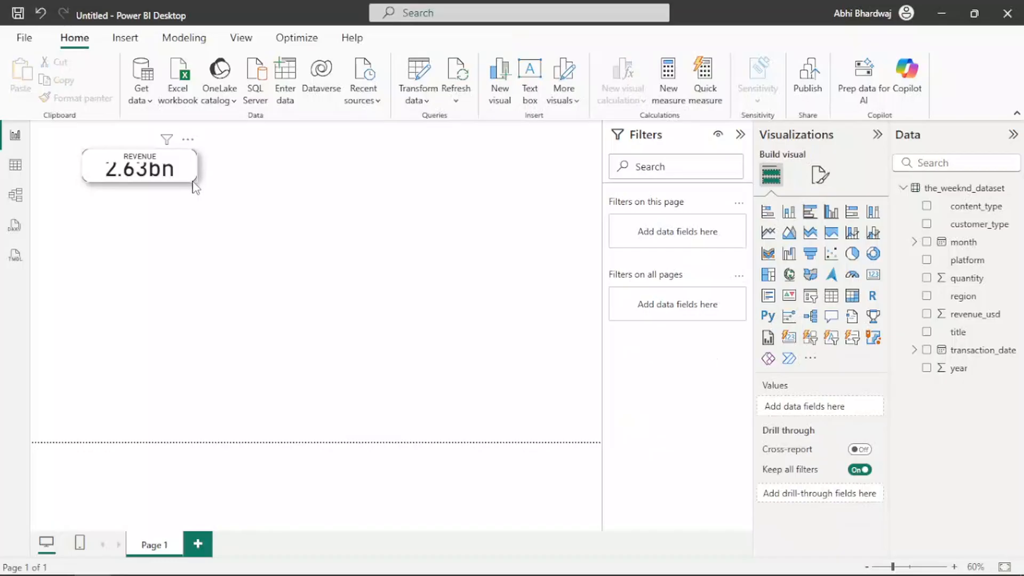
# Make the REVENUE card slightly taller and place two copies of it alongside in the same row.
pyautogui.click(196, 186)
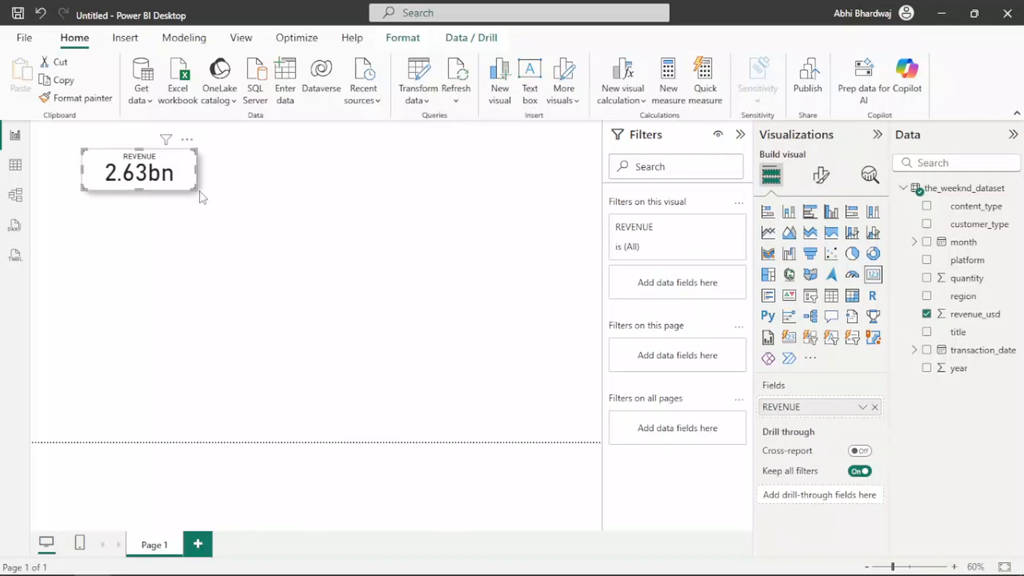
pyautogui.hotkey('ctrl', 'c')
pyautogui.hotkey('ctrl', 'v')
pyautogui.moveTo(192, 178); pyautogui.dragTo(302, 178)
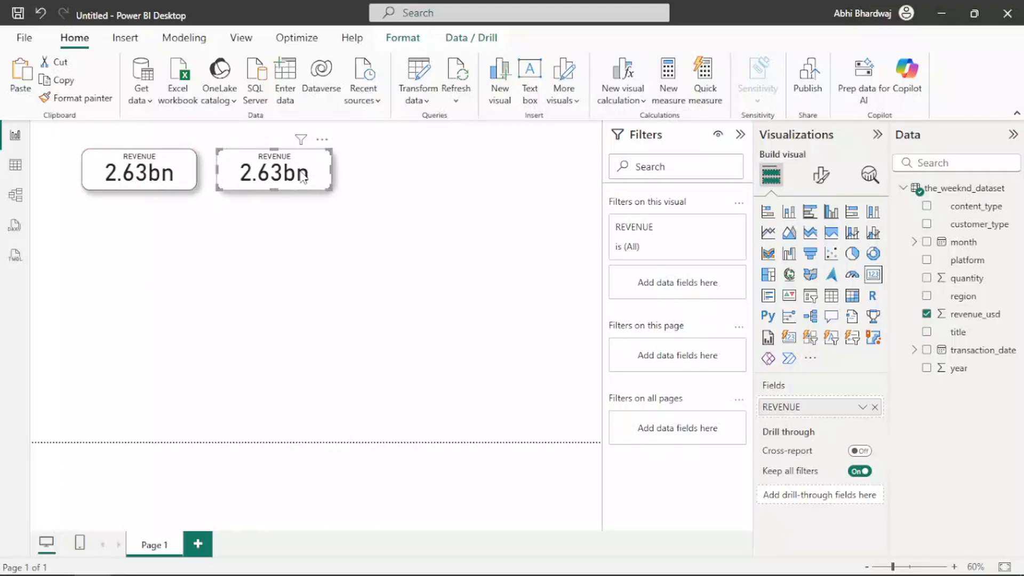
pyautogui.hotkey('ctrl', 'c')
pyautogui.hotkey('ctrl', 'v')
pyautogui.moveTo(287, 174); pyautogui.dragTo(439, 177)
# Narrow the REVENUE cards and shift them towards the canvas's left edge to make room in the row.
pyautogui.moveTo(99, 172); pyautogui.dragTo(69, 171)
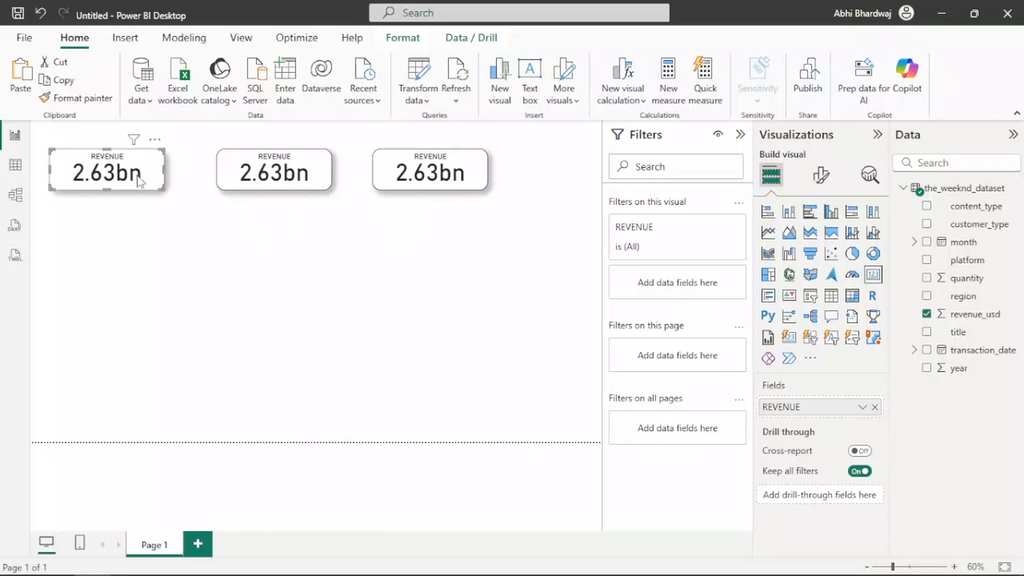
pyautogui.moveTo(163, 190); pyautogui.dragTo(151, 191)
pyautogui.moveTo(245, 184); pyautogui.dragTo(207, 184)
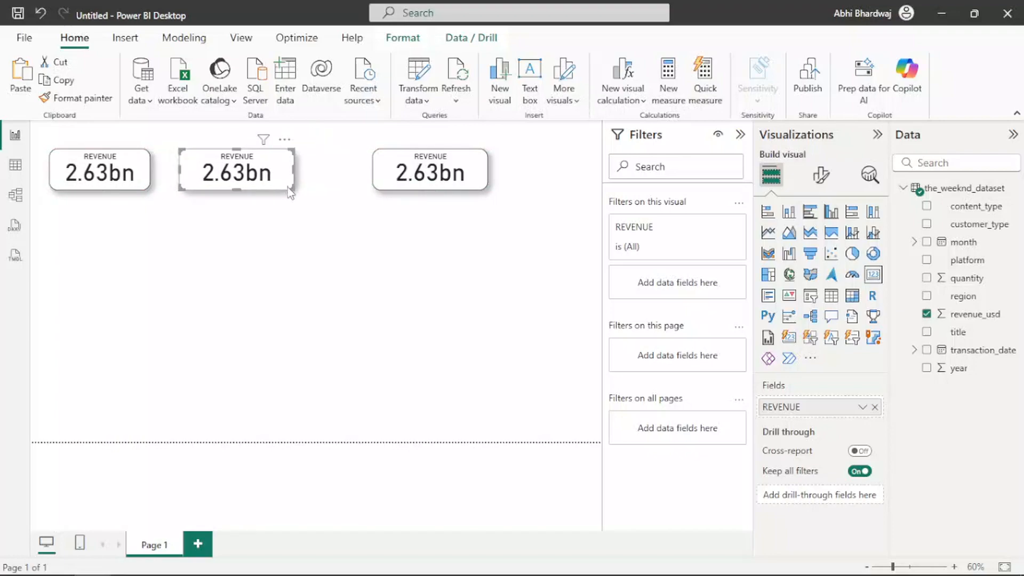
pyautogui.moveTo(293, 190); pyautogui.dragTo(282, 191)
pyautogui.moveTo(397, 191); pyautogui.dragTo(326, 182)
# Add a fourth copy of the REVENUE card at the right end of the row.
pyautogui.moveTo(414, 190); pyautogui.dragTo(512, 180)
pyautogui.hotkey('ctrl', 'c')
pyautogui.hotkey('ctrl', 'v')
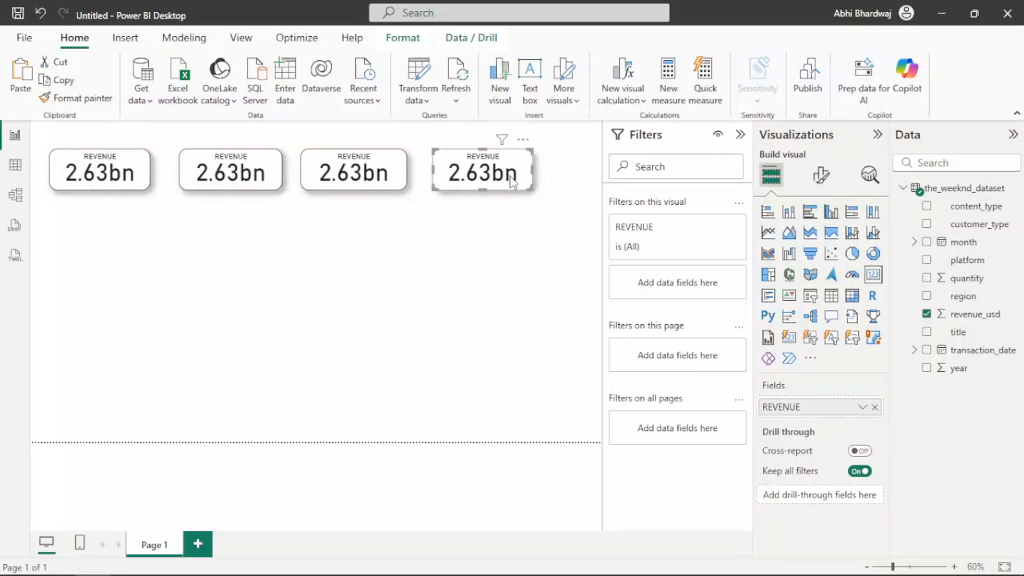
# Try the title field on the second card, summarised by distinct count and by plain count.
pyautogui.click(258, 169)
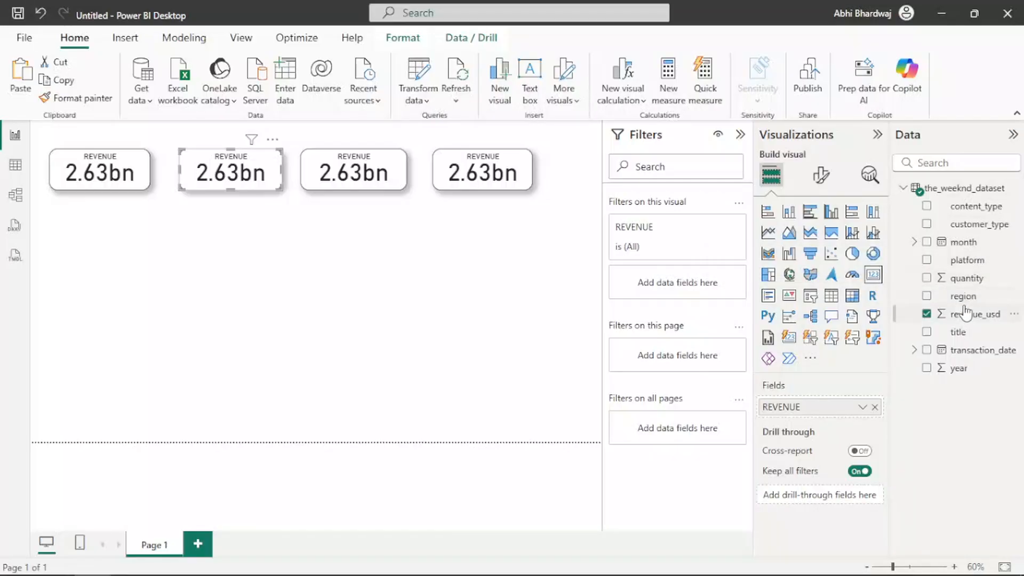
pyautogui.moveTo(959, 333); pyautogui.dragTo(872, 414)
pyautogui.click(862, 407)
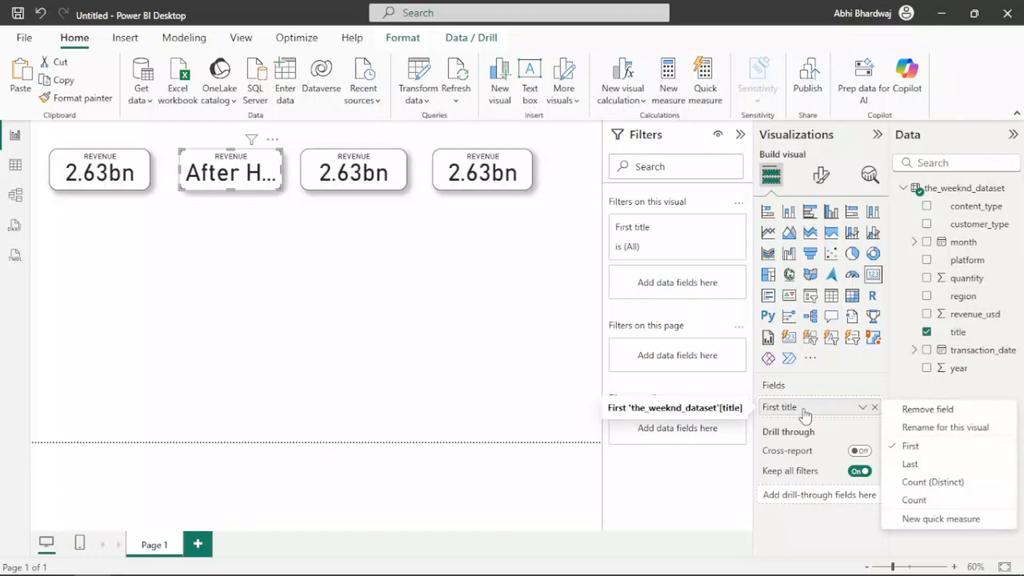
pyautogui.click(928, 482)
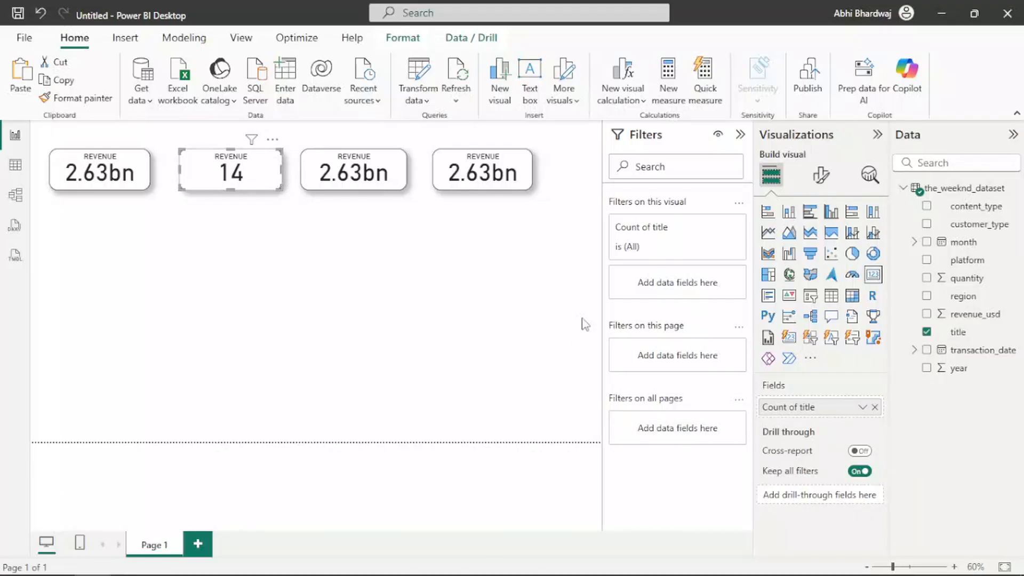
pyautogui.rightClick(840, 410)
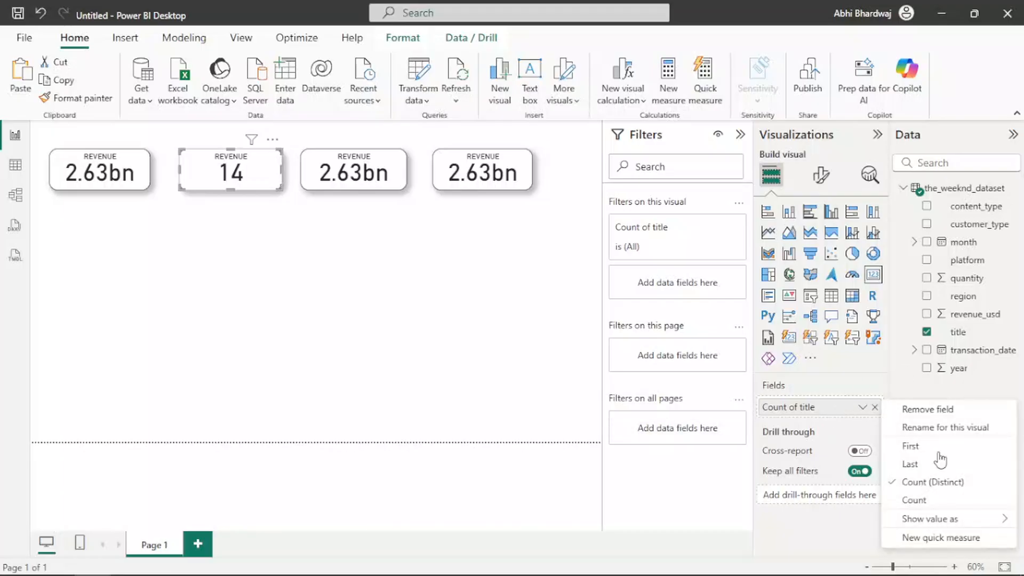
pyautogui.click(928, 502)
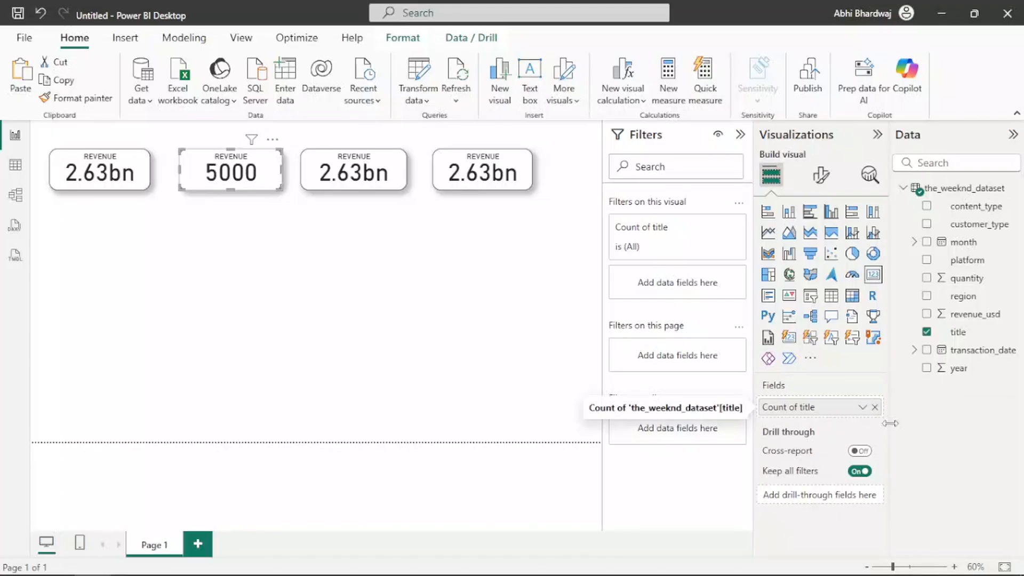
# Replace the title field on the second card with a count of region.
pyautogui.click(876, 408)
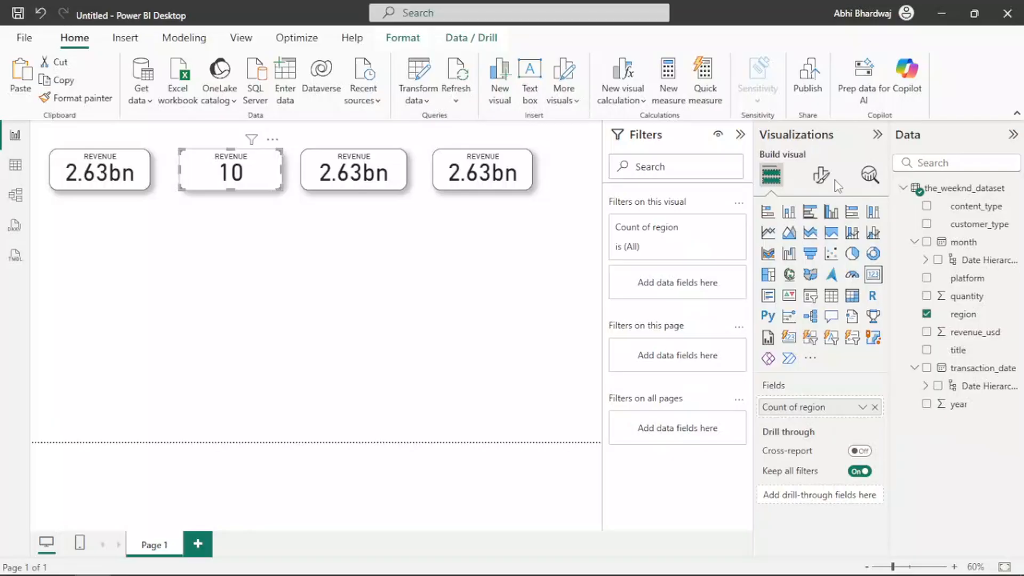
# Change the title text of the second card, which counts regions, to REGIONS.
pyautogui.click(821, 176)
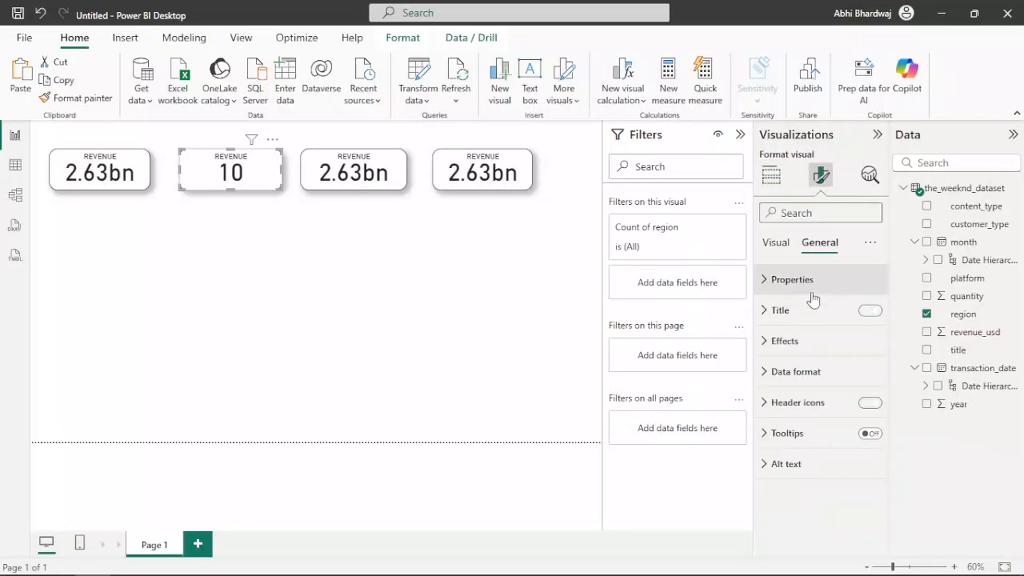
pyautogui.click(811, 283)
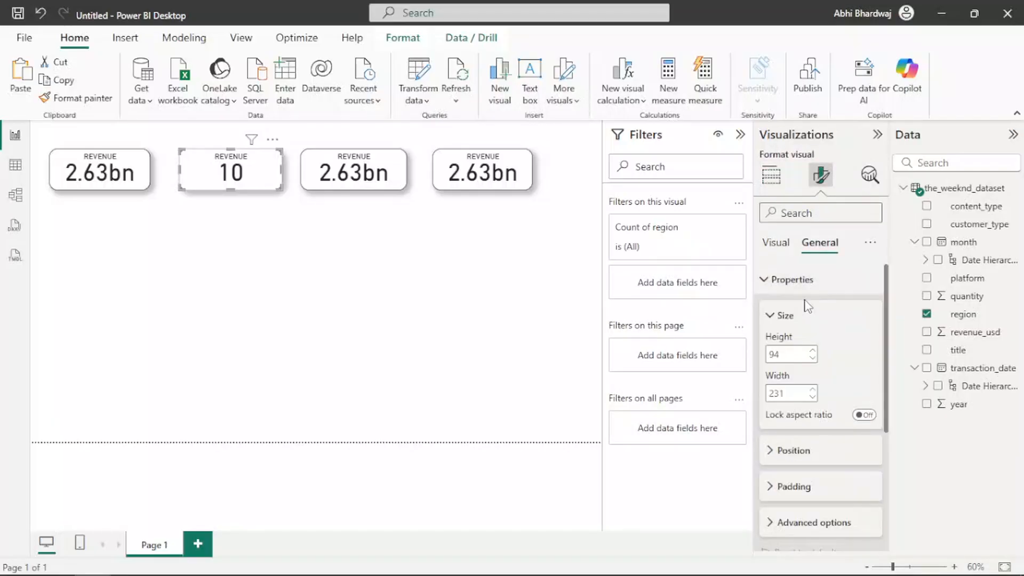
pyautogui.click(780, 278)
pyautogui.click(780, 310)
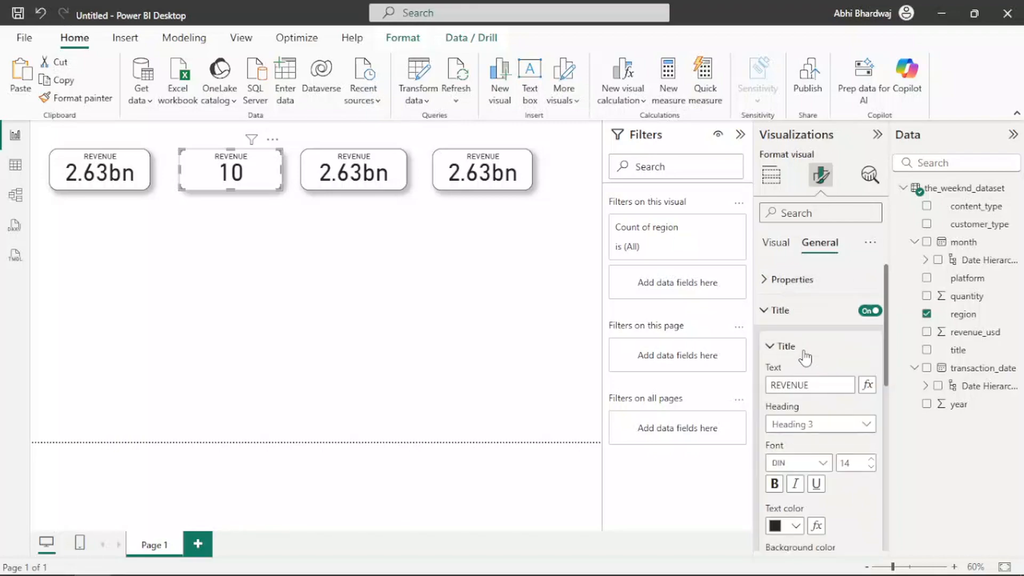
pyautogui.moveTo(809, 385); pyautogui.dragTo(786, 381)
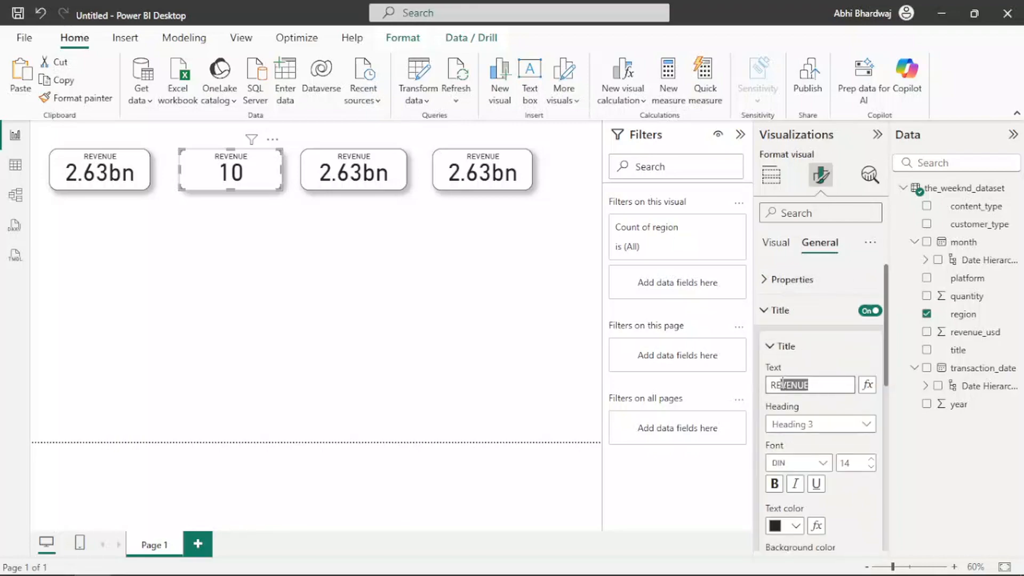
pyautogui.write('gions')
pyautogui.doubleClick(784, 384)
pyautogui.write('REG')
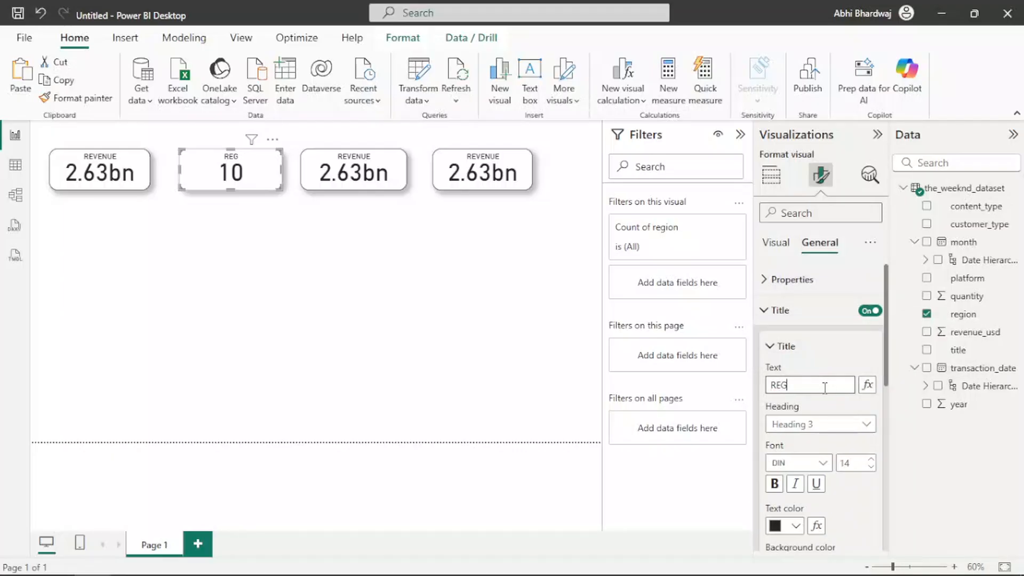
pyautogui.write('IONS')
pyautogui.press('Return')
# Replace the revenue field on the third card with platform, summarised as a distinct count.
pyautogui.click(386, 166)
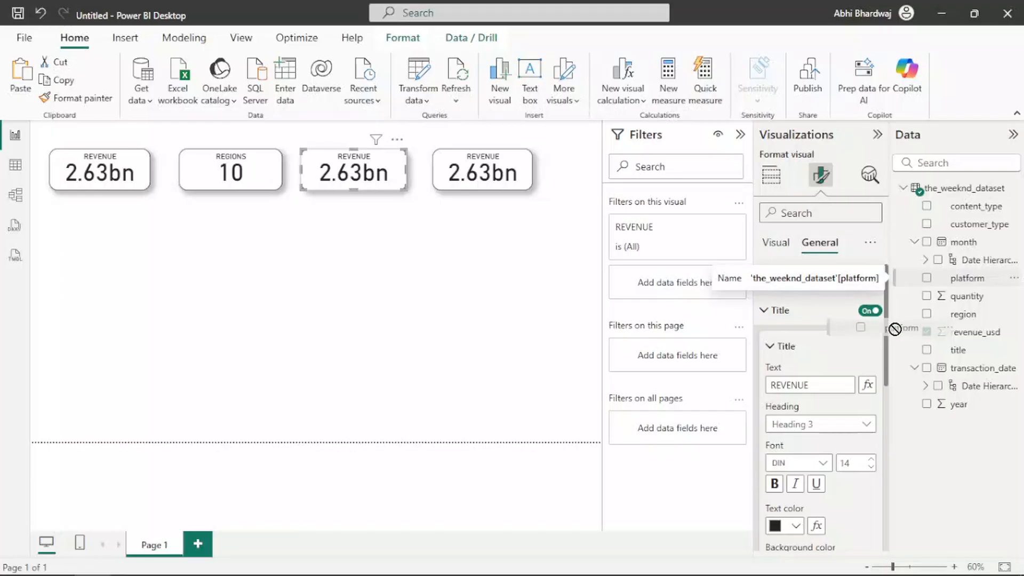
pyautogui.click(785, 244)
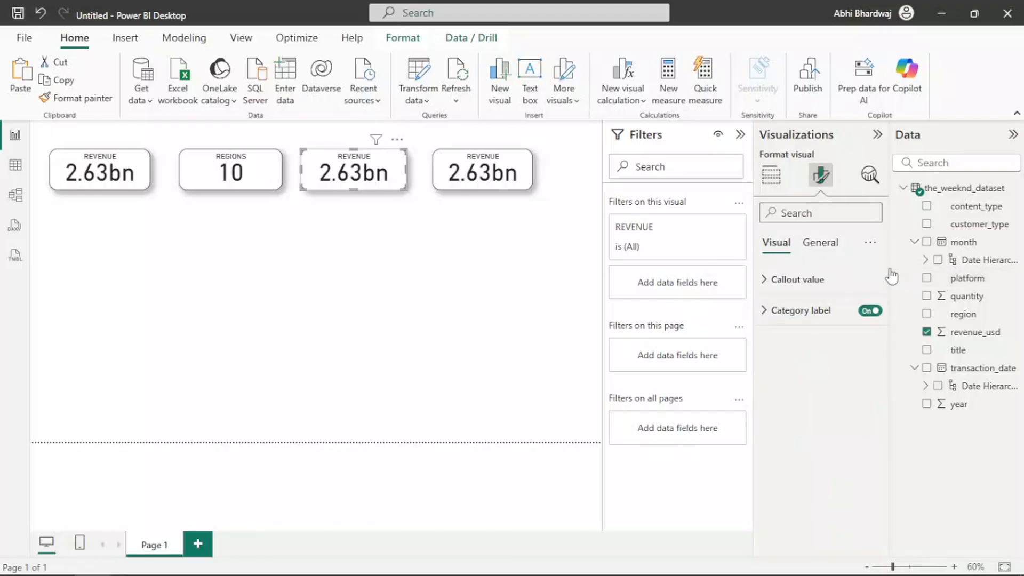
pyautogui.moveTo(1008, 280); pyautogui.dragTo(836, 414)
pyautogui.rightClick(836, 414)
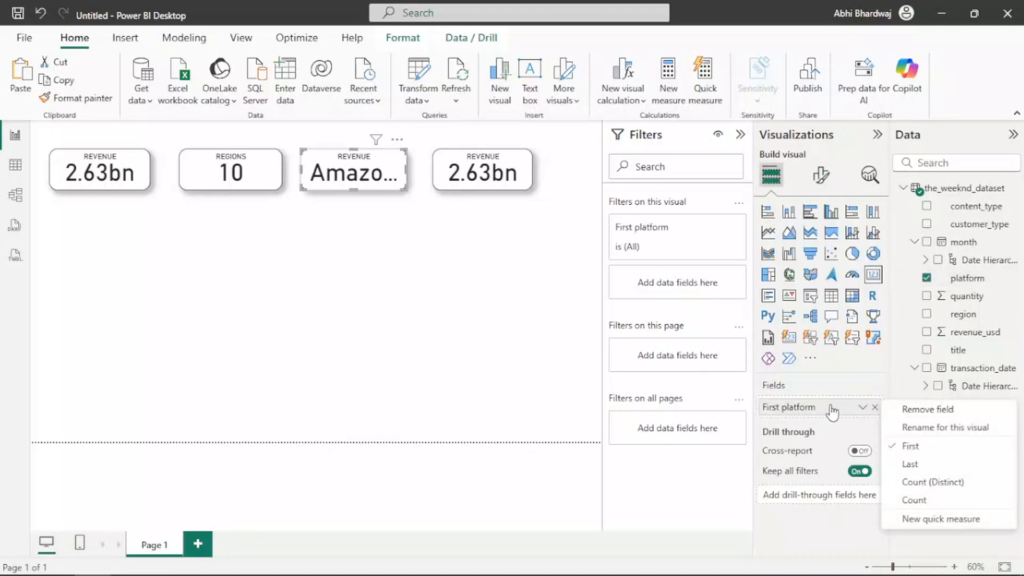
pyautogui.click(930, 482)
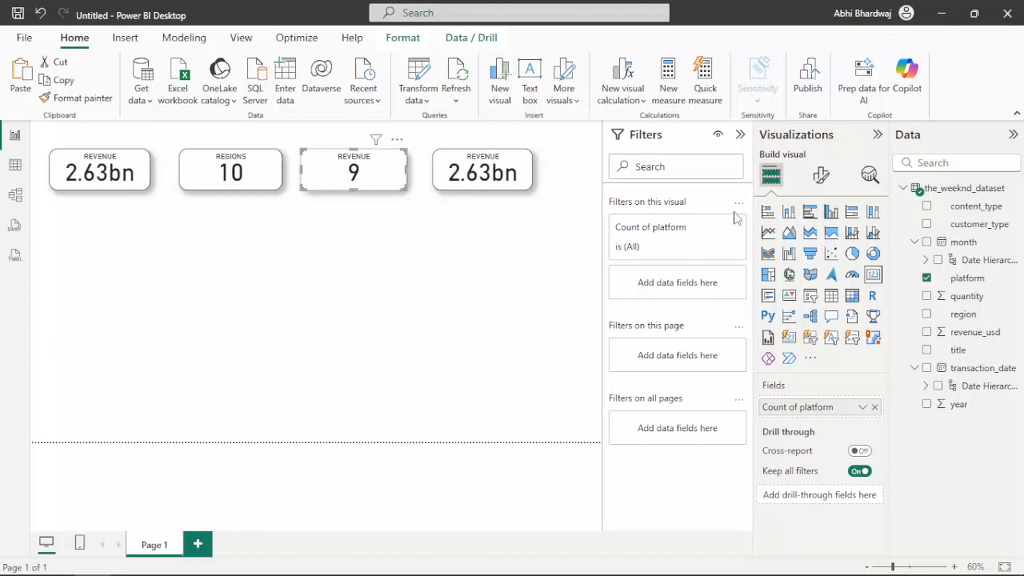
# Change the title text of the third card to PLATFORMS.
pyautogui.click(822, 175)
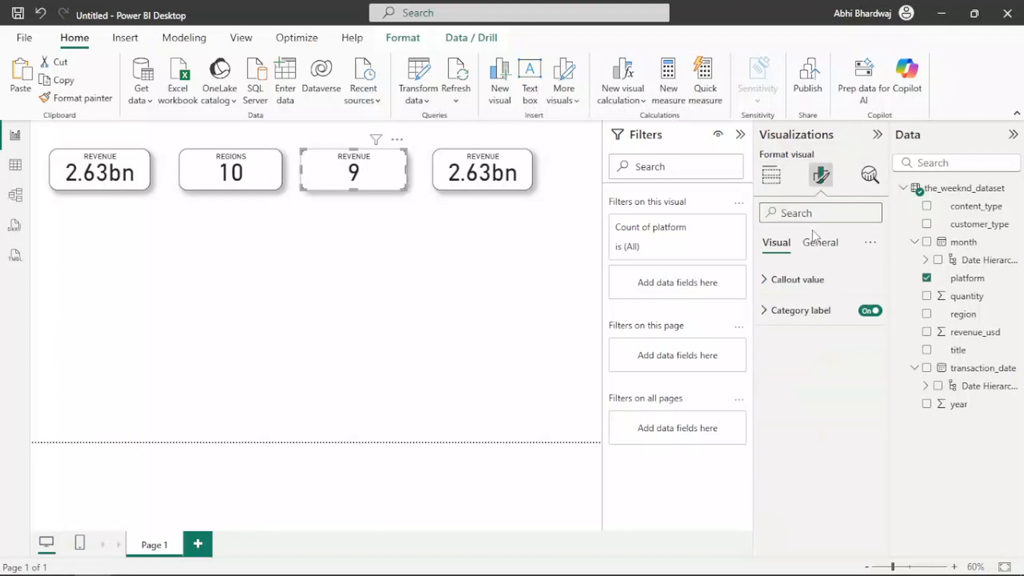
pyautogui.click(813, 243)
pyautogui.click(804, 311)
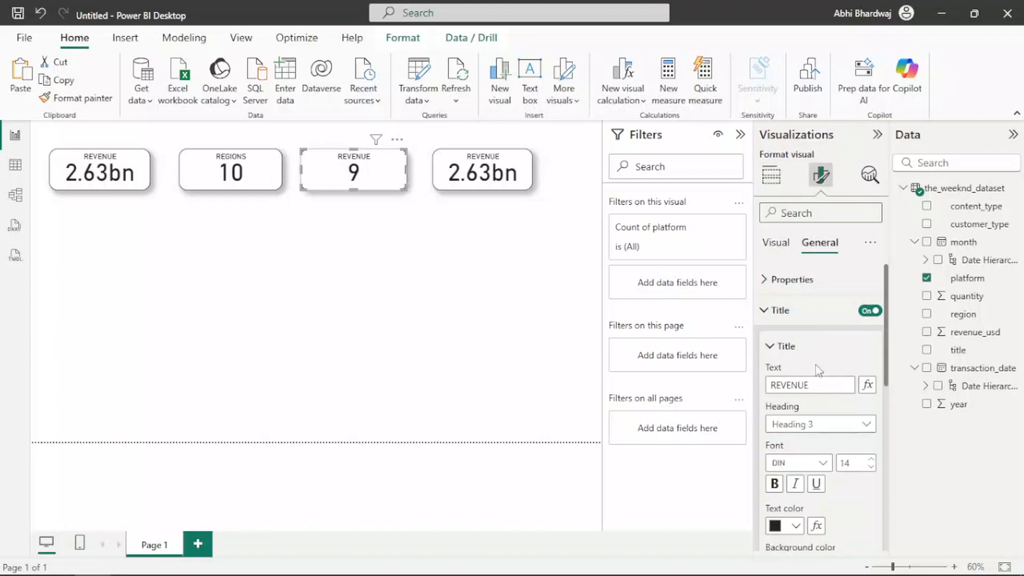
pyautogui.doubleClick(816, 384)
pyautogui.write('PLATFORMS')
# Make the fourth card show a distinct count of content_type and title it Content Type.
pyautogui.click(774, 242)
pyautogui.click(775, 181)
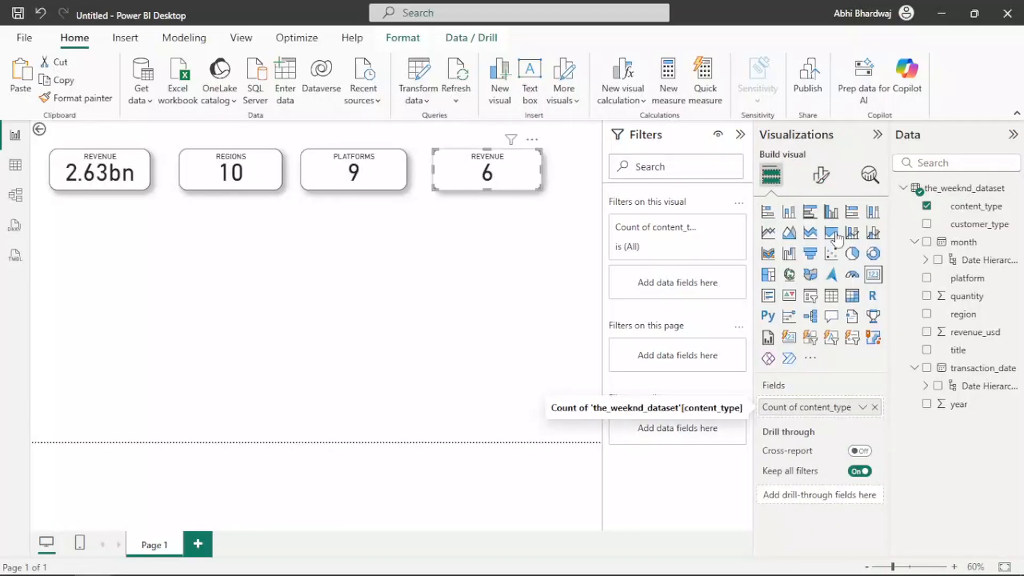
pyautogui.click(828, 181)
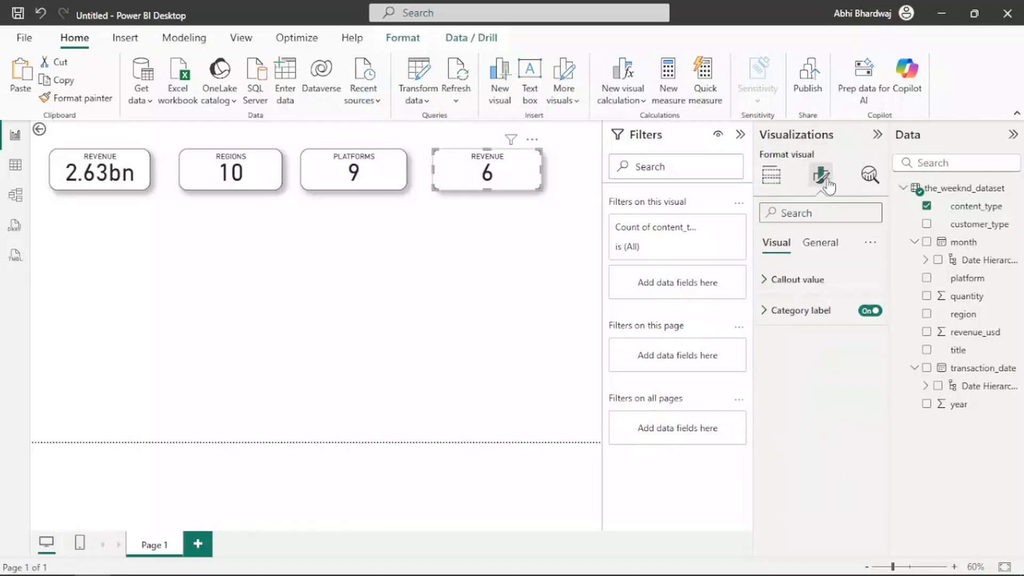
pyautogui.click(811, 247)
pyautogui.click(809, 314)
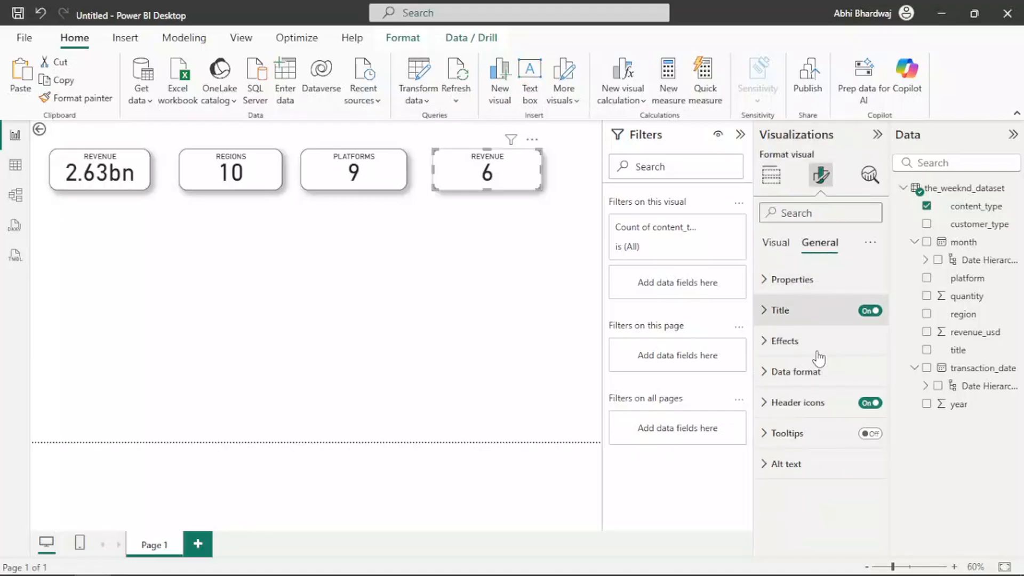
pyautogui.doubleClick(807, 390)
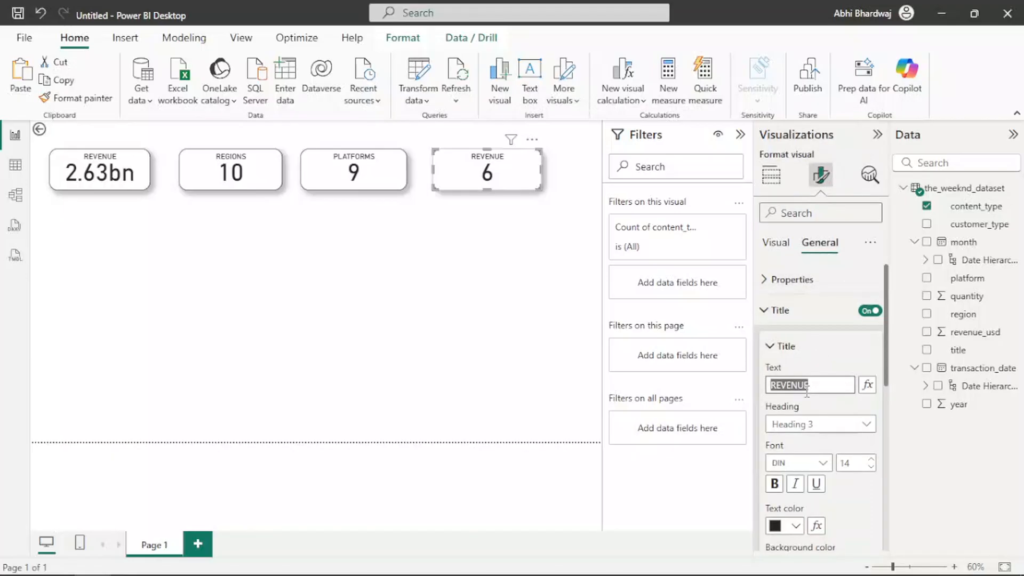
pyautogui.write('Content TA')
pyautogui.press('BackSpace')
pyautogui.write('ype')
# Try the First, Last and plain Count summaries of content_type on the fourth card, and return it to Count (Distinct).
pyautogui.click(779, 245)
pyautogui.click(771, 174)
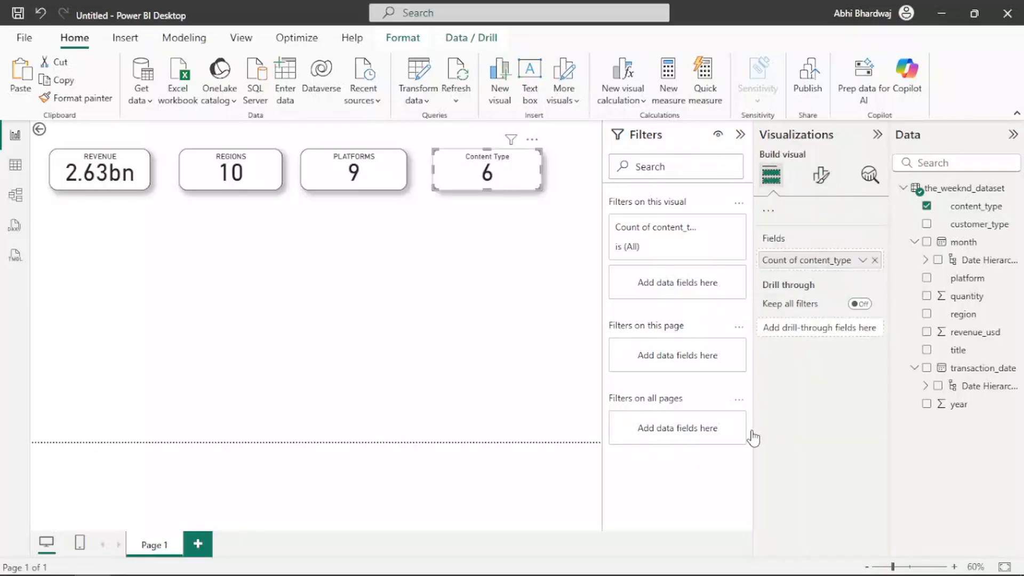
pyautogui.rightClick(826, 415)
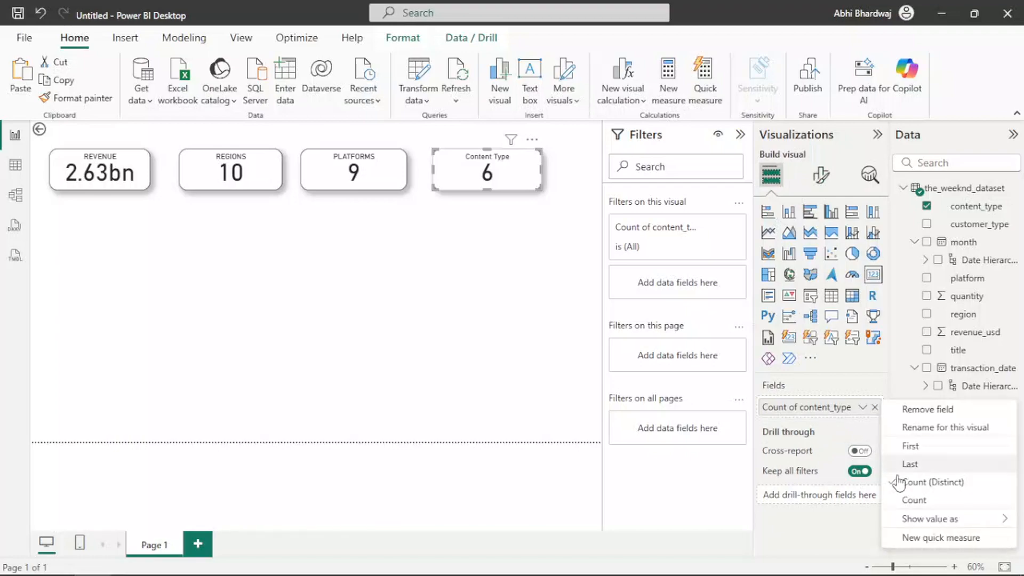
pyautogui.click(928, 447)
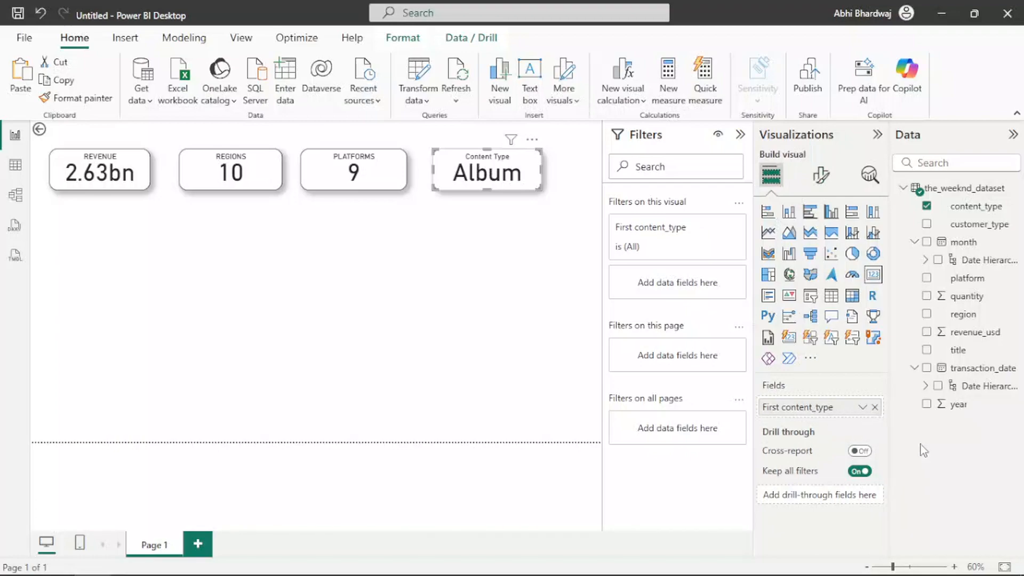
pyautogui.rightClick(838, 420)
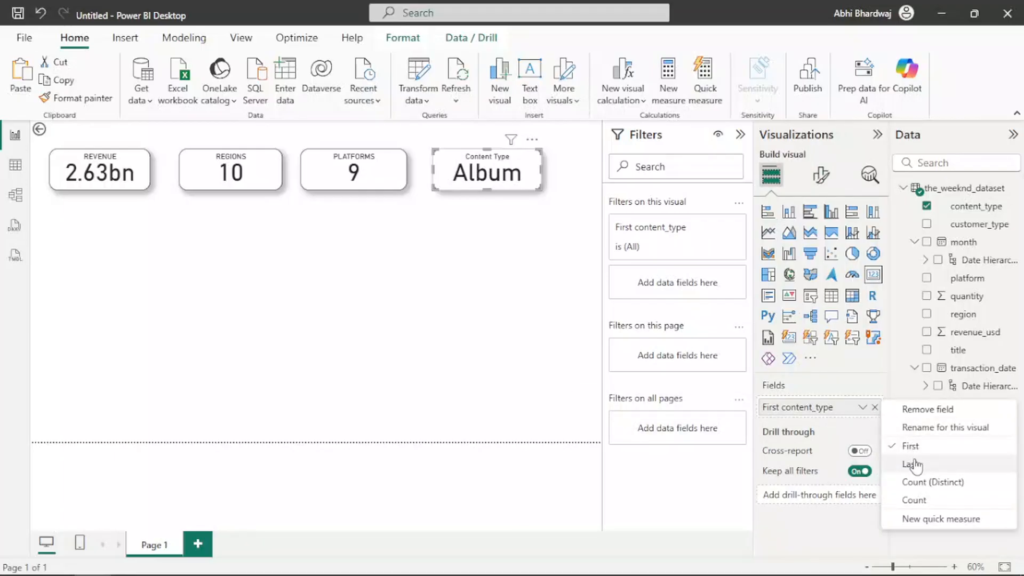
pyautogui.click(913, 465)
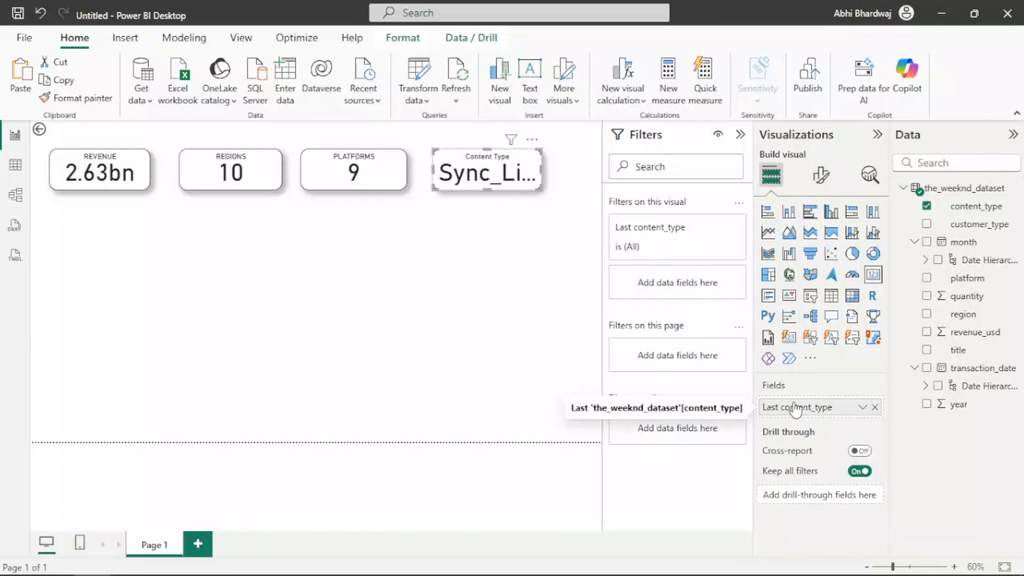
pyautogui.rightClick(797, 410)
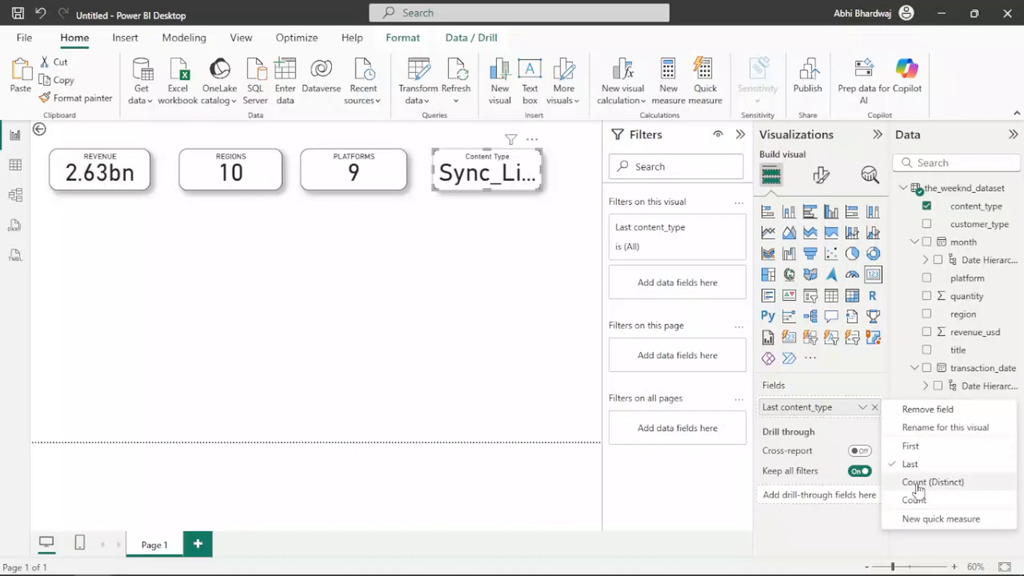
pyautogui.click(918, 503)
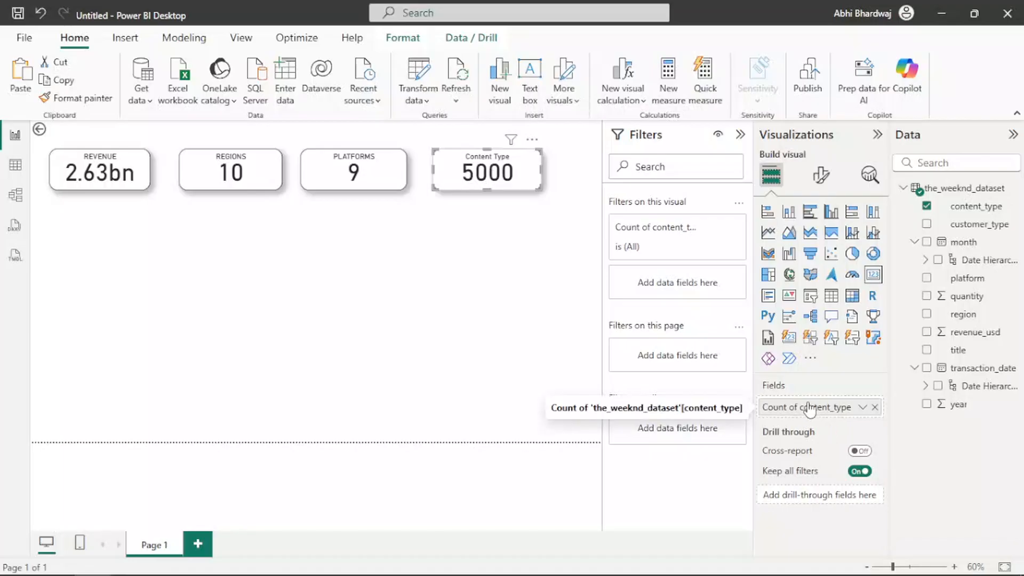
pyautogui.rightClick(808, 407)
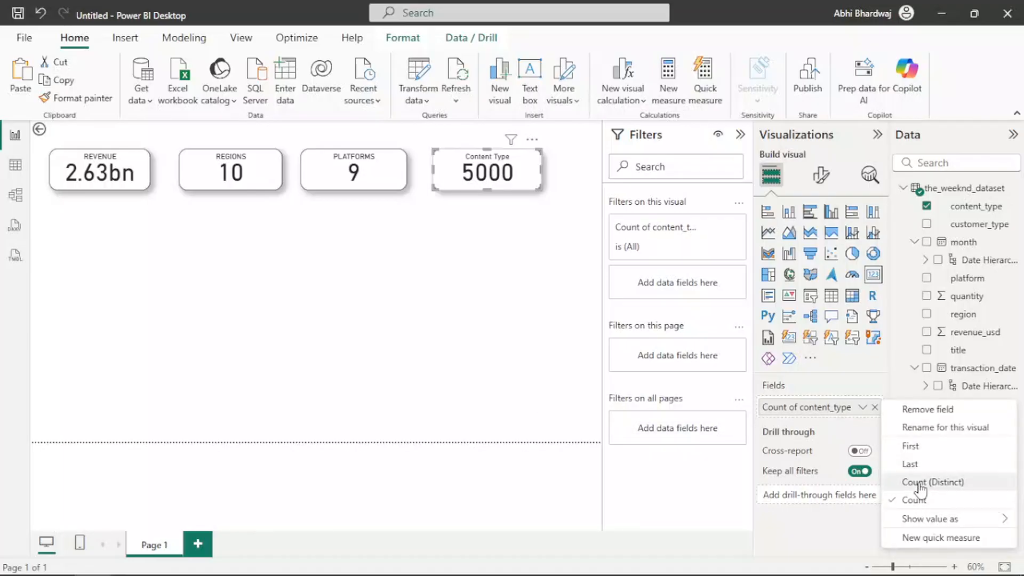
pyautogui.click(915, 483)
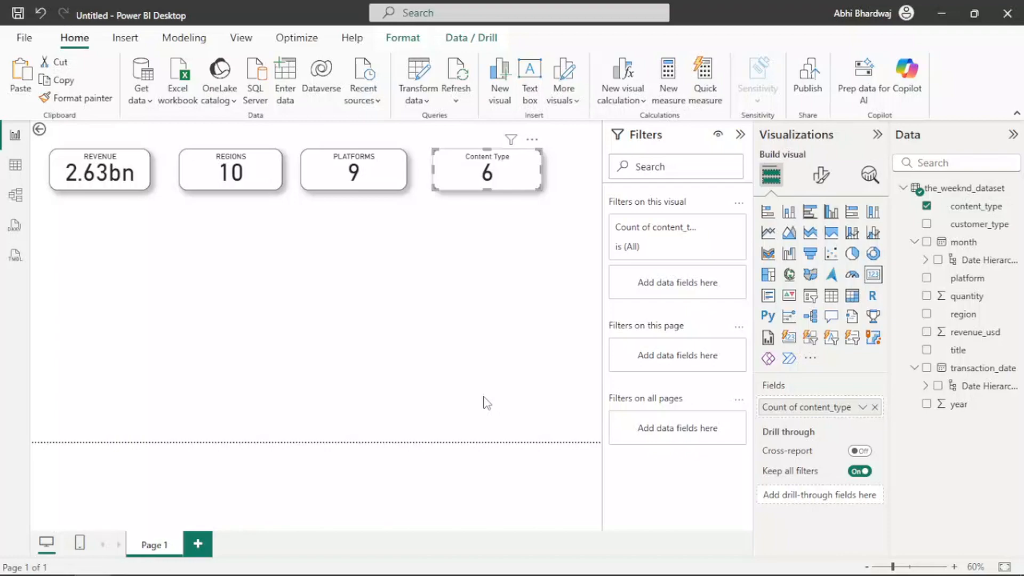
# Add a donut chart below the REVENUE card with content_type as legend and the sum of revenue_usd as values.
pyautogui.click(447, 328)
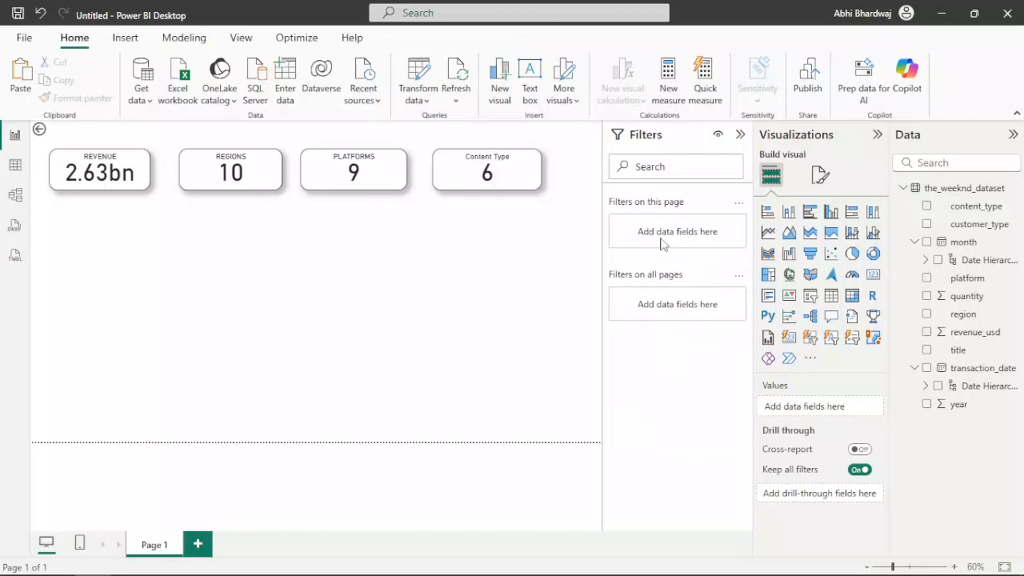
pyautogui.click(869, 260)
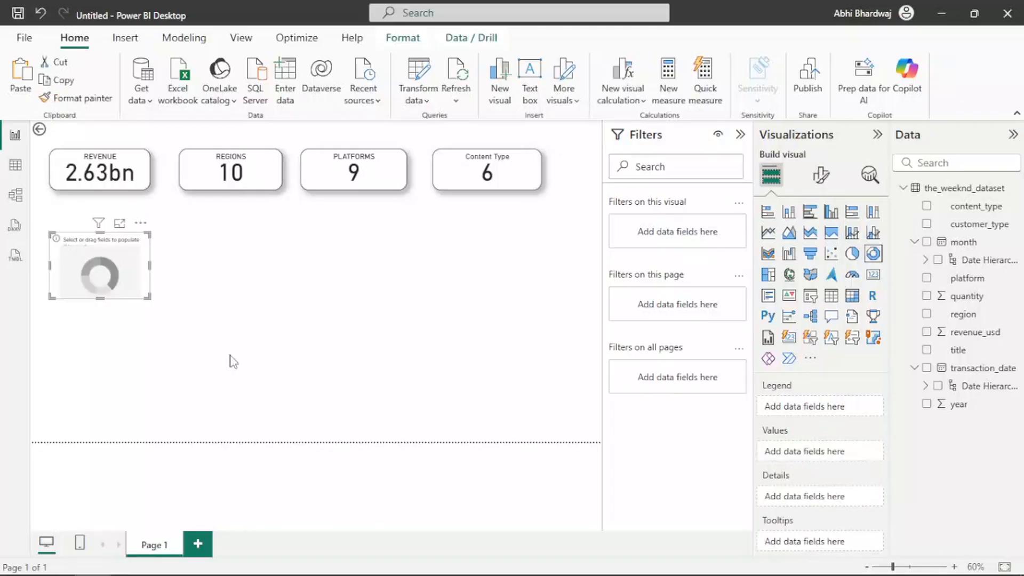
pyautogui.moveTo(150, 298); pyautogui.dragTo(184, 369)
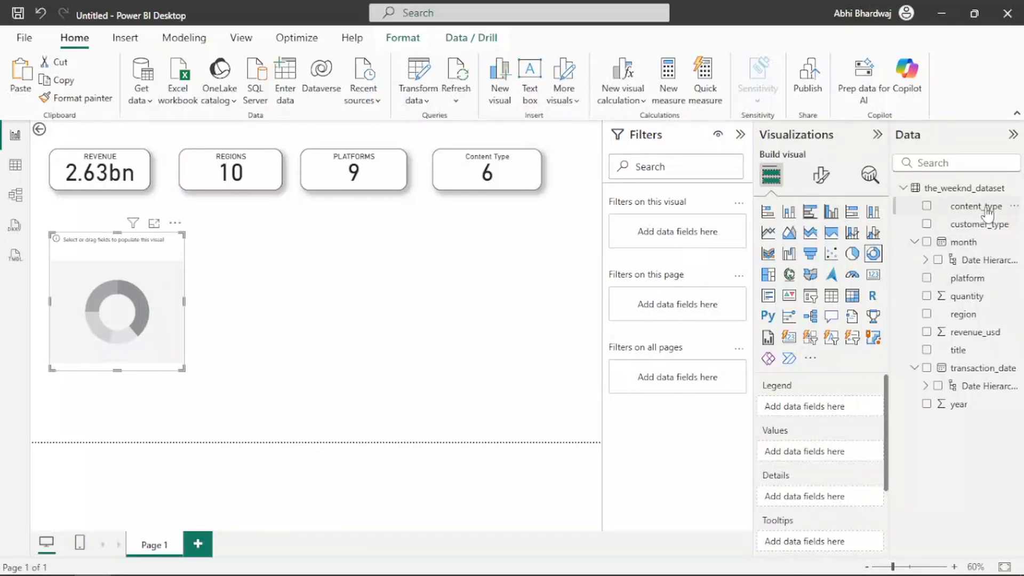
pyautogui.moveTo(887, 354); pyautogui.dragTo(836, 415)
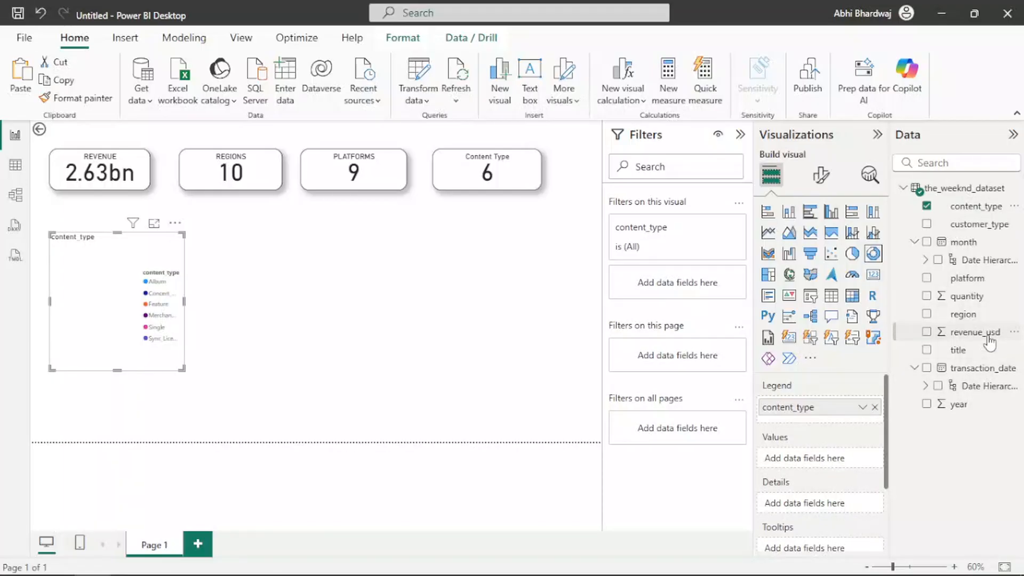
pyautogui.moveTo(984, 333); pyautogui.dragTo(834, 464)
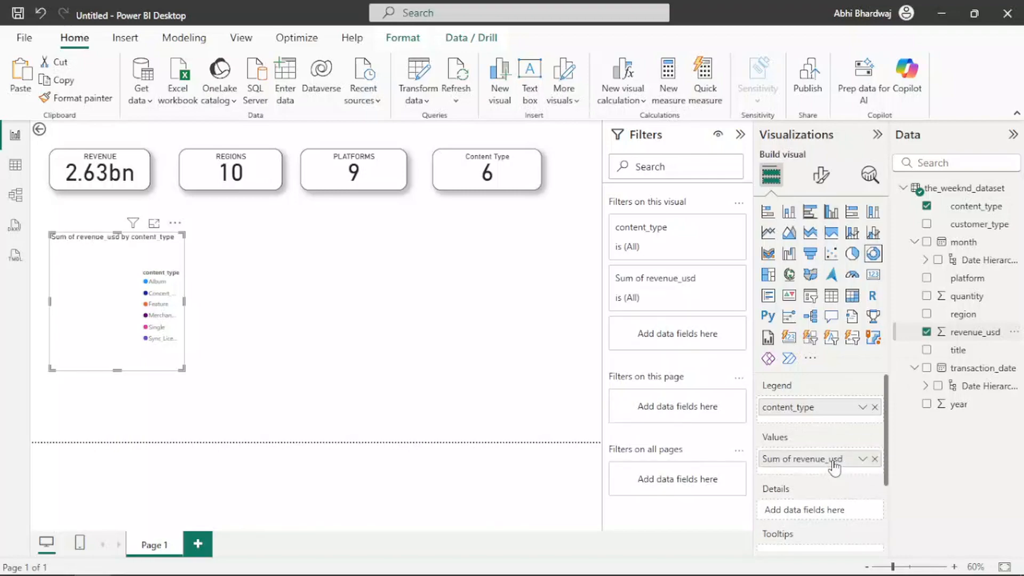
# Resize the donut chart so its labels fit and move it to the lower-left corner of the report page.
pyautogui.moveTo(178, 368); pyautogui.dragTo(225, 395)
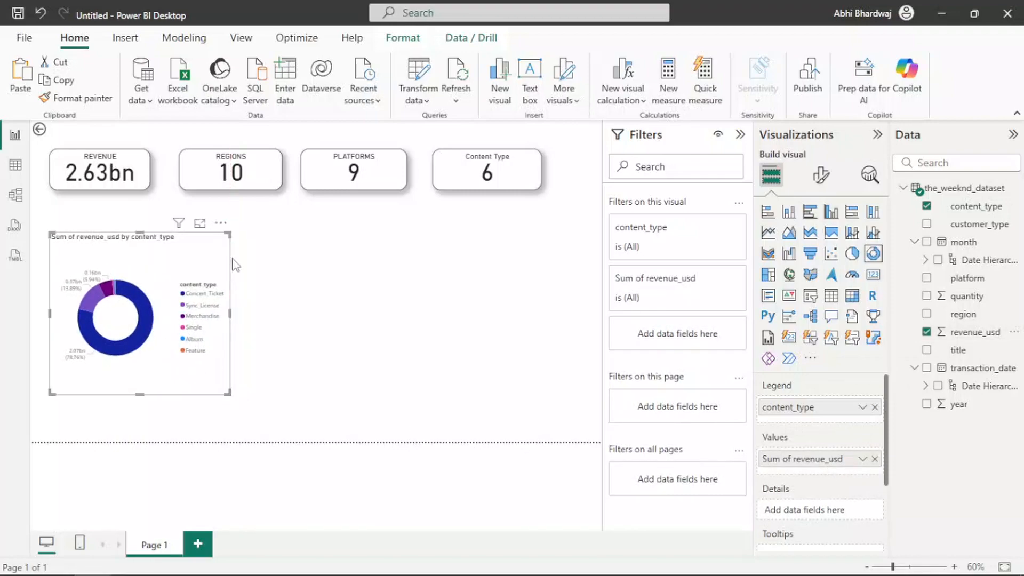
pyautogui.moveTo(218, 256); pyautogui.dragTo(212, 331)
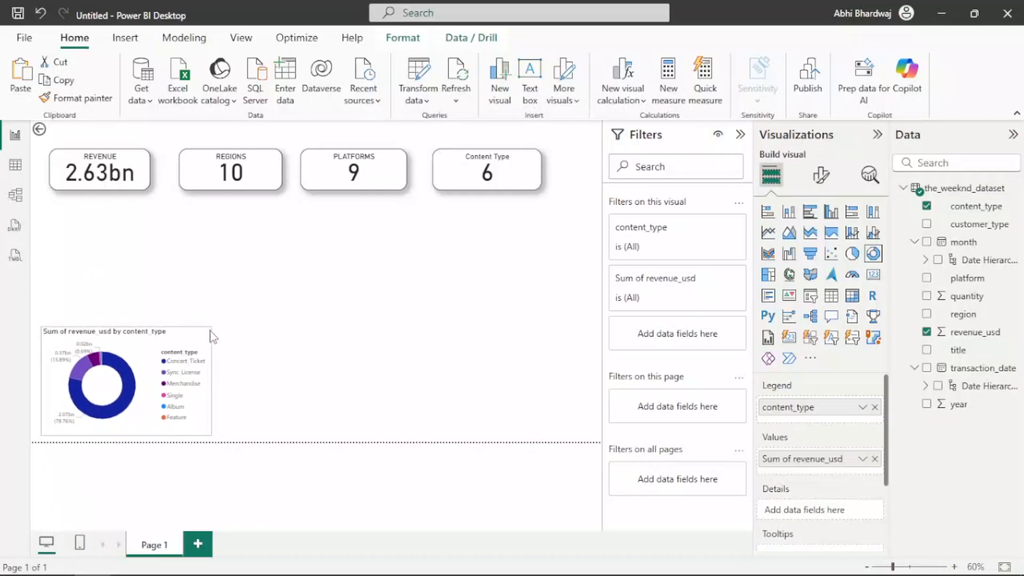
# Turn on the visual border in the donut chart's effects.
pyautogui.click(819, 178)
pyautogui.click(820, 242)
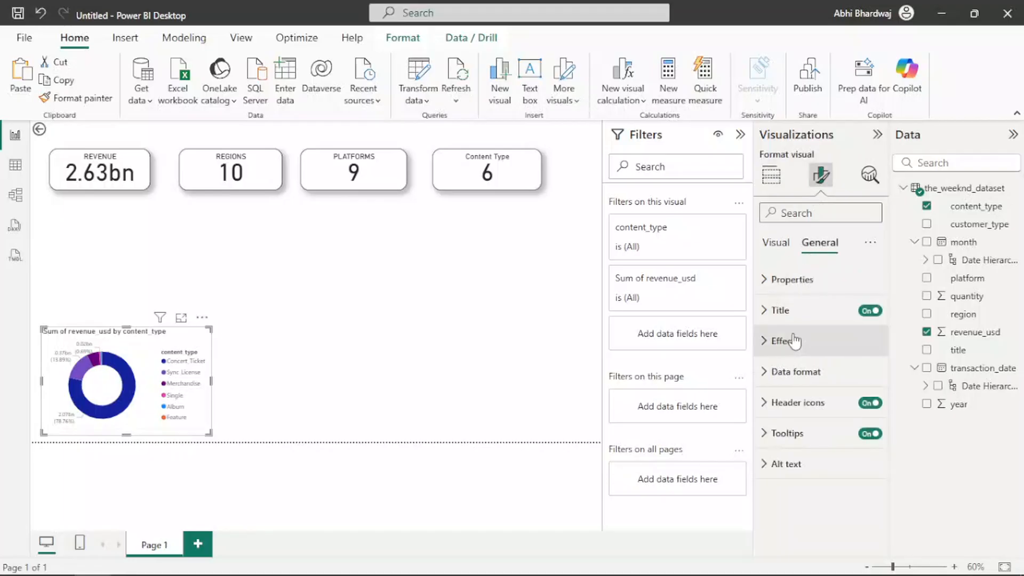
pyautogui.click(791, 357)
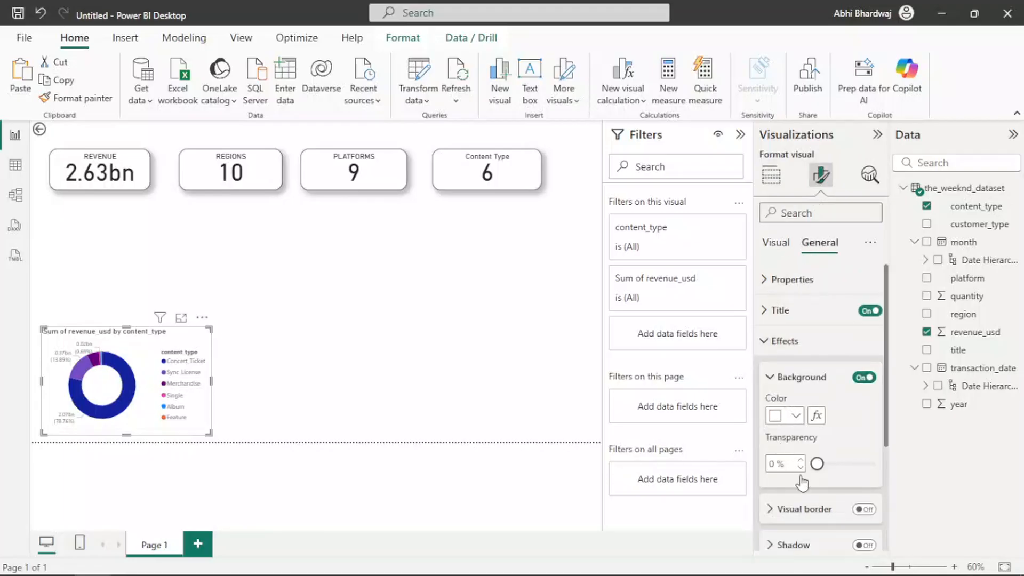
pyautogui.scroll(-1, 799, 483)
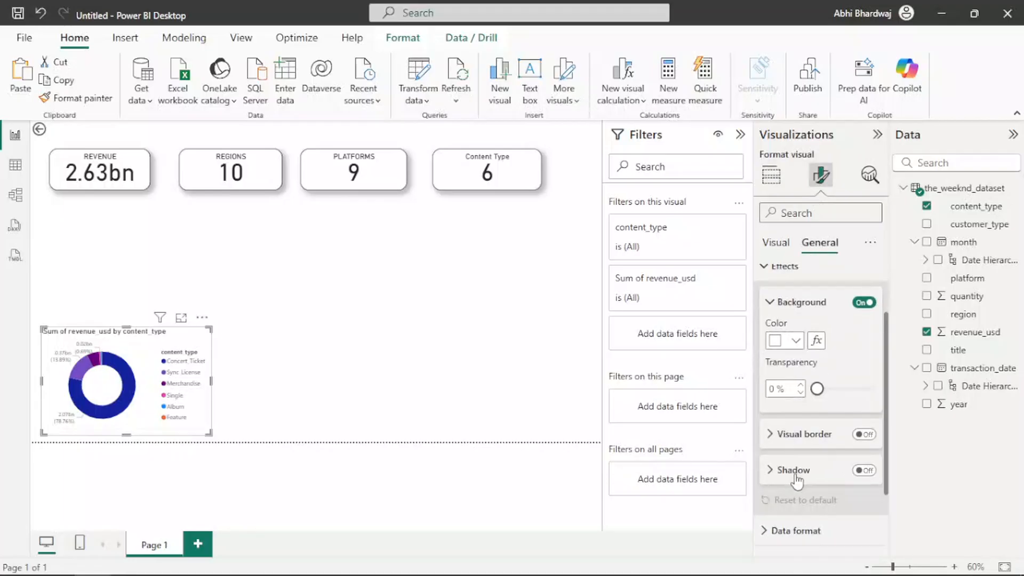
pyautogui.click(865, 435)
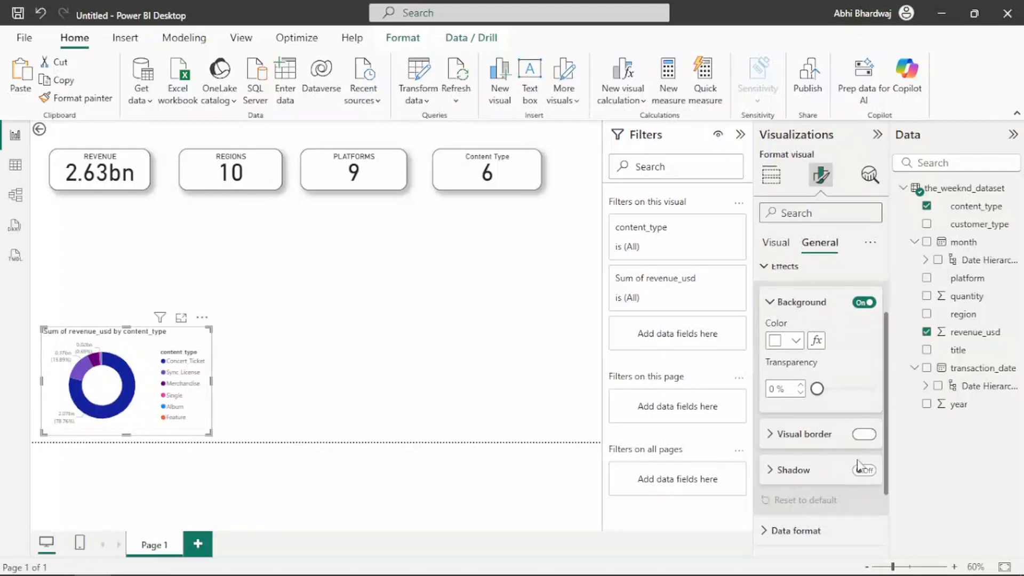
# Turn on the donut chart's shadow and set its visual border's rounded corners to 20 px.
pyautogui.click(783, 434)
pyautogui.scroll(-1, 801, 488)
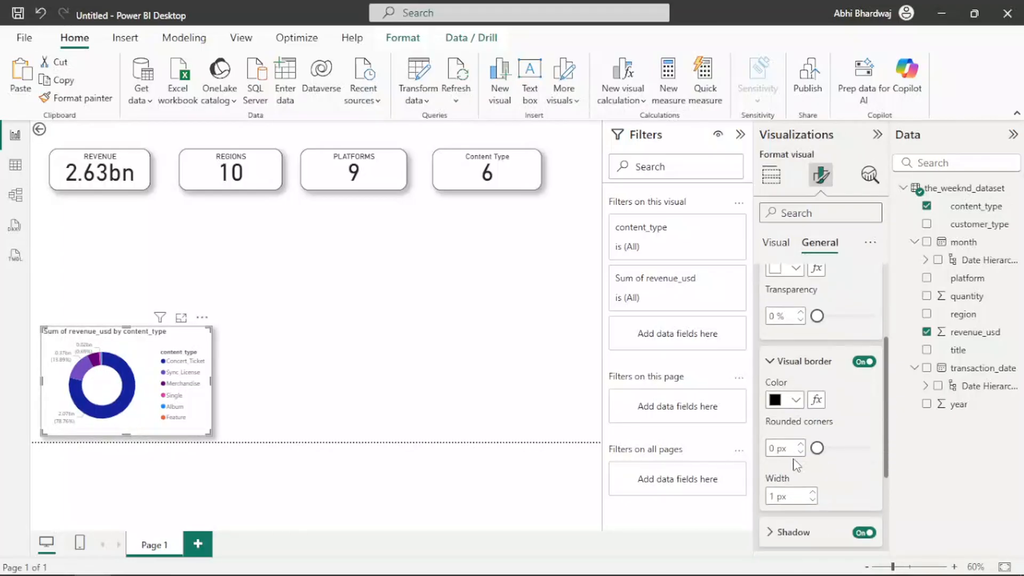
pyautogui.click(796, 399)
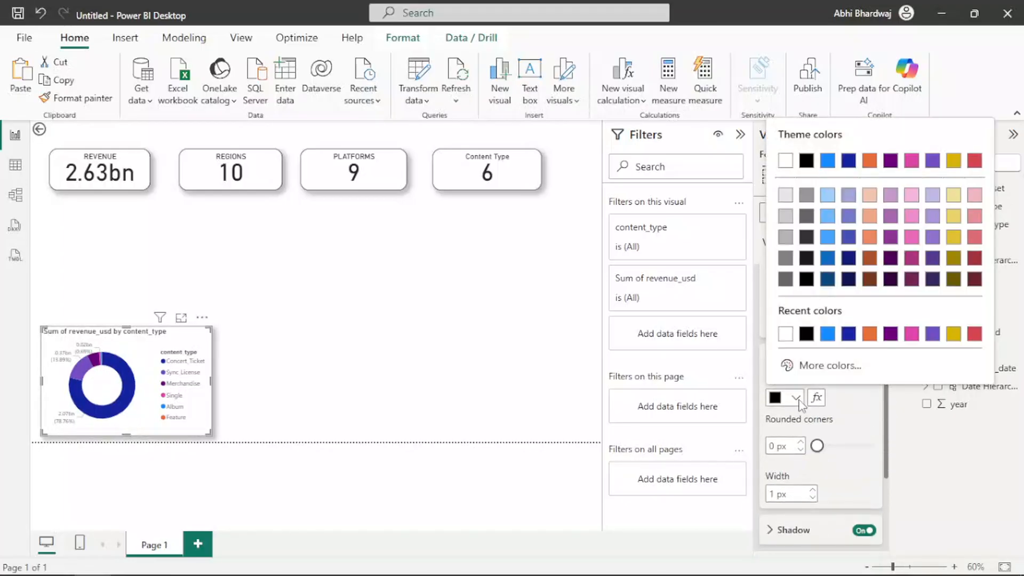
pyautogui.click(777, 447)
pyautogui.doubleClick(777, 448)
pyautogui.write('2')
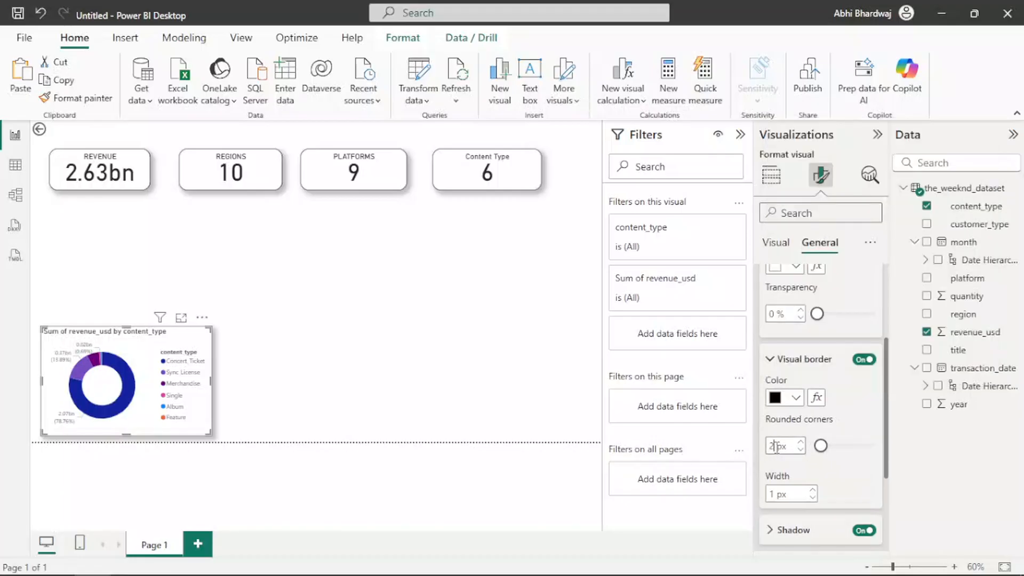
pyautogui.write('0')
pyautogui.scroll(-2, 803, 467)
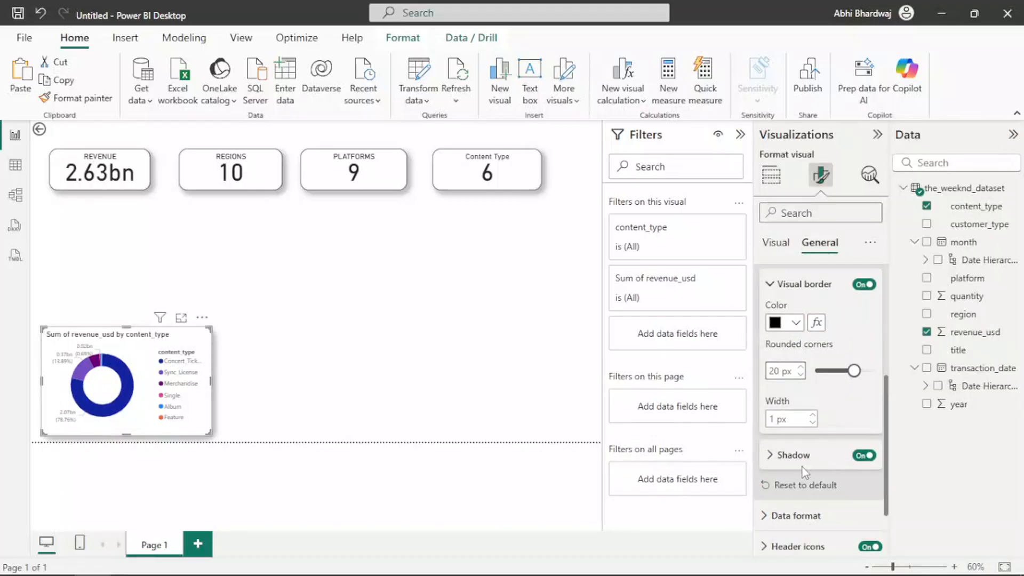
# Look over the color, offset and position settings of the donut chart's shadow.
pyautogui.click(794, 455)
pyautogui.scroll(-2, 801, 468)
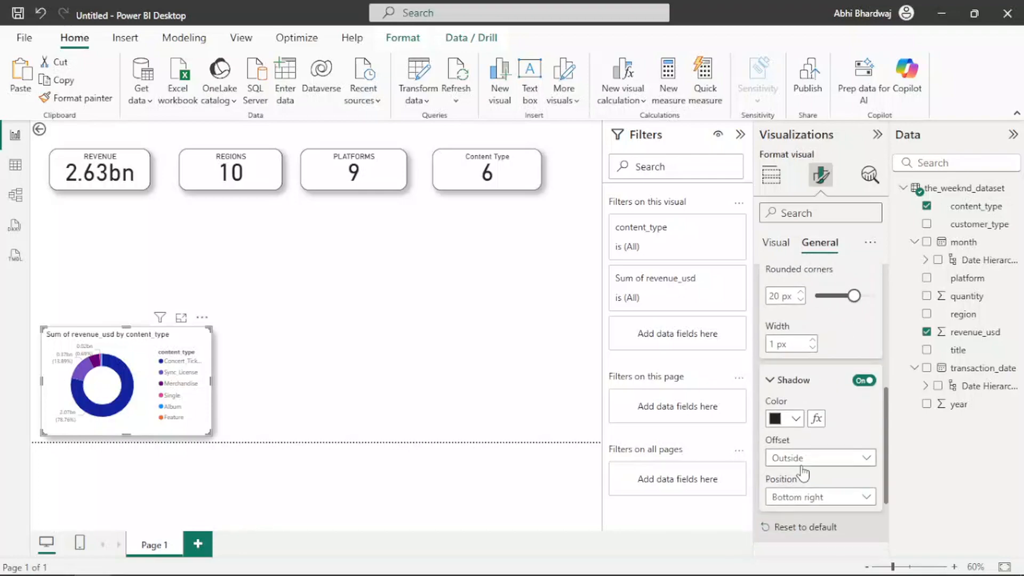
pyautogui.click(799, 420)
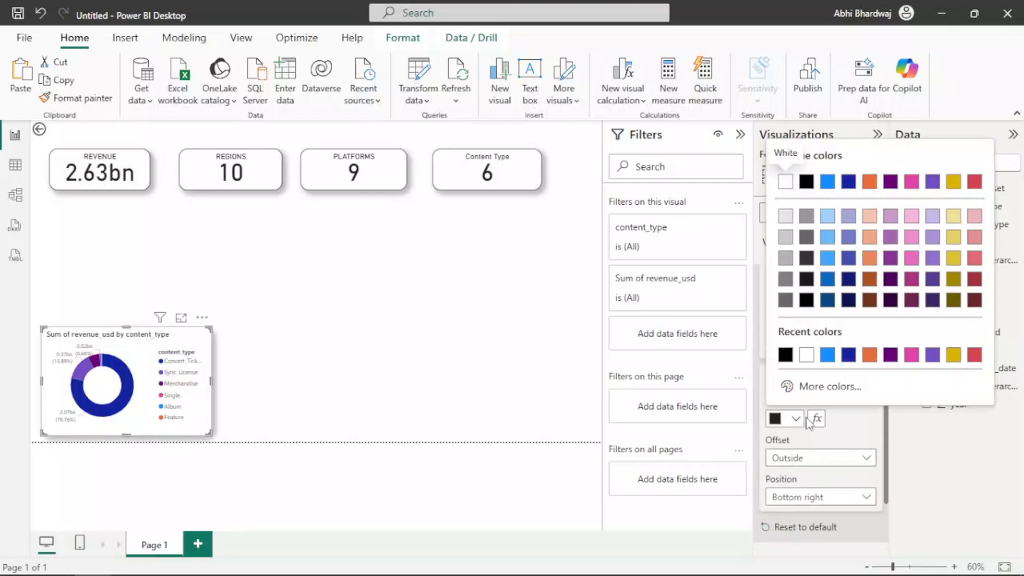
pyautogui.click(869, 433)
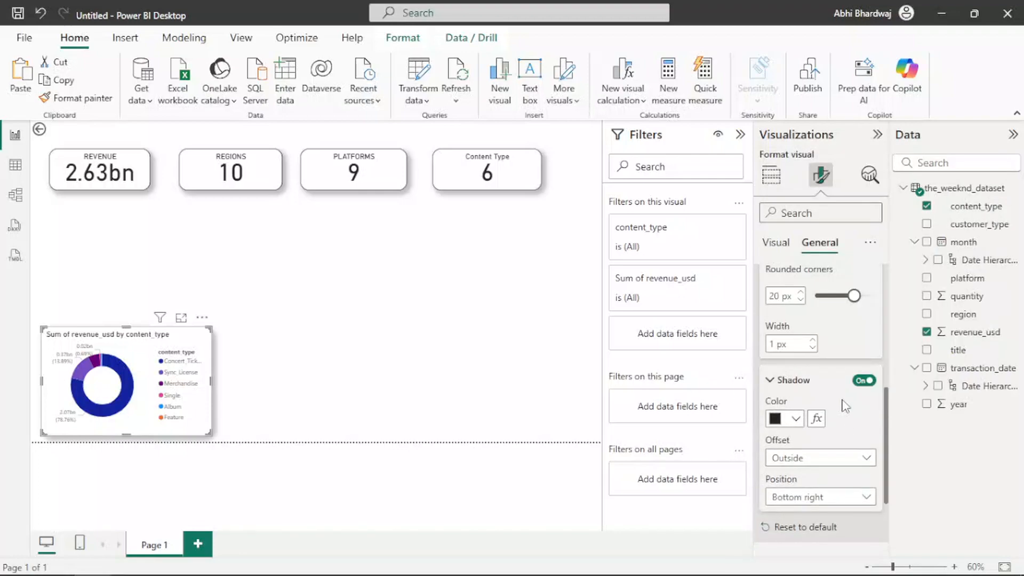
pyautogui.scroll(-2, 844, 403)
pyautogui.scroll(5, 839, 366)
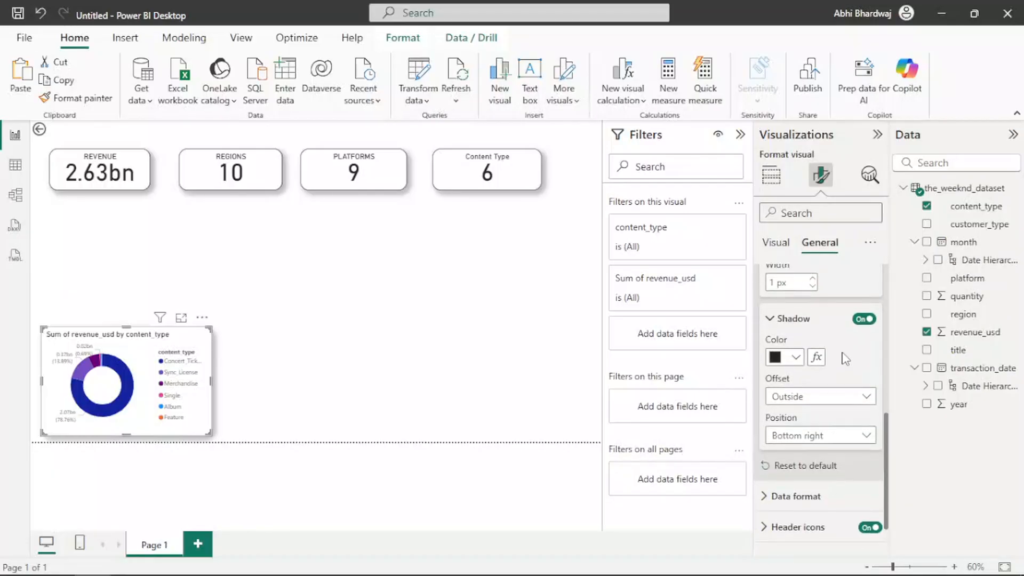
pyautogui.click(335, 343)
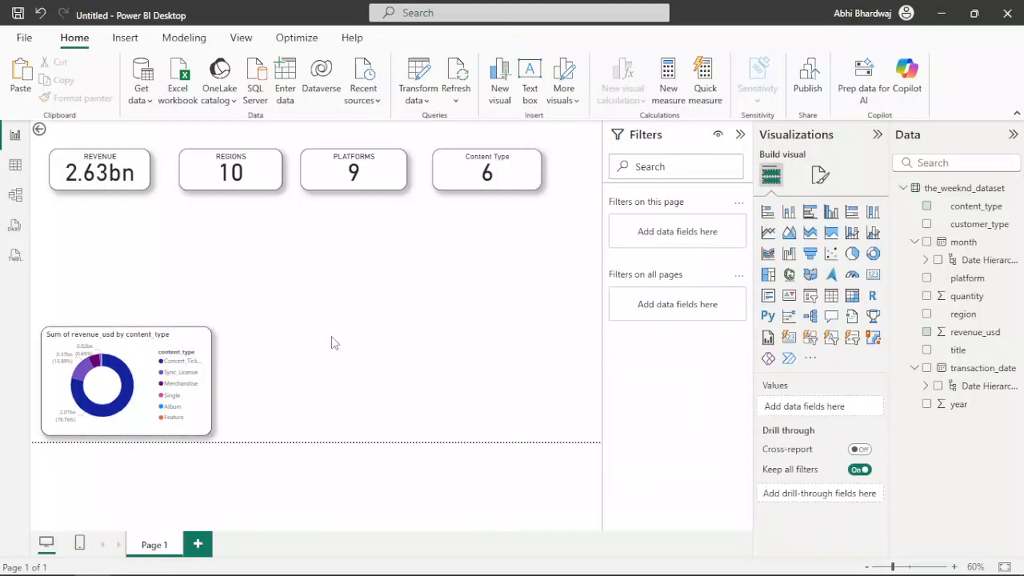
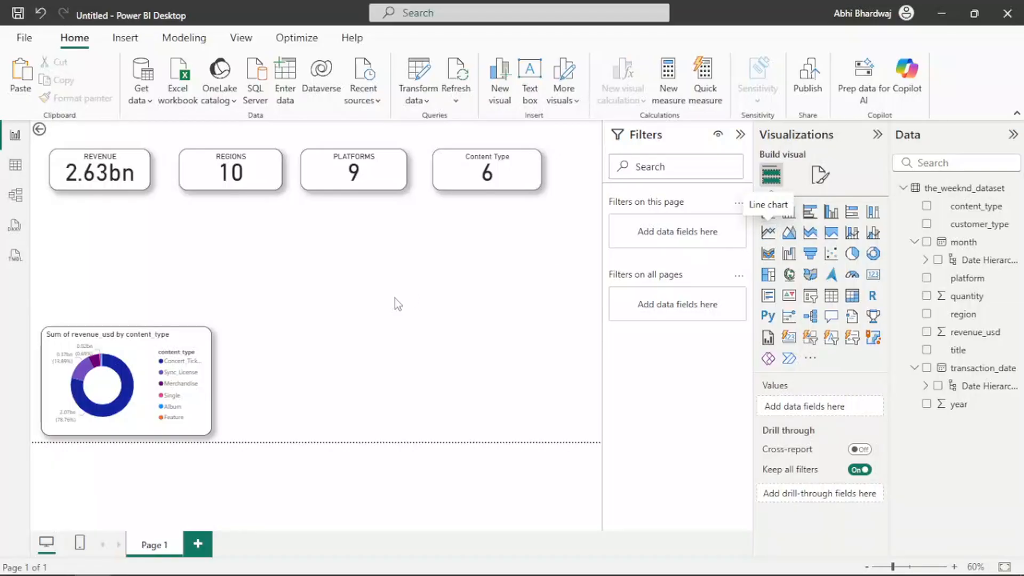
# Add an enlarged line chart of the sum of quantity by month, keeping only the Month level of the date hierarchy.
pyautogui.moveTo(108, 271); pyautogui.dragTo(469, 292)
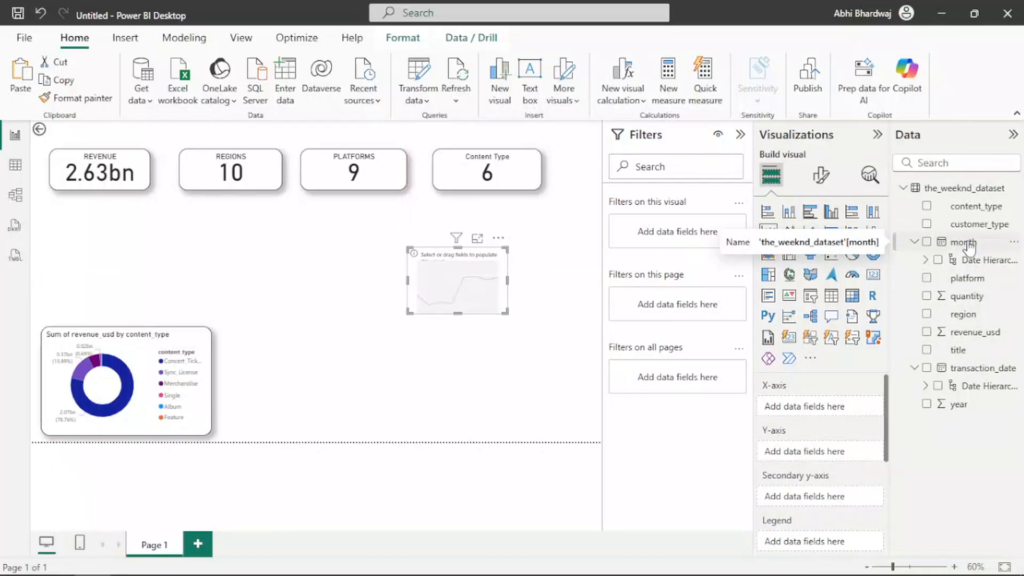
pyautogui.moveTo(969, 244); pyautogui.dragTo(834, 407)
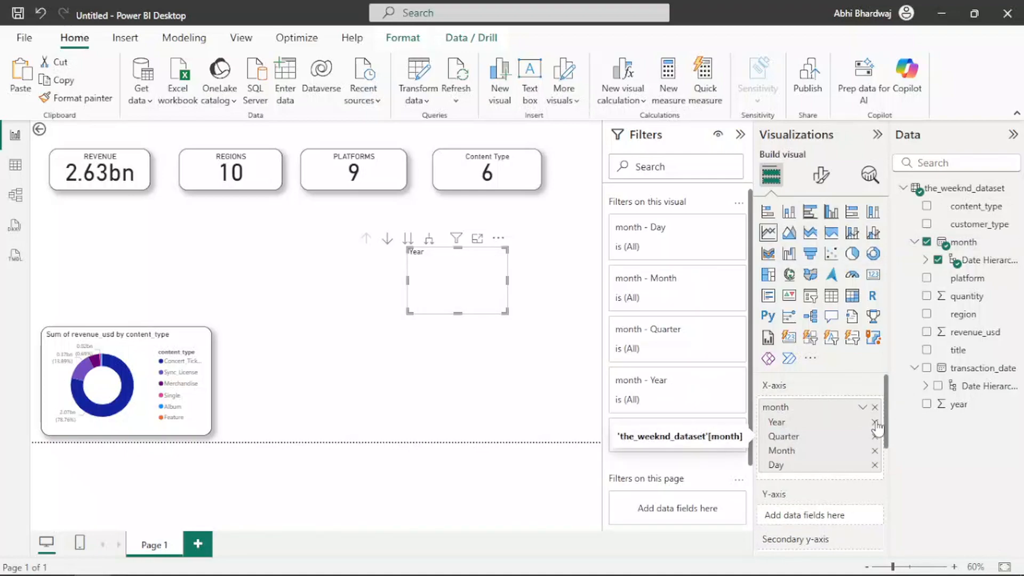
pyautogui.click(875, 422)
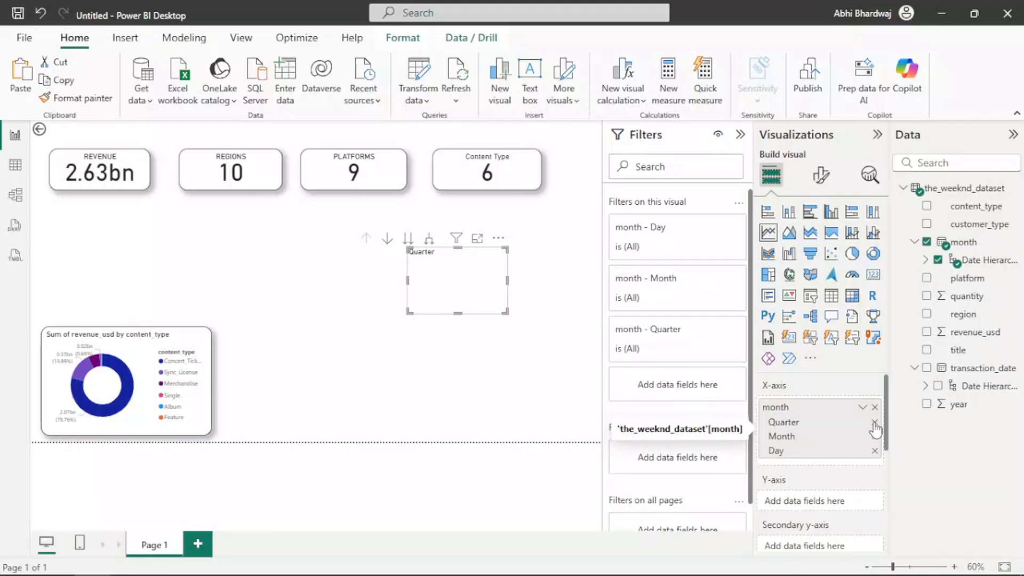
pyautogui.click(875, 423)
pyautogui.click(875, 436)
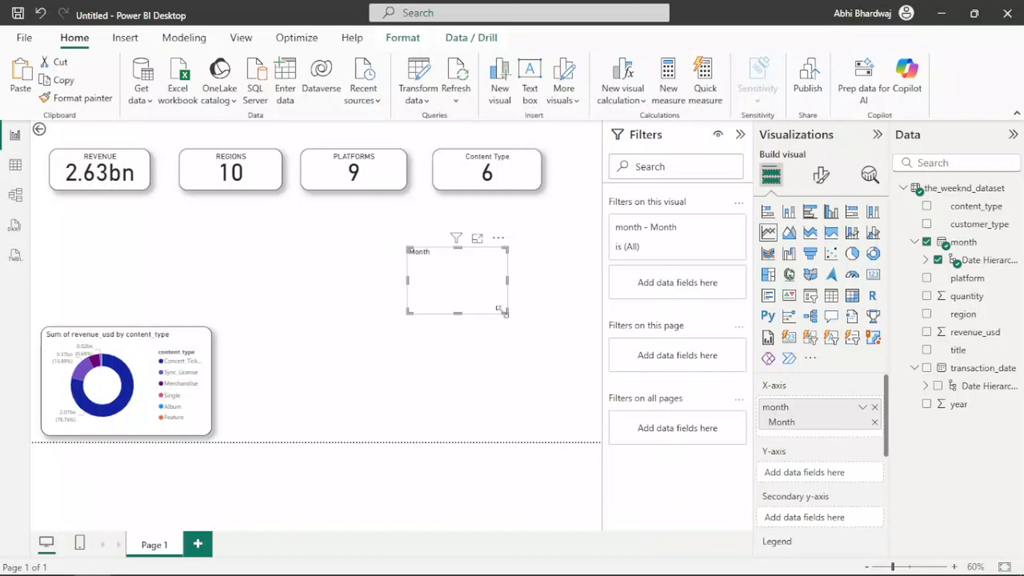
pyautogui.moveTo(504, 312); pyautogui.dragTo(540, 364)
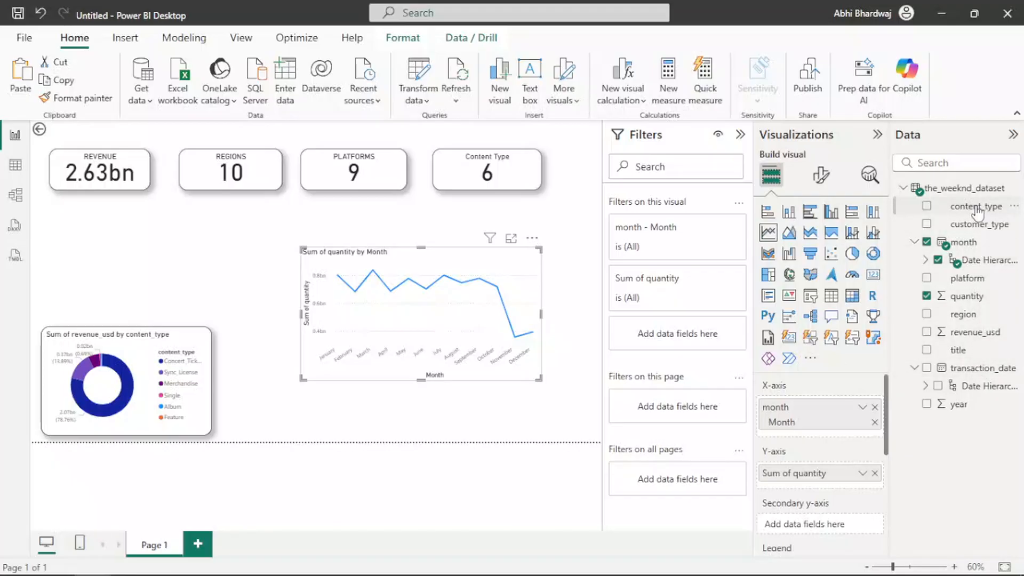
# Split the line chart into one line per content type by using content_type as its legend.
pyautogui.scroll(-1, 847, 411)
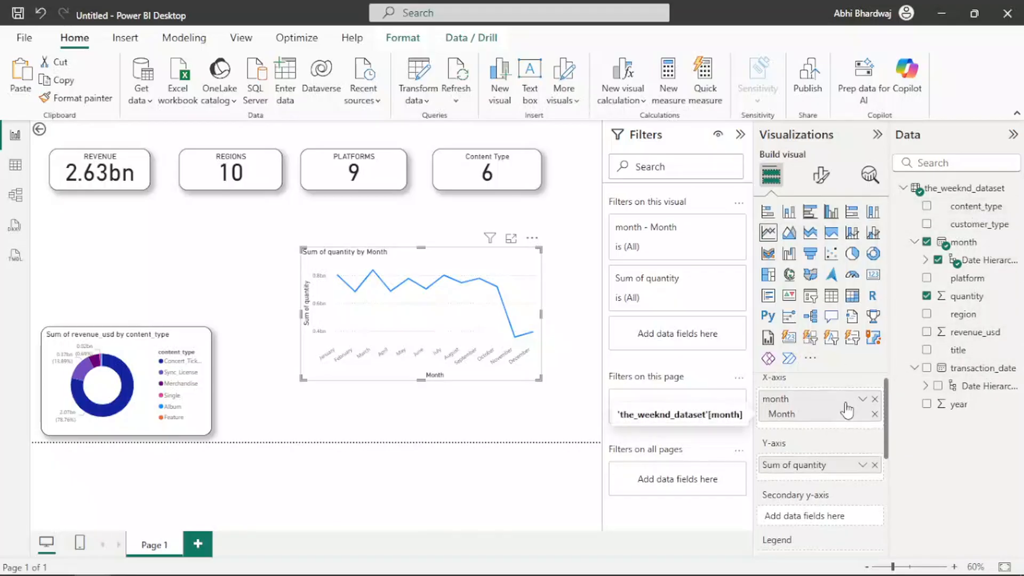
pyautogui.scroll(-2, 847, 411)
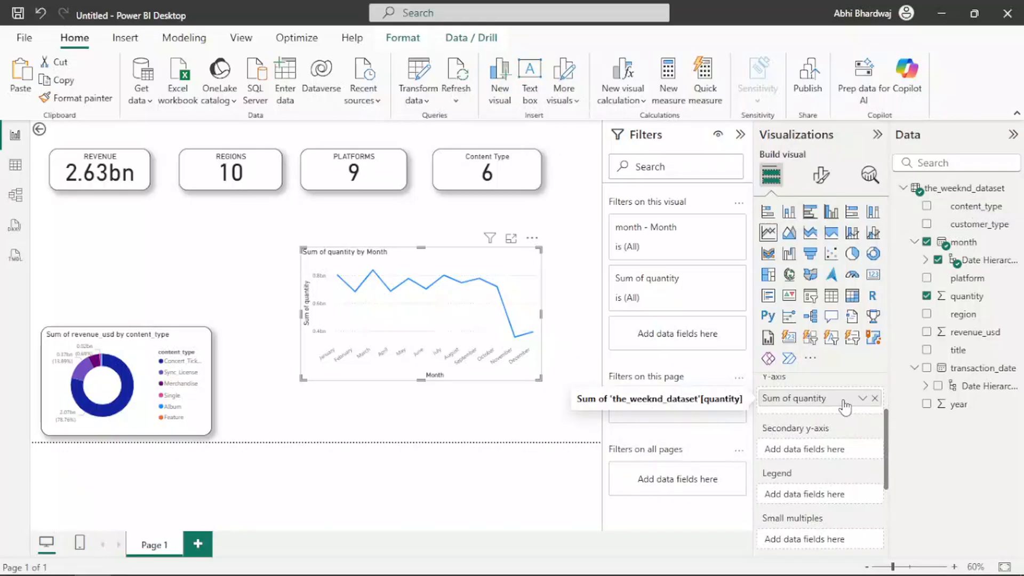
pyautogui.click(419, 417)
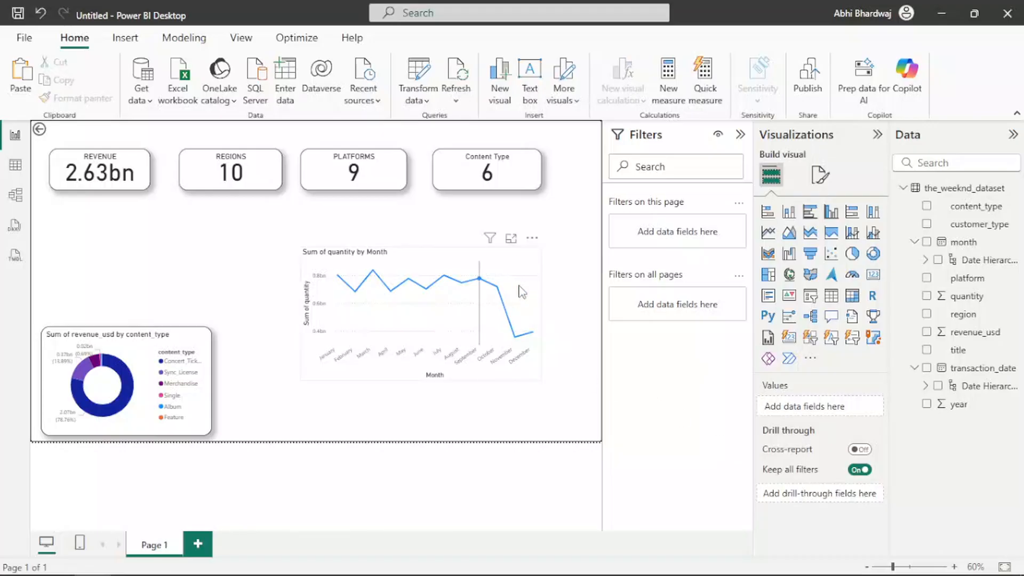
pyautogui.click(539, 263)
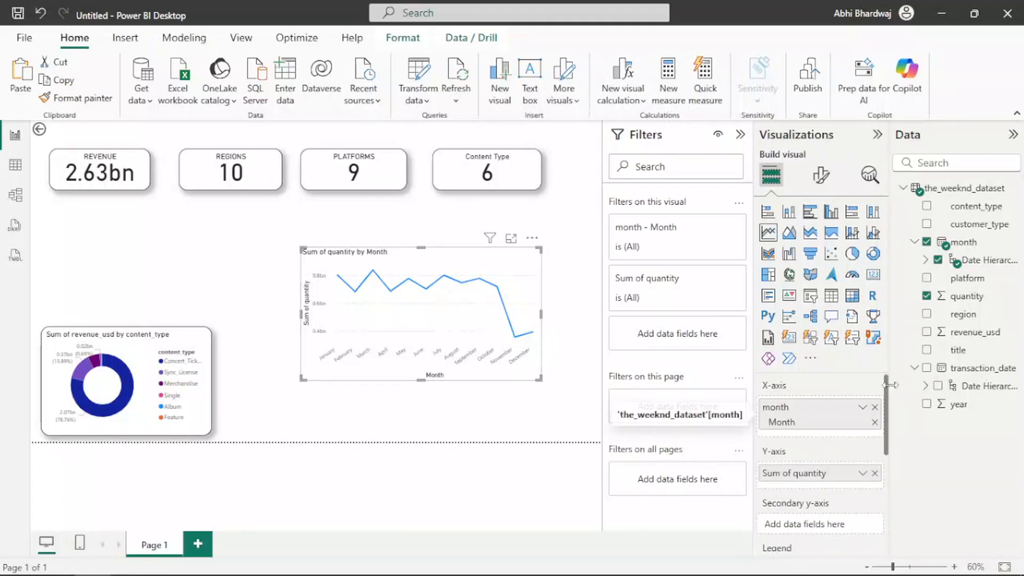
pyautogui.scroll(-2, 857, 459)
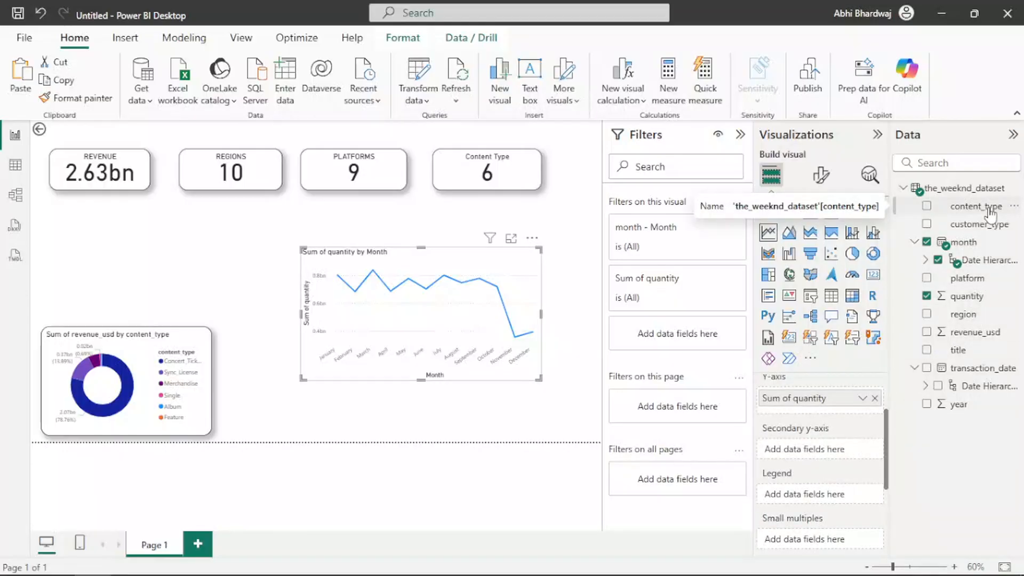
pyautogui.moveTo(991, 213); pyautogui.dragTo(811, 496)
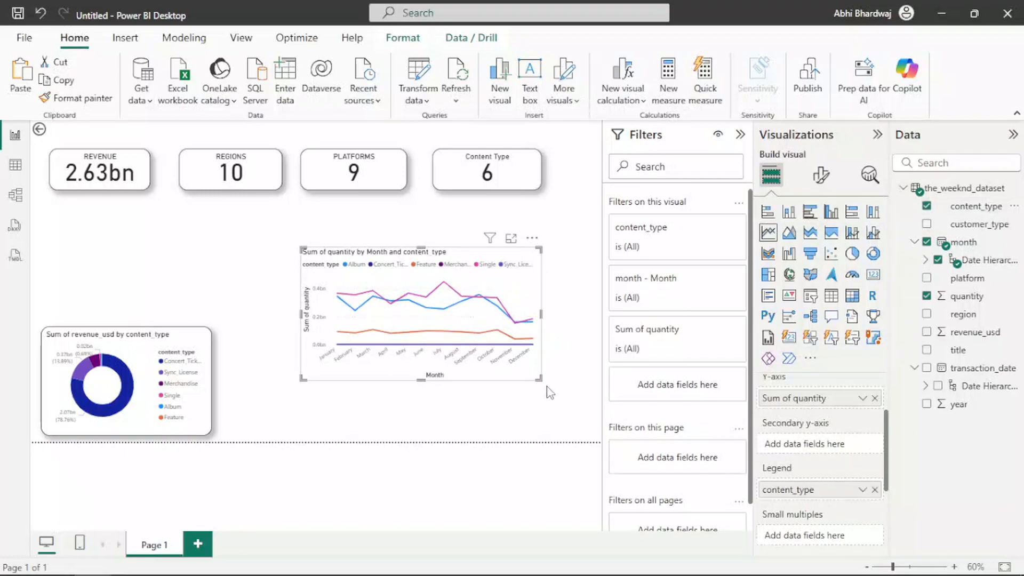
# Resize the line chart and place it beside the donut chart along the bottom of the report page.
pyautogui.moveTo(539, 384); pyautogui.dragTo(562, 400)
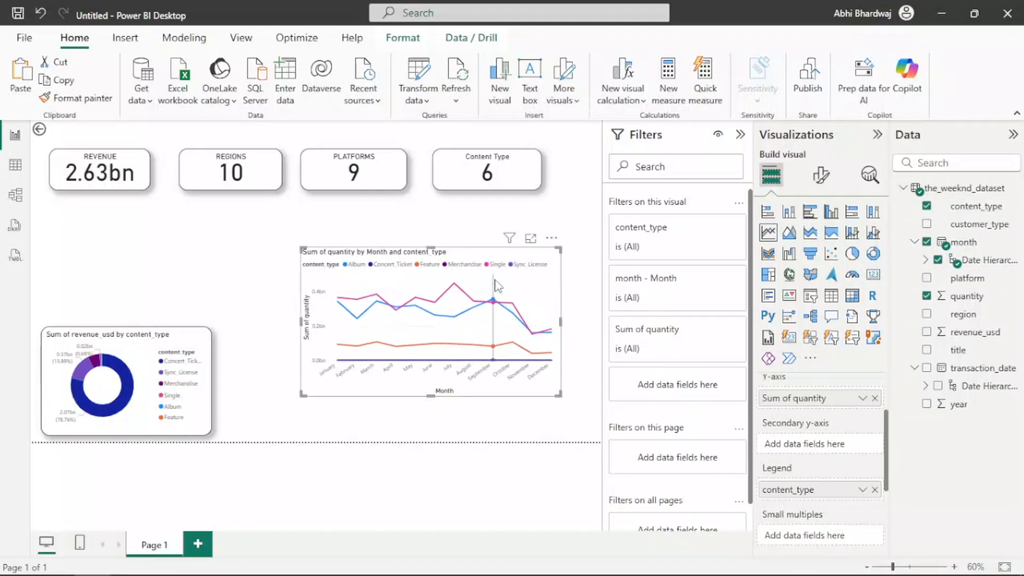
pyautogui.moveTo(531, 251); pyautogui.dragTo(492, 330)
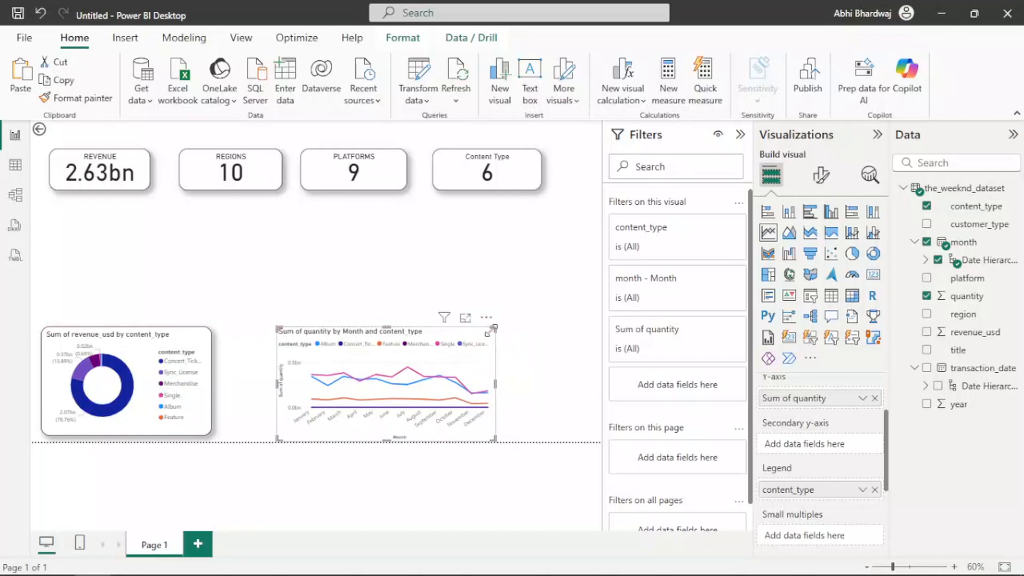
pyautogui.click(529, 266)
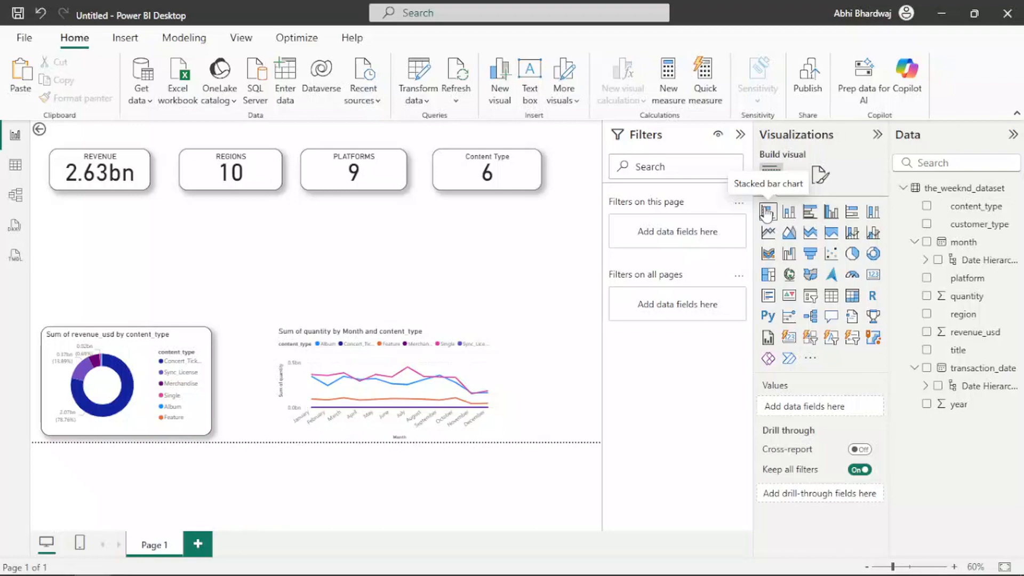
# Add a stacked bar chart above the donut chart with content_type on the Y-axis and the sum of revenue_usd on the X-axis.
pyautogui.click(809, 214)
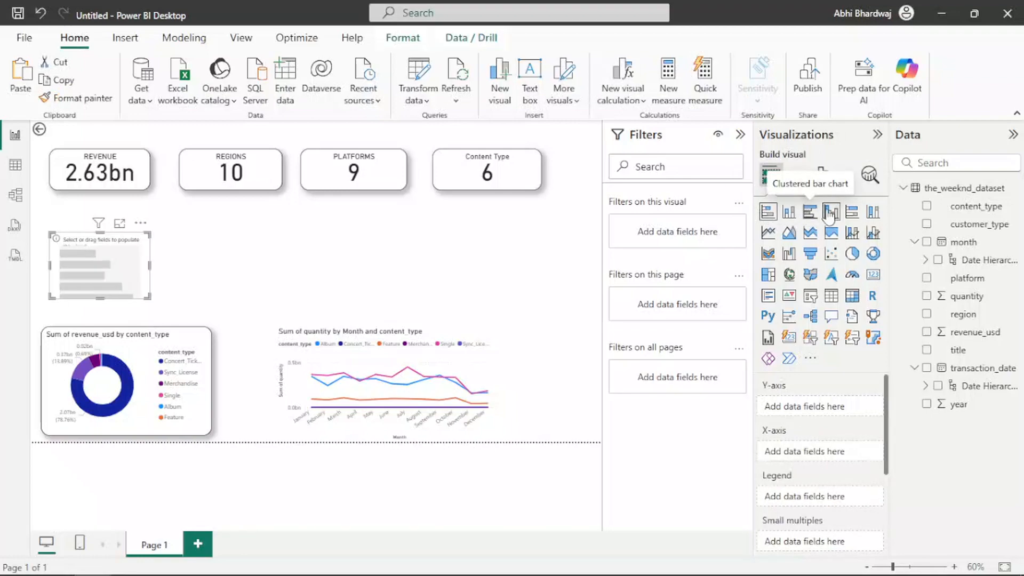
pyautogui.moveTo(151, 301); pyautogui.dragTo(228, 315)
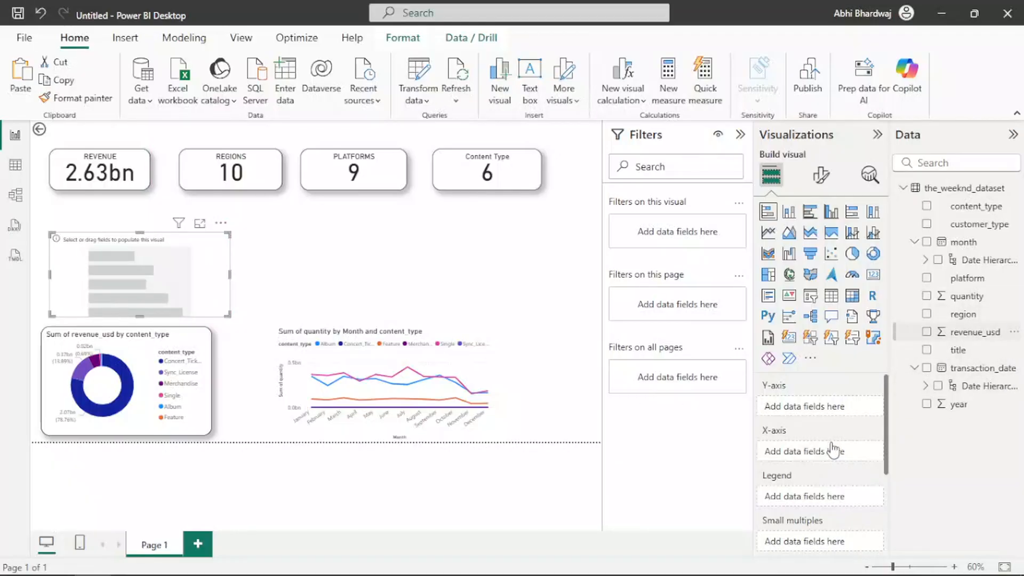
pyautogui.moveTo(825, 460); pyautogui.dragTo(825, 460)
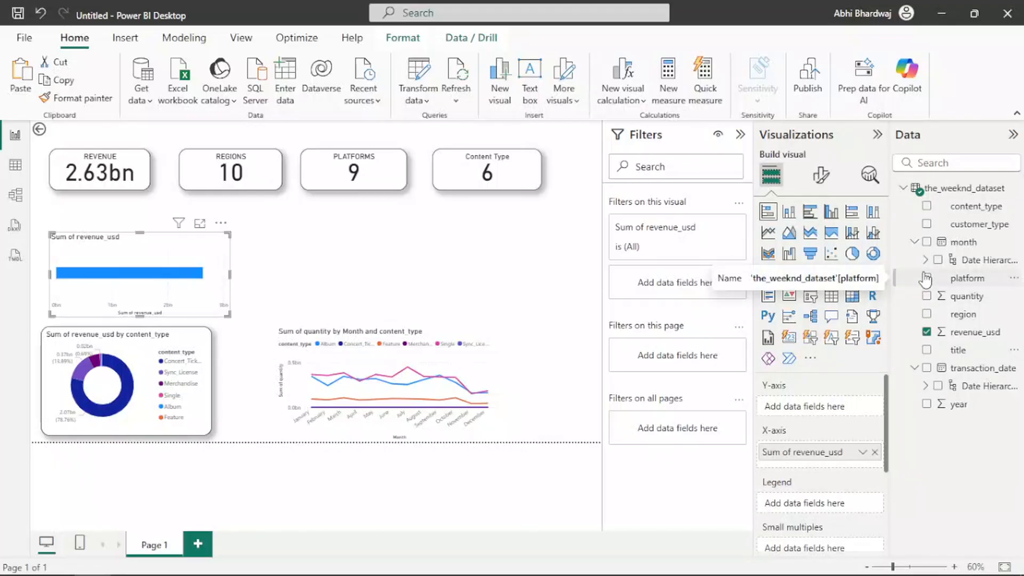
pyautogui.click(927, 206)
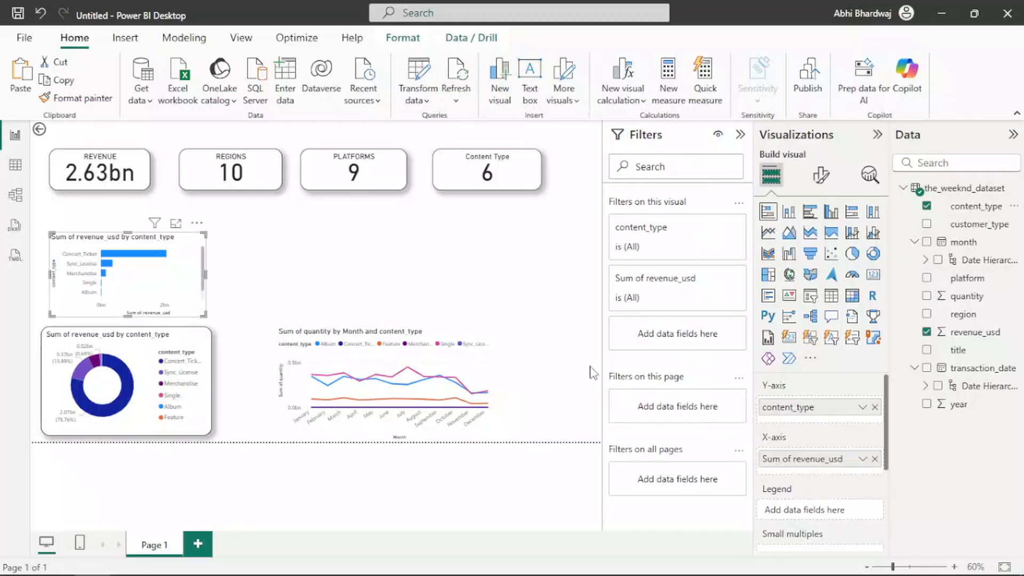
pyautogui.moveTo(119, 257)
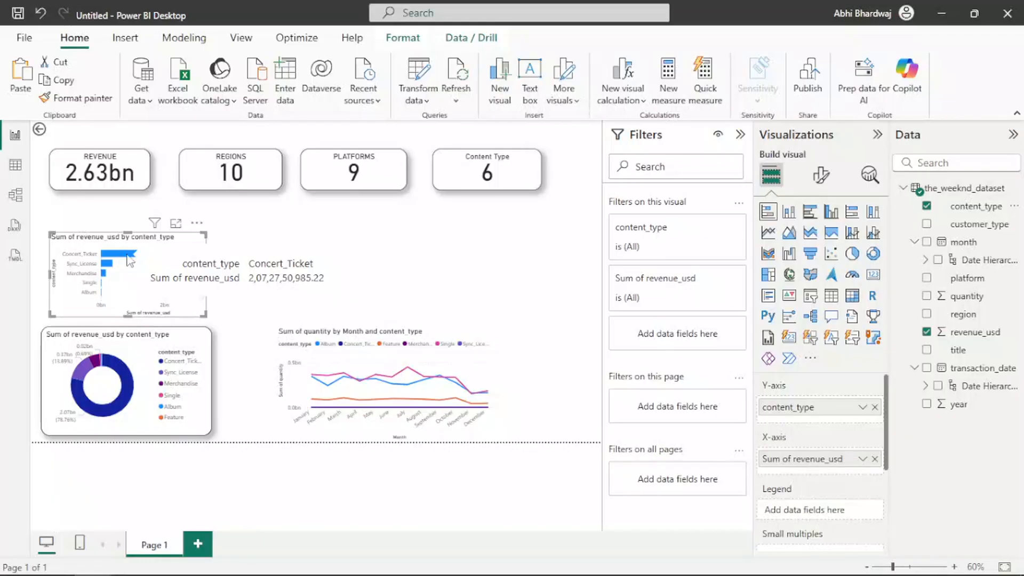
# Turn on the visual border and shadow effects for the stacked bar chart of revenue by content type.
pyautogui.click(822, 178)
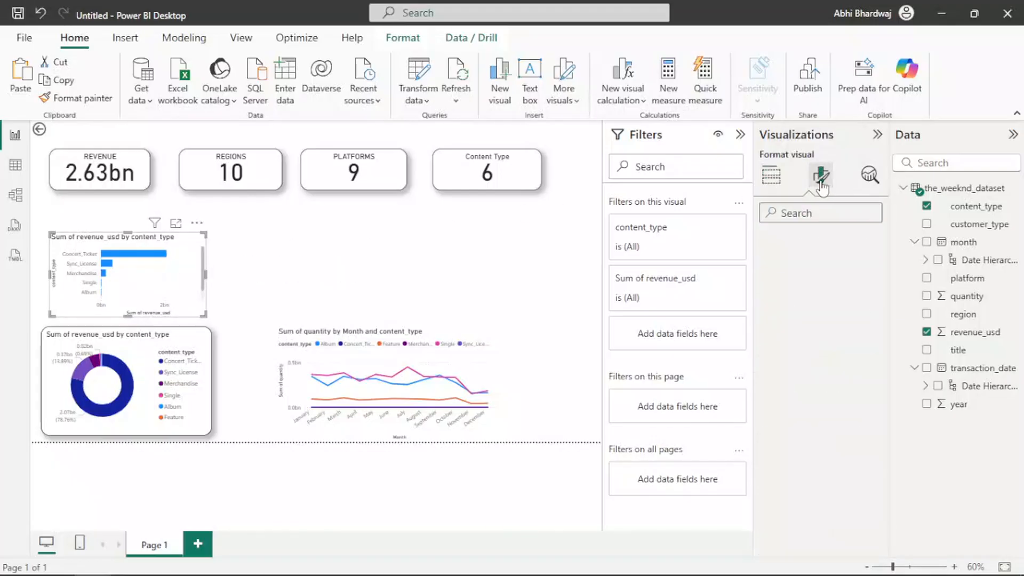
pyautogui.click(826, 244)
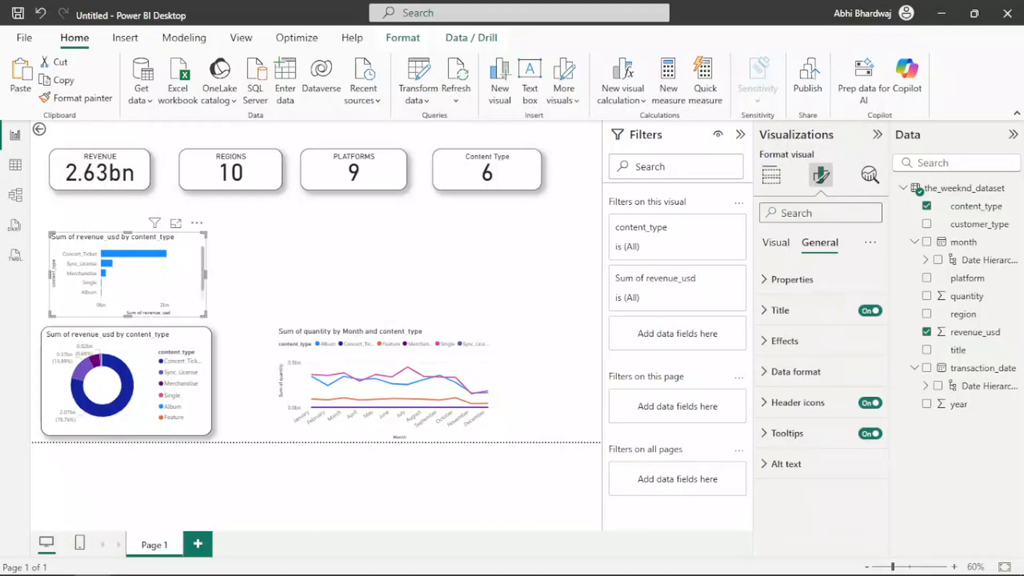
pyautogui.click(782, 341)
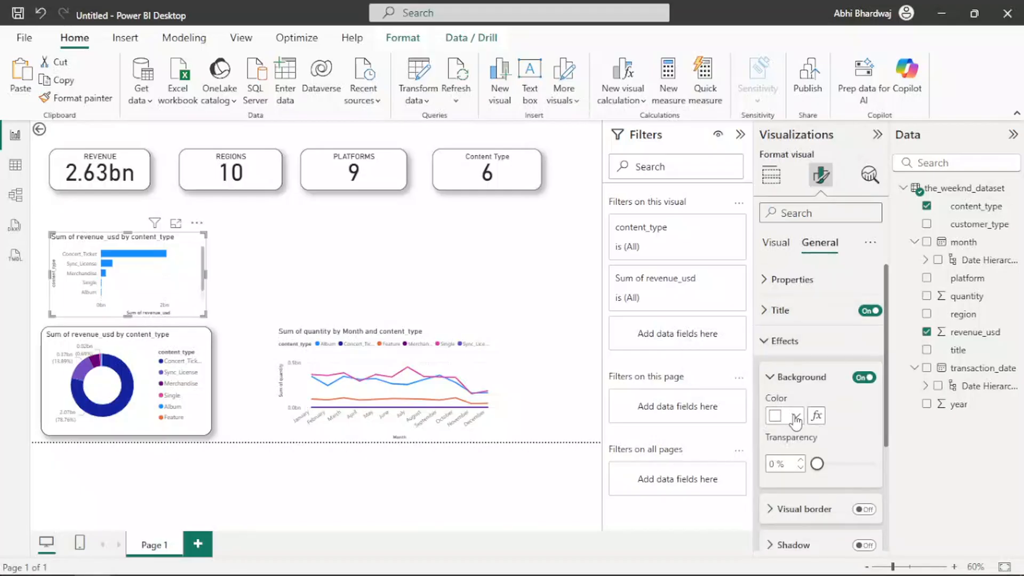
pyautogui.click(796, 416)
pyautogui.click(778, 462)
pyautogui.scroll(-2, 851, 442)
pyautogui.click(865, 434)
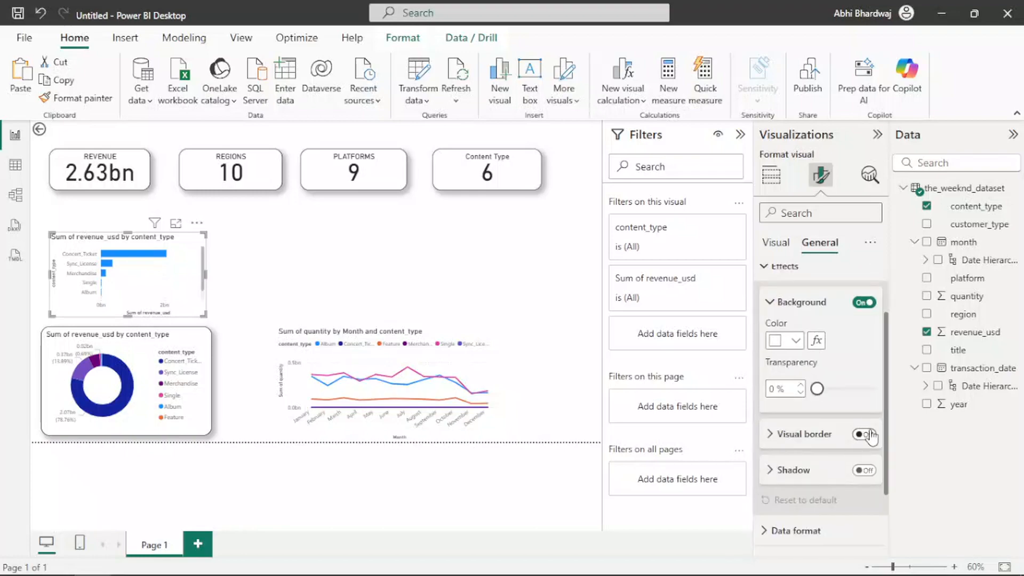
pyautogui.click(865, 470)
# Set the rounded corners of the stacked bar chart's visual border to 20 px.
pyautogui.click(777, 434)
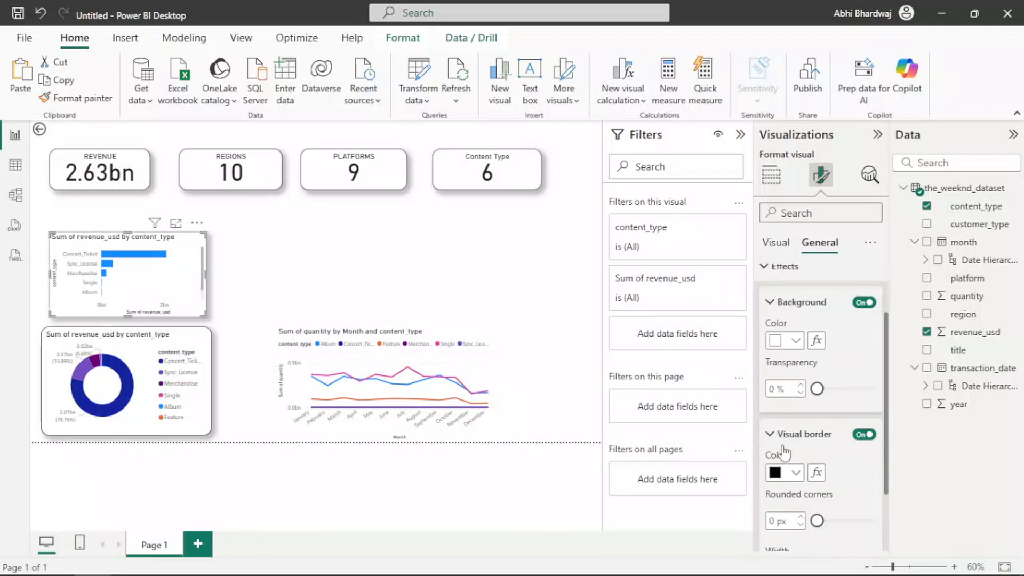
pyautogui.click(795, 473)
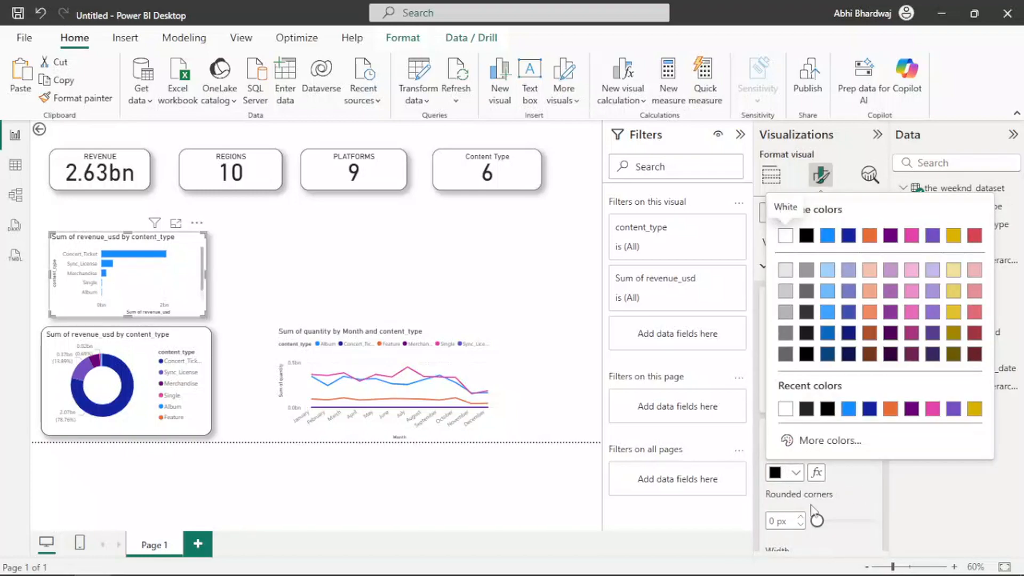
pyautogui.click(780, 521)
pyautogui.press('BackSpace')
pyautogui.write('20')
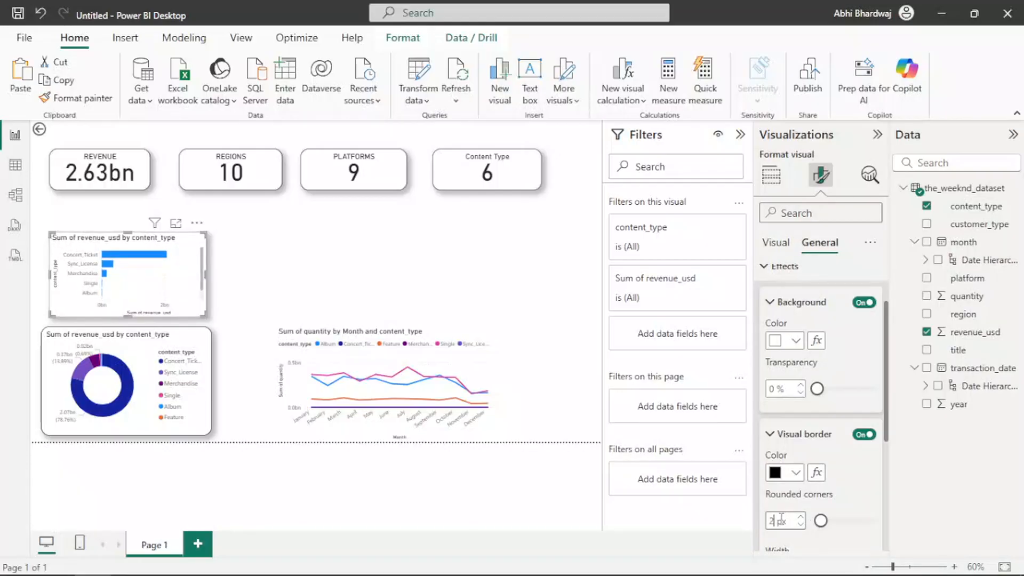
pyautogui.scroll(-4, 849, 499)
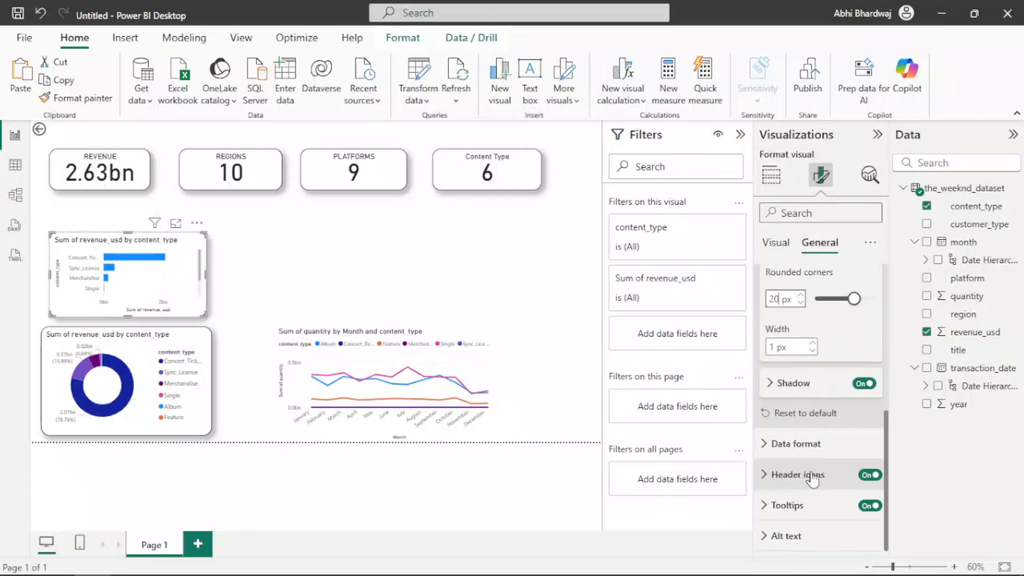
pyautogui.click(794, 384)
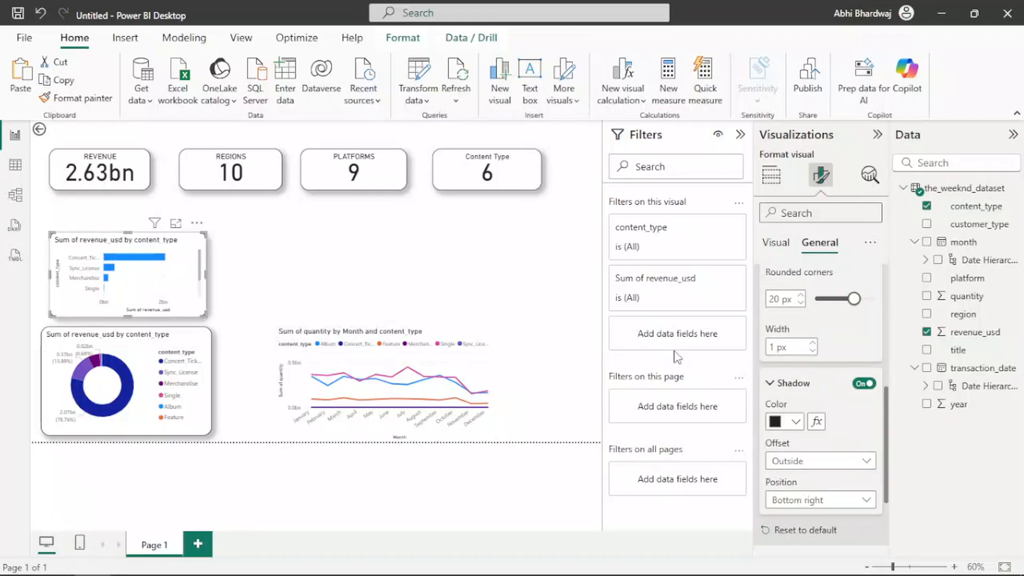
pyautogui.click(500, 270)
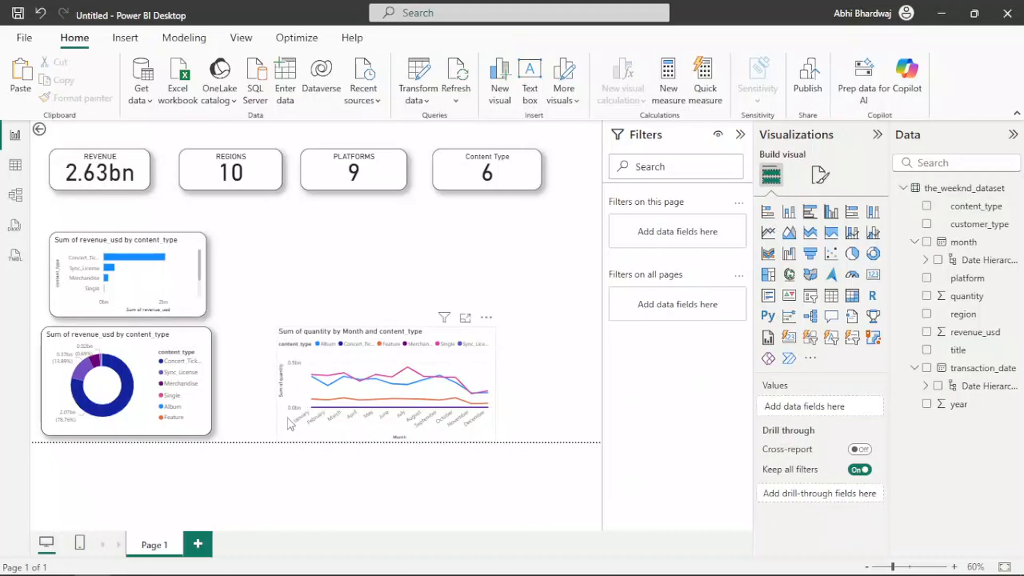
# Turn on the shadow and visual border effects for the line chart of quantity by month.
pyautogui.click(285, 433)
pyautogui.click(822, 176)
pyautogui.click(825, 245)
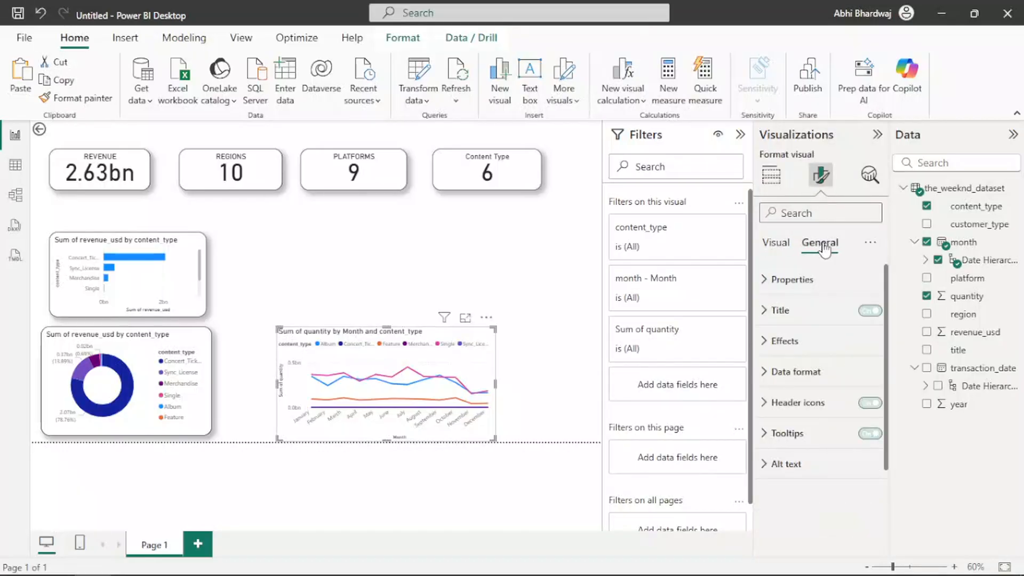
pyautogui.click(808, 341)
pyautogui.scroll(-3, 853, 430)
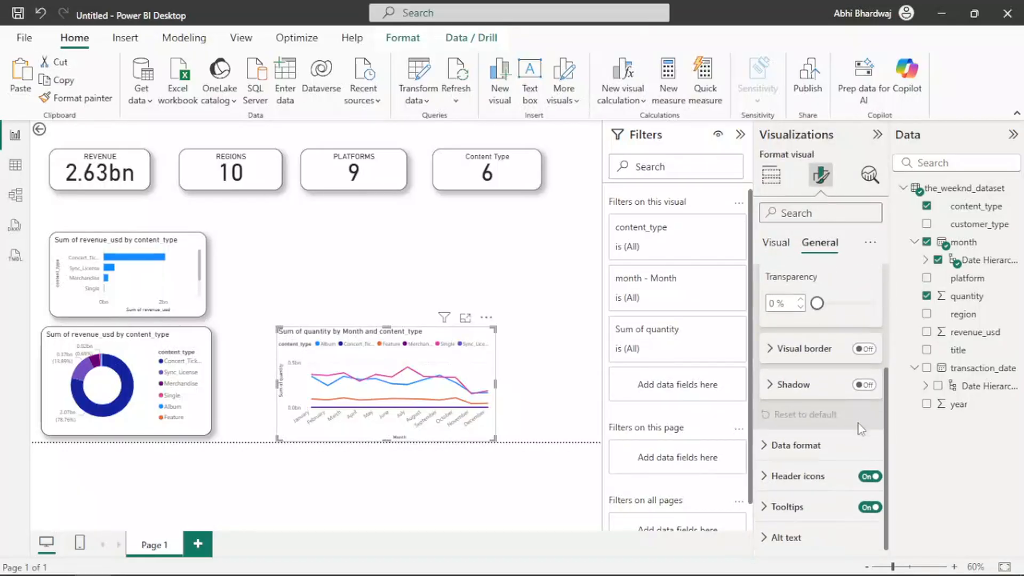
pyautogui.click(879, 349)
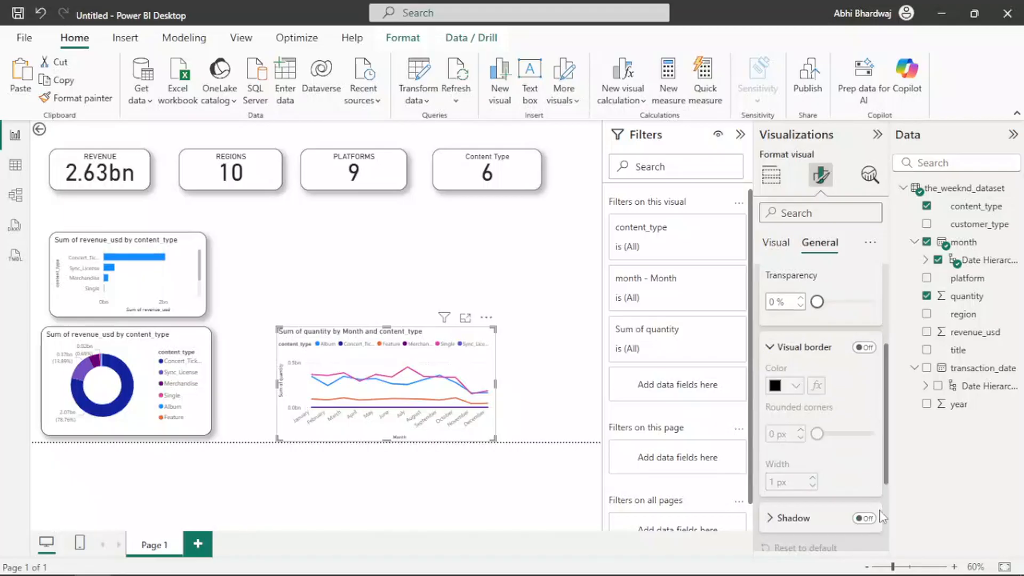
pyautogui.click(866, 520)
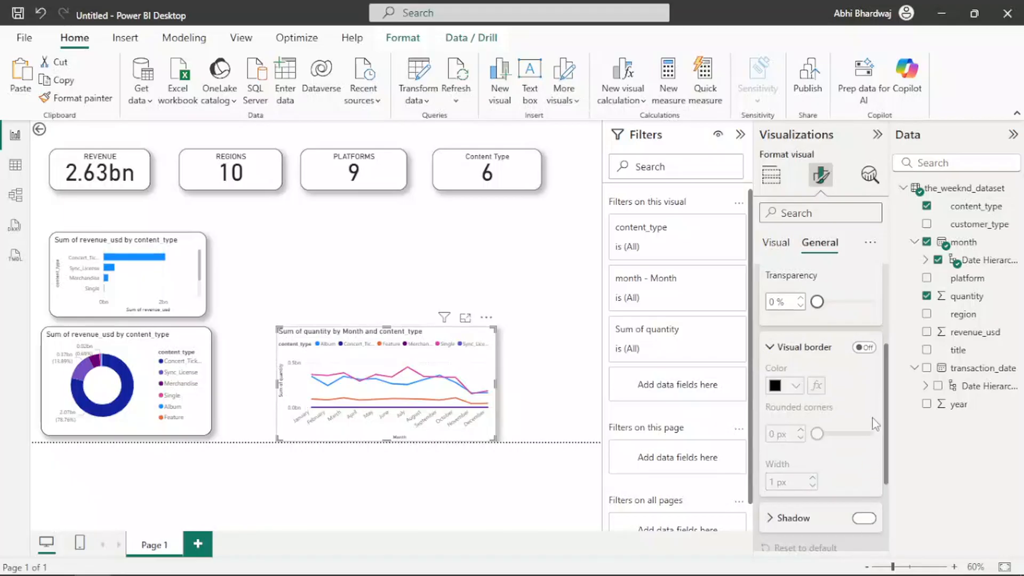
pyautogui.click(864, 347)
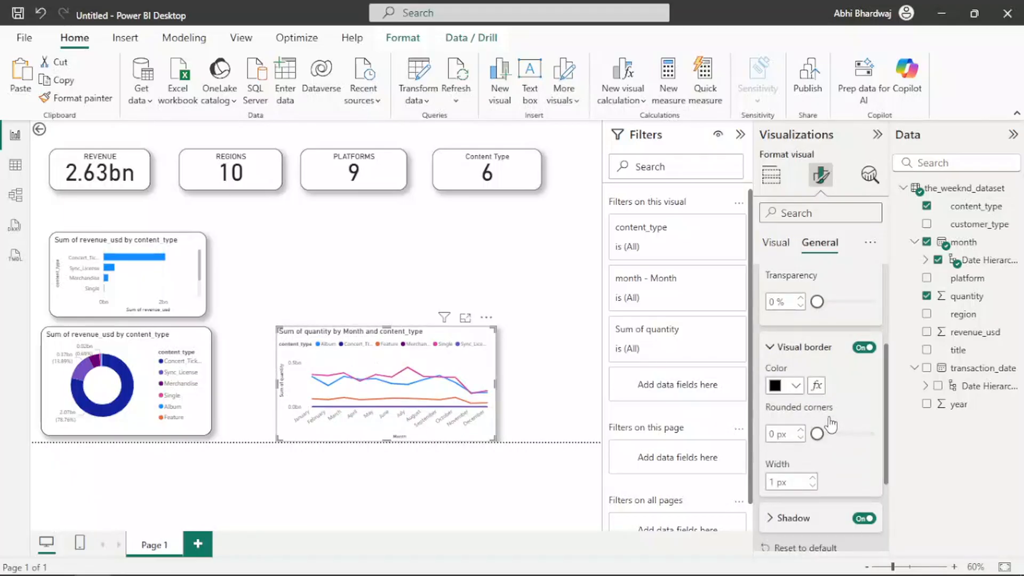
# Set the rounded corners of the line chart's visual border to 20 px.
pyautogui.doubleClick(770, 435)
pyautogui.write('20')
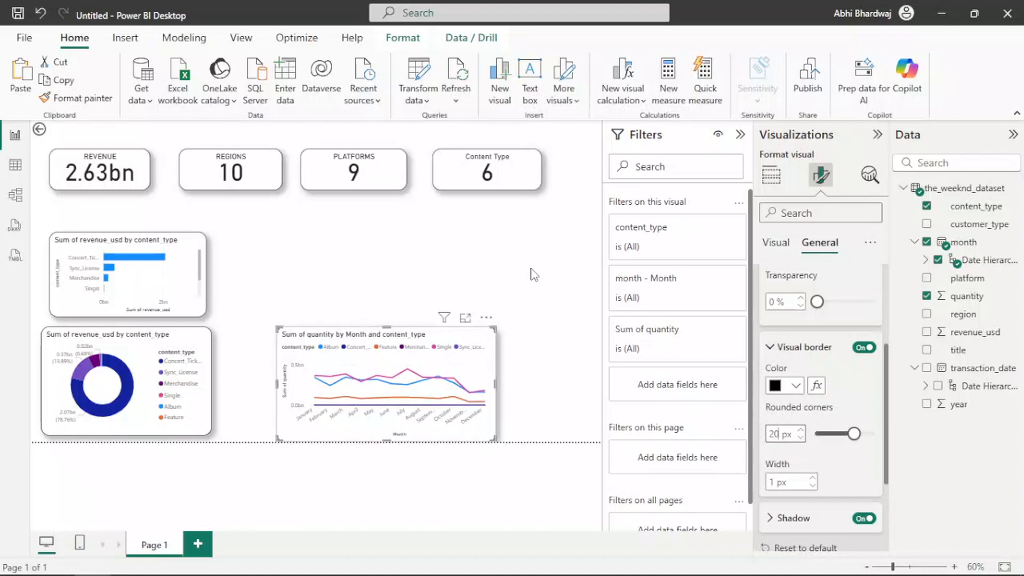
pyautogui.click(502, 339)
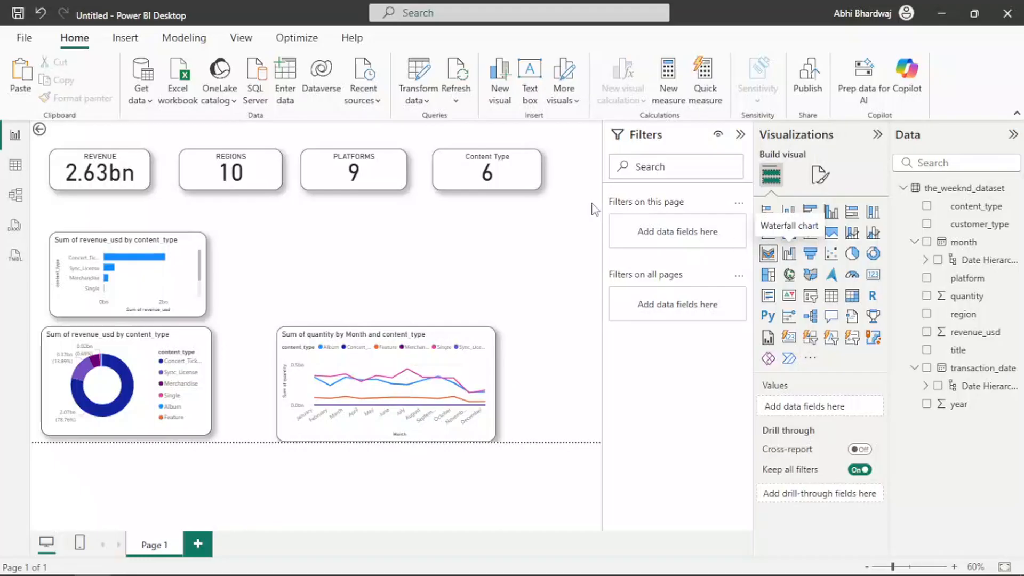
# Try a scatter chart above the line chart with revenue_usd on the X-axis and quantity on the Y-axis, and delete it.
pyautogui.click(549, 254)
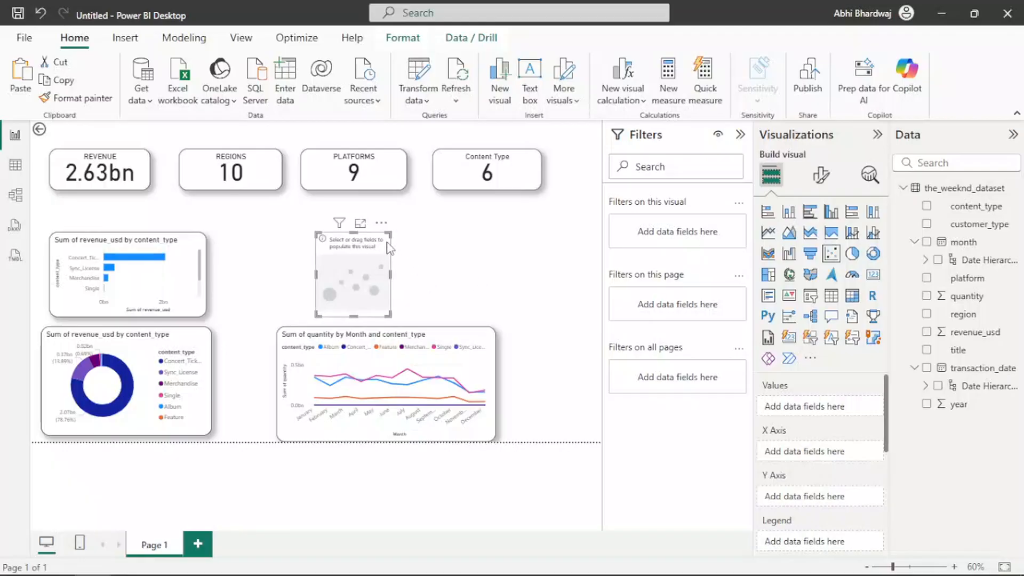
pyautogui.moveTo(390, 233); pyautogui.dragTo(494, 225)
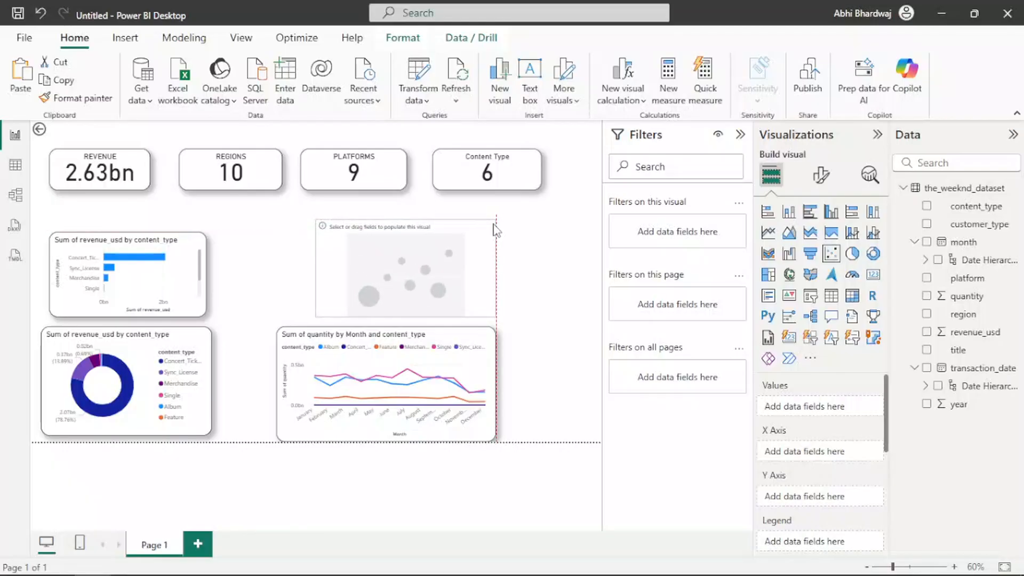
pyautogui.moveTo(494, 224); pyautogui.dragTo(495, 225)
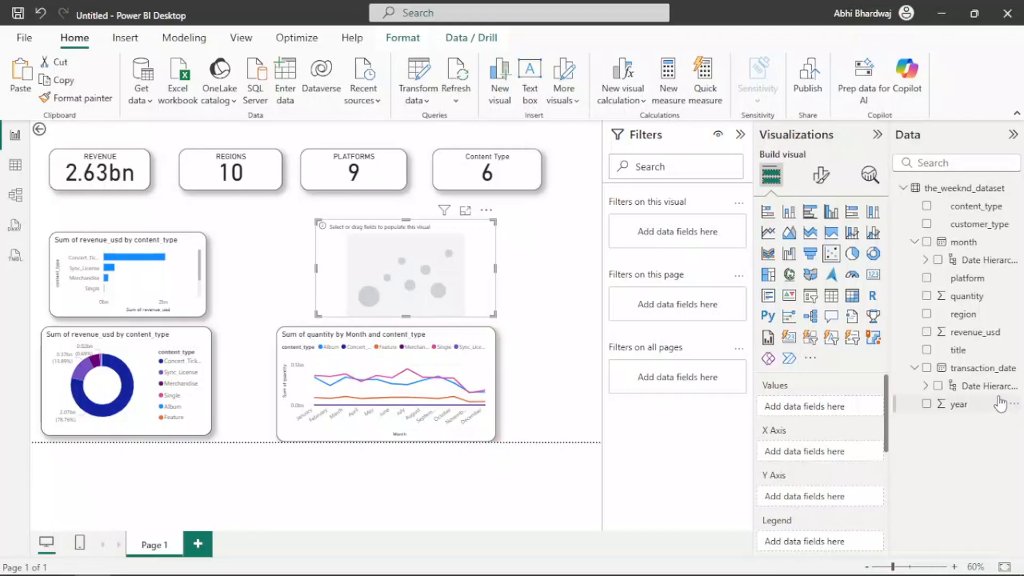
pyautogui.moveTo(968, 331); pyautogui.dragTo(817, 453)
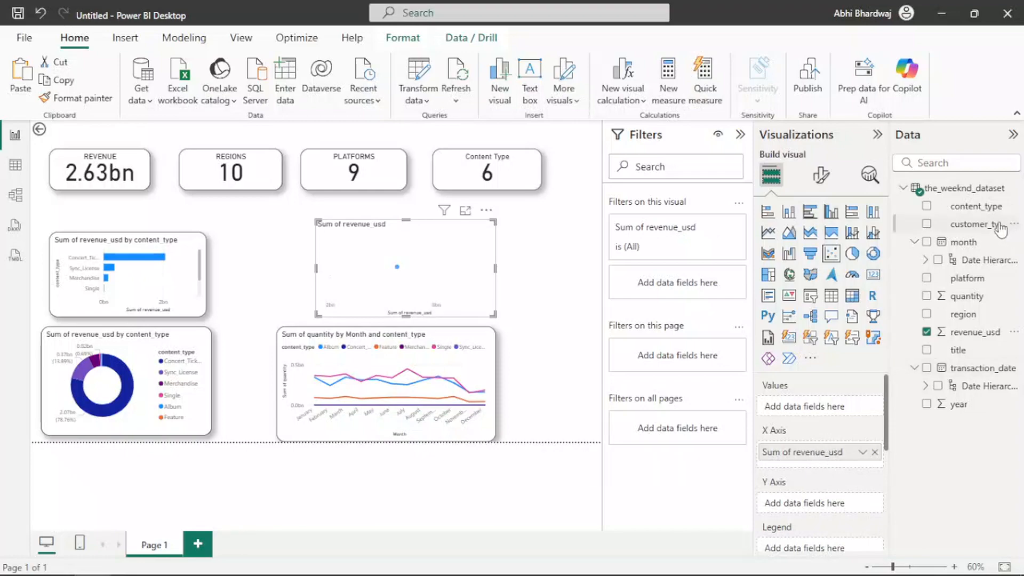
pyautogui.moveTo(976, 301); pyautogui.dragTo(817, 505)
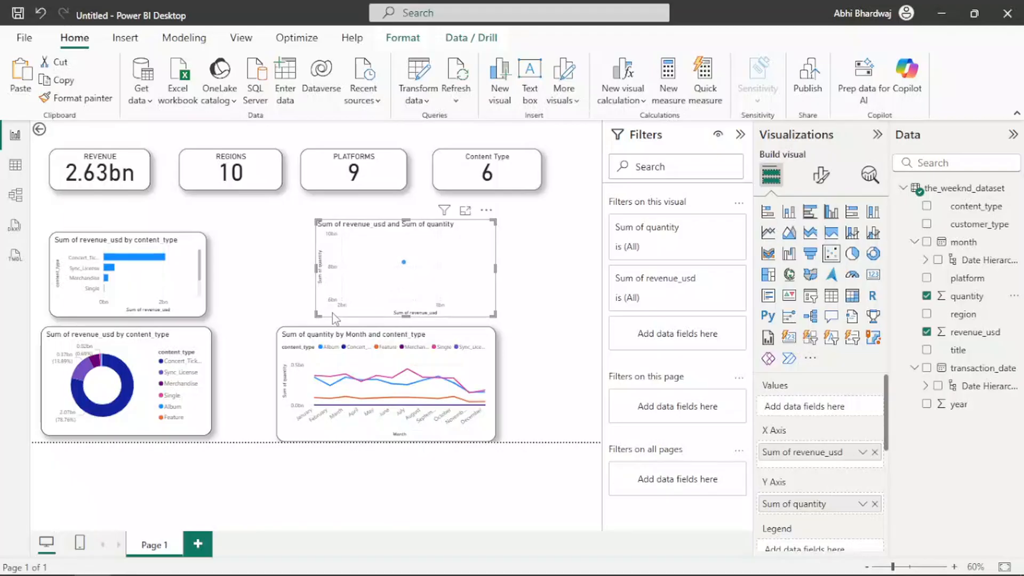
pyautogui.moveTo(317, 314); pyautogui.dragTo(277, 315)
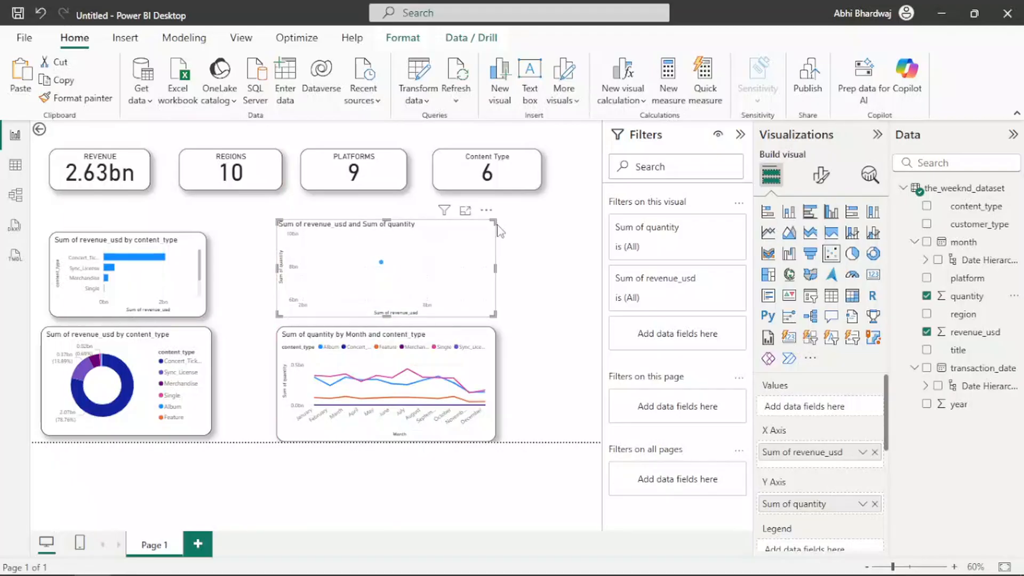
pyautogui.press('Delete')
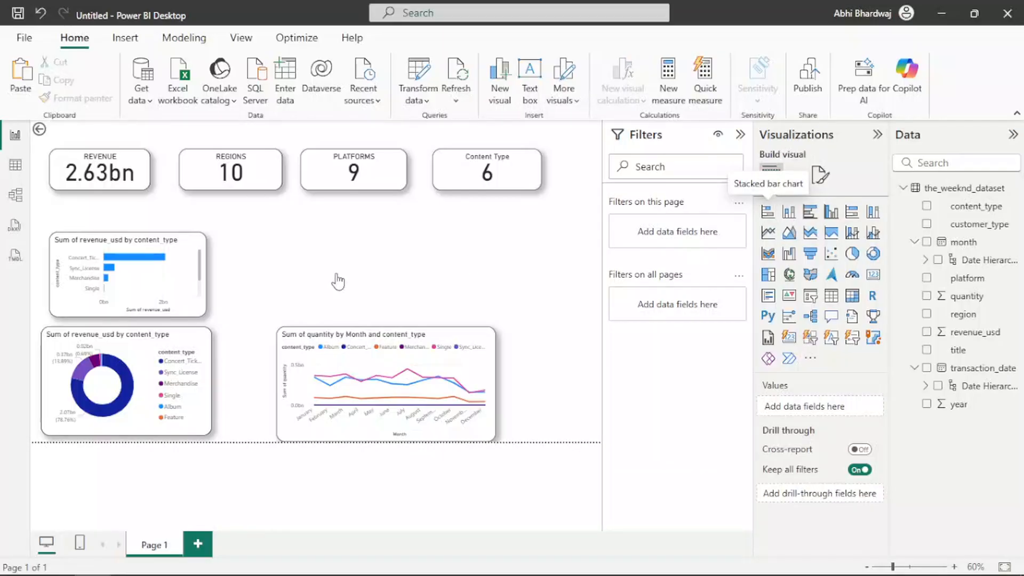
# Add a stacked bar chart above the line chart with the count of region on its X-axis, widened to the line chart's edges.
pyautogui.moveTo(337, 275); pyautogui.dragTo(357, 268)
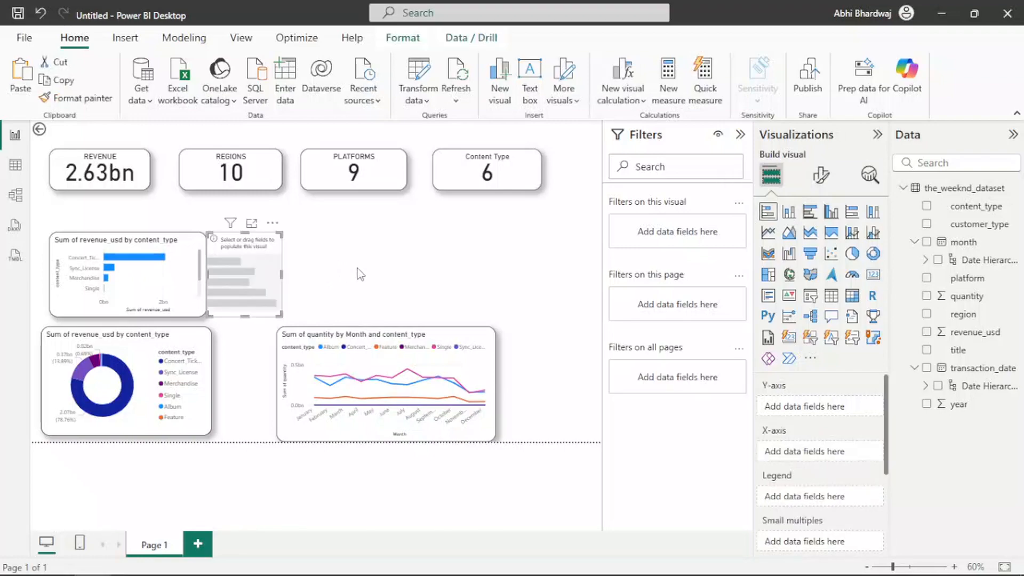
pyautogui.moveTo(272, 255); pyautogui.dragTo(408, 255)
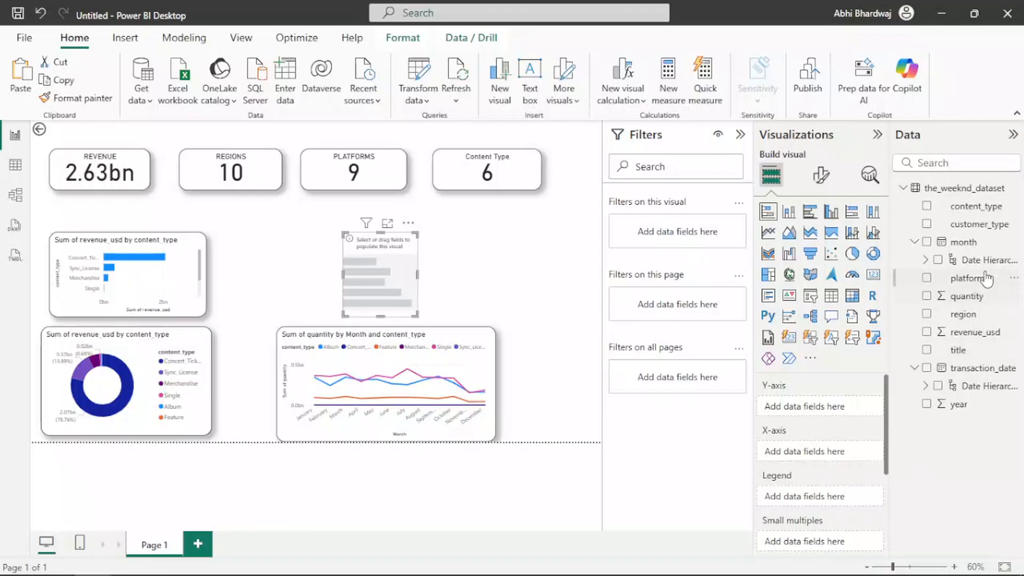
pyautogui.moveTo(972, 314); pyautogui.dragTo(829, 460)
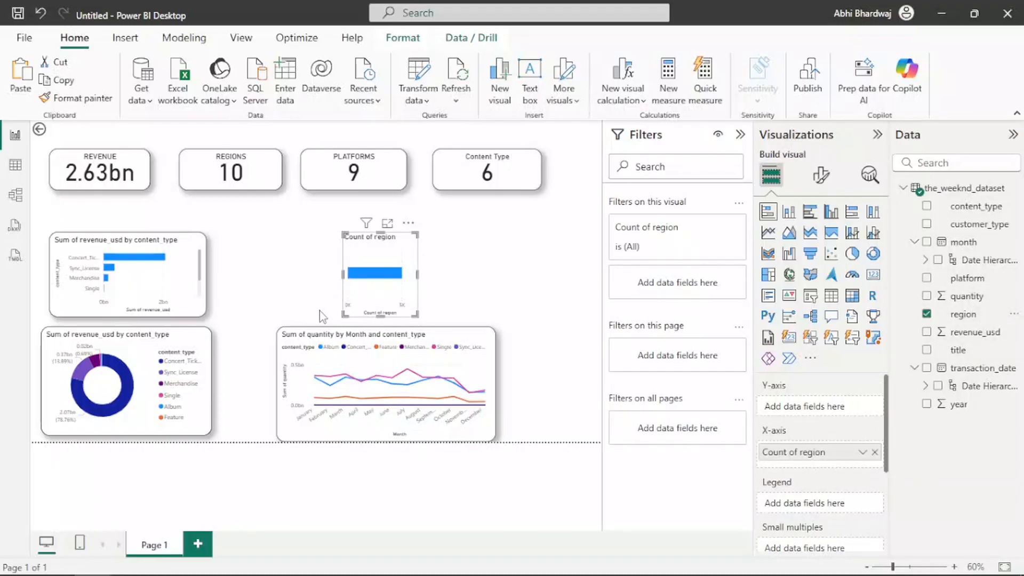
pyautogui.moveTo(287, 303); pyautogui.dragTo(281, 303)
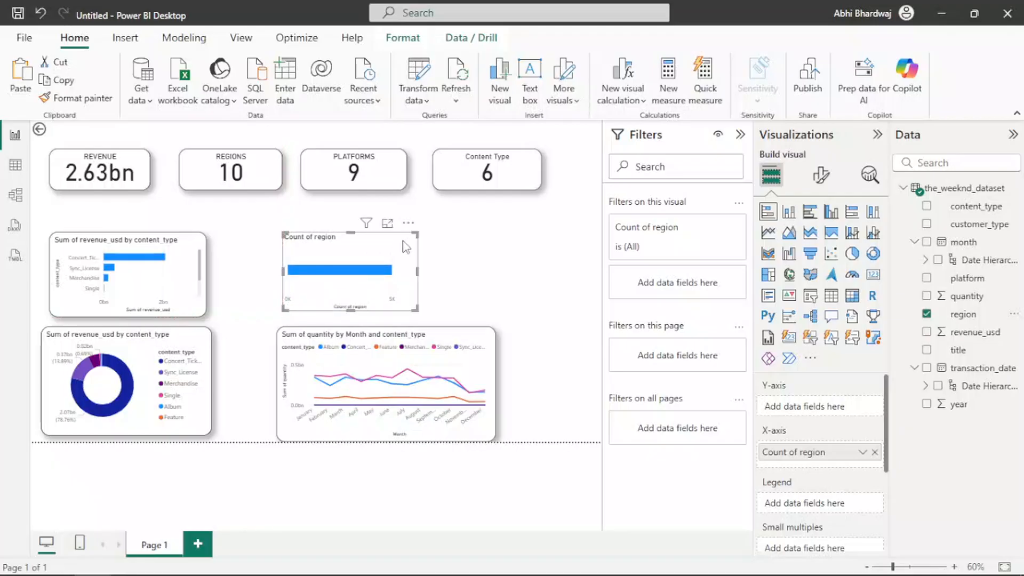
pyautogui.moveTo(414, 235); pyautogui.dragTo(495, 233)
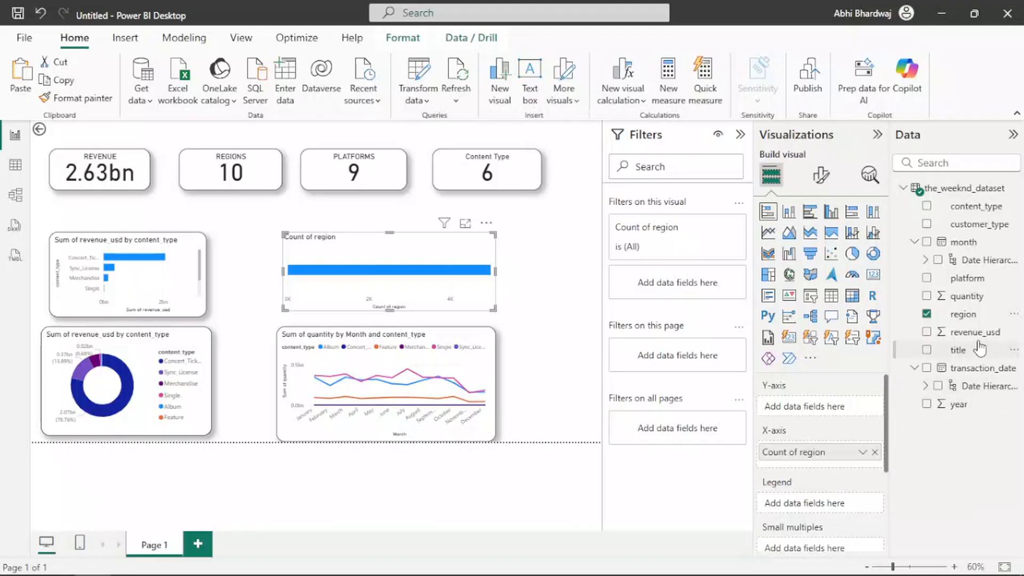
# Add revenue_usd to the Y-axis of the count-of-region bar chart.
pyautogui.moveTo(976, 333); pyautogui.dragTo(844, 418)
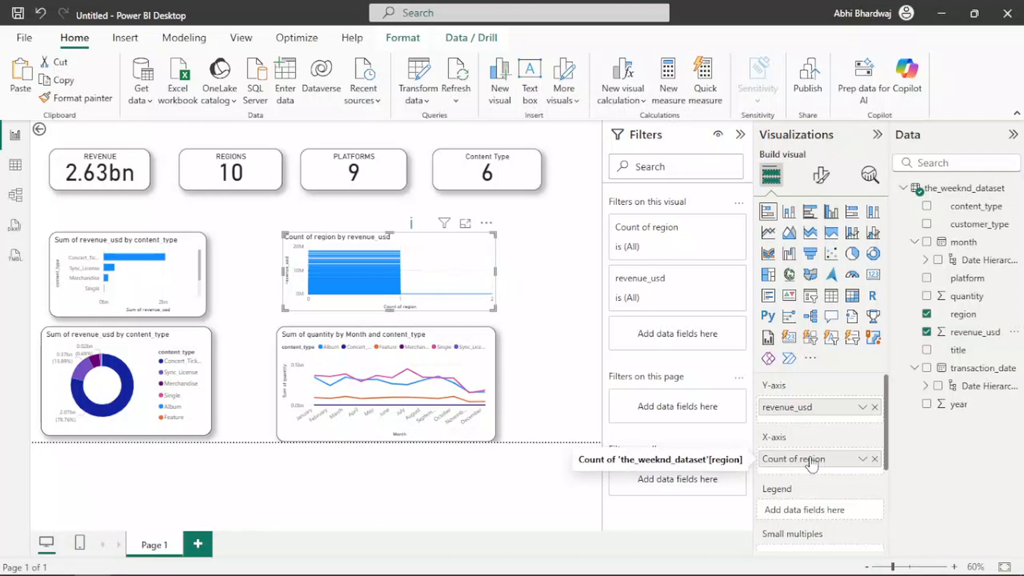
pyautogui.rightClick(814, 408)
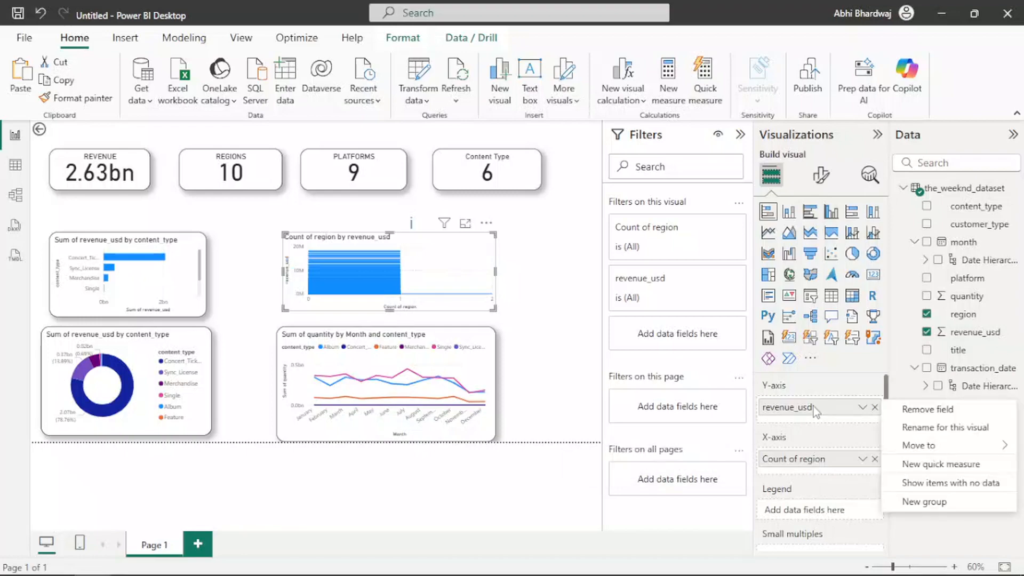
pyautogui.click(799, 434)
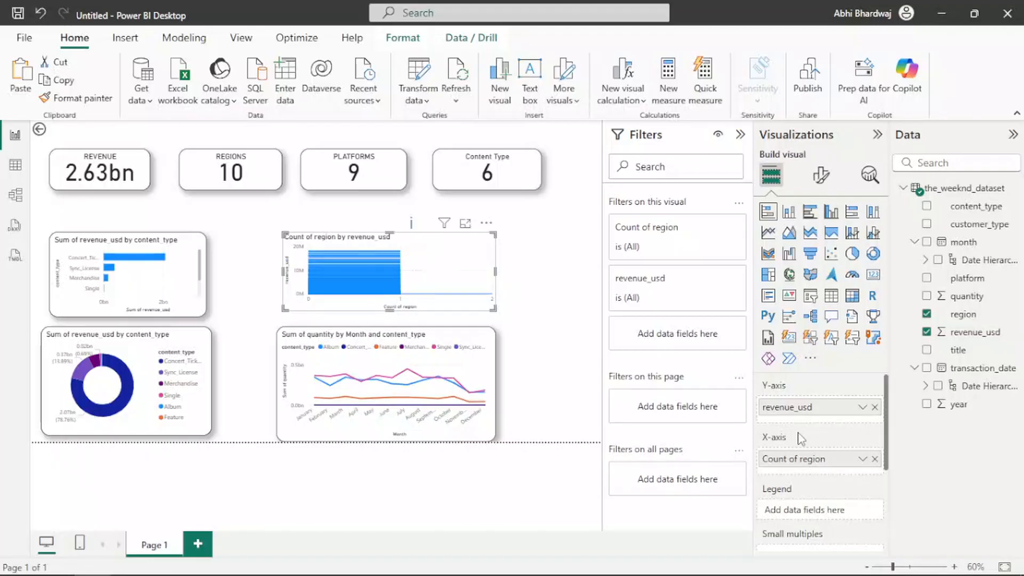
# Try other chart types for the region visual and change it to a map with region as location and revenue_usd as legend.
pyautogui.click(810, 214)
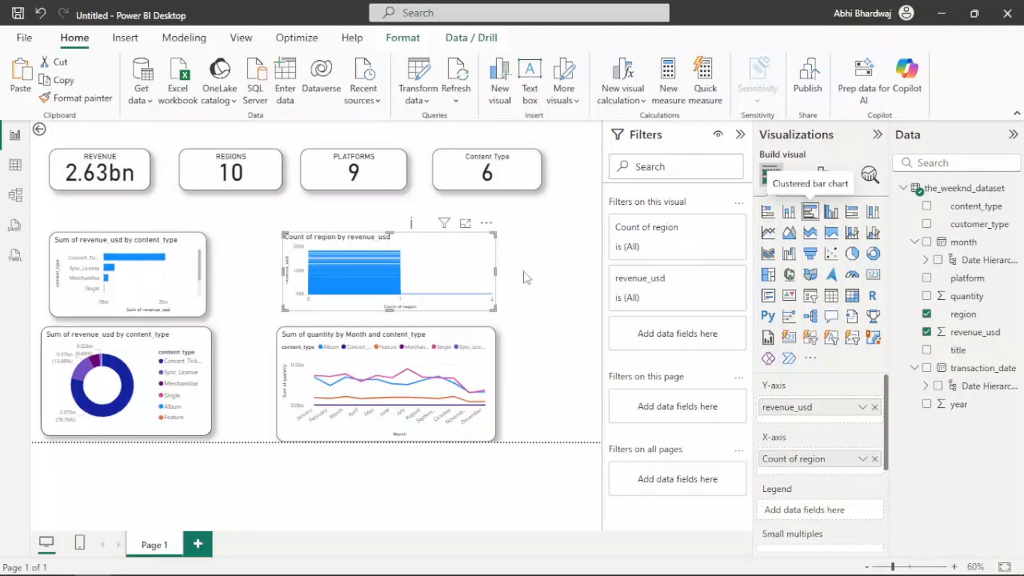
pyautogui.click(788, 214)
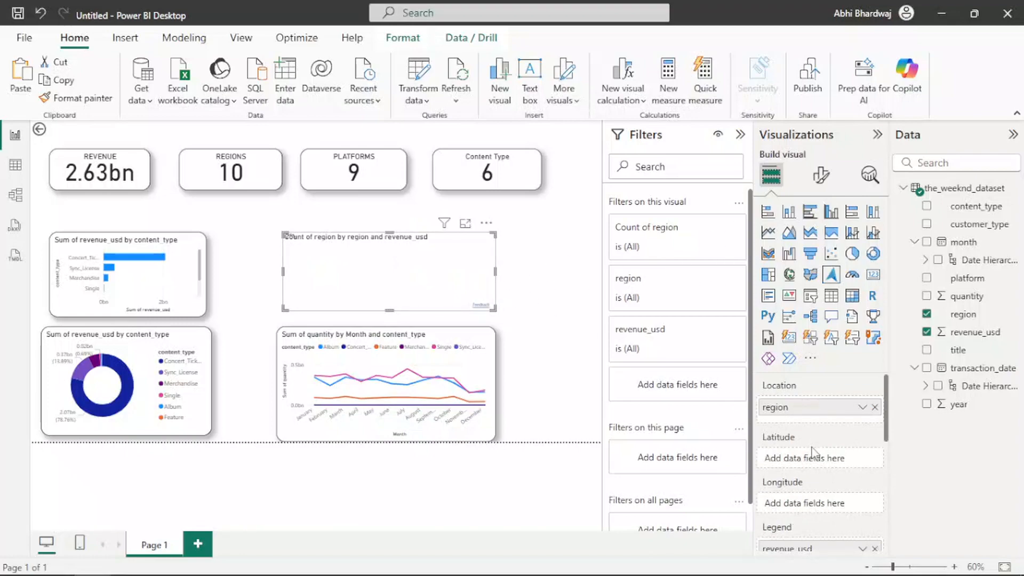
pyautogui.scroll(-3, 814, 460)
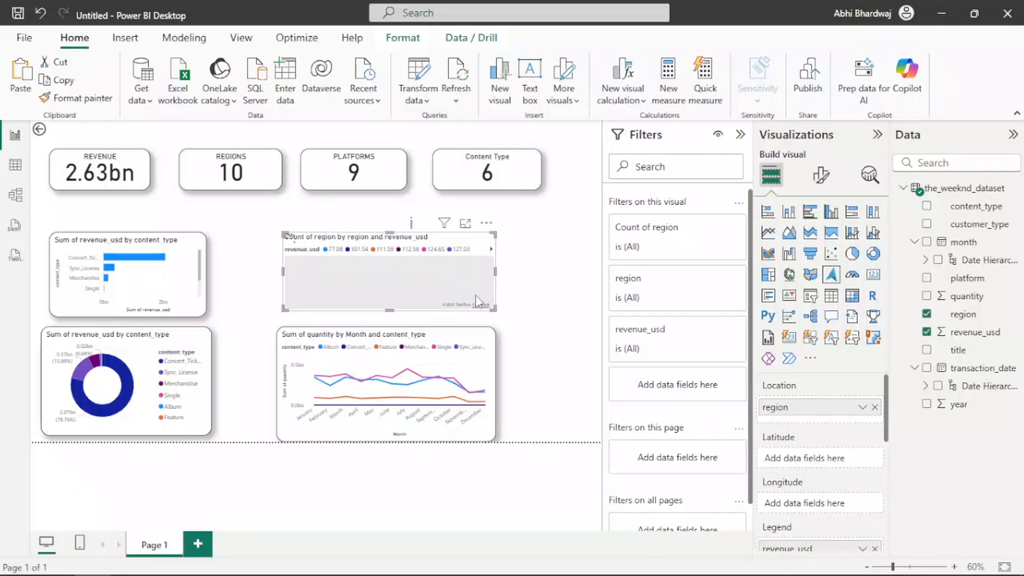
# Add a visual border and shadow to the region map and title it REVENUE BY REGION.
pyautogui.click(823, 179)
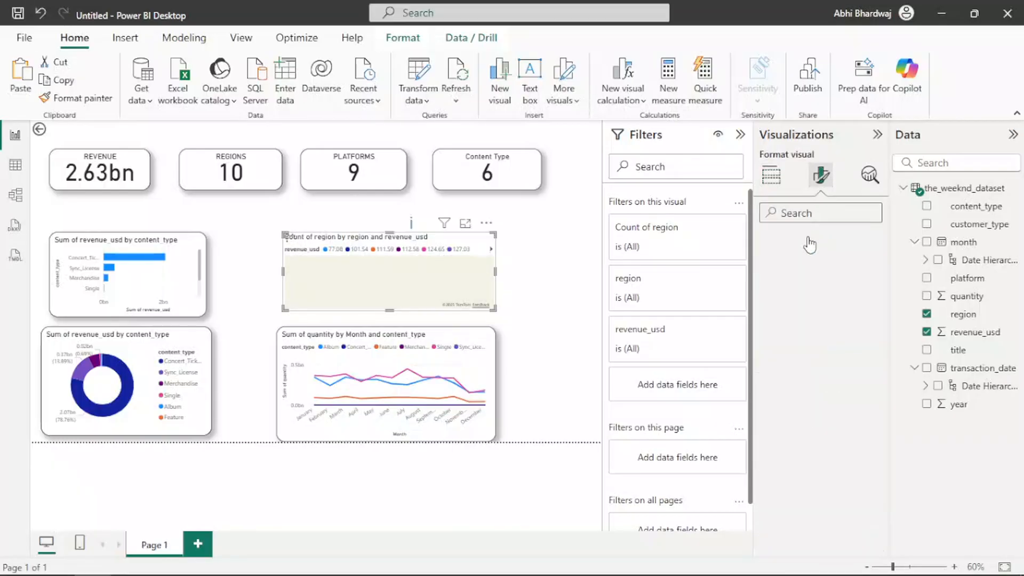
pyautogui.click(827, 254)
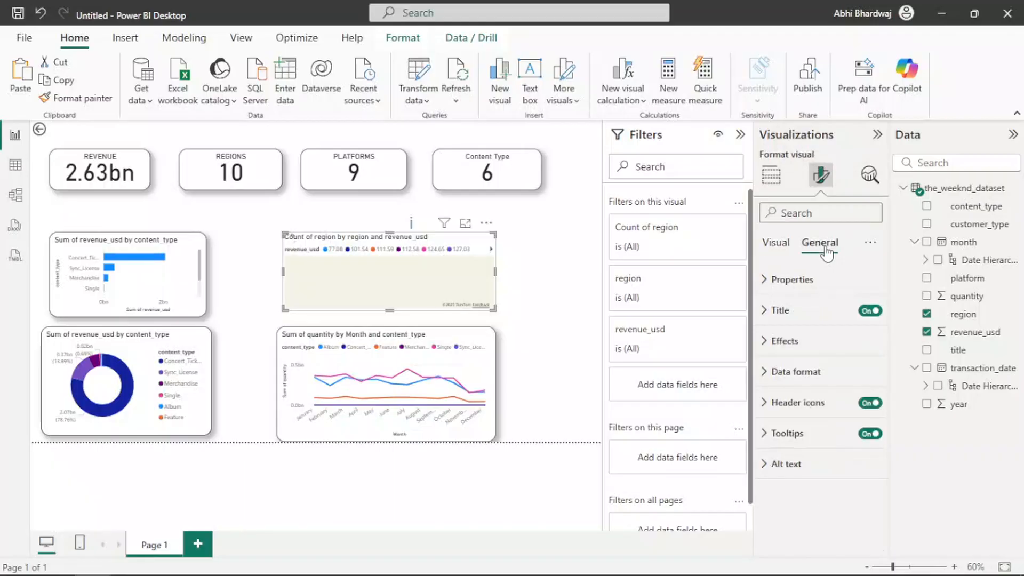
pyautogui.click(800, 345)
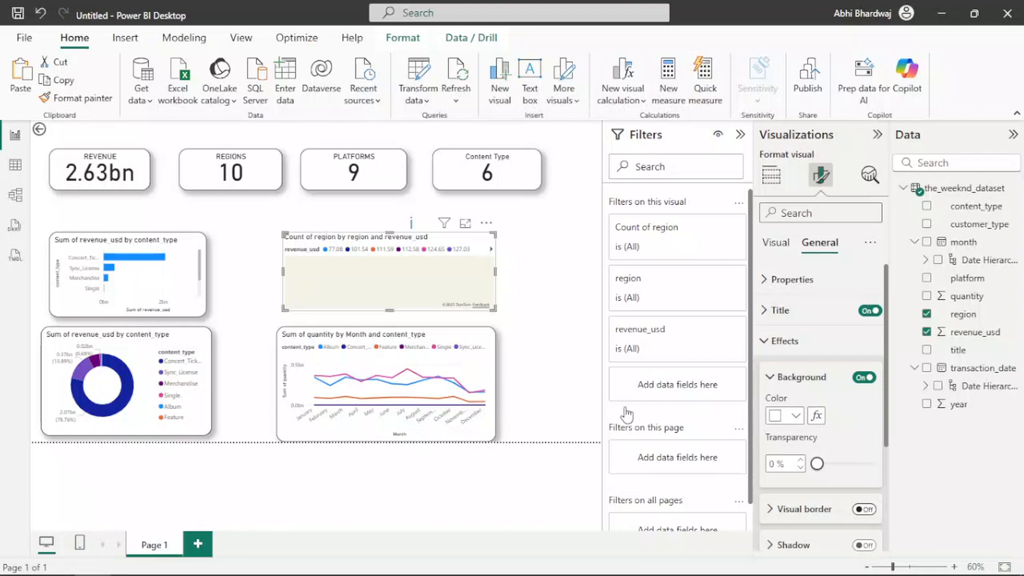
pyautogui.scroll(-1, 854, 454)
pyautogui.click(857, 450)
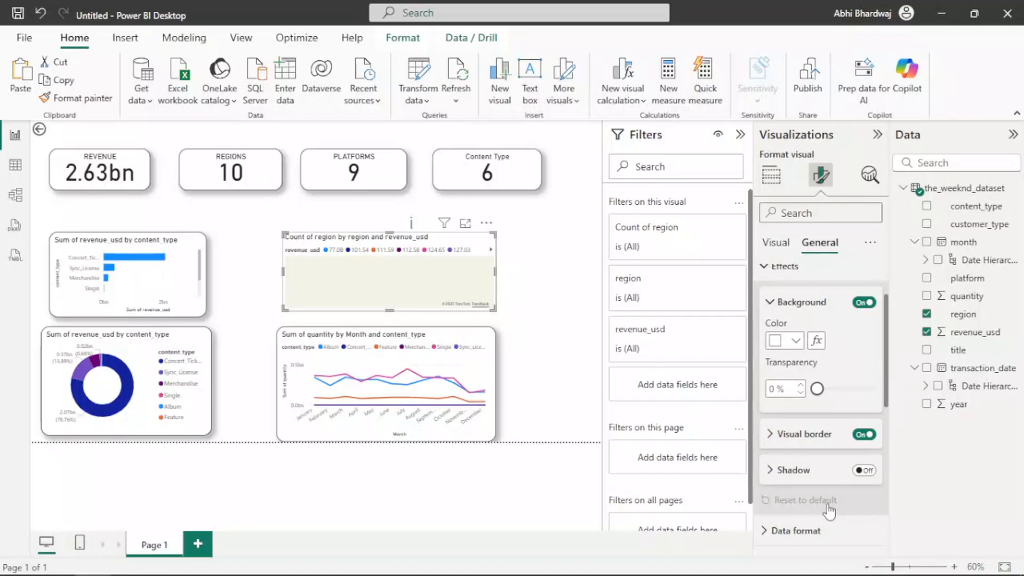
pyautogui.click(582, 371)
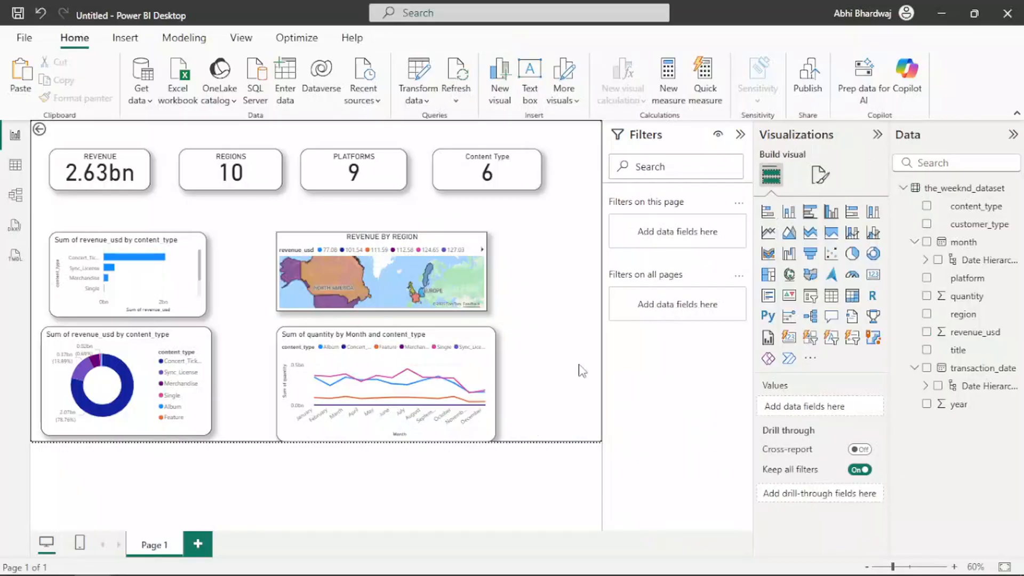
# Shrink the line chart to the map's width, extend the bar chart to the donut's left edge, and raise the bar chart's and map's top edges to match.
pyautogui.click(496, 440)
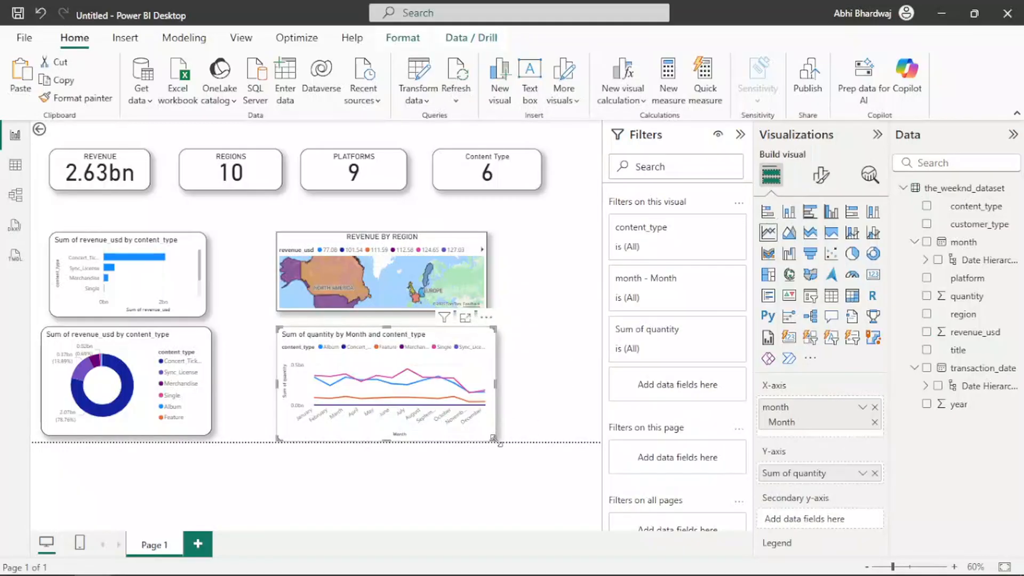
pyautogui.moveTo(498, 442); pyautogui.dragTo(494, 437)
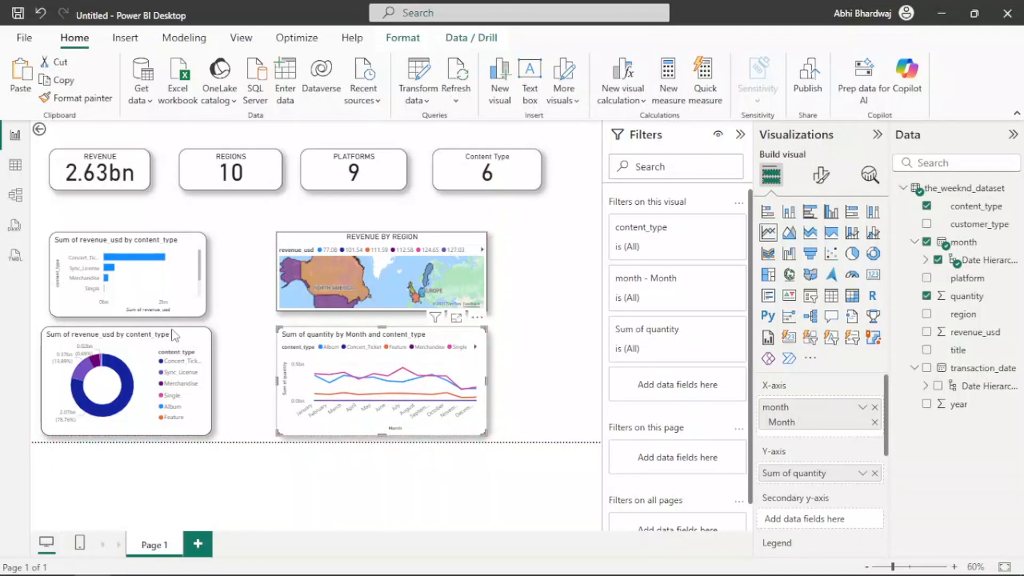
pyautogui.click(51, 237)
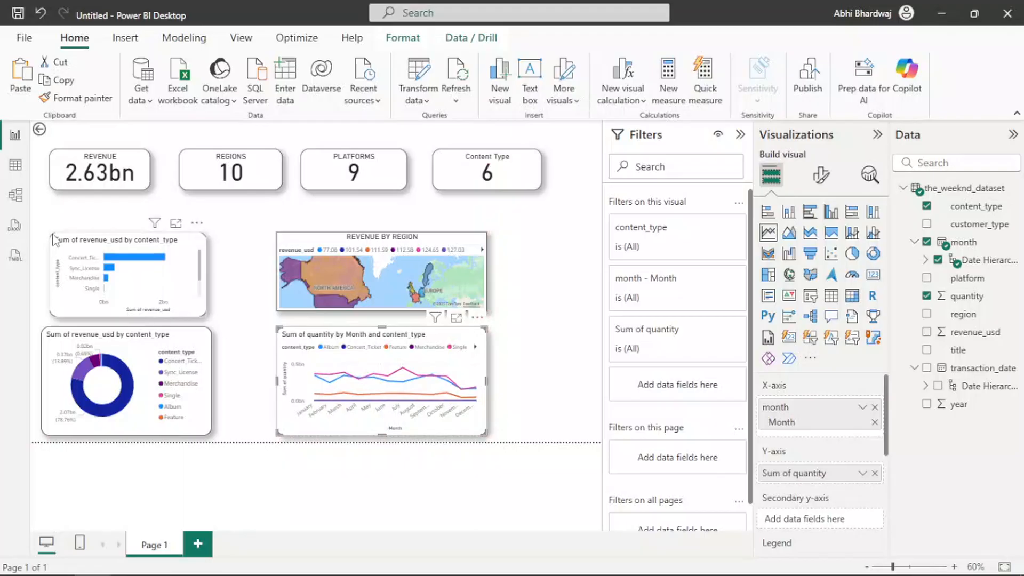
pyautogui.moveTo(48, 231); pyautogui.dragTo(44, 231)
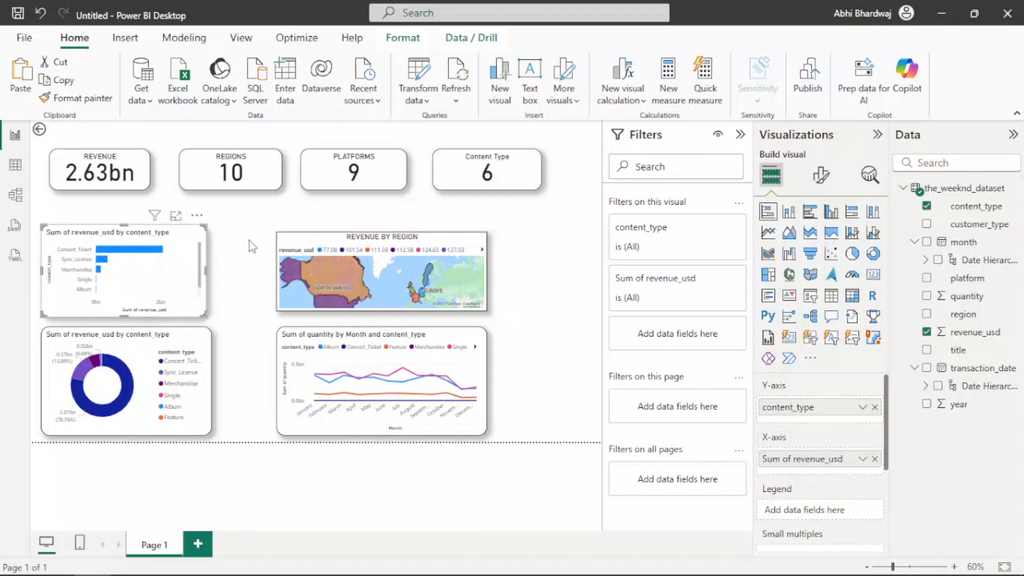
pyautogui.click(275, 231)
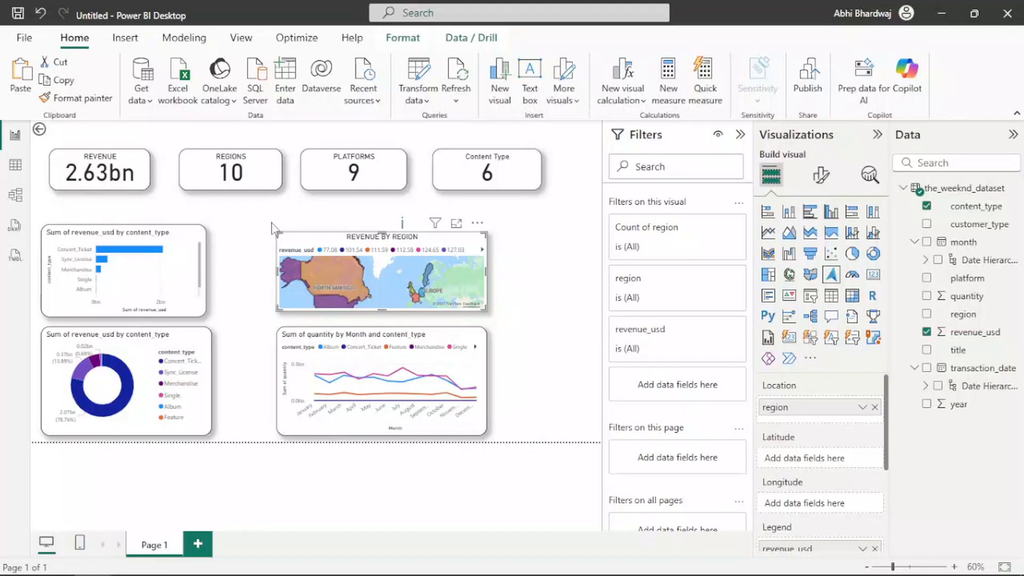
pyautogui.moveTo(275, 231); pyautogui.dragTo(274, 225)
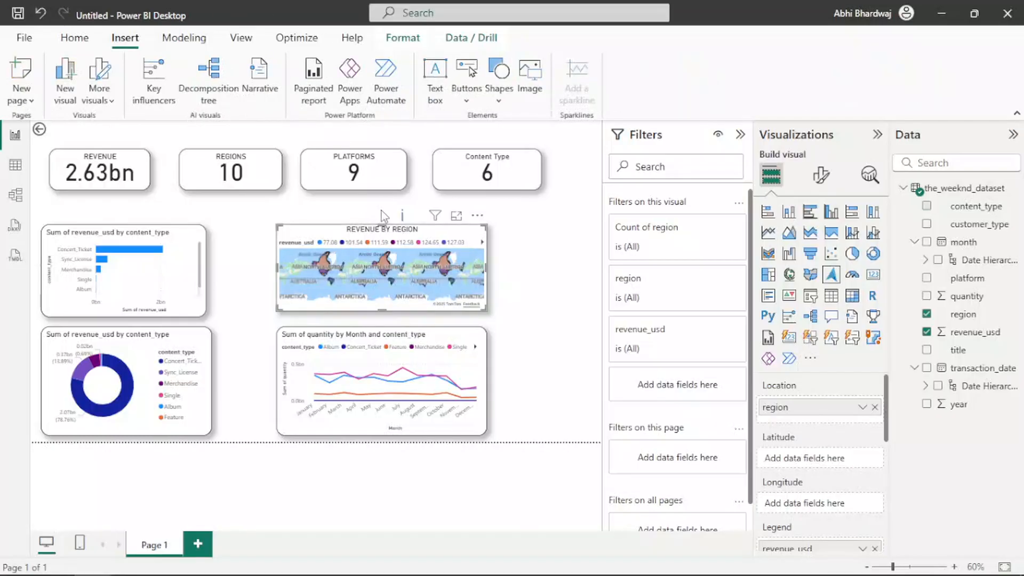
# Insert a cut-out photo of The Weeknd beside the line chart and set the canvas background to light pink with 0% transparency.
pyautogui.click(541, 80)
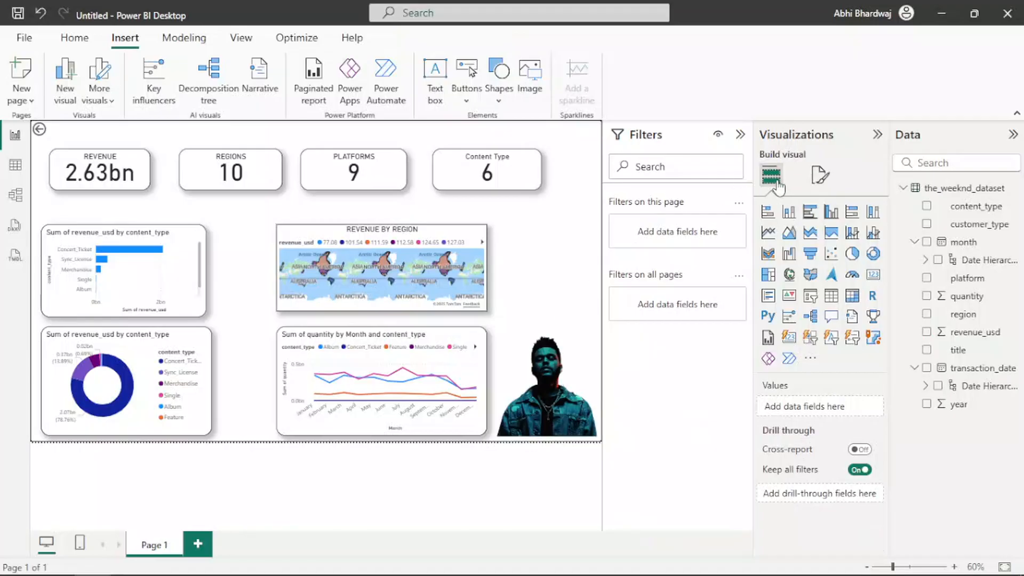
pyautogui.click(820, 174)
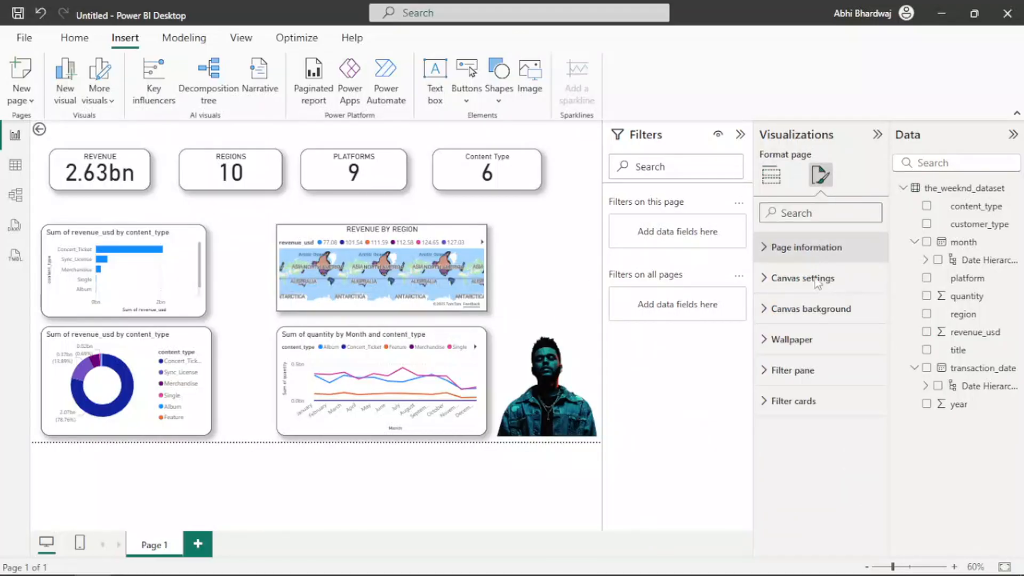
pyautogui.click(812, 309)
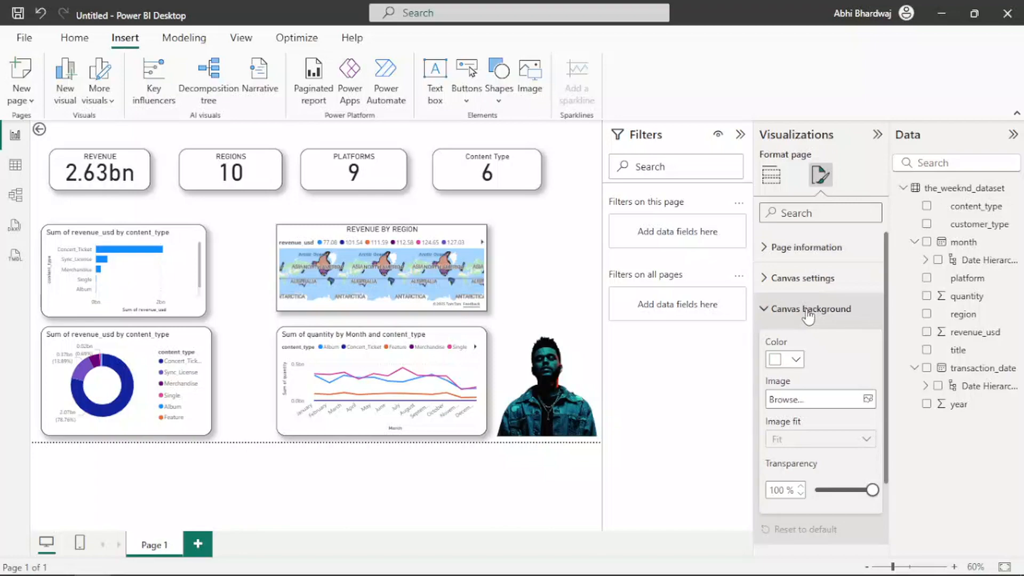
pyautogui.click(779, 367)
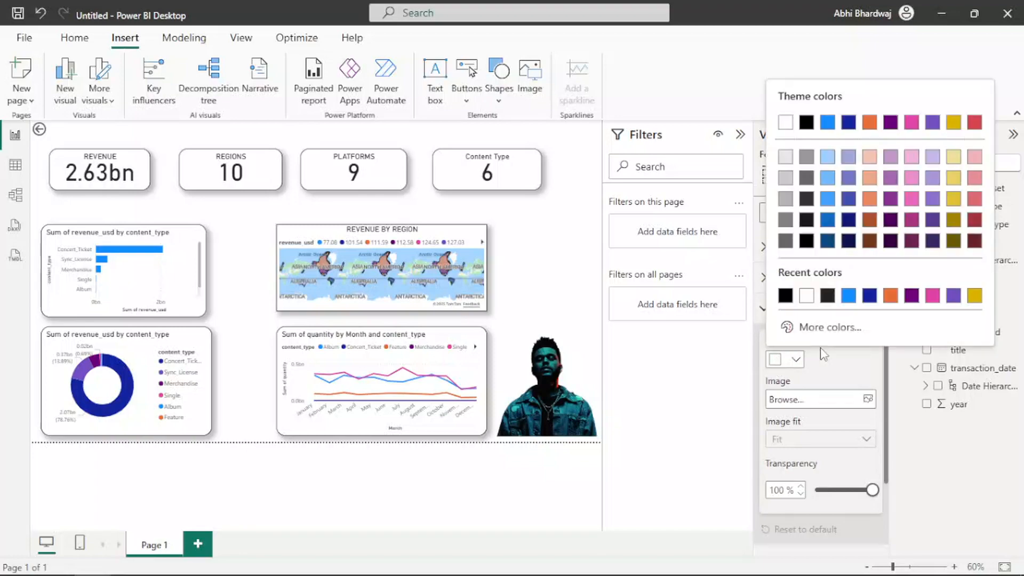
pyautogui.click(912, 157)
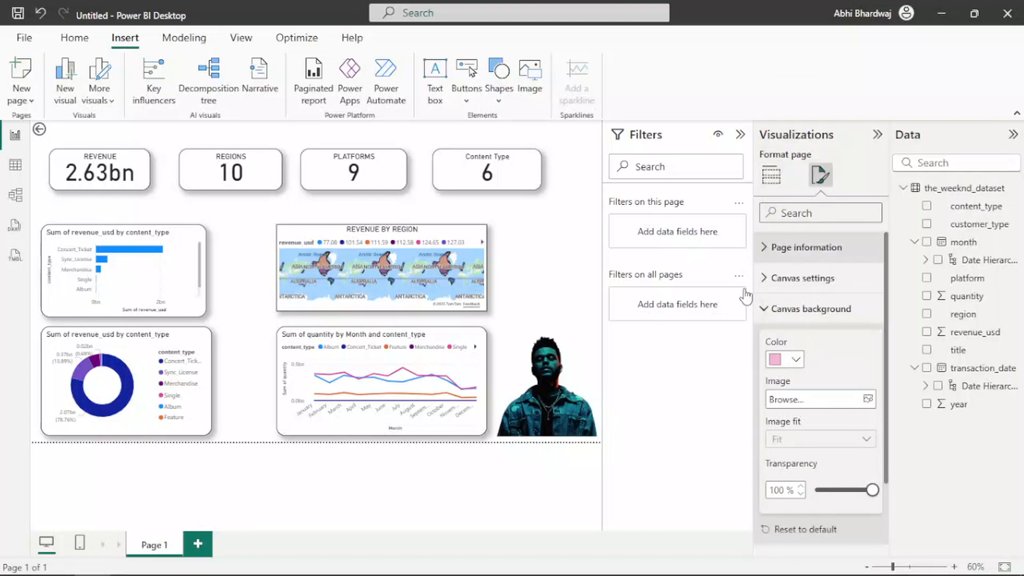
pyautogui.click(816, 490)
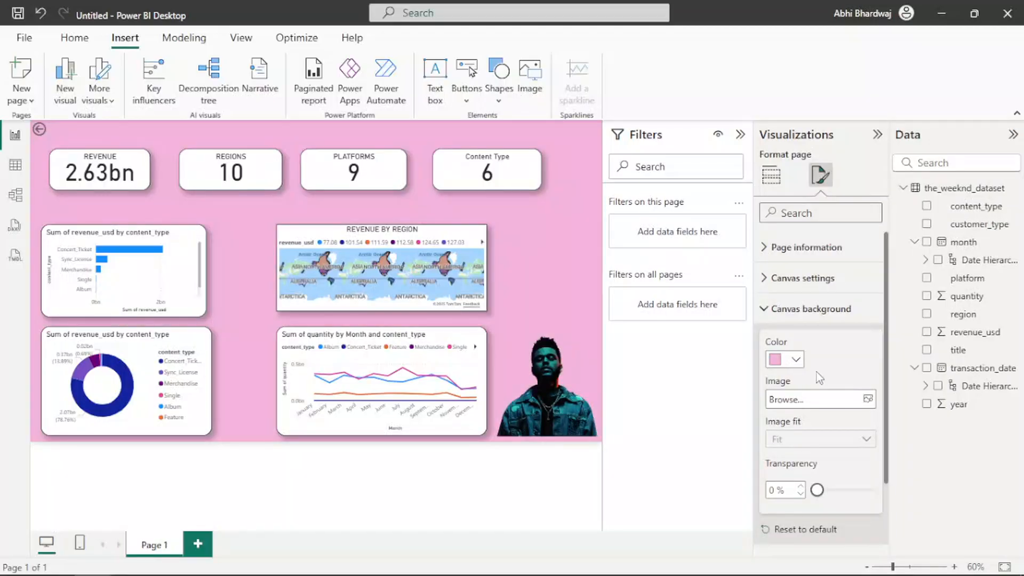
# Use the 38262-3840x2160 desktop wallpaper photo of The Weeknd as the canvas background image with Stretch image fit.
pyautogui.click(850, 402)
pyautogui.doubleClick(200, 153)
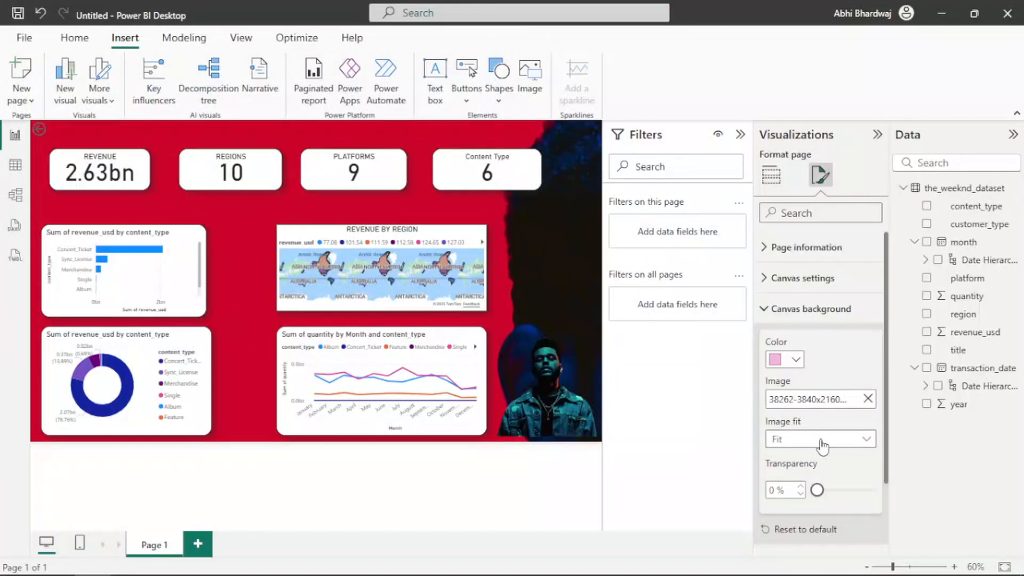
pyautogui.click(823, 446)
pyautogui.click(807, 483)
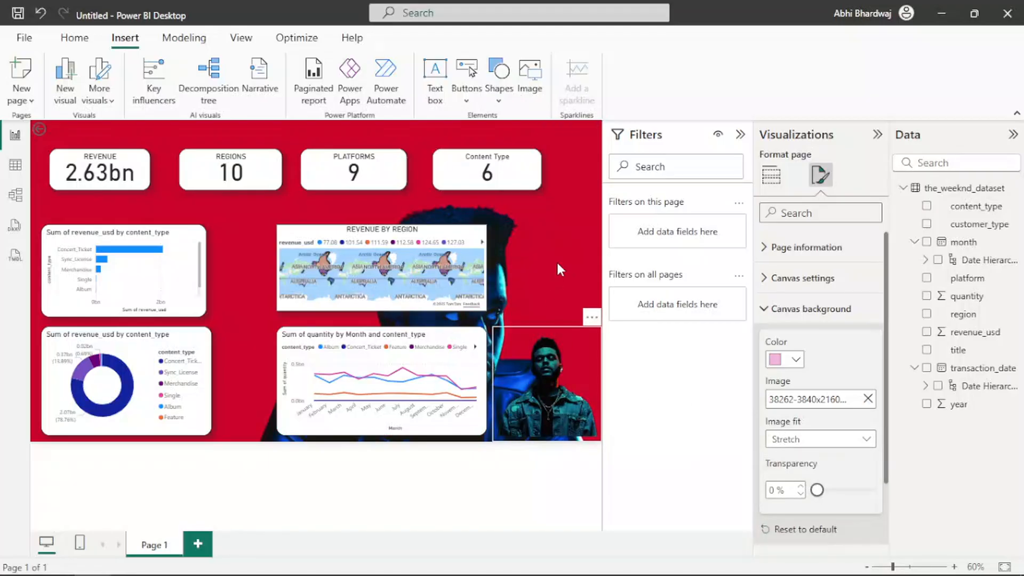
# Shift the region map closer to the bar chart and delete the cut-out photo of The Weeknd from the page.
pyautogui.moveTo(587, 334); pyautogui.dragTo(302, 261)
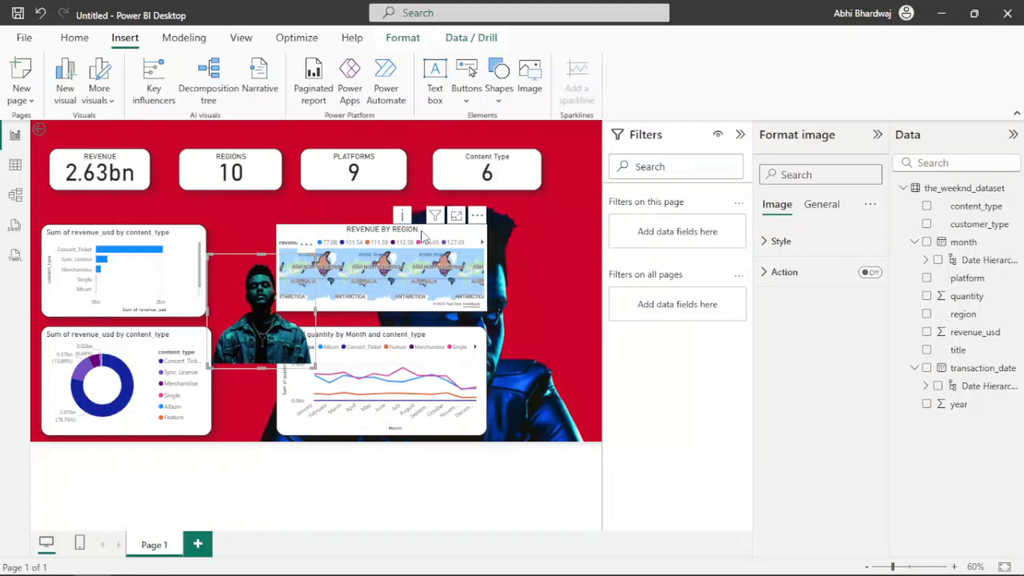
pyautogui.moveTo(422, 235); pyautogui.dragTo(387, 239)
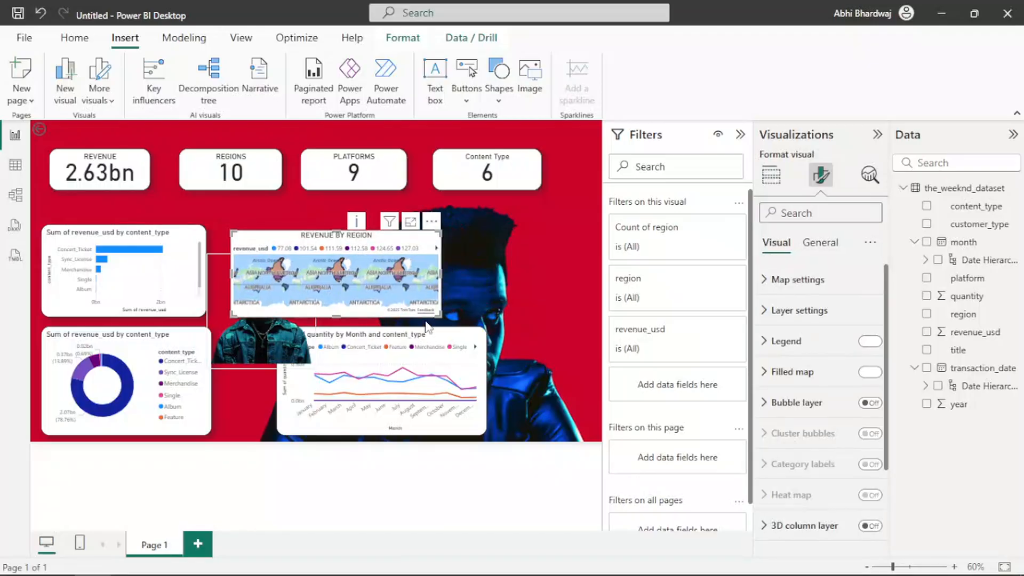
pyautogui.moveTo(264, 347); pyautogui.dragTo(550, 310)
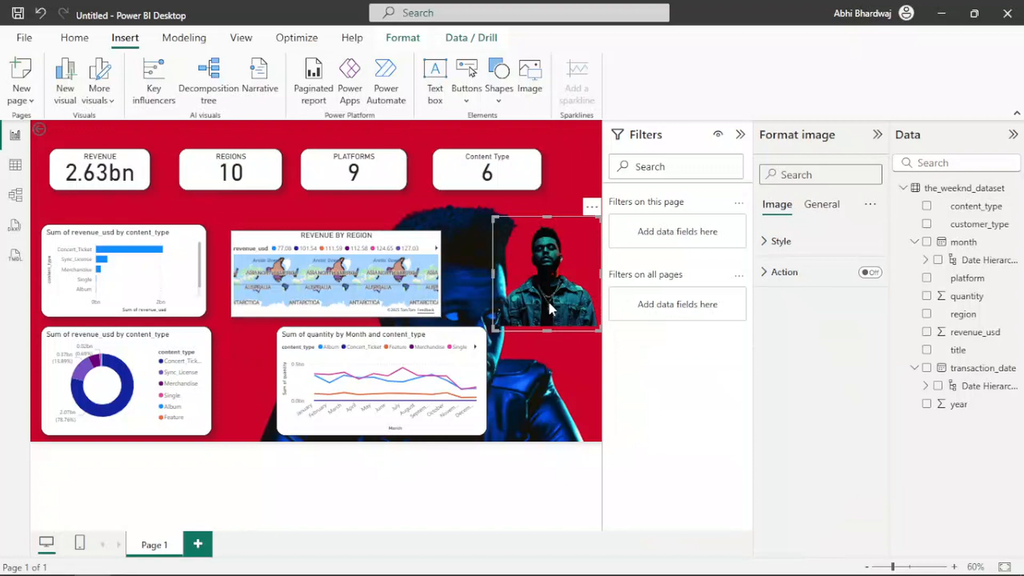
pyautogui.click(591, 207)
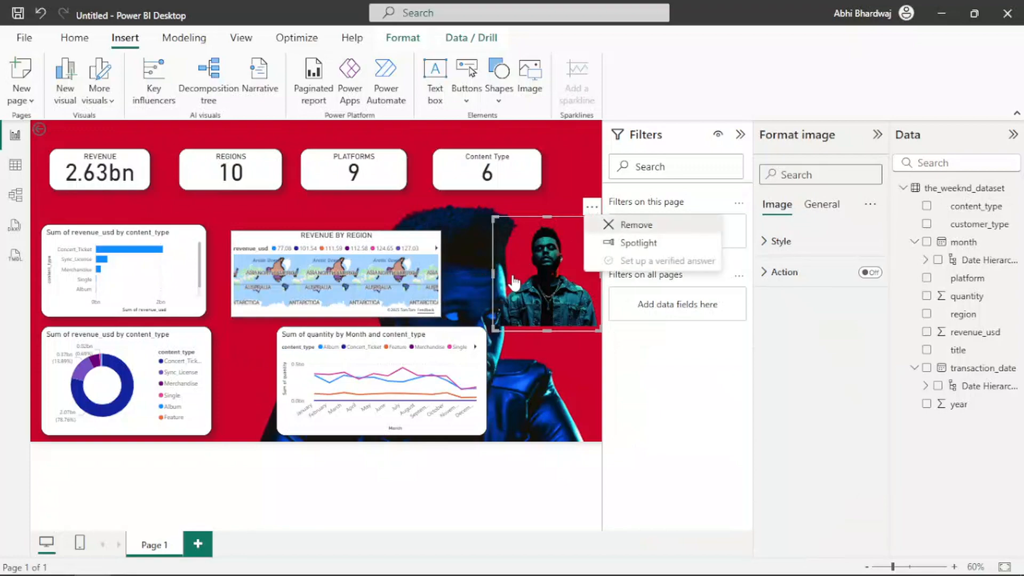
pyautogui.click(613, 229)
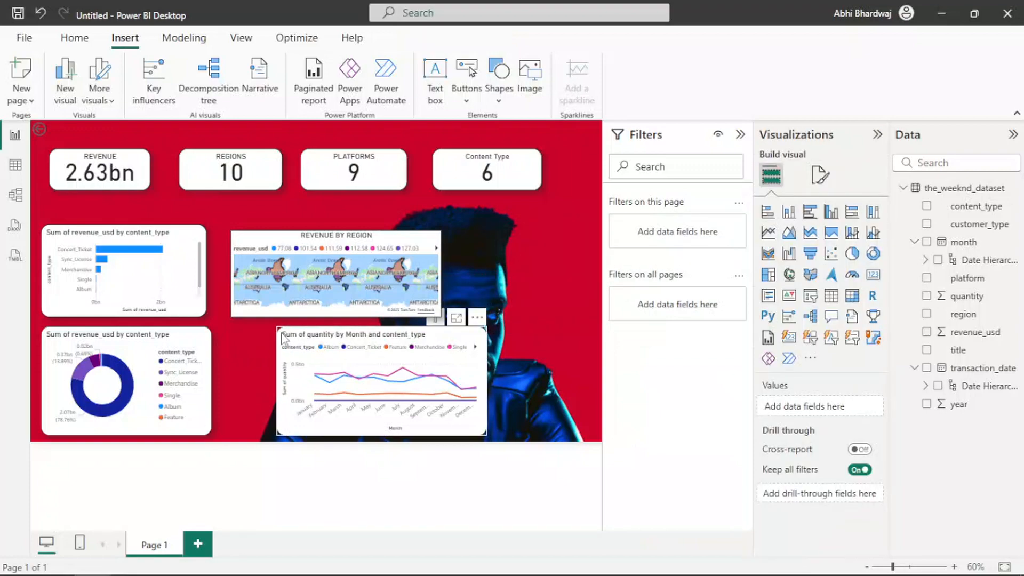
# Move the line chart directly beneath the region map and extend the map's top edge level with the bar chart.
pyautogui.moveTo(312, 341); pyautogui.dragTo(267, 341)
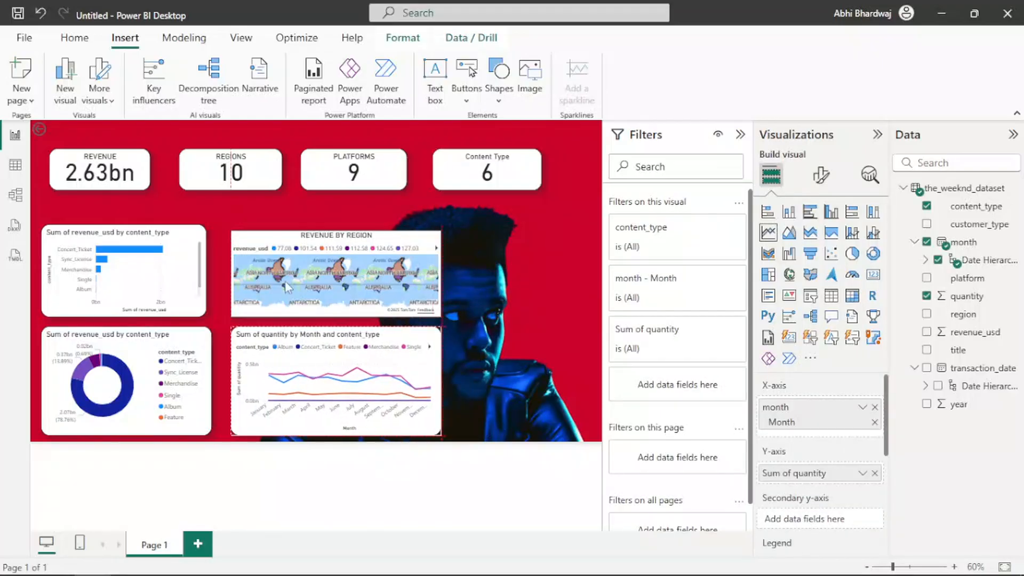
pyautogui.click(236, 238)
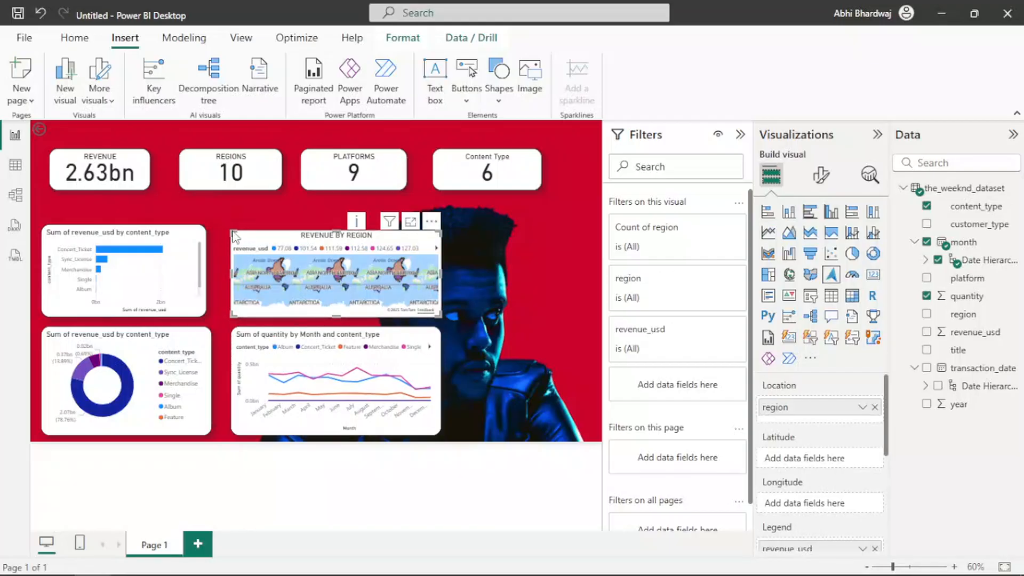
pyautogui.moveTo(229, 225)
pyautogui.mouseDown()
pyautogui.moveTo(233, 232)
pyautogui.moveTo(232, 223)
pyautogui.mouseUp()
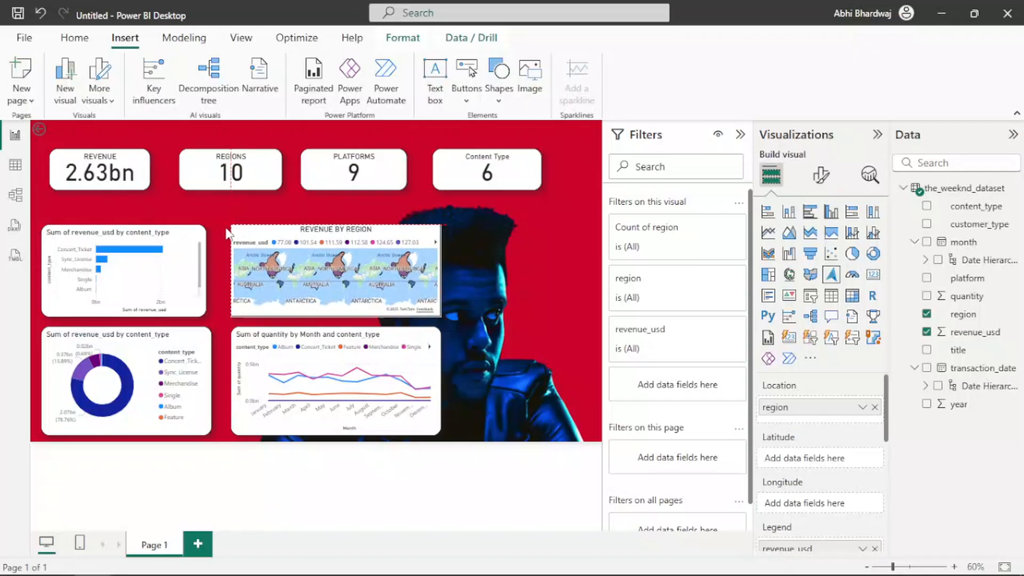
# Remove the REVENUE BY REGION map from the page.
pyautogui.click(518, 261)
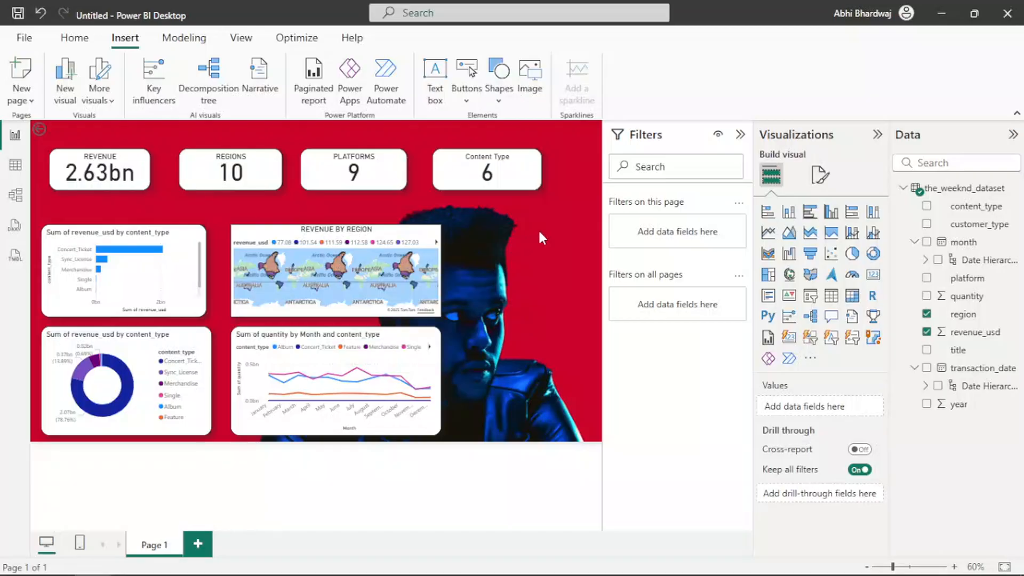
pyautogui.moveTo(539, 232); pyautogui.dragTo(547, 226)
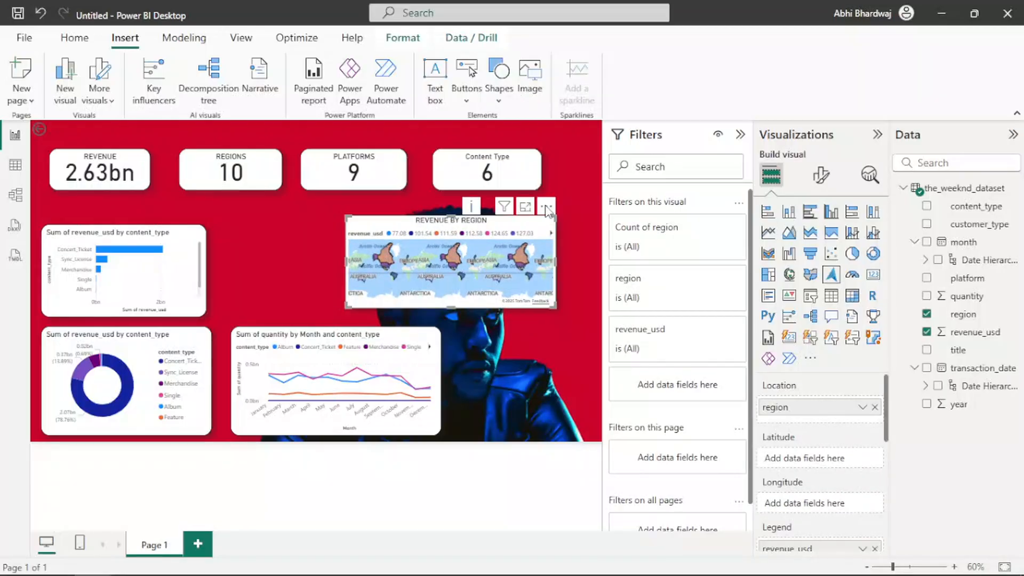
pyautogui.click(546, 208)
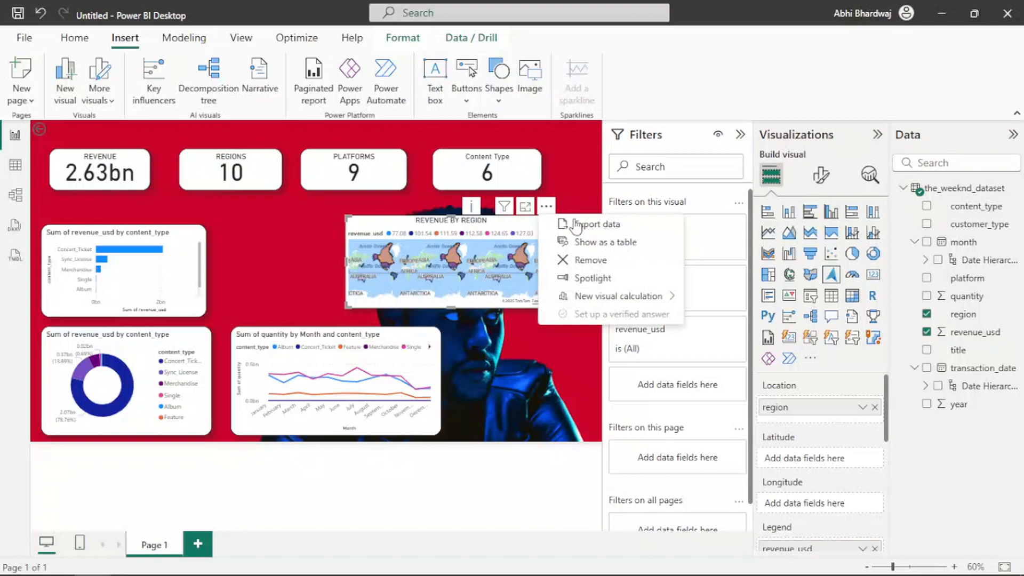
pyautogui.click(586, 262)
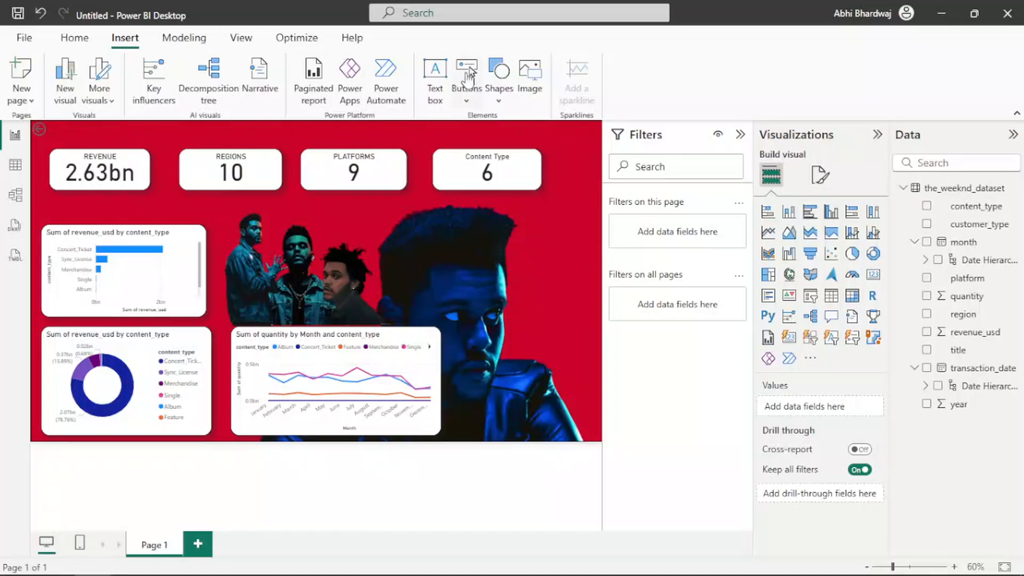
# Insert the Spotify logo image, size it down and place it at the page's right edge beside the background portrait.
pyautogui.click(535, 82)
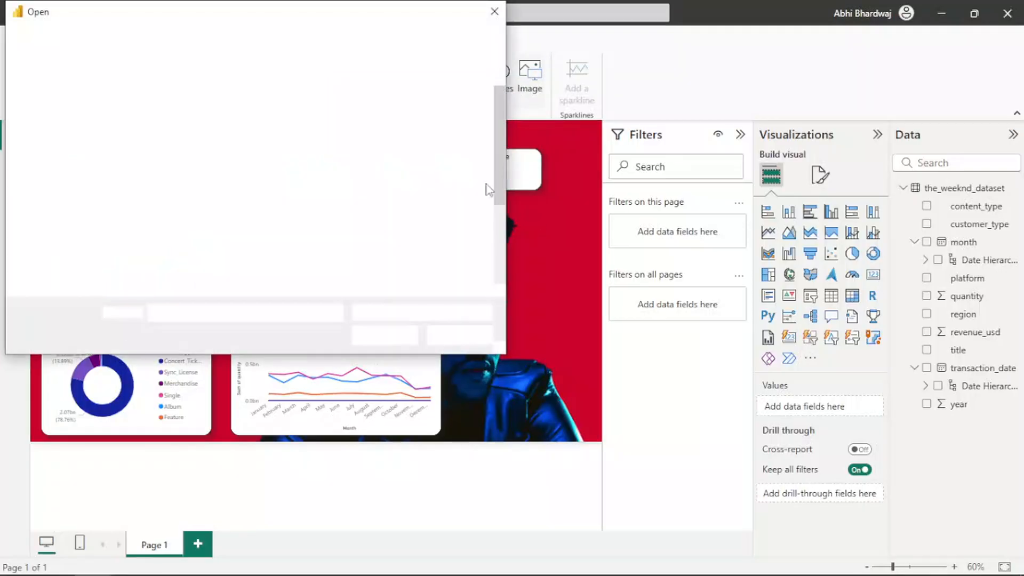
pyautogui.doubleClick(468, 162)
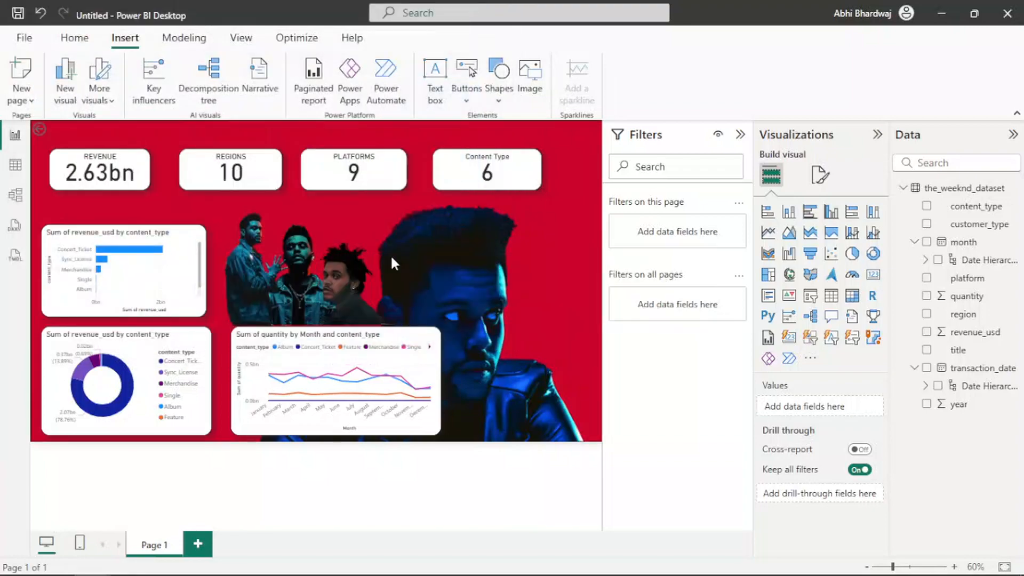
pyautogui.moveTo(474, 272); pyautogui.dragTo(532, 325)
pyautogui.moveTo(492, 263); pyautogui.dragTo(511, 278)
# Insert the YouTube logo image, size it down and place it directly above the Spotify logo.
pyautogui.click(546, 76)
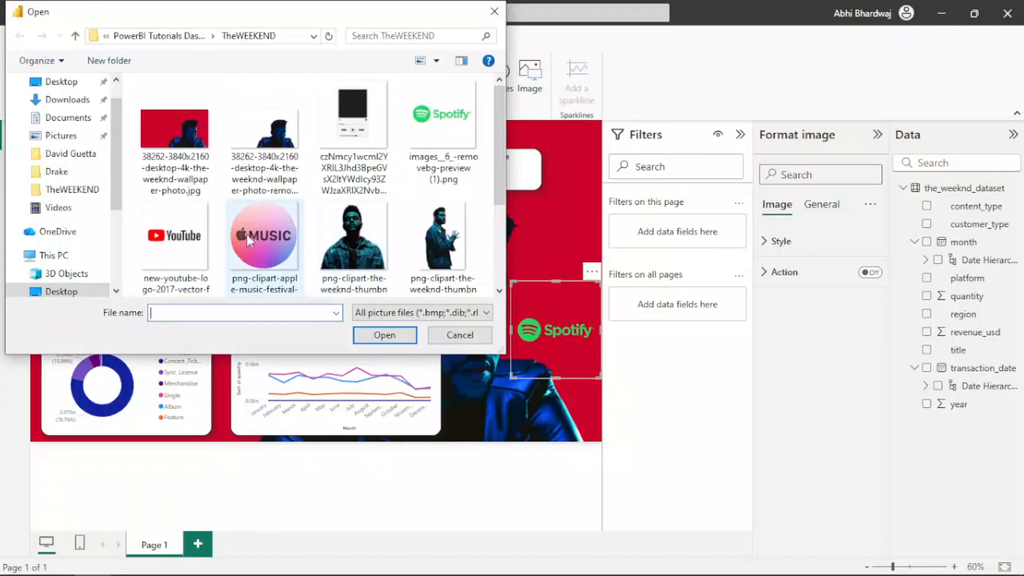
pyautogui.doubleClick(173, 237)
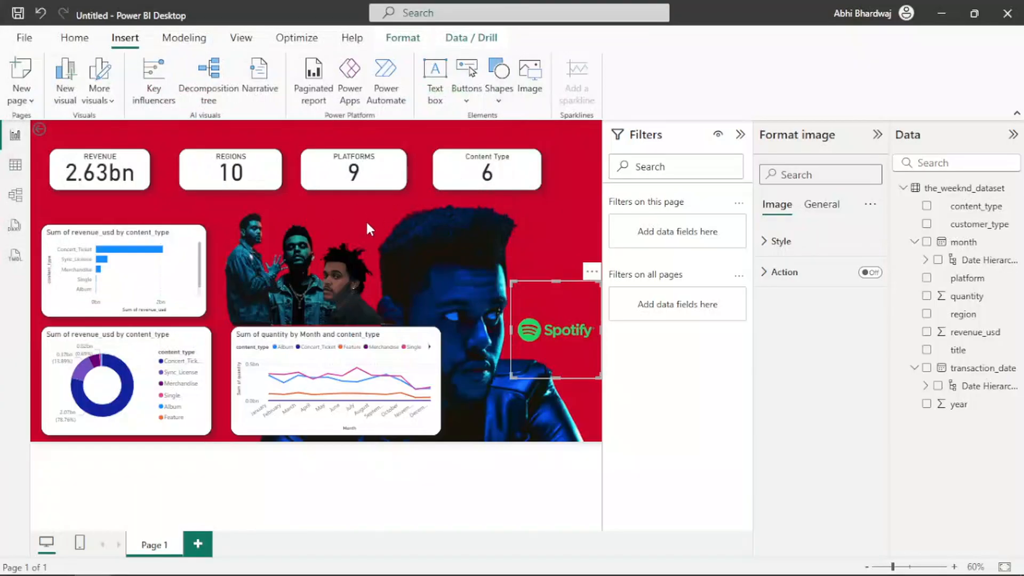
pyautogui.moveTo(489, 230); pyautogui.dragTo(555, 287)
pyautogui.moveTo(493, 271)
pyautogui.mouseDown()
pyautogui.moveTo(503, 273)
pyautogui.moveTo(488, 266)
pyautogui.mouseUp()
pyautogui.moveTo(544, 284); pyautogui.dragTo(543, 277)
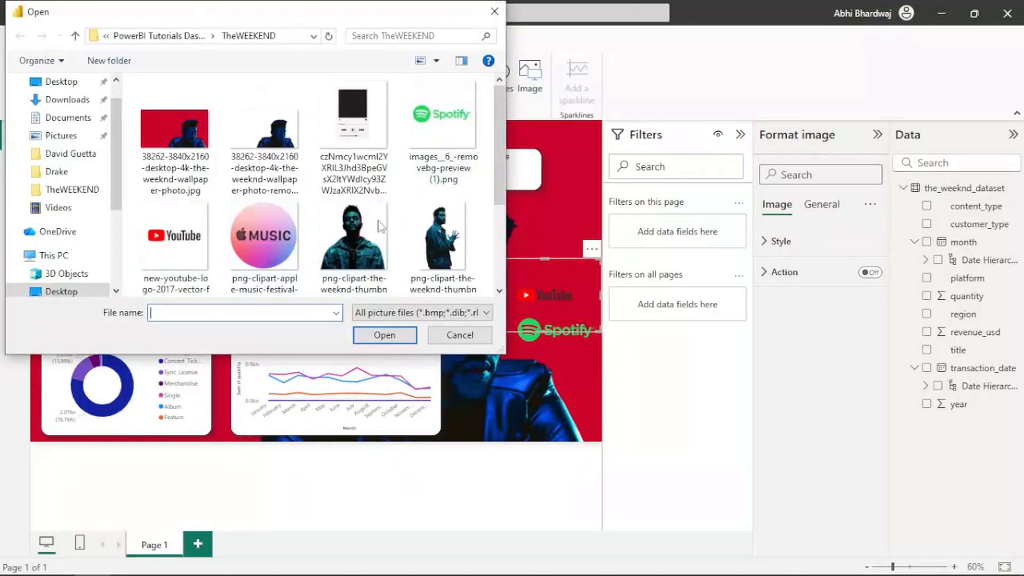
# Insert the music player image, shrink it and place it above the YouTube logo at the page's right edge.
pyautogui.scroll(-5, 273, 208)
pyautogui.scroll(3, 273, 207)
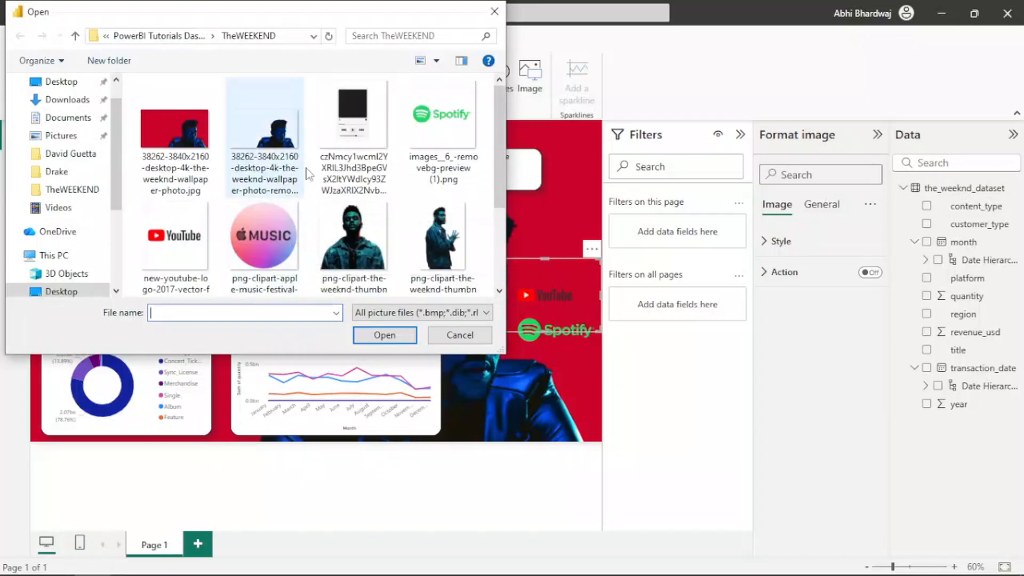
pyautogui.doubleClick(342, 117)
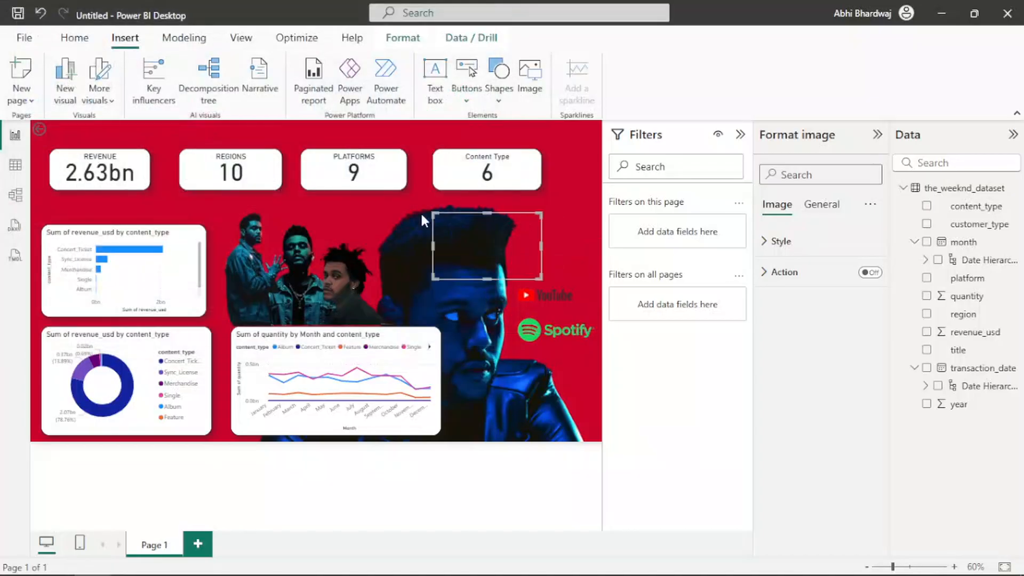
pyautogui.moveTo(514, 225); pyautogui.dragTo(584, 214)
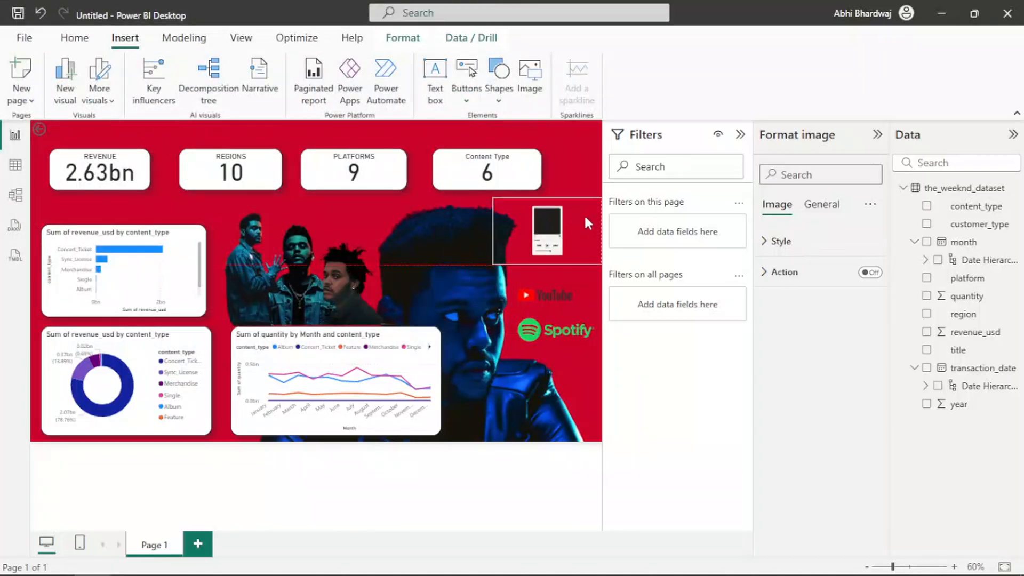
pyautogui.moveTo(501, 200); pyautogui.dragTo(513, 229)
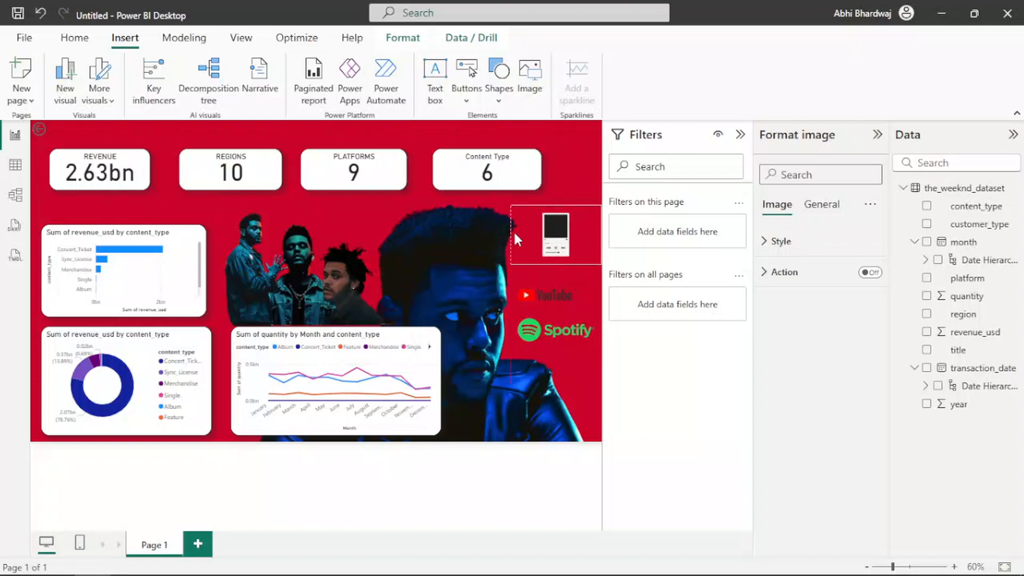
# Insert the cartoon face of The Weeknd, shrink it and place it over the black screen of the music player image.
pyautogui.click(530, 80)
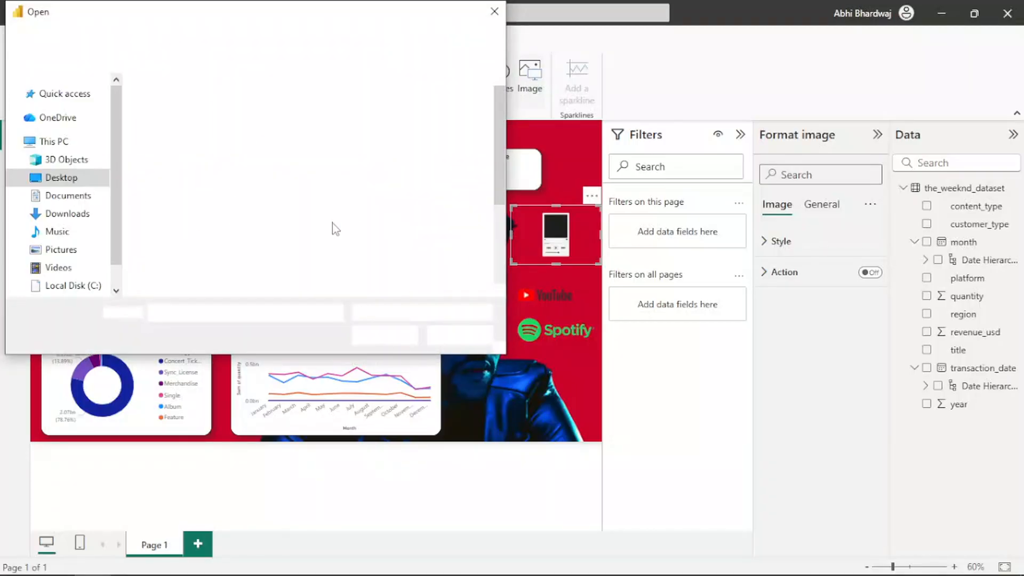
pyautogui.scroll(-3, 323, 203)
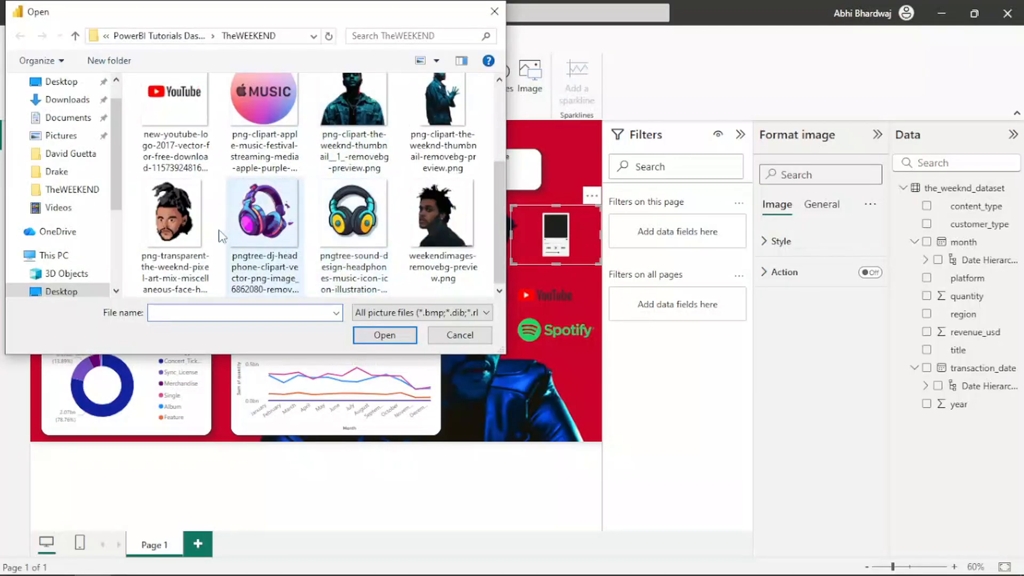
pyautogui.doubleClick(199, 233)
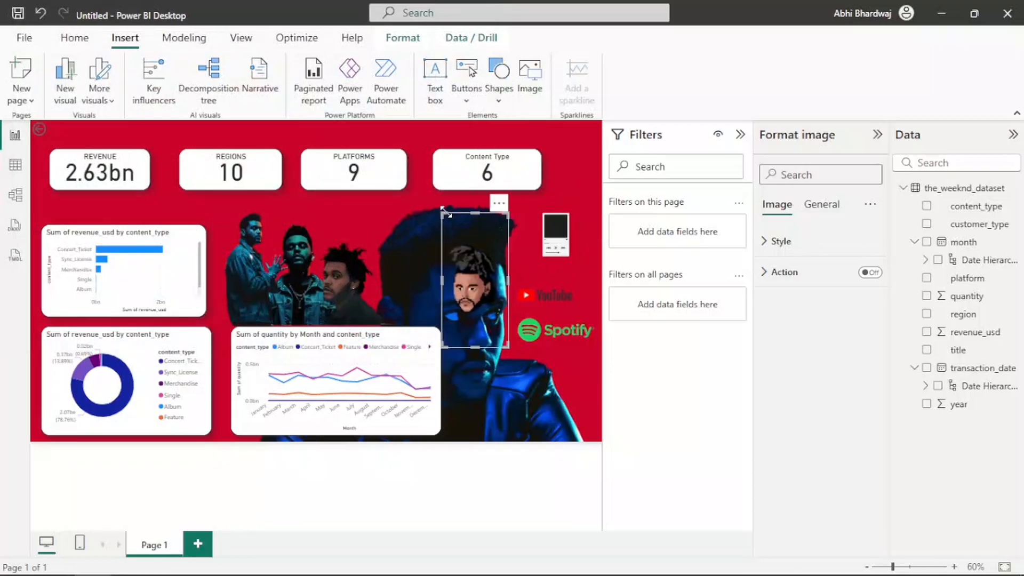
pyautogui.moveTo(443, 209); pyautogui.dragTo(472, 272)
pyautogui.moveTo(505, 283); pyautogui.dragTo(550, 207)
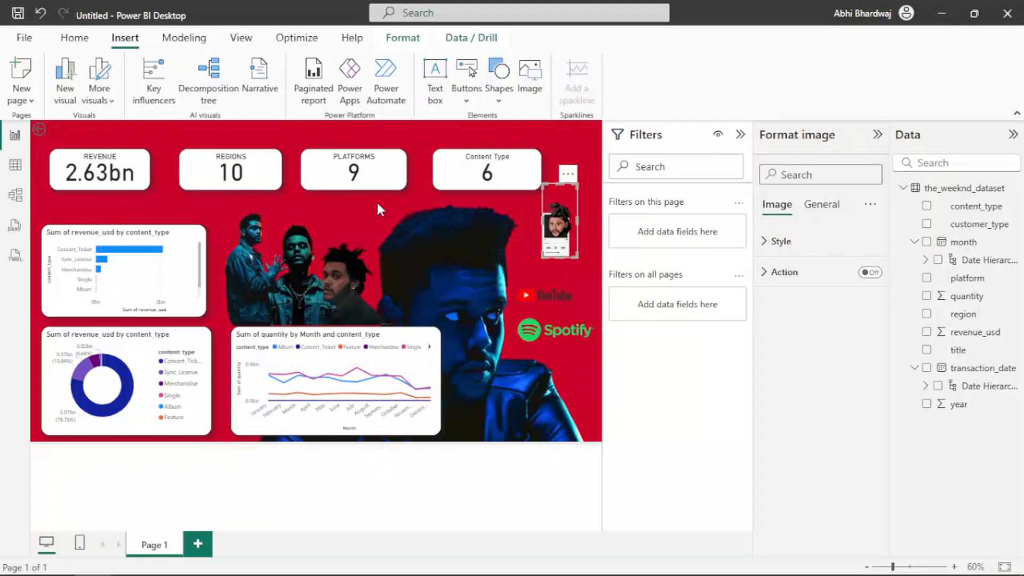
# Add the yellow-and-blue headphones image as a small picture beside the Content Type card.
pyautogui.click(151, 210)
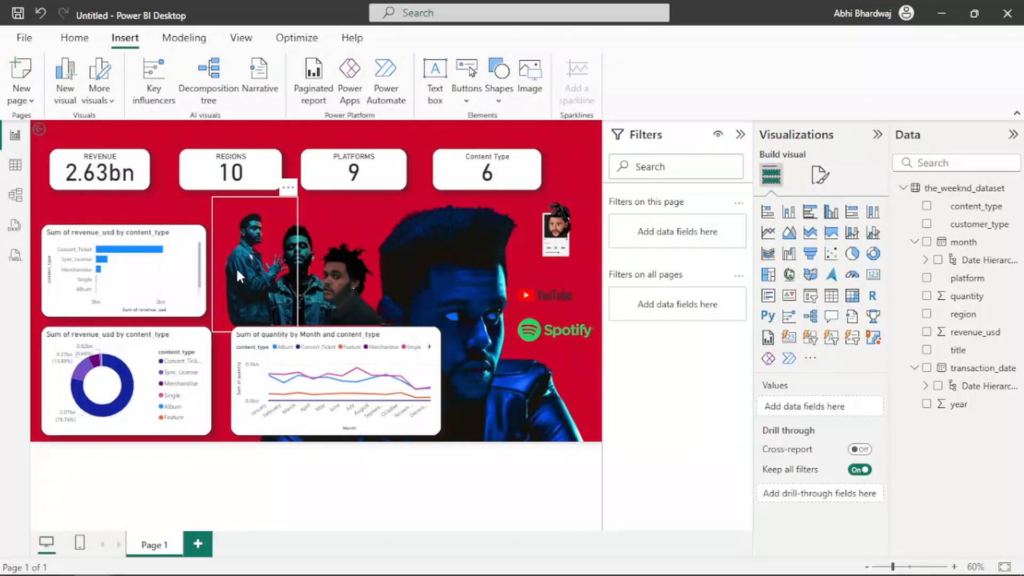
pyautogui.moveTo(216, 313); pyautogui.dragTo(343, 208)
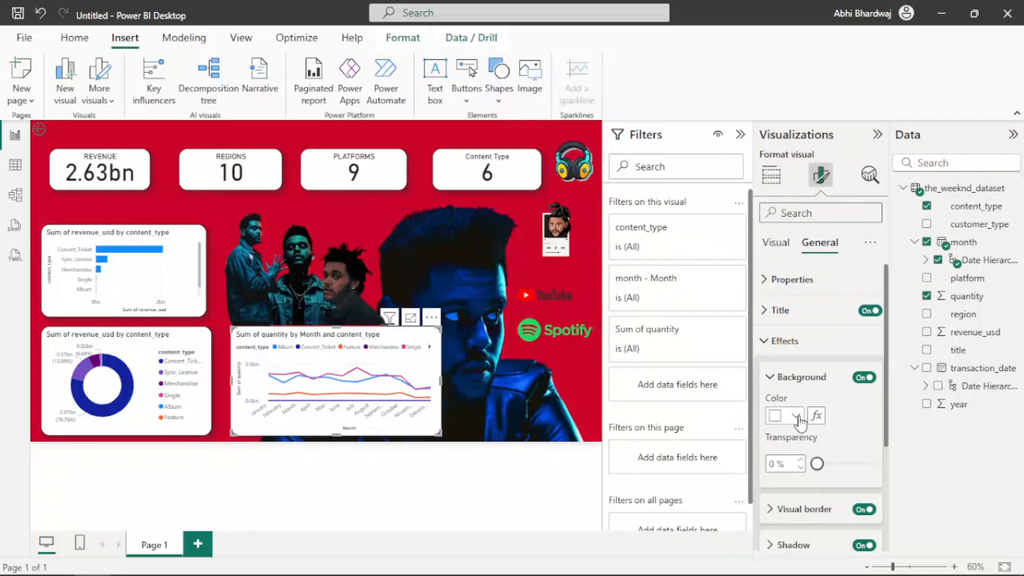
# Set the line chart's background to the custom red #FF6060.
pyautogui.click(795, 416)
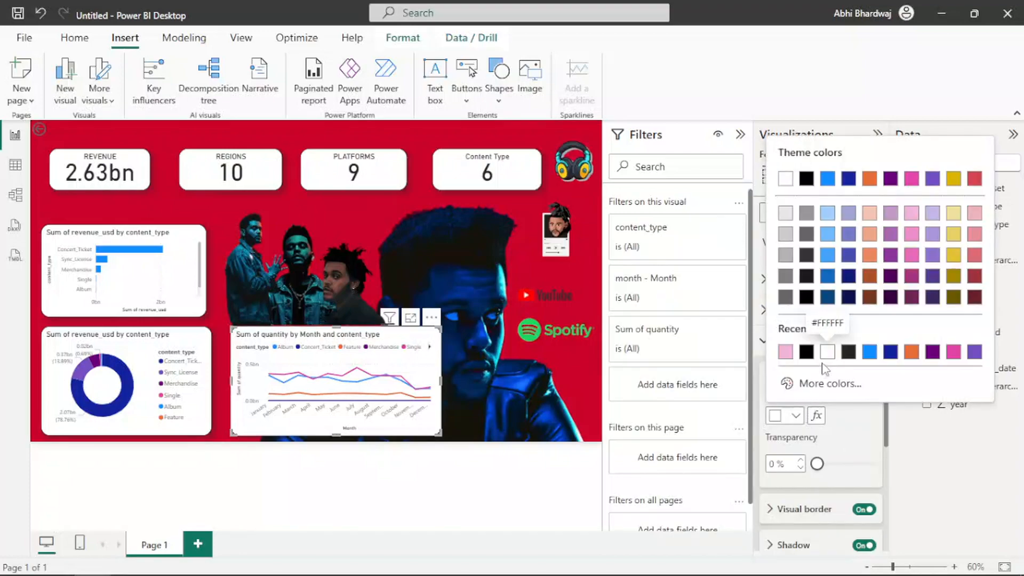
pyautogui.click(785, 351)
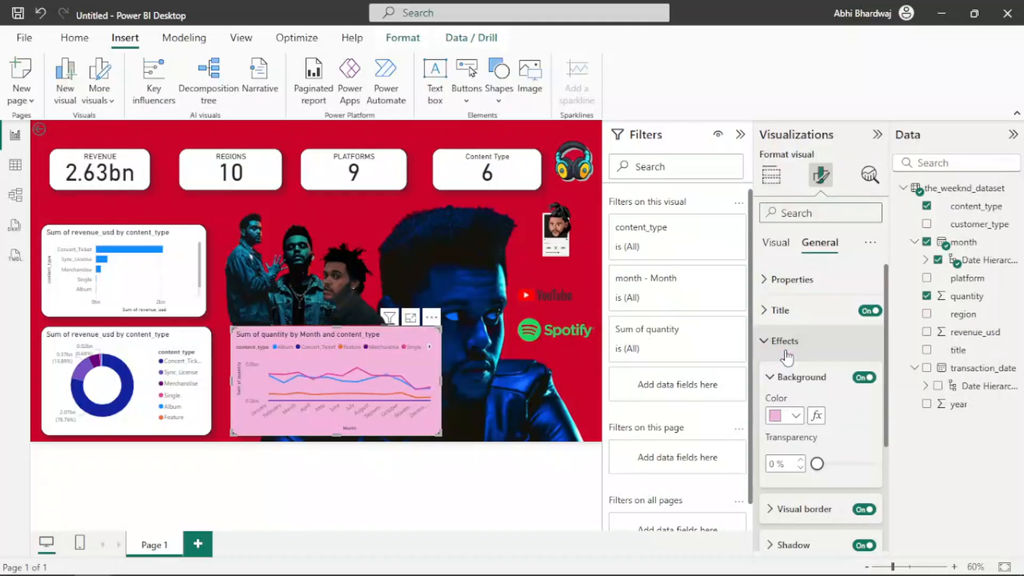
pyautogui.click(795, 416)
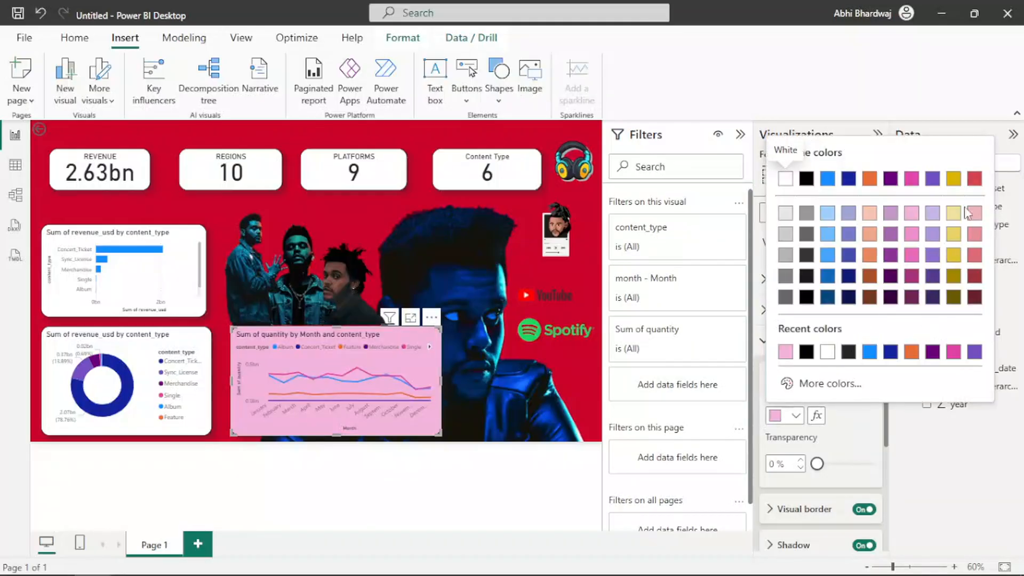
pyautogui.click(811, 383)
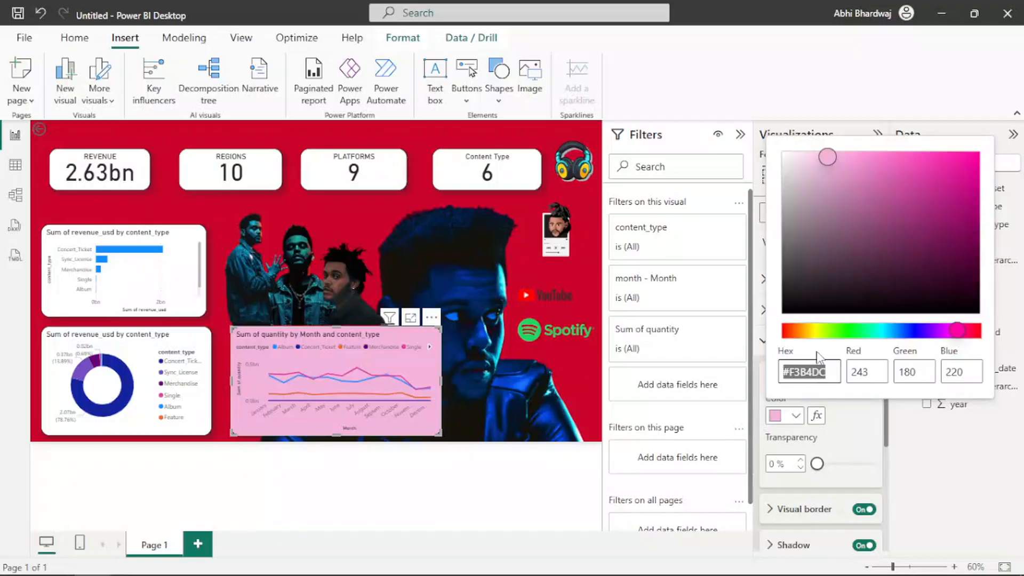
pyautogui.click(794, 331)
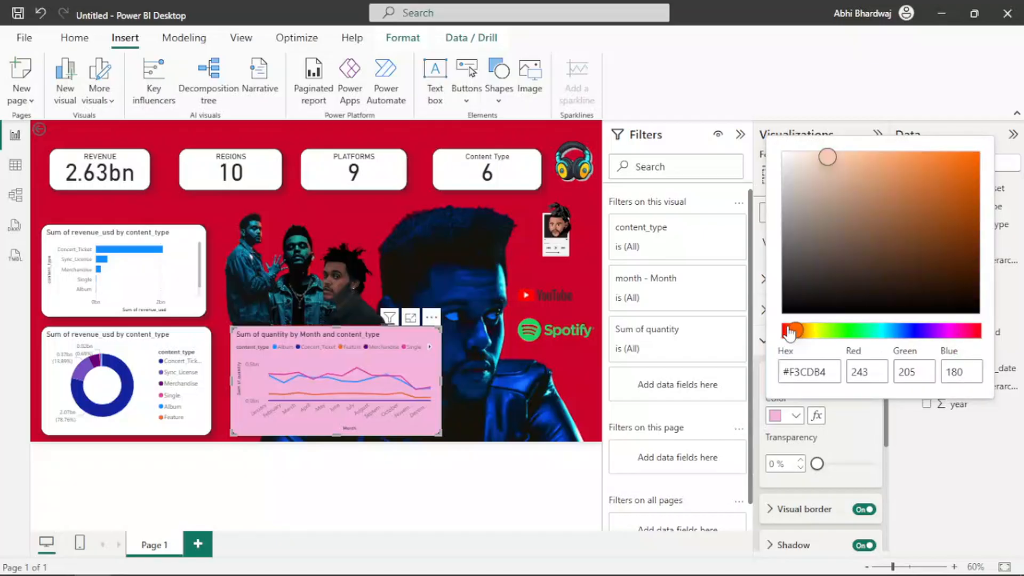
pyautogui.click(922, 153)
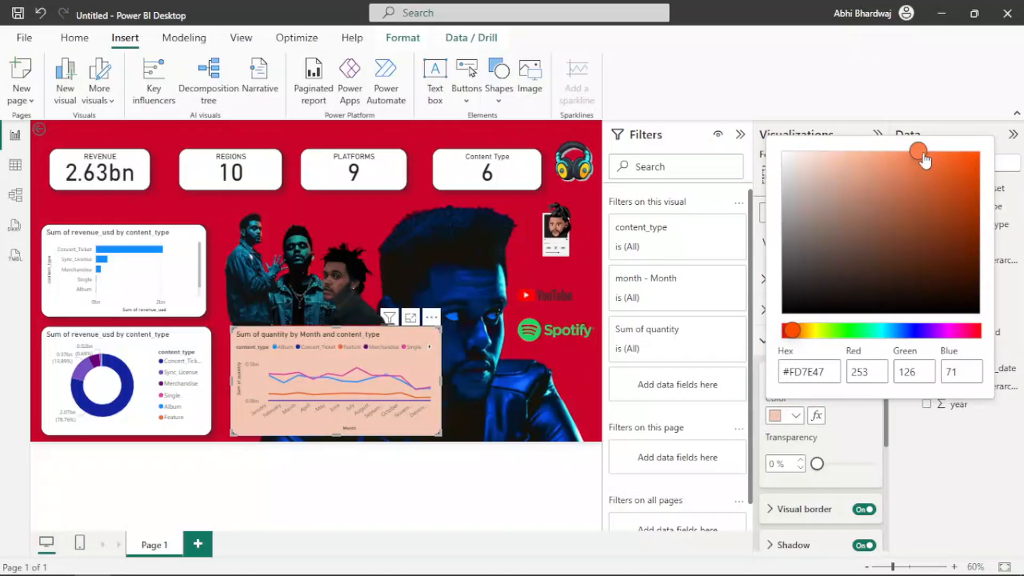
pyautogui.moveTo(923, 155); pyautogui.dragTo(901, 151)
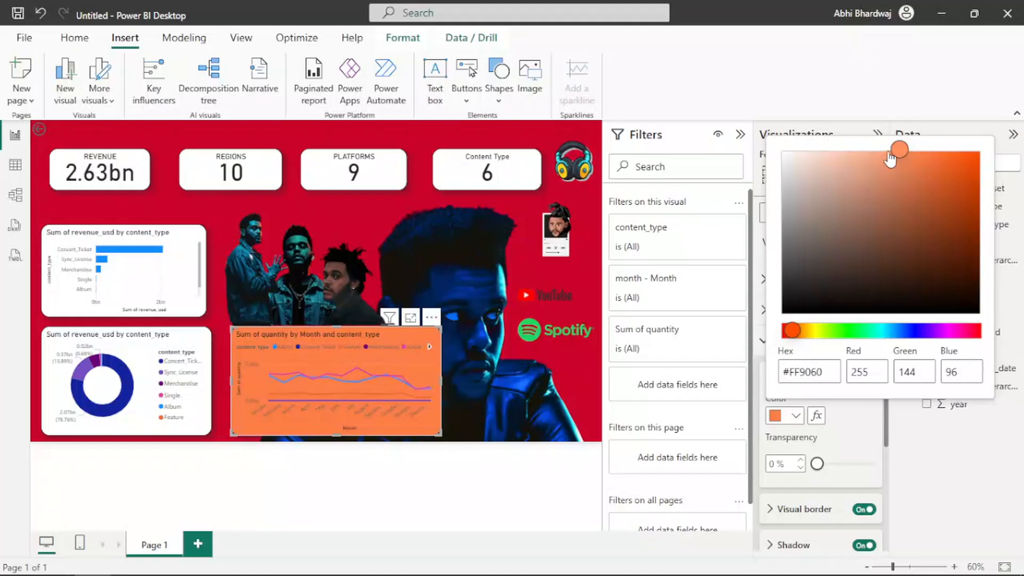
pyautogui.moveTo(789, 334); pyautogui.dragTo(775, 334)
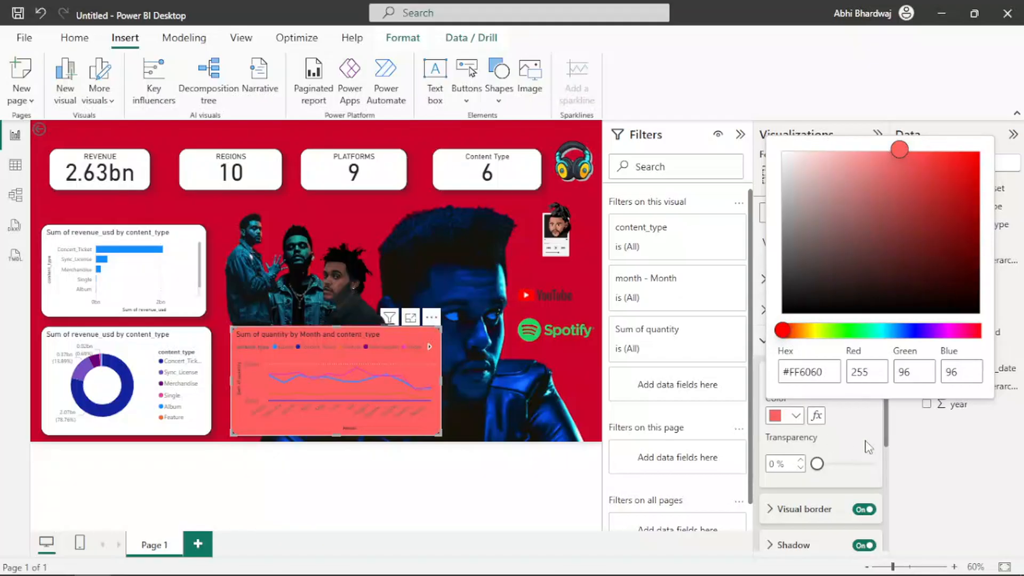
# Set the line chart's background transparency to 27%.
pyautogui.click(818, 464)
pyautogui.moveTo(819, 464)
pyautogui.mouseDown()
pyautogui.moveTo(843, 467)
pyautogui.moveTo(834, 465)
pyautogui.mouseUp()
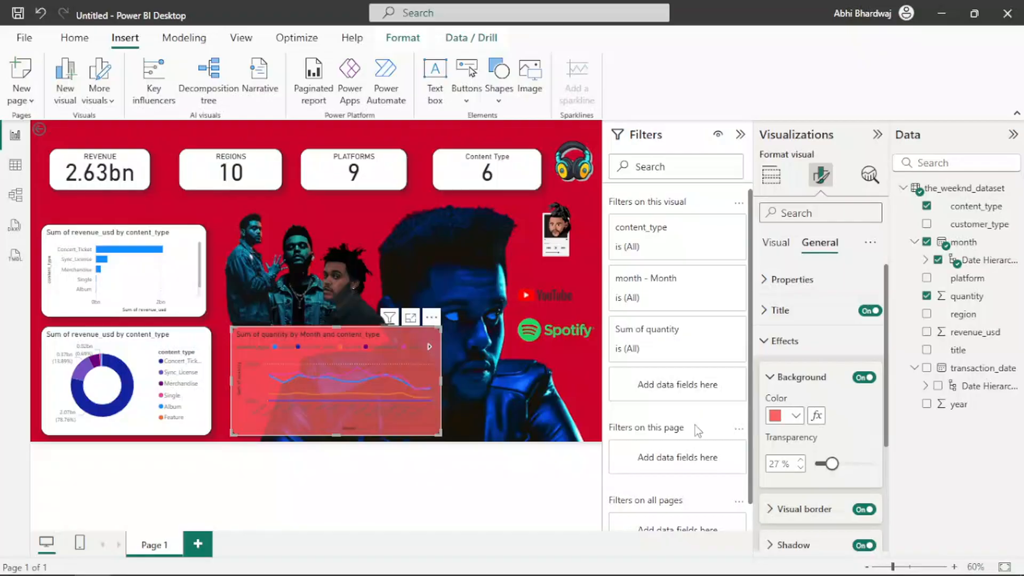
pyautogui.scroll(-2, 856, 438)
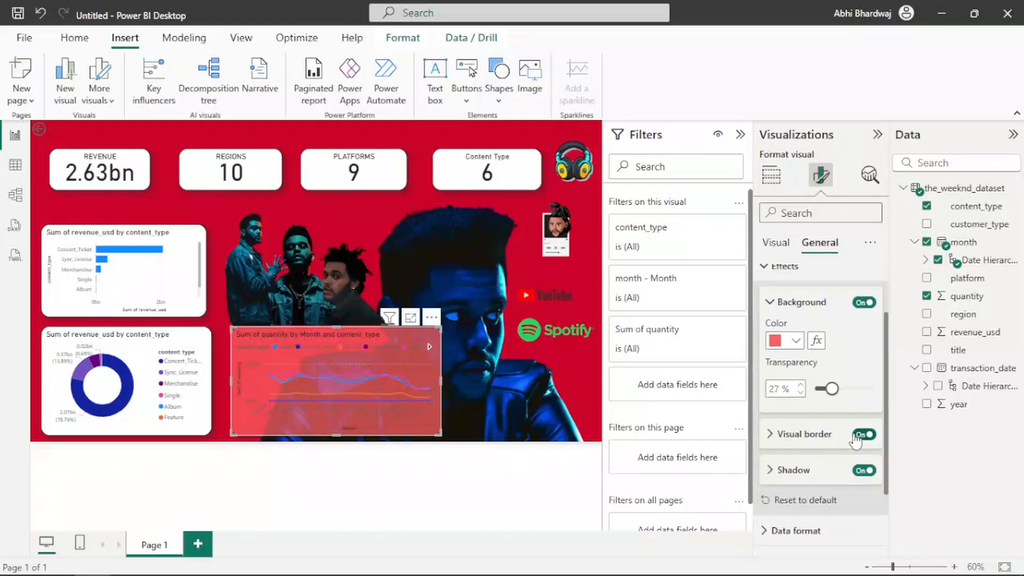
pyautogui.click(584, 412)
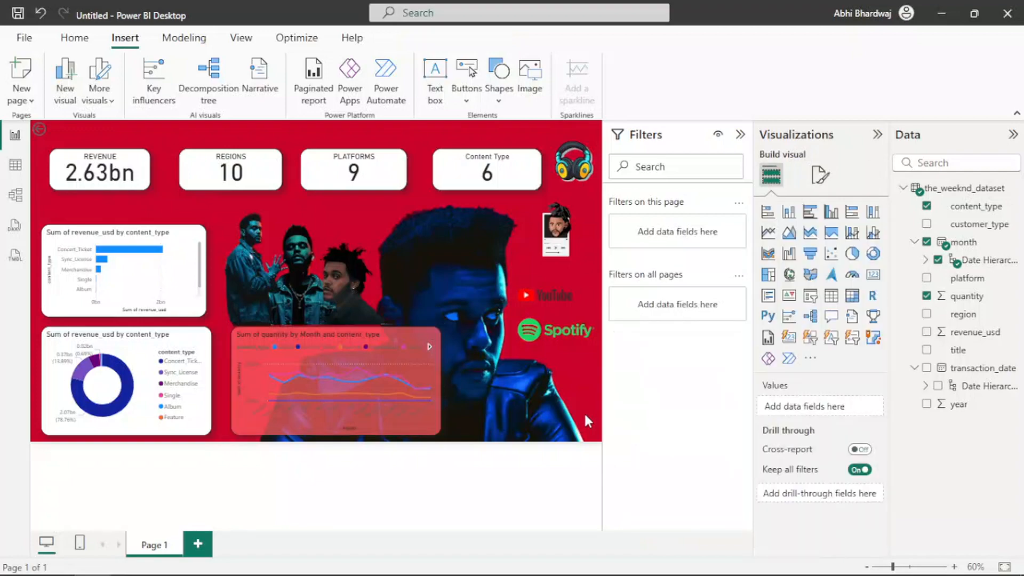
# Change the colour of the line chart's X-axis month labels to white.
pyautogui.click(430, 421)
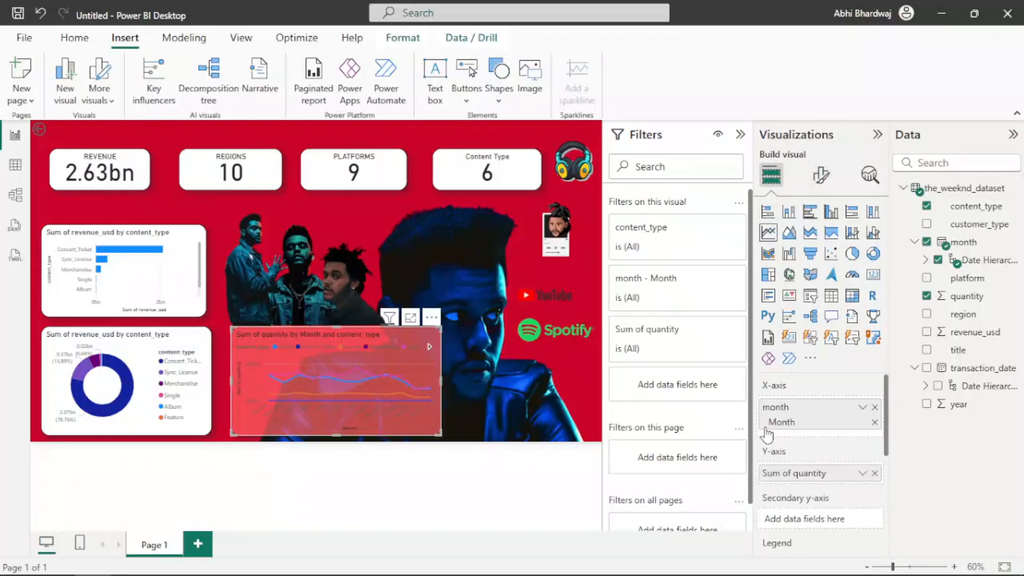
pyautogui.scroll(-2, 795, 432)
pyautogui.click(826, 179)
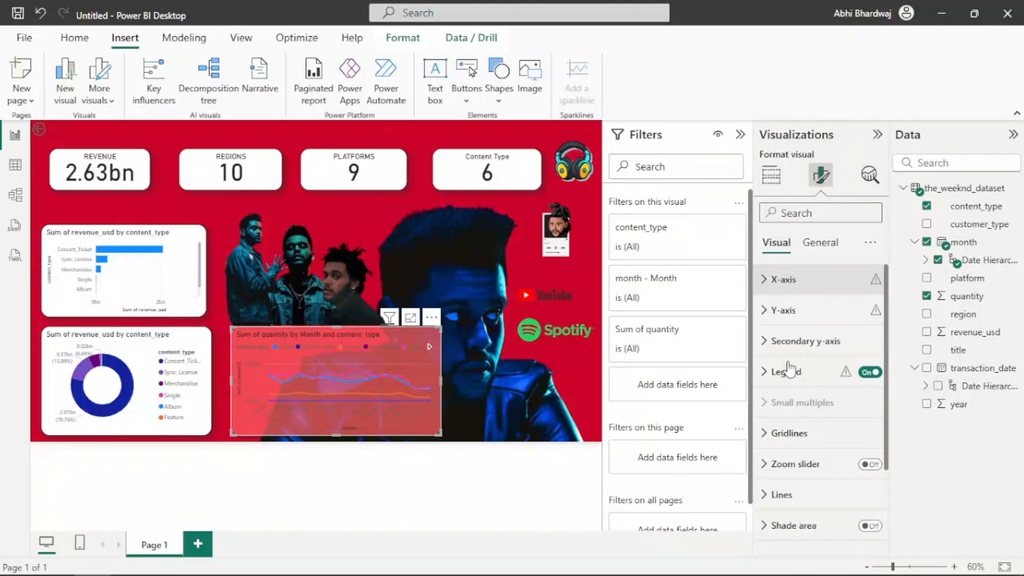
pyautogui.click(786, 285)
pyautogui.click(789, 418)
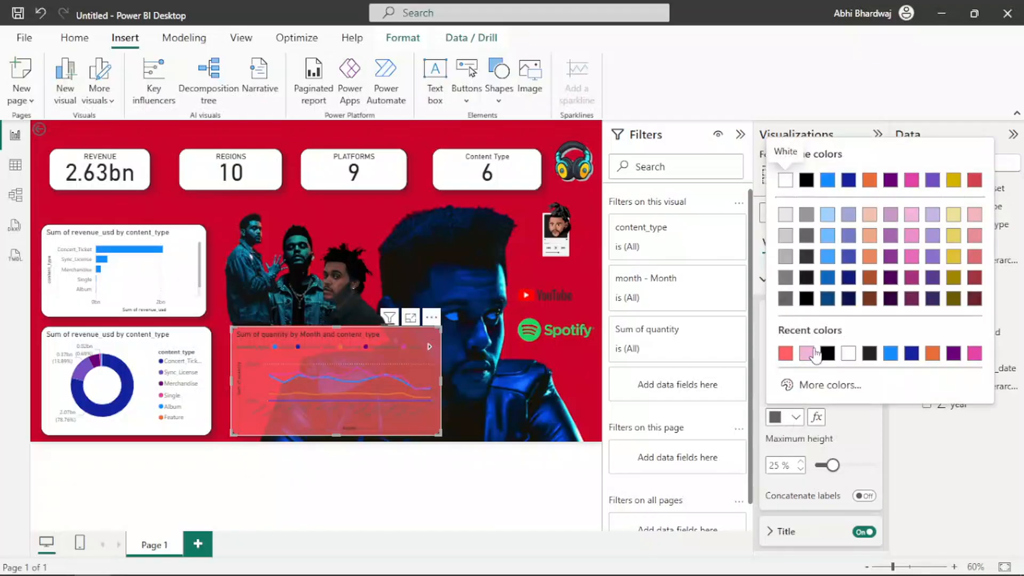
pyautogui.click(848, 355)
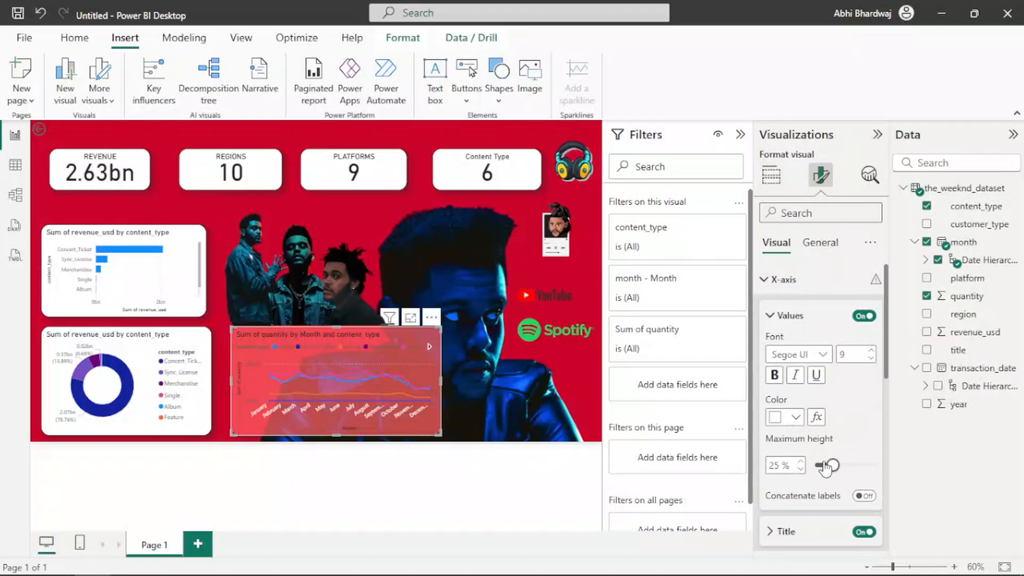
# Format the line chart's X-axis title in bold Arial Black and colour it pink.
pyautogui.scroll(-2, 826, 491)
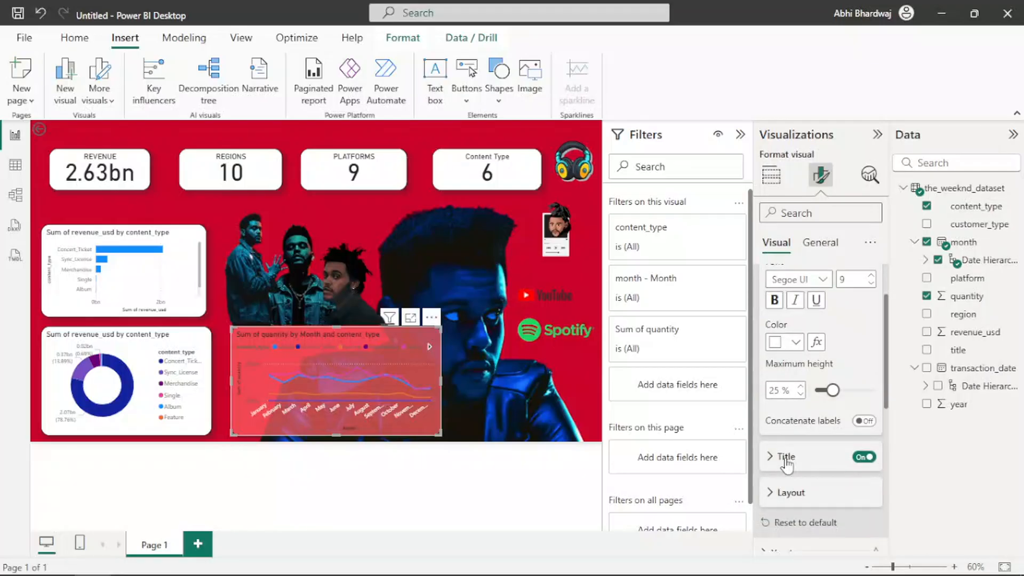
pyautogui.click(819, 451)
pyautogui.scroll(-5, 800, 405)
pyautogui.click(775, 369)
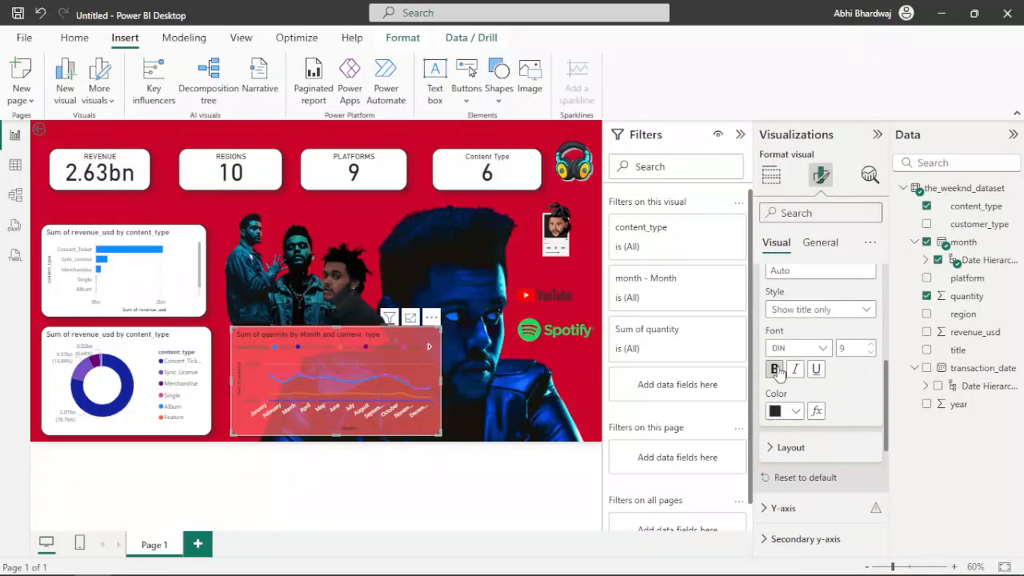
pyautogui.click(823, 350)
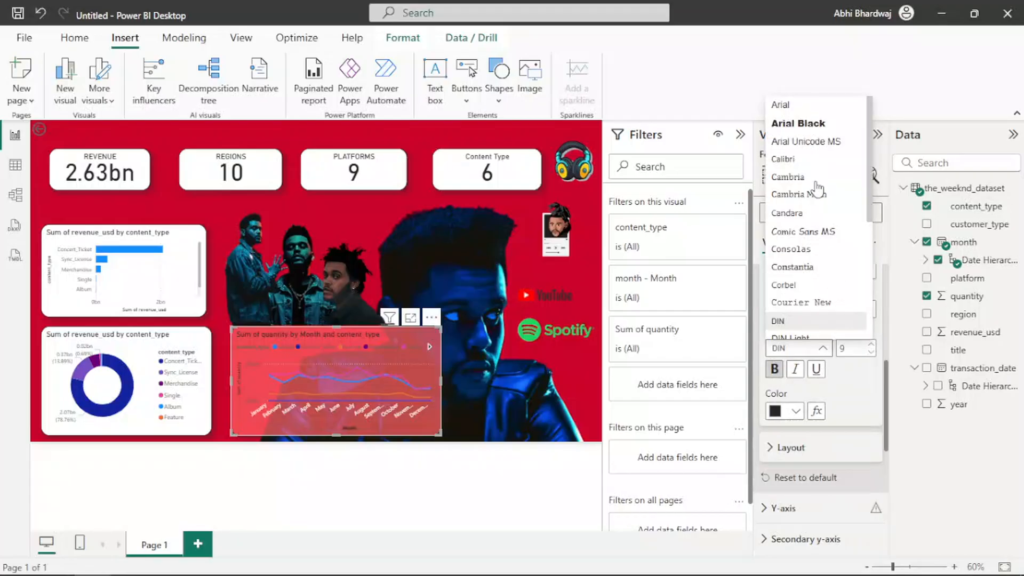
pyautogui.click(811, 121)
pyautogui.click(796, 411)
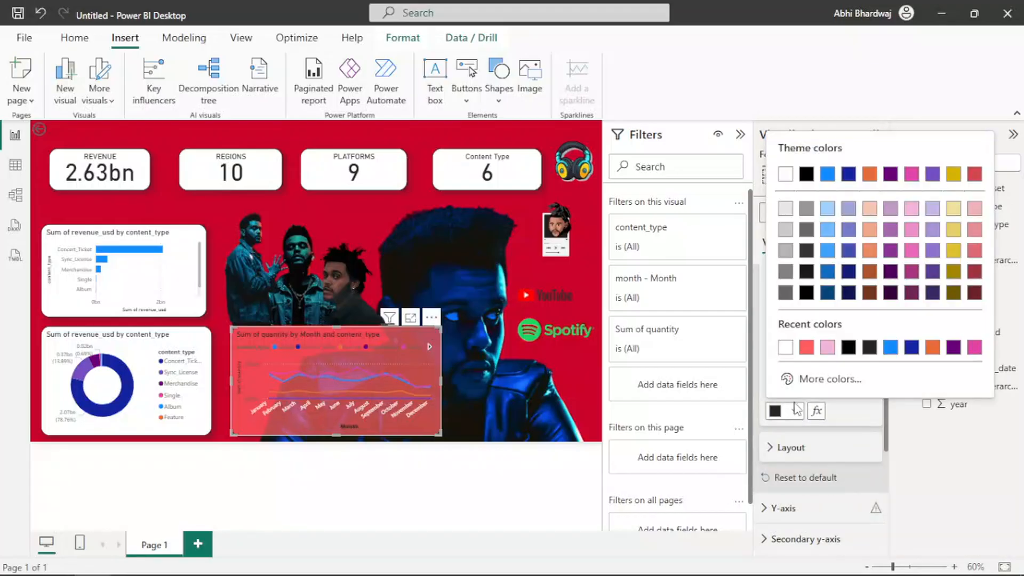
pyautogui.click(792, 352)
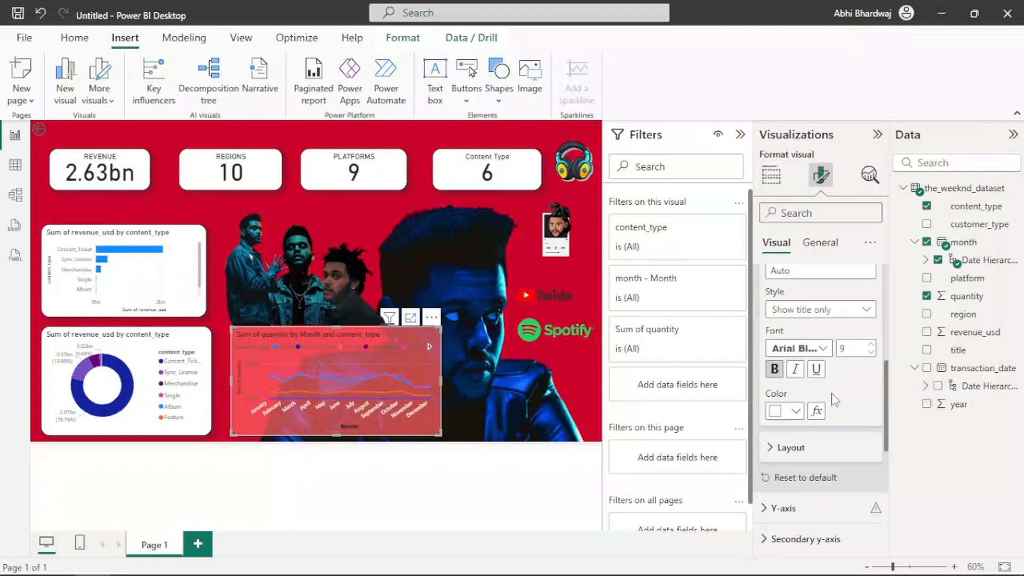
pyautogui.click(796, 411)
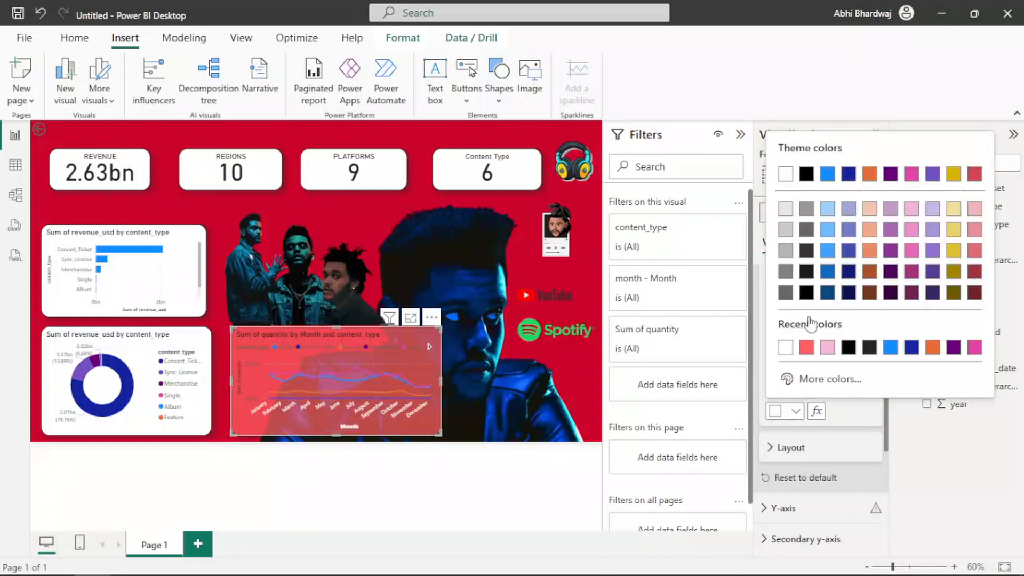
pyautogui.click(974, 349)
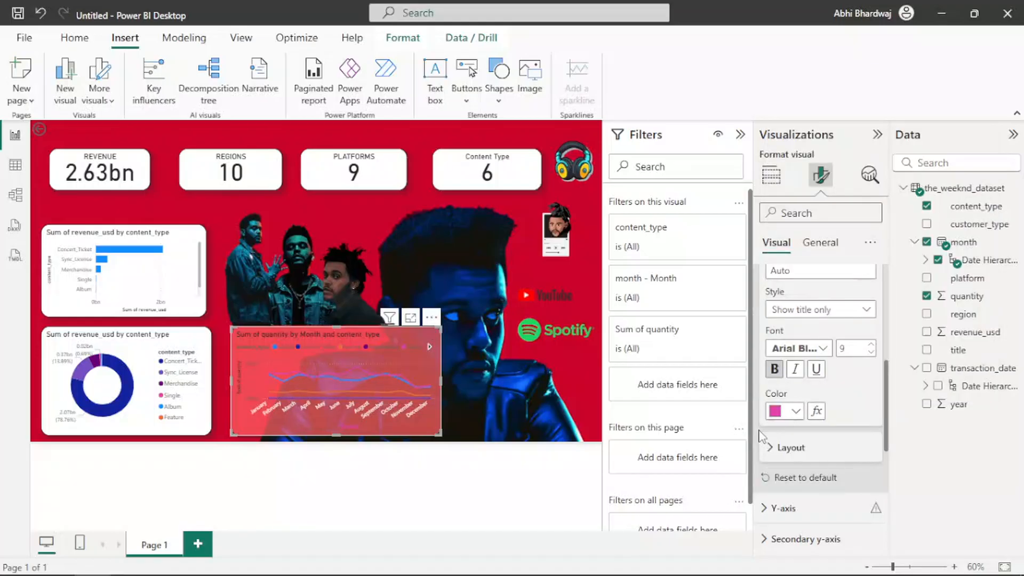
# Recolour the line chart's X-axis title dark purple and turn the title off.
pyautogui.click(796, 411)
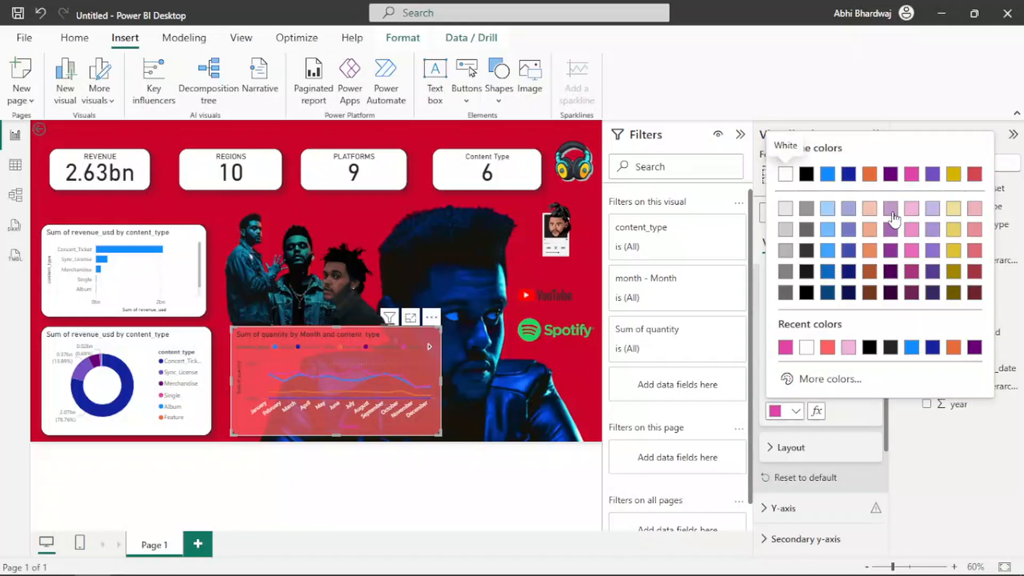
pyautogui.click(892, 211)
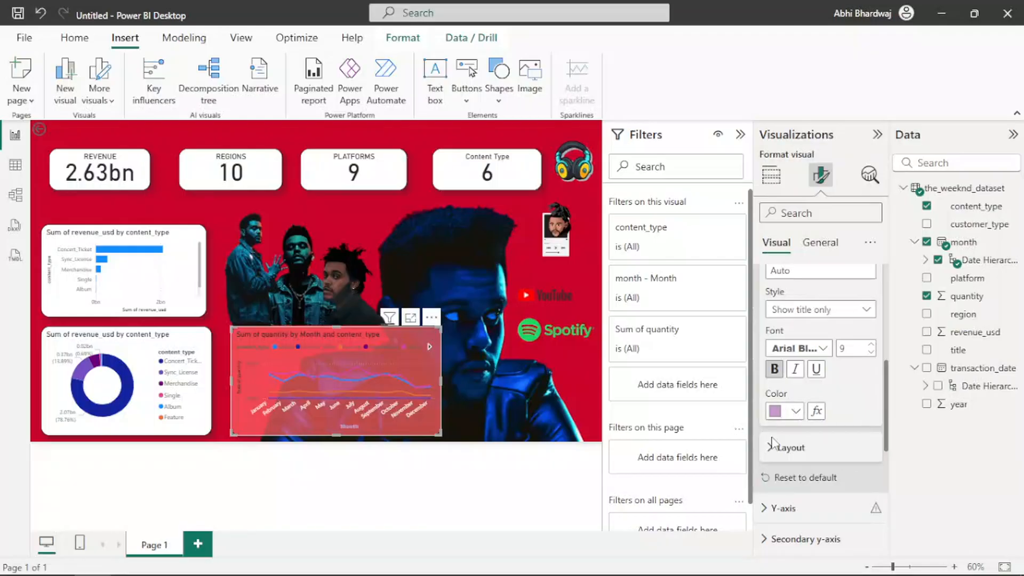
pyautogui.click(796, 412)
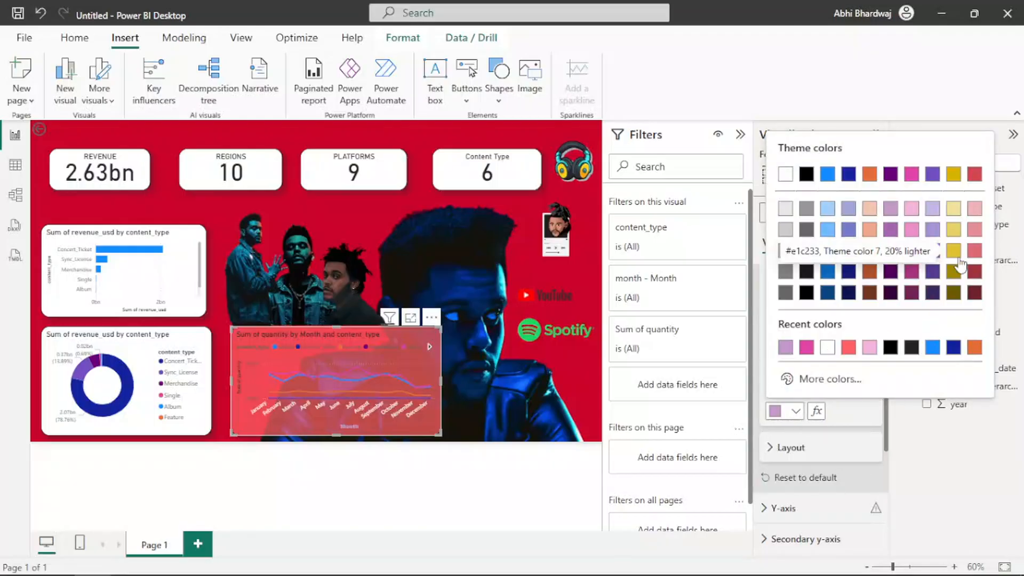
pyautogui.click(934, 273)
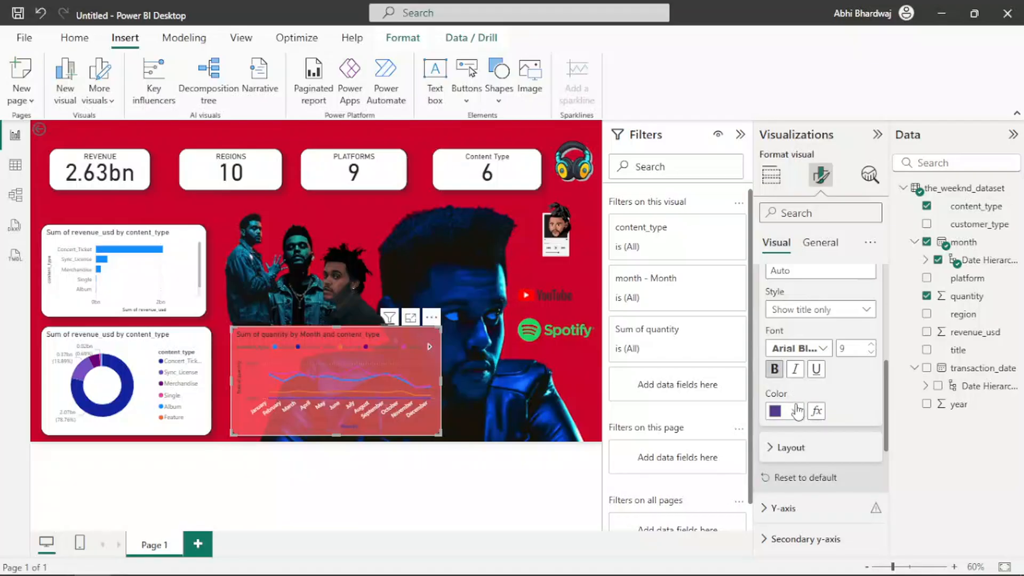
pyautogui.scroll(3, 827, 385)
pyautogui.click(863, 382)
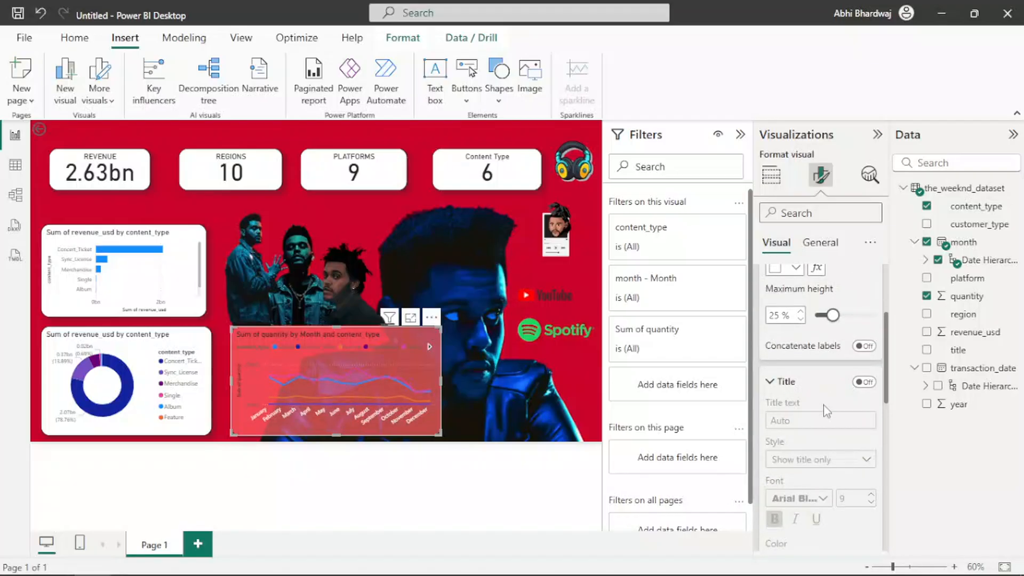
# Colour the line chart's Y-axis value labels white and turn off the Y-axis title.
pyautogui.scroll(-3, 824, 405)
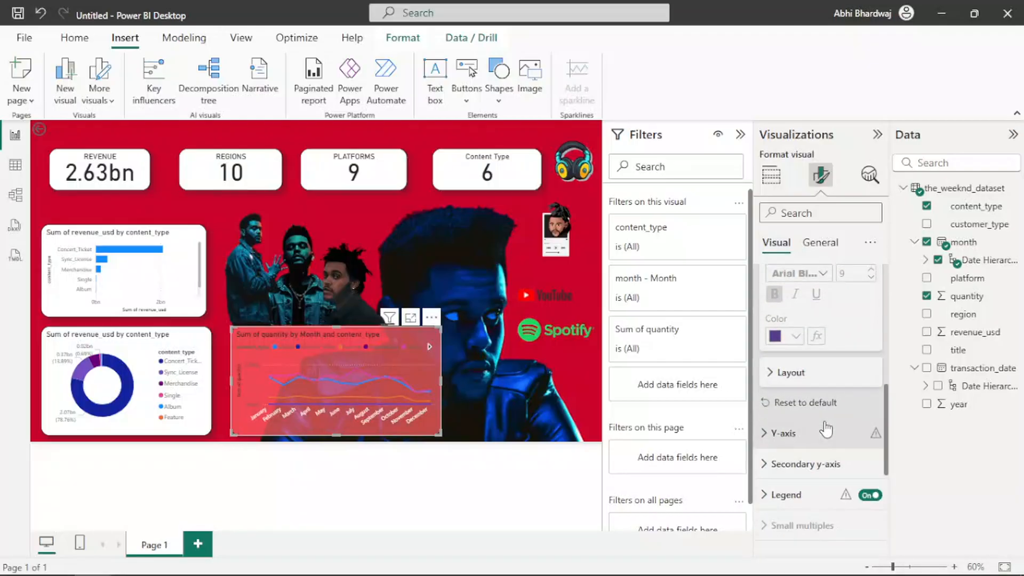
pyautogui.click(800, 433)
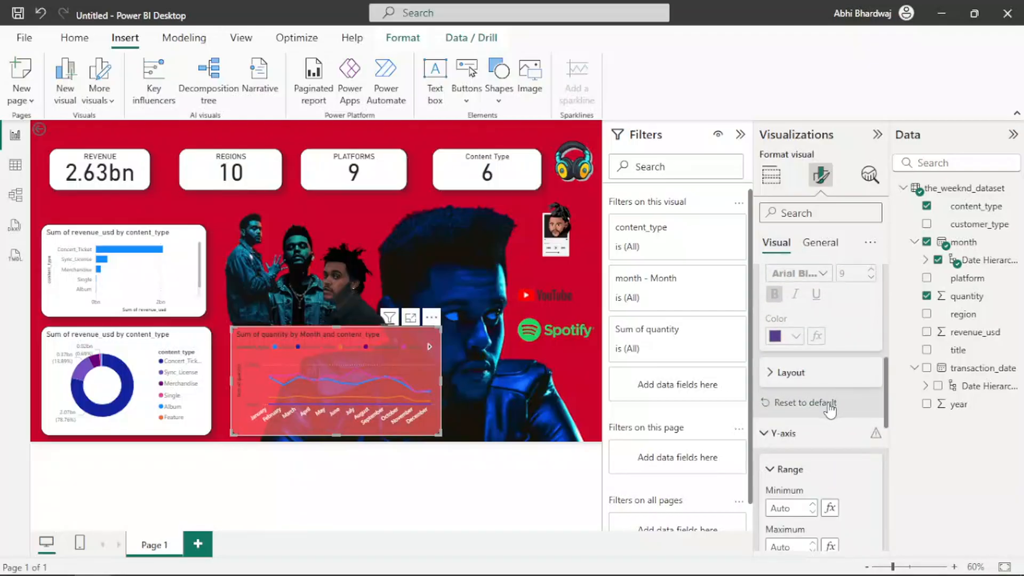
pyautogui.scroll(-4, 830, 410)
pyautogui.click(804, 401)
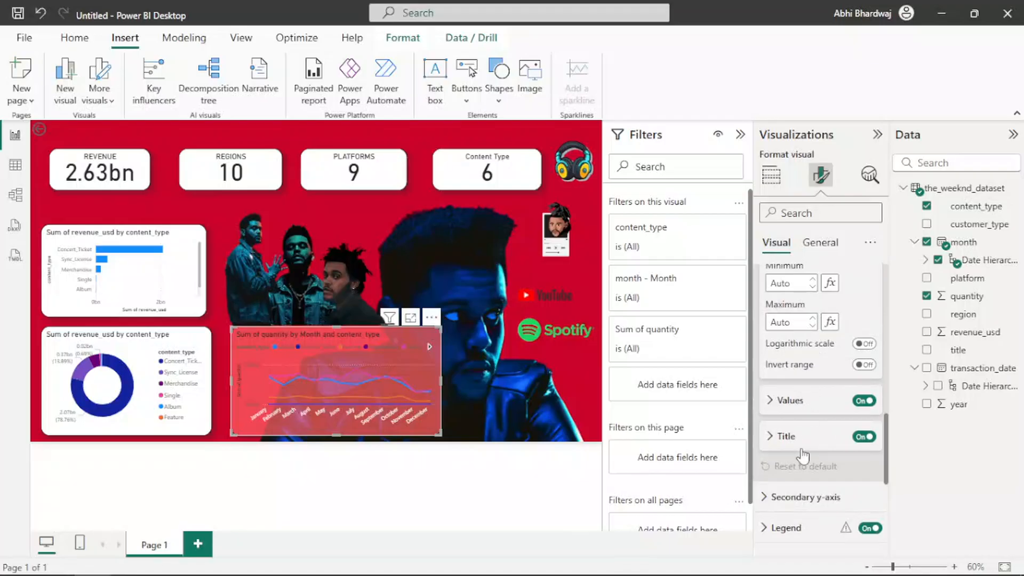
pyautogui.scroll(-2, 792, 475)
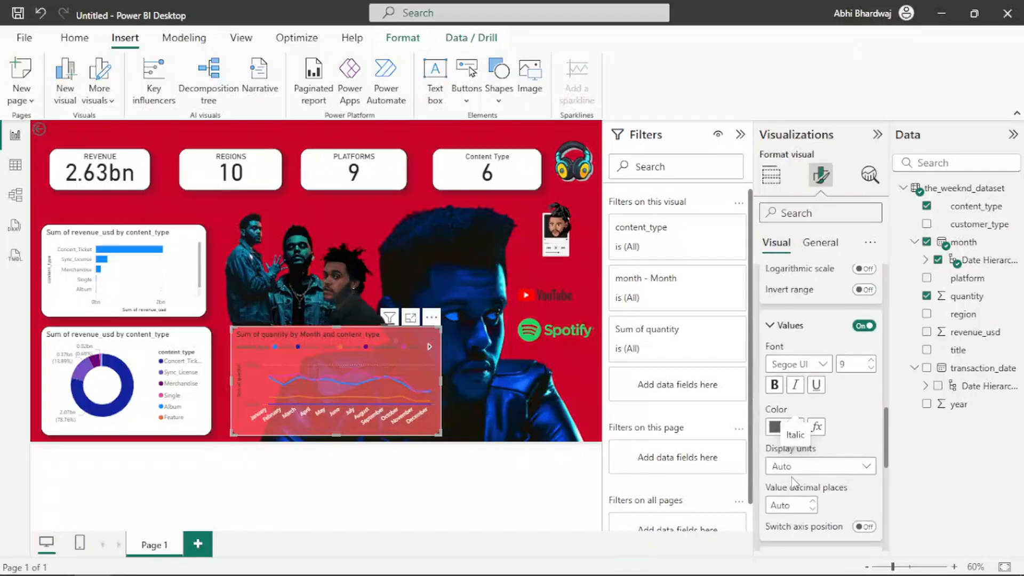
pyautogui.click(795, 427)
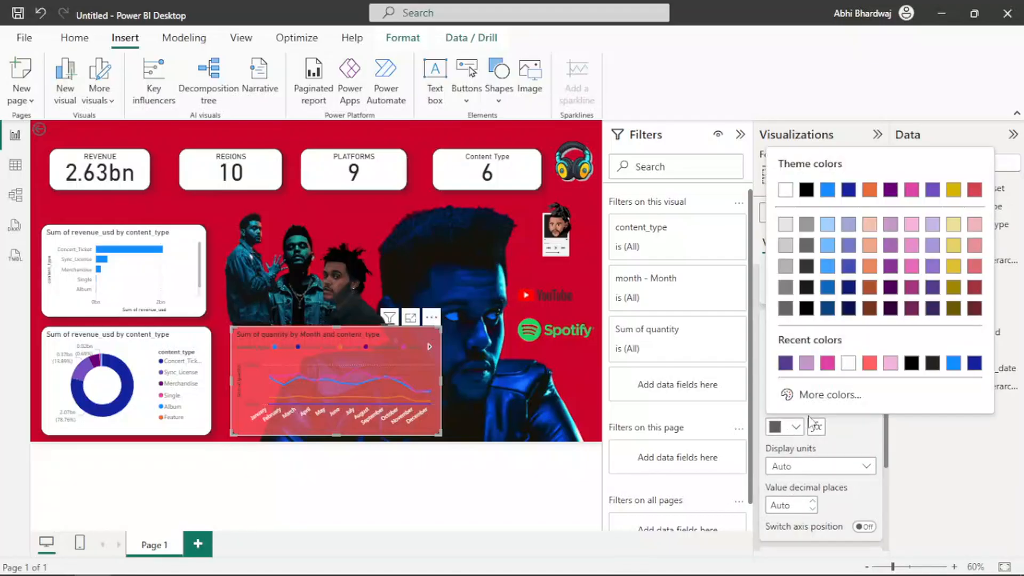
pyautogui.click(851, 365)
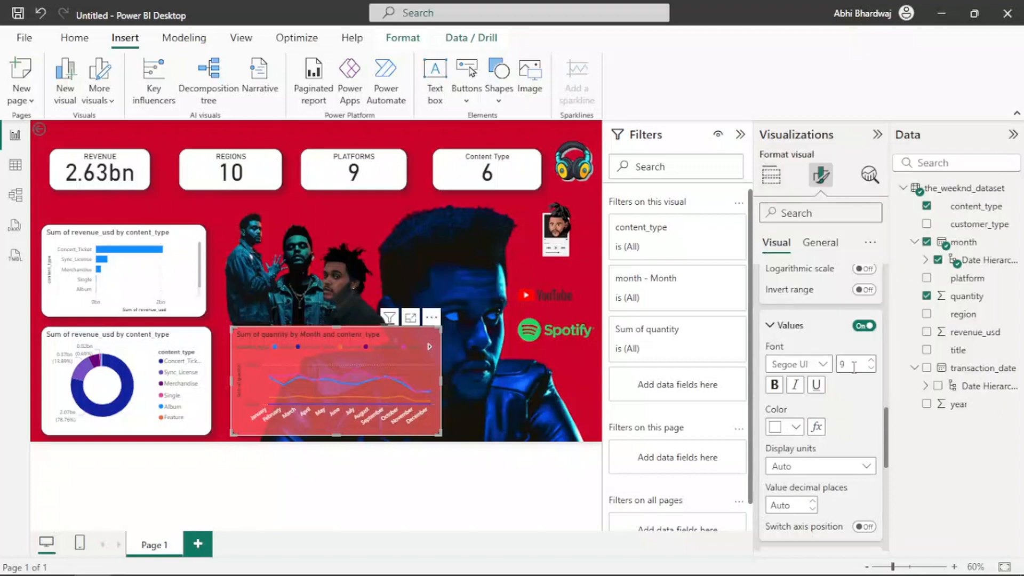
pyautogui.scroll(-4, 843, 429)
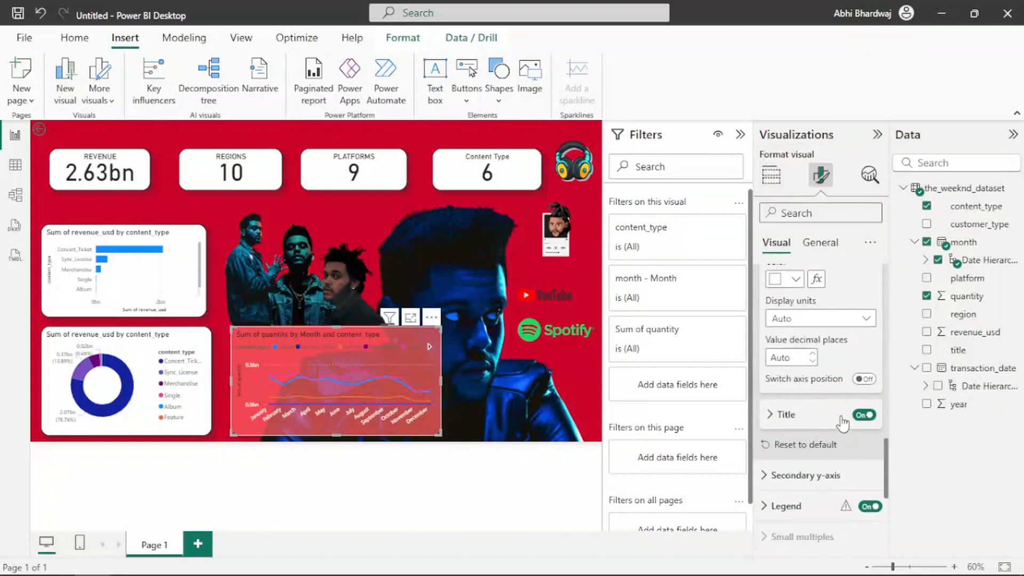
pyautogui.click(861, 417)
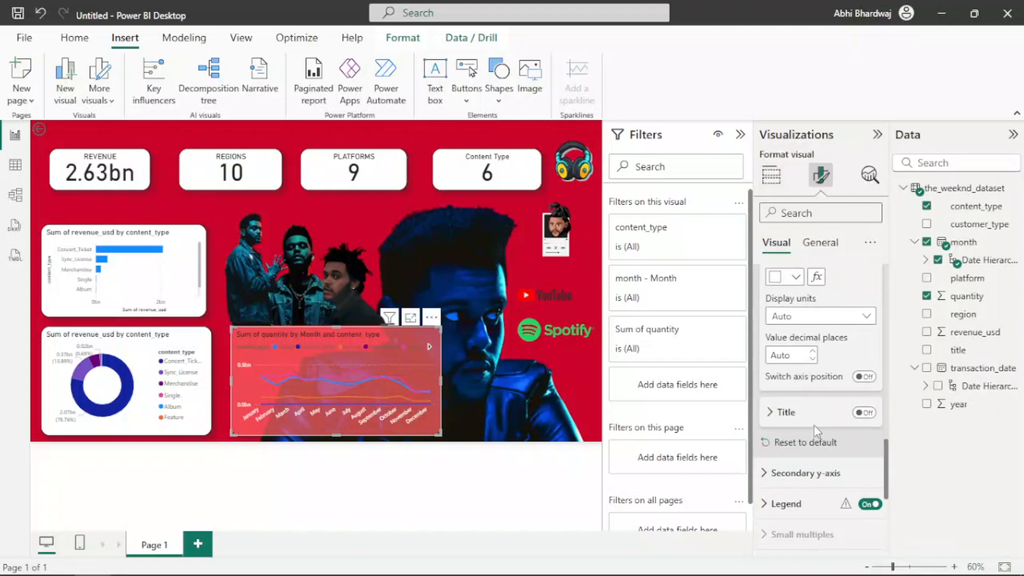
# Apply the line chart's line settings to the Album series only.
pyautogui.scroll(-6, 811, 454)
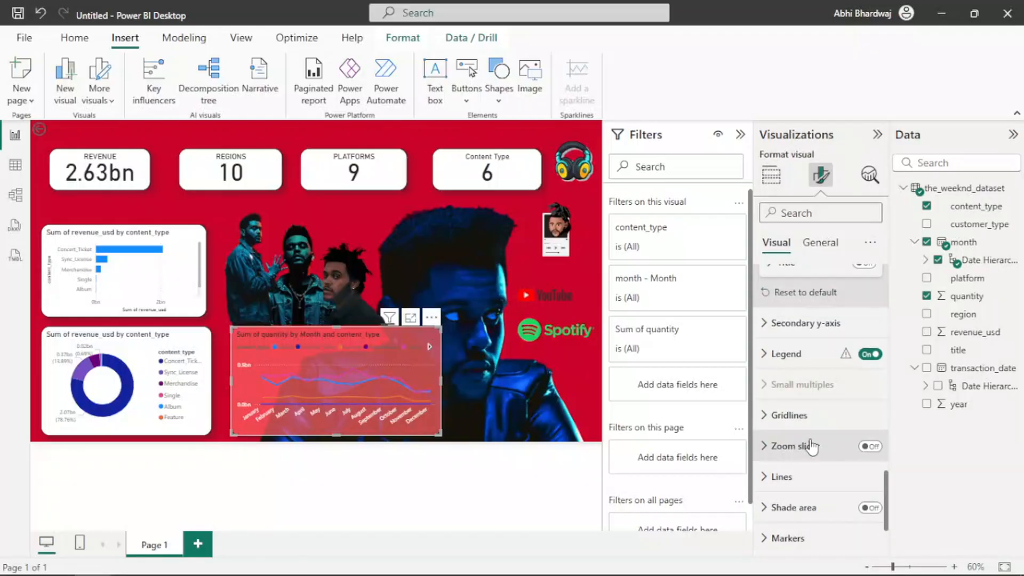
pyautogui.click(811, 414)
pyautogui.scroll(-4, 815, 457)
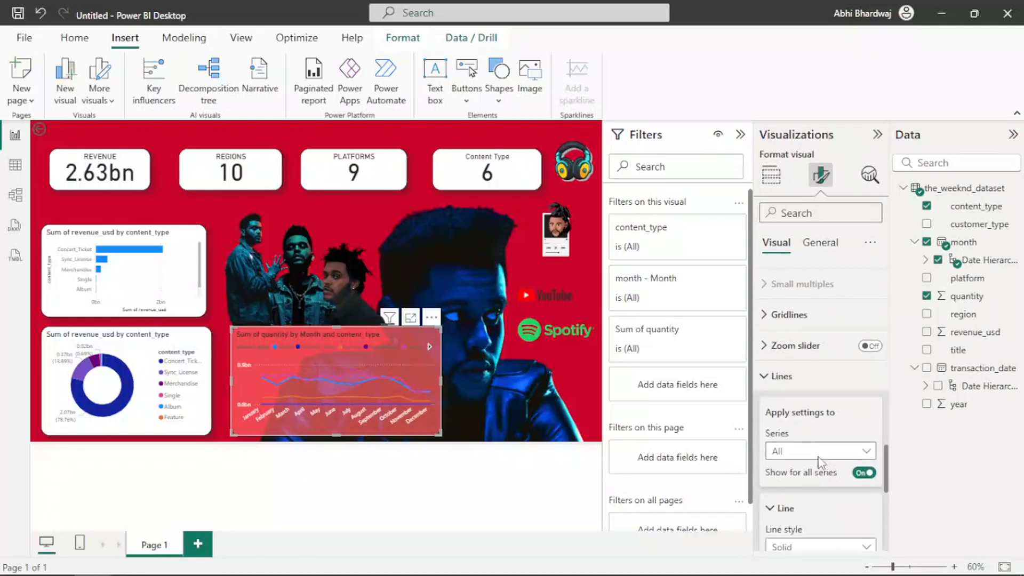
pyautogui.click(840, 334)
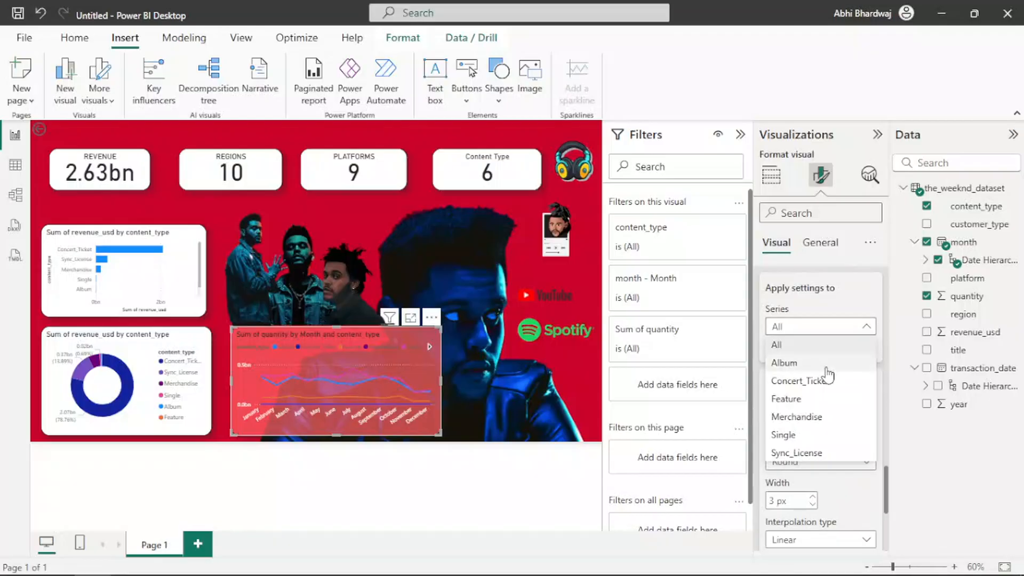
pyautogui.press('Escape')
pyautogui.scroll(-3, 797, 408)
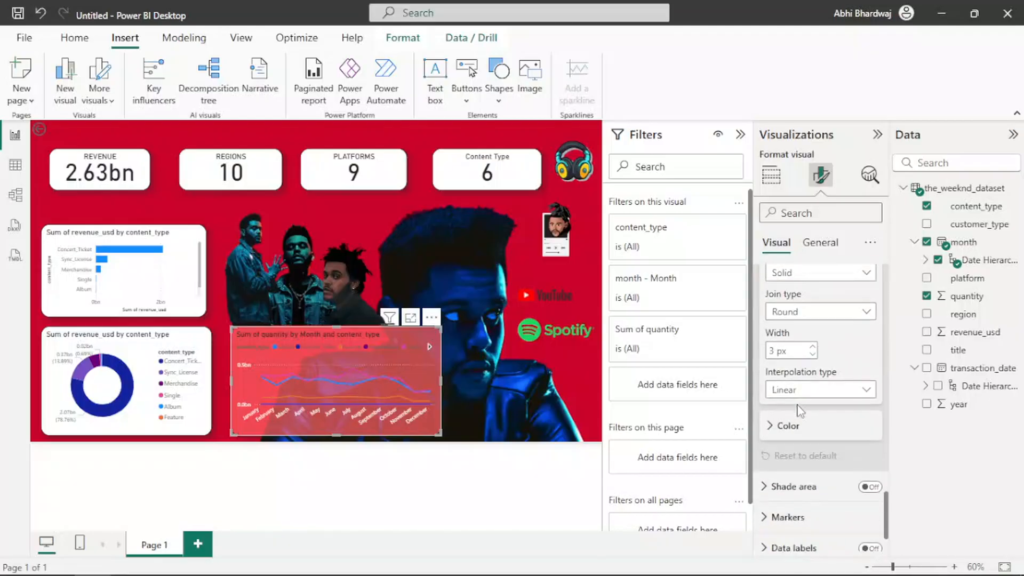
pyautogui.scroll(3, 797, 413)
pyautogui.scroll(-4, 801, 426)
# Set the Album series line's colour to the custom red #F91010.
pyautogui.click(799, 425)
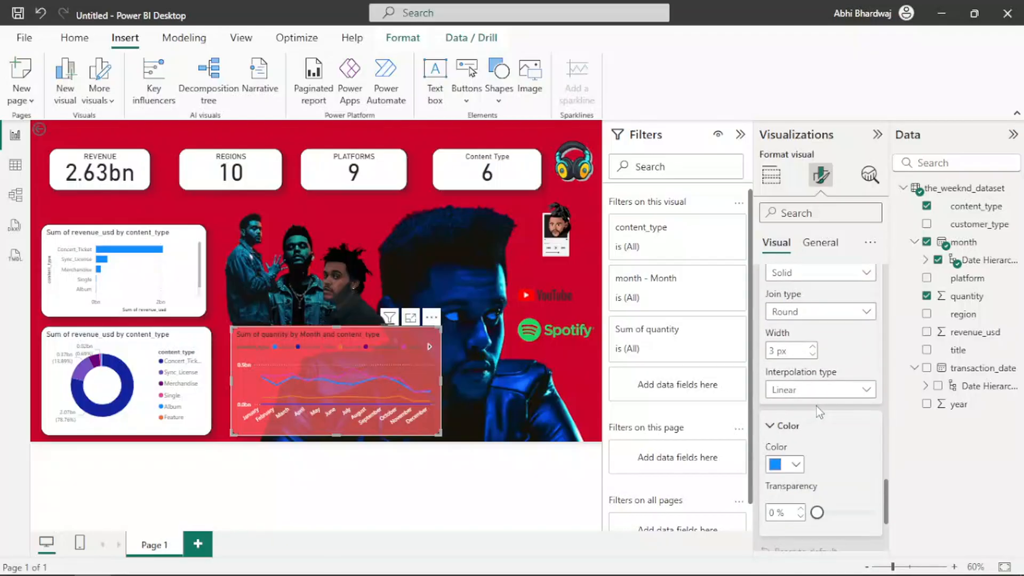
pyautogui.scroll(-2, 801, 400)
pyautogui.click(796, 391)
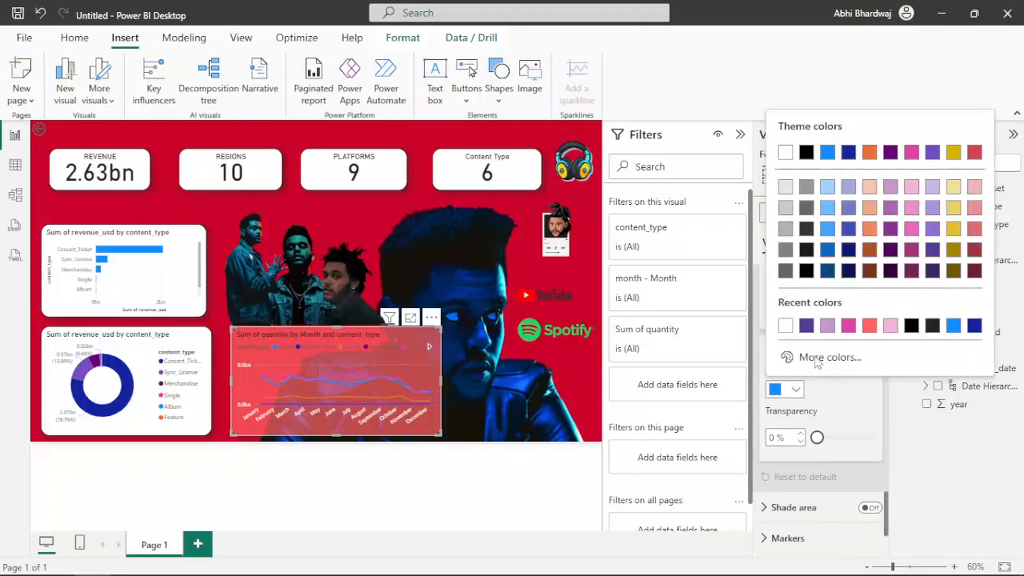
pyautogui.click(871, 327)
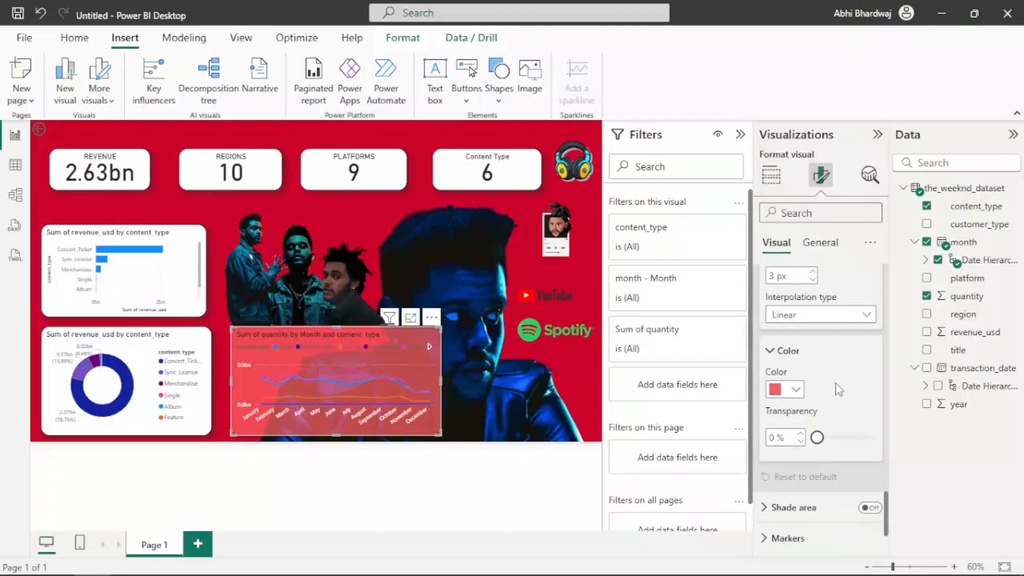
pyautogui.click(795, 390)
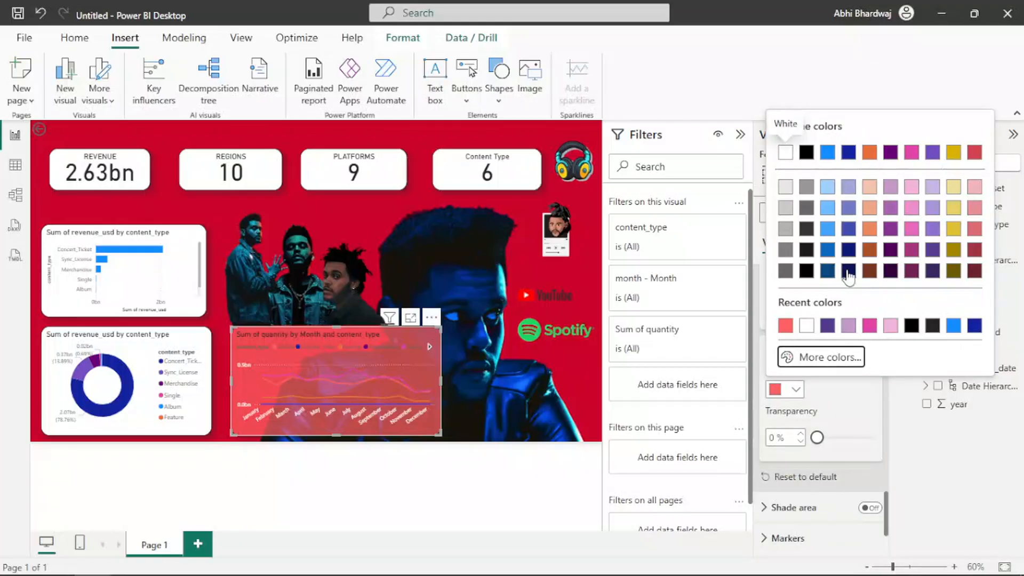
pyautogui.click(835, 359)
pyautogui.click(961, 128)
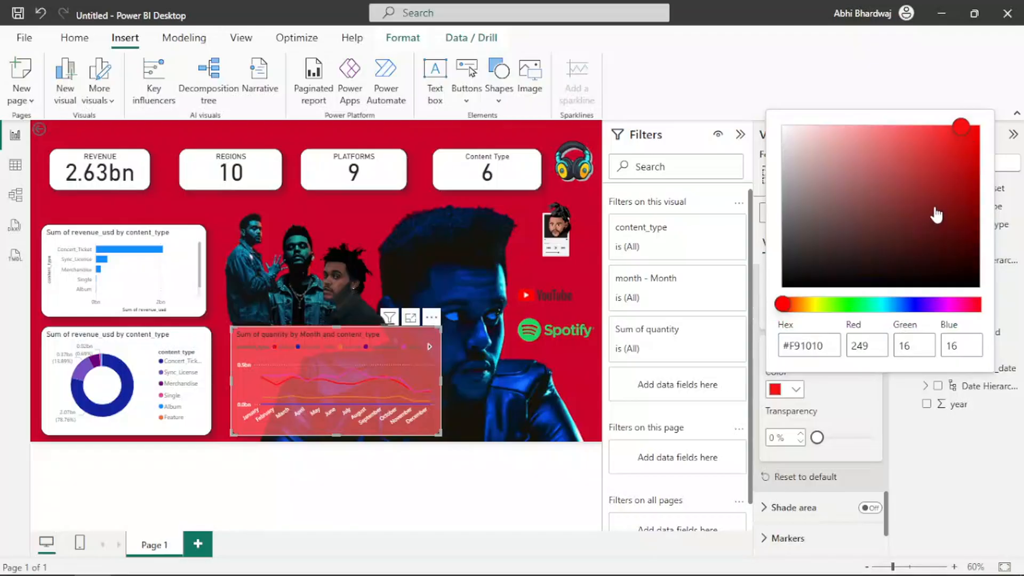
pyautogui.click(833, 429)
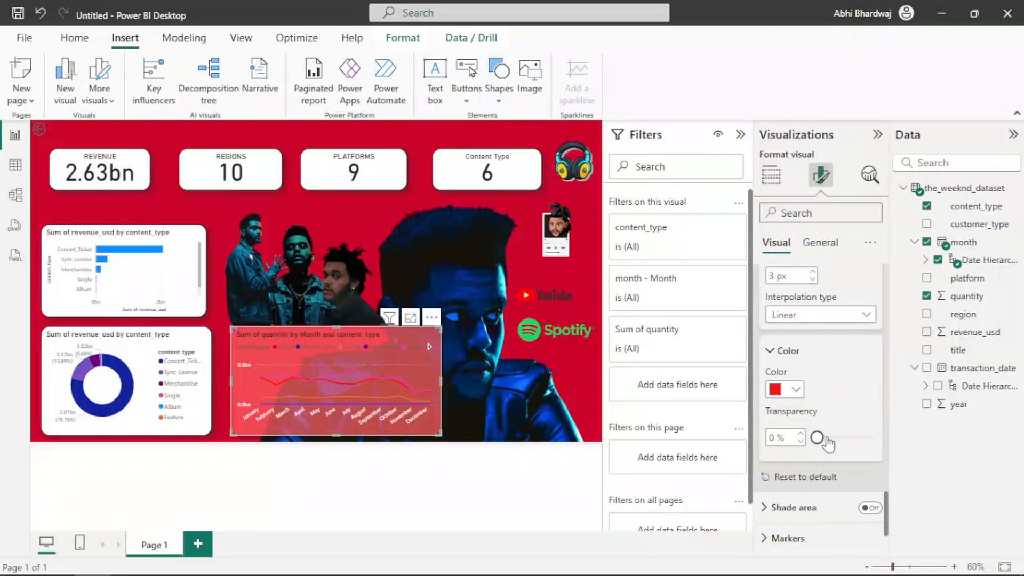
# Set the Album series line's transparency to 28%.
pyautogui.click(827, 438)
pyautogui.click(833, 442)
pyautogui.moveTo(835, 447); pyautogui.dragTo(835, 446)
pyautogui.scroll(-2, 804, 417)
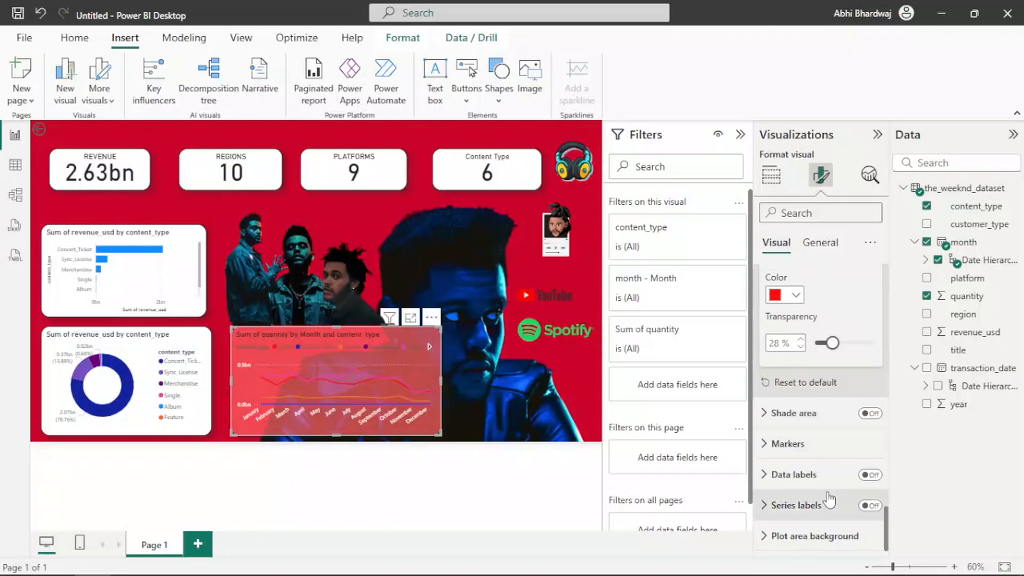
# Set the colour of the line chart's secondary Y-axis values to white.
pyautogui.scroll(6, 788, 363)
pyautogui.scroll(16, 789, 363)
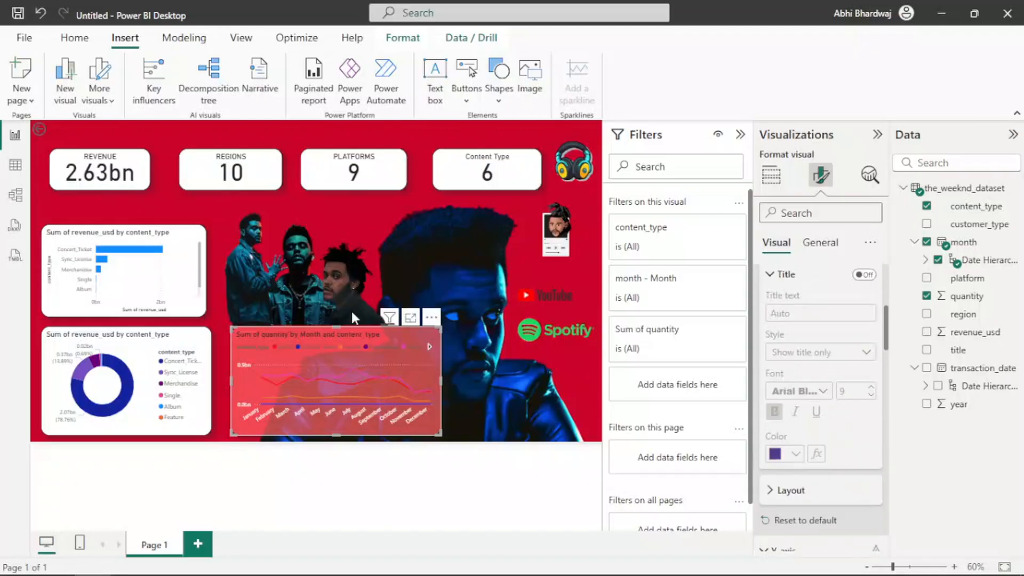
pyautogui.scroll(5, 827, 330)
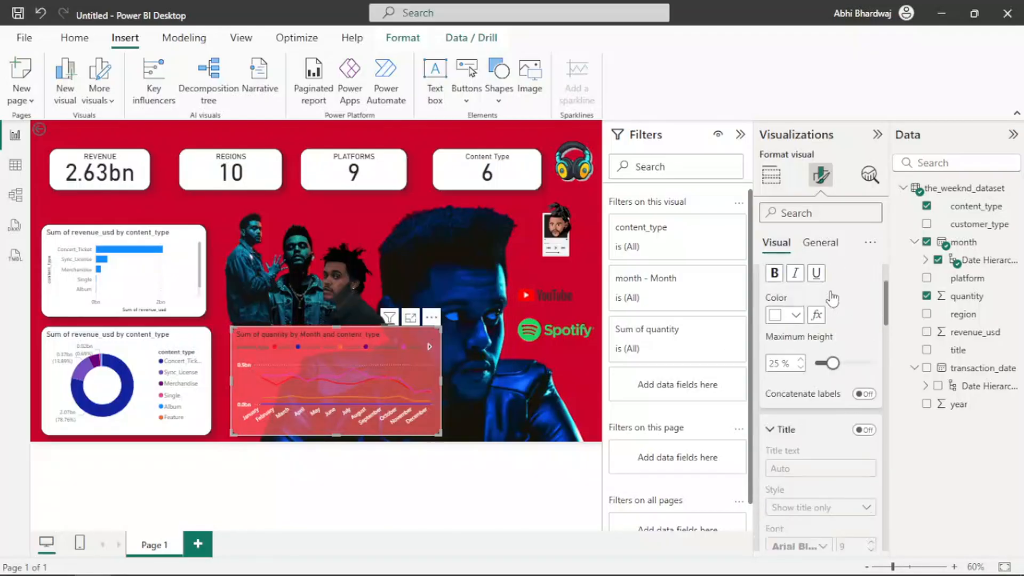
pyautogui.scroll(5, 822, 360)
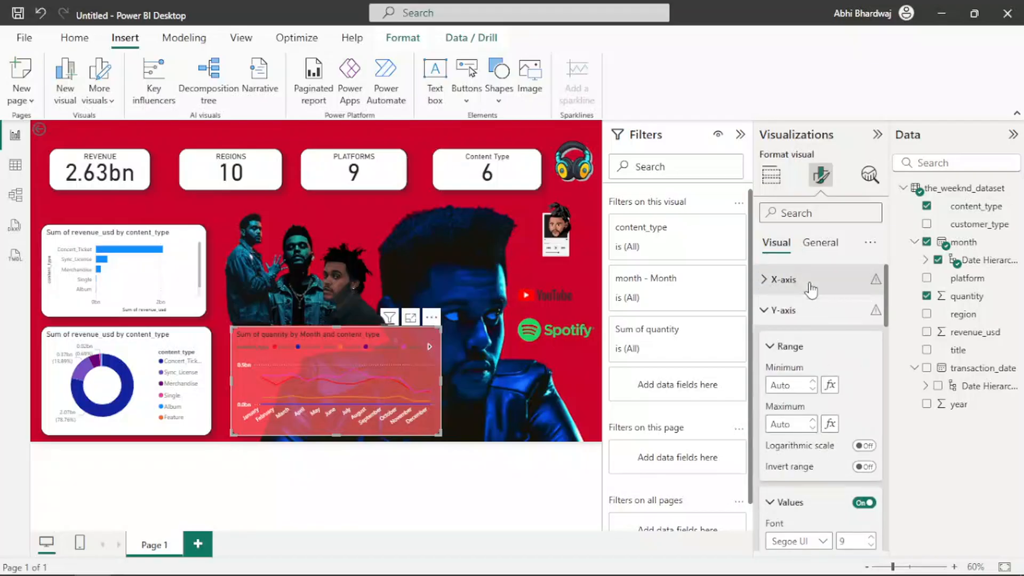
pyautogui.click(795, 314)
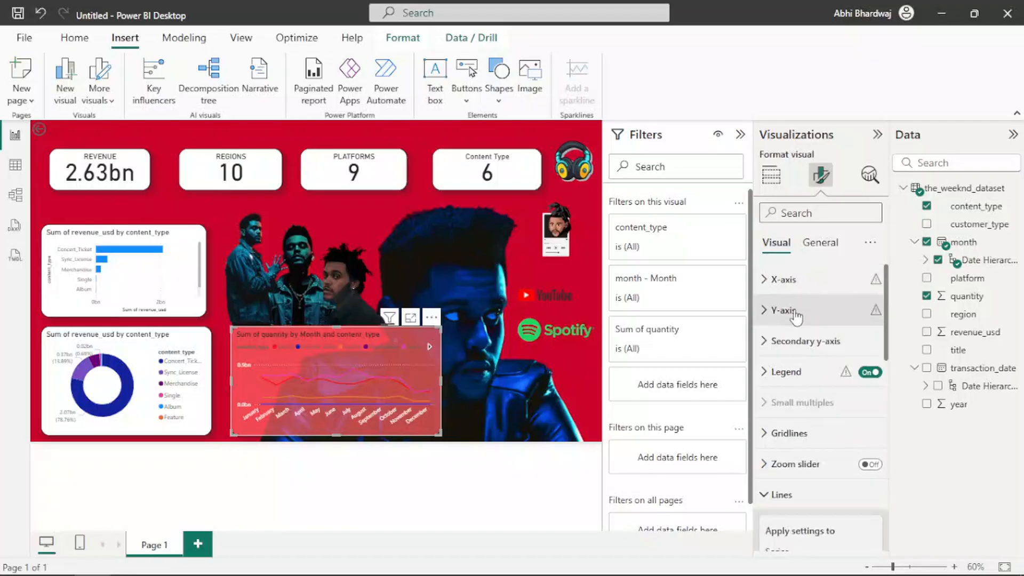
pyautogui.click(792, 345)
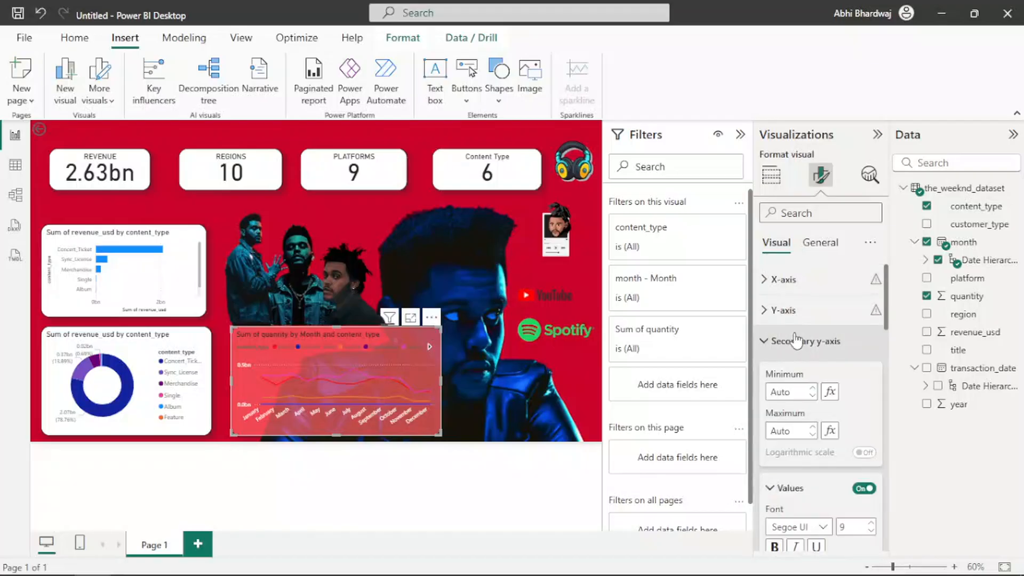
pyautogui.scroll(-3, 795, 427)
pyautogui.click(795, 439)
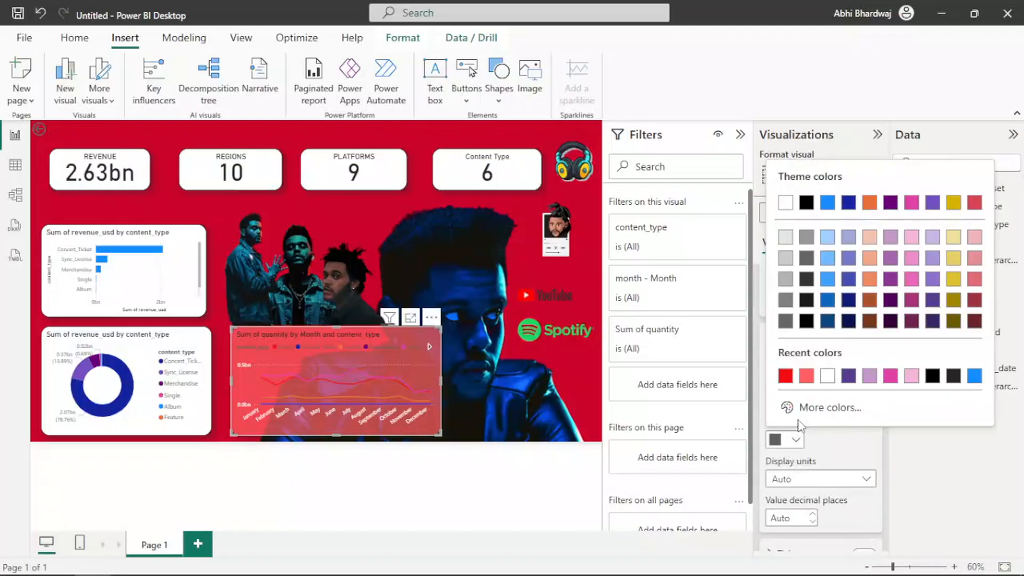
pyautogui.click(829, 376)
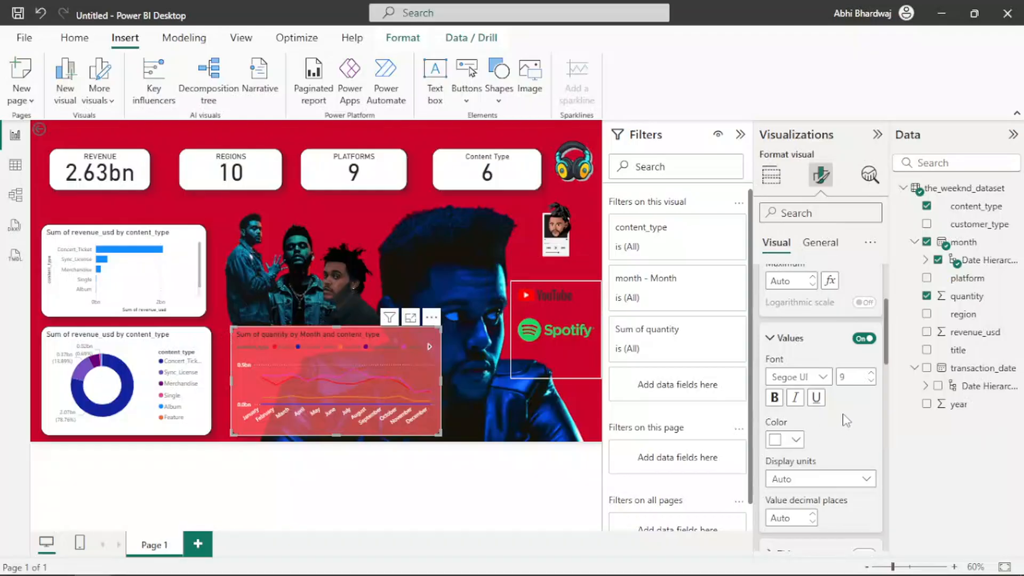
pyautogui.scroll(-10, 846, 421)
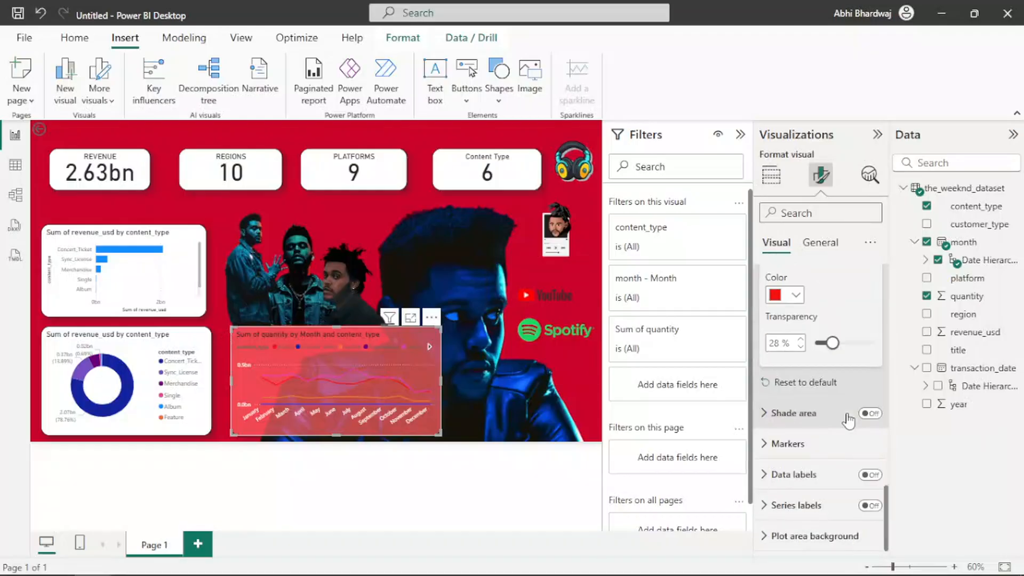
pyautogui.click(784, 474)
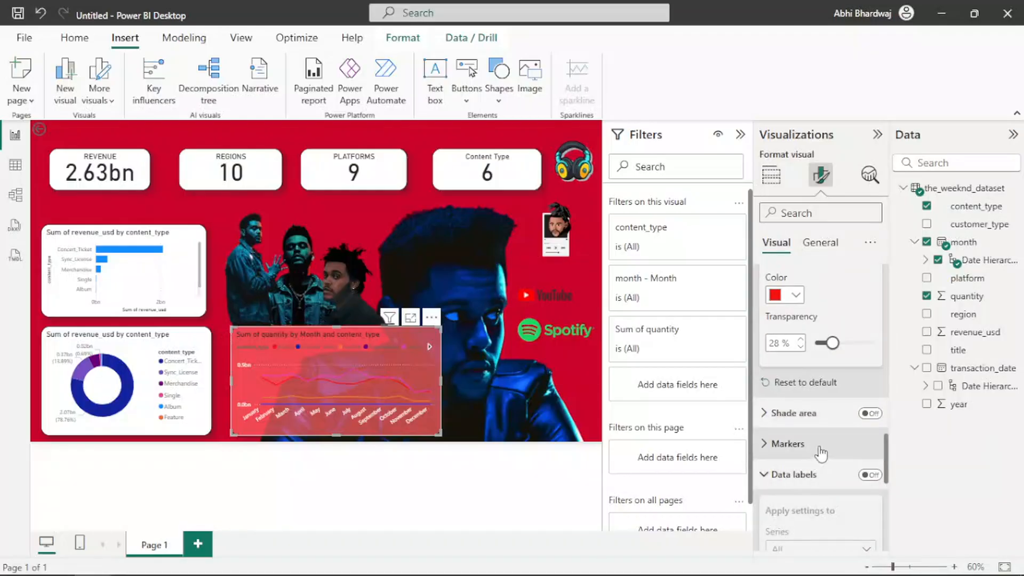
pyautogui.scroll(8, 822, 452)
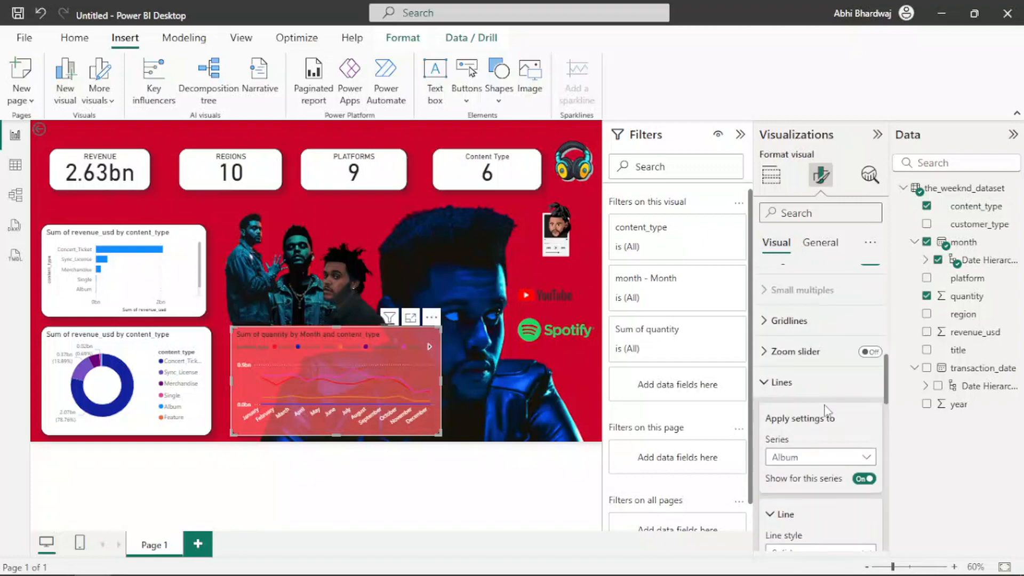
pyautogui.scroll(3, 822, 405)
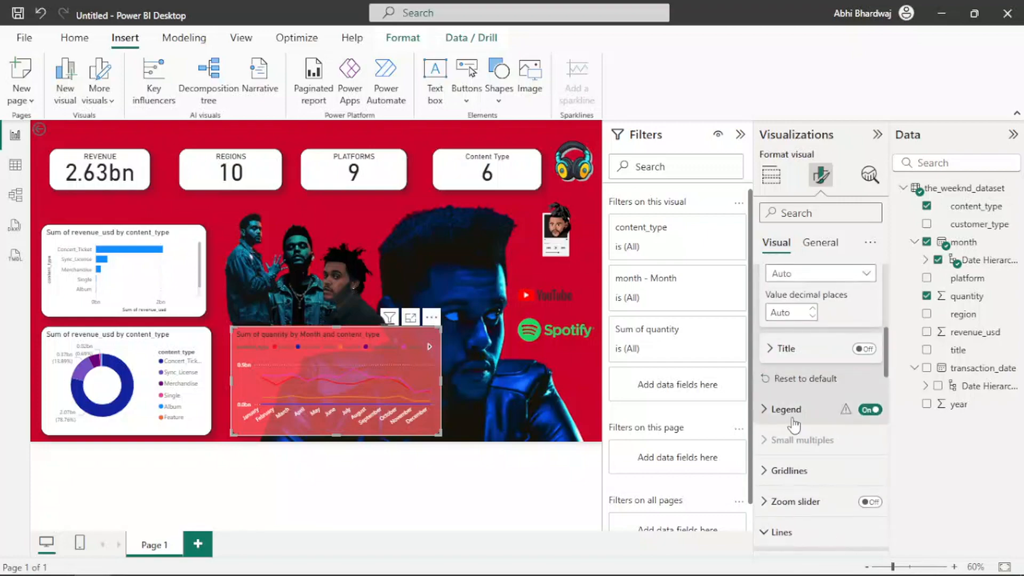
# Set the line chart's legend text colour to white and turn off the legend title.
pyautogui.click(794, 422)
pyautogui.scroll(-3, 800, 432)
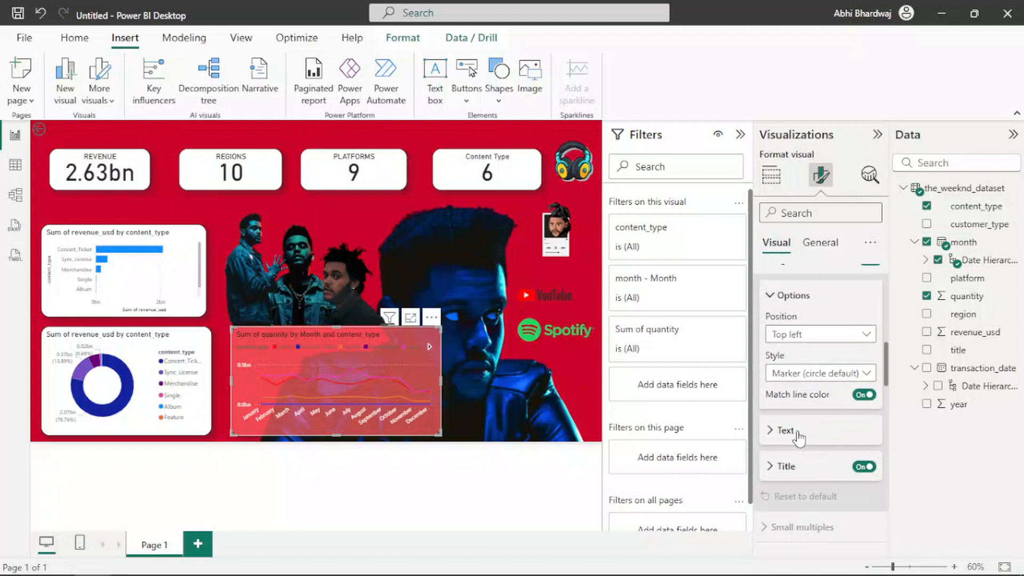
pyautogui.click(798, 437)
pyautogui.scroll(-2, 800, 429)
pyautogui.click(794, 382)
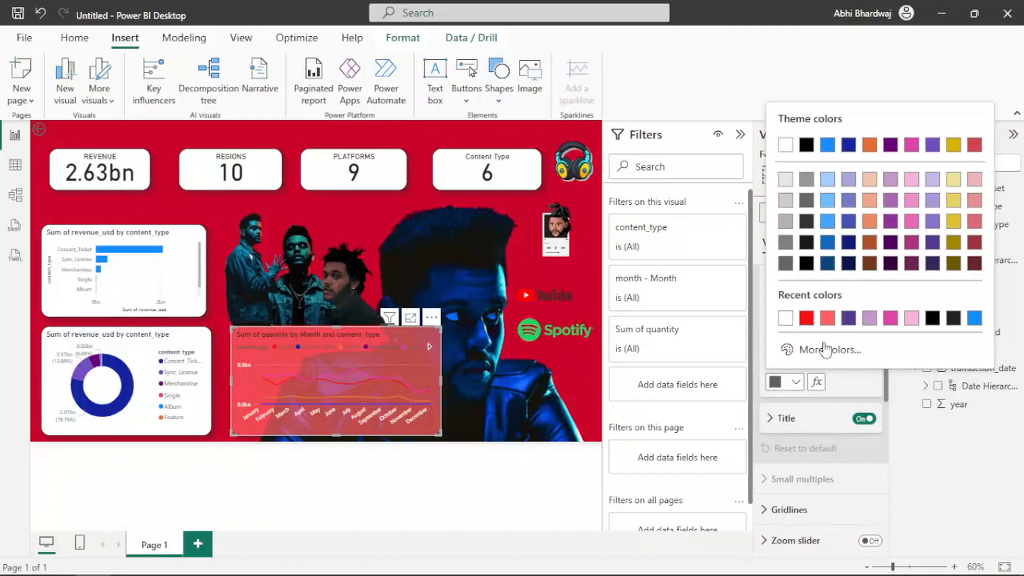
pyautogui.click(791, 324)
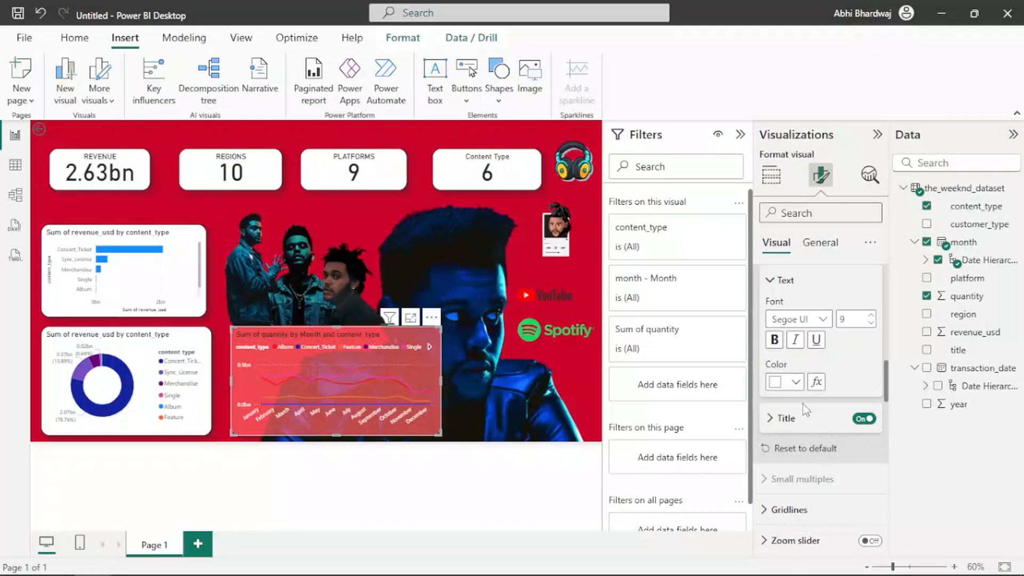
pyautogui.click(794, 424)
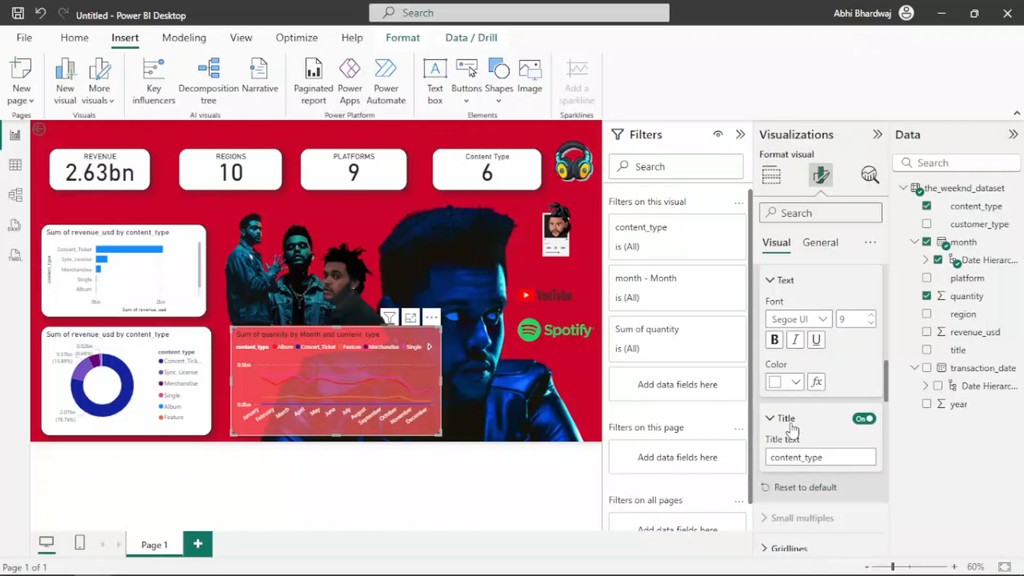
pyautogui.click(861, 420)
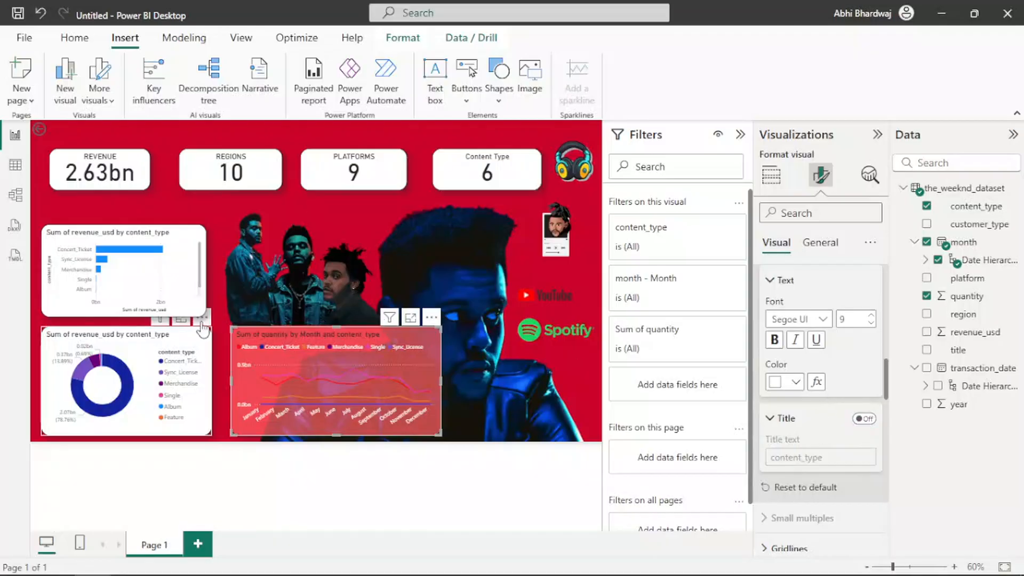
# Set the text colour of the line chart's title to white.
pyautogui.click(830, 242)
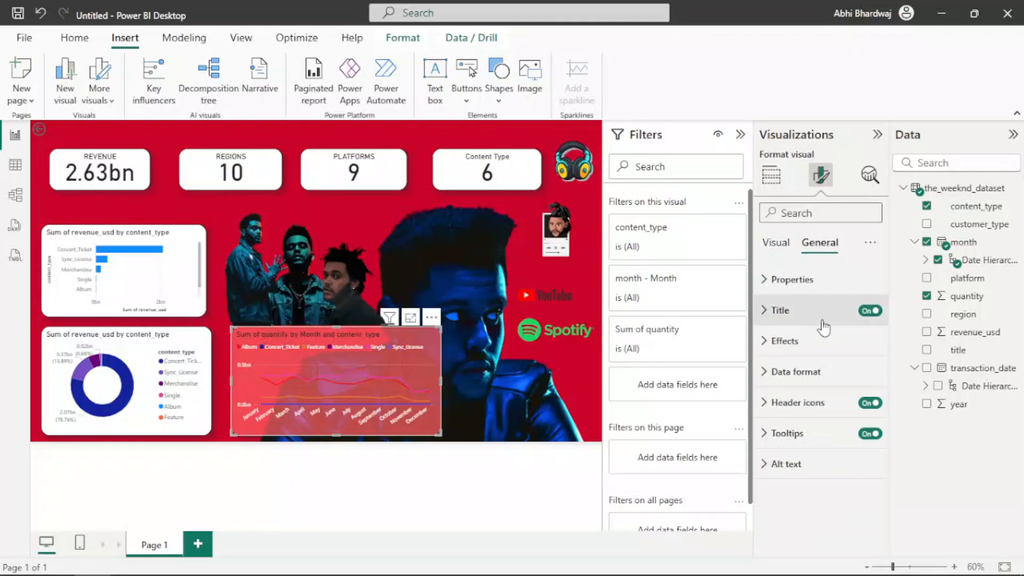
pyautogui.click(822, 311)
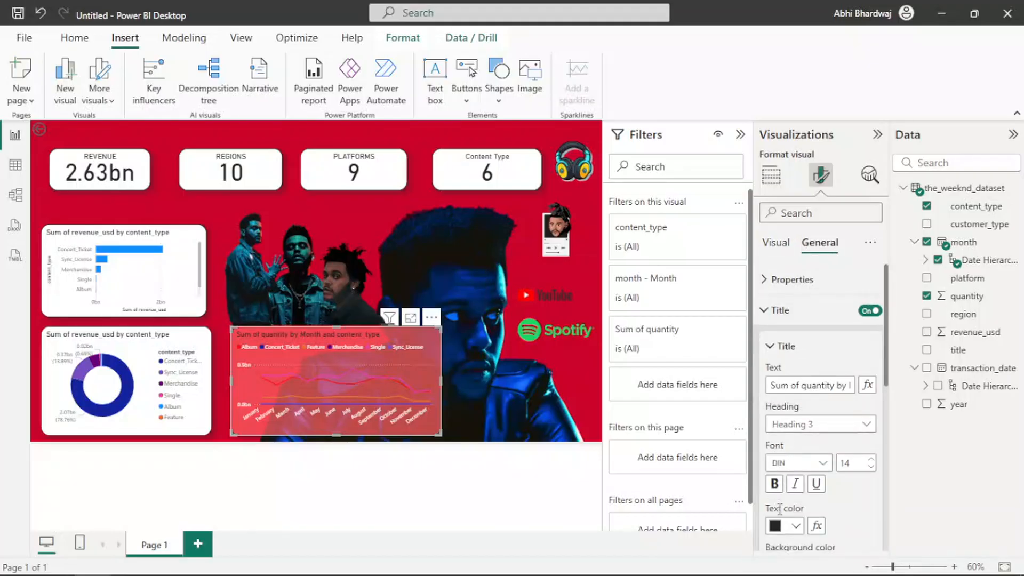
pyautogui.click(786, 526)
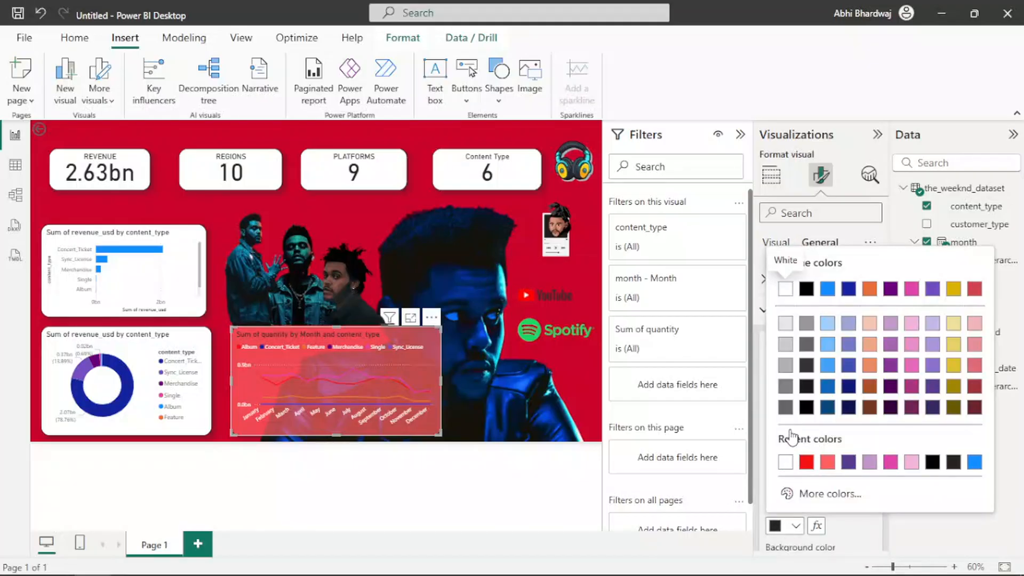
pyautogui.click(786, 462)
# Change the line chart title's font to Arial Black and centre the title horizontally.
pyautogui.click(812, 463)
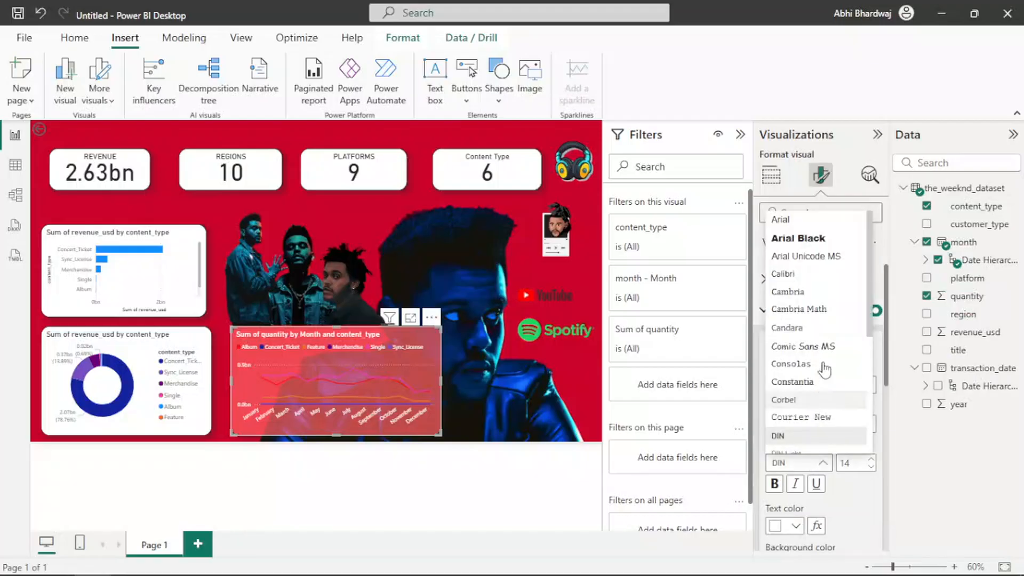
pyautogui.click(799, 238)
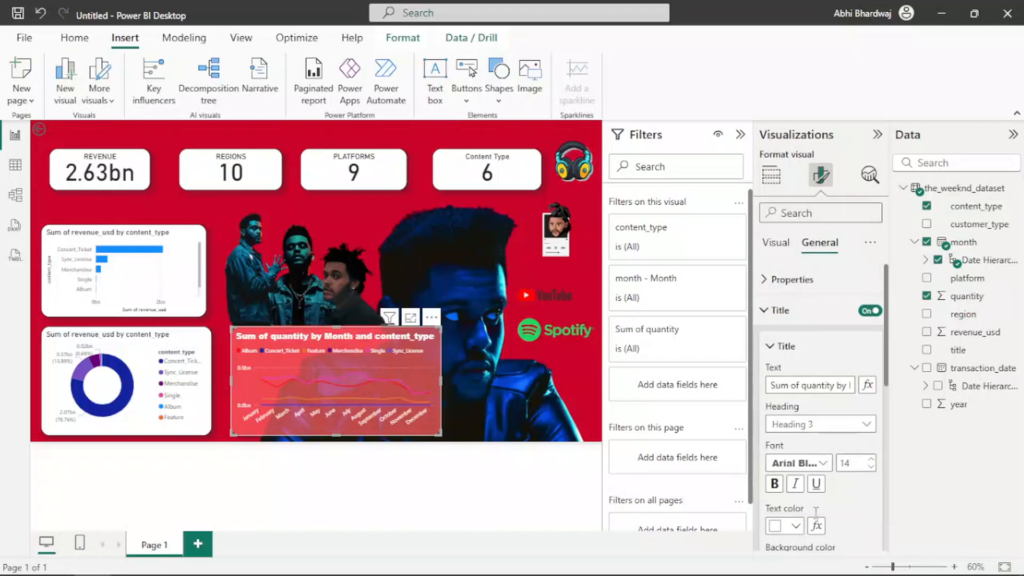
pyautogui.scroll(-3, 816, 488)
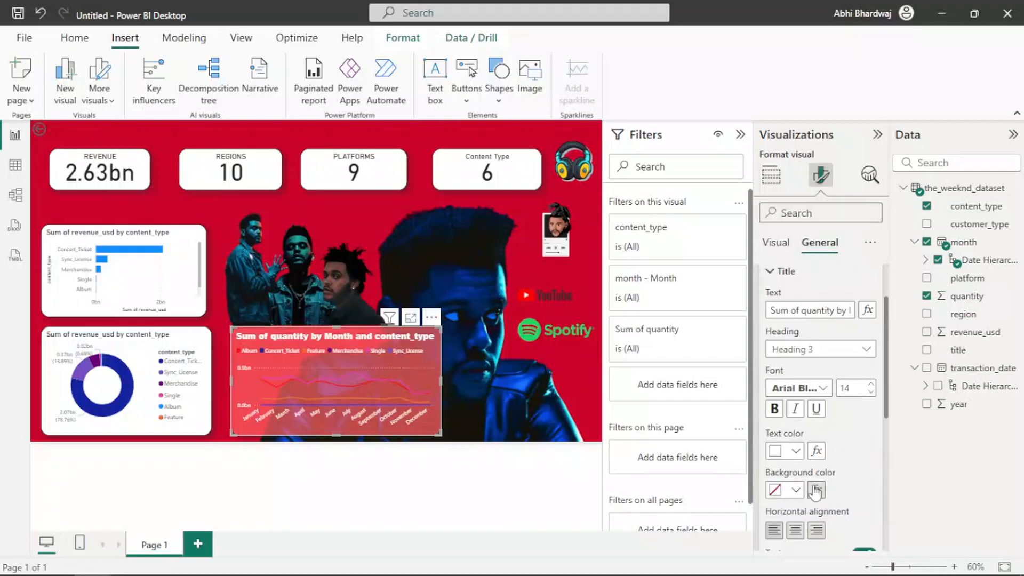
pyautogui.click(795, 530)
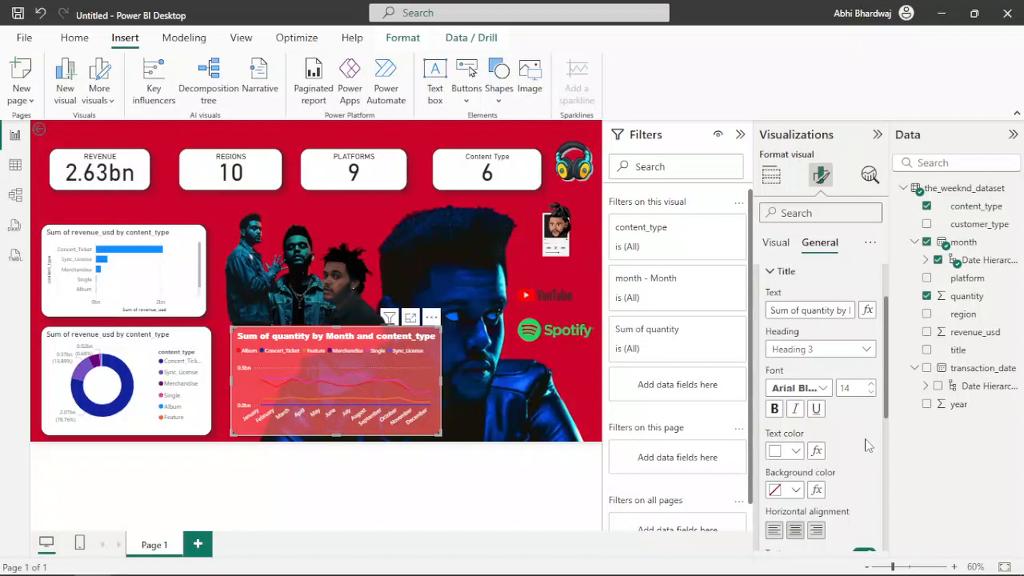
# Replace the line chart's title text with "Quantity By Month".
pyautogui.scroll(3, 848, 363)
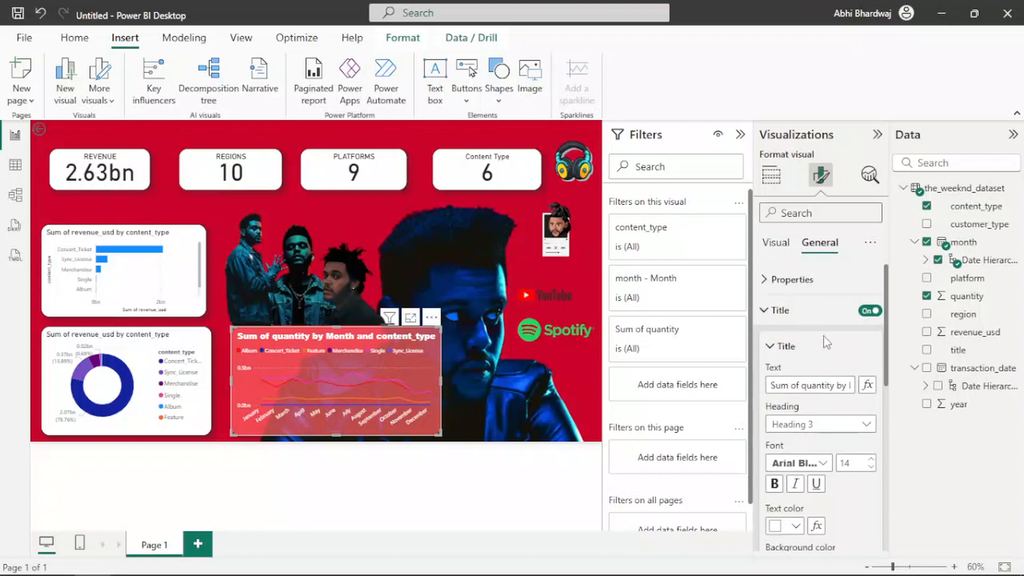
pyautogui.tripleClick(831, 385)
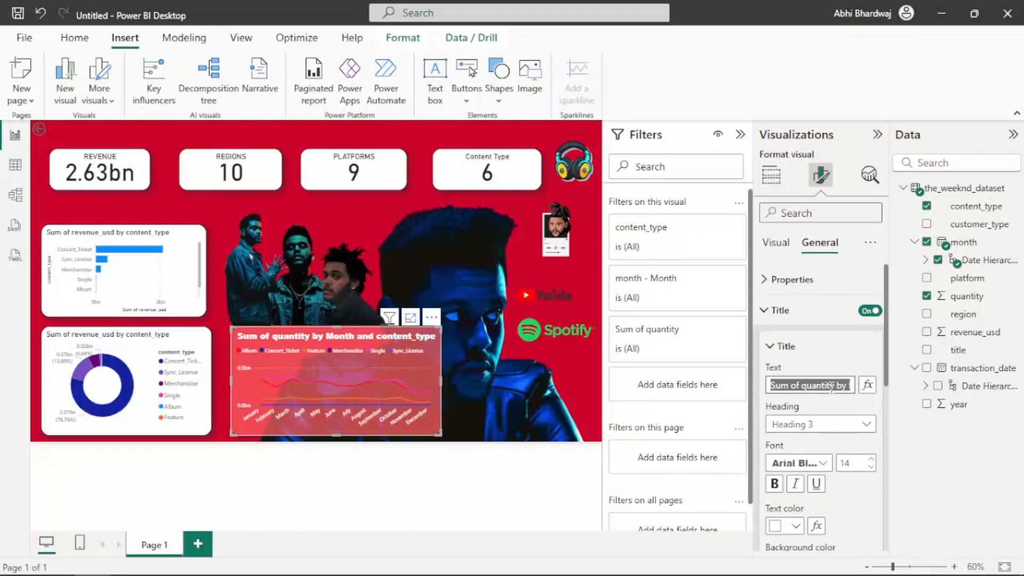
pyautogui.press('Tab')
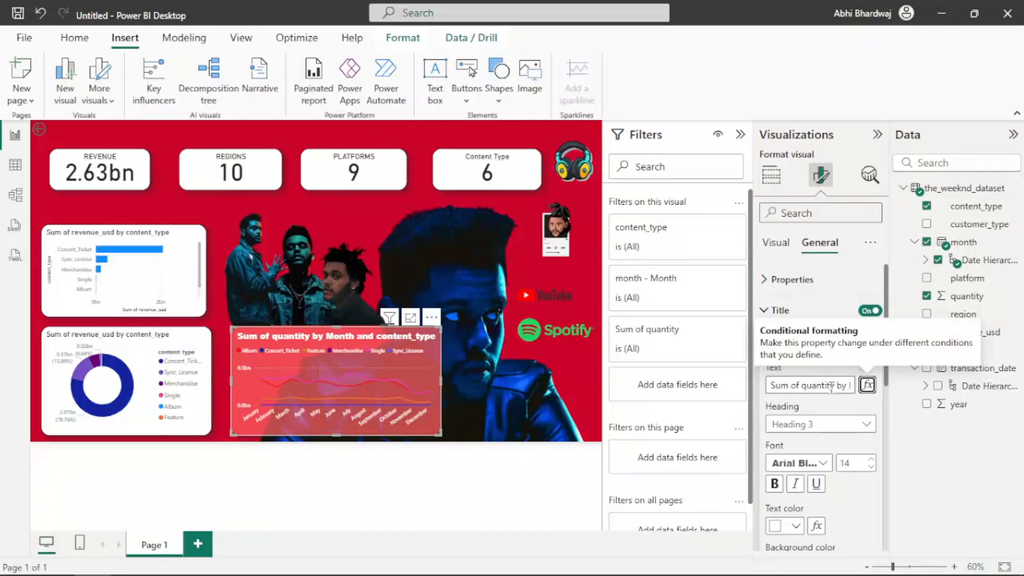
pyautogui.hotkey('shift', 'Tab')
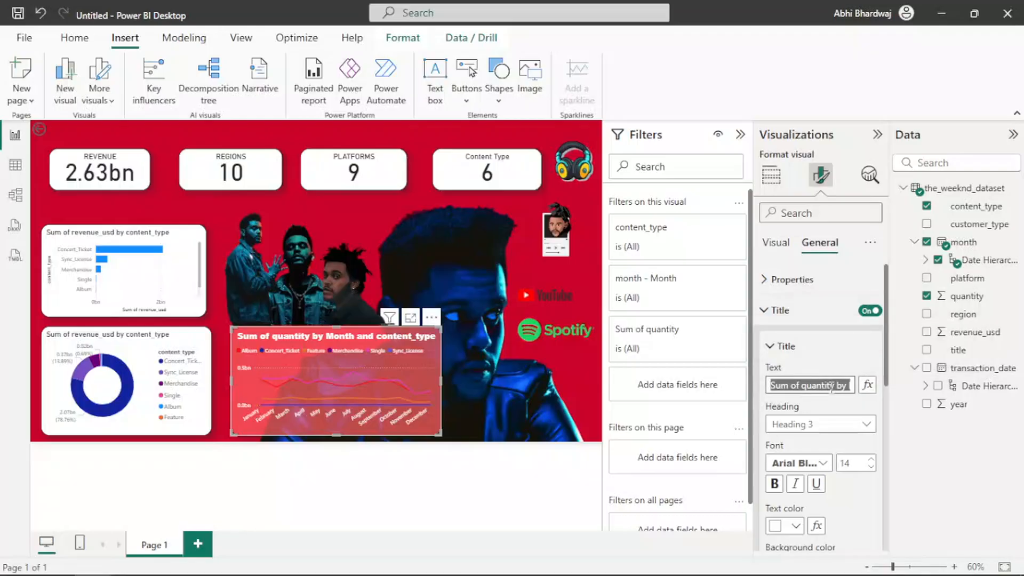
pyautogui.write('Quan')
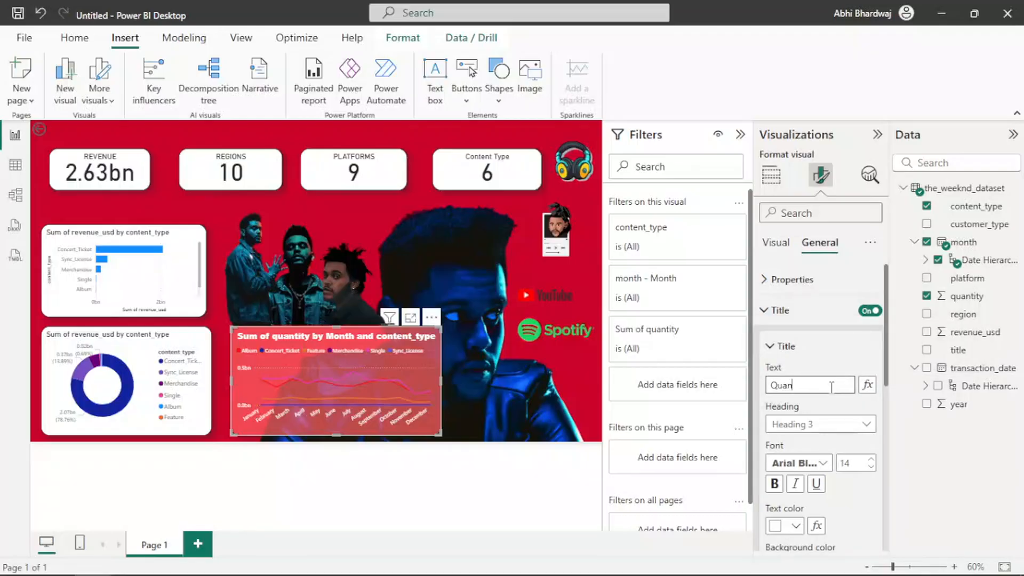
pyautogui.write('tity B')
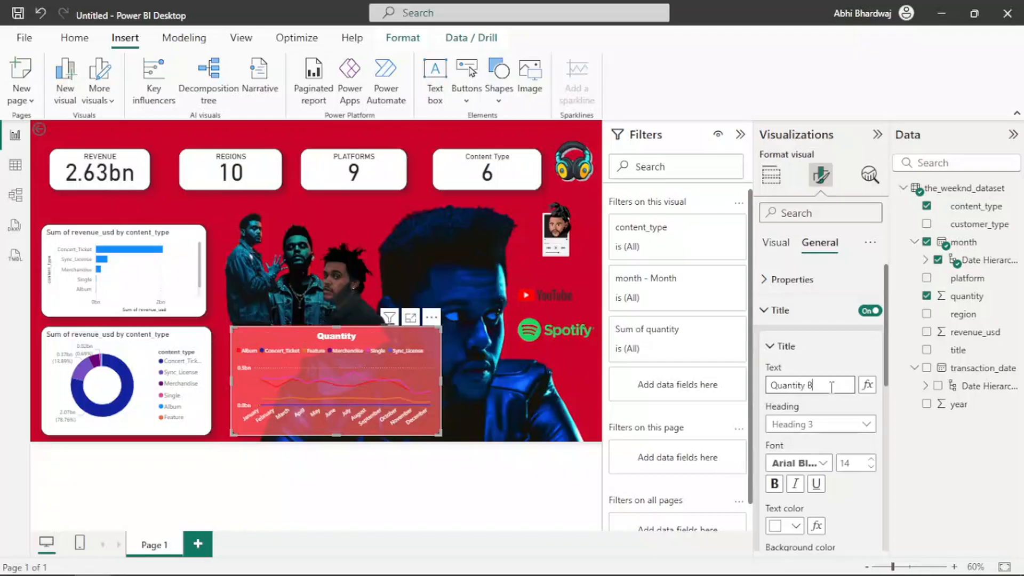
pyautogui.write('y Month')
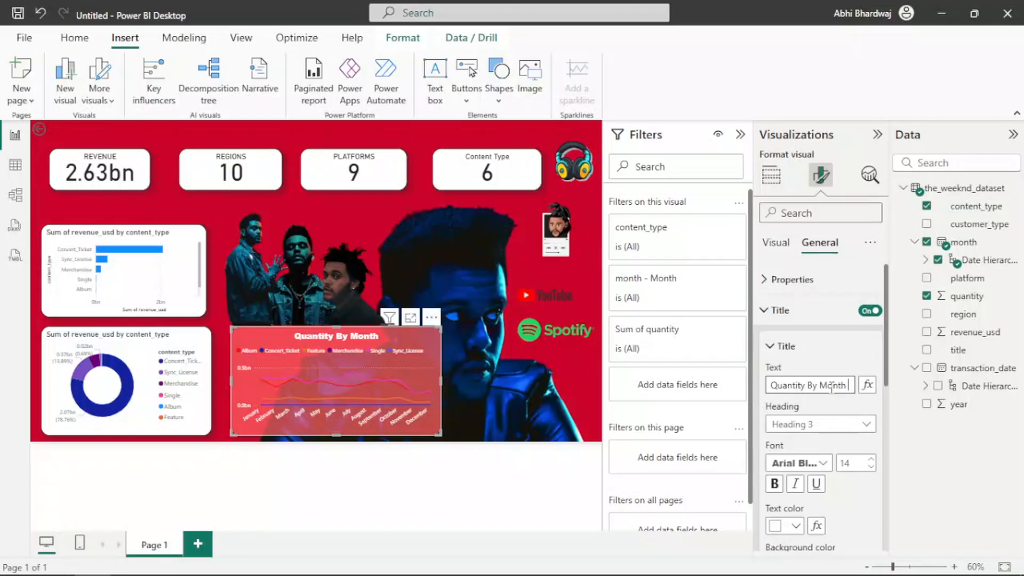
# Complete the line chart's title as "Quantity By Month & Content Type".
pyautogui.write(' &')
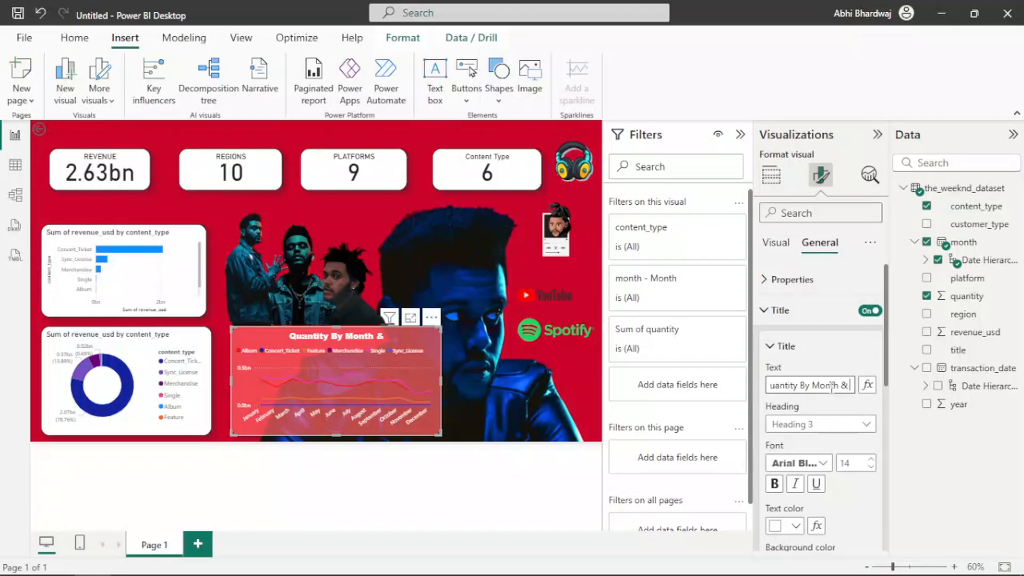
pyautogui.write(' Content Type')
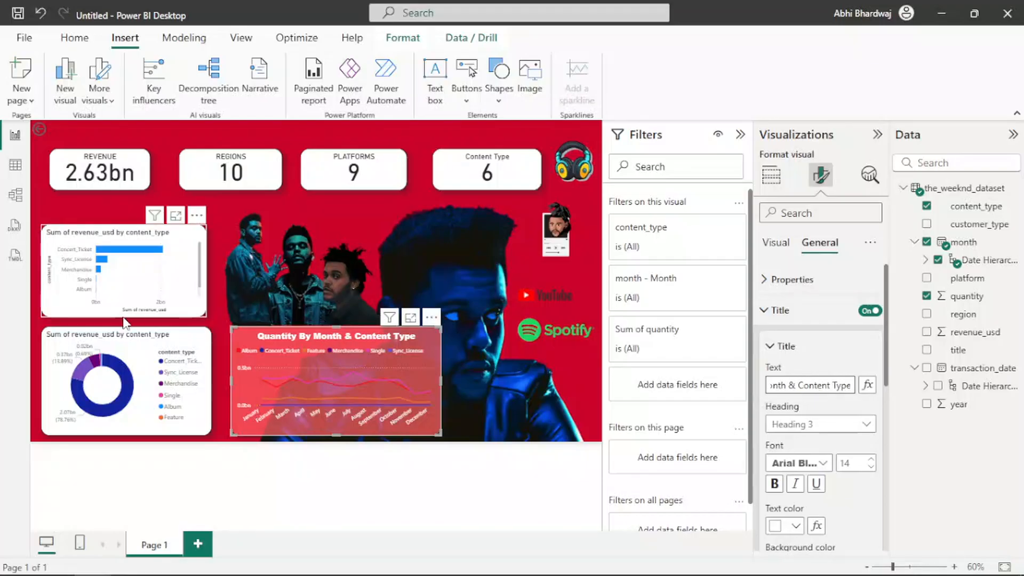
pyautogui.click(85, 323)
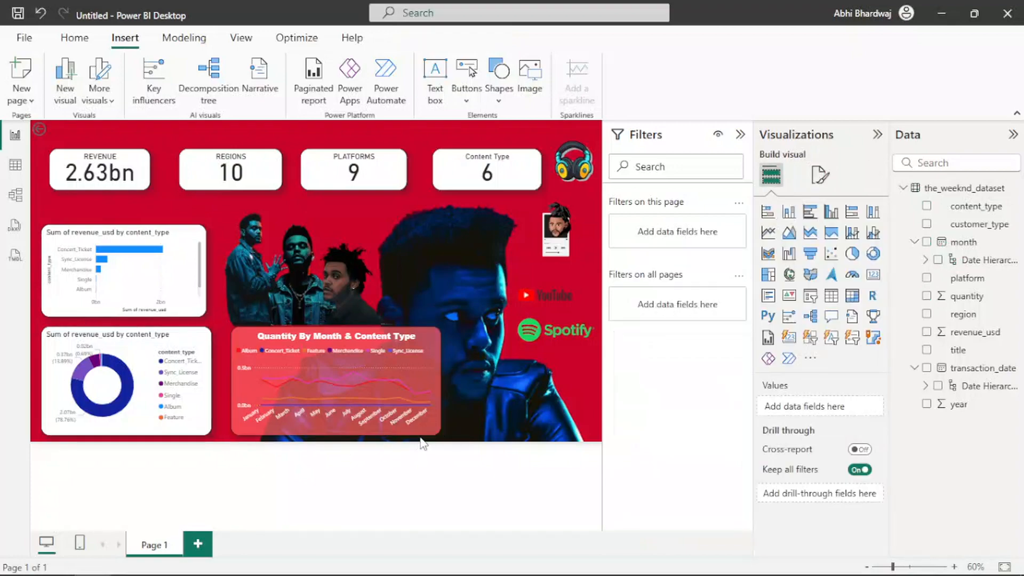
# Set the line chart's visual border color to red with 25 px rounded corners.
pyautogui.click(821, 174)
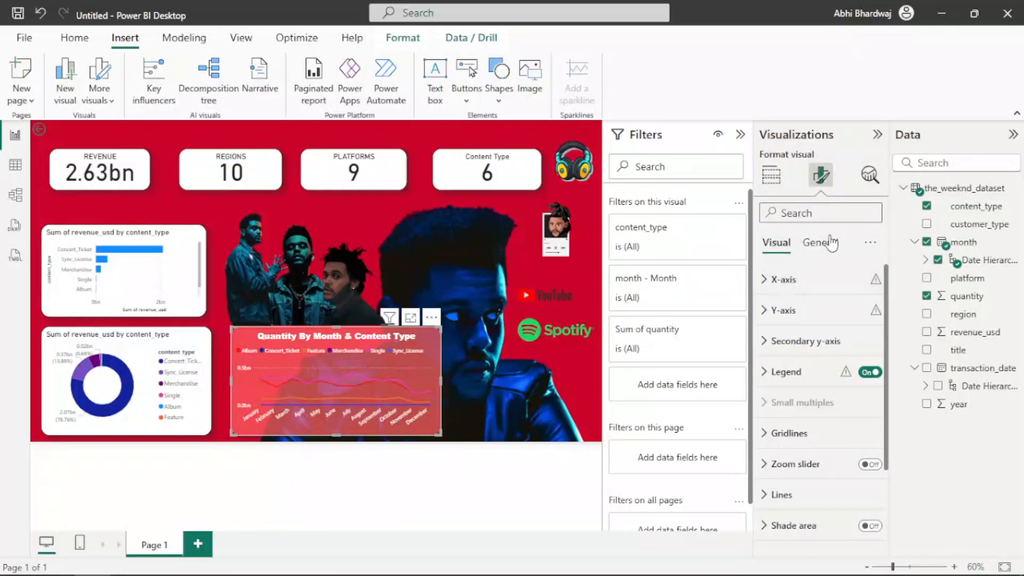
pyautogui.click(821, 242)
pyautogui.click(794, 341)
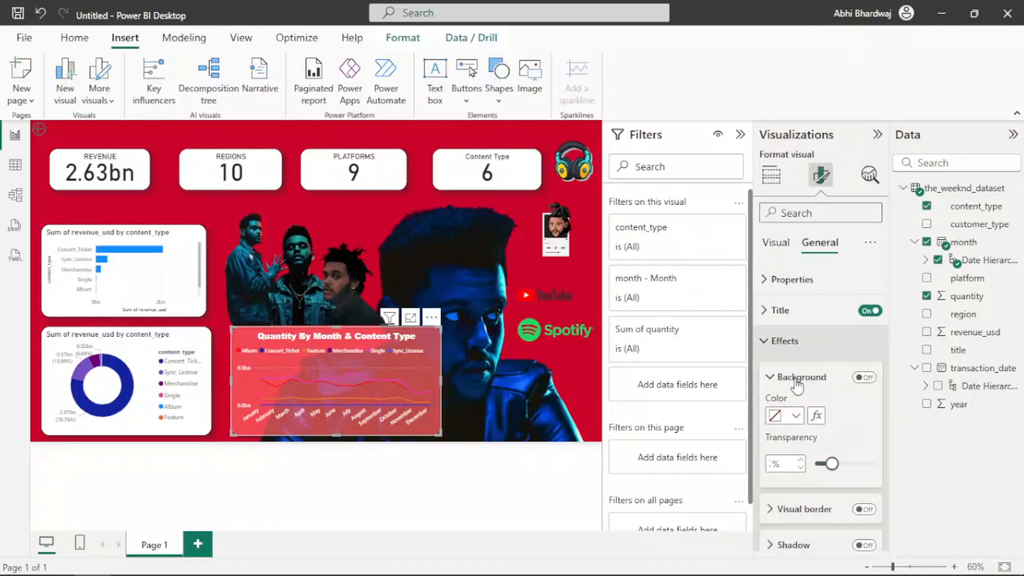
pyautogui.scroll(-1, 800, 431)
pyautogui.click(799, 437)
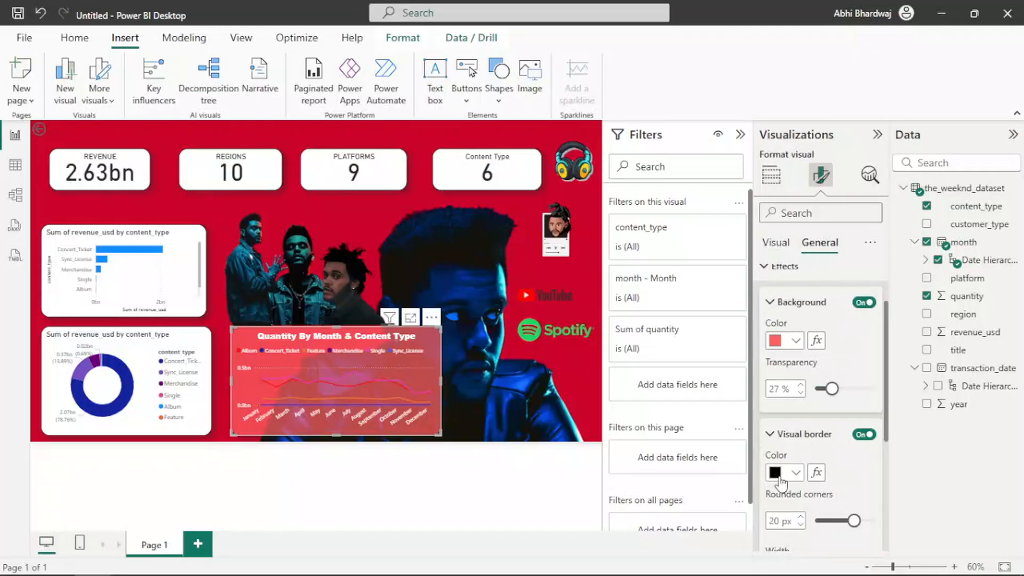
pyautogui.click(779, 473)
pyautogui.click(822, 414)
pyautogui.click(778, 473)
pyautogui.click(828, 409)
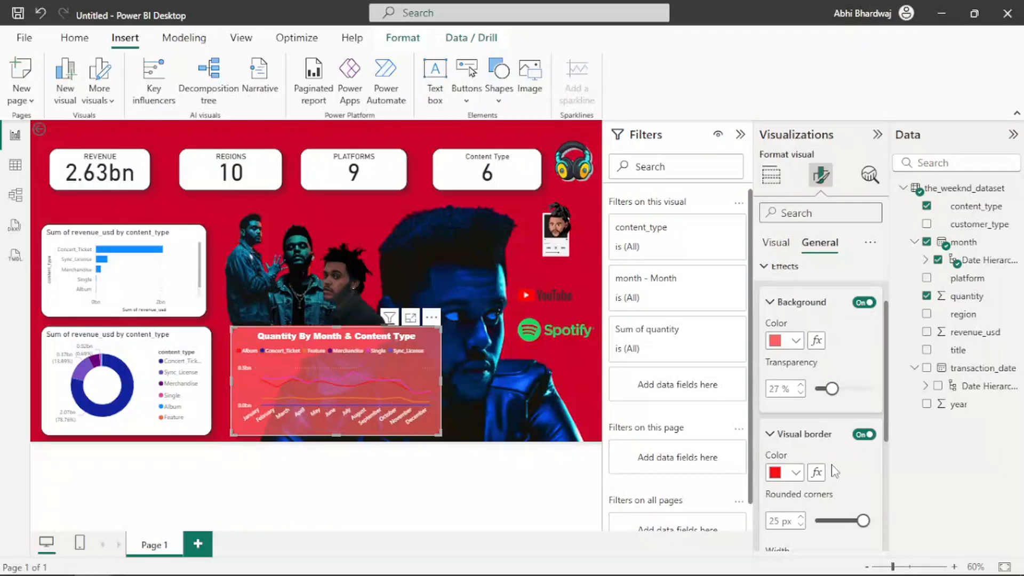
# Set the line chart's shadow color to red and deselect the chart.
pyautogui.scroll(-3, 836, 472)
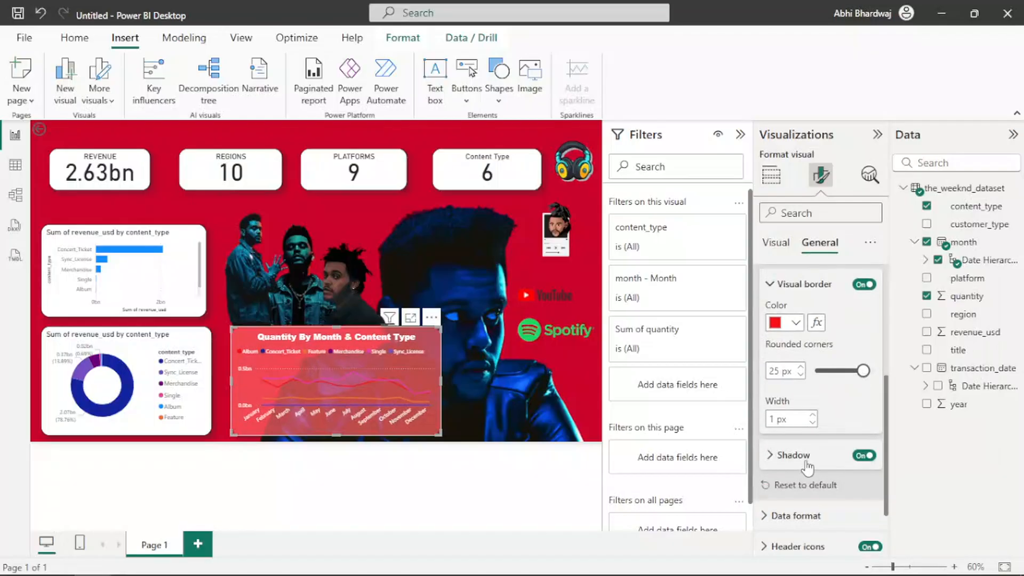
pyautogui.click(809, 468)
pyautogui.click(795, 493)
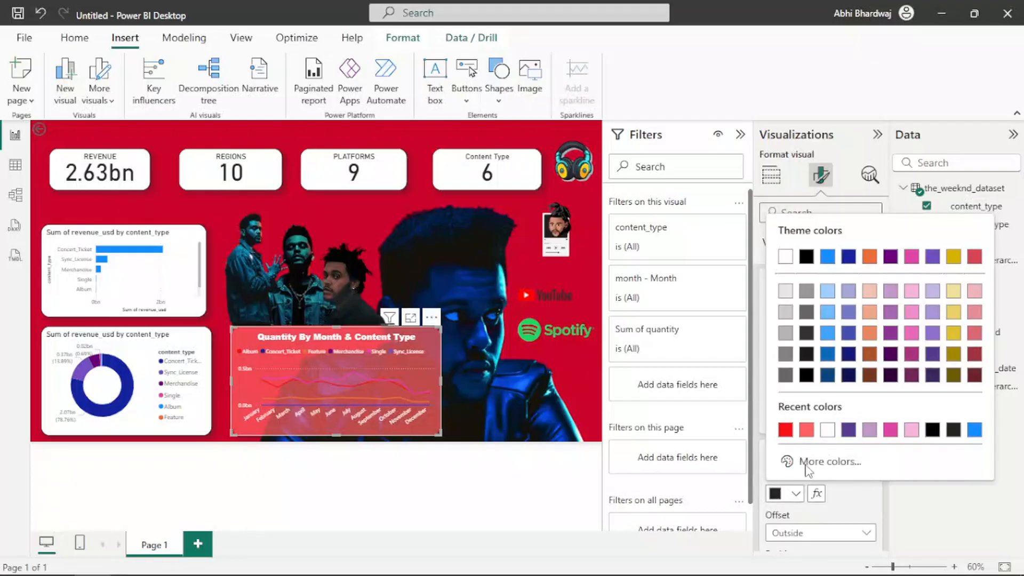
pyautogui.click(785, 430)
pyautogui.scroll(-2, 843, 519)
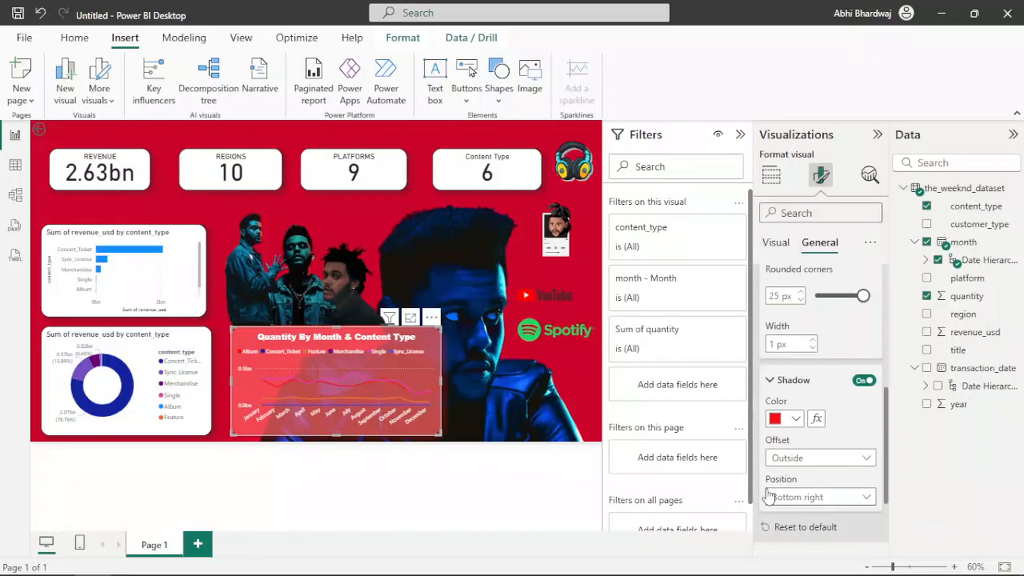
pyautogui.click(217, 427)
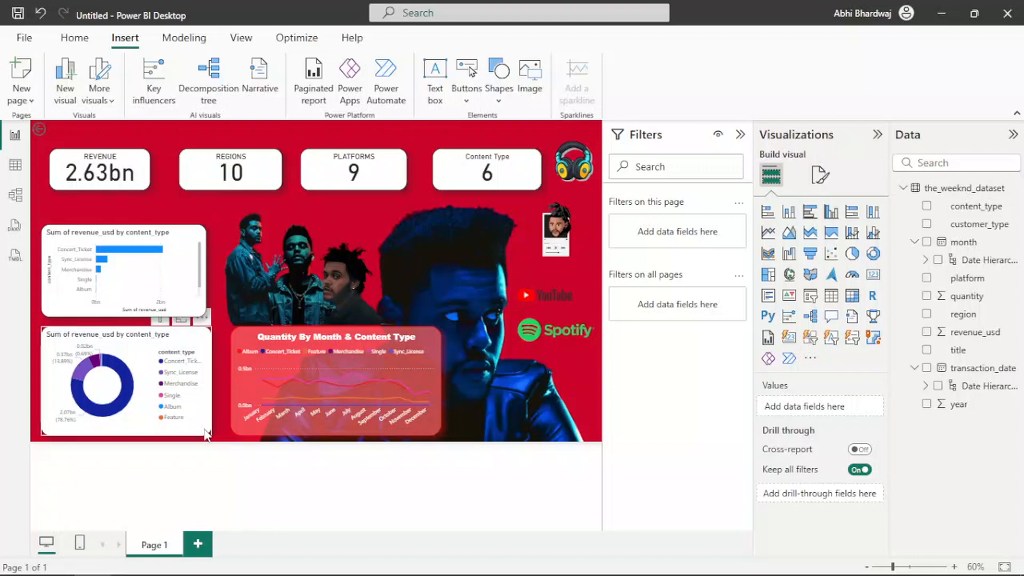
# Set the donut chart's background color to red with 96% transparency.
pyautogui.click(207, 433)
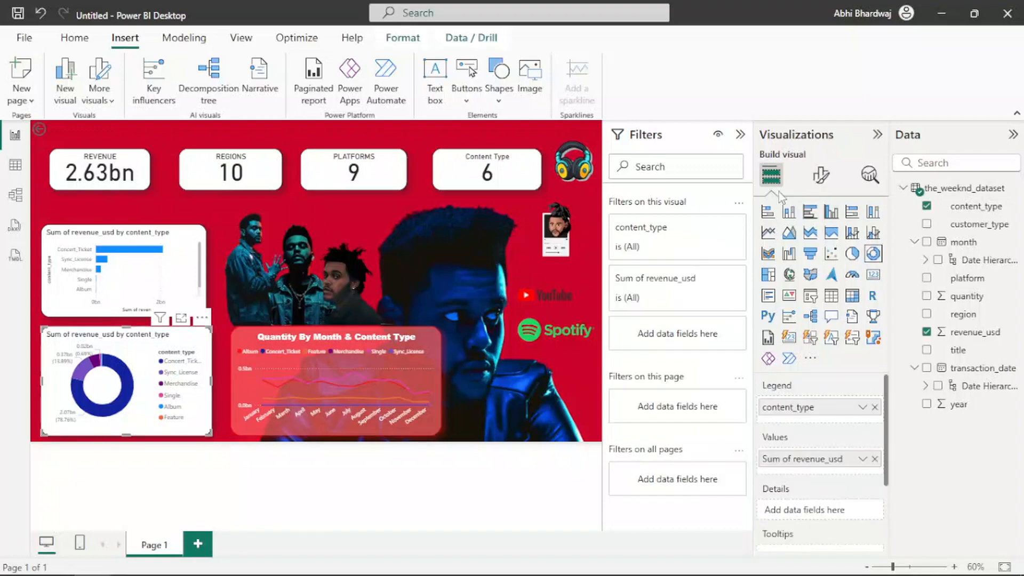
pyautogui.click(820, 176)
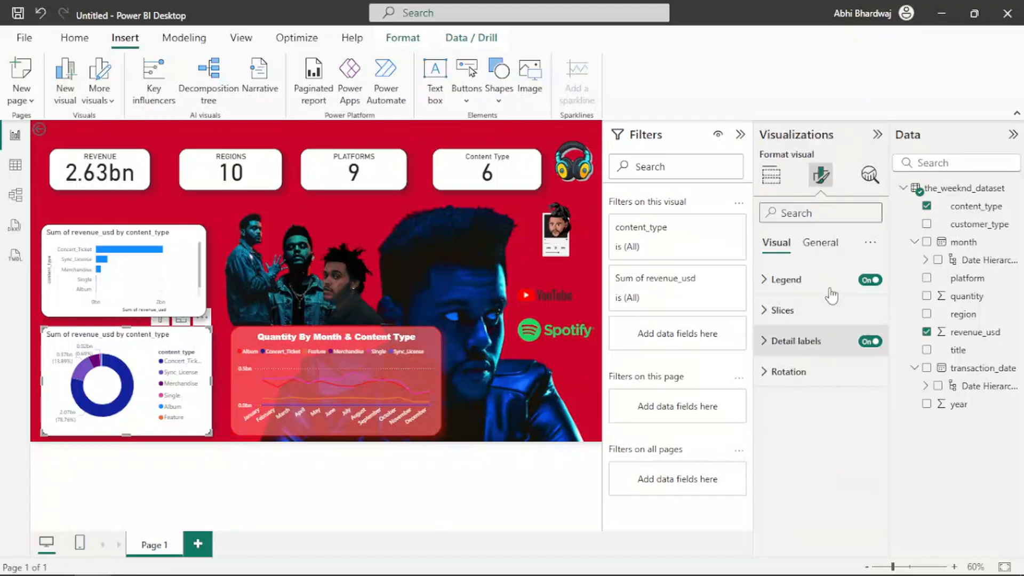
pyautogui.click(832, 244)
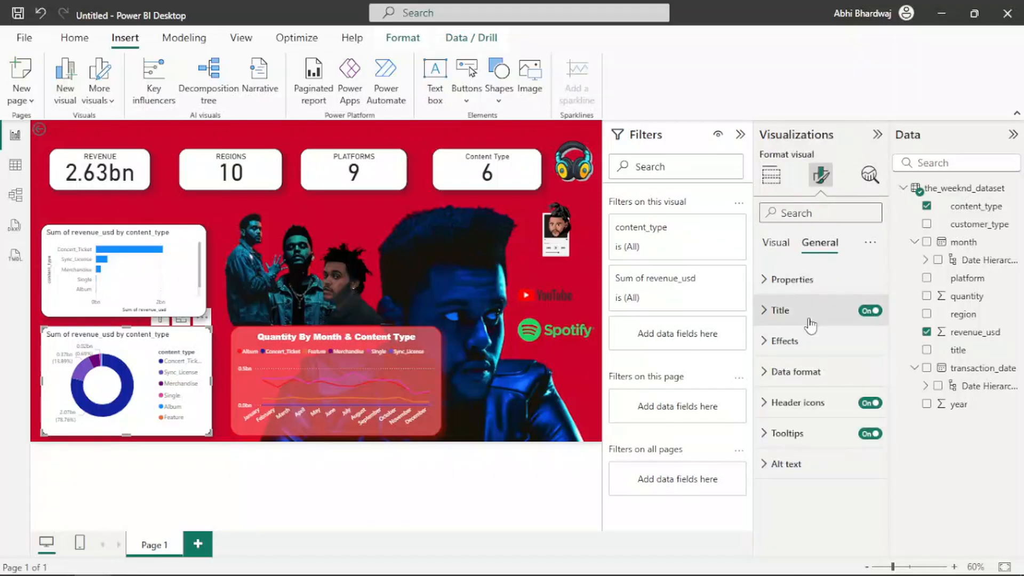
pyautogui.click(786, 343)
pyautogui.click(787, 418)
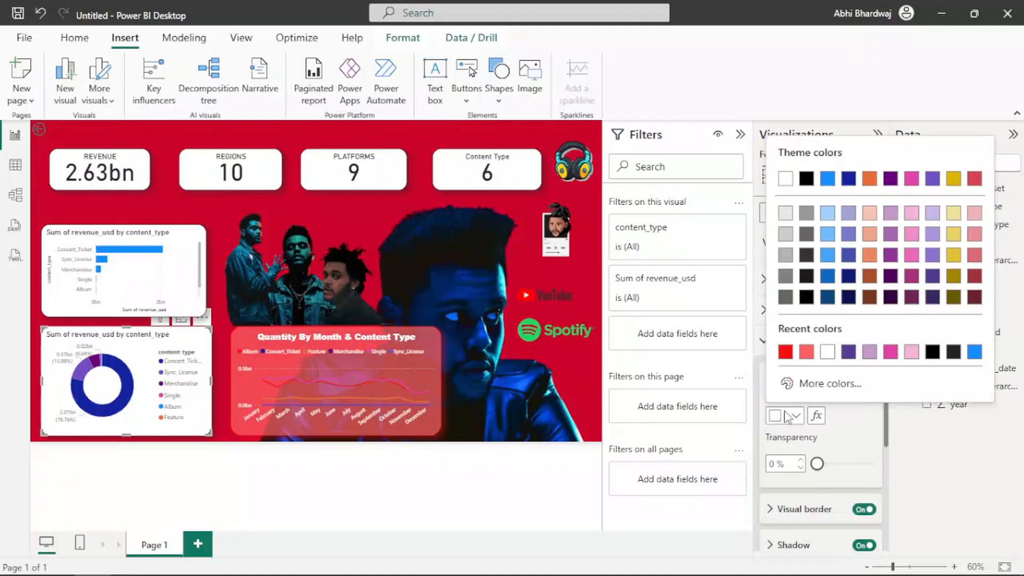
pyautogui.click(786, 355)
pyautogui.moveTo(822, 466); pyautogui.dragTo(871, 469)
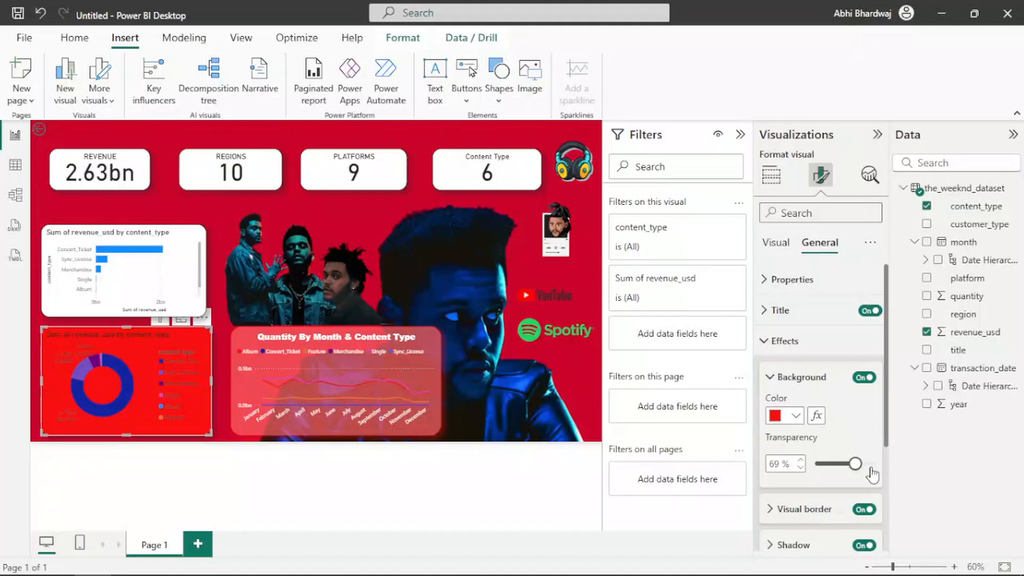
# Try light red and then light pink as the donut chart's background color, with 20% transparency for the pink.
pyautogui.click(796, 417)
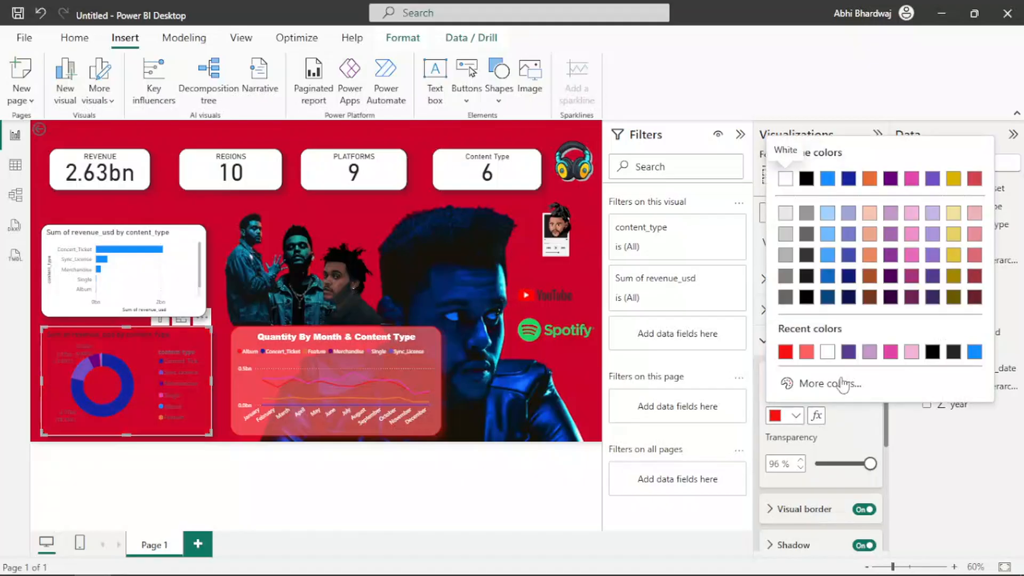
pyautogui.click(807, 352)
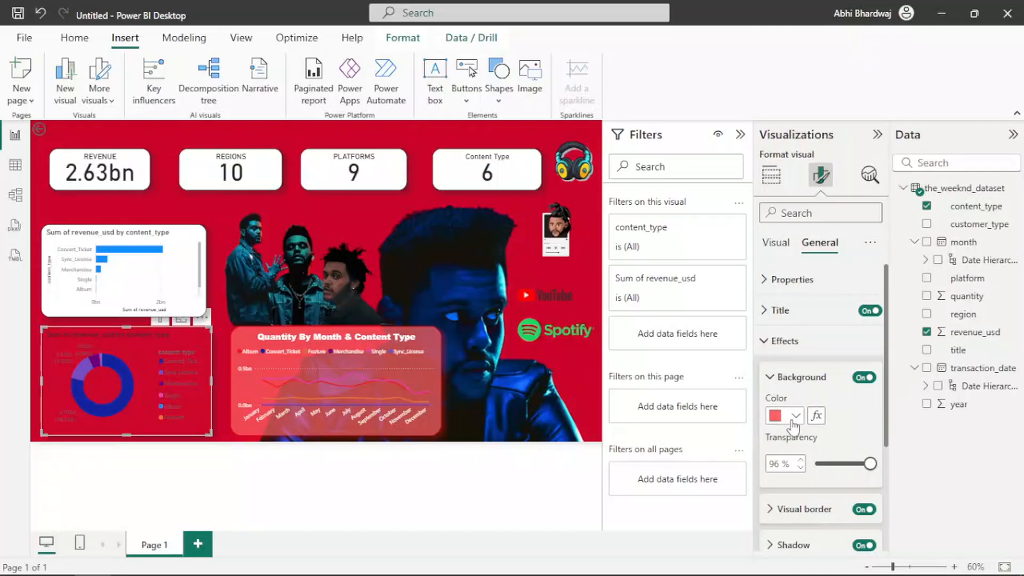
pyautogui.click(796, 417)
pyautogui.click(845, 464)
pyautogui.moveTo(844, 464); pyautogui.dragTo(875, 465)
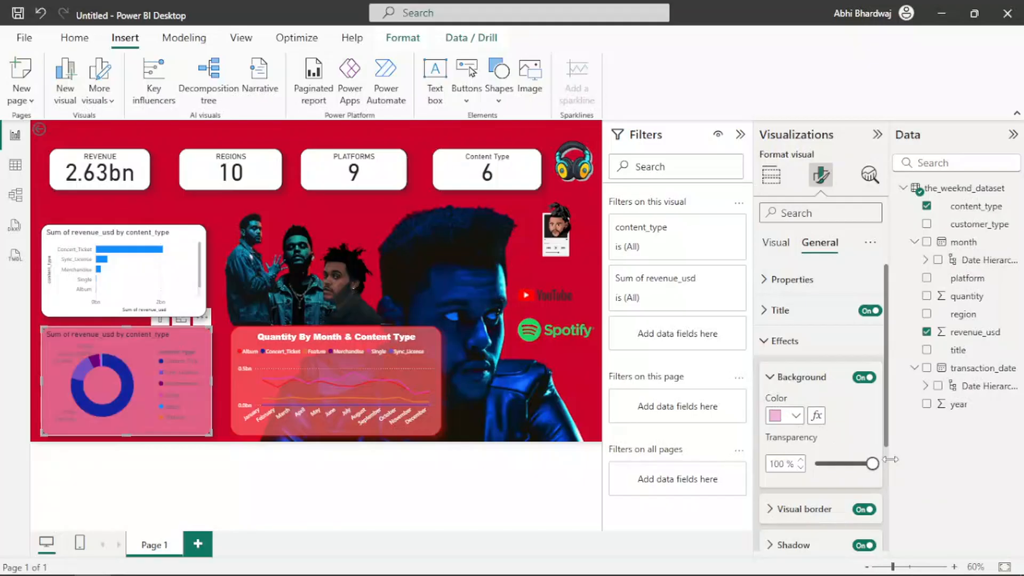
pyautogui.click(838, 463)
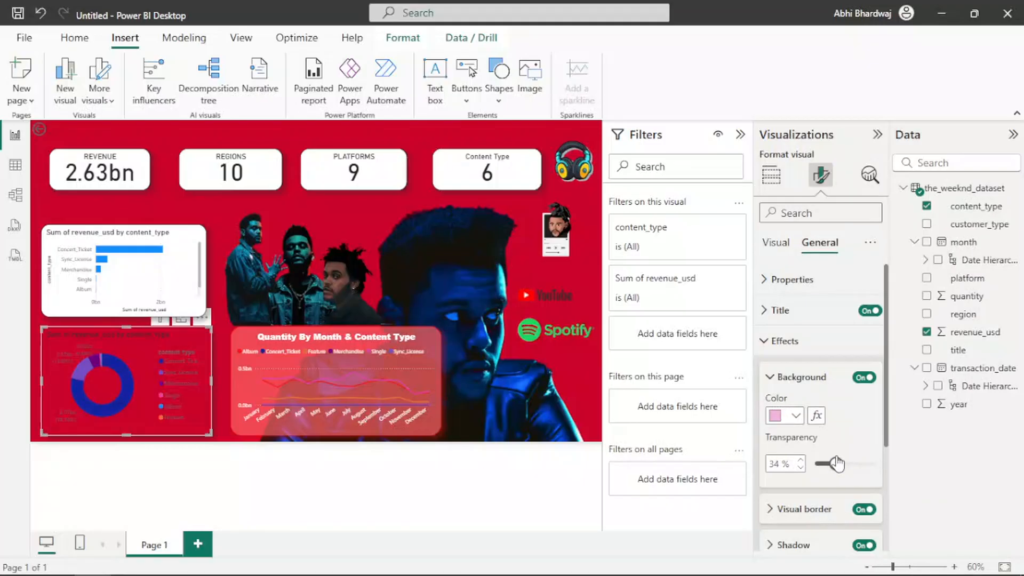
pyautogui.moveTo(836, 464); pyautogui.dragTo(829, 466)
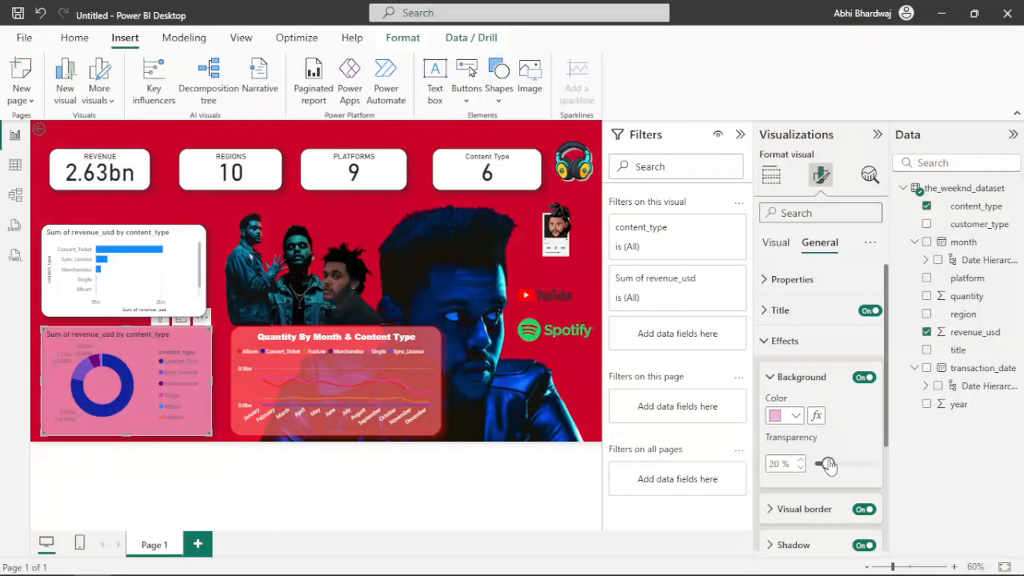
# Copy the hex code of the Quantity By Month & Content Type chart's background color.
pyautogui.click(421, 433)
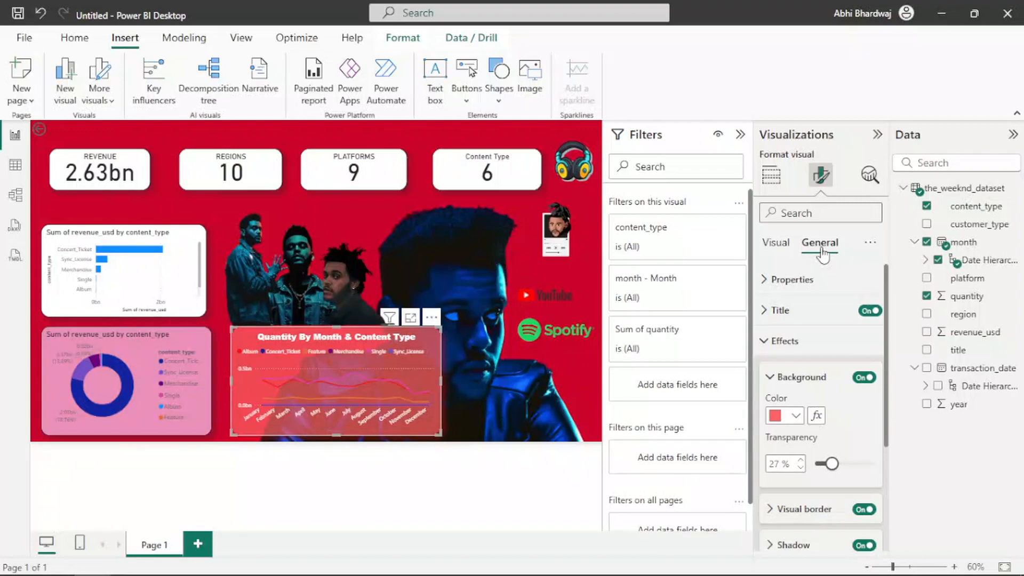
pyautogui.click(777, 416)
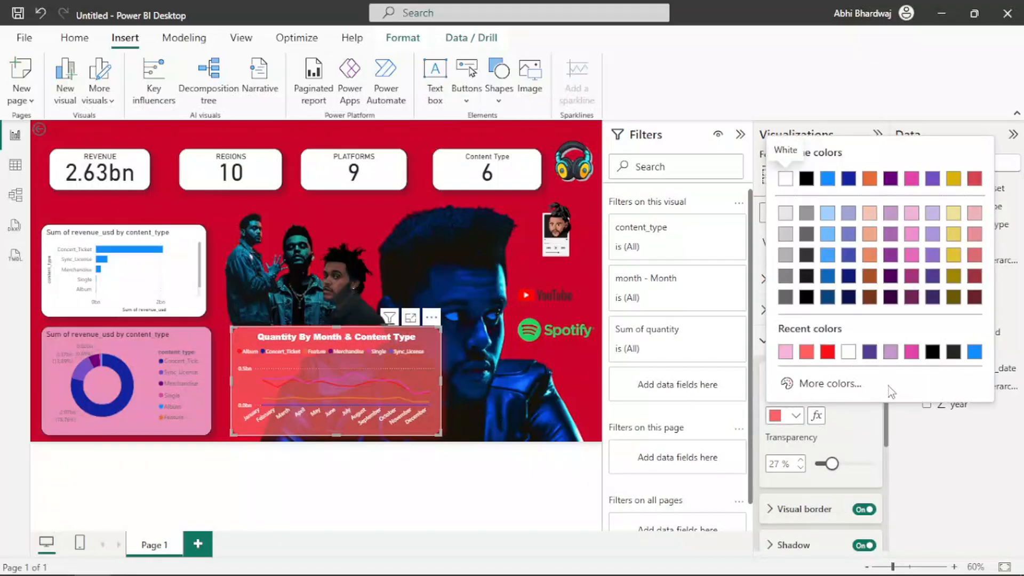
pyautogui.click(830, 383)
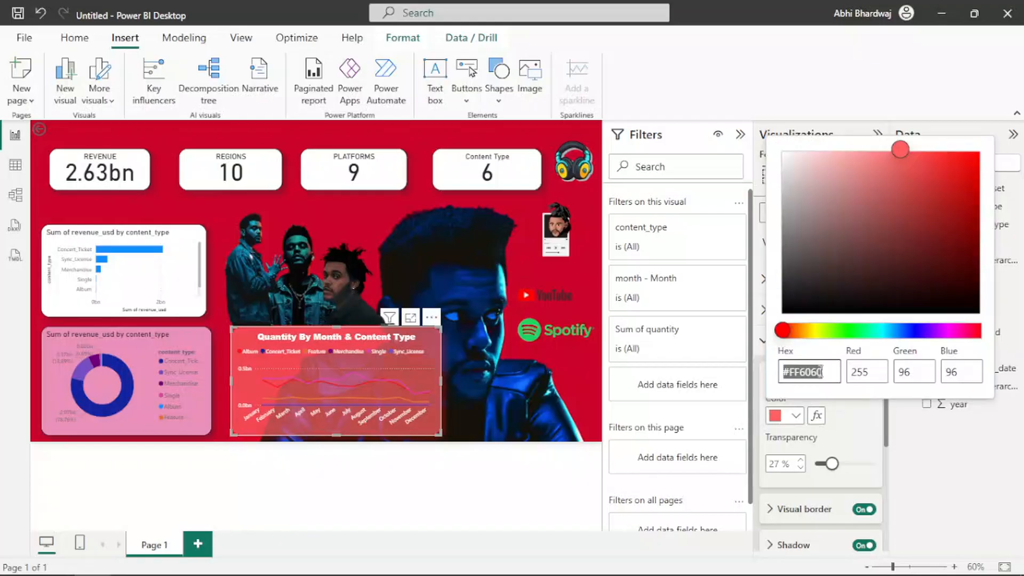
pyautogui.click(862, 418)
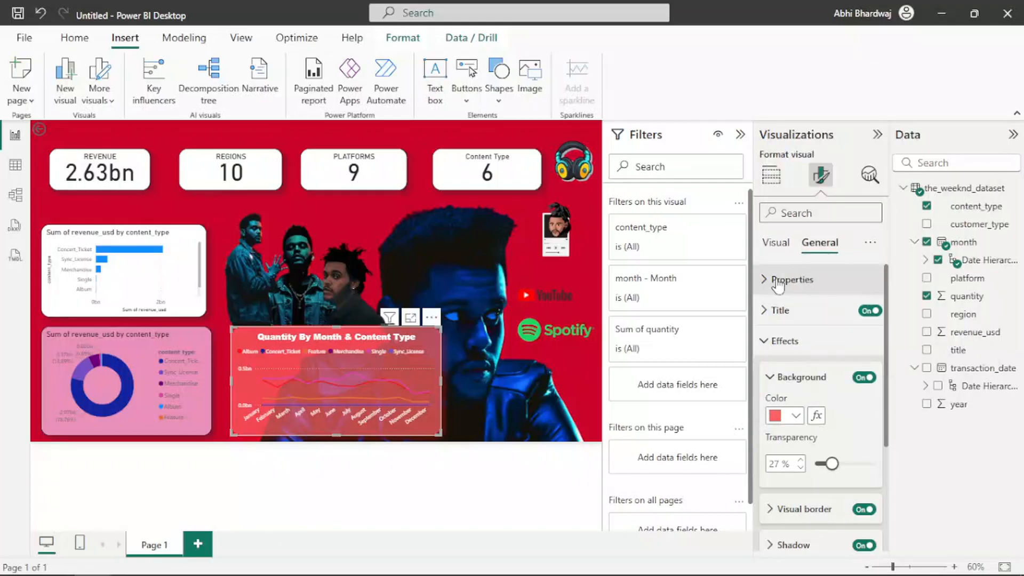
# Set the donut chart's background color to #FF6060 with 31% transparency.
pyautogui.click(146, 418)
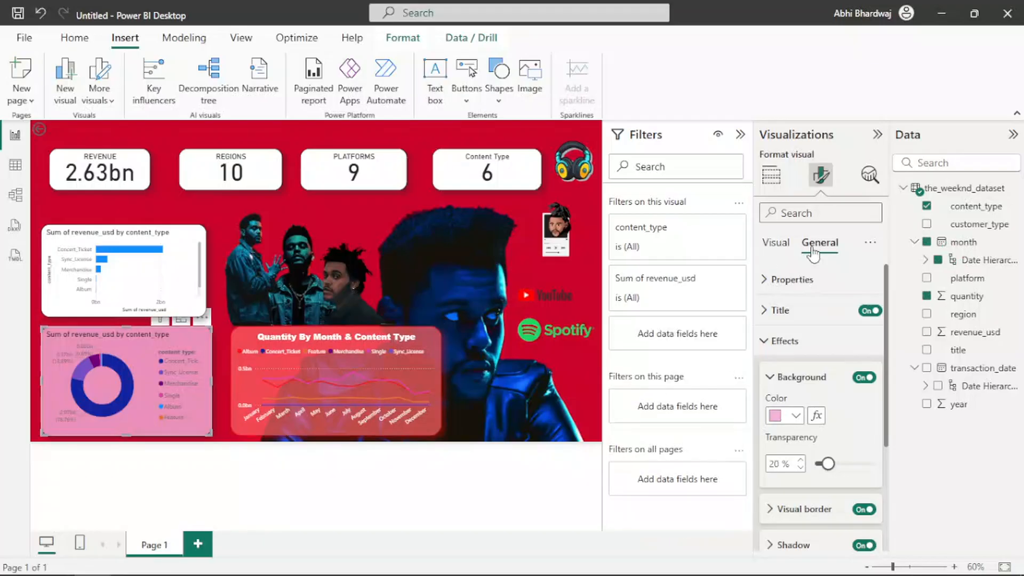
pyautogui.click(793, 418)
pyautogui.click(817, 383)
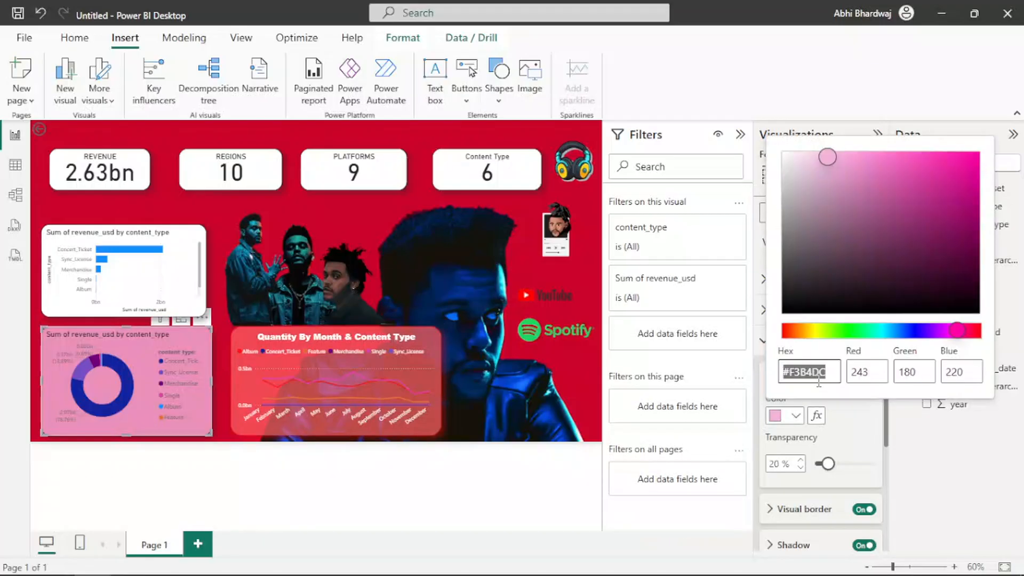
pyautogui.write('#FF6060')
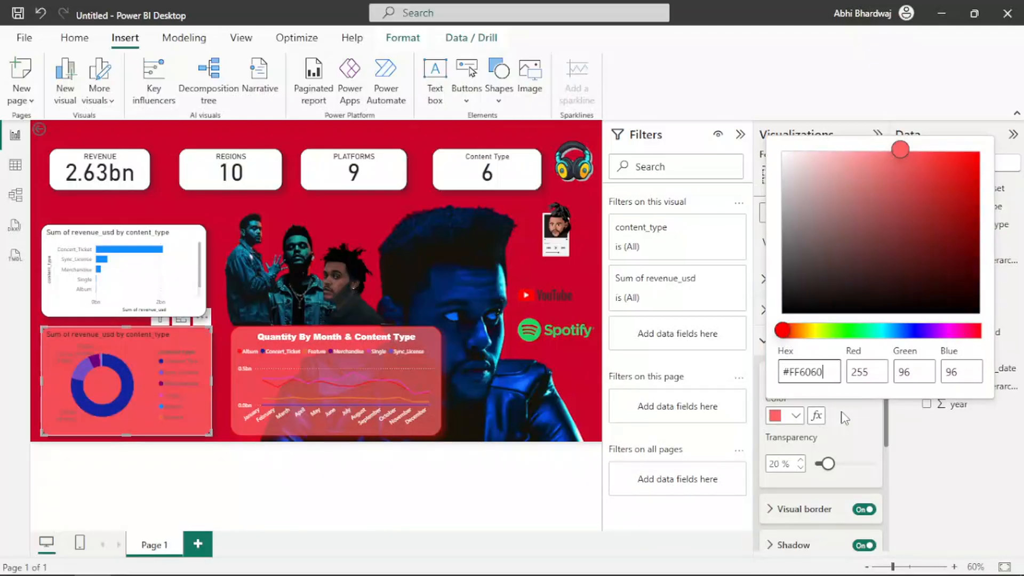
pyautogui.click(827, 464)
pyautogui.moveTo(827, 464); pyautogui.dragTo(835, 466)
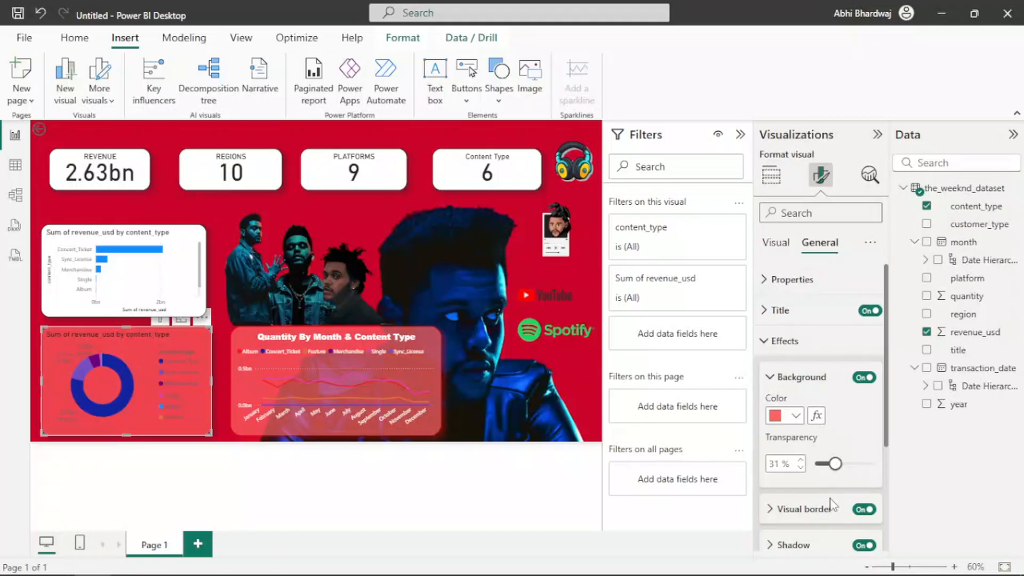
# Set the donut chart's visual border color to red with 29 px rounded corners.
pyautogui.scroll(-1, 838, 509)
pyautogui.click(815, 435)
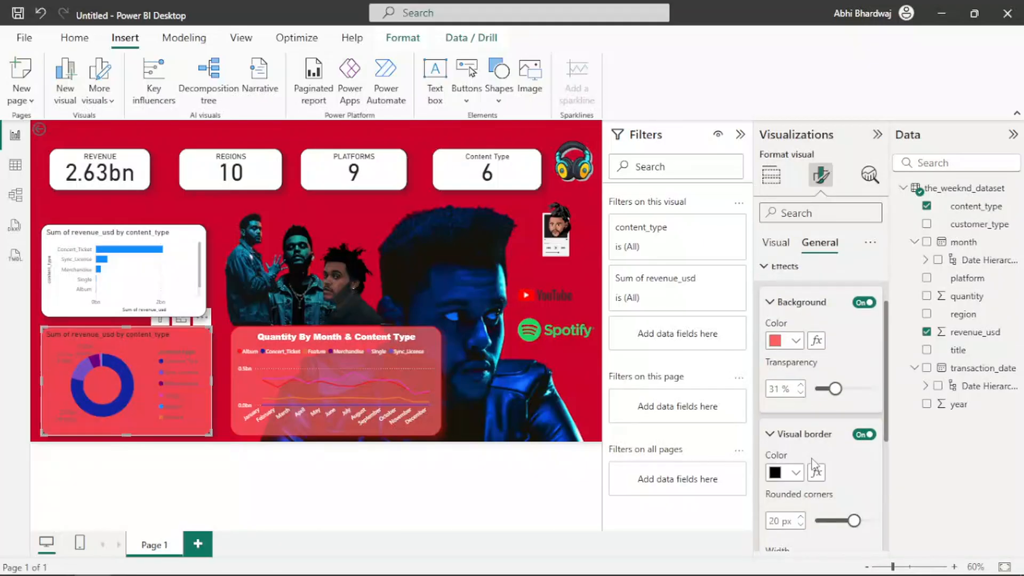
pyautogui.click(794, 475)
pyautogui.click(827, 410)
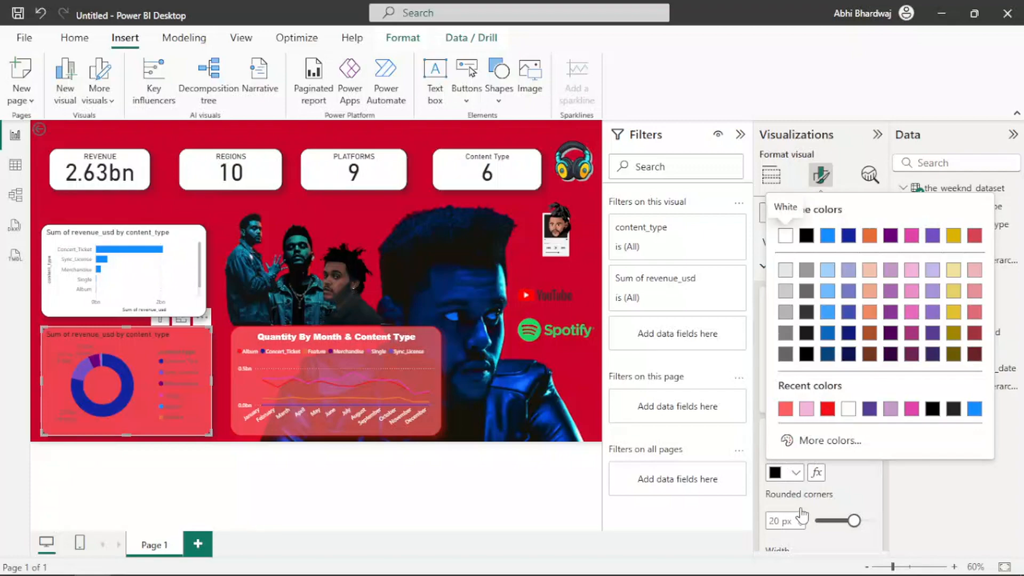
pyautogui.scroll(-1, 854, 496)
pyautogui.moveTo(873, 446); pyautogui.dragTo(880, 451)
pyautogui.scroll(-1, 819, 485)
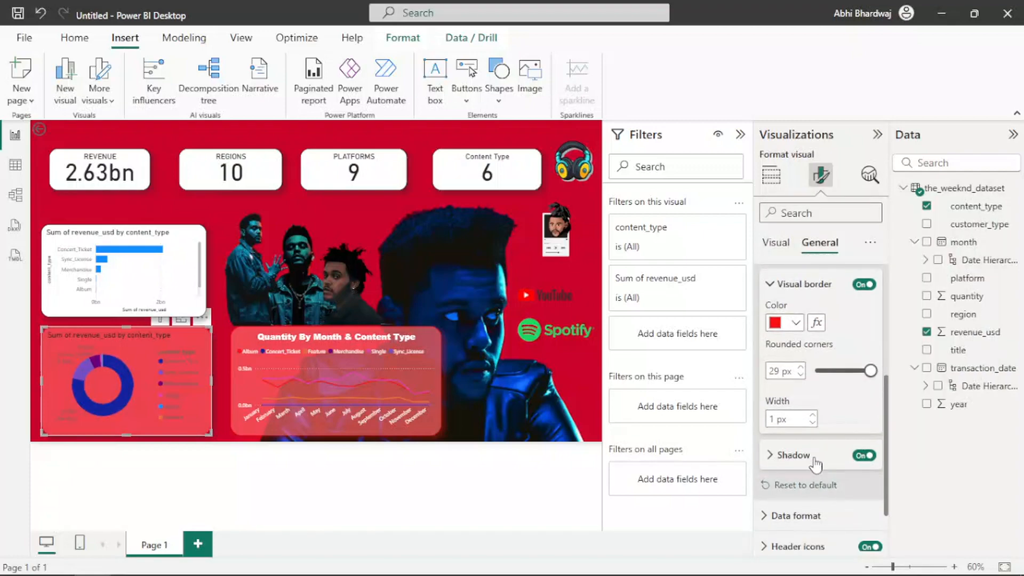
# Reset the donut chart's effects to default and reapply its light red background color with 57% transparency.
pyautogui.click(811, 457)
pyautogui.click(812, 465)
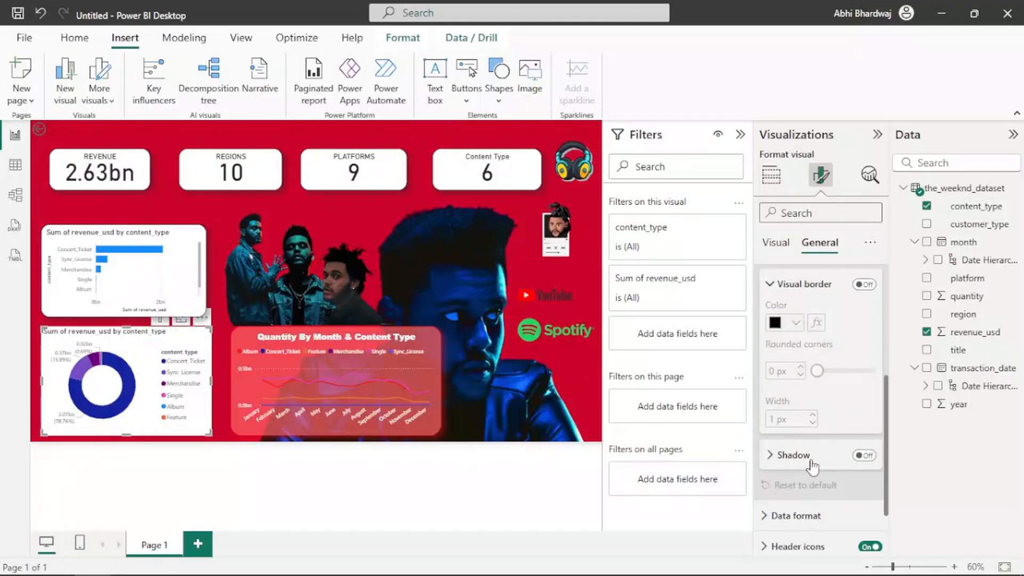
pyautogui.scroll(3, 824, 459)
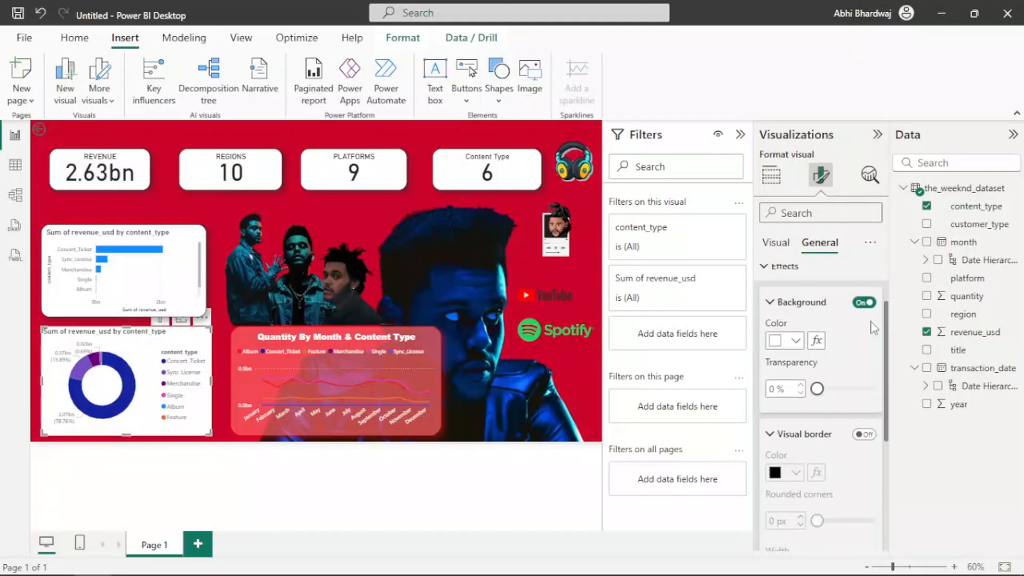
pyautogui.click(795, 342)
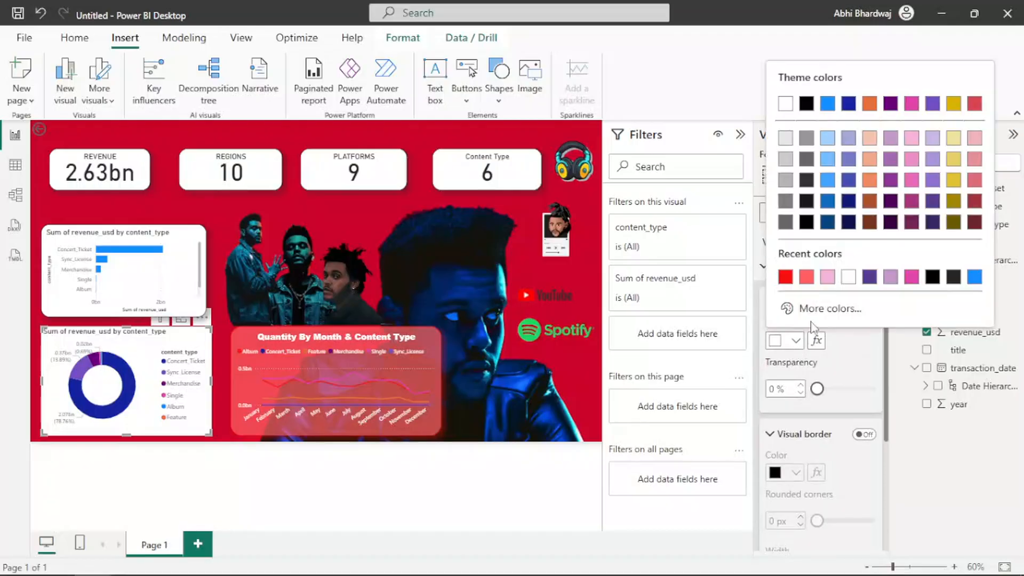
pyautogui.click(807, 276)
pyautogui.moveTo(817, 388); pyautogui.dragTo(864, 392)
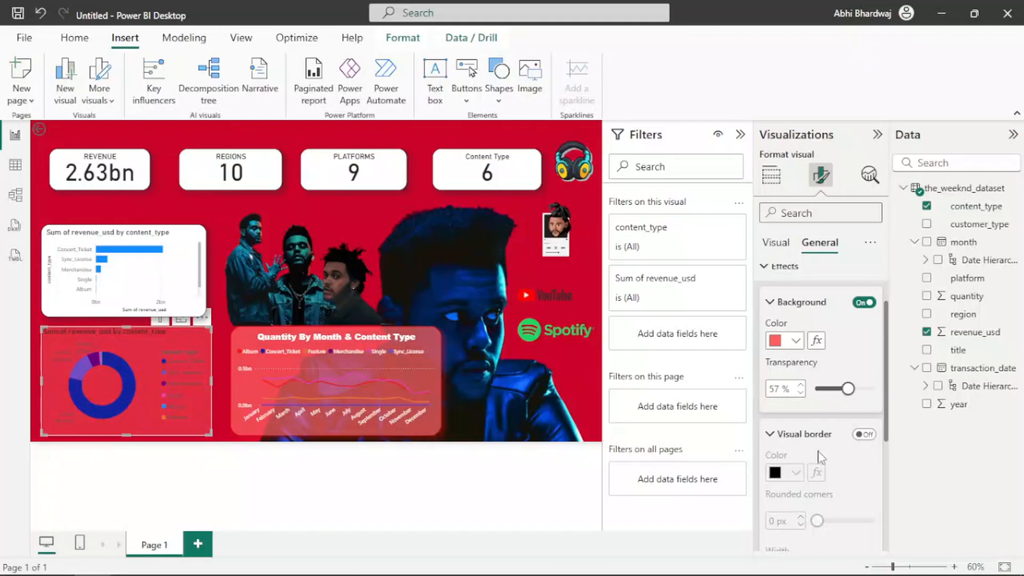
# Turn on a red visual border for the donut chart with 30 px rounded corners.
pyautogui.click(864, 434)
pyautogui.click(795, 475)
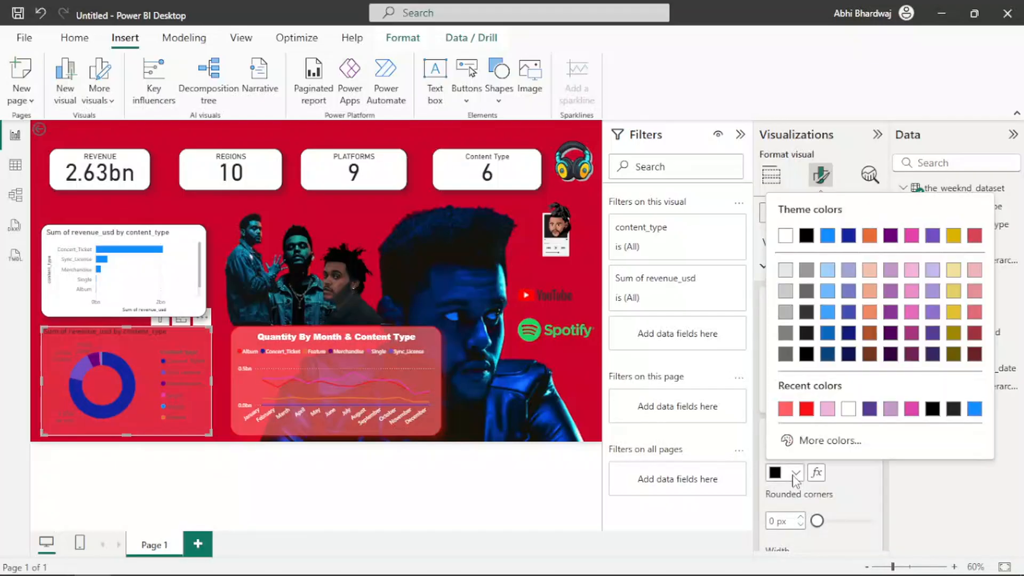
pyautogui.click(807, 409)
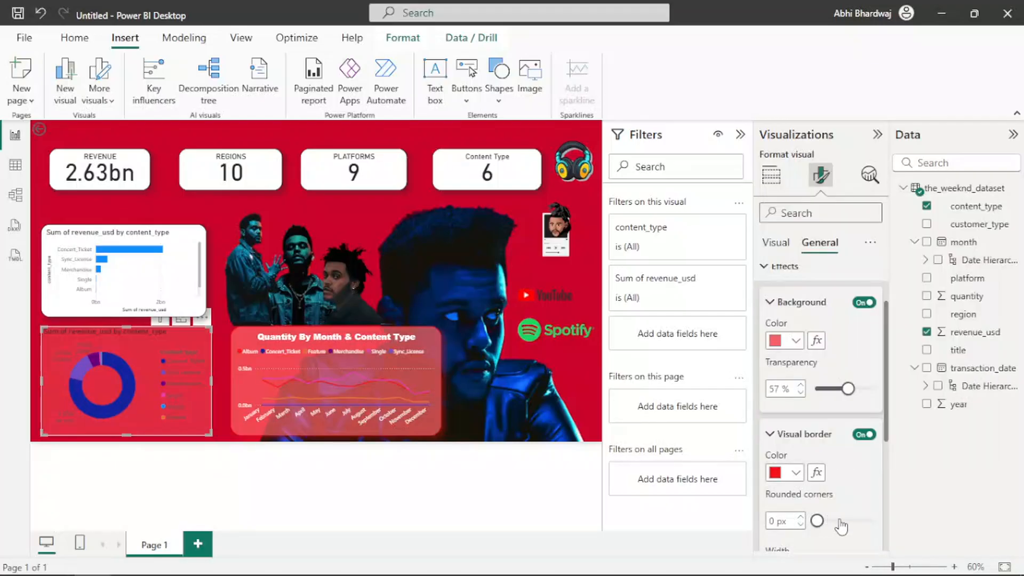
pyautogui.click(885, 521)
# Turn on the donut chart's shadow, make it red and deselect the chart.
pyautogui.scroll(-5, 831, 464)
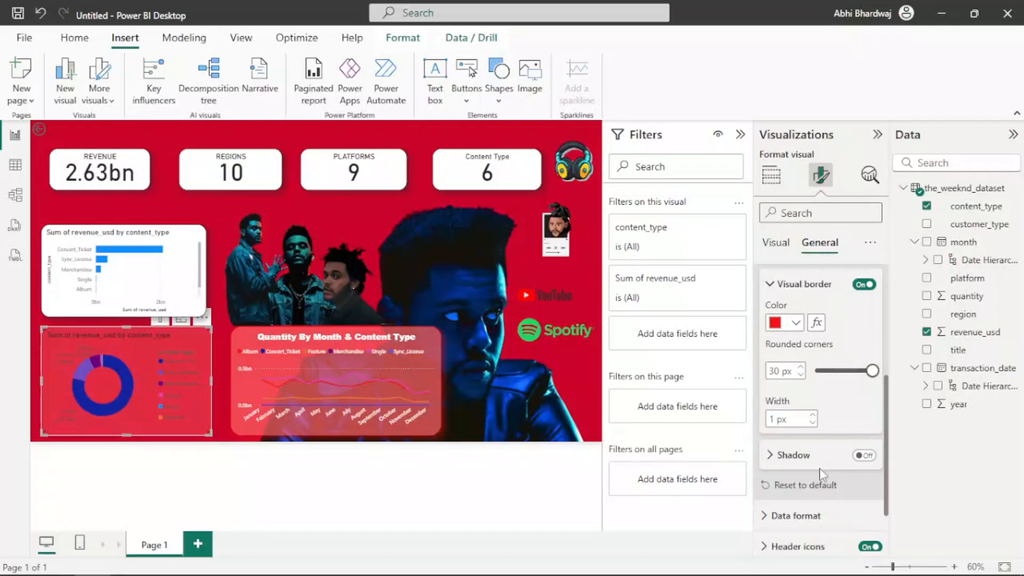
pyautogui.click(866, 384)
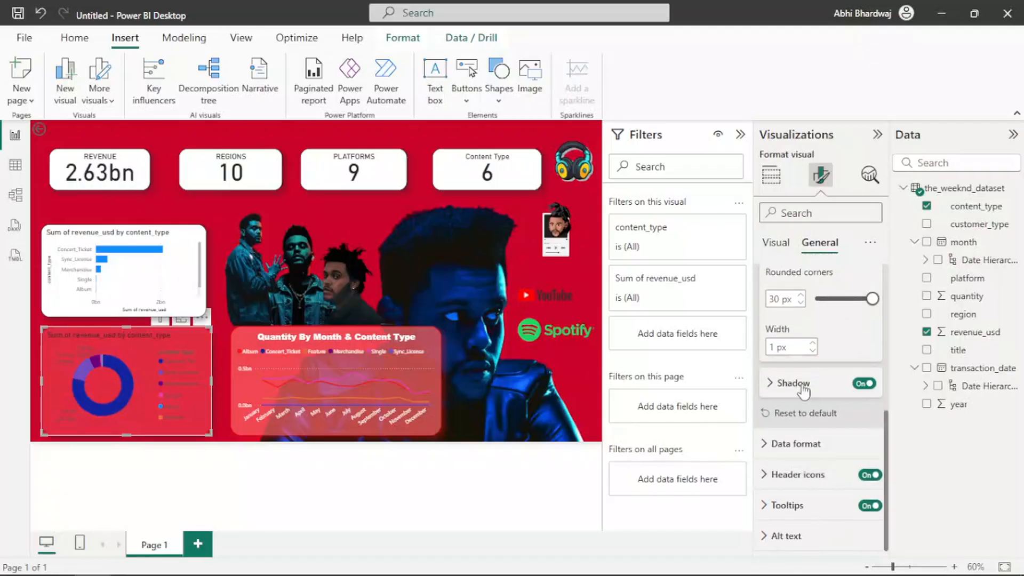
pyautogui.click(804, 392)
pyautogui.click(791, 423)
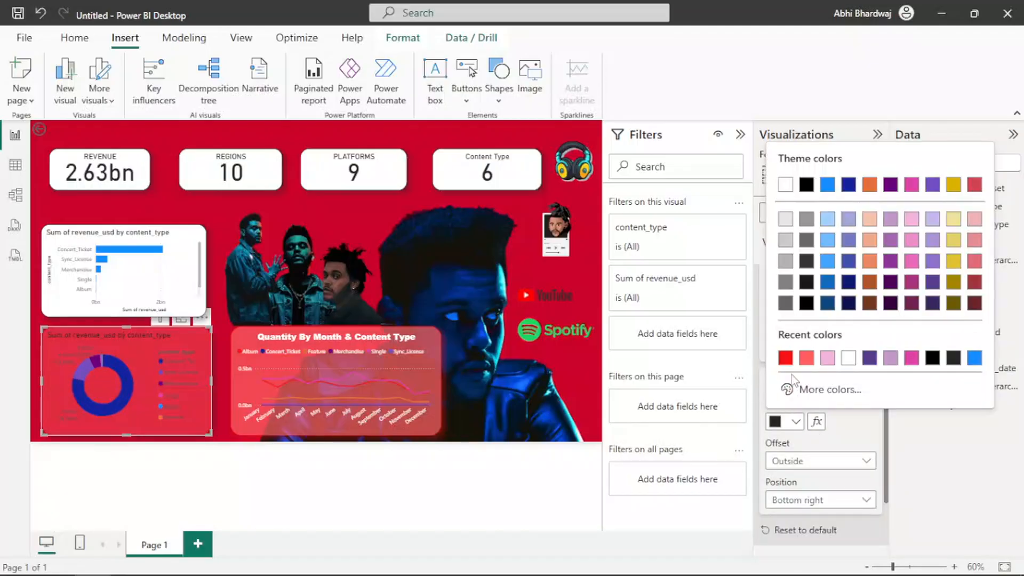
pyautogui.click(785, 358)
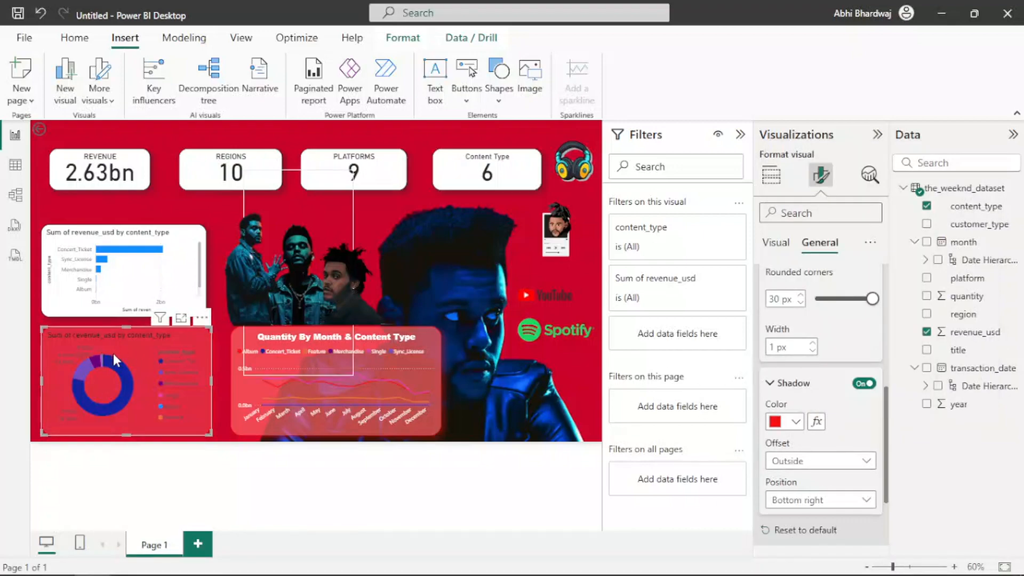
pyautogui.click(31, 363)
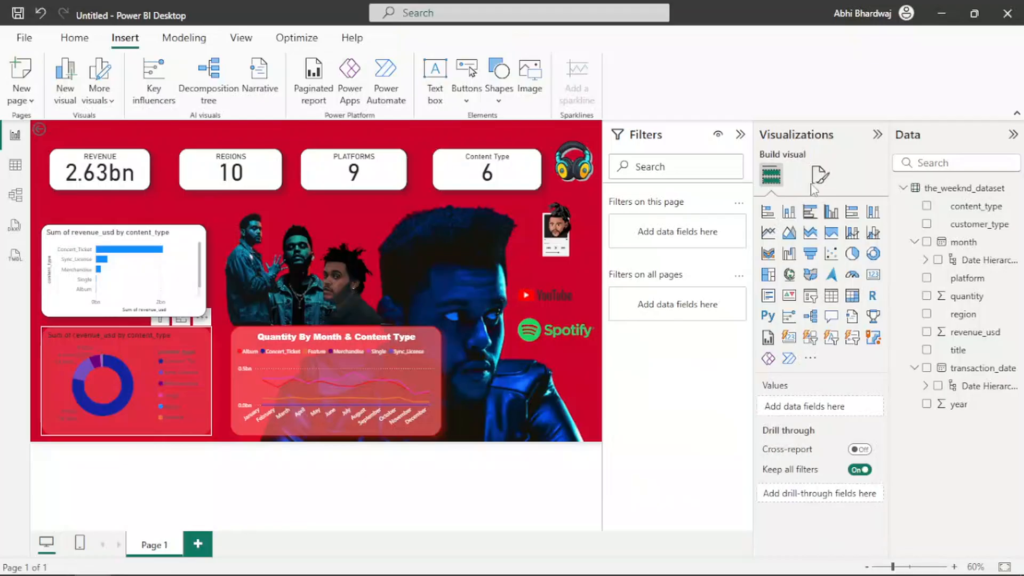
# Turn off the donut chart's legend title and detail labels.
pyautogui.click(160, 384)
pyautogui.click(820, 175)
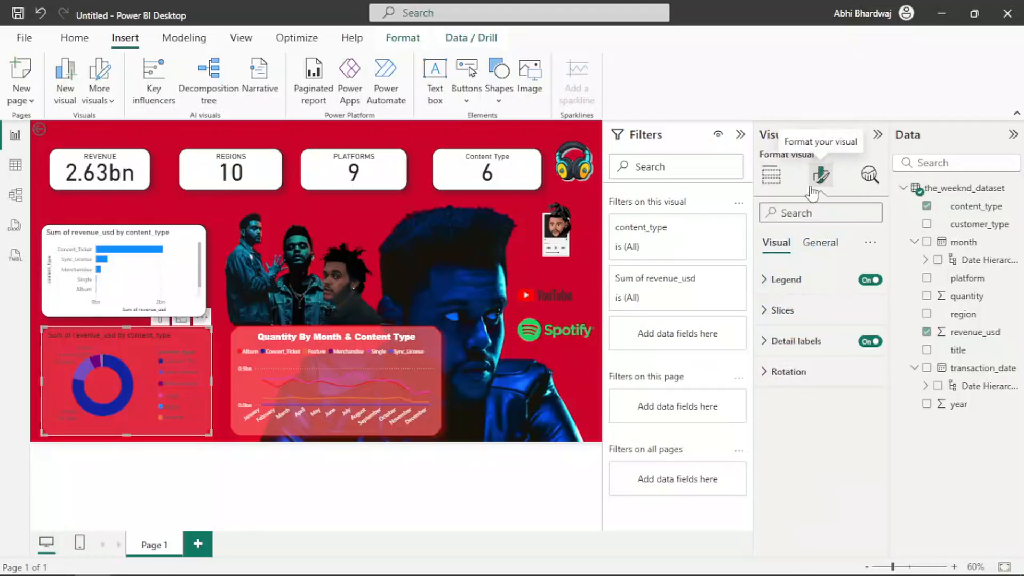
pyautogui.click(791, 282)
pyautogui.scroll(-1, 779, 361)
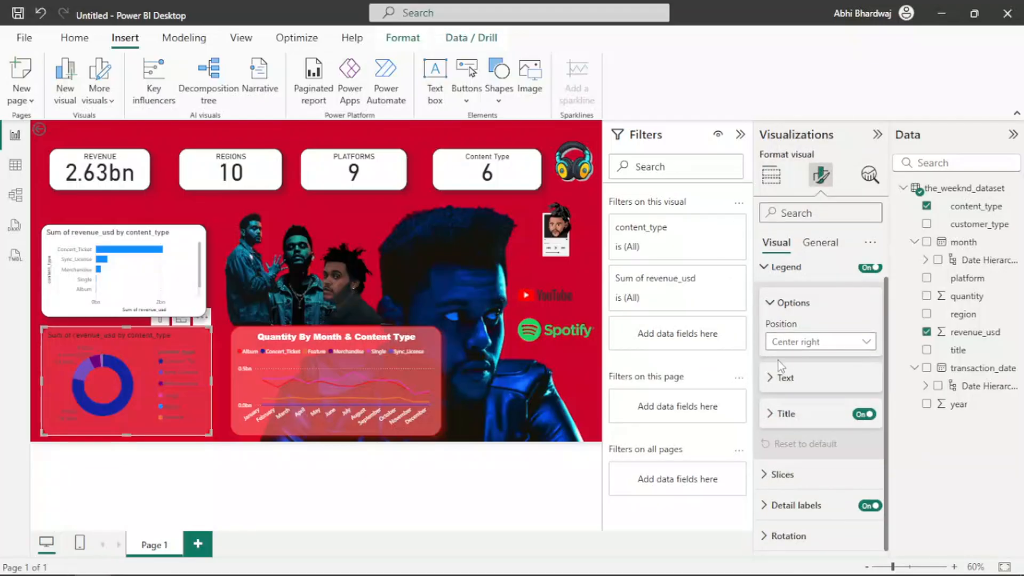
pyautogui.click(865, 415)
pyautogui.click(858, 507)
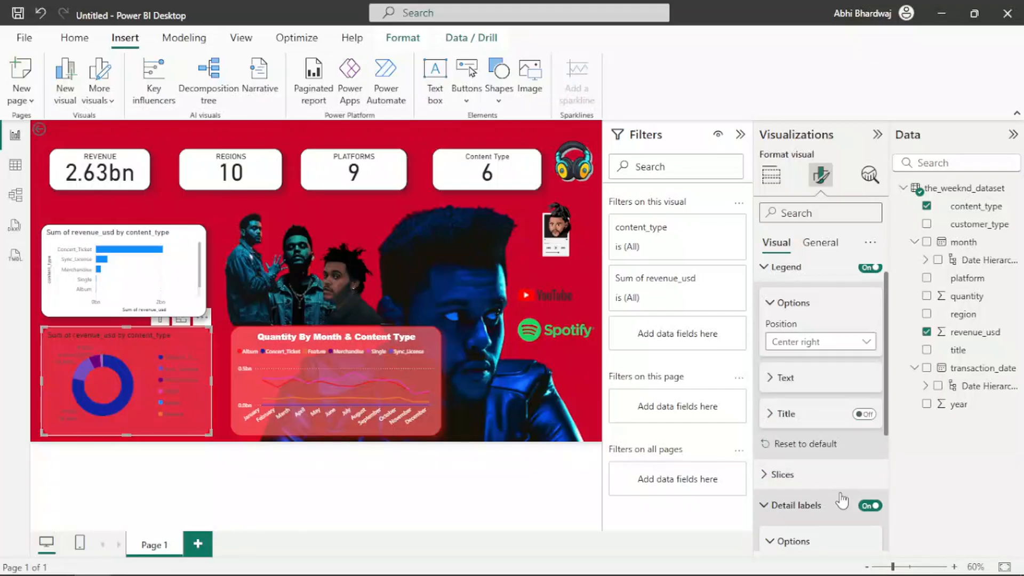
pyautogui.click(864, 506)
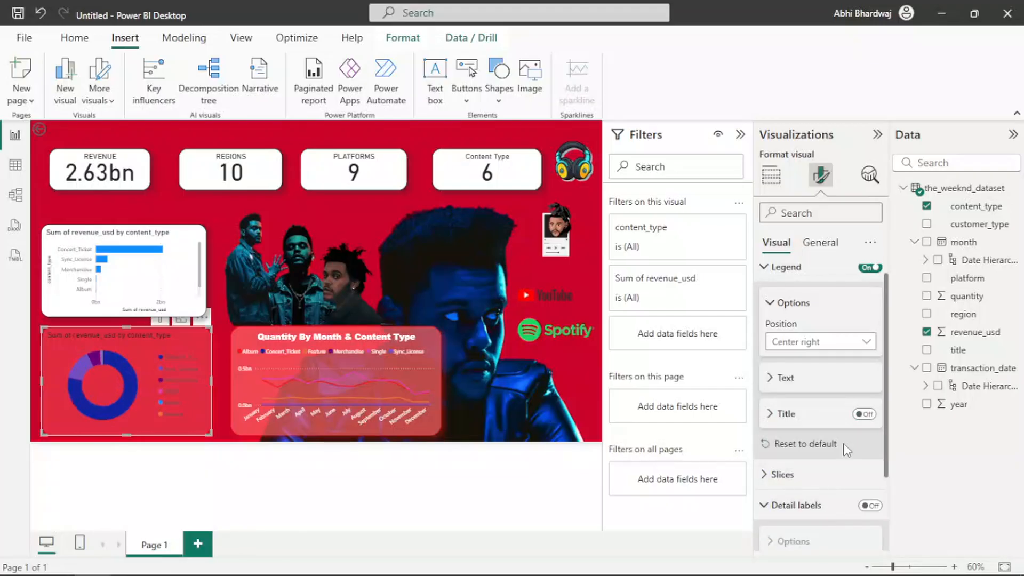
# Change the donut chart's title text to REVENUE BY CONTENT TYPE.
pyautogui.scroll(-3, 843, 469)
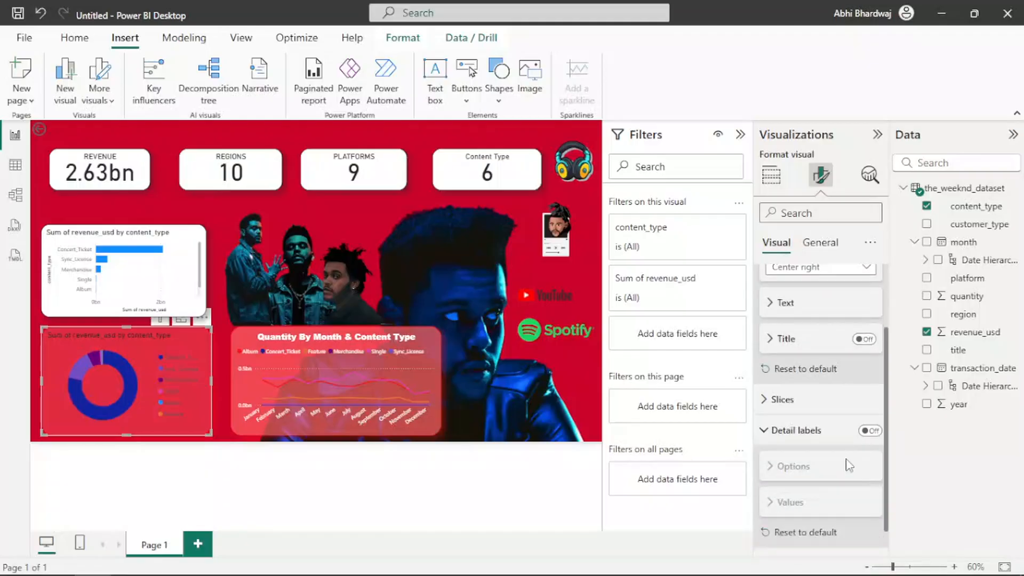
pyautogui.scroll(3, 837, 446)
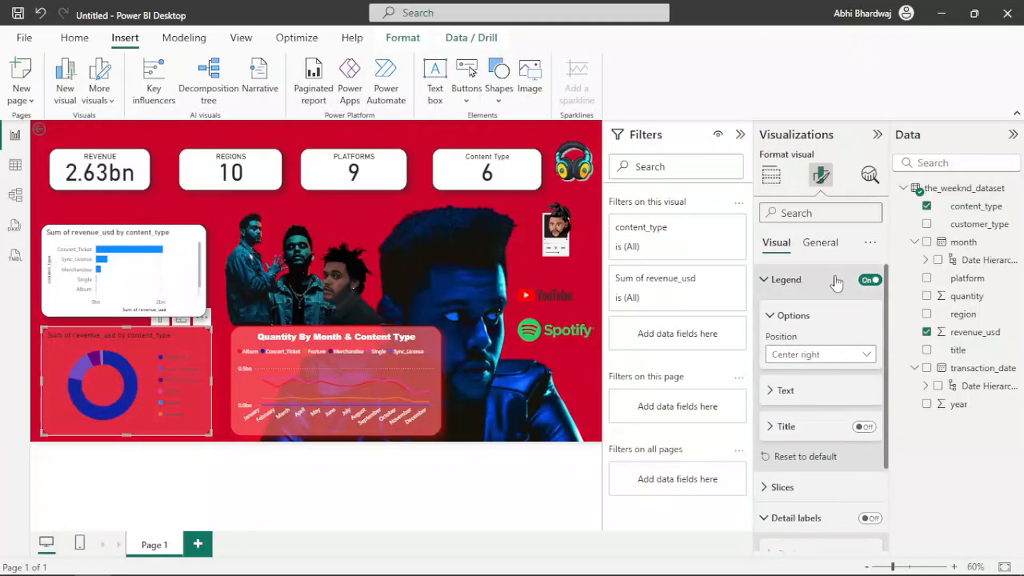
pyautogui.click(821, 243)
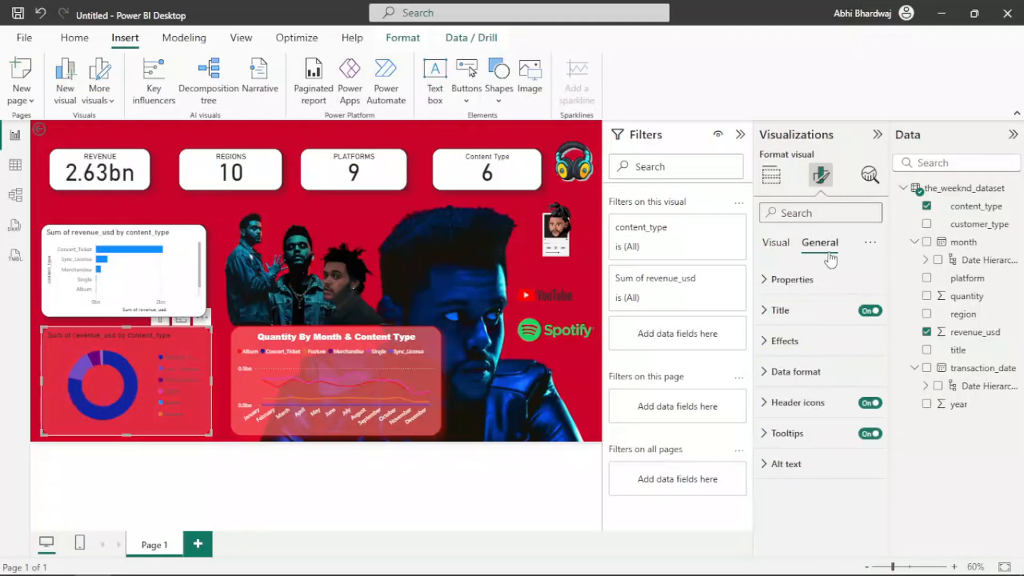
pyautogui.click(798, 315)
pyautogui.tripleClick(833, 384)
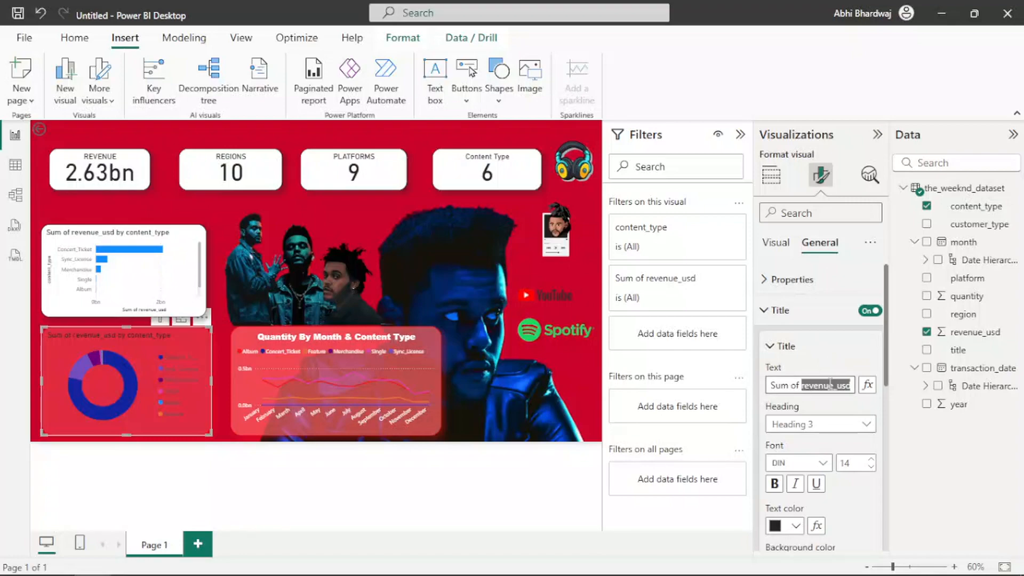
pyautogui.write('REVENUE BY')
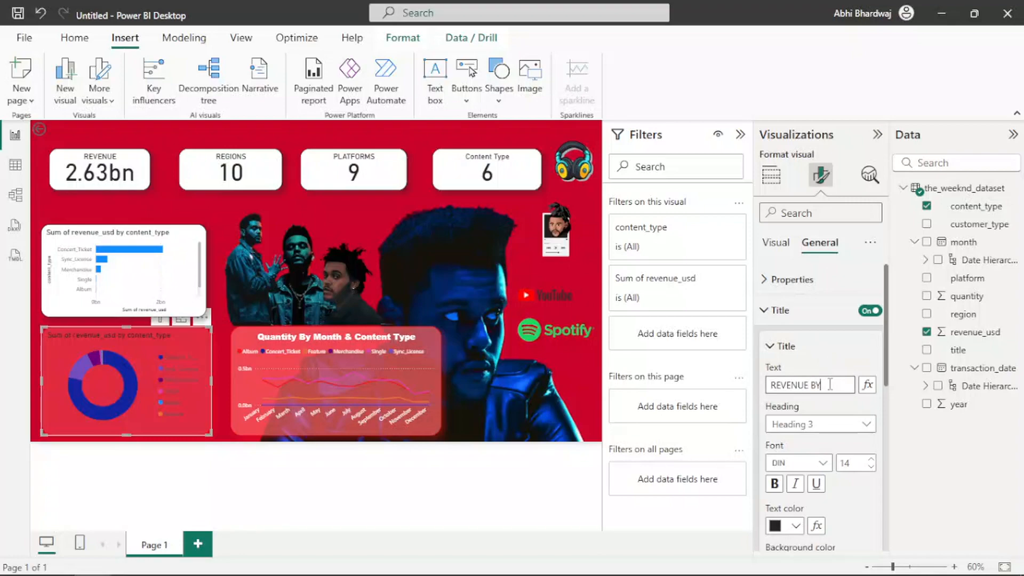
pyautogui.write(' CONTENT TYPE')
# Format the donut chart's title as bold, white Arial Black text with centered alignment.
pyautogui.click(789, 463)
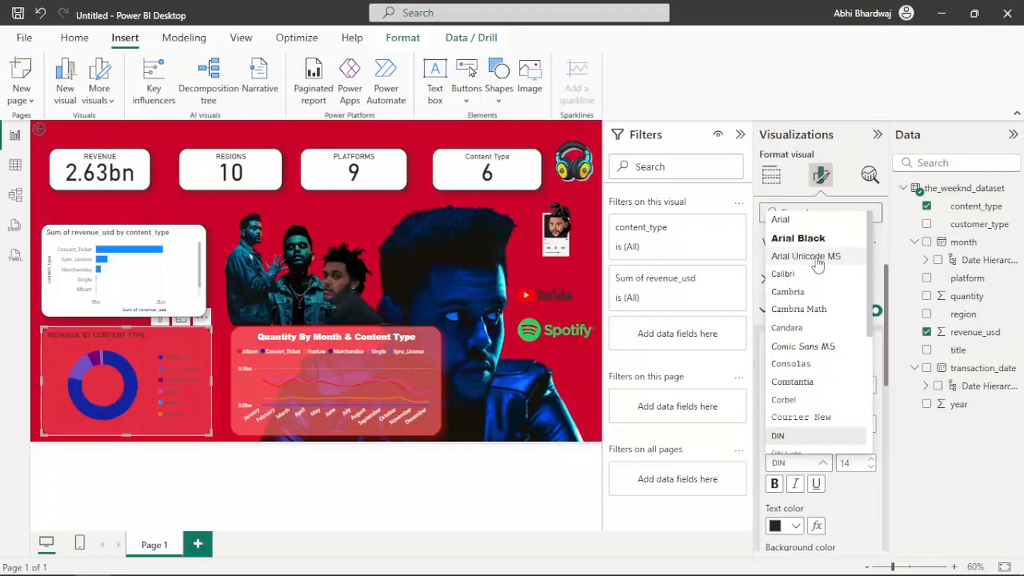
pyautogui.click(798, 238)
pyautogui.click(795, 526)
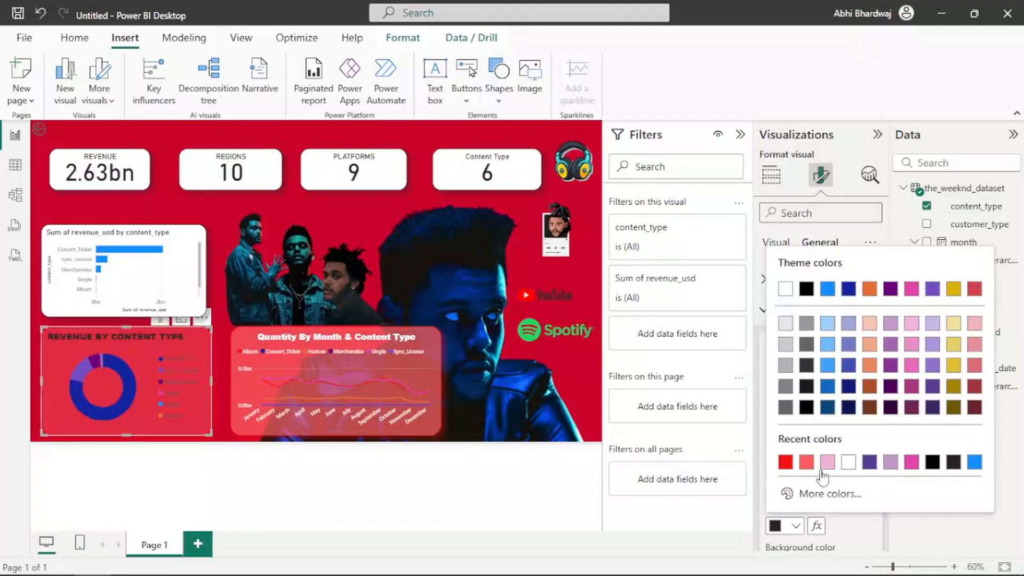
pyautogui.click(848, 462)
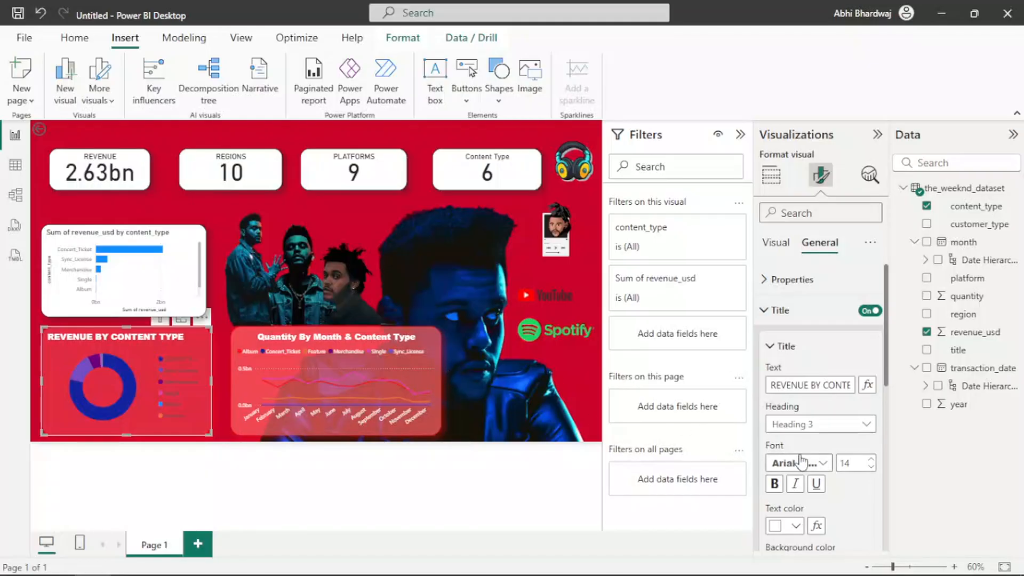
pyautogui.scroll(-3, 830, 474)
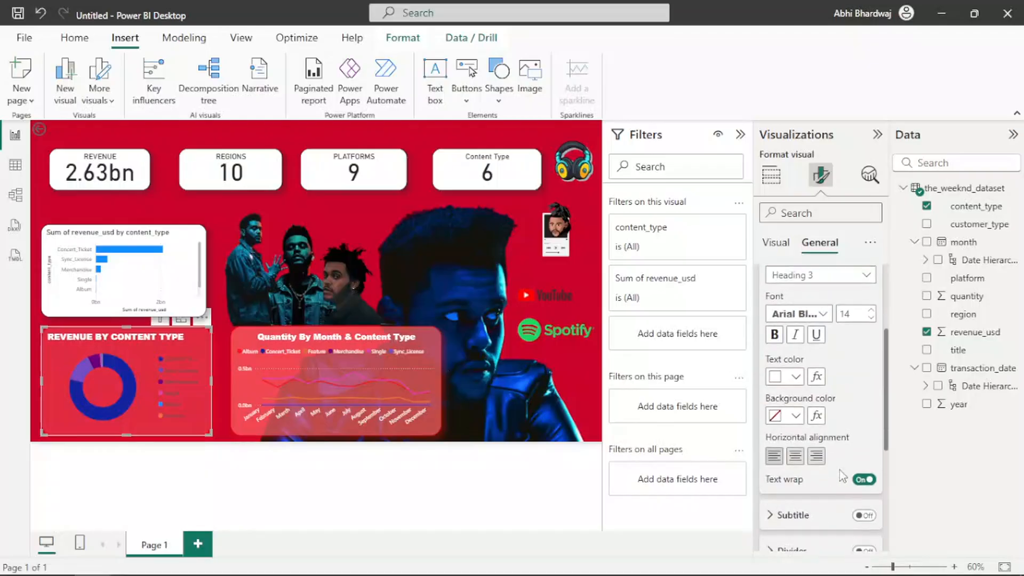
pyautogui.click(796, 456)
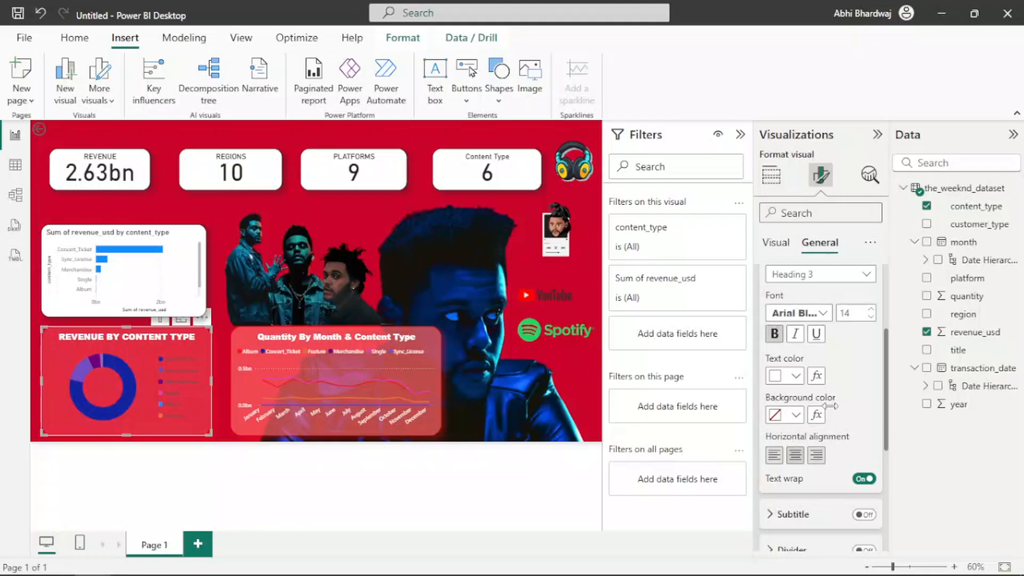
# Look through the donut chart's title spacing, effects, tooltip and header icon settings.
pyautogui.scroll(-2, 822, 443)
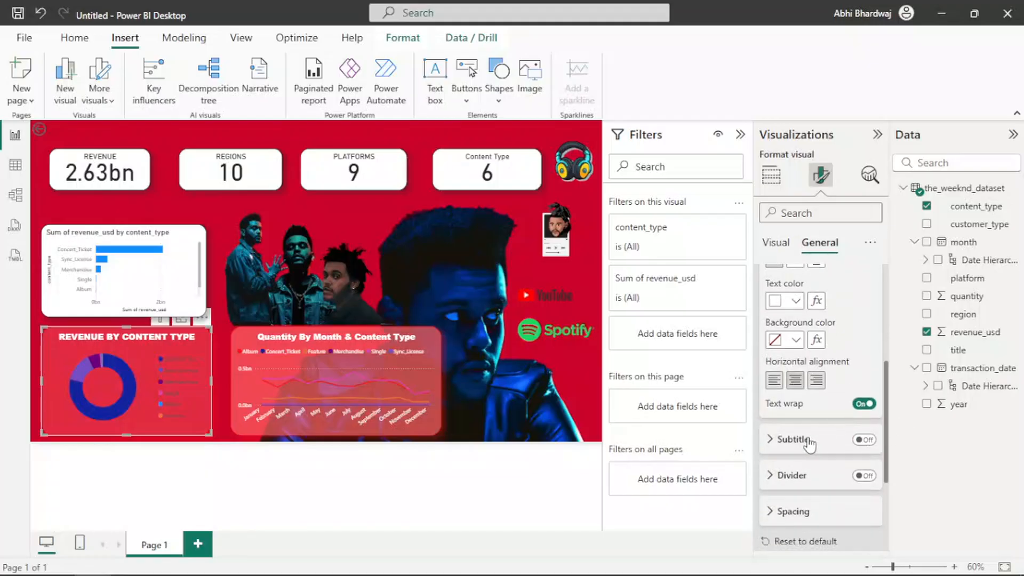
pyautogui.scroll(-2, 811, 442)
pyautogui.click(786, 497)
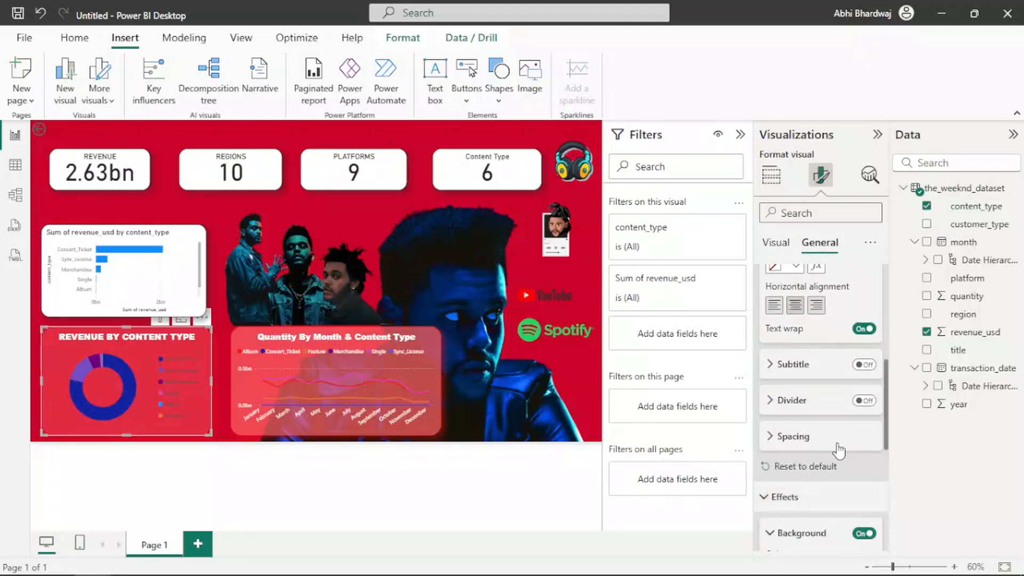
pyautogui.scroll(-2, 839, 448)
pyautogui.scroll(4, 837, 443)
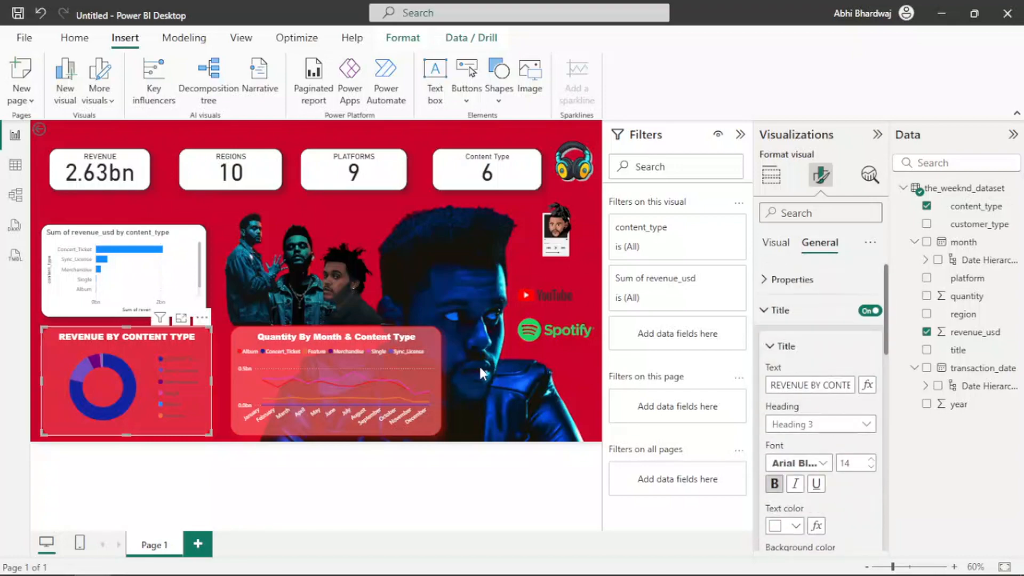
pyautogui.scroll(-5, 822, 424)
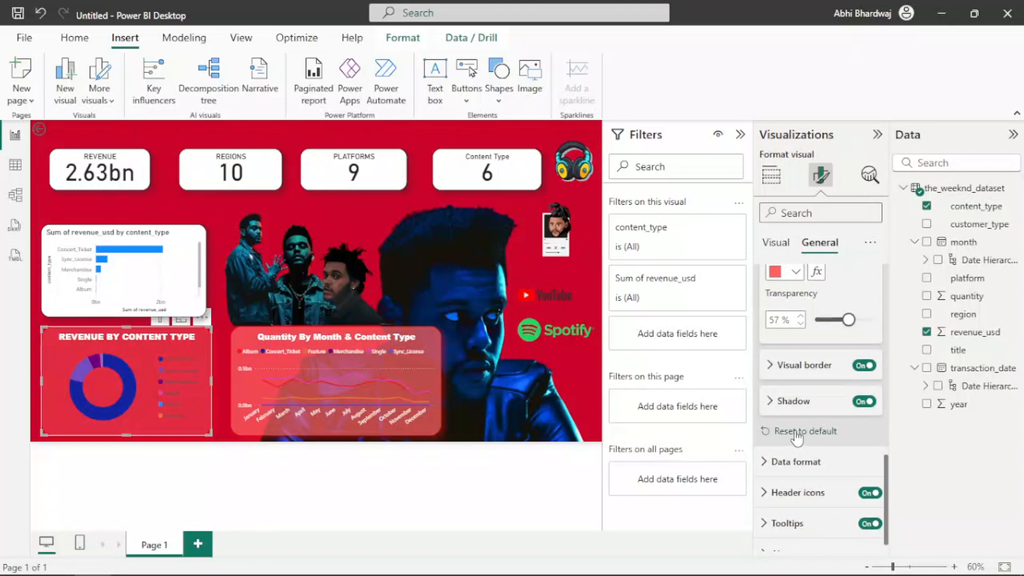
pyautogui.scroll(-1, 789, 472)
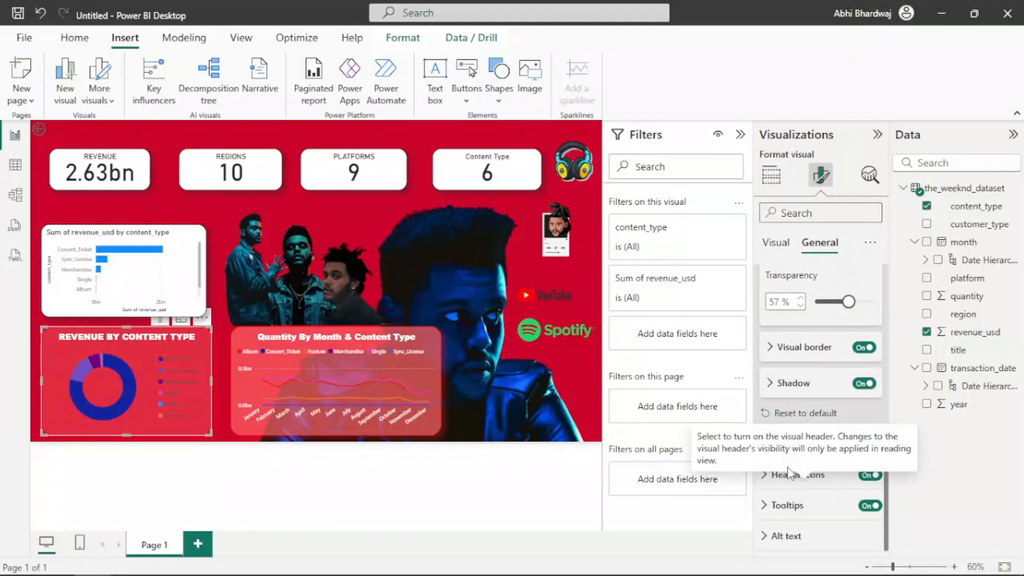
pyautogui.click(788, 506)
pyautogui.scroll(-2, 803, 464)
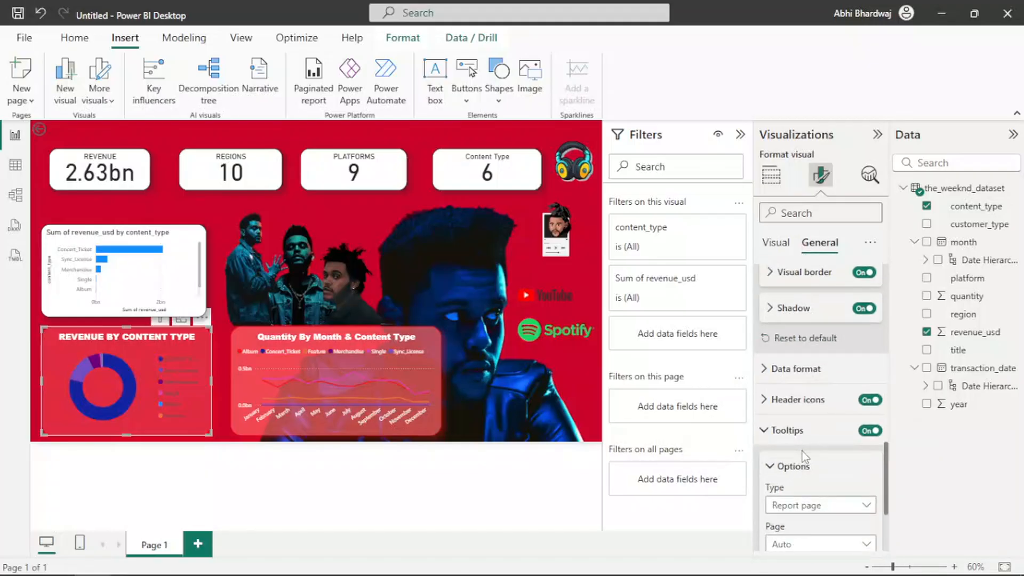
pyautogui.click(792, 400)
pyautogui.scroll(-2, 813, 453)
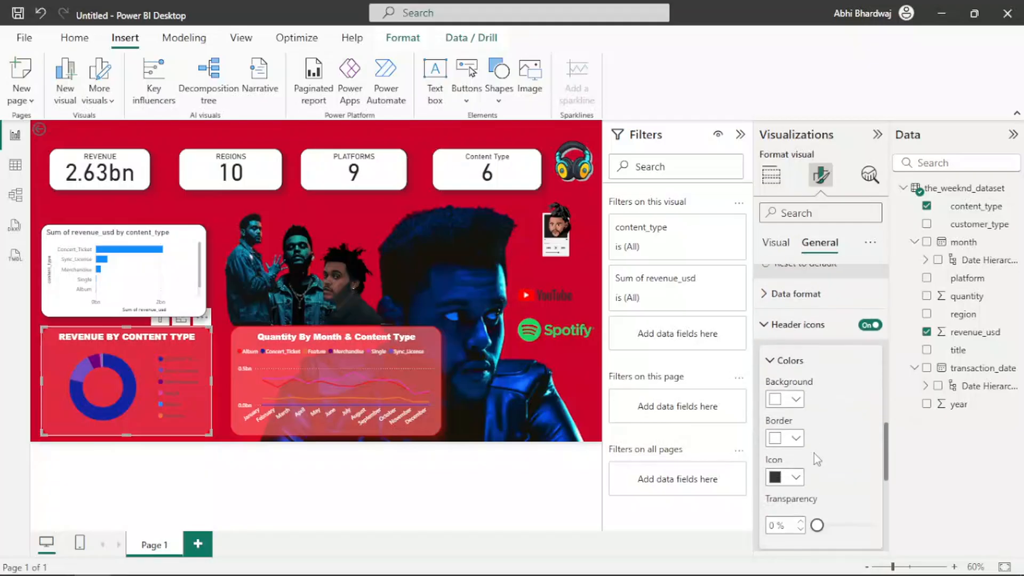
pyautogui.scroll(-2, 814, 454)
pyautogui.scroll(-2, 817, 458)
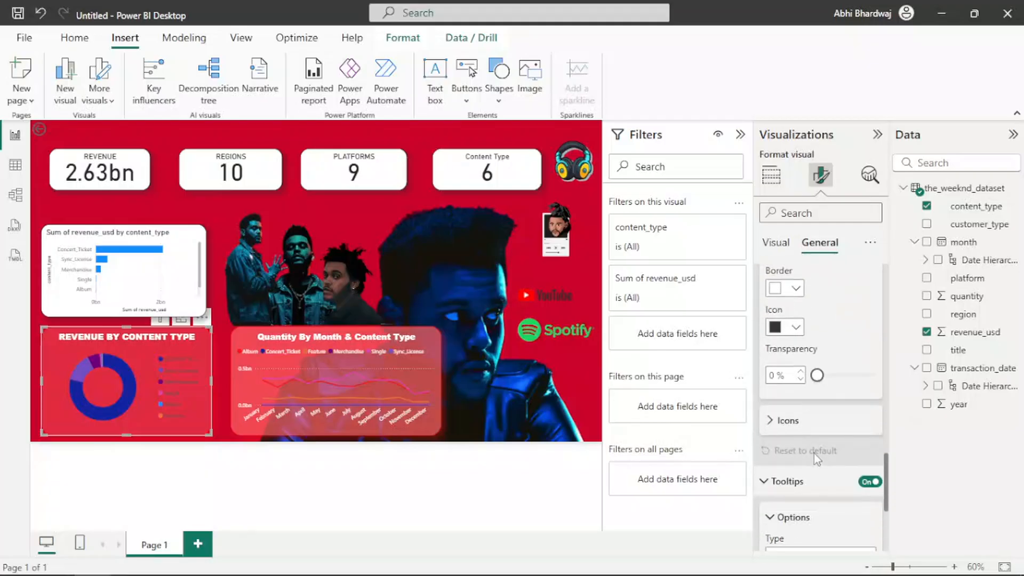
# Pick a recent color for the donut chart's header icons and return to its visual-specific formatting options.
pyautogui.scroll(4, 807, 427)
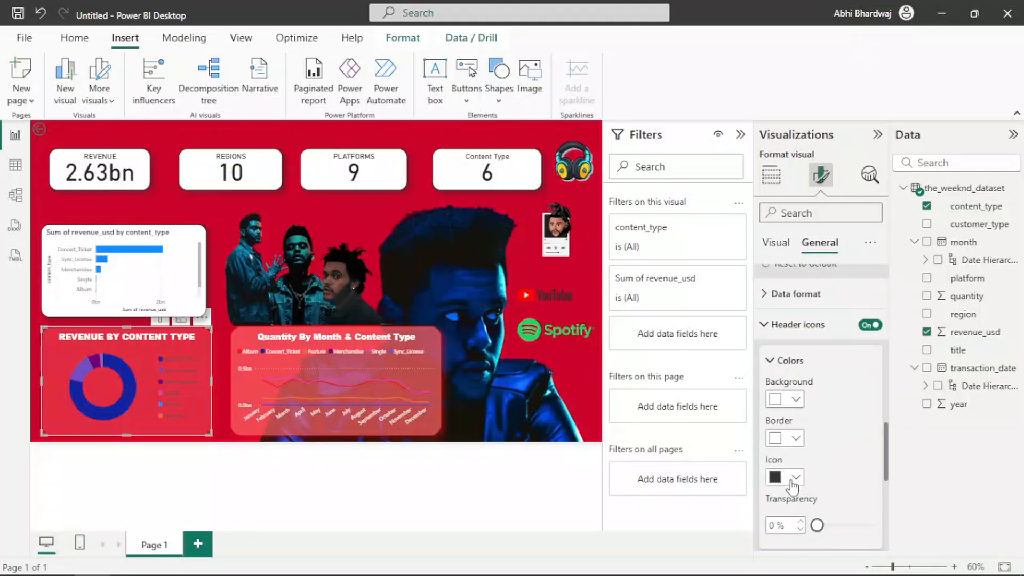
pyautogui.click(795, 478)
pyautogui.click(806, 413)
pyautogui.click(784, 243)
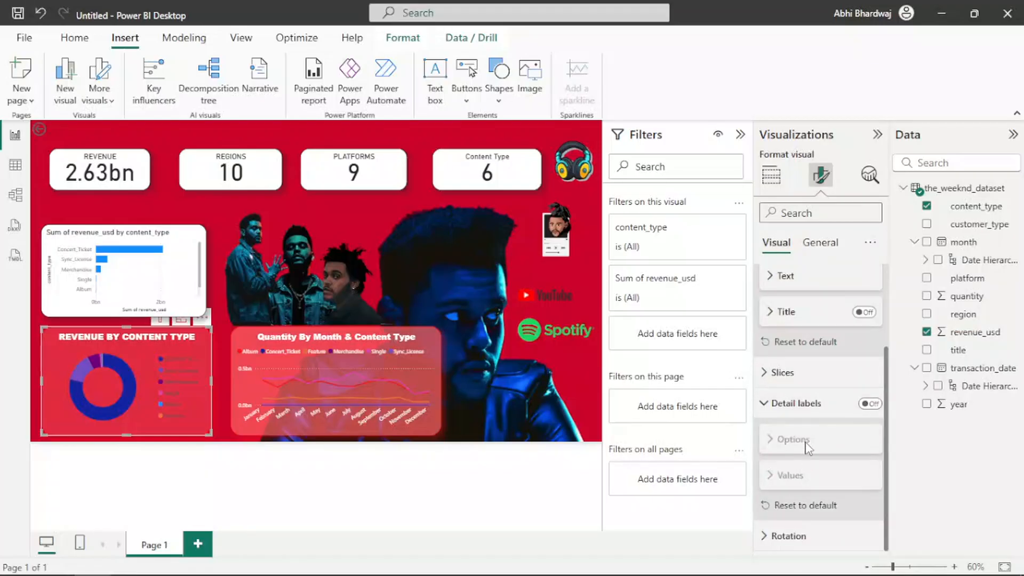
# Recolor the donut chart's Concert_Ticket slice light pink using a recent color.
pyautogui.click(796, 389)
pyautogui.click(810, 447)
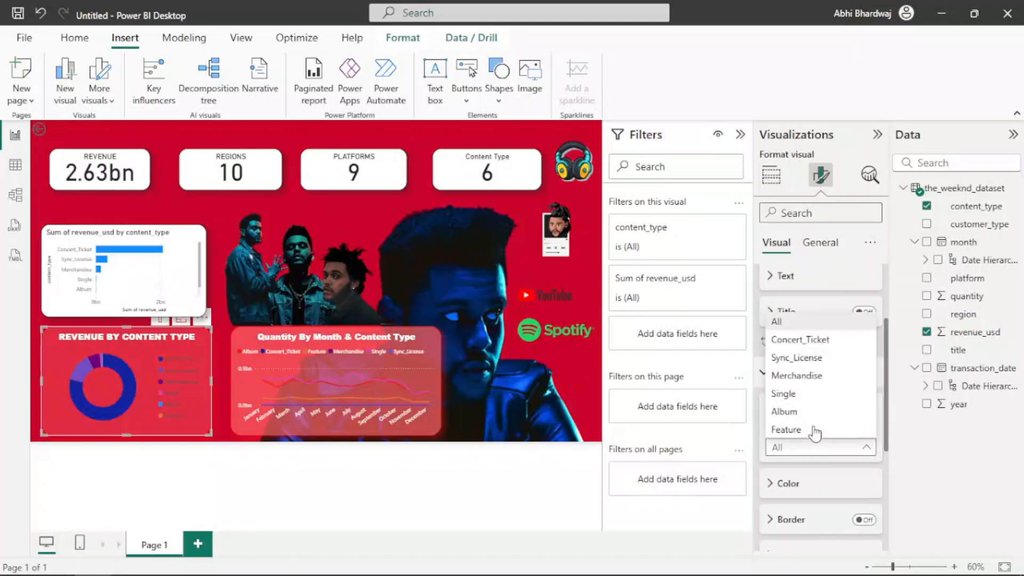
pyautogui.click(813, 411)
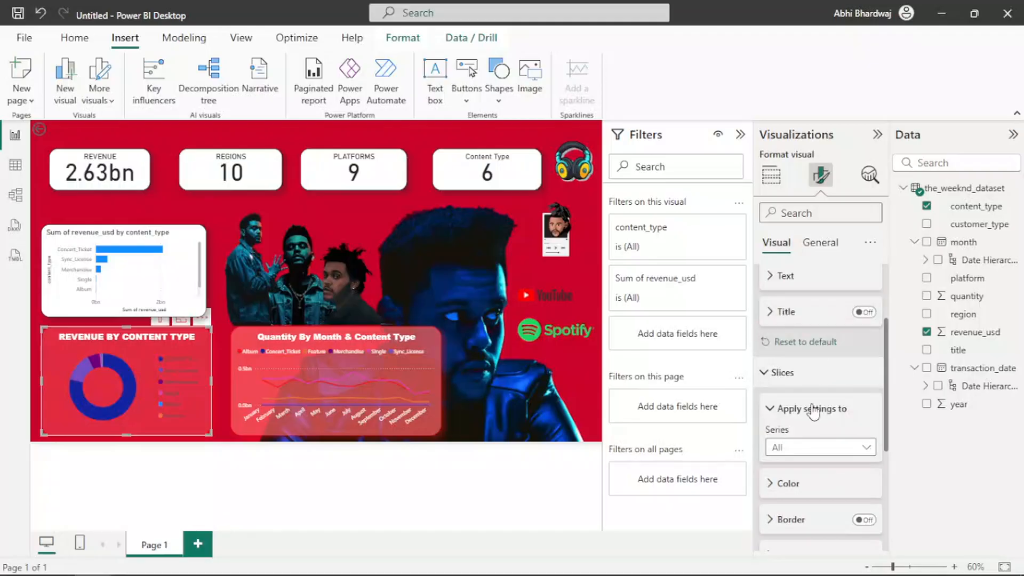
pyautogui.click(817, 489)
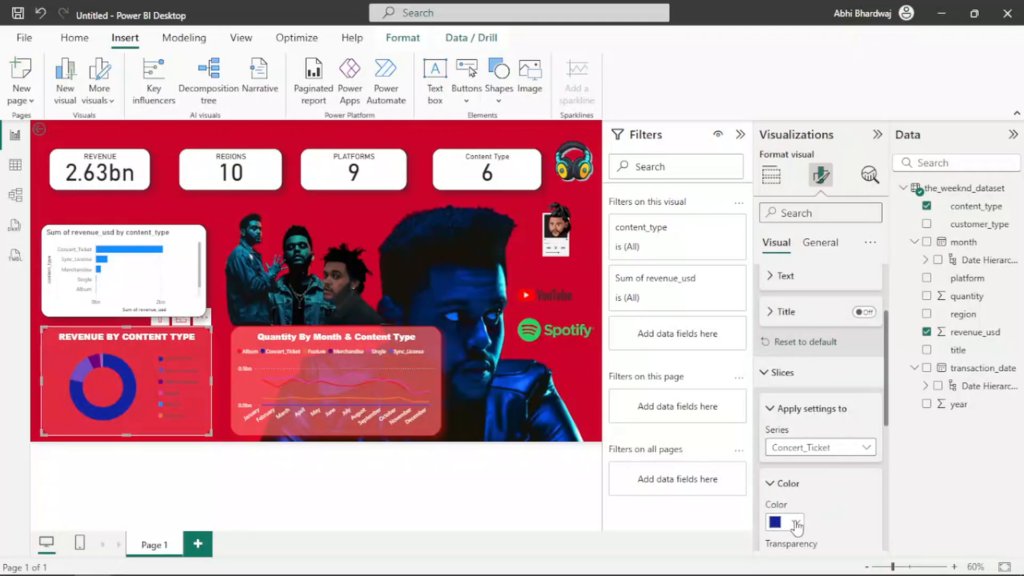
pyautogui.click(795, 523)
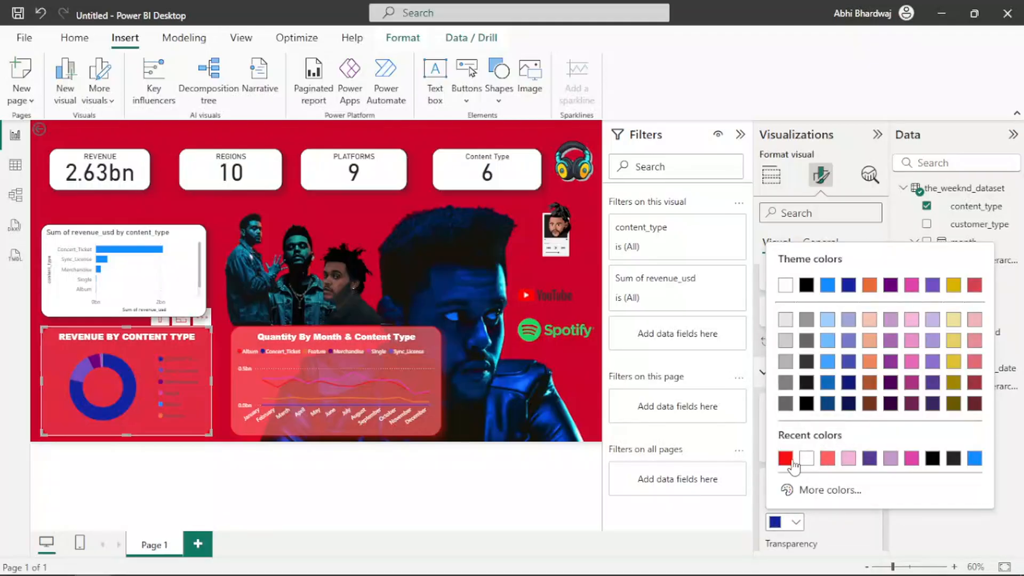
pyautogui.click(787, 460)
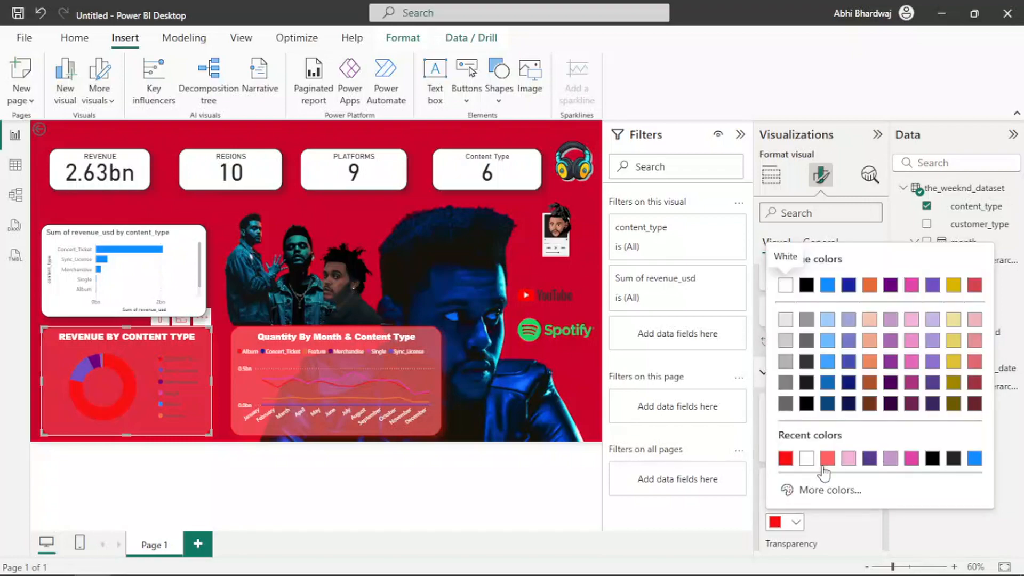
pyautogui.click(853, 462)
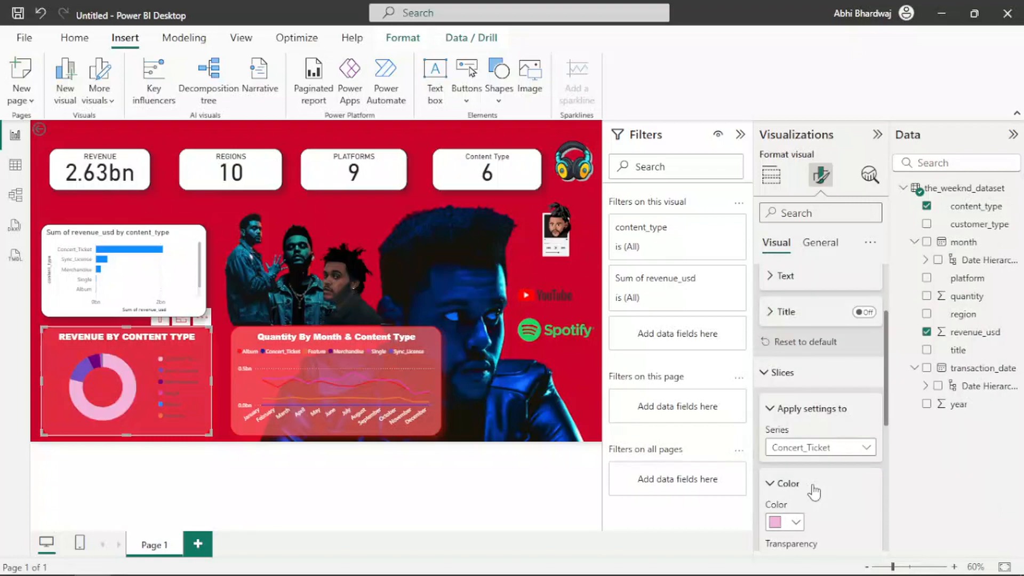
# Recolor the donut chart's Sync_License slice with a dark magenta theme shade.
pyautogui.click(816, 449)
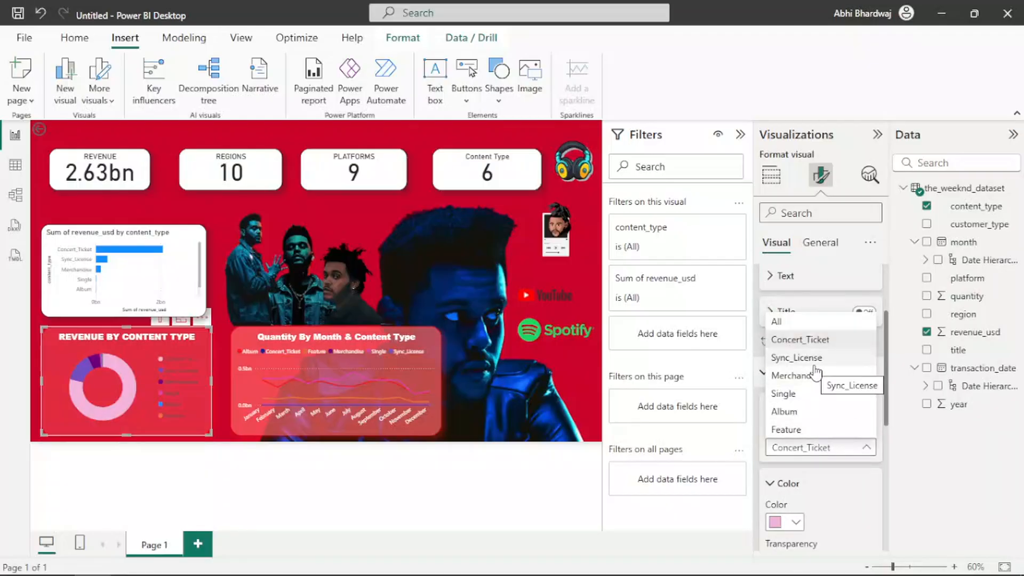
pyautogui.click(805, 359)
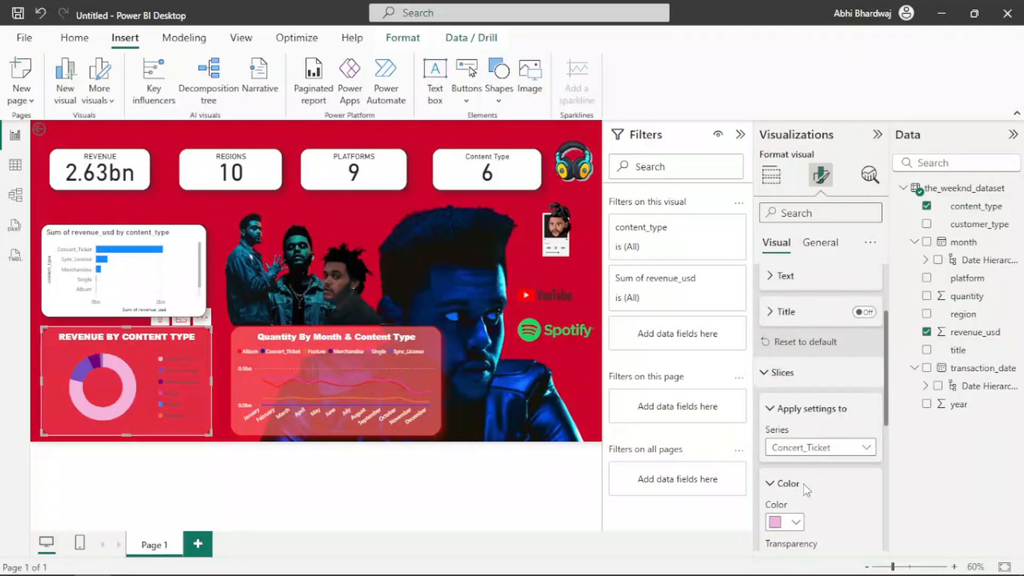
pyautogui.click(794, 522)
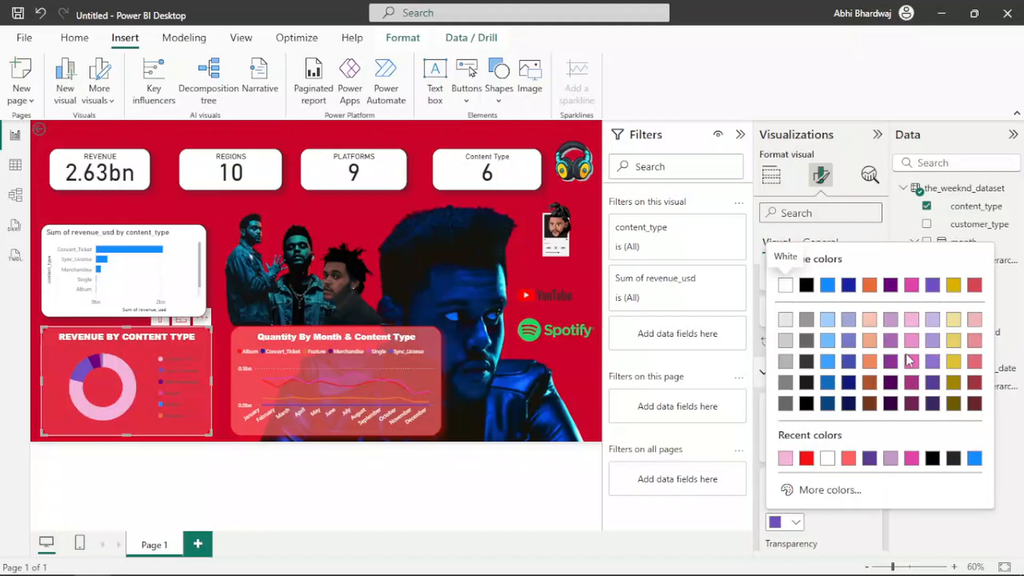
pyautogui.click(913, 386)
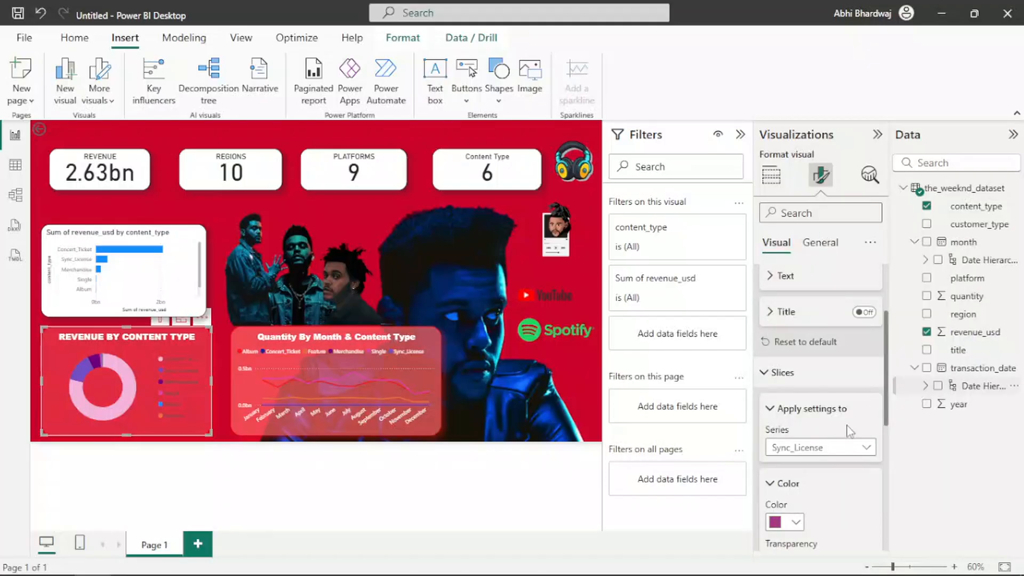
# Recolor the donut chart's Merchandise slice with a muted light red theme shade.
pyautogui.click(808, 451)
pyautogui.click(816, 377)
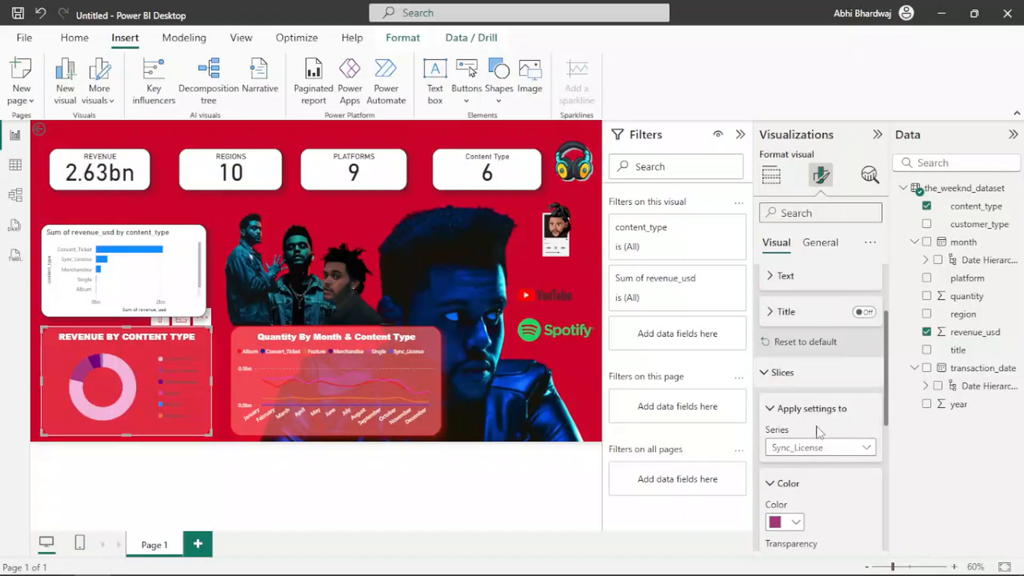
pyautogui.click(798, 524)
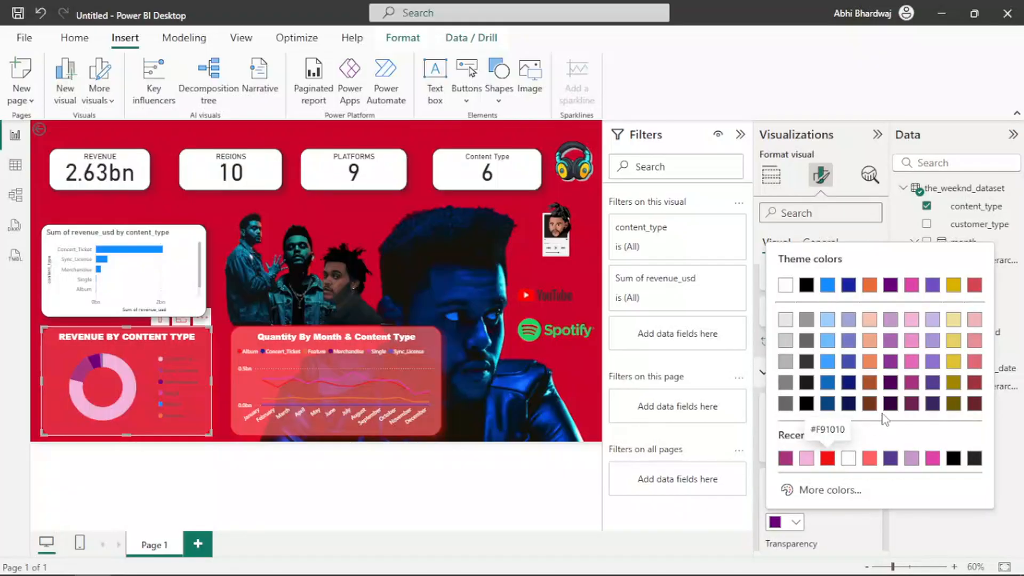
pyautogui.click(972, 363)
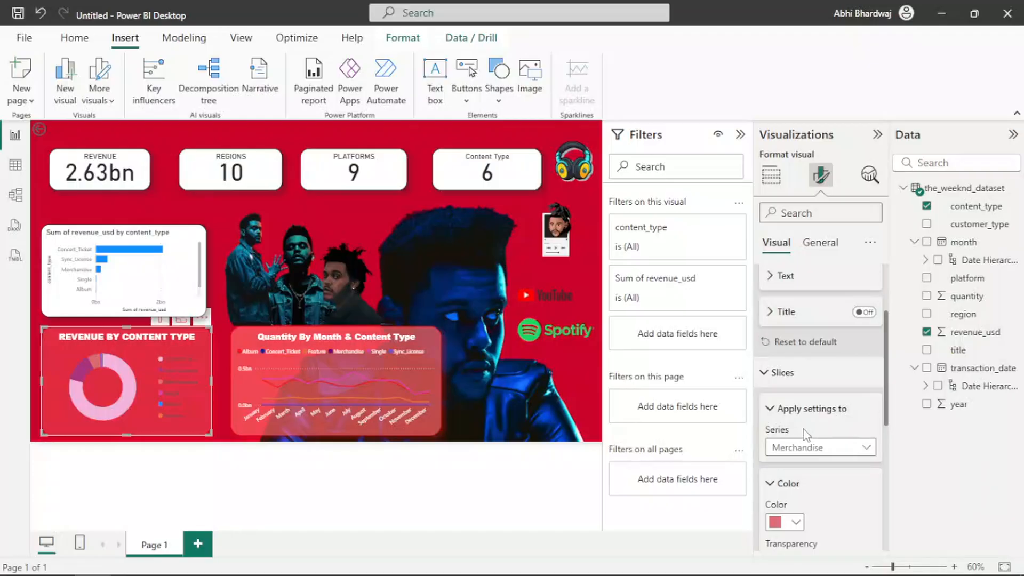
# Set the donut chart's legend text color to white.
pyautogui.click(798, 278)
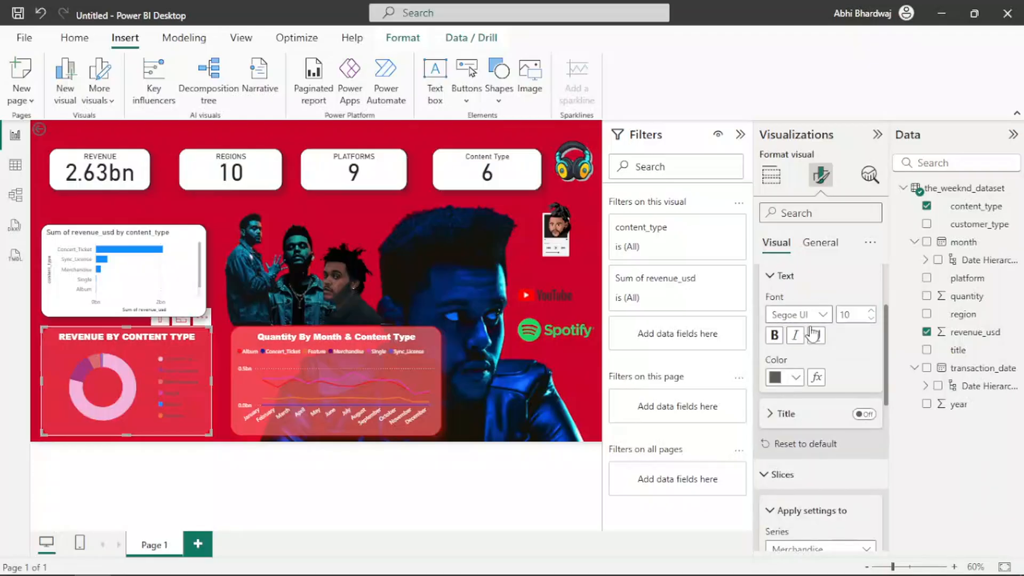
pyautogui.click(798, 380)
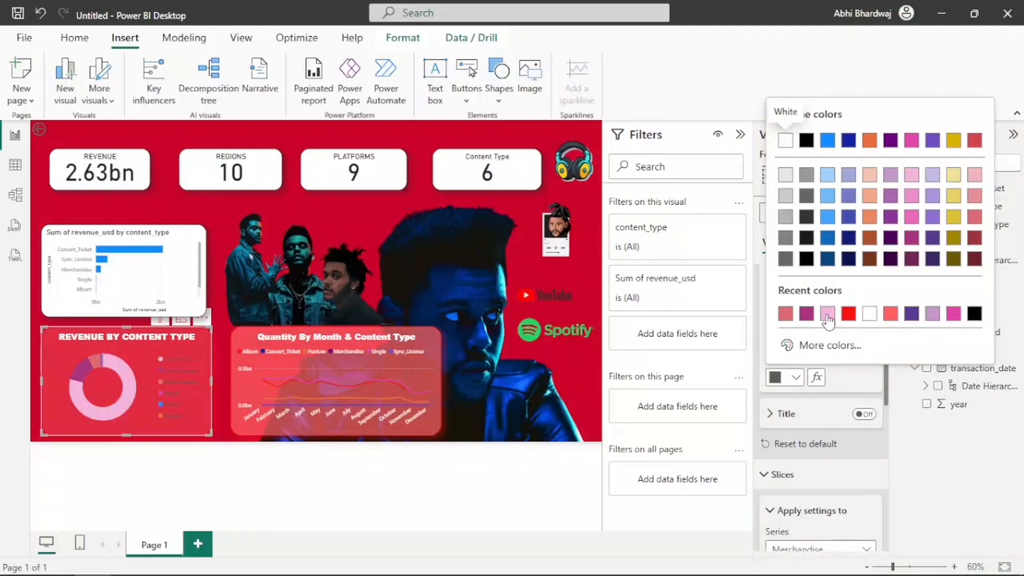
pyautogui.click(890, 313)
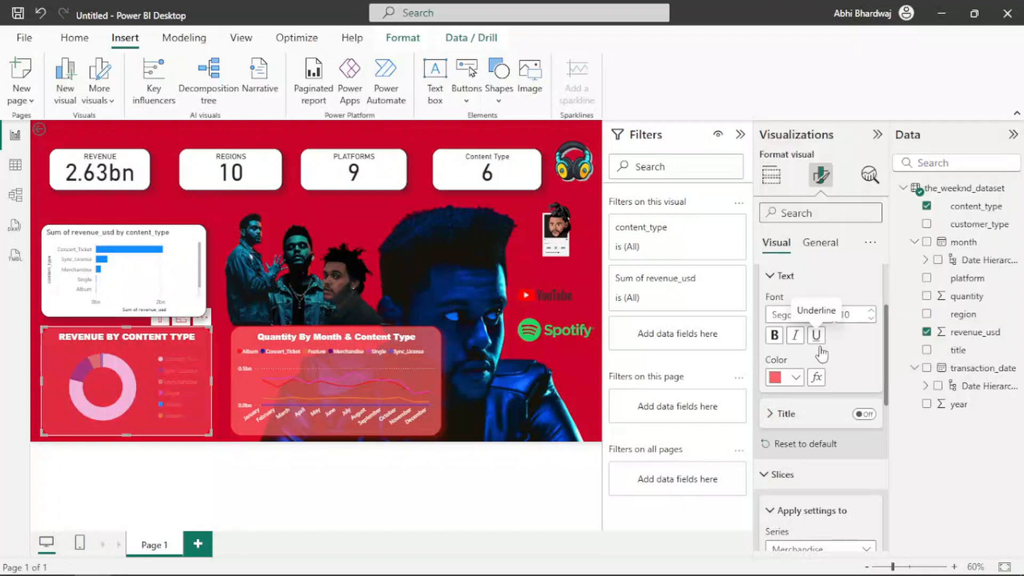
pyautogui.click(795, 377)
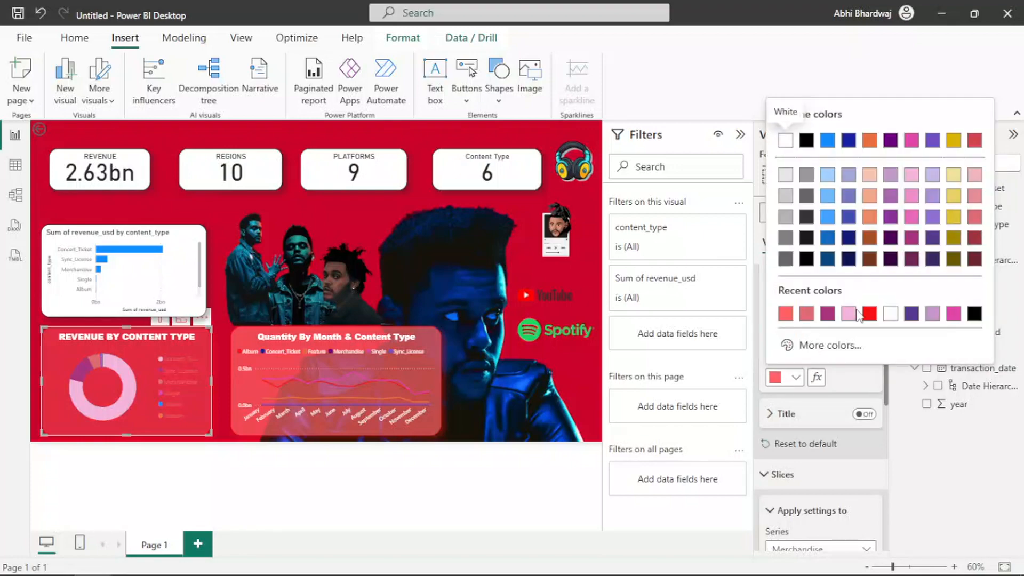
pyautogui.click(890, 314)
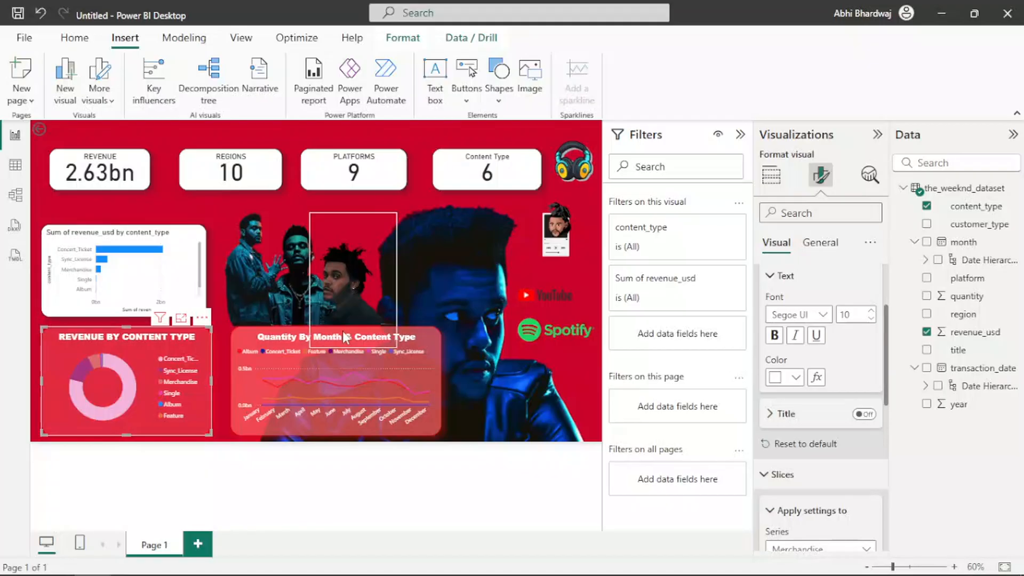
# Change the line chart's title text to QUANTITY BY MONTH & CONTENT TYPE.
pyautogui.click(233, 345)
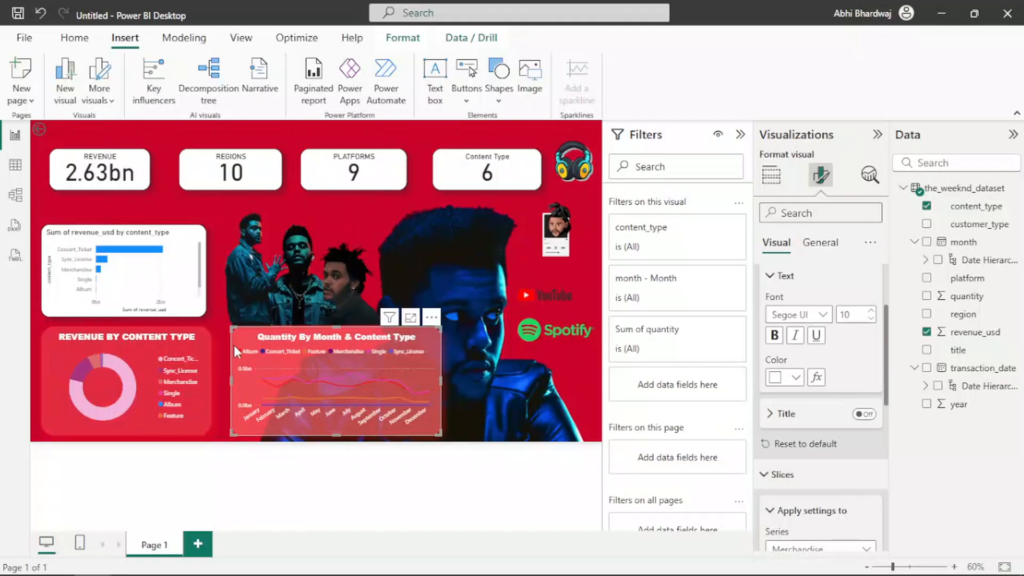
pyautogui.click(820, 242)
pyautogui.scroll(5, 872, 314)
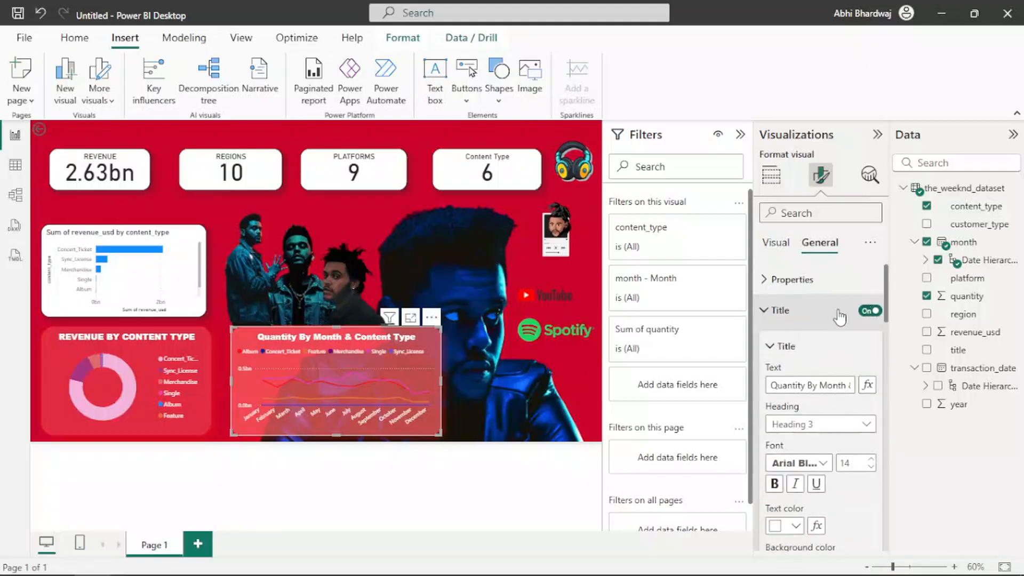
pyautogui.click(796, 385)
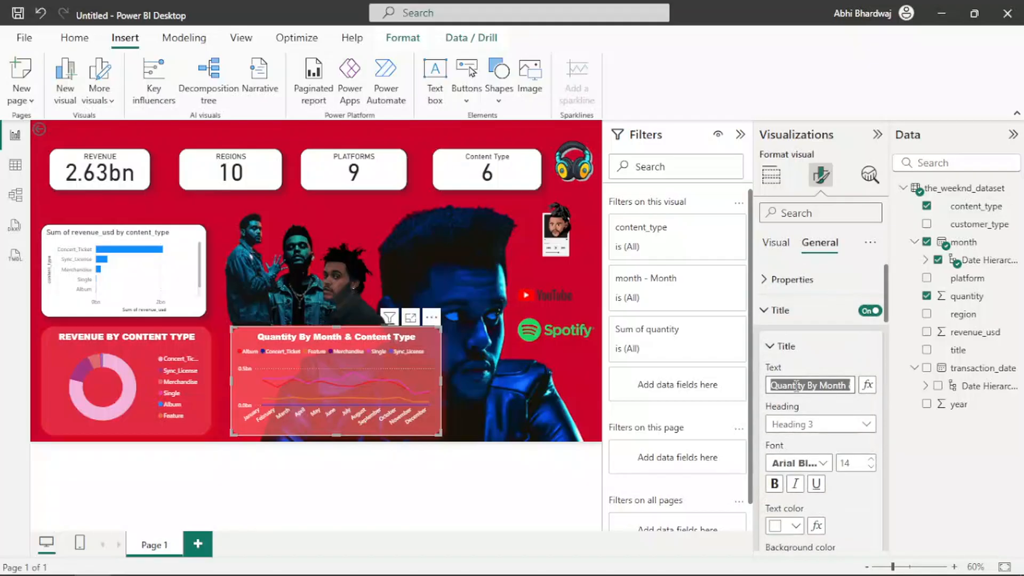
pyautogui.write('QUANTITY BY')
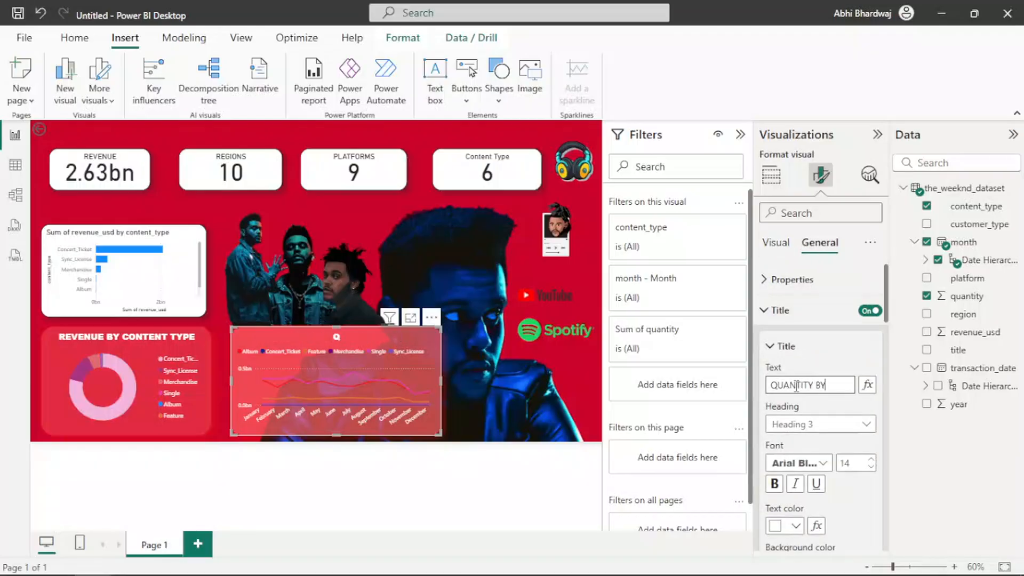
pyautogui.write(' MONT')
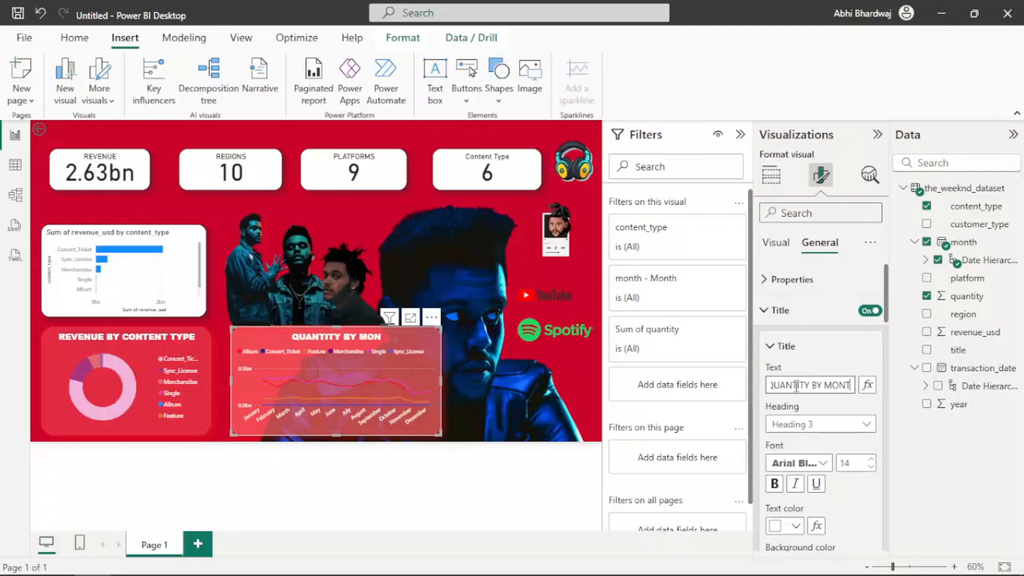
pyautogui.write('H')
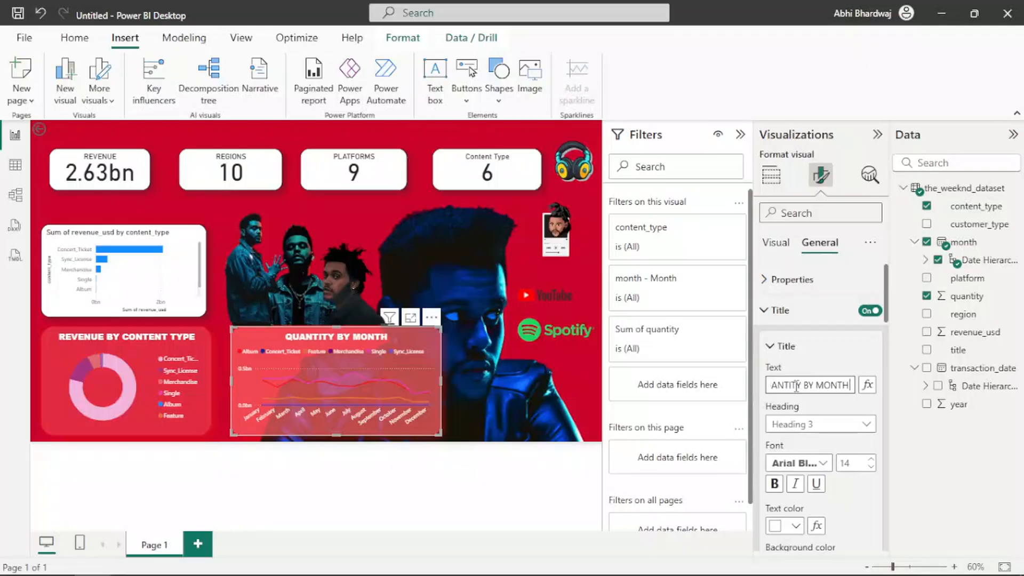
pyautogui.write(' & CONTENT TYPE')
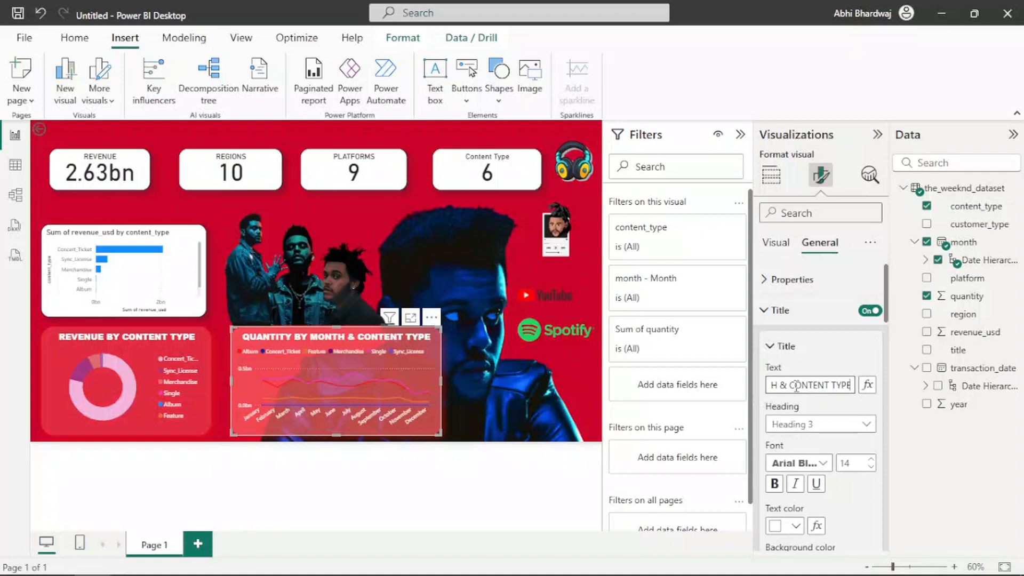
# Change the bar chart's title text to REVENUE BY CONTENT TYPE.
pyautogui.click(60, 314)
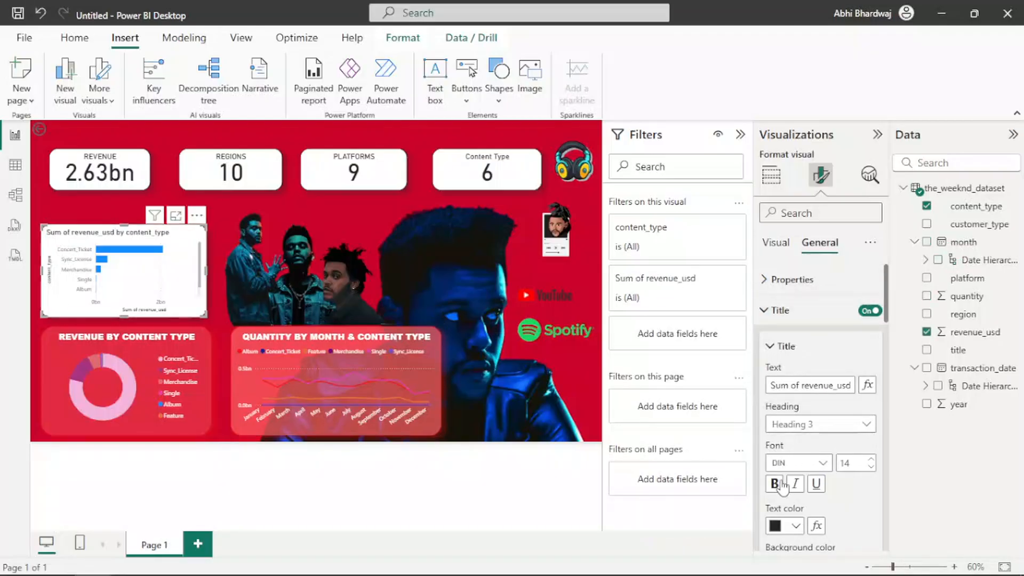
pyautogui.click(793, 384)
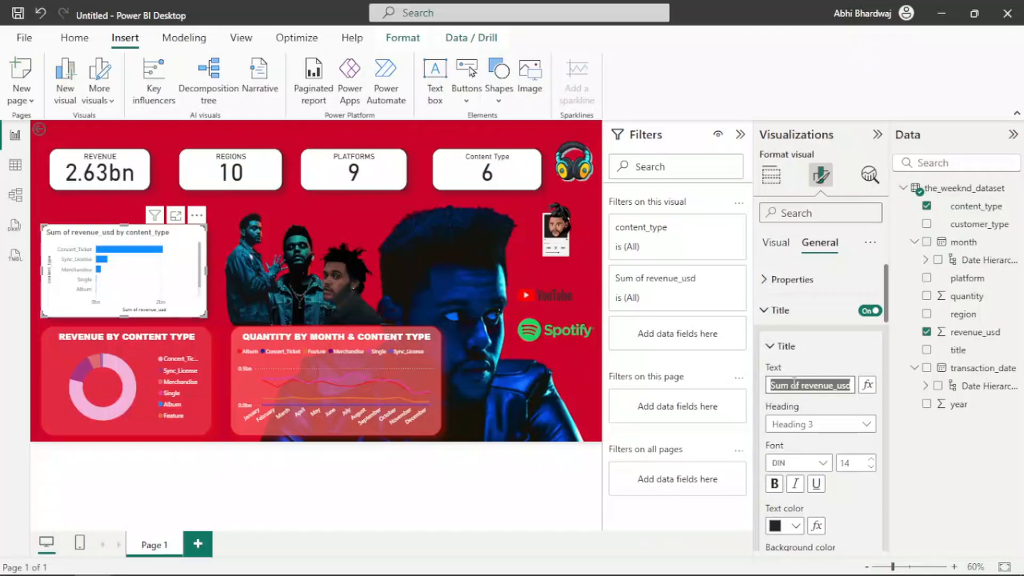
pyautogui.write('REVE')
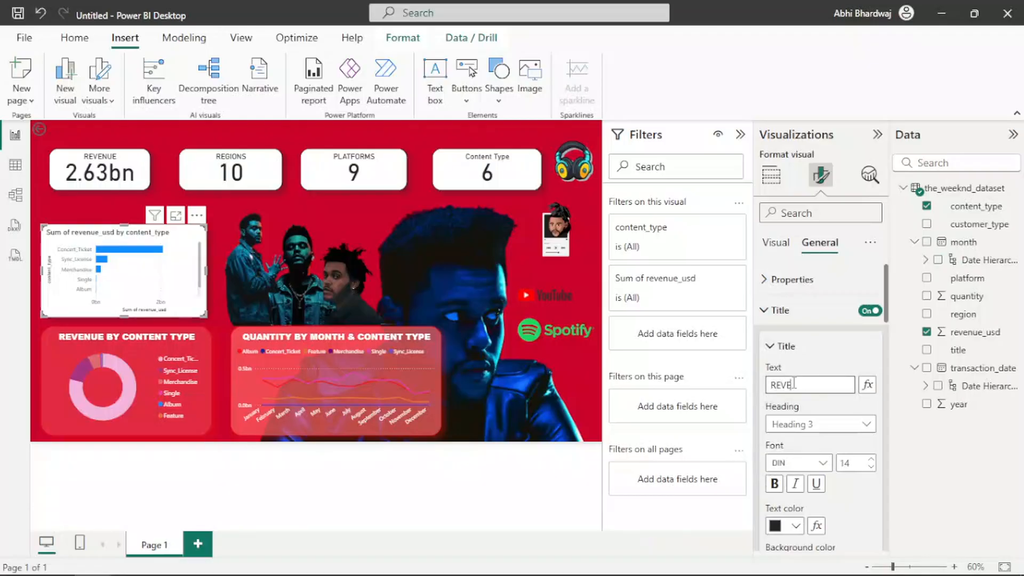
pyautogui.write('NUE BY CONTENT TYPE')
pyautogui.press('Return')
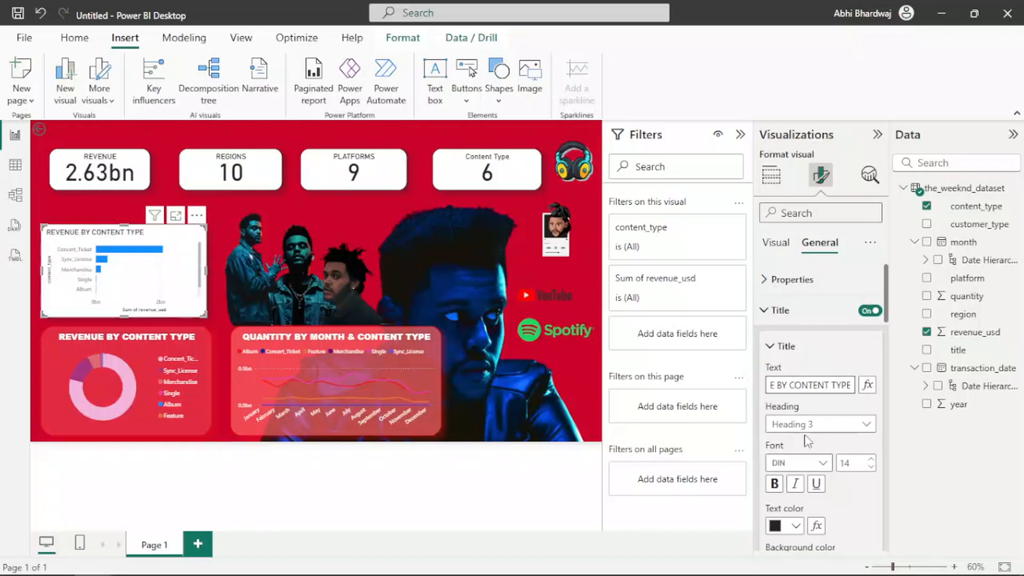
# Format the bar chart's title in Arial Black with white text.
pyautogui.click(821, 463)
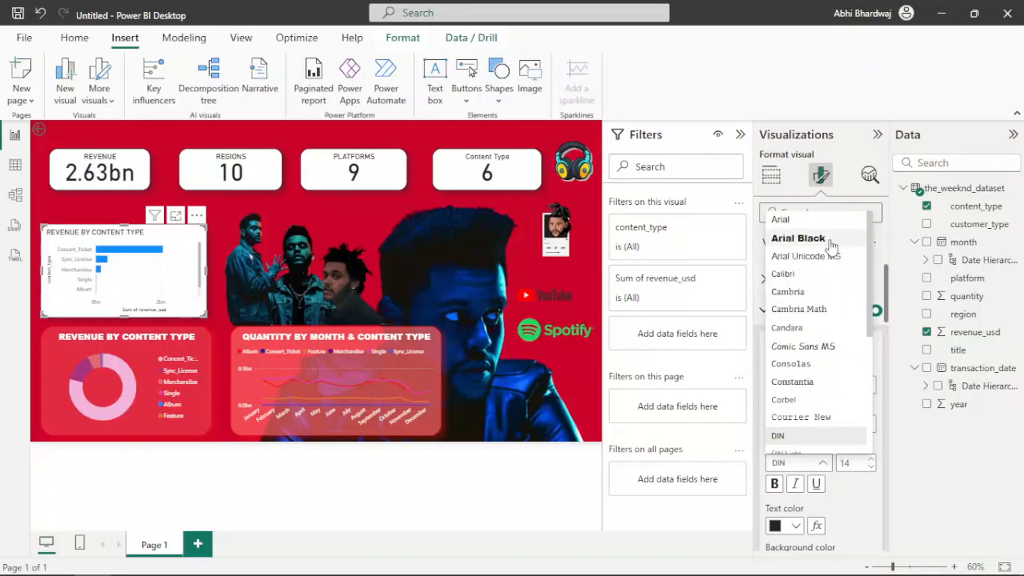
pyautogui.click(800, 238)
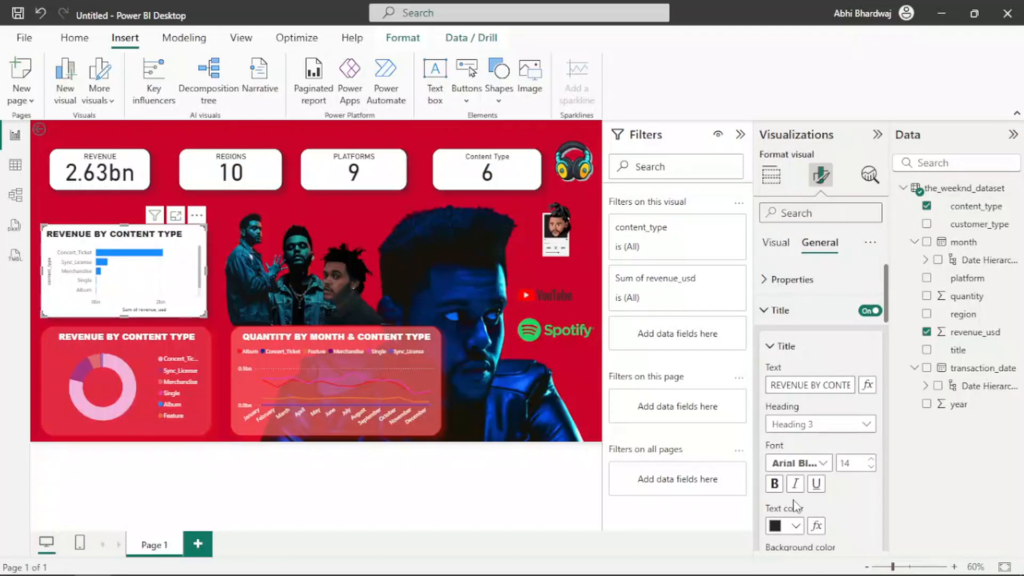
pyautogui.click(789, 526)
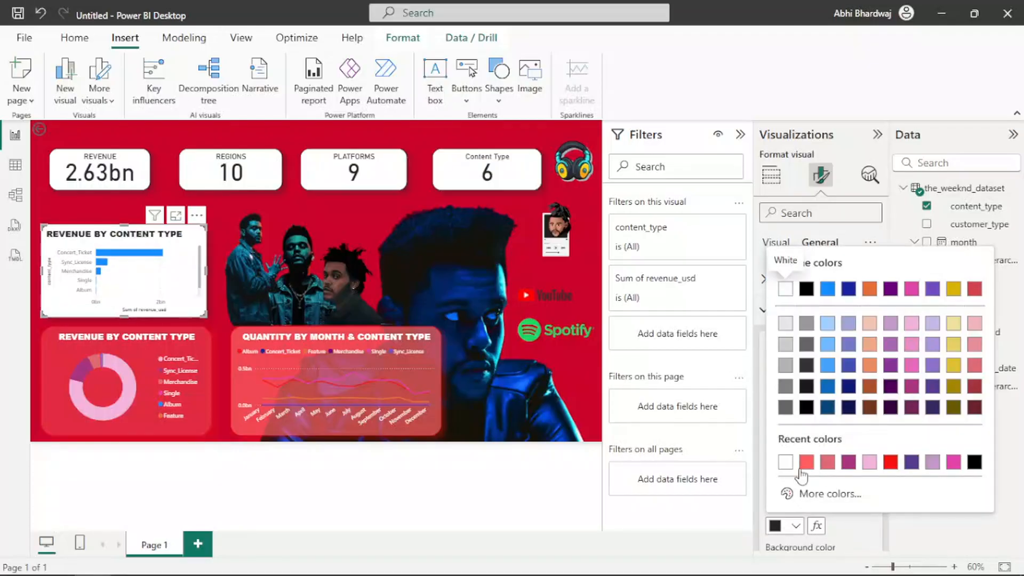
pyautogui.click(785, 462)
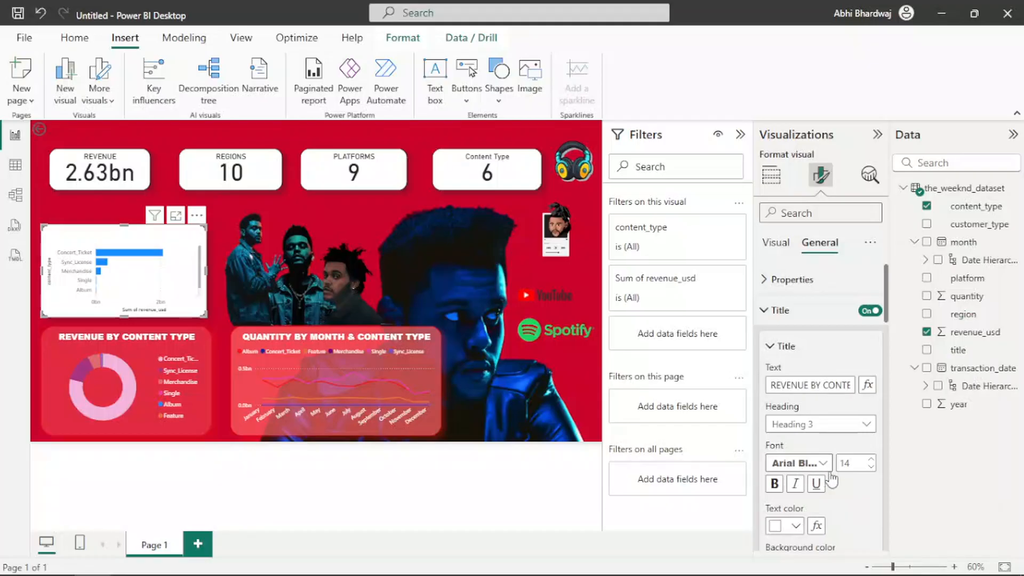
# Set the bar chart's background color to light pink #f3b4dc with 59% transparency.
pyautogui.scroll(-3, 832, 479)
pyautogui.scroll(-5, 834, 478)
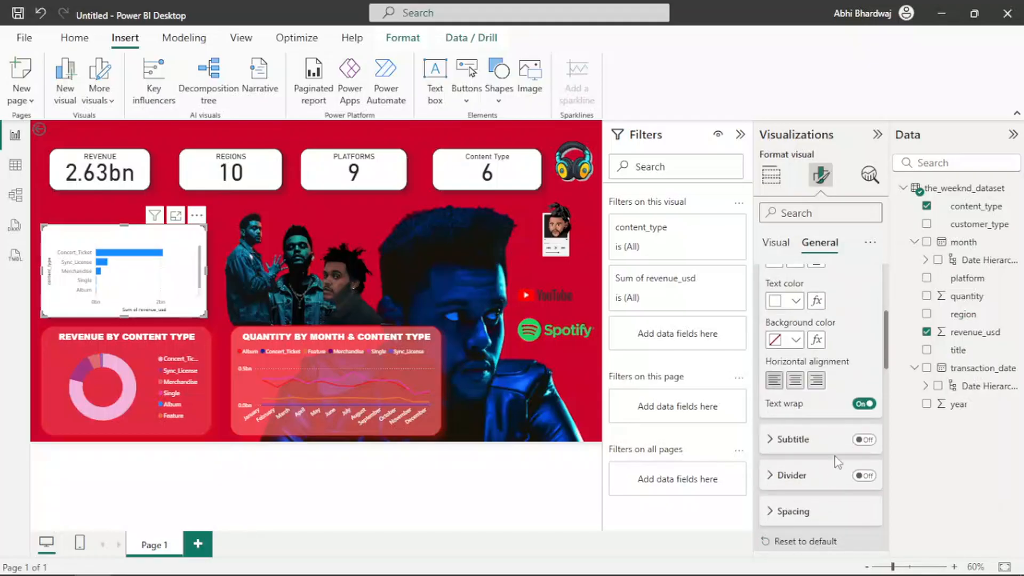
pyautogui.click(787, 497)
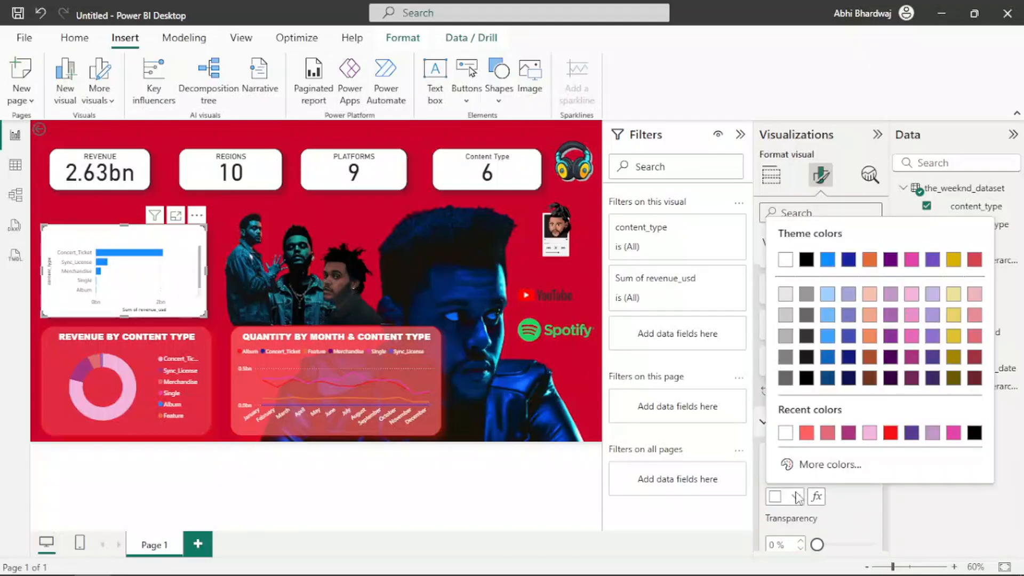
pyautogui.click(870, 432)
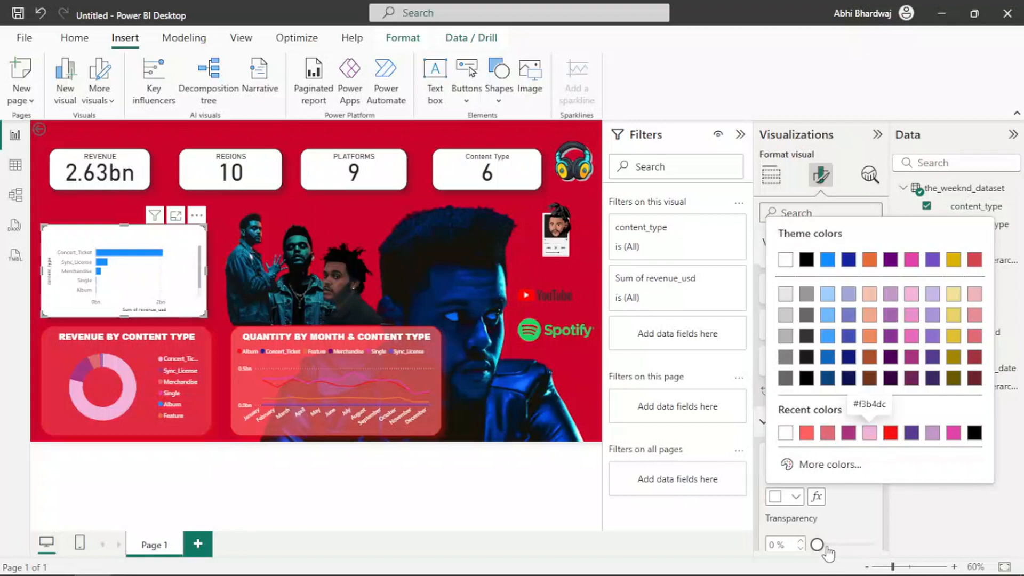
pyautogui.moveTo(818, 545); pyautogui.dragTo(851, 546)
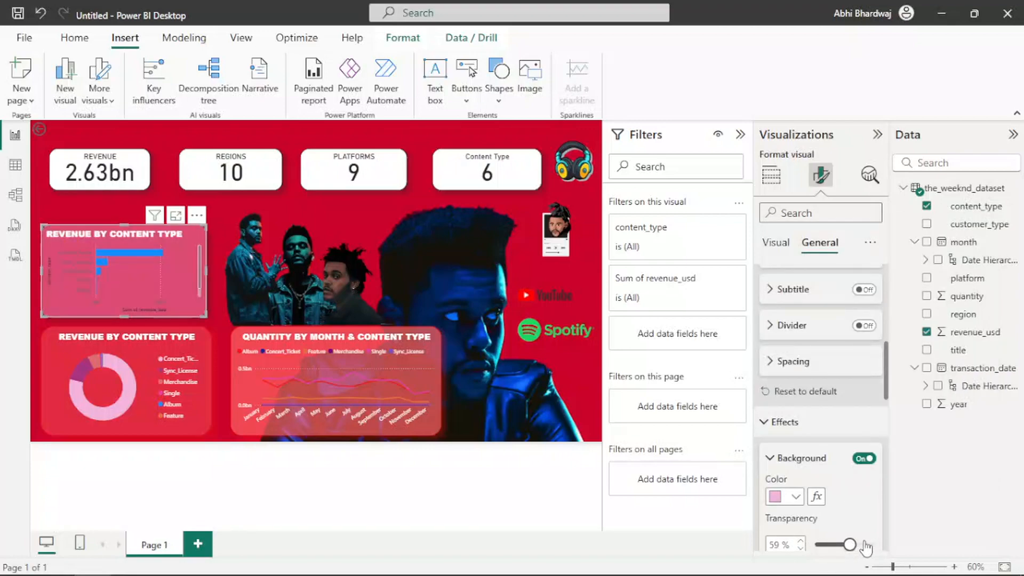
# Check the line chart's background settings for comparison, and set the bar chart's background transparency to 62%.
pyautogui.click(796, 498)
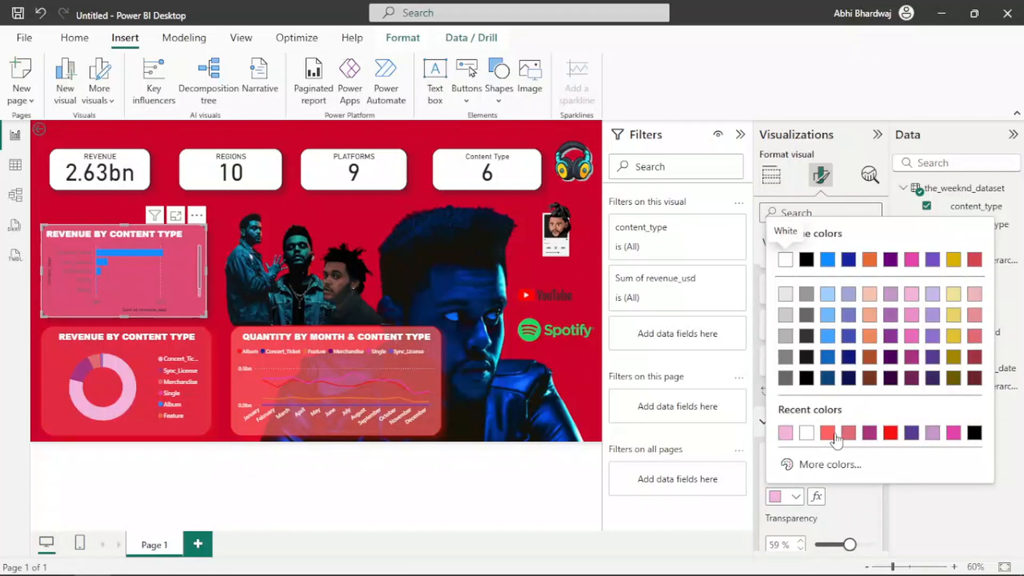
pyautogui.click(303, 416)
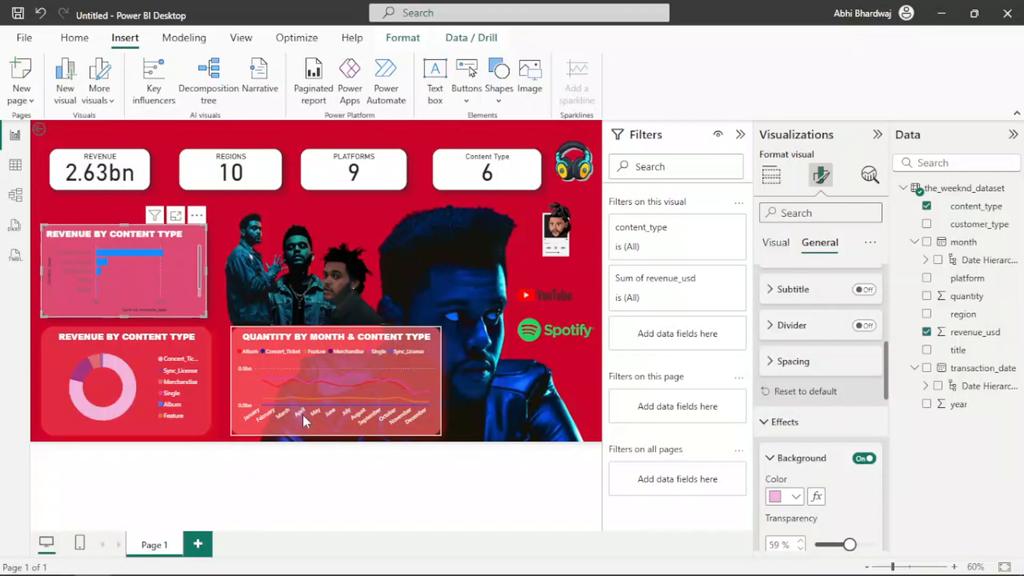
pyautogui.click(242, 427)
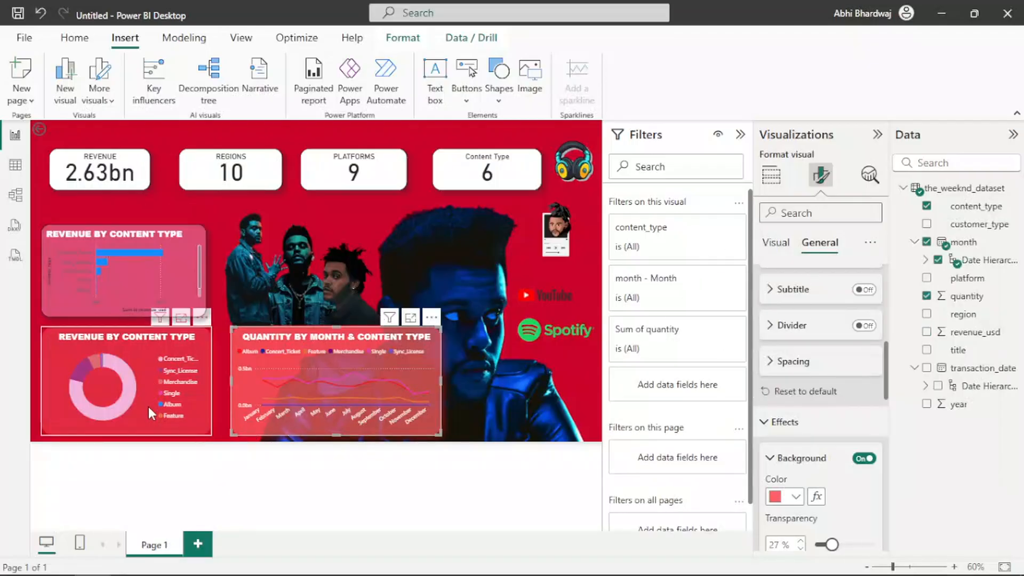
pyautogui.click(177, 299)
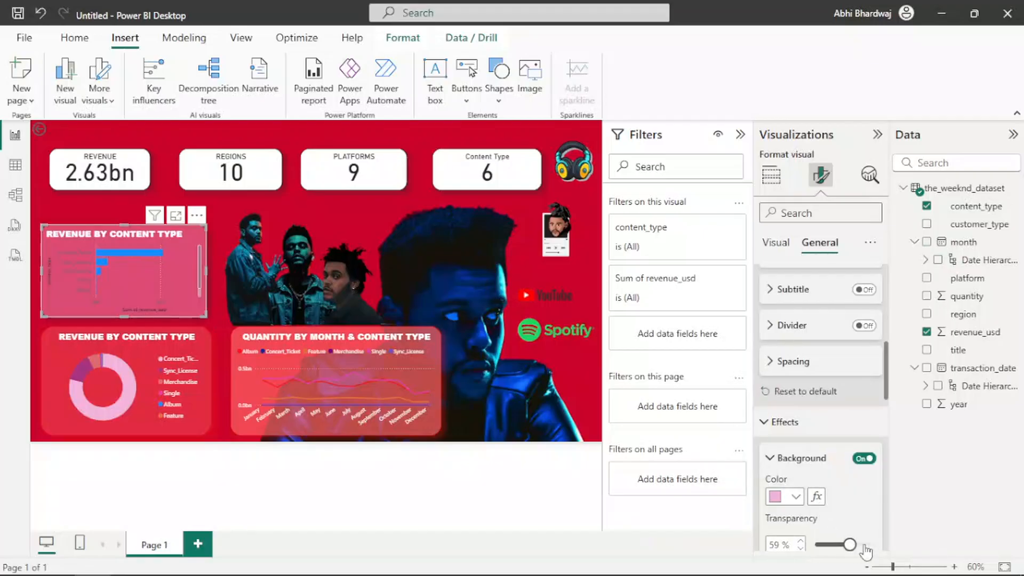
pyautogui.moveTo(850, 545); pyautogui.dragTo(875, 545)
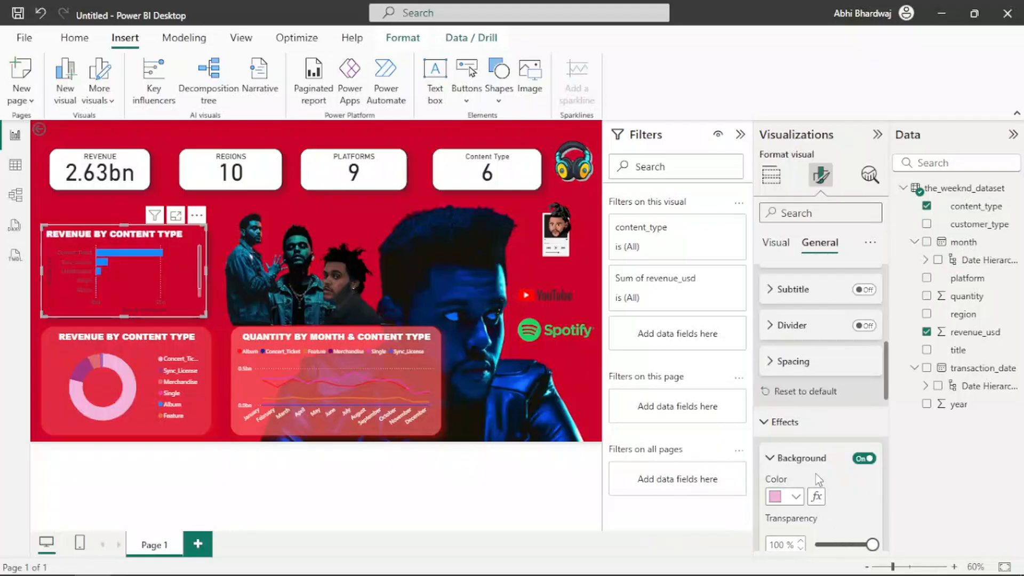
pyautogui.scroll(-2, 815, 474)
pyautogui.moveTo(873, 470); pyautogui.dragTo(857, 471)
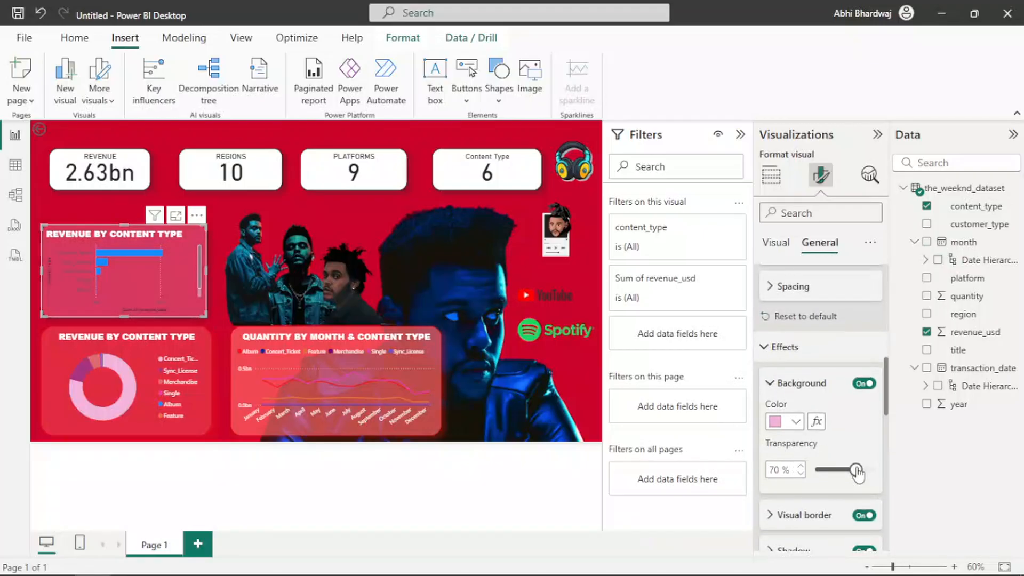
pyautogui.moveTo(857, 471); pyautogui.dragTo(852, 471)
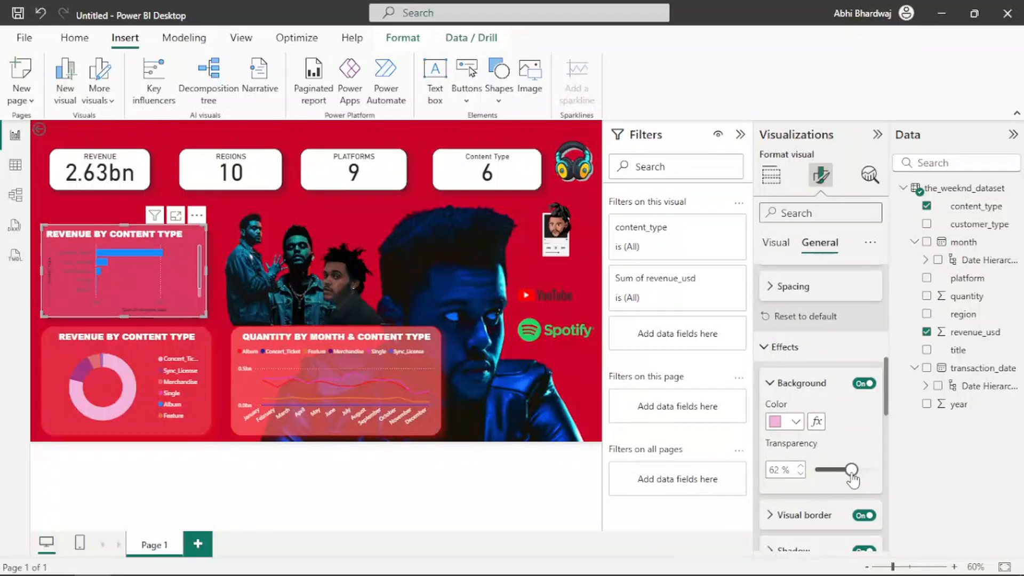
# Change the bar chart's visual border color to bright red.
pyautogui.scroll(-4, 848, 459)
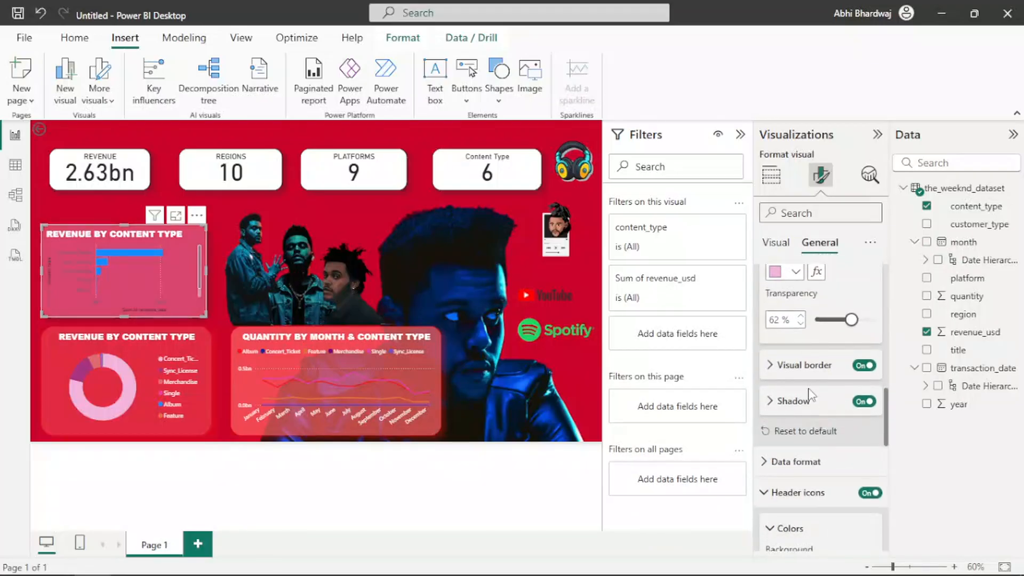
pyautogui.click(805, 366)
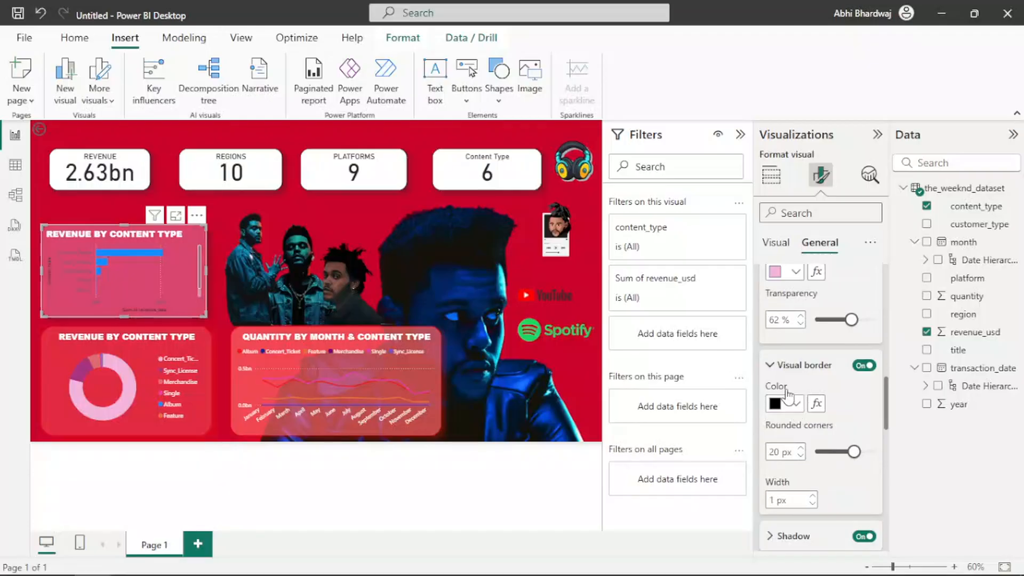
pyautogui.click(794, 403)
pyautogui.click(891, 340)
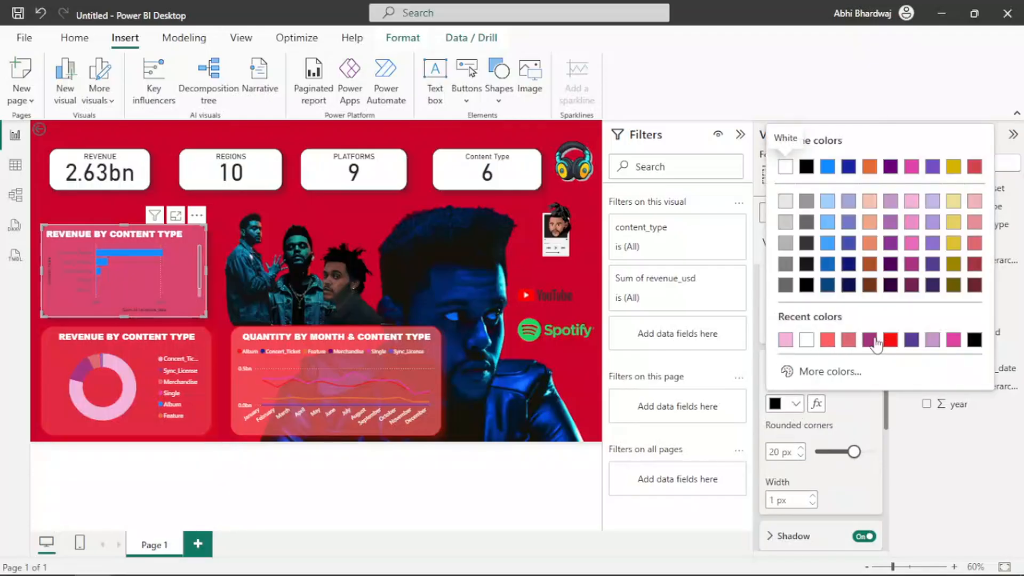
# Change the bar chart's shadow color to the same bright red as its border.
pyautogui.scroll(-2, 801, 480)
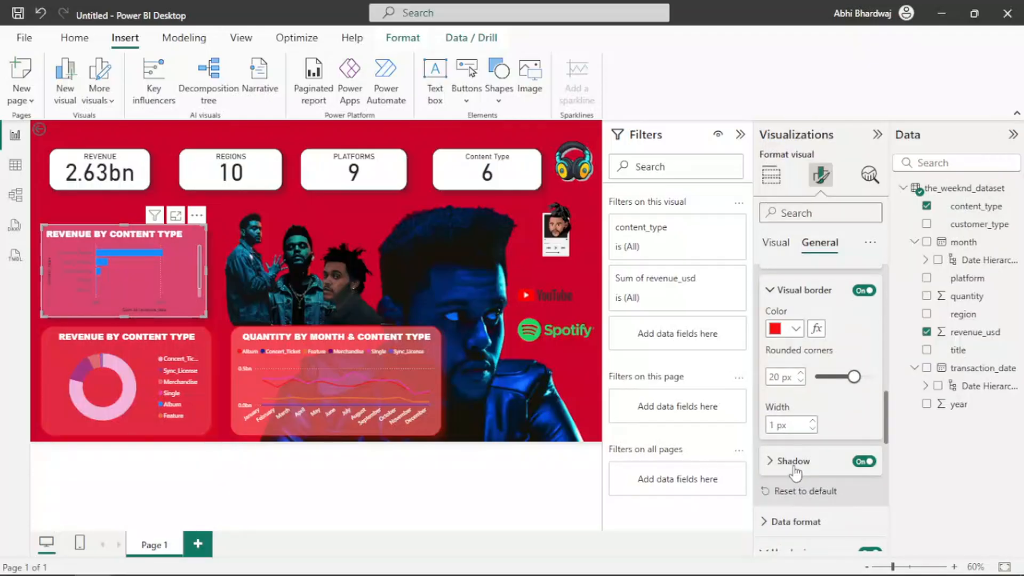
pyautogui.click(794, 468)
pyautogui.click(795, 502)
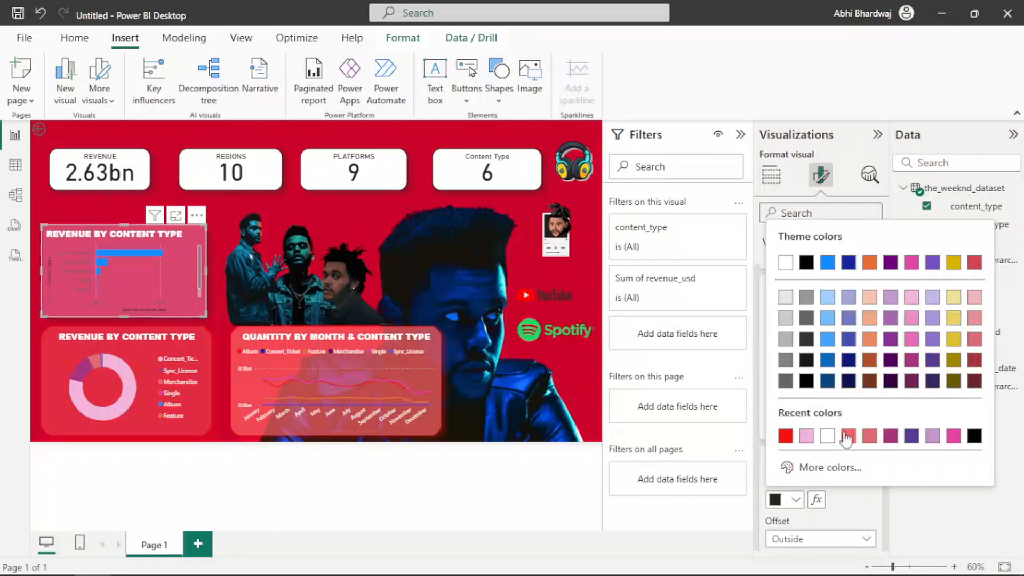
pyautogui.click(789, 437)
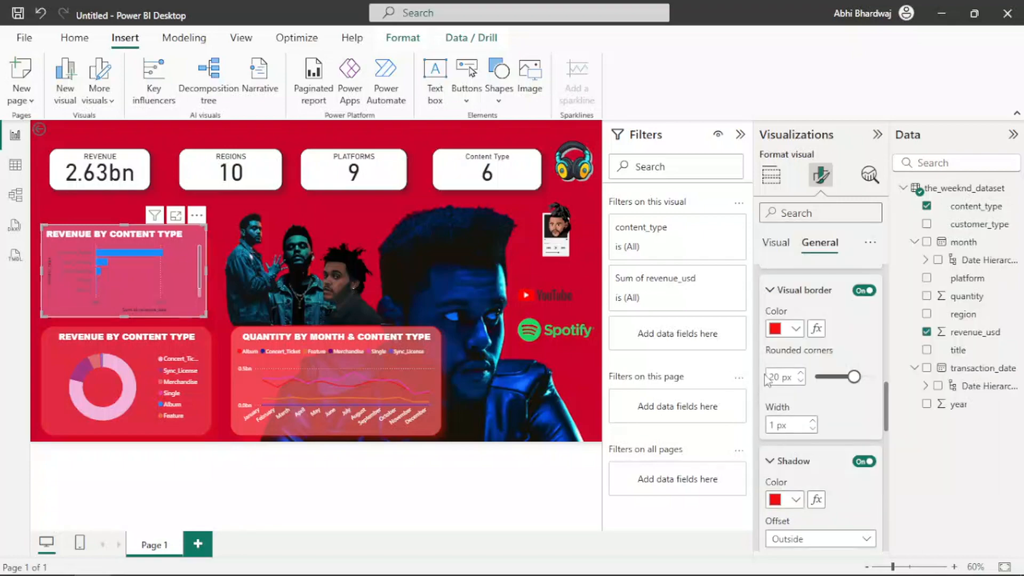
# Make the bar chart's X-axis values white and turn off the X-axis title.
pyautogui.click(780, 243)
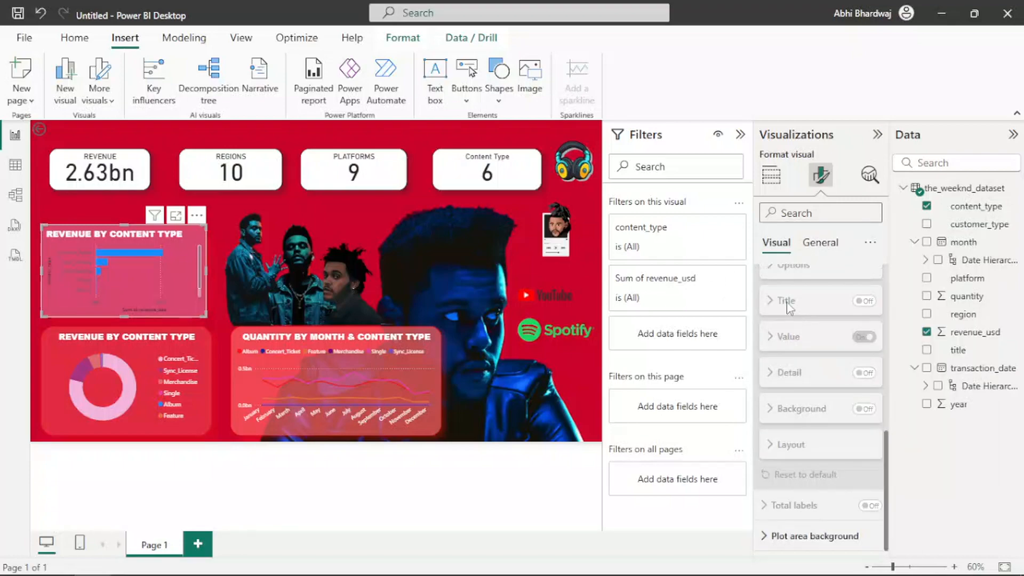
pyautogui.scroll(-3, 805, 331)
pyautogui.scroll(2, 817, 351)
pyautogui.click(793, 312)
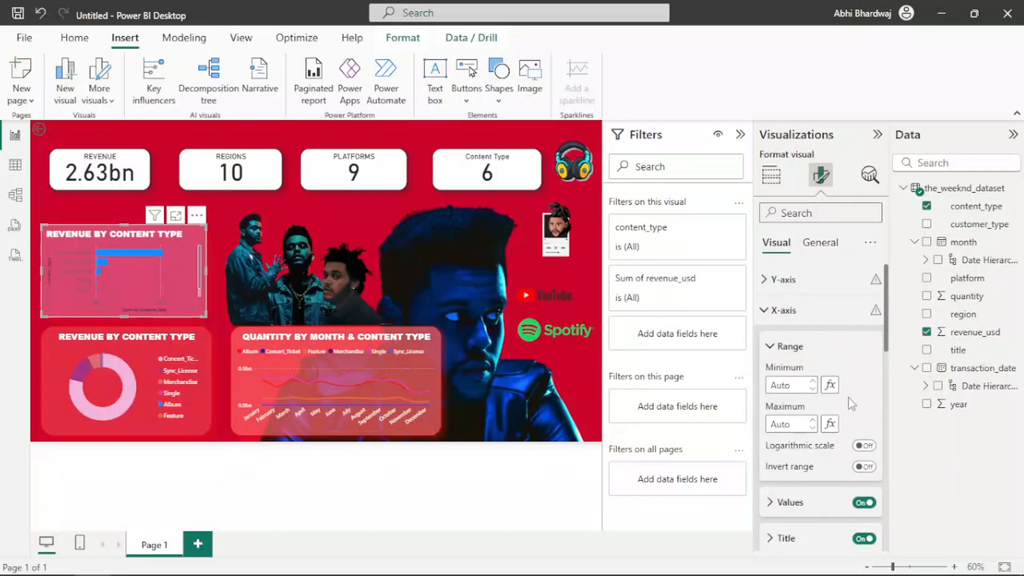
pyautogui.scroll(-1, 838, 463)
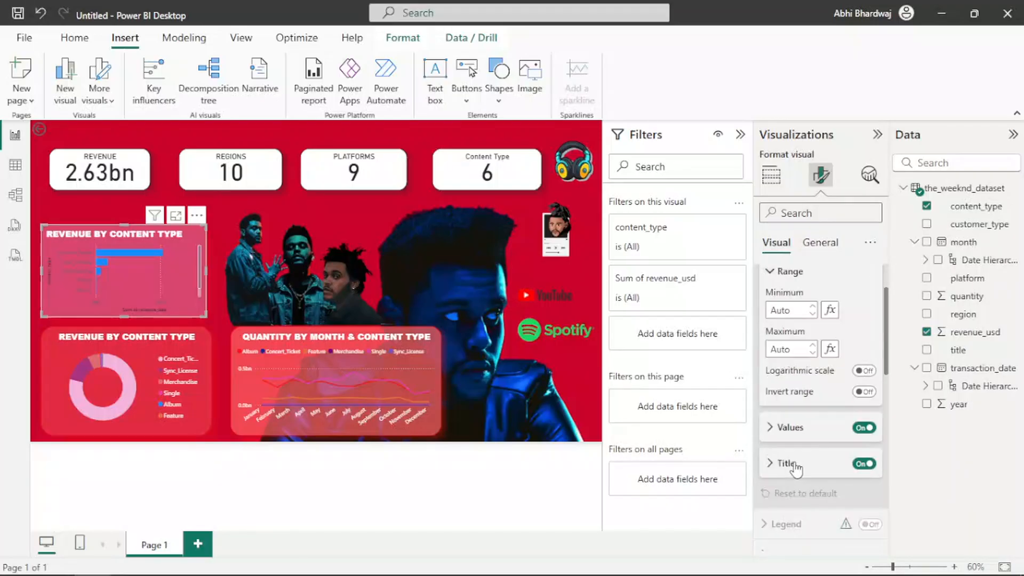
pyautogui.click(788, 428)
pyautogui.scroll(-1, 795, 470)
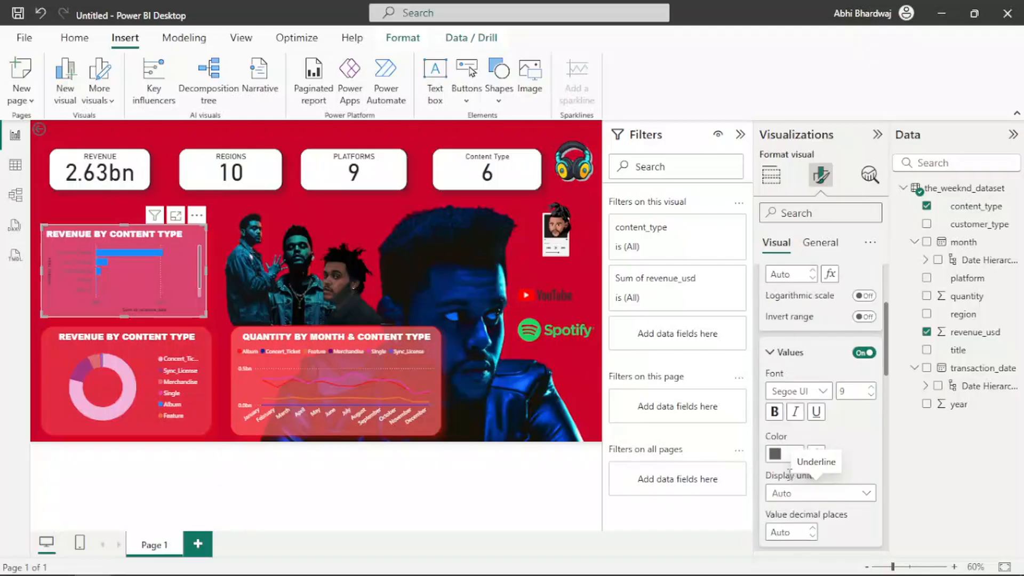
pyautogui.click(786, 456)
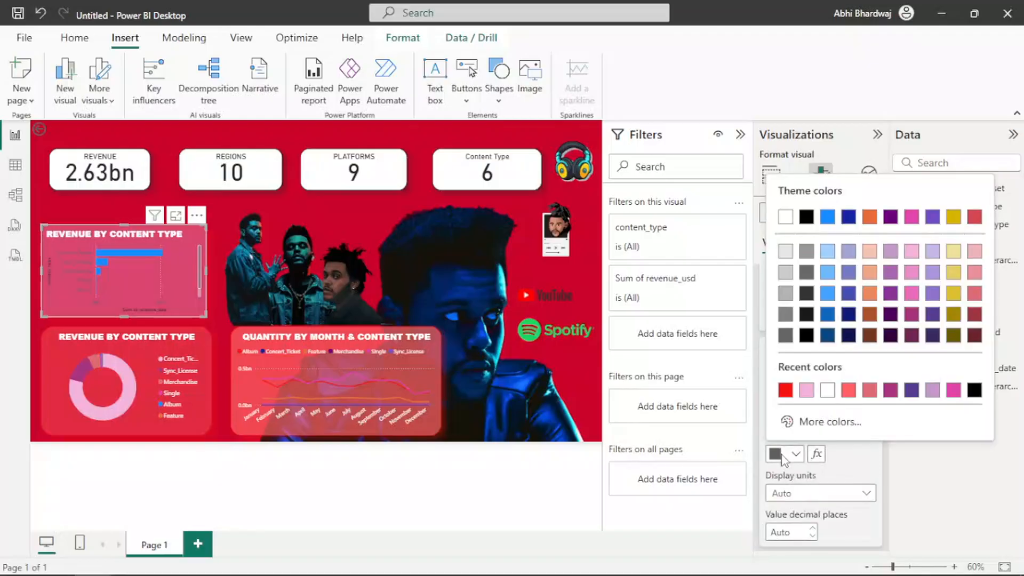
pyautogui.click(828, 393)
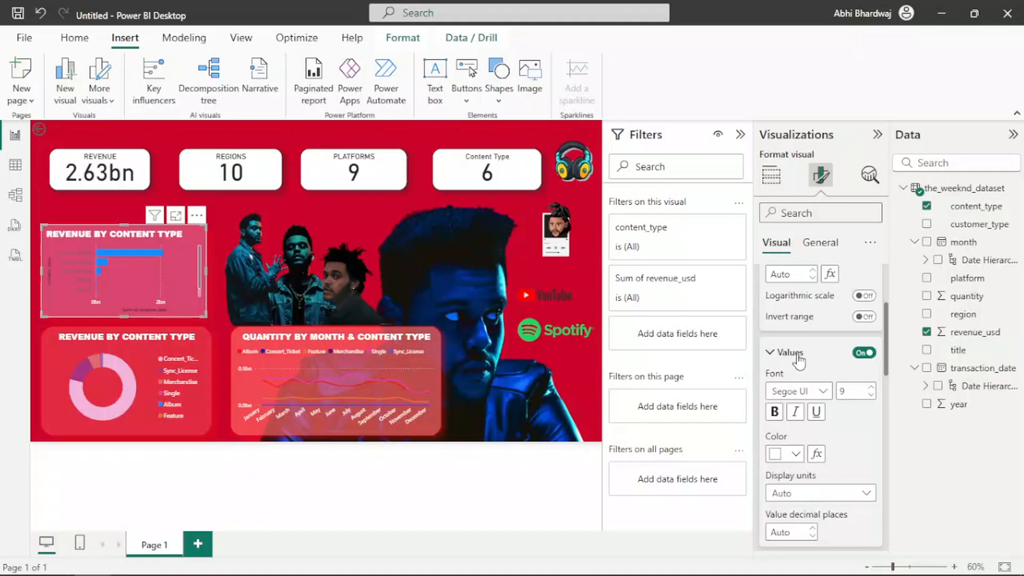
pyautogui.click(799, 359)
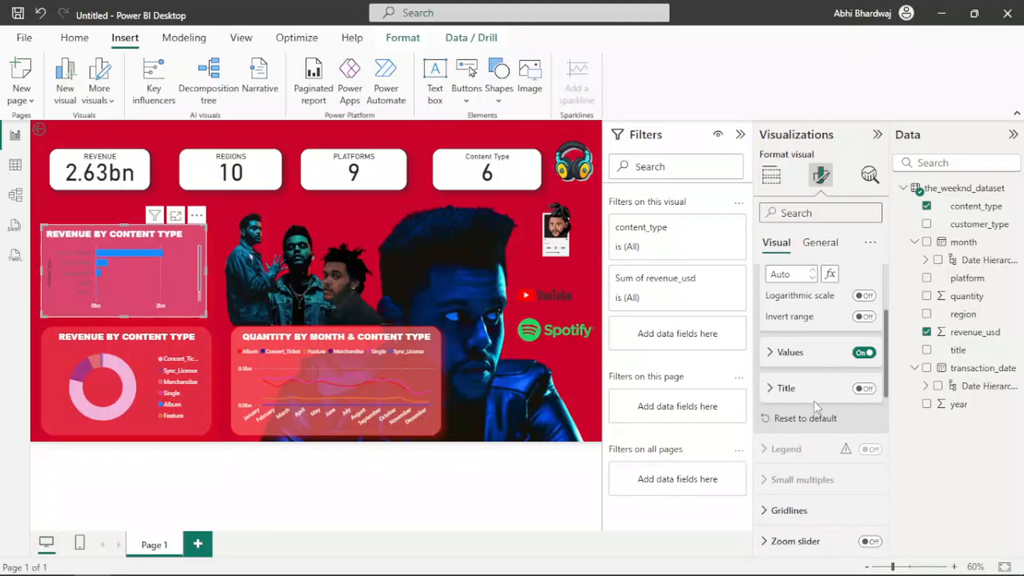
# Make the bar chart's Y-axis values white, keeping them switched on, and turn off the Y-axis title.
pyautogui.scroll(3, 815, 402)
pyautogui.click(790, 346)
pyautogui.click(775, 280)
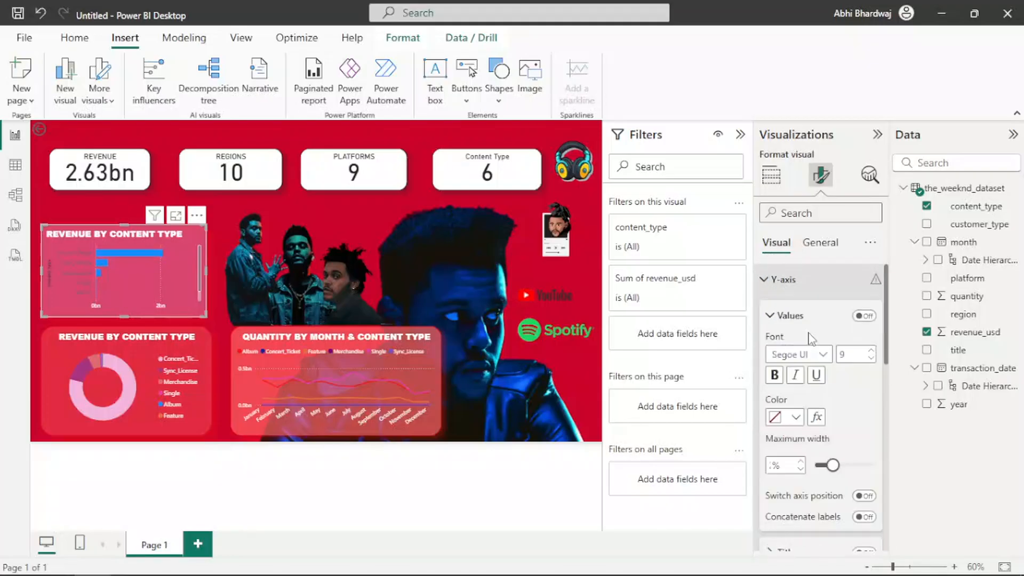
pyautogui.click(864, 316)
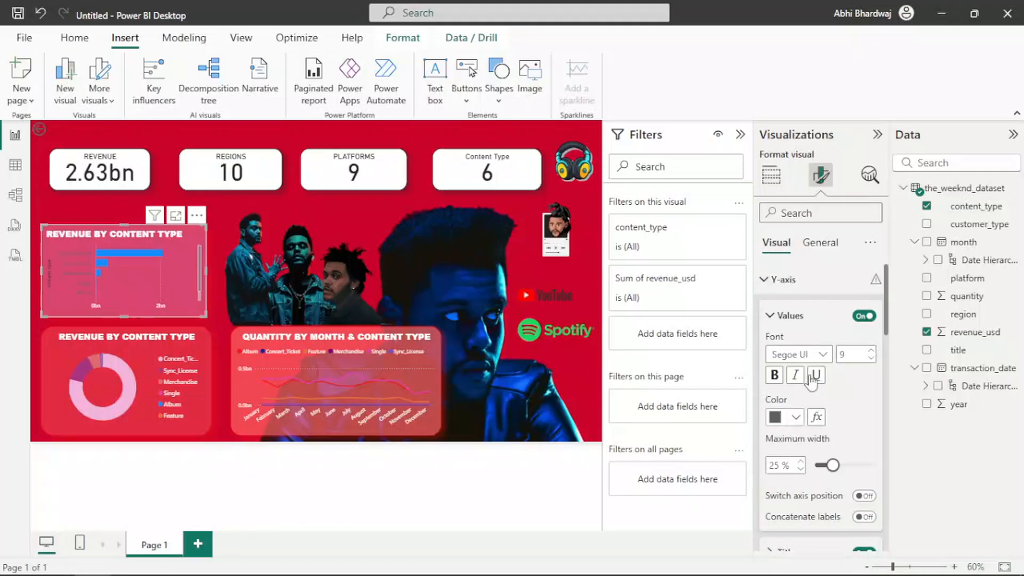
pyautogui.click(794, 417)
pyautogui.click(786, 353)
pyautogui.scroll(-1, 869, 469)
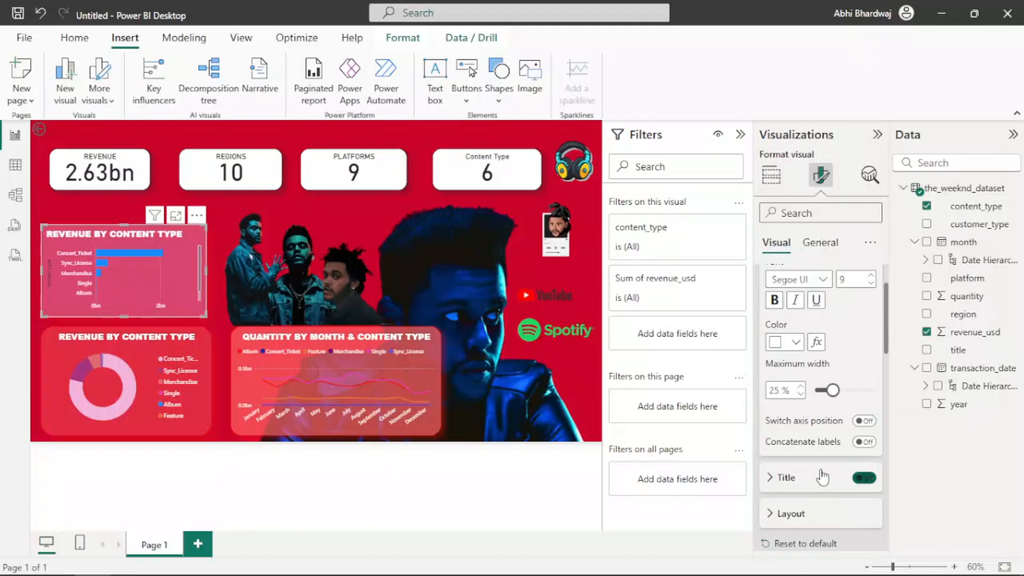
pyautogui.scroll(-2, 815, 476)
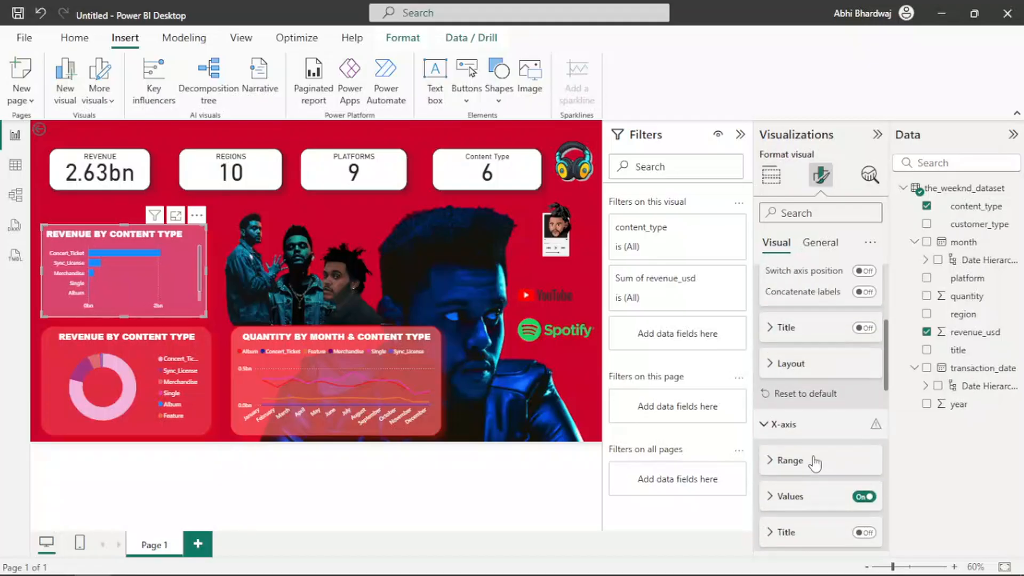
pyautogui.scroll(2, 814, 459)
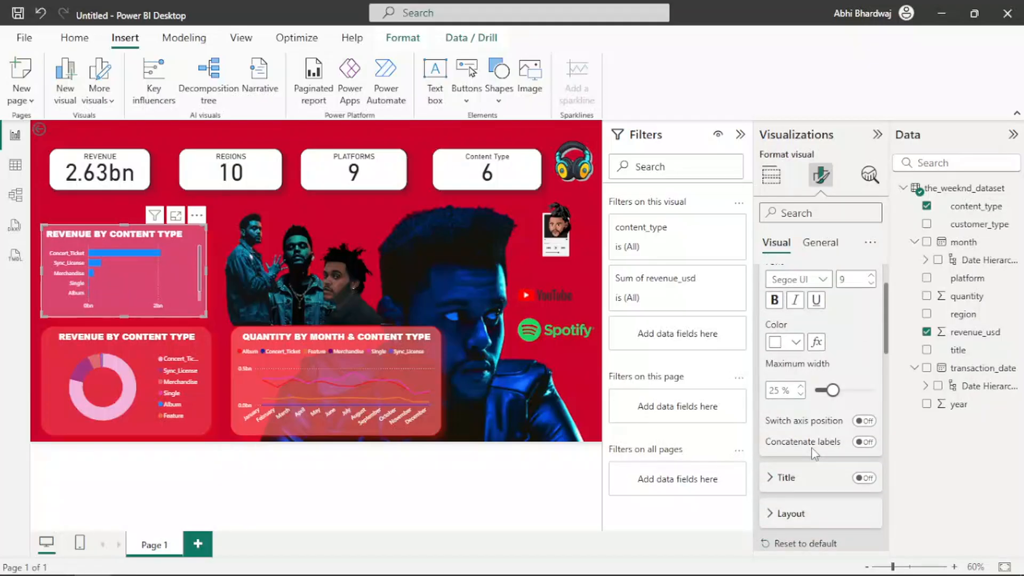
pyautogui.scroll(-1, 813, 454)
pyautogui.click(804, 440)
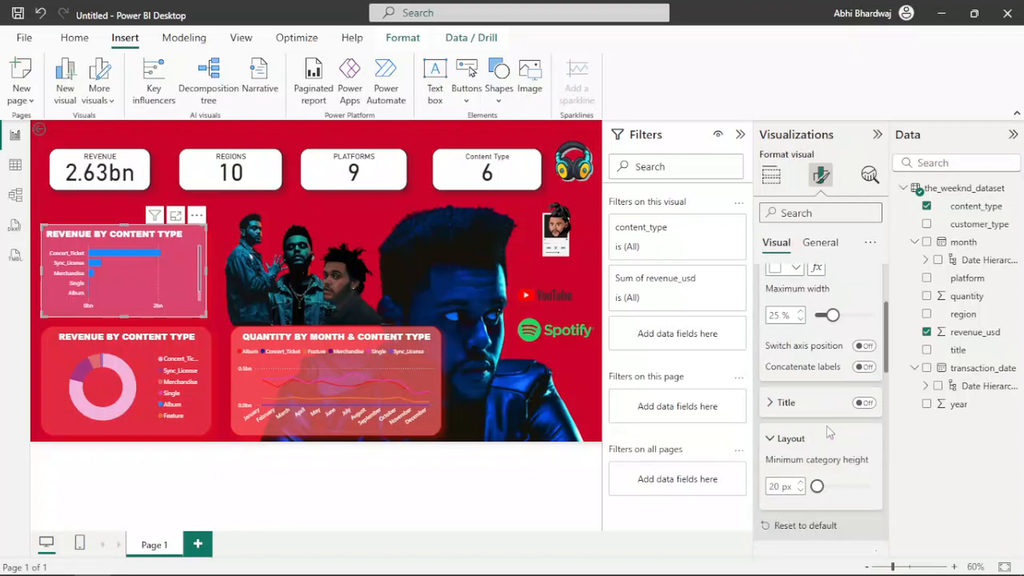
# Change the color of the bar chart's bars to light pink for all categories.
pyautogui.scroll(-2, 811, 432)
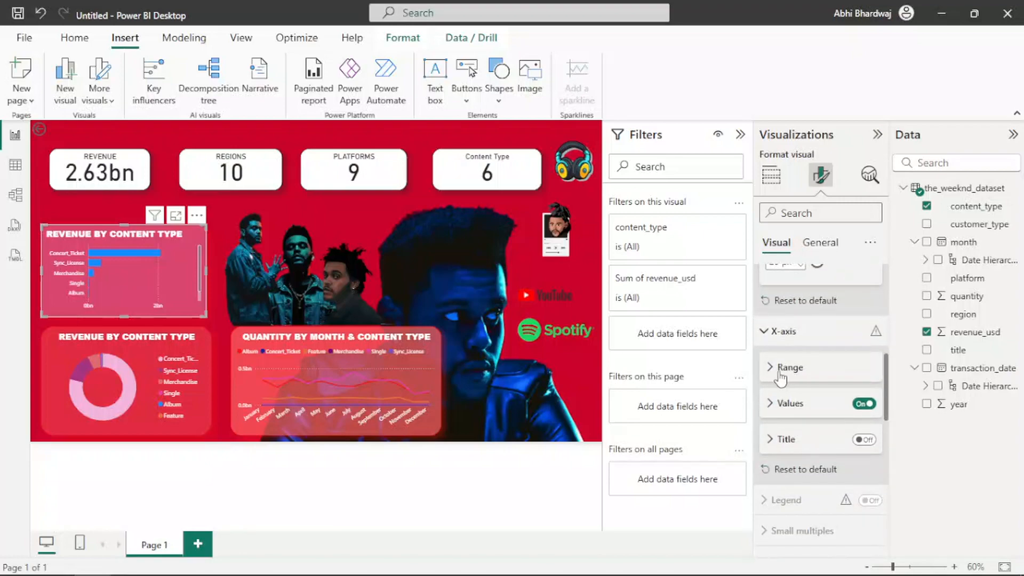
pyautogui.scroll(-2, 779, 451)
pyautogui.click(800, 473)
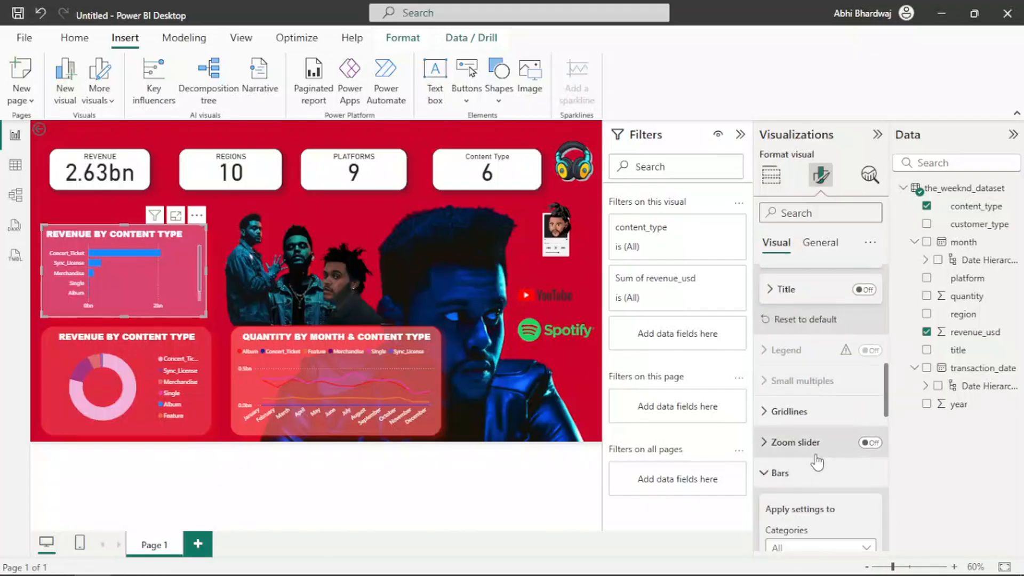
pyautogui.scroll(-3, 815, 456)
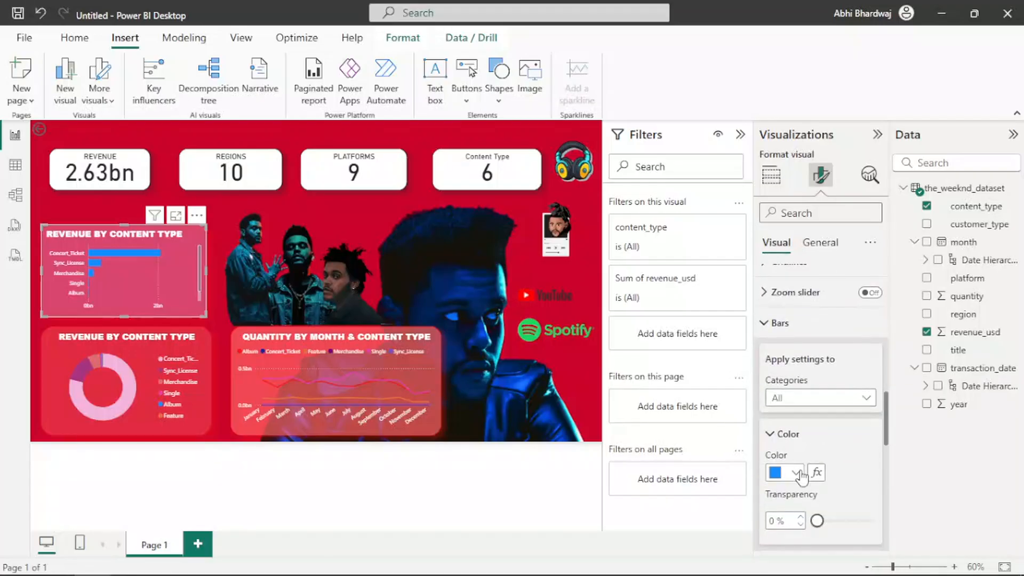
pyautogui.click(796, 473)
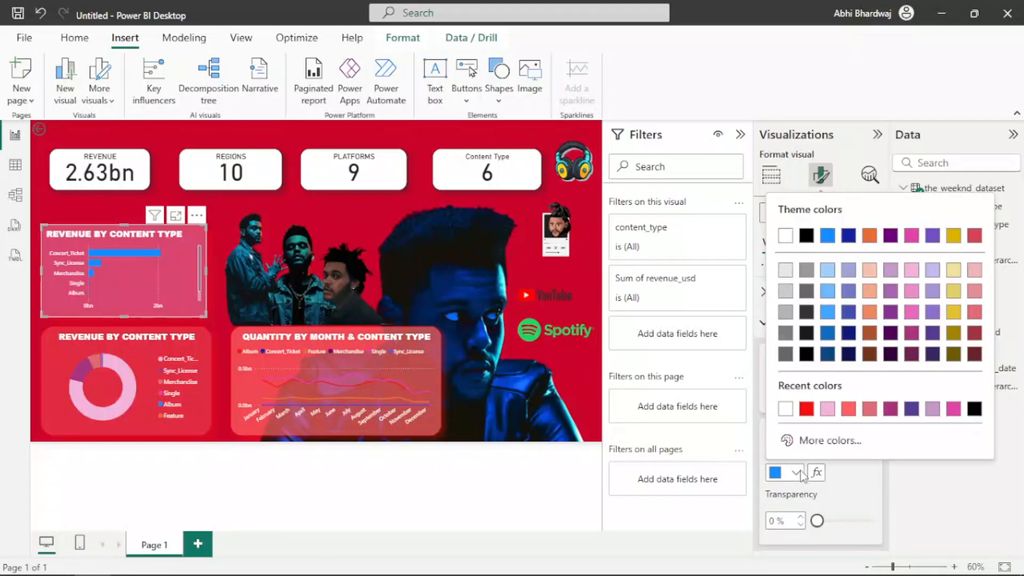
pyautogui.click(828, 410)
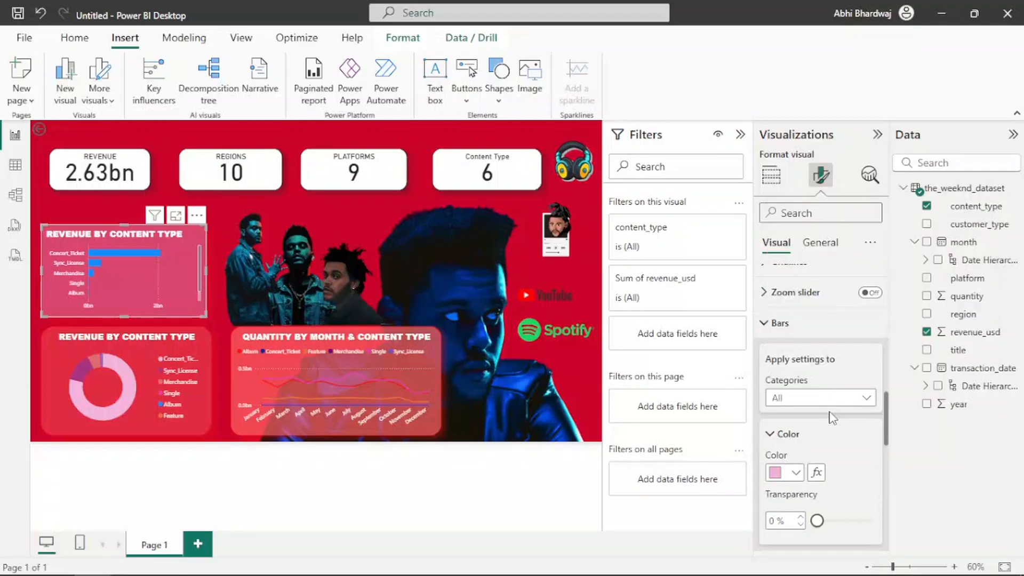
# Get the custom hex code of the quantity line chart's background color.
pyautogui.click(84, 202)
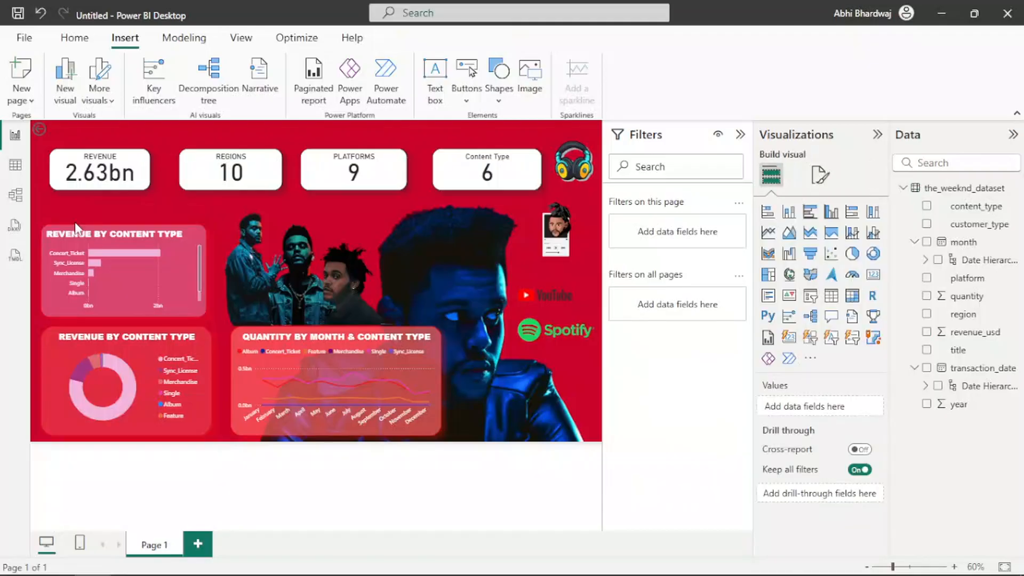
pyautogui.click(58, 393)
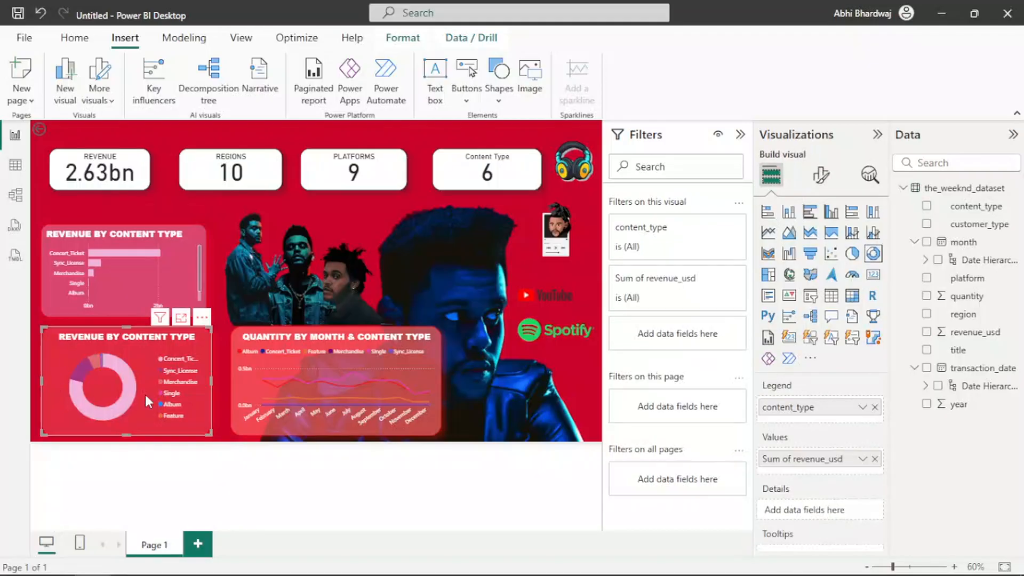
pyautogui.click(254, 381)
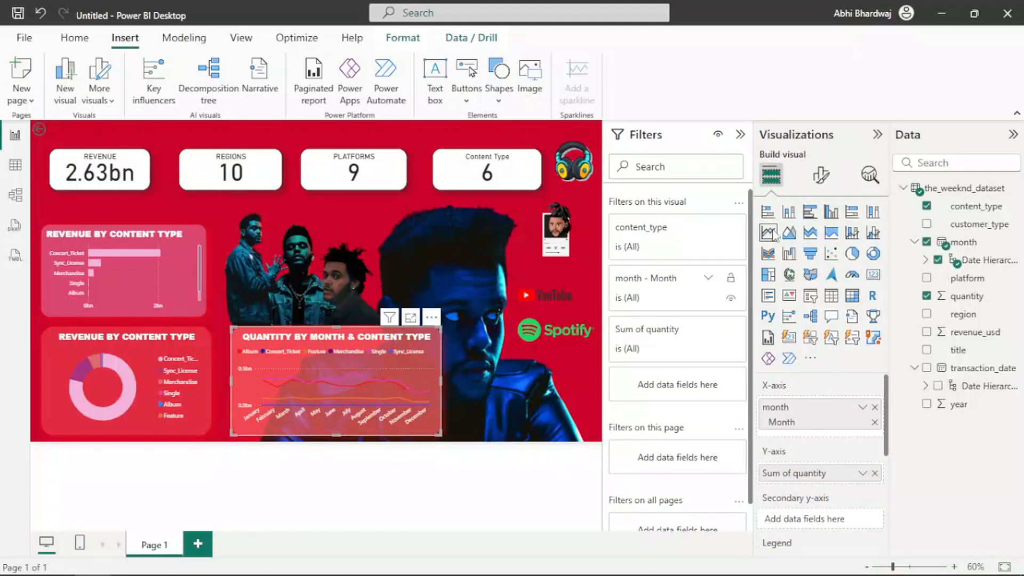
pyautogui.click(830, 184)
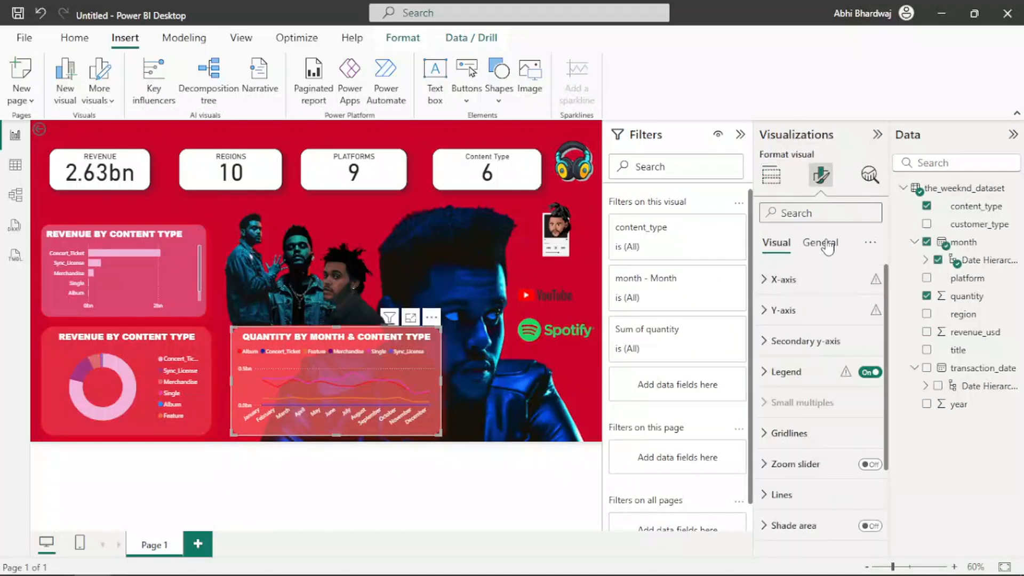
pyautogui.click(820, 242)
pyautogui.click(783, 342)
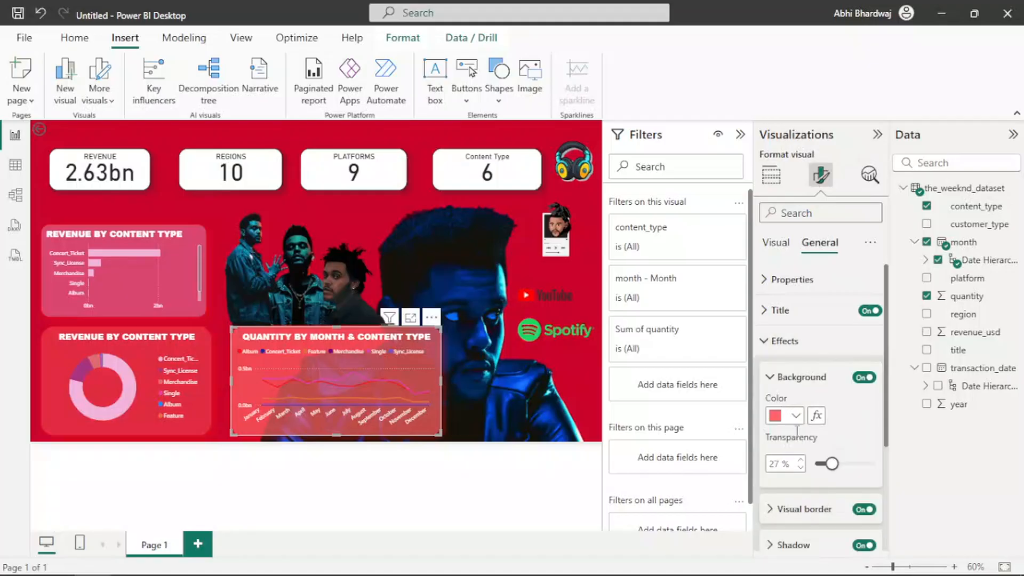
pyautogui.click(796, 417)
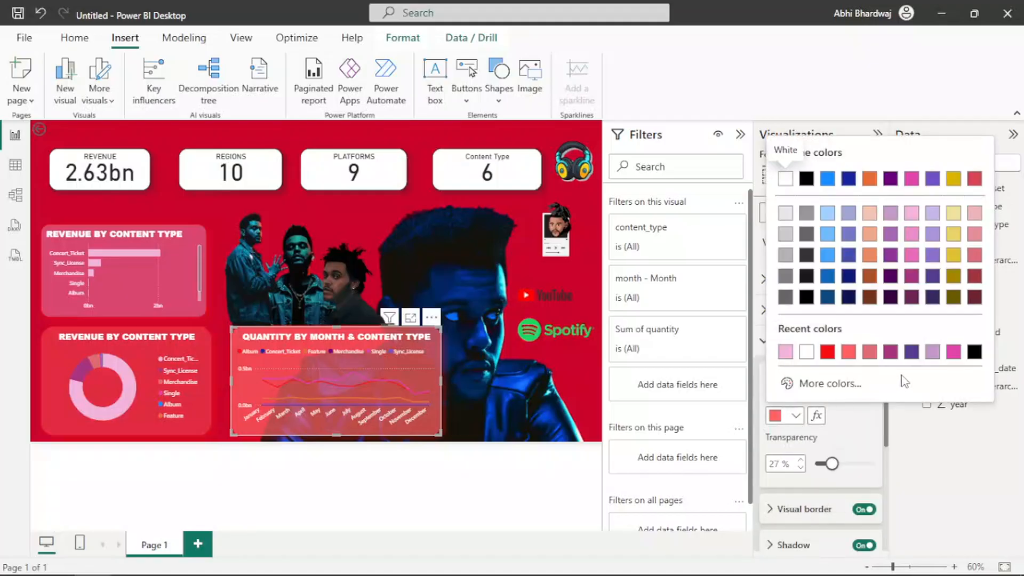
pyautogui.click(827, 387)
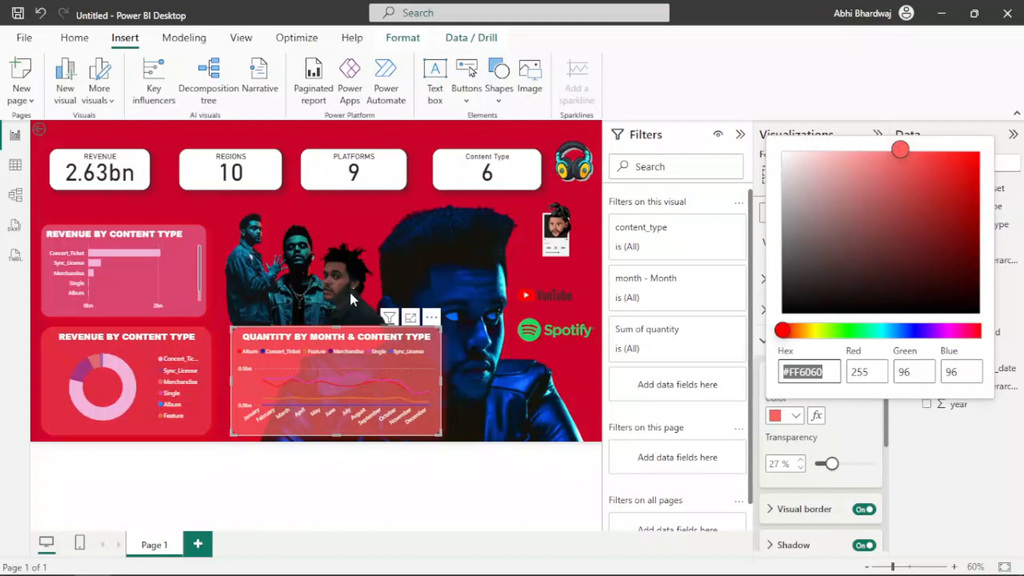
# Set the bar chart's background color to #FF6060 and raise its background transparency to 100%.
pyautogui.click(49, 304)
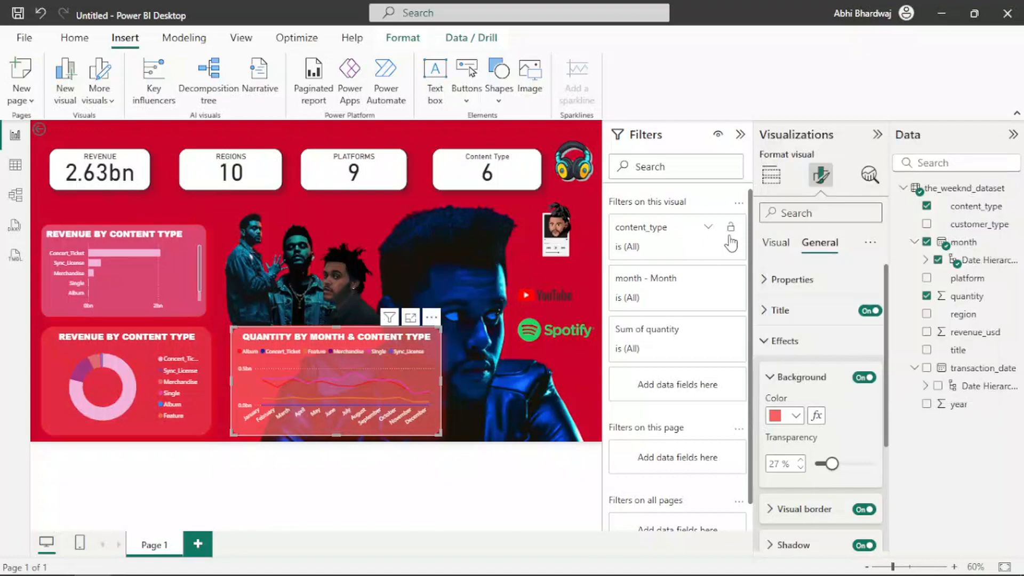
pyautogui.click(62, 296)
pyautogui.click(797, 415)
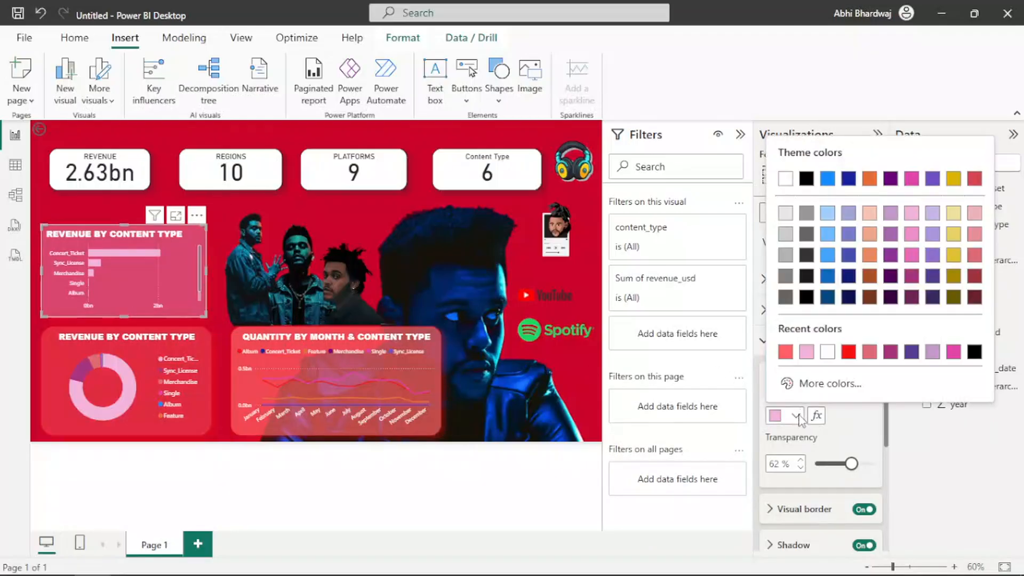
pyautogui.click(824, 384)
pyautogui.write('#FF6060')
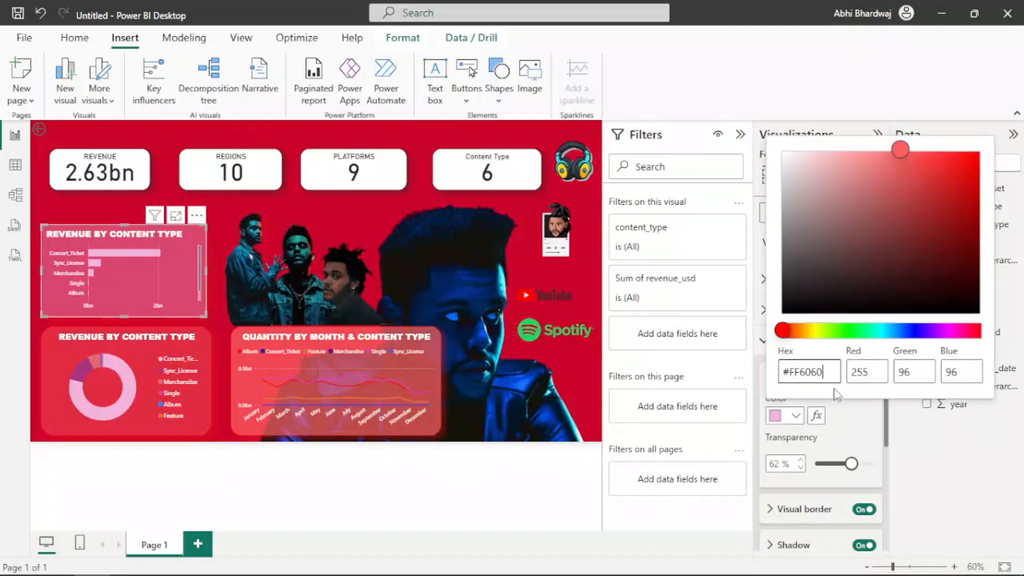
pyautogui.click(863, 420)
pyautogui.moveTo(852, 463); pyautogui.dragTo(887, 460)
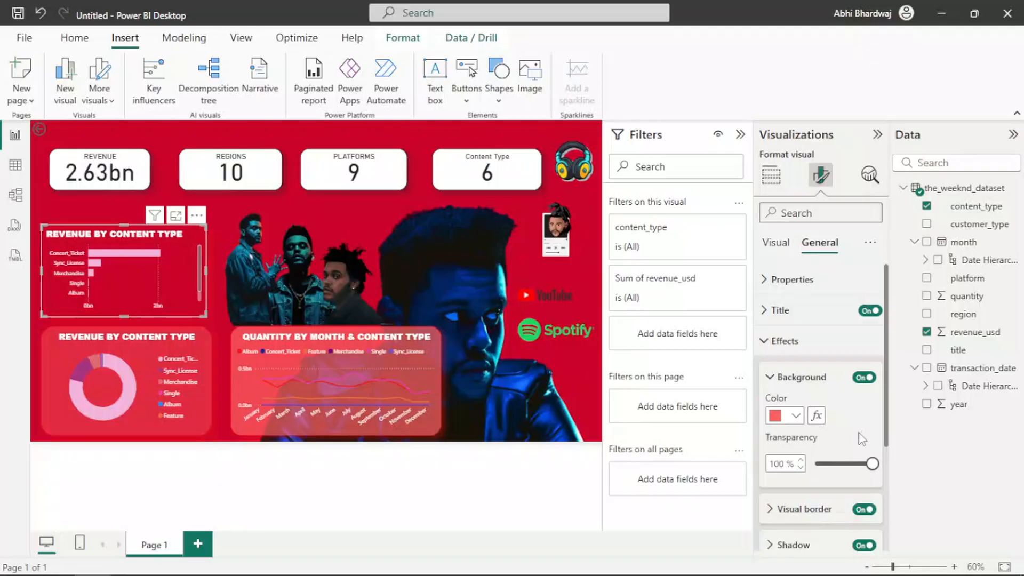
# Reopen the bar chart's formatting and make its background less transparent, matching the charts below it.
pyautogui.click(47, 211)
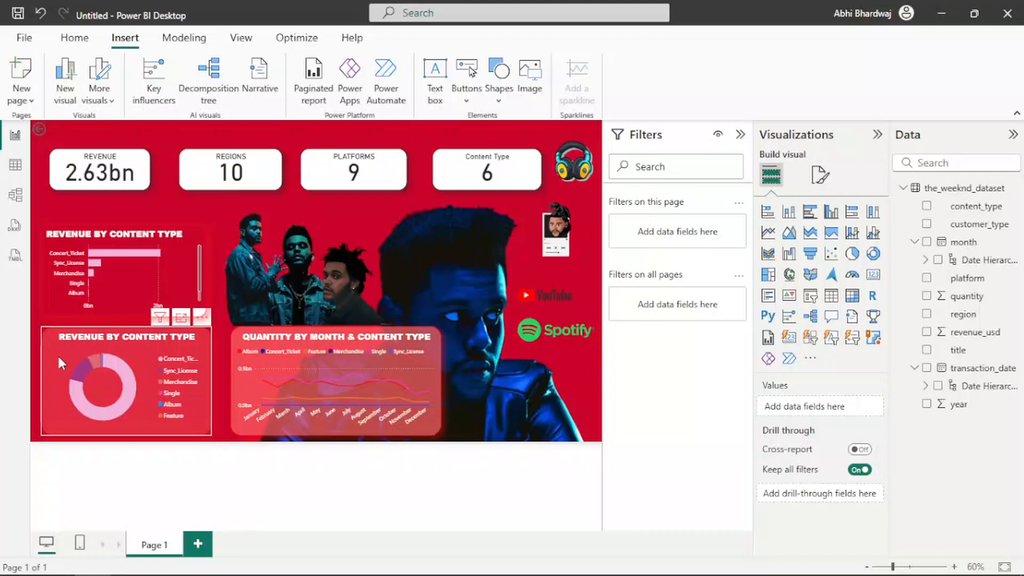
pyautogui.click(101, 247)
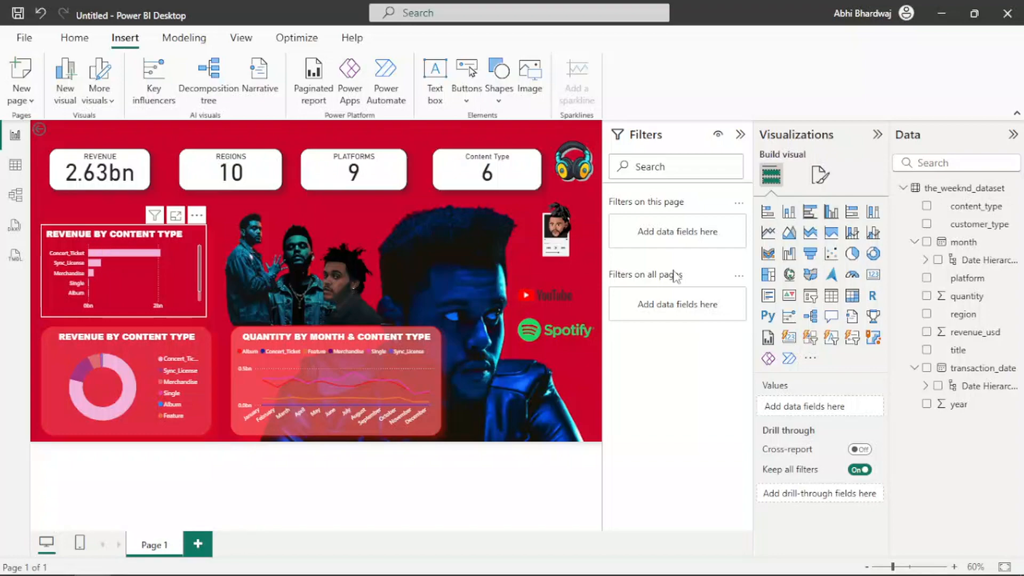
pyautogui.click(822, 176)
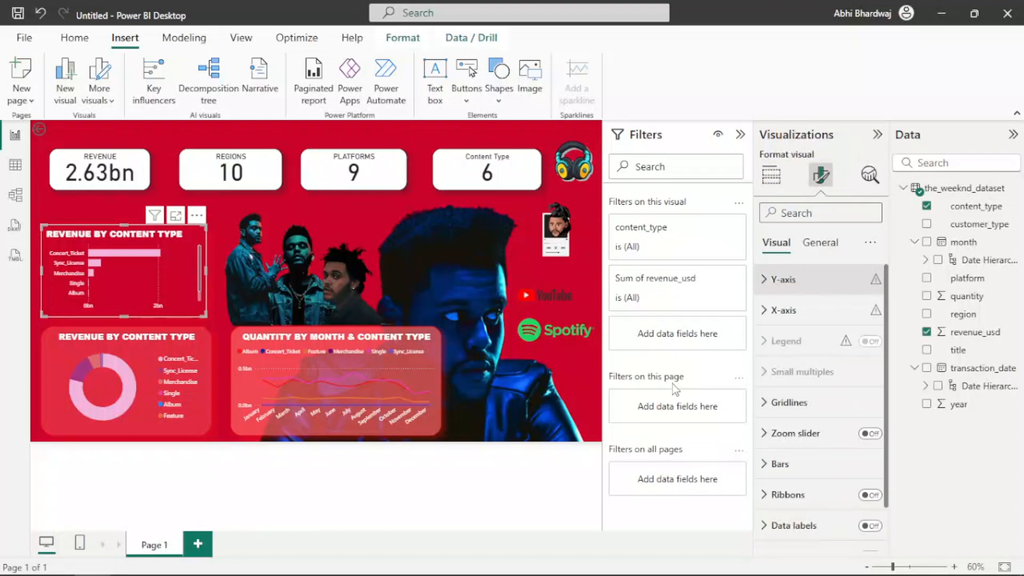
pyautogui.click(419, 454)
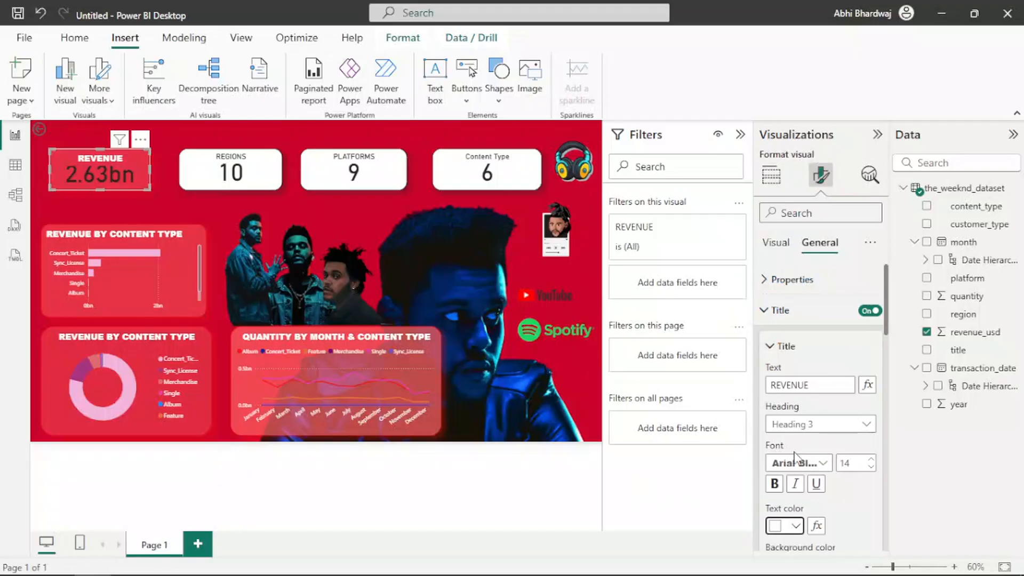
pyautogui.scroll(-3, 800, 451)
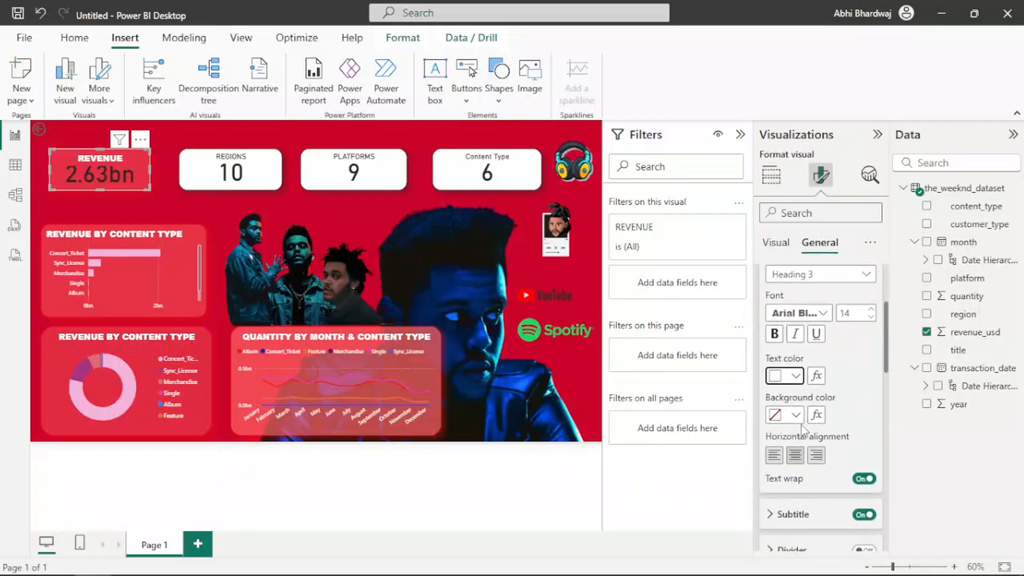
pyautogui.scroll(-2, 795, 403)
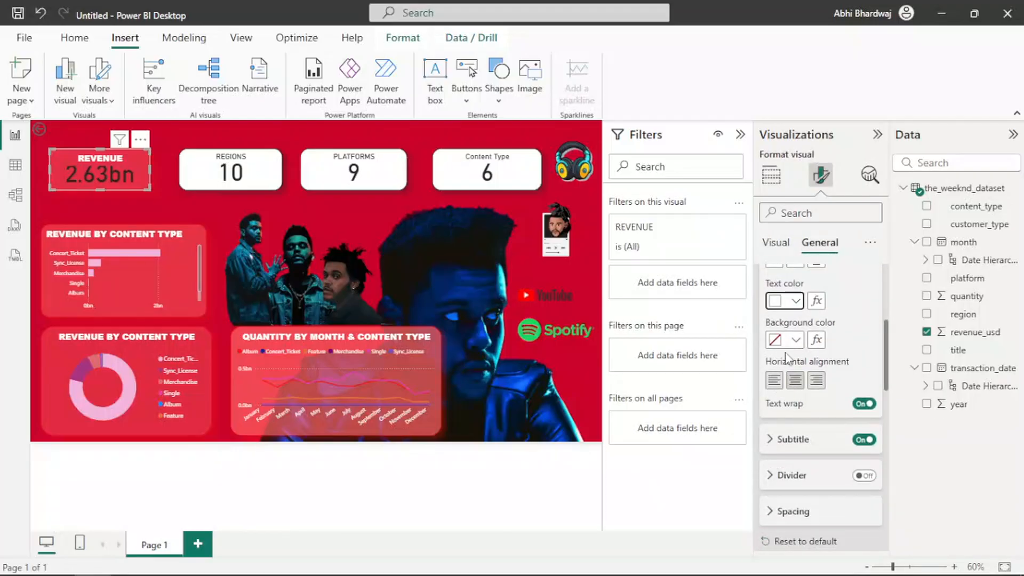
pyautogui.click(795, 301)
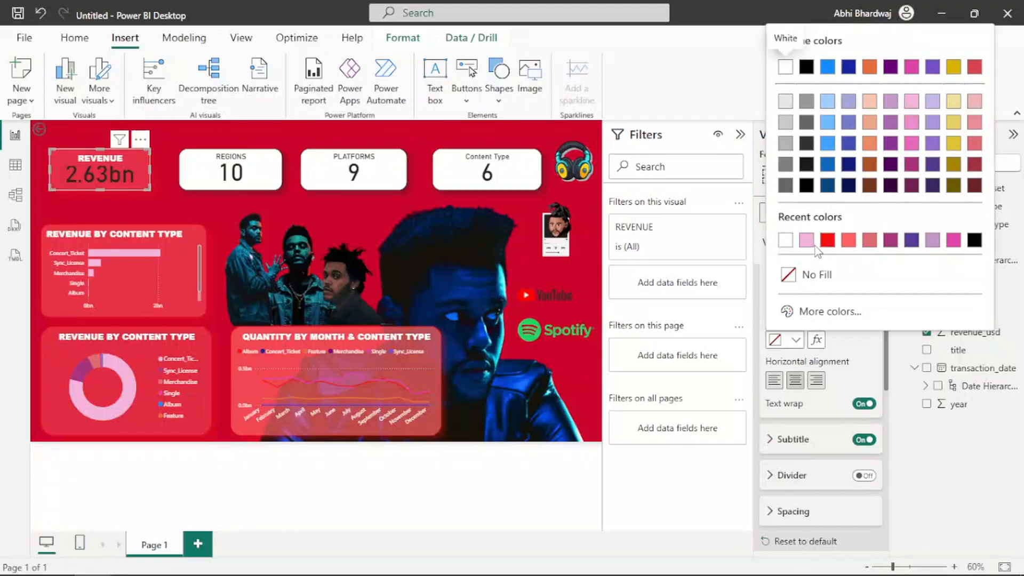
pyautogui.click(954, 240)
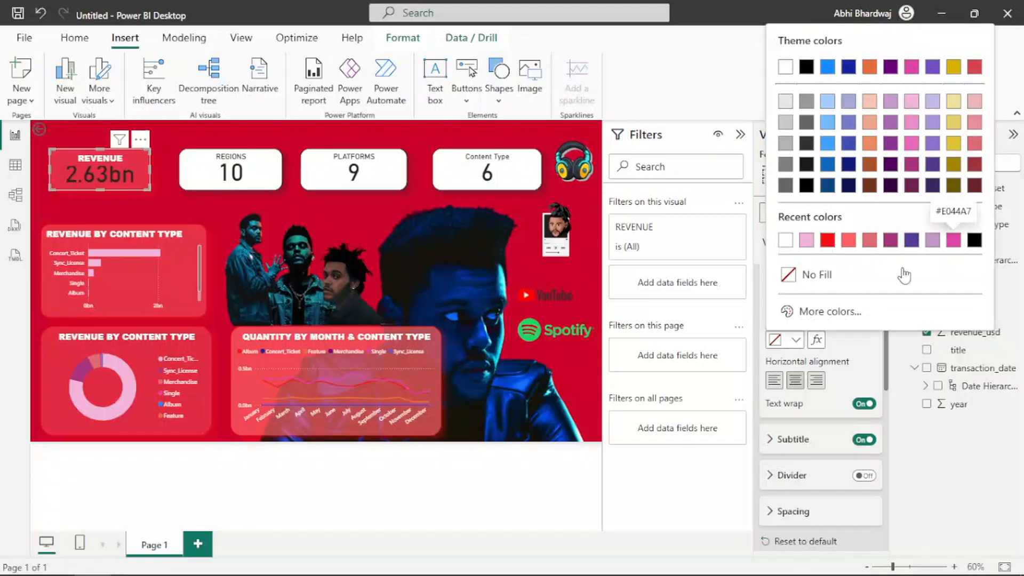
pyautogui.click(787, 347)
pyautogui.click(806, 276)
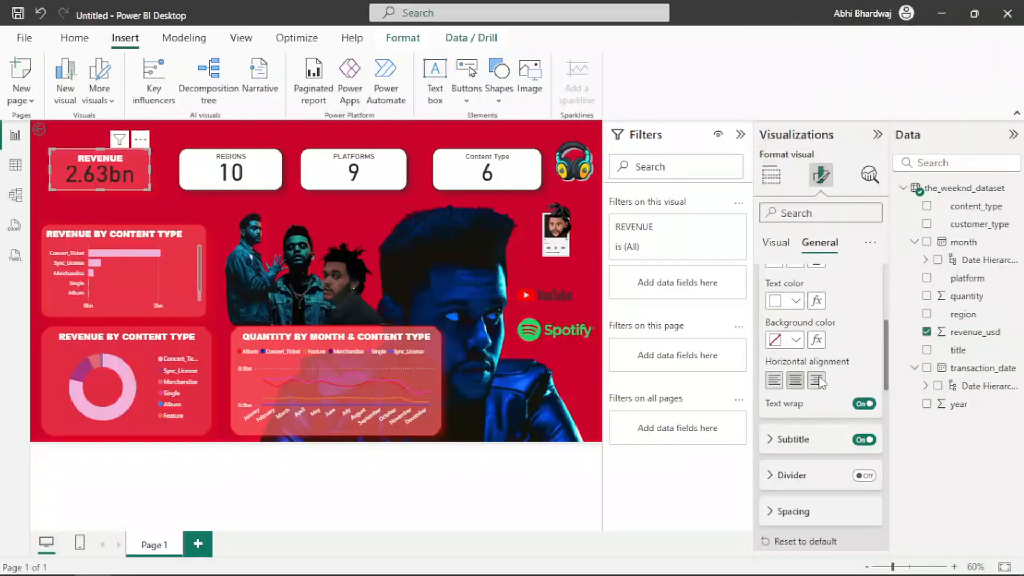
pyautogui.click(863, 405)
# Set the color of the REVENUE card's callout value to light pink.
pyautogui.click(774, 245)
pyautogui.click(780, 280)
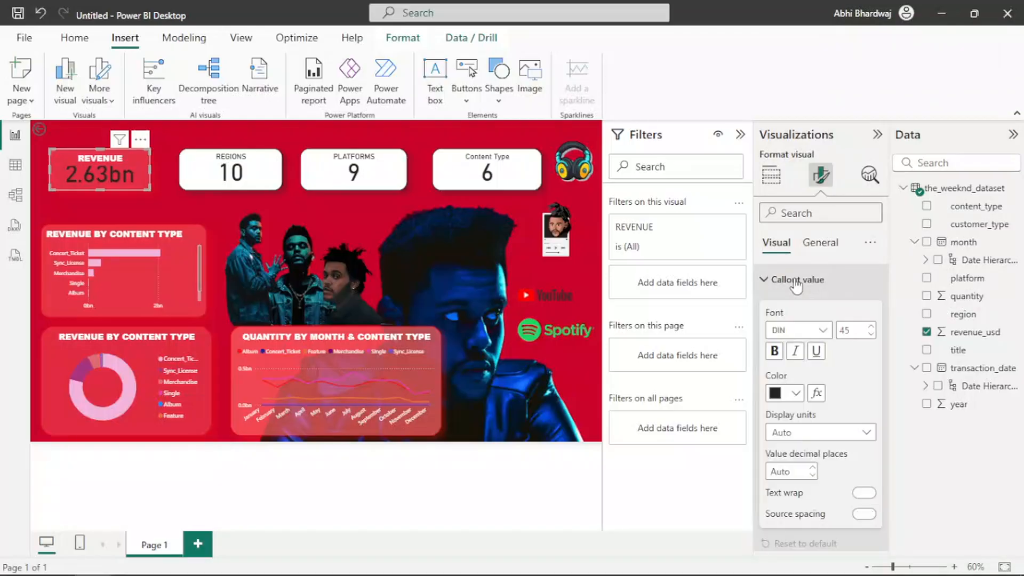
pyautogui.click(780, 398)
pyautogui.click(785, 329)
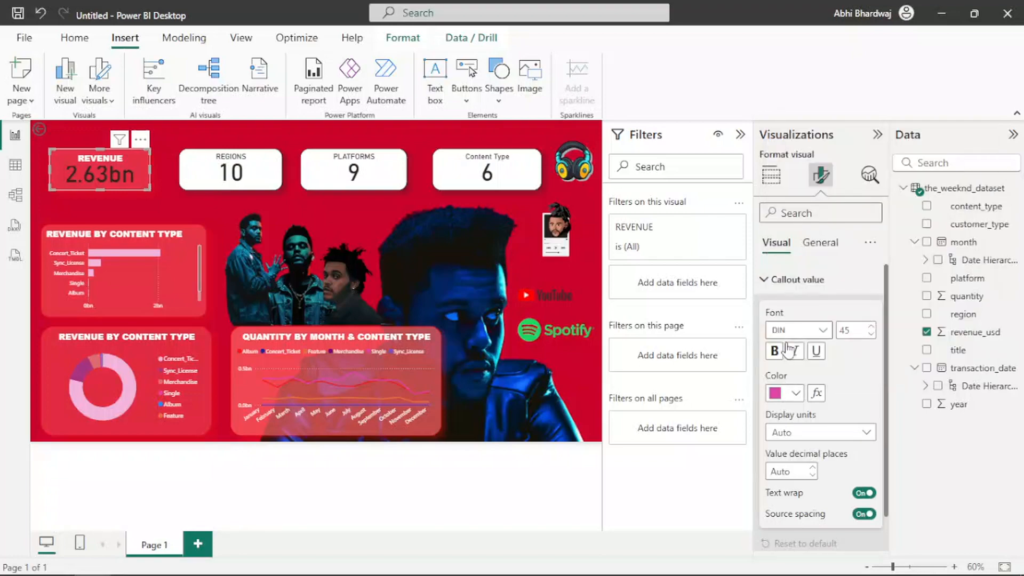
pyautogui.click(795, 395)
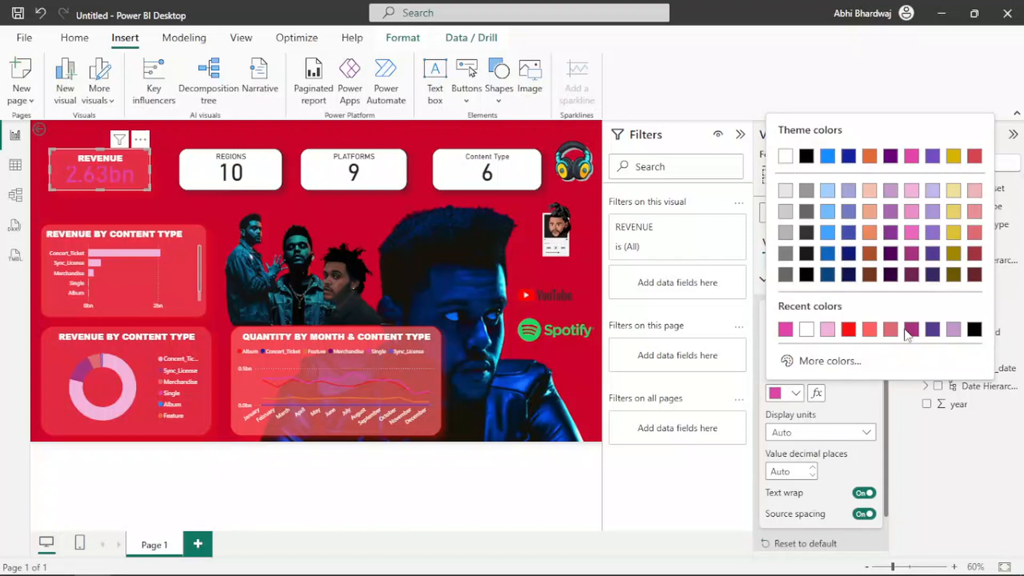
pyautogui.click(827, 329)
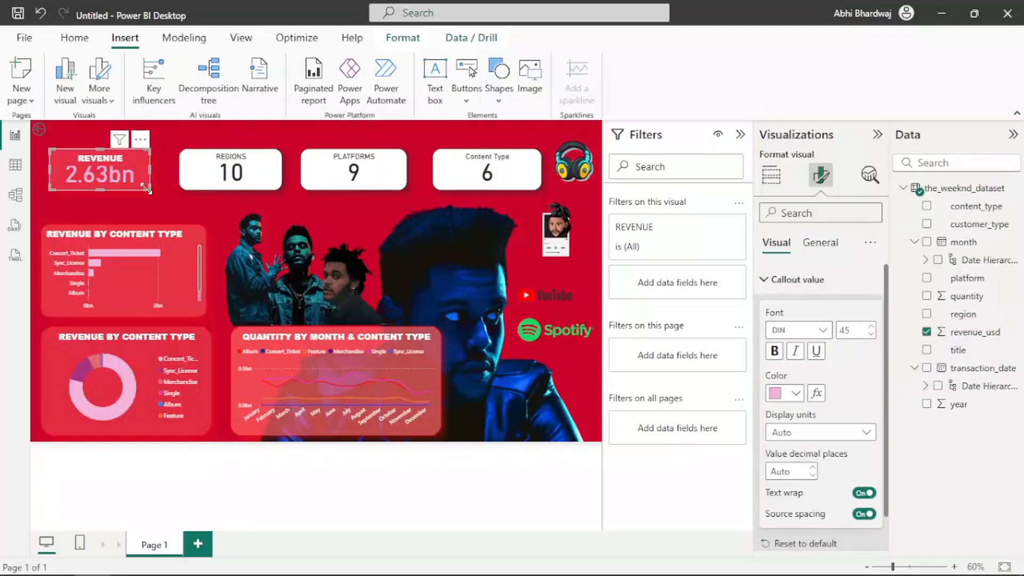
# Set the color of the REGIONS card's callout value to light pink.
pyautogui.click(227, 184)
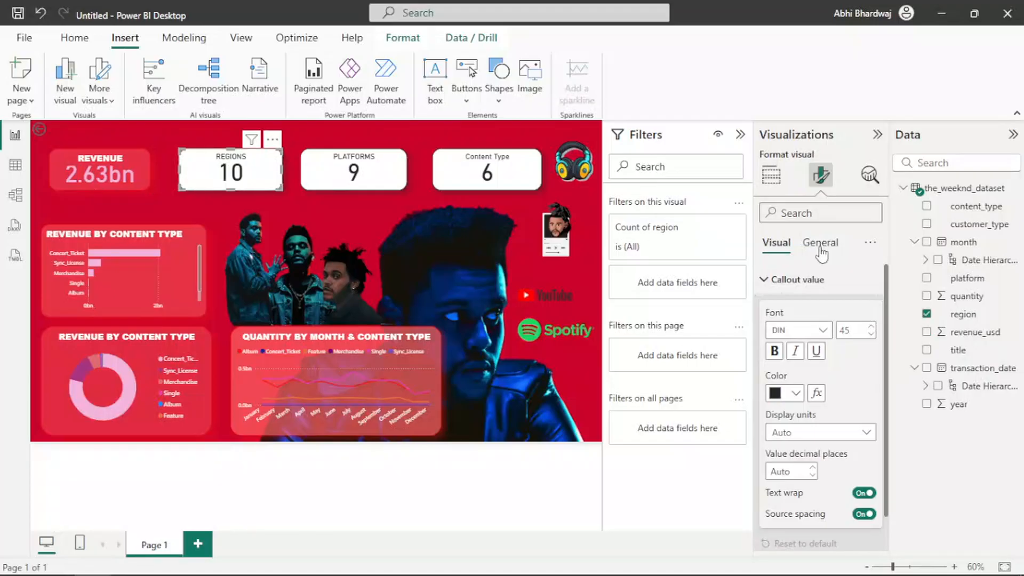
pyautogui.click(799, 397)
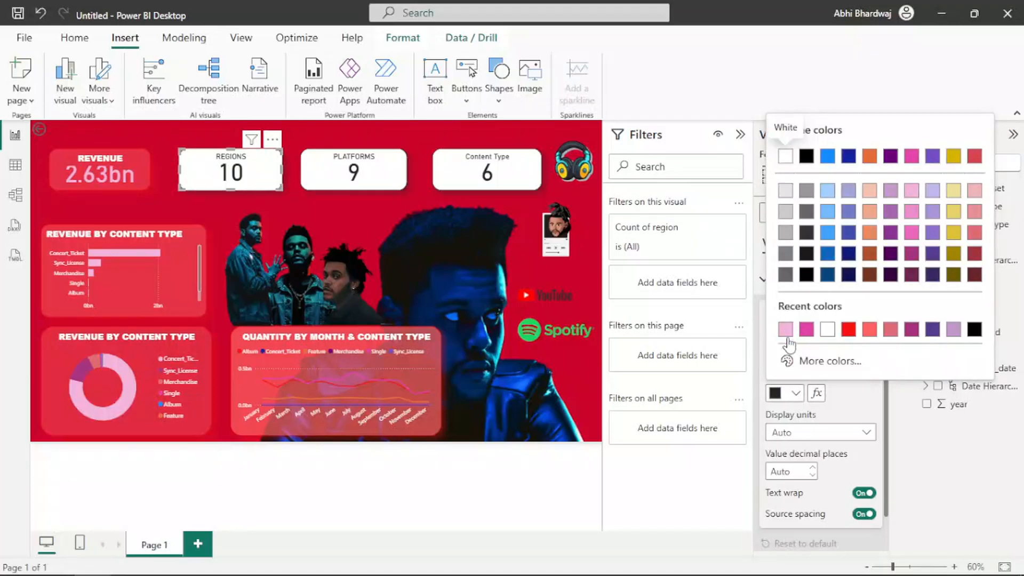
pyautogui.click(783, 341)
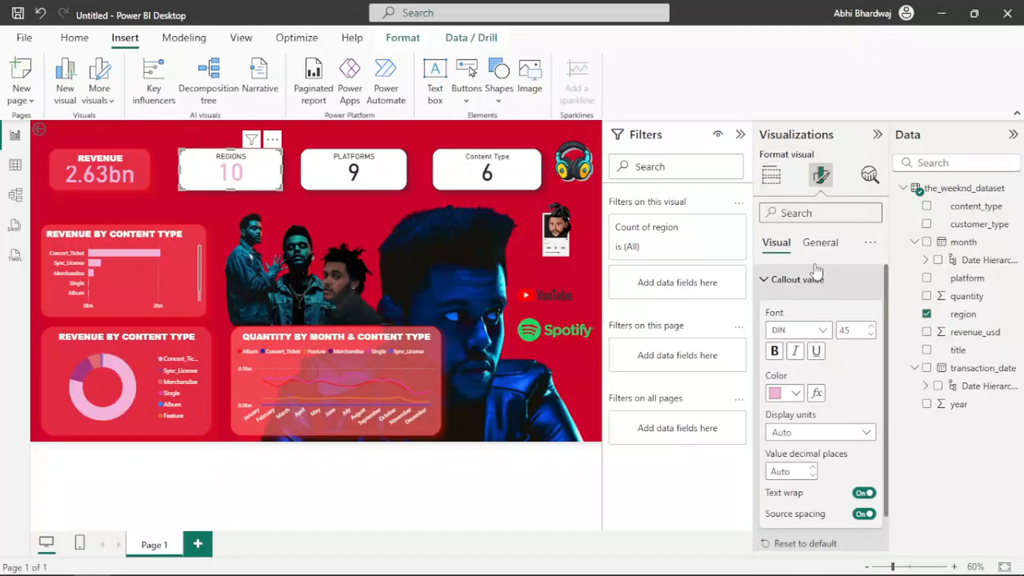
# Set the REGIONS card's title font to Arial Black and its text color to white.
pyautogui.click(820, 246)
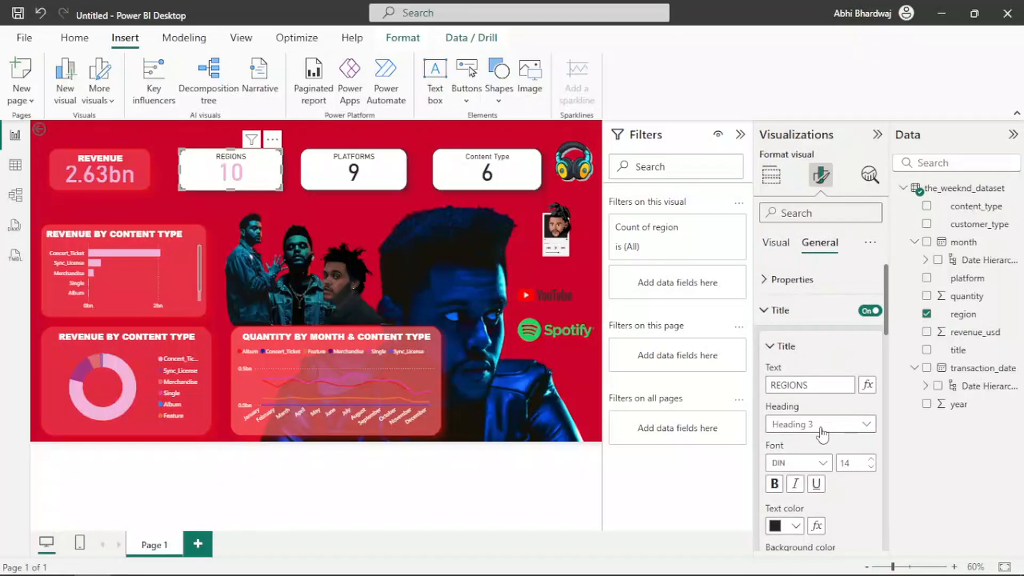
pyautogui.click(812, 463)
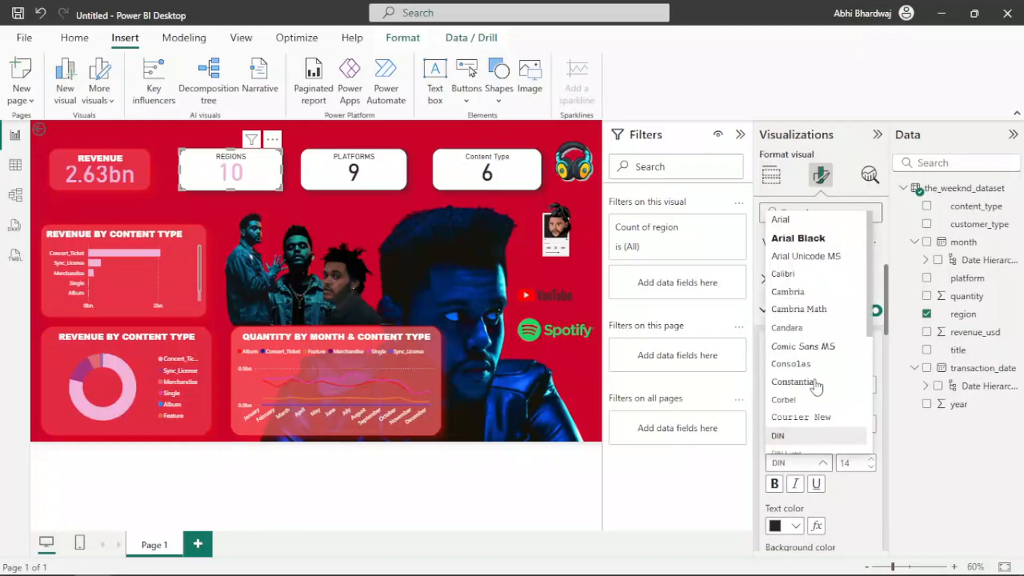
pyautogui.click(809, 246)
pyautogui.click(784, 526)
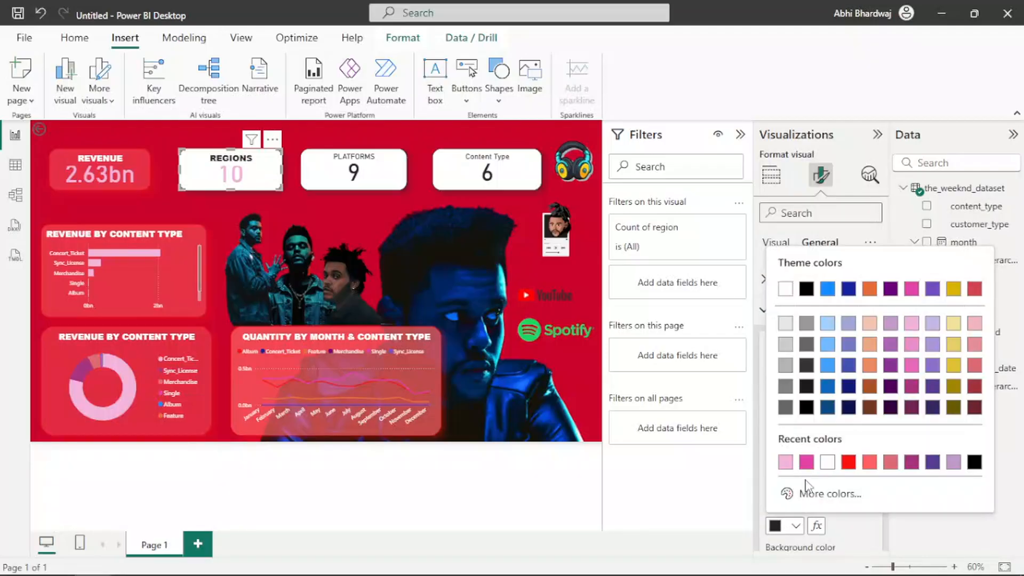
pyautogui.click(826, 462)
# Change the REGIONS card's background color to light pink #f3b4dc.
pyautogui.scroll(-3, 808, 470)
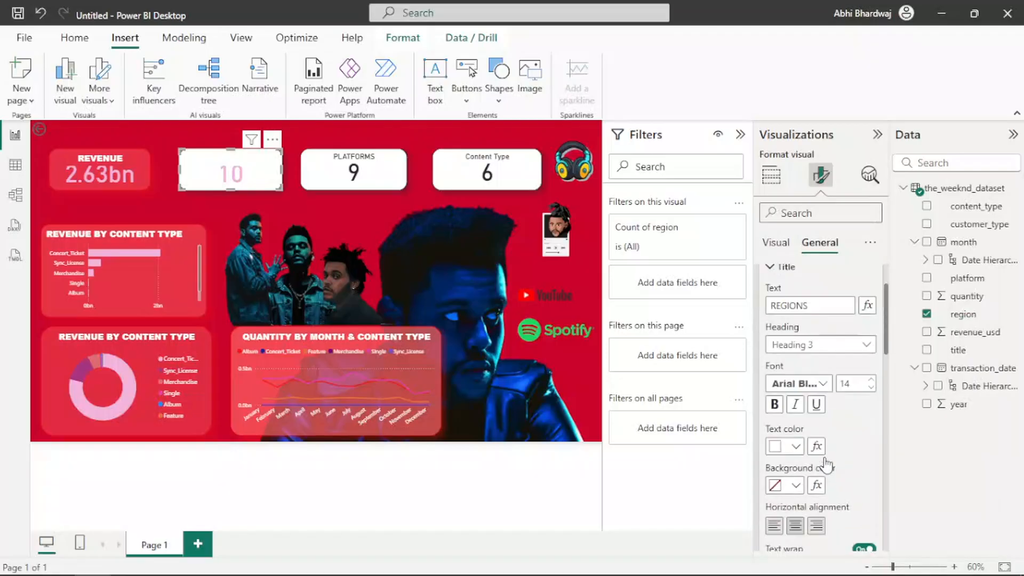
pyautogui.scroll(-5, 805, 464)
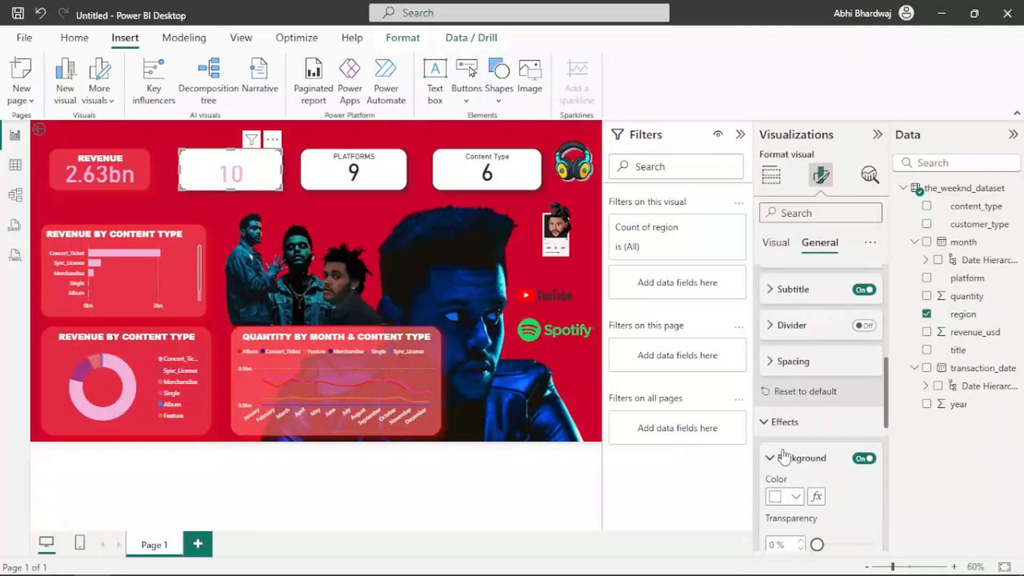
pyautogui.click(785, 422)
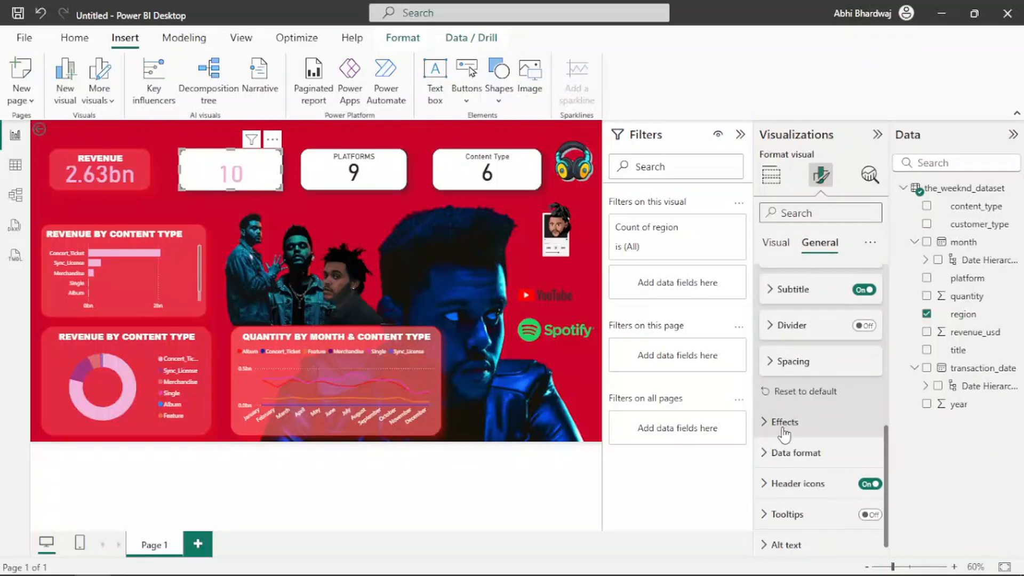
pyautogui.click(784, 422)
pyautogui.click(799, 497)
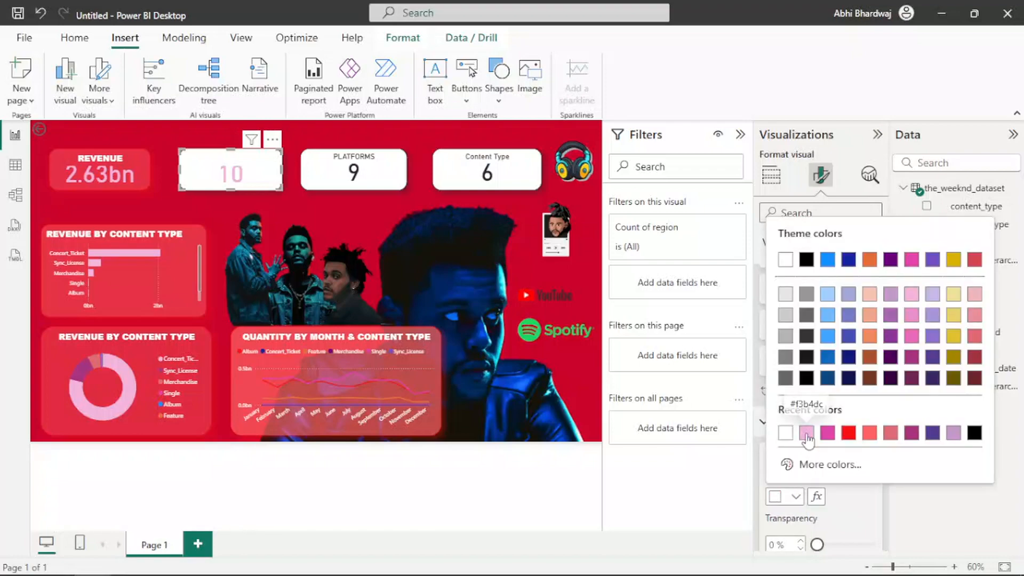
pyautogui.click(807, 431)
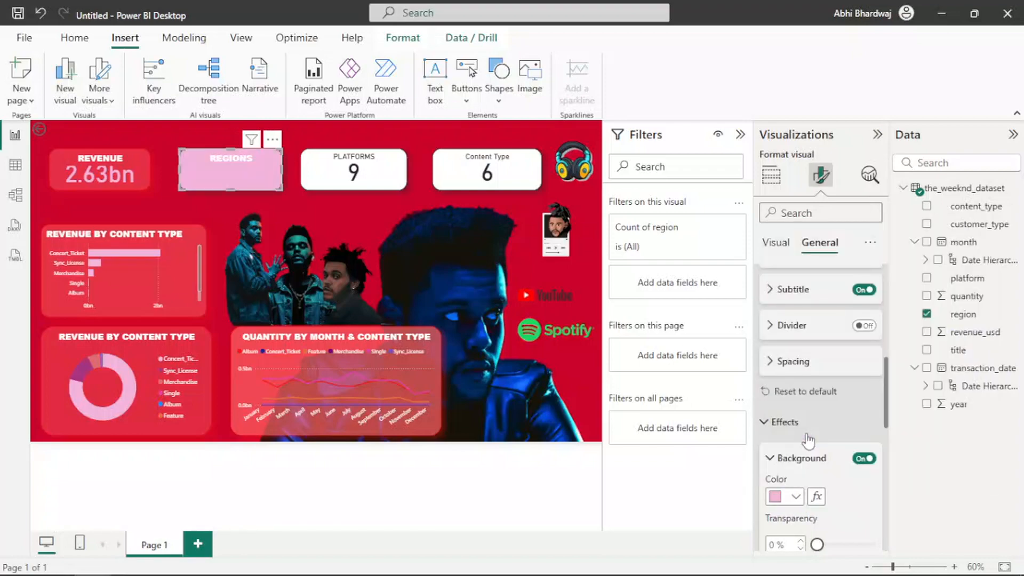
# Change the REGIONS card's background to coral red with 42% transparency.
pyautogui.click(796, 497)
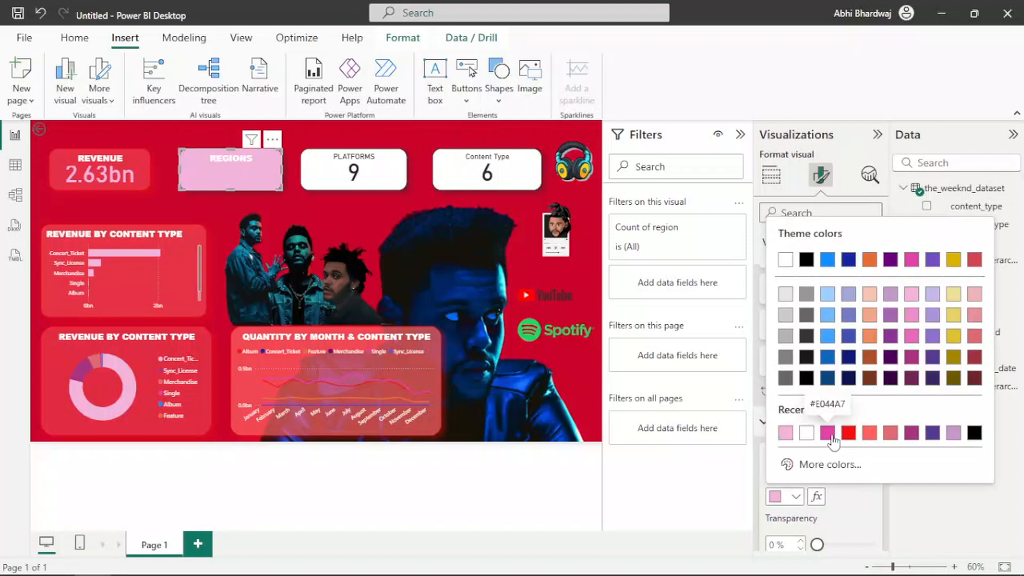
pyautogui.click(870, 433)
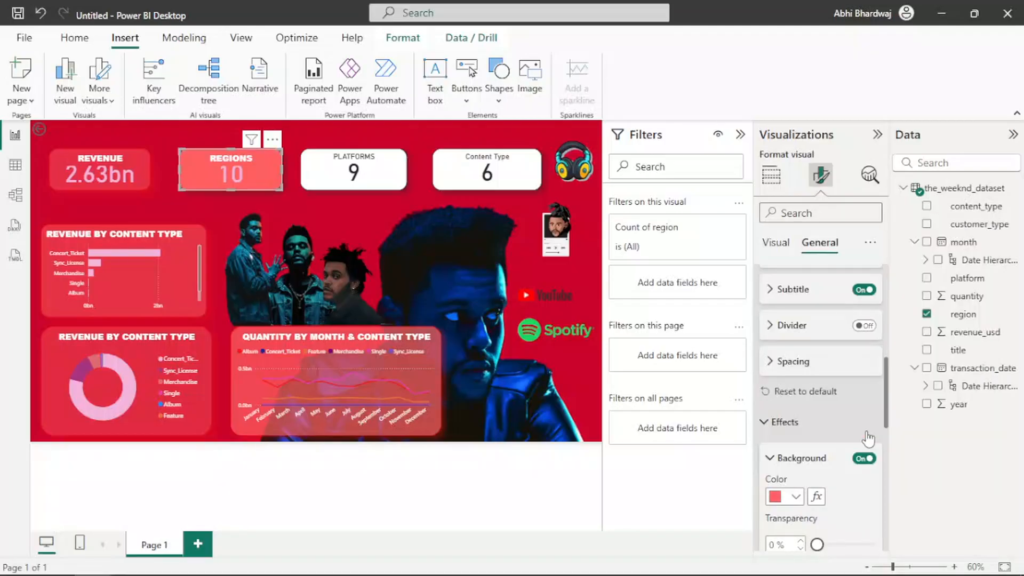
pyautogui.scroll(-2, 840, 493)
pyautogui.moveTo(820, 470); pyautogui.dragTo(843, 474)
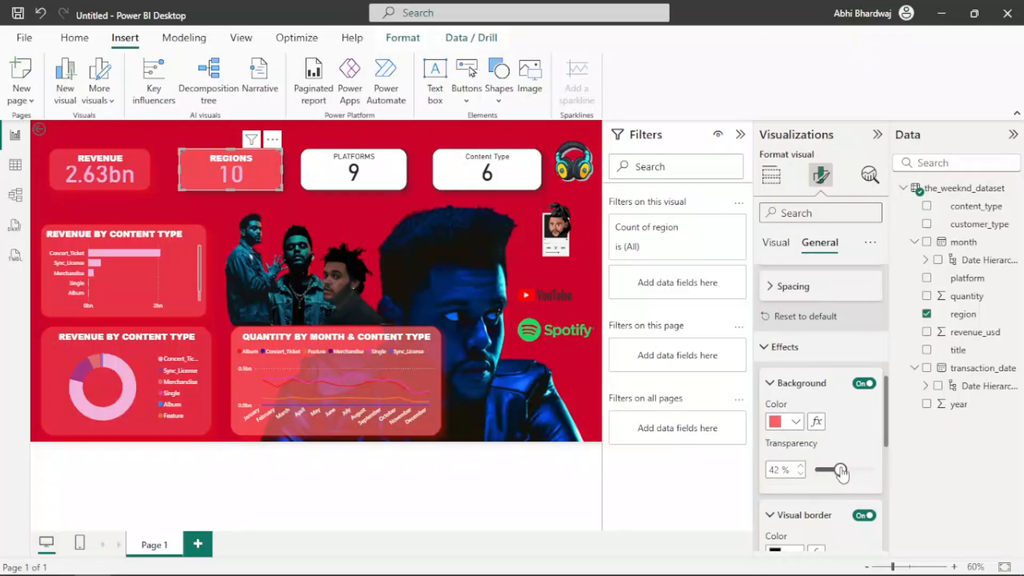
# Set both the border color and the shadow color of the REGIONS card to red.
pyautogui.scroll(-2, 838, 471)
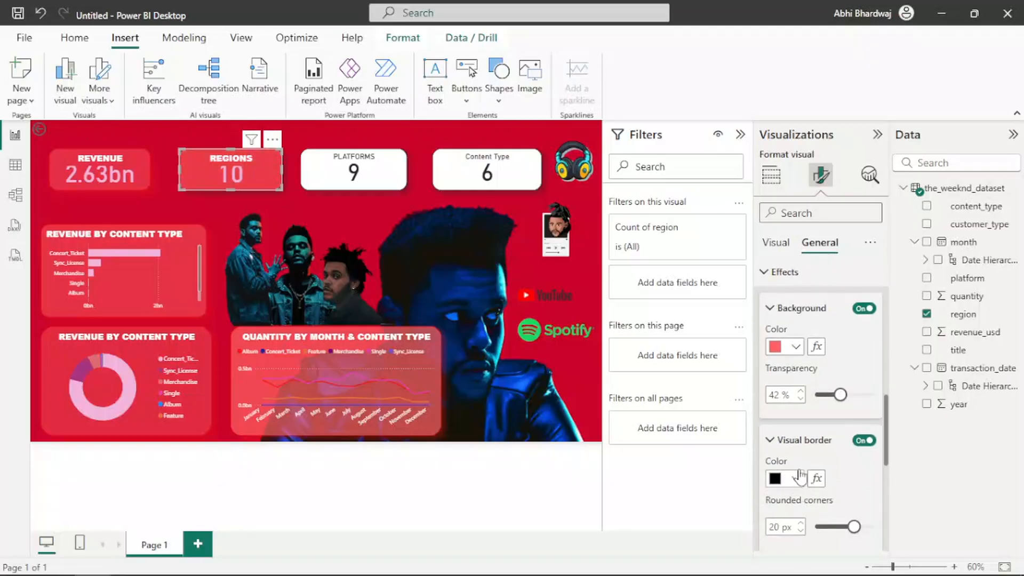
pyautogui.click(798, 478)
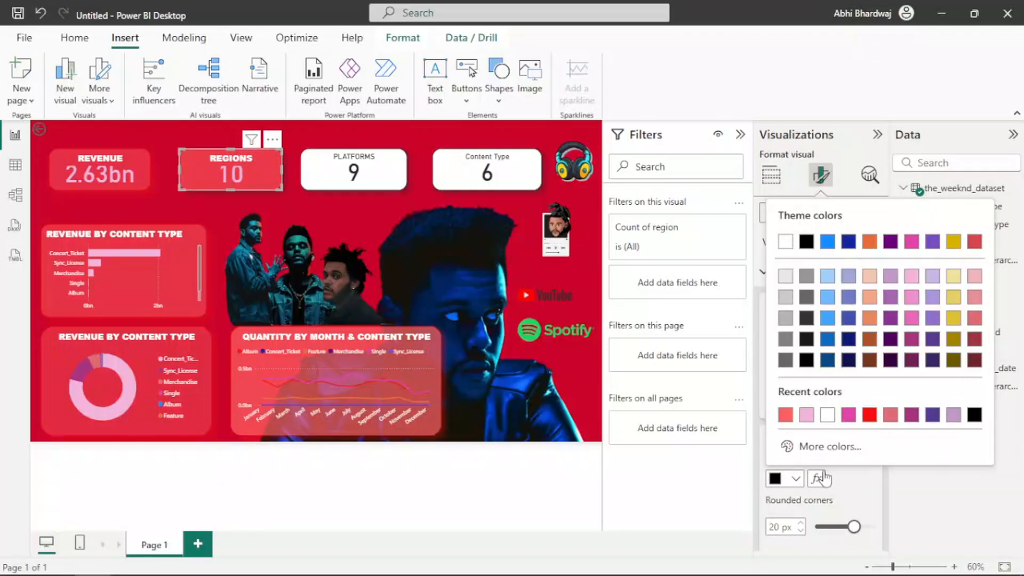
pyautogui.scroll(-2, 804, 494)
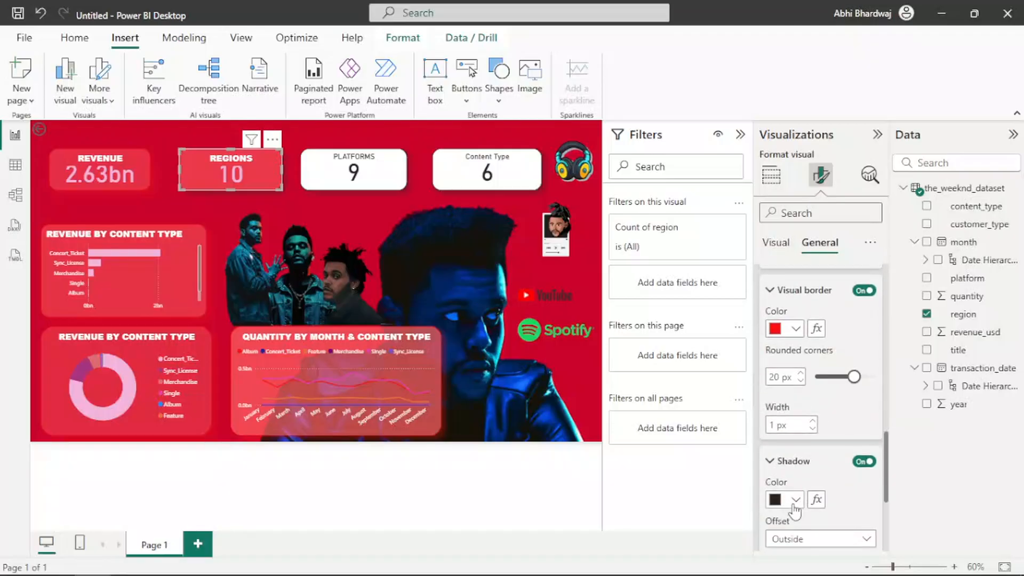
pyautogui.click(795, 501)
pyautogui.click(786, 434)
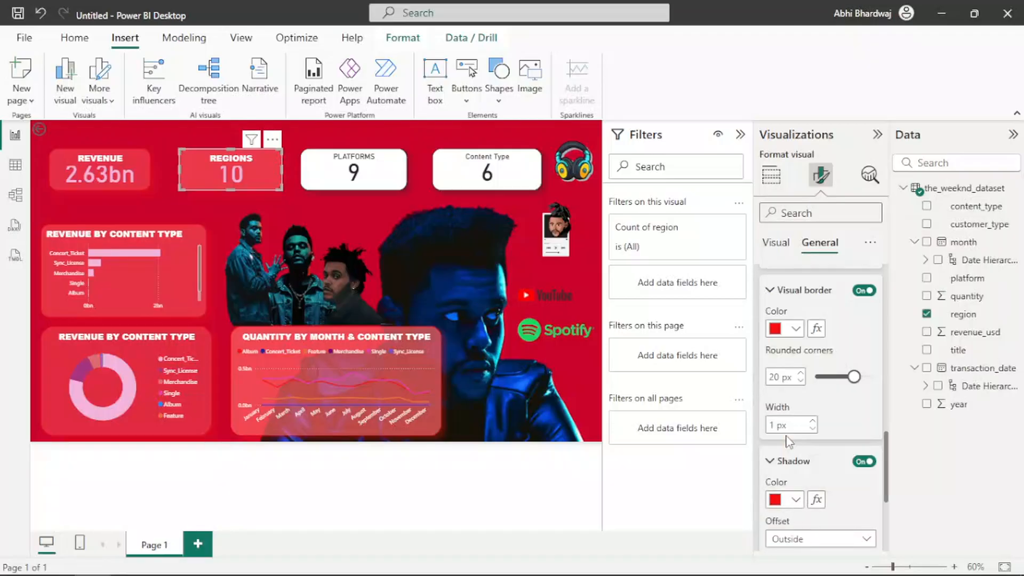
# Format the REGIONS card's callout value as bold Arial Black at size 40.
pyautogui.click(387, 188)
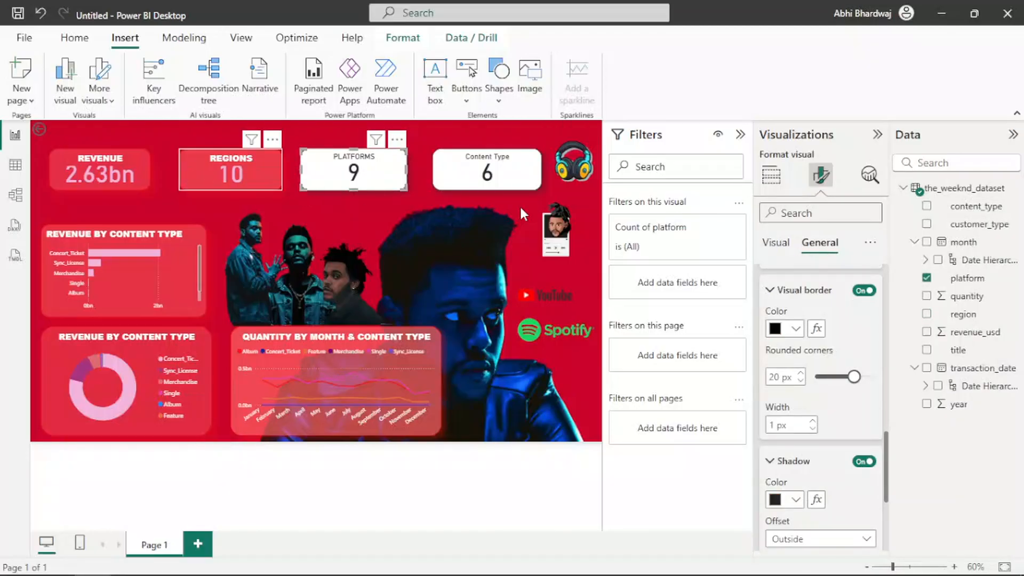
pyautogui.click(790, 249)
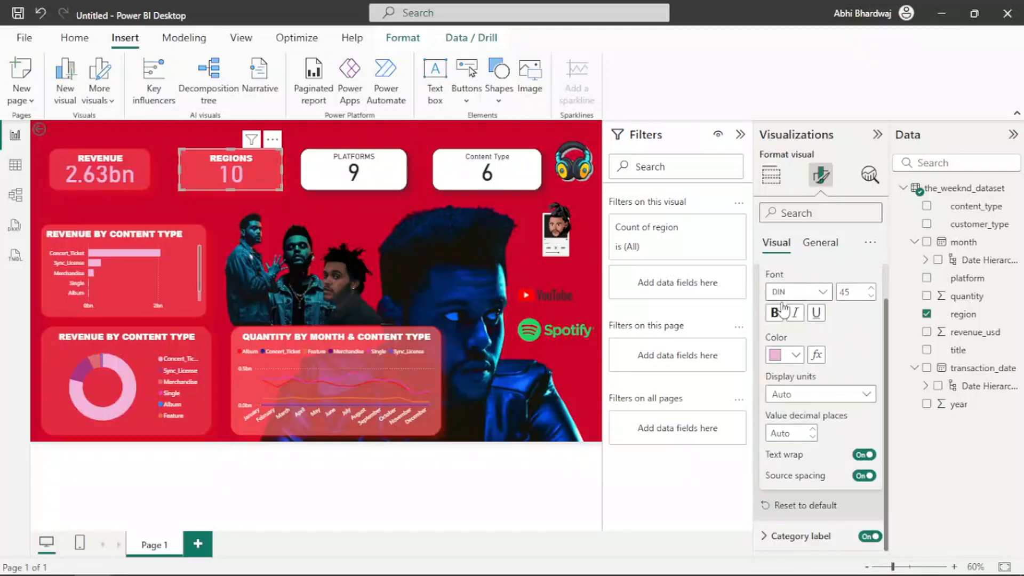
pyautogui.click(816, 293)
pyautogui.click(805, 325)
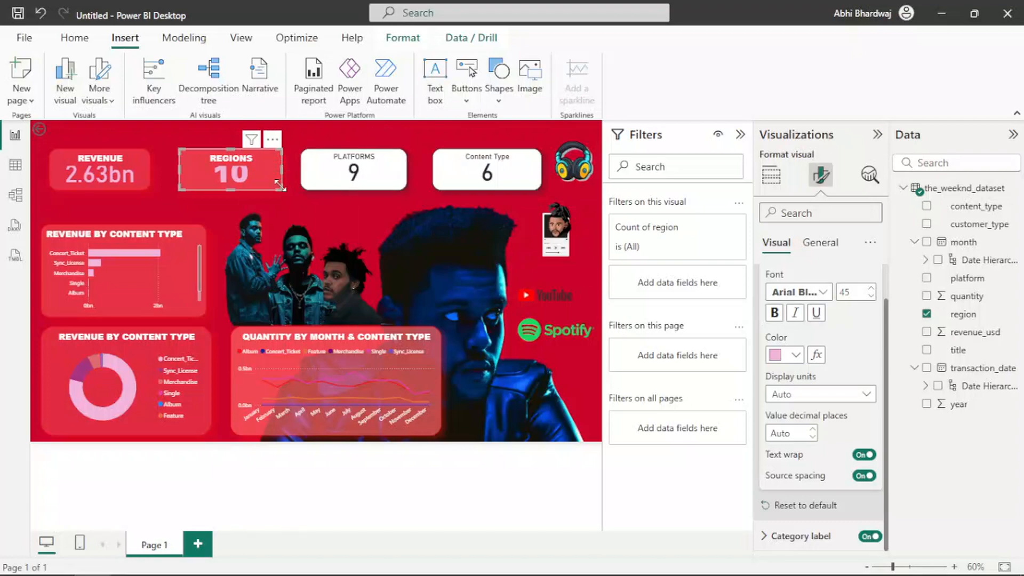
pyautogui.click(871, 297)
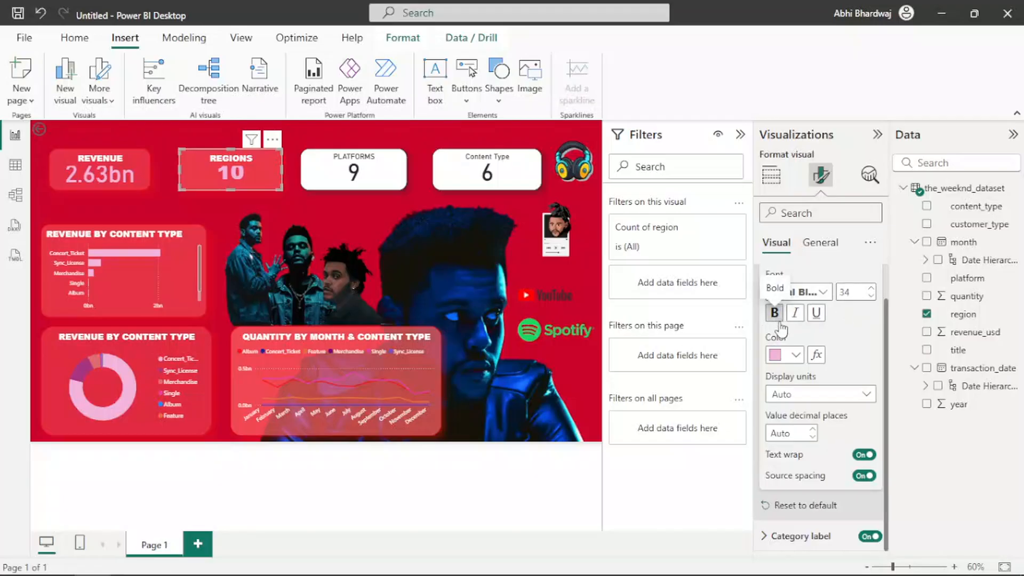
pyautogui.click(871, 295)
pyautogui.click(871, 295)
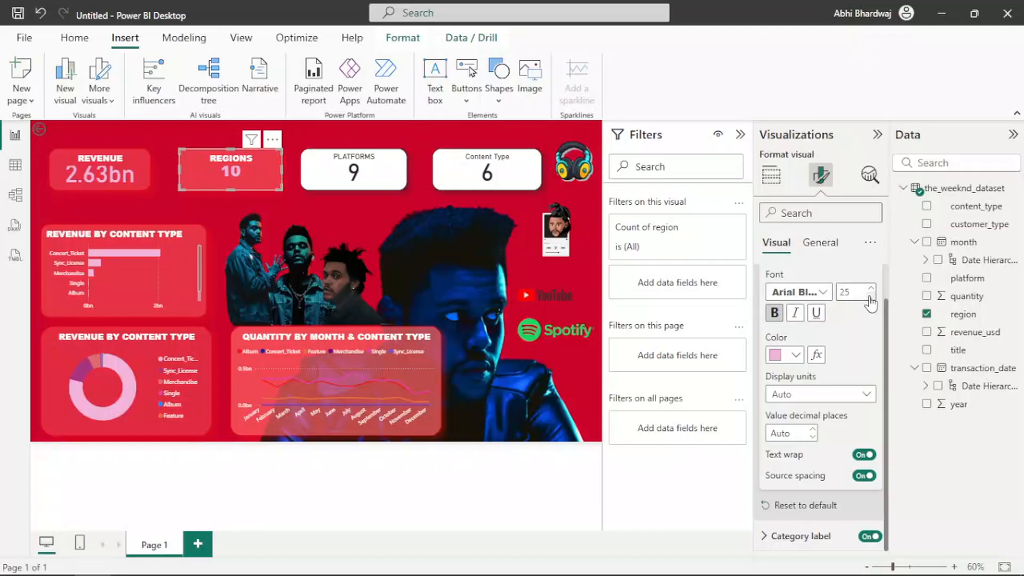
pyautogui.doubleClick(851, 292)
pyautogui.write('40')
# Enlarge the REGIONS, REVENUE, PLATFORMS and Content Type cards slightly so they match in height.
pyautogui.moveTo(283, 143)
pyautogui.mouseDown()
pyautogui.moveTo(293, 140)
pyautogui.moveTo(286, 144)
pyautogui.mouseUp()
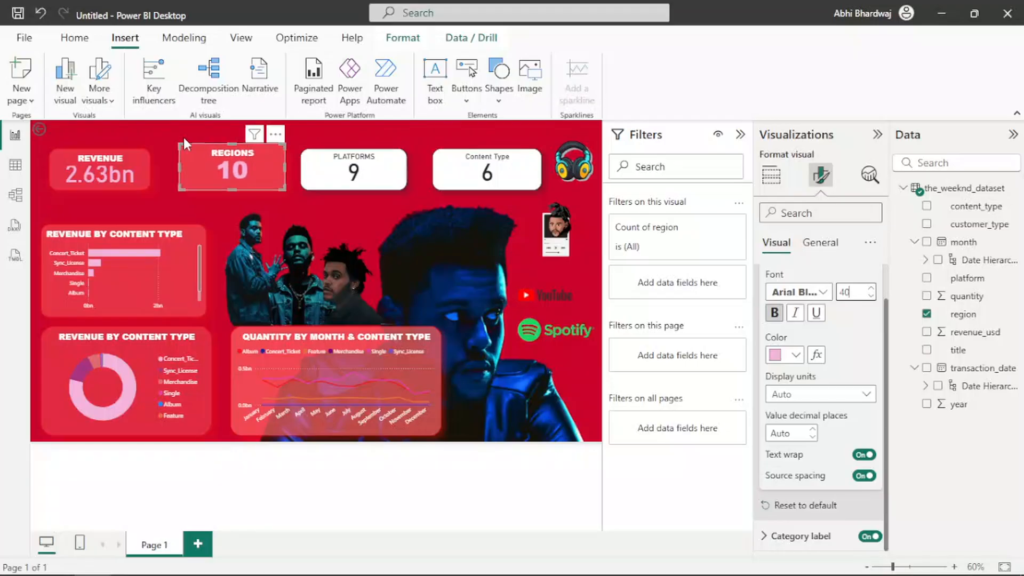
pyautogui.click(135, 157)
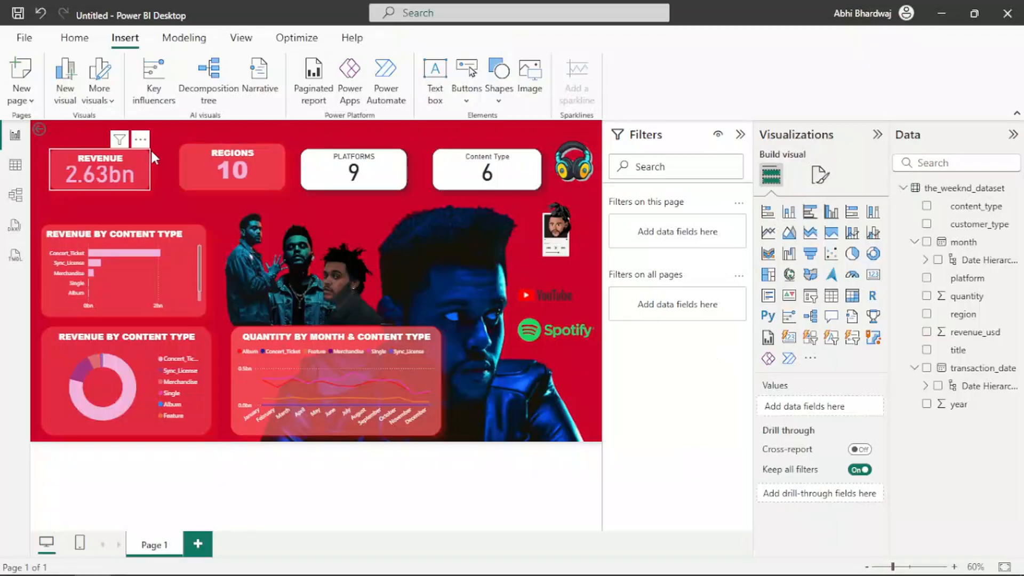
pyautogui.moveTo(147, 150); pyautogui.dragTo(156, 140)
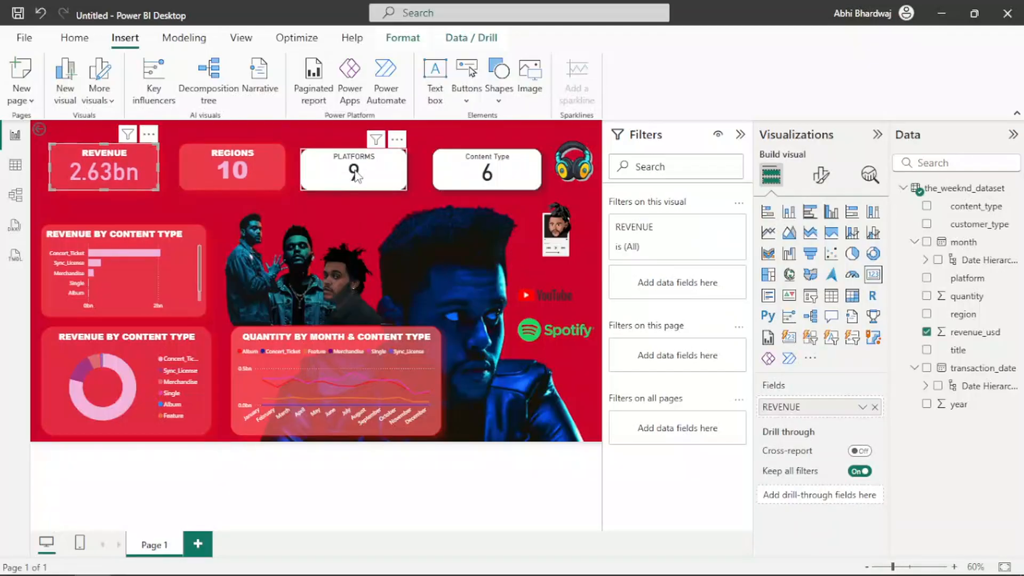
pyautogui.click(395, 173)
pyautogui.moveTo(406, 149)
pyautogui.mouseDown()
pyautogui.moveTo(435, 151)
pyautogui.moveTo(420, 148)
pyautogui.mouseUp()
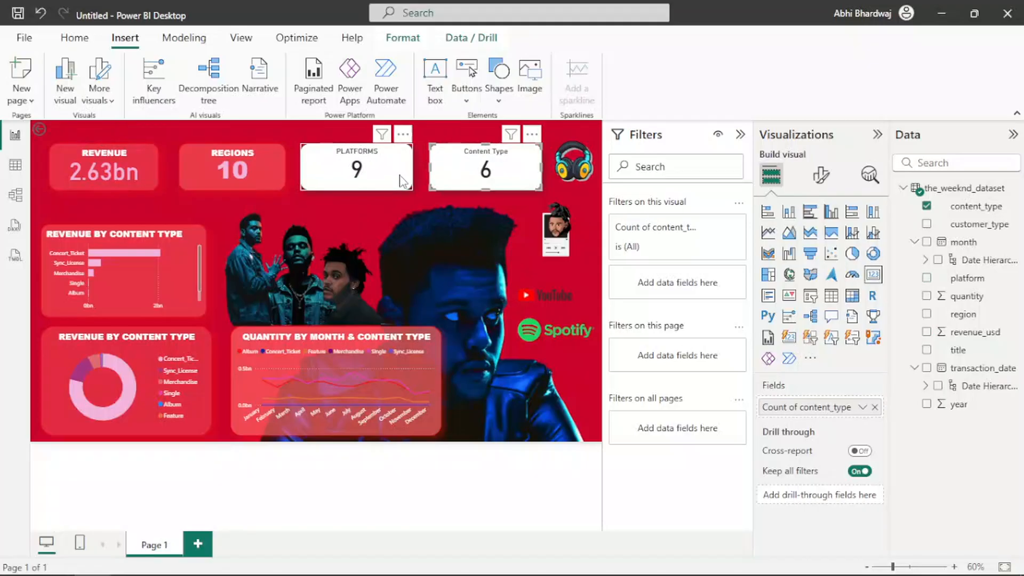
# Set the PLATFORMS card's callout value to light pink in Arial Black.
pyautogui.click(401, 182)
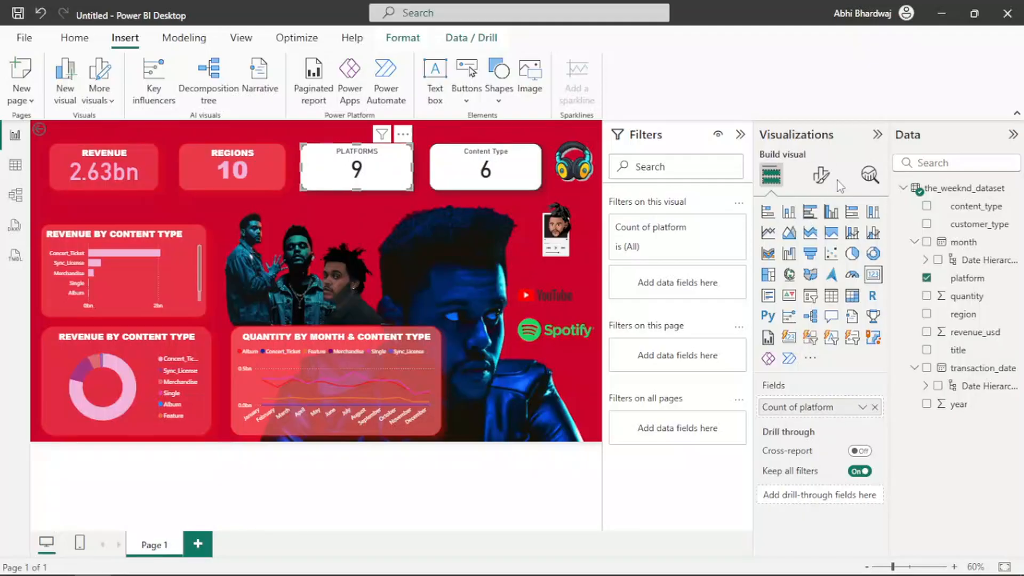
pyautogui.click(822, 176)
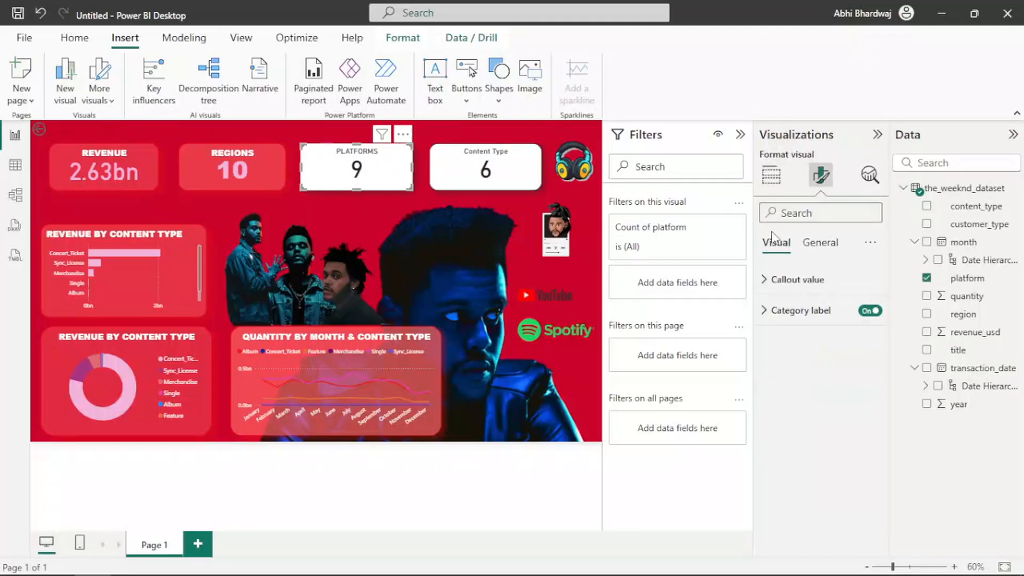
pyautogui.click(780, 280)
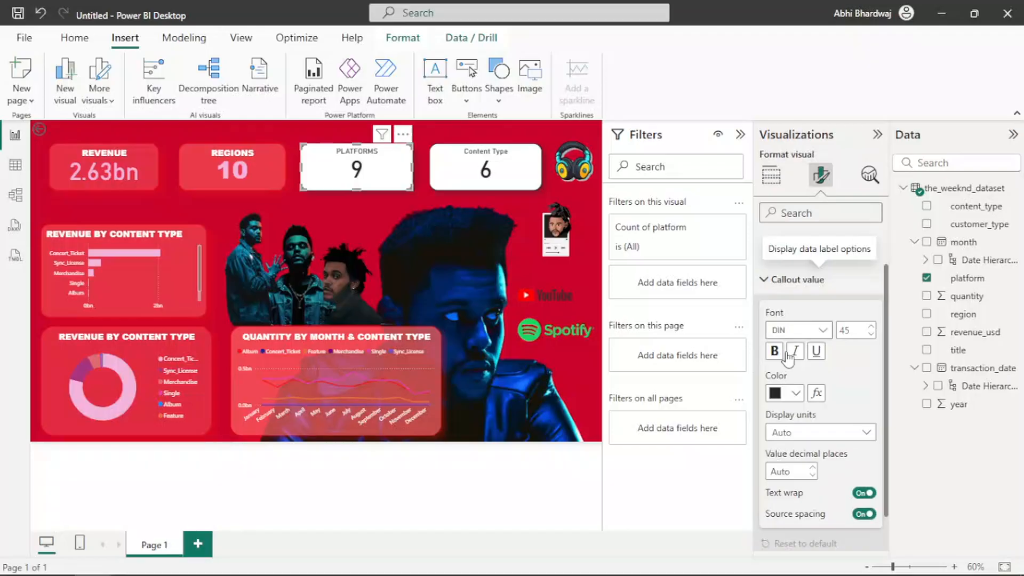
pyautogui.click(789, 394)
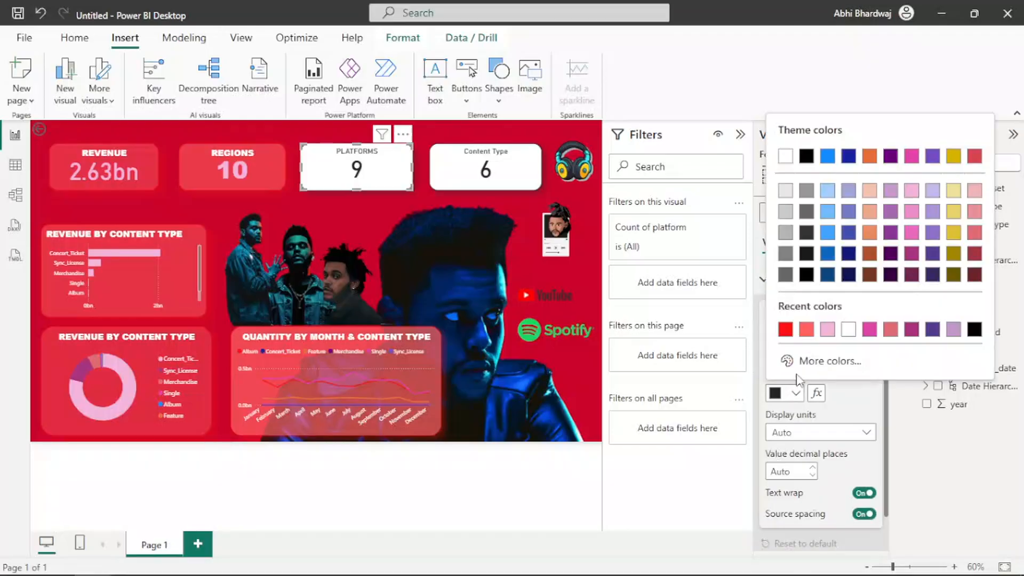
pyautogui.click(828, 331)
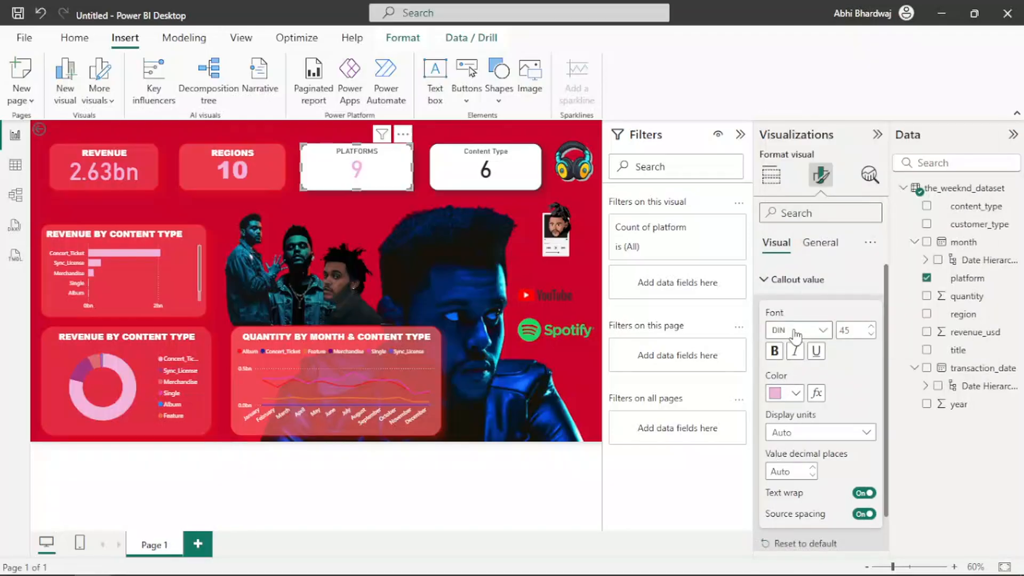
pyautogui.click(795, 333)
pyautogui.click(813, 105)
# Format the PLATFORMS card's title as bold Arial Black with white text.
pyautogui.click(825, 242)
pyautogui.click(814, 310)
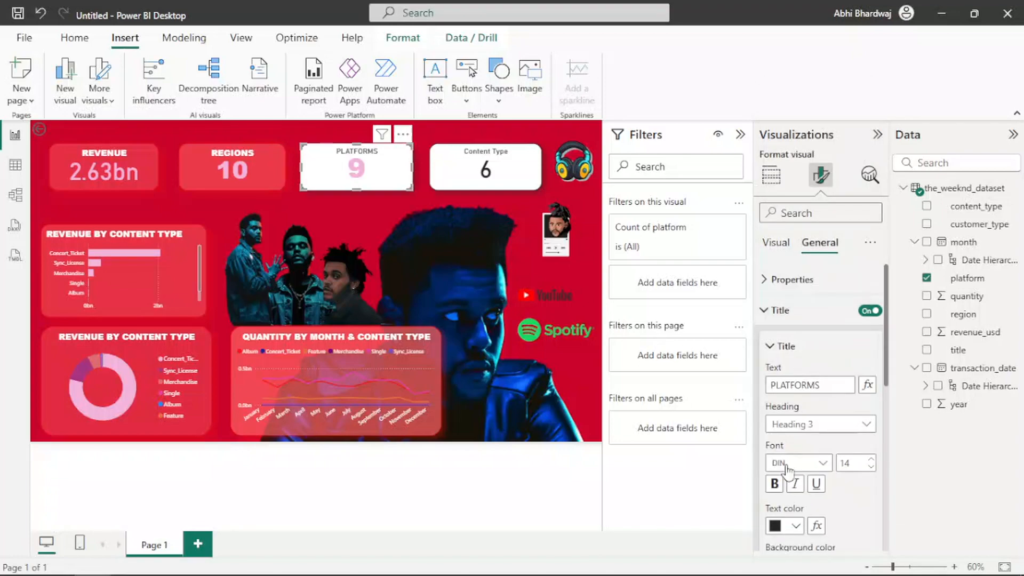
pyautogui.click(779, 528)
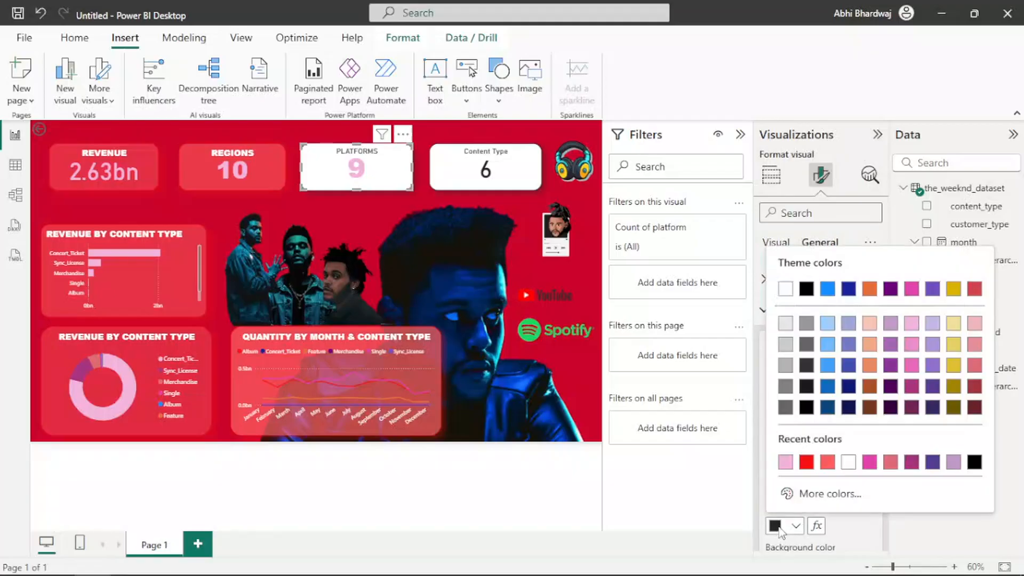
pyautogui.click(850, 462)
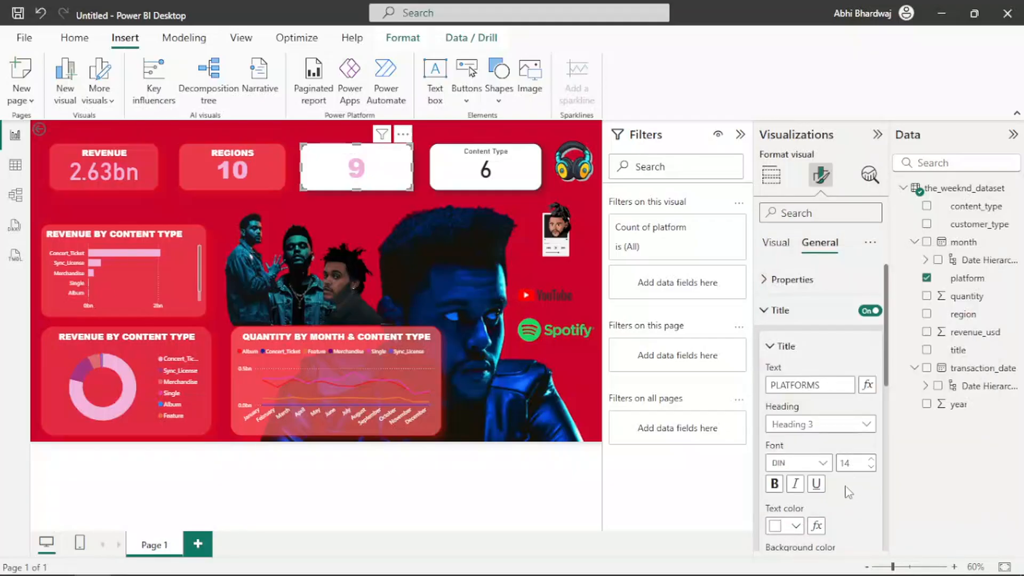
pyautogui.scroll(-2, 849, 492)
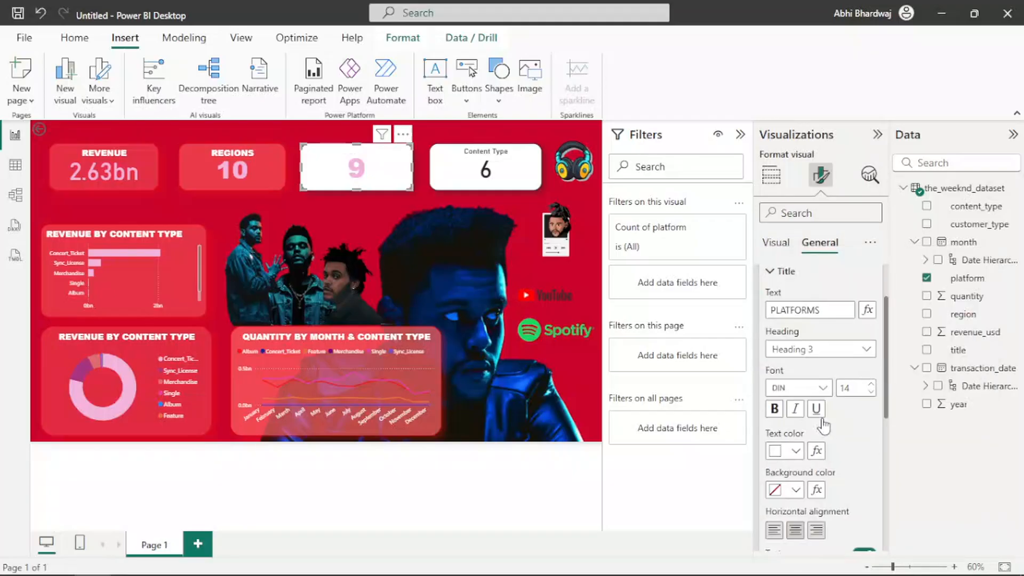
pyautogui.click(777, 389)
pyautogui.click(805, 155)
pyautogui.click(775, 409)
# Try a magenta #E044A7 background with 61% transparency on the PLATFORMS card.
pyautogui.scroll(-5, 843, 435)
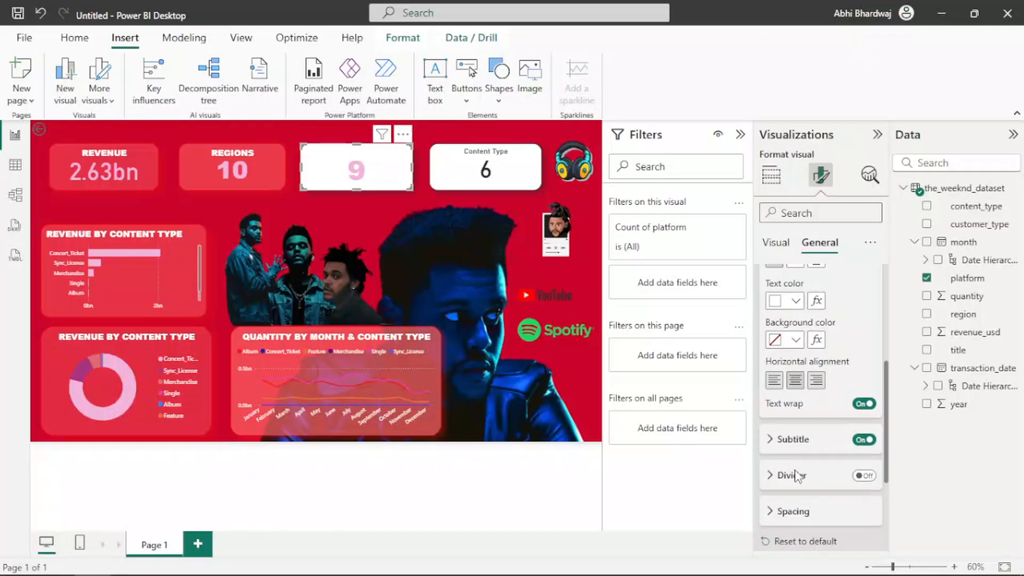
pyautogui.scroll(-5, 794, 470)
pyautogui.click(797, 424)
pyautogui.scroll(-3, 798, 427)
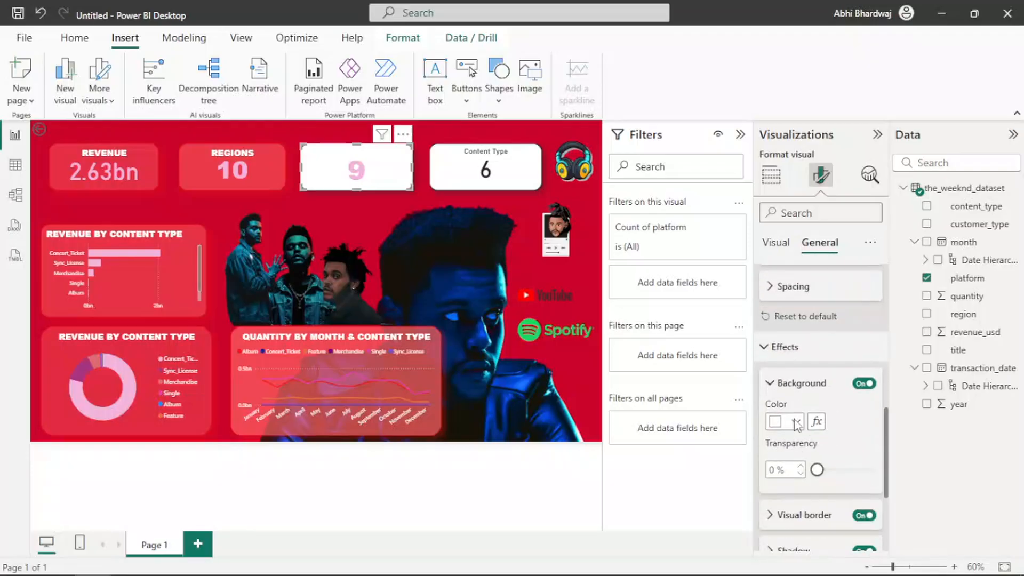
pyautogui.click(794, 421)
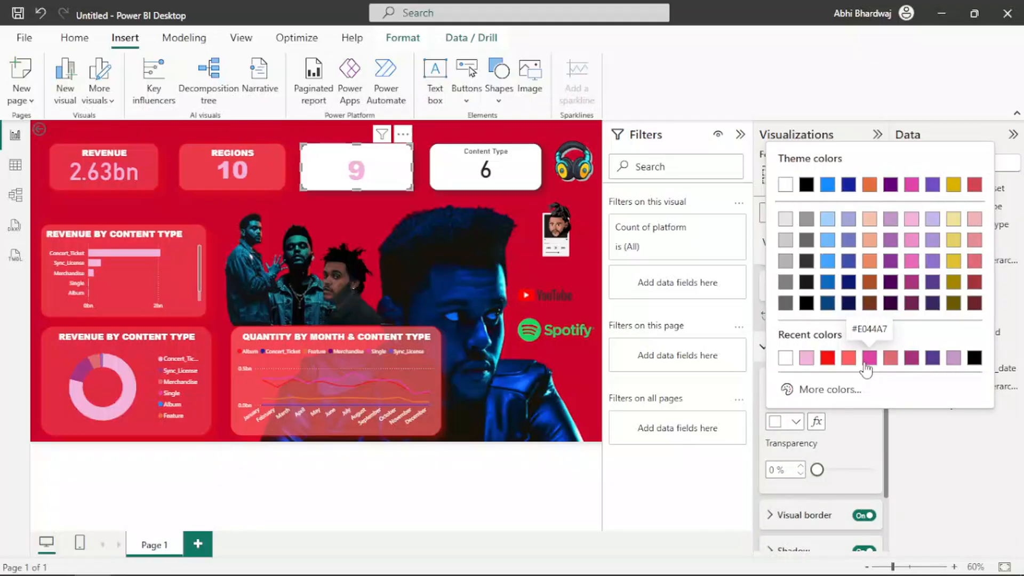
pyautogui.click(869, 358)
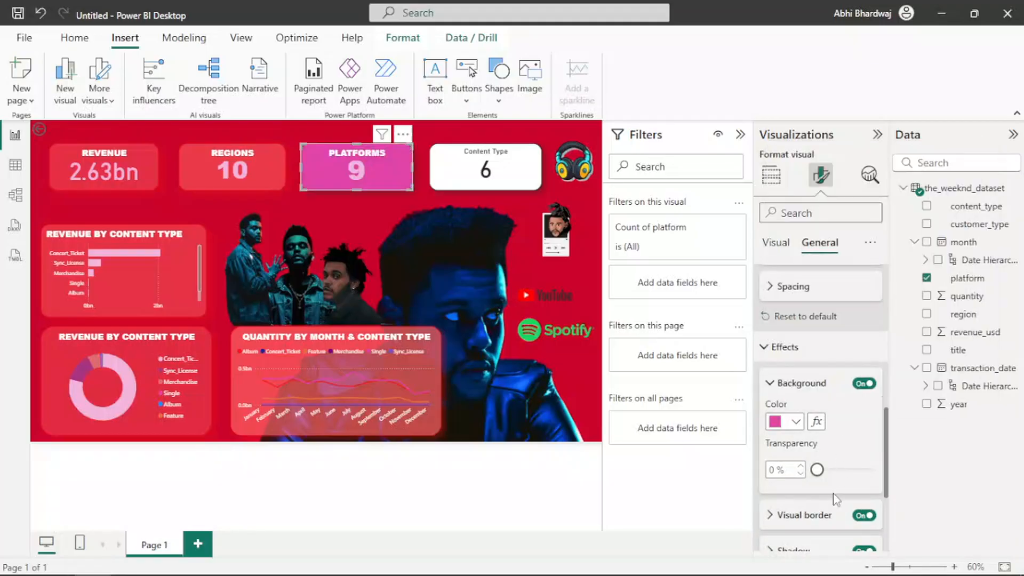
pyautogui.moveTo(819, 469); pyautogui.dragTo(852, 473)
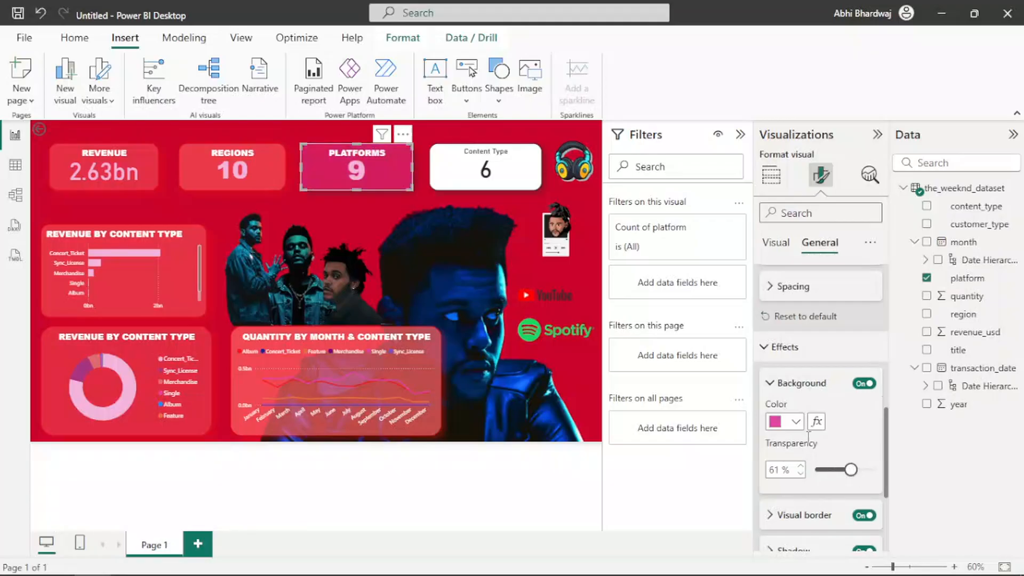
# Change the PLATFORMS card's background to coral red with 68% transparency.
pyautogui.click(796, 422)
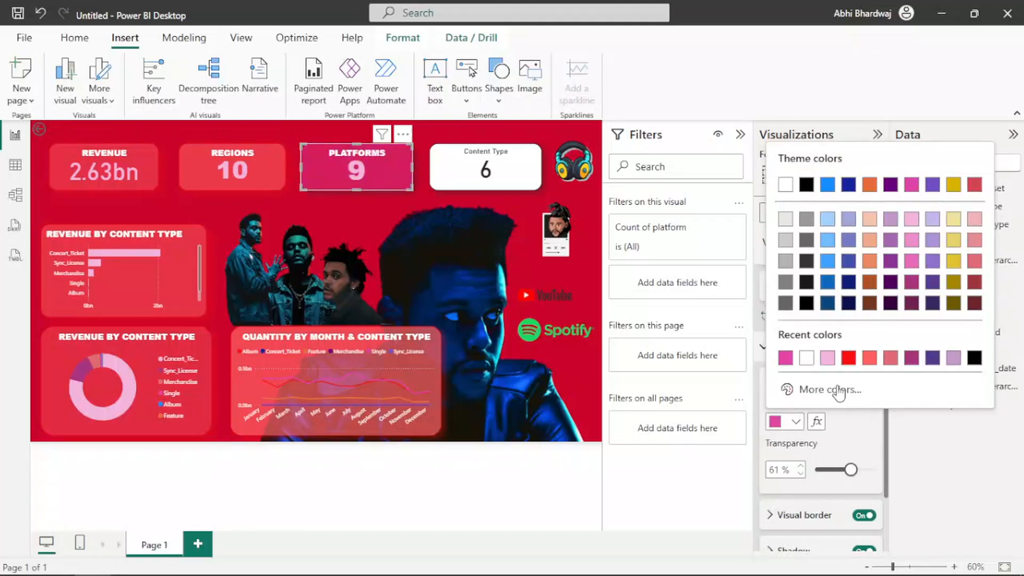
pyautogui.click(869, 358)
pyautogui.moveTo(850, 471); pyautogui.dragTo(856, 470)
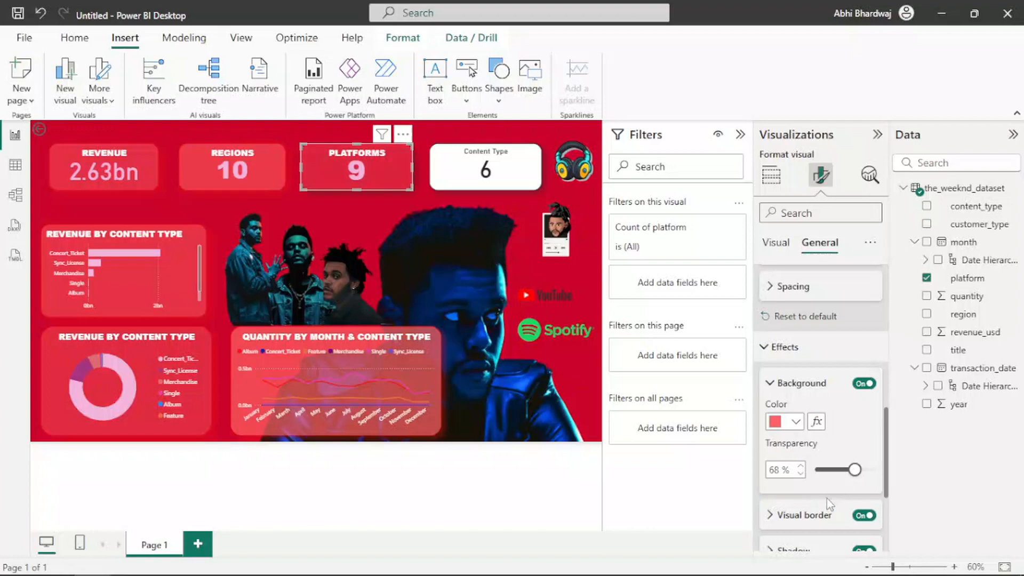
# Set both the visual border color and the shadow color of the PLATFORMS card to bright red.
pyautogui.scroll(-2, 827, 498)
pyautogui.click(803, 442)
pyautogui.click(784, 479)
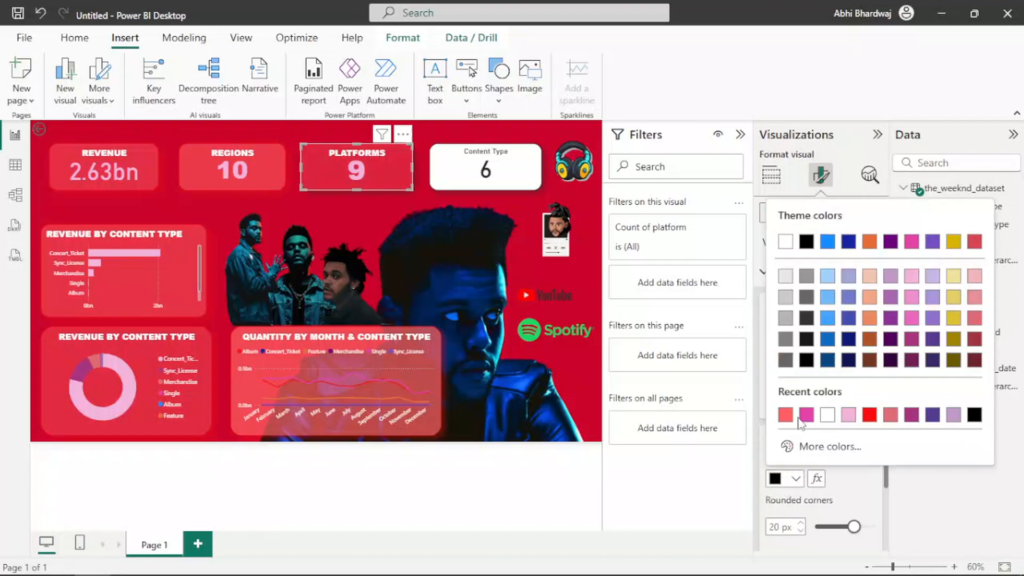
pyautogui.click(868, 417)
pyautogui.scroll(-5, 824, 483)
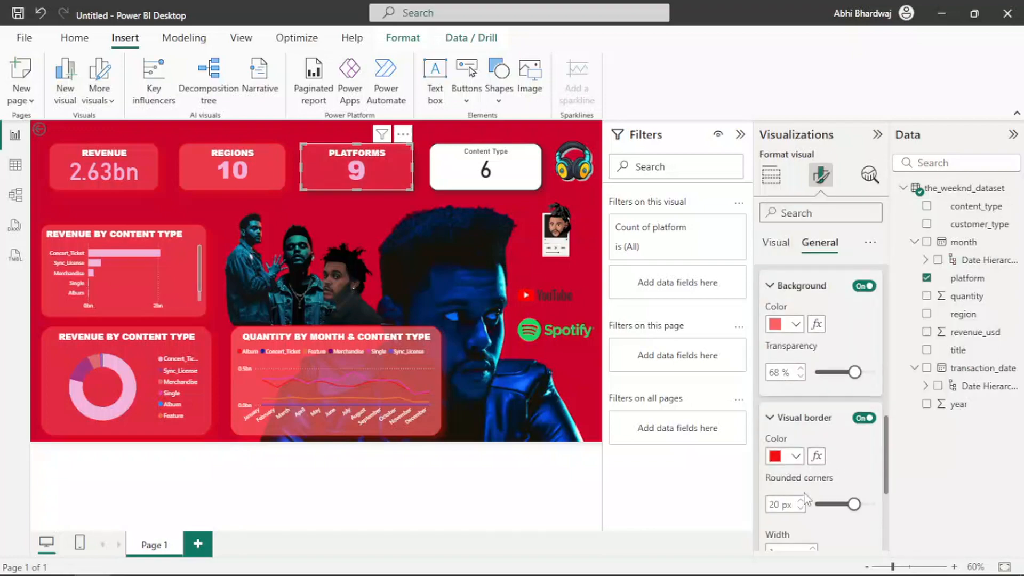
pyautogui.click(807, 469)
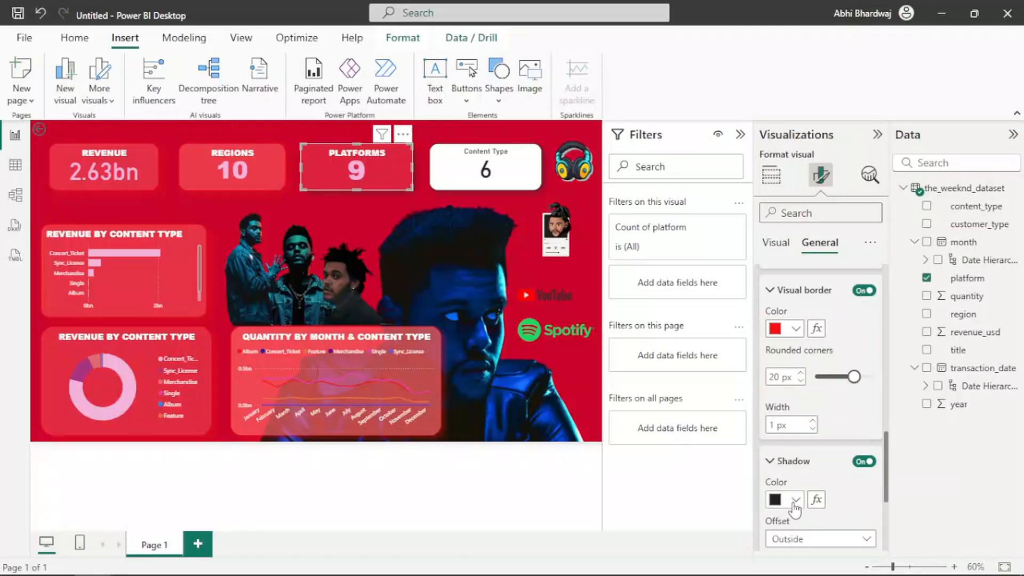
pyautogui.click(788, 501)
pyautogui.click(787, 438)
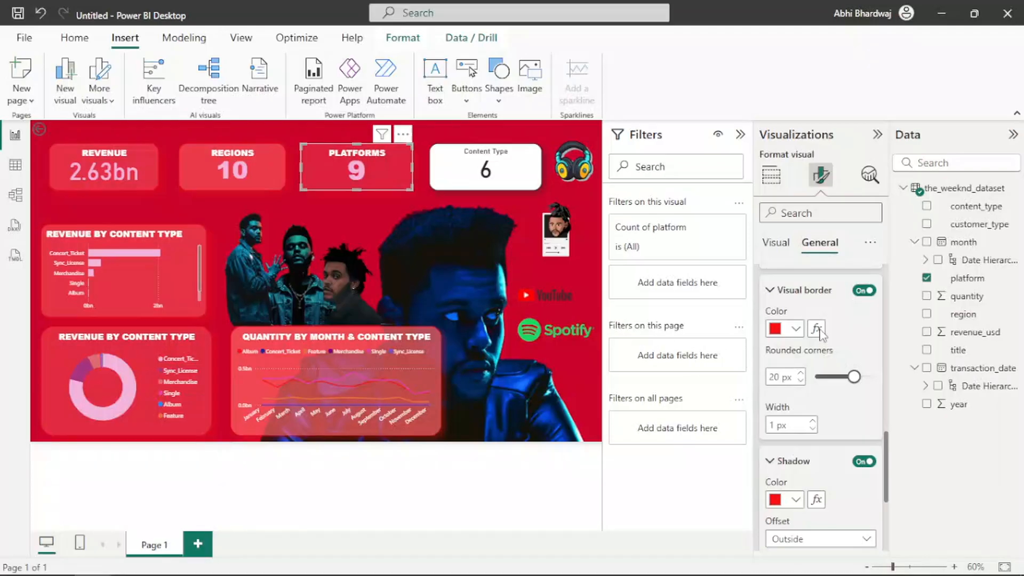
pyautogui.scroll(10, 811, 352)
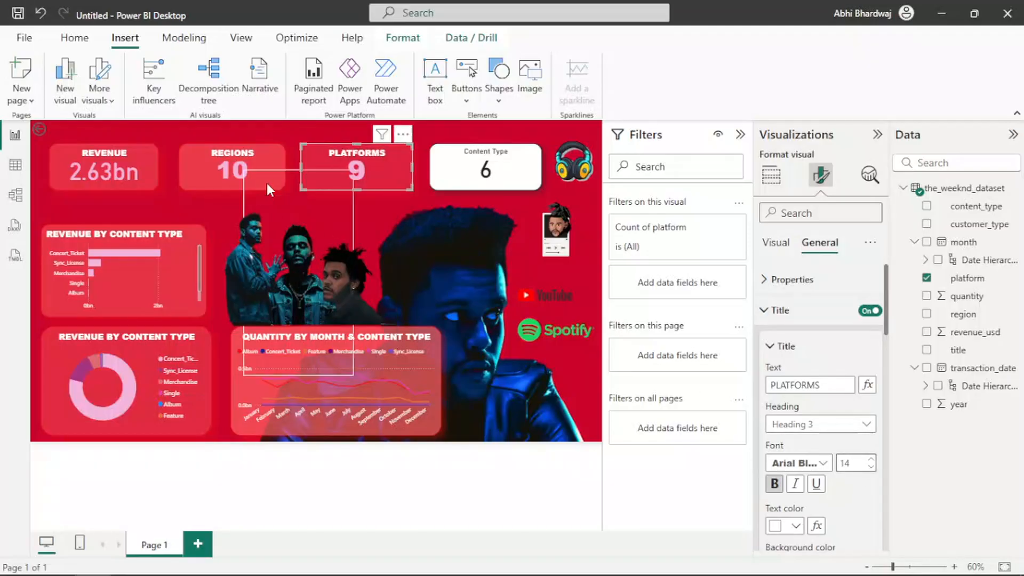
# Compare the REGIONS and PLATFORMS card backgrounds and set the PLATFORMS card's background transparency to 43%.
pyautogui.keyDown('ctrl'); pyautogui.click(195, 172); pyautogui.keyUp('ctrl')
pyautogui.click(194, 172)
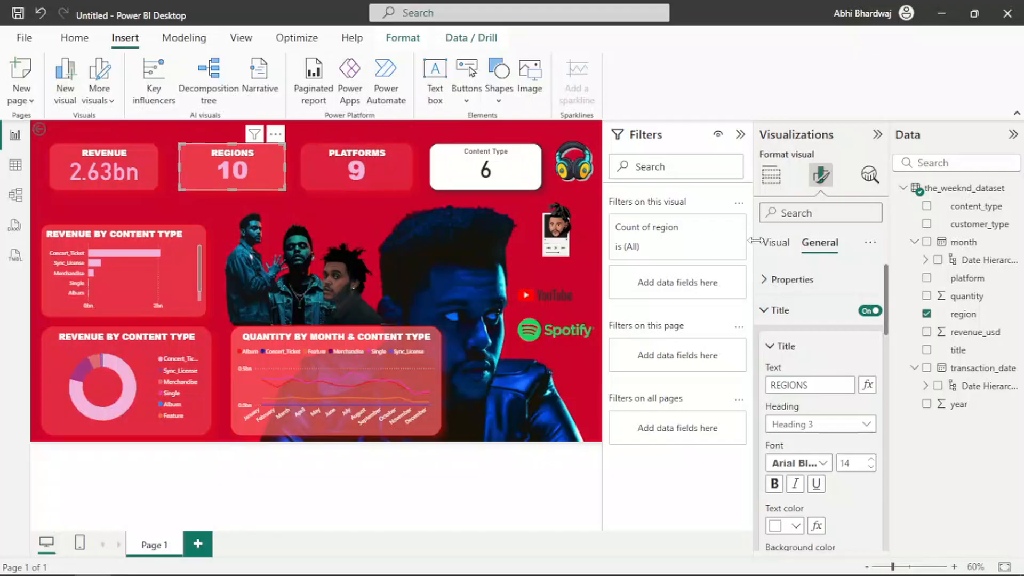
pyautogui.scroll(-8, 815, 384)
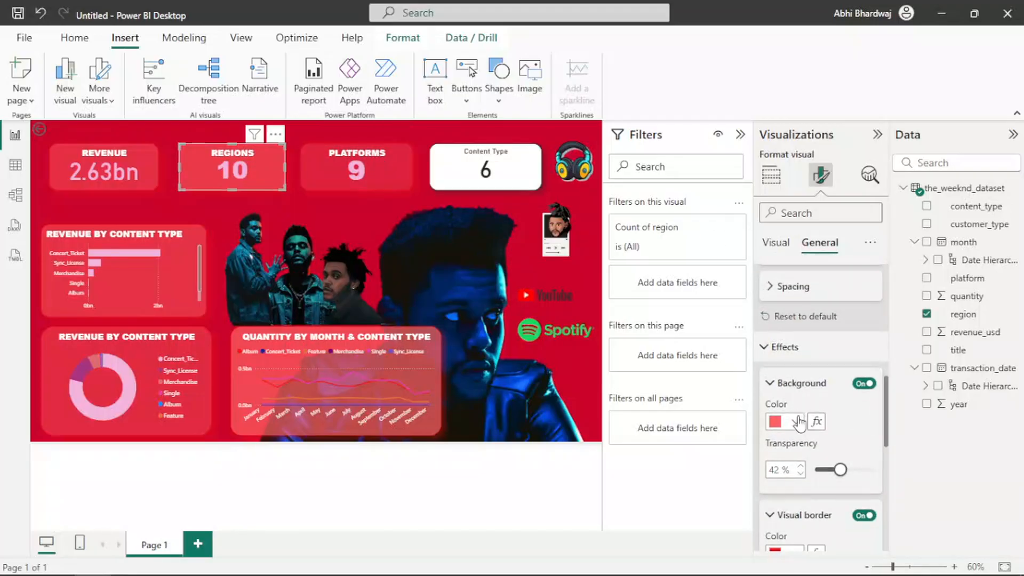
pyautogui.click(799, 422)
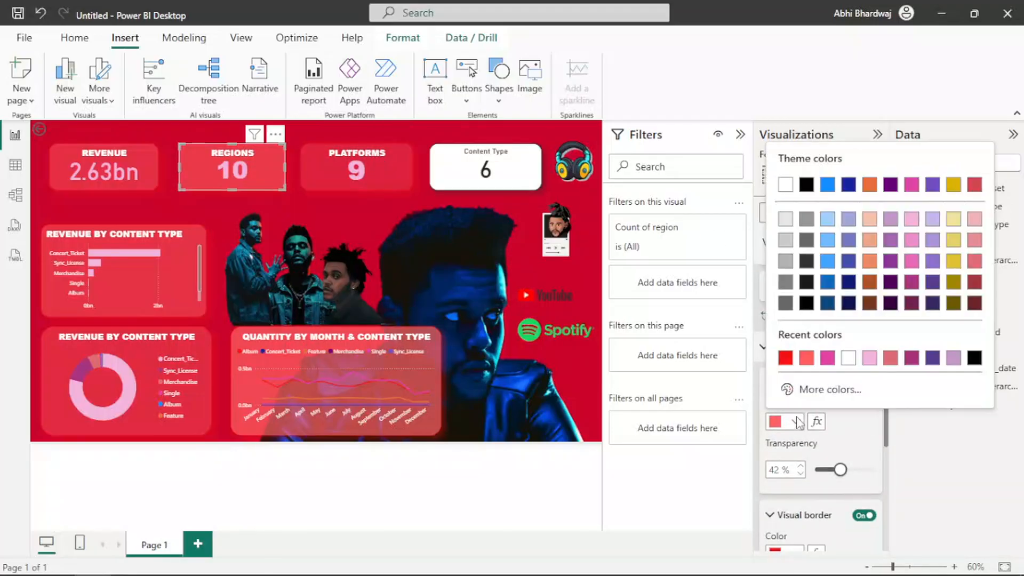
pyautogui.click(820, 391)
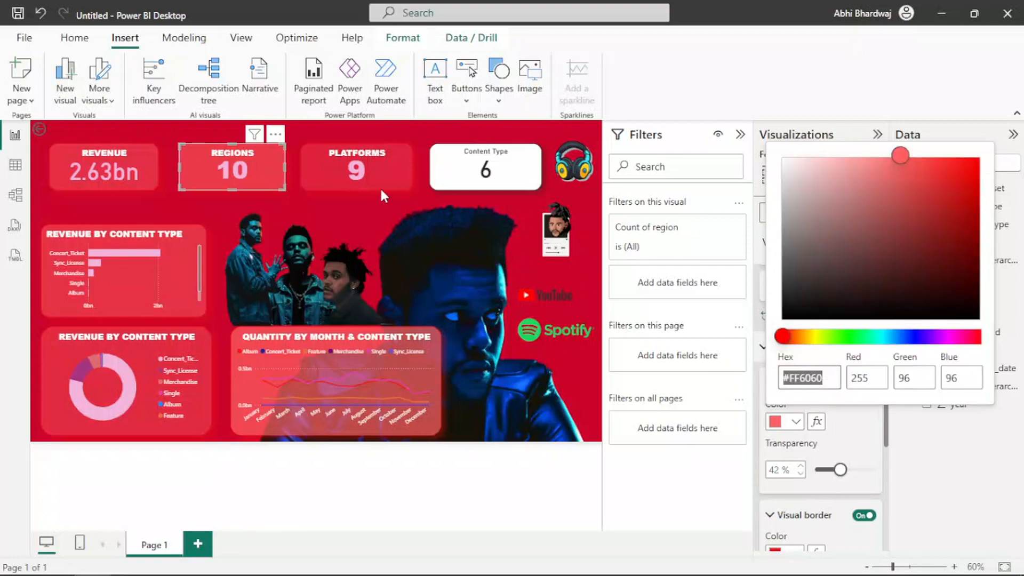
pyautogui.click(389, 175)
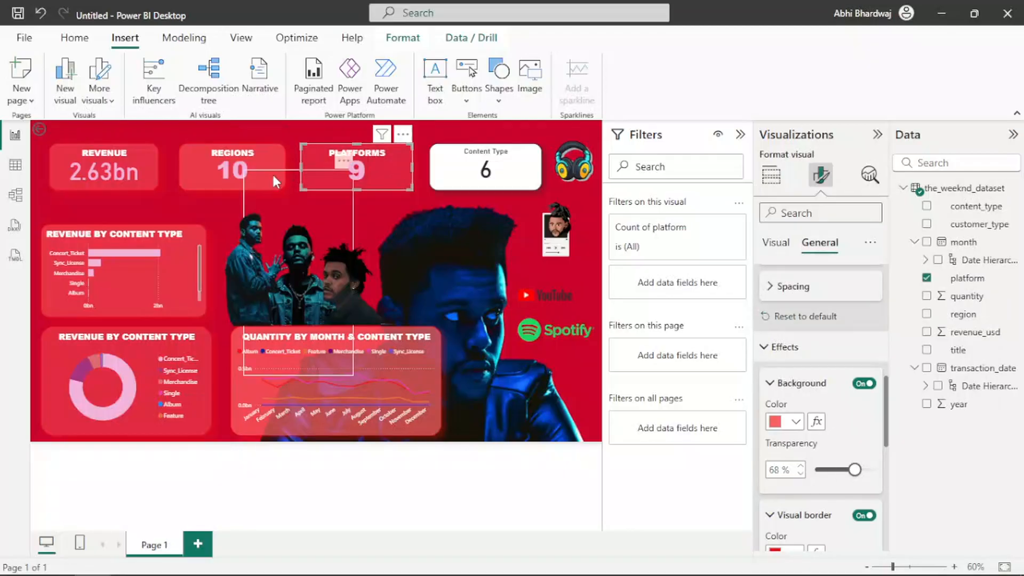
pyautogui.click(194, 174)
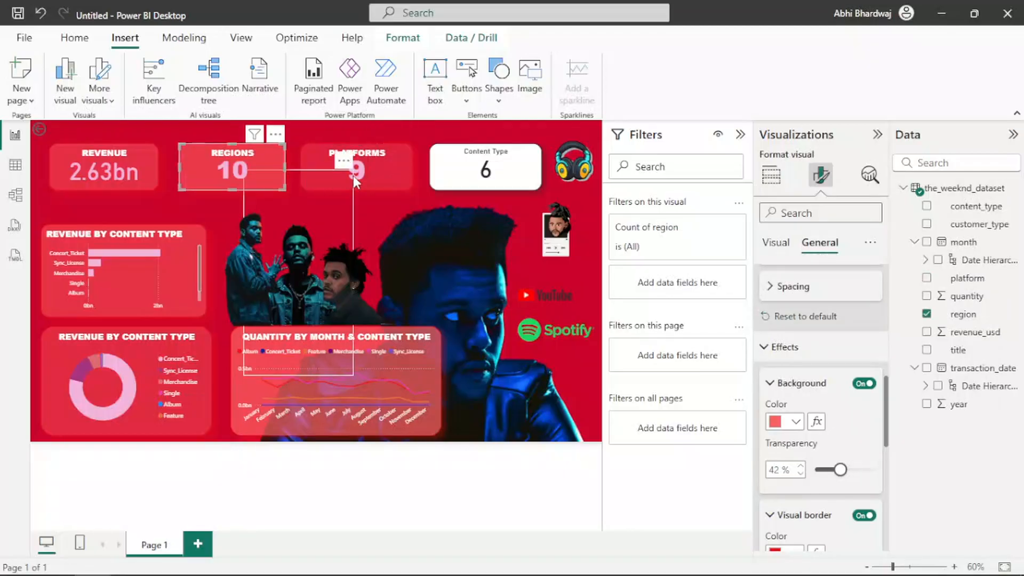
pyautogui.click(389, 174)
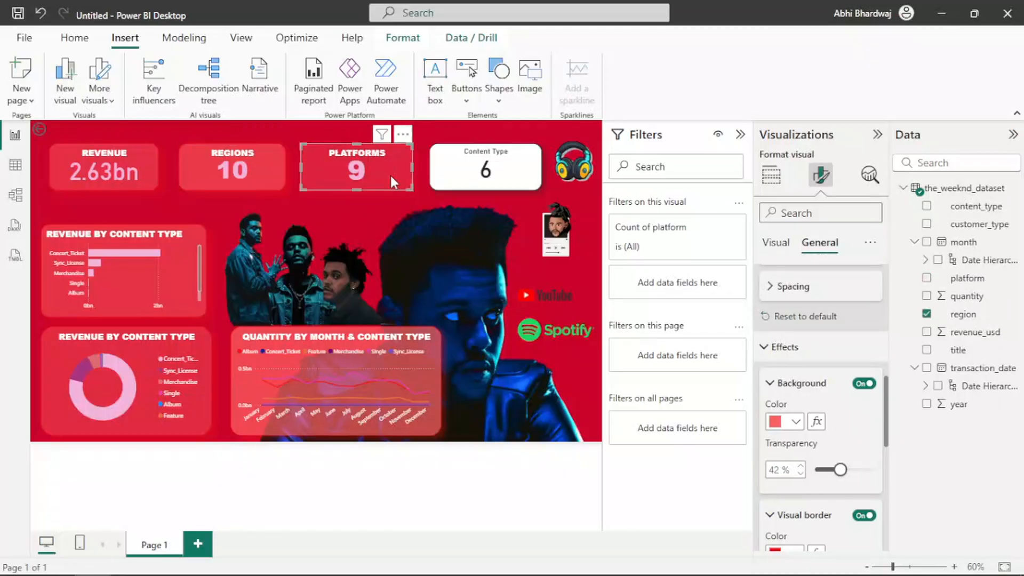
pyautogui.click(842, 470)
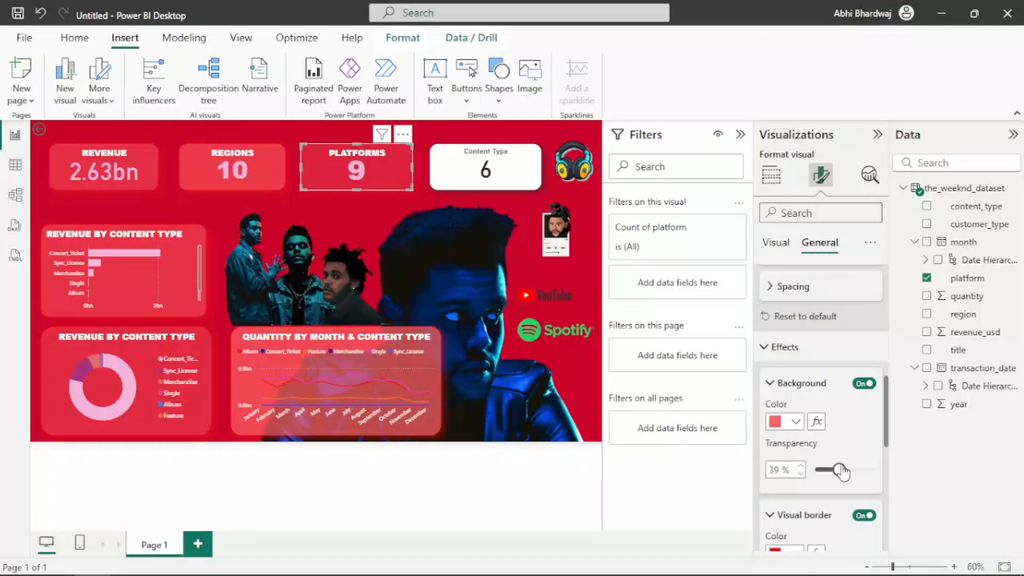
pyautogui.moveTo(842, 471); pyautogui.dragTo(845, 470)
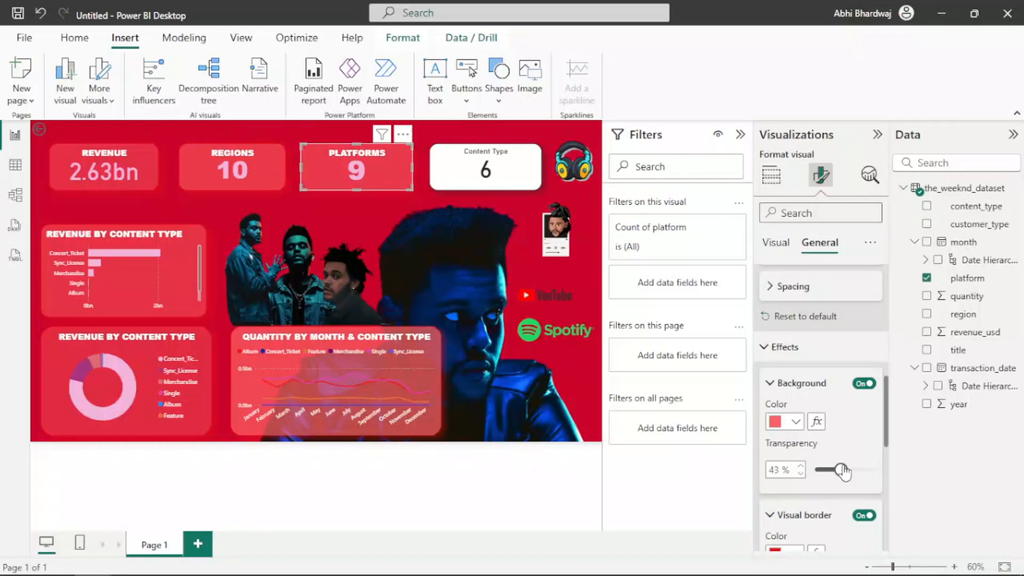
# Give the Content Type card a coral red #FF6060 background with 43% transparency.
pyautogui.click(436, 187)
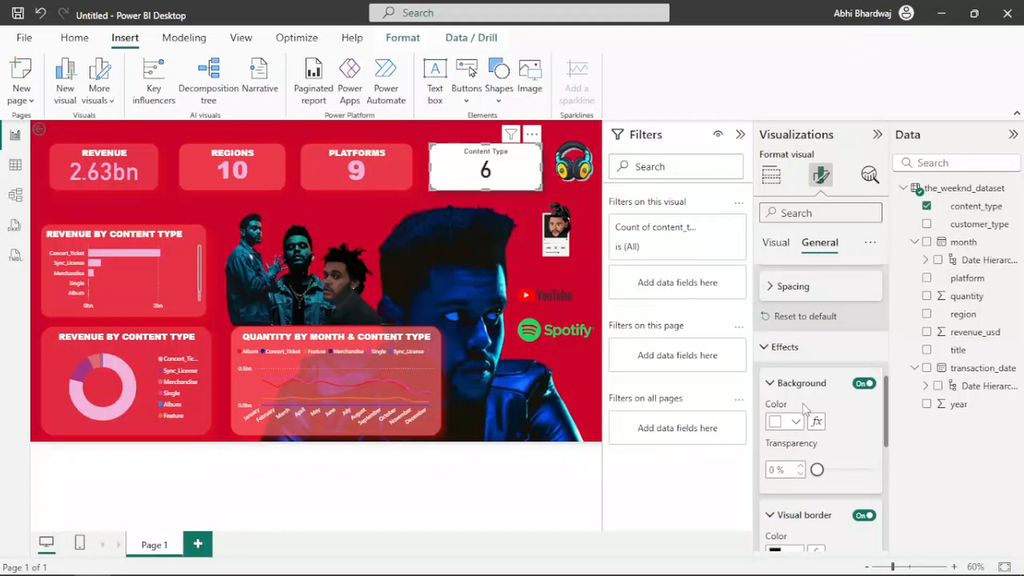
pyautogui.click(796, 421)
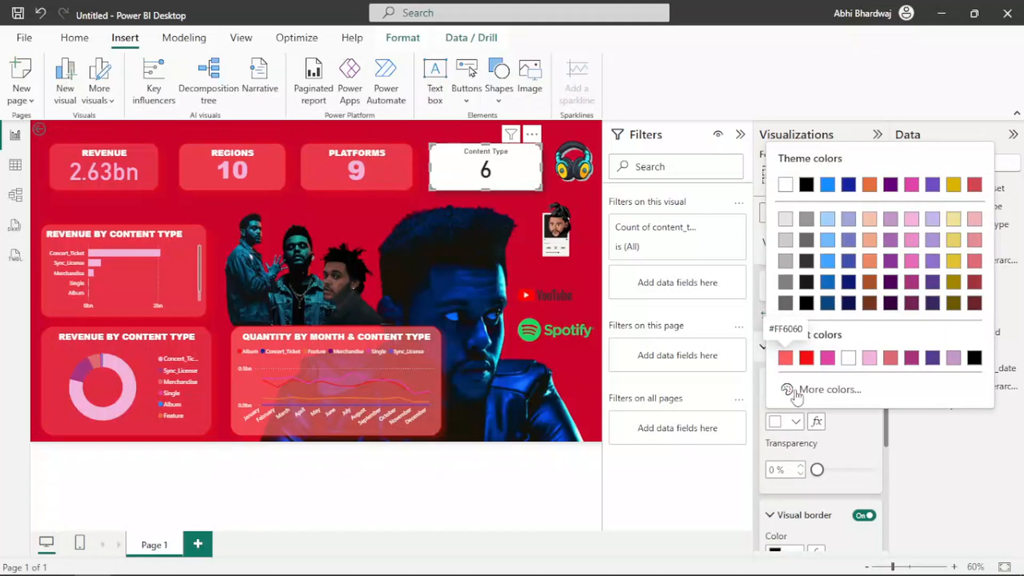
pyautogui.click(784, 357)
pyautogui.moveTo(836, 472); pyautogui.dragTo(844, 473)
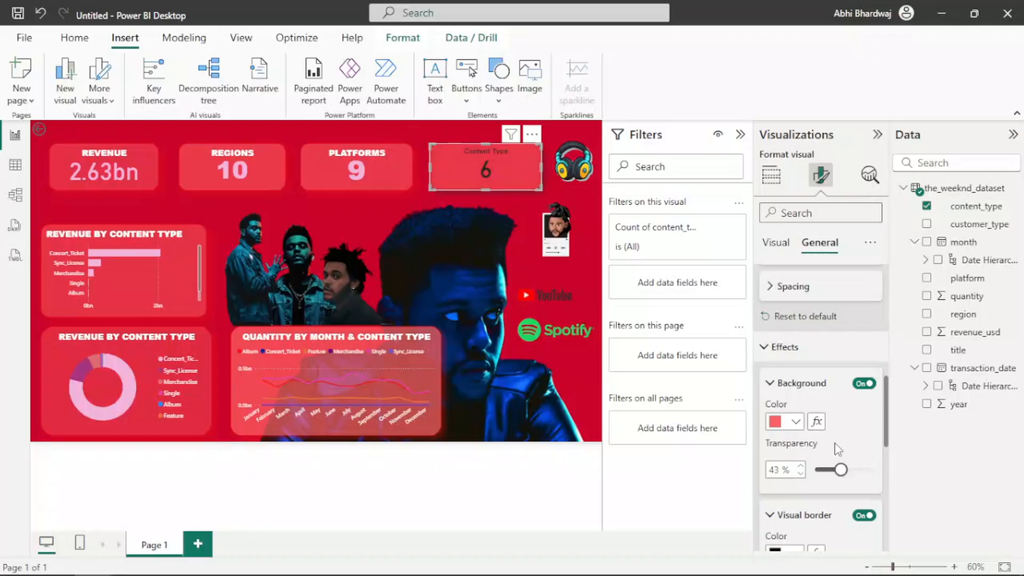
# Set both the visual border color and the shadow color of the Content Type card to bright red.
pyautogui.scroll(-2, 836, 448)
pyautogui.click(788, 478)
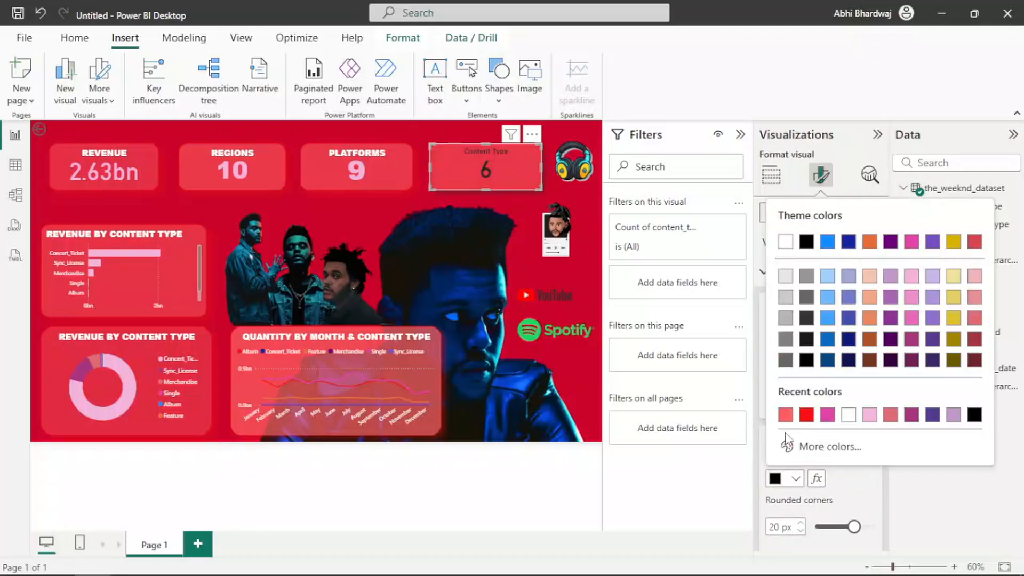
pyautogui.click(806, 414)
pyautogui.click(815, 500)
pyautogui.scroll(-3, 814, 486)
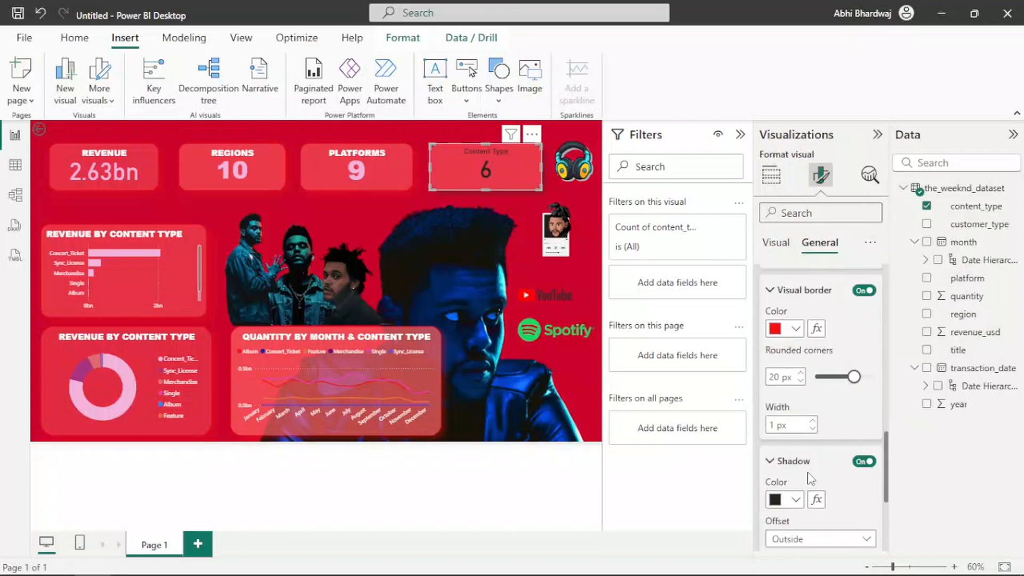
pyautogui.click(795, 500)
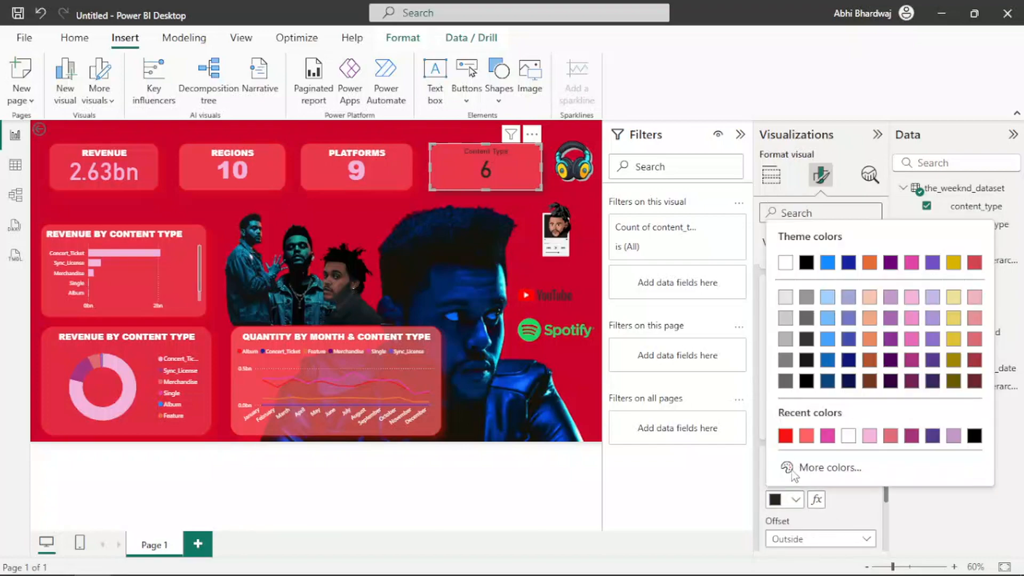
pyautogui.click(786, 436)
pyautogui.scroll(-5, 824, 490)
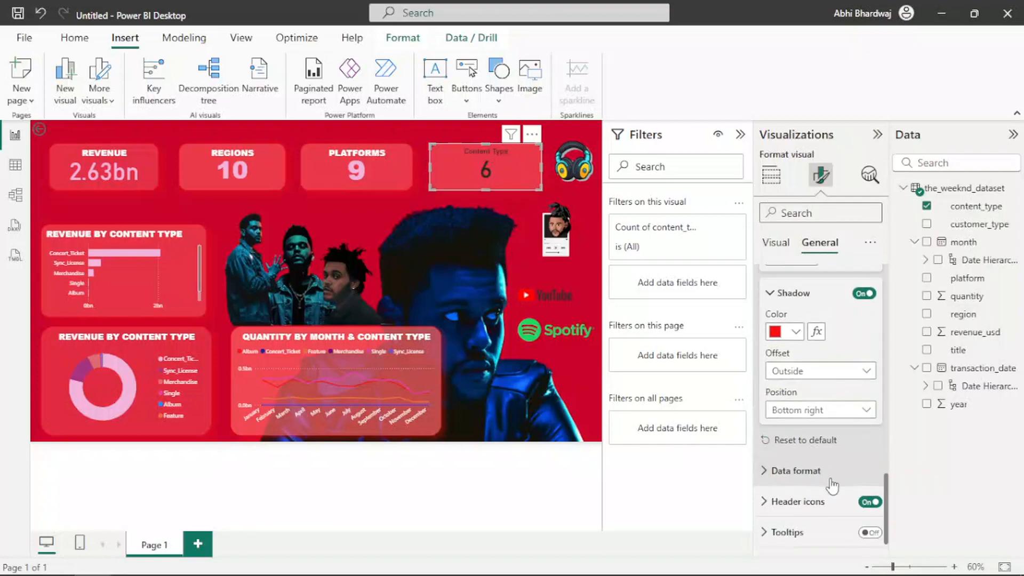
# Format the Content Type card's title as bold white Arial Black at size 15.
pyautogui.scroll(10, 828, 455)
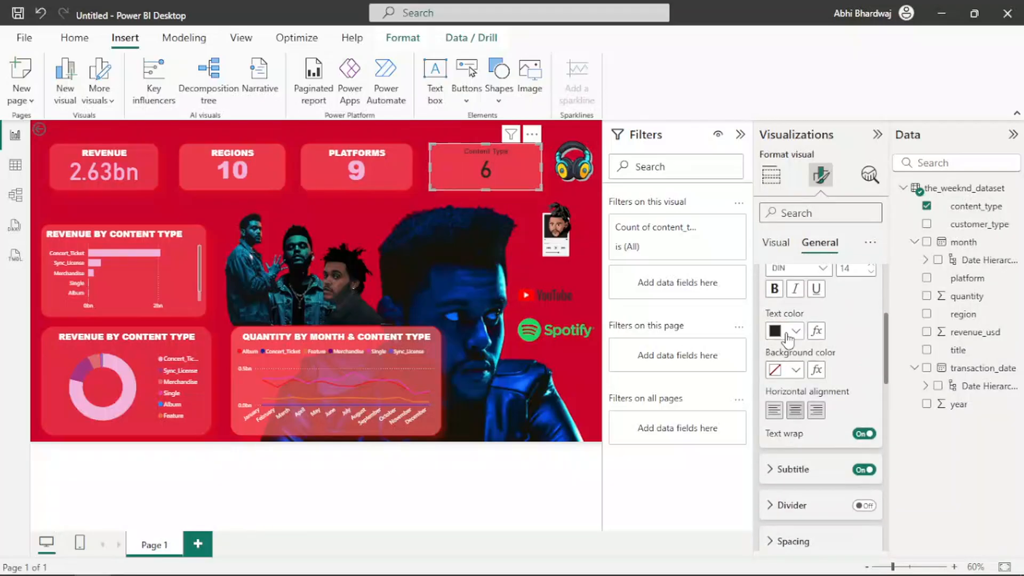
pyautogui.click(788, 334)
pyautogui.click(848, 267)
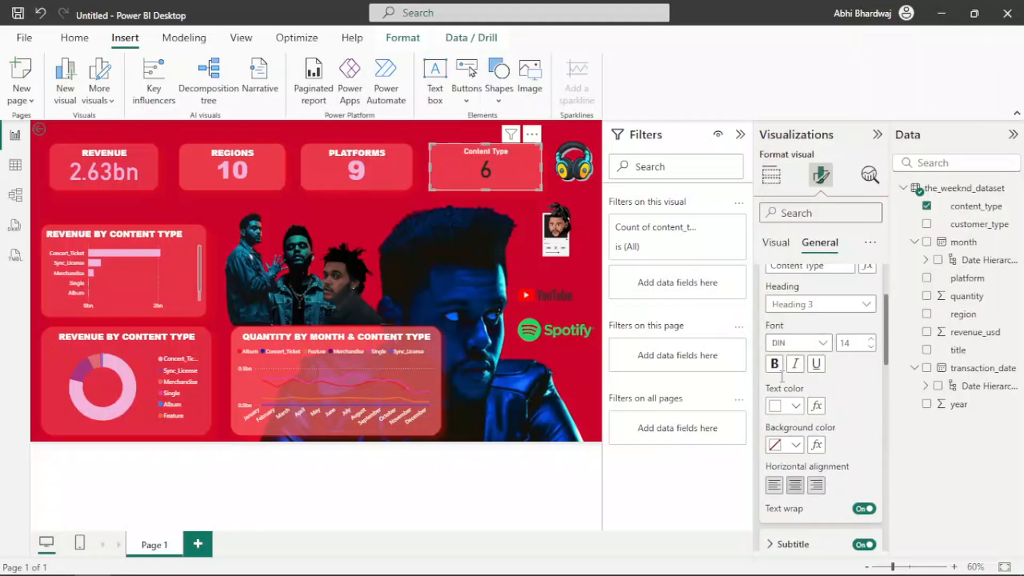
pyautogui.click(813, 347)
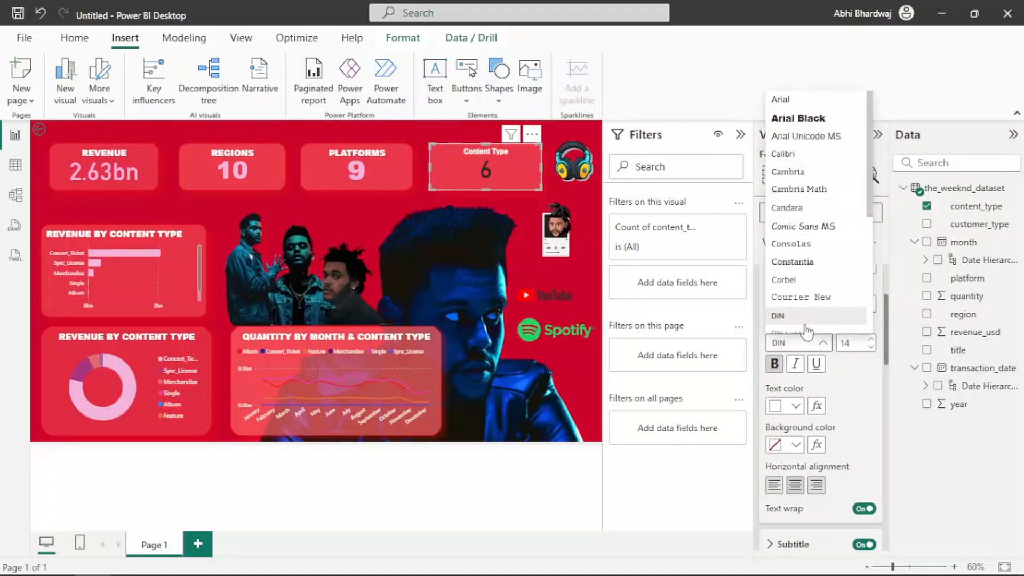
pyautogui.click(808, 115)
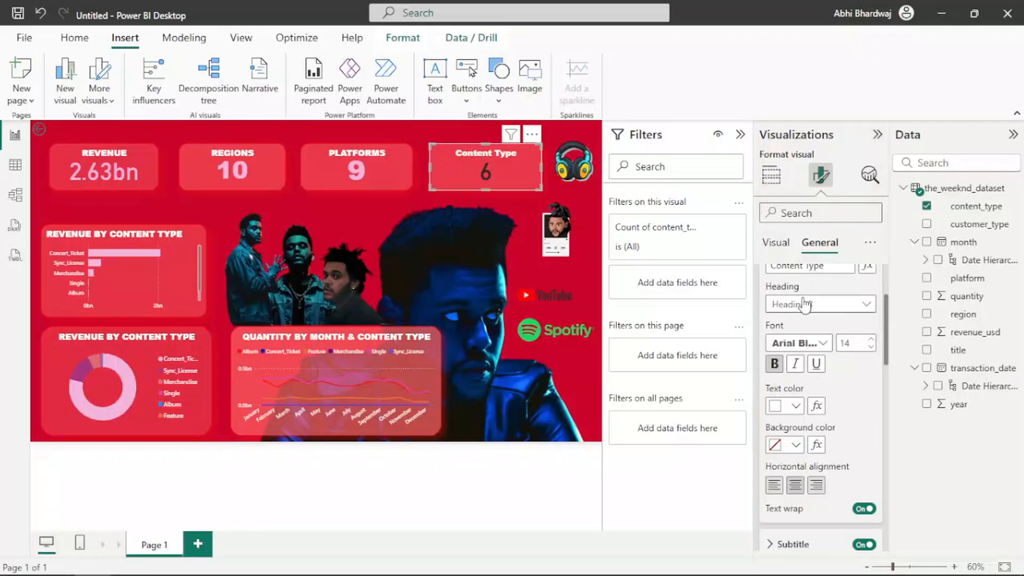
pyautogui.scroll(3, 810, 305)
pyautogui.tripleClick(801, 340)
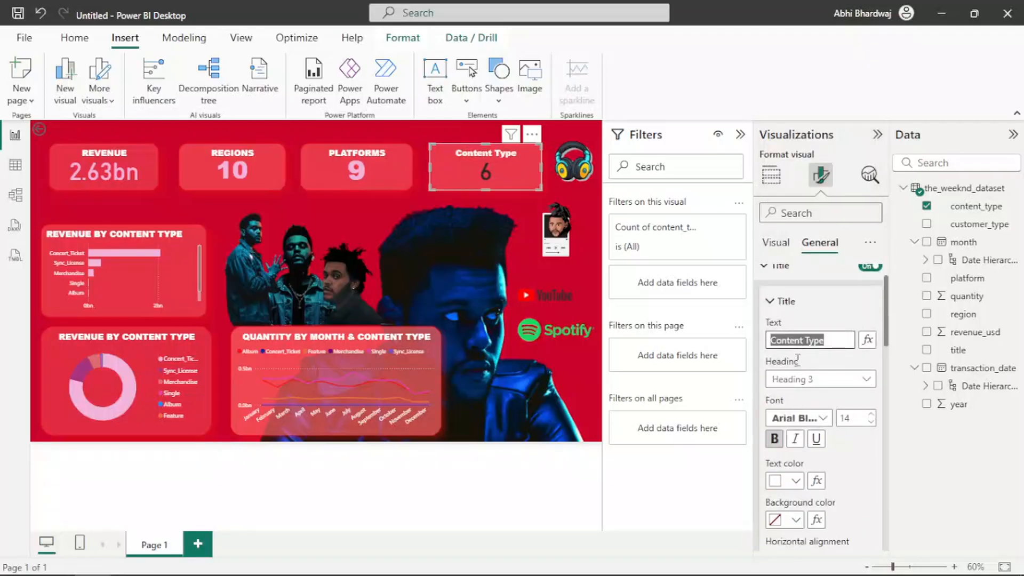
pyautogui.click(871, 416)
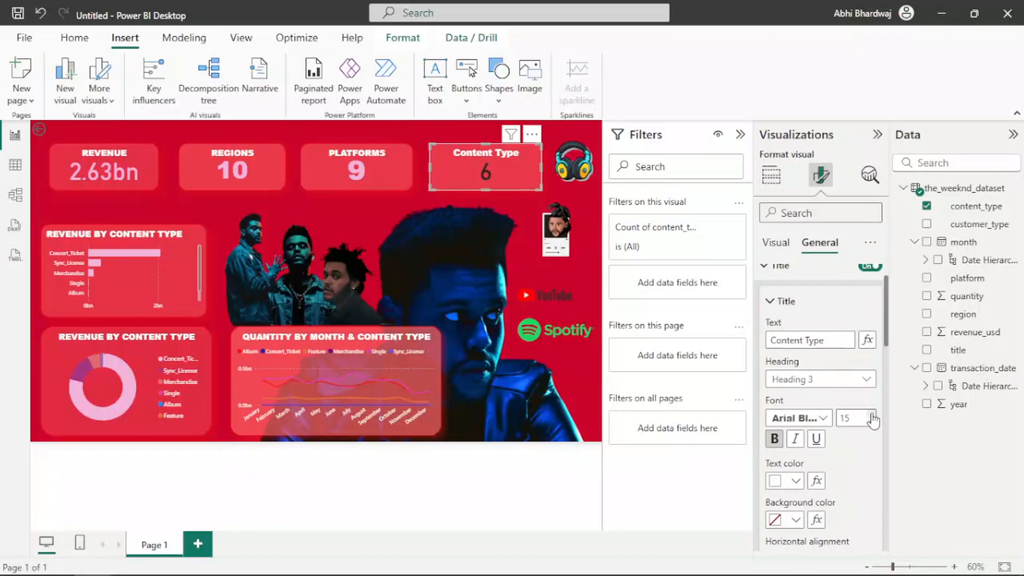
pyautogui.click(871, 415)
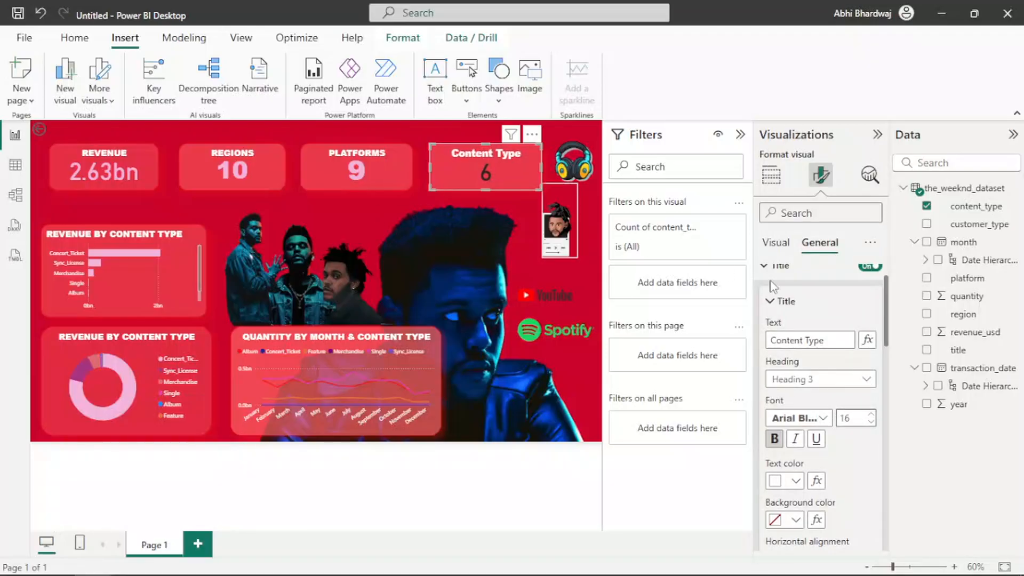
pyautogui.click(871, 422)
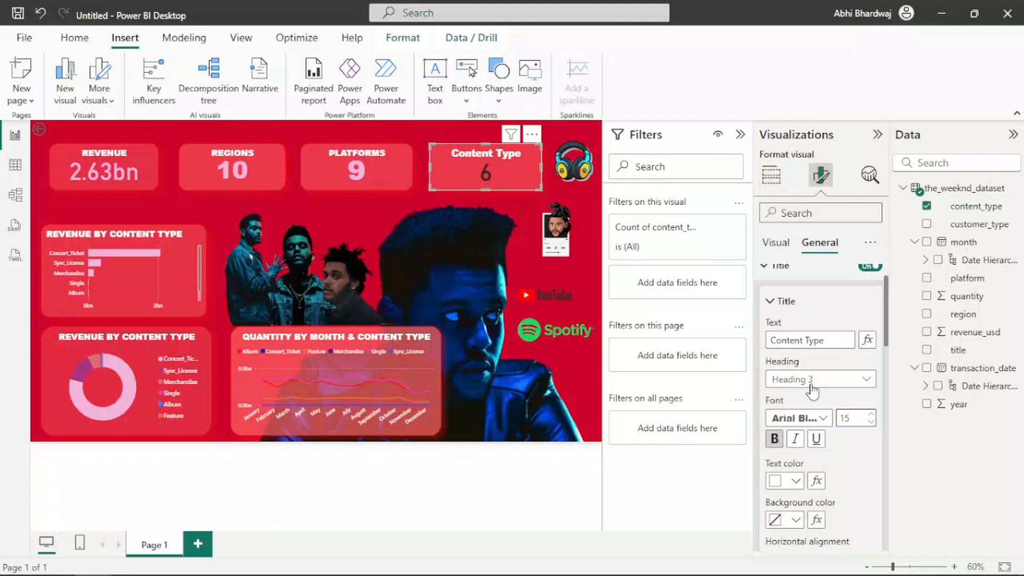
# Set the Content Type card's callout value to light pink Arial Black at size 44.
pyautogui.click(776, 243)
pyautogui.click(795, 356)
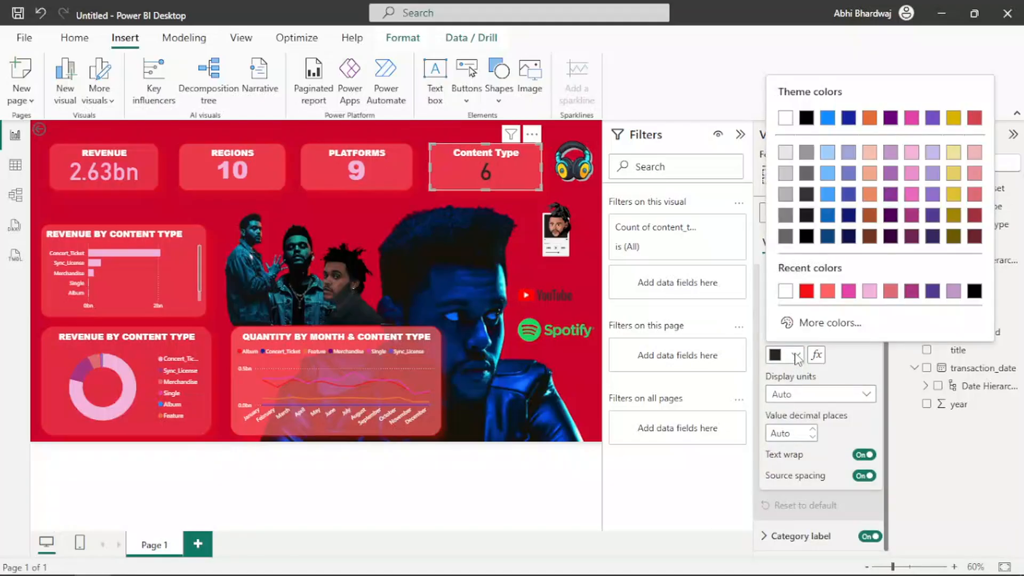
pyautogui.click(870, 290)
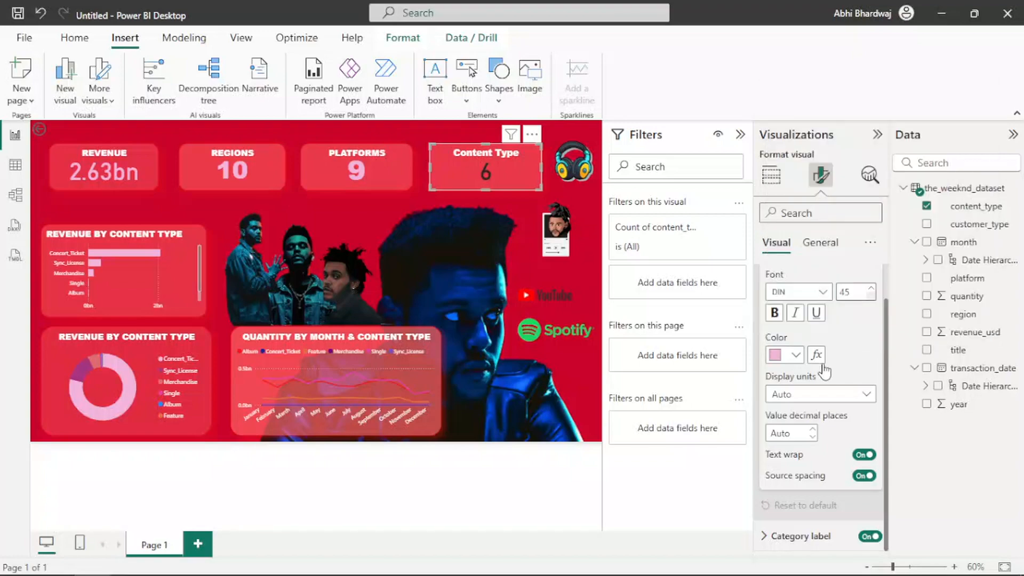
pyautogui.click(812, 293)
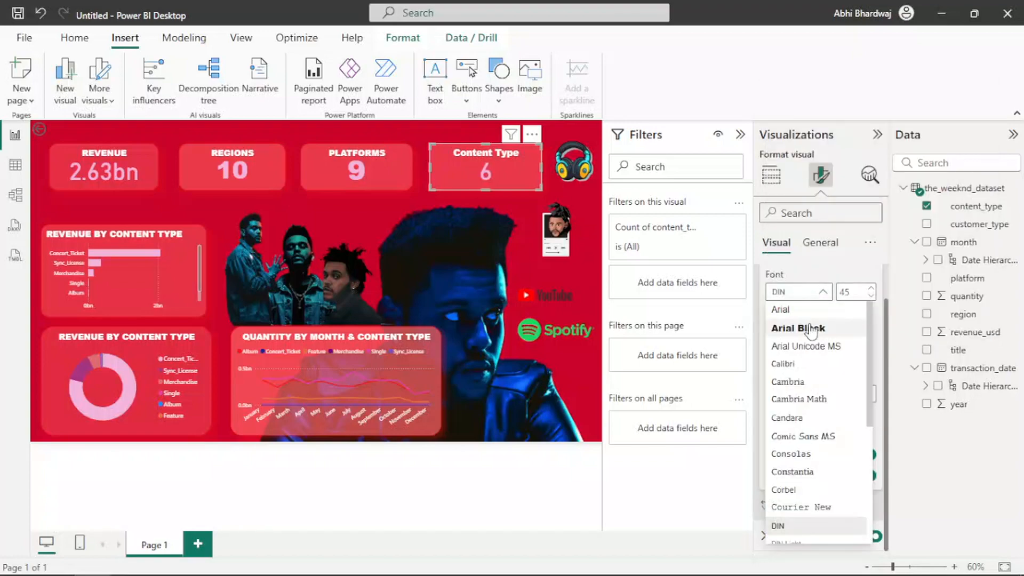
pyautogui.click(807, 327)
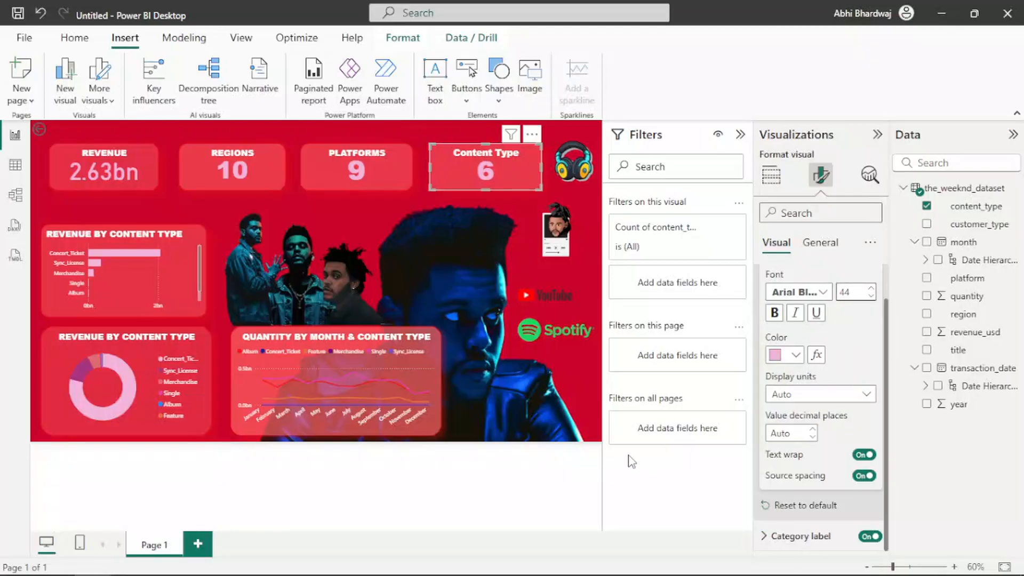
# Insert a rectangle shape on the report page.
pyautogui.click(62, 208)
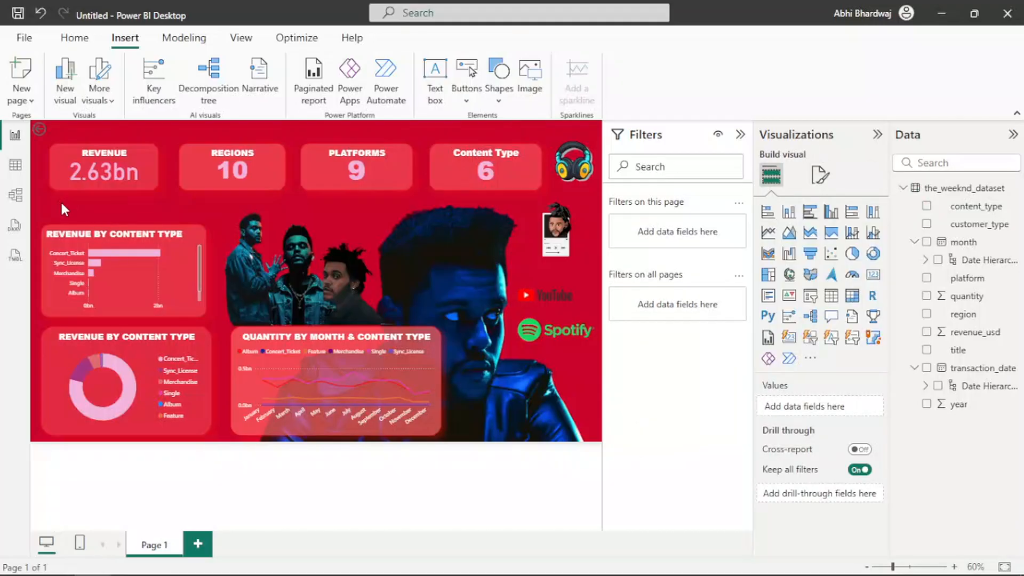
pyautogui.click(509, 86)
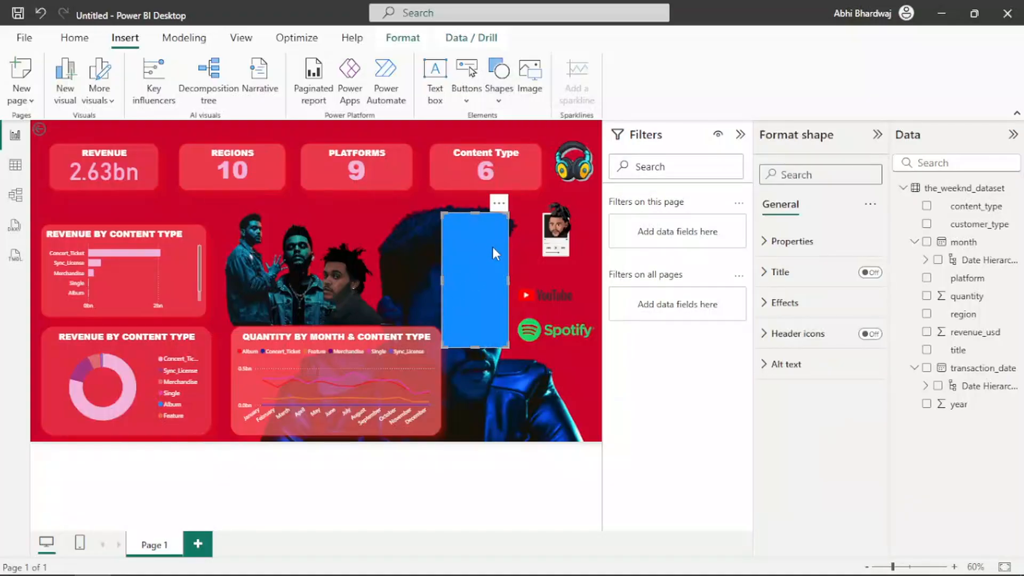
# Reshape the blue rectangle into a thin full-width bar and place it along the page's top edge.
pyautogui.moveTo(446, 347); pyautogui.dragTo(31, 169)
pyautogui.moveTo(502, 215); pyautogui.dragTo(600, 215)
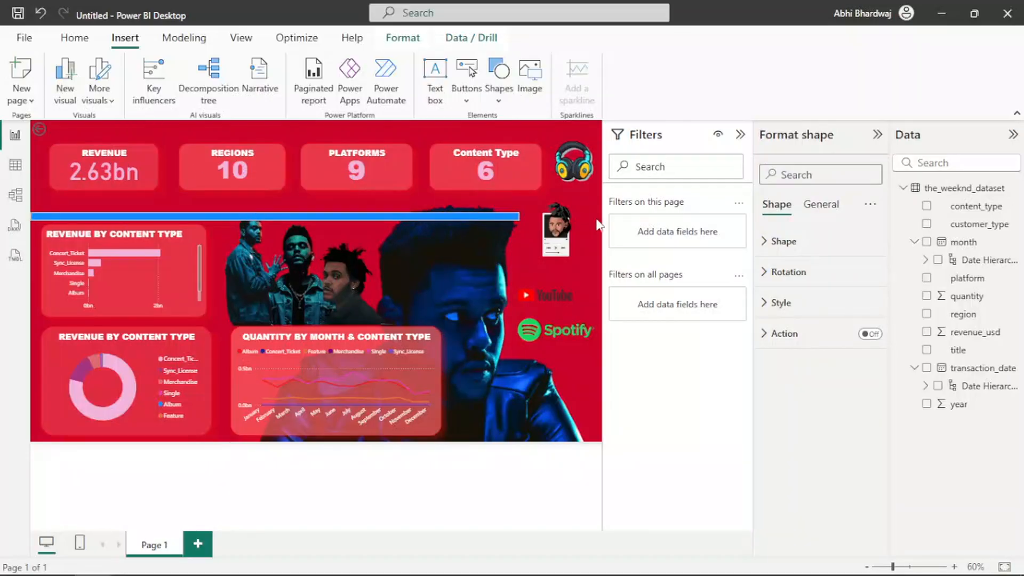
pyautogui.moveTo(459, 215); pyautogui.dragTo(482, 115)
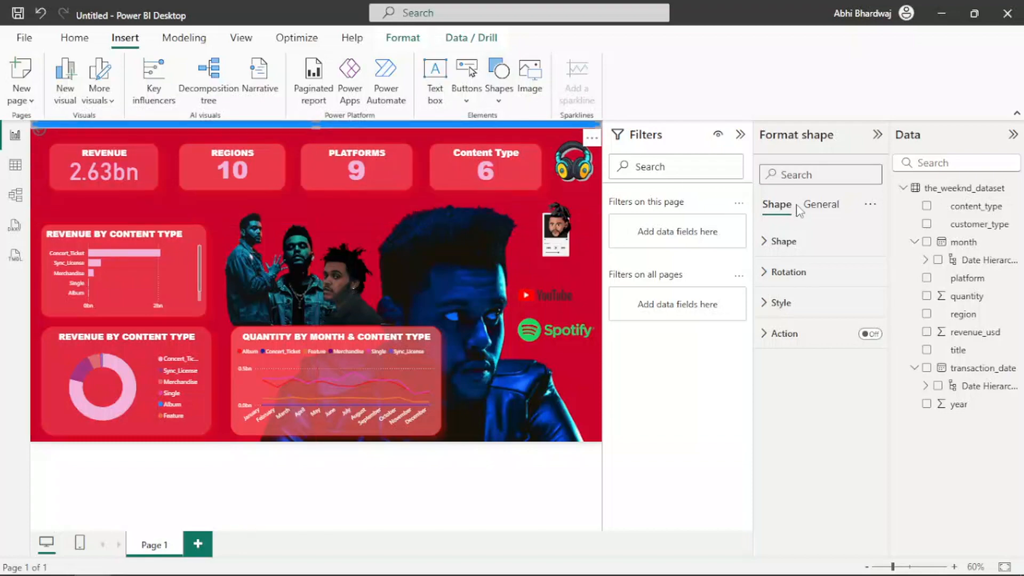
# Give the bar a light pink background at 46% transparency and turn on its visual border.
pyautogui.click(822, 204)
pyautogui.click(785, 302)
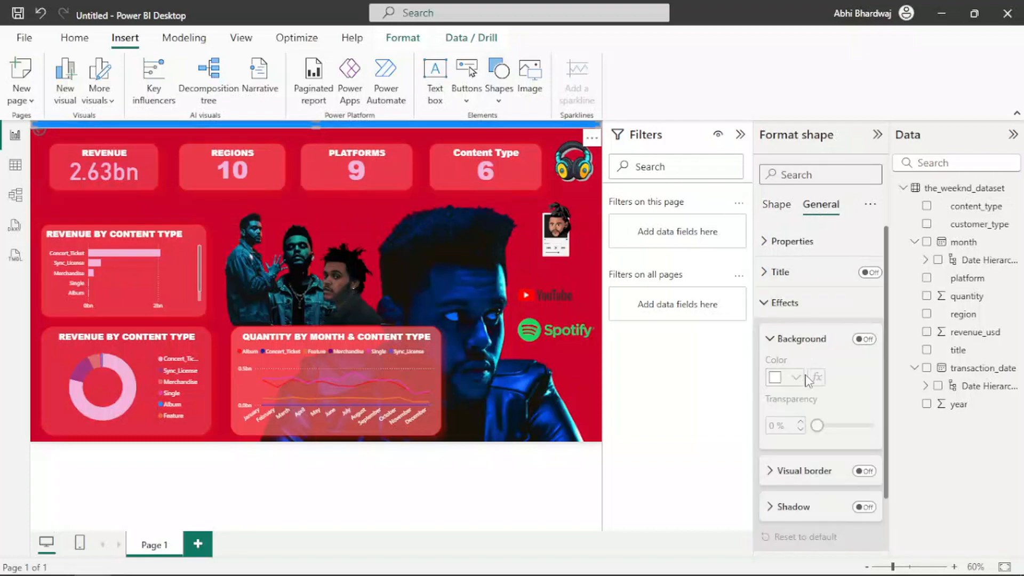
pyautogui.click(864, 339)
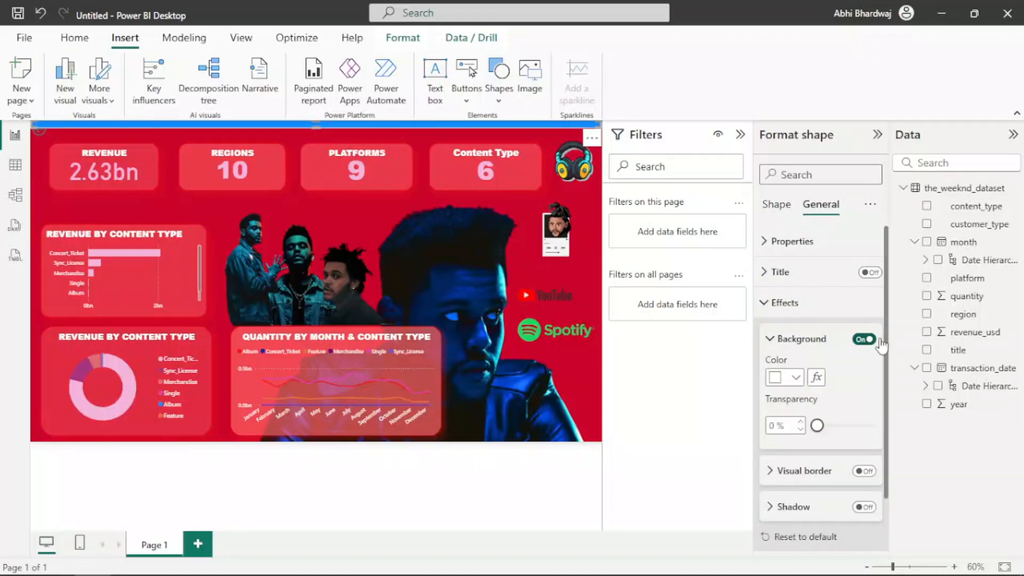
pyautogui.click(791, 378)
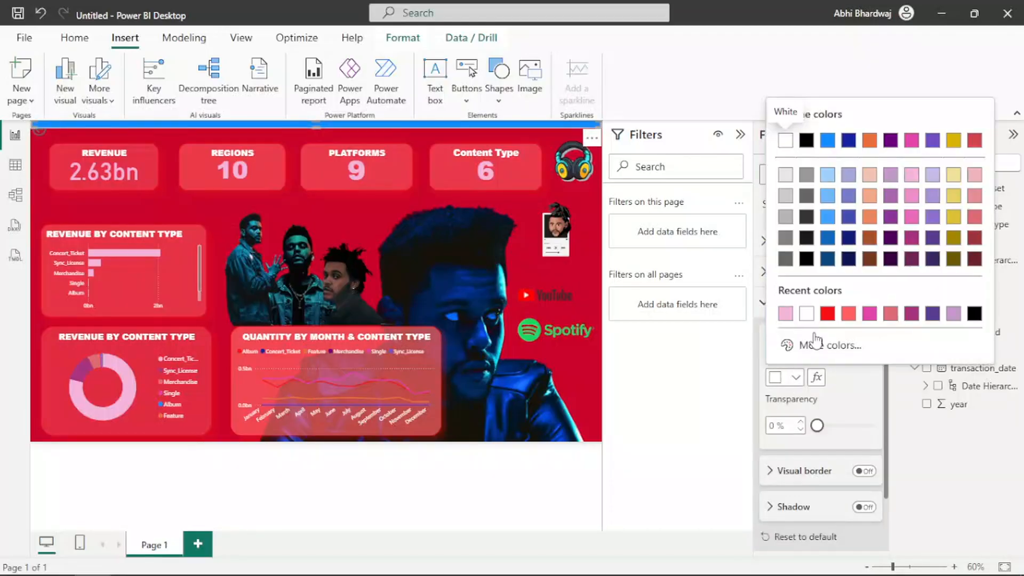
pyautogui.click(785, 315)
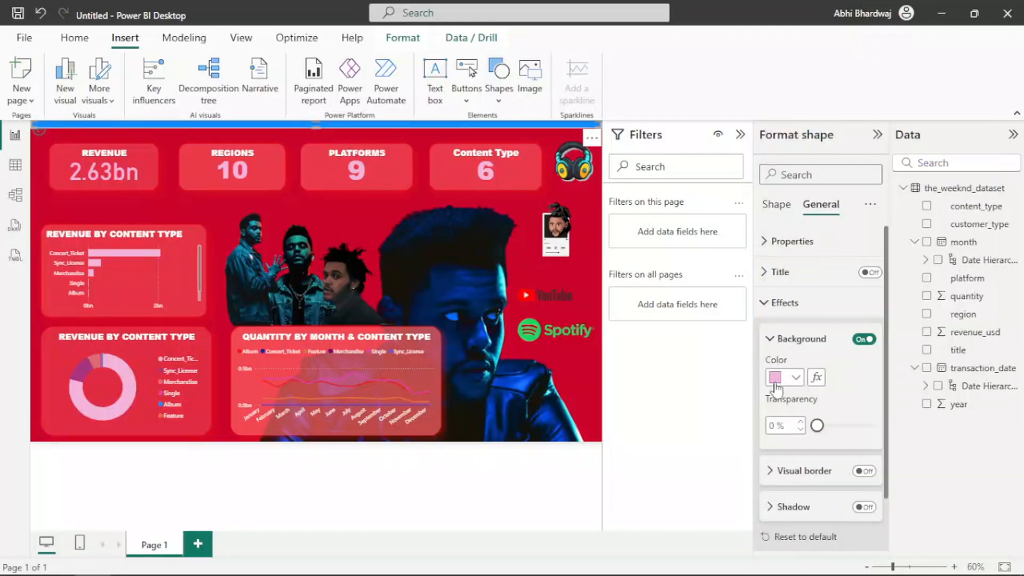
pyautogui.click(843, 426)
pyautogui.click(864, 471)
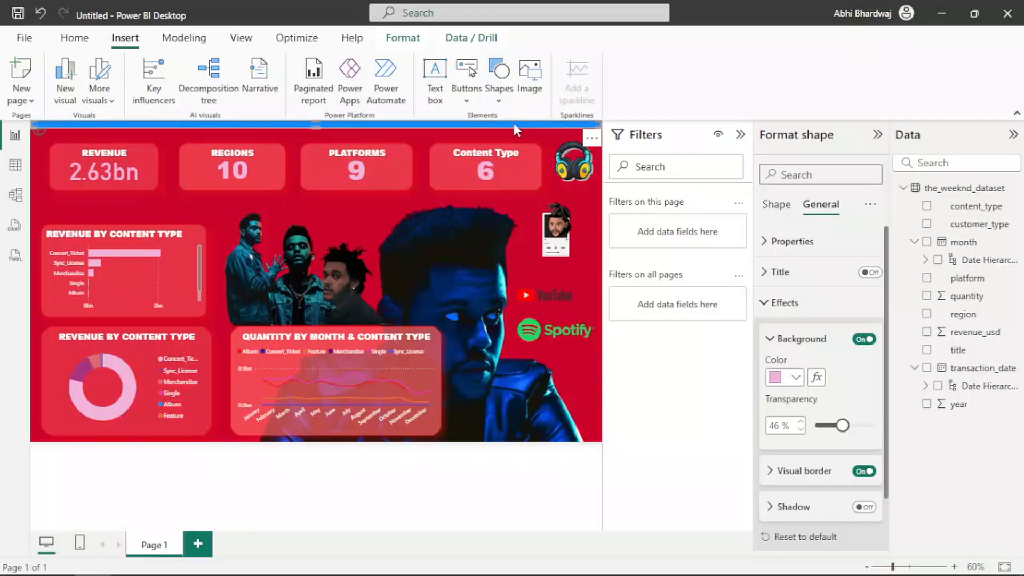
# Set the bar's fill to light pink at 47% transparency.
pyautogui.click(777, 206)
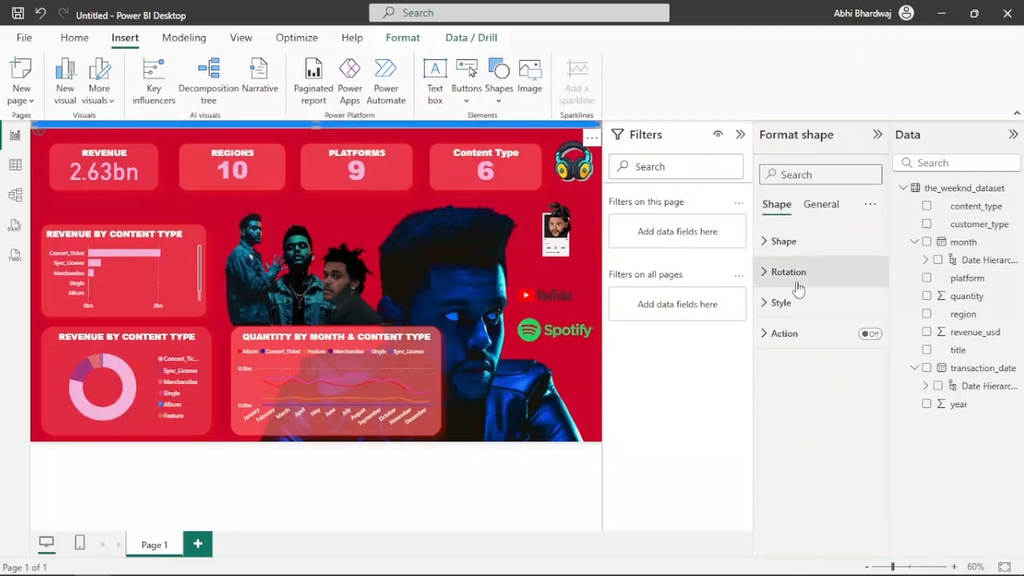
pyautogui.click(795, 303)
pyautogui.click(796, 377)
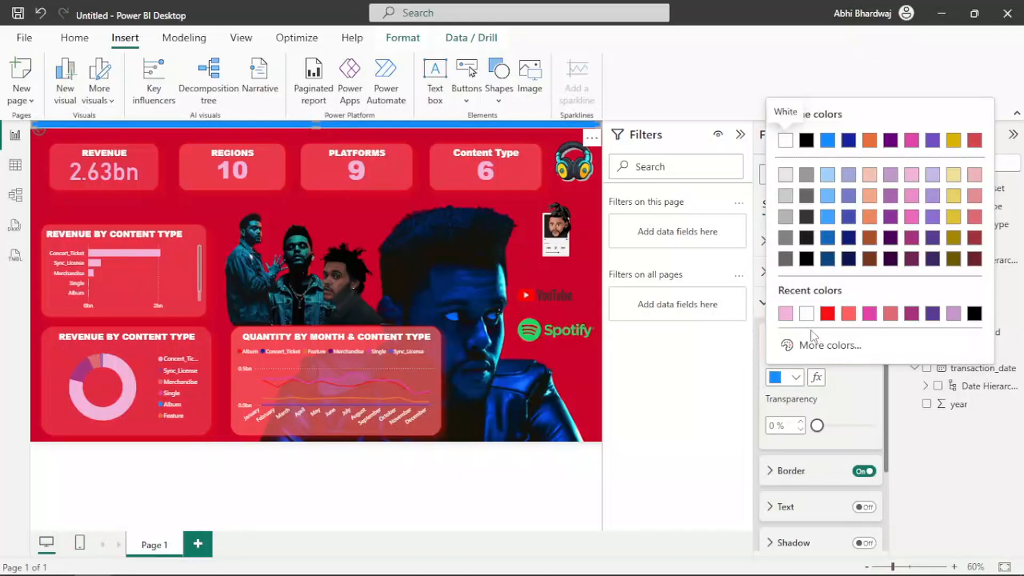
pyautogui.click(786, 315)
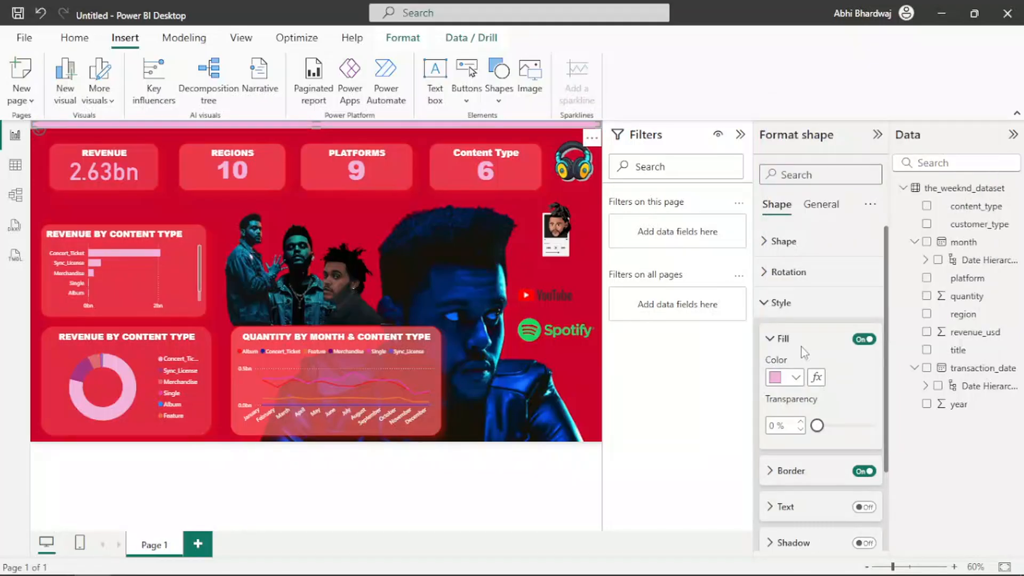
pyautogui.moveTo(817, 425); pyautogui.dragTo(844, 427)
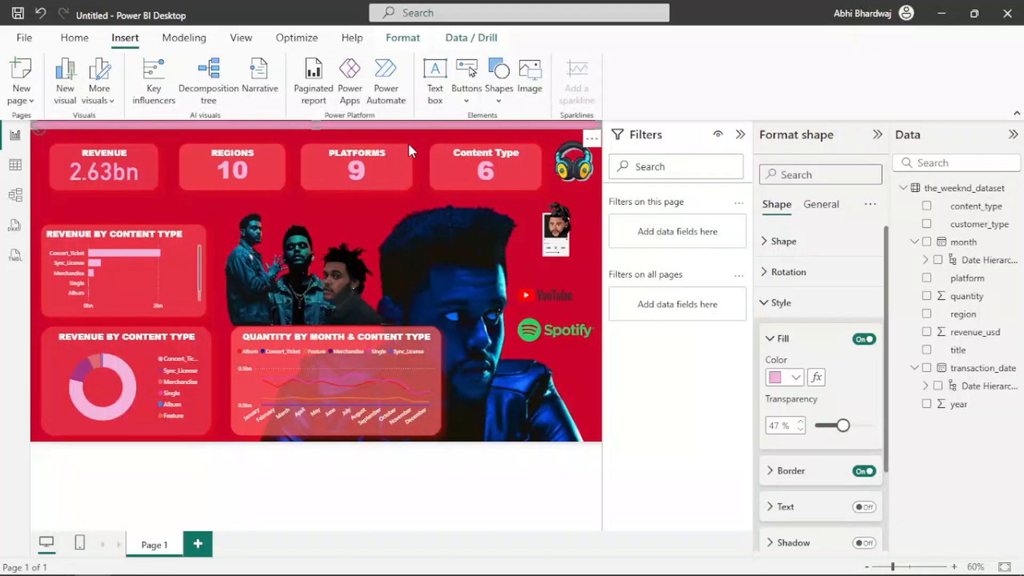
# Set the bar's visual border to bright red with 28 px rounded corners.
pyautogui.click(822, 204)
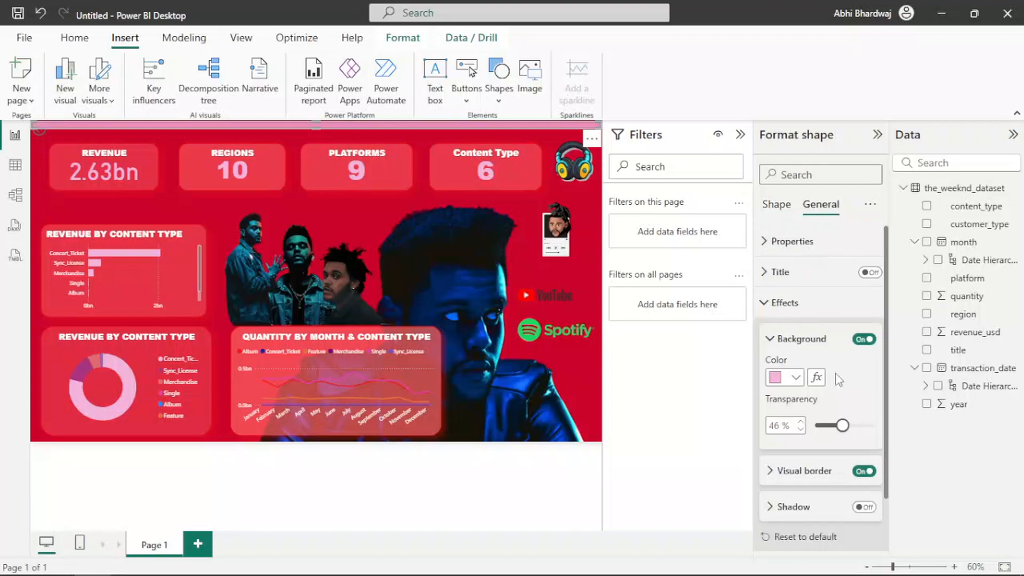
pyautogui.click(812, 471)
pyautogui.scroll(-2, 806, 464)
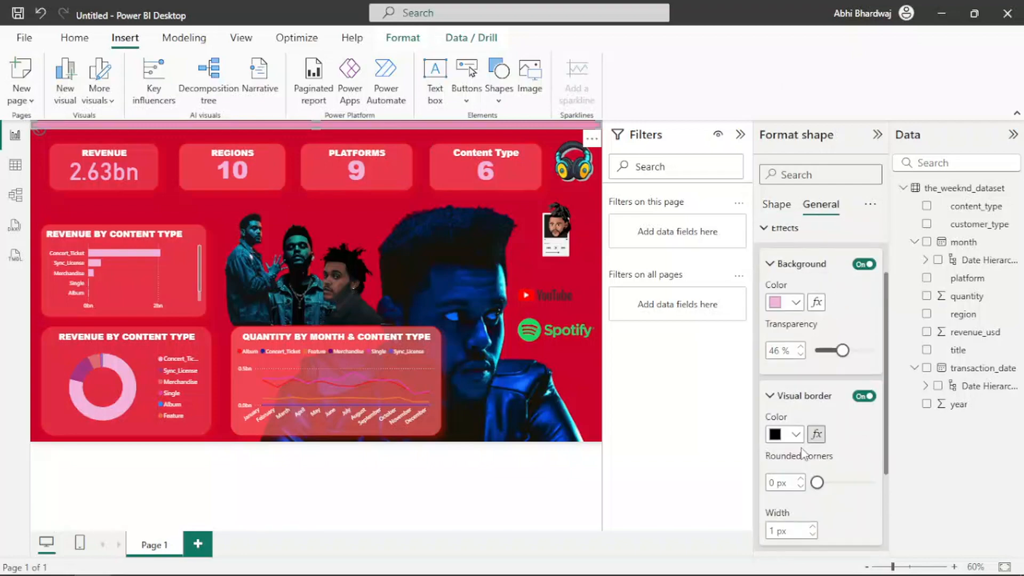
pyautogui.click(796, 434)
pyautogui.click(830, 368)
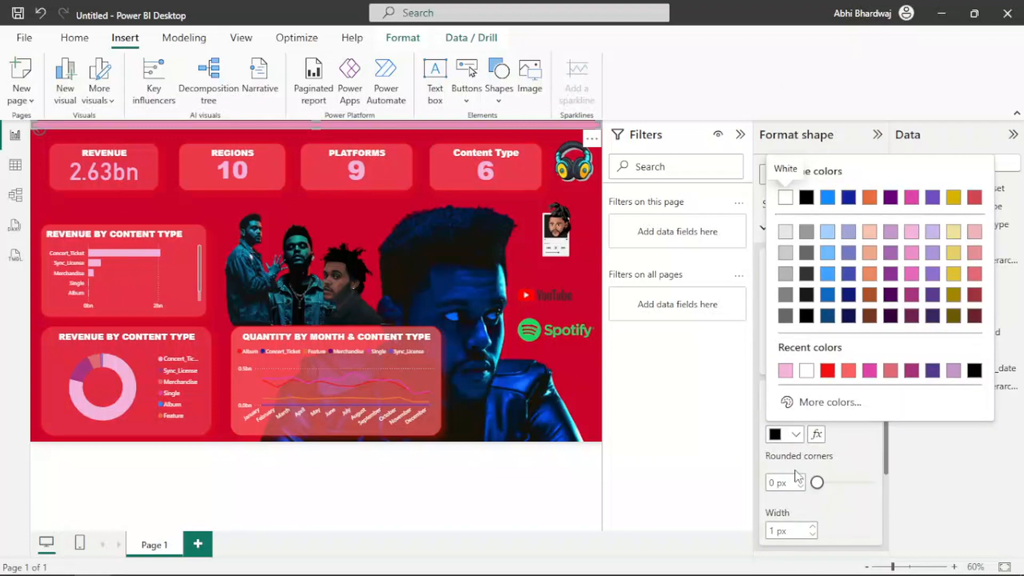
pyautogui.scroll(-2, 816, 469)
pyautogui.moveTo(818, 408)
pyautogui.mouseDown()
pyautogui.moveTo(842, 409)
pyautogui.moveTo(833, 410)
pyautogui.mouseUp()
pyautogui.click(868, 410)
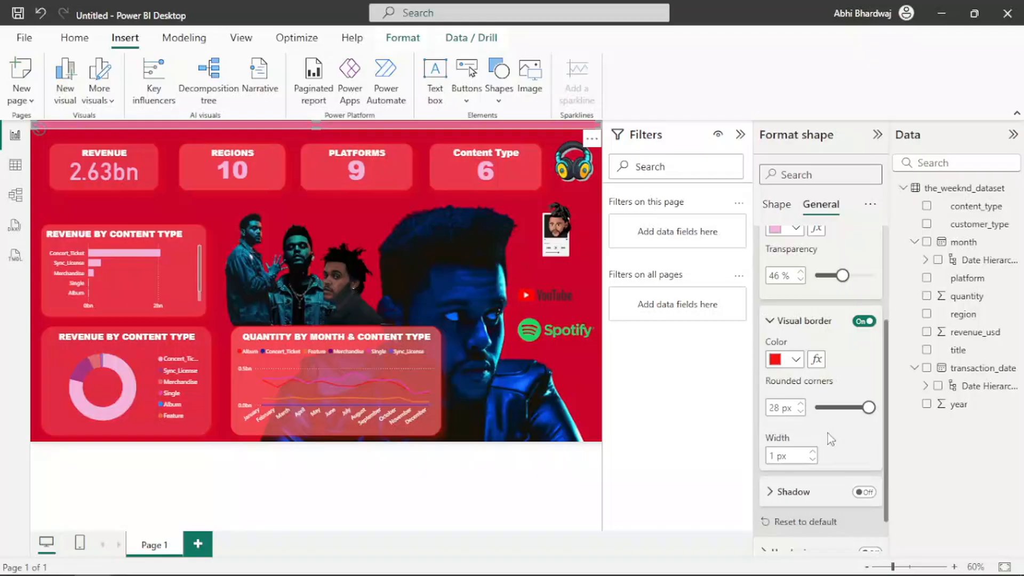
# Turn on the bar's shadow and color it bright red.
pyautogui.scroll(-1, 828, 433)
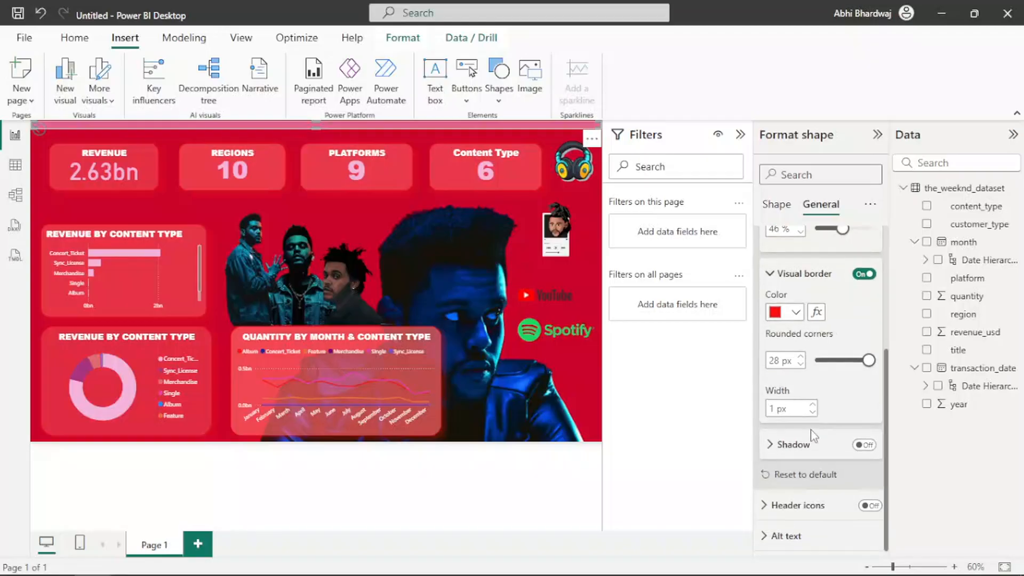
pyautogui.click(864, 445)
pyautogui.click(793, 453)
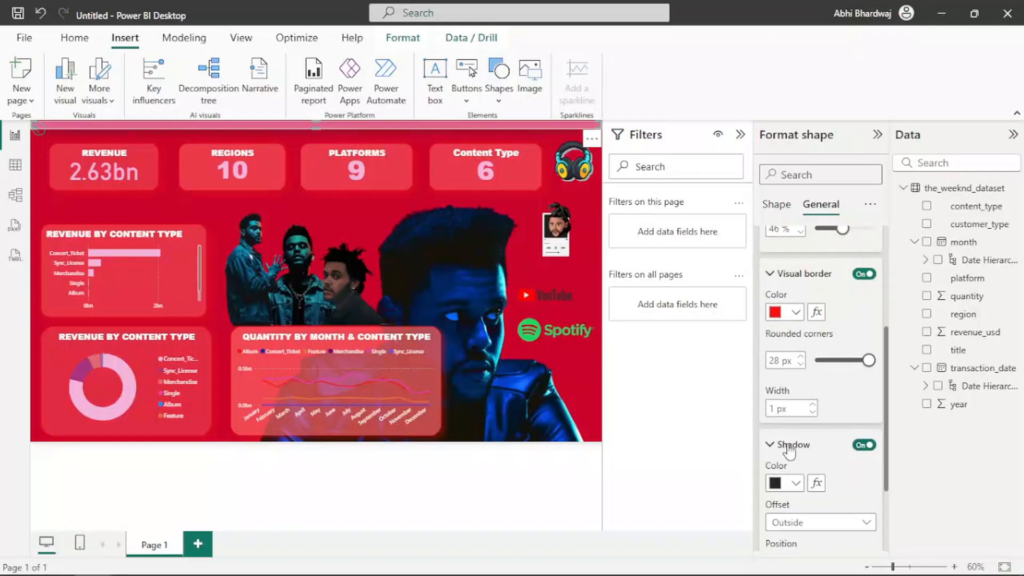
pyautogui.click(795, 483)
pyautogui.click(785, 419)
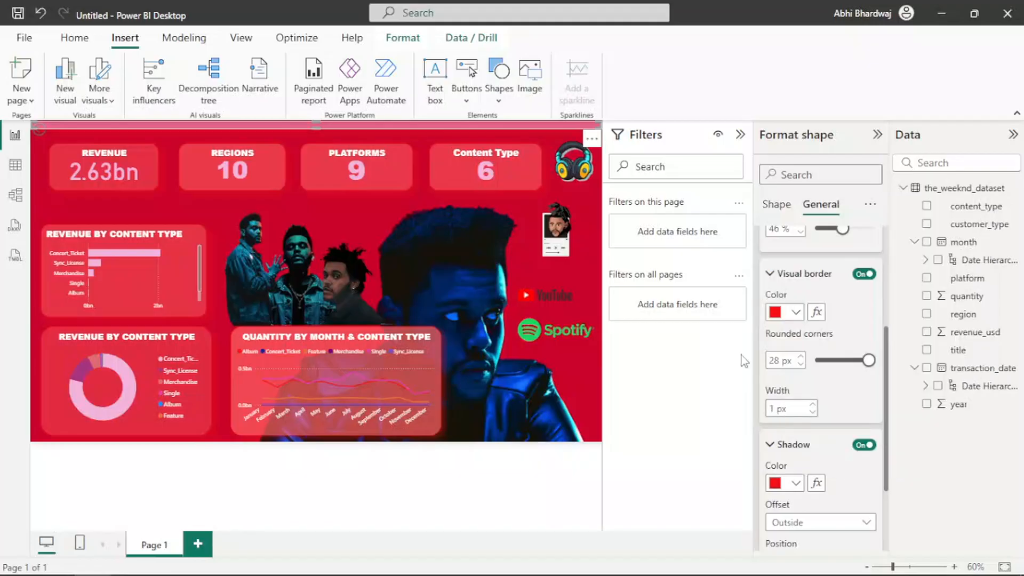
pyautogui.click(156, 198)
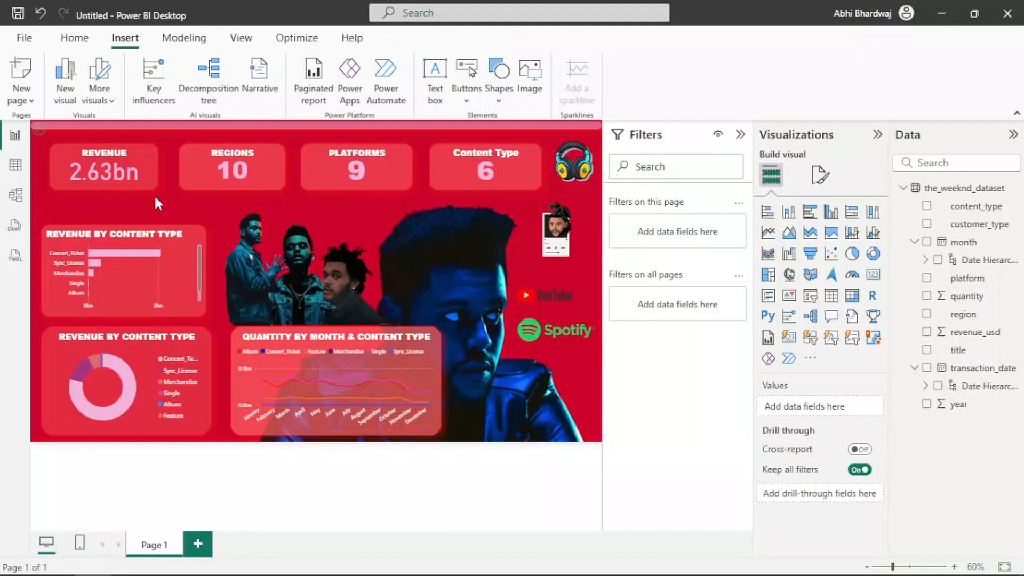
# Place a duplicate of the pink bar along the page's bottom edge.
pyautogui.click(186, 122)
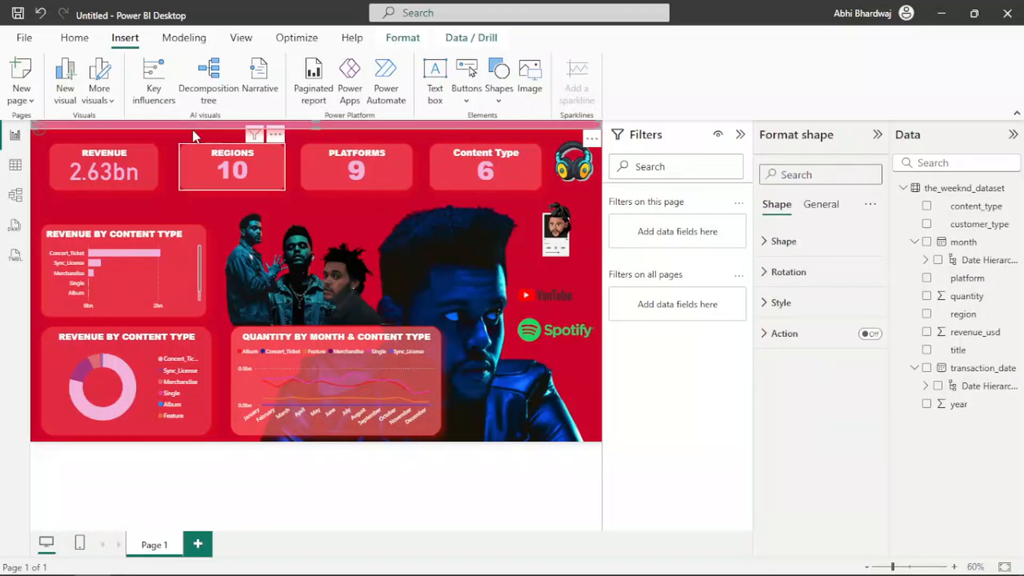
pyautogui.moveTo(188, 125); pyautogui.dragTo(192, 452)
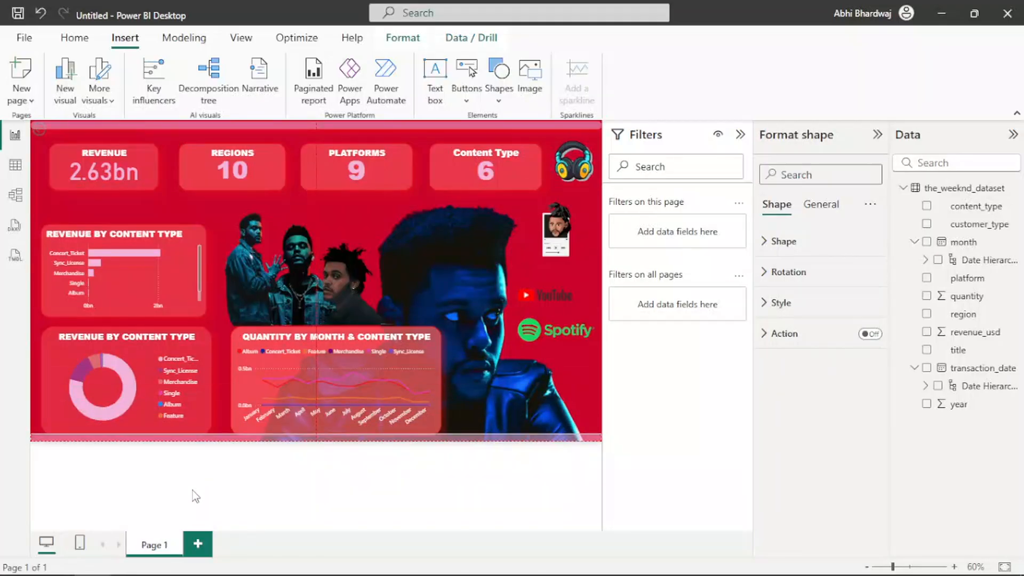
pyautogui.moveTo(193, 491); pyautogui.dragTo(194, 490)
pyautogui.moveTo(313, 441); pyautogui.dragTo(312, 442)
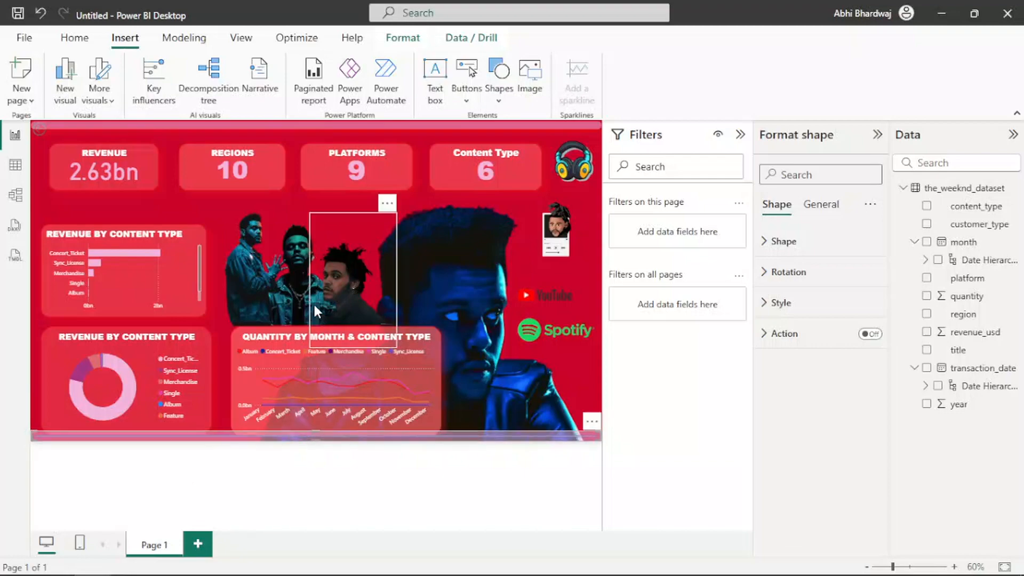
pyautogui.click(221, 348)
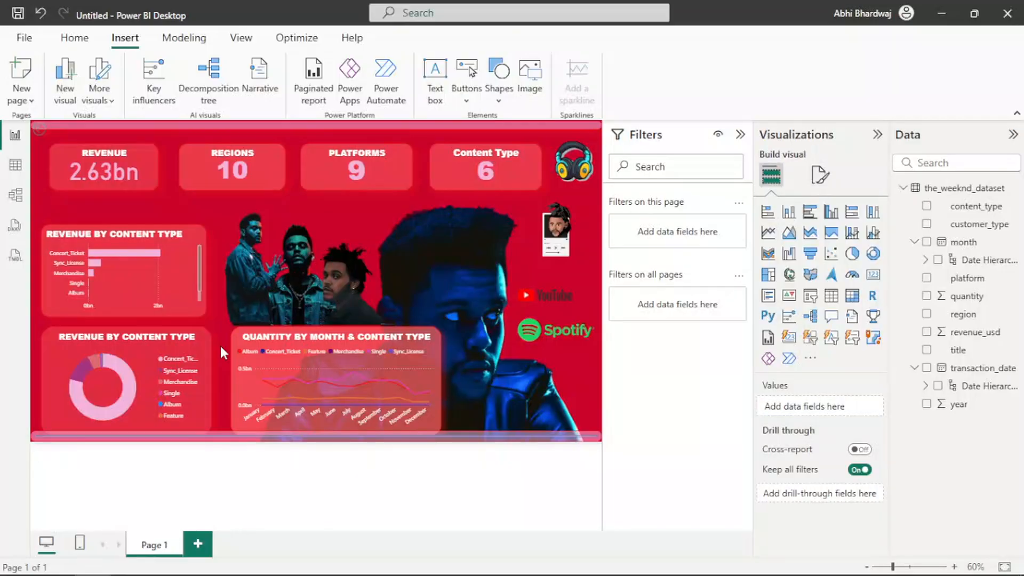
# Delete the duplicate bar at the page's bottom edge.
pyautogui.click(238, 435)
pyautogui.click(341, 122)
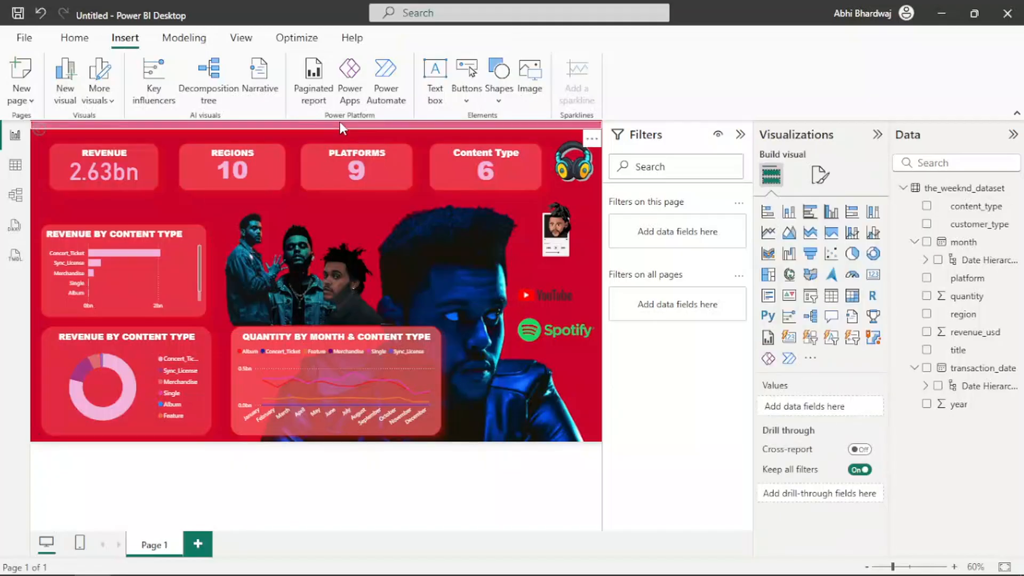
pyautogui.click(37, 353)
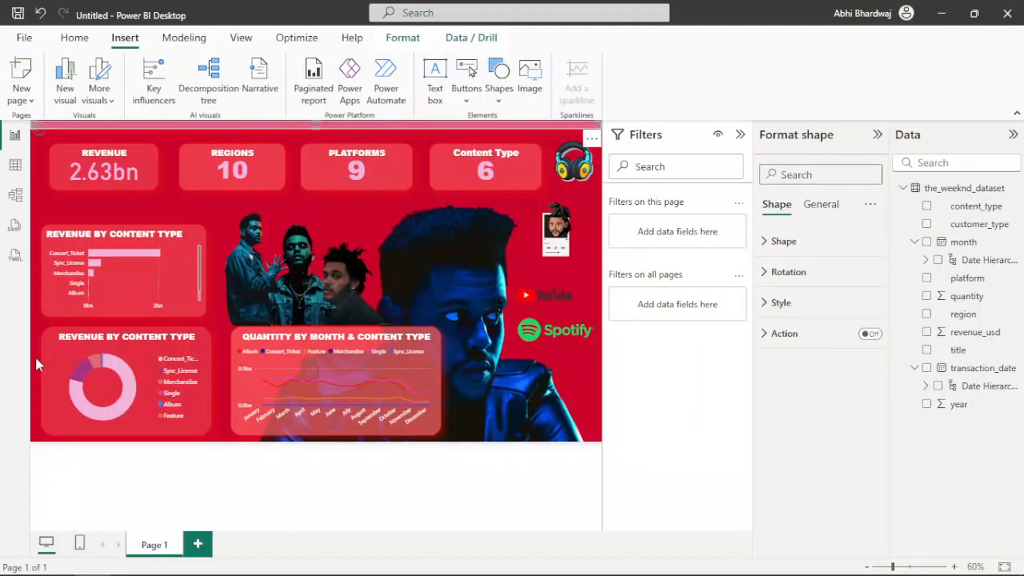
pyautogui.click(35, 360)
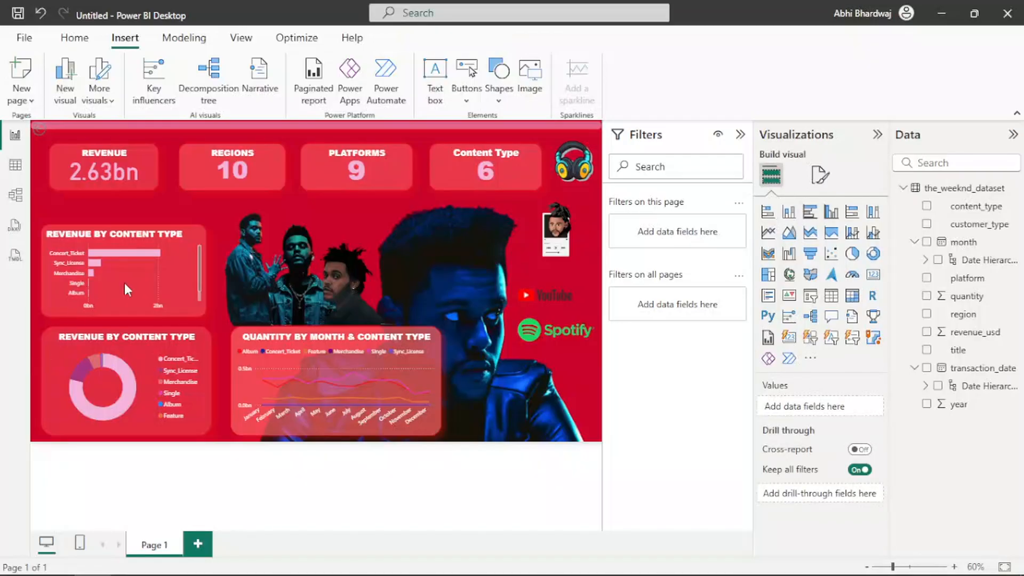
# Stretch the pink bar over the whole report page as a translucent tint behind the visuals.
pyautogui.click(309, 126)
pyautogui.moveTo(313, 129); pyautogui.dragTo(306, 485)
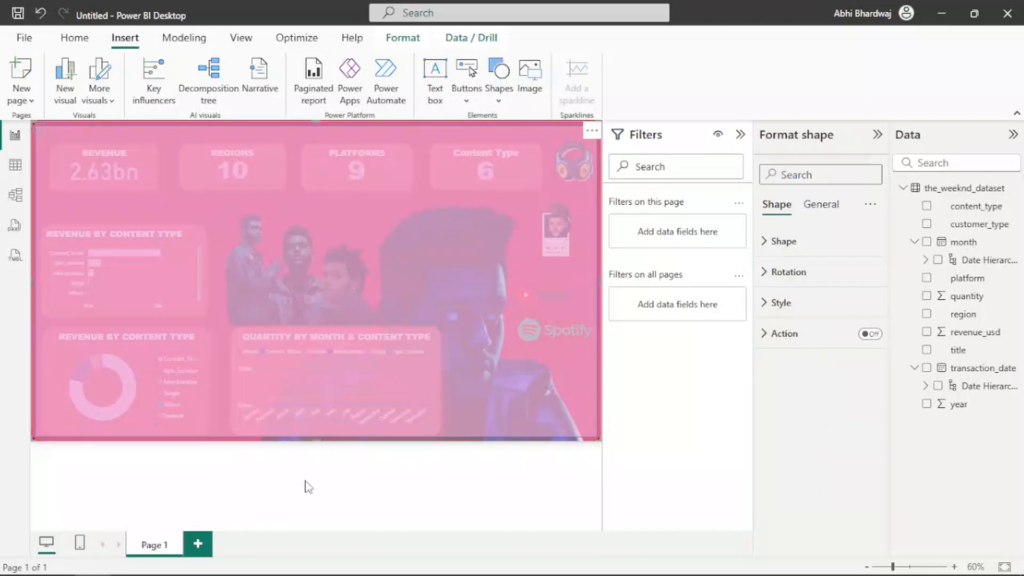
pyautogui.rightClick(264, 301)
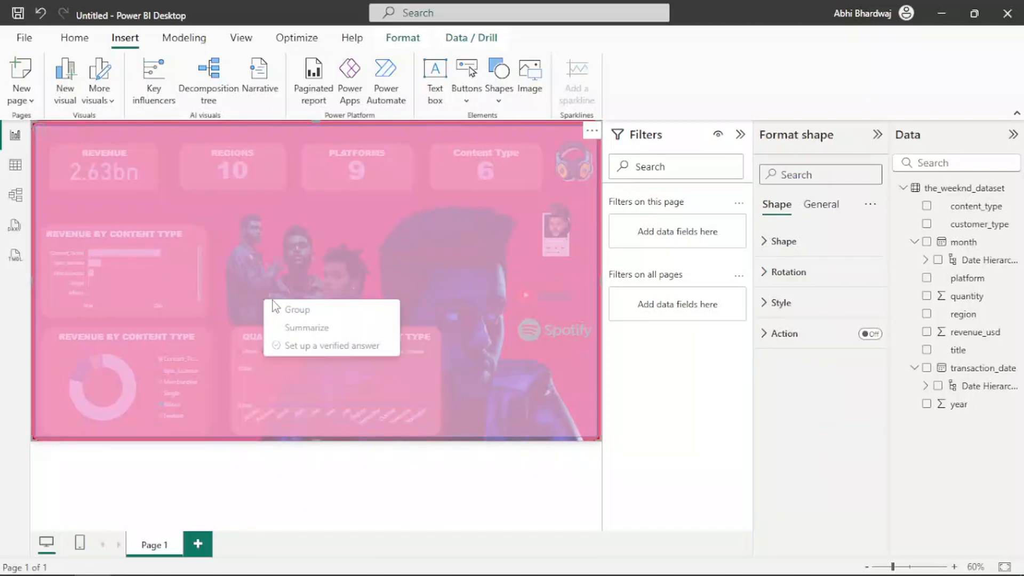
pyautogui.click(784, 351)
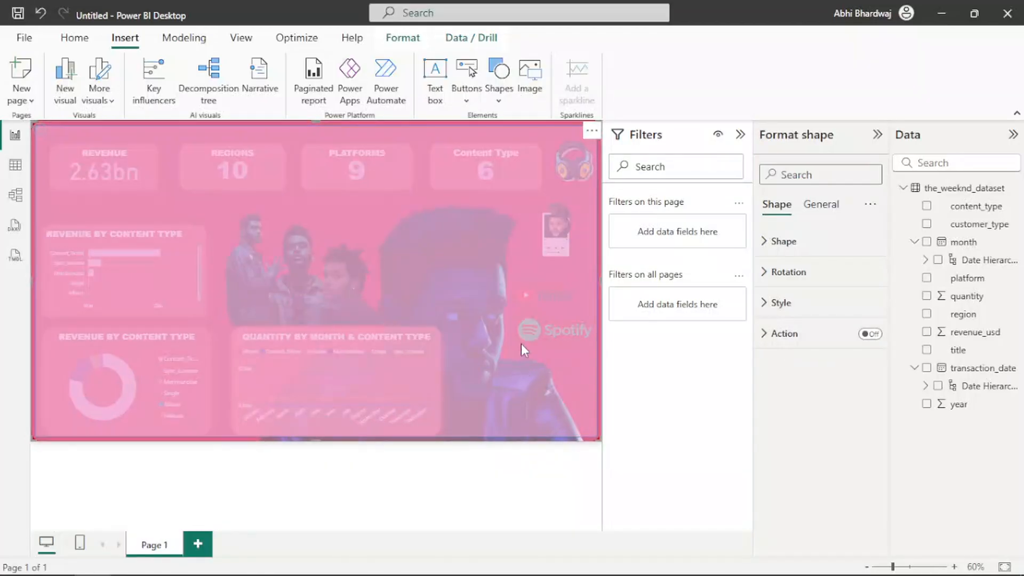
pyautogui.moveTo(314, 438); pyautogui.dragTo(350, 120)
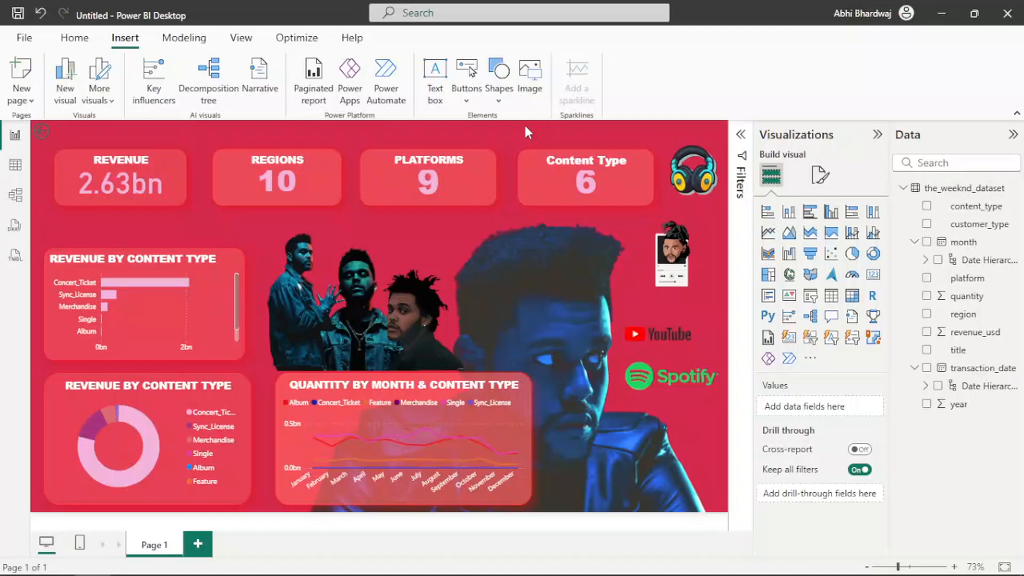
# Enlarge the music player image above the YouTube logo and fit the small portrait inside its black picture frame.
pyautogui.click(657, 286)
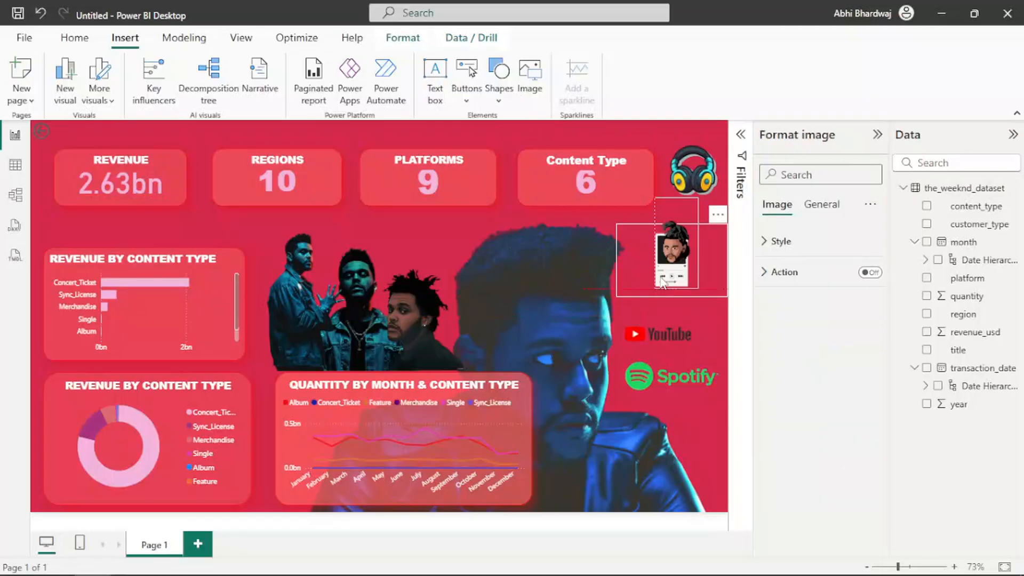
pyautogui.moveTo(661, 278); pyautogui.dragTo(663, 319)
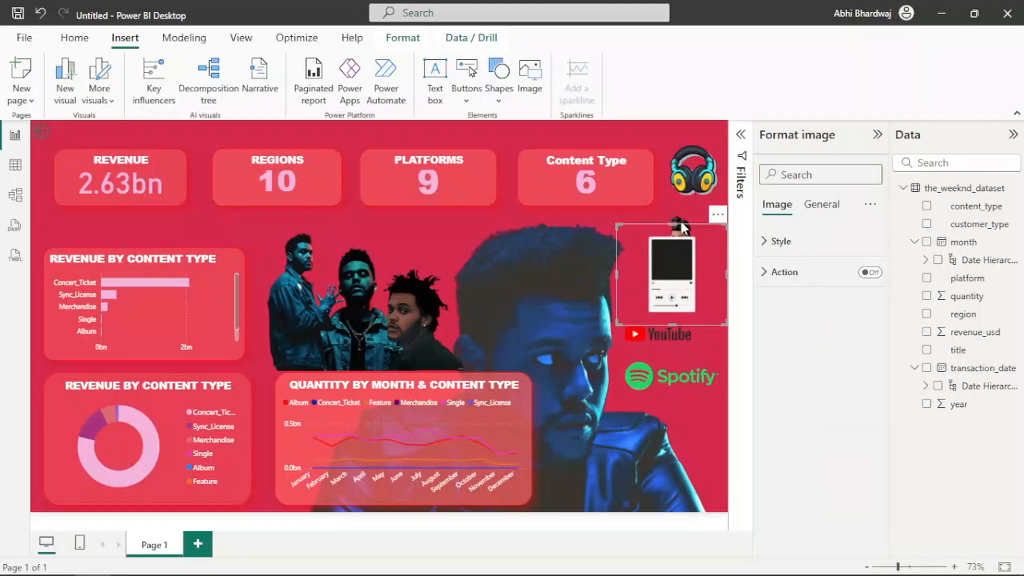
pyautogui.moveTo(662, 237); pyautogui.dragTo(720, 309)
pyautogui.moveTo(639, 272); pyautogui.dragTo(678, 273)
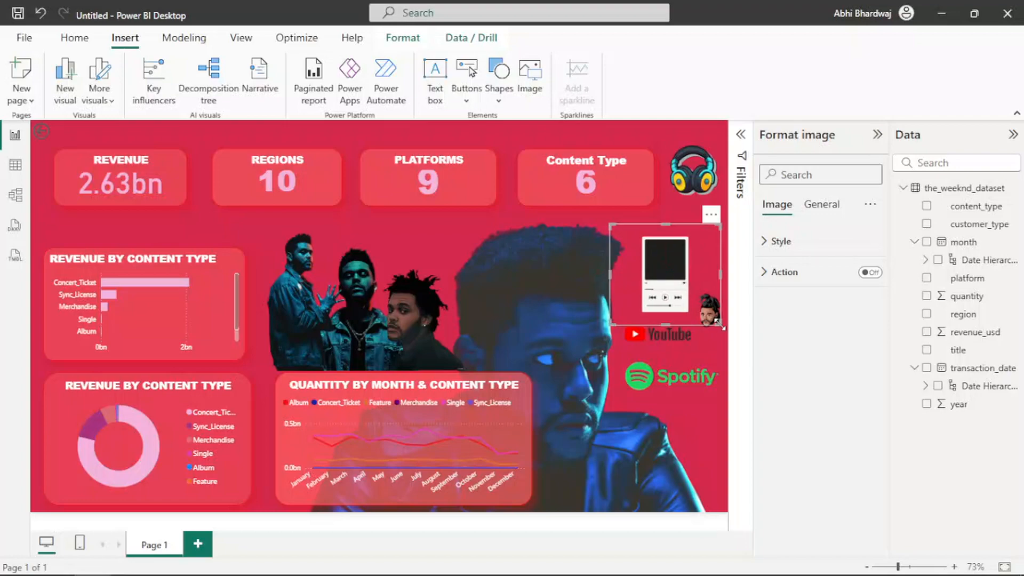
pyautogui.moveTo(725, 338); pyautogui.dragTo(677, 283)
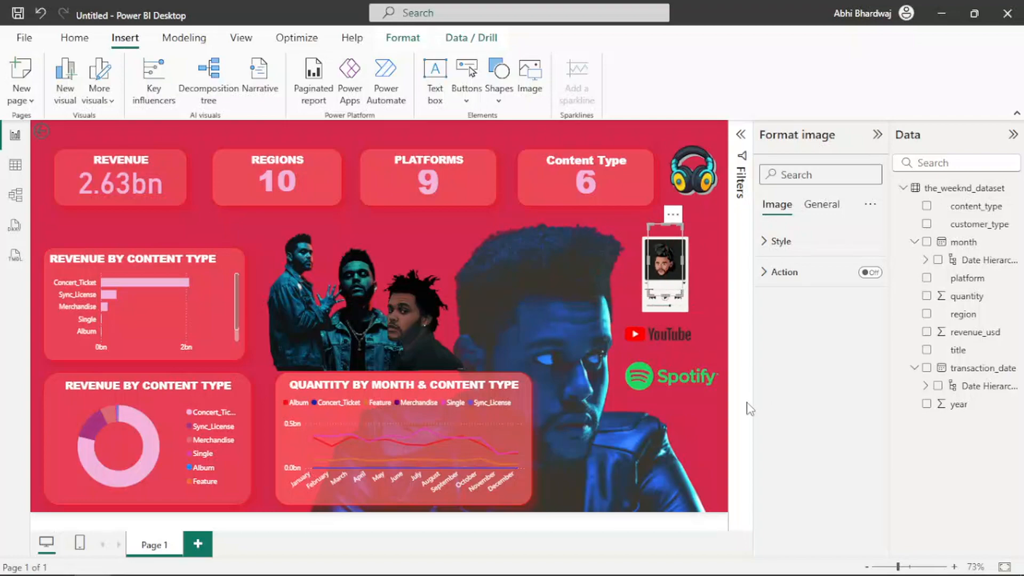
pyautogui.click(715, 455)
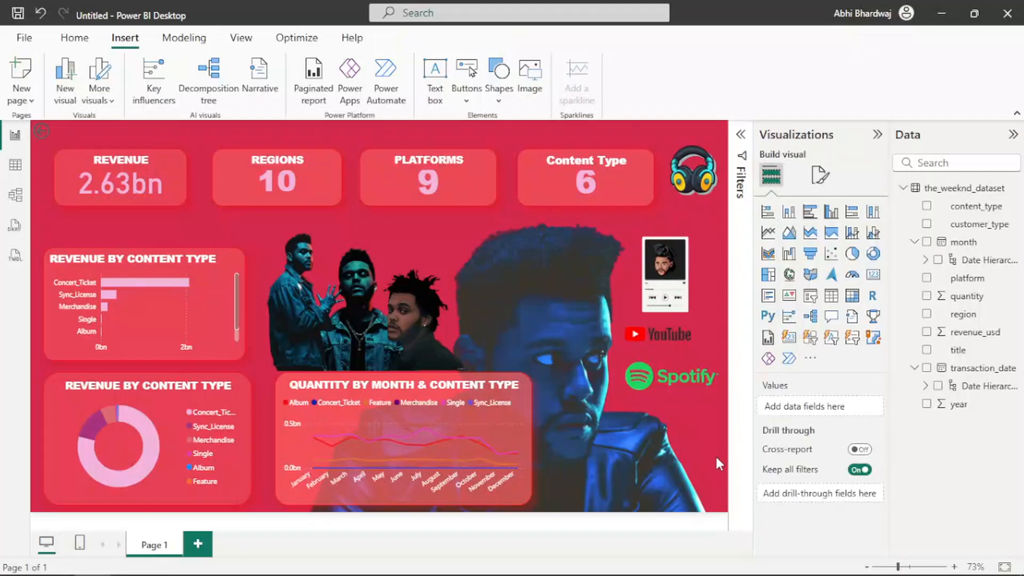
# Enlarge the small portrait so its hair rises above the music player's black picture frame.
pyautogui.click(681, 230)
pyautogui.moveTo(681, 228); pyautogui.dragTo(696, 200)
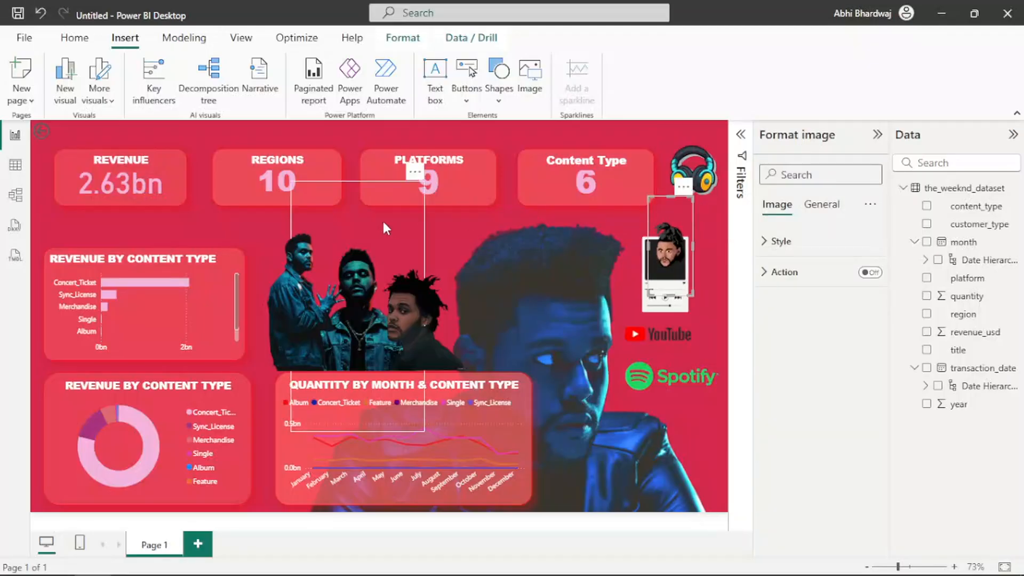
pyautogui.click(98, 231)
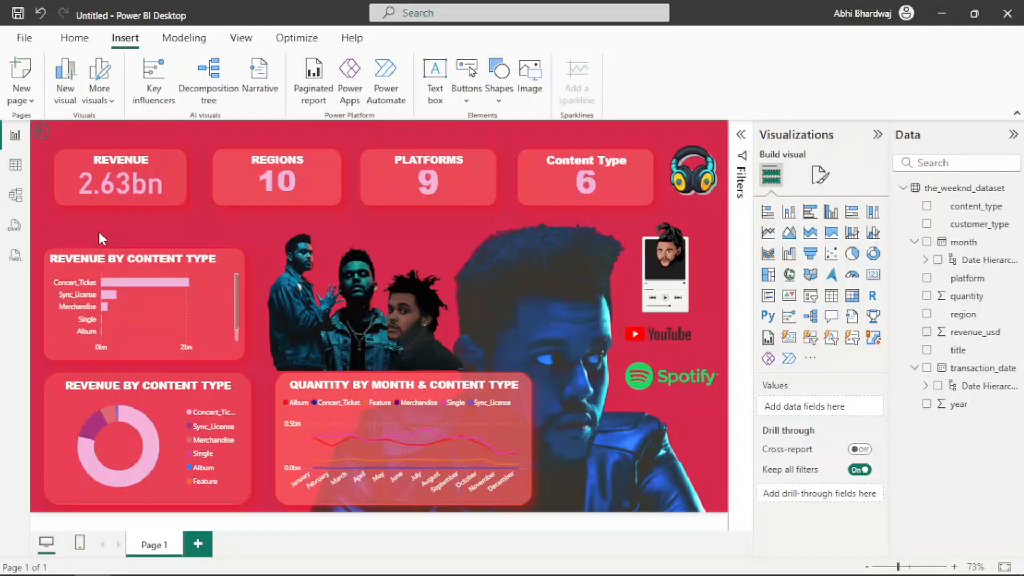
# Set the callout value font size of the Content Type card to 41.
pyautogui.click(585, 190)
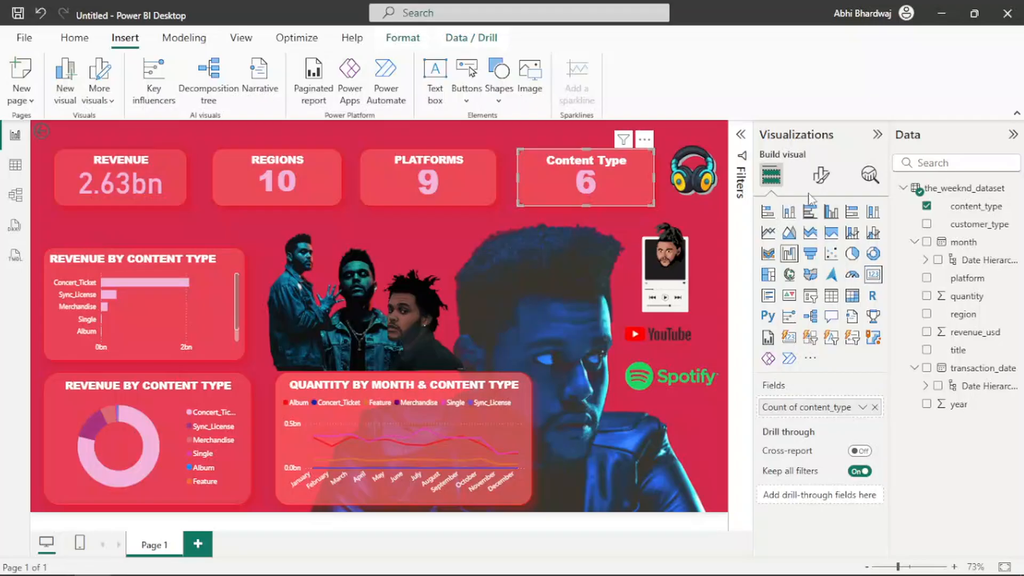
pyautogui.click(821, 175)
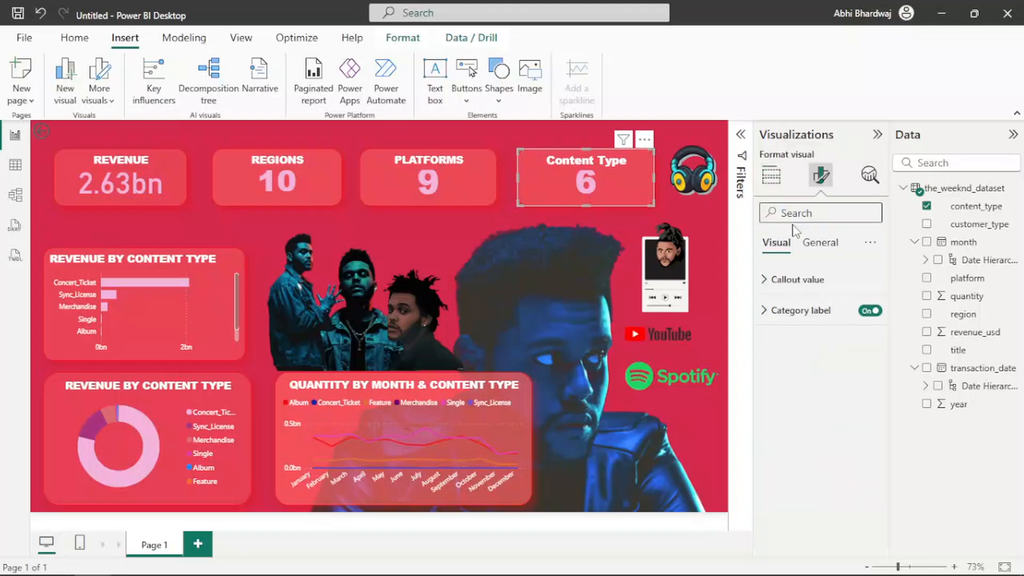
pyautogui.click(797, 279)
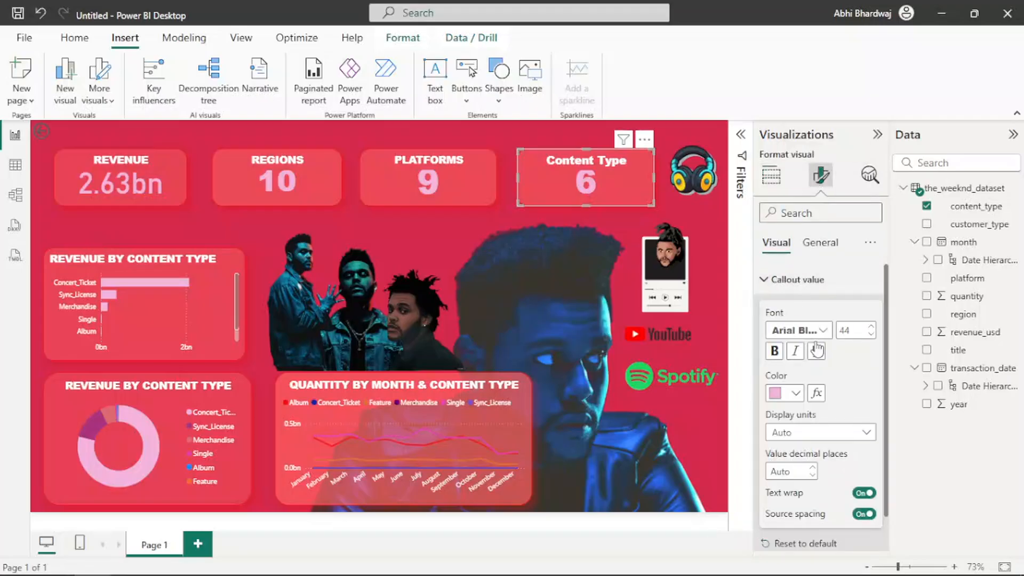
pyautogui.click(870, 337)
pyautogui.click(870, 336)
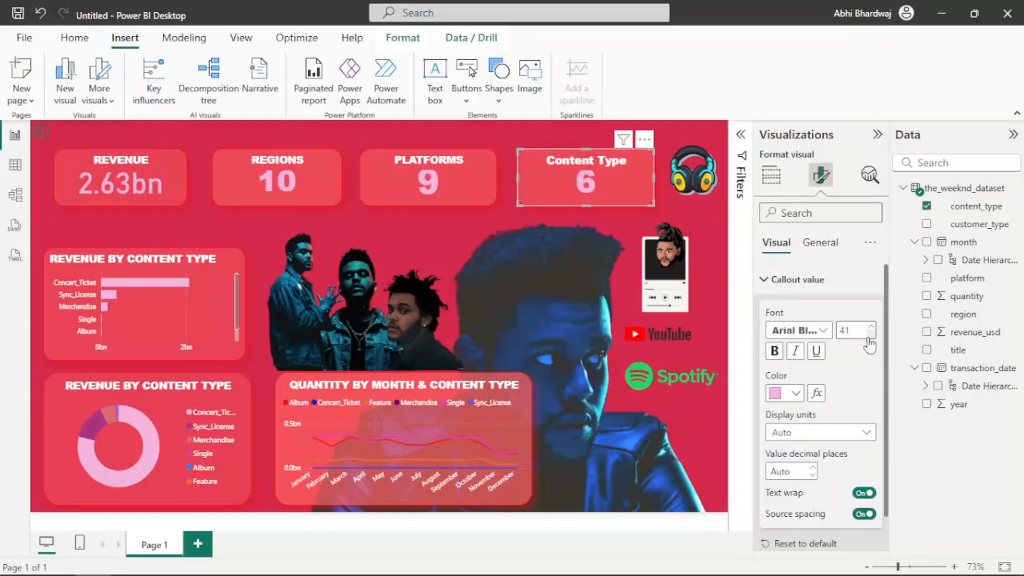
# Set the callout value font size of the Platforms card to 41.
pyautogui.click(447, 199)
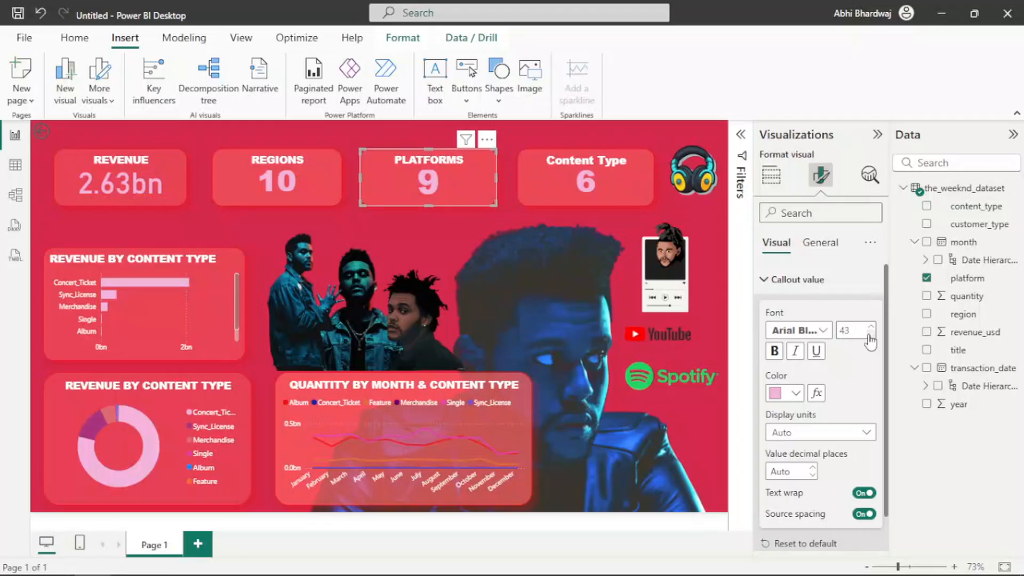
pyautogui.click(870, 336)
pyautogui.click(871, 336)
pyautogui.click(870, 336)
pyautogui.click(870, 336)
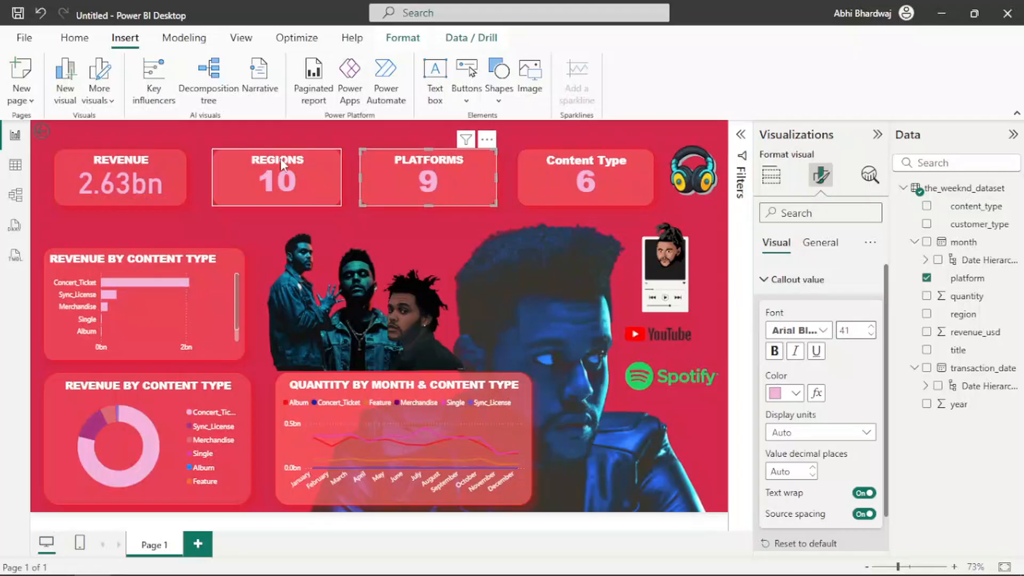
pyautogui.click(189, 138)
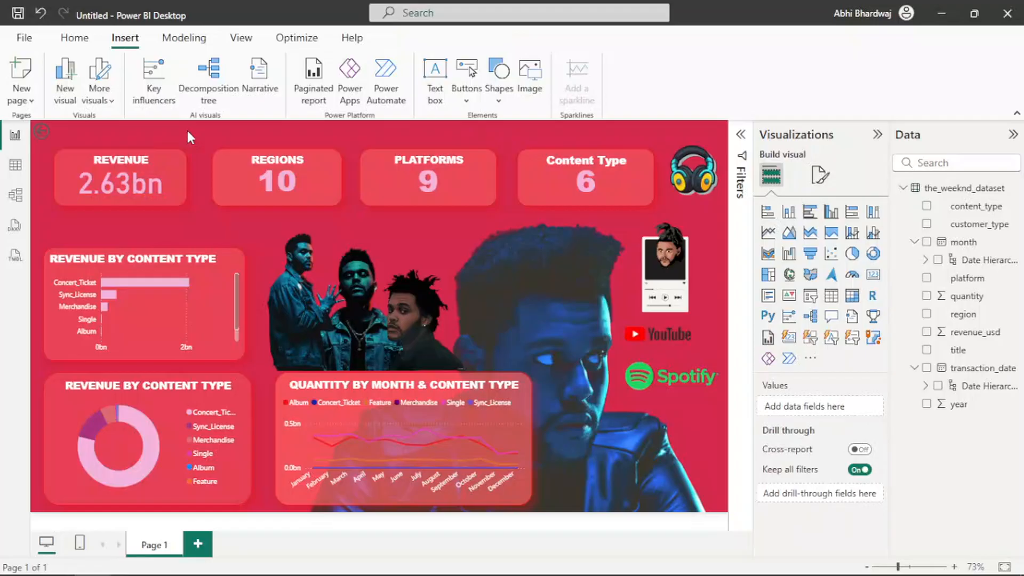
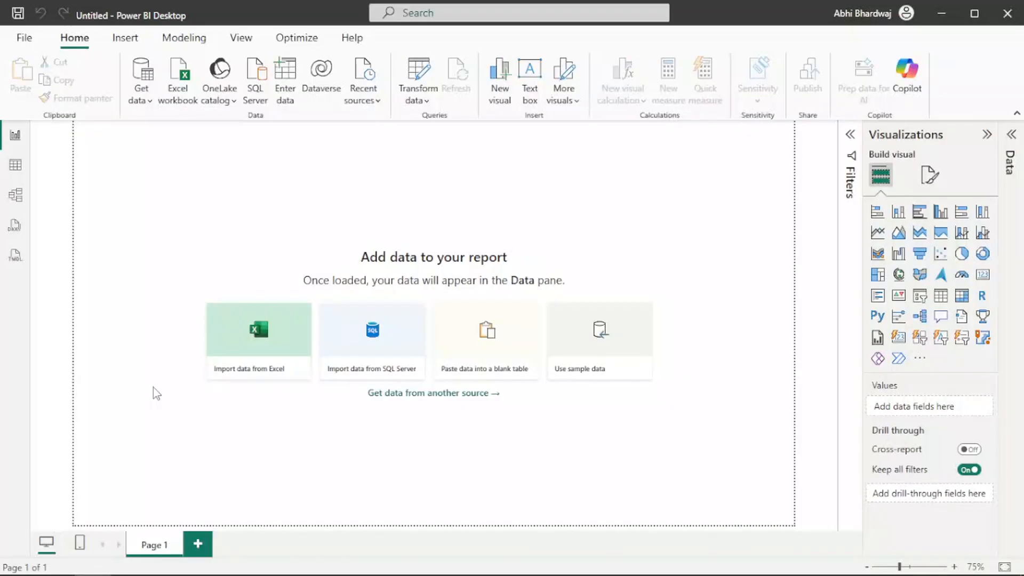
# Import beyonce_dataset.csv into the new blank report, check its data preview and load it.
pyautogui.click(261, 356)
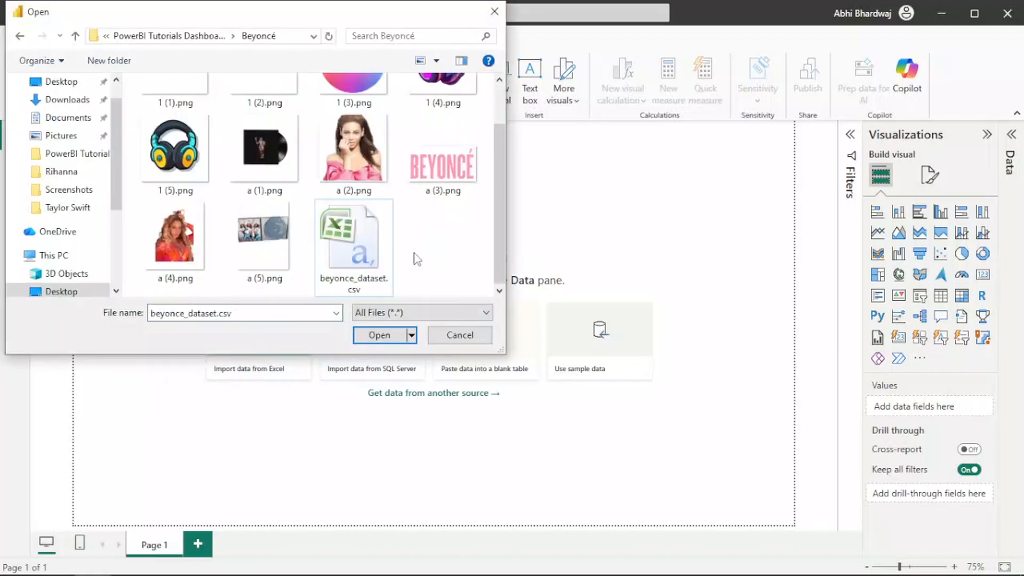
pyautogui.click(383, 251)
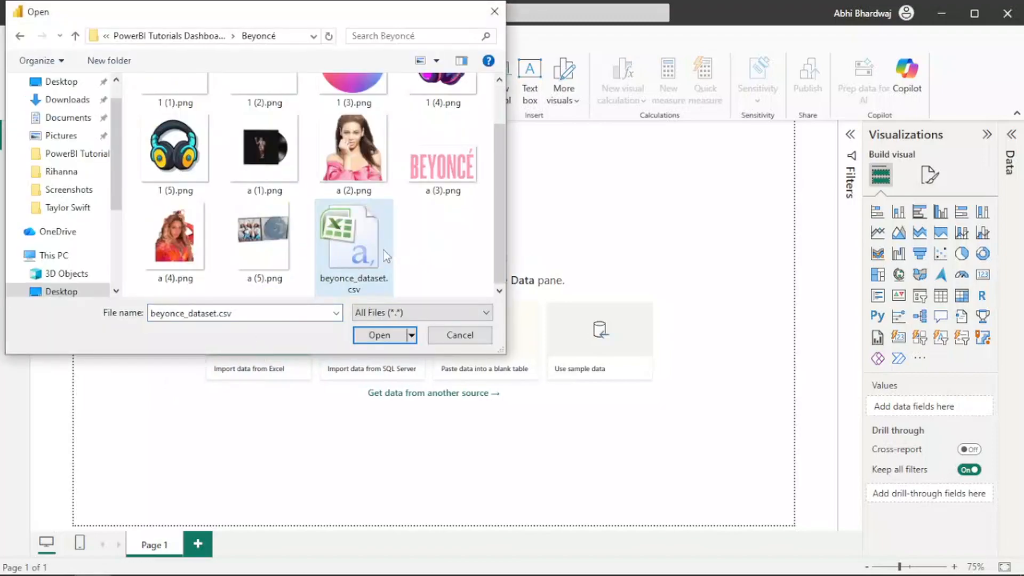
pyautogui.click(383, 342)
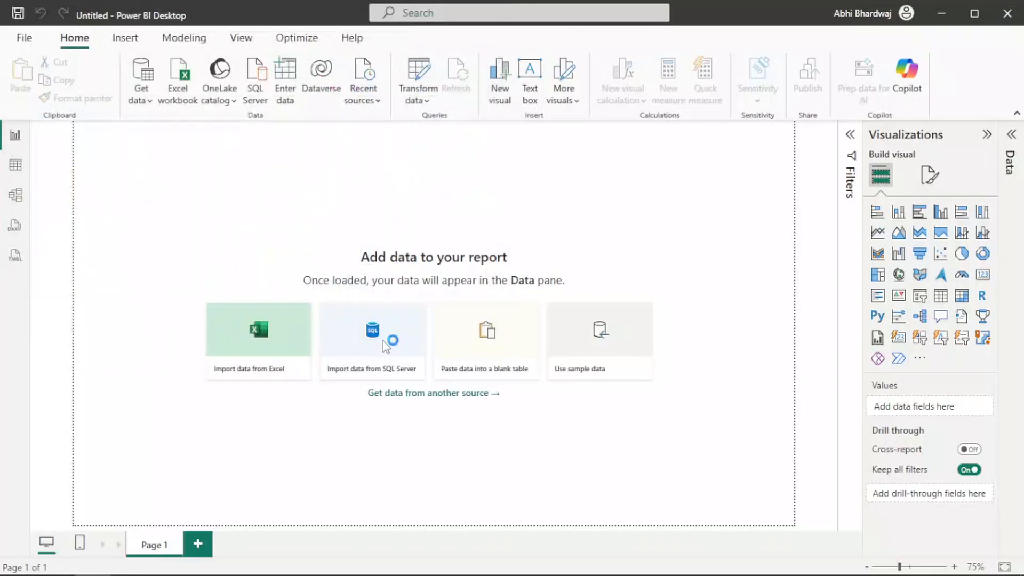
pyautogui.scroll(-2, 395, 385)
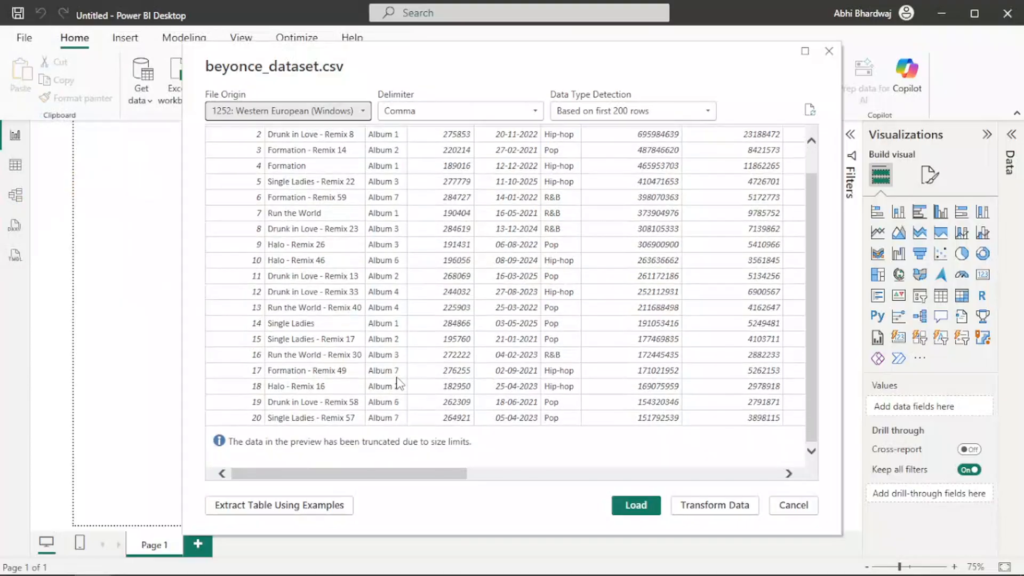
pyautogui.scroll(2, 401, 379)
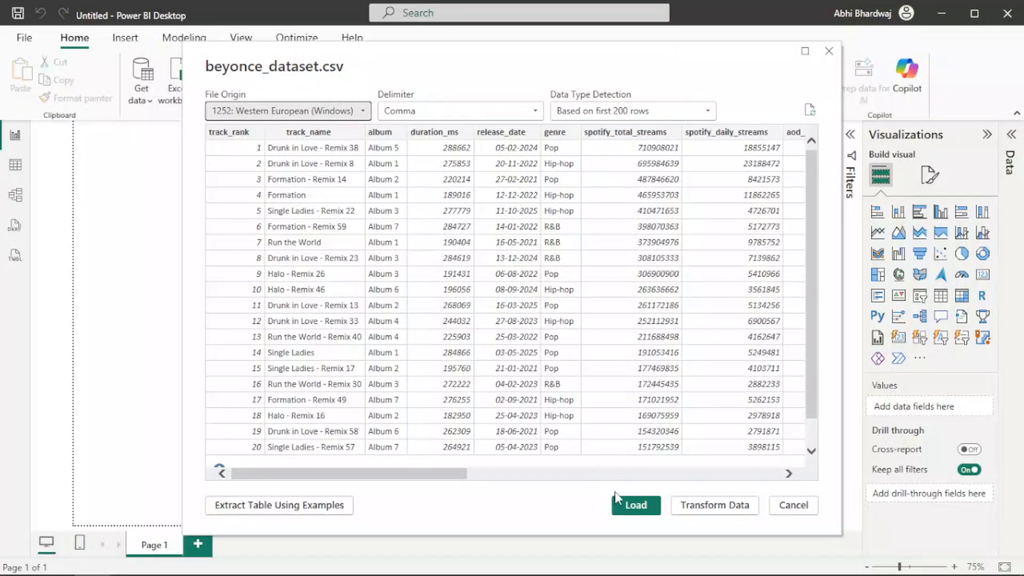
pyautogui.click(635, 506)
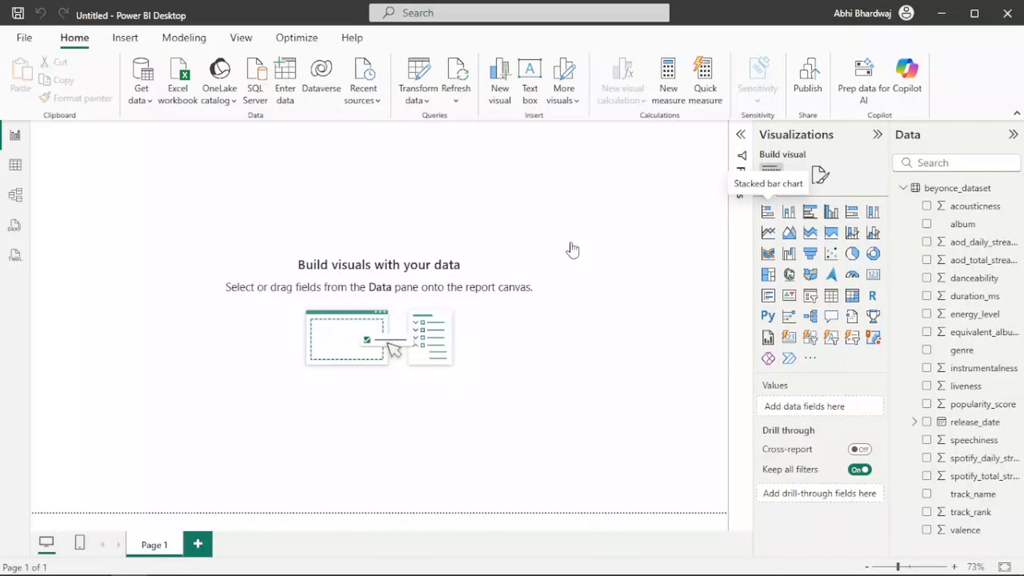
# Add a stacked bar chart of spotify_total_streams by track_name, place it at the page's lower left and widen it.
pyautogui.click(768, 212)
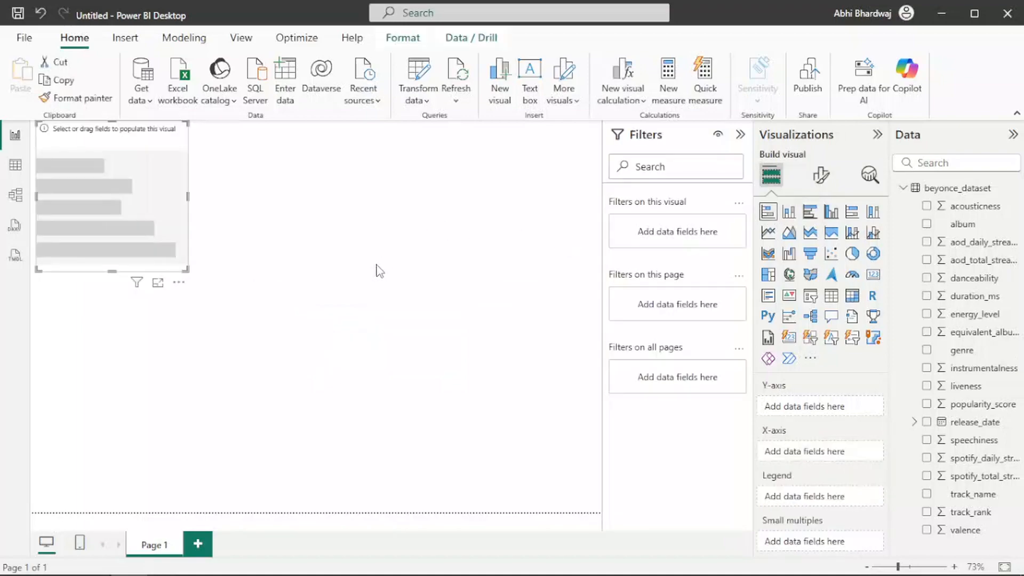
pyautogui.moveTo(116, 187); pyautogui.dragTo(287, 284)
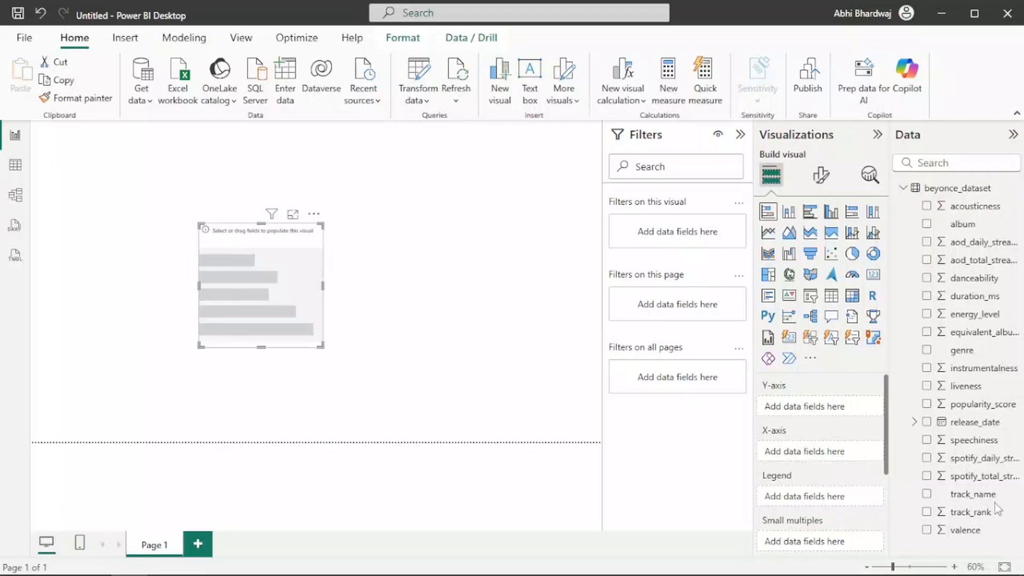
pyautogui.moveTo(983, 478); pyautogui.dragTo(818, 451)
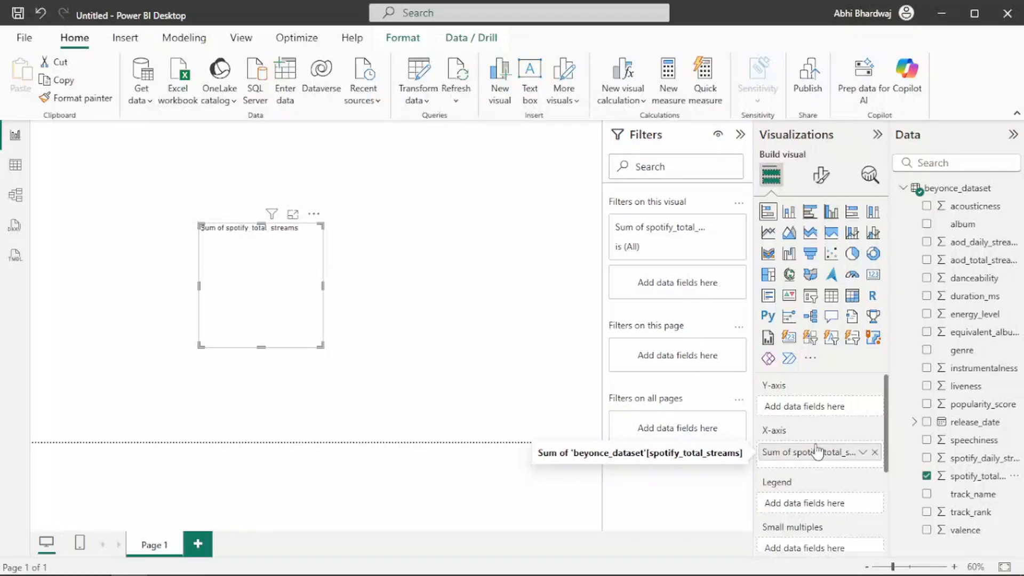
pyautogui.moveTo(977, 494); pyautogui.dragTo(826, 412)
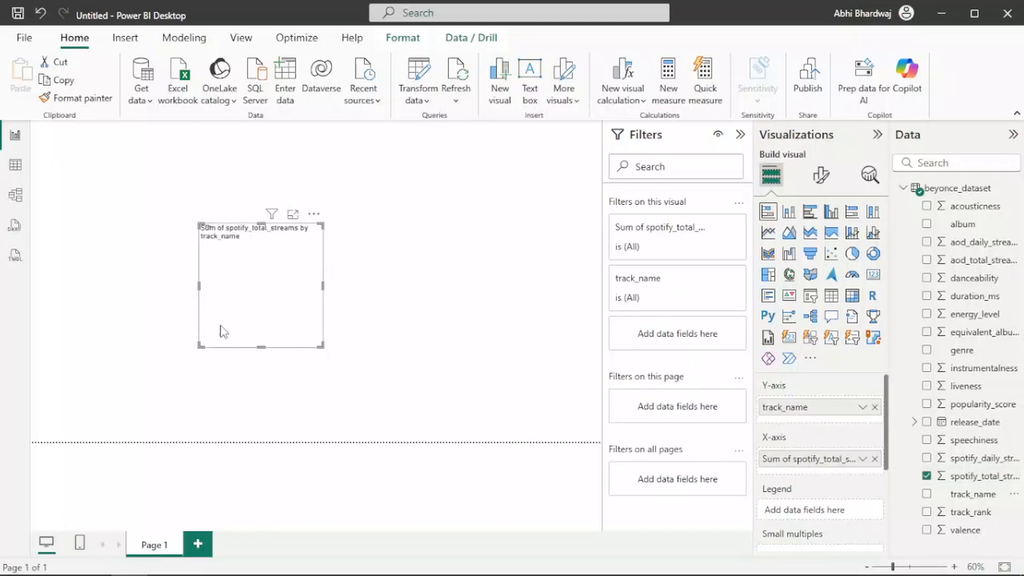
pyautogui.moveTo(223, 331); pyautogui.dragTo(83, 350)
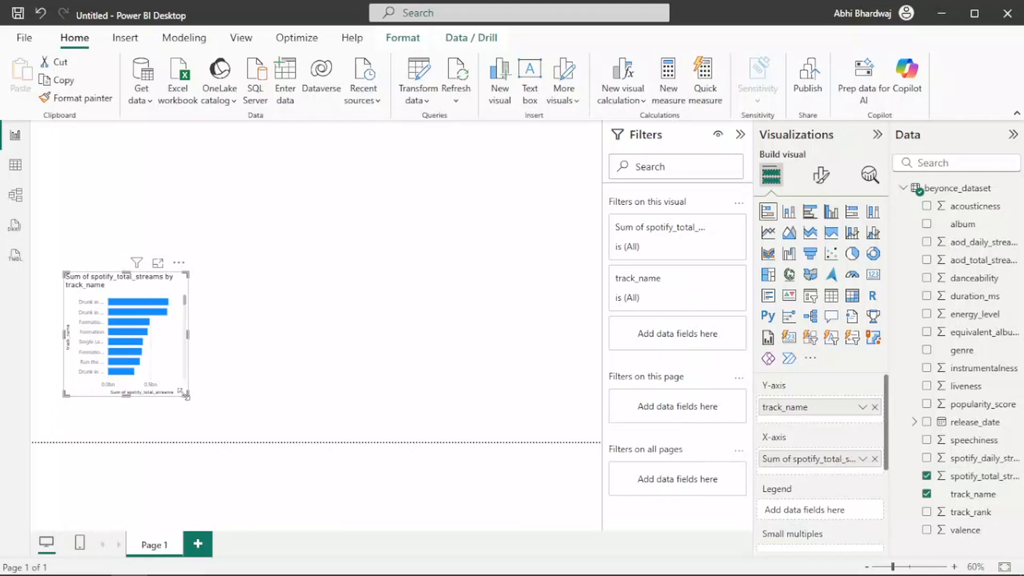
pyautogui.moveTo(187, 395); pyautogui.dragTo(247, 407)
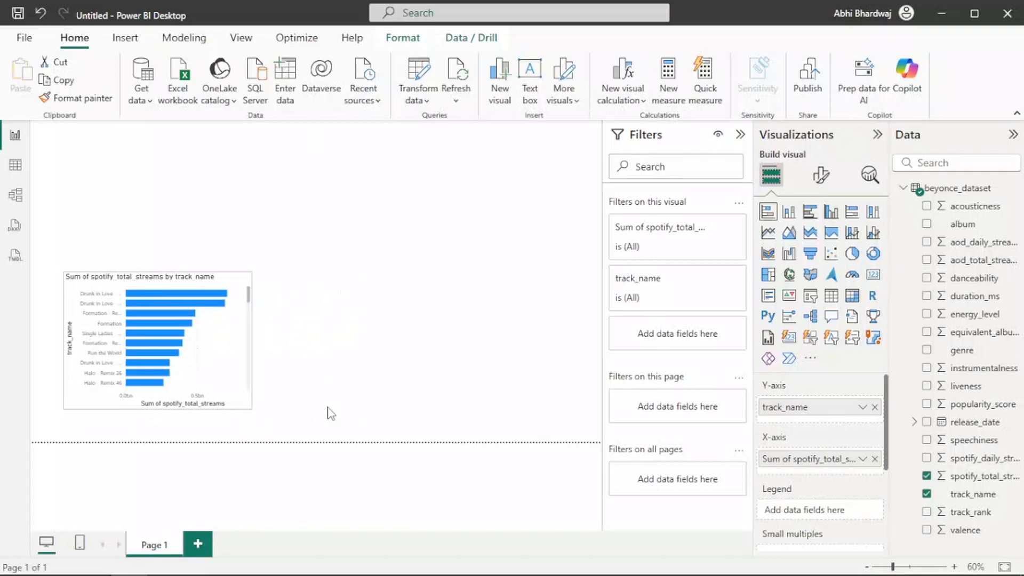
pyautogui.rightClick(818, 460)
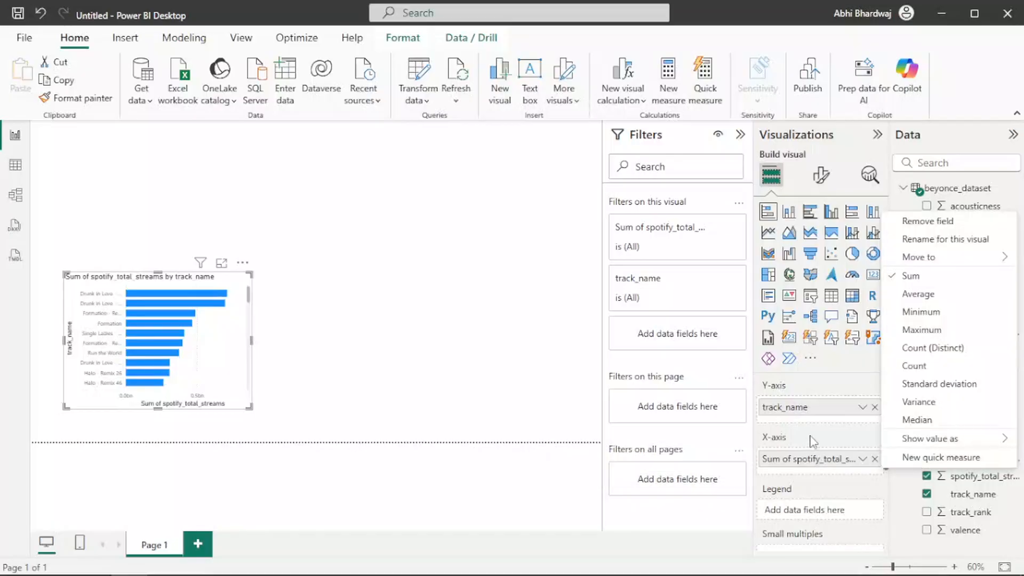
pyautogui.click(812, 441)
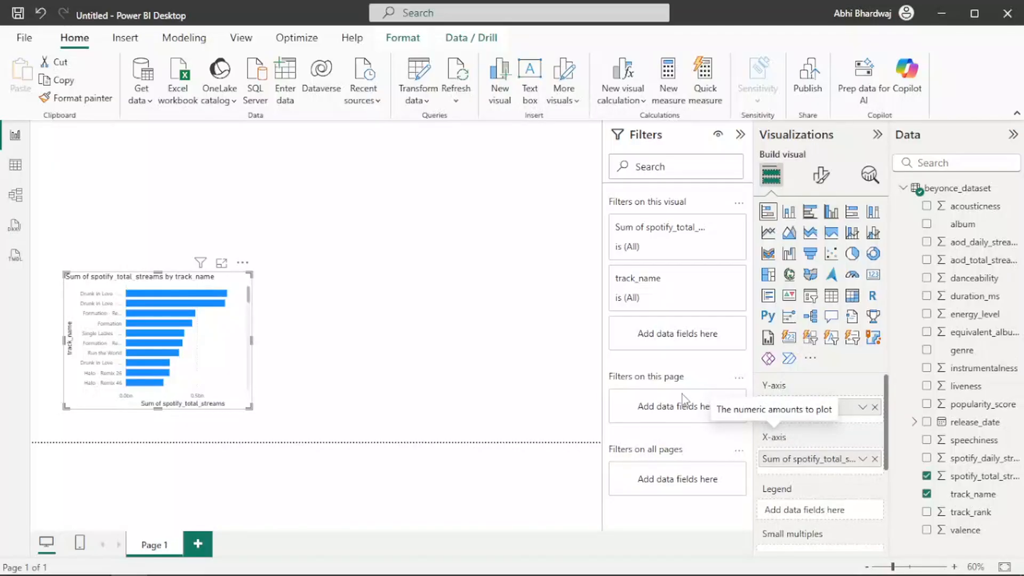
# Add a stacked column chart of spotify_total_streams by album beside the track chart and widen it slightly.
pyautogui.click(514, 321)
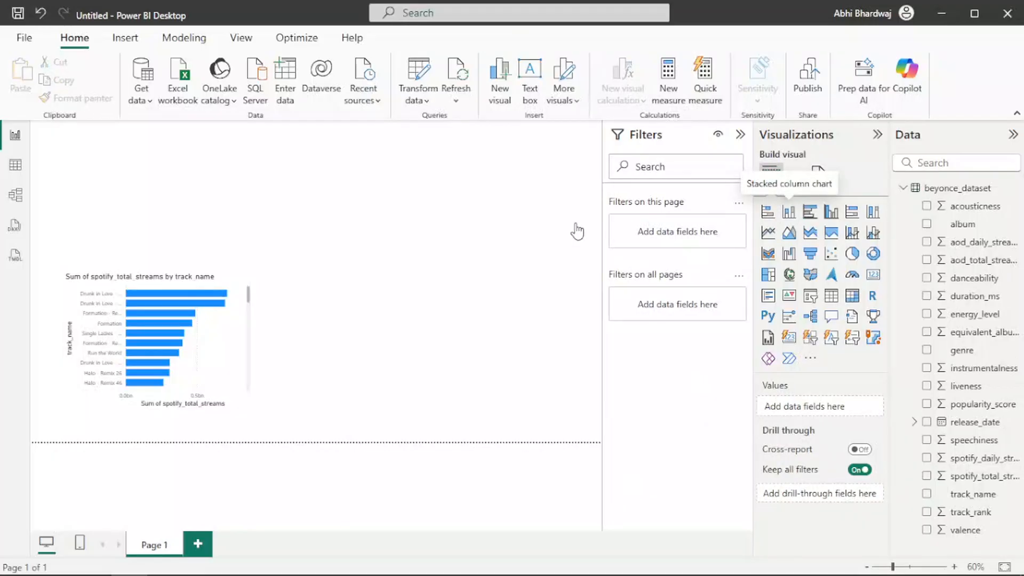
pyautogui.moveTo(178, 207); pyautogui.dragTo(451, 354)
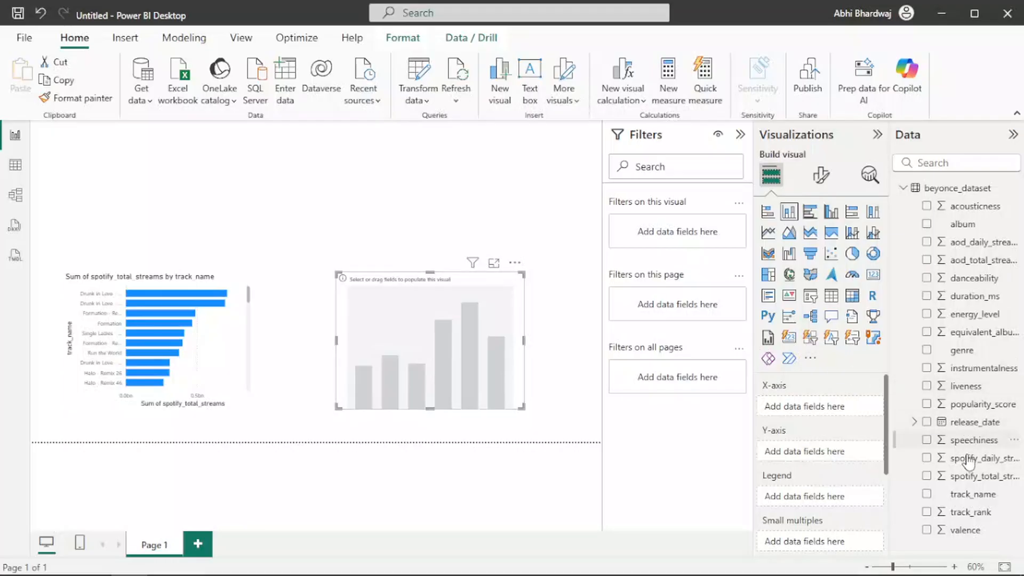
pyautogui.moveTo(980, 227); pyautogui.dragTo(842, 420)
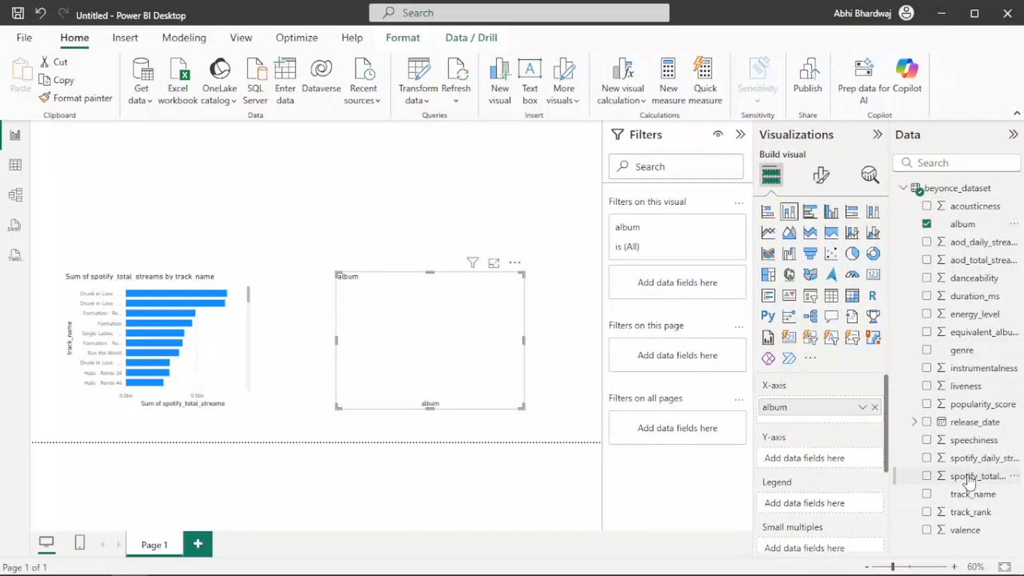
pyautogui.moveTo(969, 476); pyautogui.dragTo(841, 457)
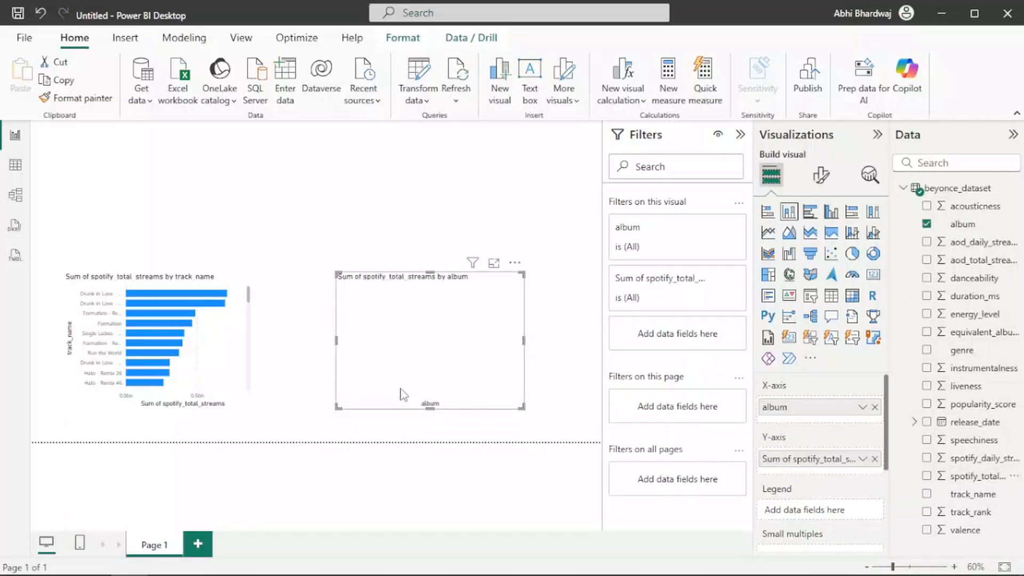
pyautogui.moveTo(341, 407); pyautogui.dragTo(311, 412)
# Try the average of spotify_total_streams in the album chart and return the aggregation to sum.
pyautogui.rightClick(768, 460)
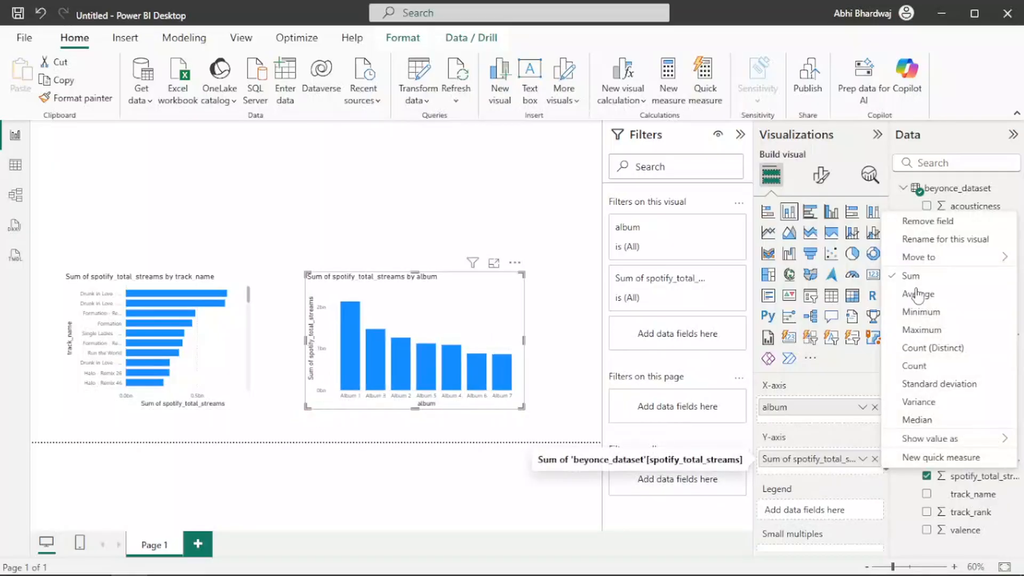
pyautogui.click(906, 297)
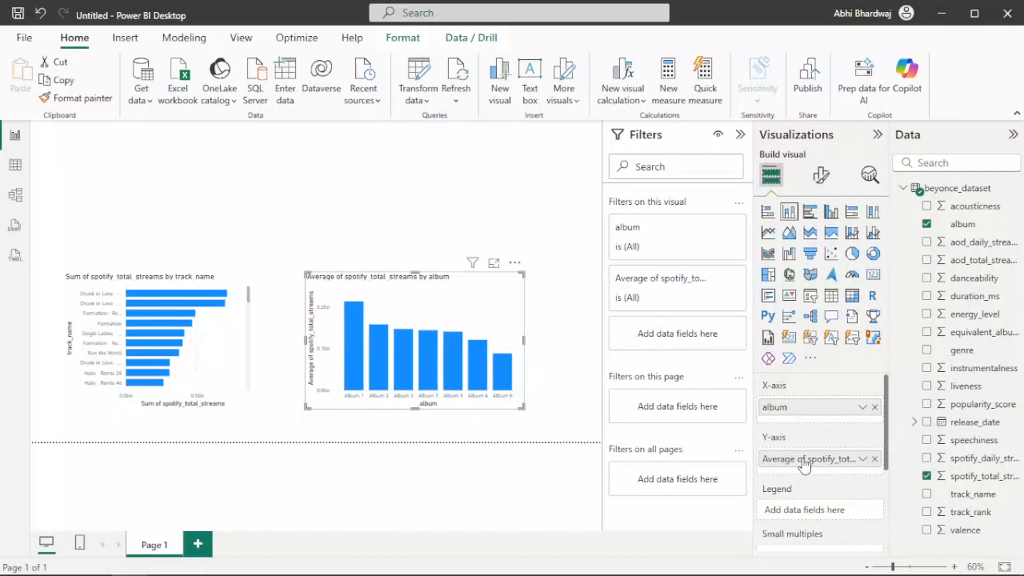
pyautogui.click(901, 279)
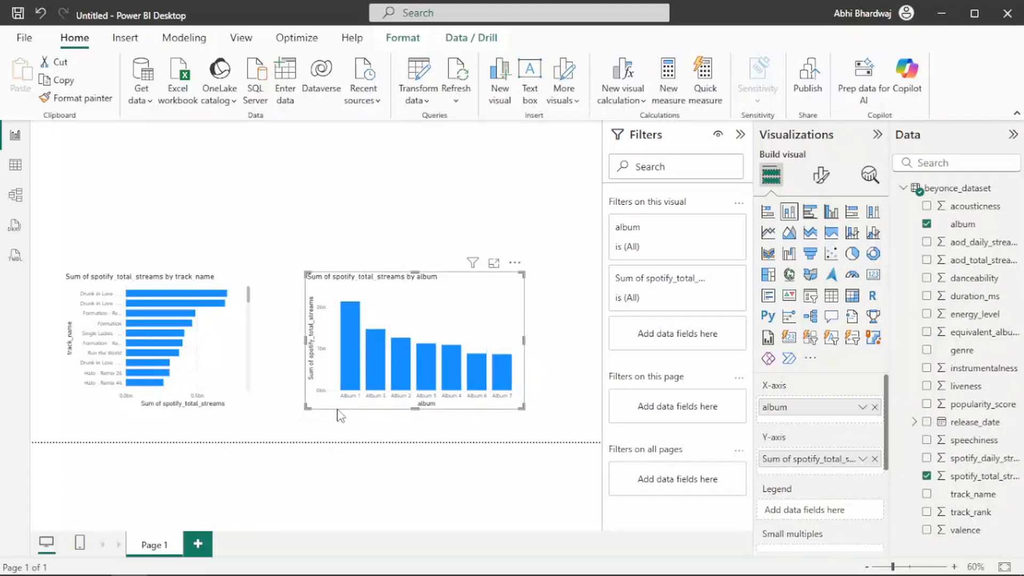
# Add a stacked column chart of popularity_score by genre above the track_name chart.
pyautogui.click(293, 192)
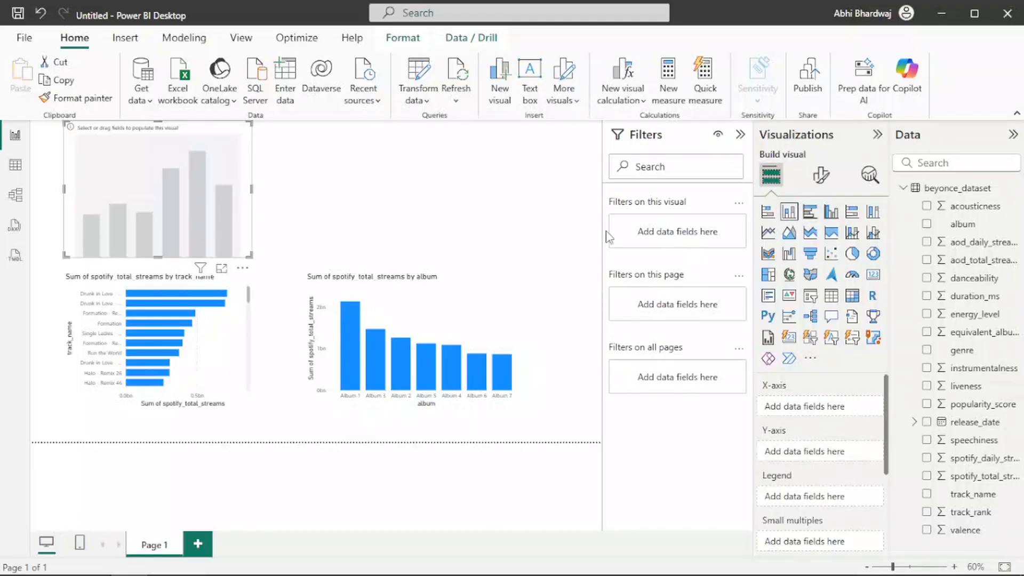
pyautogui.moveTo(963, 351); pyautogui.dragTo(776, 411)
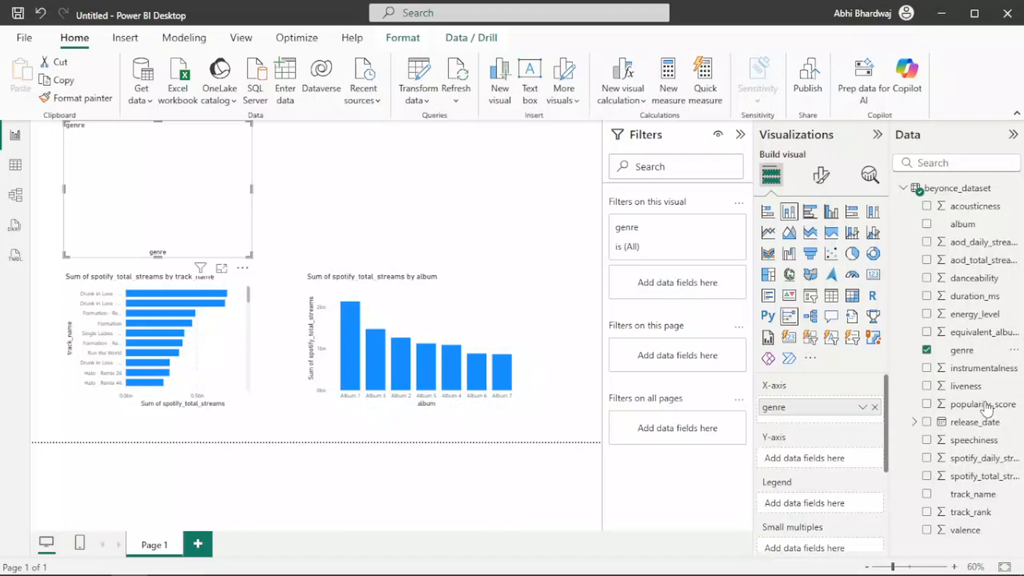
pyautogui.moveTo(986, 405); pyautogui.dragTo(816, 460)
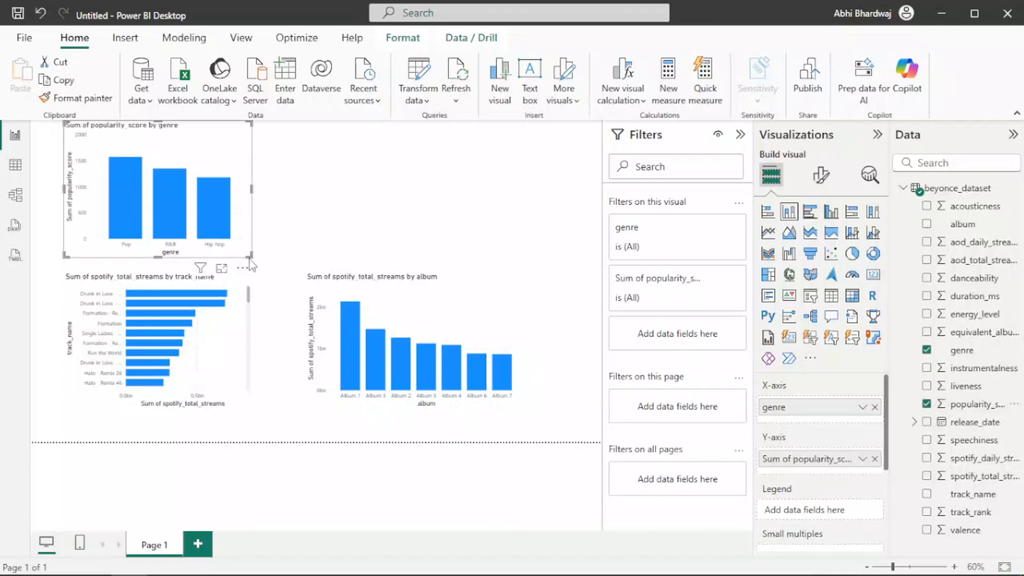
# Compare the average and sum of popularity_score in the genre chart and change it to a clustered column chart.
pyautogui.rightClick(796, 459)
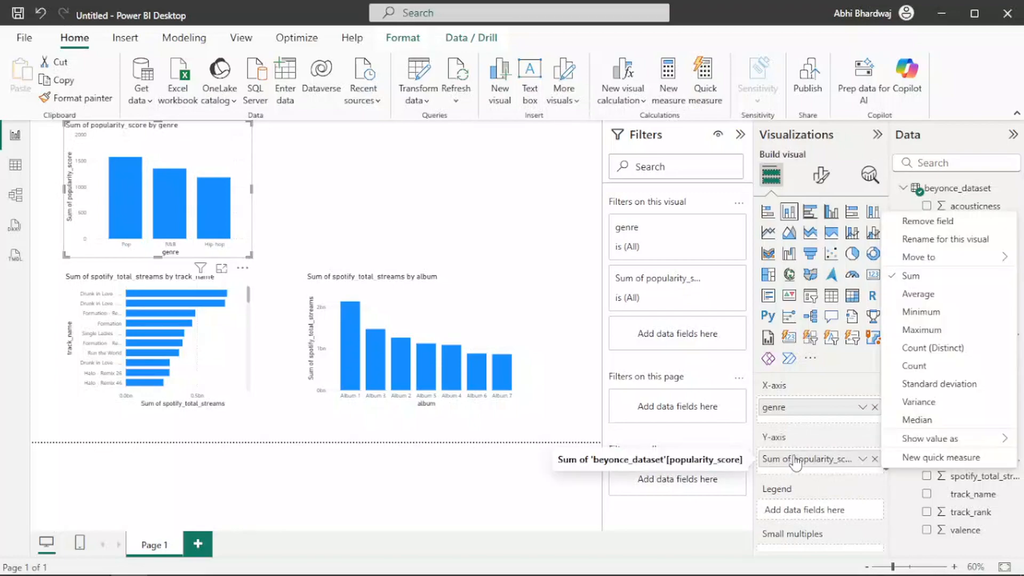
pyautogui.click(919, 295)
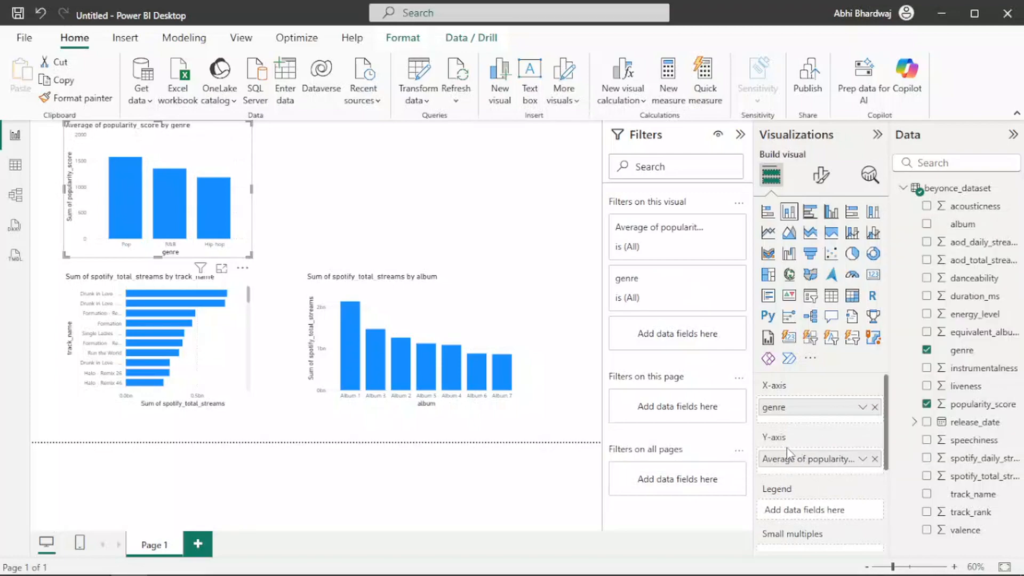
pyautogui.rightClick(795, 460)
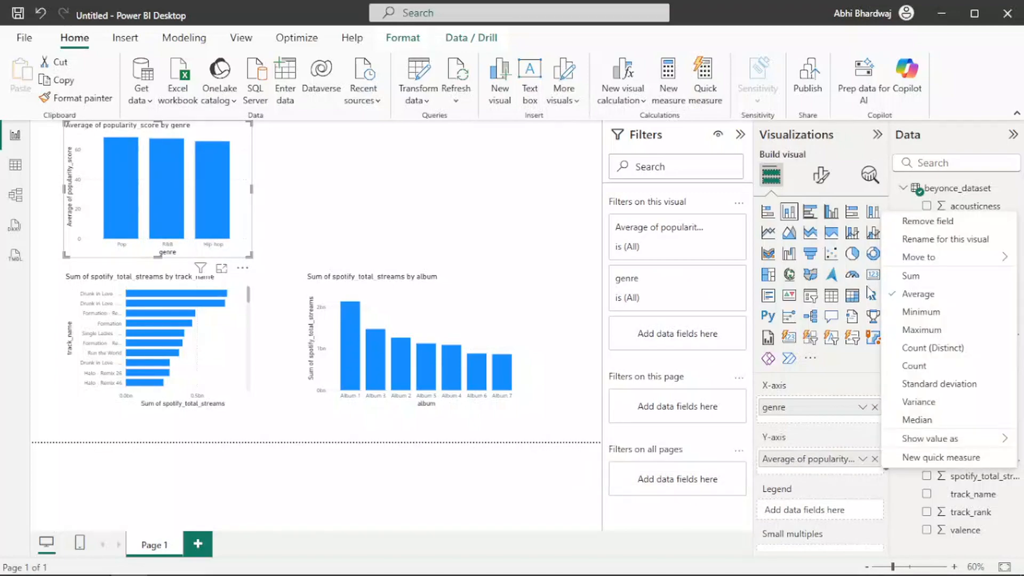
pyautogui.click(912, 275)
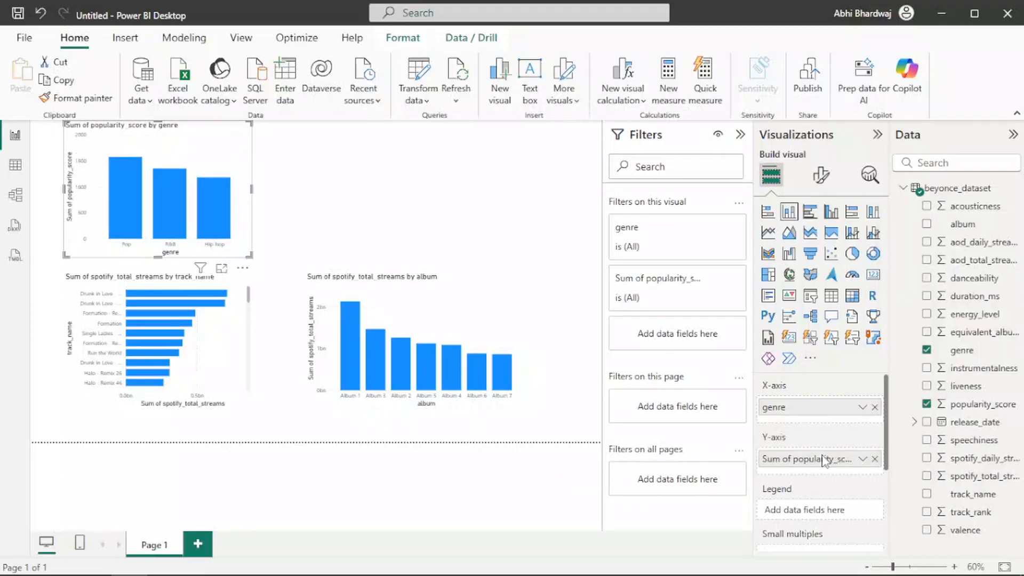
pyautogui.rightClick(825, 459)
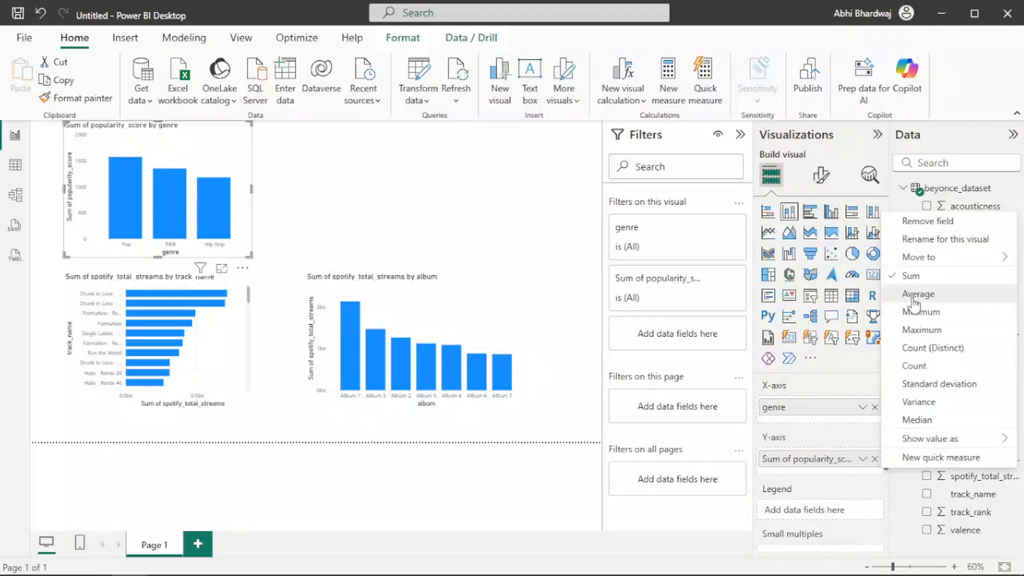
pyautogui.click(914, 295)
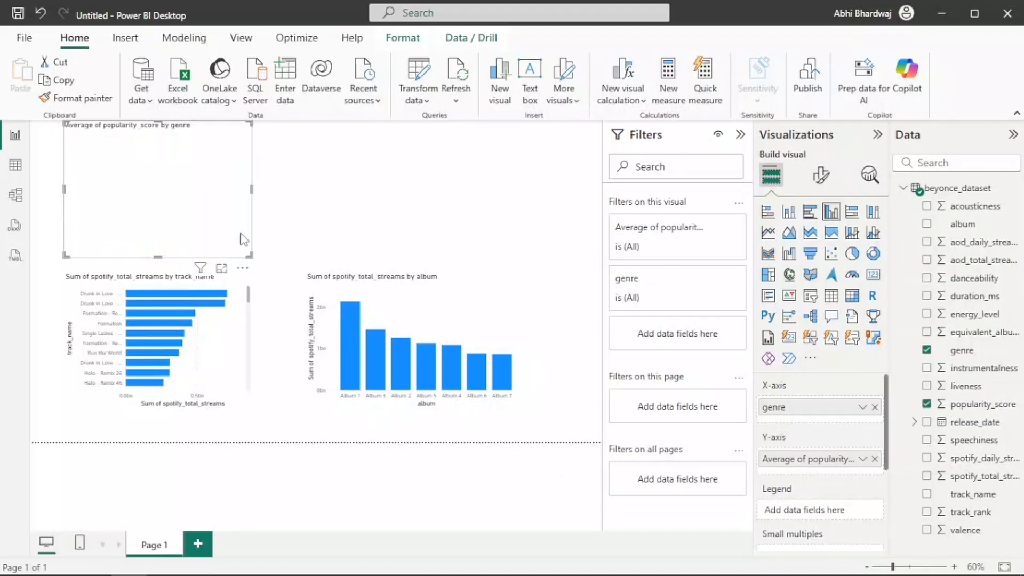
# Remove popularity_score from the genre chart's Y-axis, add it again and set its aggregation to average.
pyautogui.click(875, 459)
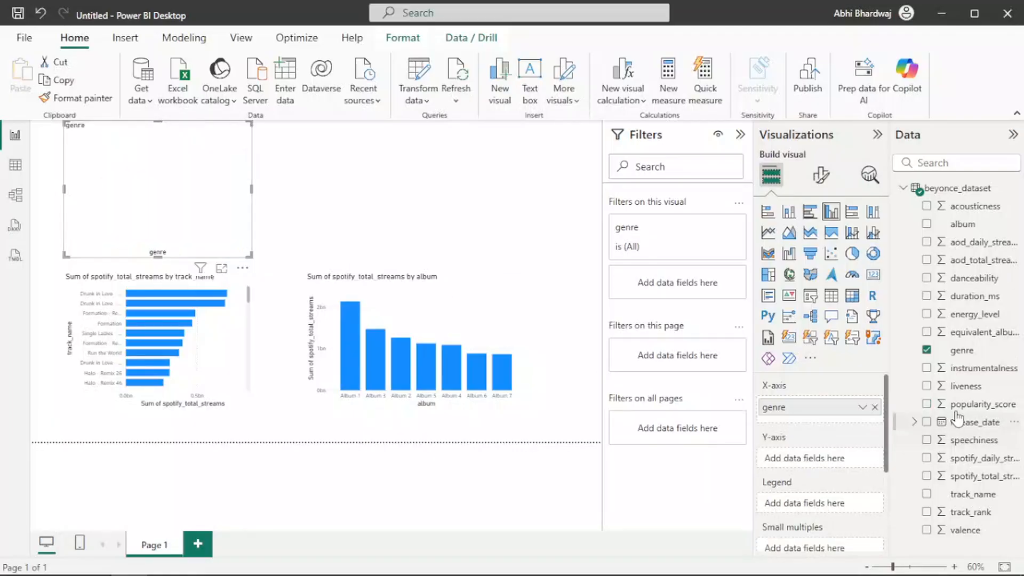
pyautogui.moveTo(971, 405)
pyautogui.mouseDown()
pyautogui.moveTo(790, 457)
pyautogui.moveTo(819, 458)
pyautogui.moveTo(793, 457)
pyautogui.mouseUp()
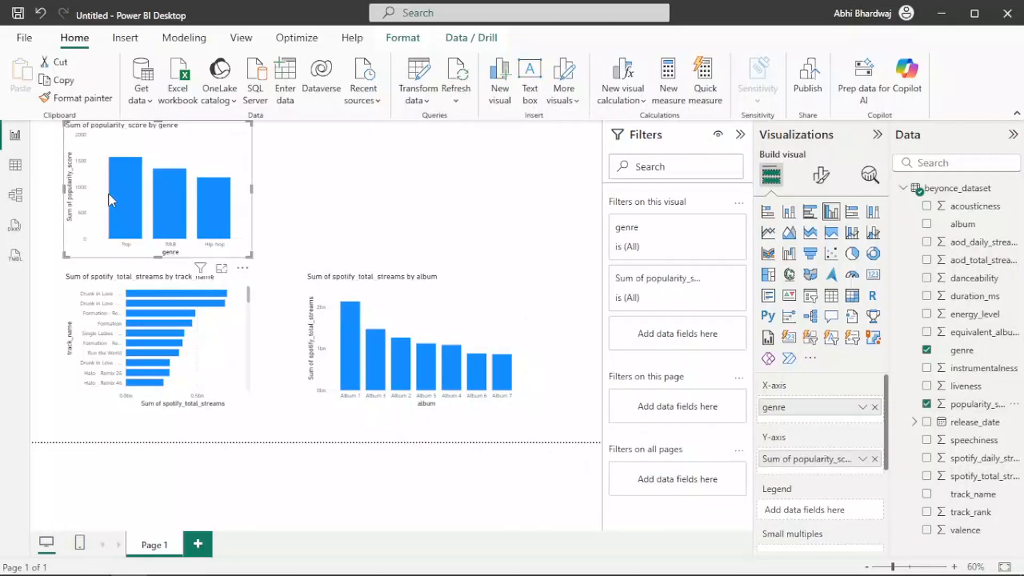
pyautogui.moveTo(115, 191)
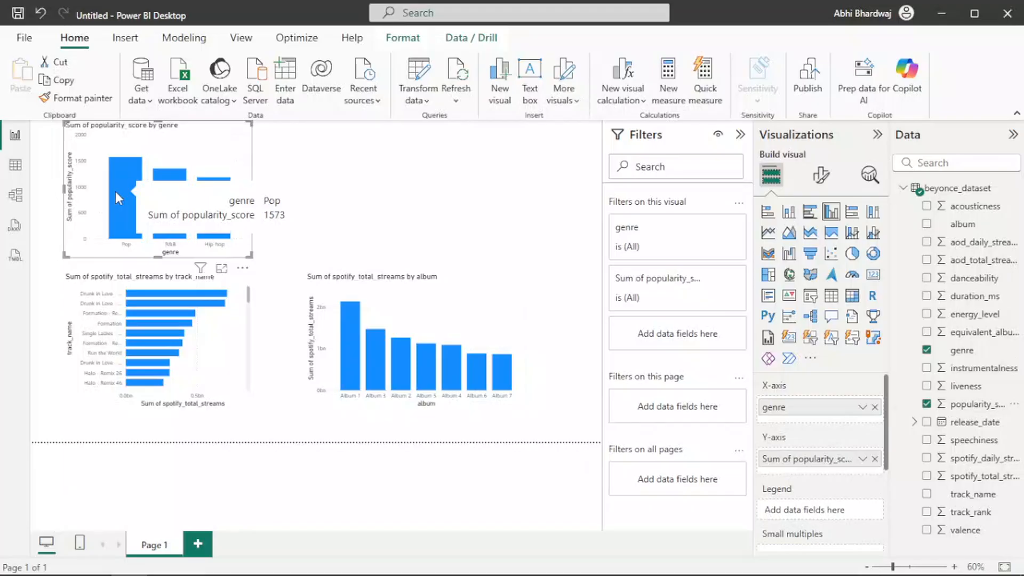
pyautogui.rightClick(814, 462)
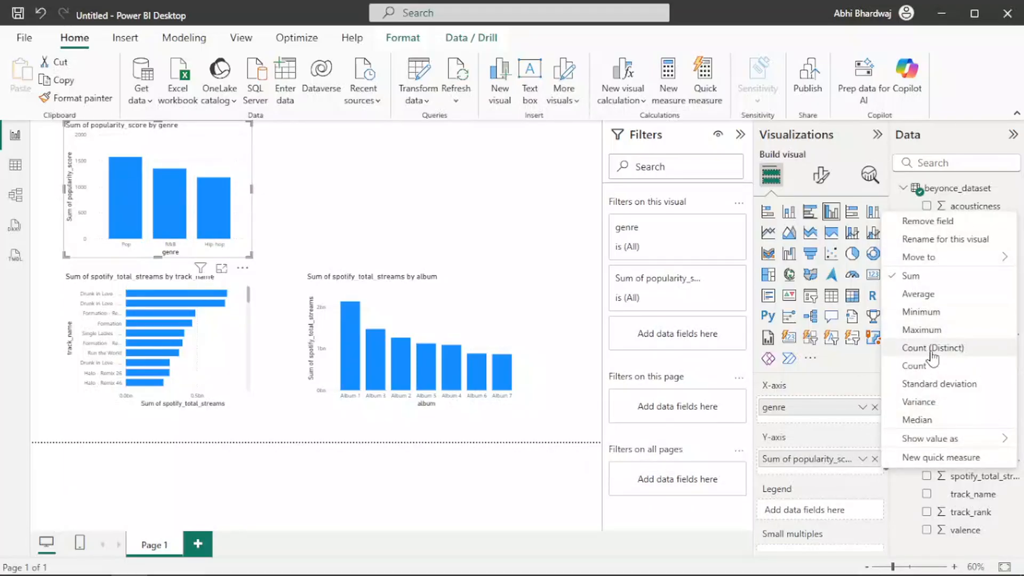
pyautogui.rightClick(817, 464)
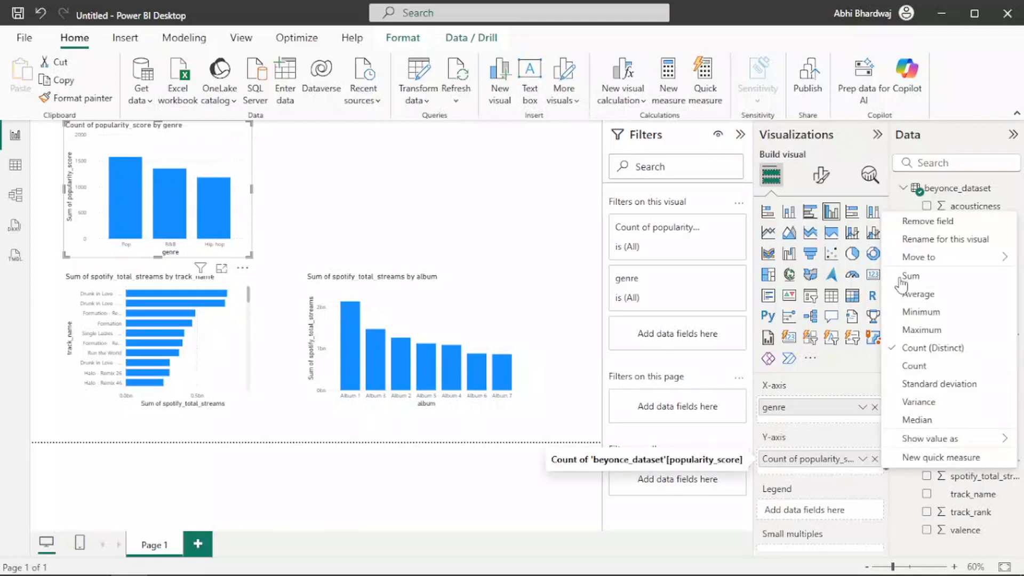
pyautogui.click(901, 296)
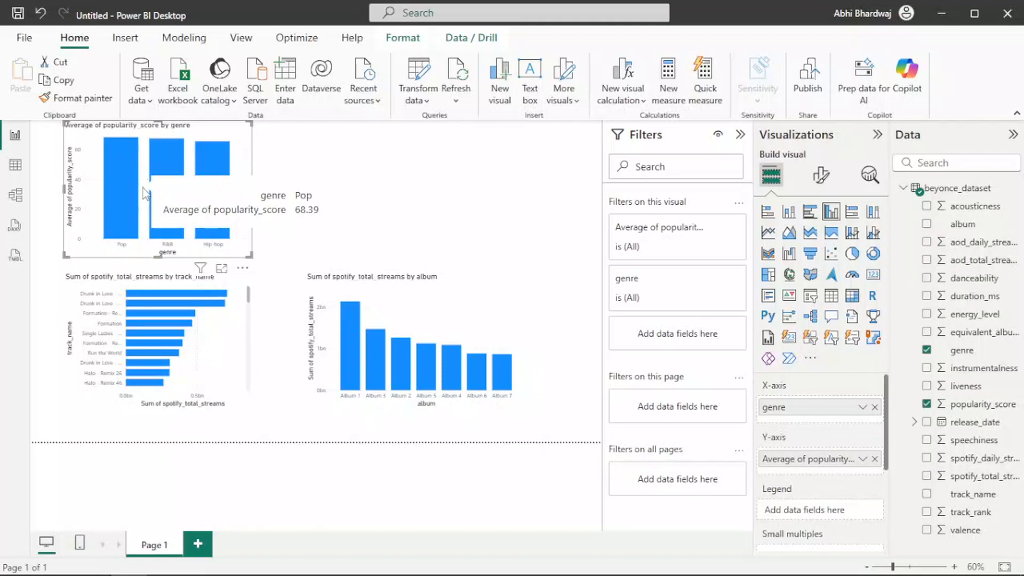
pyautogui.moveTo(156, 188)
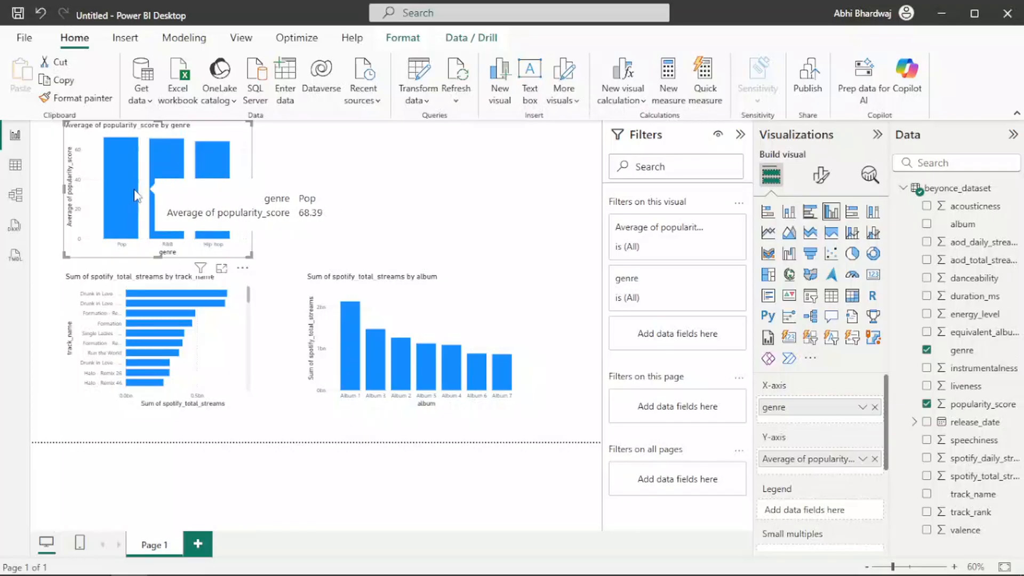
pyautogui.moveTo(230, 190)
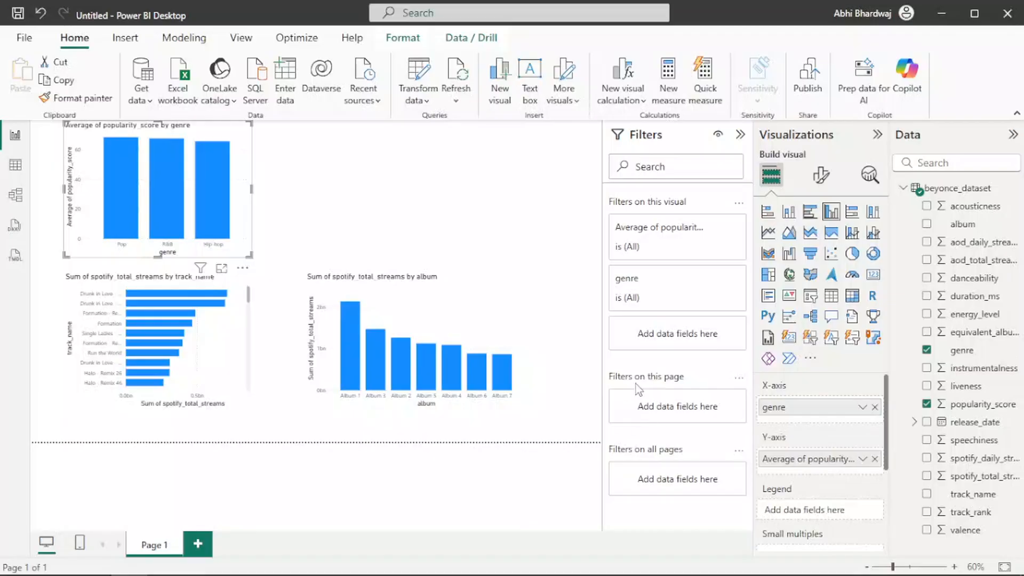
# Shrink the popularity-by-genre chart slightly and reduce the track_name chart's width and height.
pyautogui.moveTo(251, 123); pyautogui.dragTo(243, 169)
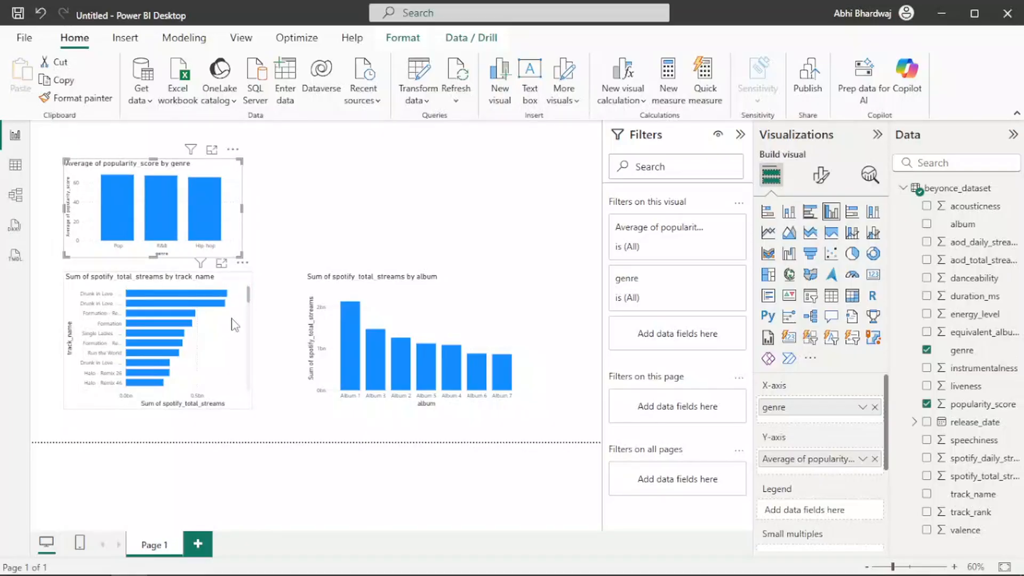
pyautogui.click(252, 274)
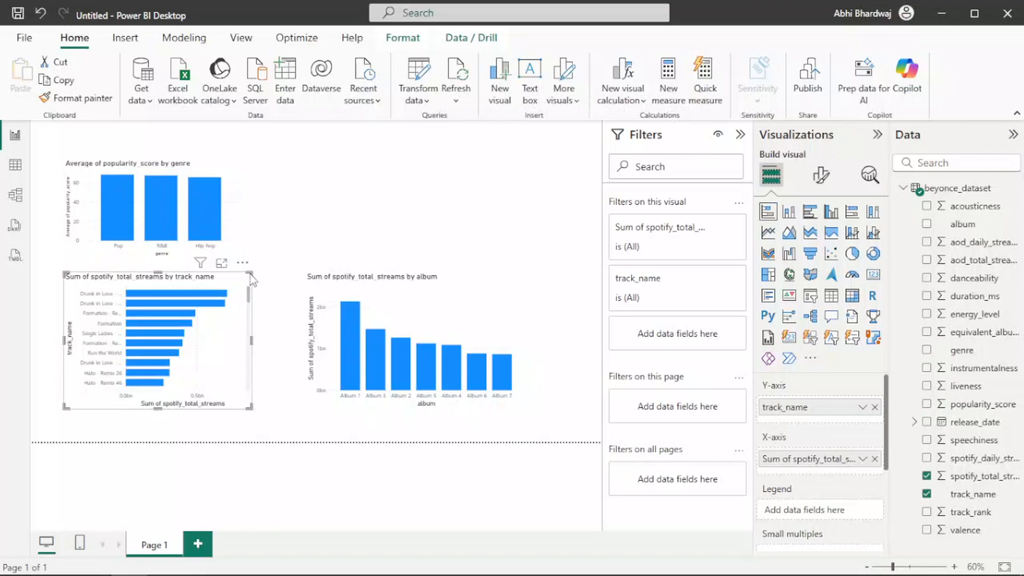
pyautogui.click(252, 274)
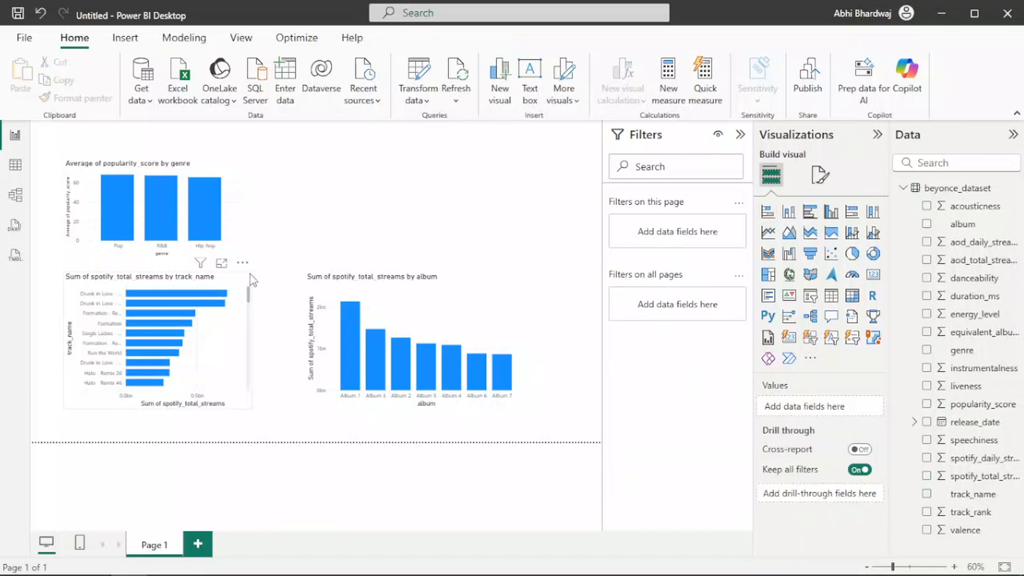
pyautogui.click(251, 274)
pyautogui.moveTo(250, 274); pyautogui.dragTo(219, 324)
# Shrink the album chart beside the track_name chart, match their heights, and fit the genre chart directly above at the track chart's width.
pyautogui.moveTo(314, 291); pyautogui.dragTo(355, 335)
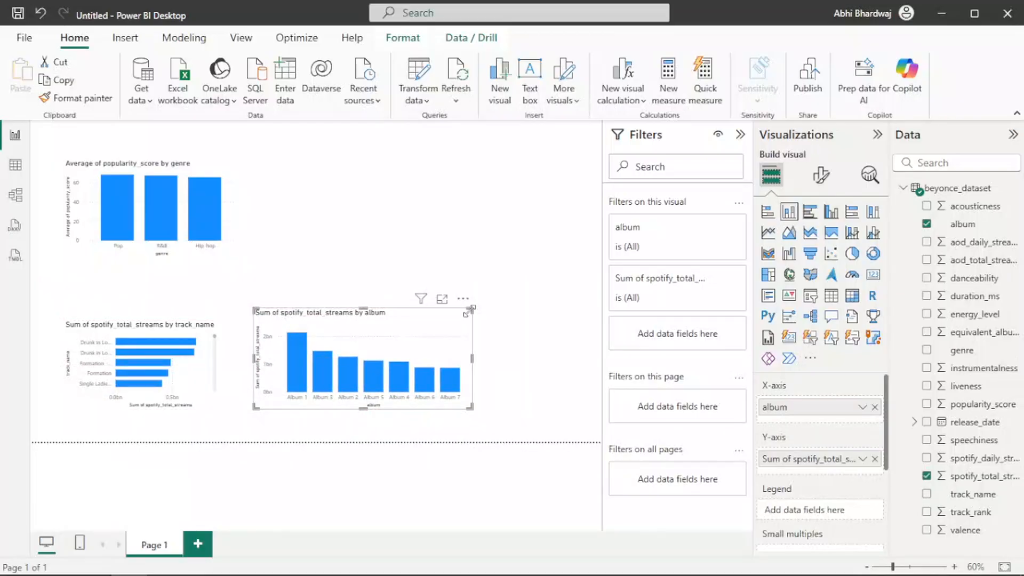
pyautogui.moveTo(471, 308)
pyautogui.mouseDown()
pyautogui.moveTo(465, 326)
pyautogui.moveTo(465, 314)
pyautogui.mouseUp()
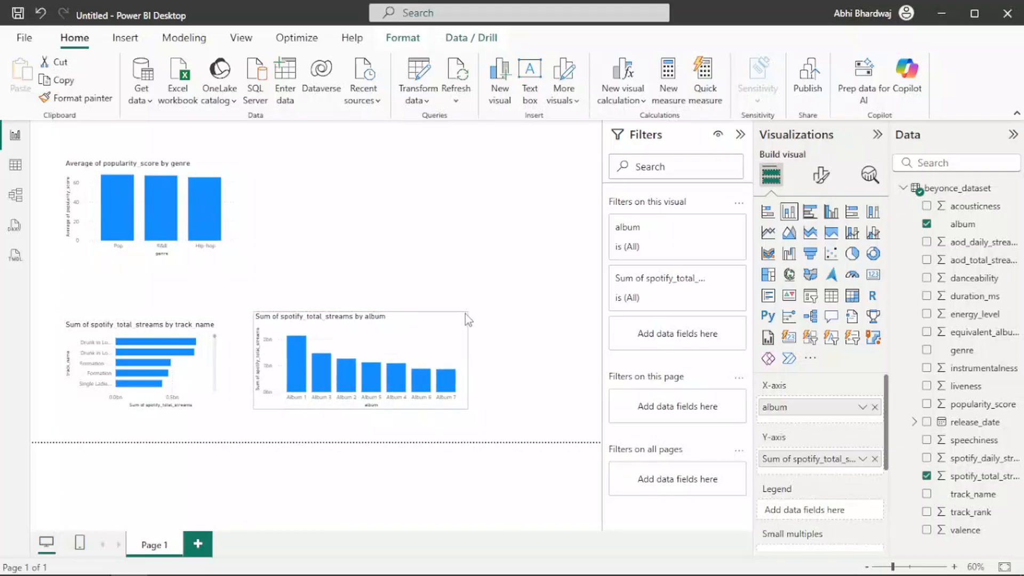
pyautogui.click(213, 323)
pyautogui.moveTo(217, 322); pyautogui.dragTo(222, 310)
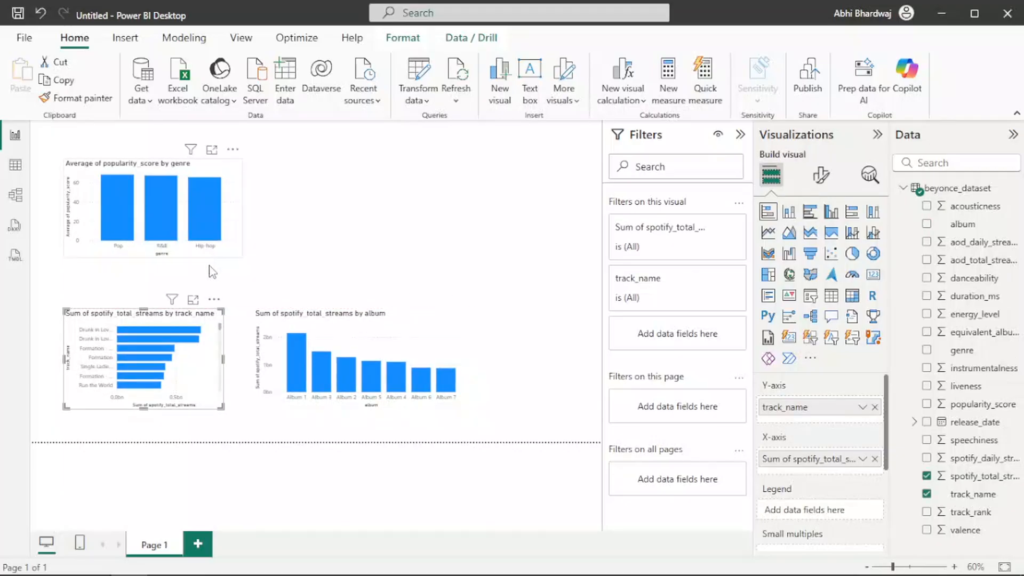
pyautogui.moveTo(219, 244); pyautogui.dragTo(224, 287)
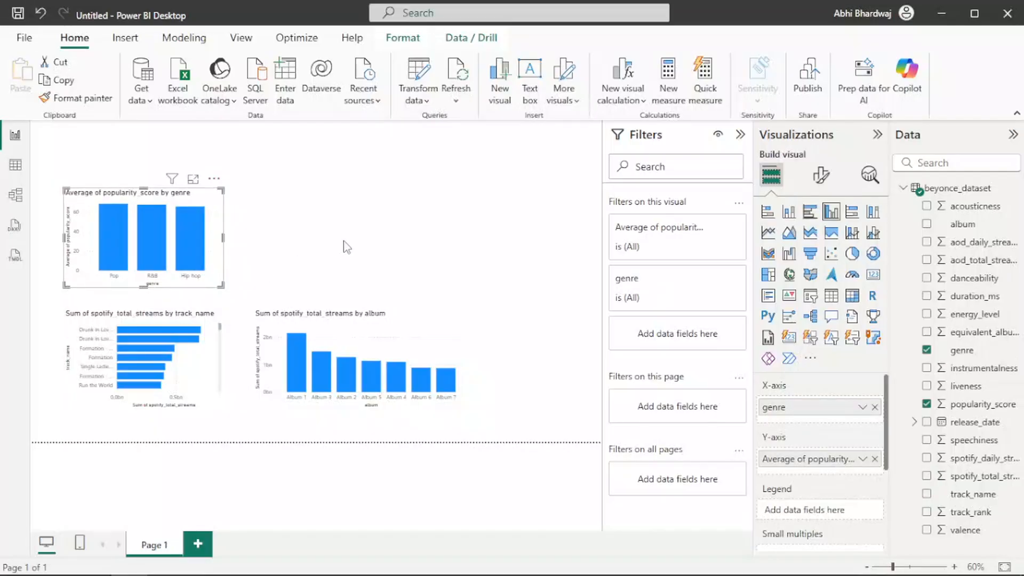
# Add a pie chart of the count of track_name by genre and place it beside the popularity-by-genre chart.
pyautogui.click(411, 240)
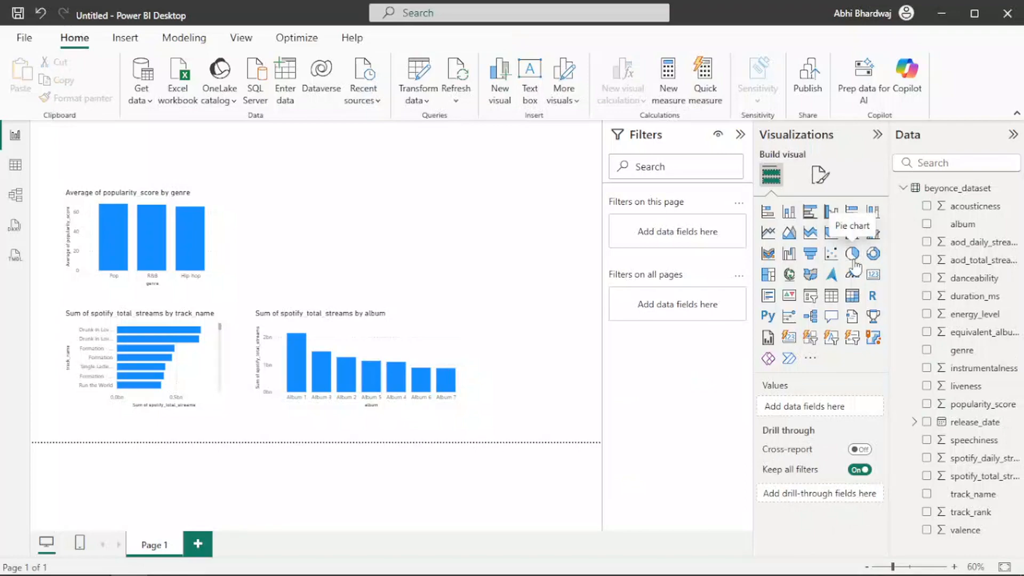
pyautogui.click(852, 254)
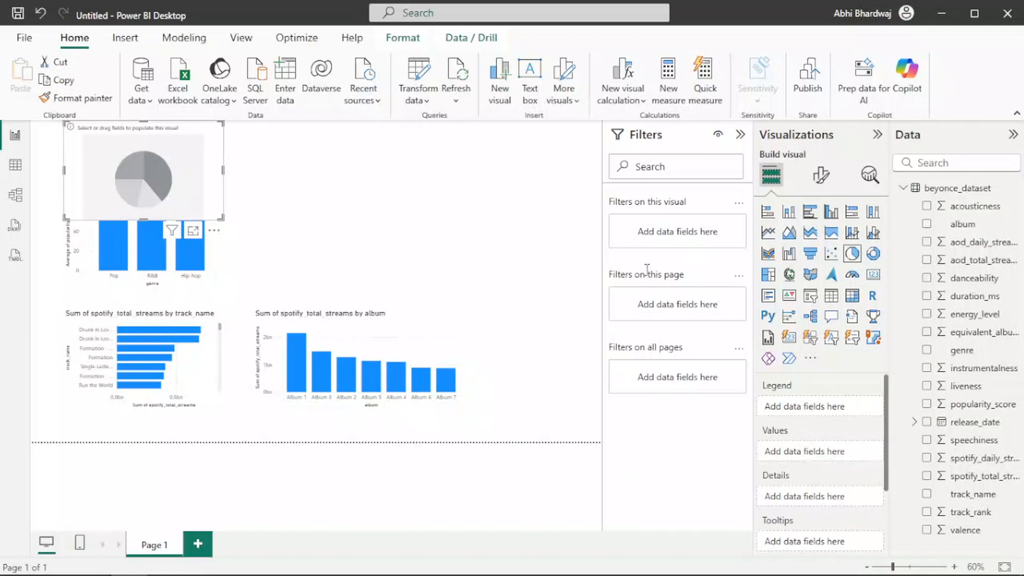
pyautogui.moveTo(208, 168); pyautogui.dragTo(467, 227)
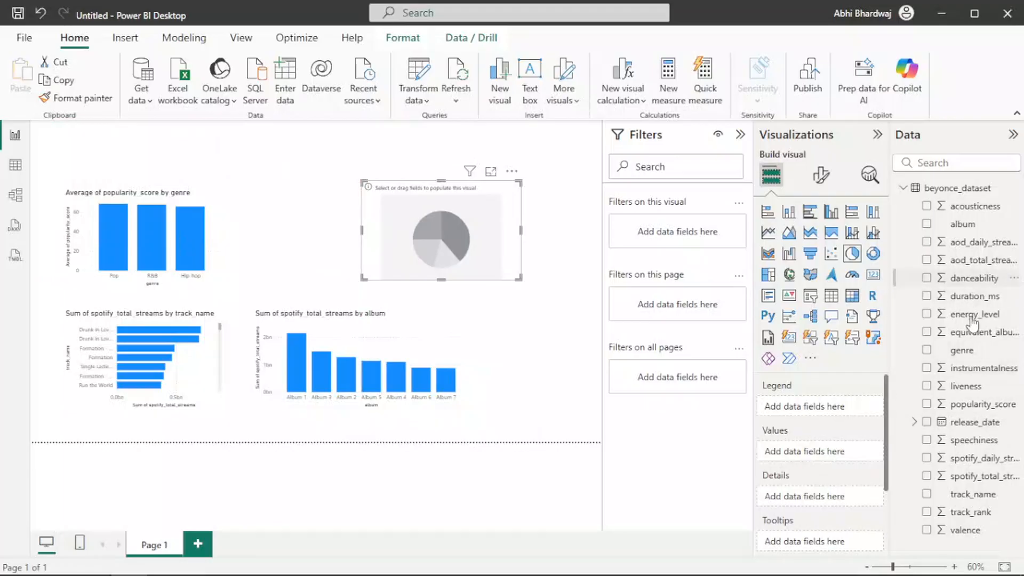
pyautogui.moveTo(975, 358); pyautogui.dragTo(825, 412)
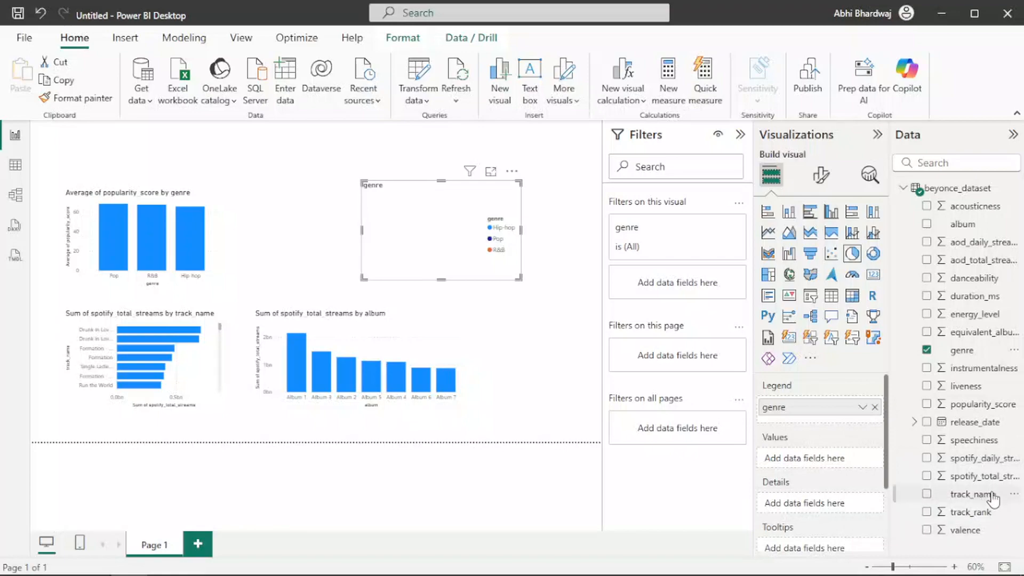
pyautogui.moveTo(990, 495); pyautogui.dragTo(832, 455)
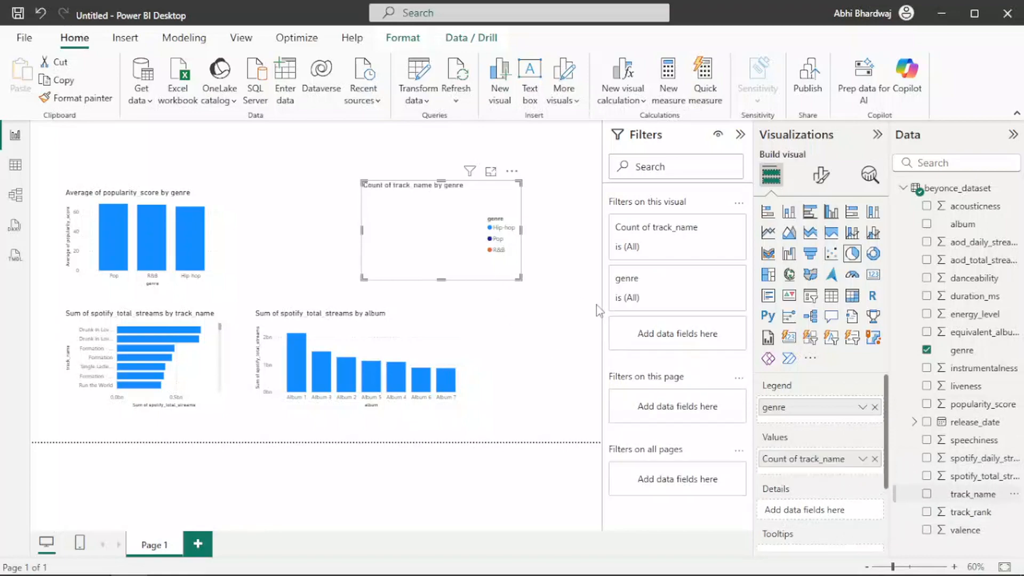
pyautogui.moveTo(424, 238); pyautogui.dragTo(325, 240)
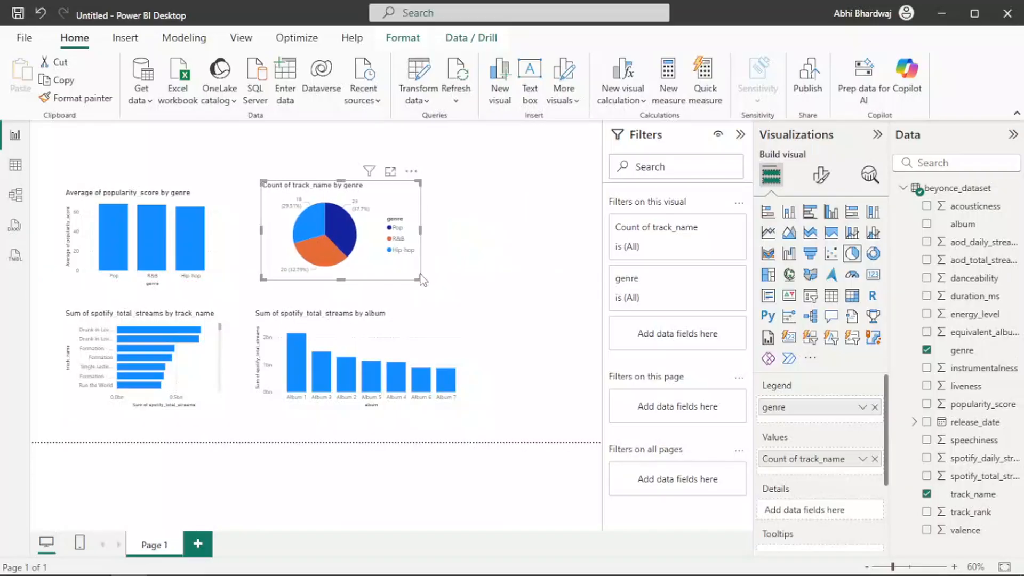
# Move the album chart beside the popularity-by-genre chart, place the pie chart below it and resize the pie to line up with the track chart.
pyautogui.moveTo(420, 274); pyautogui.dragTo(370, 424)
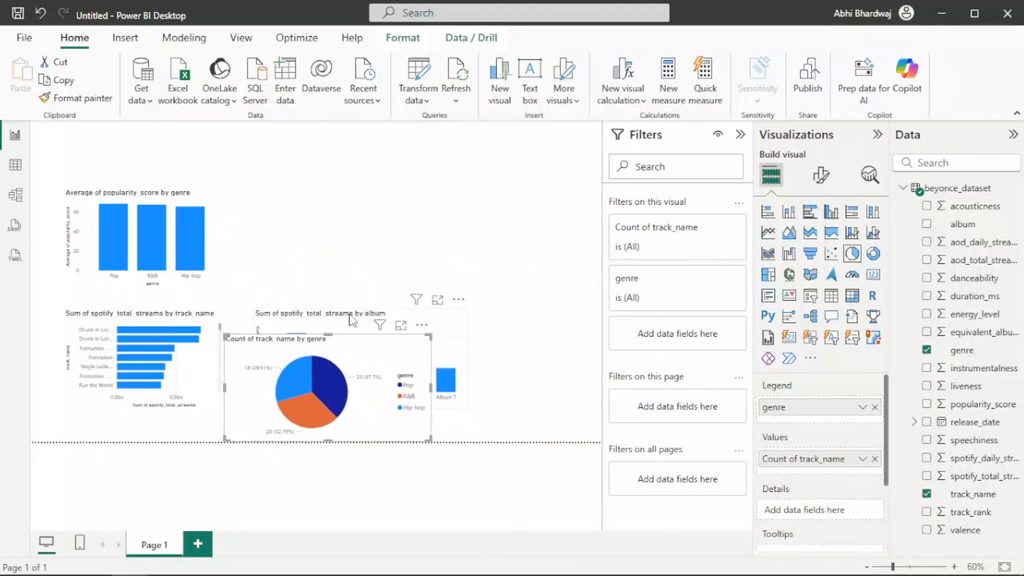
pyautogui.moveTo(352, 320); pyautogui.dragTo(348, 194)
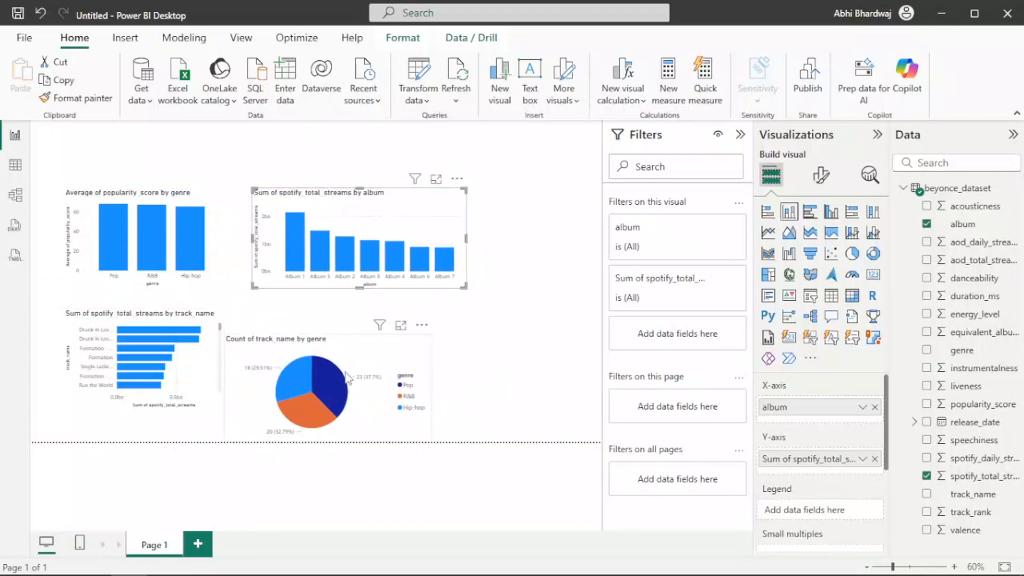
pyautogui.moveTo(360, 365)
pyautogui.mouseDown()
pyautogui.moveTo(315, 336)
pyautogui.moveTo(366, 348)
pyautogui.mouseUp()
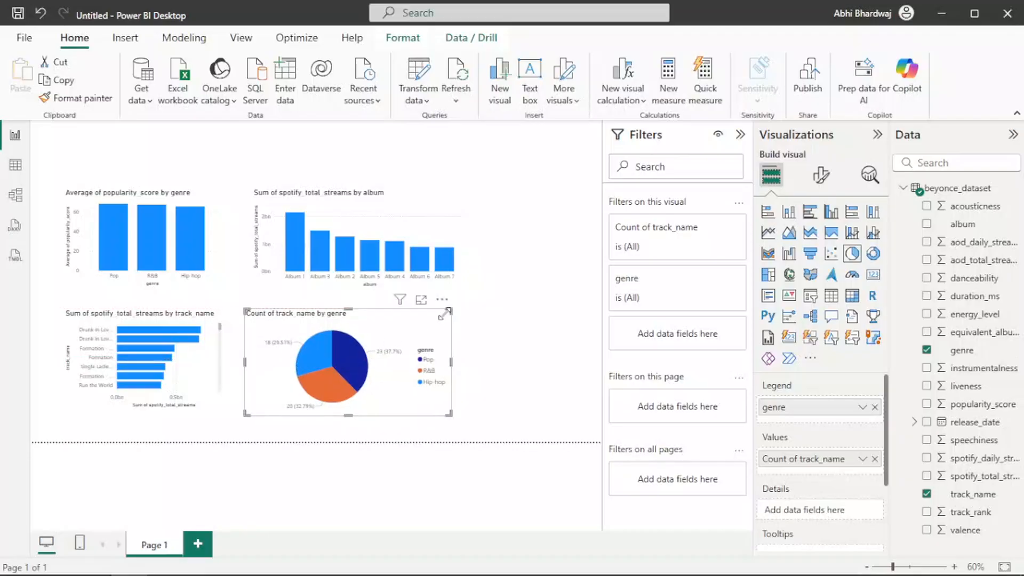
pyautogui.moveTo(450, 310); pyautogui.dragTo(444, 317)
pyautogui.moveTo(448, 416); pyautogui.dragTo(444, 405)
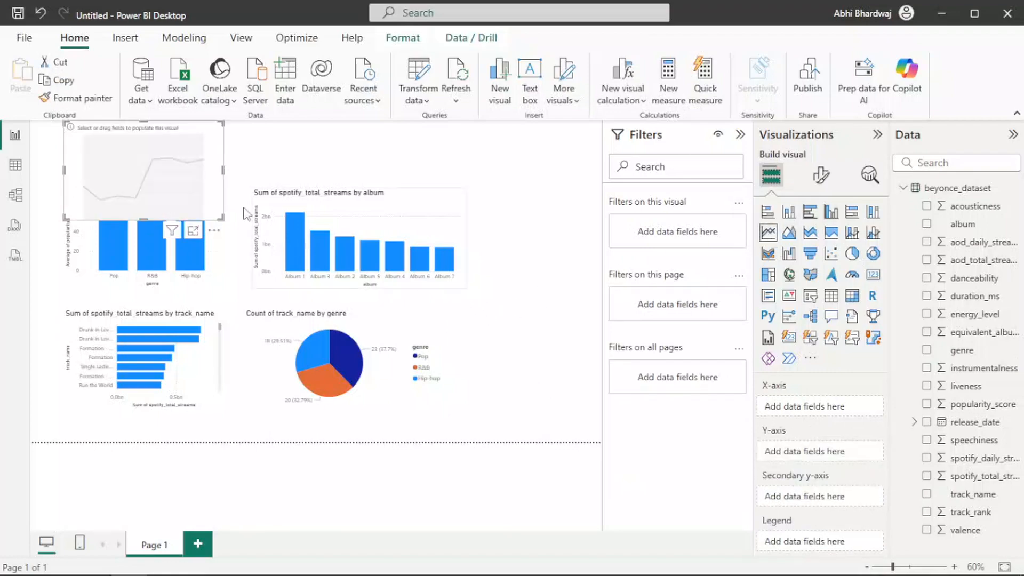
# Move the empty line chart beside the pie chart and slightly narrow the album chart to match the pie chart's right edge.
pyautogui.moveTo(71, 128); pyautogui.dragTo(461, 315)
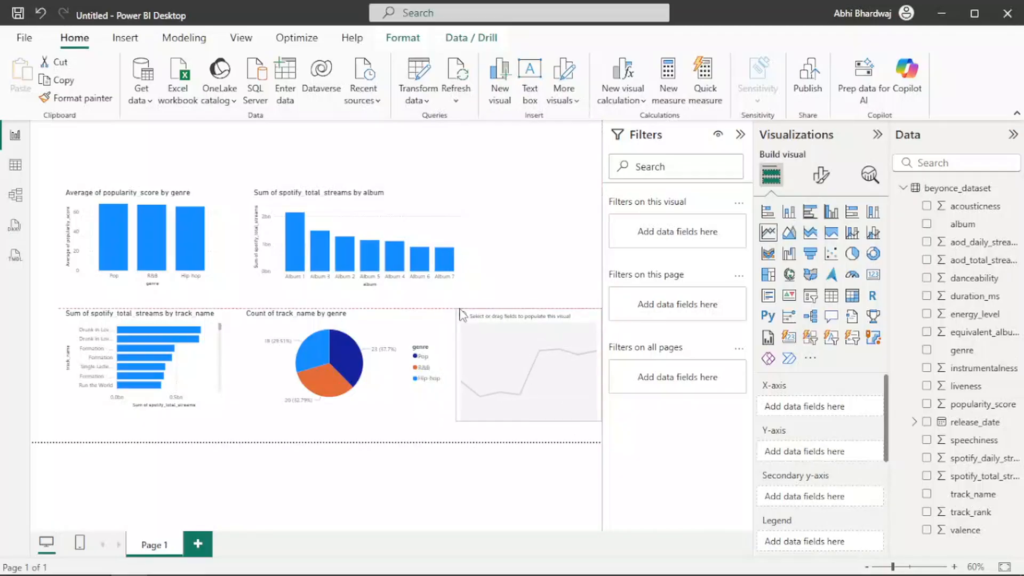
pyautogui.click(427, 325)
pyautogui.click(462, 193)
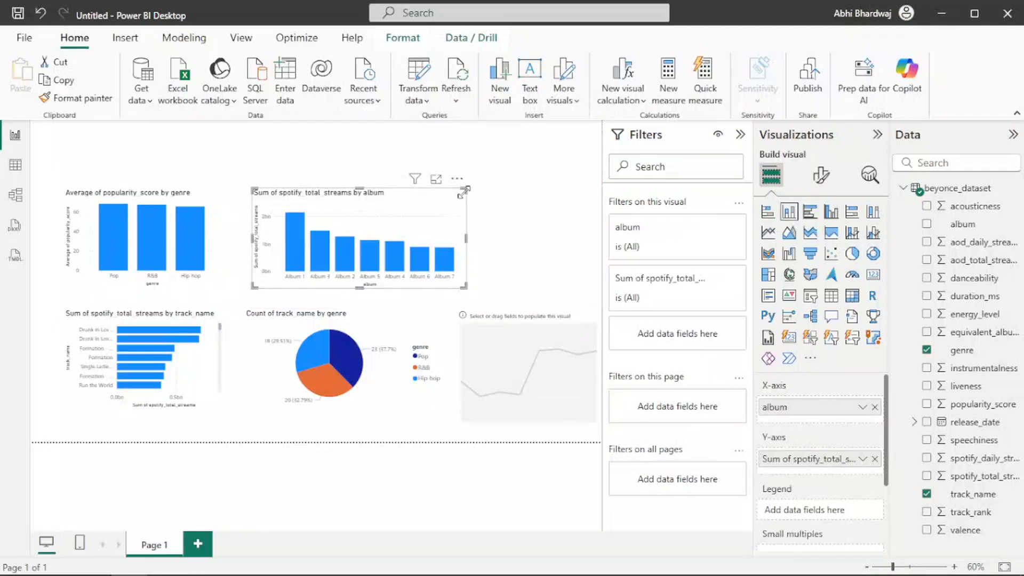
pyautogui.moveTo(464, 193); pyautogui.dragTo(451, 193)
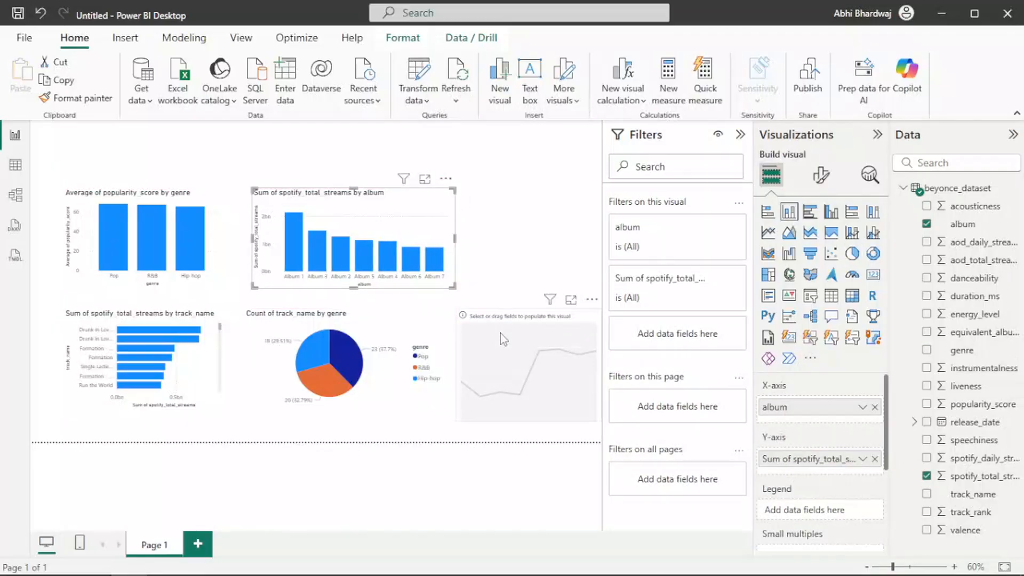
# Place the empty line chart beside the album chart and shrink it to the album chart's height.
pyautogui.moveTo(501, 334); pyautogui.dragTo(524, 216)
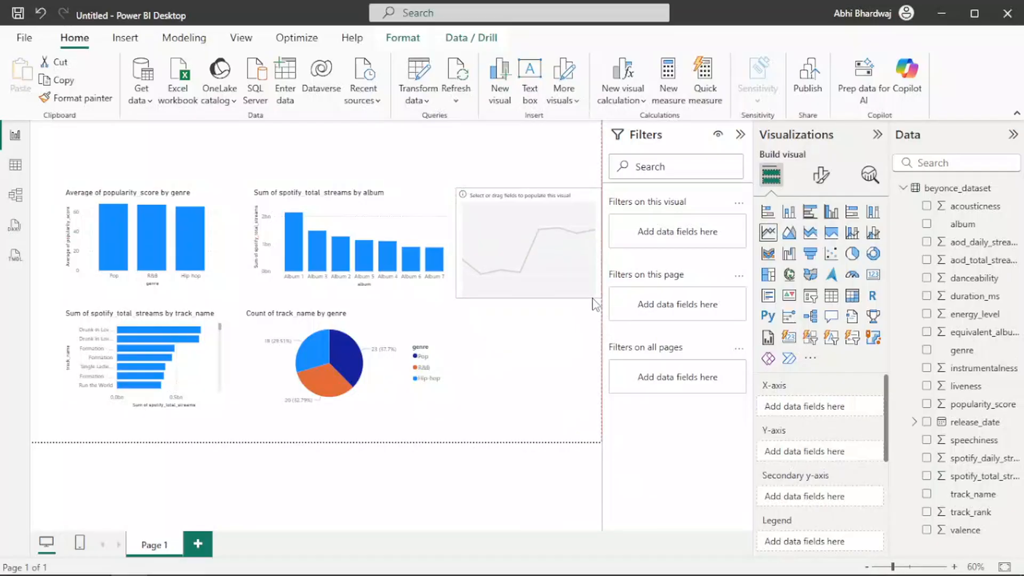
pyautogui.moveTo(596, 299); pyautogui.dragTo(590, 295)
pyautogui.moveTo(526, 226); pyautogui.dragTo(526, 217)
pyautogui.moveTo(591, 180); pyautogui.dragTo(588, 189)
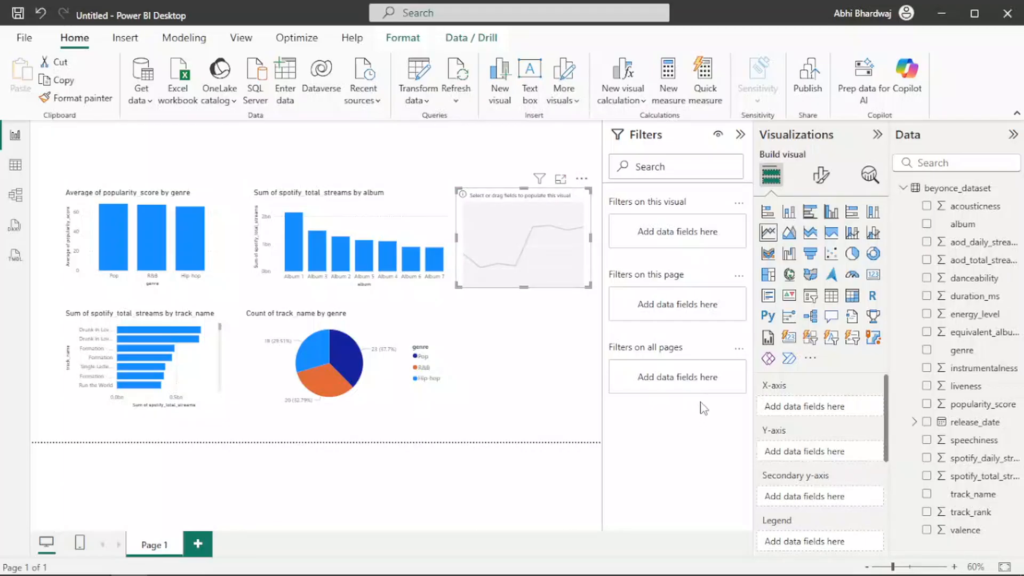
# Plot the average of spotify_daily_streams by release_date in the line chart, keeping only the Month level of the date hierarchy.
pyautogui.moveTo(983, 431); pyautogui.dragTo(828, 415)
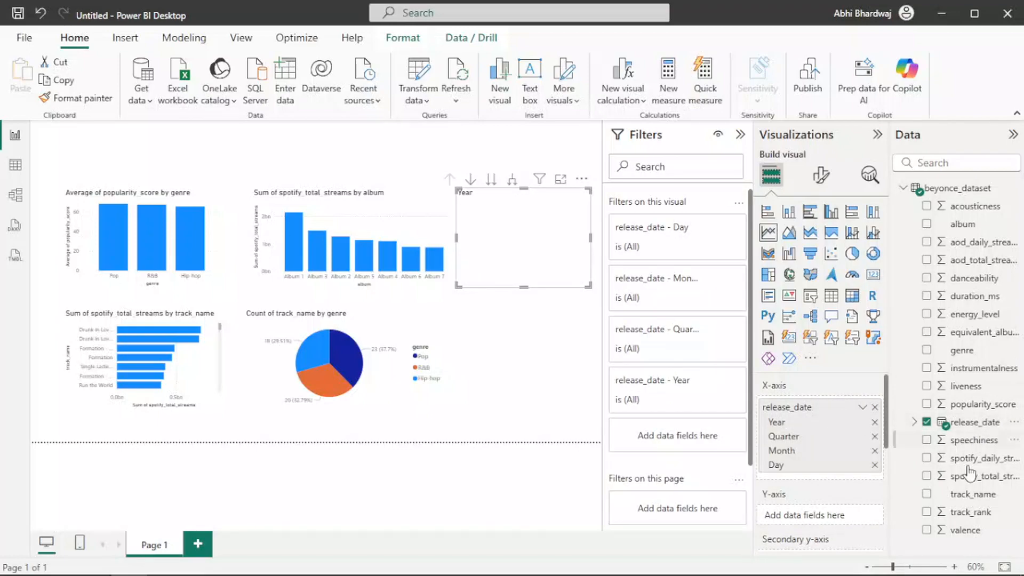
pyautogui.moveTo(982, 458); pyautogui.dragTo(830, 519)
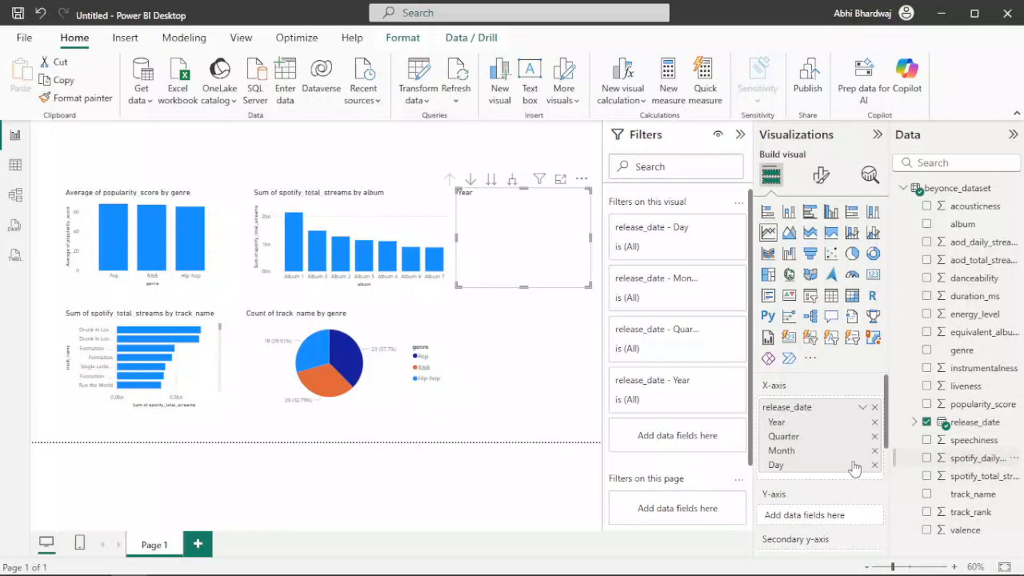
pyautogui.click(875, 422)
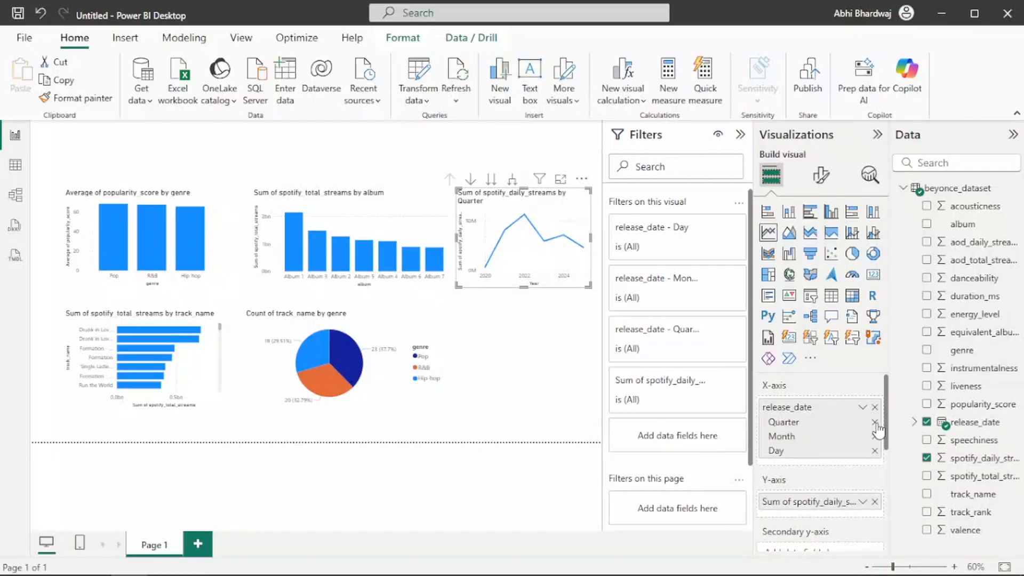
pyautogui.click(875, 422)
pyautogui.click(875, 438)
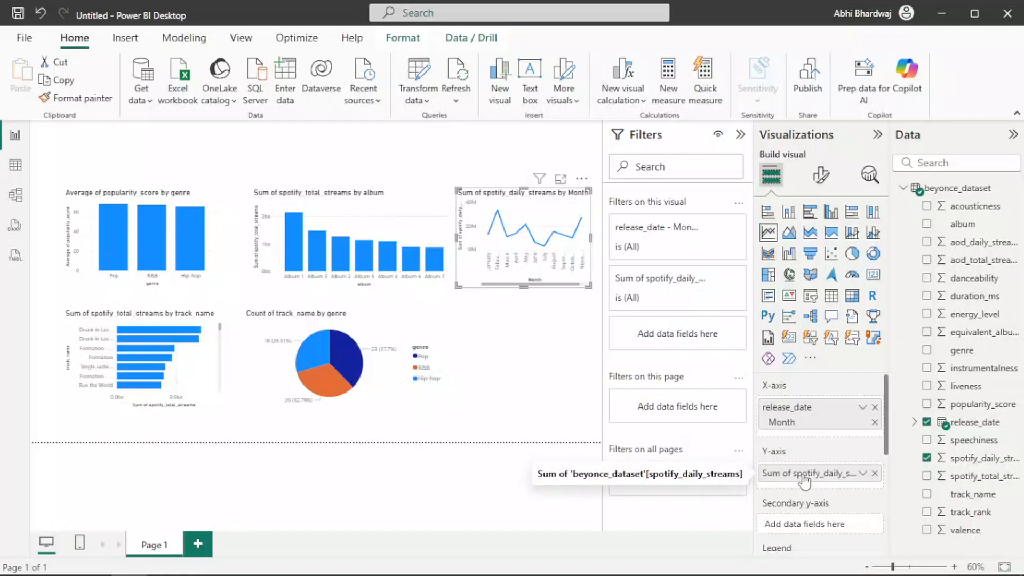
pyautogui.rightClick(804, 477)
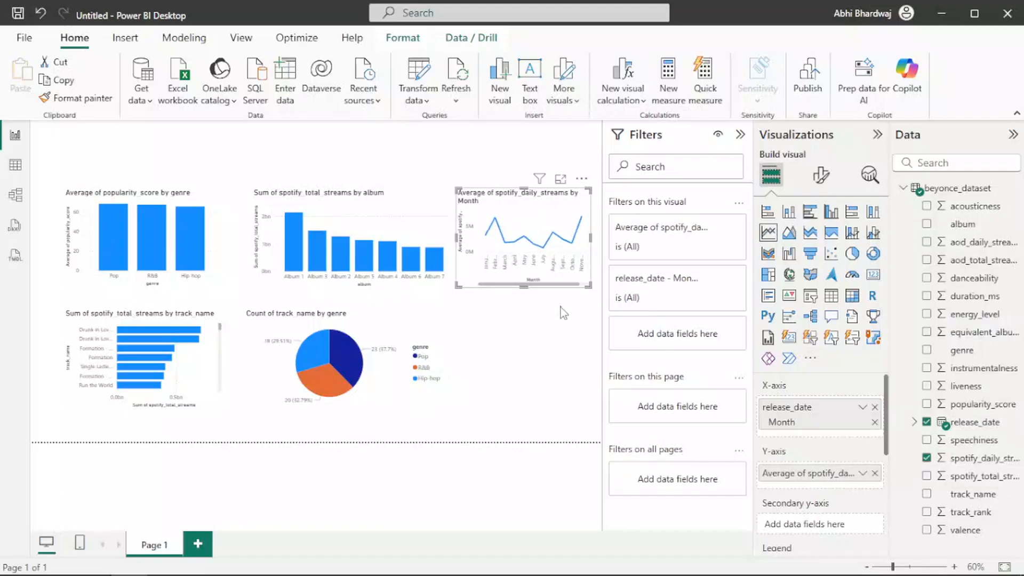
# Add a small card showing the sum of spotify_total_streams and position it above the popularity-by-genre chart.
pyautogui.click(561, 337)
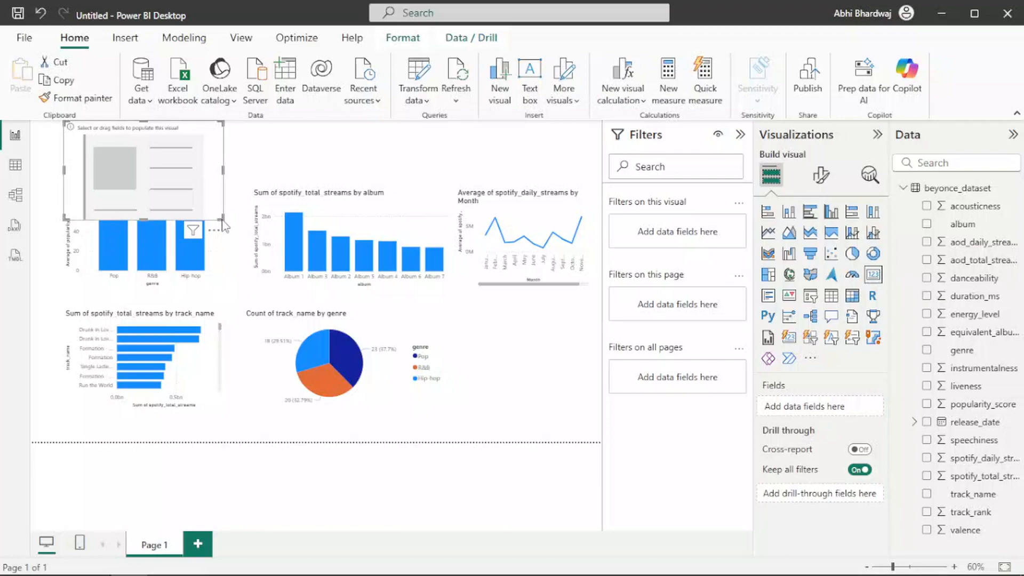
pyautogui.moveTo(224, 224); pyautogui.dragTo(140, 171)
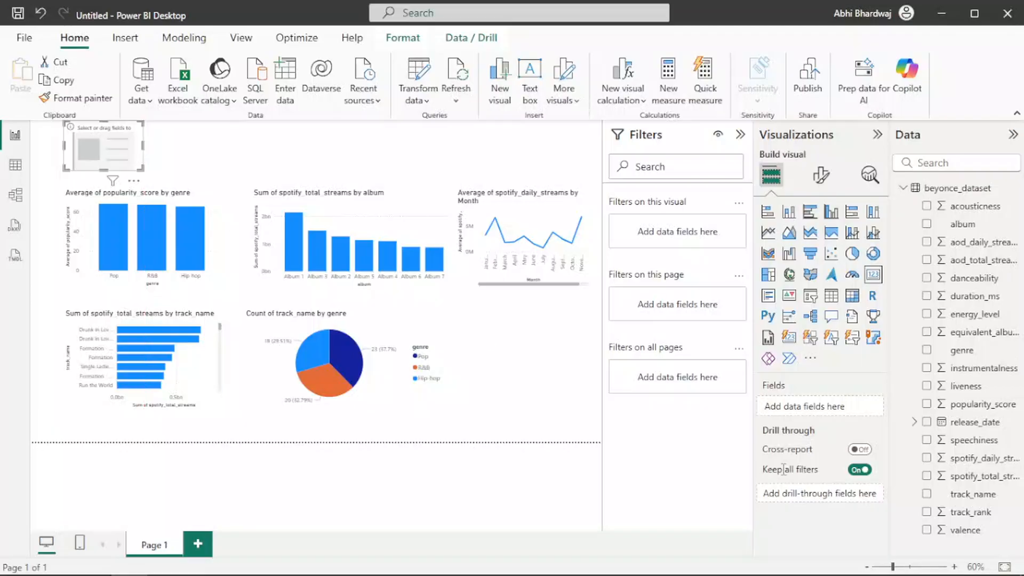
pyautogui.moveTo(981, 476); pyautogui.dragTo(785, 408)
pyautogui.moveTo(97, 149); pyautogui.dragTo(110, 154)
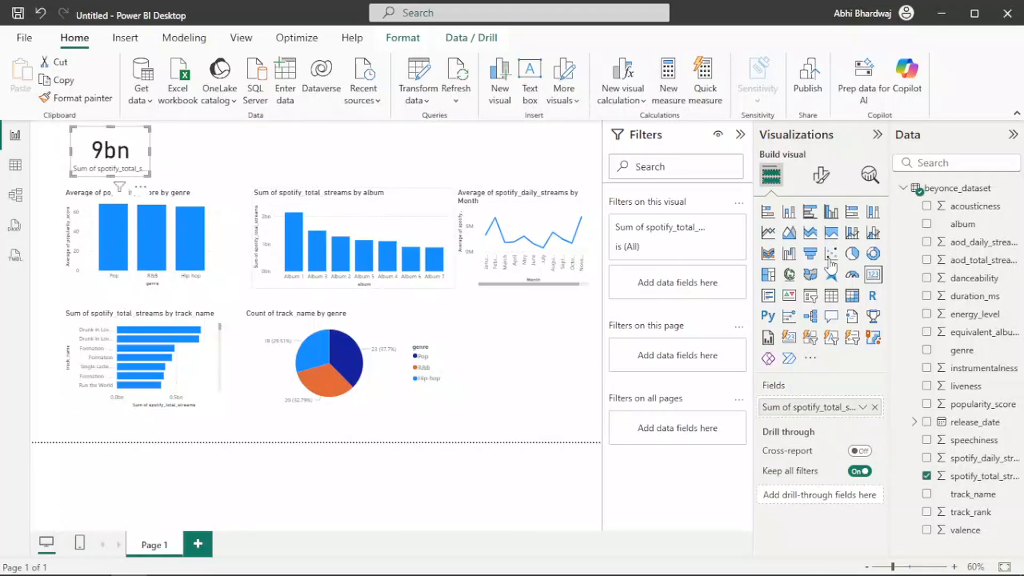
# Rename the spotify_total_streams field in the card to a blank name so that its label is removed.
pyautogui.rightClick(829, 412)
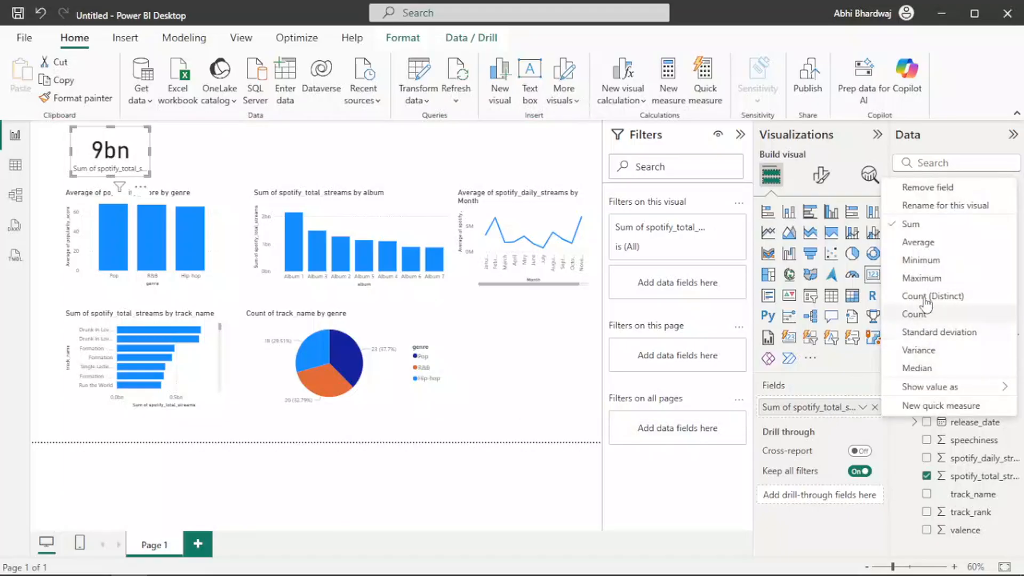
pyautogui.click(926, 206)
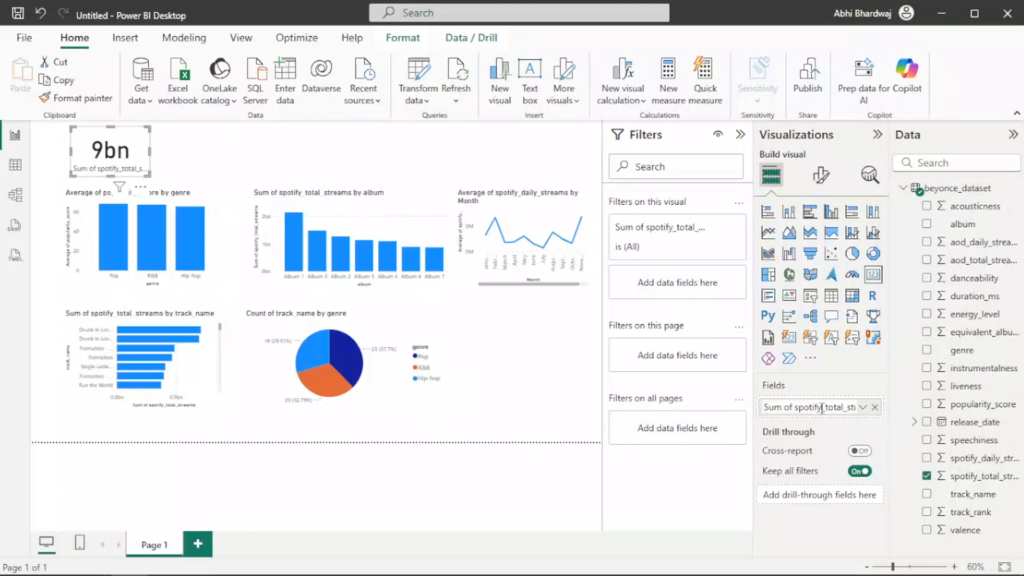
pyautogui.hotkey('ctrl', 'a')
pyautogui.press('BackSpace')
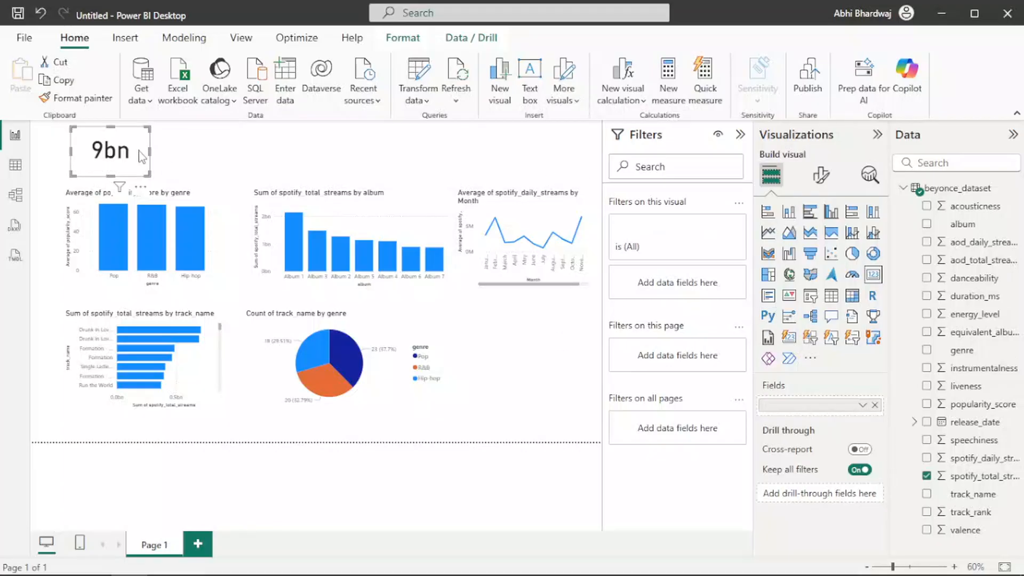
# Duplicate the total streams card, place the copy beside the original and replace its field with album.
pyautogui.hotkey('ctrl', 'c')
pyautogui.hotkey('ctrl', 'v')
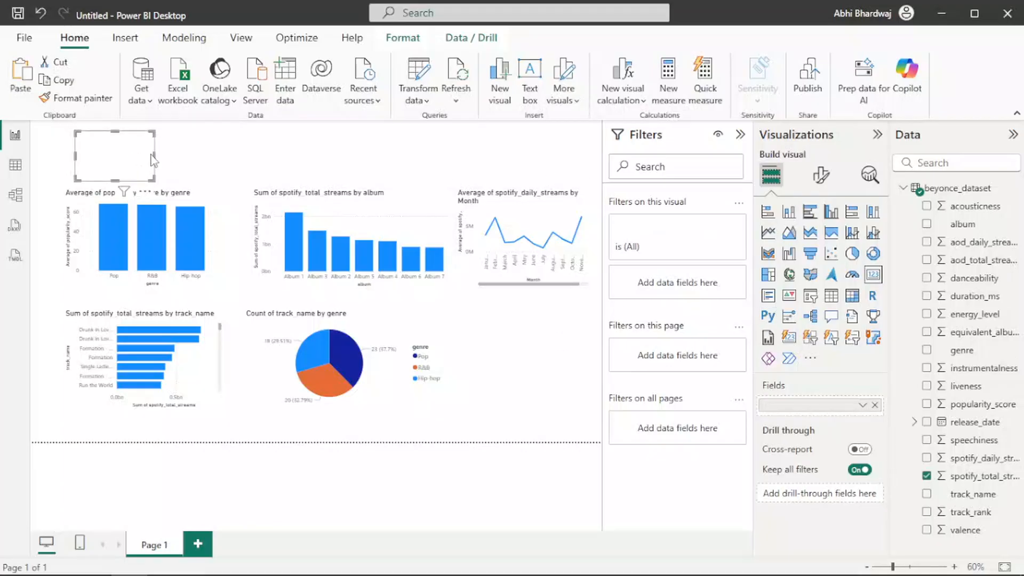
pyautogui.moveTo(233, 158); pyautogui.dragTo(233, 157)
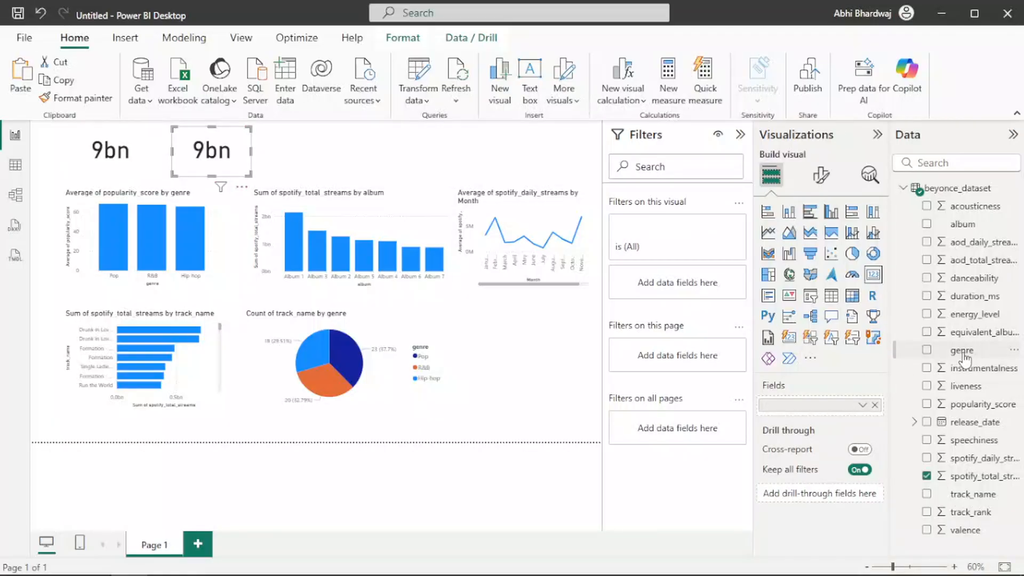
pyautogui.moveTo(976, 229); pyautogui.dragTo(834, 411)
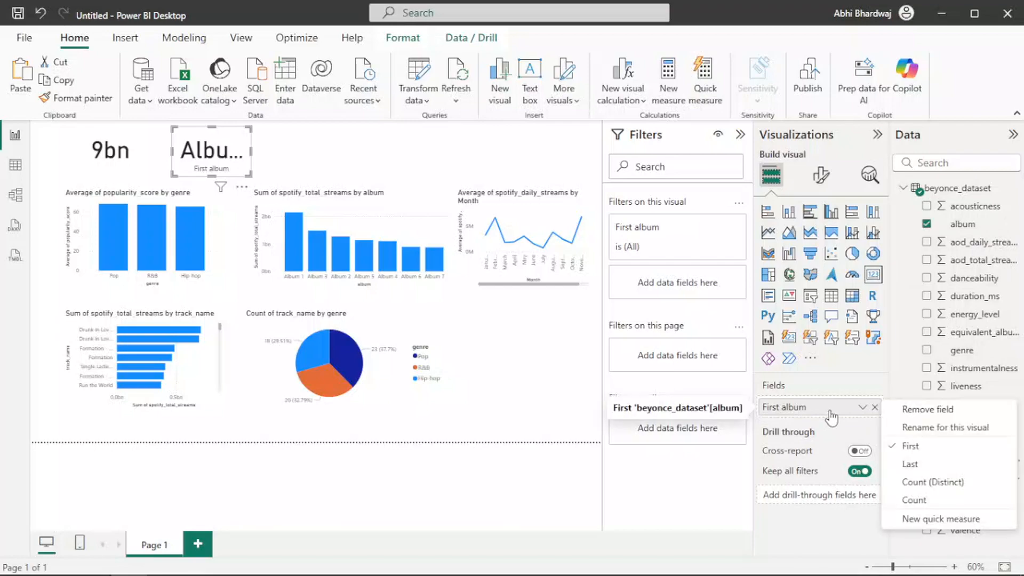
# Set the album card to show the distinct count of albums.
pyautogui.click(863, 406)
pyautogui.click(942, 483)
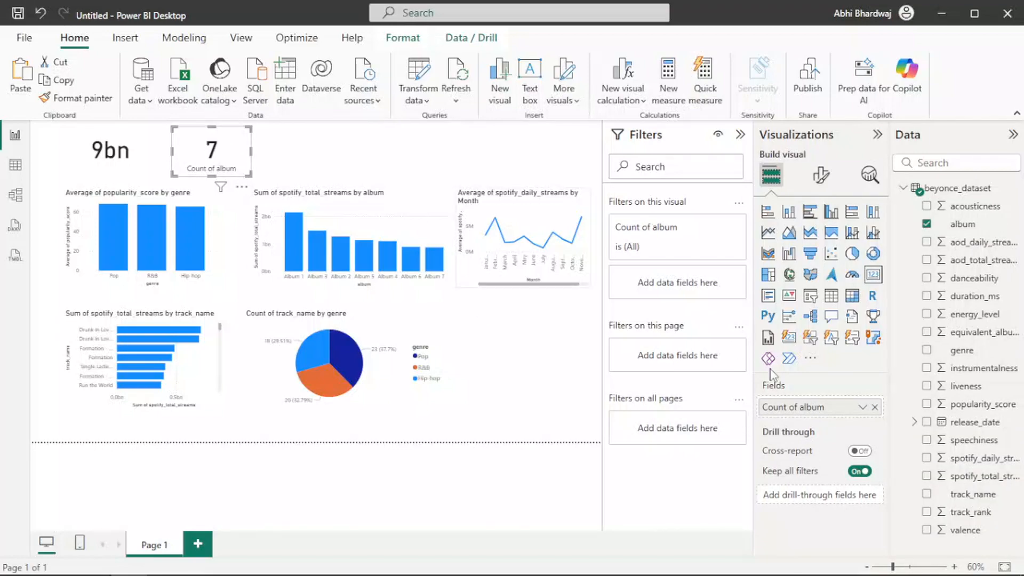
# Try to blank out the album card's field label for this visual.
pyautogui.rightClick(793, 408)
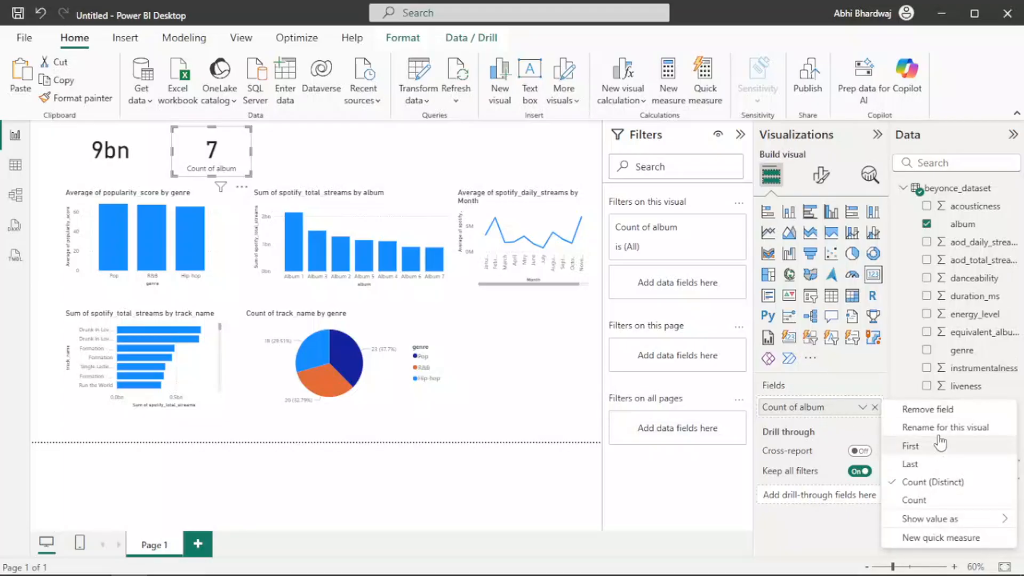
pyautogui.click(937, 429)
pyautogui.tripleClick(817, 411)
pyautogui.press('BackSpace')
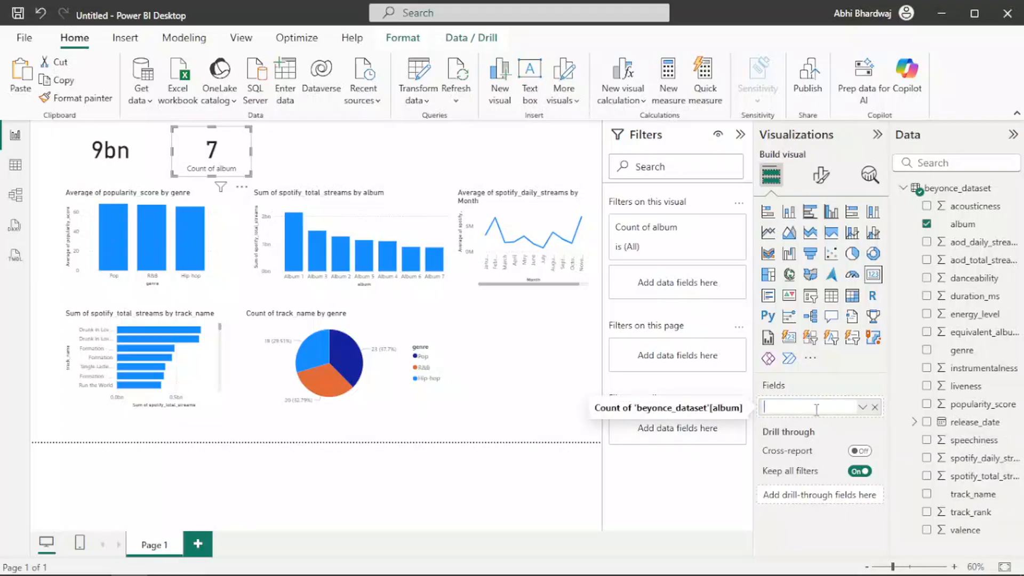
pyautogui.click(805, 435)
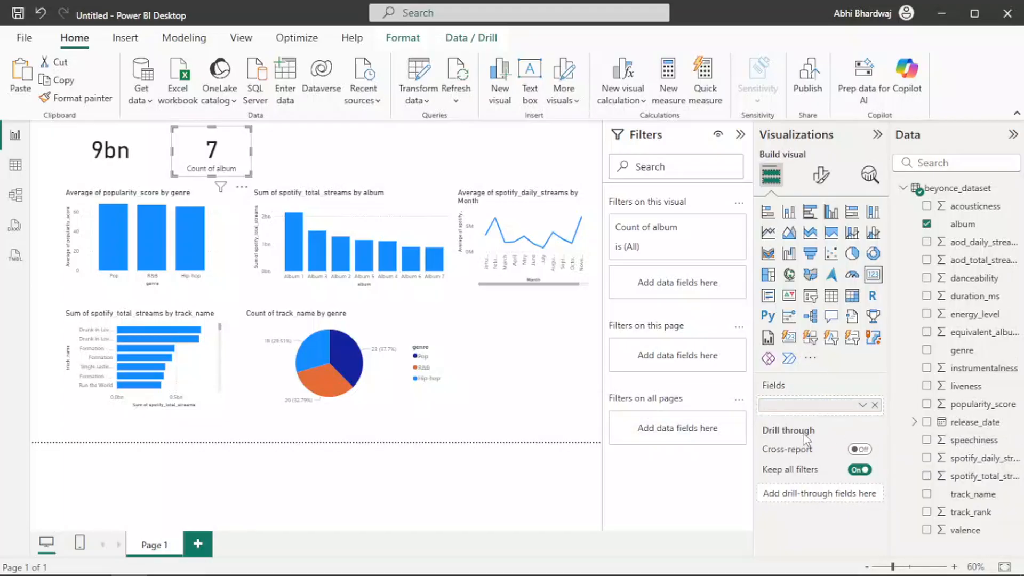
pyautogui.click(249, 155)
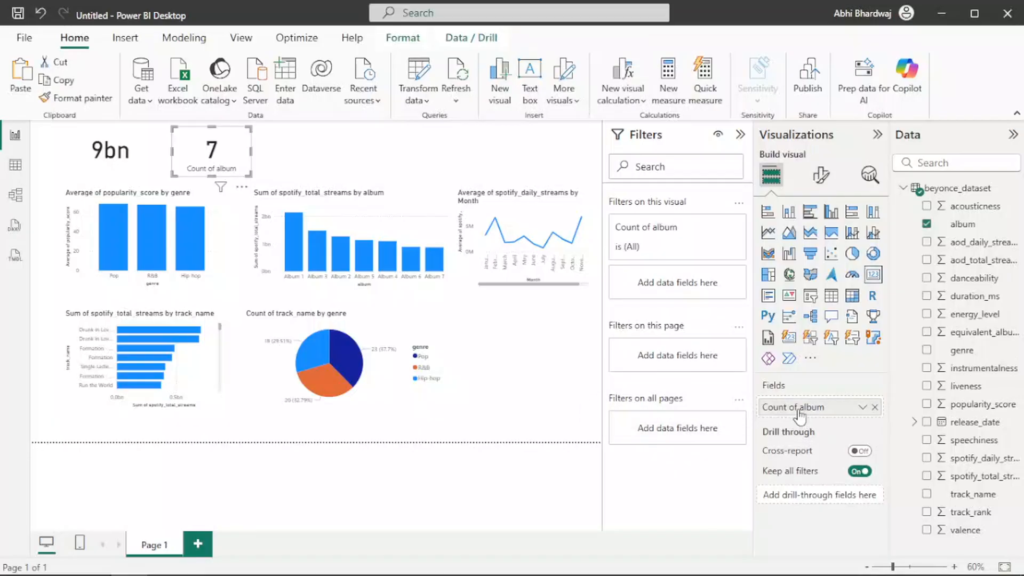
pyautogui.click(798, 410)
pyautogui.click(928, 429)
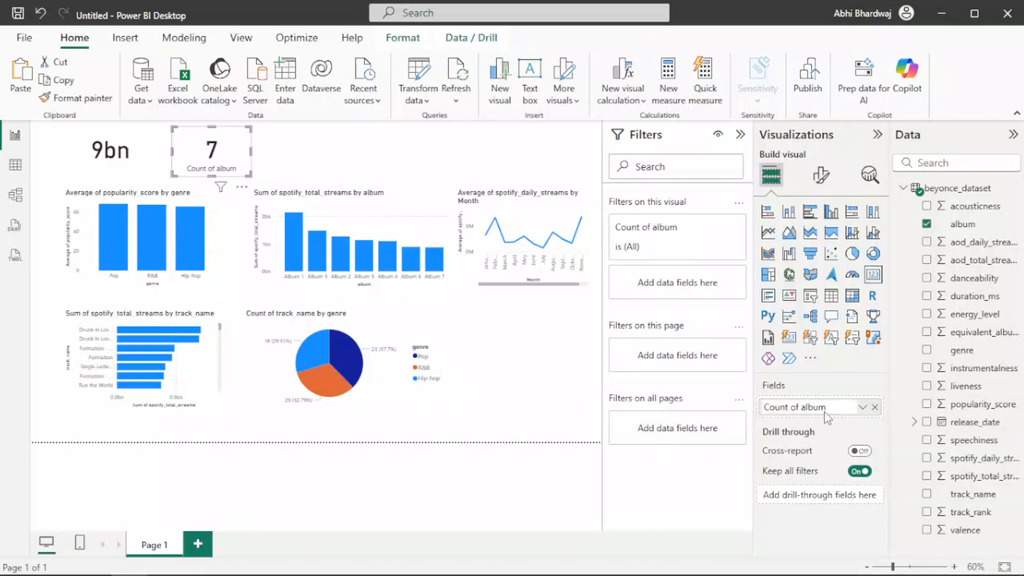
pyautogui.hotkey('ctrl', 'a')
pyautogui.press('BackSpace')
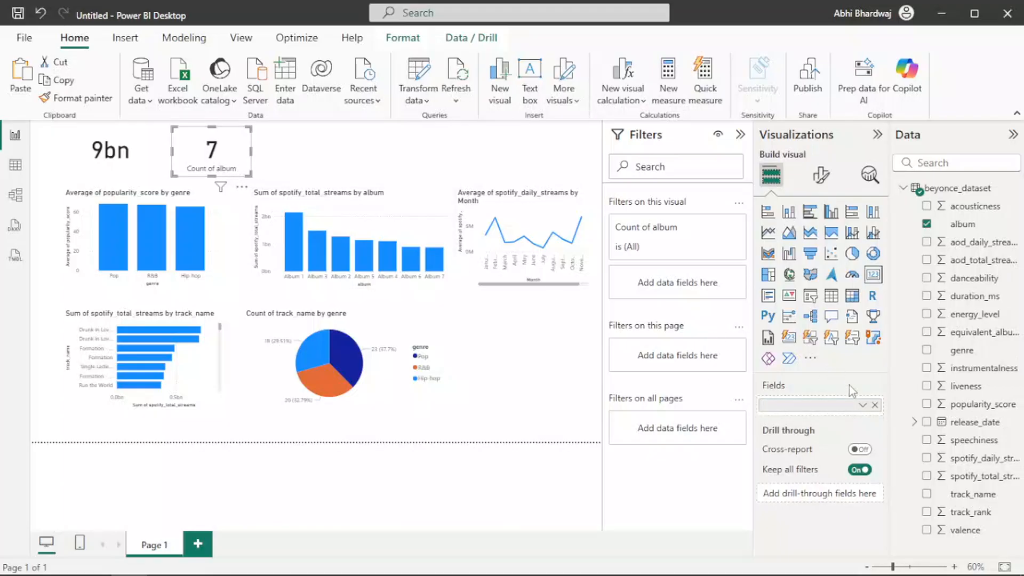
pyautogui.click(296, 155)
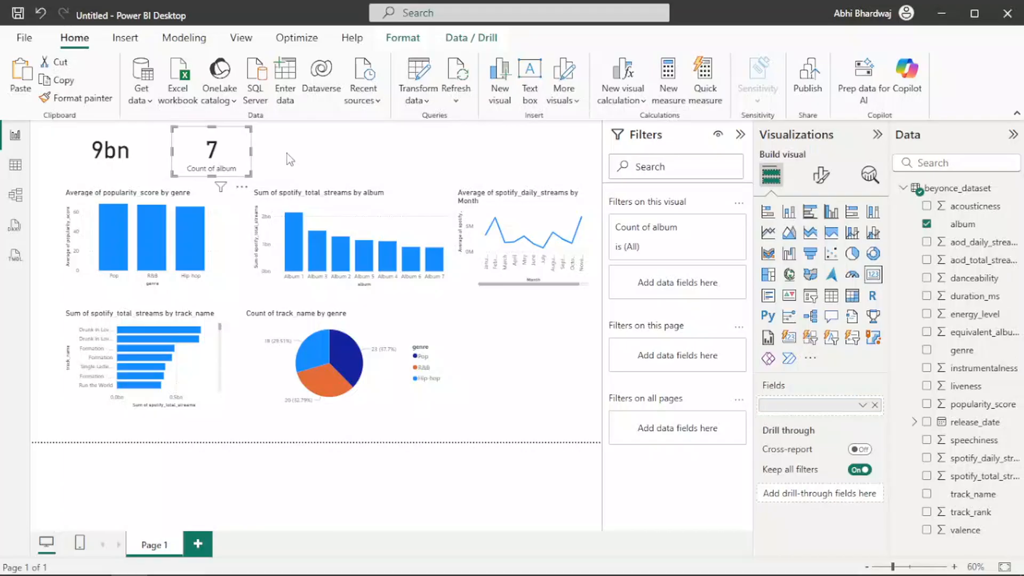
# Duplicate the album card, place the copy to its right, and make it show the distinct count of track_name.
pyautogui.click(223, 157)
pyautogui.hotkey('ctrl', 'c')
pyautogui.hotkey('ctrl', 'v')
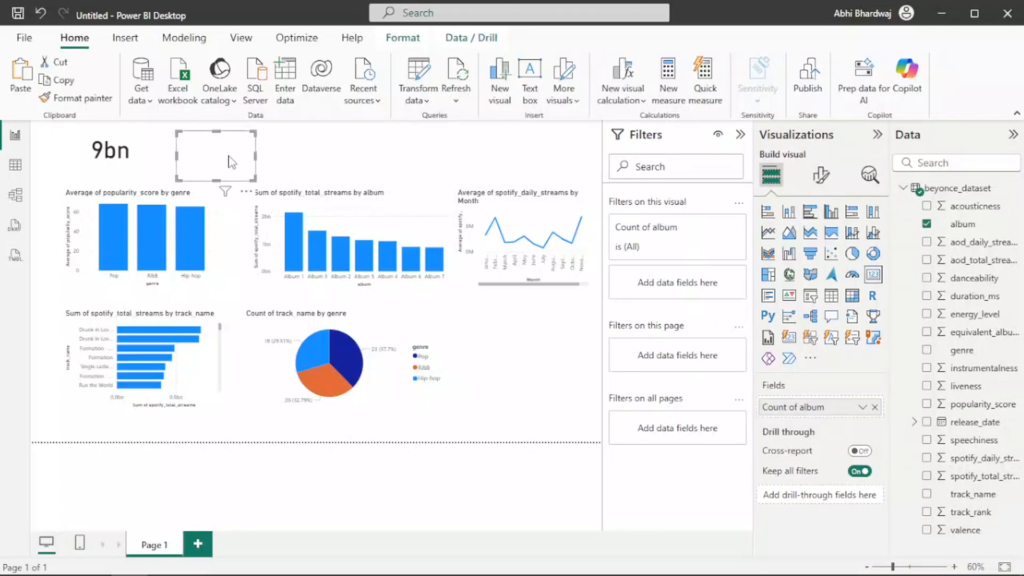
pyautogui.moveTo(223, 157); pyautogui.dragTo(335, 154)
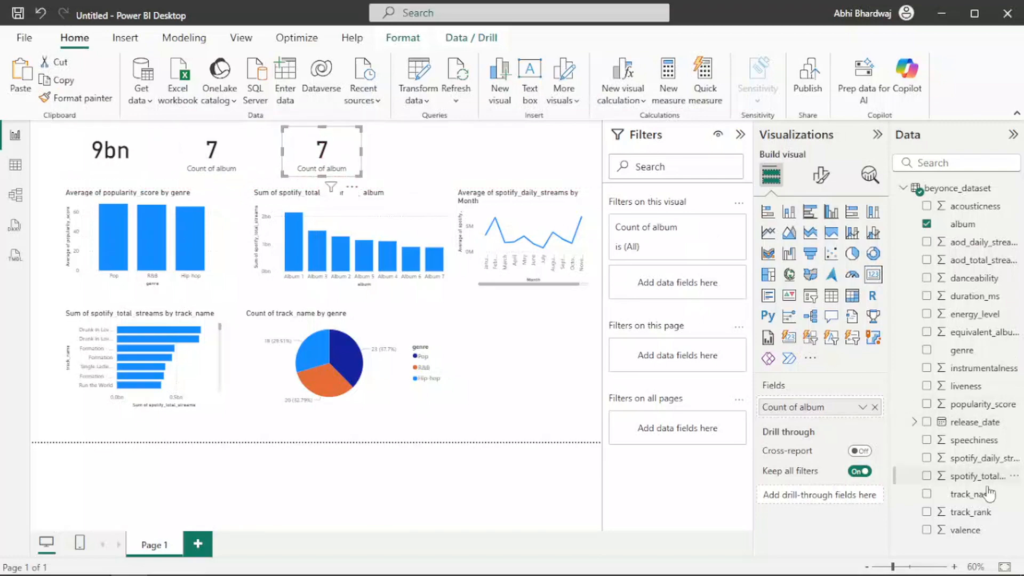
pyautogui.moveTo(986, 500); pyautogui.dragTo(813, 415)
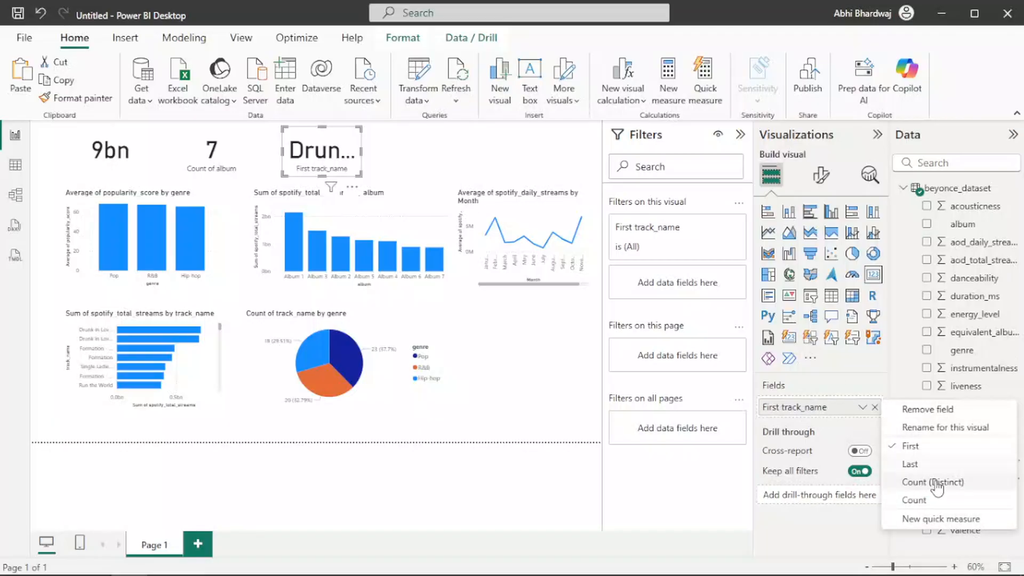
pyautogui.click(926, 483)
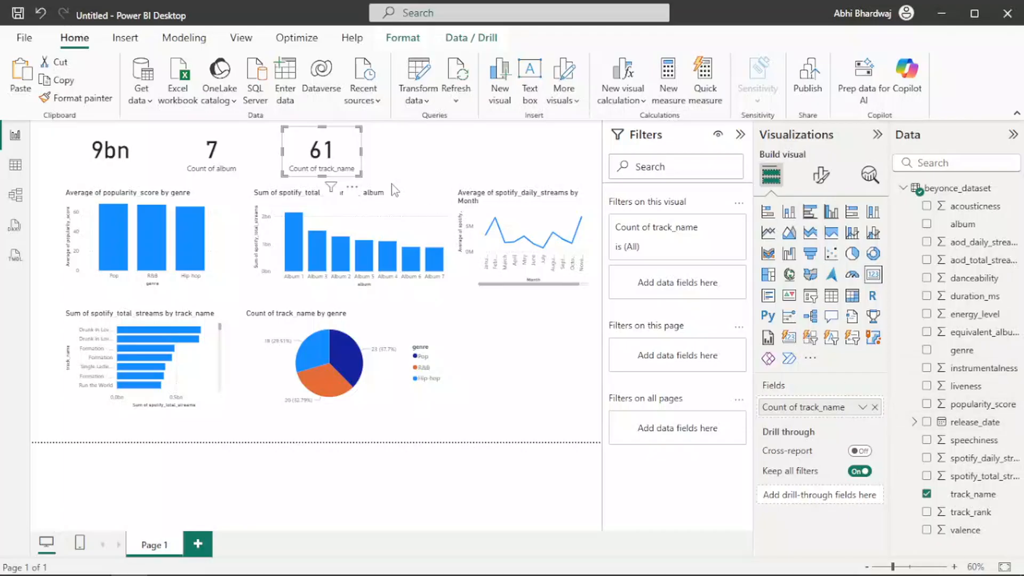
# Add another card copy to the right of the track count card, showing the average of popularity_score.
pyautogui.hotkey('ctrl', 'v')
pyautogui.moveTo(332, 161); pyautogui.dragTo(445, 157)
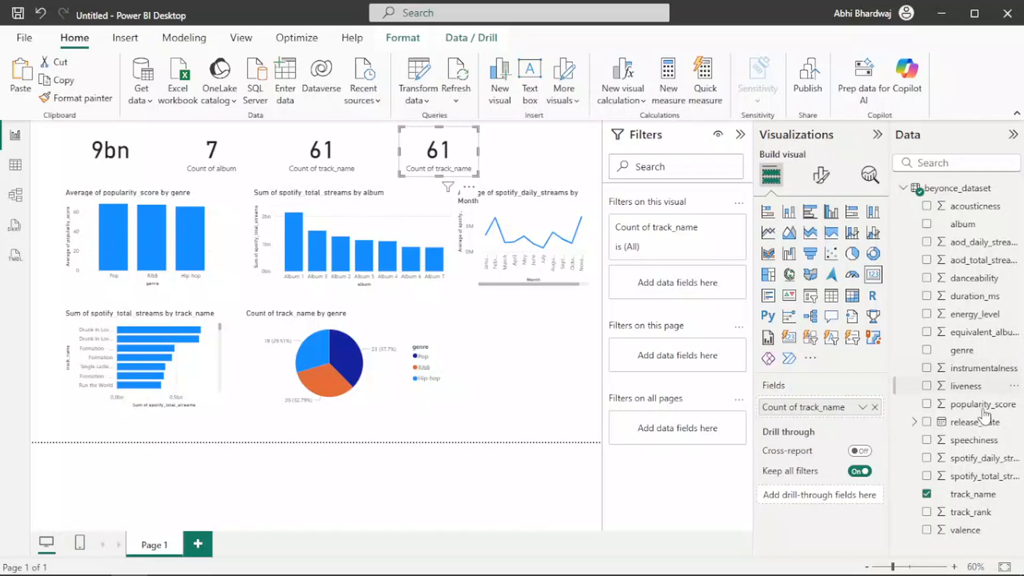
pyautogui.moveTo(983, 409); pyautogui.dragTo(834, 410)
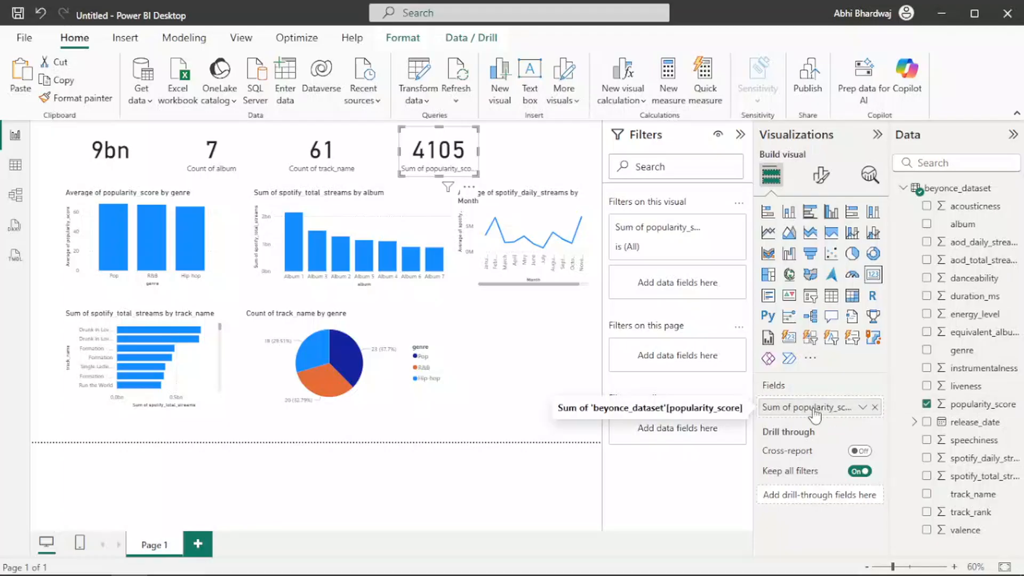
pyautogui.click(862, 407)
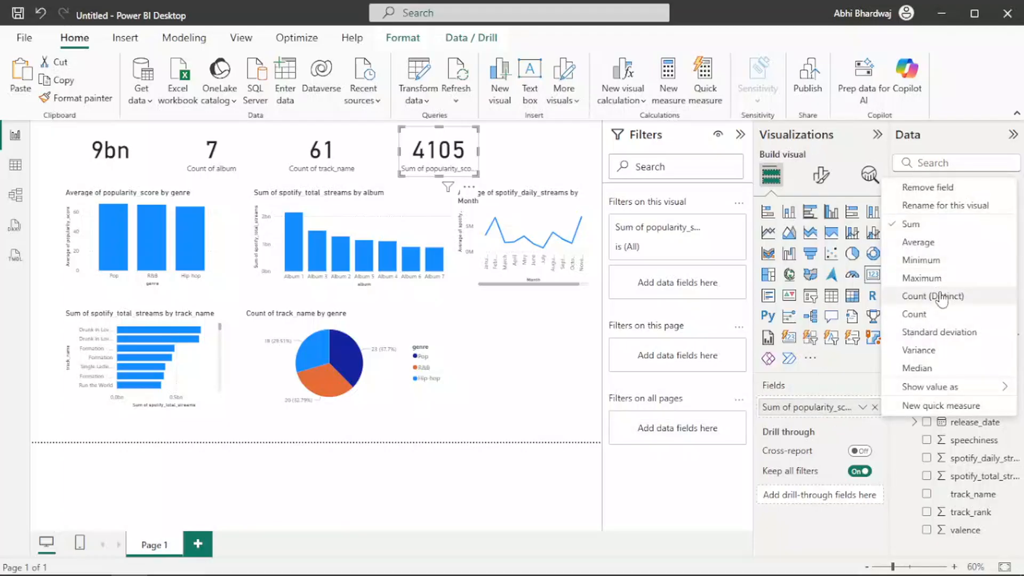
pyautogui.click(935, 244)
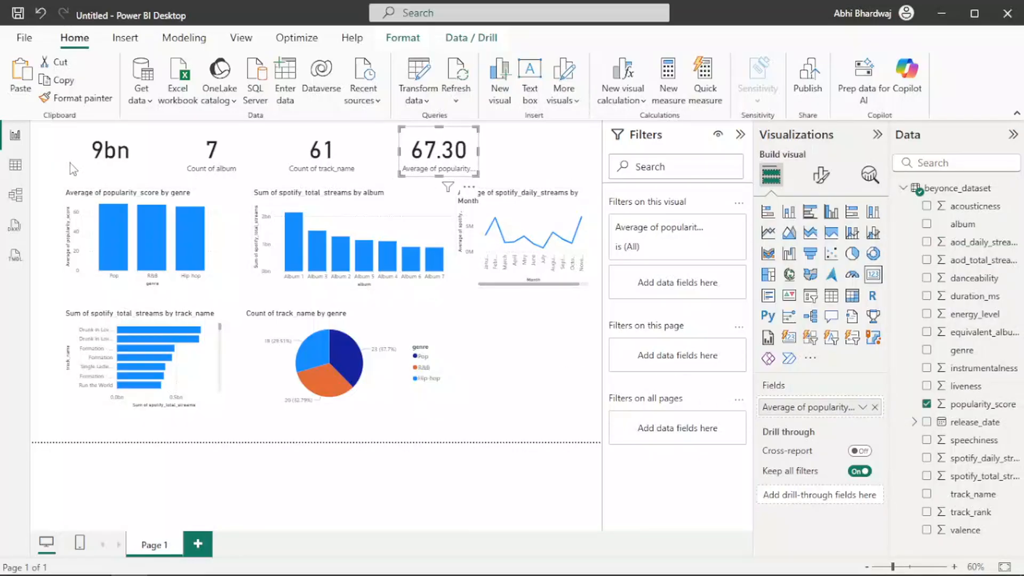
pyautogui.click(70, 163)
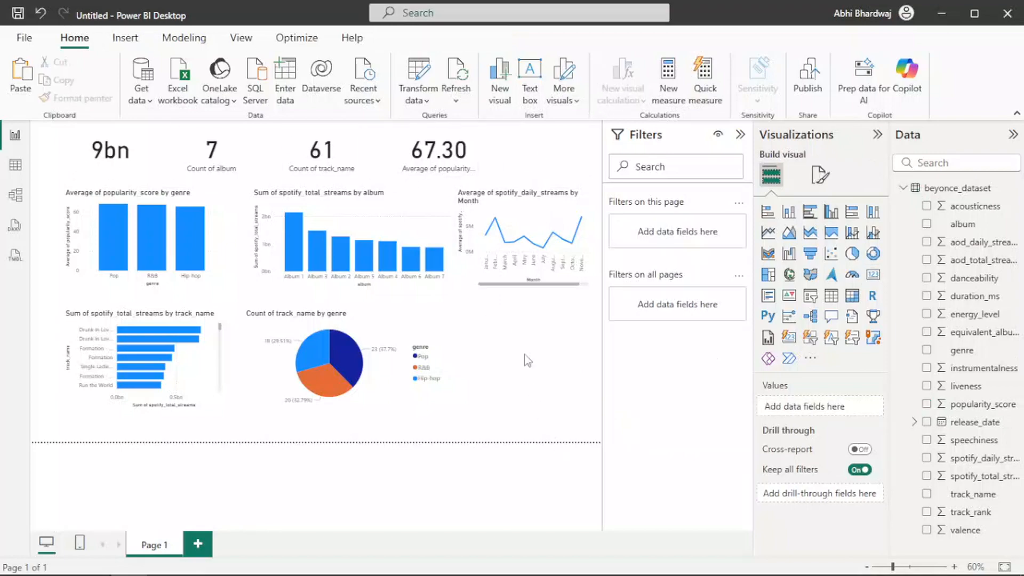
# Insert the BEYONCÉ logo image a (3).png and place it in the lower-right corner of the report page.
pyautogui.click(124, 37)
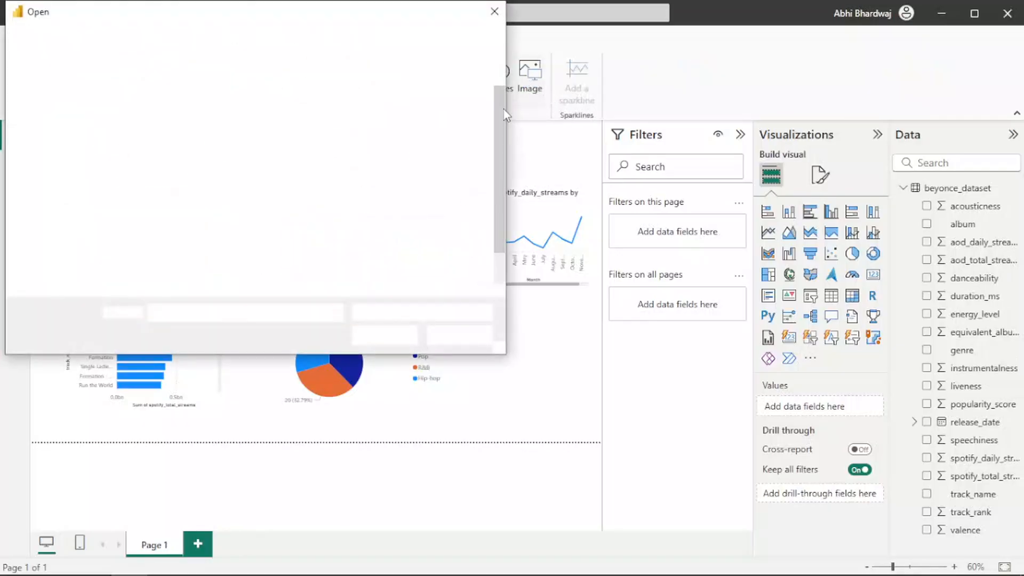
pyautogui.click(450, 240)
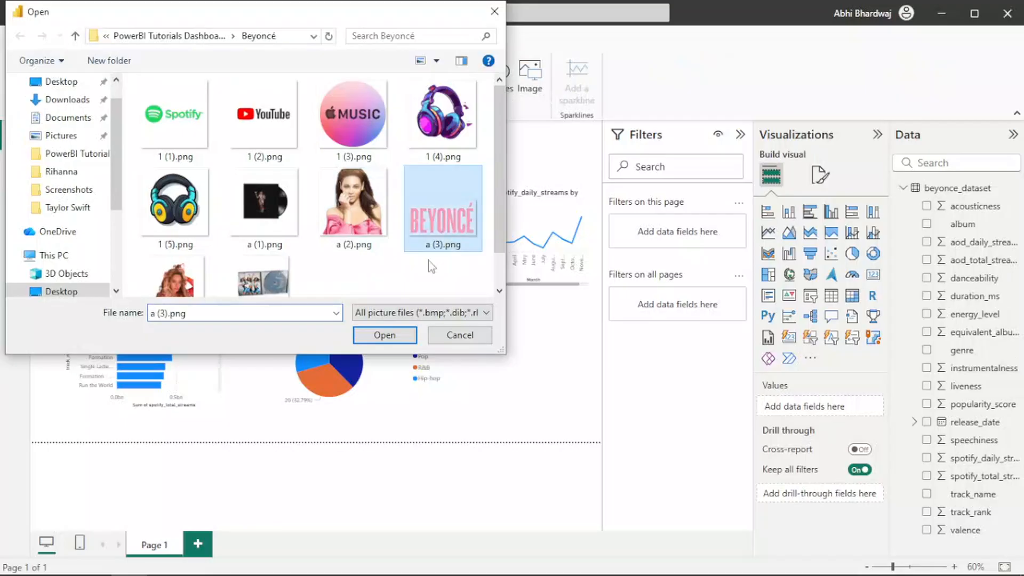
pyautogui.click(395, 340)
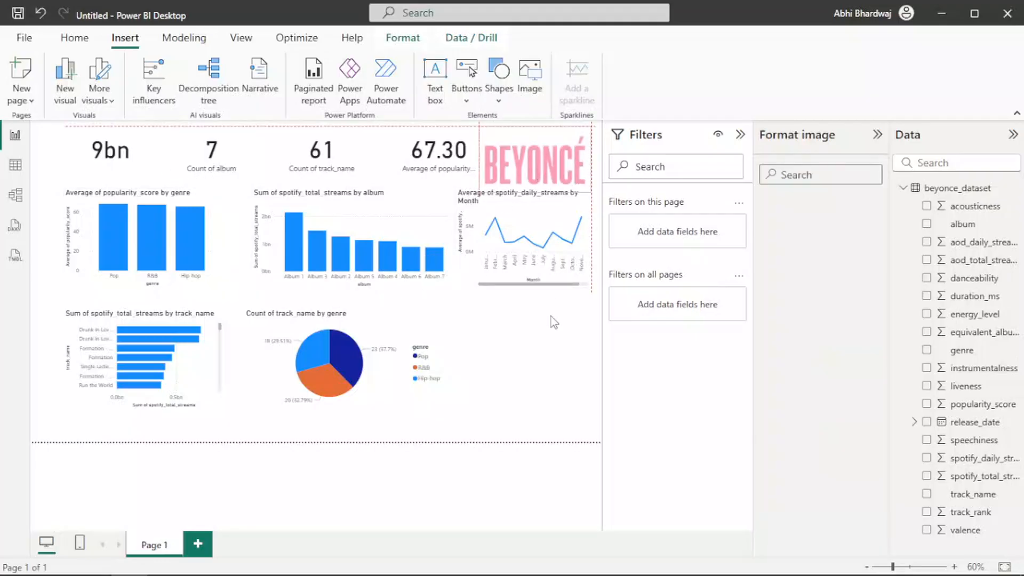
pyautogui.moveTo(551, 316); pyautogui.dragTo(584, 391)
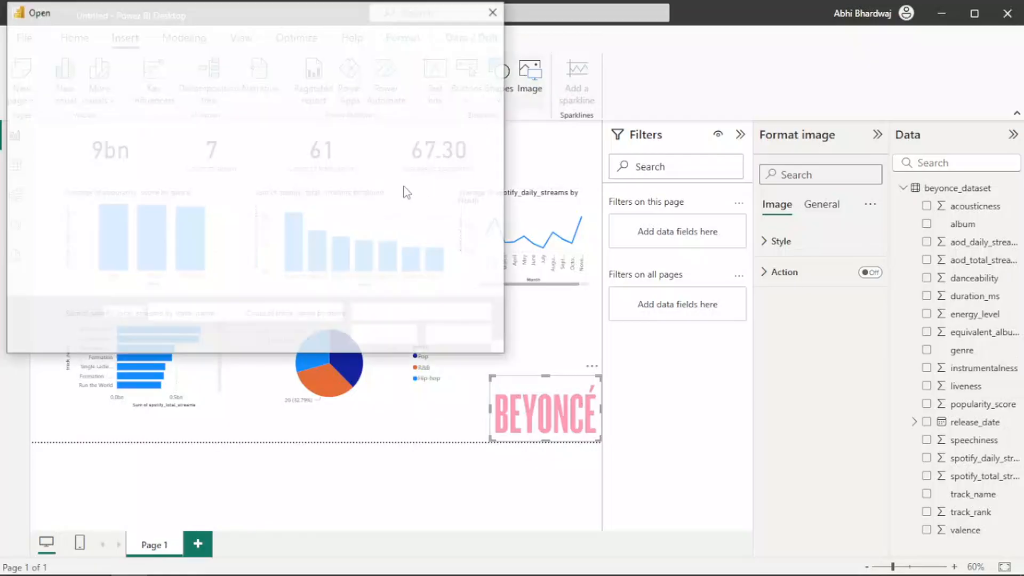
# Insert the portrait image a (2).png and place it directly above the BEYONCÉ logo, slightly overlapping it.
pyautogui.scroll(-2, 264, 279)
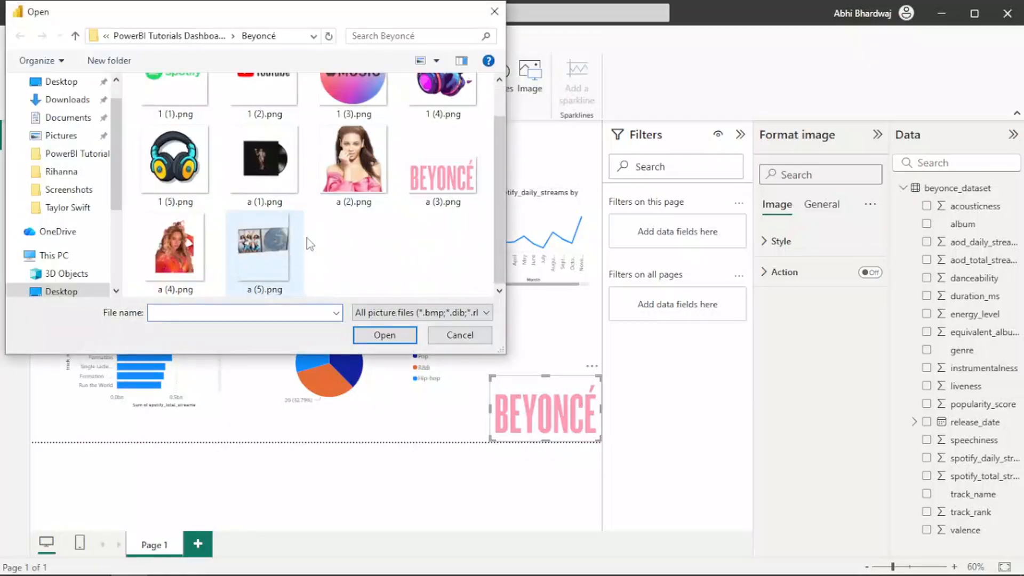
pyautogui.doubleClick(369, 172)
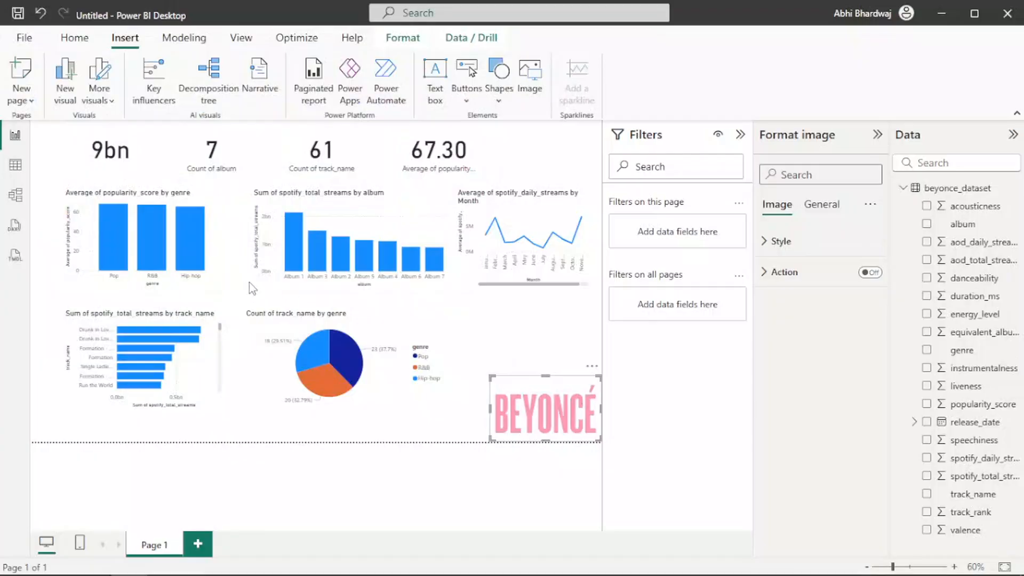
pyautogui.moveTo(517, 160); pyautogui.dragTo(526, 380)
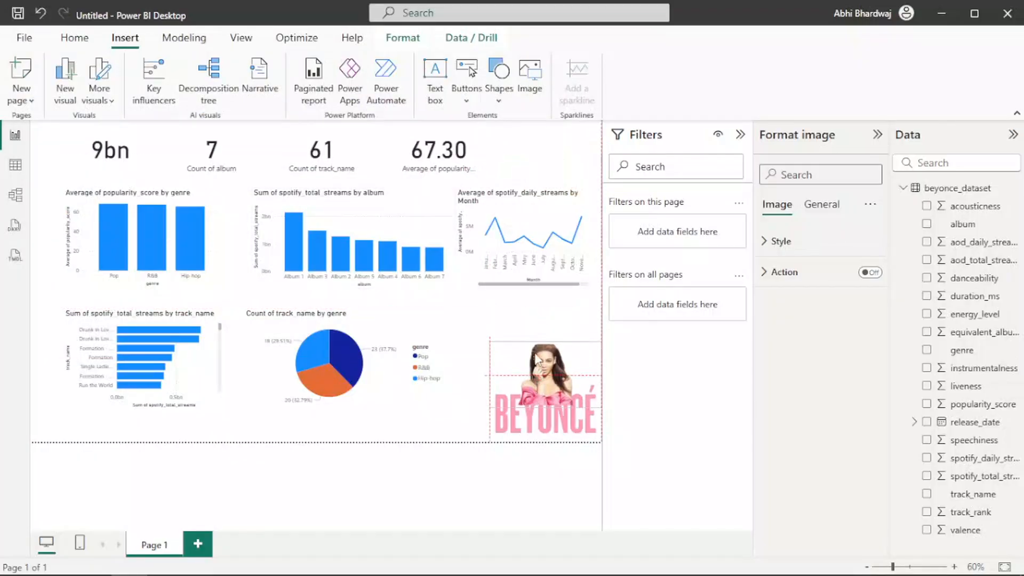
pyautogui.click(534, 324)
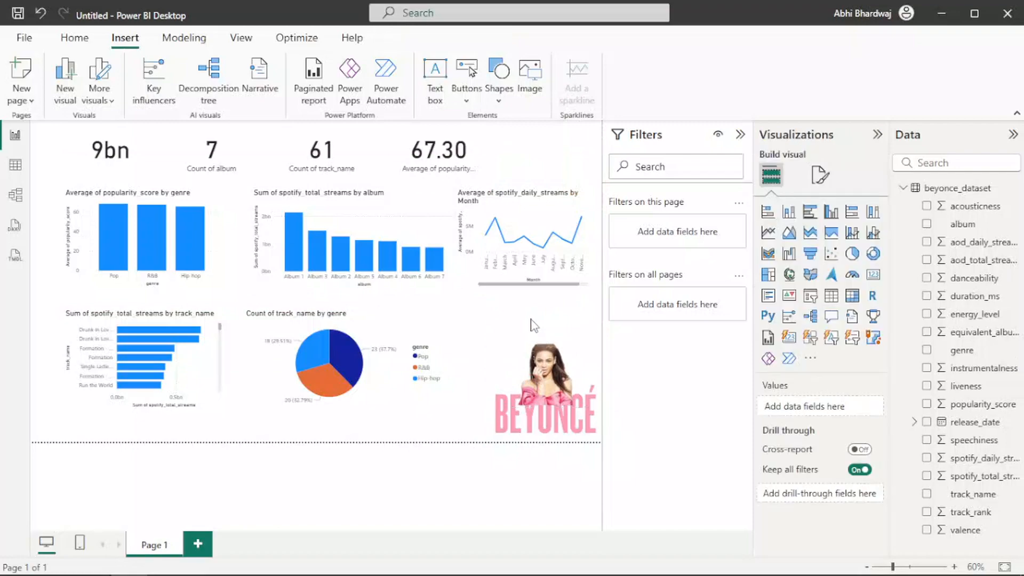
# Enlarge the portrait image upward to fill the space between the logo and the line chart.
pyautogui.click(556, 350)
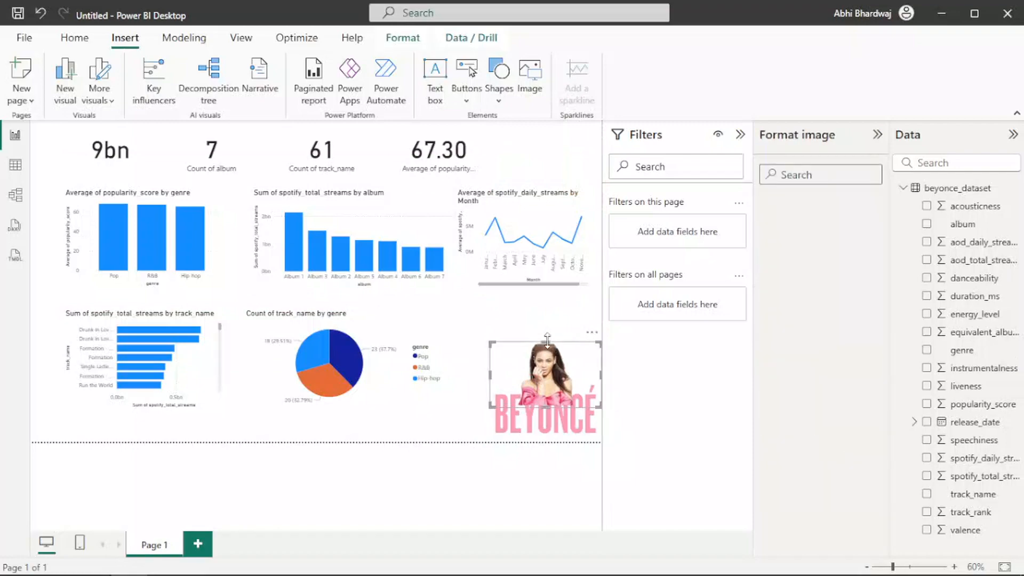
pyautogui.moveTo(546, 342); pyautogui.dragTo(546, 295)
pyautogui.click(478, 319)
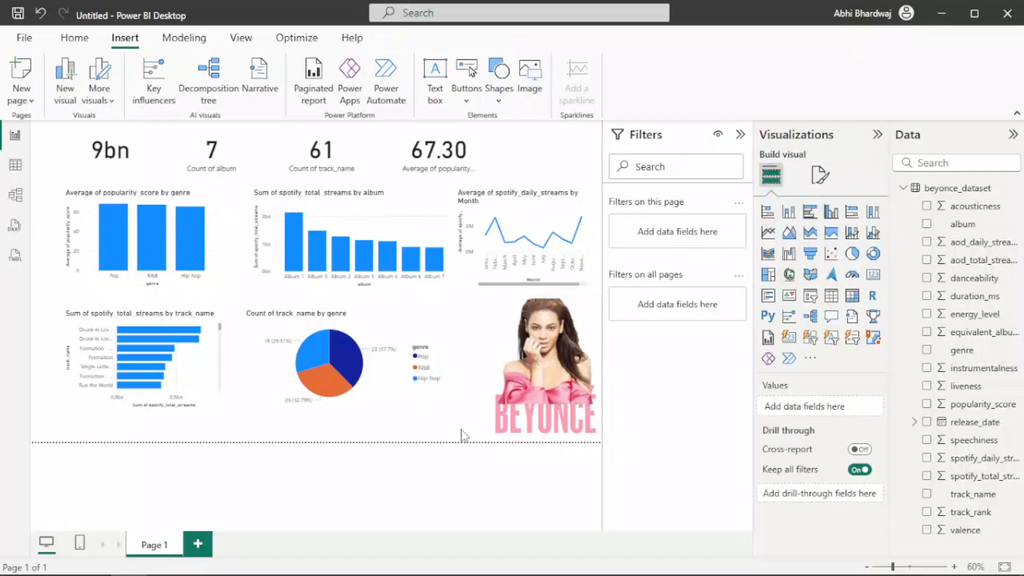
# Set the canvas background to a light pink theme shade with 64% transparency.
pyautogui.click(820, 174)
pyautogui.click(796, 314)
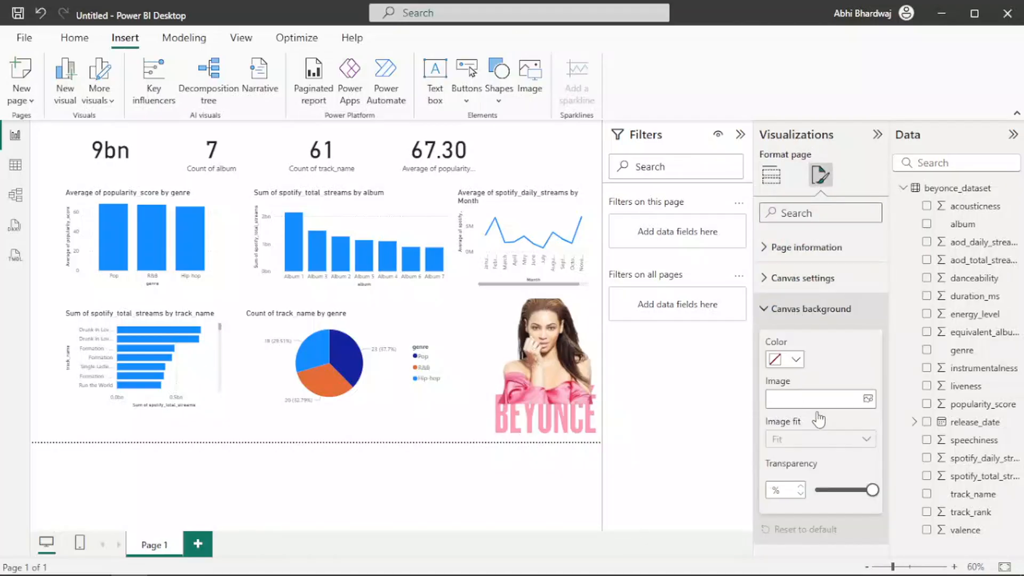
pyautogui.click(794, 361)
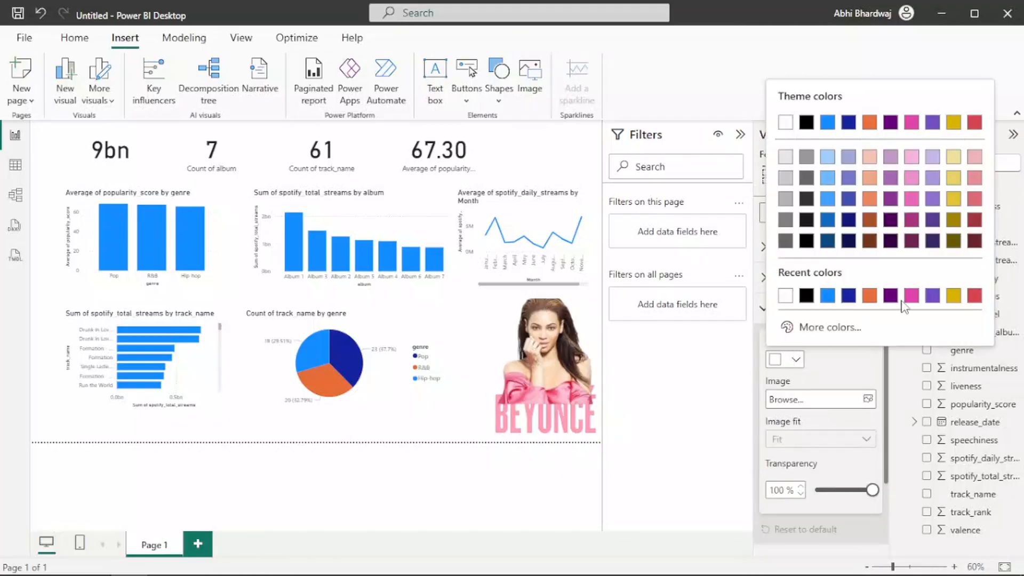
pyautogui.click(912, 179)
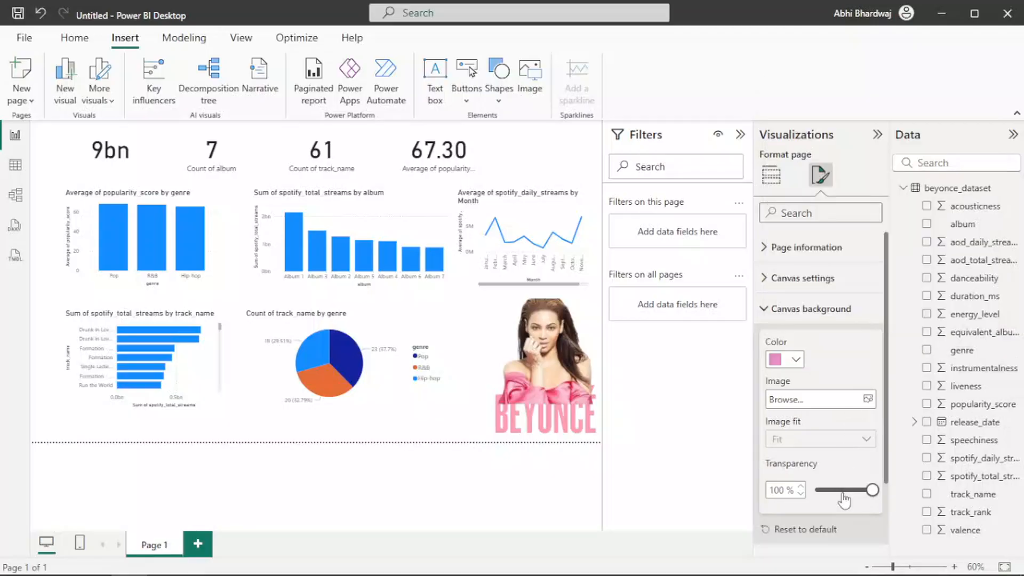
pyautogui.moveTo(844, 500)
pyautogui.mouseDown()
pyautogui.moveTo(827, 494)
pyautogui.moveTo(855, 495)
pyautogui.mouseUp()
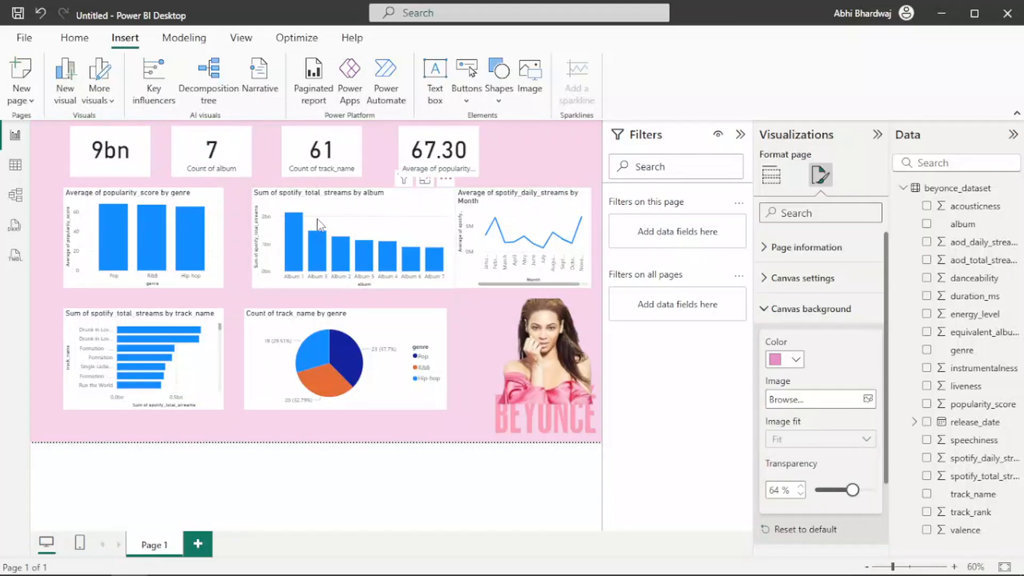
# Widen the total streams by album column chart leftward to align with the pie chart below it.
pyautogui.click(300, 225)
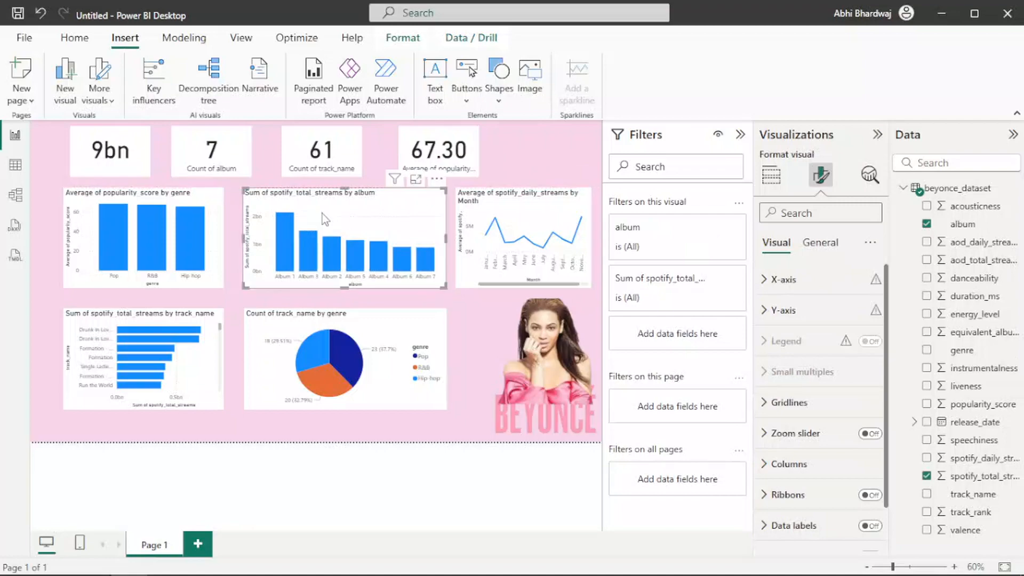
# Change the title of the genre pie chart to "TRACK COUNT BY GENRE".
pyautogui.click(261, 398)
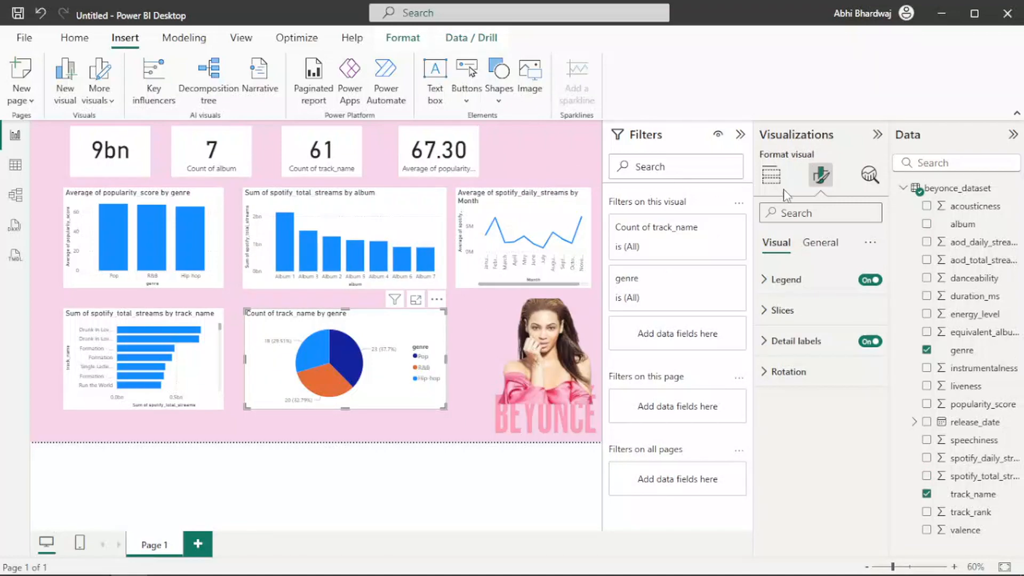
pyautogui.click(824, 245)
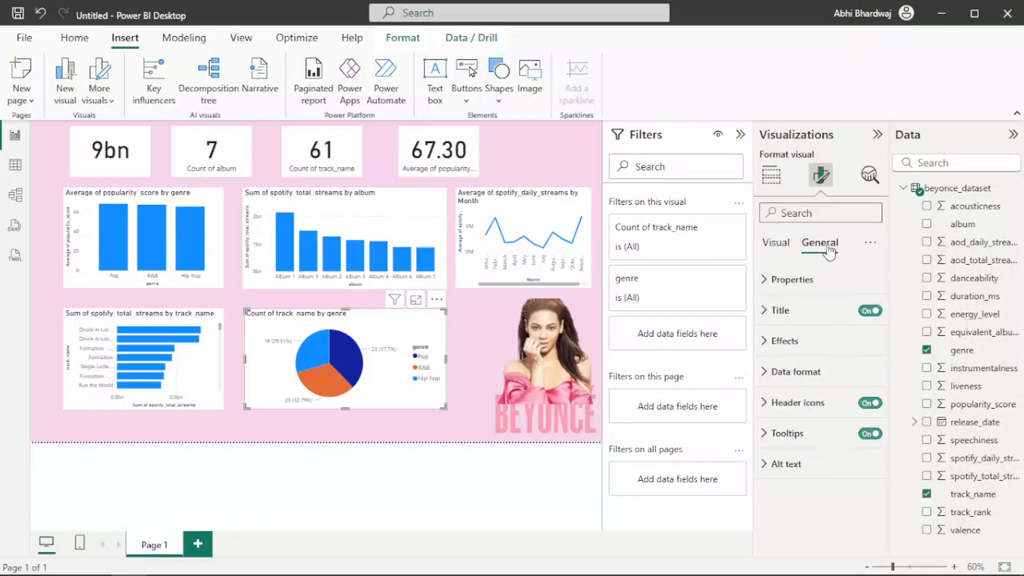
pyautogui.click(790, 321)
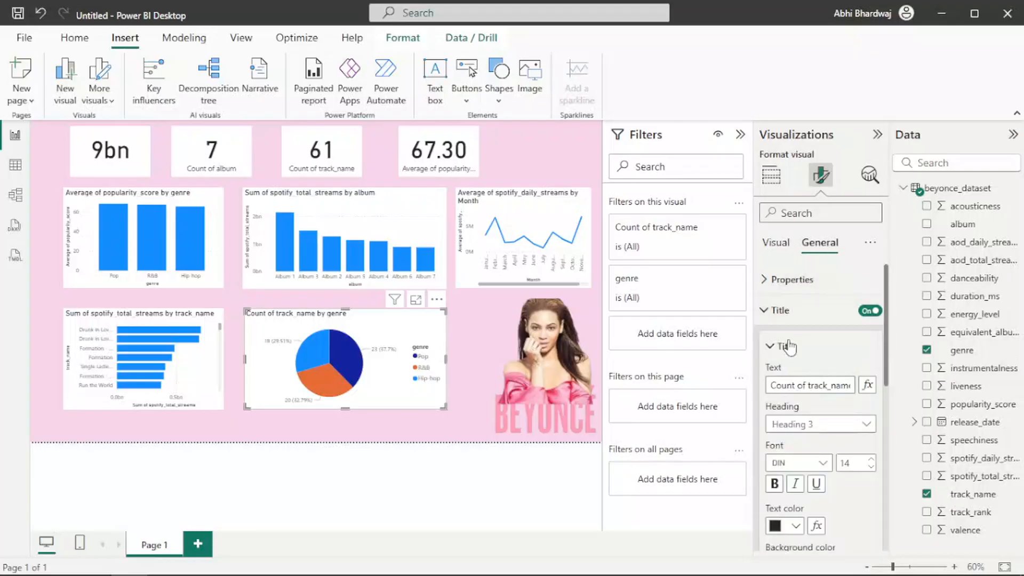
pyautogui.click(805, 379)
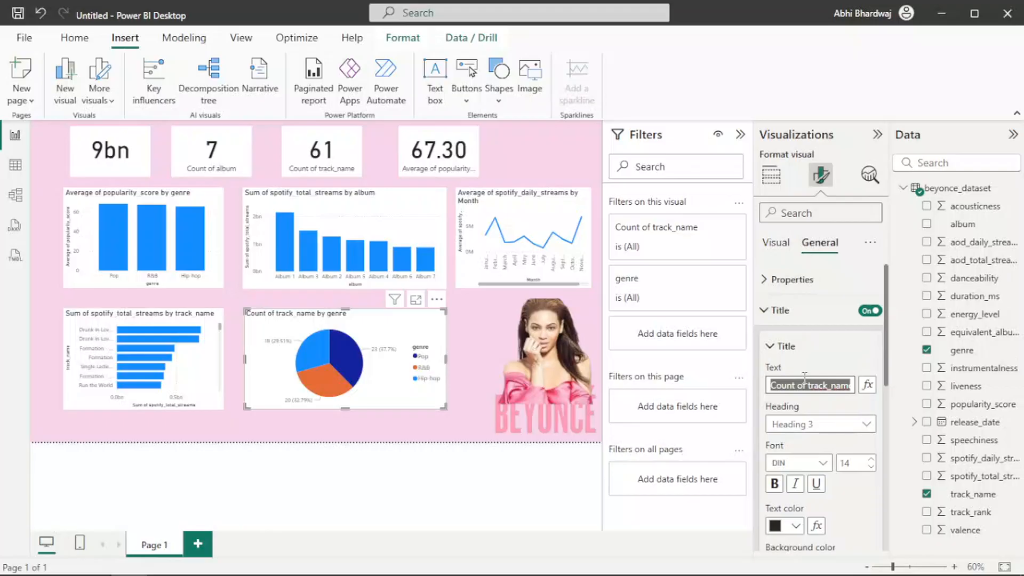
pyautogui.write('TRACK COUNT')
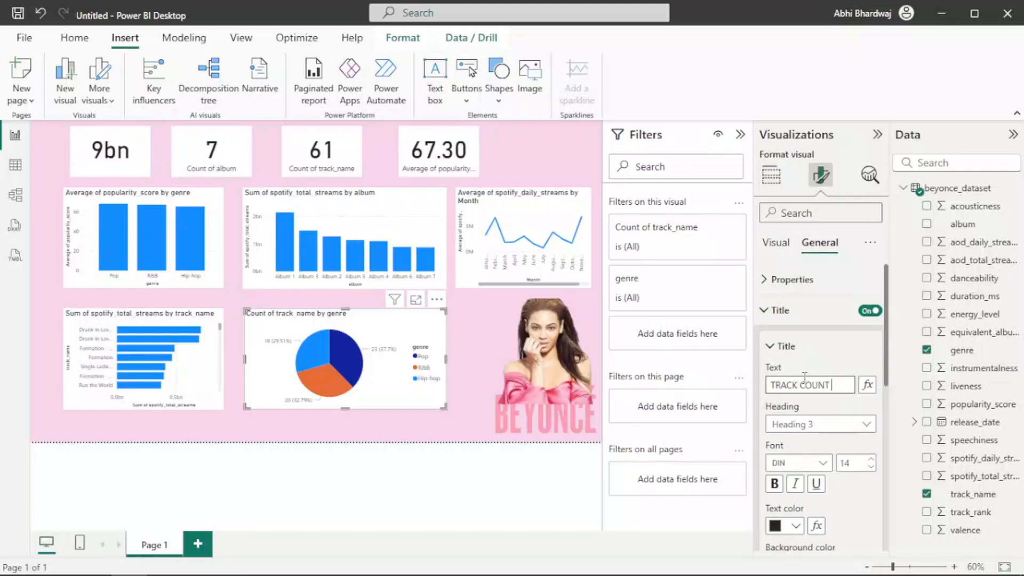
pyautogui.write(' BY GENRE')
# Turn on the visual border and the shadow for the genre pie chart.
pyautogui.scroll(-6, 850, 496)
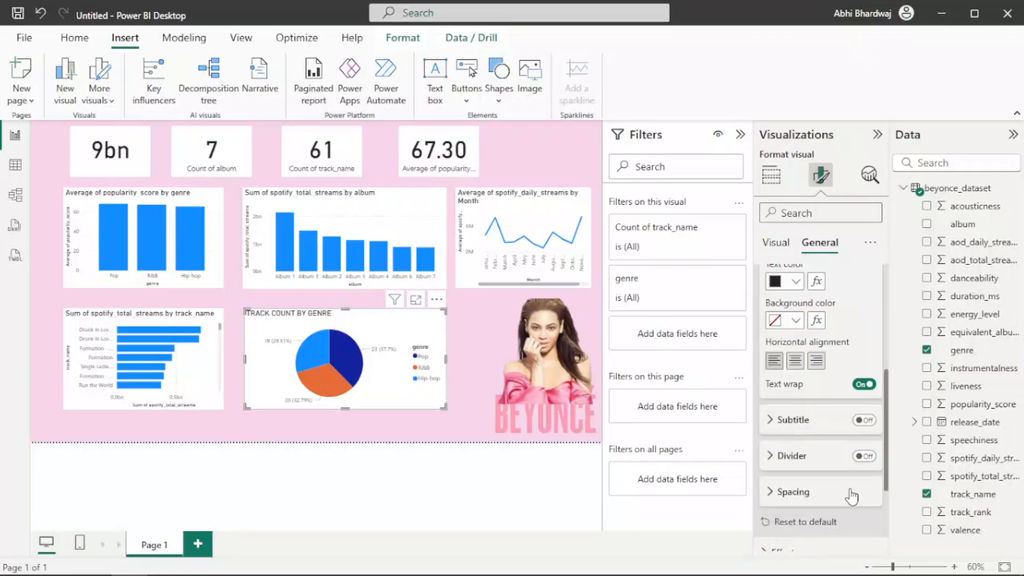
pyautogui.click(822, 426)
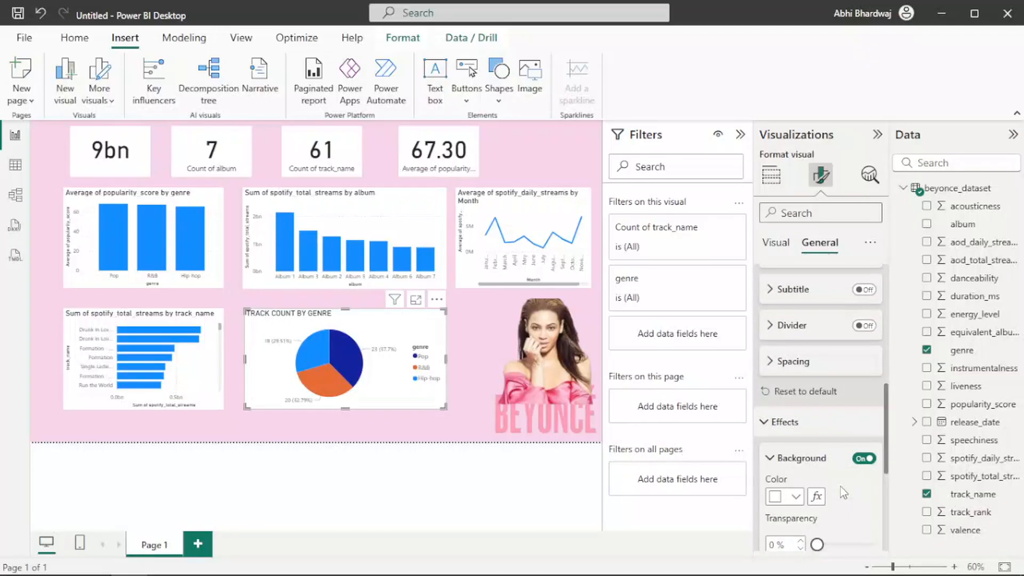
pyautogui.scroll(-5, 841, 487)
pyautogui.click(864, 366)
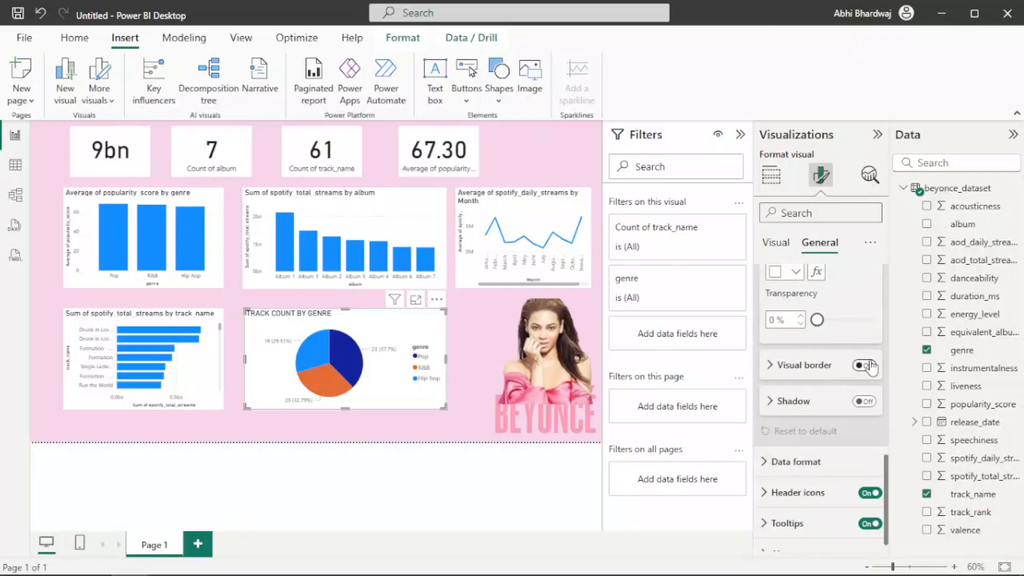
pyautogui.click(872, 404)
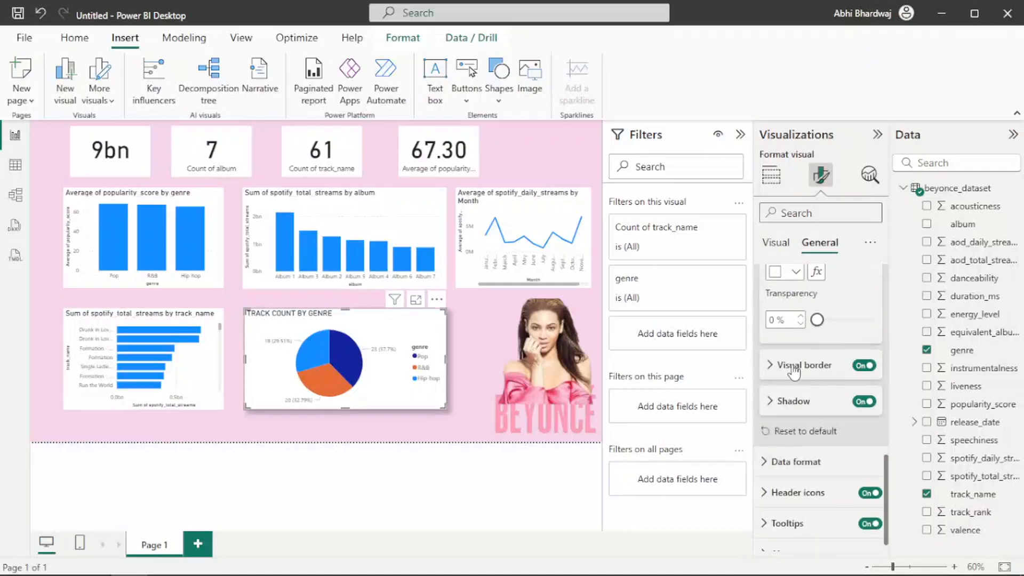
# Give the pie chart's border 30 px rounded corners and a dark magenta theme color.
pyautogui.click(790, 367)
pyautogui.click(795, 405)
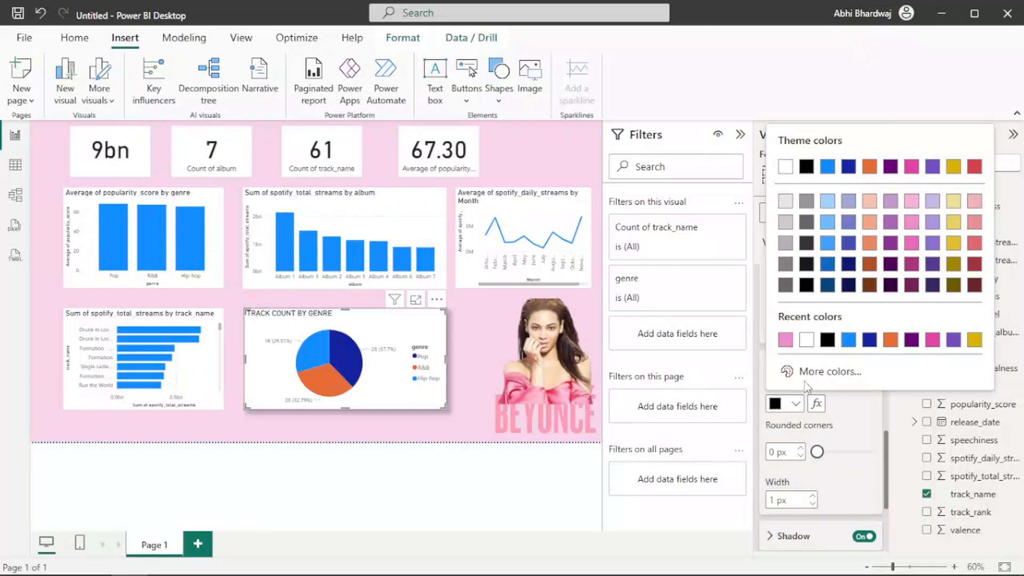
pyautogui.click(786, 342)
pyautogui.click(876, 452)
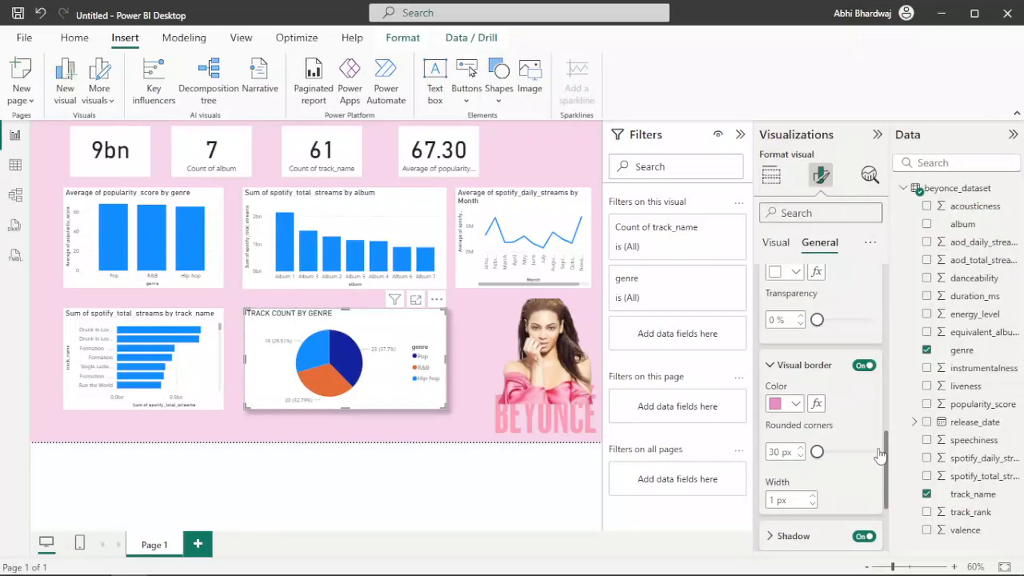
pyautogui.click(795, 404)
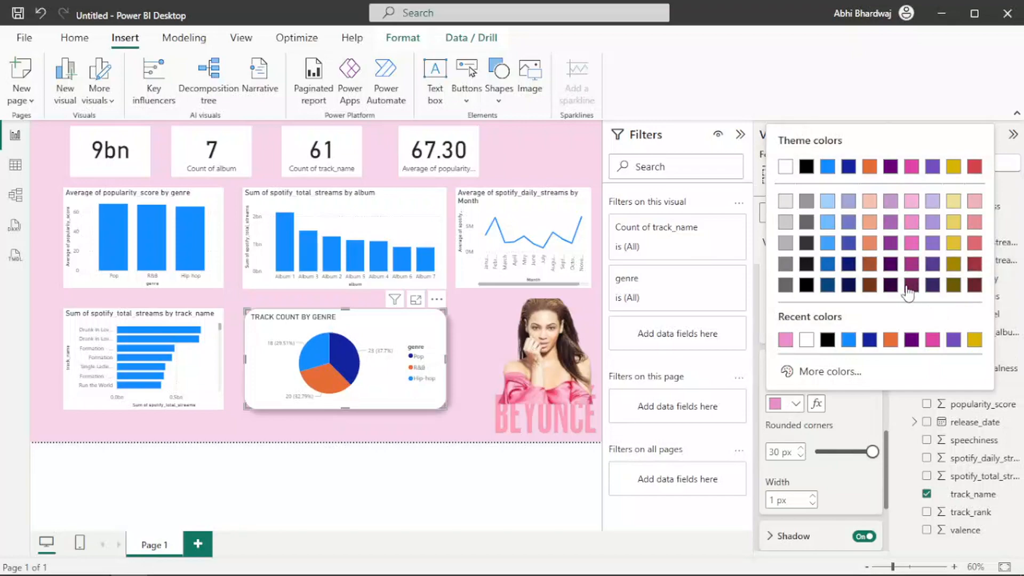
pyautogui.click(806, 438)
# Set the pie chart's shadow color to a medium pink theme shade and deselect the chart.
pyautogui.scroll(-3, 812, 434)
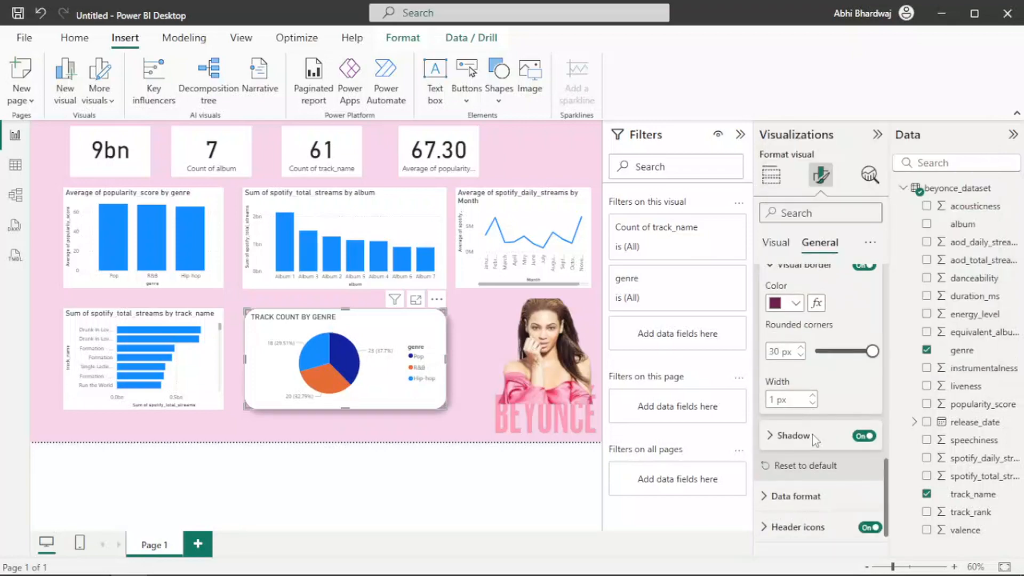
pyautogui.click(778, 392)
pyautogui.click(796, 424)
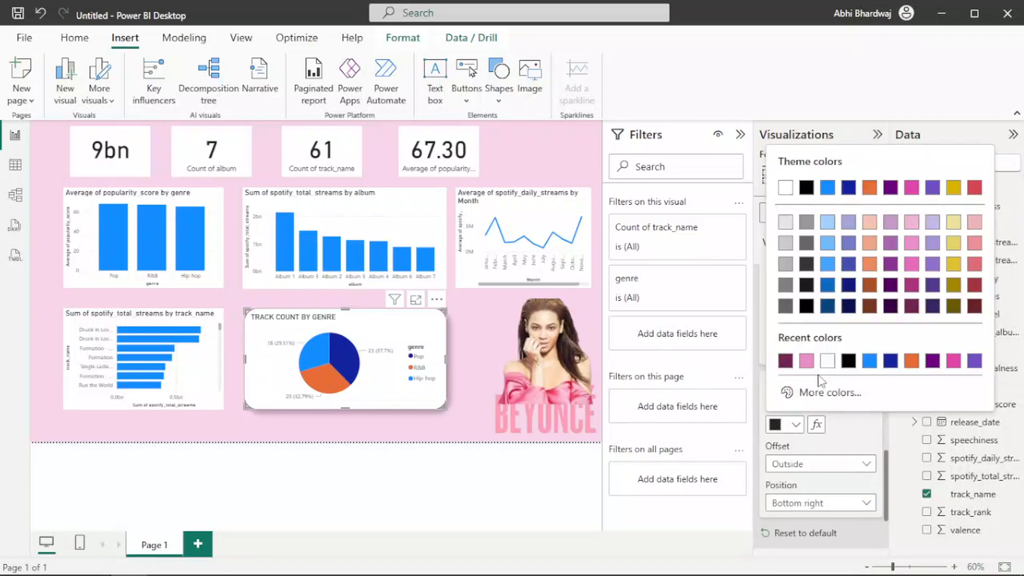
pyautogui.click(912, 263)
pyautogui.click(739, 437)
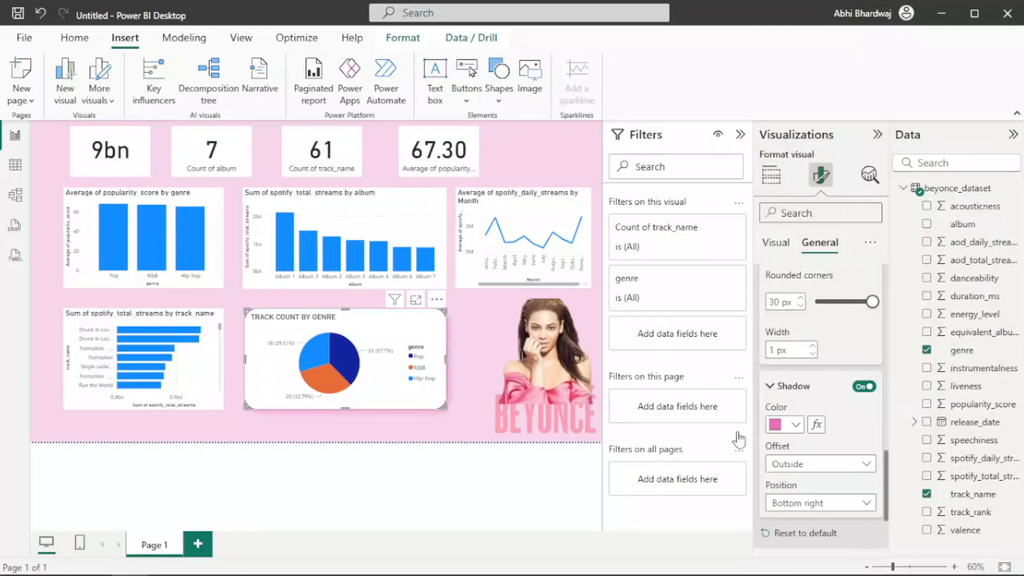
pyautogui.click(341, 439)
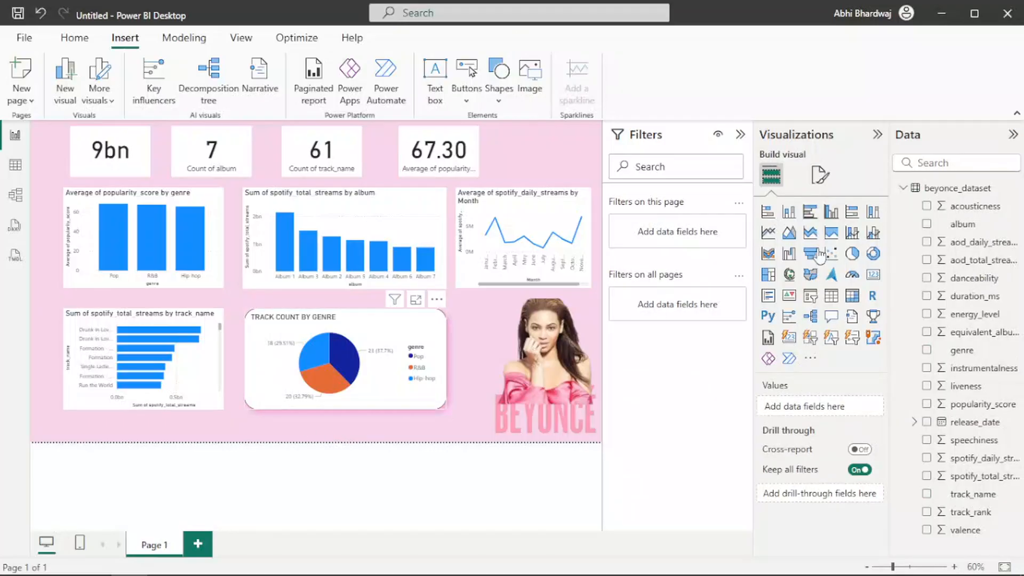
# Try a pink background (#ec8fca, Theme color 5, 40% lighter) with 58% transparency on the genre pie chart.
pyautogui.click(821, 176)
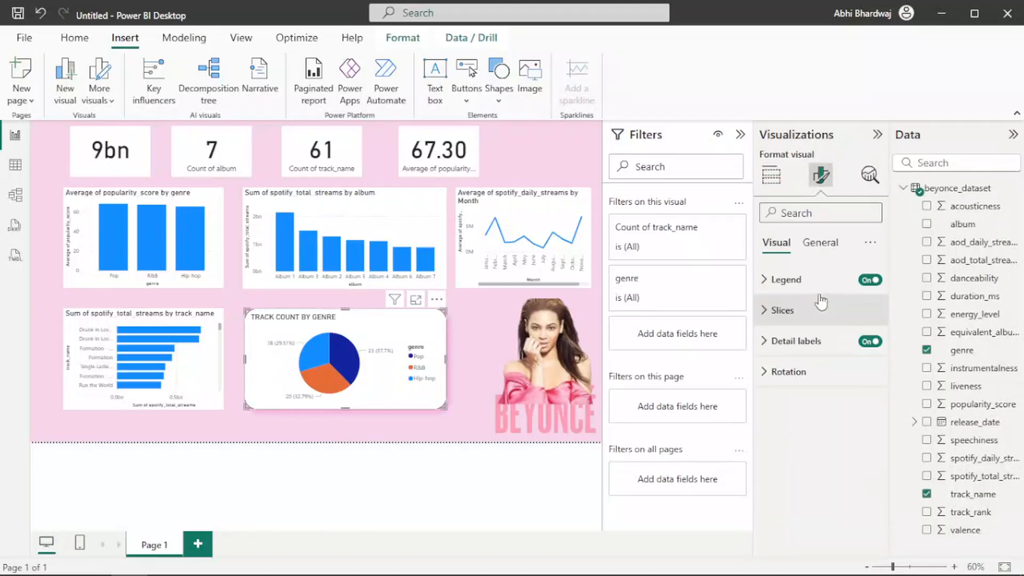
pyautogui.click(822, 244)
pyautogui.click(795, 343)
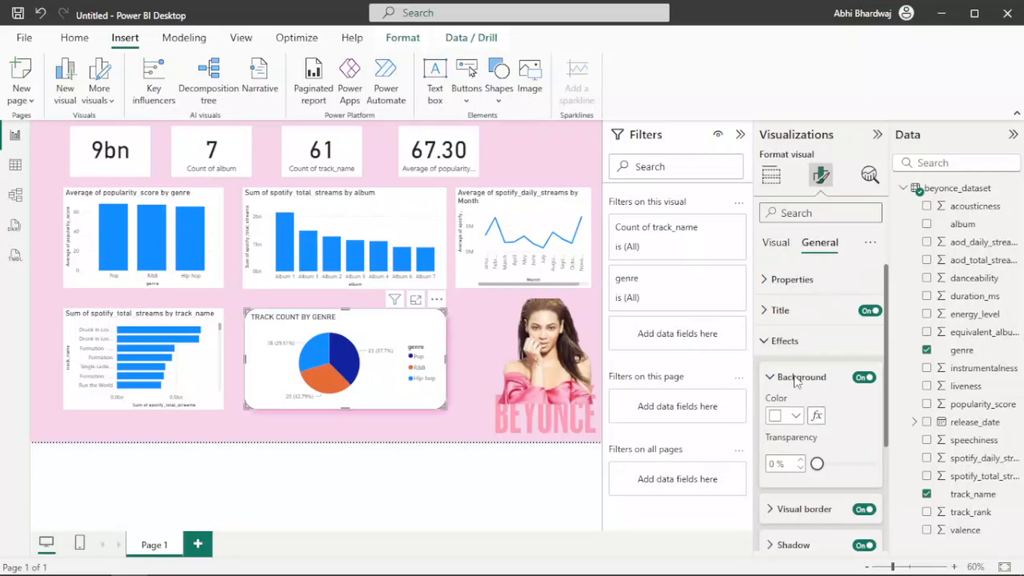
pyautogui.click(796, 416)
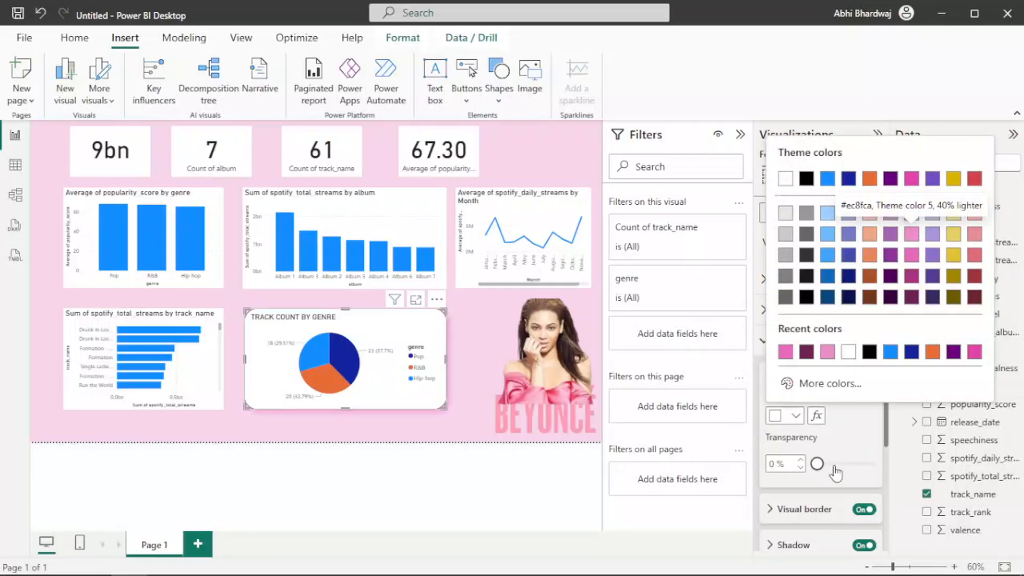
pyautogui.click(817, 463)
pyautogui.moveTo(818, 463); pyautogui.dragTo(850, 465)
# Try a dark magenta background with 81% transparency on the genre pie chart.
pyautogui.click(796, 416)
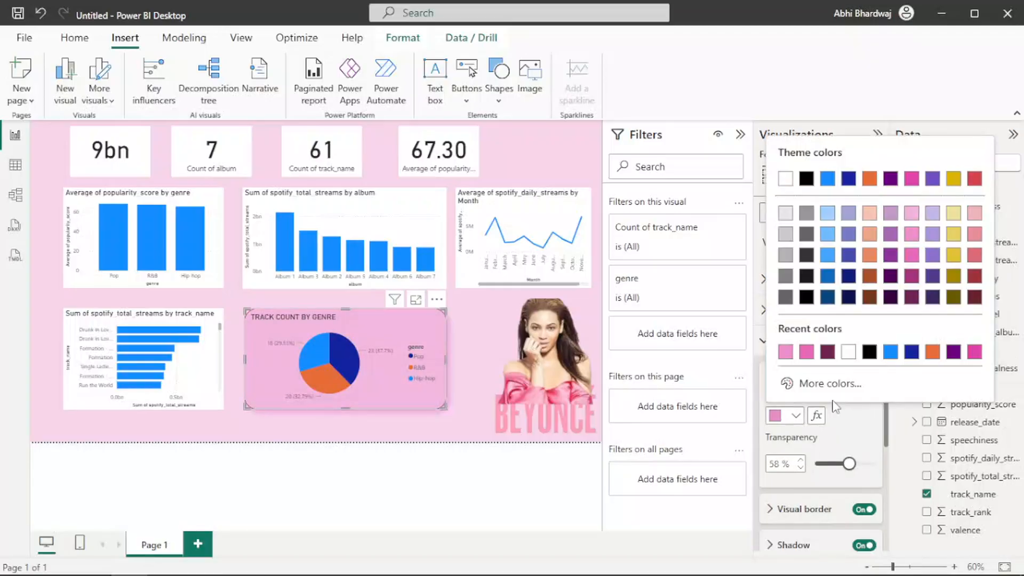
pyautogui.click(911, 297)
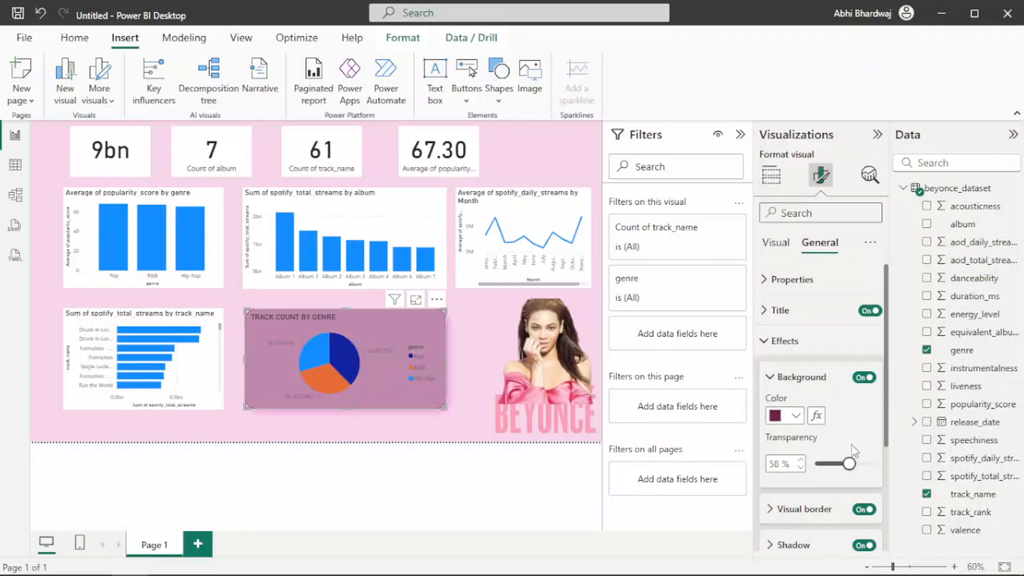
pyautogui.moveTo(850, 464); pyautogui.dragTo(863, 466)
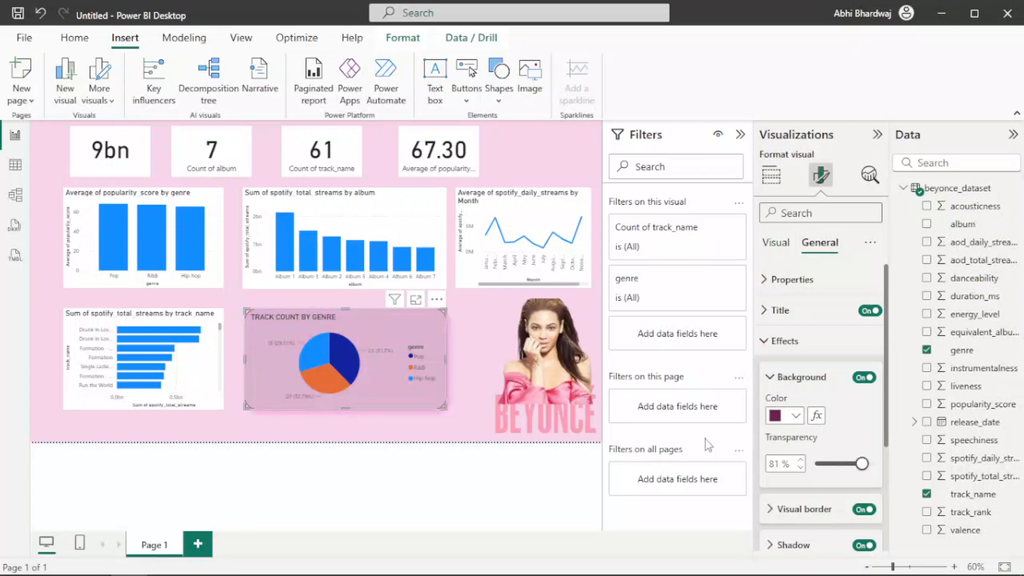
pyautogui.click(374, 424)
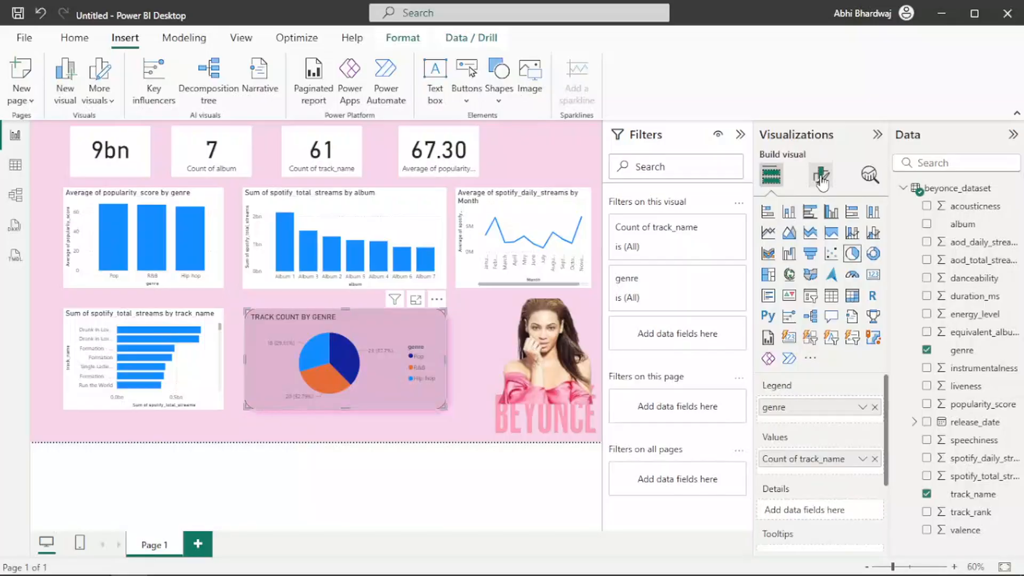
# Try the bright pink base theme color as the pie chart's background.
pyautogui.click(821, 175)
pyautogui.click(814, 243)
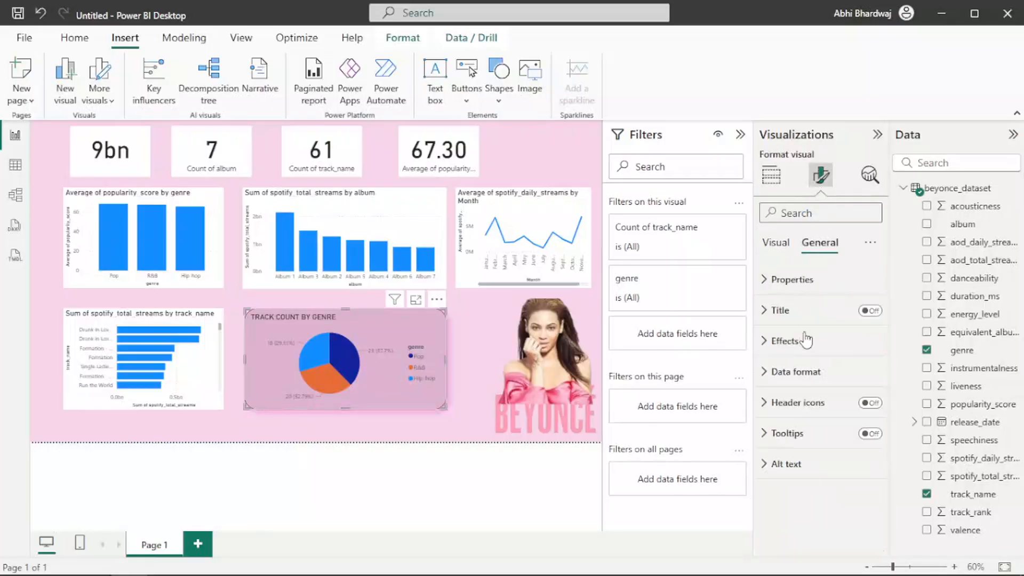
pyautogui.click(798, 342)
pyautogui.click(789, 416)
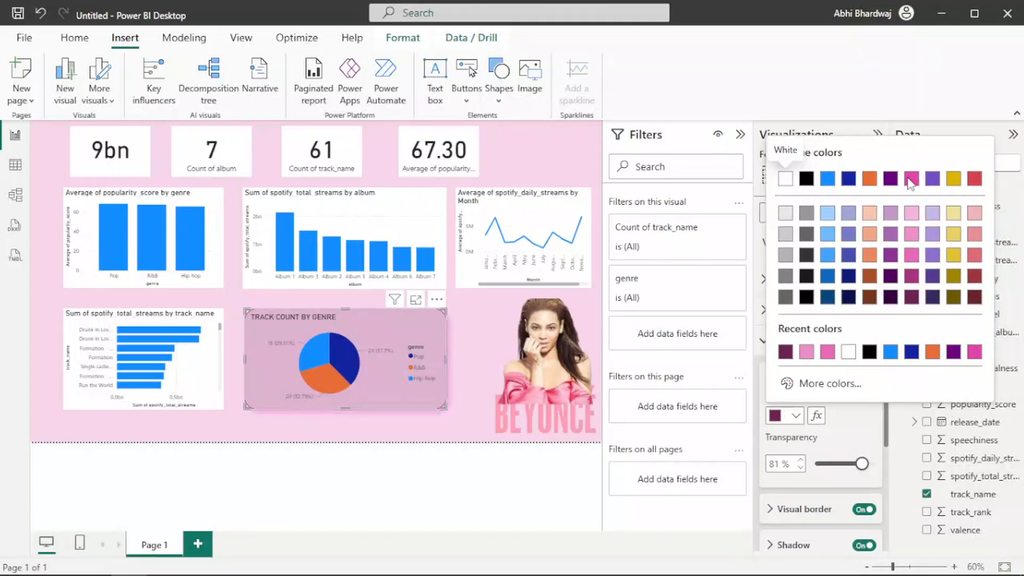
pyautogui.click(911, 180)
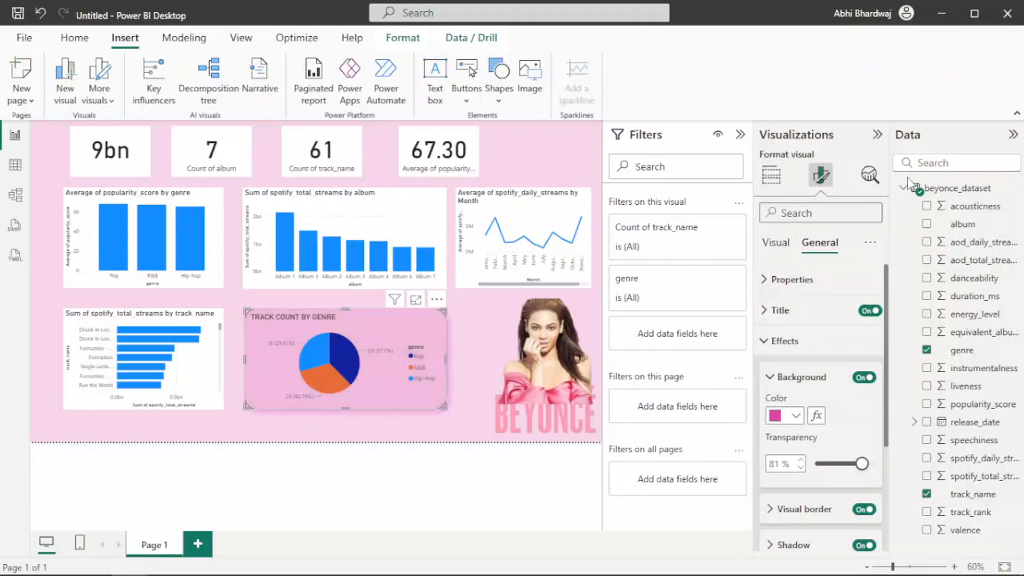
# Try the red base theme color with 77% transparency as the pie chart's background.
pyautogui.click(796, 415)
pyautogui.click(964, 180)
pyautogui.click(850, 464)
pyautogui.click(859, 464)
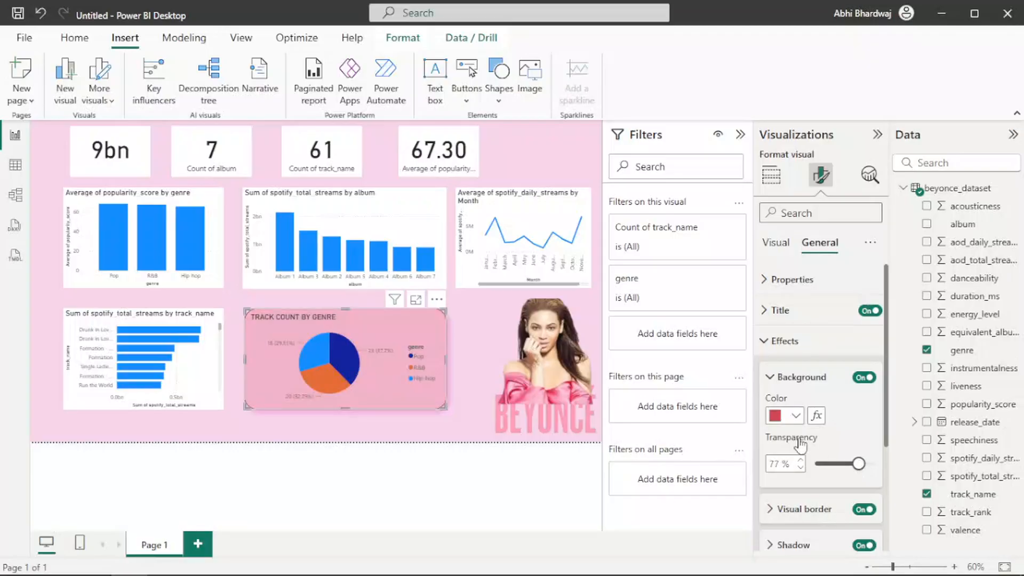
# Set the pie chart's background to the darkest red theme shade with 78% transparency and deselect the chart.
pyautogui.click(795, 418)
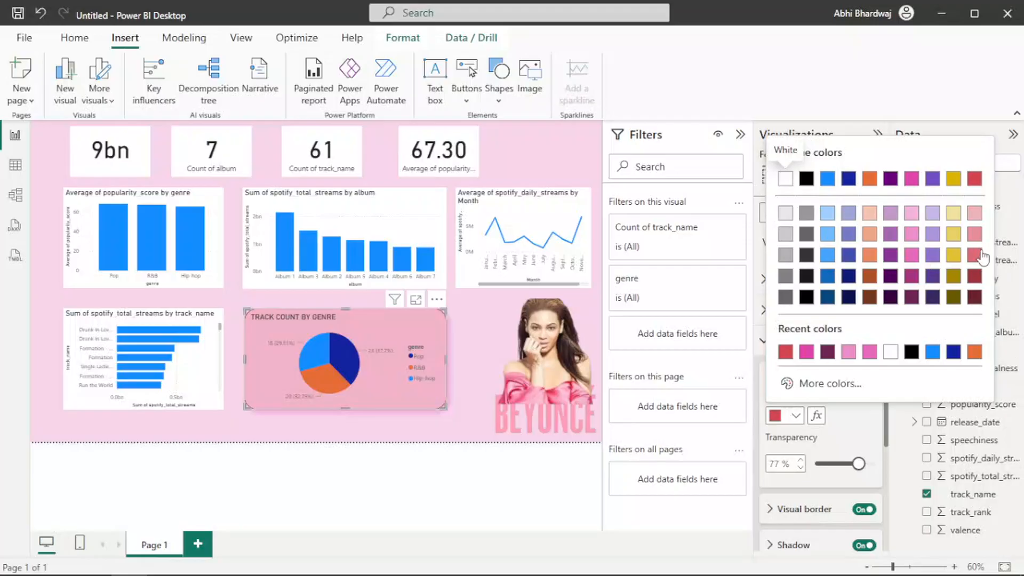
pyautogui.click(974, 298)
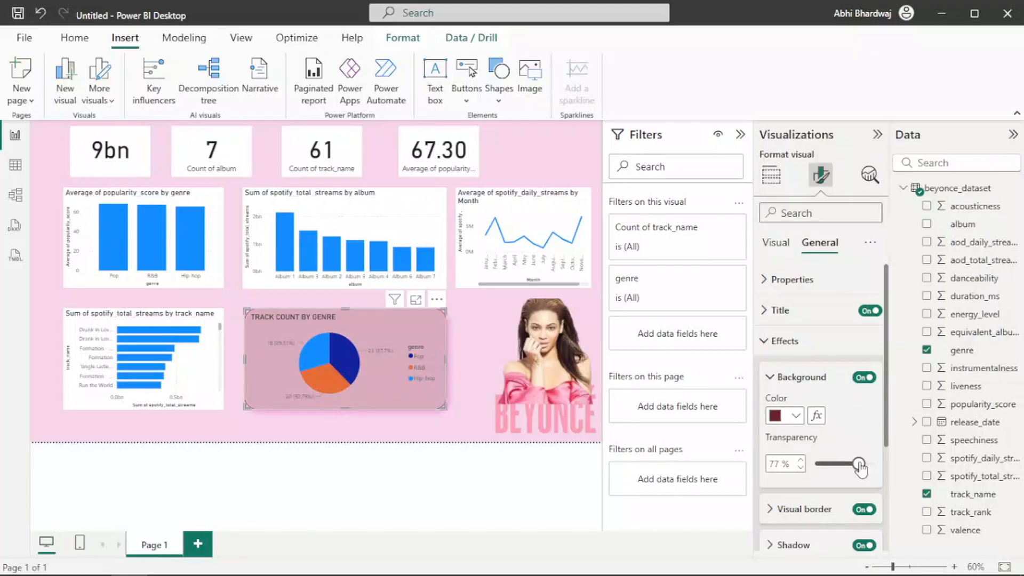
pyautogui.moveTo(862, 465); pyautogui.dragTo(861, 466)
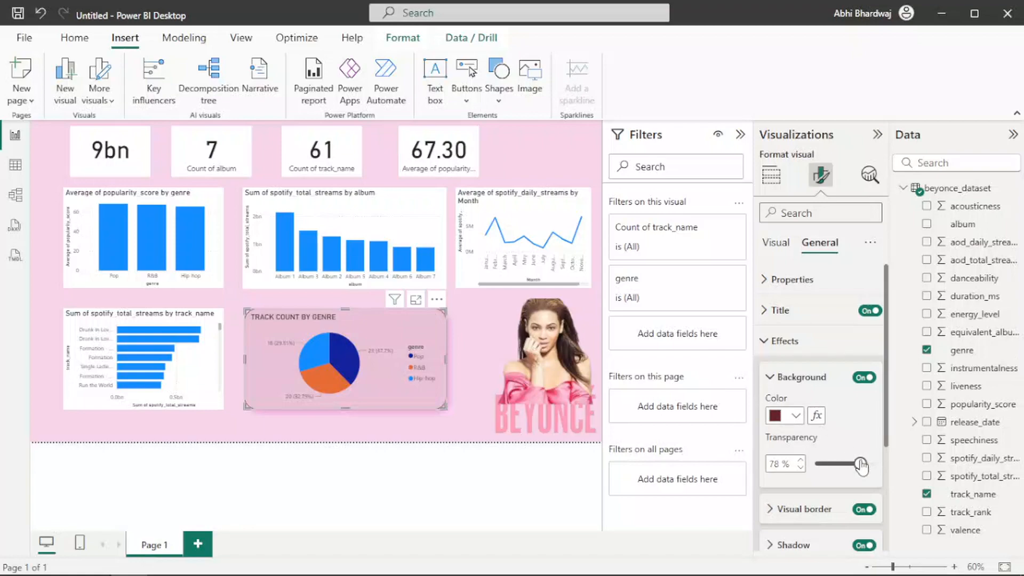
pyautogui.click(245, 424)
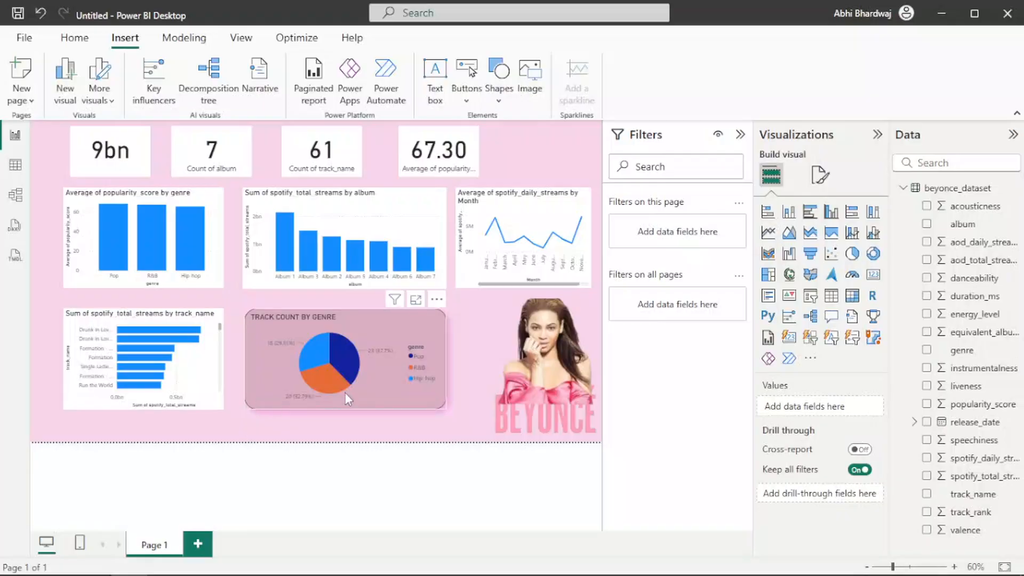
# Set the genre pie chart's visual border color to the bright pink base theme color.
pyautogui.click(820, 175)
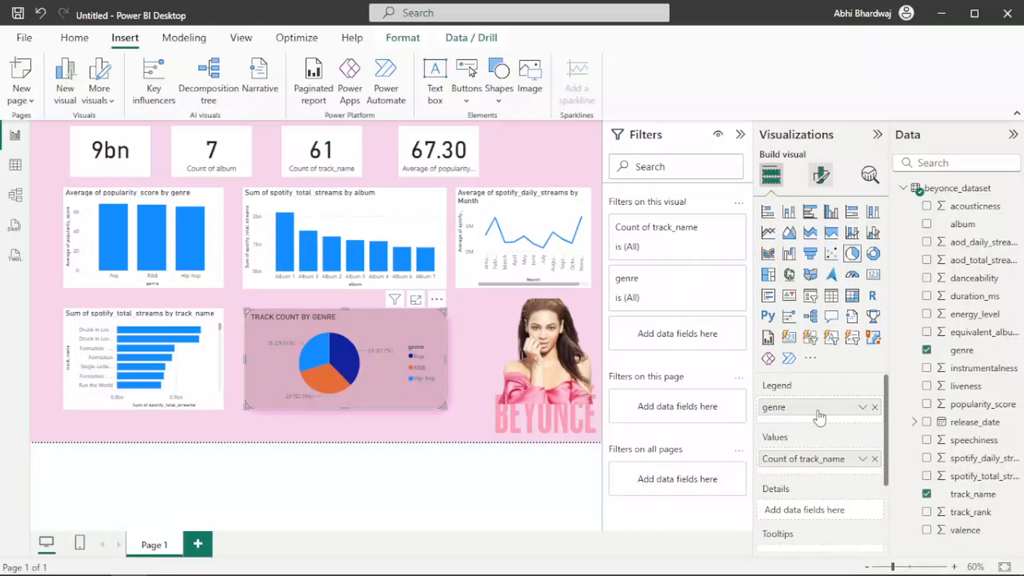
pyautogui.click(821, 243)
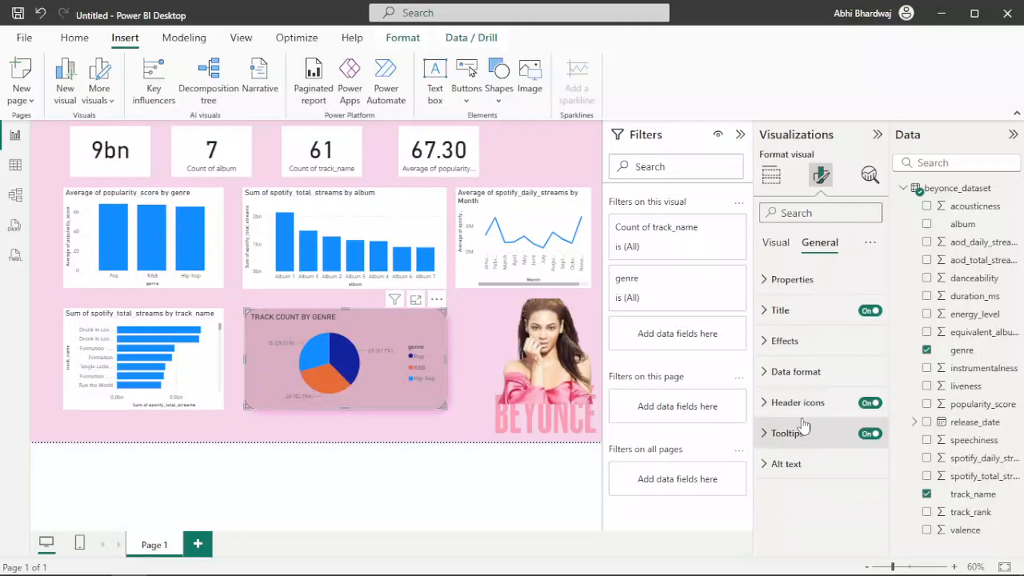
pyautogui.click(784, 341)
pyautogui.scroll(-3, 800, 427)
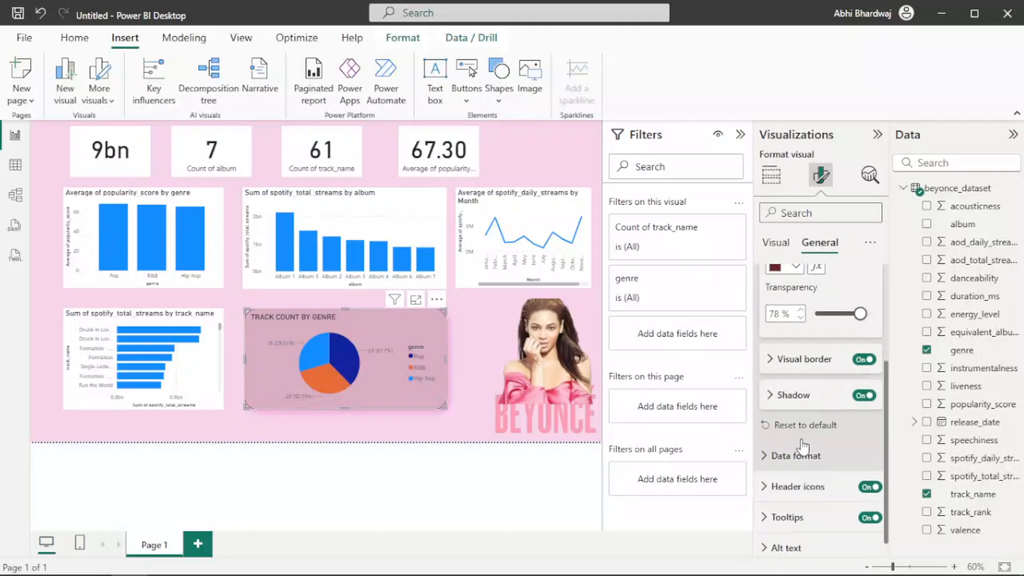
pyautogui.click(789, 359)
pyautogui.click(795, 398)
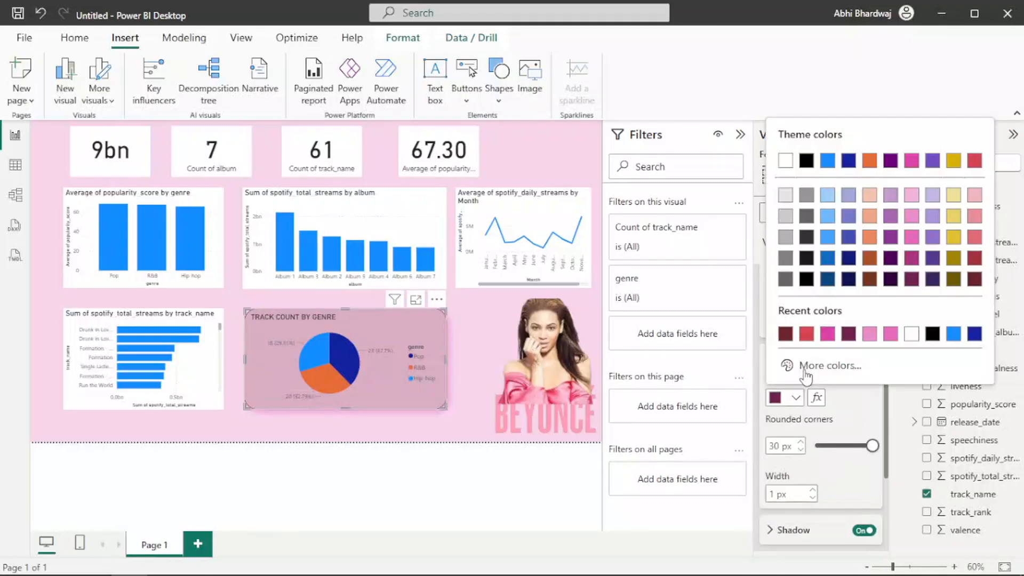
pyautogui.click(828, 335)
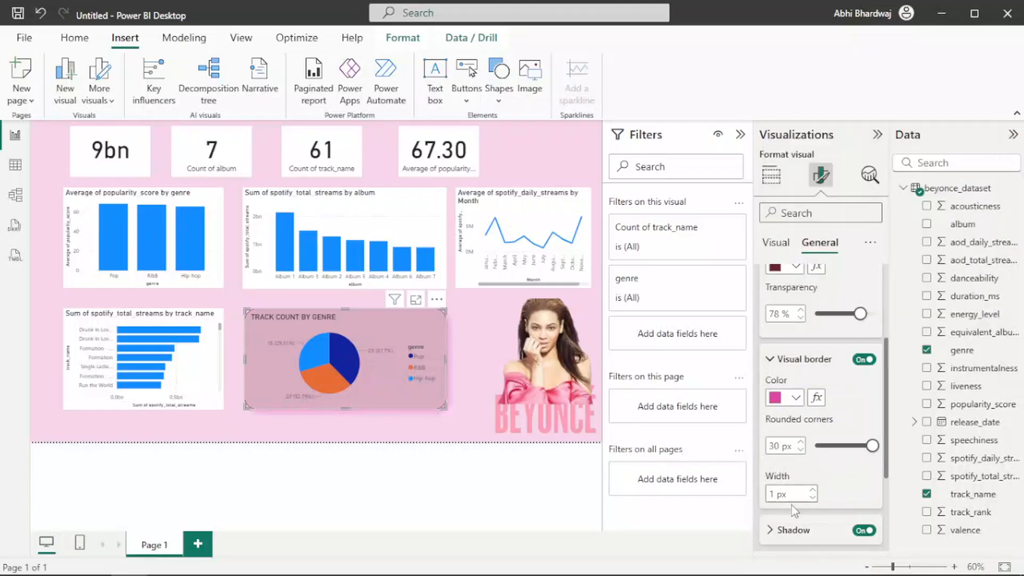
# Set the pie chart's shadow color to the same bright pink as its border and deselect the chart.
pyautogui.click(793, 530)
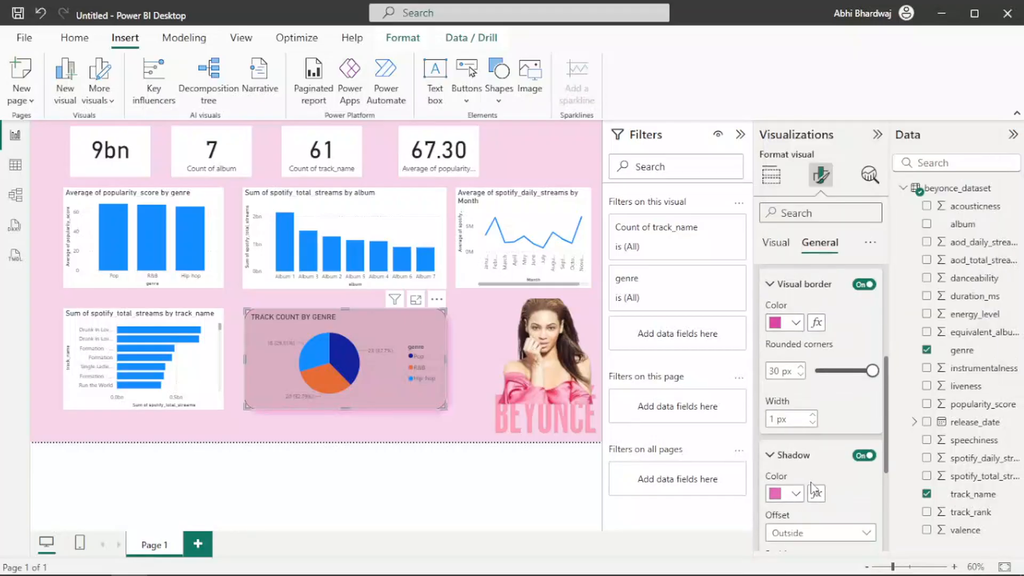
pyautogui.click(795, 494)
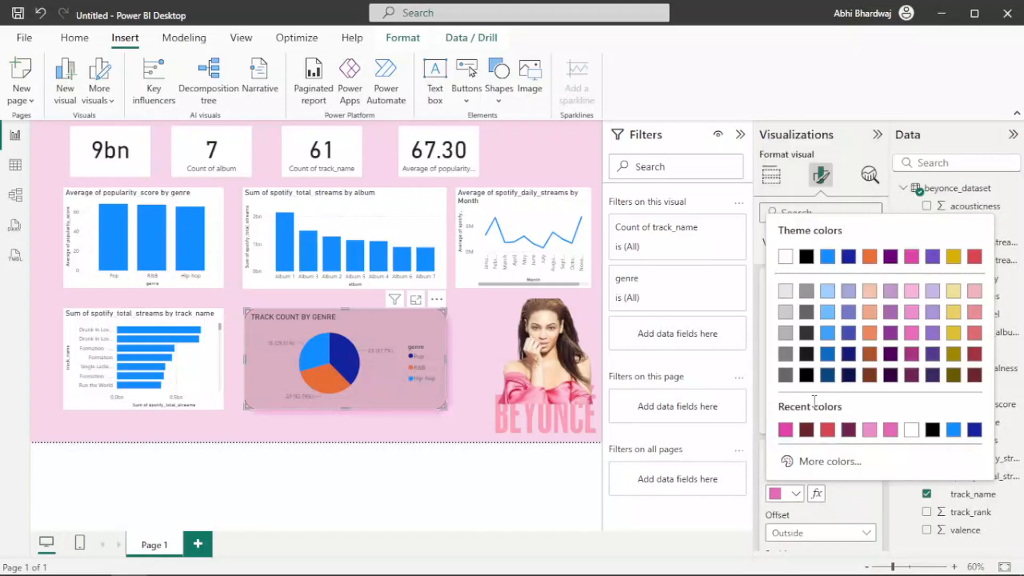
pyautogui.click(628, 435)
pyautogui.click(367, 440)
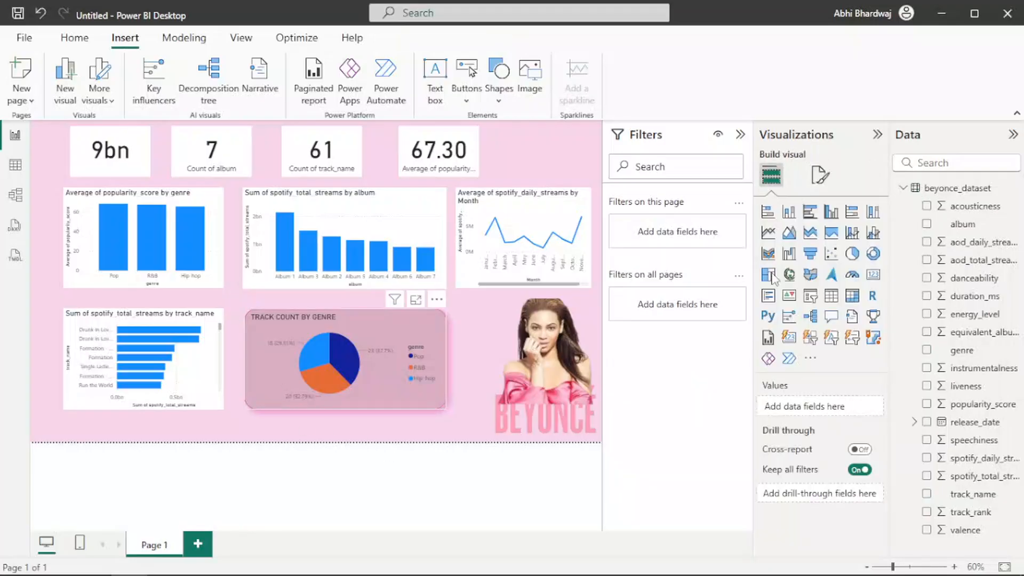
# Try a light red background (#E68F96) with 59% transparency on the genre pie chart and deselect it.
pyautogui.click(821, 175)
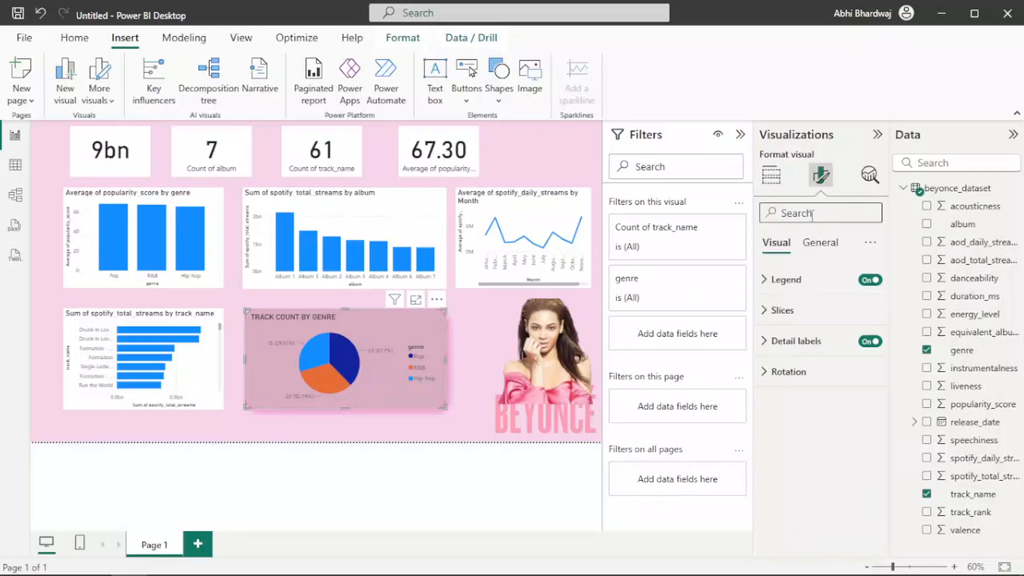
pyautogui.click(821, 242)
pyautogui.click(810, 341)
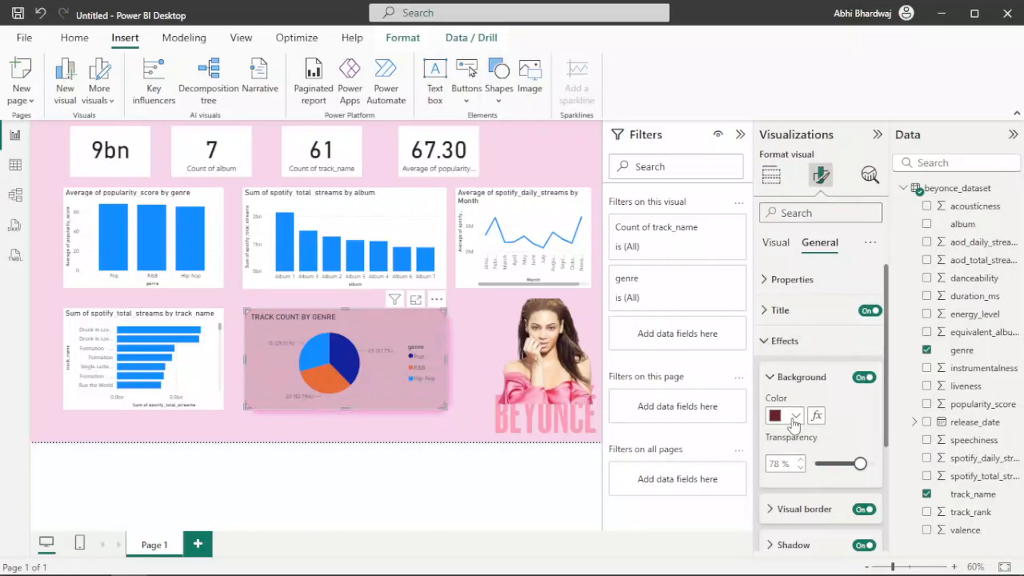
pyautogui.click(797, 416)
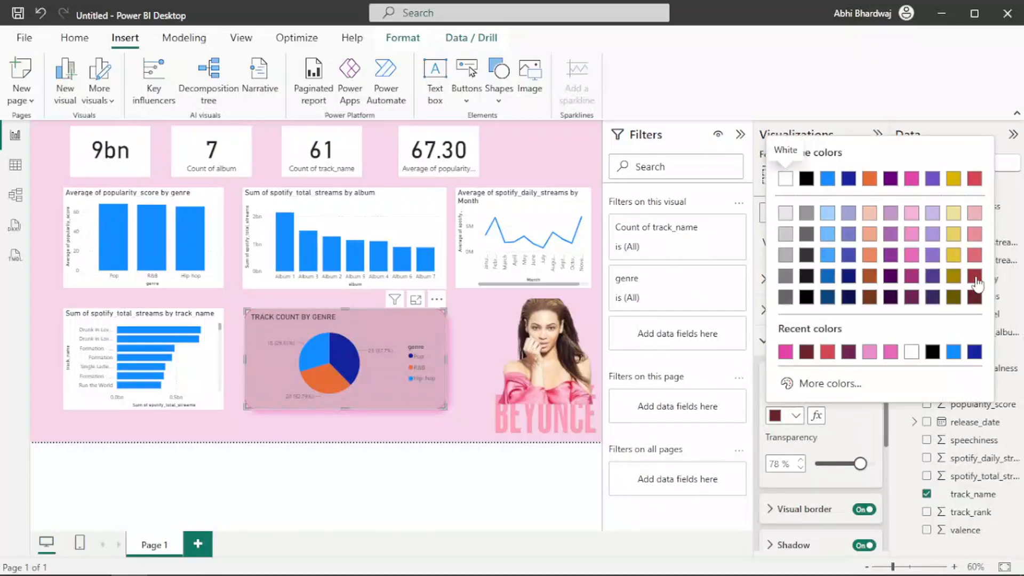
pyautogui.click(827, 351)
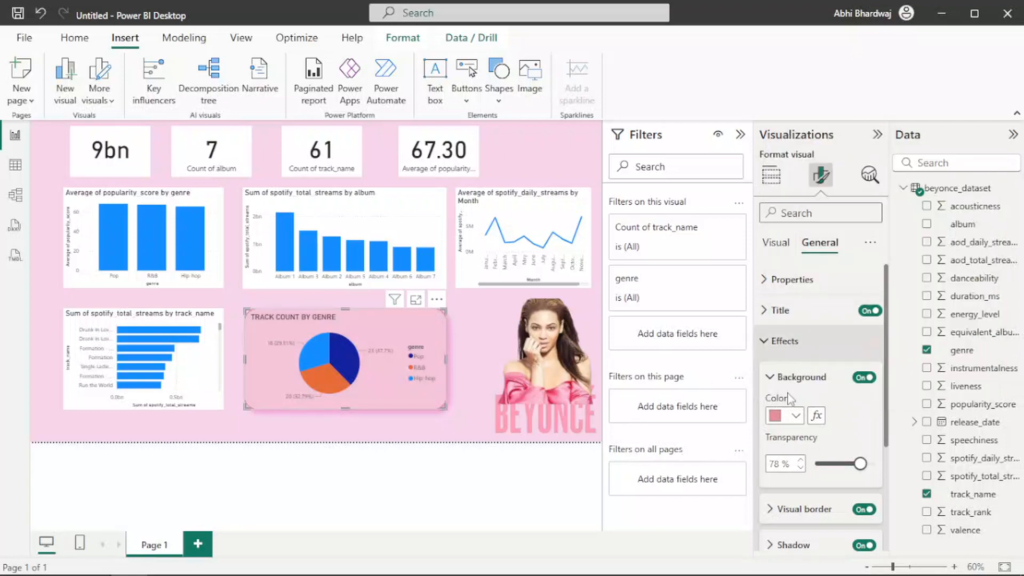
pyautogui.click(851, 465)
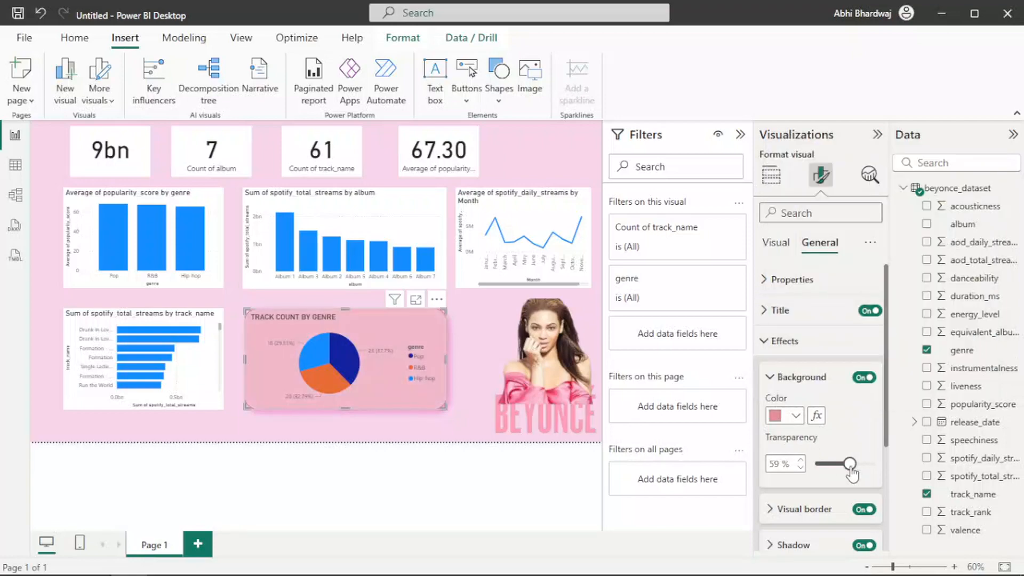
pyautogui.click(215, 441)
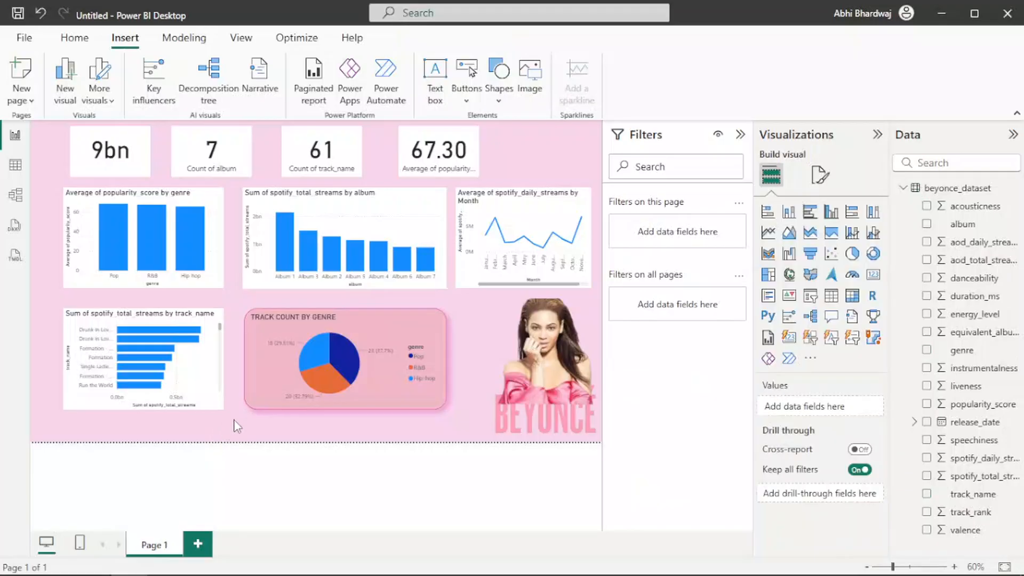
# Review the genre pie chart's visual border and shadow color settings.
pyautogui.click(251, 396)
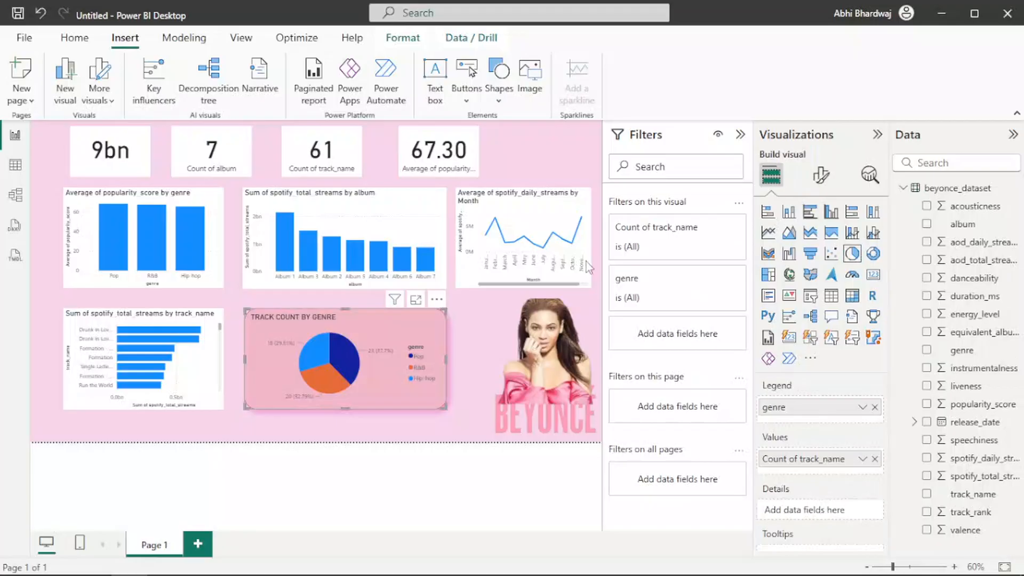
pyautogui.click(813, 181)
pyautogui.click(820, 243)
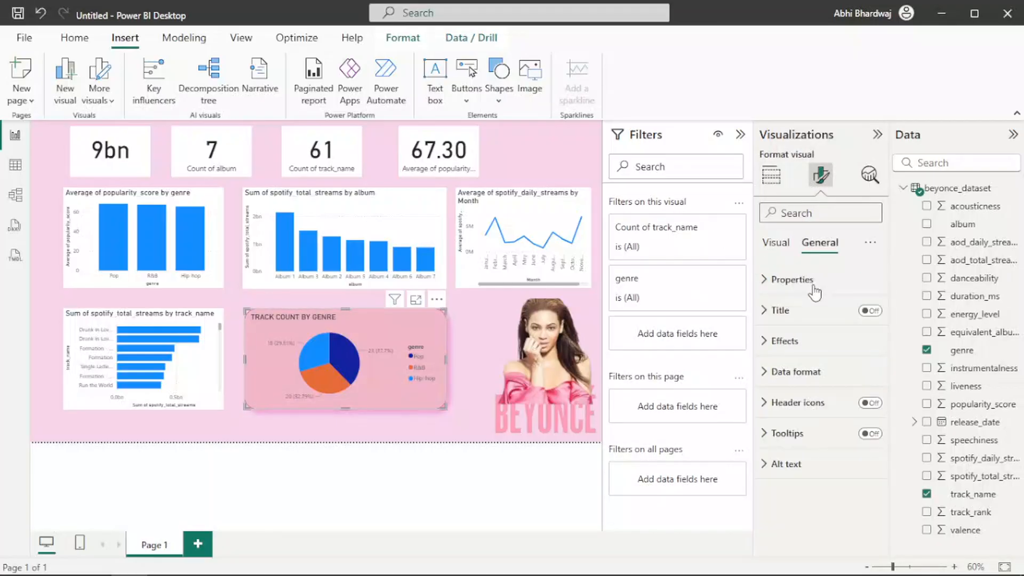
pyautogui.click(784, 341)
pyautogui.scroll(-3, 806, 352)
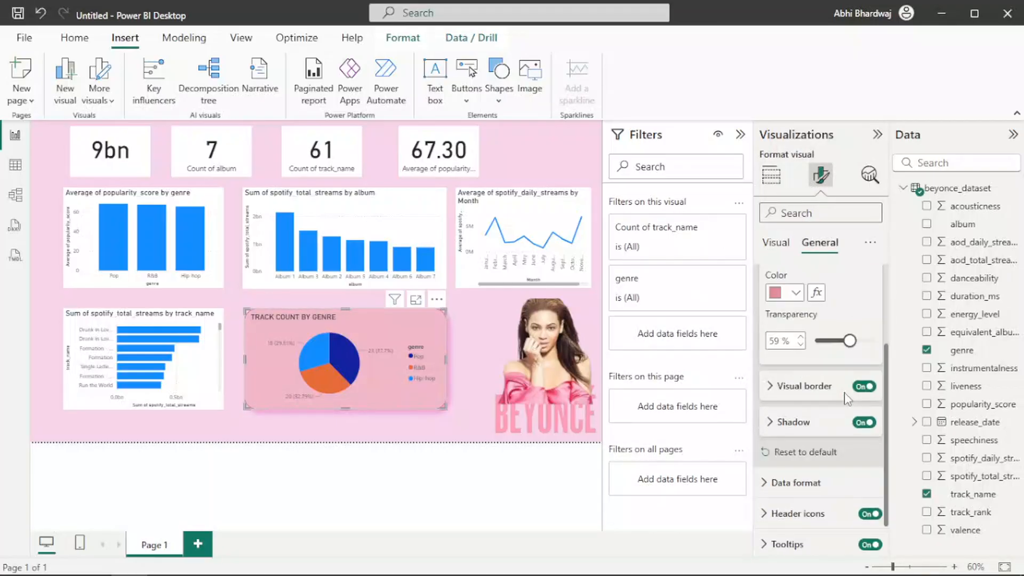
pyautogui.click(804, 359)
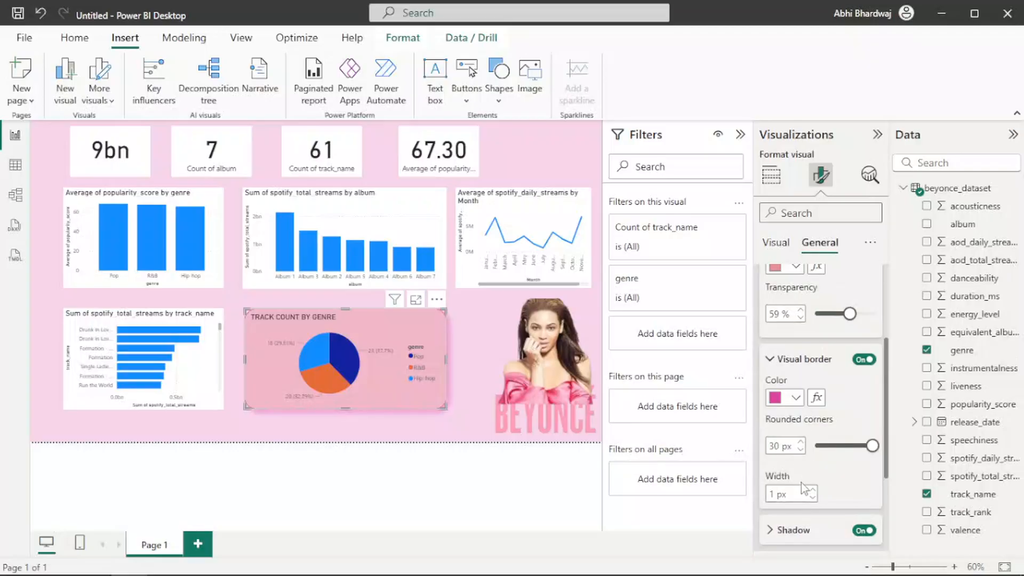
pyautogui.scroll(-1, 803, 480)
pyautogui.click(801, 456)
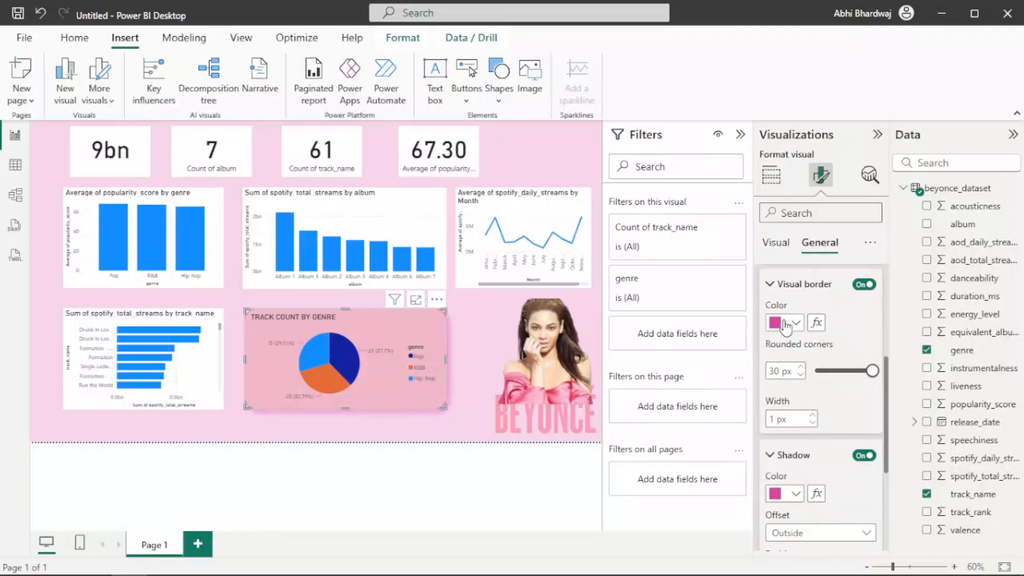
pyautogui.click(786, 325)
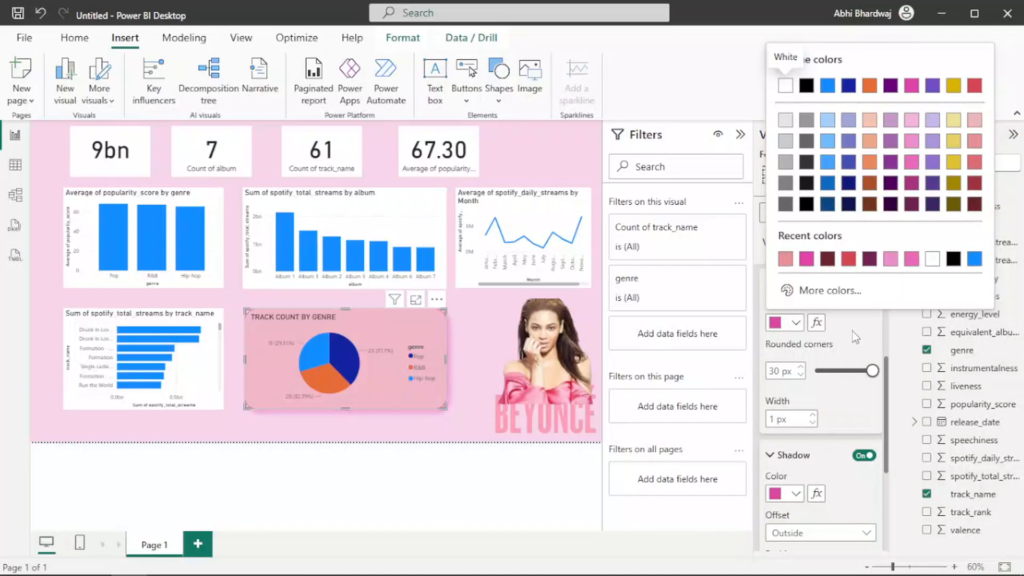
pyautogui.click(852, 331)
# Try the custom red #F80317 with 76% transparency as the pie chart's background.
pyautogui.scroll(3, 816, 325)
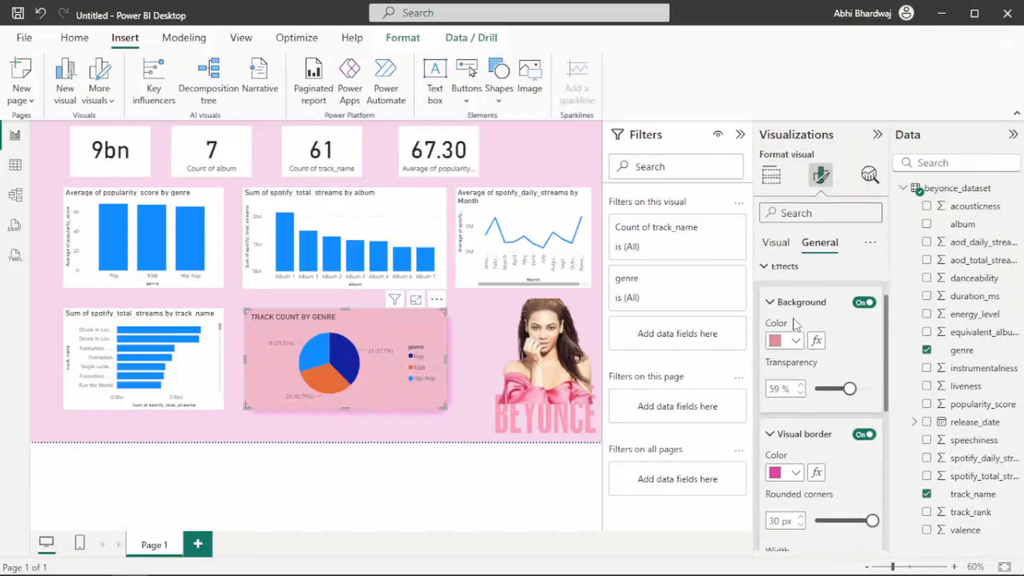
pyautogui.click(792, 341)
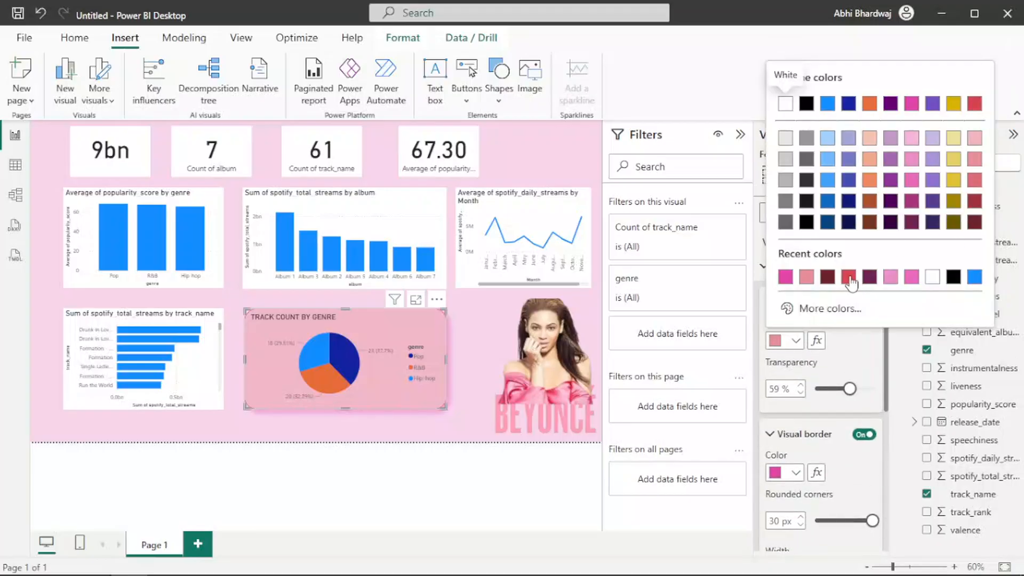
pyautogui.click(846, 308)
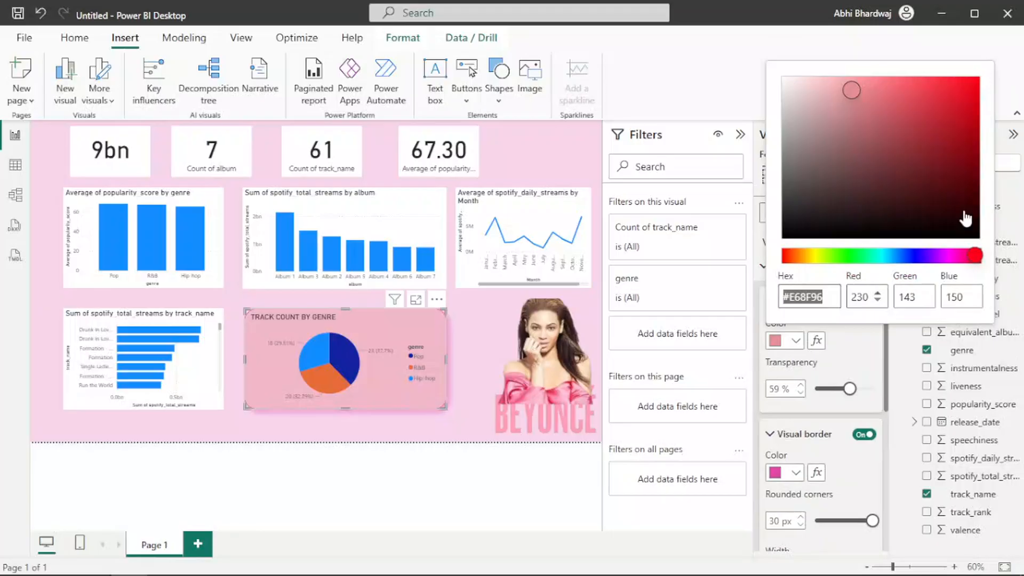
pyautogui.click(972, 80)
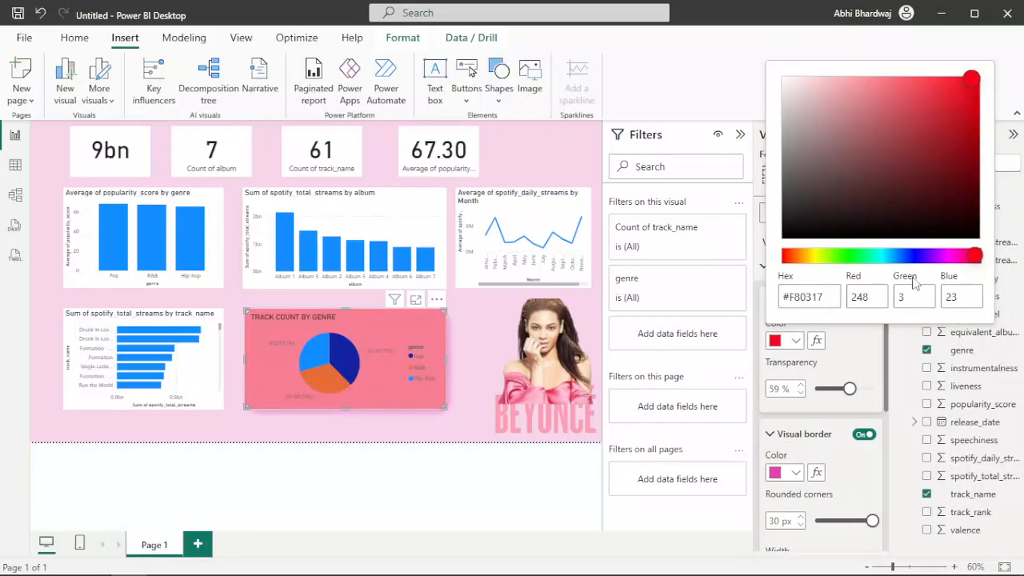
pyautogui.moveTo(852, 393); pyautogui.dragTo(860, 396)
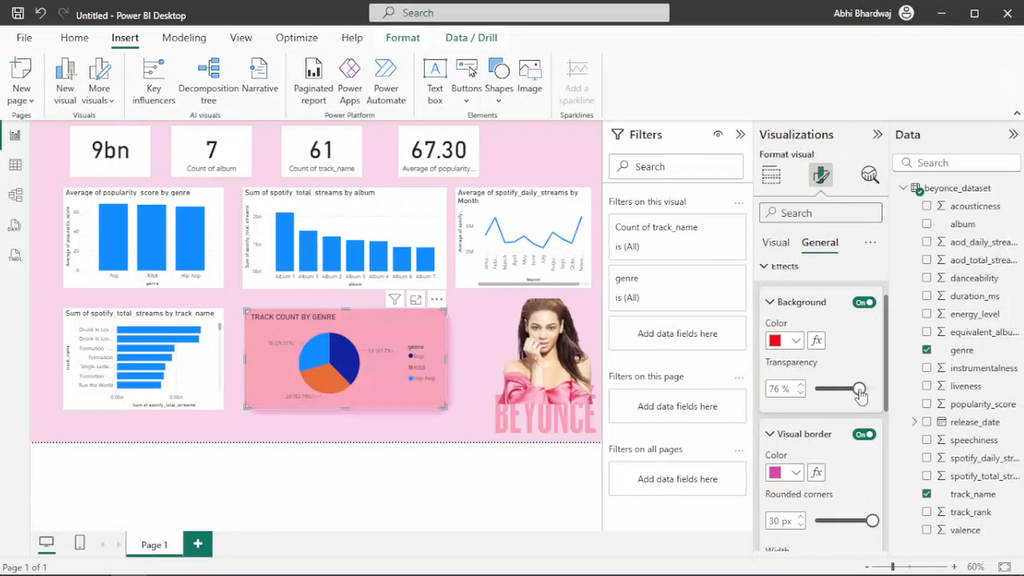
# Try a black background with 89% transparency on the genre pie chart.
pyautogui.click(794, 342)
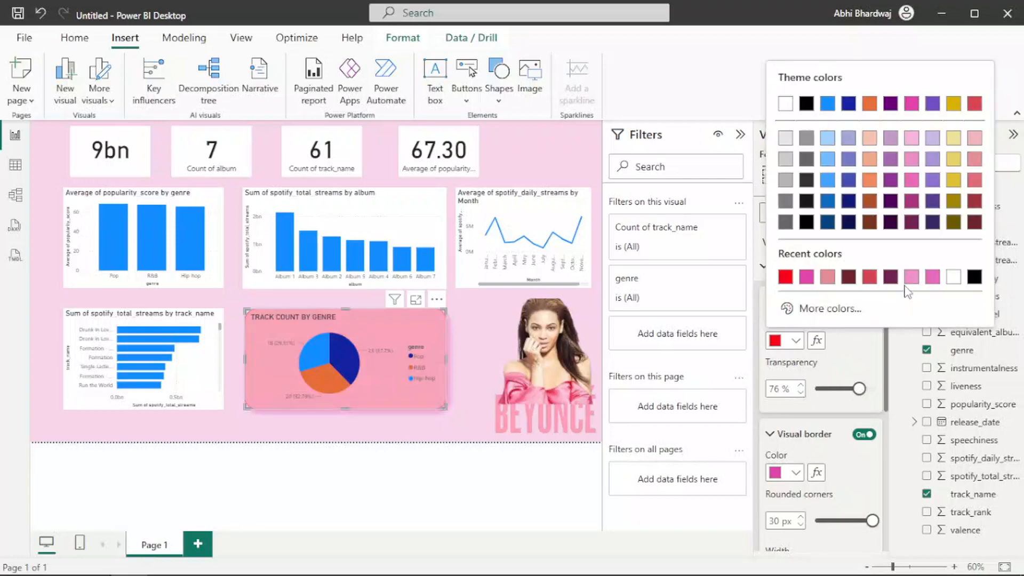
pyautogui.click(975, 277)
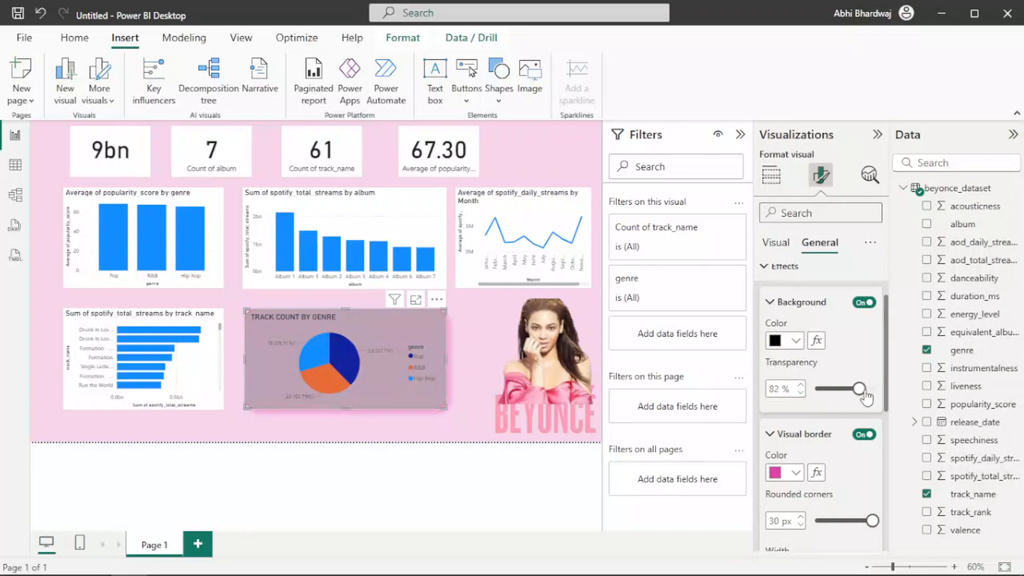
pyautogui.moveTo(866, 394); pyautogui.dragTo(868, 394)
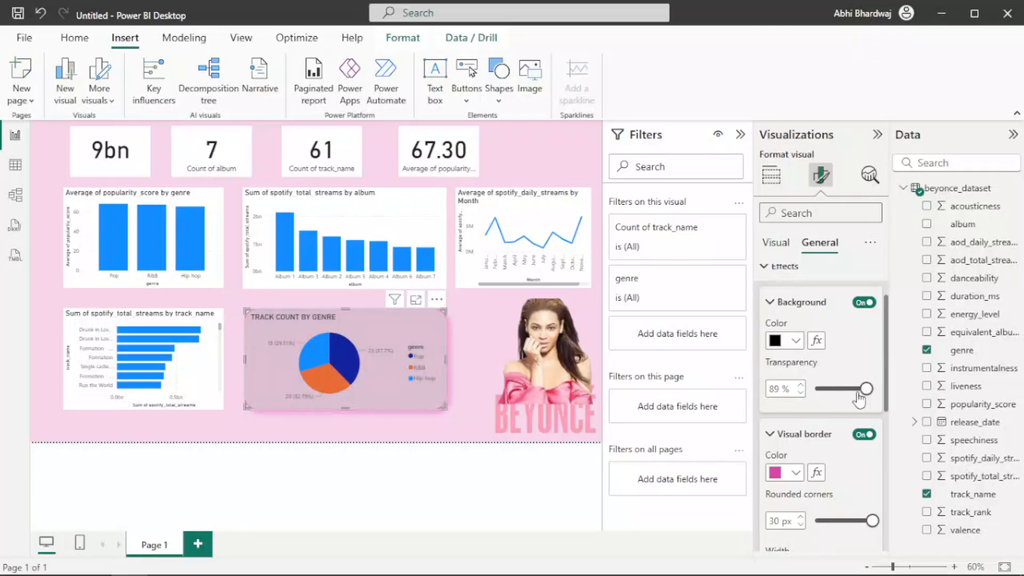
# Try a custom bright yellow-green as the pie chart's background color.
pyautogui.click(784, 340)
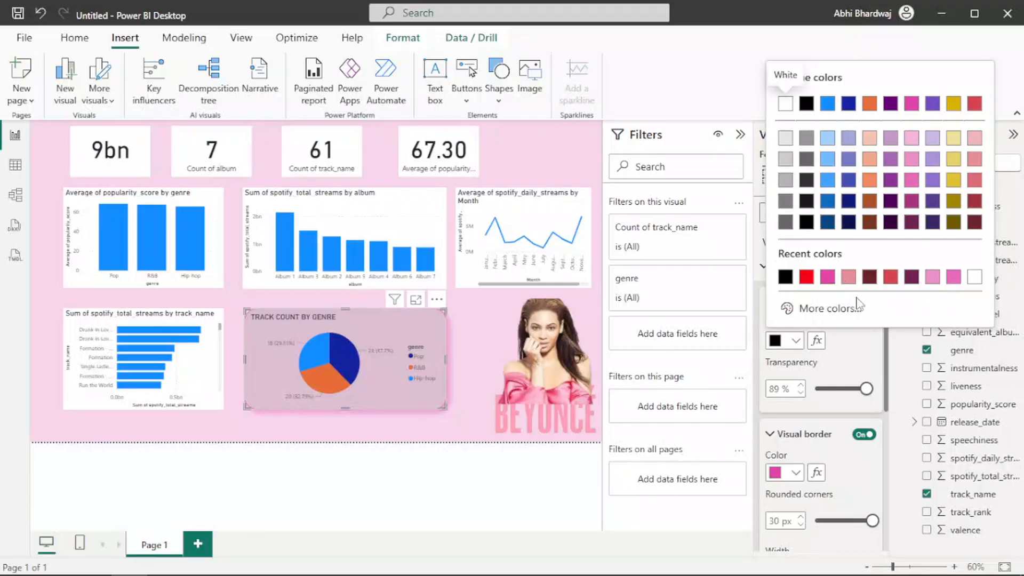
pyautogui.click(833, 310)
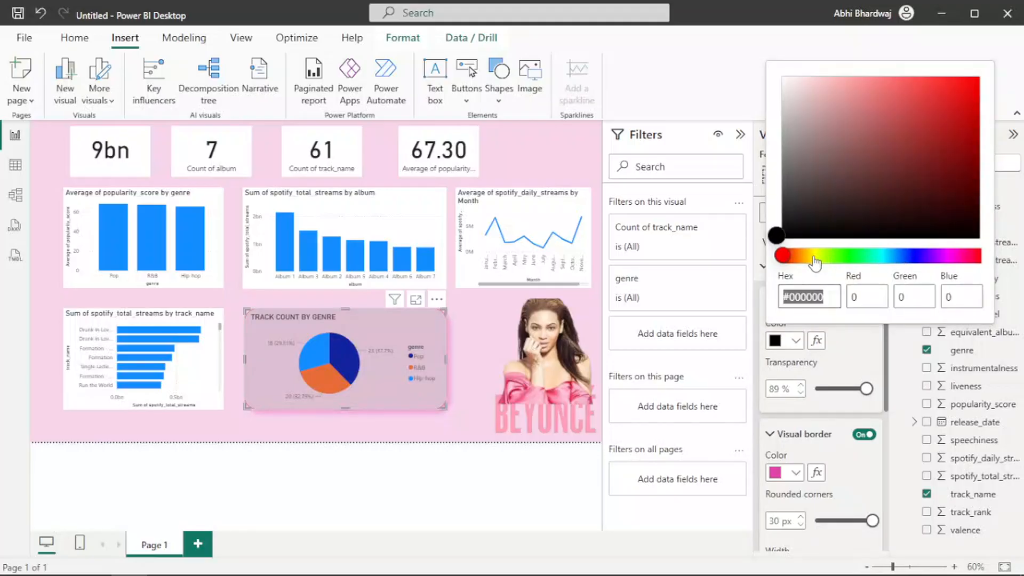
pyautogui.click(822, 256)
pyautogui.click(955, 76)
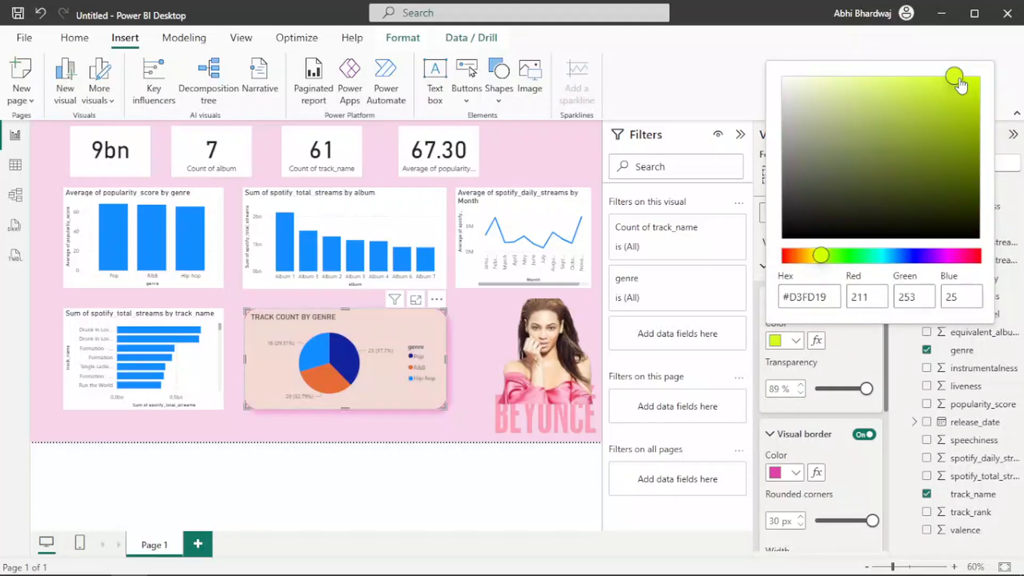
pyautogui.moveTo(960, 85); pyautogui.dragTo(976, 74)
# Set the pie chart's background to 70% transparency and the bright pink base theme color.
pyautogui.click(868, 393)
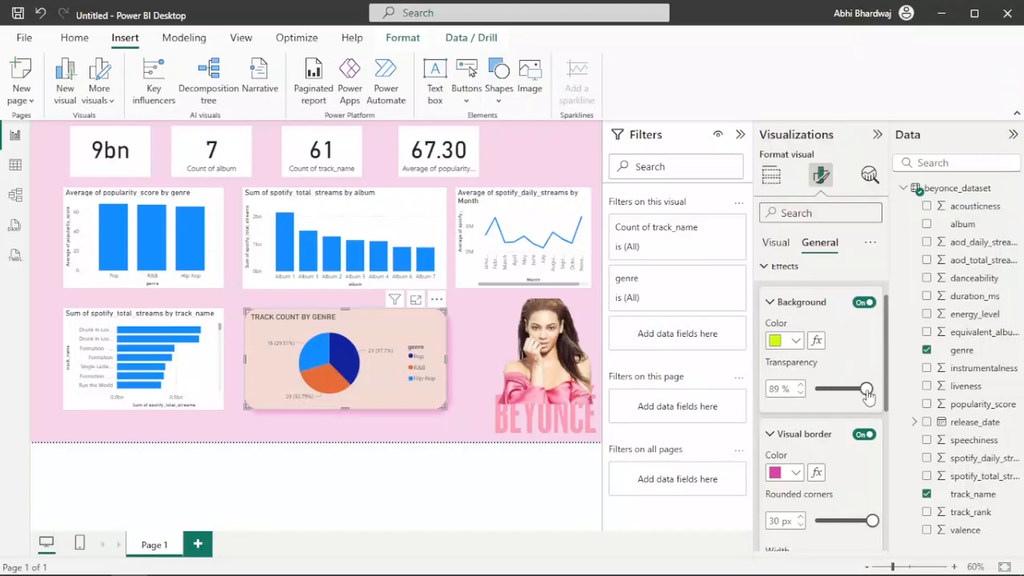
pyautogui.moveTo(868, 394); pyautogui.dragTo(857, 397)
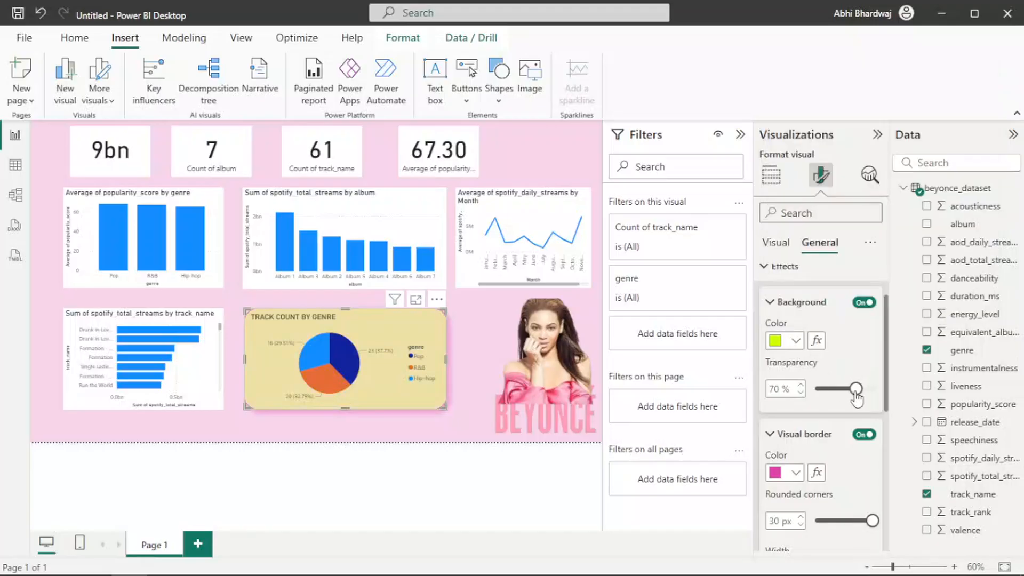
pyautogui.click(795, 341)
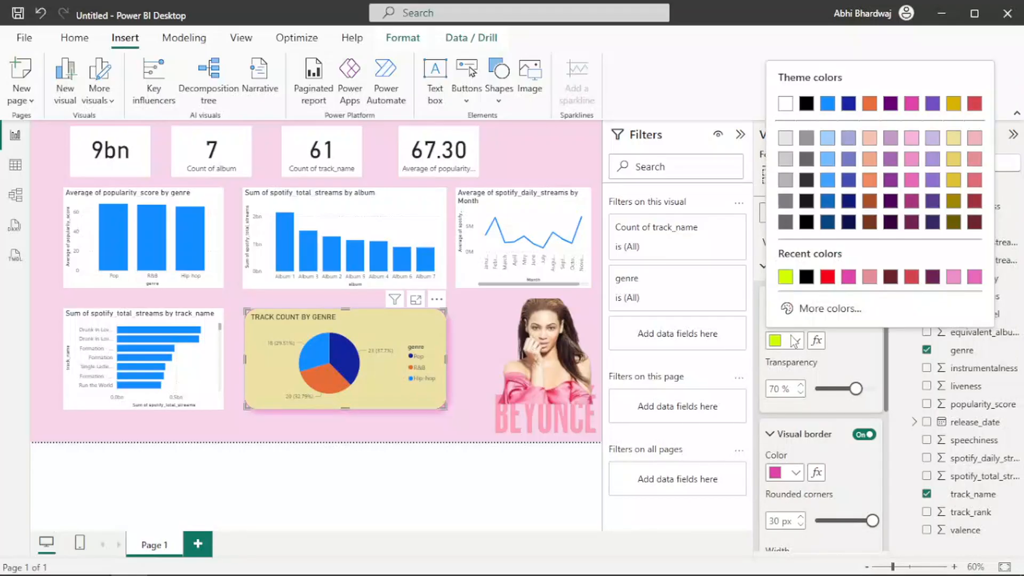
pyautogui.click(849, 277)
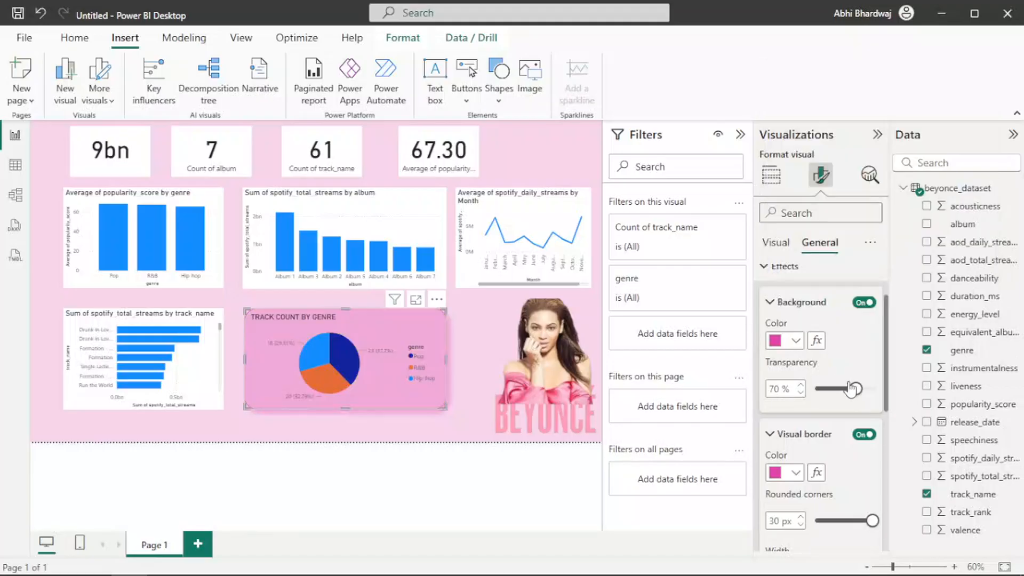
# Set the pie chart's background transparency to 57% and try bright red as its border color.
pyautogui.moveTo(856, 391); pyautogui.dragTo(850, 392)
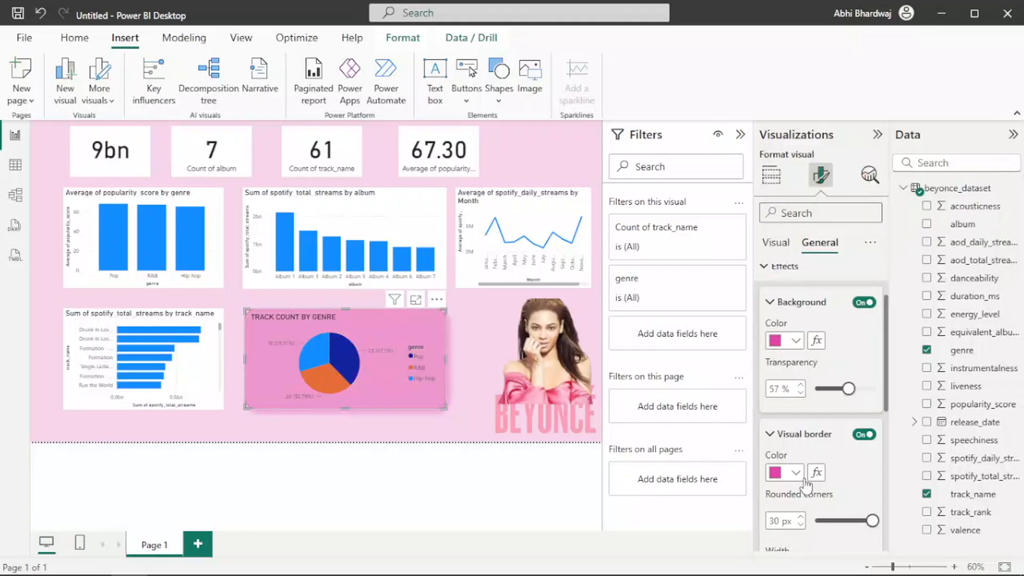
pyautogui.click(794, 472)
pyautogui.click(849, 414)
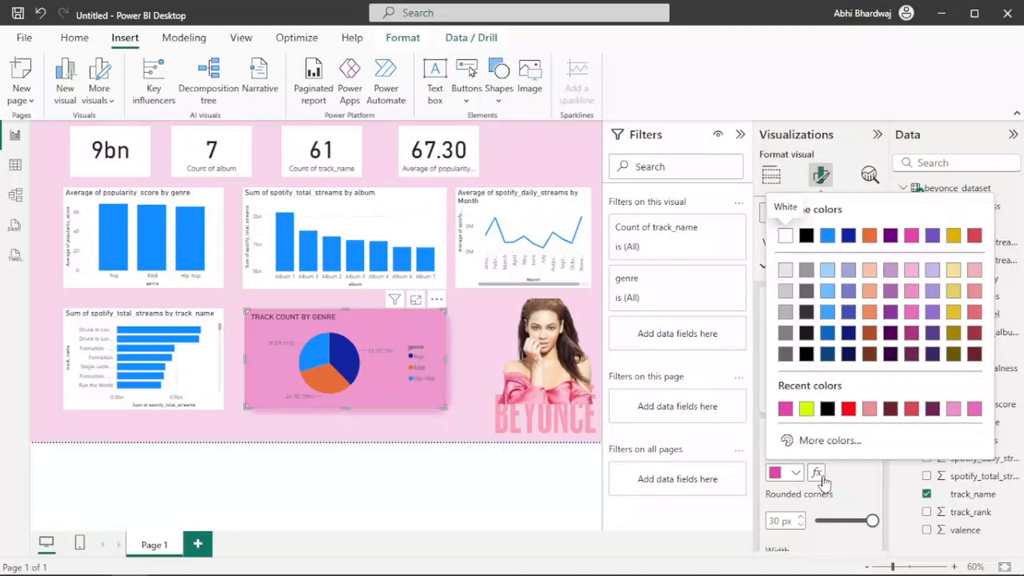
pyautogui.scroll(-2, 835, 478)
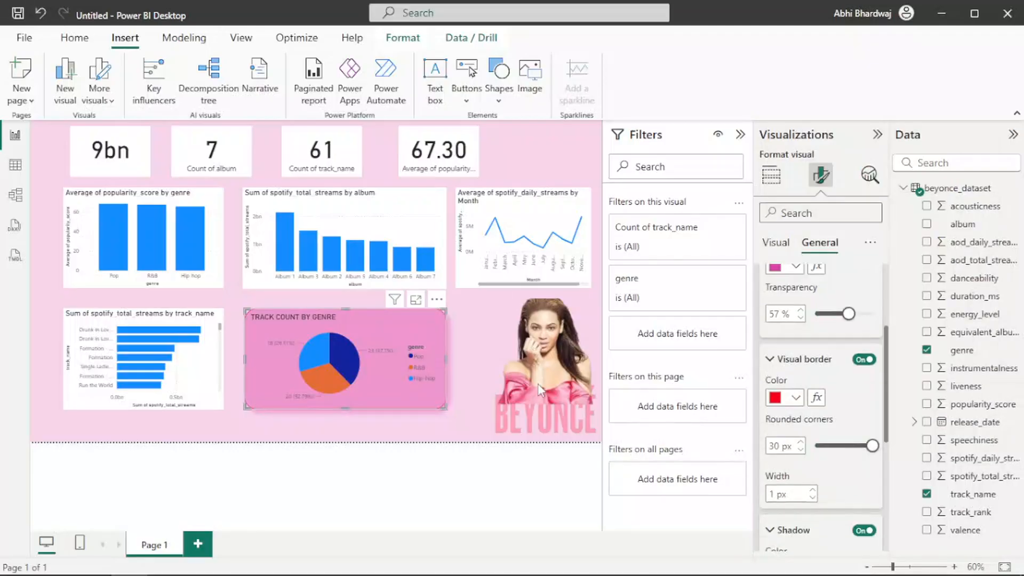
pyautogui.click(389, 428)
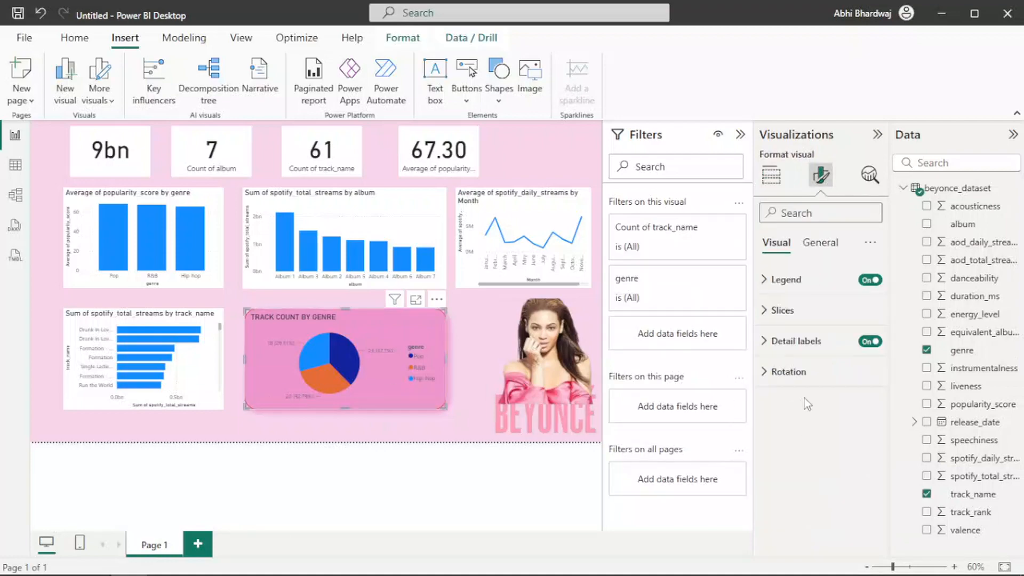
# Set the pie chart's visual border to a light pink theme color and expand its shadow settings.
pyautogui.click(820, 242)
pyautogui.click(785, 341)
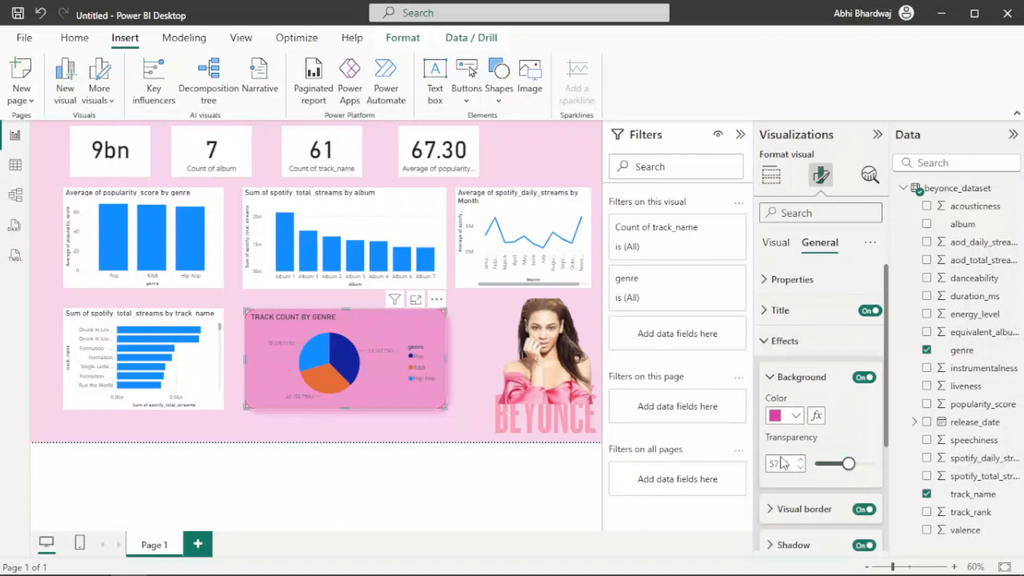
pyautogui.scroll(-4, 785, 454)
pyautogui.click(800, 359)
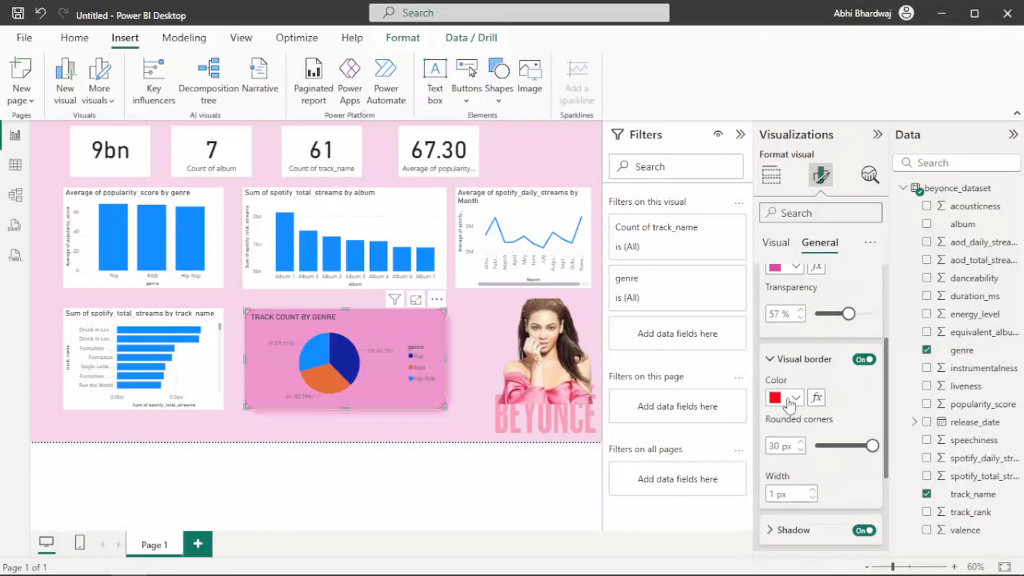
pyautogui.click(789, 401)
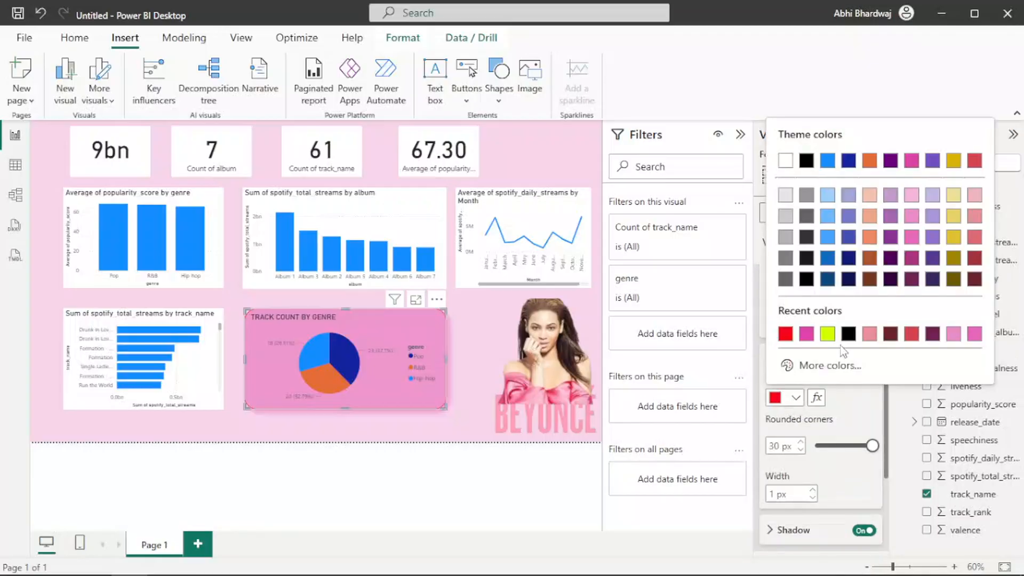
pyautogui.click(912, 219)
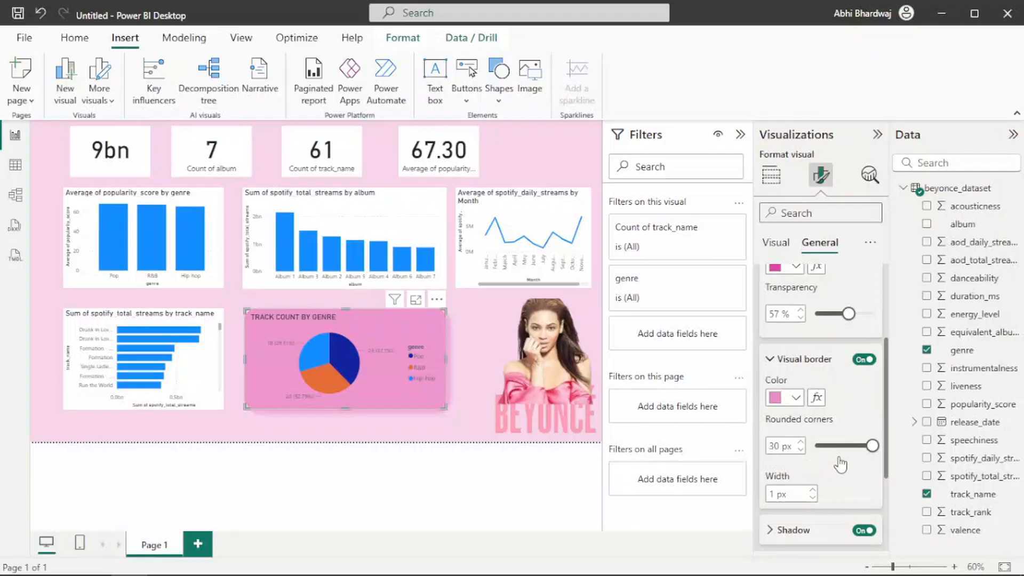
pyautogui.scroll(-3, 841, 465)
pyautogui.click(817, 385)
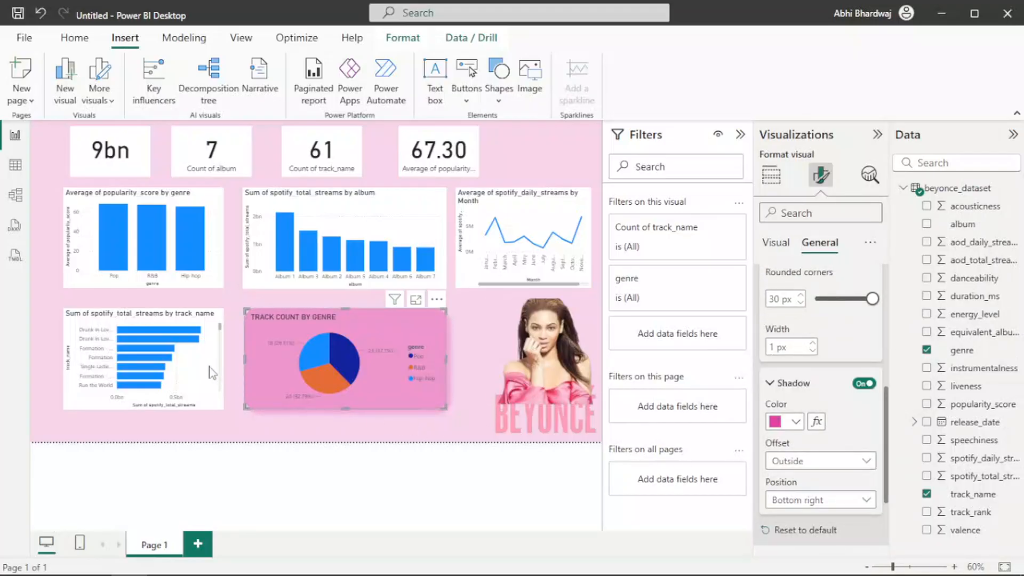
# Format the pie chart's TRACK COUNT BY GENRE title in Arial Black with white text.
pyautogui.click(68, 406)
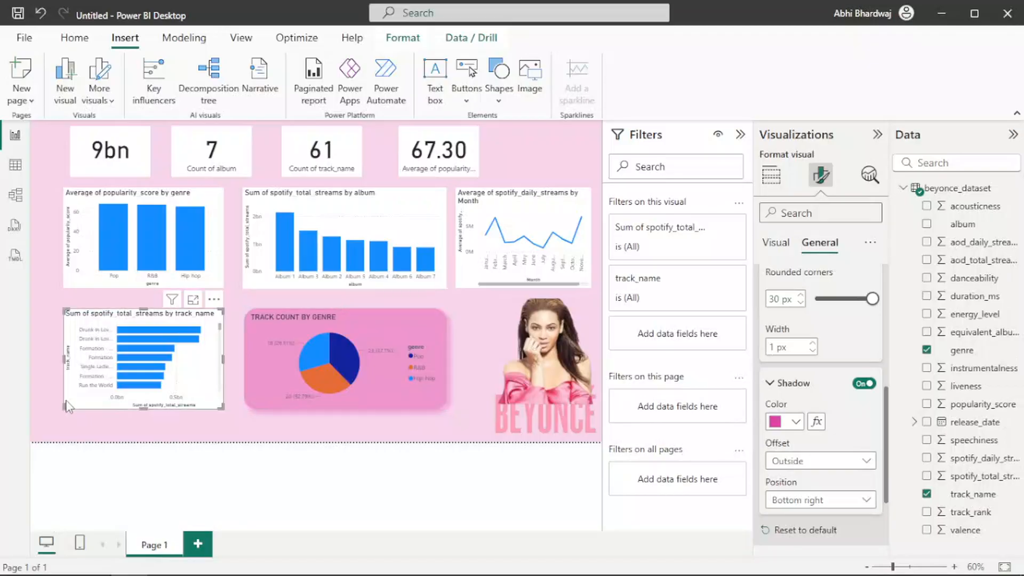
pyautogui.click(258, 386)
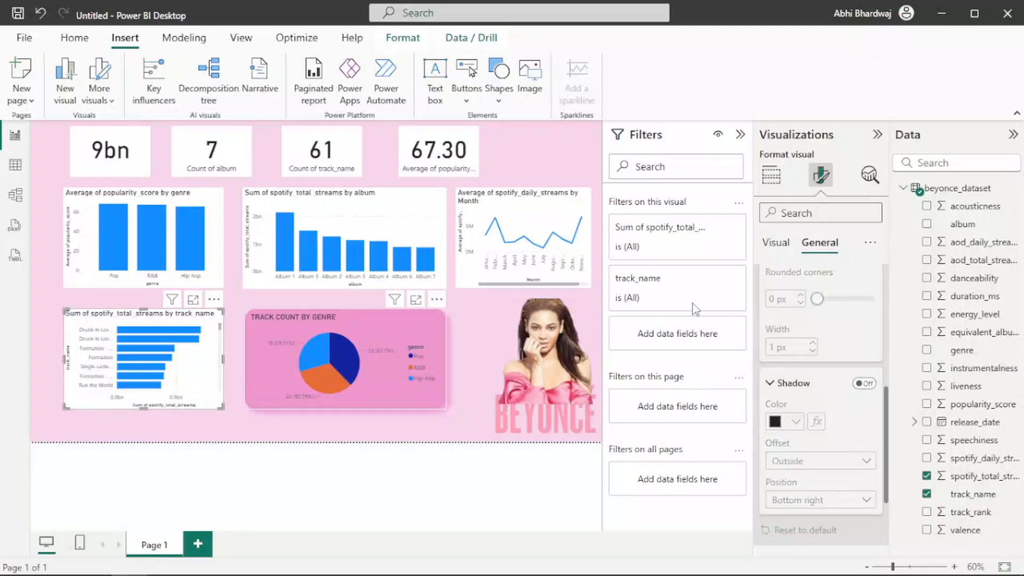
pyautogui.scroll(5, 821, 316)
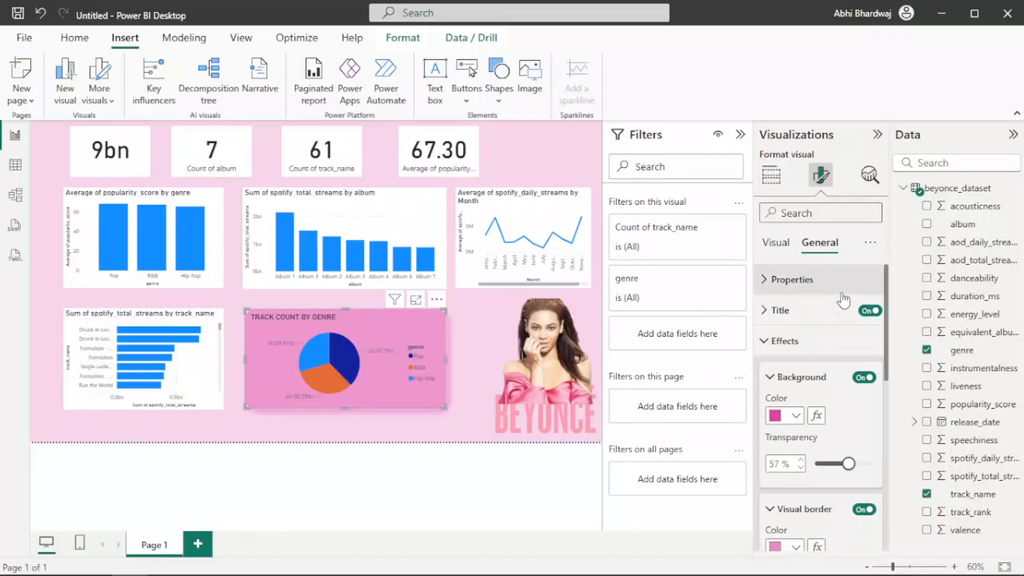
pyautogui.click(806, 314)
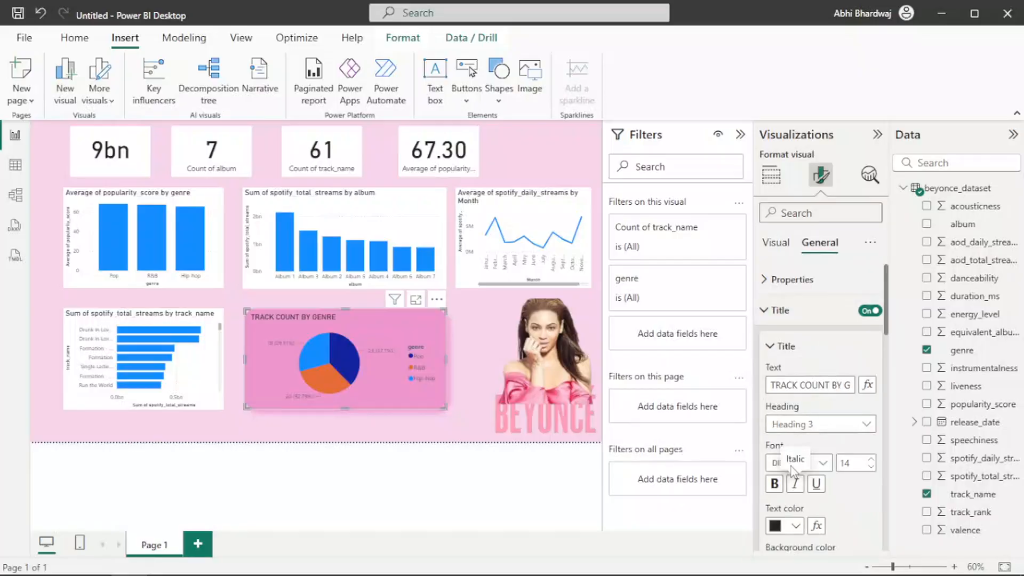
pyautogui.click(822, 463)
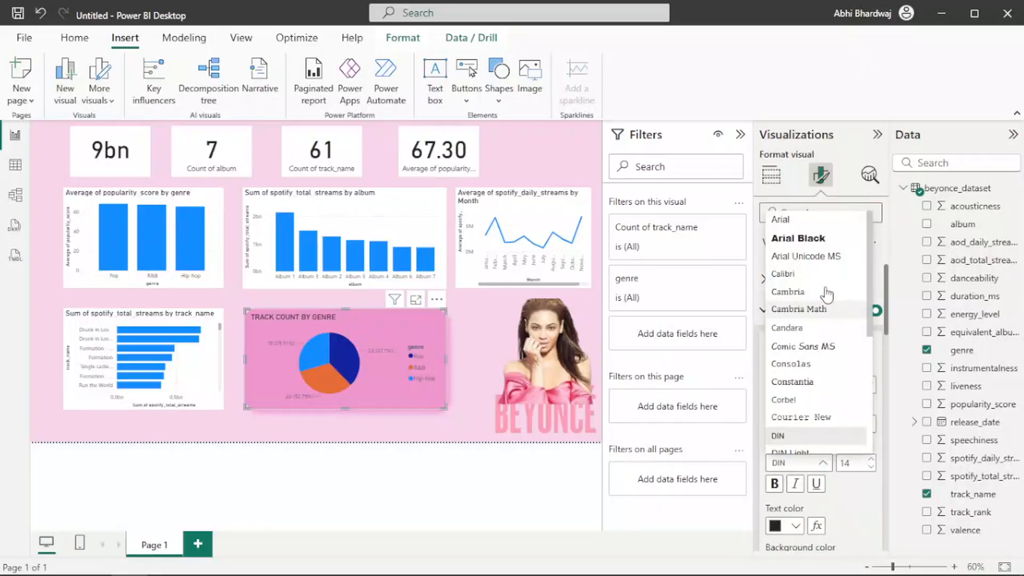
pyautogui.click(829, 240)
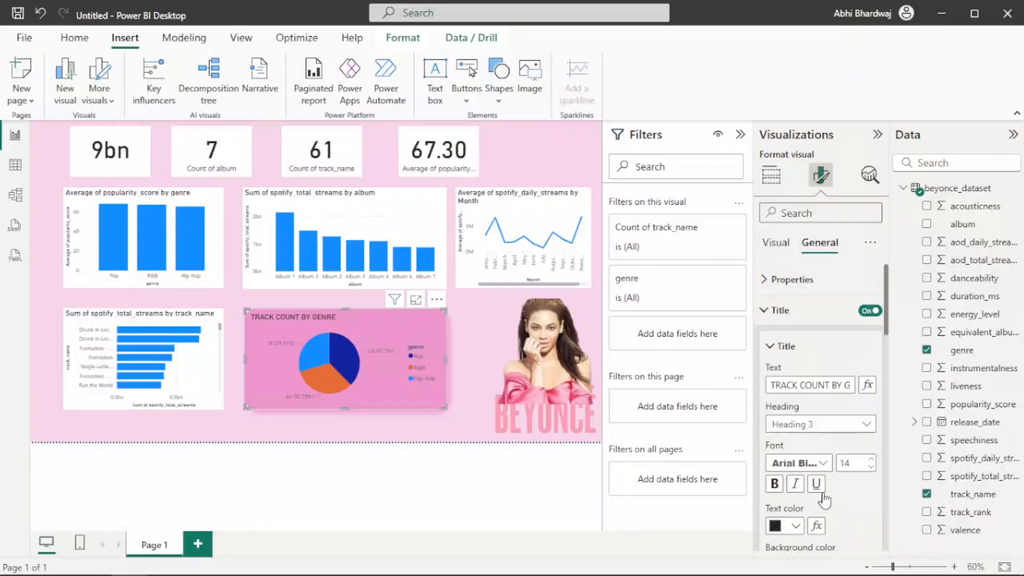
pyautogui.click(796, 526)
pyautogui.click(785, 289)
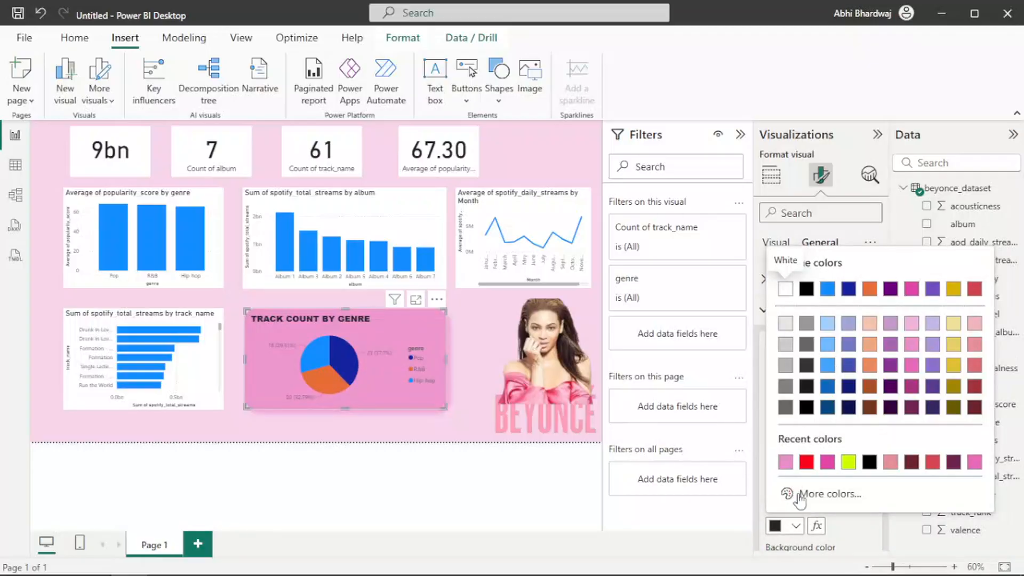
# Center the pie chart's title horizontally and turn off its text wrap.
pyautogui.scroll(-2, 816, 483)
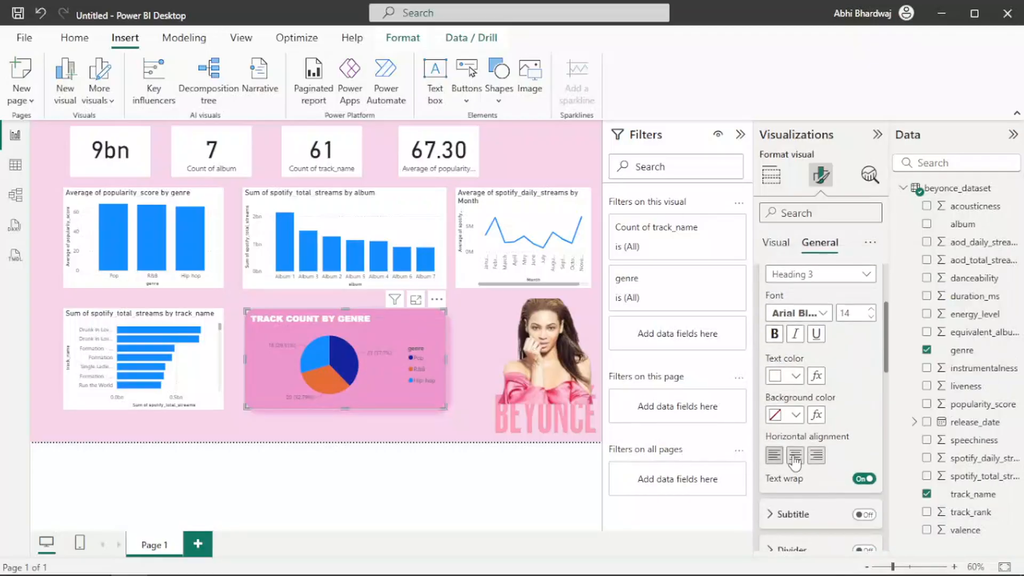
pyautogui.click(794, 456)
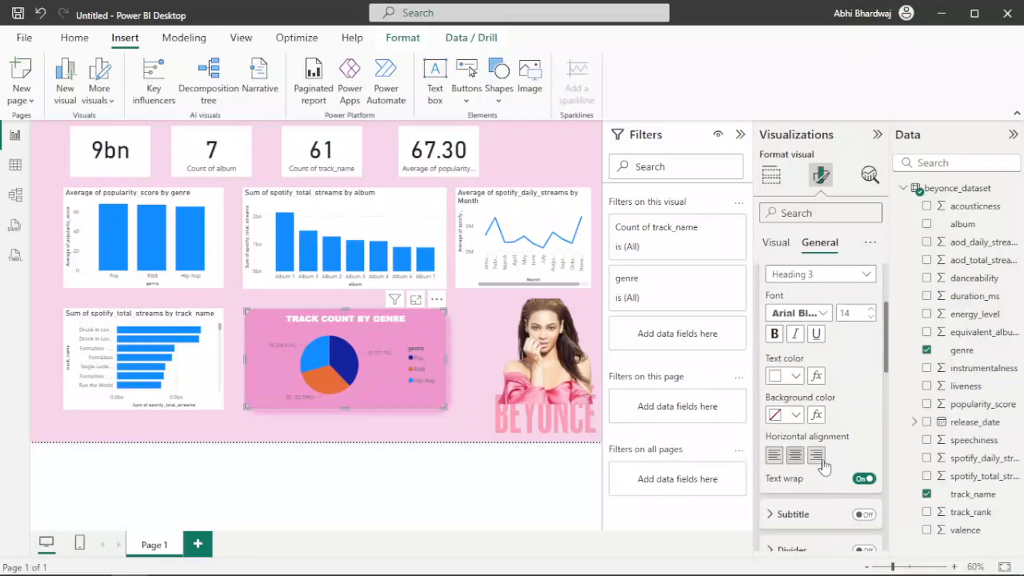
pyautogui.click(865, 480)
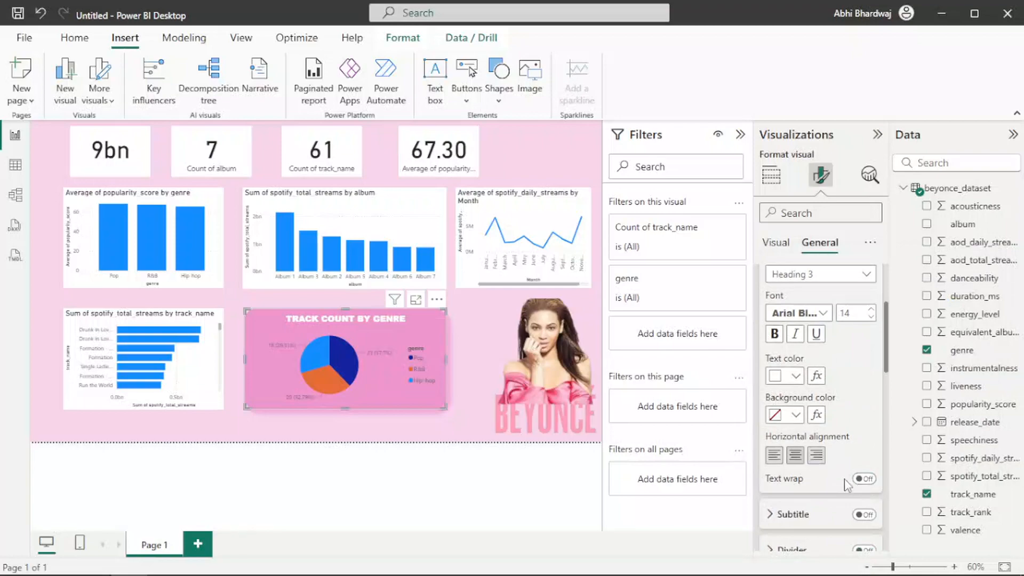
# Turn off the pie chart's legend title and its detail labels.
pyautogui.click(776, 244)
pyautogui.click(786, 280)
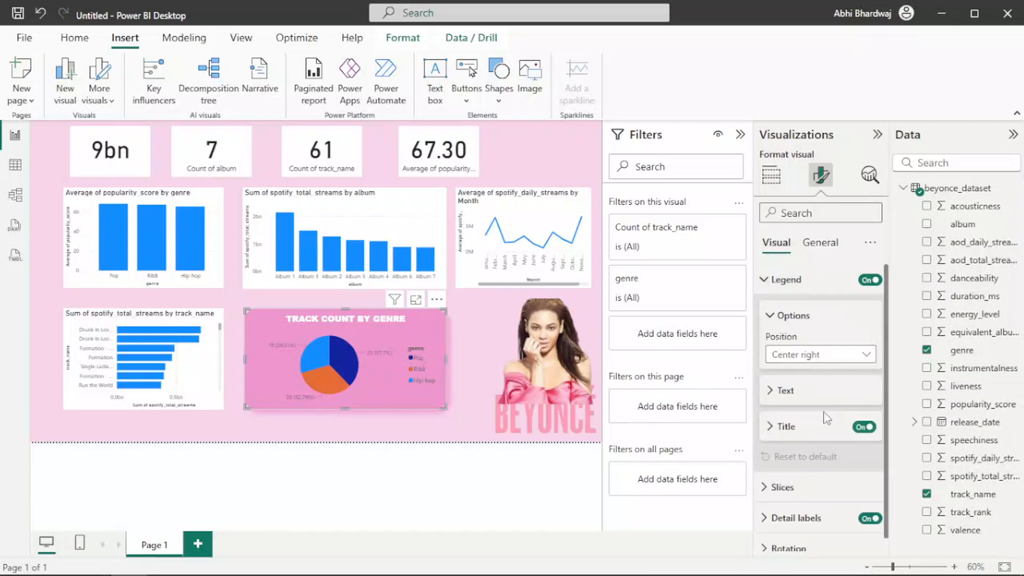
pyautogui.click(858, 428)
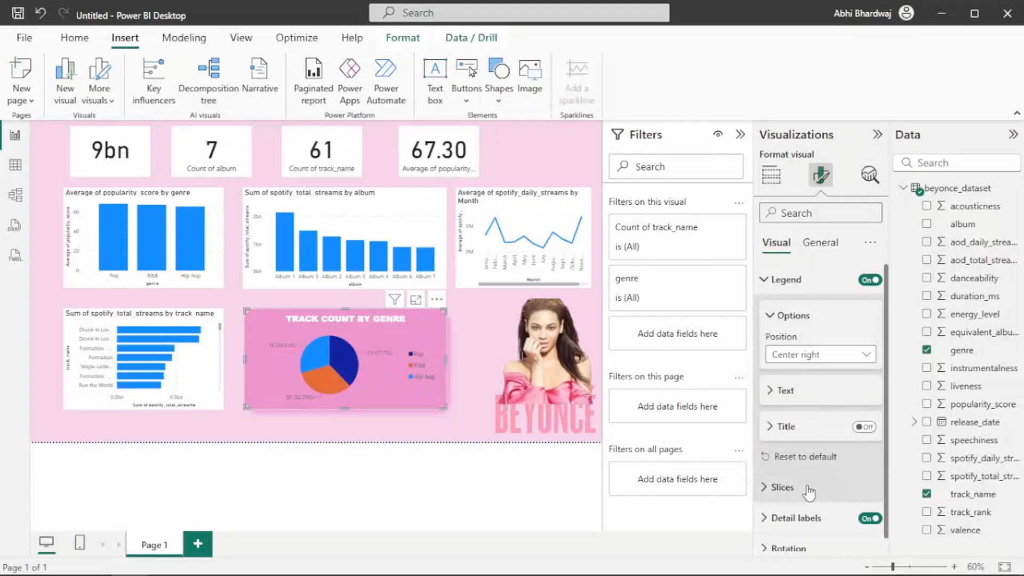
pyautogui.scroll(-1, 846, 476)
pyautogui.click(867, 507)
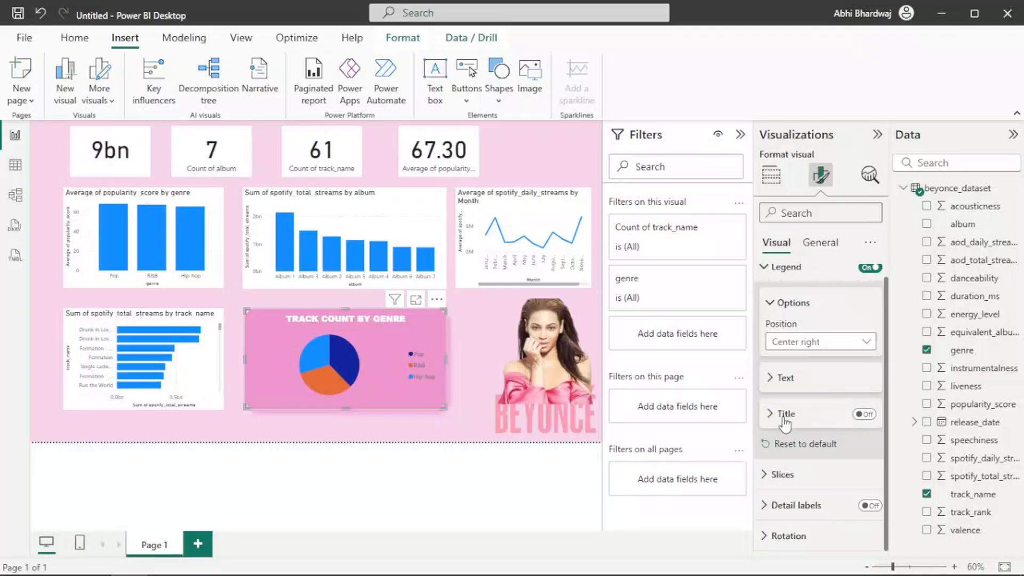
# Try white for the pie chart's legend text, and settle on a dark purple theme color.
pyautogui.click(786, 378)
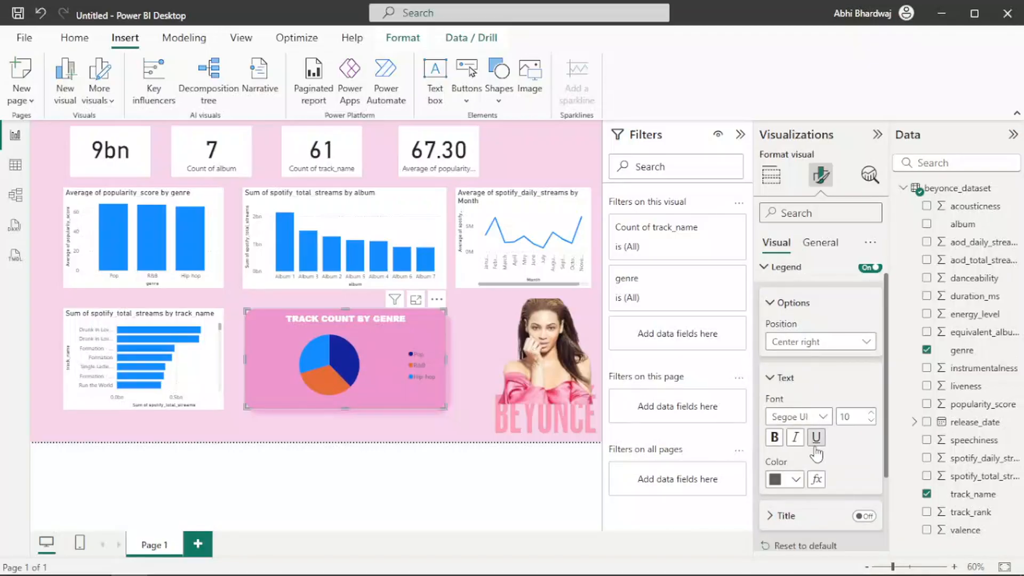
pyautogui.scroll(-2, 797, 480)
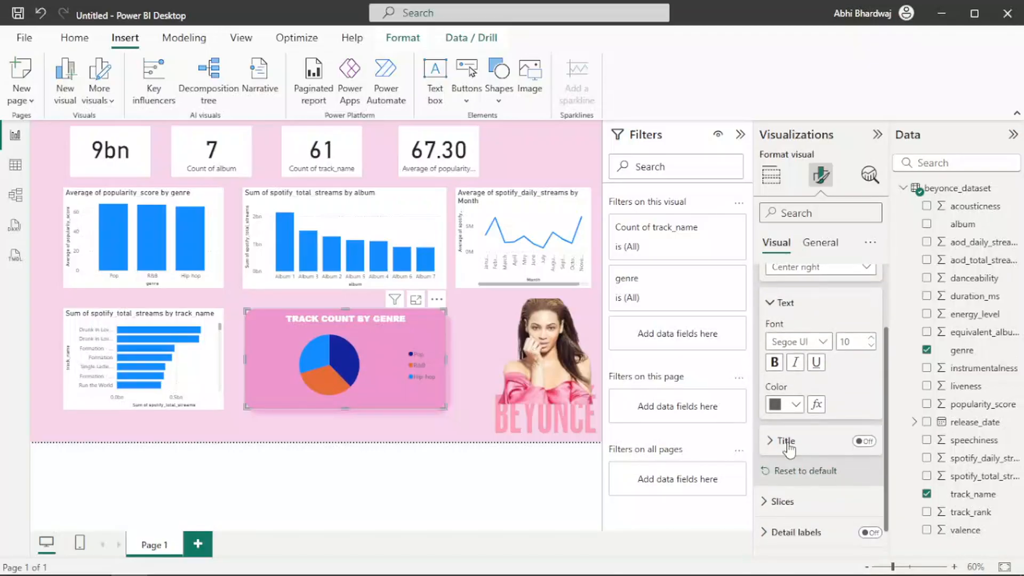
pyautogui.click(796, 405)
pyautogui.click(788, 344)
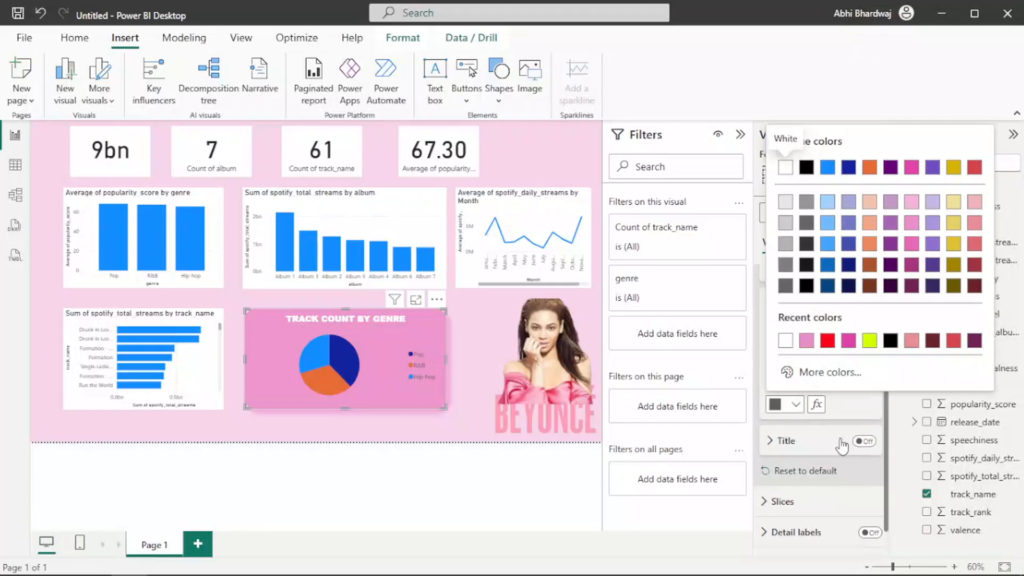
pyautogui.scroll(-1, 828, 480)
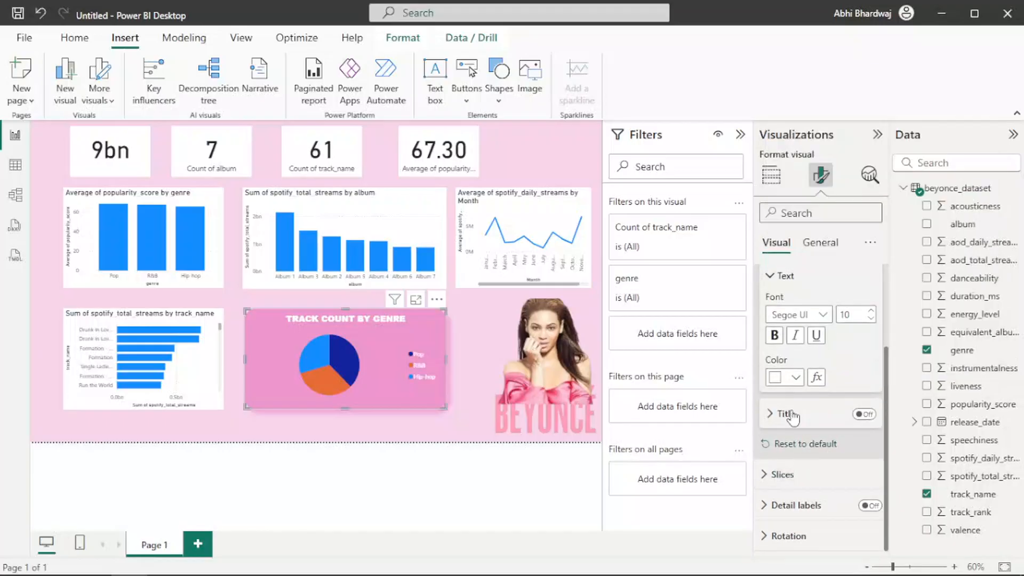
pyautogui.click(794, 378)
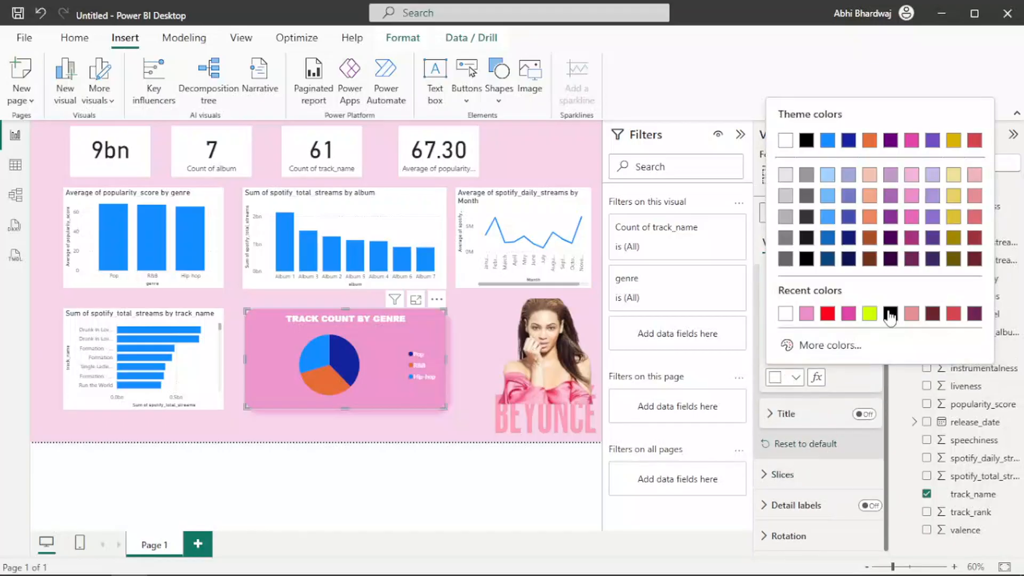
pyautogui.click(935, 264)
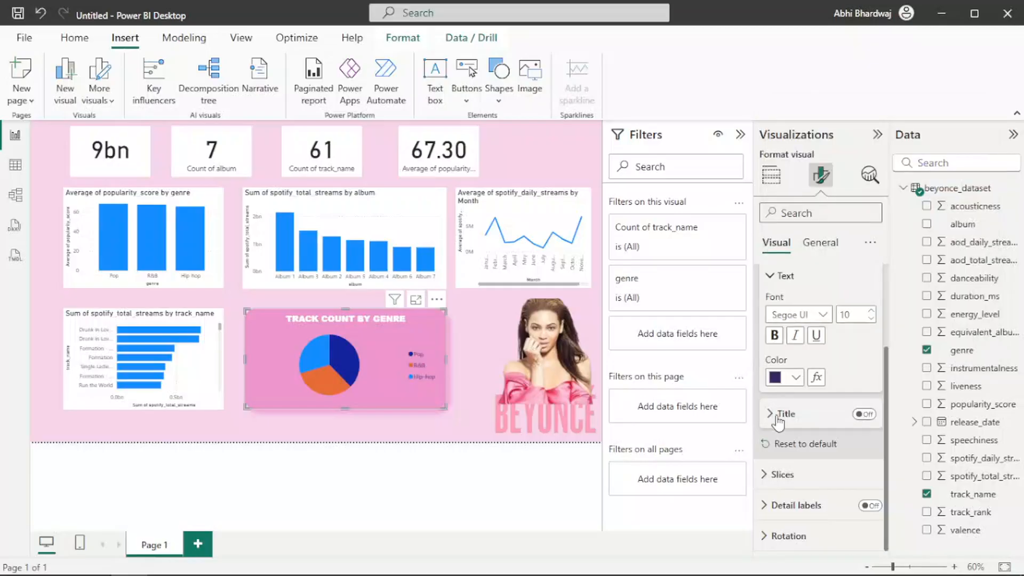
# Color the pie chart's Pop slice with the recently used bright red.
pyautogui.click(771, 474)
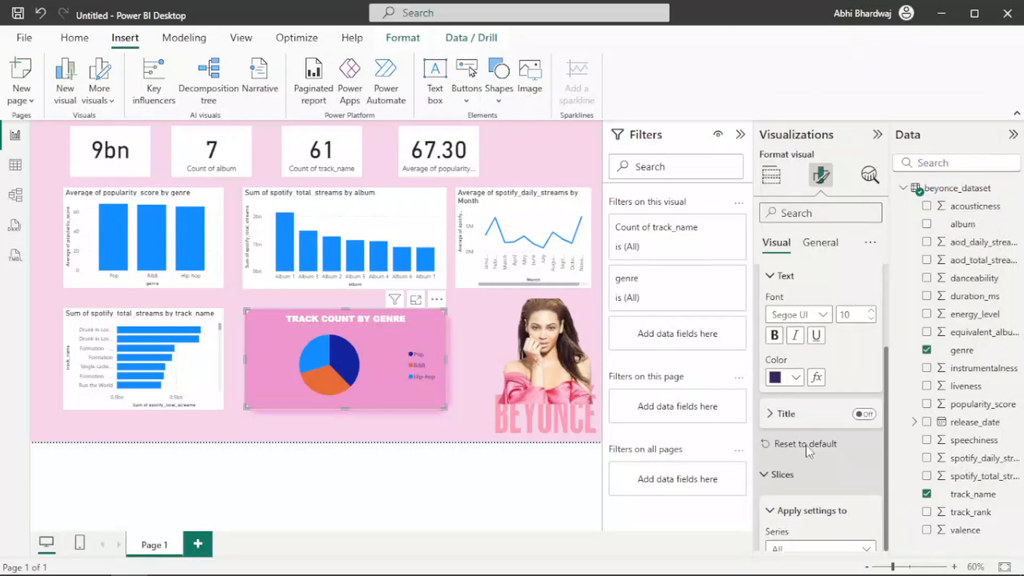
pyautogui.scroll(-3, 808, 449)
pyautogui.click(805, 401)
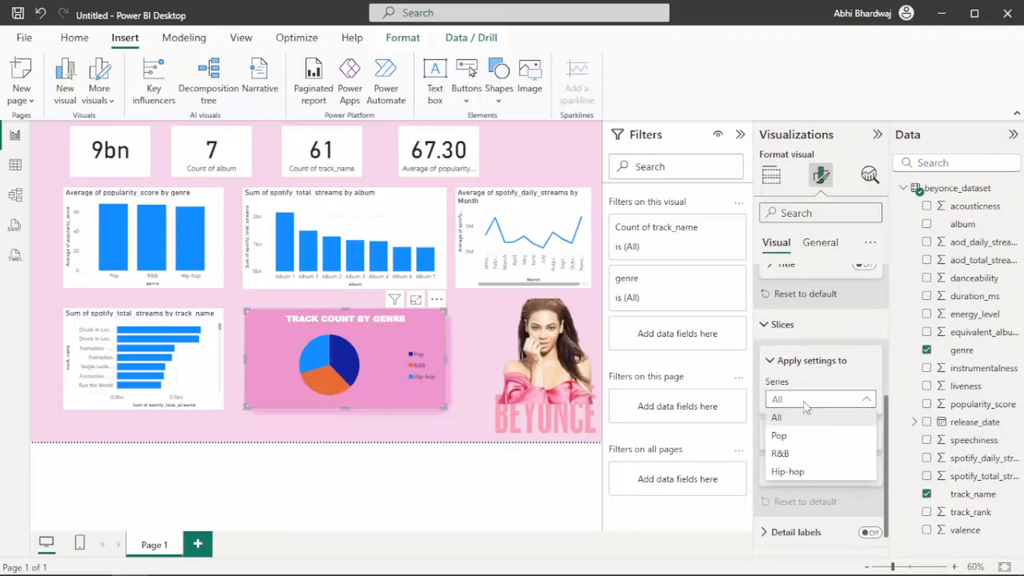
pyautogui.click(804, 402)
pyautogui.click(794, 435)
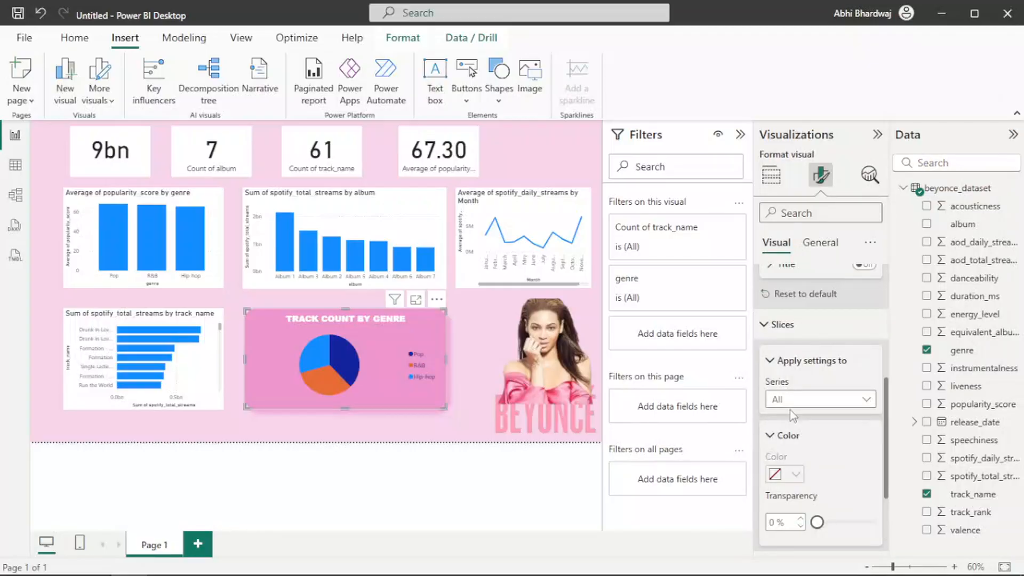
pyautogui.scroll(-1, 790, 409)
pyautogui.click(811, 324)
pyautogui.click(811, 365)
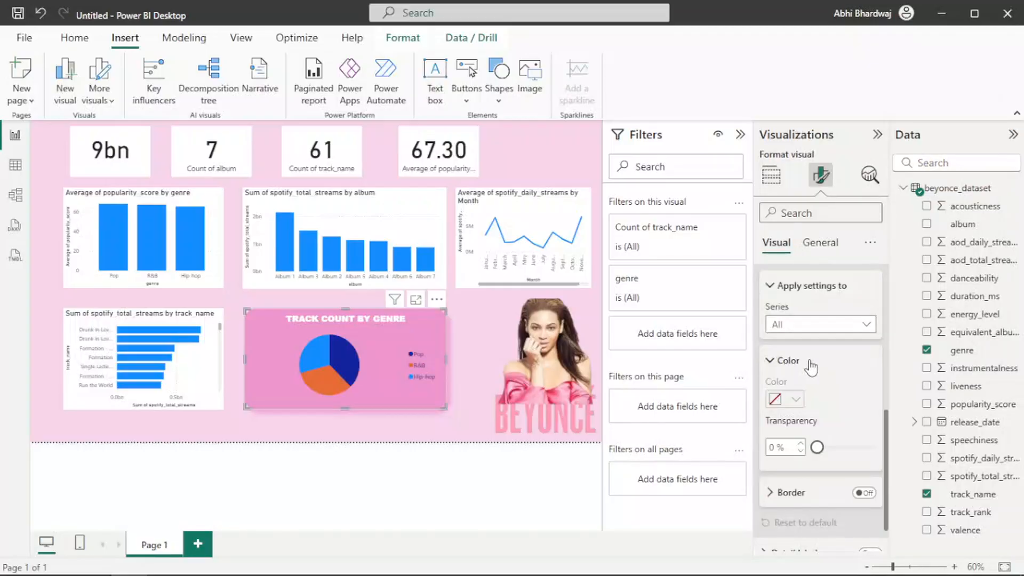
pyautogui.click(787, 399)
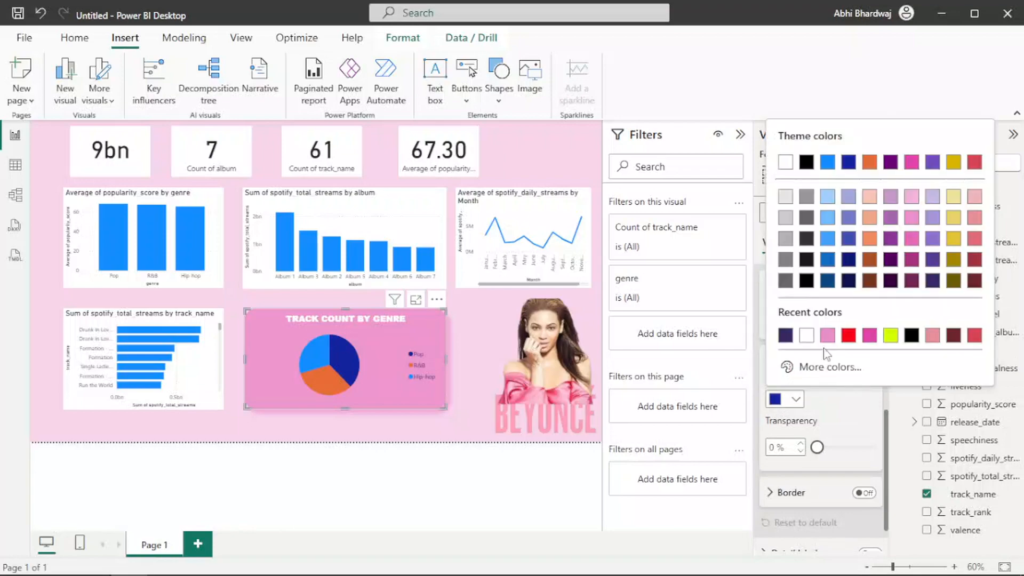
pyautogui.click(849, 336)
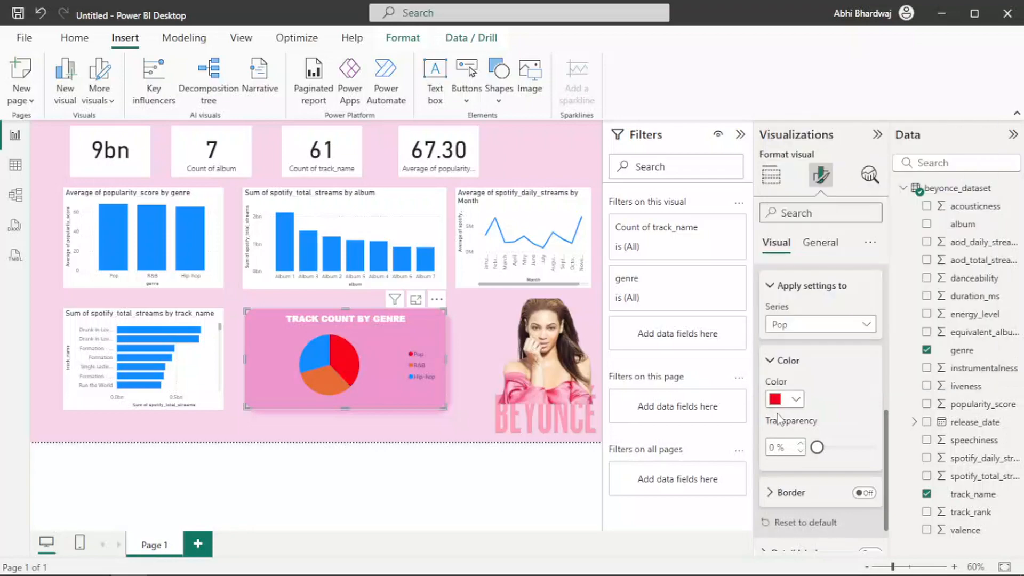
# Recolor the pie chart's Pop slice with the recently used magenta pink.
pyautogui.click(778, 404)
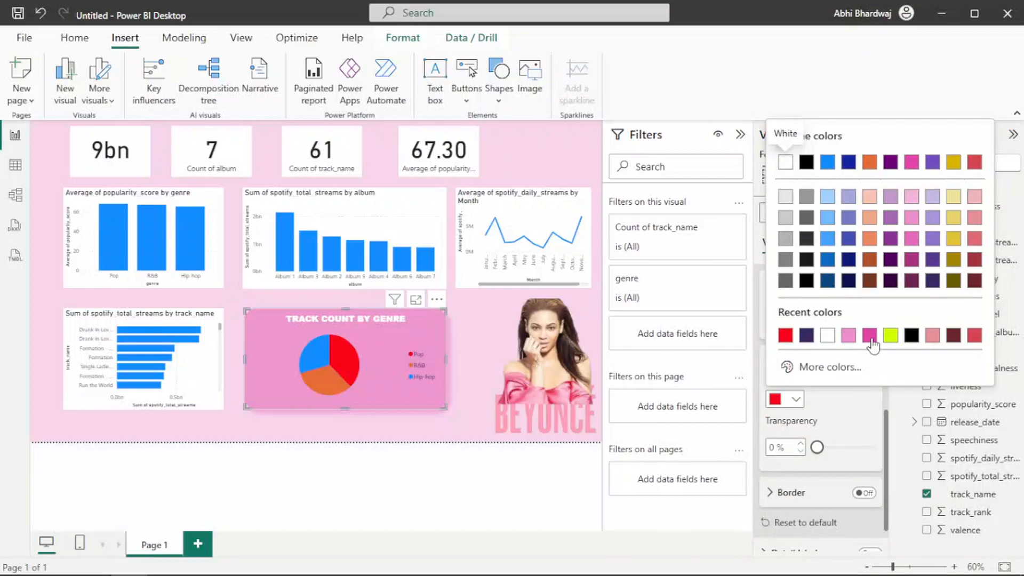
pyautogui.click(874, 337)
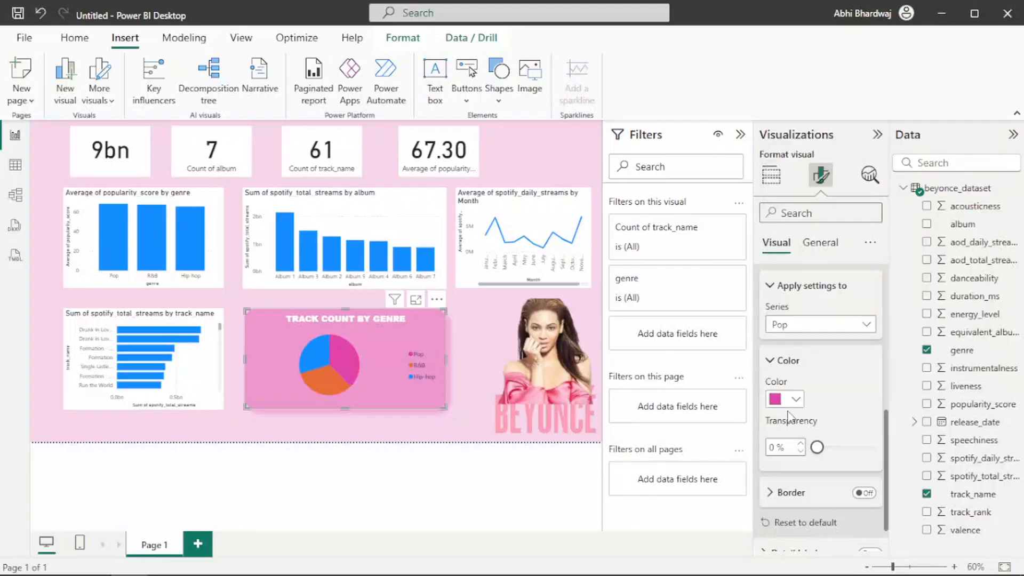
pyautogui.click(791, 406)
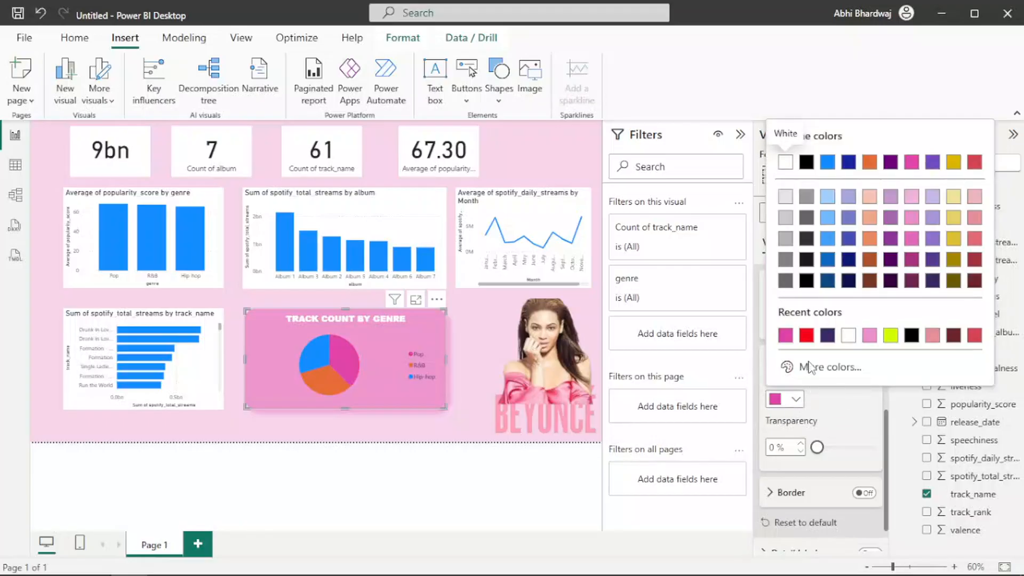
pyautogui.click(811, 365)
# Color the pie chart's R&B slice with a lighter shade of the magenta pink theme color.
pyautogui.click(789, 328)
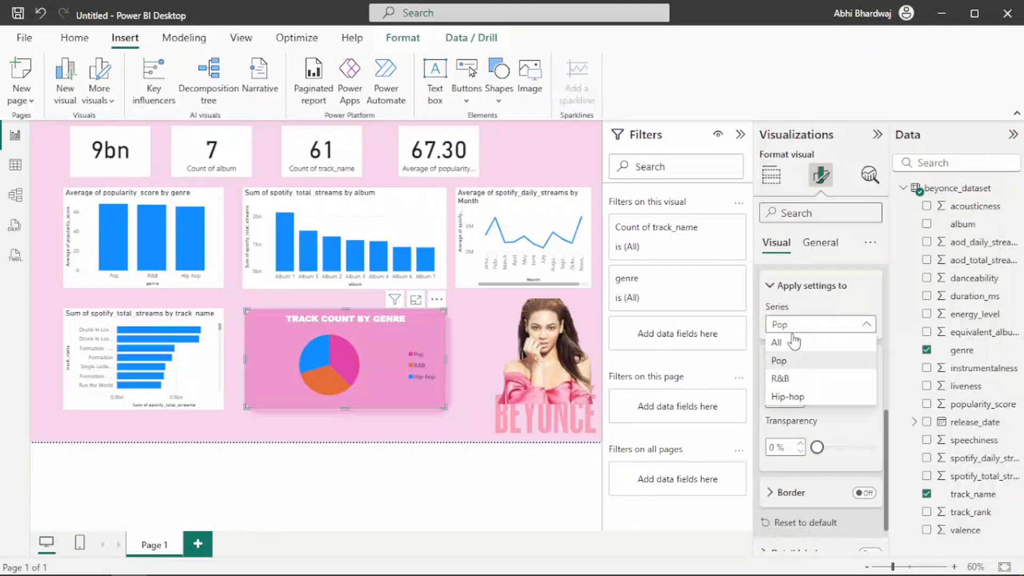
pyautogui.click(801, 378)
pyautogui.click(794, 401)
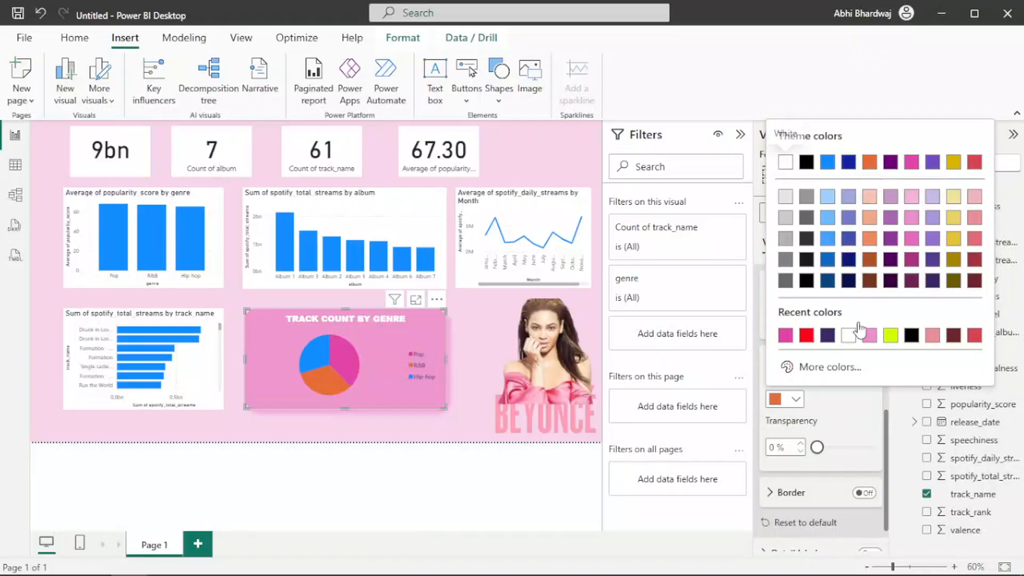
pyautogui.click(917, 242)
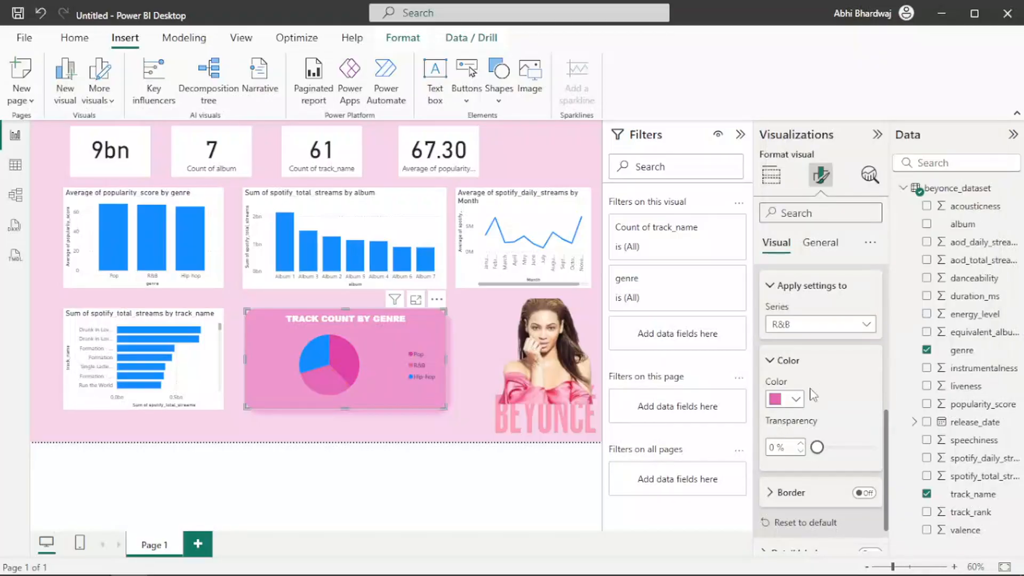
pyautogui.click(787, 400)
pyautogui.click(825, 414)
# Color the pie chart's Hip-hop slice with the lightest tint of the red theme color.
pyautogui.click(816, 326)
pyautogui.click(783, 397)
pyautogui.click(787, 400)
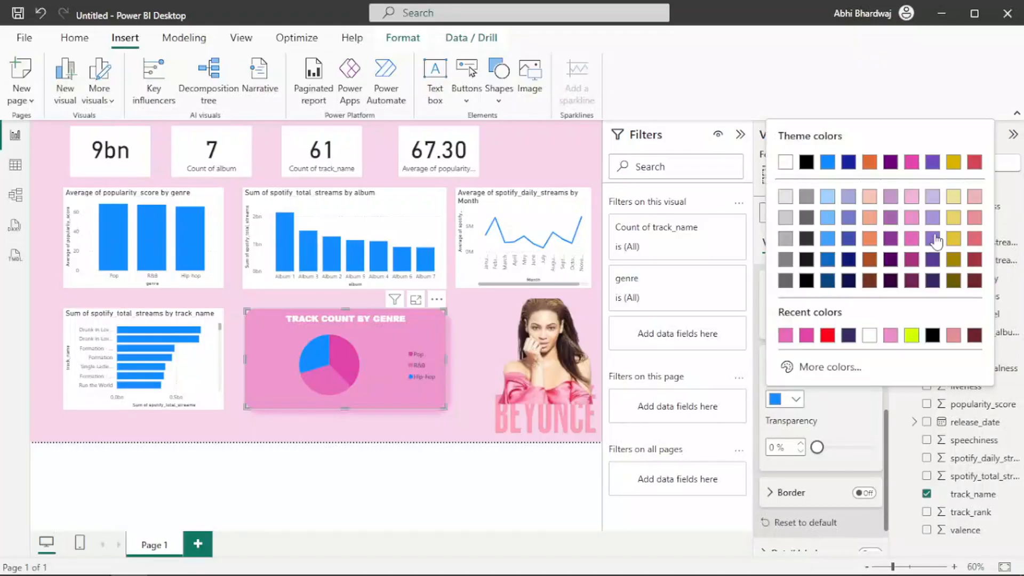
pyautogui.click(974, 196)
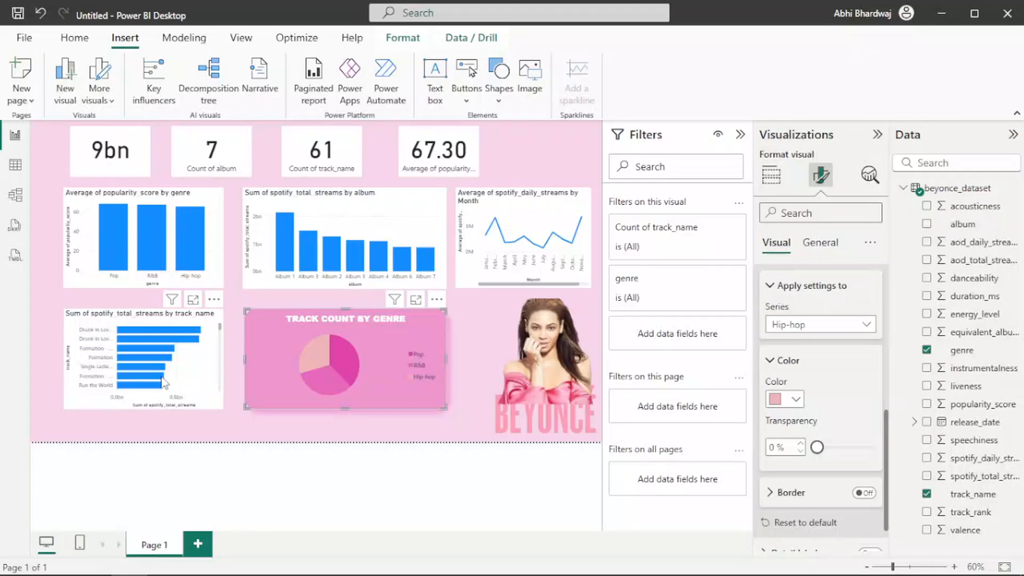
# Turn off the X-axis title of the bar chart showing total Spotify streams by track name.
pyautogui.click(76, 405)
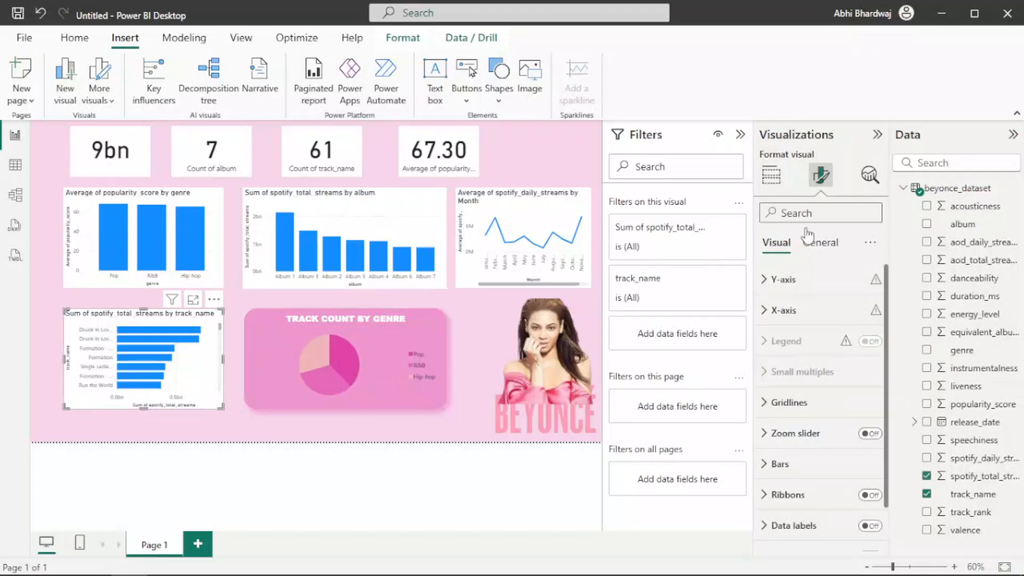
pyautogui.click(773, 312)
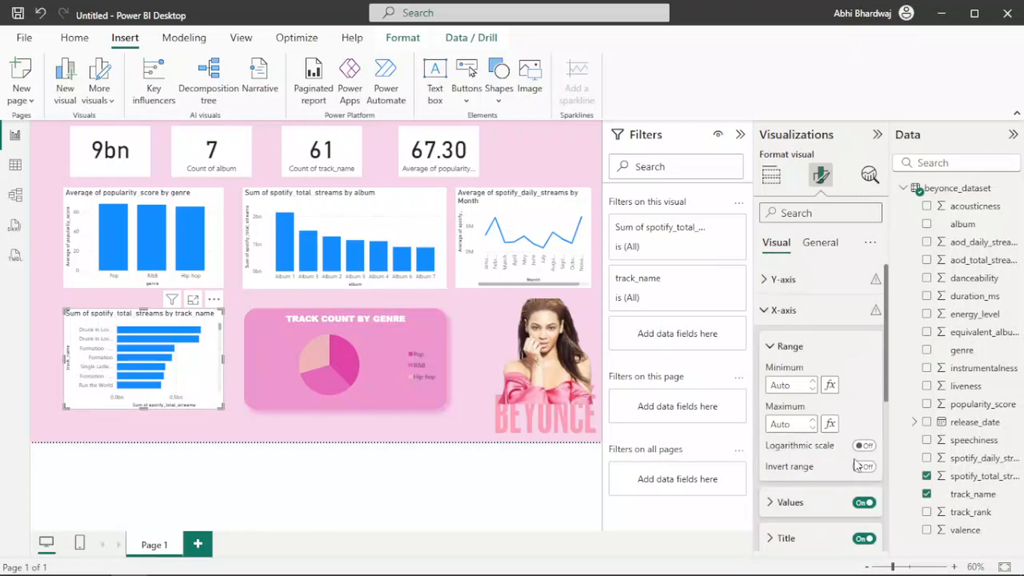
pyautogui.click(863, 539)
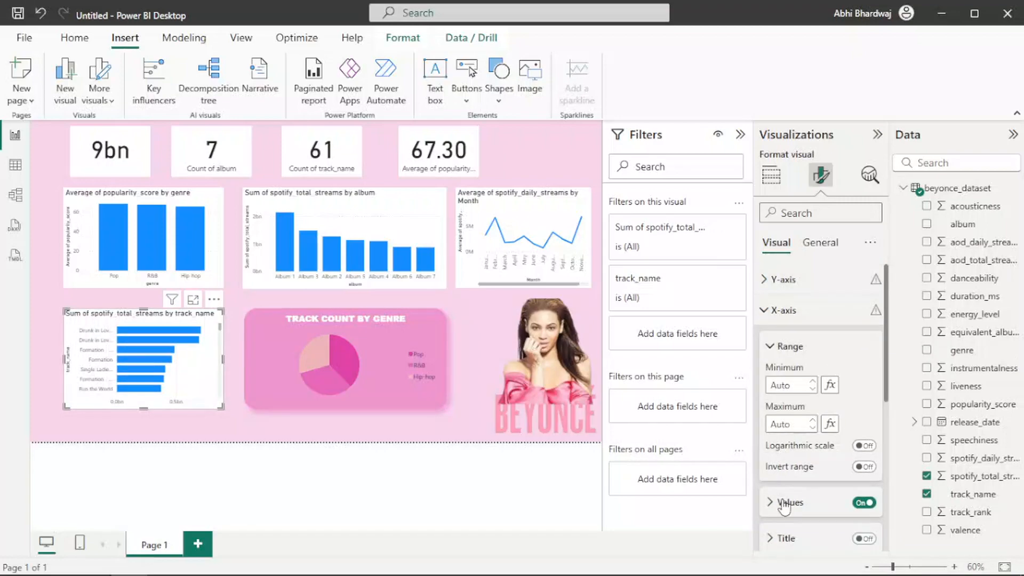
# Format the track streams bar chart's X-axis values in white, bold Arial Black.
pyautogui.click(785, 504)
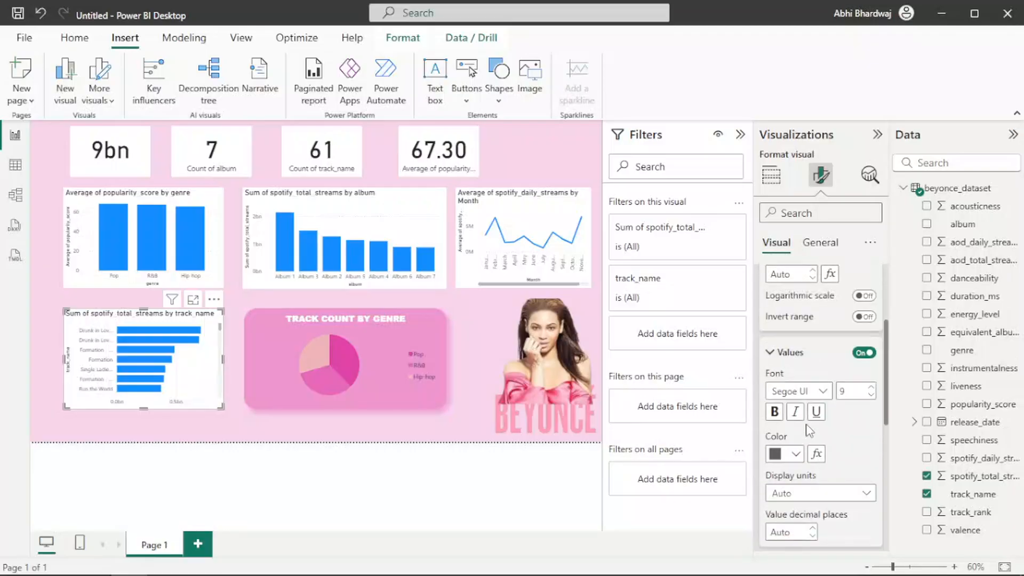
pyautogui.click(795, 454)
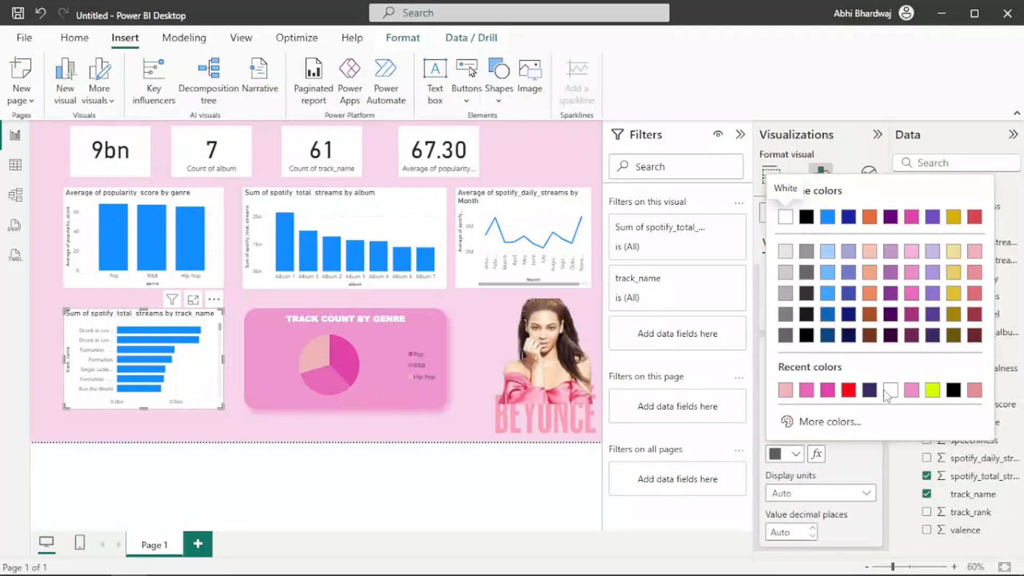
pyautogui.click(890, 391)
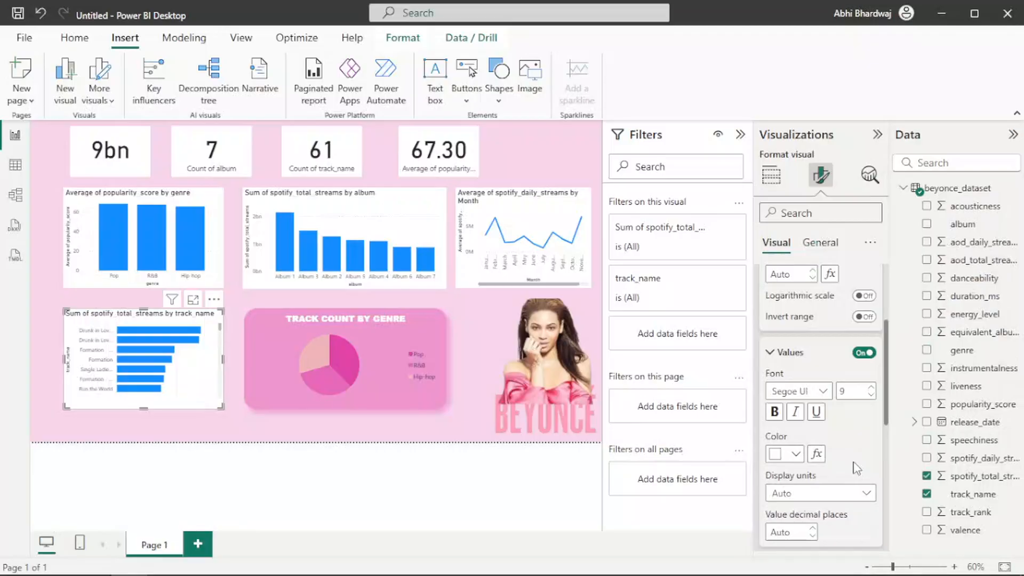
pyautogui.click(790, 391)
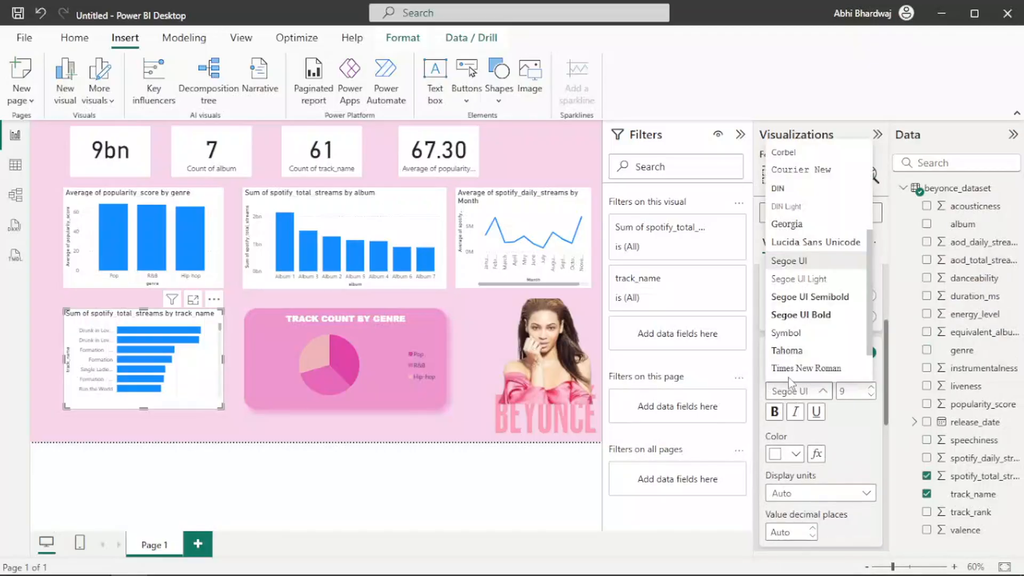
pyautogui.scroll(5, 789, 213)
pyautogui.click(798, 166)
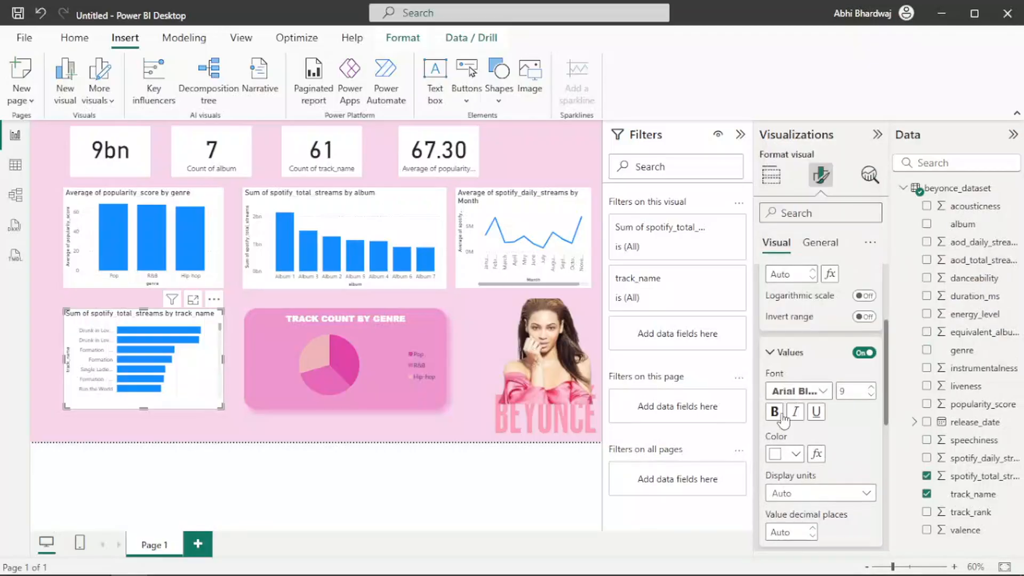
pyautogui.click(775, 411)
pyautogui.click(785, 353)
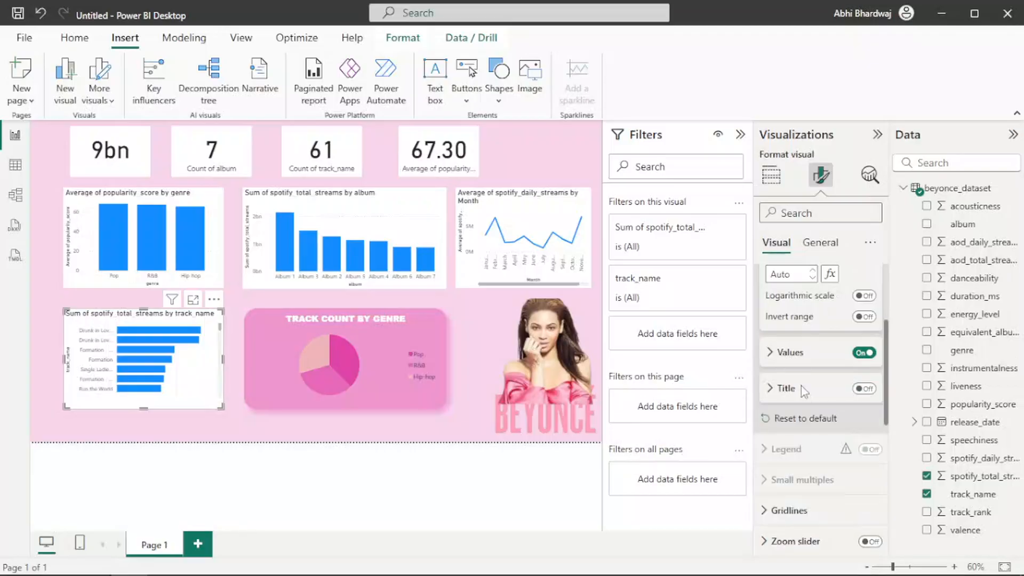
# Give the track streams bar chart a magenta pink background with 72% transparency.
pyautogui.scroll(3, 800, 385)
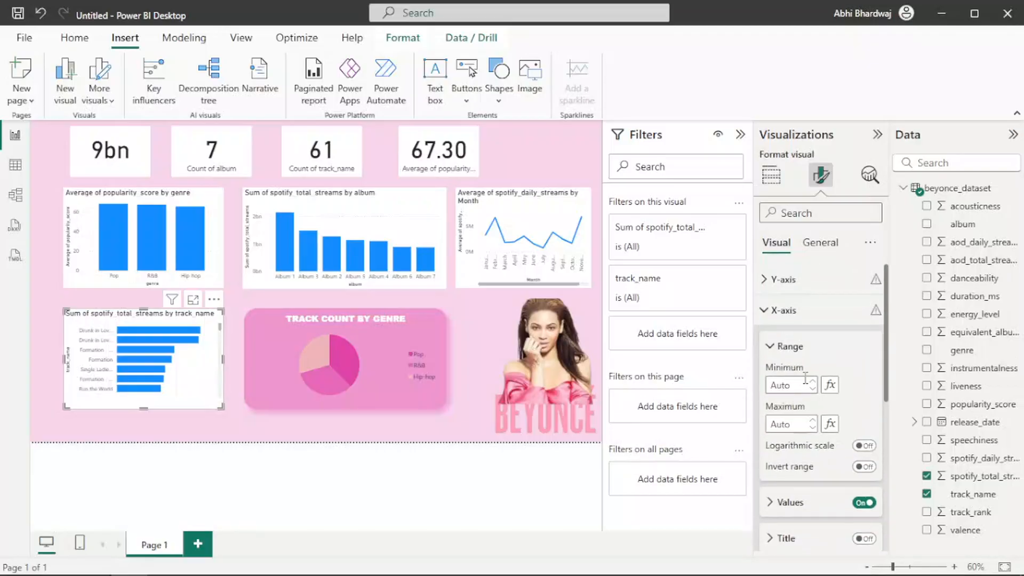
pyautogui.click(820, 243)
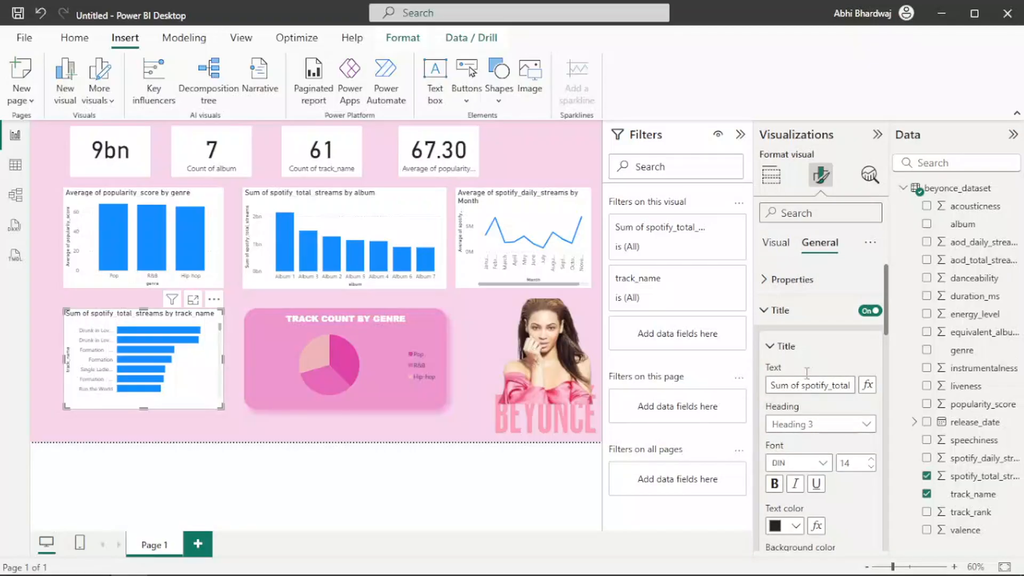
pyautogui.scroll(-6, 795, 405)
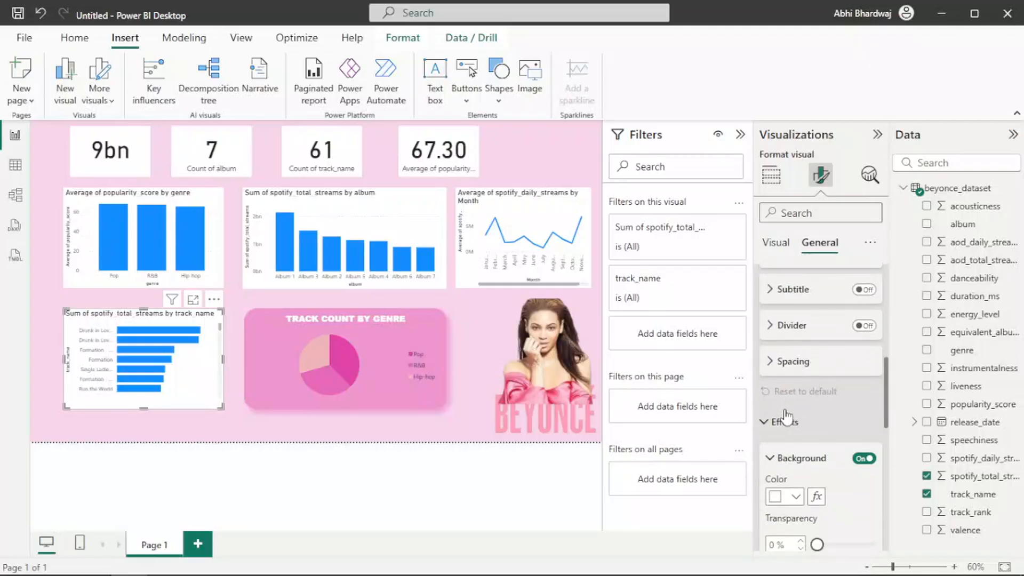
pyautogui.click(784, 416)
pyautogui.click(784, 416)
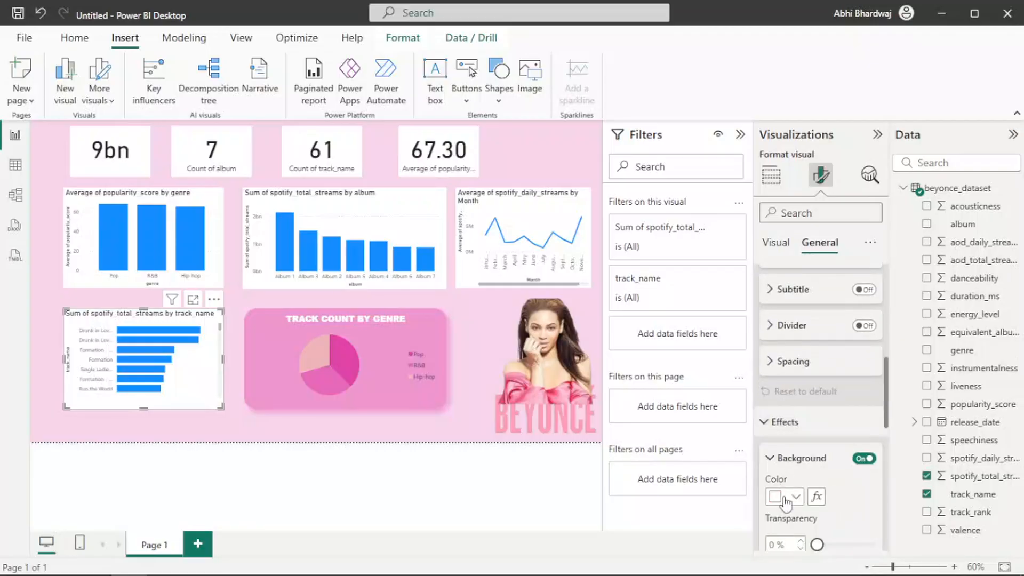
pyautogui.click(789, 496)
pyautogui.click(829, 433)
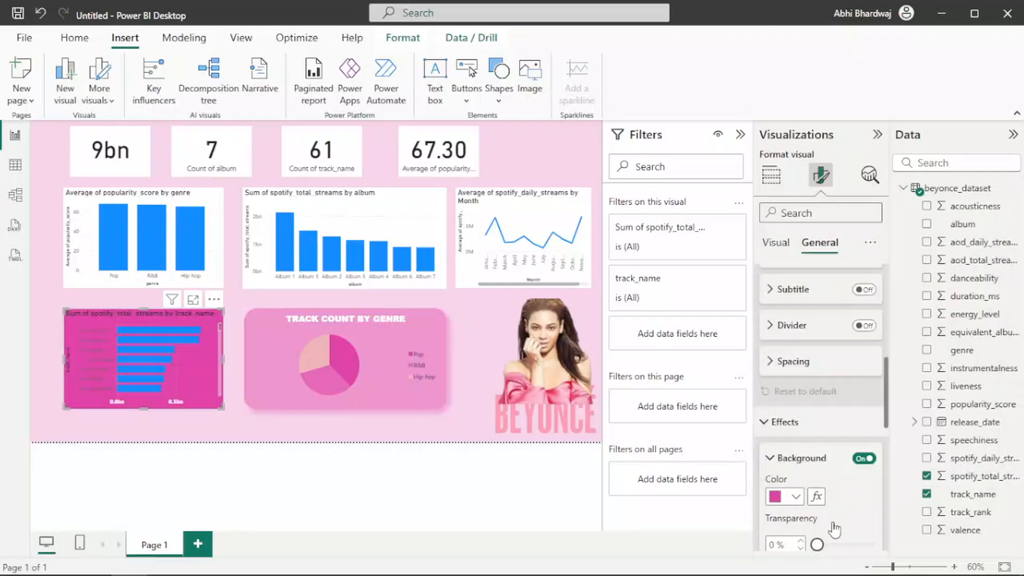
pyautogui.moveTo(839, 547); pyautogui.dragTo(854, 546)
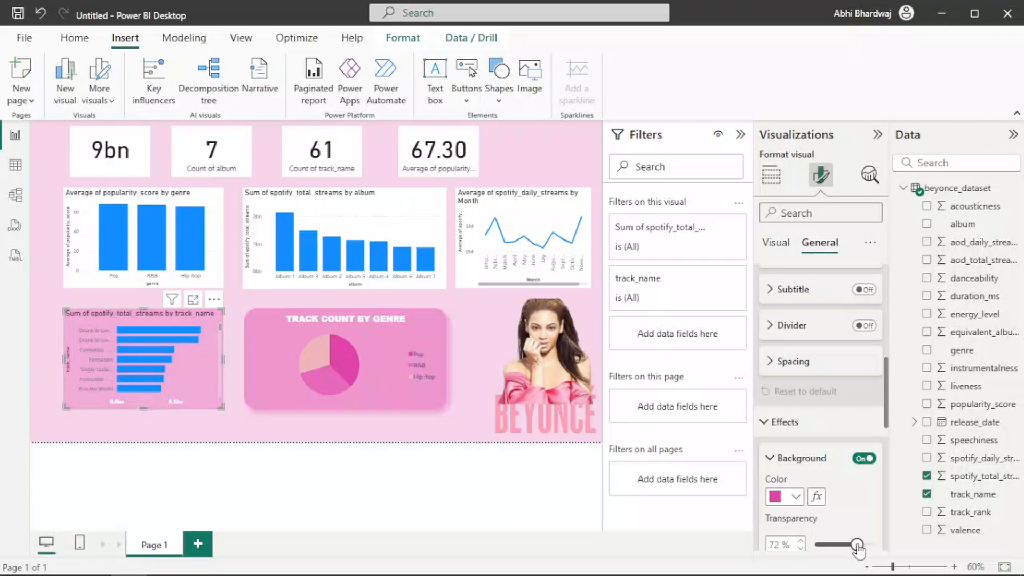
# Check the pie chart's background settings and match the track streams chart's background transparency to them at 57%.
pyautogui.click(258, 383)
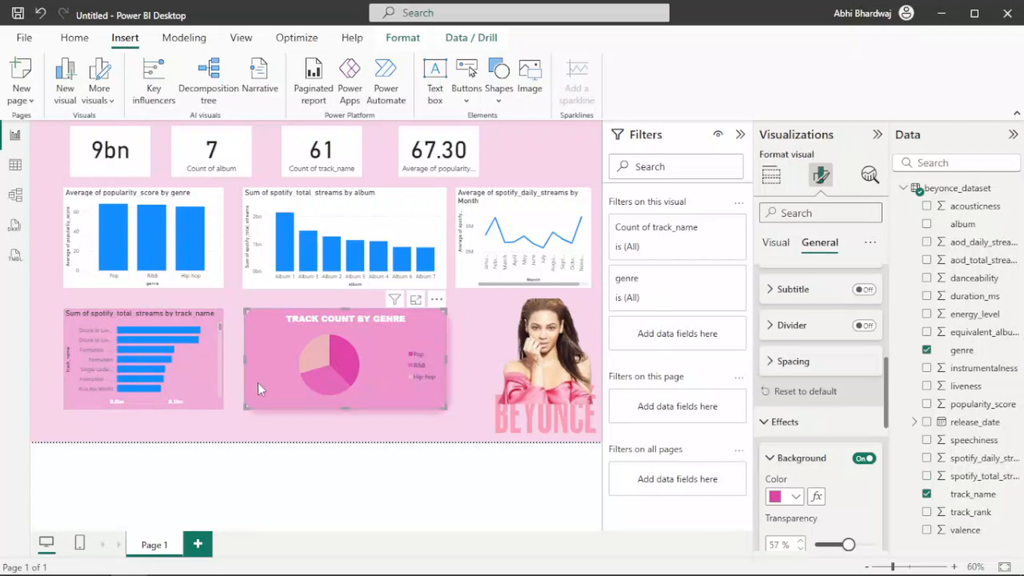
pyautogui.click(785, 497)
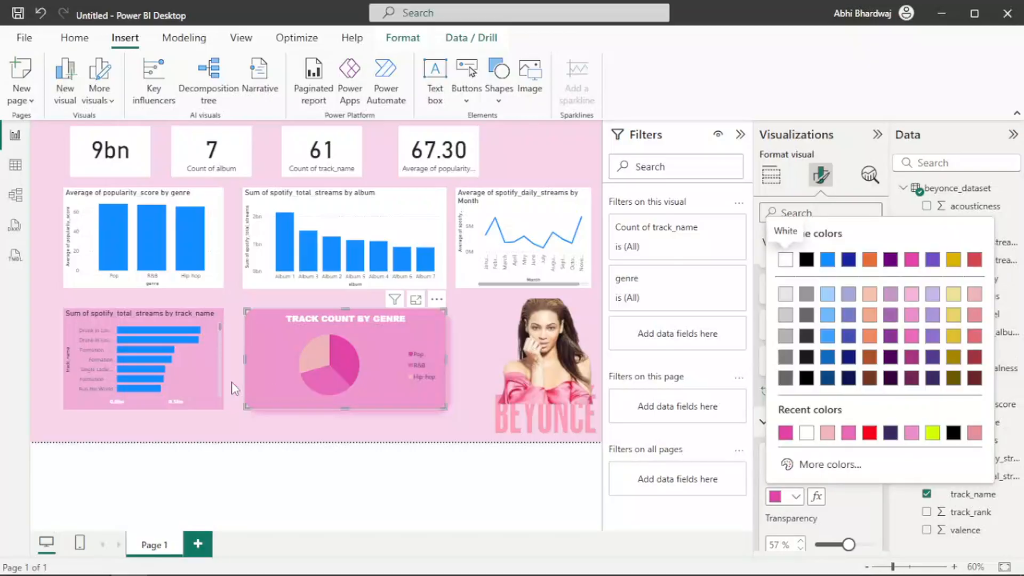
pyautogui.click(68, 404)
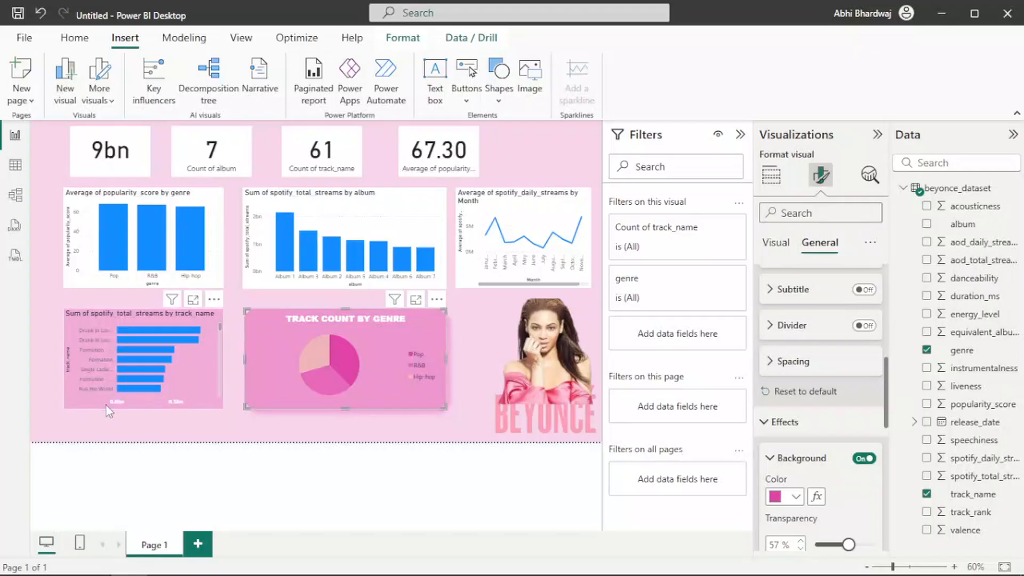
pyautogui.click(80, 399)
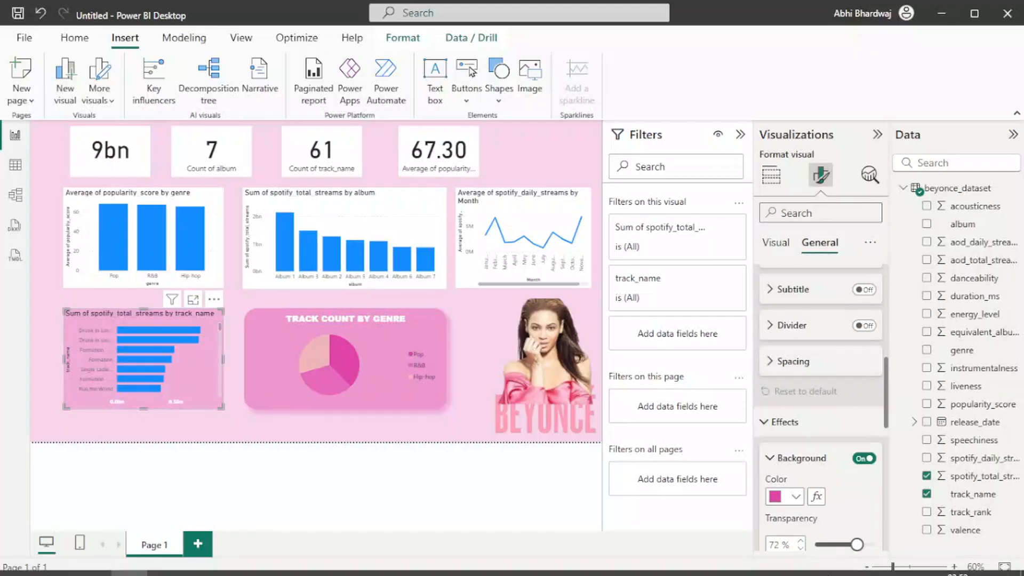
pyautogui.moveTo(848, 545); pyautogui.dragTo(852, 546)
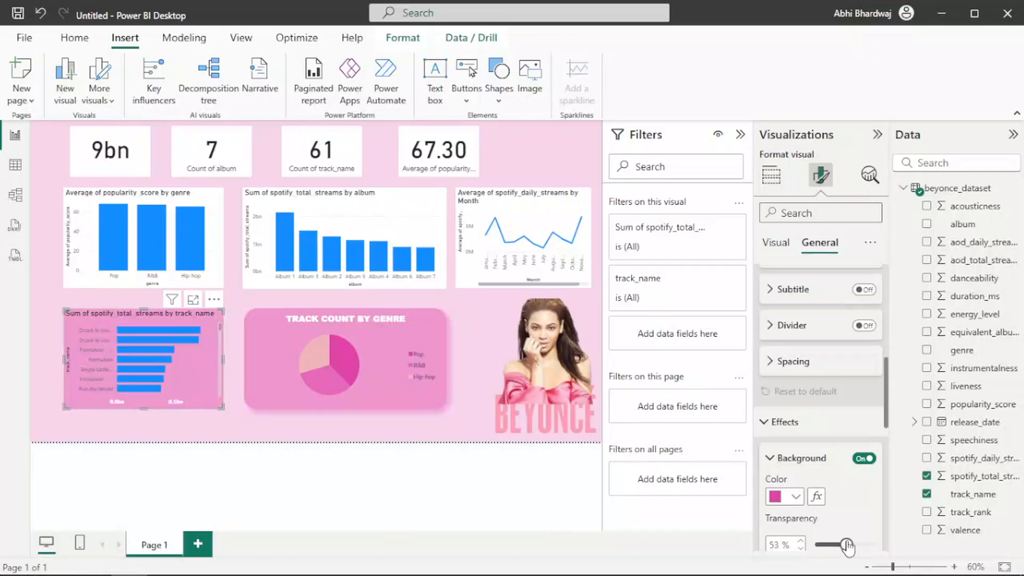
pyautogui.moveTo(848, 546); pyautogui.dragTo(857, 548)
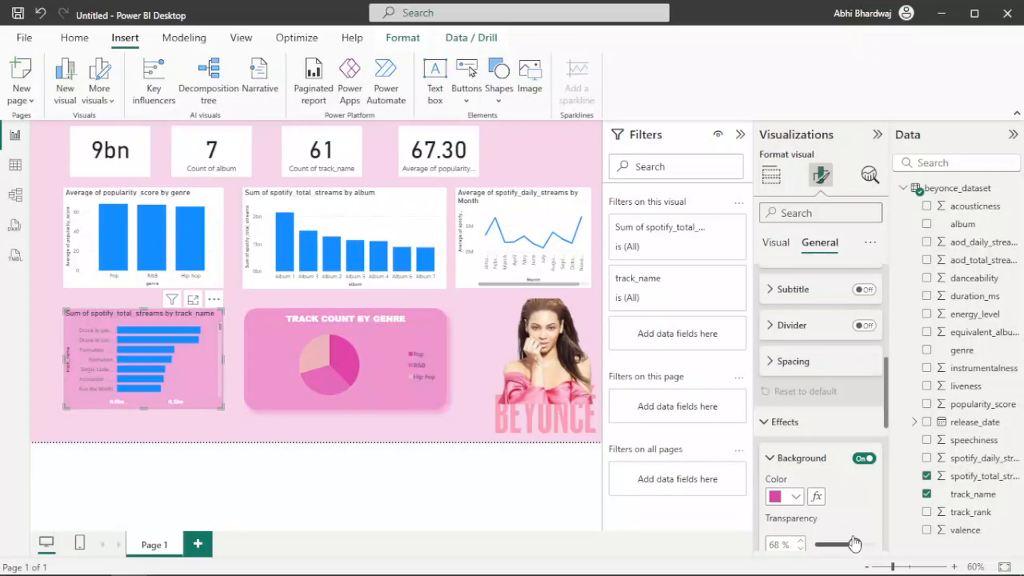
pyautogui.moveTo(854, 545); pyautogui.dragTo(848, 545)
# Turn on the visual border and the shadow for the track streams bar chart.
pyautogui.scroll(-3, 865, 499)
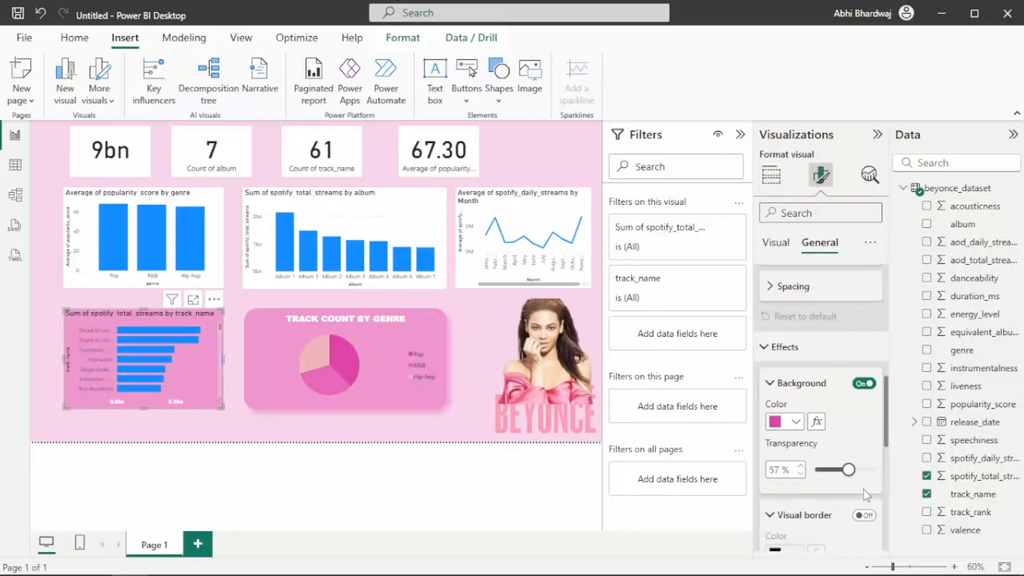
pyautogui.click(873, 454)
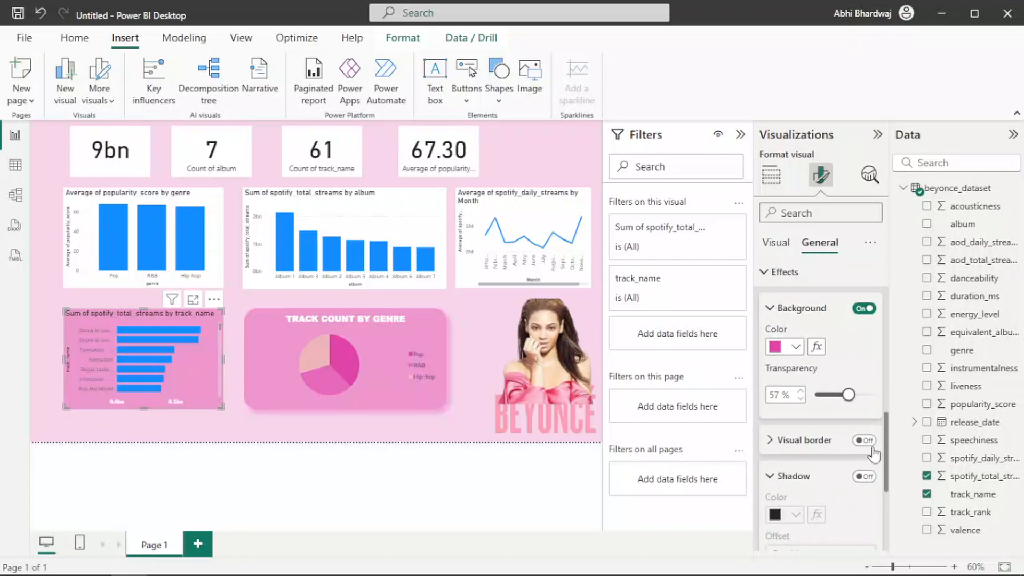
pyautogui.click(869, 442)
pyautogui.click(865, 476)
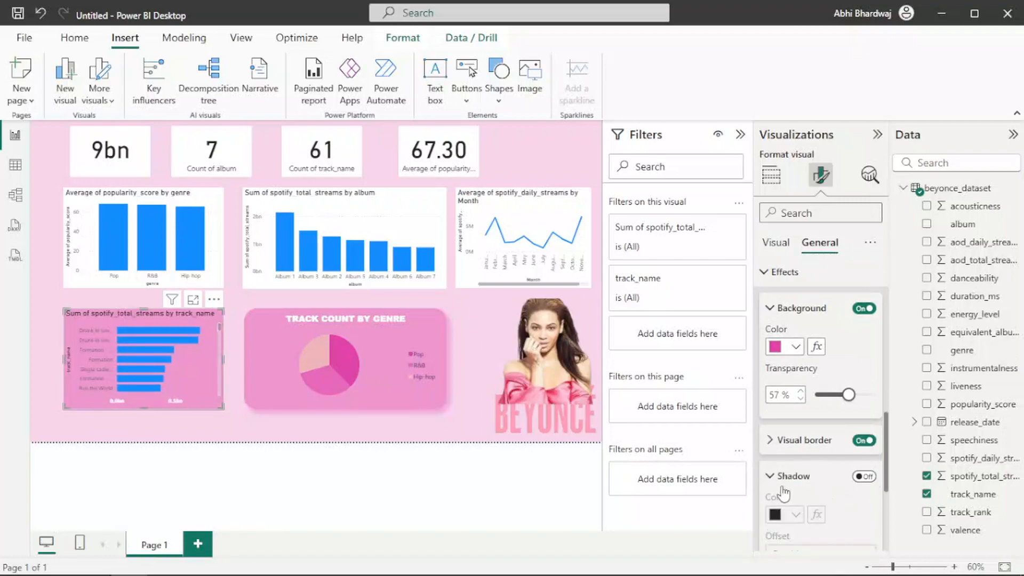
# Set the track streams chart's border color to pink #e669b9 and its rounded corners to 30 px.
pyautogui.click(787, 440)
pyautogui.click(784, 481)
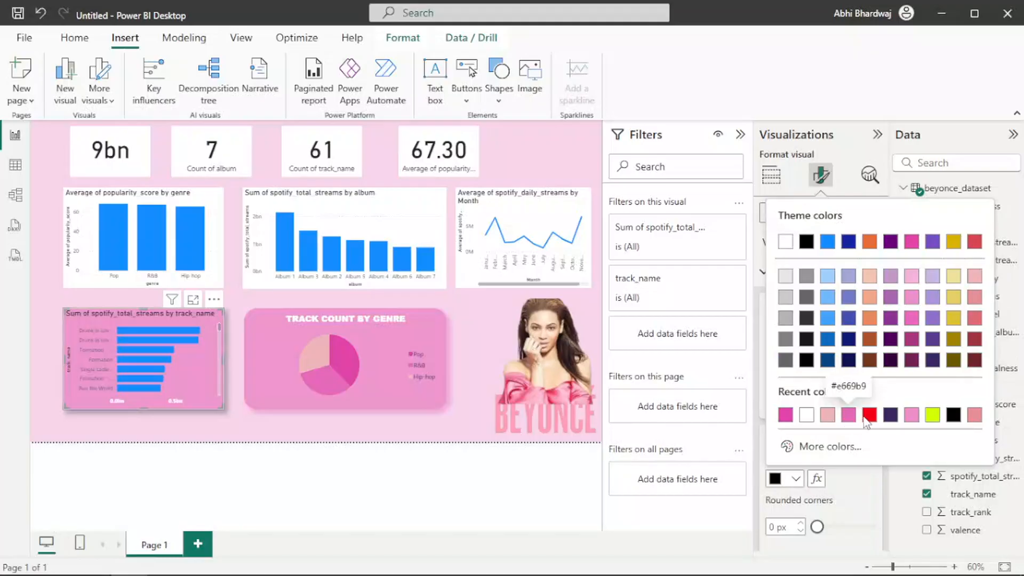
pyautogui.click(847, 415)
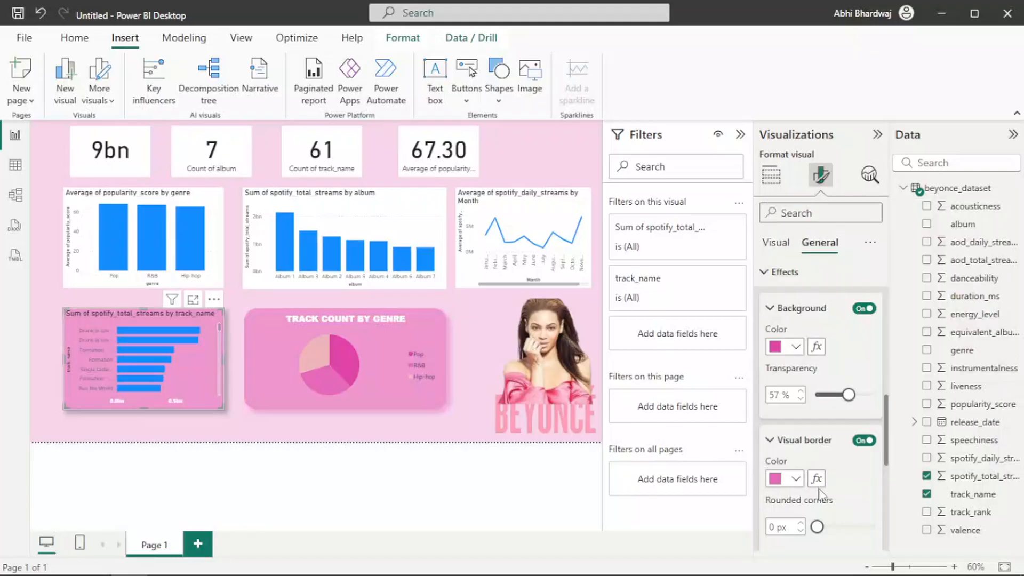
pyautogui.scroll(-2, 821, 504)
pyautogui.moveTo(818, 452); pyautogui.dragTo(873, 453)
pyautogui.scroll(-3, 820, 488)
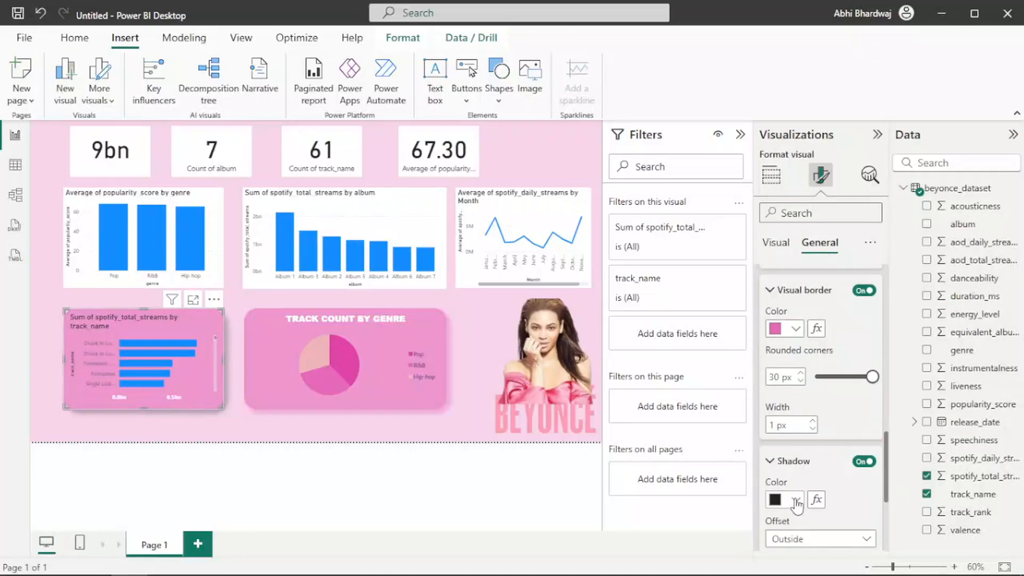
# Set the shadow color of the track streams bar chart to white.
pyautogui.click(796, 500)
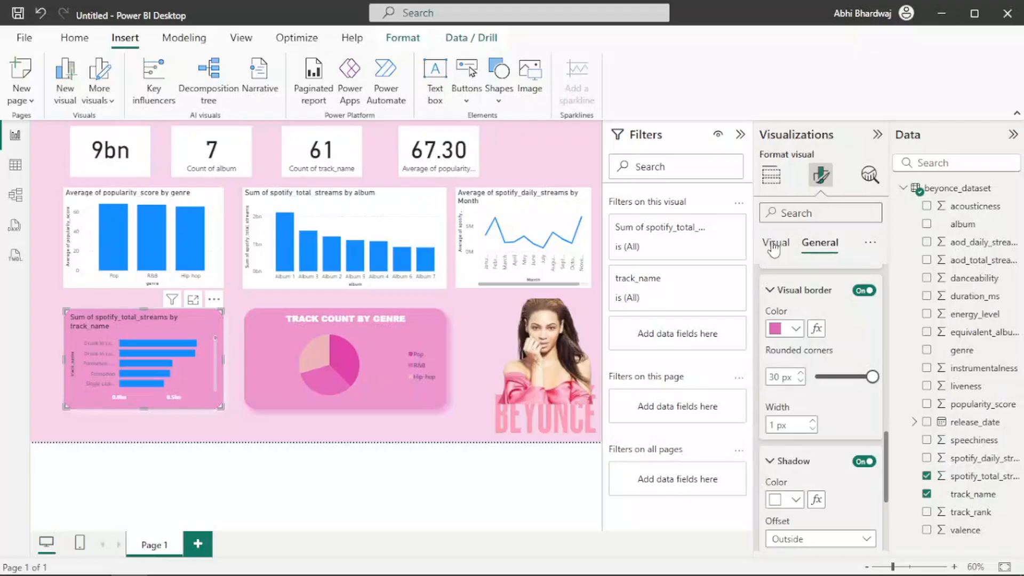
pyautogui.click(775, 242)
pyautogui.click(830, 245)
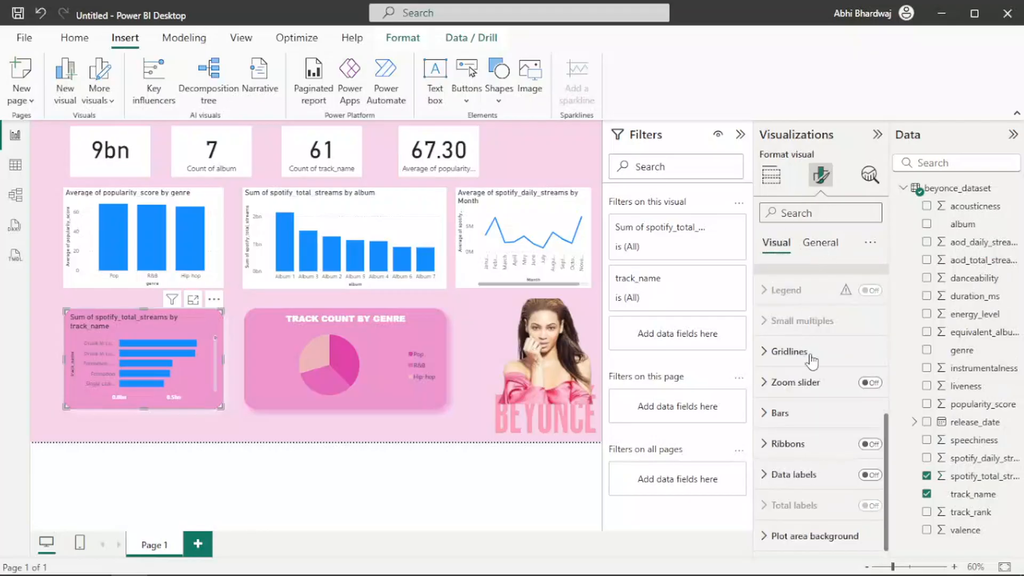
# Change the track streams chart's title text to TOTAL STREAMS BY TRACK.
pyautogui.scroll(5, 811, 352)
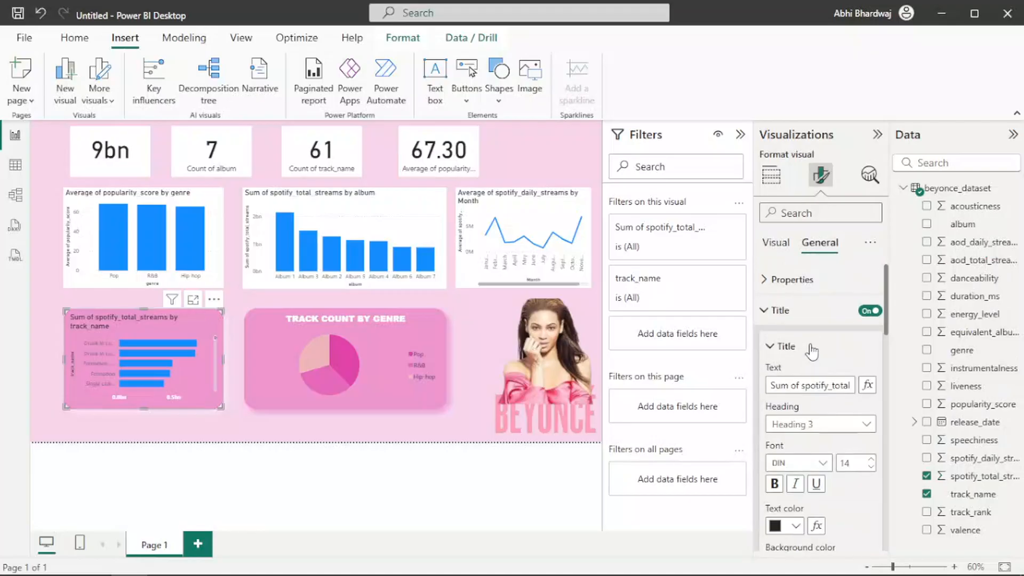
pyautogui.click(794, 313)
pyautogui.click(792, 315)
pyautogui.click(795, 384)
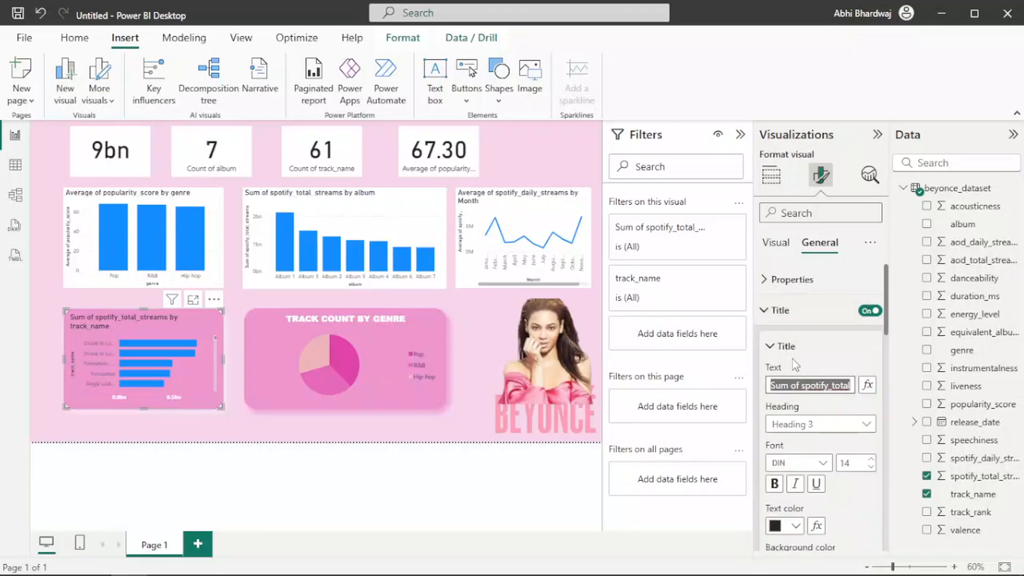
pyautogui.write('TOTAL STREA')
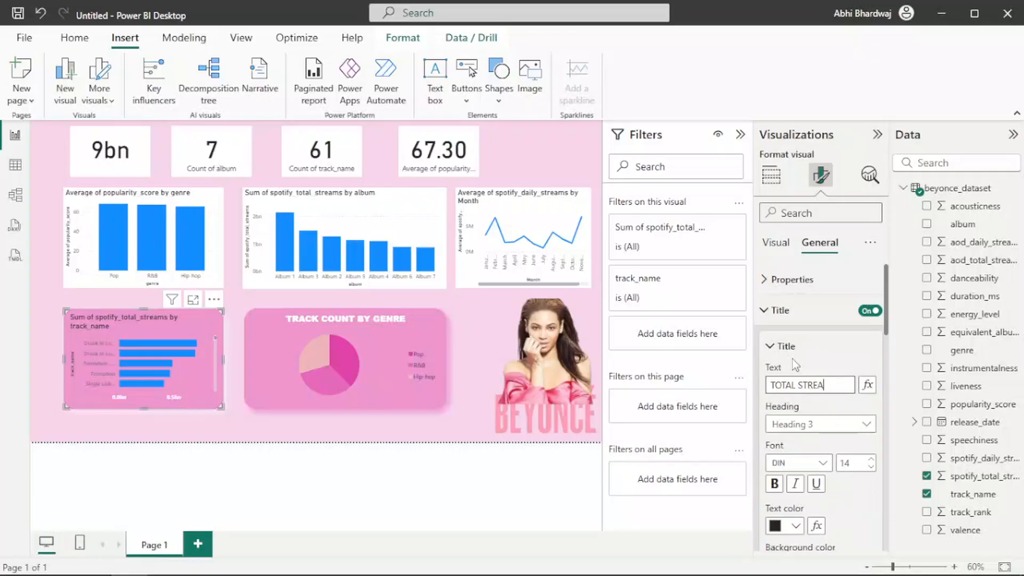
pyautogui.write('MS BY TRACK')
# Make the track streams chart's title white and set its font to Arial Black.
pyautogui.click(795, 525)
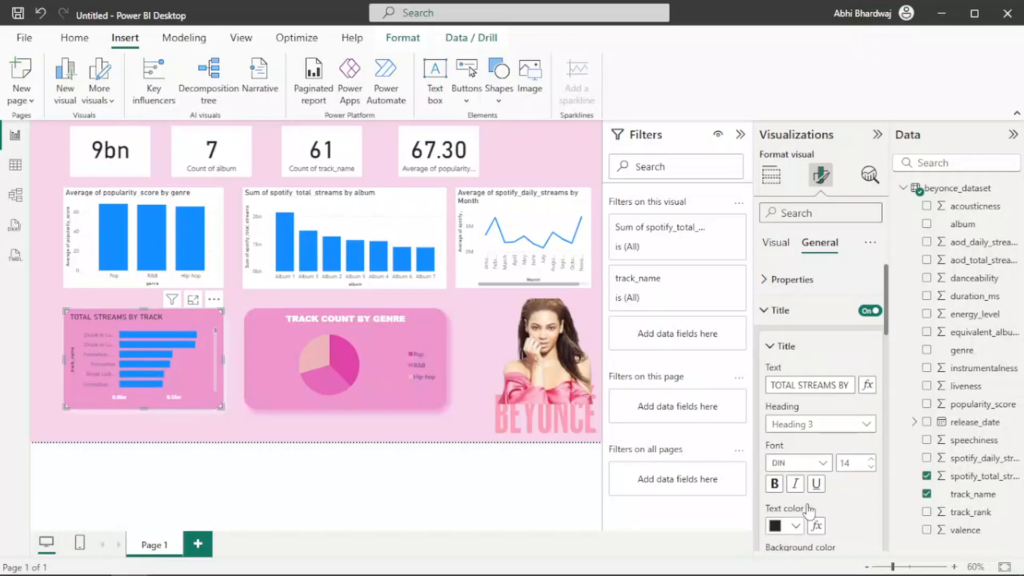
pyautogui.click(789, 460)
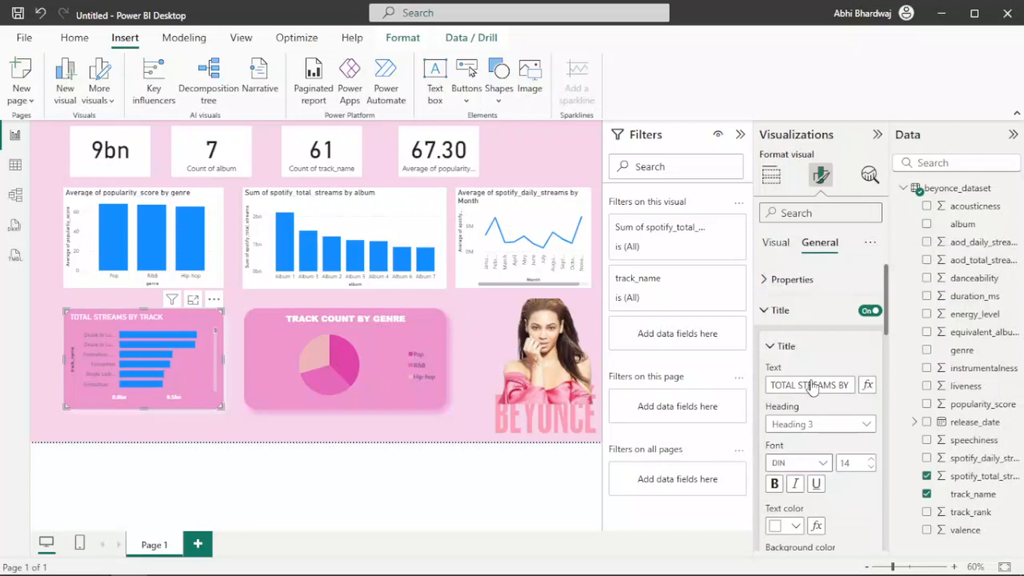
pyautogui.click(808, 462)
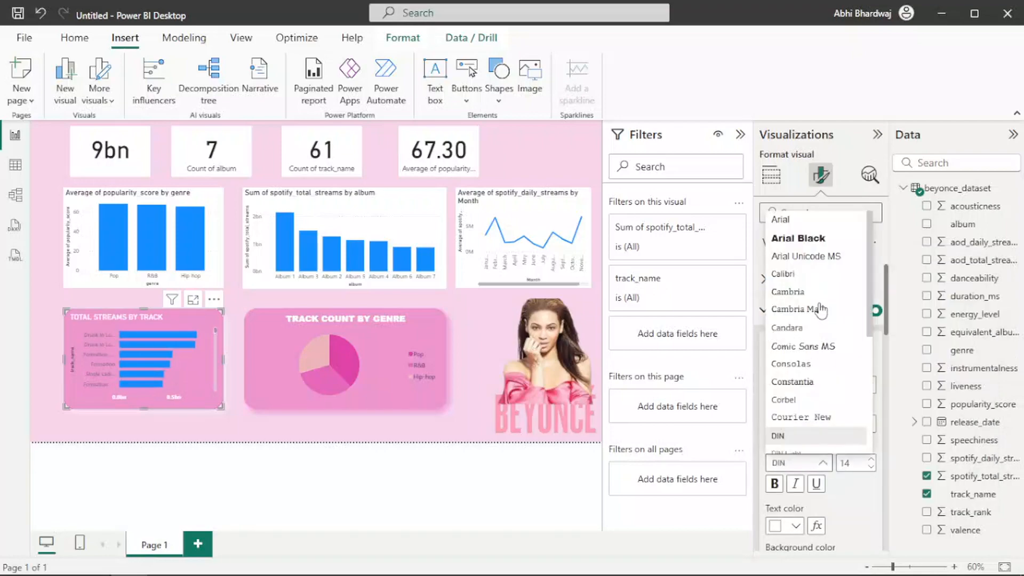
pyautogui.click(815, 237)
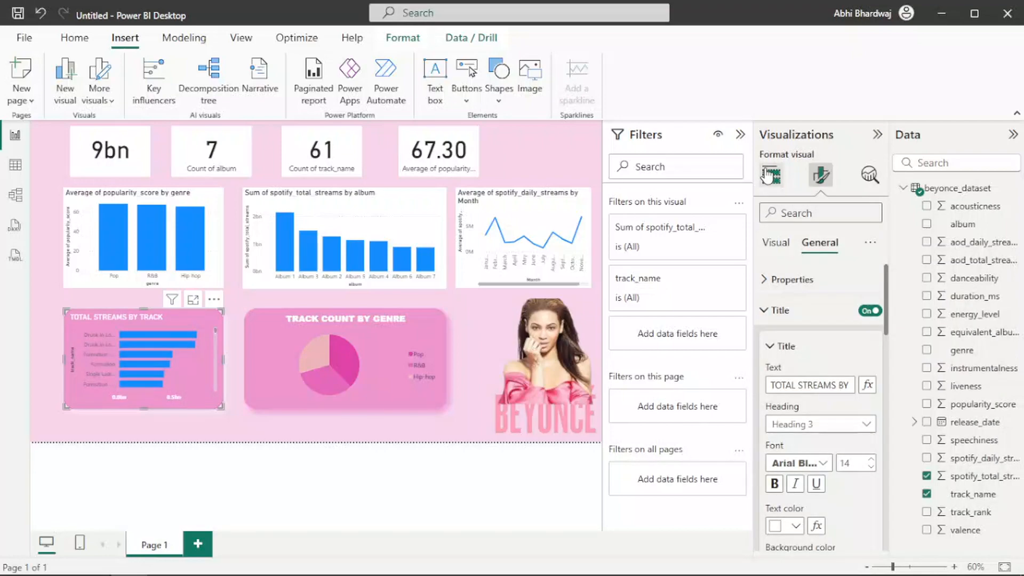
# Check the track streams chart's field assignments and its X-axis range and value formatting.
pyautogui.click(771, 175)
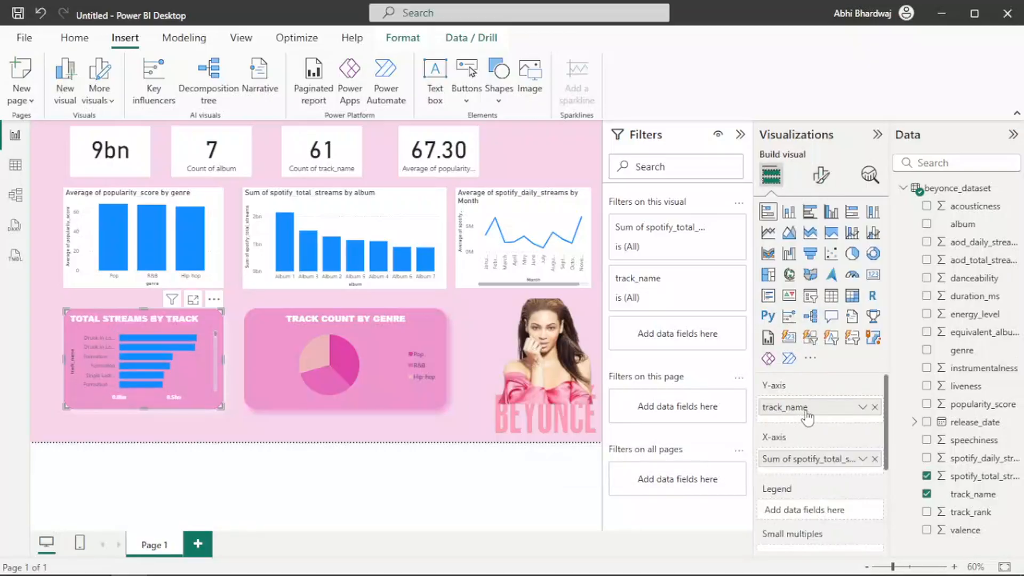
pyautogui.scroll(-3, 805, 416)
pyautogui.click(818, 179)
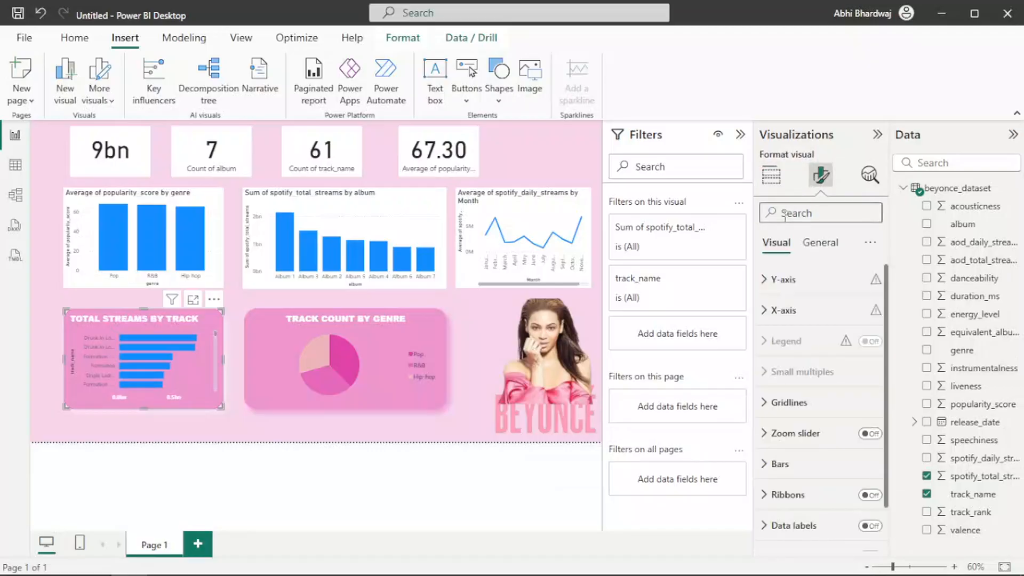
pyautogui.click(795, 310)
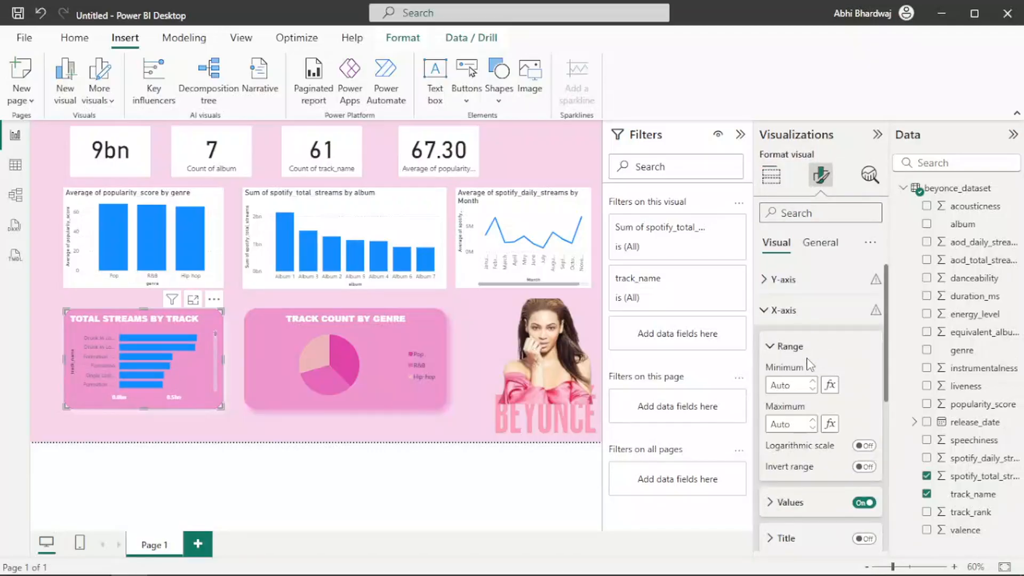
pyautogui.scroll(-2, 811, 446)
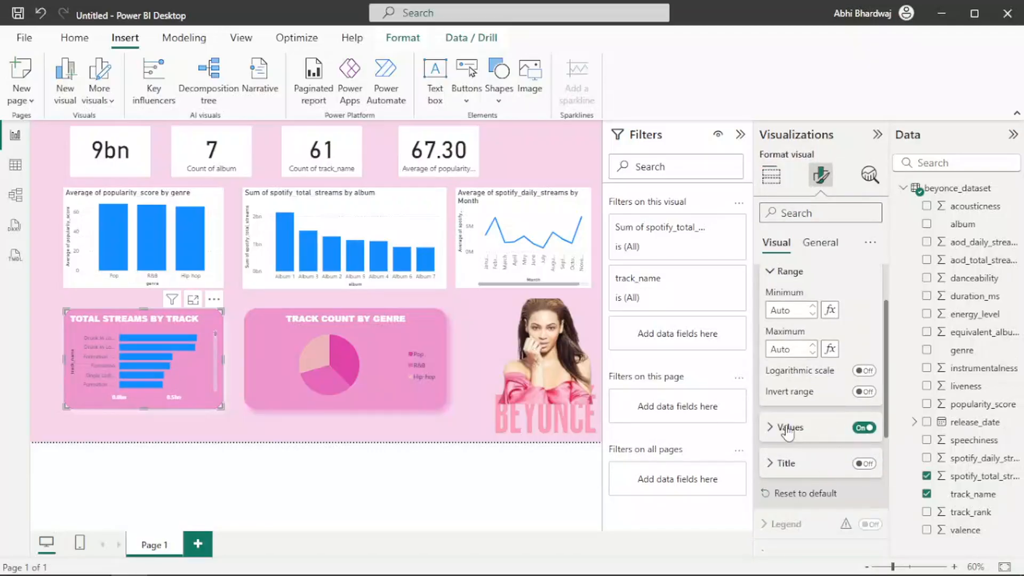
pyautogui.click(788, 429)
pyautogui.scroll(-1, 784, 341)
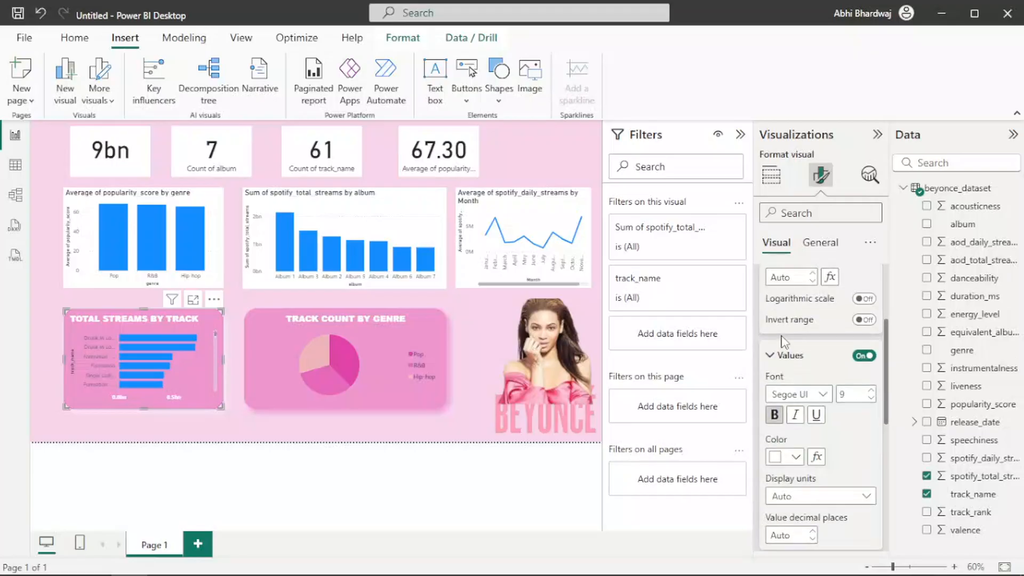
# Make the track streams chart's Y-axis labels white and set their font to Arial Black.
pyautogui.scroll(3, 784, 342)
pyautogui.click(784, 279)
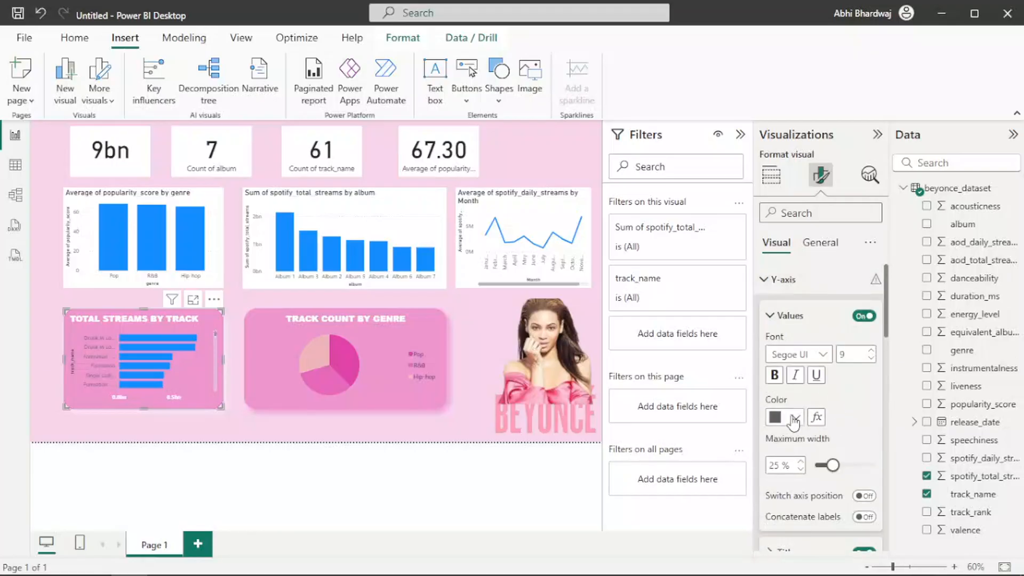
pyautogui.click(793, 419)
pyautogui.click(784, 354)
pyautogui.click(809, 353)
pyautogui.scroll(5, 806, 143)
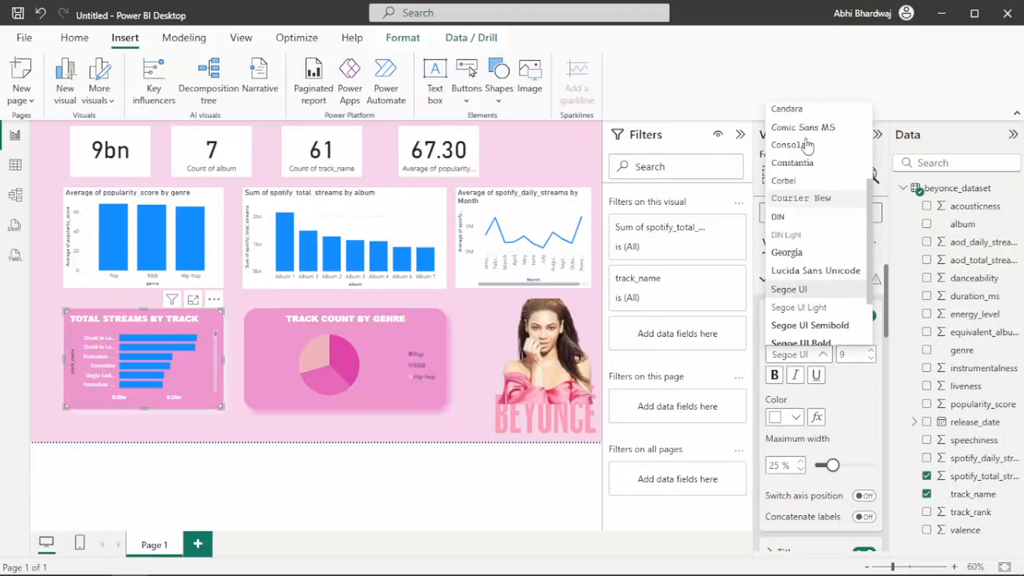
pyautogui.click(809, 133)
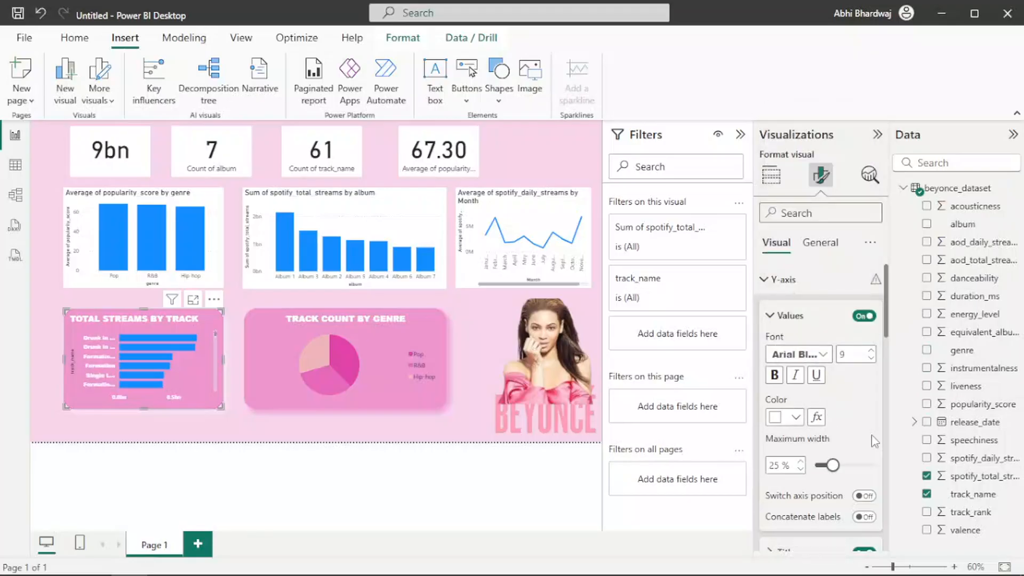
# Turn off the Y-axis title of the track streams chart.
pyautogui.scroll(-3, 872, 440)
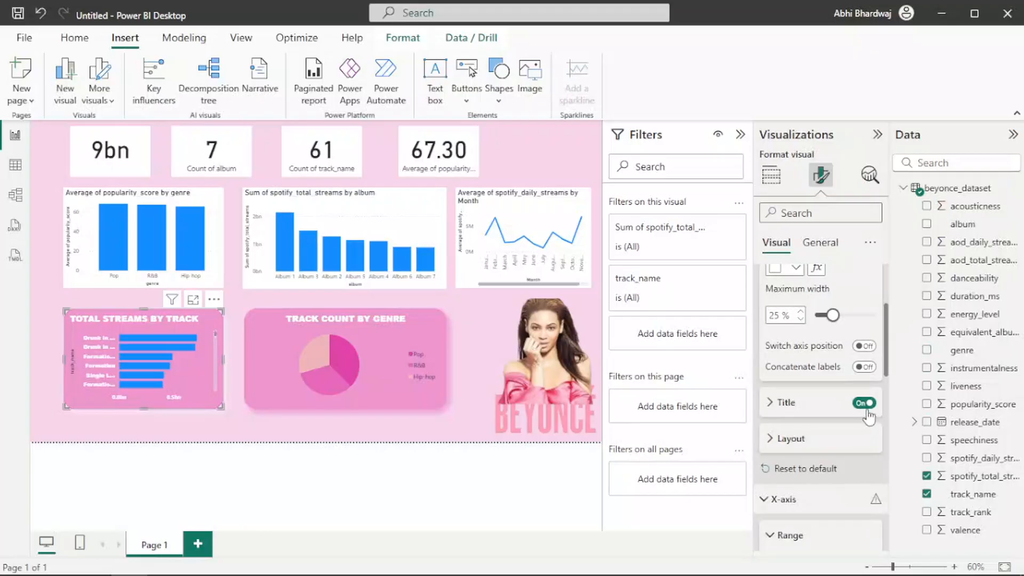
pyautogui.click(866, 404)
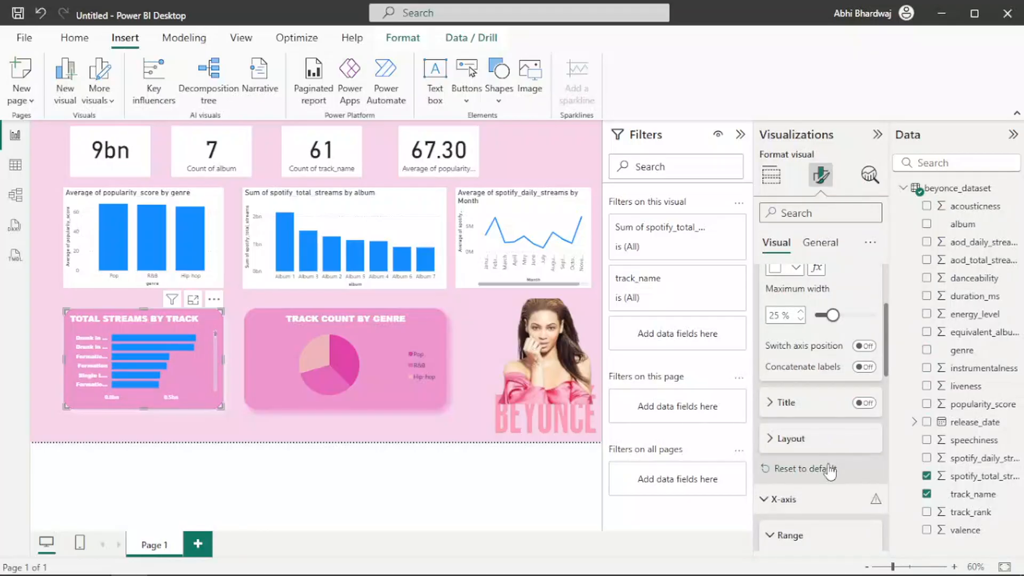
pyautogui.scroll(-3, 831, 464)
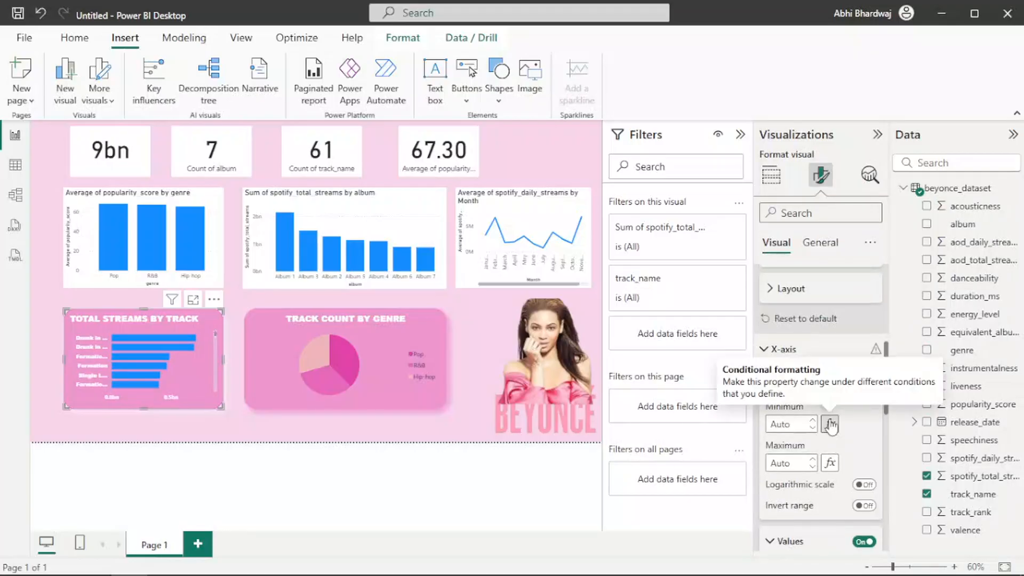
pyautogui.scroll(-5, 830, 457)
# Try very dark, light and medium purple as the color of the track streams chart's Y-axis labels.
pyautogui.scroll(2, 778, 320)
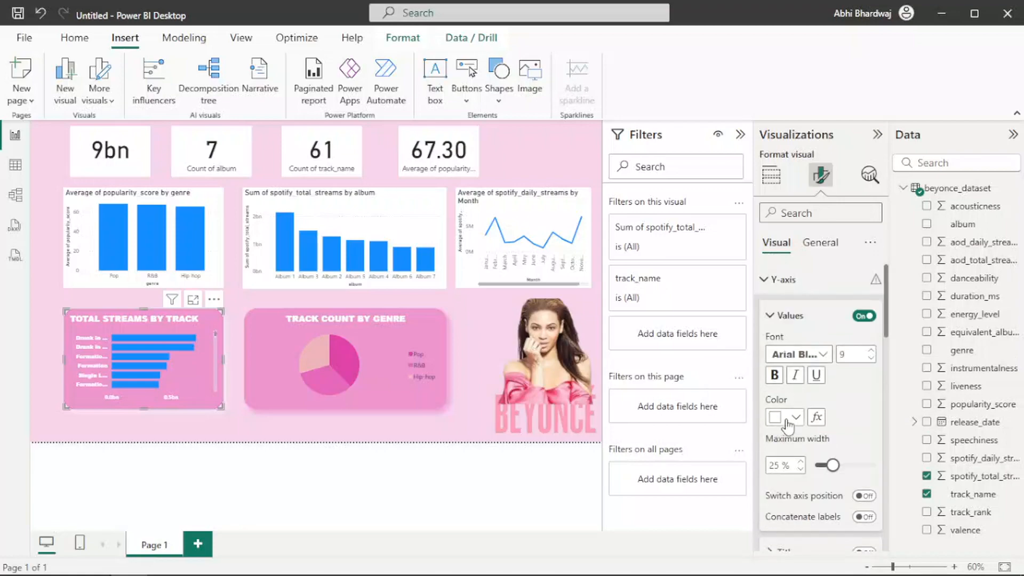
pyautogui.click(794, 416)
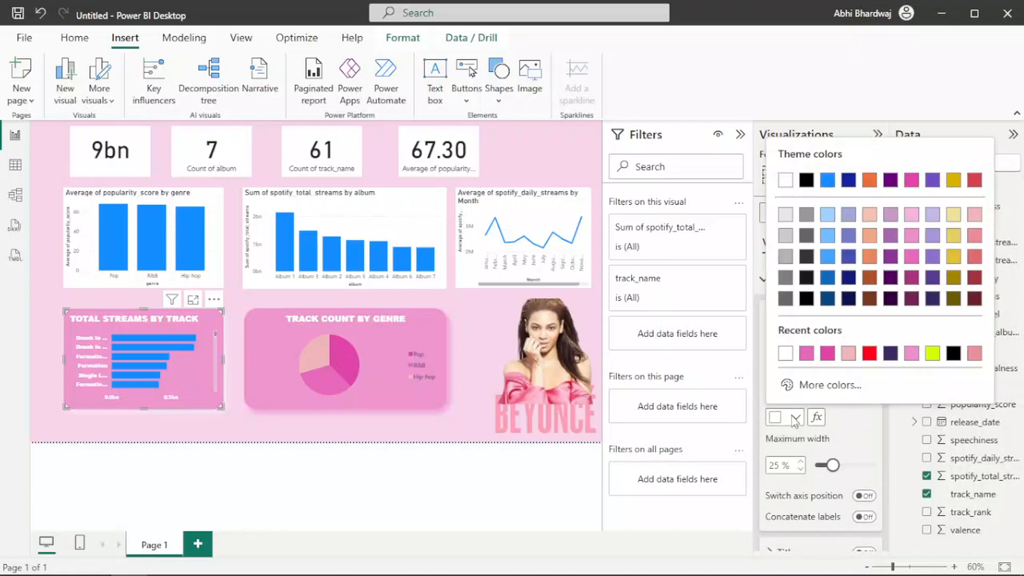
pyautogui.click(890, 353)
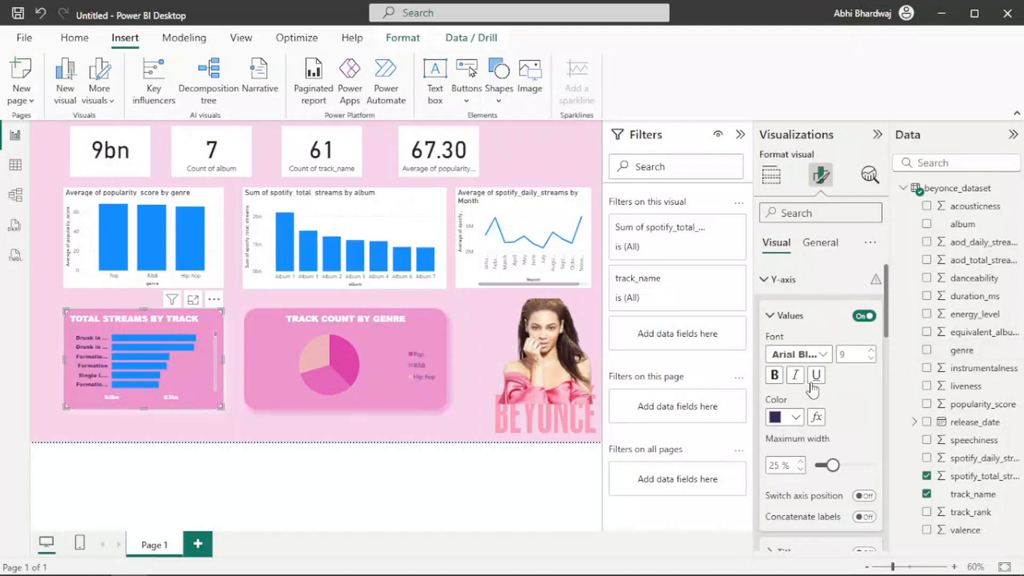
pyautogui.click(784, 417)
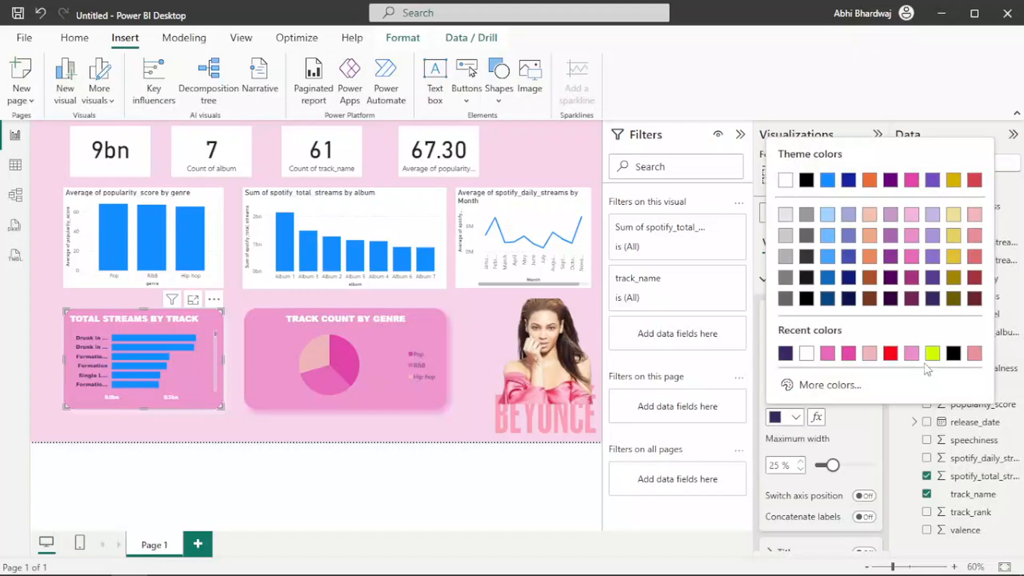
pyautogui.click(935, 239)
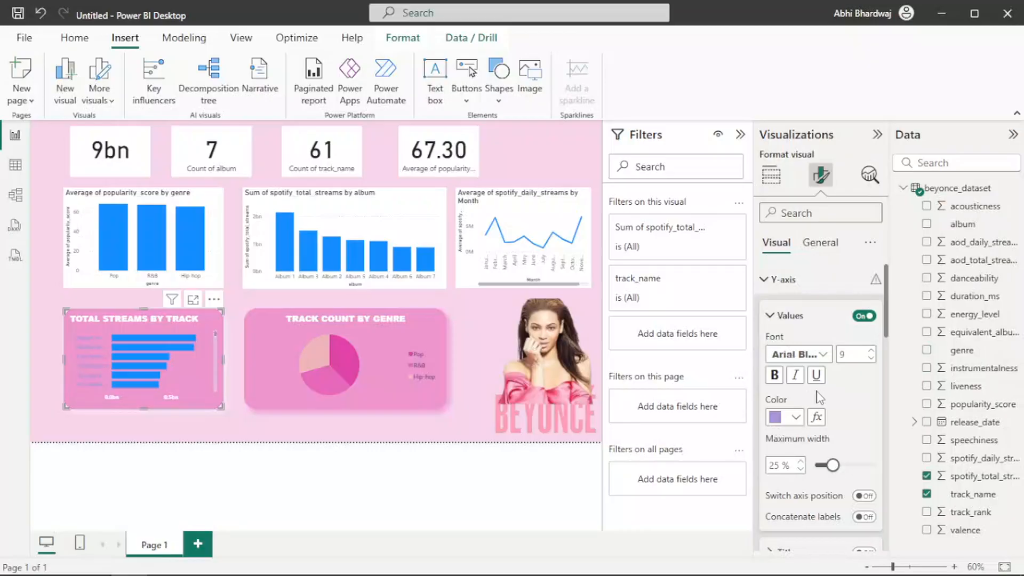
pyautogui.click(785, 419)
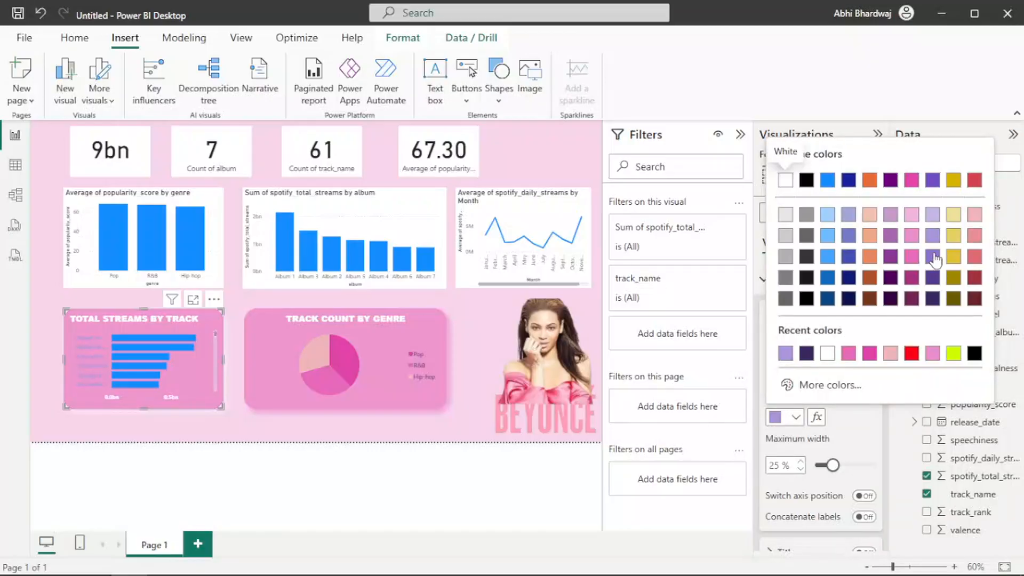
pyautogui.click(888, 285)
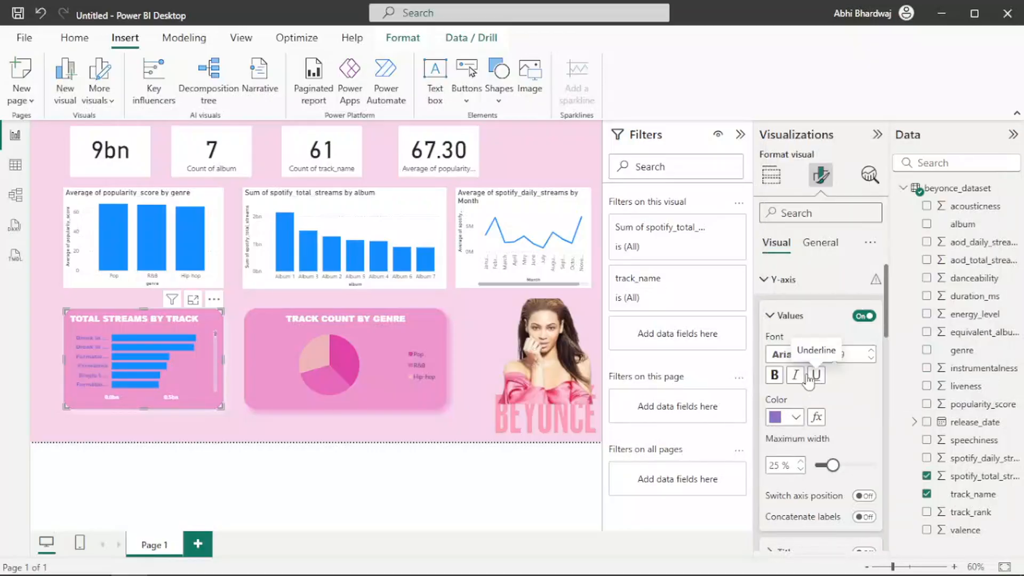
# Set the track streams chart's Y-axis label color to the theme purple's darker shade.
pyautogui.click(784, 419)
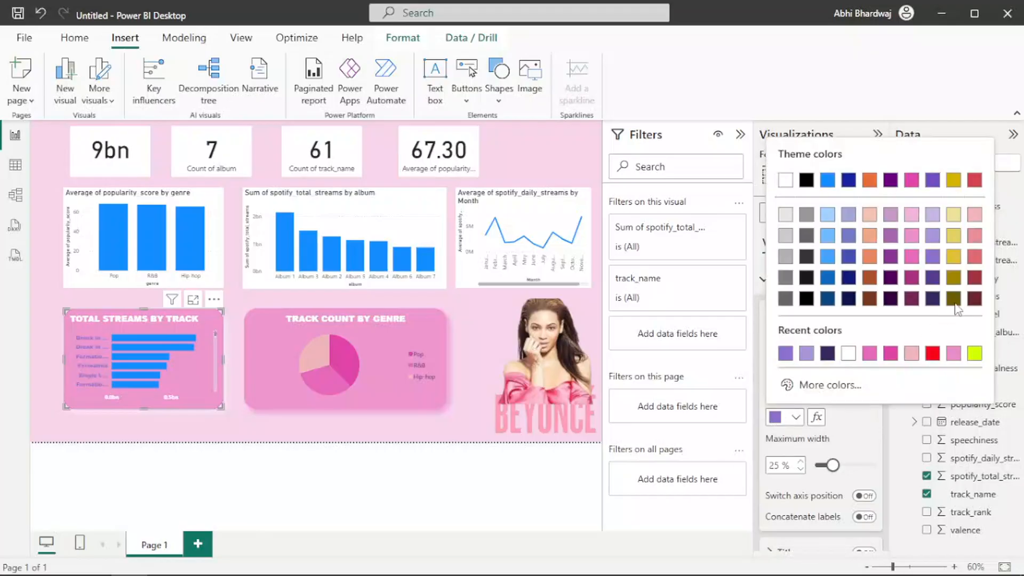
pyautogui.click(934, 278)
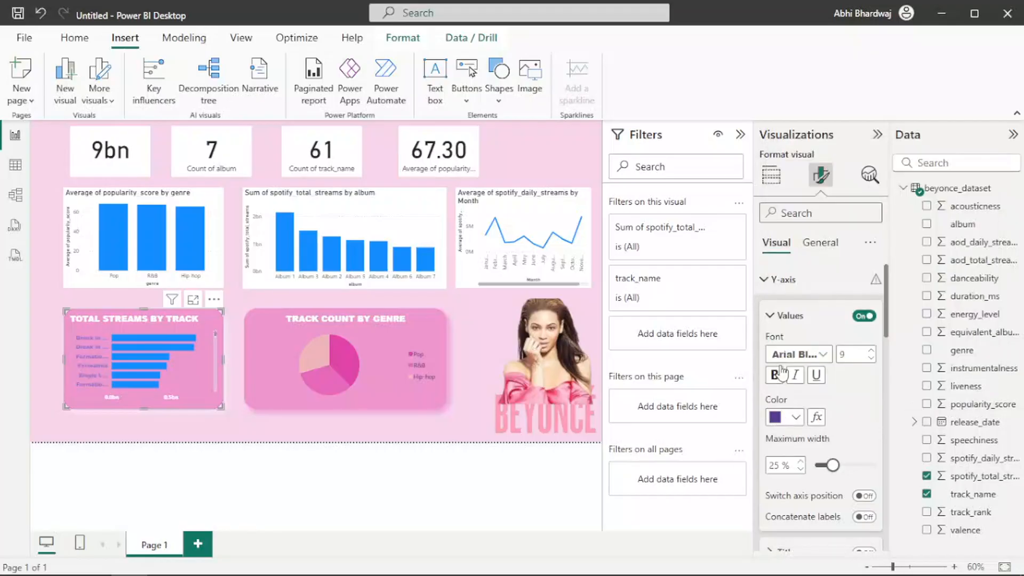
# Try light pink and two light red shades as the bar color of the track streams chart.
pyautogui.scroll(-5, 780, 372)
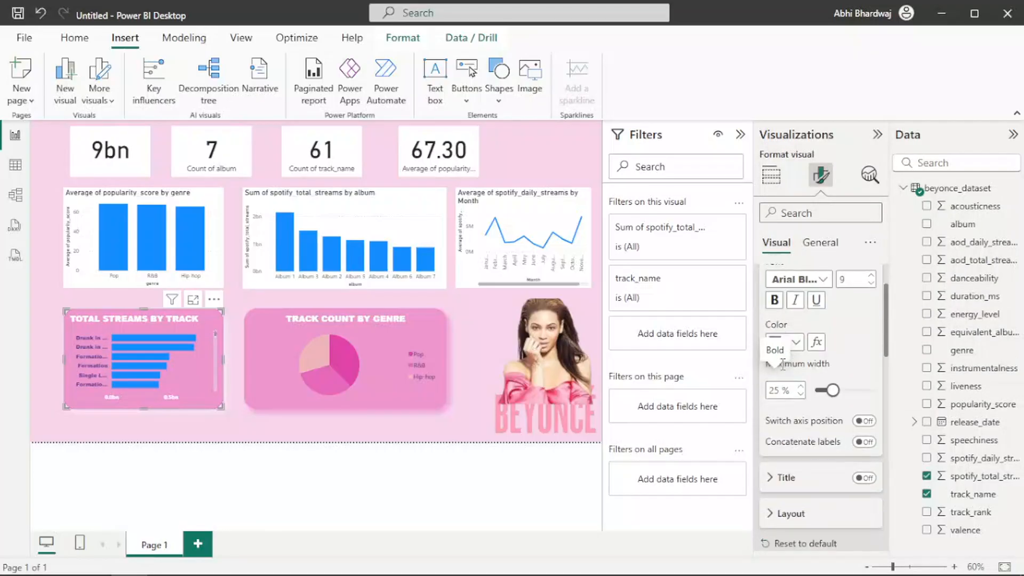
pyautogui.scroll(-6, 779, 430)
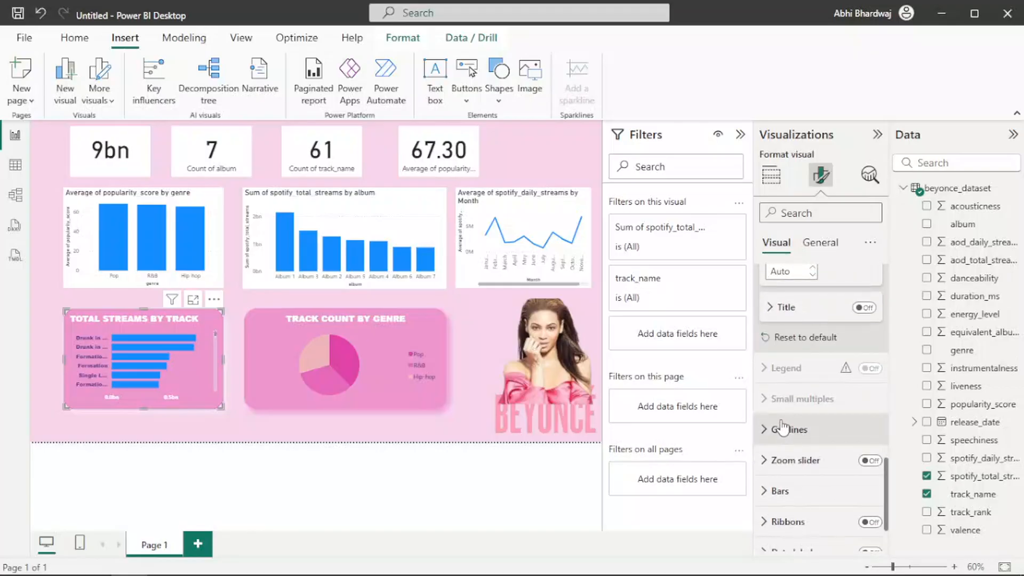
pyautogui.click(798, 492)
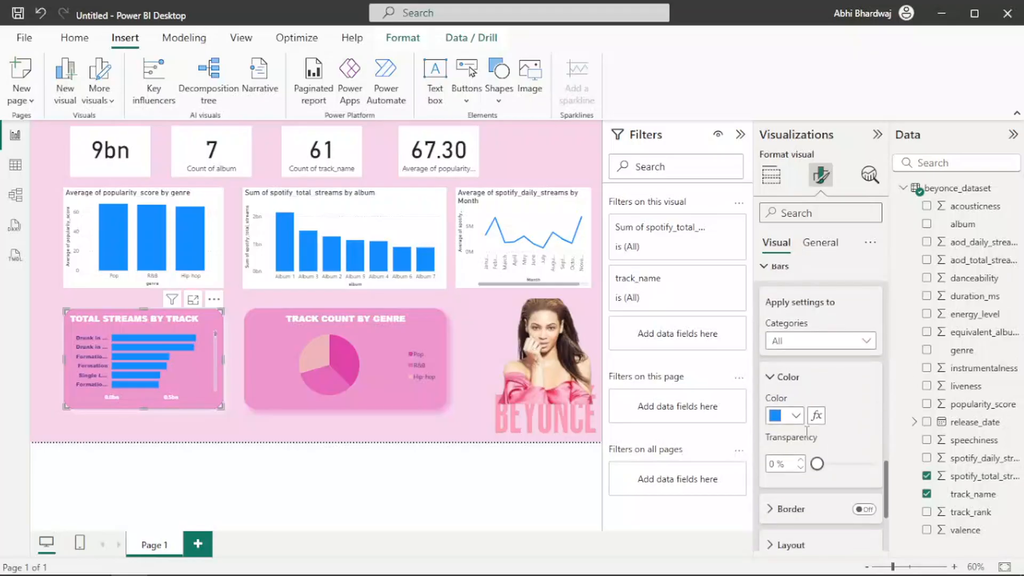
pyautogui.click(796, 416)
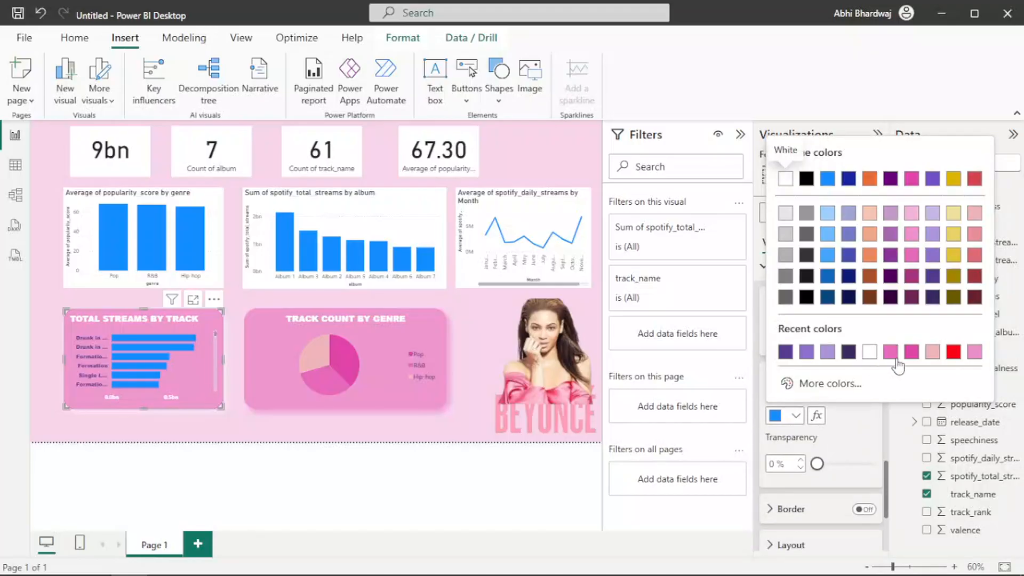
pyautogui.click(913, 216)
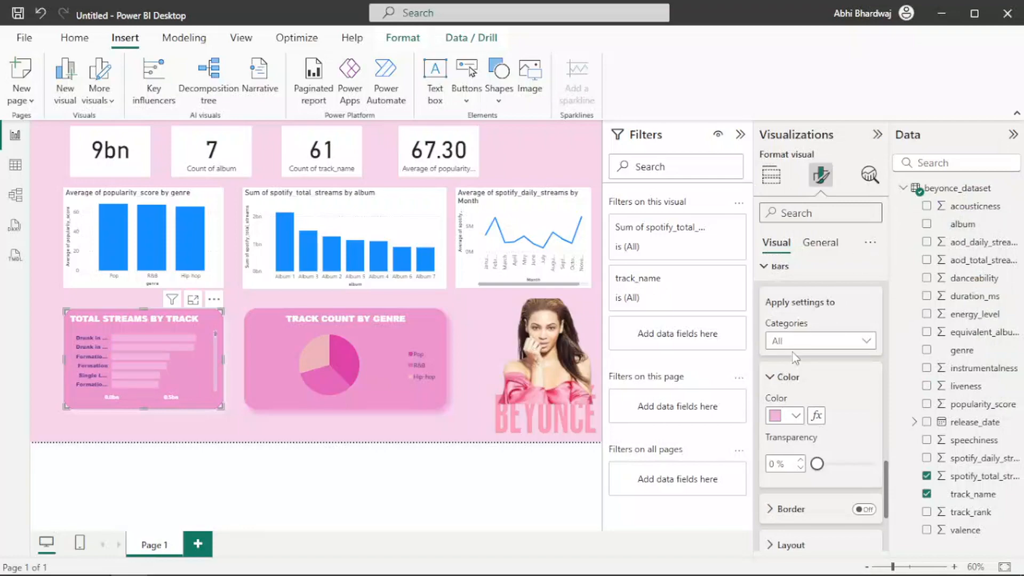
pyautogui.click(795, 417)
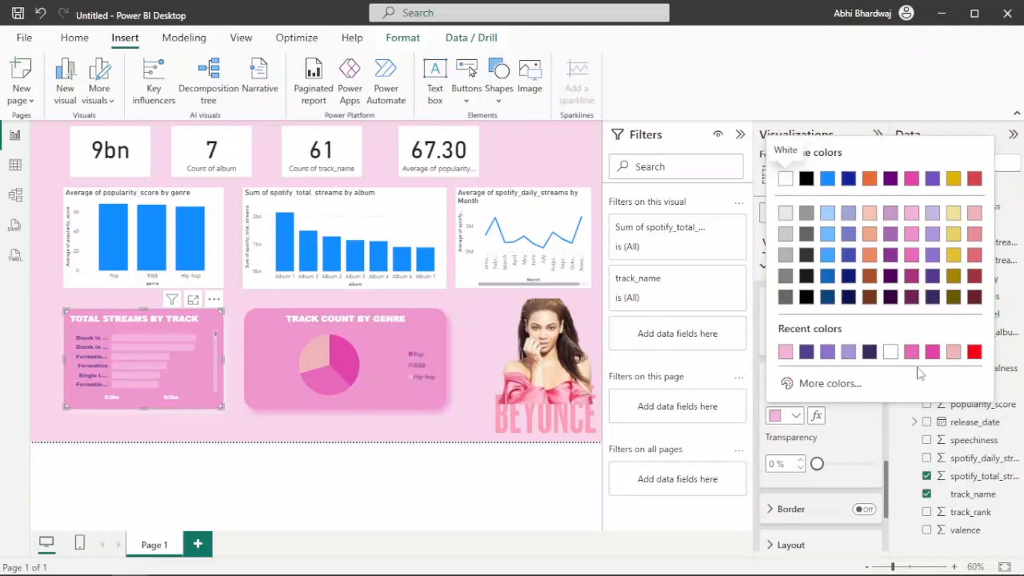
pyautogui.click(795, 418)
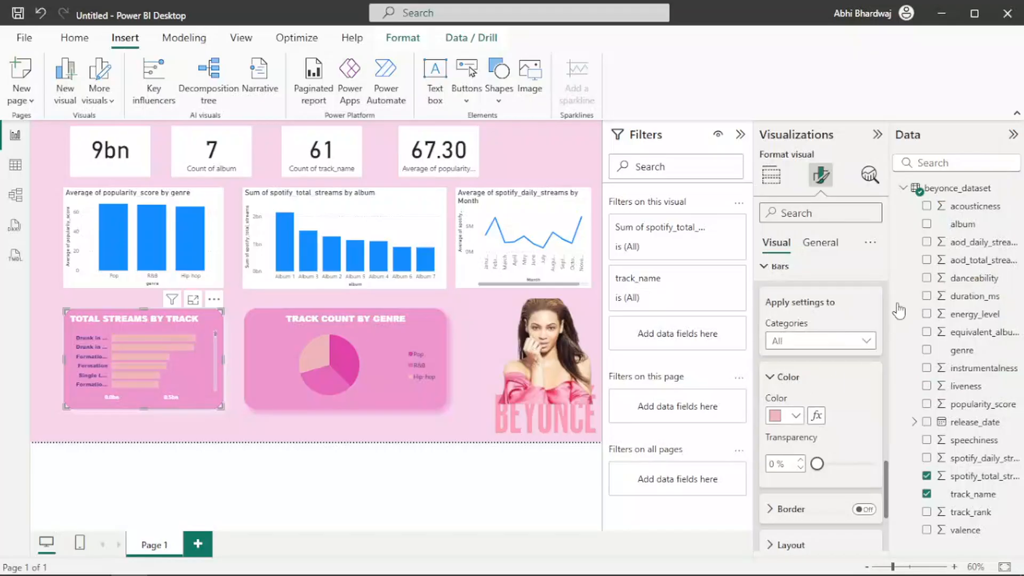
pyautogui.click(795, 417)
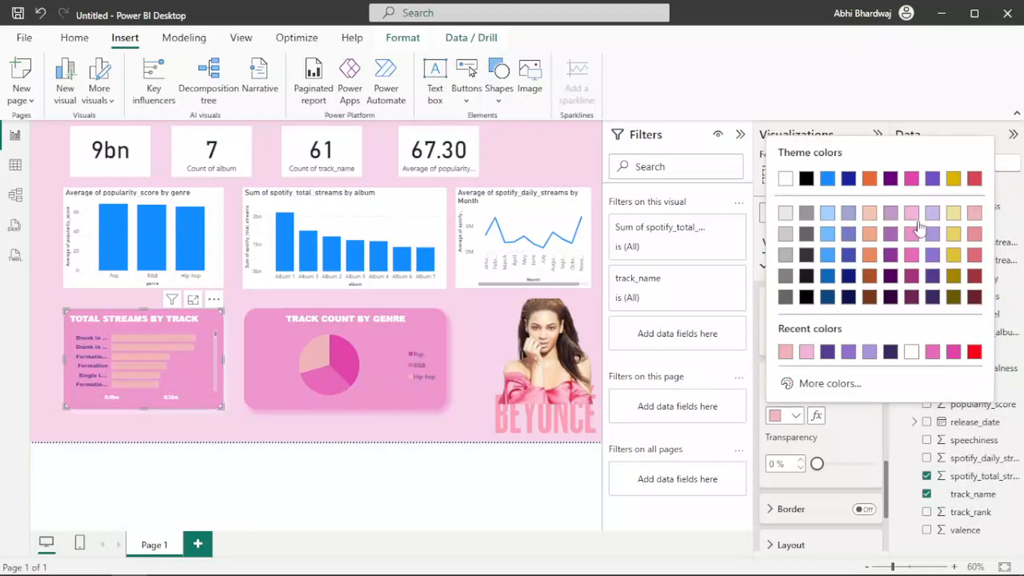
pyautogui.click(976, 255)
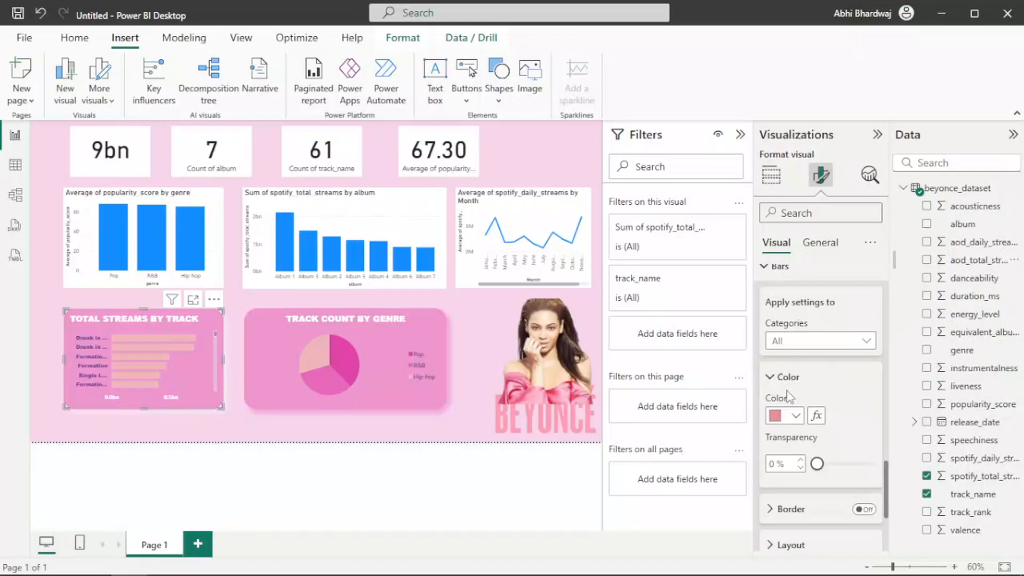
pyautogui.click(792, 420)
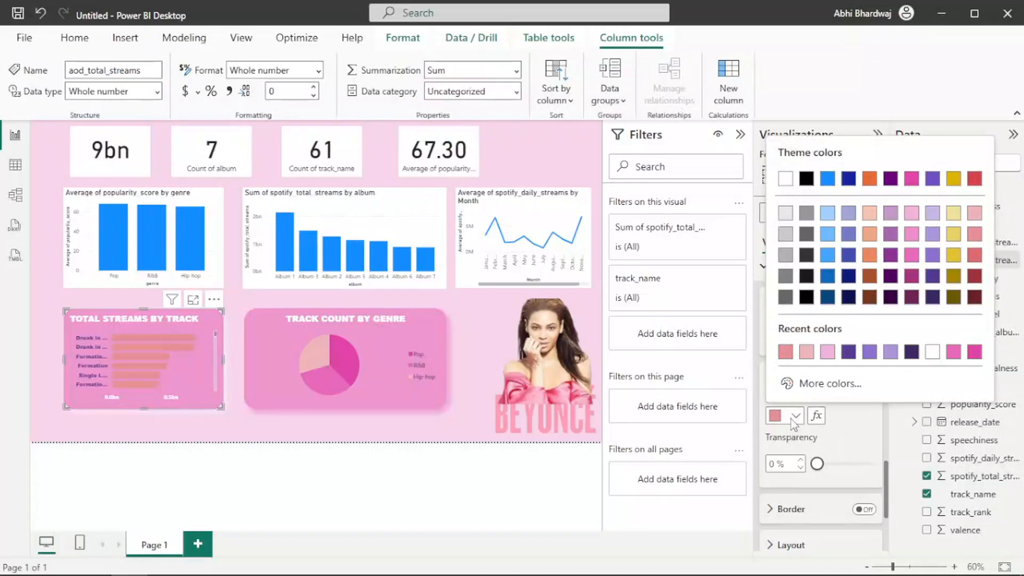
# Set the track streams chart's bars to the theme pink with about 45% transparency.
pyautogui.moveTo(817, 466); pyautogui.dragTo(840, 465)
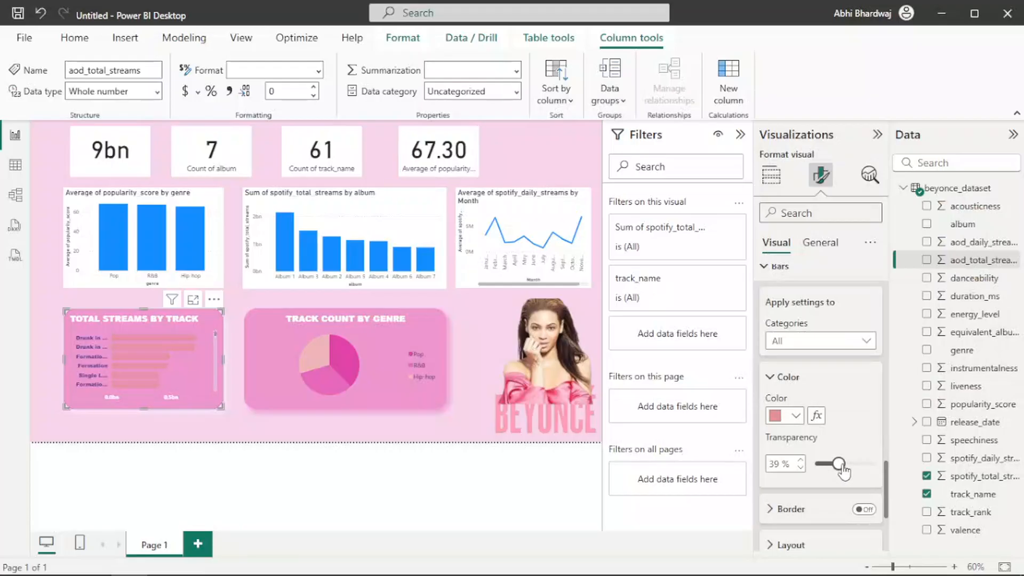
pyautogui.moveTo(839, 464); pyautogui.dragTo(851, 464)
pyautogui.click(795, 416)
pyautogui.click(975, 353)
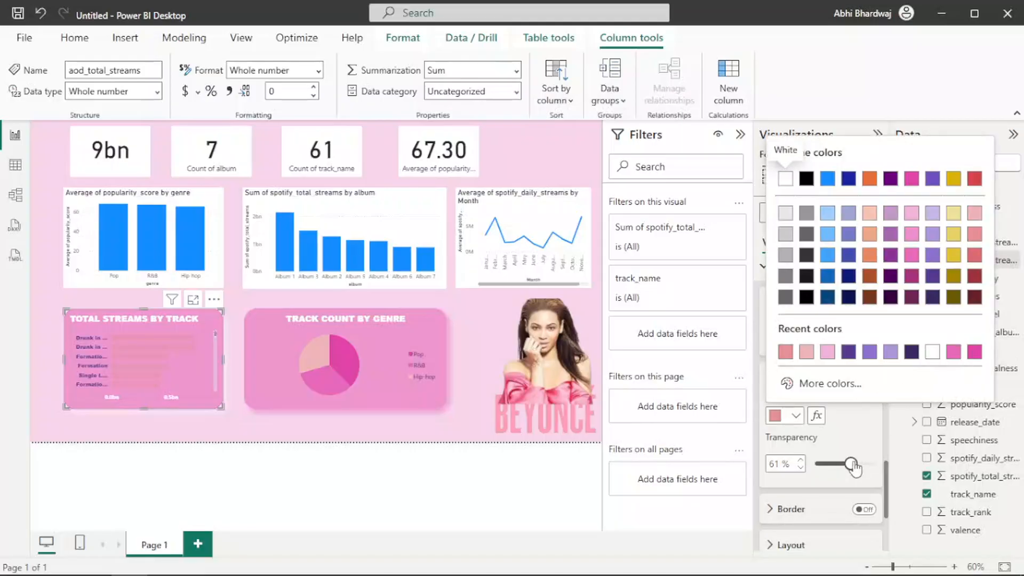
pyautogui.moveTo(853, 469)
pyautogui.mouseDown()
pyautogui.moveTo(865, 470)
pyautogui.moveTo(843, 469)
pyautogui.mouseUp()
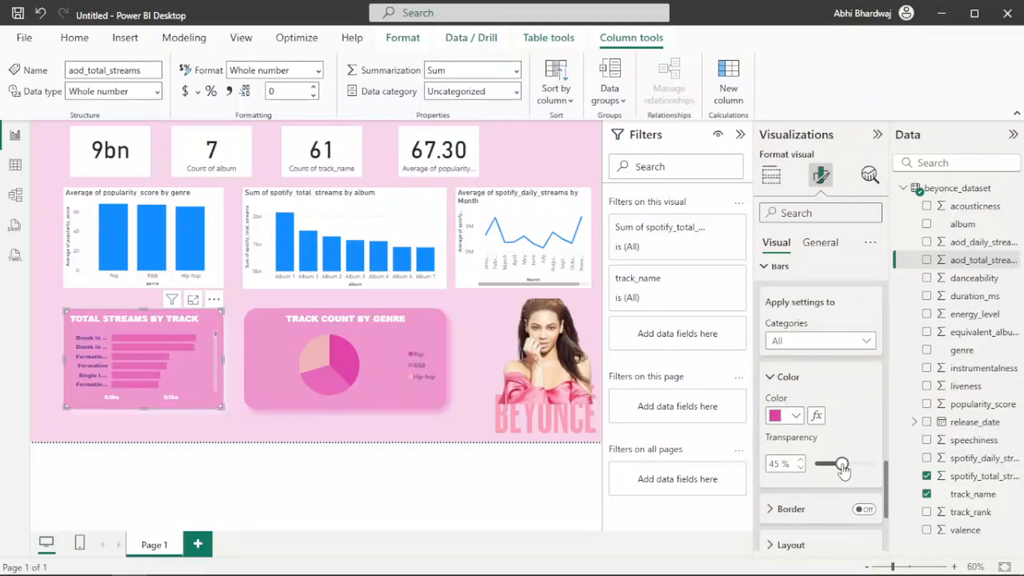
pyautogui.moveTo(843, 470); pyautogui.dragTo(841, 470)
# Set the columns of the average popularity by genre chart to the theme pink with 47% transparency.
pyautogui.click(68, 276)
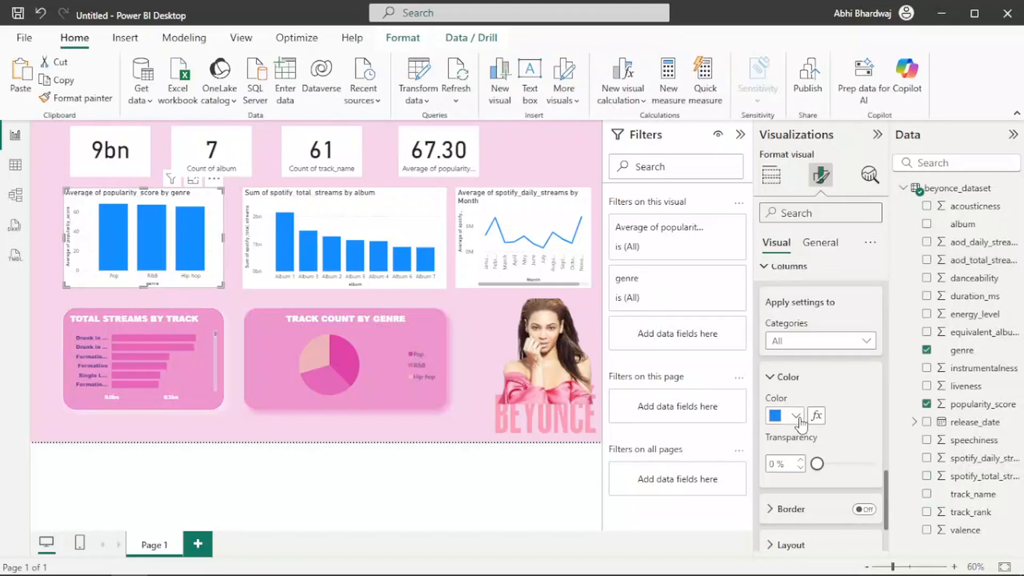
pyautogui.click(797, 416)
pyautogui.click(789, 367)
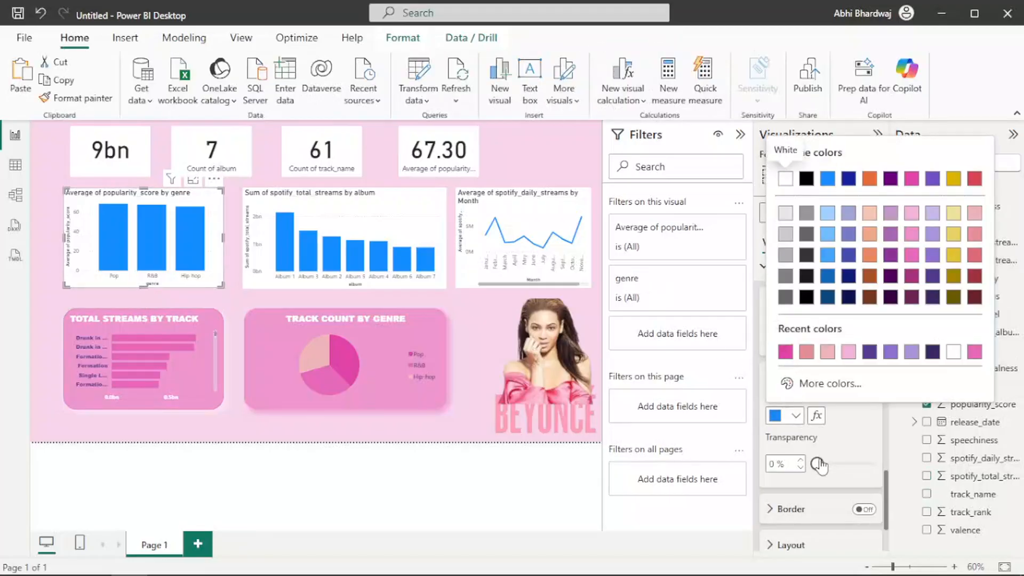
pyautogui.moveTo(820, 466); pyautogui.dragTo(846, 473)
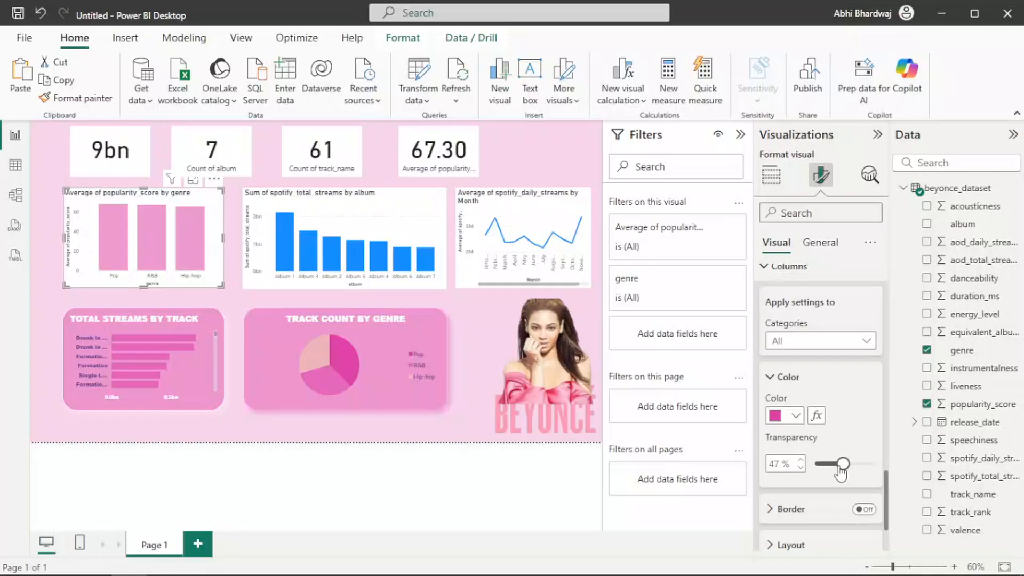
# Turn off the popularity by genre chart's Y-axis title and make its Y-axis labels white, bold Arial Black.
pyautogui.scroll(4, 801, 315)
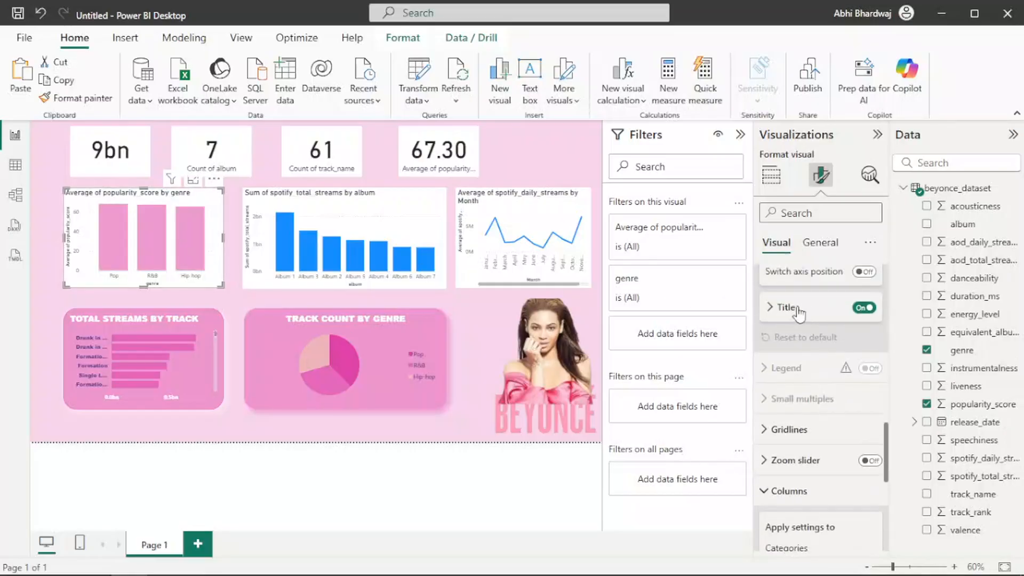
pyautogui.scroll(4, 799, 315)
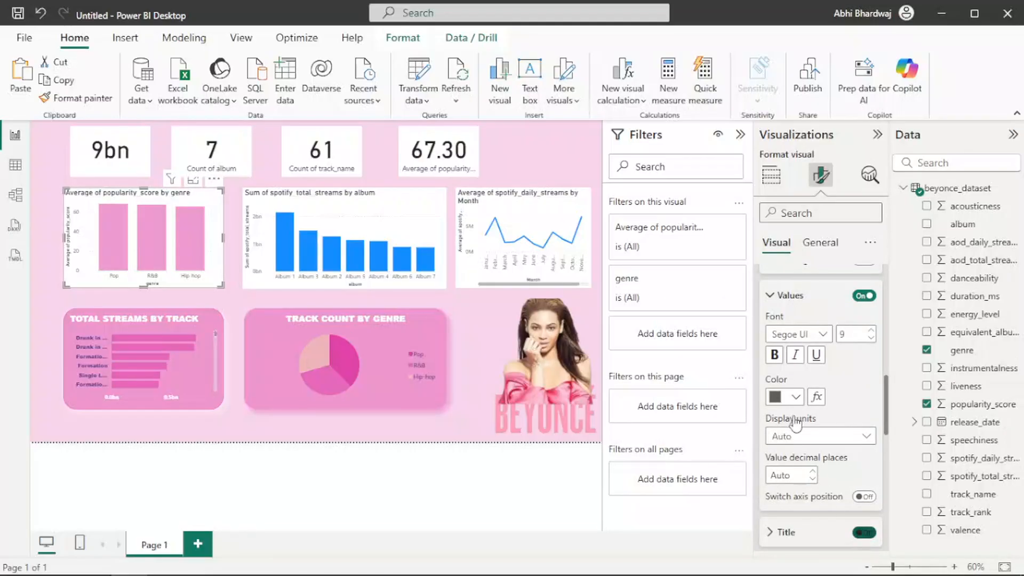
pyautogui.click(780, 397)
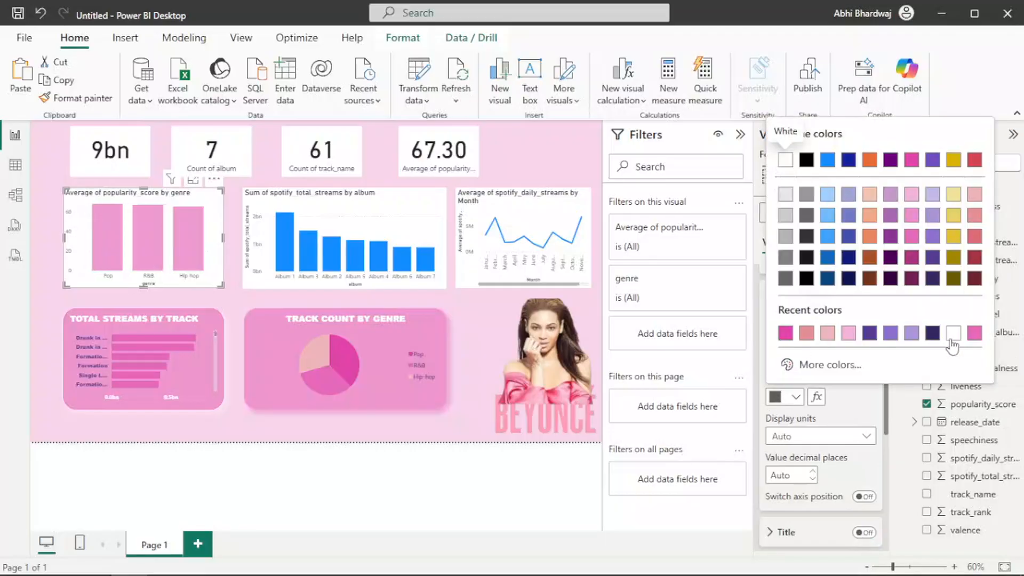
pyautogui.click(954, 334)
pyautogui.click(810, 335)
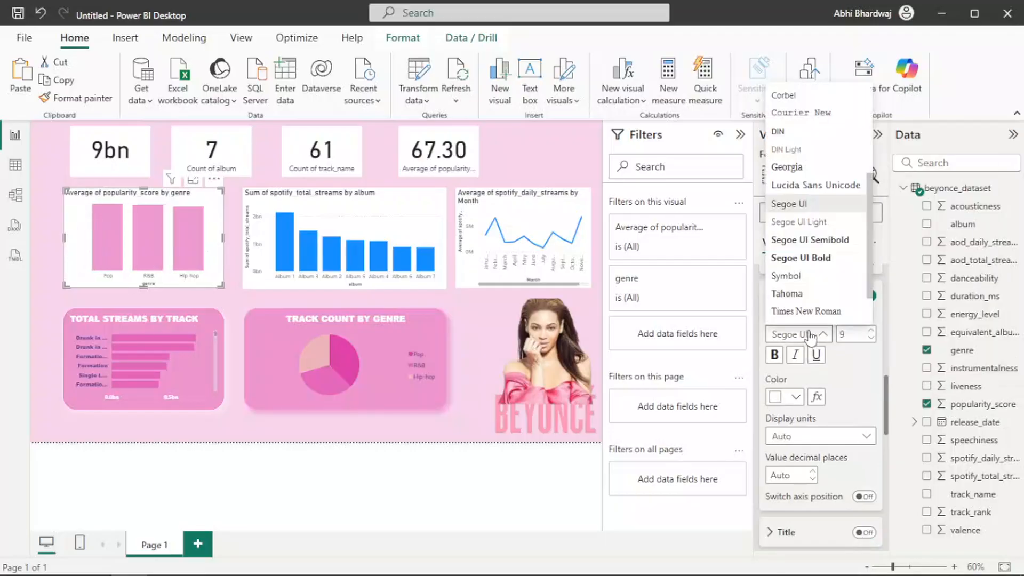
pyautogui.scroll(5, 811, 213)
pyautogui.click(792, 106)
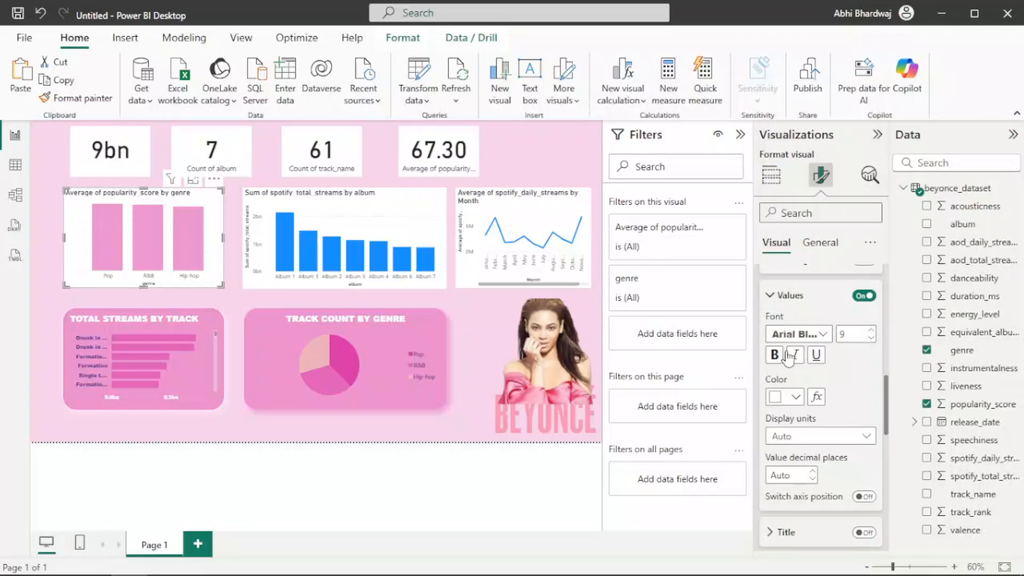
pyautogui.click(775, 354)
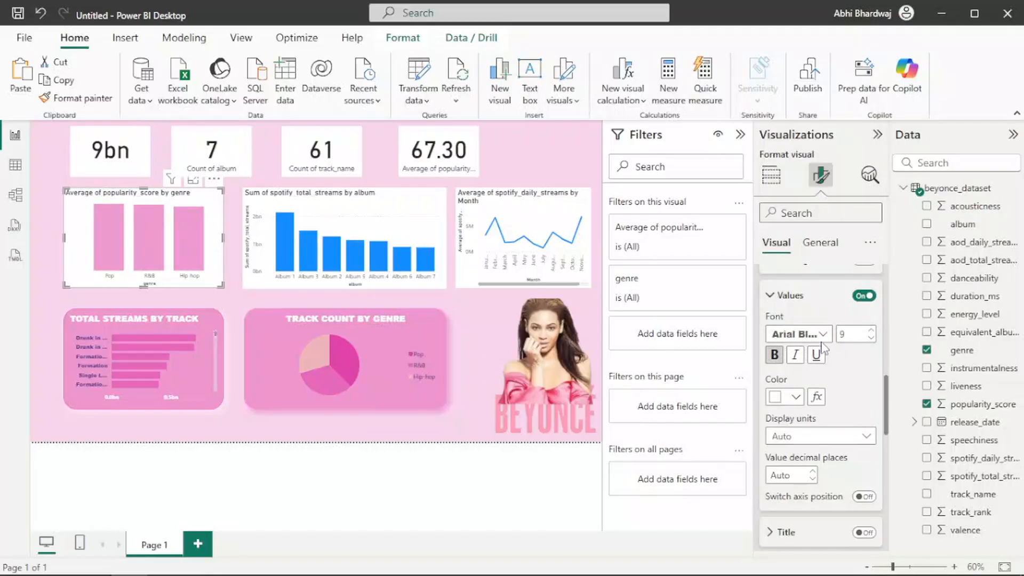
# Set the popularity by genre chart's X-axis label color to the theme purple's darker shade.
pyautogui.scroll(10, 825, 348)
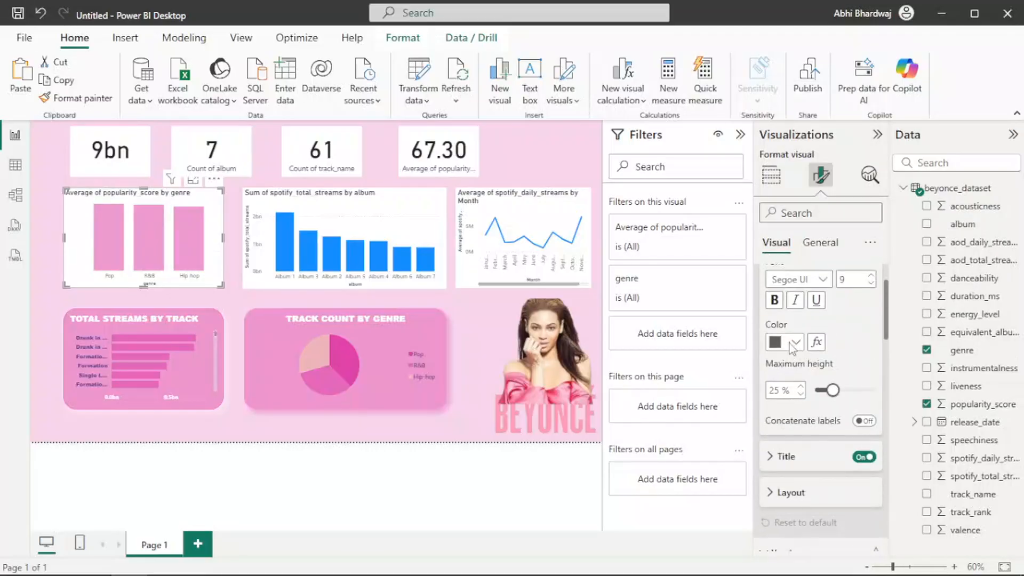
pyautogui.click(795, 343)
pyautogui.scroll(2, 799, 470)
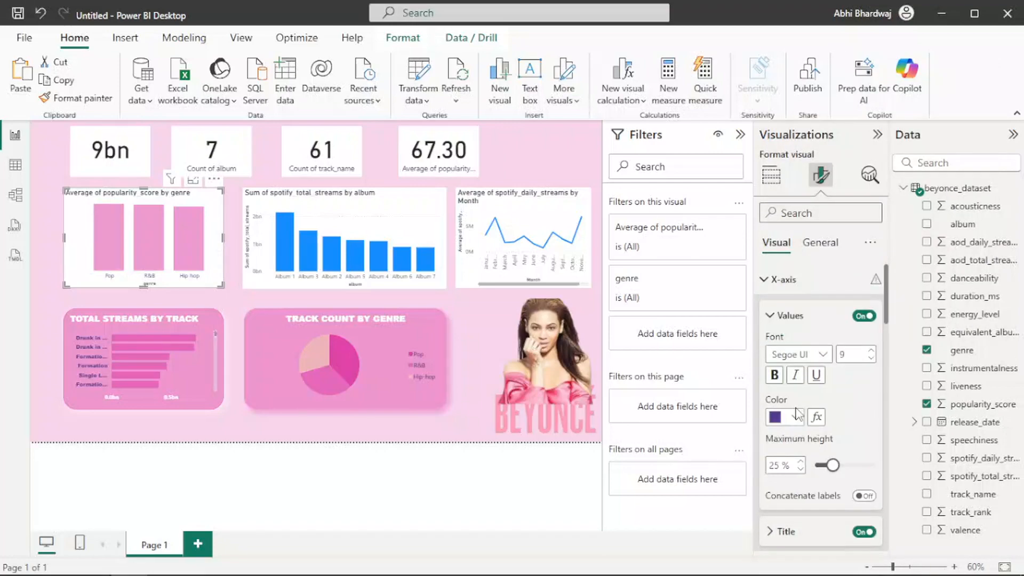
pyautogui.click(783, 316)
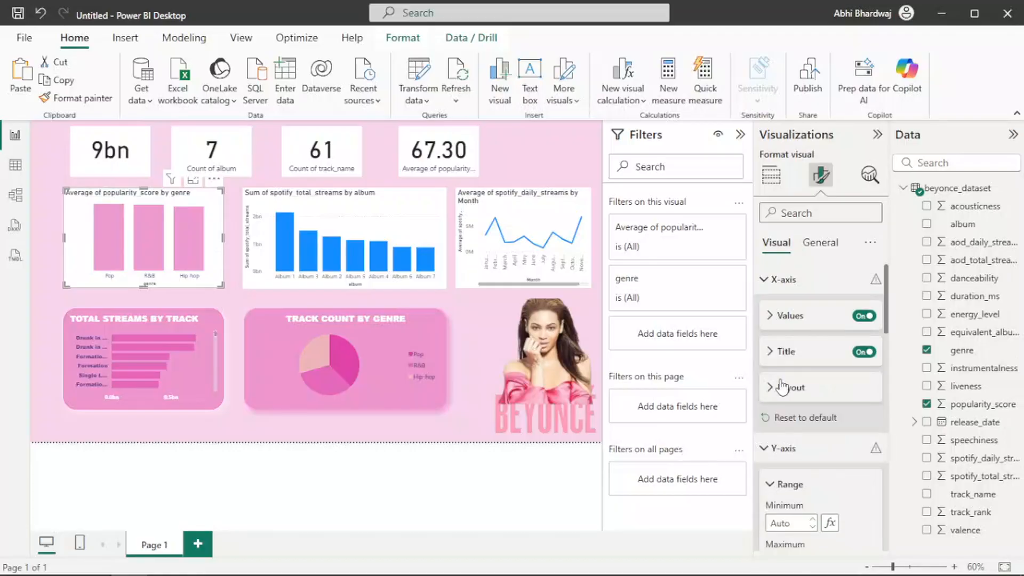
# Recolor the popularity by genre chart's Y-axis labels with the theme purple's darker shade.
pyautogui.scroll(-5, 779, 450)
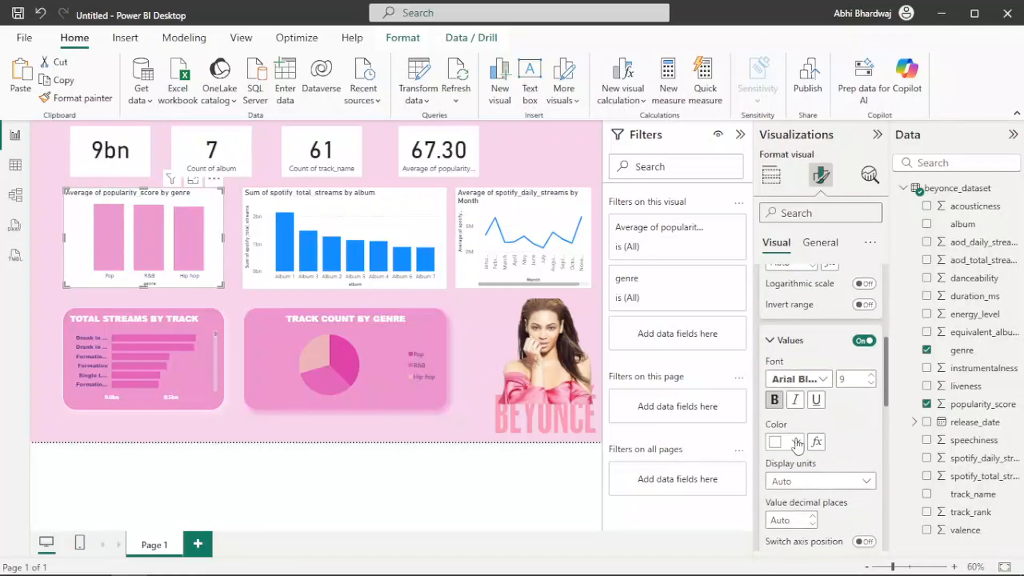
pyautogui.click(795, 442)
pyautogui.click(787, 379)
pyautogui.scroll(-3, 820, 483)
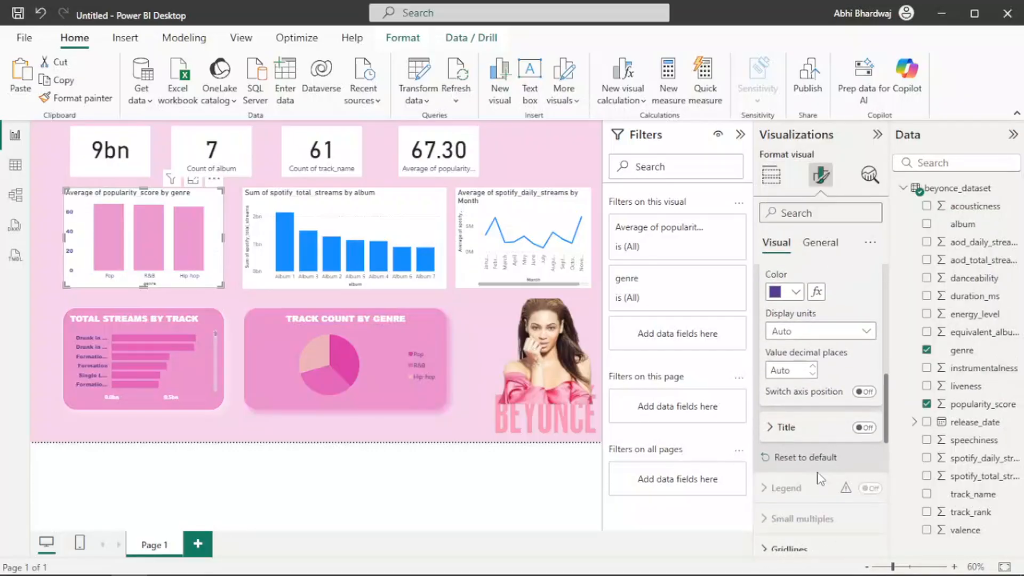
# Set the popularity by genre chart's title text color to the theme purple's darker shade.
pyautogui.scroll(5, 816, 461)
pyautogui.scroll(3, 816, 406)
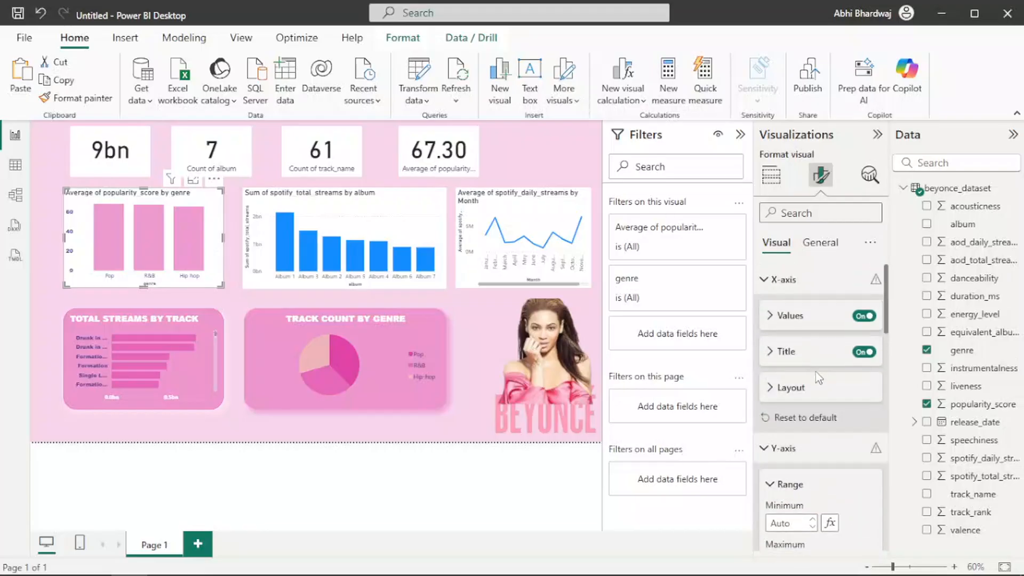
pyautogui.click(820, 243)
pyautogui.click(782, 309)
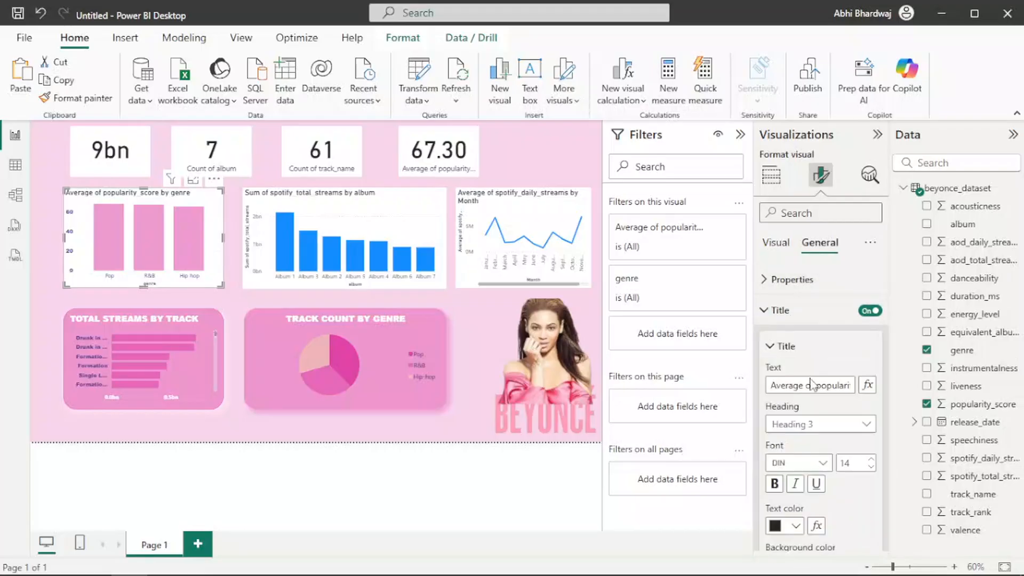
pyautogui.click(795, 528)
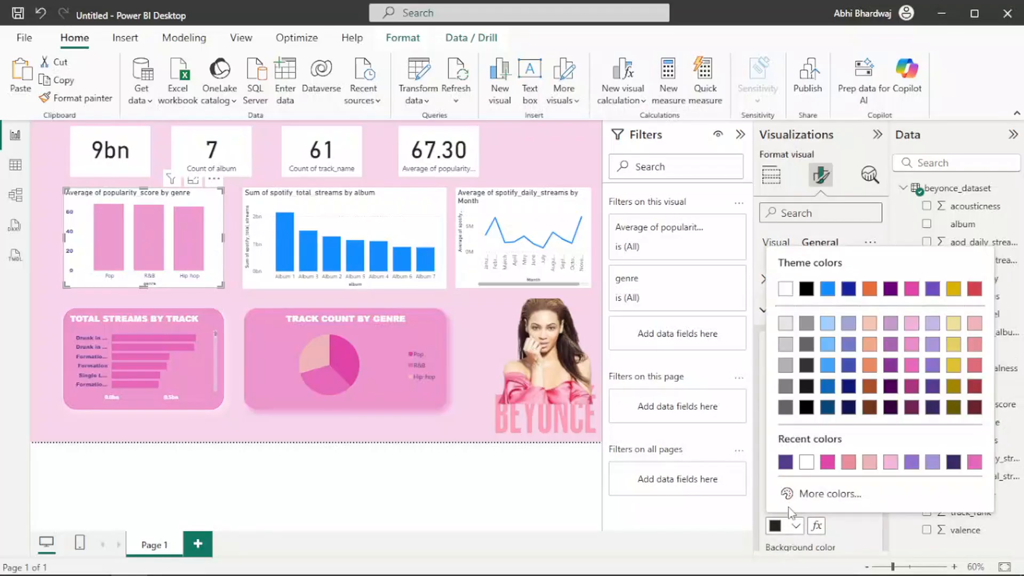
pyautogui.click(790, 464)
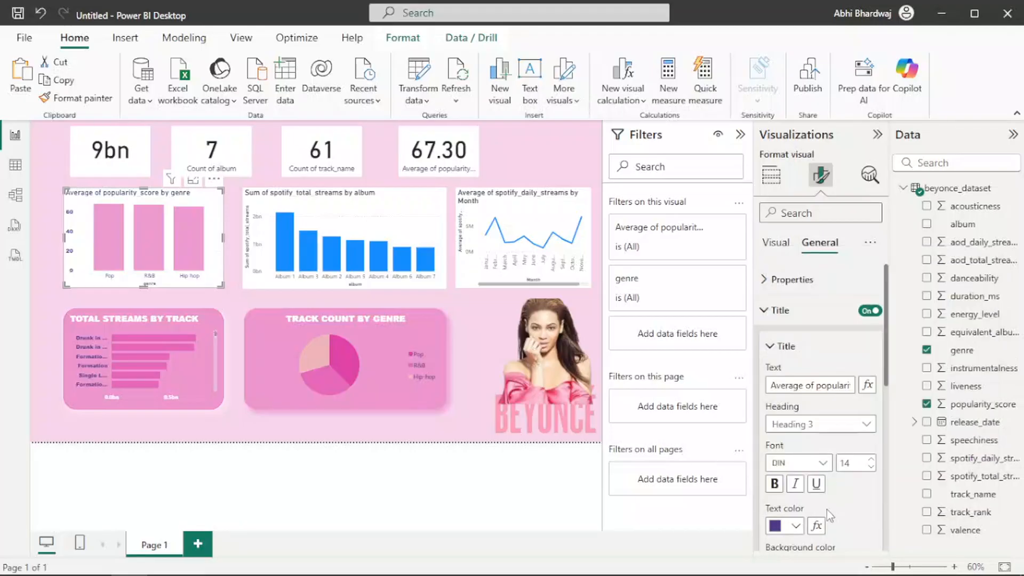
# Make the popularity by genre chart's title bold and centered, with the Arial Black font.
pyautogui.scroll(-2, 827, 507)
pyautogui.click(774, 334)
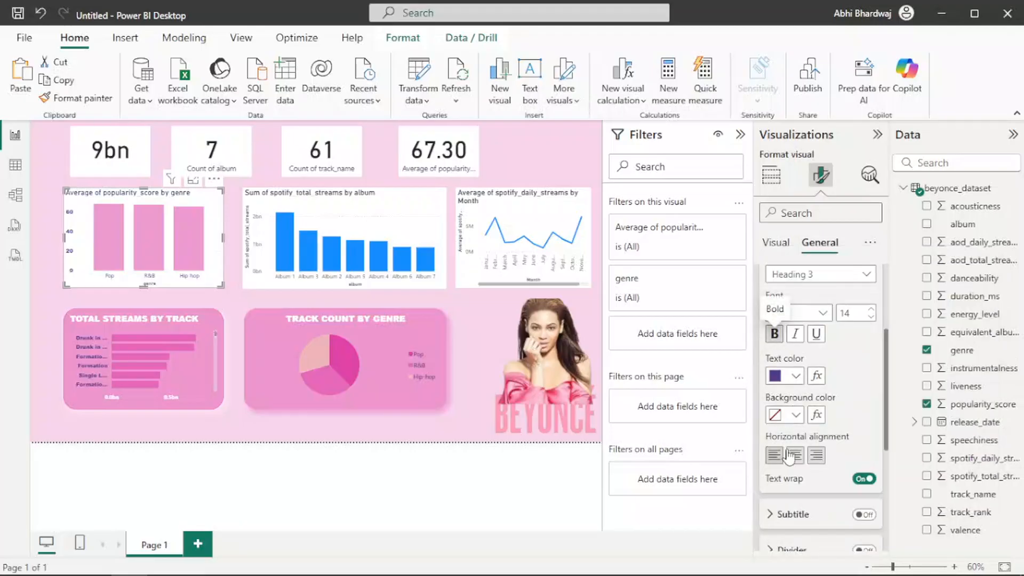
pyautogui.click(801, 313)
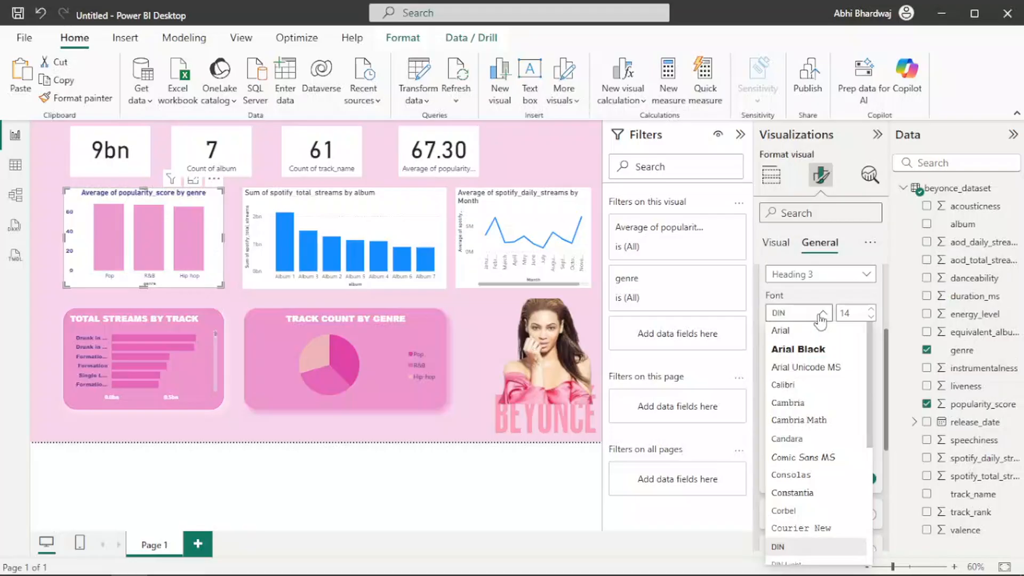
pyautogui.click(800, 349)
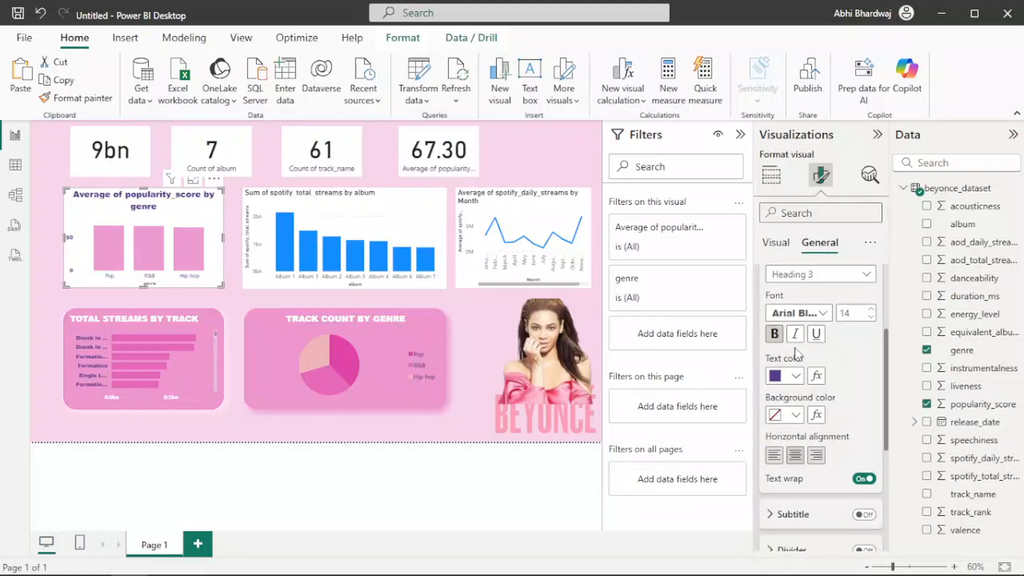
pyautogui.scroll(3, 796, 354)
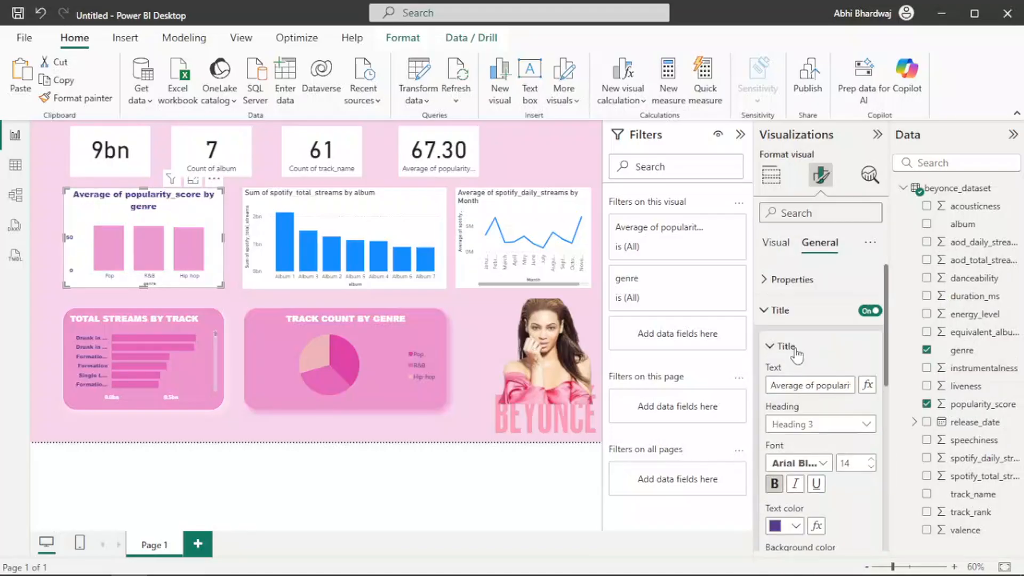
# Change the popularity by genre chart's title text to POPULARITY SCORE (GENRE).
pyautogui.click(806, 388)
pyautogui.write('POPULARITY')
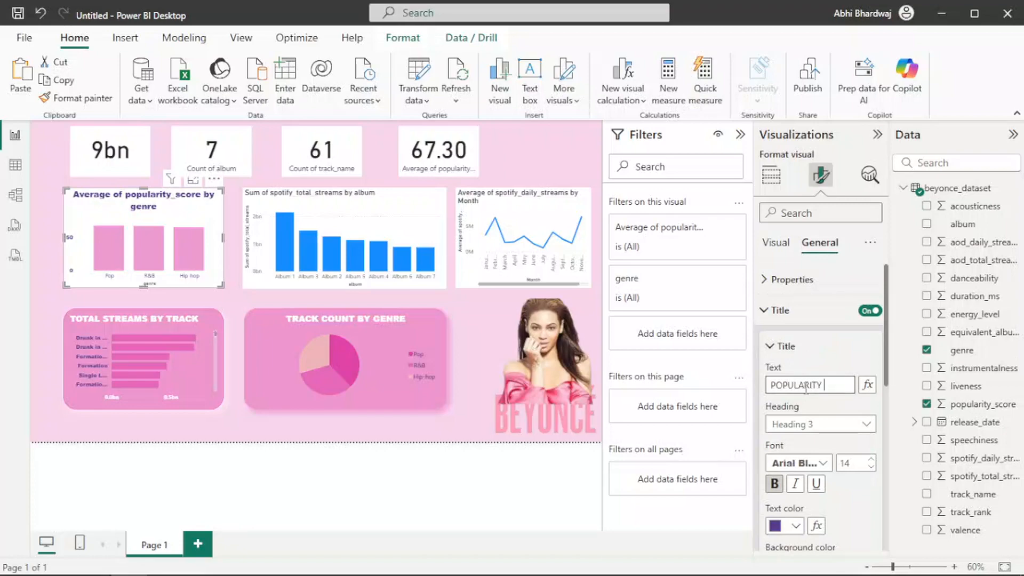
pyautogui.write(' SCORE')
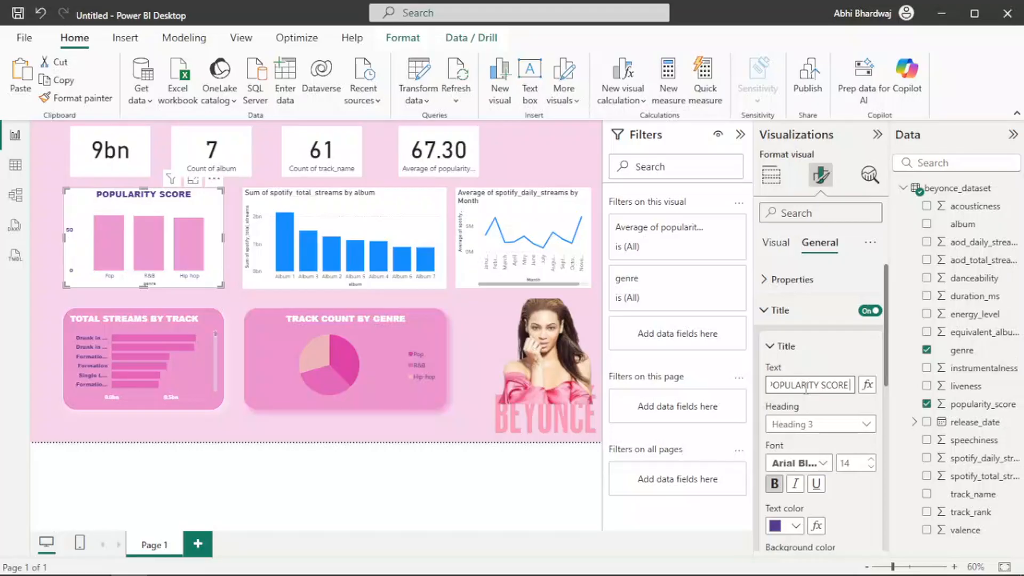
pyautogui.write(' (GENRE')
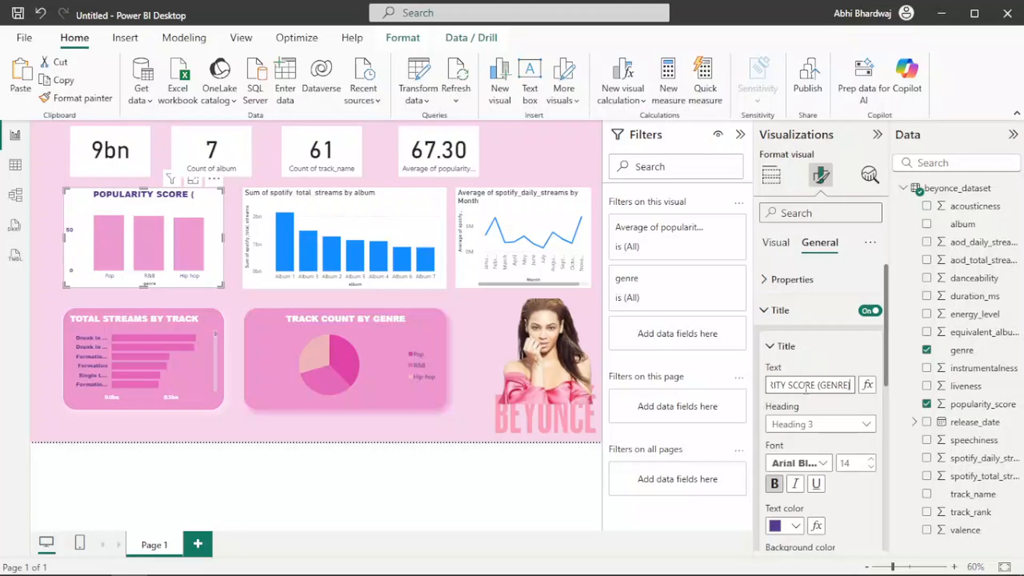
pyautogui.click(809, 349)
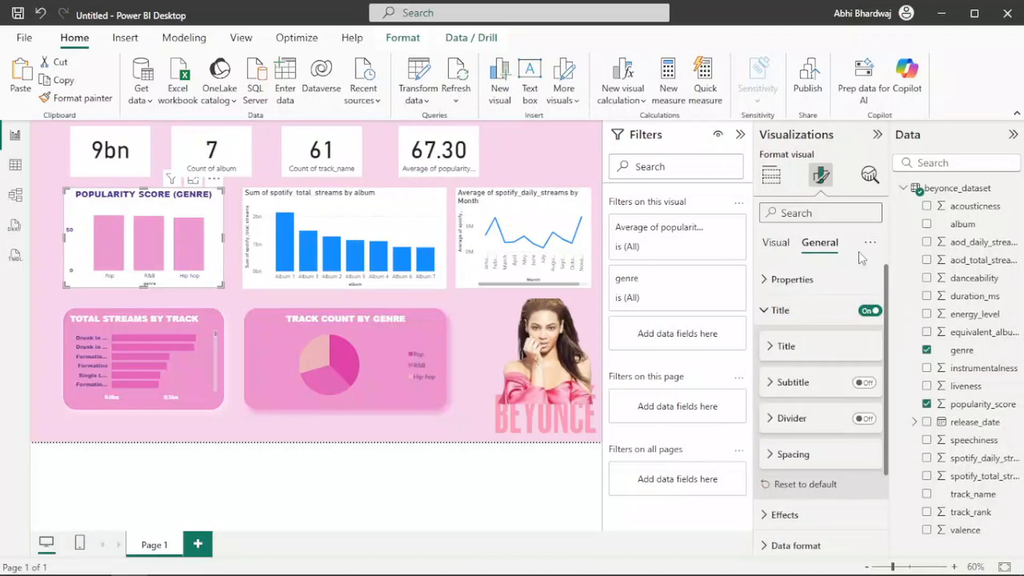
# Give the popularity score chart a dark pink background with 66% transparency, using the track count by genre chart's background as reference.
pyautogui.scroll(-2, 816, 400)
pyautogui.click(811, 414)
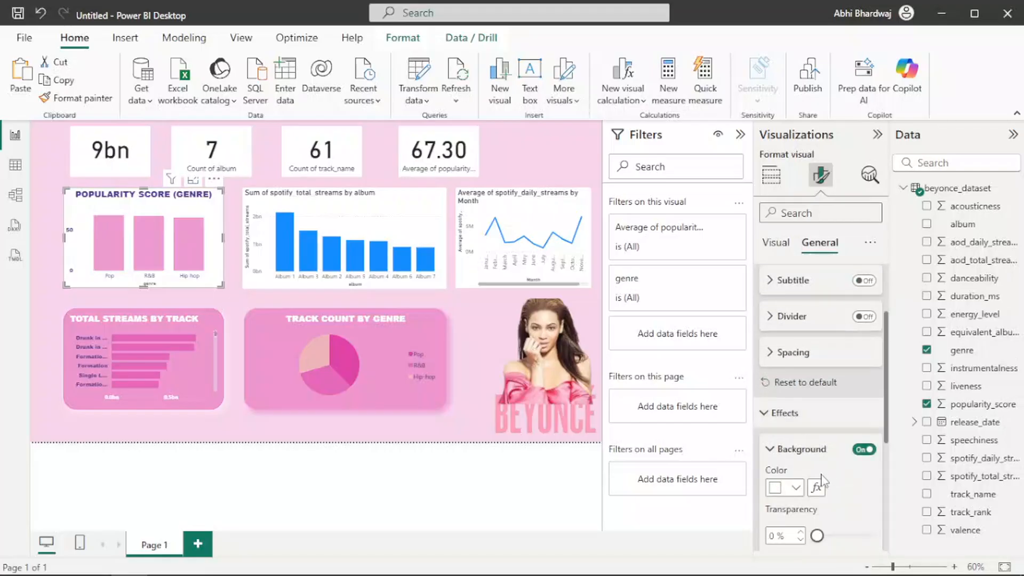
pyautogui.scroll(-2, 795, 421)
pyautogui.click(795, 414)
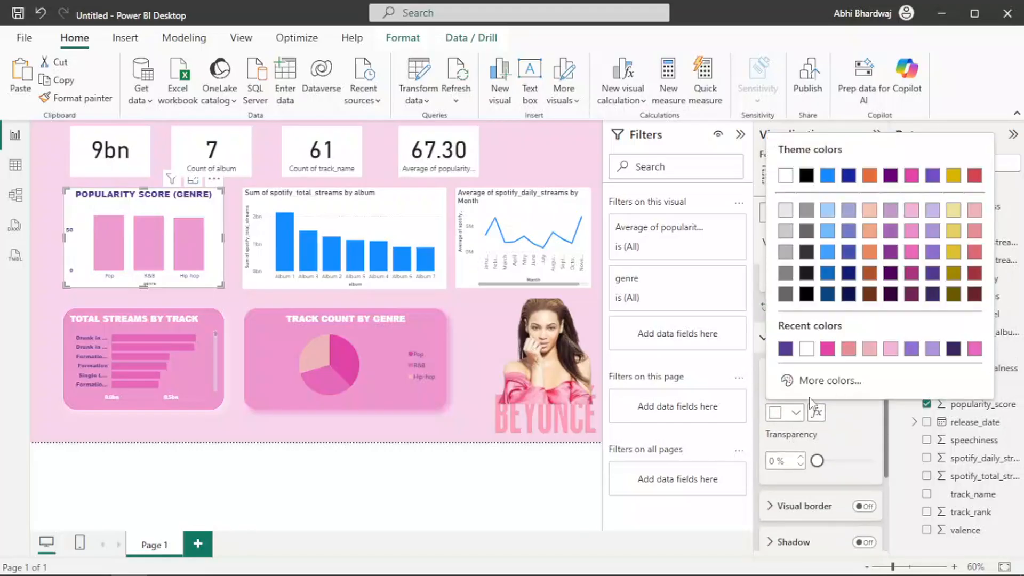
pyautogui.click(830, 353)
pyautogui.moveTo(818, 463); pyautogui.dragTo(848, 466)
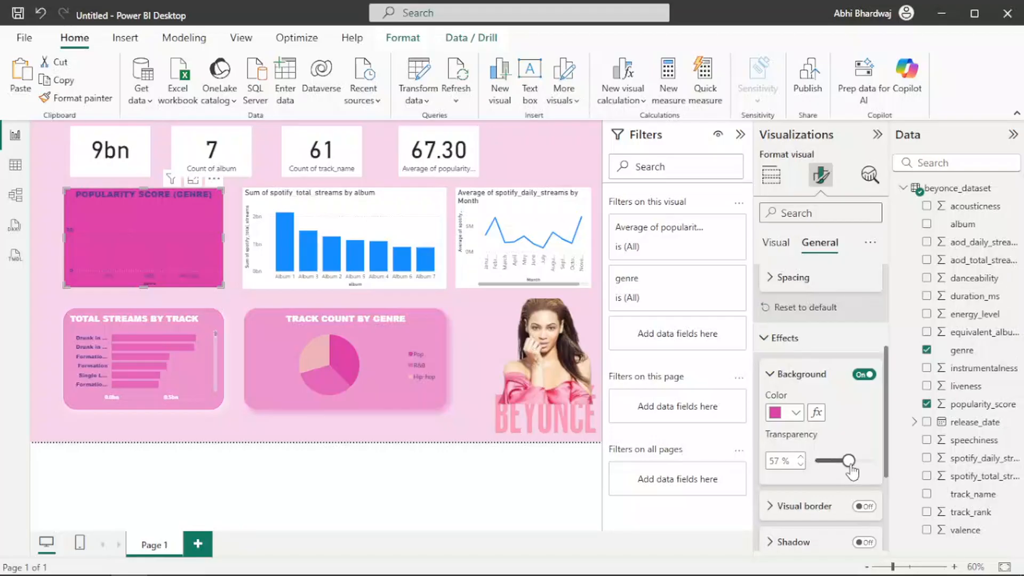
pyautogui.moveTo(852, 465); pyautogui.dragTo(857, 464)
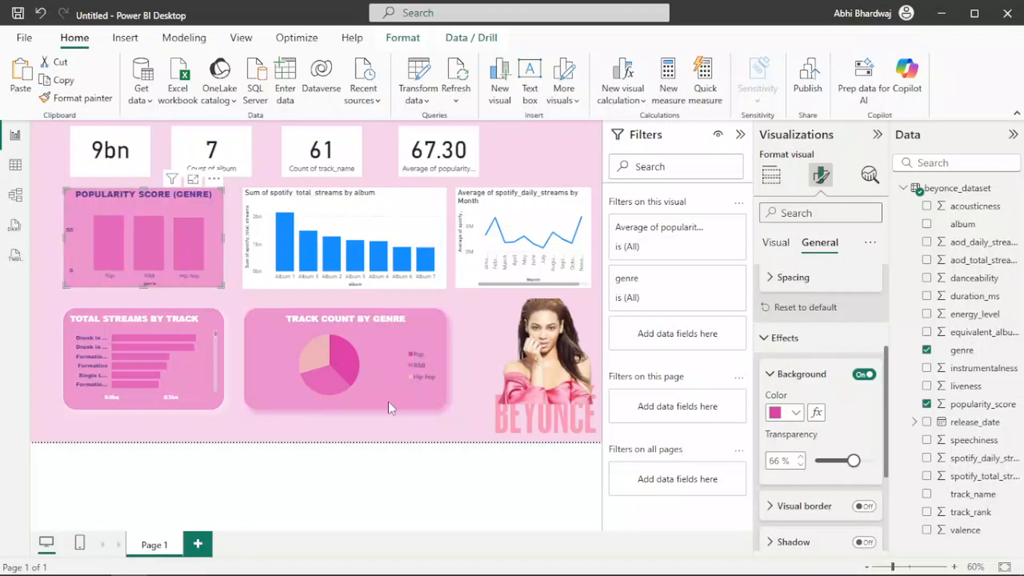
pyautogui.click(271, 383)
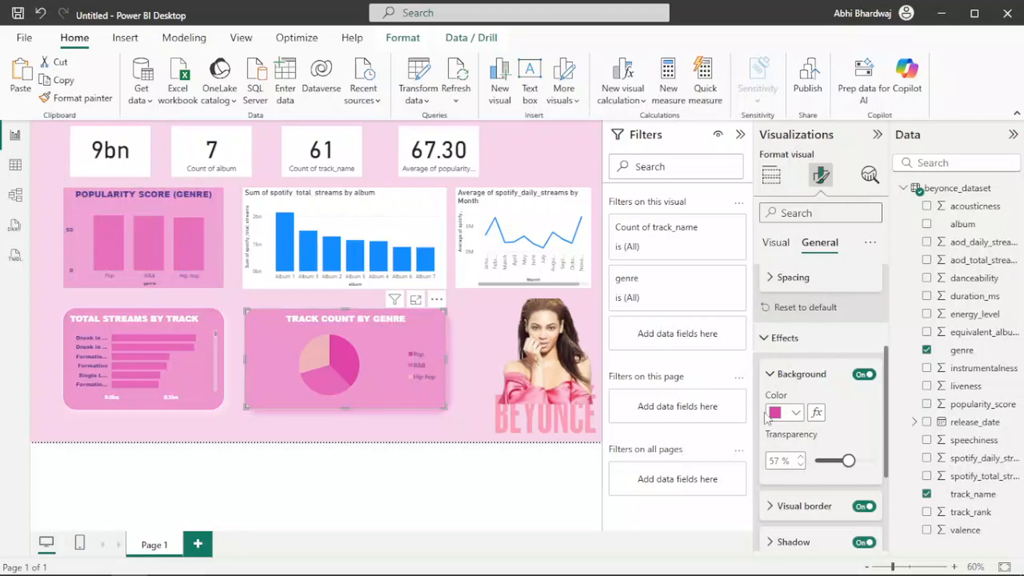
pyautogui.click(796, 414)
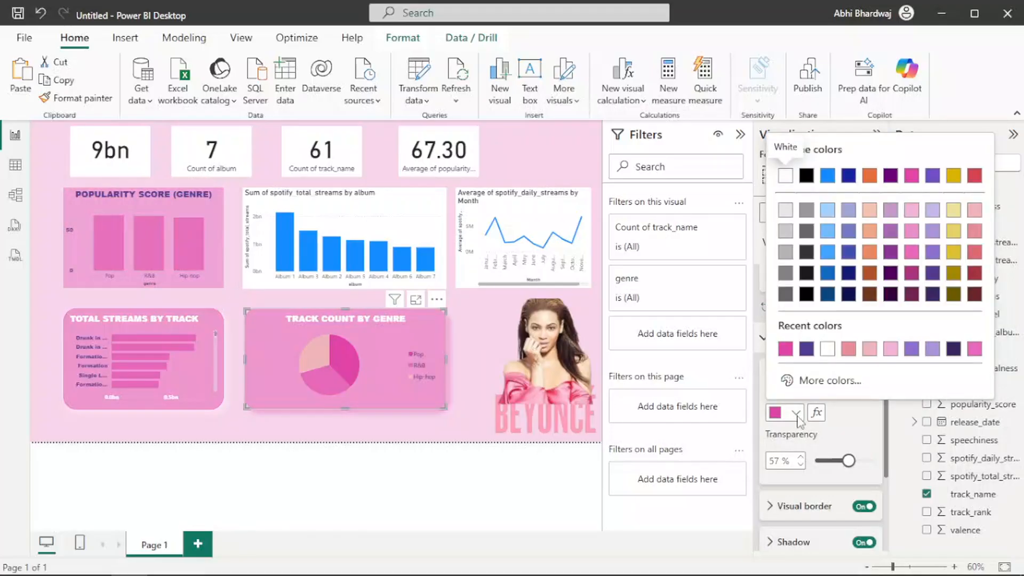
pyautogui.click(70, 283)
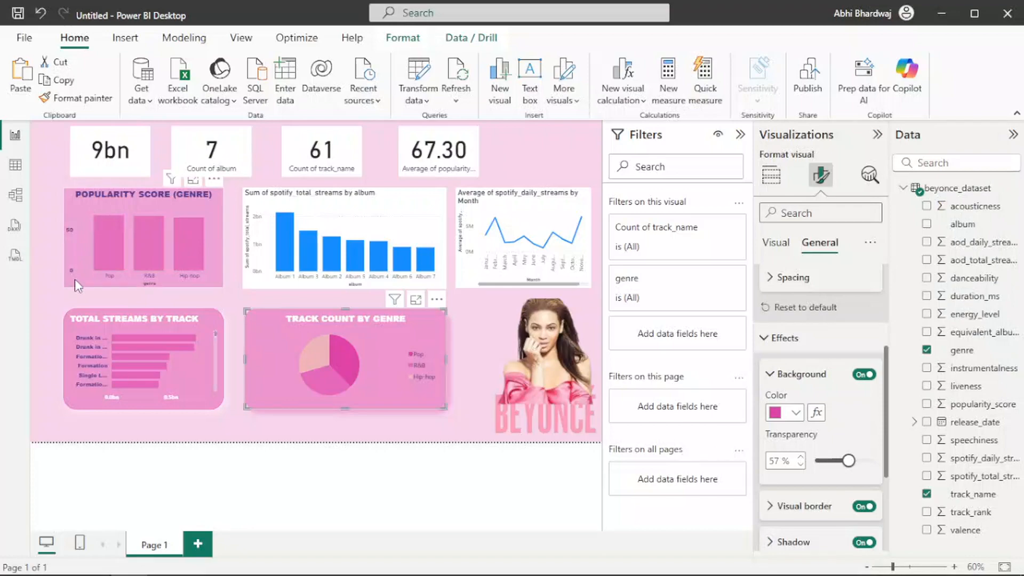
# Turn on the popularity score chart's visual border and shadow, and set the shadow color to white.
pyautogui.click(72, 279)
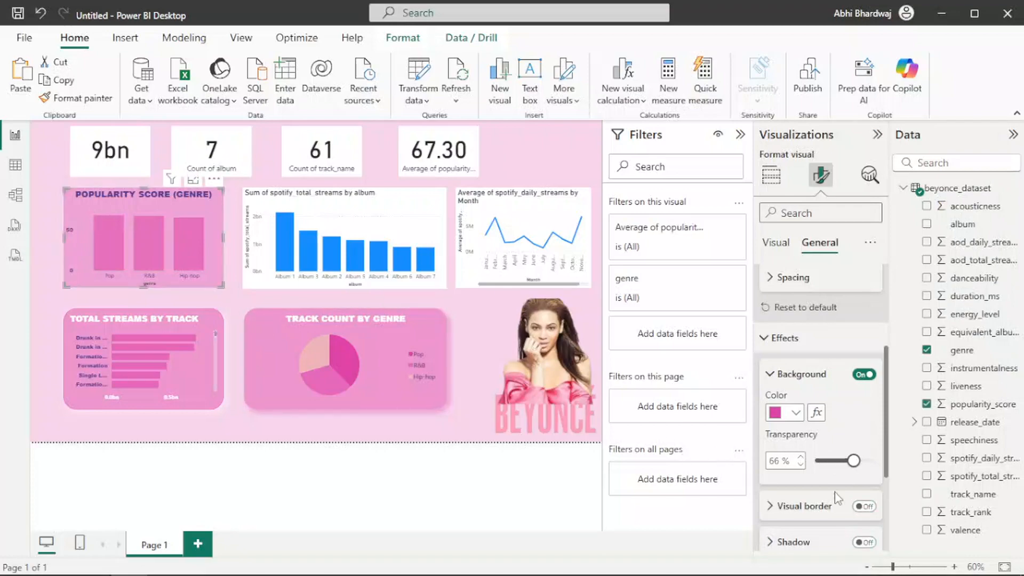
pyautogui.click(864, 506)
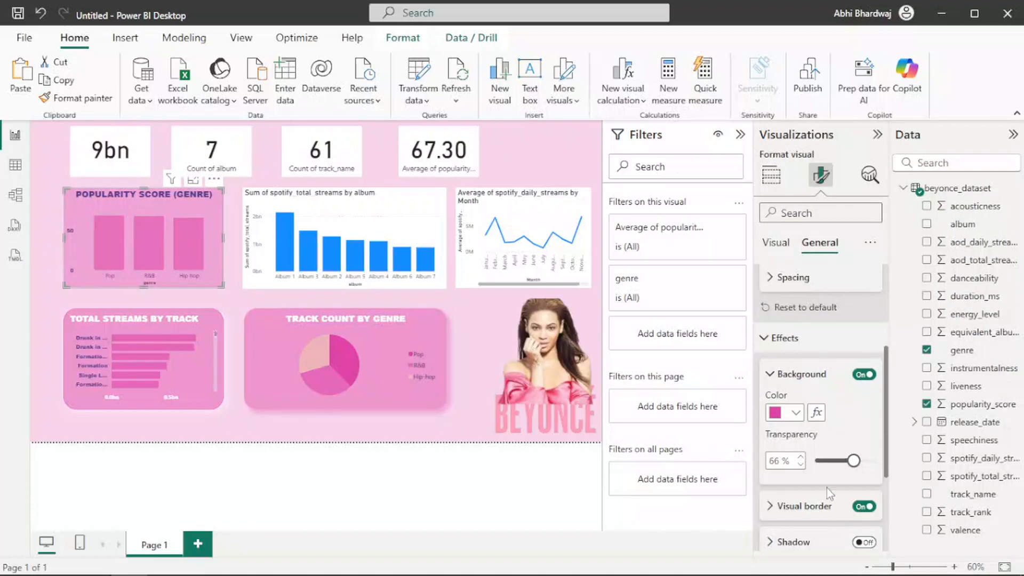
pyautogui.click(864, 542)
pyautogui.scroll(-3, 821, 454)
pyautogui.click(787, 395)
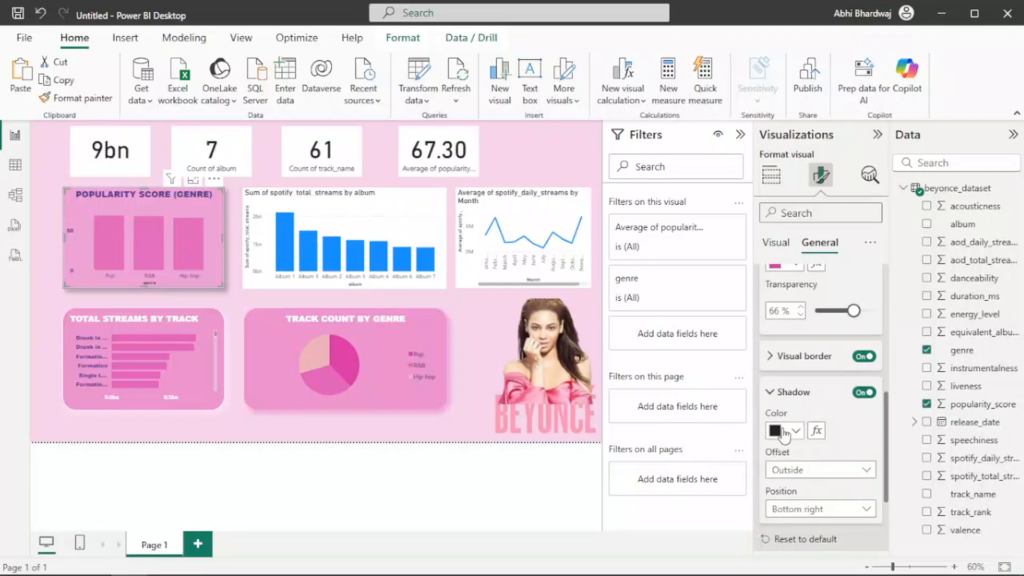
pyautogui.click(783, 433)
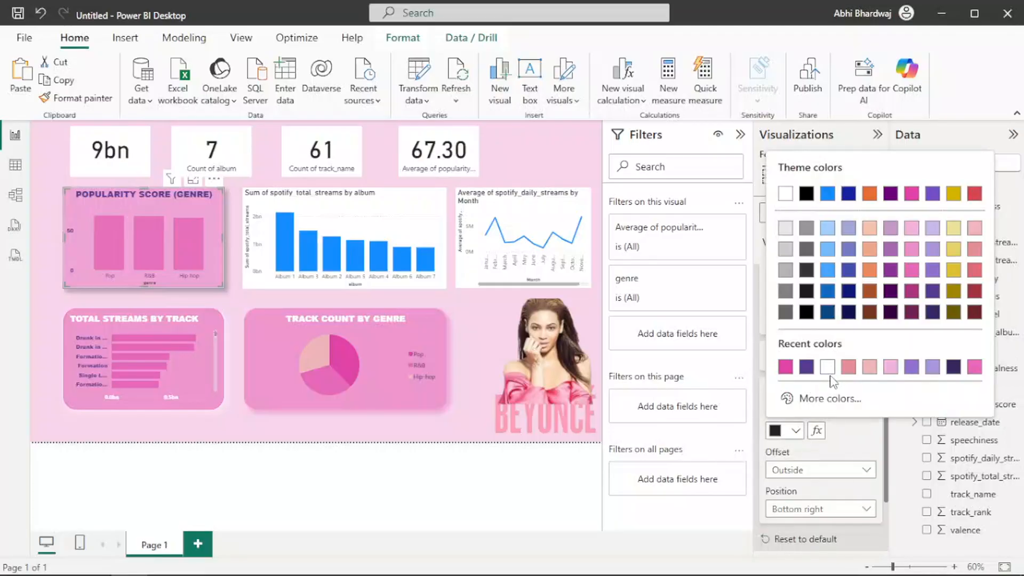
pyautogui.click(829, 372)
# Set the popularity score chart's visual border color to light pink #efb5b9, replacing it with dark pink.
pyautogui.click(793, 366)
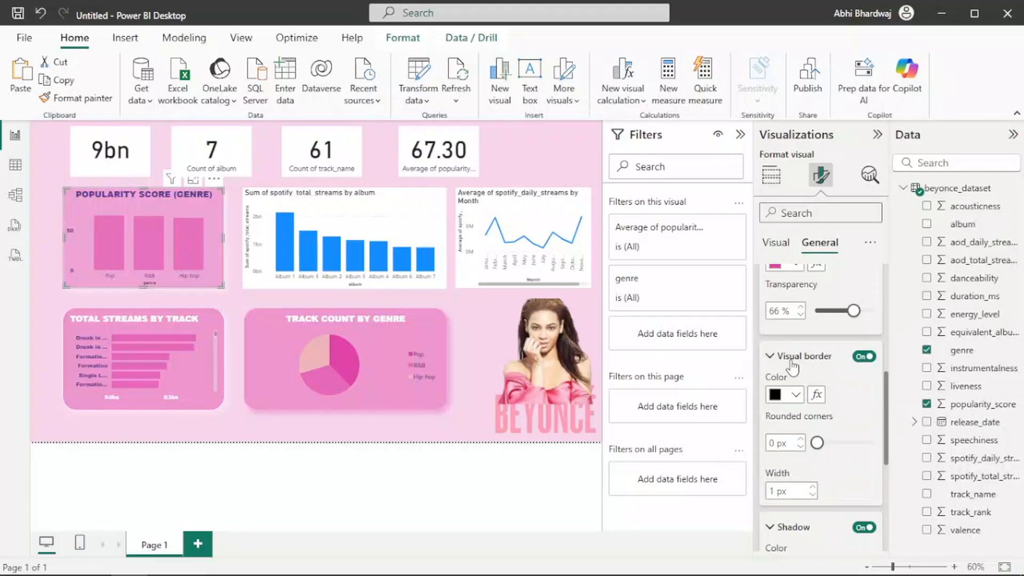
pyautogui.click(783, 397)
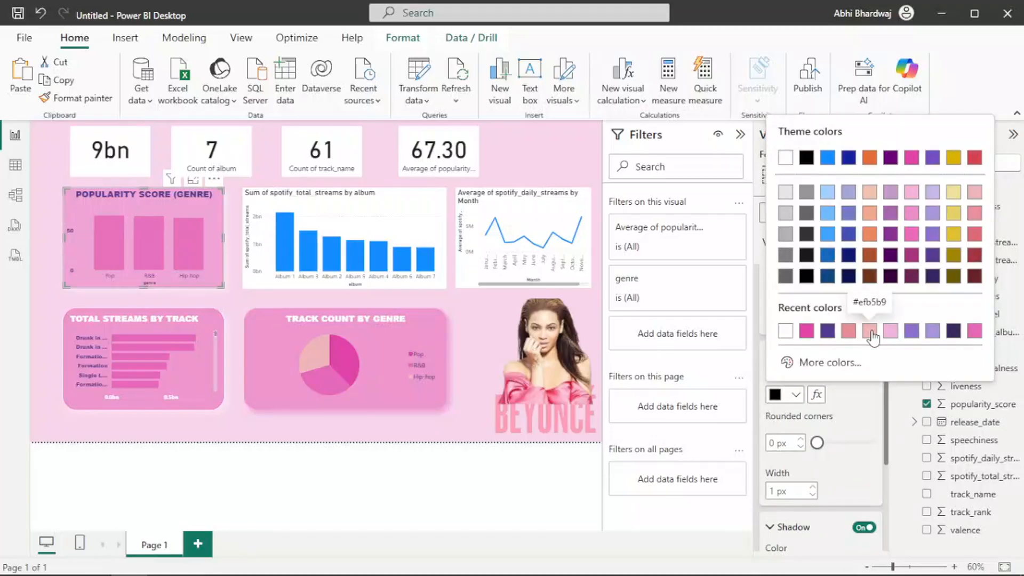
pyautogui.click(871, 331)
pyautogui.click(789, 401)
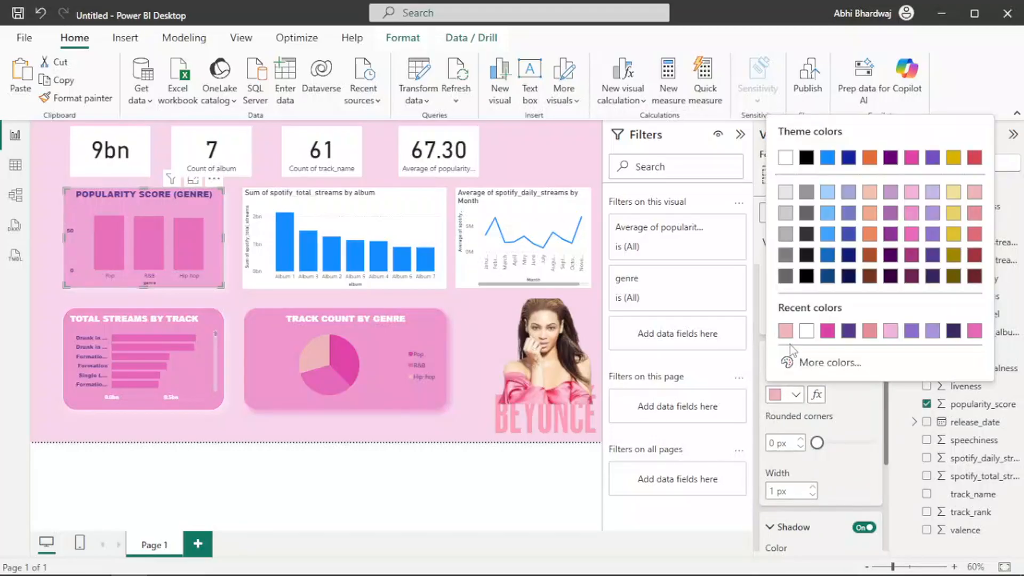
pyautogui.click(782, 335)
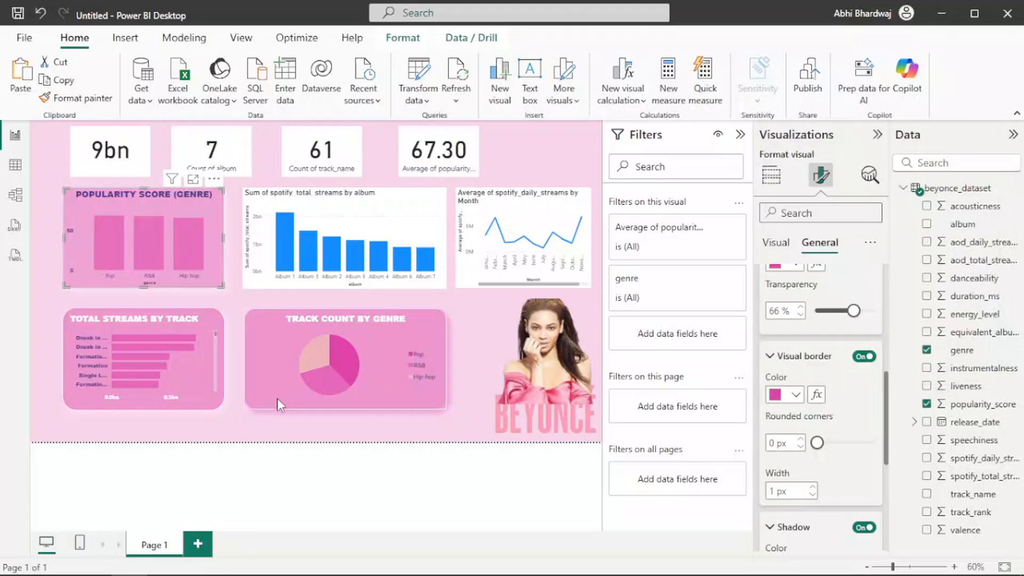
# Round the popularity score chart's border corners to 30 px, matching the track count by genre chart.
pyautogui.click(278, 399)
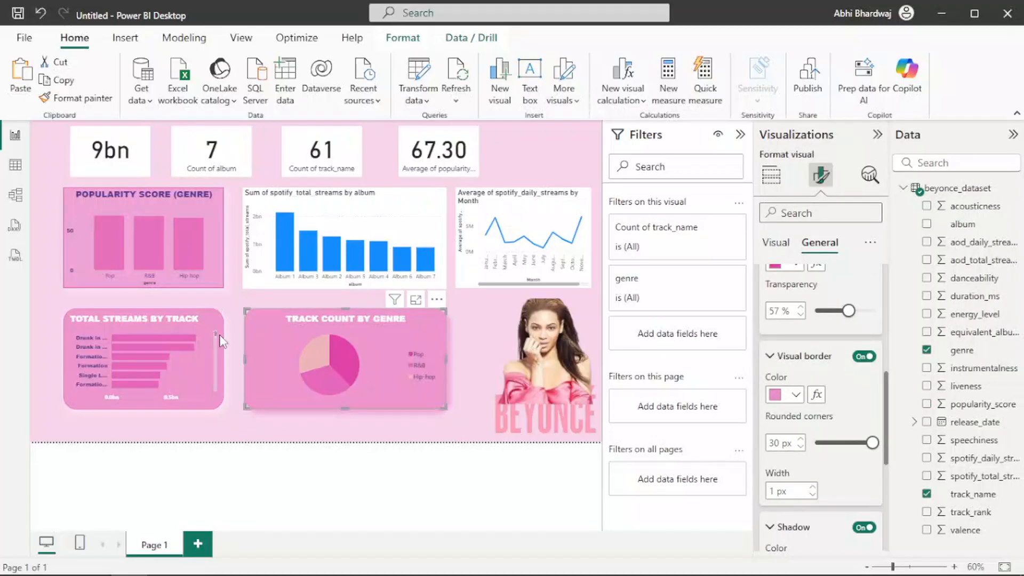
pyautogui.click(66, 273)
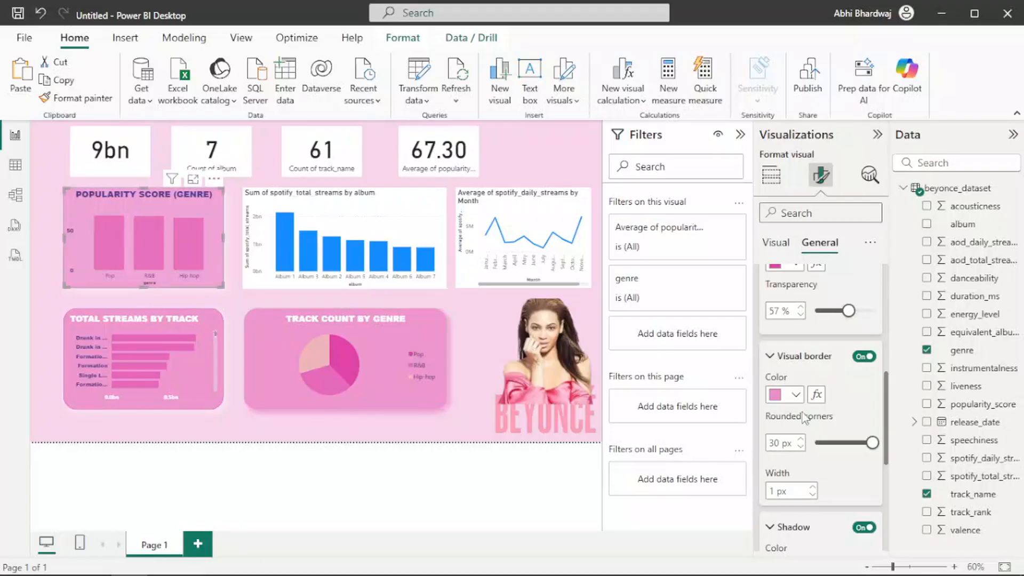
pyautogui.moveTo(847, 449); pyautogui.dragTo(875, 445)
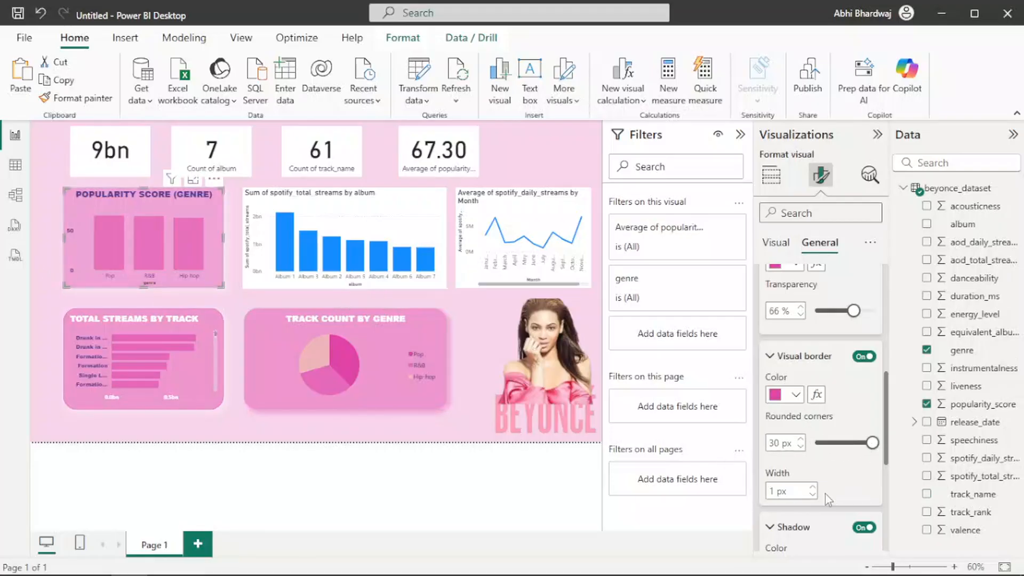
pyautogui.scroll(-3, 829, 494)
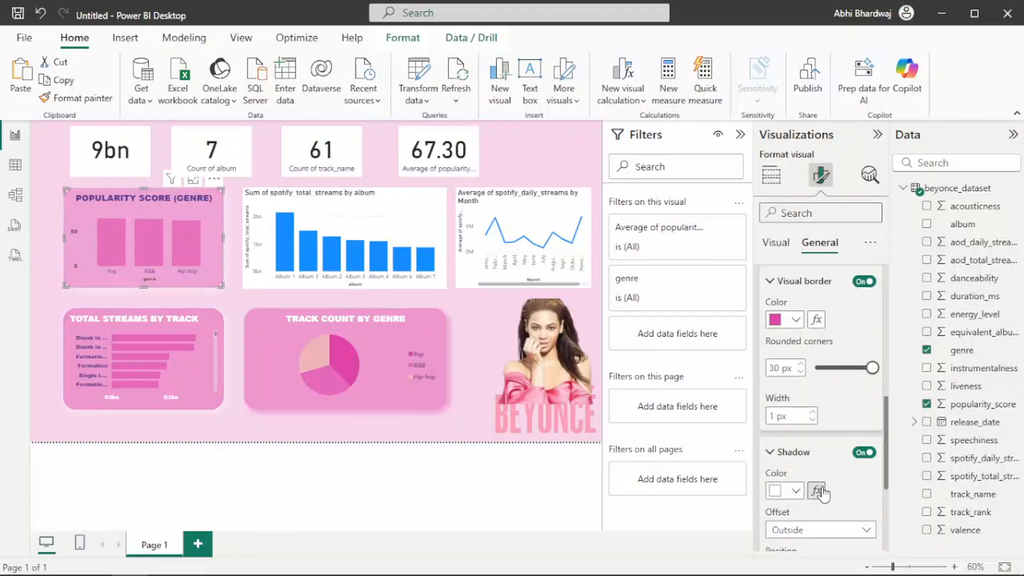
# Compare the border with the track count by genre chart's and set the popularity score chart's border color to white.
pyautogui.click(436, 399)
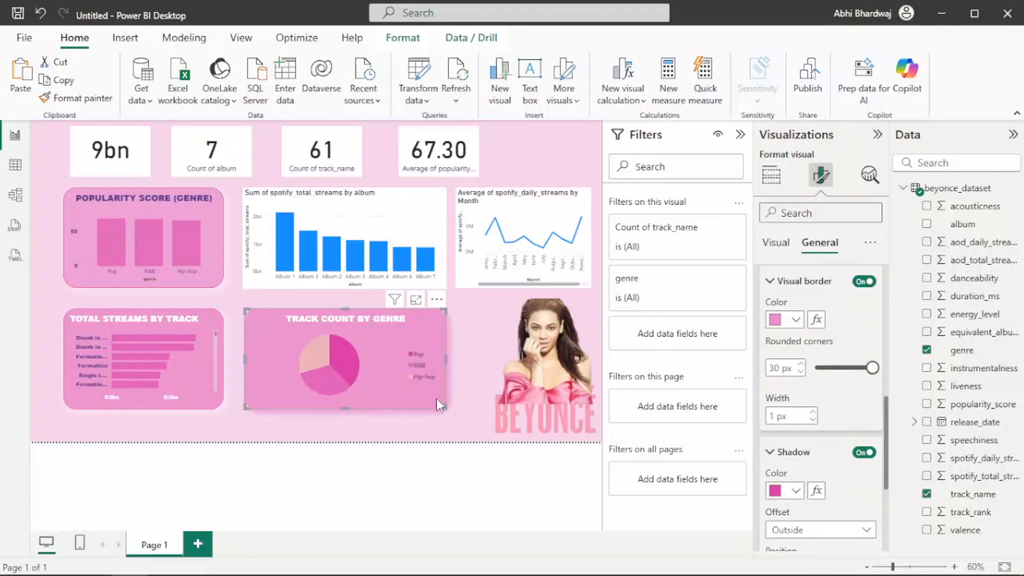
pyautogui.click(96, 282)
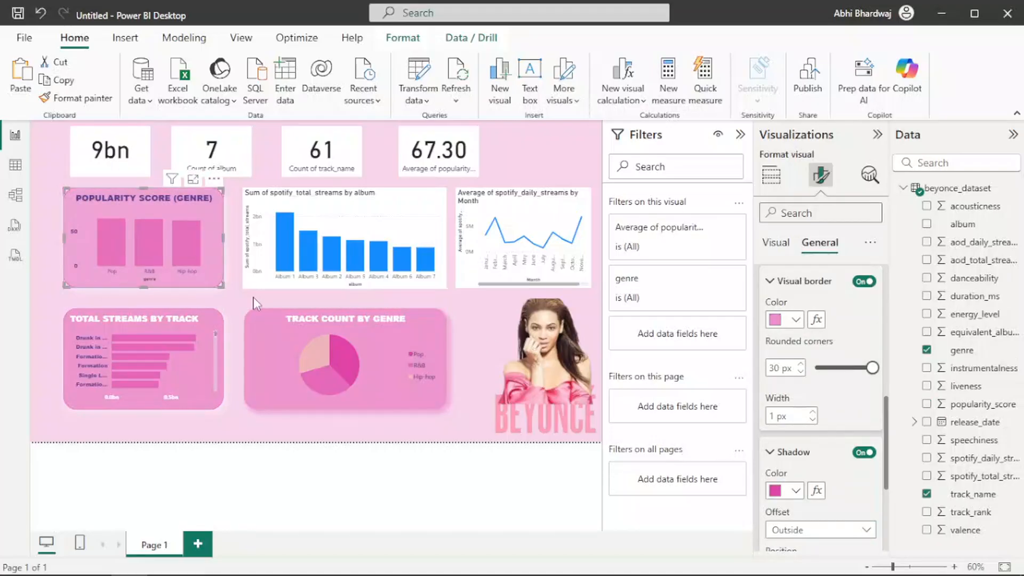
pyautogui.click(795, 320)
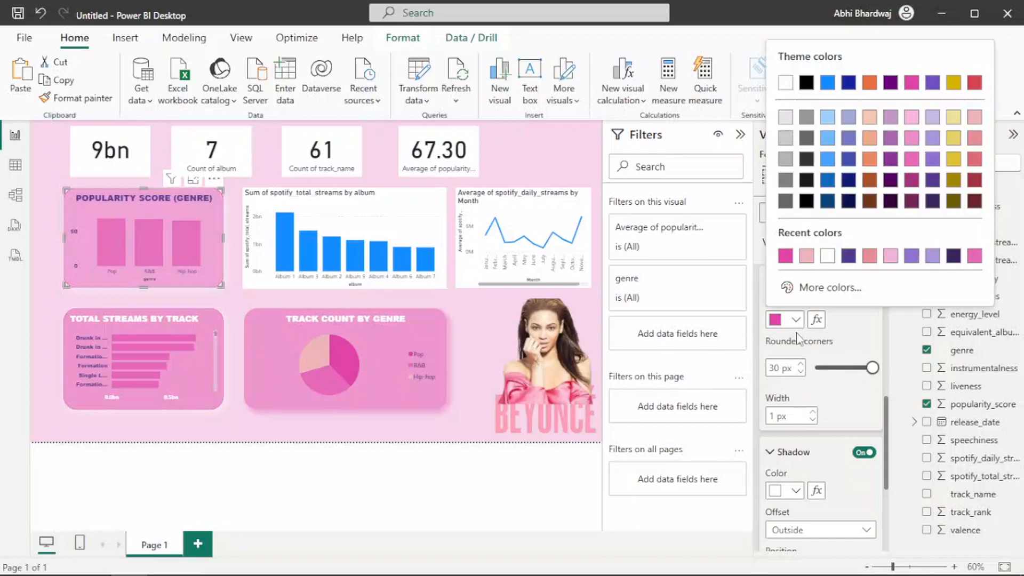
pyautogui.click(828, 256)
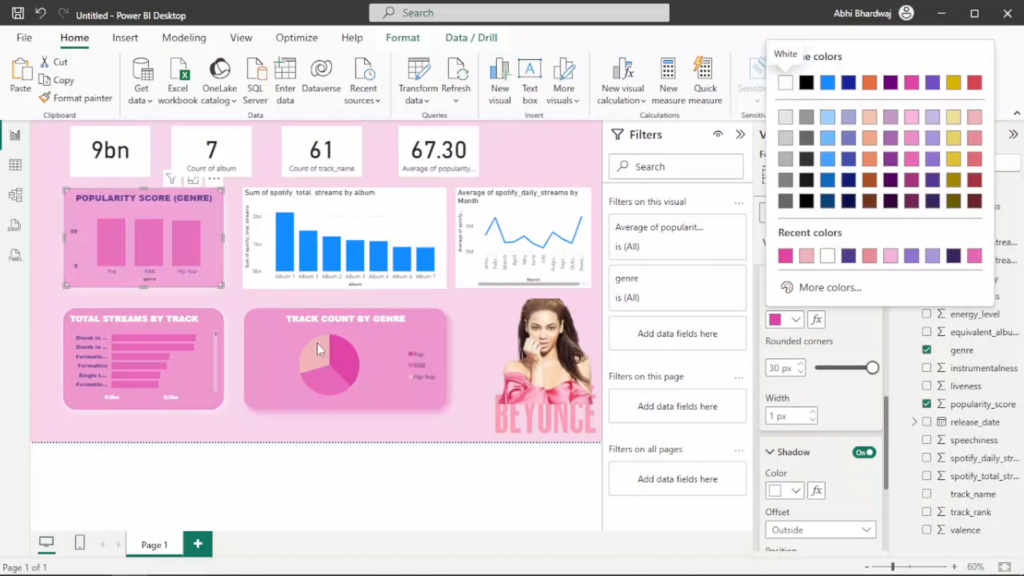
# Set both the shadow color and the visual border color of the track count by genre chart to white.
pyautogui.click(274, 382)
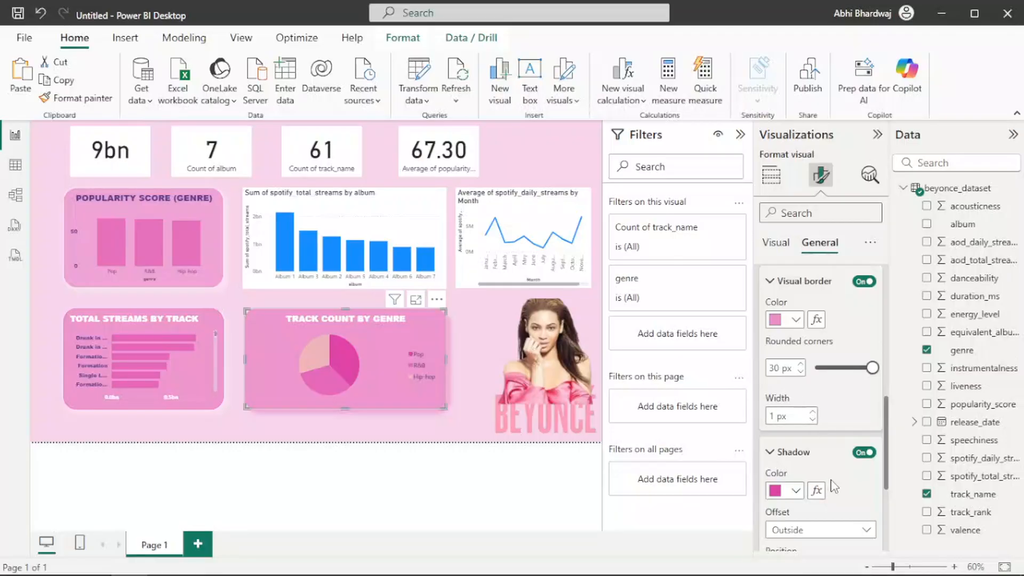
pyautogui.scroll(-2, 839, 479)
pyautogui.scroll(2, 840, 479)
pyautogui.click(796, 491)
pyautogui.click(828, 427)
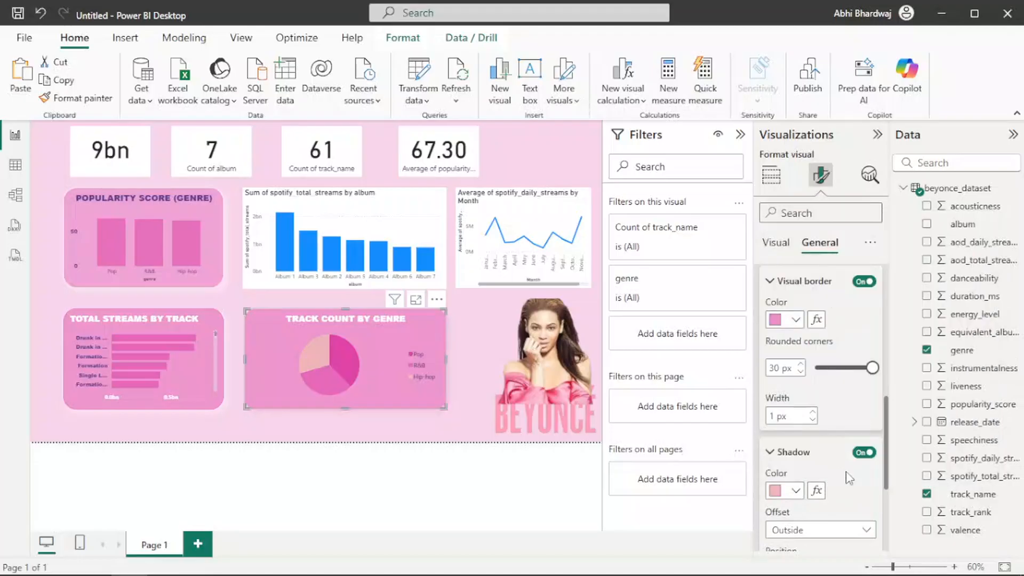
pyautogui.scroll(-3, 850, 477)
pyautogui.scroll(3, 832, 475)
pyautogui.click(796, 490)
pyautogui.click(793, 387)
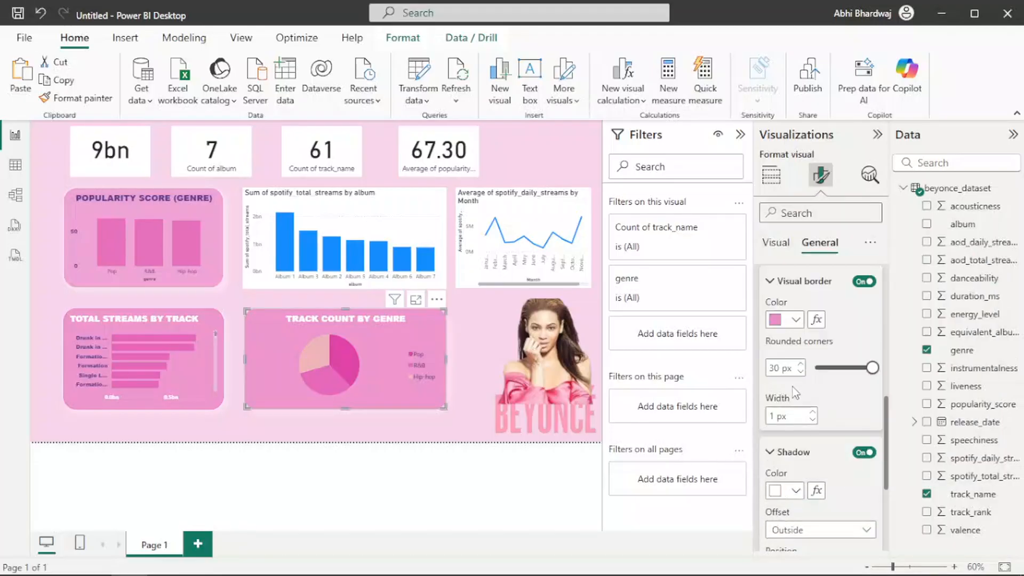
pyautogui.click(783, 320)
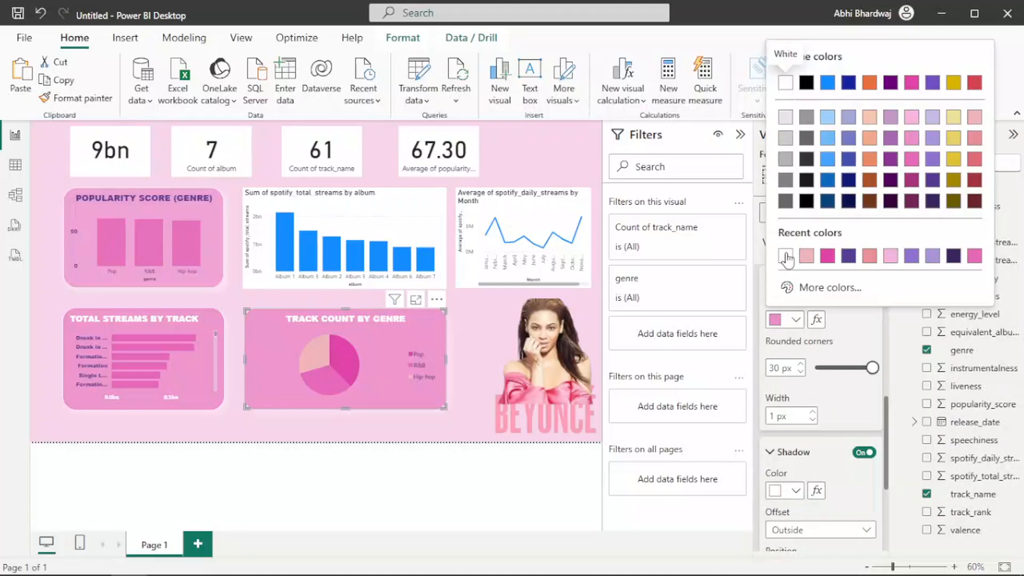
# Give the total streams by track chart a white visual border with a width of 5 px.
pyautogui.click(93, 393)
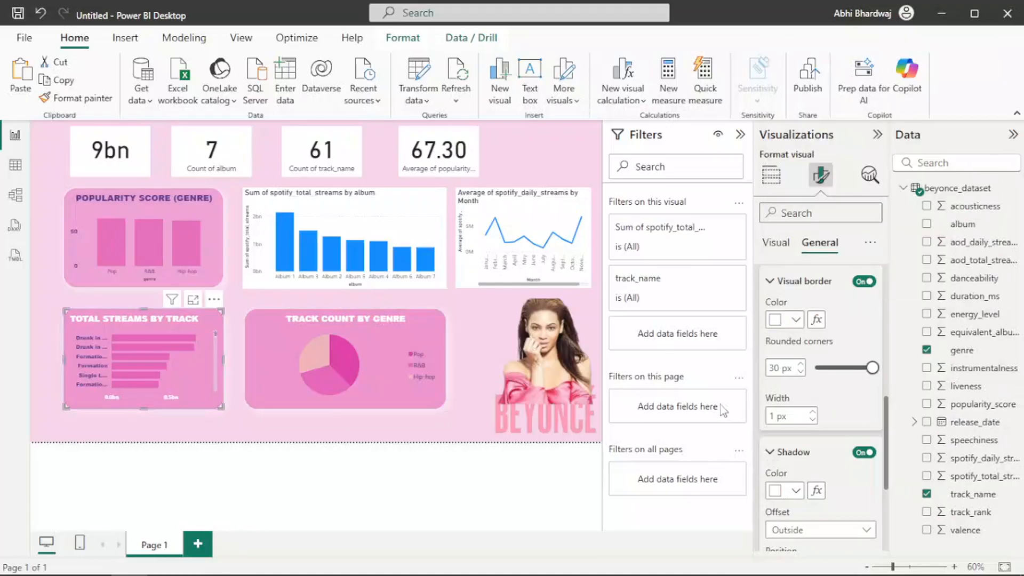
pyautogui.click(783, 319)
pyautogui.click(782, 79)
pyautogui.scroll(-4, 848, 464)
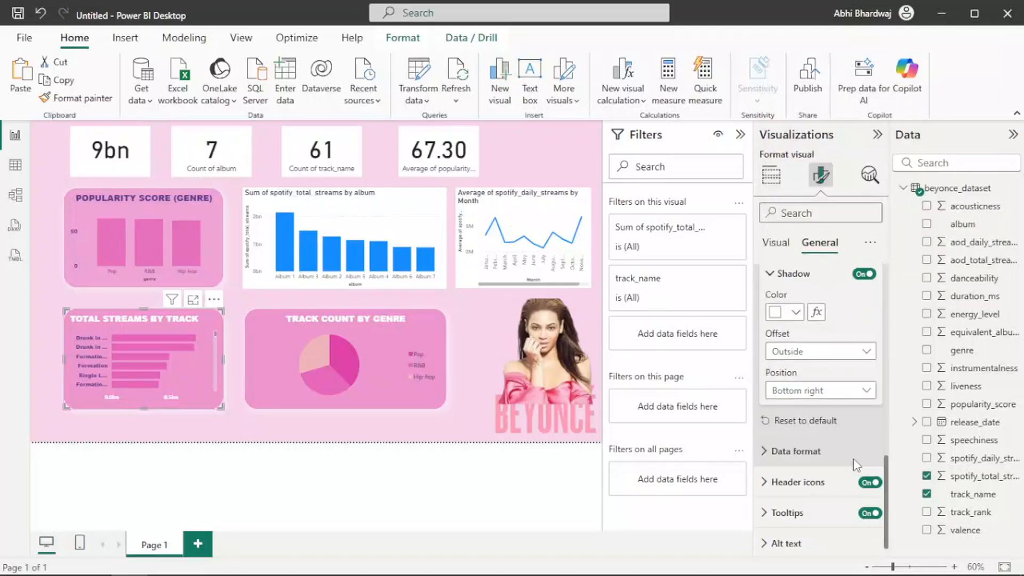
pyautogui.scroll(2, 834, 421)
pyautogui.click(816, 302)
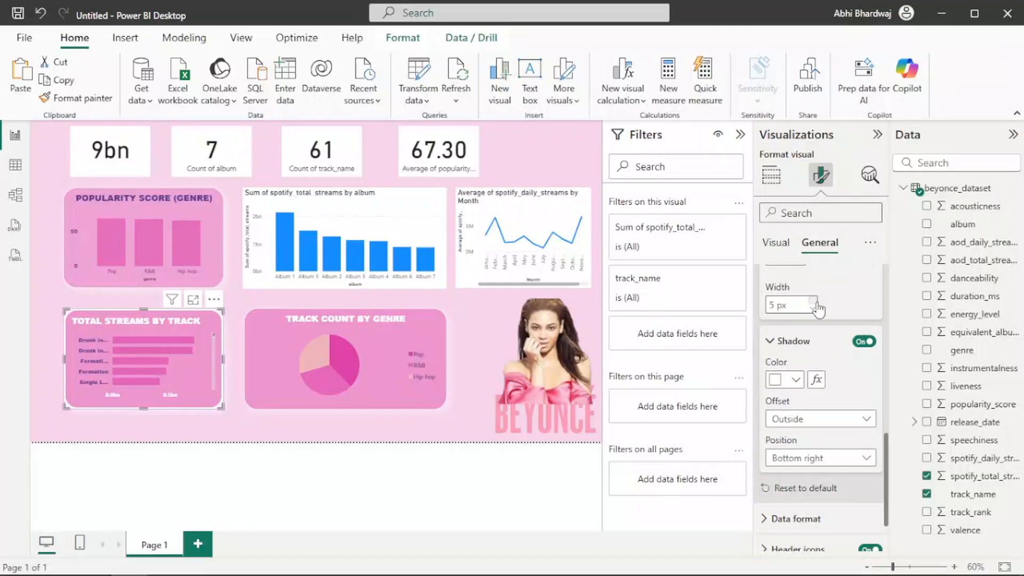
# Set the track count by genre chart's border width to 4 px.
pyautogui.click(442, 404)
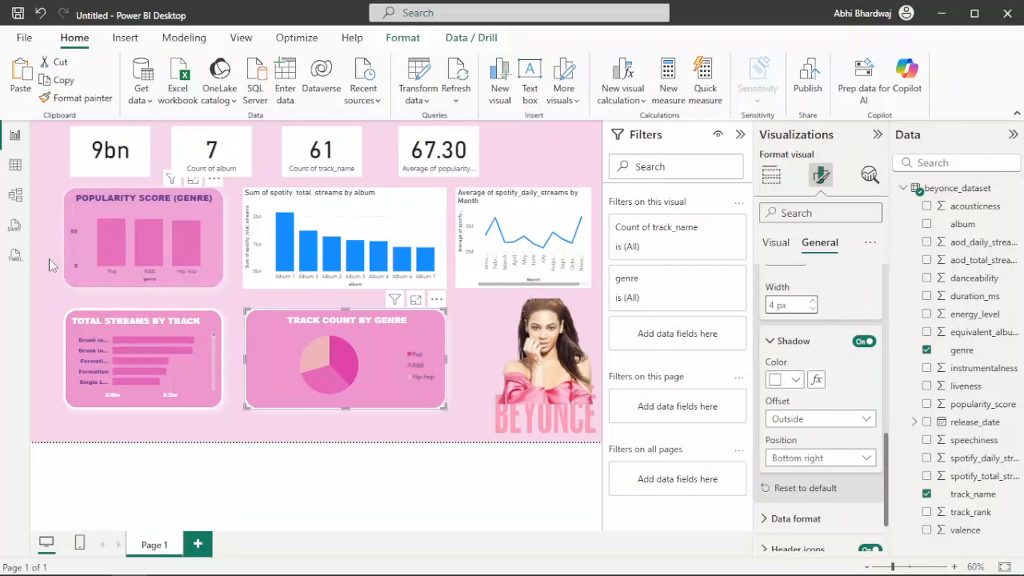
# Set the popularity score chart's visual border width to 4 px.
pyautogui.click(69, 274)
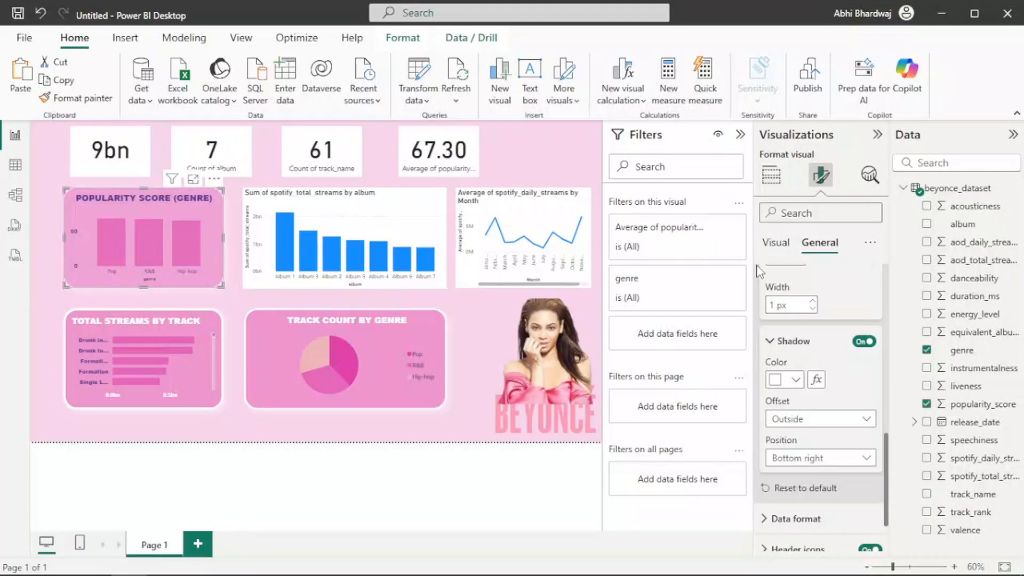
pyautogui.click(814, 301)
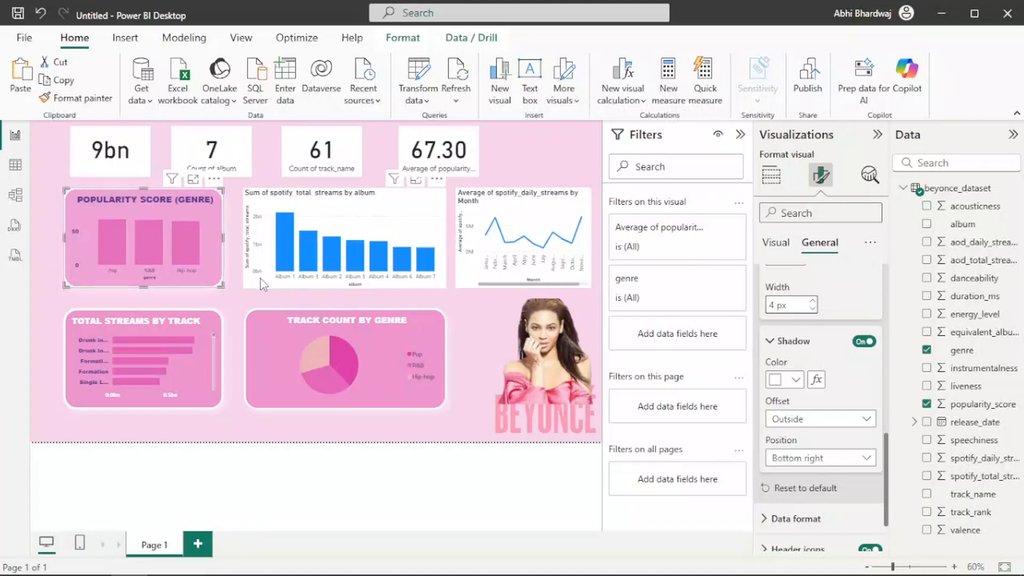
# Turn on a white shadow and a white visual border for the total streams by album column chart.
pyautogui.click(299, 286)
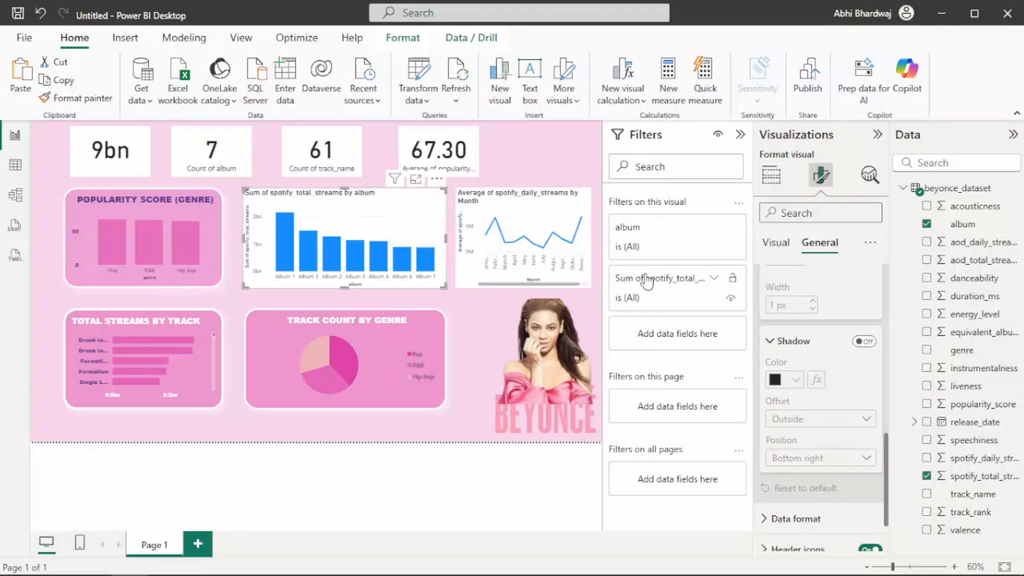
pyautogui.click(875, 343)
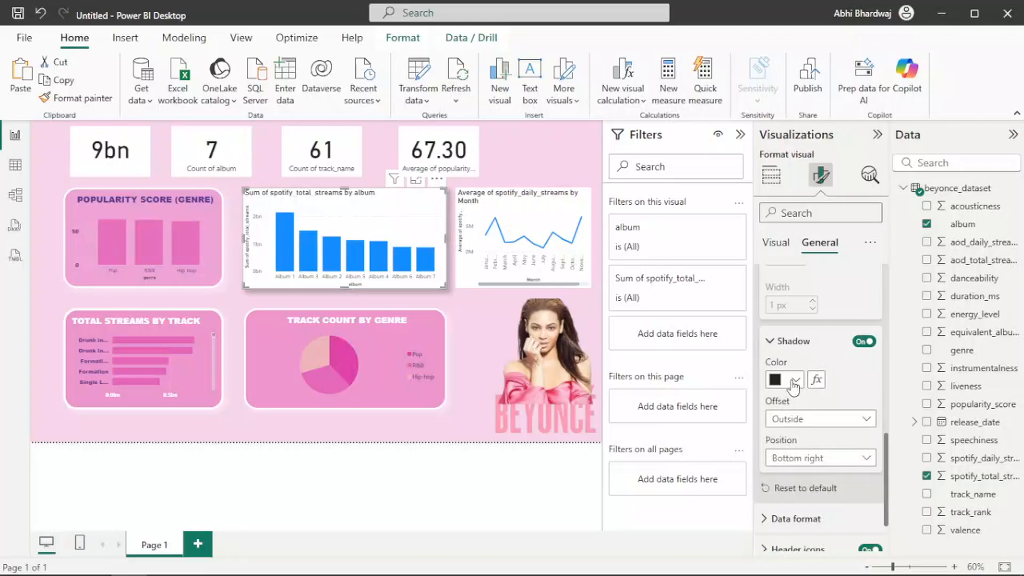
pyautogui.click(795, 381)
pyautogui.click(786, 319)
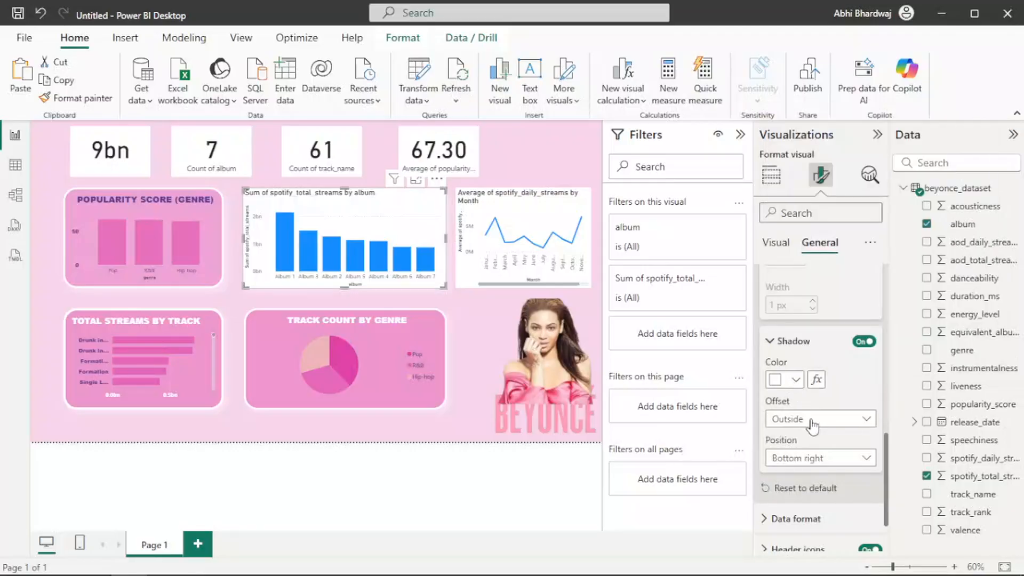
pyautogui.scroll(3, 819, 406)
pyautogui.click(864, 321)
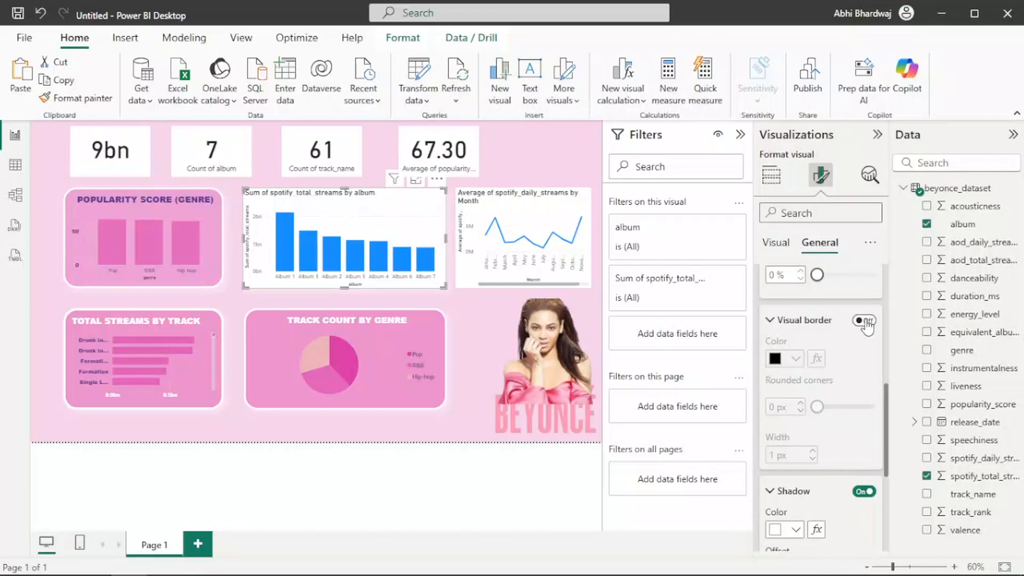
pyautogui.click(795, 361)
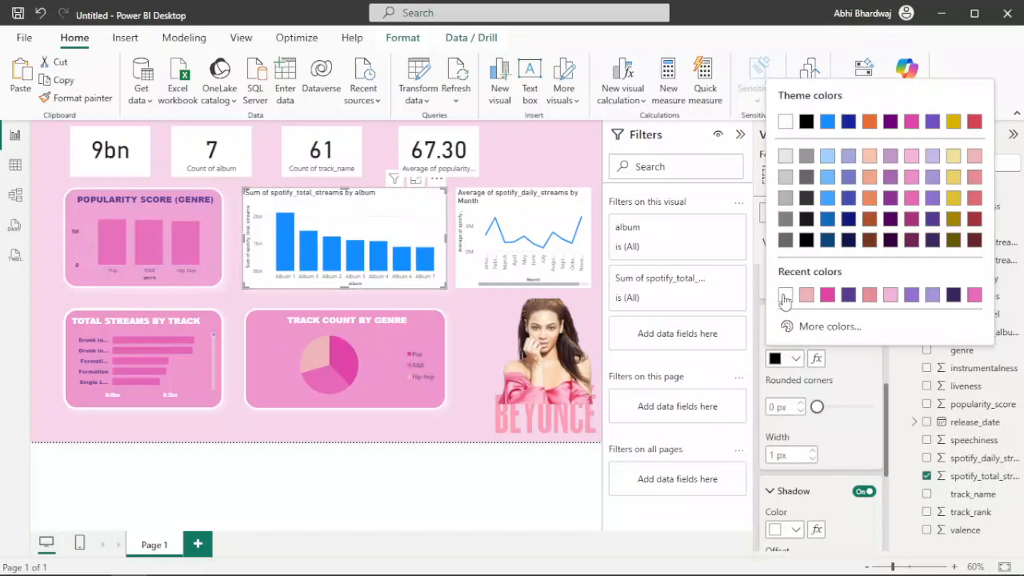
pyautogui.click(784, 296)
# Fill the streams by album chart's background with dark pink at 64% transparency.
pyautogui.scroll(3, 867, 393)
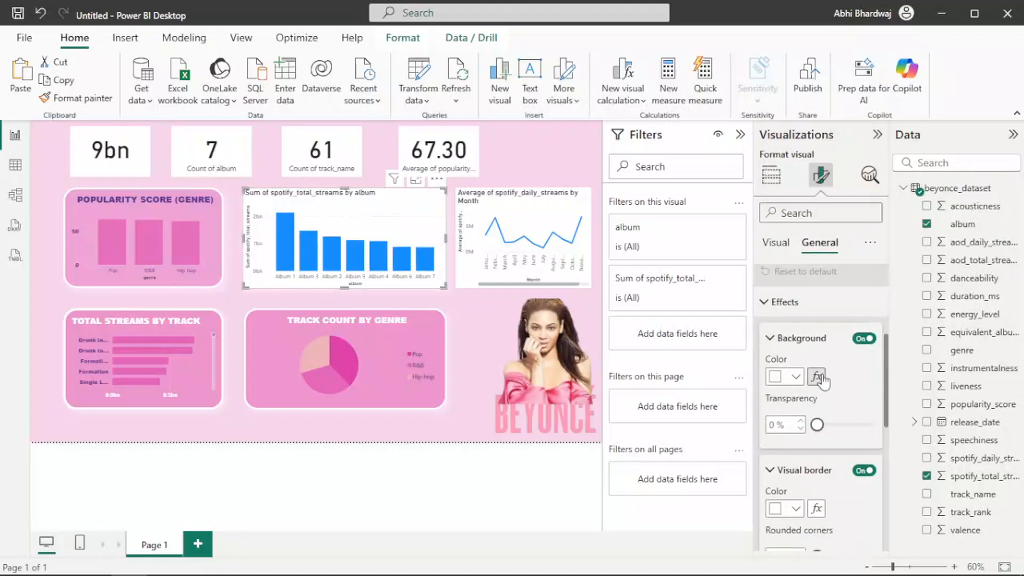
pyautogui.click(795, 378)
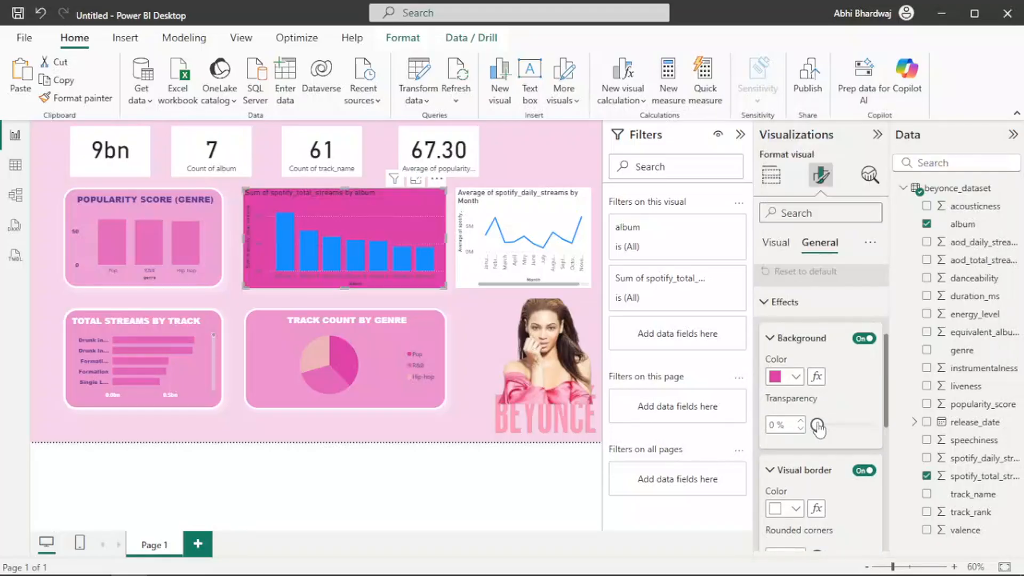
pyautogui.click(853, 425)
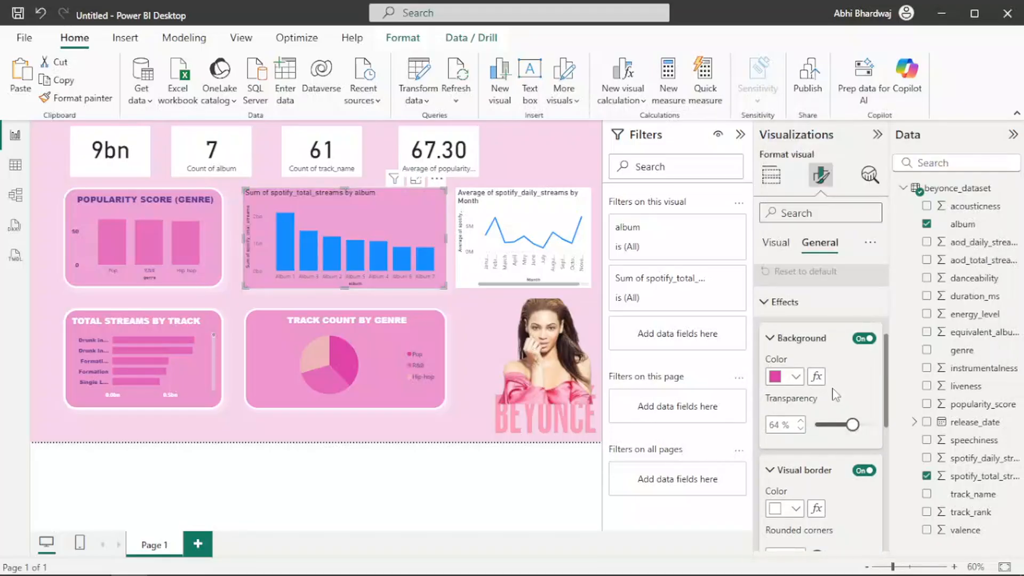
# Format the streams by album chart's title as bold, centered white text.
pyautogui.scroll(5, 831, 397)
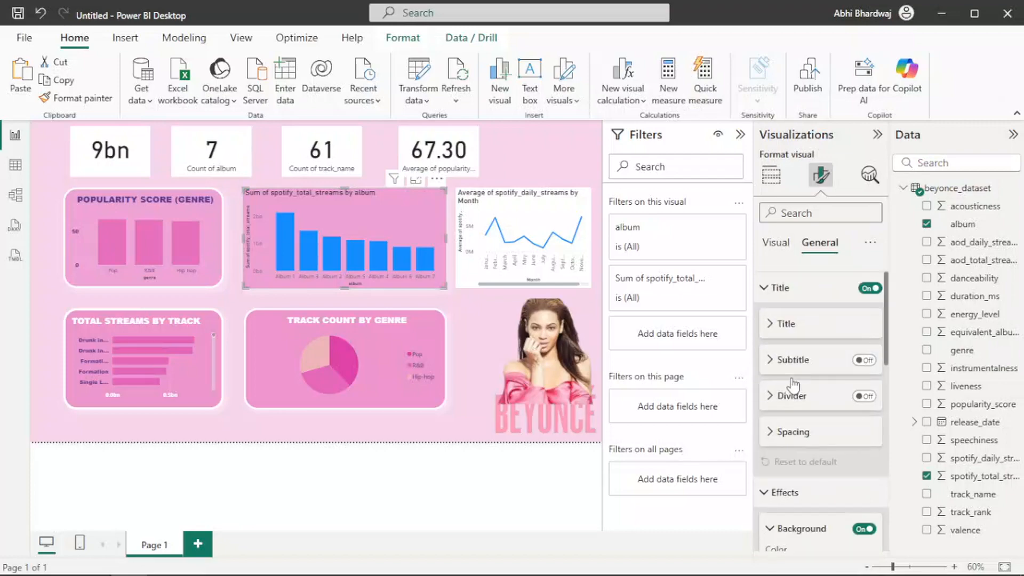
pyautogui.scroll(-5, 811, 392)
pyautogui.scroll(5, 805, 358)
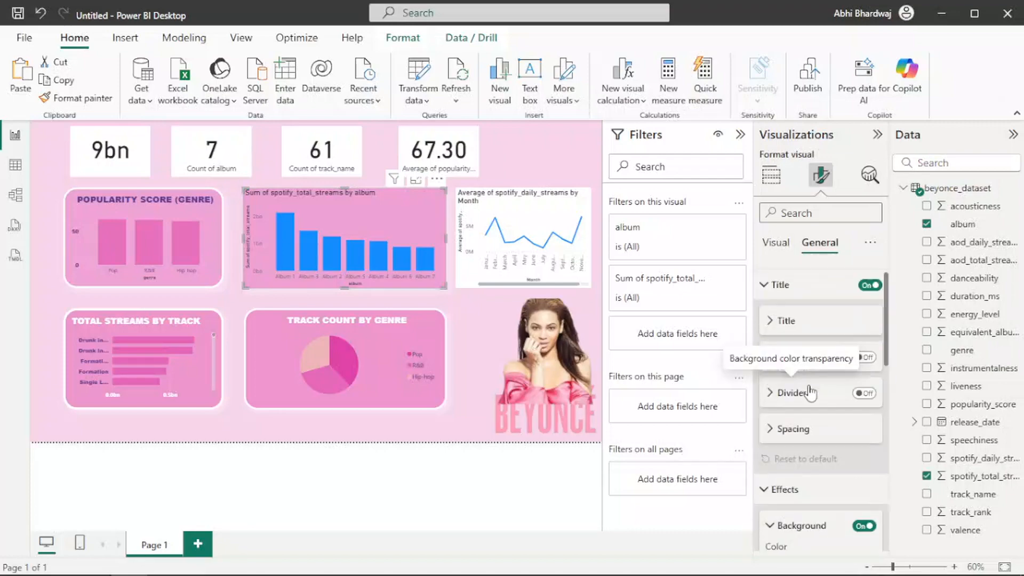
pyautogui.click(802, 317)
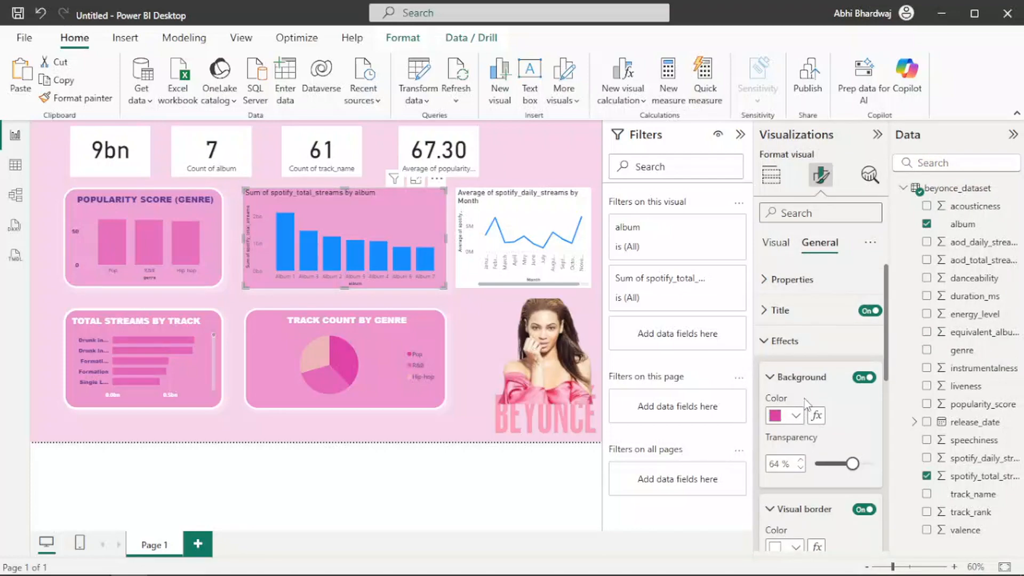
pyautogui.click(796, 316)
pyautogui.click(793, 351)
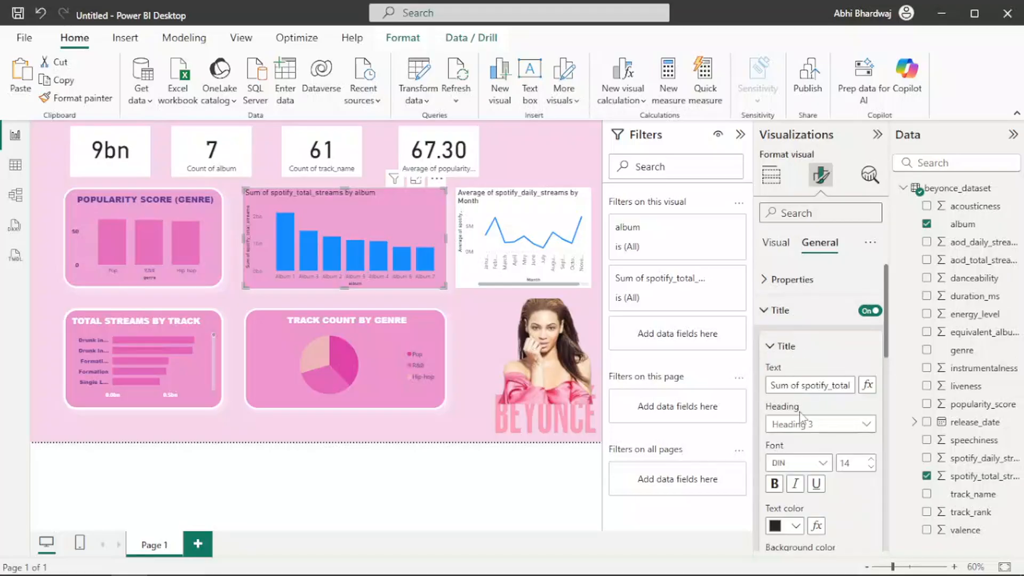
pyautogui.scroll(-2, 803, 458)
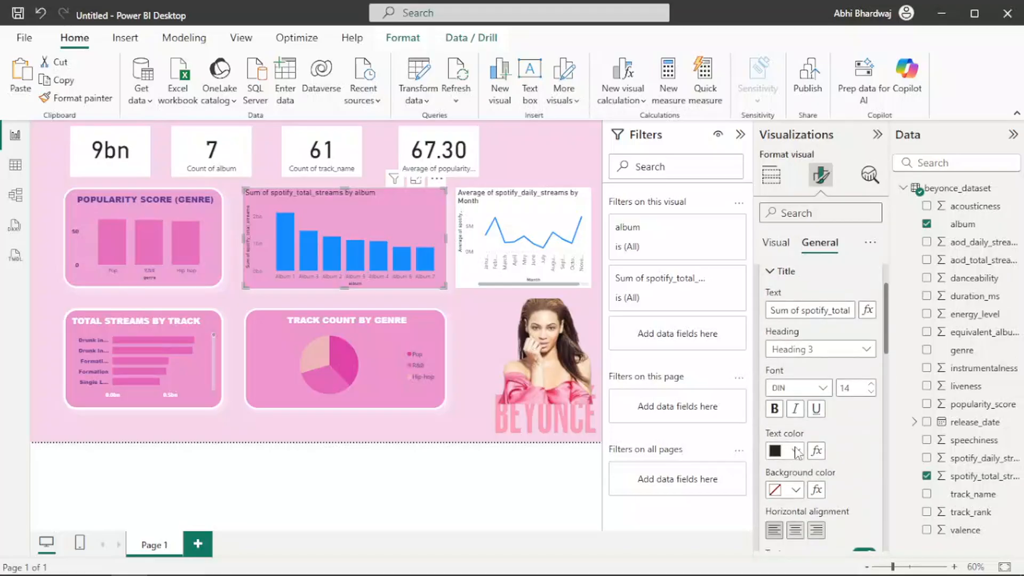
pyautogui.click(797, 451)
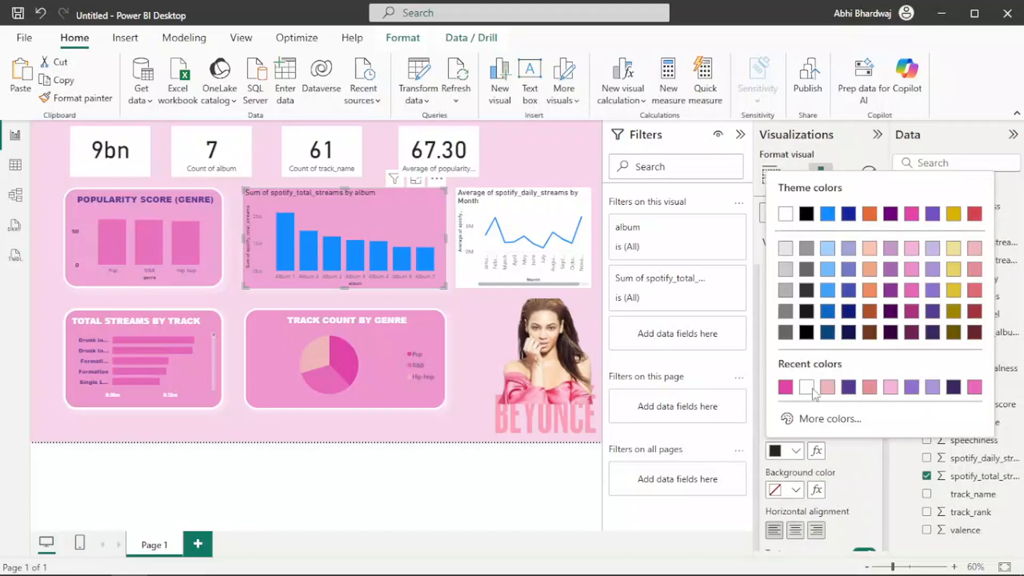
pyautogui.click(796, 531)
pyautogui.click(774, 408)
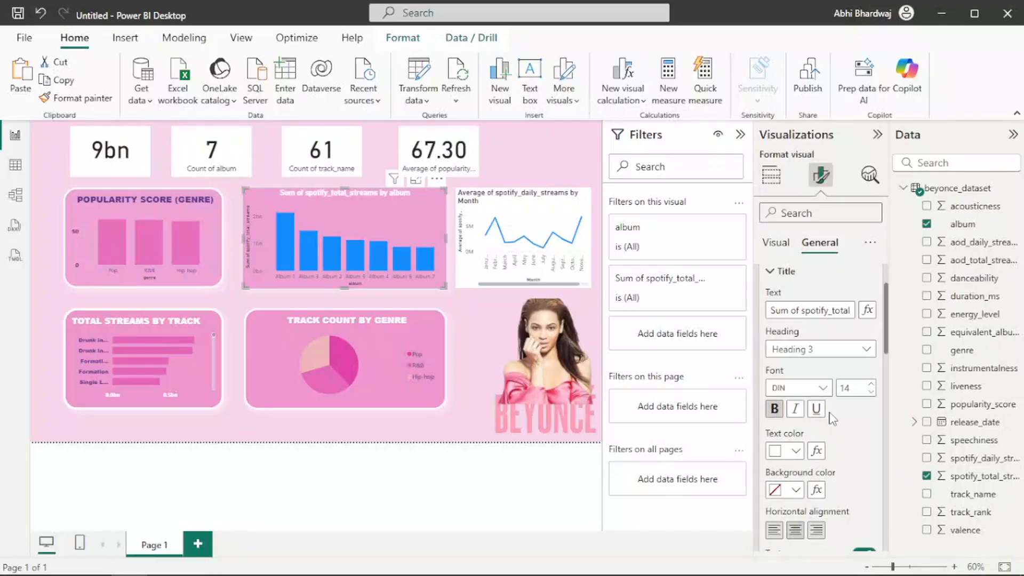
# Change the streams by album chart's title text to TOTAL STREAM BY ALBUM.
pyautogui.scroll(2, 827, 416)
pyautogui.click(822, 386)
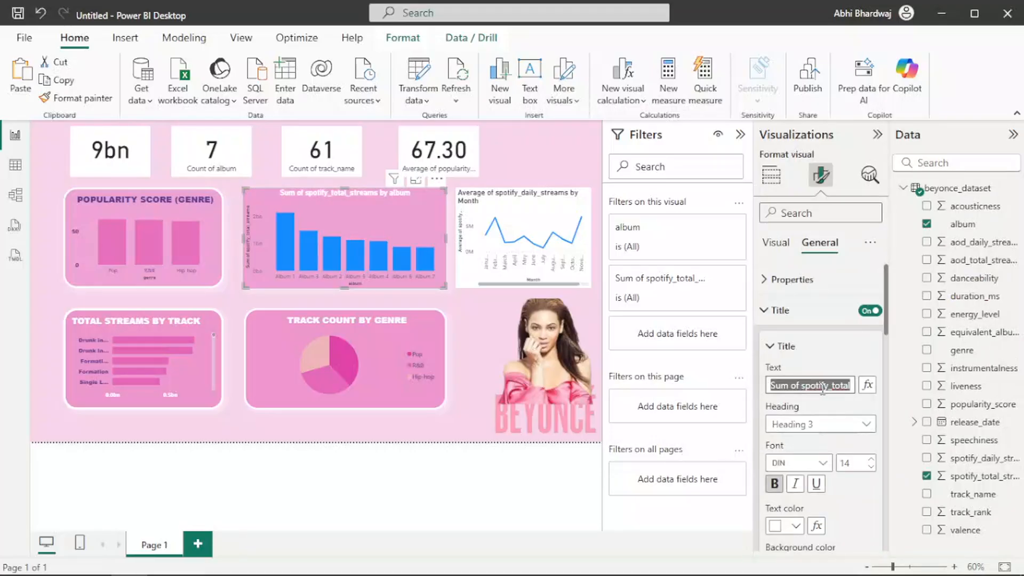
pyautogui.write('TOT')
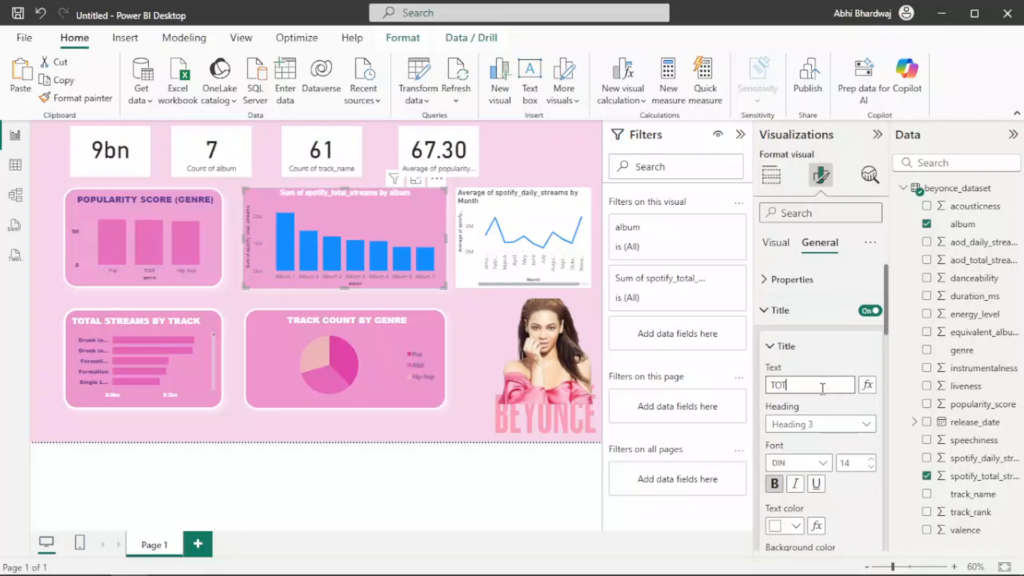
pyautogui.write('AL STREAM')
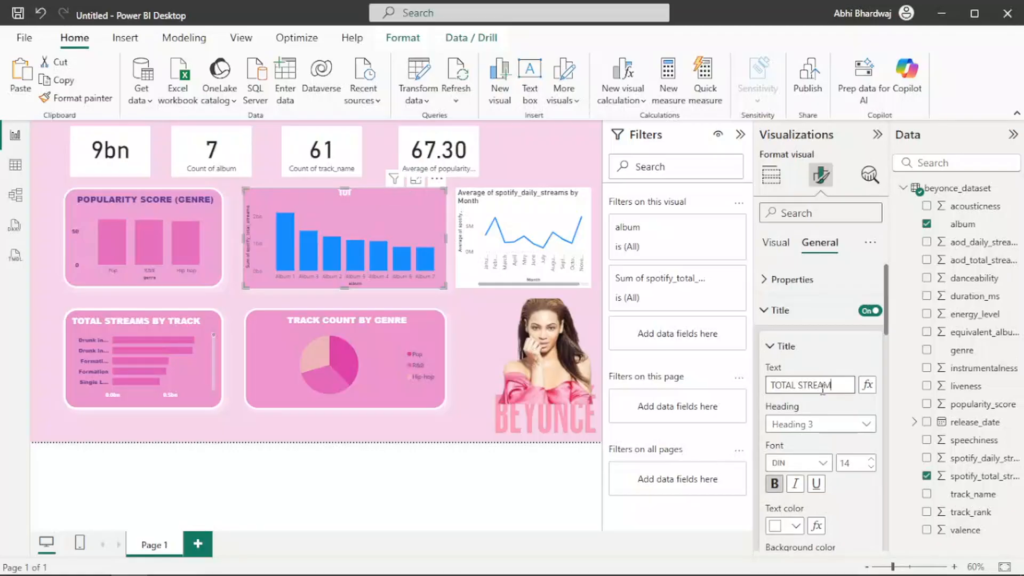
pyautogui.write(' BY ALBUM')
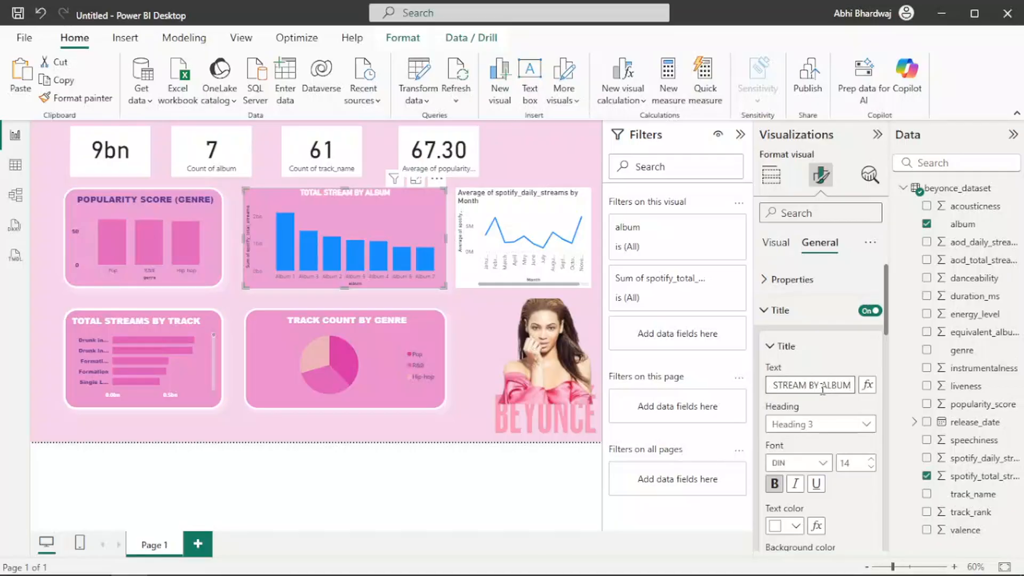
# Set the streams by album chart's title to dark purple Arial Black at size 14.
pyautogui.click(782, 528)
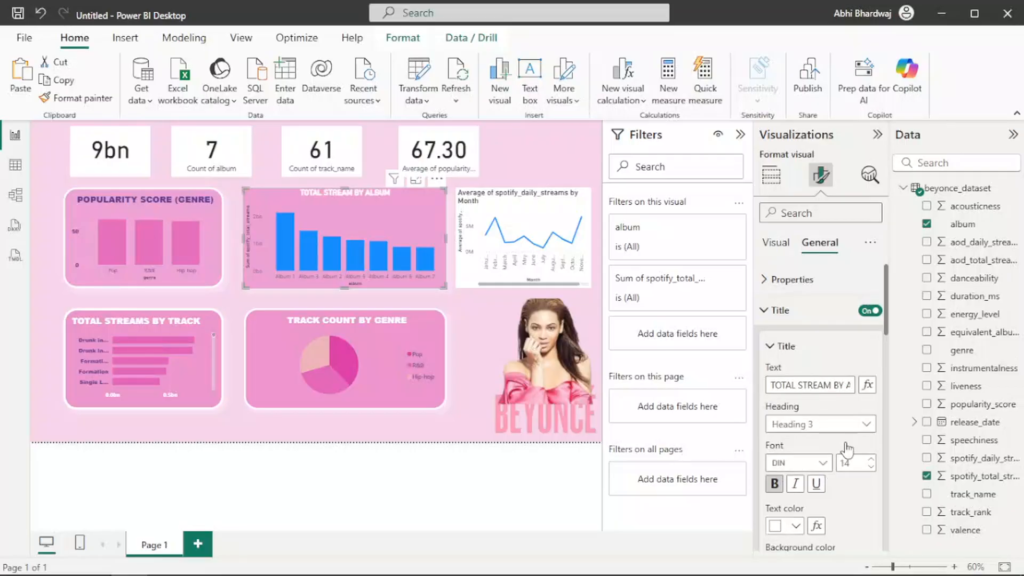
pyautogui.click(847, 462)
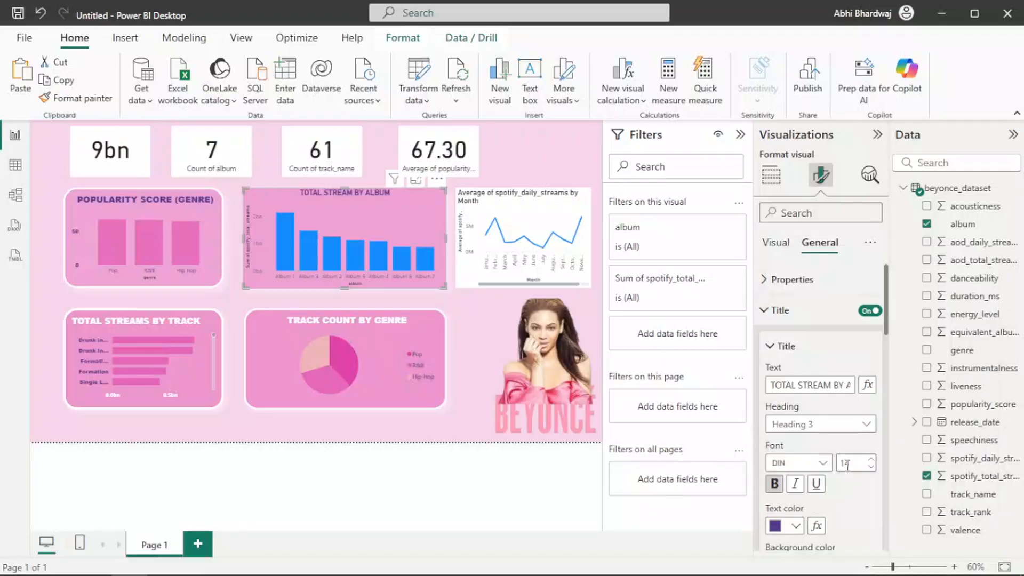
pyautogui.click(808, 463)
pyautogui.click(799, 238)
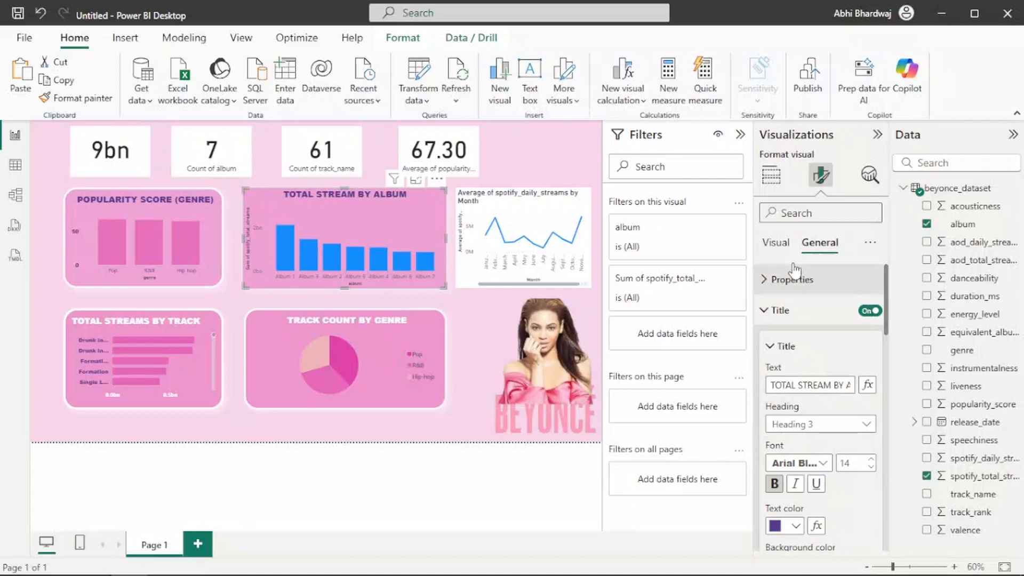
# Make the streams by album chart's X-axis values white and set their font to Arial Black.
pyautogui.click(778, 245)
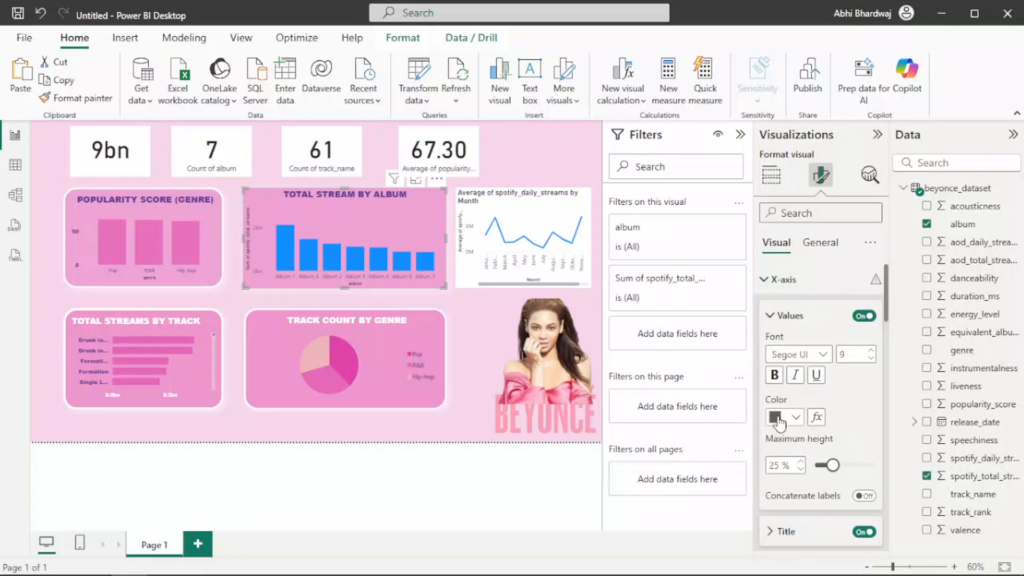
pyautogui.click(778, 419)
pyautogui.click(828, 431)
pyautogui.click(821, 354)
pyautogui.scroll(5, 817, 234)
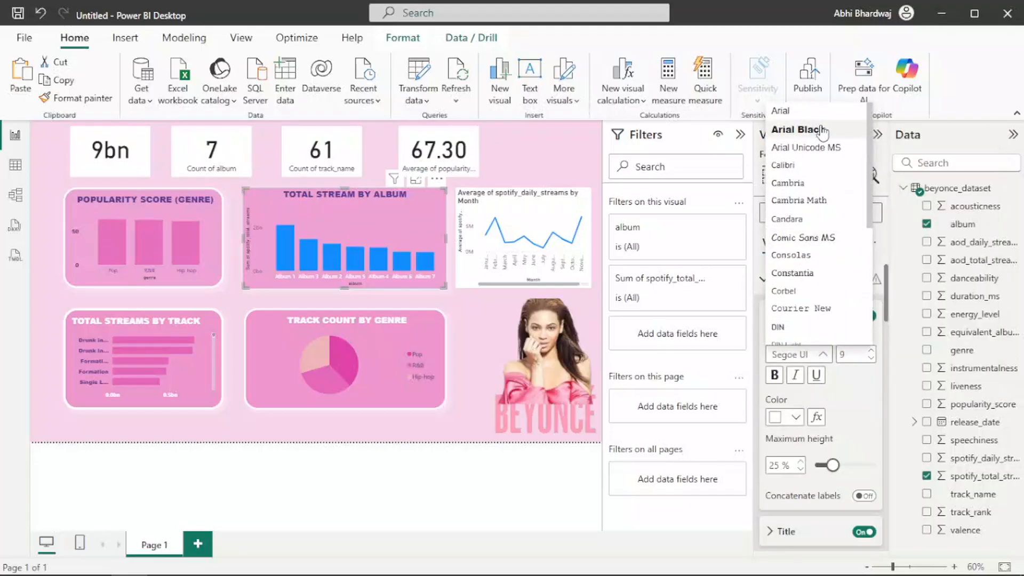
pyautogui.click(799, 130)
# Turn off the X-axis and Y-axis titles of the streams by album chart.
pyautogui.scroll(-3, 840, 434)
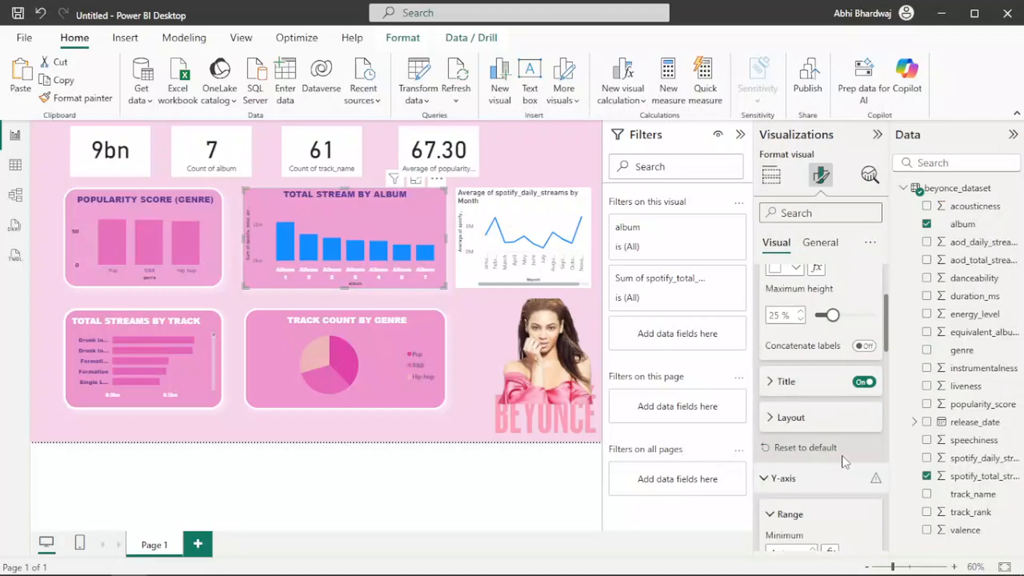
pyautogui.click(863, 383)
pyautogui.scroll(-3, 827, 488)
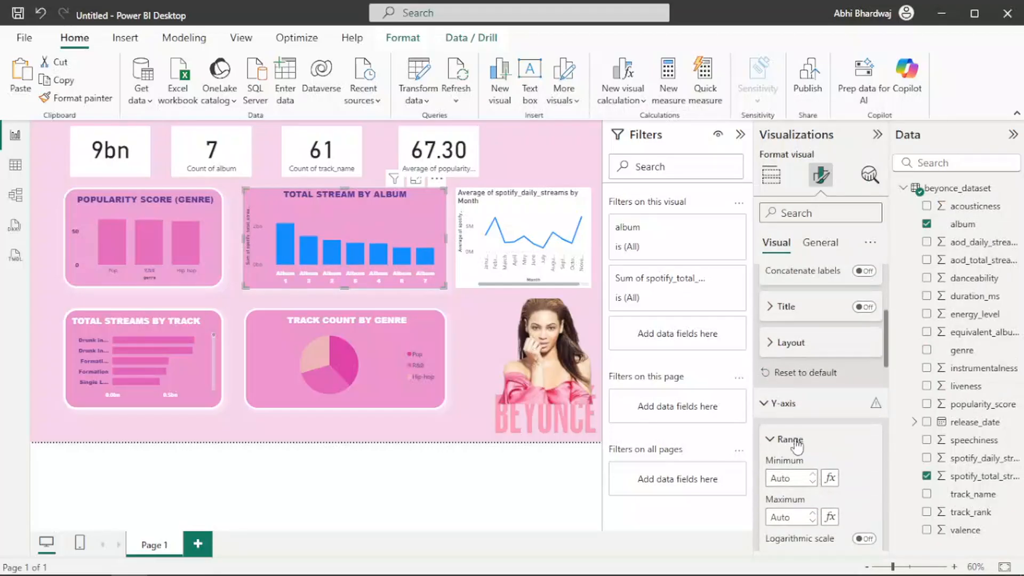
pyautogui.scroll(-3, 800, 453)
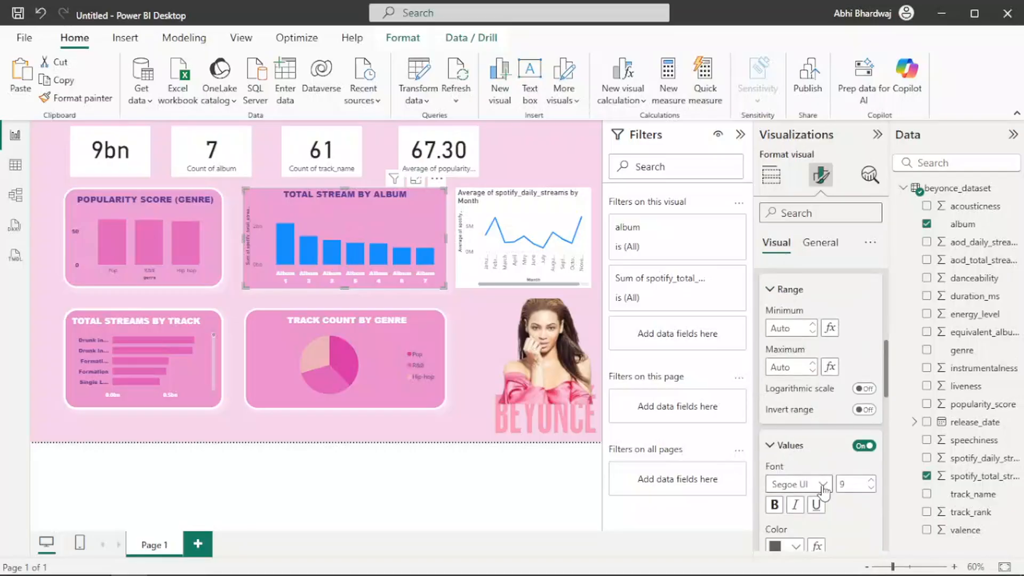
pyautogui.scroll(-3, 832, 482)
pyautogui.click(856, 533)
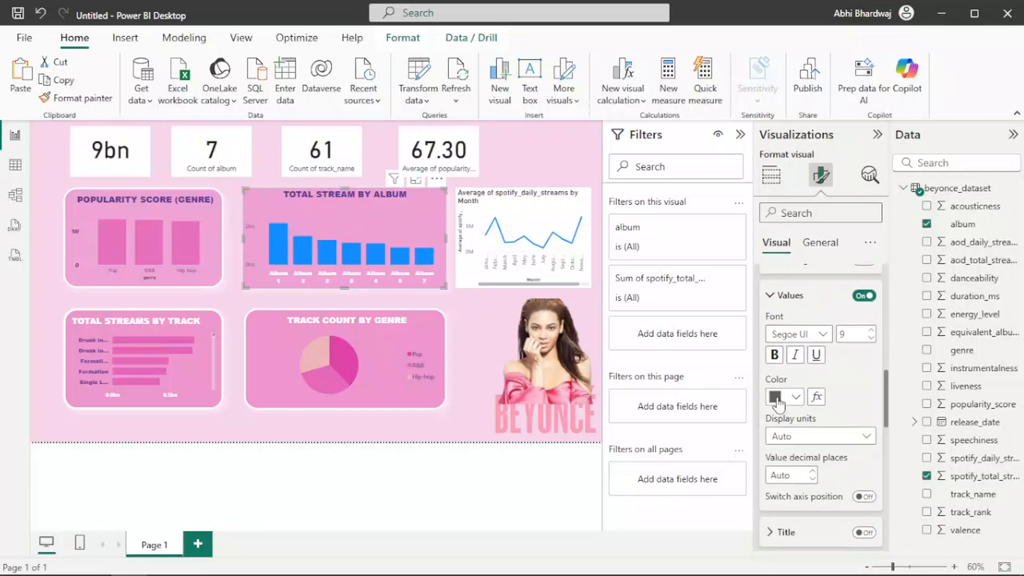
# Make the streams by album chart's Y-axis values white and set their font to Arial Black.
pyautogui.click(782, 397)
pyautogui.click(788, 337)
pyautogui.click(806, 335)
pyautogui.scroll(5, 821, 160)
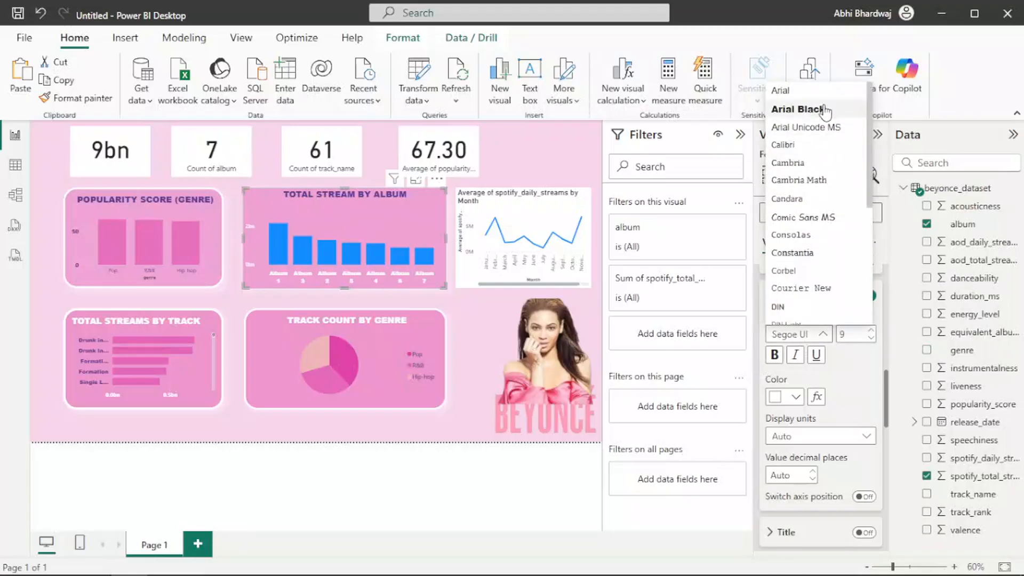
pyautogui.click(822, 108)
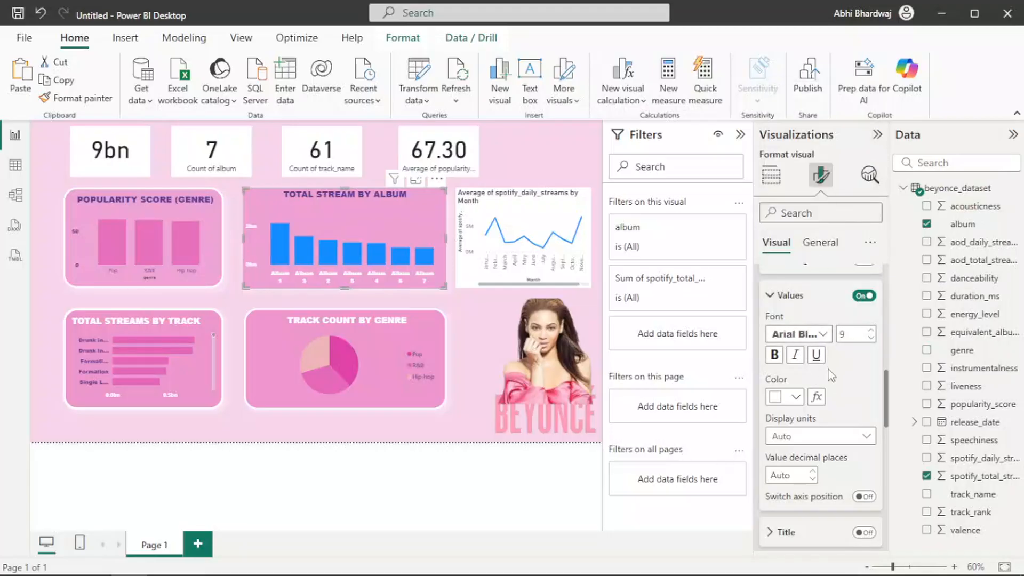
# Change the columns of the streams by album chart to light pink.
pyautogui.scroll(-4, 848, 406)
pyautogui.scroll(-5, 853, 424)
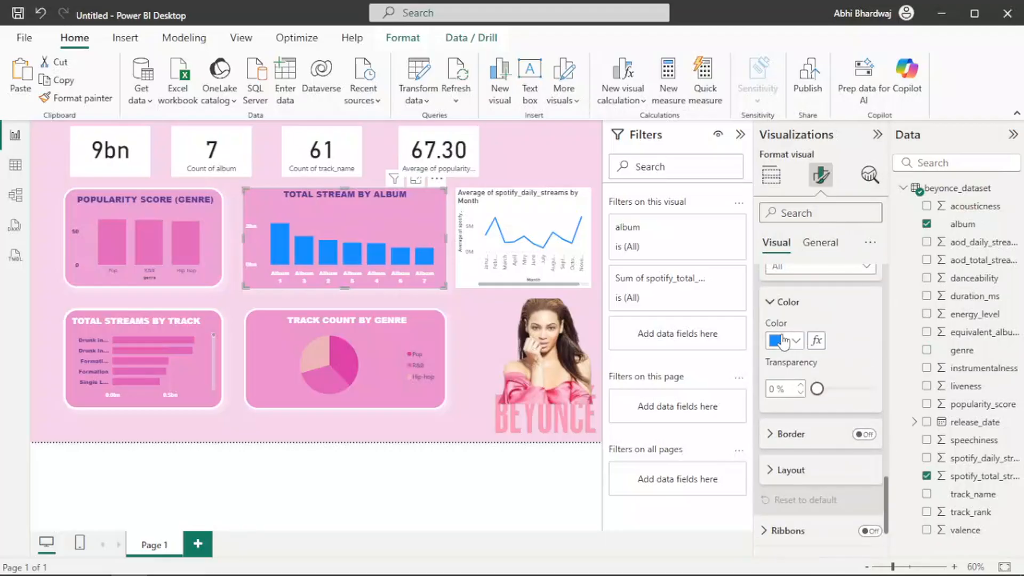
pyautogui.click(784, 342)
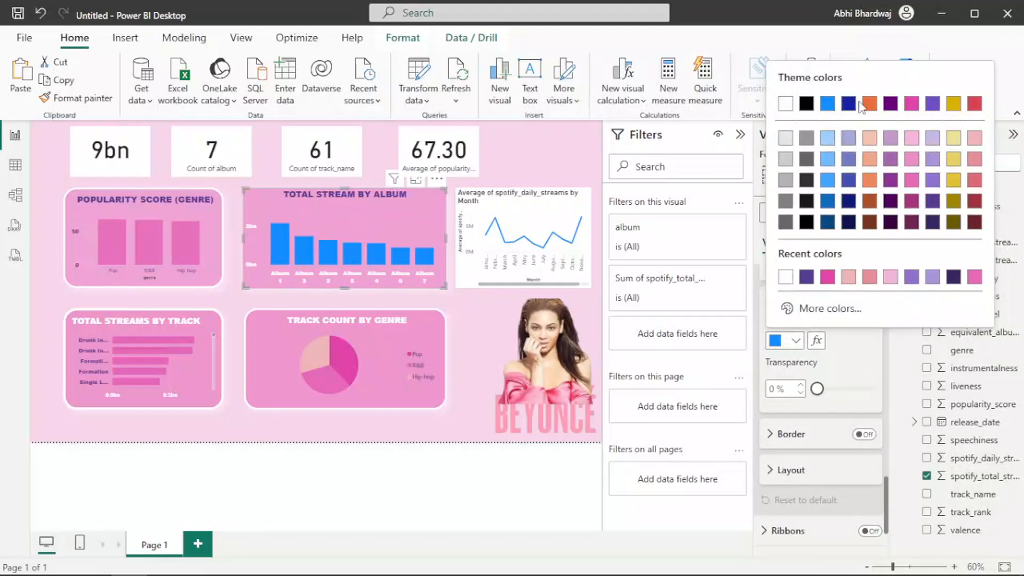
pyautogui.click(911, 138)
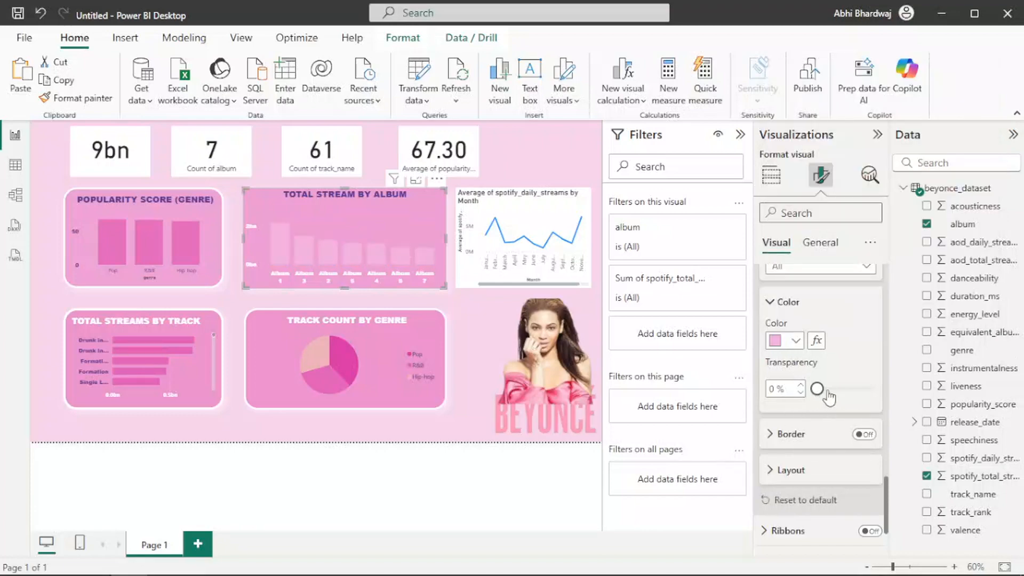
# Change the columns of the total stream by album chart to dark plum with 61% transparency.
pyautogui.moveTo(818, 389); pyautogui.dragTo(845, 394)
pyautogui.click(787, 341)
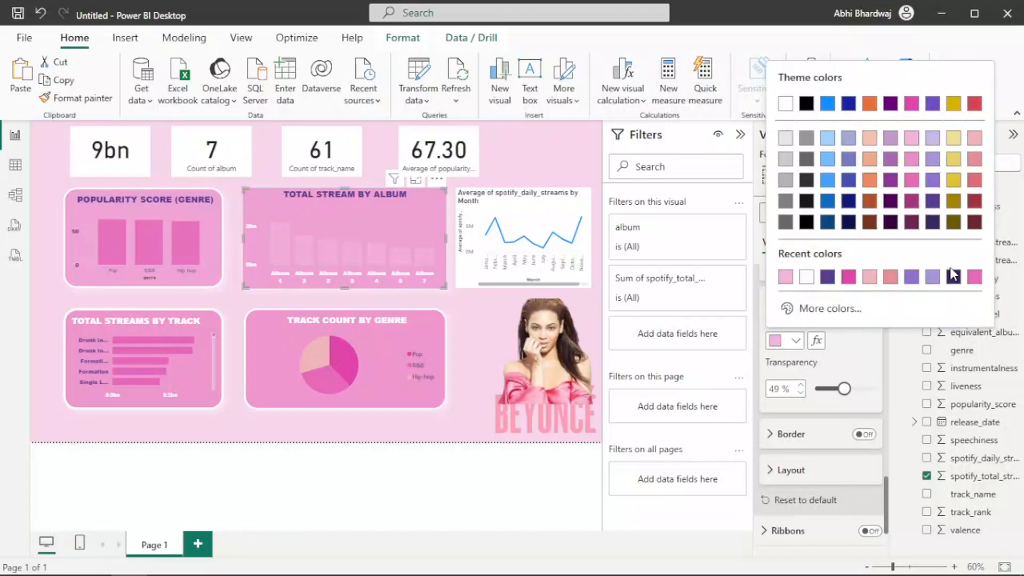
pyautogui.click(913, 227)
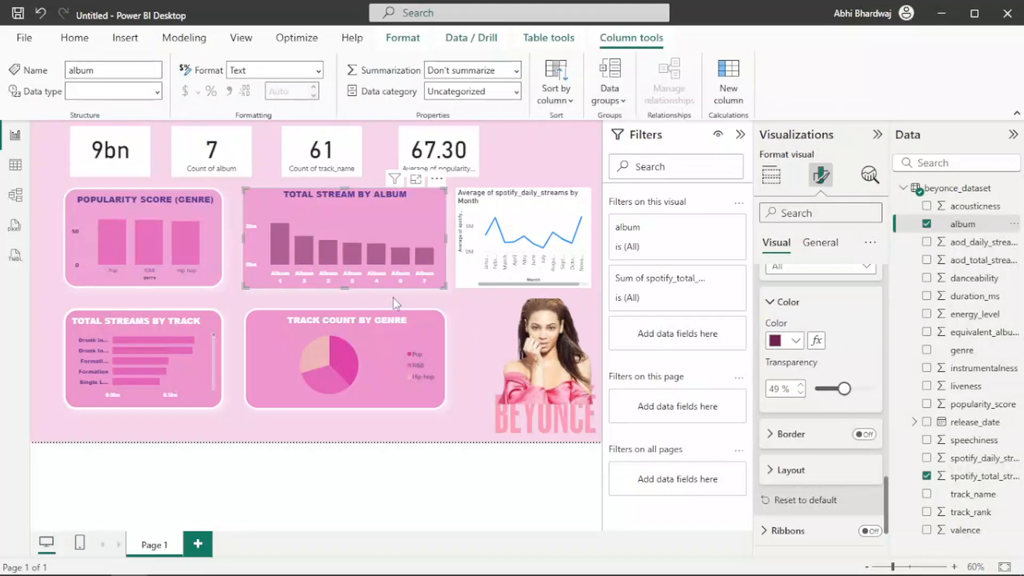
pyautogui.moveTo(845, 390); pyautogui.dragTo(861, 396)
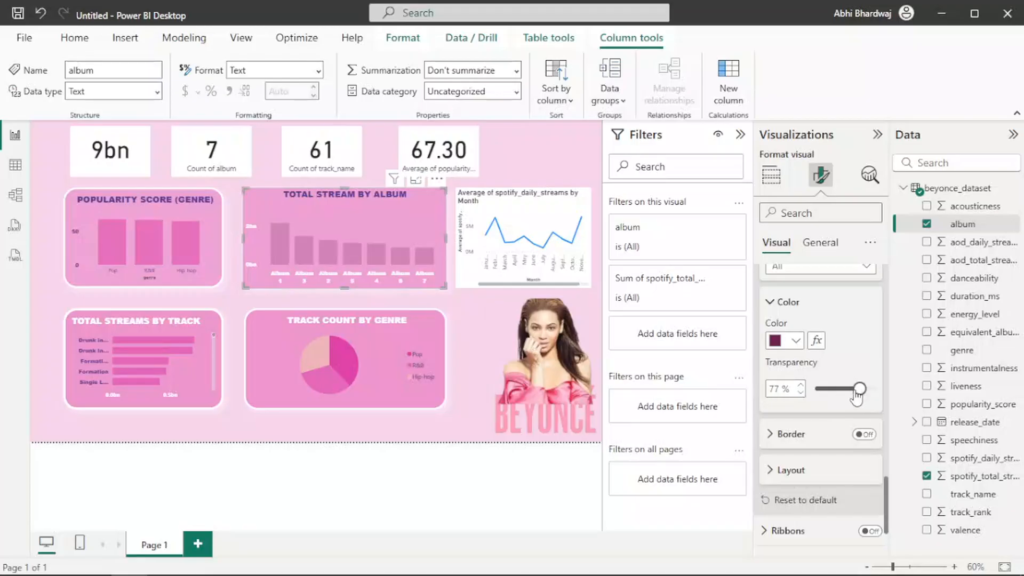
pyautogui.moveTo(857, 396)
pyautogui.mouseDown()
pyautogui.moveTo(873, 397)
pyautogui.moveTo(852, 399)
pyautogui.mouseUp()
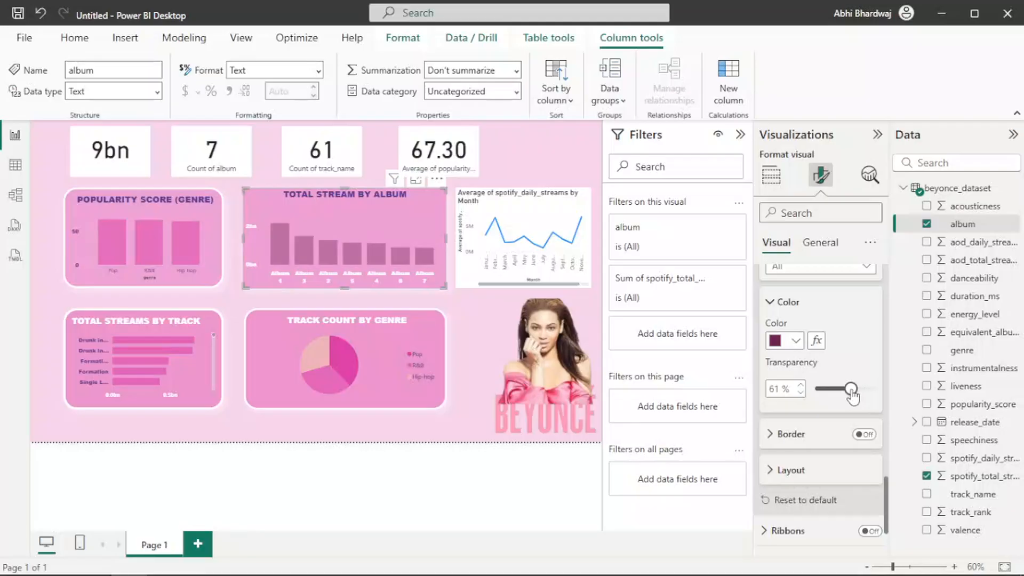
# Turn on the column border in the total stream by album chart and make it white with 57% transparency.
pyautogui.click(865, 435)
pyautogui.click(792, 436)
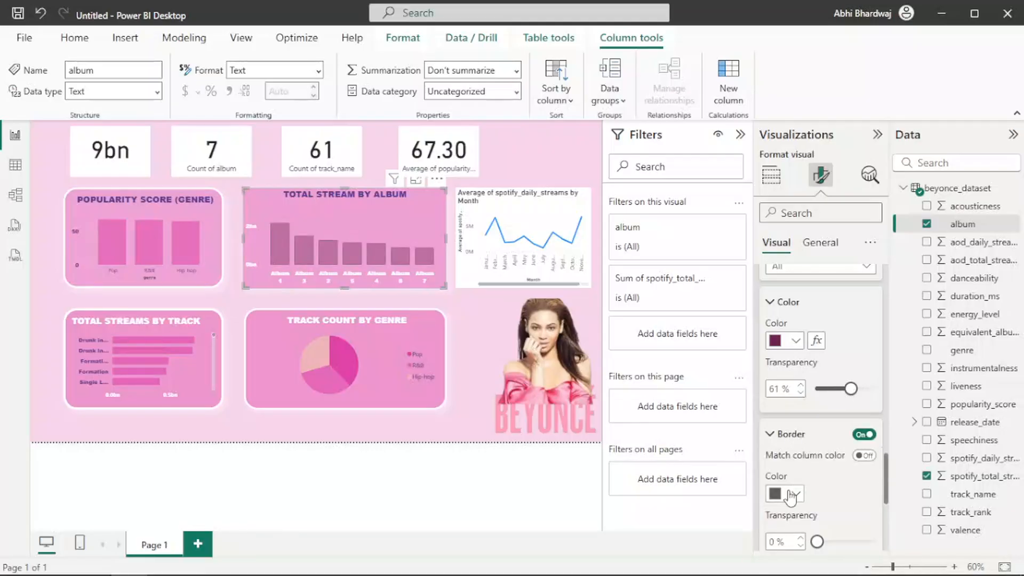
pyautogui.click(791, 494)
pyautogui.scroll(-3, 847, 493)
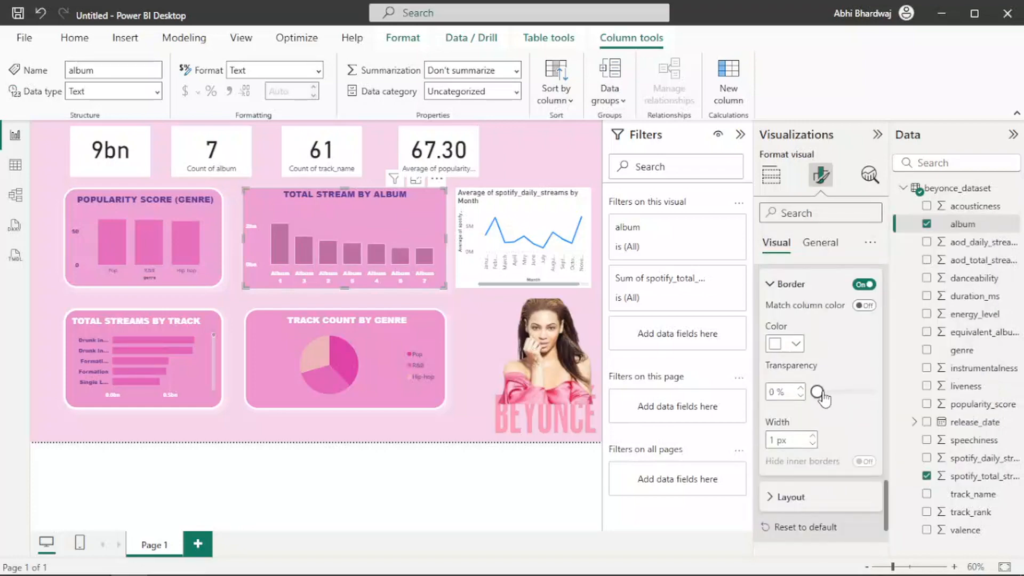
pyautogui.moveTo(817, 392); pyautogui.dragTo(848, 393)
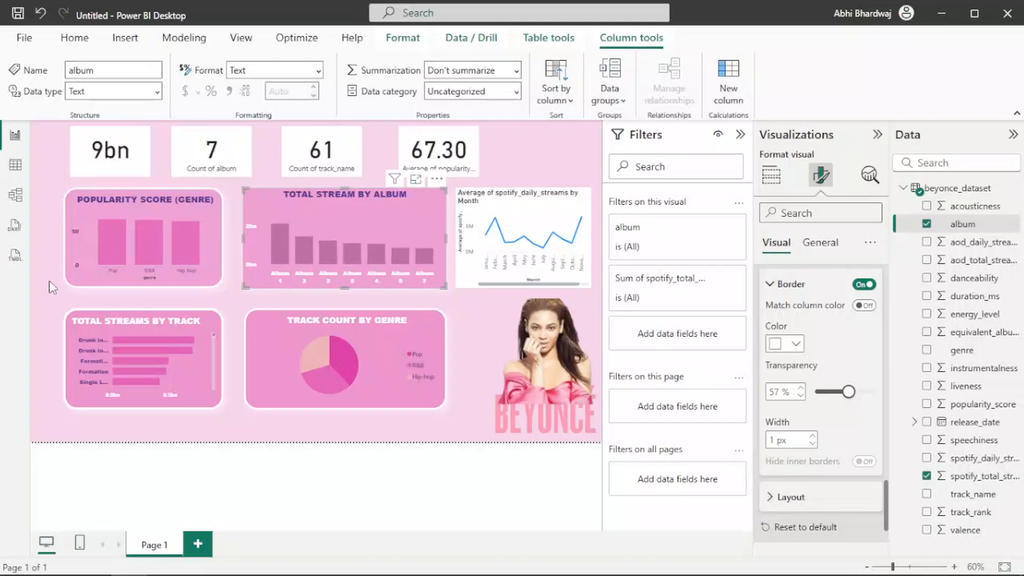
pyautogui.click(82, 122)
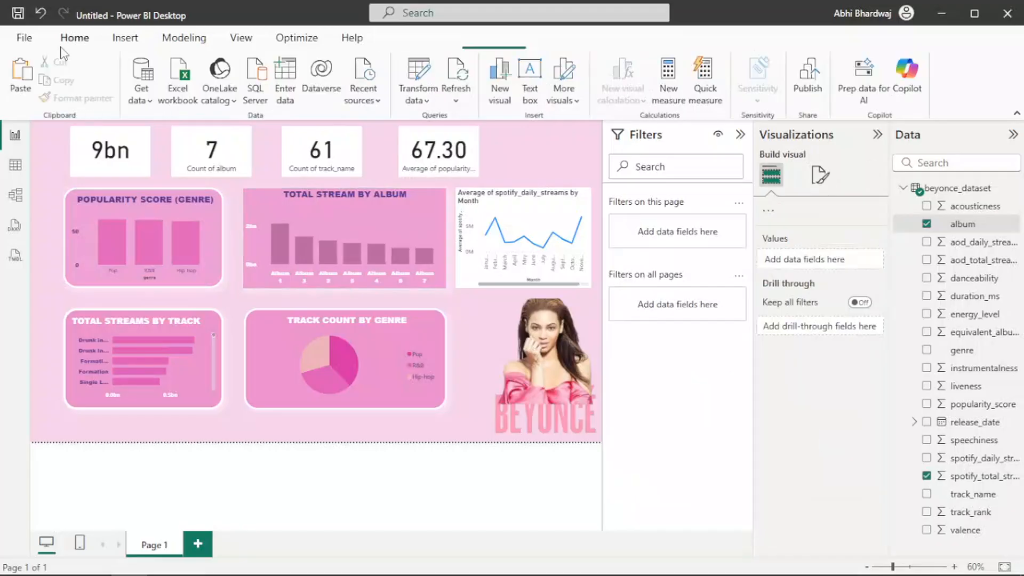
pyautogui.doubleClick(506, 388)
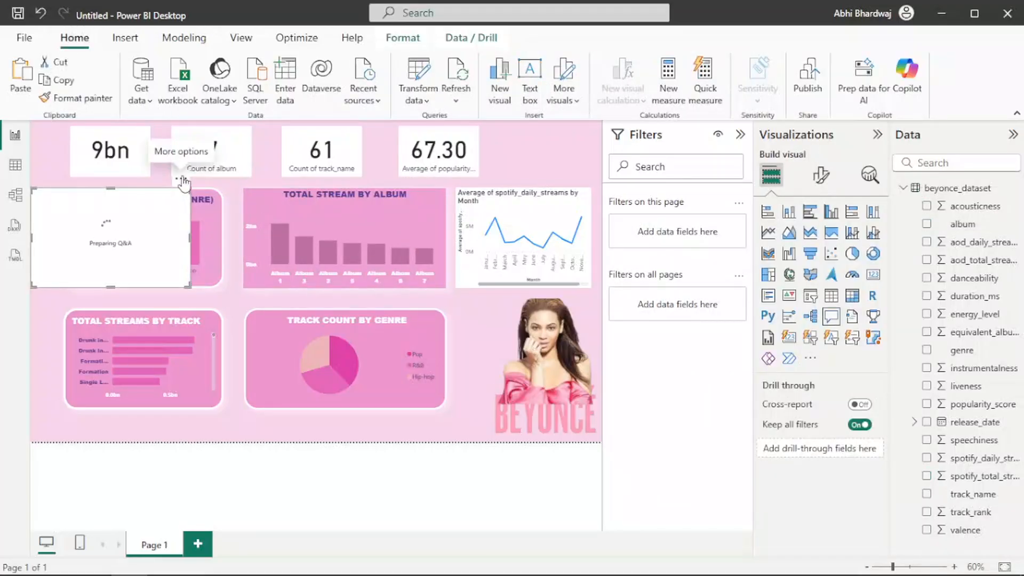
pyautogui.click(182, 179)
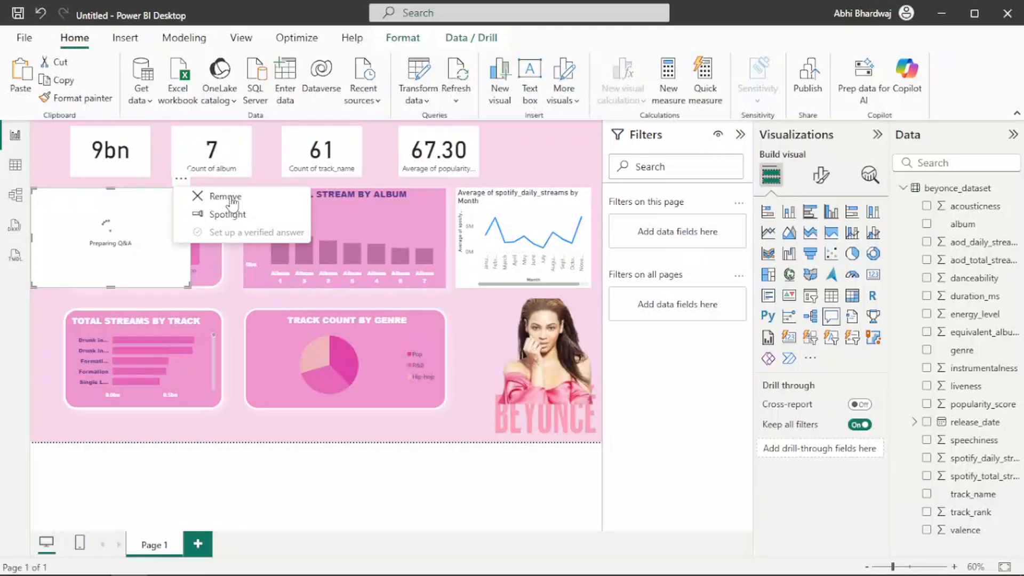
pyautogui.click(231, 198)
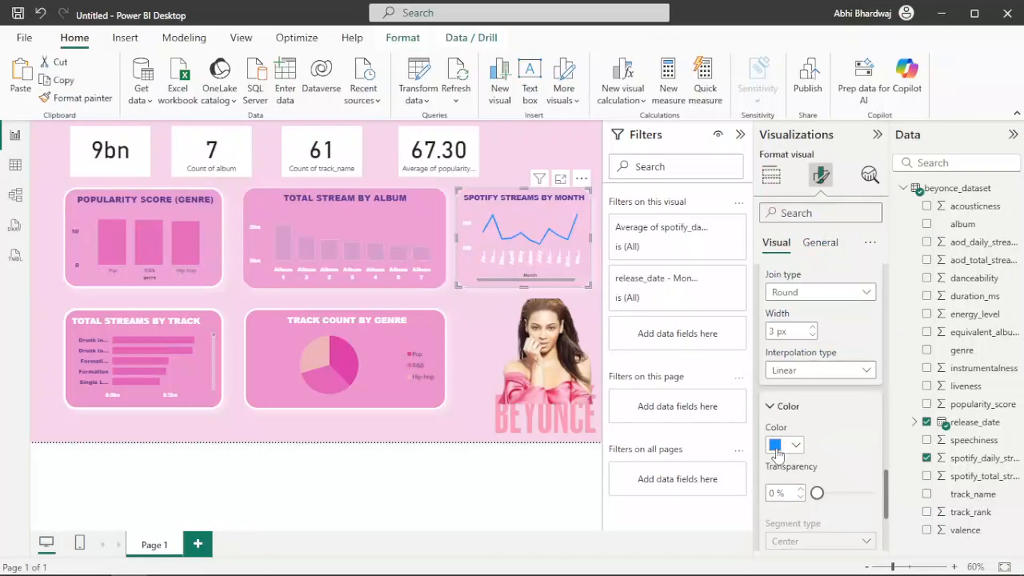
# Change the line of the Spotify streams by month chart to dark plum and make it partly transparent.
pyautogui.click(778, 449)
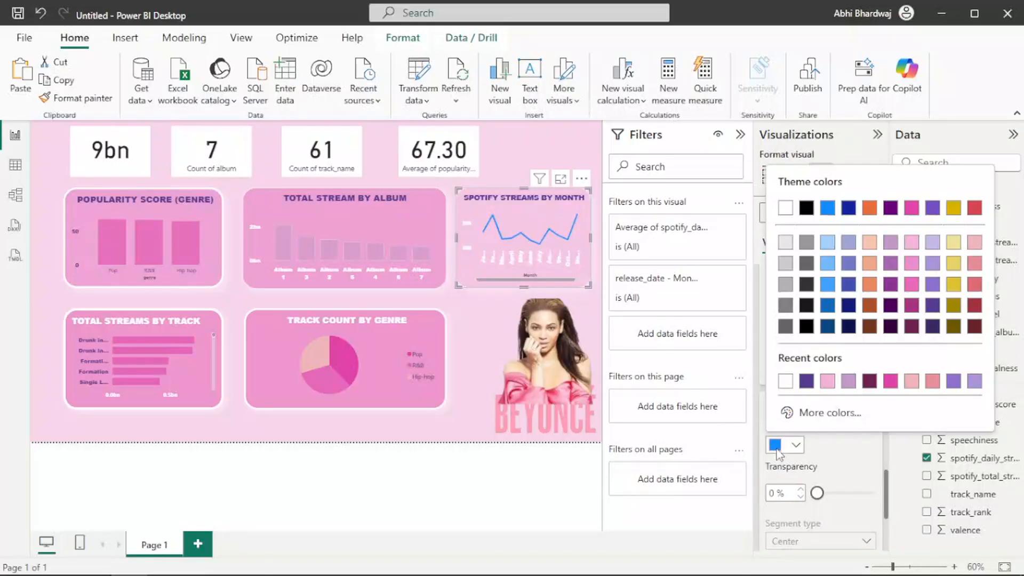
pyautogui.click(828, 381)
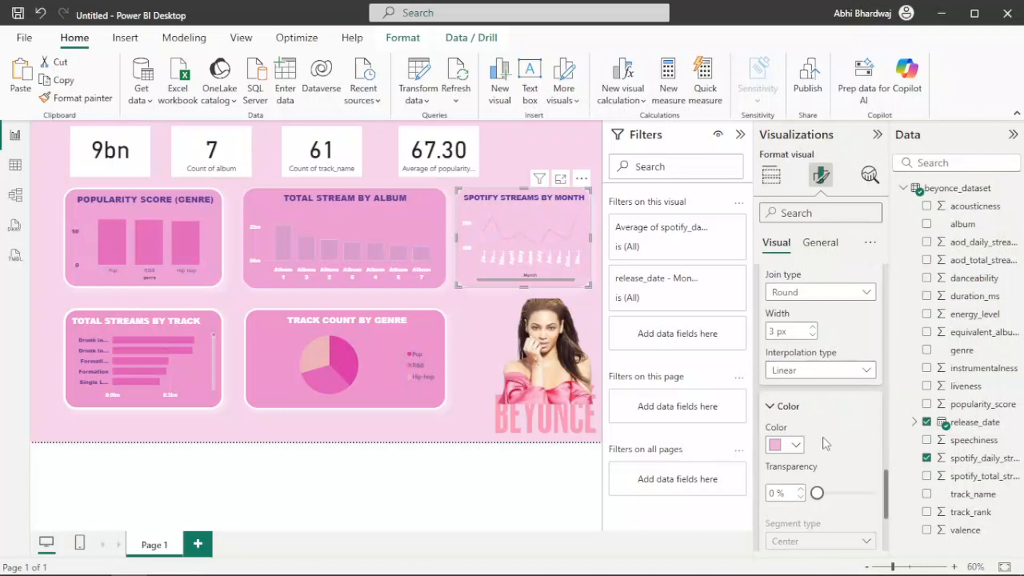
pyautogui.click(794, 444)
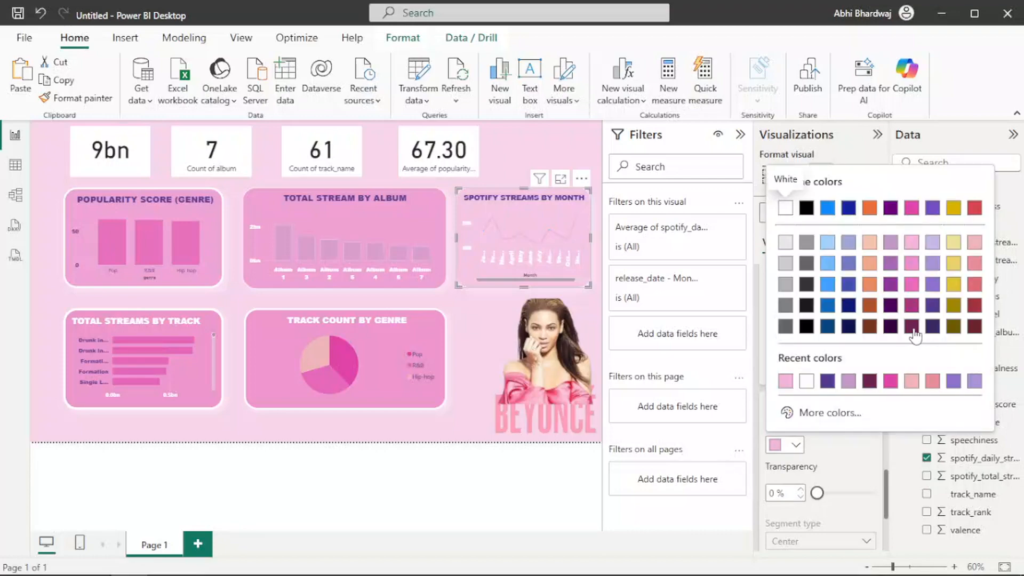
pyautogui.click(914, 335)
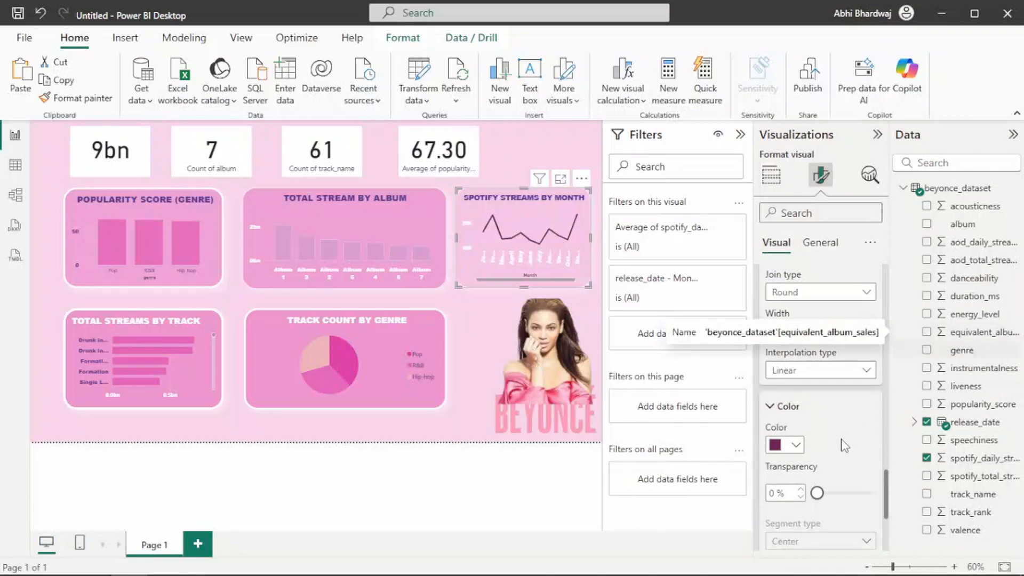
pyautogui.click(828, 494)
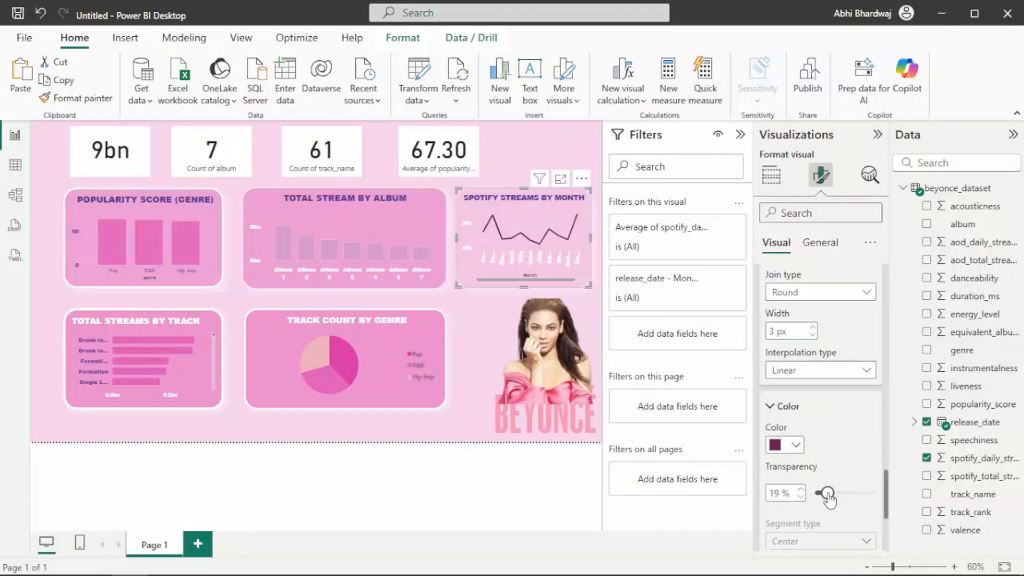
pyautogui.moveTo(828, 494); pyautogui.dragTo(851, 496)
# Set the background of the 9bn card to light pink with 58% transparency.
pyautogui.click(80, 159)
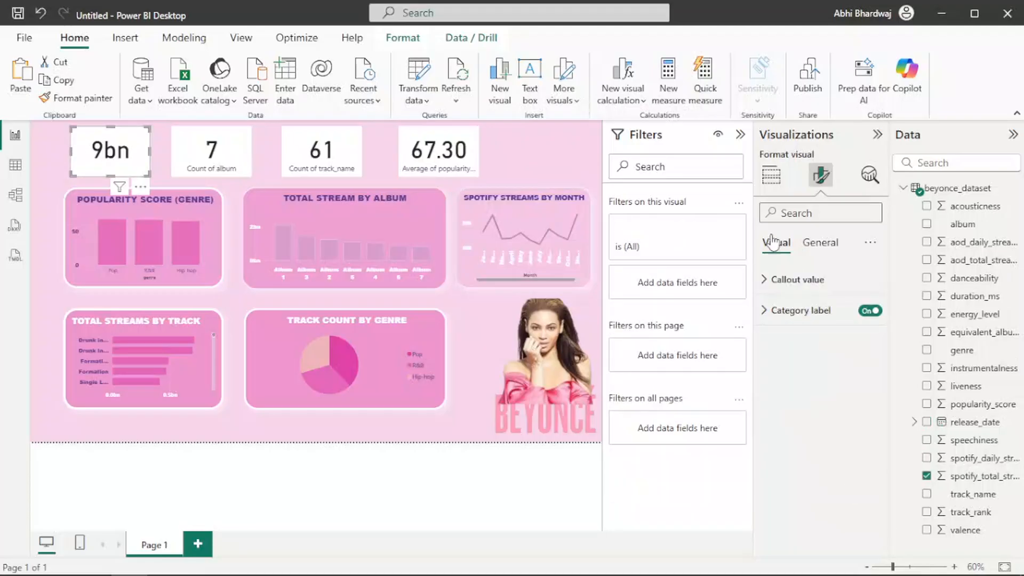
pyautogui.click(829, 245)
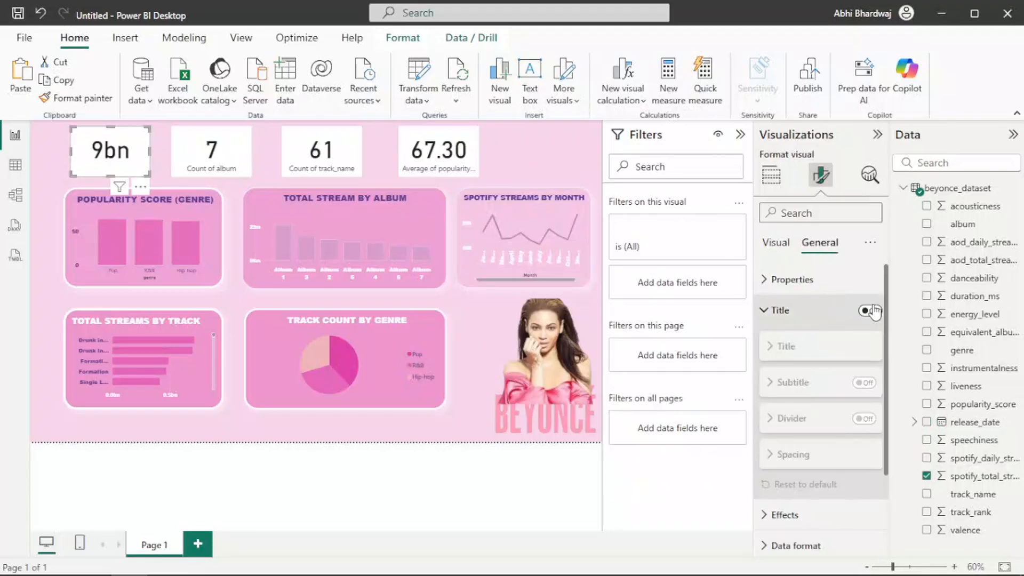
pyautogui.scroll(-3, 785, 358)
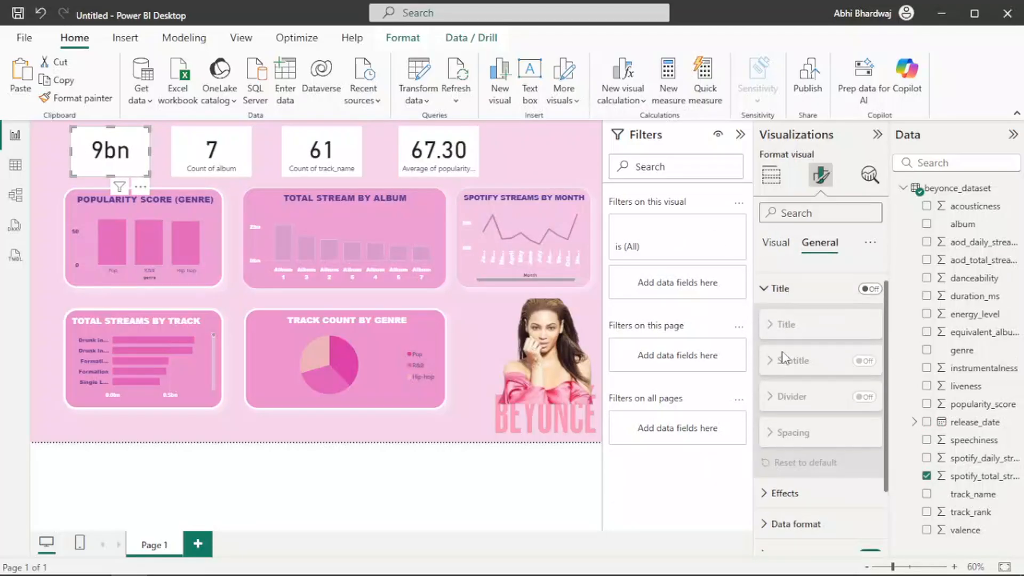
pyautogui.click(782, 417)
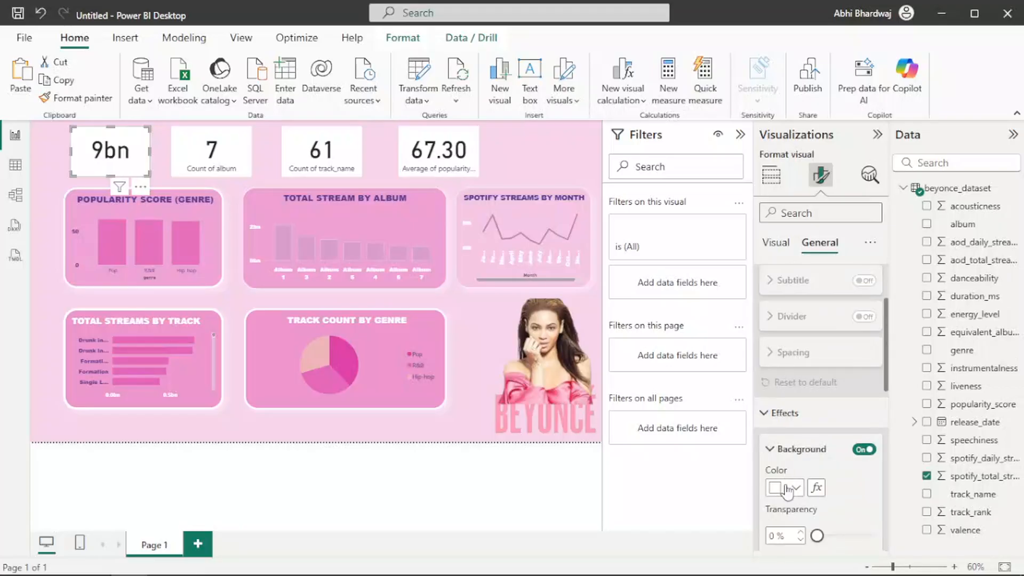
pyautogui.click(789, 487)
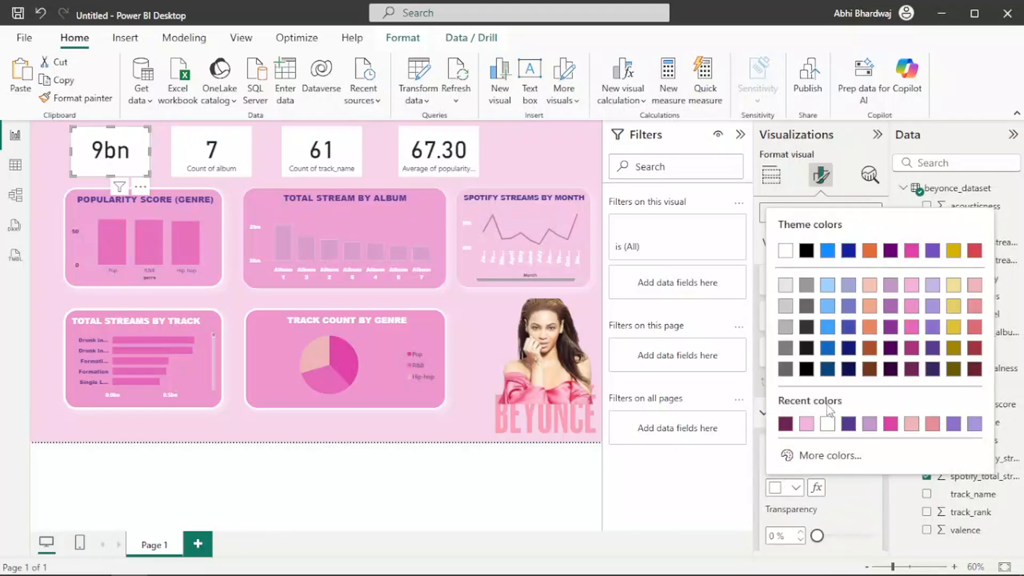
pyautogui.click(807, 424)
pyautogui.moveTo(818, 536); pyautogui.dragTo(852, 542)
pyautogui.scroll(-4, 879, 494)
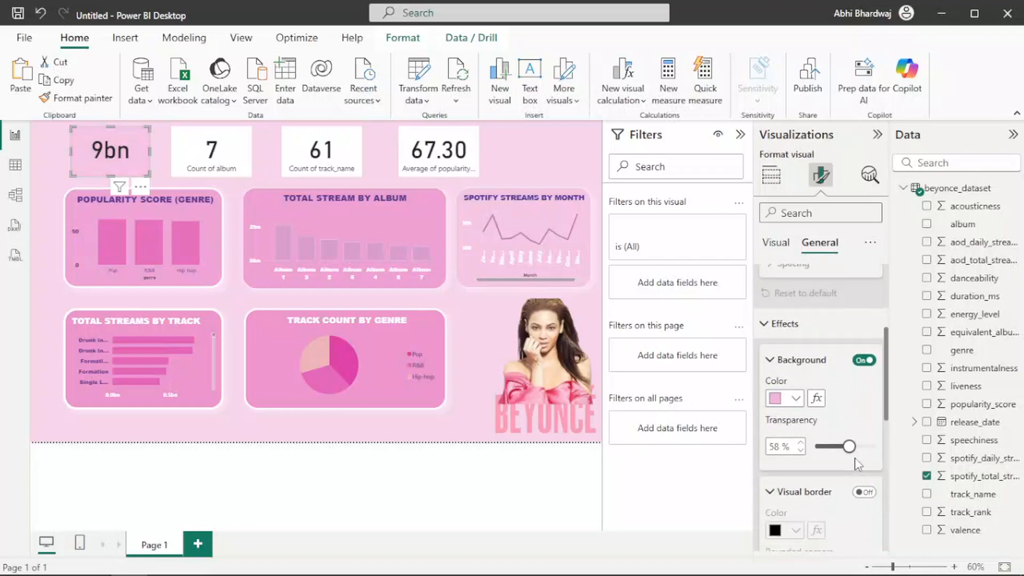
# Add a white border with 30 px rounded corners and a white shadow to the 9bn card.
pyautogui.click(866, 357)
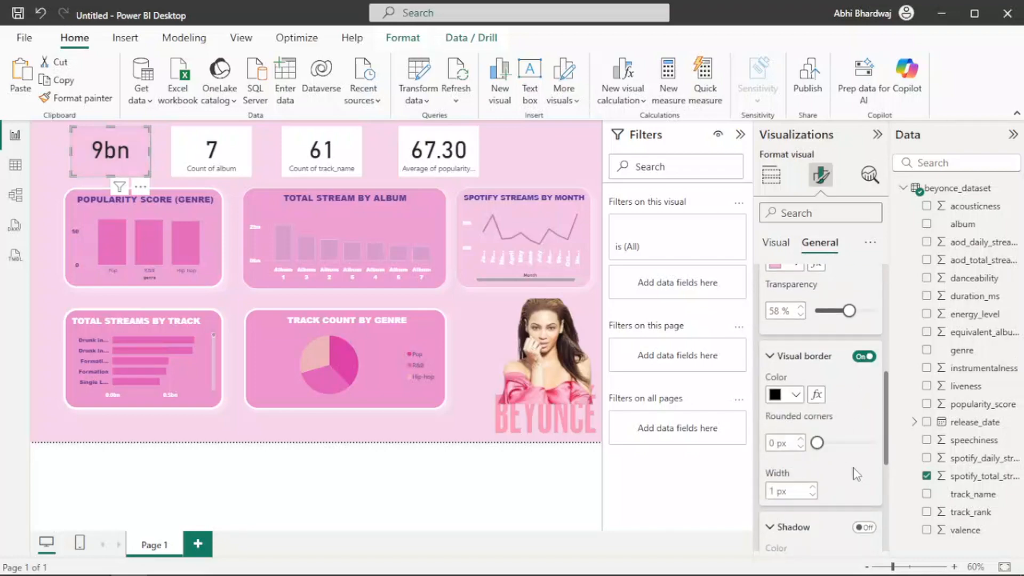
pyautogui.click(864, 527)
pyautogui.click(790, 395)
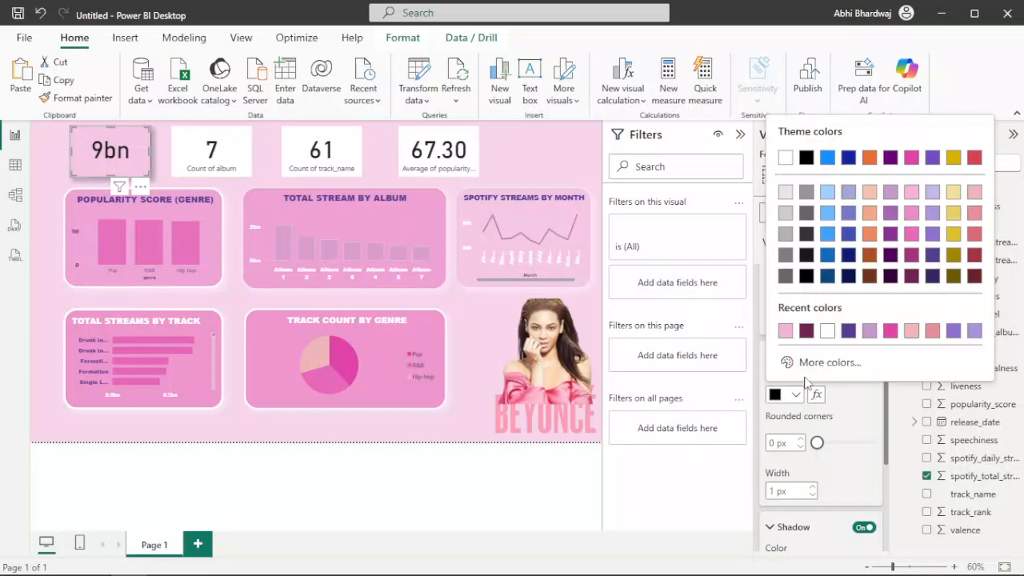
pyautogui.click(821, 480)
pyautogui.scroll(-3, 822, 467)
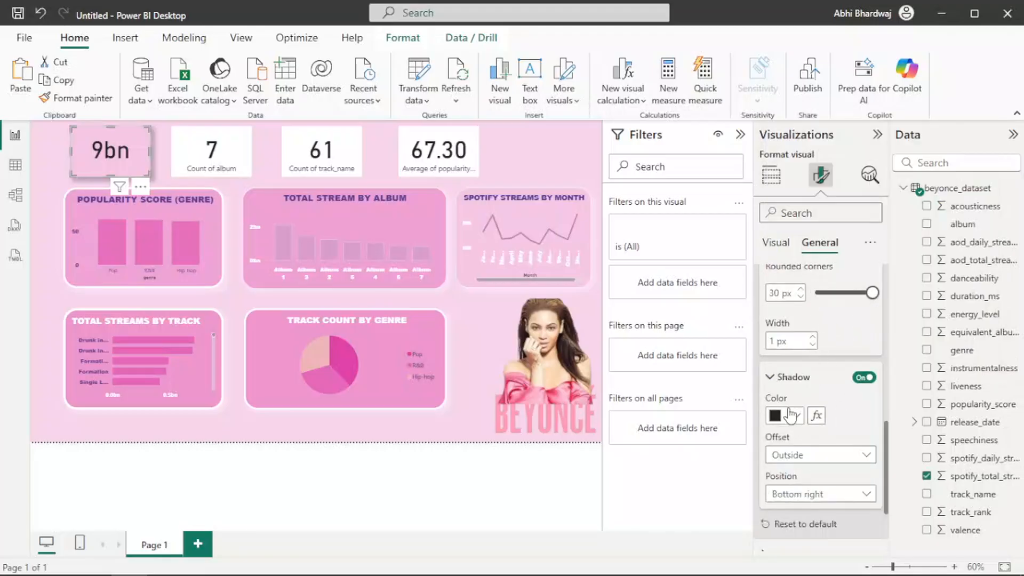
pyautogui.click(795, 415)
pyautogui.click(786, 352)
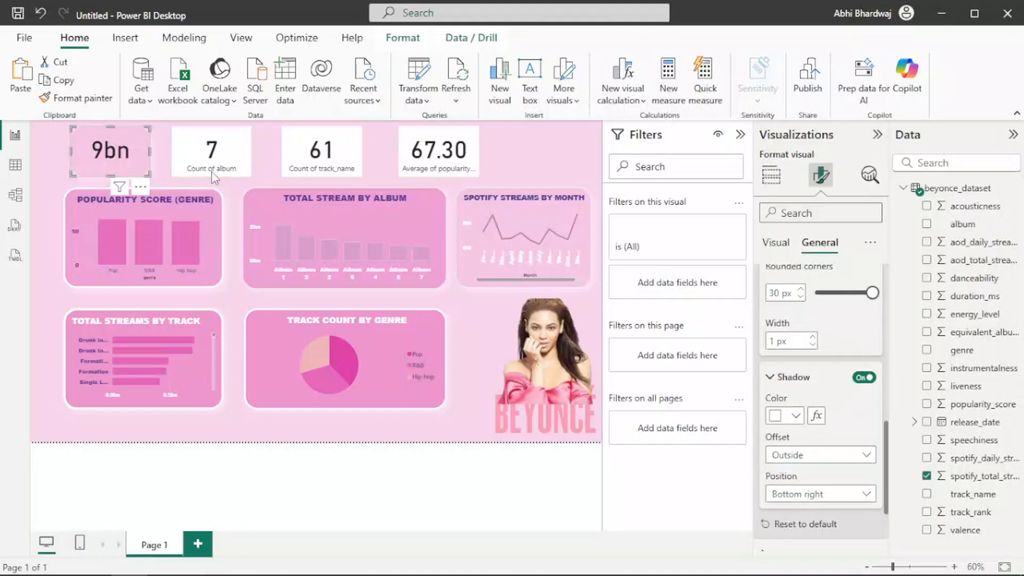
# Turn on the title of the 9bn card and set its text to TOTAL STREAMS.
pyautogui.scroll(8, 789, 309)
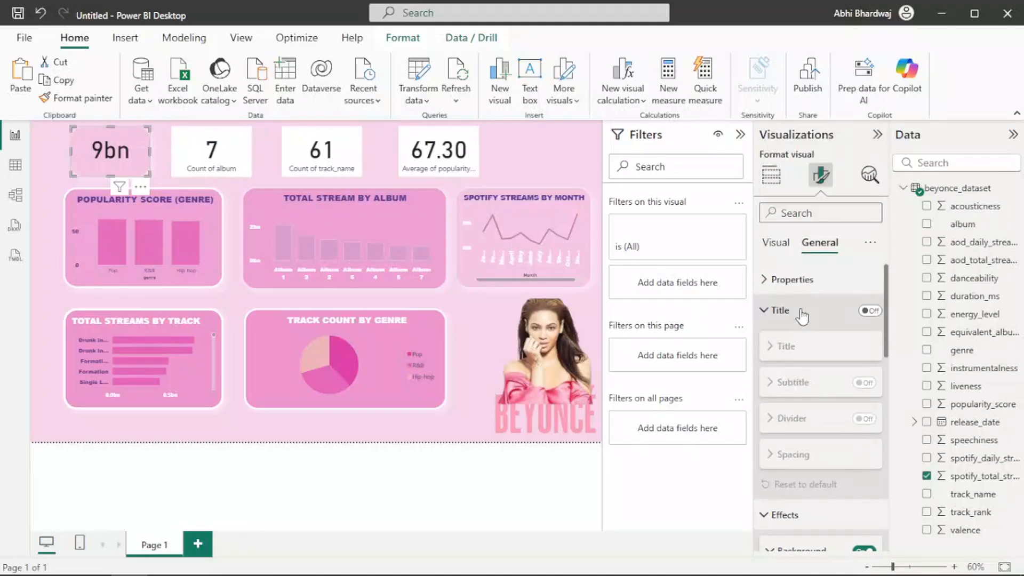
pyautogui.click(869, 310)
pyautogui.click(822, 352)
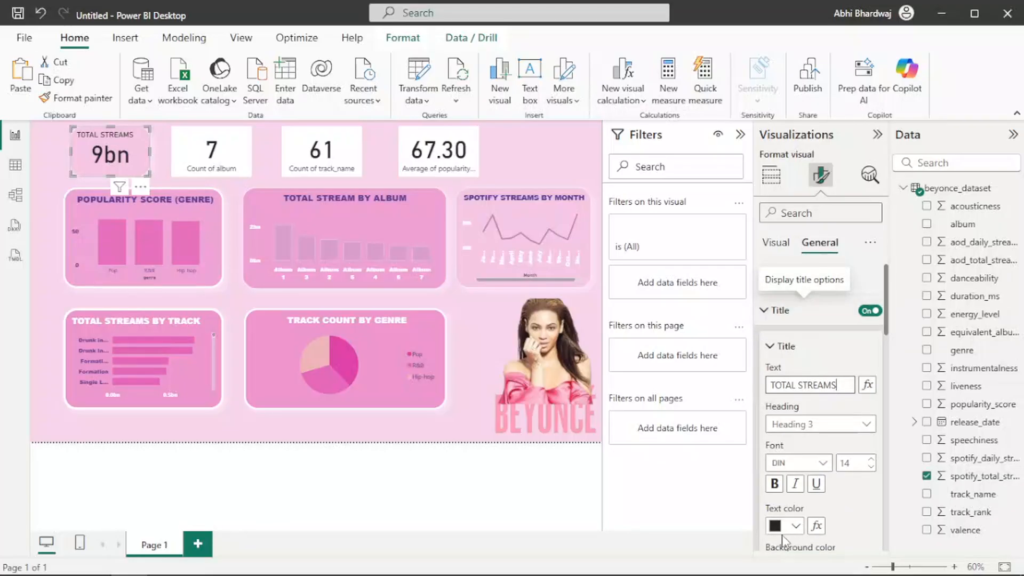
# Format the TOTAL STREAMS card title as bold Arial Black, size 11, in dark purple, and center it.
pyautogui.click(785, 462)
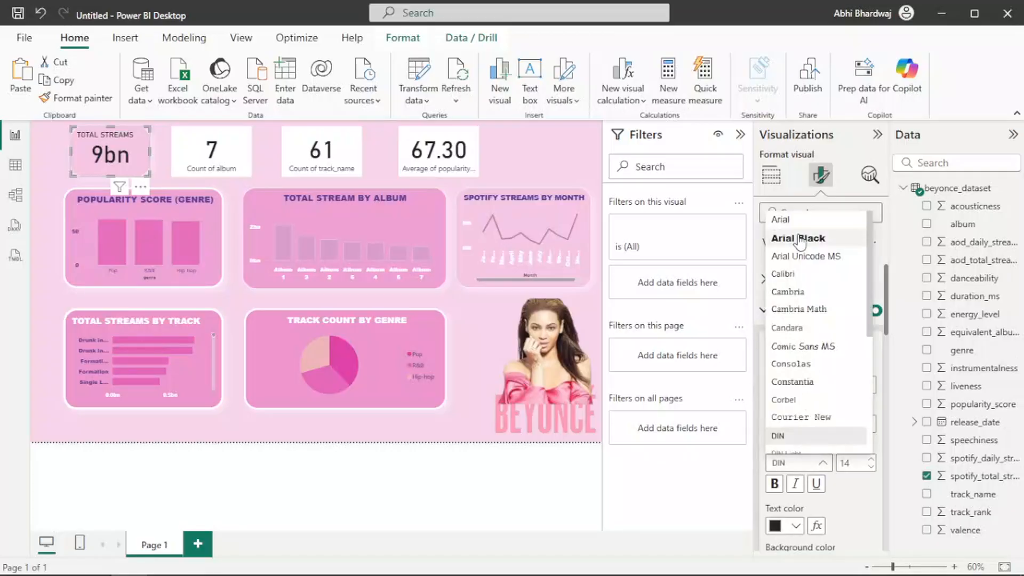
pyautogui.click(797, 237)
pyautogui.click(796, 526)
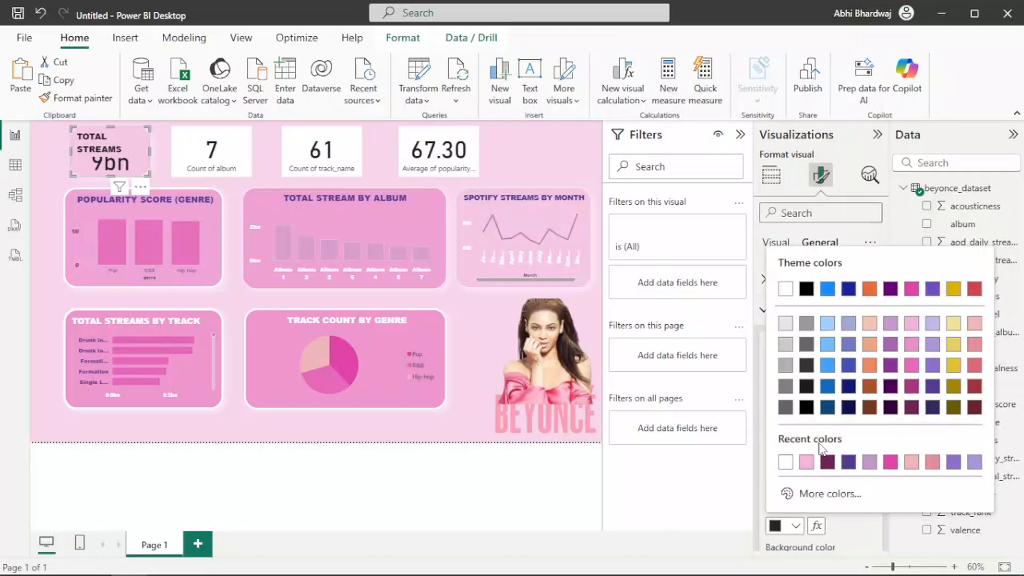
pyautogui.click(849, 463)
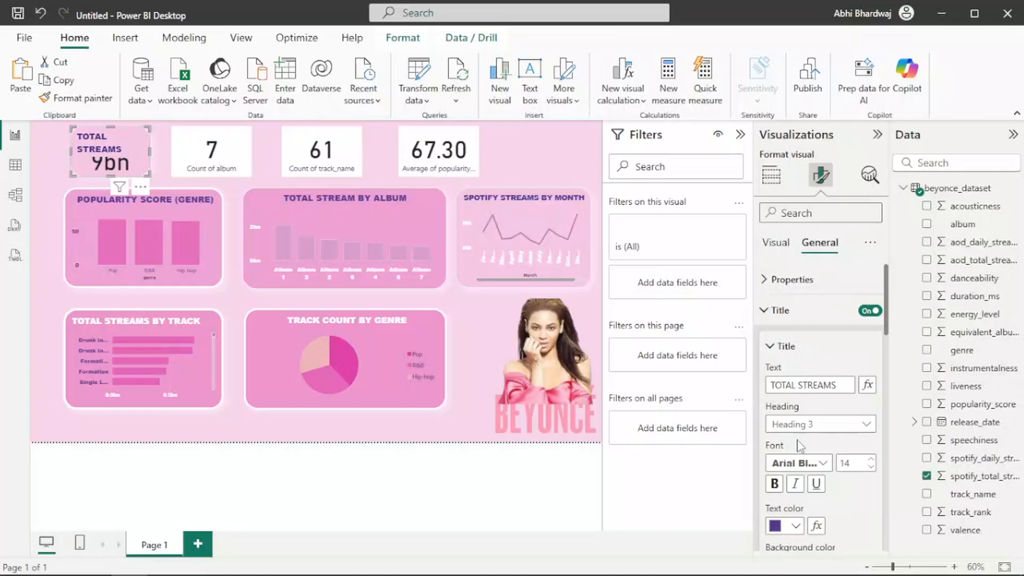
pyautogui.scroll(-1, 783, 449)
pyautogui.click(773, 414)
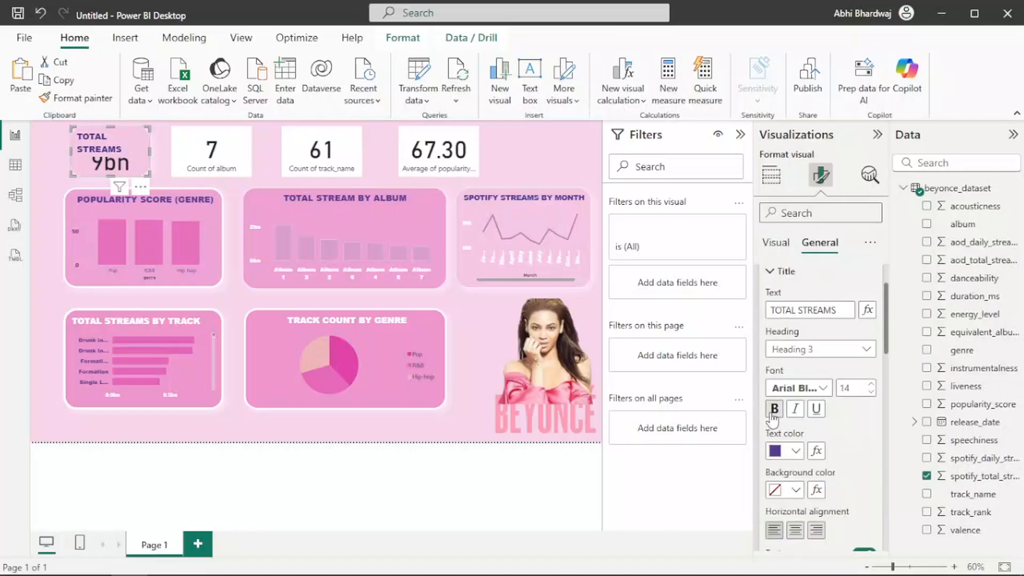
pyautogui.click(795, 531)
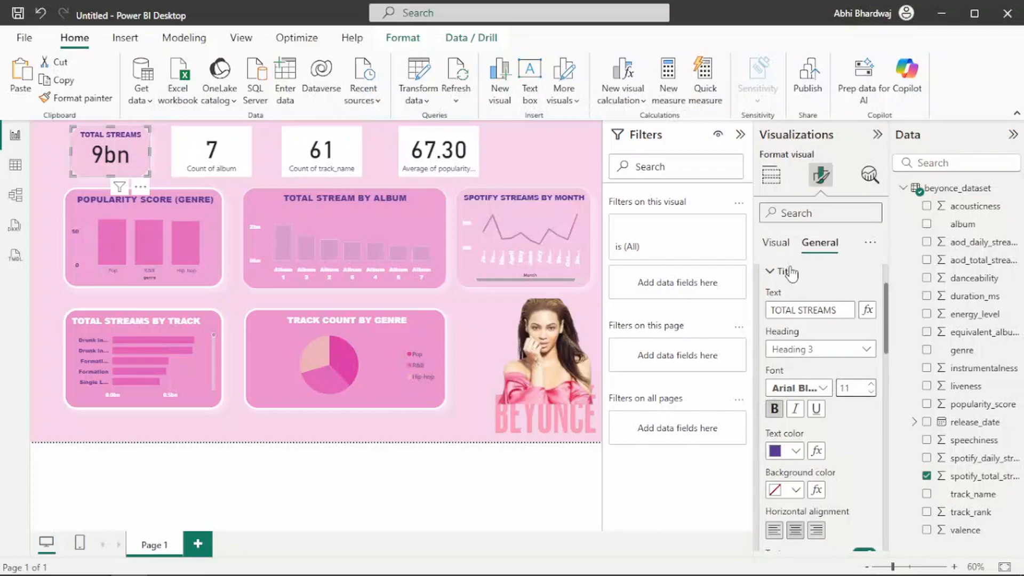
# Set the callout value of the TOTAL STREAMS card to white in Arial Black.
pyautogui.click(776, 243)
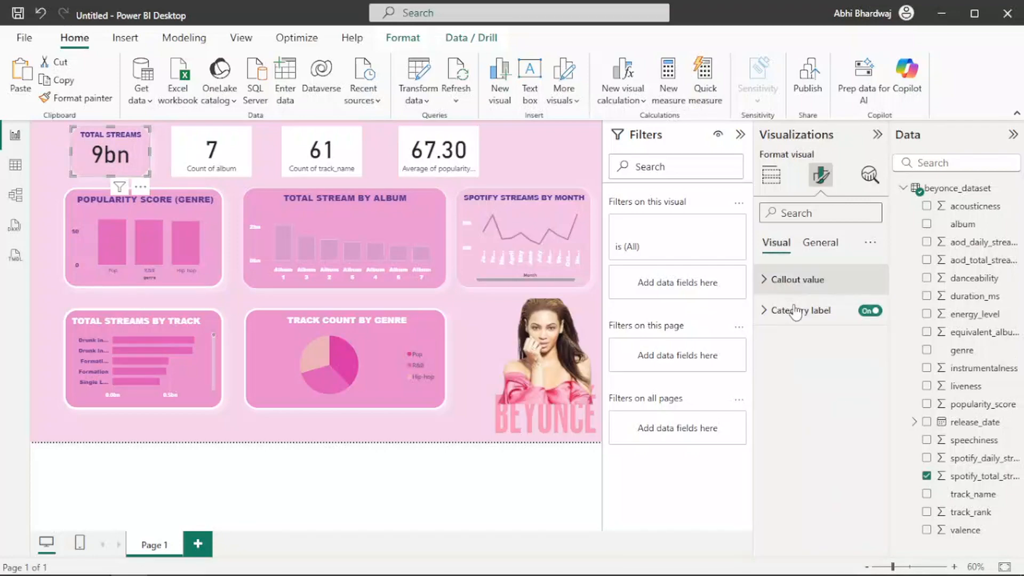
pyautogui.click(796, 279)
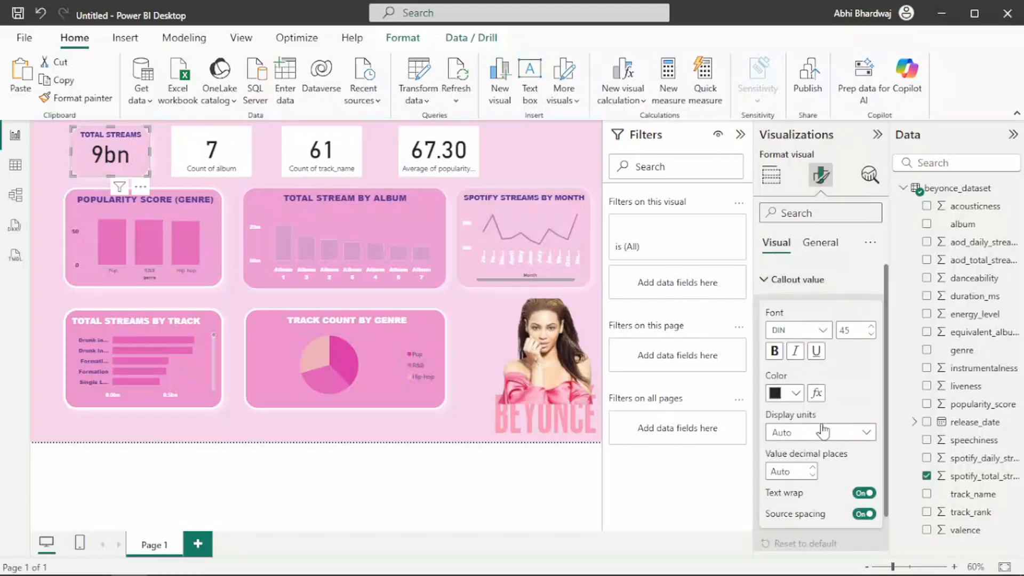
pyautogui.click(798, 393)
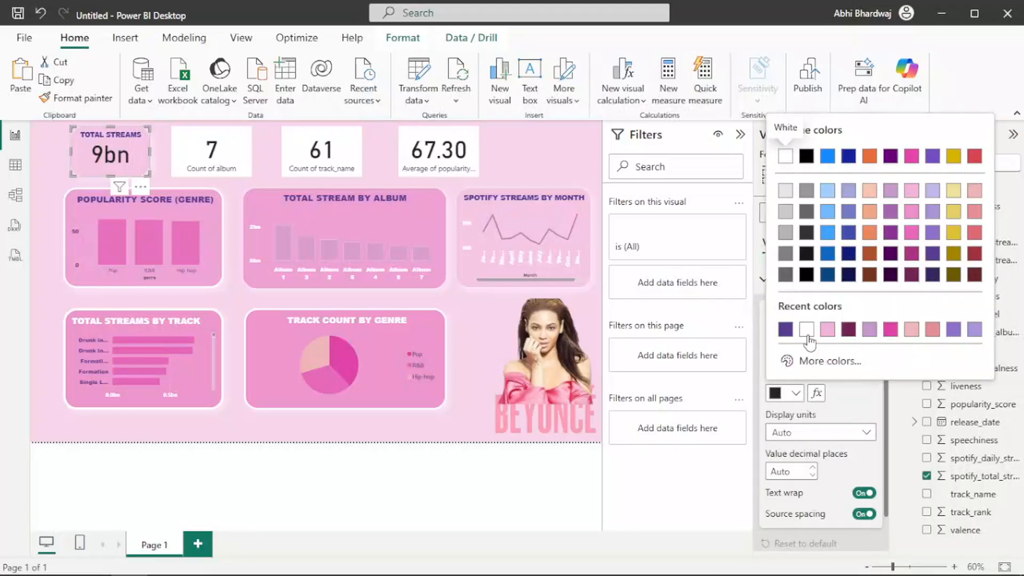
pyautogui.click(807, 334)
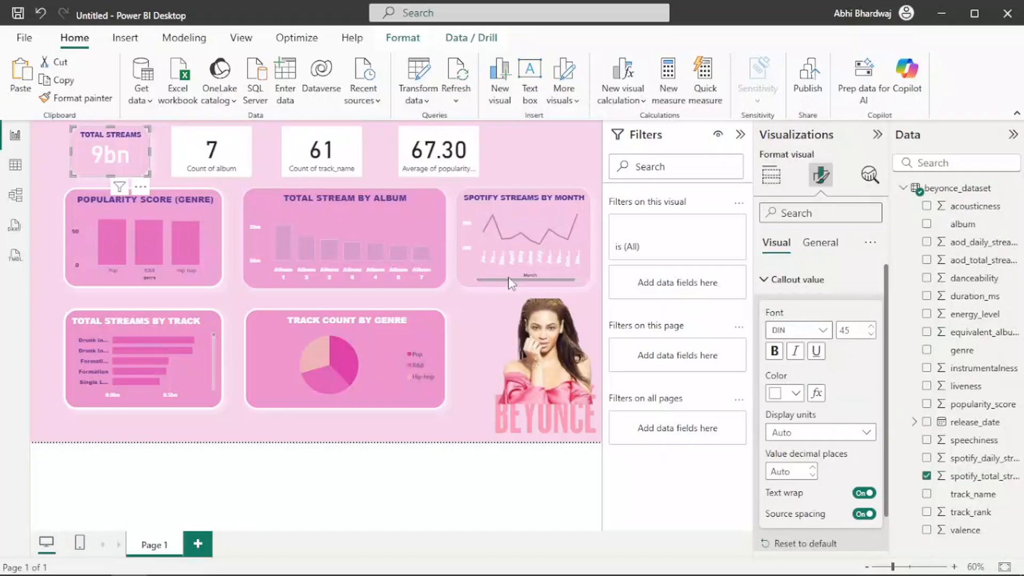
pyautogui.click(800, 332)
pyautogui.click(819, 105)
# Make the callout value of the Count of album card white and set its font to Arial Black.
pyautogui.click(225, 149)
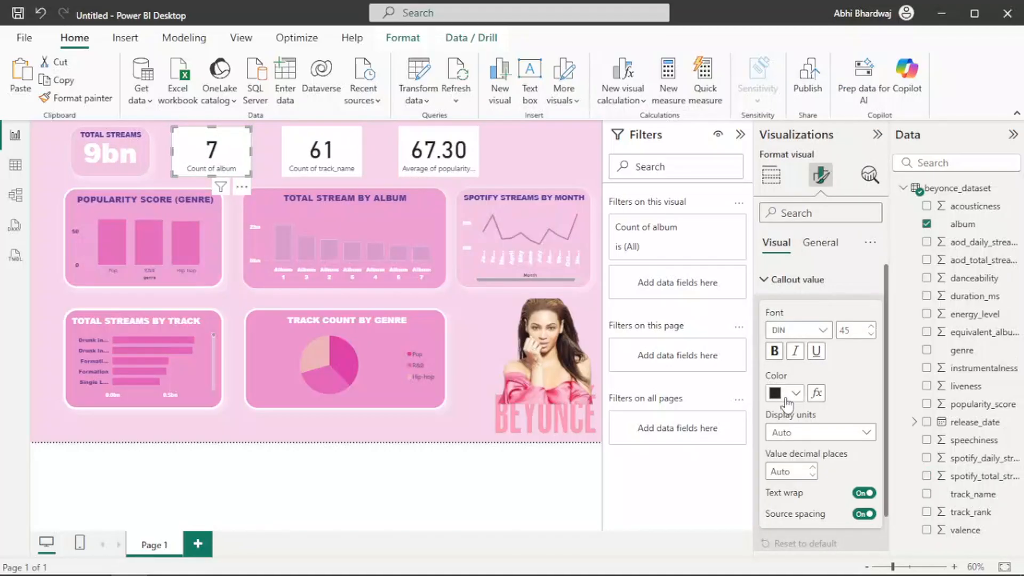
pyautogui.click(780, 395)
pyautogui.click(784, 336)
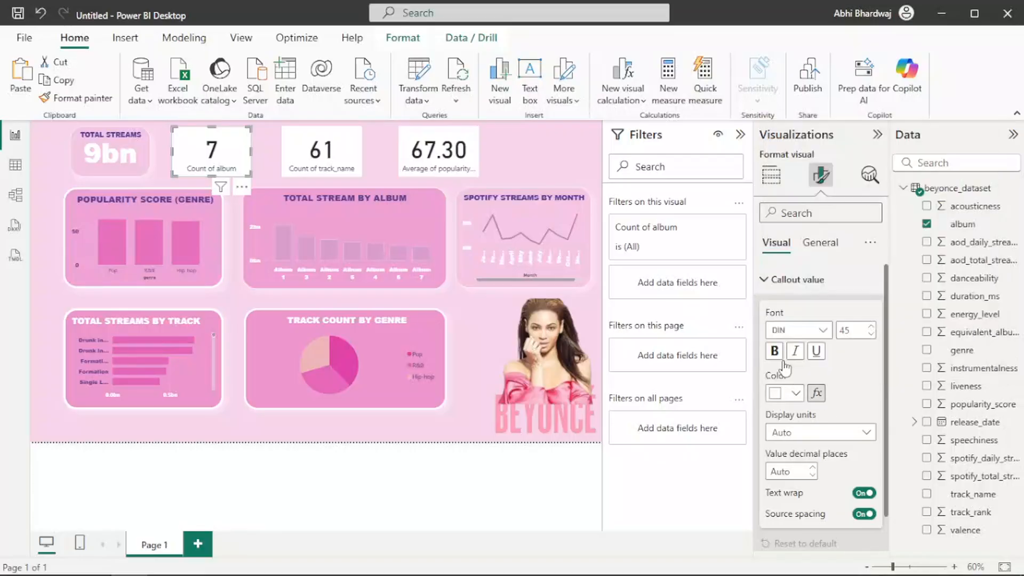
pyautogui.click(798, 330)
pyautogui.click(799, 105)
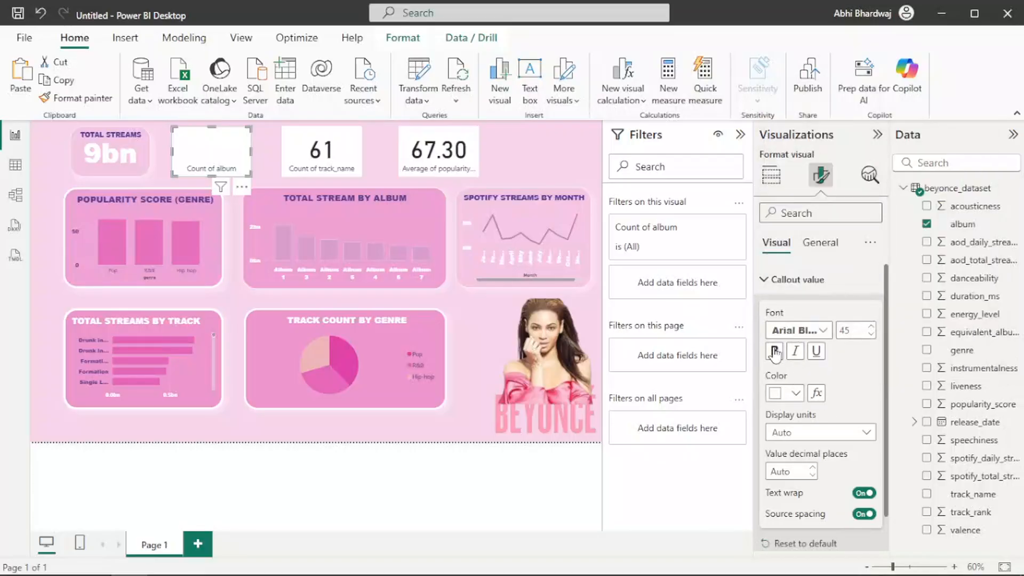
# Turn on the title of the Count of album card and set its text to TOTAL ALBUMS.
pyautogui.click(820, 242)
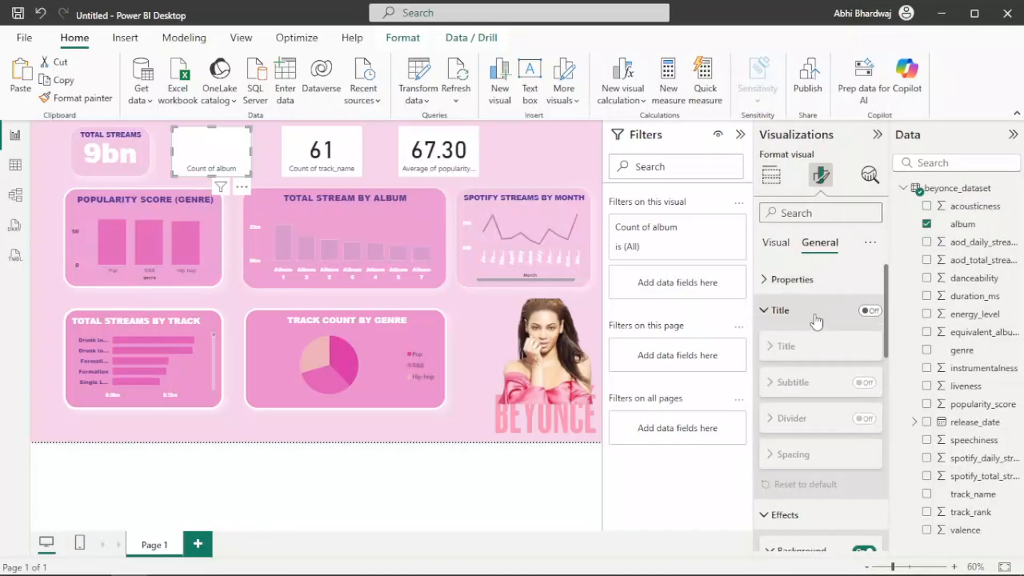
pyautogui.click(871, 312)
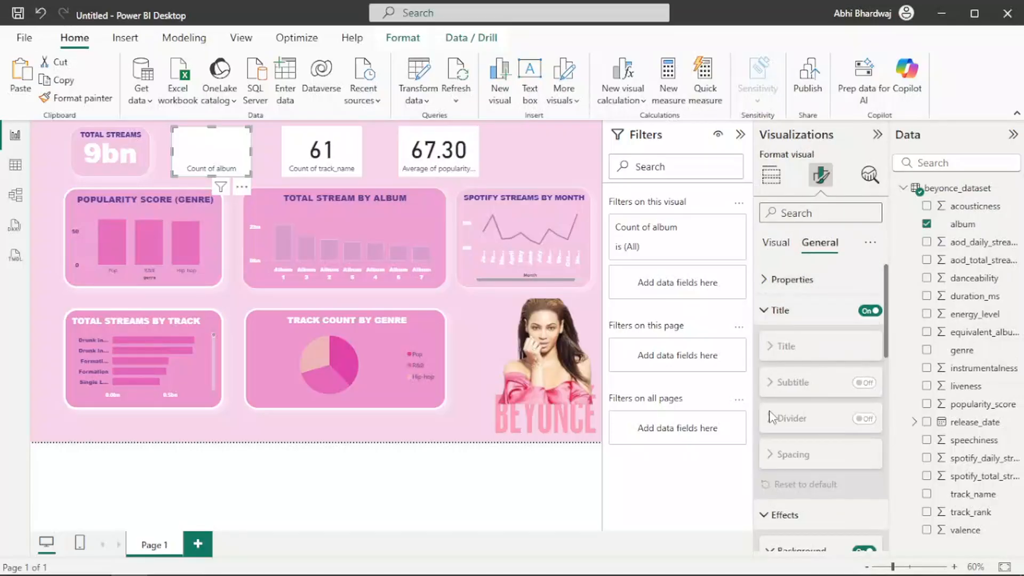
pyautogui.scroll(-1, 797, 391)
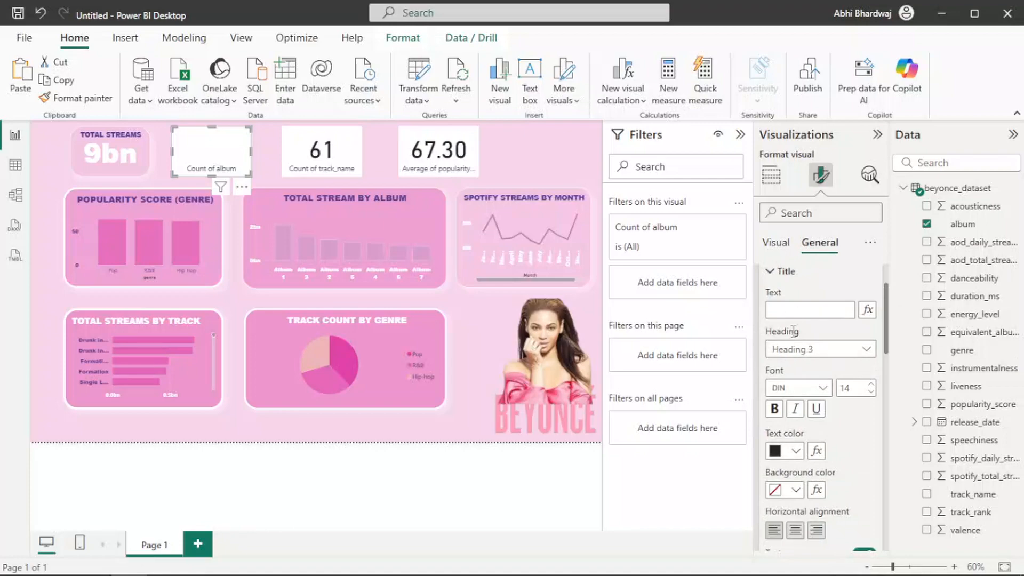
pyautogui.click(809, 309)
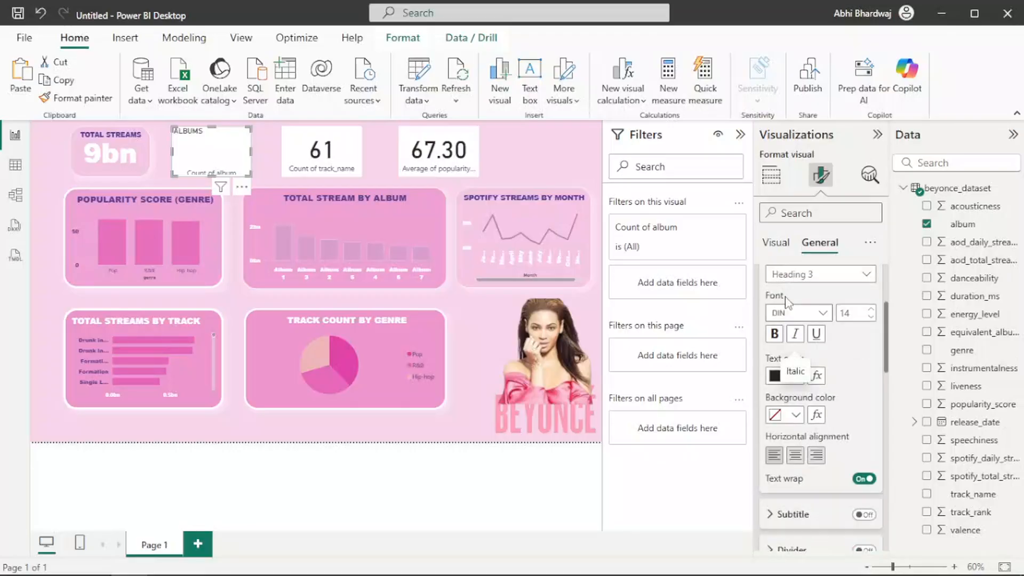
pyautogui.write('TOTAL ALBUMS')
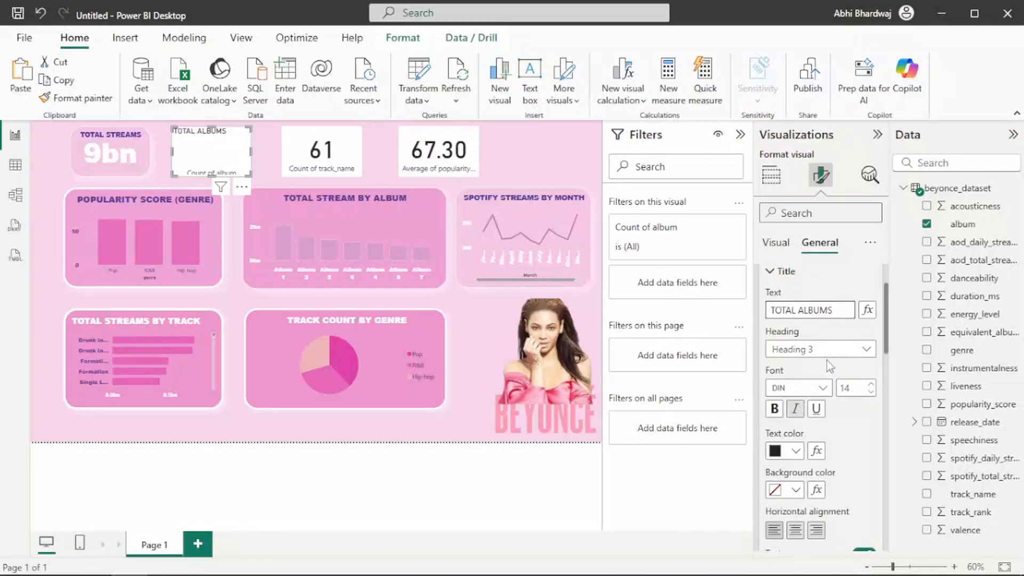
# Format the TOTAL ALBUMS card title in Arial Black and dark purple, and center it.
pyautogui.click(811, 388)
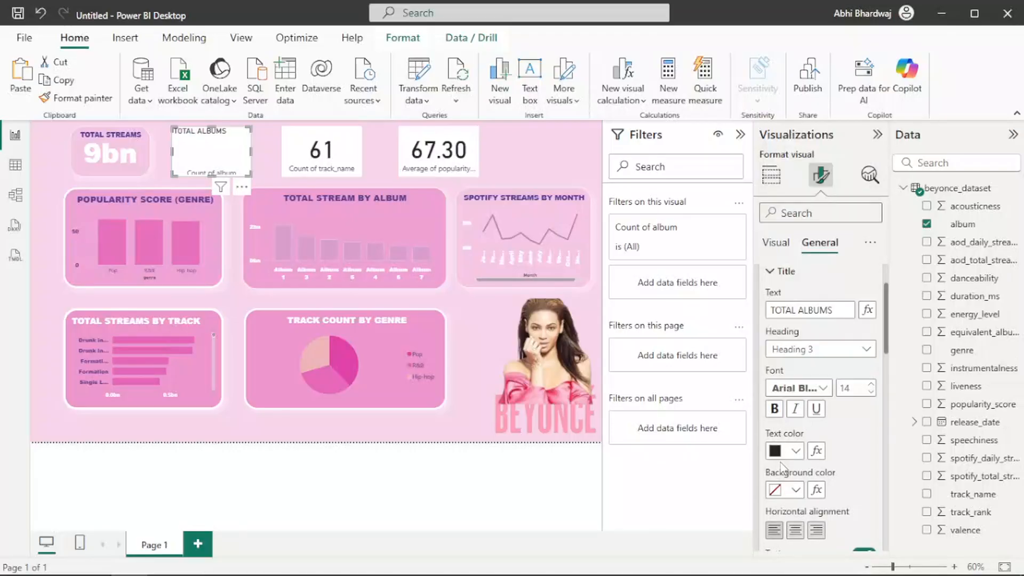
pyautogui.click(808, 167)
pyautogui.click(795, 451)
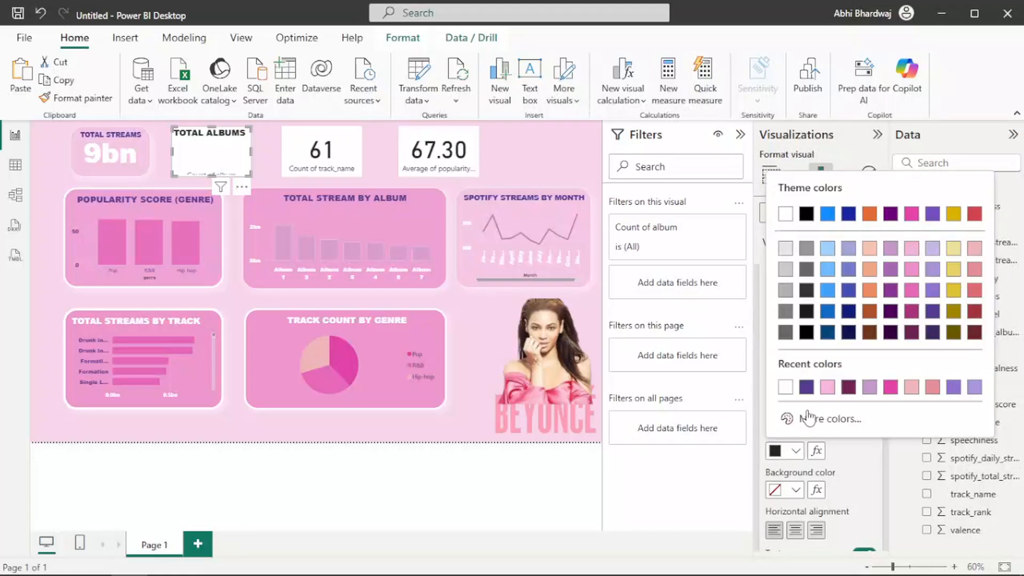
pyautogui.click(806, 393)
pyautogui.scroll(-2, 868, 463)
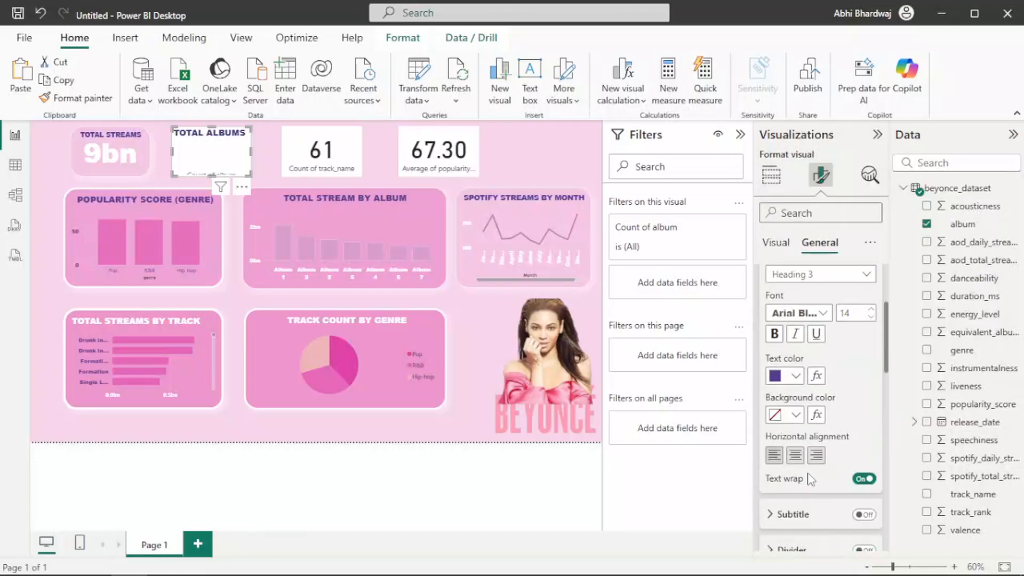
pyautogui.scroll(-5, 854, 440)
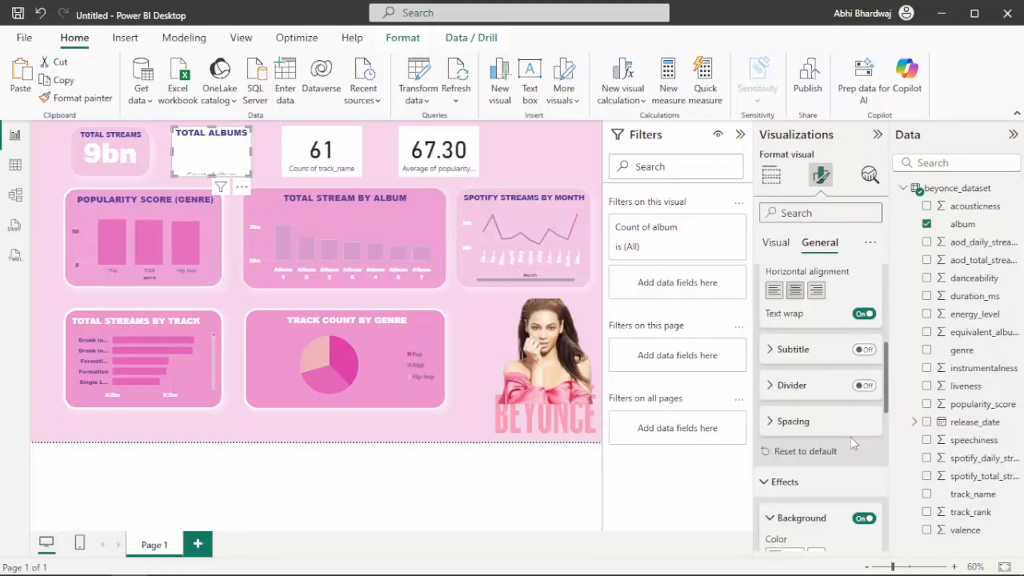
# Set the background of the TOTAL ALBUMS card to light pink with 54% transparency.
pyautogui.click(795, 407)
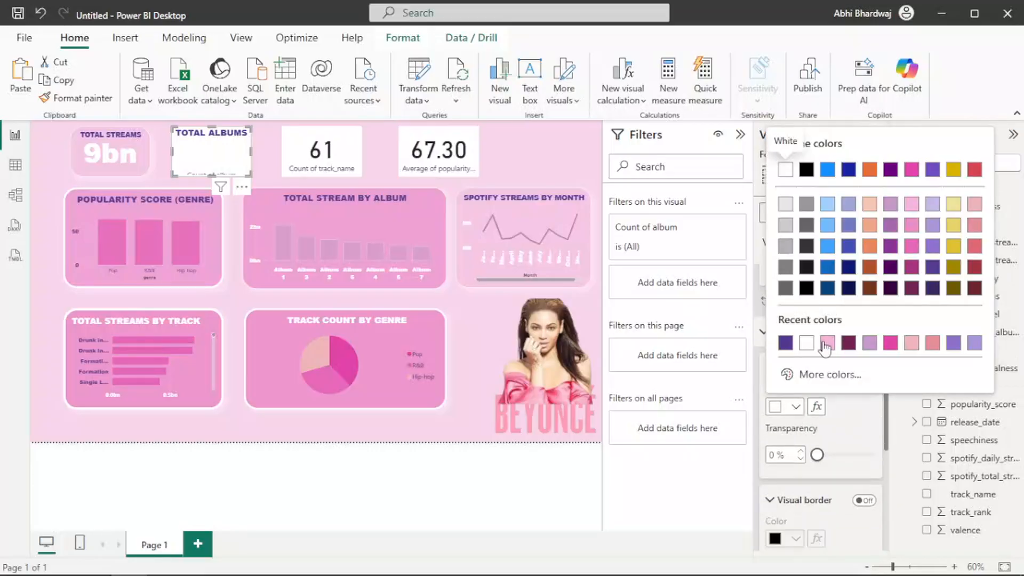
pyautogui.click(827, 343)
pyautogui.moveTo(821, 462); pyautogui.dragTo(849, 457)
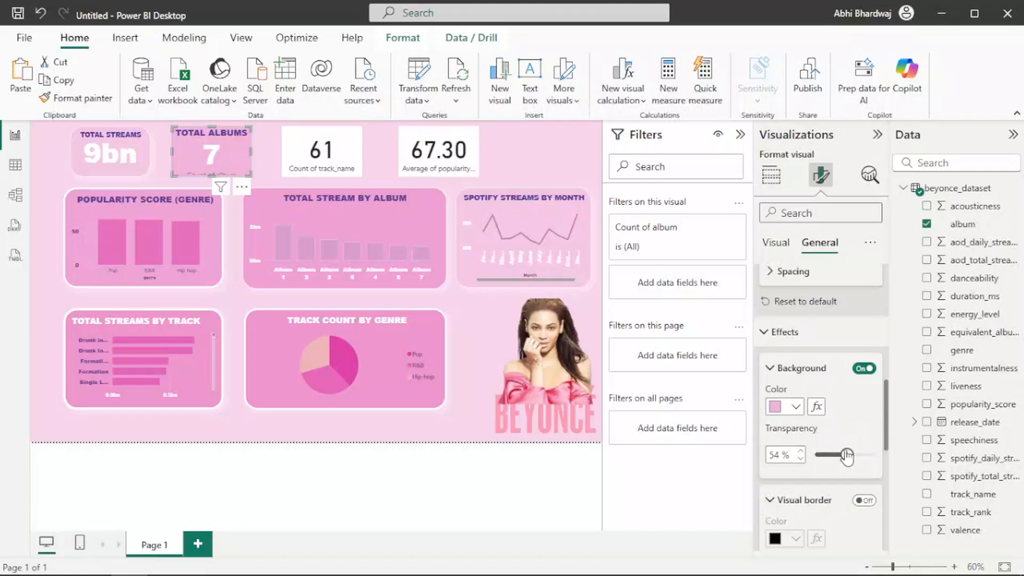
# Add a white border with 30 px rounded corners to the TOTAL ALBUMS card.
pyautogui.scroll(-2, 841, 422)
pyautogui.click(864, 425)
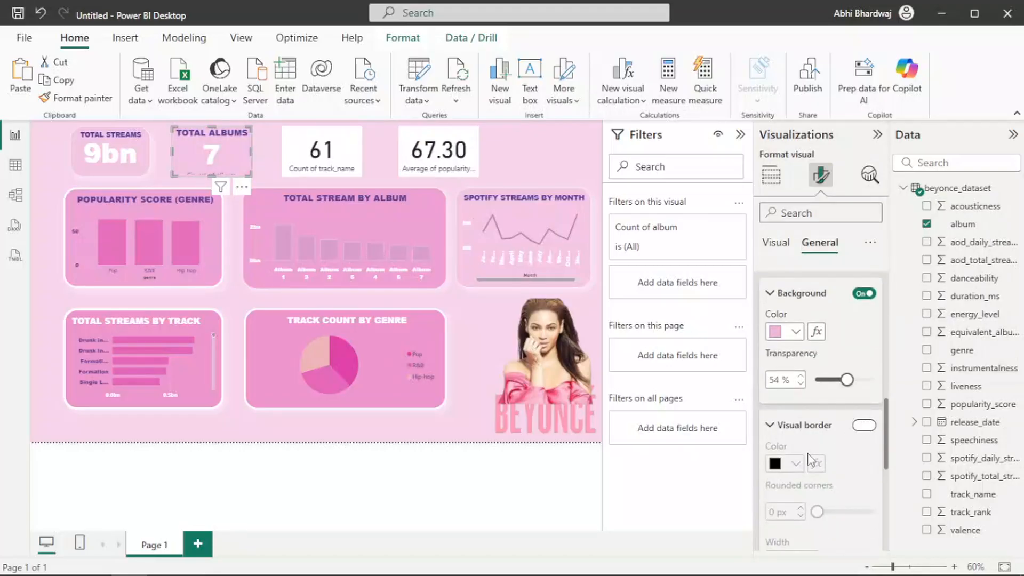
pyautogui.click(796, 464)
pyautogui.click(786, 226)
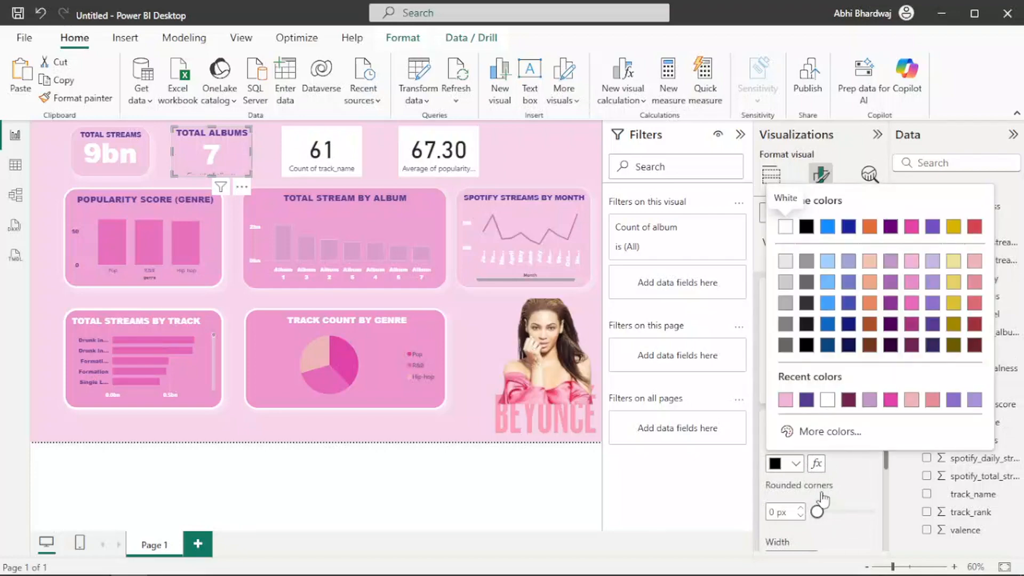
pyautogui.moveTo(818, 514); pyautogui.dragTo(876, 513)
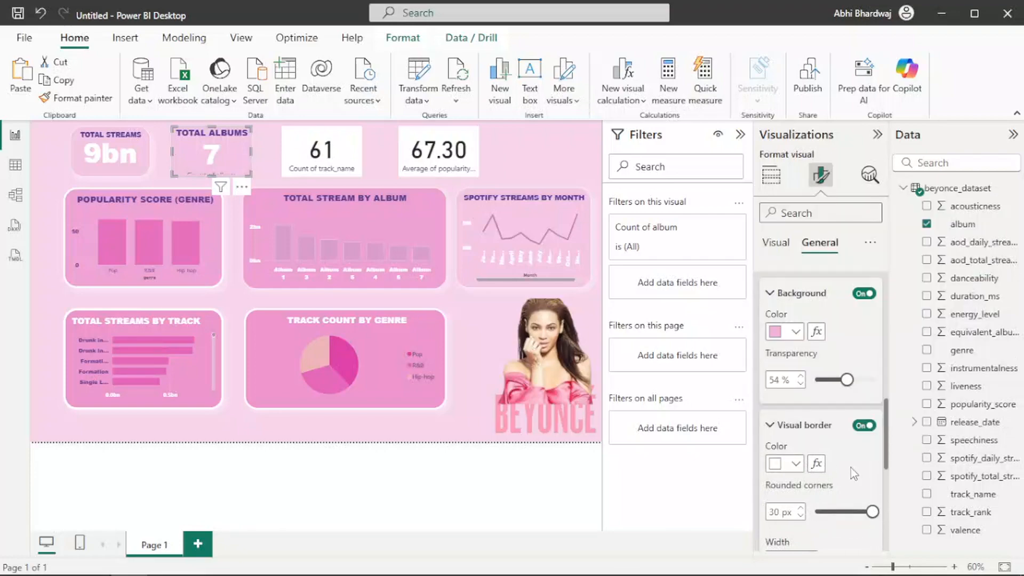
# Turn on the shadow for the Total Albums card and set its colour to white.
pyautogui.scroll(-3, 850, 469)
pyautogui.scroll(-2, 851, 470)
pyautogui.click(865, 371)
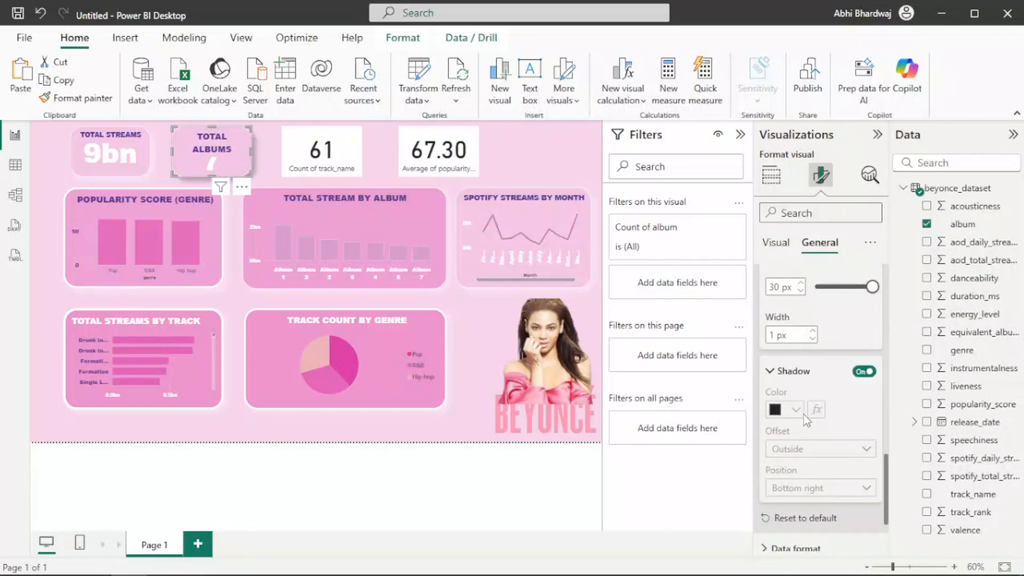
pyautogui.click(795, 410)
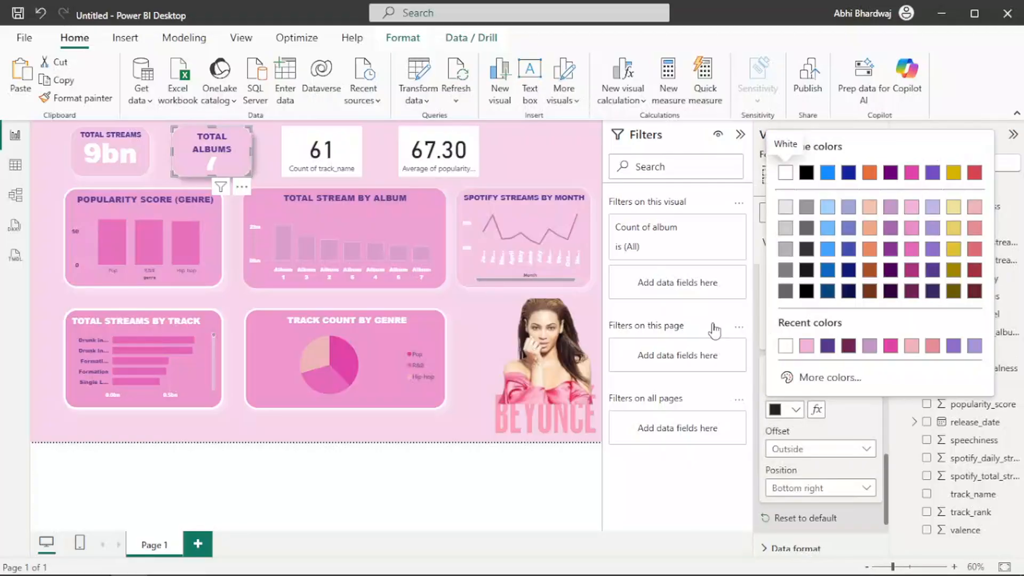
pyautogui.click(786, 172)
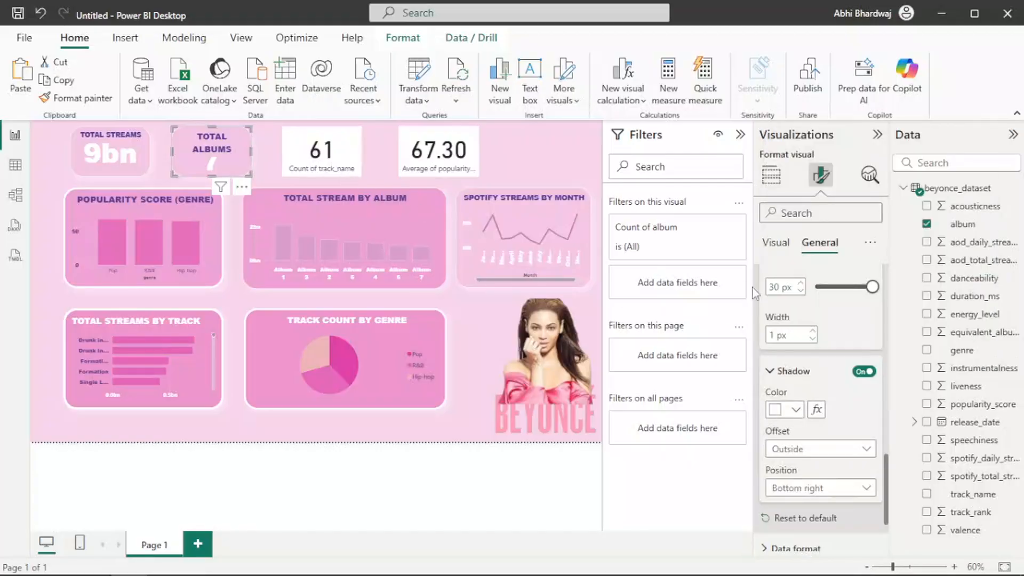
# Reduce the Total Albums card's callout value font size and set its title font size to 12.
pyautogui.click(775, 243)
pyautogui.click(871, 297)
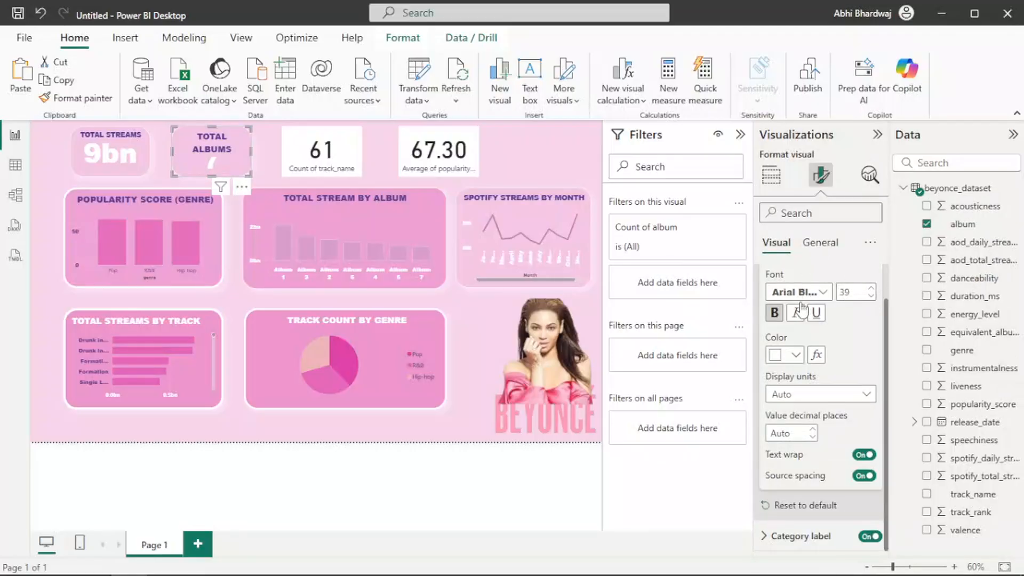
pyautogui.click(821, 243)
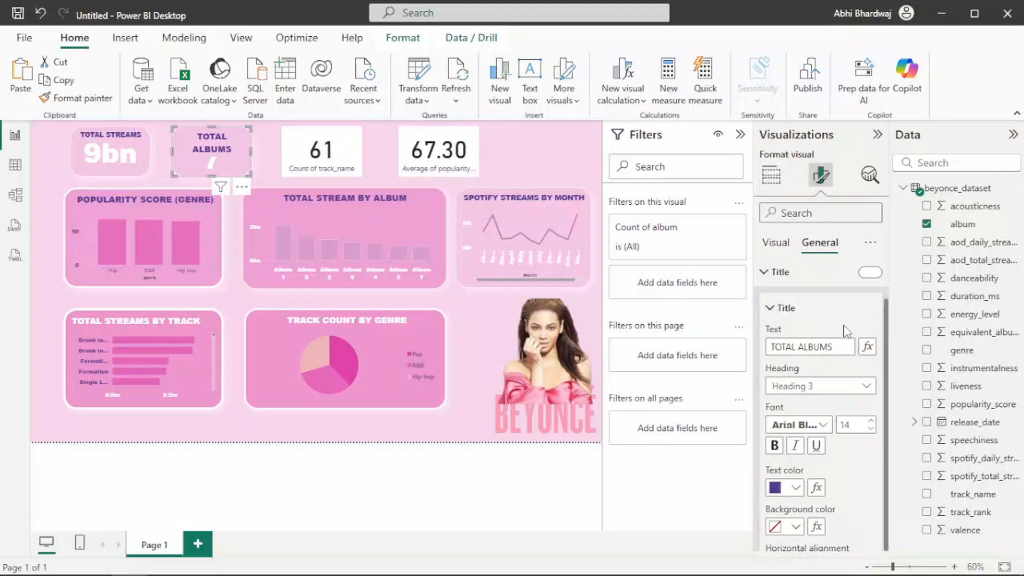
pyautogui.click(871, 430)
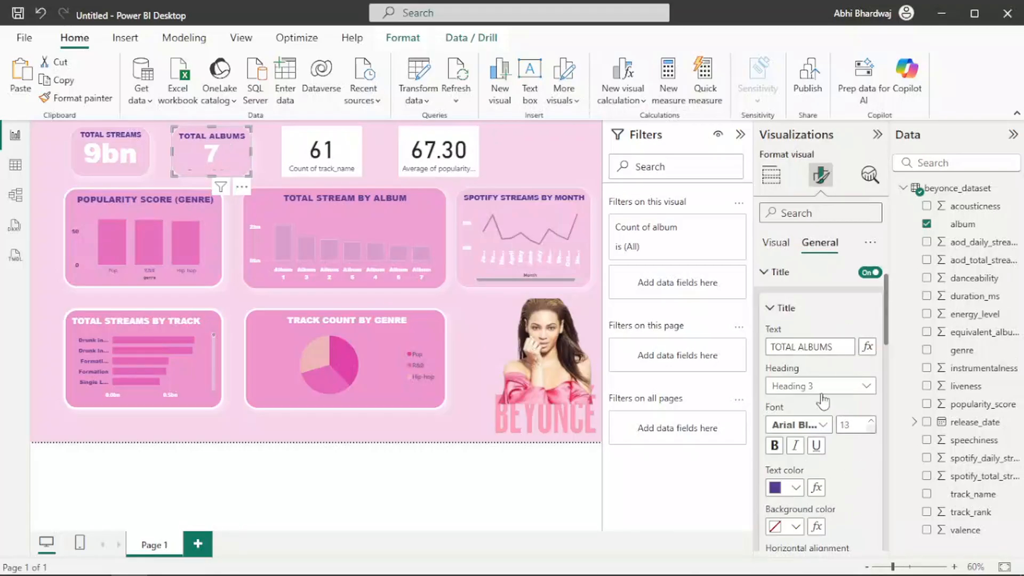
pyautogui.click(786, 247)
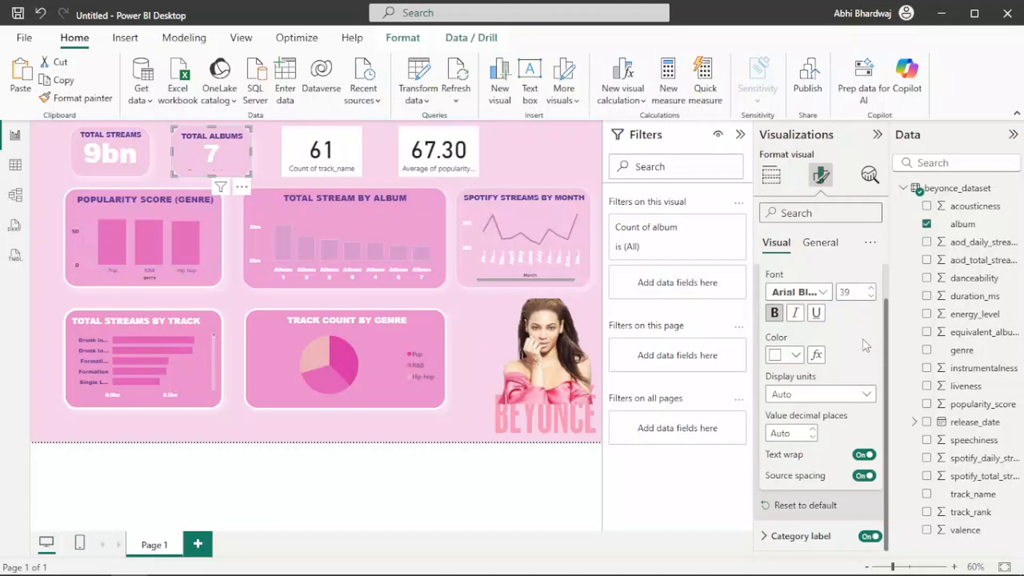
pyautogui.click(871, 289)
# Delete the unformatted track_name count card and put a copy of the Total Albums card in its place.
pyautogui.click(340, 156)
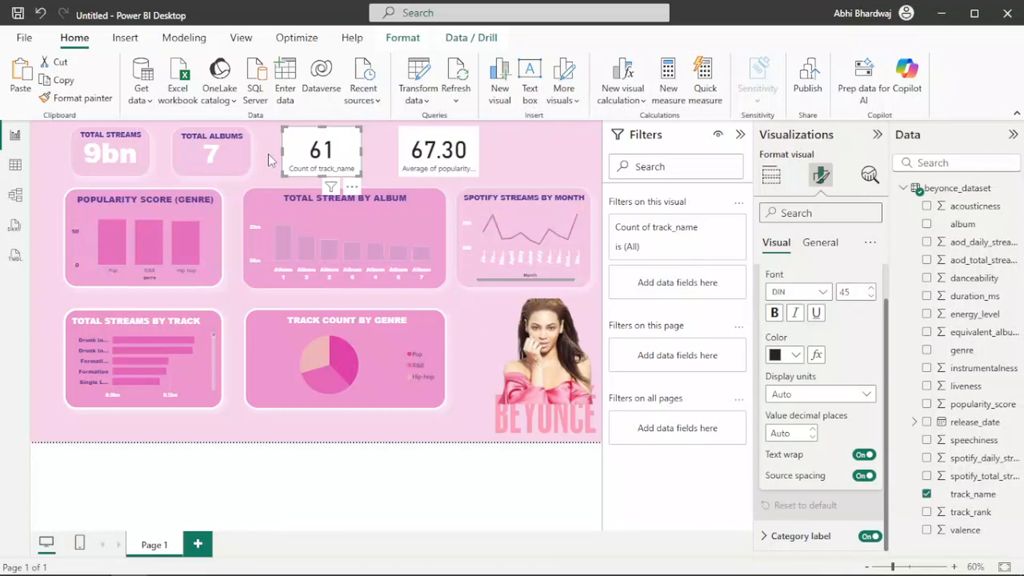
pyautogui.press('Delete')
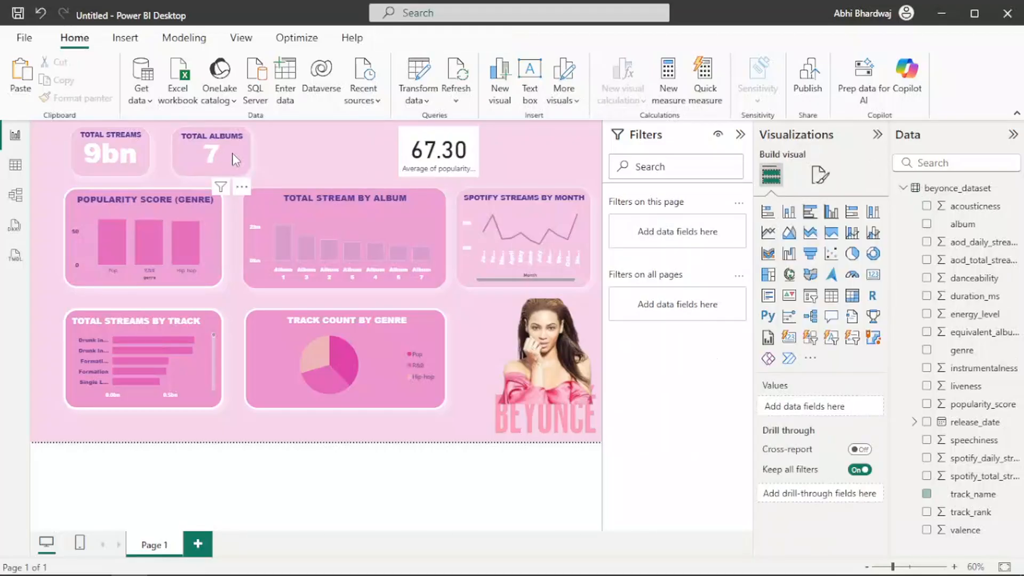
pyautogui.click(236, 159)
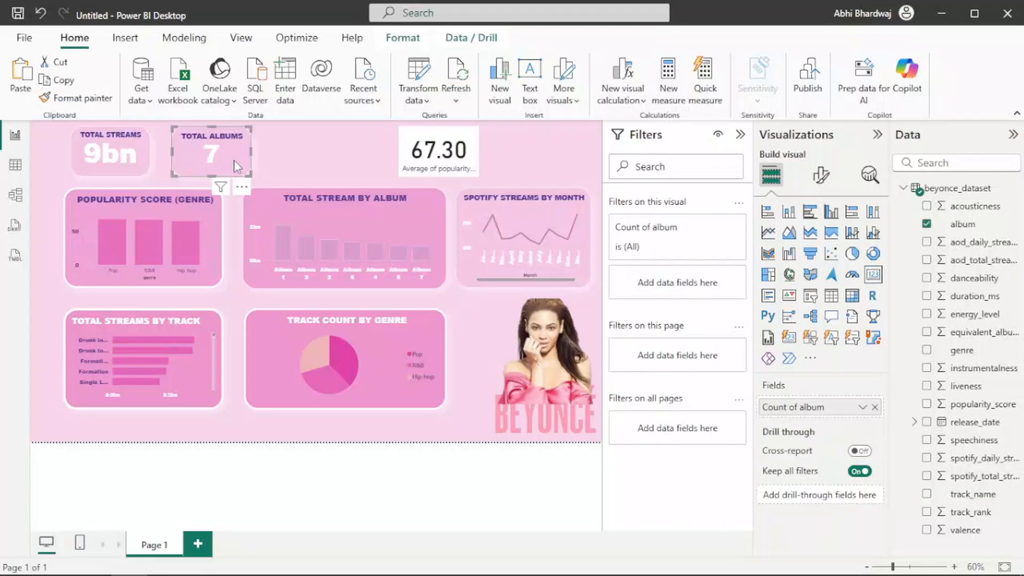
pyautogui.hotkey('ctrl', 'c')
pyautogui.hotkey('ctrl', 'v')
pyautogui.moveTo(229, 158); pyautogui.dragTo(331, 160)
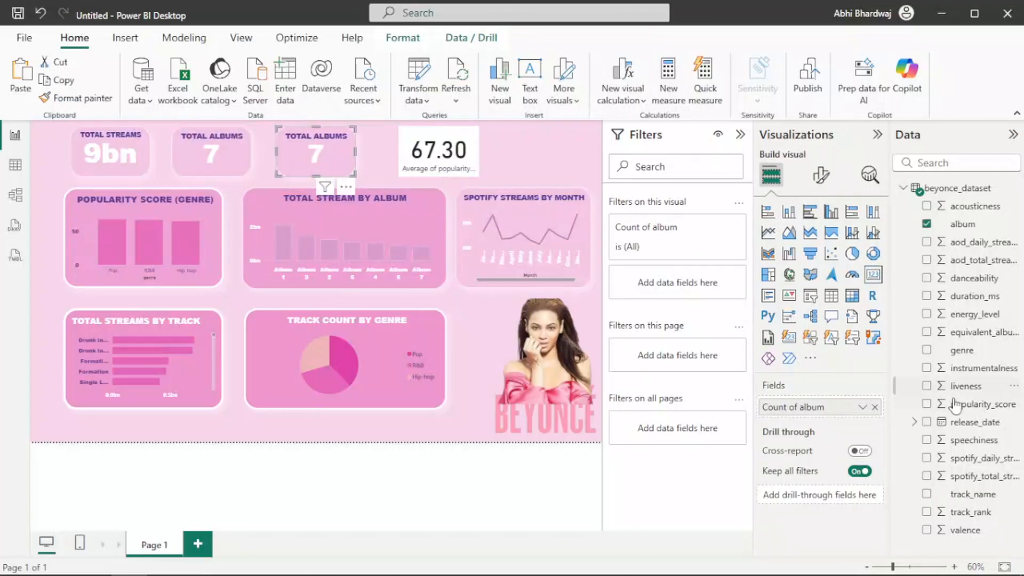
# Replace the copied card's field with track_name, aggregated as Count.
pyautogui.moveTo(972, 494); pyautogui.dragTo(815, 413)
pyautogui.click(863, 407)
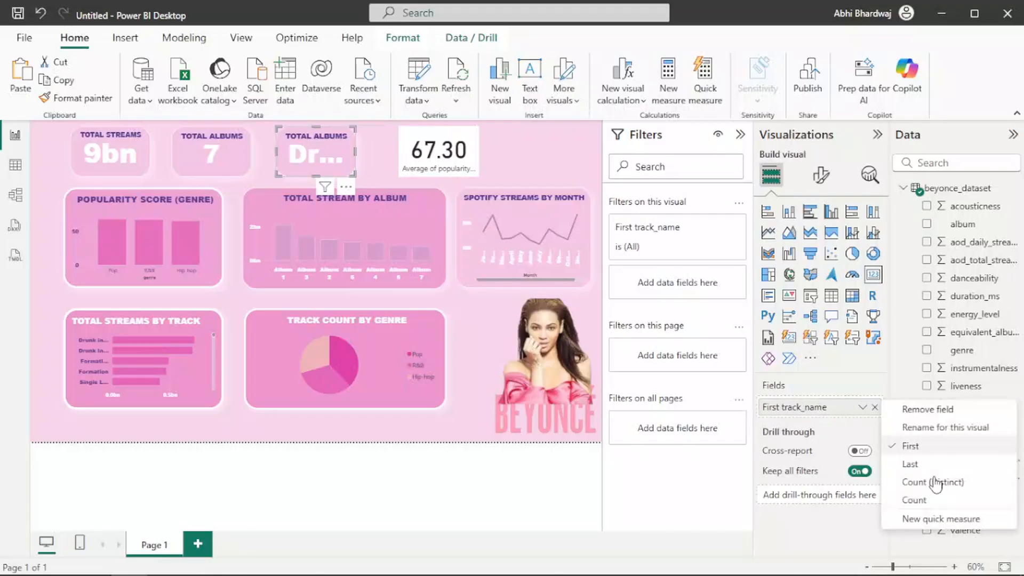
pyautogui.click(931, 496)
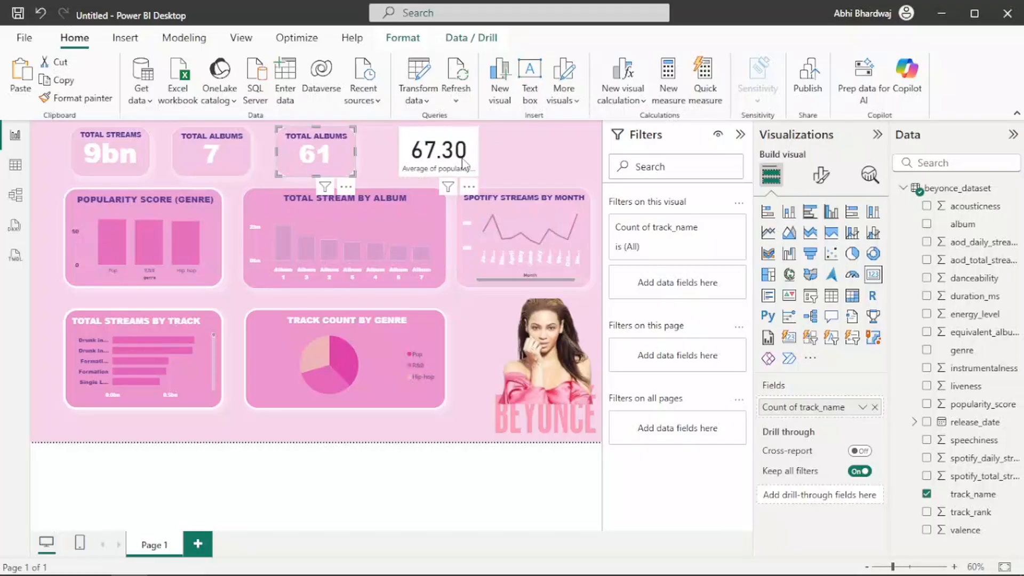
# Delete the unformatted average popularity card and put a copy of the track count card in its place.
pyautogui.click(463, 162)
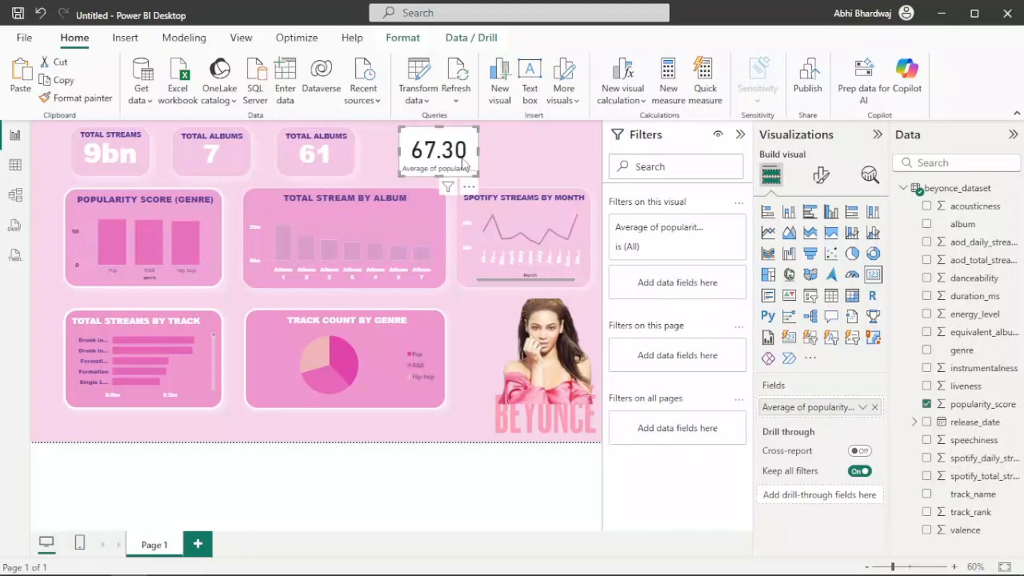
pyautogui.press('Delete')
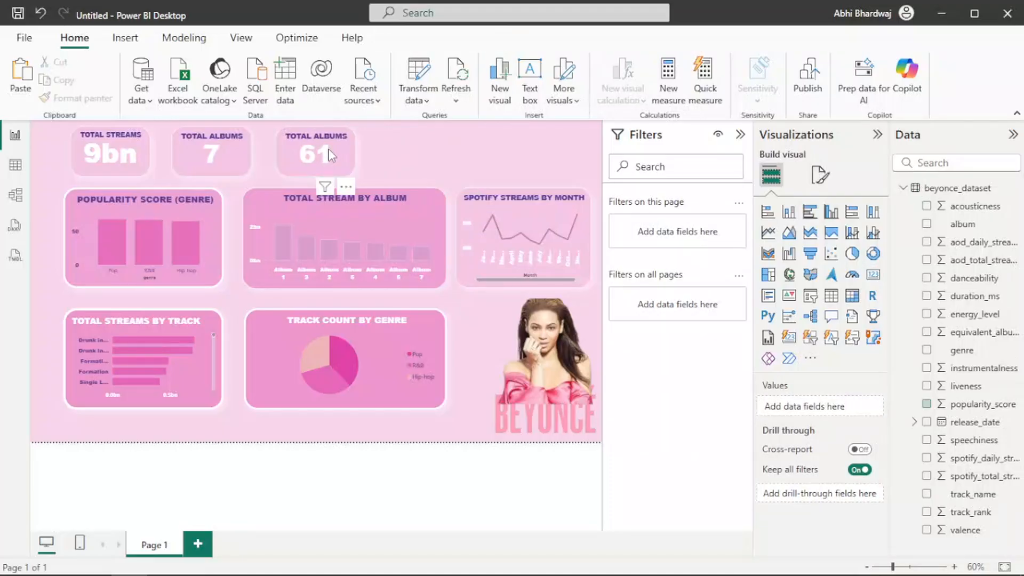
pyautogui.click(329, 149)
pyautogui.moveTo(329, 149); pyautogui.dragTo(430, 153)
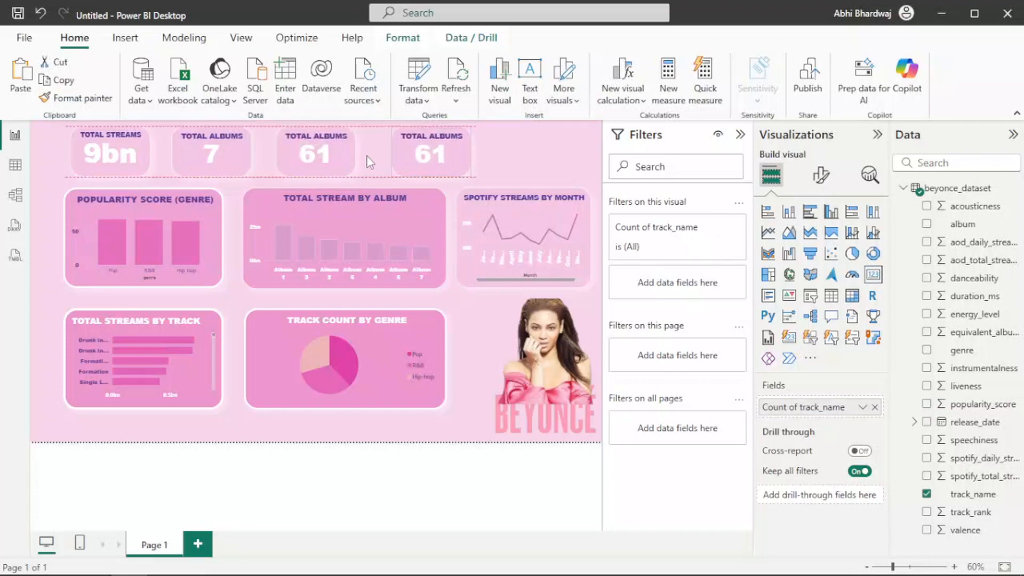
# Change the title of the original track count card to TOTAL TRACKS.
pyautogui.click(332, 160)
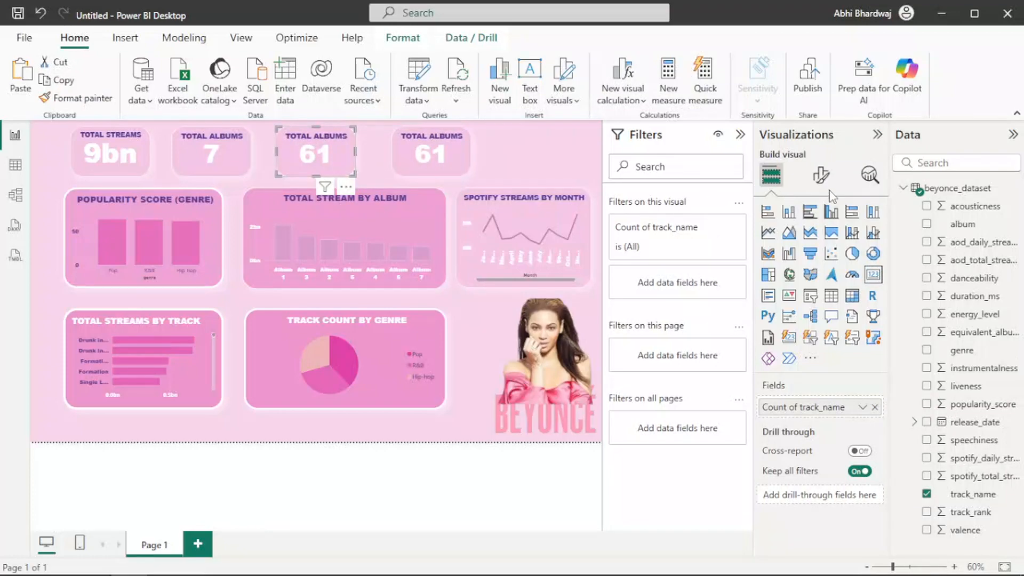
pyautogui.click(822, 175)
pyautogui.click(819, 244)
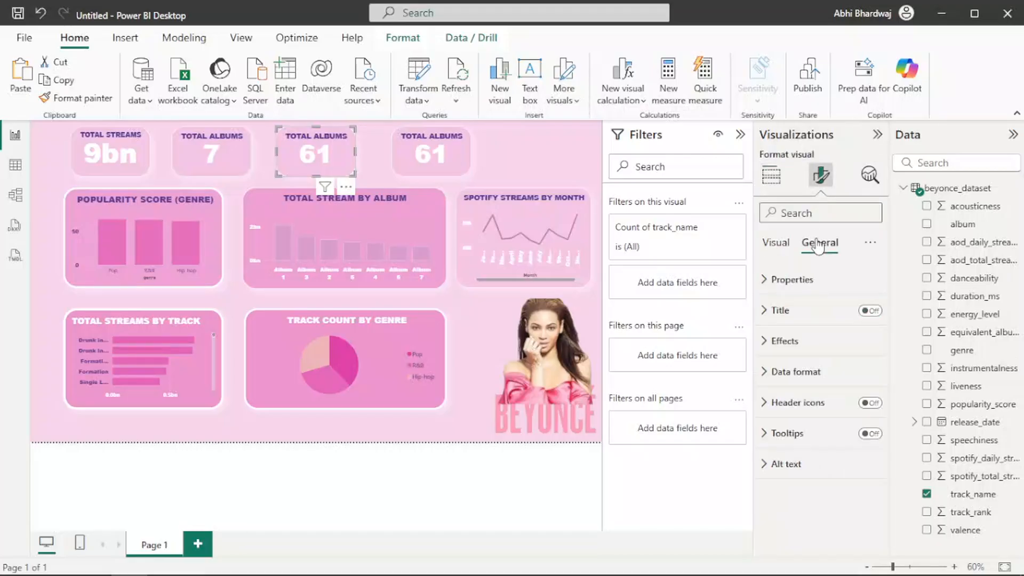
pyautogui.click(798, 314)
pyautogui.doubleClick(832, 381)
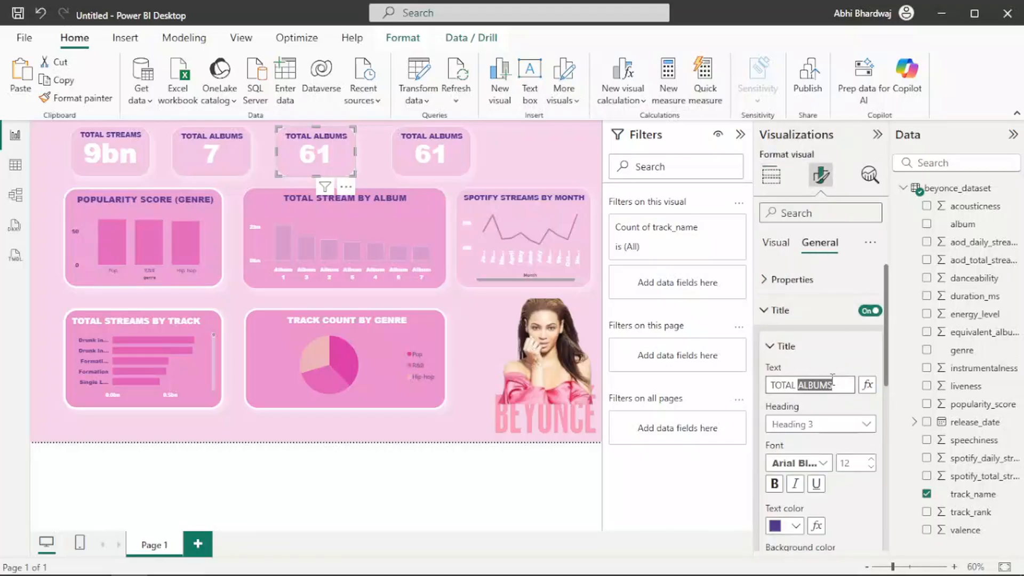
pyautogui.write('TRACK')
# Title the last card in the row AVG. POPULARITY and set its title font size to 11.
pyautogui.click(451, 158)
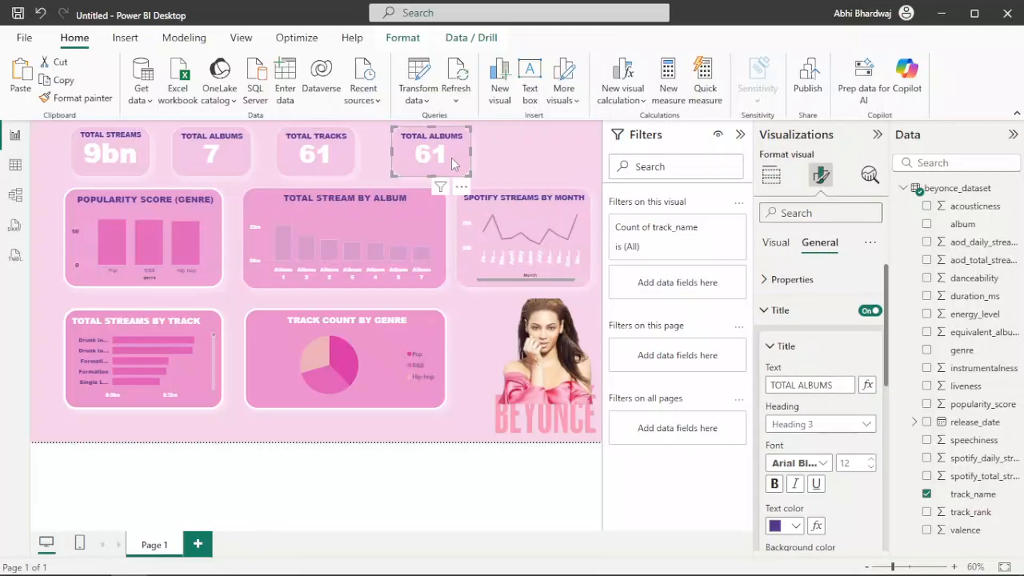
pyautogui.tripleClick(811, 387)
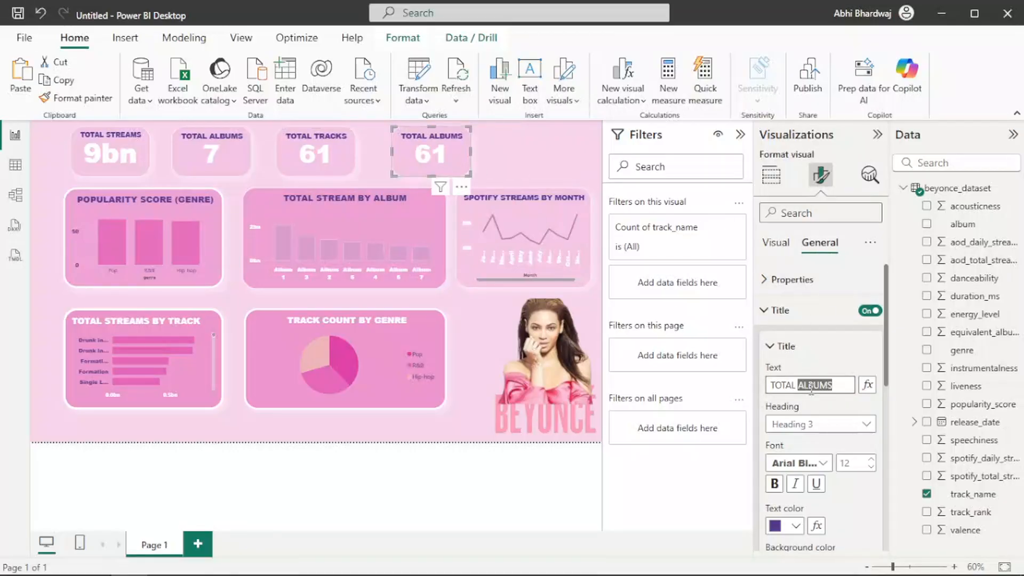
pyautogui.write('AVG. POPULARITY')
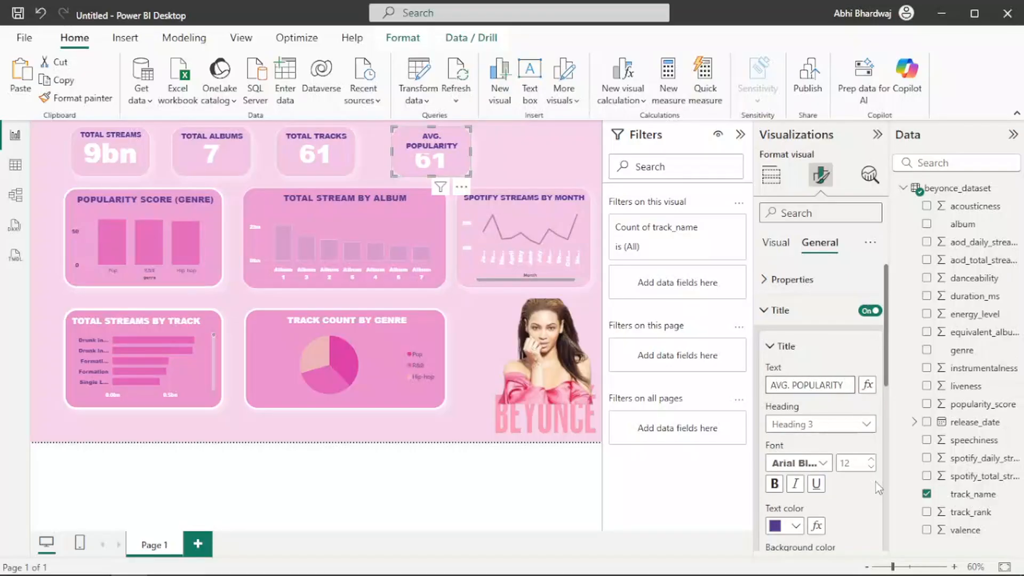
pyautogui.click(872, 468)
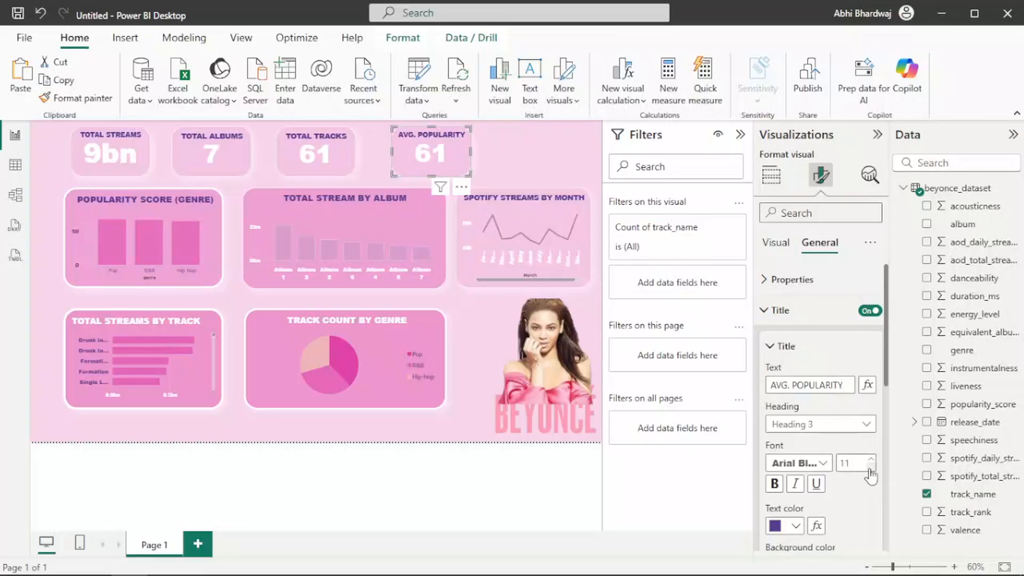
# Replace the Avg. Popularity card's field with popularity_score aggregated as Average, and widen the card slightly to fit the value.
pyautogui.click(771, 244)
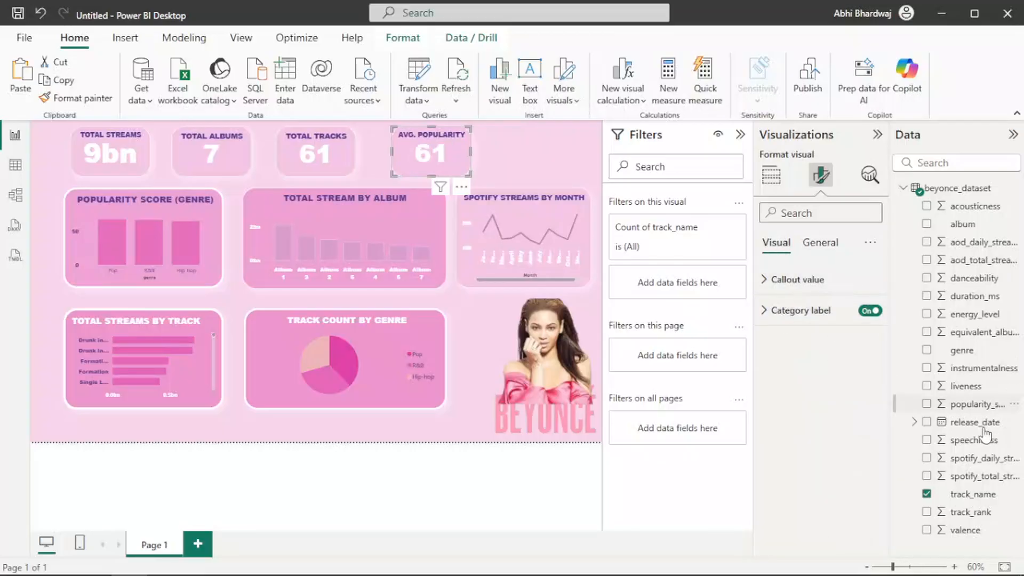
pyautogui.click(779, 183)
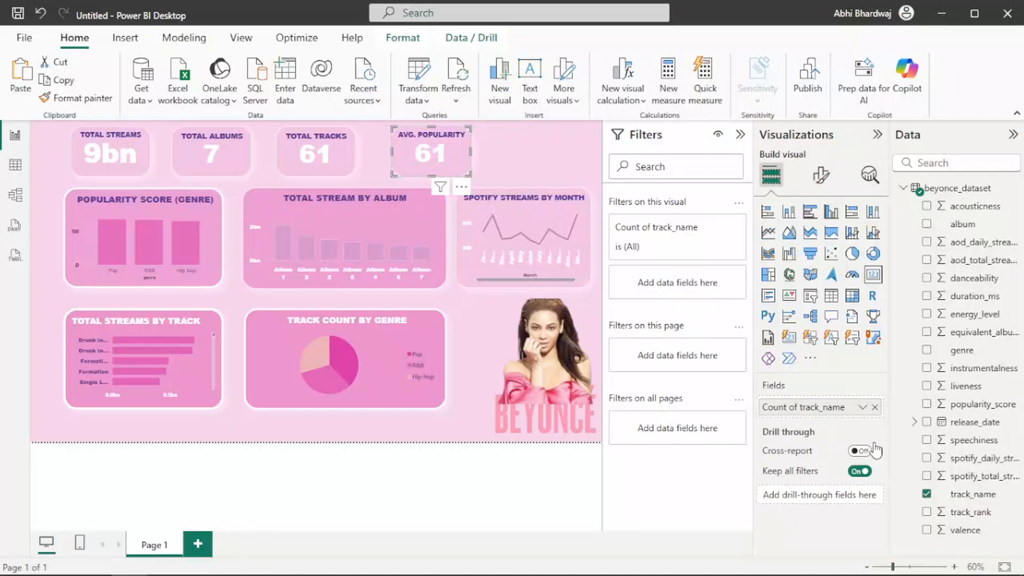
pyautogui.moveTo(994, 412); pyautogui.dragTo(844, 420)
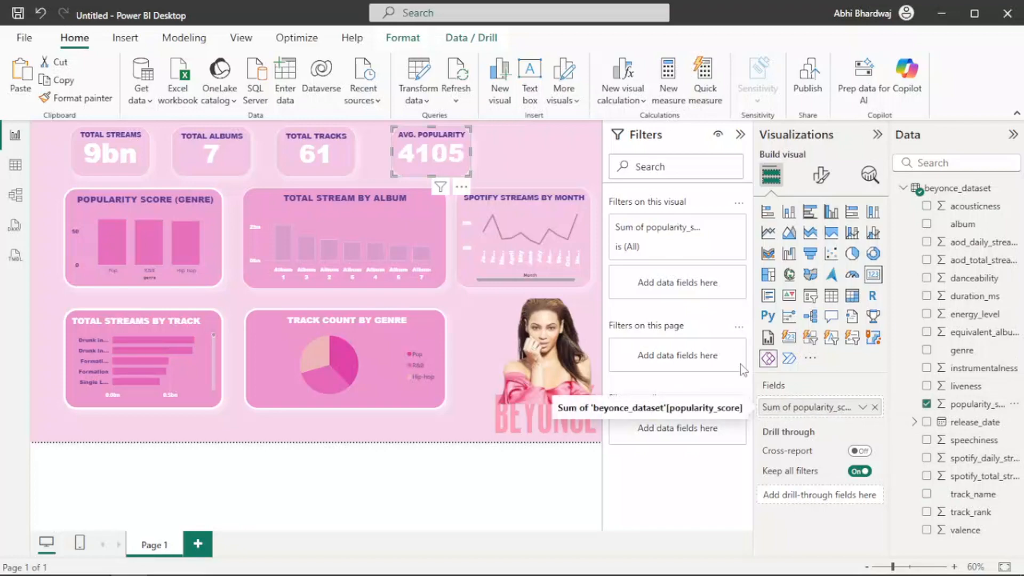
pyautogui.click(863, 408)
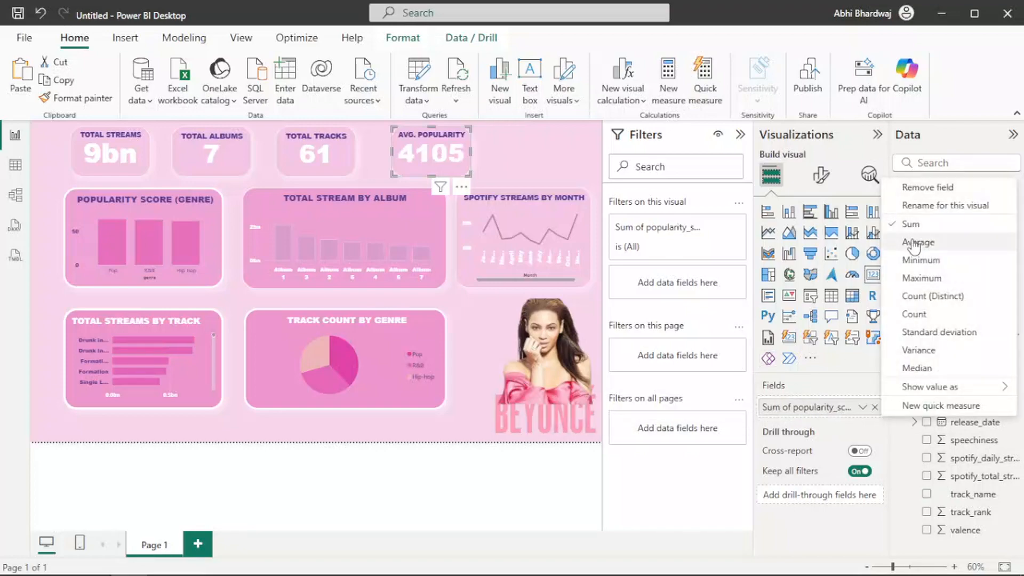
pyautogui.click(918, 243)
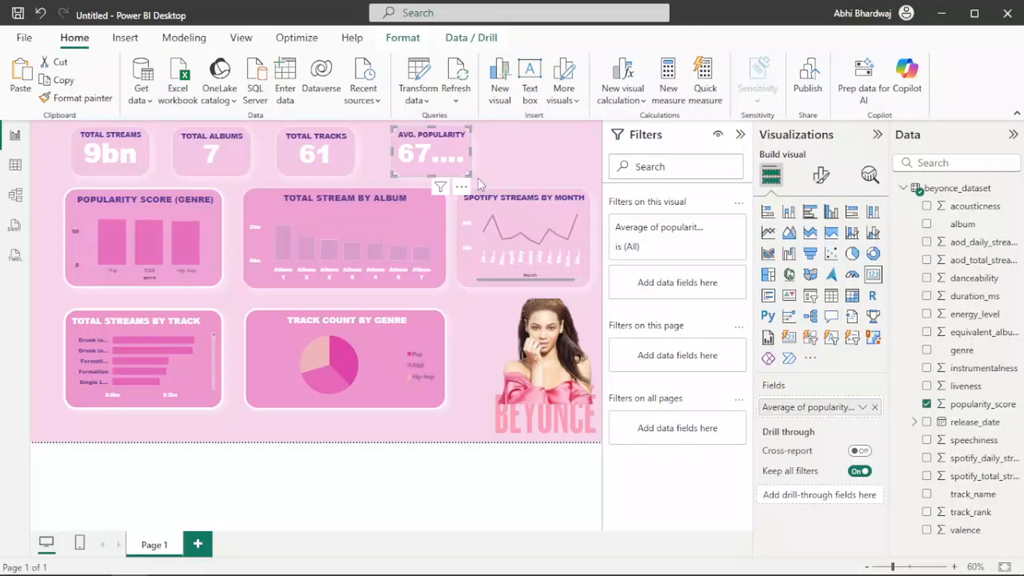
pyautogui.moveTo(473, 181); pyautogui.dragTo(482, 181)
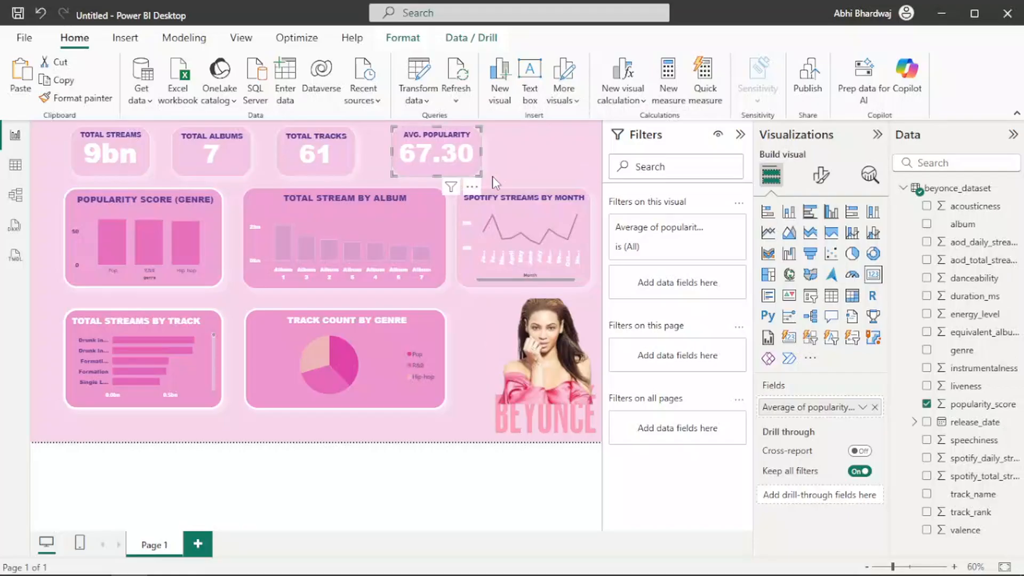
pyautogui.click(523, 162)
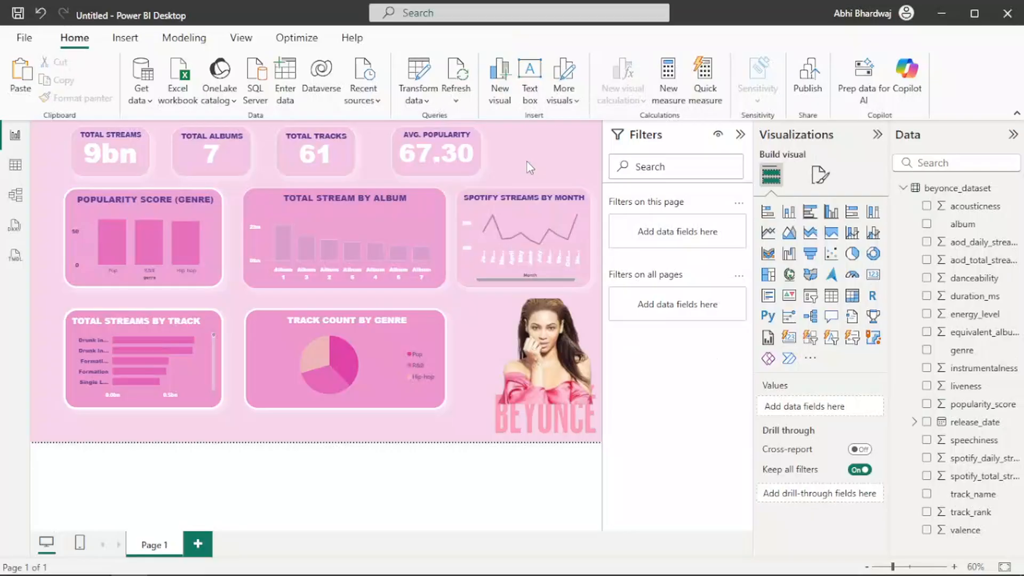
# Check the background colour settings of the Track Count by Genre pie chart.
pyautogui.click(138, 39)
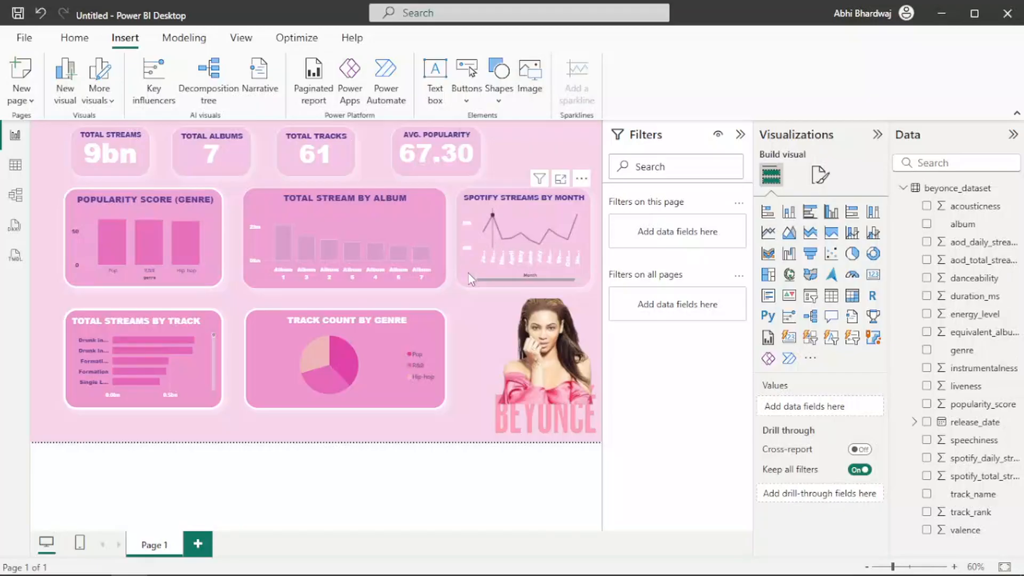
pyautogui.click(285, 377)
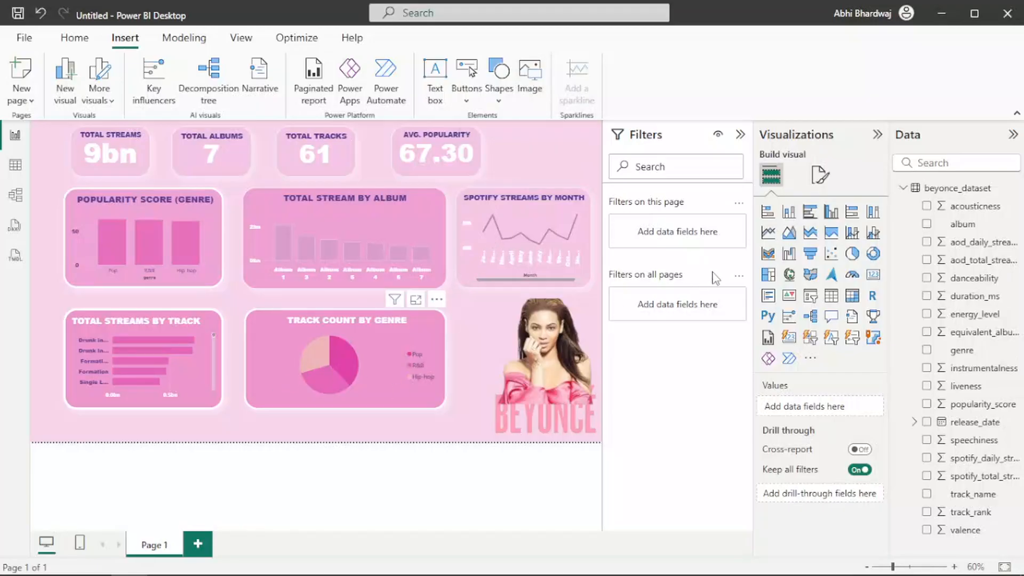
pyautogui.click(820, 176)
pyautogui.click(819, 244)
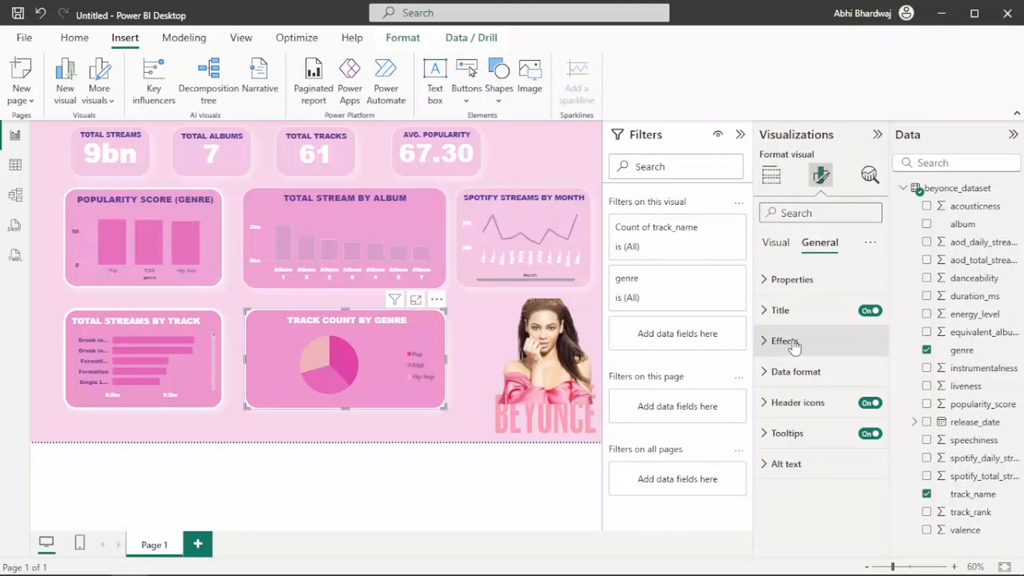
pyautogui.click(795, 347)
pyautogui.click(794, 416)
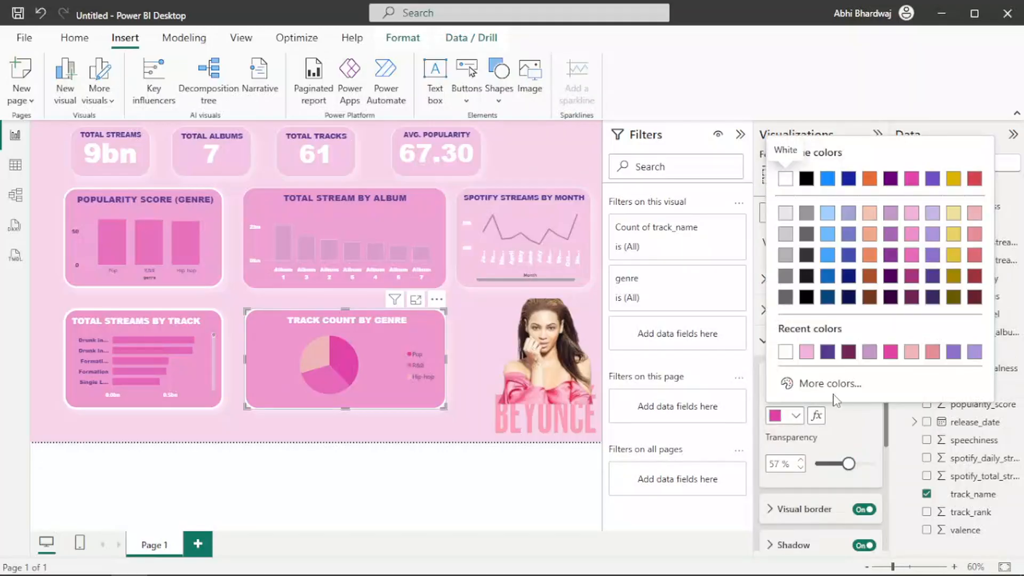
pyautogui.click(470, 268)
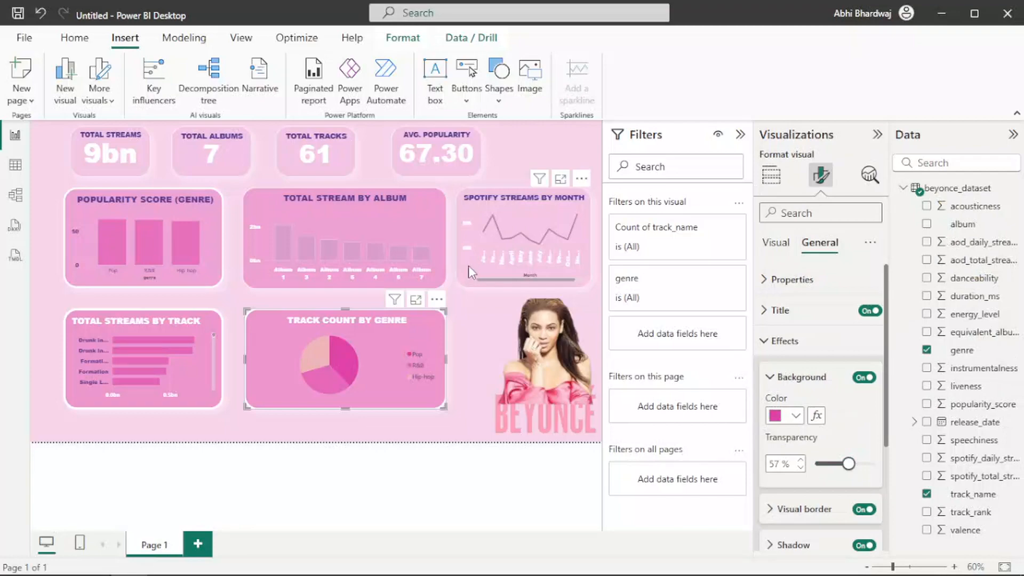
# Set the Spotify Streams by Month chart's background to the dark pink used on the pie chart, with 69% transparency.
pyautogui.click(468, 266)
pyautogui.click(795, 416)
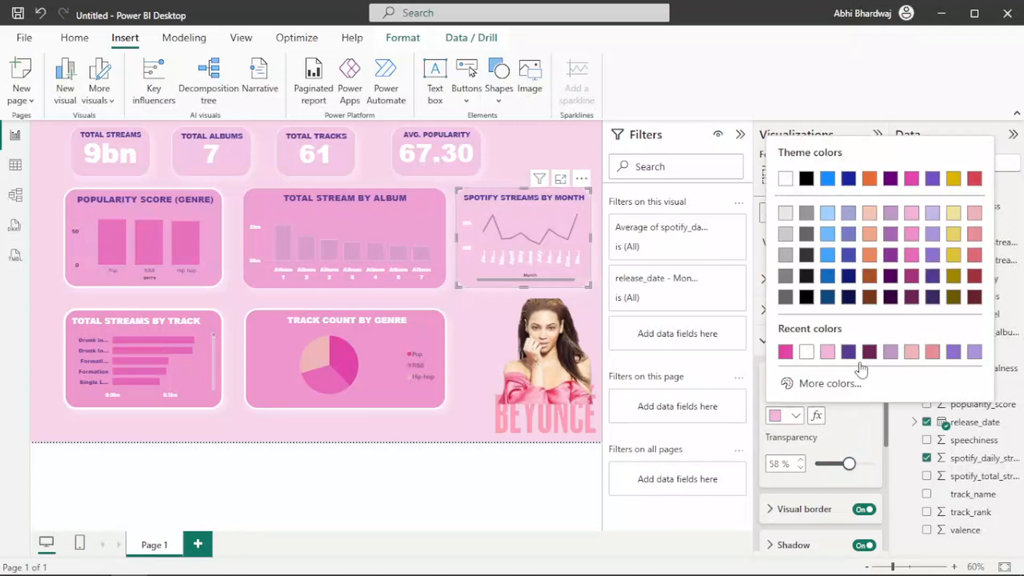
pyautogui.click(785, 353)
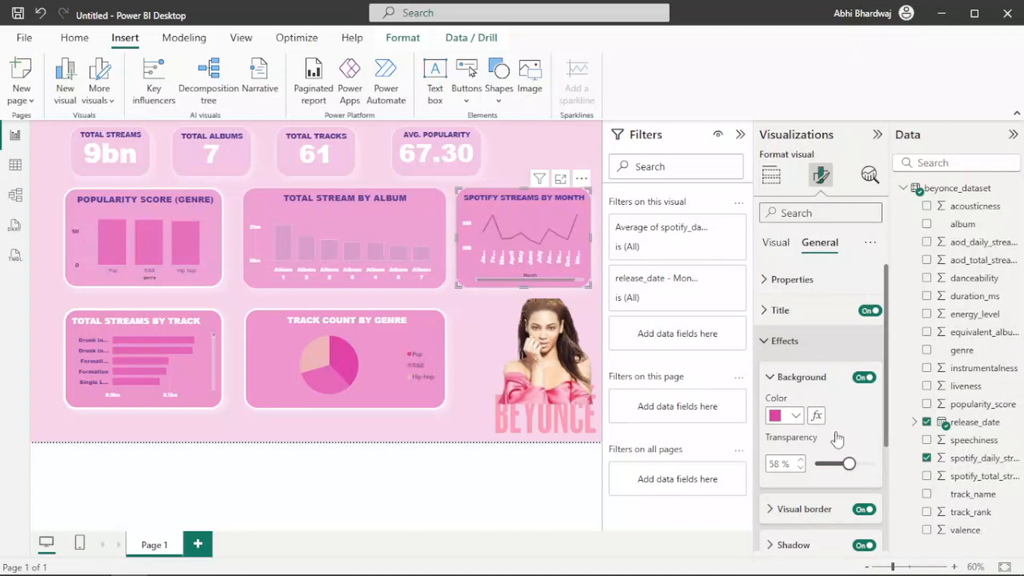
pyautogui.moveTo(849, 464); pyautogui.dragTo(857, 473)
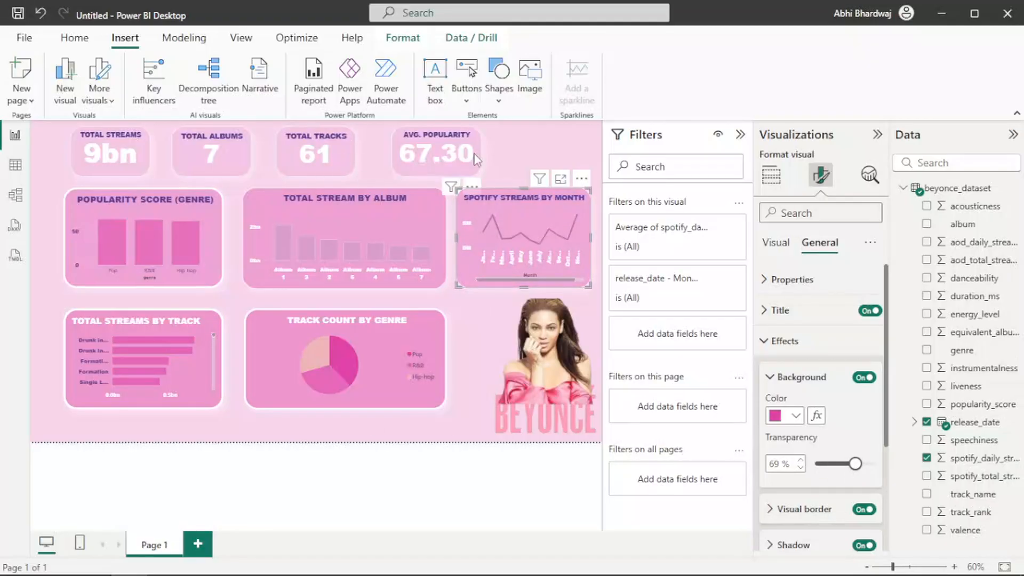
pyautogui.click(500, 156)
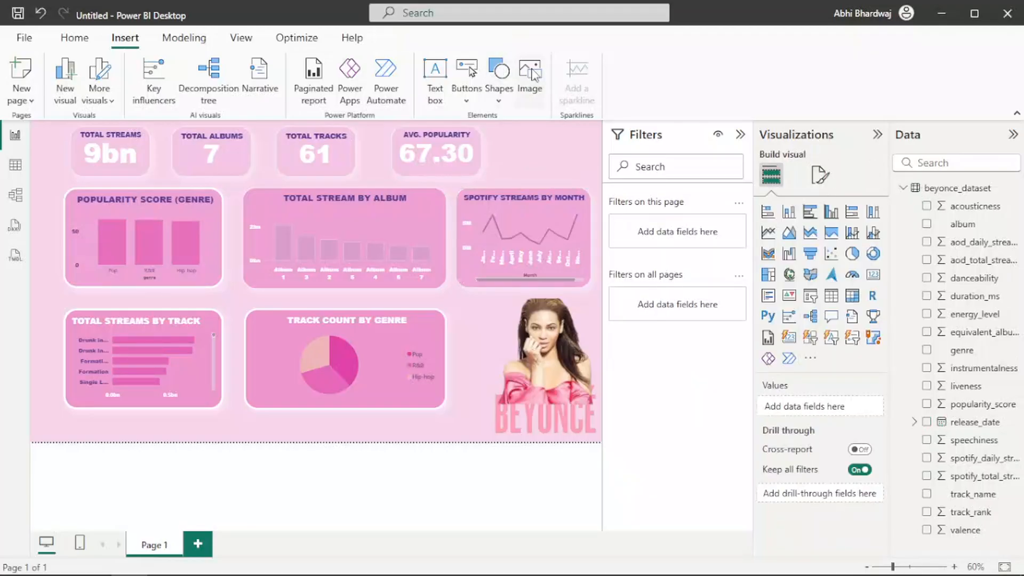
# Try the CD album picture a (5).png as an enlarged image on the page, and remove it.
pyautogui.click(534, 75)
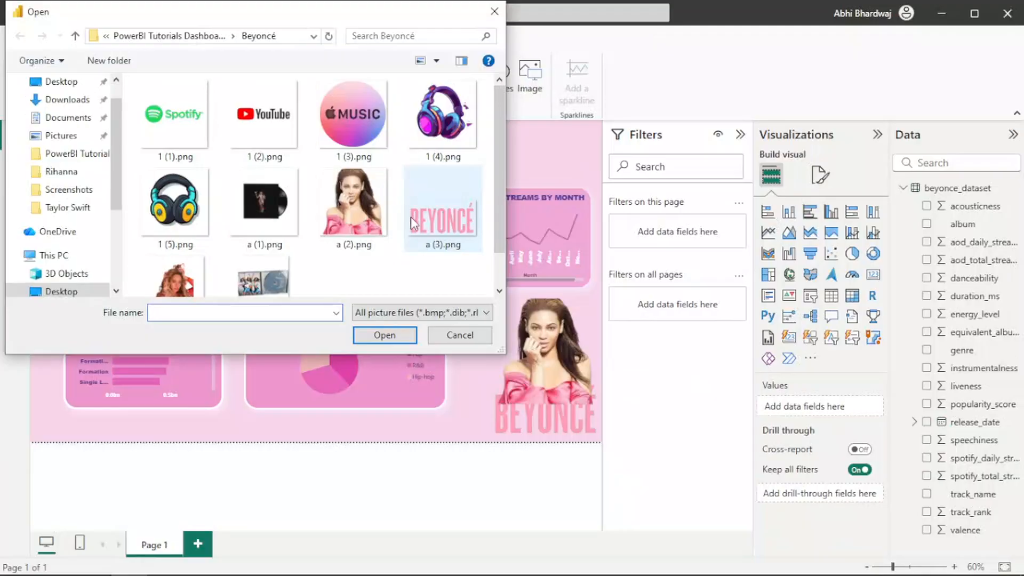
pyautogui.doubleClick(244, 278)
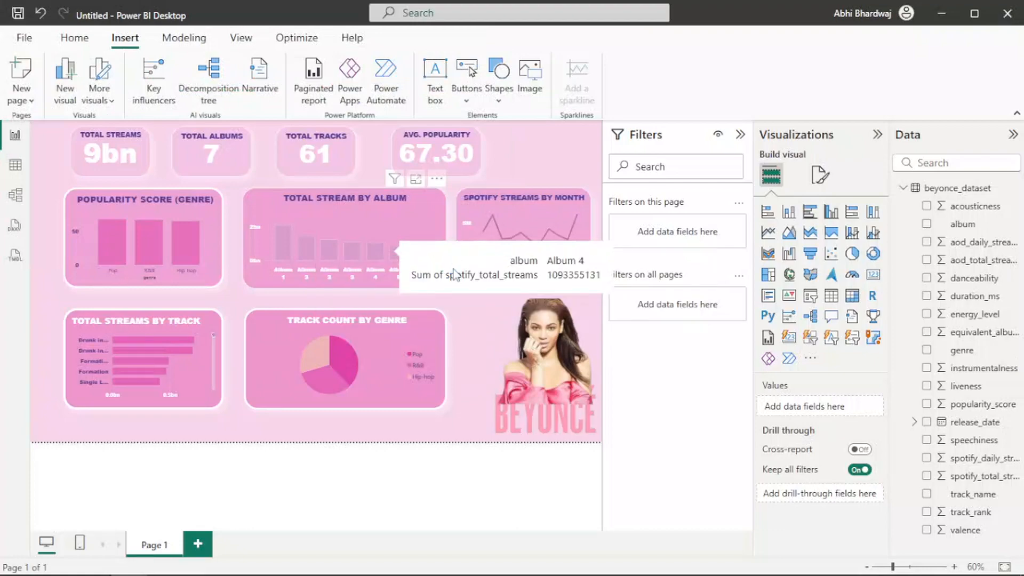
pyautogui.moveTo(555, 152); pyautogui.dragTo(526, 294)
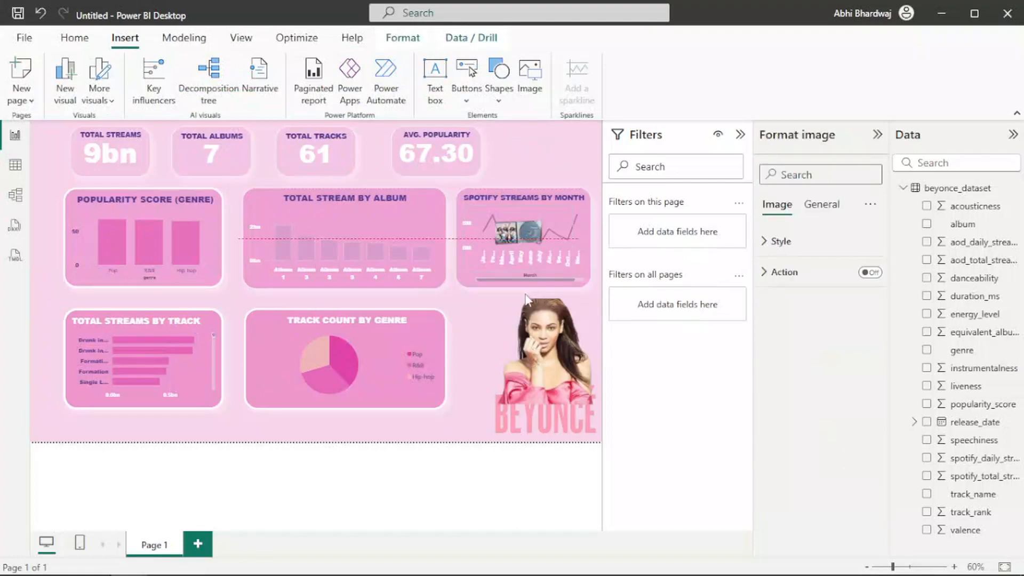
pyautogui.moveTo(518, 235); pyautogui.dragTo(481, 404)
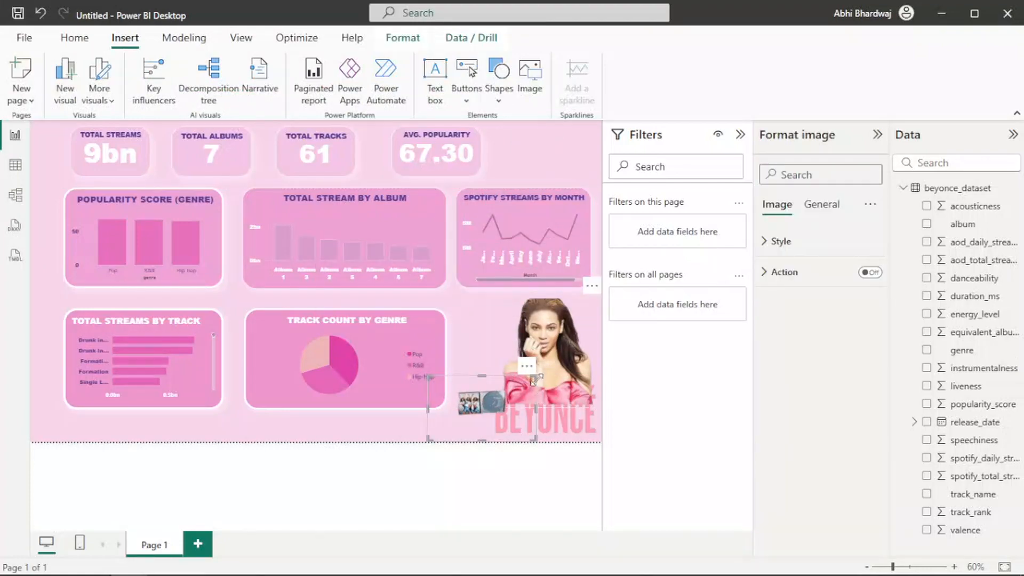
pyautogui.moveTo(537, 379); pyautogui.dragTo(665, 271)
pyautogui.moveTo(483, 380); pyautogui.dragTo(469, 480)
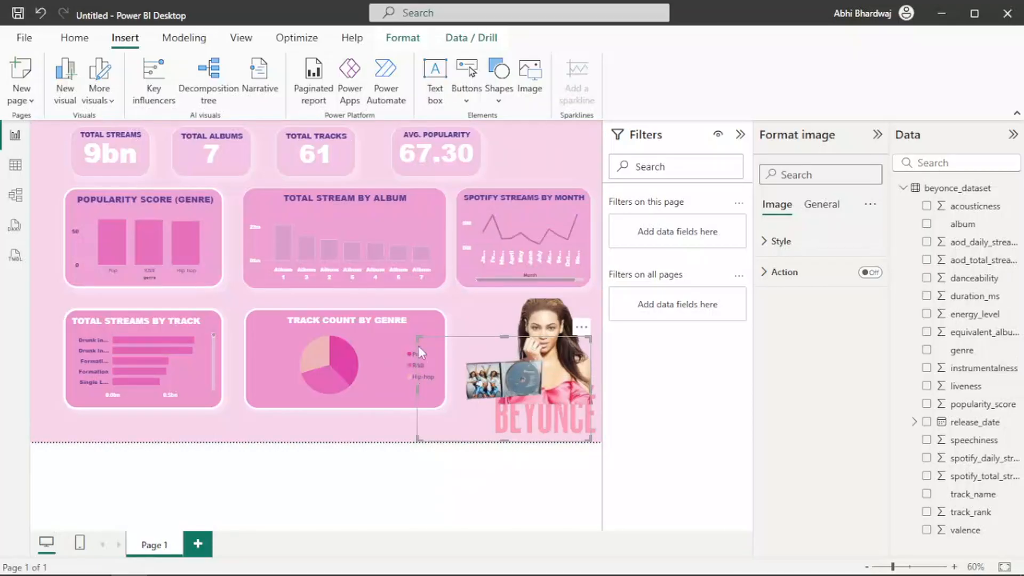
pyautogui.moveTo(420, 351); pyautogui.dragTo(205, 211)
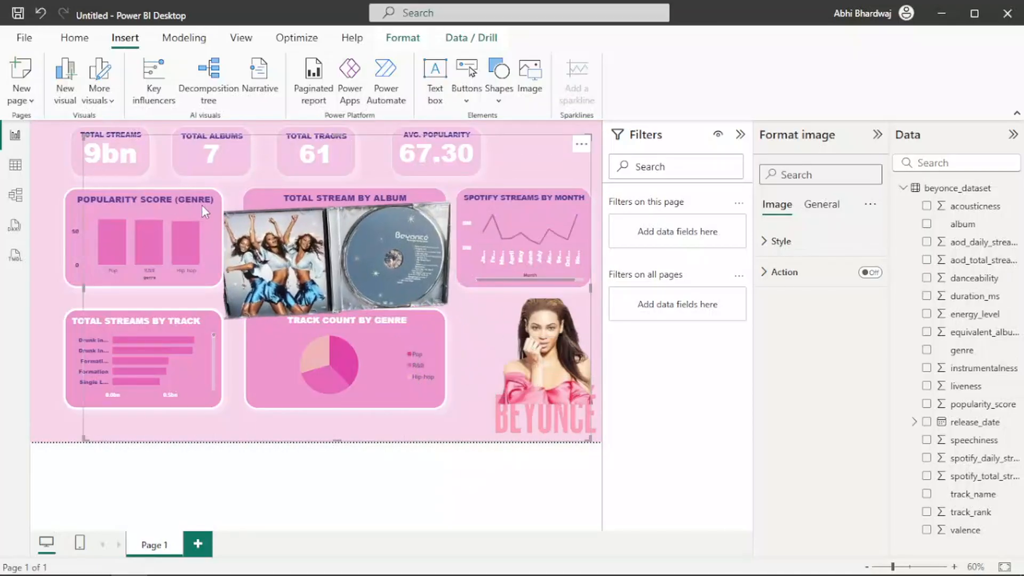
pyautogui.moveTo(528, 299); pyautogui.dragTo(475, 296)
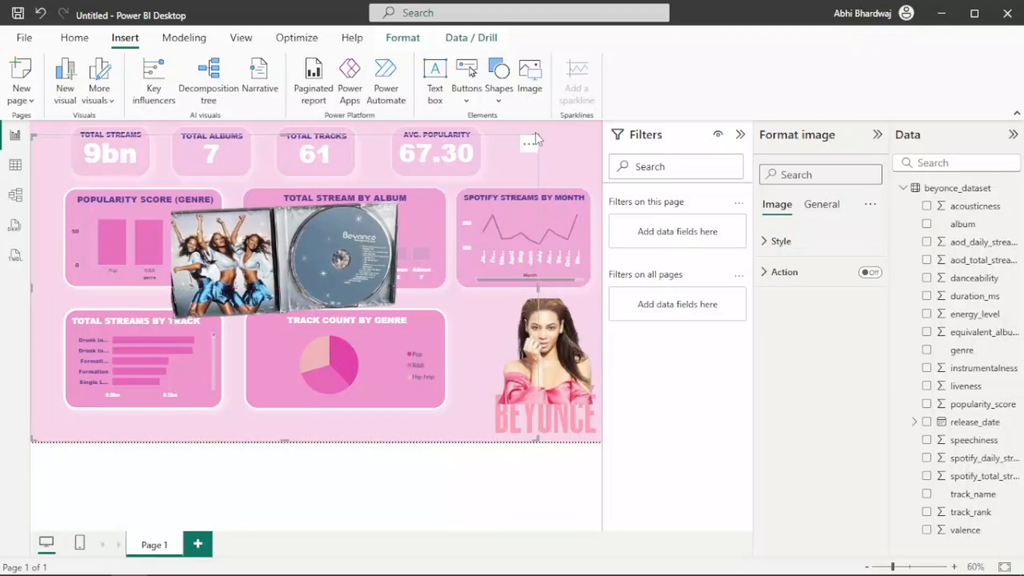
pyautogui.moveTo(535, 137); pyautogui.dragTo(592, 122)
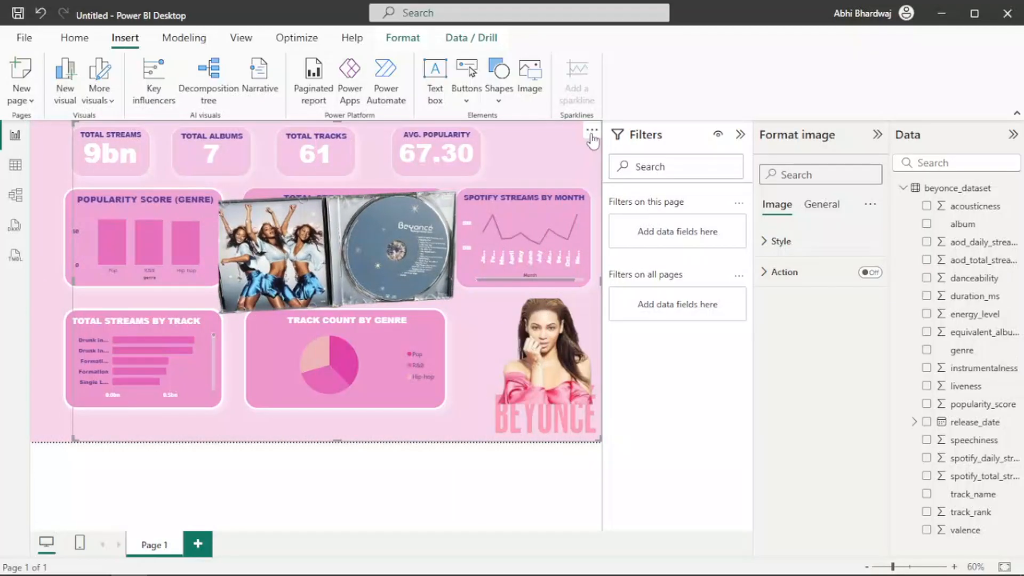
pyautogui.click(592, 129)
pyautogui.click(617, 151)
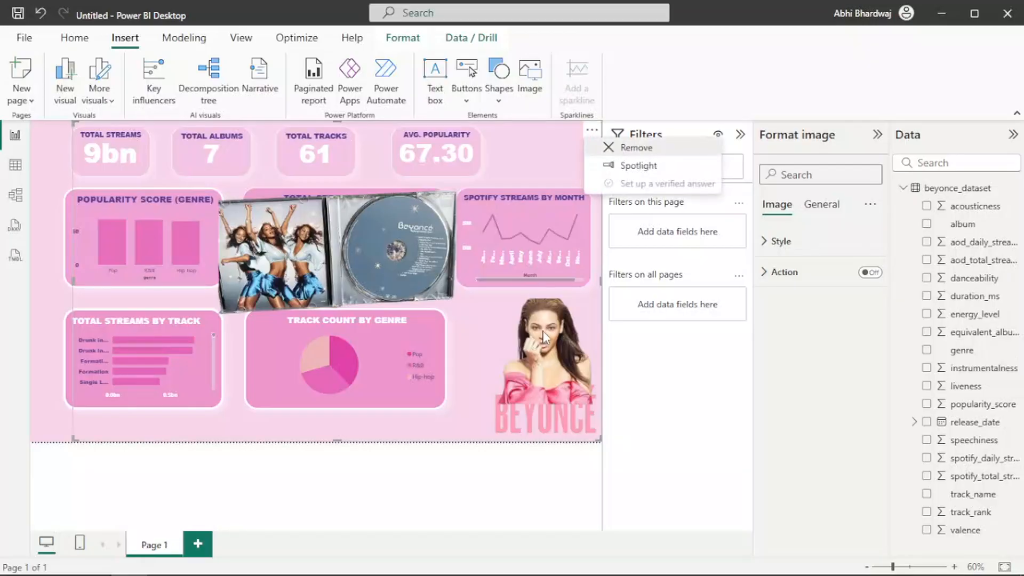
# Insert the portrait a (4).png, enlarge it over the charts, and check its background effect settings.
pyautogui.click(530, 74)
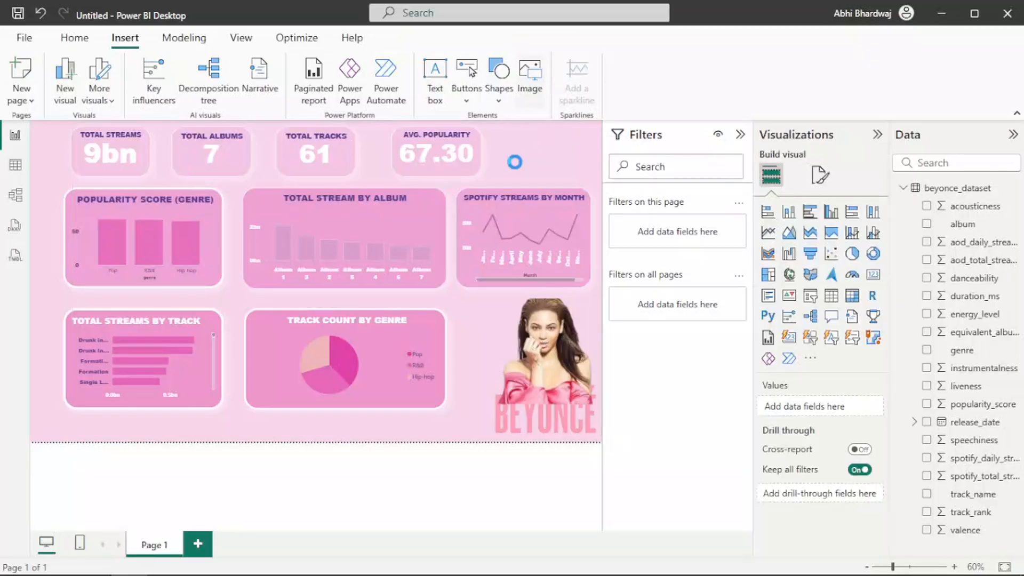
pyautogui.click(199, 257)
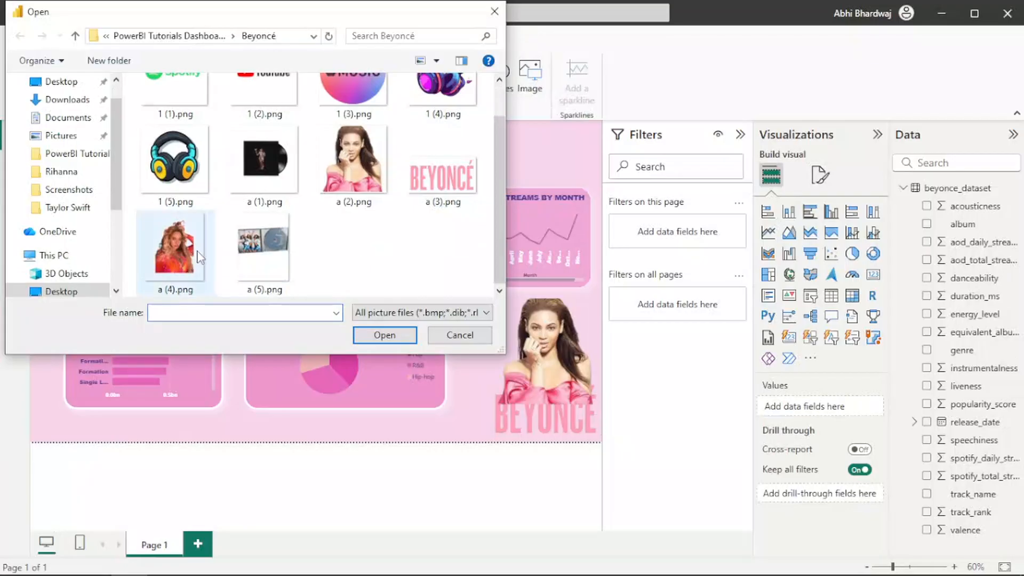
pyautogui.doubleClick(199, 258)
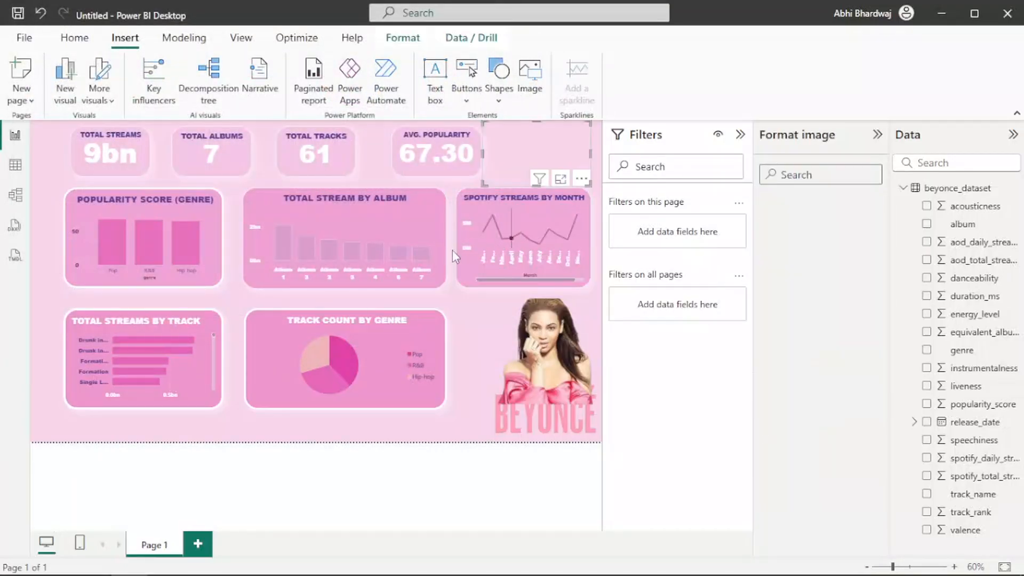
pyautogui.moveTo(484, 186); pyautogui.dragTo(155, 467)
pyautogui.moveTo(330, 335); pyautogui.dragTo(172, 436)
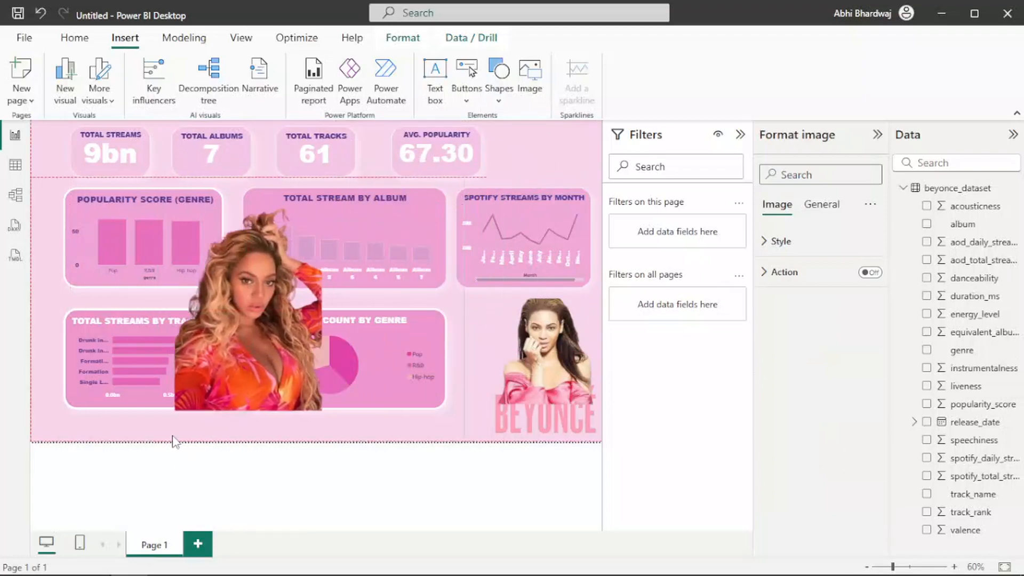
pyautogui.click(822, 204)
pyautogui.click(818, 303)
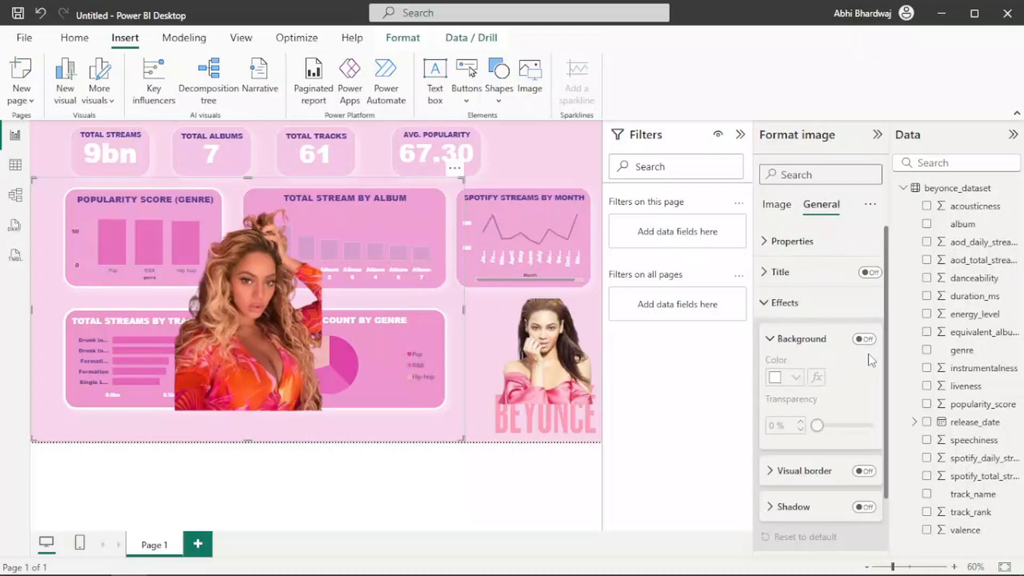
# Shrink the newly inserted portrait, try it over the existing portrait above the BEYONCÉ lettering, and remove it.
pyautogui.moveTo(331, 317)
pyautogui.mouseDown()
pyautogui.moveTo(392, 320)
pyautogui.moveTo(345, 319)
pyautogui.mouseUp()
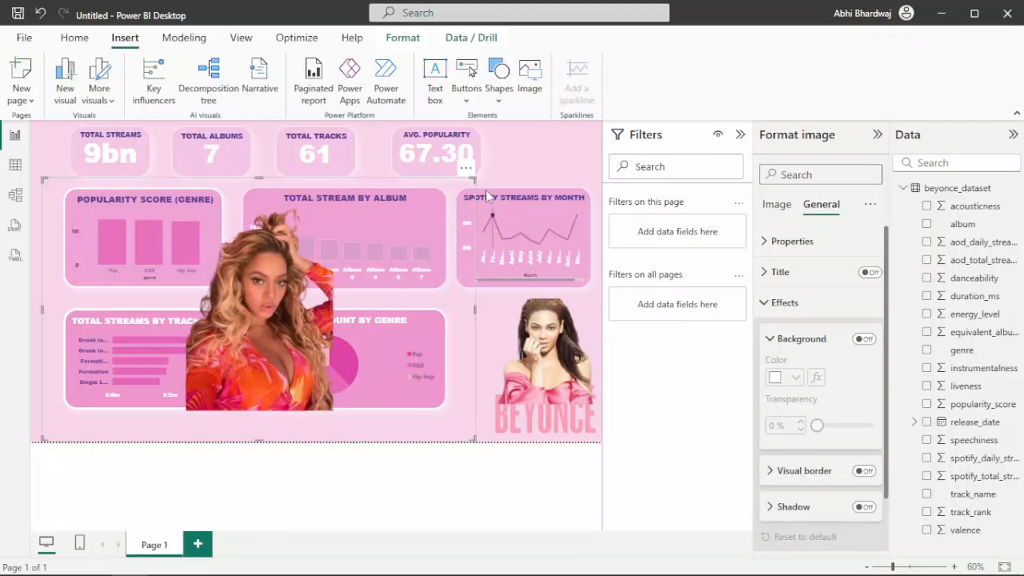
pyautogui.moveTo(474, 179); pyautogui.dragTo(202, 342)
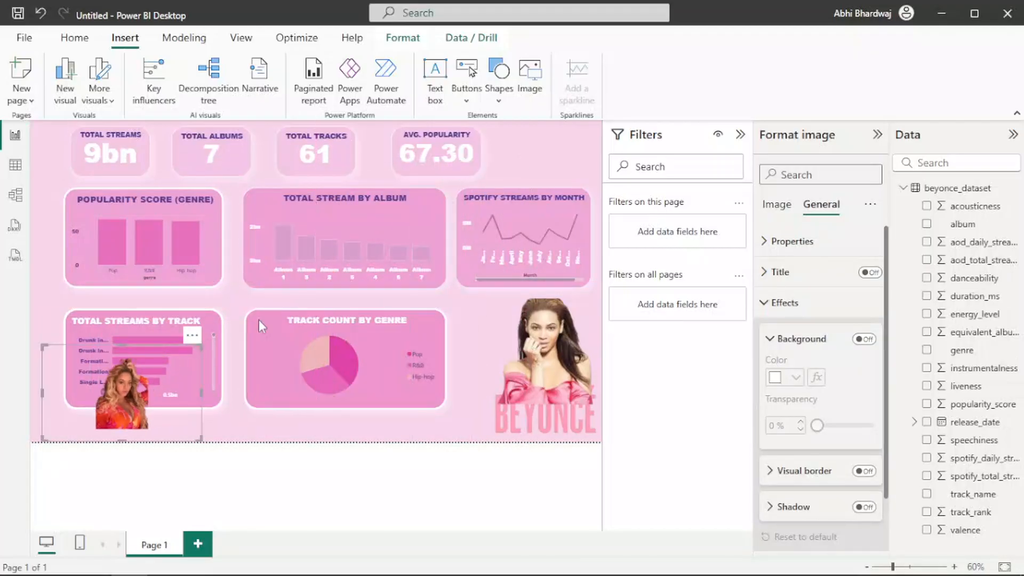
pyautogui.moveTo(154, 384); pyautogui.dragTo(535, 327)
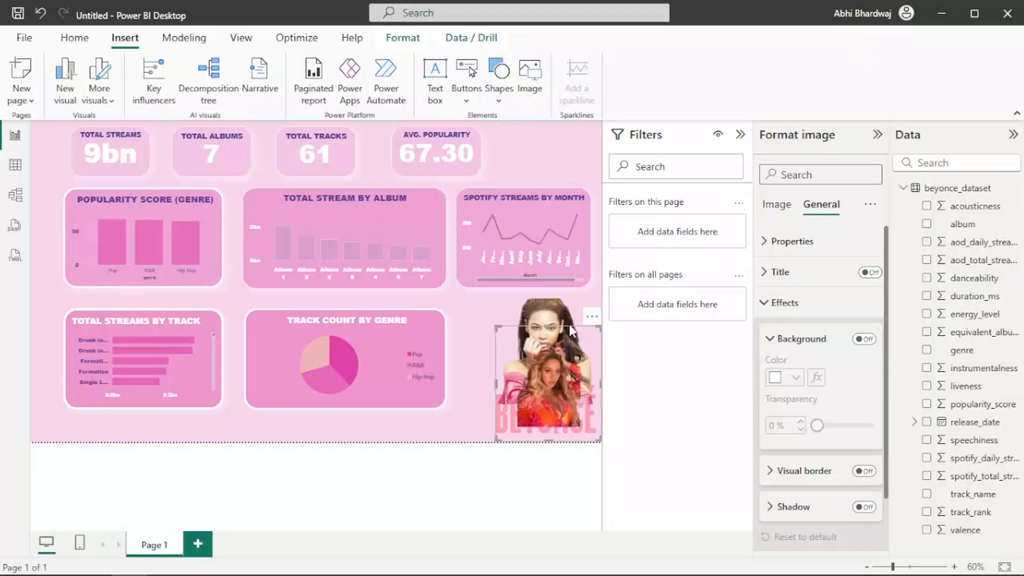
pyautogui.click(592, 320)
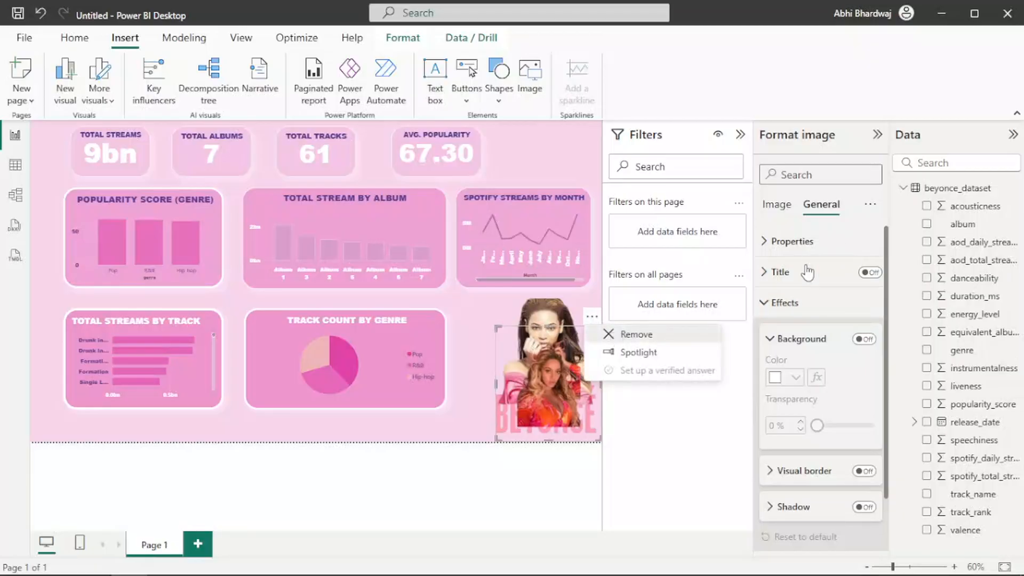
pyautogui.click(635, 334)
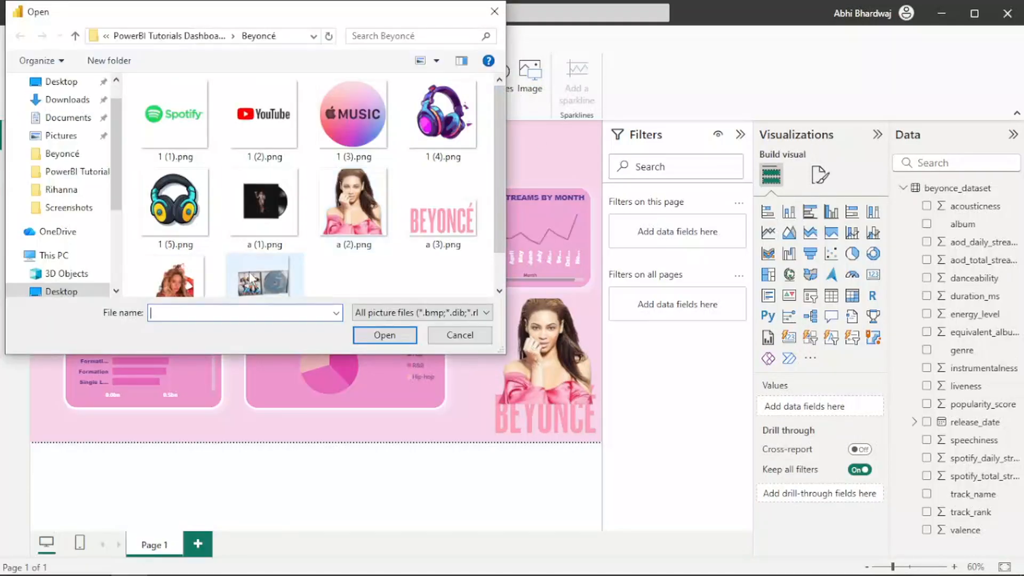
# Insert the Spotify logo 1 (1).png and the headphones image 1 (4).png, fitting both side by side after the Avg. Popularity card.
pyautogui.doubleClick(178, 130)
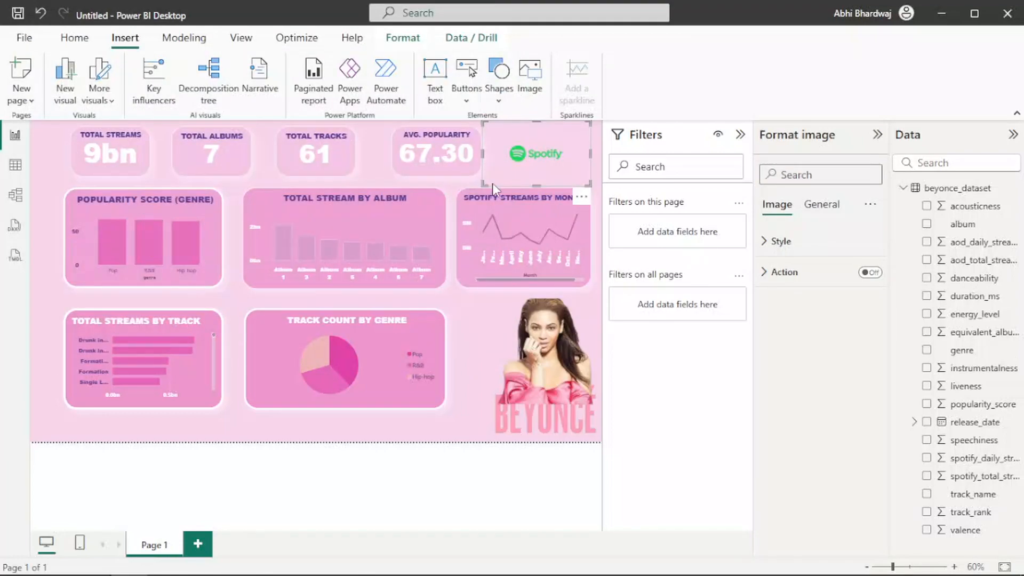
pyautogui.moveTo(486, 186); pyautogui.dragTo(491, 185)
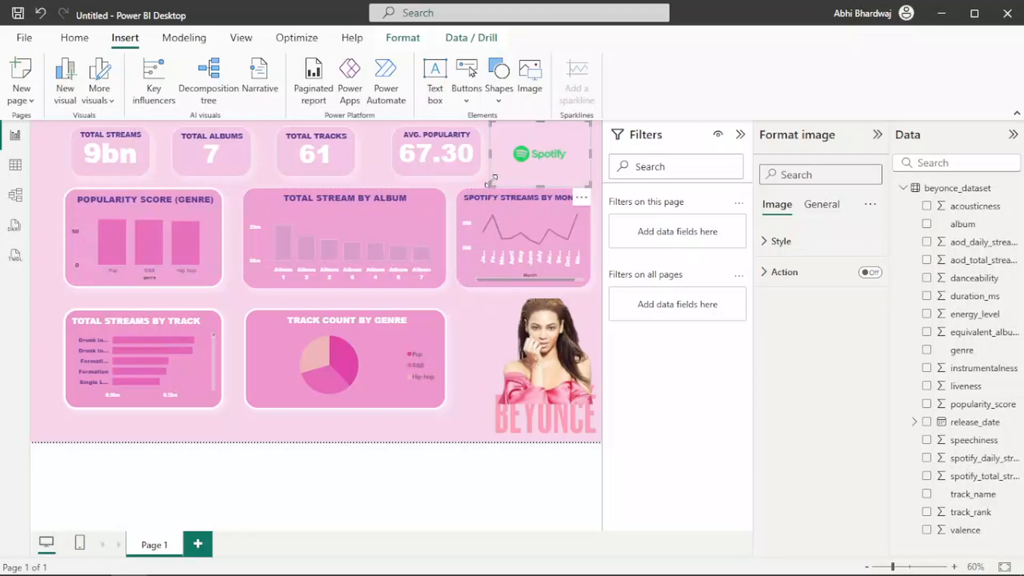
pyautogui.click(535, 80)
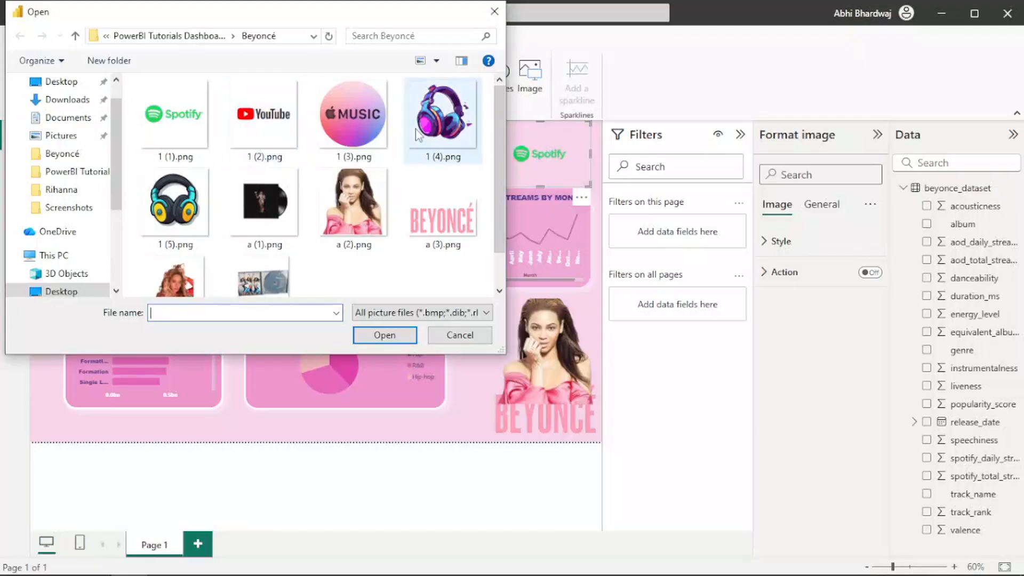
pyautogui.click(179, 208)
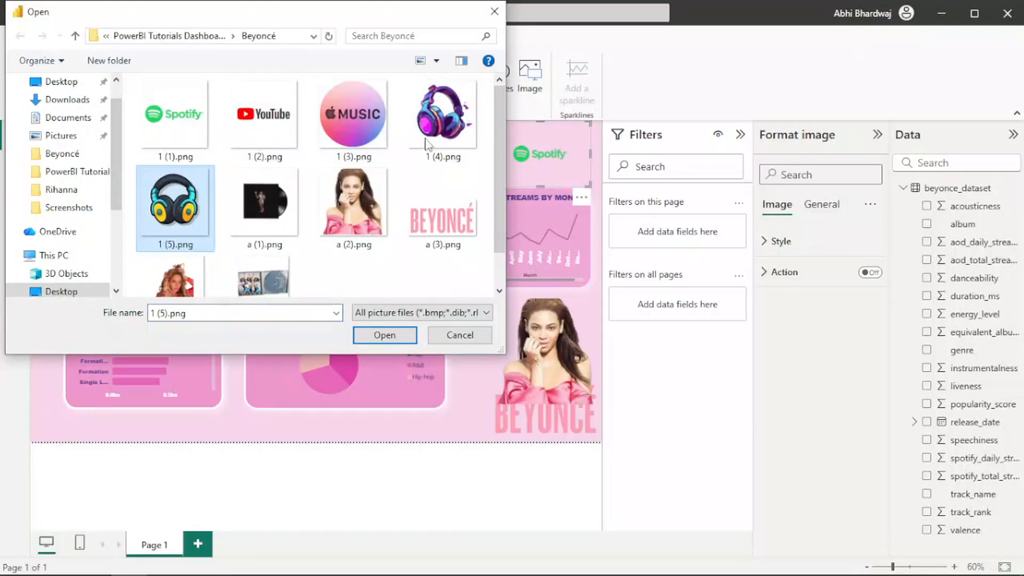
pyautogui.click(430, 137)
pyautogui.doubleClick(430, 138)
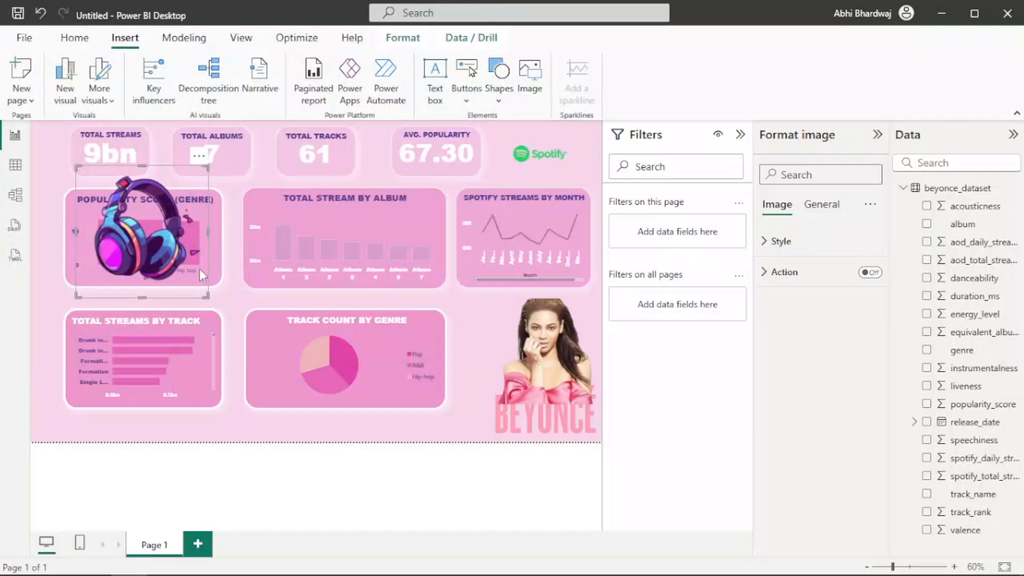
pyautogui.moveTo(207, 298); pyautogui.dragTo(529, 161)
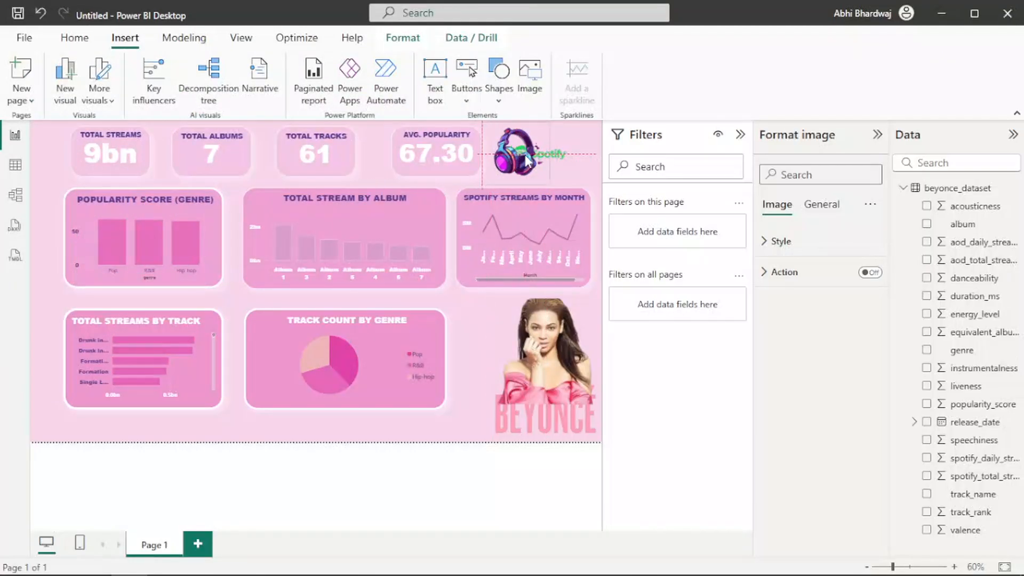
pyautogui.moveTo(591, 154); pyautogui.dragTo(602, 156)
pyautogui.moveTo(500, 122); pyautogui.dragTo(524, 176)
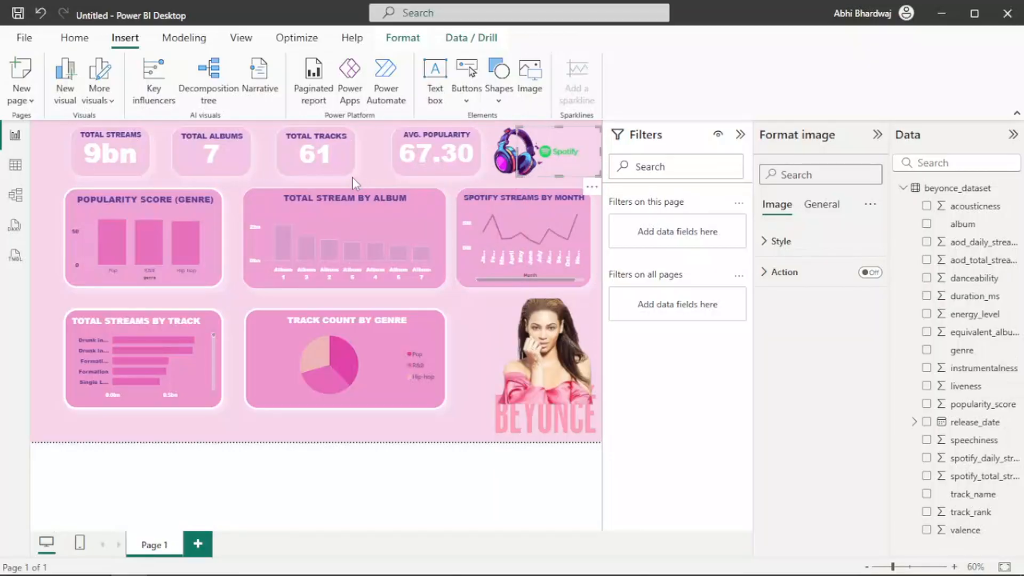
# Even out the KPI card spacing by moving the TOTAL TRACKS and TOTAL ALBUMS cards slightly towards the Avg. Popularity card.
pyautogui.click(339, 161)
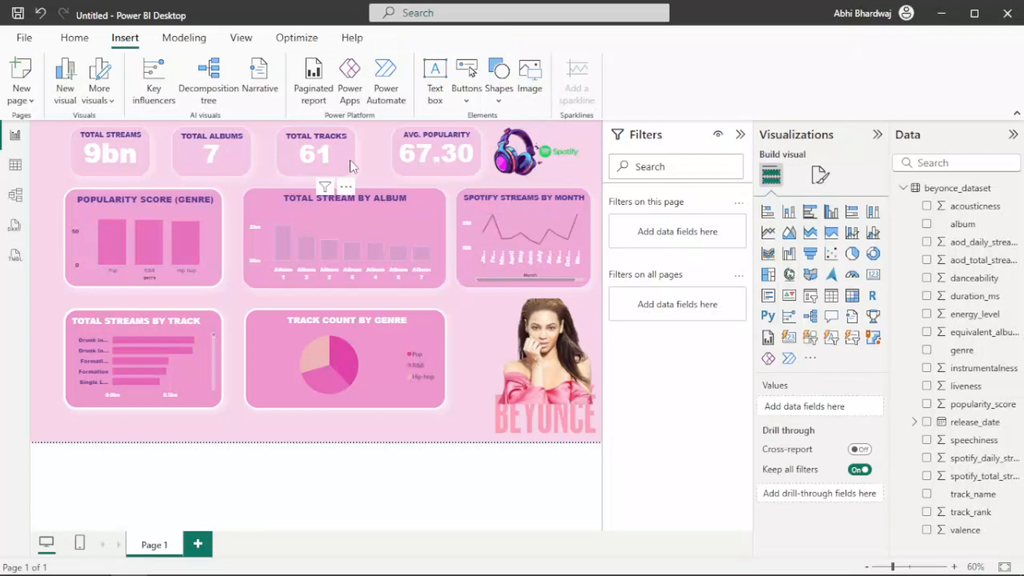
pyautogui.moveTo(354, 159); pyautogui.dragTo(350, 161)
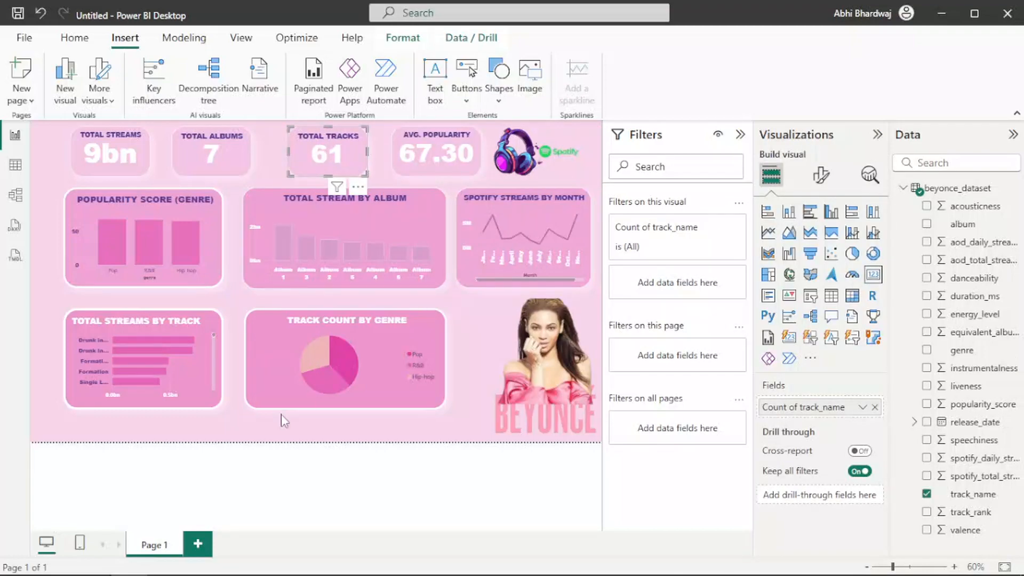
pyautogui.moveTo(217, 162); pyautogui.dragTo(227, 162)
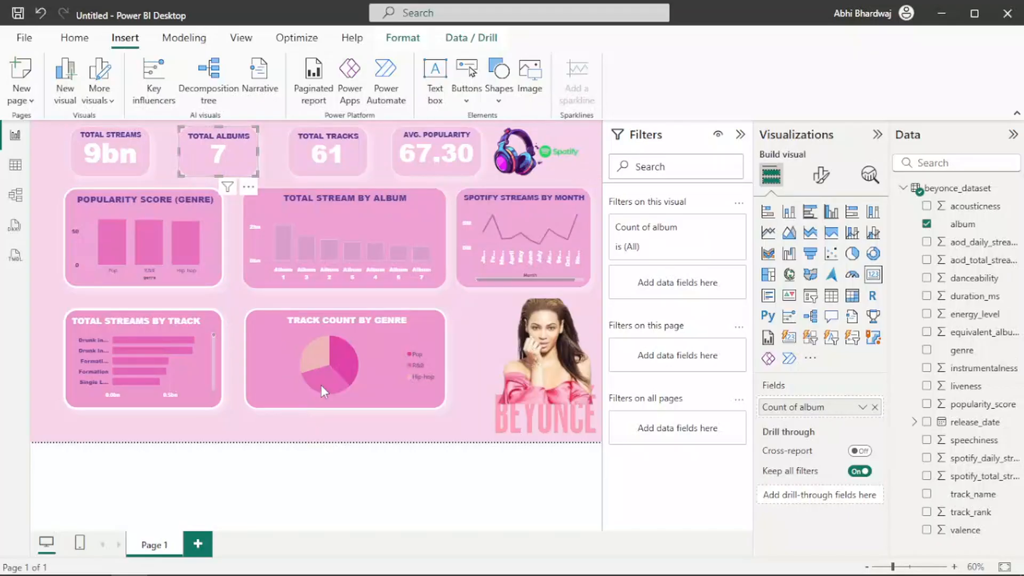
pyautogui.press('Escape')
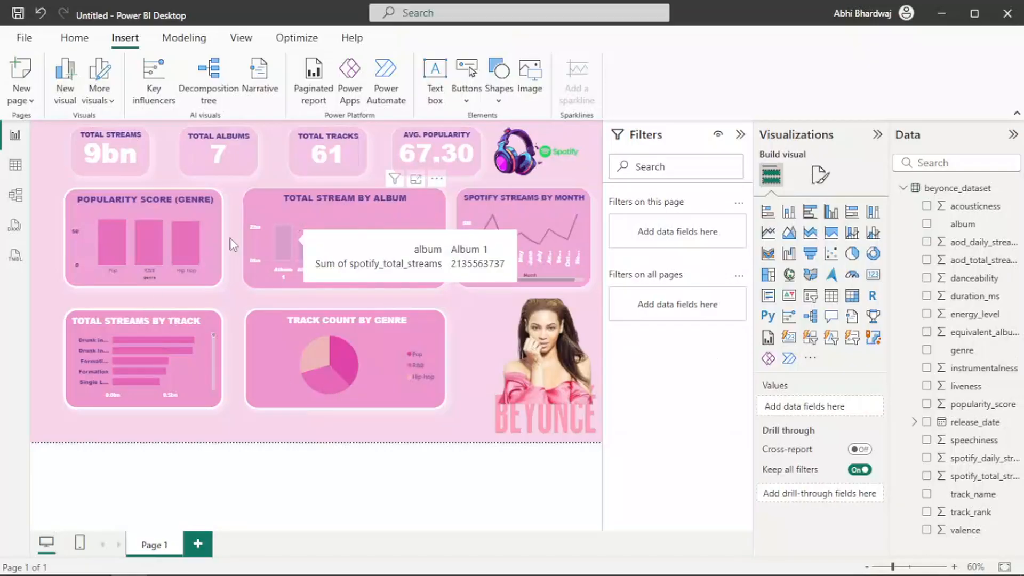
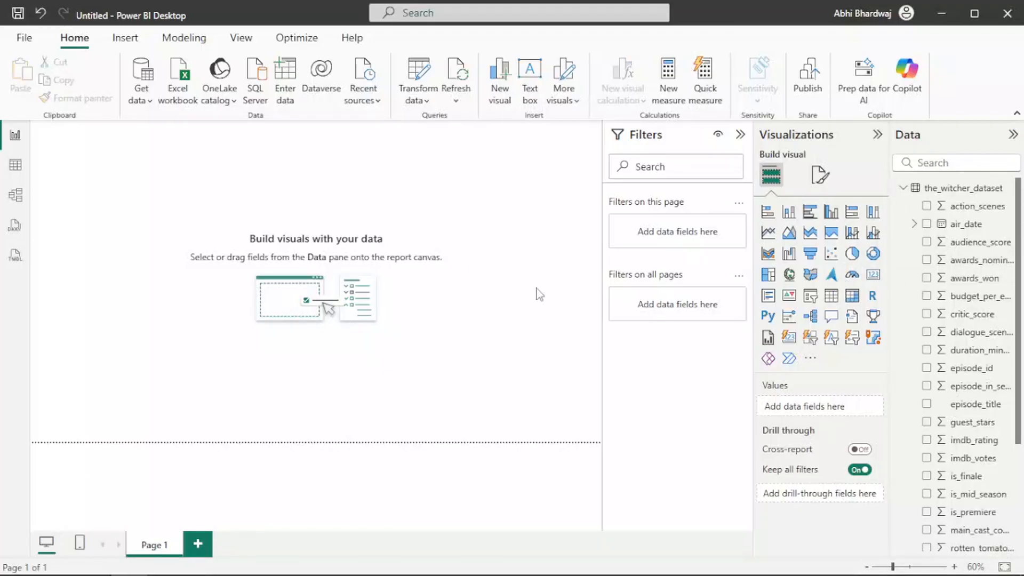
# Build a stacked bar chart of imdb_rating by episode_title, collapse the Filters pane, and move and widen the chart in the lower canvas.
pyautogui.click(740, 134)
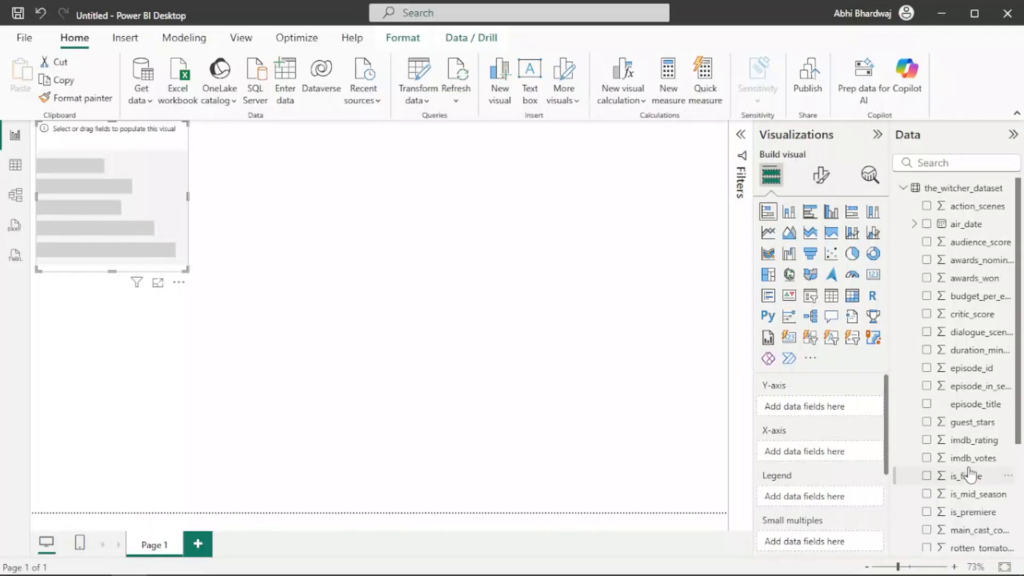
pyautogui.moveTo(983, 450); pyautogui.dragTo(789, 451)
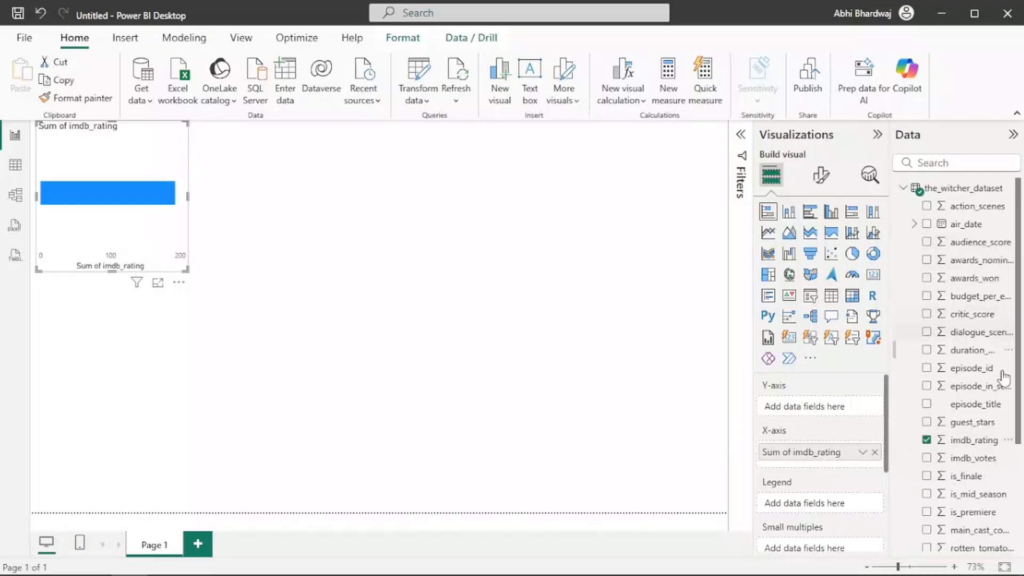
pyautogui.moveTo(984, 407); pyautogui.dragTo(822, 411)
pyautogui.moveTo(111, 156); pyautogui.dragTo(164, 336)
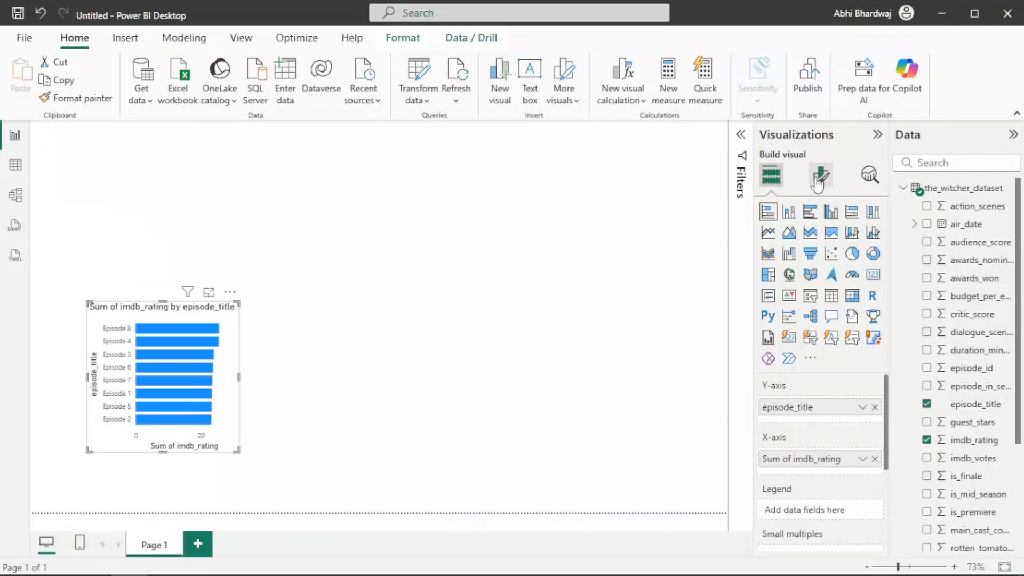
pyautogui.moveTo(270, 309); pyautogui.dragTo(286, 313)
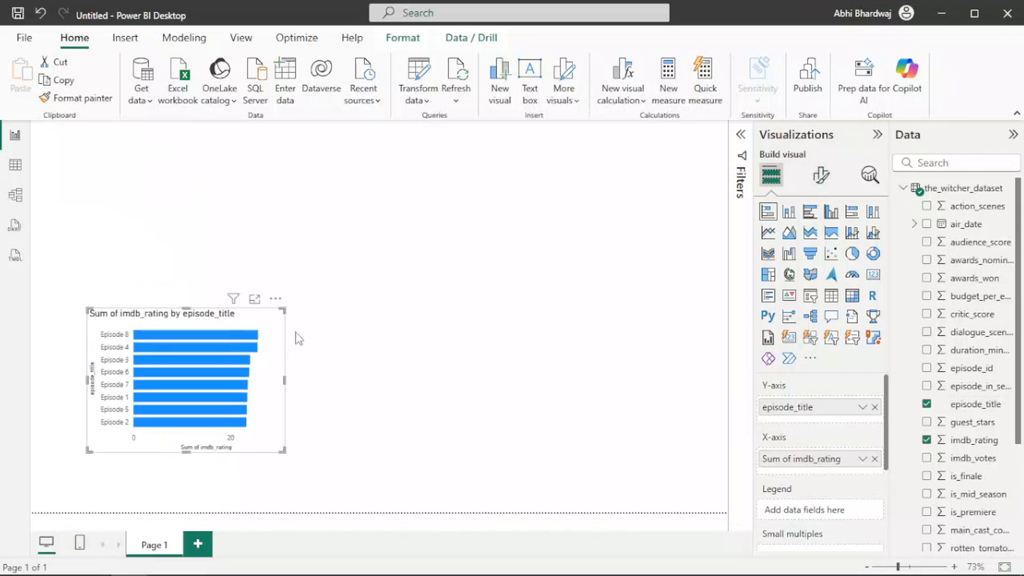
# Try Average as the imdb_rating aggregation in the bar chart and return it to Sum.
pyautogui.rightClick(795, 462)
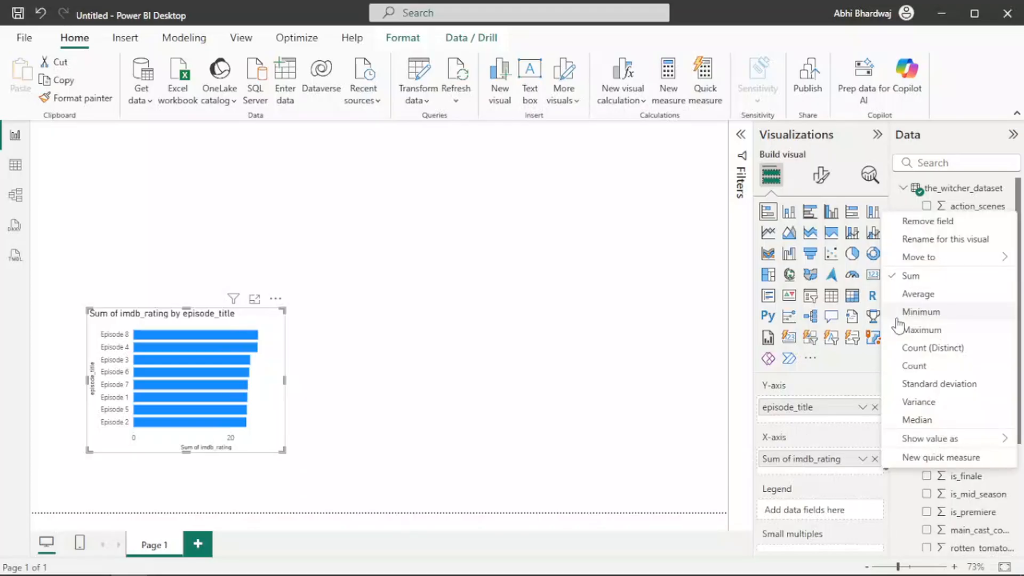
pyautogui.click(913, 295)
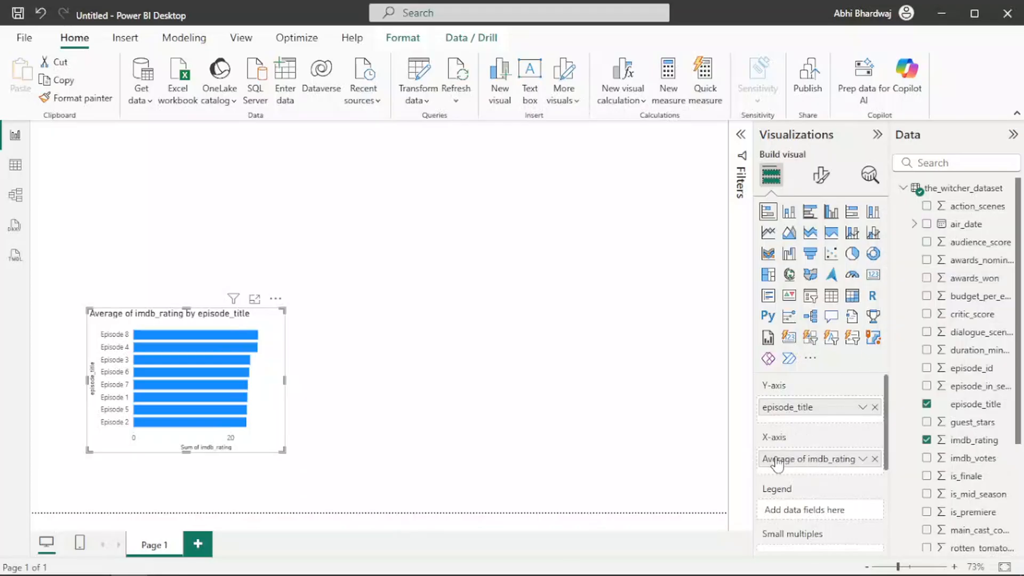
pyautogui.rightClick(809, 468)
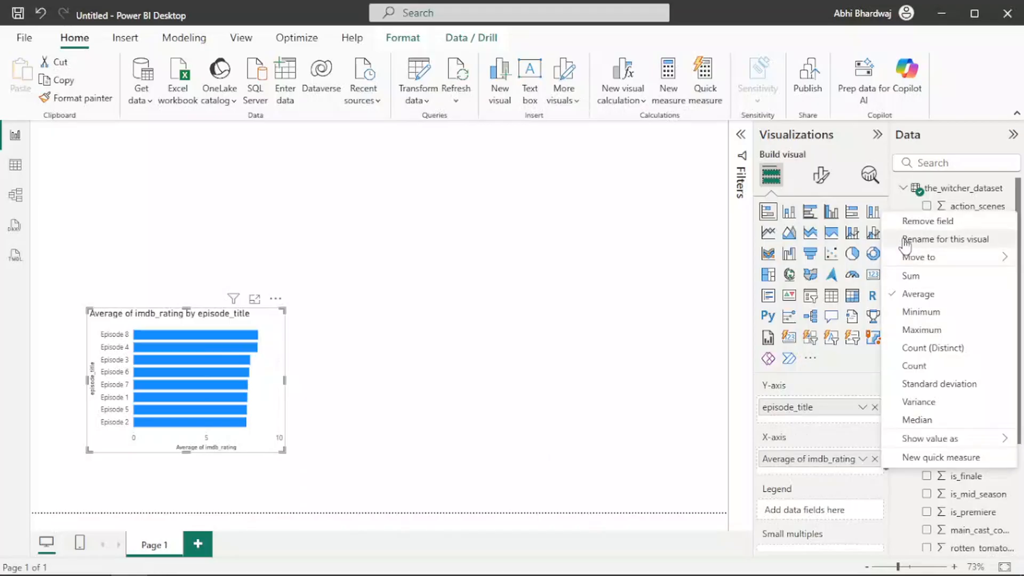
pyautogui.press('Return')
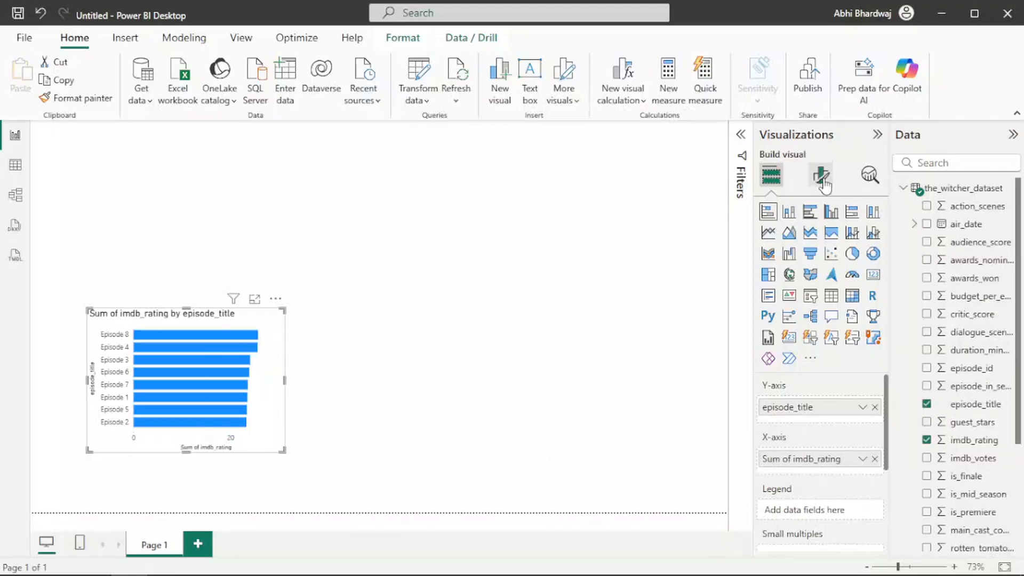
# Change the bar chart's title text to TOP 10 EPISODES BY IMDB.
pyautogui.click(821, 176)
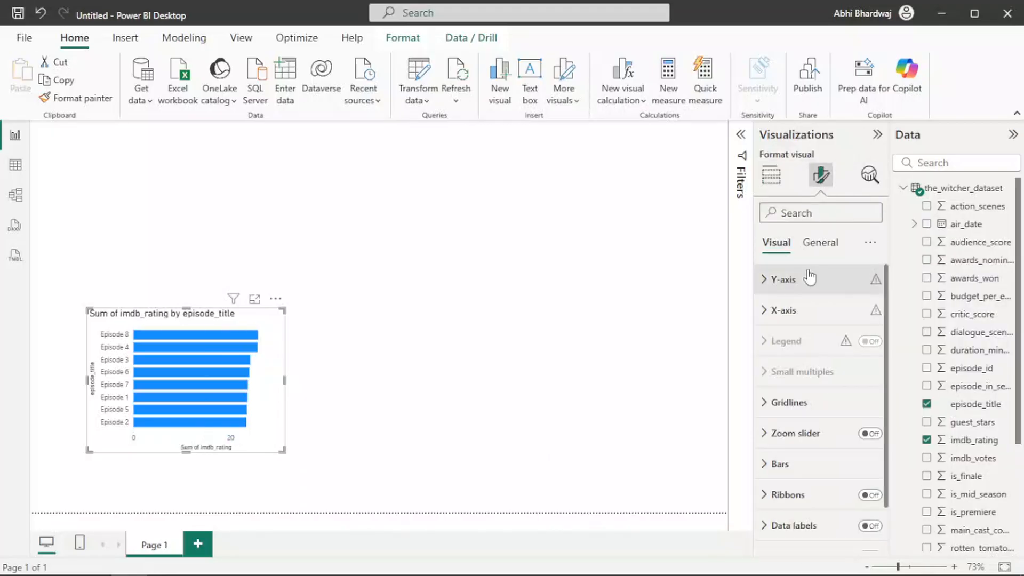
pyautogui.click(817, 243)
pyautogui.click(812, 314)
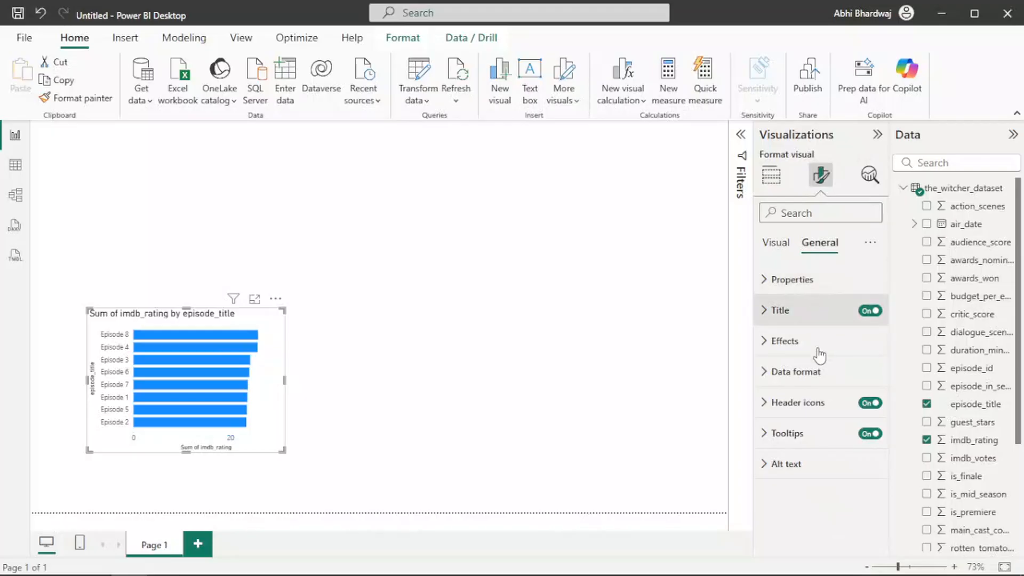
pyautogui.click(800, 387)
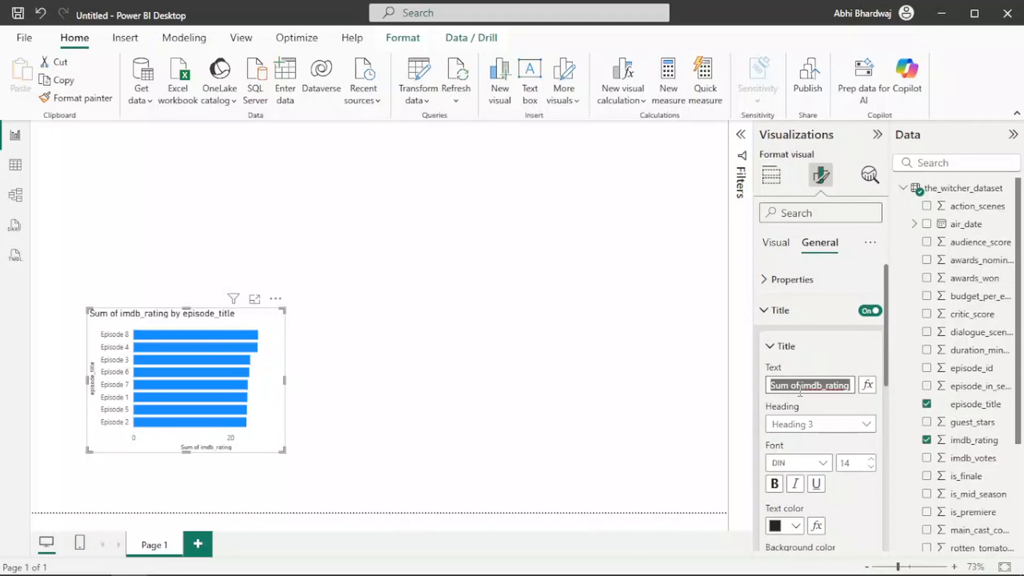
pyautogui.write('TOP 10 EPIS')
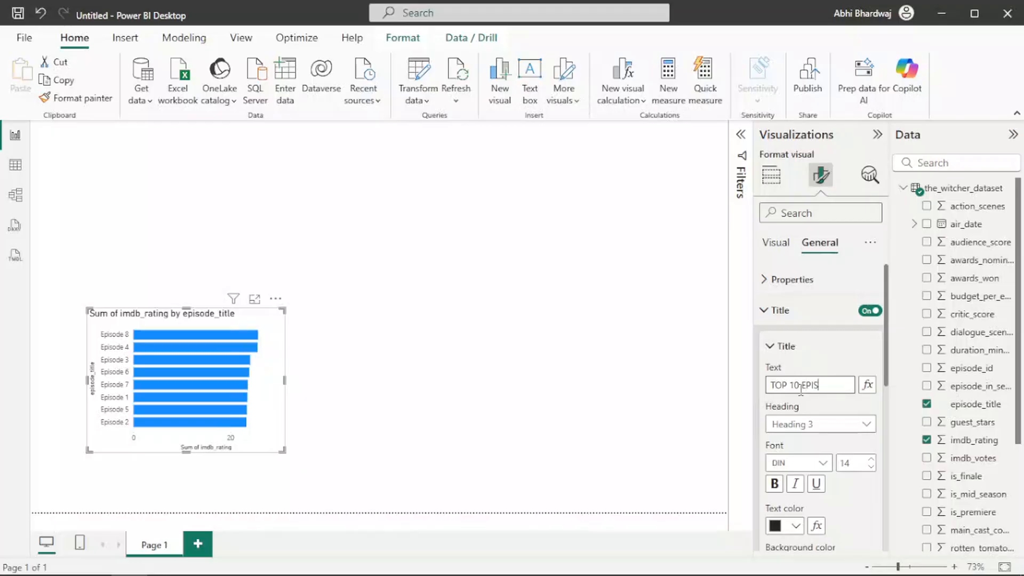
pyautogui.write('ODES')
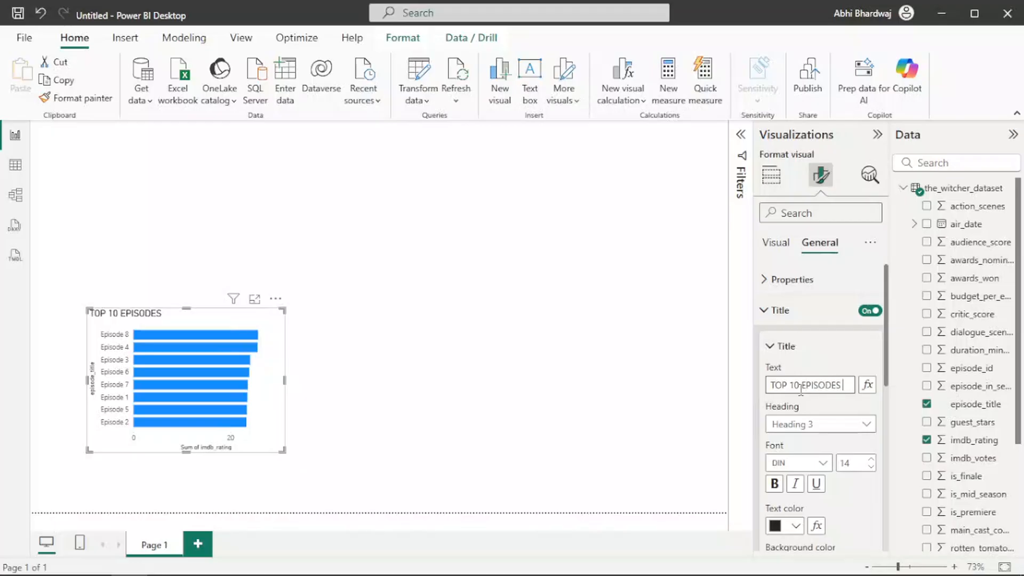
pyautogui.write(' BY IMDB')
# Make the bar chart's title bold, set its font to Arial Black, and centre it.
pyautogui.click(774, 484)
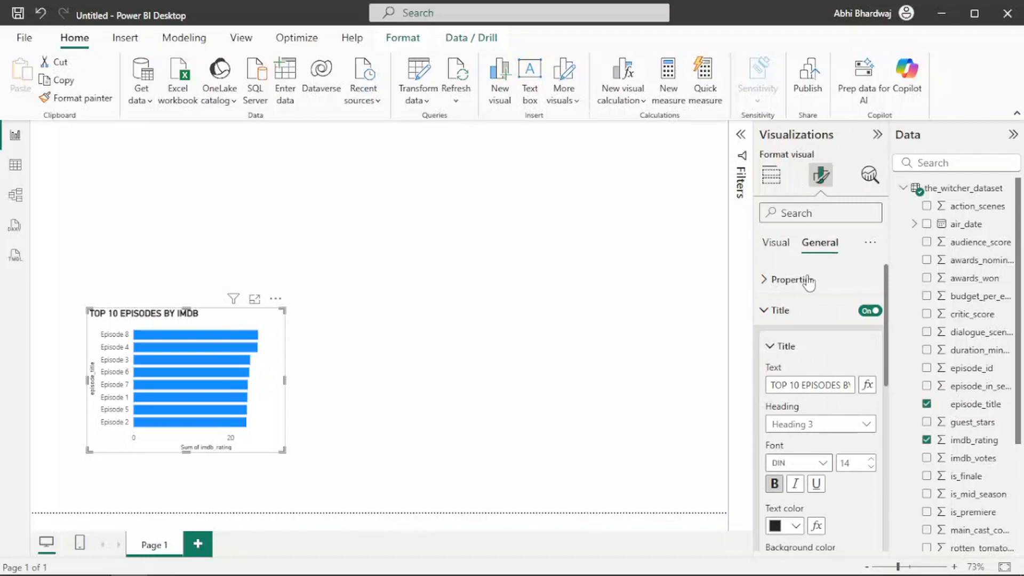
pyautogui.click(771, 461)
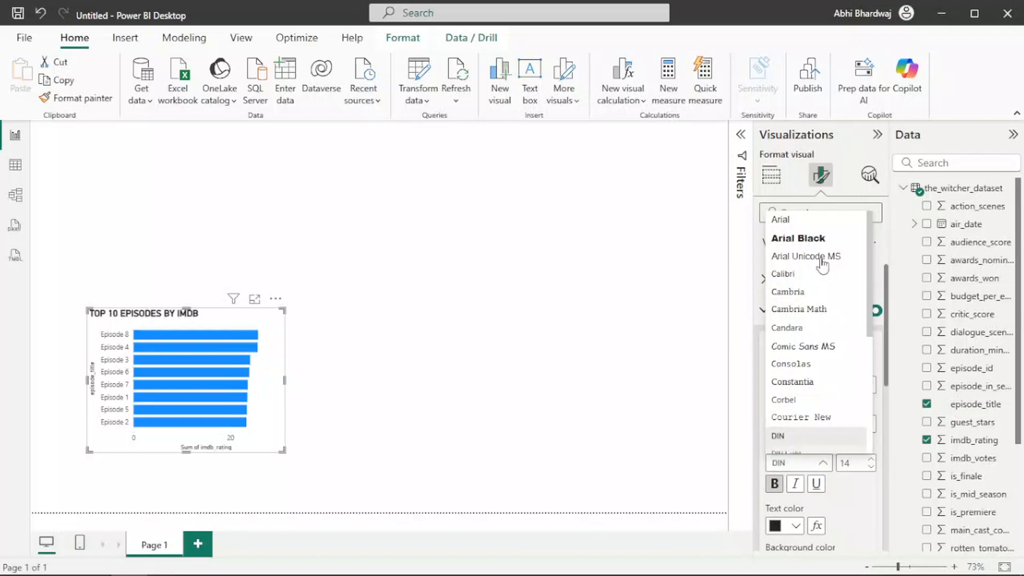
pyautogui.click(805, 235)
pyautogui.scroll(-2, 816, 483)
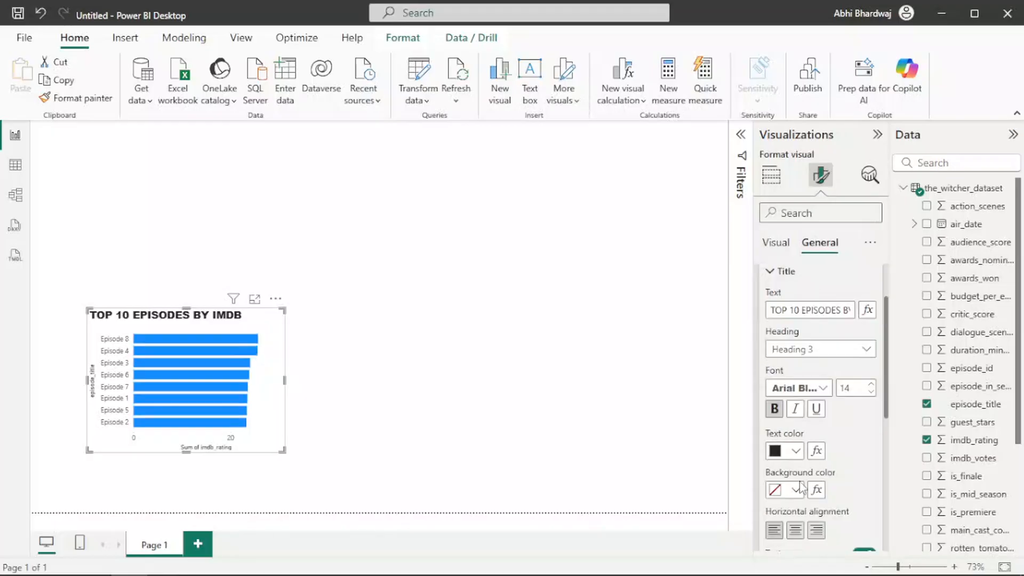
# Add a clustered column chart beside the bar chart and resize it to match the bar chart's size.
pyautogui.click(378, 310)
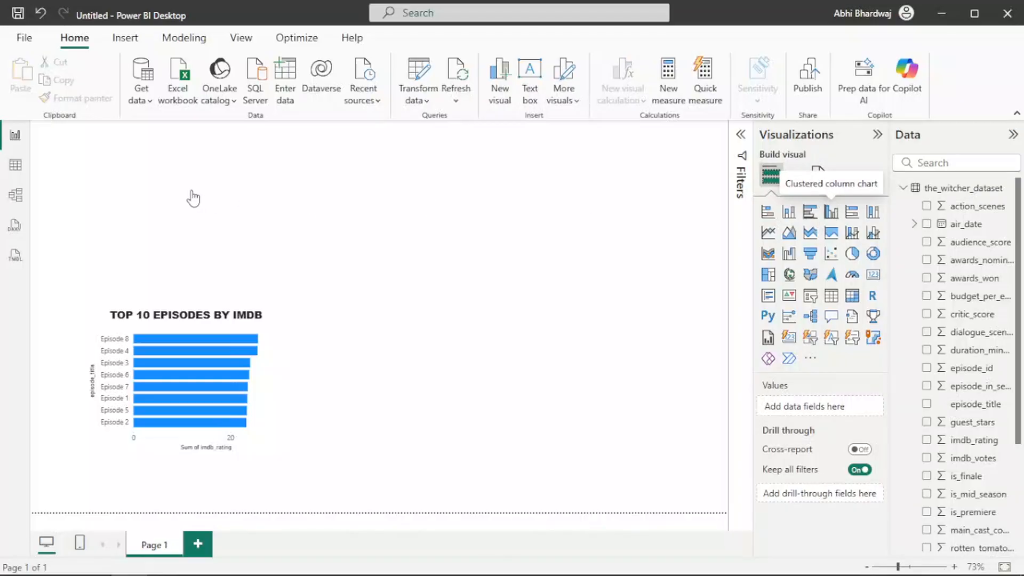
pyautogui.moveTo(162, 203); pyautogui.dragTo(360, 392)
pyautogui.moveTo(482, 311)
pyautogui.mouseDown()
pyautogui.moveTo(473, 334)
pyautogui.moveTo(483, 316)
pyautogui.mouseUp()
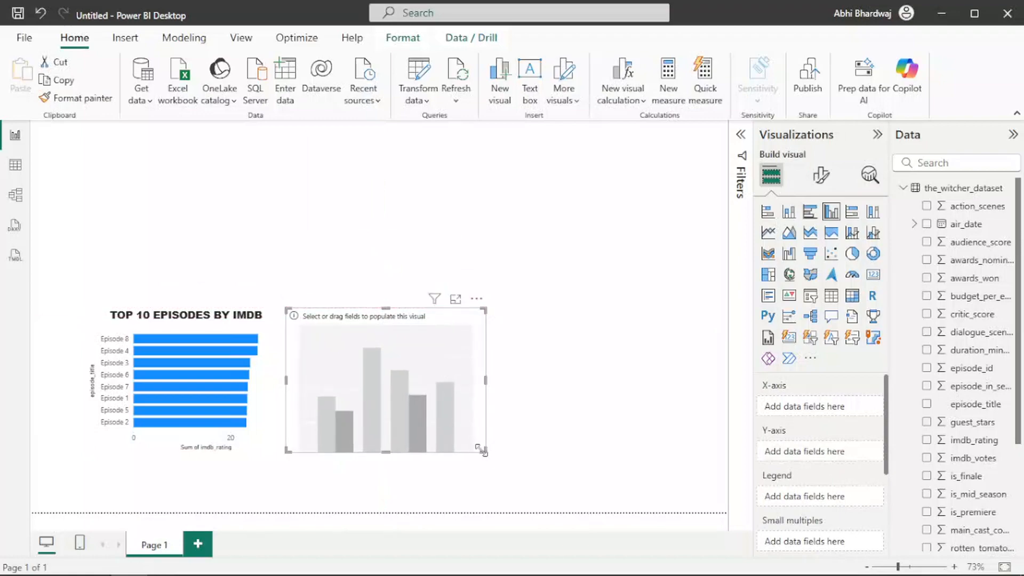
pyautogui.moveTo(486, 452); pyautogui.dragTo(479, 446)
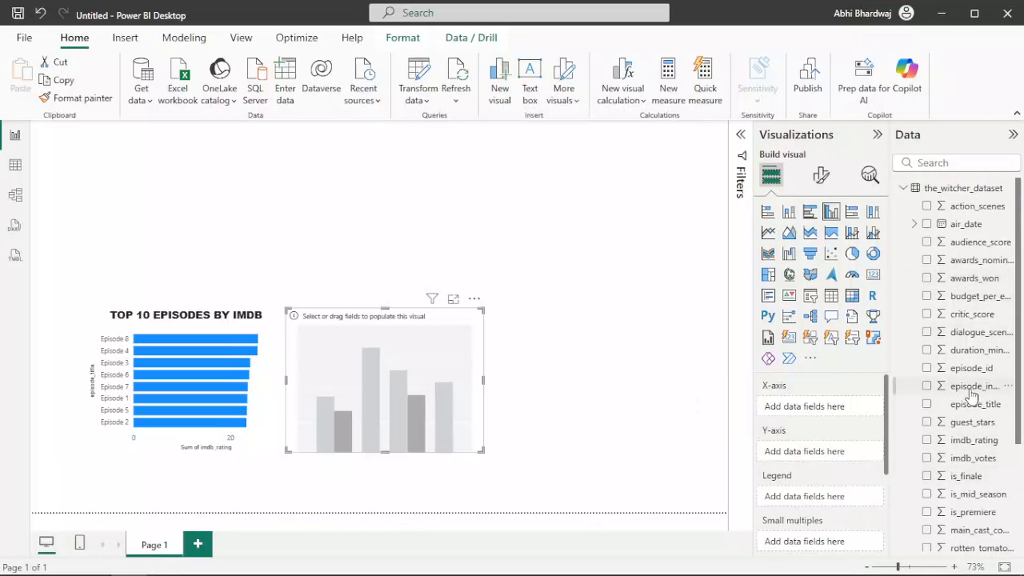
# Plot viewership_millions on the column chart's Y-axis against season_number on the X-axis, keeping the Sum aggregation.
pyautogui.scroll(-3, 971, 395)
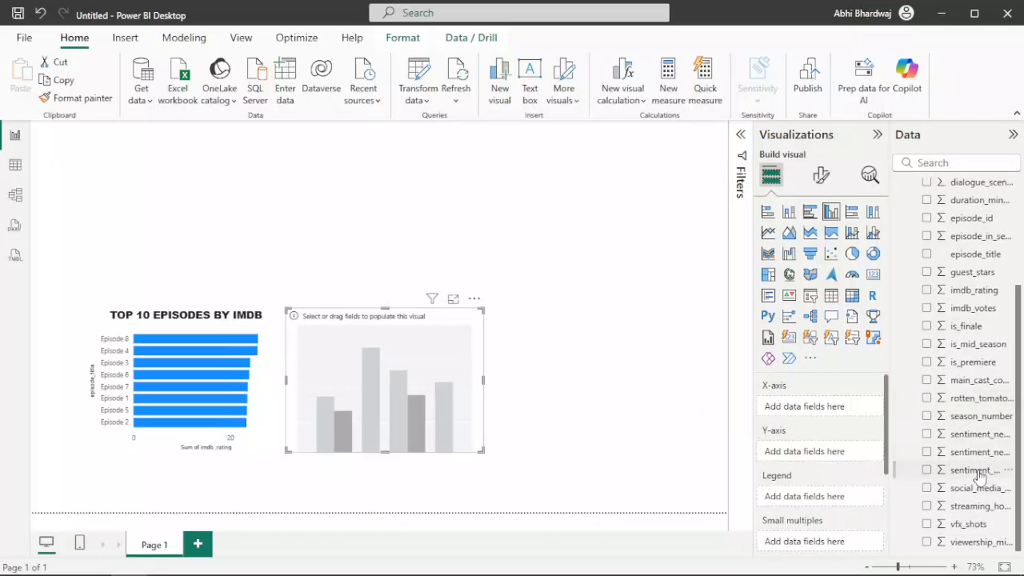
pyautogui.moveTo(985, 417); pyautogui.dragTo(823, 414)
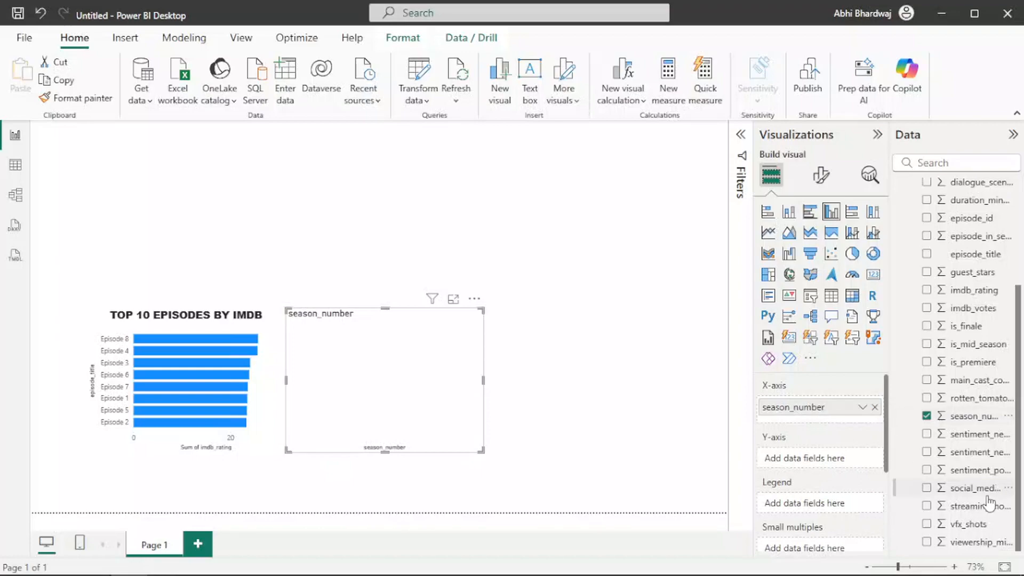
pyautogui.moveTo(976, 542); pyautogui.dragTo(807, 463)
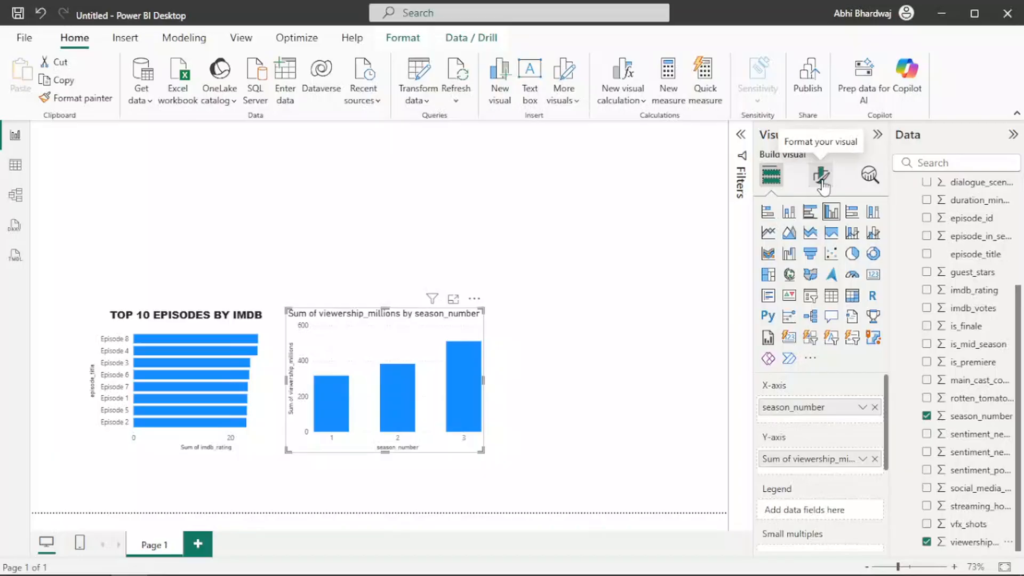
pyautogui.rightClick(799, 463)
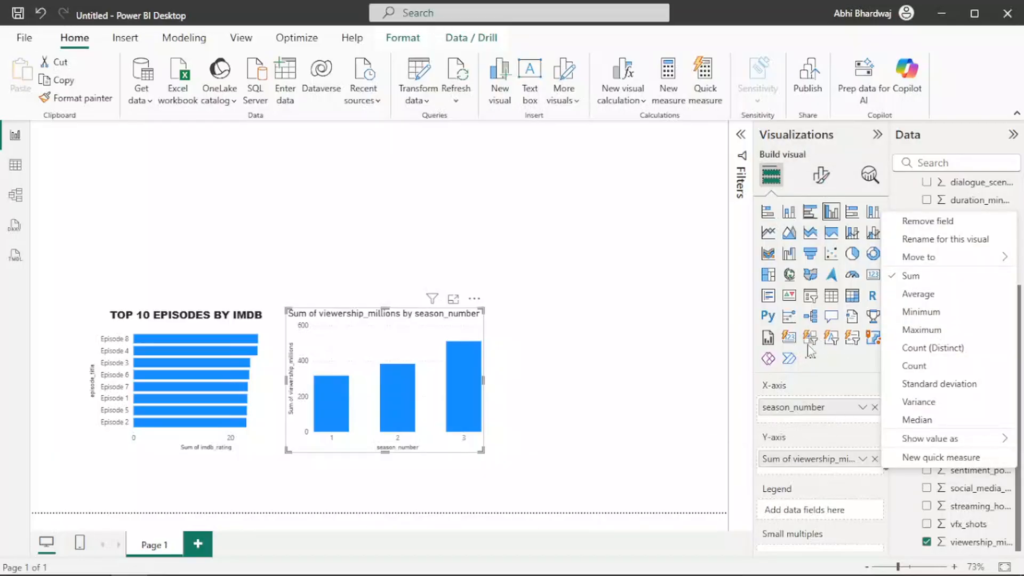
pyautogui.click(806, 389)
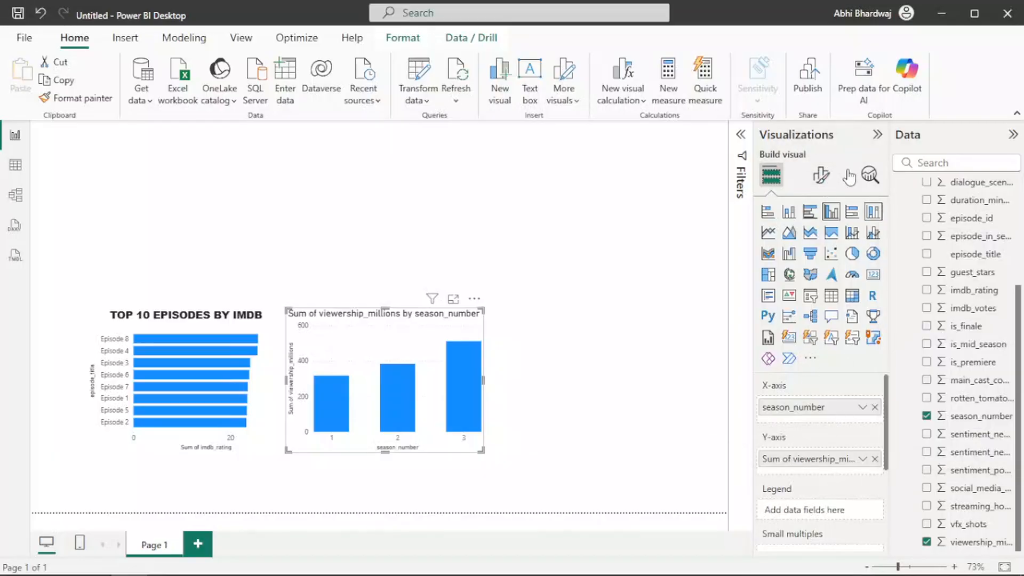
# Change the column chart's title text to VIEWERSHIP BY SEASON.
pyautogui.click(822, 184)
pyautogui.click(819, 244)
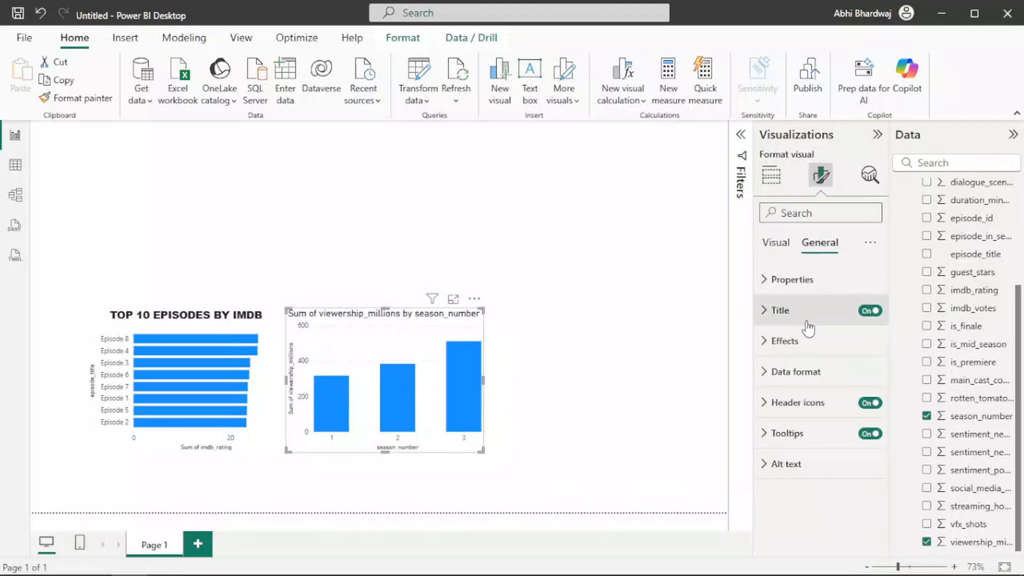
pyautogui.click(800, 313)
pyautogui.tripleClick(806, 385)
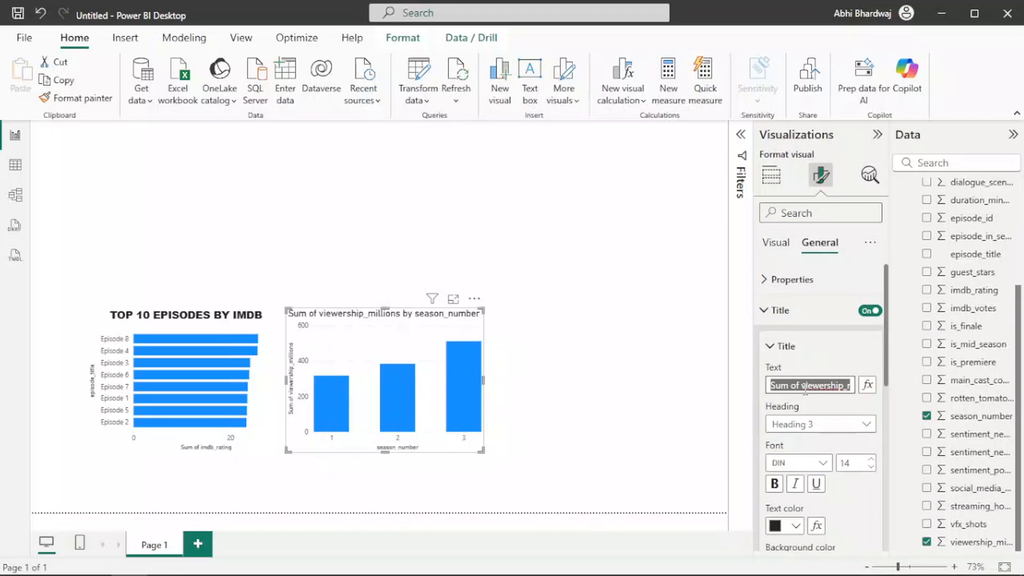
pyautogui.write('vi')
pyautogui.press('BackSpace')
pyautogui.press('BackSpace')
pyautogui.write('VIEW')
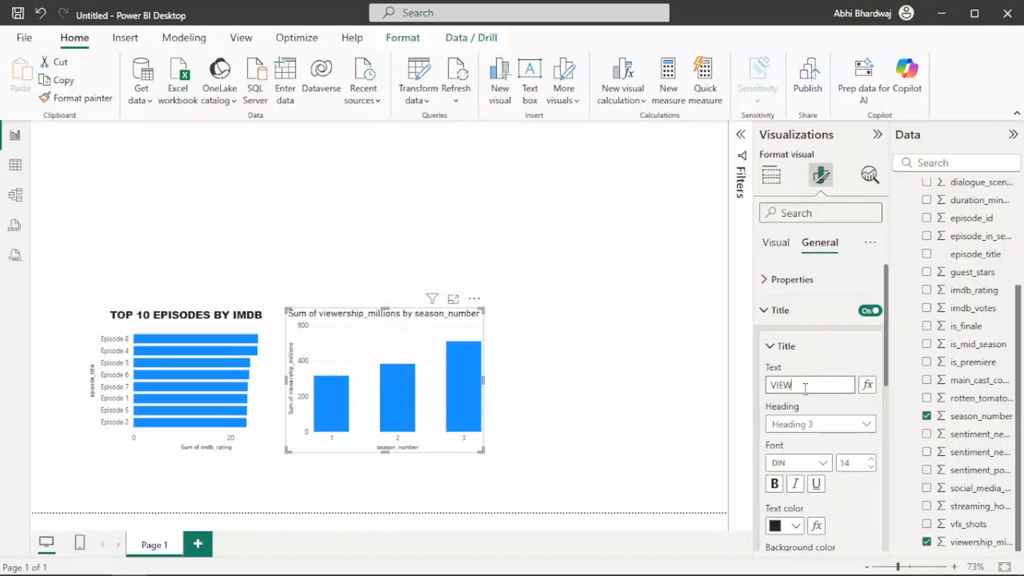
pyautogui.write('ERSHIP BY')
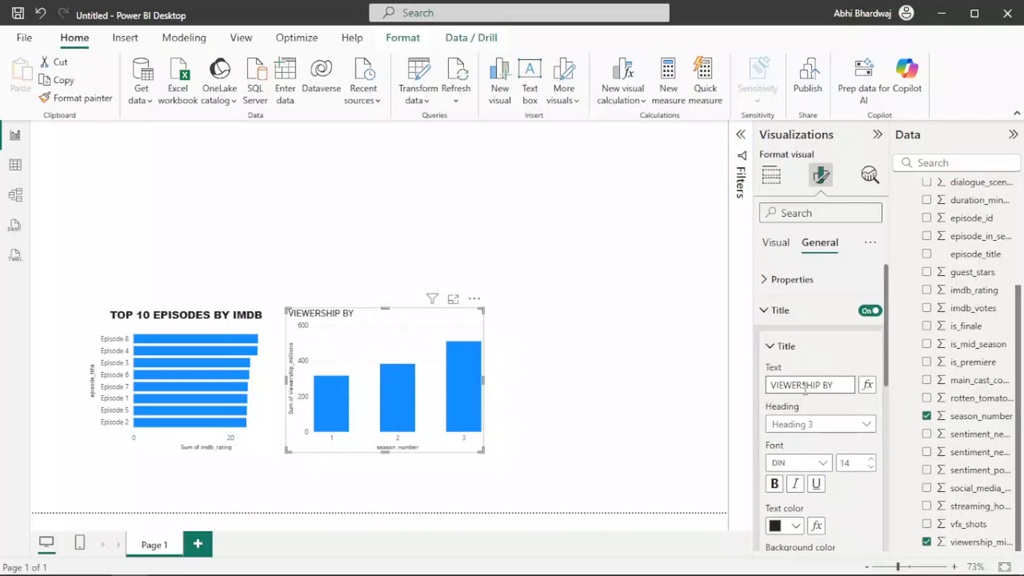
pyautogui.write(' SEASON')
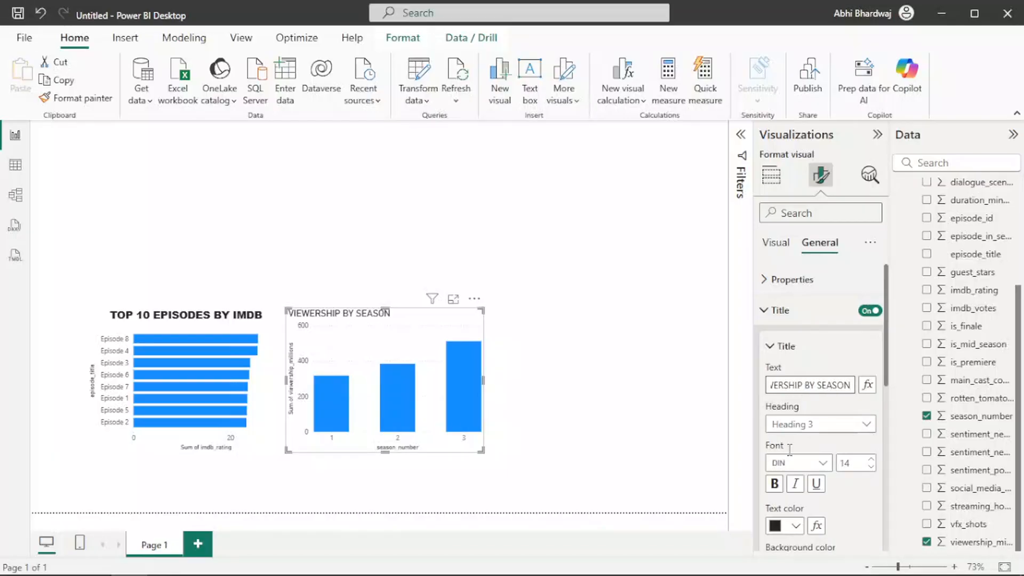
# Format the column chart's title as bold, centred Arial Black.
pyautogui.click(776, 485)
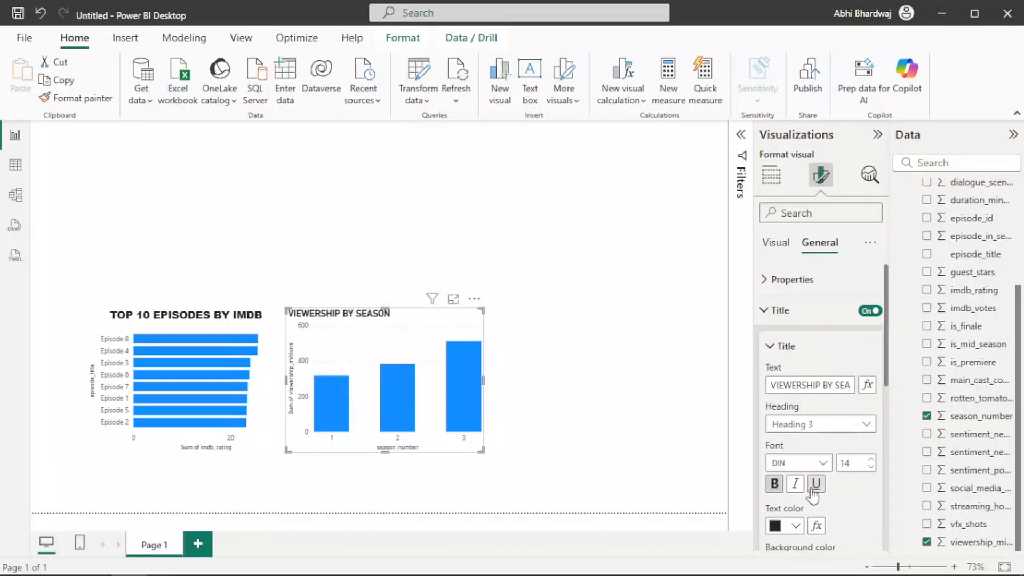
pyautogui.click(780, 463)
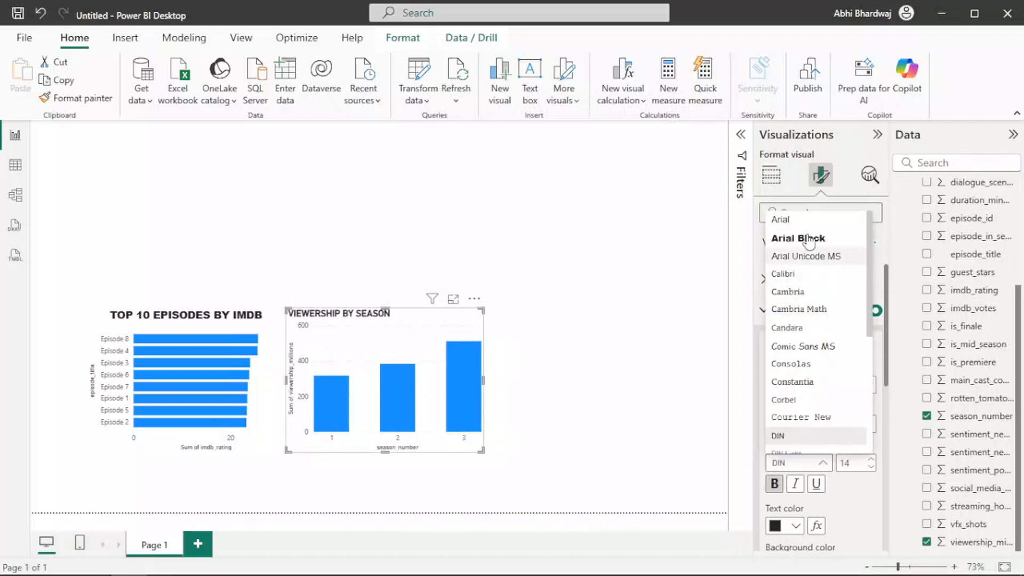
pyautogui.click(799, 237)
pyautogui.scroll(-3, 806, 501)
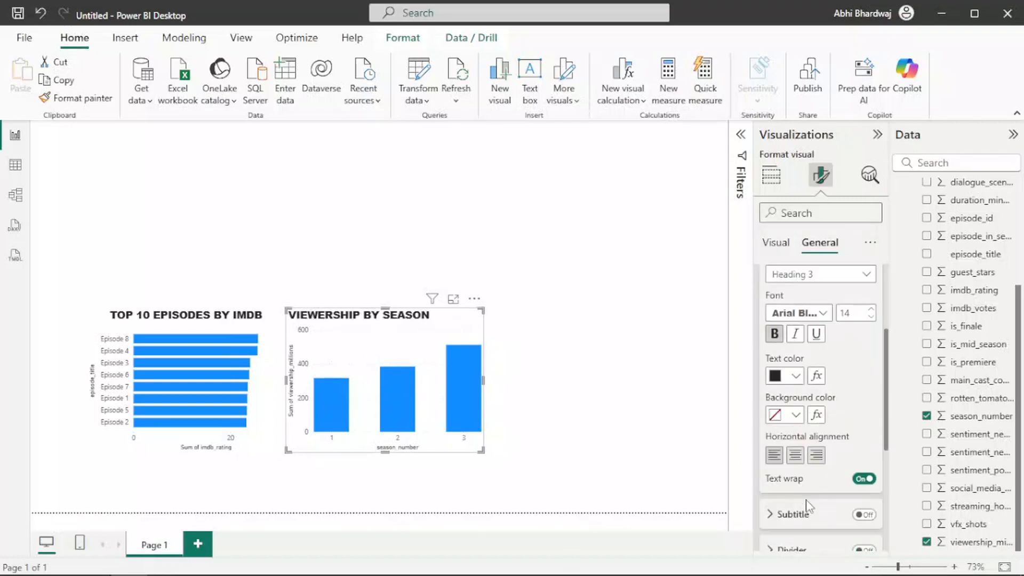
pyautogui.click(801, 458)
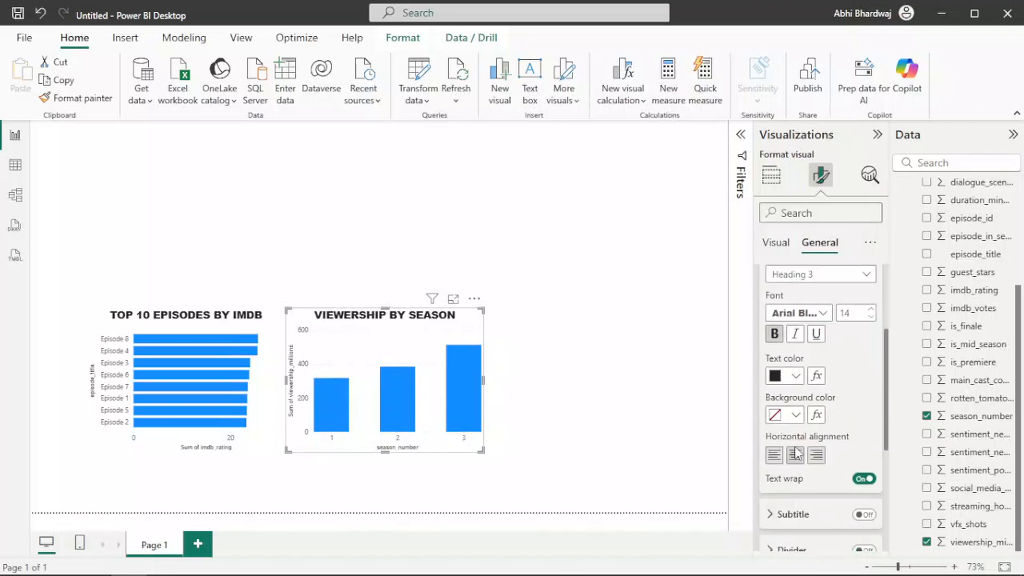
# Add a line chart beside the viewership column chart and resize it to match that chart's height and alignment.
pyautogui.click(583, 378)
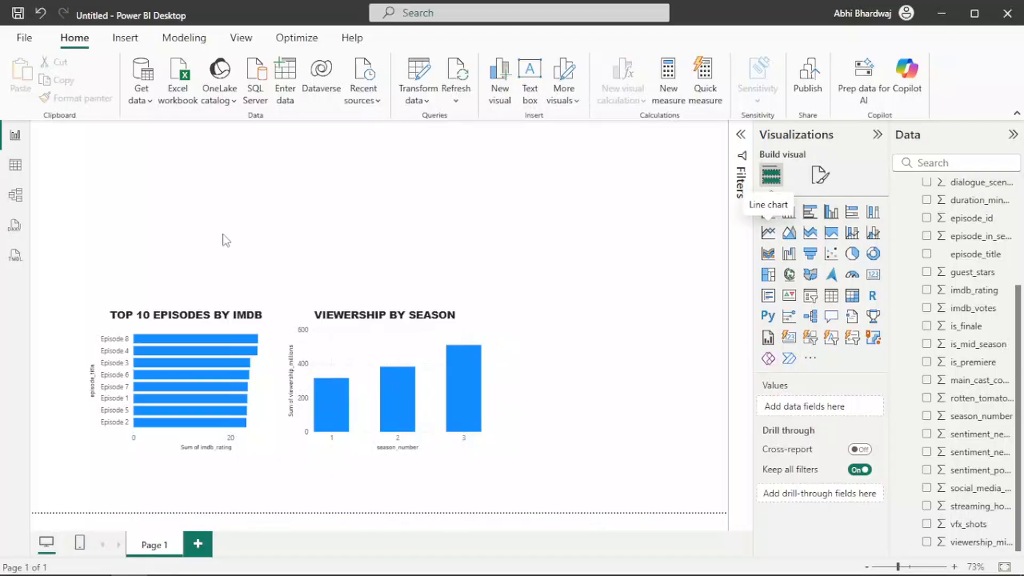
pyautogui.moveTo(223, 238); pyautogui.dragTo(608, 398)
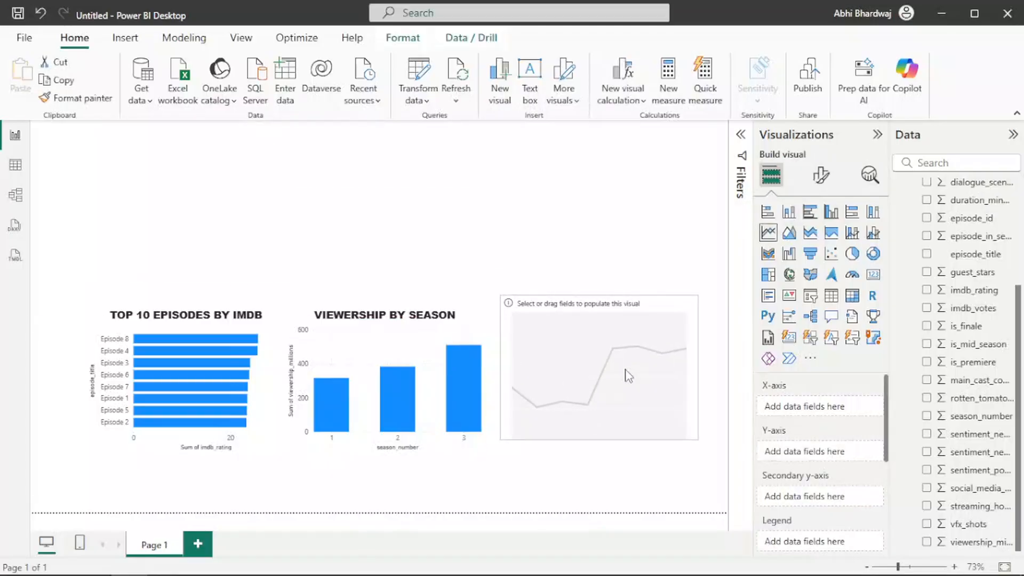
pyautogui.moveTo(688, 290); pyautogui.dragTo(693, 319)
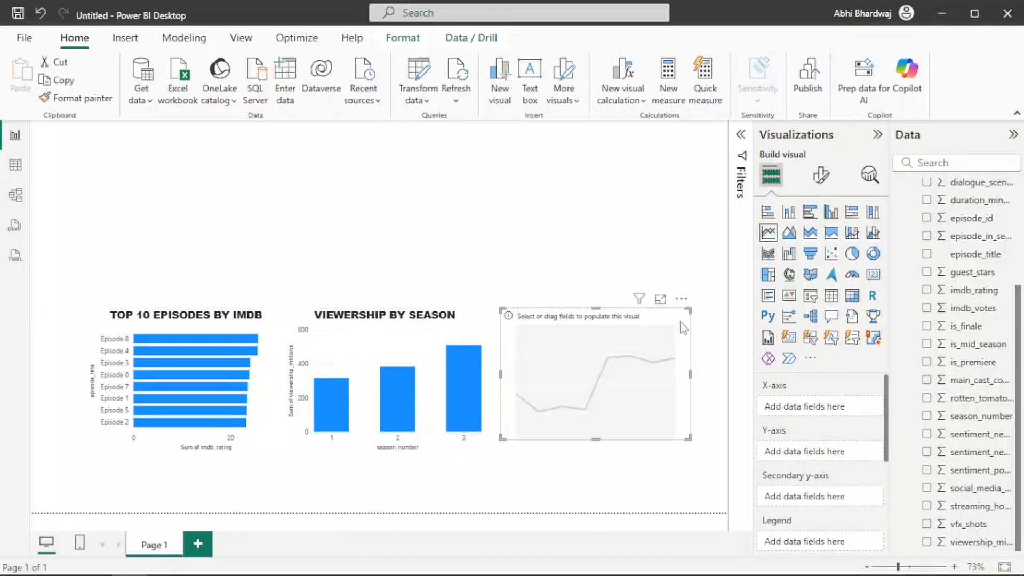
pyautogui.moveTo(692, 440); pyautogui.dragTo(690, 450)
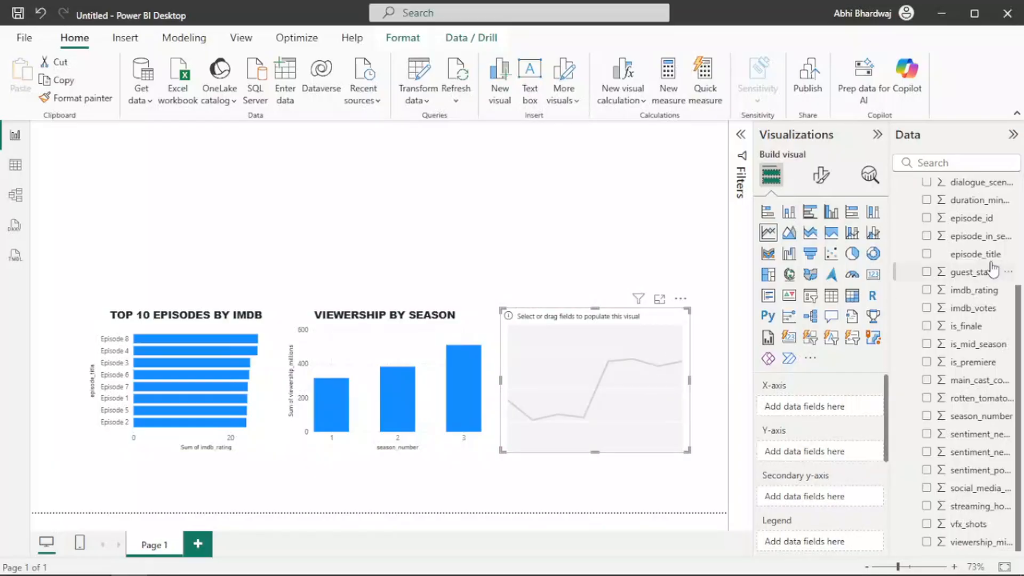
# Plot imdb_rating on the line chart's Y-axis against episode_id on the X-axis, aggregating the rating as Average.
pyautogui.moveTo(979, 219); pyautogui.dragTo(837, 410)
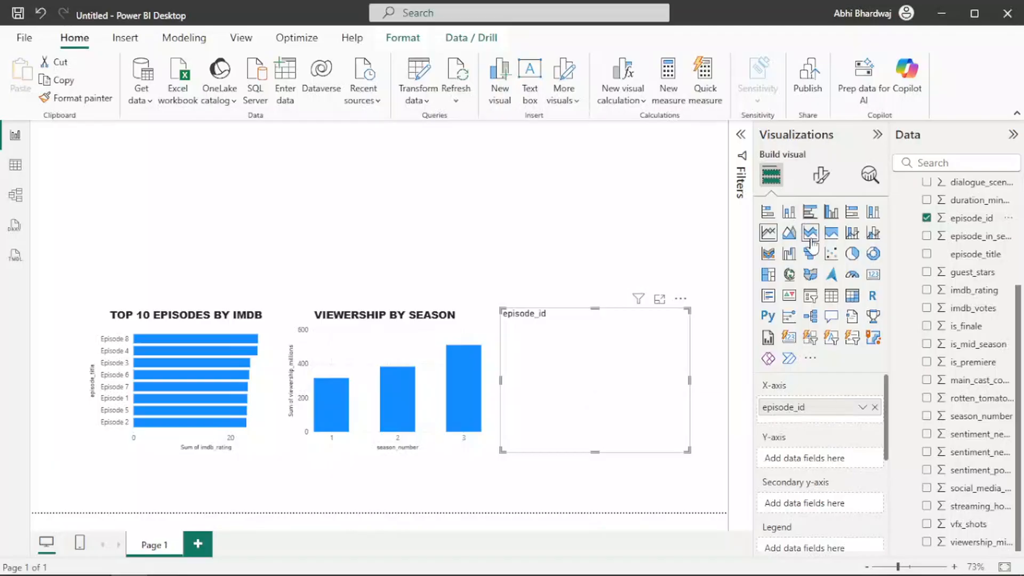
pyautogui.moveTo(969, 291); pyautogui.dragTo(816, 464)
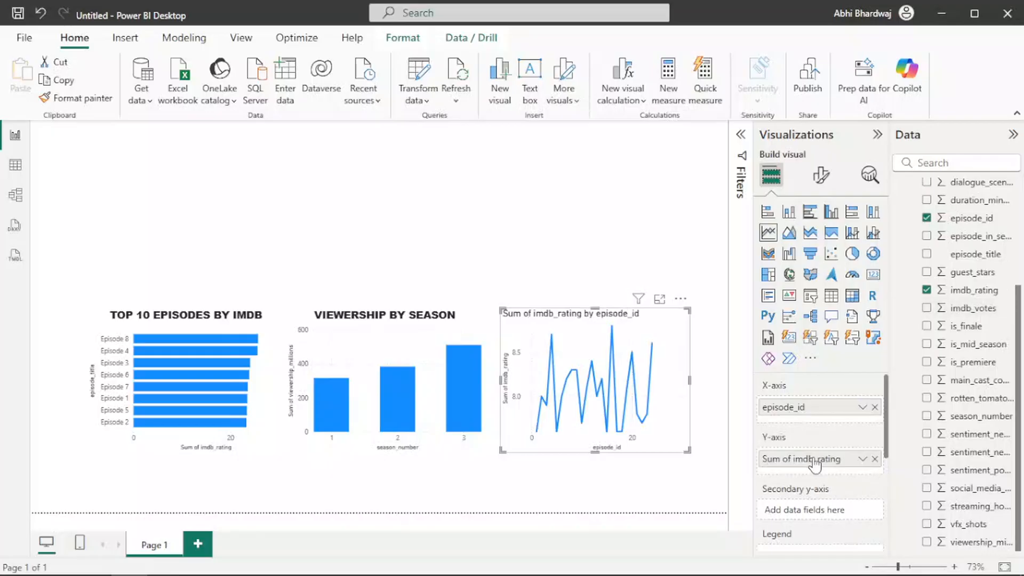
pyautogui.rightClick(815, 464)
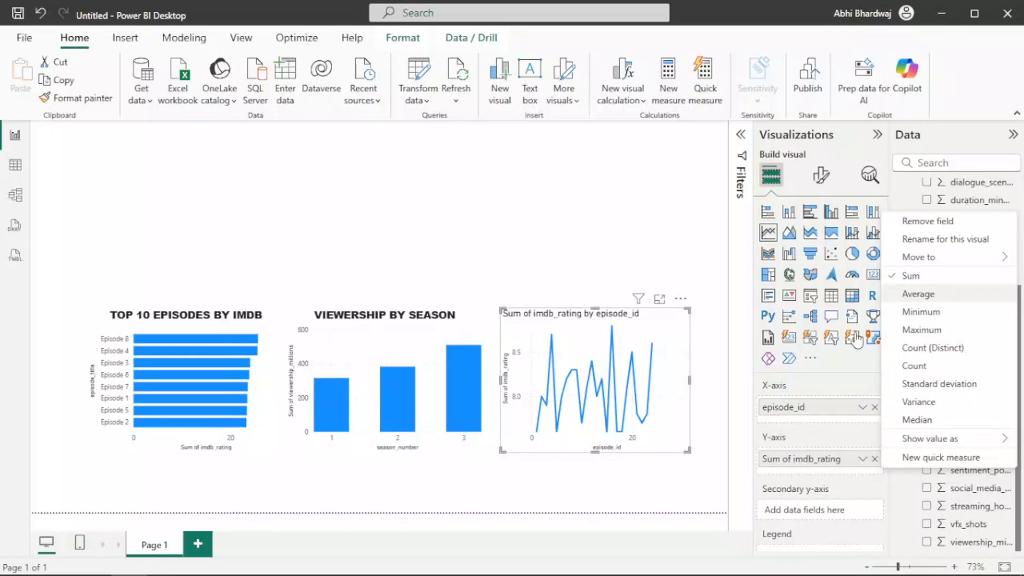
pyautogui.click(952, 303)
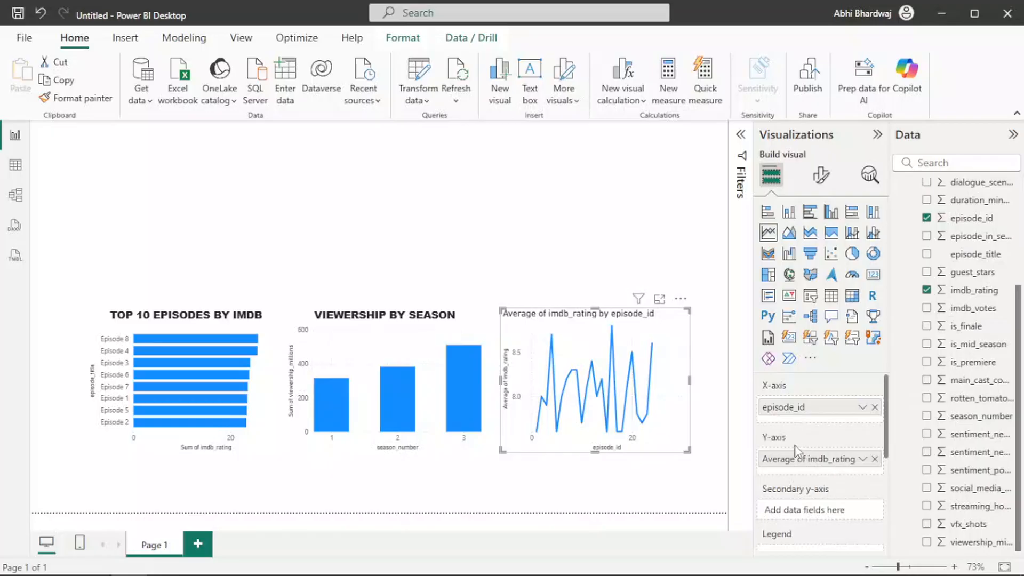
# Change the line chart's title text to EPISODE TYPE COMPARISON.
pyautogui.click(822, 185)
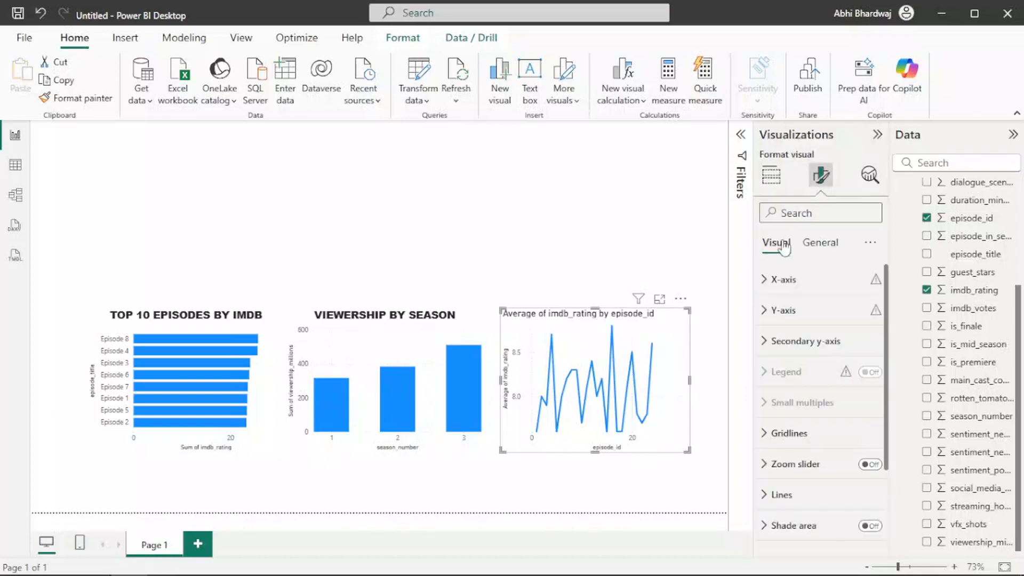
pyautogui.click(824, 241)
pyautogui.click(799, 316)
pyautogui.click(804, 384)
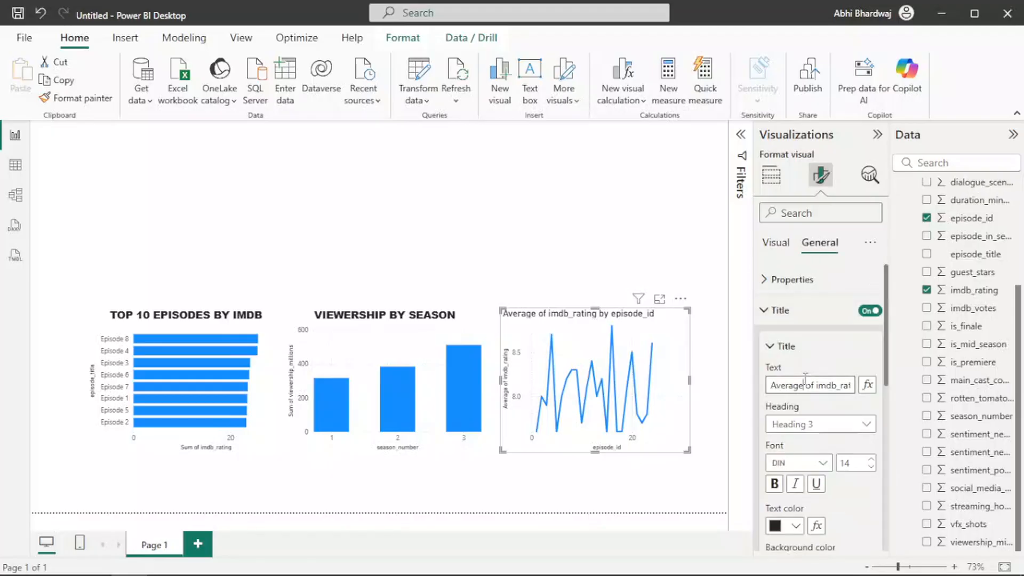
pyautogui.hotkey('ctrl', 'a')
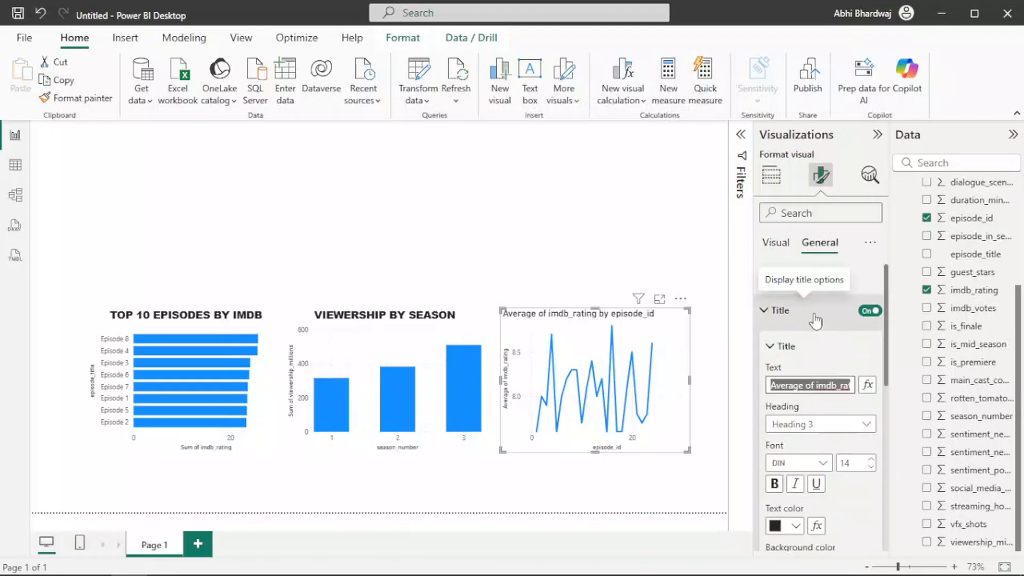
pyautogui.write('IS')
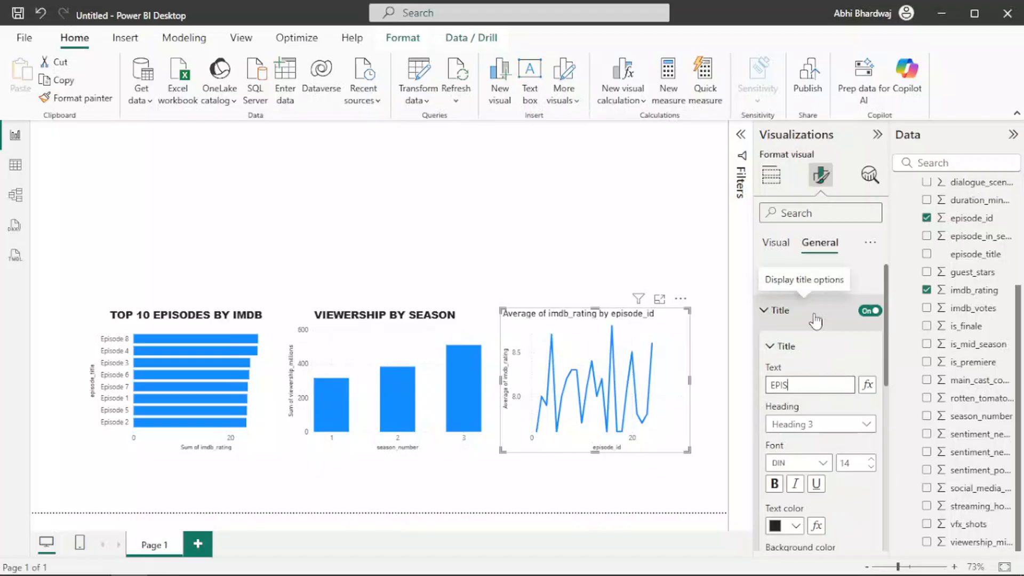
pyautogui.write('ODE TYPE COMPAR')
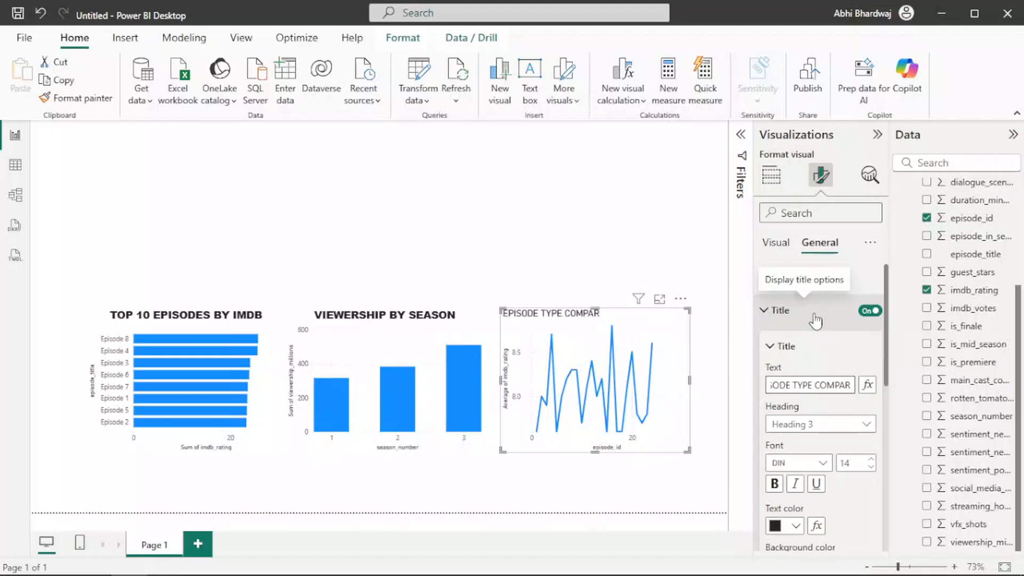
pyautogui.write('ISON')
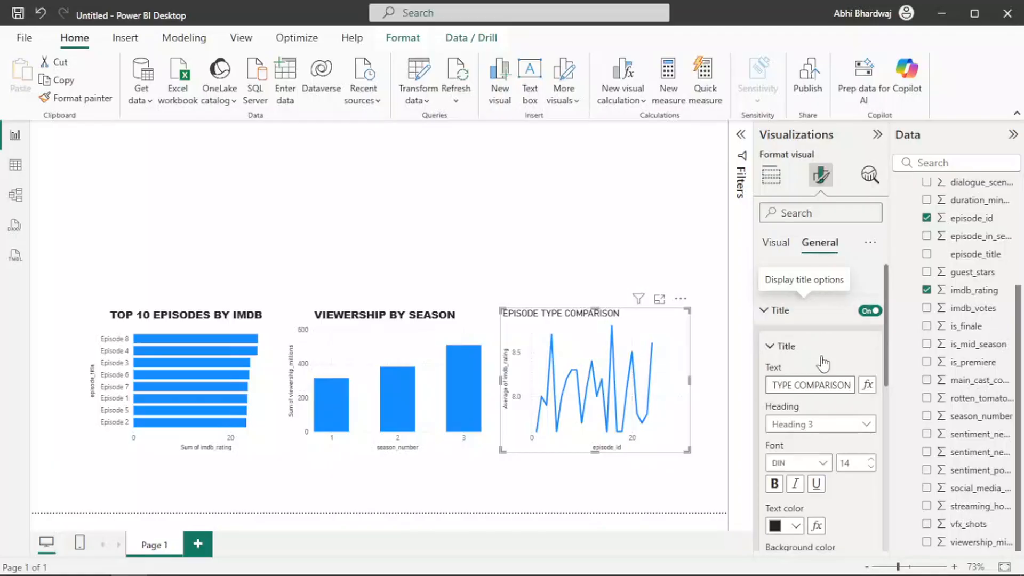
# Format the line chart's title as bold, centred Arial Black.
pyautogui.click(774, 484)
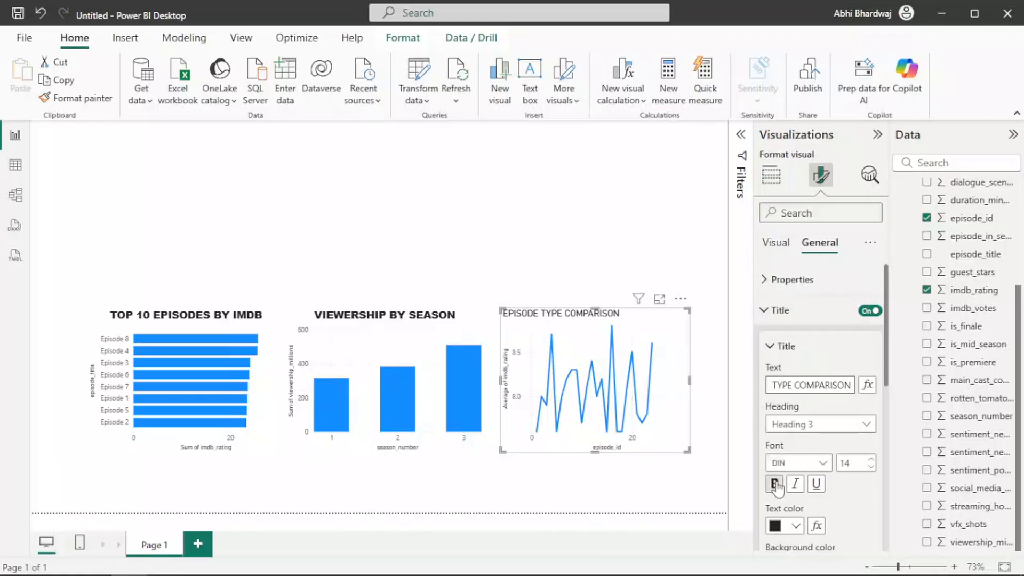
pyautogui.click(821, 463)
pyautogui.click(798, 238)
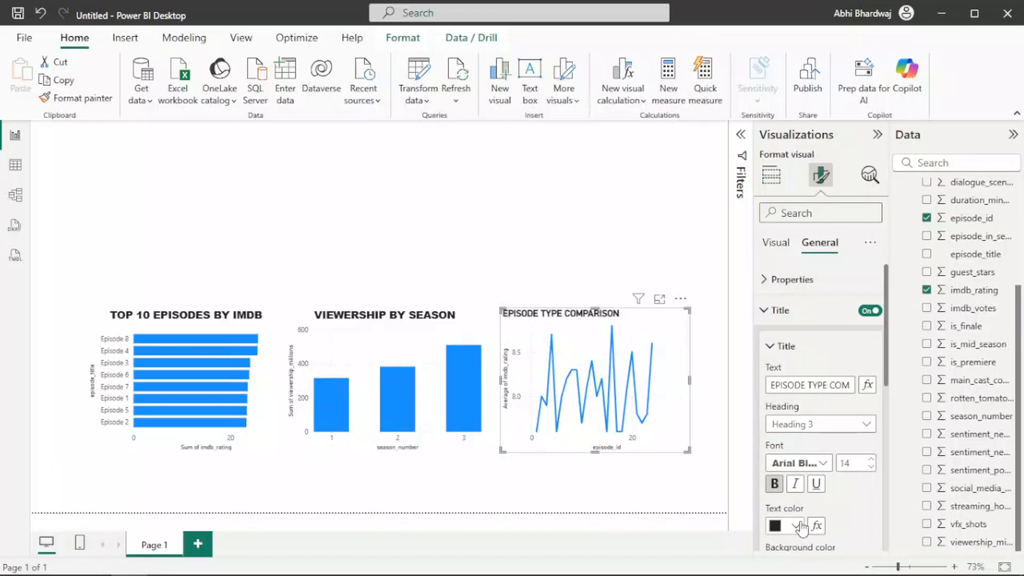
pyautogui.scroll(-2, 835, 502)
pyautogui.scroll(-2, 835, 502)
pyautogui.click(795, 455)
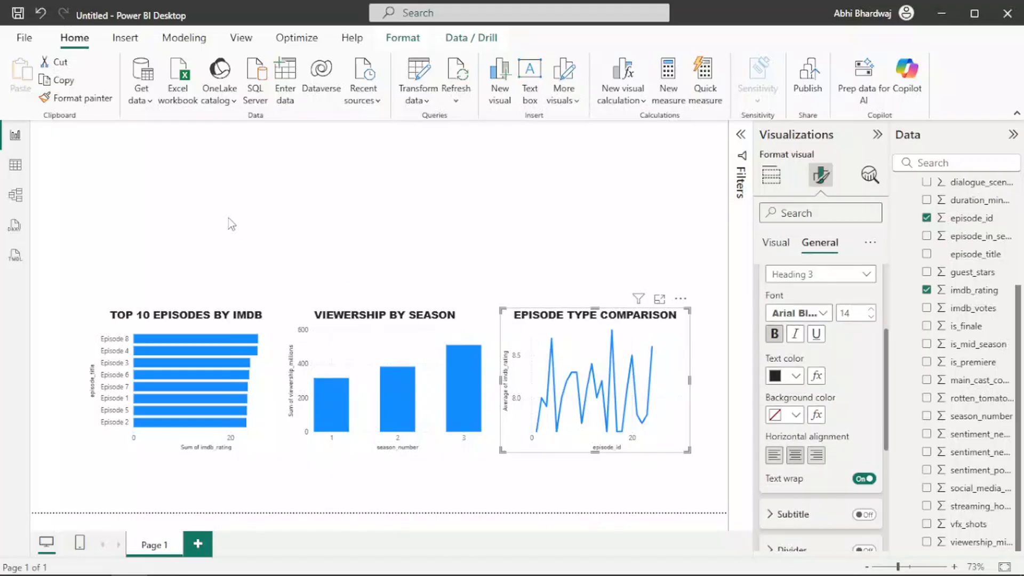
pyautogui.click(246, 221)
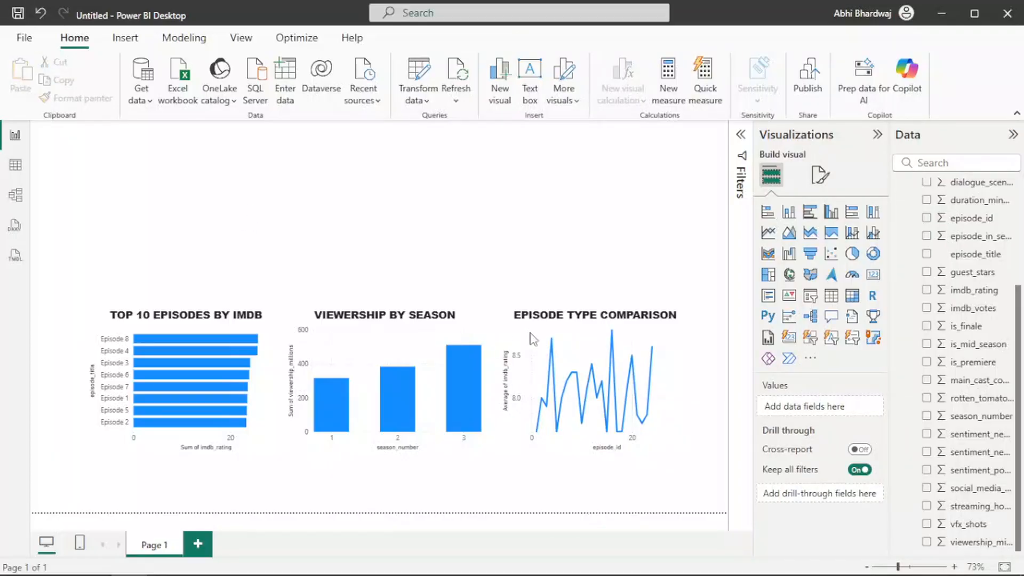
# Replace the word TYPE with RATING in the line chart's title so it reads EPISODE RATING COMPARISON.
pyautogui.click(822, 176)
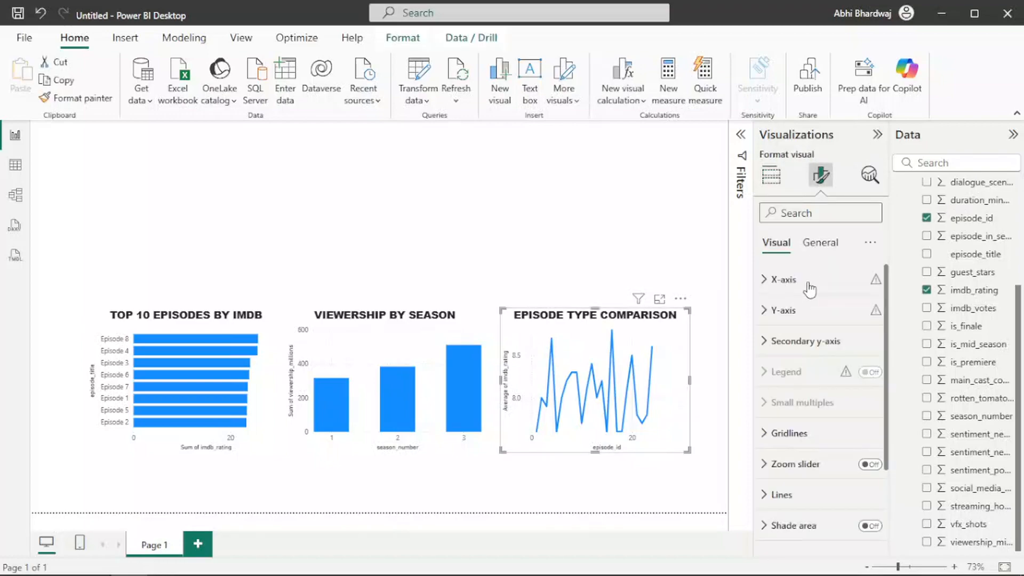
pyautogui.click(820, 243)
pyautogui.click(803, 317)
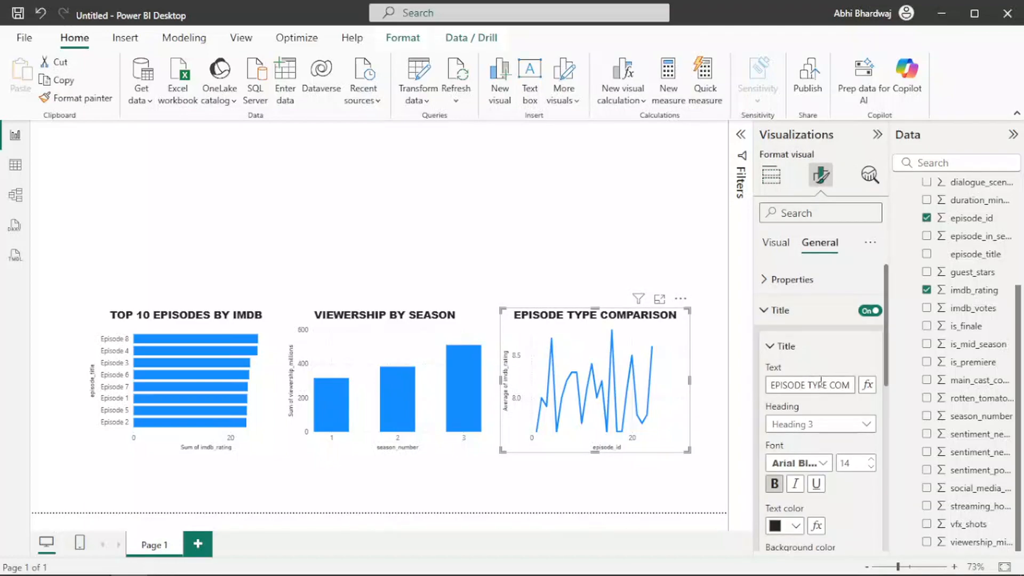
pyautogui.doubleClick(821, 385)
pyautogui.write('RATING')
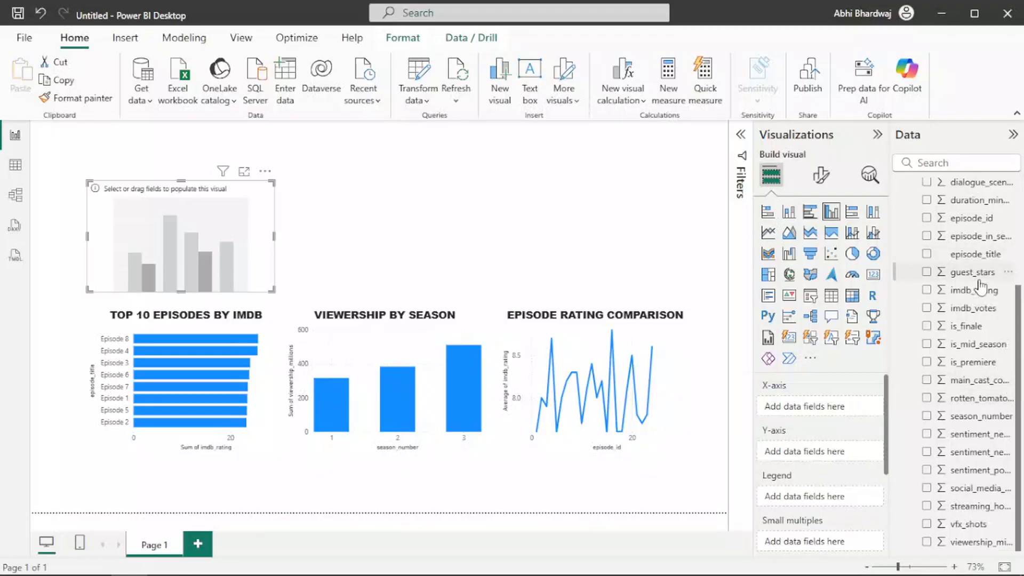
# In the empty column chart above the bar chart, plot viewership_millions on the Y-axis against episode_id on the X-axis.
pyautogui.scroll(3, 981, 288)
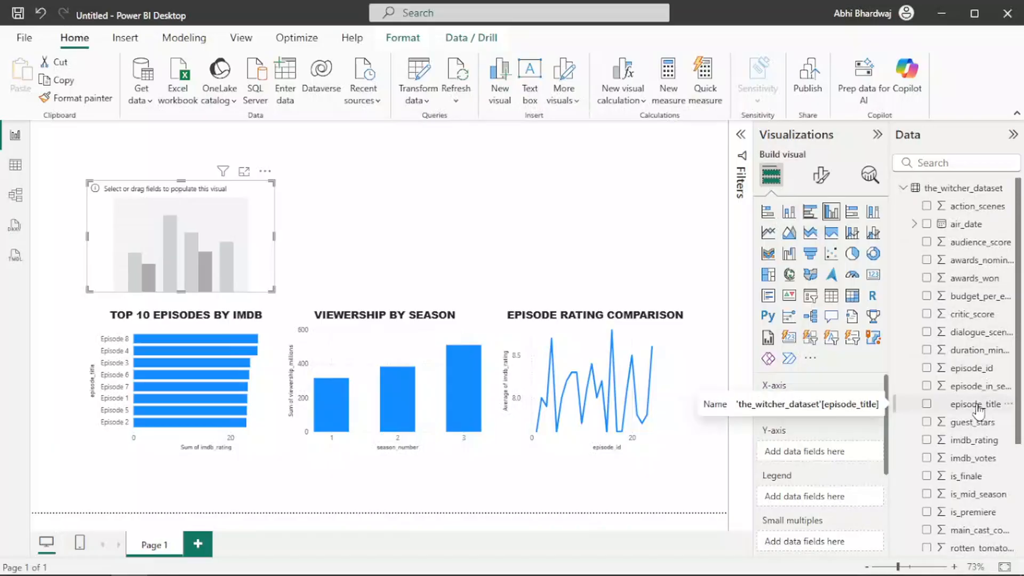
pyautogui.scroll(-3, 978, 410)
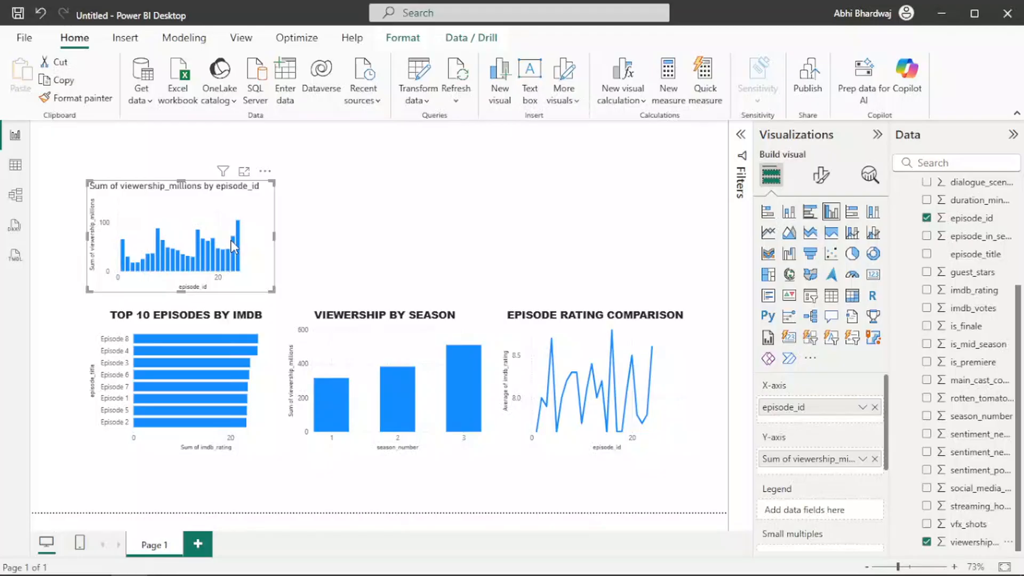
# Change the title text of the column chart above the bar chart to VIEWERSHIP BY EPISODE.
pyautogui.click(820, 176)
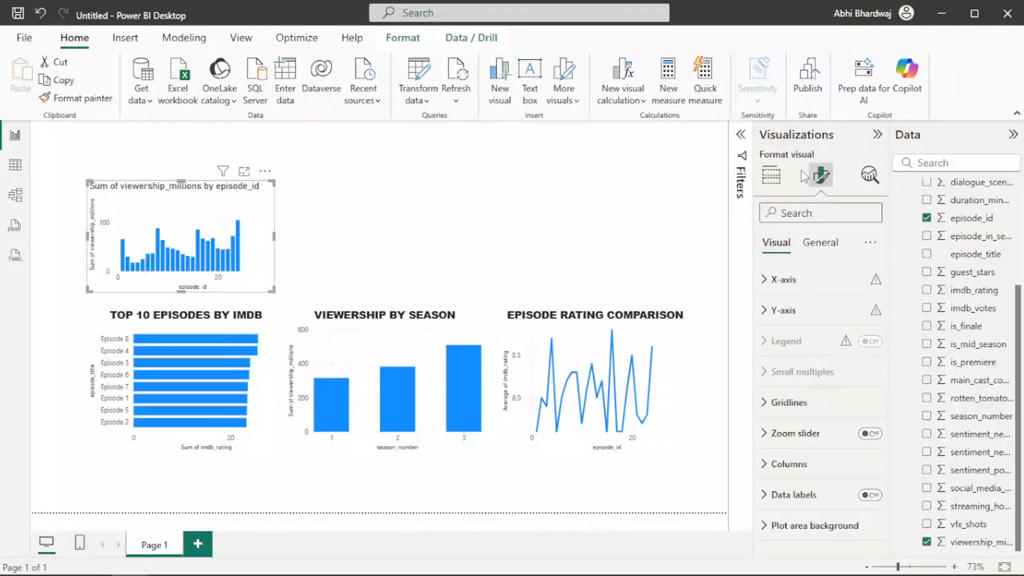
pyautogui.click(815, 243)
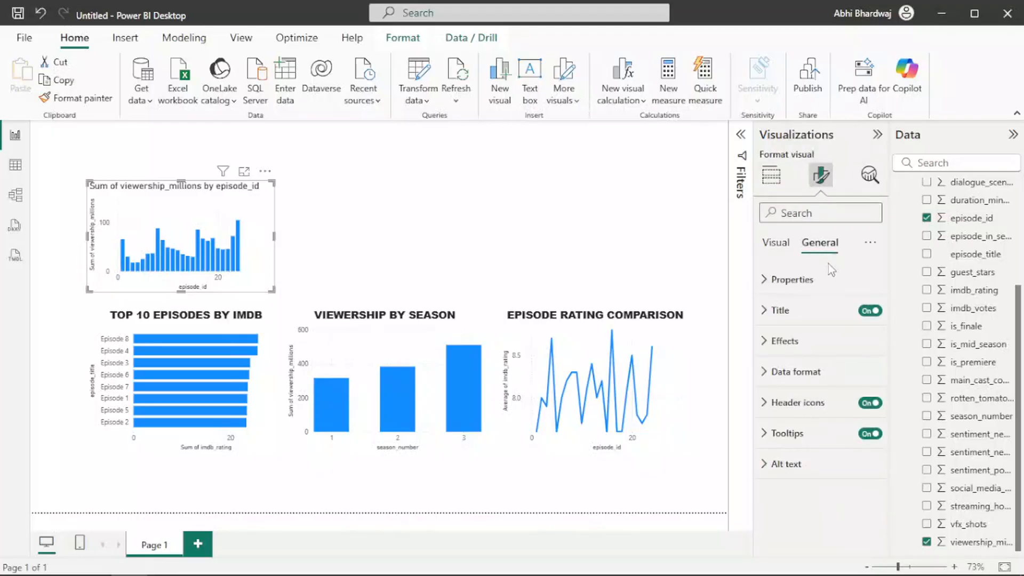
pyautogui.click(813, 310)
pyautogui.doubleClick(814, 385)
pyautogui.hotkey('ctrl', 'a')
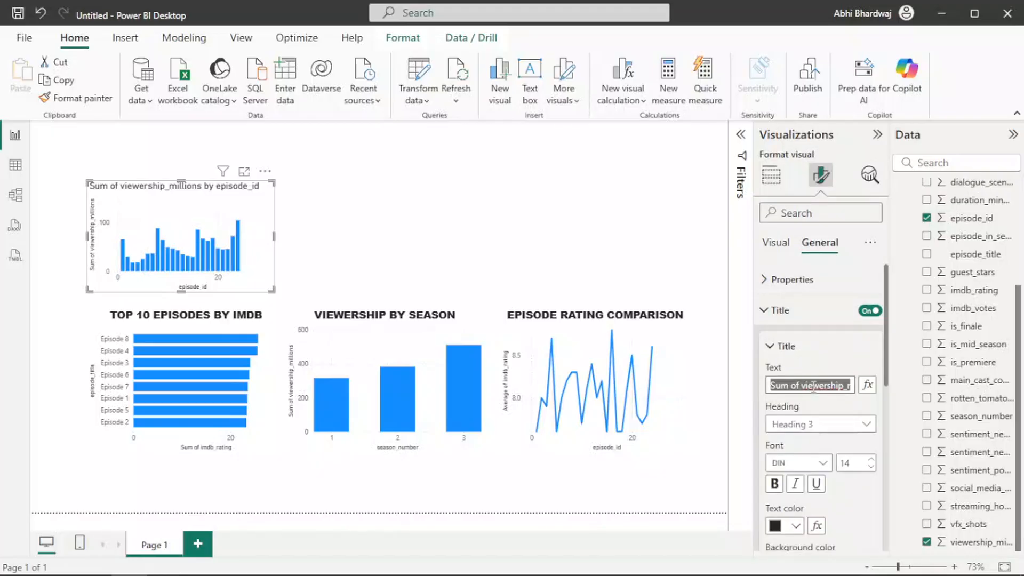
pyautogui.write('VIEWERSH')
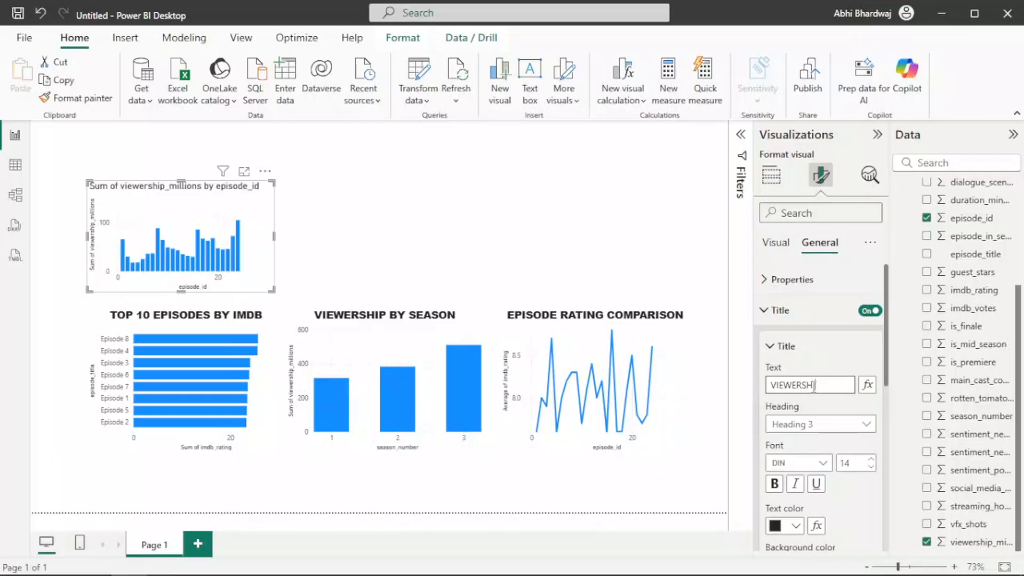
pyautogui.write('IP BY EPISODE')
# Format the VIEWERSHIP BY EPISODE title as bold, centred Arial Black.
pyautogui.click(805, 462)
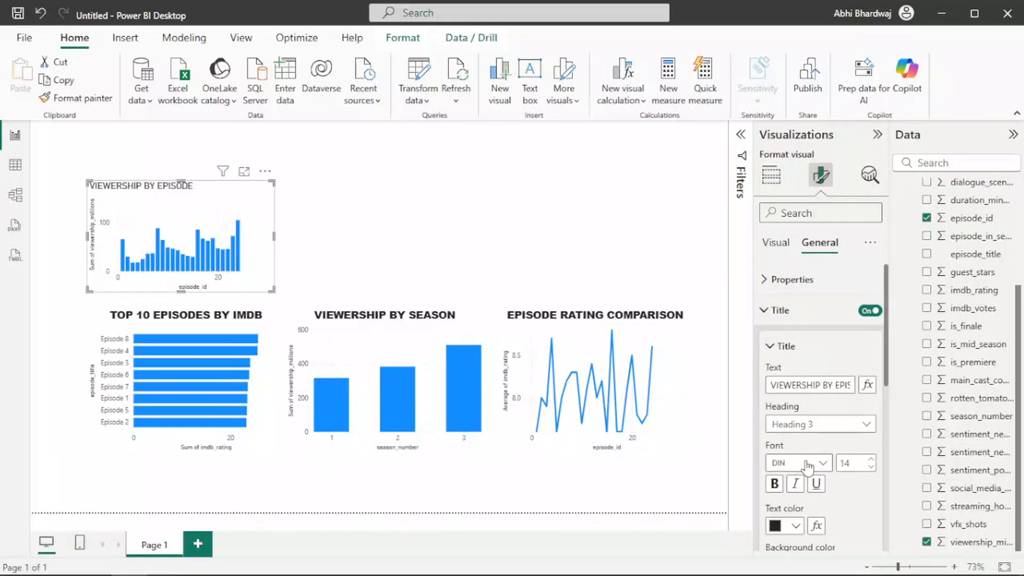
pyautogui.click(800, 236)
pyautogui.scroll(-2, 813, 526)
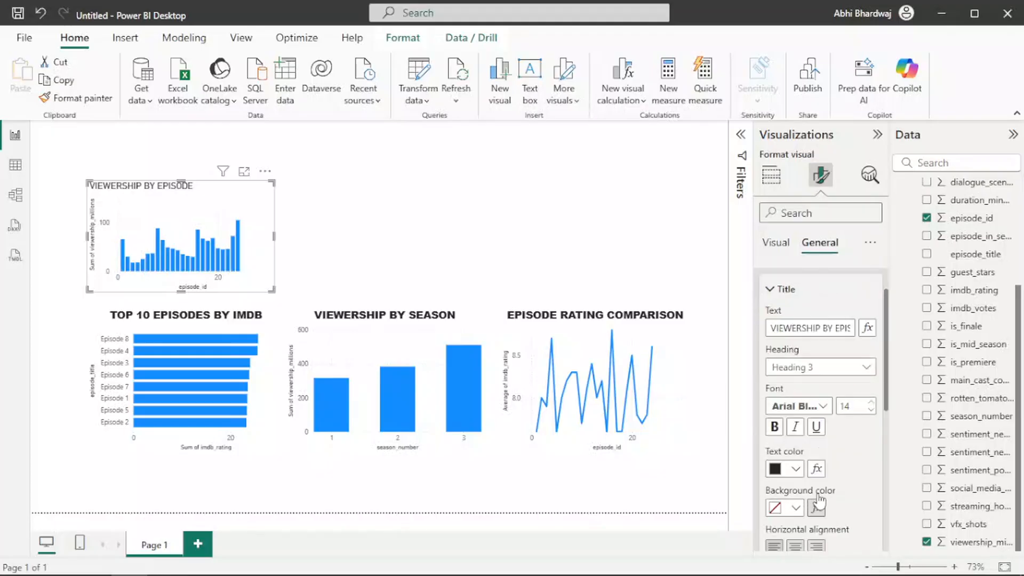
pyautogui.click(774, 409)
pyautogui.scroll(-2, 852, 493)
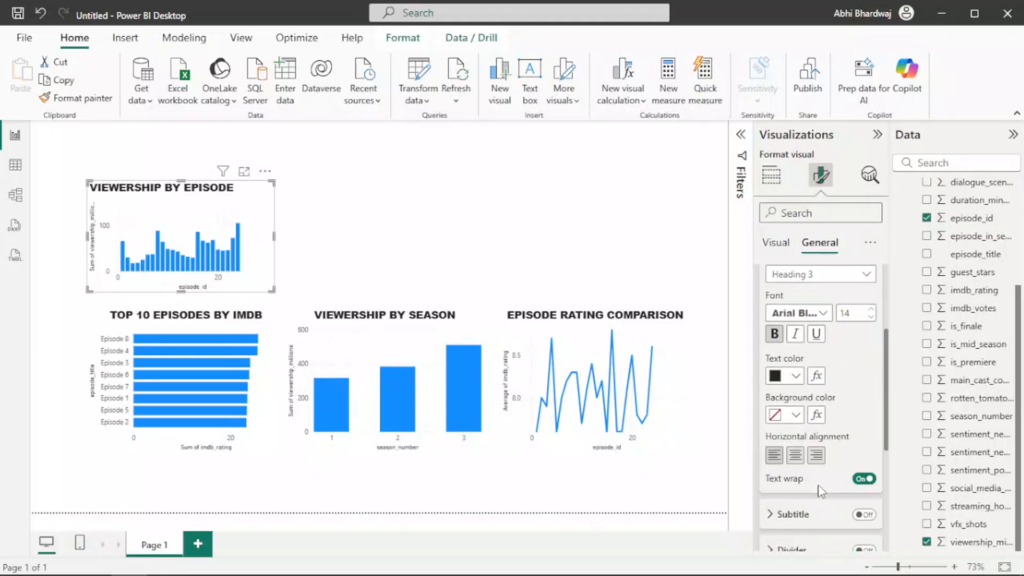
pyautogui.click(795, 455)
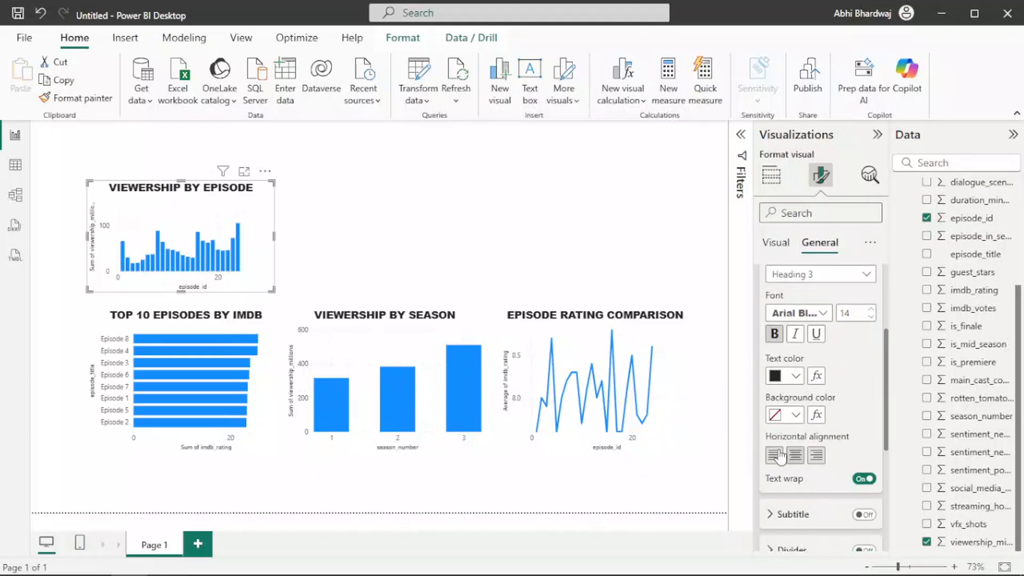
pyautogui.click(396, 213)
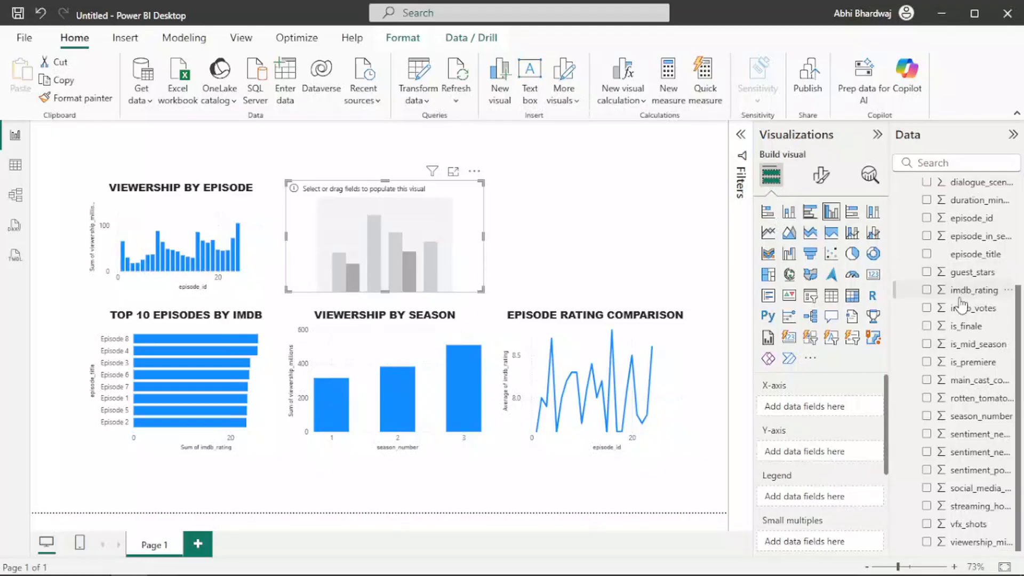
# In the empty column chart, put imdb_rating on the X-axis and episode_id on the Y-axis, aggregated as Count.
pyautogui.moveTo(961, 298); pyautogui.dragTo(815, 409)
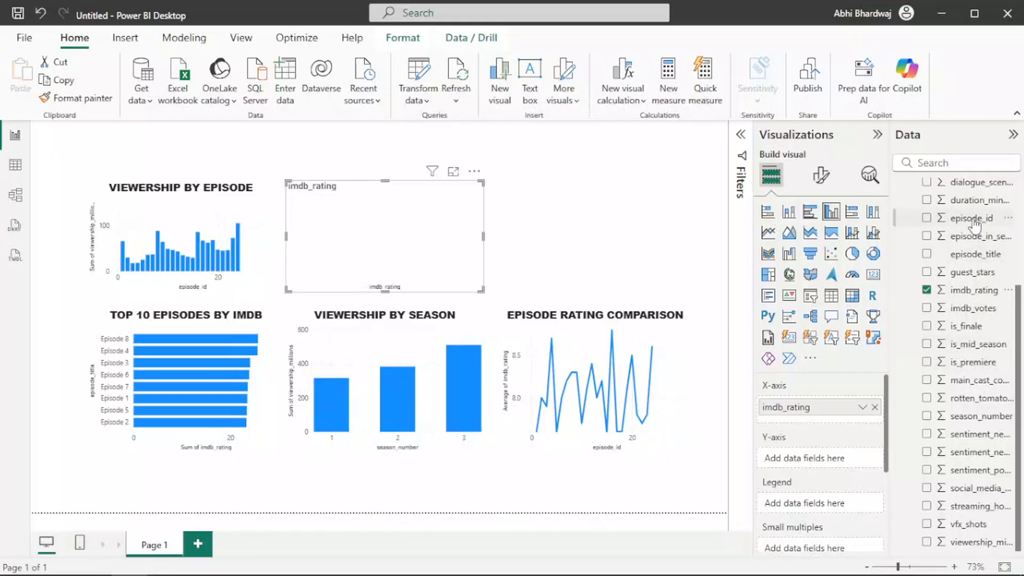
pyautogui.moveTo(968, 219); pyautogui.dragTo(814, 462)
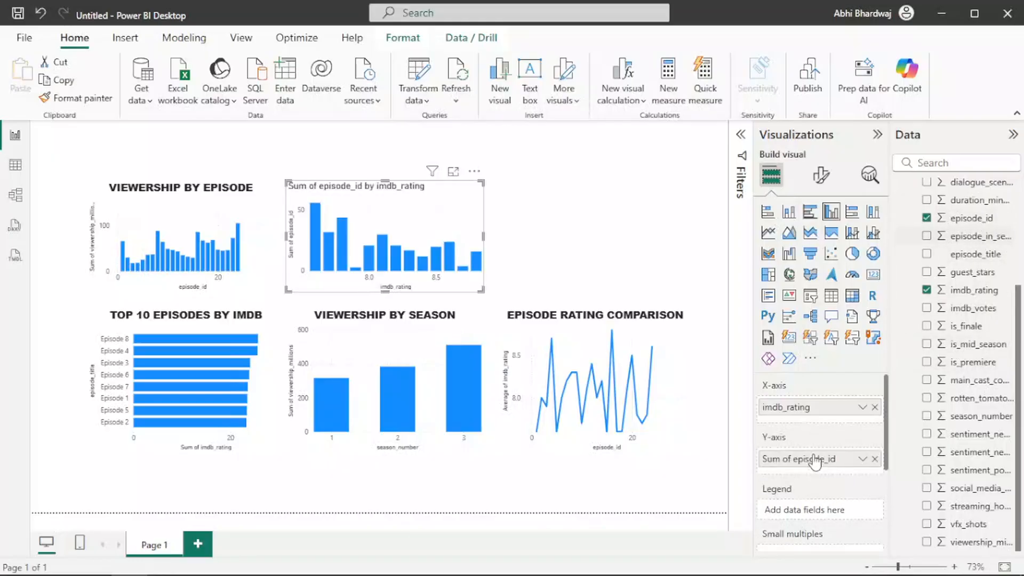
pyautogui.rightClick(815, 460)
pyautogui.click(914, 366)
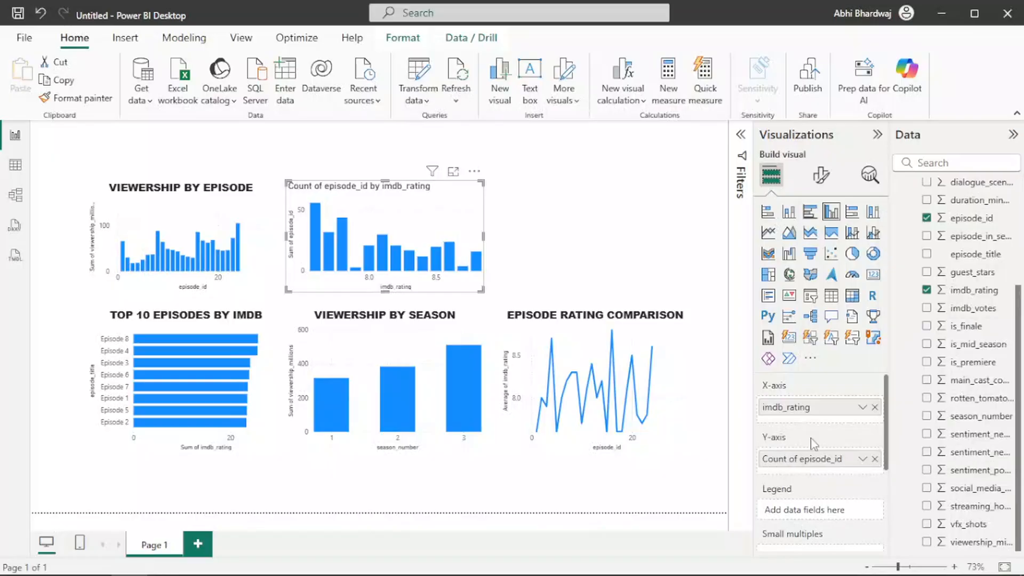
# Check the aggregation of episode_id in the new column chart and read the episode counts of individual rating columns.
pyautogui.rightClick(801, 460)
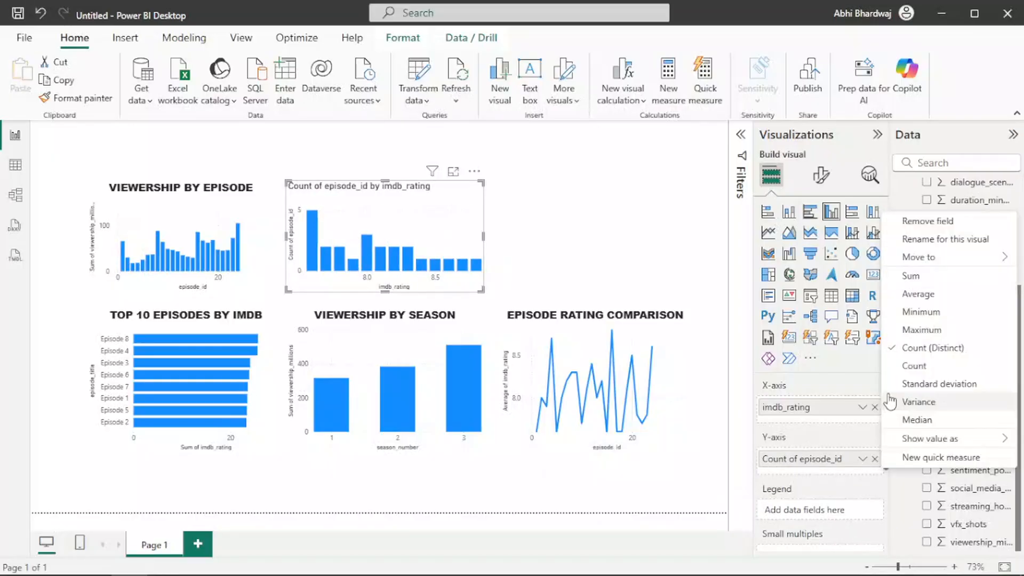
pyautogui.click(784, 441)
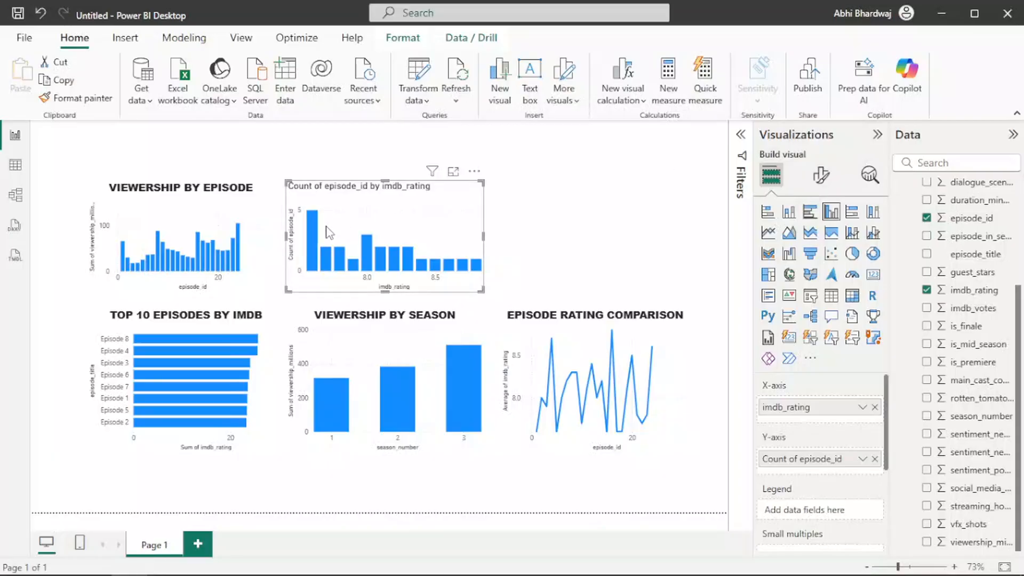
pyautogui.moveTo(315, 238)
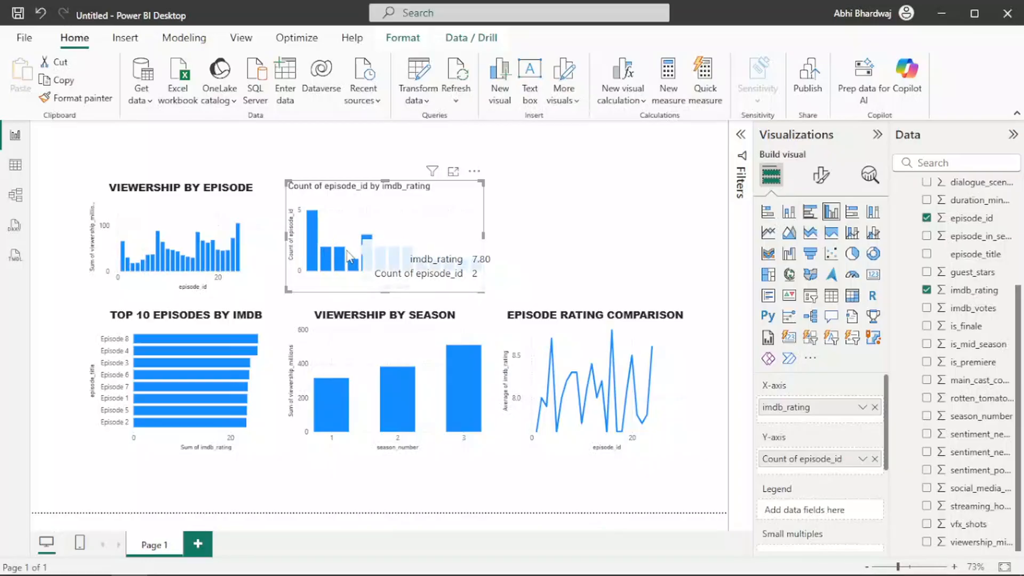
pyautogui.moveTo(365, 258)
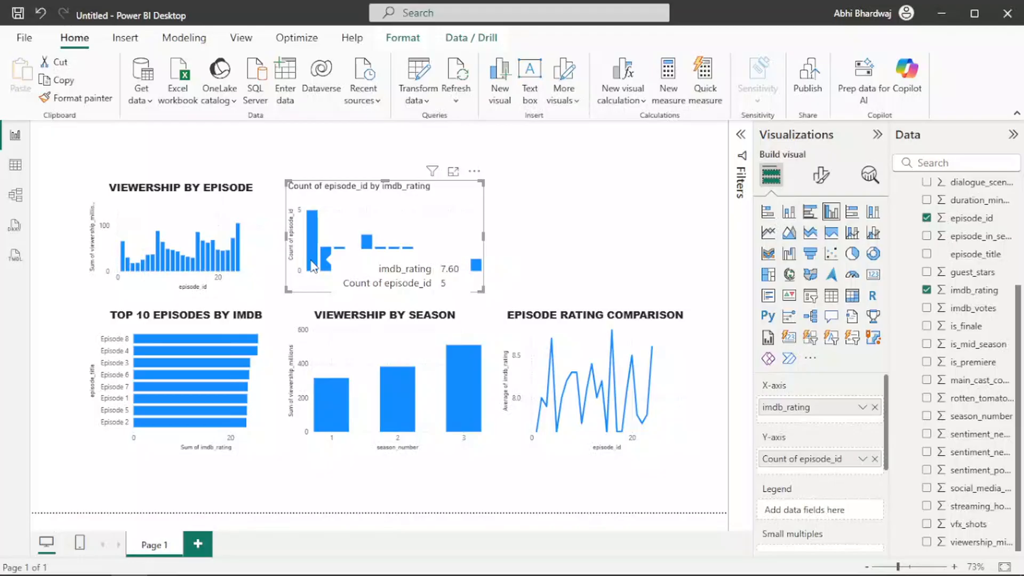
# Change the title text of the imdb_rating column chart to RATING DISTRIBUTION.
pyautogui.click(818, 176)
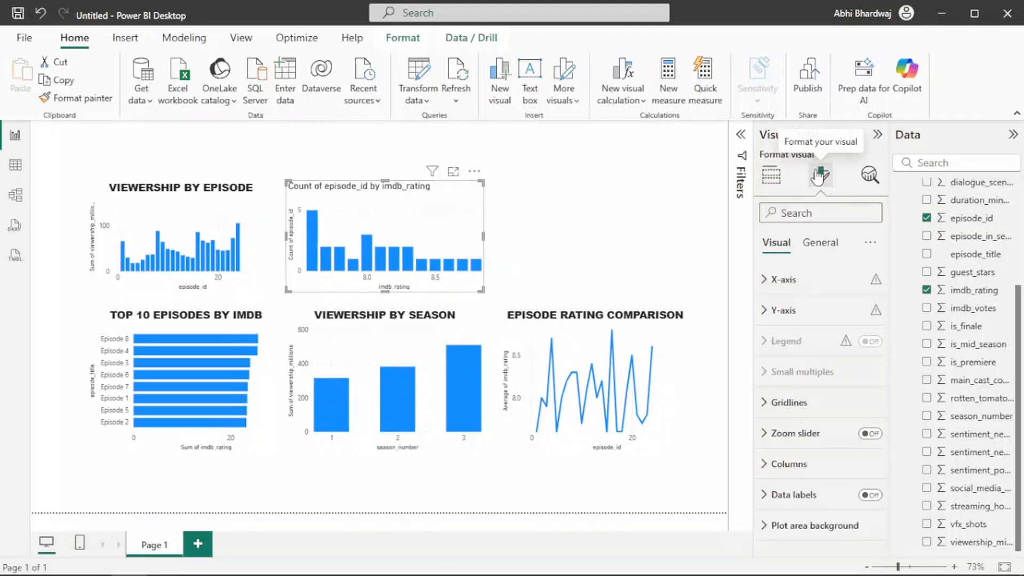
pyautogui.click(820, 243)
pyautogui.click(799, 319)
pyautogui.click(809, 384)
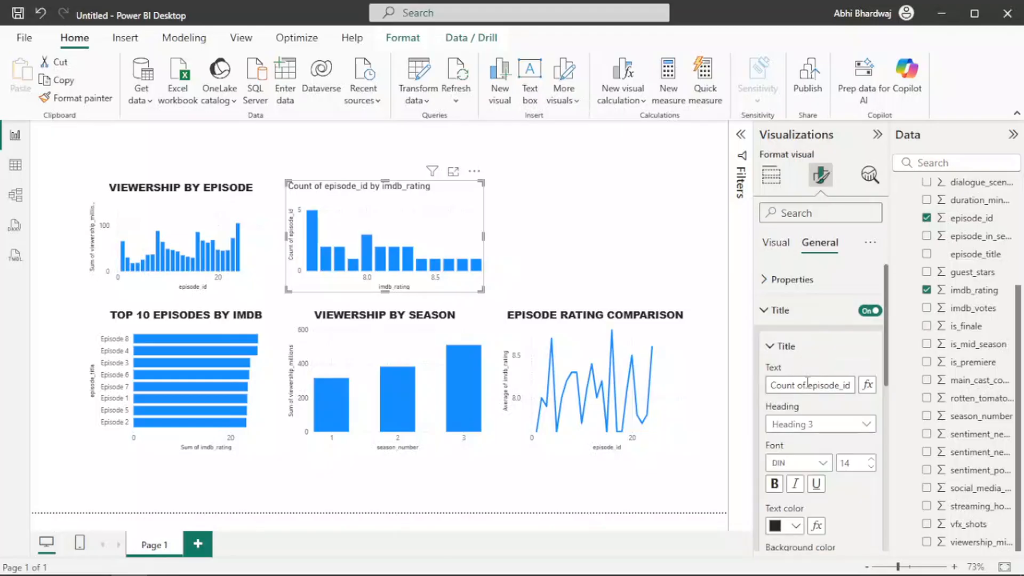
pyautogui.hotkey('ctrl', 'a')
pyautogui.write('RATING DISTRI')
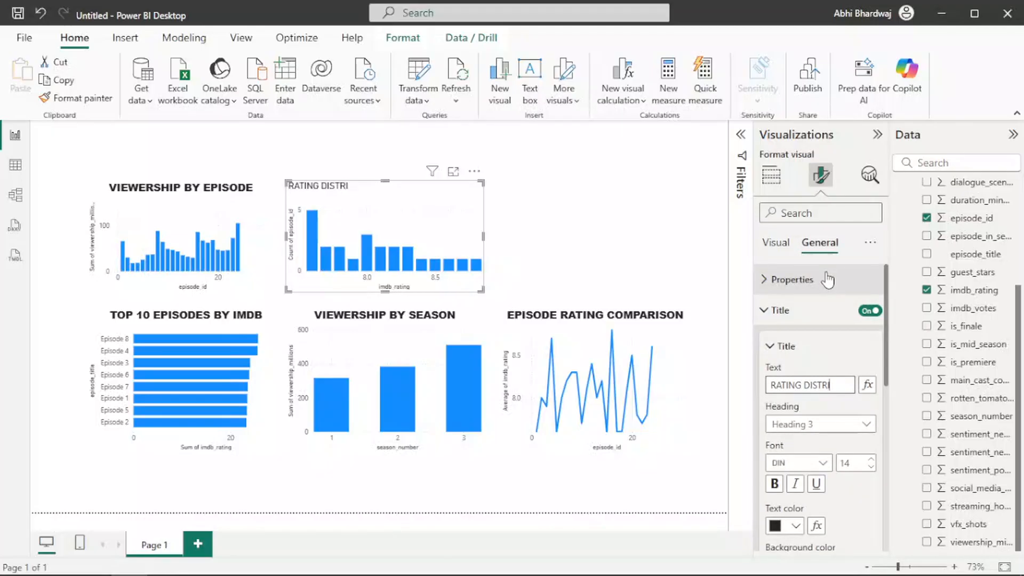
pyautogui.write('BUTION')
# Format the RATING DISTRIBUTION title as bold, centred Arial Black.
pyautogui.click(774, 484)
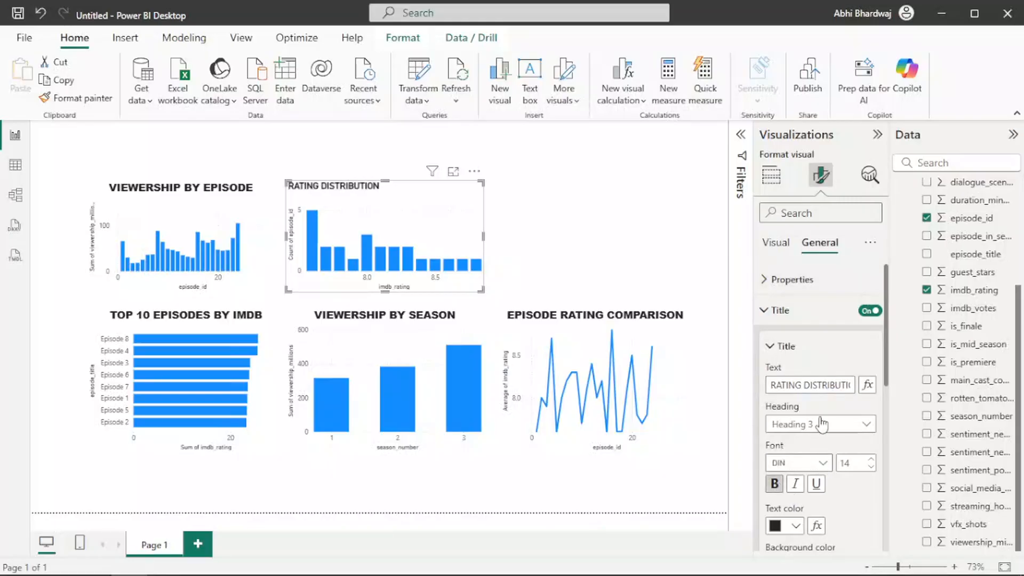
pyautogui.click(798, 463)
pyautogui.click(795, 256)
pyautogui.scroll(-3, 804, 499)
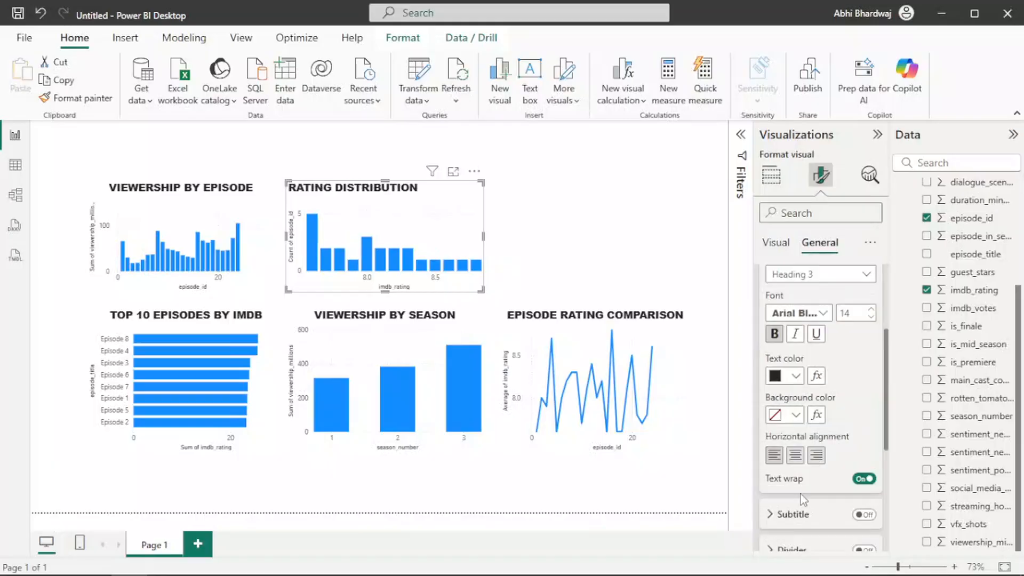
pyautogui.click(795, 455)
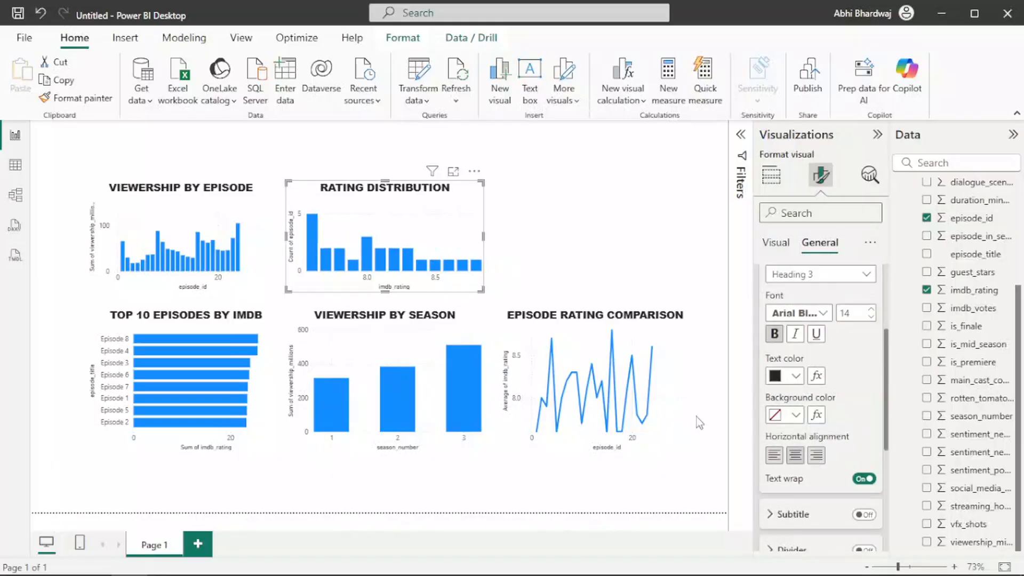
# Add an empty card visual above the line chart and shift the two column charts above and the two charts below them upwards.
pyautogui.click(594, 255)
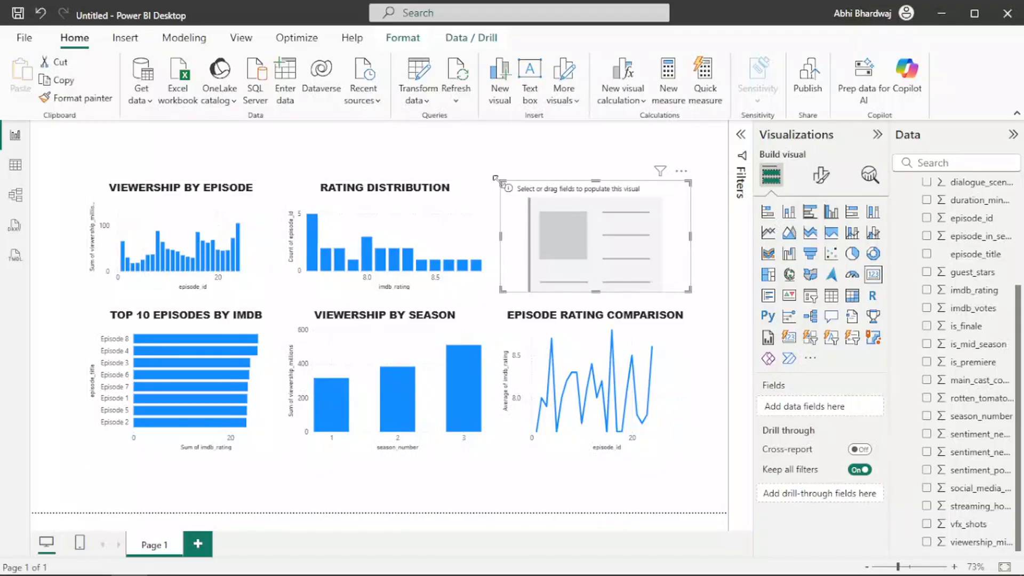
pyautogui.moveTo(115, 177); pyautogui.dragTo(140, 181)
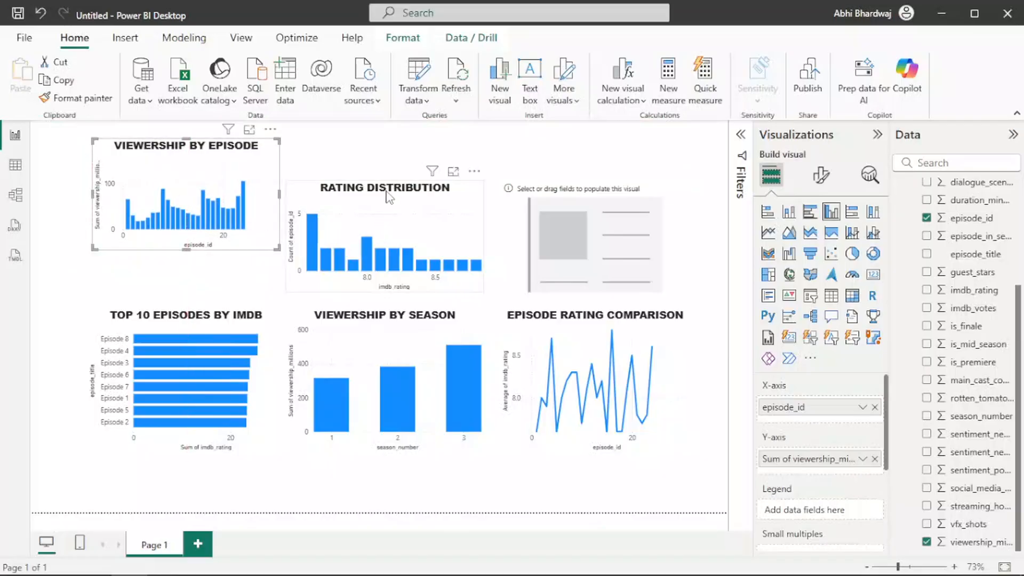
pyautogui.moveTo(389, 197)
pyautogui.mouseDown()
pyautogui.moveTo(393, 187)
pyautogui.moveTo(388, 198)
pyautogui.mouseUp()
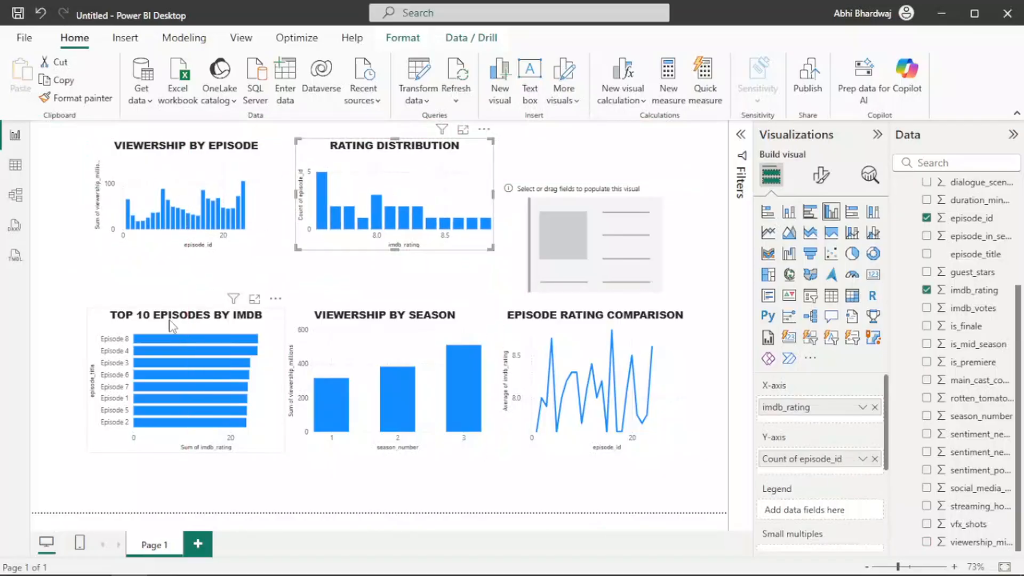
pyautogui.moveTo(171, 333); pyautogui.dragTo(171, 301)
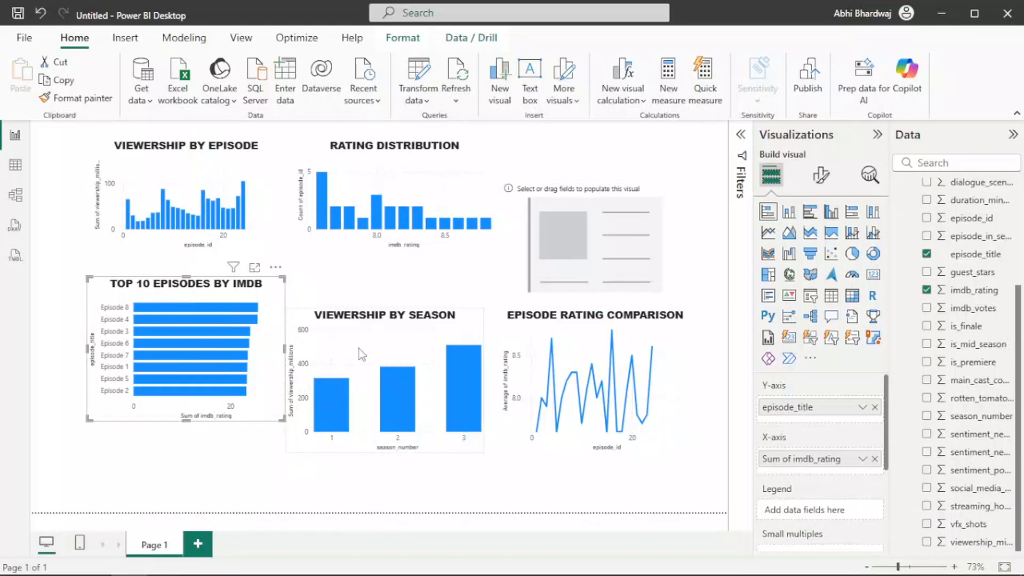
pyautogui.moveTo(368, 309)
pyautogui.mouseDown()
pyautogui.moveTo(376, 299)
pyautogui.moveTo(370, 315)
pyautogui.mouseUp()
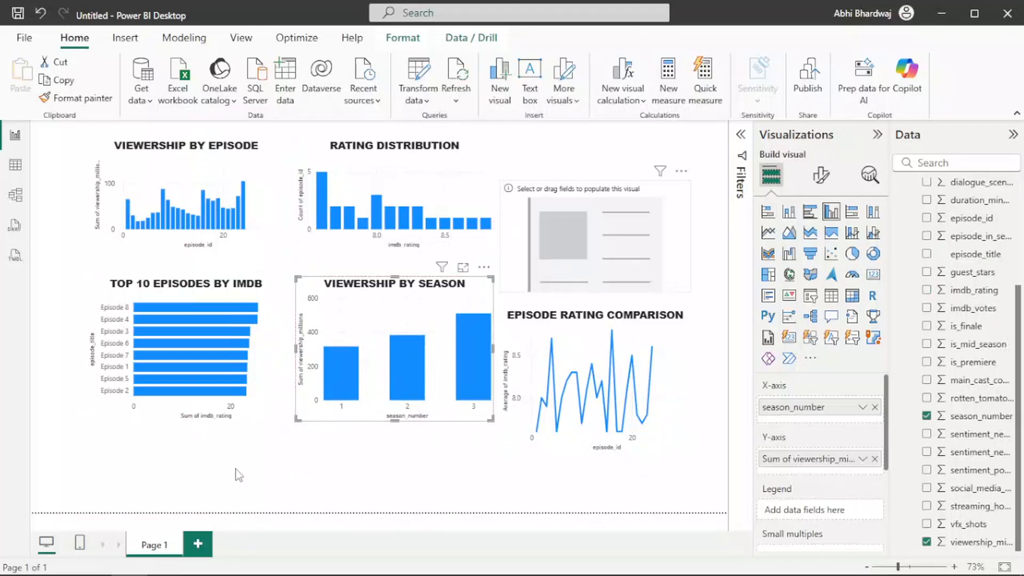
# Place the empty card, shrunk to a small box, below the TOP 10 EPISODES BY IMDB chart and move EPISODE RATING COMPARISON into the upper row.
pyautogui.moveTo(633, 198); pyautogui.dragTo(252, 451)
pyautogui.moveTo(601, 344); pyautogui.dragTo(622, 204)
pyautogui.moveTo(198, 470); pyautogui.dragTo(153, 455)
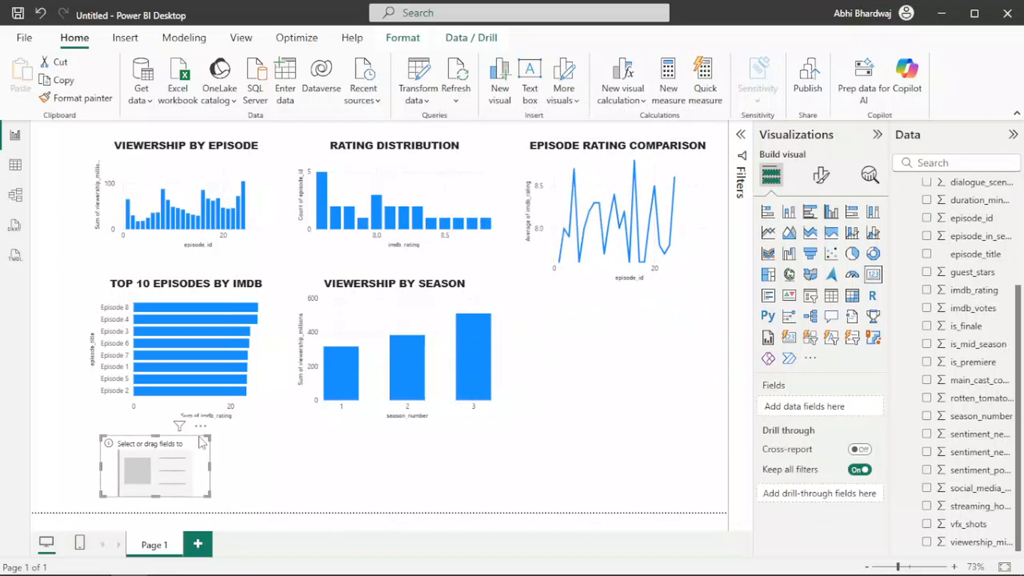
pyautogui.moveTo(210, 437); pyautogui.dragTo(186, 444)
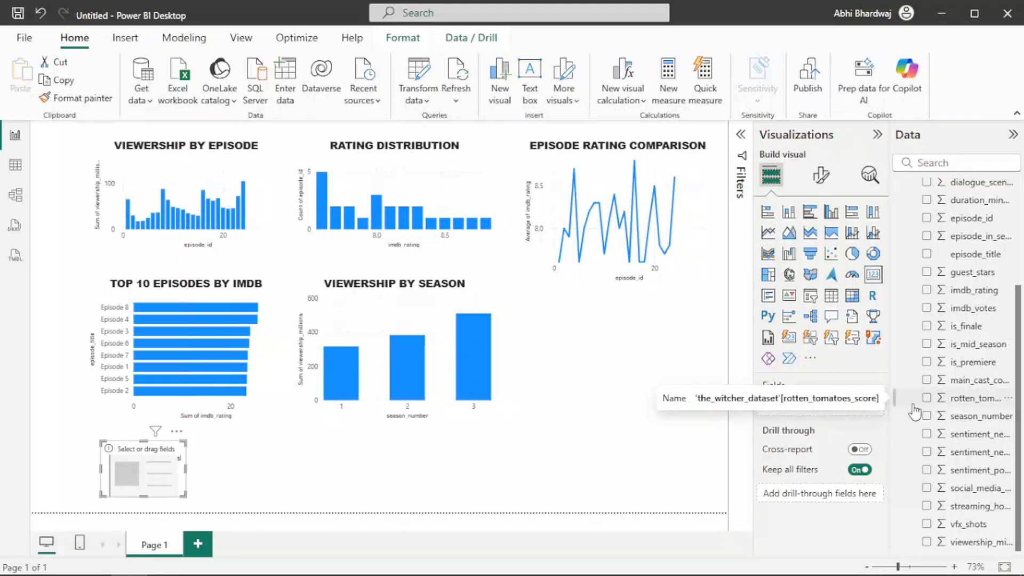
# Fill the empty card with episode_id, aggregated as Count.
pyautogui.moveTo(971, 228); pyautogui.dragTo(818, 410)
pyautogui.rightClick(828, 411)
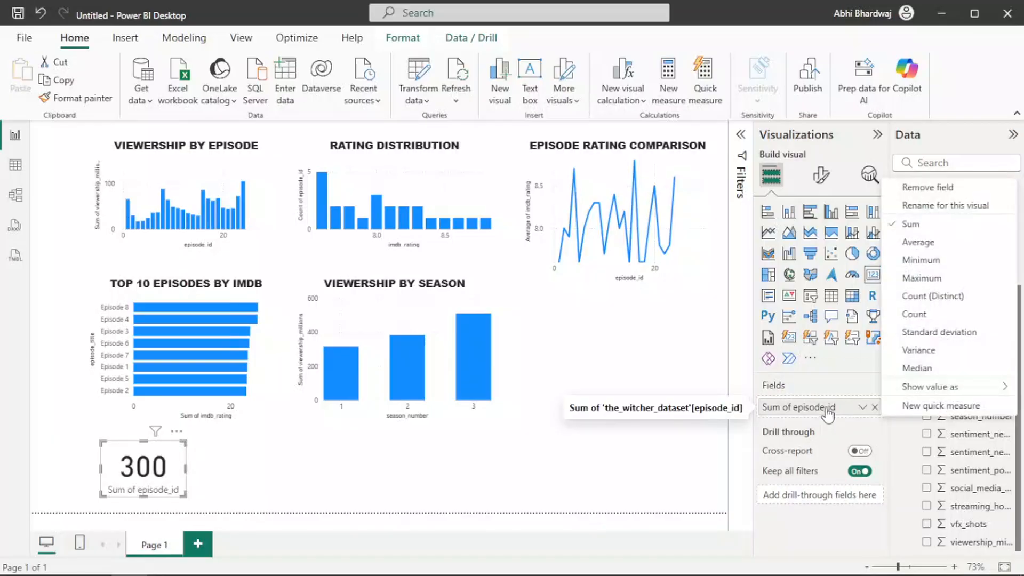
pyautogui.click(910, 297)
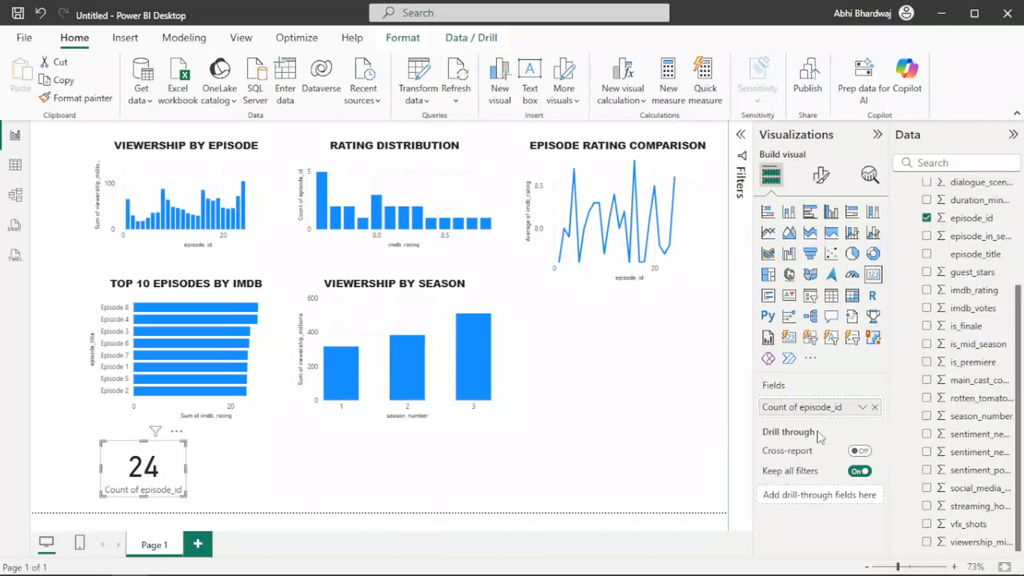
pyautogui.rightClick(818, 413)
pyautogui.click(914, 314)
# Turn on the episode count card's title and set its text to TOTAL EPISODES.
pyautogui.click(822, 175)
pyautogui.click(820, 244)
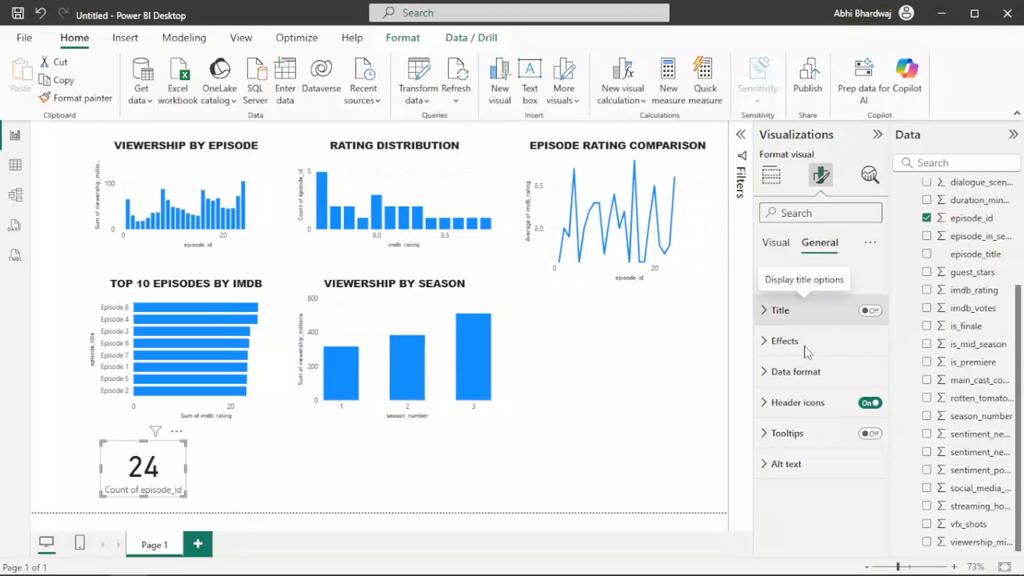
pyautogui.click(794, 314)
pyautogui.click(871, 311)
pyautogui.click(805, 349)
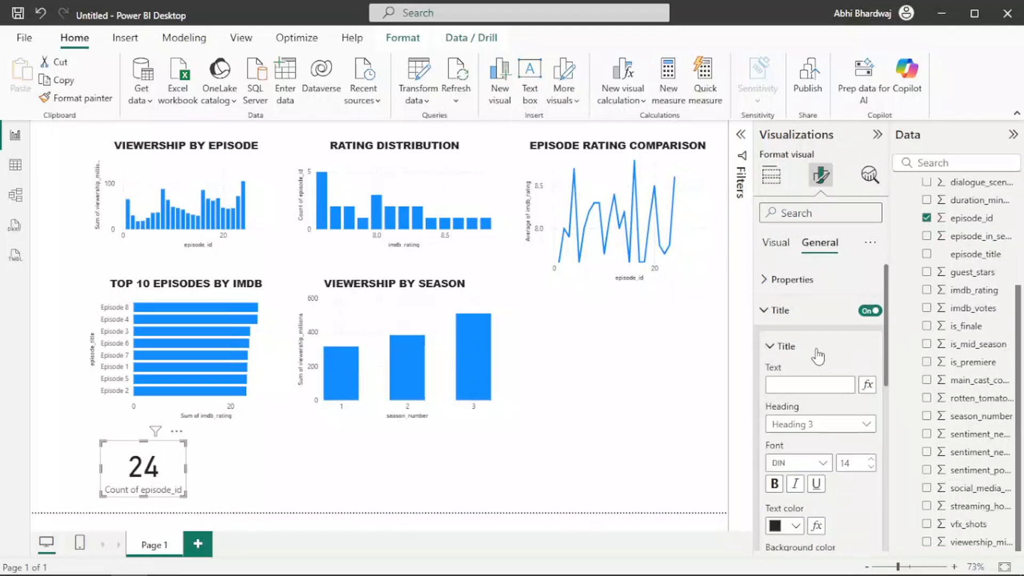
pyautogui.click(798, 384)
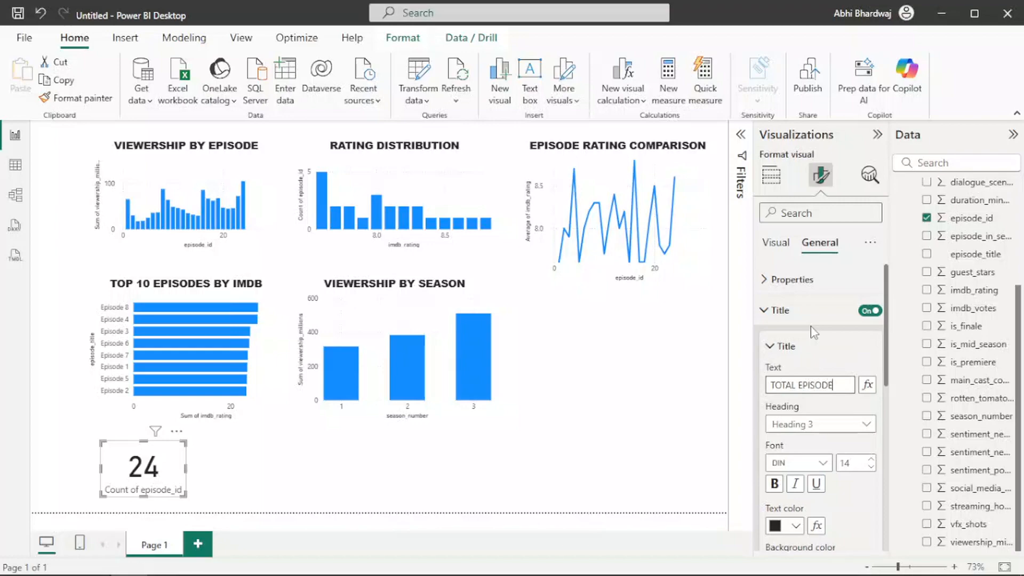
pyautogui.write('TOTAL EPISODES')
# Format the TOTAL EPISODES card title as bold, centred Arial Black.
pyautogui.click(799, 463)
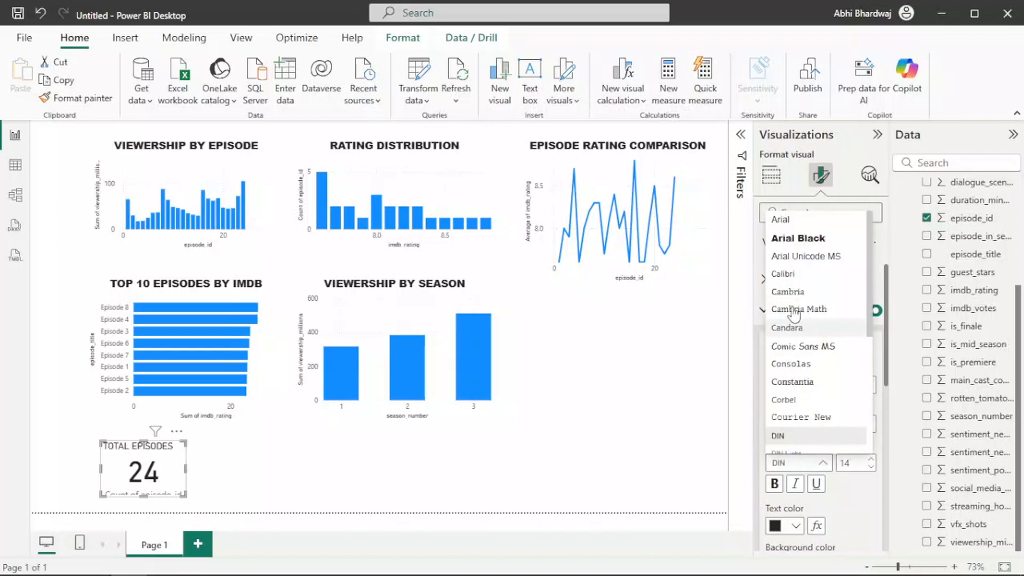
pyautogui.click(801, 244)
pyautogui.click(774, 478)
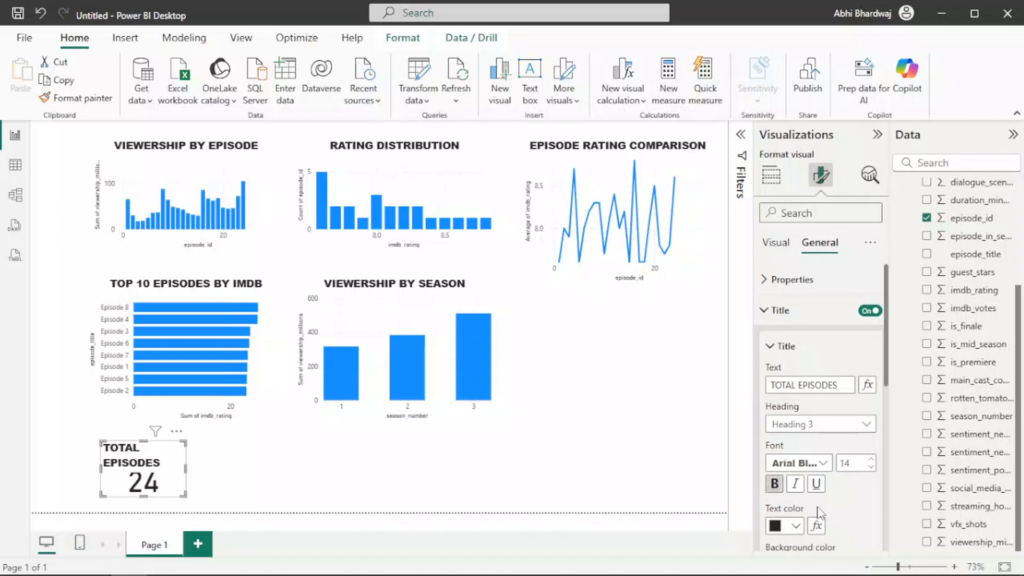
pyautogui.scroll(-2, 814, 504)
pyautogui.click(793, 532)
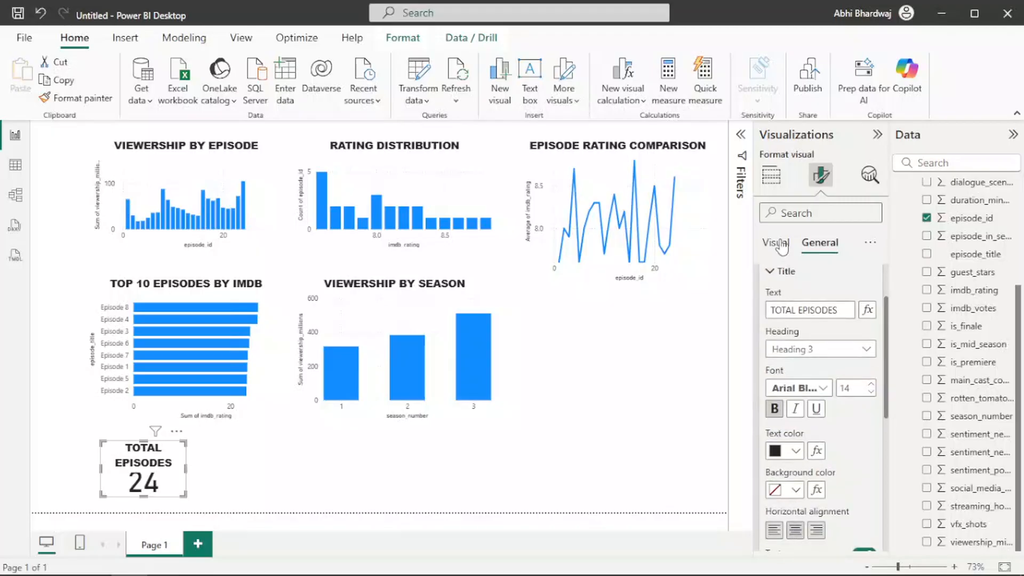
# Turn off the TOTAL EPISODES card's category label and reduce its title font size so the title fits on one line.
pyautogui.click(777, 242)
pyautogui.click(863, 315)
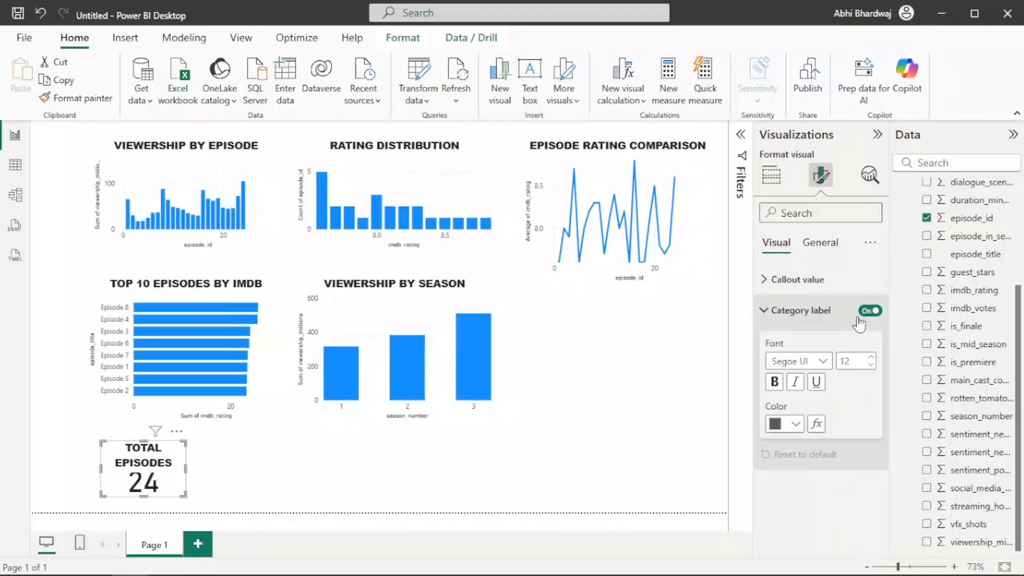
pyautogui.click(866, 314)
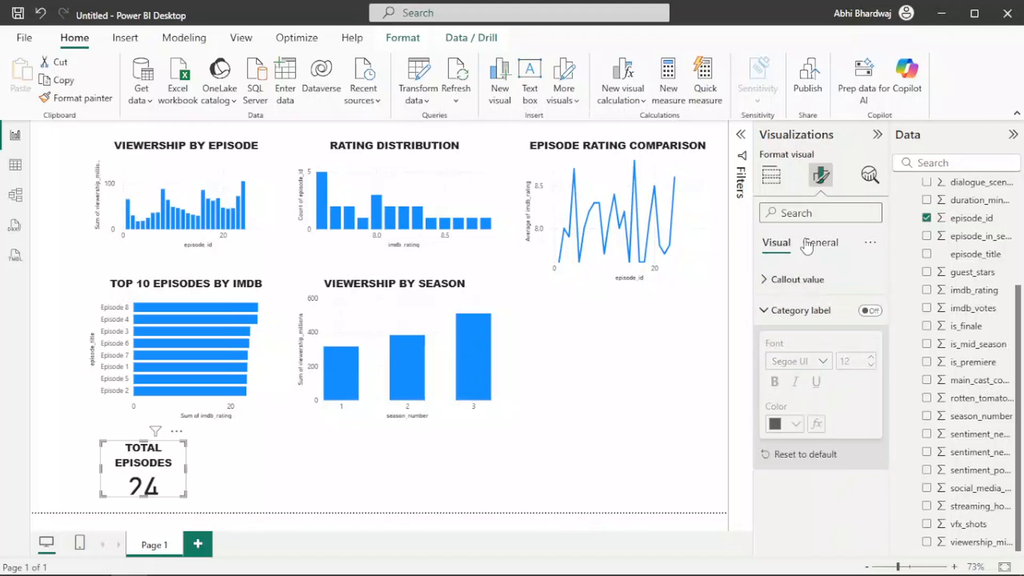
pyautogui.click(820, 243)
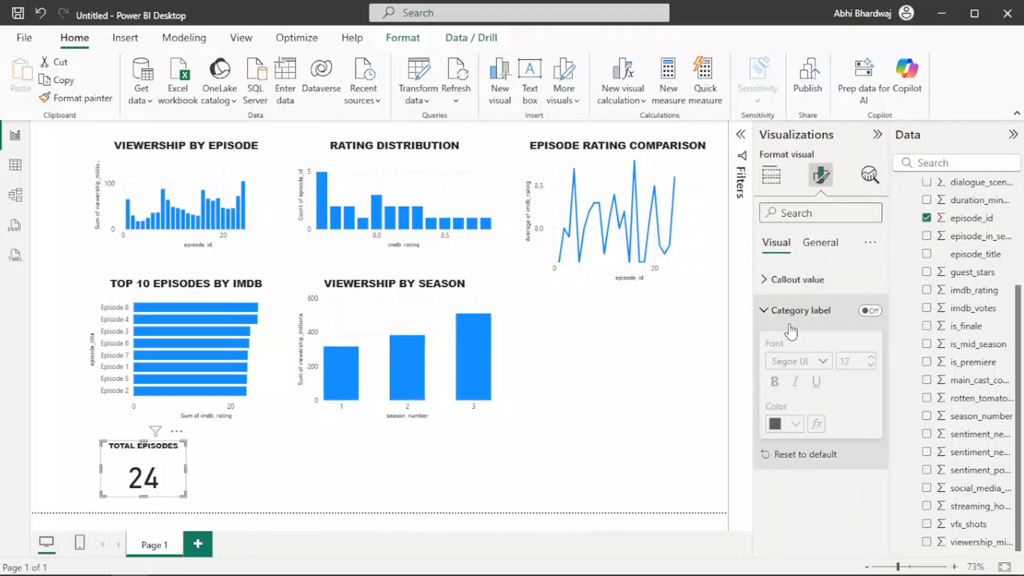
# Format the callout value of the TOTAL EPISODES card as bold Arial Black.
pyautogui.click(800, 293)
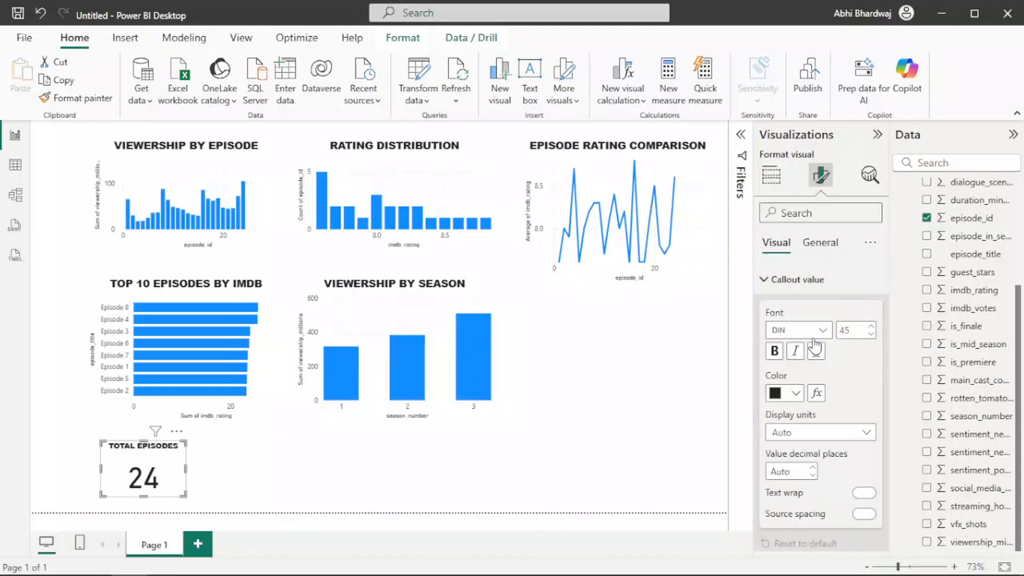
pyautogui.click(792, 436)
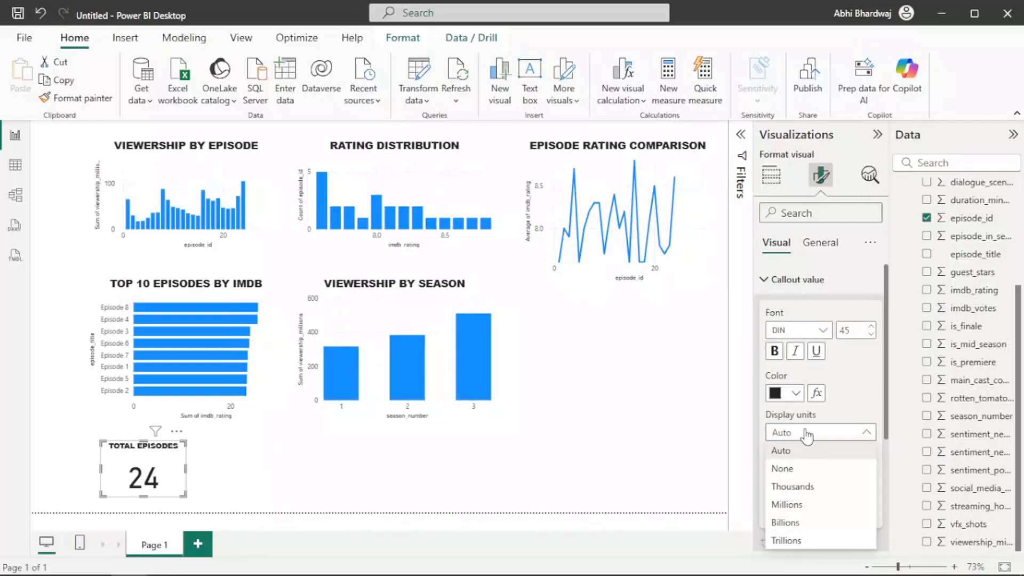
pyautogui.click(816, 334)
pyautogui.click(816, 331)
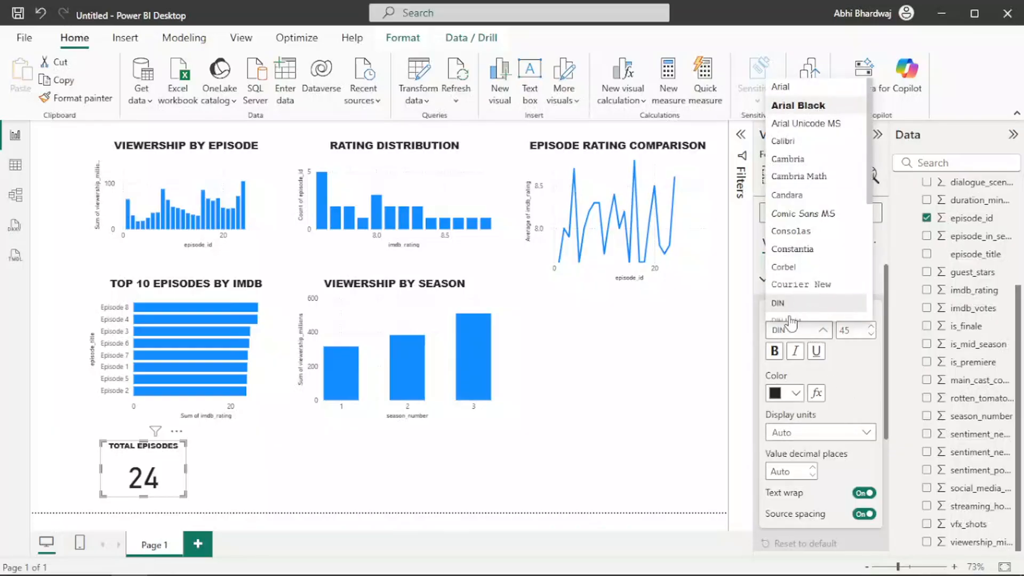
pyautogui.click(798, 106)
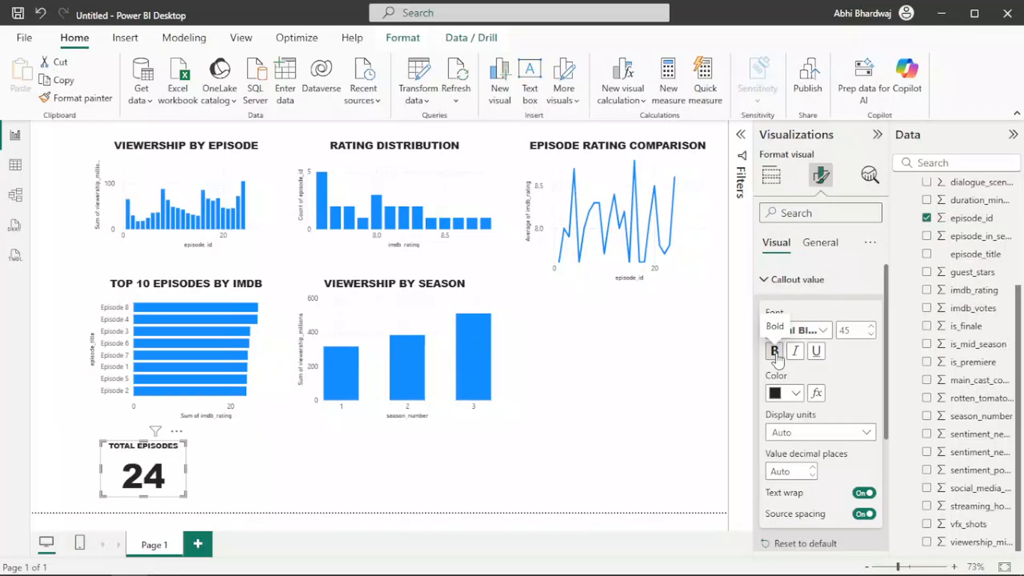
pyautogui.click(775, 352)
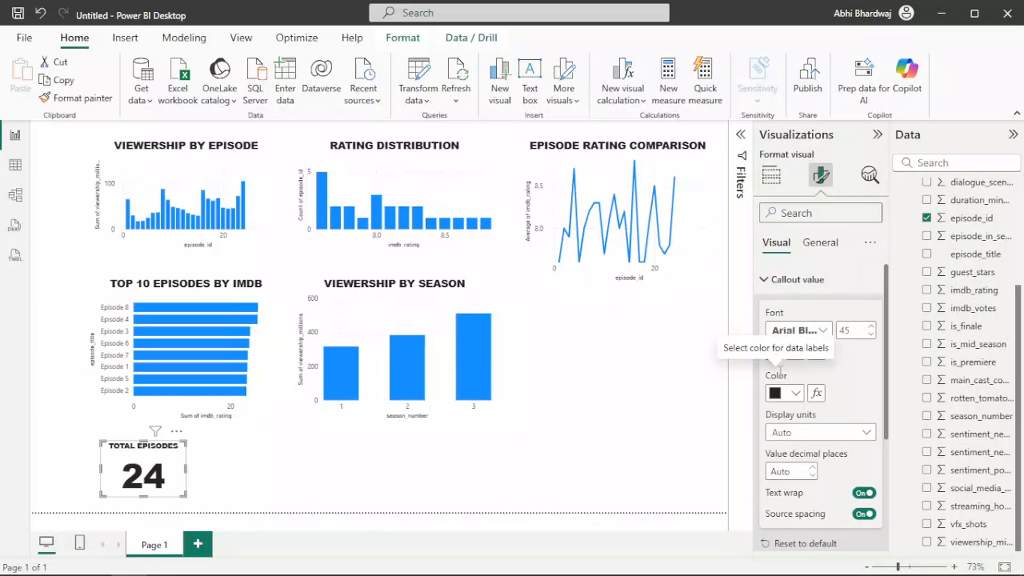
# Insert the picture 1.png from The Witcher folder onto the report page.
pyautogui.click(564, 469)
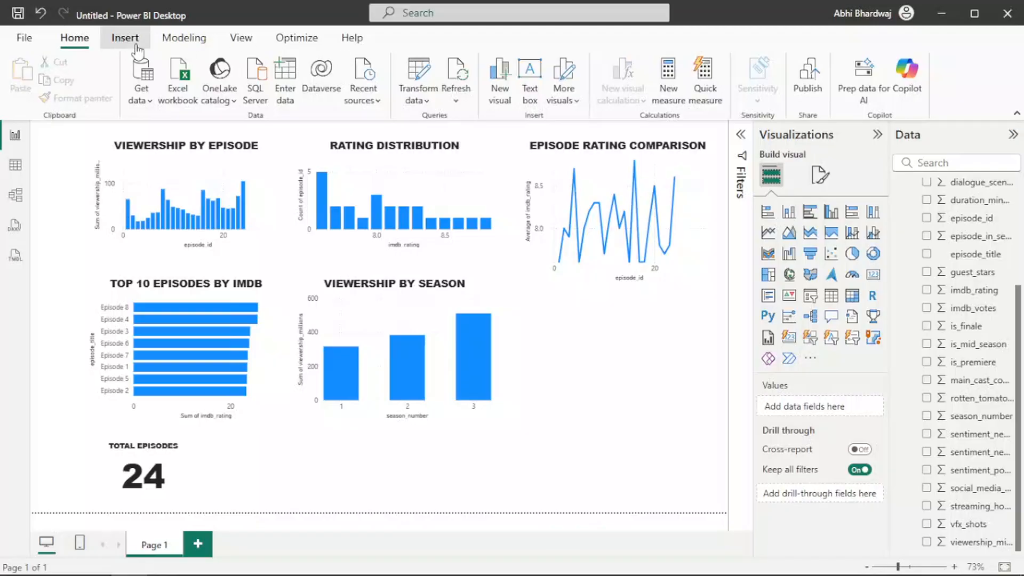
pyautogui.click(123, 39)
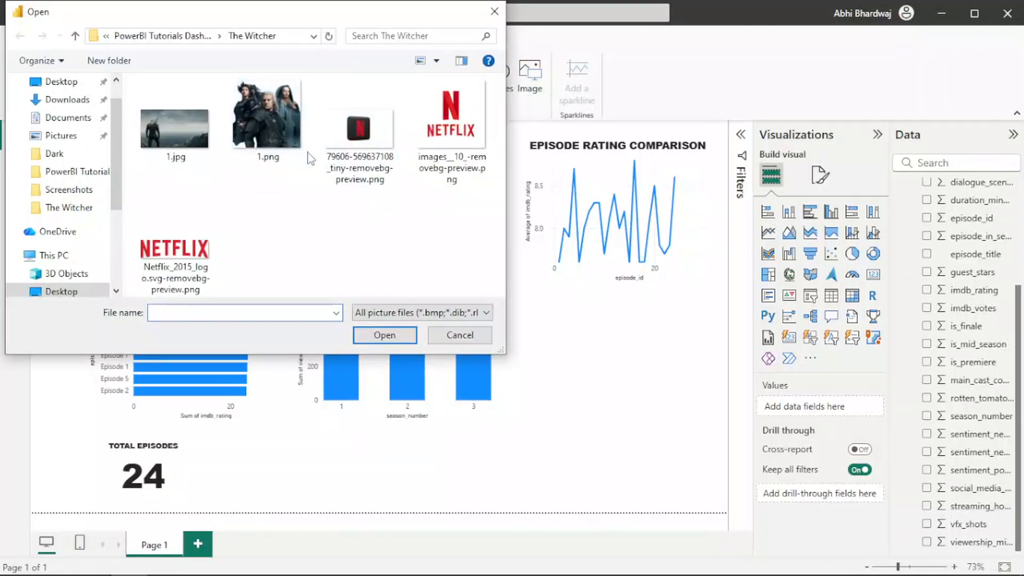
pyautogui.click(460, 336)
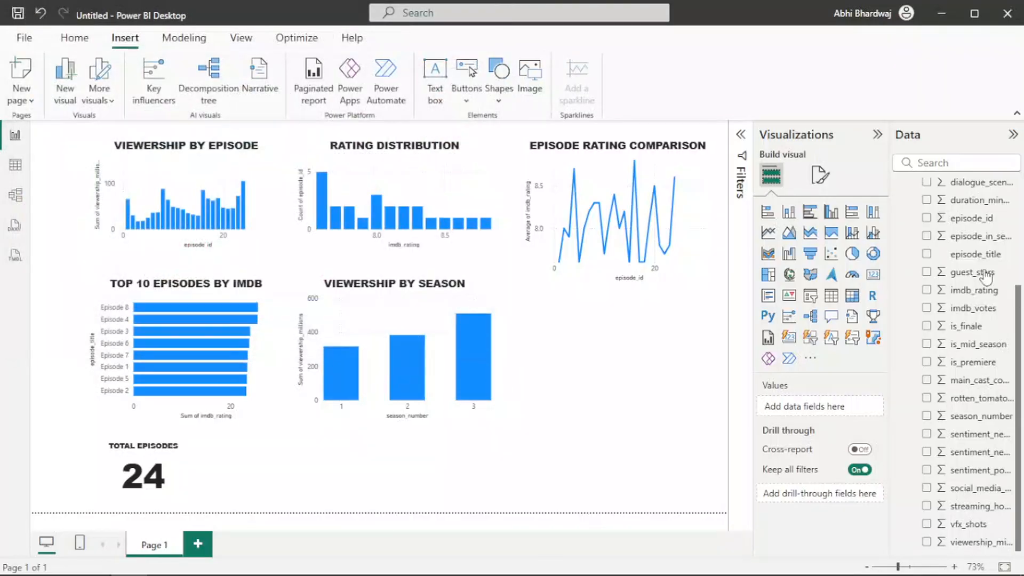
pyautogui.scroll(5, 987, 265)
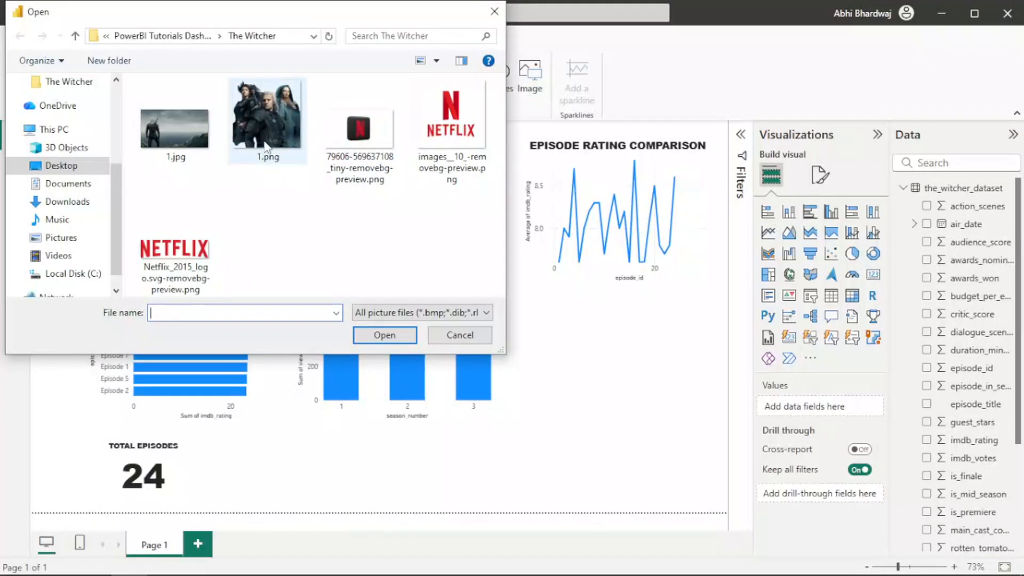
pyautogui.doubleClick(280, 152)
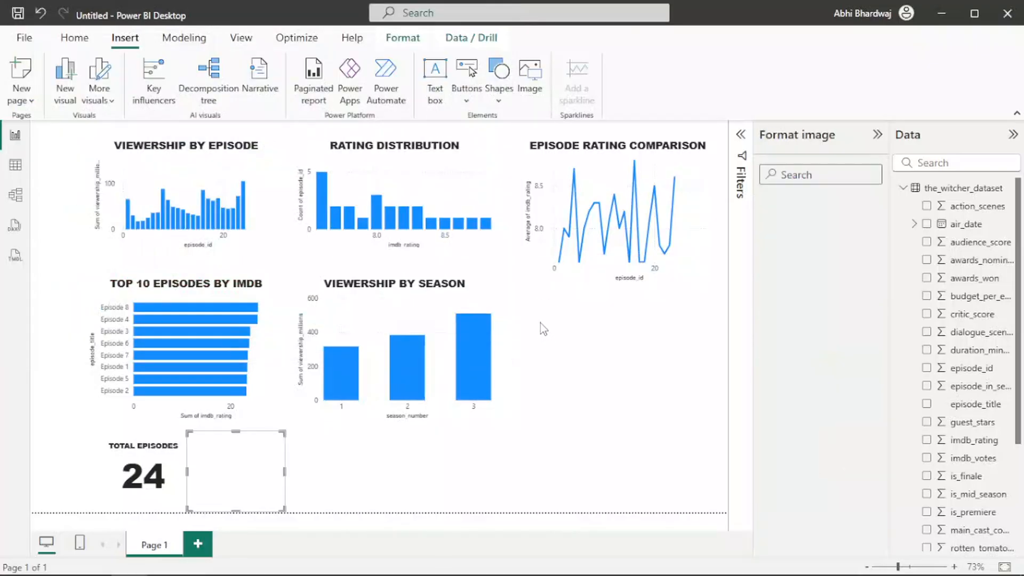
# Move the 1.png picture to the page's lower-right corner and enlarge it to fill the space beneath the EPISODE RATING COMPARISON chart.
pyautogui.moveTo(266, 471); pyautogui.dragTo(696, 466)
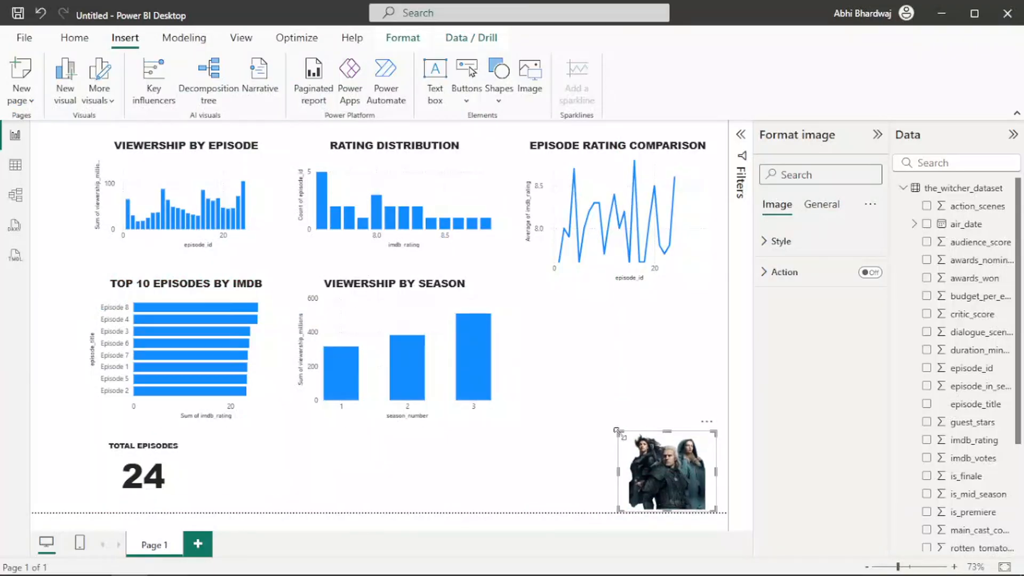
pyautogui.moveTo(617, 430); pyautogui.dragTo(514, 344)
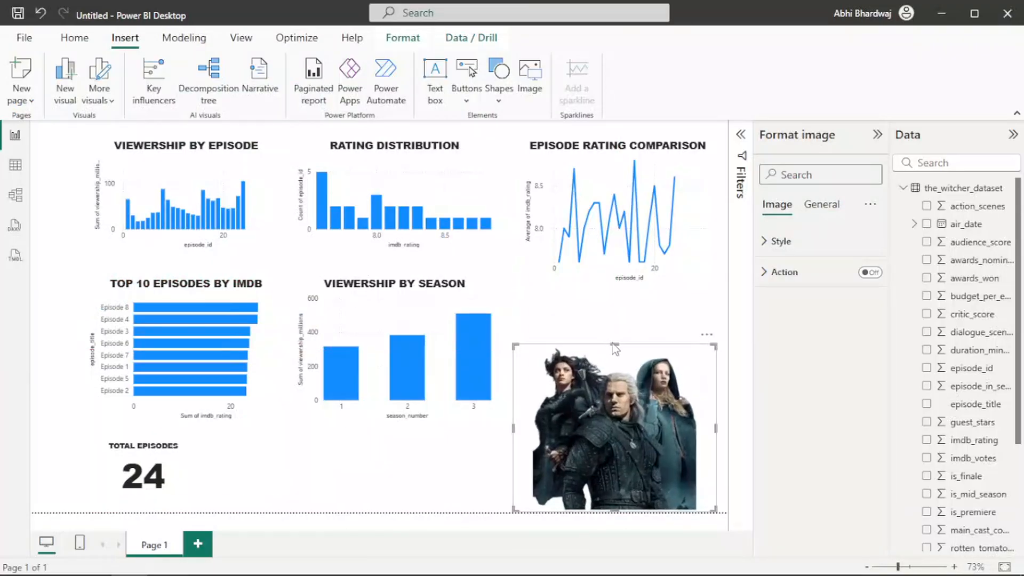
pyautogui.moveTo(616, 343); pyautogui.dragTo(620, 307)
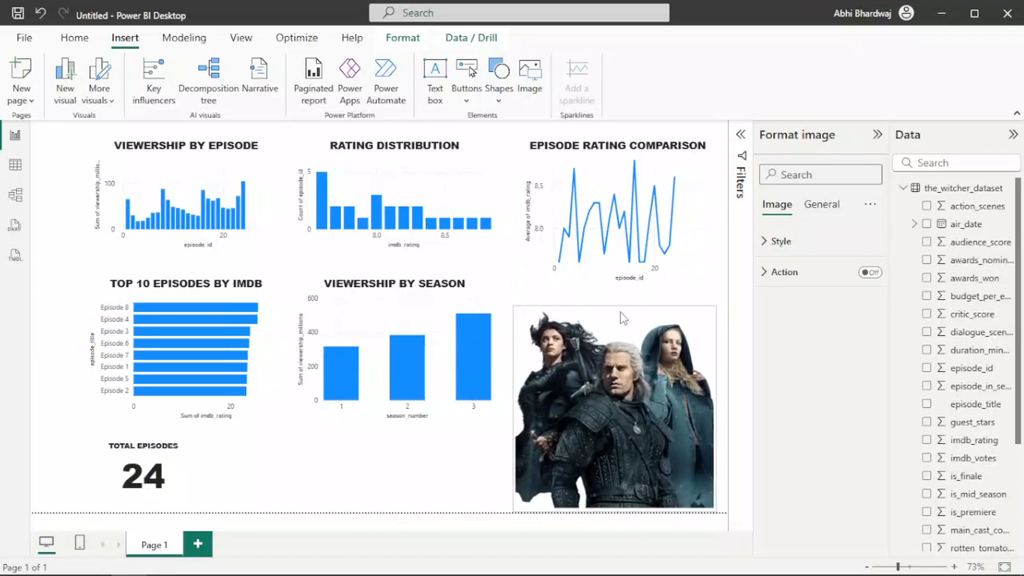
pyautogui.click(483, 448)
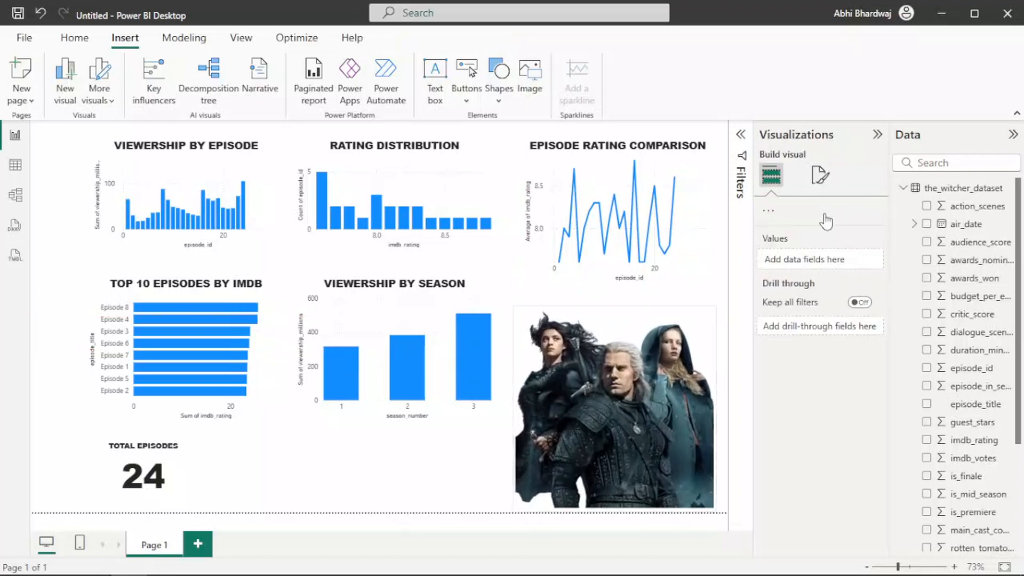
# Set 1.jpg as the canvas background image and its transparency to 24%.
pyautogui.click(821, 178)
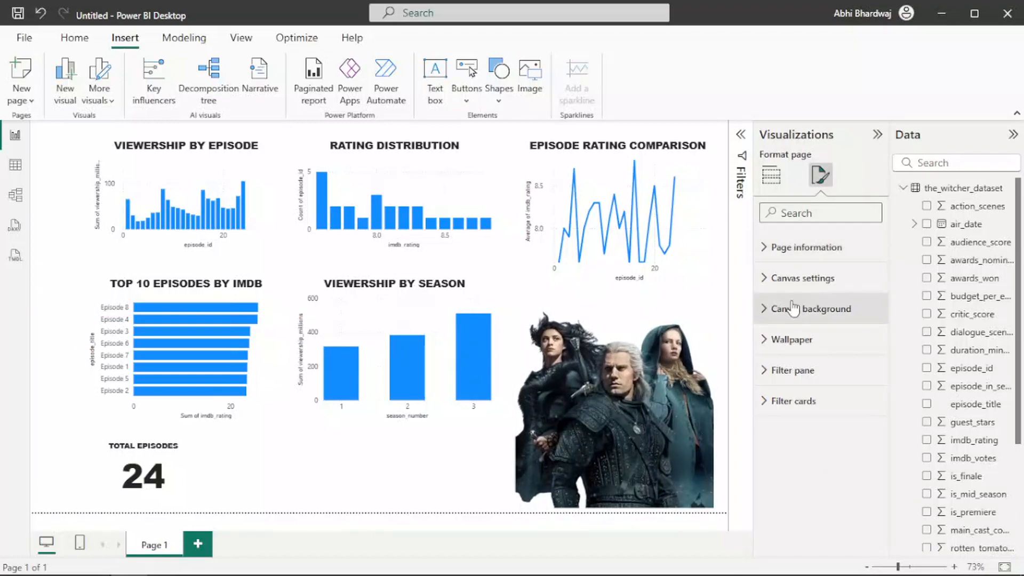
pyautogui.click(789, 309)
pyautogui.click(820, 400)
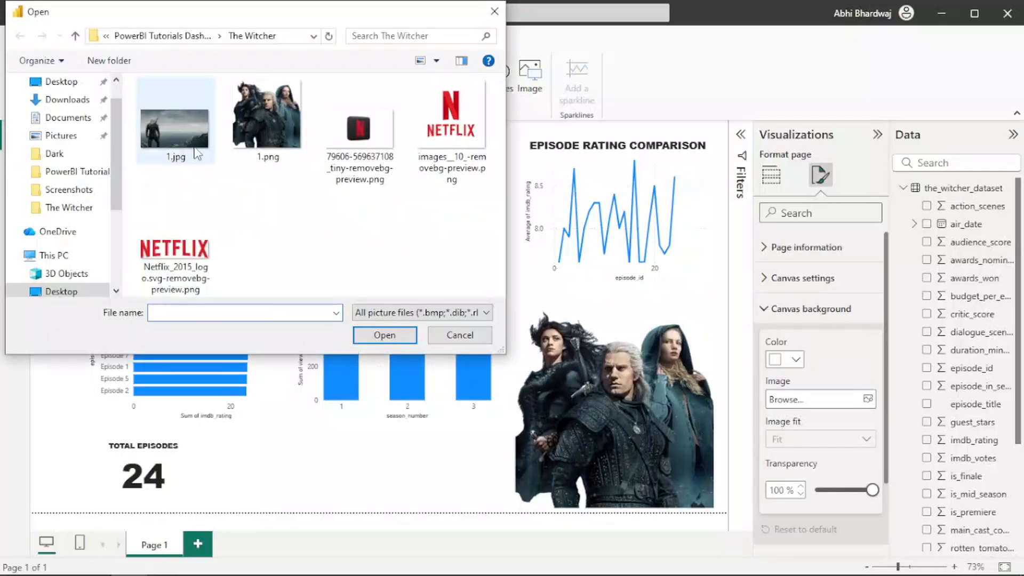
pyautogui.doubleClick(194, 151)
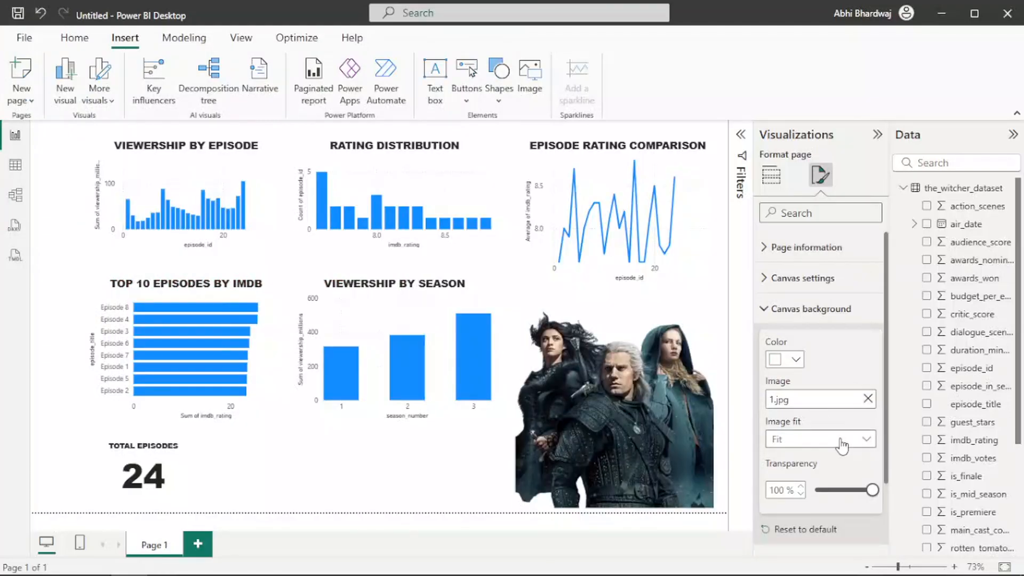
pyautogui.moveTo(872, 490); pyautogui.dragTo(831, 490)
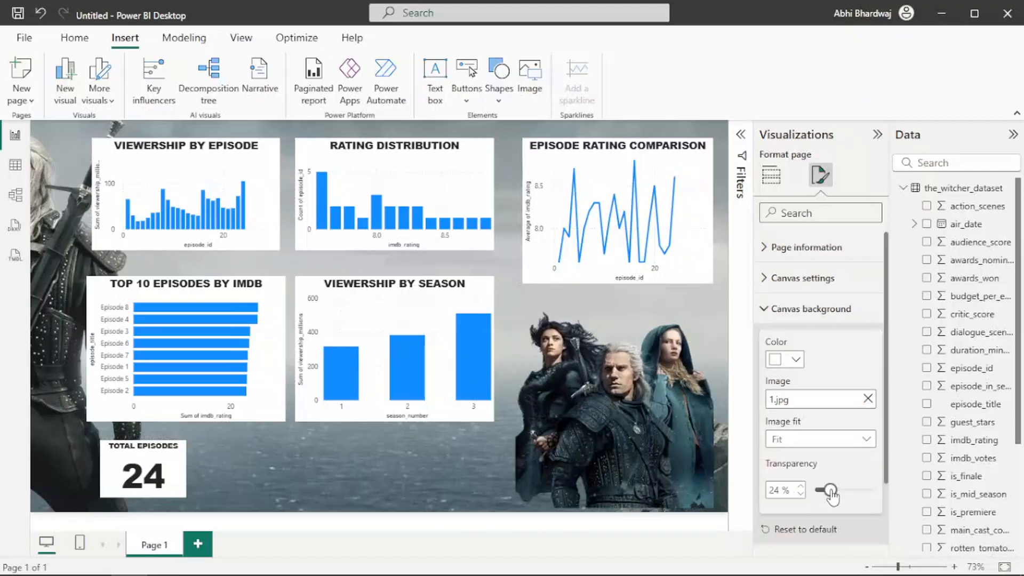
# Try the Stretch and Fill image fits for the canvas background, keep Stretch, and set the transparency to 32%.
pyautogui.click(816, 441)
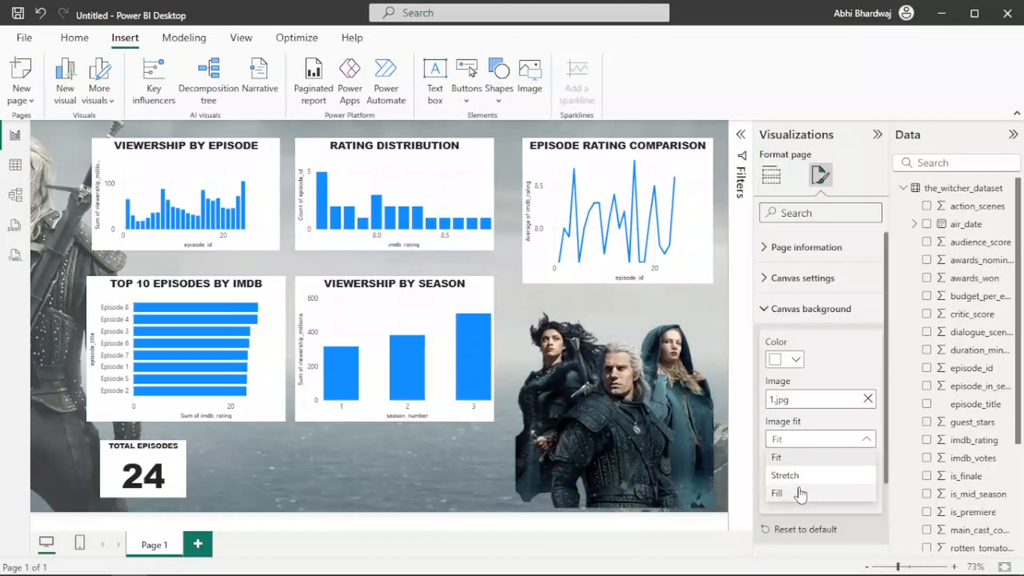
pyautogui.click(785, 475)
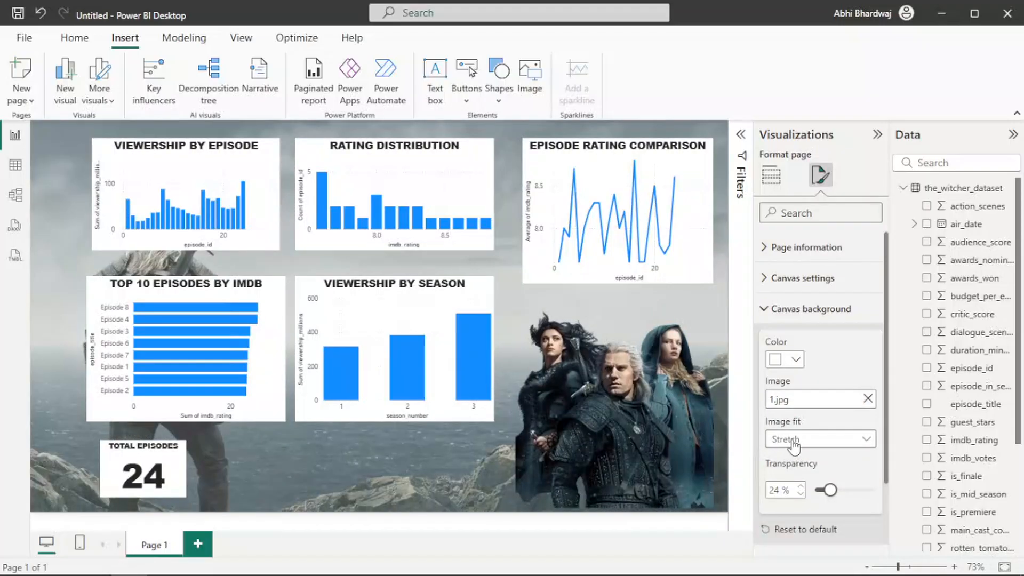
pyautogui.click(798, 447)
pyautogui.click(798, 492)
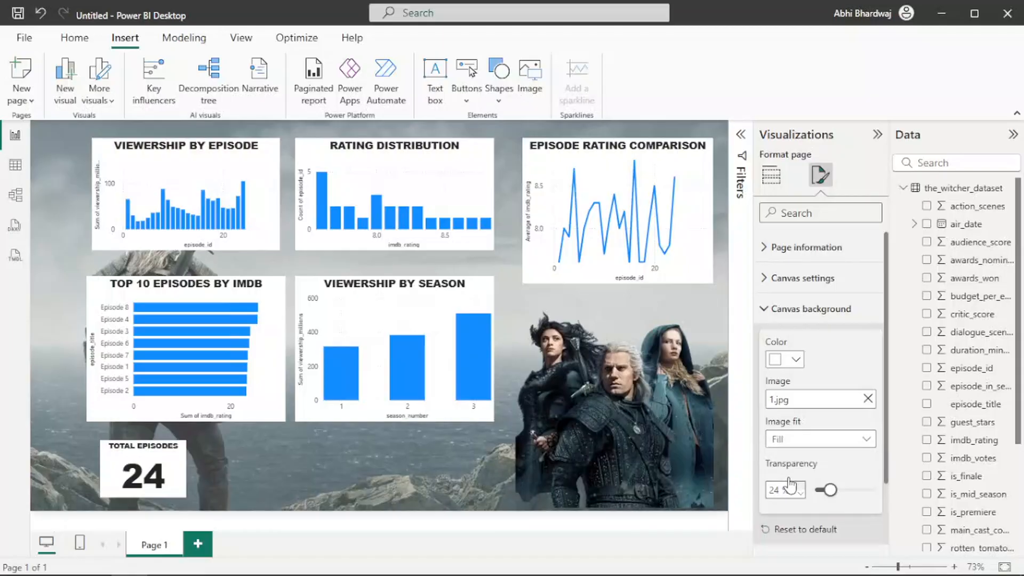
pyautogui.click(780, 441)
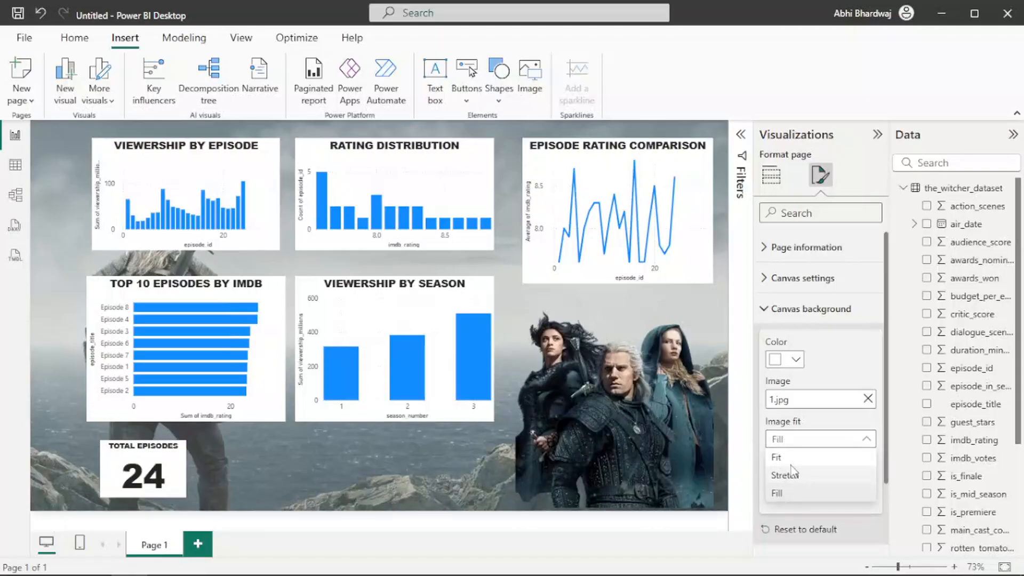
pyautogui.click(786, 473)
pyautogui.moveTo(828, 495); pyautogui.dragTo(836, 495)
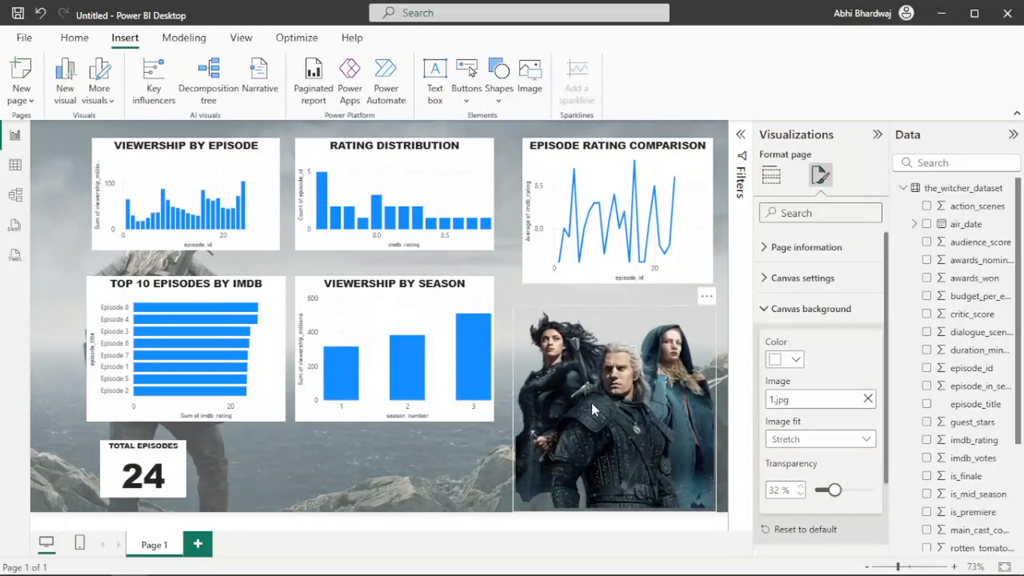
# Nudge the characters picture slightly towards the page's right edge.
pyautogui.click(591, 402)
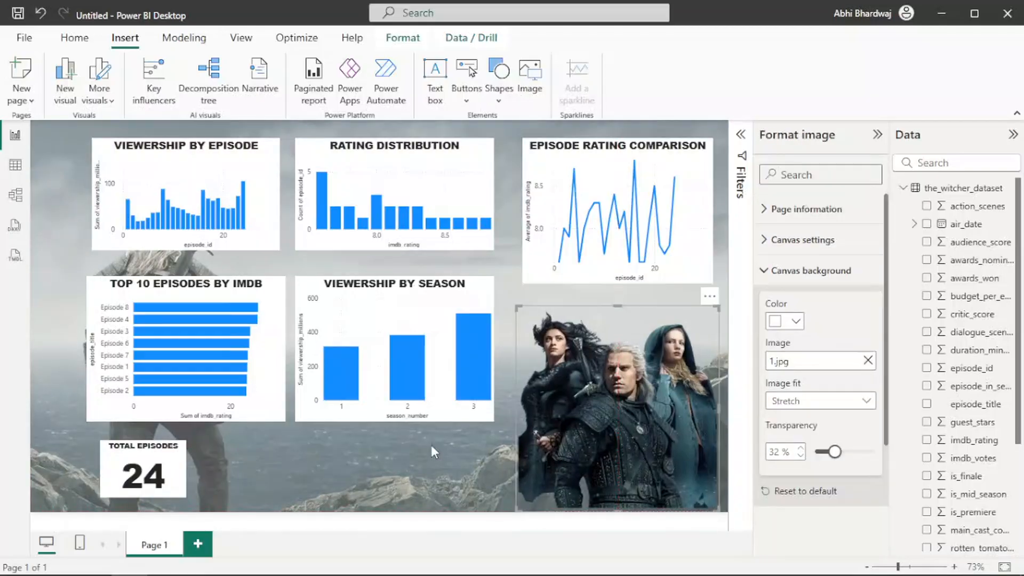
pyautogui.click(331, 463)
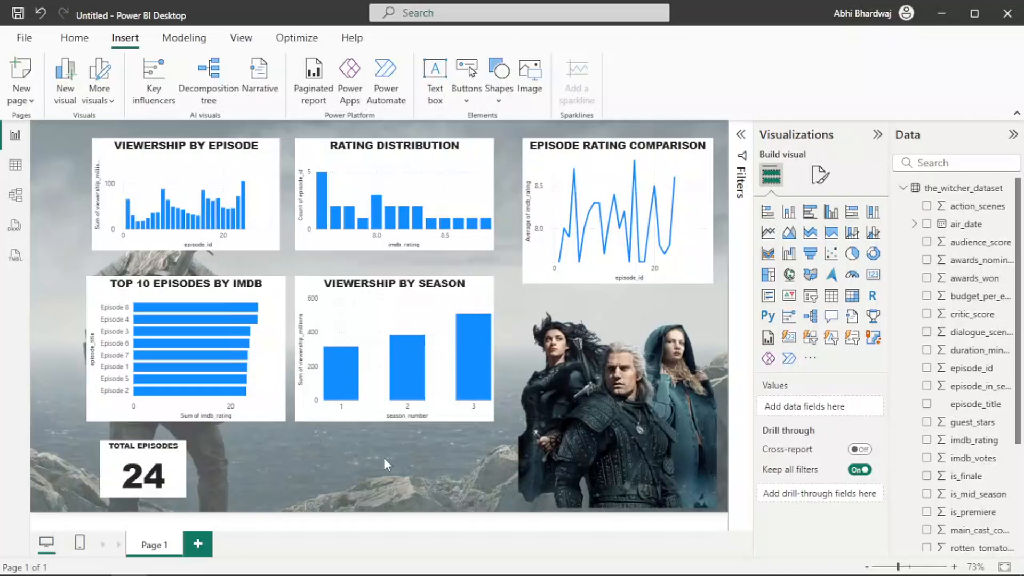
pyautogui.click(532, 75)
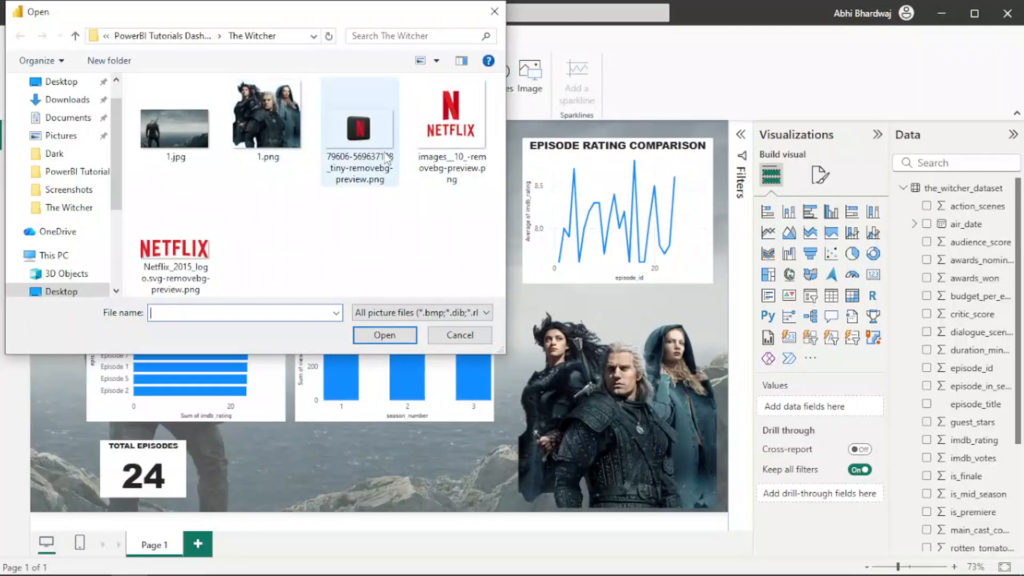
pyautogui.doubleClick(384, 159)
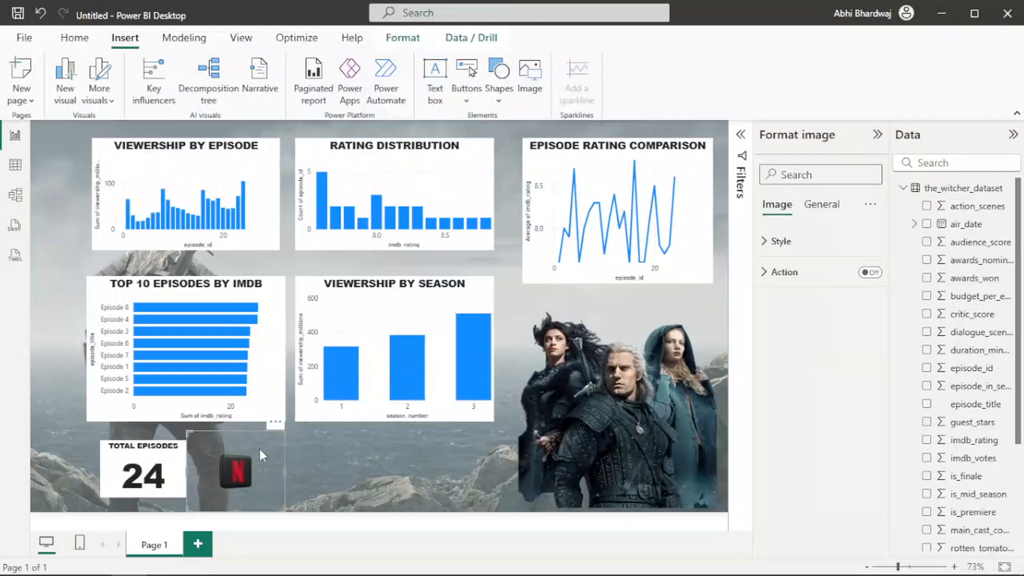
pyautogui.moveTo(259, 450); pyautogui.dragTo(98, 195)
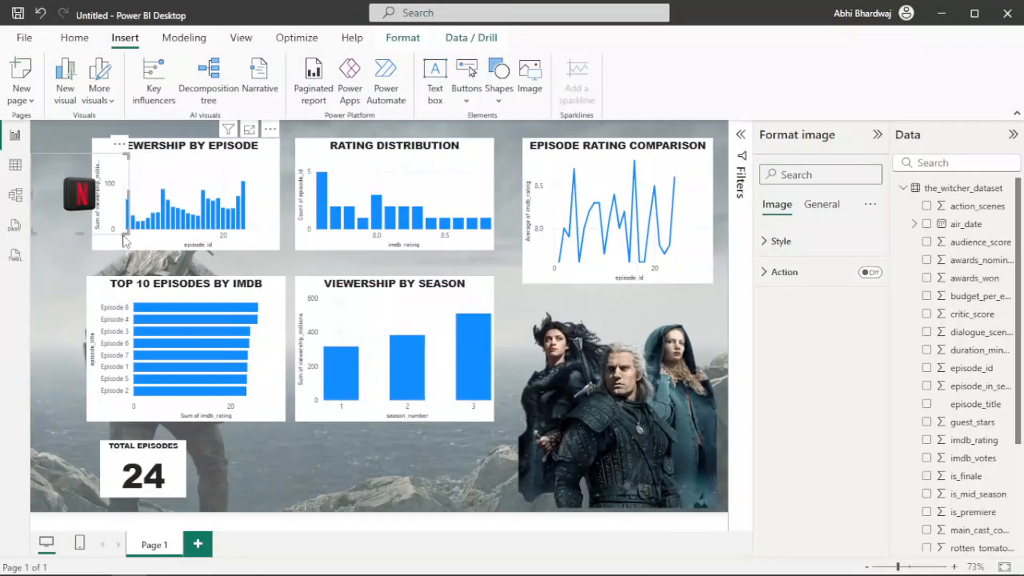
pyautogui.moveTo(127, 234); pyautogui.dragTo(55, 153)
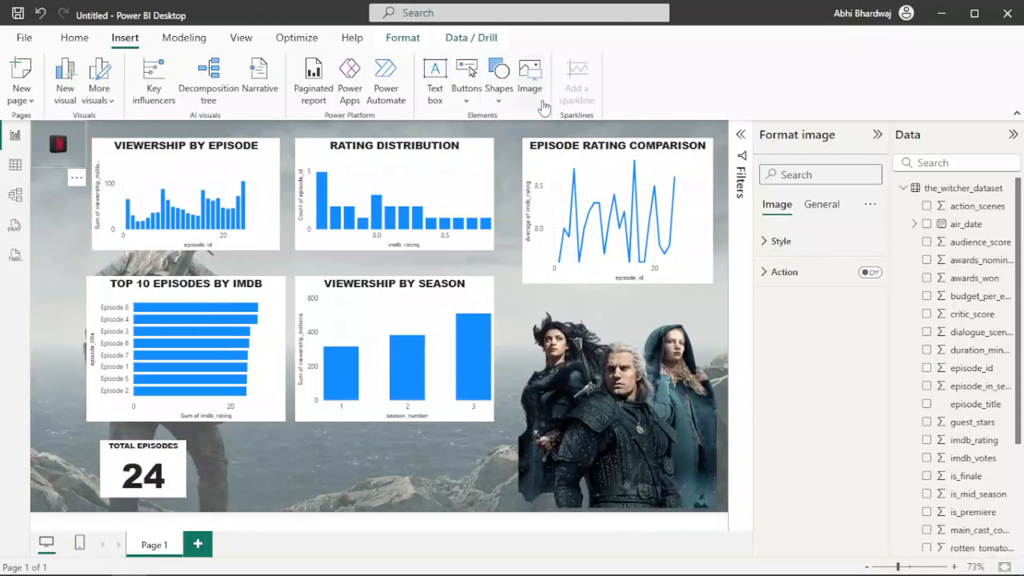
# Insert images__10_-removebg-preview.png and place it in the page's lower-right corner over the characters picture.
pyautogui.click(530, 70)
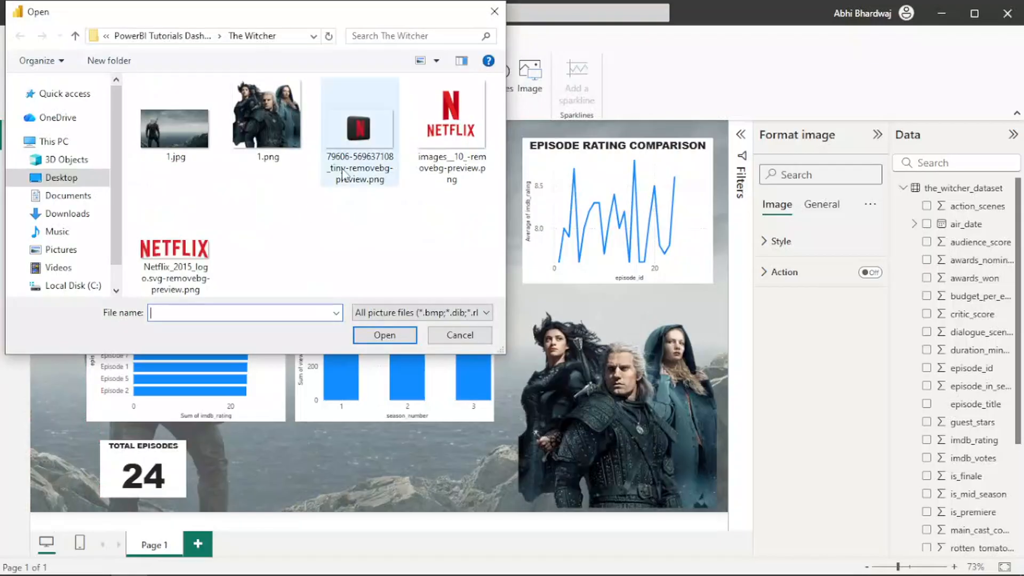
pyautogui.doubleClick(447, 139)
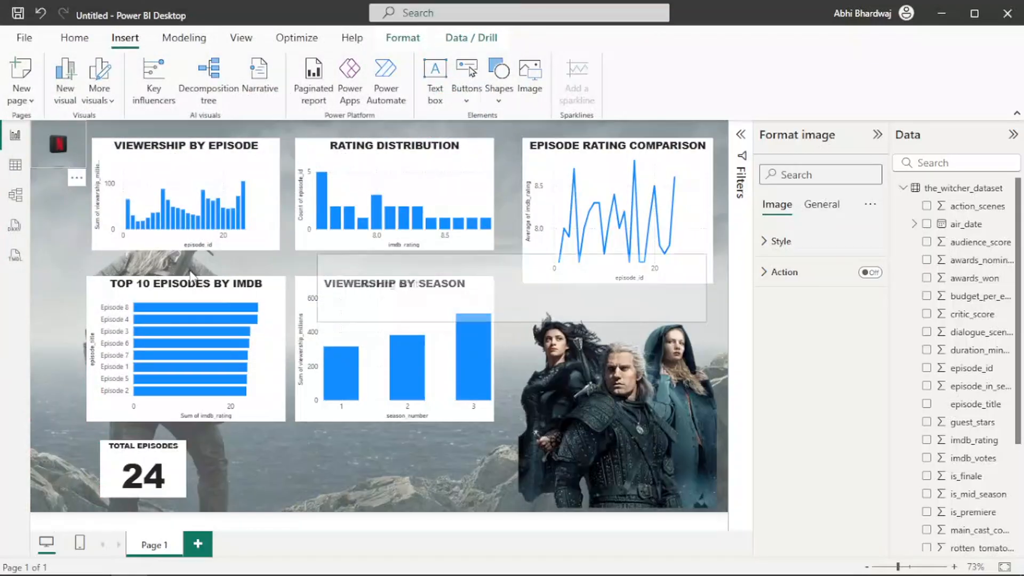
pyautogui.moveTo(236, 452); pyautogui.dragTo(686, 476)
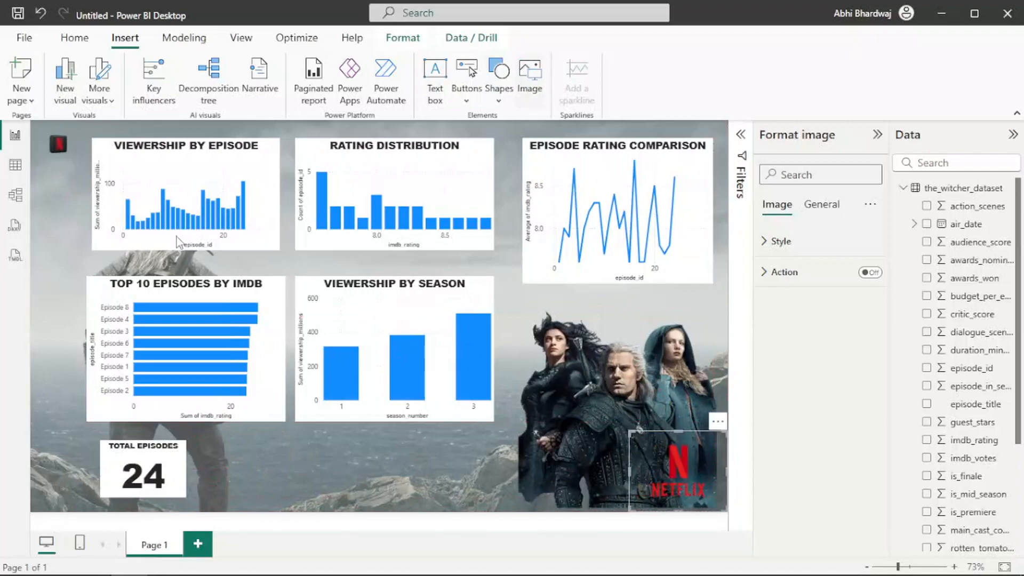
# Insert Netflix_2015_logo.svg-removebg-preview.png and place it to the right of the TOTAL EPISODES card.
pyautogui.doubleClick(174, 200)
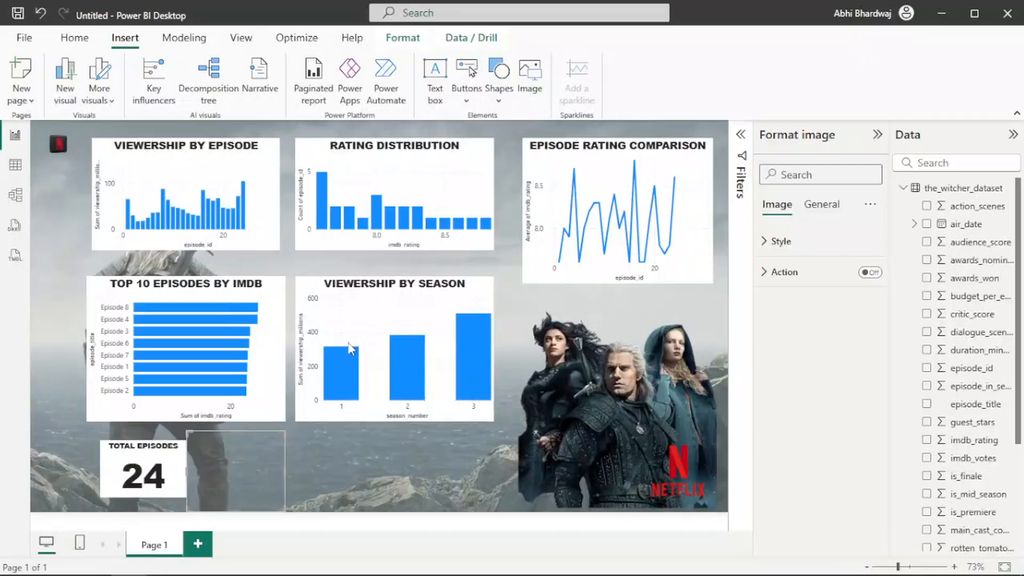
pyautogui.moveTo(254, 460); pyautogui.dragTo(333, 472)
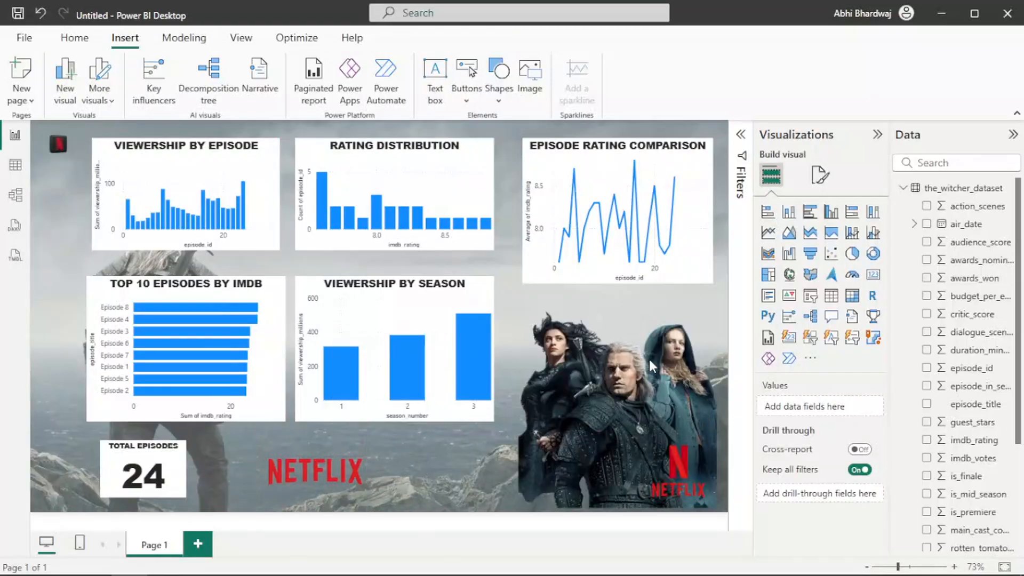
# Collapse the Data pane and shorten the EPISODE RATING COMPARISON chart to align with the bottom of the other top-row charts.
pyautogui.click(1012, 137)
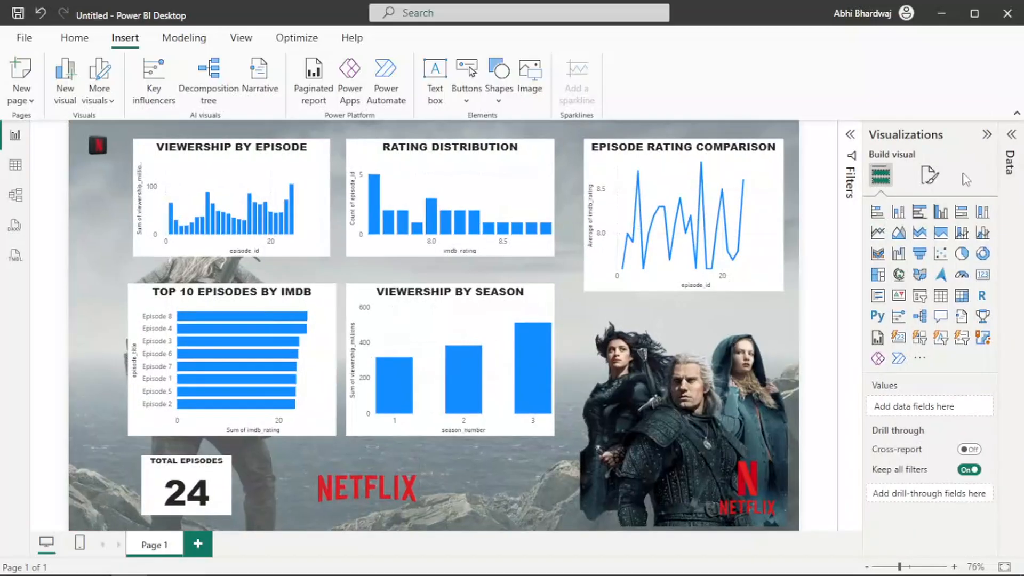
pyautogui.click(931, 176)
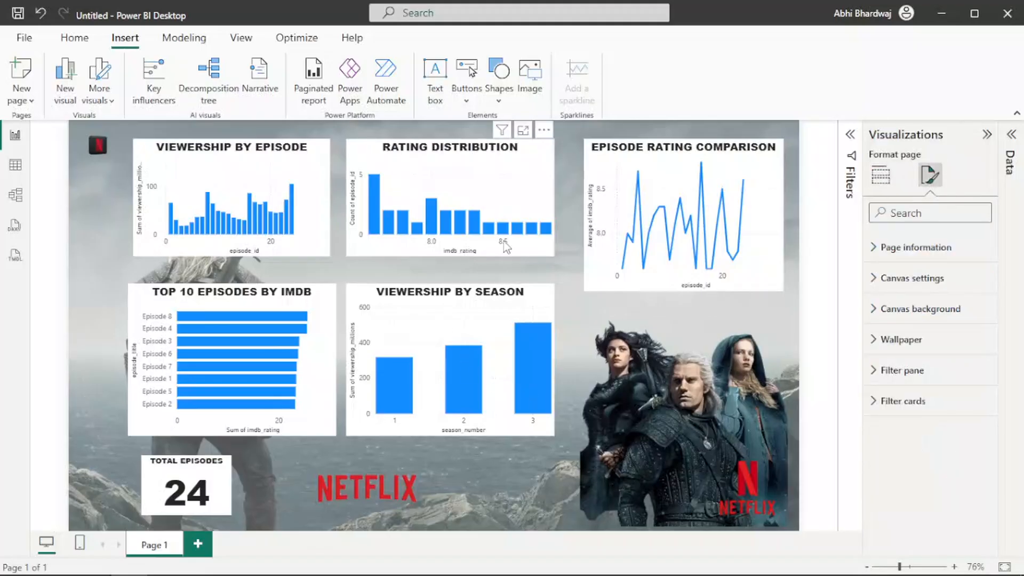
pyautogui.moveTo(590, 294); pyautogui.dragTo(587, 257)
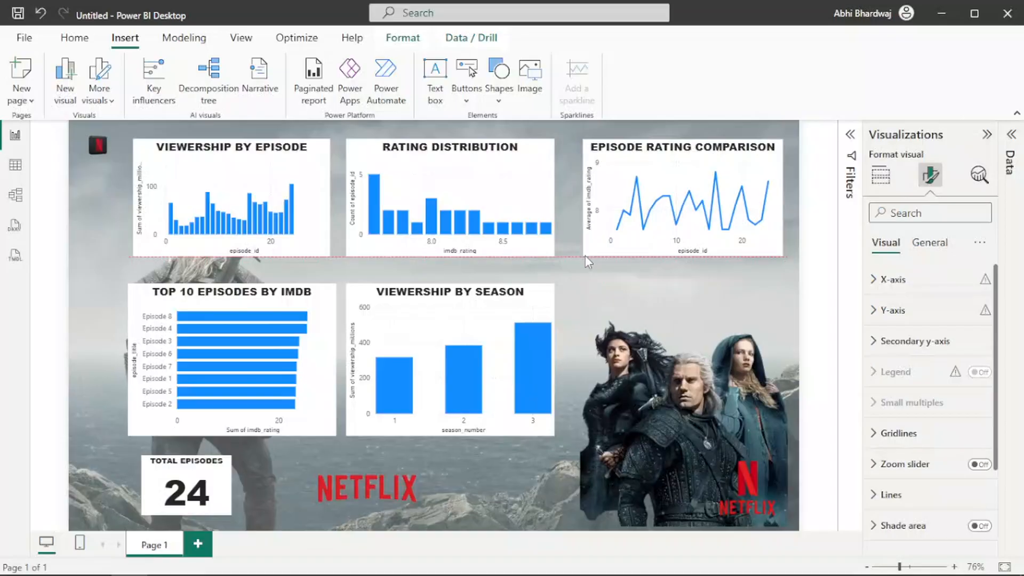
# Give the EPISODE RATING COMPARISON chart a grey background with 64% transparency.
pyautogui.click(916, 244)
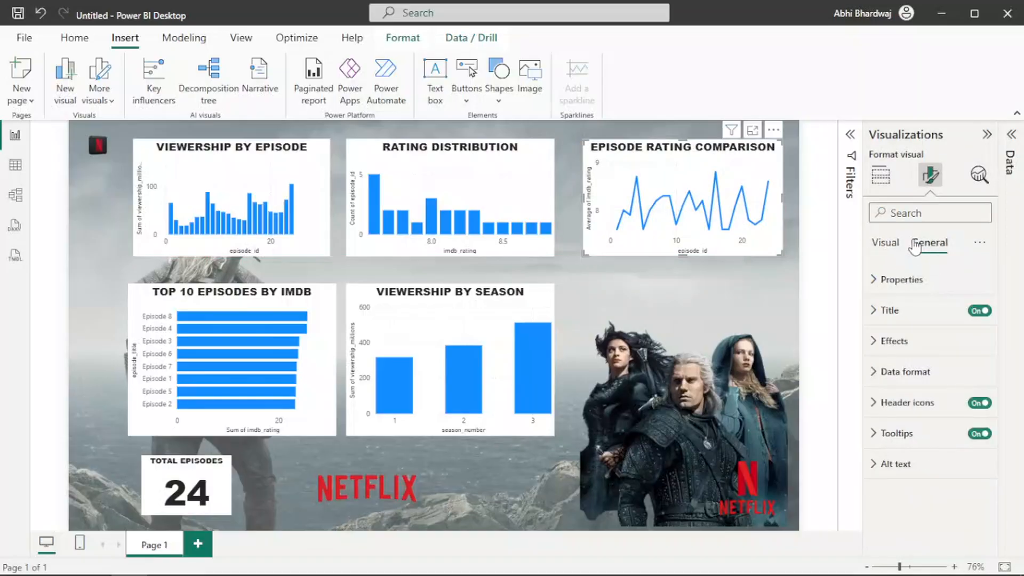
pyautogui.click(901, 343)
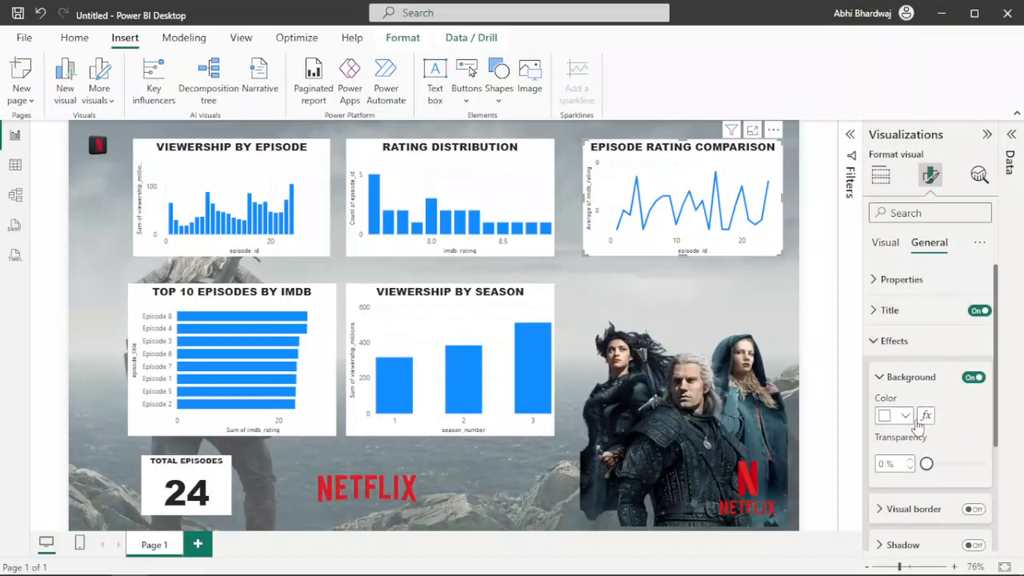
pyautogui.click(906, 416)
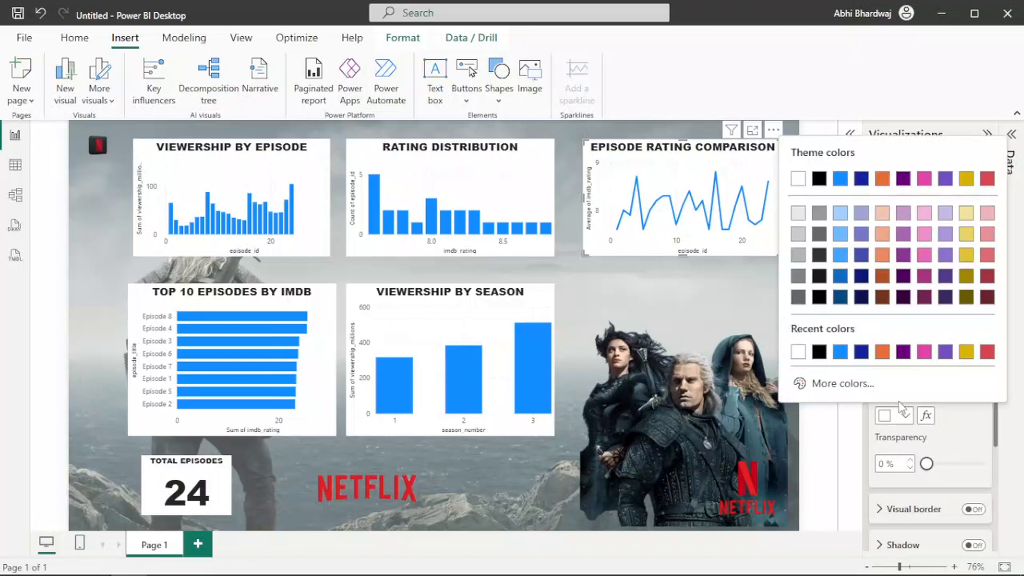
pyautogui.click(804, 266)
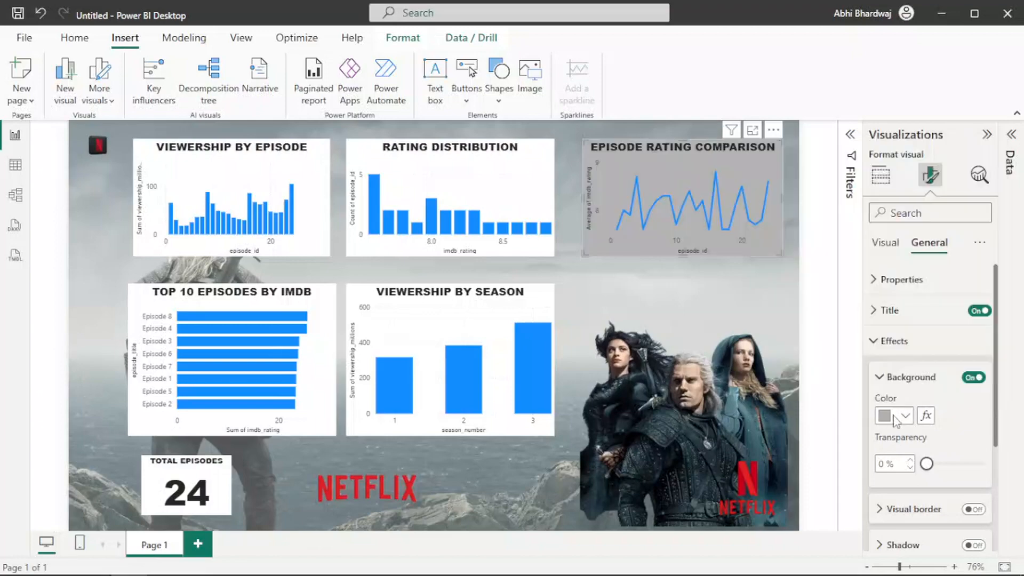
pyautogui.moveTo(927, 465); pyautogui.dragTo(964, 468)
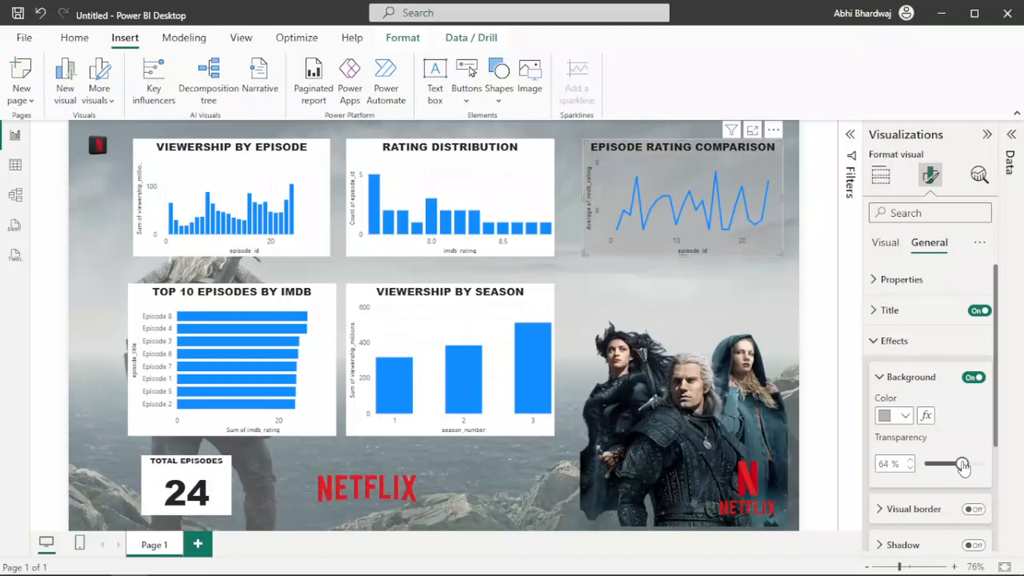
# Turn on the visual border and shadow for the EPISODE RATING COMPARISON chart and set the shadow color to light grey.
pyautogui.scroll(-3, 949, 414)
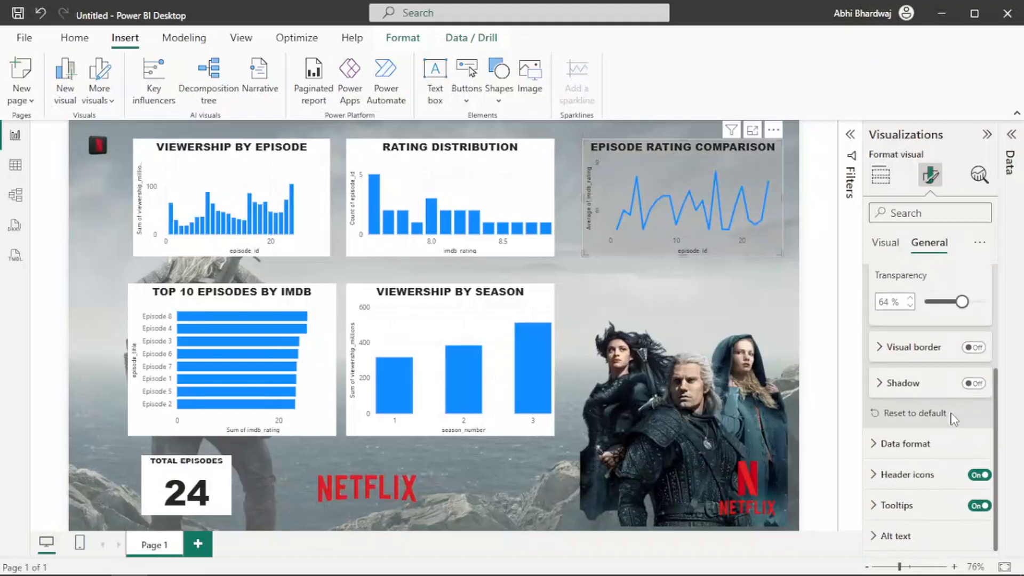
pyautogui.click(974, 347)
pyautogui.click(976, 384)
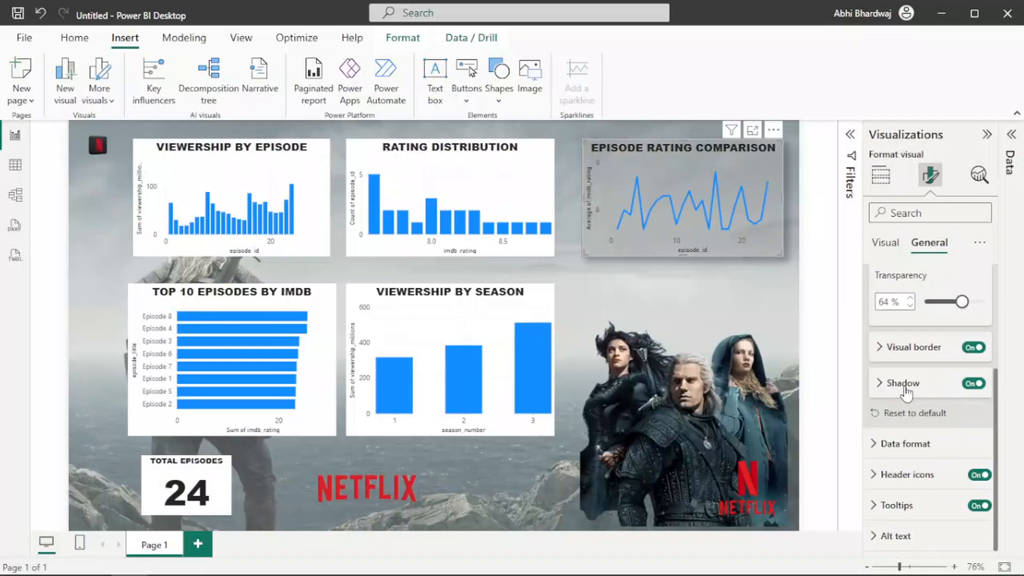
pyautogui.click(905, 384)
pyautogui.click(905, 422)
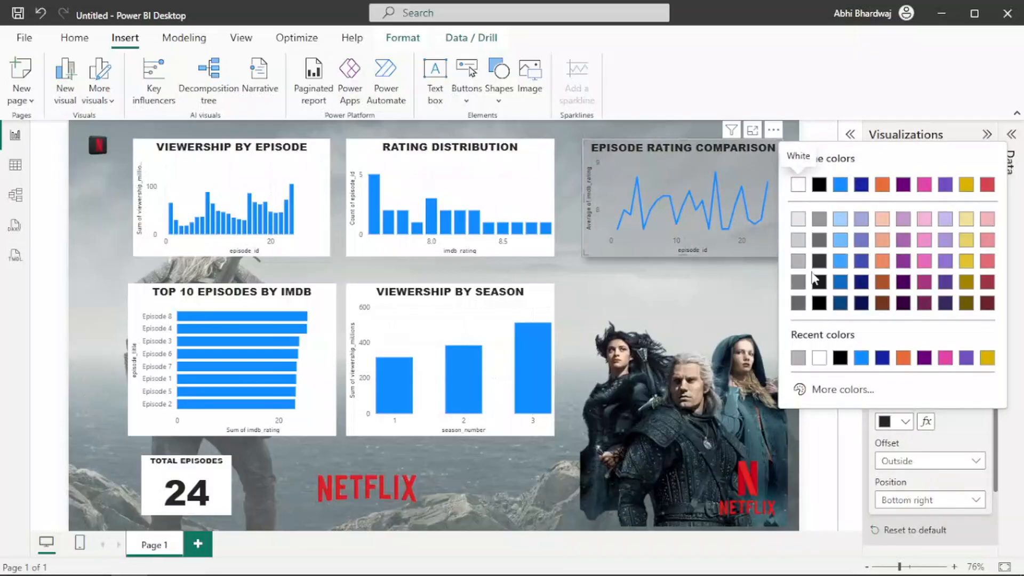
pyautogui.click(798, 233)
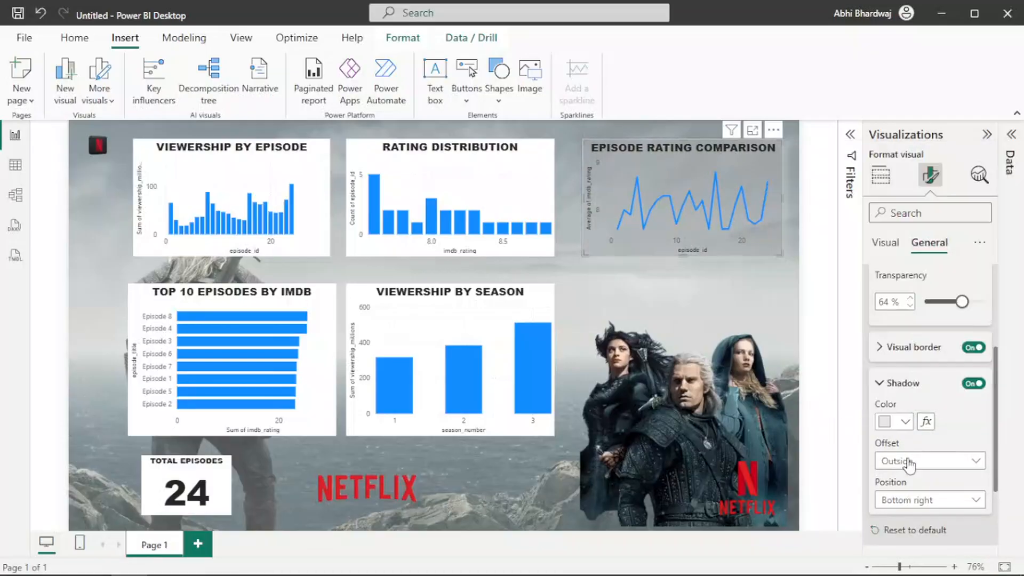
# Format the chart's visual border in light grey with 30 px rounded corners and a 2 px width.
pyautogui.click(907, 352)
pyautogui.click(906, 386)
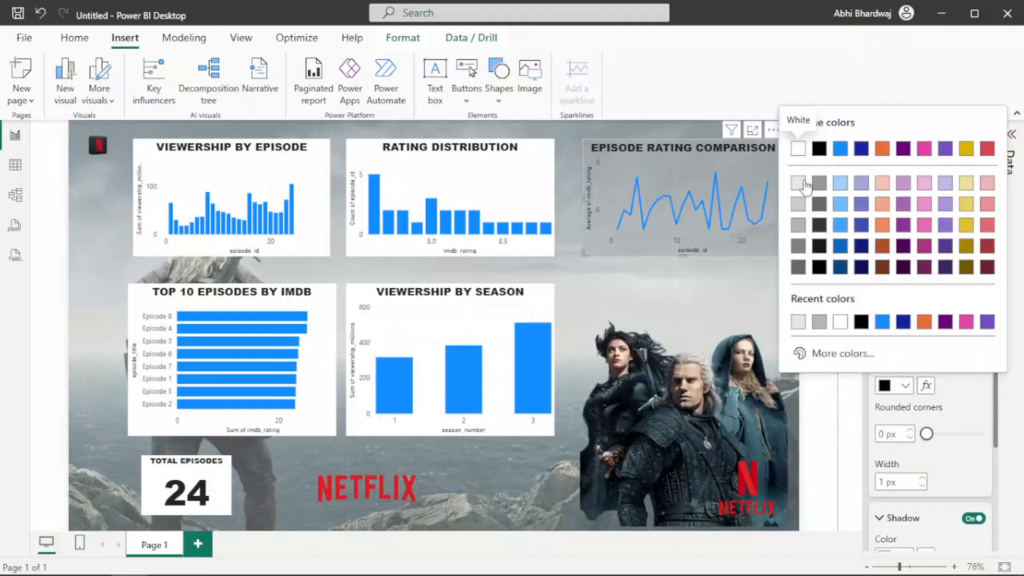
pyautogui.moveTo(927, 434); pyautogui.dragTo(982, 438)
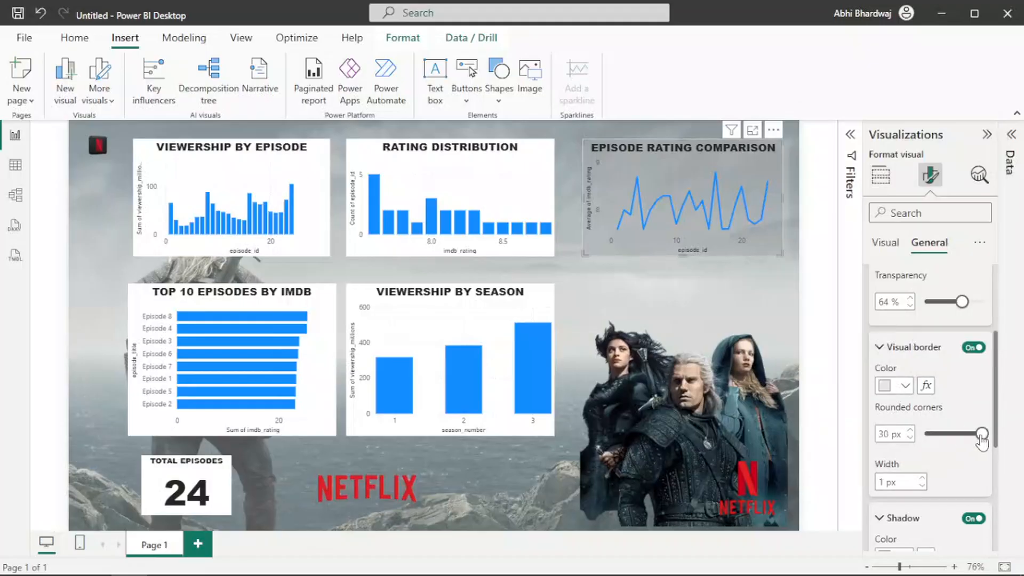
pyautogui.click(922, 478)
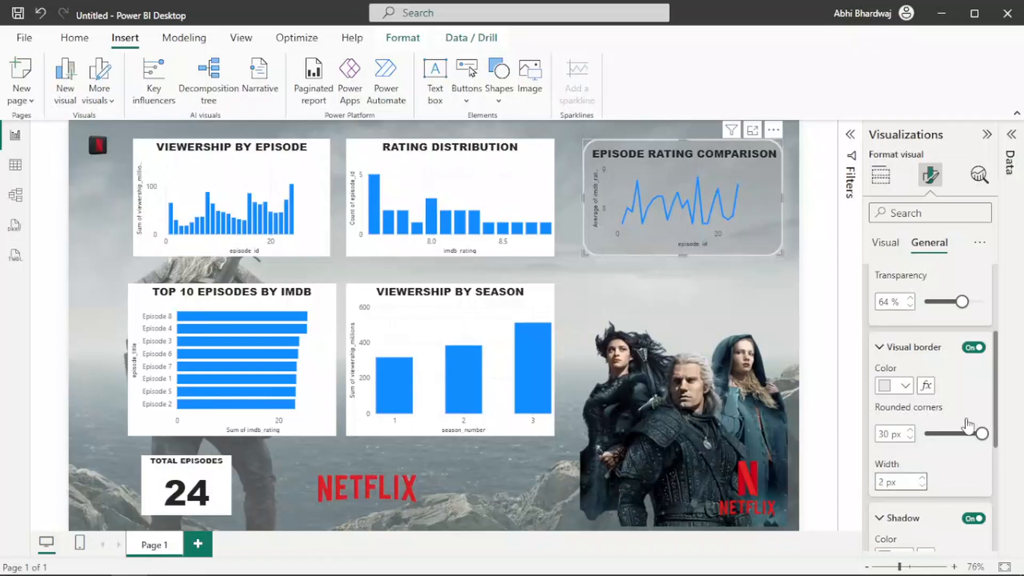
# Set the EPISODE RATING COMPARISON title text color to light grey (#E6E6E6).
pyautogui.scroll(3, 971, 360)
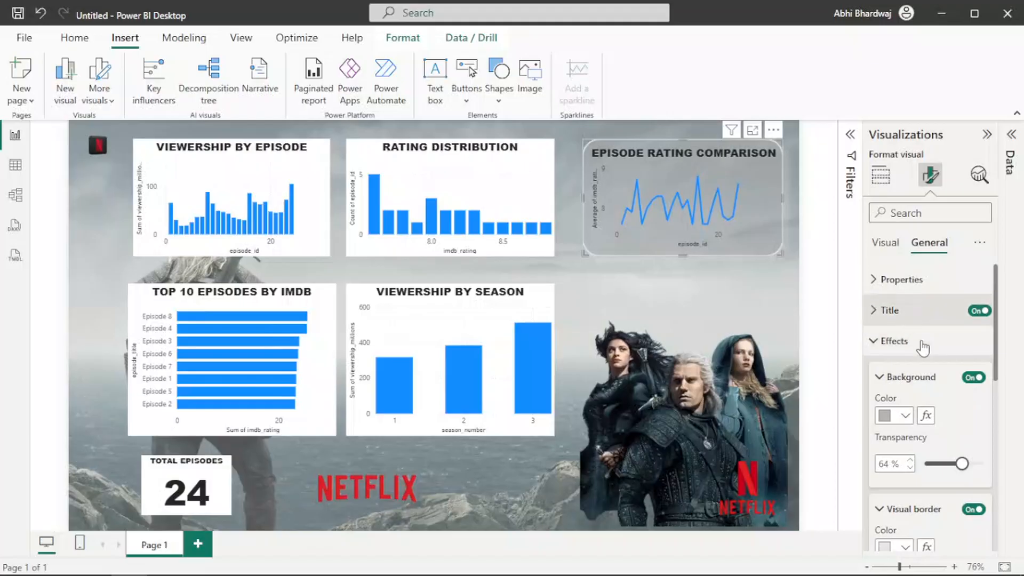
pyautogui.click(922, 314)
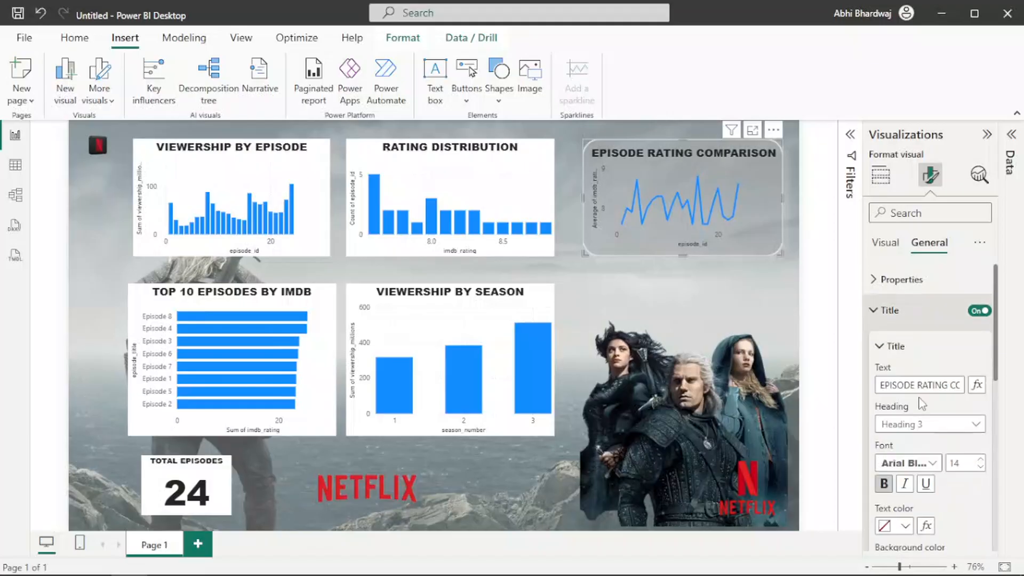
pyautogui.click(904, 526)
pyautogui.click(828, 349)
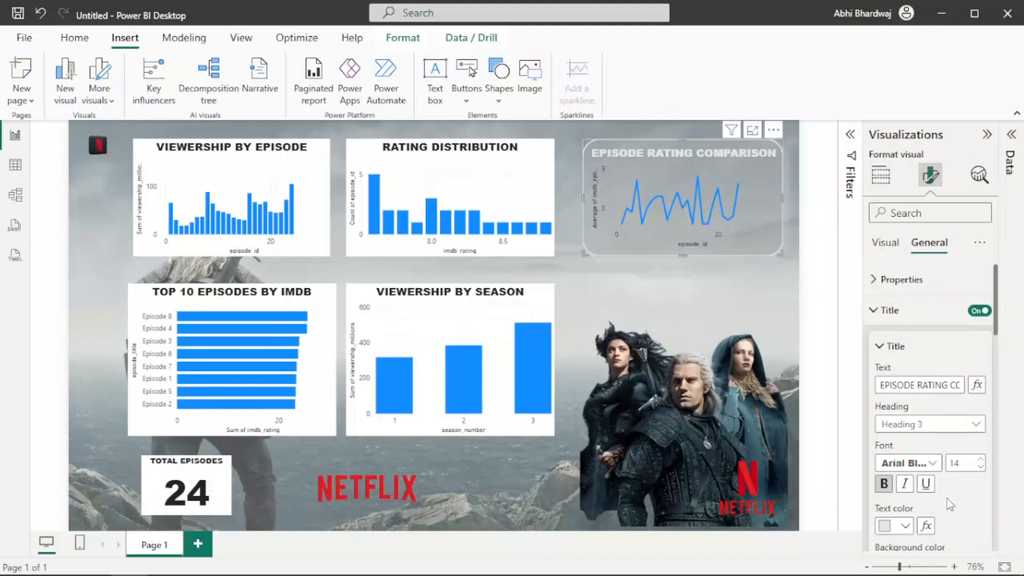
# Try #F7F7F7 and a darker grey as the chart's title text color, and return it to White, 10% darker.
pyautogui.scroll(-1, 949, 498)
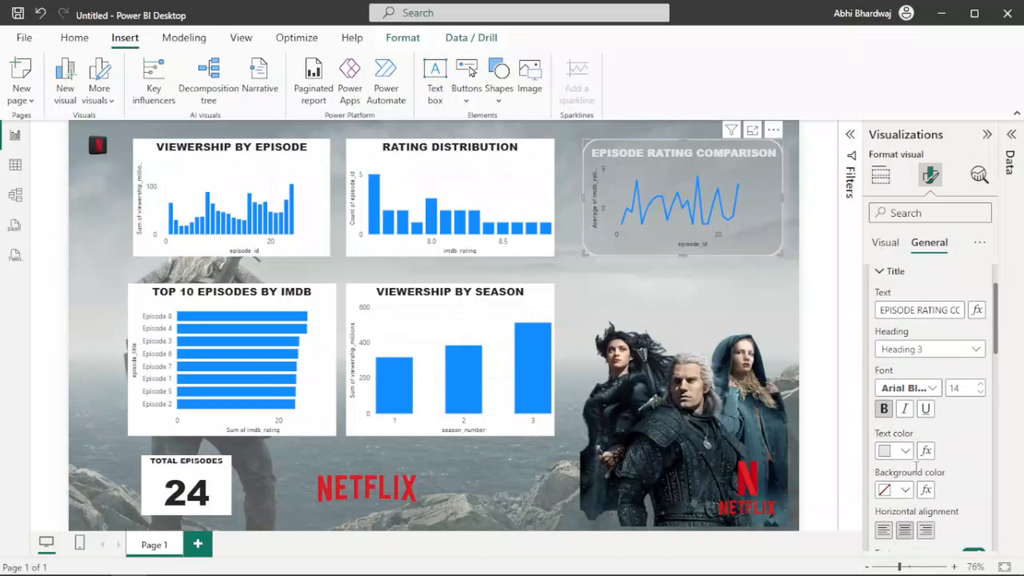
pyautogui.click(890, 452)
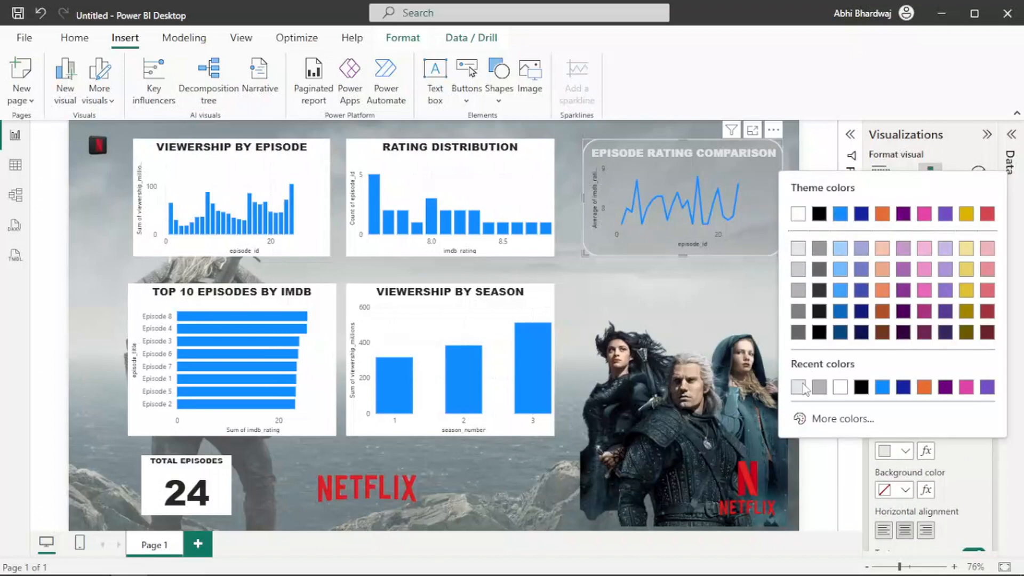
pyautogui.click(844, 420)
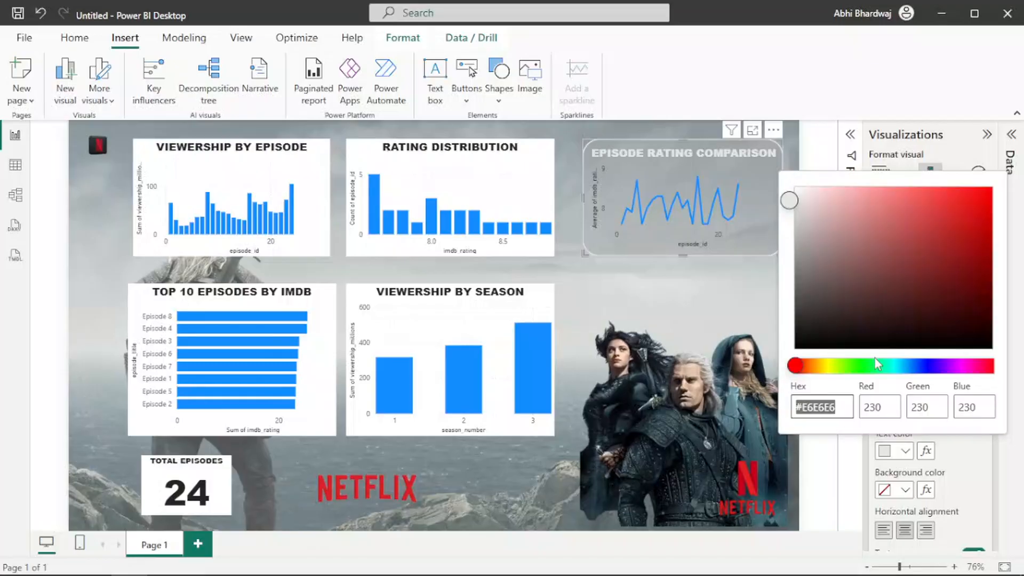
pyautogui.moveTo(795, 202)
pyautogui.mouseDown()
pyautogui.moveTo(802, 188)
pyautogui.moveTo(805, 202)
pyautogui.moveTo(789, 190)
pyautogui.mouseUp()
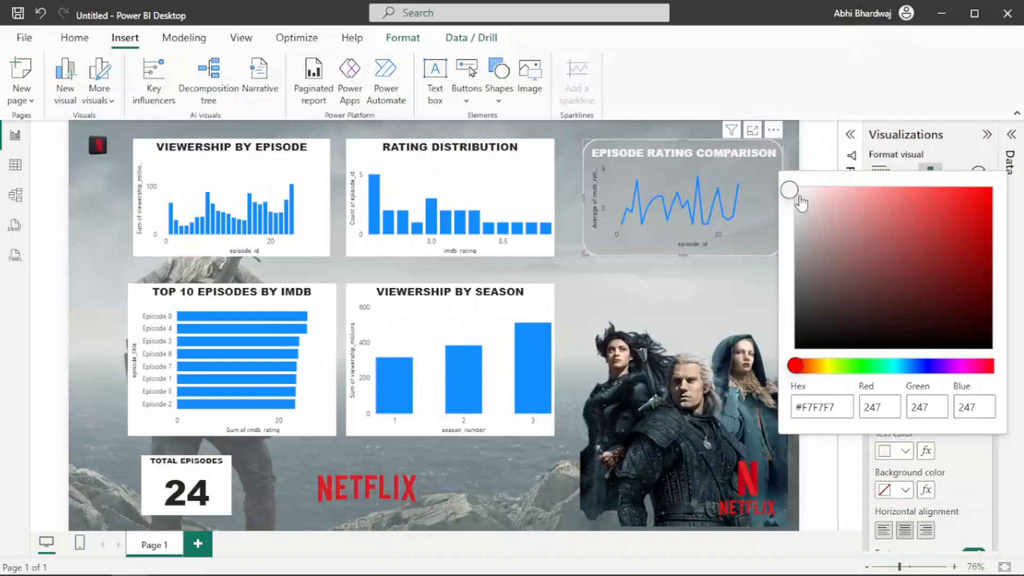
pyautogui.click(924, 452)
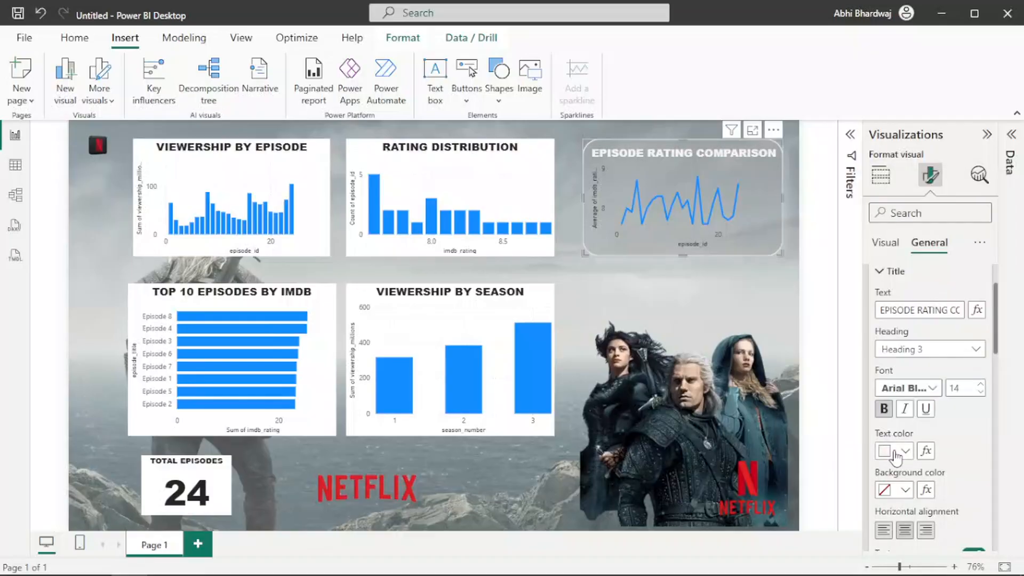
pyautogui.click(894, 453)
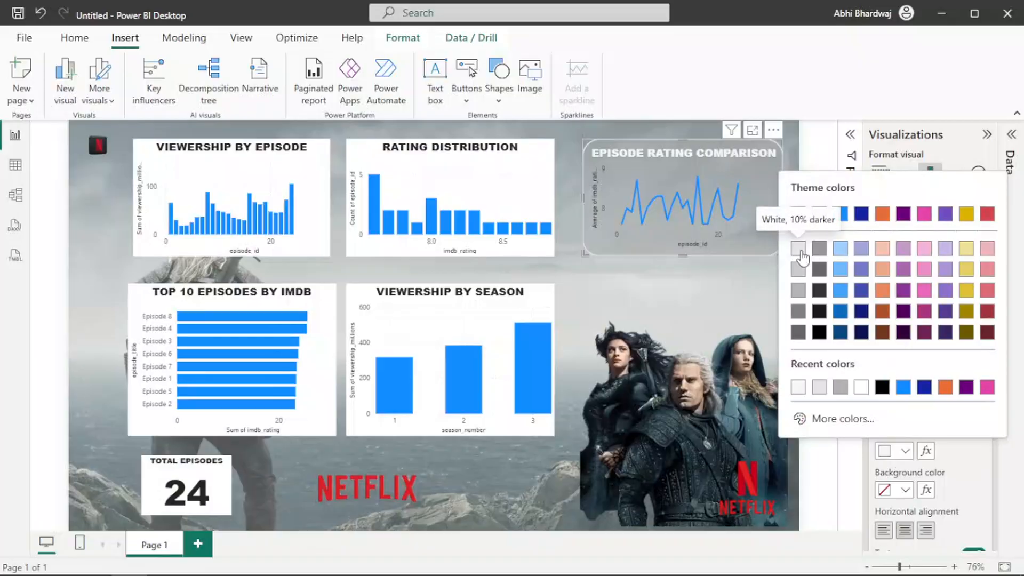
pyautogui.click(819, 249)
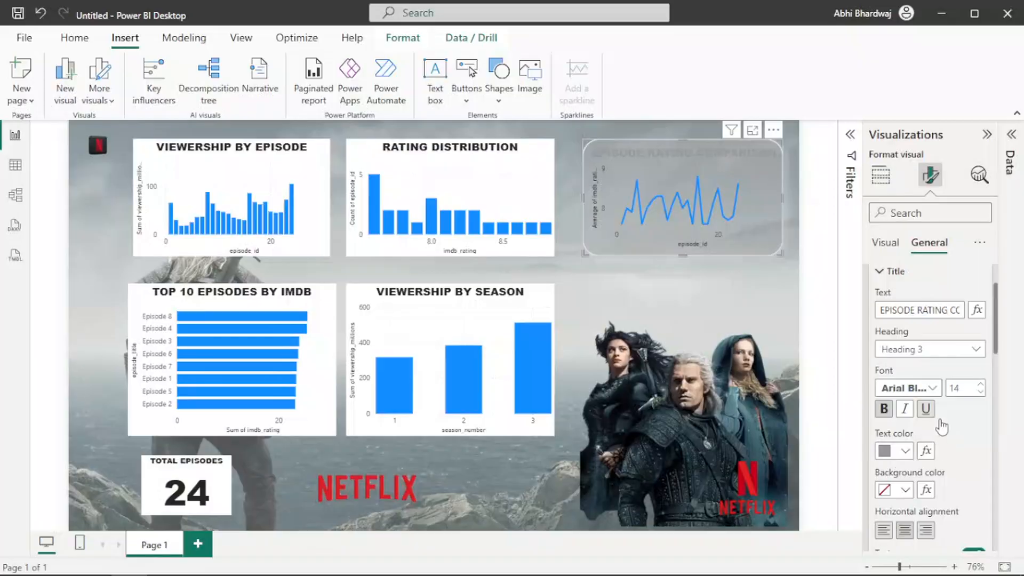
pyautogui.click(895, 452)
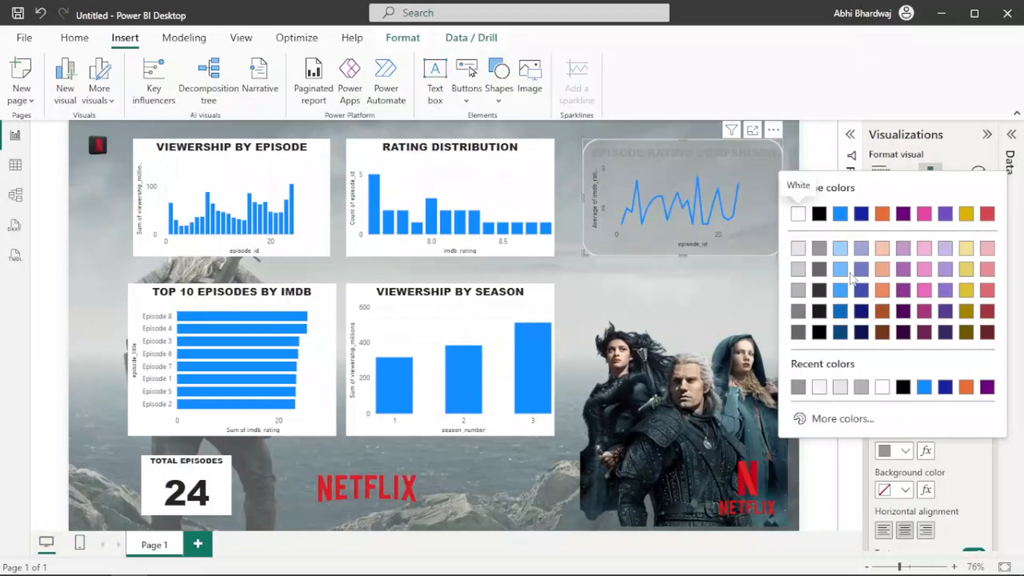
pyautogui.click(800, 248)
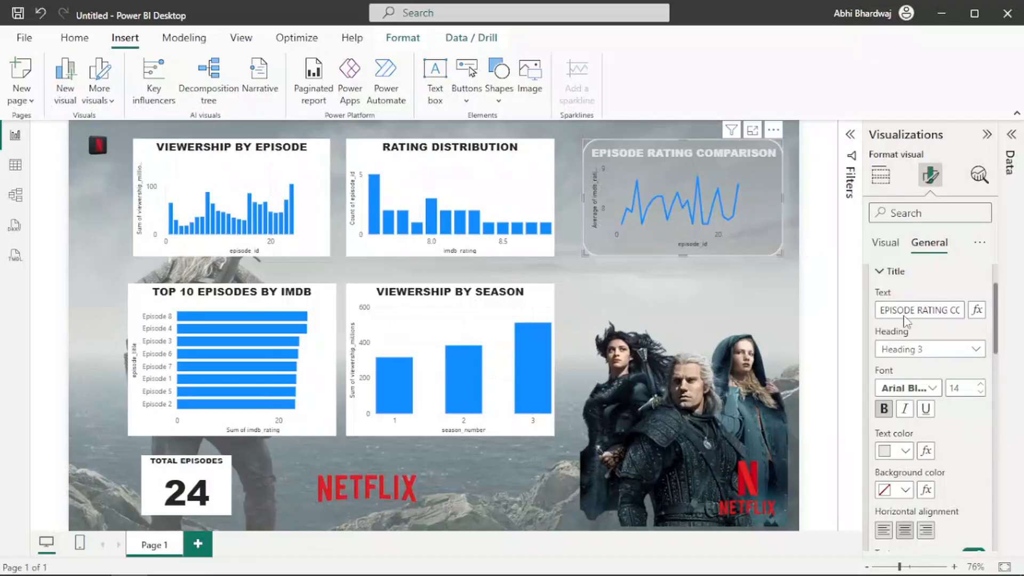
pyautogui.click(901, 452)
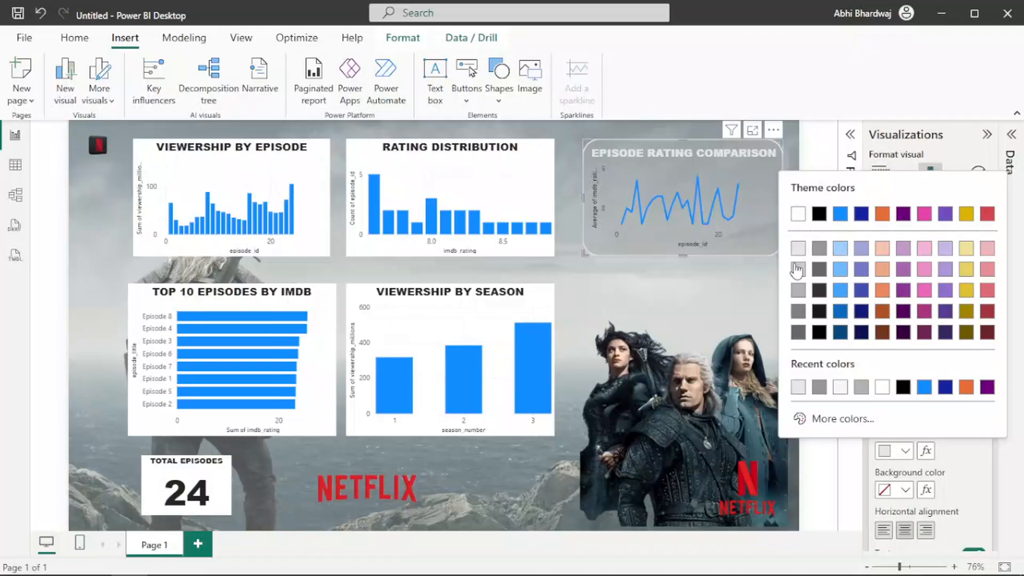
pyautogui.click(728, 299)
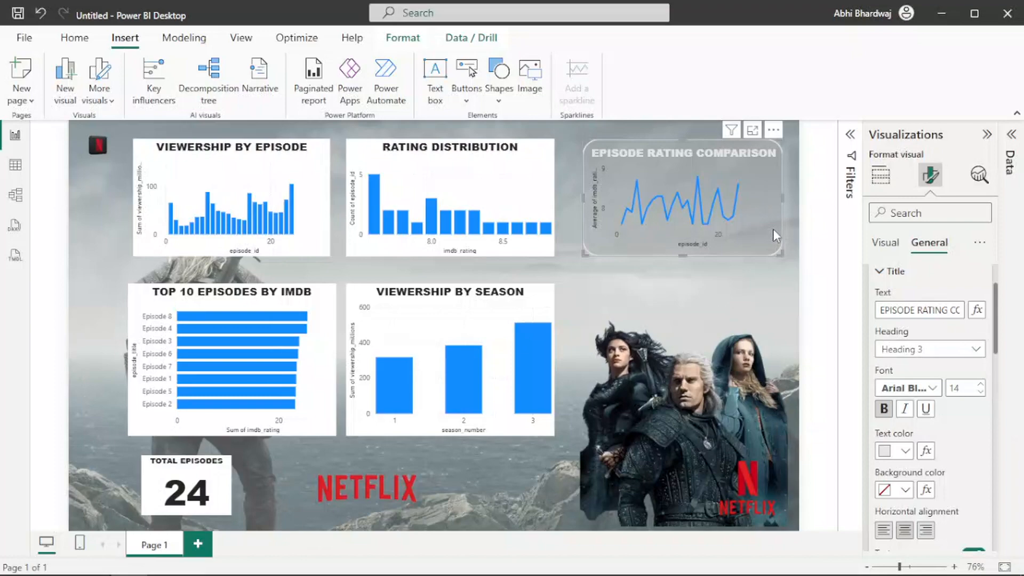
# Hide the Y-axis and X-axis titles of the EPISODE RATING COMPARISON chart.
pyautogui.click(886, 244)
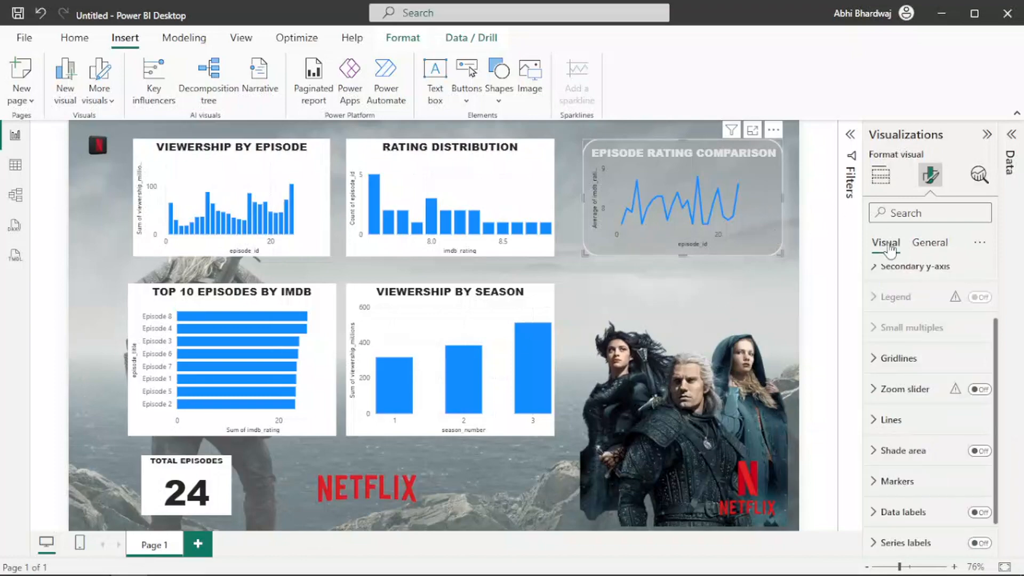
pyautogui.scroll(2, 885, 310)
pyautogui.click(907, 310)
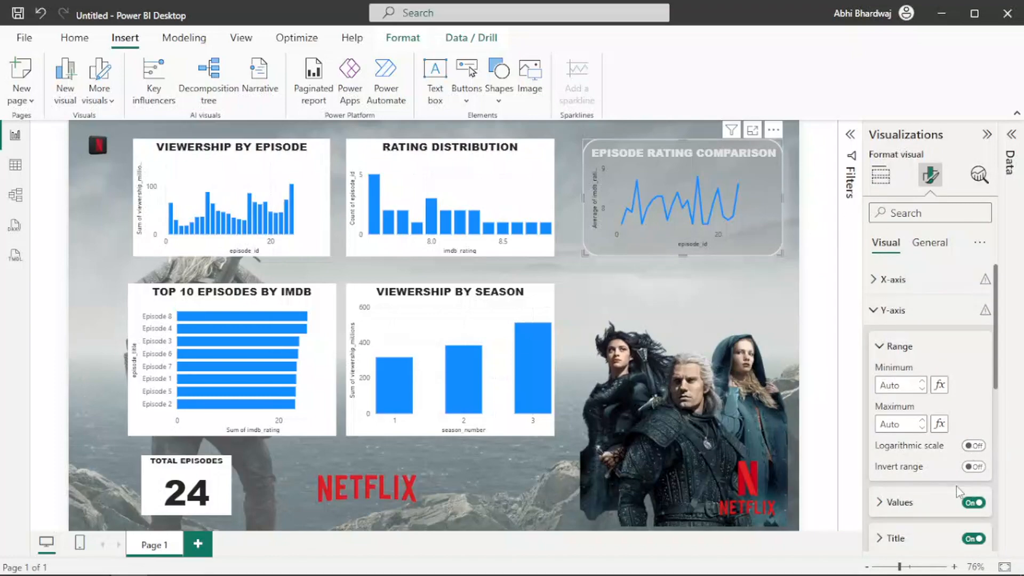
pyautogui.click(893, 280)
pyautogui.moveTo(956, 522); pyautogui.dragTo(943, 487)
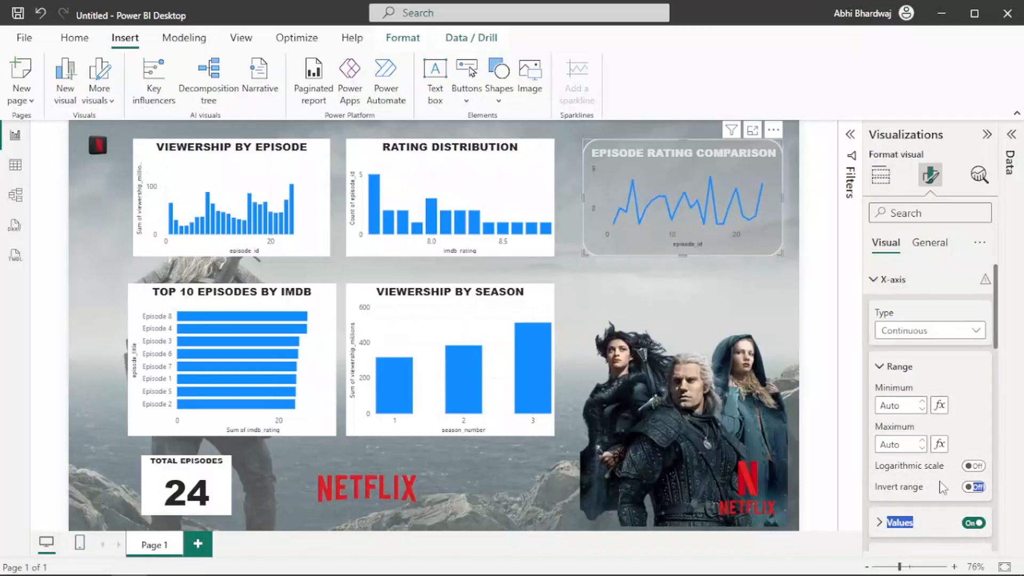
pyautogui.scroll(-3, 931, 483)
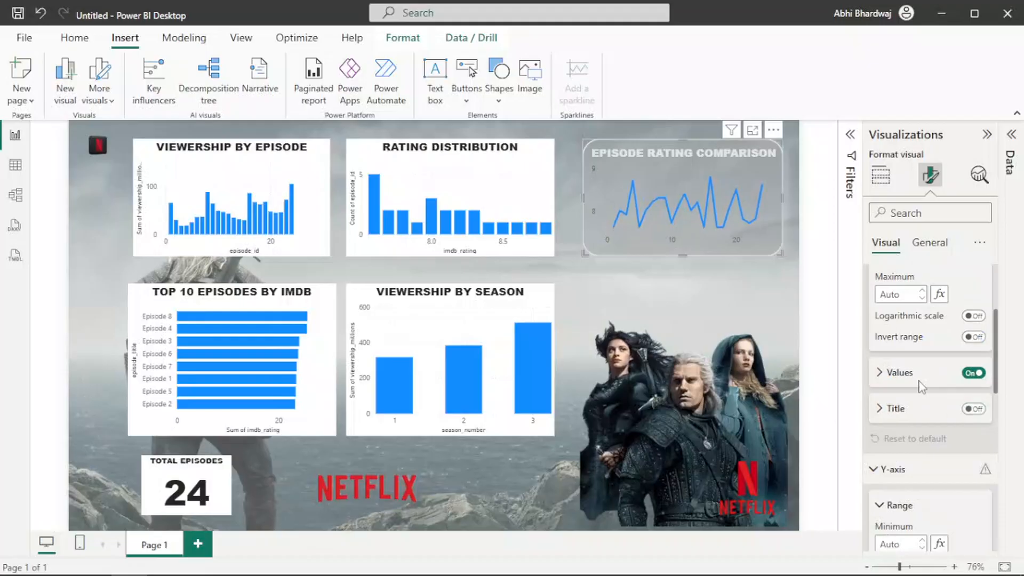
# Set the color of the chart's X-axis values to light grey (White, 10% darker).
pyautogui.click(907, 375)
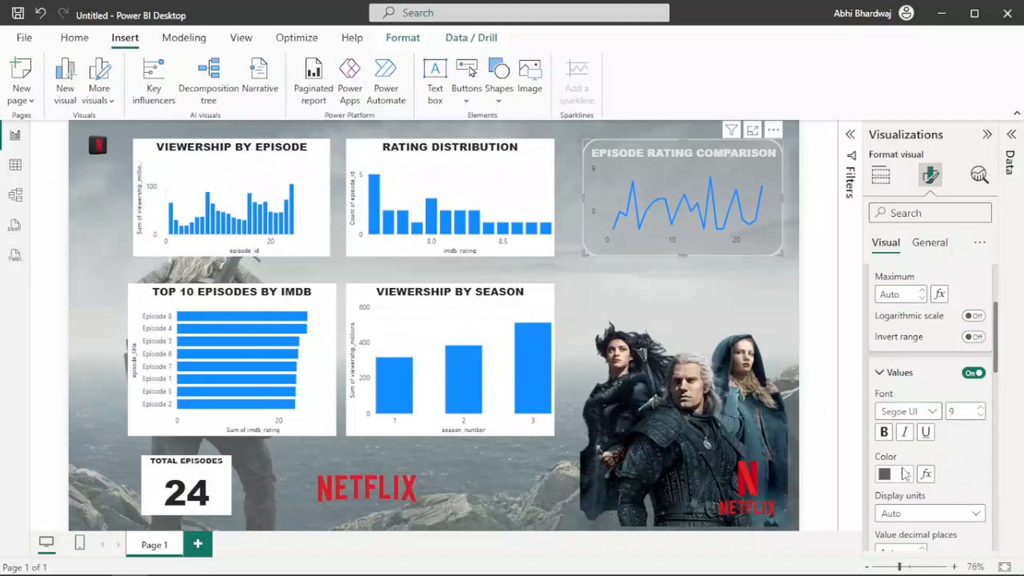
pyautogui.click(906, 474)
pyautogui.click(801, 272)
# Set the color of the chart's Y-axis values to the same recently used light grey.
pyautogui.scroll(3, 905, 340)
pyautogui.scroll(-5, 904, 342)
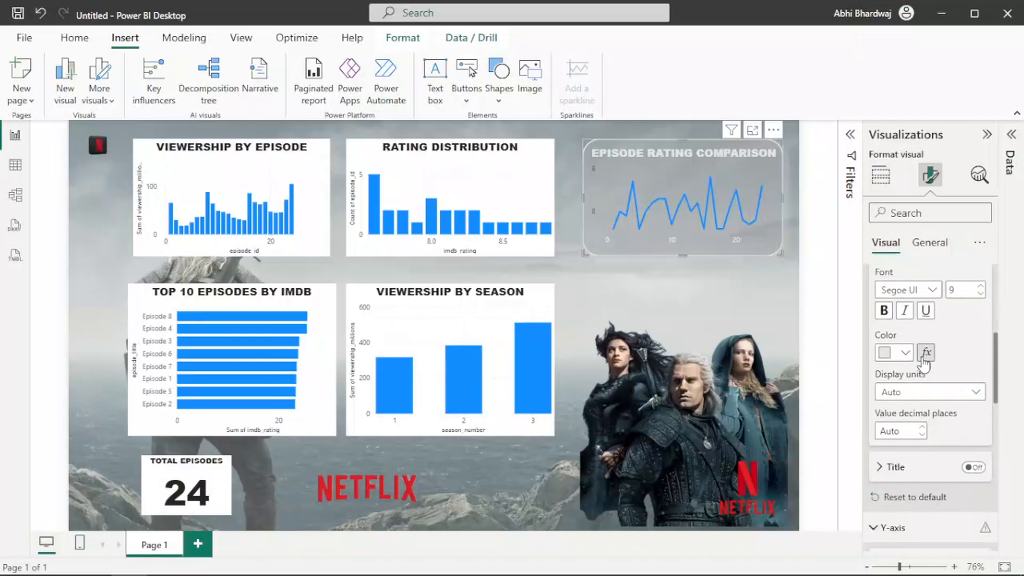
pyautogui.scroll(-3, 902, 407)
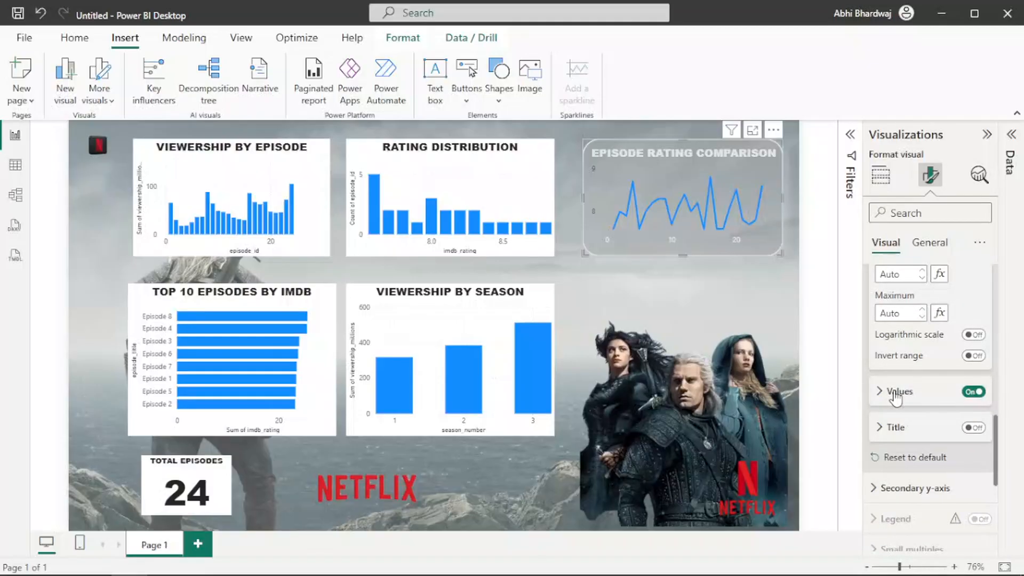
pyautogui.click(899, 392)
pyautogui.click(888, 494)
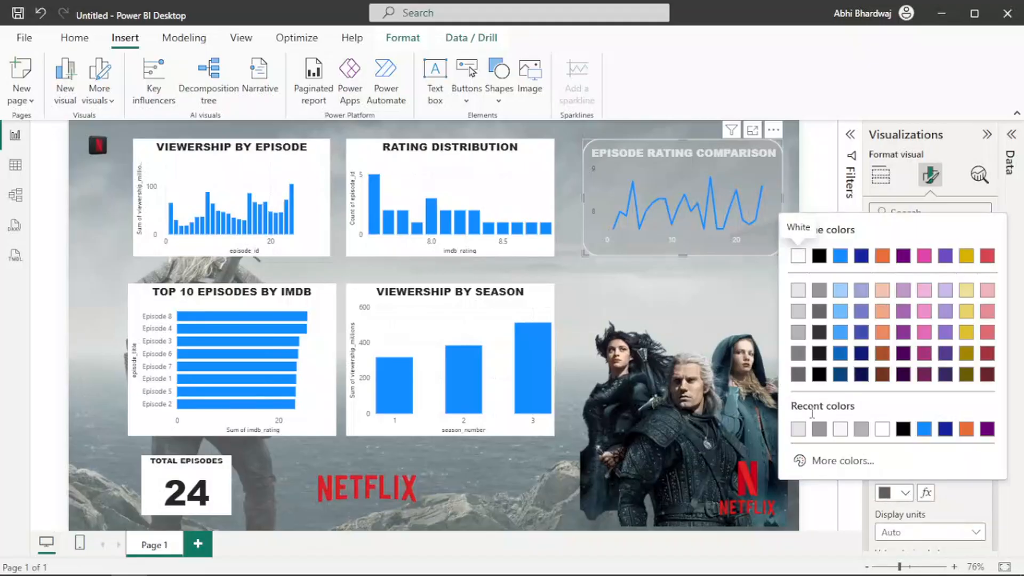
pyautogui.click(798, 430)
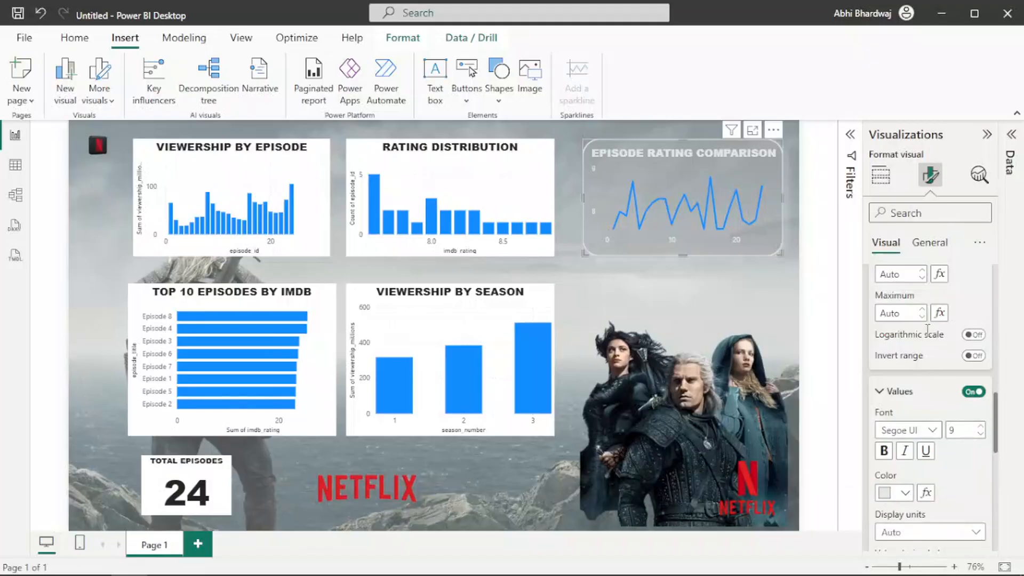
# Try #B3B3B3 with 49% transparency as the line color of the EPISODE RATING COMPARISON chart.
pyautogui.scroll(-8, 928, 373)
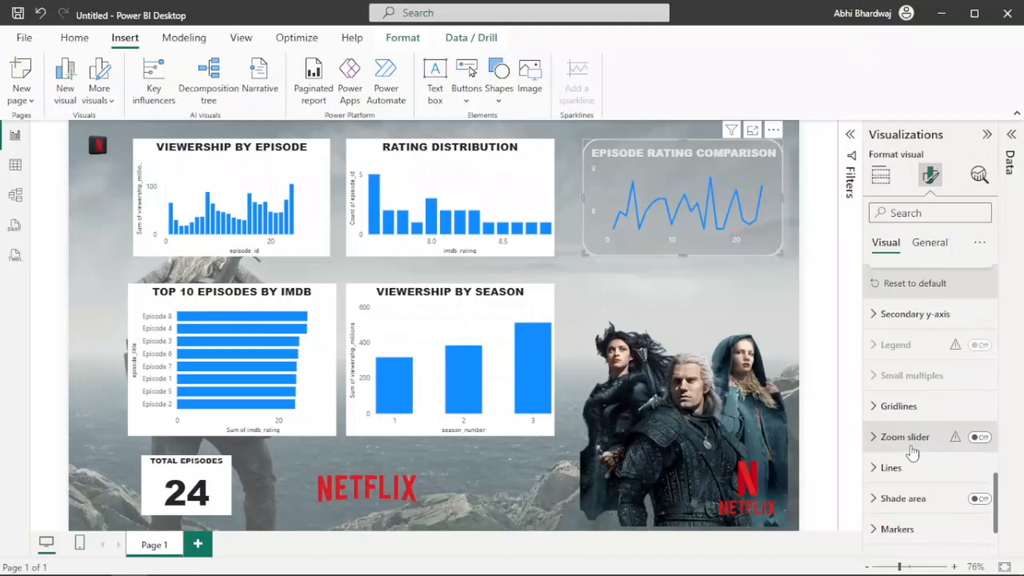
pyautogui.click(902, 406)
pyautogui.scroll(-5, 915, 454)
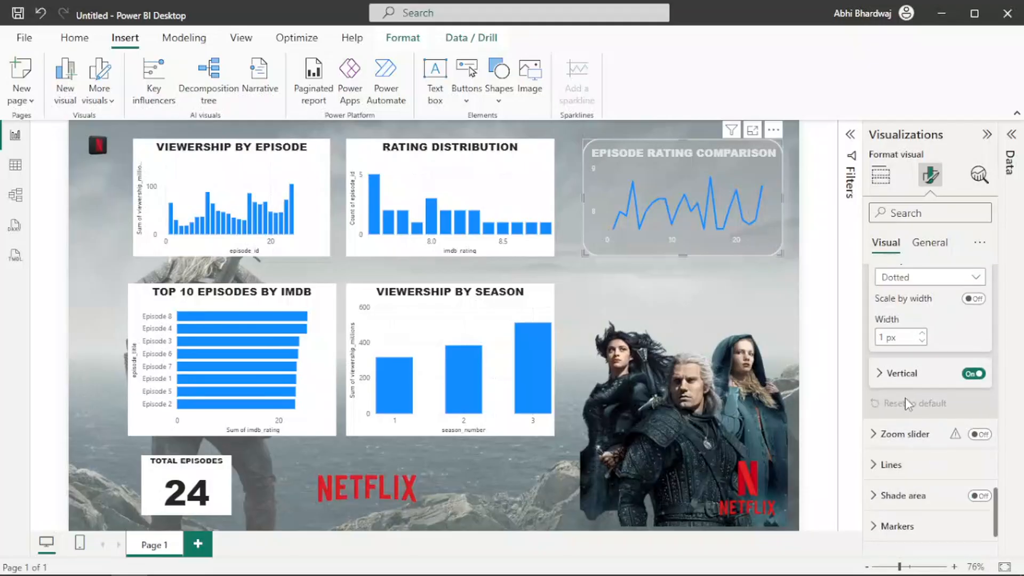
pyautogui.click(891, 465)
pyautogui.scroll(-4, 934, 462)
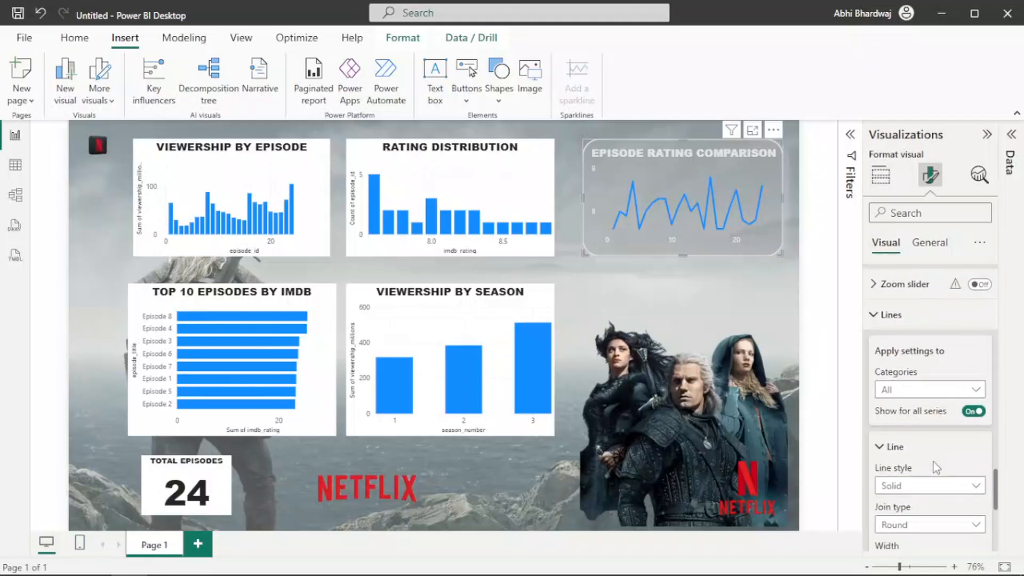
pyautogui.scroll(-6, 933, 462)
pyautogui.click(897, 353)
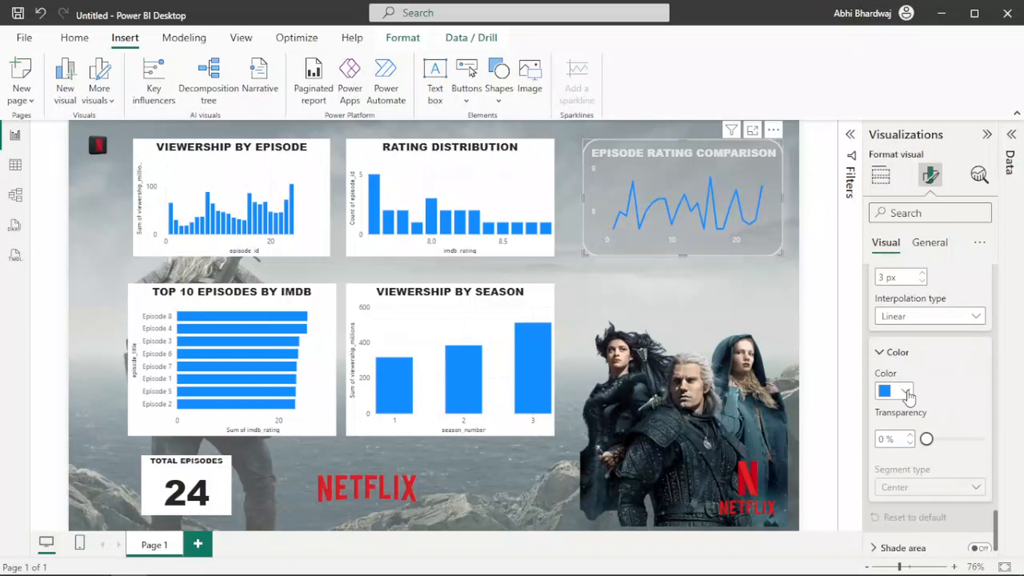
pyautogui.click(905, 392)
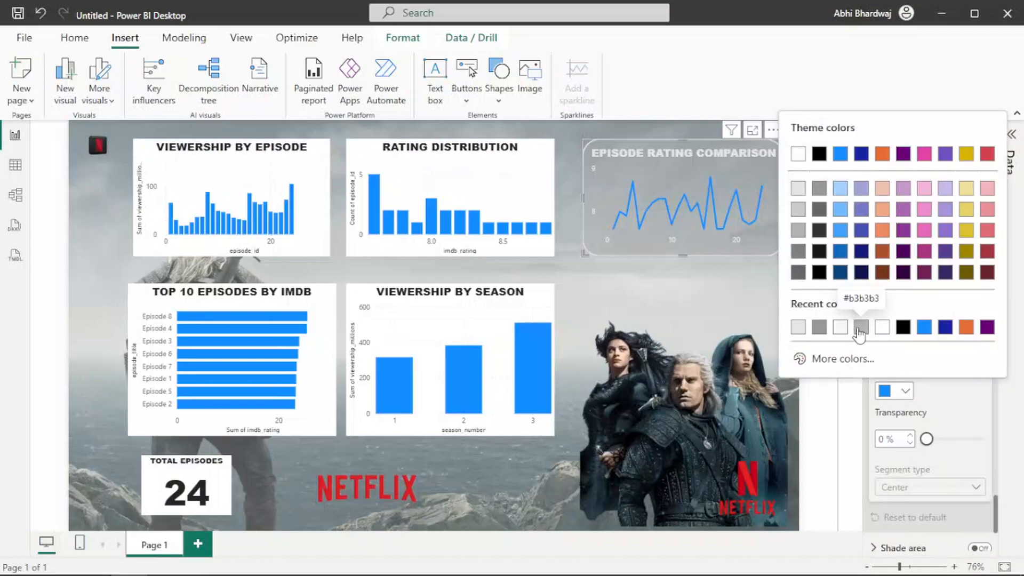
pyautogui.click(861, 329)
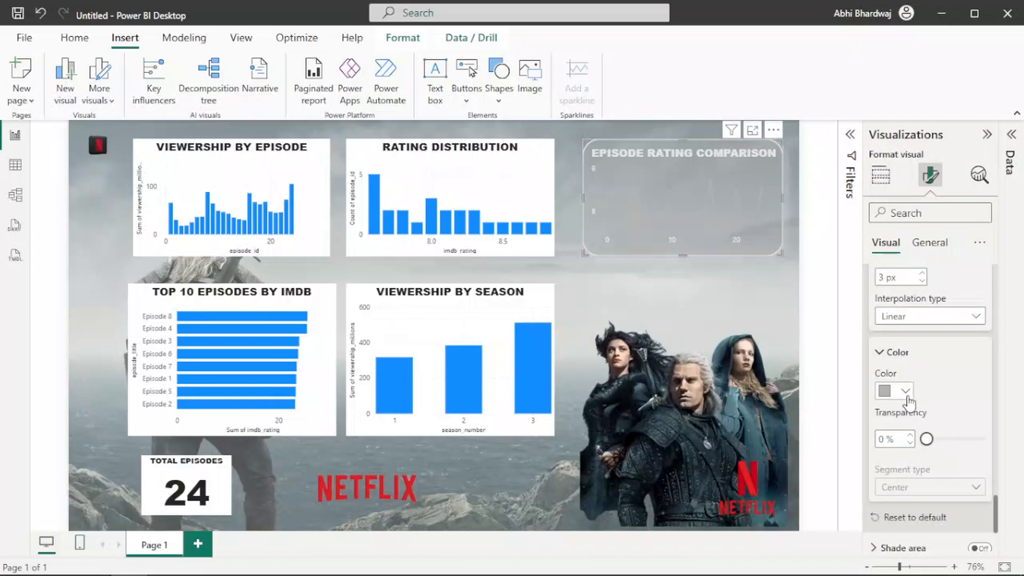
pyautogui.moveTo(928, 440); pyautogui.dragTo(955, 442)
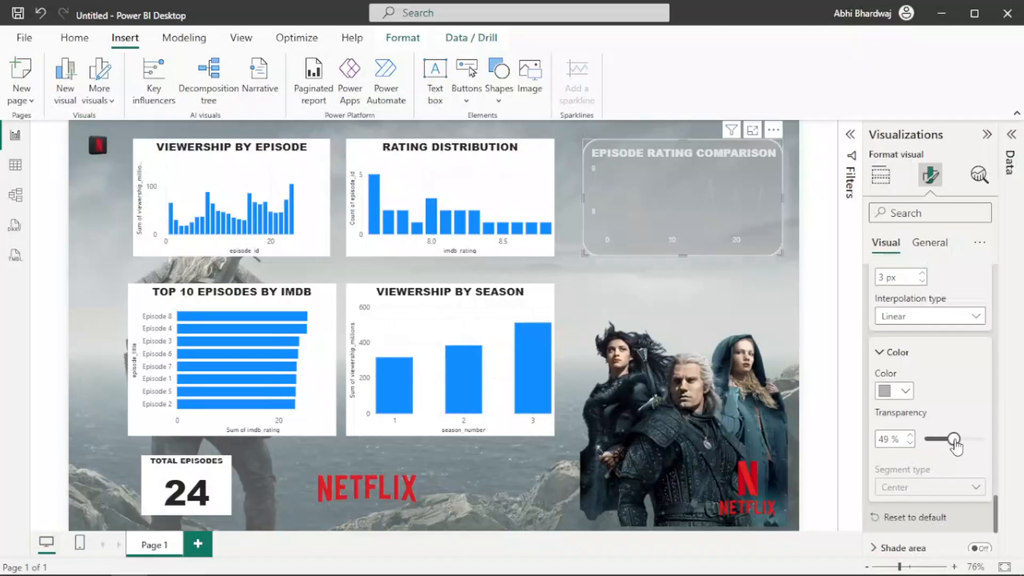
# Try a medium grey at 31% transparency and a light grey at 16% transparency for the chart's line.
pyautogui.click(906, 393)
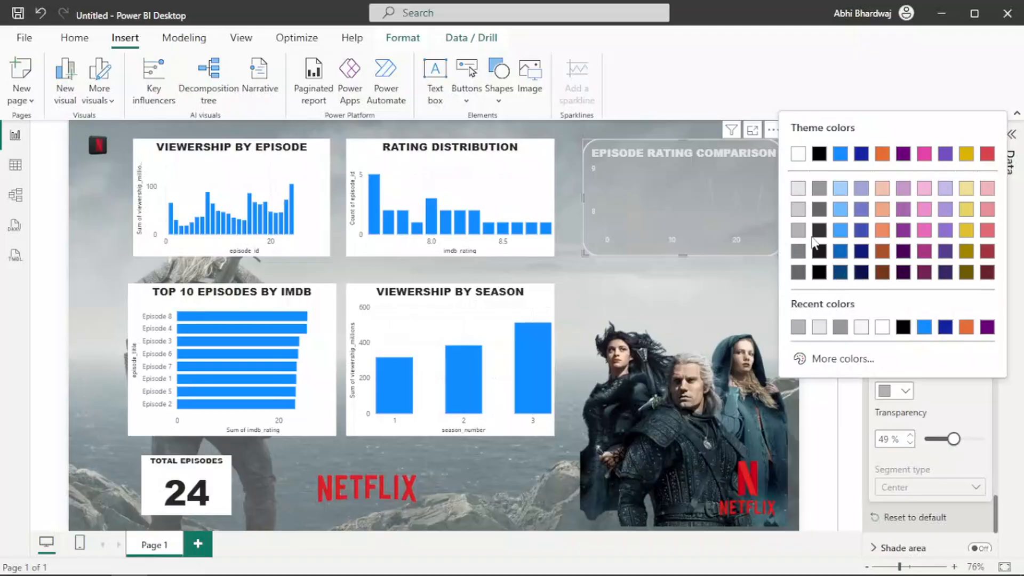
pyautogui.click(819, 193)
pyautogui.moveTo(954, 441); pyautogui.dragTo(929, 443)
pyautogui.click(946, 442)
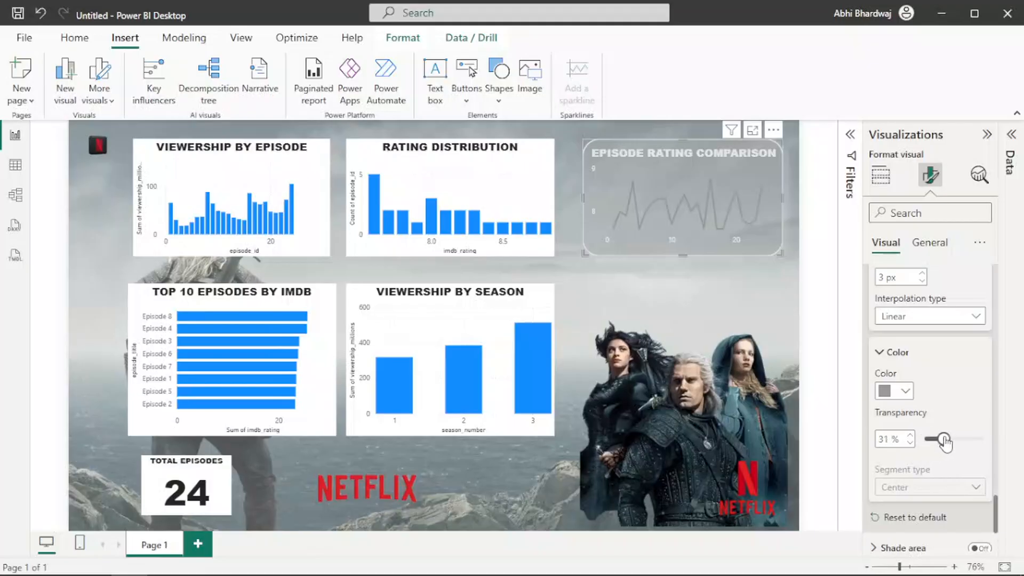
pyautogui.click(906, 395)
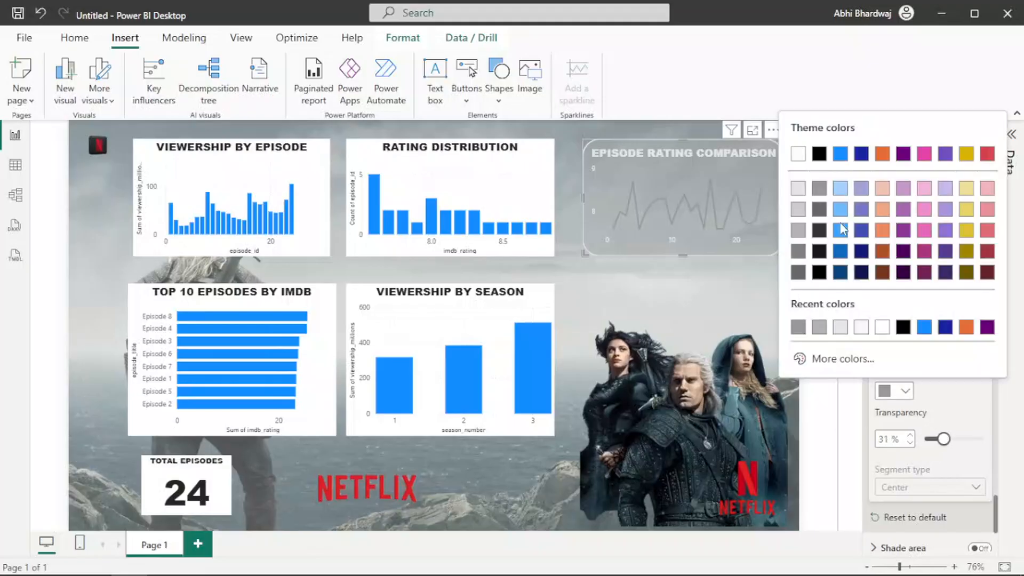
pyautogui.click(898, 335)
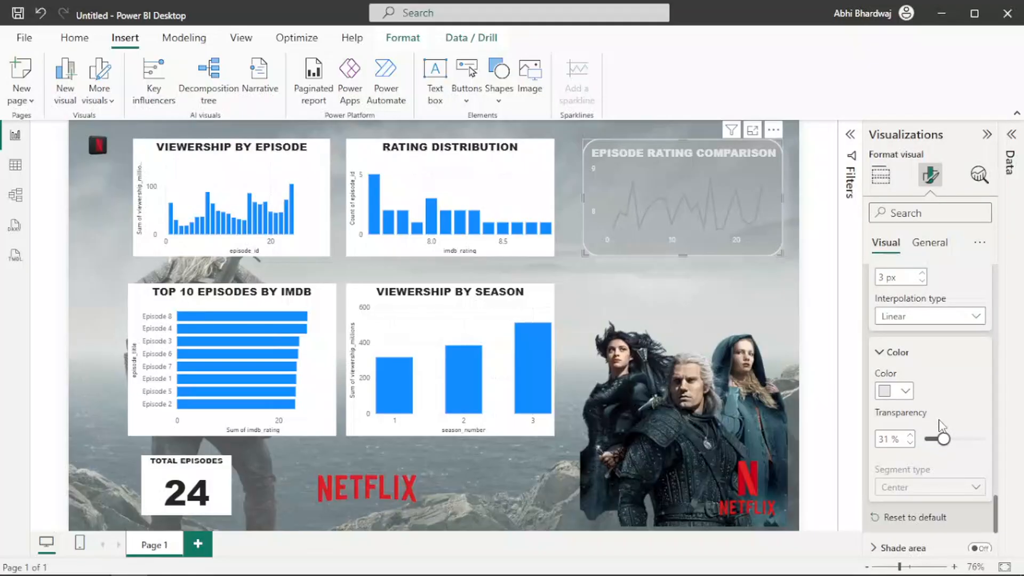
pyautogui.moveTo(940, 438); pyautogui.dragTo(969, 442)
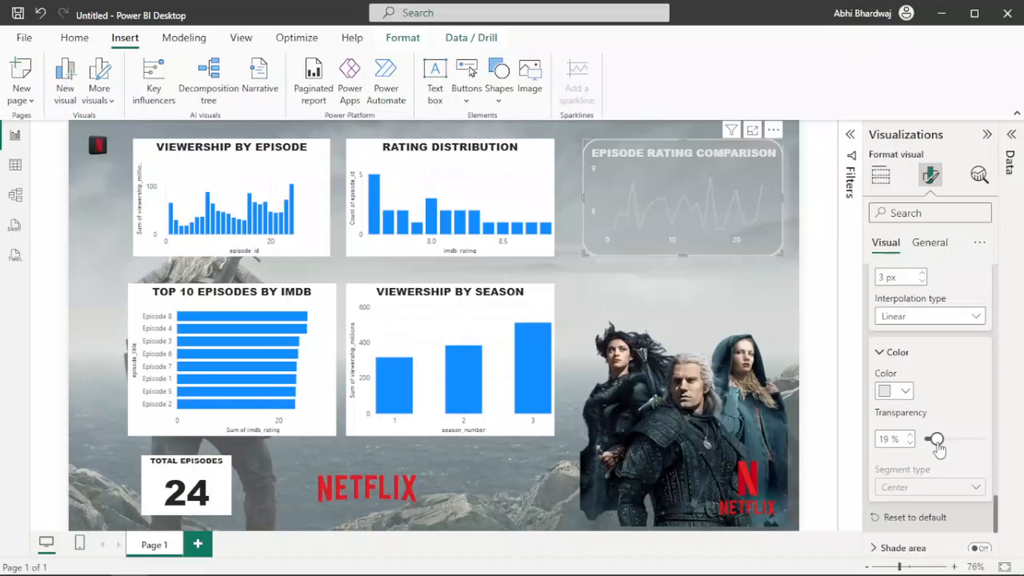
pyautogui.moveTo(938, 445); pyautogui.dragTo(936, 443)
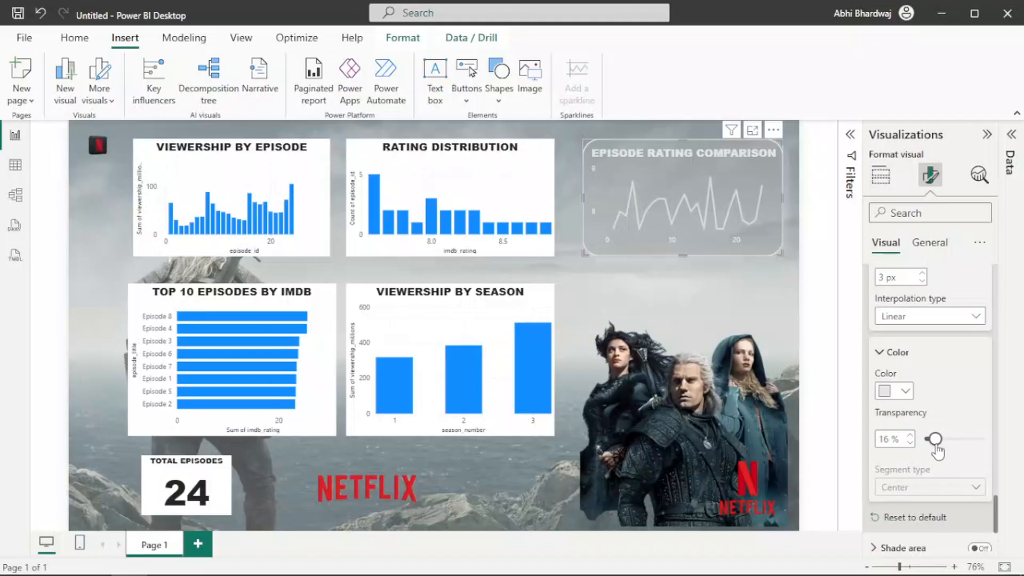
# Set the line of the EPISODE RATING COMPARISON chart to a darker grey with 28% transparency and deselect the chart.
pyautogui.click(905, 394)
pyautogui.click(871, 344)
pyautogui.moveTo(933, 438)
pyautogui.mouseDown()
pyautogui.moveTo(974, 446)
pyautogui.moveTo(927, 445)
pyautogui.moveTo(944, 442)
pyautogui.mouseUp()
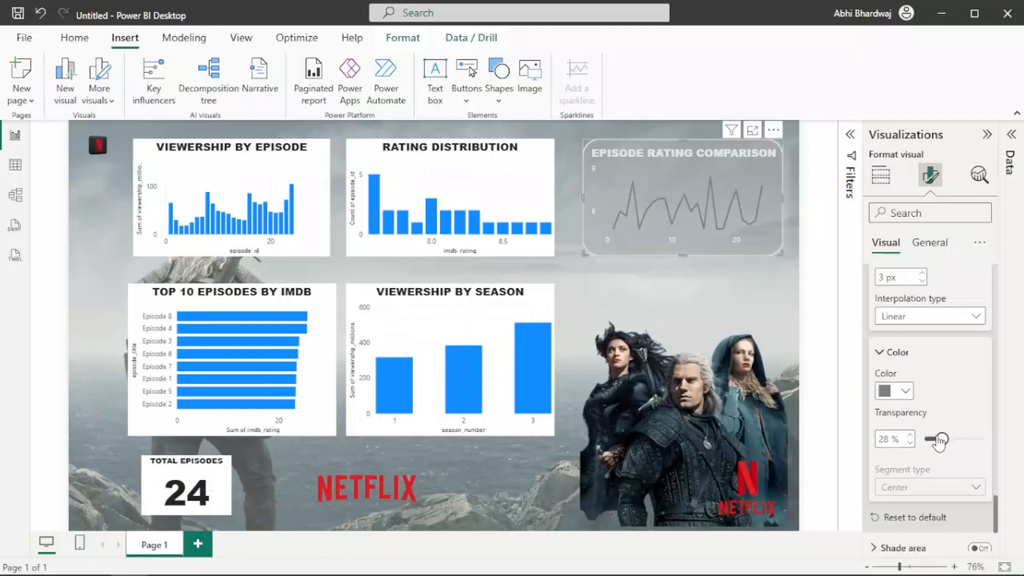
pyautogui.click(498, 505)
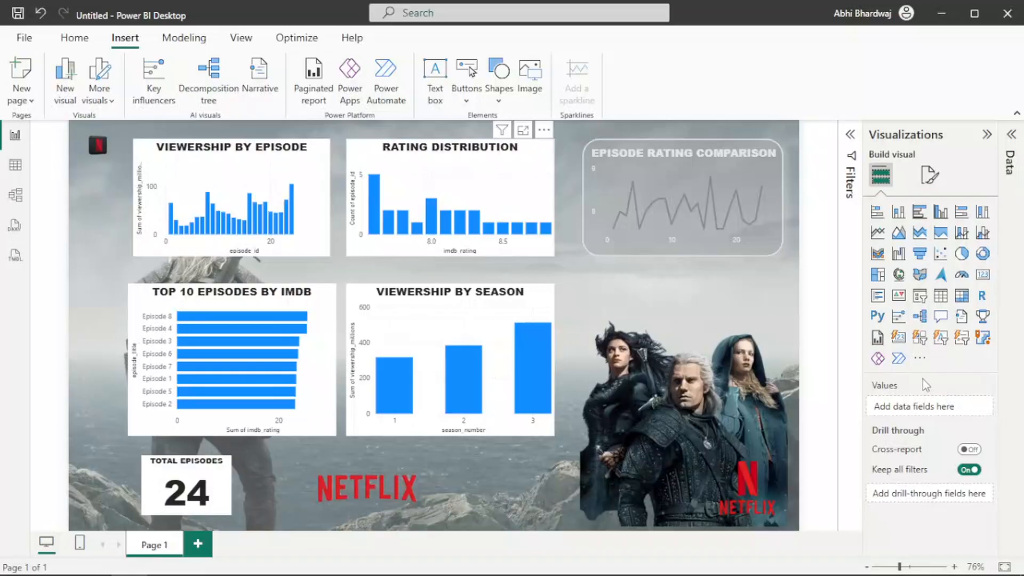
# Give the RATING DISTRIBUTION chart a grey background with 72% transparency.
pyautogui.click(931, 176)
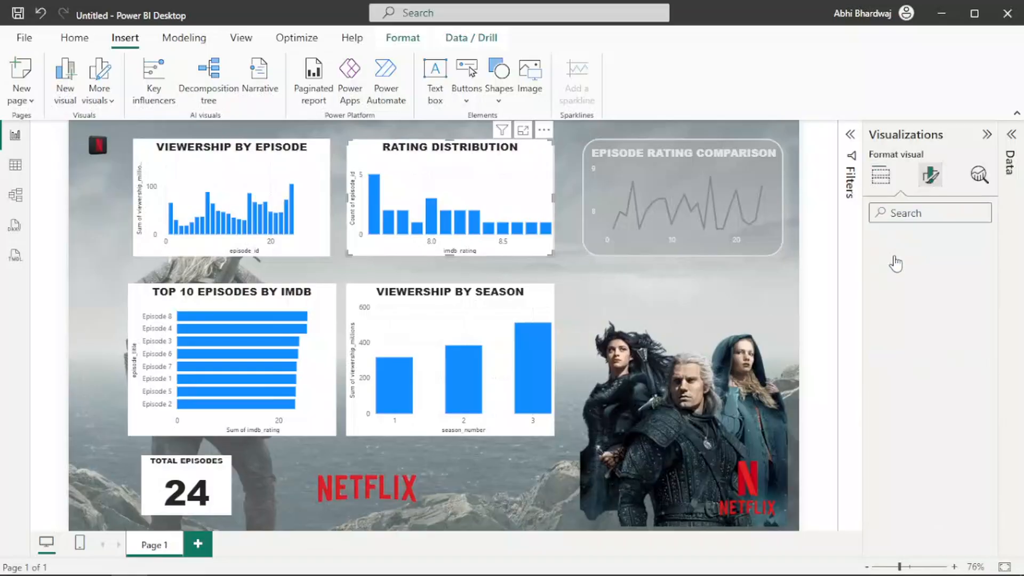
pyautogui.click(890, 279)
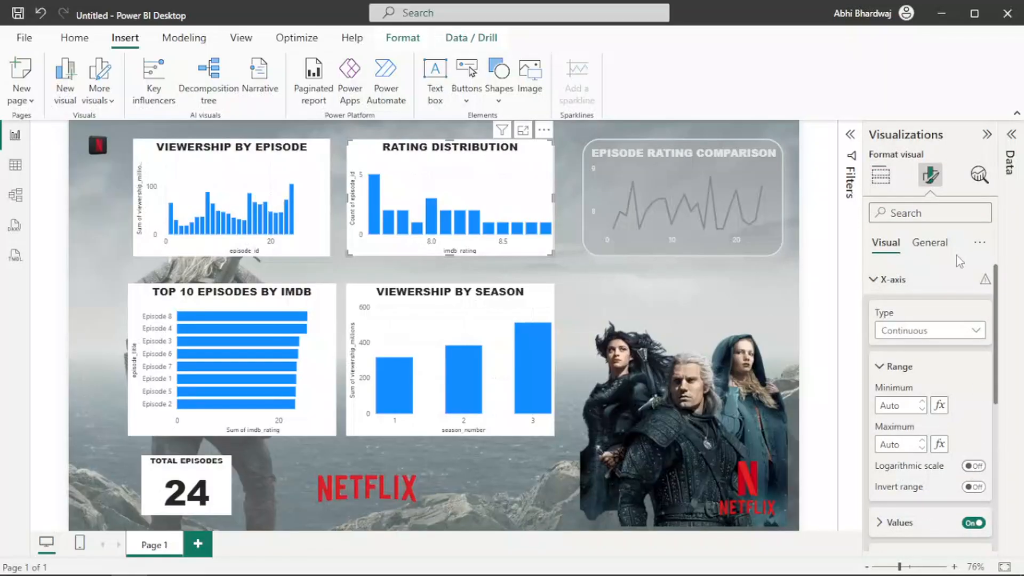
pyautogui.click(943, 250)
pyautogui.click(923, 341)
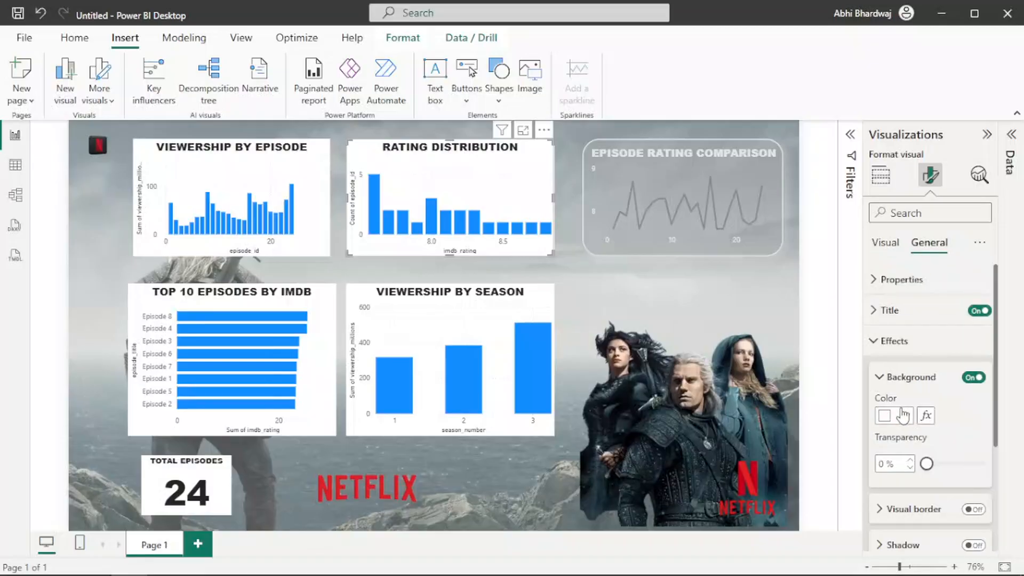
pyautogui.click(900, 411)
pyautogui.click(842, 354)
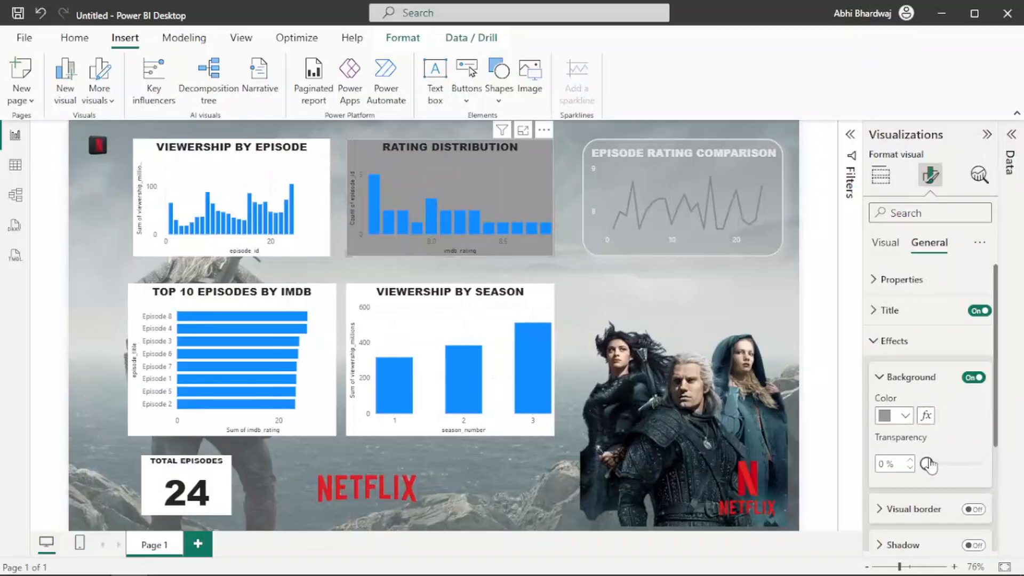
pyautogui.click(959, 464)
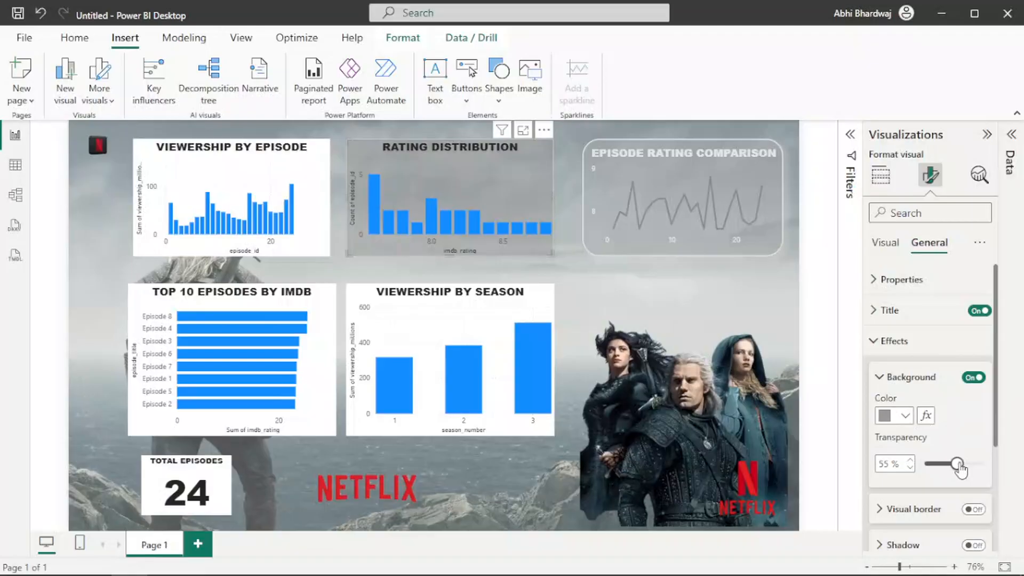
pyautogui.moveTo(960, 469); pyautogui.dragTo(967, 468)
# Enable the chart's shadow and visual border, giving the border color #E6E6E6, 30 px rounded corners and a 3 px width.
pyautogui.click(974, 509)
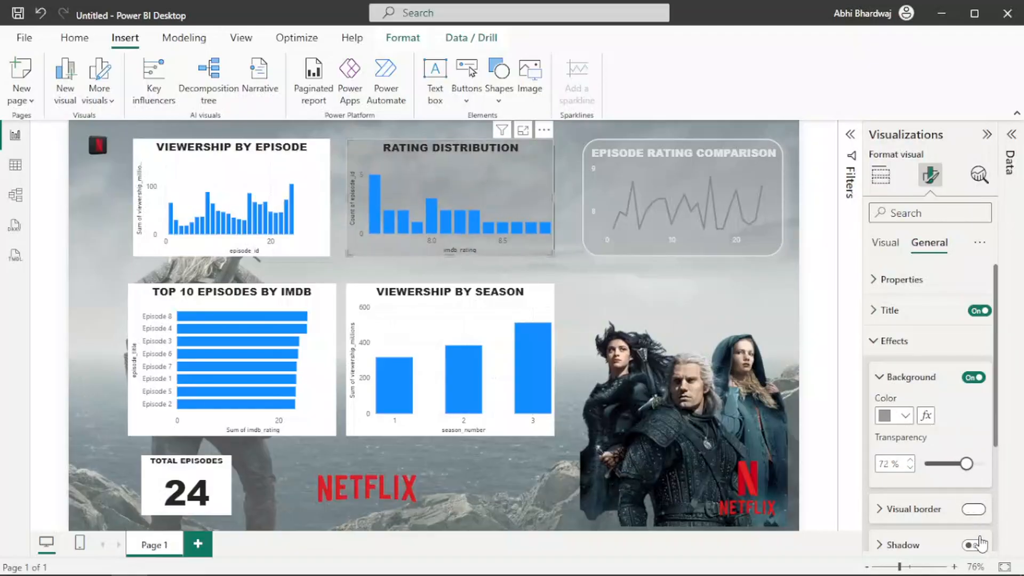
pyautogui.click(973, 545)
pyautogui.click(879, 509)
pyautogui.scroll(-1, 896, 480)
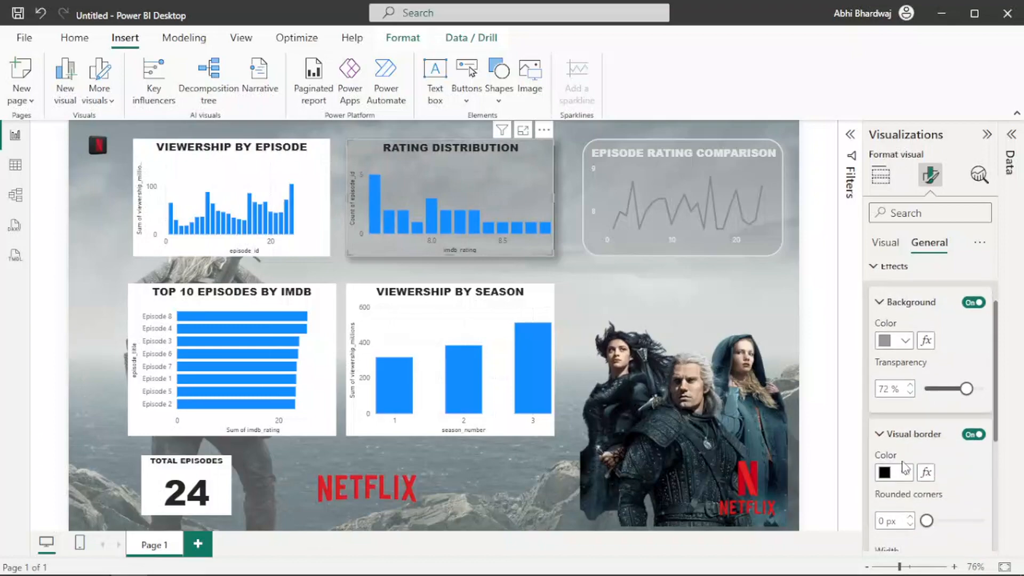
pyautogui.click(888, 472)
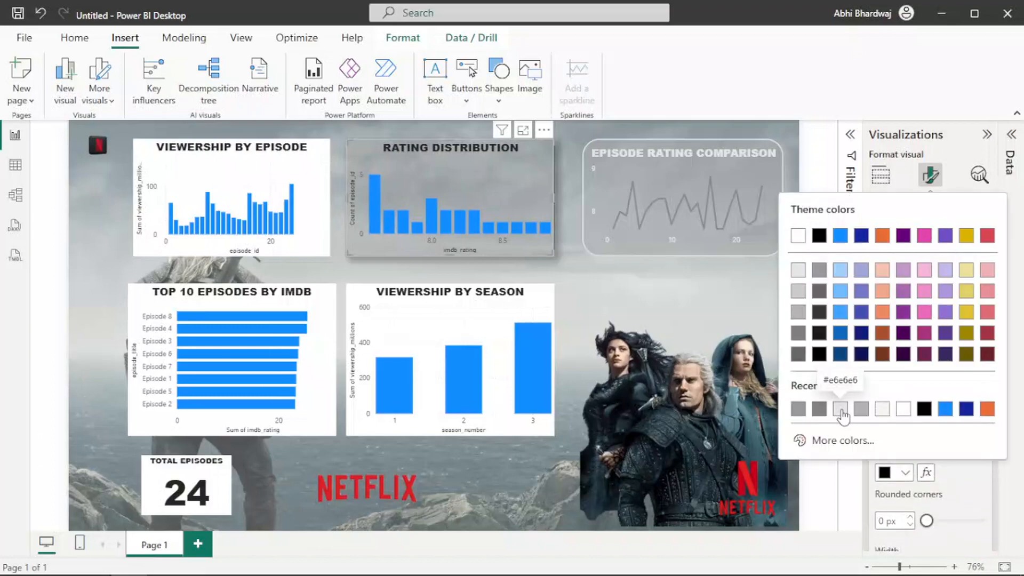
pyautogui.click(841, 410)
pyautogui.moveTo(928, 514); pyautogui.dragTo(995, 515)
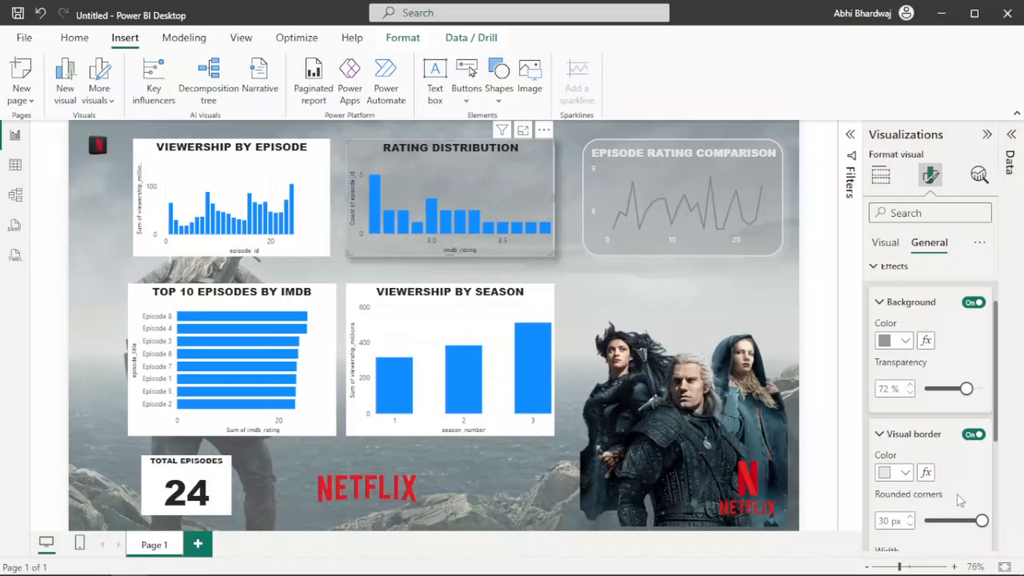
pyautogui.scroll(-2, 939, 467)
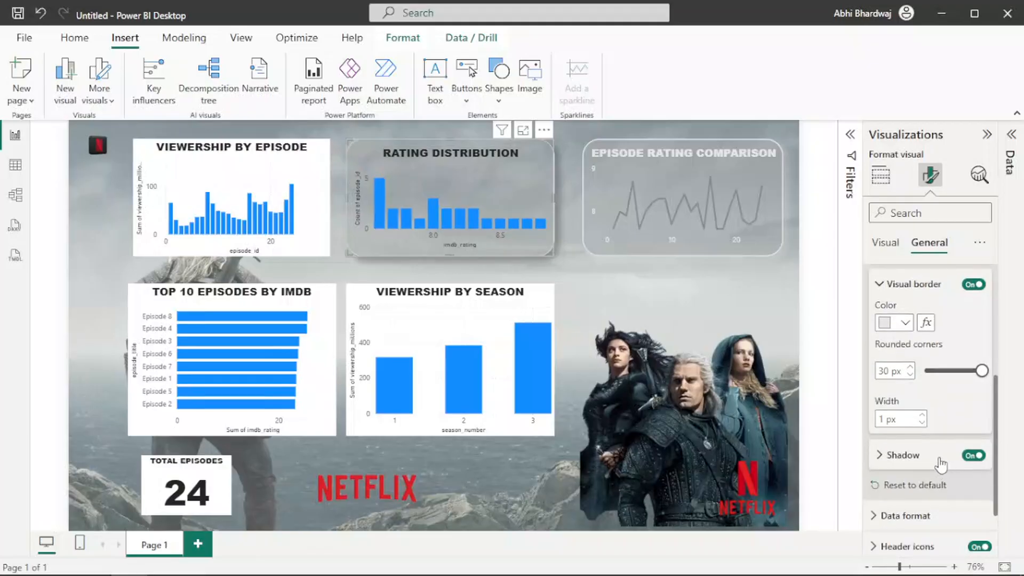
pyautogui.click(922, 415)
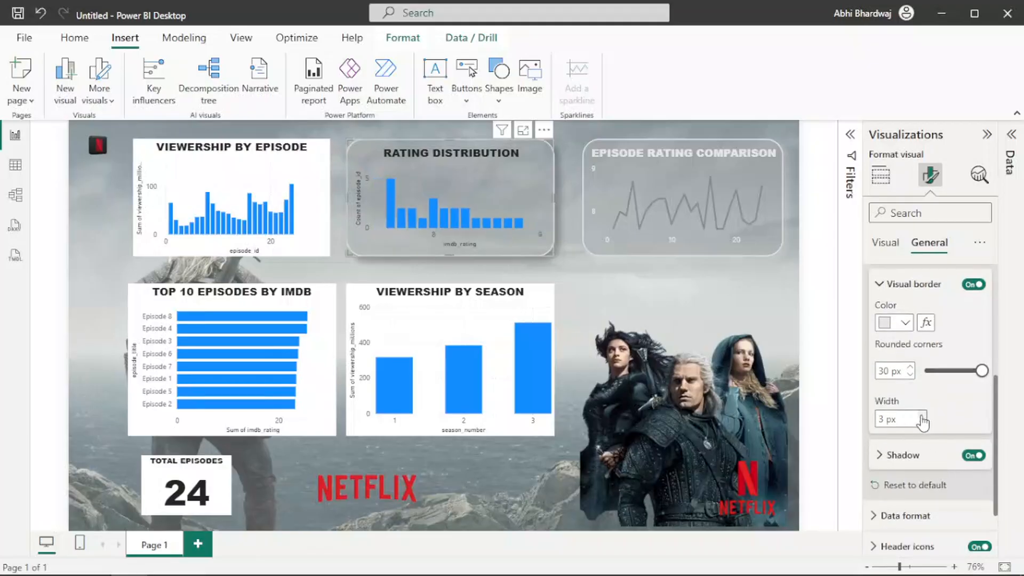
# Set the RATING DISTRIBUTION chart's shadow color to the recently used light grey and its border width to 2 px.
pyautogui.click(907, 457)
pyautogui.click(905, 493)
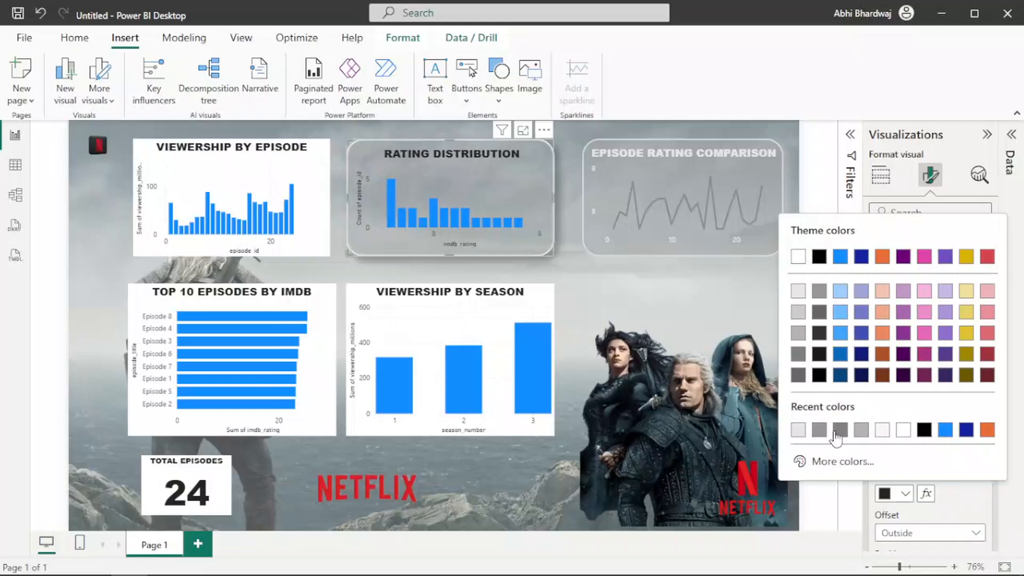
pyautogui.click(798, 430)
pyautogui.scroll(-3, 939, 469)
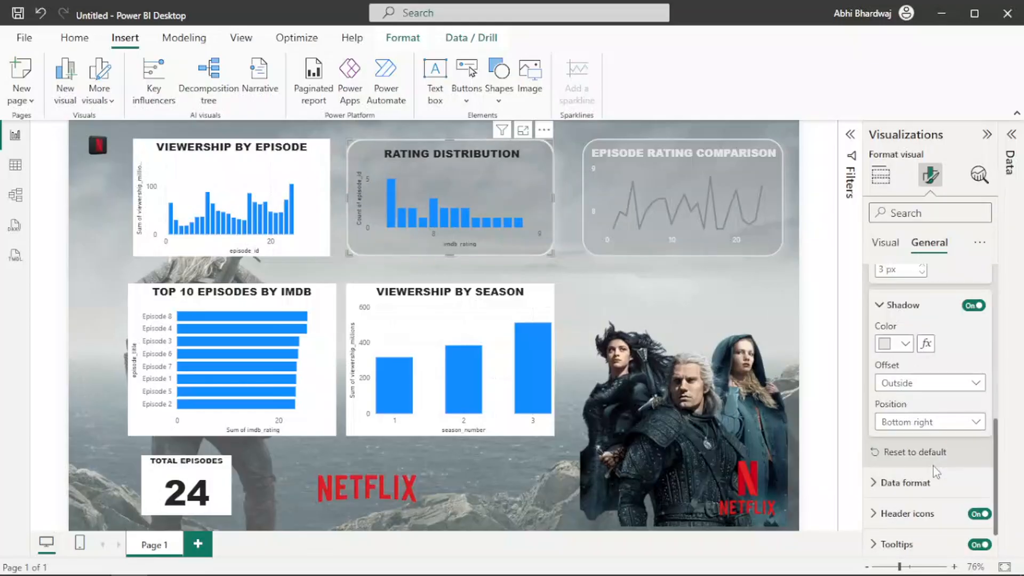
pyautogui.click(774, 240)
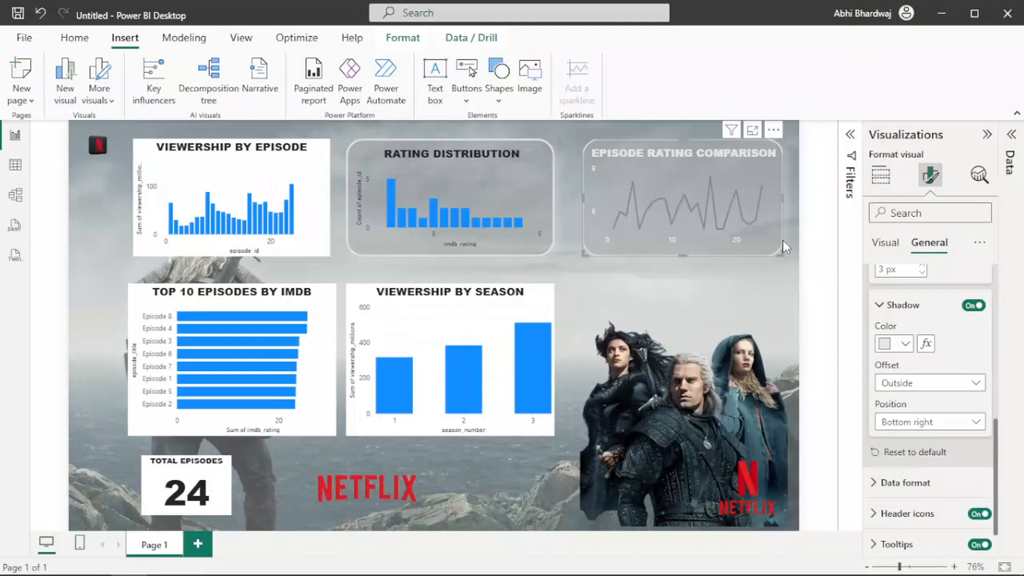
pyautogui.click(541, 248)
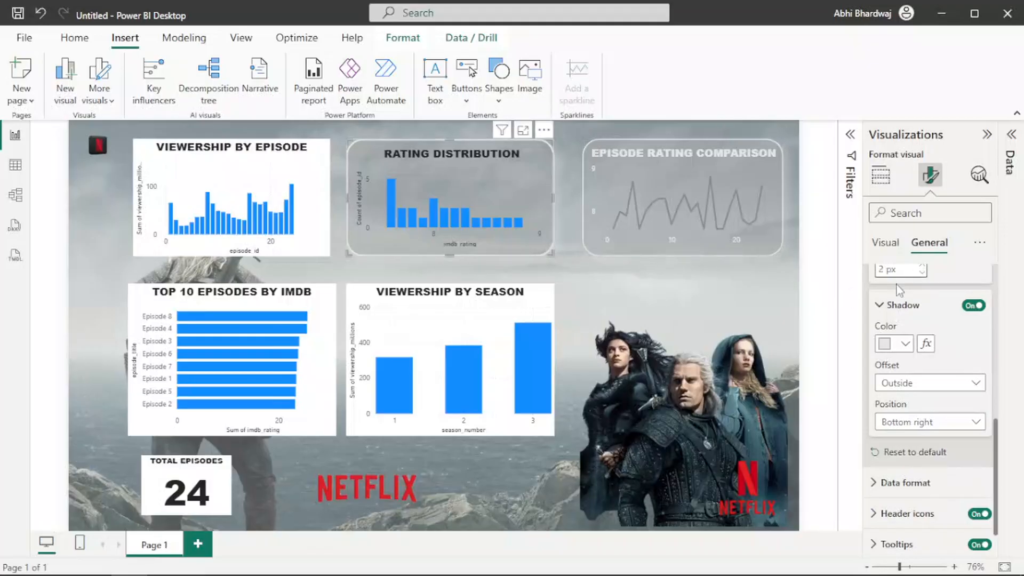
# Set the title text color of the RATING DISTRIBUTION chart to the recently used light grey.
pyautogui.scroll(5, 931, 335)
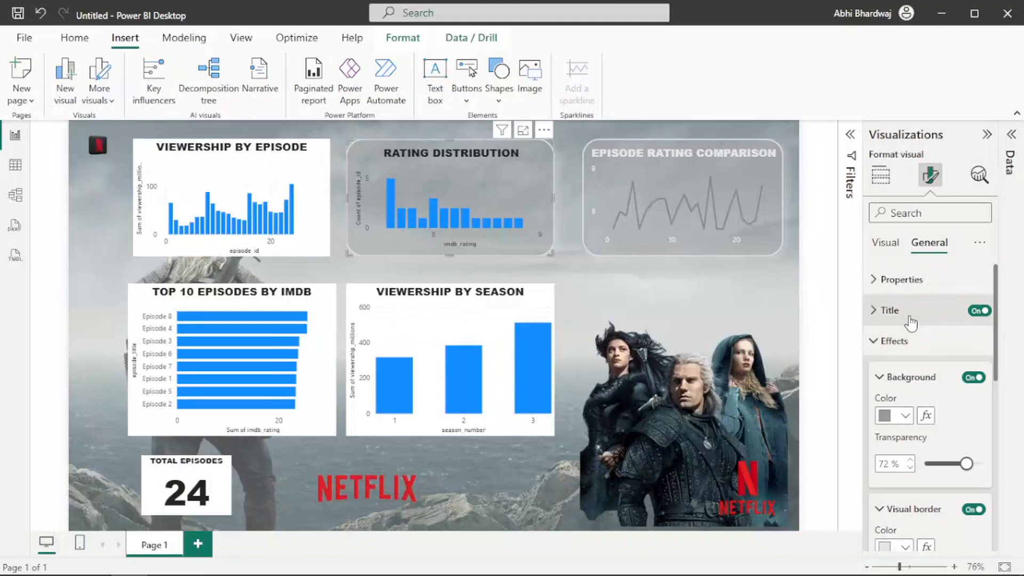
pyautogui.click(922, 319)
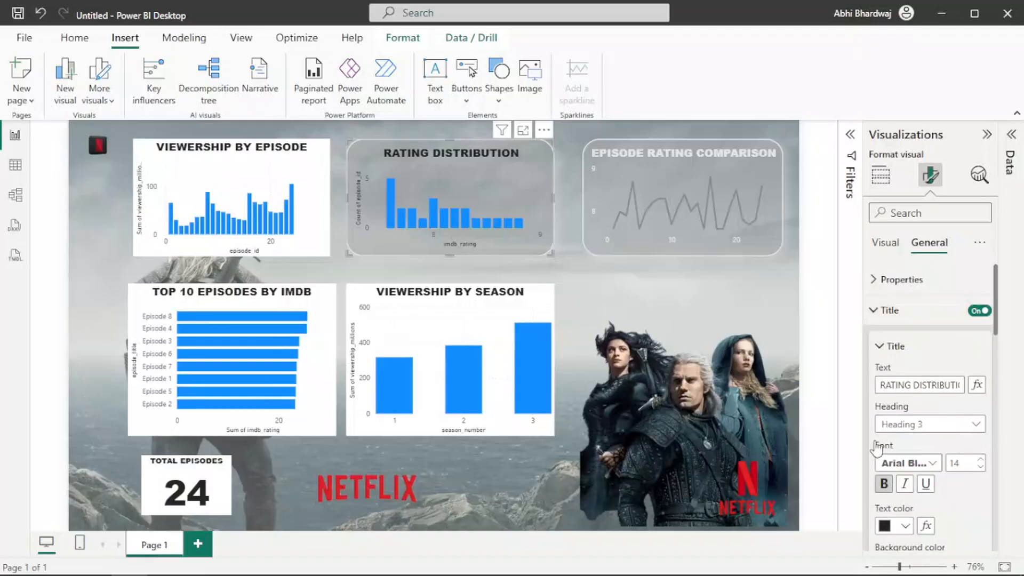
pyautogui.click(891, 526)
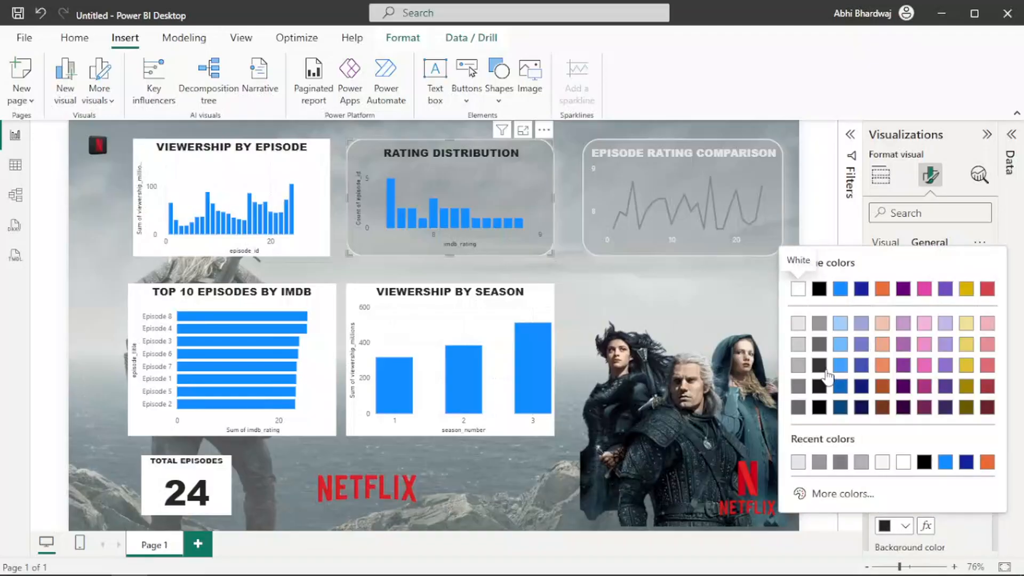
pyautogui.click(809, 465)
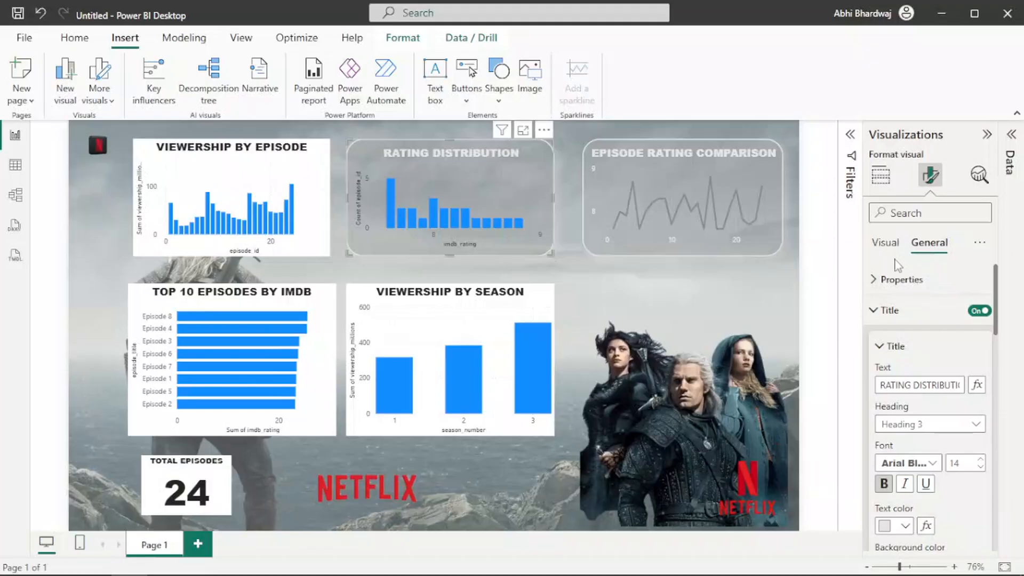
# Turn off the X-axis and Y-axis titles of the RATING DISTRIBUTION chart.
pyautogui.click(887, 243)
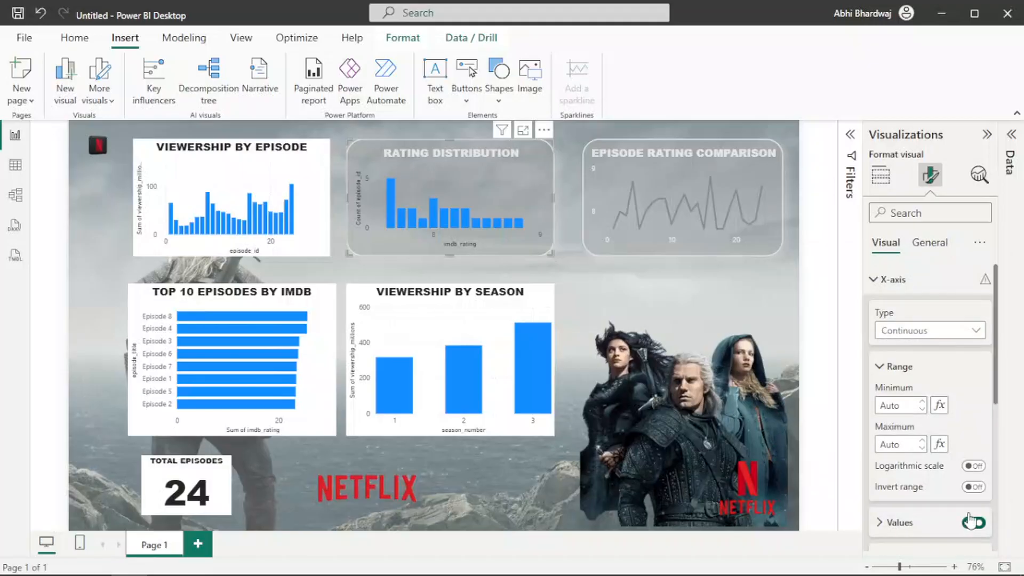
pyautogui.scroll(-1, 971, 520)
pyautogui.scroll(-2, 931, 492)
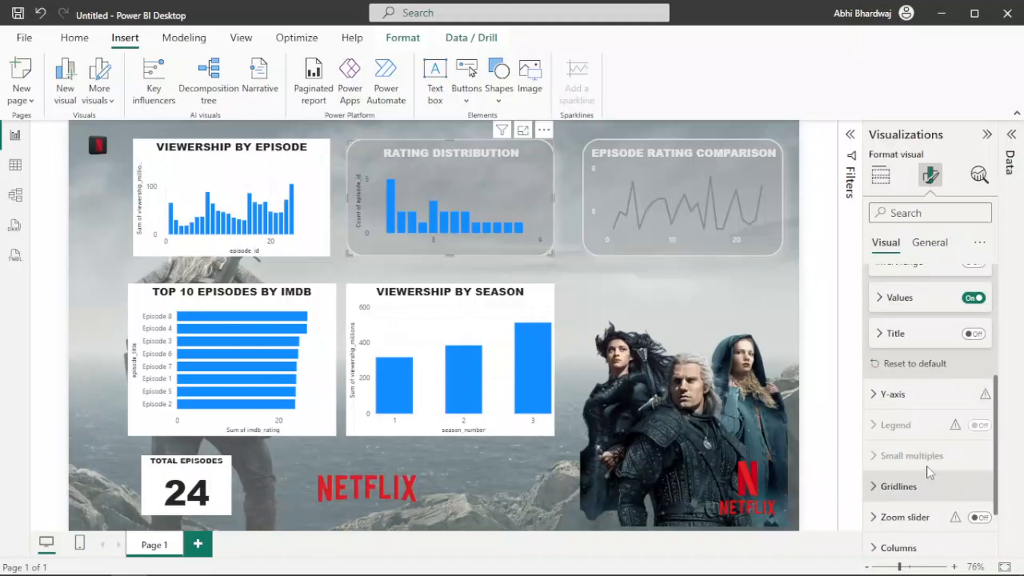
pyautogui.click(897, 394)
pyautogui.scroll(-3, 956, 498)
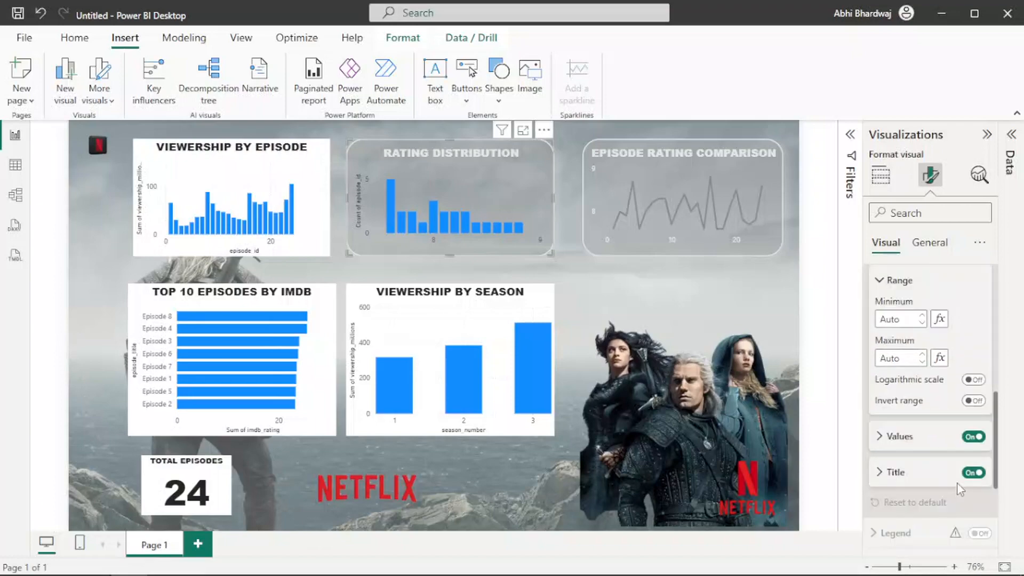
pyautogui.scroll(-1, 960, 488)
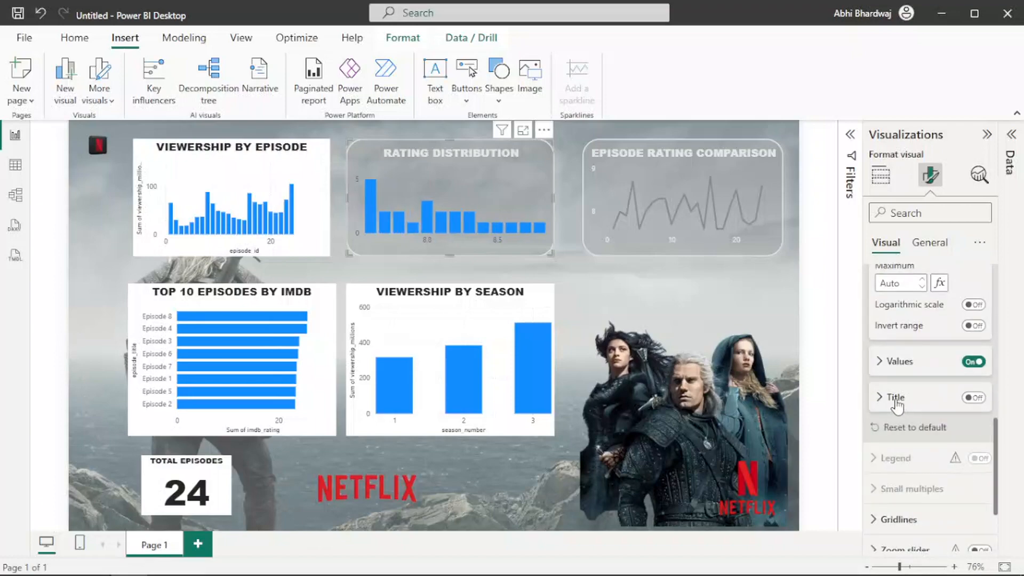
# Set the color of the RATING DISTRIBUTION chart's Y-axis values to light grey.
pyautogui.click(897, 363)
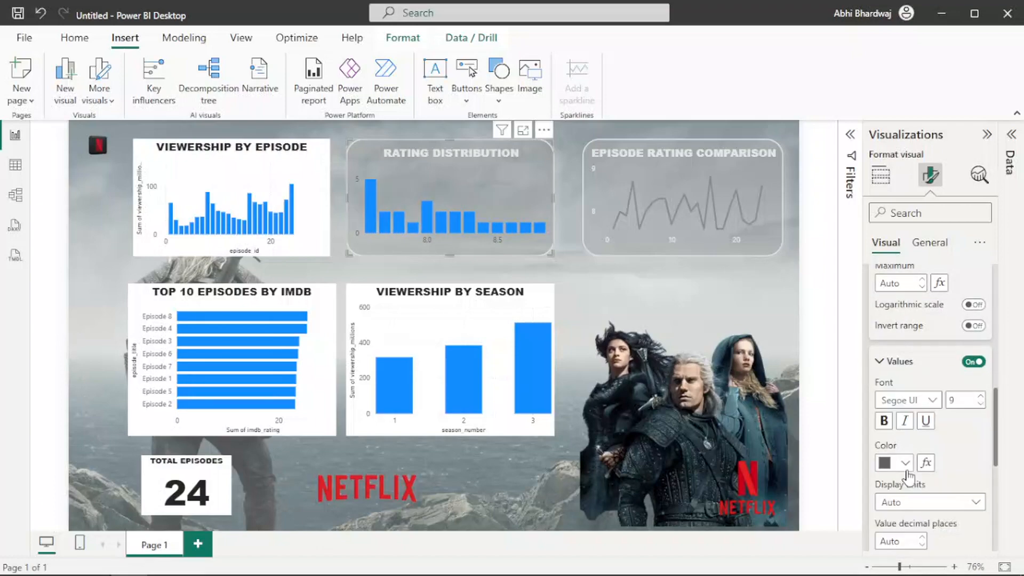
pyautogui.click(905, 465)
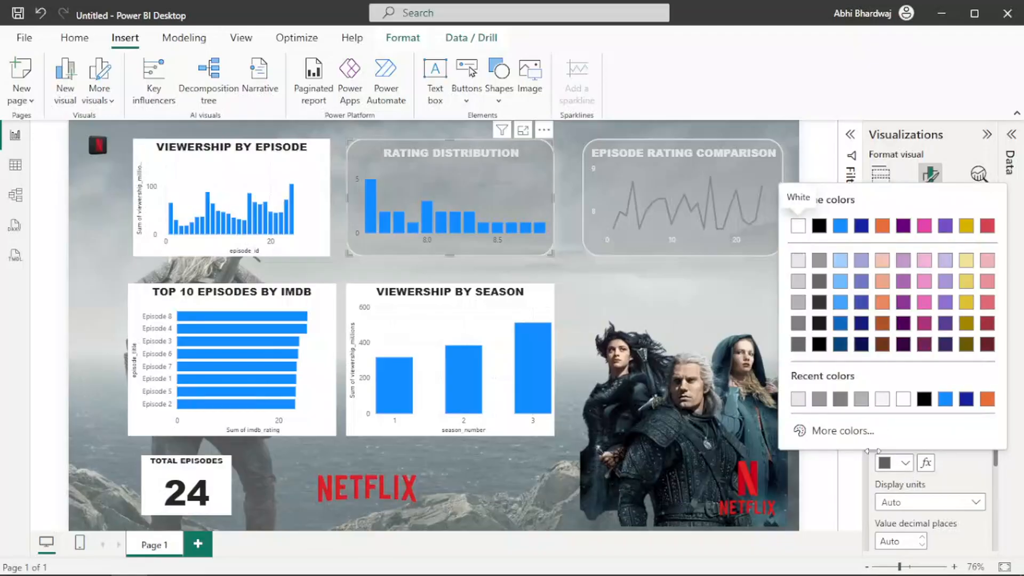
pyautogui.click(799, 226)
pyautogui.click(899, 361)
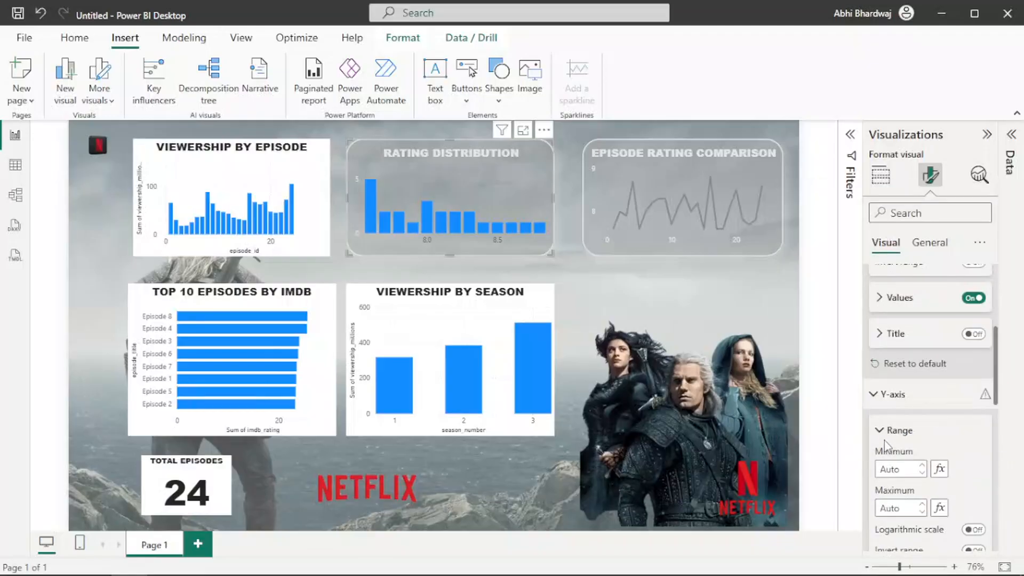
# Set the color of the RATING DISTRIBUTION chart's X-axis values to light grey.
pyautogui.scroll(3, 894, 413)
pyautogui.click(896, 453)
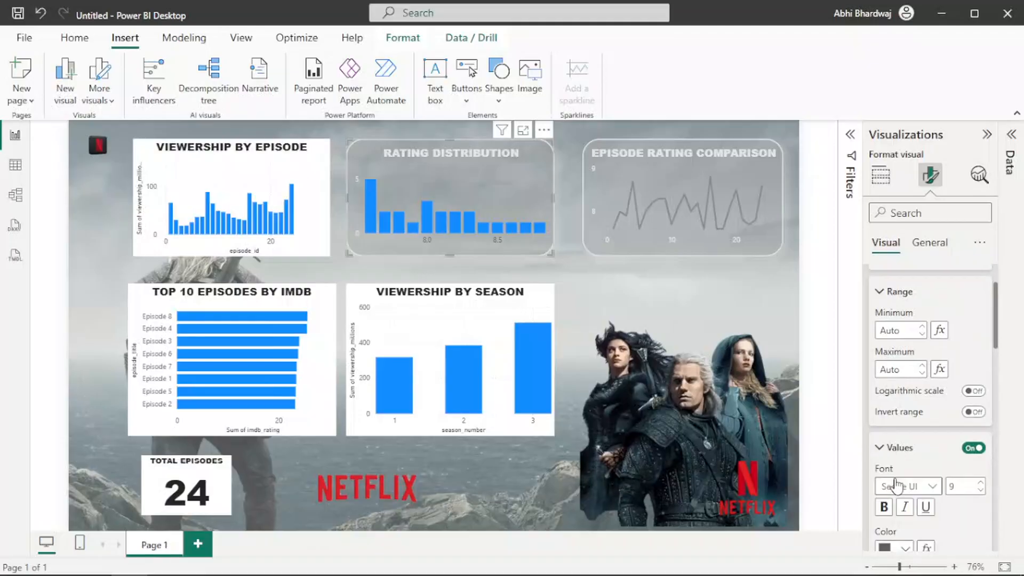
pyautogui.scroll(-3, 894, 480)
pyautogui.click(892, 479)
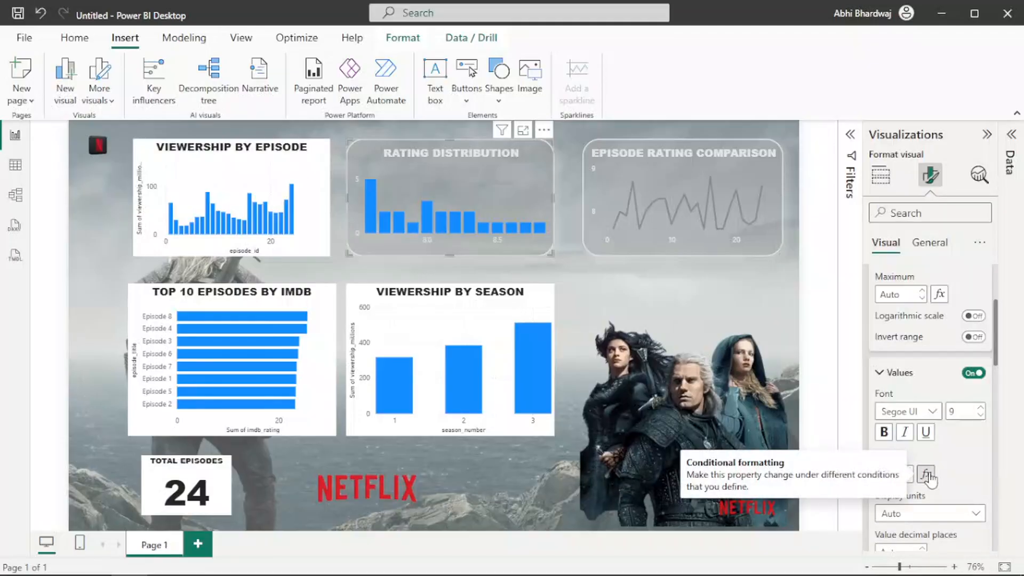
# Open the column formatting settings of the RATING DISTRIBUTION chart.
pyautogui.scroll(-5, 932, 475)
pyautogui.scroll(-3, 934, 472)
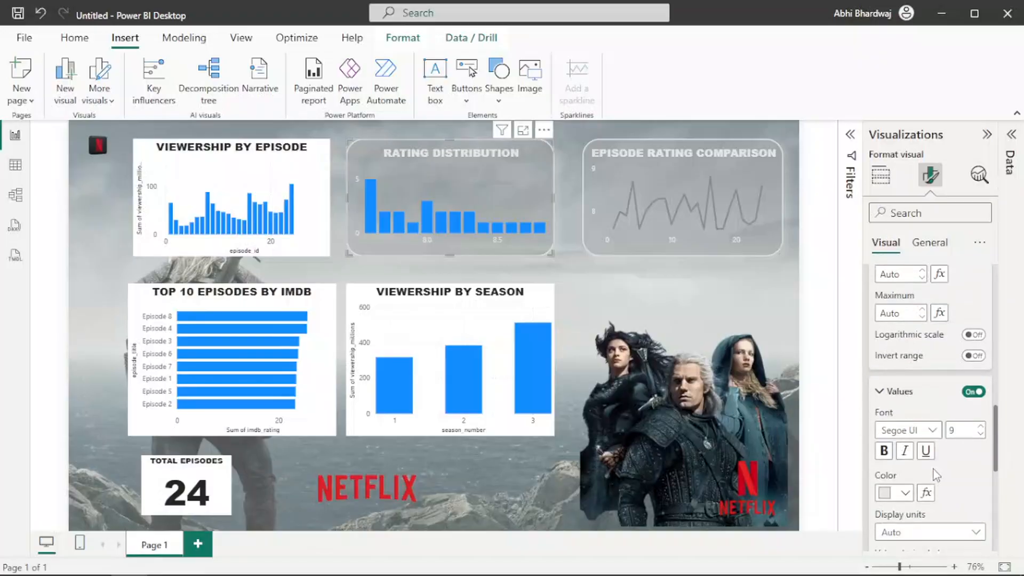
pyautogui.scroll(-5, 934, 470)
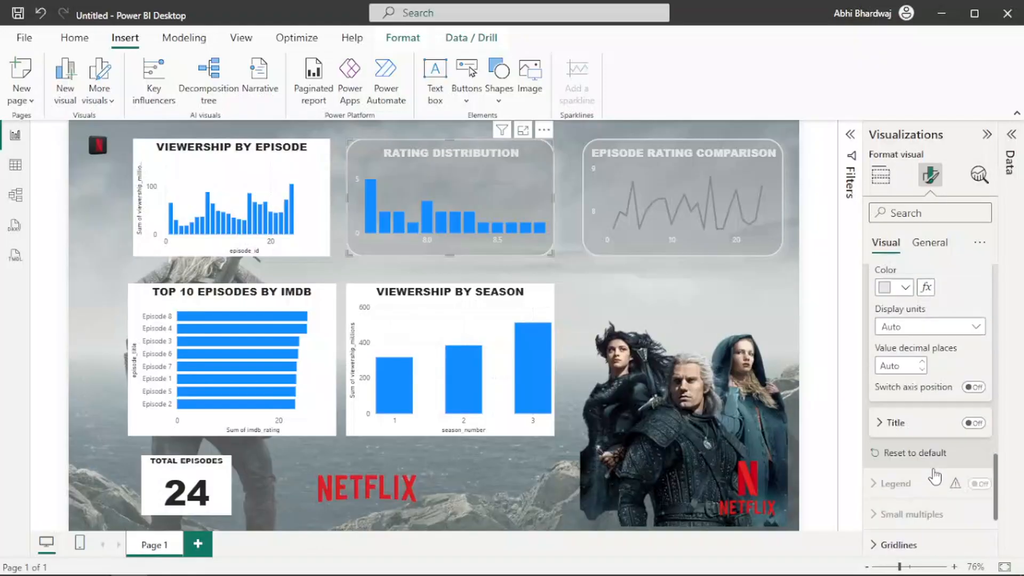
pyautogui.click(919, 482)
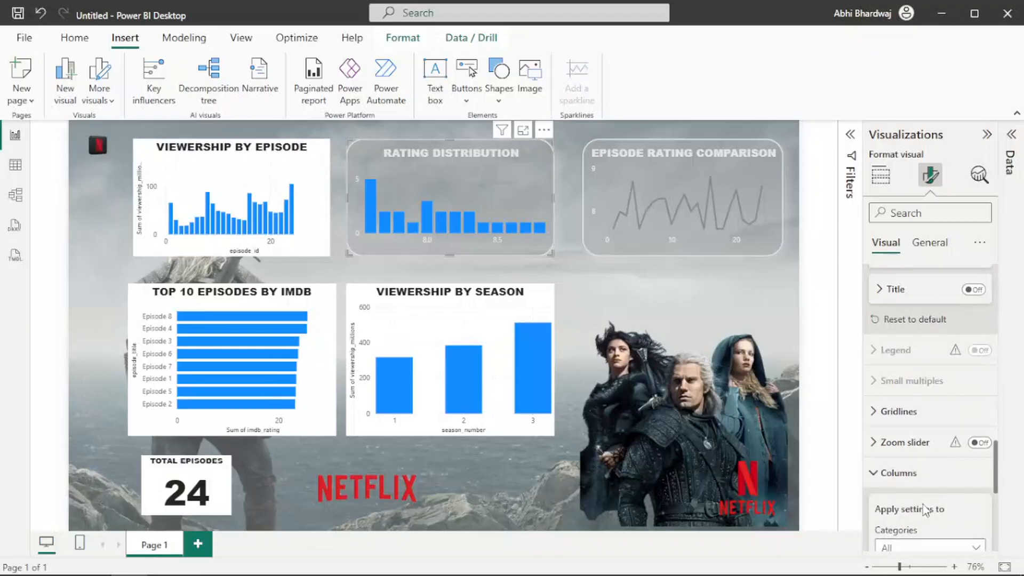
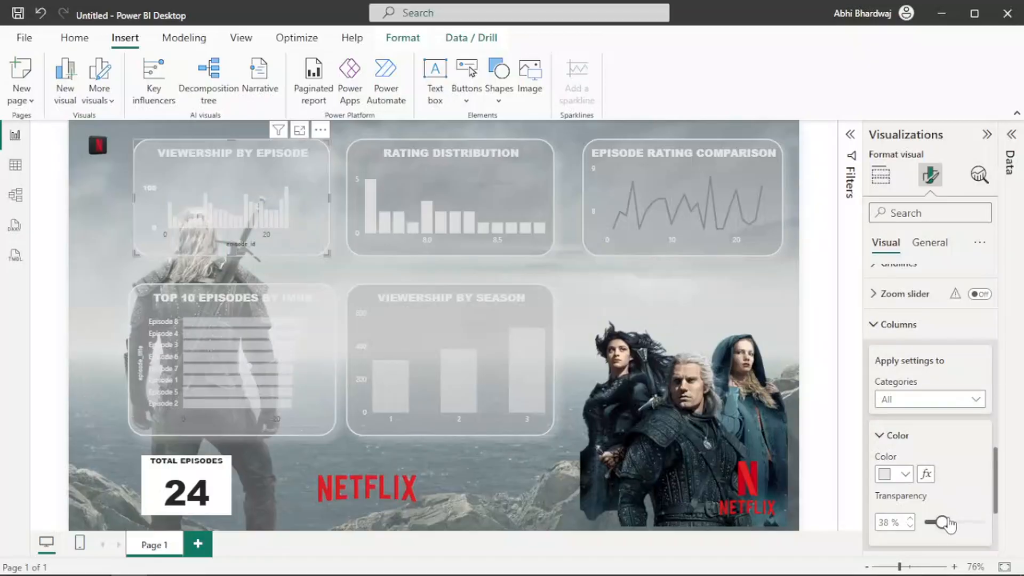
# Increase the transparency of the columns in the VIEWERSHIP BY EPISODE chart.
pyautogui.moveTo(950, 526); pyautogui.dragTo(954, 528)
pyautogui.scroll(-4, 951, 358)
pyautogui.scroll(4, 952, 359)
# Turn off the X-axis title of the VIEWERSHIP BY EPISODE chart and set its X-axis value color to the recently used light grey.
pyautogui.click(890, 274)
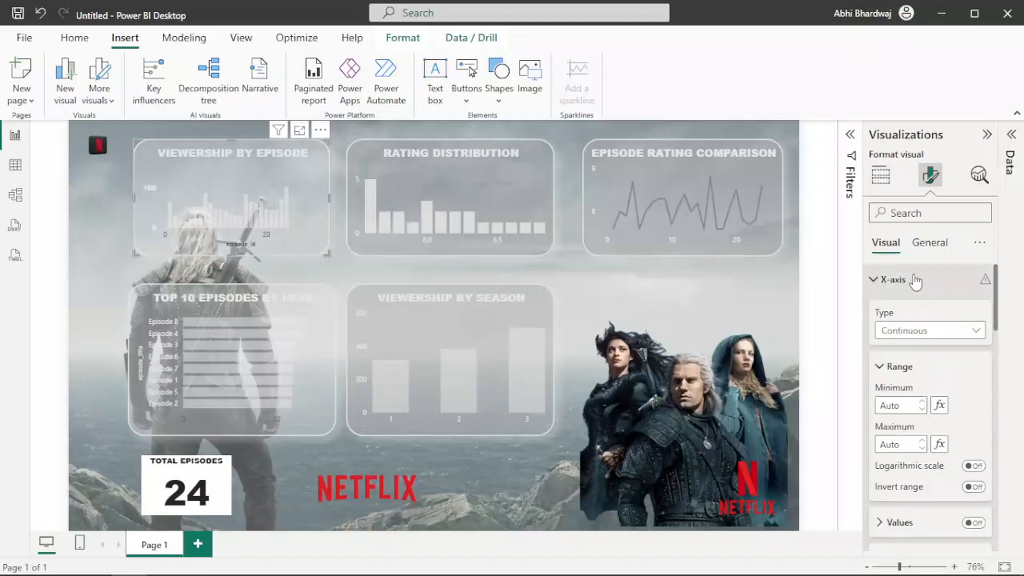
pyautogui.scroll(-3, 952, 447)
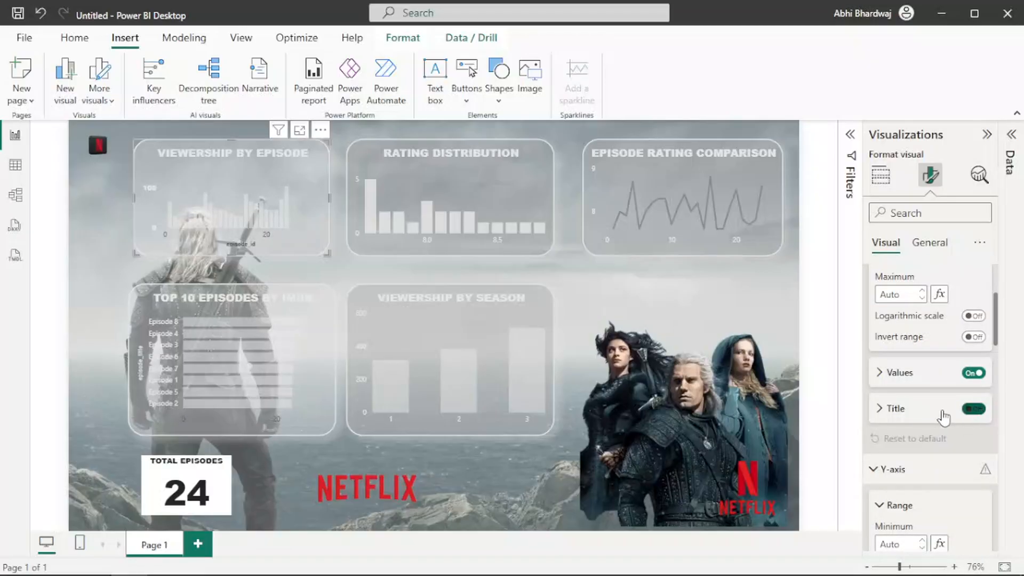
pyautogui.click(906, 373)
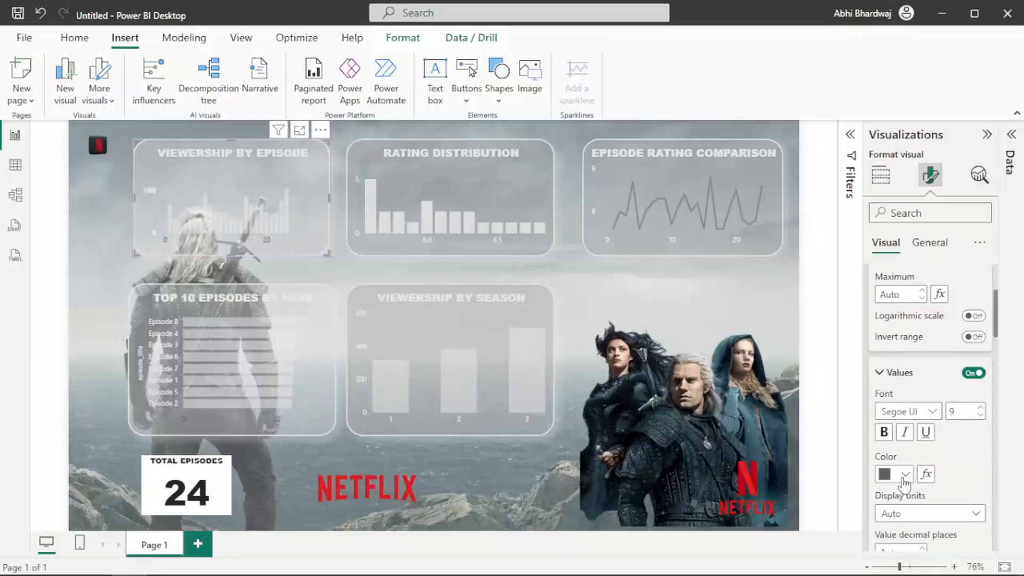
pyautogui.click(905, 474)
pyautogui.click(798, 411)
pyautogui.click(113, 326)
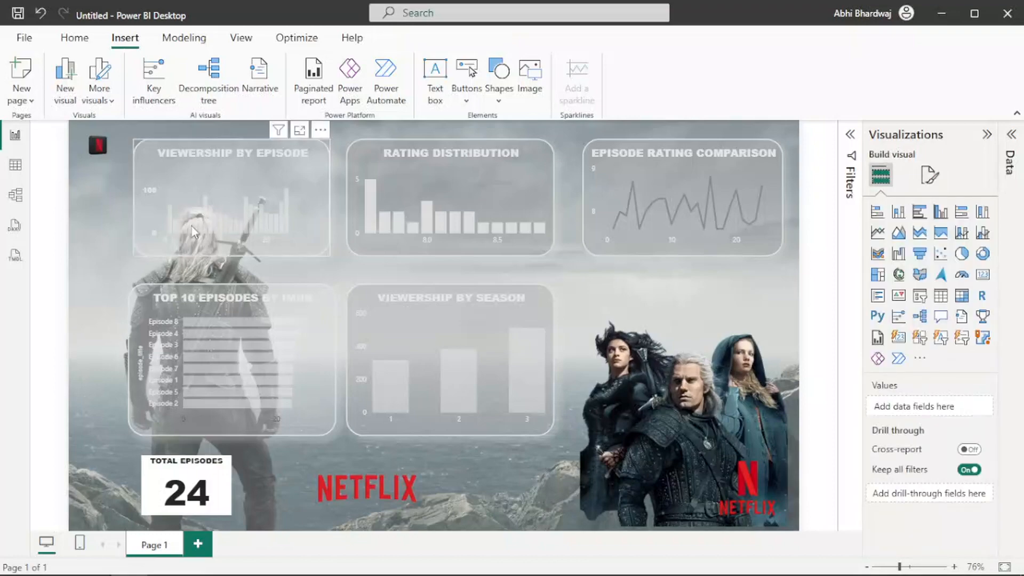
# Give the TOTAL EPISODES card a light grey background with 51% transparency.
pyautogui.moveTo(284, 223)
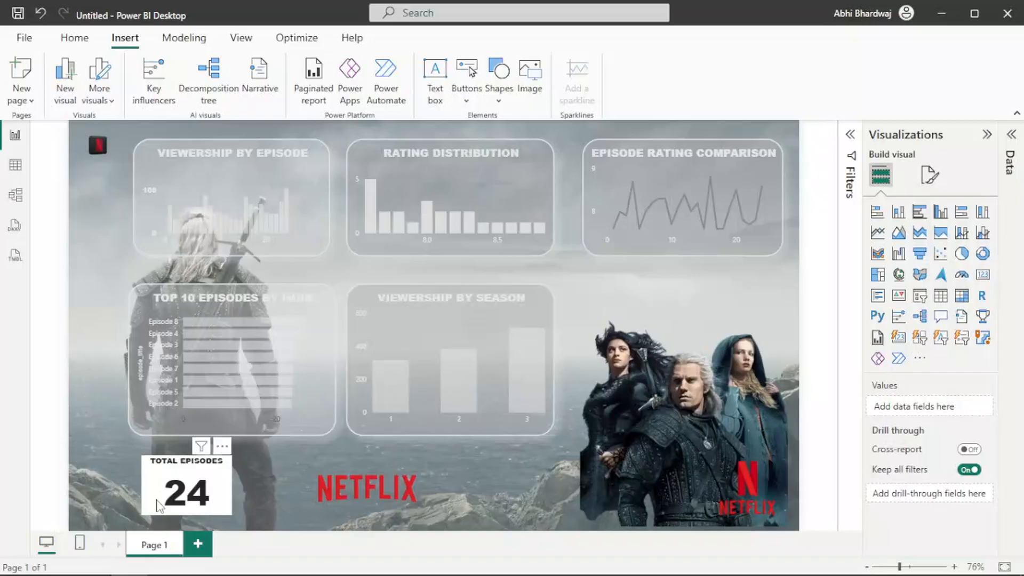
pyautogui.click(139, 483)
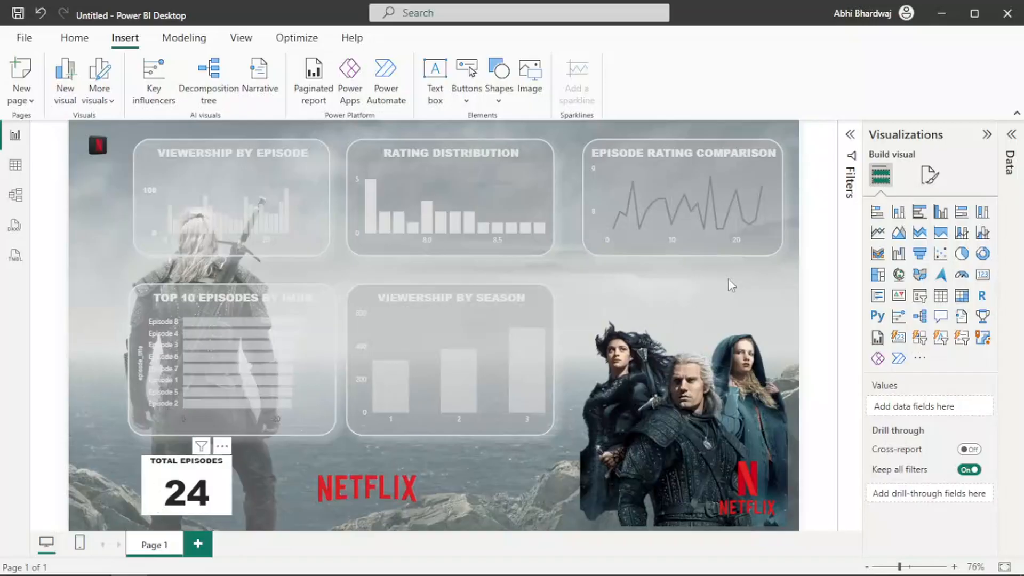
pyautogui.click(931, 175)
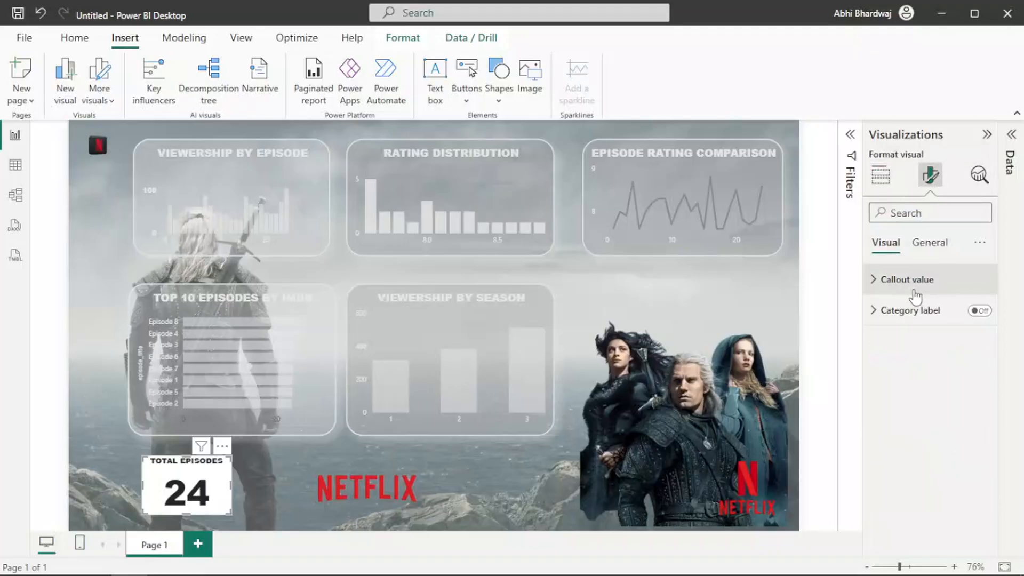
pyautogui.click(930, 243)
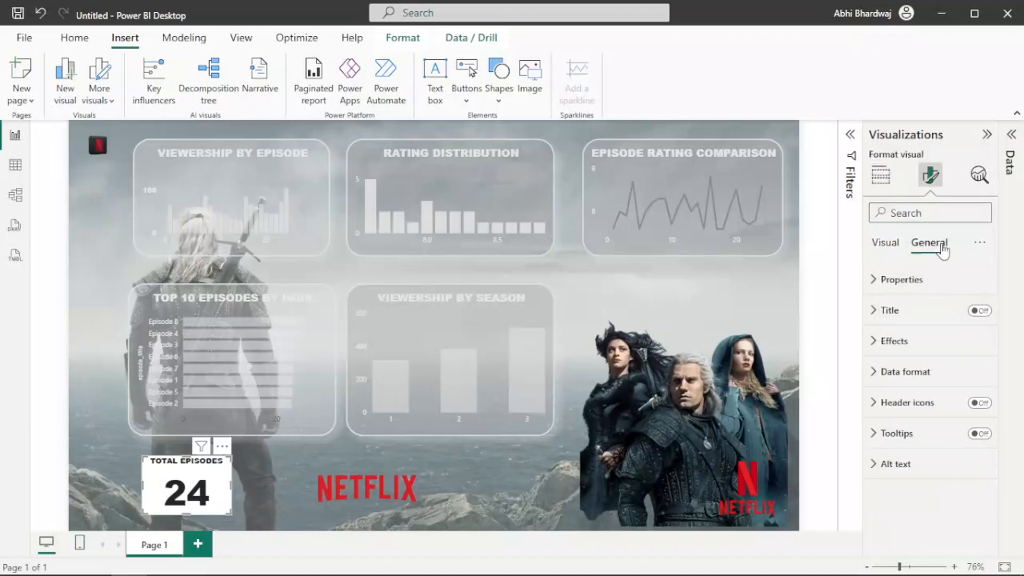
pyautogui.click(916, 342)
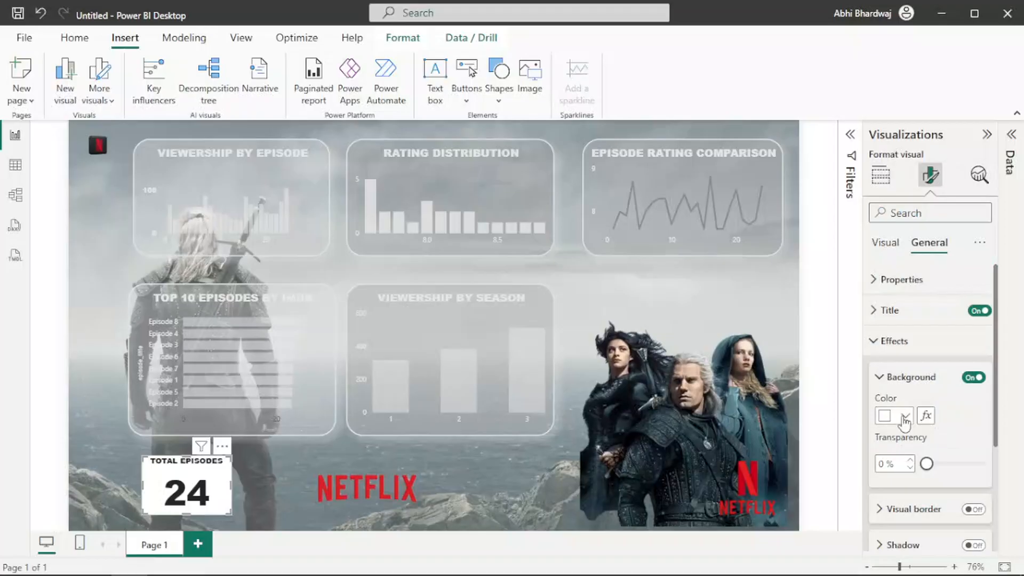
pyautogui.click(906, 416)
pyautogui.click(800, 355)
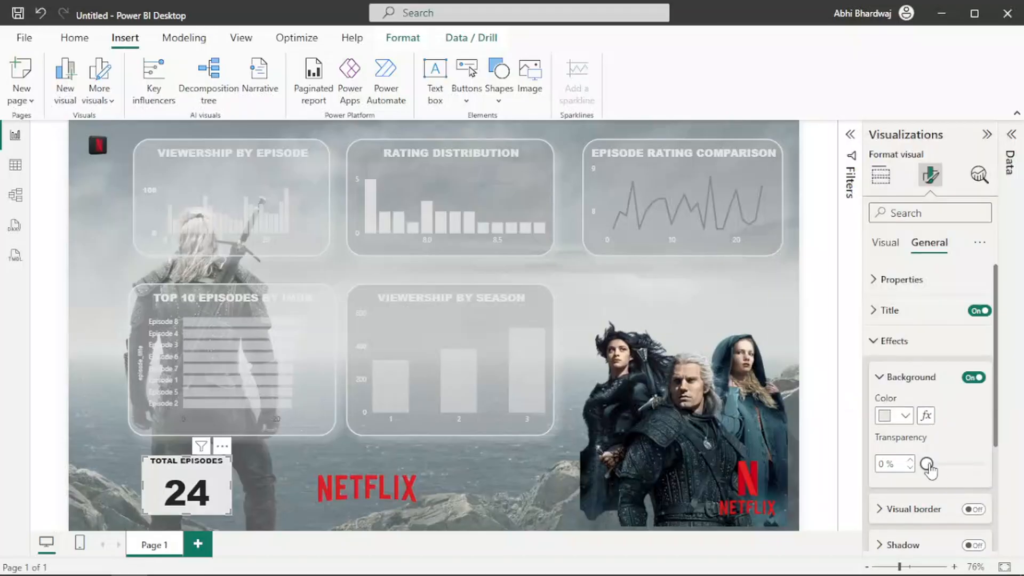
pyautogui.moveTo(929, 466); pyautogui.dragTo(956, 464)
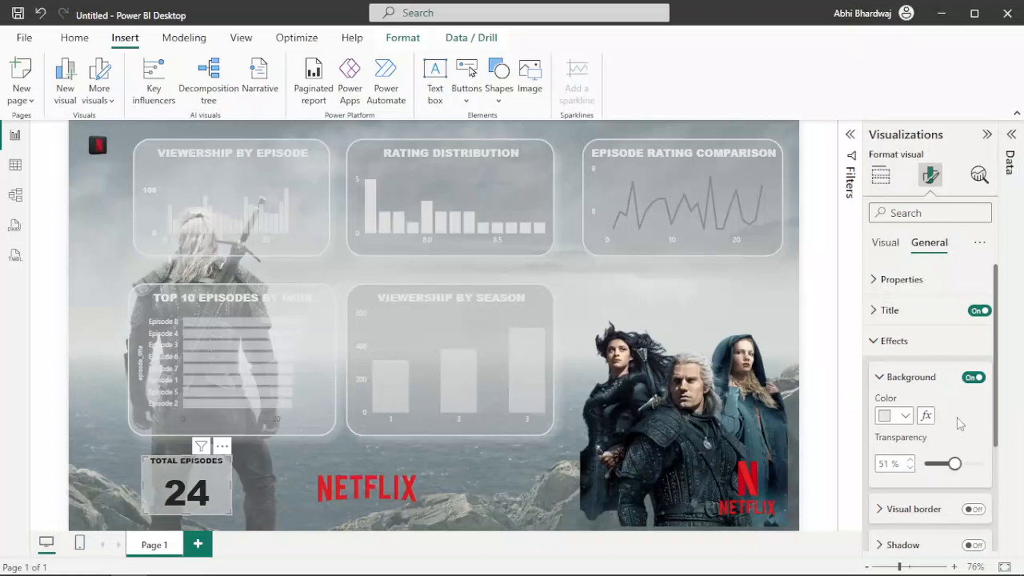
# Enable the TOTAL EPISODES card's visual border and shadow, setting the shadow color to the recently used light grey.
pyautogui.scroll(-3, 961, 426)
pyautogui.click(974, 359)
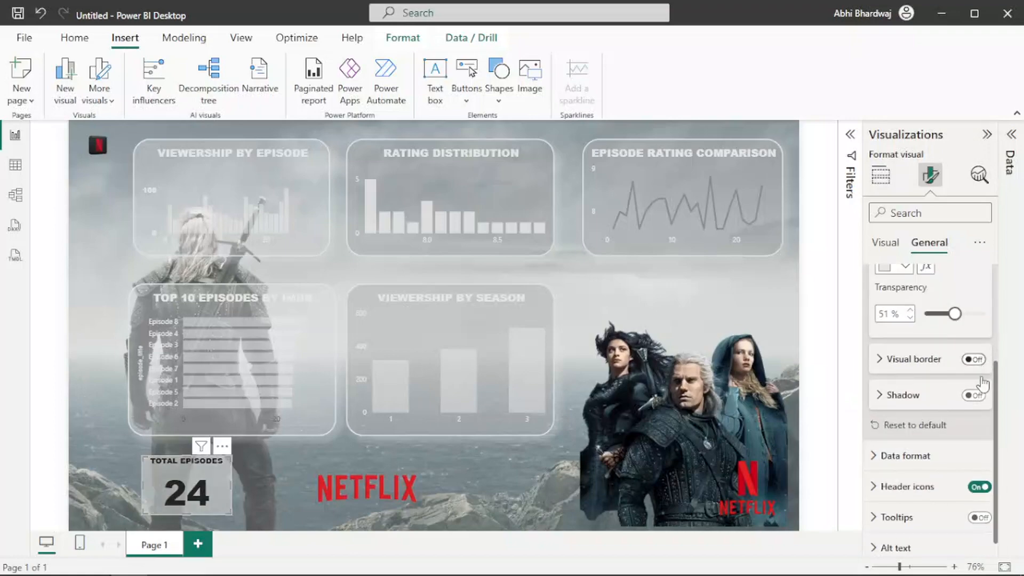
pyautogui.click(974, 395)
pyautogui.click(901, 395)
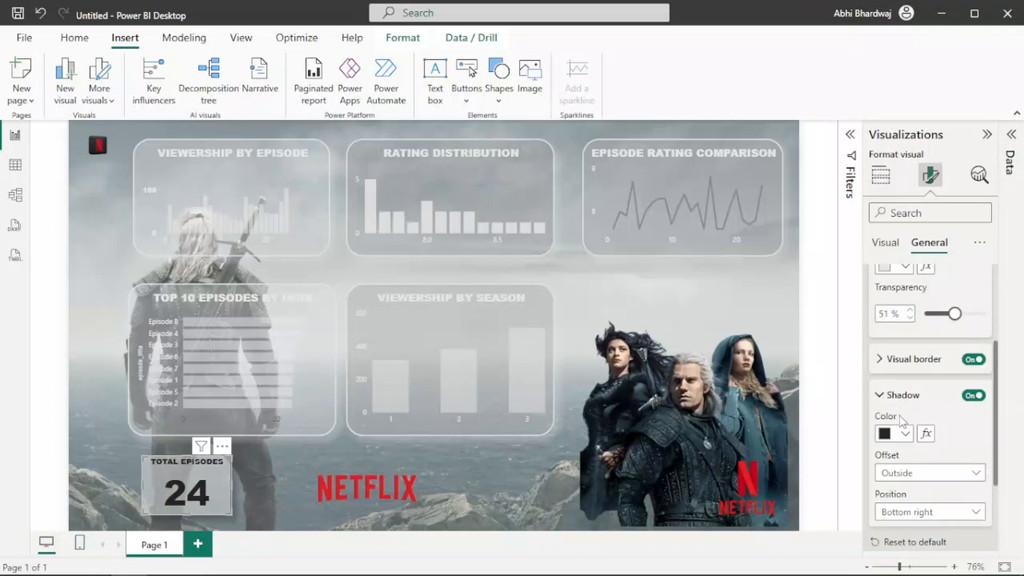
pyautogui.click(901, 434)
pyautogui.click(799, 370)
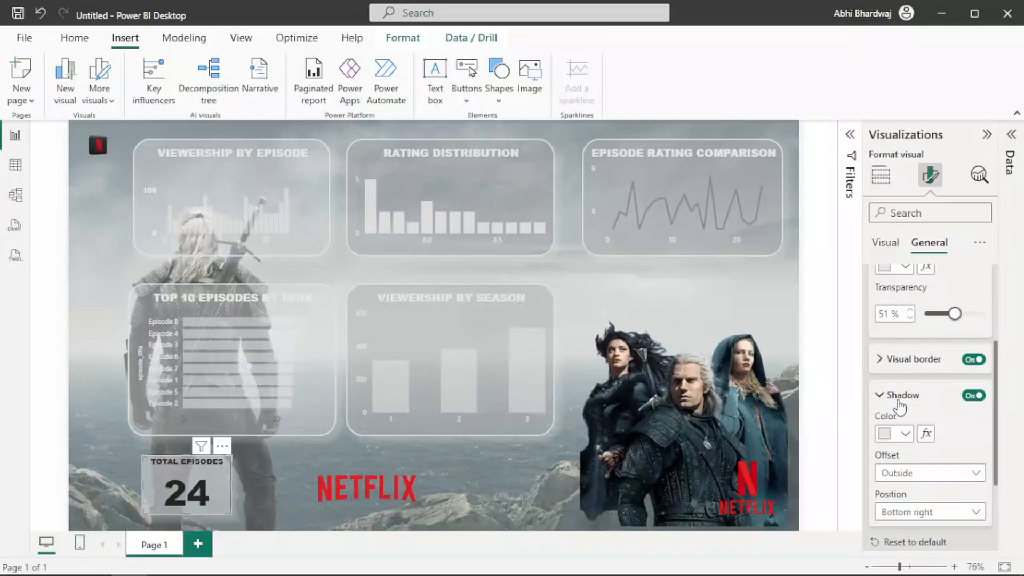
# Set the TOTAL EPISODES card's border to the recently used light grey with 24 px rounded corners and a 2 px width.
pyautogui.click(902, 359)
pyautogui.click(891, 399)
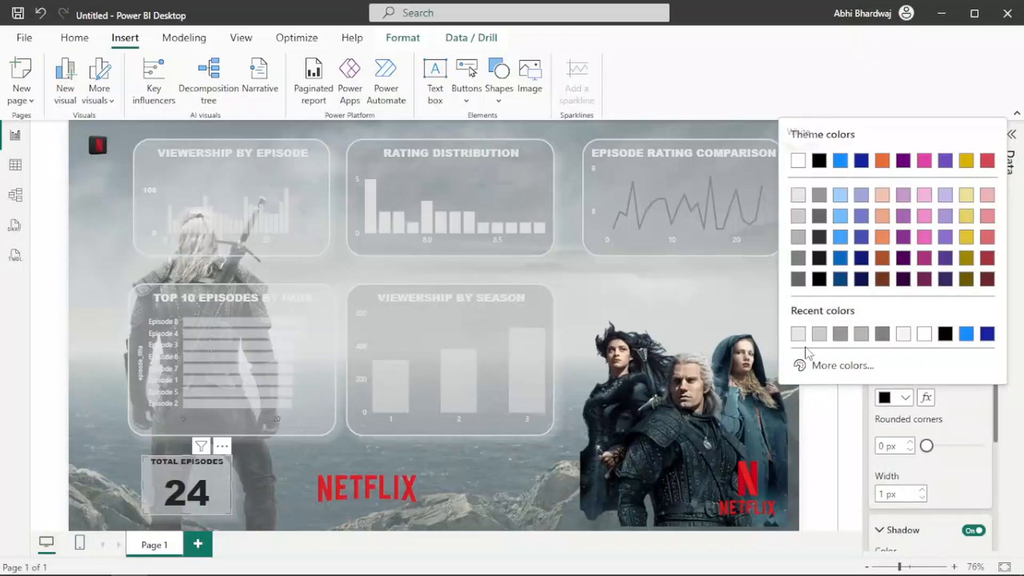
pyautogui.click(803, 339)
pyautogui.moveTo(927, 446); pyautogui.dragTo(972, 457)
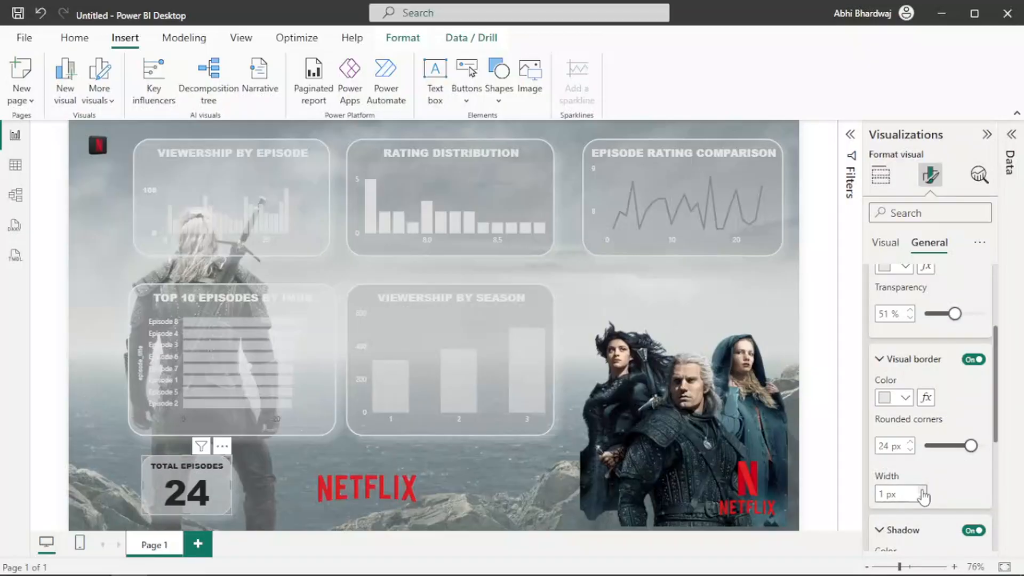
pyautogui.click(923, 491)
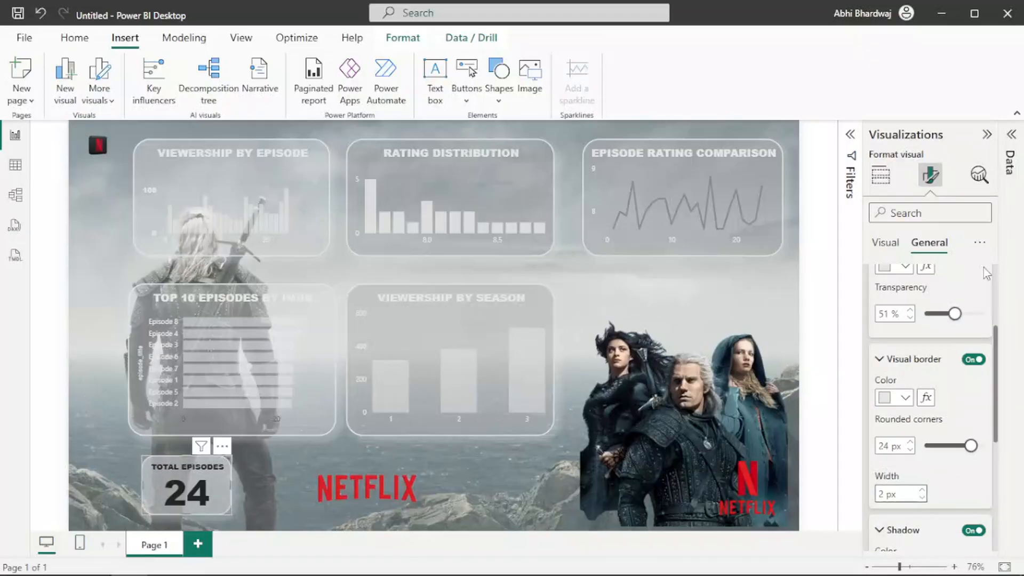
# Set the title text color of the TOTAL EPISODES card to the recently used light grey.
pyautogui.scroll(5, 986, 274)
pyautogui.click(926, 312)
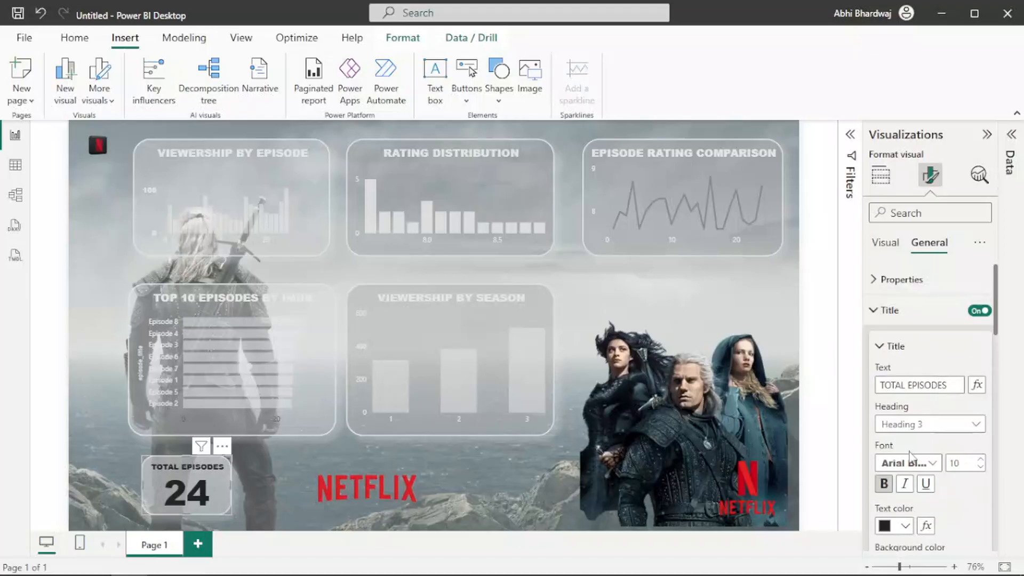
pyautogui.click(905, 527)
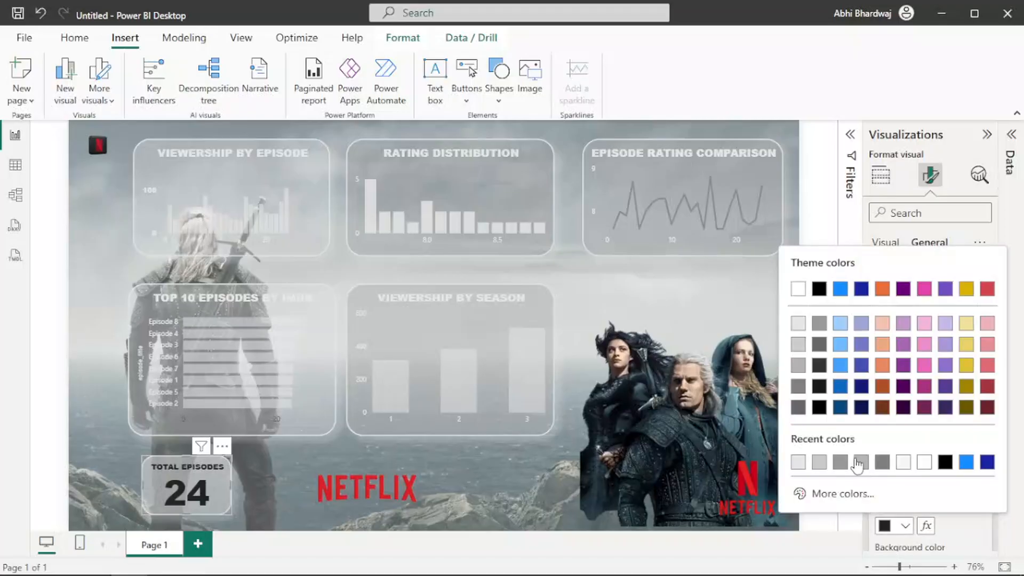
pyautogui.click(798, 463)
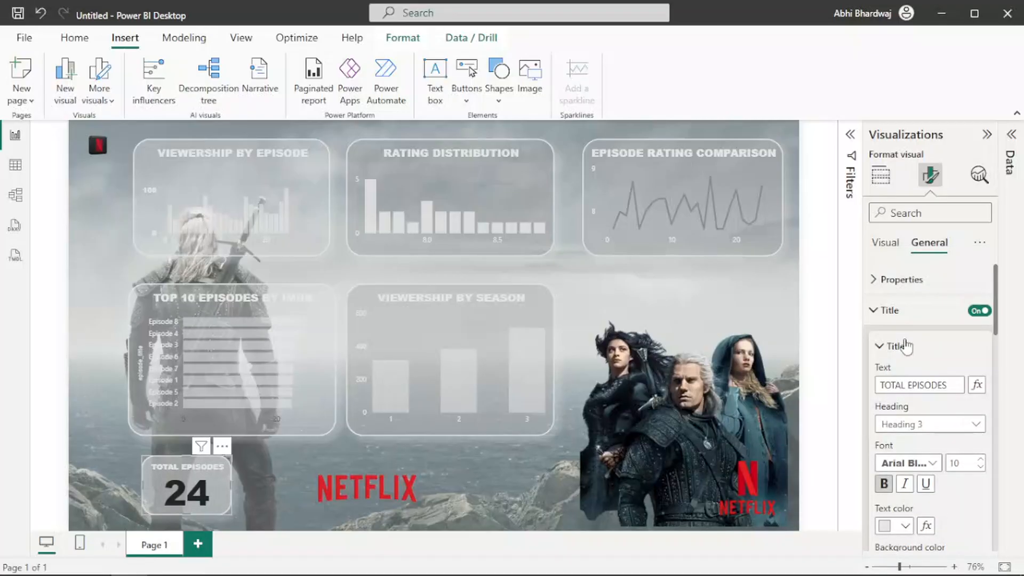
# Set the callout value color of the TOTAL EPISODES card to the lightest grey theme shade, trying white and a darker light grey first.
pyautogui.click(890, 251)
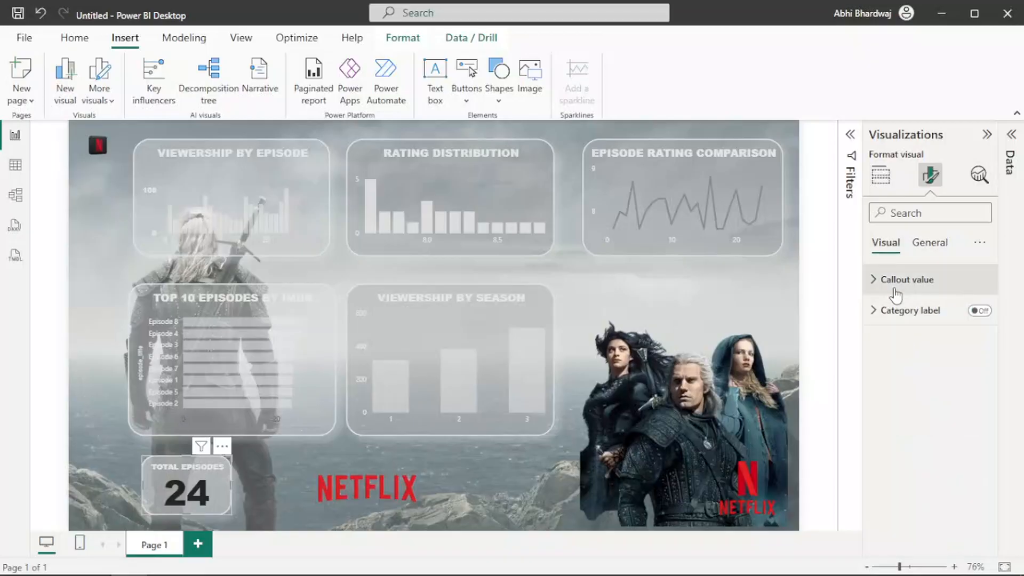
pyautogui.click(897, 280)
pyautogui.click(907, 394)
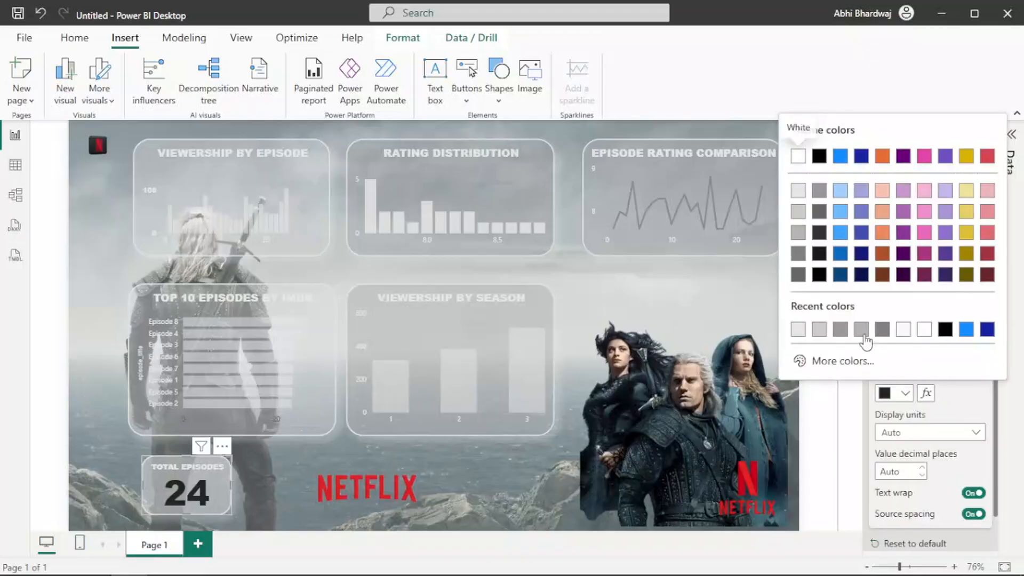
pyautogui.click(825, 327)
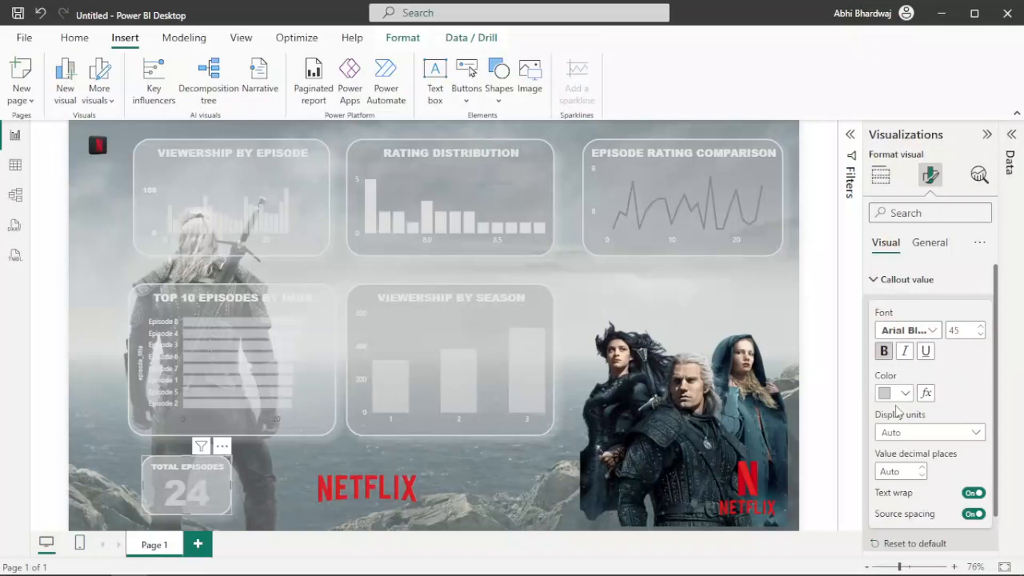
pyautogui.click(900, 395)
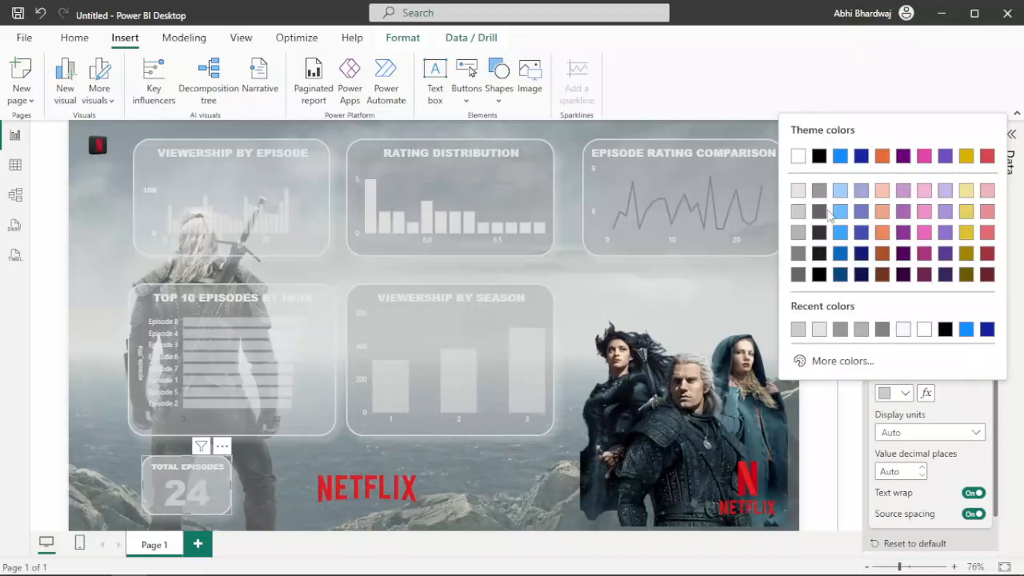
pyautogui.click(800, 159)
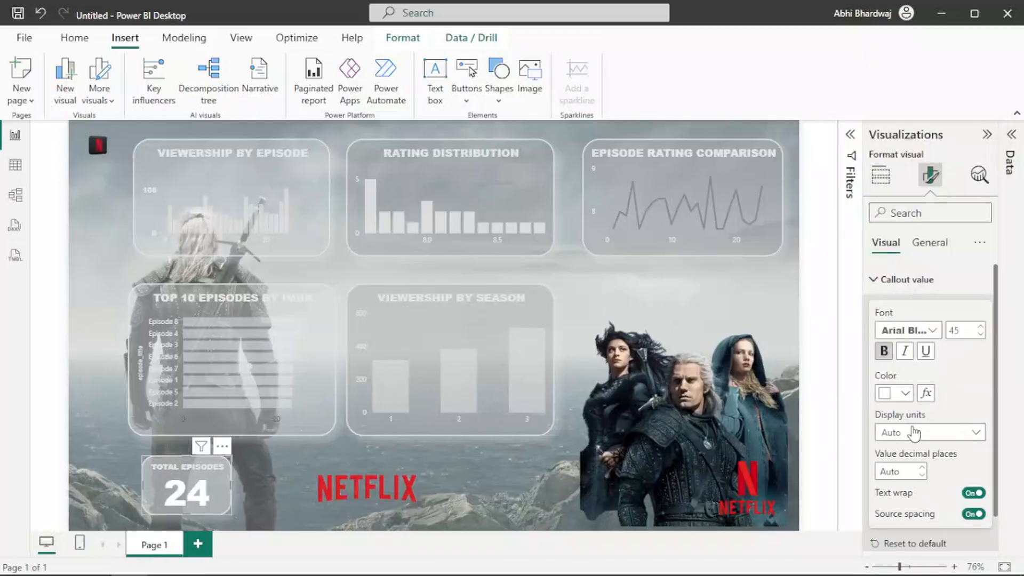
pyautogui.click(902, 396)
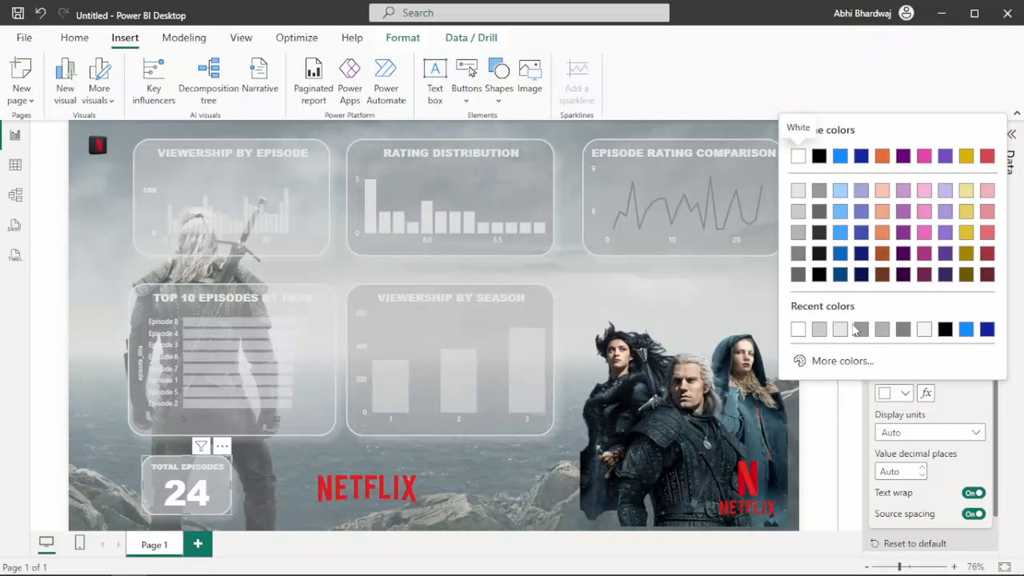
pyautogui.click(797, 213)
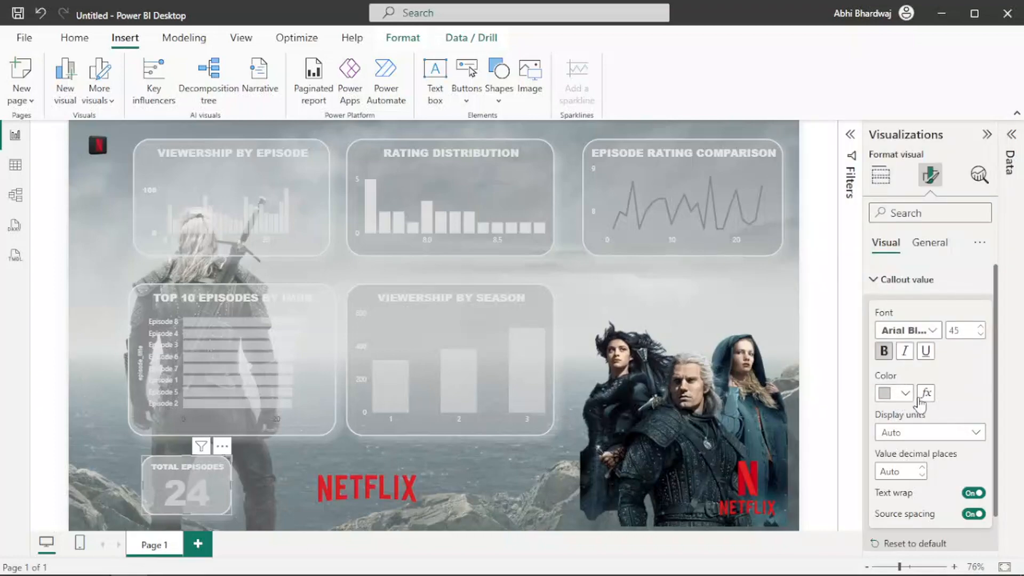
pyautogui.click(899, 393)
pyautogui.click(796, 193)
pyautogui.click(137, 488)
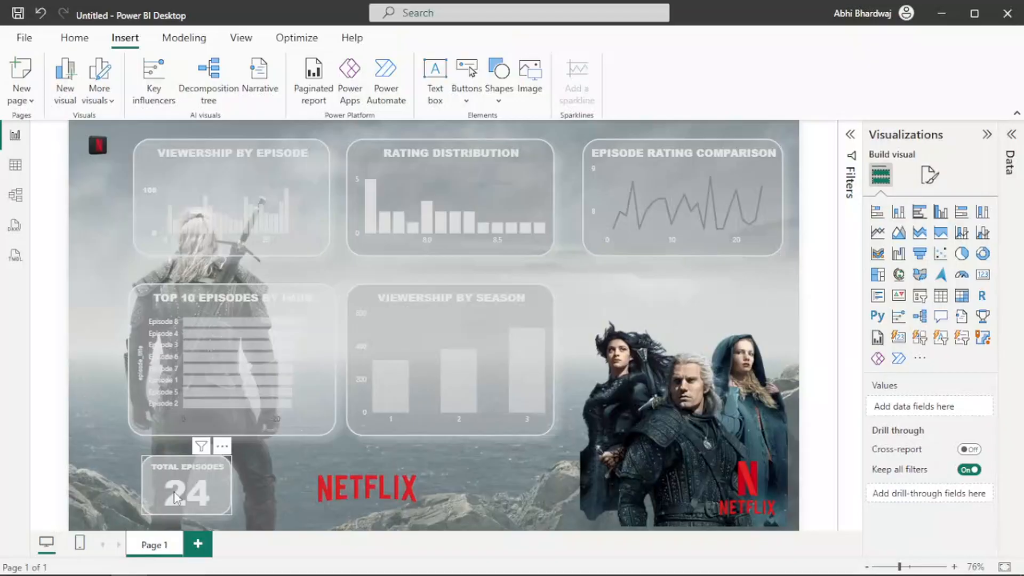
# Duplicate the TOTAL EPISODES card and place the copy beside the Netflix logo in the lower row of the canvas.
pyautogui.click(228, 513)
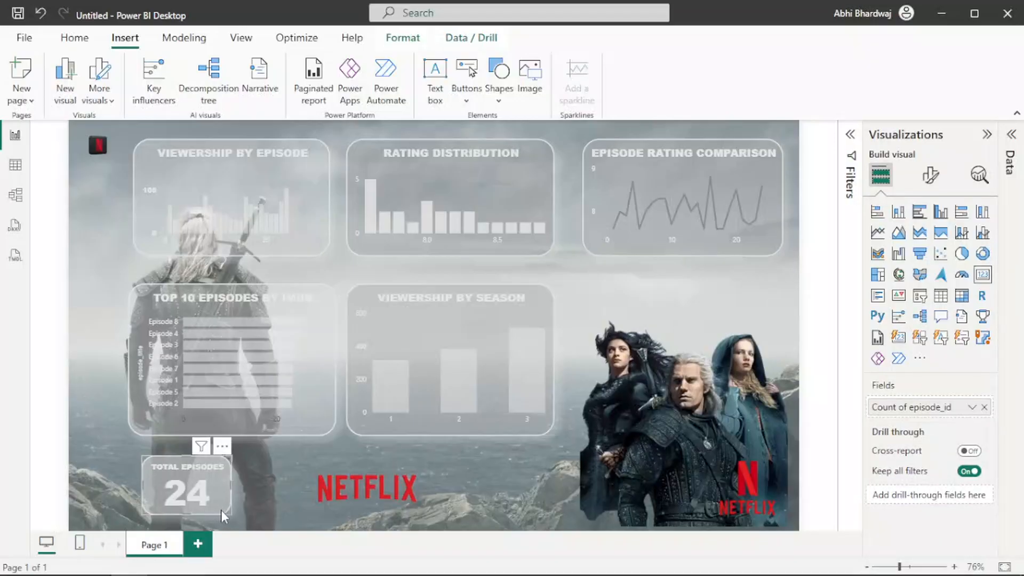
pyautogui.moveTo(220, 510); pyautogui.dragTo(300, 495)
pyautogui.hotkey('ctrl', 'v')
pyautogui.moveTo(393, 483); pyautogui.dragTo(433, 482)
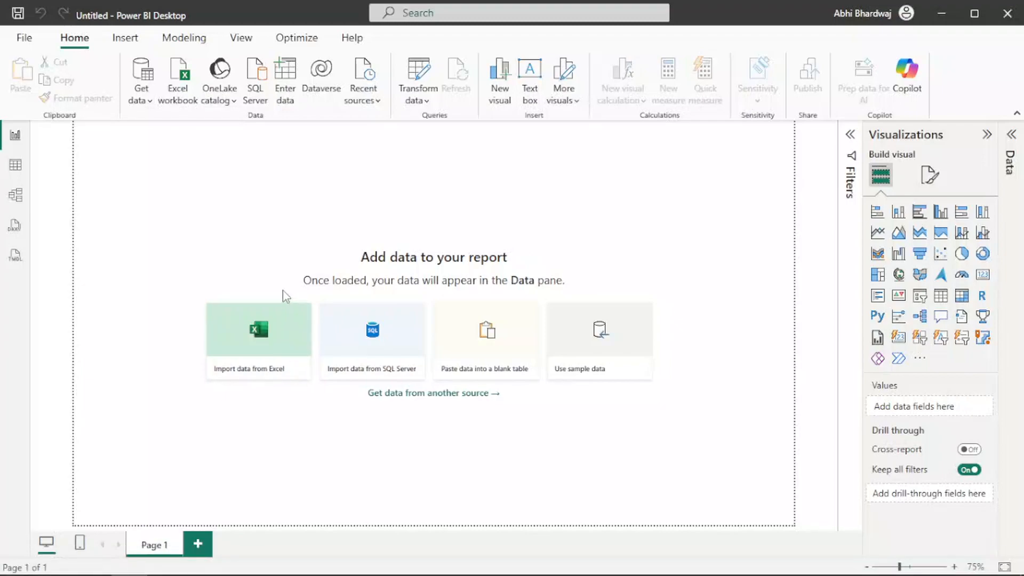
# Import dark_dataset.csv into the blank report and load its data.
pyautogui.click(265, 336)
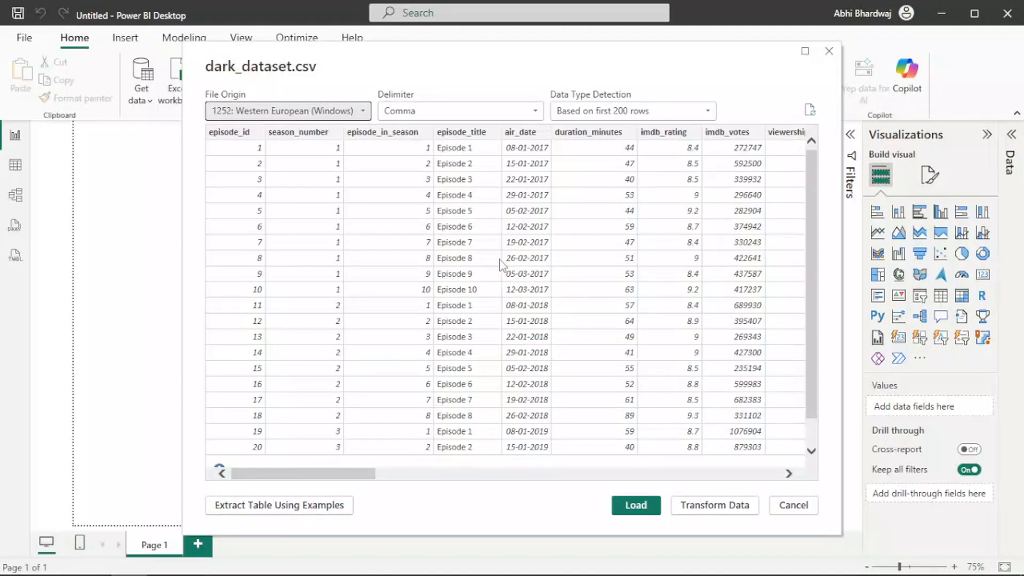
pyautogui.scroll(-3, 501, 264)
pyautogui.scroll(3, 502, 265)
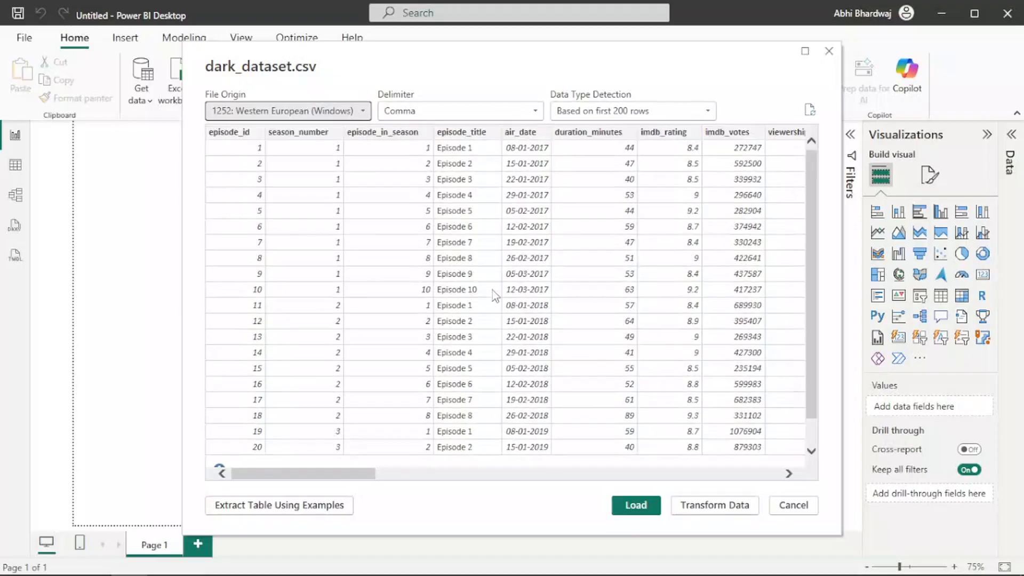
pyautogui.click(635, 505)
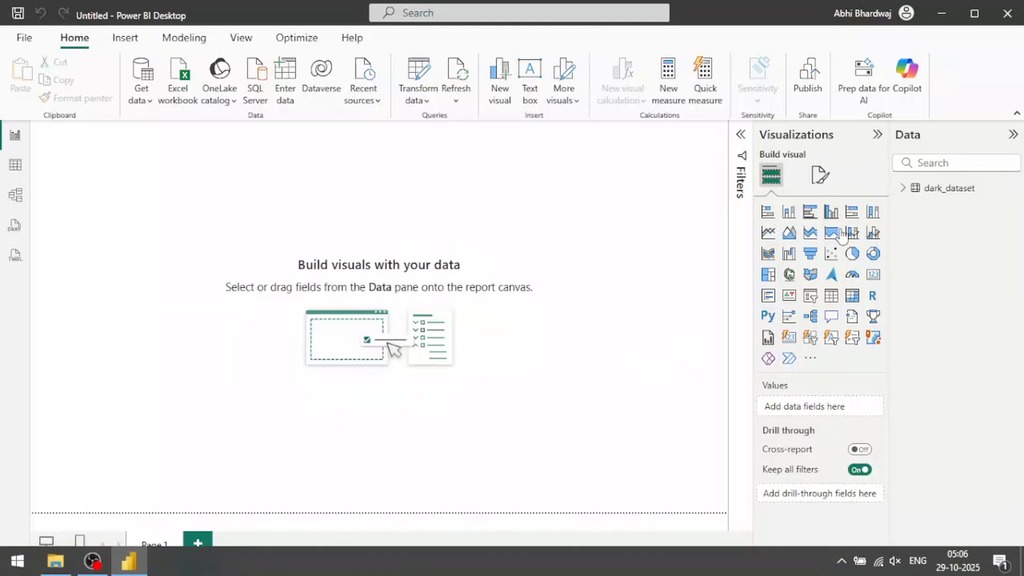
# Build an enlarged stacked bar chart with imdb_rating on the X-axis and episode_title on the Y-axis.
pyautogui.click(903, 190)
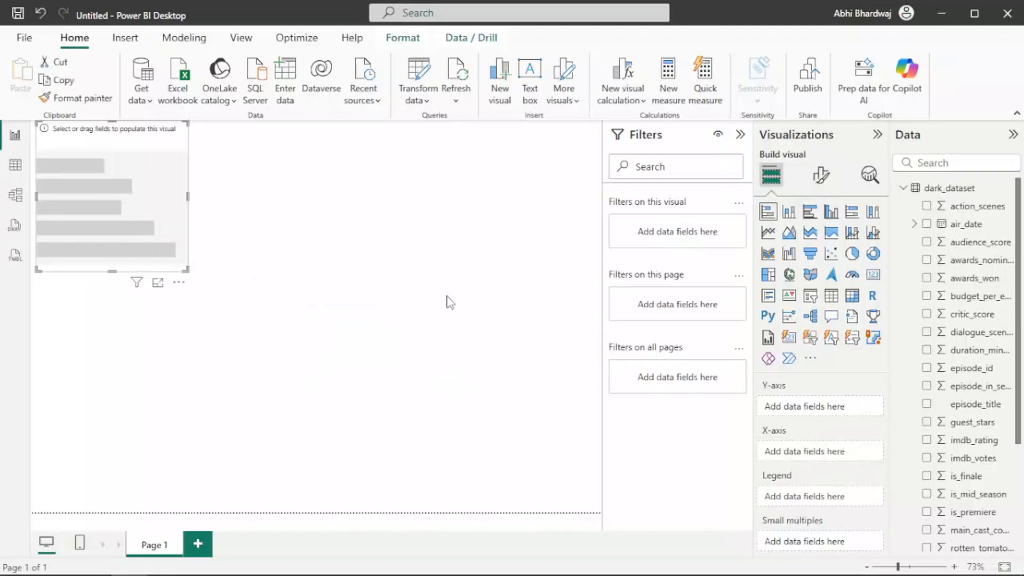
pyautogui.moveTo(126, 202); pyautogui.dragTo(168, 234)
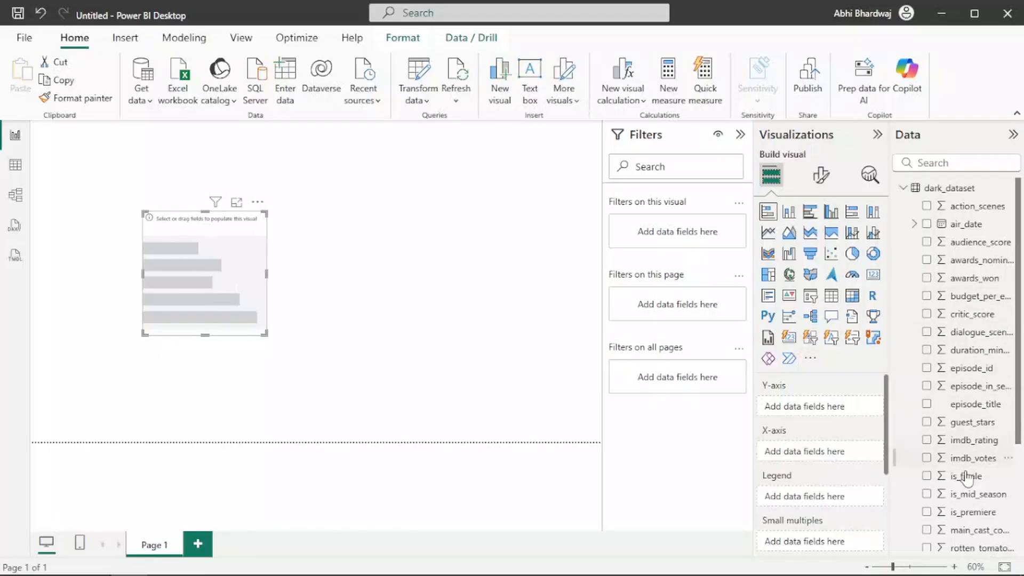
pyautogui.moveTo(982, 441); pyautogui.dragTo(798, 451)
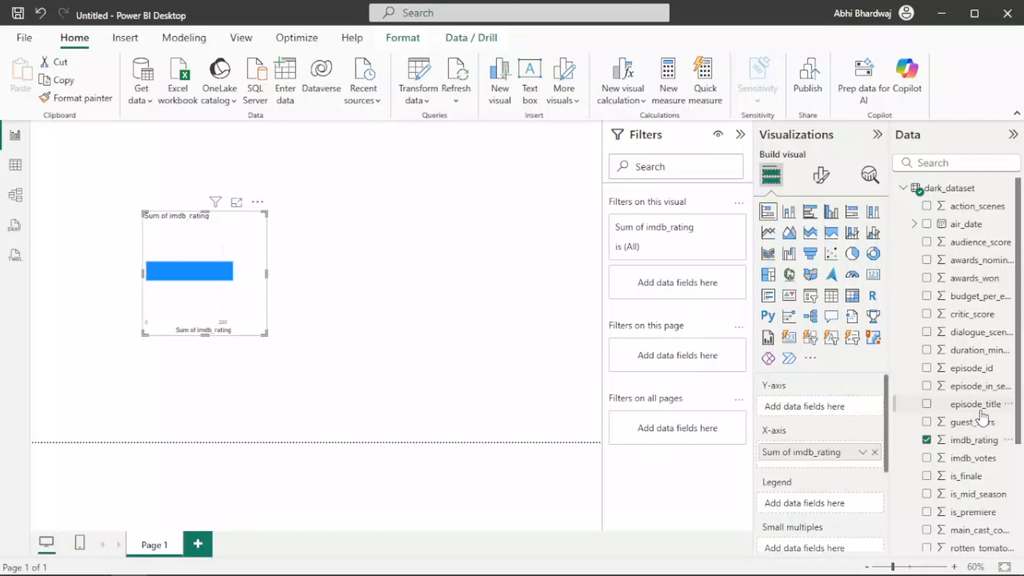
pyautogui.moveTo(981, 407); pyautogui.dragTo(821, 407)
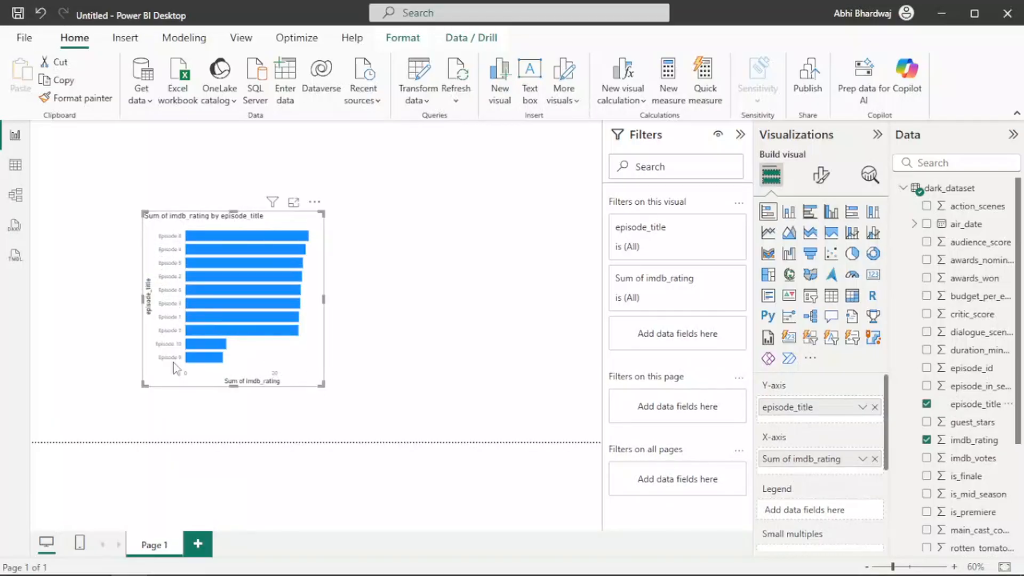
pyautogui.moveTo(144, 384); pyautogui.dragTo(66, 414)
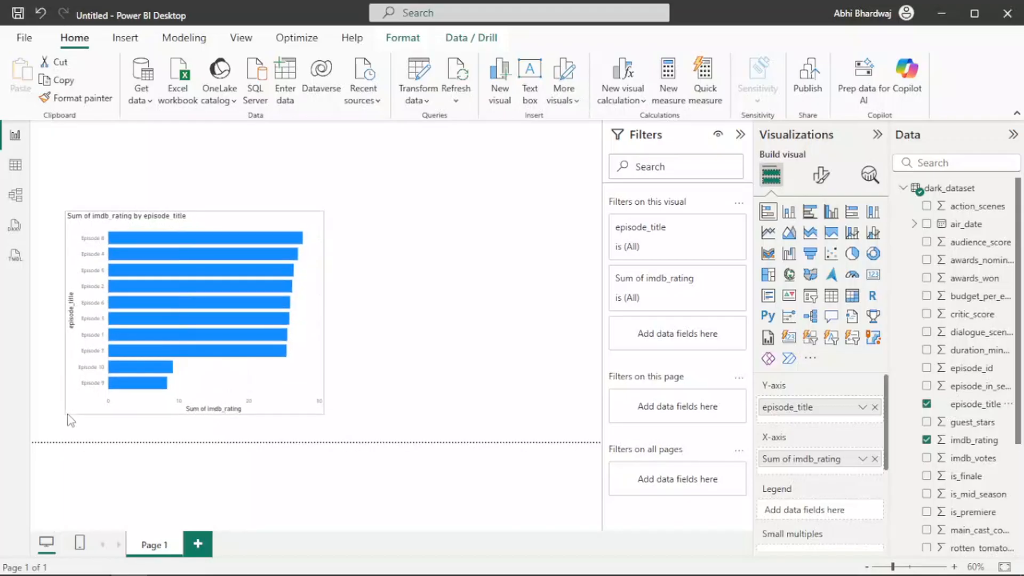
pyautogui.moveTo(152, 240)
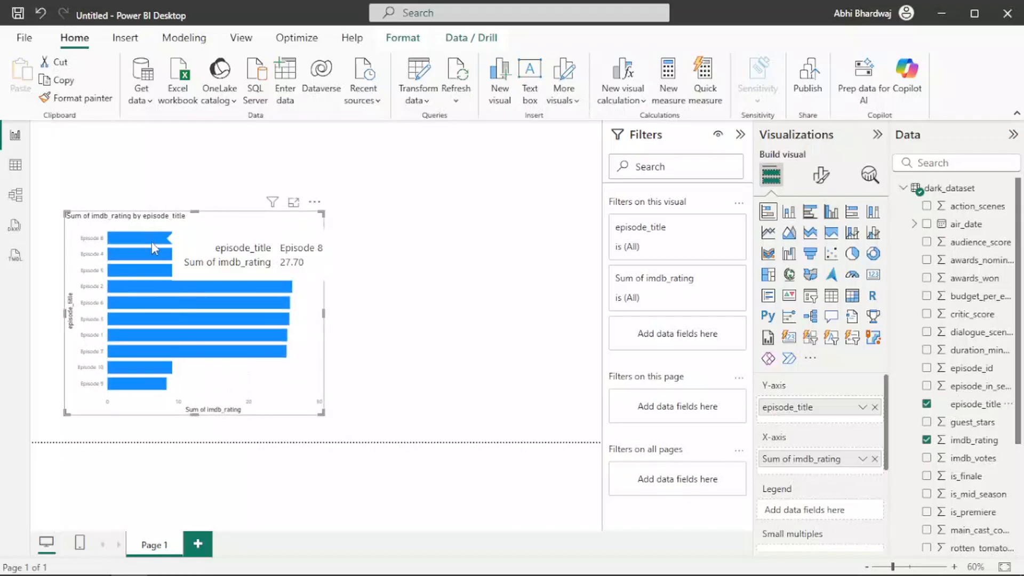
pyautogui.moveTo(153, 260)
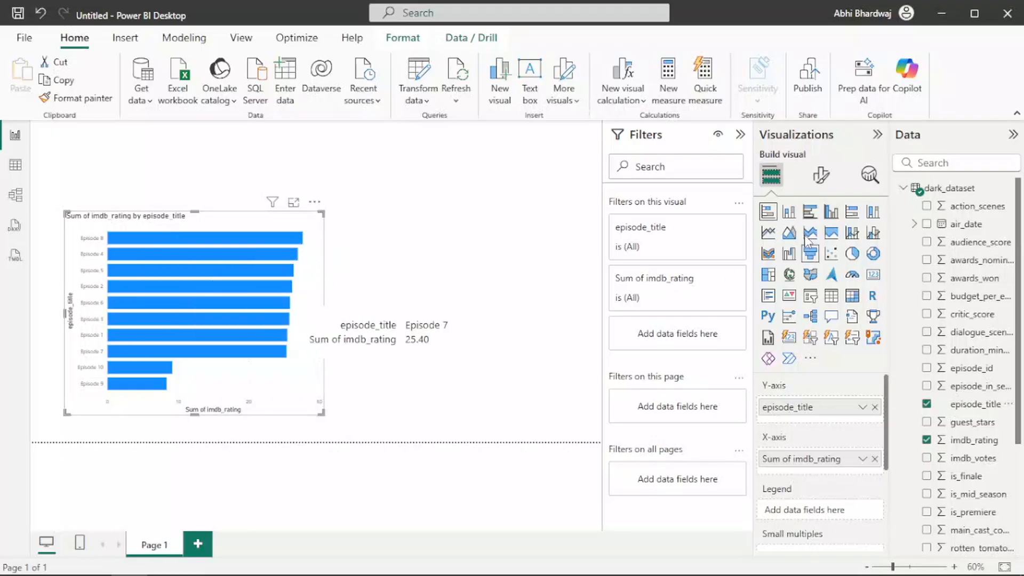
# Title the bar chart "TOP 10 EDPISODES BY IMDB RATING".
pyautogui.click(821, 175)
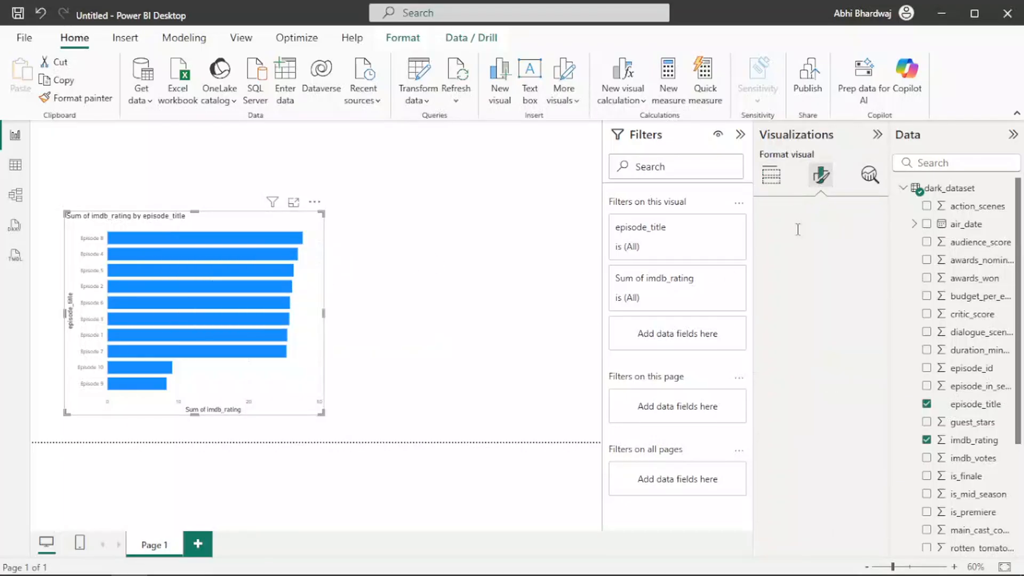
pyautogui.click(818, 249)
pyautogui.click(806, 312)
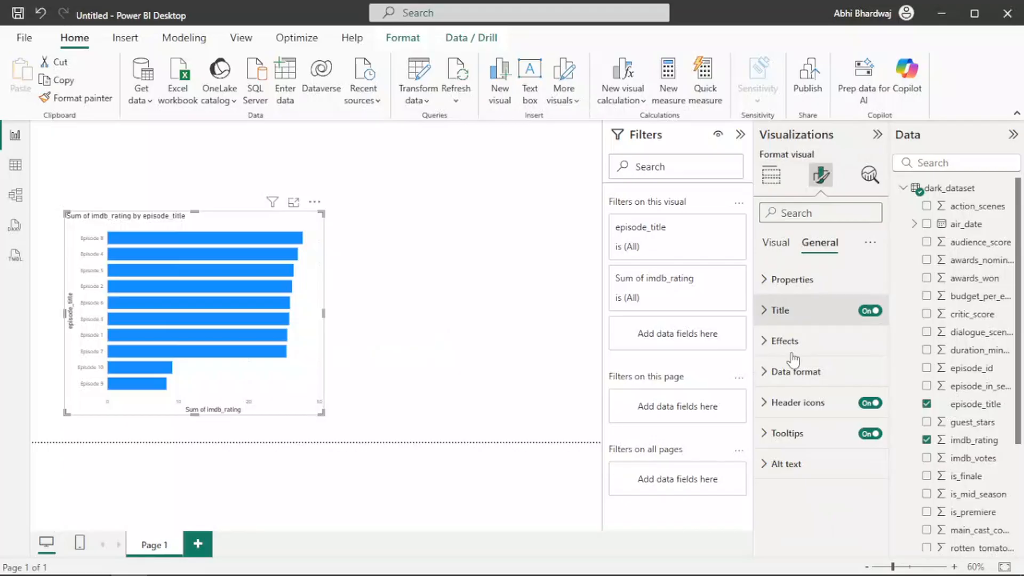
pyautogui.tripleClick(811, 385)
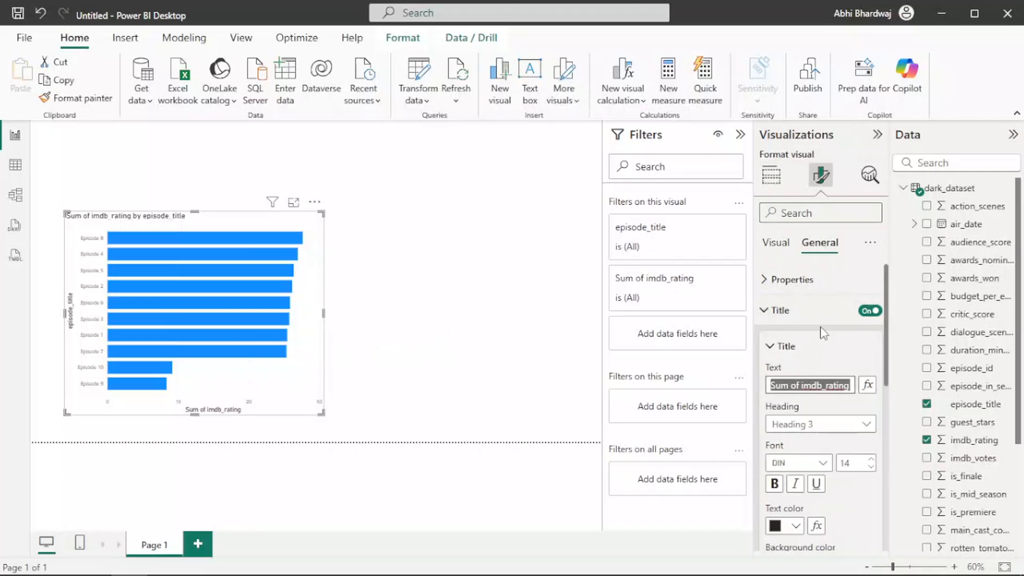
pyautogui.write('TOP')
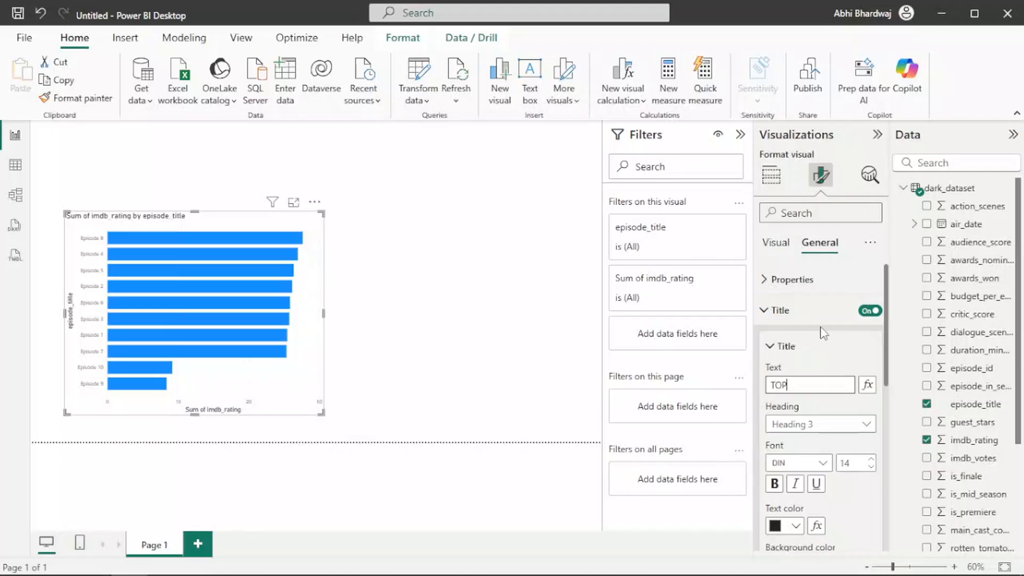
pyautogui.write(' 10 EDPISODES BYIMDB')
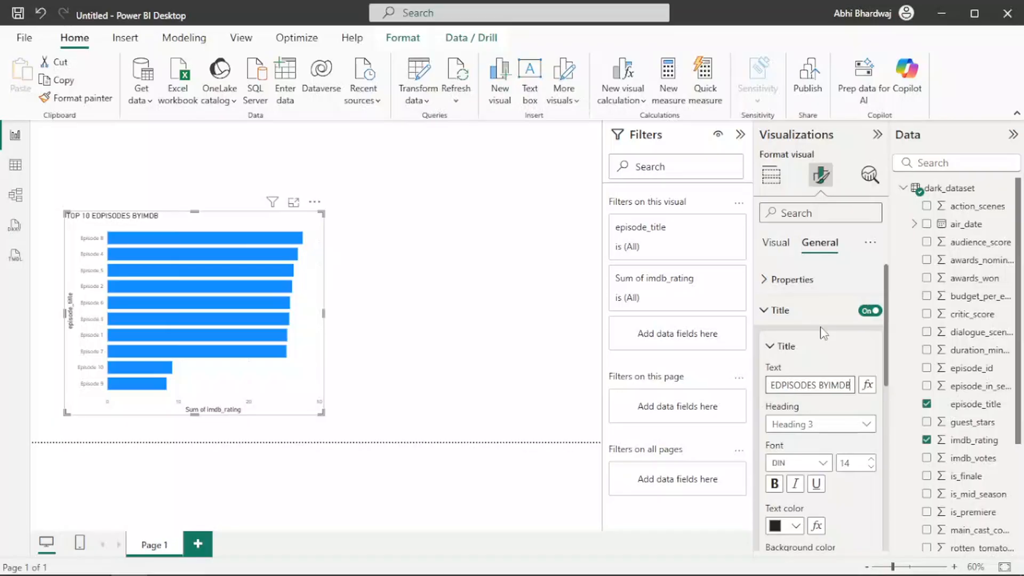
pyautogui.press('Left')
pyautogui.press('Left')
pyautogui.press('Left')
pyautogui.press('Left')
pyautogui.press('End')
pyautogui.write('RATING')
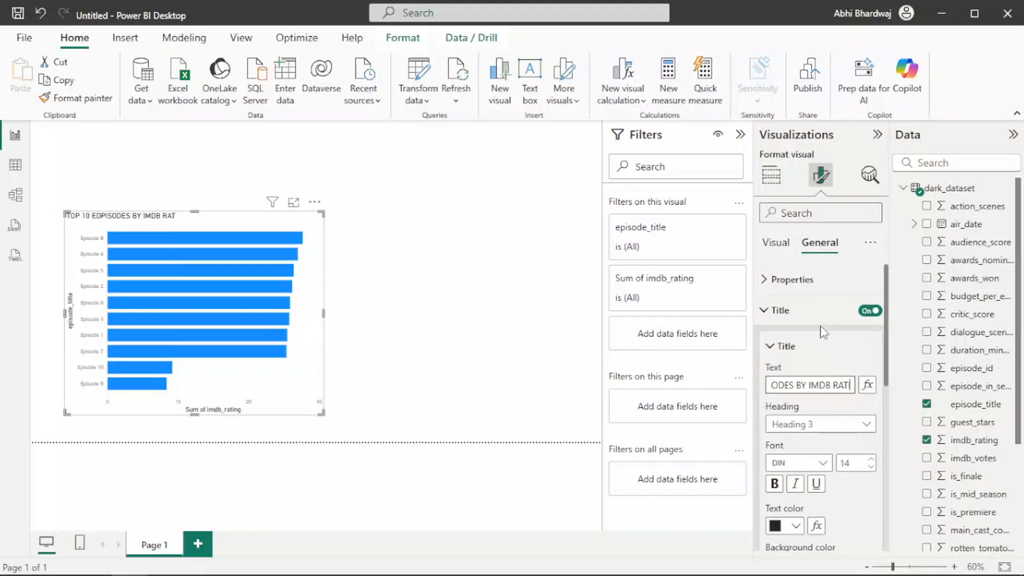
# Format the bar chart's title in bold Arial Black with centered alignment.
pyautogui.click(782, 489)
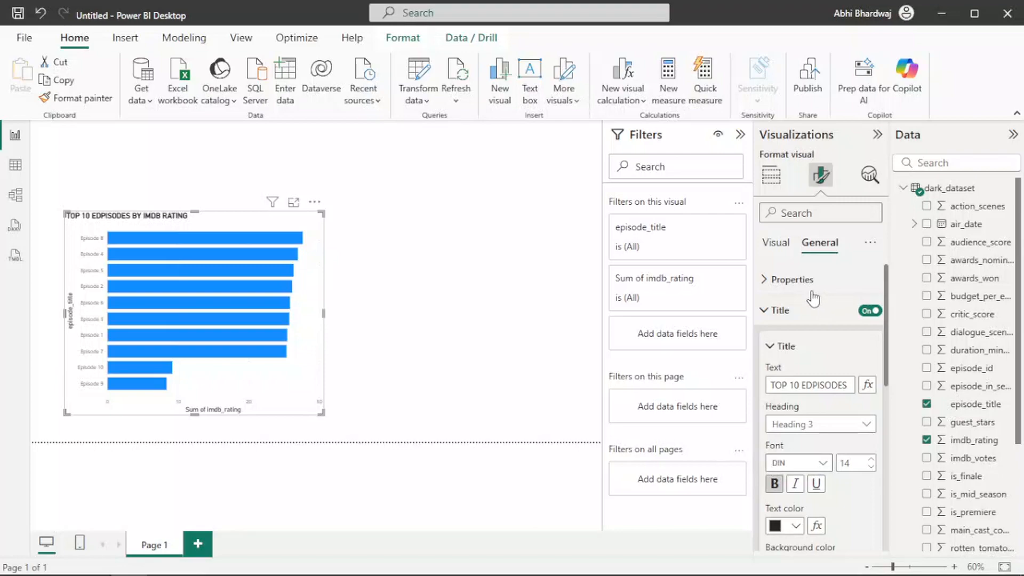
pyautogui.click(829, 239)
pyautogui.scroll(-1, 838, 505)
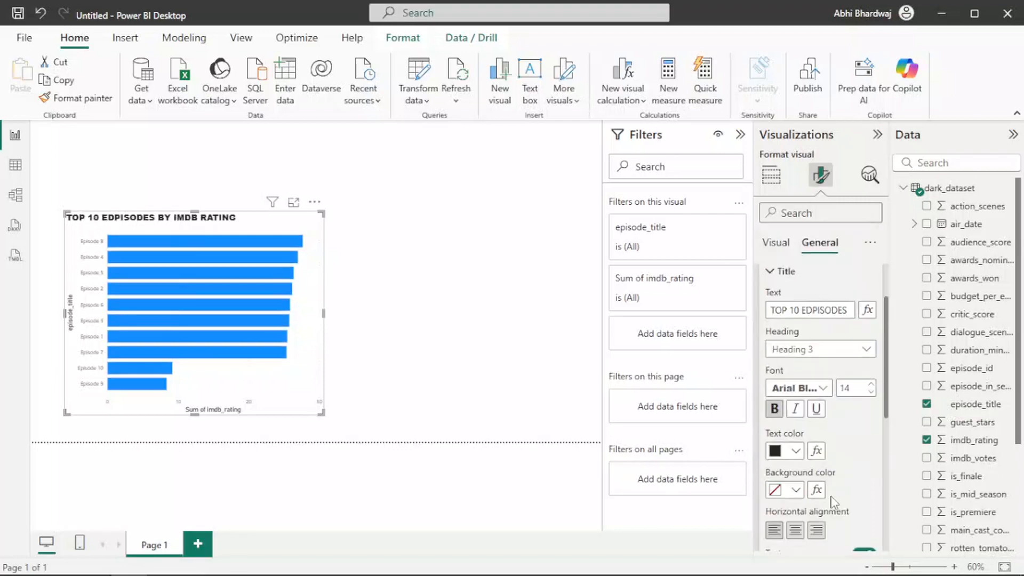
pyautogui.click(796, 530)
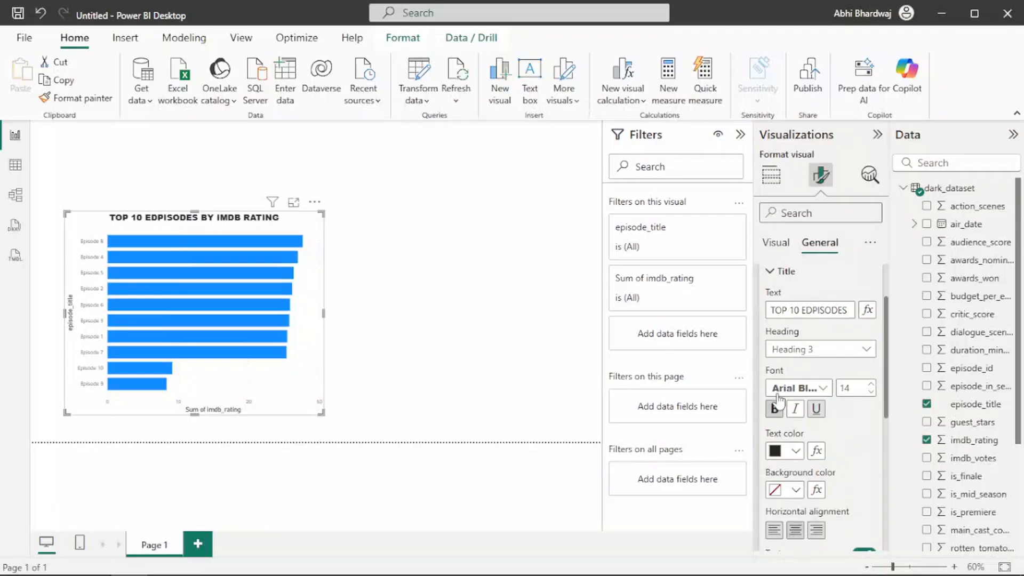
# Correct the bar chart's title to "TOP 10 EPISODES BY IMDB RATING" and shrink the chart toward its lower-left corner.
pyautogui.scroll(1, 814, 385)
pyautogui.click(815, 387)
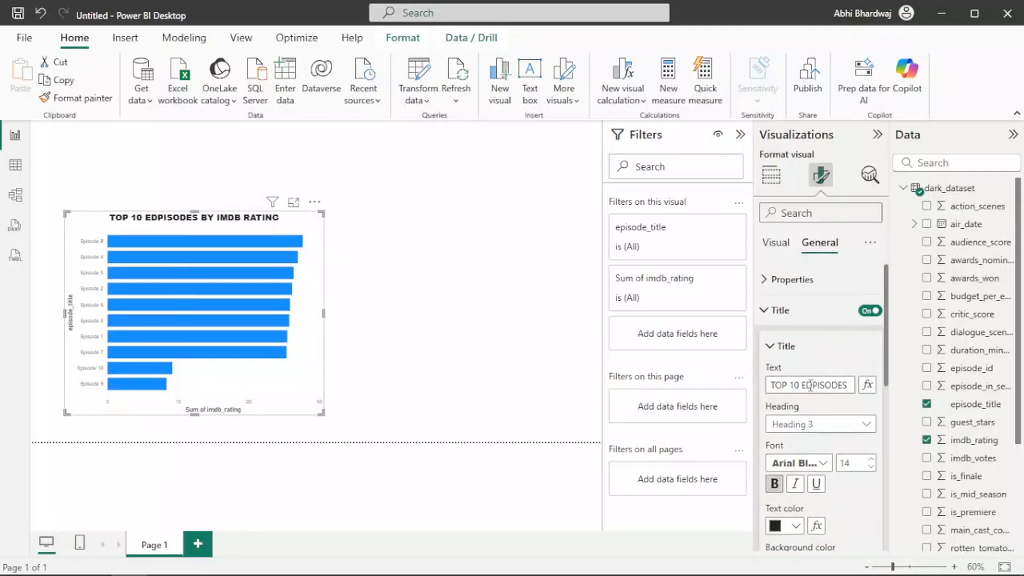
pyautogui.press('BackSpace')
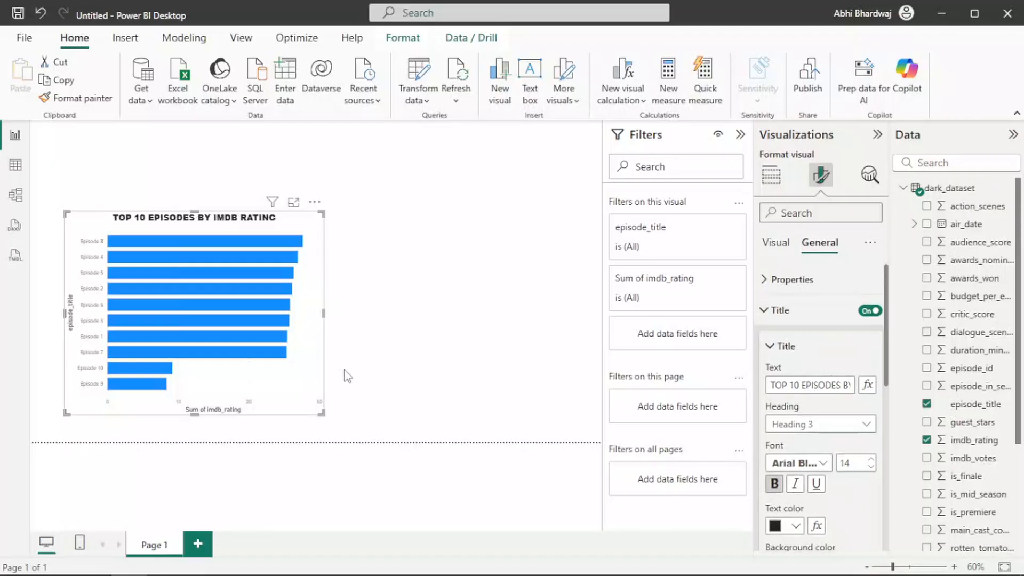
pyautogui.moveTo(319, 414); pyautogui.dragTo(295, 411)
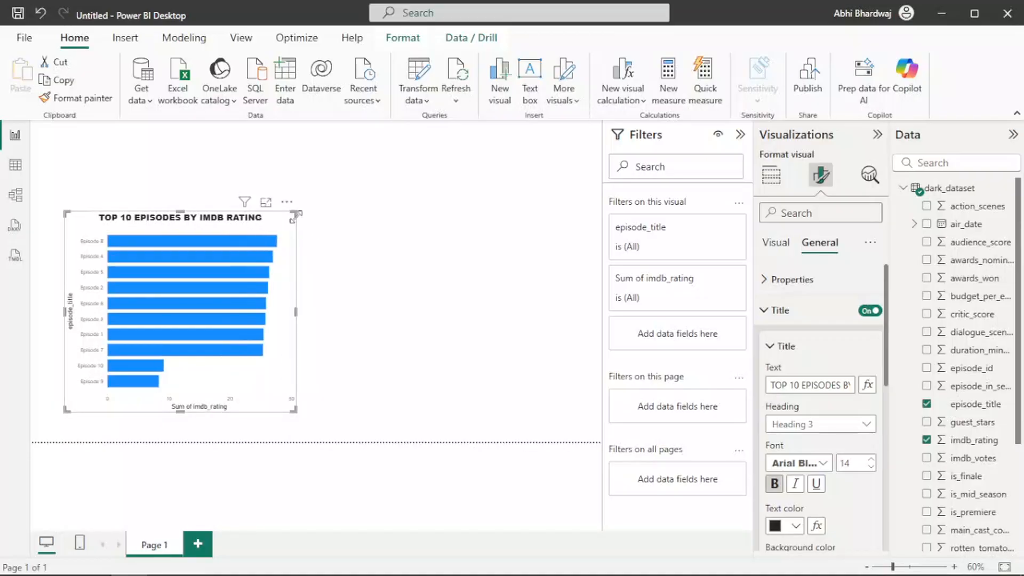
pyautogui.moveTo(293, 217); pyautogui.dragTo(238, 303)
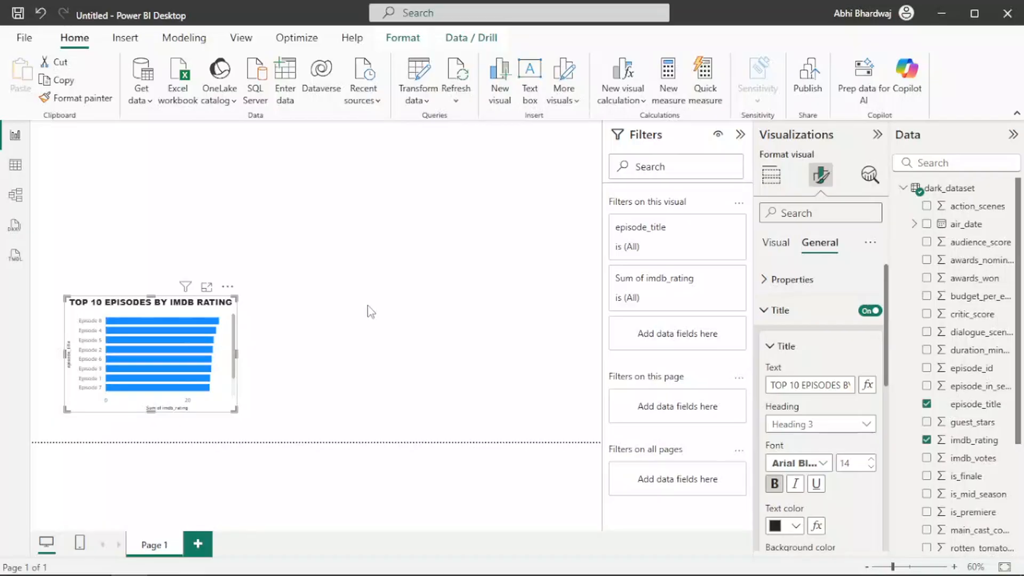
# Add a clustered column chart beside the bar chart with season_number on the X-axis and viewership_millions on the Y-axis.
pyautogui.click(368, 308)
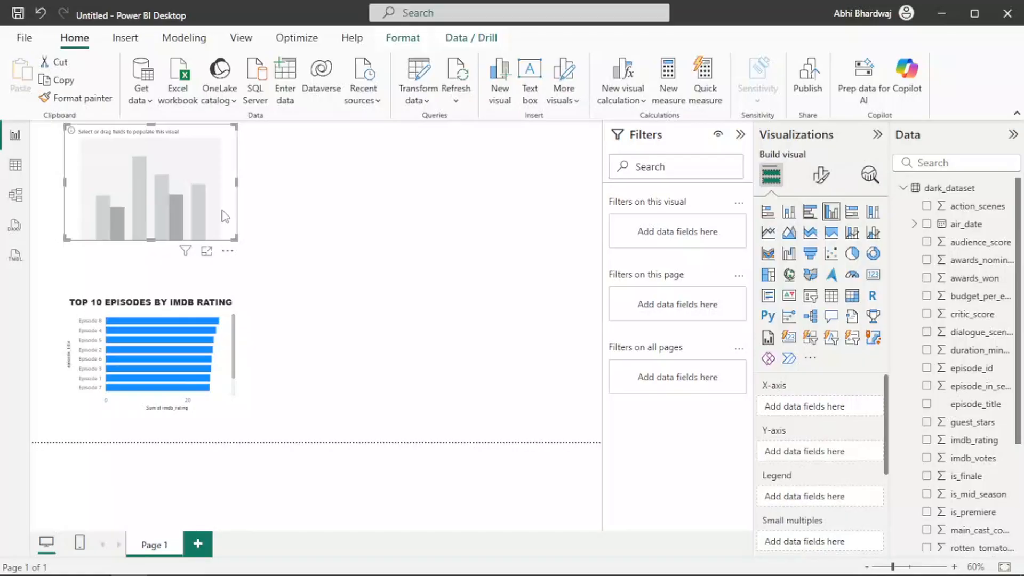
pyautogui.moveTo(170, 204); pyautogui.dragTo(401, 359)
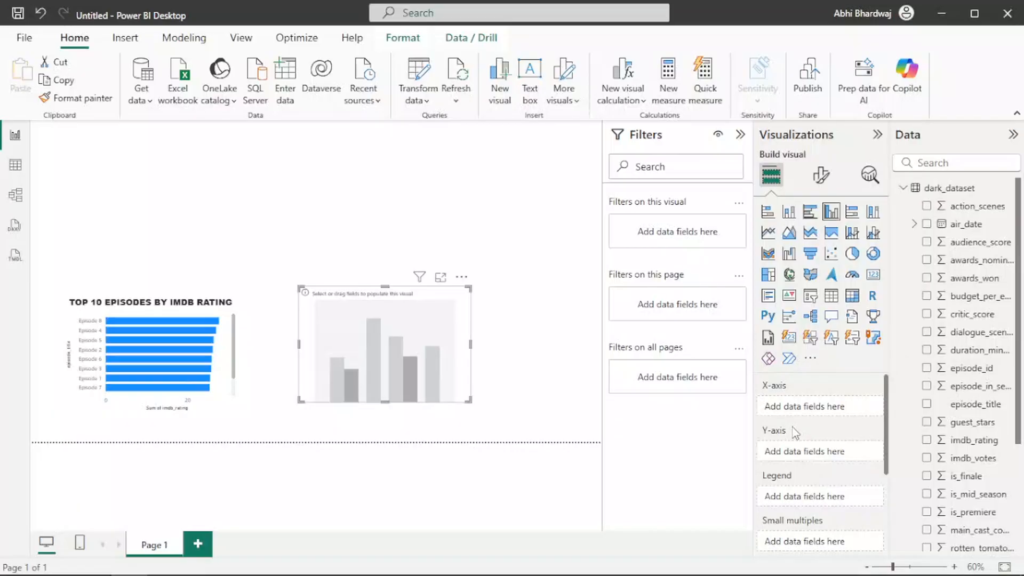
pyautogui.scroll(-3, 979, 408)
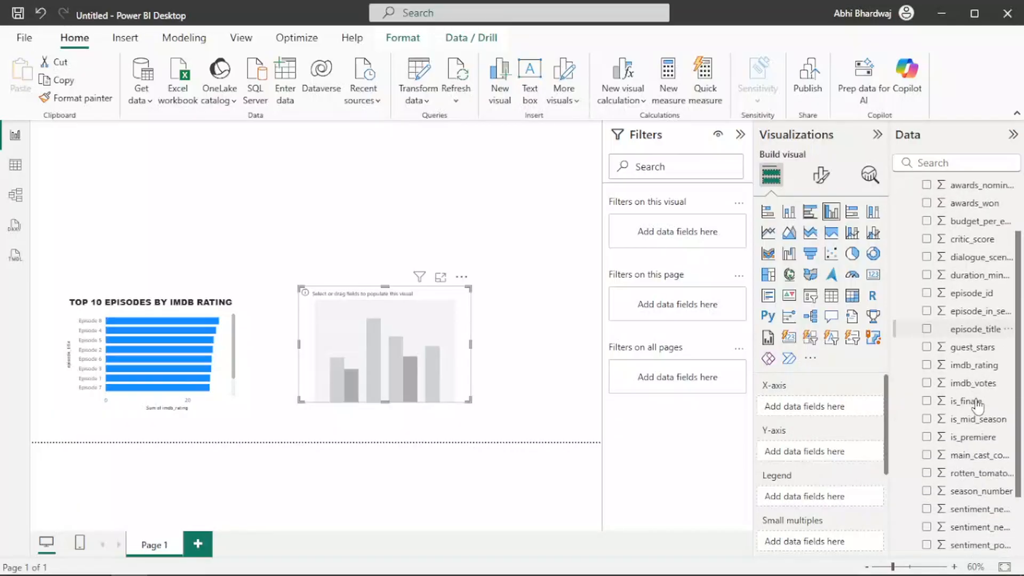
pyautogui.moveTo(974, 416); pyautogui.dragTo(806, 406)
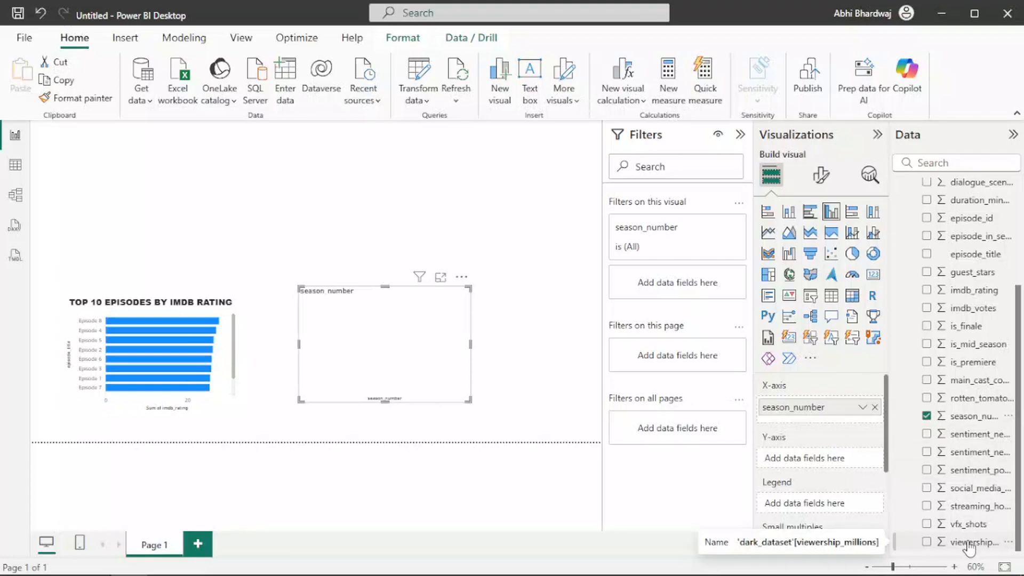
pyautogui.moveTo(969, 543); pyautogui.dragTo(808, 455)
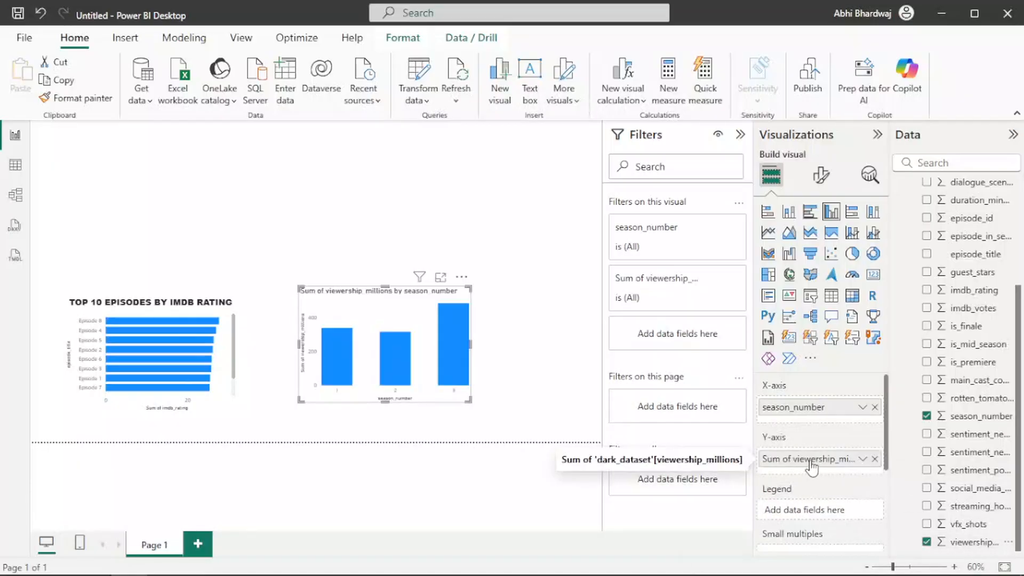
# Try the Average aggregation for viewership_millions on the column chart's Y-axis, and restore Sum.
pyautogui.rightClick(808, 460)
pyautogui.click(919, 294)
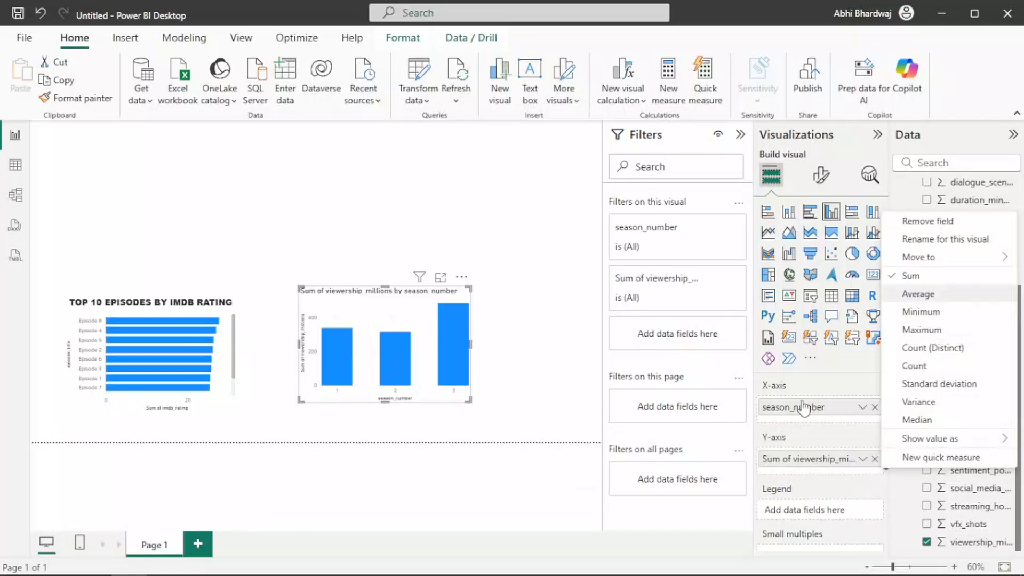
pyautogui.rightClick(796, 458)
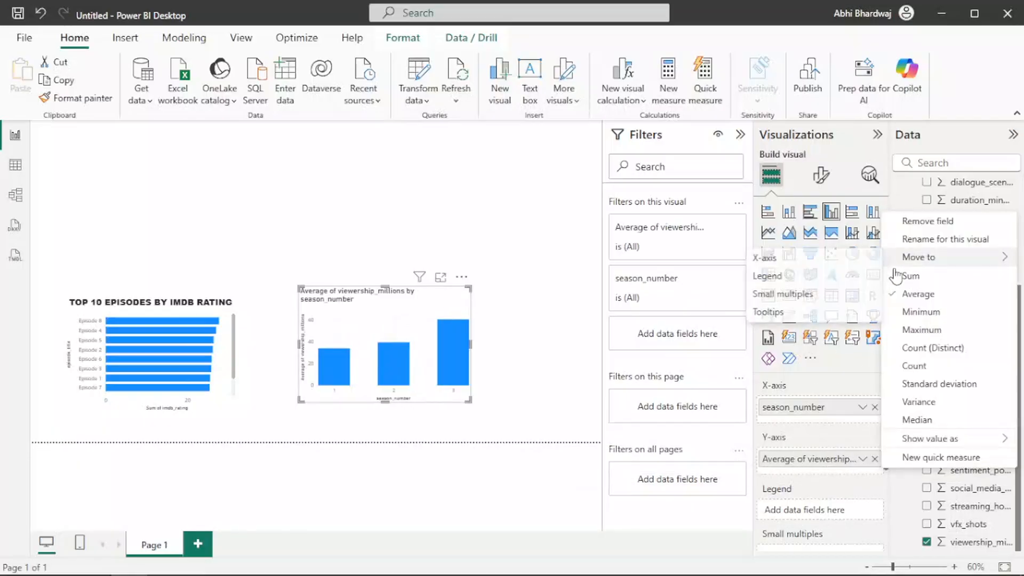
pyautogui.click(902, 277)
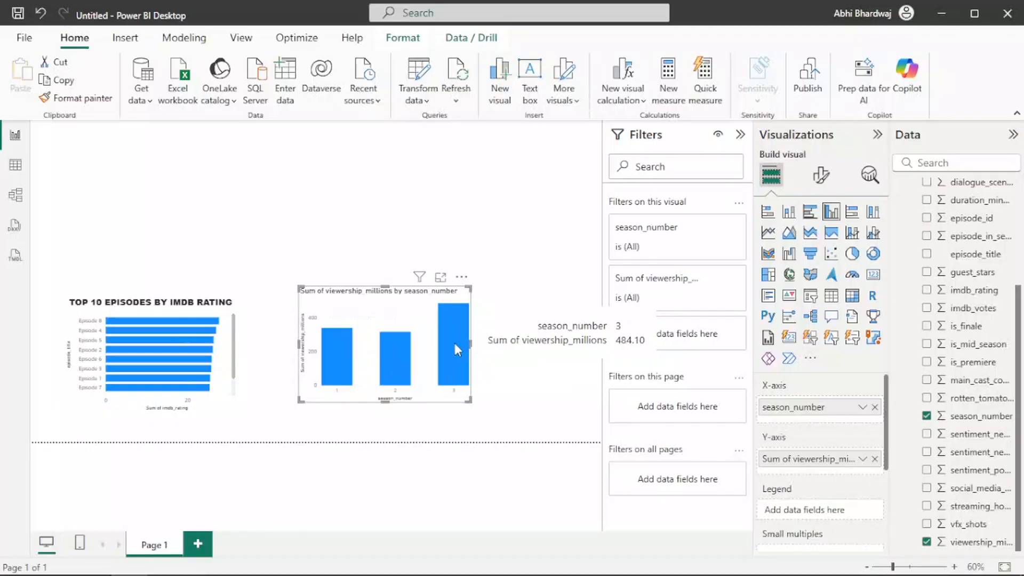
# Title the column chart "VIEWERSHIP BY SEASON".
pyautogui.click(822, 174)
pyautogui.click(832, 255)
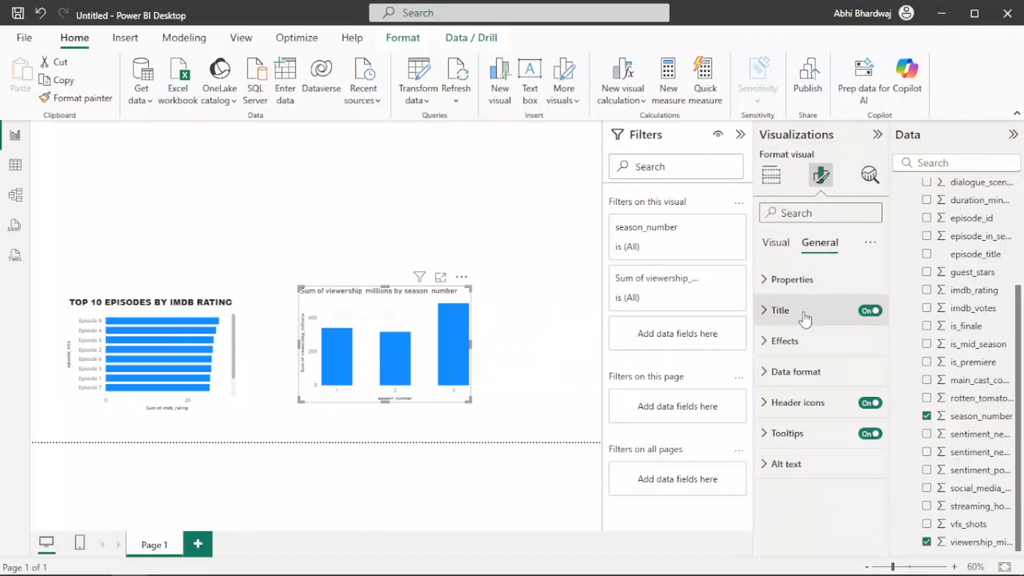
pyautogui.click(809, 315)
pyautogui.click(814, 382)
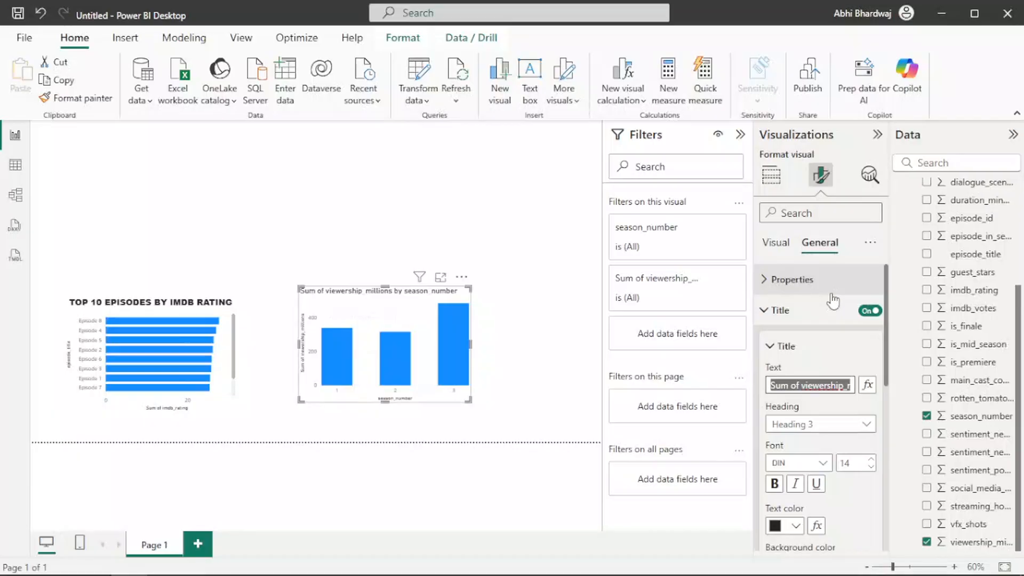
pyautogui.write('viewe')
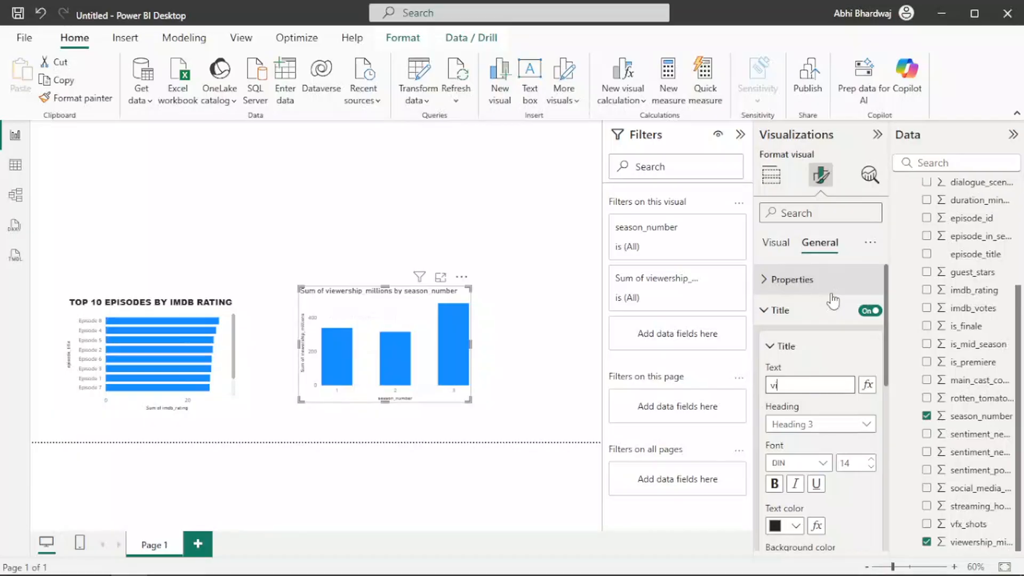
pyautogui.press('BackSpace')
pyautogui.press('BackSpace')
pyautogui.press('BackSpace')
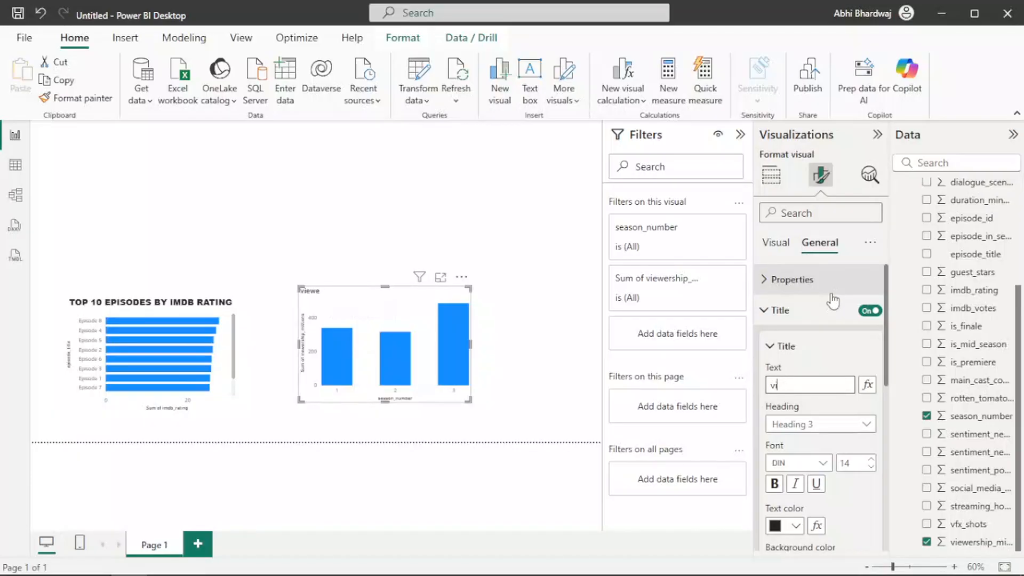
pyautogui.write('VIEWERSHIP BY SEA')
pyautogui.write('SON')
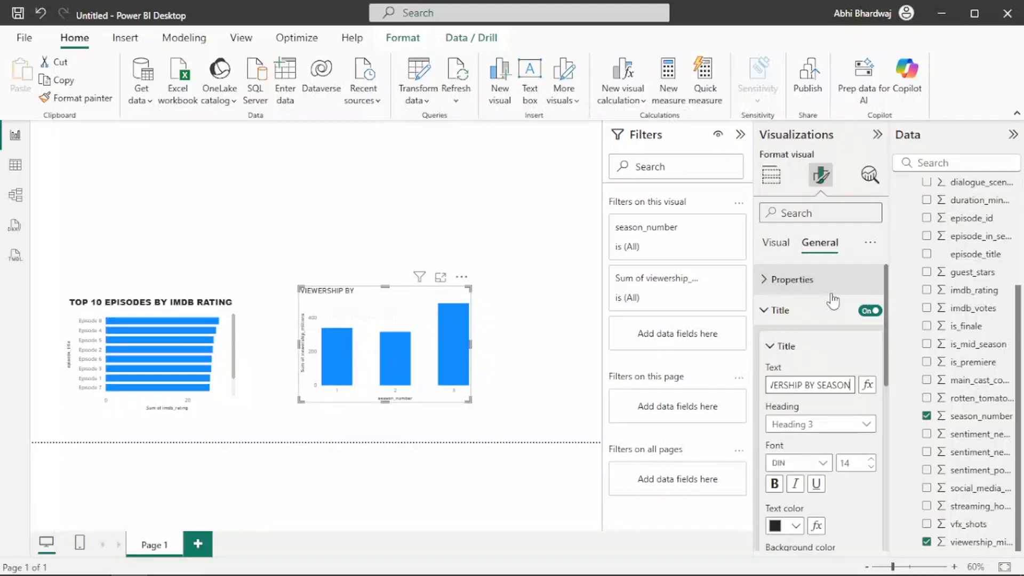
# Format the column chart's title in bold Arial Black with centered alignment.
pyautogui.click(775, 483)
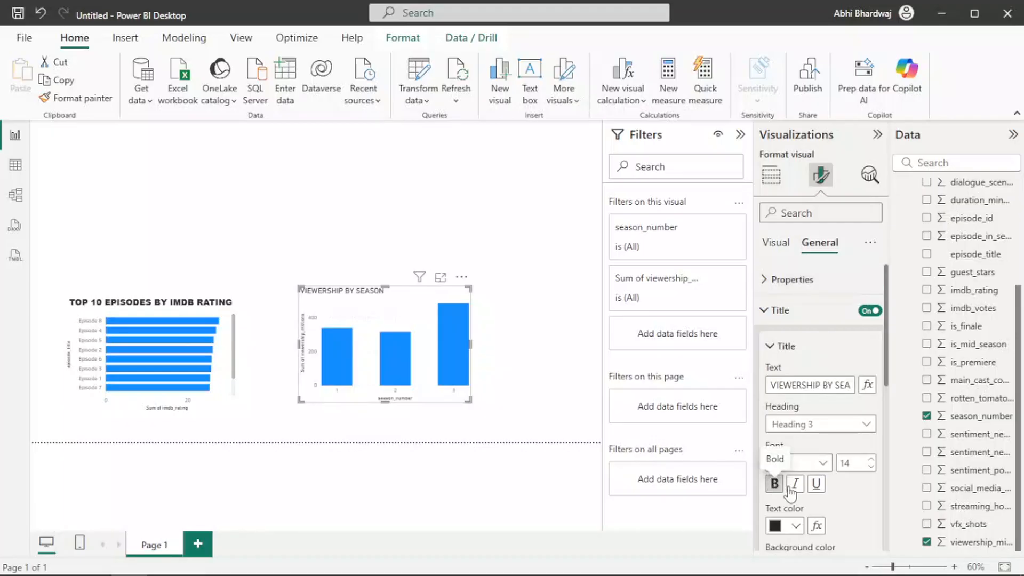
pyautogui.click(816, 463)
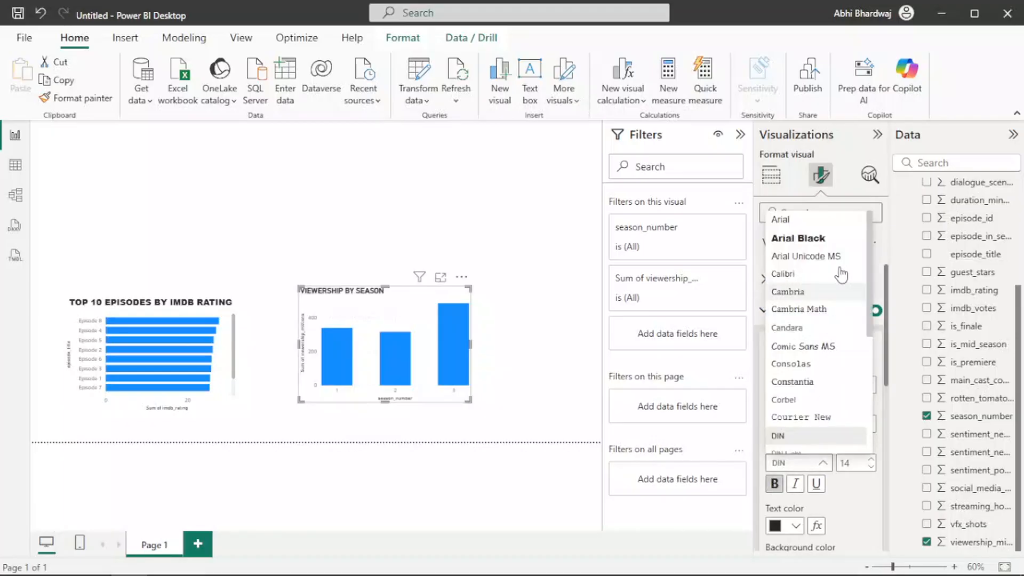
pyautogui.click(811, 237)
pyautogui.scroll(-2, 822, 496)
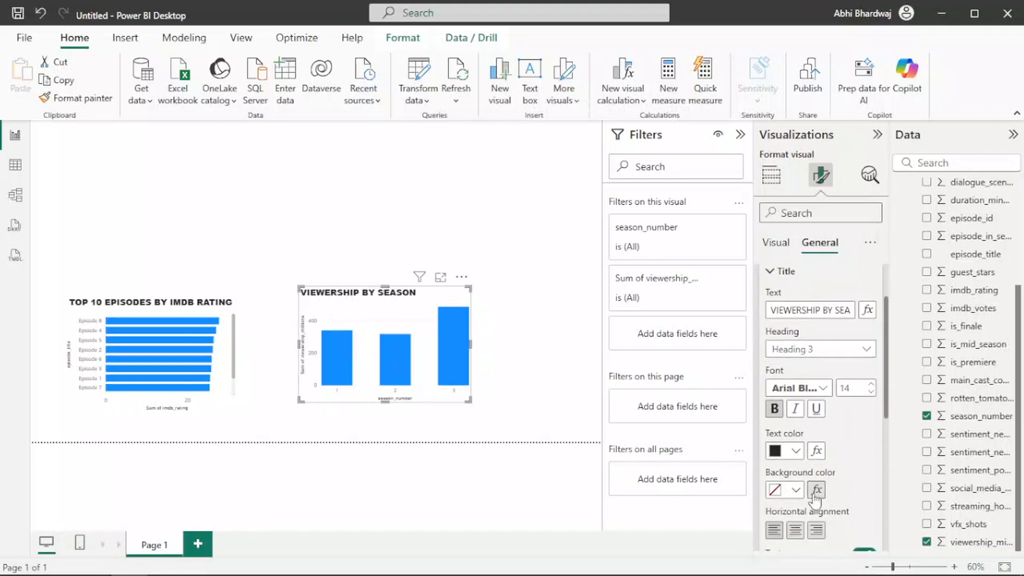
pyautogui.click(796, 530)
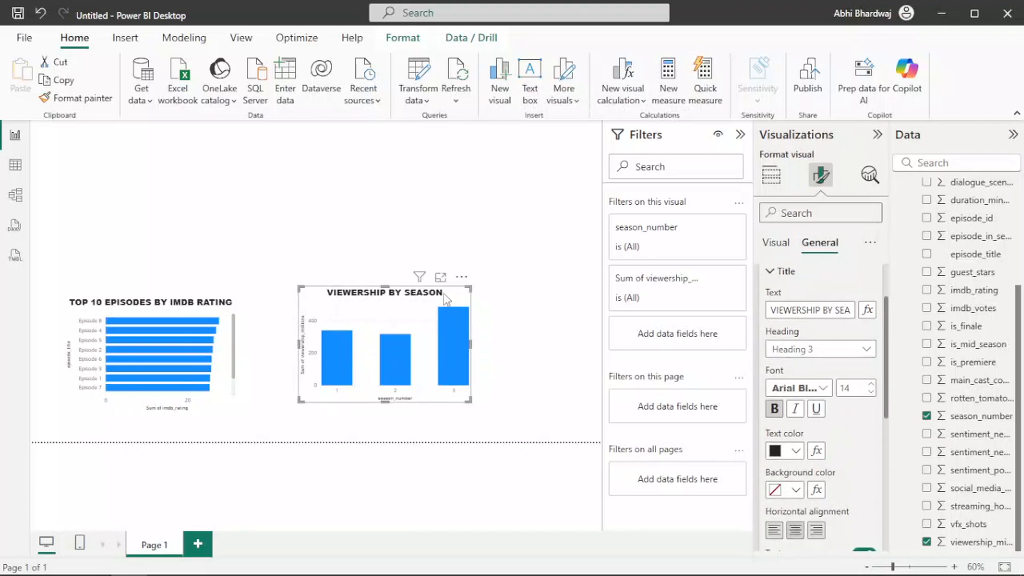
# Shrink the VIEWERSHIP BY SEASON chart slightly so its title lines up with the neighbouring TOP 10 EPISODES chart.
pyautogui.moveTo(462, 293); pyautogui.dragTo(462, 297)
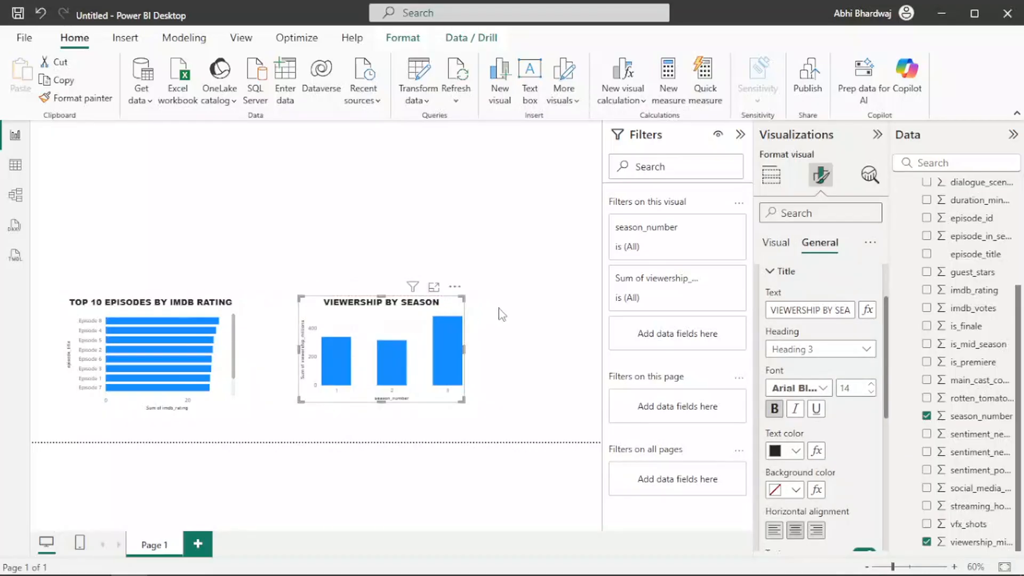
pyautogui.click(502, 315)
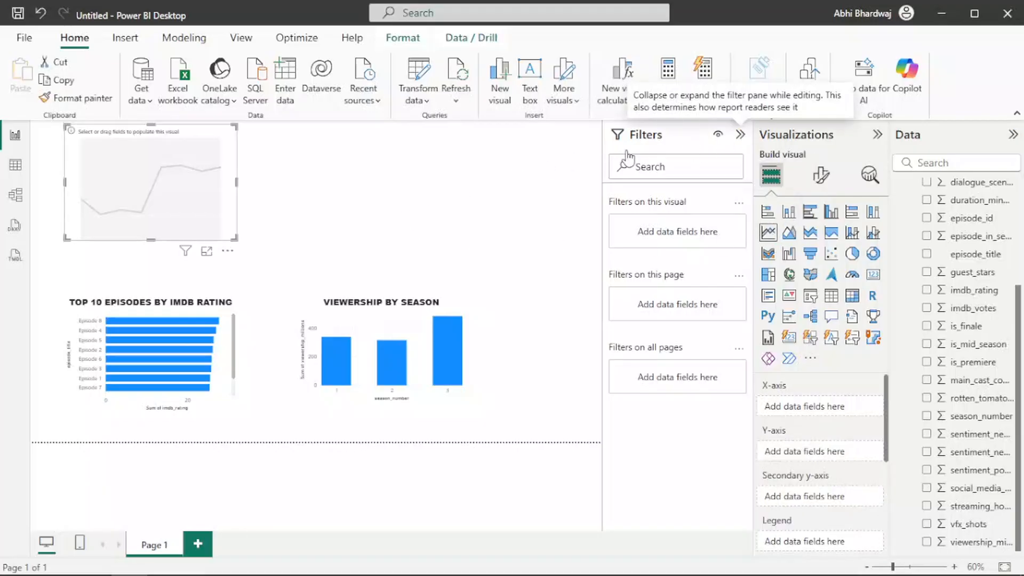
# Position the empty line chart above the top 10 episodes chart and plot imdb_rating on its Y-axis against episode_id on its X-axis.
pyautogui.moveTo(156, 196); pyautogui.dragTo(160, 238)
pyautogui.moveTo(283, 181); pyautogui.dragTo(271, 199)
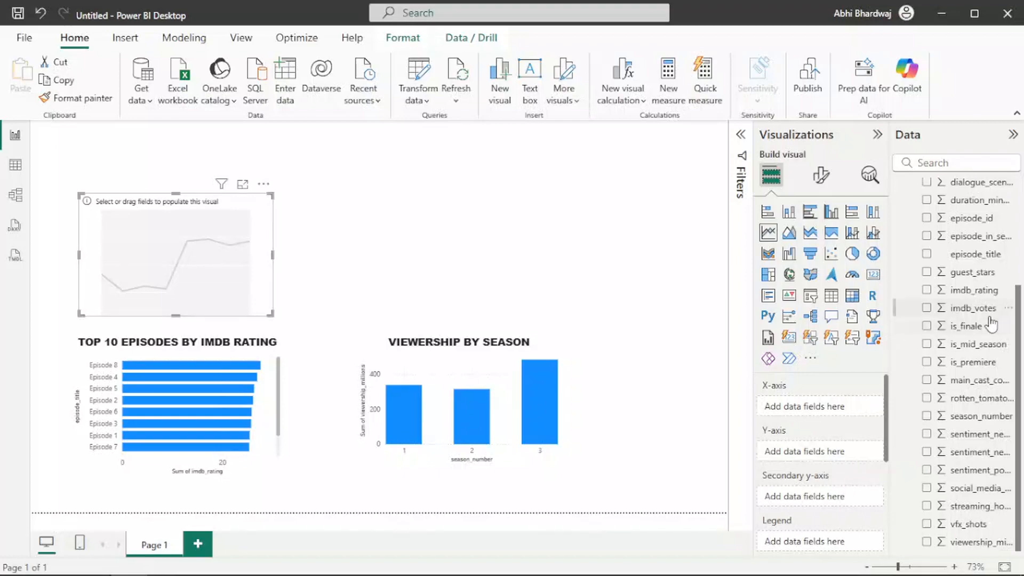
pyautogui.moveTo(962, 224); pyautogui.dragTo(802, 407)
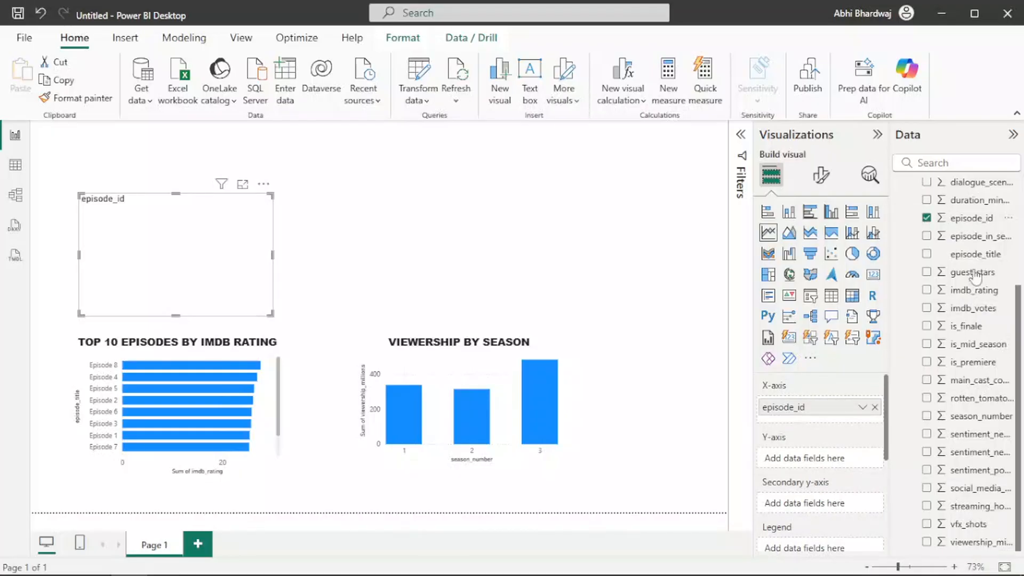
pyautogui.moveTo(984, 301); pyautogui.dragTo(818, 464)
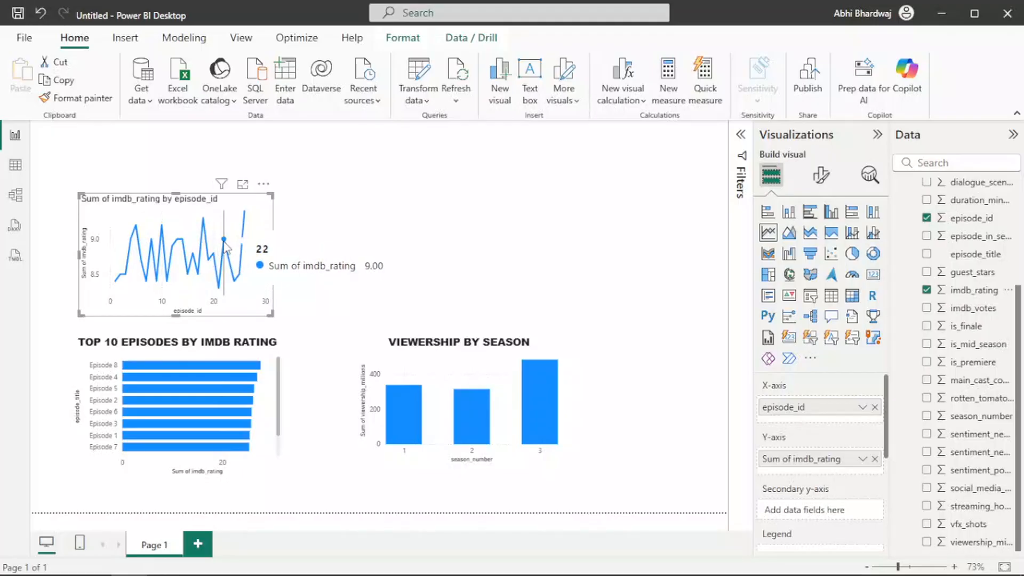
# Set the line chart's title text to EPISODE RATING TREND.
pyautogui.click(830, 183)
pyautogui.click(820, 243)
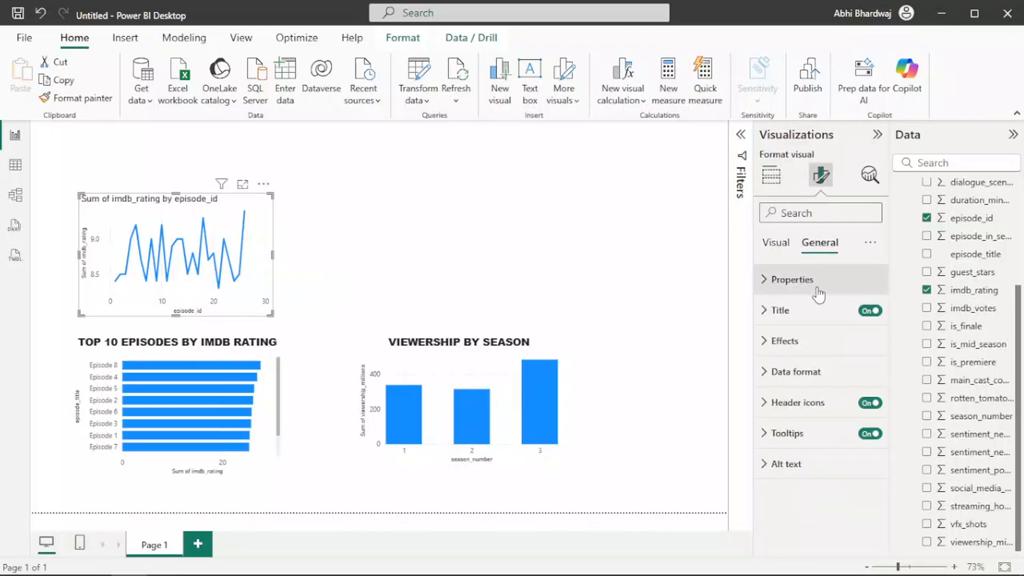
pyautogui.click(798, 310)
pyautogui.click(810, 387)
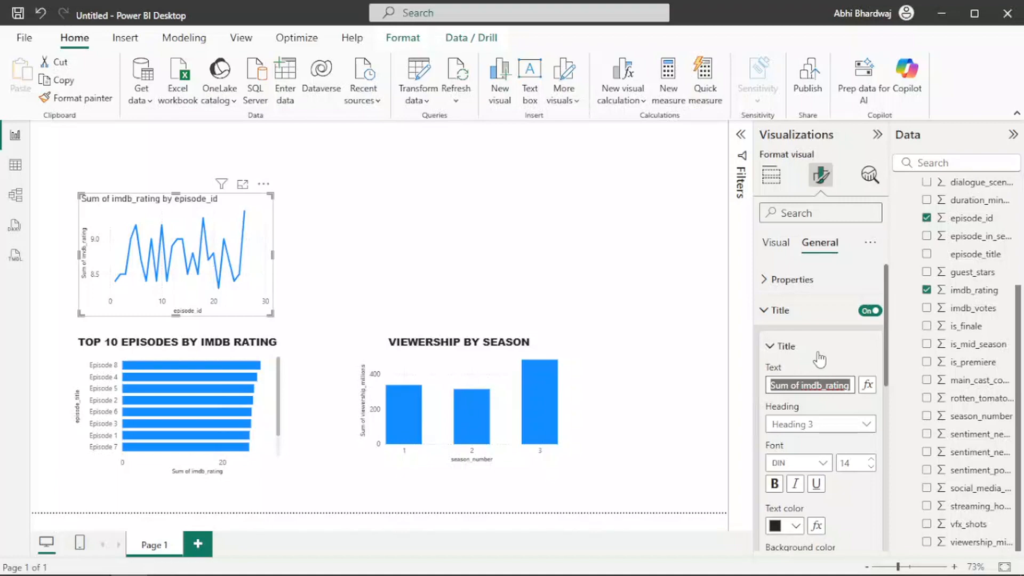
pyautogui.write('ed')
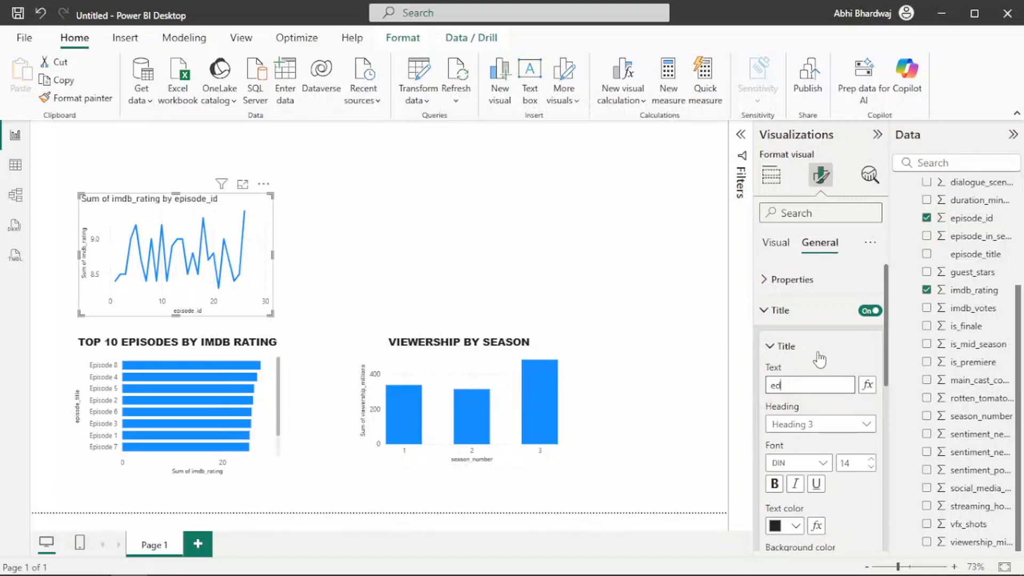
pyautogui.write('pisode')
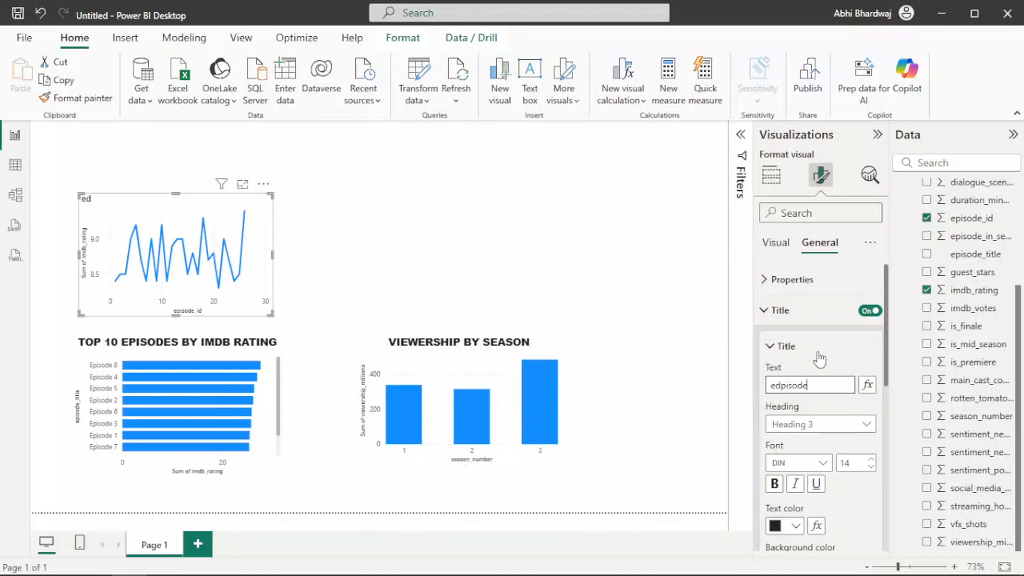
pyautogui.write(' ratin')
pyautogui.press('BackSpace')
pyautogui.press('BackSpace')
pyautogui.press('BackSpace')
pyautogui.press('BackSpace')
pyautogui.press('BackSpace')
pyautogui.press('BackSpace')
pyautogui.press('BackSpace')
pyautogui.press('BackSpace')
pyautogui.press('BackSpace')
pyautogui.press('BackSpace')
pyautogui.press('BackSpace')
pyautogui.press('BackSpace')
pyautogui.press('BackSpace')
pyautogui.press('BackSpace')
pyautogui.write('EPISODE')
pyautogui.write(' RATING')
pyautogui.write(' TREND')
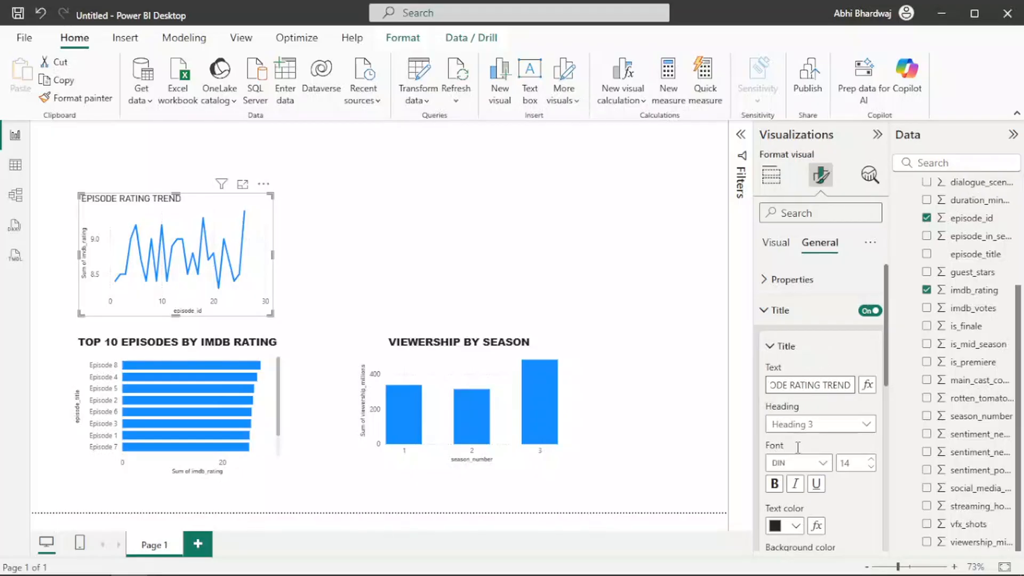
# Format the line chart's title as bold Arial Black and centre it horizontally.
pyautogui.click(775, 484)
pyautogui.click(812, 463)
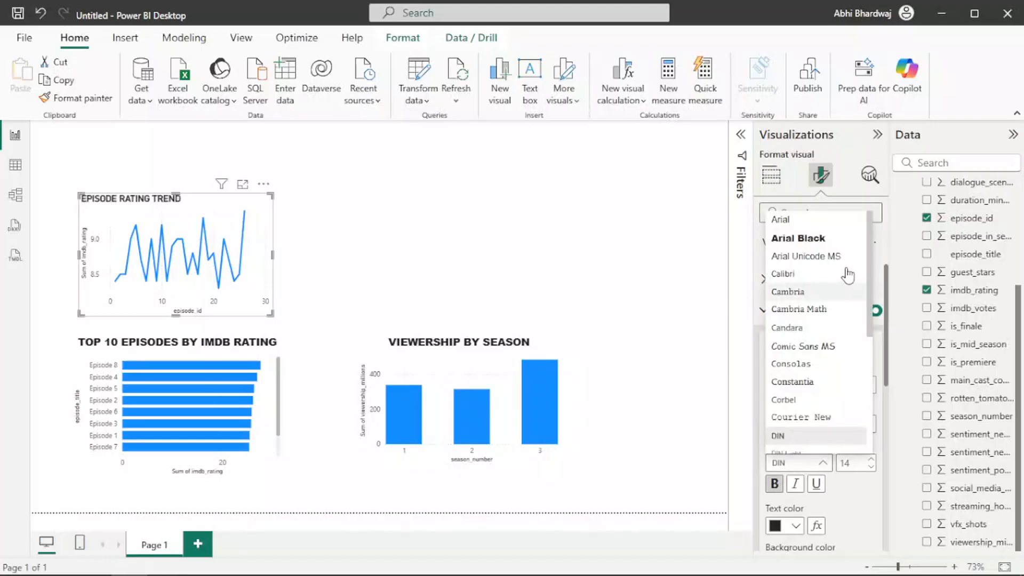
pyautogui.click(790, 255)
pyautogui.scroll(-2, 838, 492)
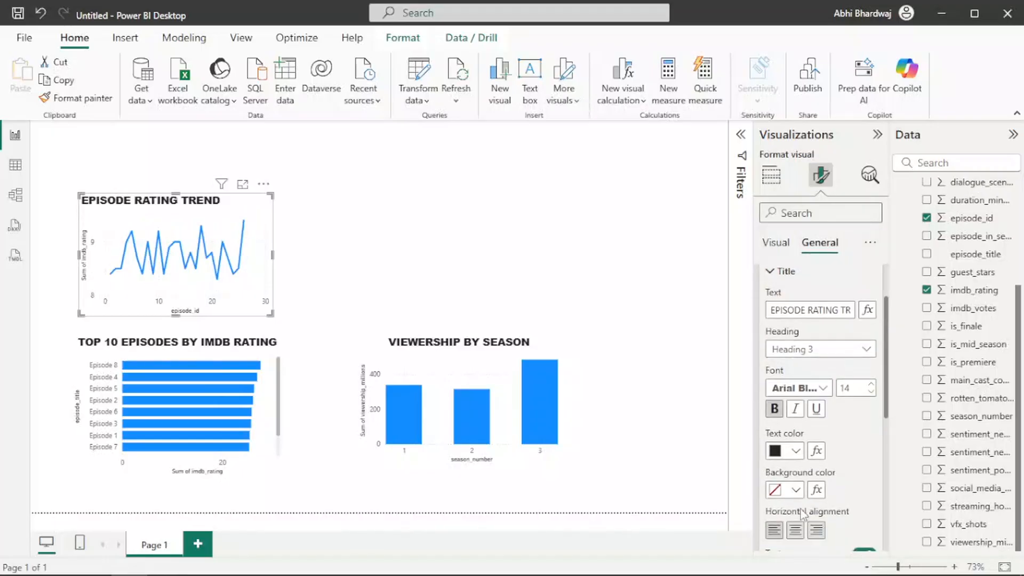
pyautogui.click(795, 531)
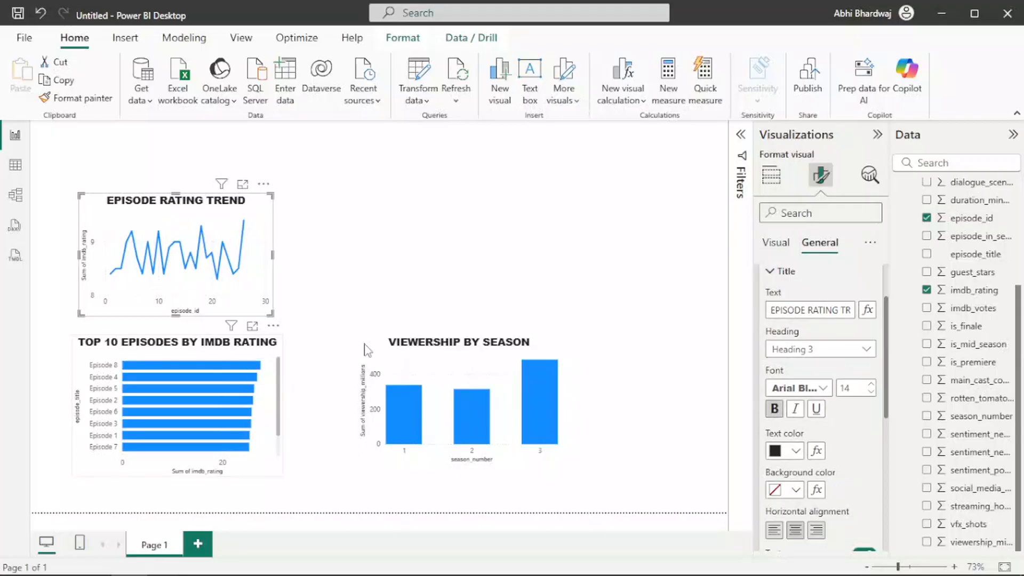
pyautogui.click(393, 247)
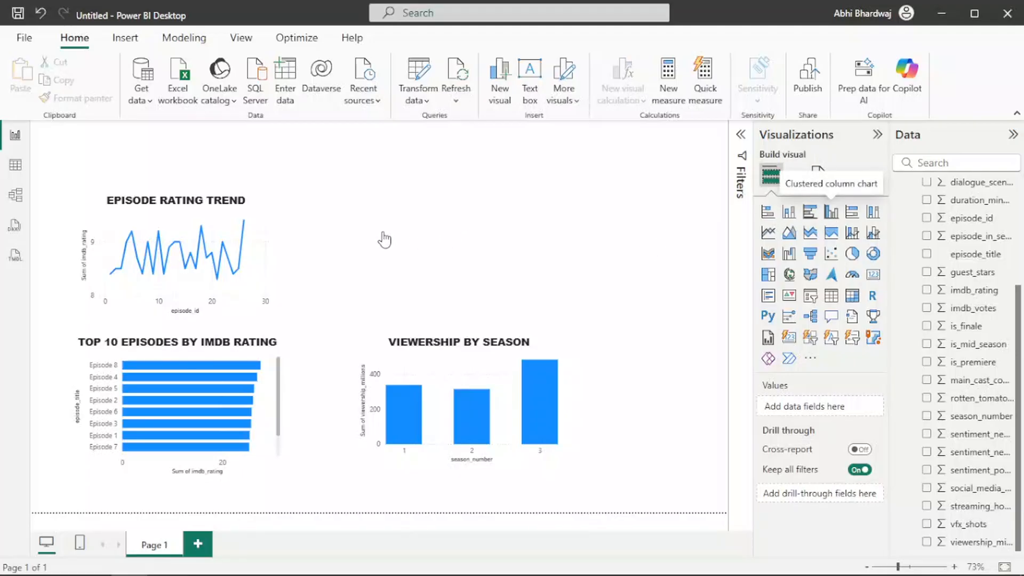
# Place the clustered column chart above the VIEWERSHIP BY SEASON chart, widen it slightly, and plot viewership_millions by episode_title.
pyautogui.moveTo(377, 231); pyautogui.dragTo(459, 234)
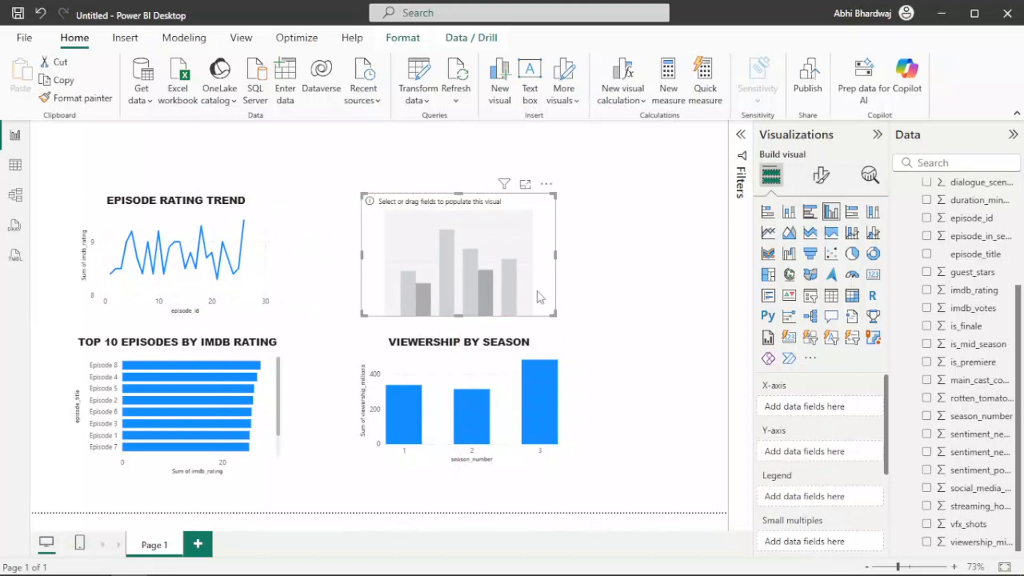
pyautogui.moveTo(547, 310); pyautogui.dragTo(558, 313)
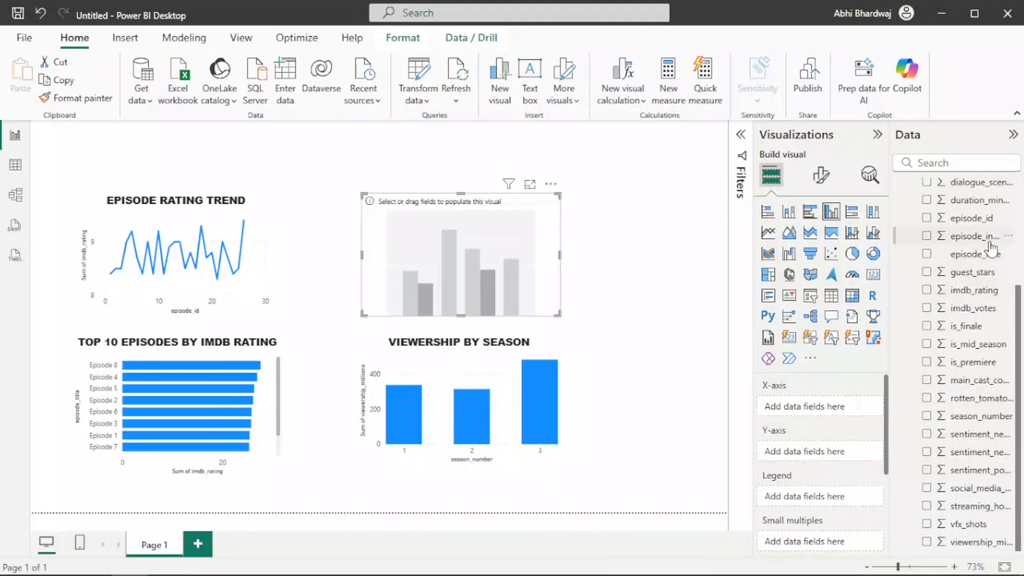
pyautogui.scroll(2, 983, 277)
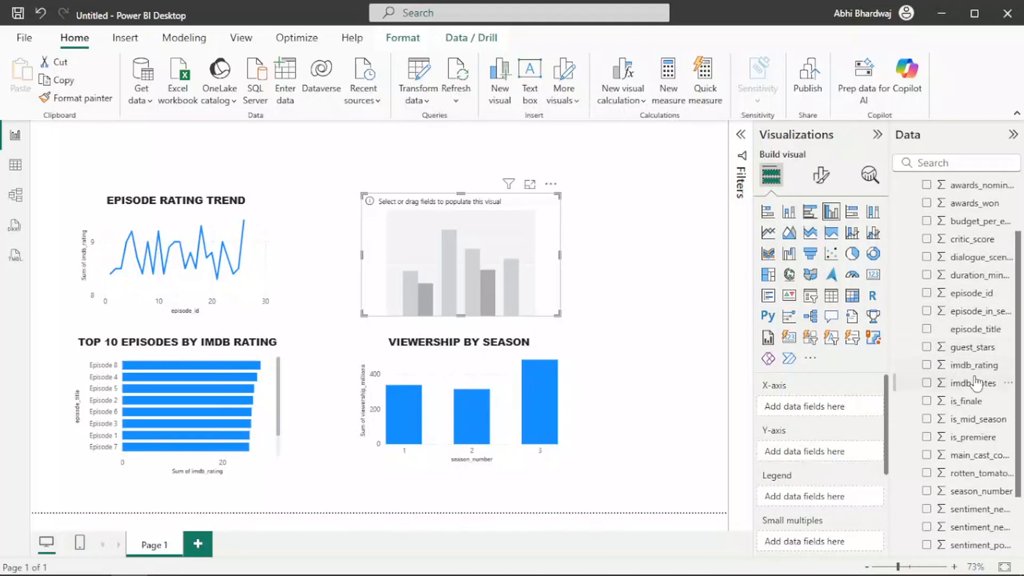
pyautogui.scroll(-2, 977, 384)
pyautogui.scroll(4, 977, 378)
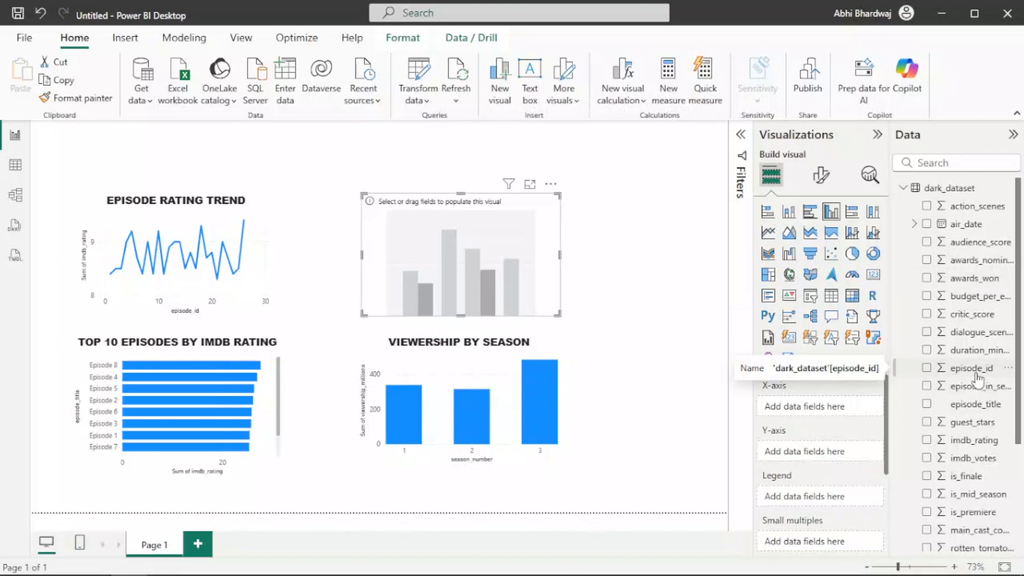
pyautogui.moveTo(977, 377); pyautogui.dragTo(824, 412)
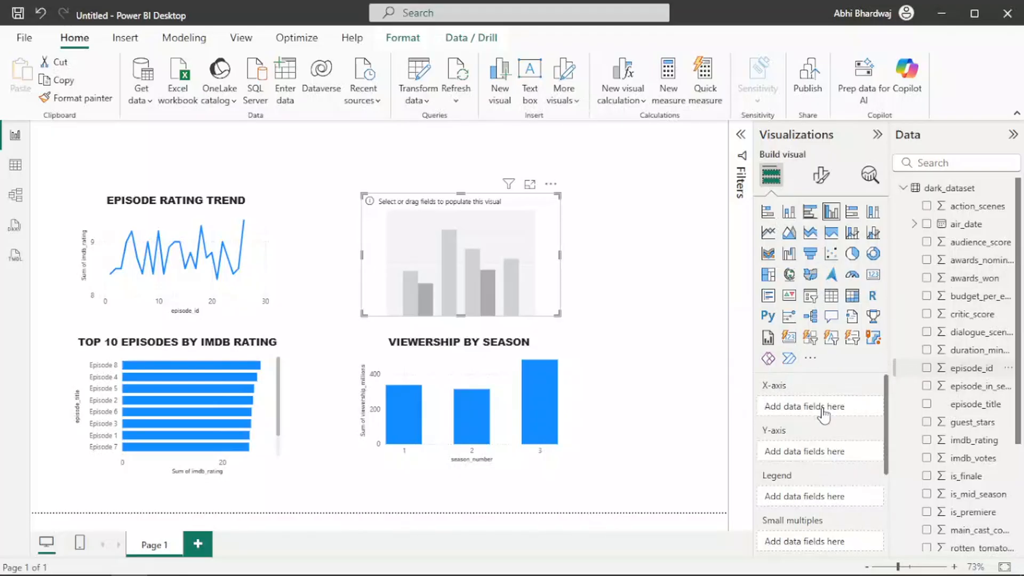
pyautogui.moveTo(968, 408); pyautogui.dragTo(822, 414)
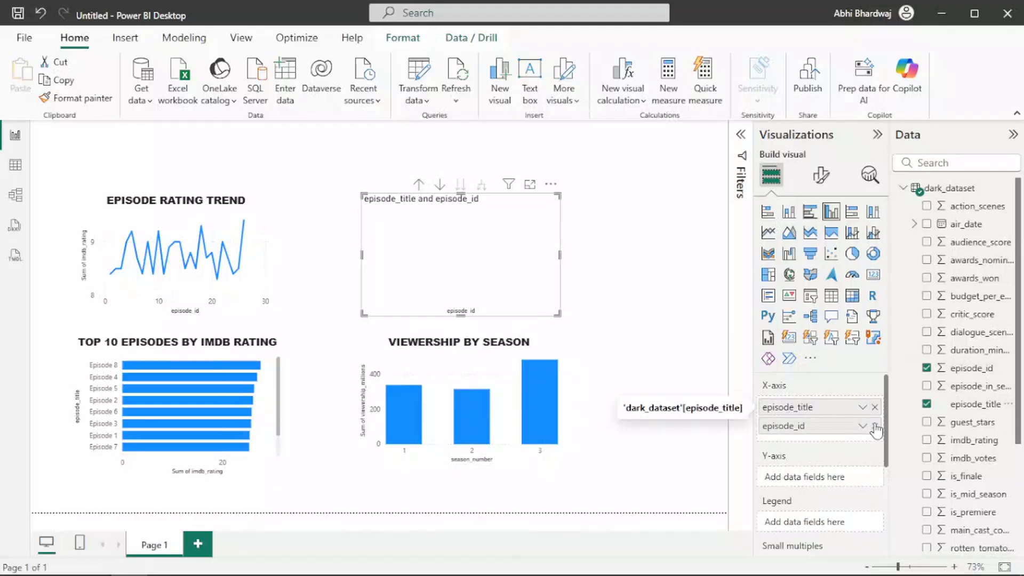
pyautogui.rightClick(812, 409)
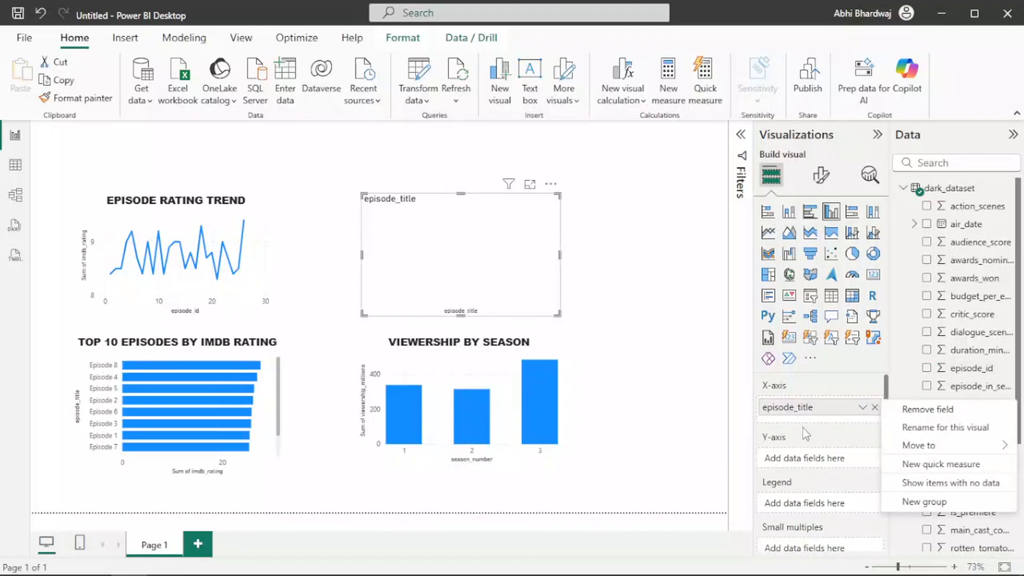
pyautogui.click(803, 428)
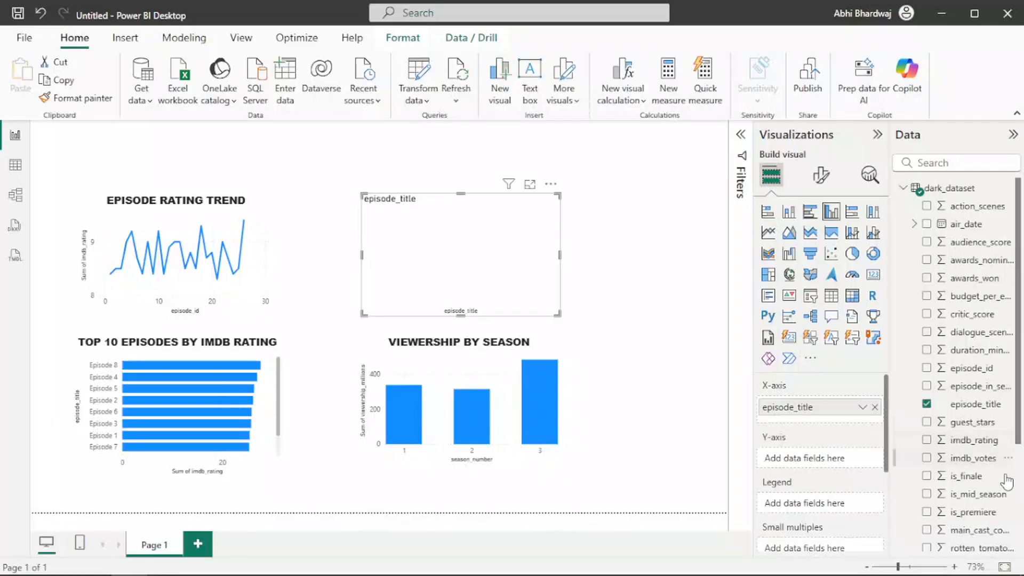
pyautogui.scroll(-5, 987, 480)
pyautogui.moveTo(971, 542); pyautogui.dragTo(836, 463)
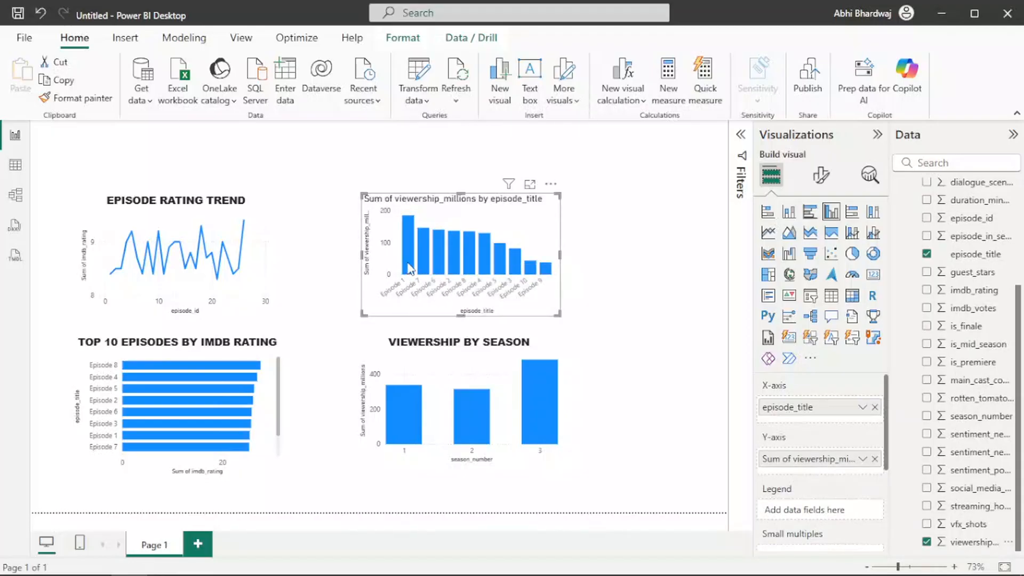
# Switch the column chart's X-axis to episode_id and examine the viewership per episode.
pyautogui.moveTo(409, 268)
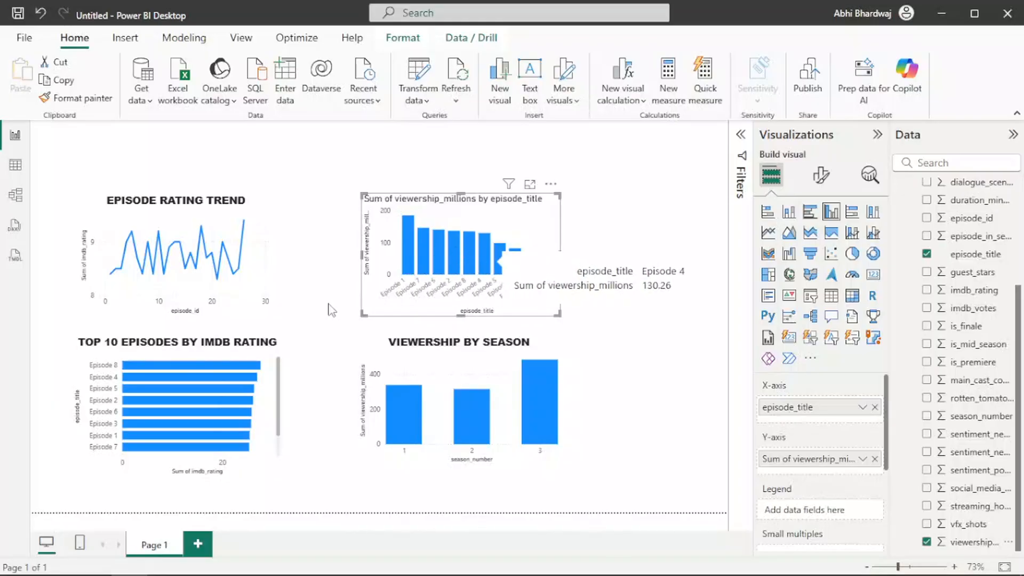
pyautogui.moveTo(242, 368)
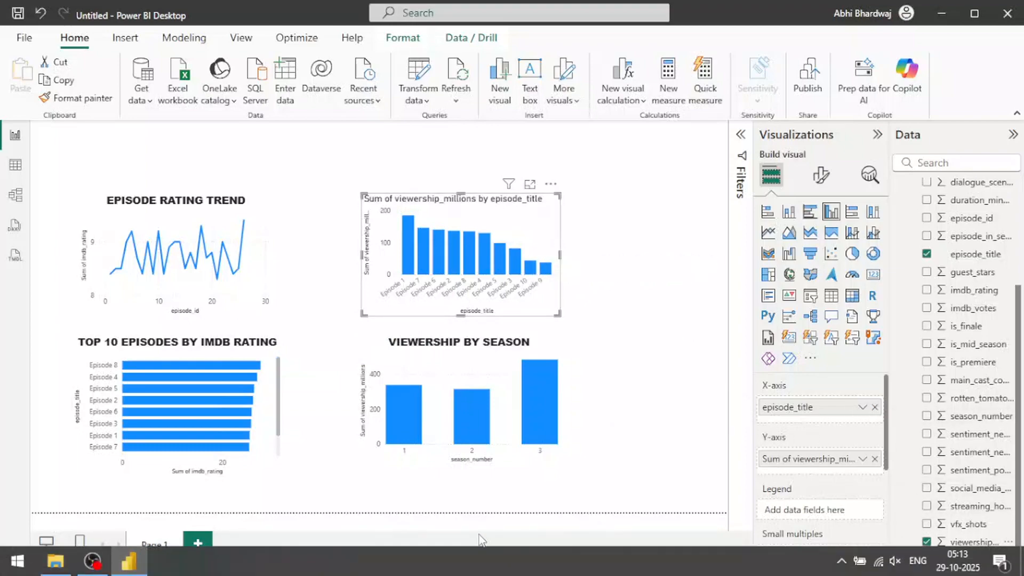
pyautogui.click(550, 184)
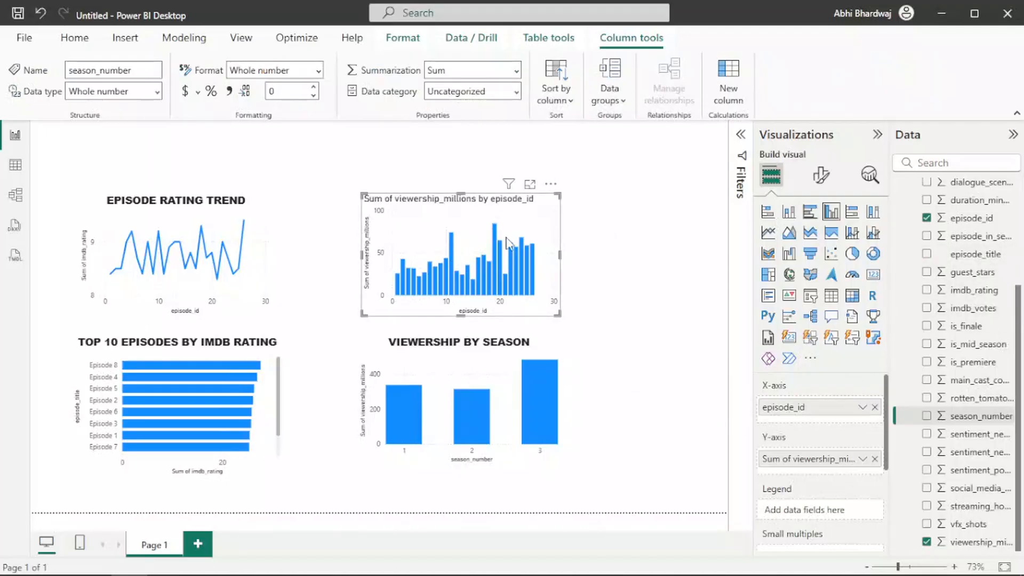
pyautogui.moveTo(496, 240)
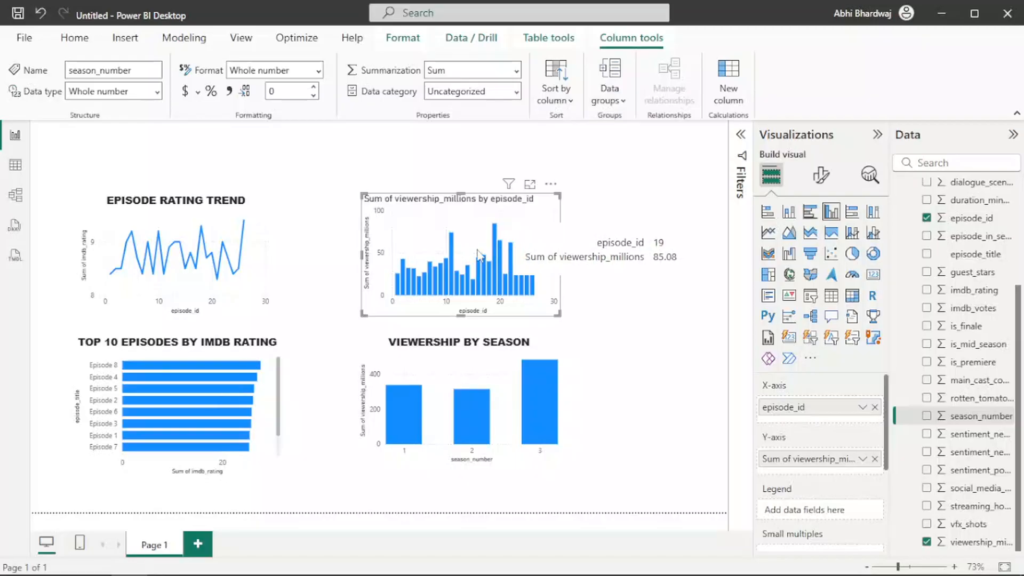
pyautogui.moveTo(188, 373)
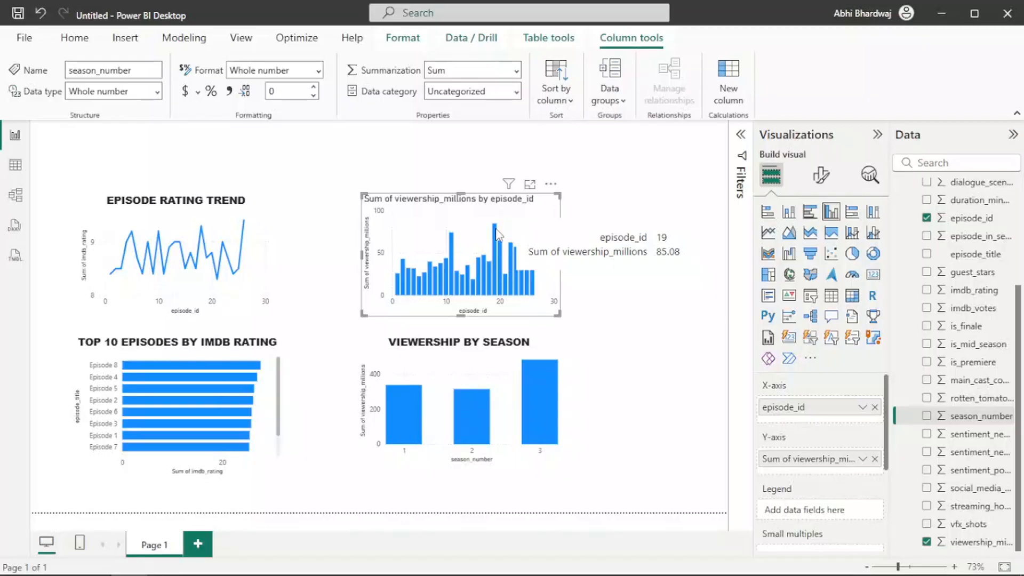
# Add a card visual, shrink it, and place it above the EPISODE RATING TREND chart.
pyautogui.click(660, 186)
pyautogui.scroll(2, 980, 342)
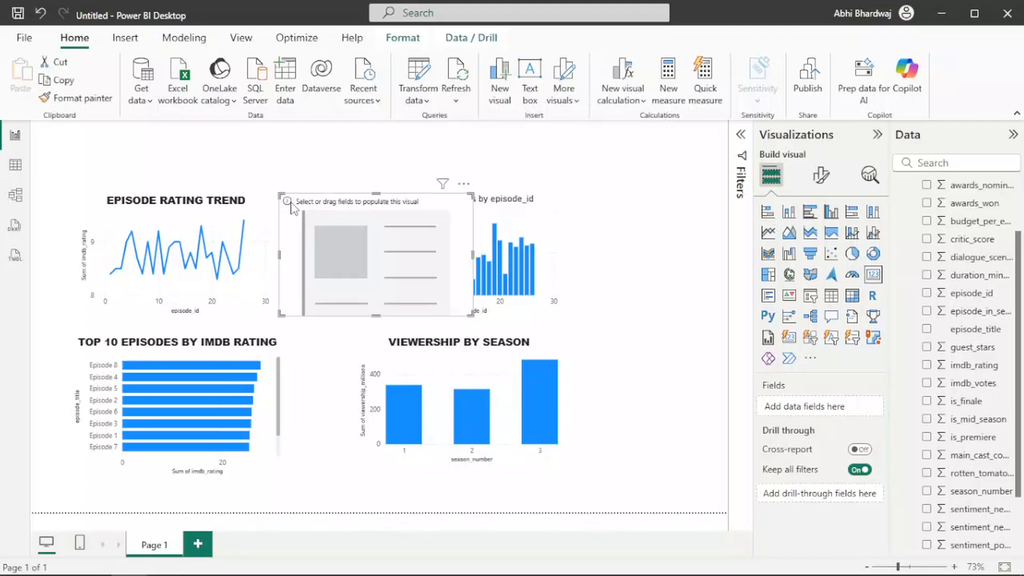
pyautogui.moveTo(473, 314); pyautogui.dragTo(356, 260)
pyautogui.moveTo(355, 198); pyautogui.dragTo(175, 129)
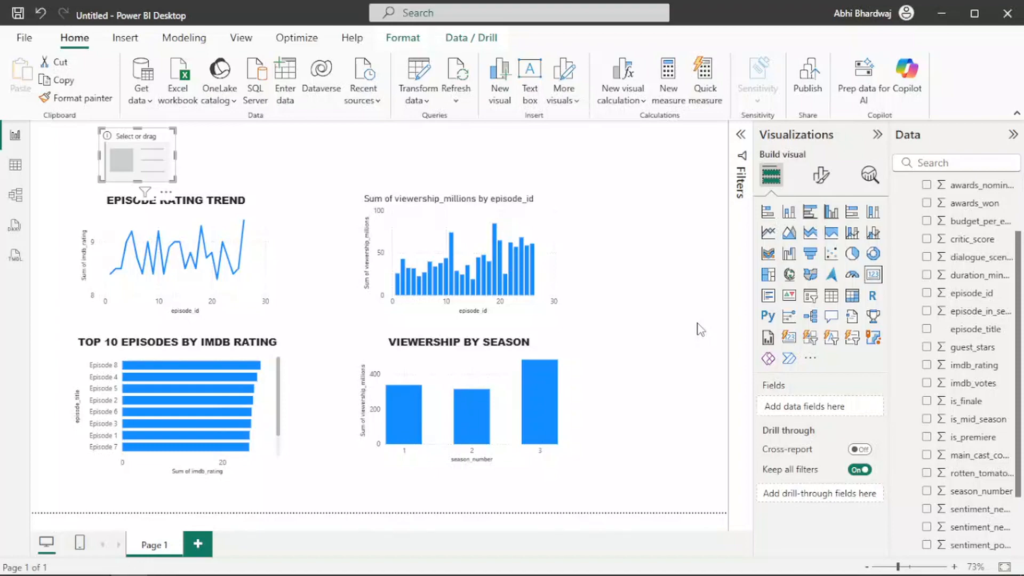
# Show episode_id in the card summarized as Count, and shrink the card slightly to clear the chart below.
pyautogui.moveTo(986, 294); pyautogui.dragTo(829, 410)
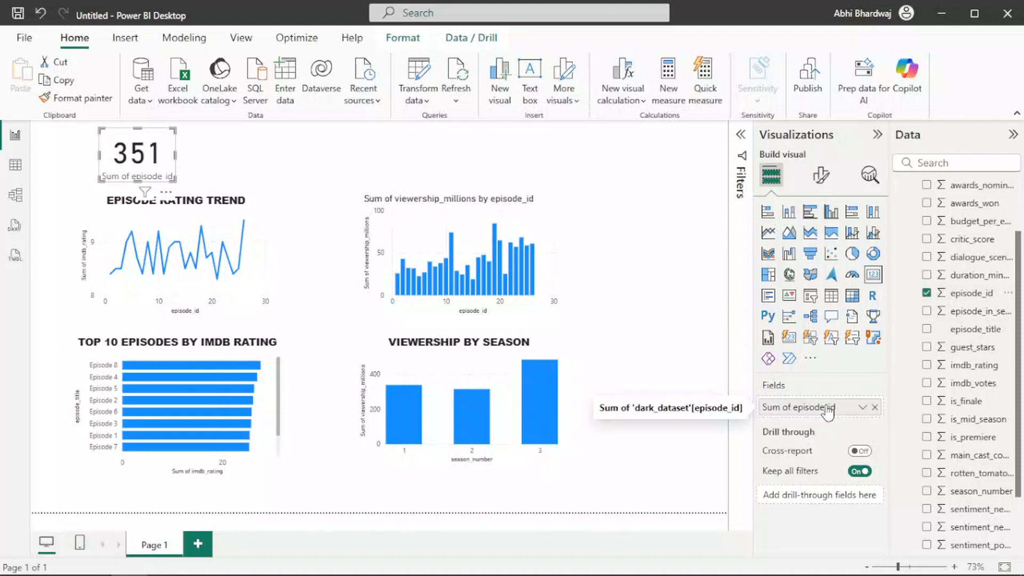
pyautogui.rightClick(829, 410)
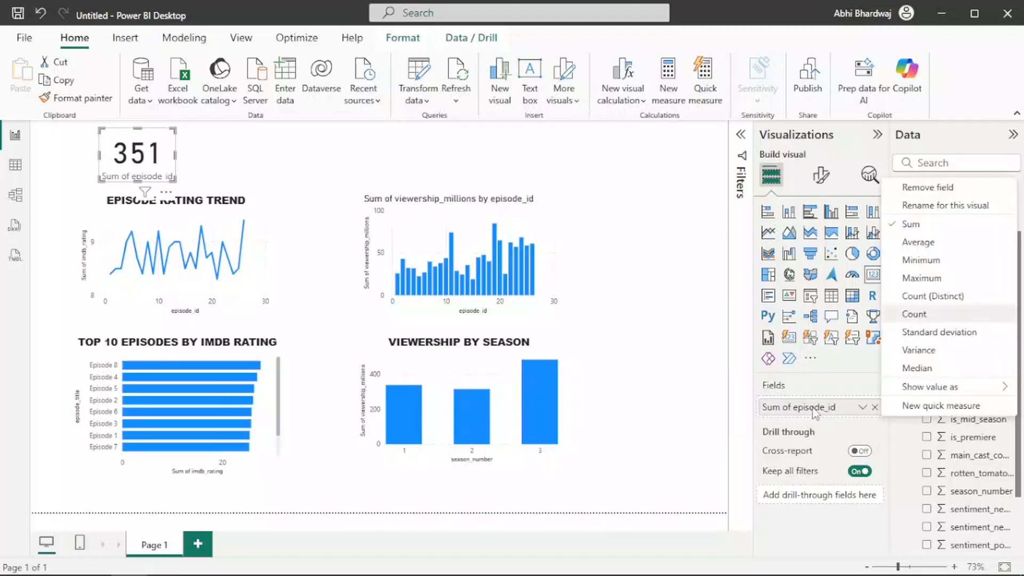
pyautogui.click(927, 320)
pyautogui.rightClick(814, 411)
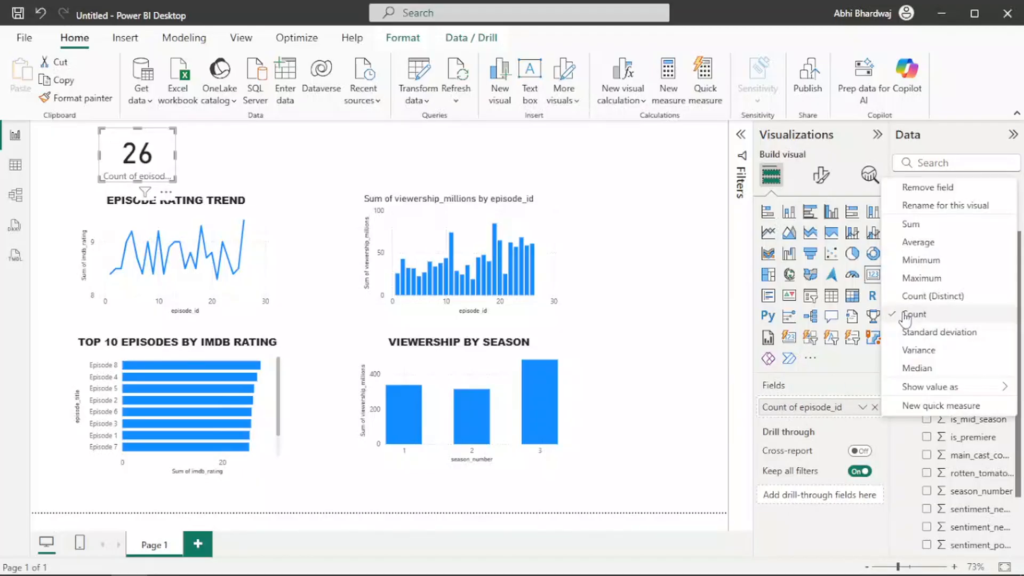
pyautogui.click(772, 405)
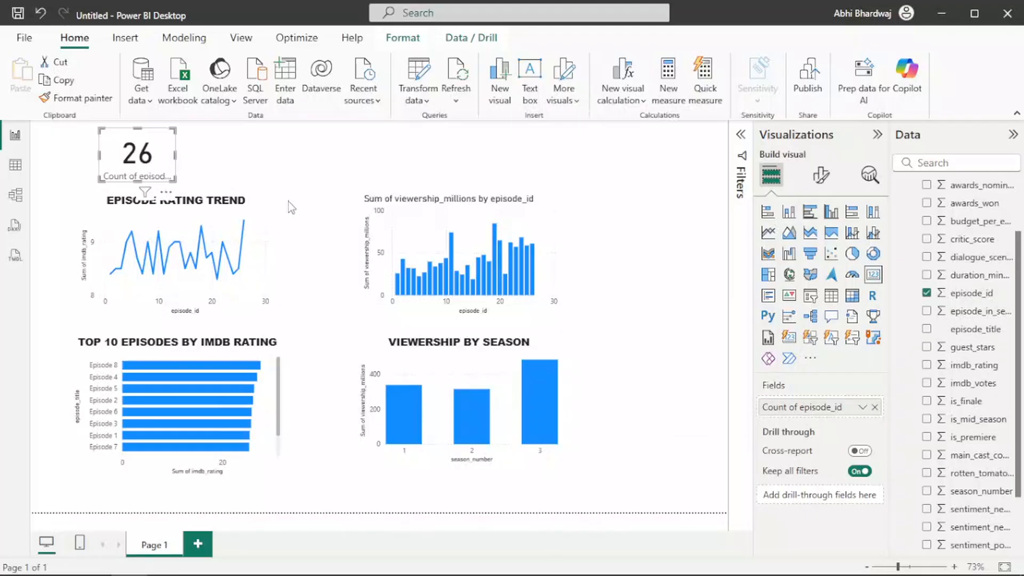
pyautogui.moveTo(164, 180); pyautogui.dragTo(165, 172)
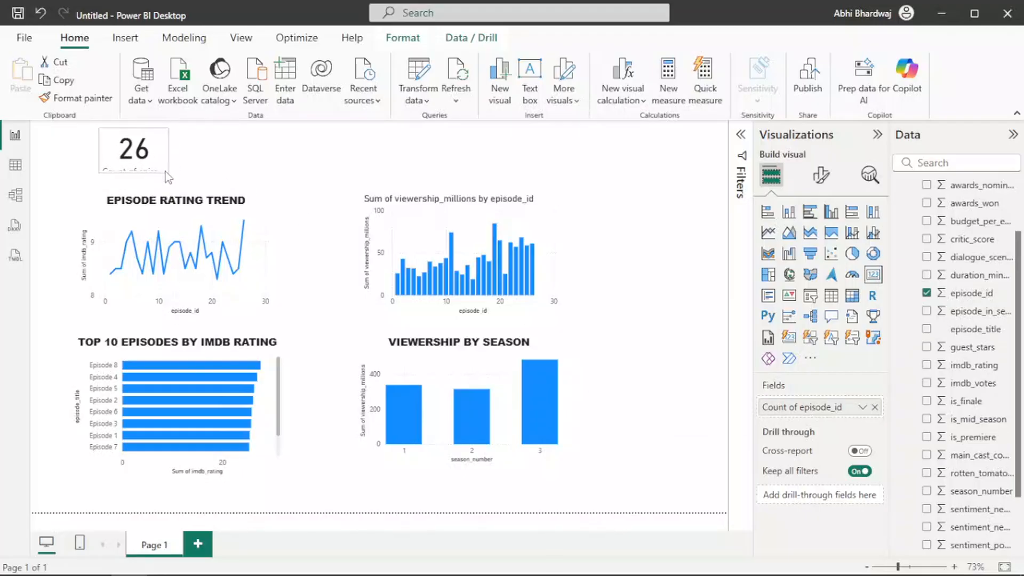
# Hide the episode_id card's category label and turn on its title with the text EPISODE COUNT.
pyautogui.click(821, 175)
pyautogui.click(869, 311)
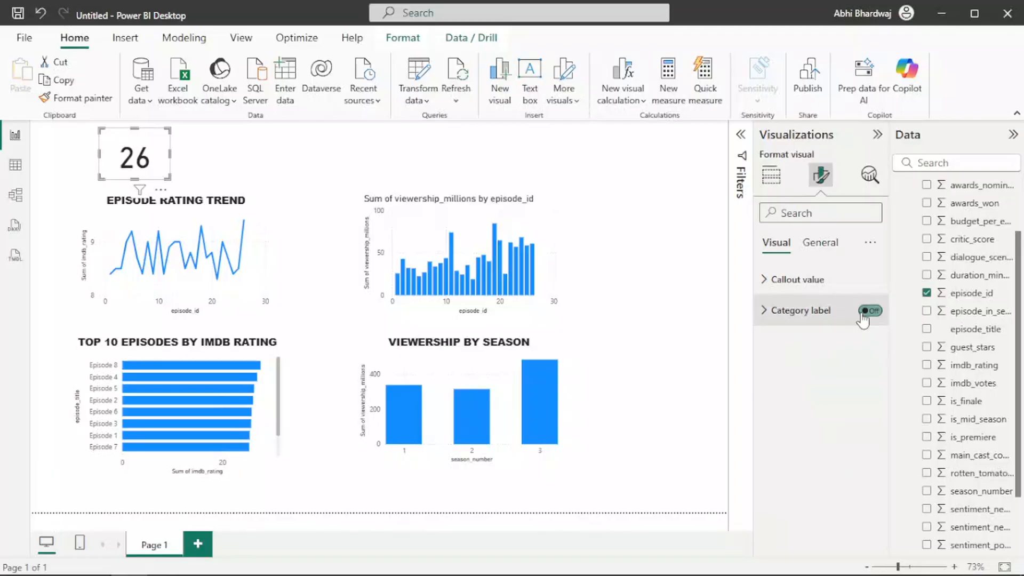
pyautogui.click(808, 243)
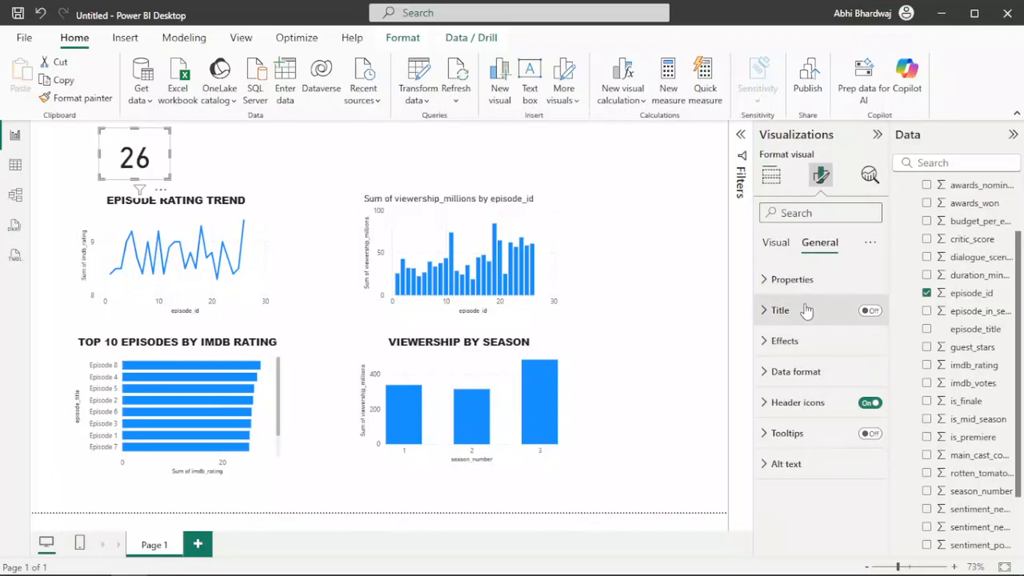
pyautogui.click(801, 311)
pyautogui.click(870, 311)
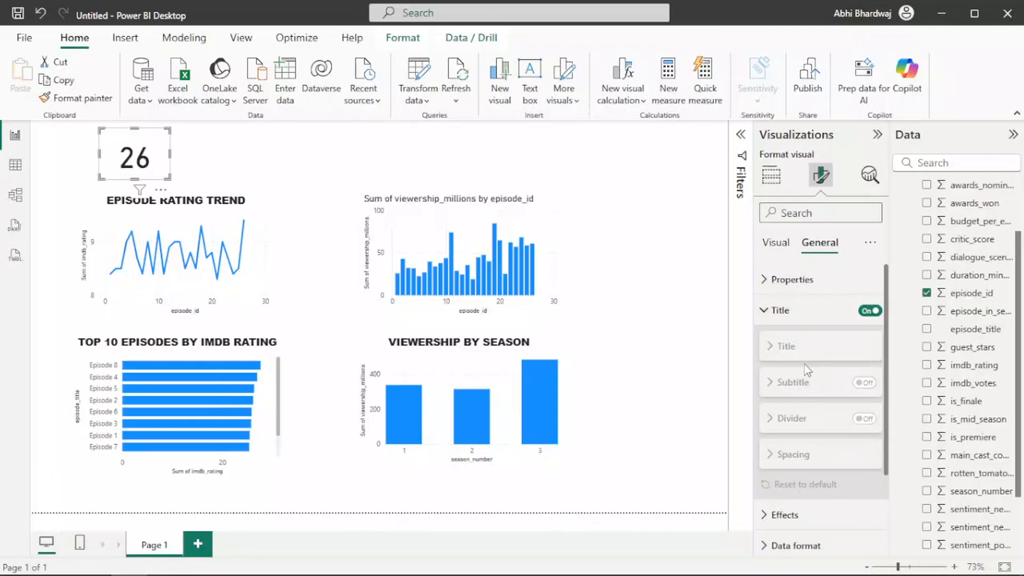
pyautogui.click(806, 355)
pyautogui.click(807, 384)
pyautogui.write('E')
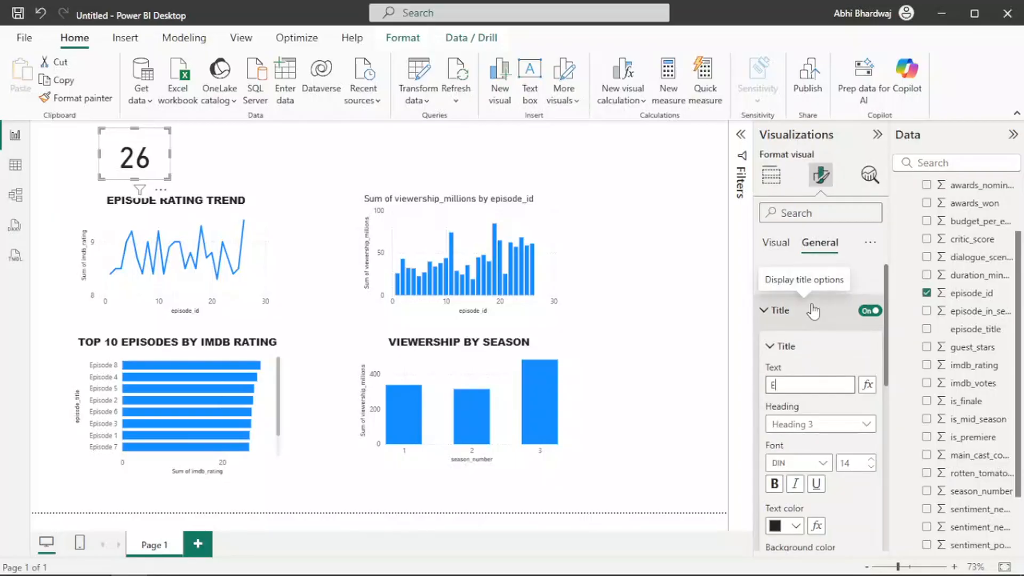
pyautogui.write('PISODE COUNT')
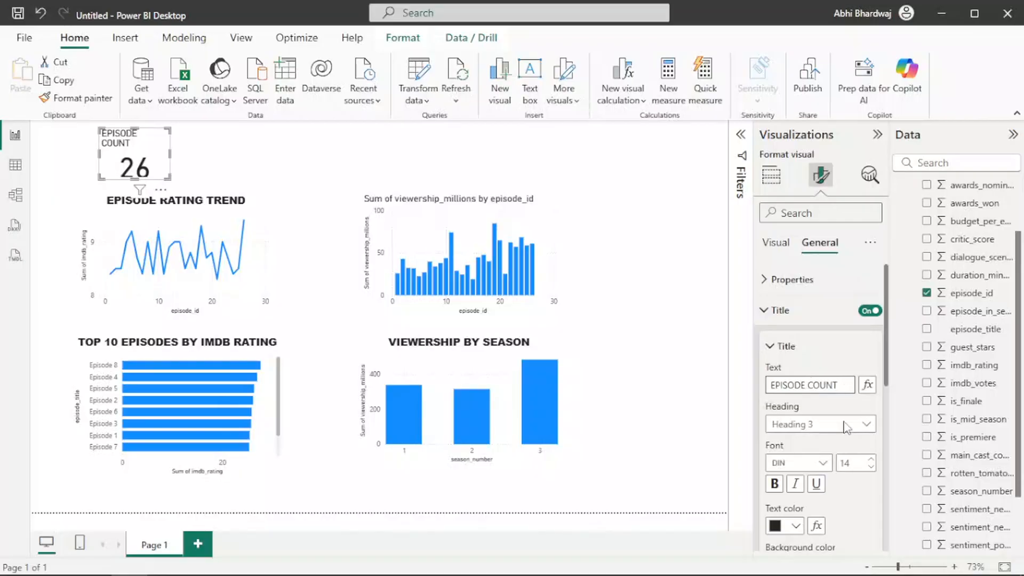
# Format the EPISODE COUNT title as bold, centered Arial Black, and widen the card to fit the title on one line.
pyautogui.click(775, 484)
pyautogui.scroll(-3, 790, 512)
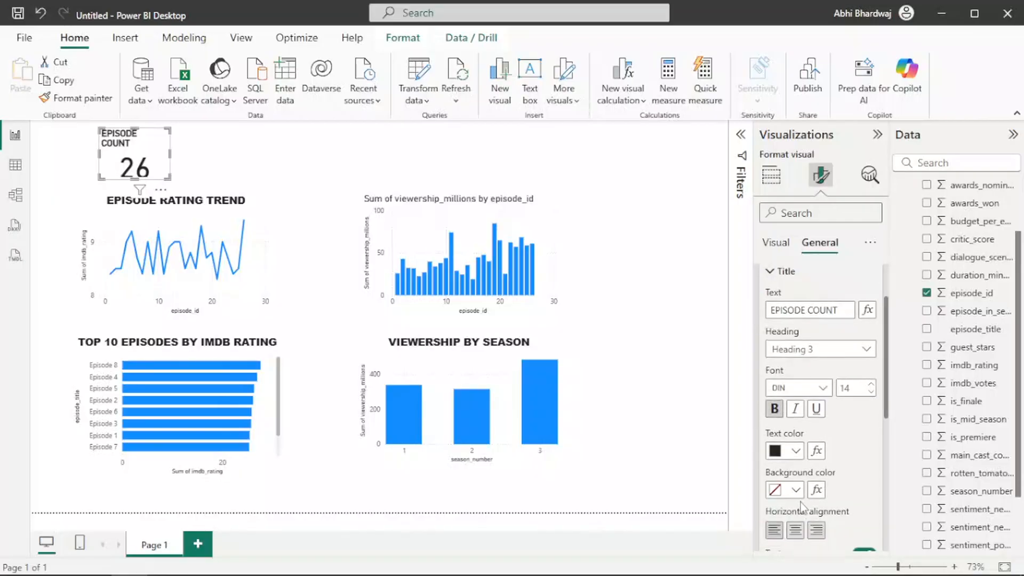
pyautogui.click(795, 529)
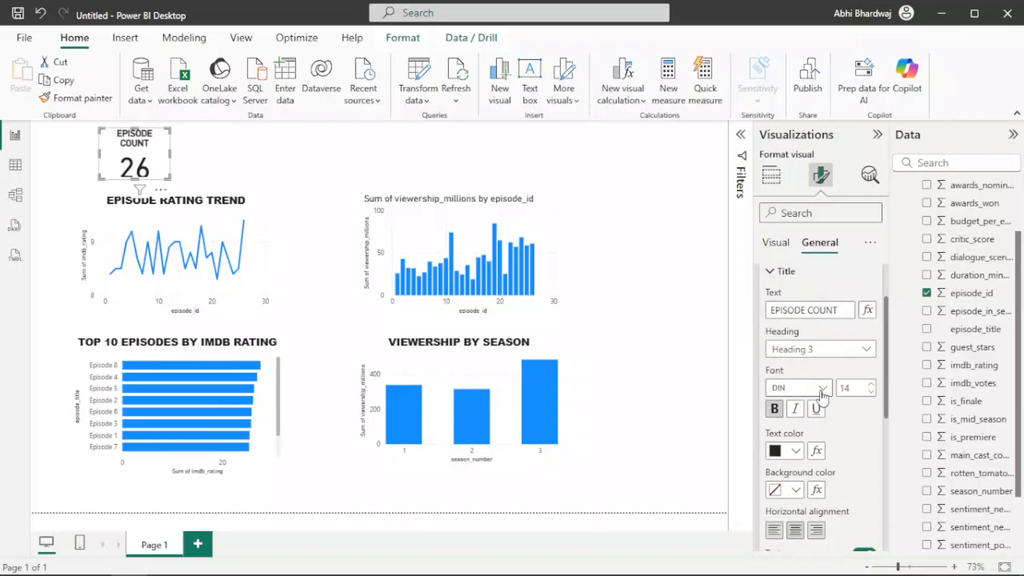
pyautogui.click(799, 388)
pyautogui.click(803, 158)
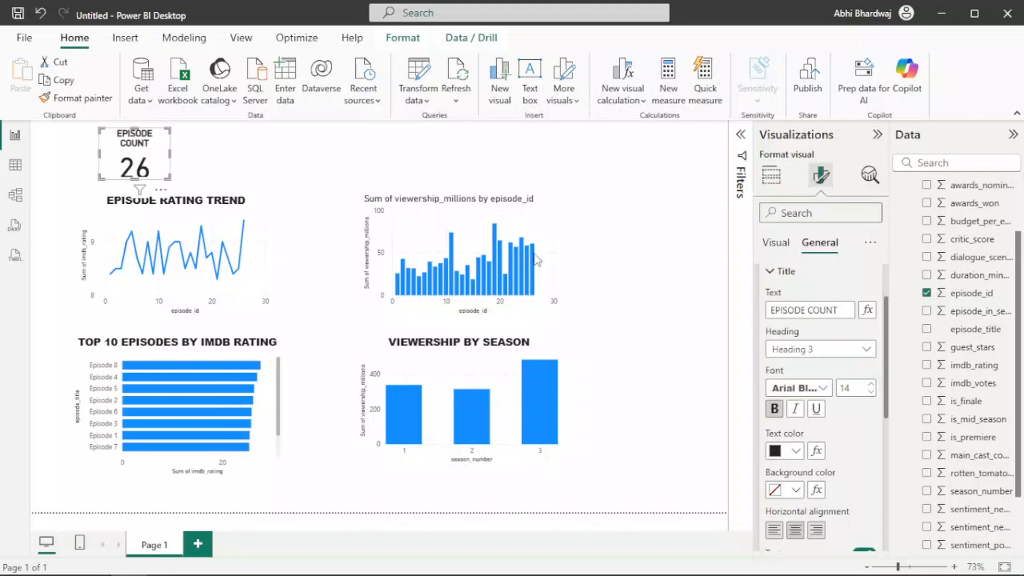
pyautogui.moveTo(178, 182); pyautogui.dragTo(203, 178)
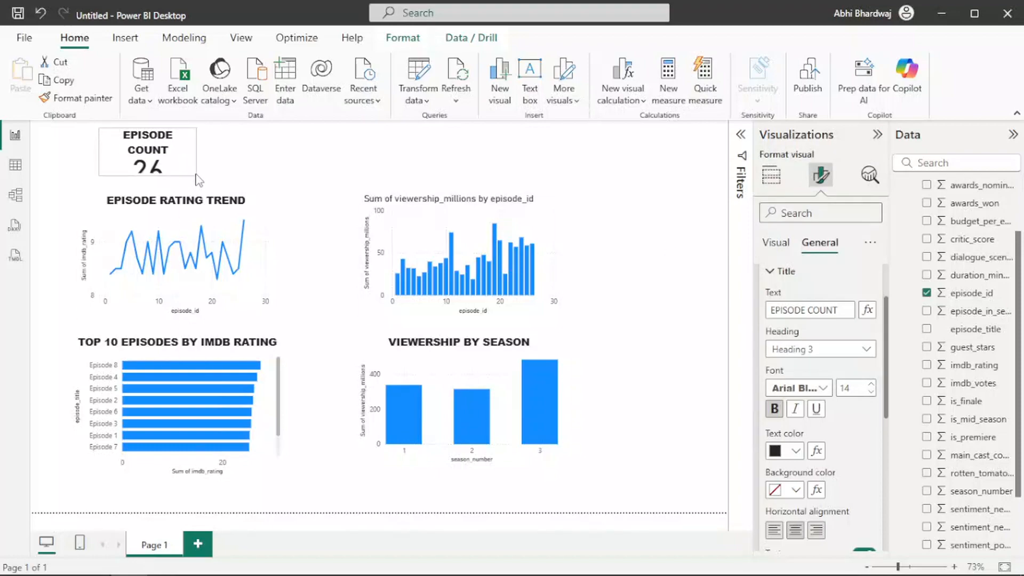
pyautogui.click(623, 216)
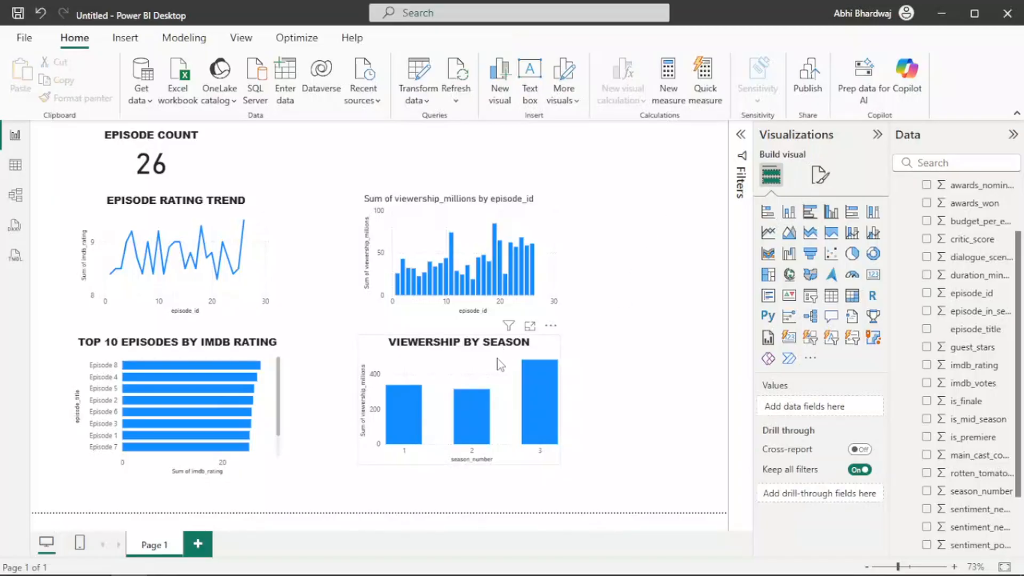
# Align the VIEWERSHIP BY SEASON chart's left edge with the chart above, and extend it upward level with the TOP 10 EPISODES chart.
pyautogui.moveTo(496, 392); pyautogui.dragTo(505, 361)
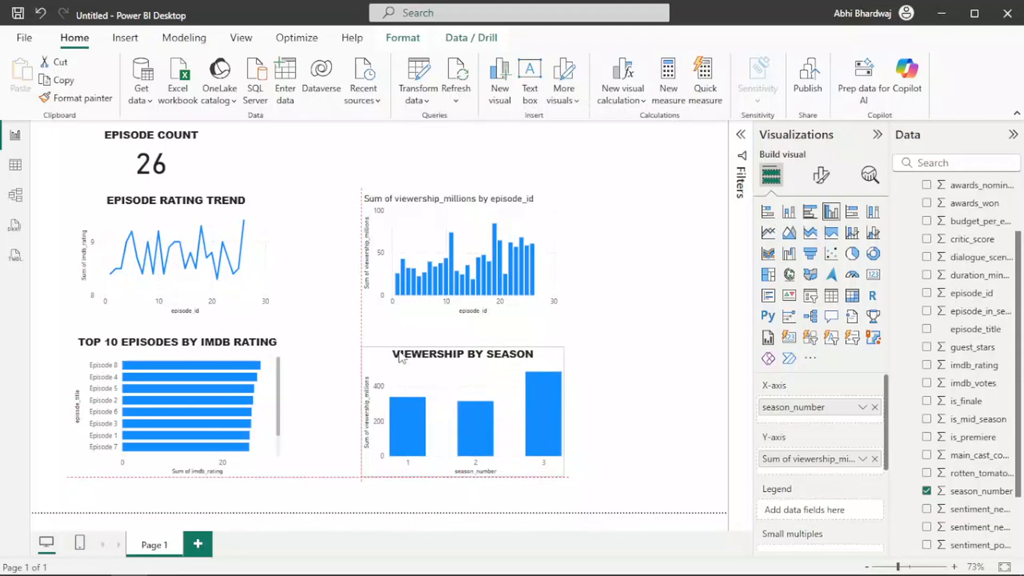
pyautogui.moveTo(366, 355); pyautogui.dragTo(365, 342)
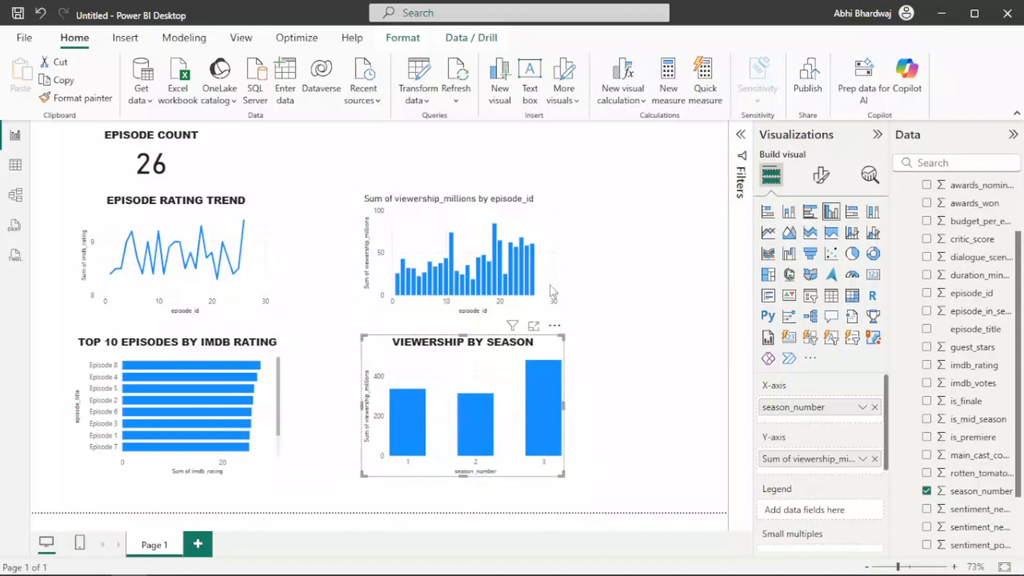
pyautogui.click(127, 37)
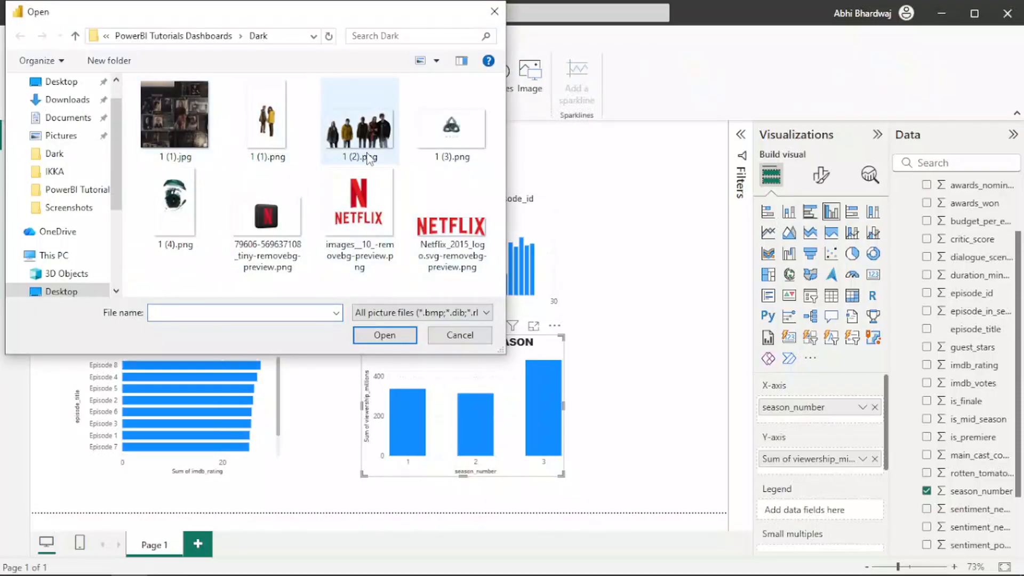
pyautogui.doubleClick(179, 150)
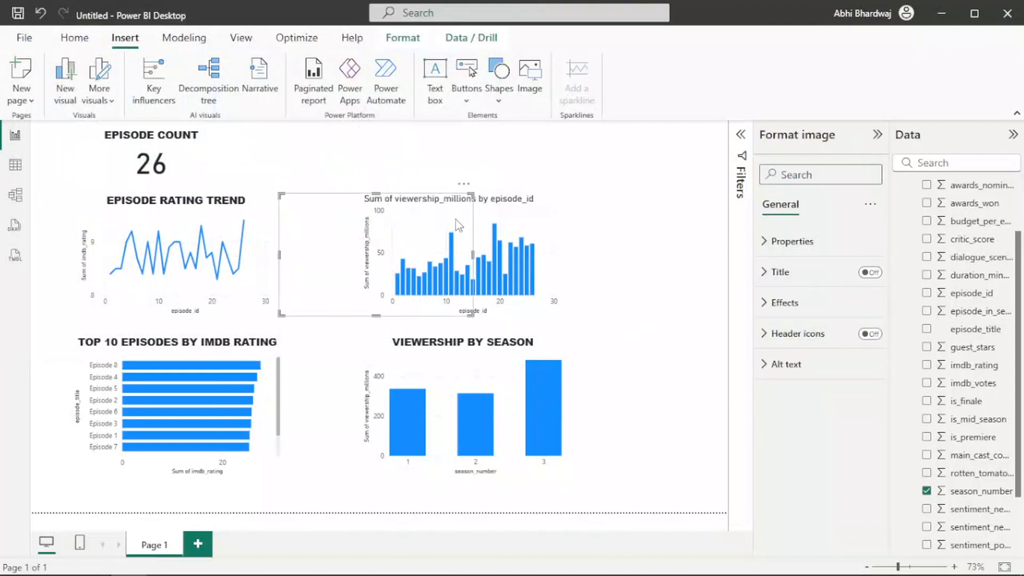
pyautogui.click(464, 185)
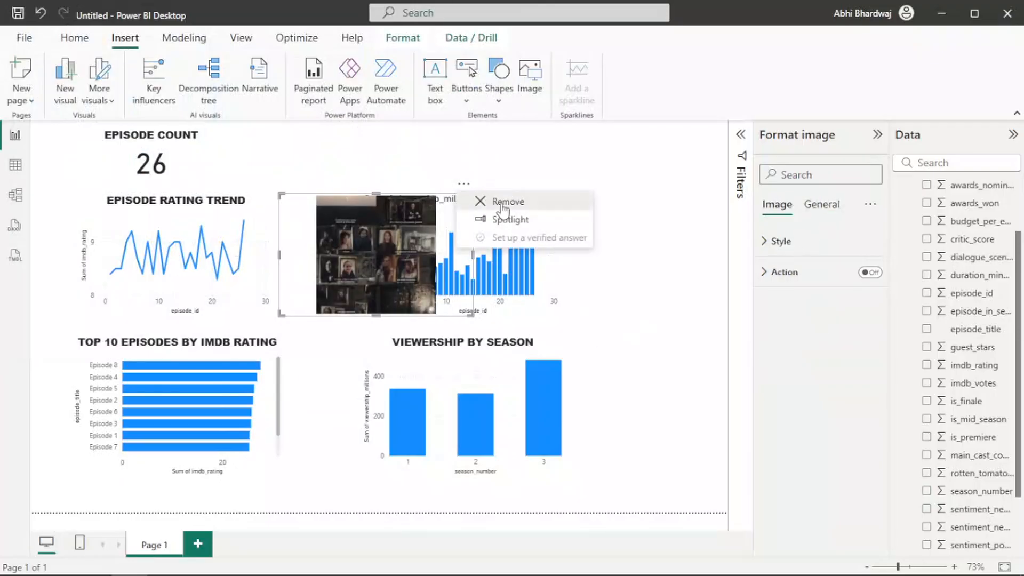
# Insert the image 1 (4).png, shrink it, and place it between the two upper charts.
pyautogui.click(535, 89)
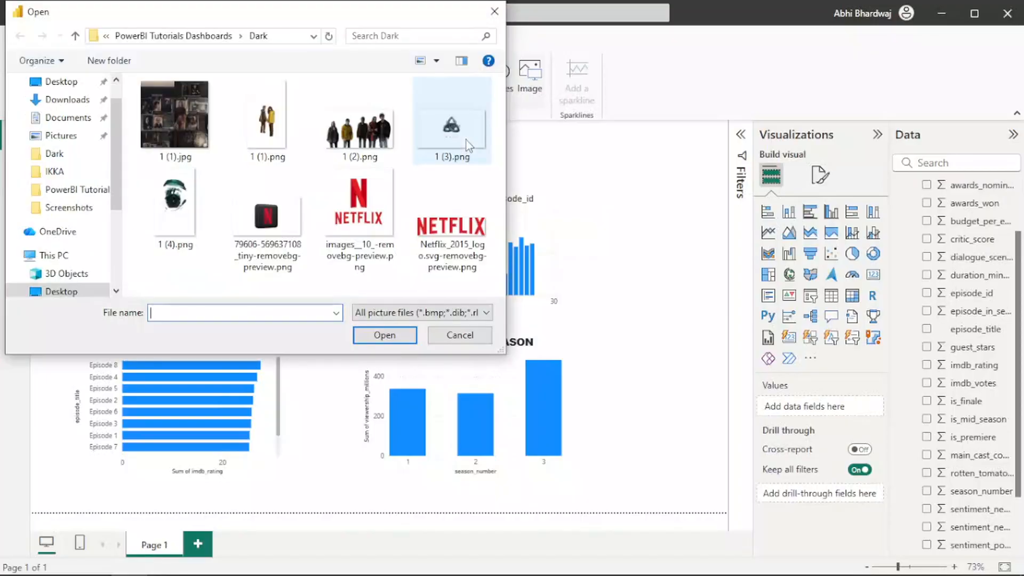
pyautogui.click(178, 218)
pyautogui.doubleClick(178, 218)
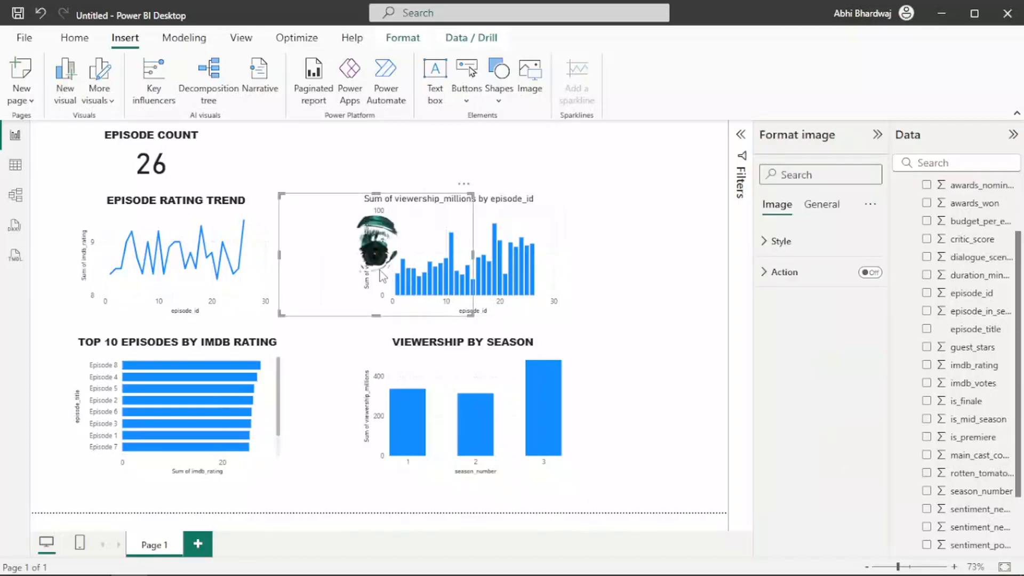
pyautogui.moveTo(398, 280); pyautogui.dragTo(322, 303)
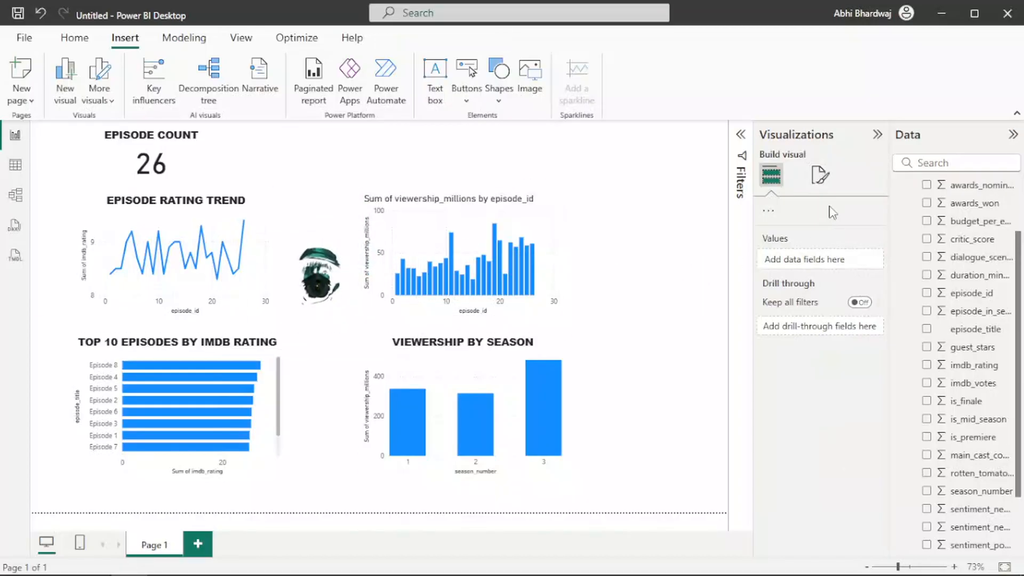
# Set the page's canvas background to black with 16% transparency.
pyautogui.click(820, 176)
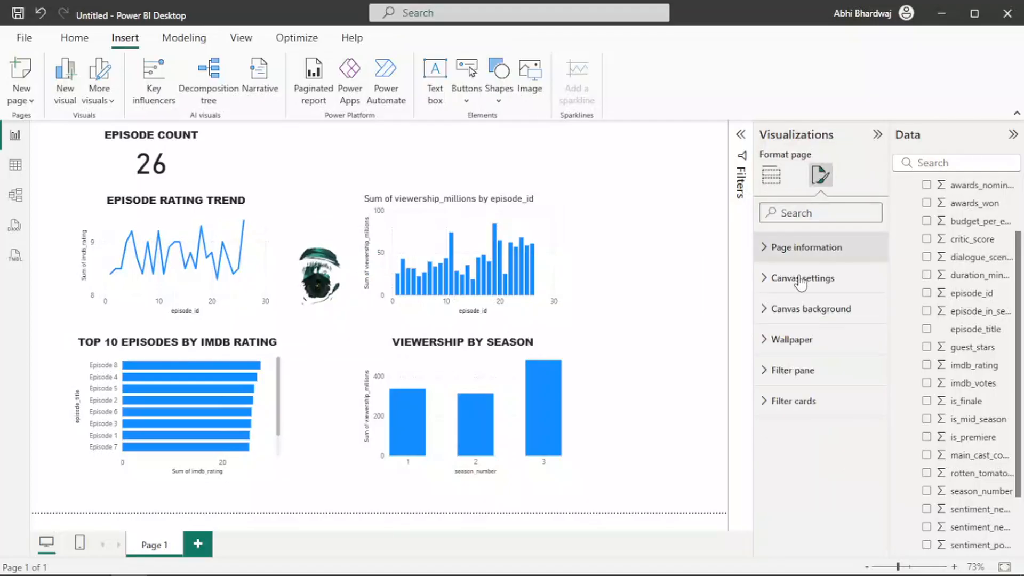
pyautogui.click(791, 309)
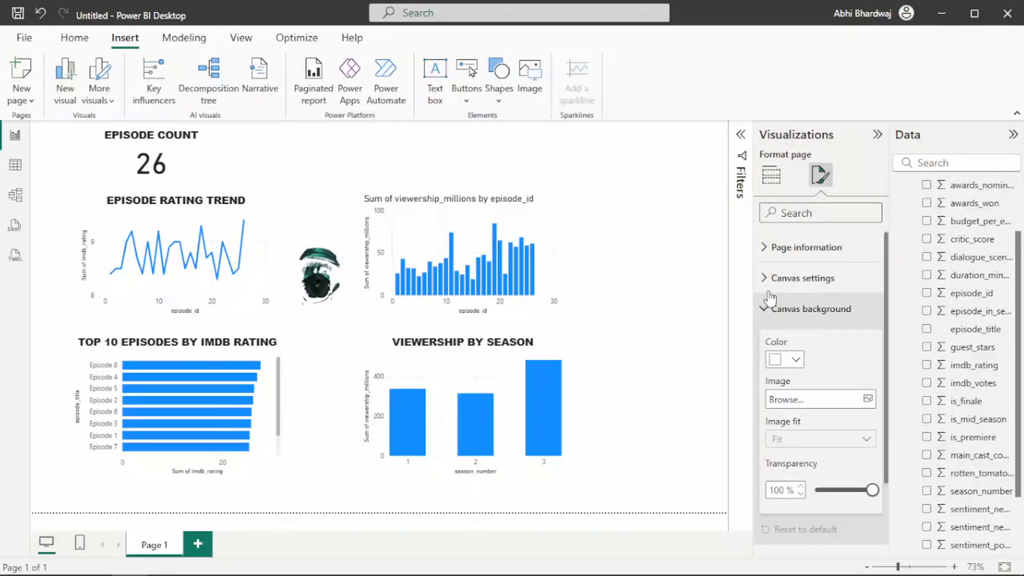
pyautogui.click(798, 359)
pyautogui.click(807, 296)
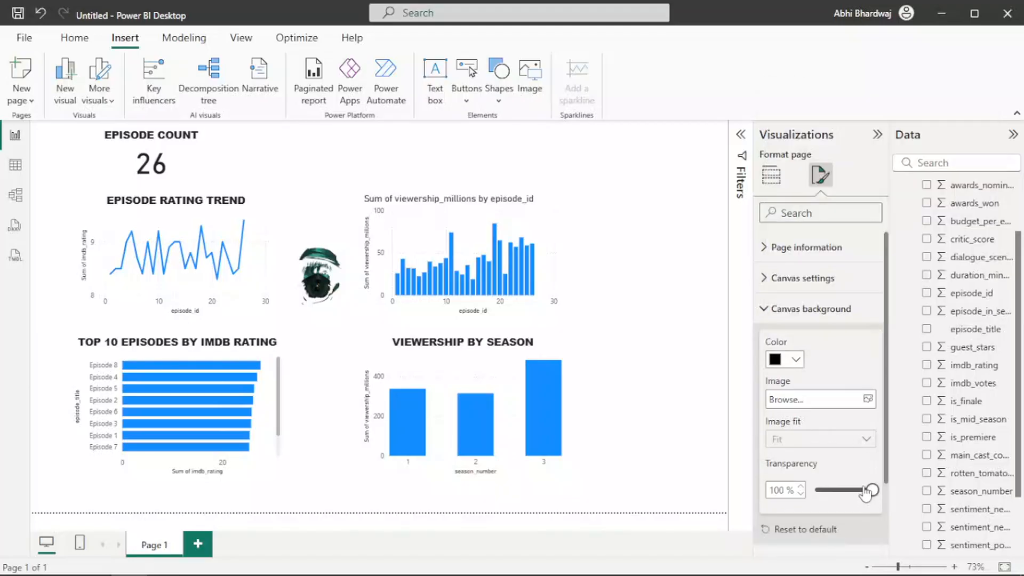
pyautogui.moveTo(866, 494); pyautogui.dragTo(827, 496)
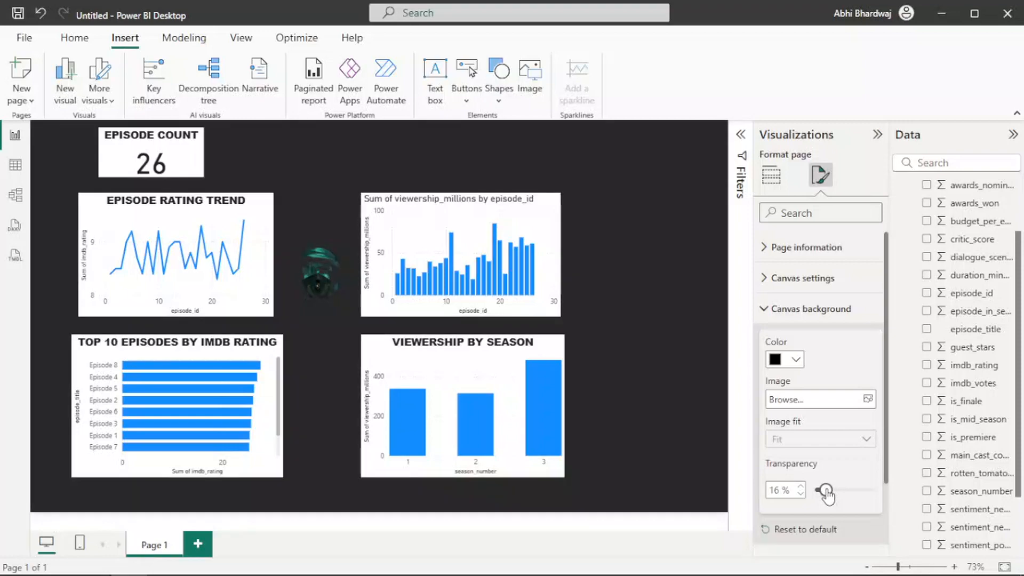
# Move the small center image down, then insert 1 (2).png and size it to fill the space beside the VIEWERSHIP BY SEASON chart.
pyautogui.moveTo(311, 311); pyautogui.dragTo(312, 325)
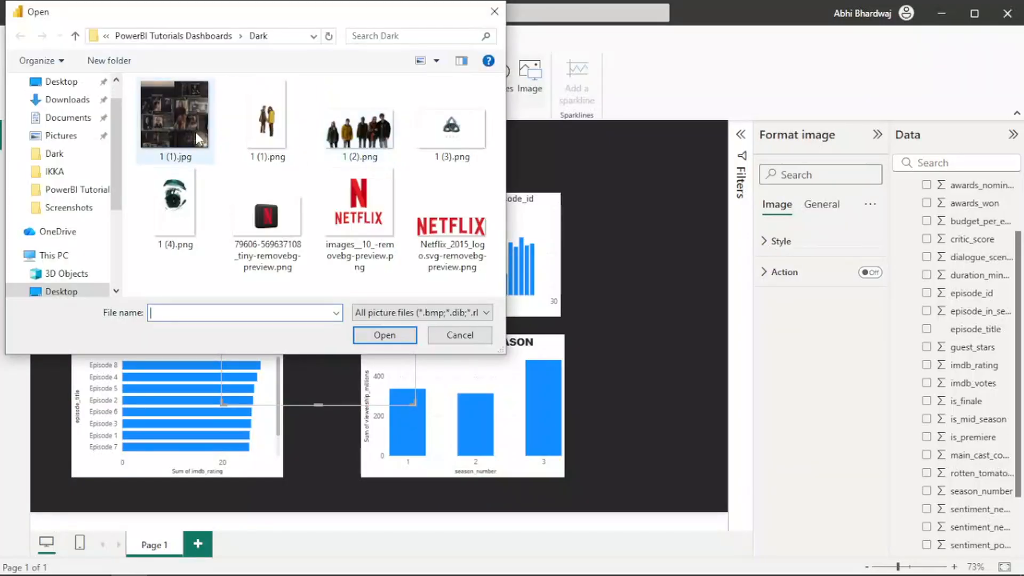
pyautogui.doubleClick(358, 133)
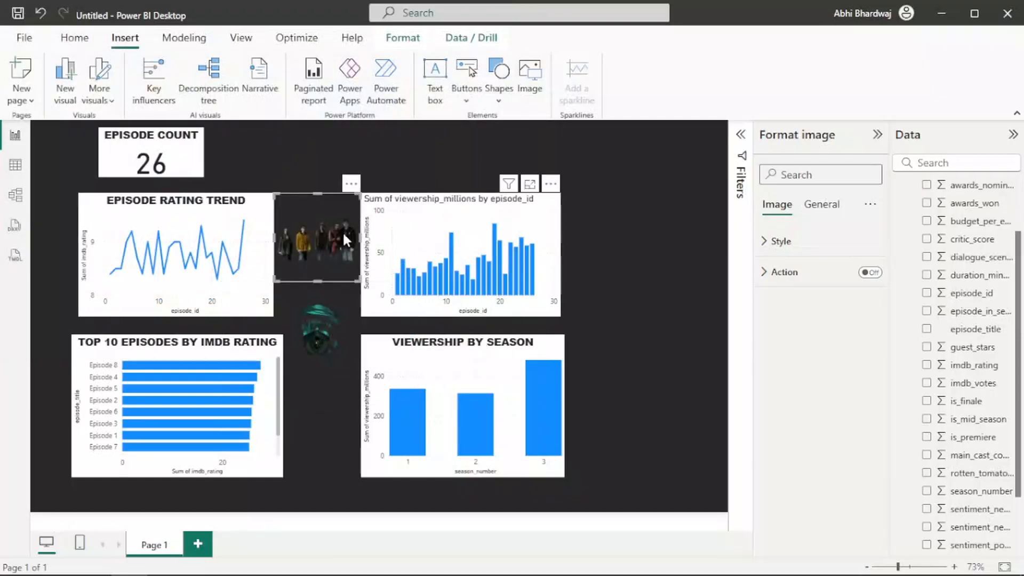
pyautogui.moveTo(340, 233); pyautogui.dragTo(702, 469)
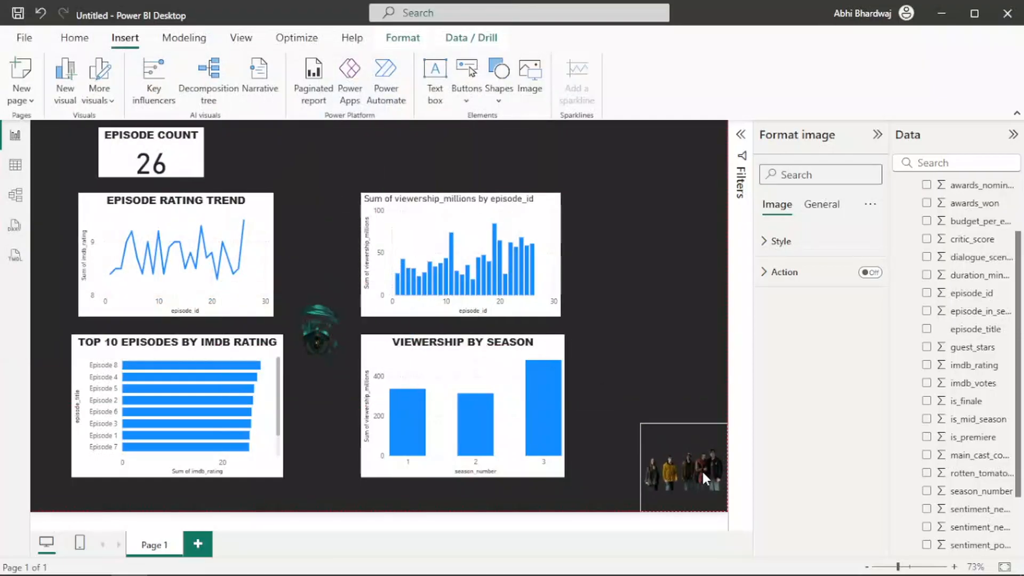
pyautogui.moveTo(641, 424); pyautogui.dragTo(566, 347)
pyautogui.moveTo(647, 345); pyautogui.dragTo(659, 209)
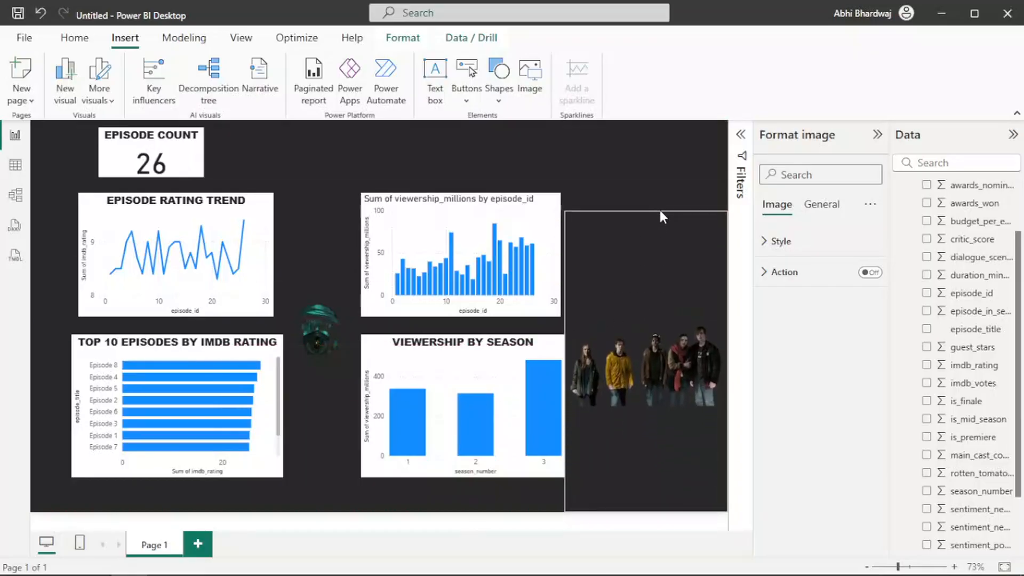
pyautogui.click(442, 151)
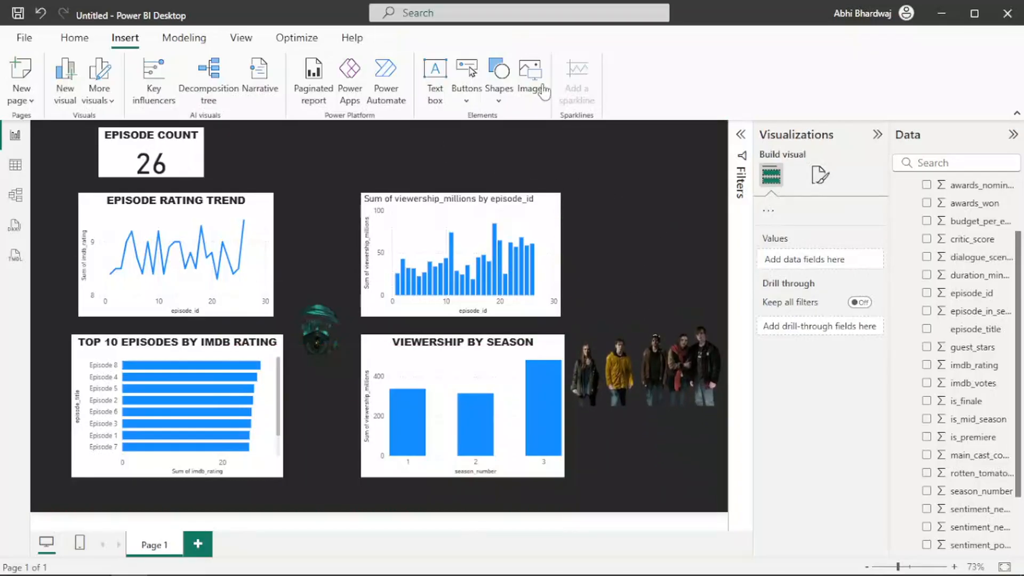
# Insert the image 1 (1).png, shrink it, and place it in the page's upper-right corner.
pyautogui.click(540, 84)
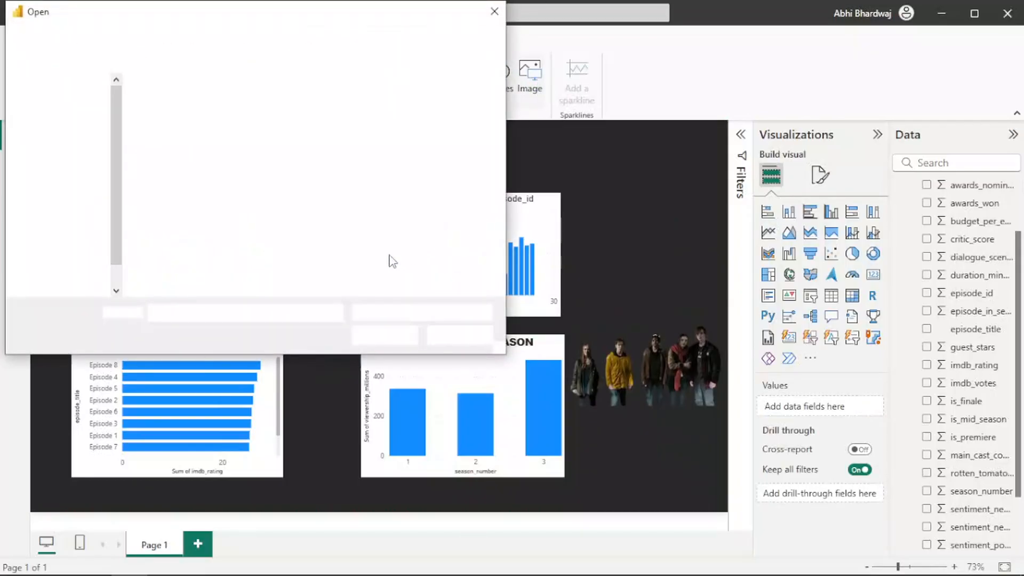
pyautogui.doubleClick(273, 138)
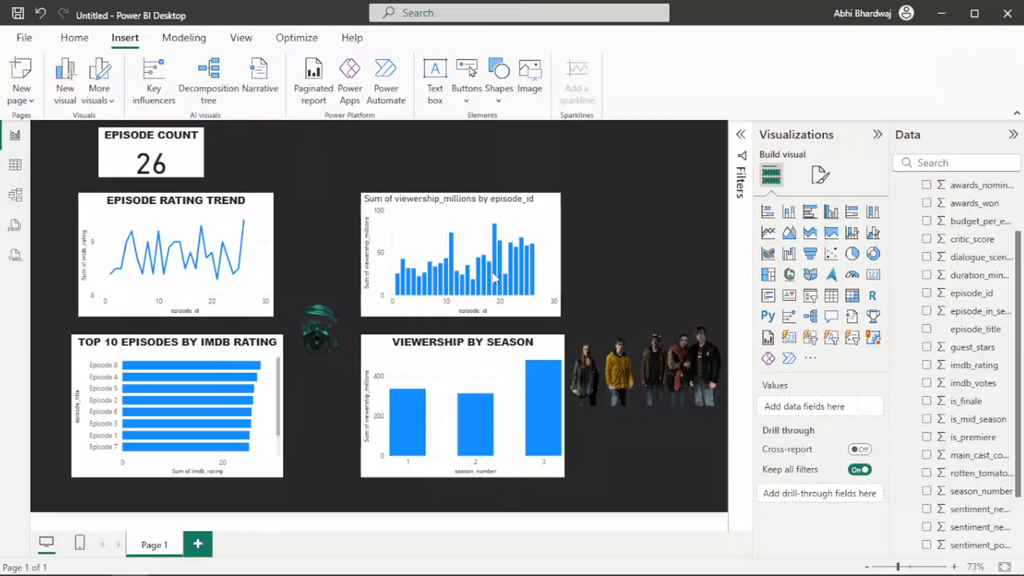
pyautogui.moveTo(316, 243); pyautogui.dragTo(684, 165)
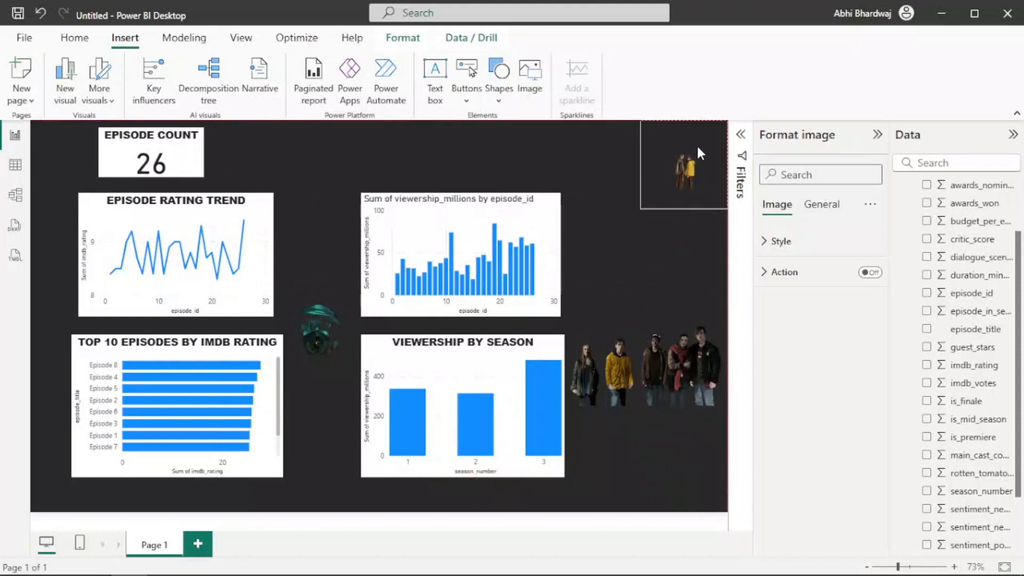
# Insert Netflix_2015_logo.svg-removebg-preview.png, shrink it to the gap between the chart columns, and place it just above the center image.
pyautogui.click(537, 85)
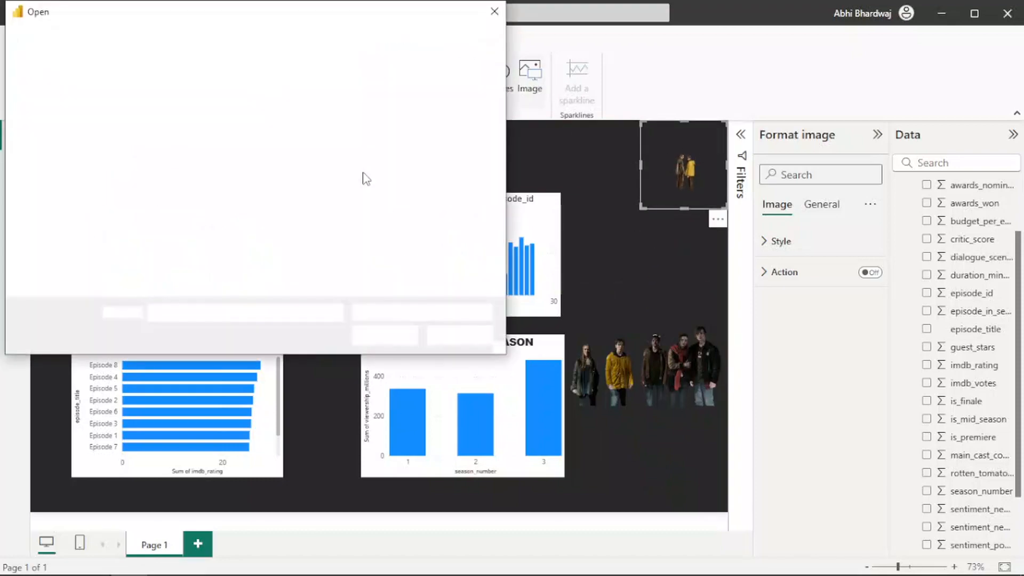
pyautogui.doubleClick(448, 224)
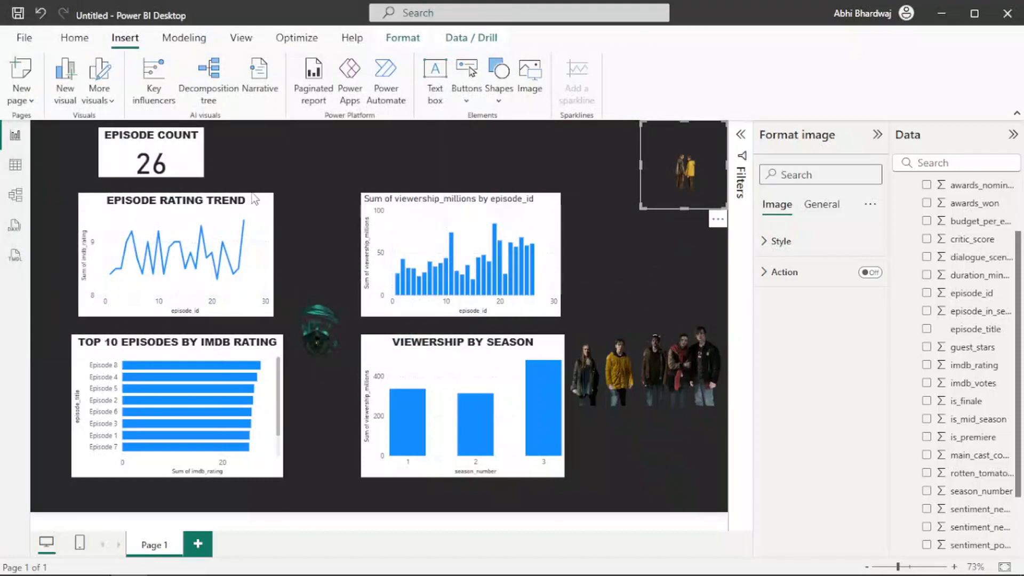
pyautogui.moveTo(306, 223); pyautogui.dragTo(310, 276)
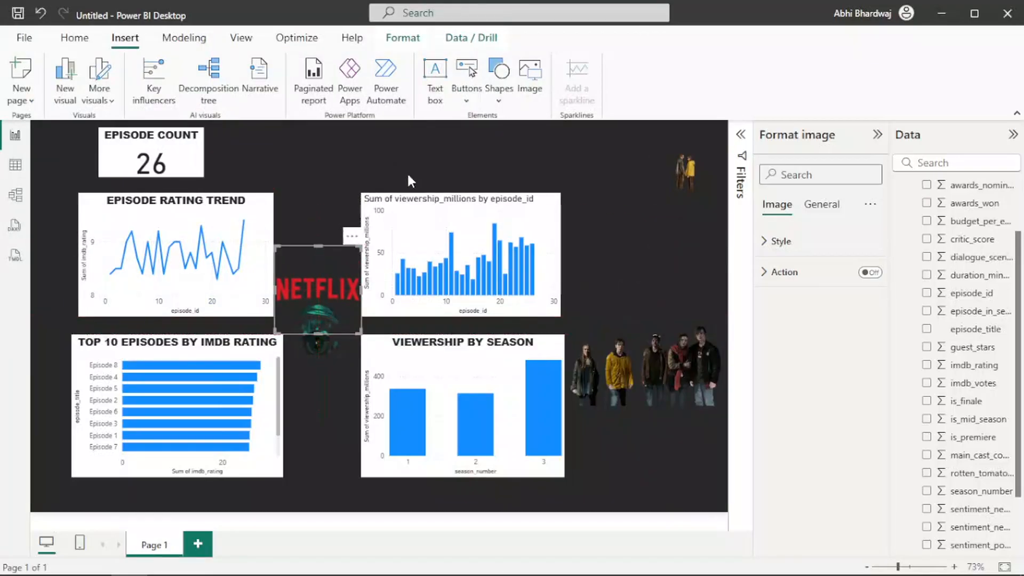
pyautogui.click(526, 75)
pyautogui.doubleClick(283, 229)
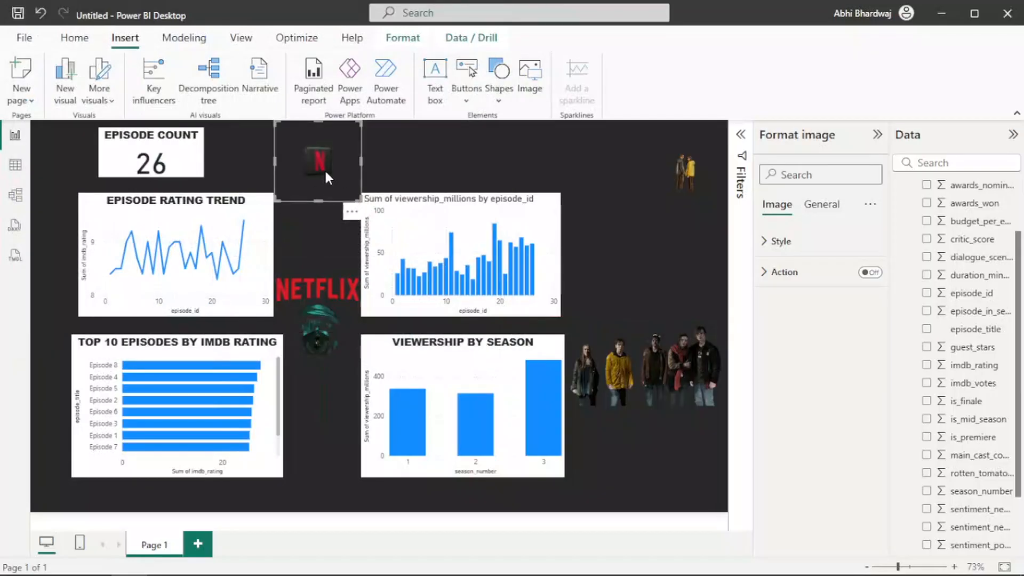
pyautogui.moveTo(326, 171); pyautogui.dragTo(716, 215)
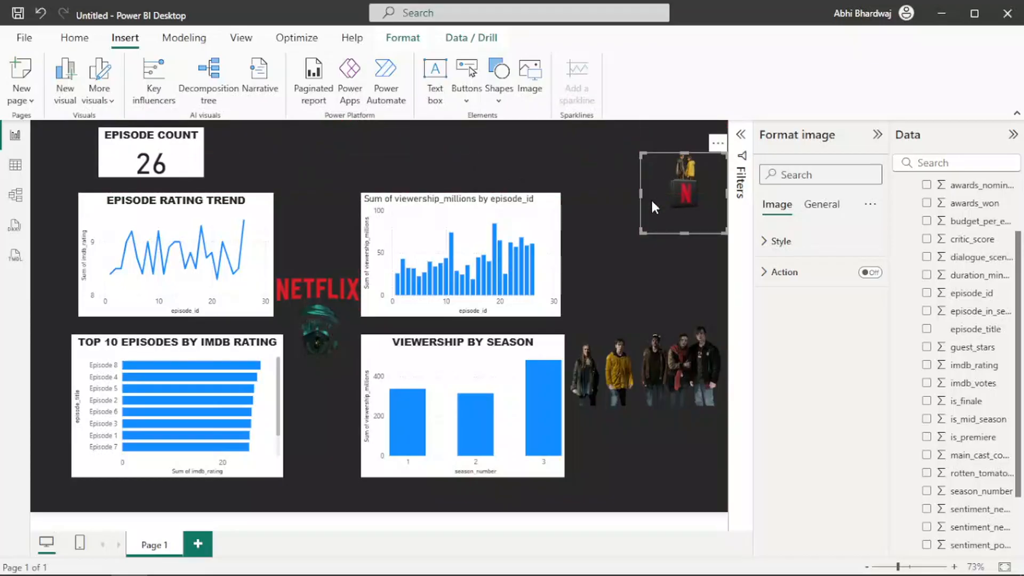
# Move the Netflix cube image up toward the page's upper-right corner and place the two-person image just beside it on the left.
pyautogui.moveTo(606, 146); pyautogui.dragTo(609, 163)
pyautogui.moveTo(692, 186); pyautogui.dragTo(693, 148)
pyautogui.moveTo(619, 184); pyautogui.dragTo(667, 168)
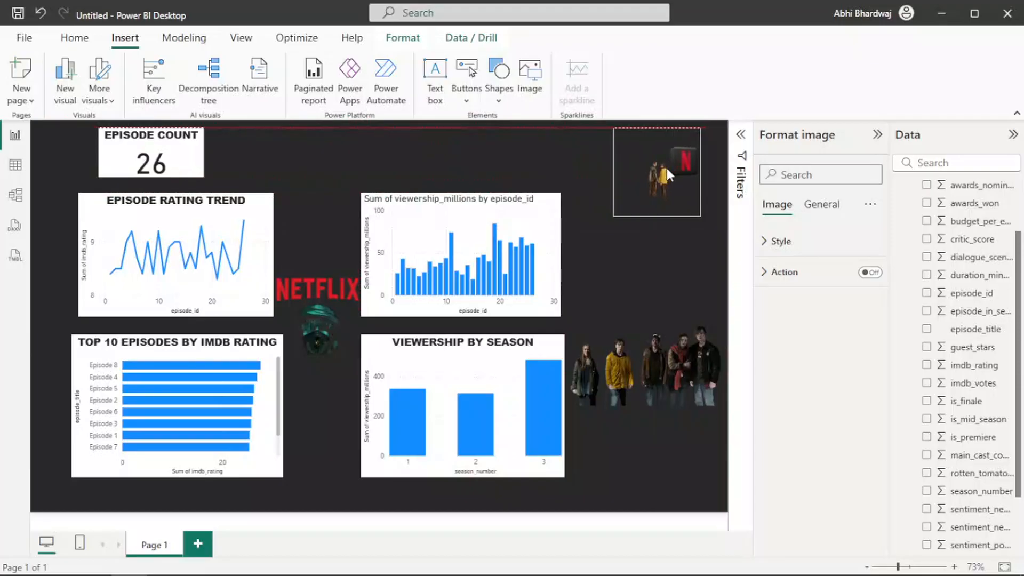
# Insert the image 1 (3).png, shrink it, and place it in the page's lower-right corner.
pyautogui.click(527, 162)
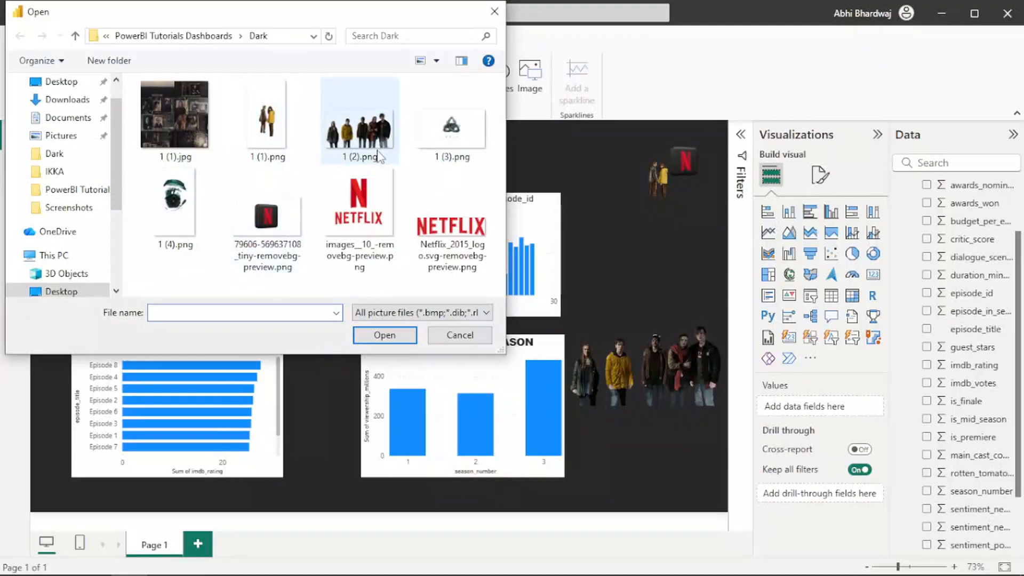
pyautogui.doubleClick(449, 143)
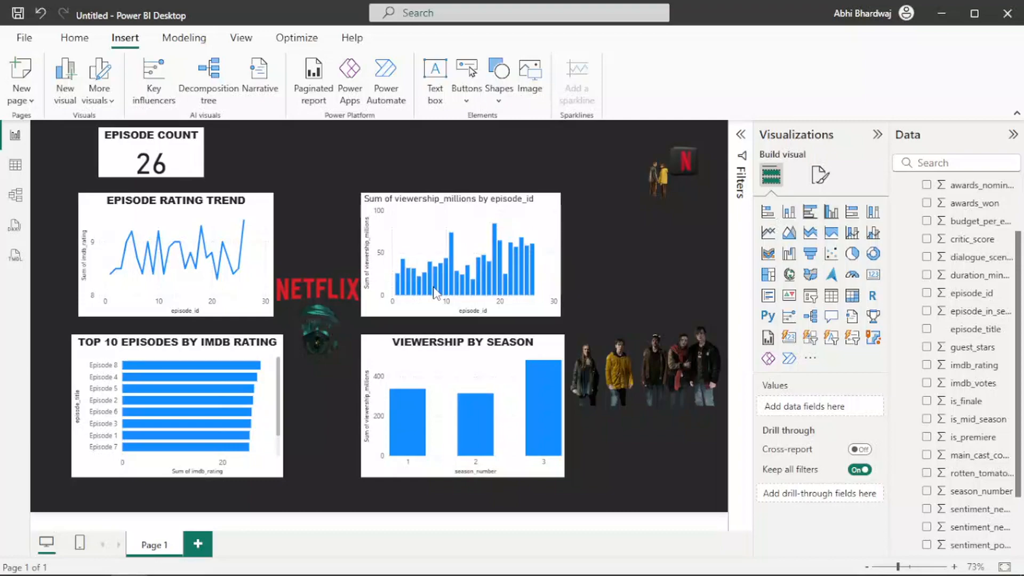
pyautogui.moveTo(320, 178); pyautogui.dragTo(702, 507)
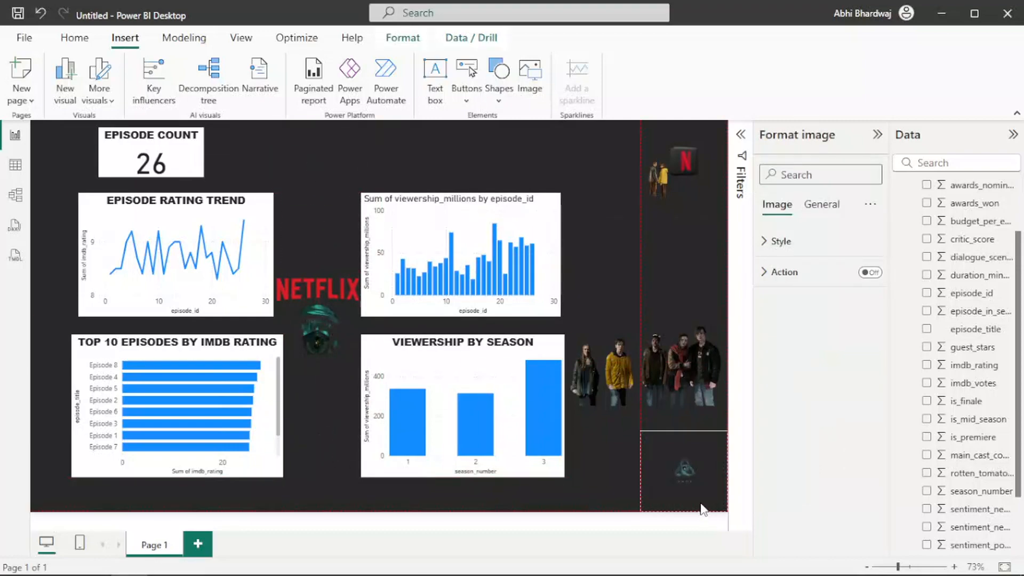
# Try a white background behind the triangular logo image and turn it off again.
pyautogui.click(828, 208)
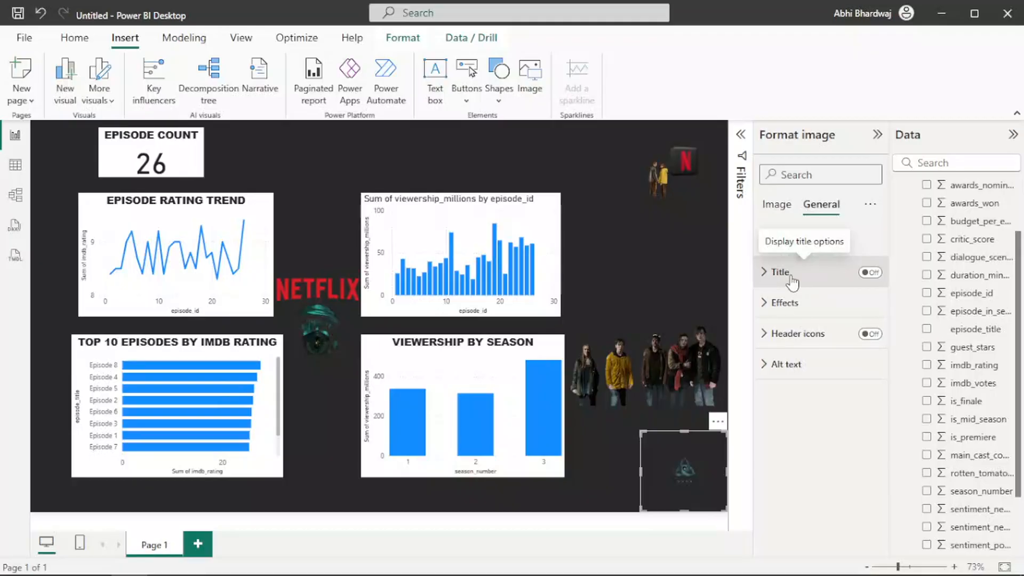
pyautogui.click(784, 303)
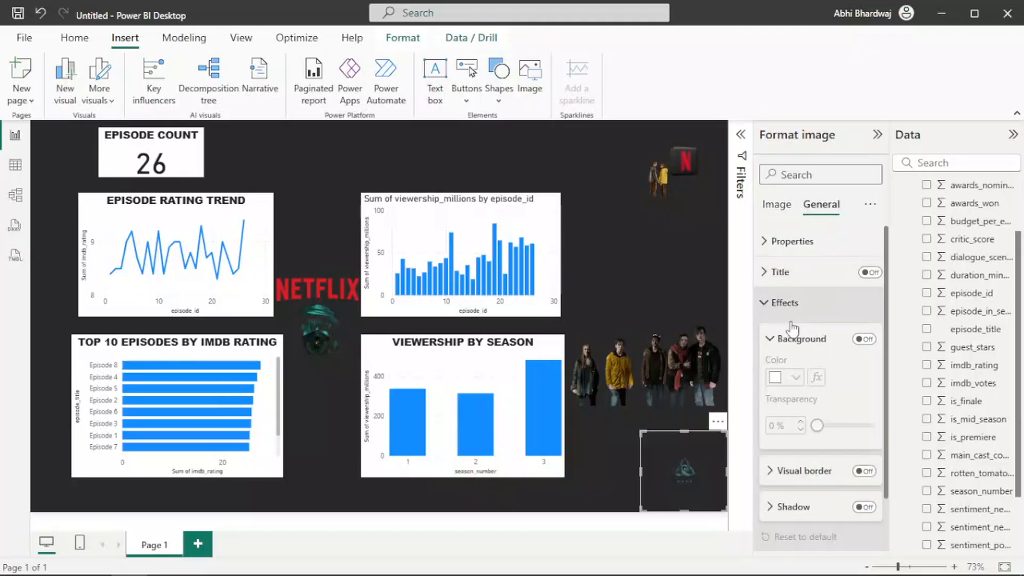
pyautogui.click(864, 339)
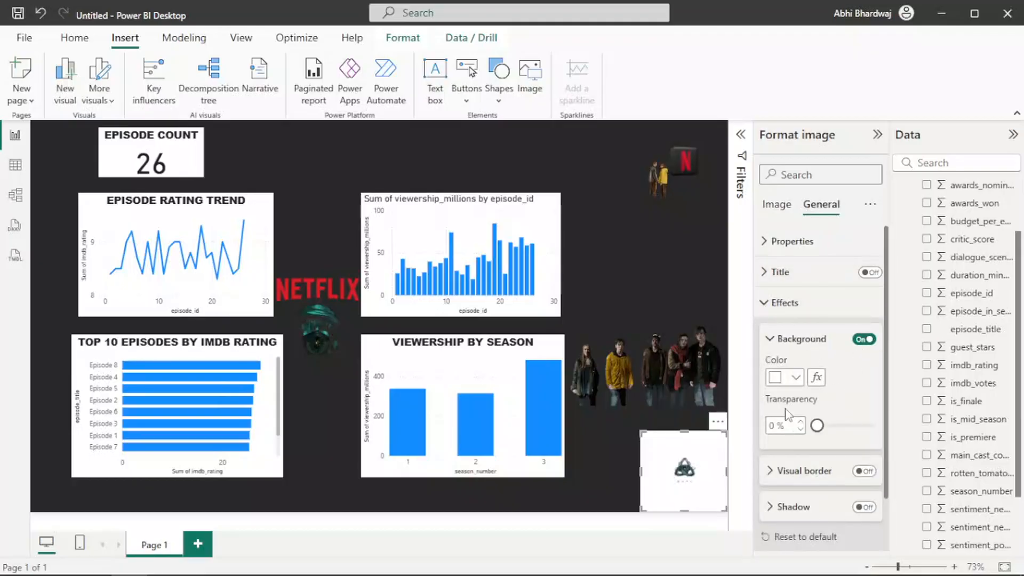
pyautogui.click(865, 339)
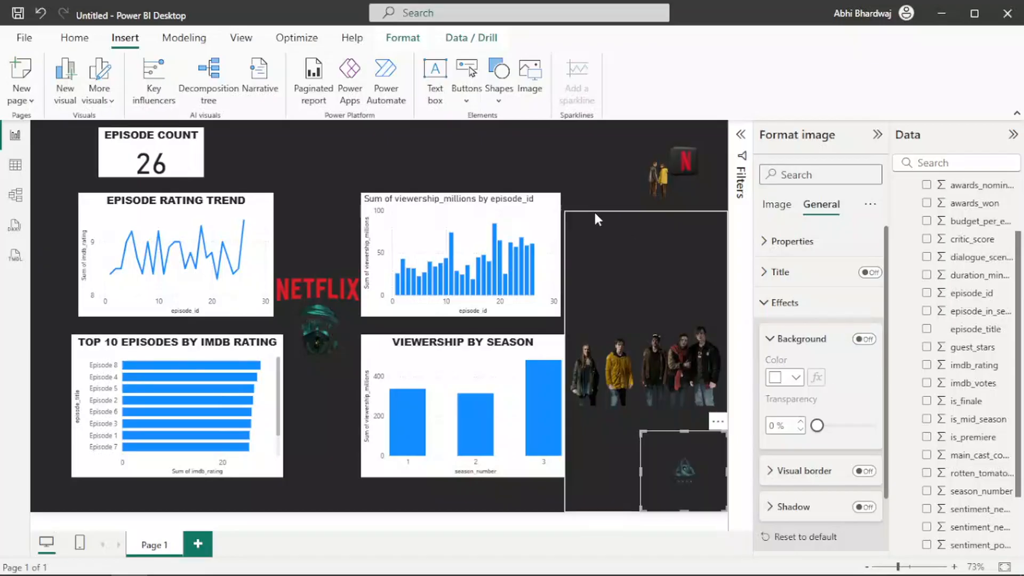
# Set 1 (1).jpg as the page's canvas background image with the image fit set to Fill.
pyautogui.click(582, 176)
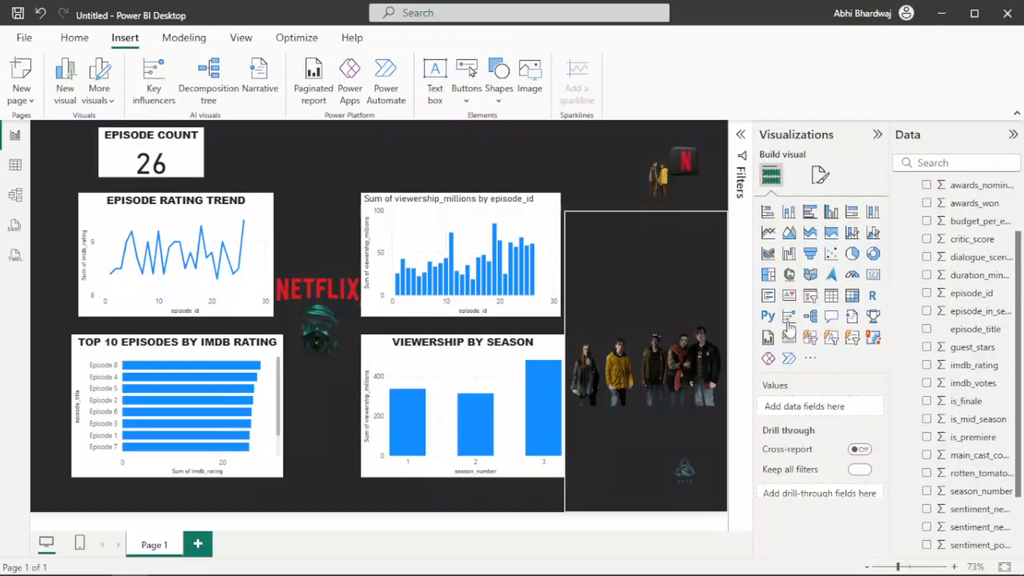
pyautogui.click(820, 175)
pyautogui.click(821, 309)
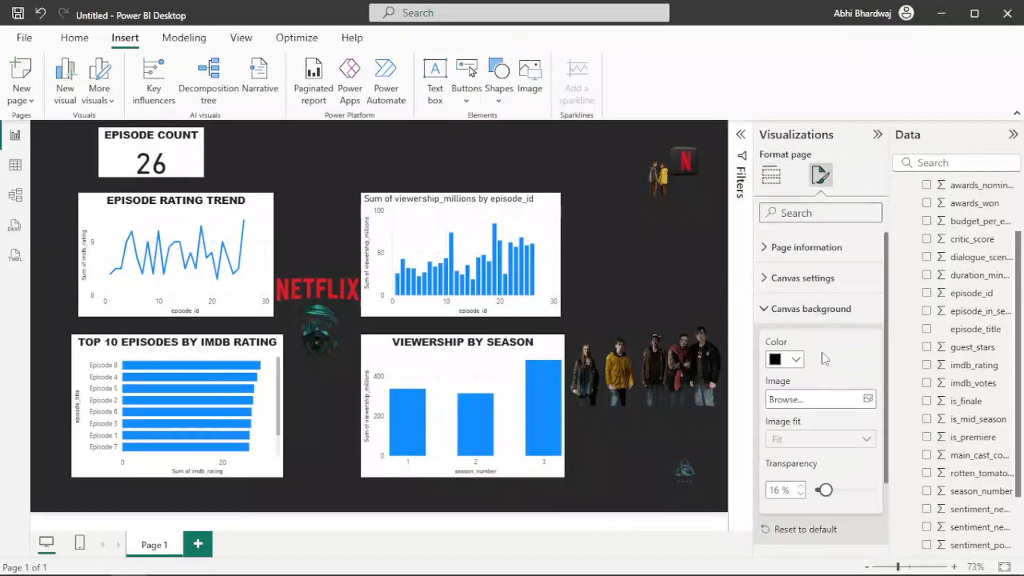
pyautogui.click(874, 399)
pyautogui.click(194, 127)
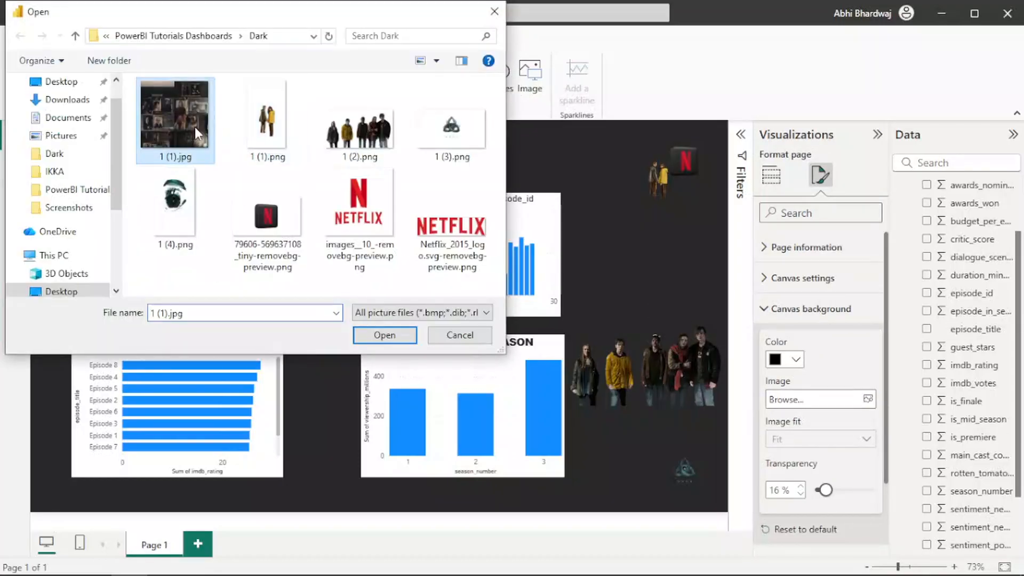
pyautogui.doubleClick(194, 127)
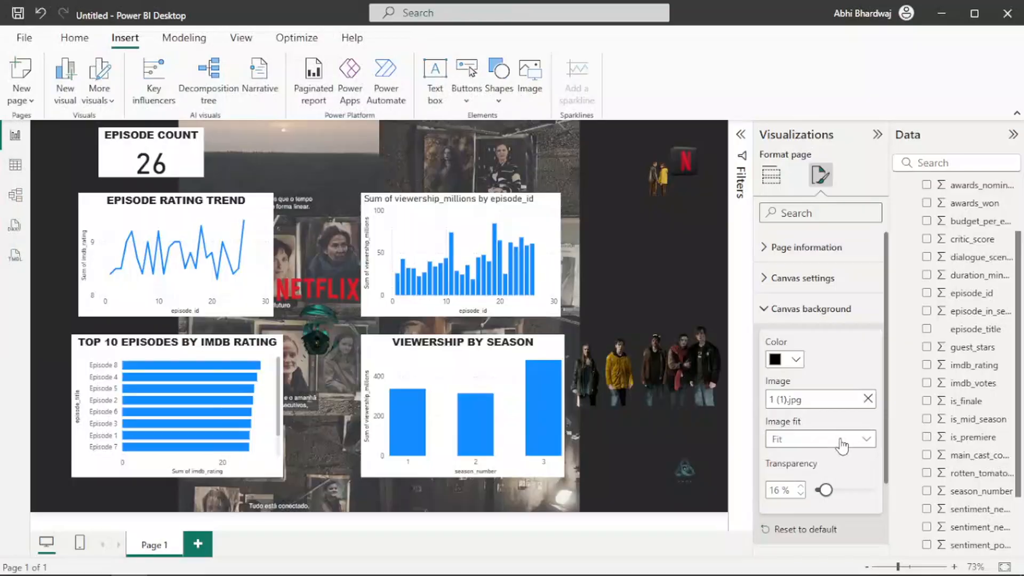
pyautogui.click(842, 443)
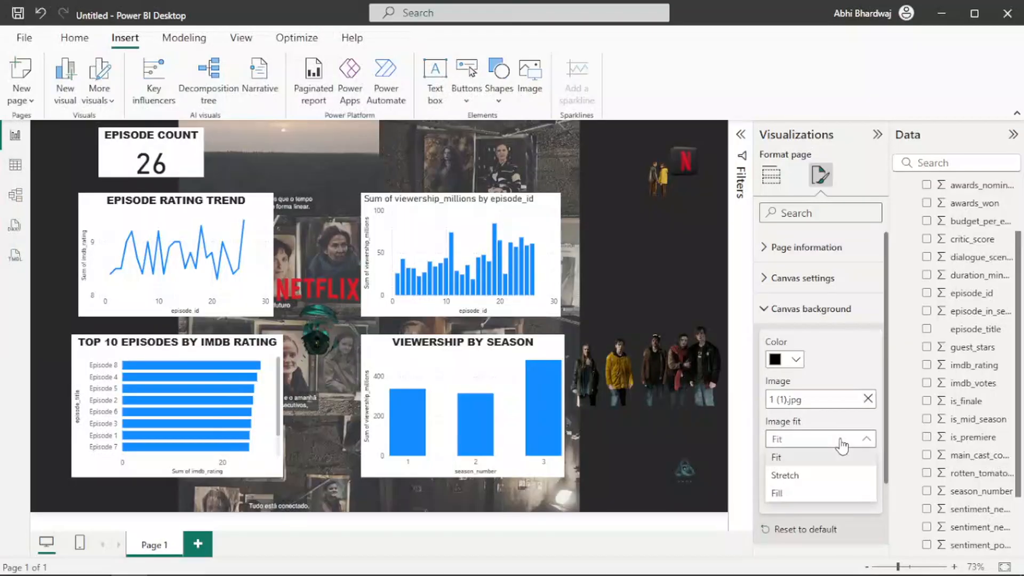
pyautogui.click(826, 493)
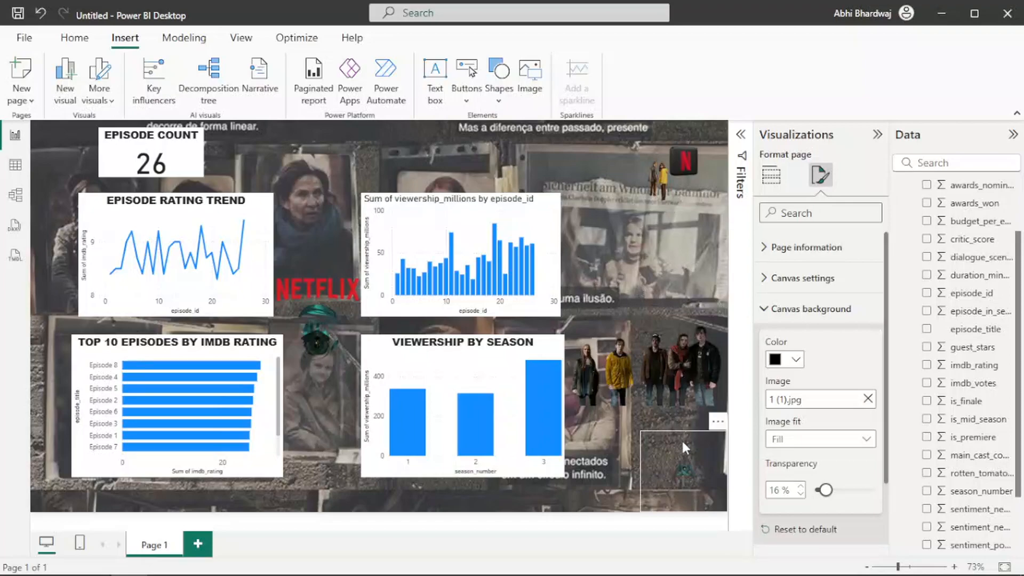
# Enlarge the triangular logo image so its frame spans the area between the VIEWERSHIP BY SEASON chart and the page's right edge.
pyautogui.click(644, 439)
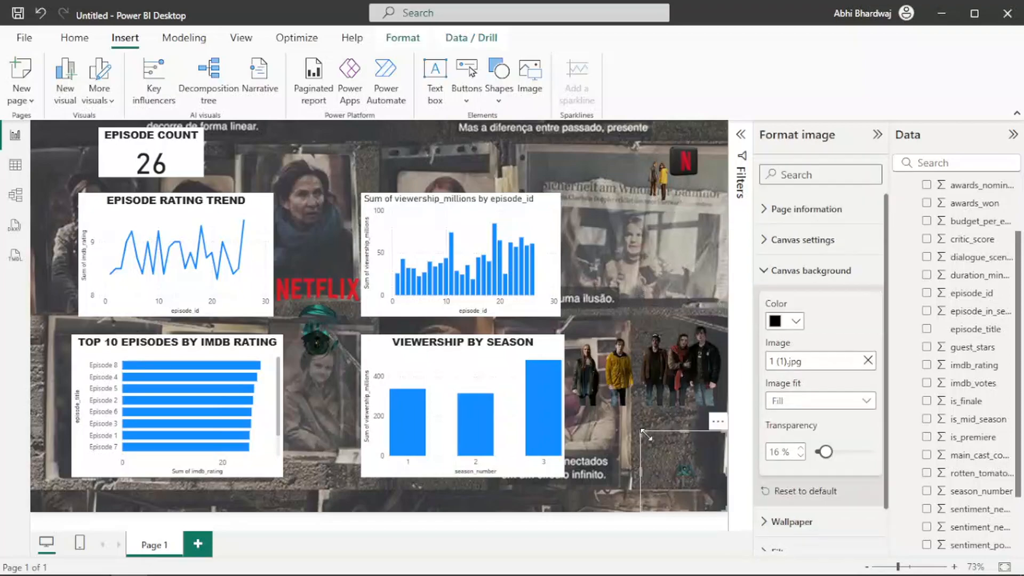
pyautogui.moveTo(644, 434); pyautogui.dragTo(599, 391)
pyautogui.moveTo(600, 355); pyautogui.dragTo(571, 356)
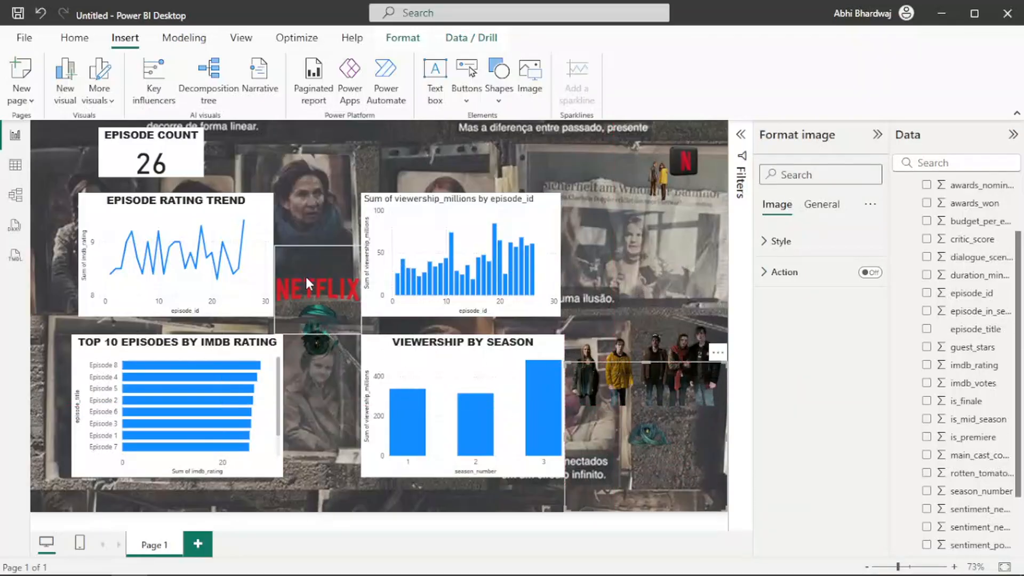
# Enlarge the central teal face image downward to the bottom edge of the lower charts.
pyautogui.click(325, 361)
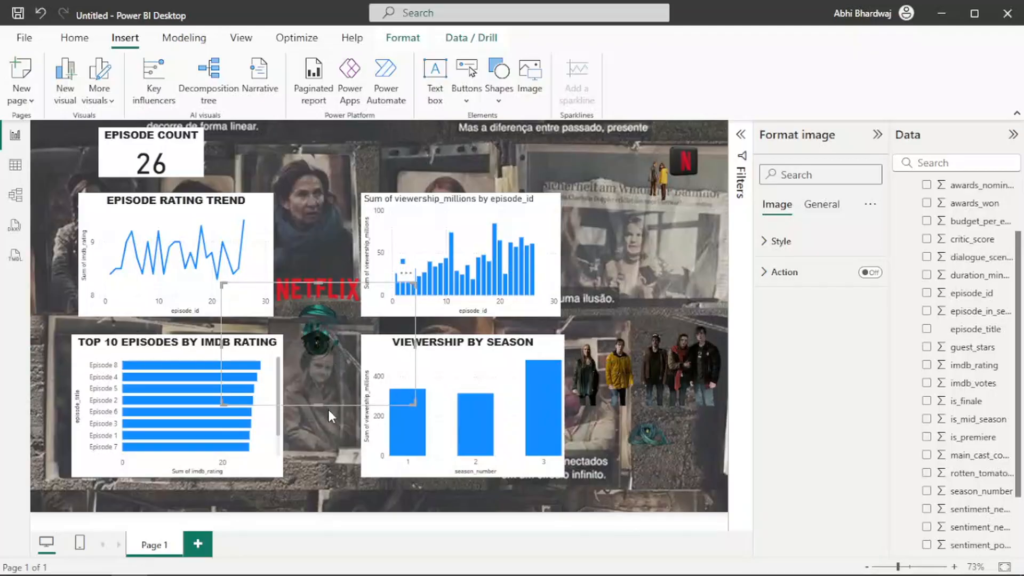
pyautogui.moveTo(318, 404); pyautogui.dragTo(308, 478)
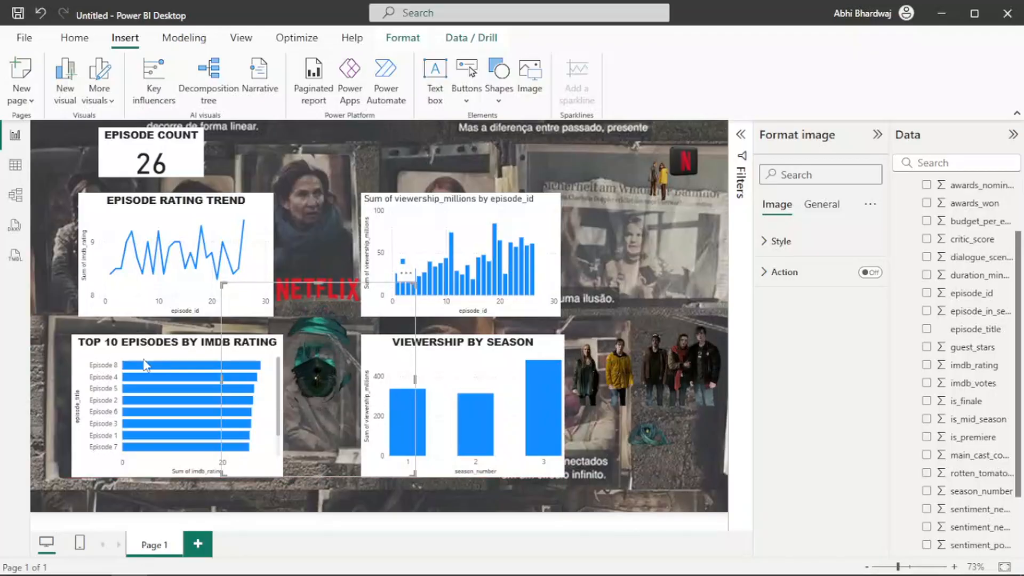
pyautogui.click(37, 341)
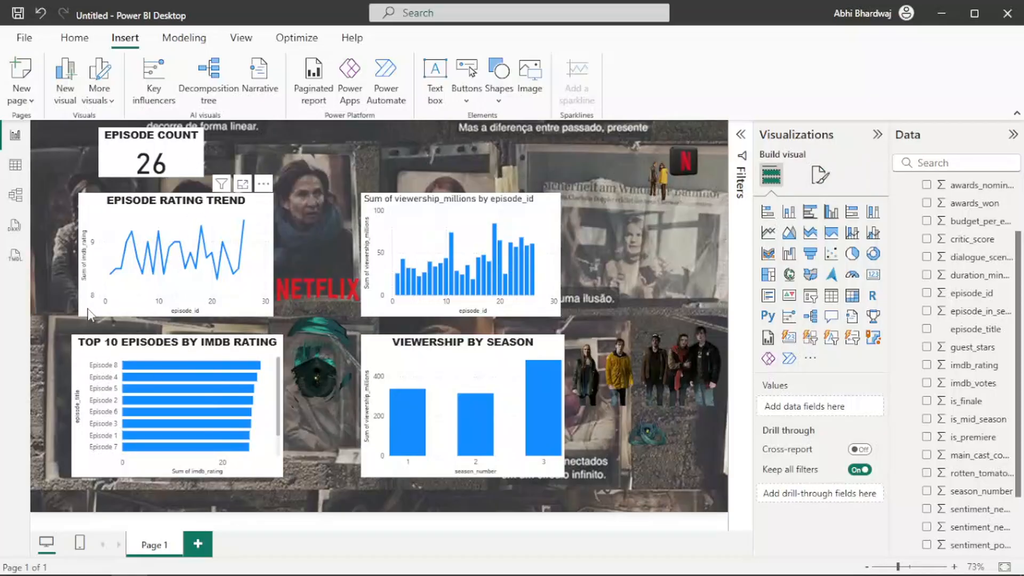
# Widen the EPISODE RATING TREND chart on both sides to line up with the TOP 10 EPISODES BY IMDB RATING chart.
pyautogui.moveTo(79, 315); pyautogui.dragTo(73, 317)
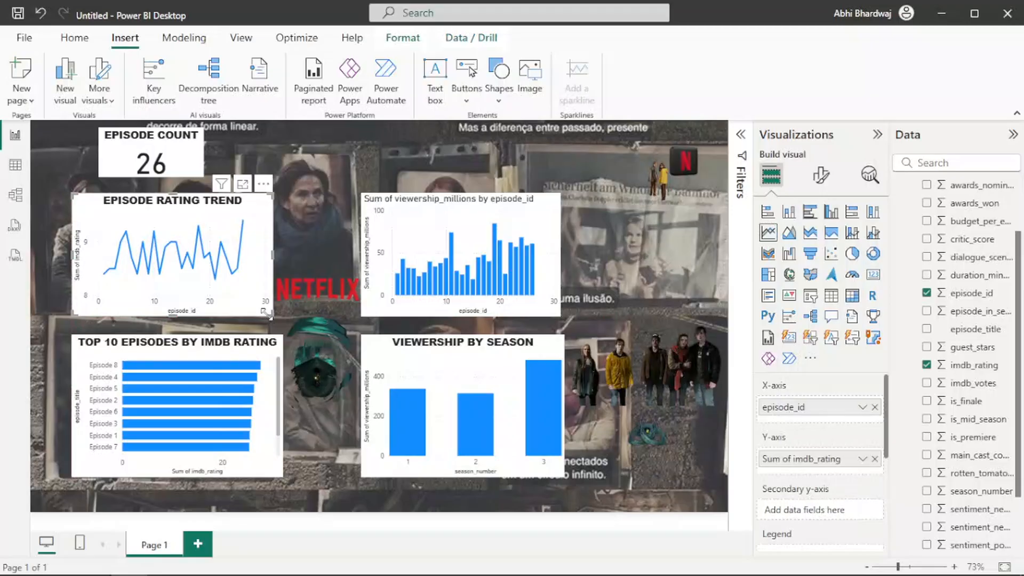
pyautogui.moveTo(273, 316); pyautogui.dragTo(282, 318)
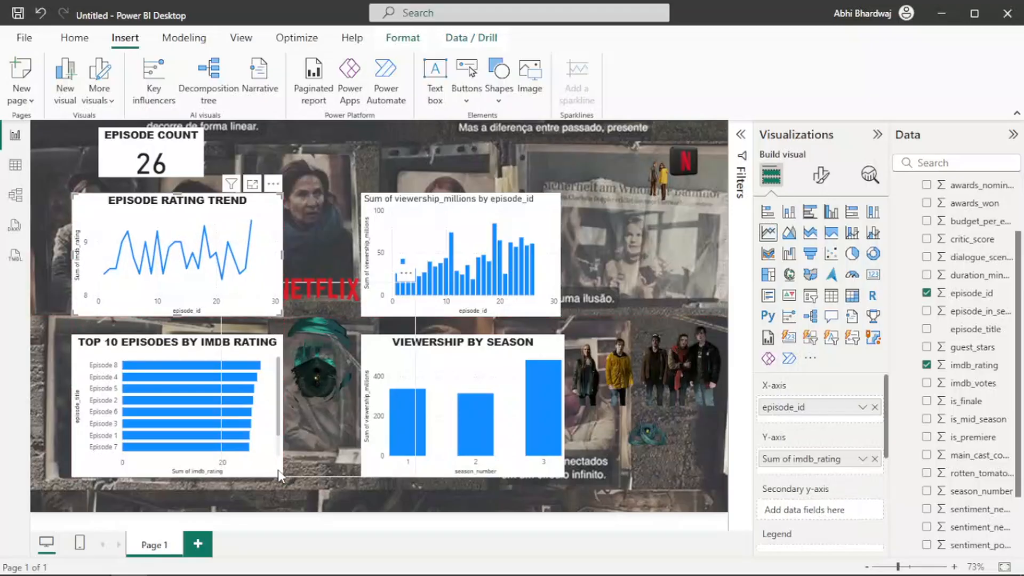
pyautogui.click(186, 464)
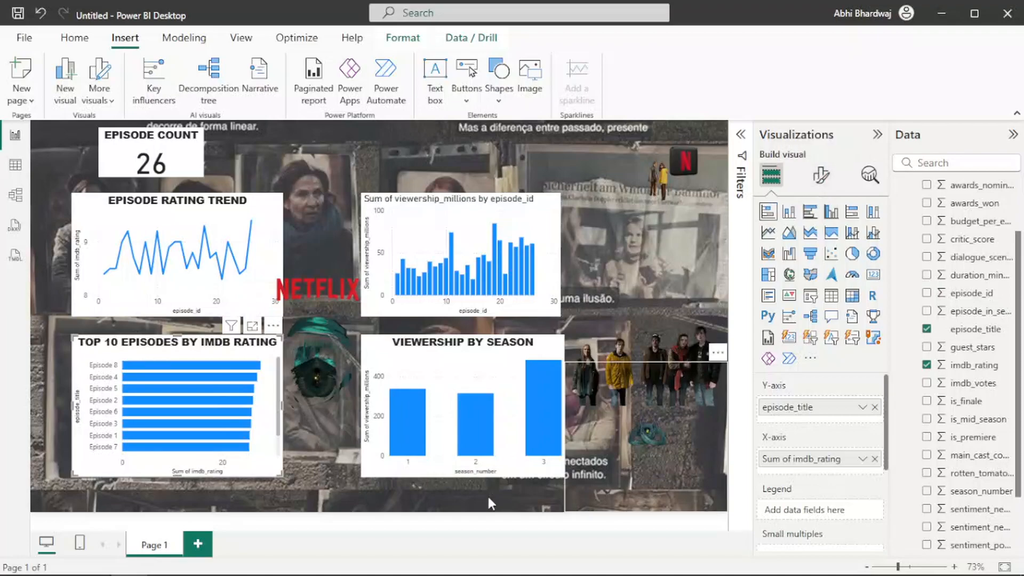
pyautogui.press('Escape')
# Set the canvas background transparency to 53%.
pyautogui.click(822, 175)
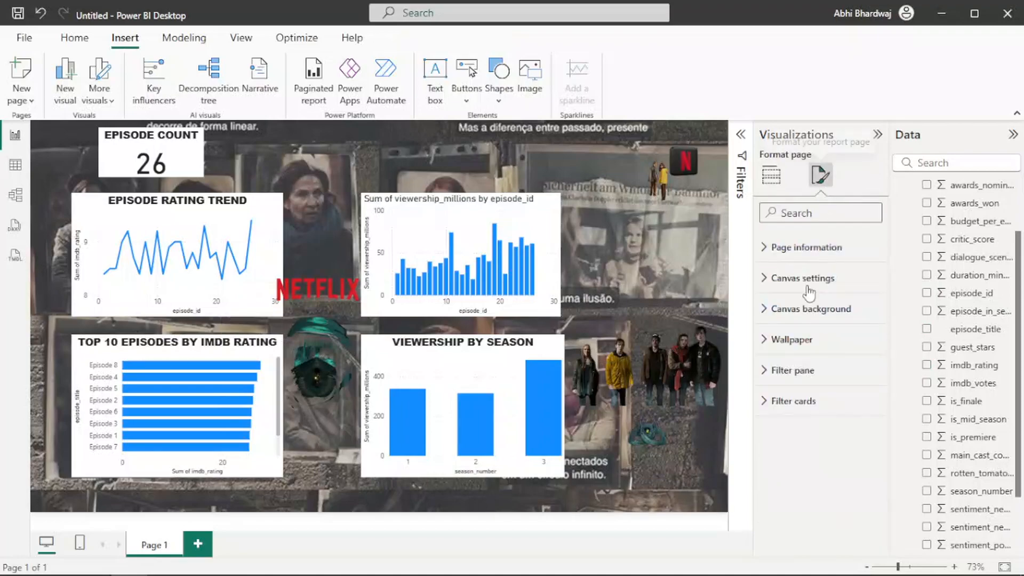
pyautogui.click(816, 309)
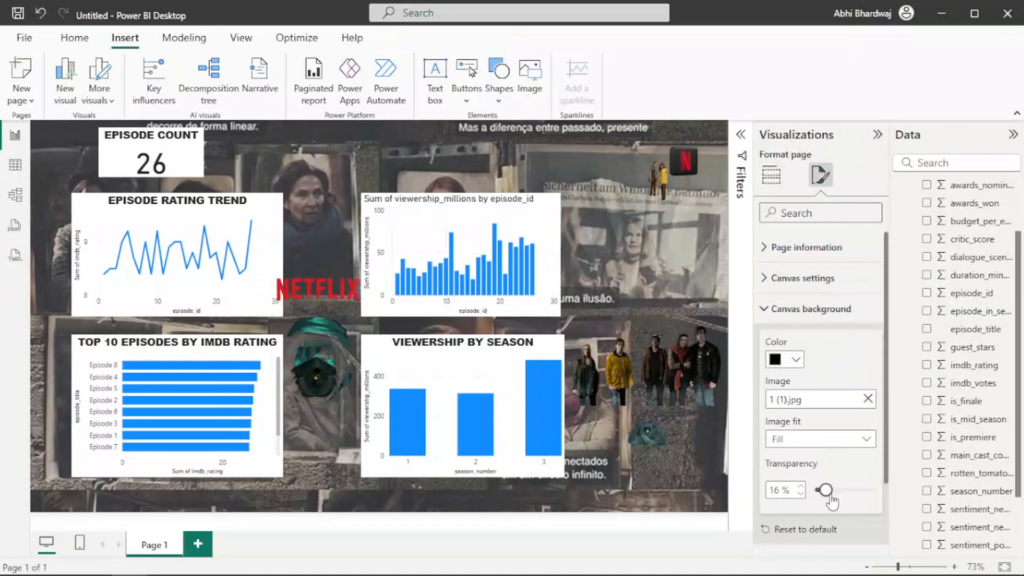
pyautogui.moveTo(830, 495)
pyautogui.mouseDown()
pyautogui.moveTo(859, 496)
pyautogui.moveTo(848, 497)
pyautogui.mouseUp()
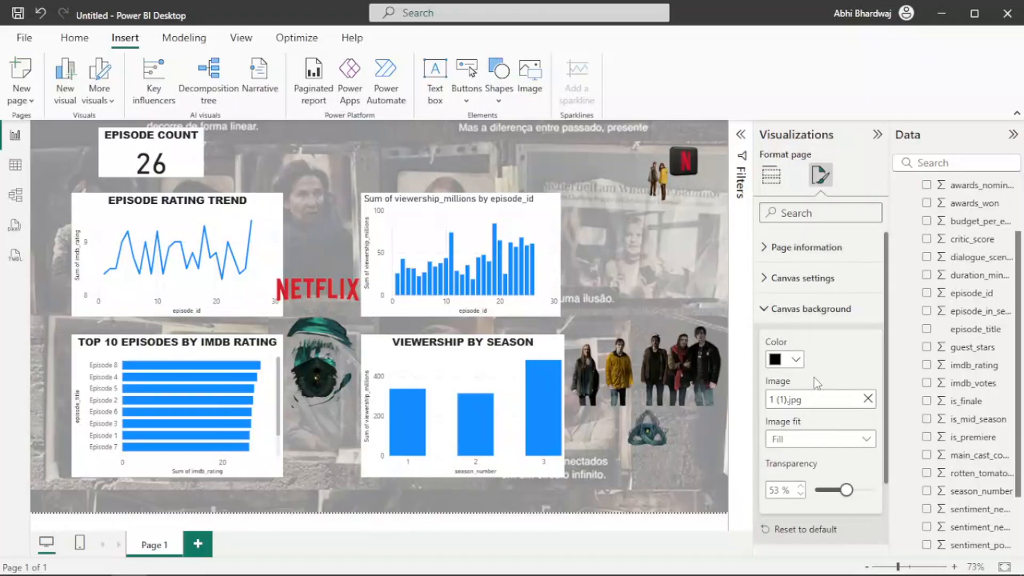
# Set the page wallpaper color to black with 14% transparency.
pyautogui.scroll(-2, 816, 377)
pyautogui.click(790, 474)
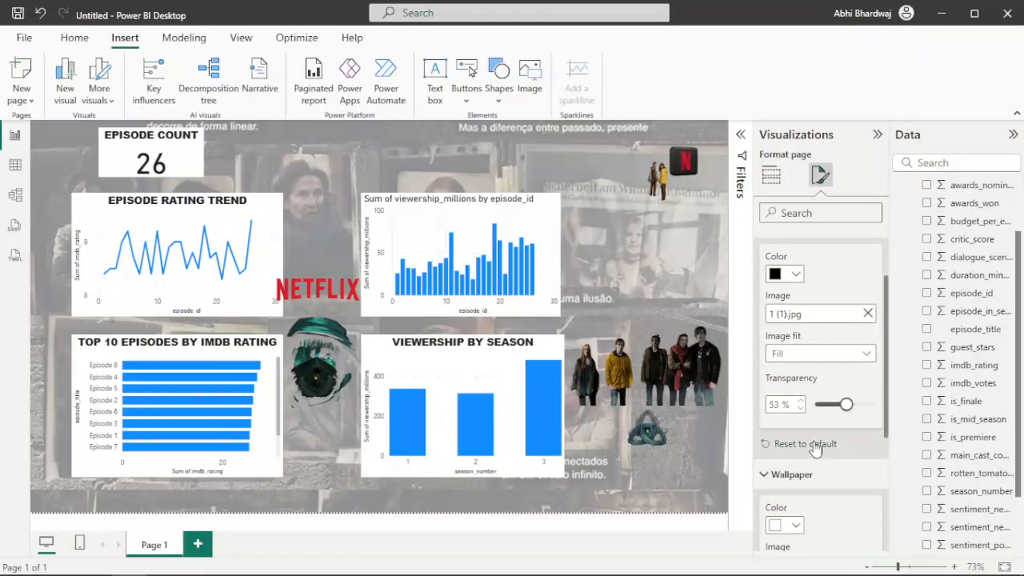
pyautogui.scroll(-3, 800, 427)
pyautogui.click(785, 376)
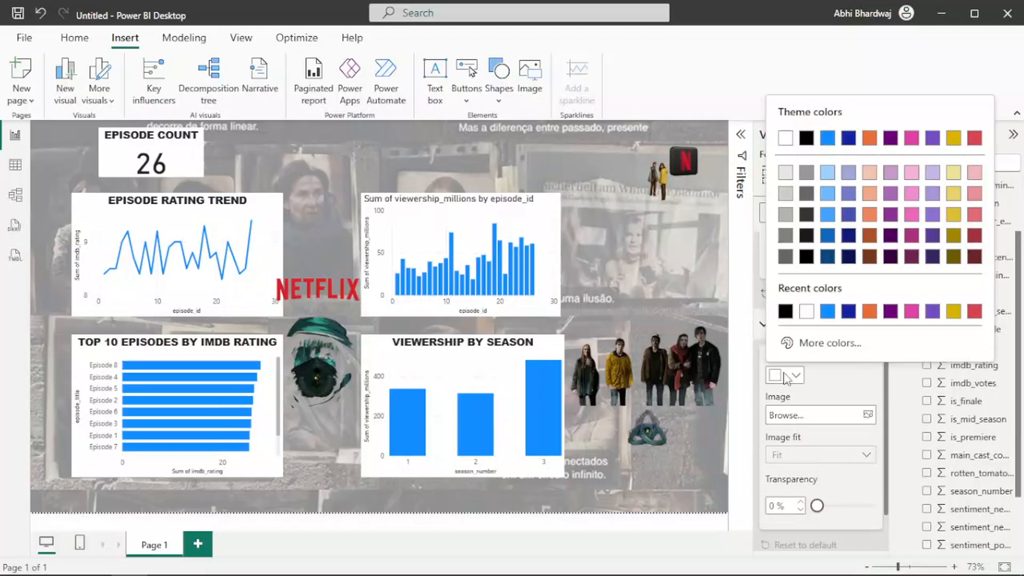
pyautogui.click(786, 311)
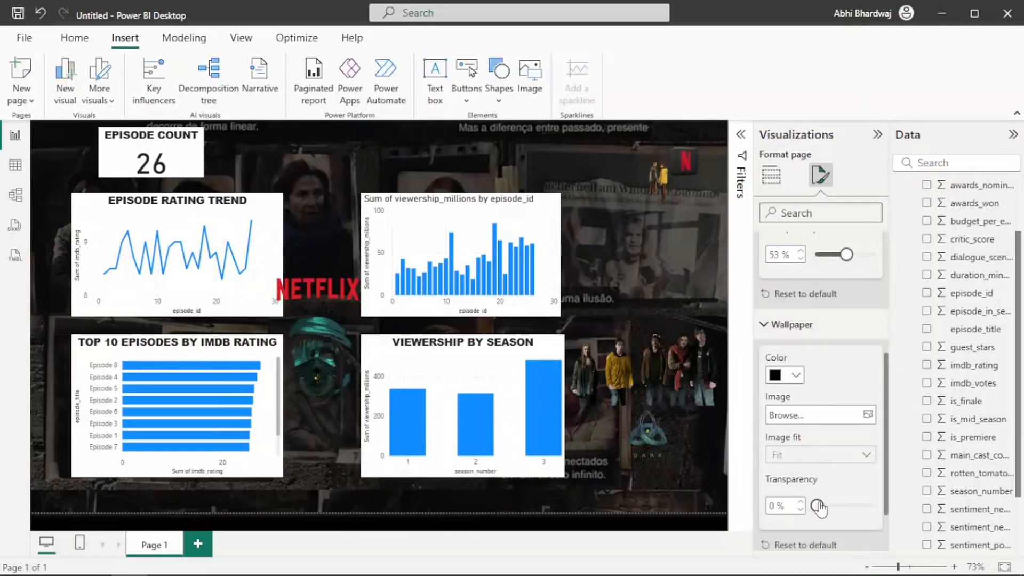
pyautogui.moveTo(819, 507)
pyautogui.mouseDown()
pyautogui.moveTo(852, 510)
pyautogui.moveTo(830, 510)
pyautogui.mouseUp()
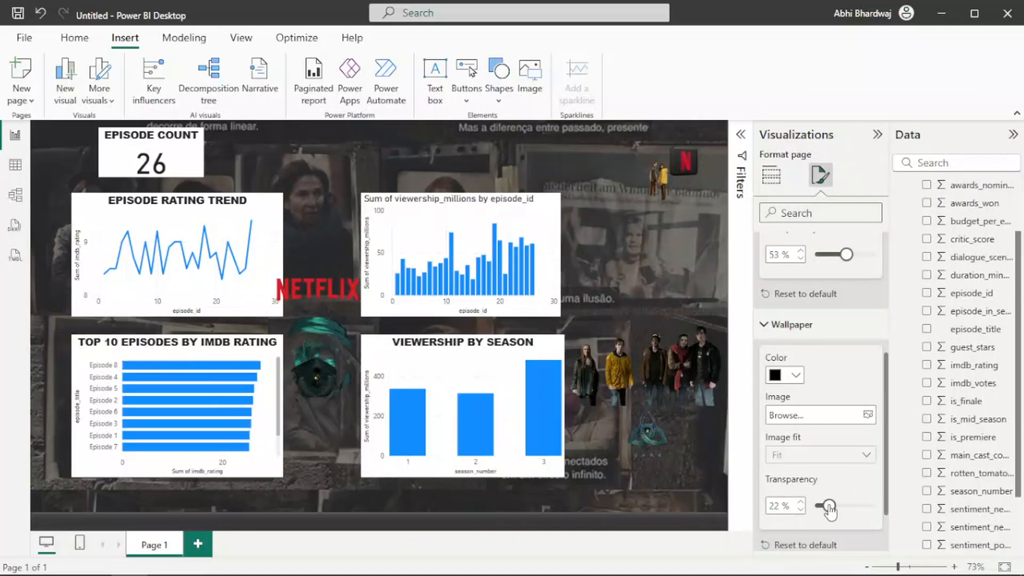
pyautogui.moveTo(830, 511); pyautogui.dragTo(827, 512)
pyautogui.click(709, 430)
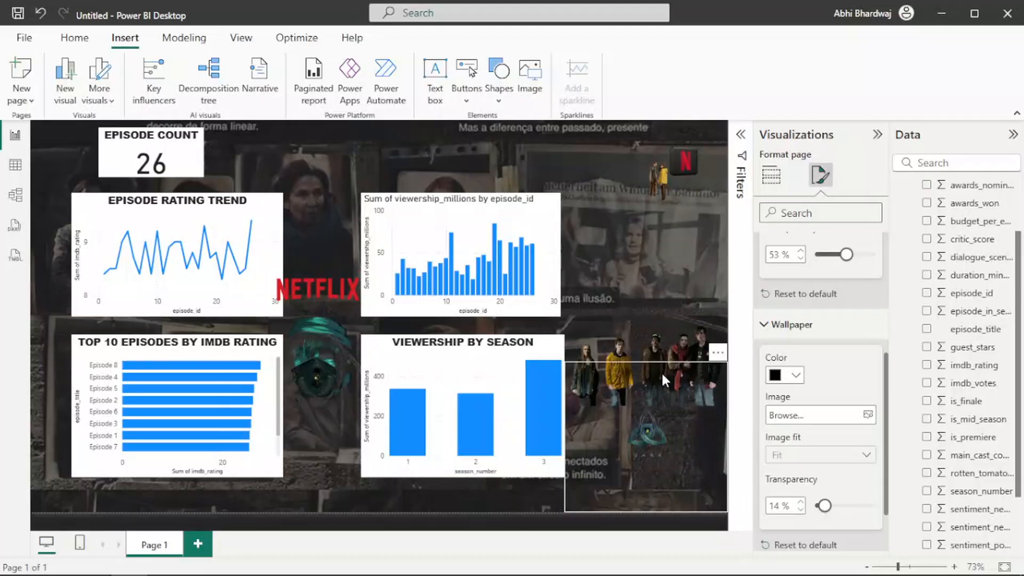
# Remove the two-person image near the Netflix cube and shrink the NETFLIX logo to the gap between the chart columns.
pyautogui.moveTo(652, 179); pyautogui.dragTo(624, 186)
pyautogui.click(692, 227)
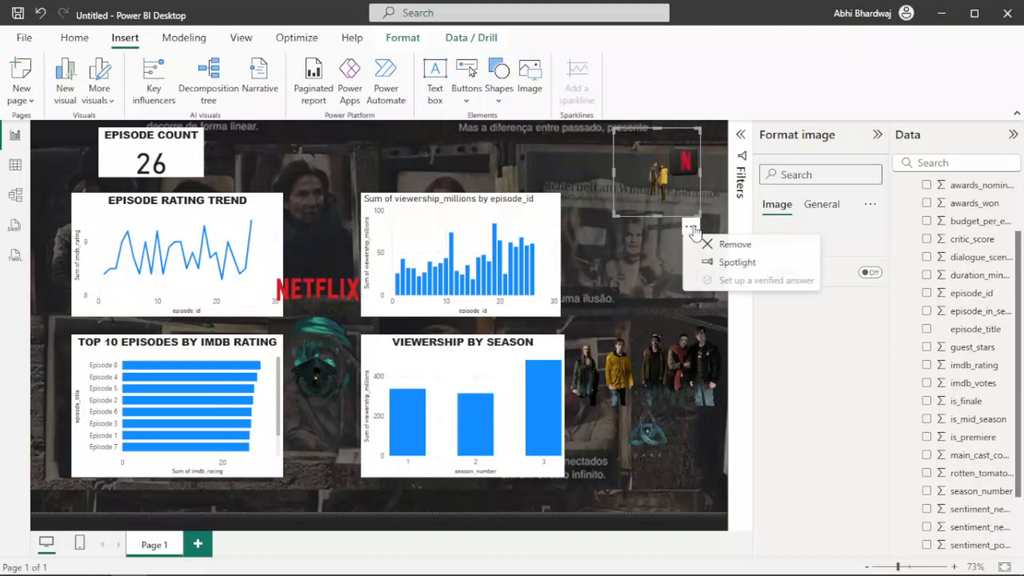
pyautogui.click(707, 245)
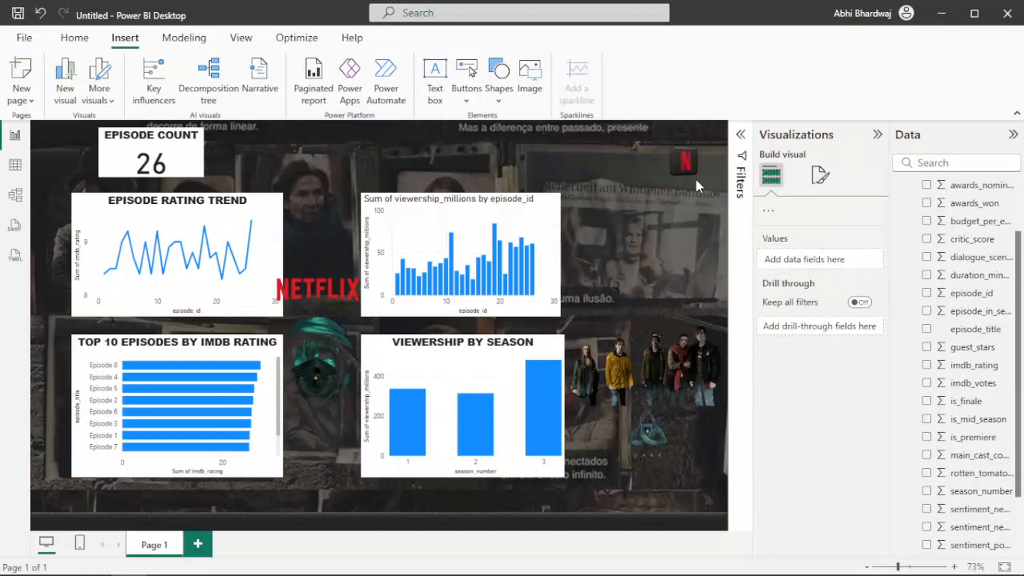
pyautogui.click(359, 247)
pyautogui.moveTo(361, 246); pyautogui.dragTo(338, 277)
# Move the group image down to the page's lower-right corner and place the triangular logo image just above it.
pyautogui.click(583, 438)
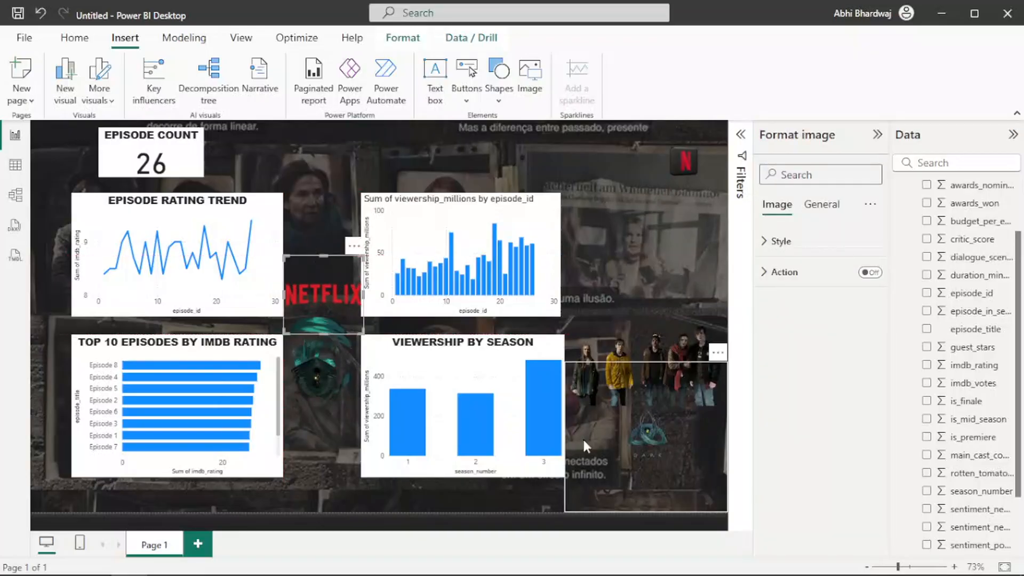
pyautogui.moveTo(654, 350); pyautogui.dragTo(659, 514)
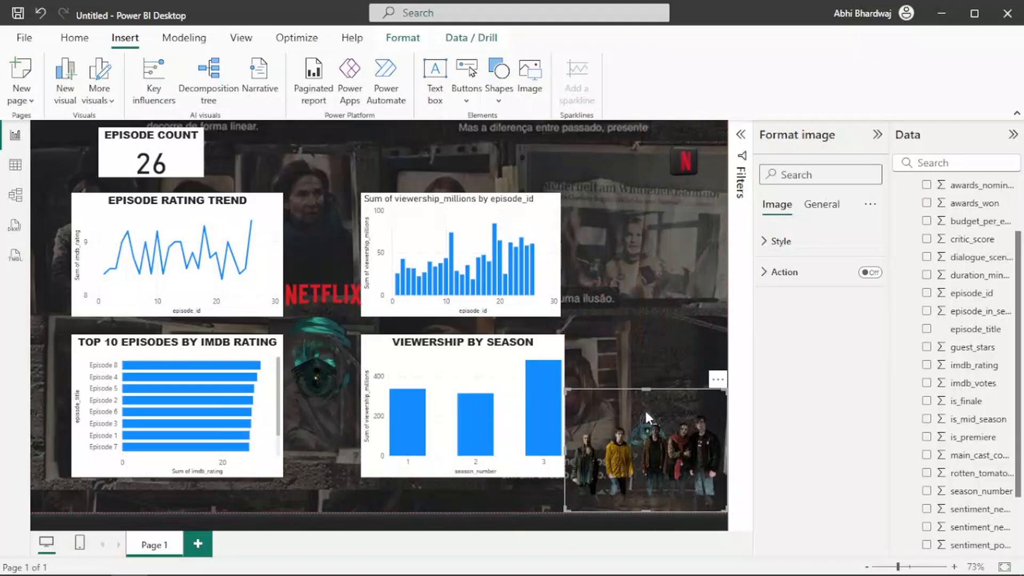
pyautogui.moveTo(645, 372); pyautogui.dragTo(651, 334)
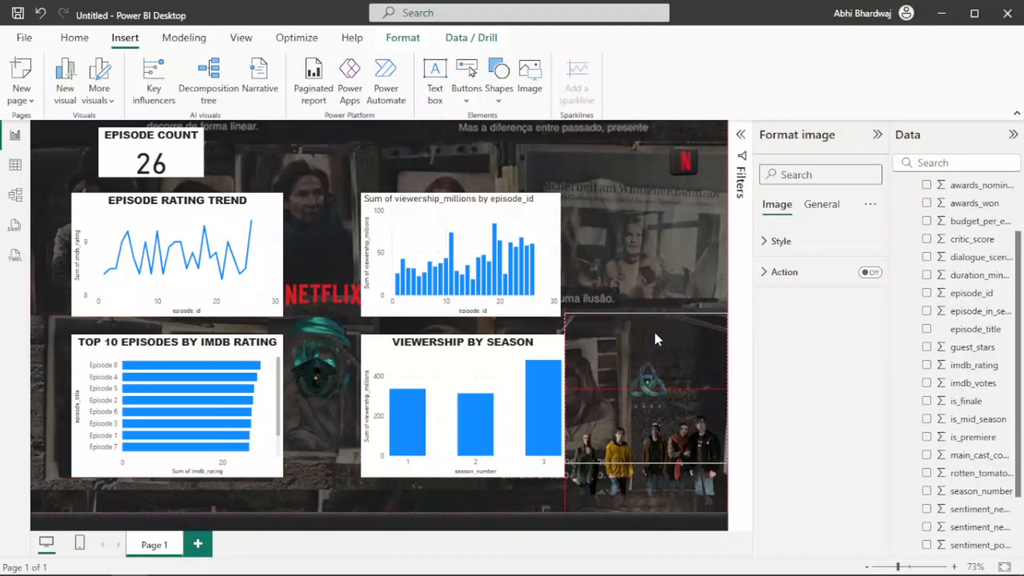
# Move the teal masked-figure image beside the viewership-by-episode chart, enlarge it, and lower the NETFLIX logo to the gap between the chart rows.
pyautogui.click(654, 331)
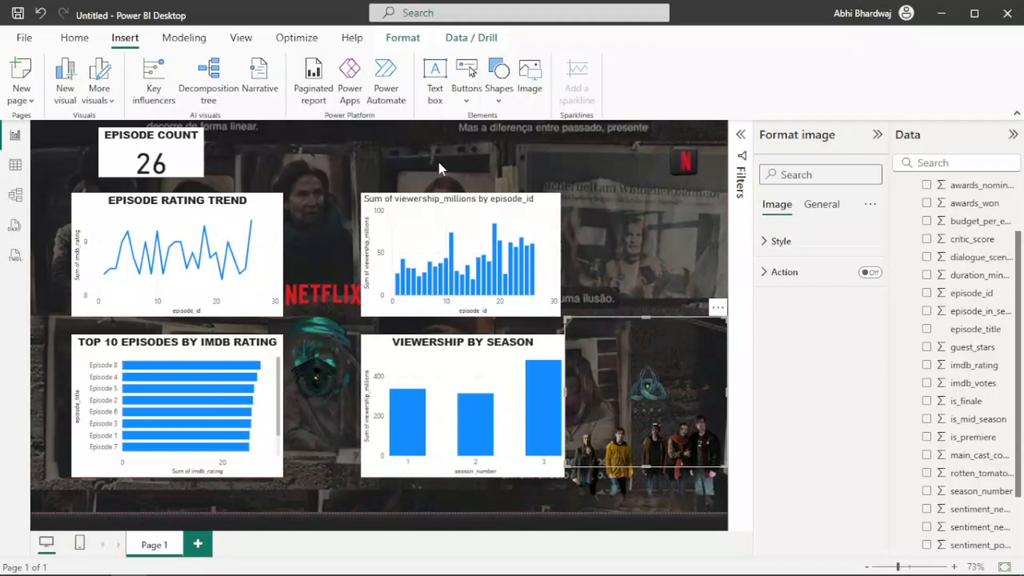
pyautogui.click(330, 284)
pyautogui.moveTo(707, 234); pyautogui.dragTo(718, 232)
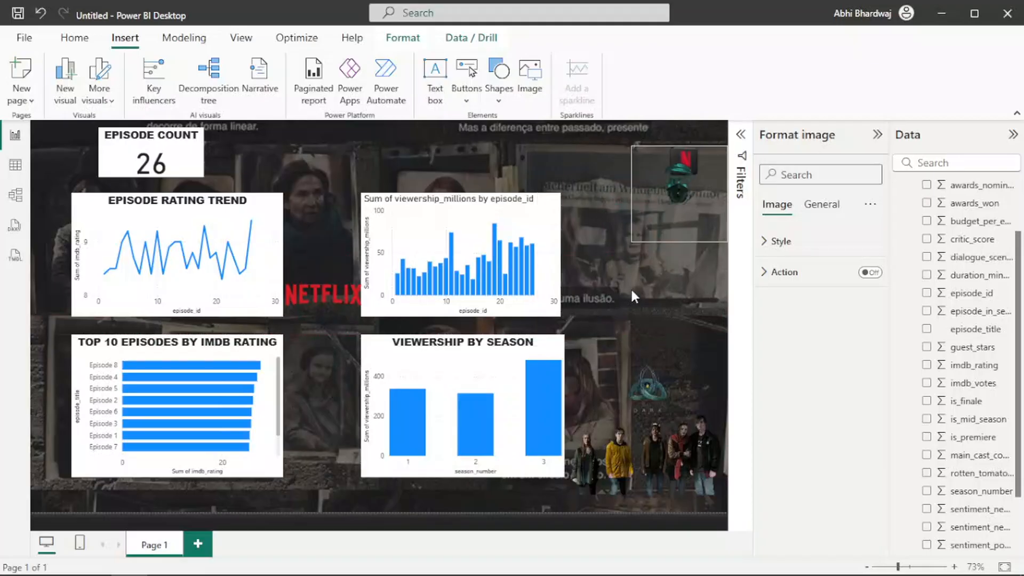
pyautogui.moveTo(535, 337); pyautogui.dragTo(565, 379)
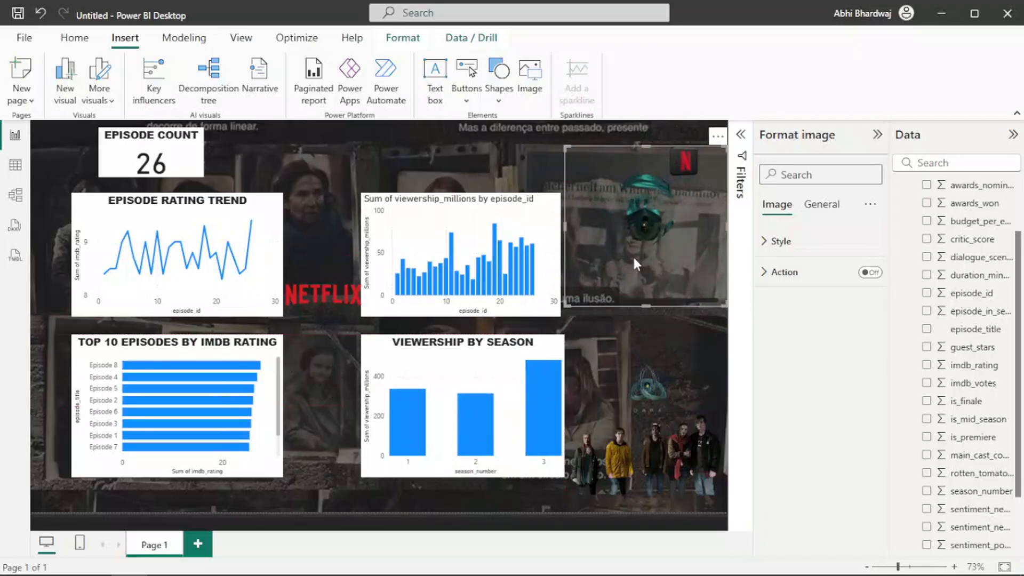
pyautogui.moveTo(321, 292); pyautogui.dragTo(318, 323)
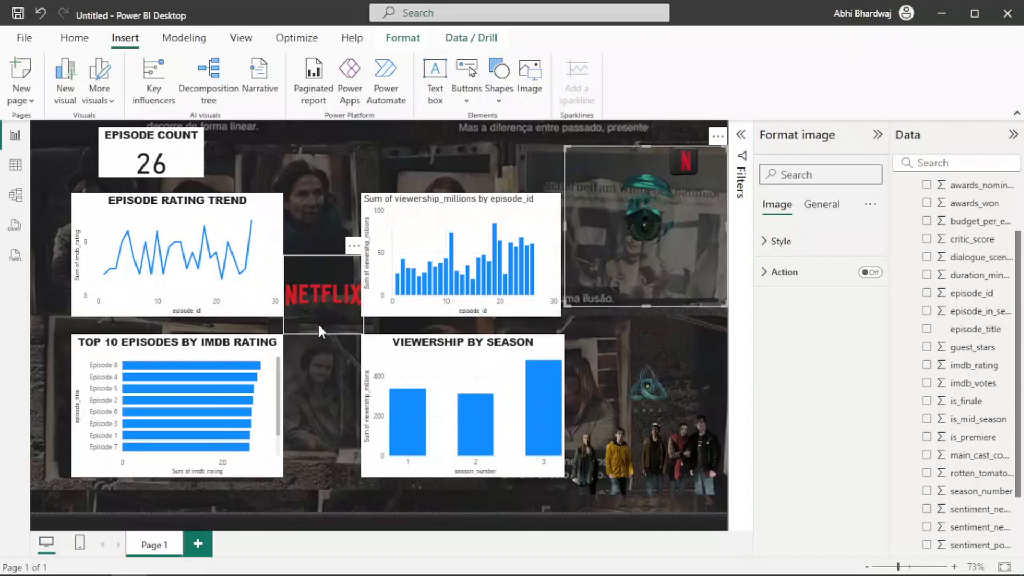
pyautogui.click(309, 174)
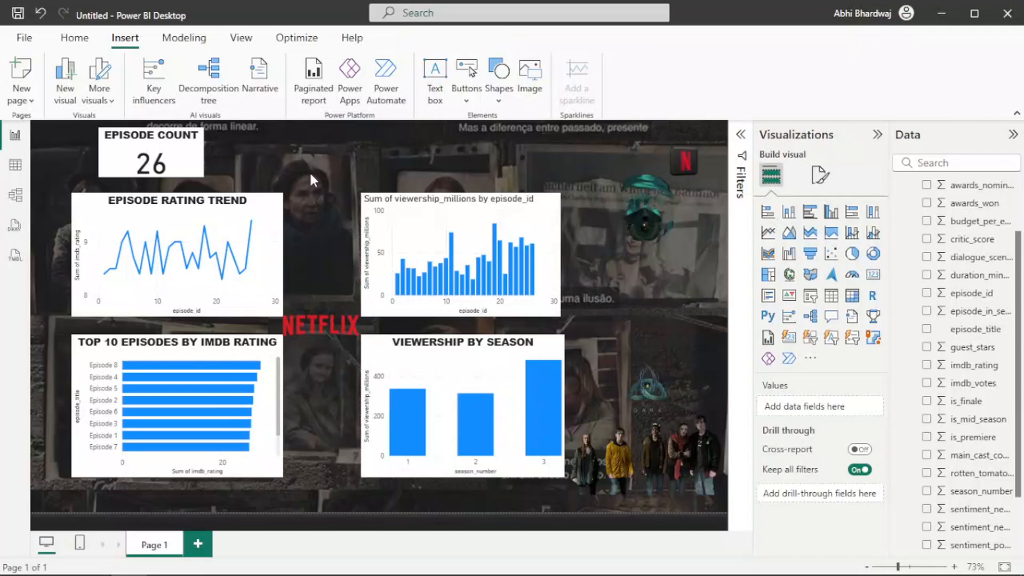
# Turn off the X-axis and Y-axis titles of the TOP 10 EPISODES BY IMDB RATING bar chart.
pyautogui.click(81, 463)
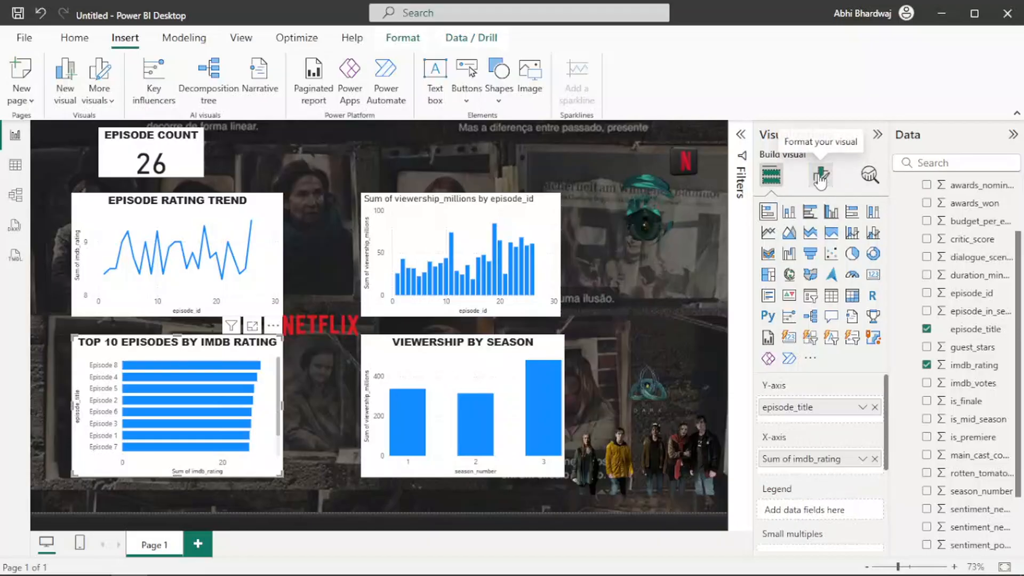
pyautogui.click(820, 176)
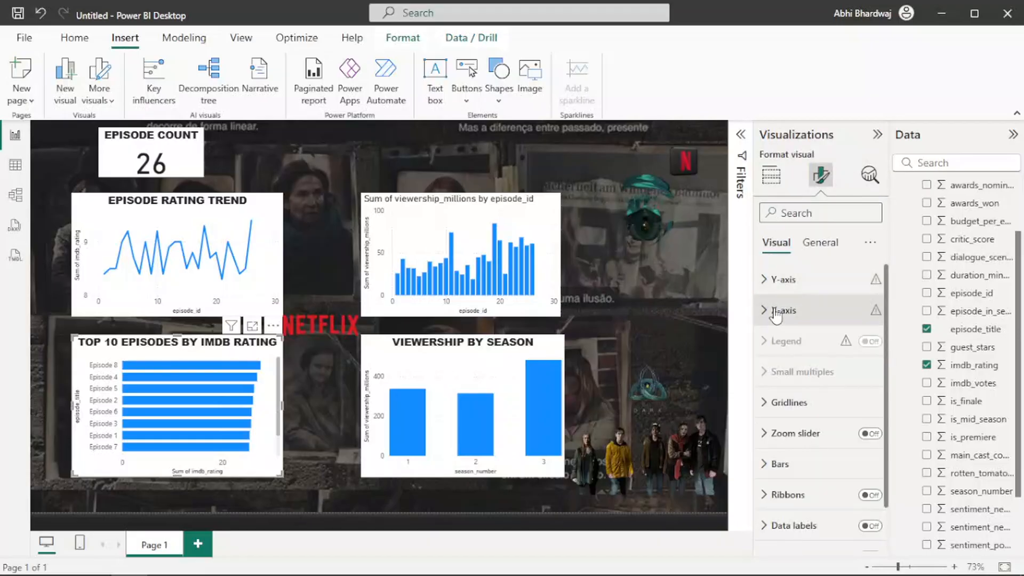
pyautogui.click(770, 320)
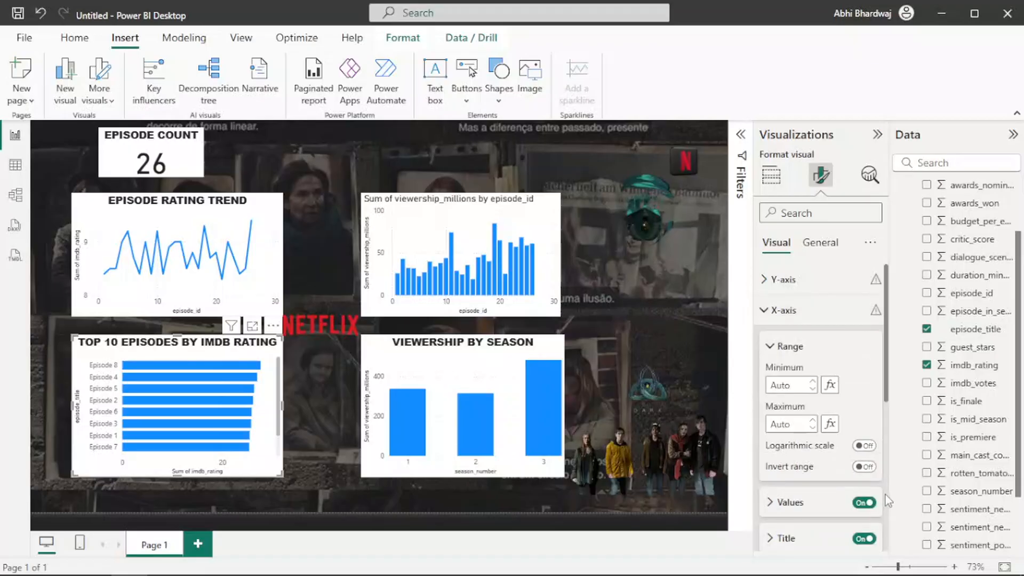
pyautogui.click(864, 539)
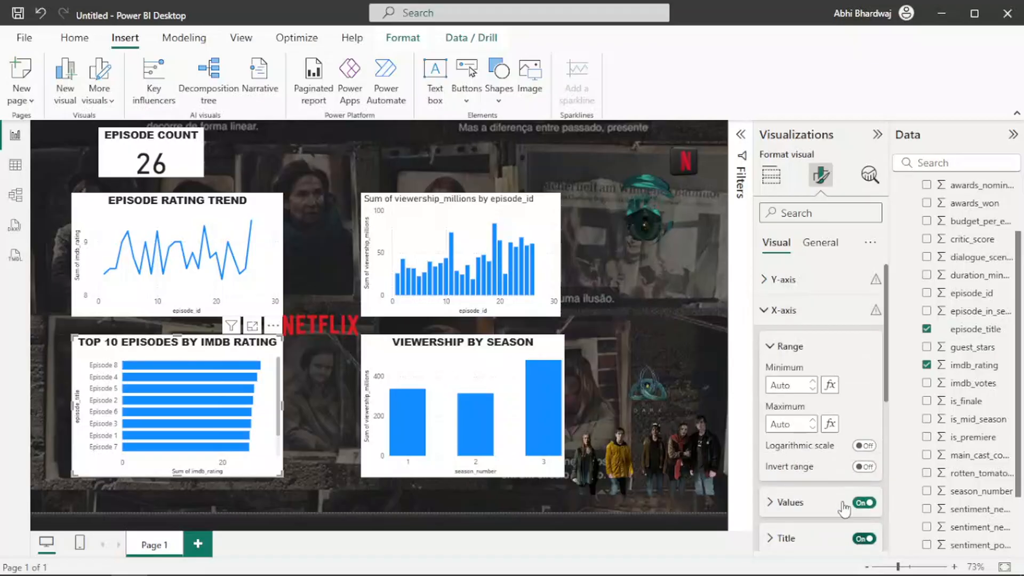
pyautogui.click(786, 292)
pyautogui.scroll(-3, 853, 488)
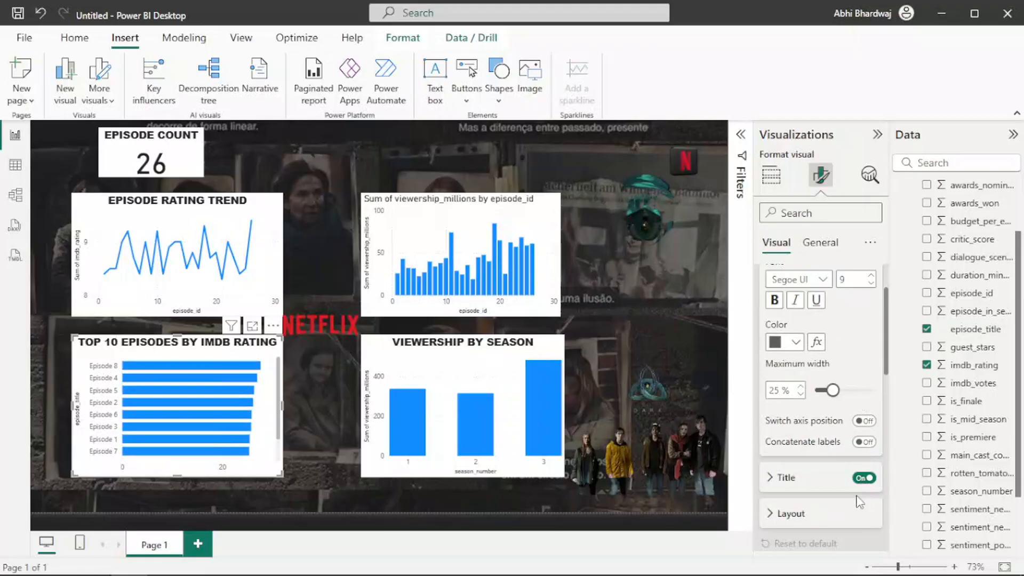
pyautogui.click(863, 478)
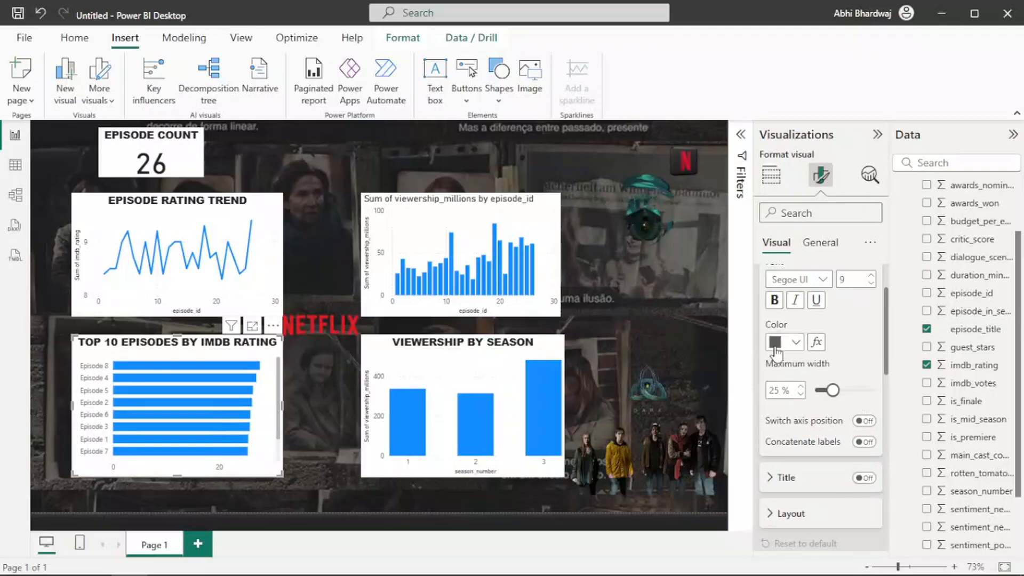
# Set the TOP 10 EPISODES chart's background color to black with 74% transparency.
pyautogui.click(815, 256)
pyautogui.click(797, 343)
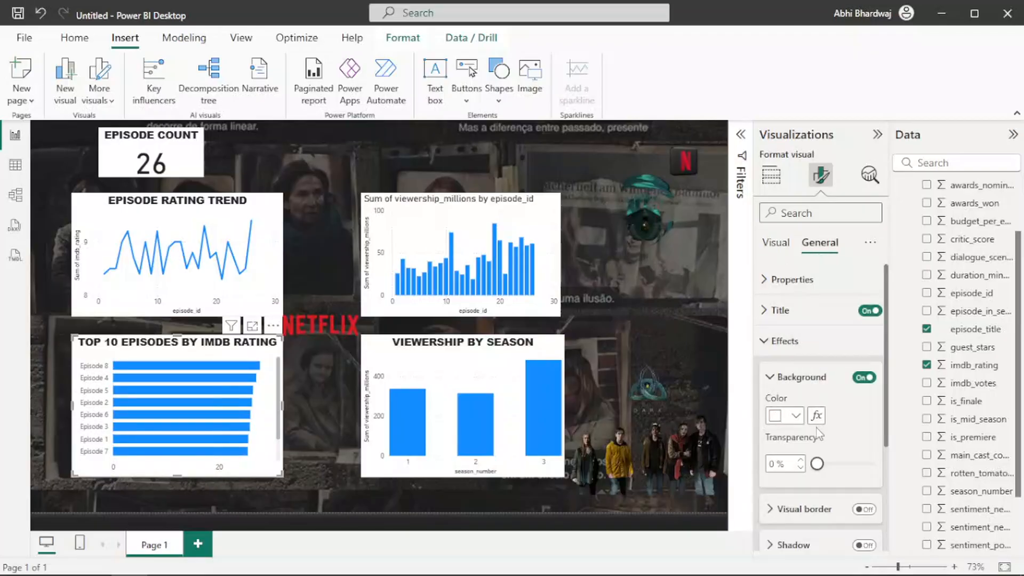
pyautogui.click(792, 416)
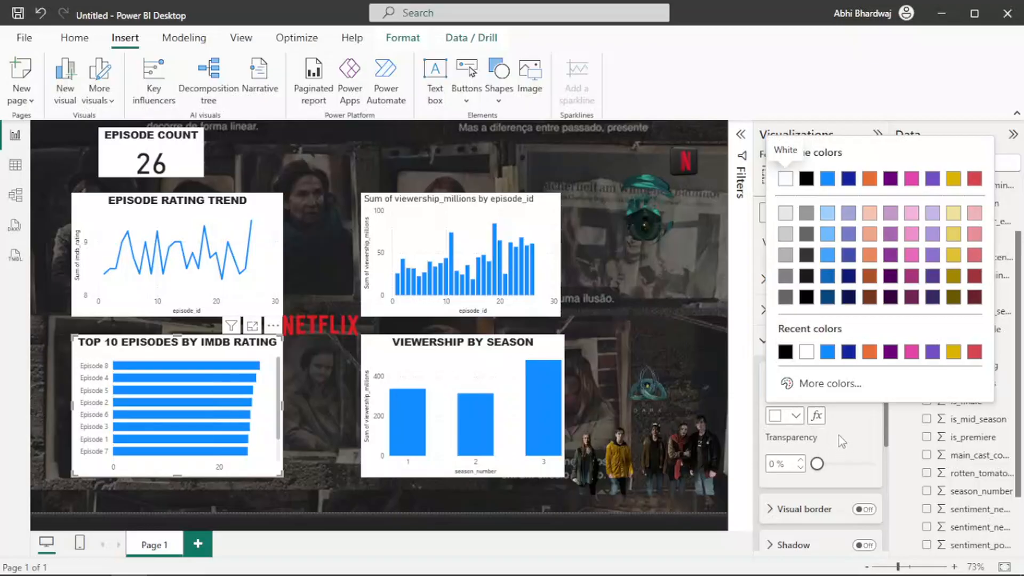
pyautogui.moveTo(817, 463); pyautogui.dragTo(860, 471)
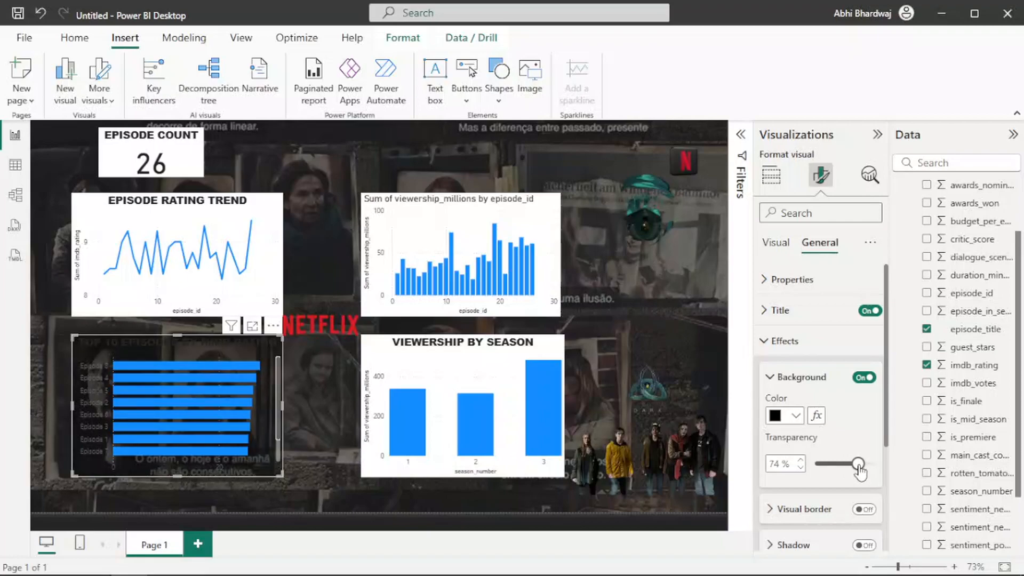
# Set the TOP 10 EPISODES chart's title text color to white.
pyautogui.scroll(-3, 845, 487)
pyautogui.scroll(3, 788, 331)
pyautogui.click(789, 314)
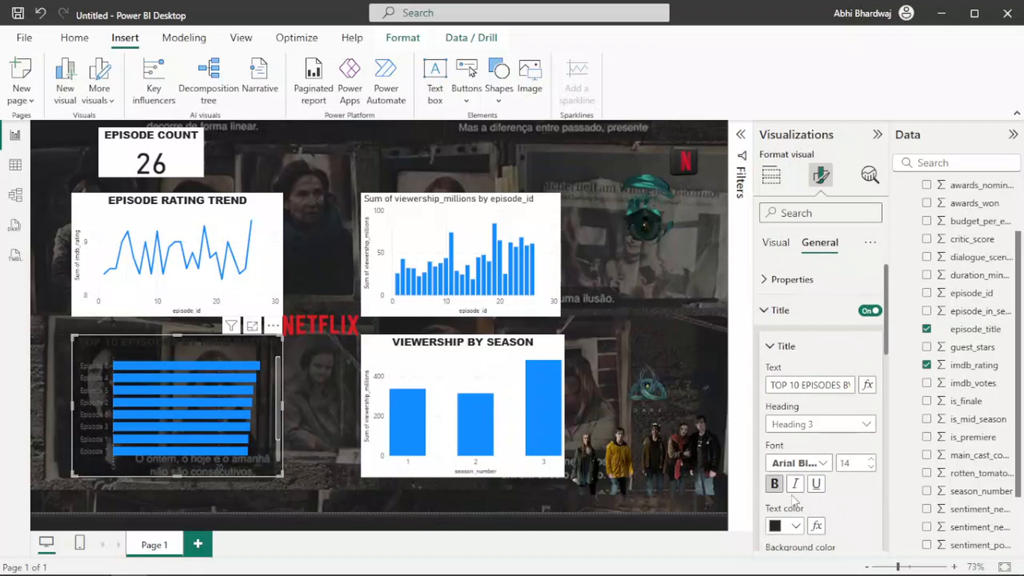
pyautogui.click(795, 526)
pyautogui.click(808, 462)
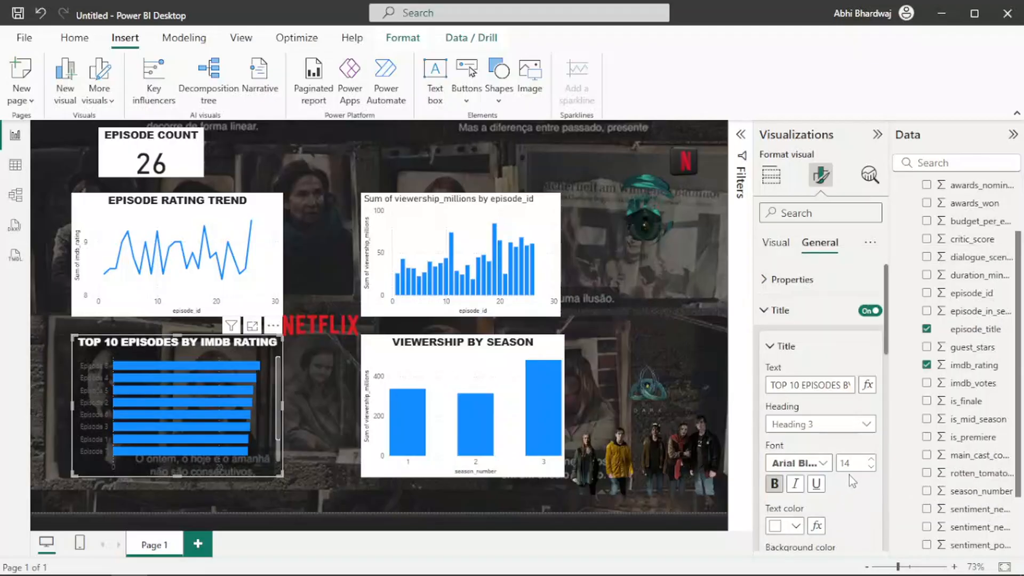
# Enable the TOP 10 EPISODES chart's visual border and shadow, with a white border color and 30 px rounded corners.
pyautogui.scroll(-2, 850, 475)
pyautogui.scroll(-3, 828, 446)
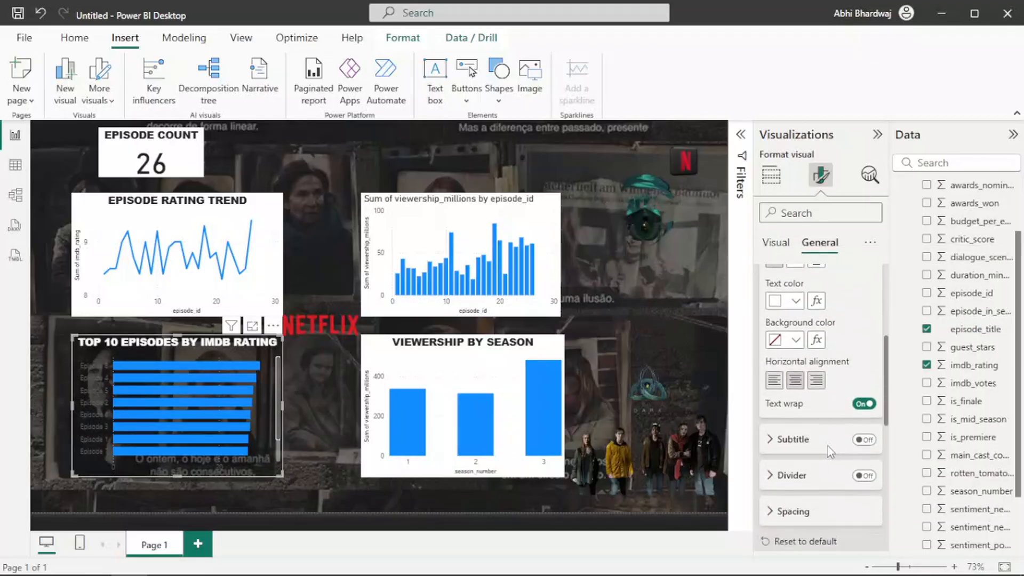
pyautogui.scroll(-3, 828, 446)
pyautogui.scroll(-5, 806, 424)
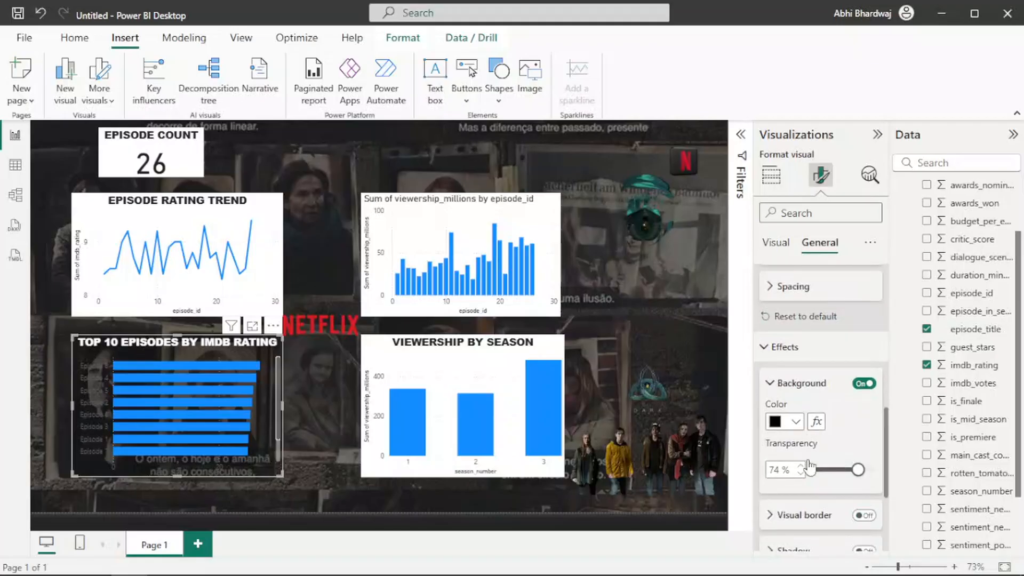
pyautogui.scroll(-2, 811, 467)
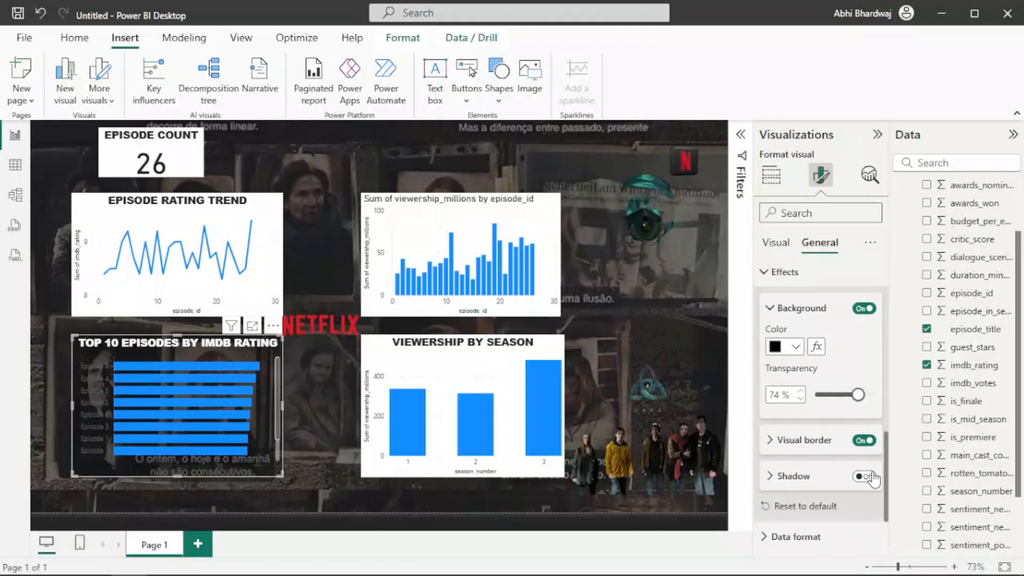
pyautogui.click(800, 440)
pyautogui.scroll(-2, 807, 480)
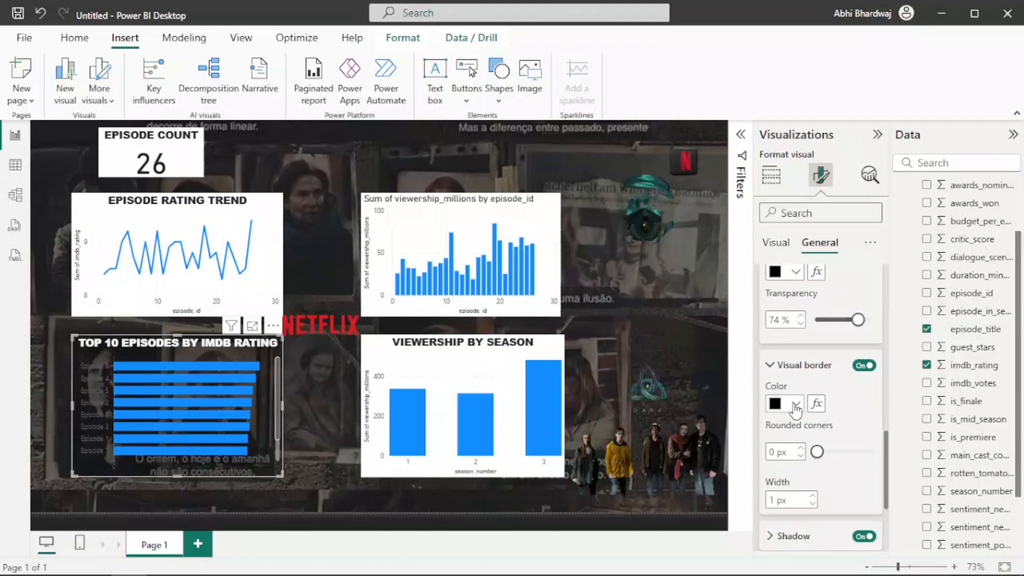
pyautogui.click(795, 403)
pyautogui.moveTo(818, 453); pyautogui.dragTo(873, 452)
# Set the TOP 10 EPISODES chart's shadow color to white.
pyautogui.scroll(-1, 821, 443)
pyautogui.scroll(-3, 822, 443)
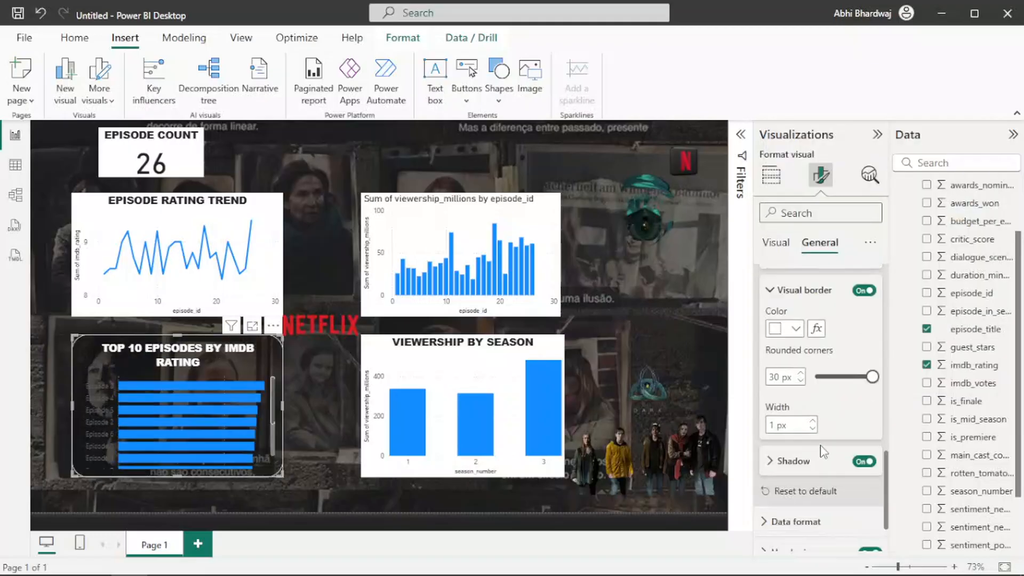
pyautogui.click(800, 391)
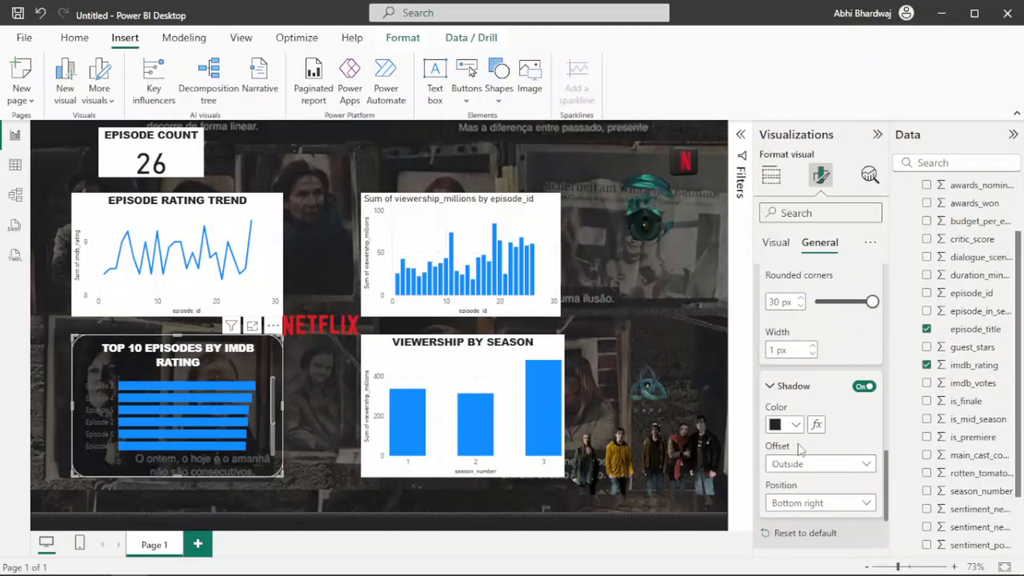
pyautogui.click(794, 425)
pyautogui.click(786, 361)
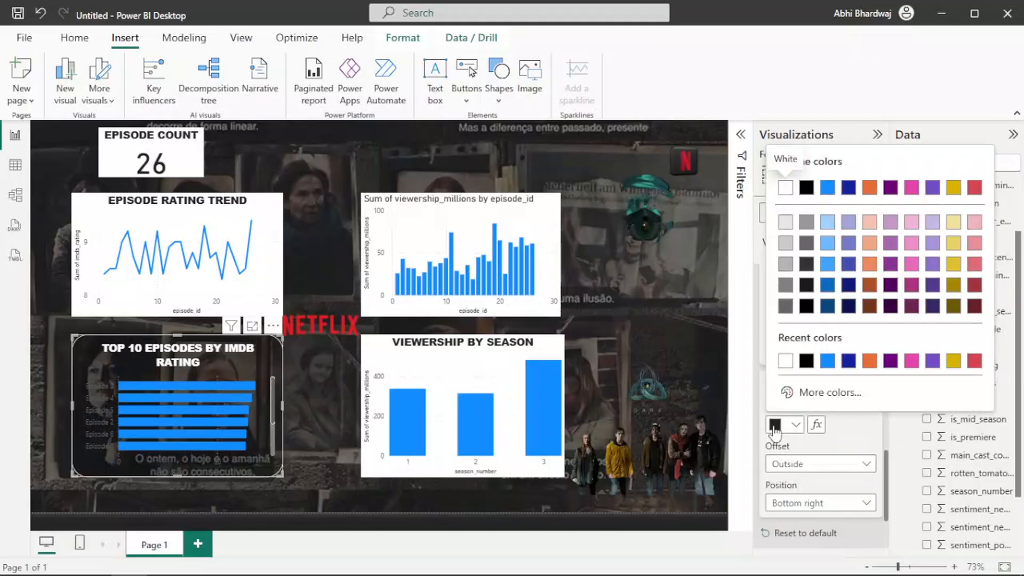
# Set the bar chart's title font size to 11 and shorten its text to "TOP 10 EPISODES BY IMDB".
pyautogui.scroll(5, 782, 383)
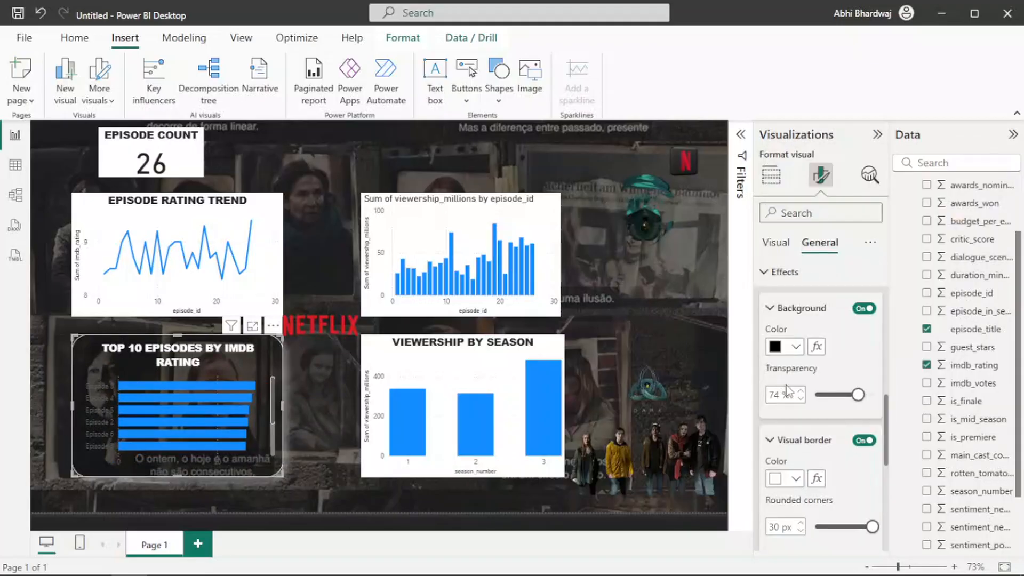
pyautogui.scroll(5, 815, 384)
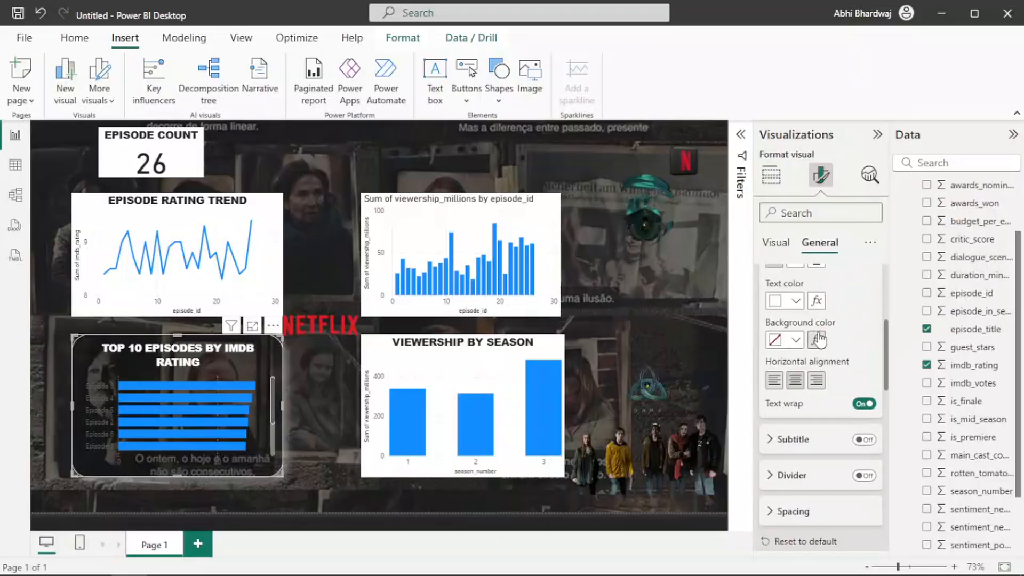
pyautogui.scroll(3, 819, 339)
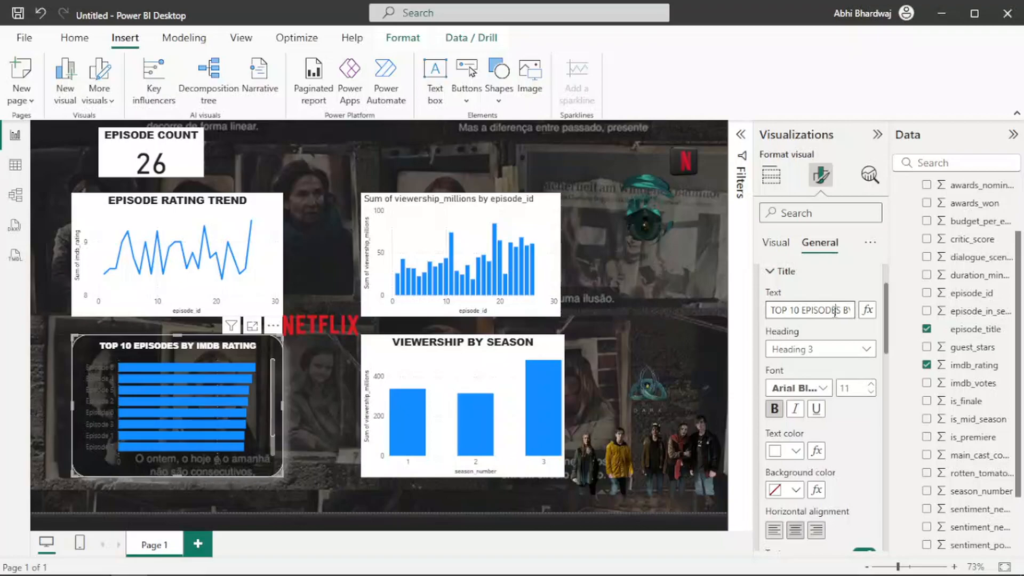
pyautogui.moveTo(840, 309); pyautogui.dragTo(852, 305)
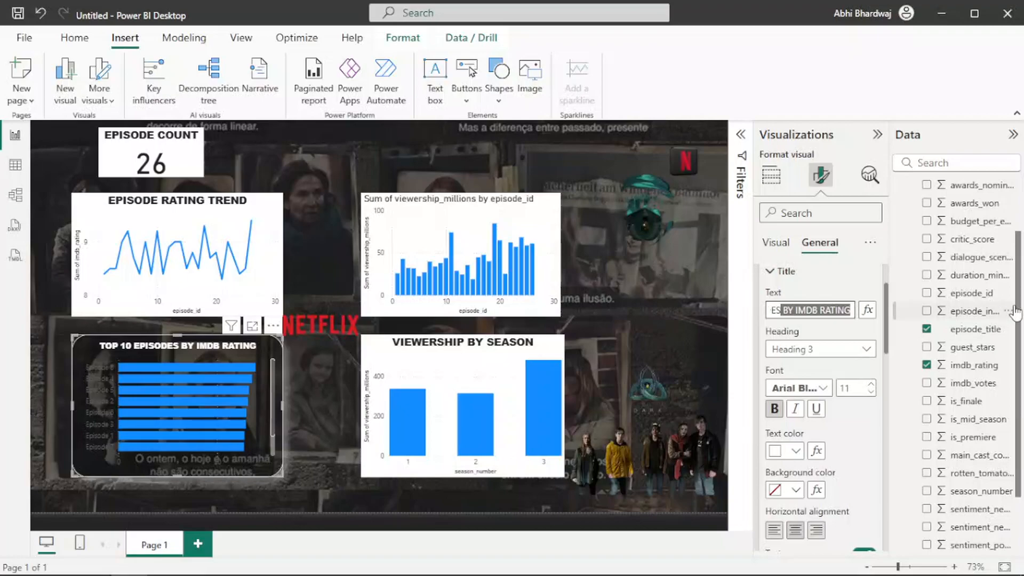
pyautogui.doubleClick(834, 309)
pyautogui.press('BackSpace')
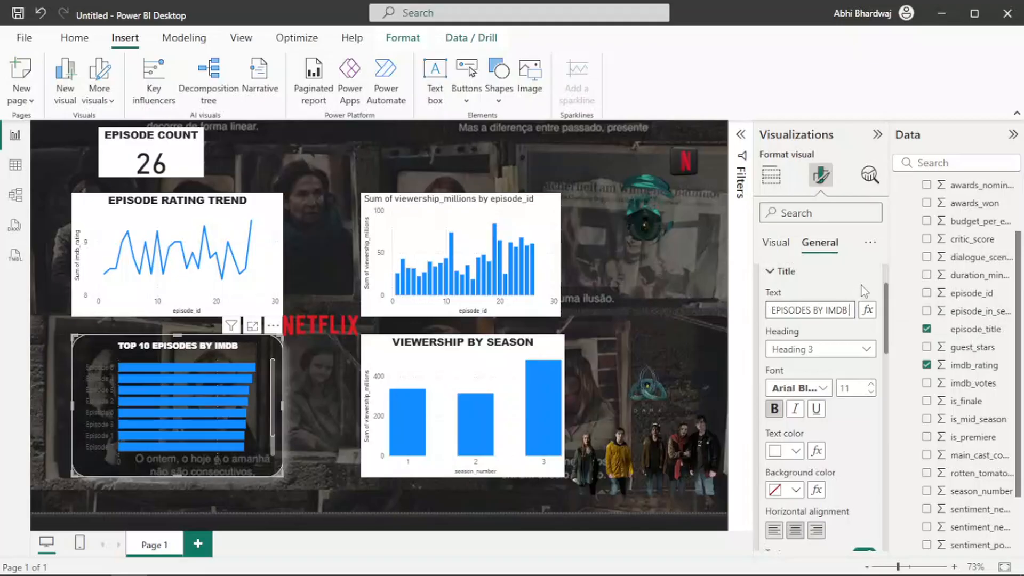
pyautogui.press('BackSpace')
pyautogui.click(862, 286)
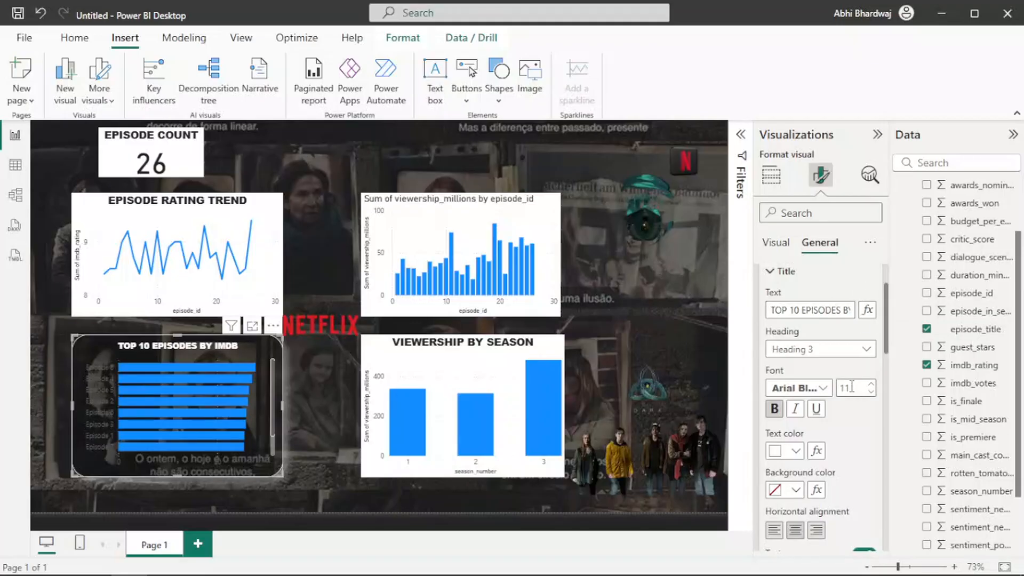
# Set the X-axis value labels of the TOP 10 EPISODES BY IMDB chart to white.
pyautogui.scroll(-4, 842, 421)
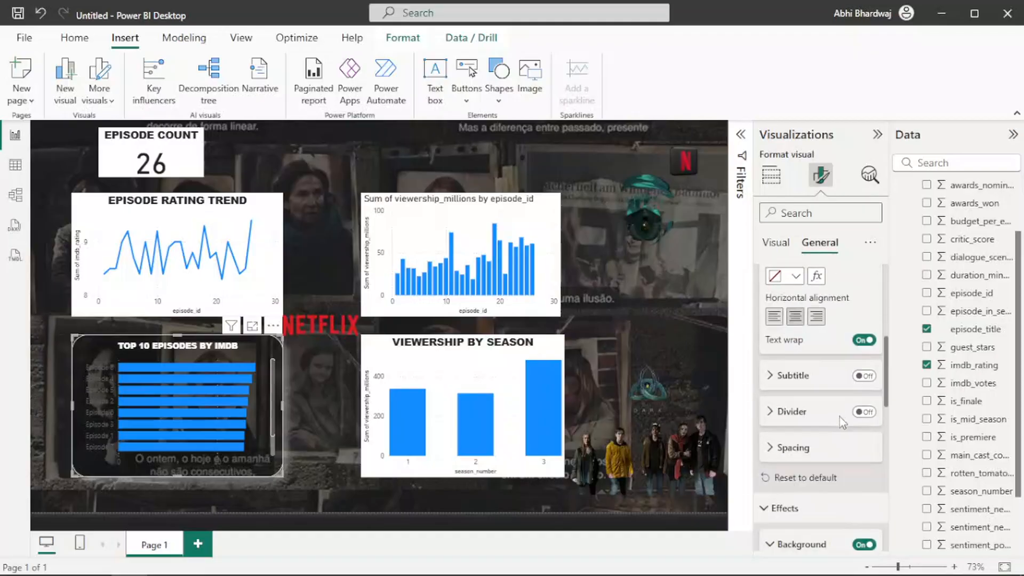
pyautogui.scroll(-2, 841, 418)
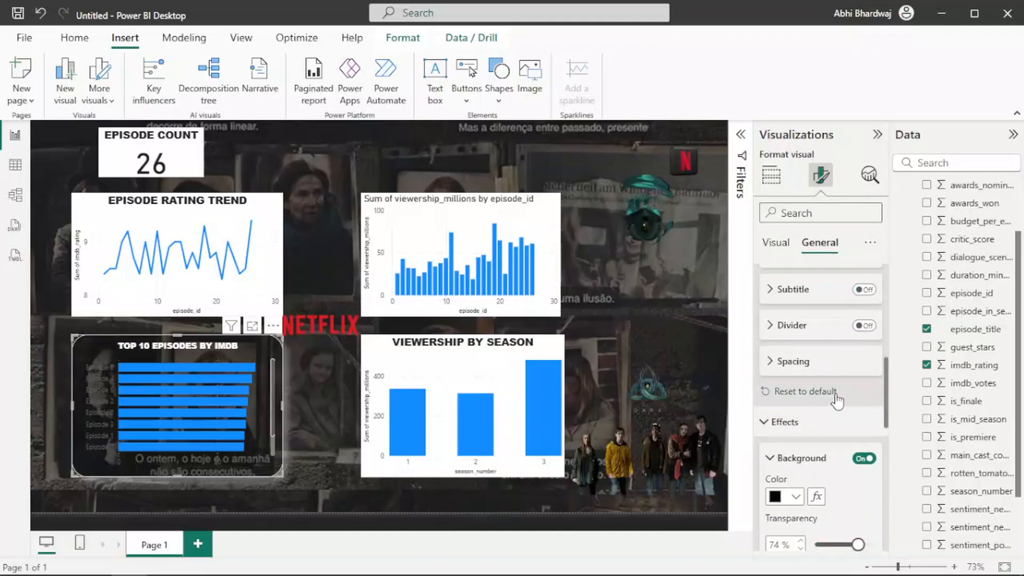
pyautogui.scroll(-2, 816, 448)
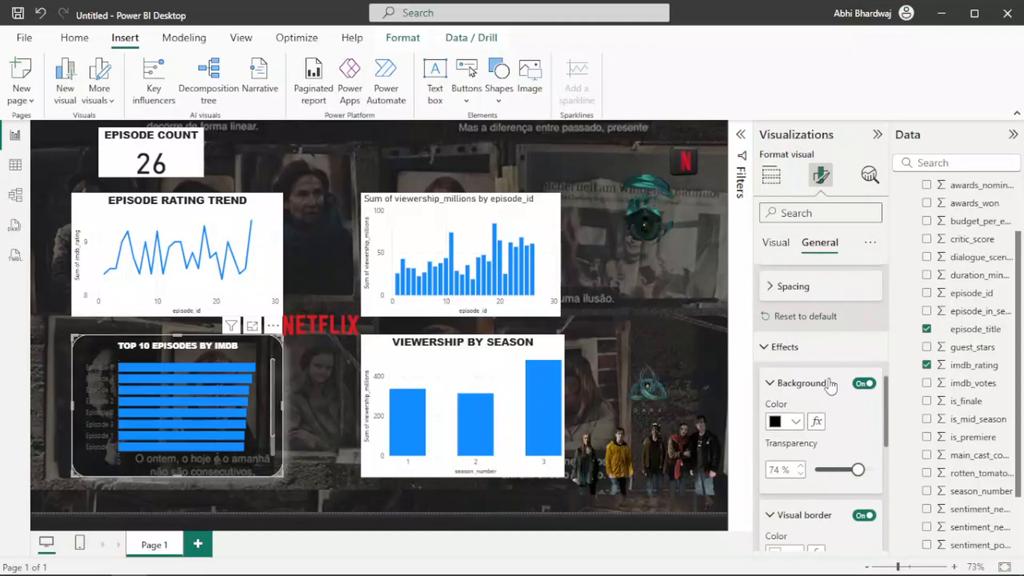
pyautogui.click(778, 247)
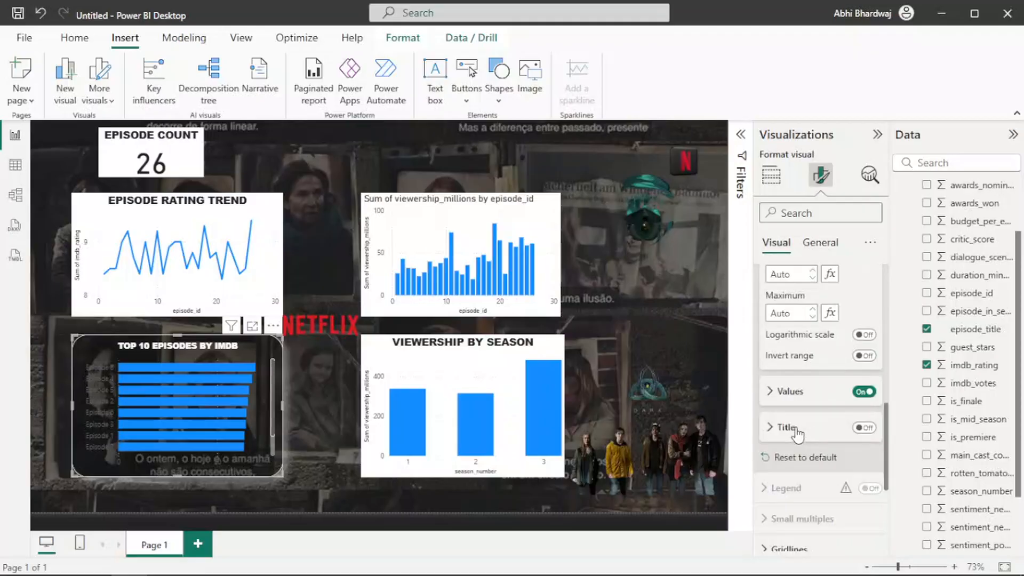
pyautogui.click(794, 429)
pyautogui.click(780, 391)
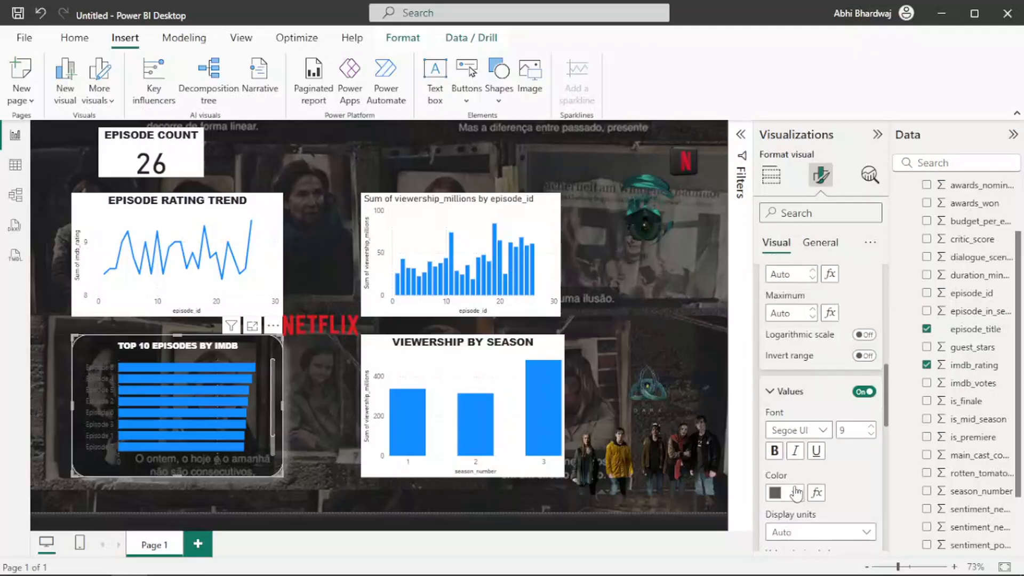
pyautogui.click(795, 492)
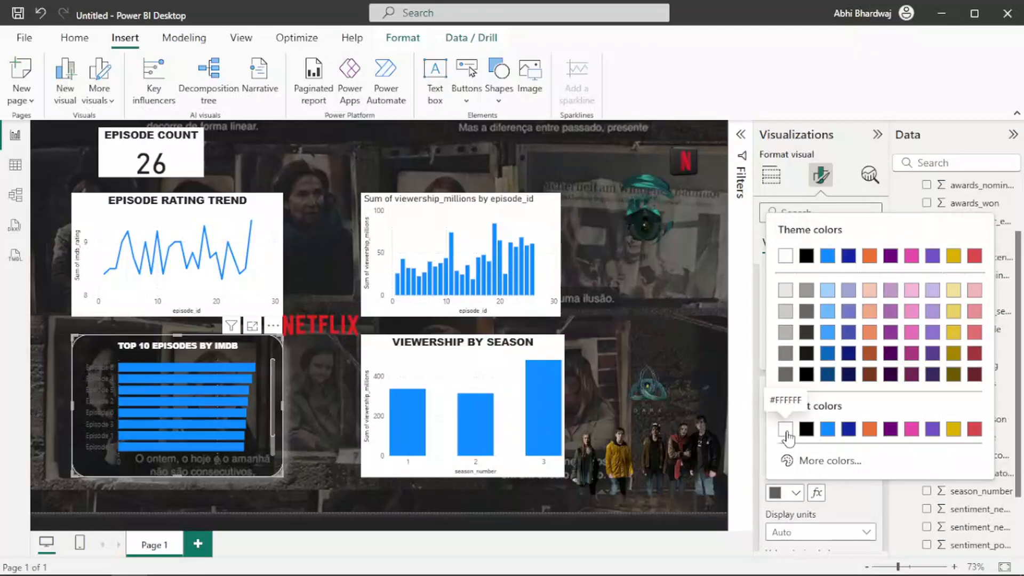
pyautogui.click(784, 430)
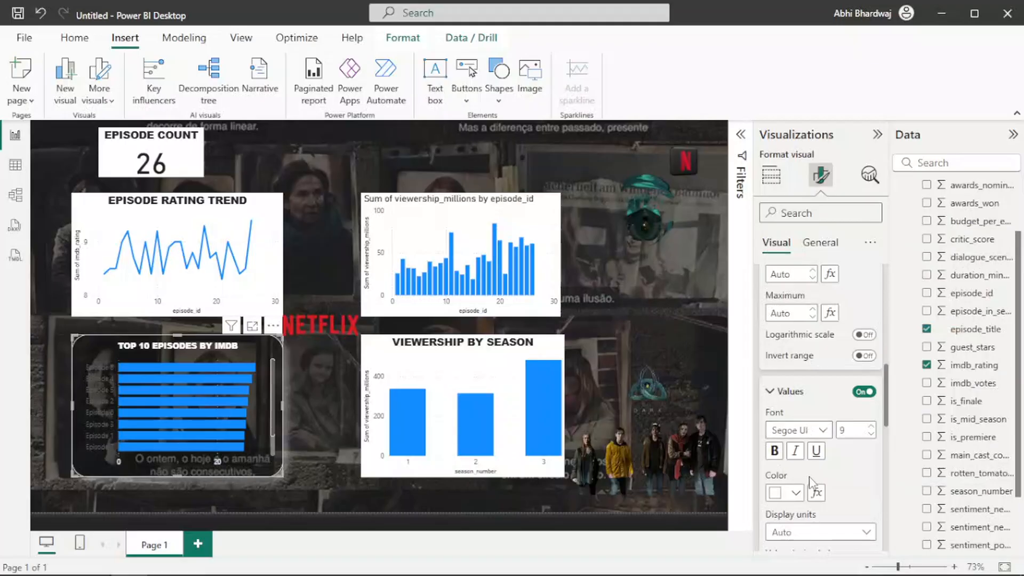
# Set the Y-axis episode labels of the TOP 10 EPISODES BY IMDB chart to white.
pyautogui.scroll(-6, 800, 470)
pyautogui.scroll(-4, 805, 461)
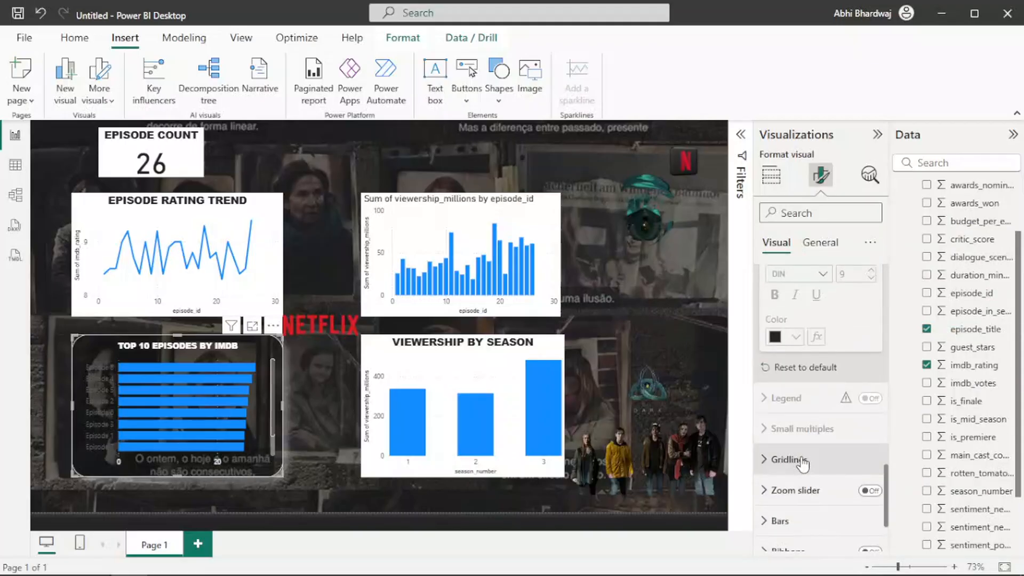
pyautogui.scroll(10, 801, 456)
pyautogui.scroll(3, 791, 334)
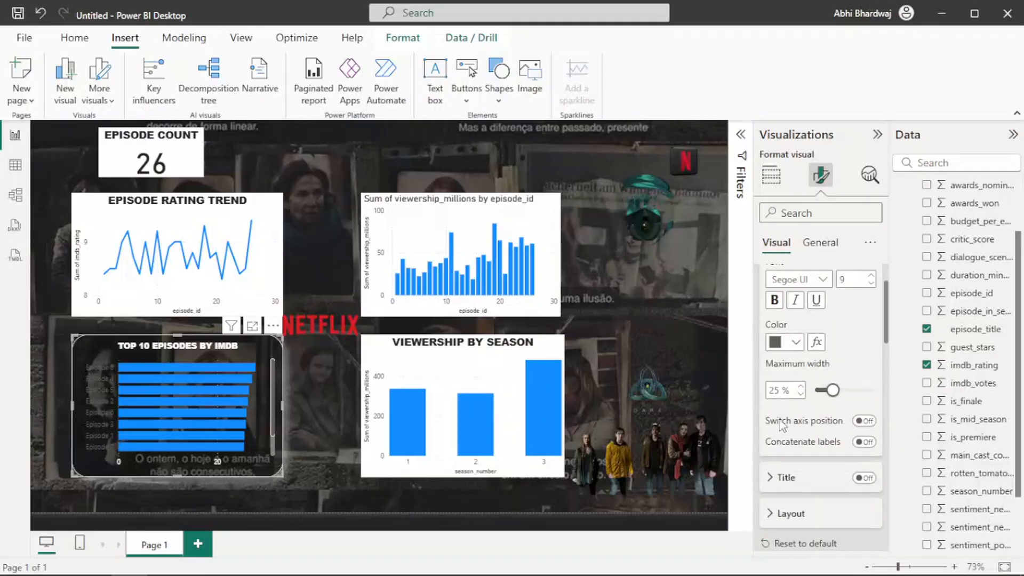
pyautogui.scroll(-3, 787, 347)
pyautogui.scroll(3, 785, 359)
pyautogui.click(796, 342)
pyautogui.click(780, 107)
pyautogui.scroll(3, 801, 427)
pyautogui.scroll(-1, 811, 486)
pyautogui.scroll(5, 811, 483)
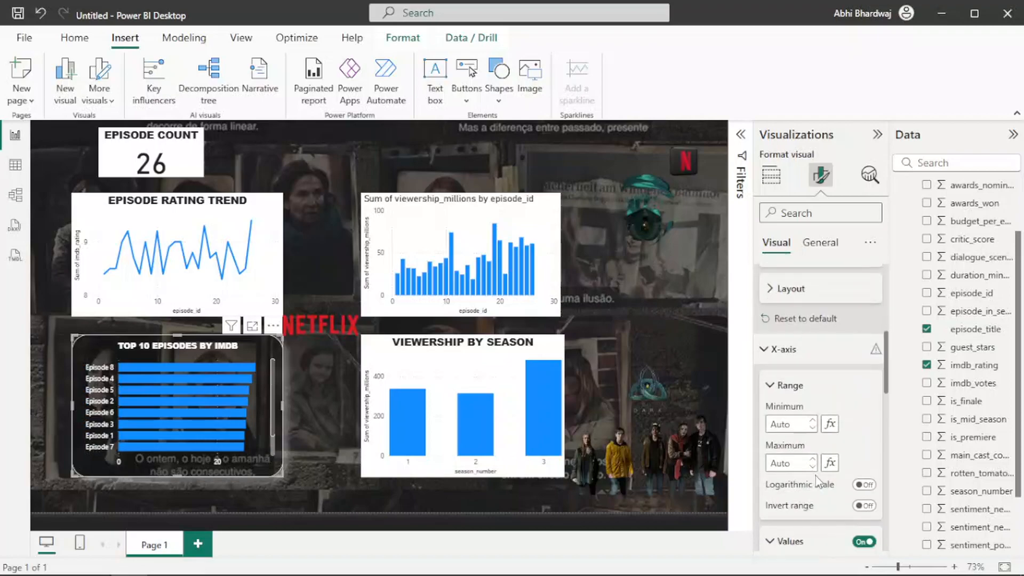
# Color the TOP 10 EPISODES BY IMDB bars orange-red (#FF470F) and set their transparency to 41%.
pyautogui.scroll(-10, 816, 475)
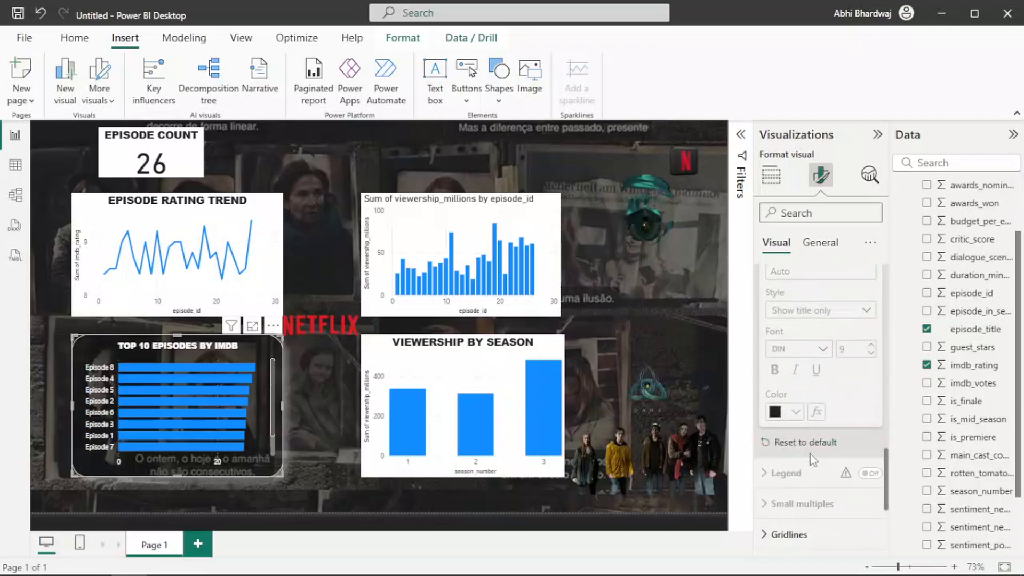
pyautogui.scroll(-3, 811, 459)
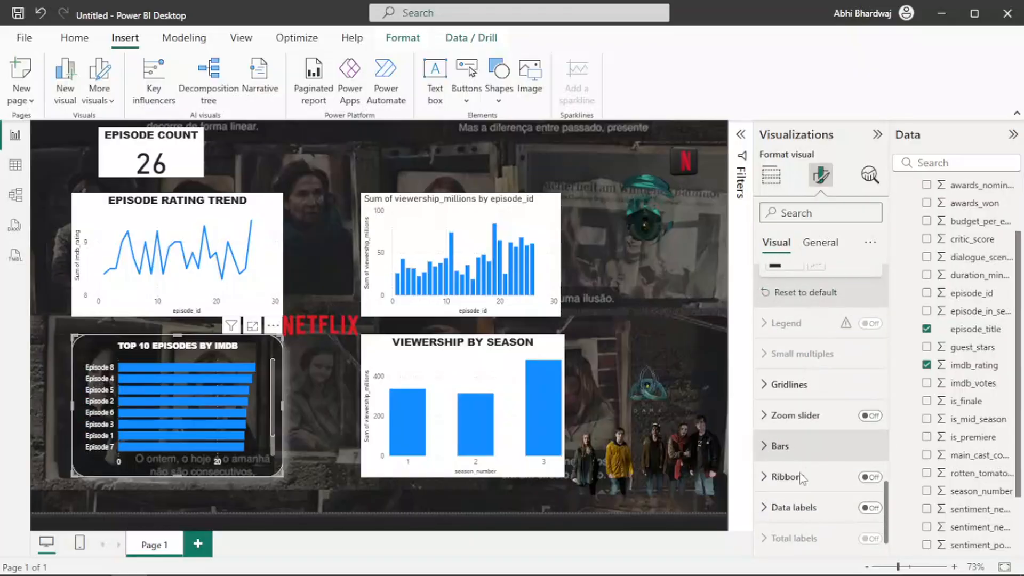
pyautogui.click(795, 451)
pyautogui.scroll(-2, 791, 494)
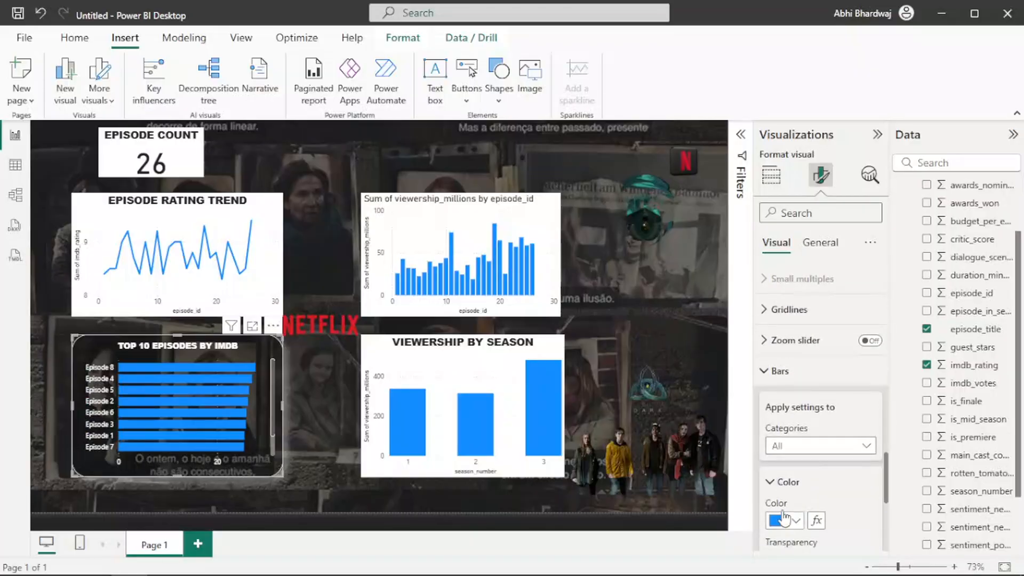
pyautogui.click(784, 518)
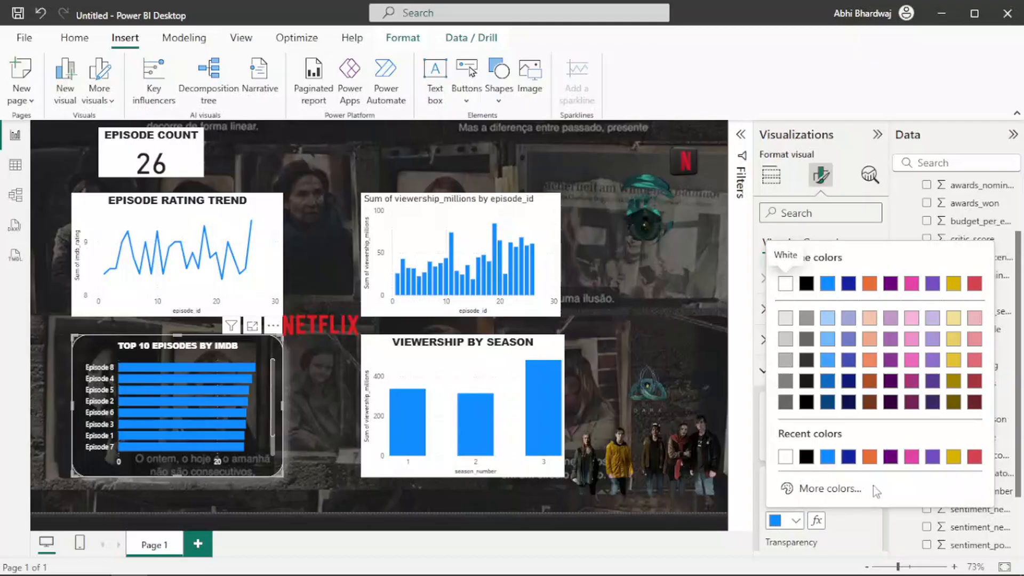
pyautogui.click(851, 489)
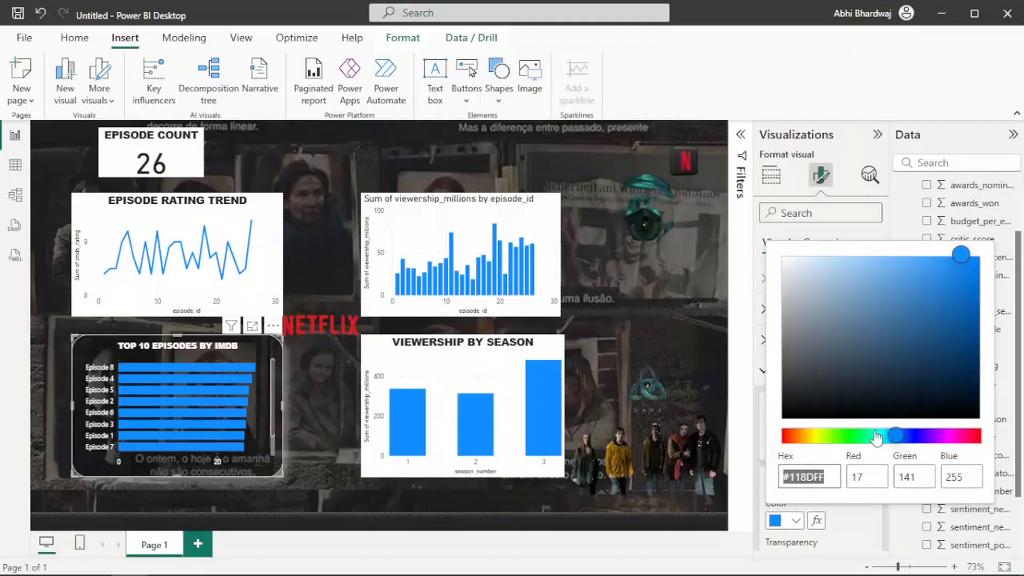
pyautogui.moveTo(798, 436); pyautogui.dragTo(790, 437)
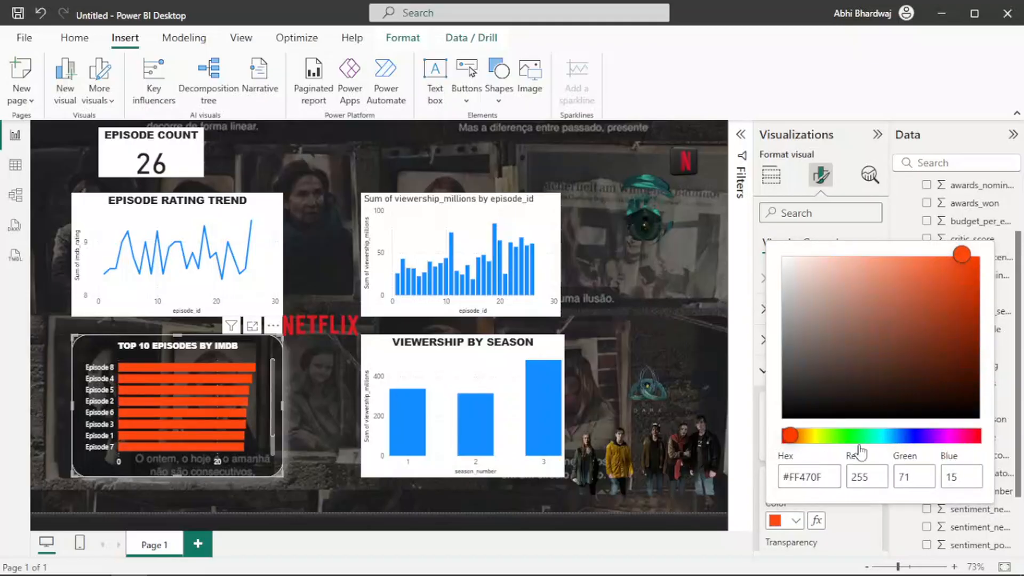
pyautogui.click(854, 529)
pyautogui.scroll(-2, 848, 520)
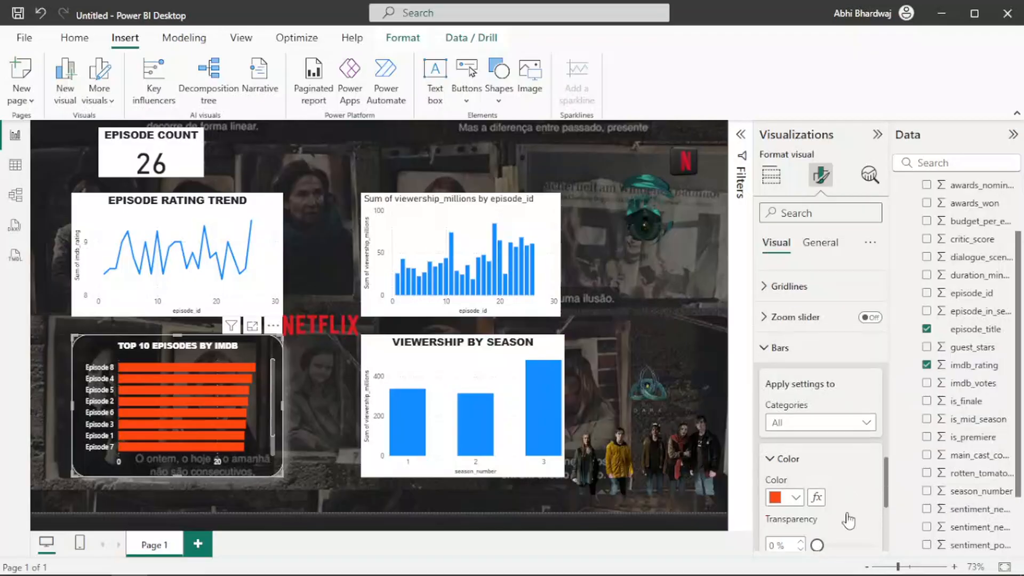
pyautogui.scroll(-2, 848, 521)
pyautogui.click(844, 494)
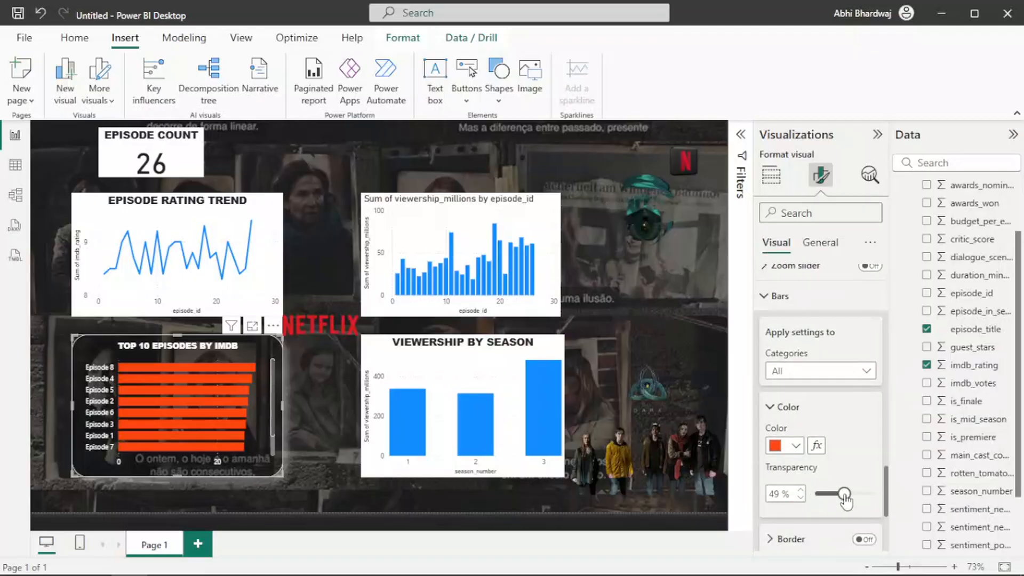
pyautogui.moveTo(844, 493); pyautogui.dragTo(840, 495)
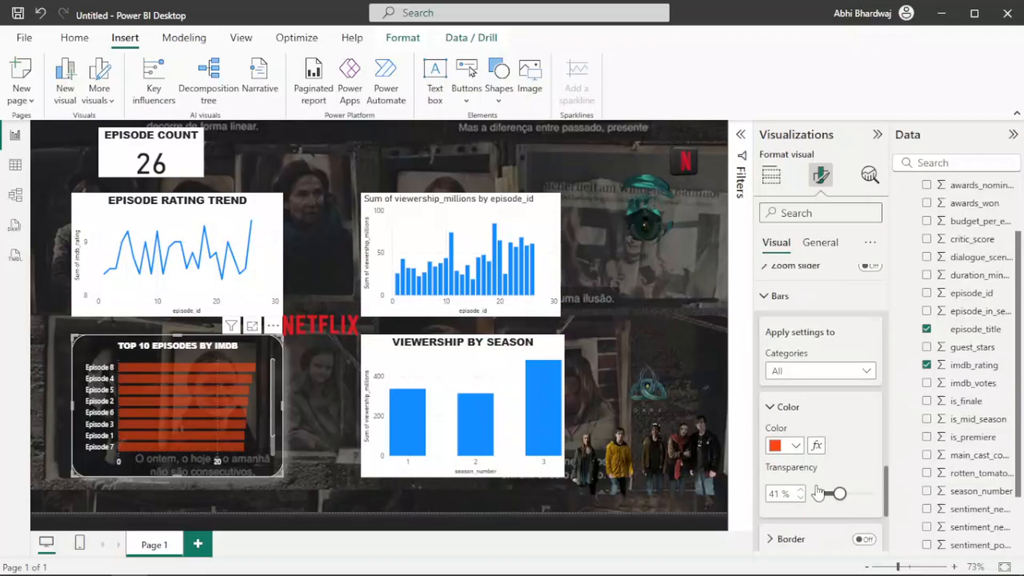
# Set the TOP 10 EPISODES BY IMDB bars' color to red (#F20000) and their transparency to 50%.
pyautogui.click(795, 446)
pyautogui.click(830, 414)
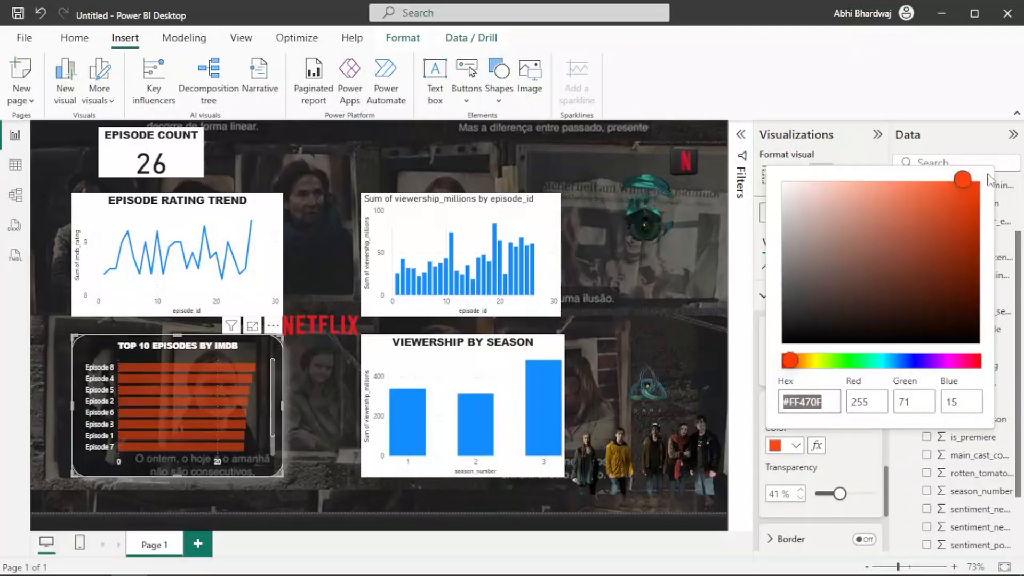
pyautogui.moveTo(979, 192); pyautogui.dragTo(988, 190)
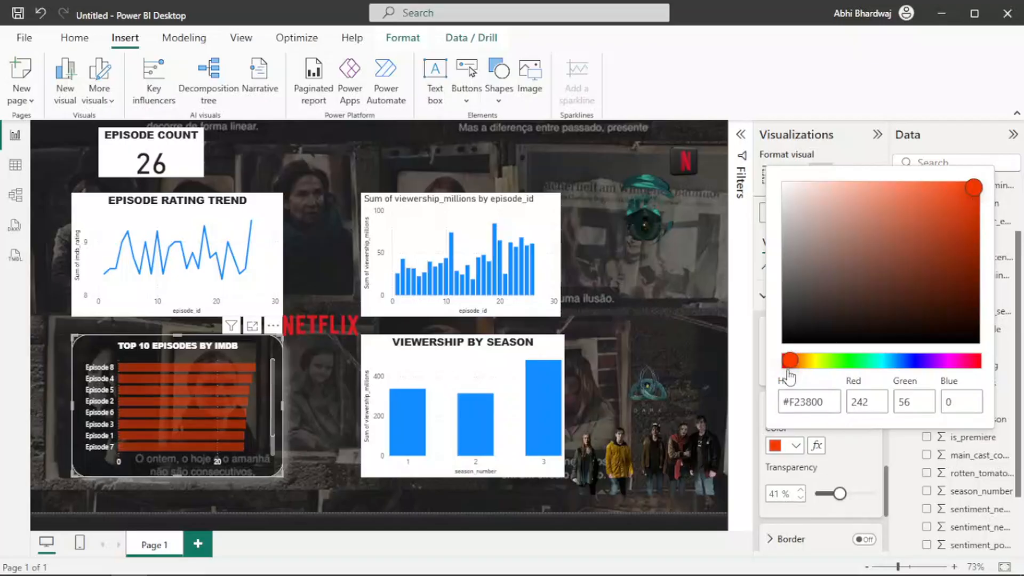
pyautogui.moveTo(790, 361); pyautogui.dragTo(771, 369)
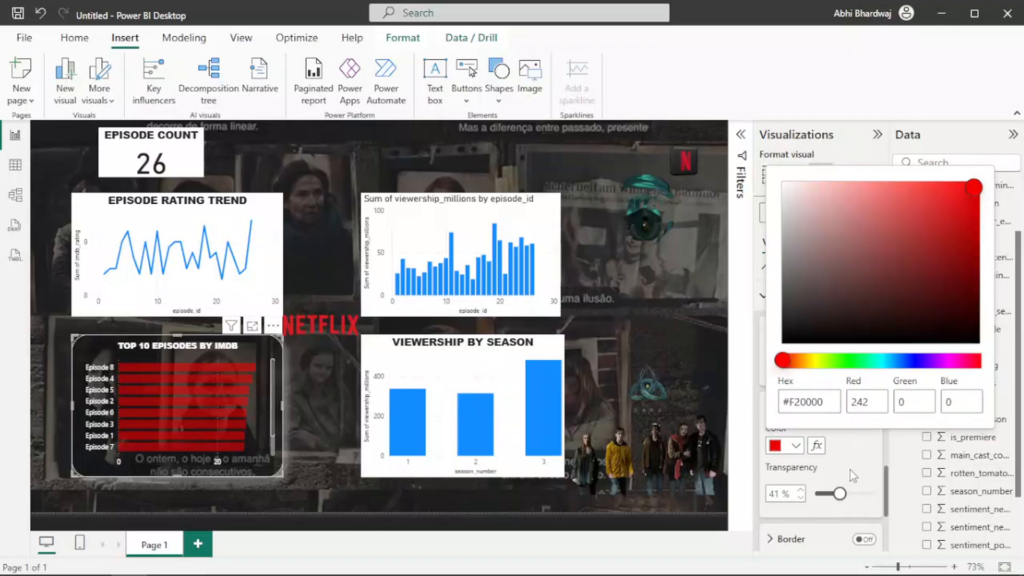
pyautogui.click(851, 470)
pyautogui.moveTo(841, 494); pyautogui.dragTo(846, 499)
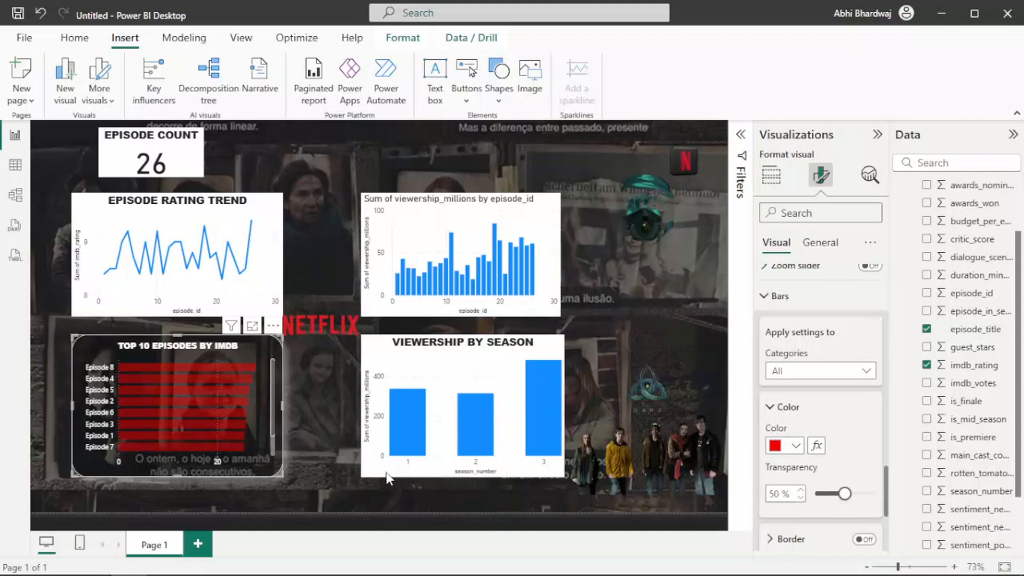
pyautogui.click(313, 488)
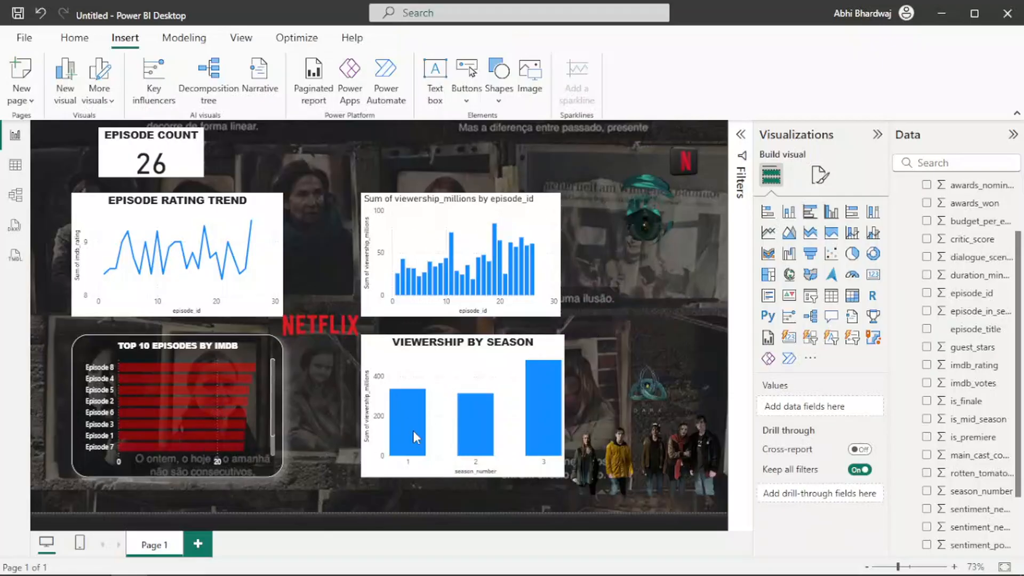
pyautogui.click(376, 470)
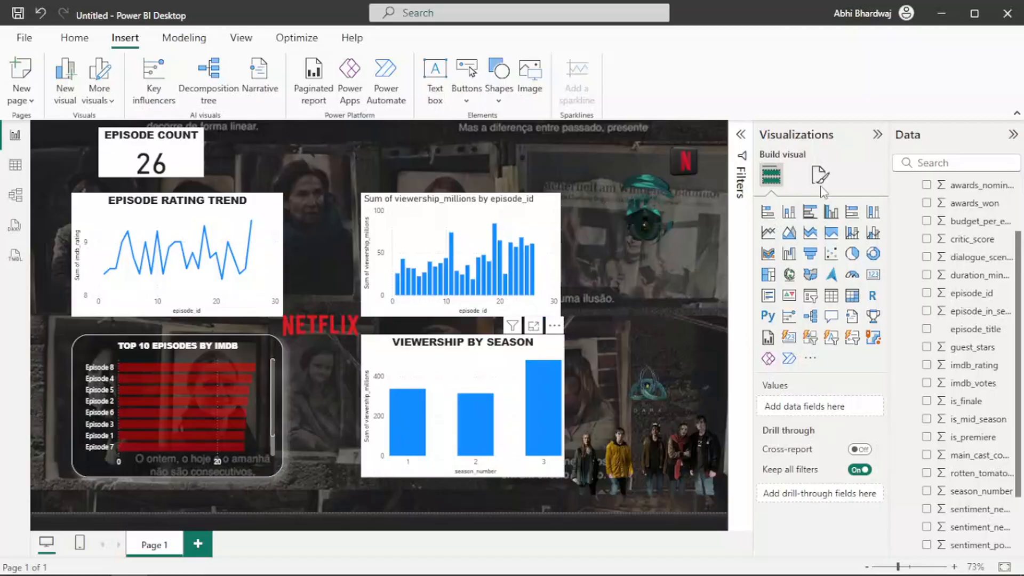
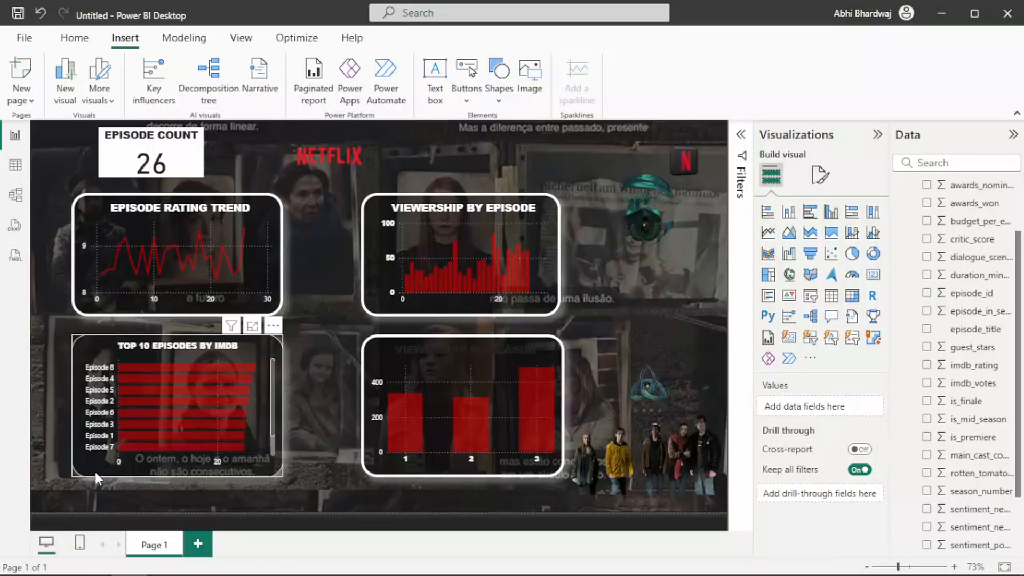
# Set the visual border width of the TOP 10 EPISODES BY IMDB chart to 5 px.
pyautogui.click(820, 176)
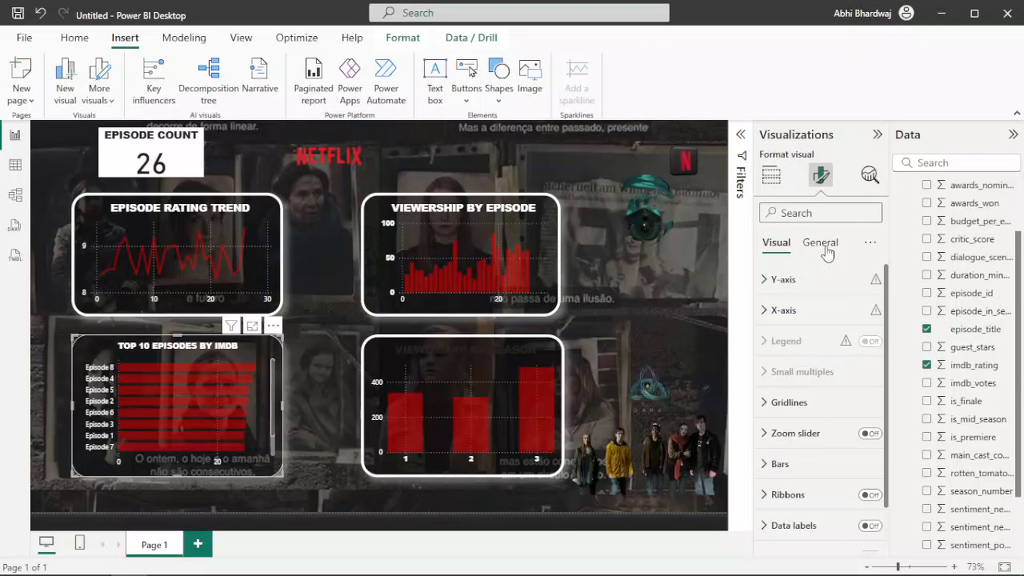
pyautogui.click(827, 250)
pyautogui.click(795, 342)
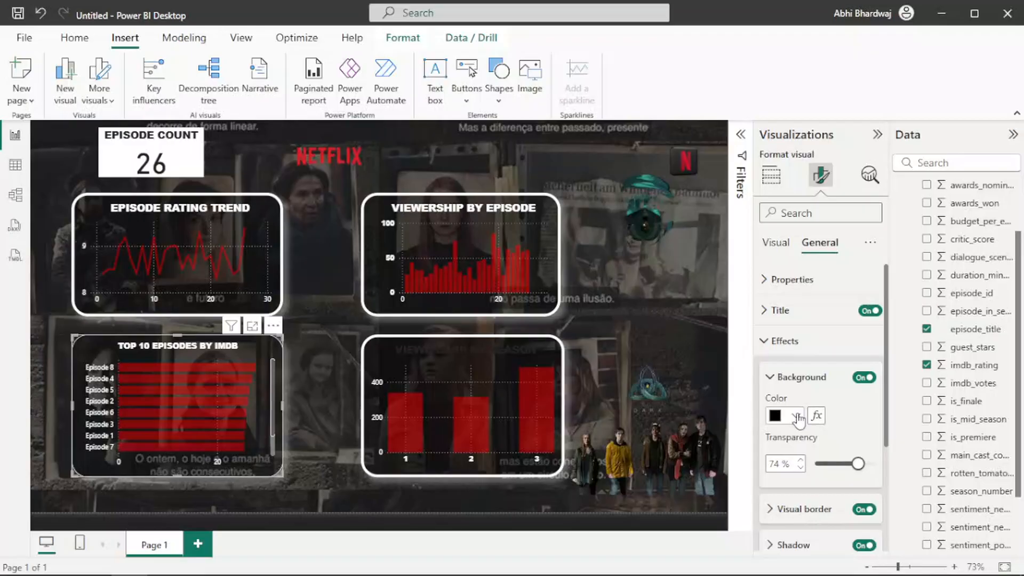
pyautogui.scroll(-3, 803, 421)
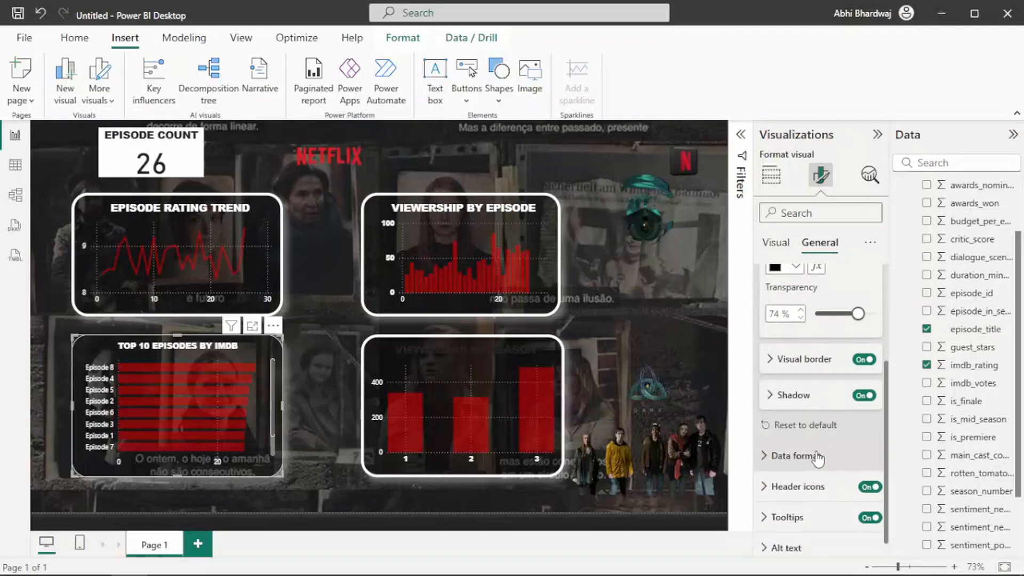
pyautogui.click(820, 397)
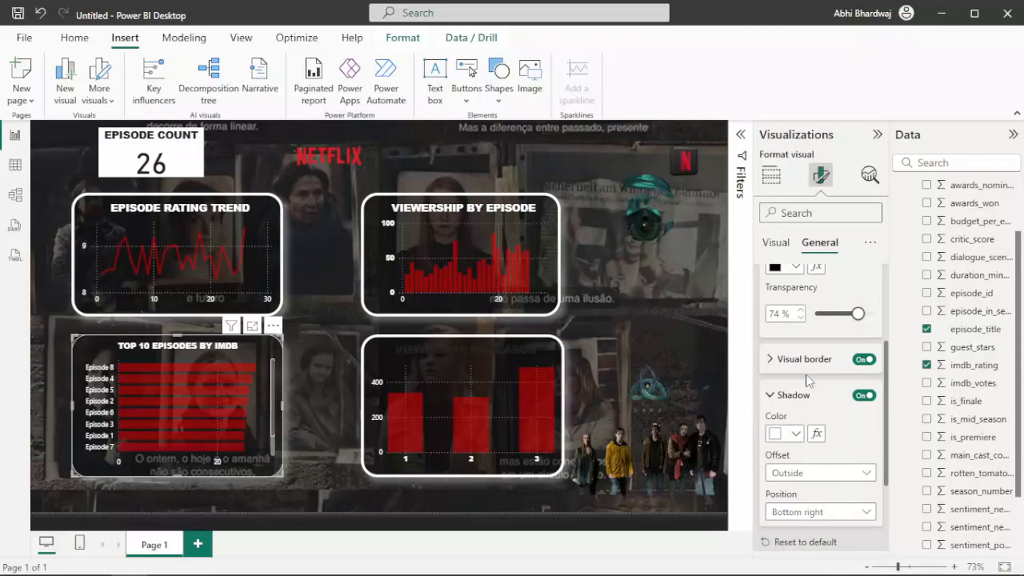
pyautogui.click(810, 368)
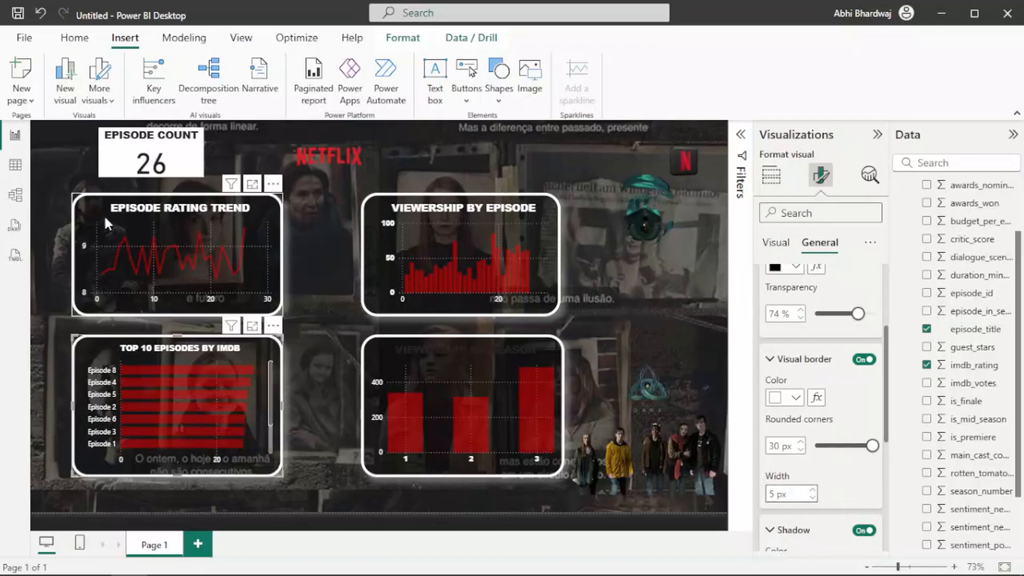
# Give the EPISODE COUNT card a black background with 61% transparency.
pyautogui.click(111, 164)
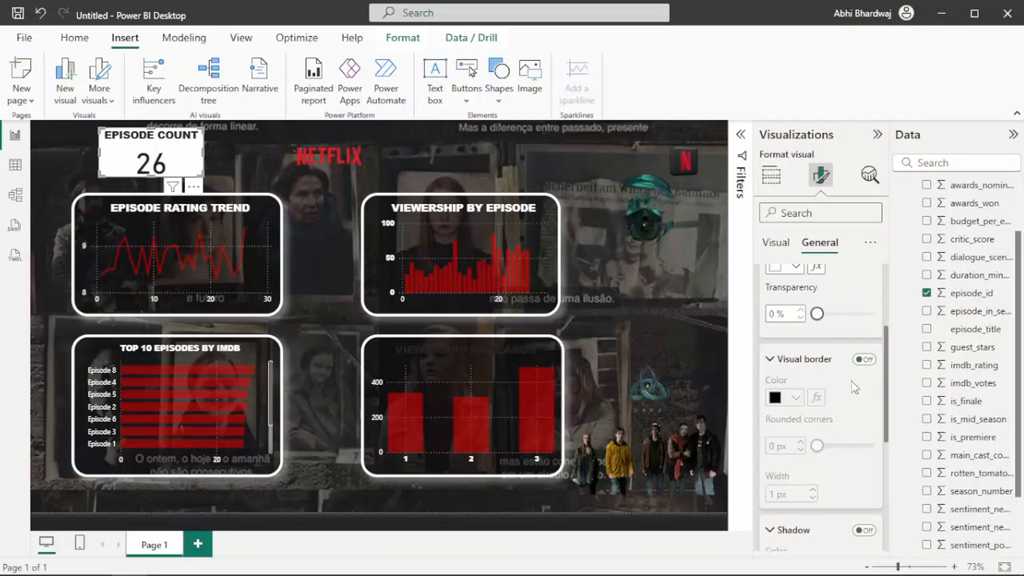
pyautogui.scroll(4, 859, 361)
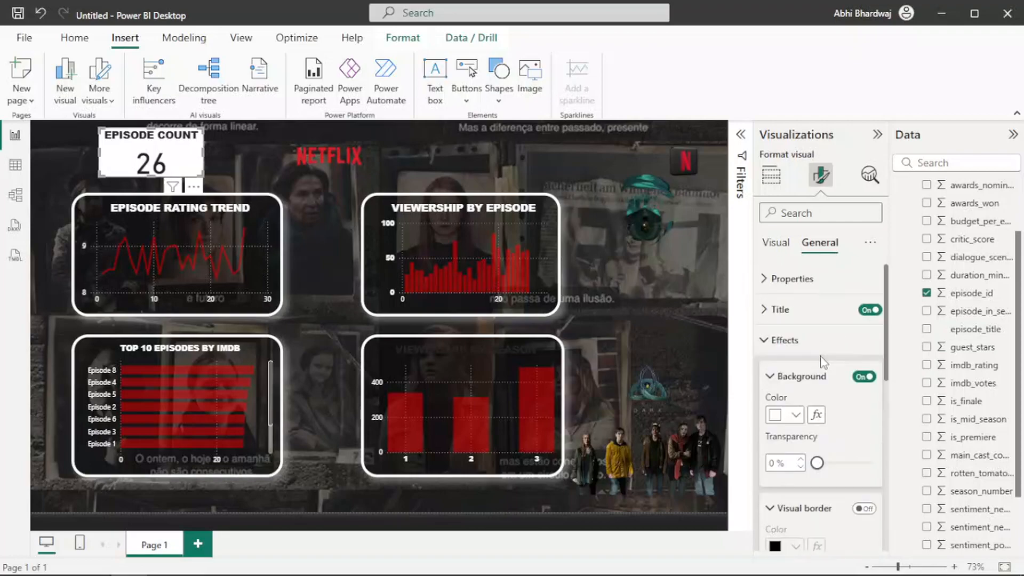
pyautogui.click(787, 419)
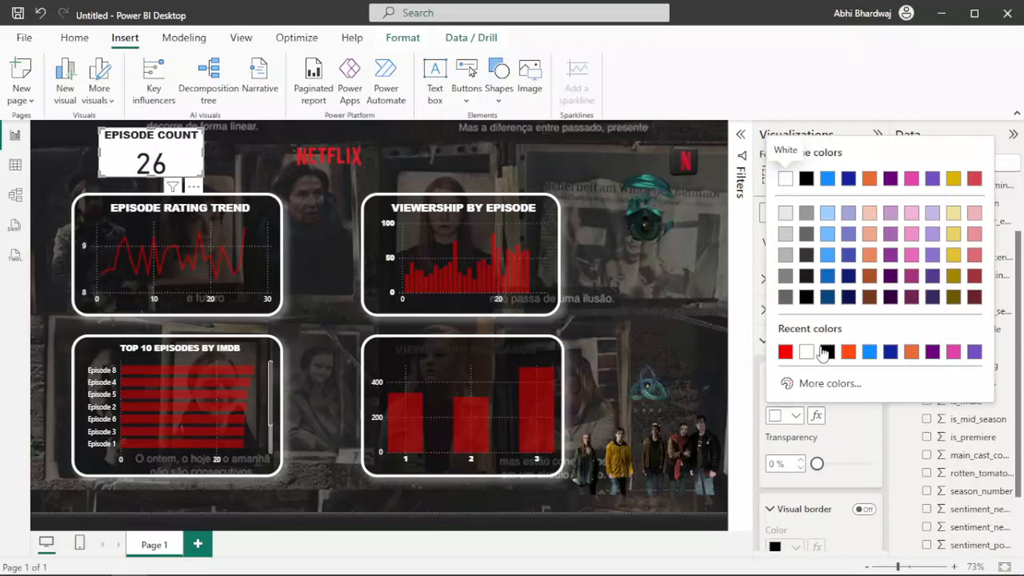
pyautogui.click(821, 352)
pyautogui.moveTo(818, 465); pyautogui.dragTo(852, 465)
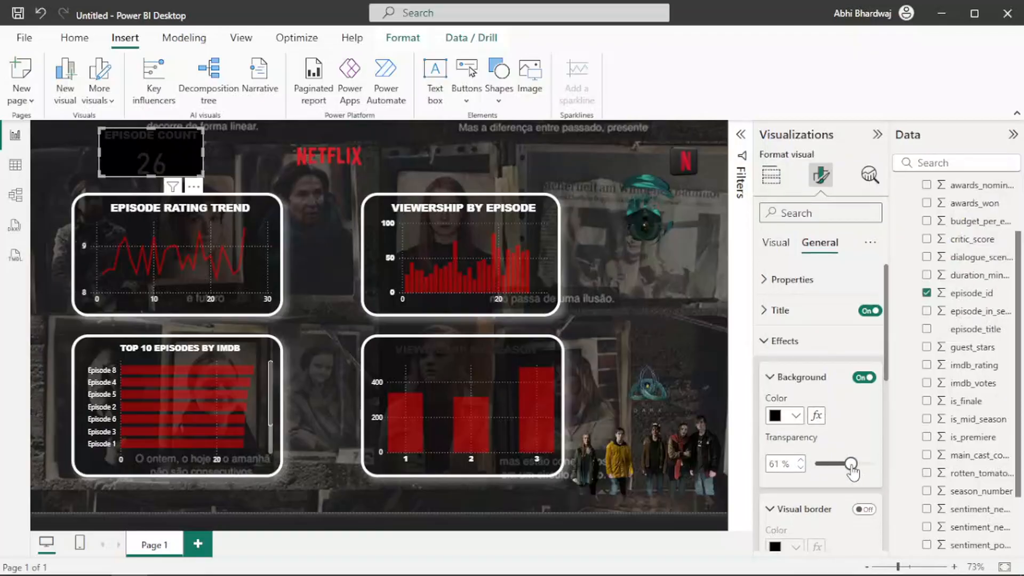
# Color the title text of the EPISODE COUNT card red.
pyautogui.scroll(-1, 817, 429)
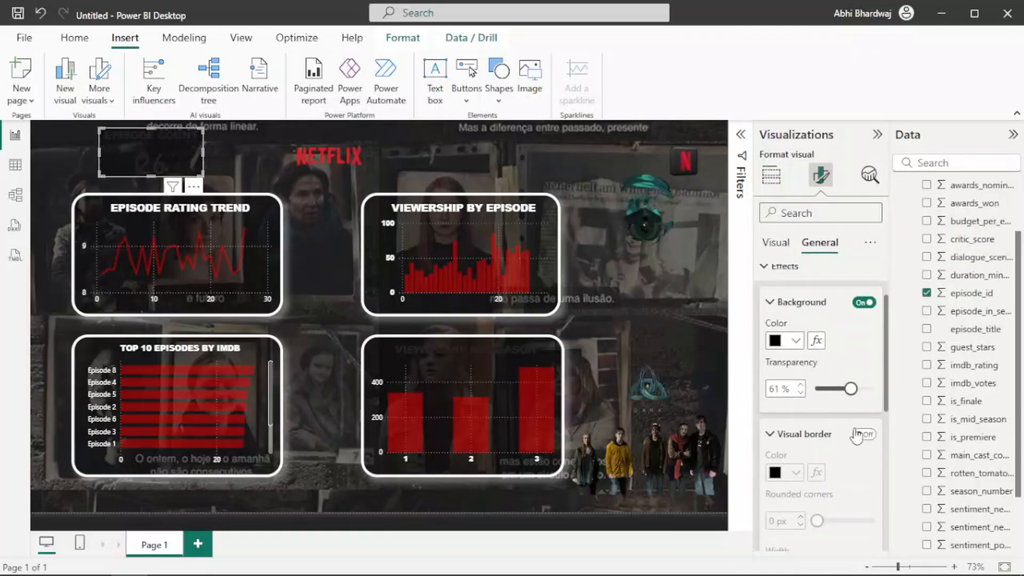
pyautogui.scroll(1, 814, 363)
pyautogui.click(807, 313)
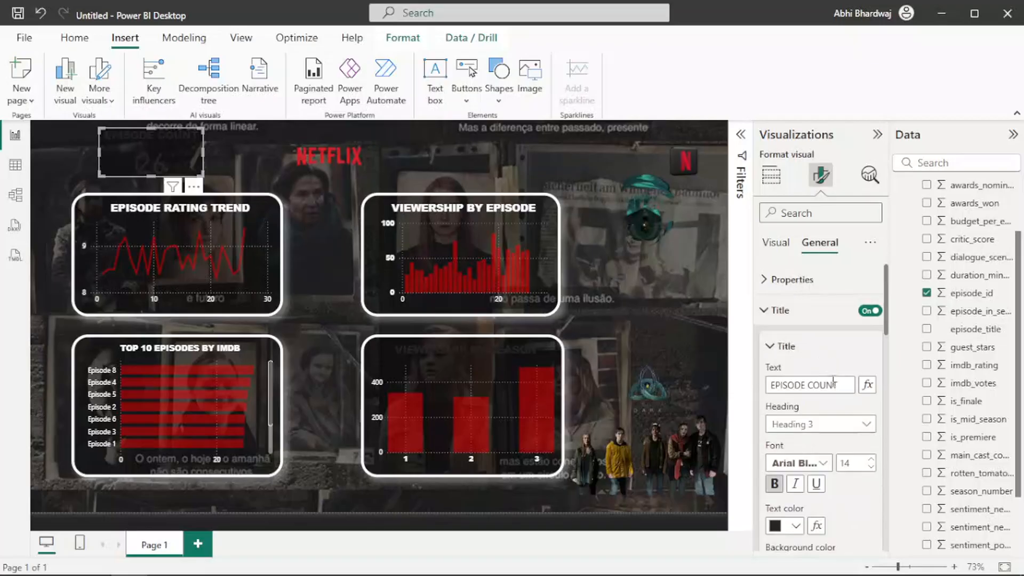
pyautogui.click(789, 526)
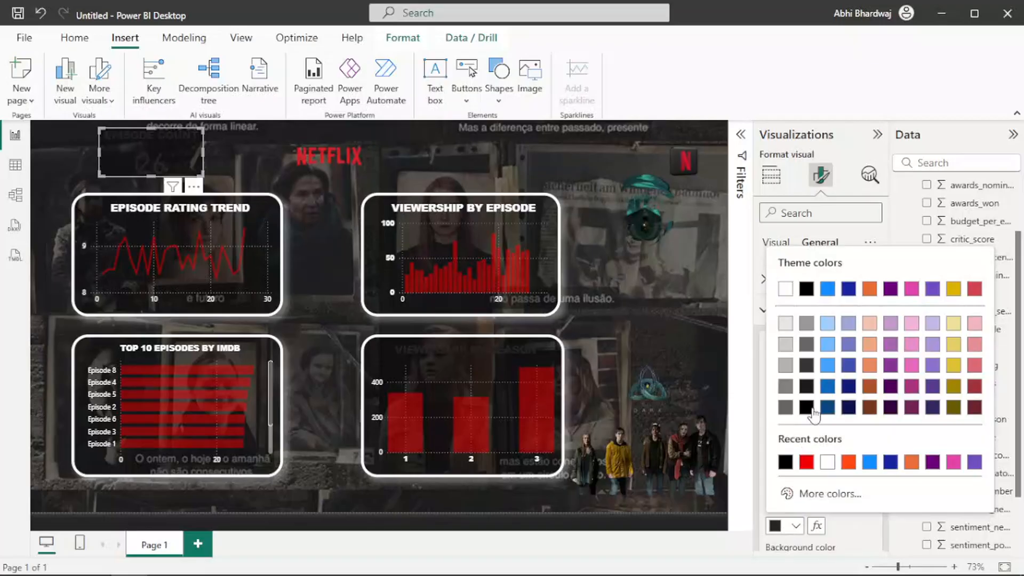
pyautogui.click(805, 462)
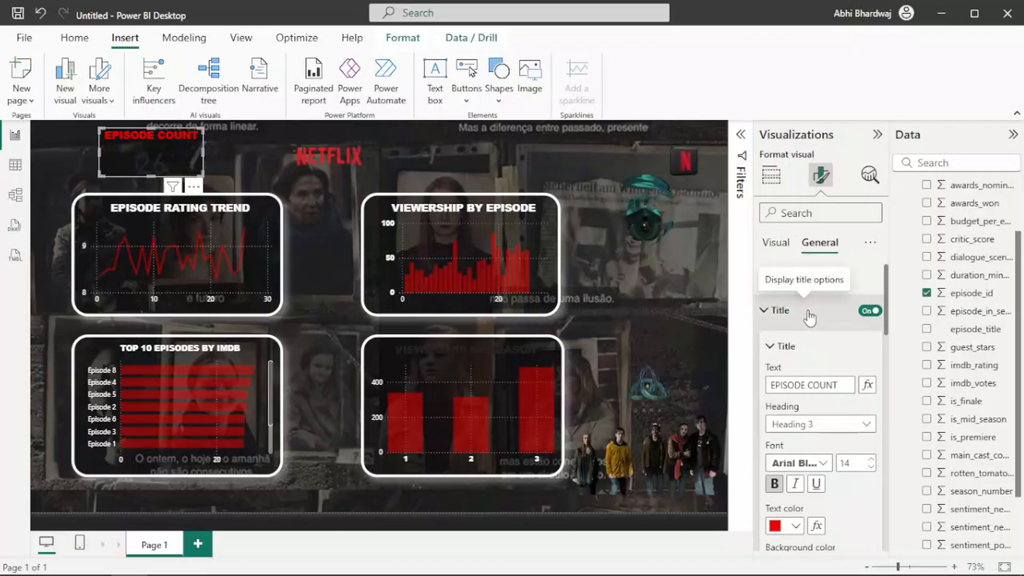
# Make the callout value of the EPISODE COUNT card white.
pyautogui.click(776, 244)
pyautogui.click(800, 281)
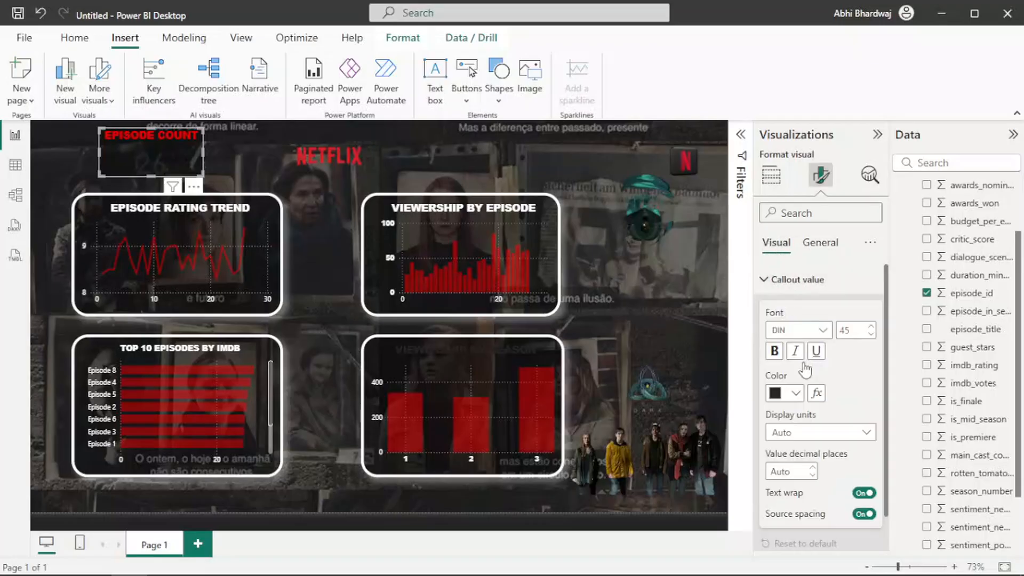
pyautogui.click(793, 395)
pyautogui.click(827, 330)
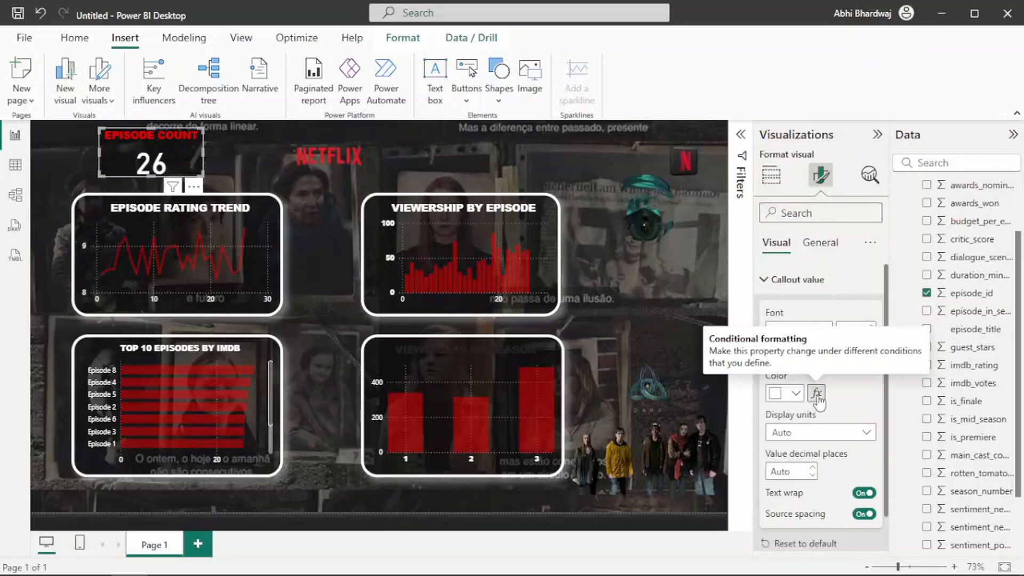
# Give the EPISODE COUNT card a white visual border with 30 px rounded corners and a 4 px width.
pyautogui.click(821, 244)
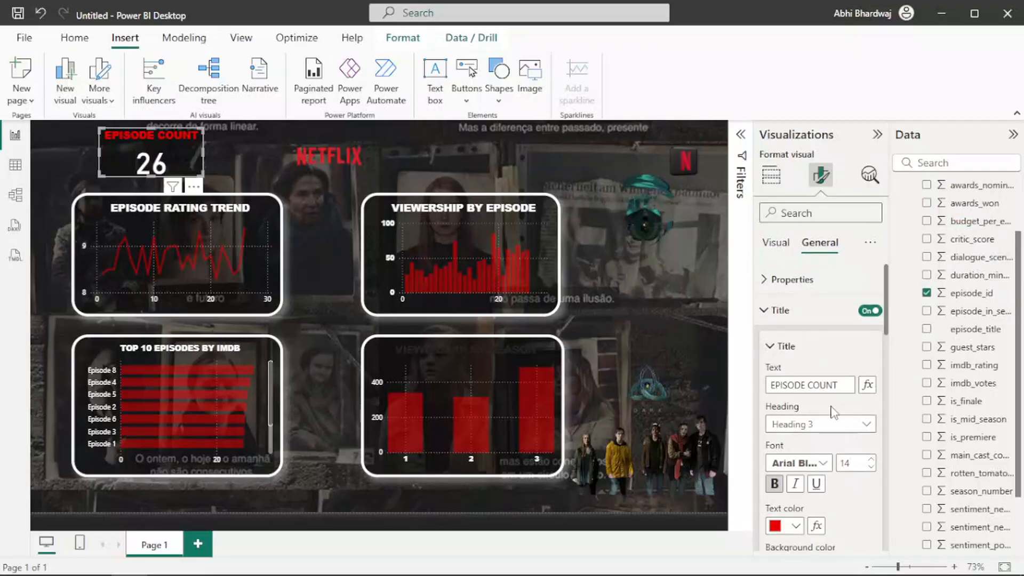
pyautogui.scroll(-5, 837, 416)
pyautogui.scroll(2, 828, 424)
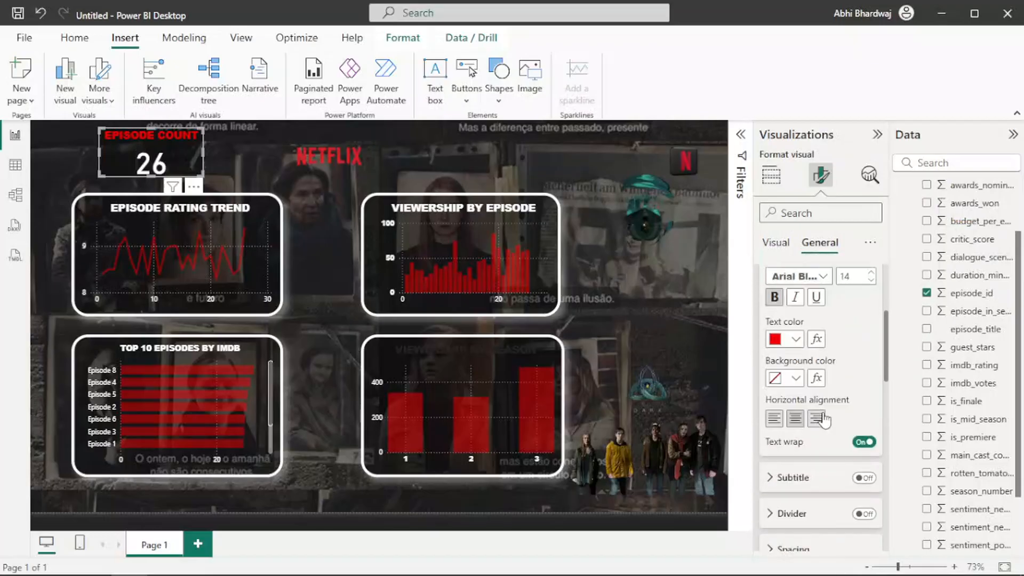
pyautogui.scroll(4, 824, 420)
pyautogui.scroll(-6, 819, 413)
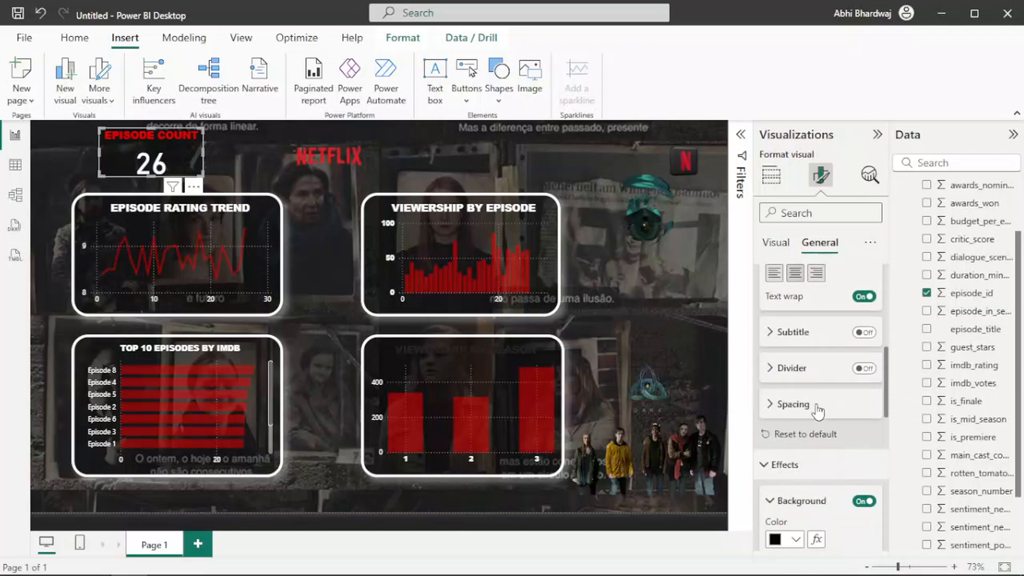
pyautogui.scroll(-3, 818, 411)
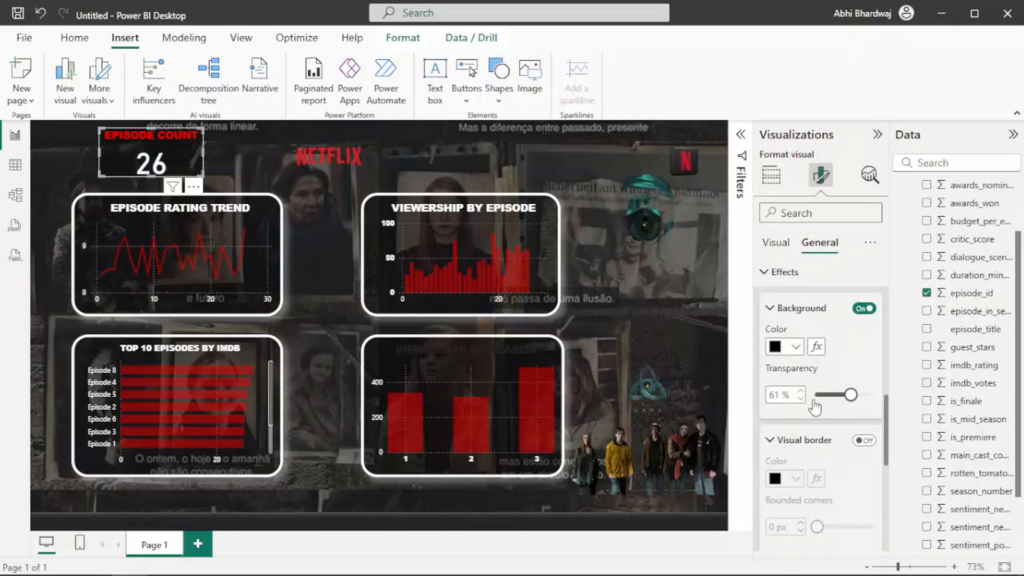
pyautogui.click(864, 441)
pyautogui.scroll(-3, 814, 496)
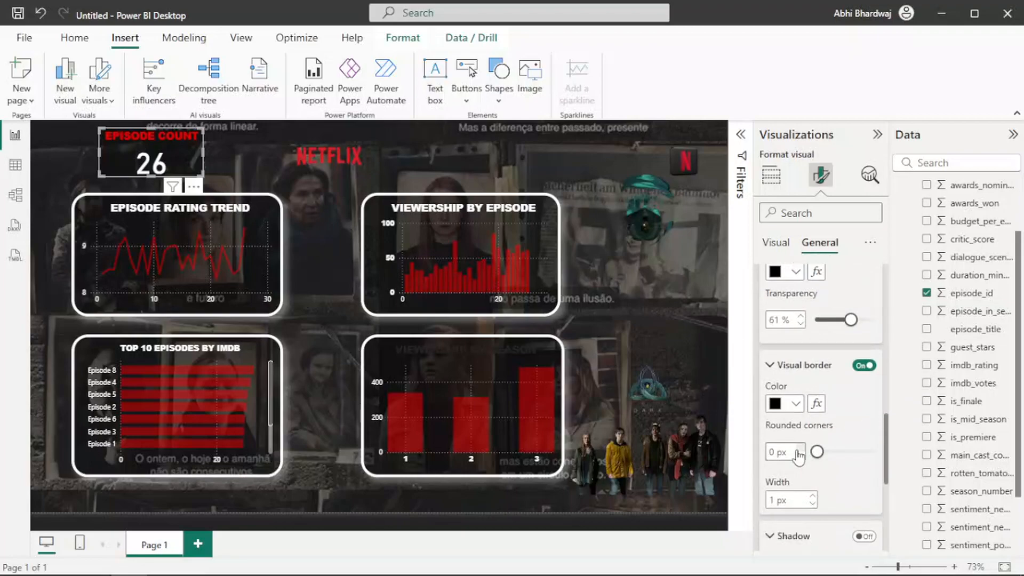
pyautogui.moveTo(817, 452); pyautogui.dragTo(878, 453)
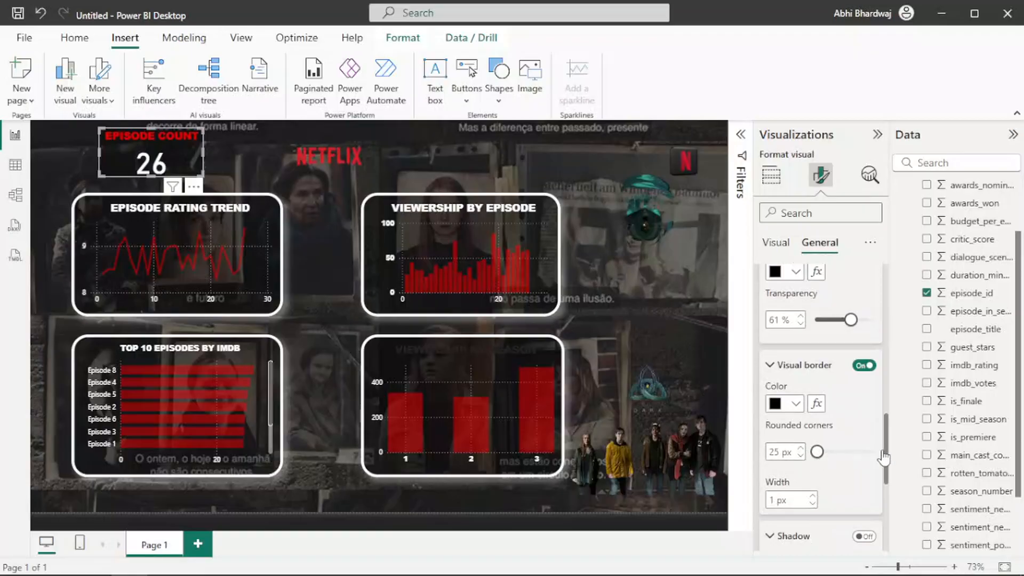
pyautogui.click(813, 497)
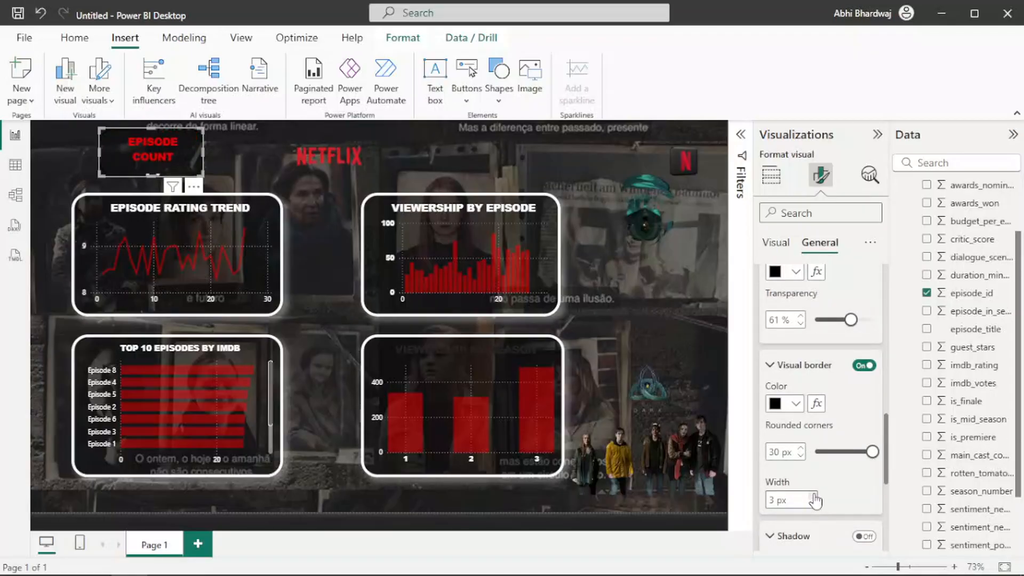
pyautogui.click(785, 404)
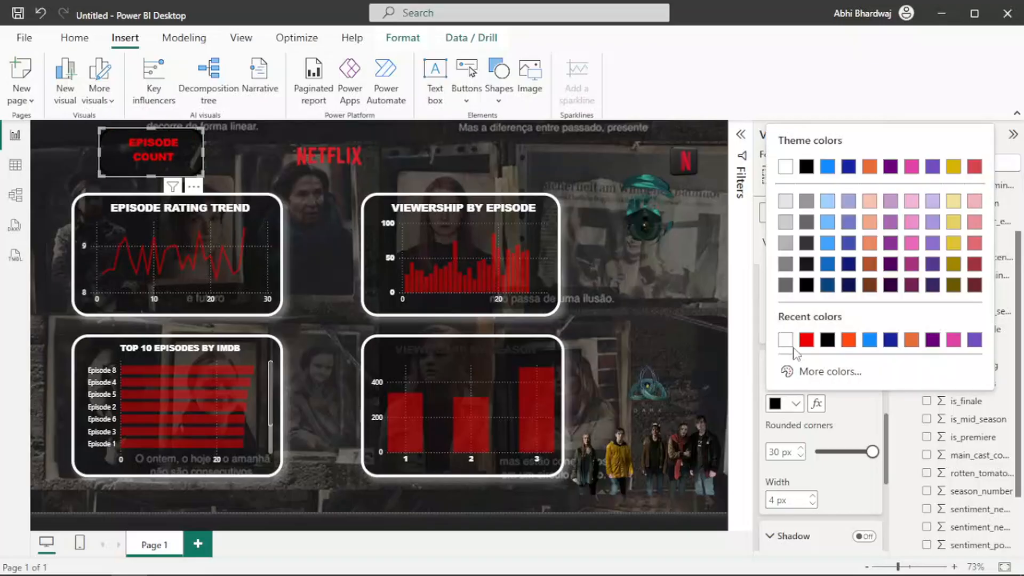
pyautogui.click(786, 340)
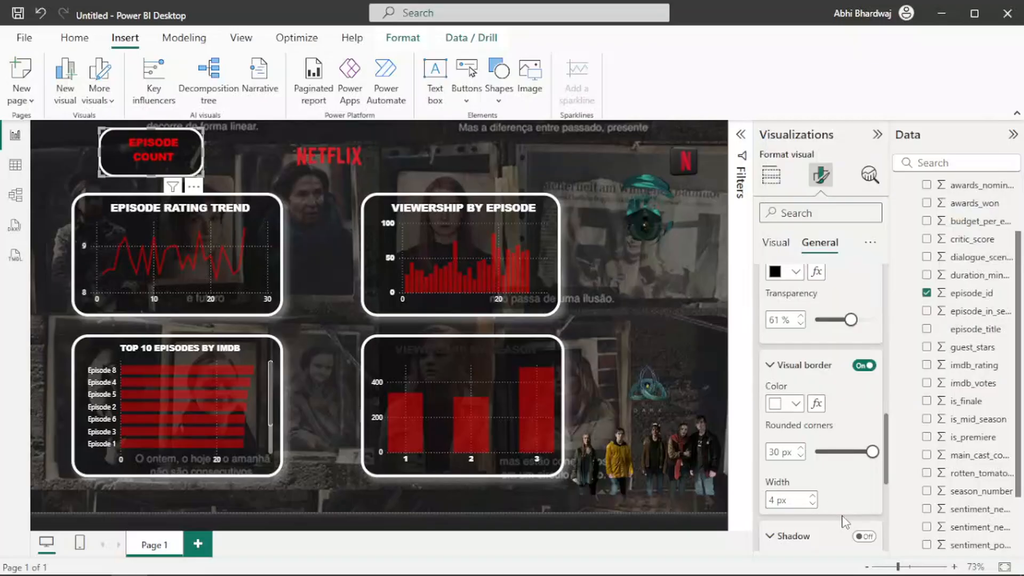
# Add a white shadow to the EPISODE COUNT card.
pyautogui.scroll(-2, 849, 513)
pyautogui.click(873, 390)
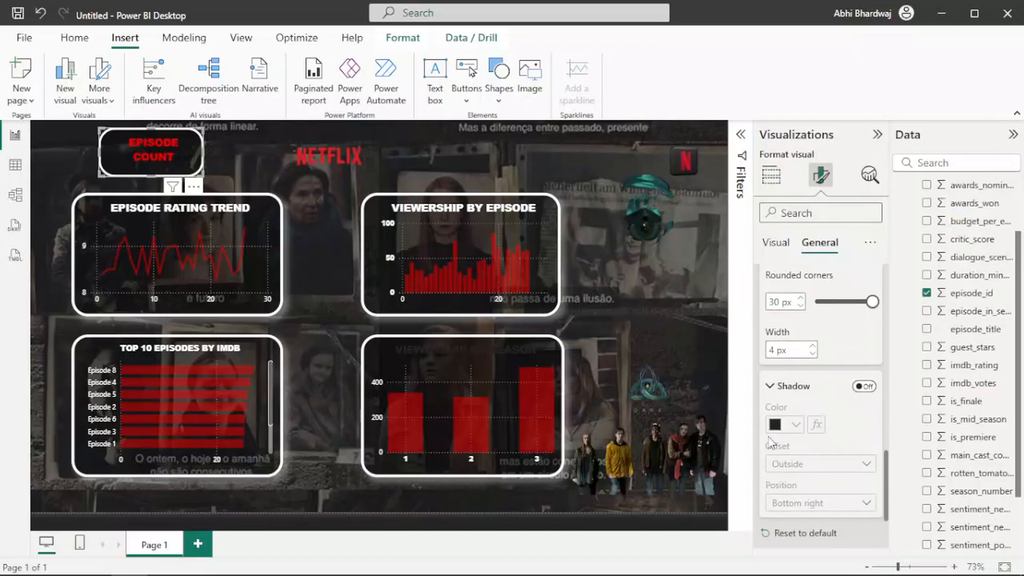
pyautogui.click(794, 426)
pyautogui.click(786, 363)
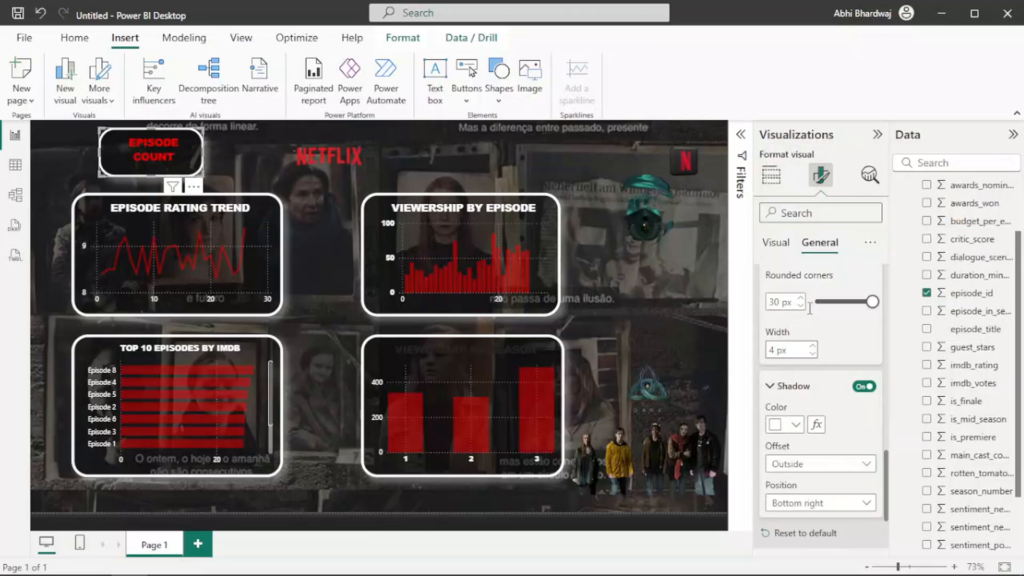
# Reduce the title font size of the EPISODE COUNT card to 11.
pyautogui.scroll(5, 816, 346)
pyautogui.scroll(1, 812, 348)
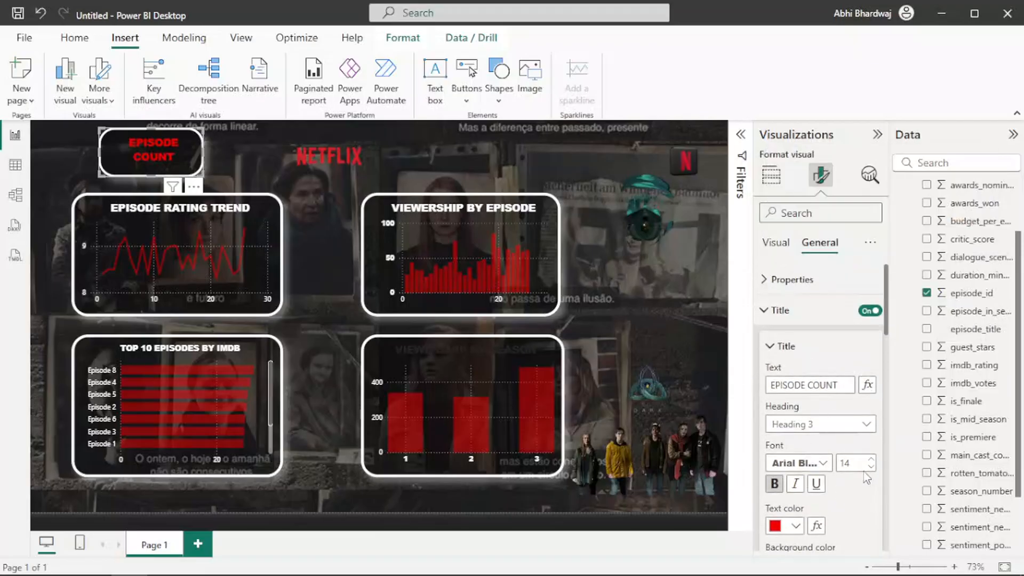
pyautogui.click(872, 468)
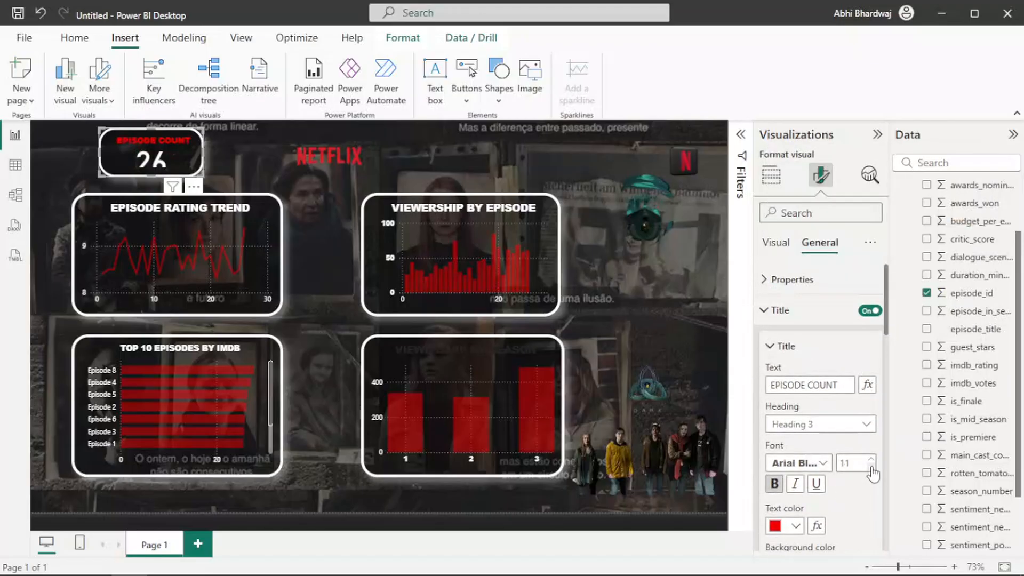
pyautogui.click(872, 469)
pyautogui.click(871, 459)
# Format the EPISODE COUNT card's callout value in bold Arial Black at size 32.
pyautogui.click(776, 244)
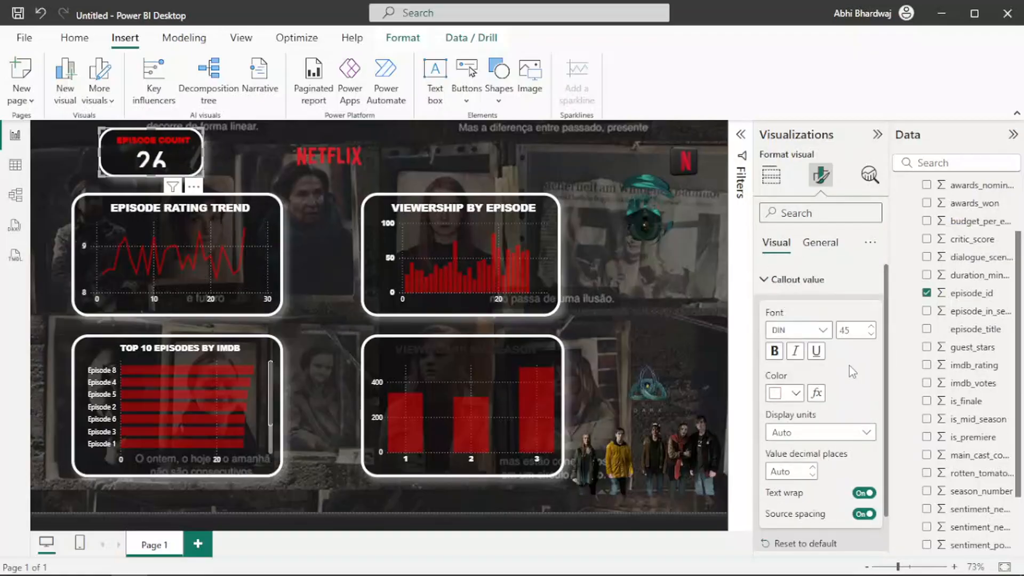
pyautogui.click(871, 335)
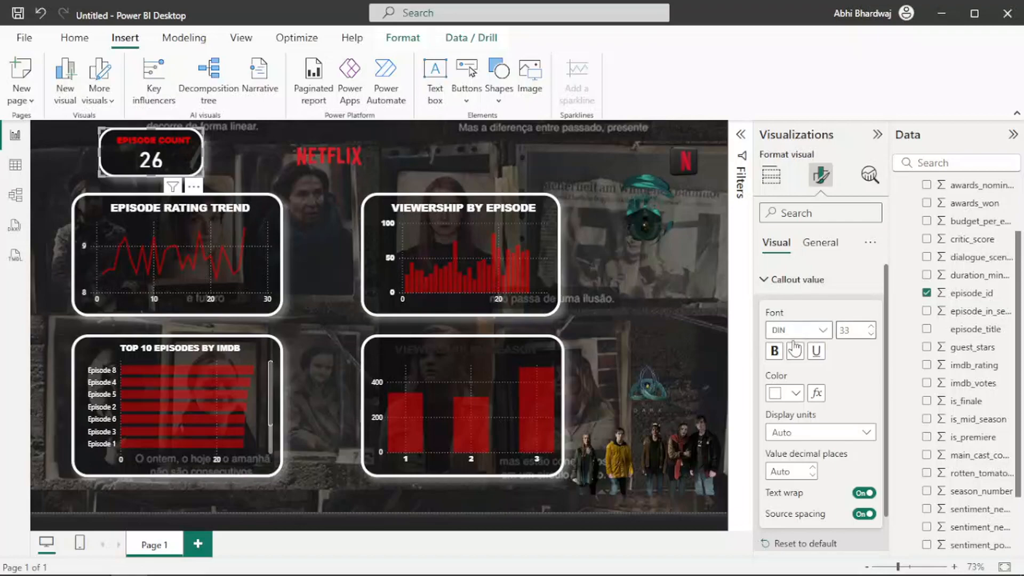
pyautogui.click(799, 330)
pyautogui.click(822, 111)
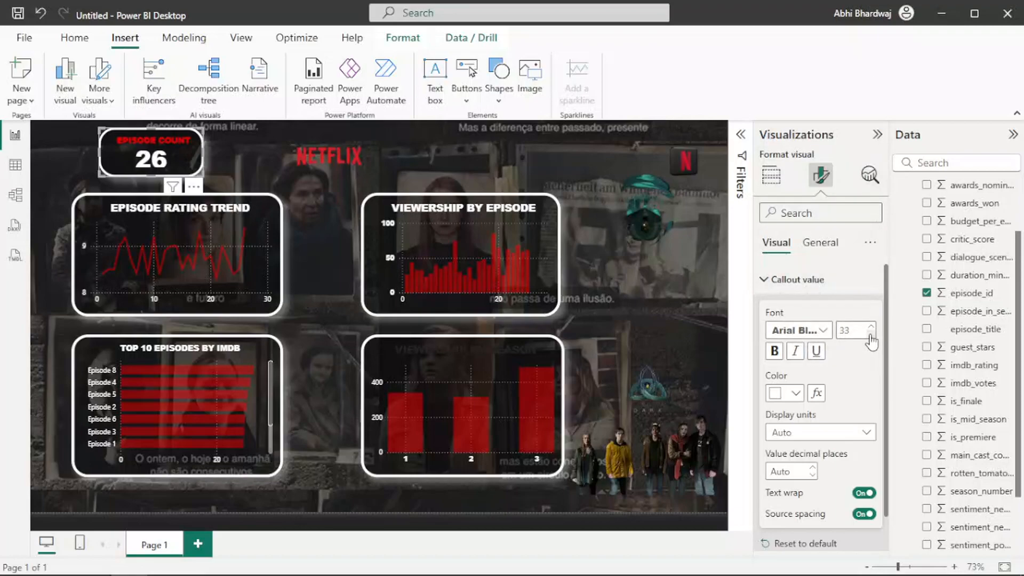
pyautogui.click(775, 351)
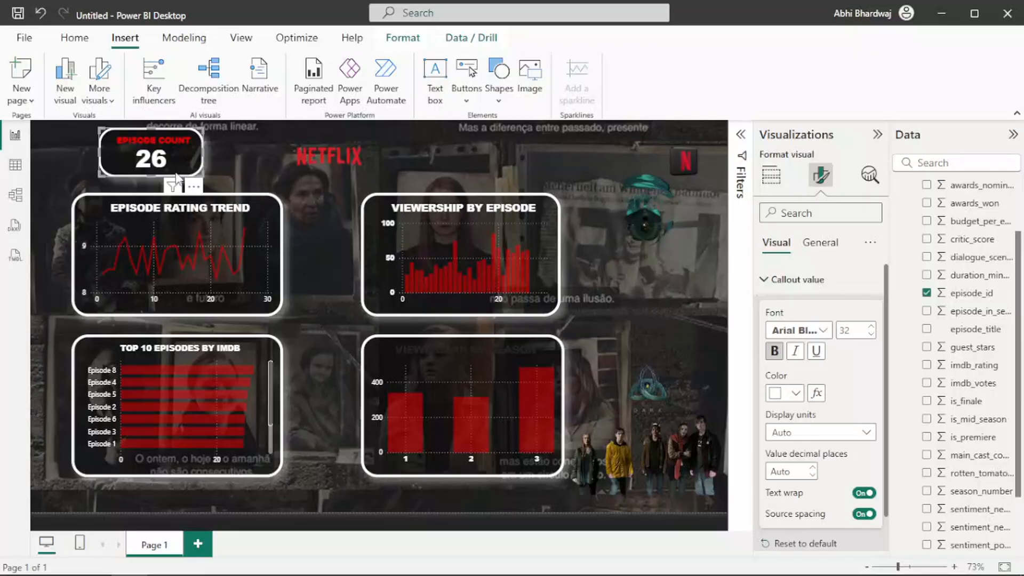
pyautogui.click(52, 182)
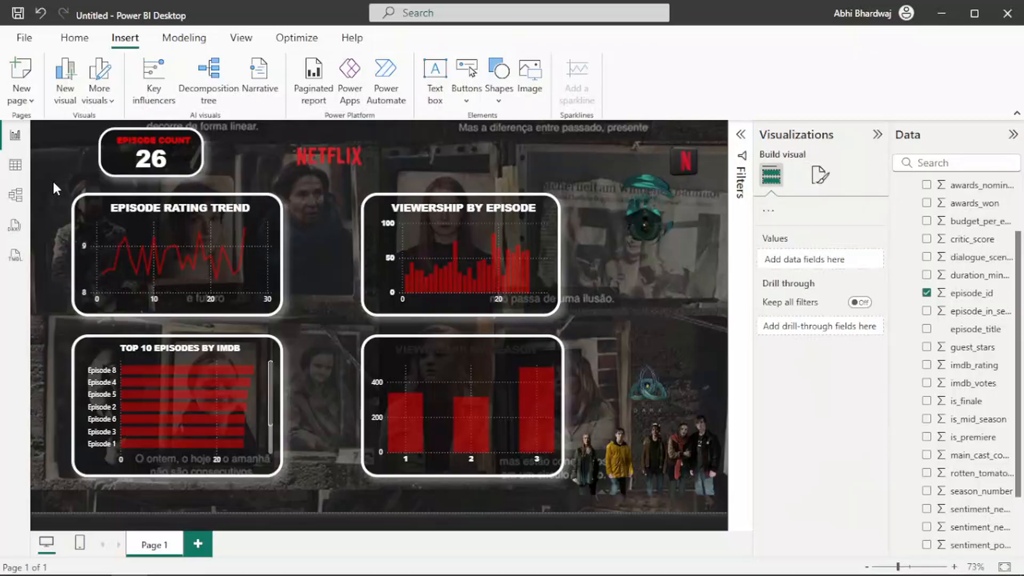
# Duplicate the EPISODE COUNT card into a row of four cards, two on each side of the NETFLIX logo.
pyautogui.click(105, 168)
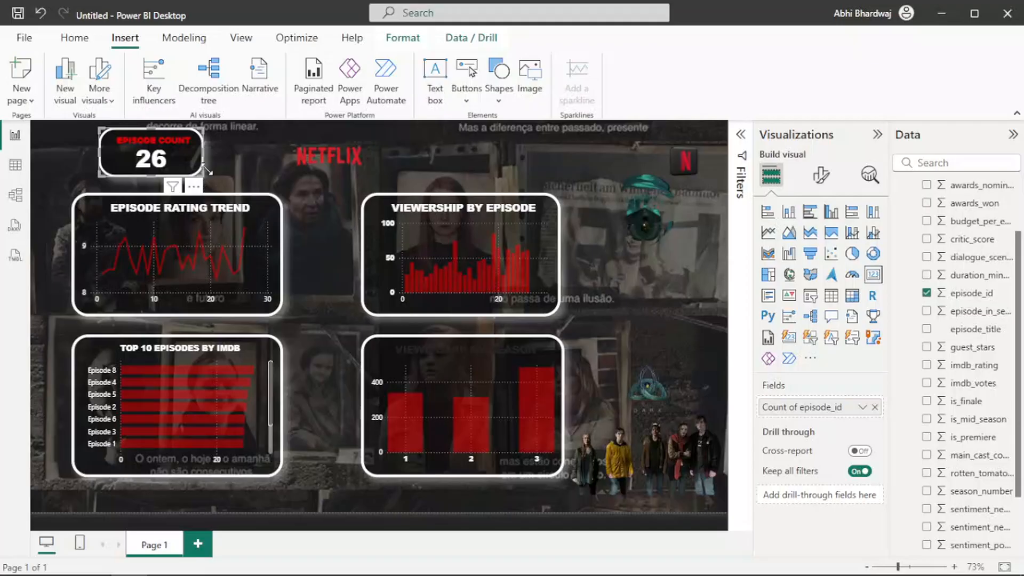
pyautogui.moveTo(181, 168); pyautogui.dragTo(498, 158)
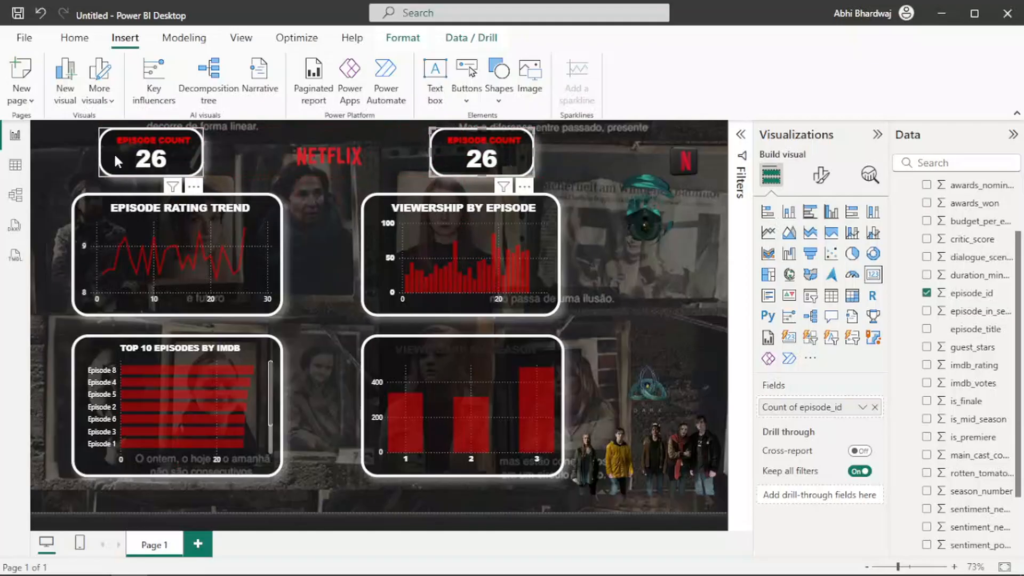
pyautogui.moveTo(149, 160); pyautogui.dragTo(87, 160)
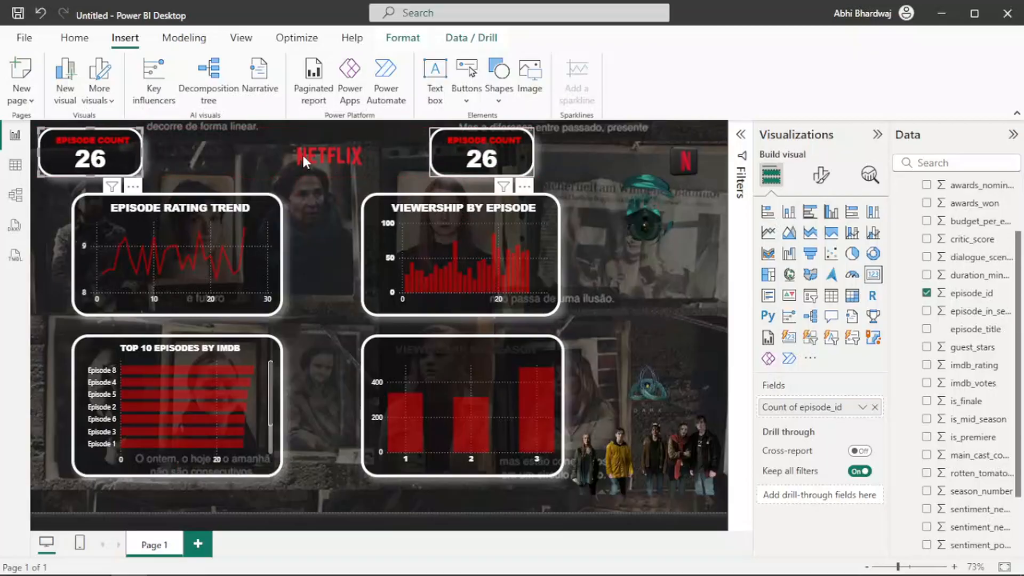
pyautogui.moveTo(475, 156); pyautogui.dragTo(576, 154)
pyautogui.moveTo(249, 150); pyautogui.dragTo(257, 151)
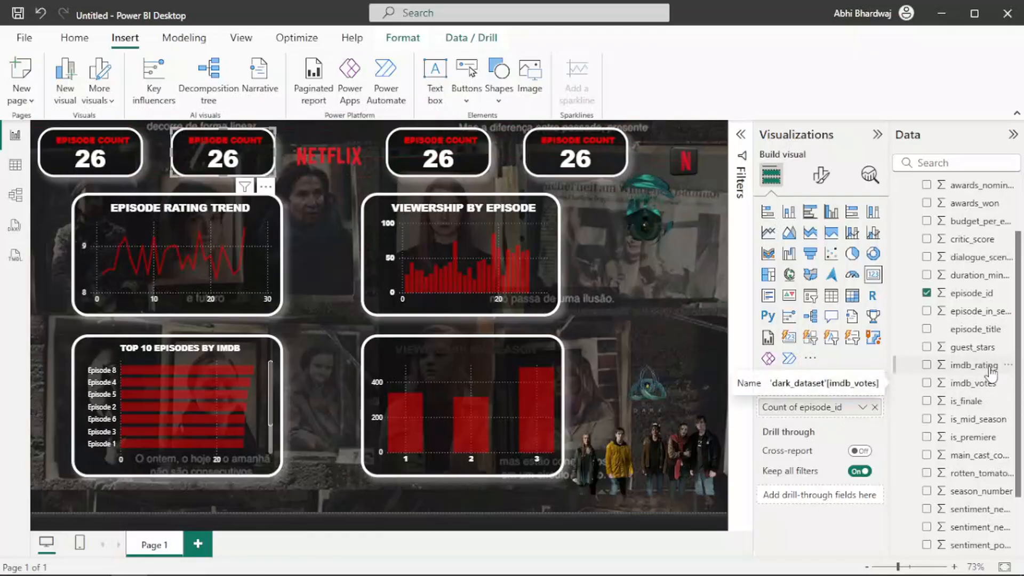
# Replace the second card's field with imdb_rating, aggregated as Average.
pyautogui.moveTo(989, 368); pyautogui.dragTo(832, 415)
pyautogui.click(862, 407)
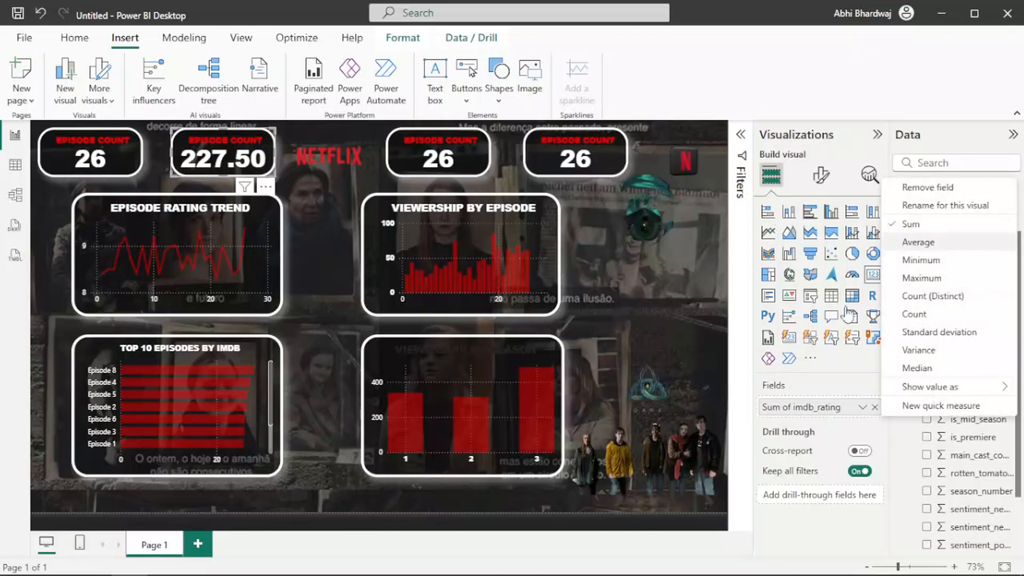
pyautogui.click(918, 245)
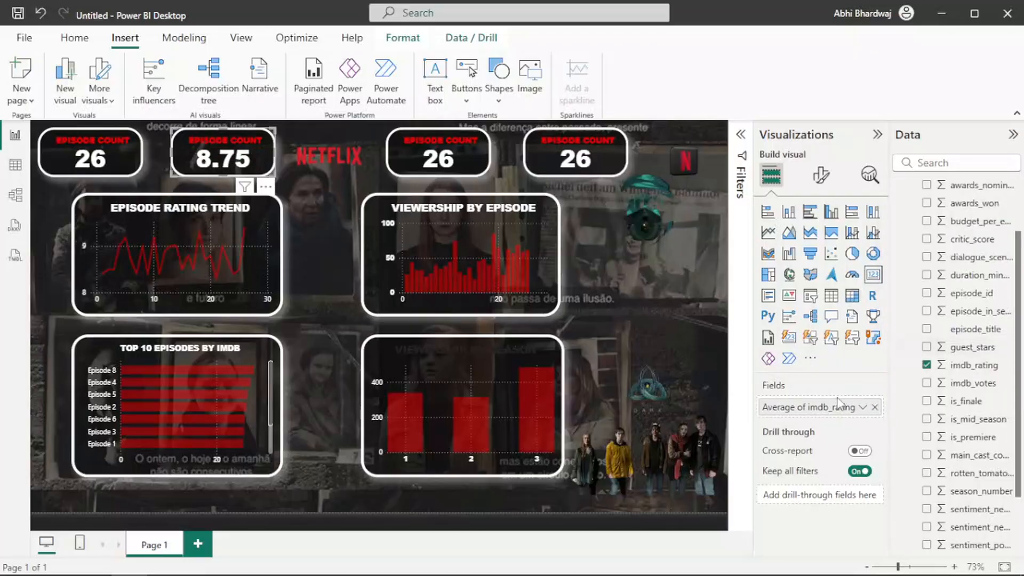
# Change the title of the average imdb_rating card to "IMDB RATING AVG.".
pyautogui.click(824, 176)
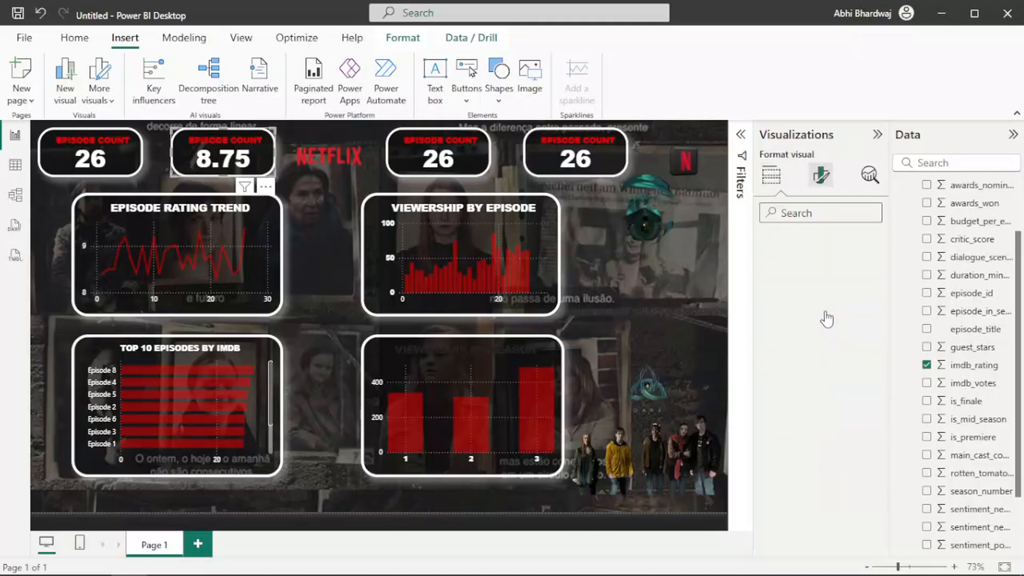
pyautogui.click(820, 242)
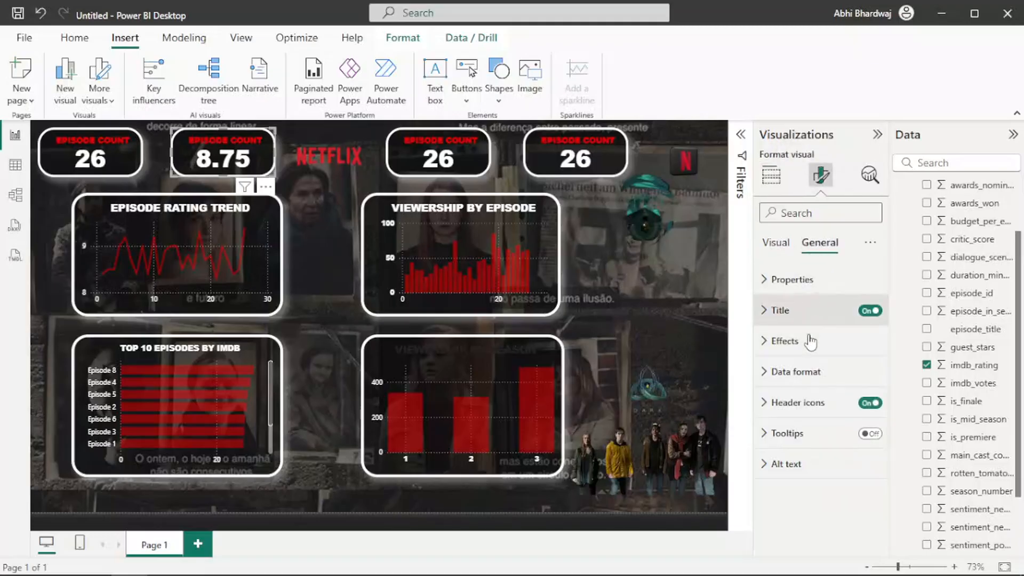
pyautogui.click(809, 314)
pyautogui.tripleClick(811, 385)
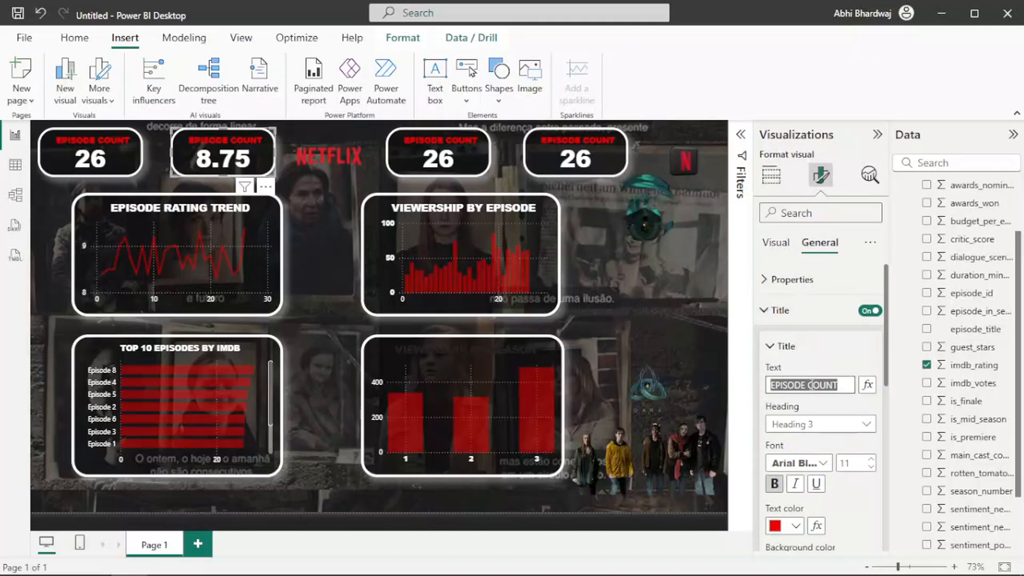
pyautogui.write('IMDB RATING AVG.')
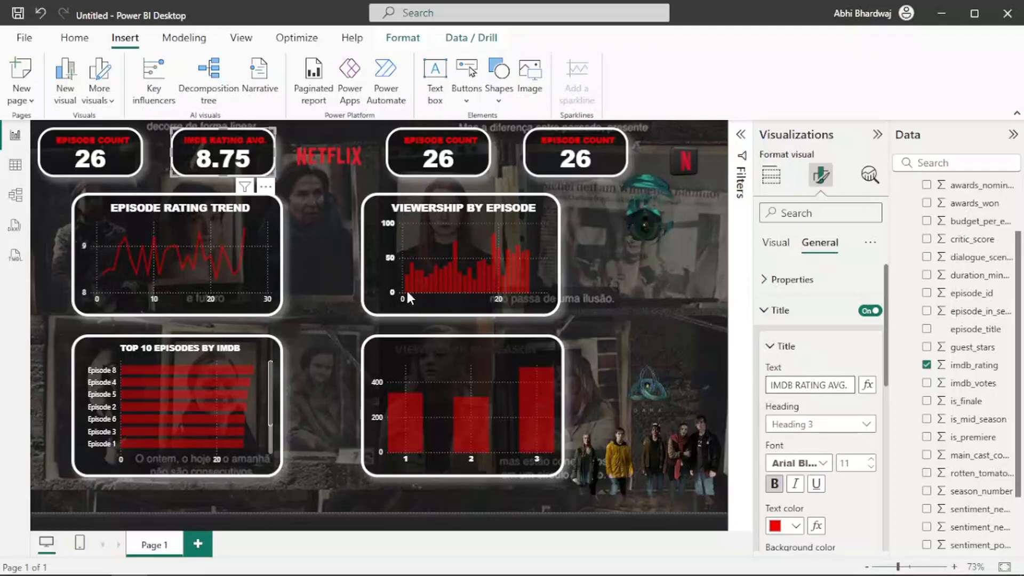
# Replace the third card's field with critic_score, aggregated as Average.
pyautogui.click(409, 152)
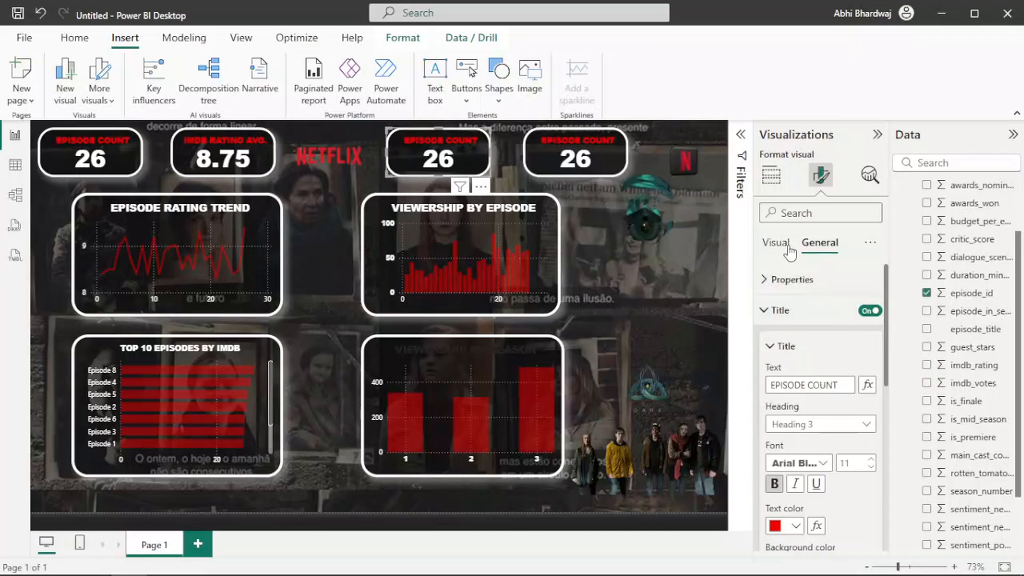
pyautogui.click(771, 179)
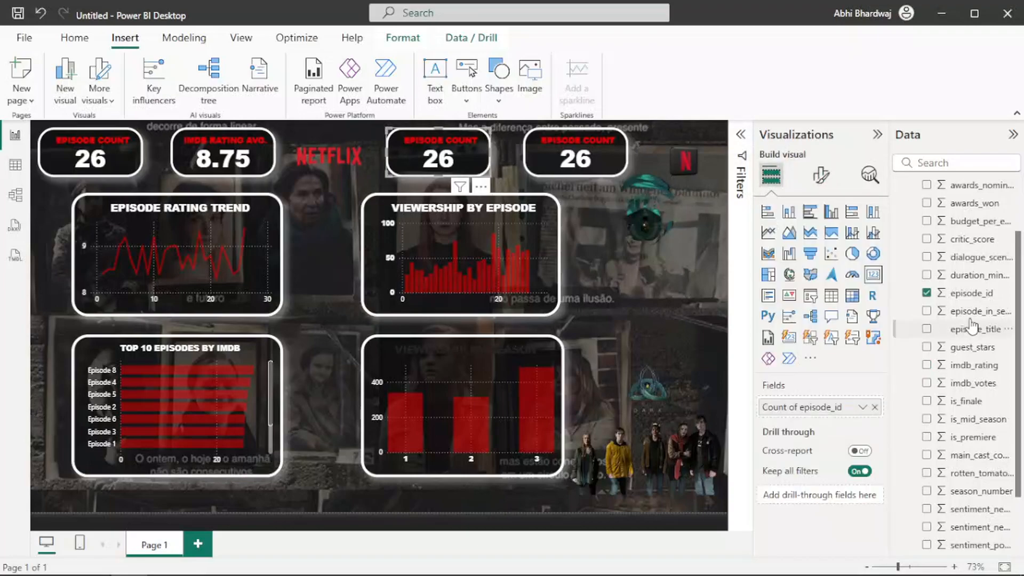
pyautogui.scroll(-3, 981, 462)
pyautogui.scroll(3, 983, 456)
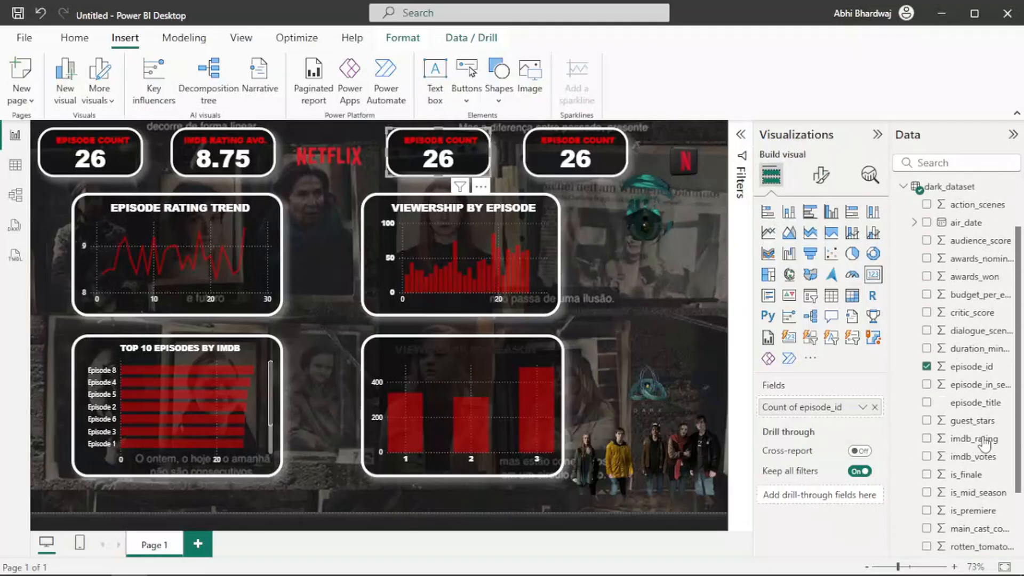
pyautogui.moveTo(975, 321); pyautogui.dragTo(827, 410)
pyautogui.click(863, 408)
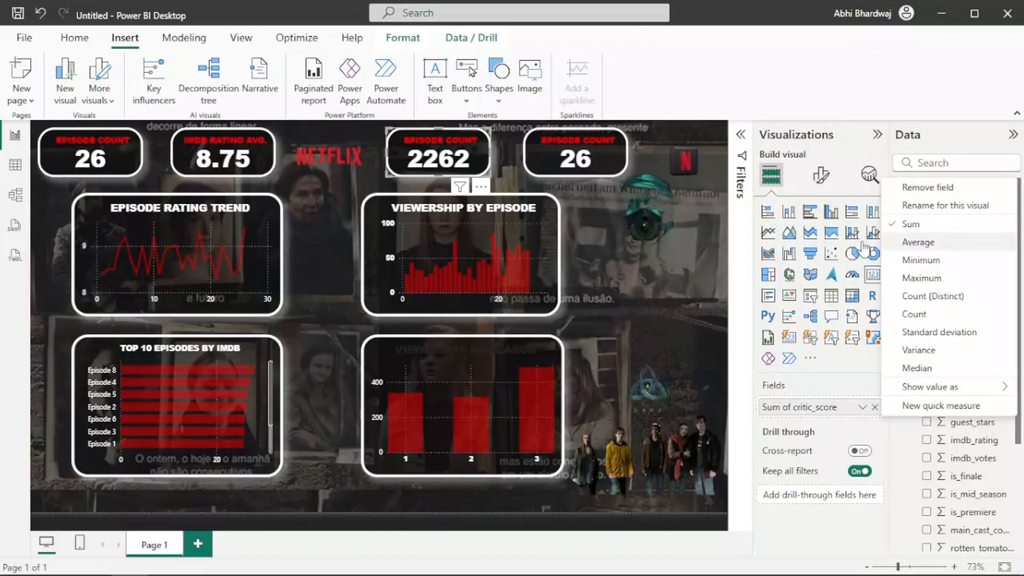
pyautogui.click(917, 243)
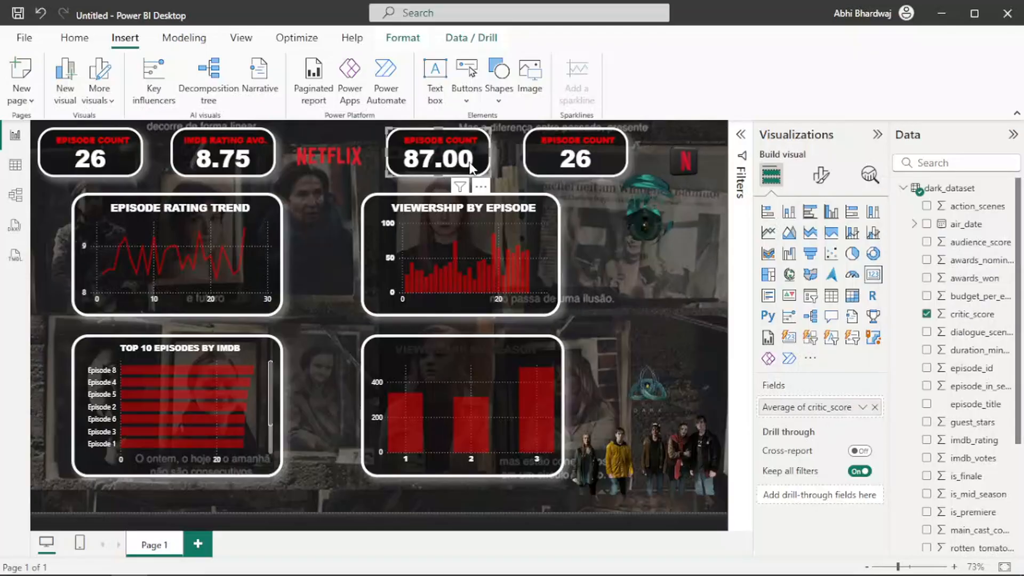
# Change the title of the average critic_score card to "CRITIC SCORE".
pyautogui.click(822, 177)
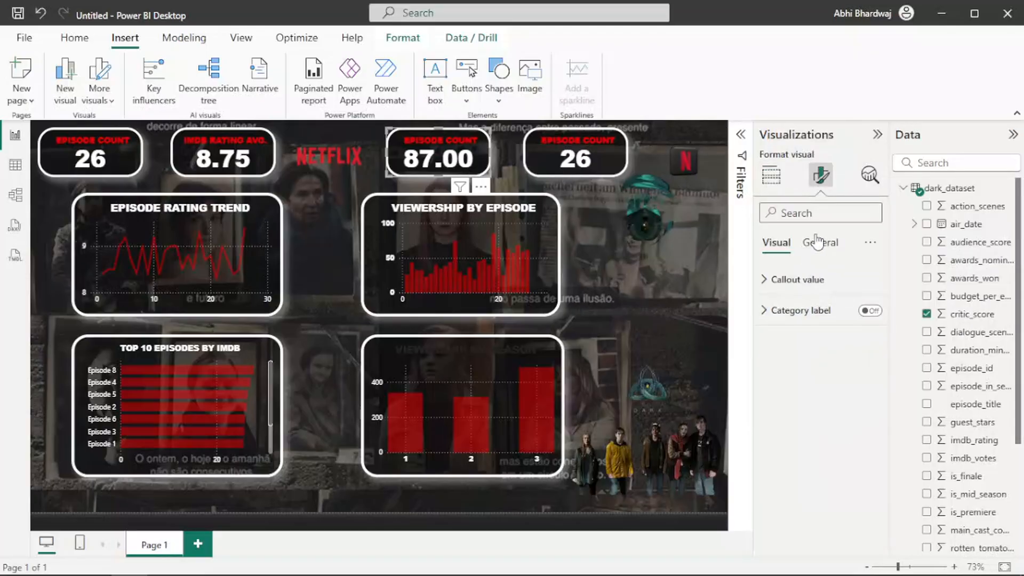
pyautogui.click(804, 309)
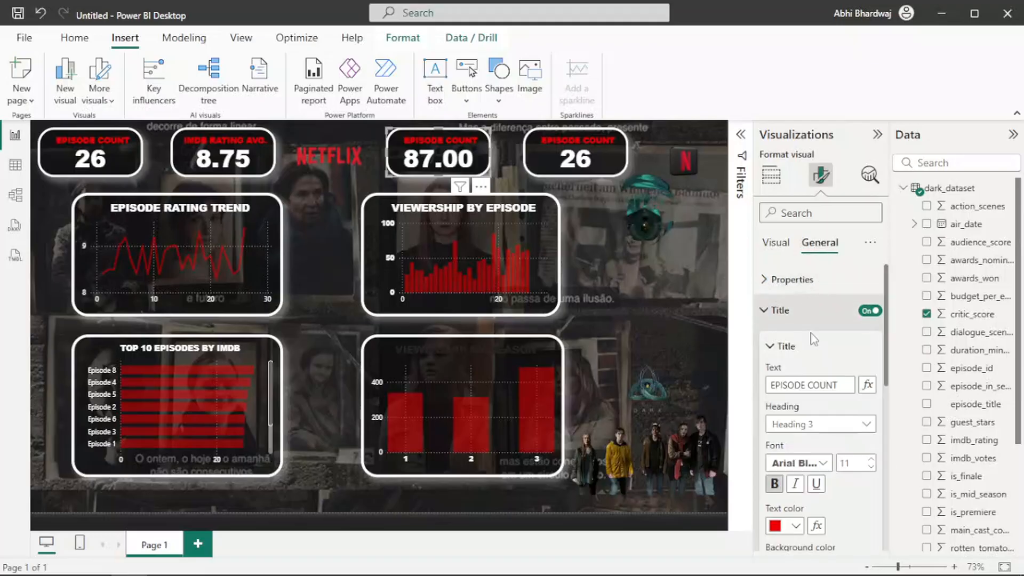
pyautogui.tripleClick(819, 384)
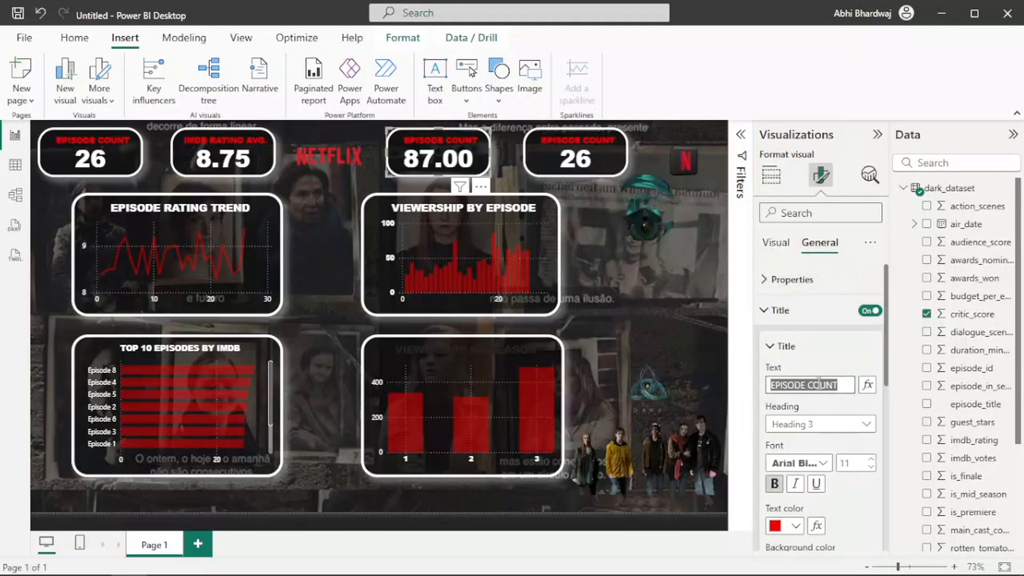
pyautogui.write('CRITIC SCORE')
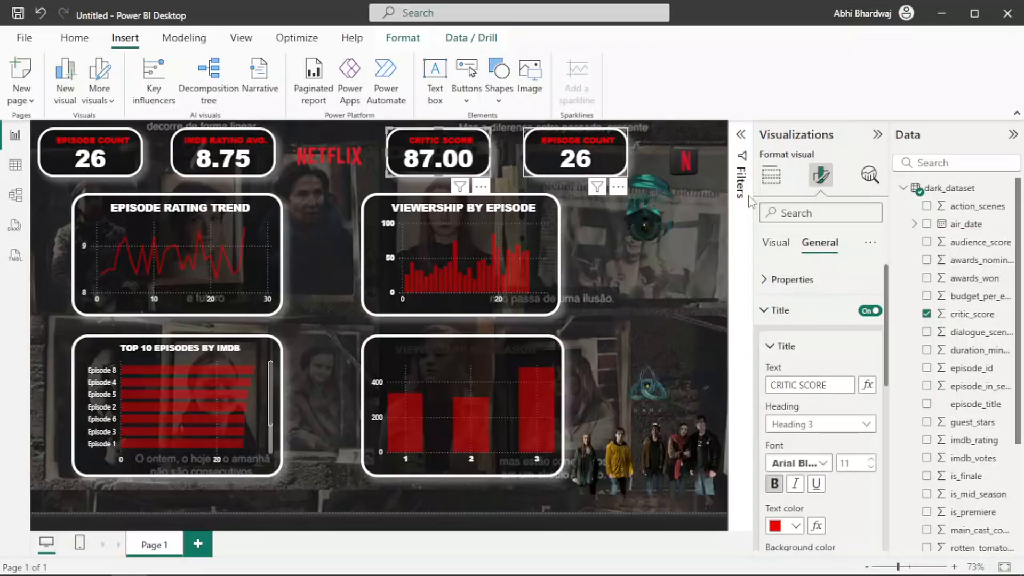
# Try the average of the viewership field in the fourth card, and remove it from the card again.
pyautogui.click(786, 244)
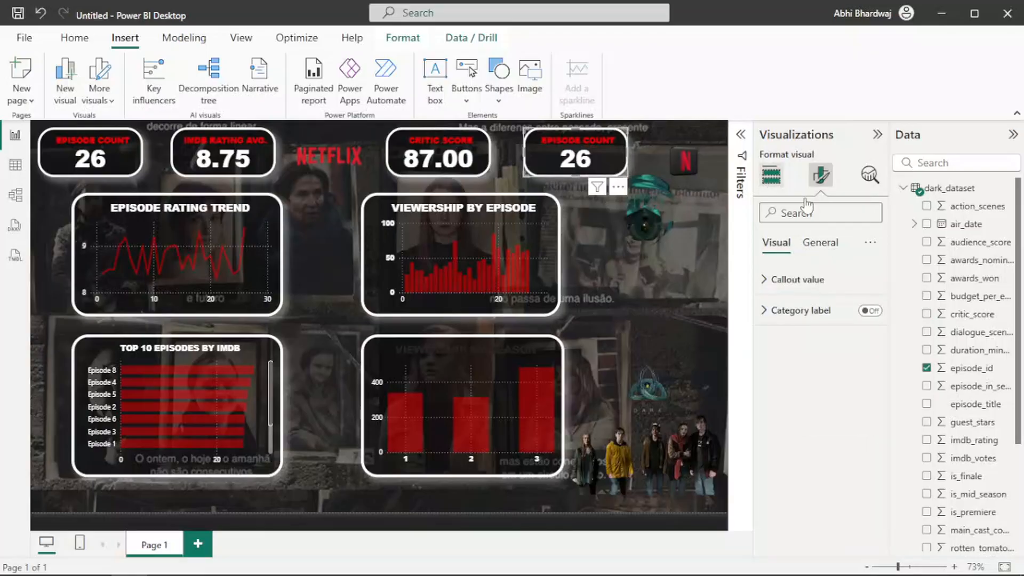
pyautogui.click(771, 175)
pyautogui.scroll(-4, 989, 465)
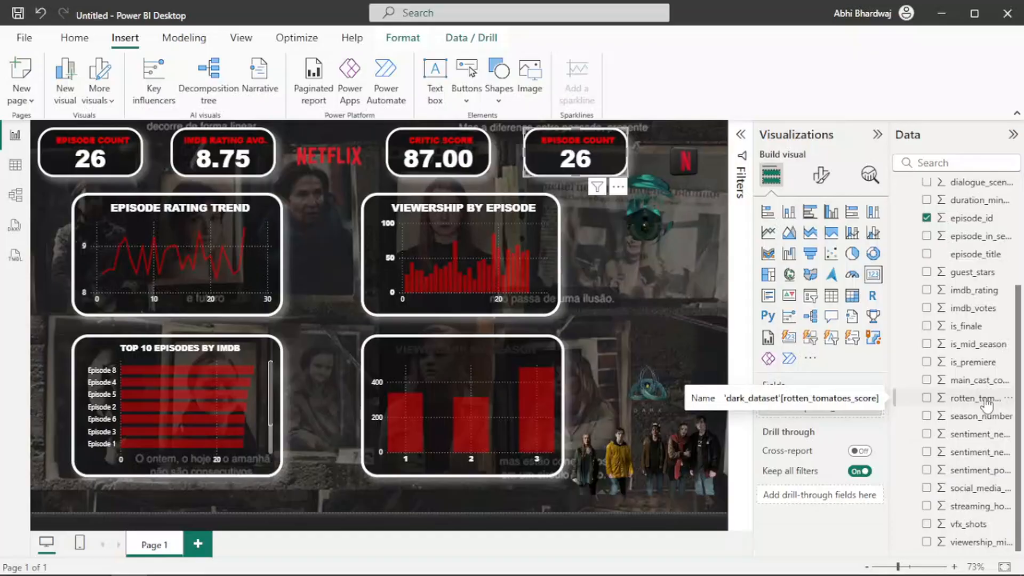
pyautogui.scroll(3, 988, 407)
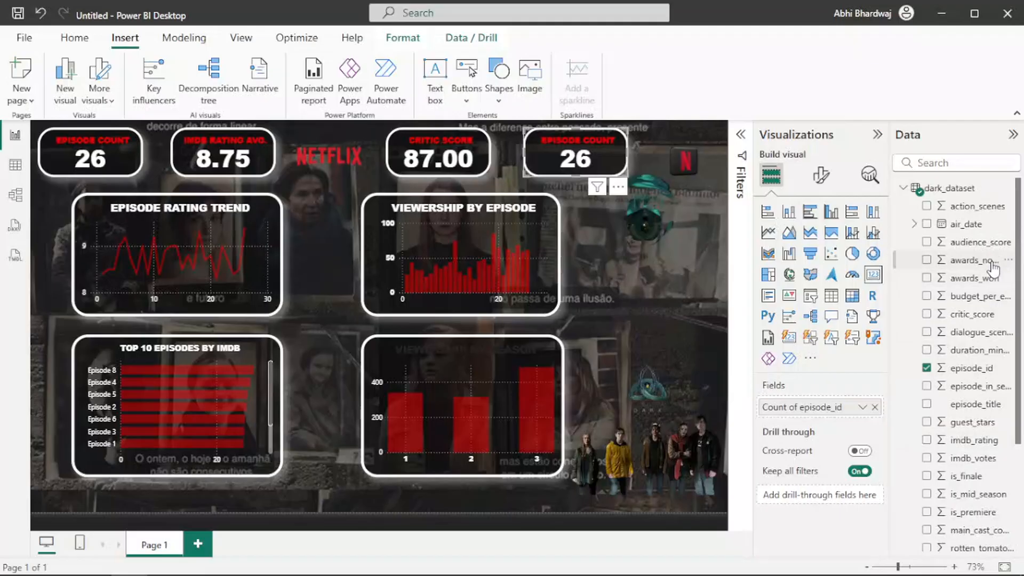
pyautogui.scroll(-3, 995, 450)
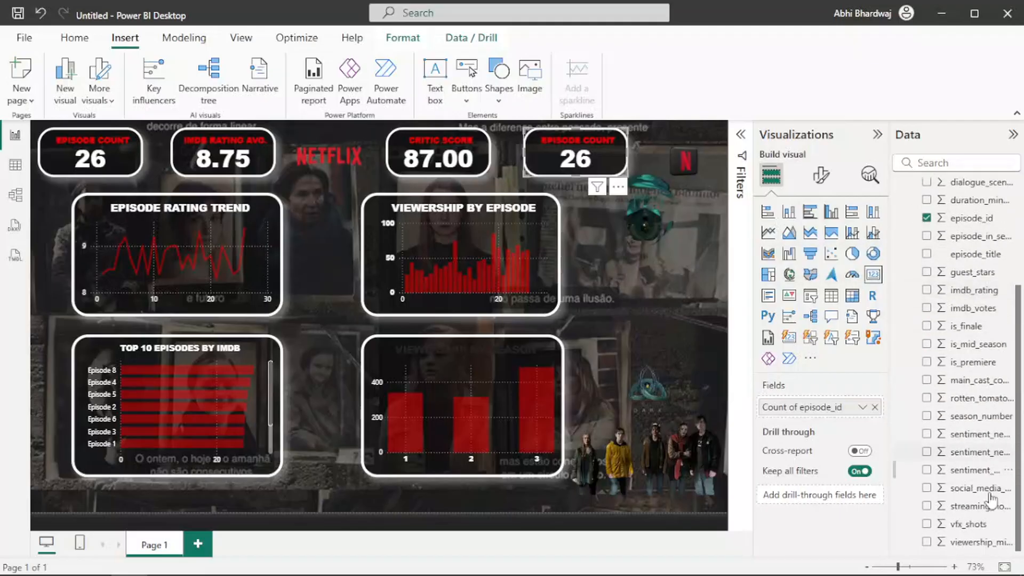
pyautogui.moveTo(973, 544); pyautogui.dragTo(820, 415)
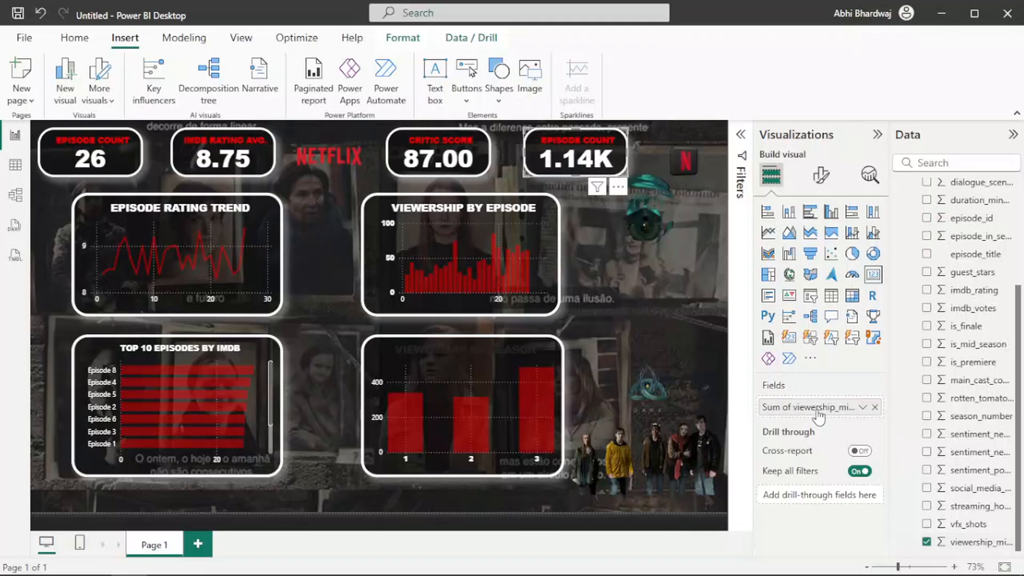
pyautogui.rightClick(820, 415)
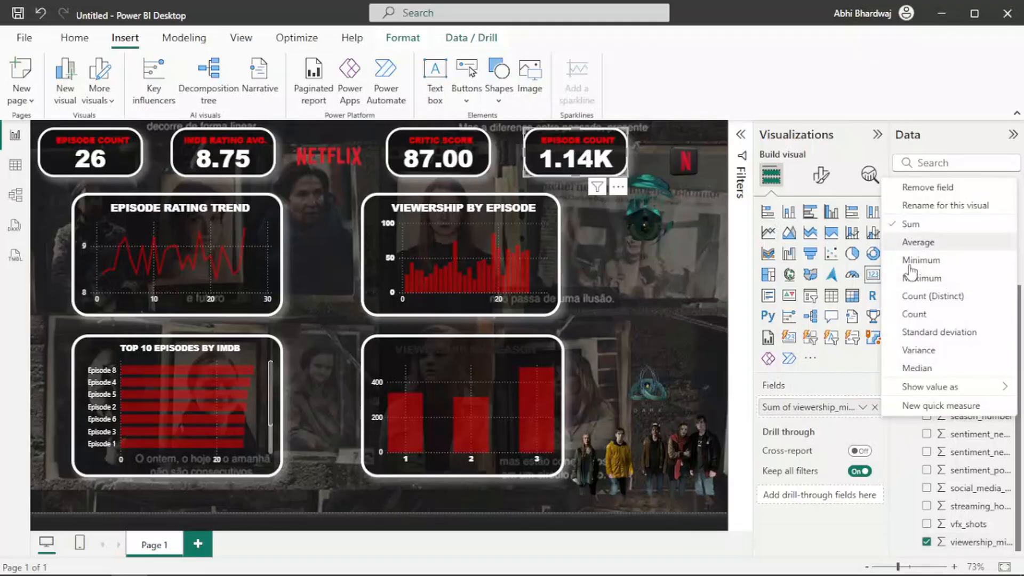
pyautogui.click(917, 243)
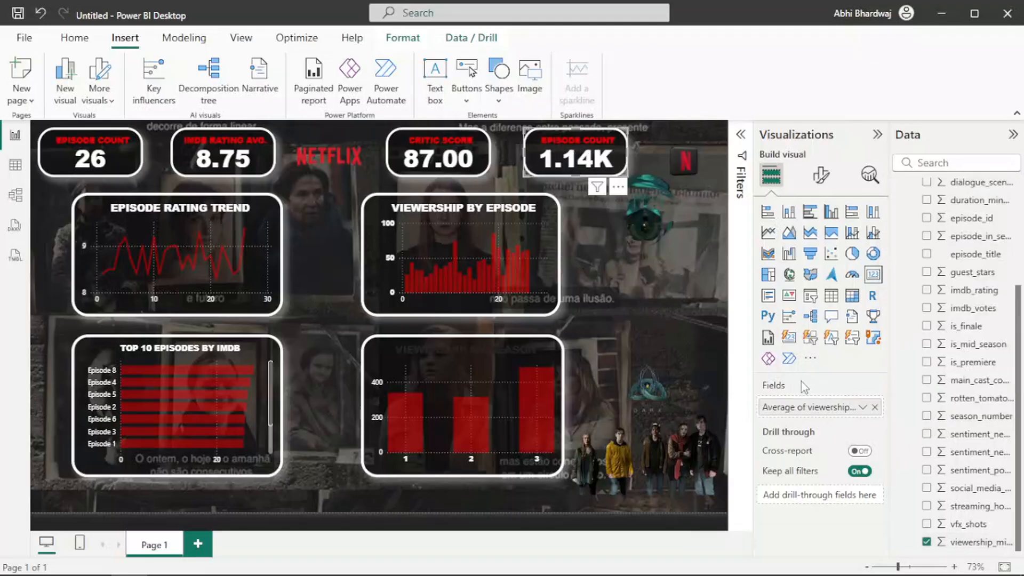
pyautogui.click(874, 407)
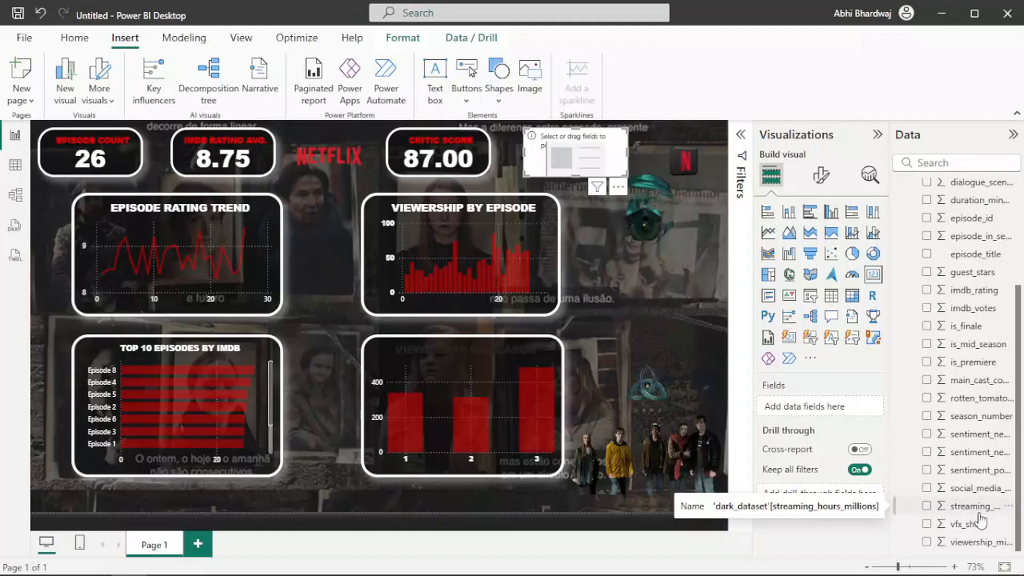
# Fill the fourth card with the awards_won field, keeping the Sum aggregation.
pyautogui.scroll(3, 981, 520)
pyautogui.click(927, 296)
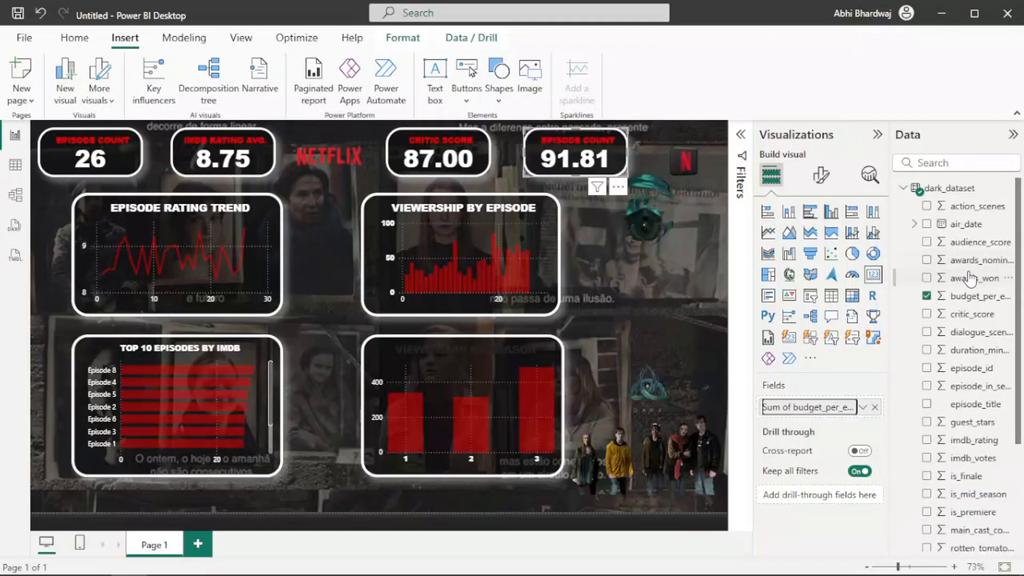
pyautogui.moveTo(970, 281); pyautogui.dragTo(837, 414)
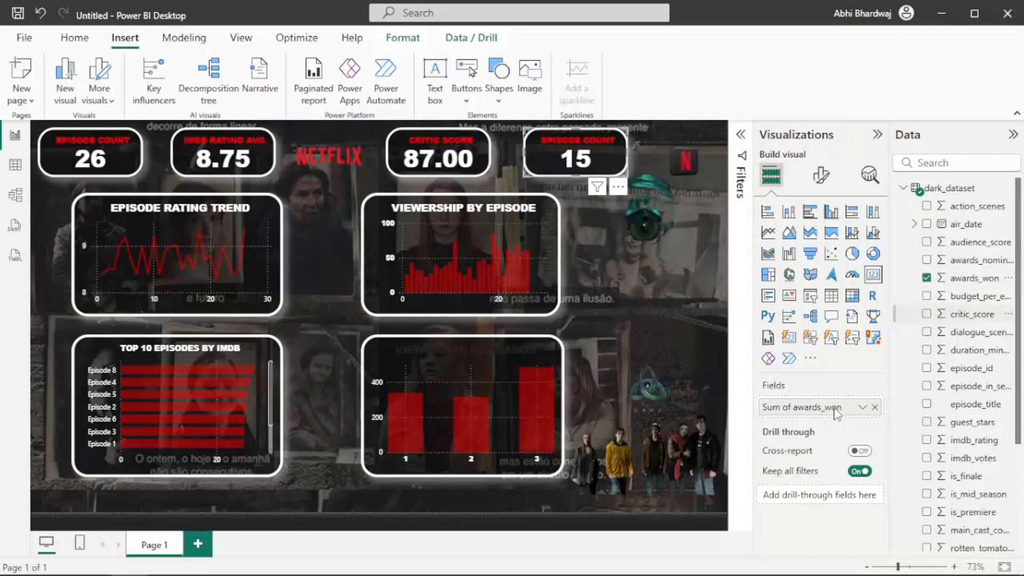
pyautogui.rightClick(790, 413)
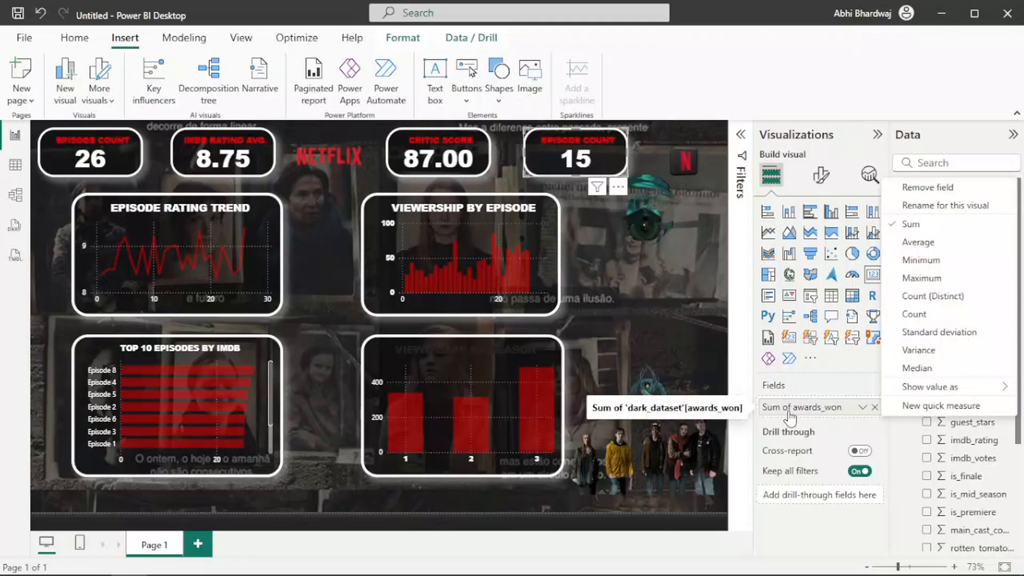
# Change the title of the awards_won card to "AWARDS WON".
pyautogui.click(820, 176)
pyautogui.click(820, 242)
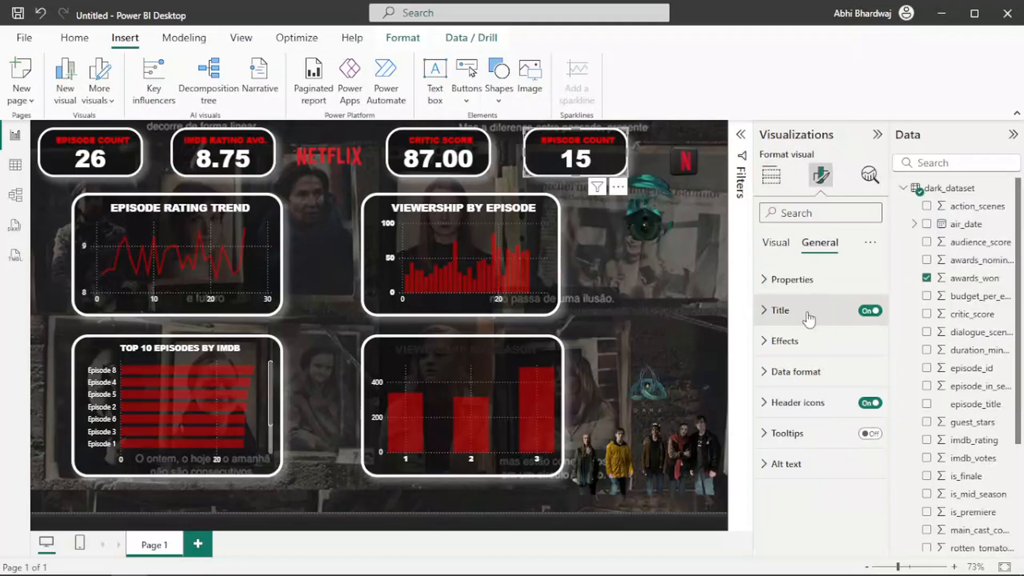
pyautogui.click(809, 318)
pyautogui.tripleClick(826, 381)
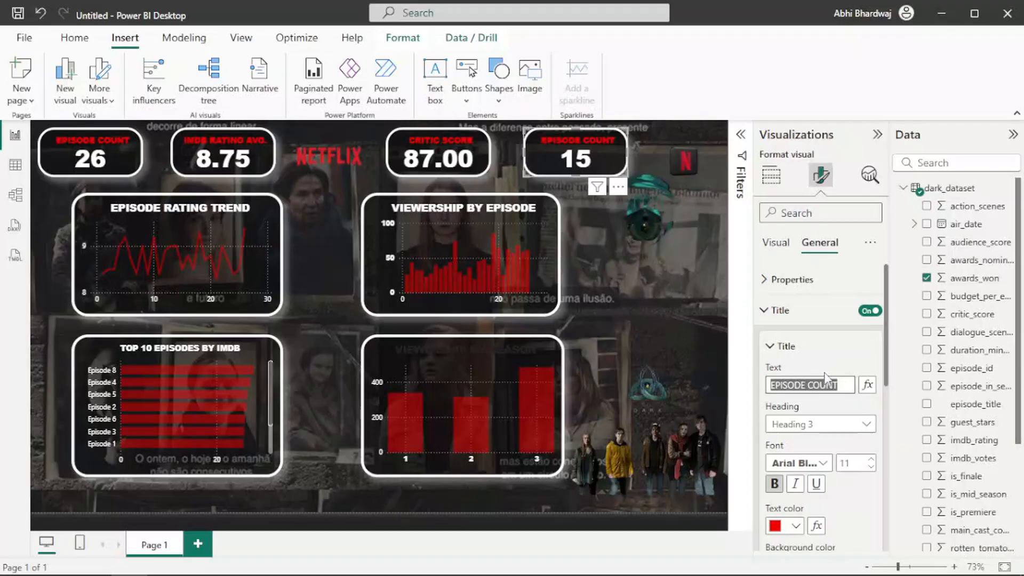
pyautogui.write('AWARDS WON')
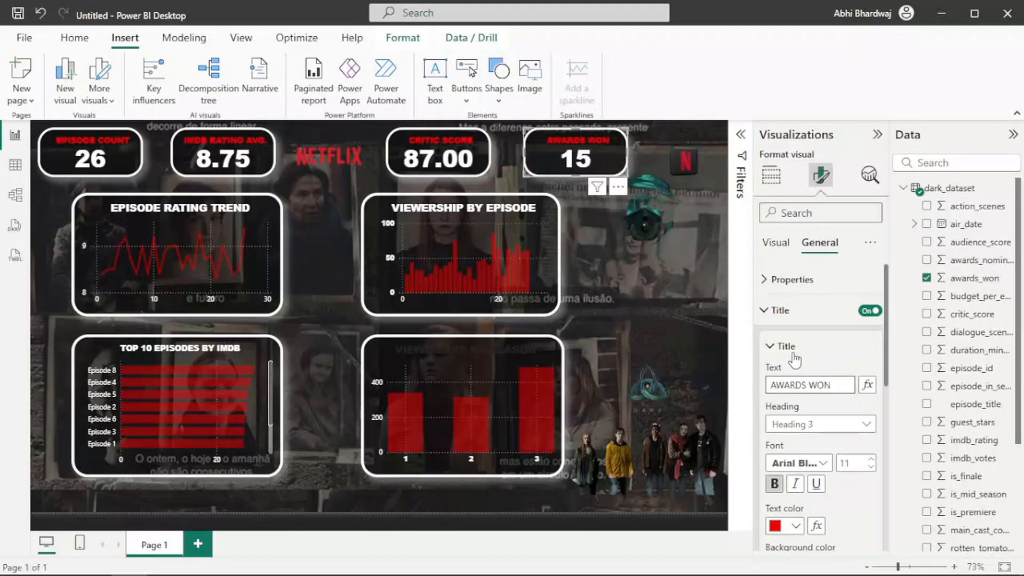
# Rearrange the images: teal figure centred between the chart columns, cast photo beside the viewership chart, and DARK logo beneath the cast photo.
pyautogui.click(295, 509)
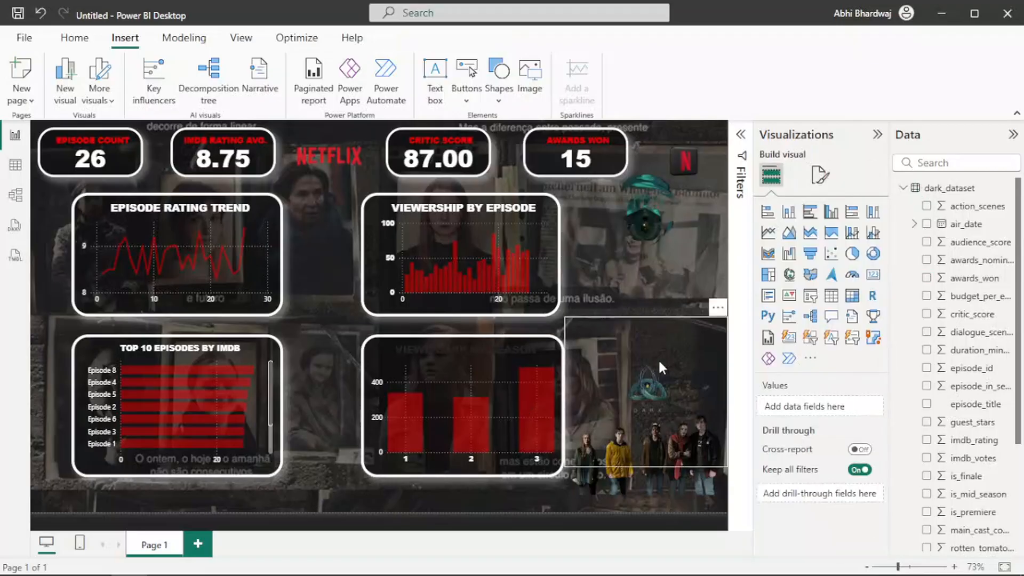
pyautogui.moveTo(313, 341); pyautogui.dragTo(342, 330)
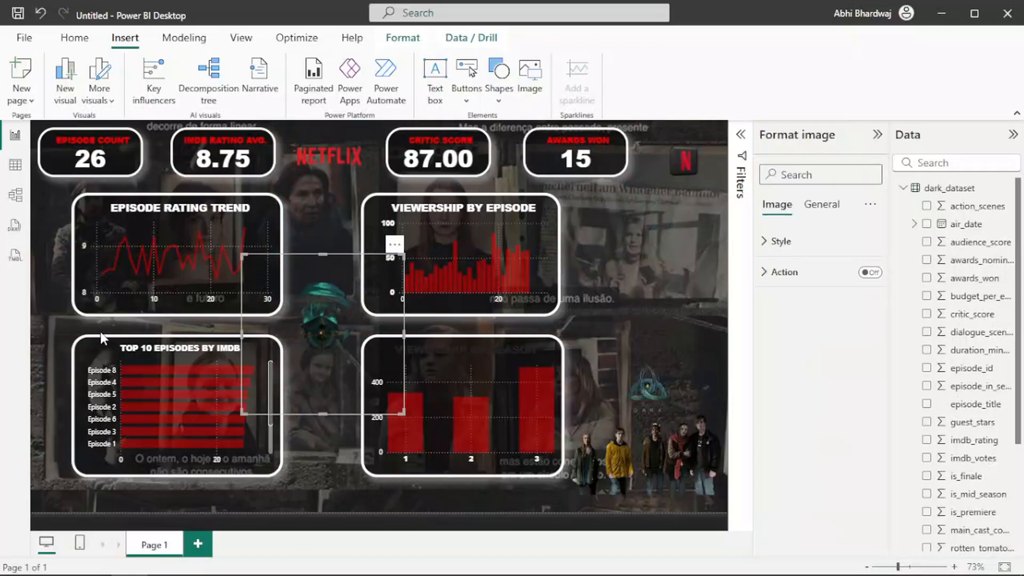
pyautogui.click(689, 475)
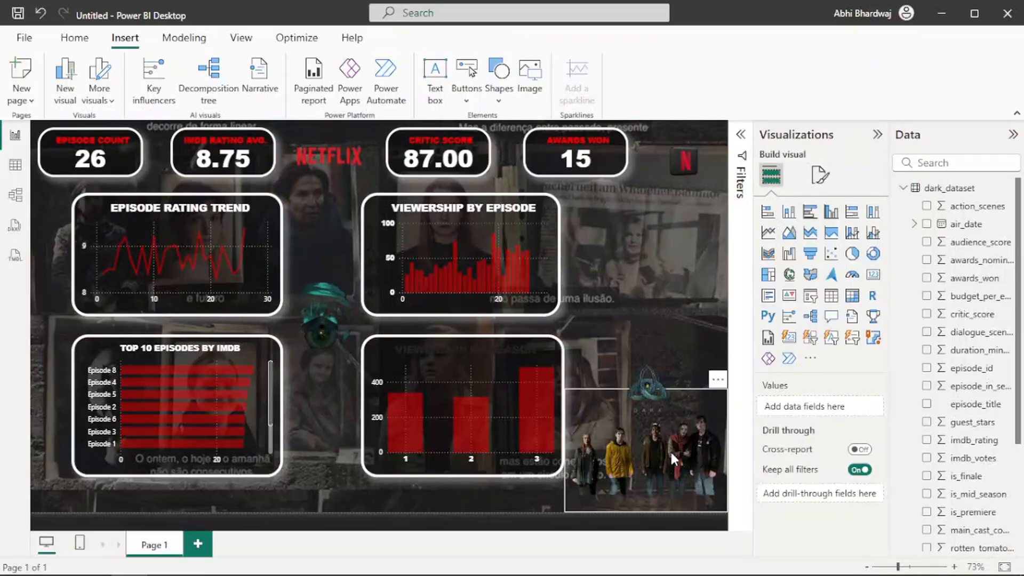
pyautogui.moveTo(667, 270); pyautogui.dragTo(665, 321)
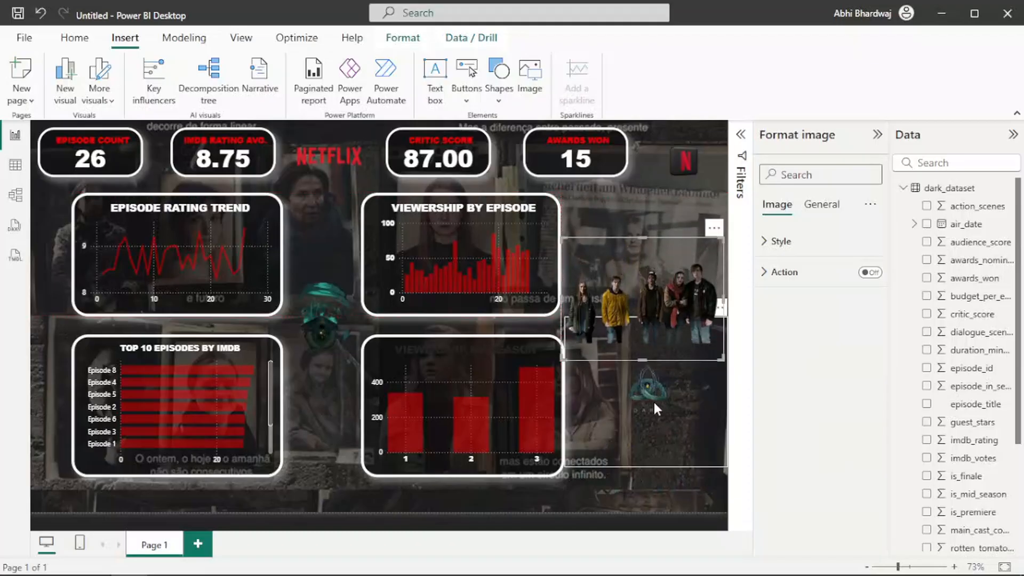
pyautogui.click(652, 485)
# Collapse the data and image formatting panes and deselect everything to view the finished dashboard page.
pyautogui.click(1013, 134)
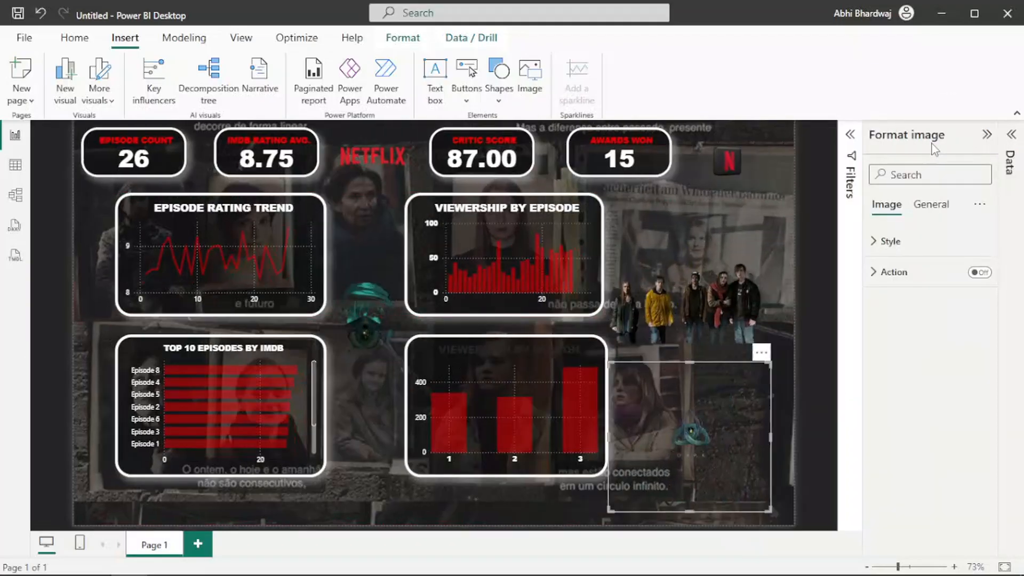
pyautogui.click(988, 135)
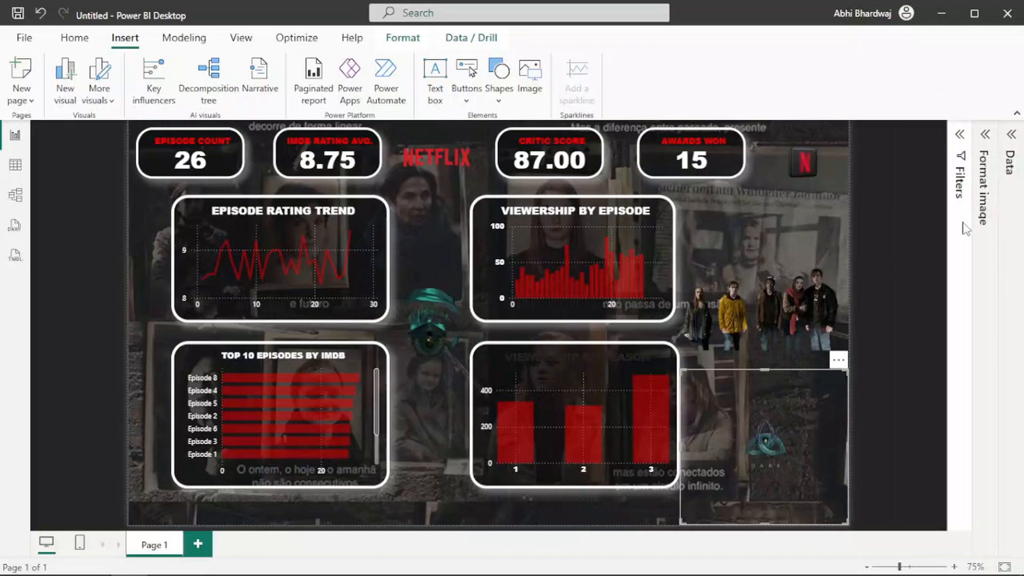
pyautogui.click(76, 372)
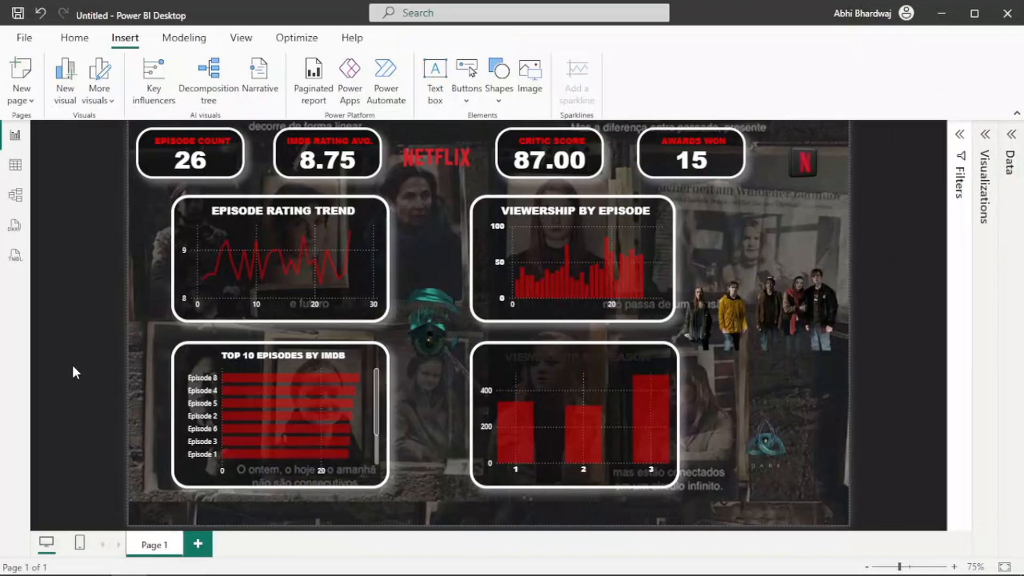
pyautogui.click(806, 313)
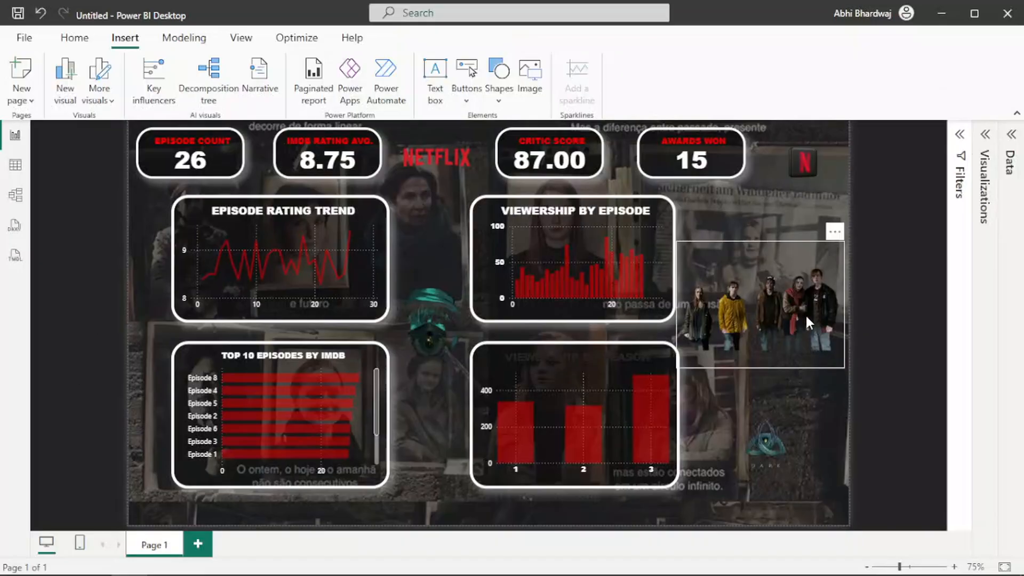
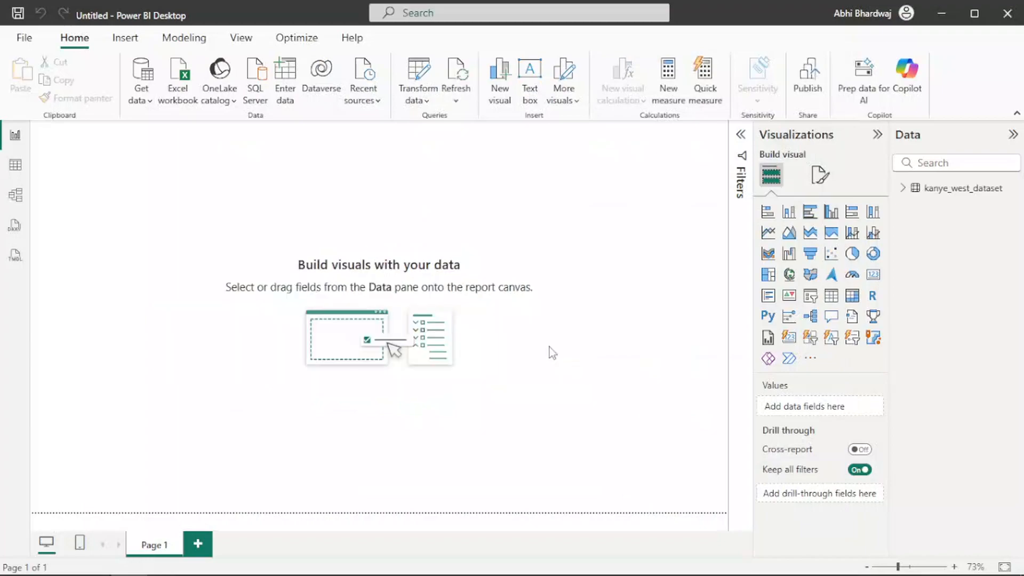
# In the kanye_west_dataset report, create a stacked bar chart of summed spotify_total_streams by track_name and place it at the page's lower left.
pyautogui.click(903, 193)
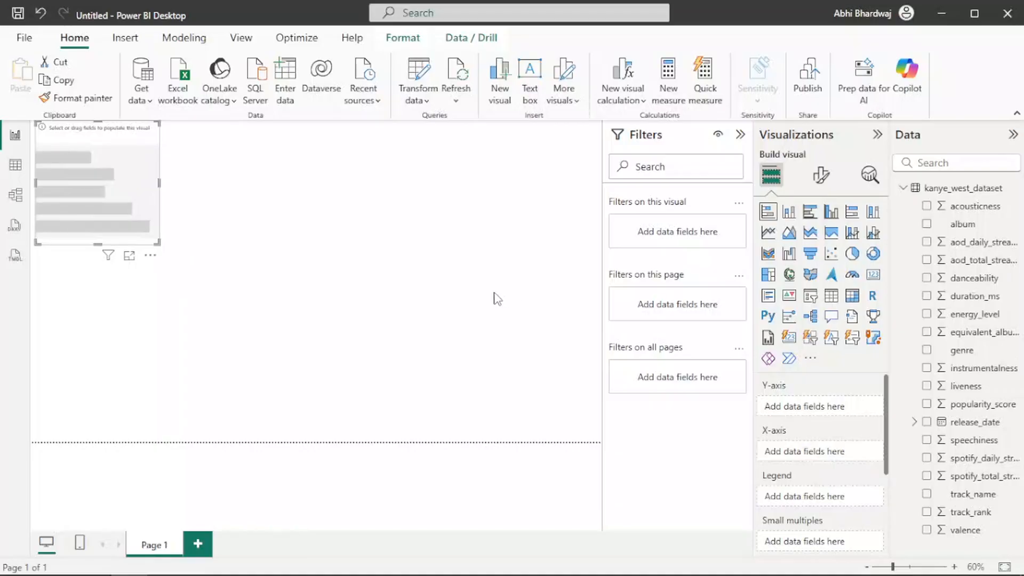
pyautogui.moveTo(124, 214); pyautogui.dragTo(305, 322)
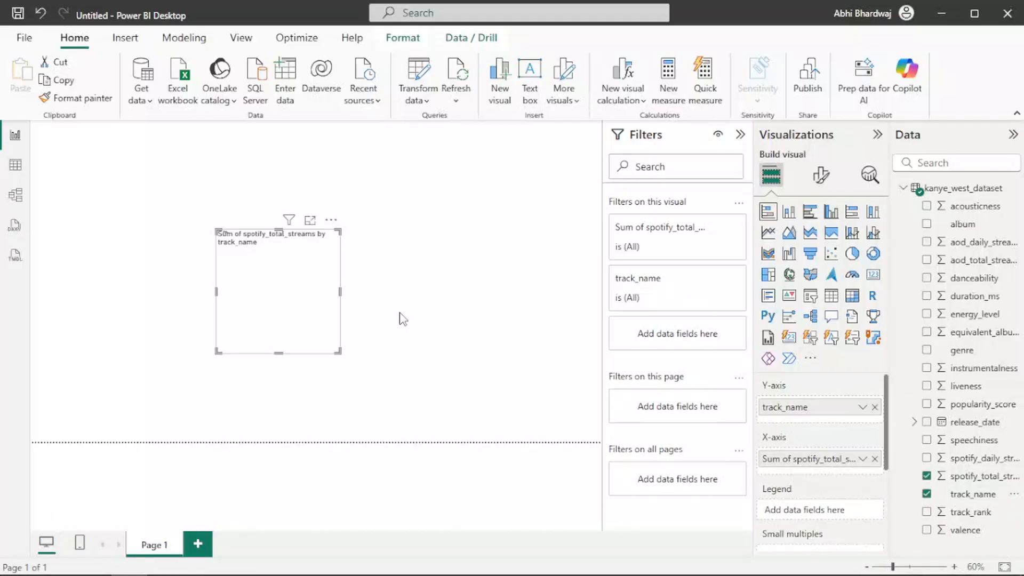
pyautogui.moveTo(292, 316); pyautogui.dragTo(147, 368)
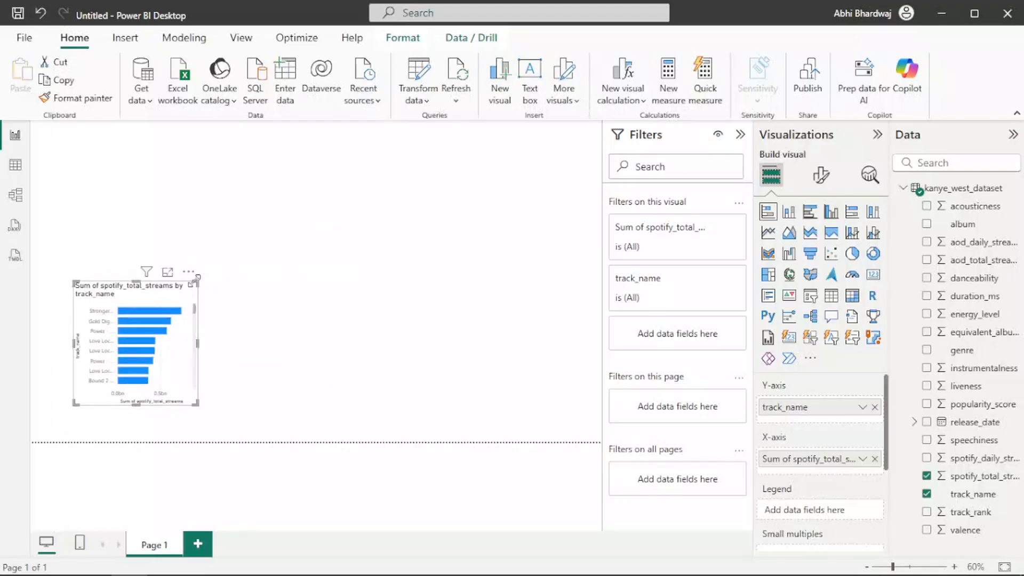
# Widen the track_name bar chart and add a clustered column chart of summed spotify_total_streams by album beside it.
pyautogui.moveTo(198, 277); pyautogui.dragTo(247, 302)
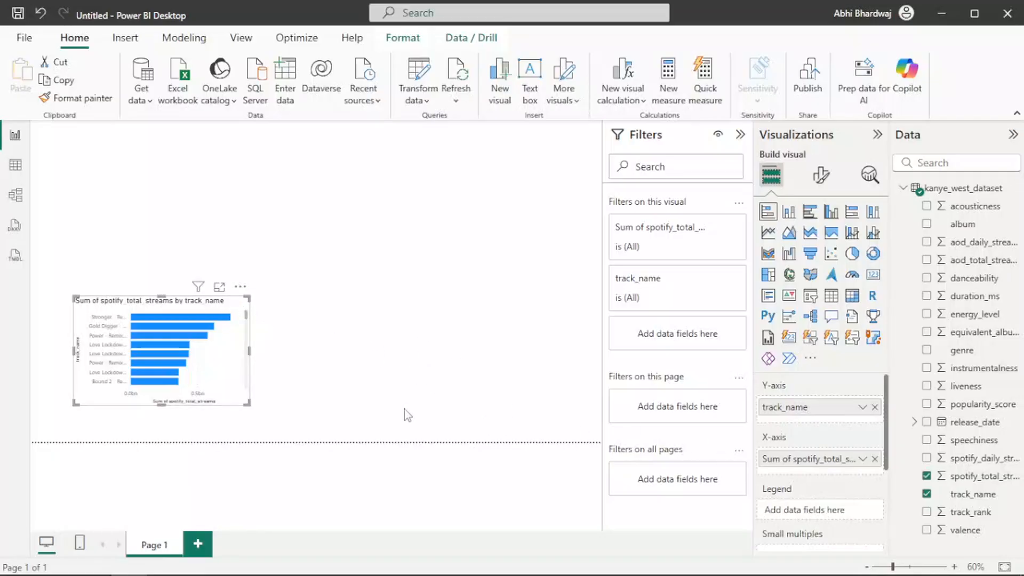
pyautogui.click(432, 380)
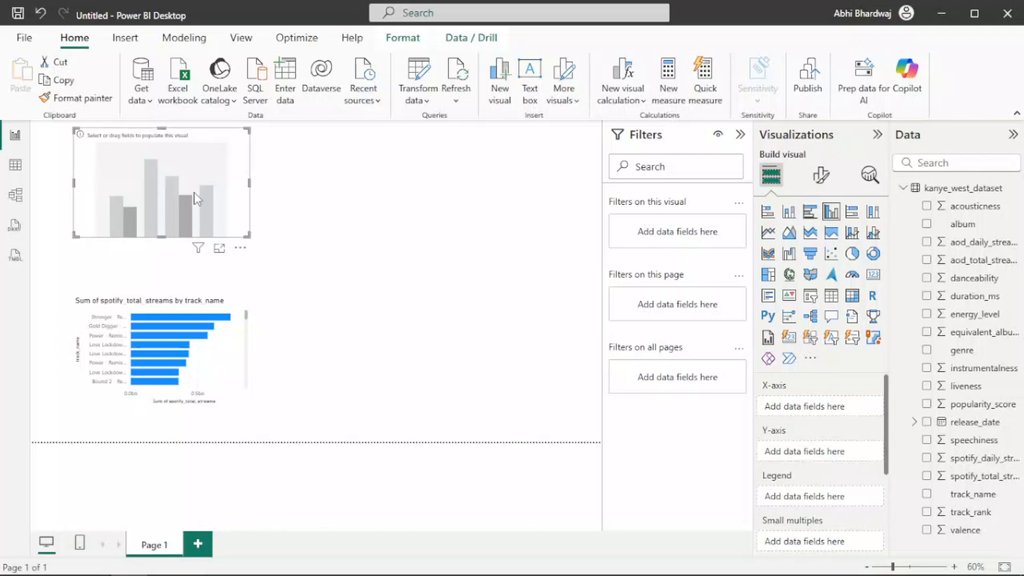
pyautogui.moveTo(192, 199); pyautogui.dragTo(387, 366)
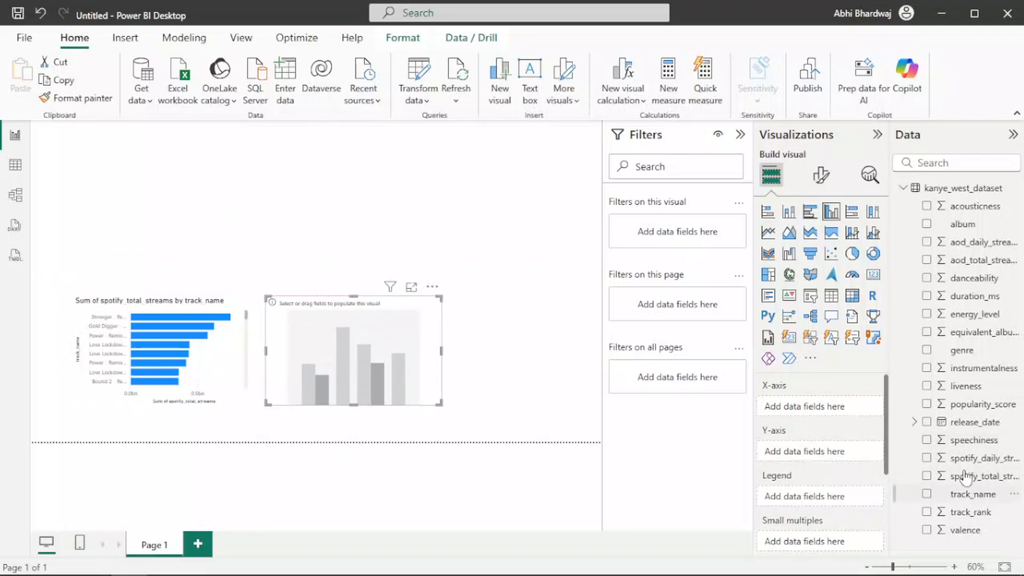
pyautogui.moveTo(965, 231); pyautogui.dragTo(837, 410)
pyautogui.moveTo(989, 486); pyautogui.dragTo(844, 462)
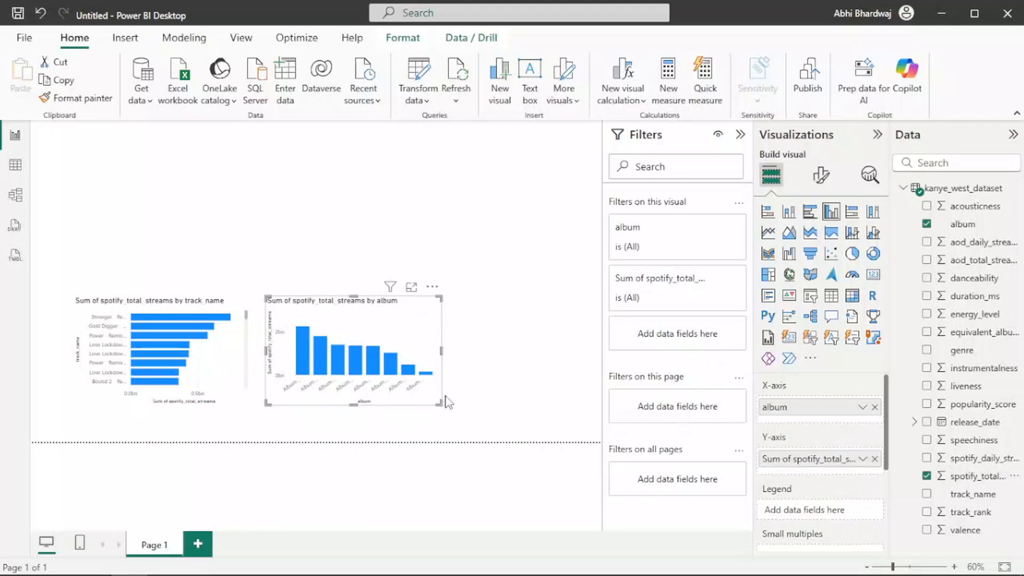
# Create a 100% stacked column chart of summed popularity_score by genre and place it above the track_name bar chart.
pyautogui.click(487, 366)
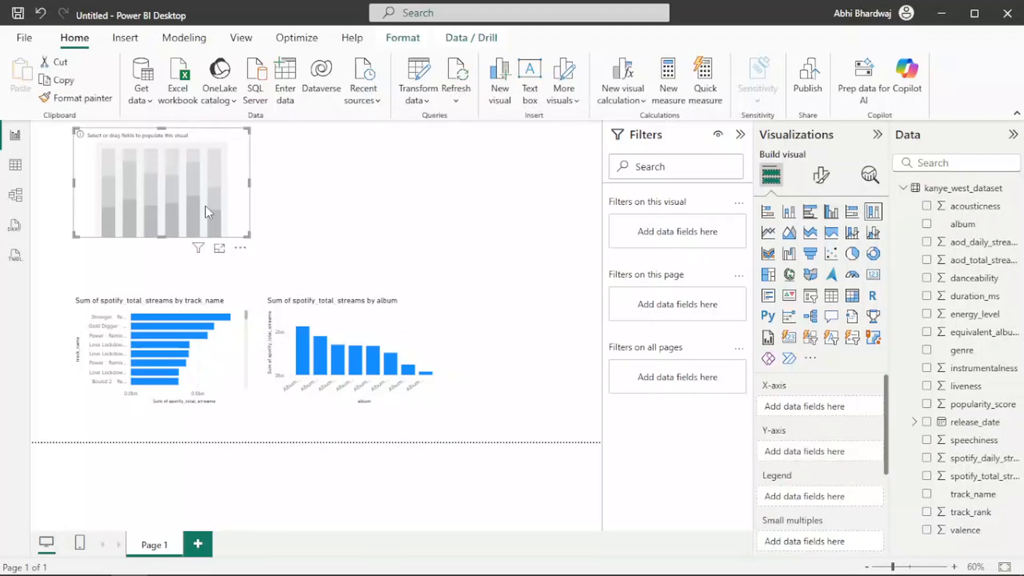
pyautogui.moveTo(206, 206); pyautogui.dragTo(204, 250)
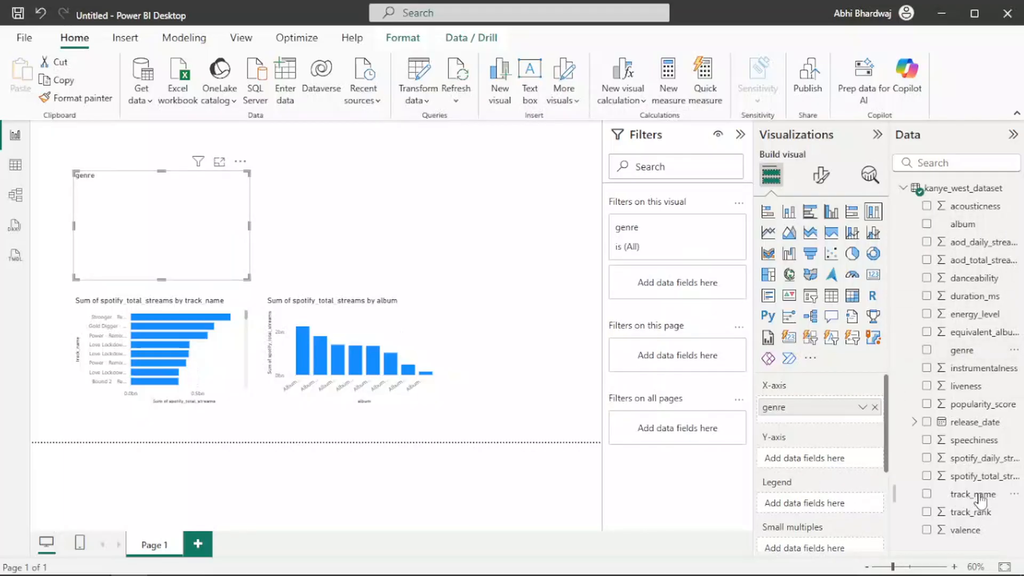
pyautogui.moveTo(983, 403); pyautogui.dragTo(848, 467)
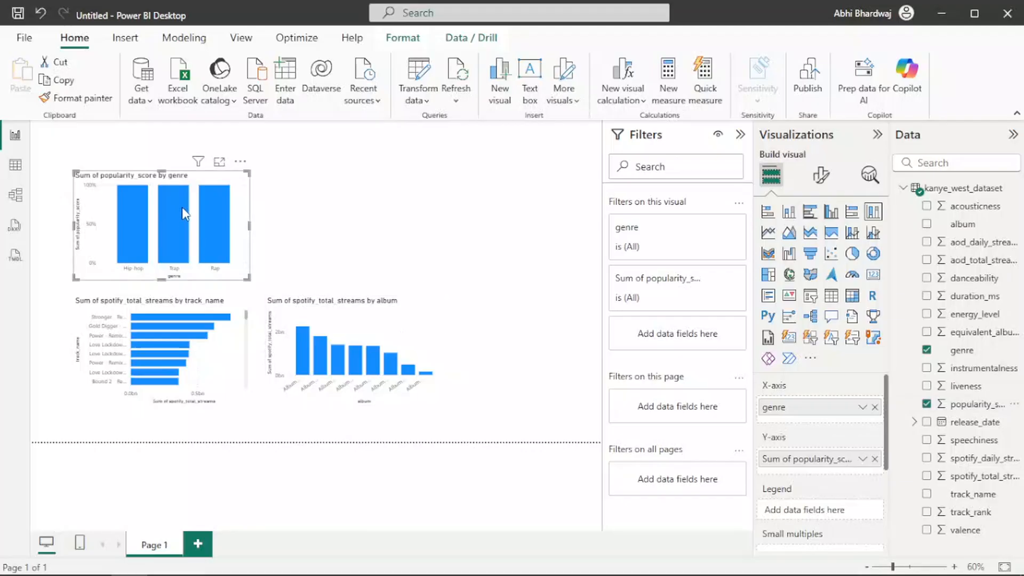
# Try album and track_name in place of genre on the popularity_score chart's X-axis, and try the chart as a pie chart.
pyautogui.moveTo(184, 195)
pyautogui.moveTo(983, 233); pyautogui.dragTo(835, 412)
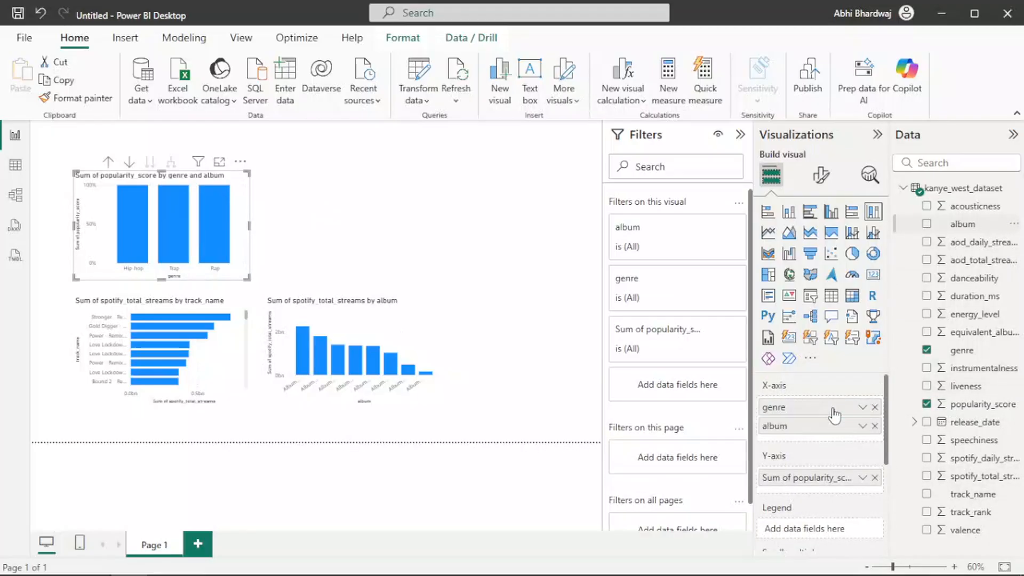
pyautogui.click(875, 407)
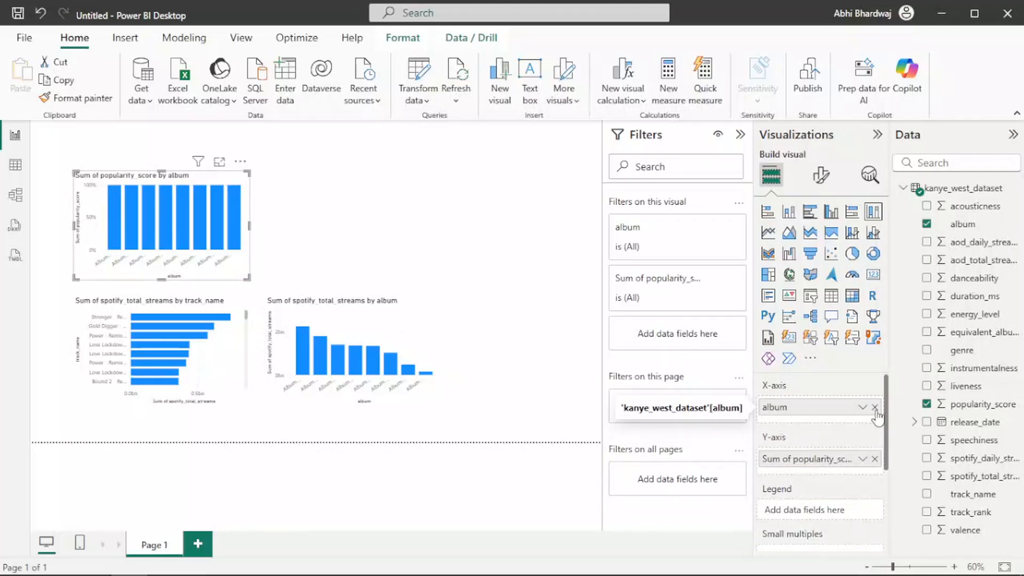
pyautogui.moveTo(963, 351); pyautogui.dragTo(840, 421)
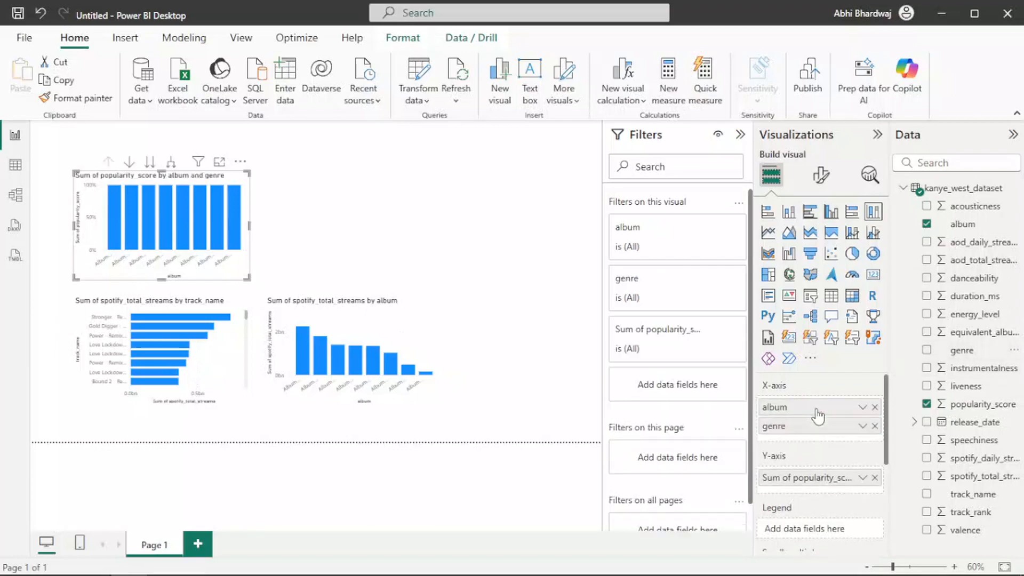
pyautogui.click(875, 407)
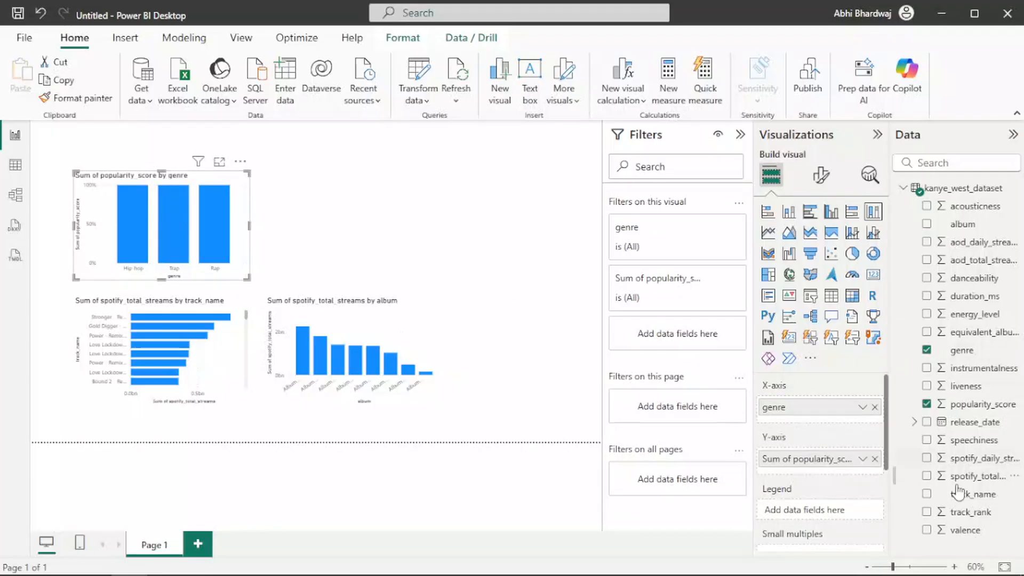
pyautogui.moveTo(975, 494); pyautogui.dragTo(810, 418)
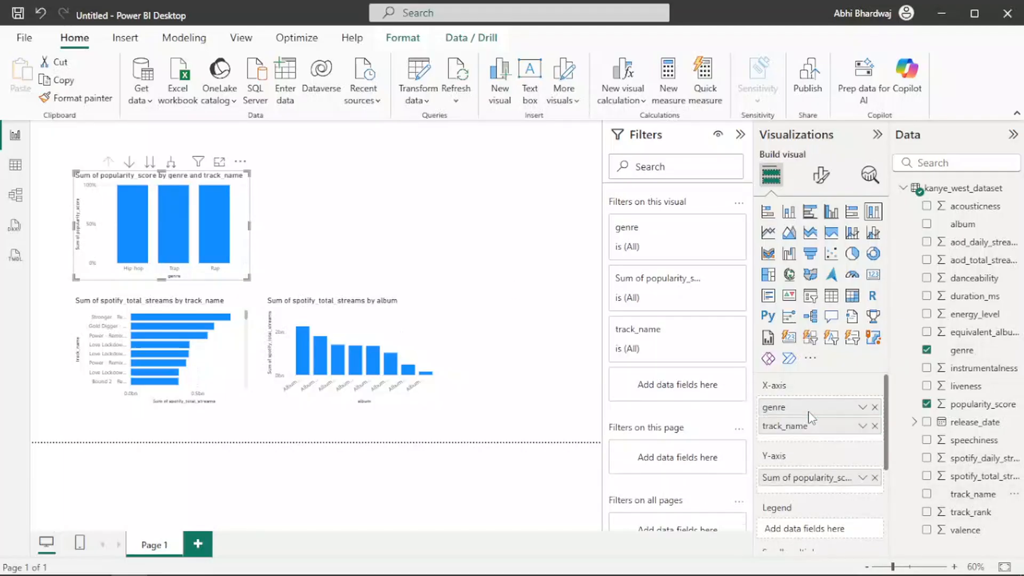
pyautogui.click(875, 408)
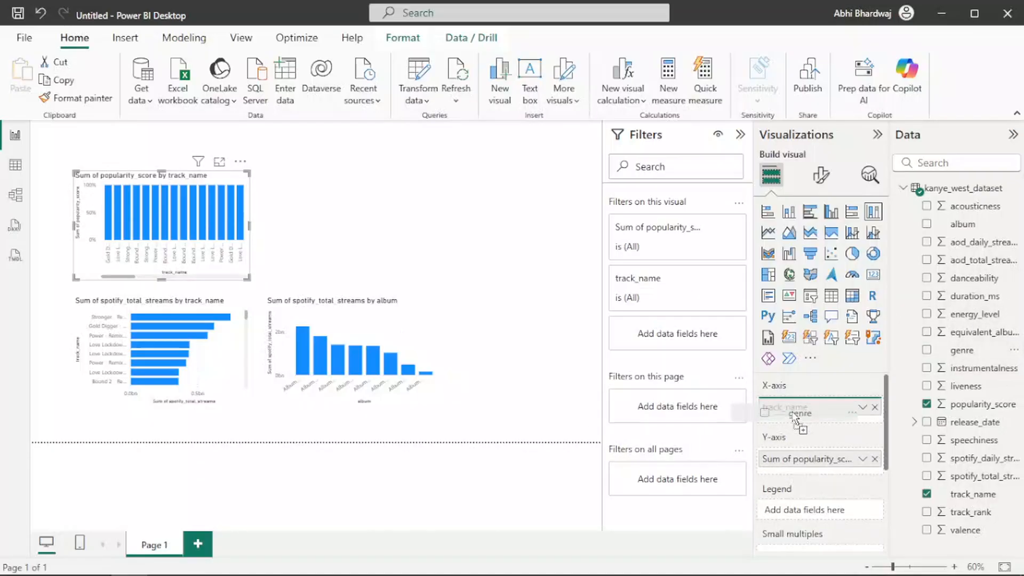
pyautogui.moveTo(831, 414); pyautogui.dragTo(832, 419)
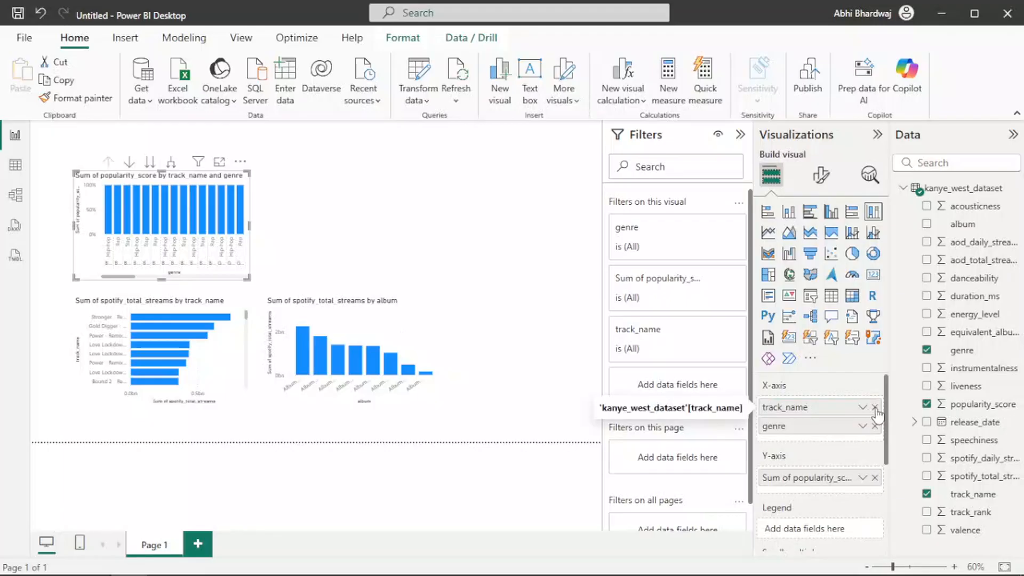
pyautogui.moveTo(422, 327); pyautogui.dragTo(450, 278)
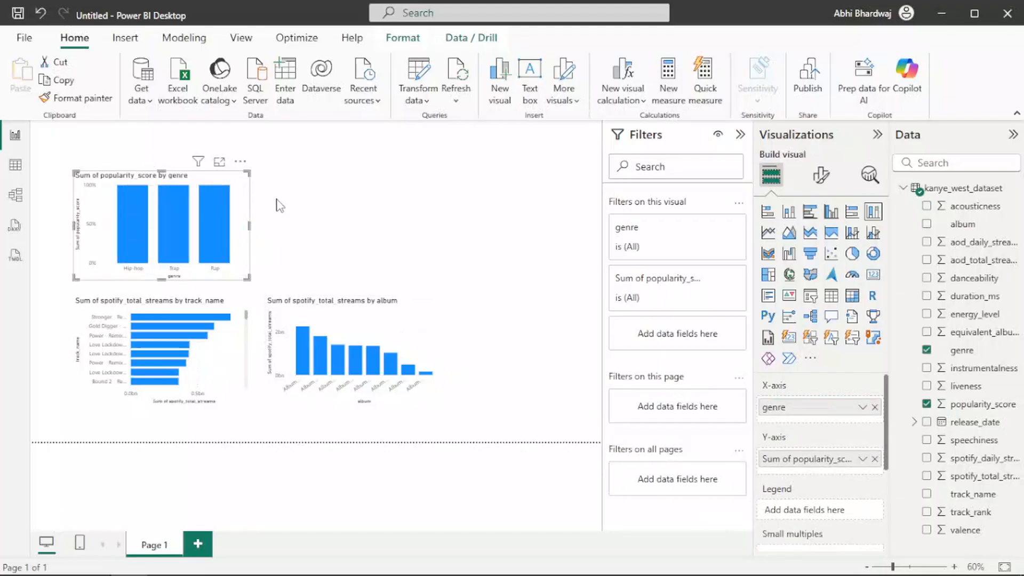
pyautogui.click(853, 256)
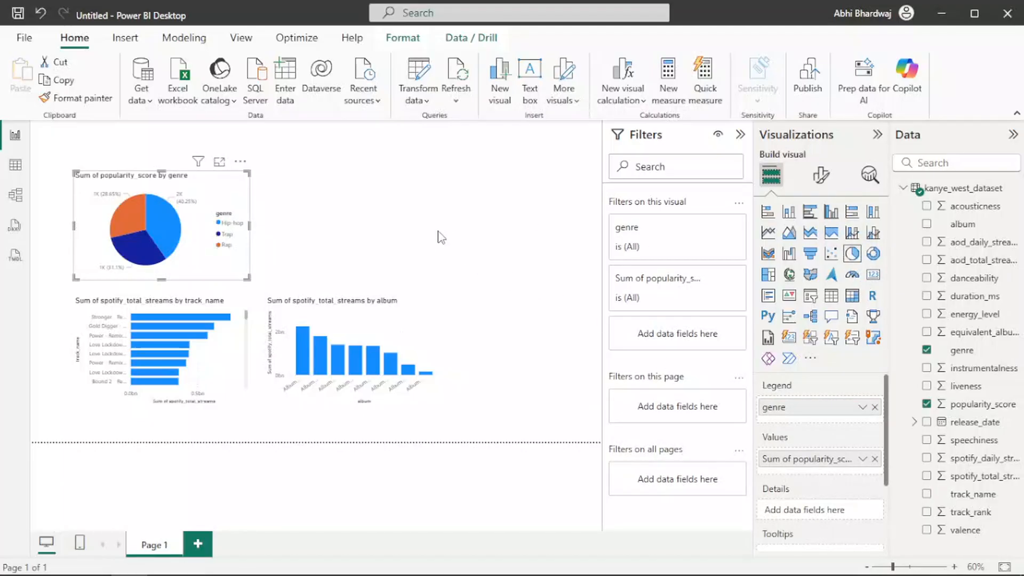
pyautogui.hotkey('ctrl', 'z')
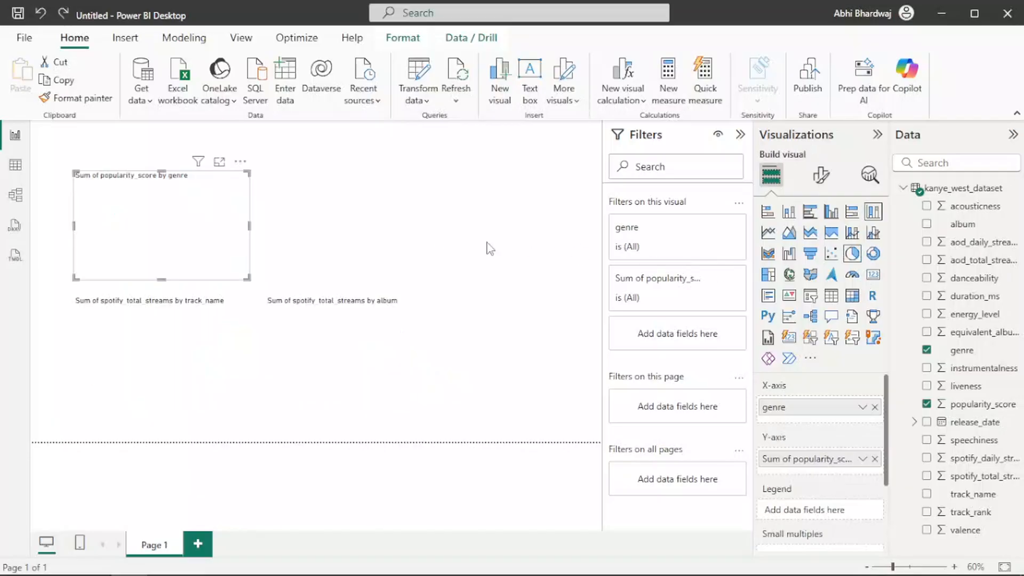
# Add a pie chart showing the count of track_name by genre, placed above the album column chart.
pyautogui.click(479, 231)
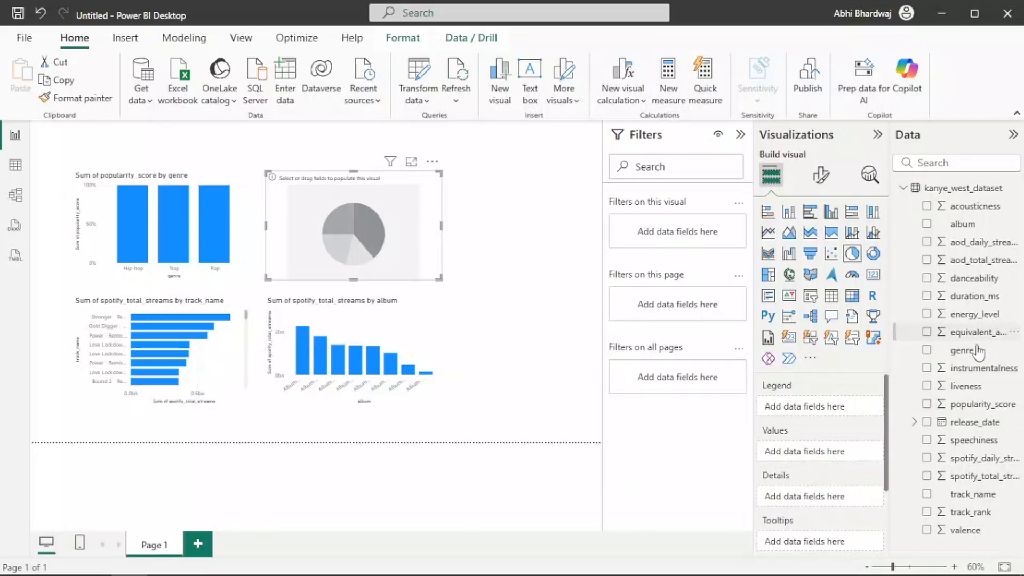
pyautogui.moveTo(978, 352); pyautogui.dragTo(805, 405)
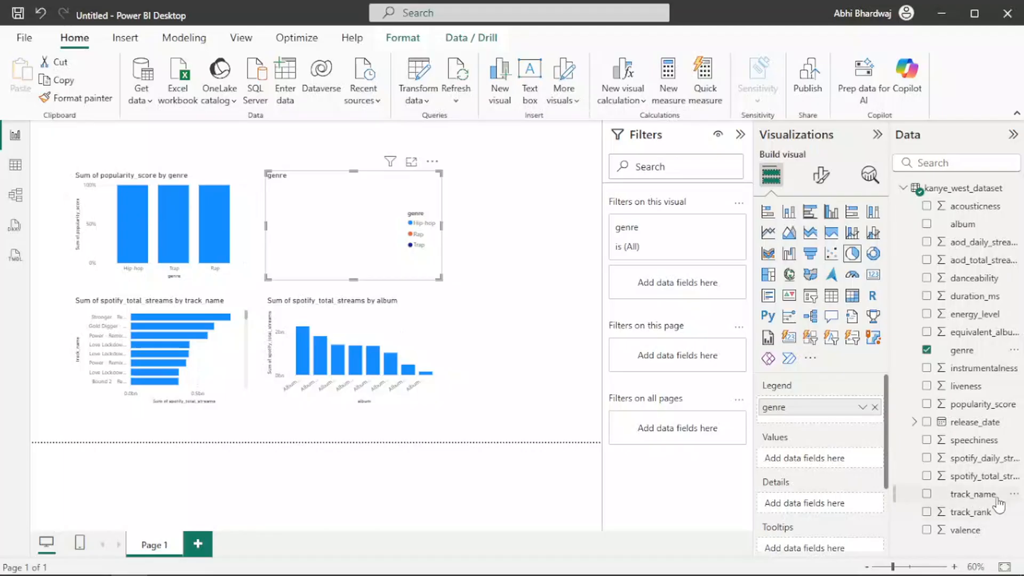
pyautogui.moveTo(998, 496); pyautogui.dragTo(786, 468)
pyautogui.moveTo(981, 495); pyautogui.dragTo(793, 460)
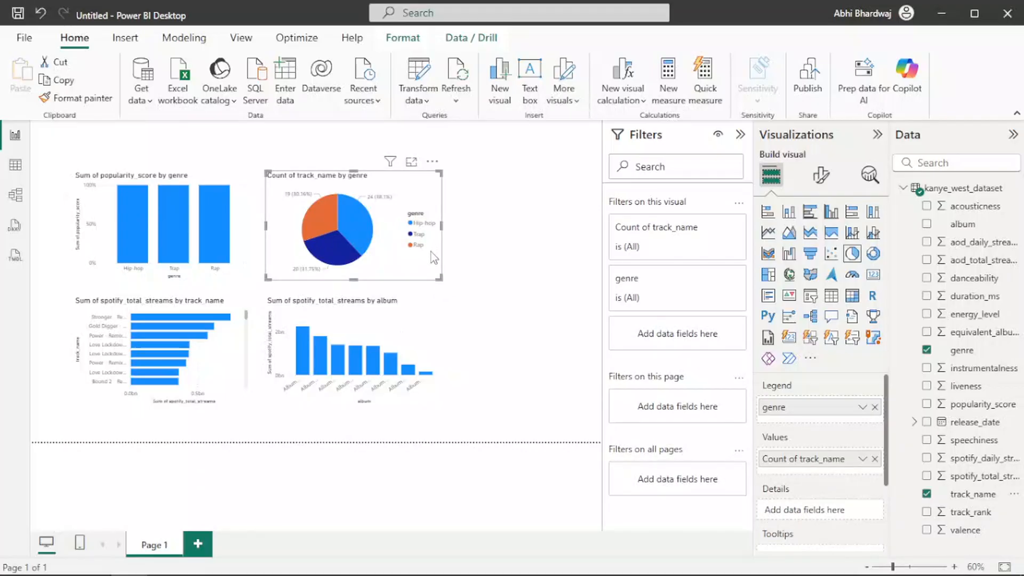
# Create a line chart of summed spotify_daily_streams by release_date and place it beside the album column chart.
pyautogui.click(504, 271)
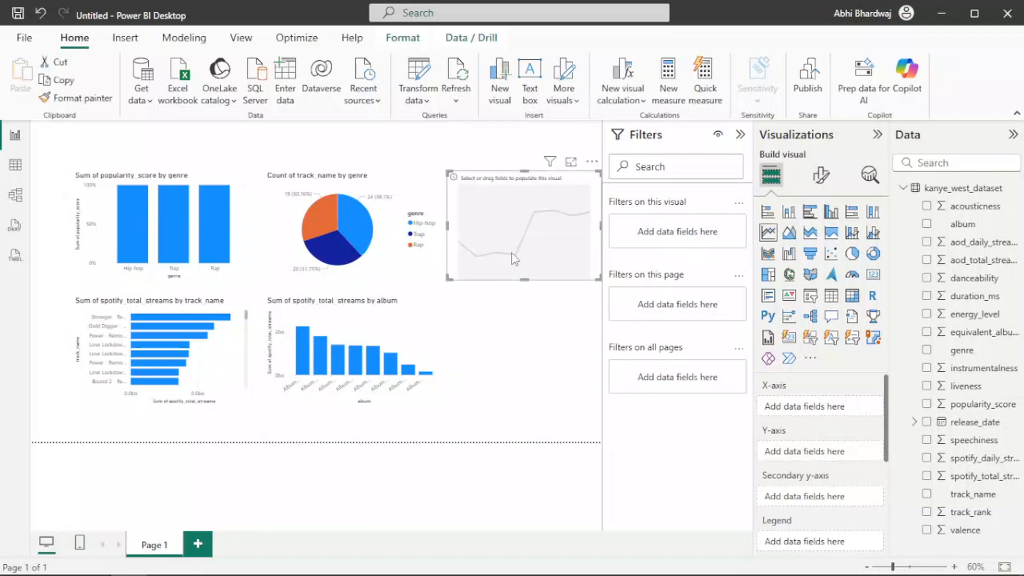
pyautogui.moveTo(510, 256); pyautogui.dragTo(512, 378)
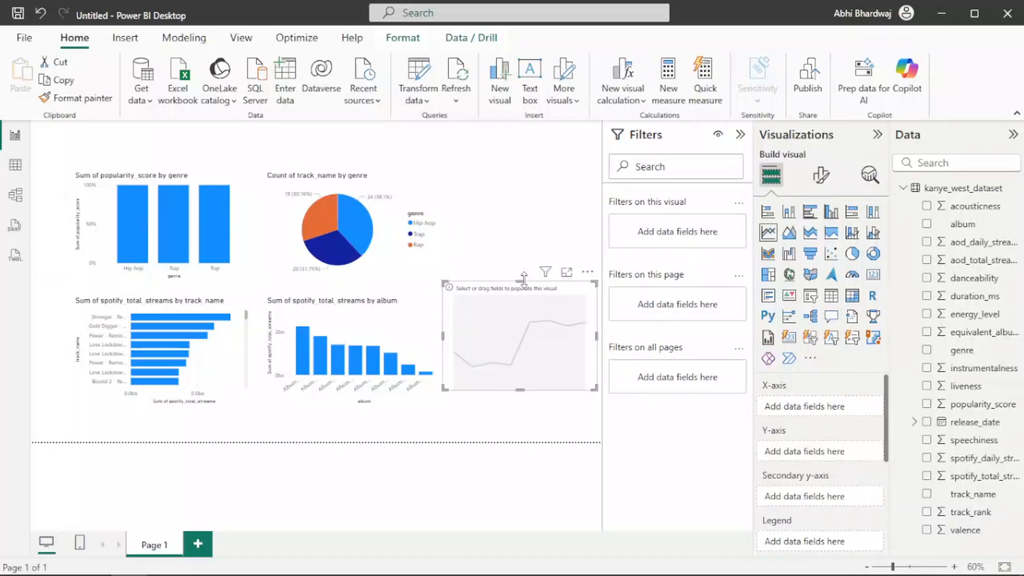
pyautogui.moveTo(522, 329); pyautogui.dragTo(521, 341)
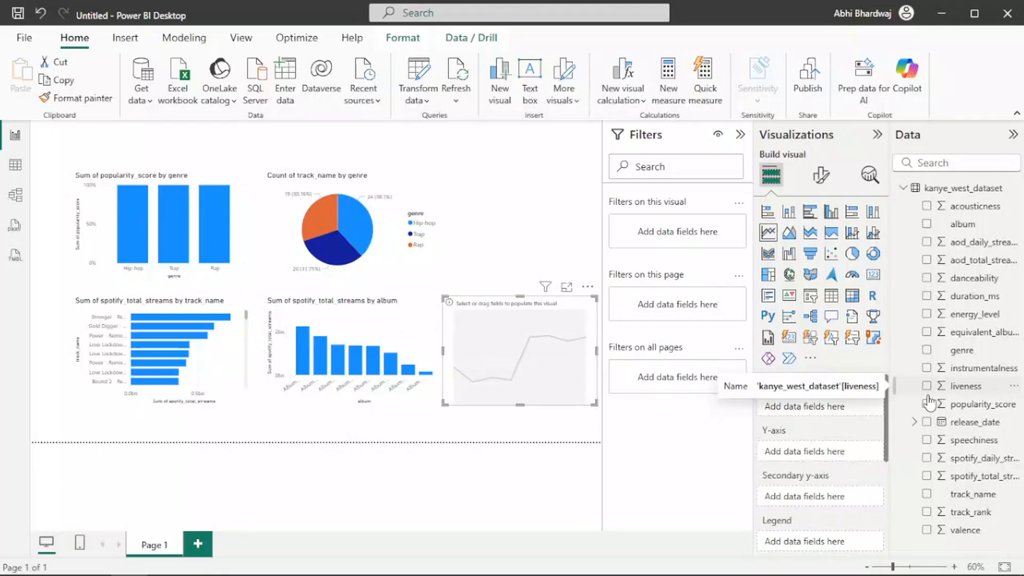
pyautogui.moveTo(994, 468); pyautogui.dragTo(795, 452)
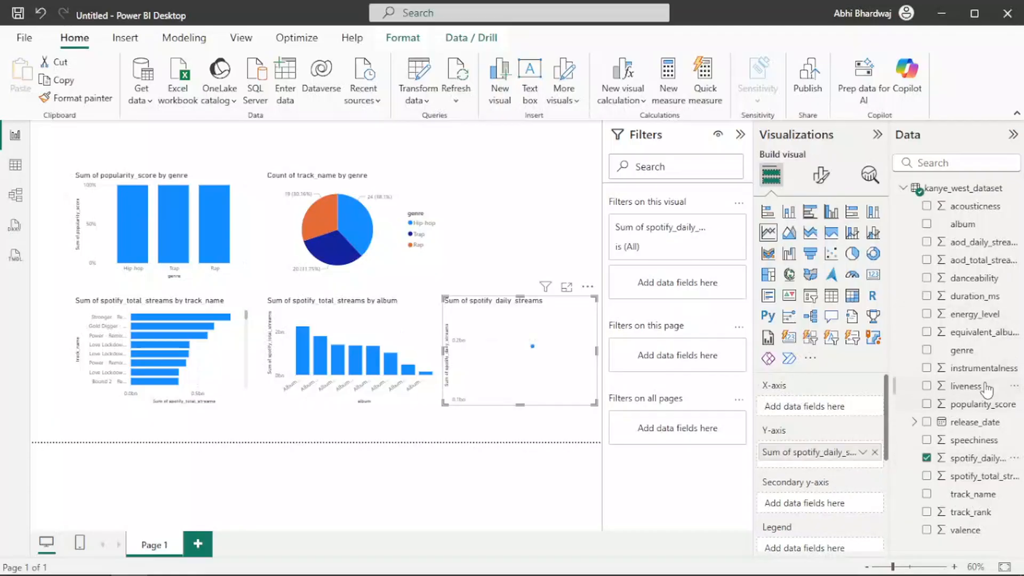
pyautogui.moveTo(997, 421); pyautogui.dragTo(805, 416)
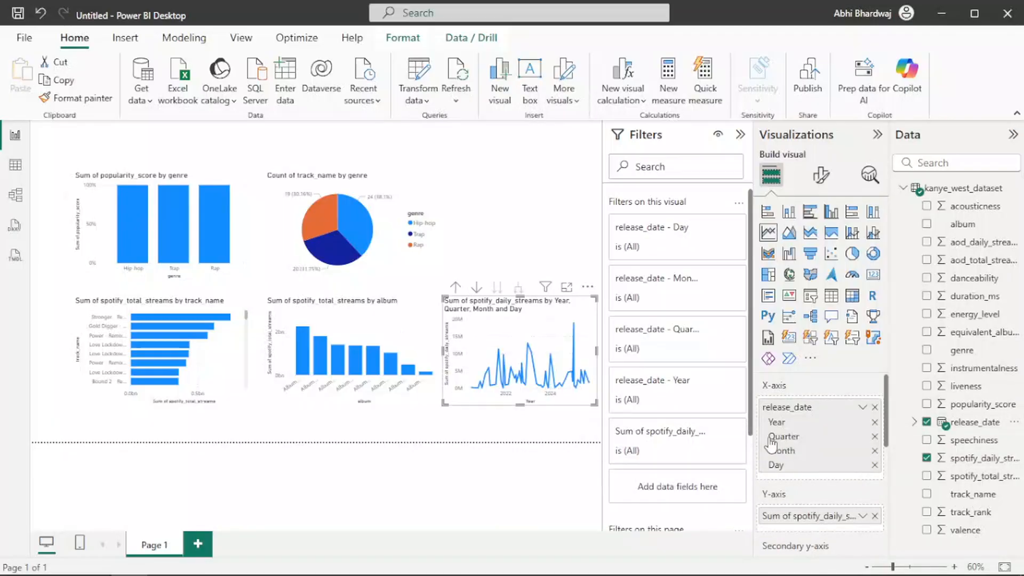
# Try the line chart with only the Year level of release_date, and restore the full date hierarchy on its X-axis.
pyautogui.click(876, 437)
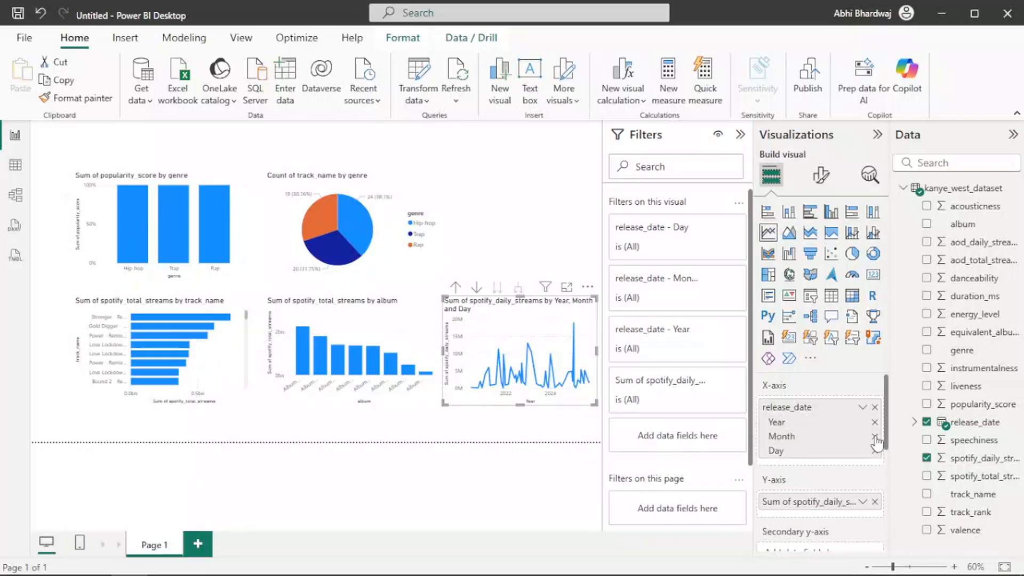
pyautogui.click(876, 438)
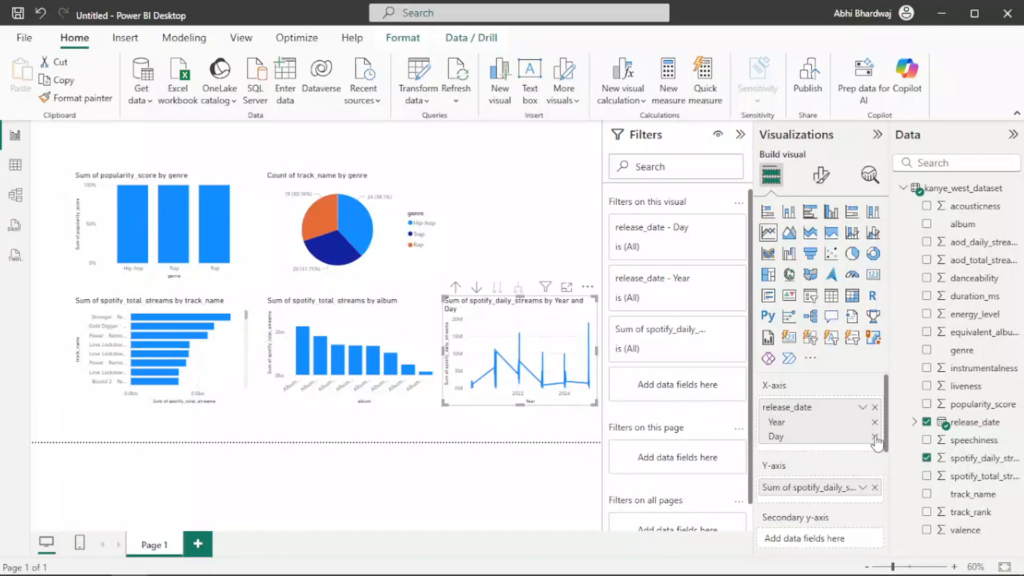
pyautogui.click(876, 436)
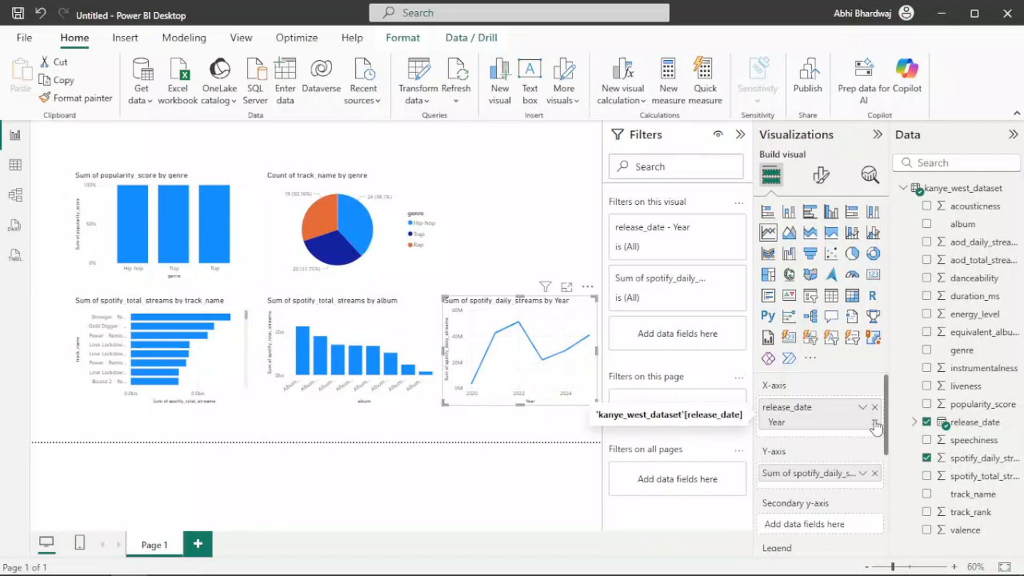
pyautogui.click(874, 410)
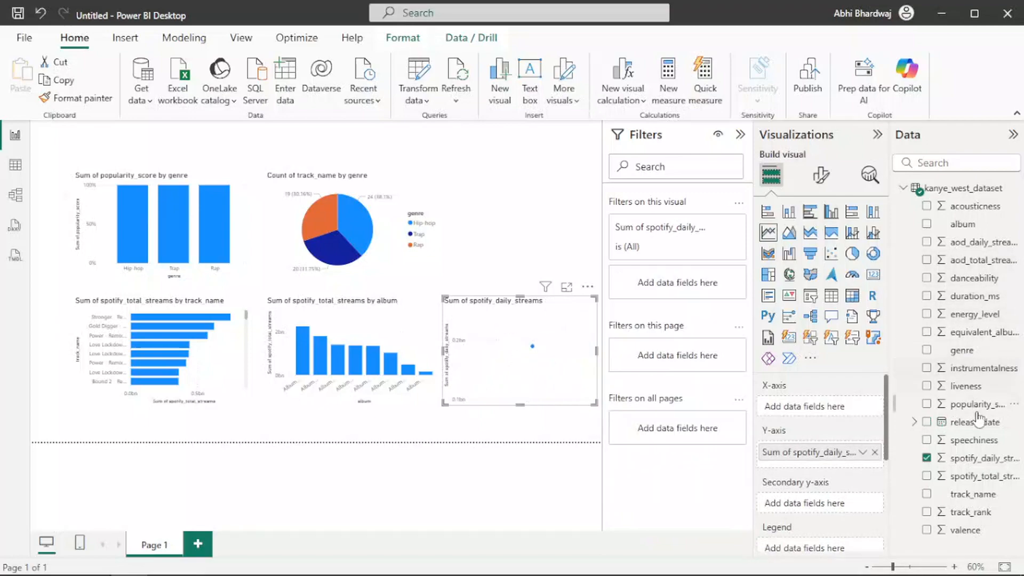
pyautogui.moveTo(976, 422); pyautogui.dragTo(796, 421)
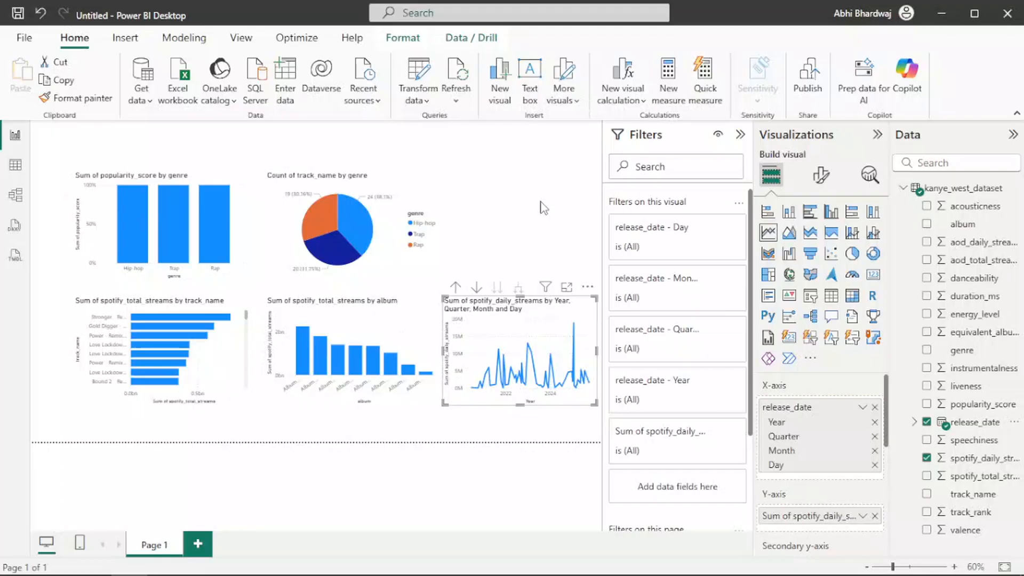
# Add a card showing the count of track_name, shrink it and place it above the popularity_score chart.
pyautogui.click(537, 182)
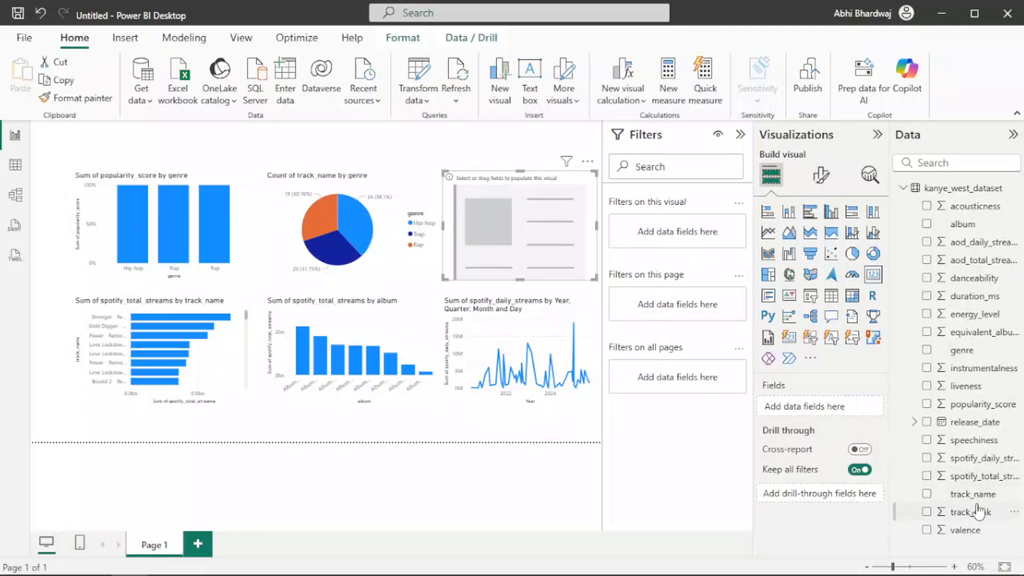
pyautogui.moveTo(978, 499); pyautogui.dragTo(819, 408)
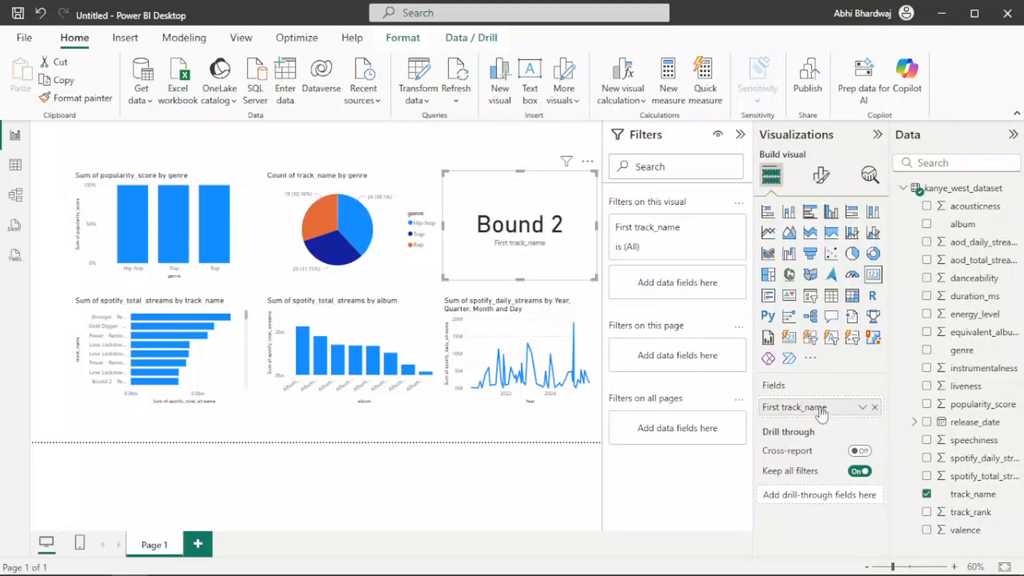
pyautogui.click(863, 407)
pyautogui.click(928, 483)
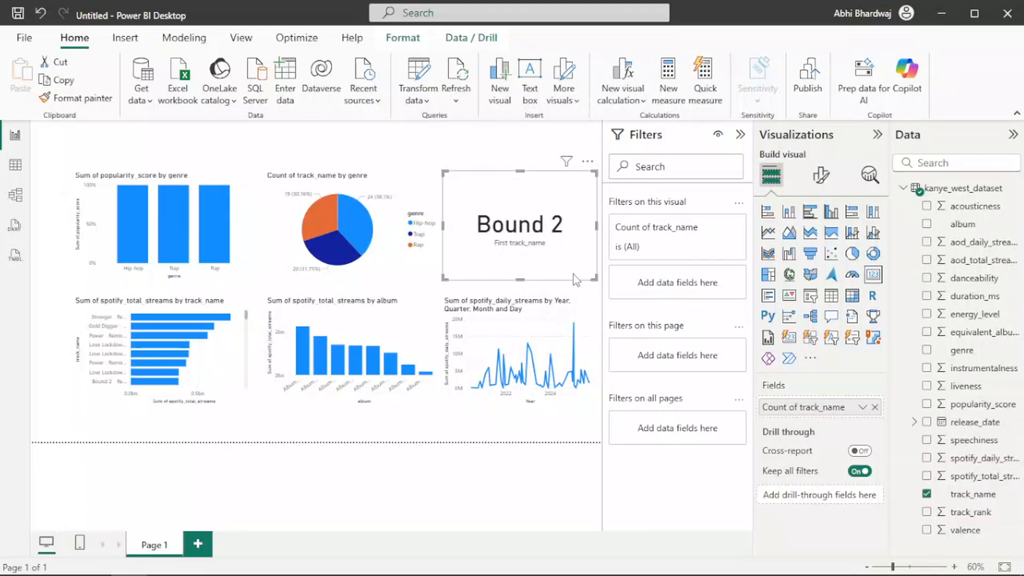
pyautogui.moveTo(595, 278); pyautogui.dragTo(120, 160)
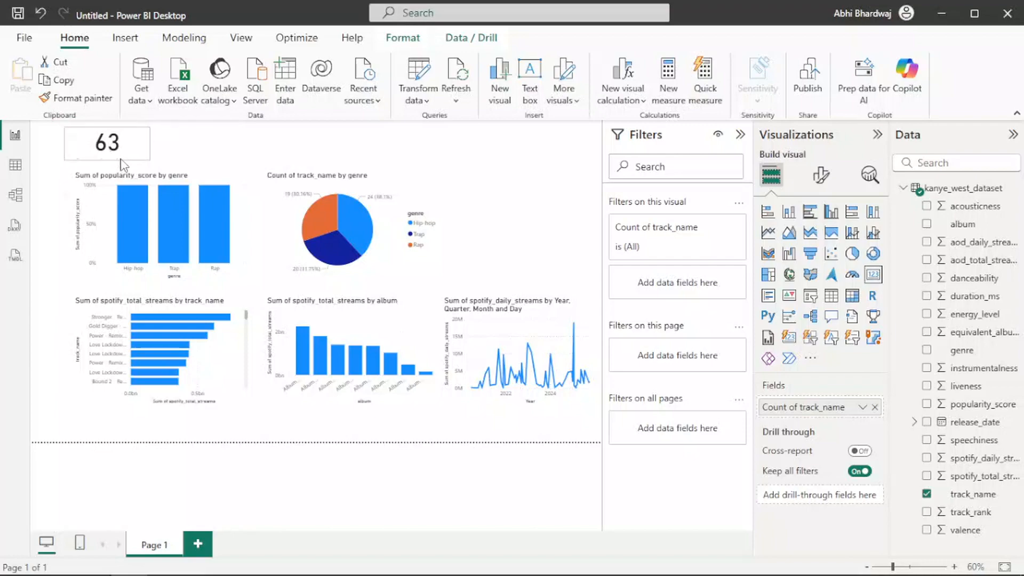
pyautogui.click(121, 158)
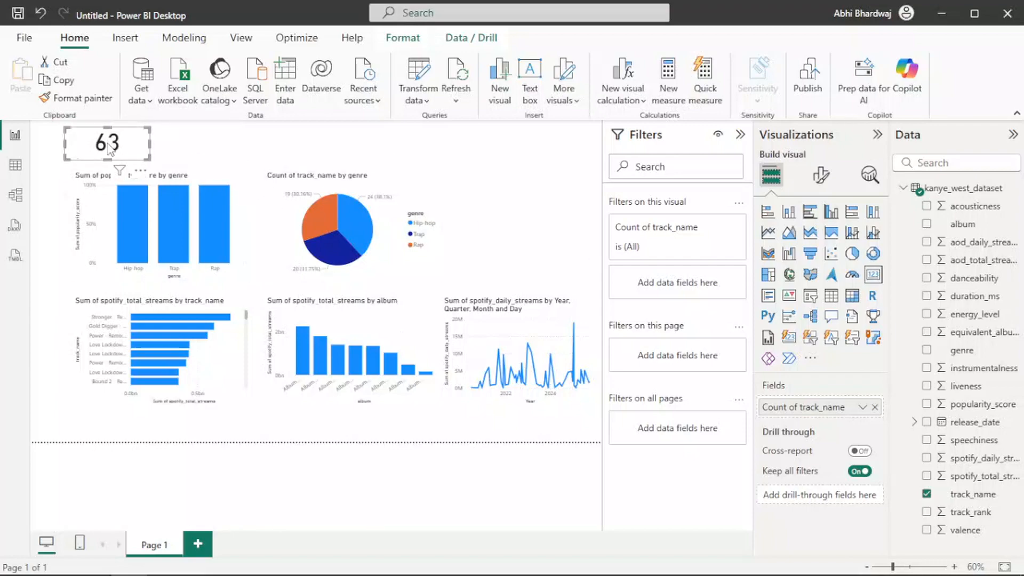
# Duplicate the track_name count card, place the copy to its right and have it show the sum of spotify_total_streams.
pyautogui.hotkey('ctrl', 'c')
pyautogui.hotkey('ctrl', 'v')
pyautogui.moveTo(132, 149); pyautogui.dragTo(245, 148)
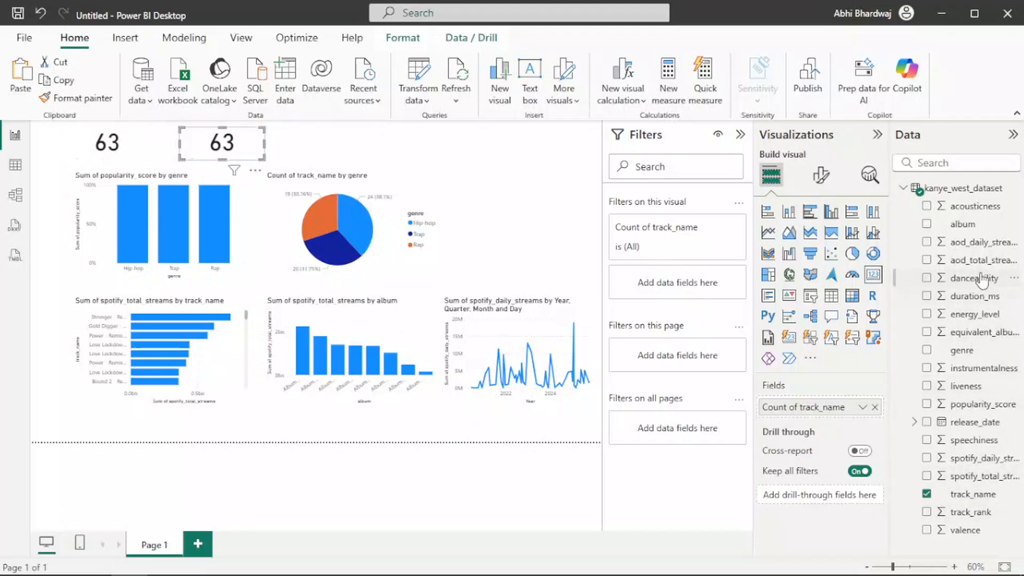
pyautogui.moveTo(986, 476); pyautogui.dragTo(808, 406)
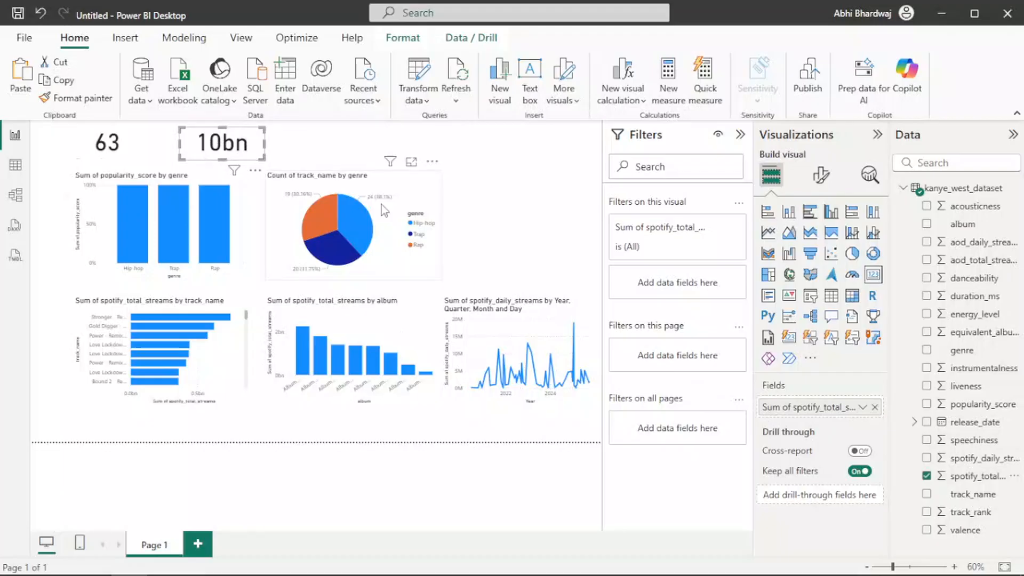
pyautogui.click(863, 407)
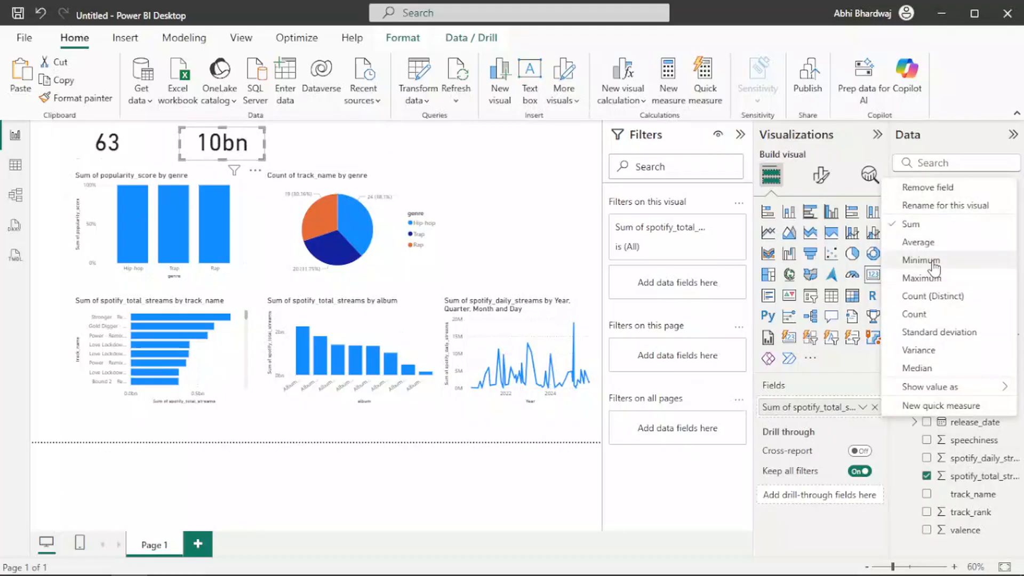
pyautogui.click(836, 423)
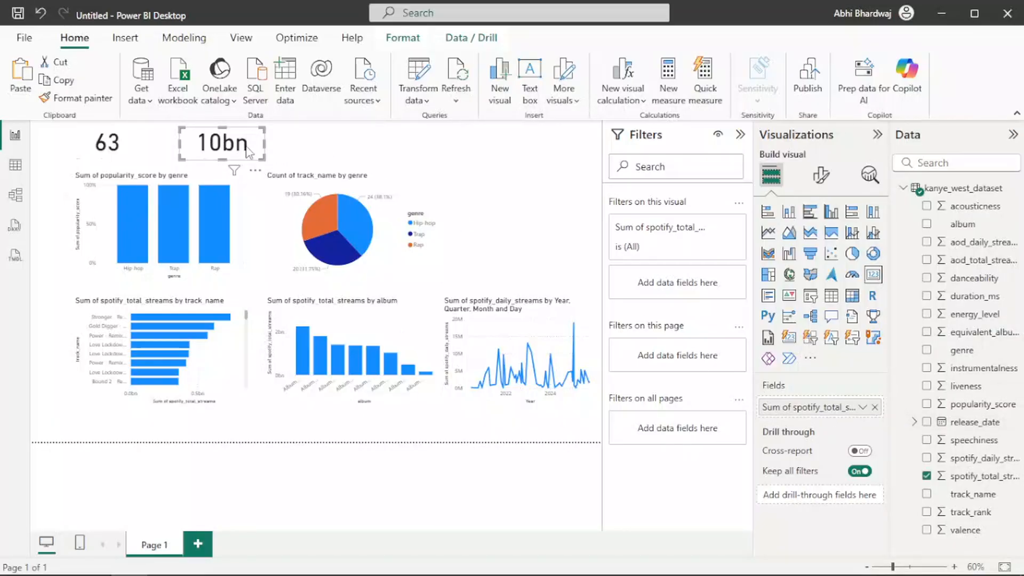
# Duplicate the streams card, place the copy above the genre pie chart and have it show the average of popularity_score.
pyautogui.hotkey('ctrl', 'c')
pyautogui.hotkey('ctrl', 'v')
pyautogui.moveTo(264, 152); pyautogui.dragTo(365, 148)
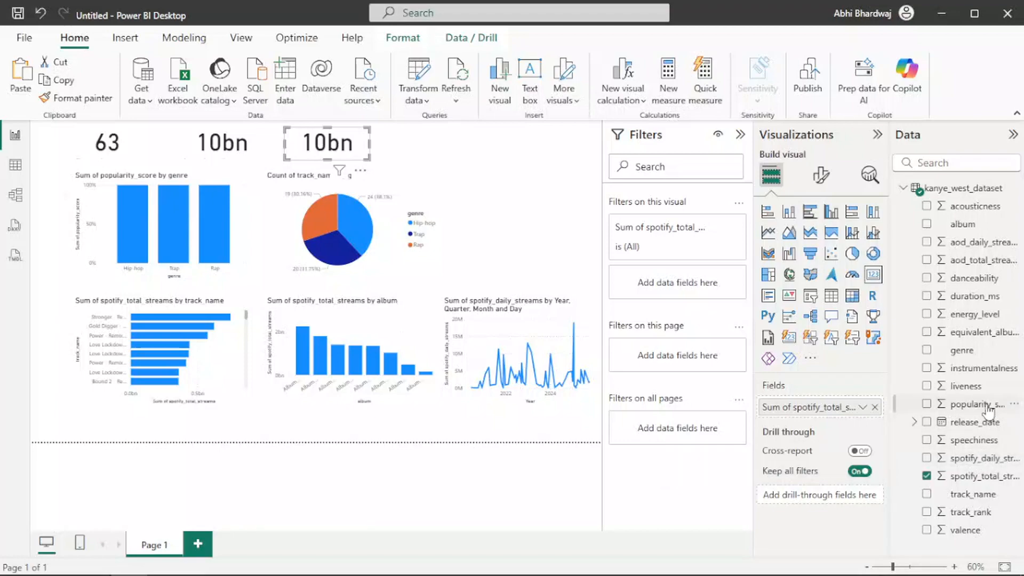
pyautogui.moveTo(987, 404); pyautogui.dragTo(808, 405)
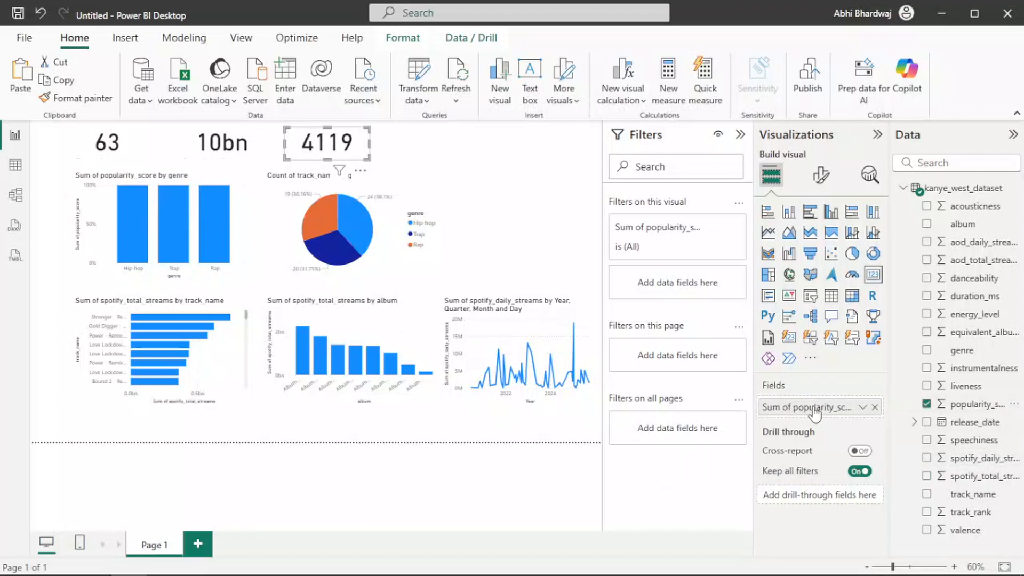
pyautogui.click(863, 407)
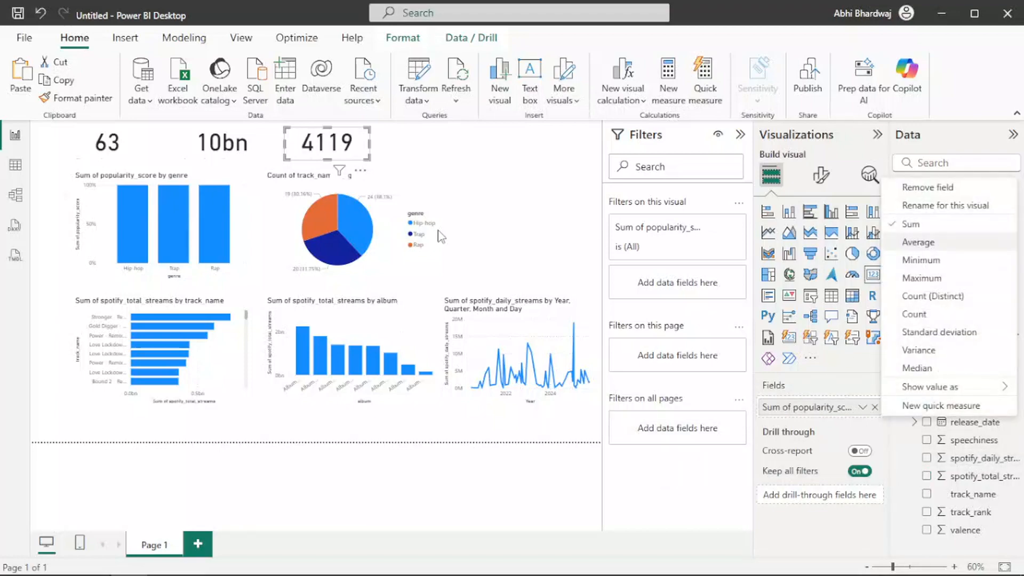
pyautogui.click(919, 243)
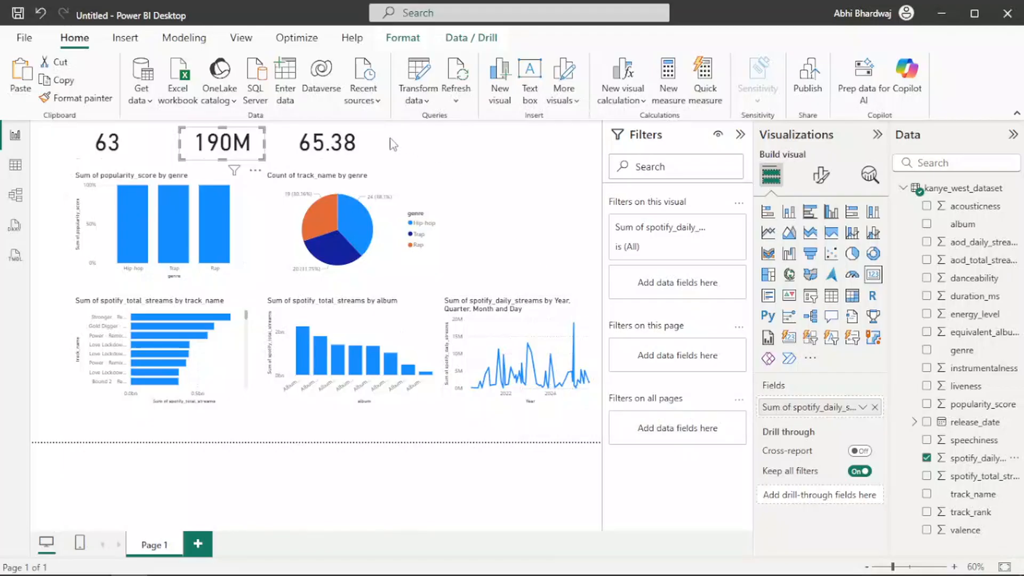
pyautogui.click(453, 153)
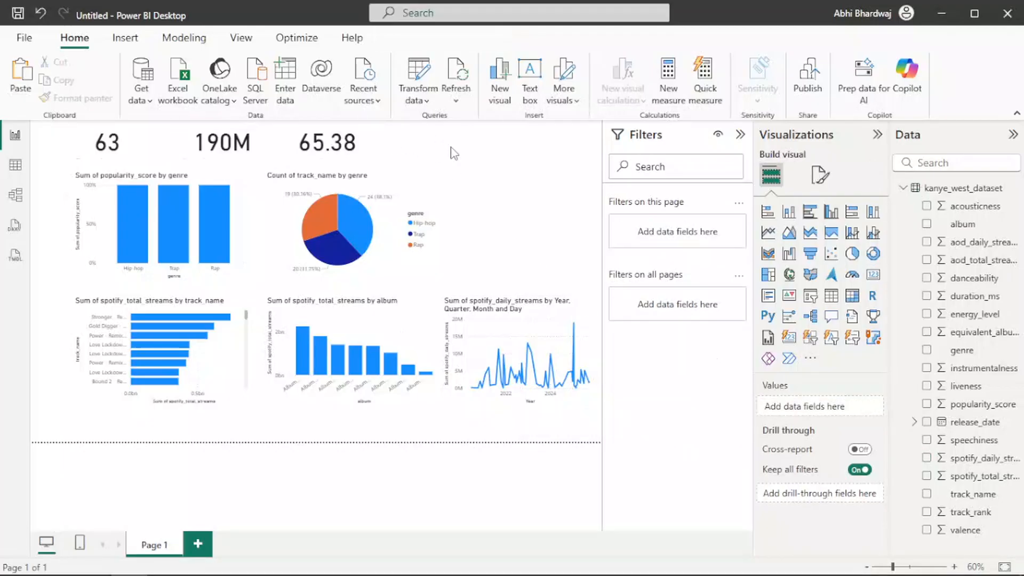
pyautogui.click(122, 156)
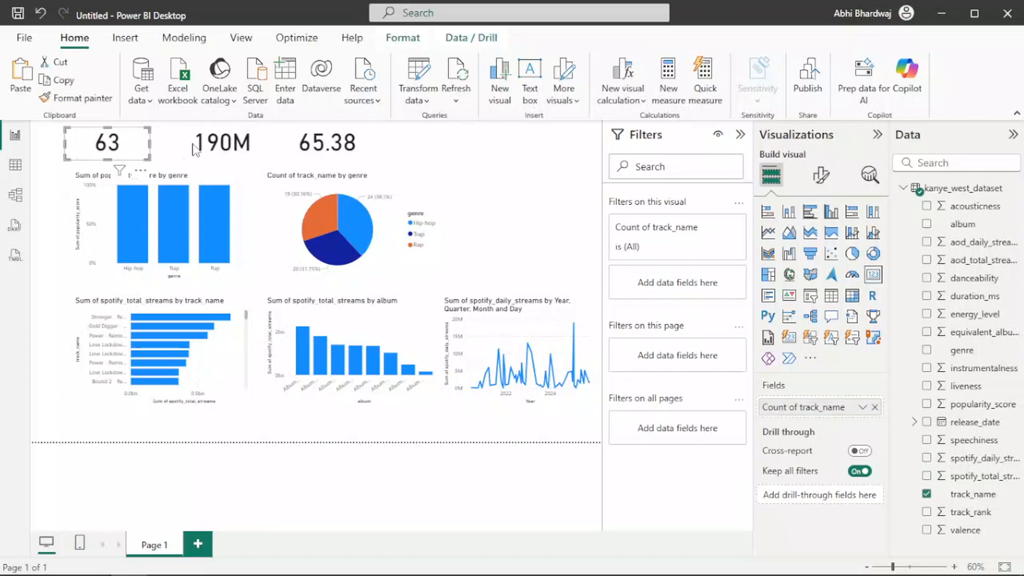
pyautogui.click(223, 144)
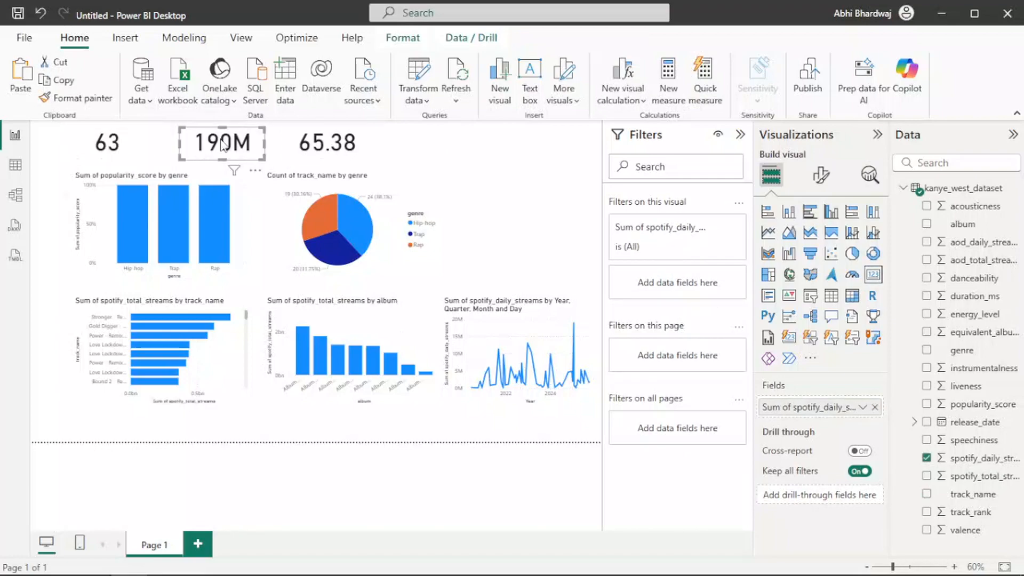
pyautogui.click(333, 155)
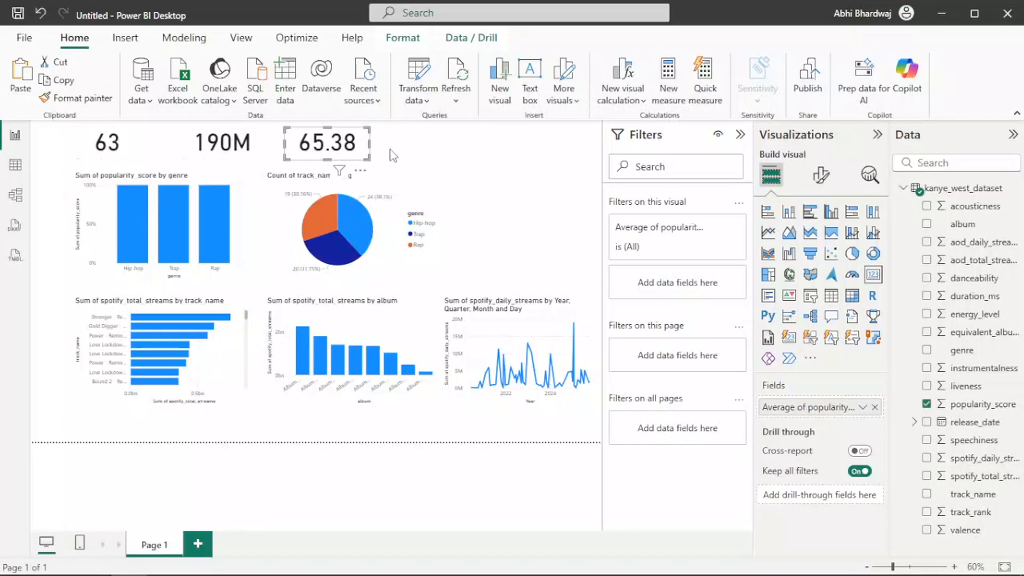
# Duplicate the average popularity_score card as a fourth card in the row and have it show the distinct count of album.
pyautogui.click(345, 145)
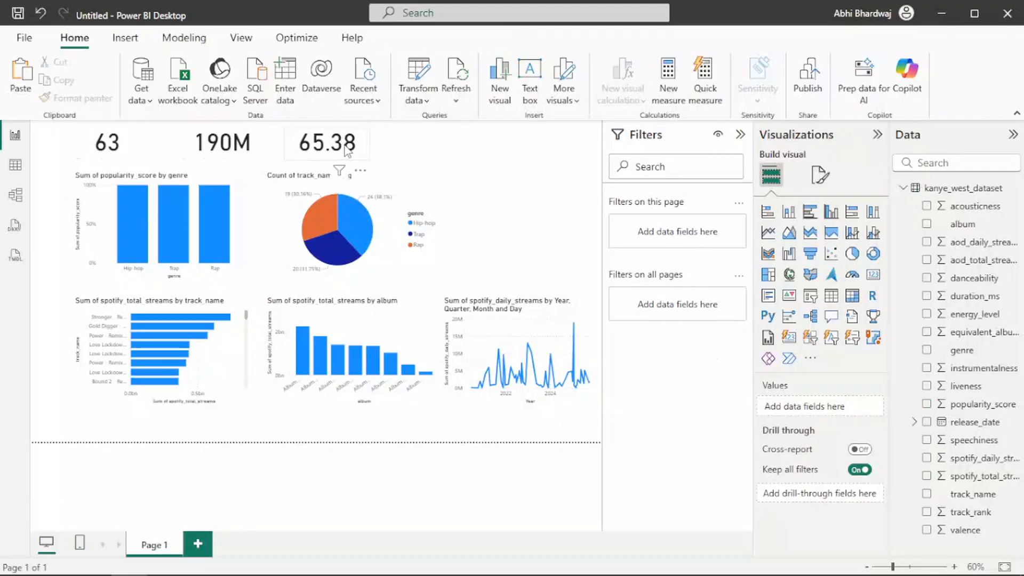
pyautogui.click(345, 151)
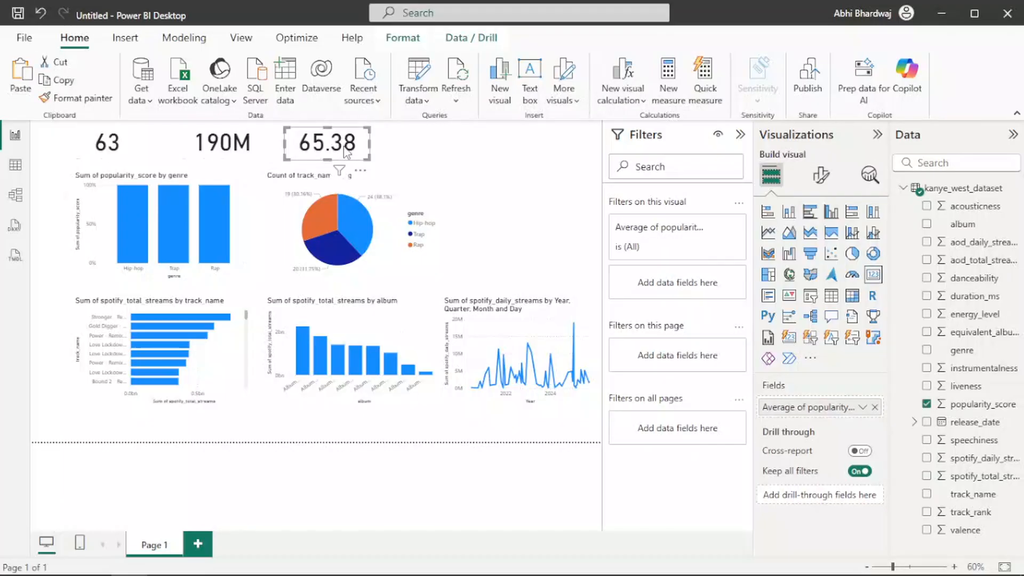
pyautogui.hotkey('ctrl', 'c')
pyautogui.hotkey('ctrl', 'v')
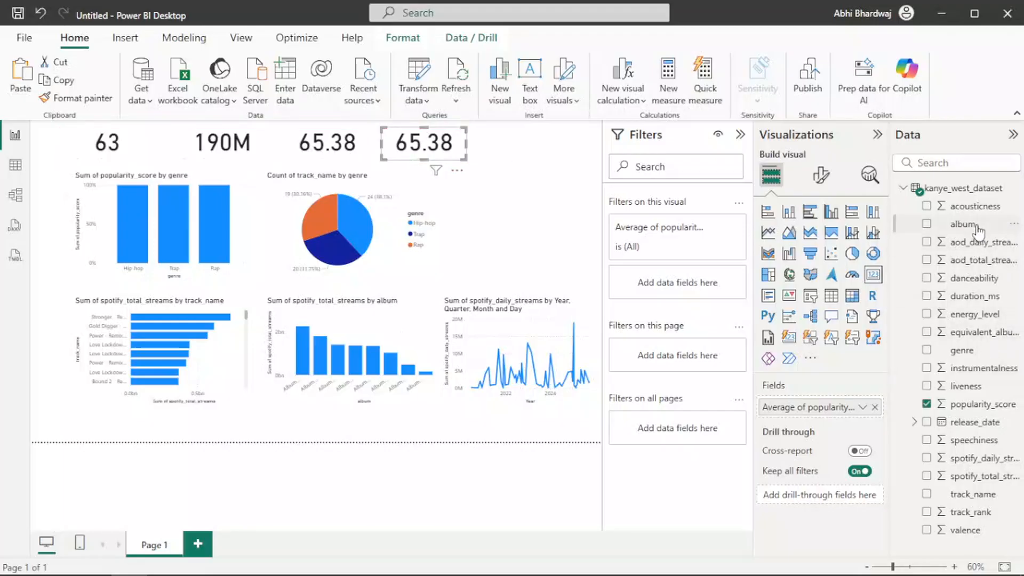
pyautogui.moveTo(972, 226); pyautogui.dragTo(832, 406)
pyautogui.click(863, 407)
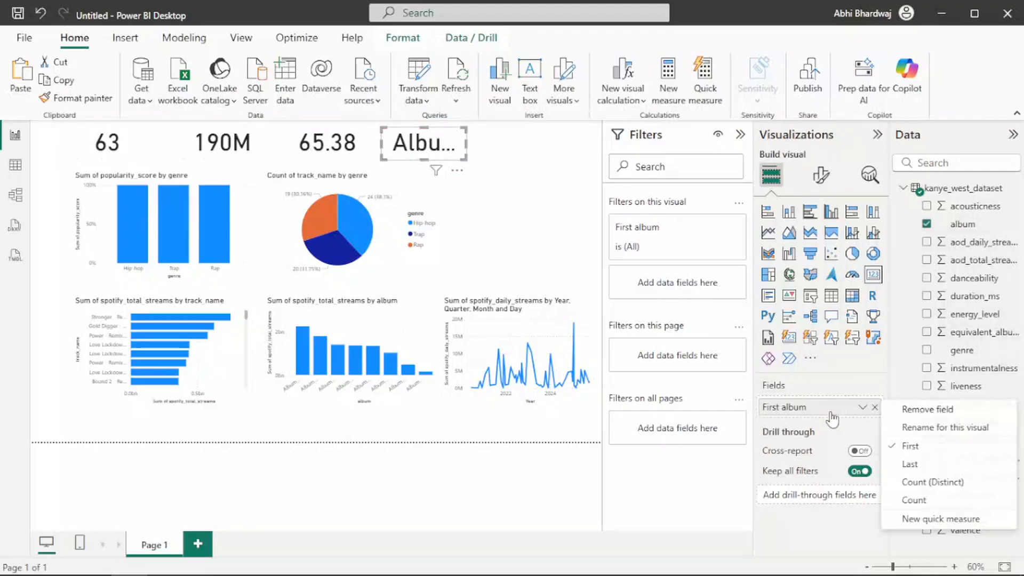
pyautogui.click(931, 483)
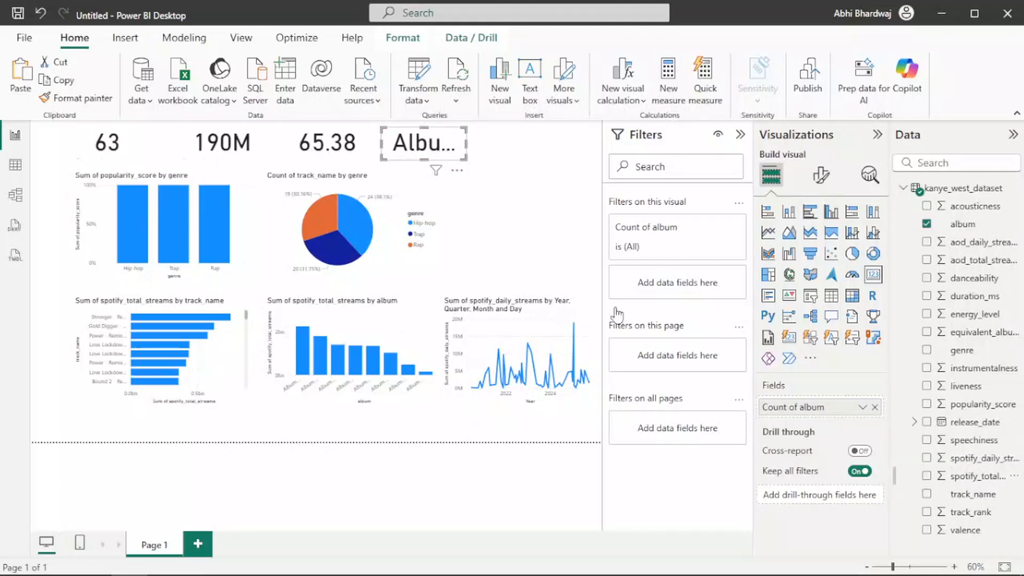
pyautogui.click(516, 159)
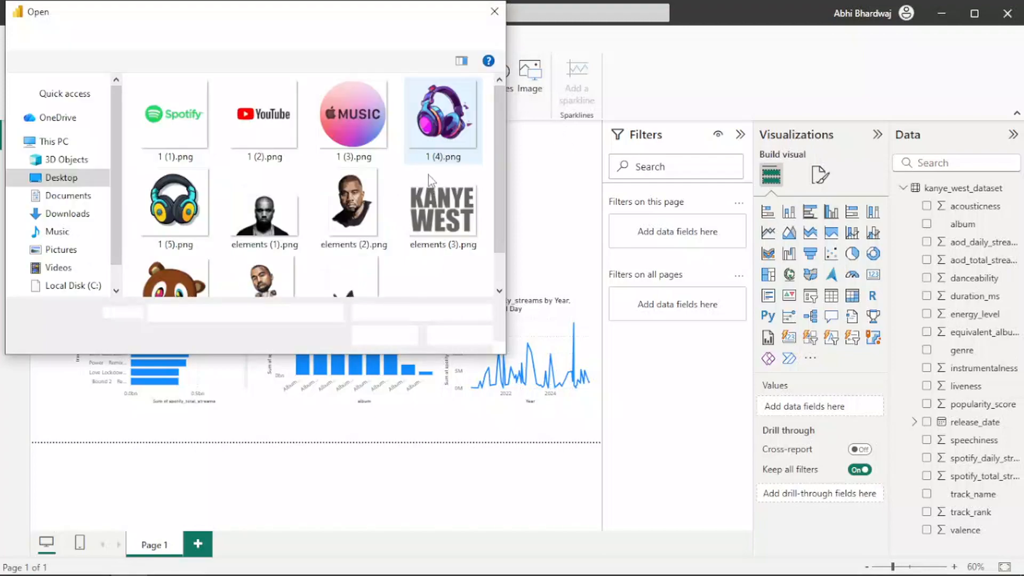
# Insert the caricature image elements (5).png from the Kanye West folder into the report page.
pyautogui.scroll(-1, 428, 278)
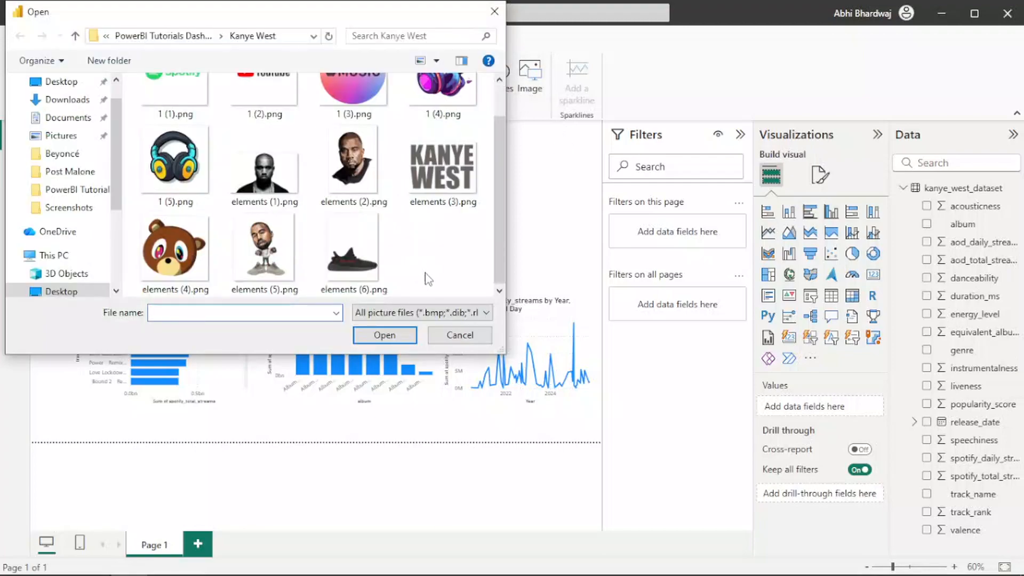
pyautogui.click(283, 266)
pyautogui.click(385, 335)
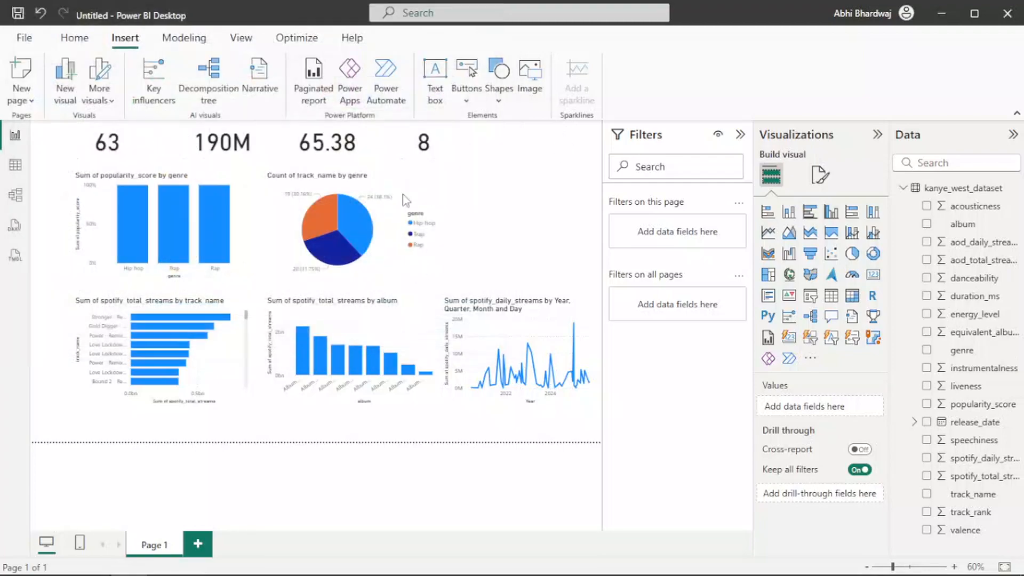
# Insert the KANYE WEST lettering image elements (3).png and place it above the daily streams line chart.
pyautogui.click(530, 84)
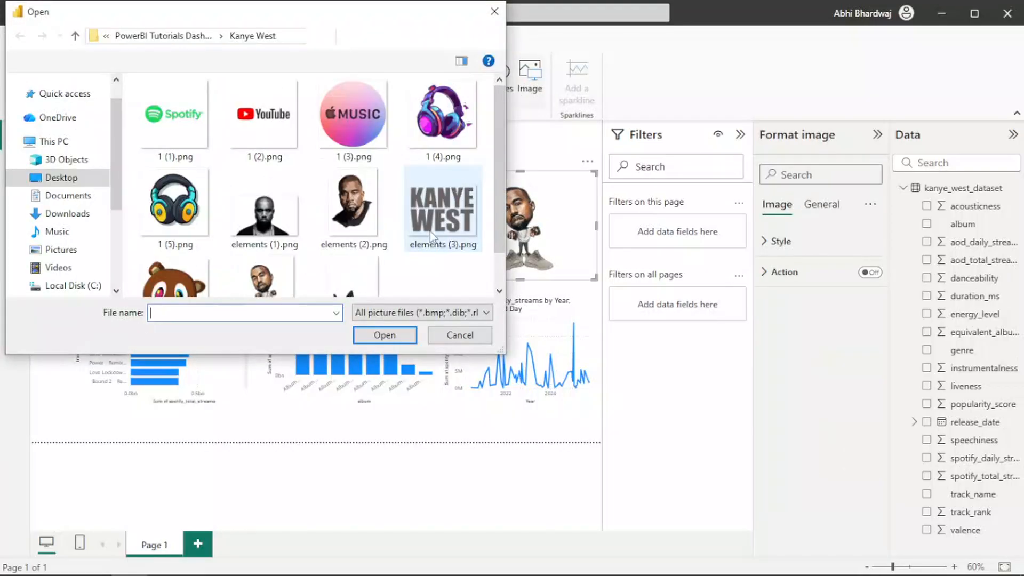
pyautogui.doubleClick(433, 229)
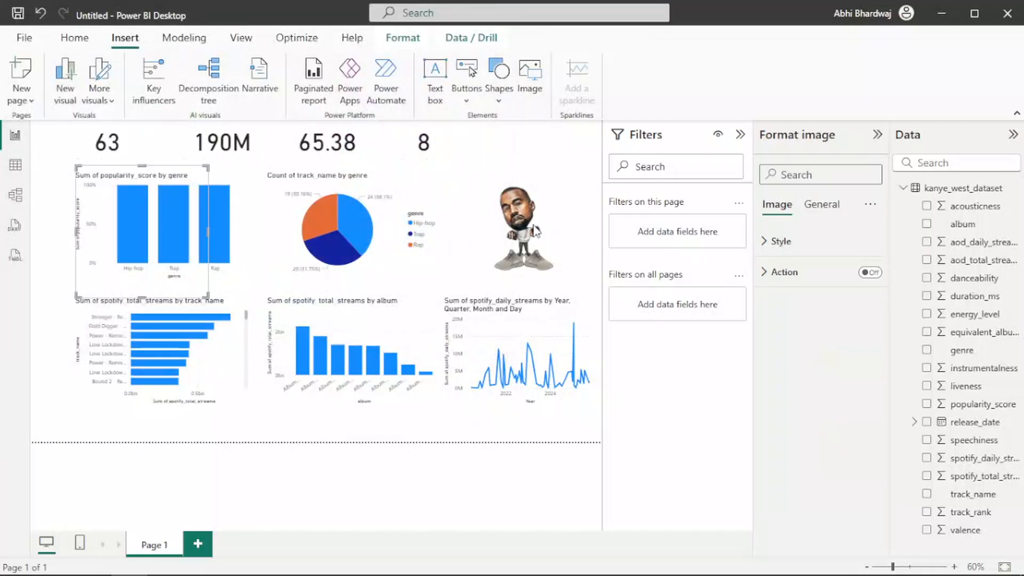
pyautogui.moveTo(194, 233); pyautogui.dragTo(560, 243)
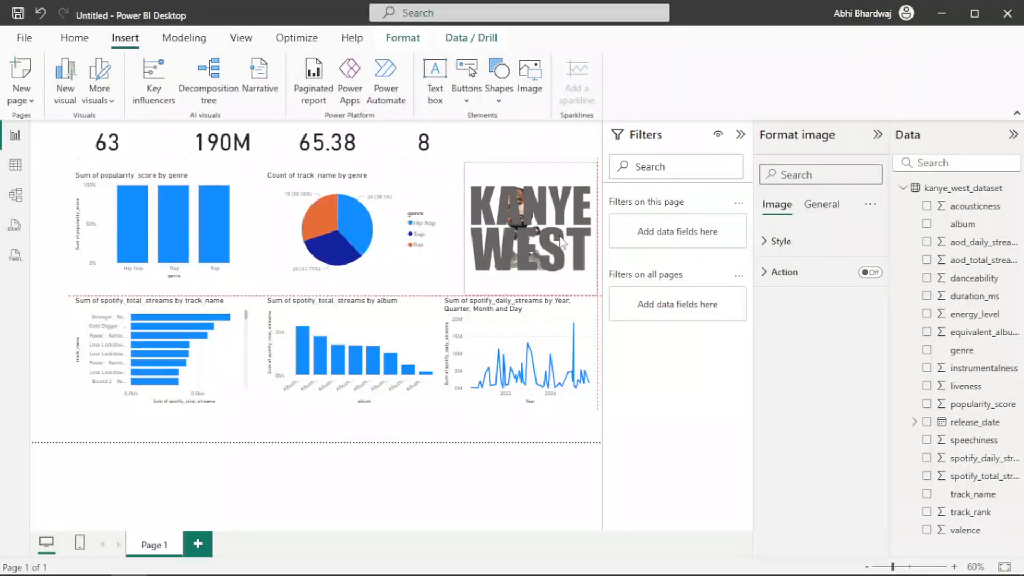
pyautogui.moveTo(358, 267); pyautogui.dragTo(358, 268)
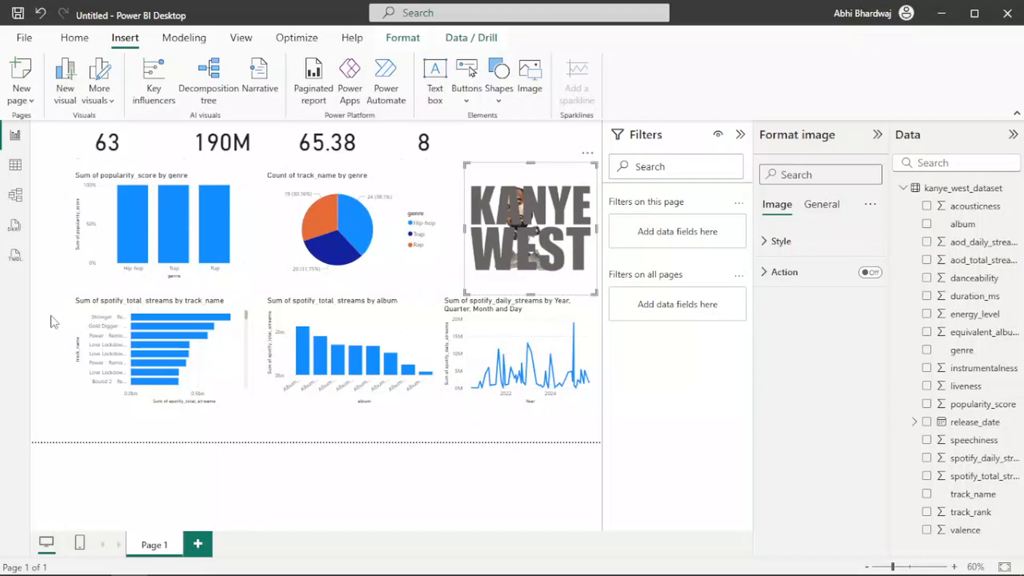
pyautogui.click(51, 321)
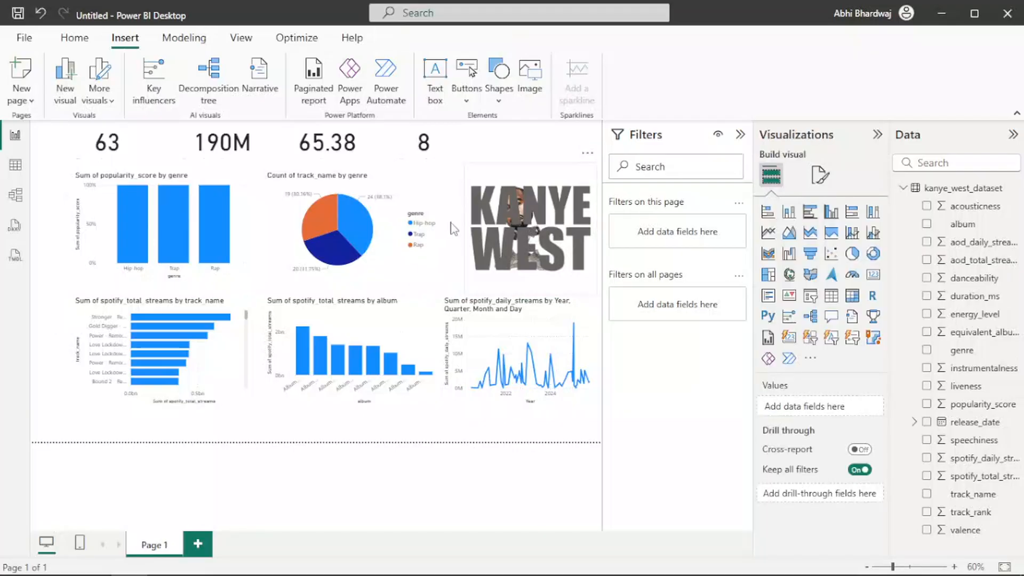
# Move the KANYE WEST lettering aside, delete the caricature image behind it and undo the lettering's move.
pyautogui.moveTo(545, 223); pyautogui.dragTo(451, 223)
pyautogui.click(530, 222)
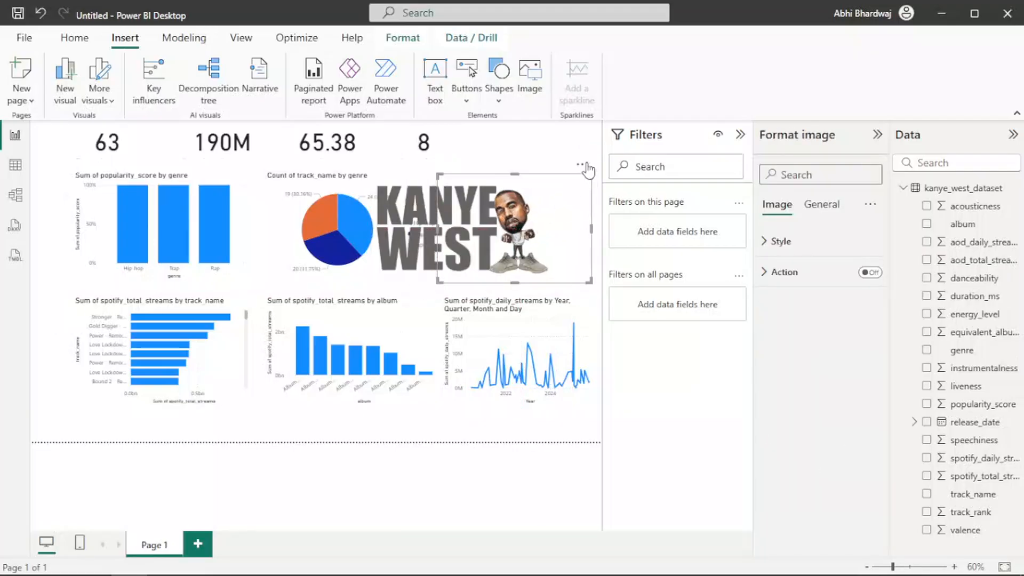
pyautogui.click(585, 165)
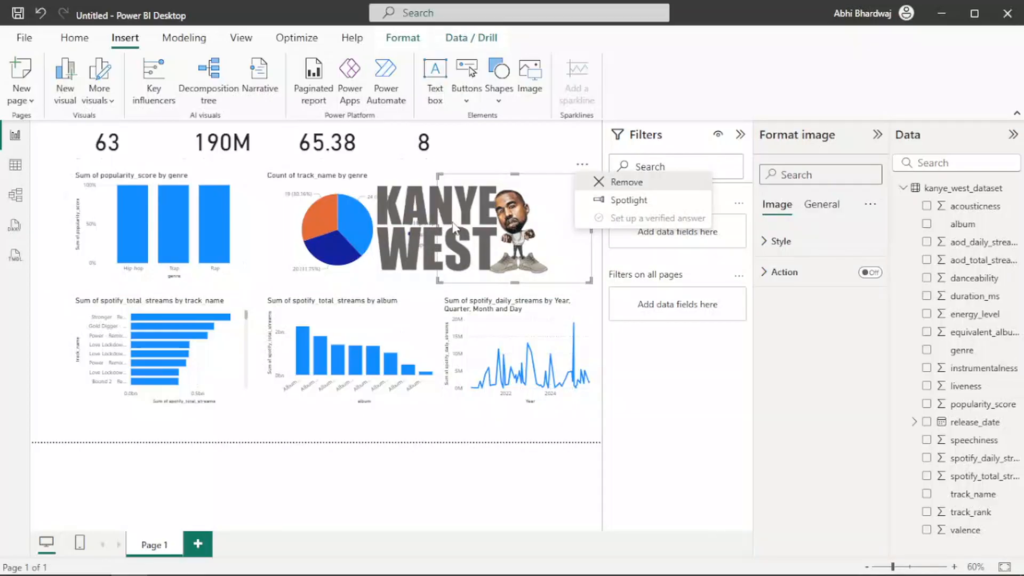
pyautogui.press('Delete')
pyautogui.hotkey('ctrl', 'z')
pyautogui.hotkey('ctrl', 'z')
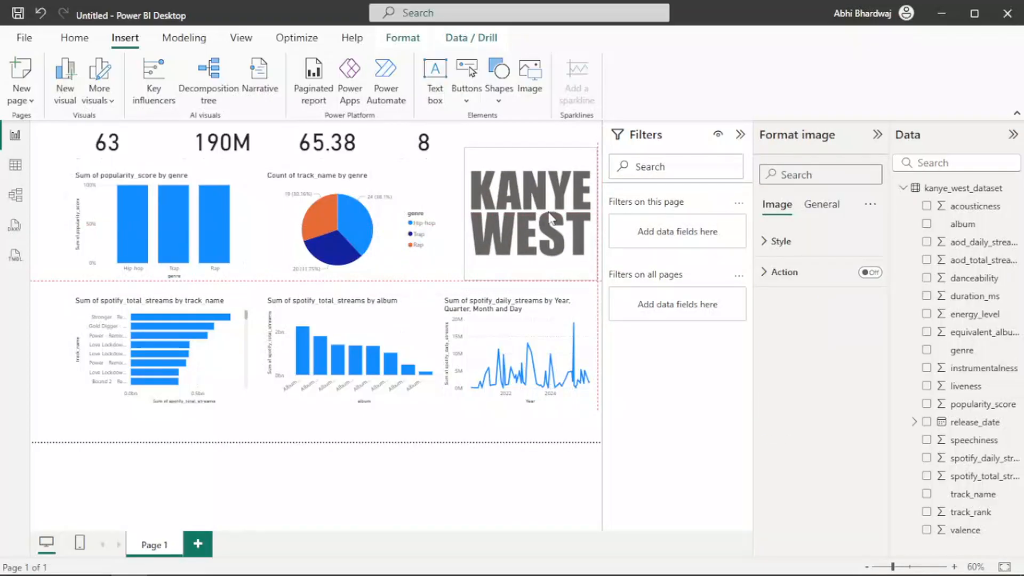
# Shift the KANYE WEST lettering slightly upward and overlay the portrait image elements (2).png on it, centred above the line chart.
pyautogui.moveTo(551, 218); pyautogui.dragTo(550, 209)
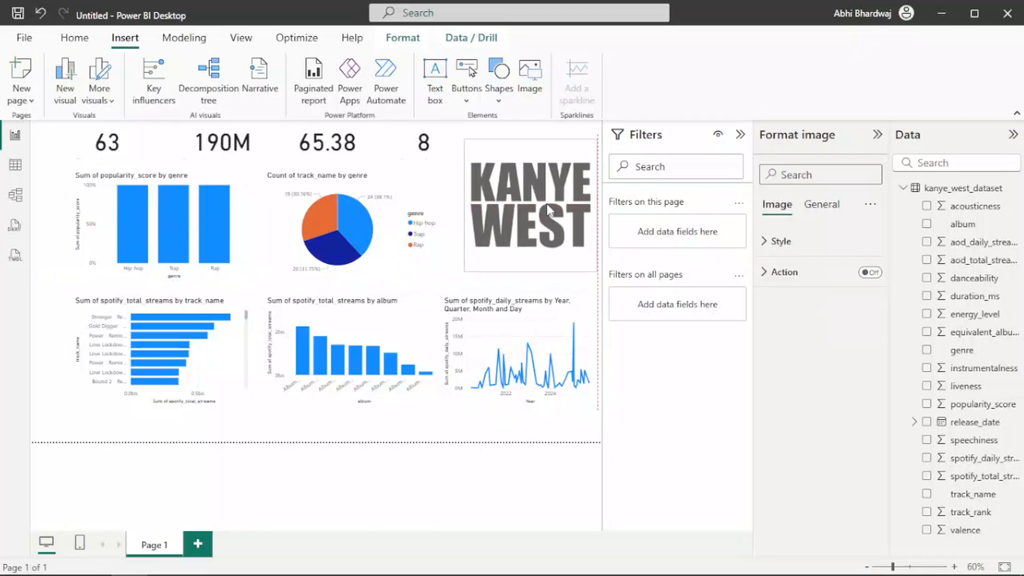
pyautogui.click(529, 77)
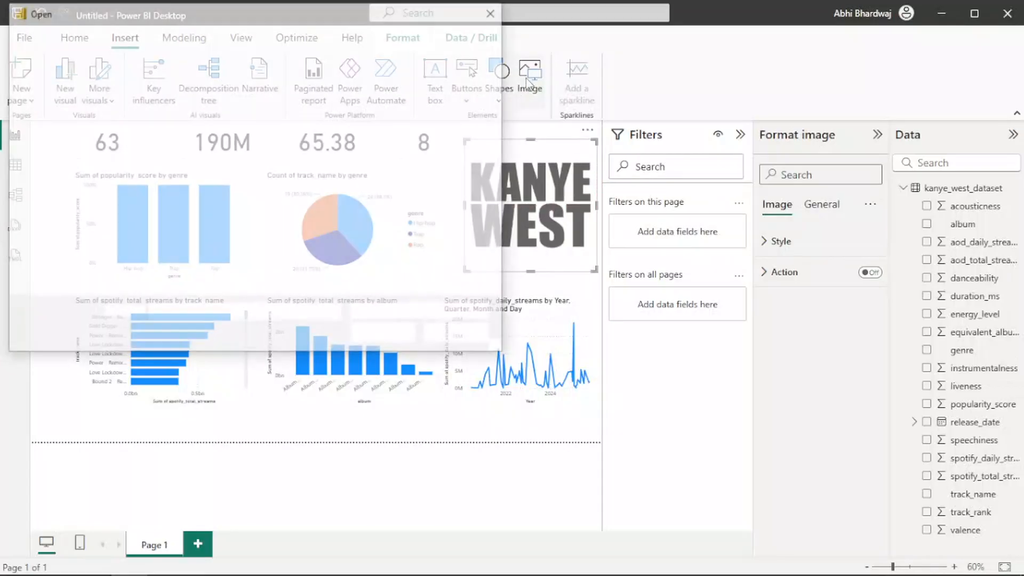
pyautogui.scroll(-1, 383, 204)
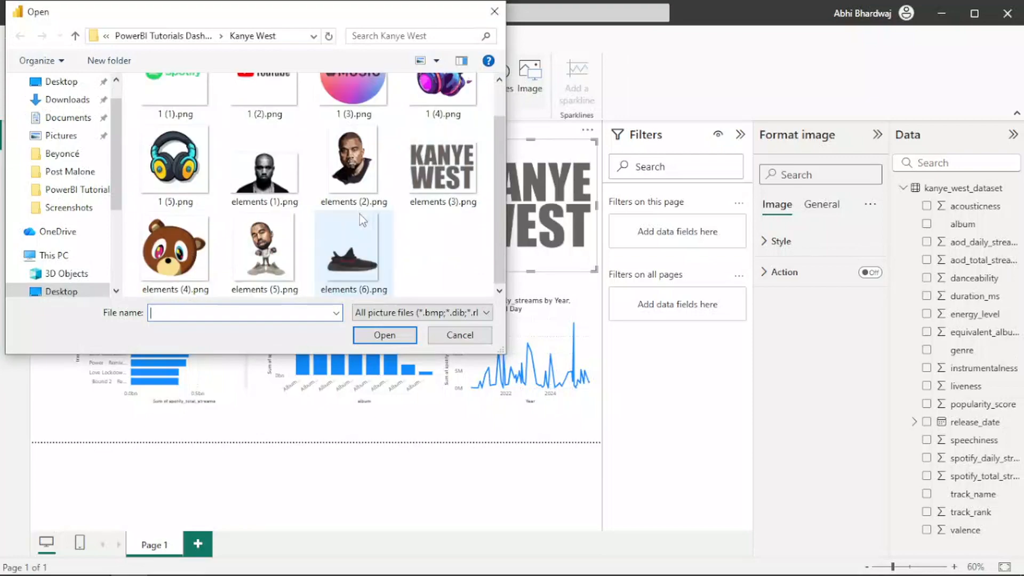
pyautogui.doubleClick(346, 162)
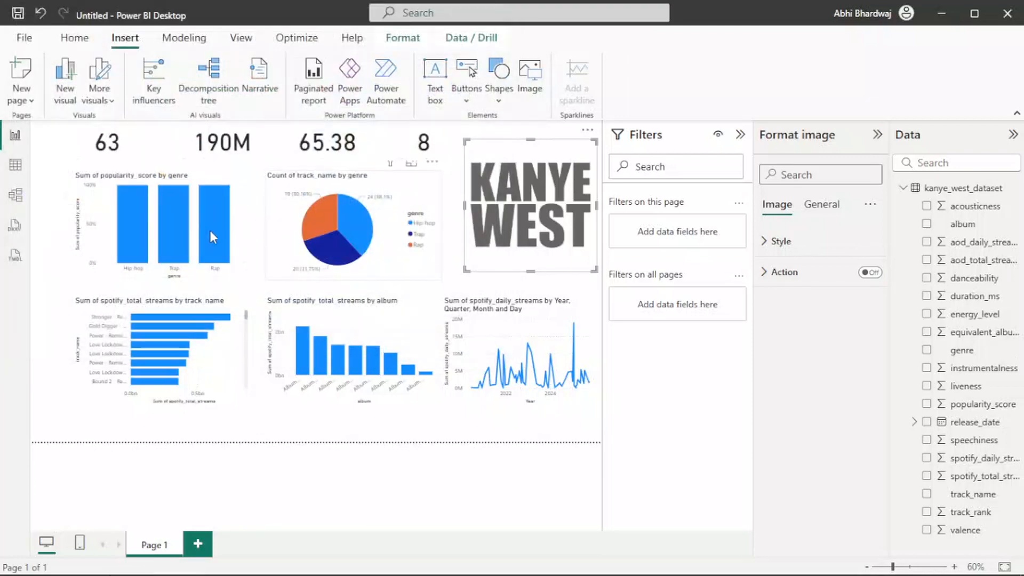
pyautogui.moveTo(160, 229); pyautogui.dragTo(521, 227)
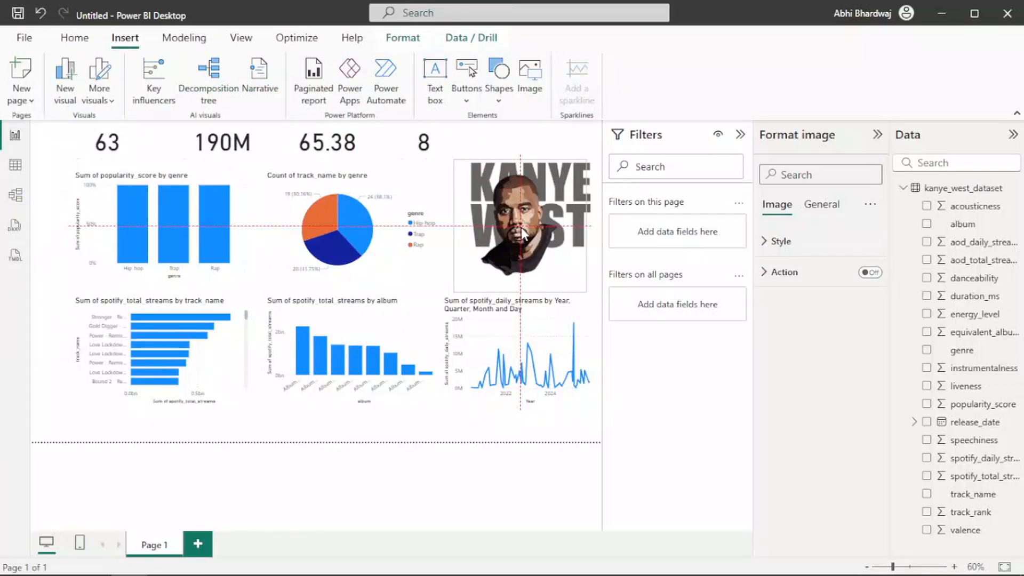
# Insert the sneaker image elements (6).png, place it over the lower edge of the Kanye West portrait and shrink it slightly.
pyautogui.click(536, 80)
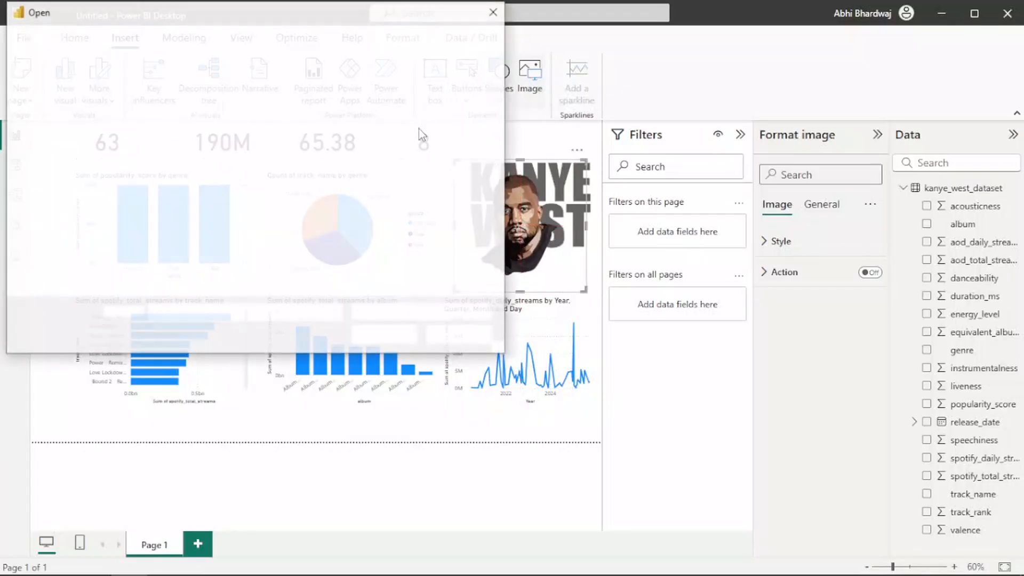
pyautogui.scroll(-2, 422, 247)
pyautogui.doubleClick(374, 248)
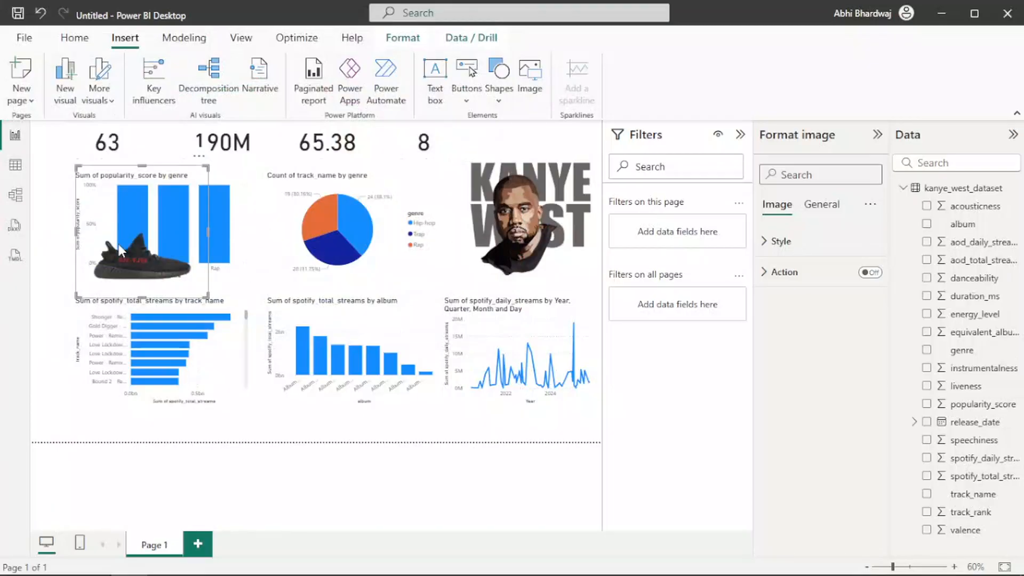
pyautogui.moveTo(119, 245); pyautogui.dragTo(515, 253)
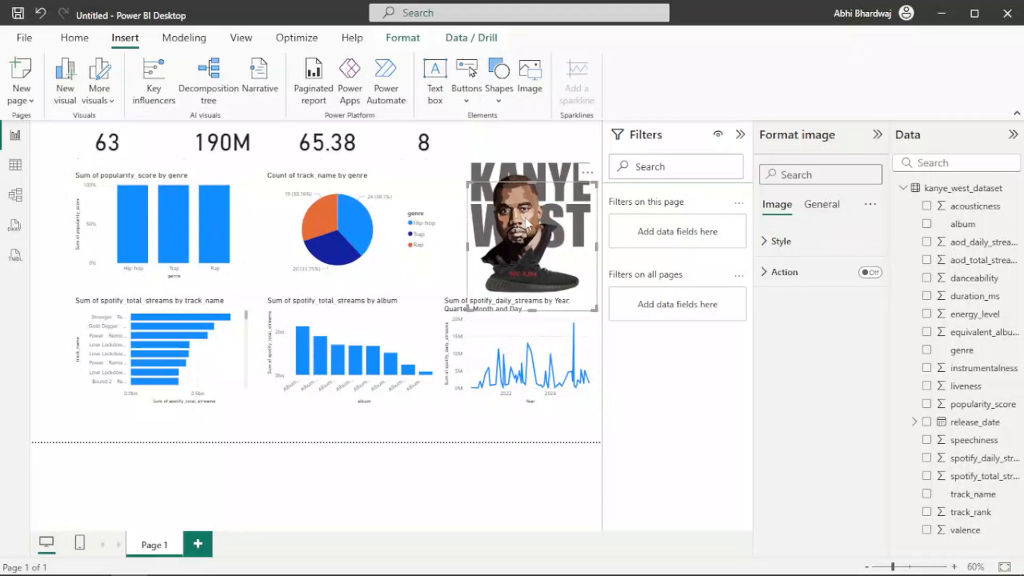
pyautogui.moveTo(525, 217); pyautogui.dragTo(540, 213)
pyautogui.moveTo(475, 179); pyautogui.dragTo(517, 227)
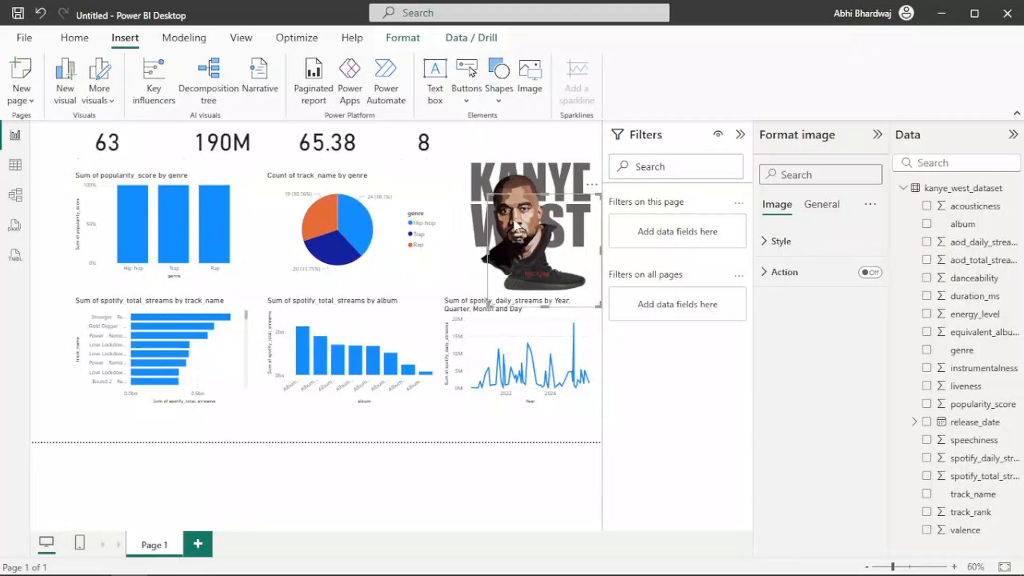
# Try the black-and-white portrait elements (1).png as an image between the middle charts and remove it from the page.
pyautogui.click(539, 86)
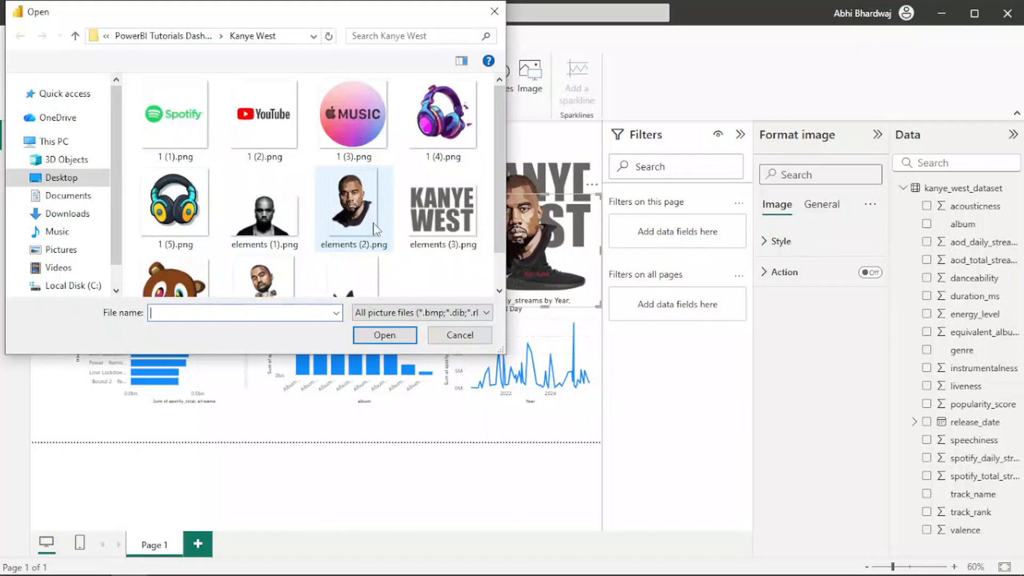
pyautogui.scroll(-1, 236, 258)
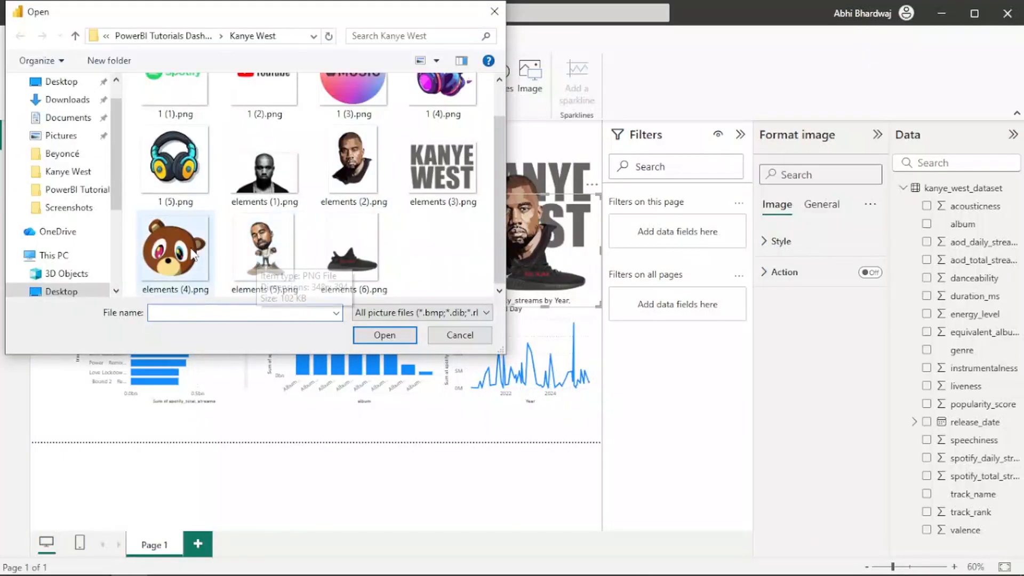
pyautogui.doubleClick(279, 183)
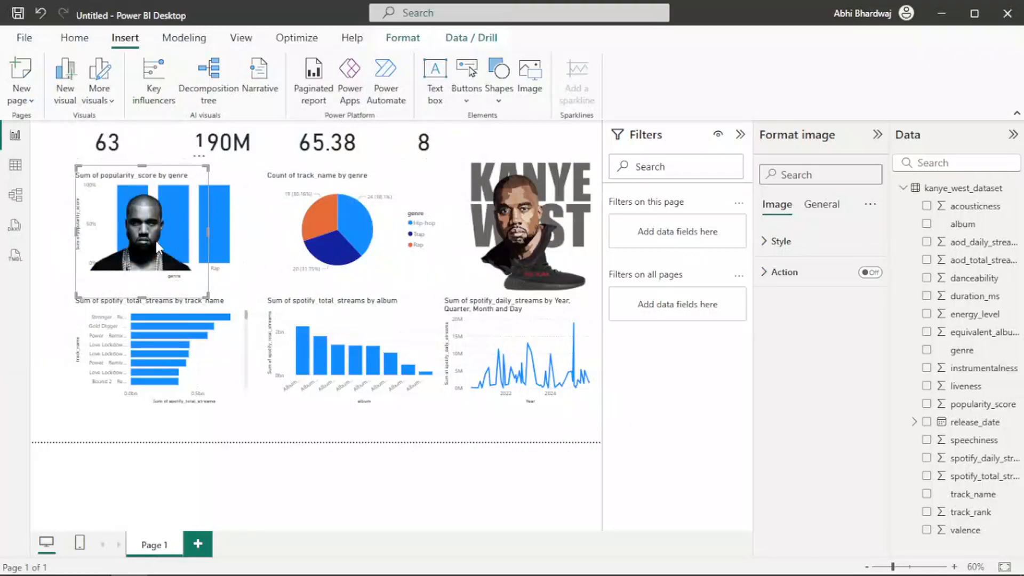
pyautogui.moveTo(156, 242); pyautogui.dragTo(339, 306)
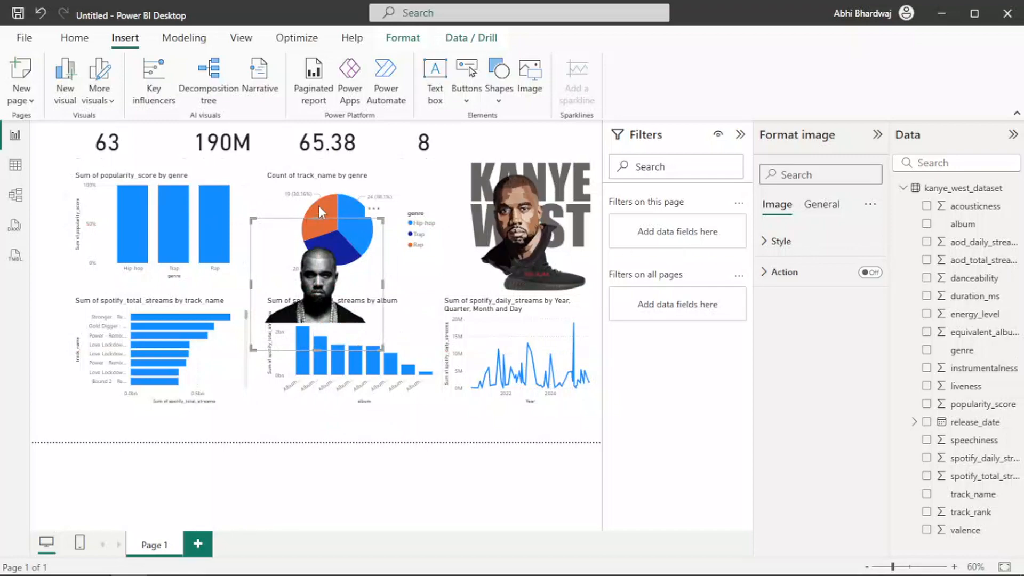
pyautogui.click(383, 212)
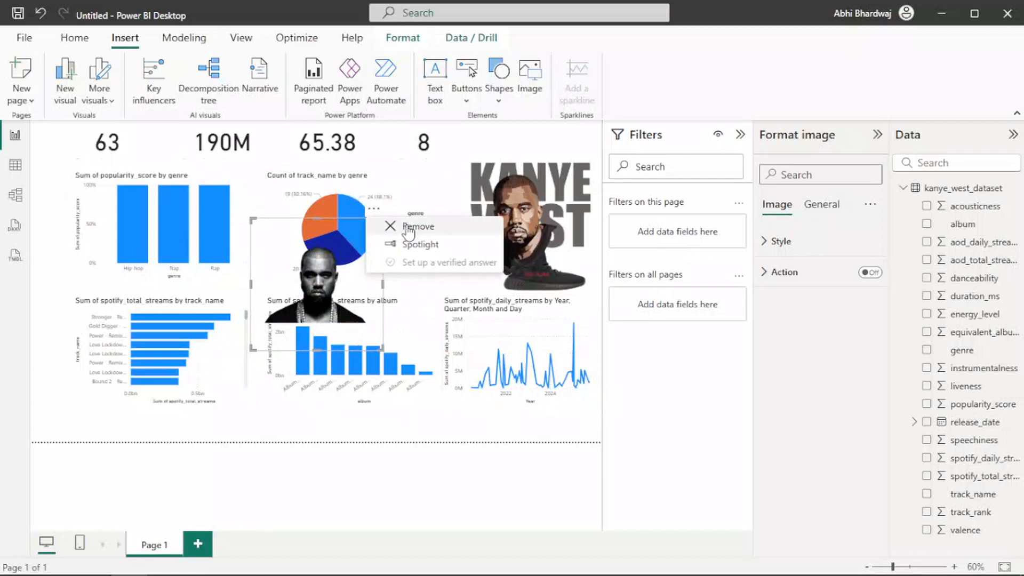
pyautogui.press('Delete')
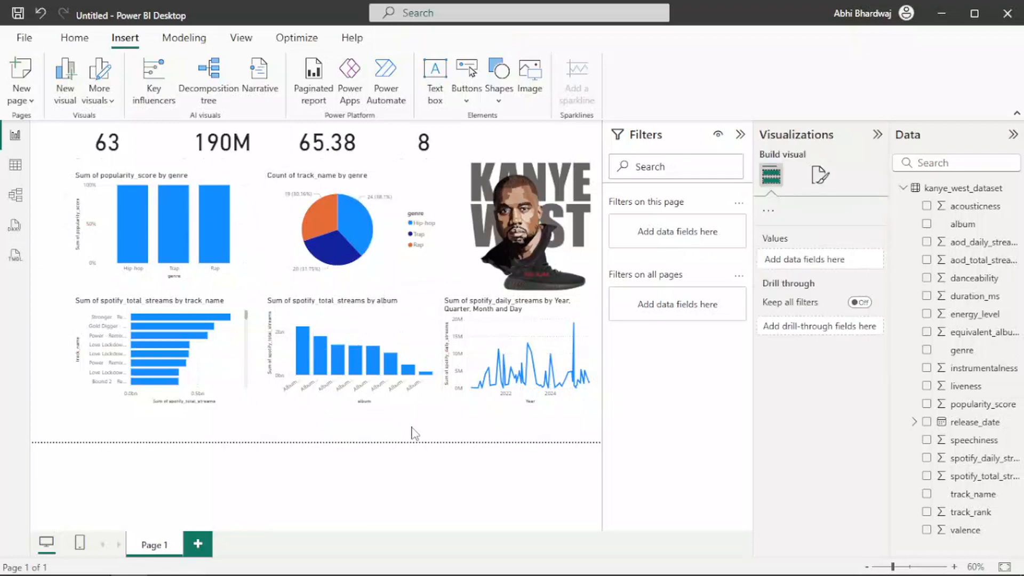
# Set elements (1).png as the page's canvas background image with Fill as the image fit and 22% transparency.
pyautogui.click(820, 175)
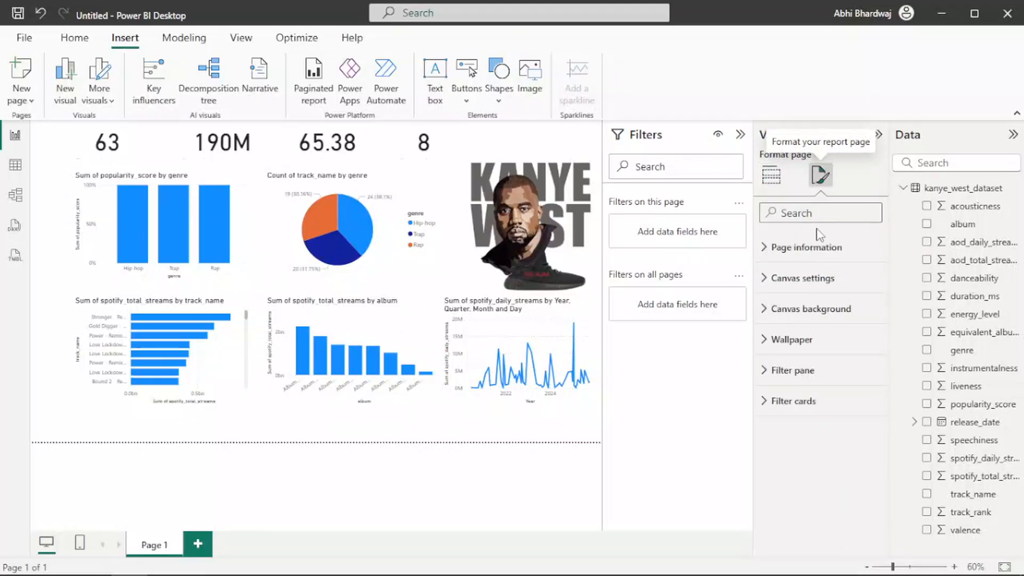
pyautogui.click(826, 317)
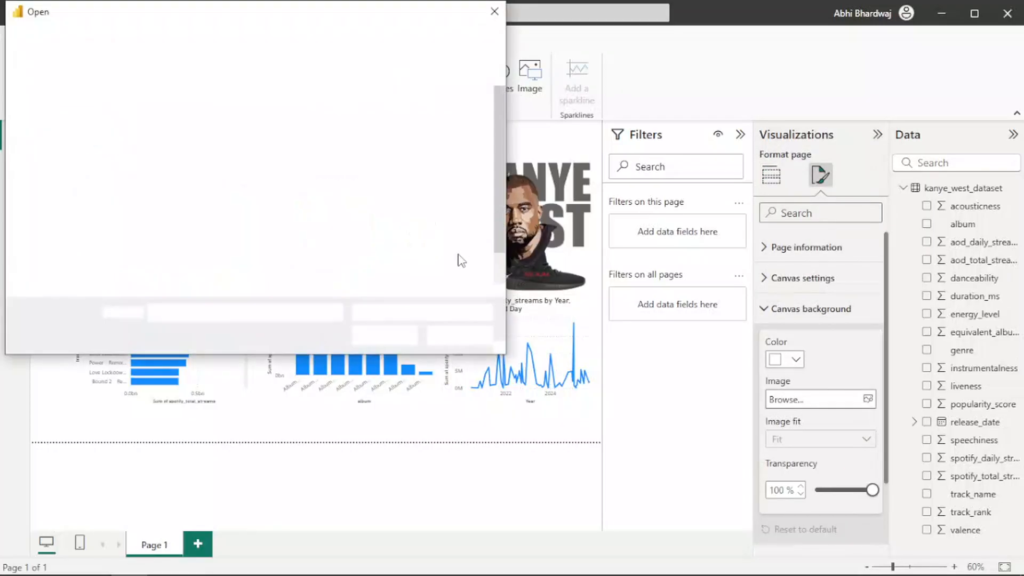
pyautogui.doubleClick(276, 227)
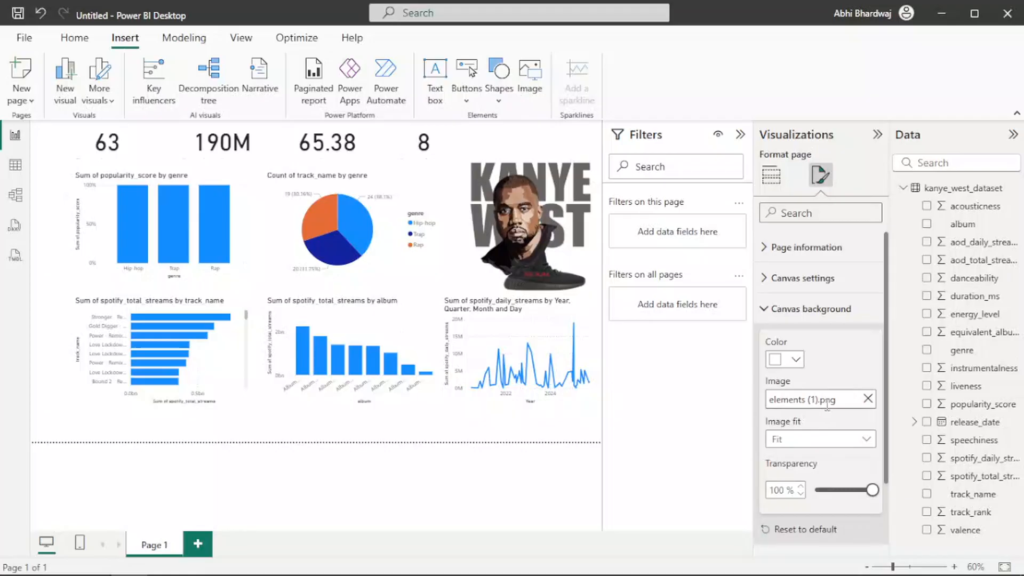
pyautogui.moveTo(873, 489); pyautogui.dragTo(825, 490)
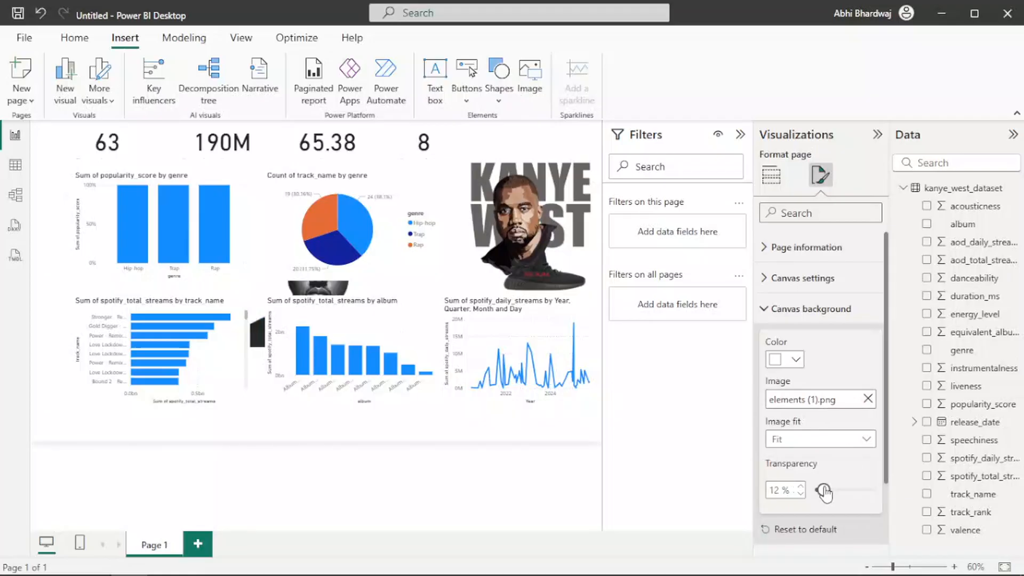
pyautogui.click(825, 441)
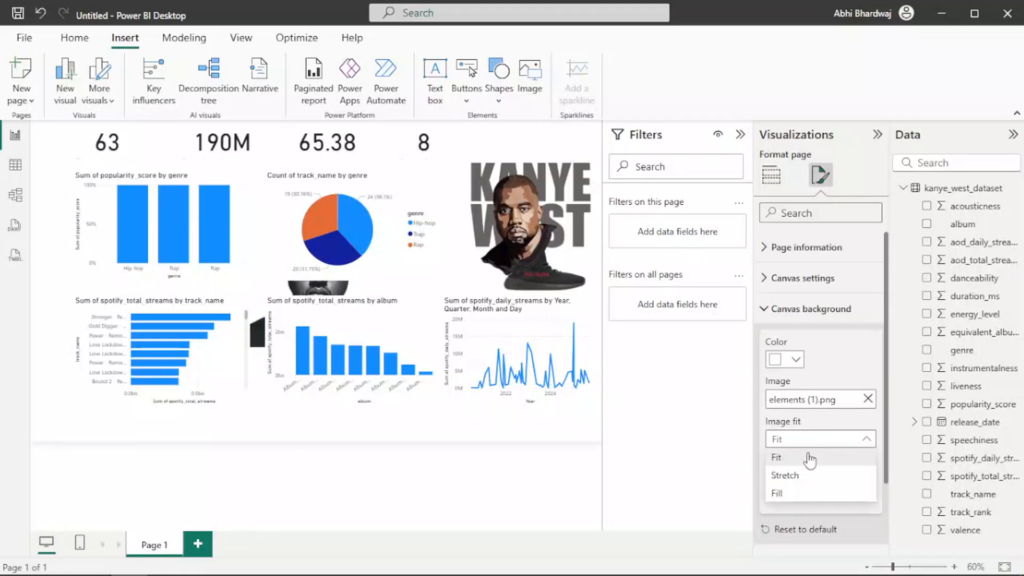
pyautogui.click(802, 494)
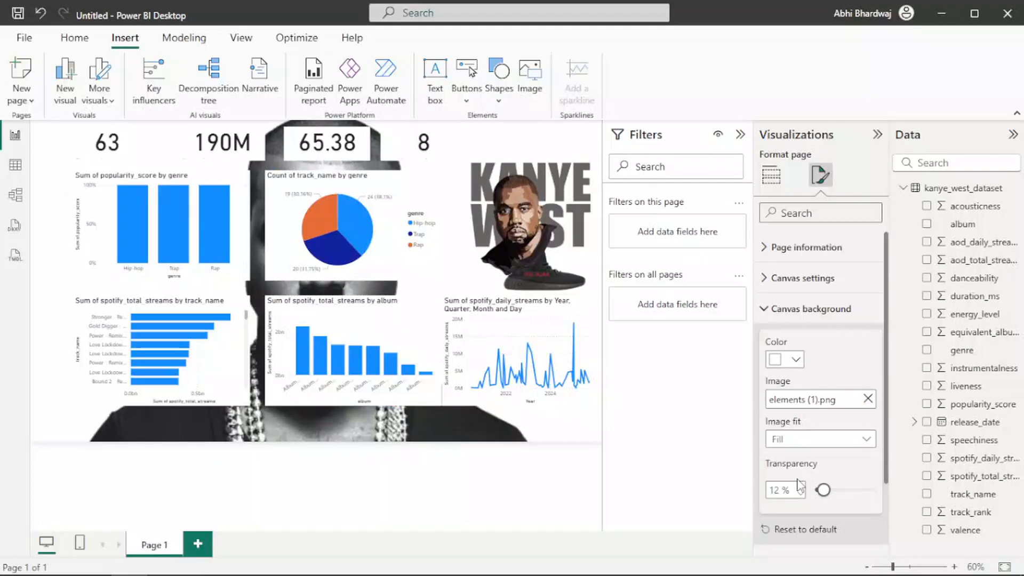
pyautogui.moveTo(825, 489); pyautogui.dragTo(830, 492)
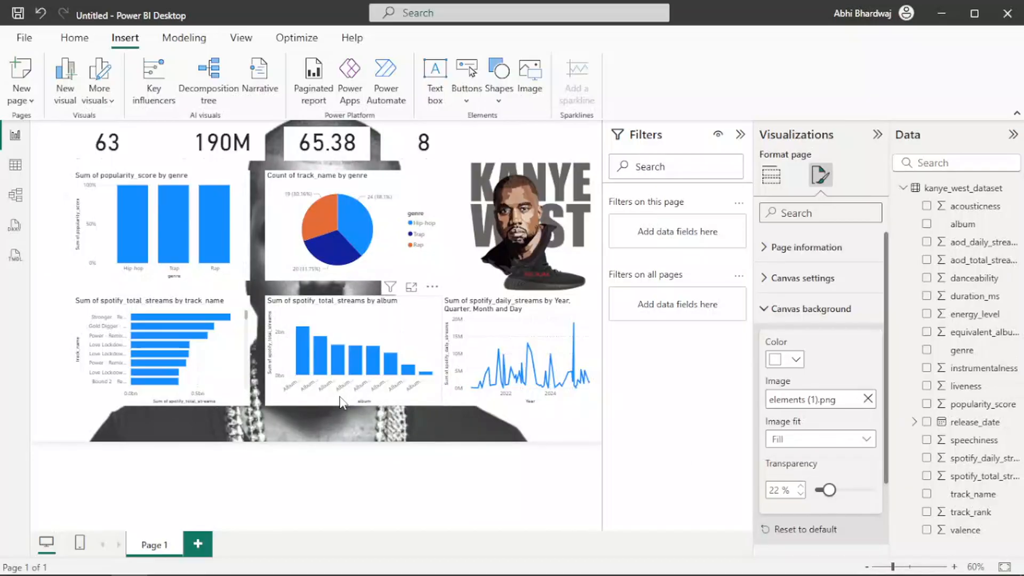
# Shift the total streams by album chart slightly left and give it a White, 30% darker background with 70% transparency.
pyautogui.moveTo(391, 389); pyautogui.dragTo(384, 389)
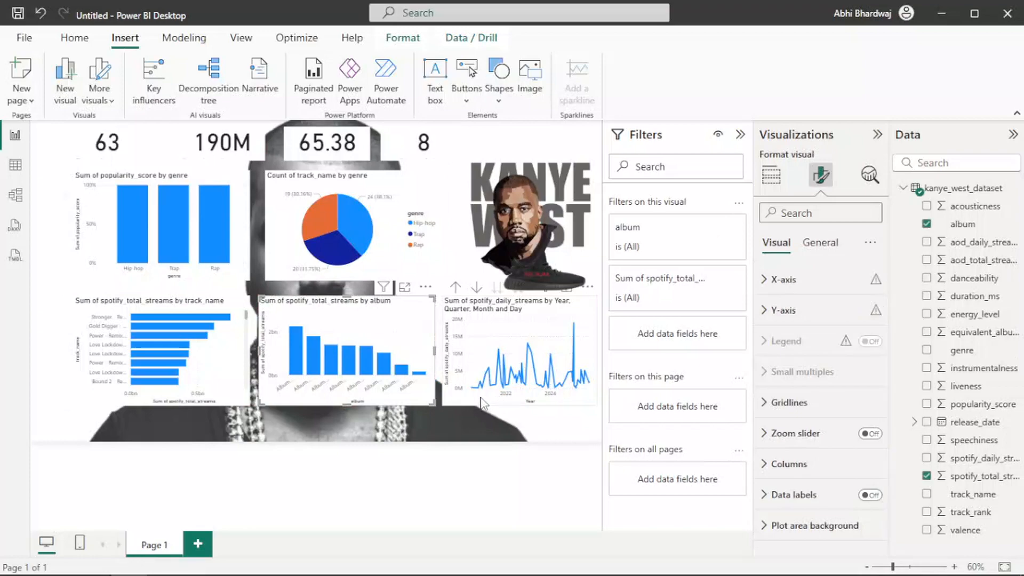
pyautogui.click(815, 251)
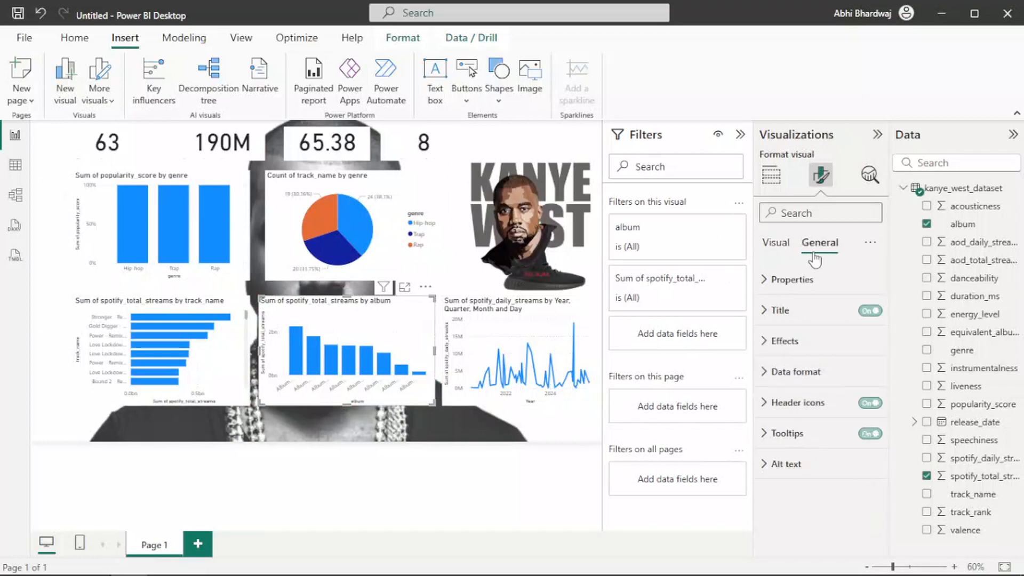
pyautogui.click(776, 342)
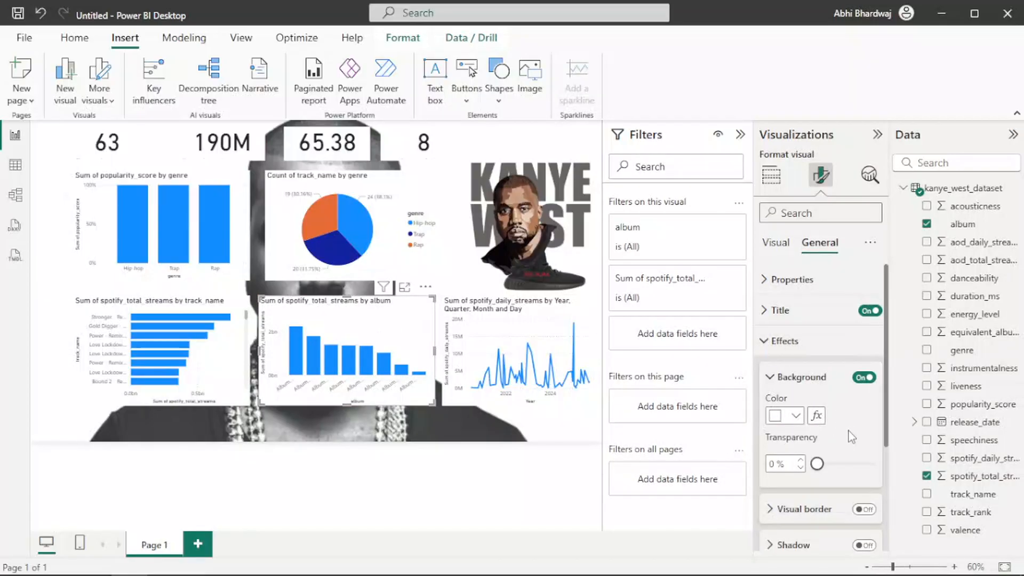
pyautogui.scroll(-2, 849, 431)
pyautogui.click(796, 341)
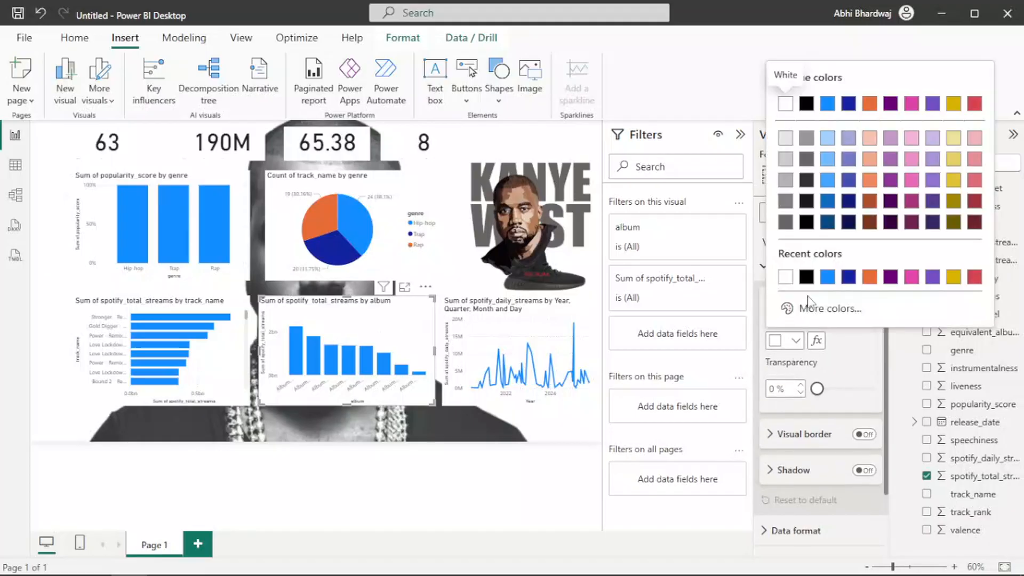
pyautogui.click(789, 183)
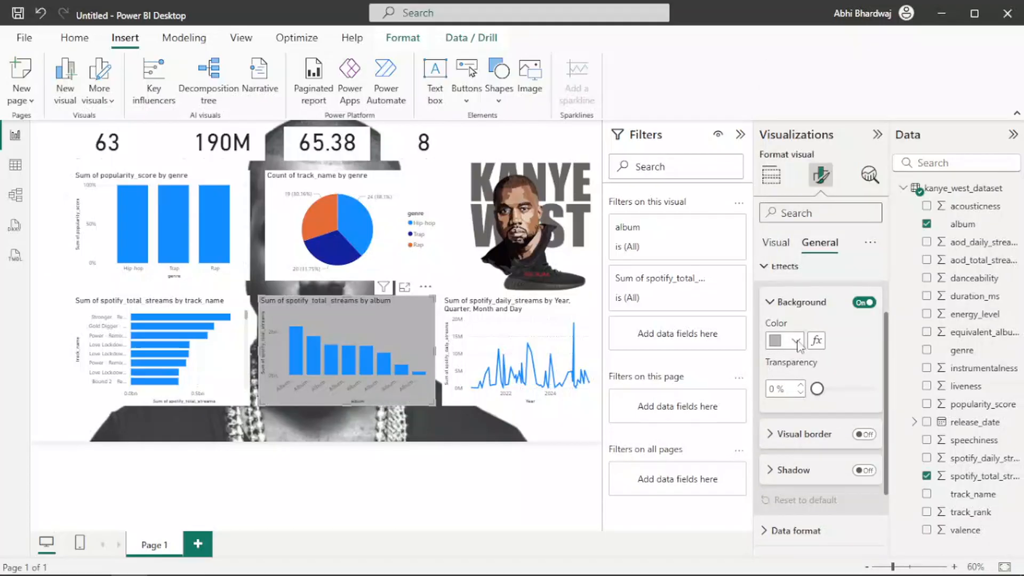
pyautogui.moveTo(818, 388); pyautogui.dragTo(857, 391)
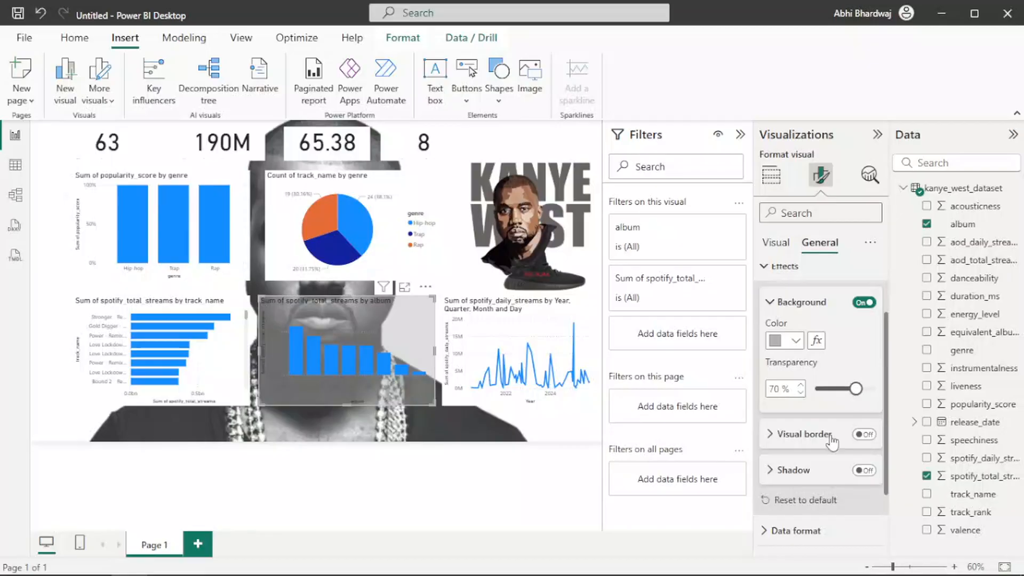
# Enable the visual border and shadow on the album chart and color the shadow White, 30% darker.
pyautogui.click(869, 435)
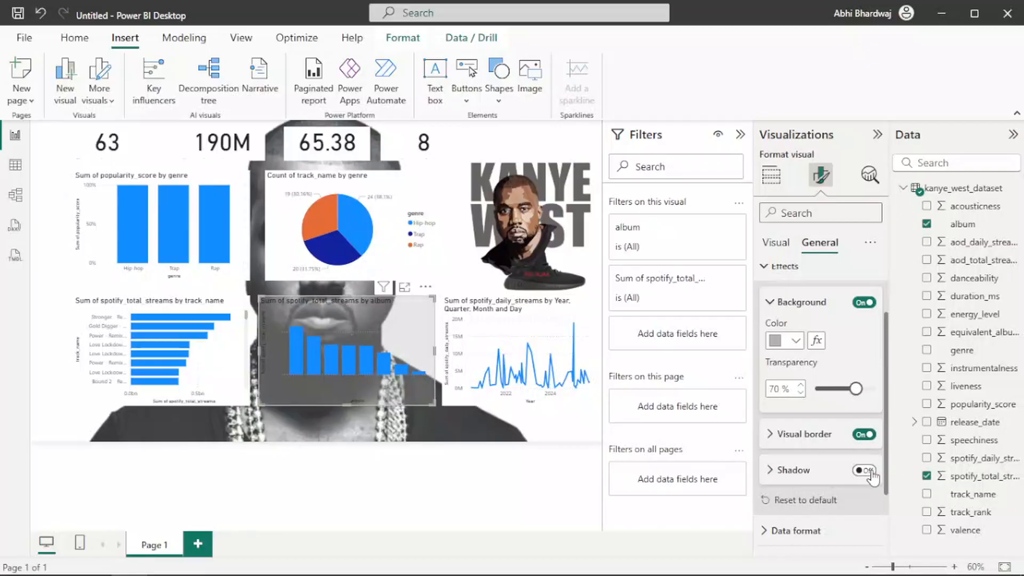
pyautogui.click(865, 471)
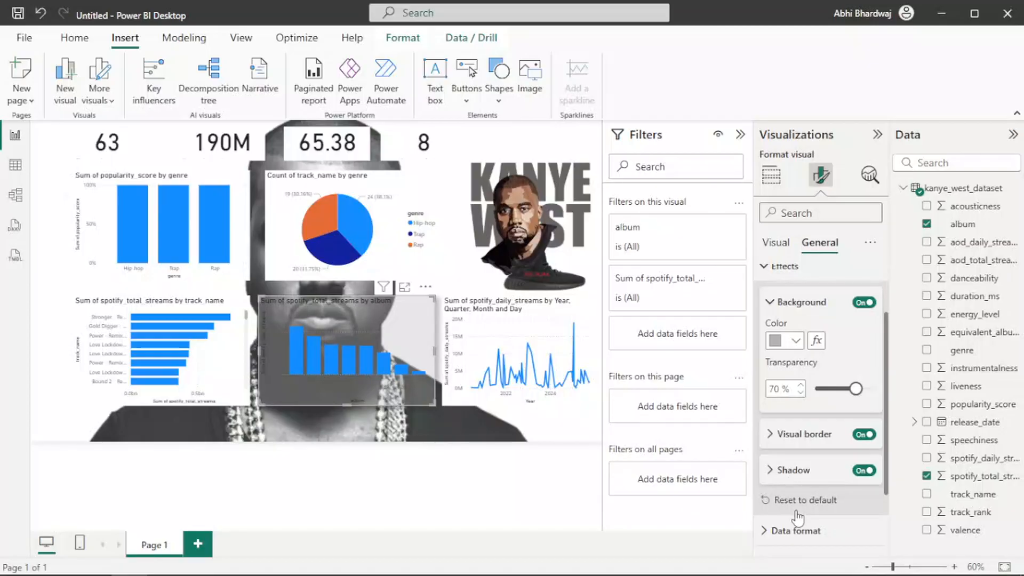
pyautogui.click(793, 470)
pyautogui.click(789, 508)
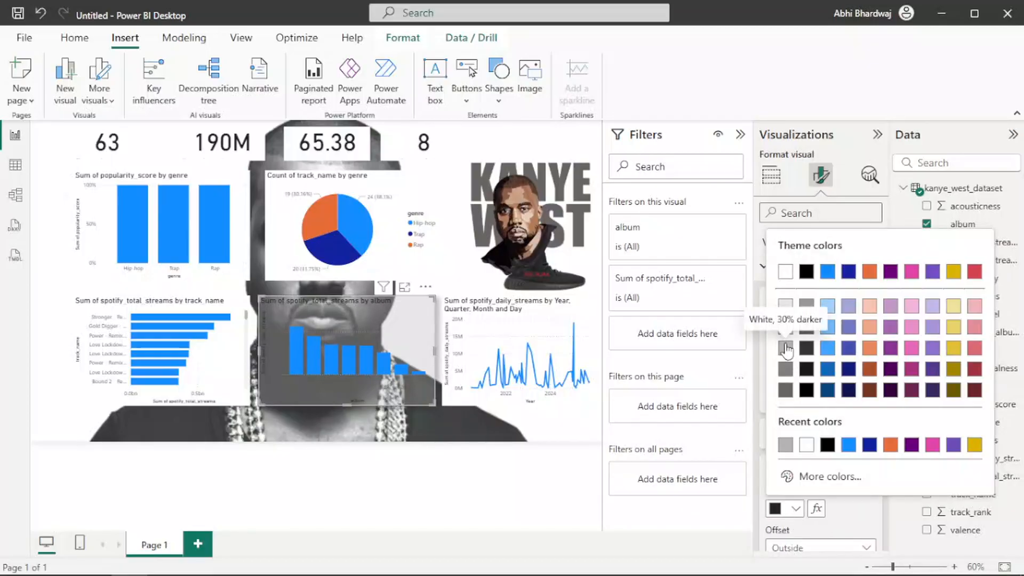
pyautogui.click(785, 306)
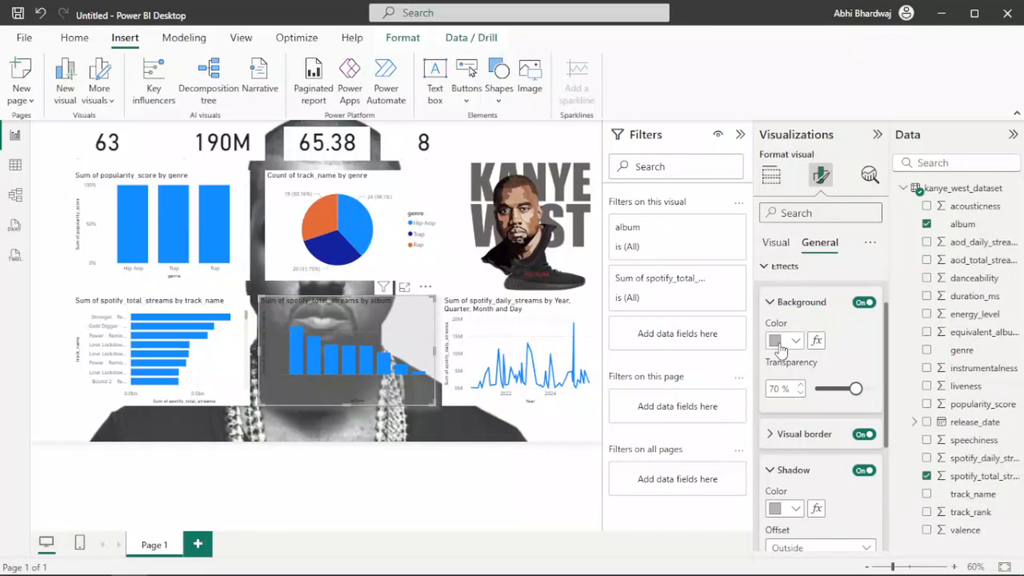
# Color the album chart's visual border White, 30% darker and set its background transparency to 59%.
pyautogui.click(780, 345)
pyautogui.click(811, 470)
pyautogui.click(805, 435)
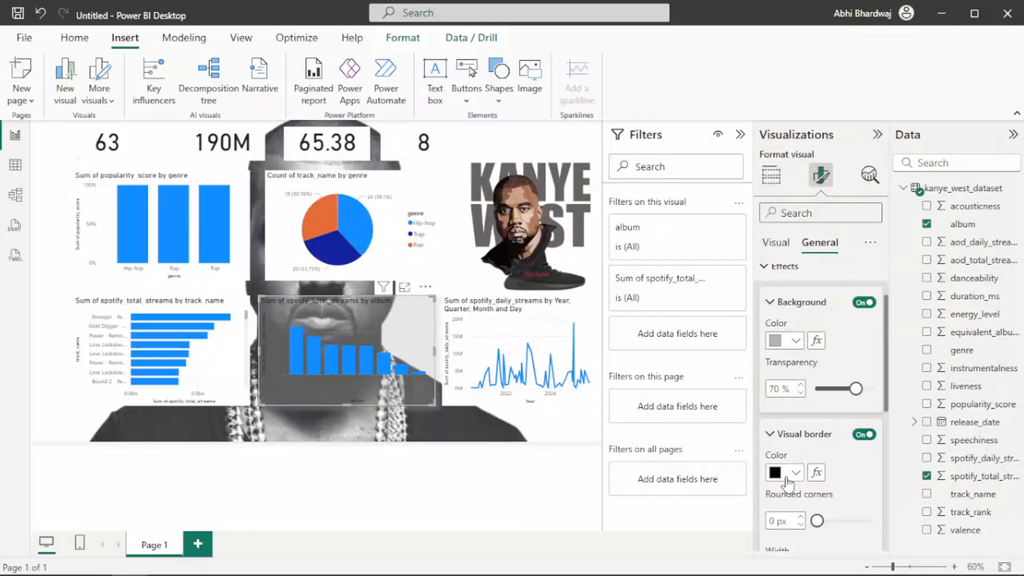
pyautogui.click(784, 473)
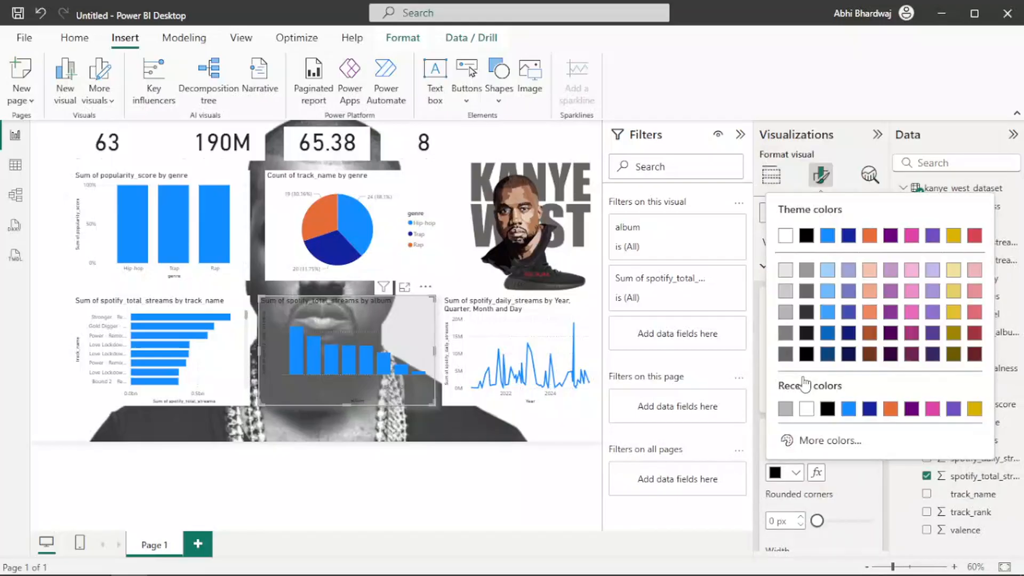
pyautogui.click(785, 314)
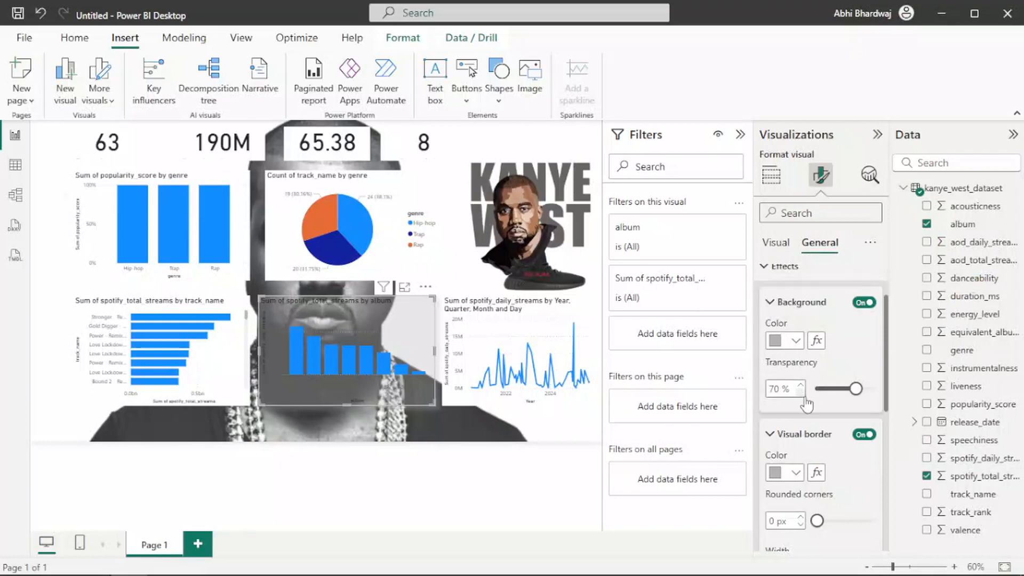
pyautogui.moveTo(855, 388)
pyautogui.mouseDown()
pyautogui.moveTo(868, 393)
pyautogui.moveTo(852, 397)
pyautogui.mouseUp()
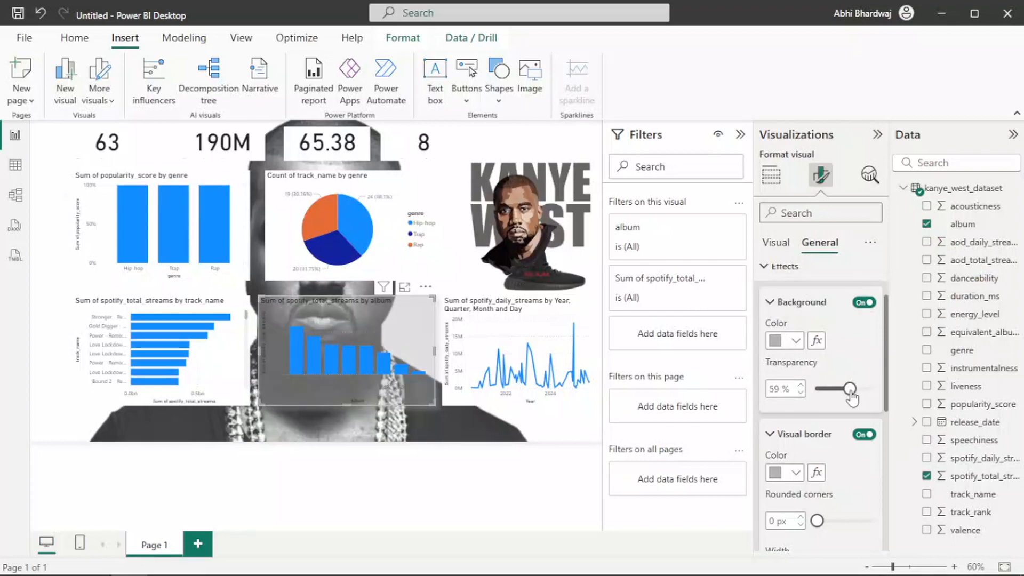
# Set the album chart's title text color to the recently used White, 30% darker grey.
pyautogui.click(773, 245)
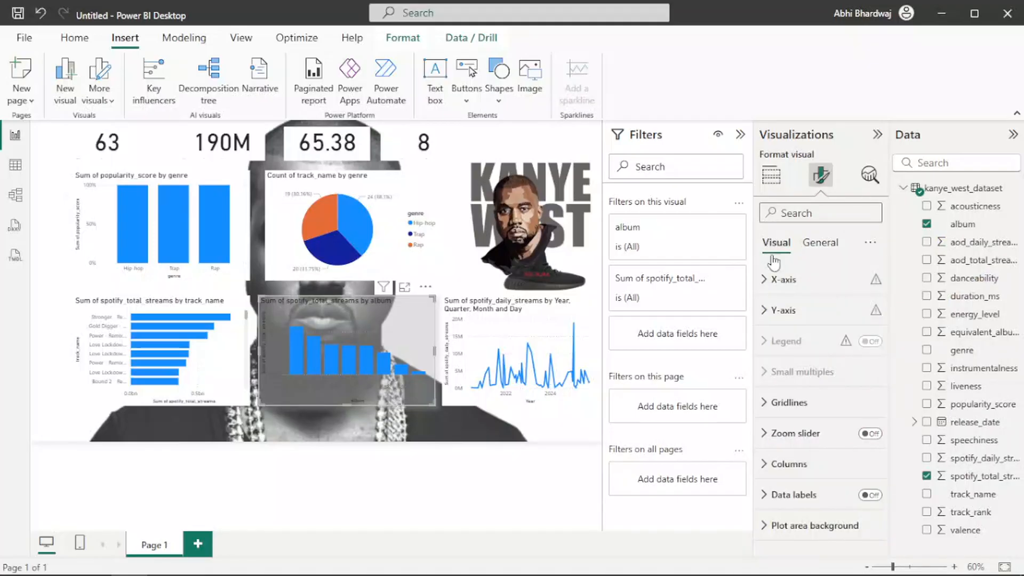
pyautogui.click(814, 250)
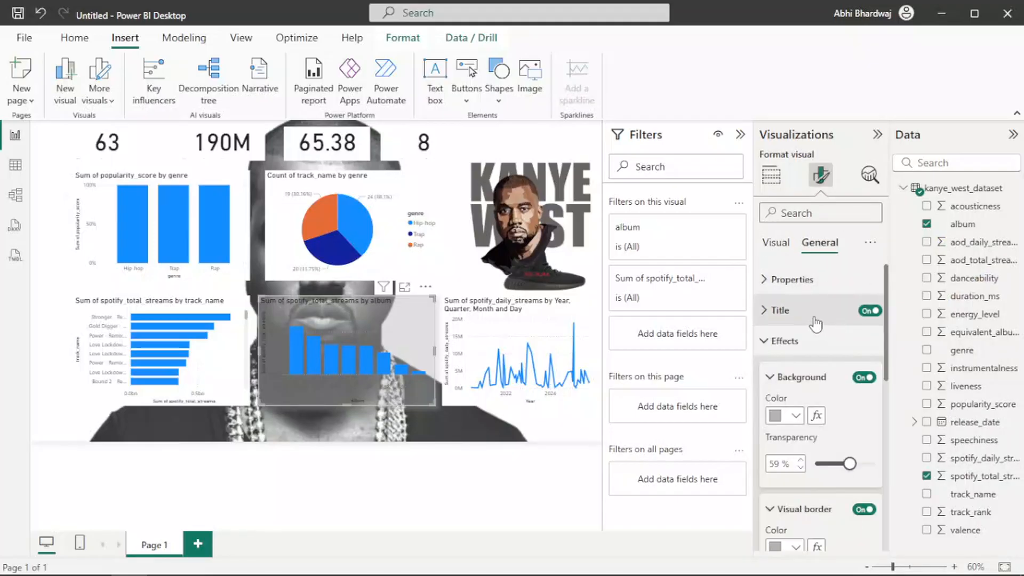
pyautogui.click(817, 318)
pyautogui.click(787, 529)
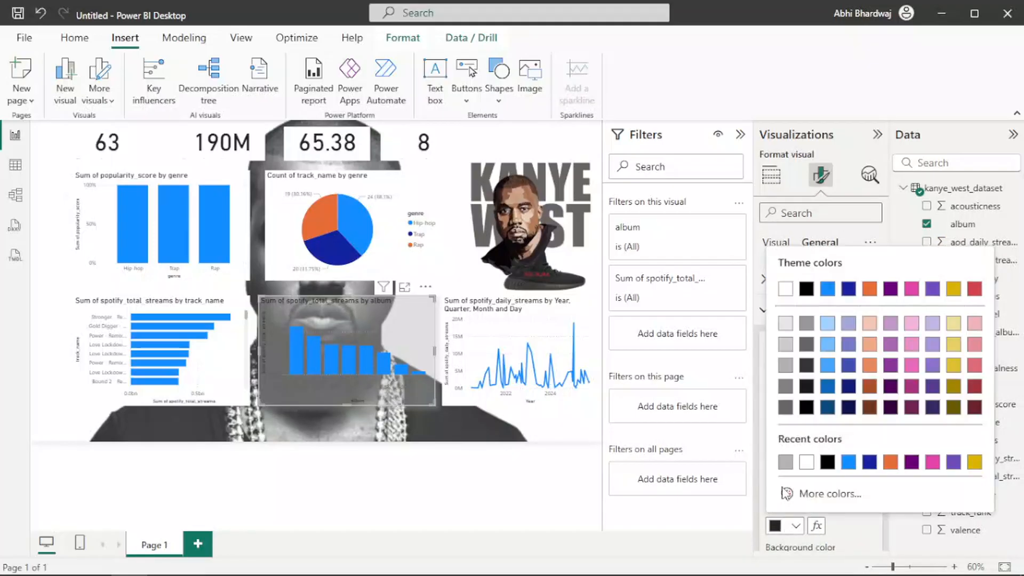
pyautogui.click(787, 464)
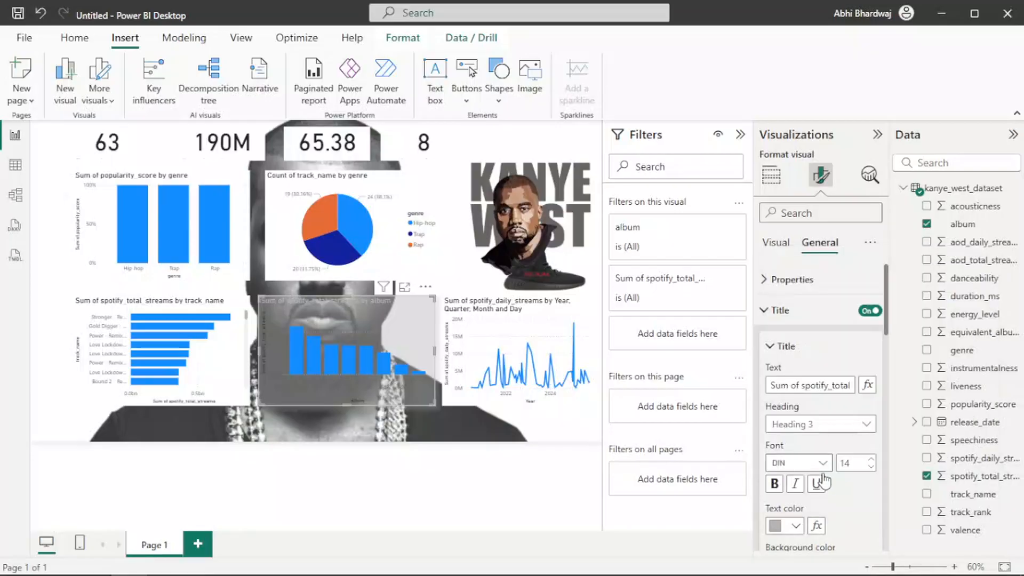
# Change the album chart's title text to TOTAL STREAMS BY ALBUM.
pyautogui.scroll(-2, 812, 465)
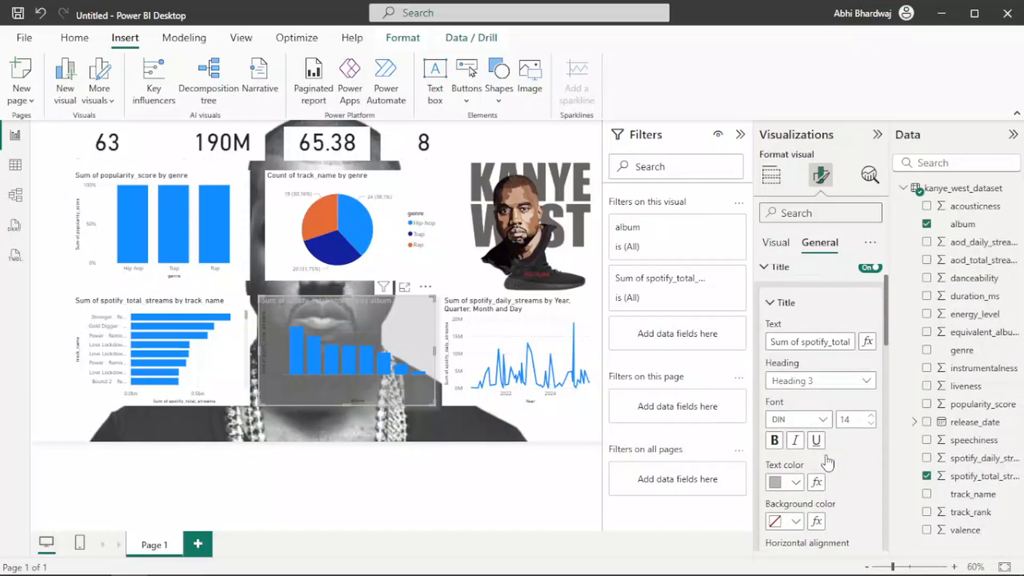
pyautogui.tripleClick(816, 311)
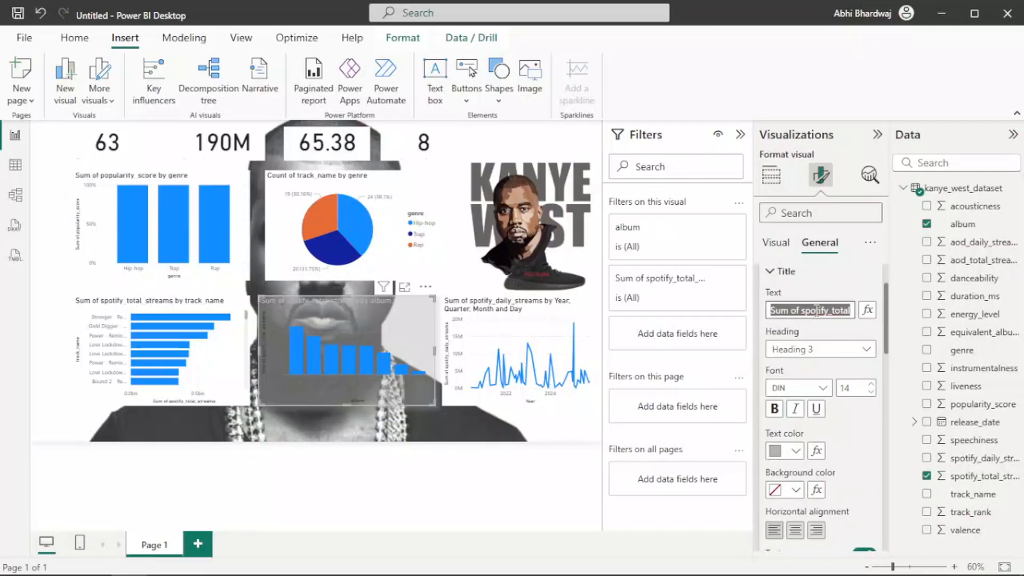
pyautogui.write('TOTAL STREAMS')
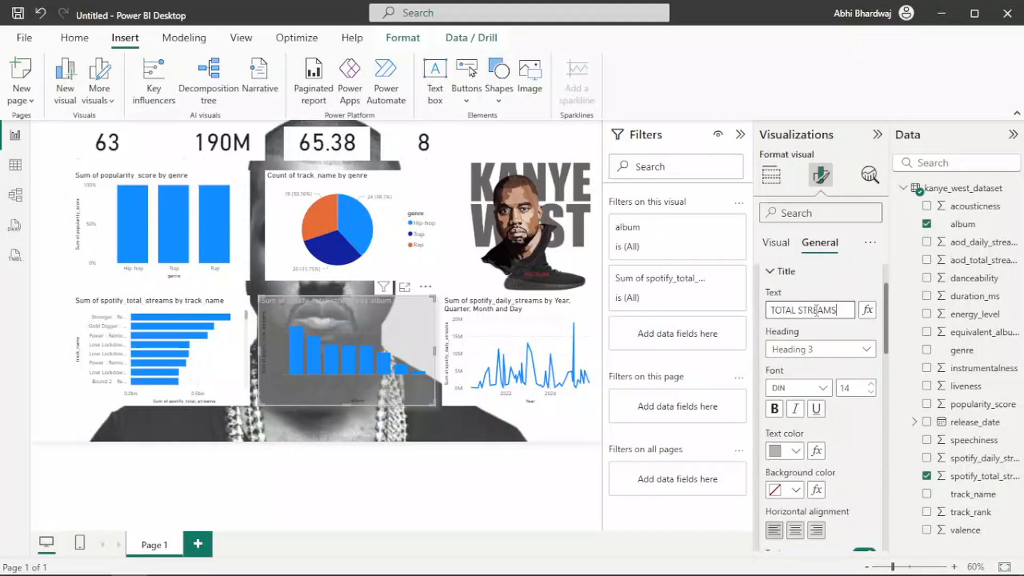
pyautogui.press('Return')
pyautogui.write('ALBUM')
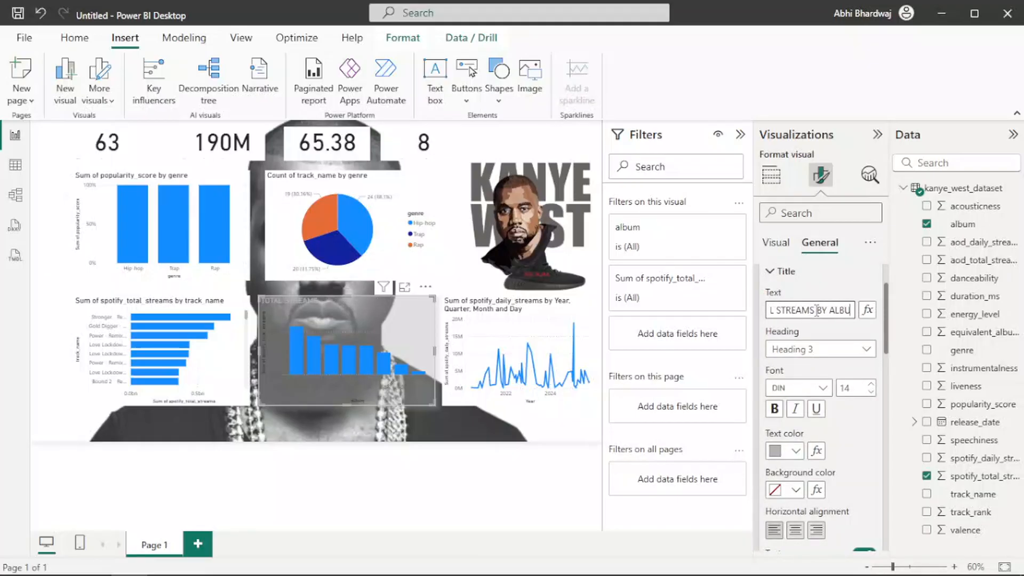
# Set the album chart's title font to bold Arial Black and center the title horizontally.
pyautogui.click(822, 388)
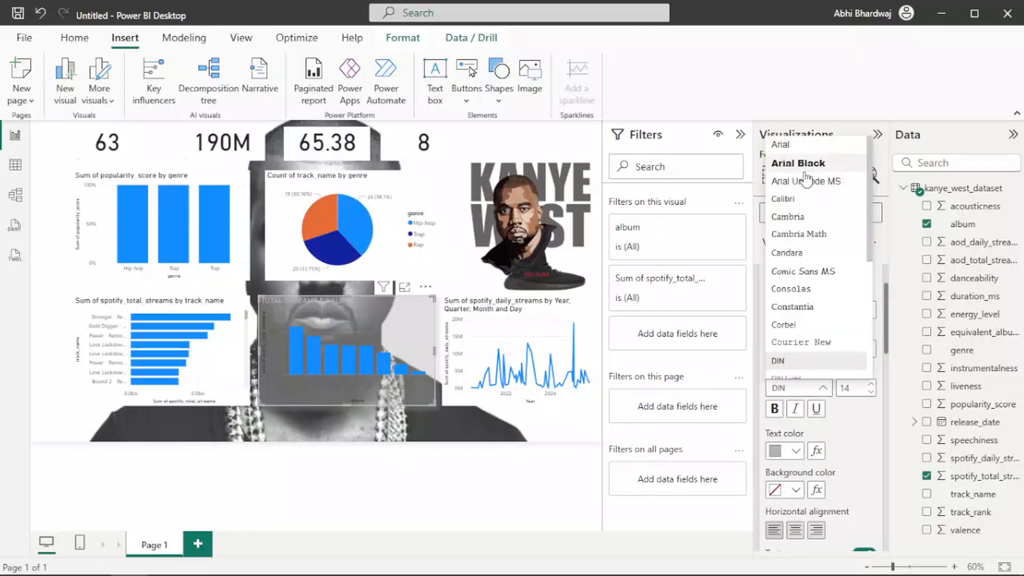
pyautogui.click(798, 163)
pyautogui.click(795, 531)
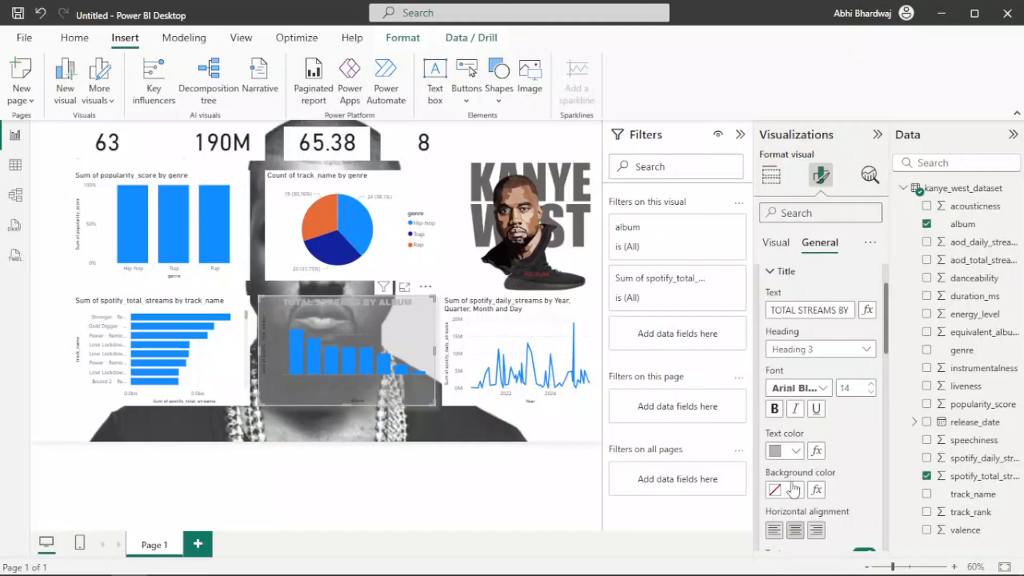
pyautogui.click(800, 389)
# Color the album chart's title text with the darkest grey shade of the White theme color.
pyautogui.click(790, 452)
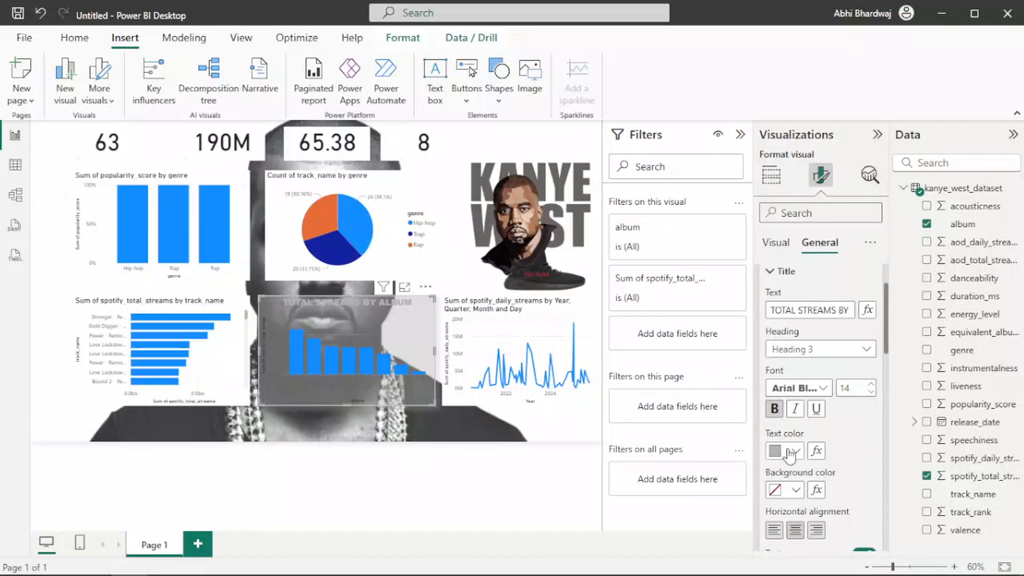
pyautogui.click(793, 452)
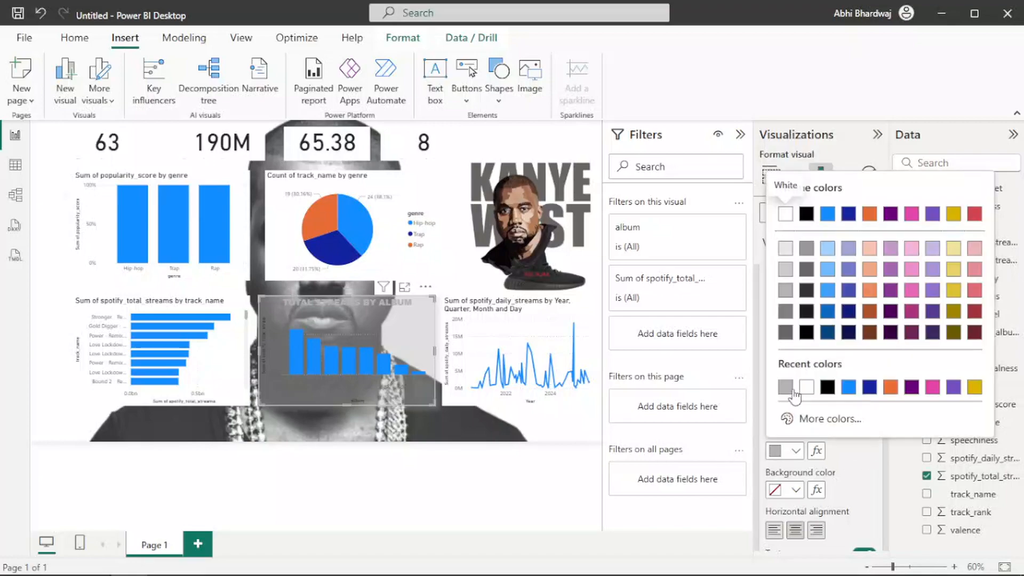
pyautogui.click(782, 333)
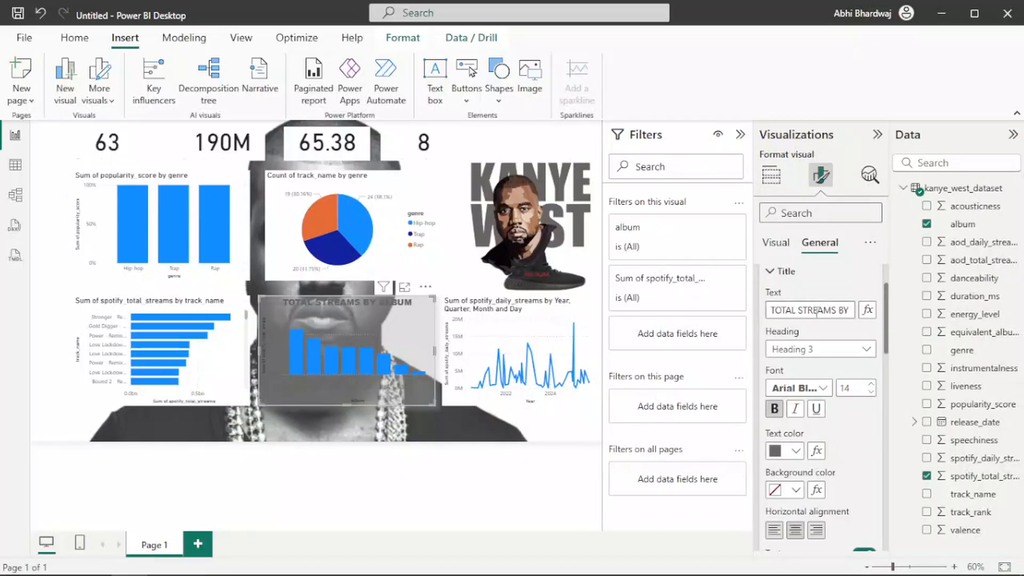
# Turn off the Y-axis title of the total streams by album chart.
pyautogui.scroll(-3, 816, 347)
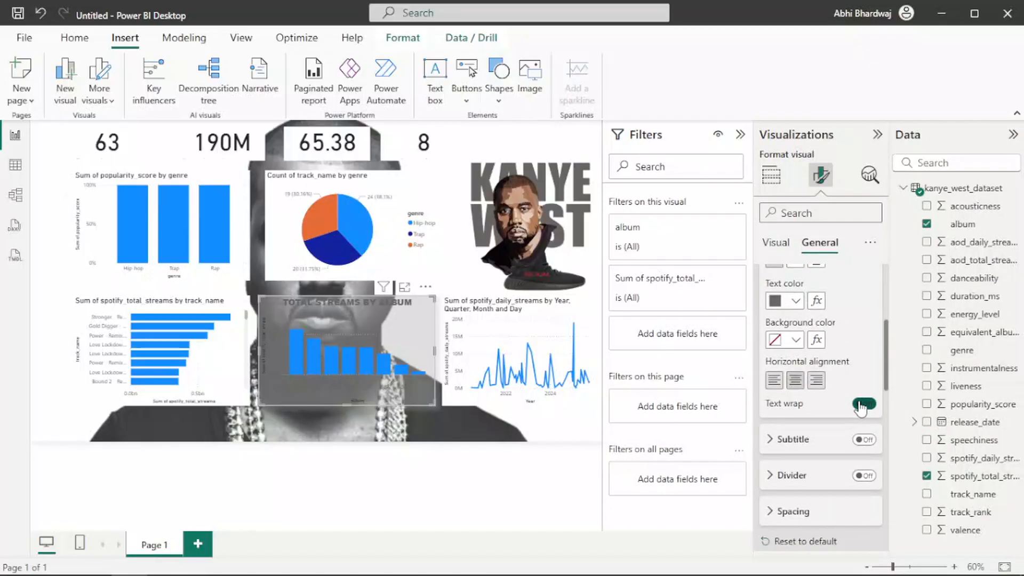
pyautogui.click(775, 243)
pyautogui.click(800, 311)
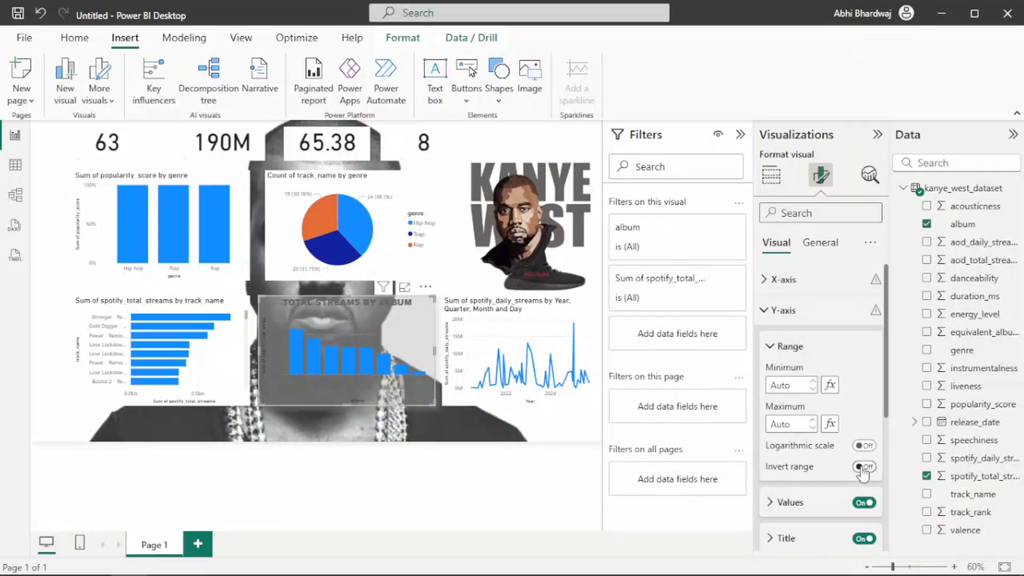
pyautogui.scroll(-3, 863, 468)
pyautogui.click(864, 388)
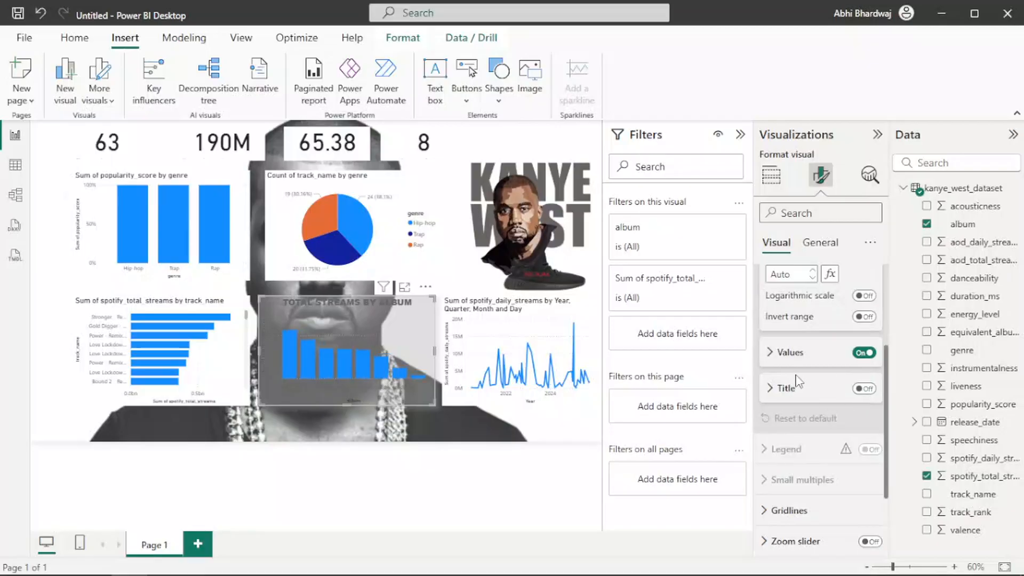
pyautogui.scroll(3, 799, 381)
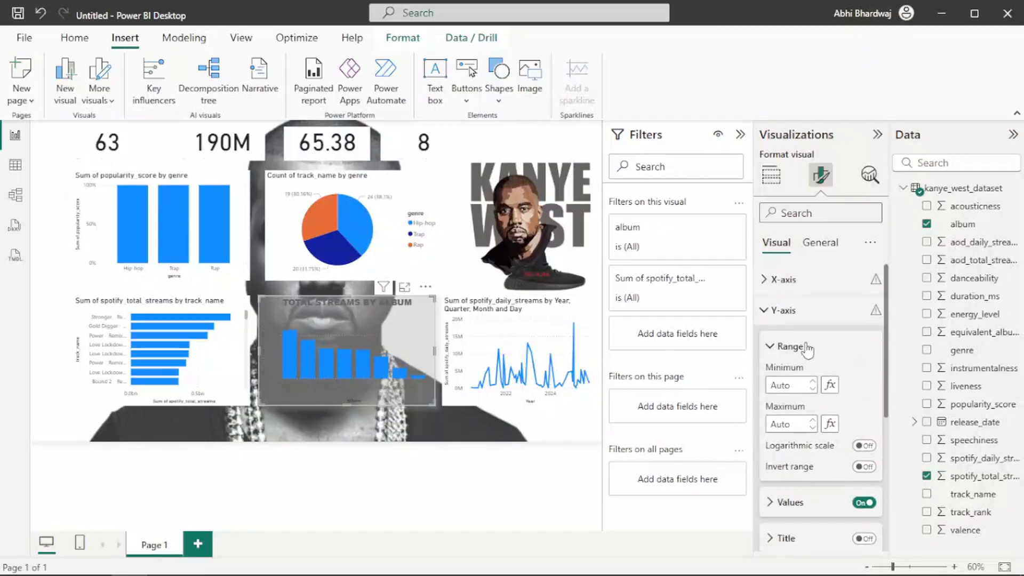
pyautogui.click(787, 311)
# Turn off the X-axis title of the total streams by album chart.
pyautogui.click(783, 279)
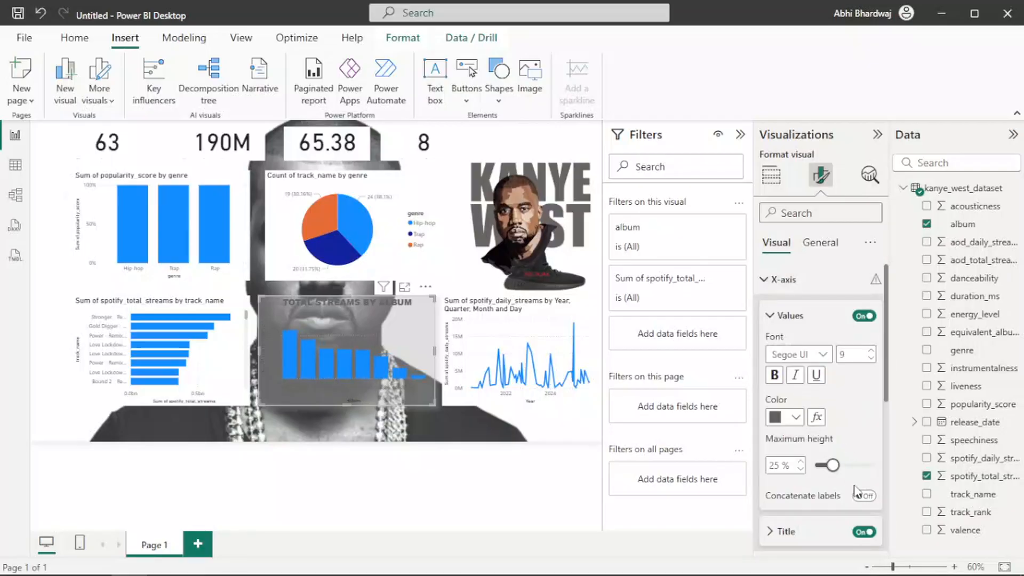
pyautogui.scroll(-2, 862, 481)
pyautogui.click(865, 458)
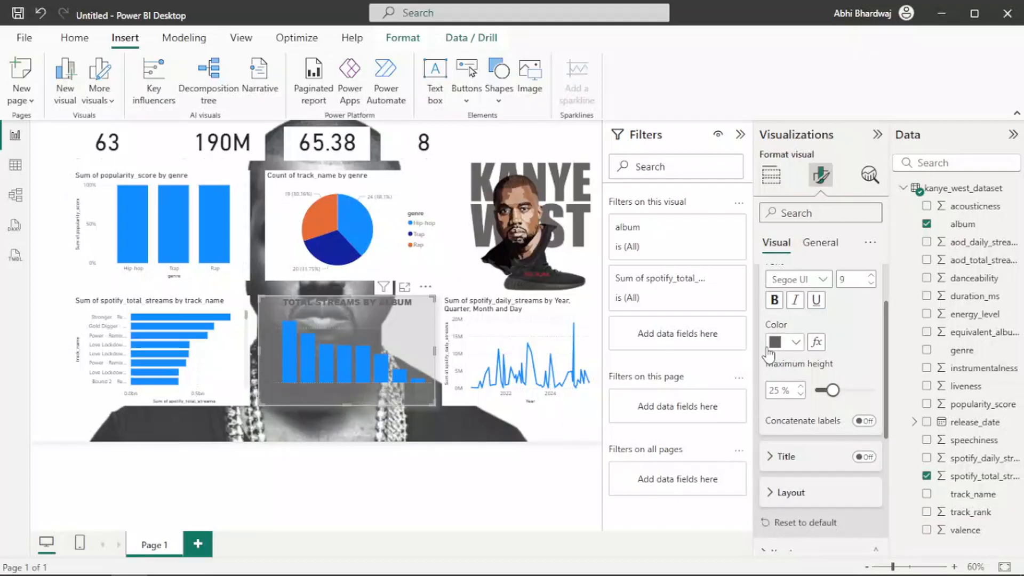
# Recolour the x-axis labels of the total streams by album chart to light grey.
pyautogui.click(783, 346)
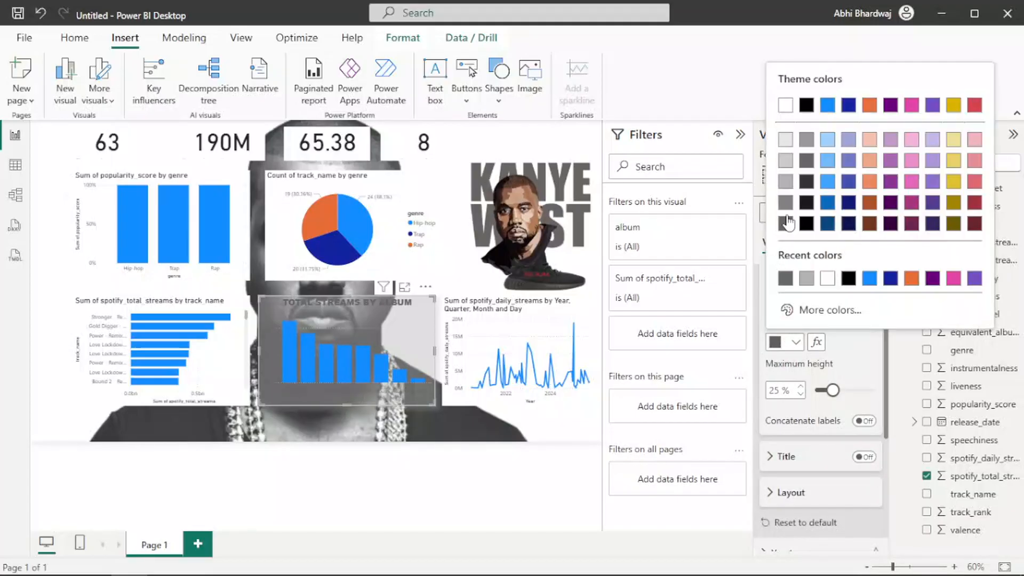
pyautogui.click(787, 161)
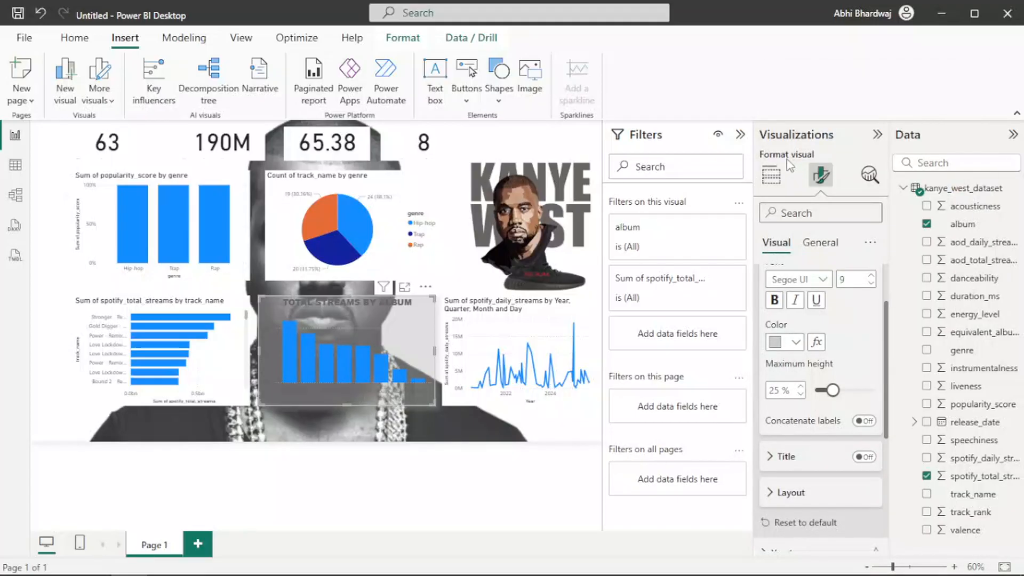
pyautogui.scroll(2, 804, 301)
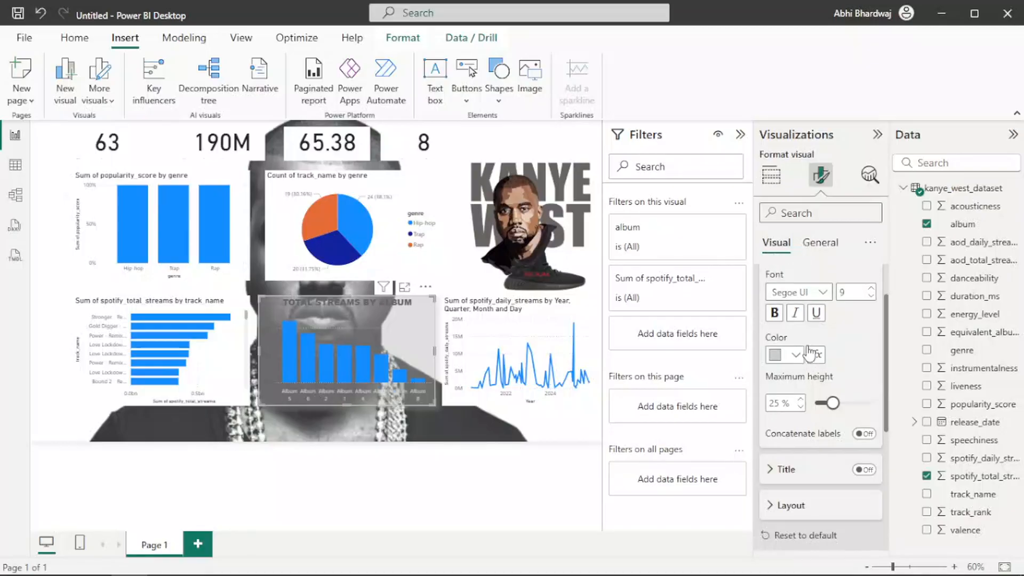
pyautogui.click(788, 319)
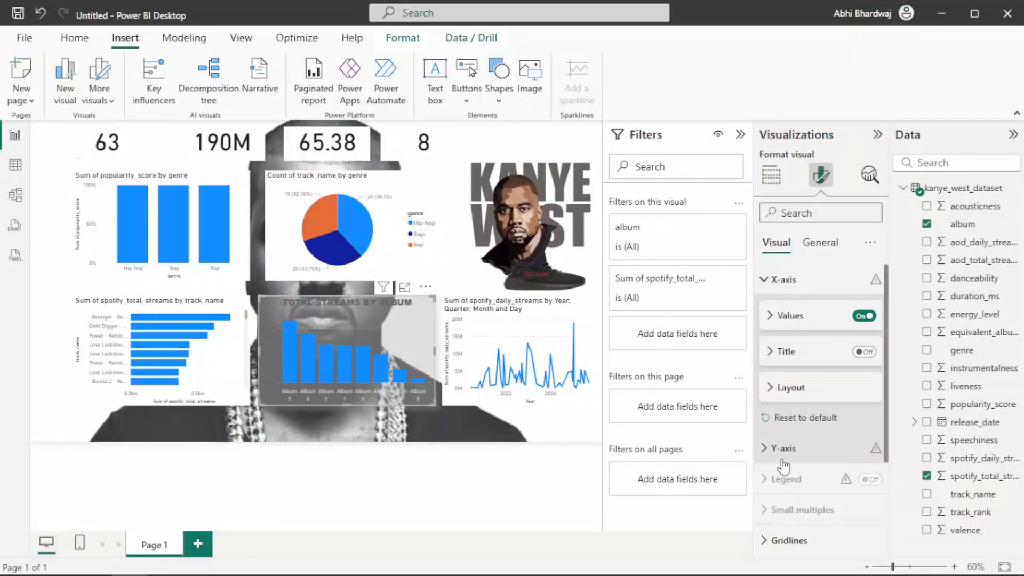
# Recolour the y-axis values of the total streams by album chart to medium grey.
pyautogui.click(816, 451)
pyautogui.scroll(-3, 825, 466)
pyautogui.scroll(-3, 825, 466)
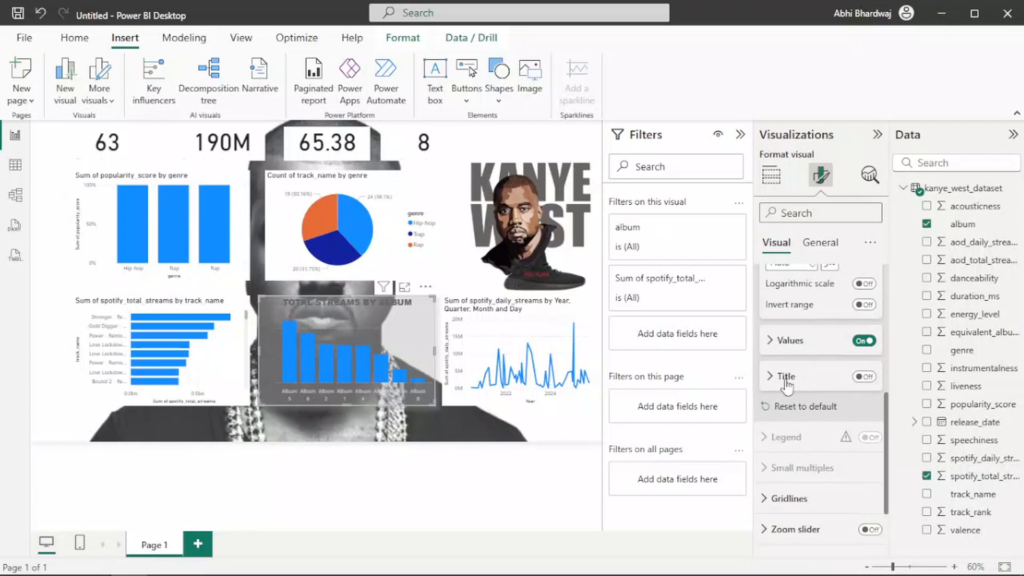
pyautogui.click(789, 341)
pyautogui.click(787, 443)
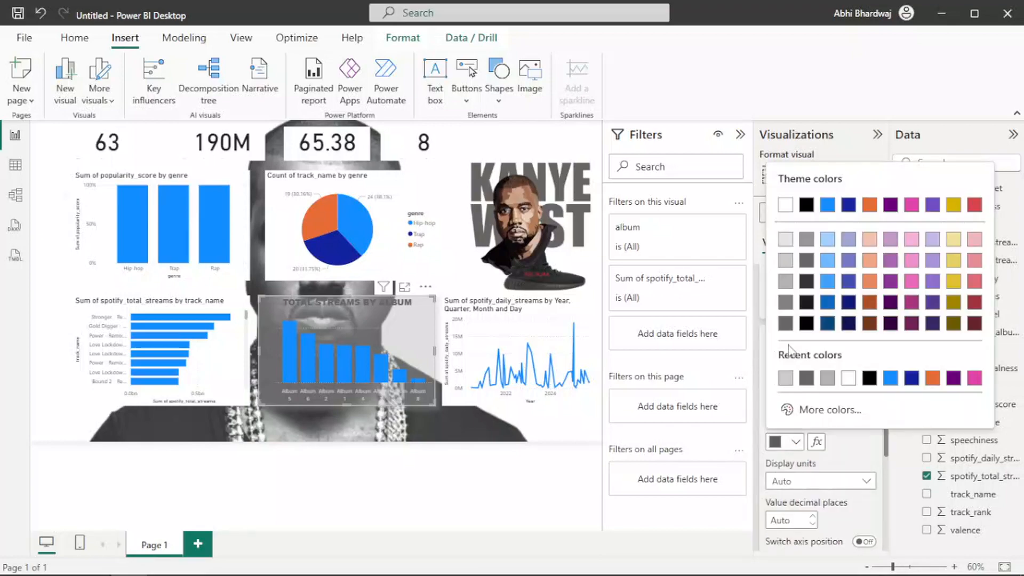
pyautogui.click(786, 282)
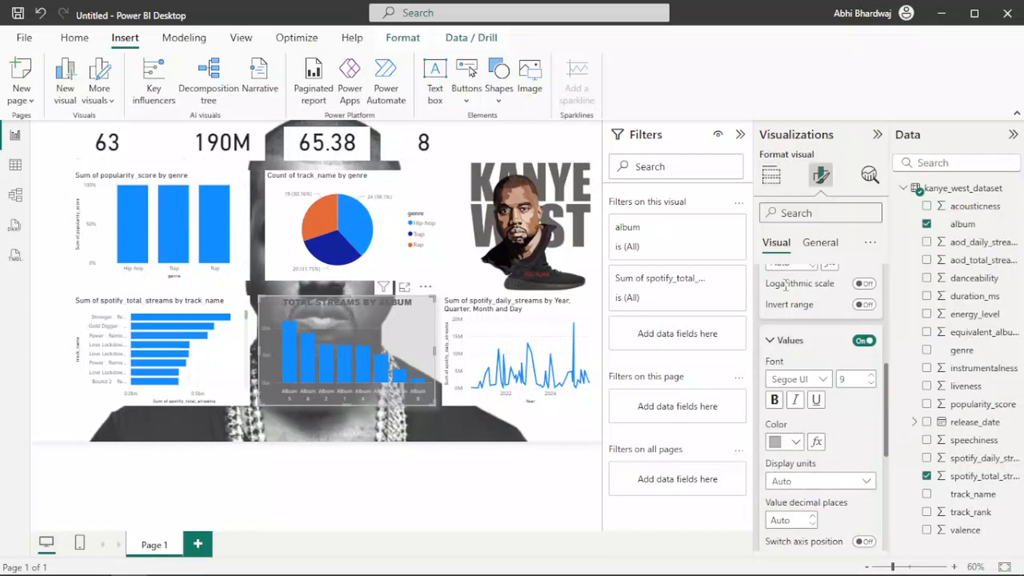
pyautogui.scroll(3, 813, 360)
# Change the columns of the total streams by album chart from blue to medium grey.
pyautogui.scroll(-7, 811, 368)
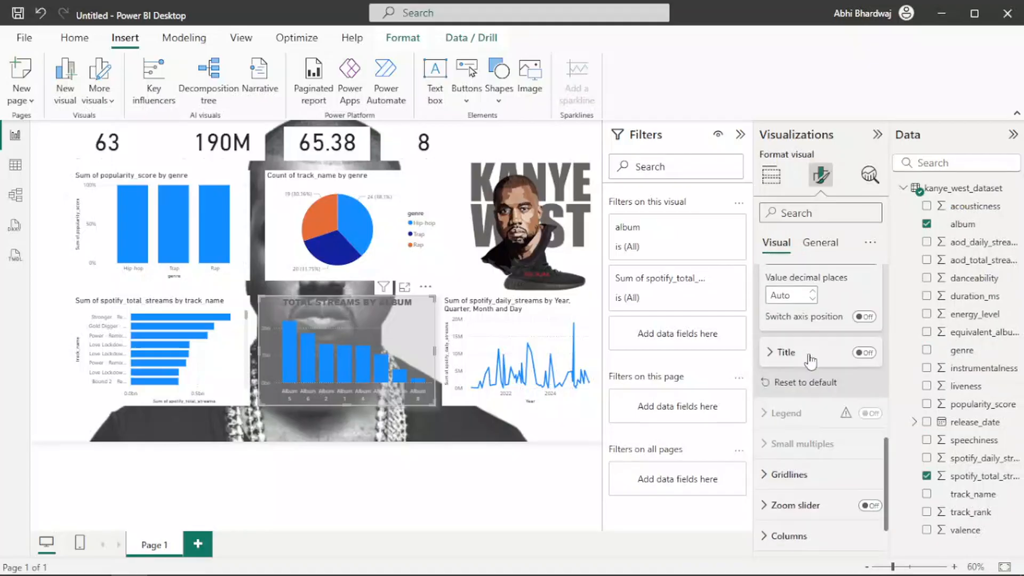
pyautogui.click(790, 473)
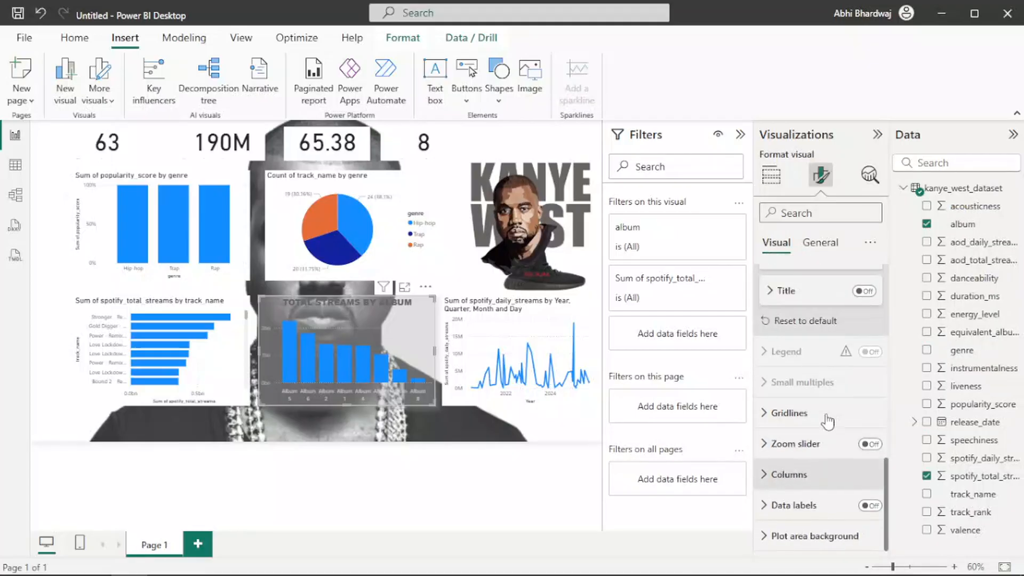
pyautogui.scroll(-1, 826, 425)
pyautogui.click(789, 477)
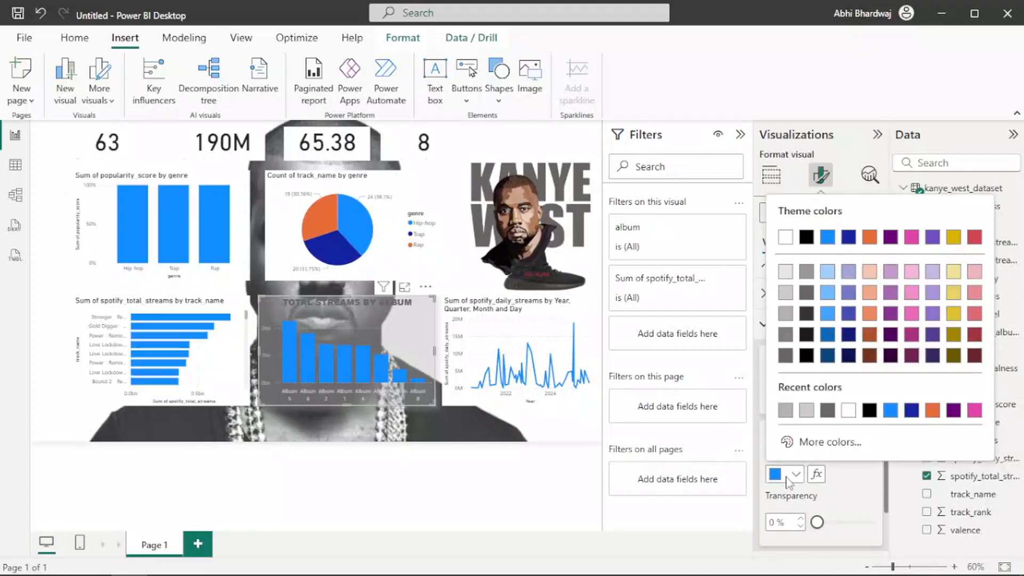
pyautogui.click(786, 315)
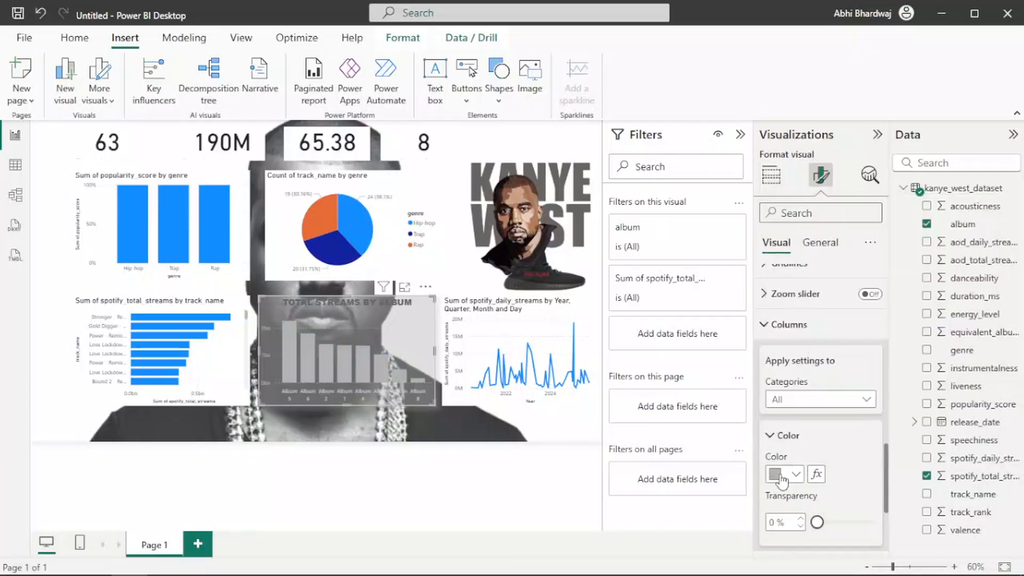
pyautogui.click(342, 432)
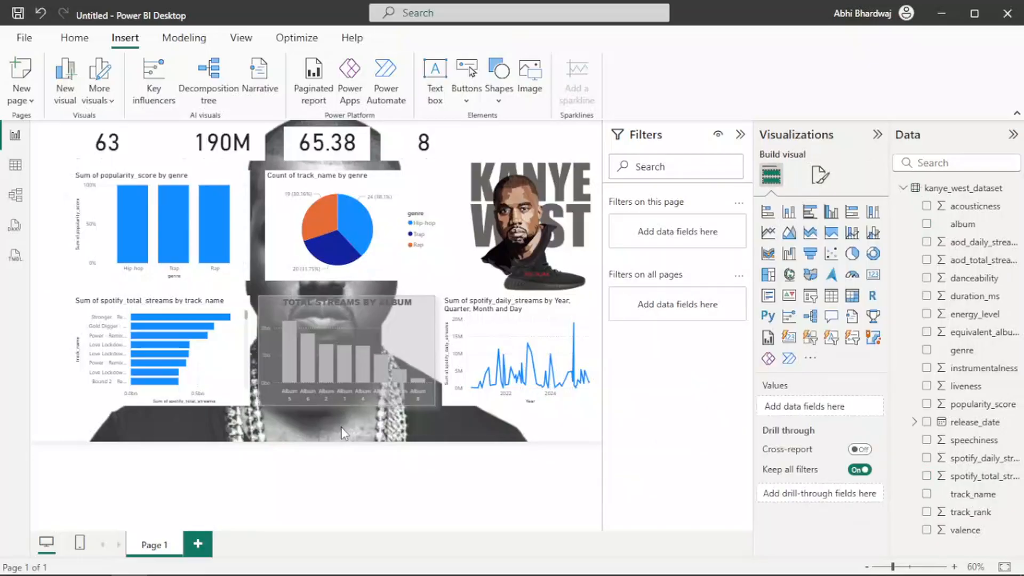
# Set the rounded corners of the total streams by album chart's visual border to 30 px.
pyautogui.click(408, 339)
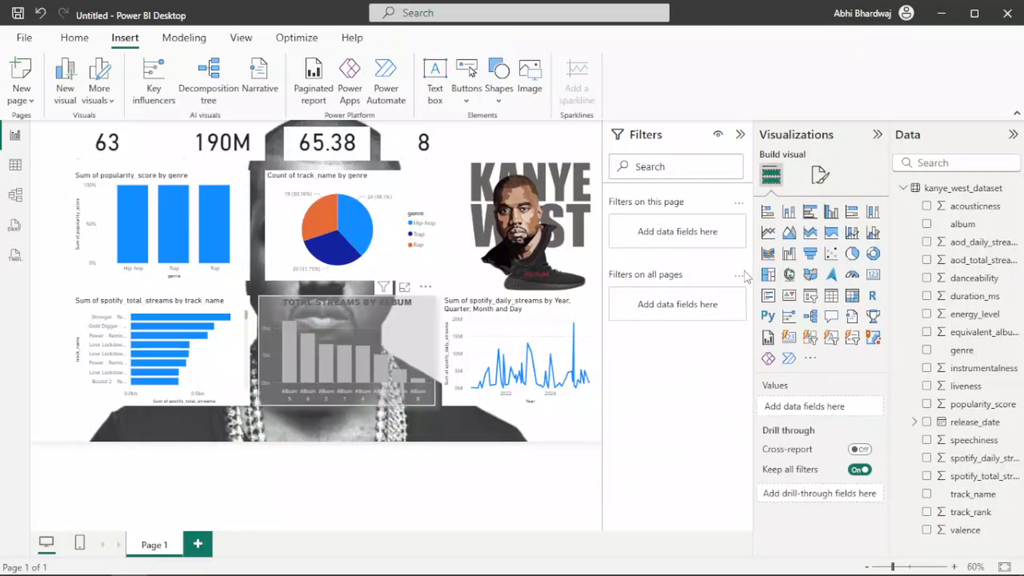
pyautogui.click(825, 179)
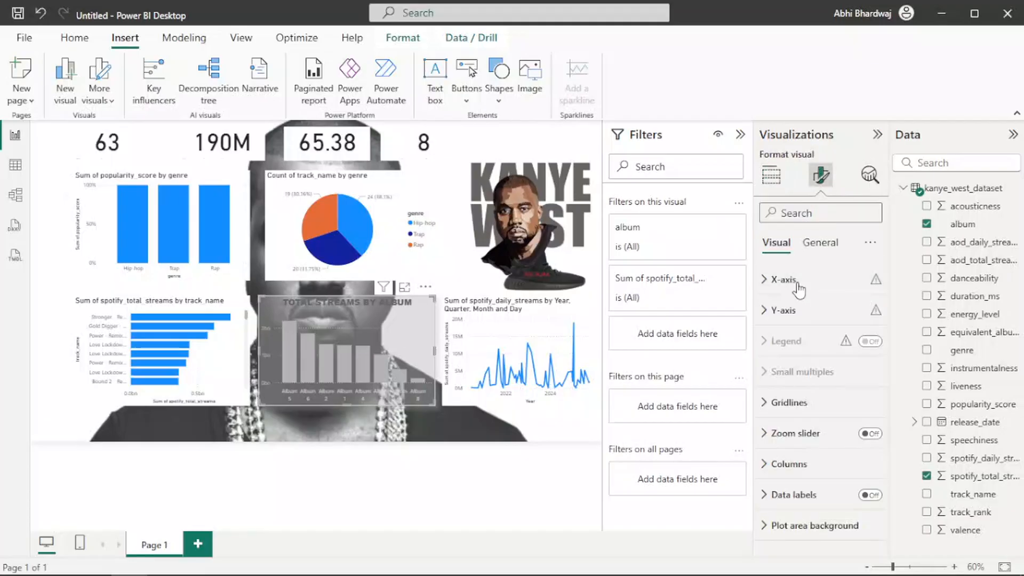
pyautogui.click(822, 247)
pyautogui.click(806, 341)
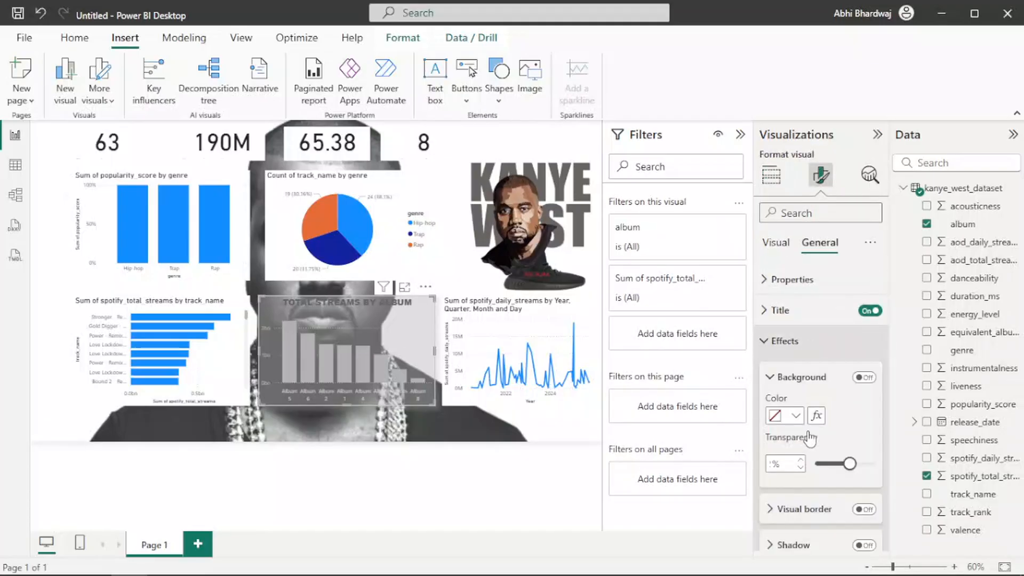
pyautogui.scroll(-2, 811, 480)
pyautogui.click(817, 434)
pyautogui.scroll(-3, 817, 436)
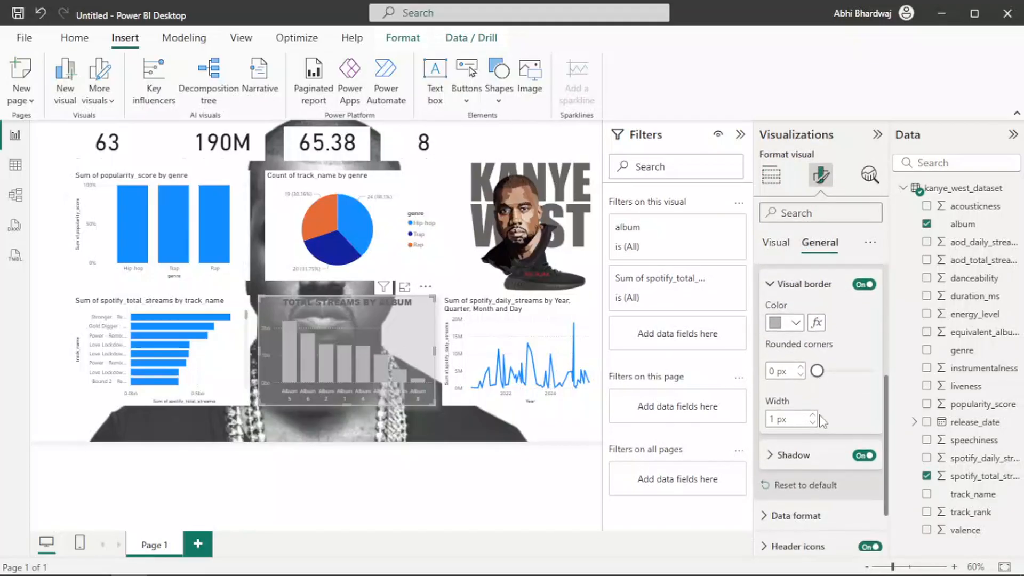
pyautogui.moveTo(822, 370); pyautogui.dragTo(875, 370)
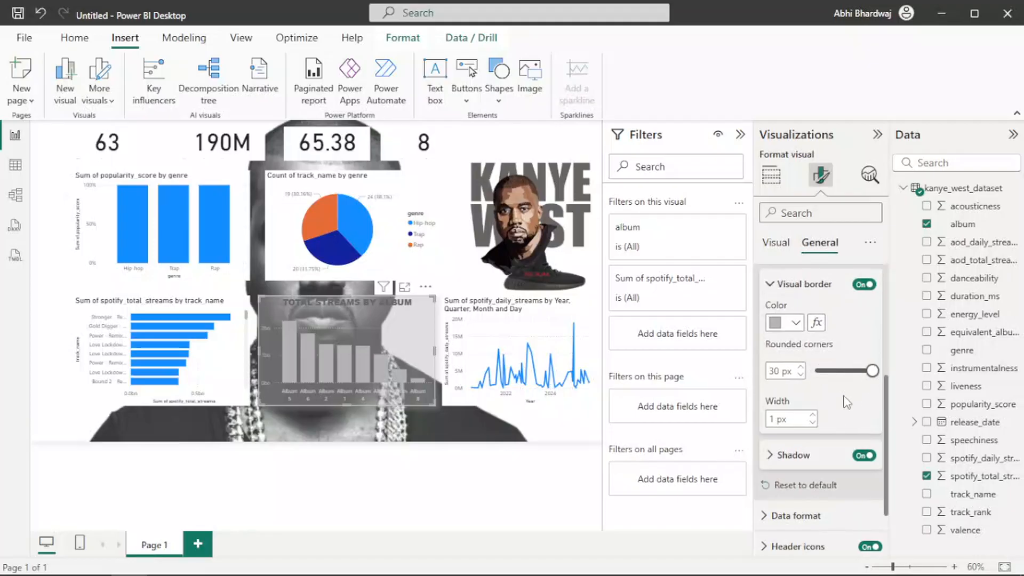
pyautogui.click(811, 453)
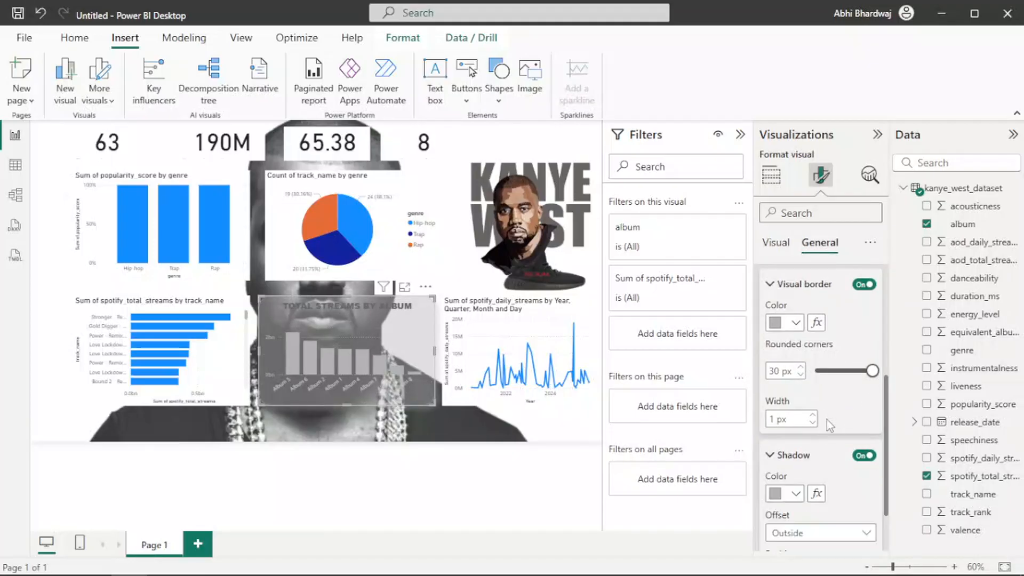
pyautogui.scroll(-2, 843, 411)
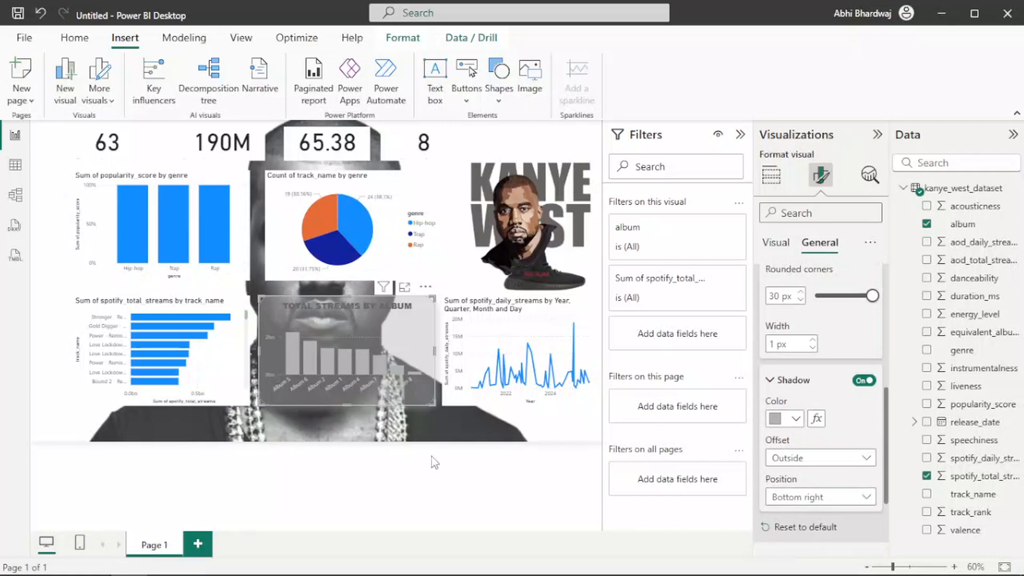
pyautogui.click(341, 433)
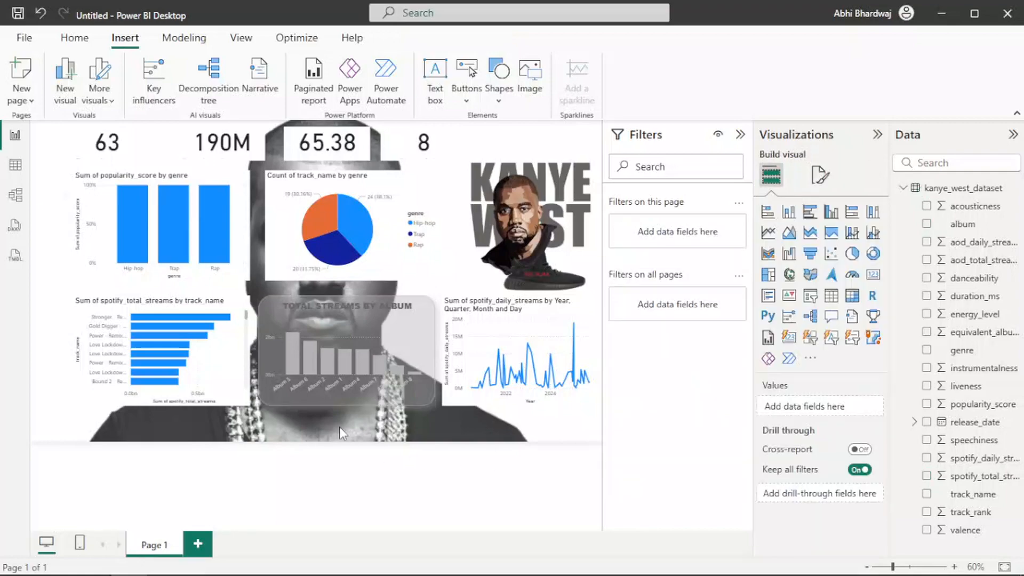
# Set the title text of the total streams by album chart to the lightest grey theme shade.
pyautogui.click(461, 398)
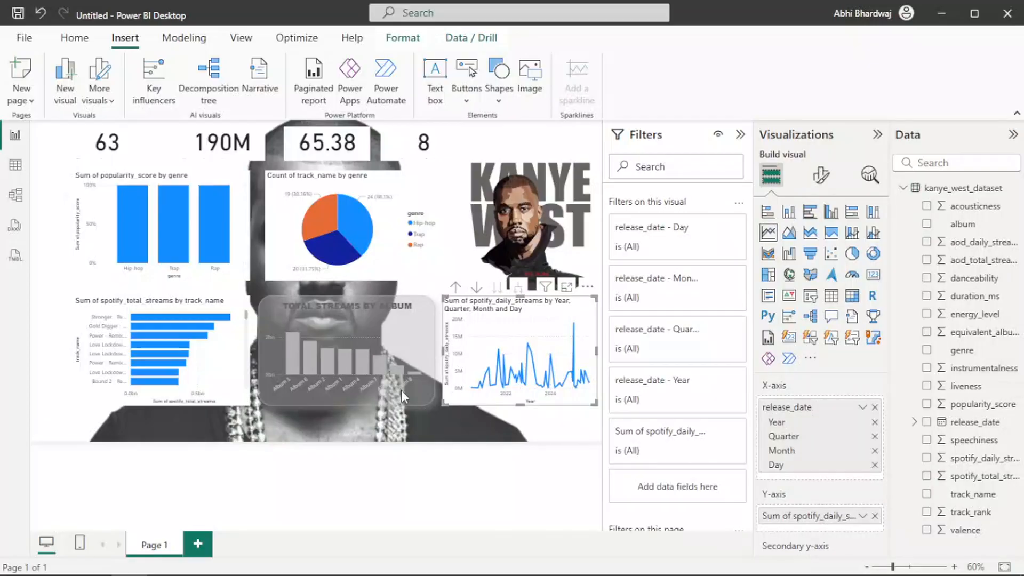
pyautogui.click(418, 309)
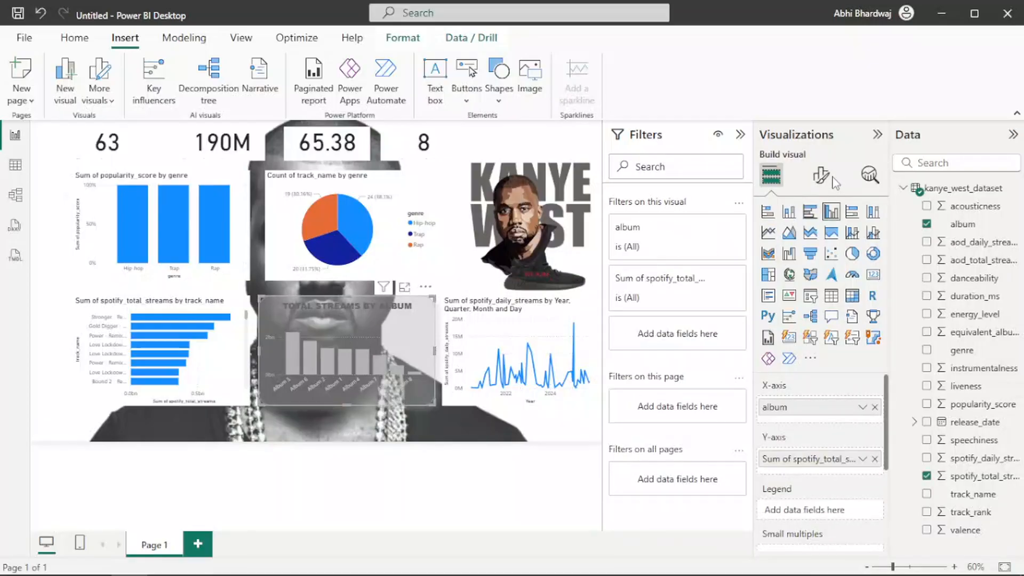
pyautogui.click(826, 177)
pyautogui.click(819, 246)
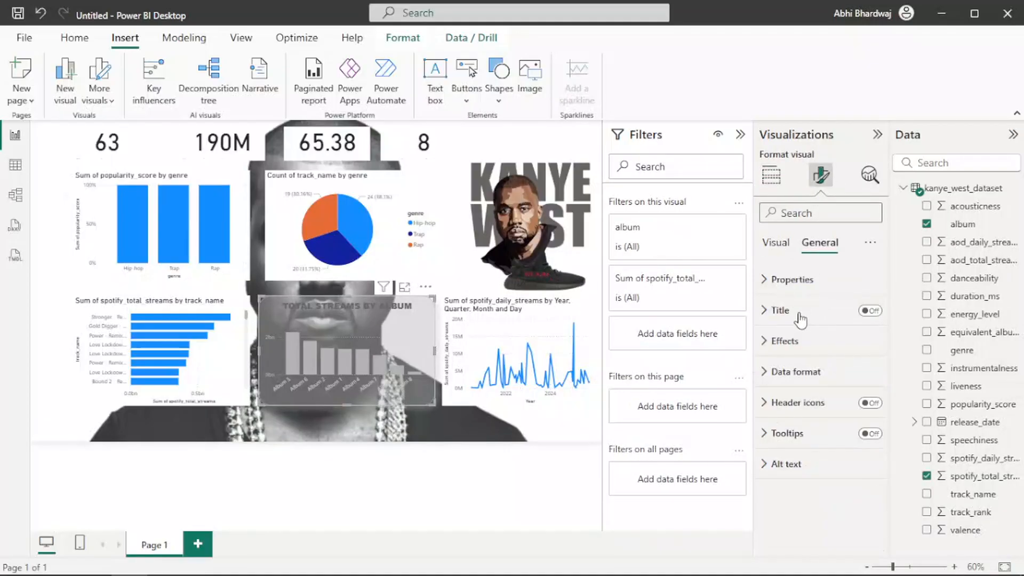
pyautogui.click(781, 311)
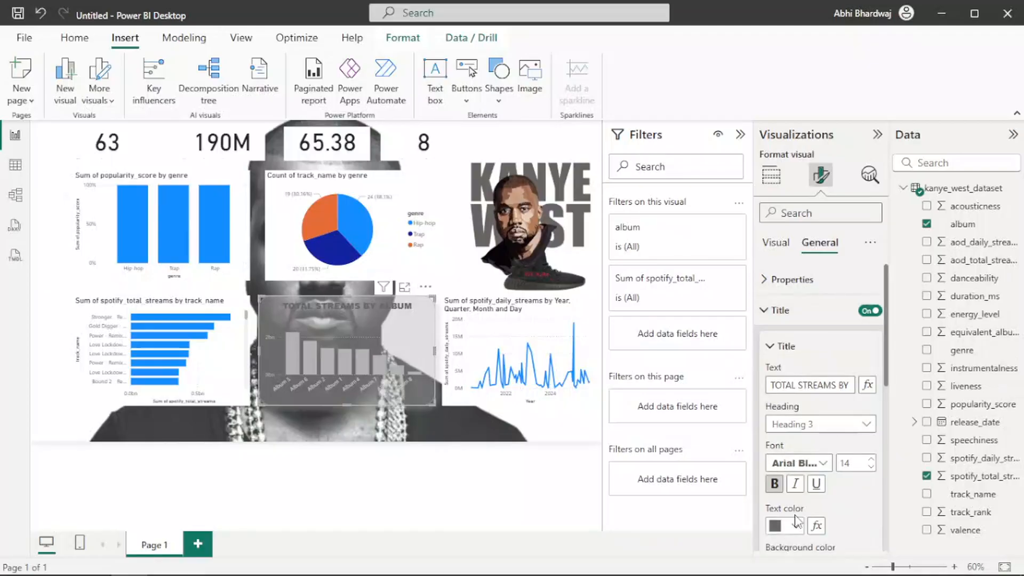
pyautogui.click(796, 526)
pyautogui.click(786, 367)
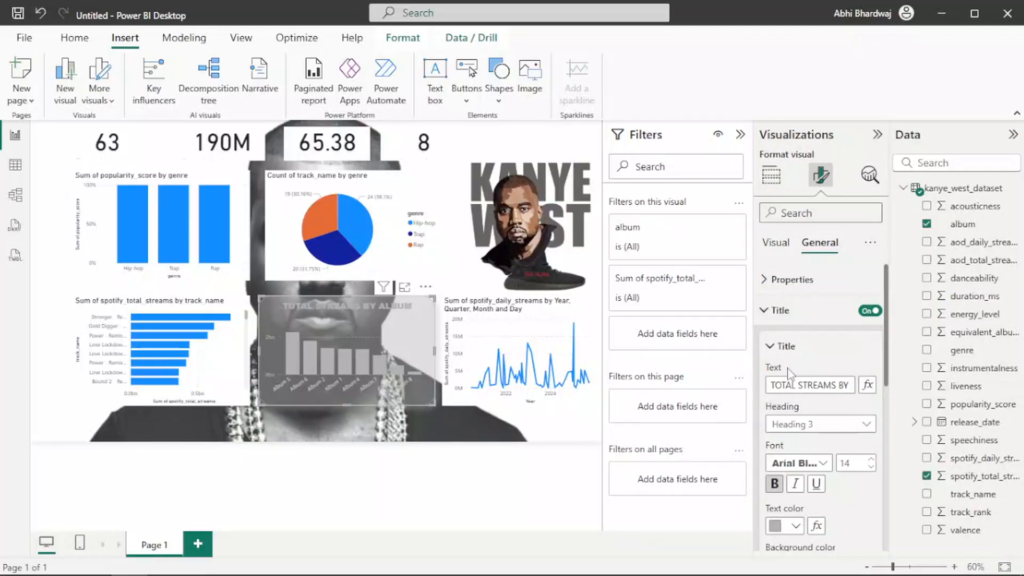
pyautogui.click(796, 526)
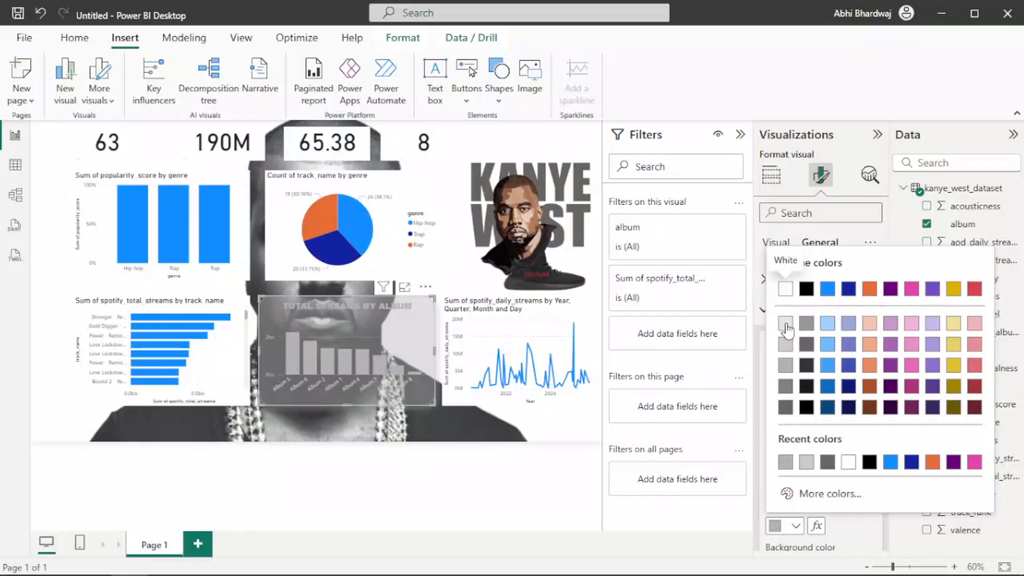
pyautogui.click(777, 327)
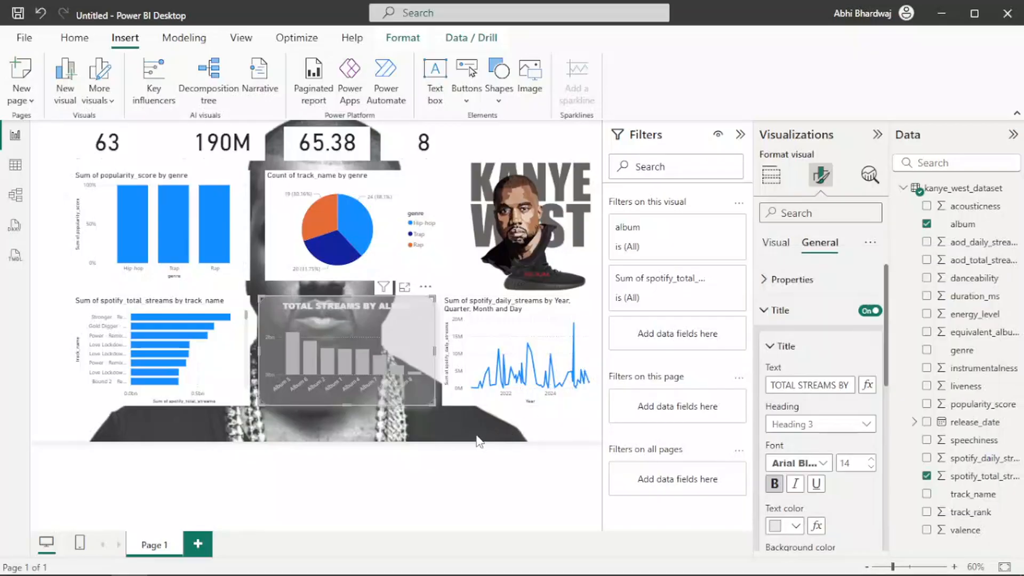
pyautogui.click(459, 411)
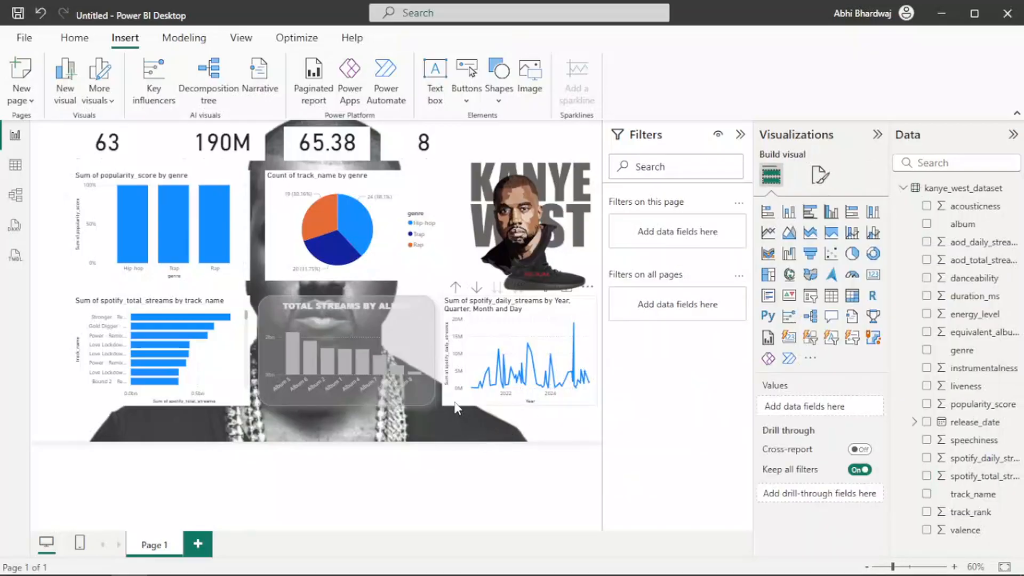
# Set the title text colour of the daily streams line chart to the same very light grey, taken from the recent colours.
pyautogui.click(455, 404)
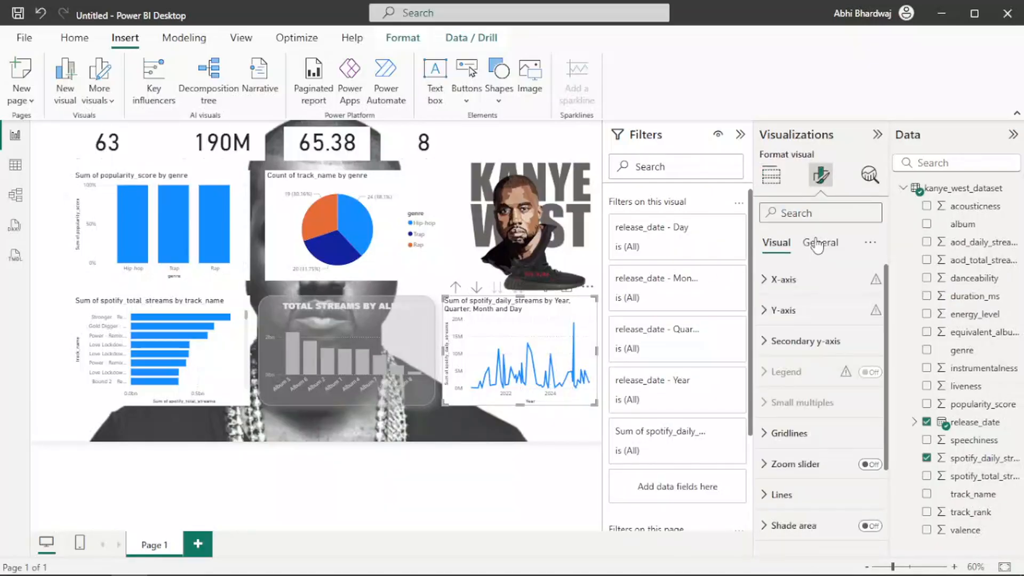
pyautogui.click(819, 247)
pyautogui.click(800, 310)
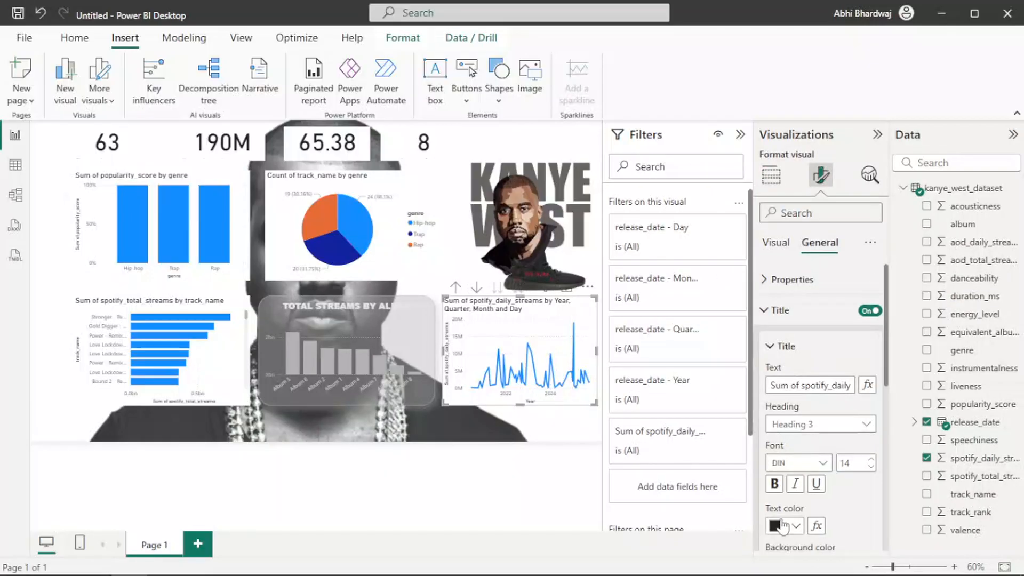
pyautogui.click(783, 526)
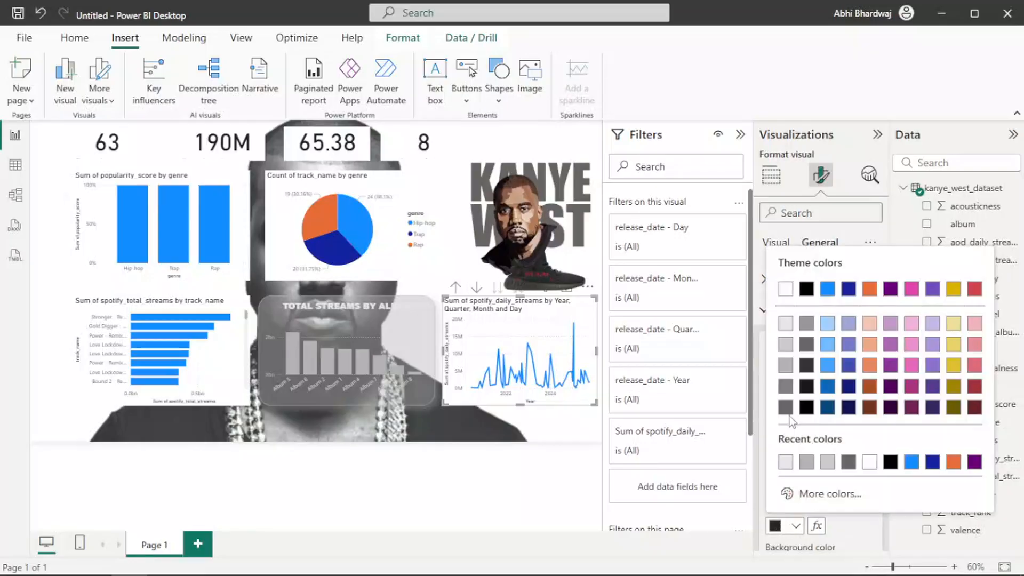
pyautogui.click(785, 463)
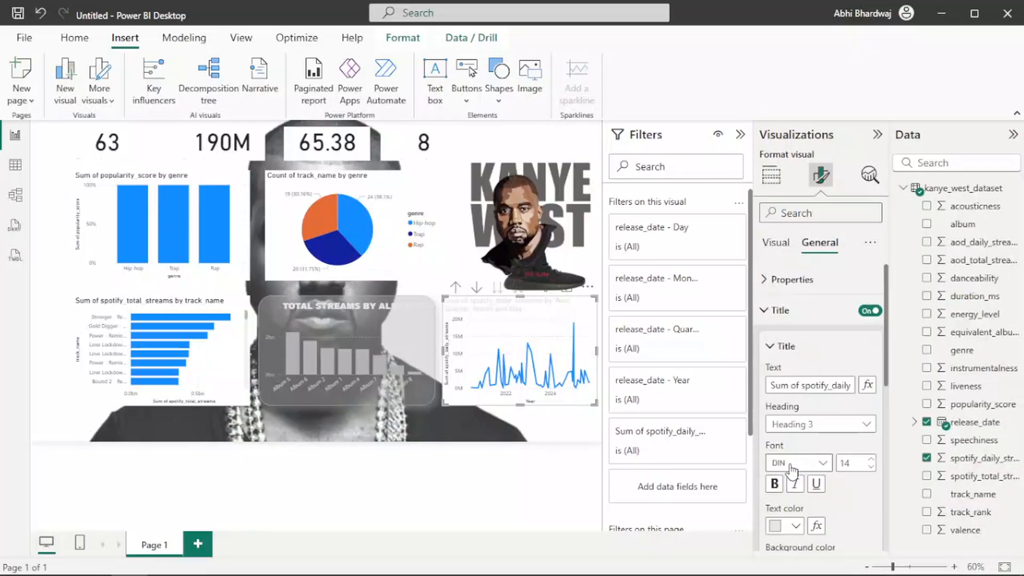
# Rename the daily streams line chart's title to DAILY STREAMS TIMELINE and set its font to Arial Black.
pyautogui.tripleClick(828, 385)
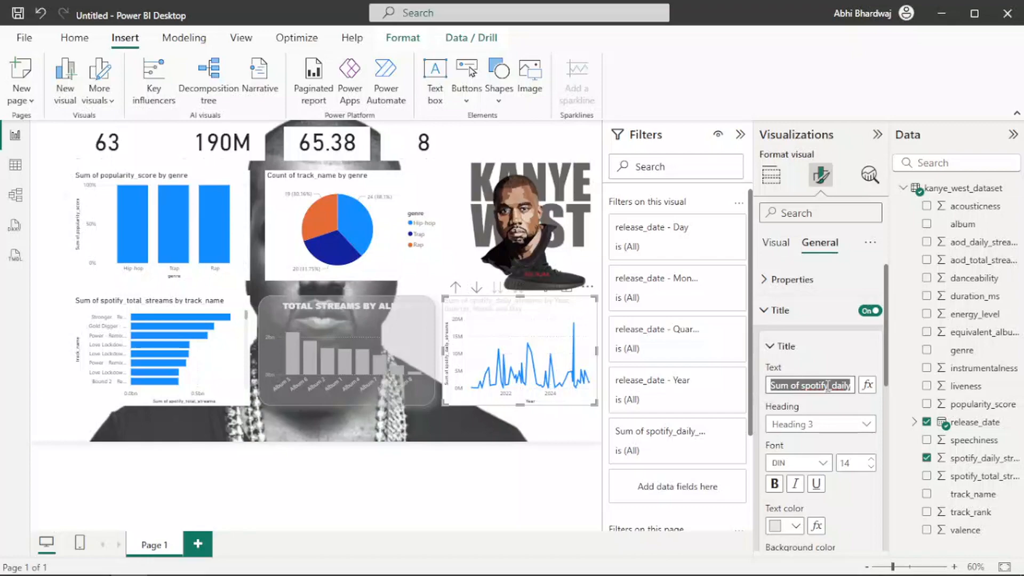
pyautogui.write('DAILY STREAMS')
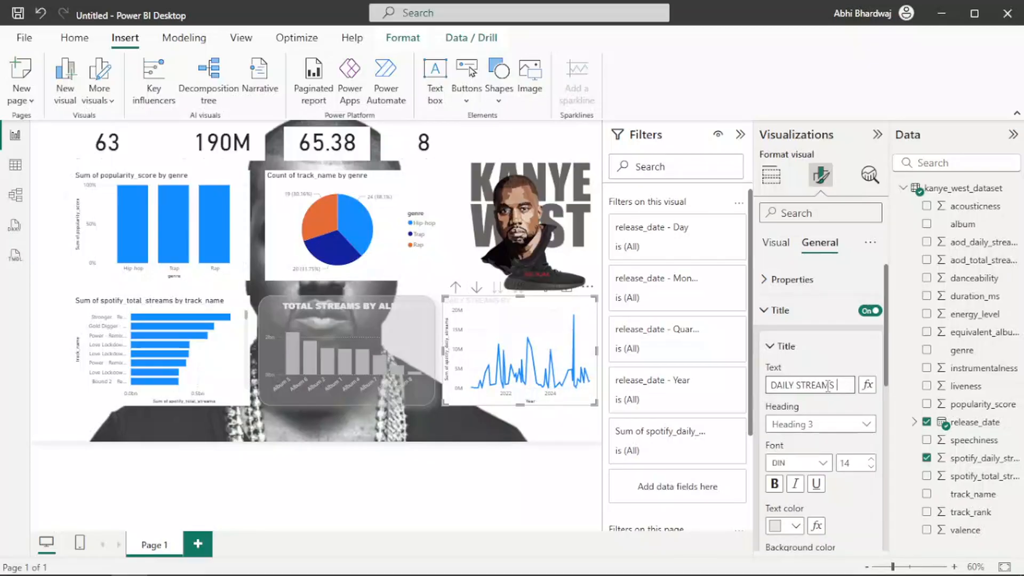
pyautogui.write('IMELINE')
pyautogui.click(793, 466)
pyautogui.click(822, 235)
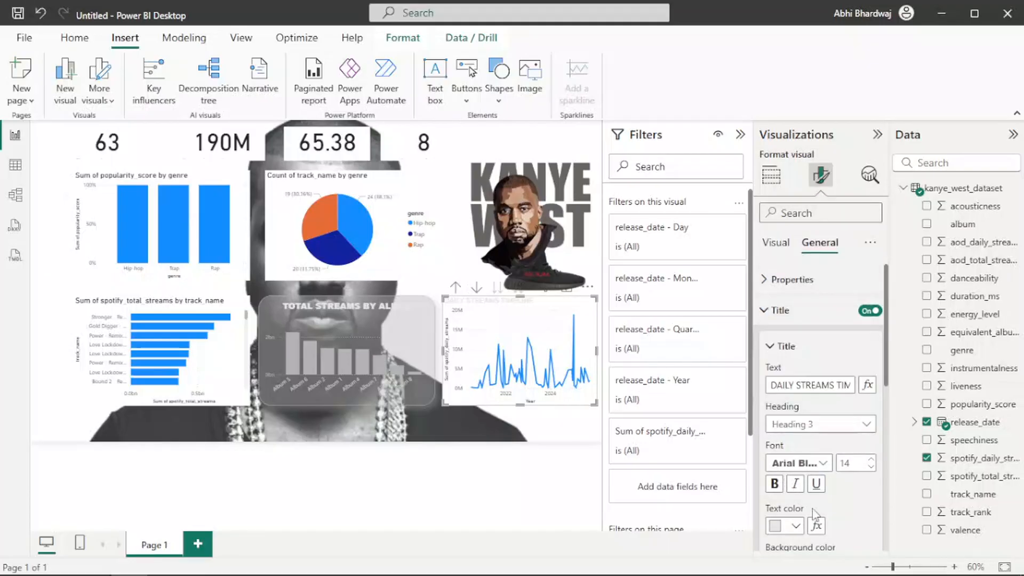
# Centre the daily streams line chart's title and make it bold.
pyautogui.scroll(-4, 836, 492)
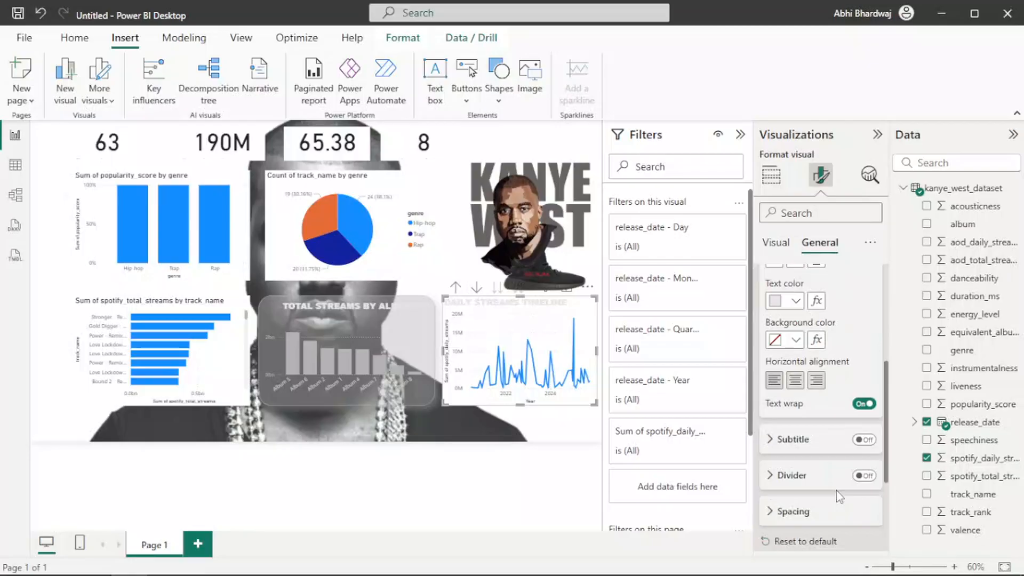
pyautogui.click(795, 380)
pyautogui.scroll(3, 796, 395)
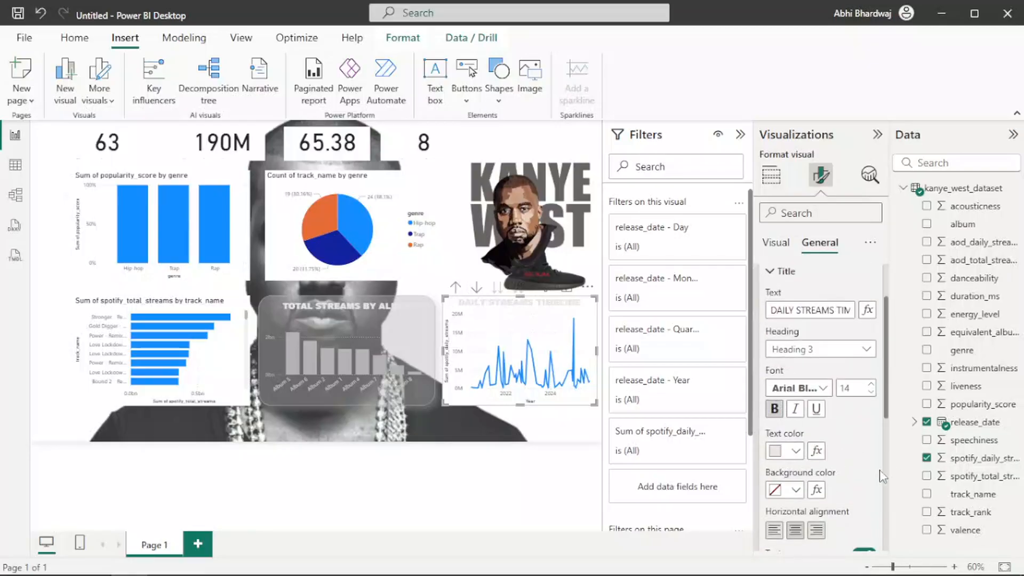
# Set the daily streams line chart's background to medium grey from the recent colours, with 72% transparency.
pyautogui.scroll(-4, 847, 443)
pyautogui.scroll(-1, 800, 427)
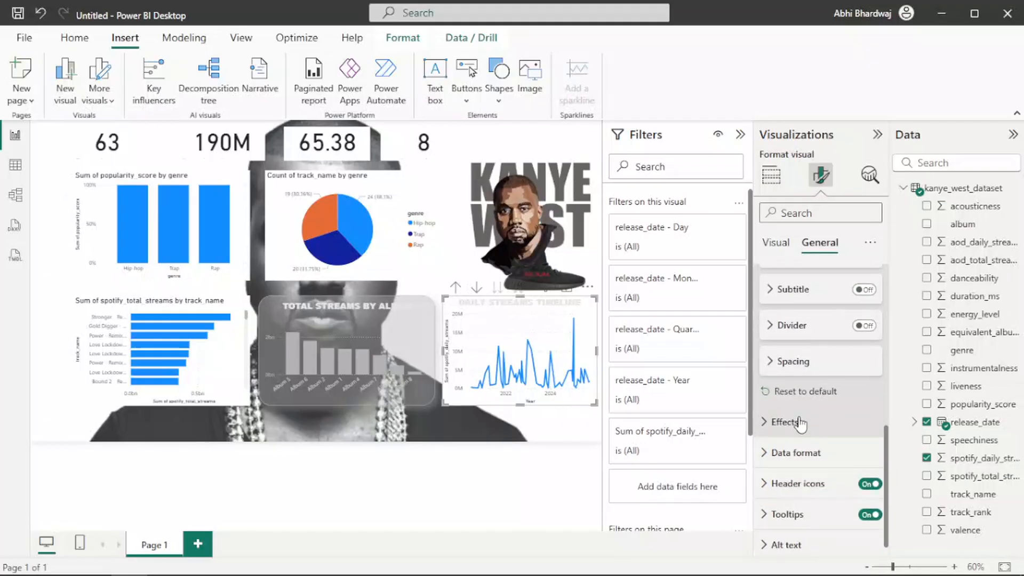
pyautogui.click(795, 422)
pyautogui.click(797, 497)
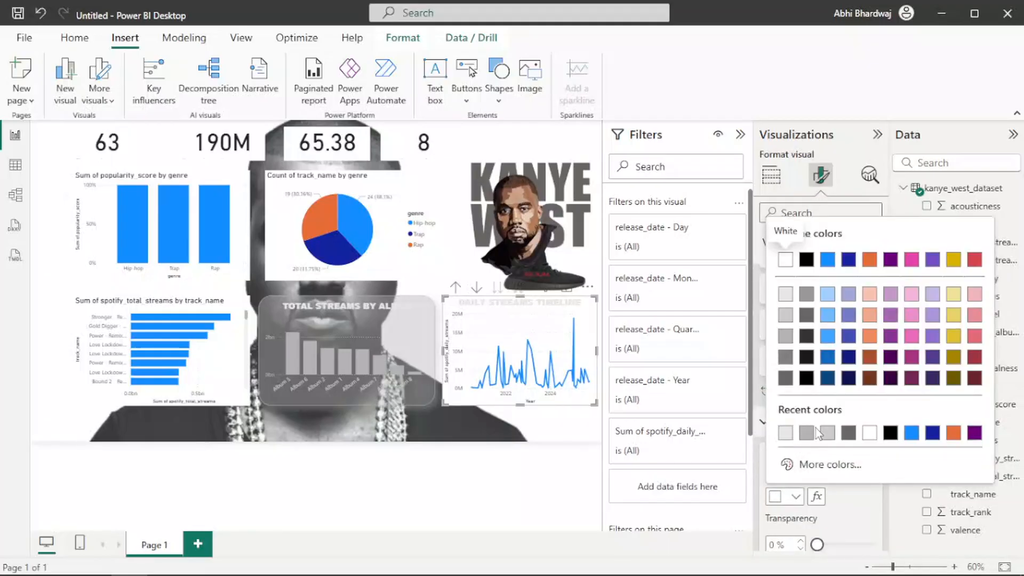
pyautogui.click(808, 436)
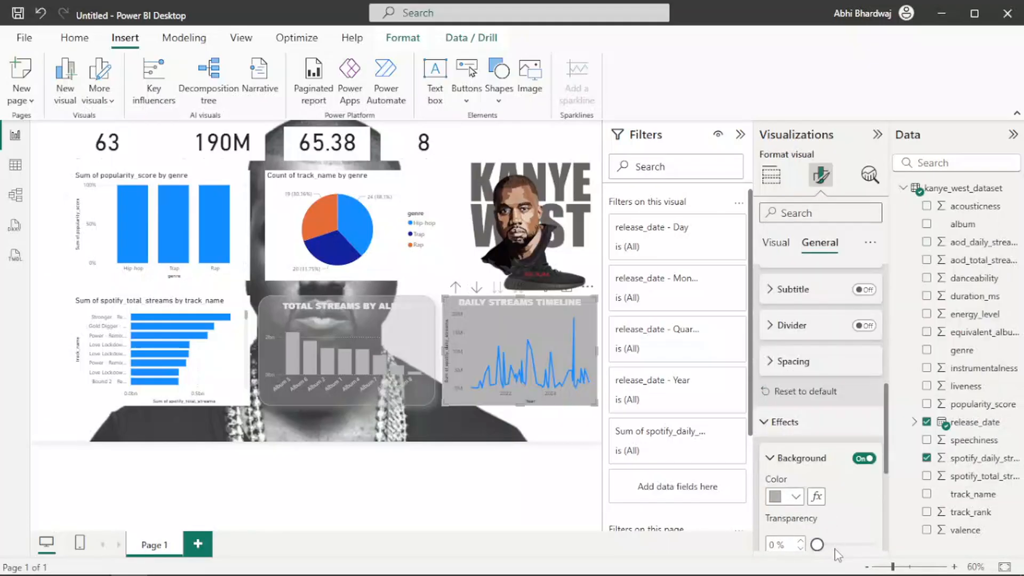
pyautogui.click(836, 544)
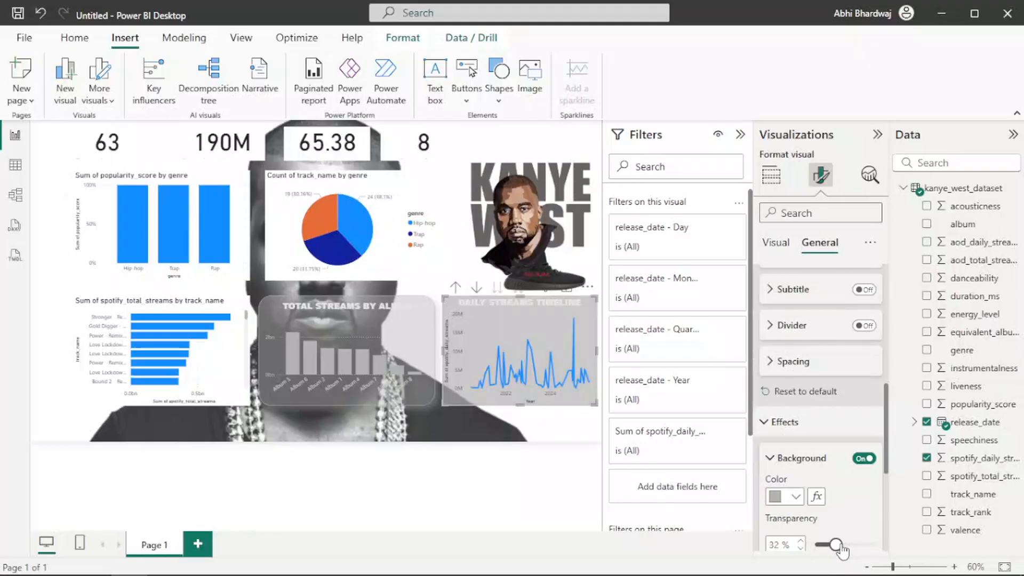
pyautogui.click(859, 546)
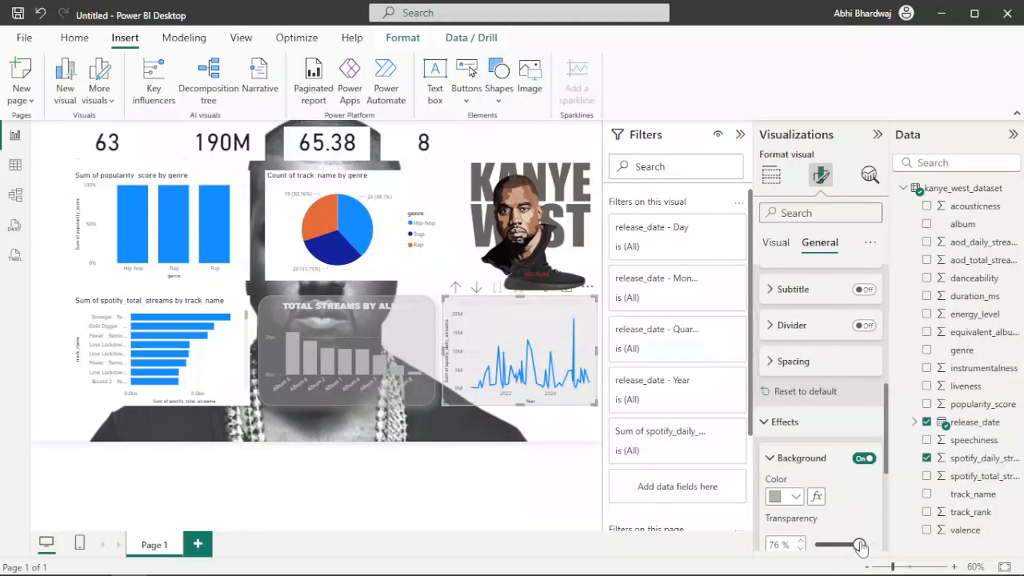
pyautogui.moveTo(860, 545); pyautogui.dragTo(857, 545)
# Turn on the shadow and visual border of the daily streams line chart, and colour the border medium grey.
pyautogui.scroll(-3, 863, 493)
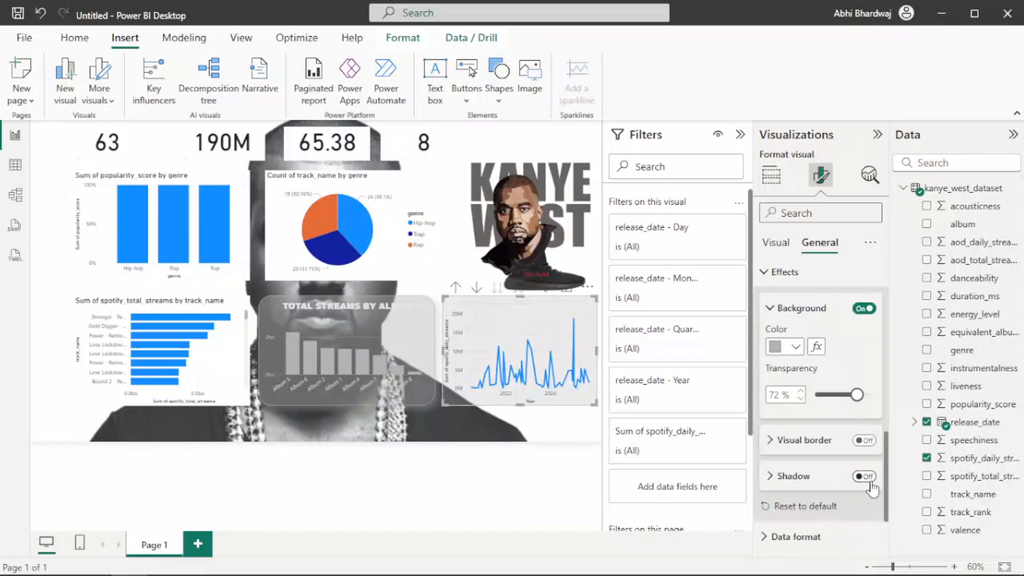
pyautogui.click(874, 441)
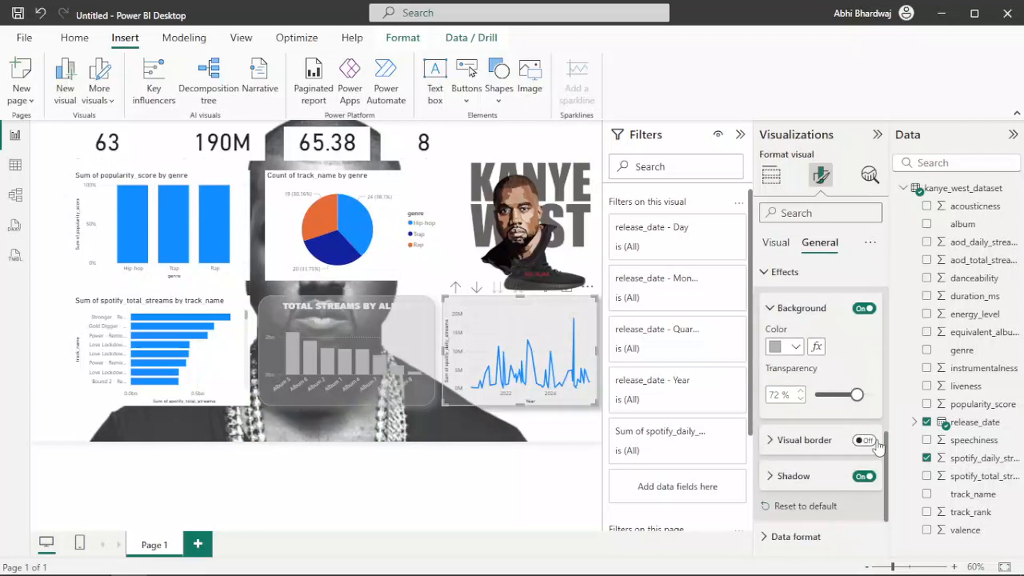
pyautogui.click(802, 447)
pyautogui.click(795, 479)
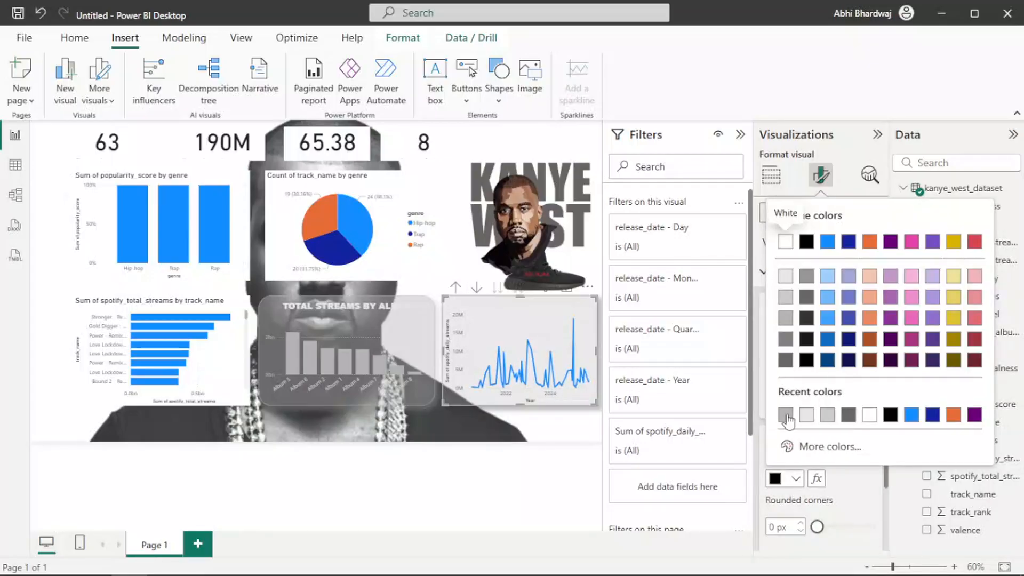
pyautogui.click(787, 416)
# Set the shadow colour of the daily streams line chart to the same medium grey as its border.
pyautogui.scroll(-2, 819, 500)
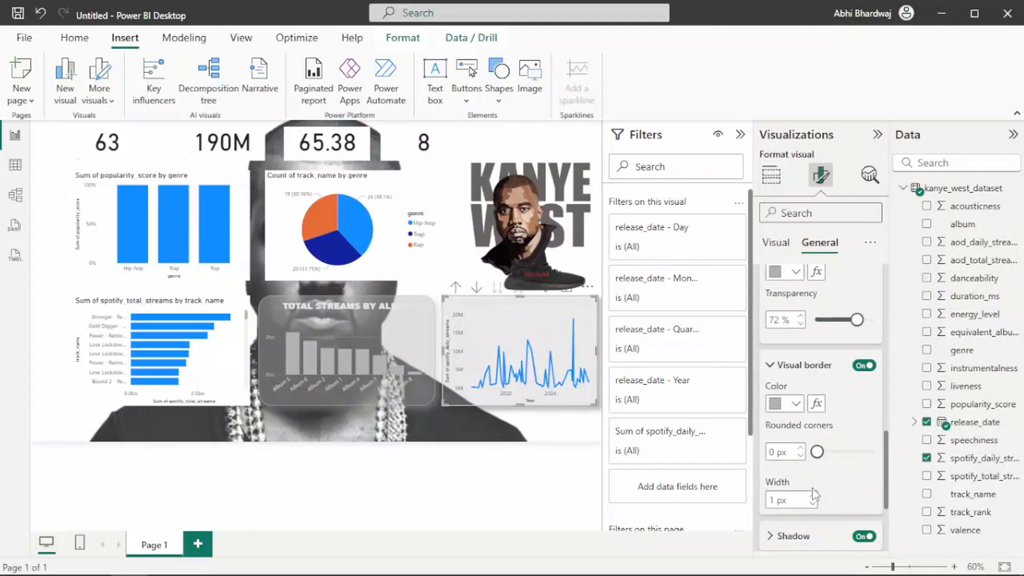
pyautogui.scroll(-2, 791, 511)
pyautogui.click(800, 462)
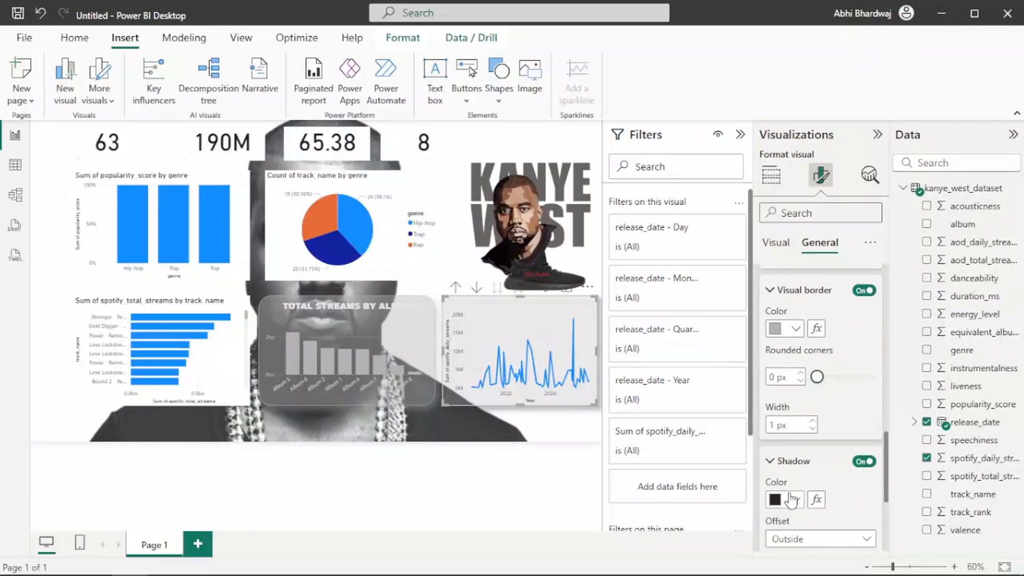
pyautogui.click(791, 500)
pyautogui.click(790, 437)
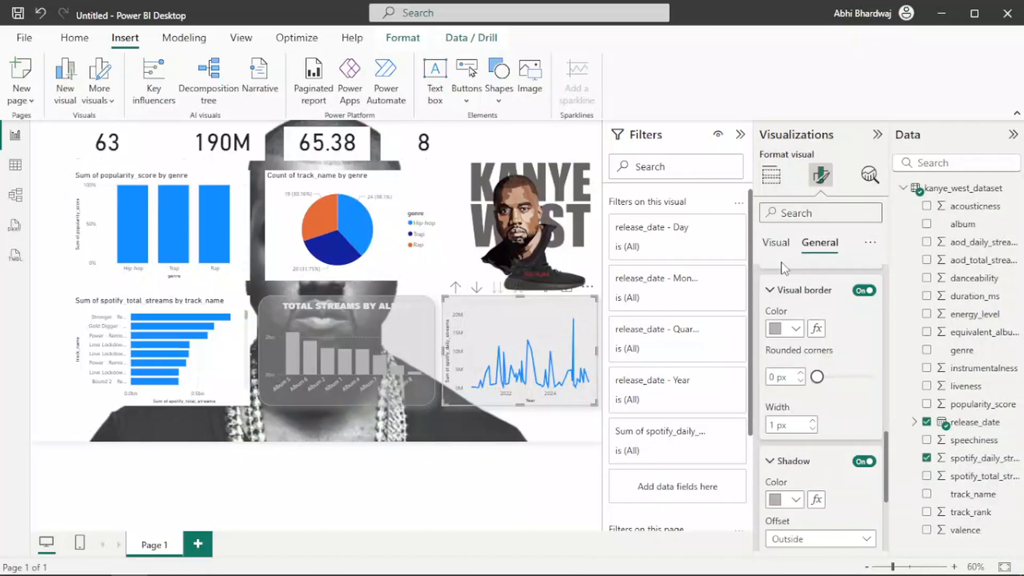
# Try light grey from the recent colours as the line colour of the daily streams chart.
pyautogui.click(777, 243)
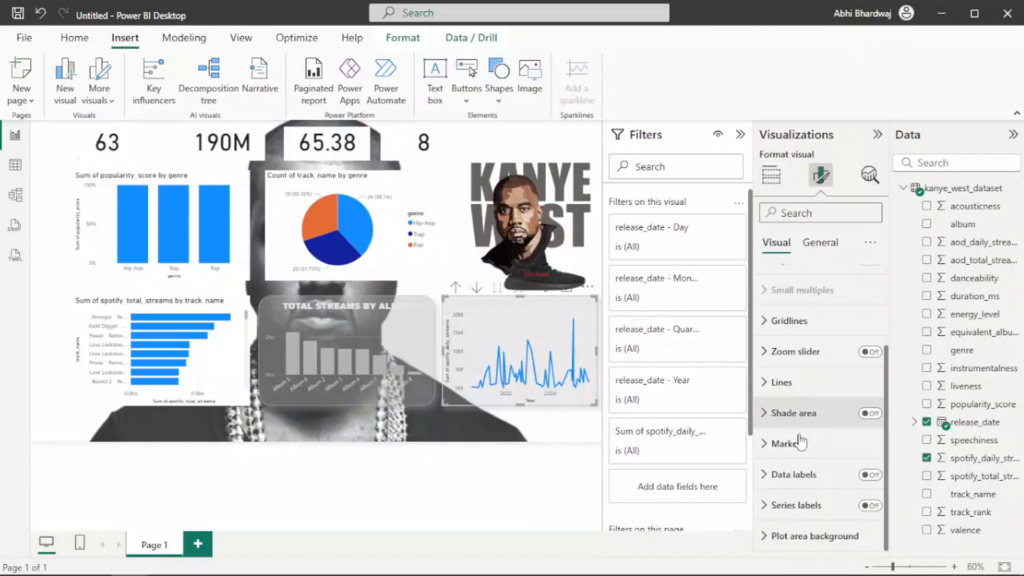
pyautogui.click(802, 393)
pyautogui.scroll(-3, 830, 469)
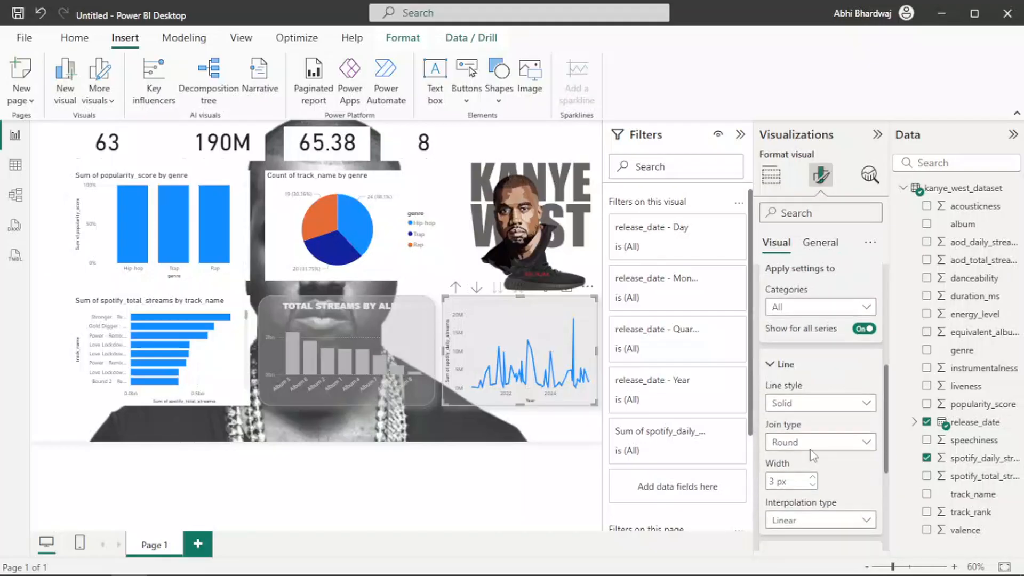
pyautogui.click(816, 312)
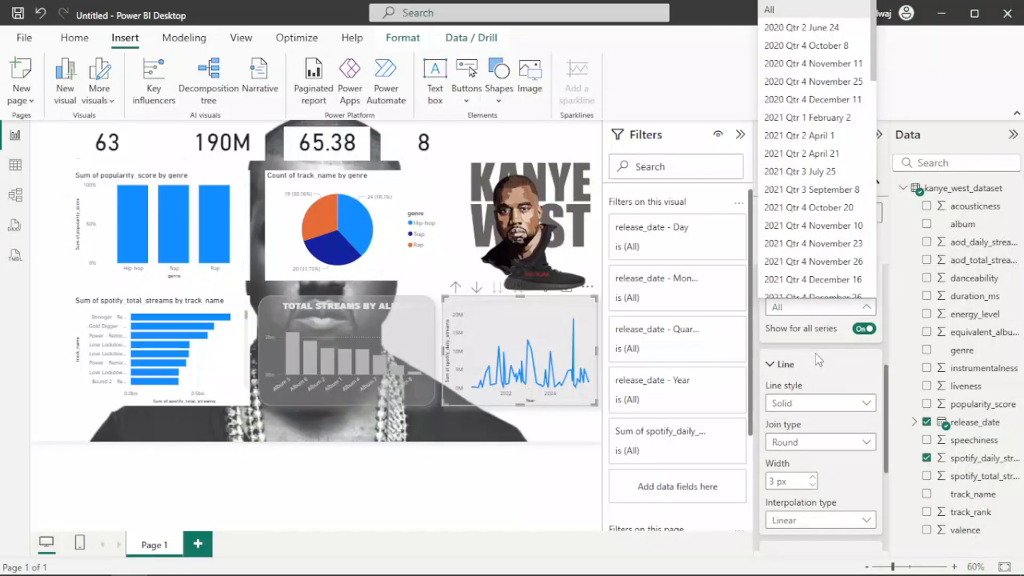
pyautogui.click(816, 356)
pyautogui.scroll(-3, 811, 394)
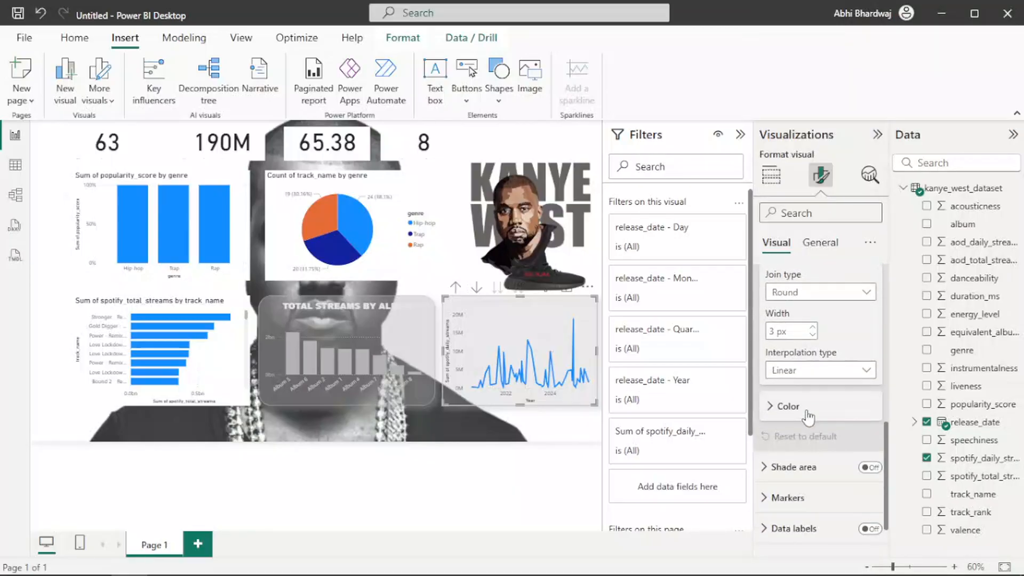
pyautogui.click(789, 406)
pyautogui.click(794, 446)
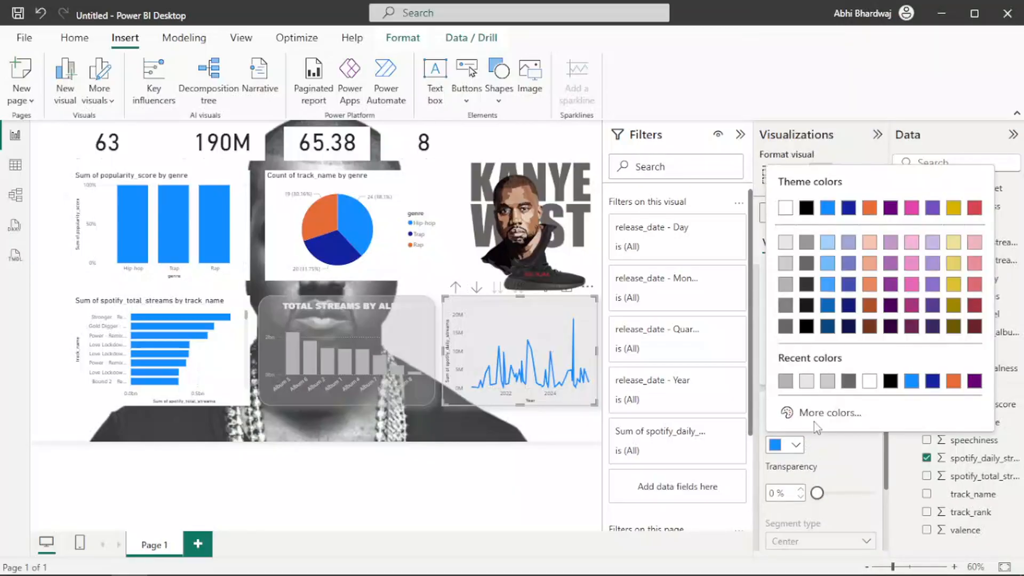
pyautogui.click(826, 382)
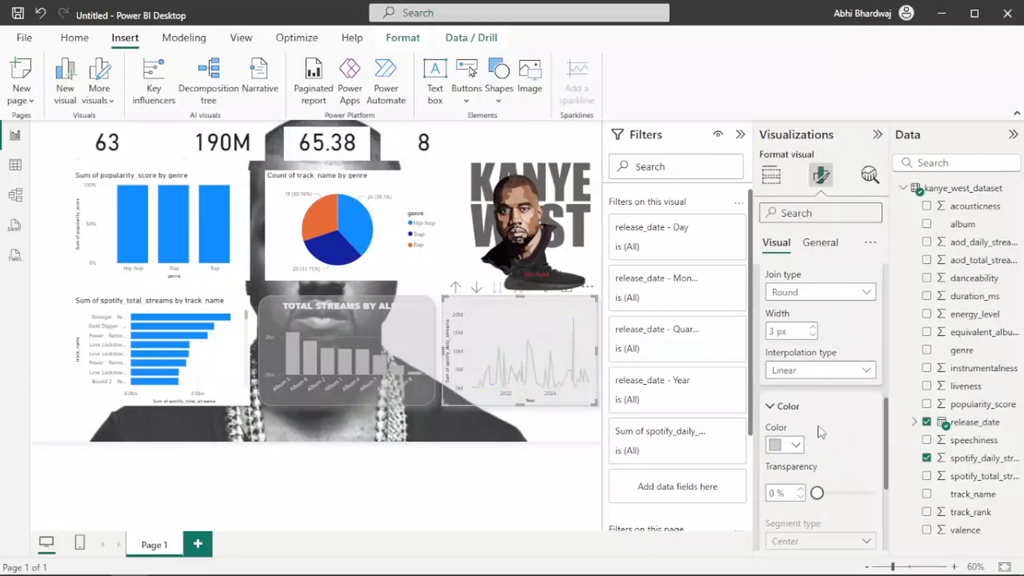
# Try the lightest recent grey on the daily streams line, and settle on dark grey as its colour.
pyautogui.click(796, 445)
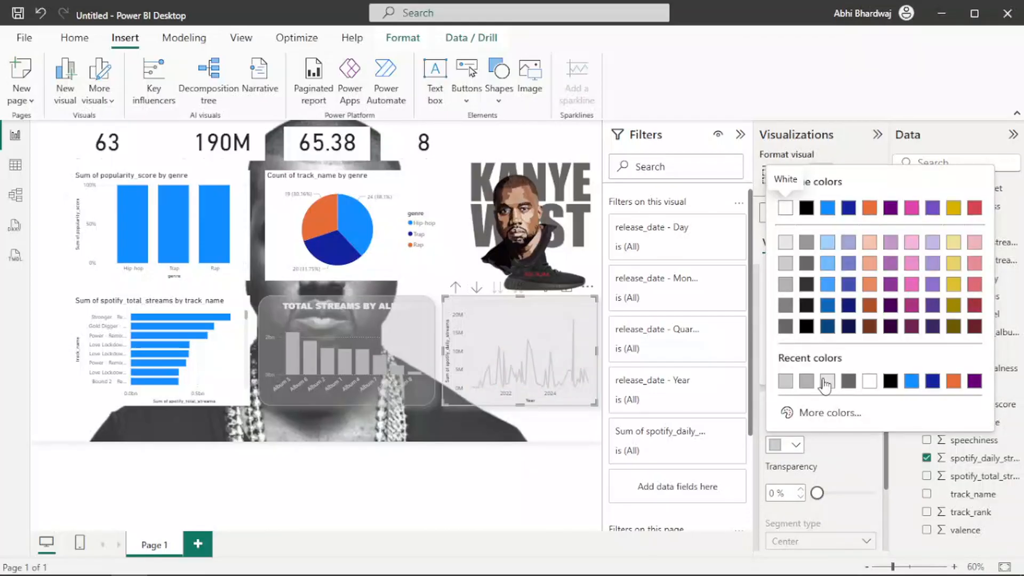
pyautogui.click(827, 382)
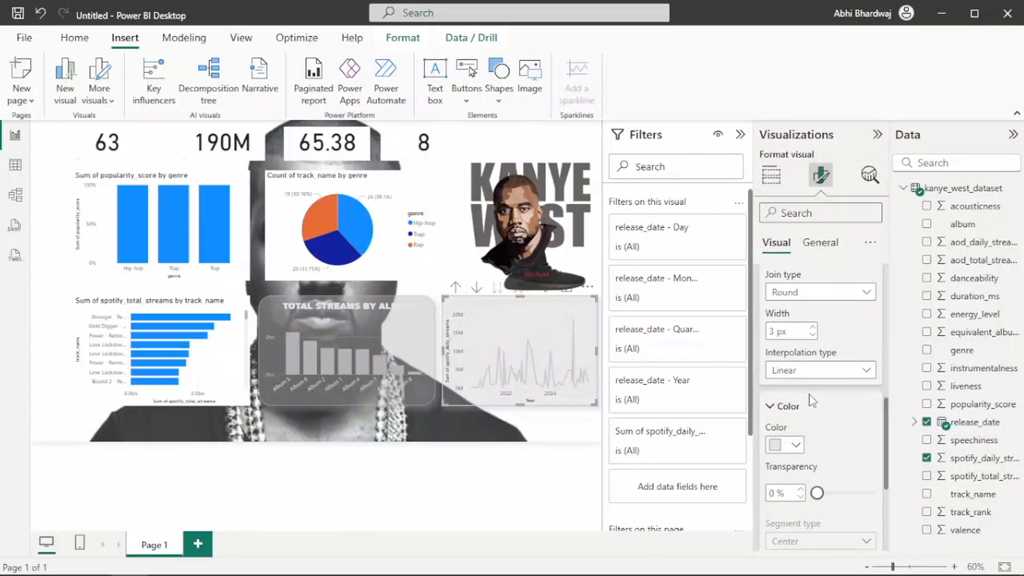
pyautogui.click(795, 444)
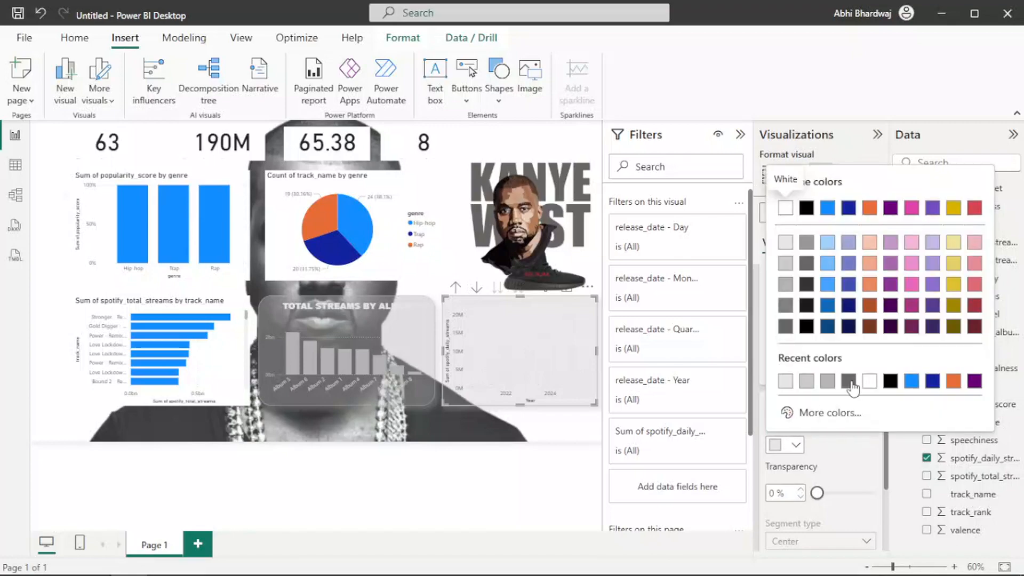
pyautogui.click(850, 381)
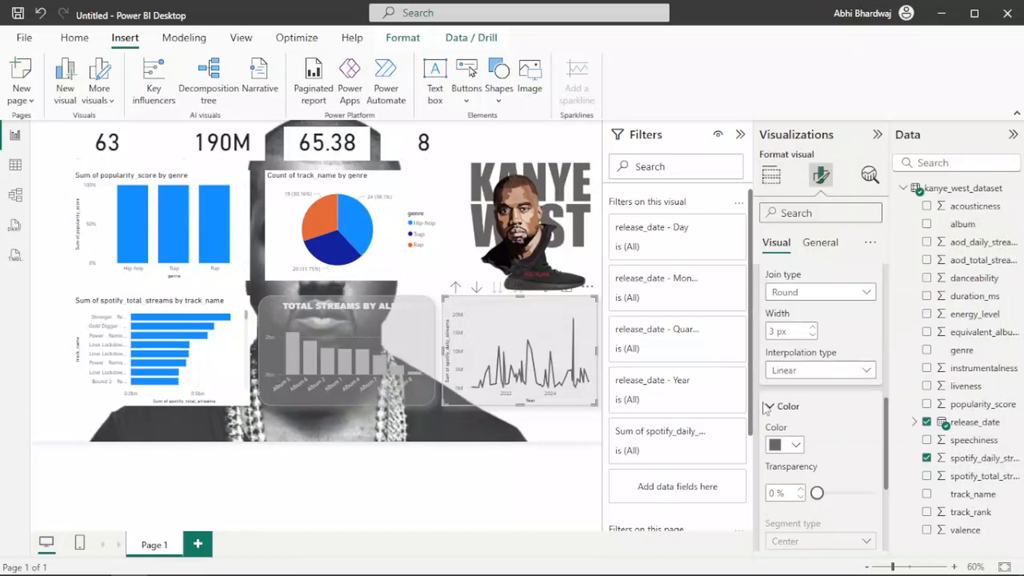
# Turn off the Y-axis title of the daily streams line chart.
pyautogui.scroll(-3, 819, 445)
pyautogui.scroll(6, 818, 446)
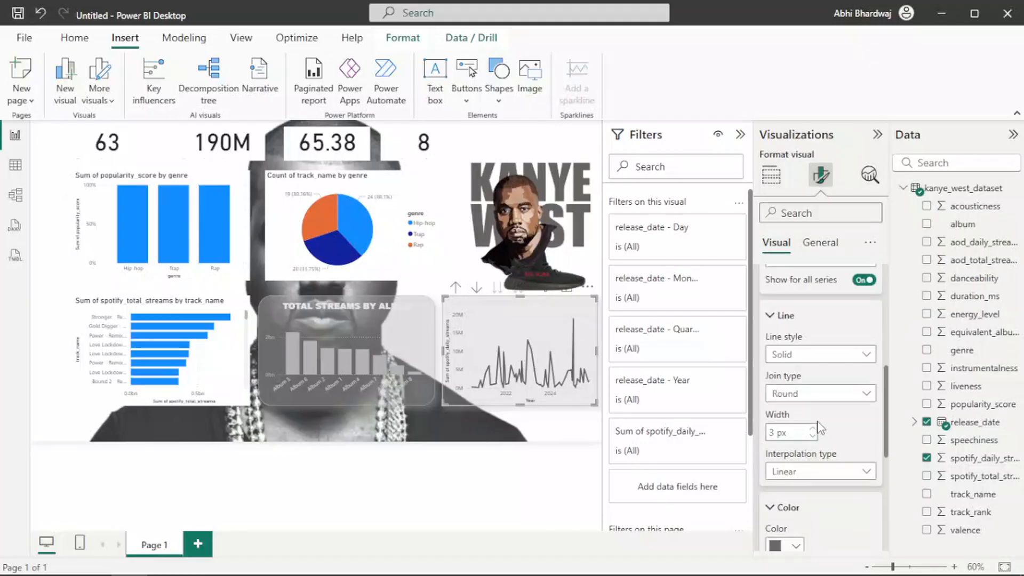
pyautogui.click(808, 320)
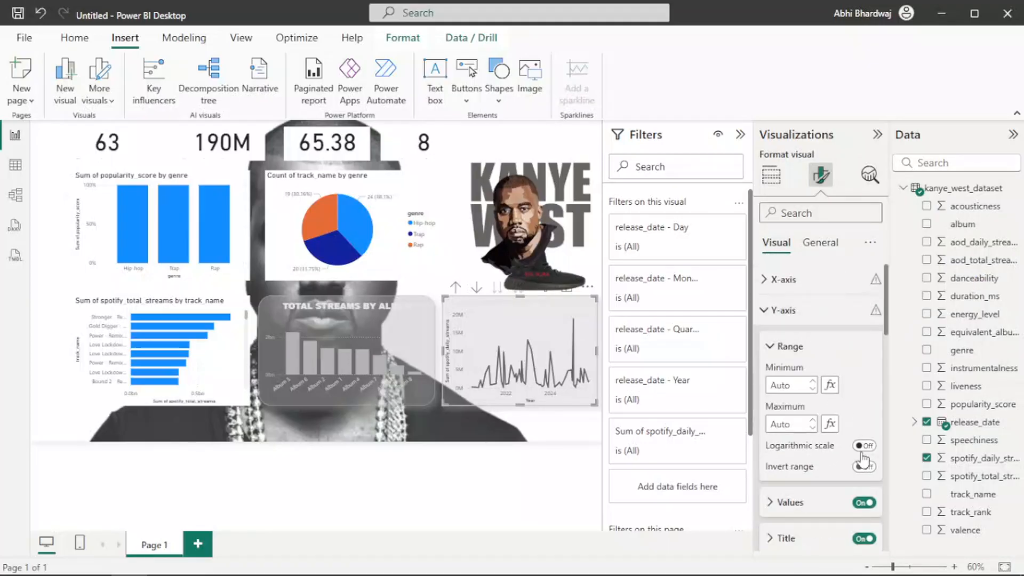
pyautogui.scroll(-1, 854, 504)
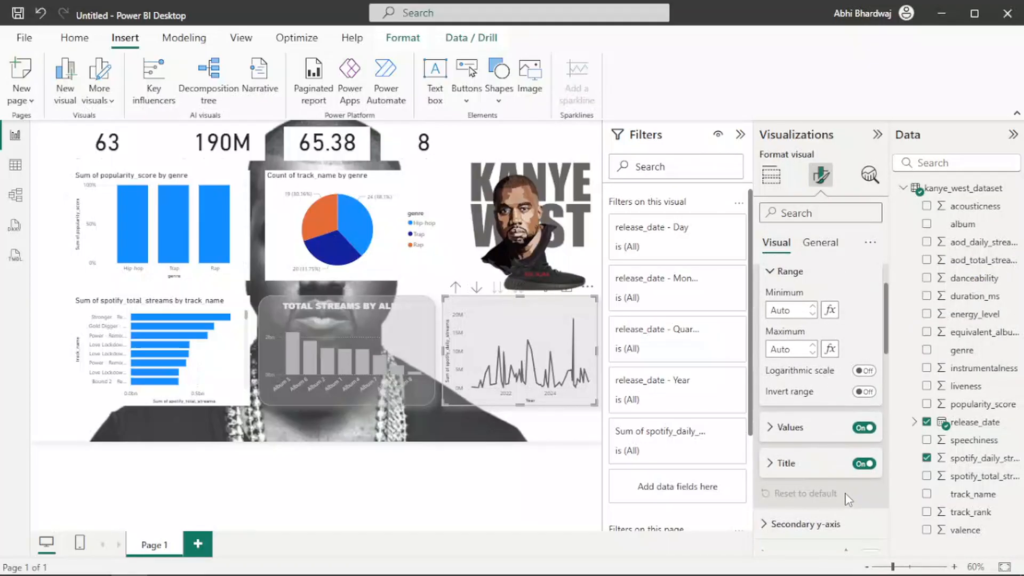
# Make the Y-axis values of the daily streams line chart bold and set their font to Arial Black.
pyautogui.click(797, 430)
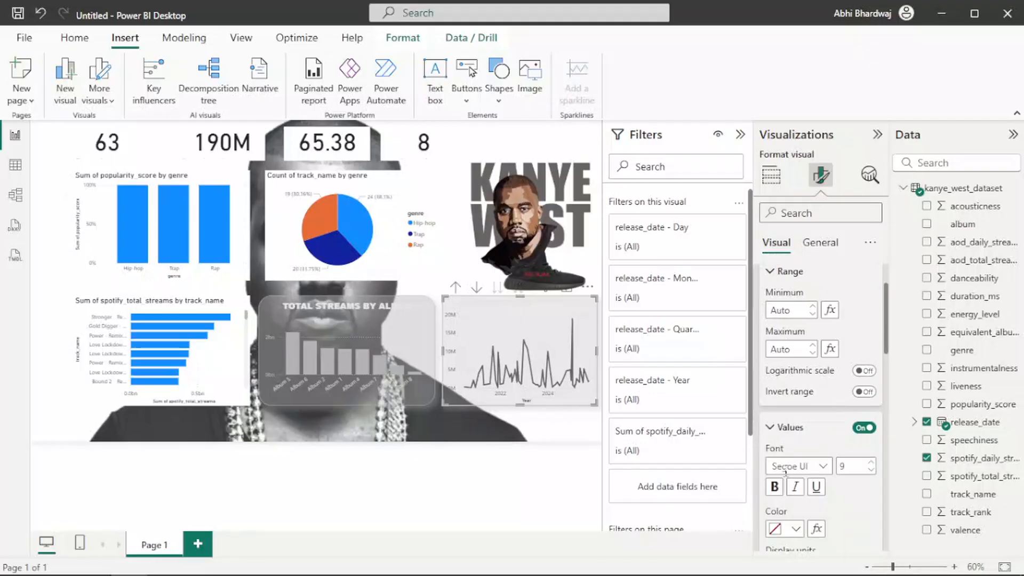
pyautogui.scroll(-1, 795, 473)
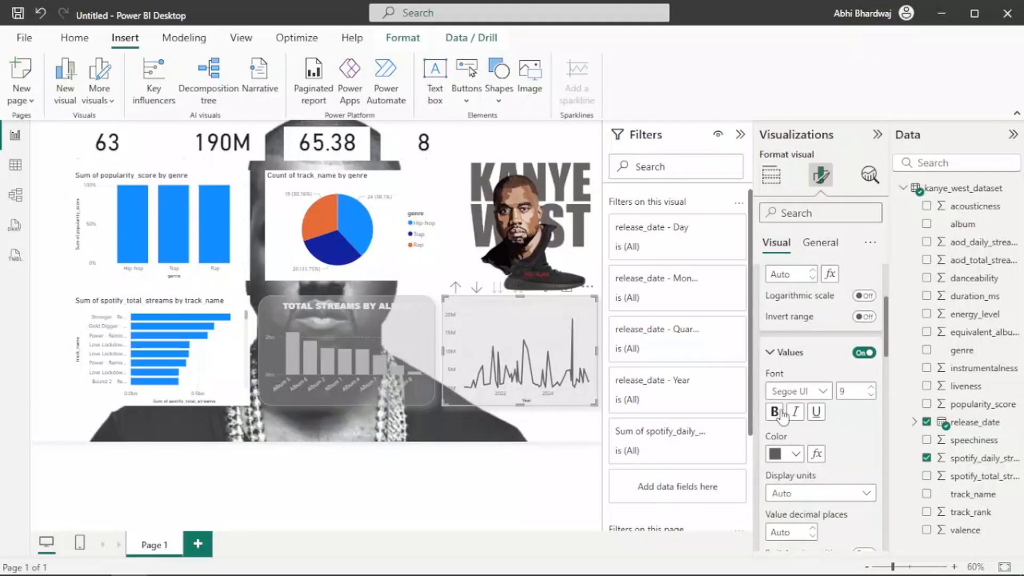
pyautogui.click(775, 411)
pyautogui.click(806, 391)
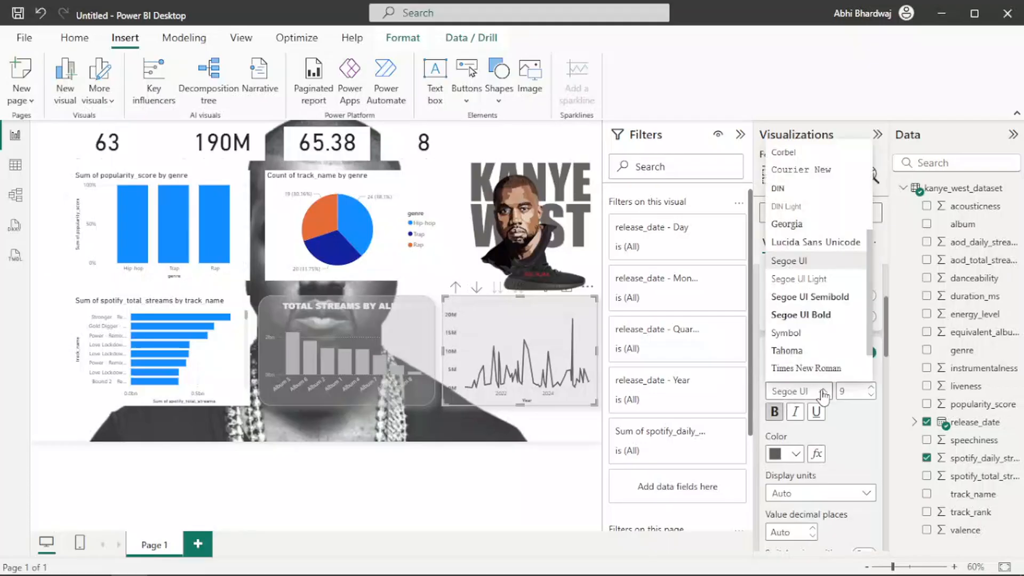
pyautogui.scroll(5, 816, 240)
pyautogui.click(824, 166)
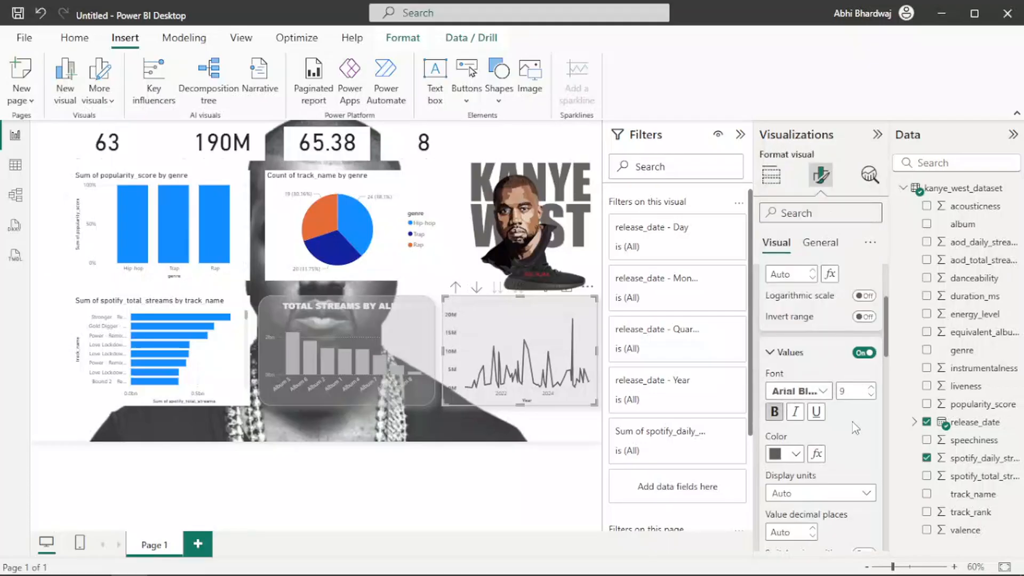
# Set the font of the X-axis values of the daily streams line chart to Arial Black.
pyautogui.scroll(-3, 850, 436)
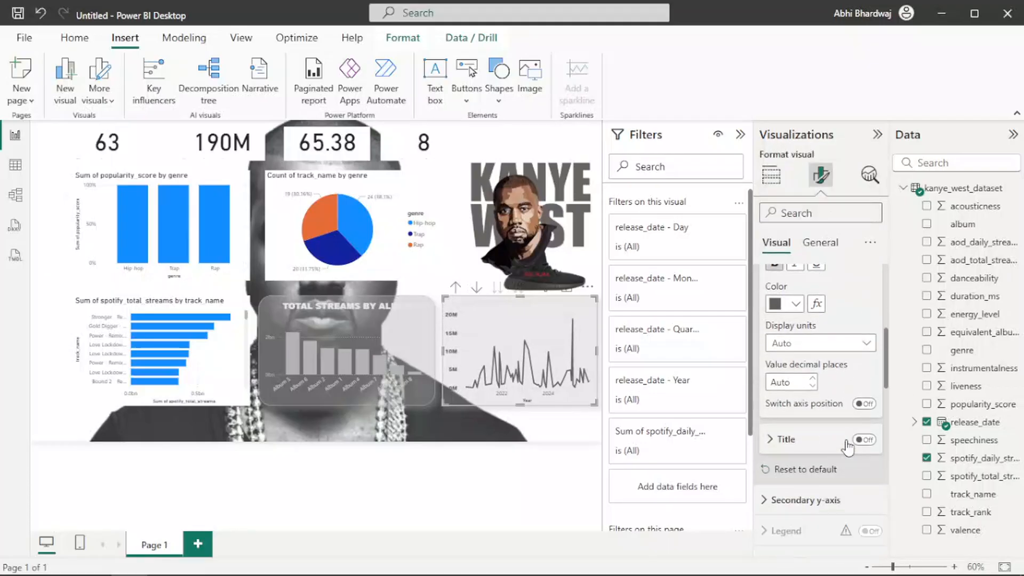
pyautogui.scroll(5, 843, 427)
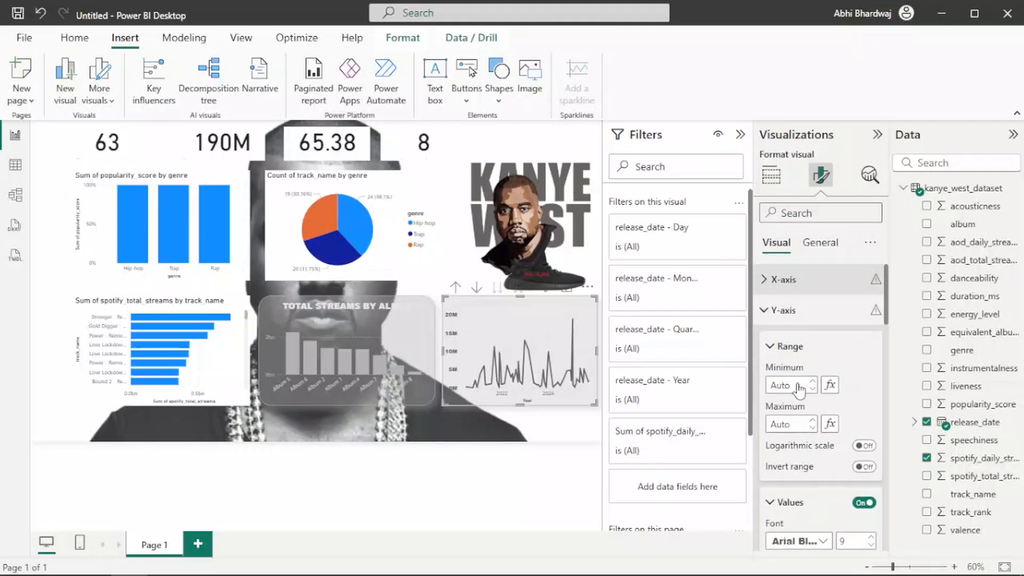
pyautogui.scroll(-3, 794, 363)
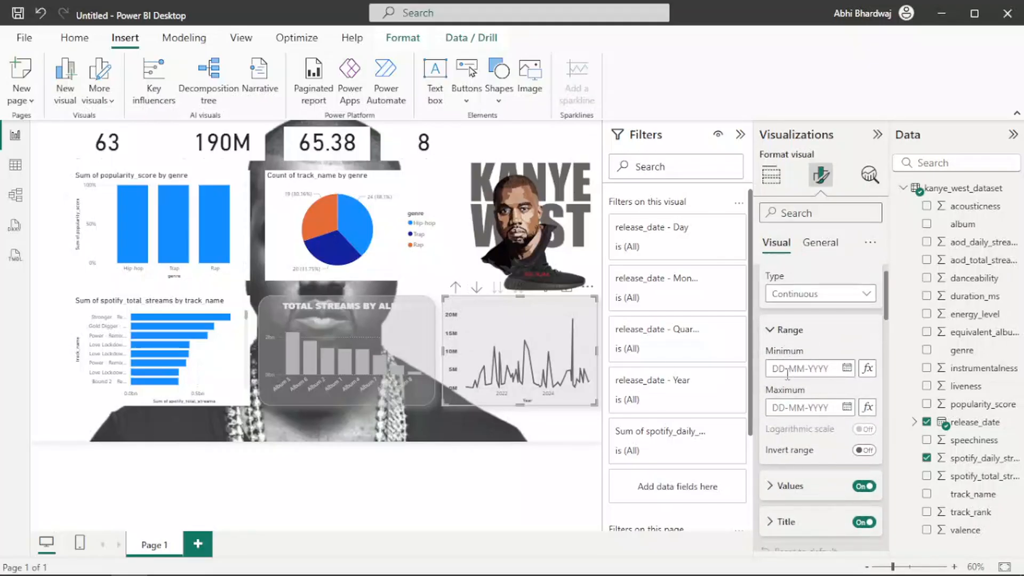
pyautogui.click(798, 382)
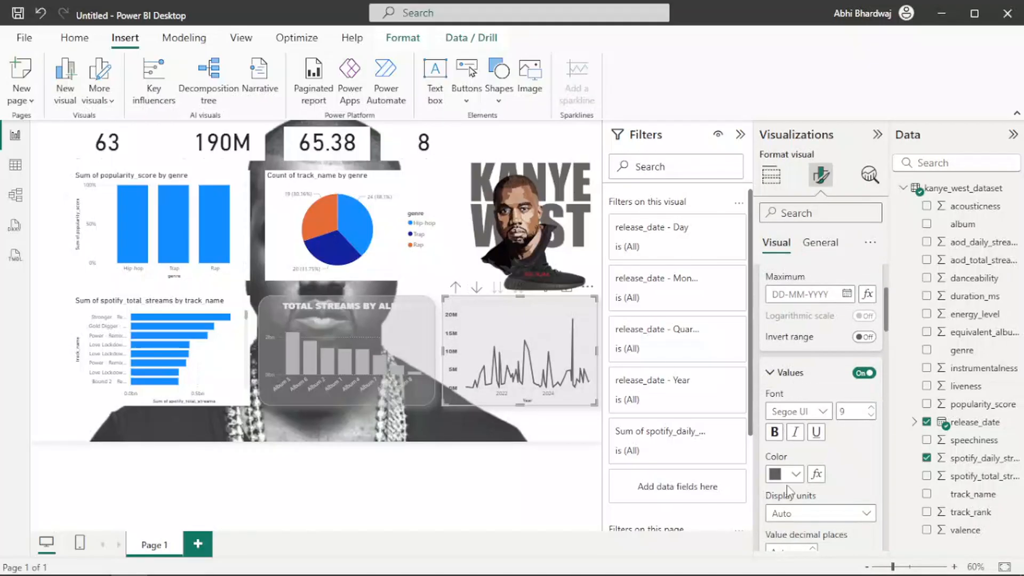
pyautogui.click(806, 411)
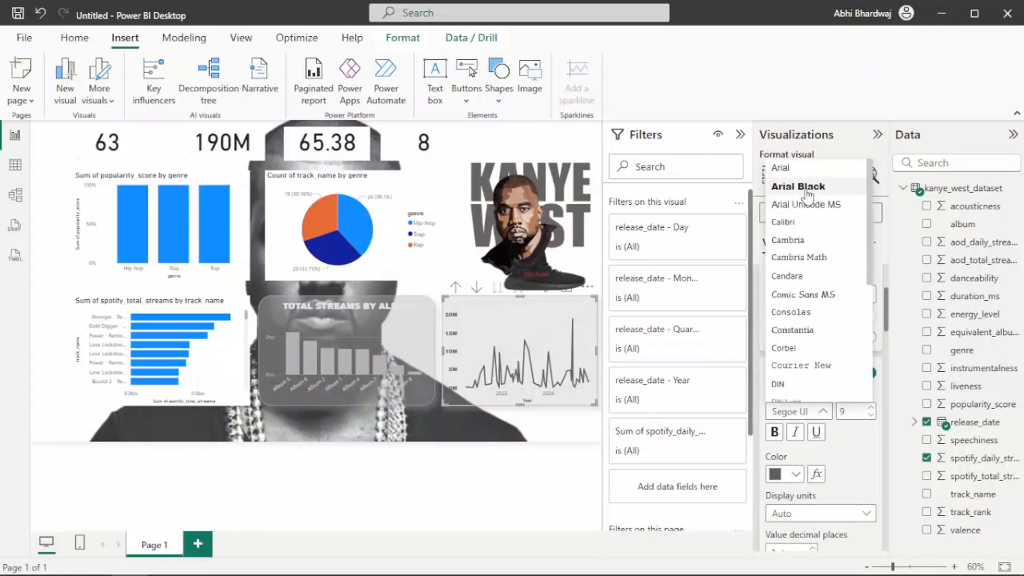
pyautogui.click(795, 185)
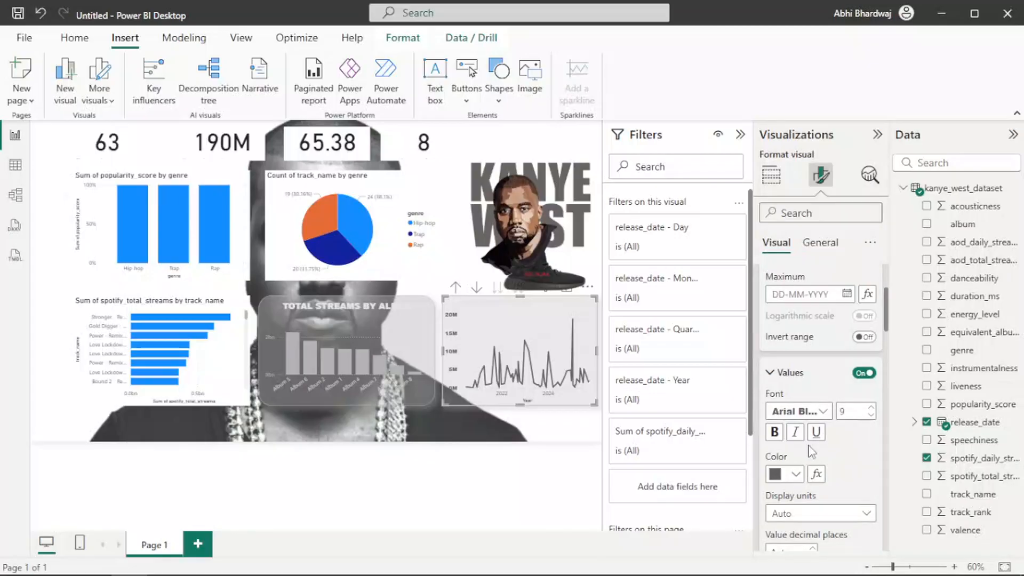
# Turn off the X-axis title of the daily streams line chart, keeping the colour of its axis values.
pyautogui.scroll(-2, 811, 452)
pyautogui.click(796, 400)
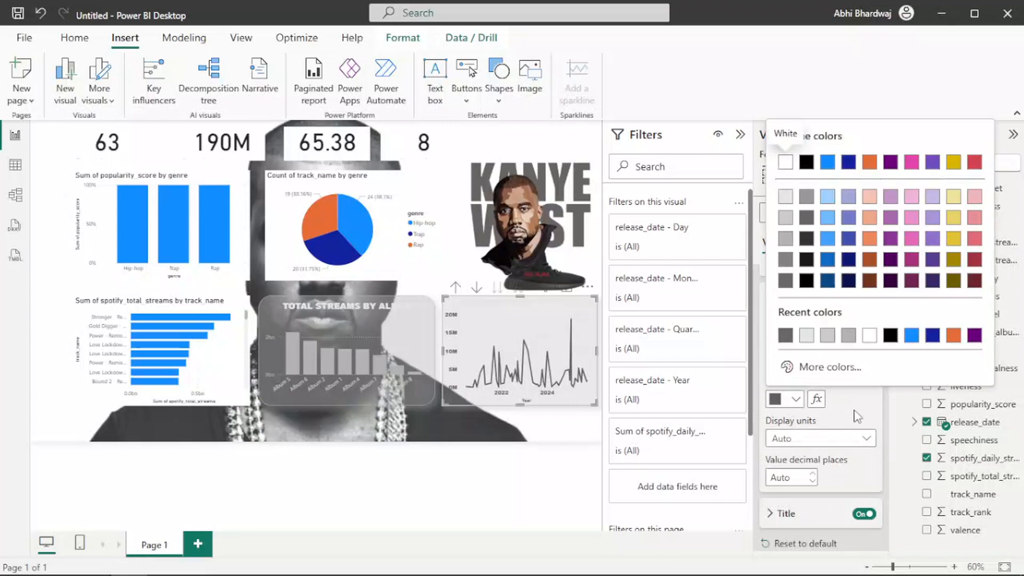
pyautogui.click(843, 418)
pyautogui.click(861, 514)
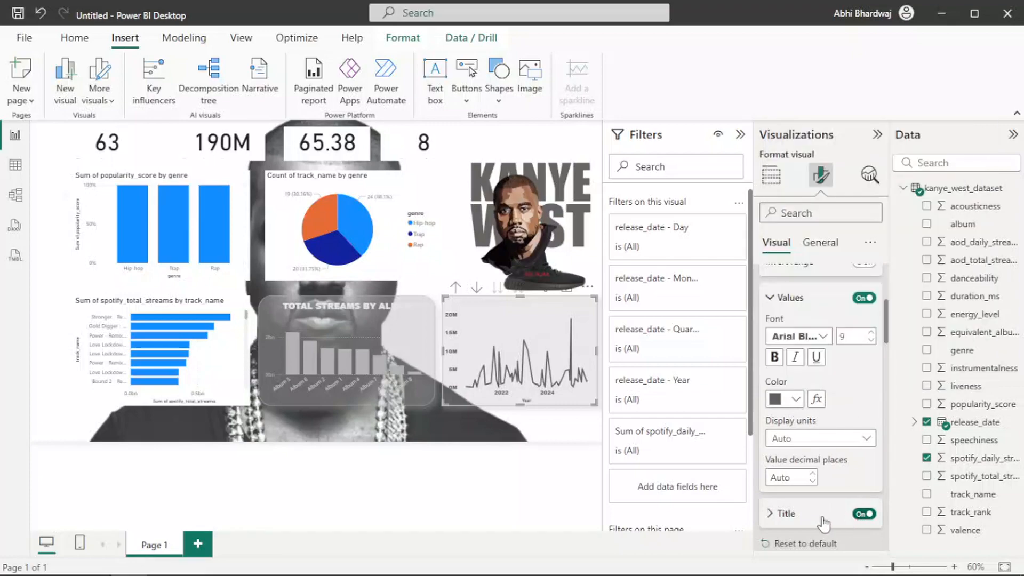
# Round the border corners of the daily streams line chart to 30 px.
pyautogui.click(95, 400)
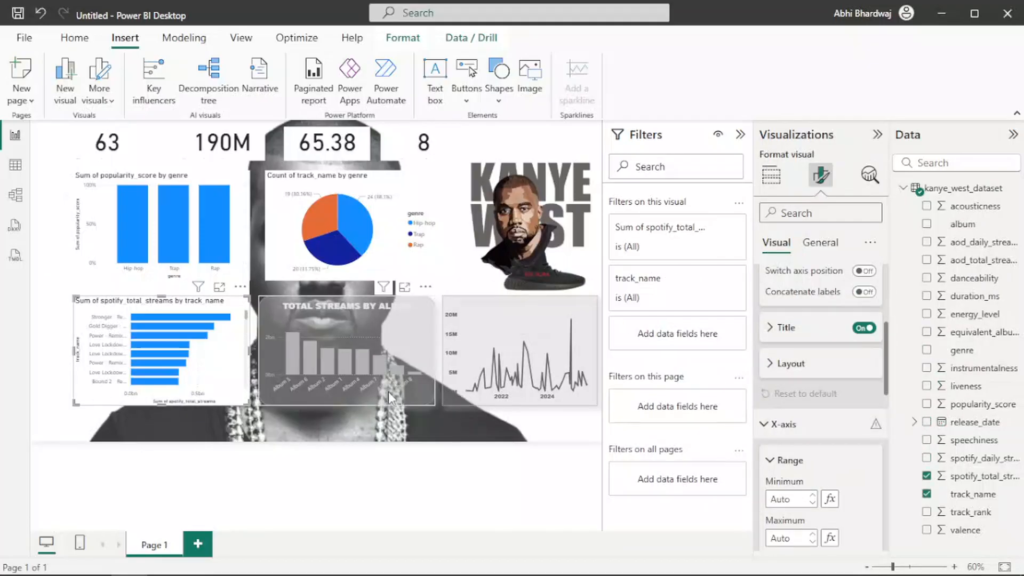
pyautogui.click(481, 382)
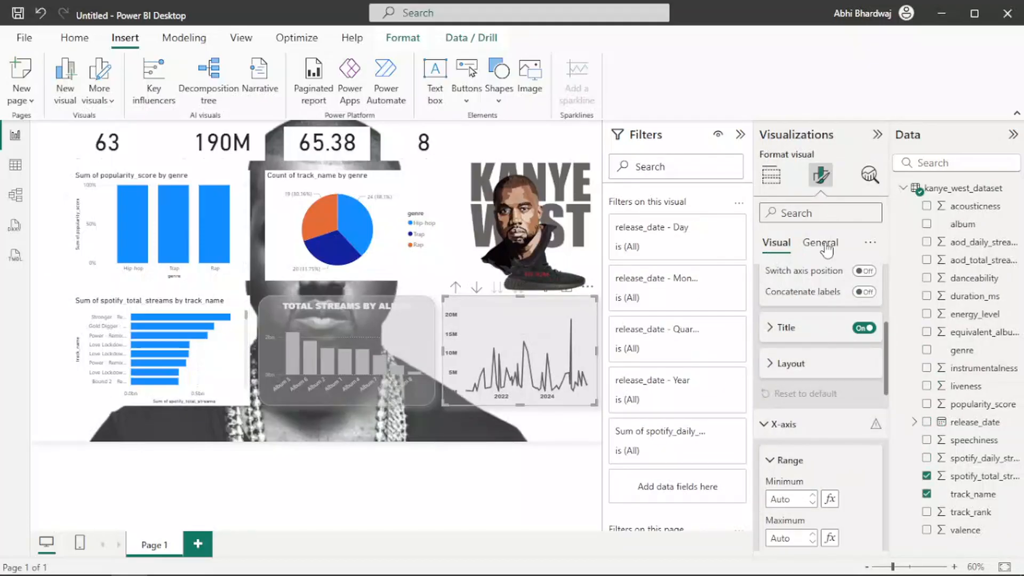
pyautogui.scroll(-5, 817, 309)
pyautogui.click(824, 245)
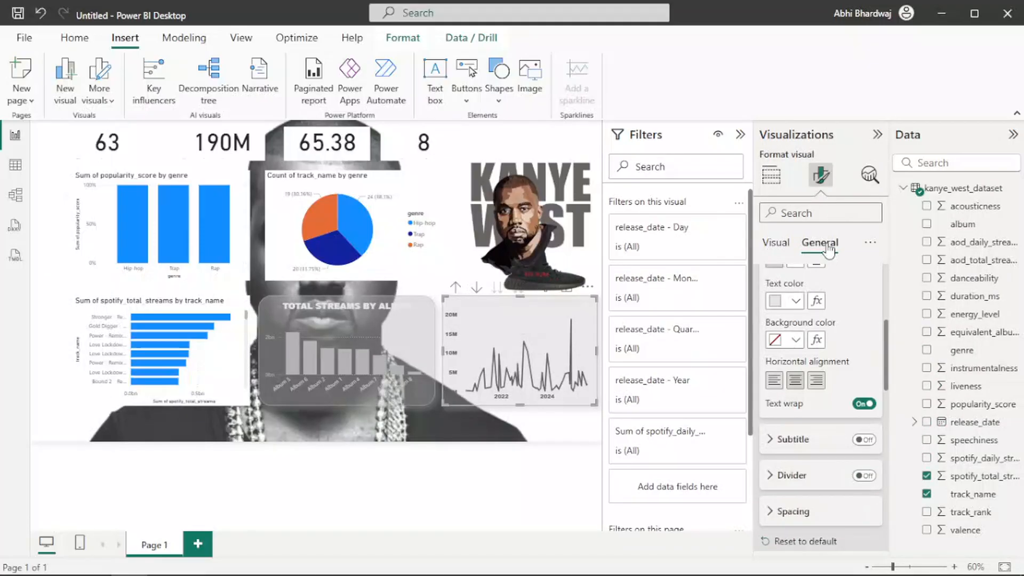
pyautogui.scroll(5, 817, 427)
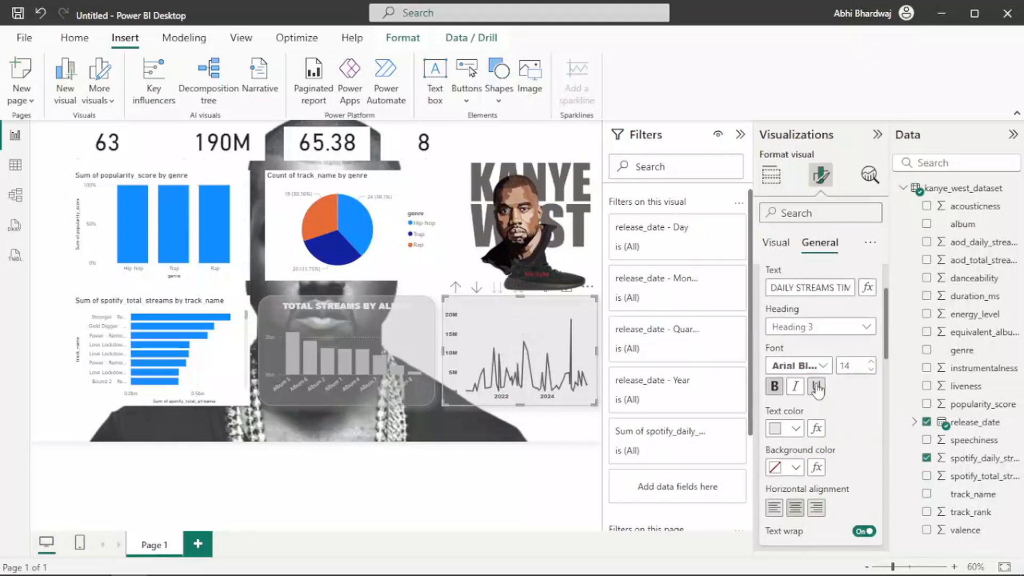
pyautogui.scroll(-5, 820, 376)
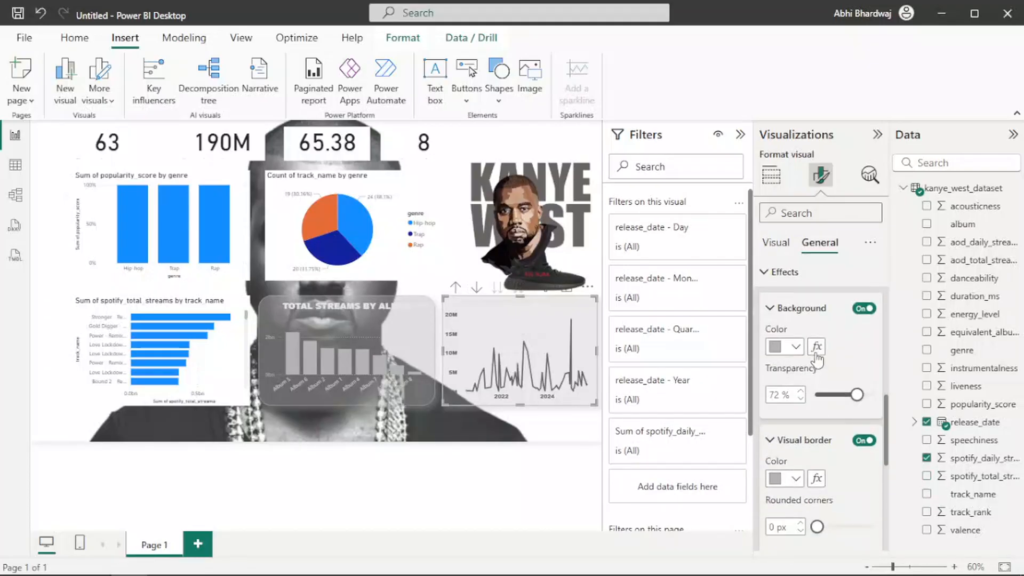
pyautogui.scroll(-2, 810, 388)
pyautogui.moveTo(818, 452); pyautogui.dragTo(901, 460)
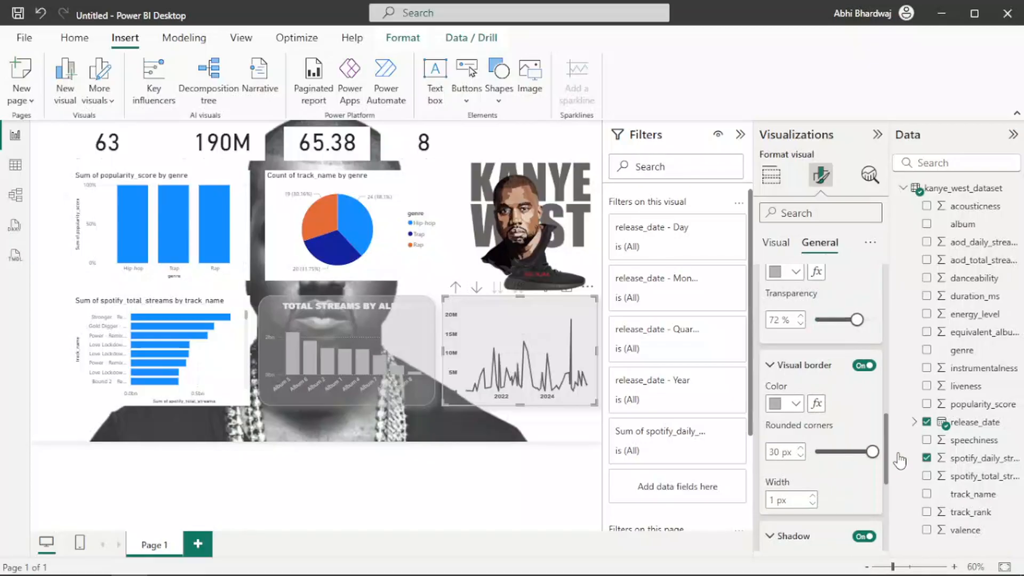
pyautogui.click(295, 425)
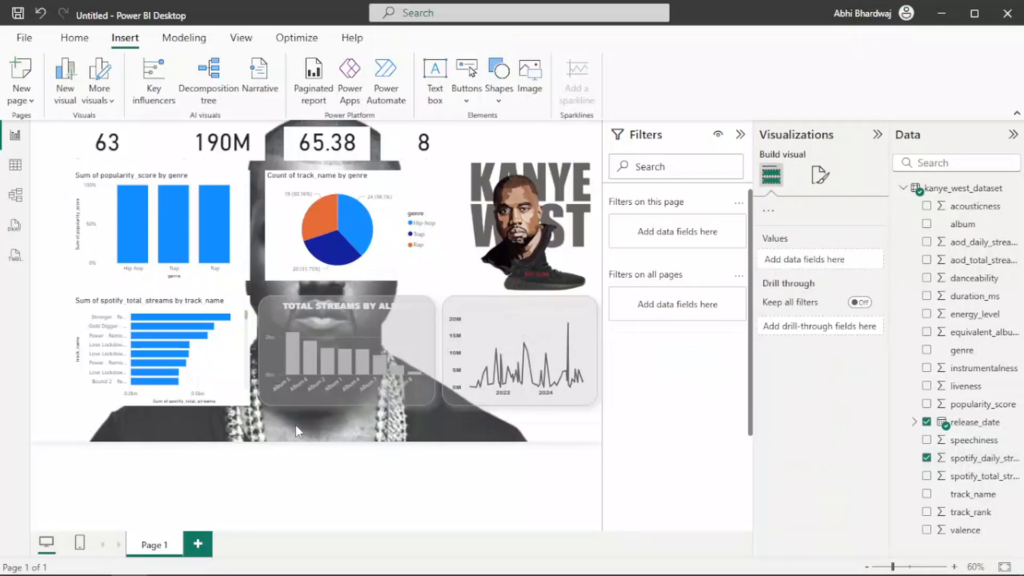
# Change the title of the total streams by track name bar chart to TOTAL STREAMS BY TRACK.
pyautogui.click(92, 392)
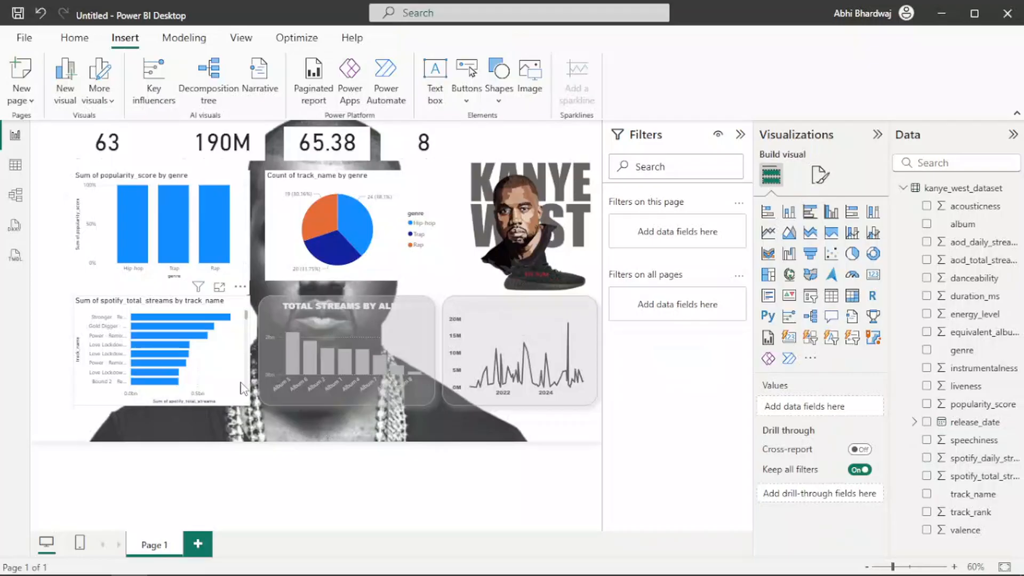
pyautogui.click(827, 186)
pyautogui.click(821, 242)
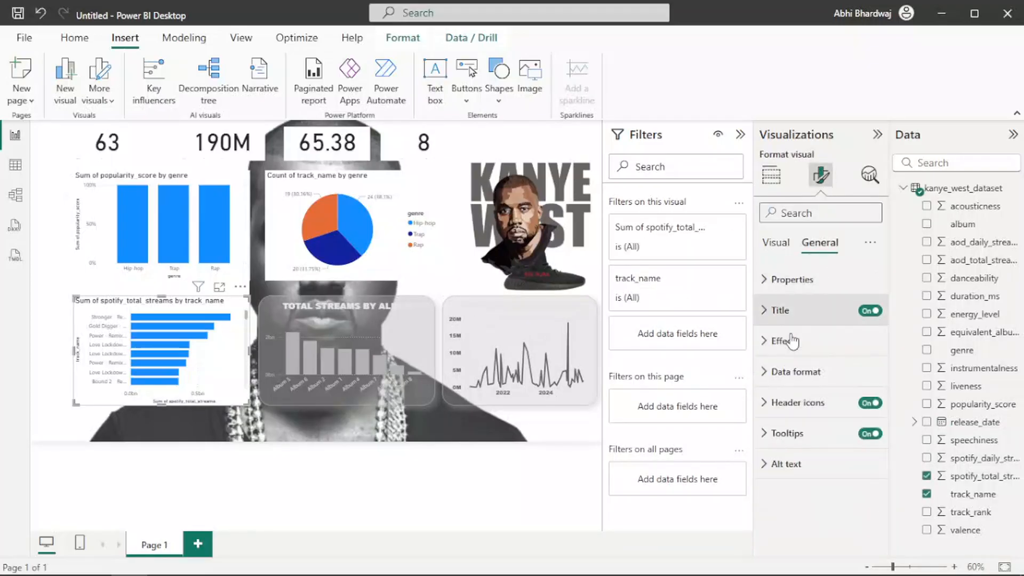
pyautogui.click(819, 311)
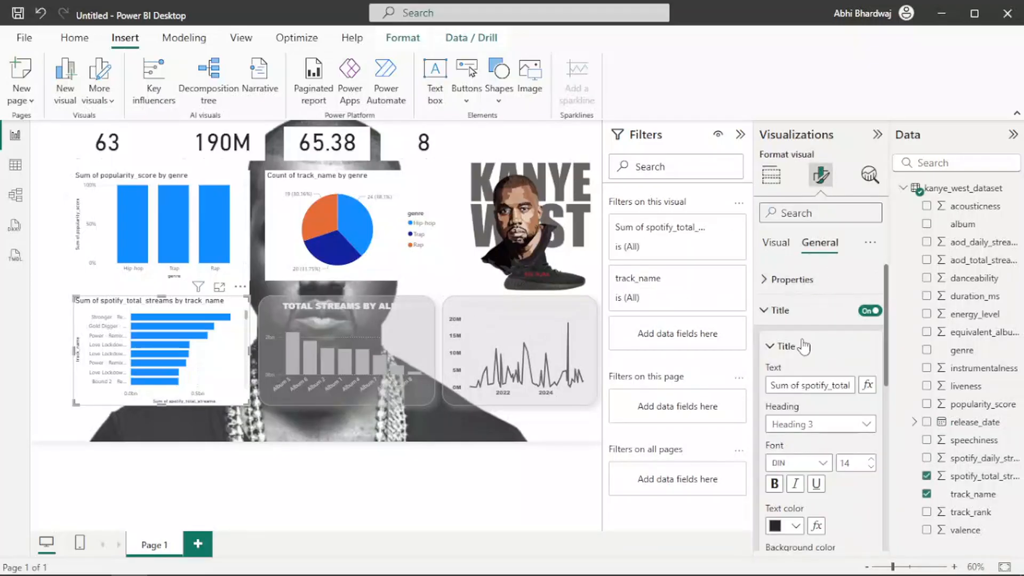
pyautogui.click(817, 386)
pyautogui.write('TO')
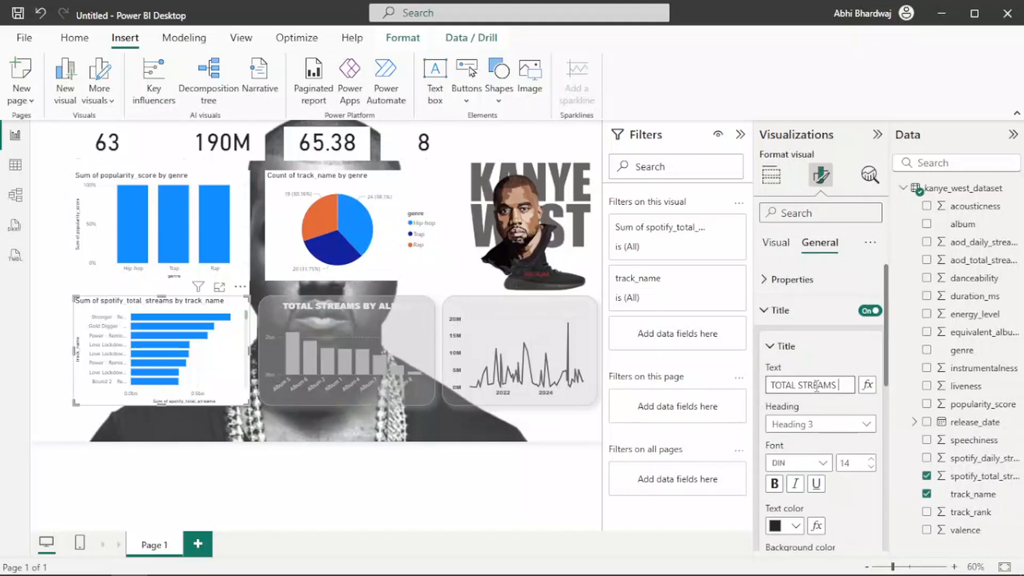
pyautogui.write('TAL STREAMS BY TRACK')
# Set the title of the tracks bar chart to Arial Black and colour it the lightest recent grey.
pyautogui.click(799, 462)
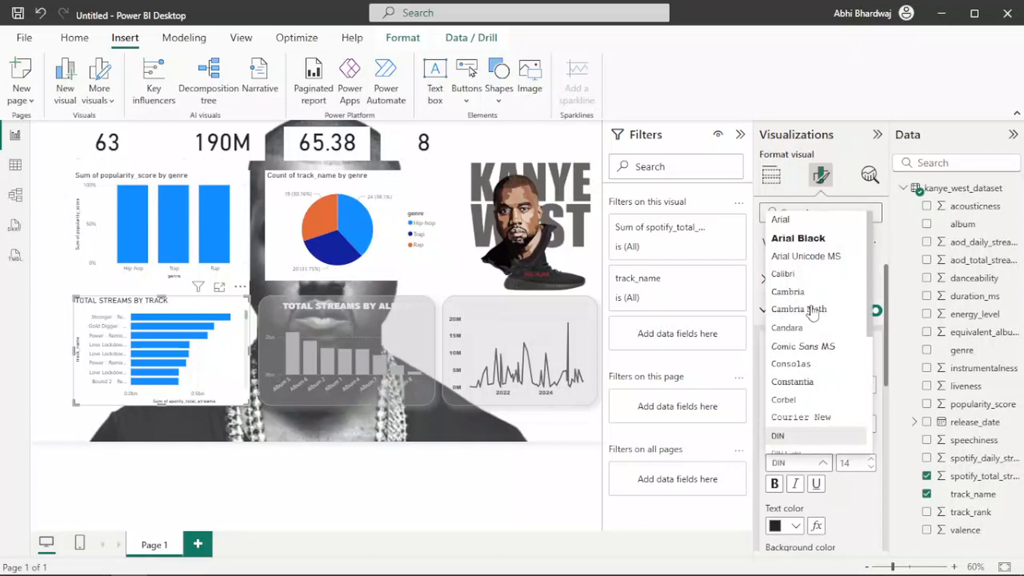
pyautogui.click(809, 237)
pyautogui.click(790, 524)
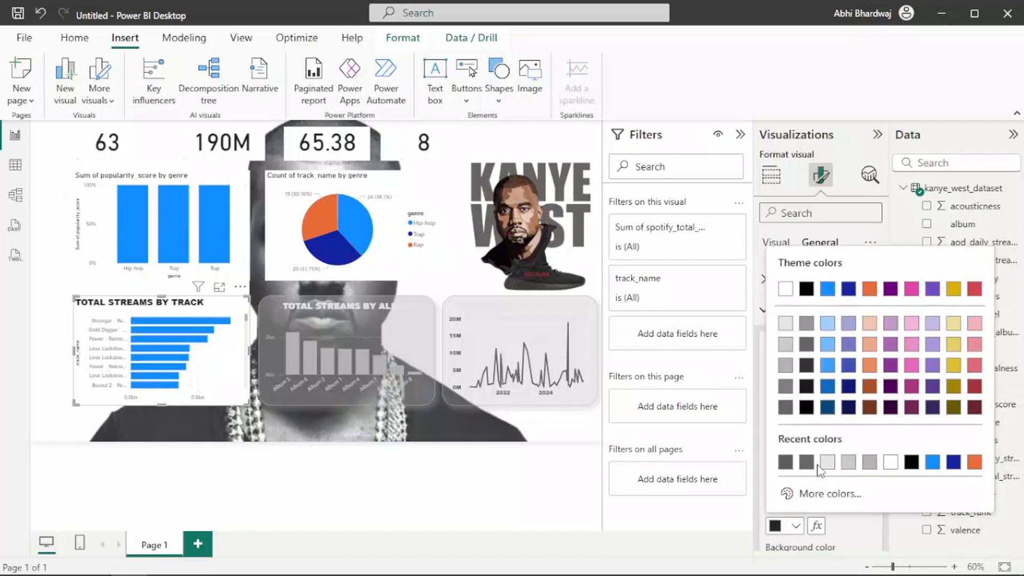
pyautogui.click(829, 466)
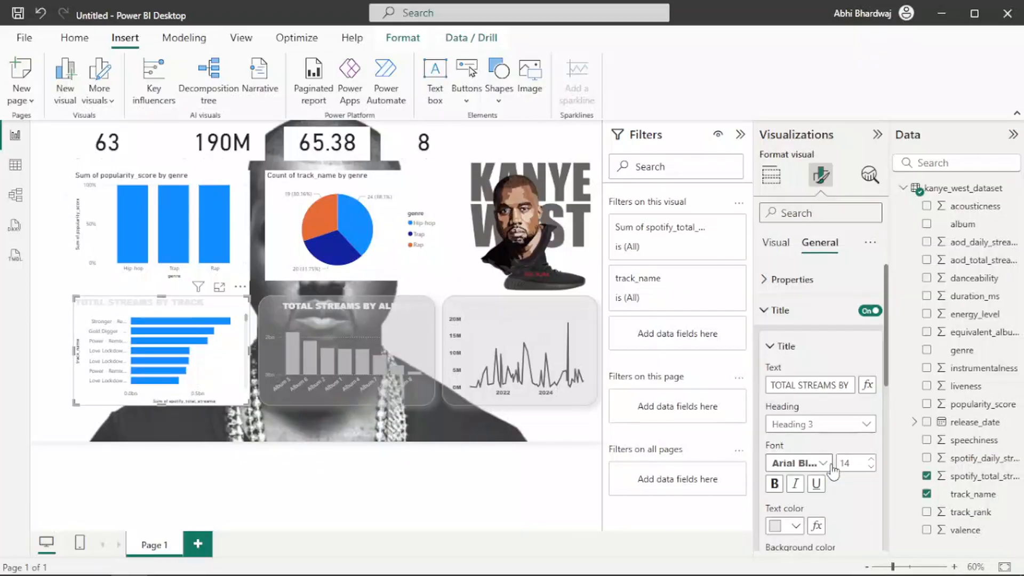
# Give the tracks bar chart a light grey background from the recent colours with 69% transparency.
pyautogui.scroll(-10, 843, 495)
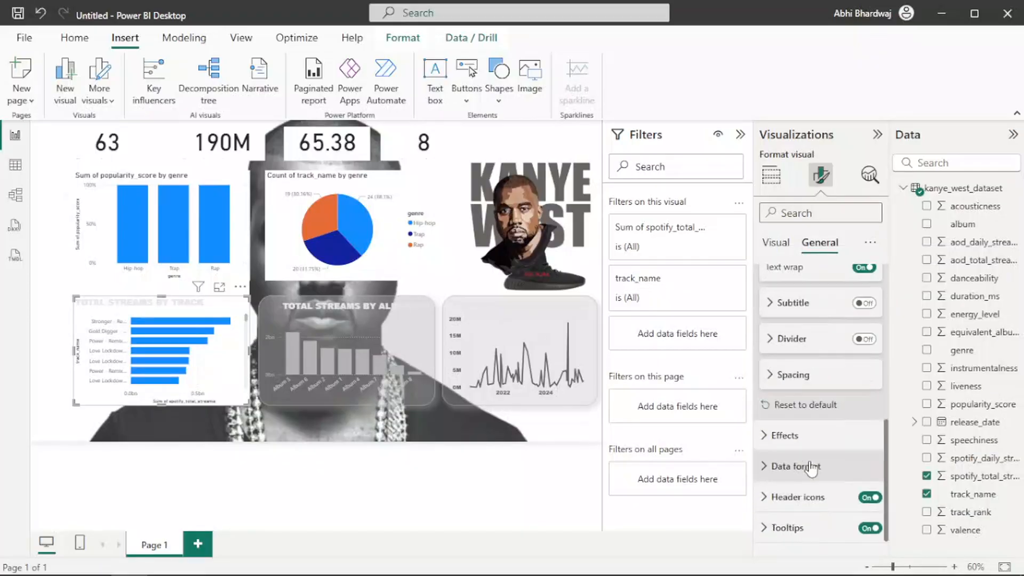
pyautogui.click(803, 427)
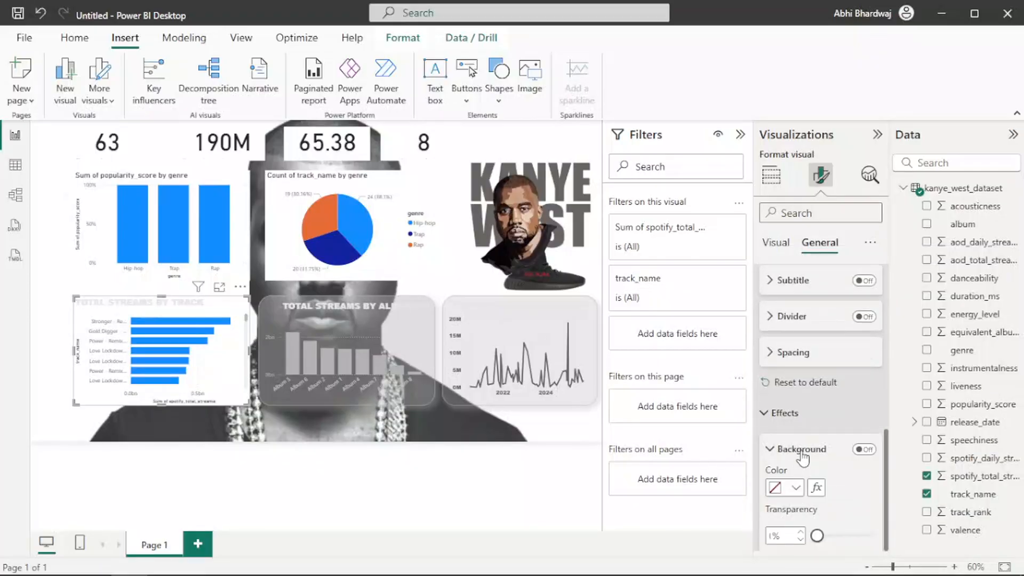
pyautogui.click(789, 494)
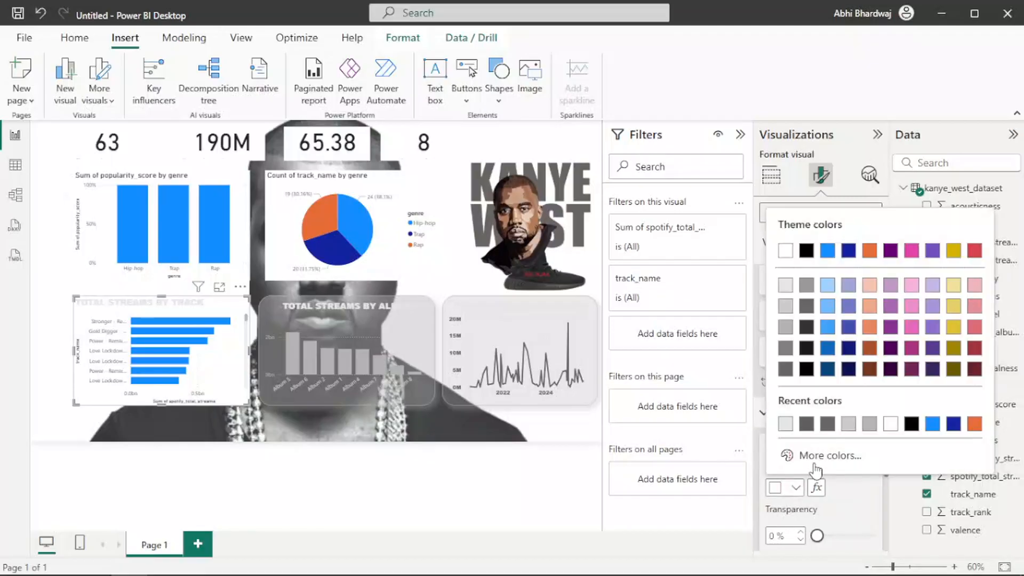
pyautogui.click(845, 425)
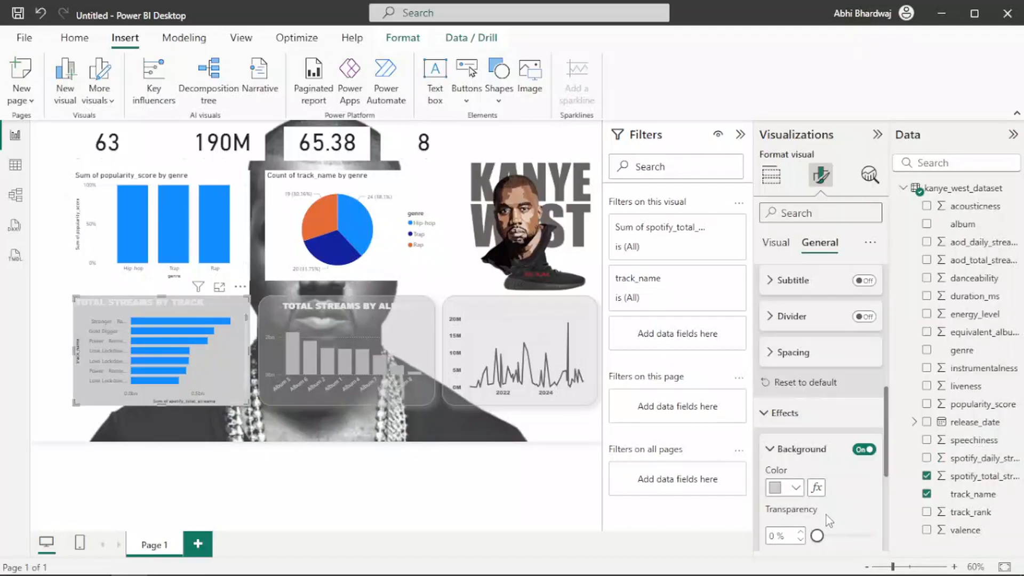
pyautogui.moveTo(820, 539); pyautogui.dragTo(856, 536)
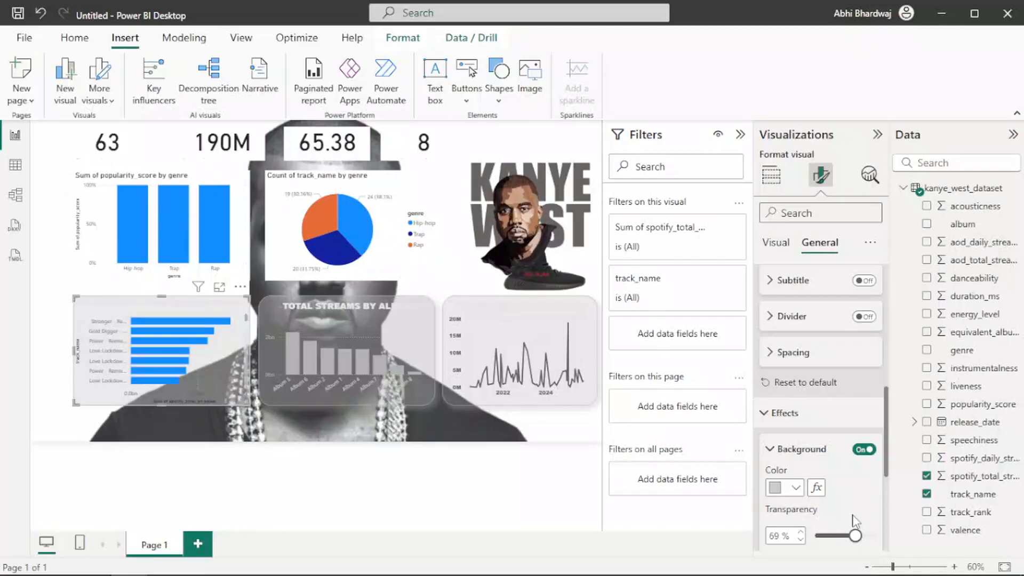
# Turn on the visual border and shadow of the tracks bar chart and colour the shadow the lightest recent grey.
pyautogui.scroll(-5, 850, 469)
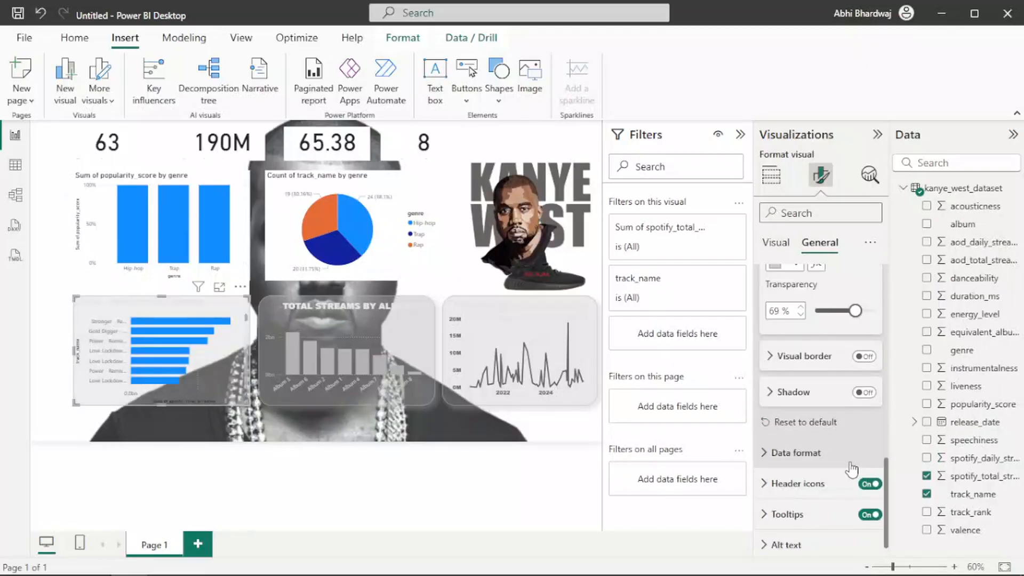
pyautogui.click(865, 348)
pyautogui.click(864, 383)
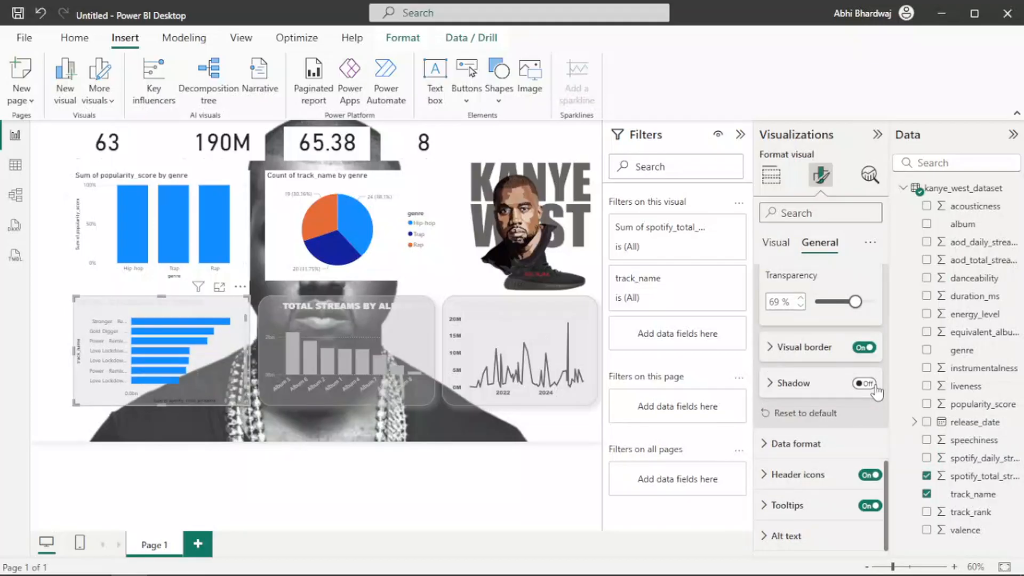
pyautogui.click(807, 393)
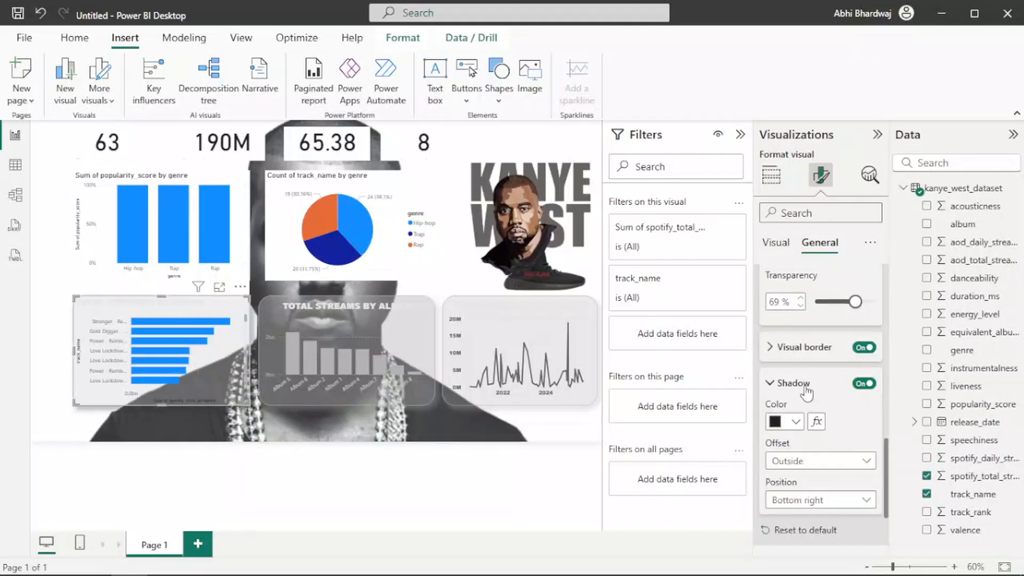
pyautogui.click(795, 421)
pyautogui.click(807, 361)
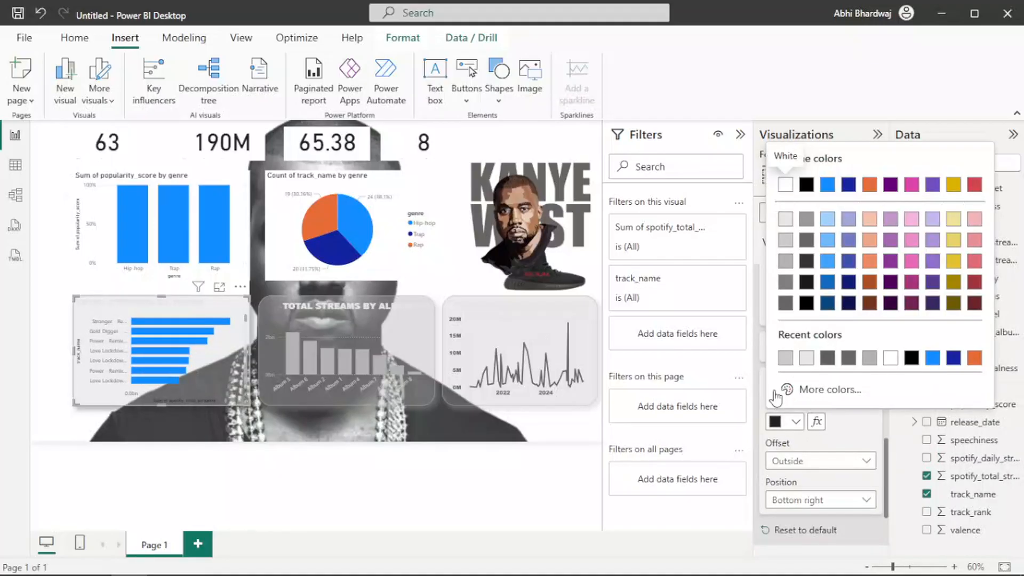
# Colour the border of the tracks bar chart light grey and round its corners to 30 px.
pyautogui.click(795, 349)
pyautogui.click(787, 393)
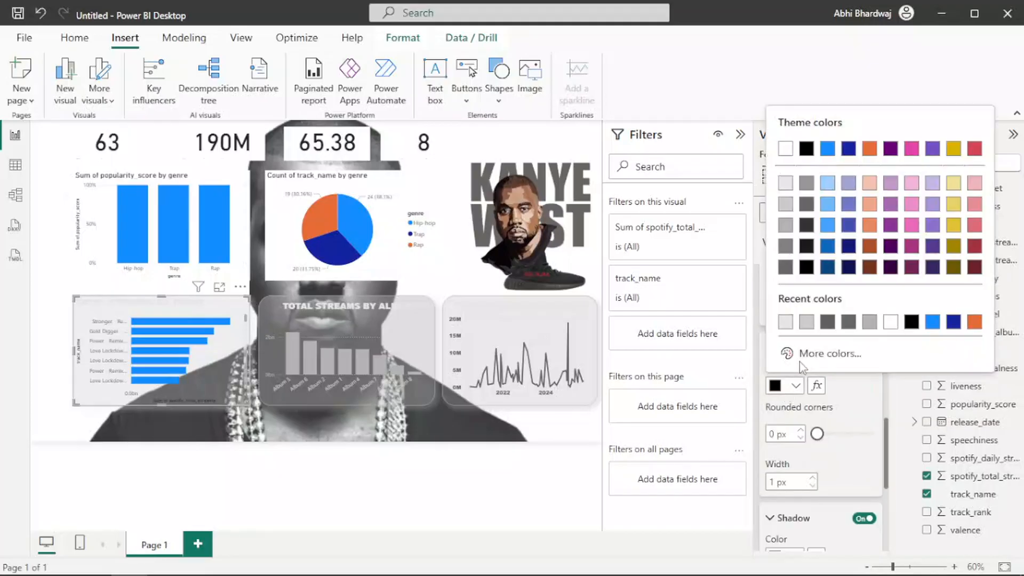
pyautogui.click(812, 327)
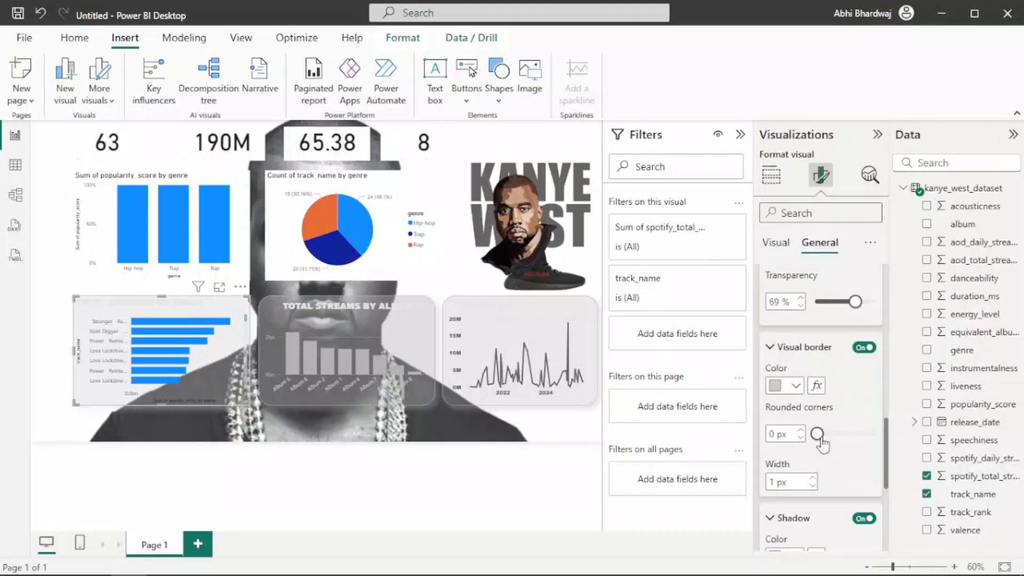
pyautogui.moveTo(817, 433); pyautogui.dragTo(894, 440)
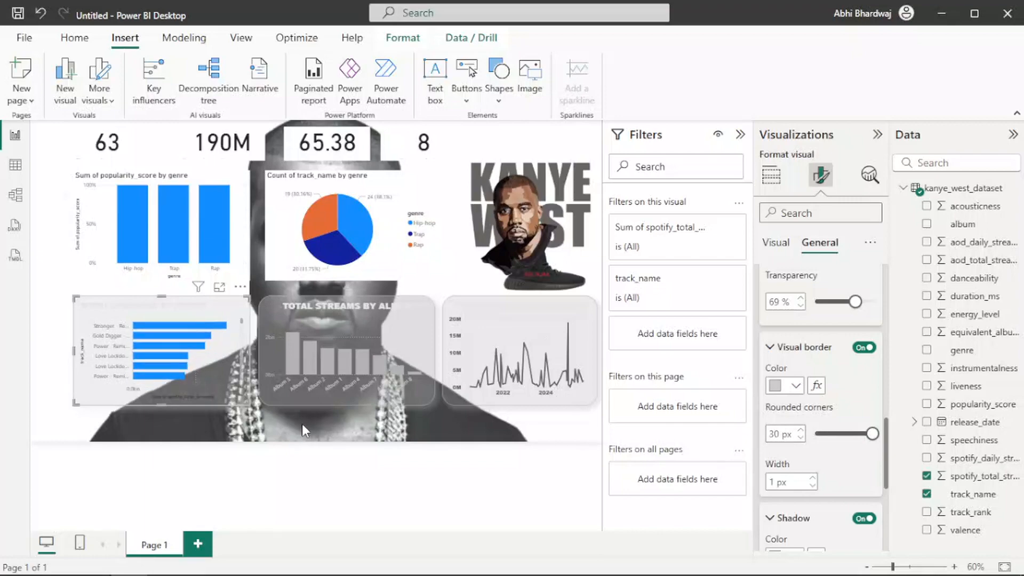
# Set the font of the y-axis values in the tracks bar chart to Arial Black.
pyautogui.click(778, 246)
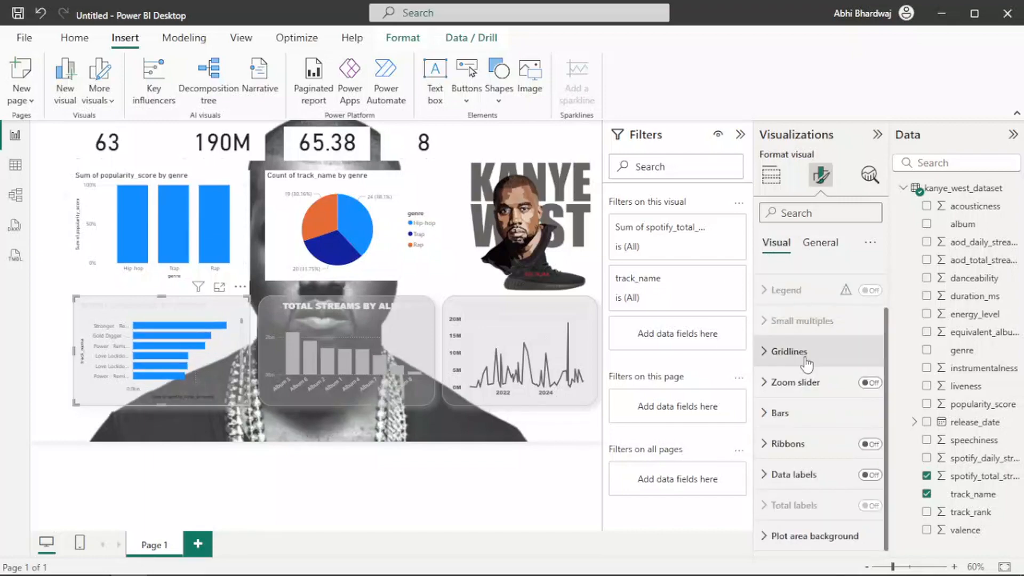
pyautogui.scroll(2, 789, 299)
pyautogui.click(782, 279)
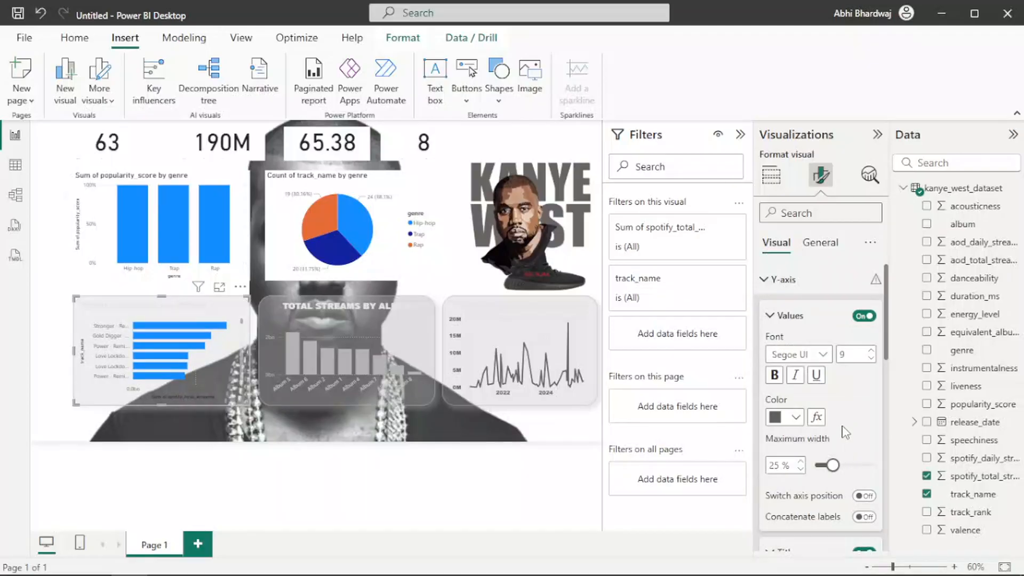
pyautogui.click(794, 355)
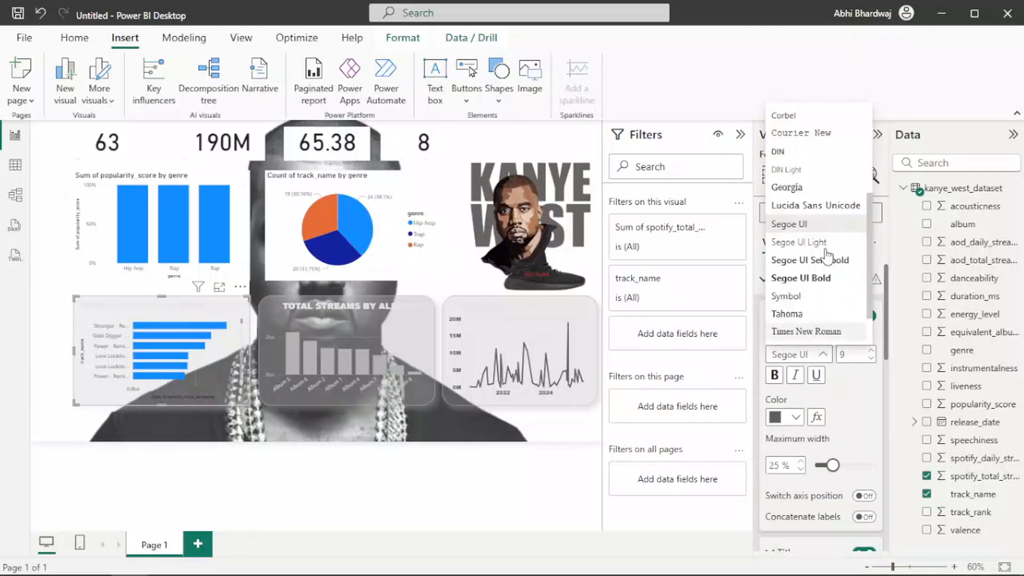
pyautogui.scroll(10, 795, 240)
pyautogui.click(795, 140)
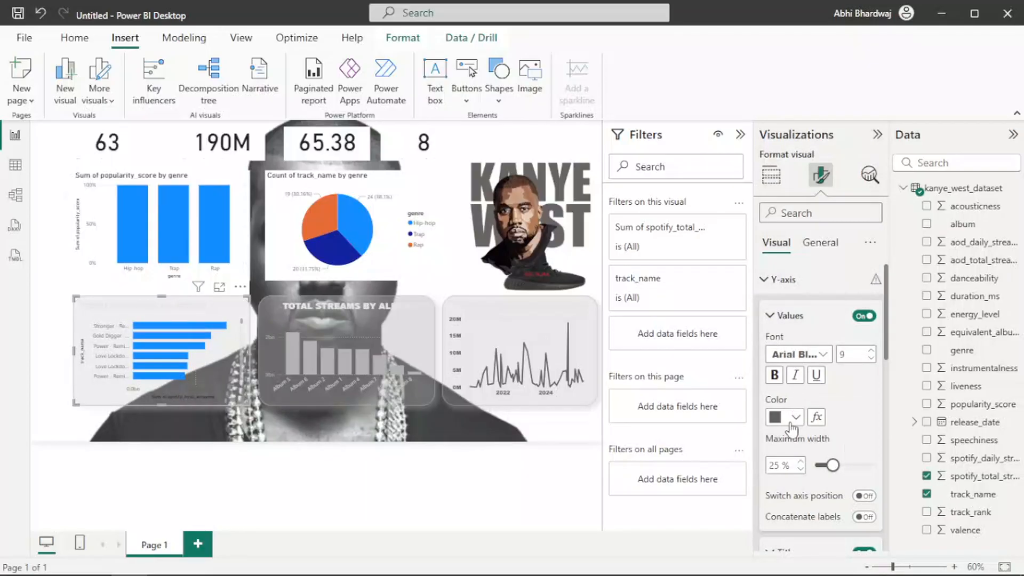
# Turn off the y-axis title of the tracks bar chart.
pyautogui.scroll(-1, 857, 425)
pyautogui.scroll(-1, 853, 422)
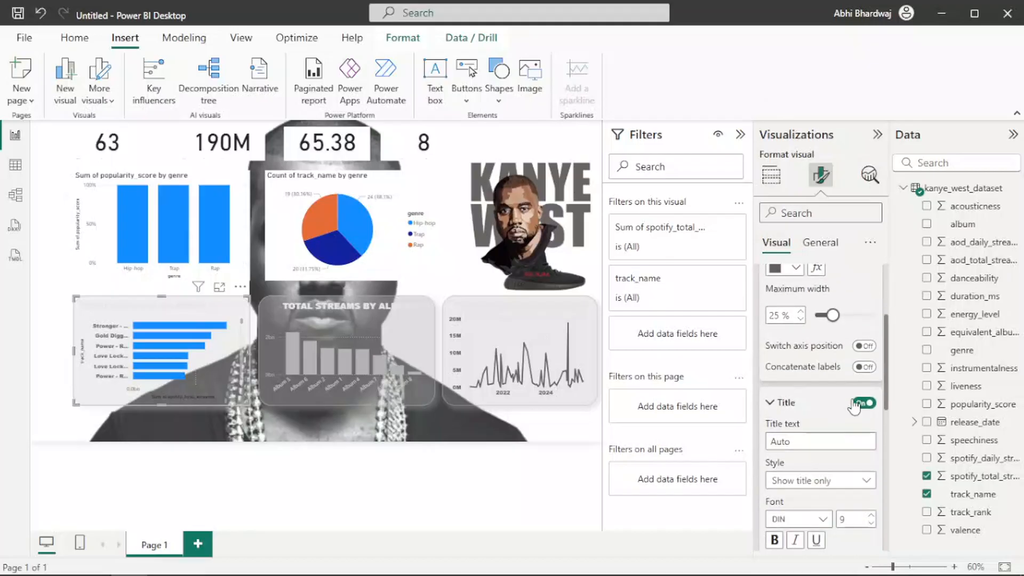
pyautogui.click(861, 403)
pyautogui.scroll(-3, 793, 449)
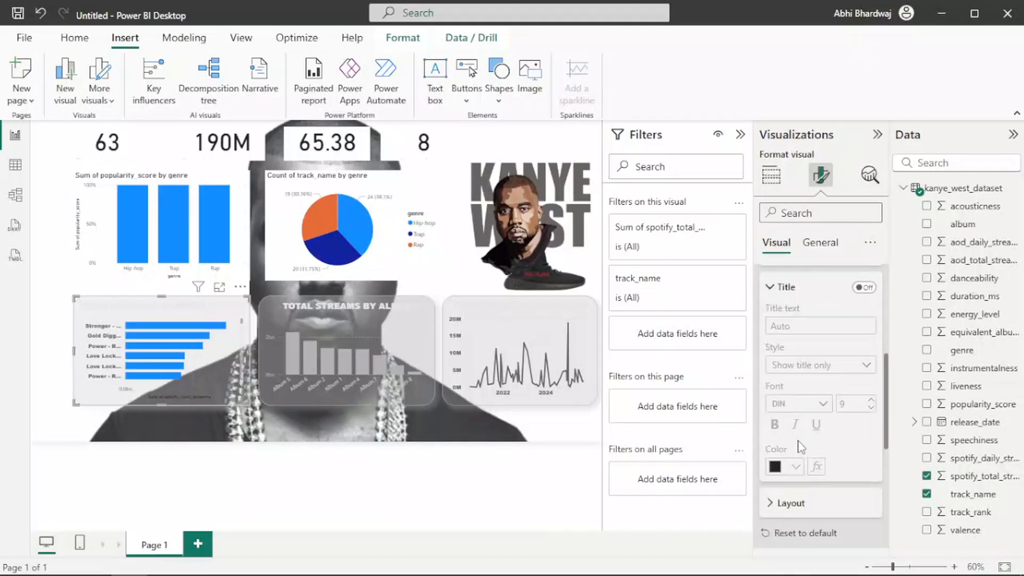
# Turn off the x-axis title of the tracks bar chart.
pyautogui.scroll(2, 800, 432)
pyautogui.scroll(-5, 806, 414)
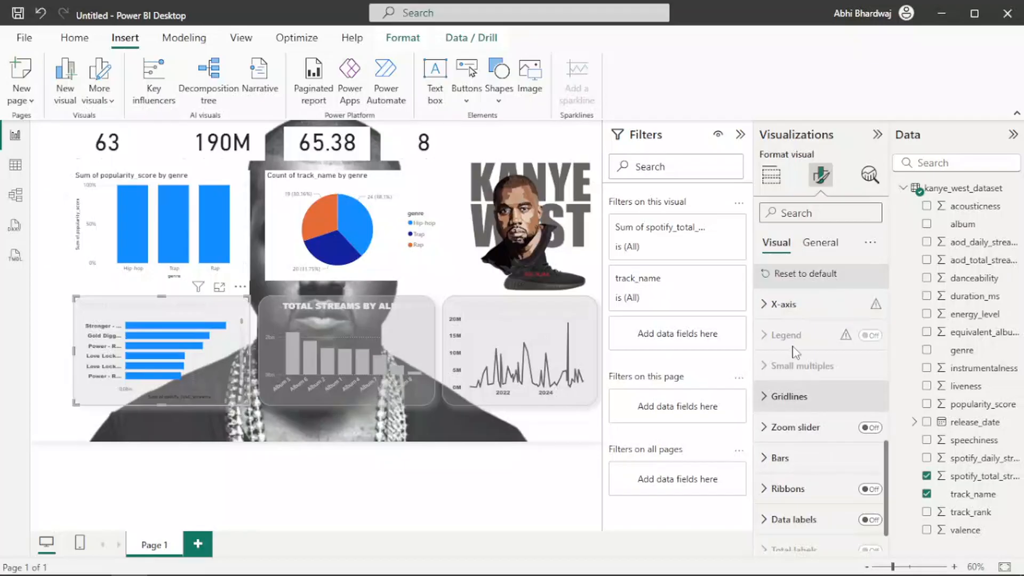
pyautogui.click(788, 303)
pyautogui.scroll(-2, 852, 443)
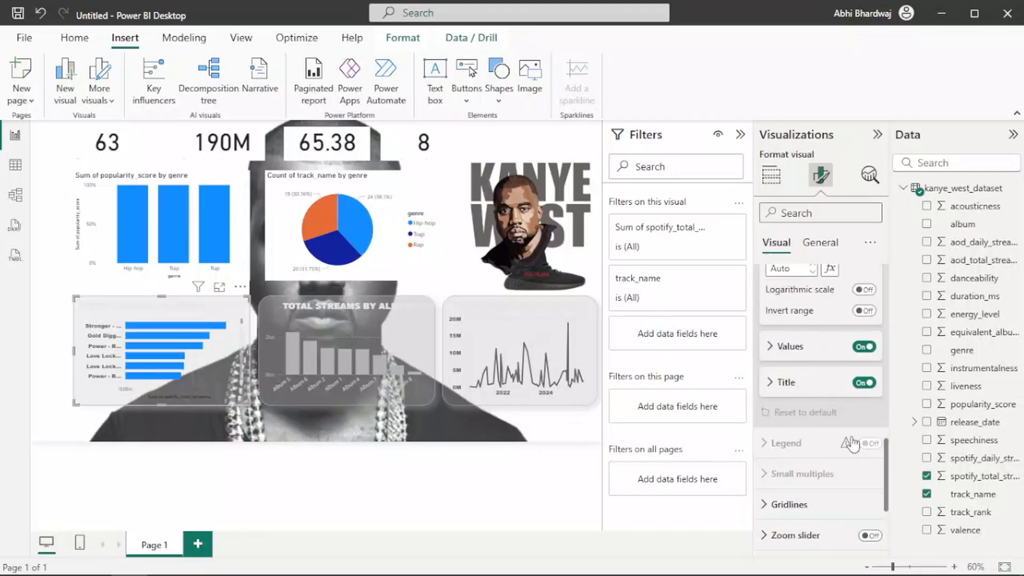
pyautogui.scroll(1, 856, 432)
pyautogui.click(860, 457)
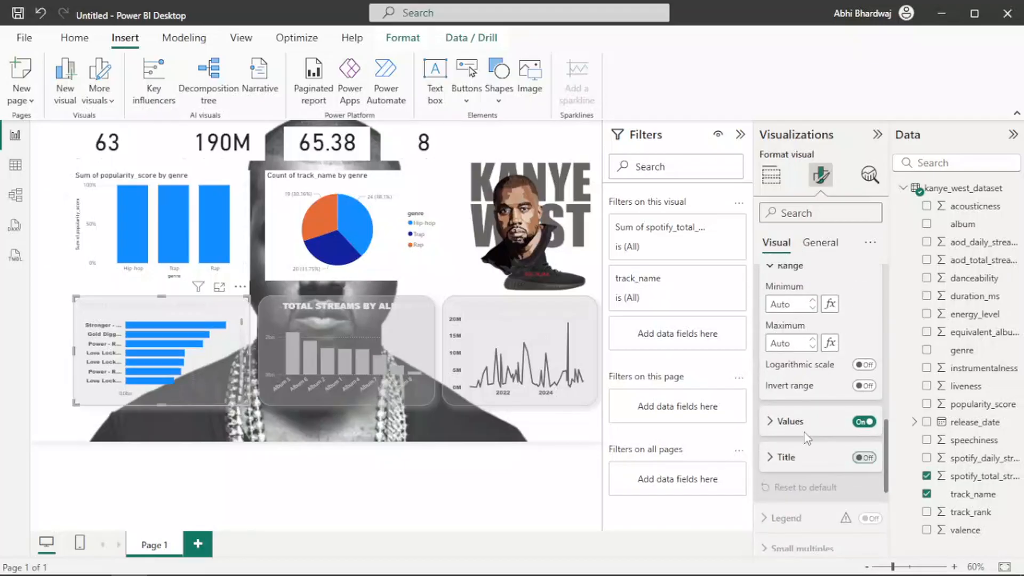
# Set the font of the x-axis values in the tracks bar chart to Arial Black.
pyautogui.click(826, 419)
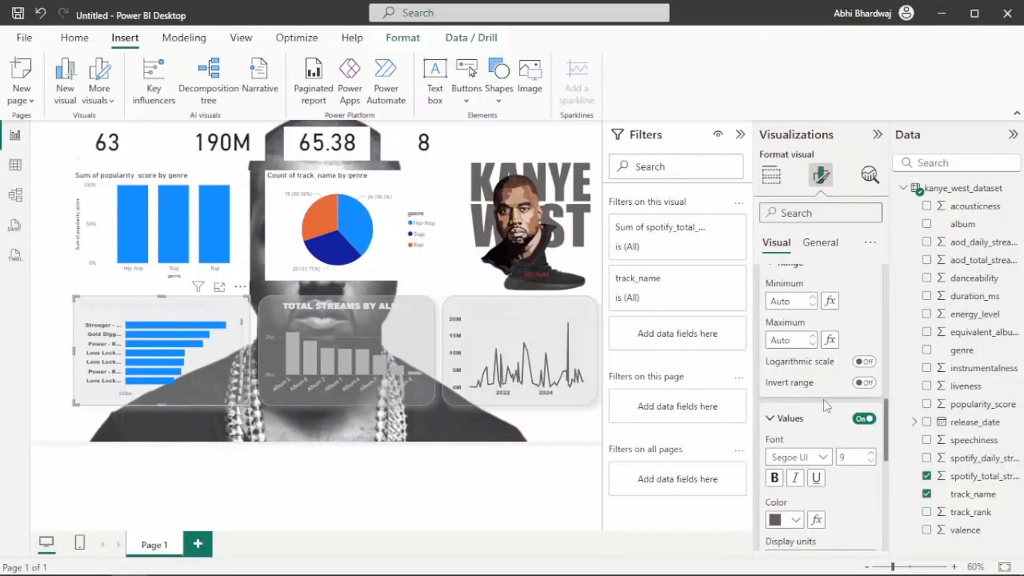
pyautogui.scroll(-2, 806, 362)
pyautogui.click(805, 309)
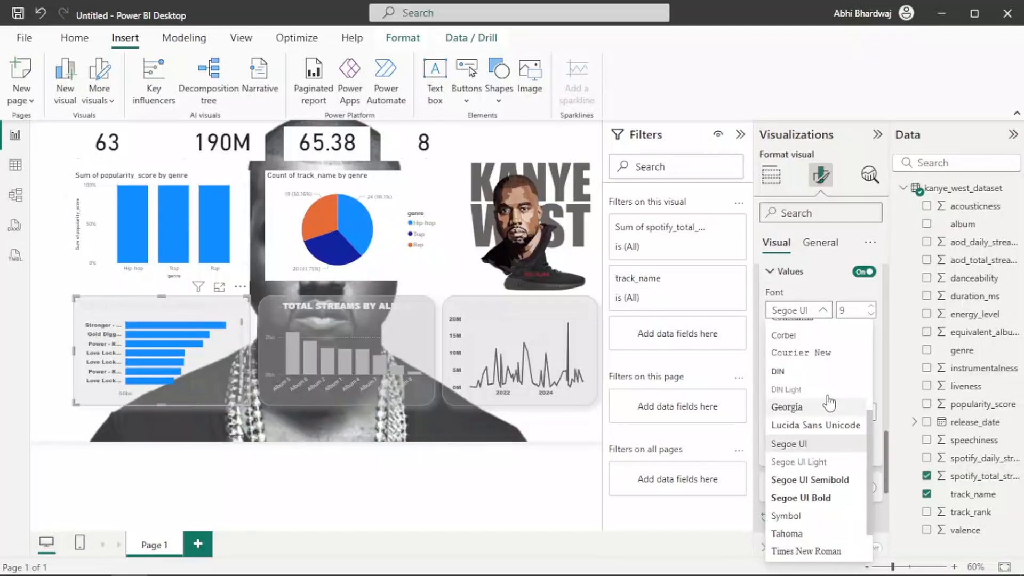
pyautogui.scroll(3, 816, 416)
pyautogui.click(801, 407)
# Colour the bars of the tracks chart dark grey from the recent colours and set their transparency to 64%.
pyautogui.scroll(-4, 849, 377)
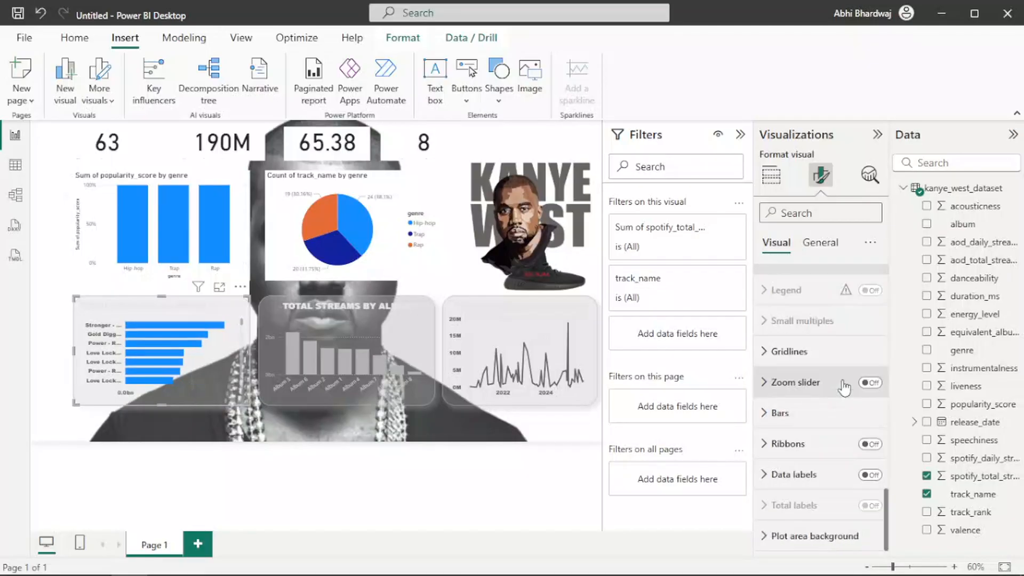
pyautogui.click(812, 414)
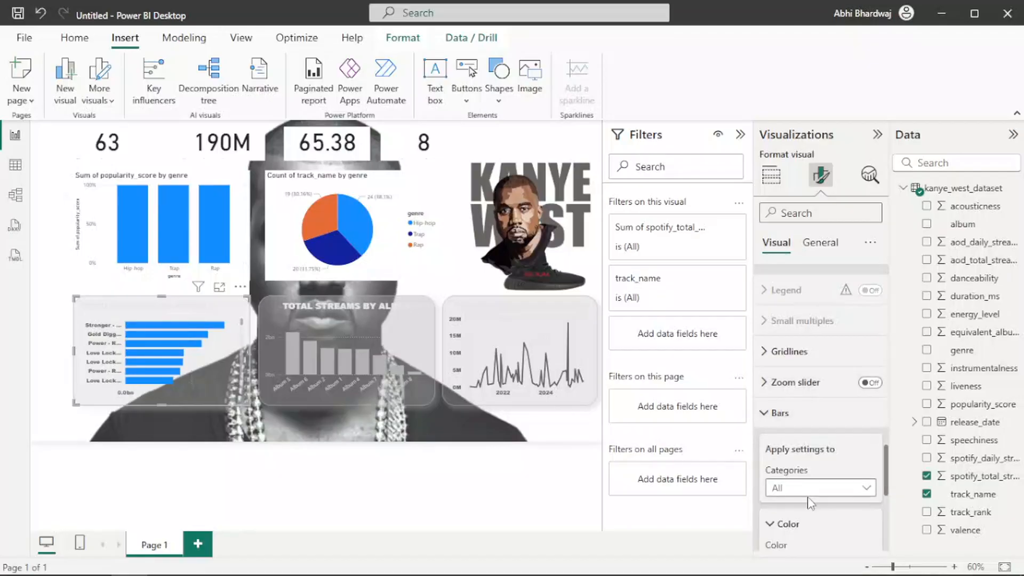
pyautogui.scroll(-2, 806, 421)
pyautogui.click(796, 413)
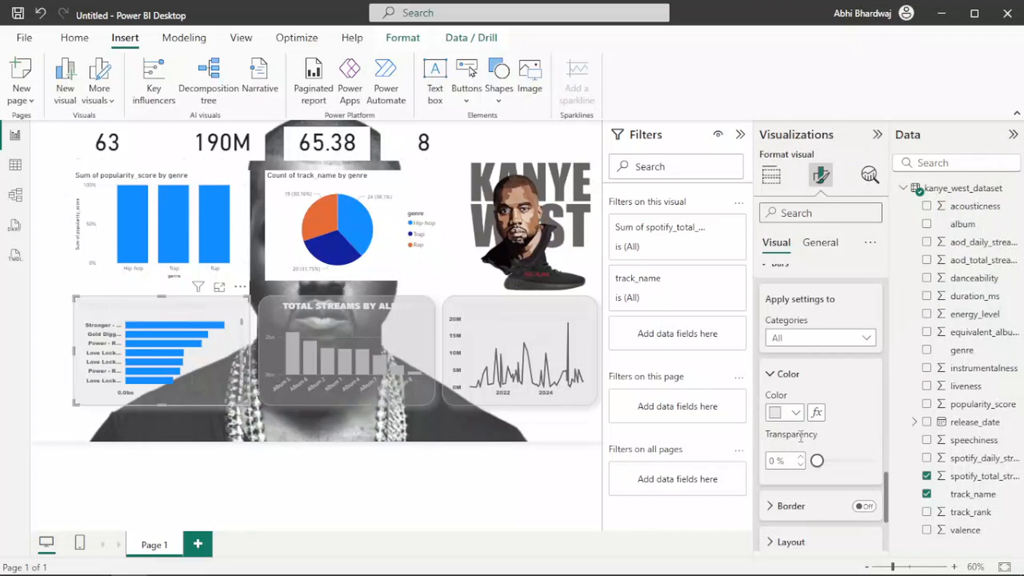
pyautogui.click(776, 413)
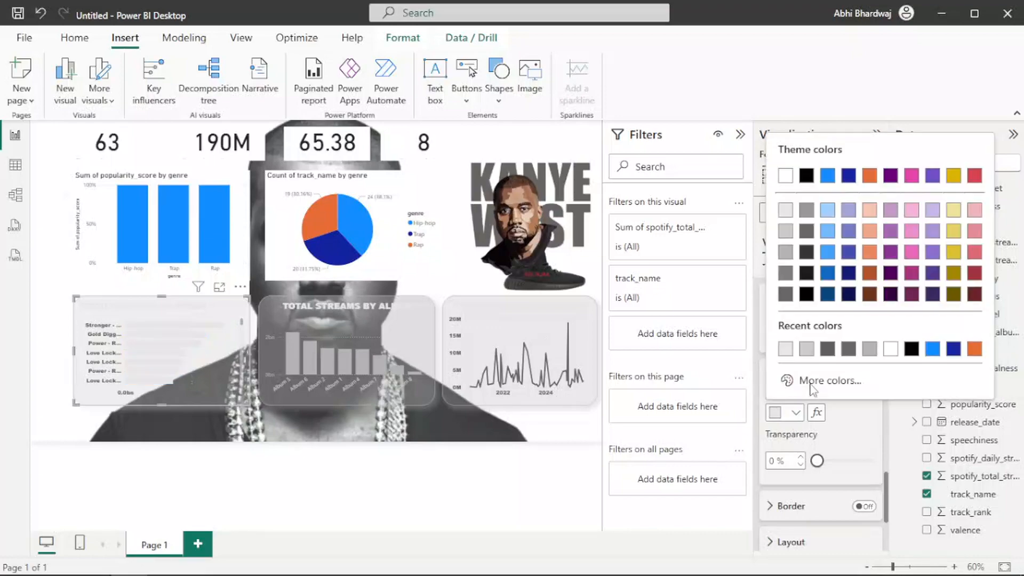
pyautogui.click(830, 353)
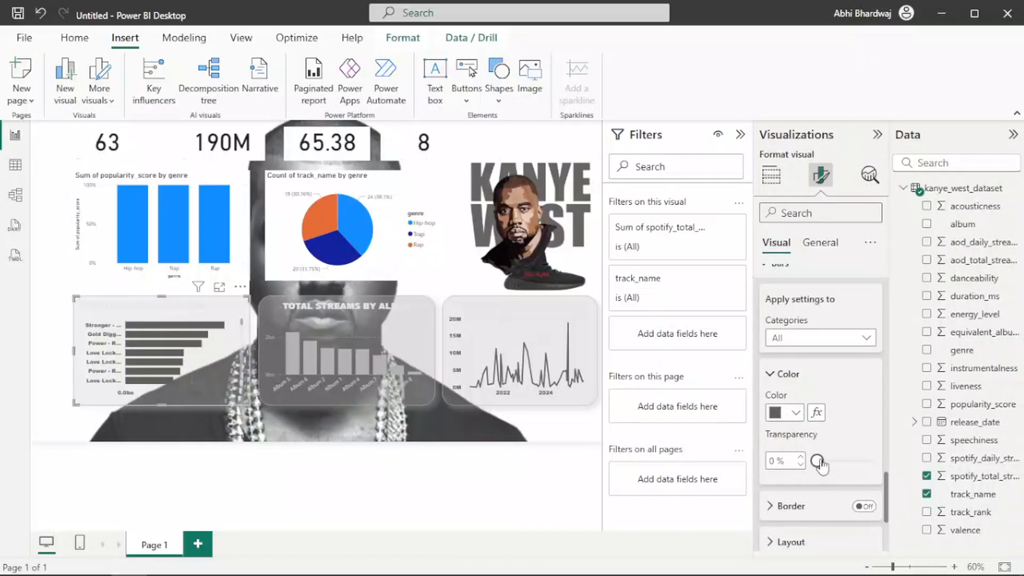
pyautogui.moveTo(821, 466); pyautogui.dragTo(849, 463)
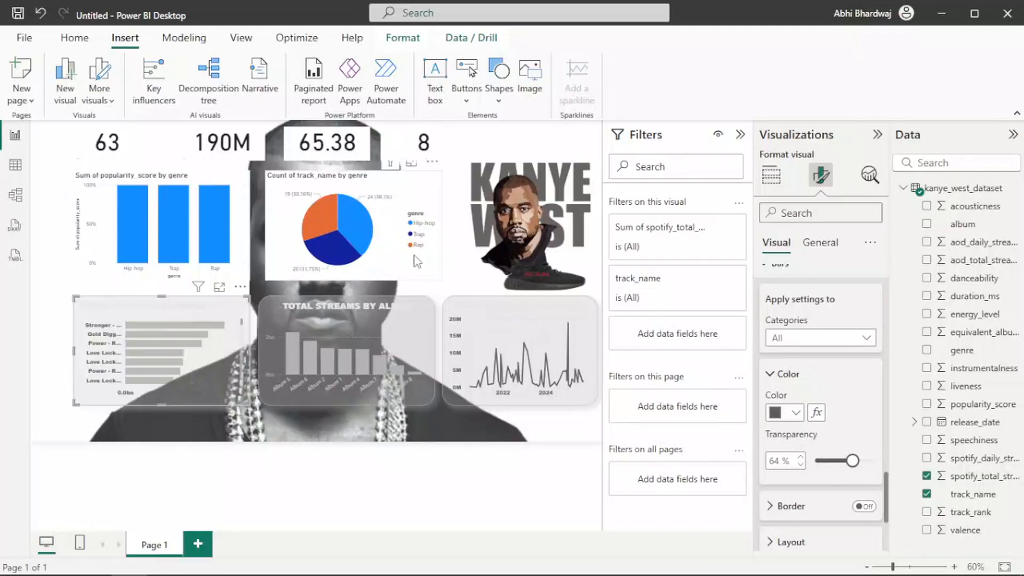
# Turn off the detail labels of the genre pie chart.
pyautogui.click(400, 269)
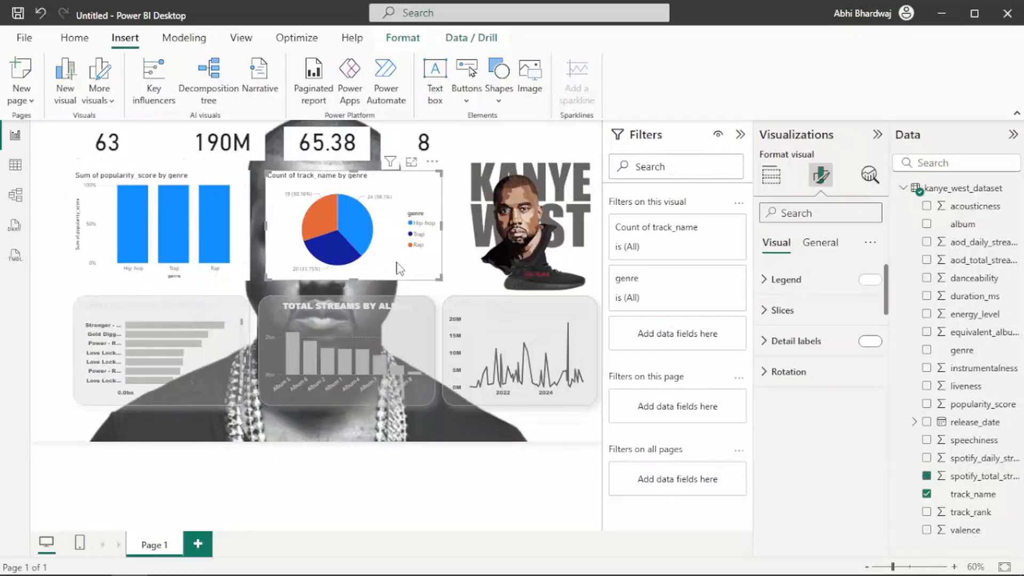
pyautogui.click(764, 311)
pyautogui.click(800, 420)
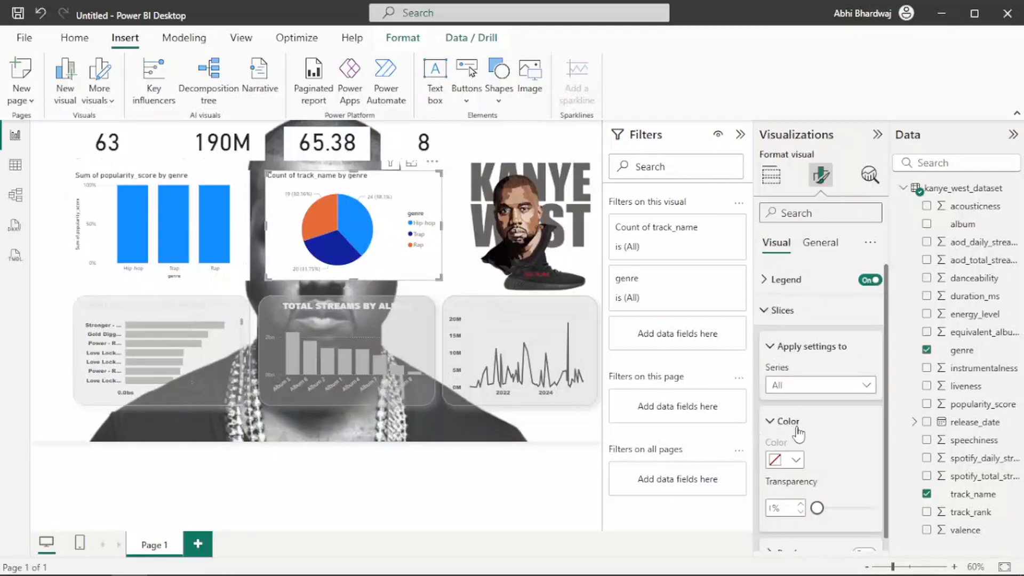
pyautogui.scroll(-3, 812, 448)
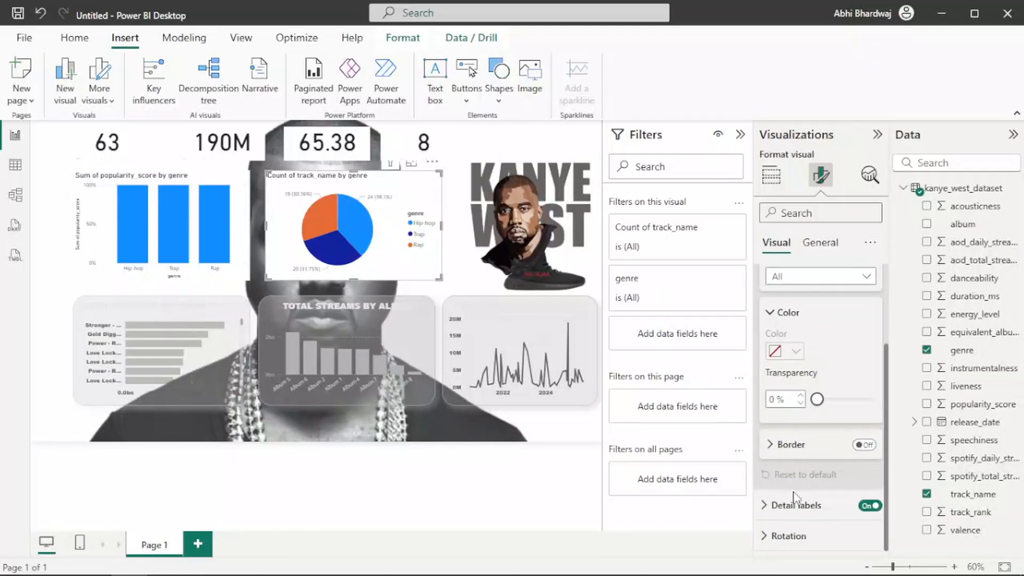
pyautogui.click(867, 507)
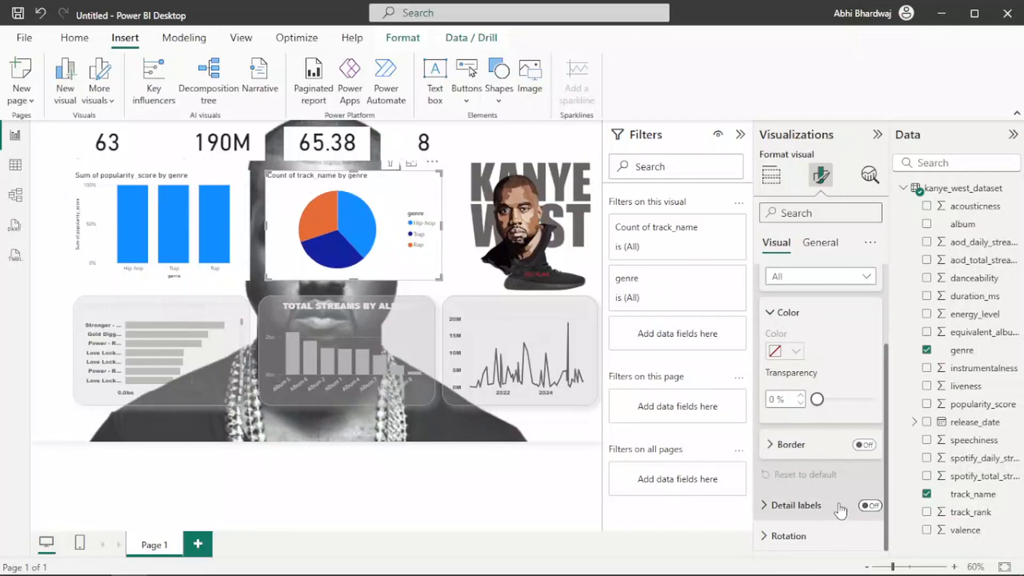
pyautogui.click(832, 445)
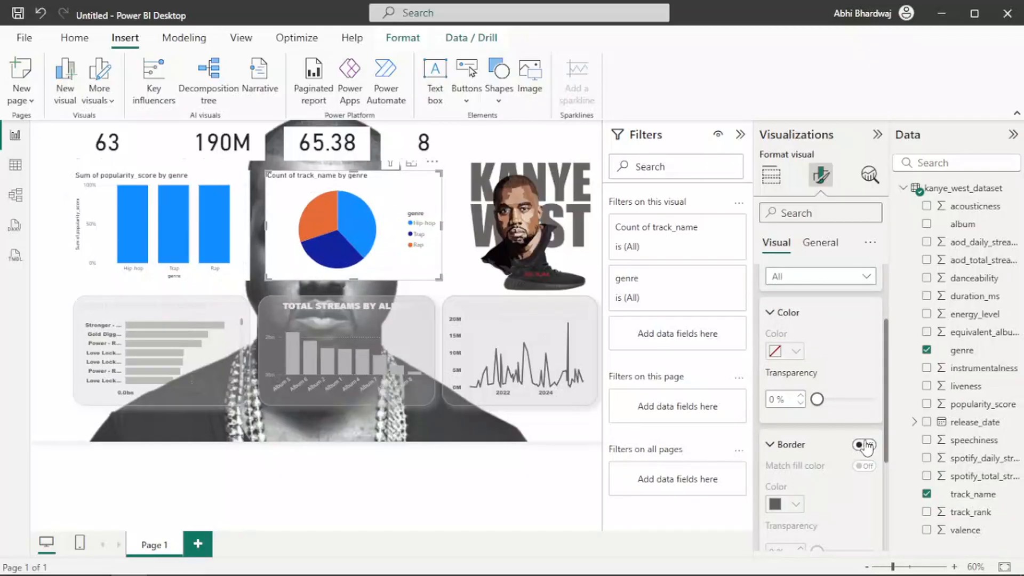
# Colour the Hip-hop slice of the genre pie chart dark grey from the recent colours.
pyautogui.scroll(2, 812, 398)
pyautogui.click(791, 352)
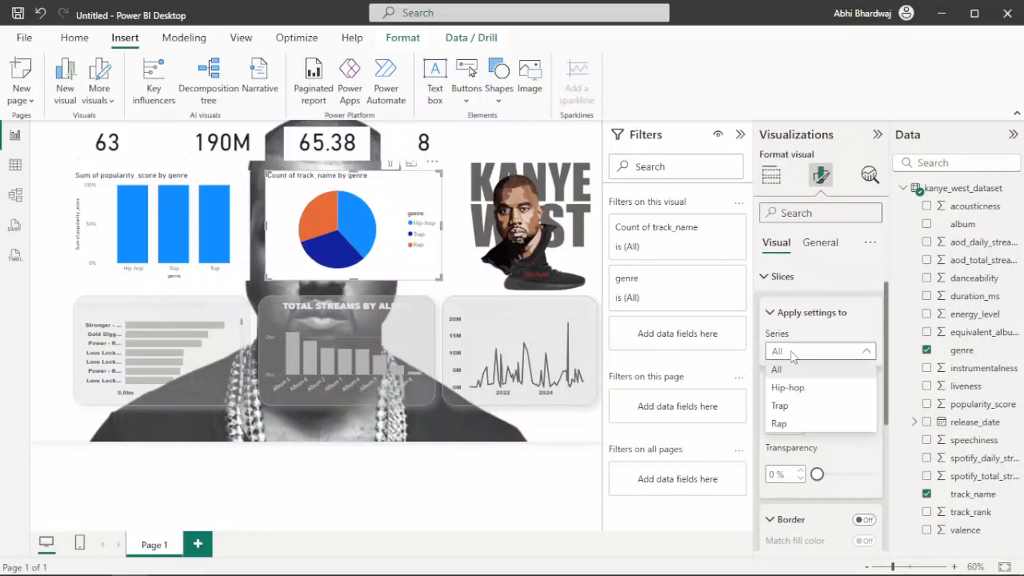
pyautogui.click(806, 393)
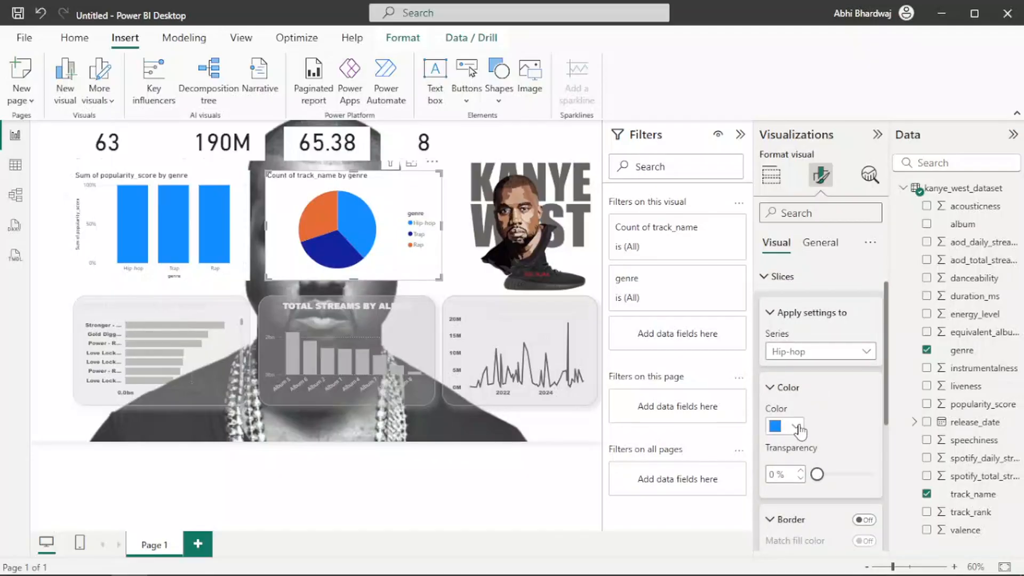
pyautogui.click(795, 426)
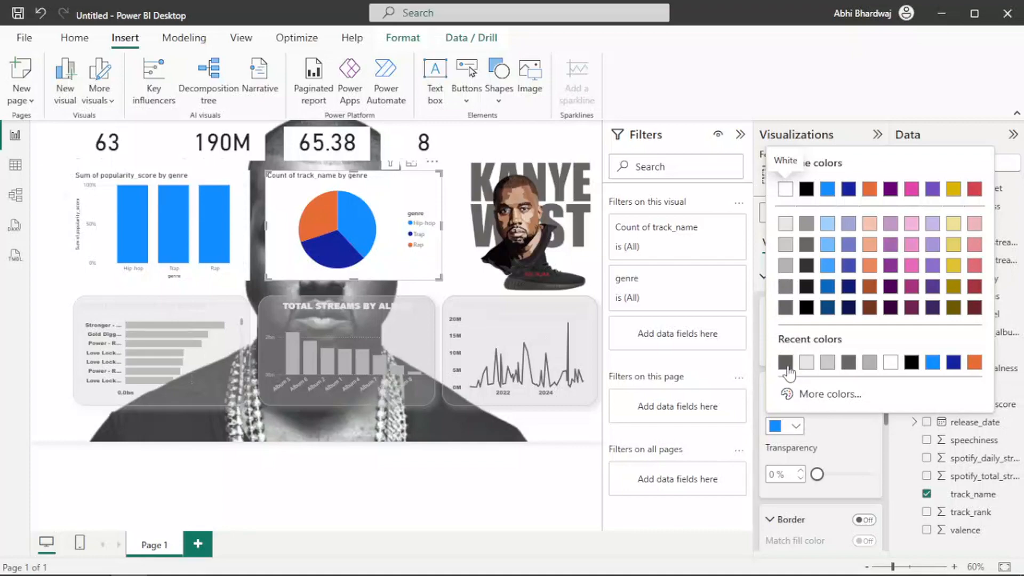
pyautogui.click(785, 363)
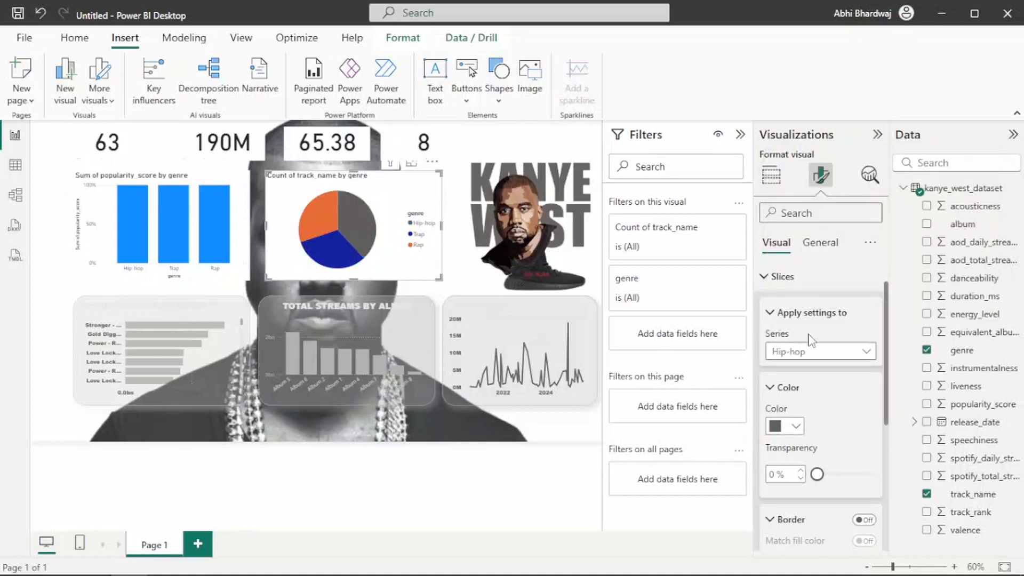
# Colour the Trap slice of the genre pie chart light grey from the recent colours.
pyautogui.click(848, 352)
pyautogui.click(812, 406)
pyautogui.click(796, 426)
pyautogui.click(827, 365)
# Colour the Rap slice of the genre pie chart the lightest grey of the theme colours.
pyautogui.click(813, 354)
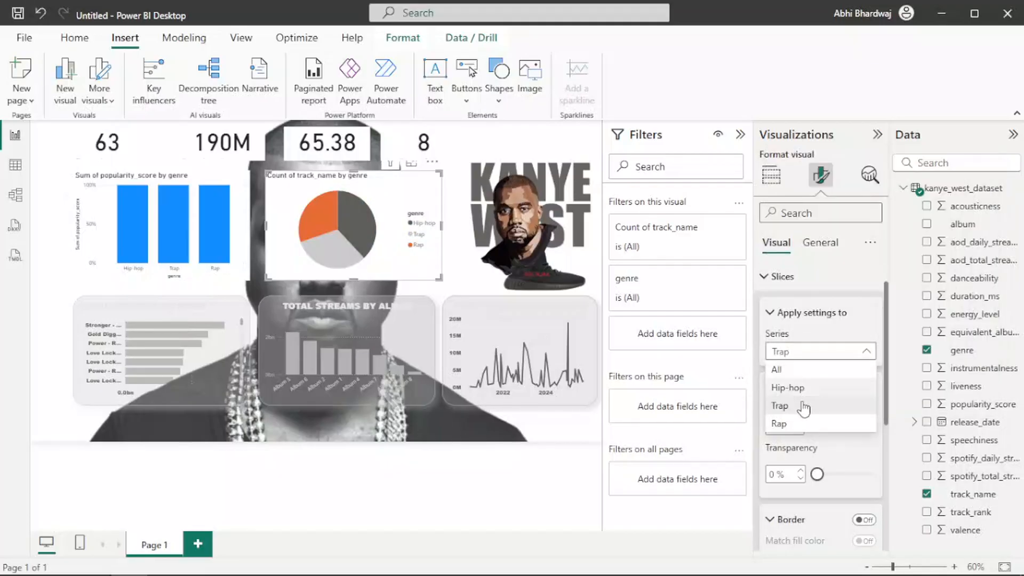
pyautogui.click(798, 423)
pyautogui.click(797, 427)
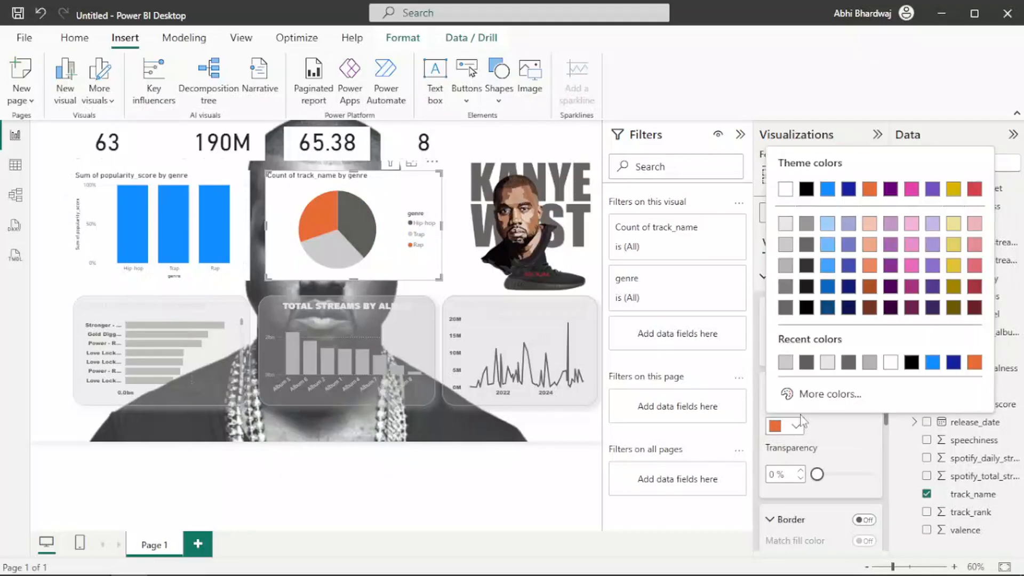
pyautogui.click(865, 364)
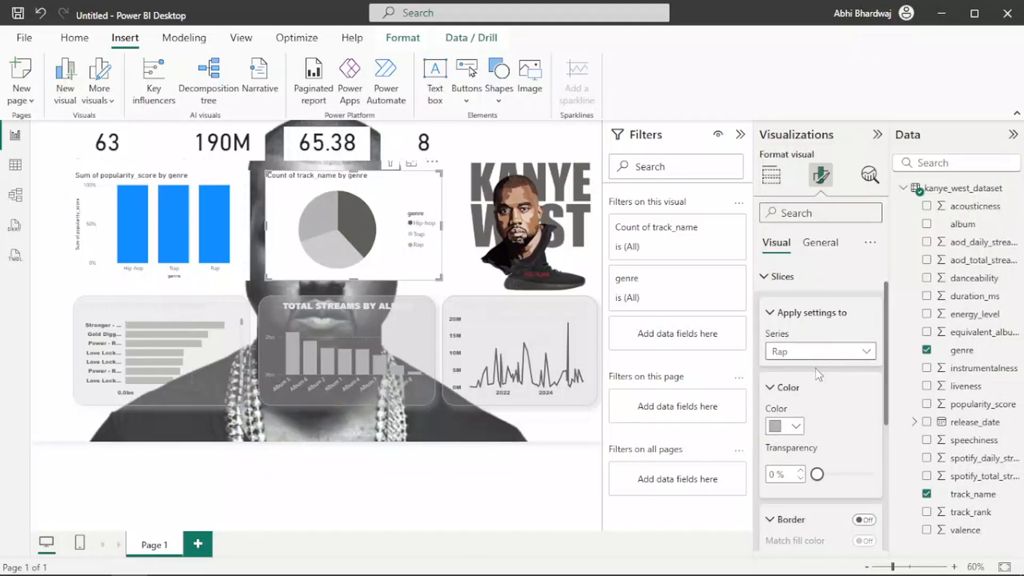
pyautogui.click(794, 429)
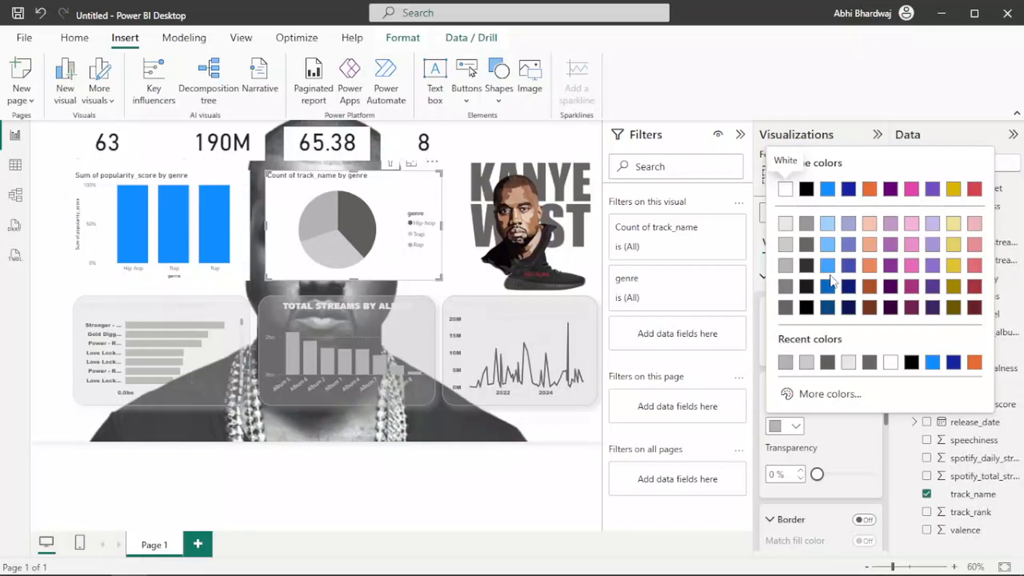
pyautogui.click(785, 224)
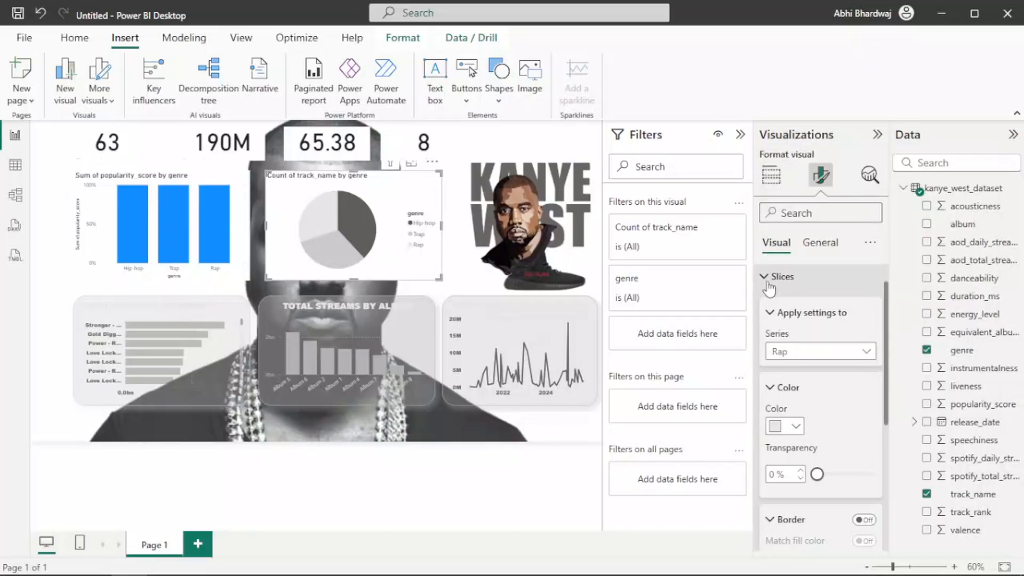
# Recolour the Hip-hop slice of the genre pie chart with the lightest theme grey.
pyautogui.click(805, 352)
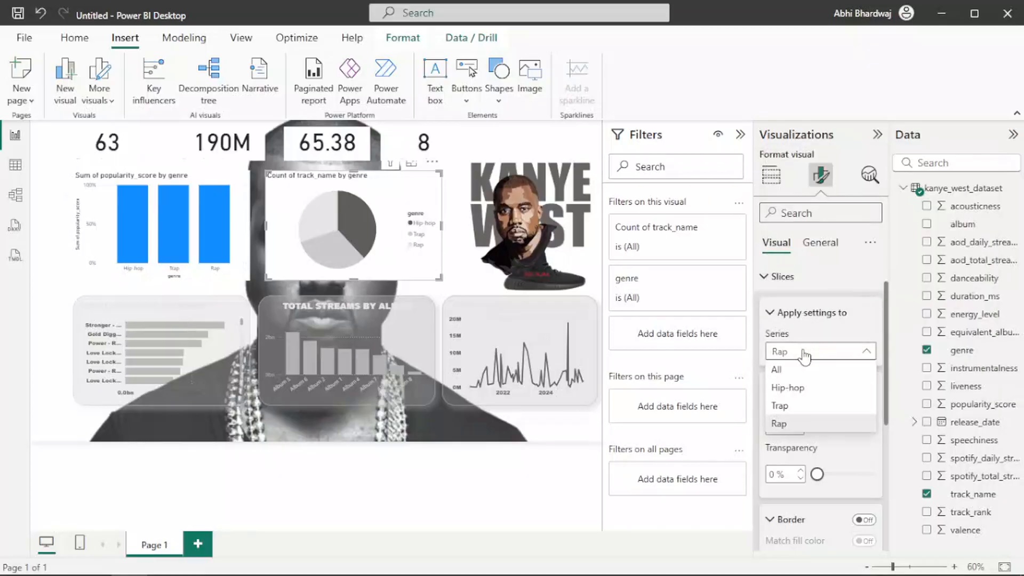
pyautogui.click(810, 389)
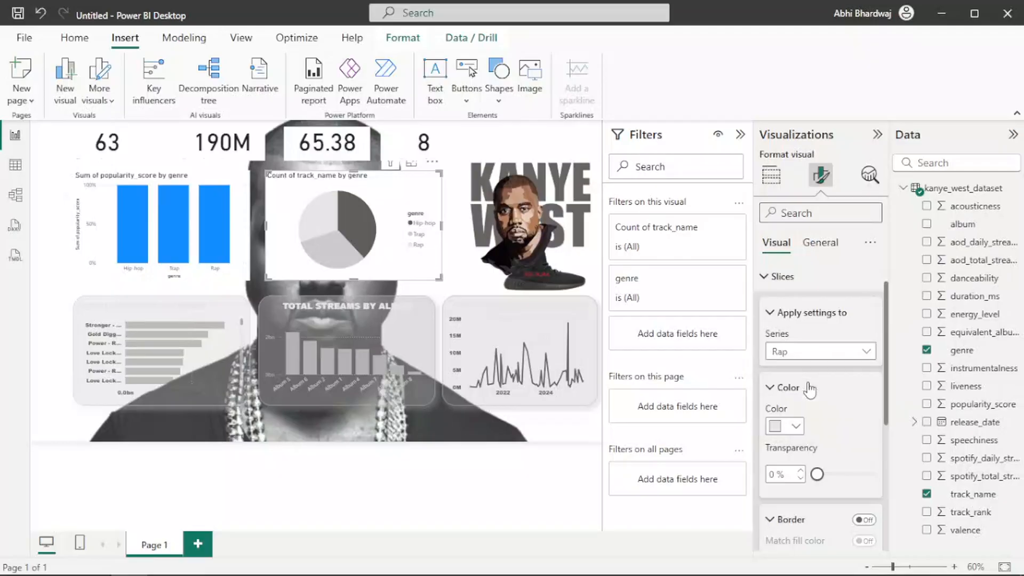
pyautogui.click(794, 427)
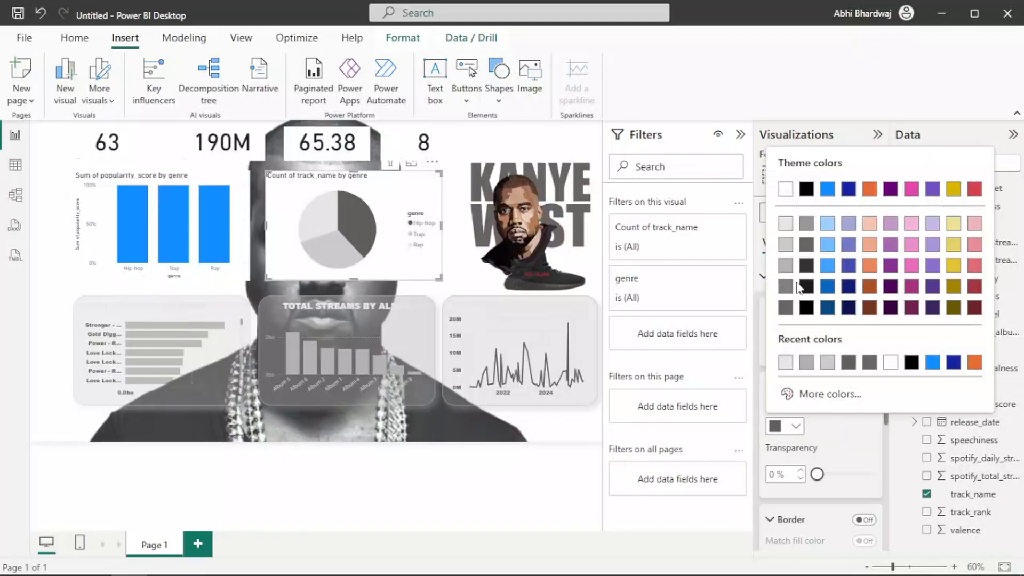
pyautogui.click(787, 226)
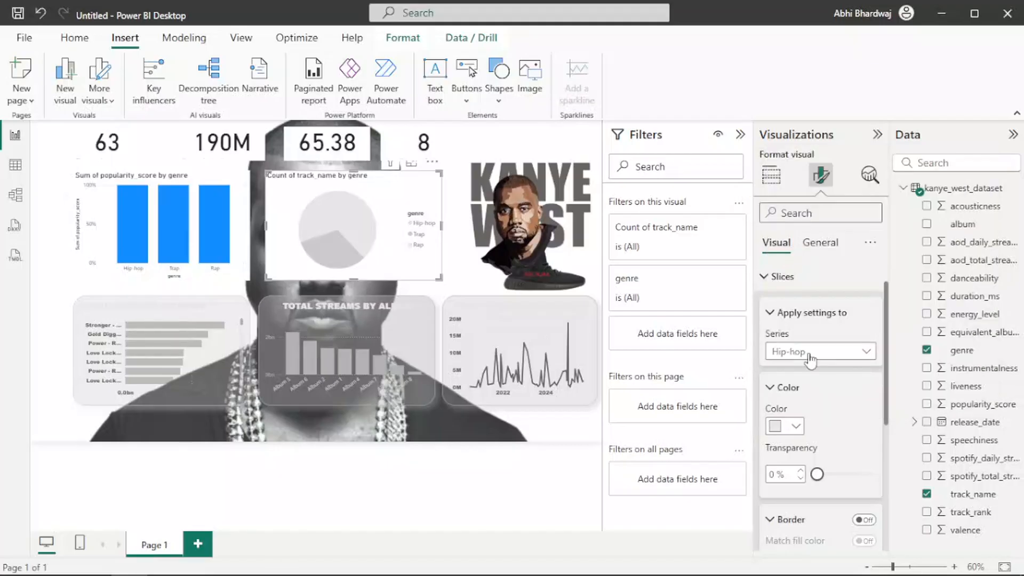
# Try a slightly darker theme grey on the Hip-hop slice of the genre pie chart.
pyautogui.click(790, 427)
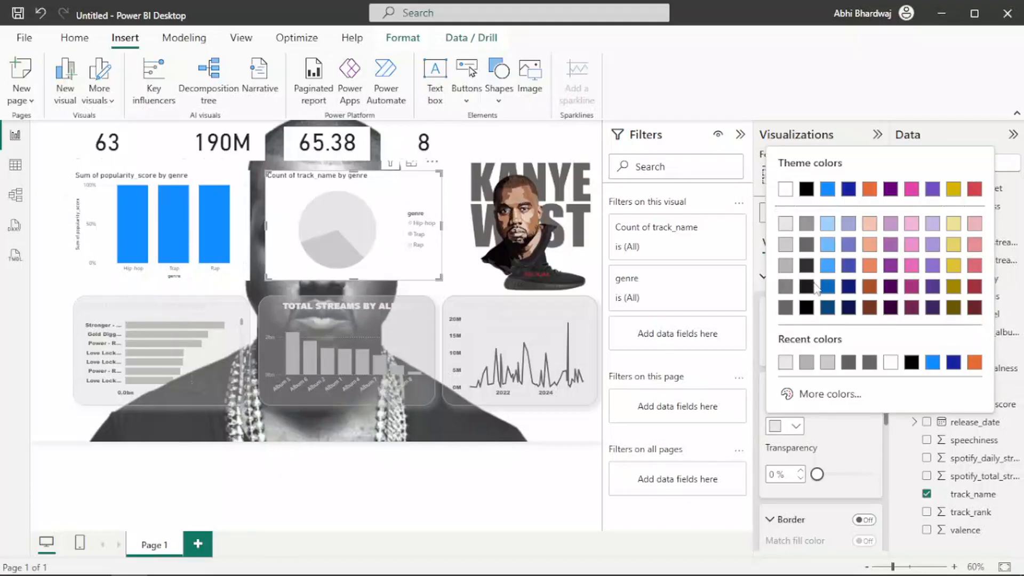
pyautogui.click(789, 258)
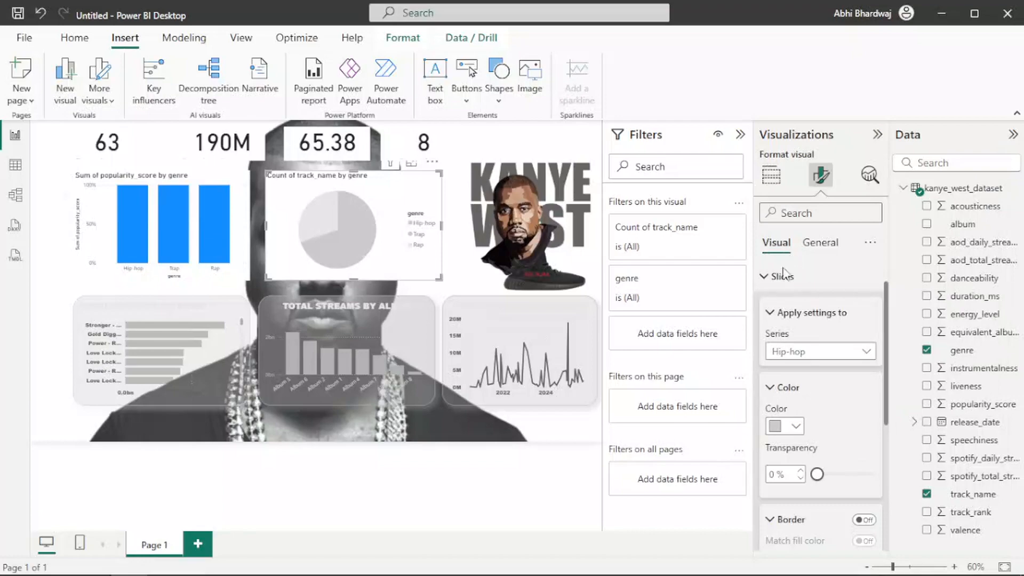
pyautogui.click(806, 351)
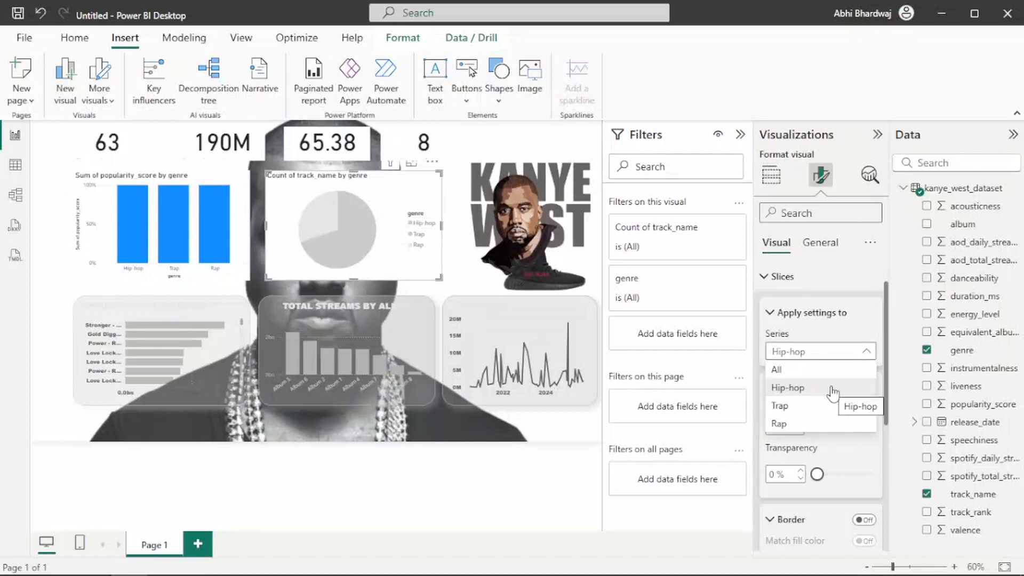
pyautogui.click(846, 452)
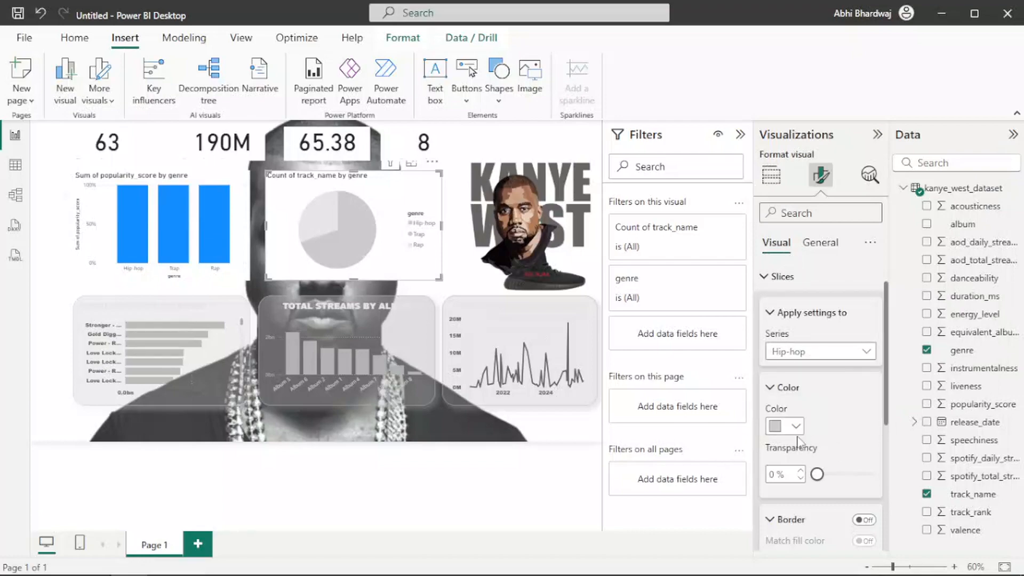
# Colour the Hip-hop slice of the genre pie chart dark grey and set its transparency to 86%.
pyautogui.click(795, 426)
pyautogui.click(783, 316)
pyautogui.moveTo(816, 475); pyautogui.dragTo(869, 475)
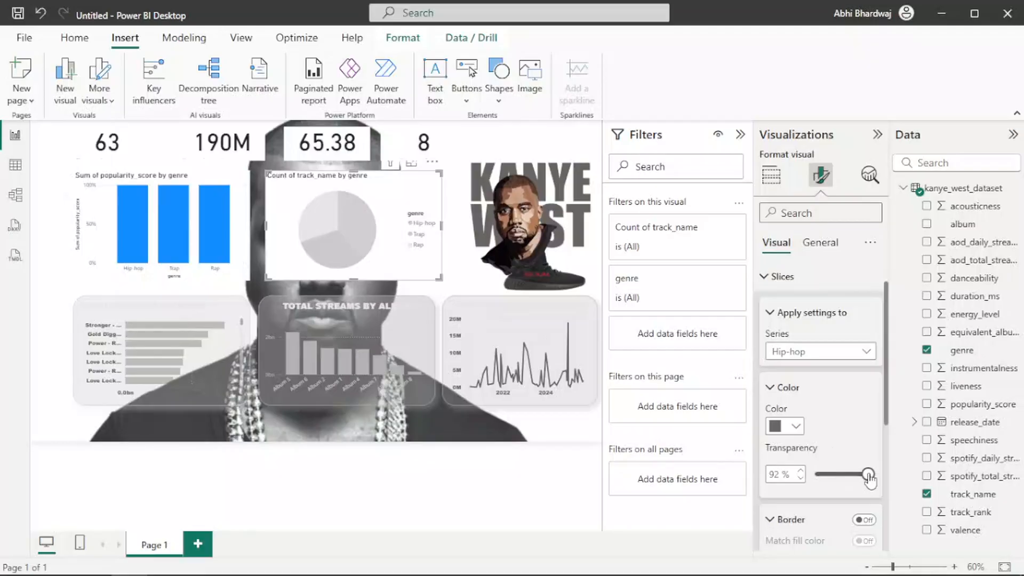
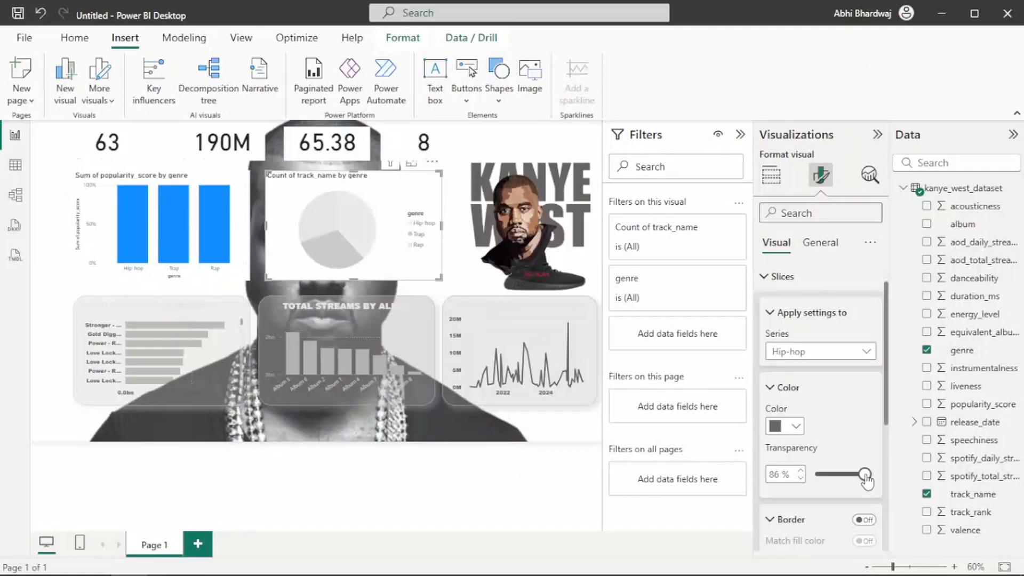
# Format the genre pie chart's title in Arial Black with the lightest grey text colour and centre it.
pyautogui.click(810, 245)
pyautogui.click(784, 492)
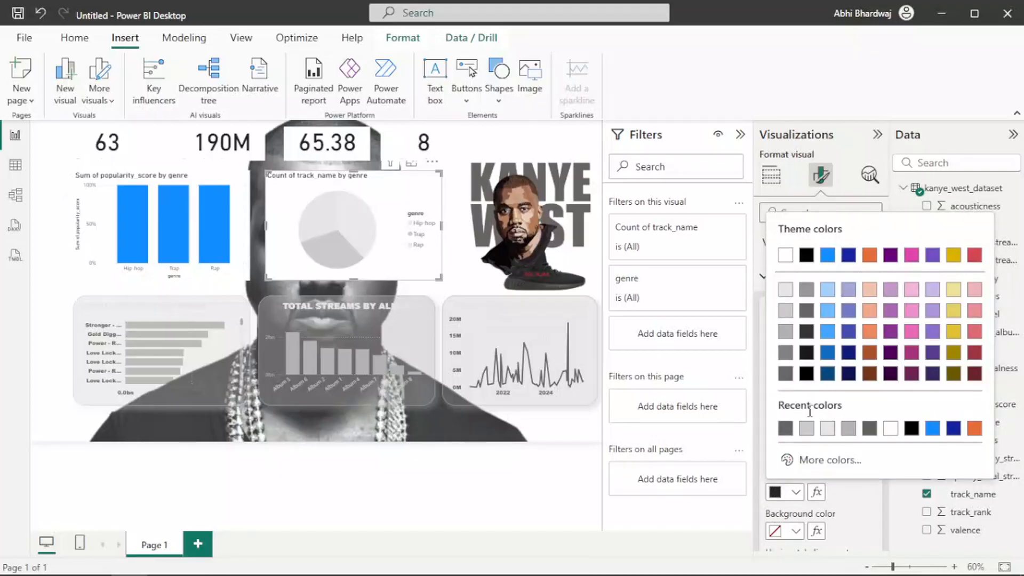
pyautogui.click(831, 433)
pyautogui.scroll(-2, 797, 373)
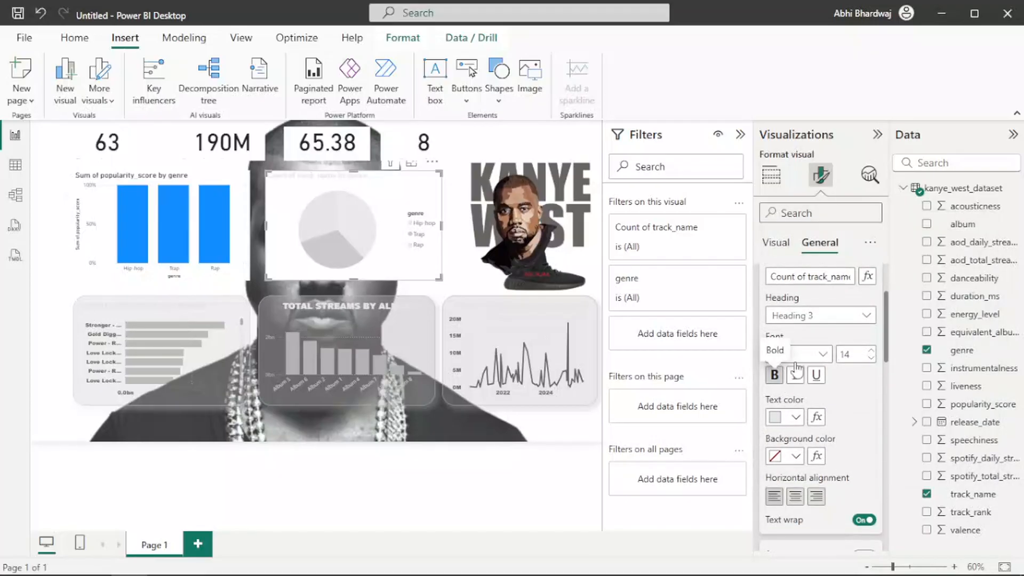
pyautogui.click(801, 355)
pyautogui.click(803, 129)
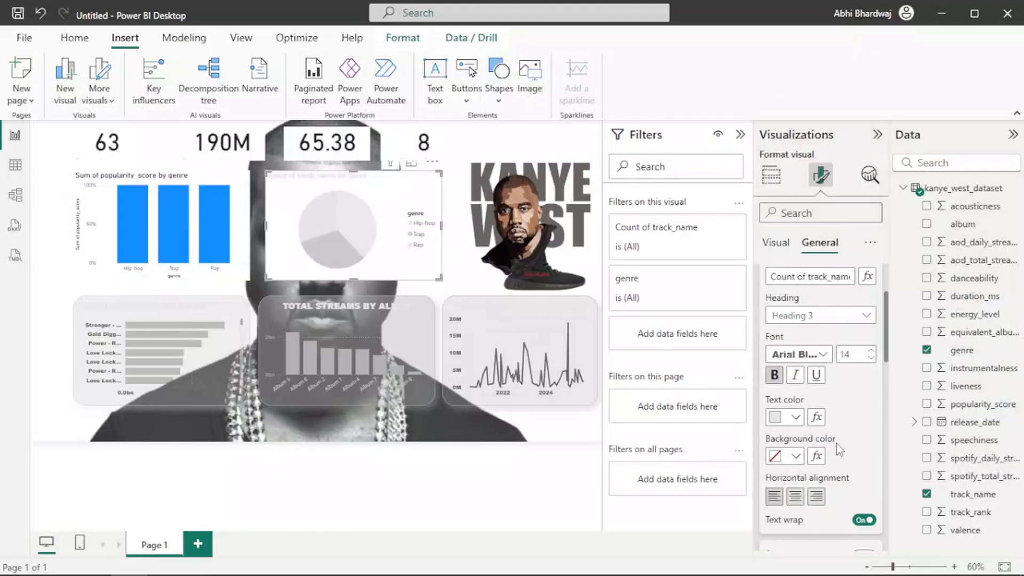
pyautogui.scroll(-4, 824, 421)
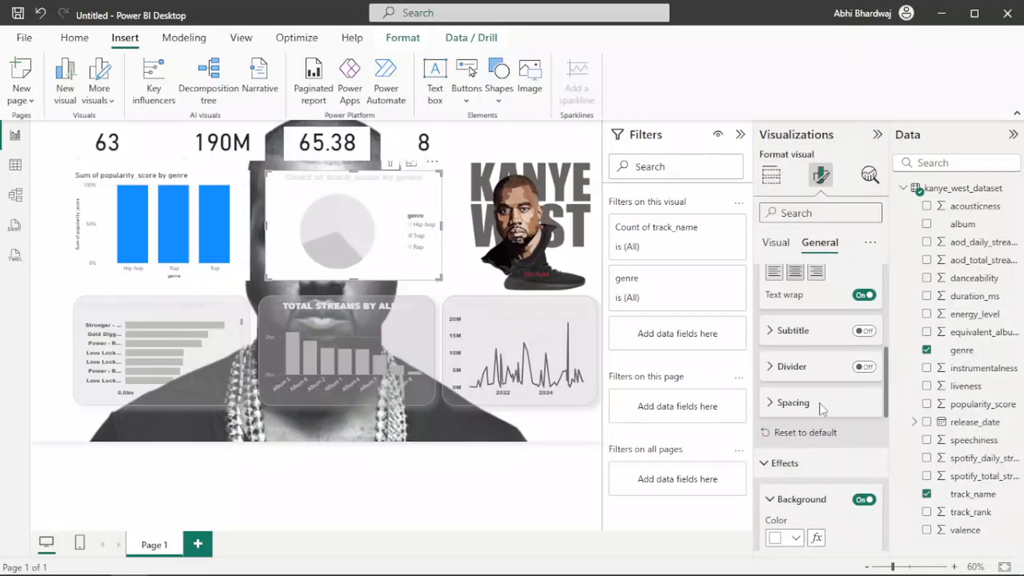
# Give the genre pie chart a light grey background with 47% transparency.
pyautogui.scroll(-4, 823, 409)
pyautogui.click(794, 316)
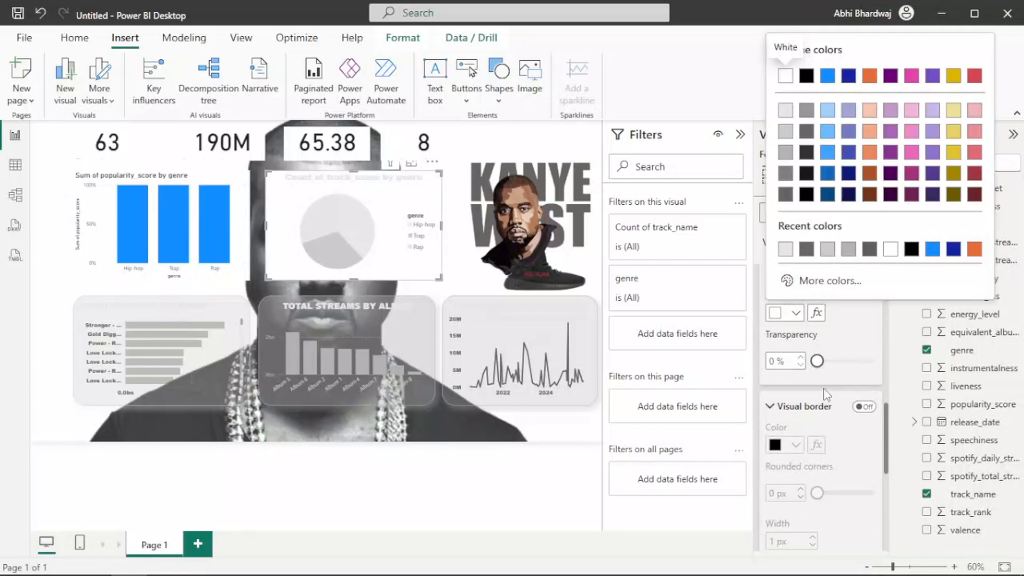
pyautogui.click(838, 362)
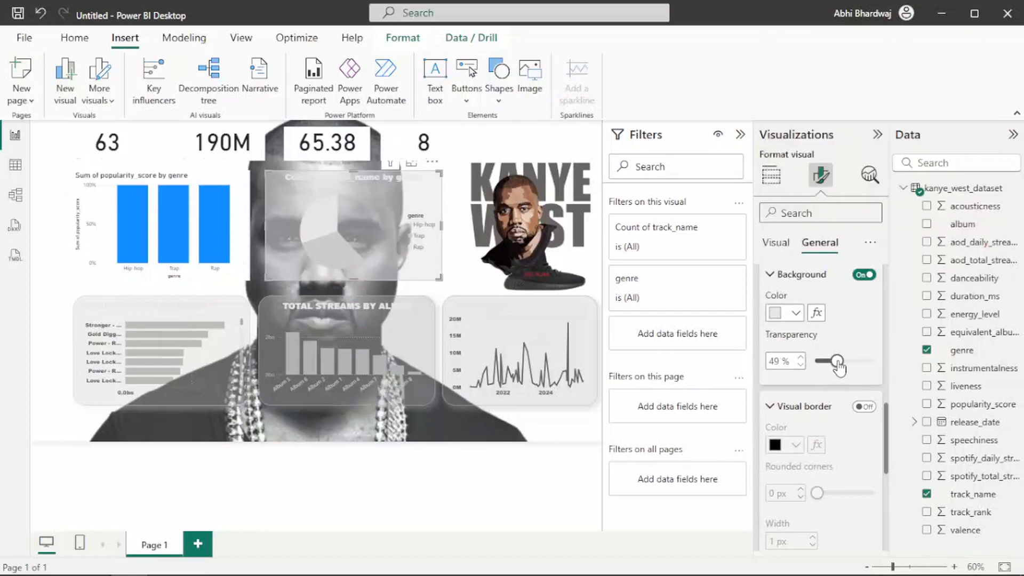
pyautogui.moveTo(838, 365); pyautogui.dragTo(845, 368)
# Turn on the genre pie chart's visual border in the lightest grey with 30 px rounded corners.
pyautogui.scroll(-3, 840, 417)
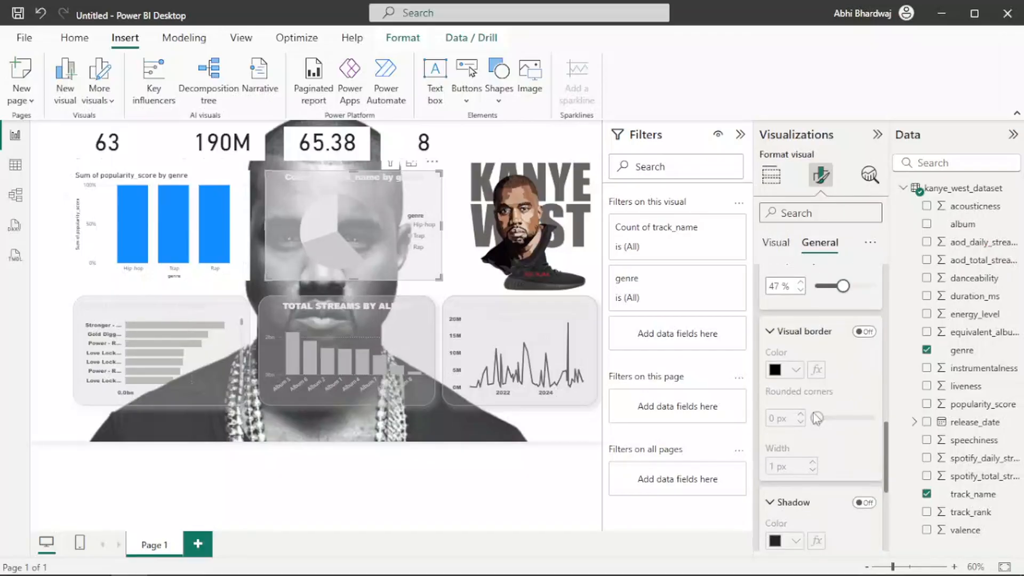
pyautogui.click(864, 332)
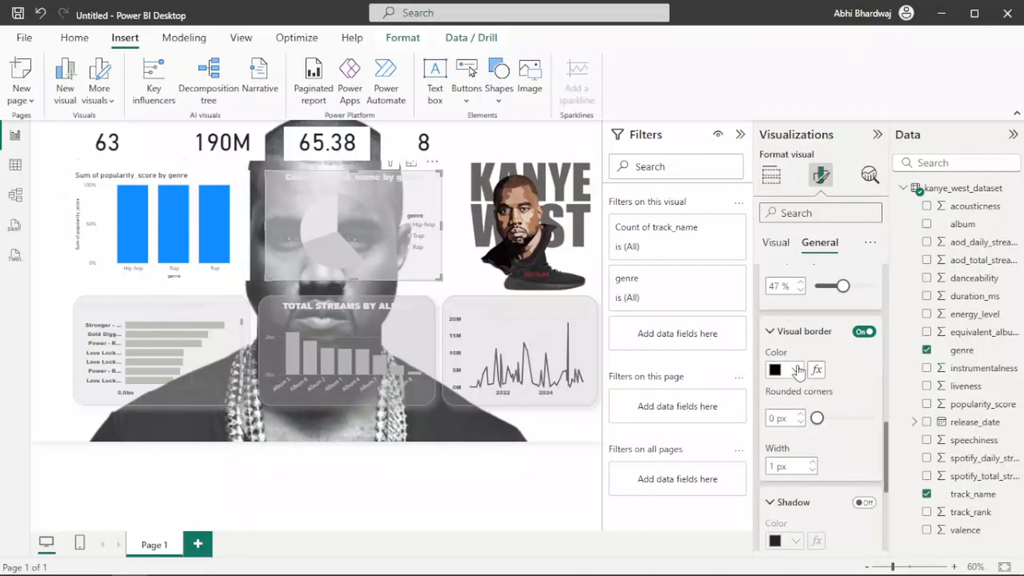
pyautogui.click(797, 370)
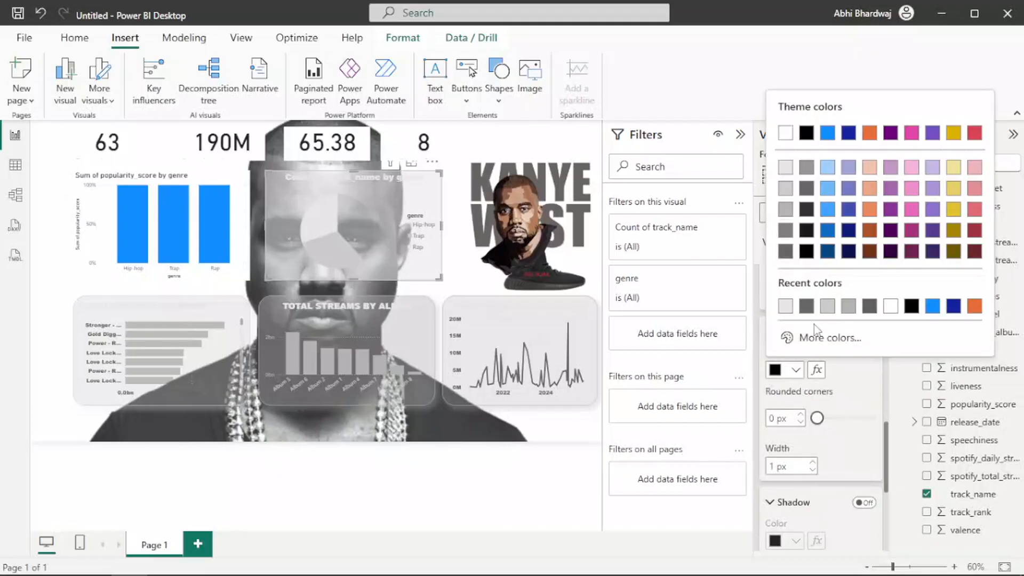
pyautogui.click(785, 310)
pyautogui.moveTo(817, 418); pyautogui.dragTo(873, 419)
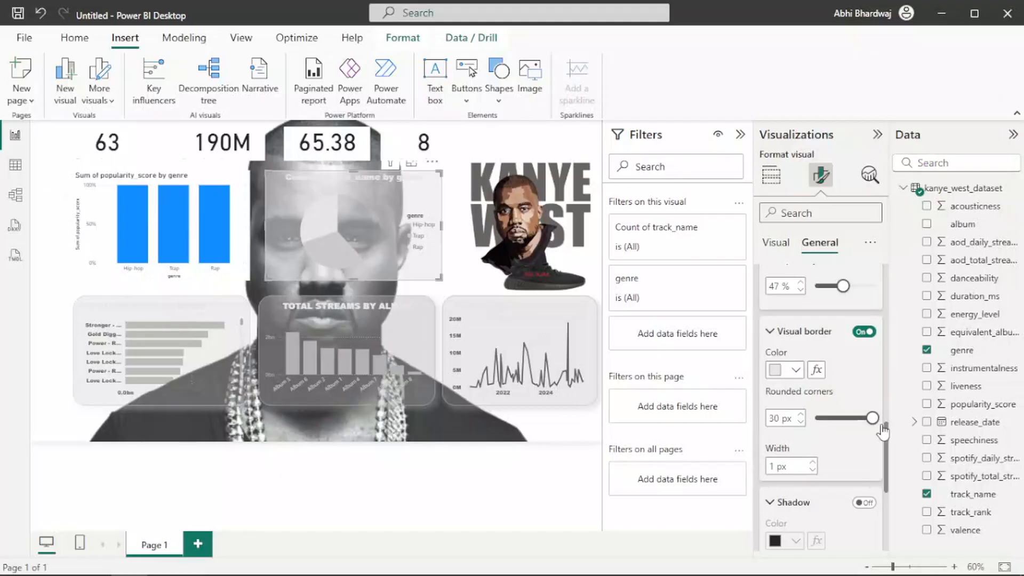
# Turn on the genre pie chart's shadow and colour it light grey.
pyautogui.click(864, 503)
pyautogui.scroll(-3, 795, 406)
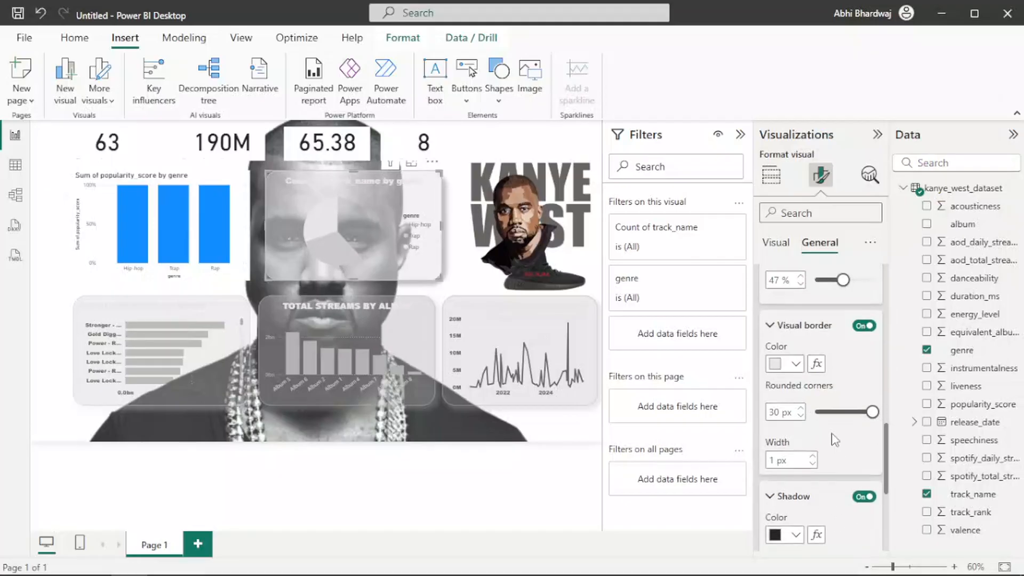
pyautogui.click(794, 393)
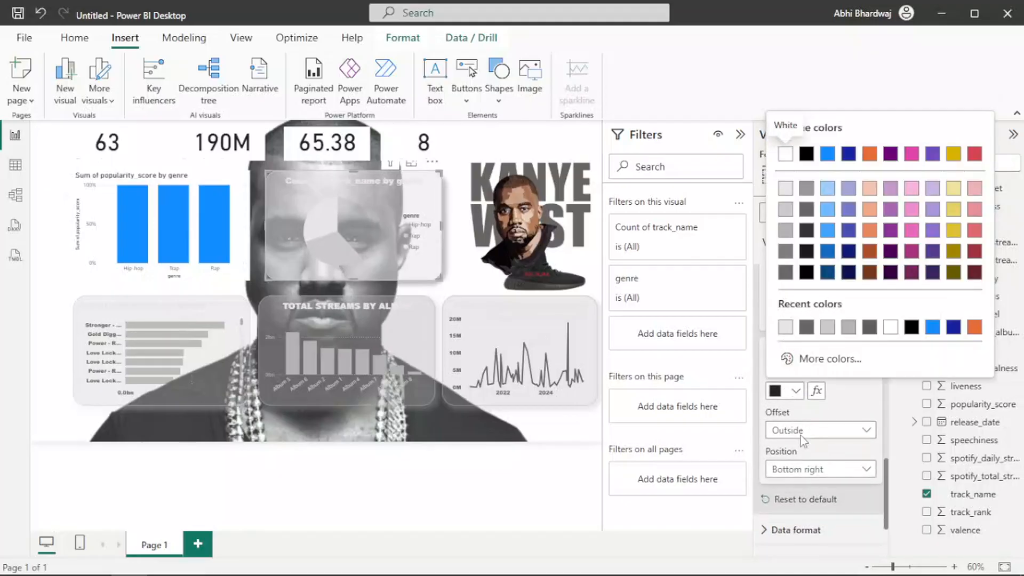
pyautogui.click(803, 441)
# Change the text colour of the genre pie chart's title to dark grey #666666.
pyautogui.scroll(4, 806, 442)
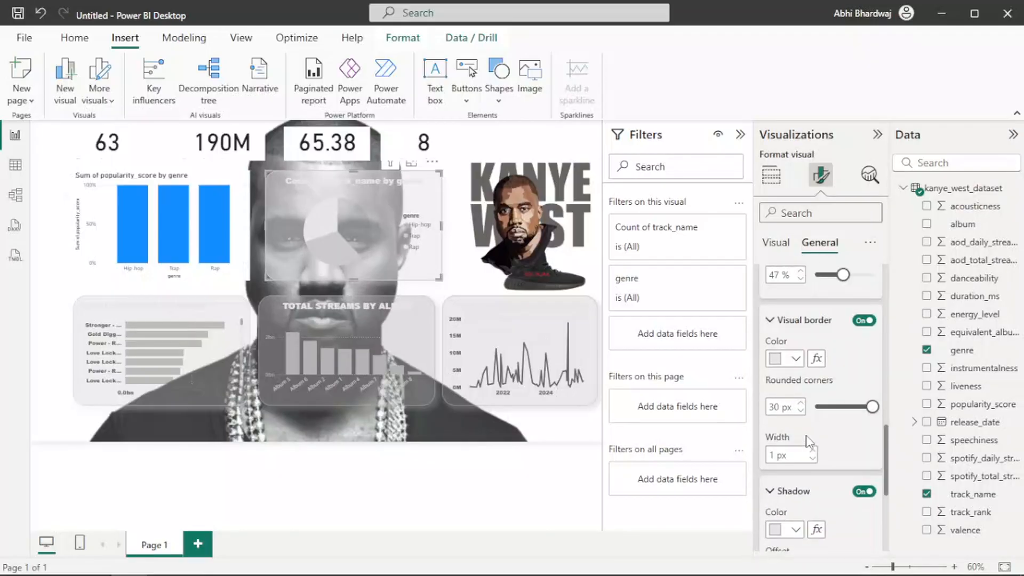
pyautogui.scroll(5, 808, 442)
pyautogui.scroll(-3, 817, 447)
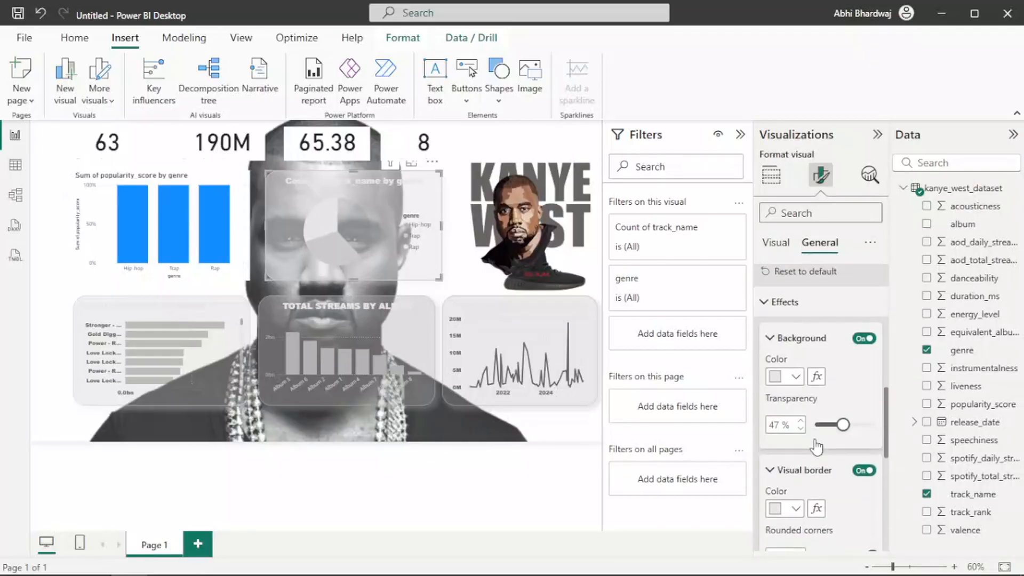
pyautogui.scroll(3, 805, 427)
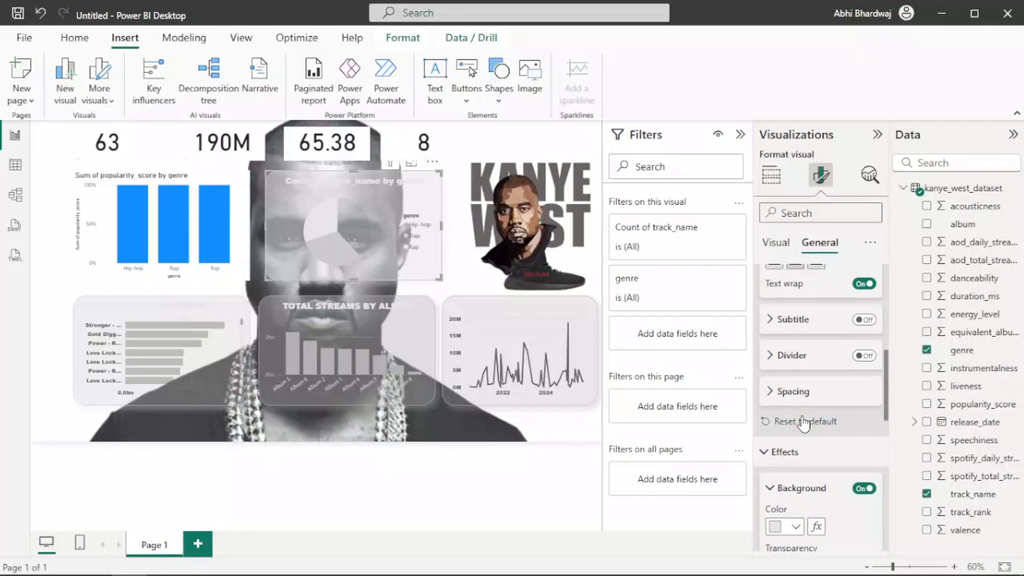
pyautogui.scroll(5, 804, 424)
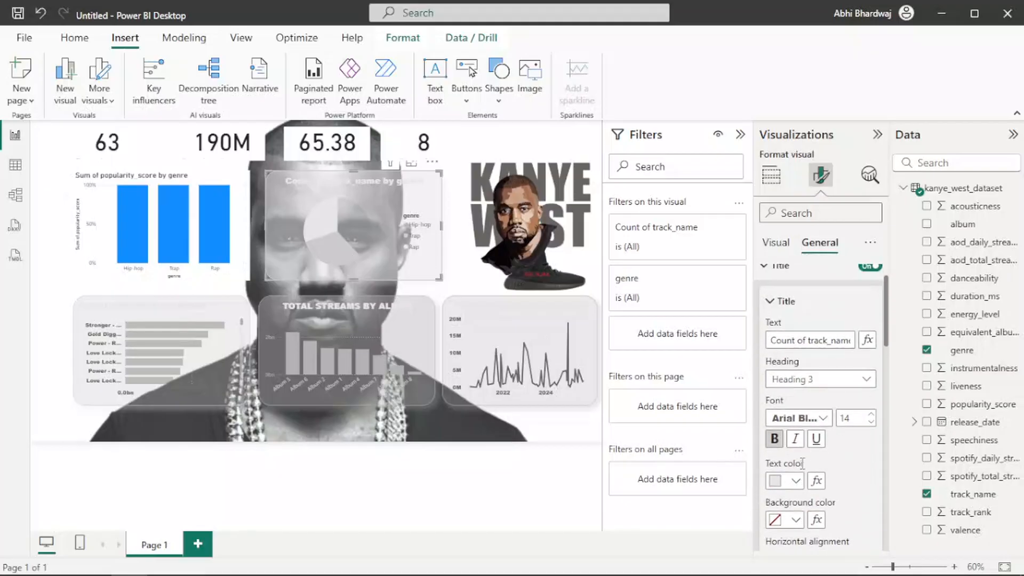
pyautogui.click(799, 482)
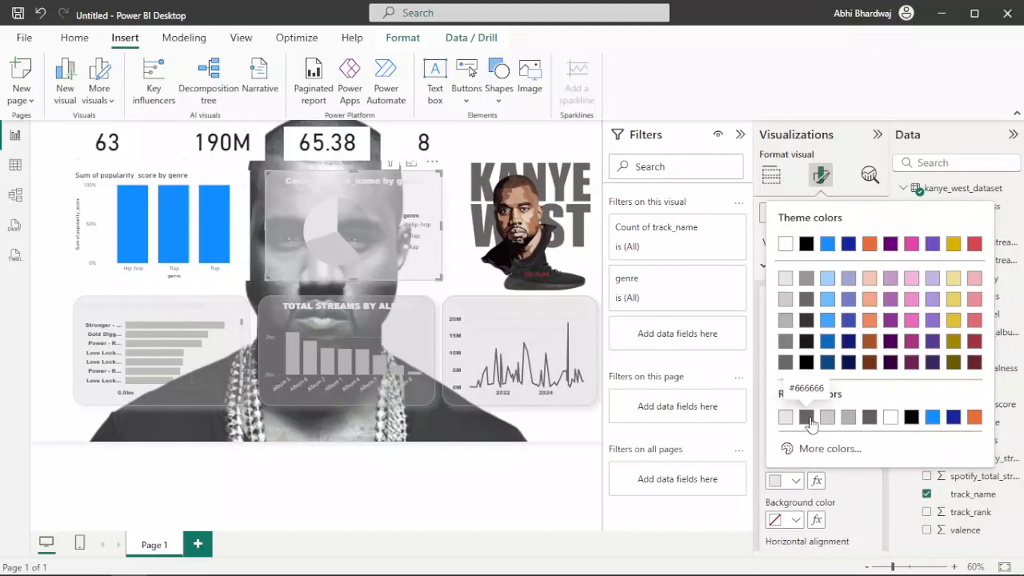
pyautogui.click(812, 421)
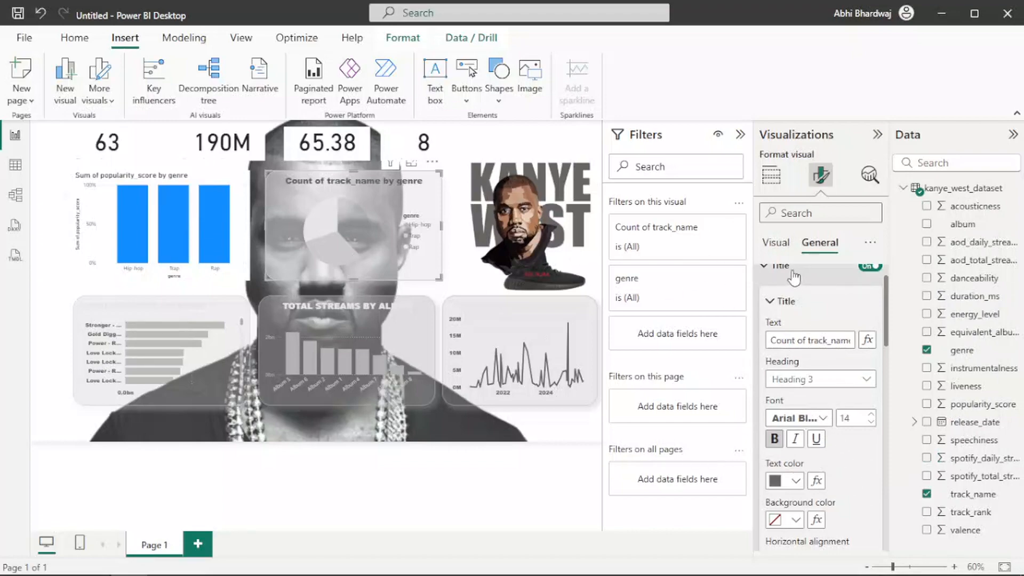
# Try the genre pie chart without its legend, restore the legend and collapse the slice settings.
pyautogui.click(776, 244)
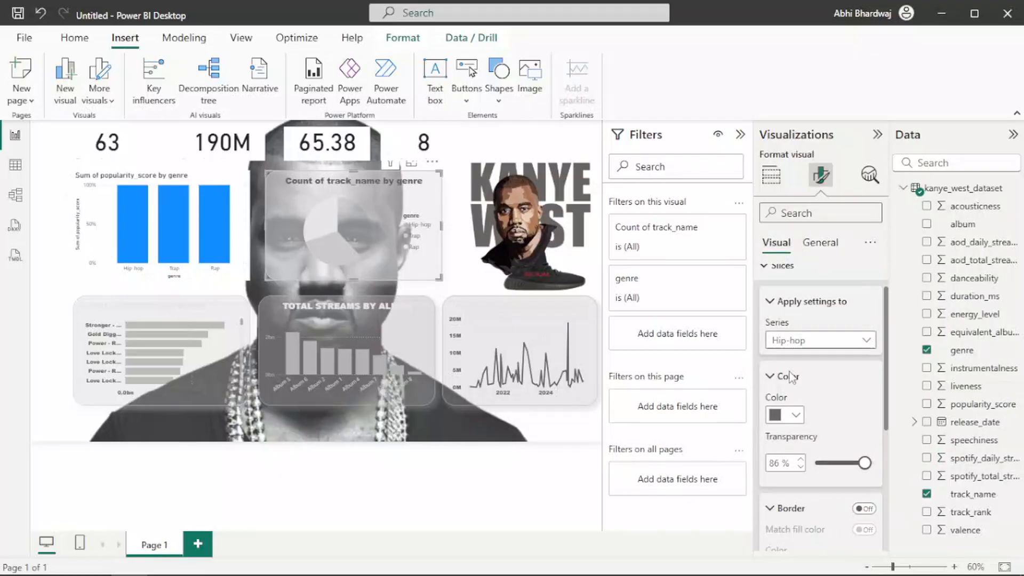
pyautogui.scroll(-5, 843, 460)
pyautogui.scroll(5, 828, 437)
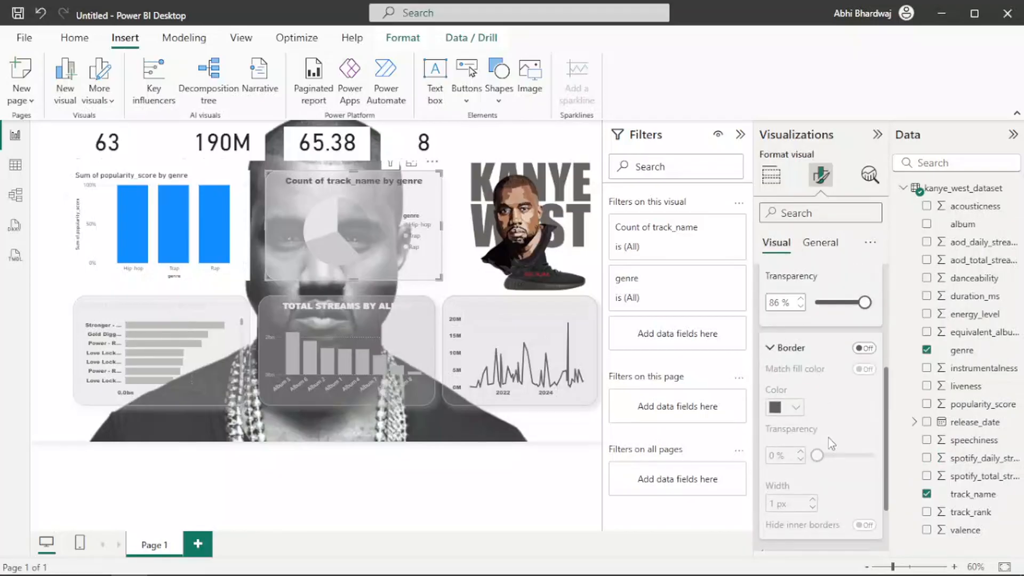
pyautogui.click(782, 348)
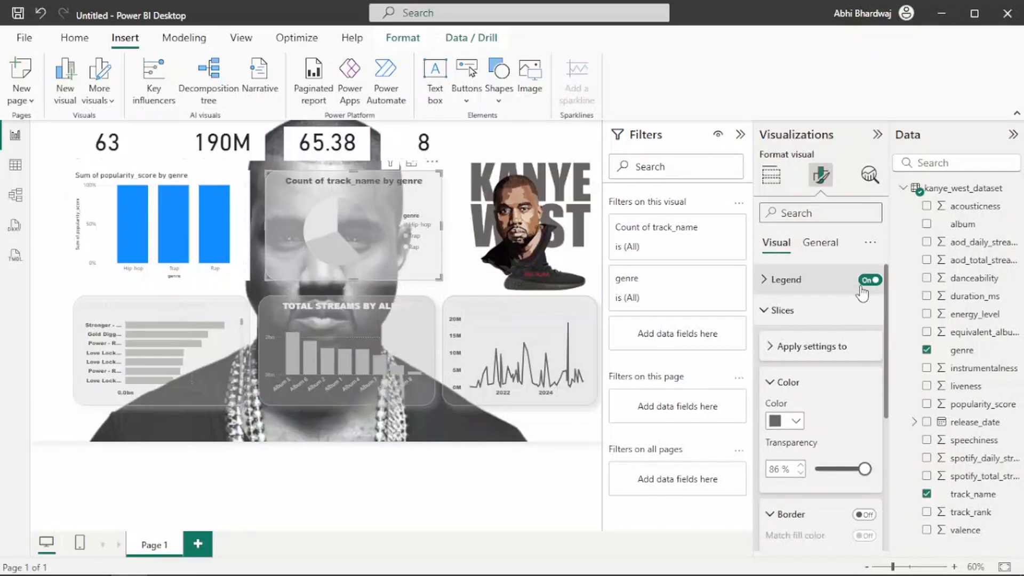
pyautogui.click(866, 281)
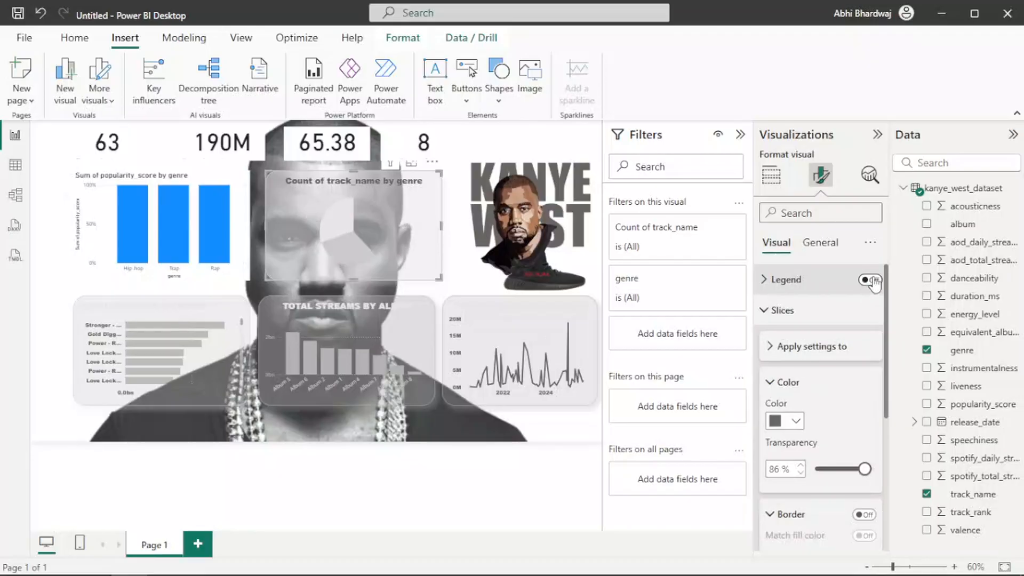
pyautogui.click(871, 281)
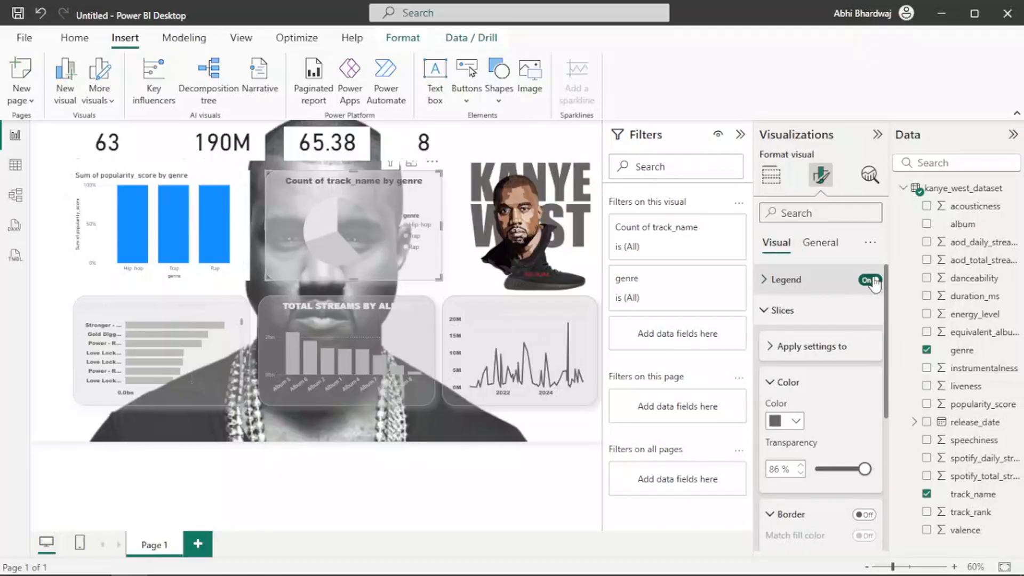
pyautogui.click(784, 346)
pyautogui.click(782, 310)
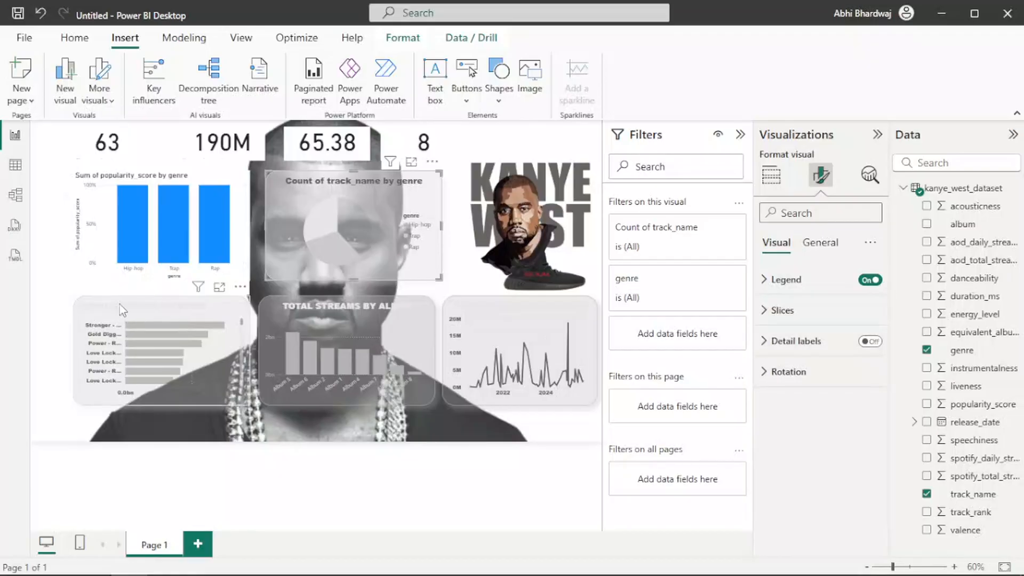
# Set the X-axis values of the popularity score by genre column chart to bold Arial Black.
pyautogui.click(93, 263)
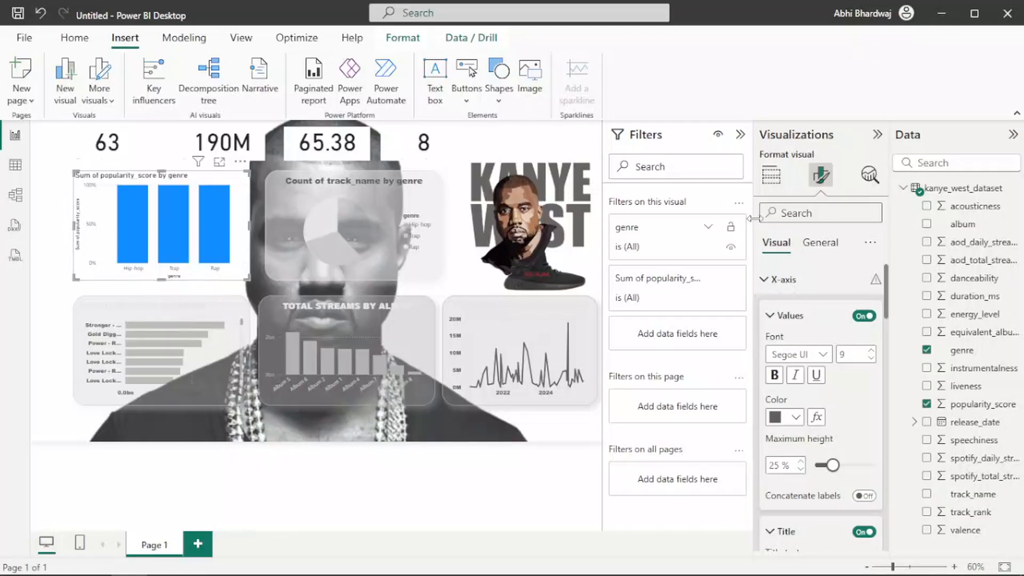
pyautogui.click(804, 355)
pyautogui.scroll(5, 800, 160)
pyautogui.click(797, 122)
pyautogui.click(775, 375)
# Turn off the X-axis and Y-axis titles of the popularity score by genre column chart.
pyautogui.scroll(-3, 851, 476)
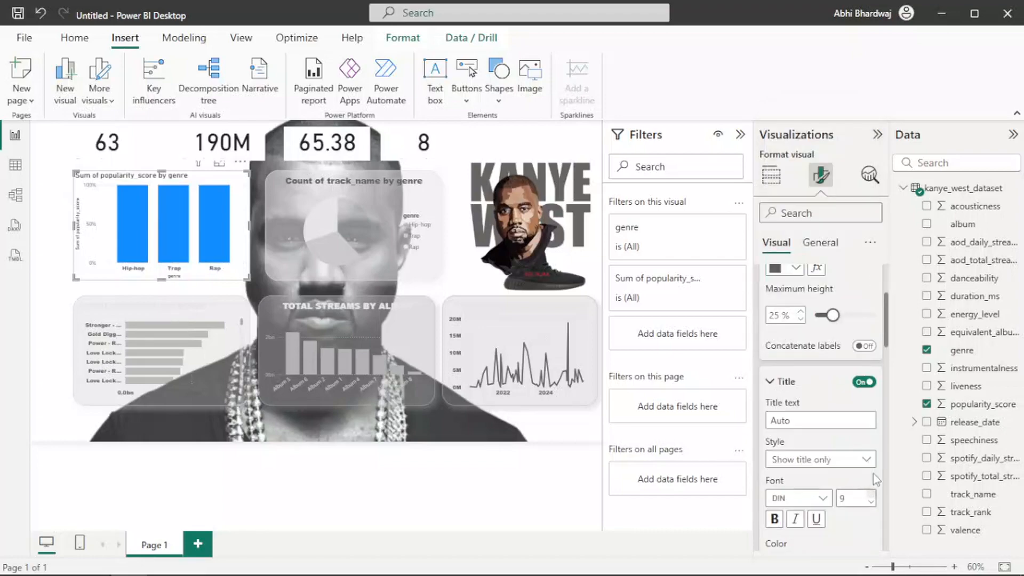
pyautogui.click(863, 384)
pyautogui.scroll(-3, 792, 433)
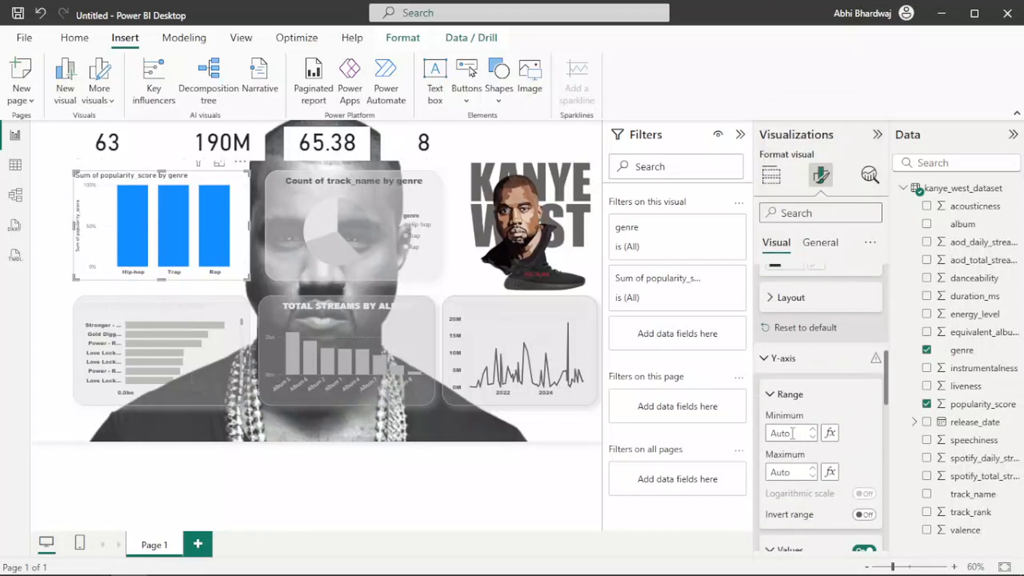
pyautogui.scroll(-3, 822, 430)
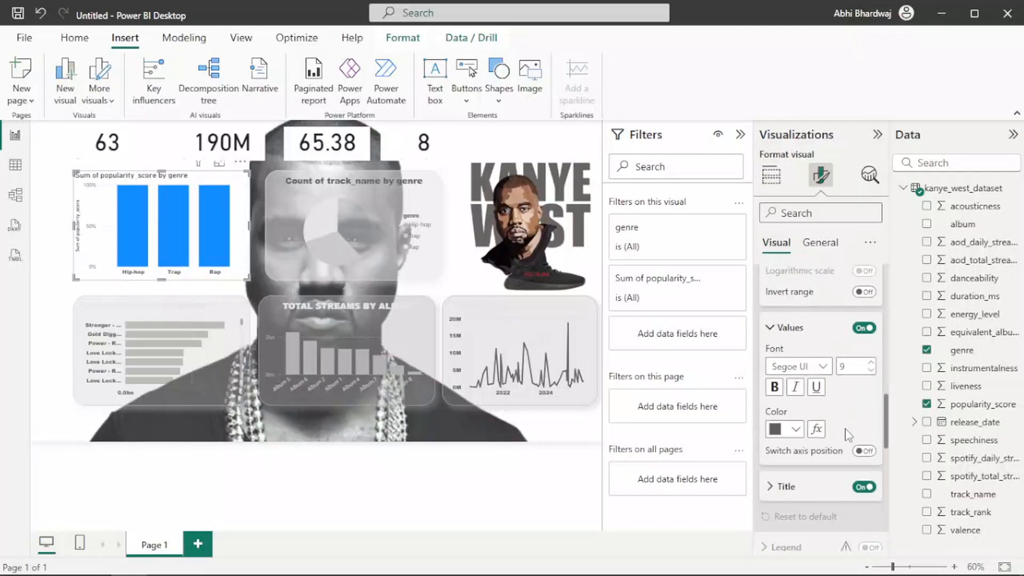
pyautogui.click(860, 486)
# Set the Y-axis values of the popularity score by genre column chart to bold Arial Black.
pyautogui.click(803, 365)
pyautogui.scroll(10, 817, 213)
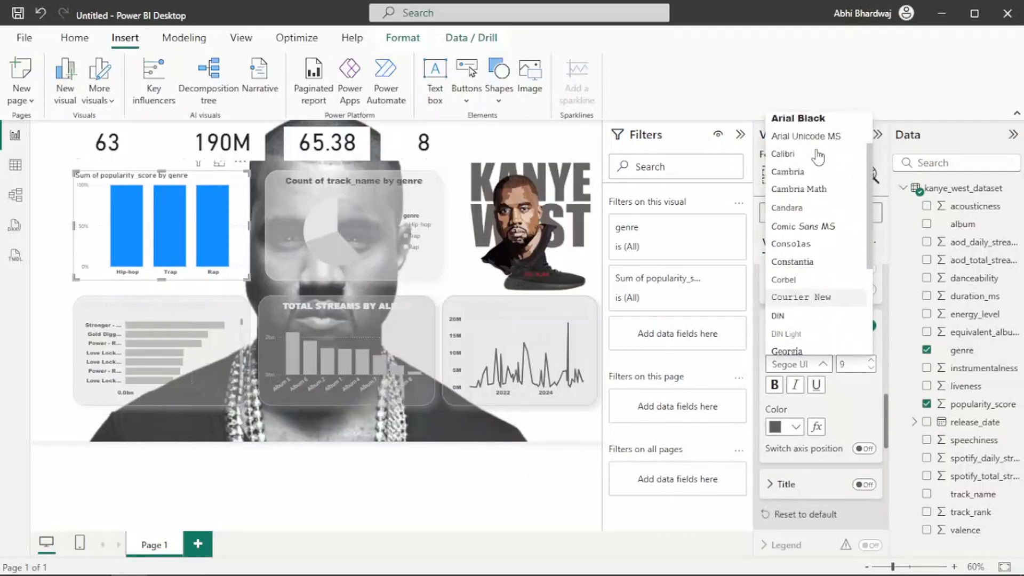
pyautogui.click(820, 140)
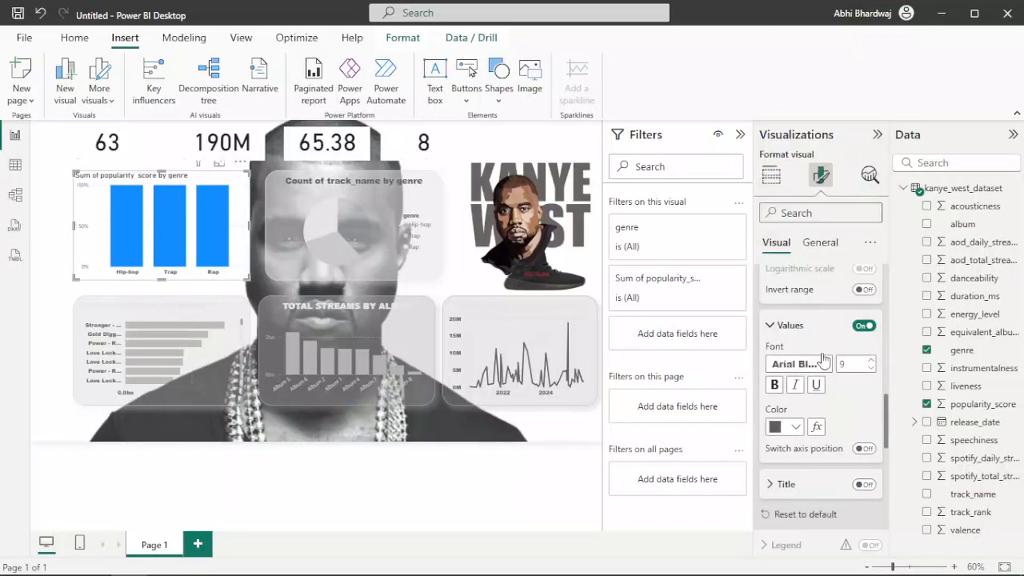
pyautogui.click(774, 384)
# Try light grey columns with 42% transparency in the popularity score by genre chart.
pyautogui.scroll(-5, 801, 405)
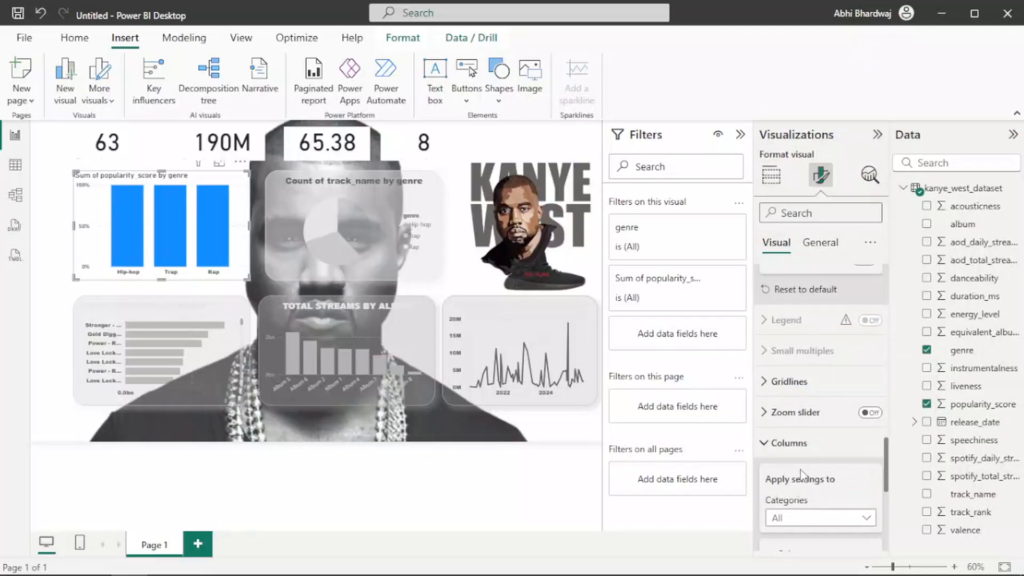
pyautogui.click(795, 443)
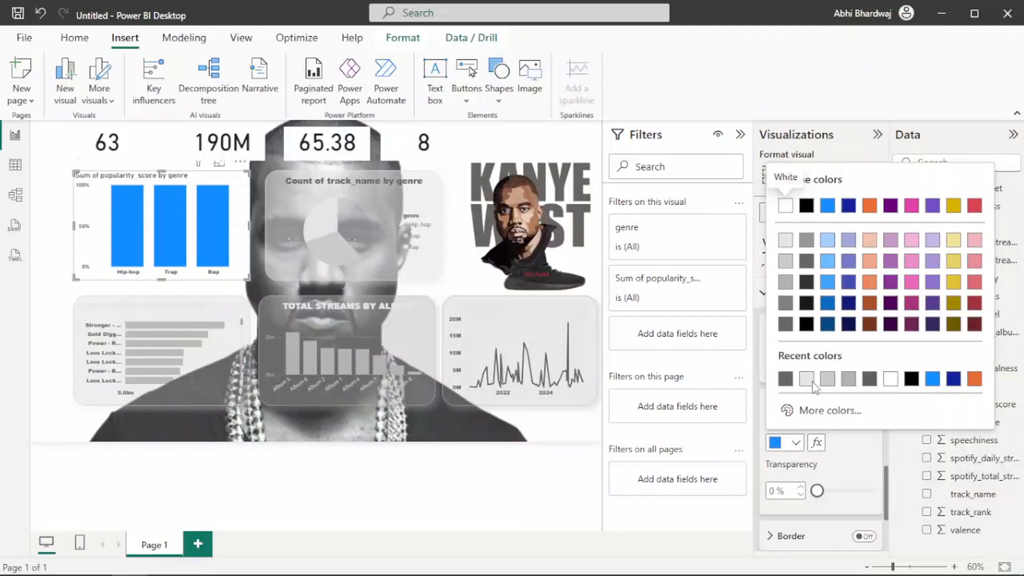
pyautogui.click(818, 491)
pyautogui.moveTo(818, 490); pyautogui.dragTo(840, 490)
# Recolour the columns of the popularity score by genre chart dark grey with 64% transparency.
pyautogui.click(795, 442)
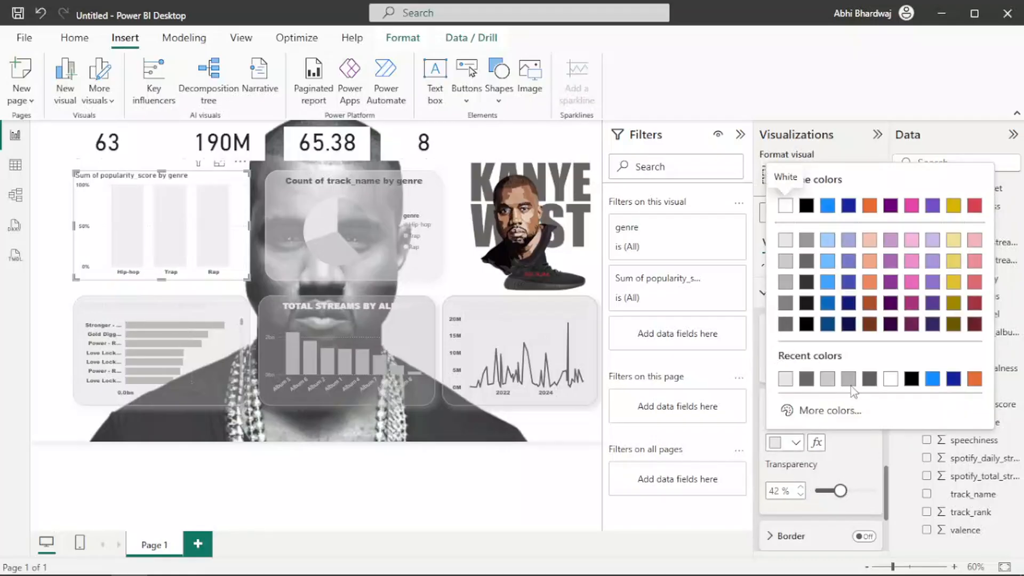
pyautogui.click(803, 379)
pyautogui.moveTo(841, 492); pyautogui.dragTo(865, 493)
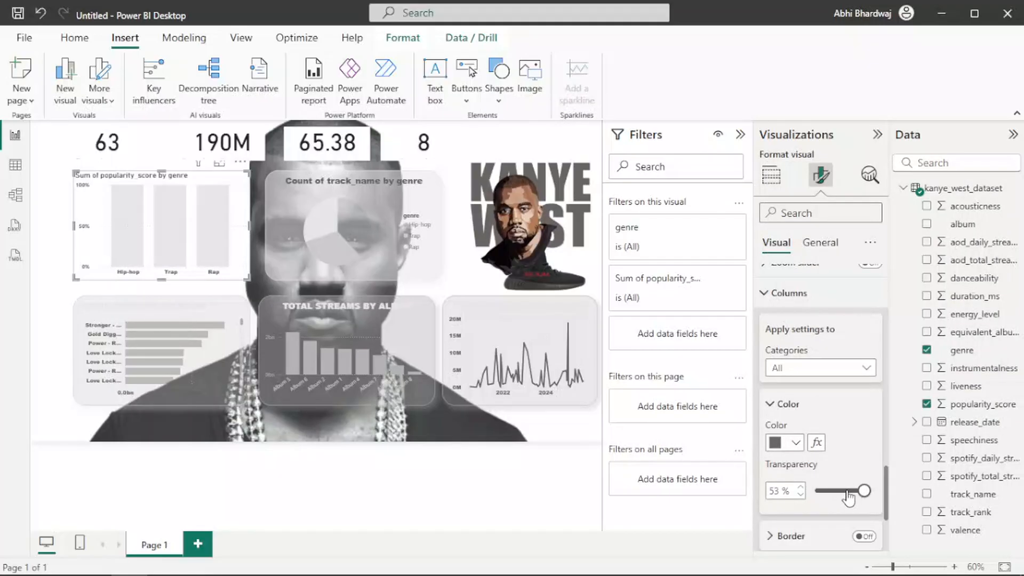
pyautogui.click(847, 491)
pyautogui.scroll(-3, 822, 459)
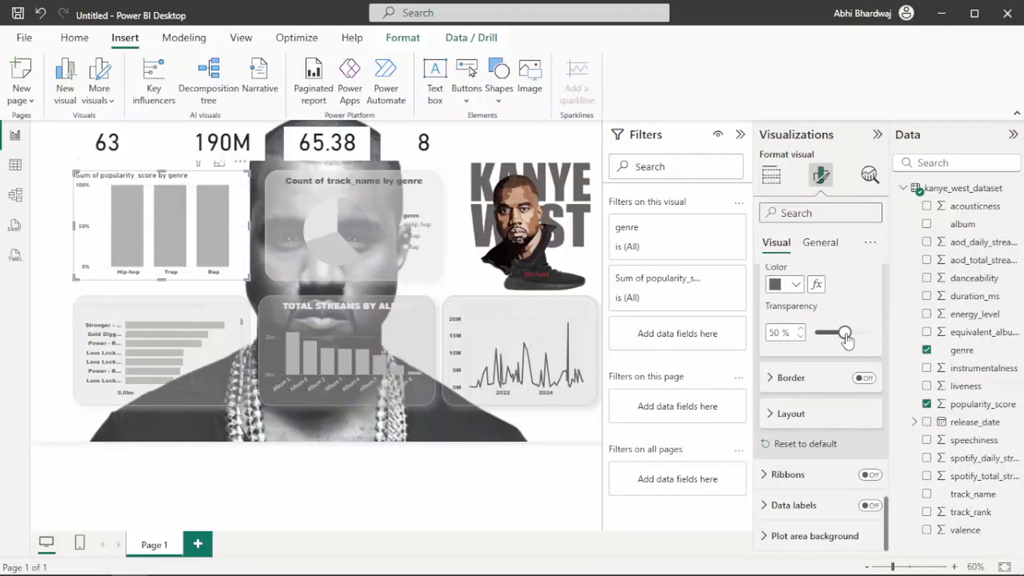
pyautogui.moveTo(847, 339); pyautogui.dragTo(855, 342)
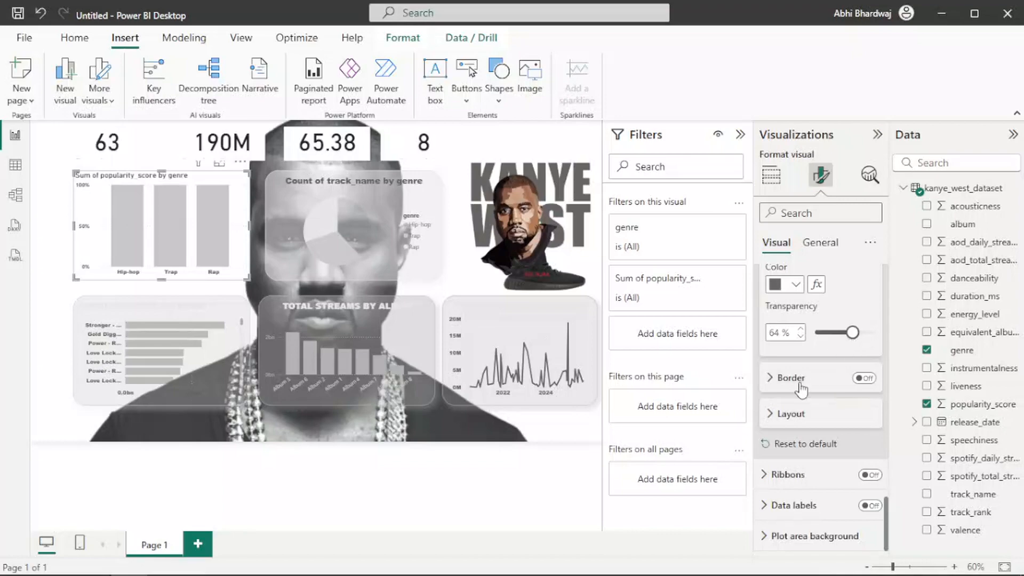
# Retitle the popularity score by genre chart as POPULARITY BY GENRE and set the title font to Arial Black.
pyautogui.scroll(5, 800, 391)
pyautogui.scroll(3, 798, 368)
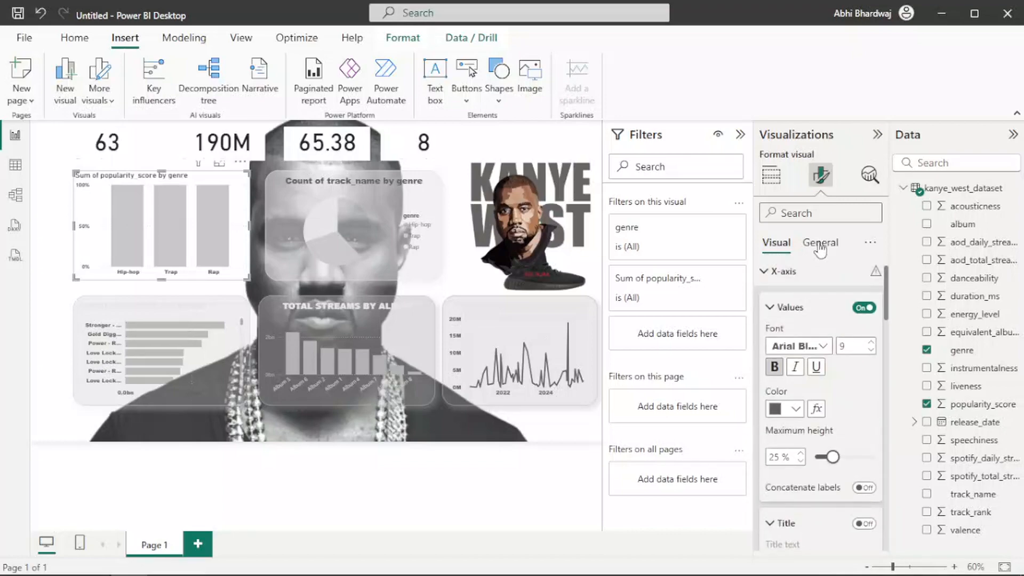
pyautogui.click(820, 243)
pyautogui.scroll(-3, 825, 441)
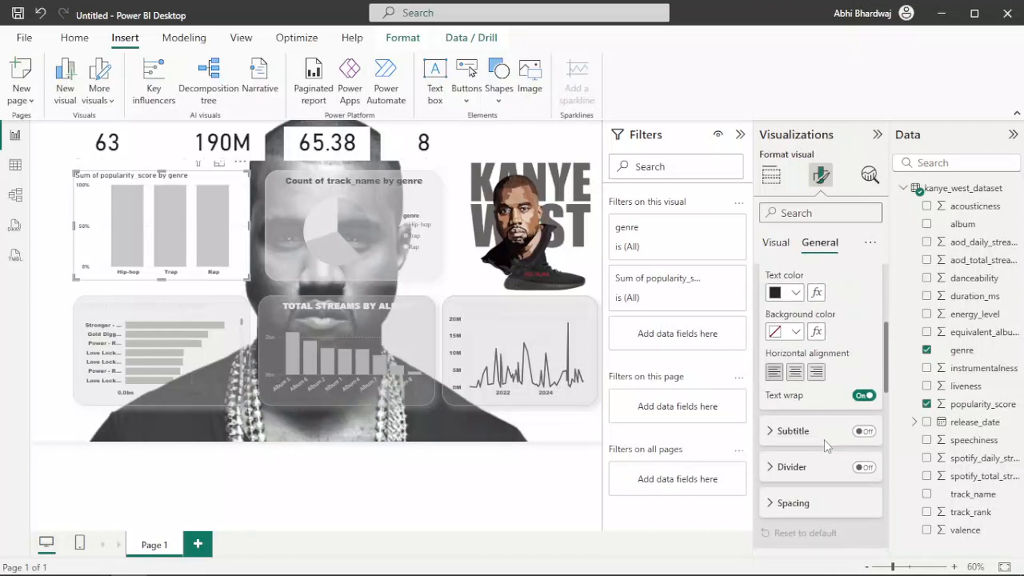
pyautogui.scroll(3, 821, 405)
pyautogui.click(816, 380)
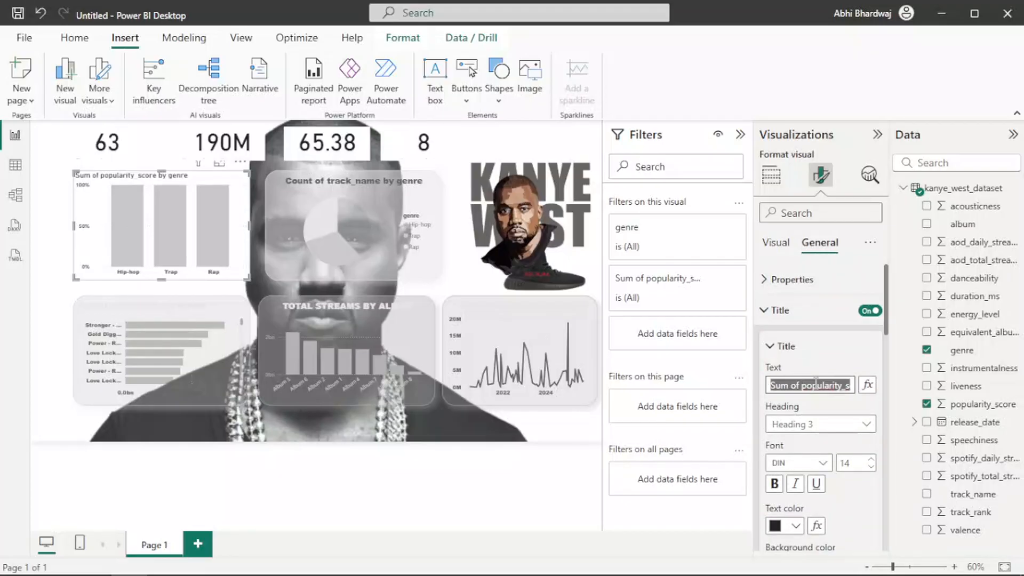
pyautogui.write('P')
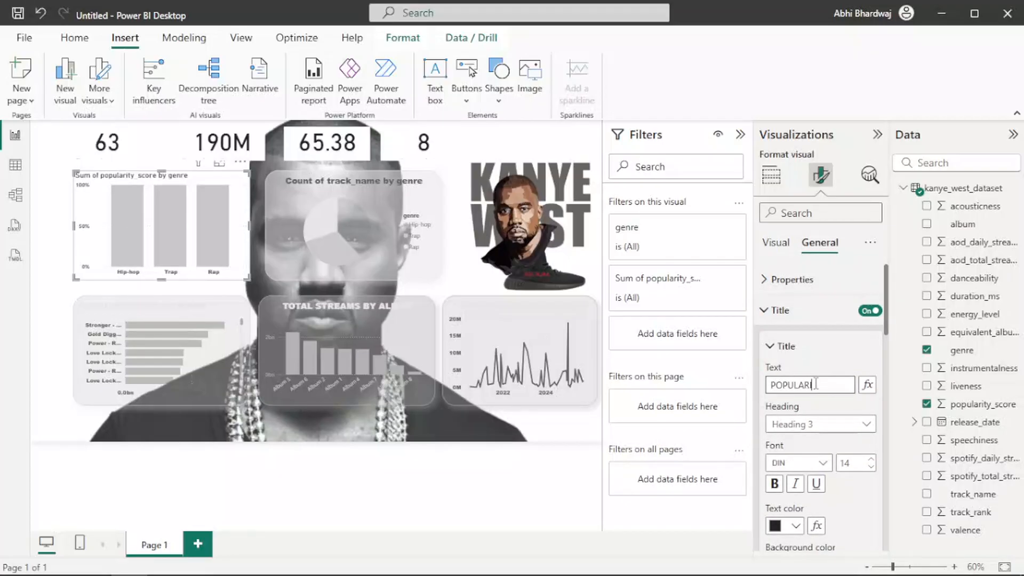
pyautogui.write('OPULARITY BY GENRE')
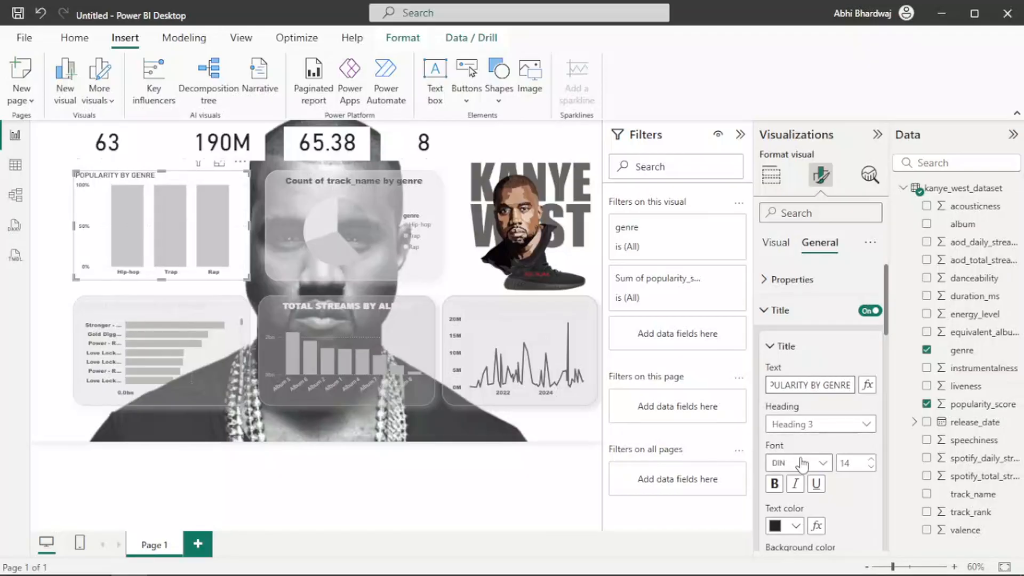
pyautogui.click(802, 464)
pyautogui.click(804, 227)
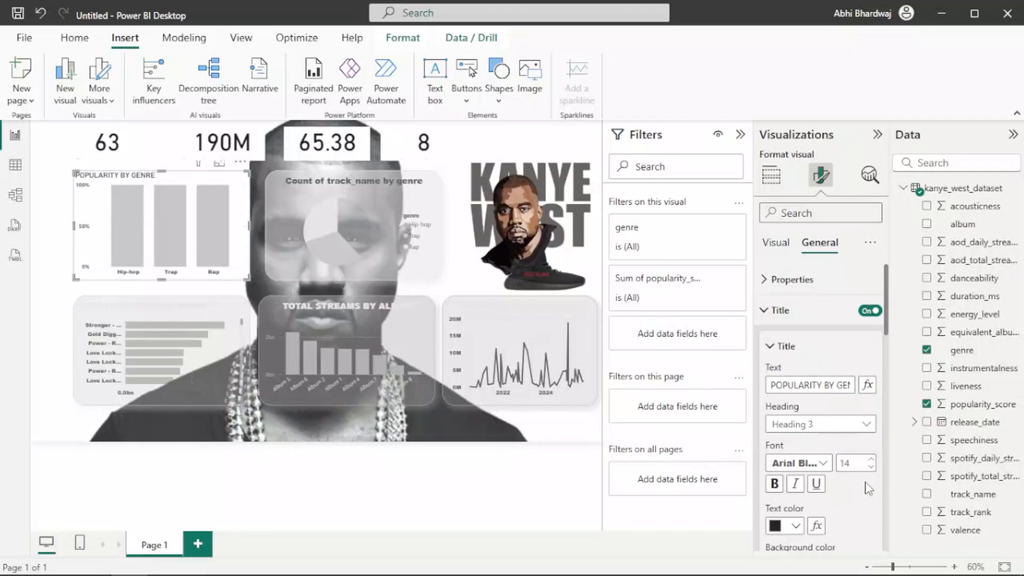
# Give the popularity by genre chart a light grey background with 68% transparency.
pyautogui.scroll(-5, 810, 446)
pyautogui.scroll(-2, 810, 446)
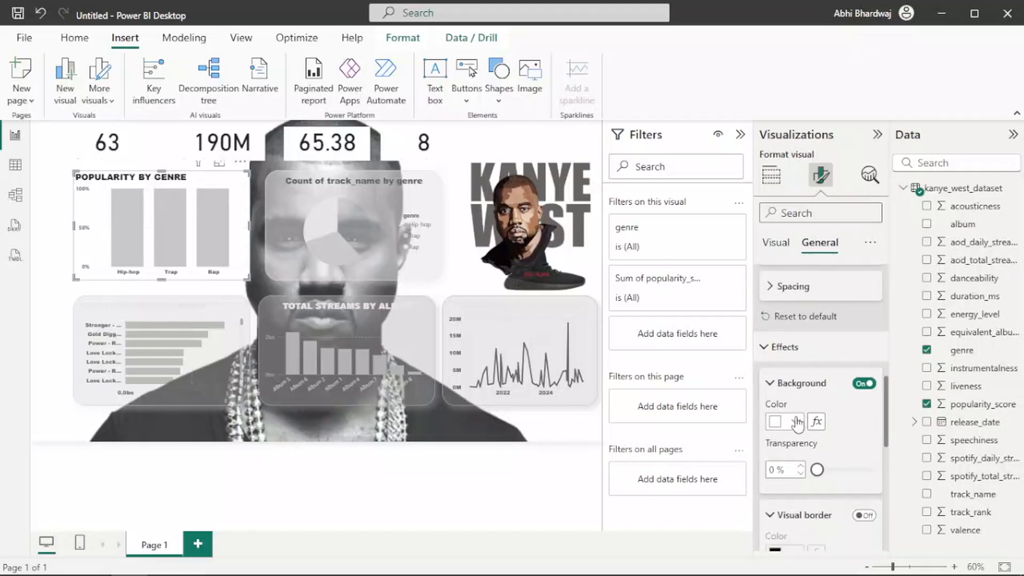
pyautogui.click(796, 422)
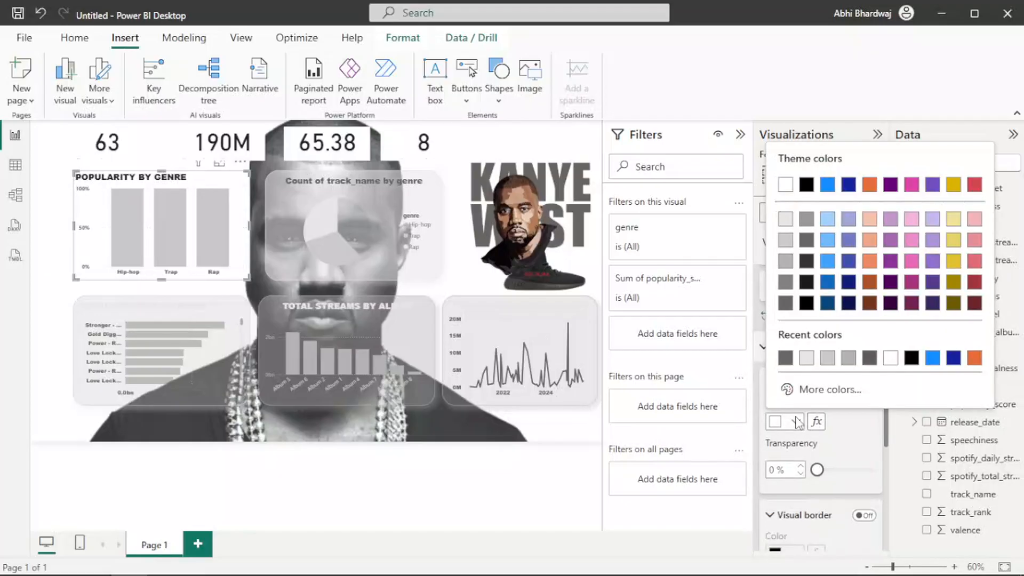
pyautogui.click(827, 359)
pyautogui.moveTo(817, 470); pyautogui.dragTo(857, 473)
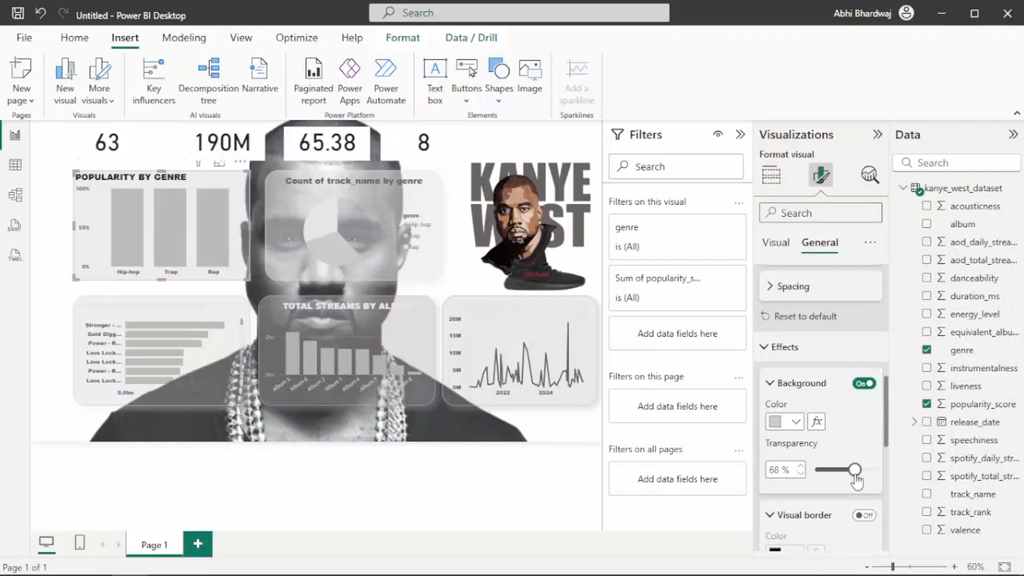
# Add a light grey border with 30 px rounded corners to the popularity by genre chart.
pyautogui.click(864, 516)
pyautogui.scroll(-1, 813, 501)
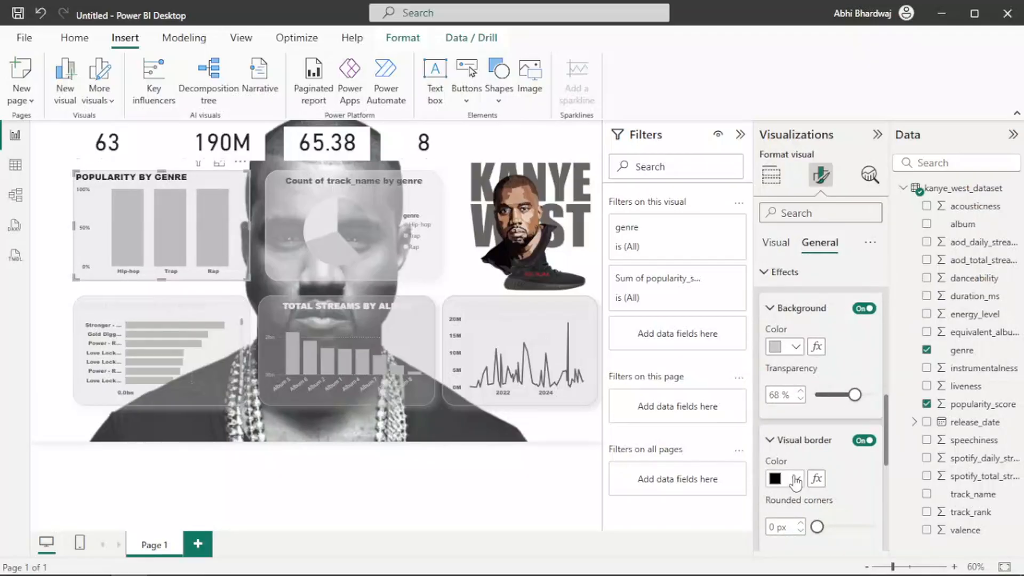
pyautogui.click(795, 478)
pyautogui.click(829, 419)
pyautogui.moveTo(817, 527); pyautogui.dragTo(873, 528)
# Turn on the popularity by genre chart's shadow and colour it light grey.
pyautogui.scroll(-4, 824, 466)
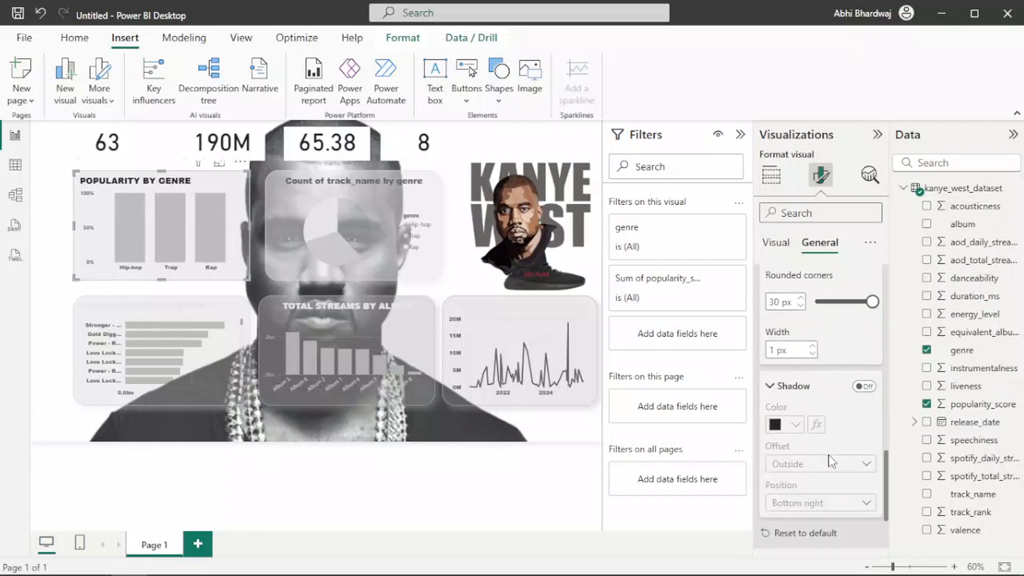
pyautogui.scroll(-3, 822, 459)
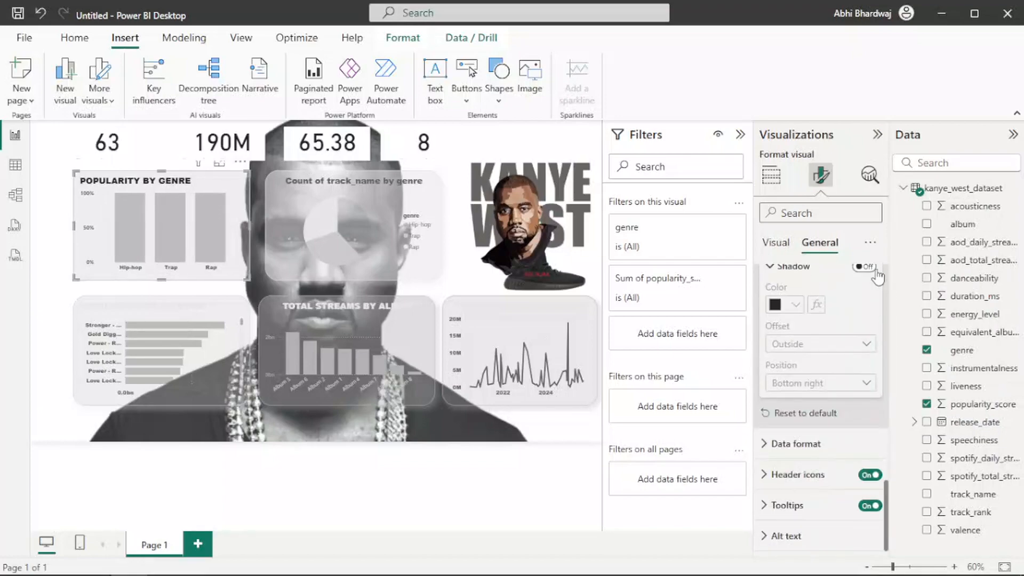
pyautogui.click(865, 267)
pyautogui.scroll(3, 848, 427)
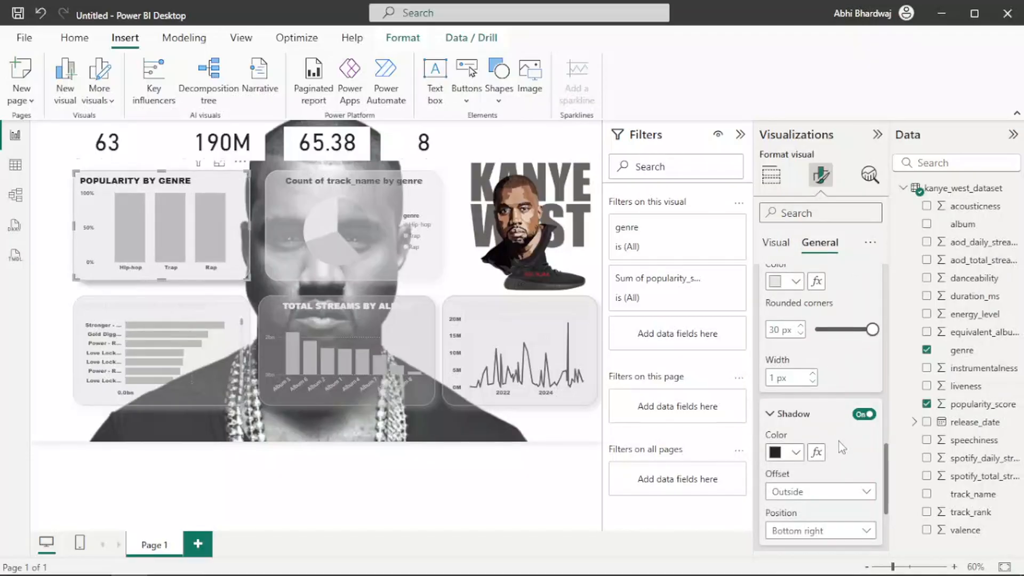
pyautogui.click(795, 454)
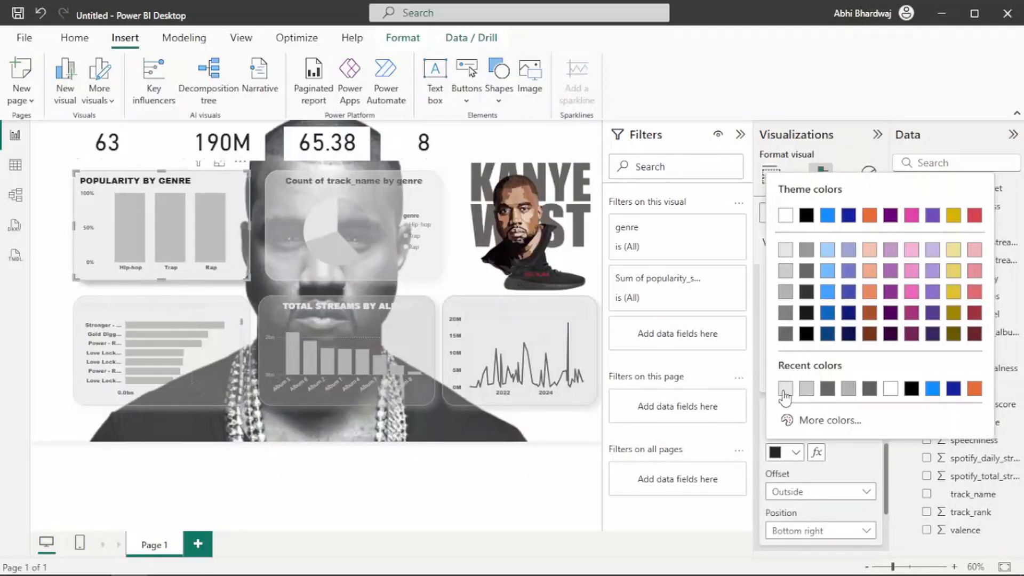
pyautogui.click(786, 389)
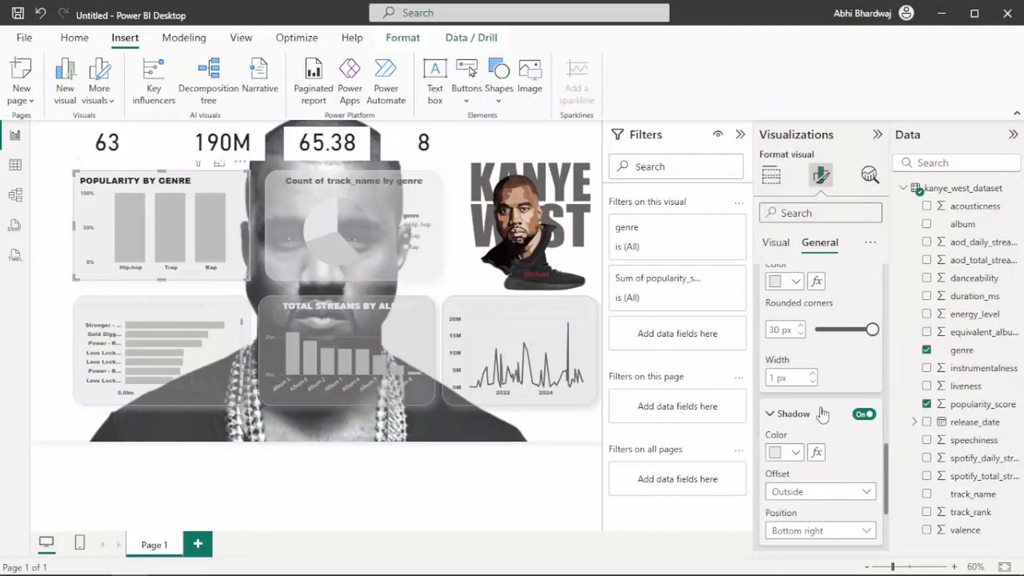
pyautogui.scroll(-2, 823, 414)
pyautogui.scroll(10, 800, 373)
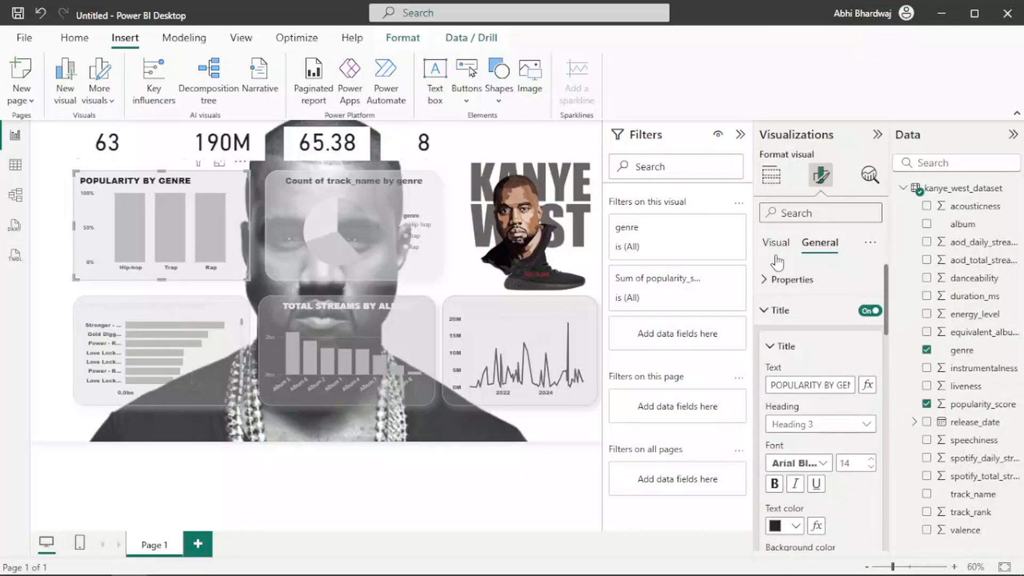
# Give the track count card a light grey background with 57% transparency.
pyautogui.click(396, 136)
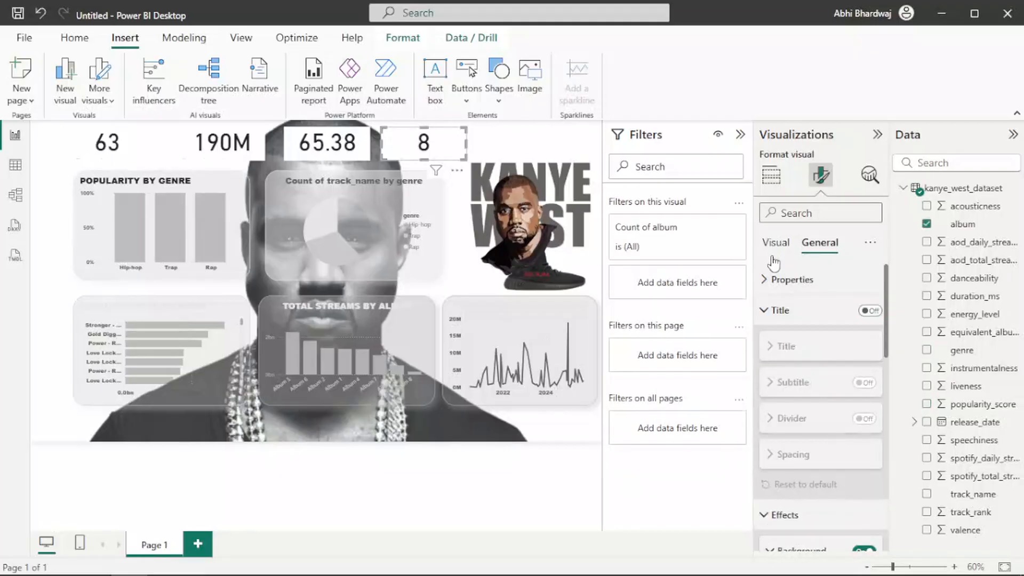
pyautogui.click(134, 156)
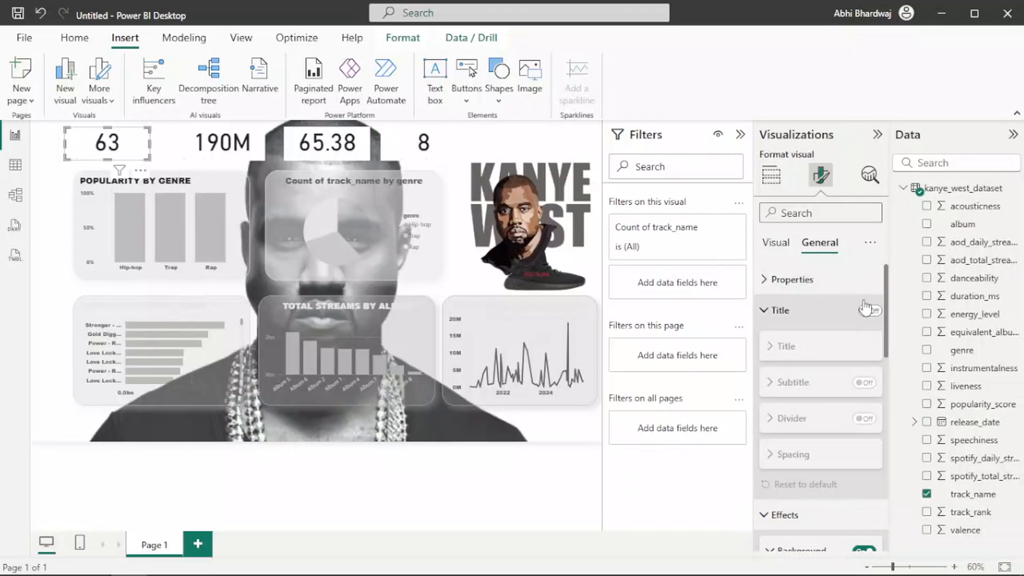
pyautogui.scroll(-4, 854, 347)
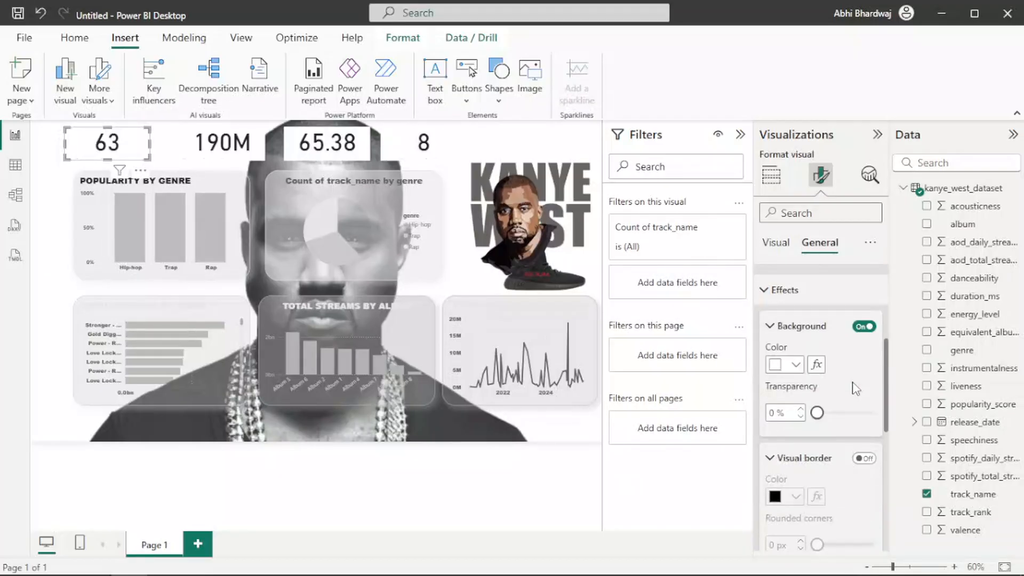
pyautogui.click(792, 367)
pyautogui.click(805, 298)
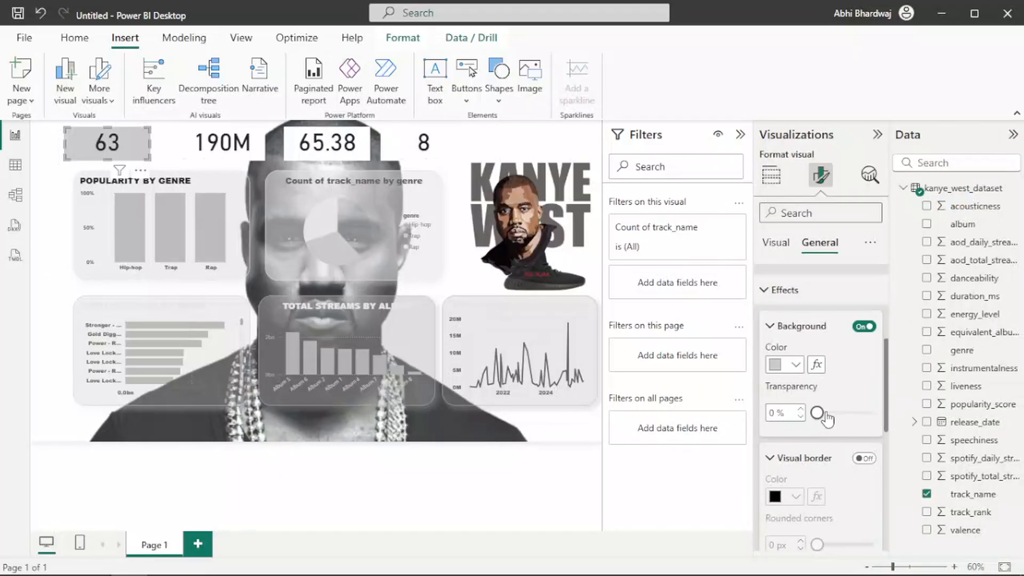
pyautogui.moveTo(825, 415); pyautogui.dragTo(851, 412)
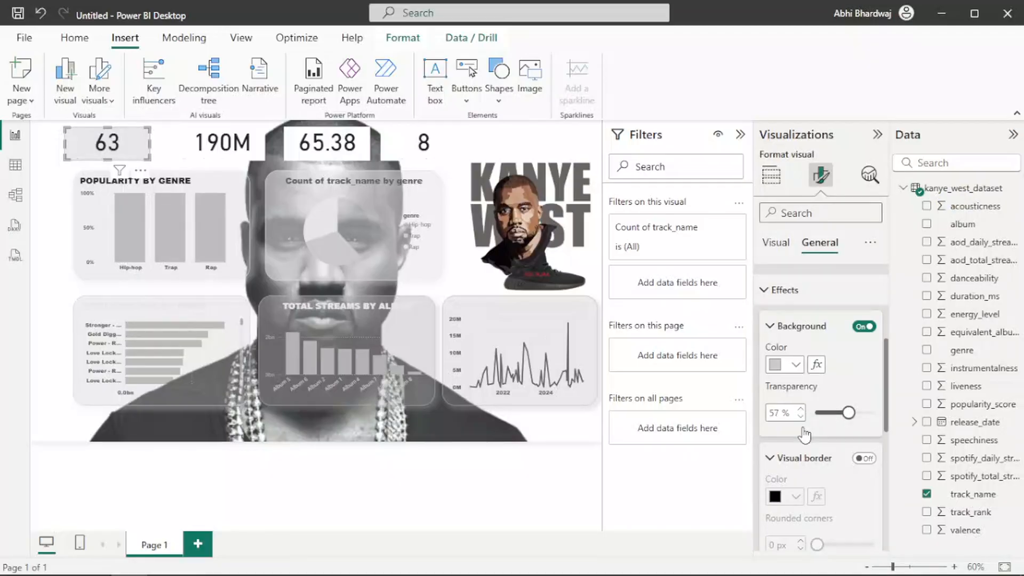
# Turn on the track count card's title, enter TRACKS in bold Arial Black and centre it.
pyautogui.scroll(4, 814, 324)
pyautogui.click(838, 320)
pyautogui.click(838, 320)
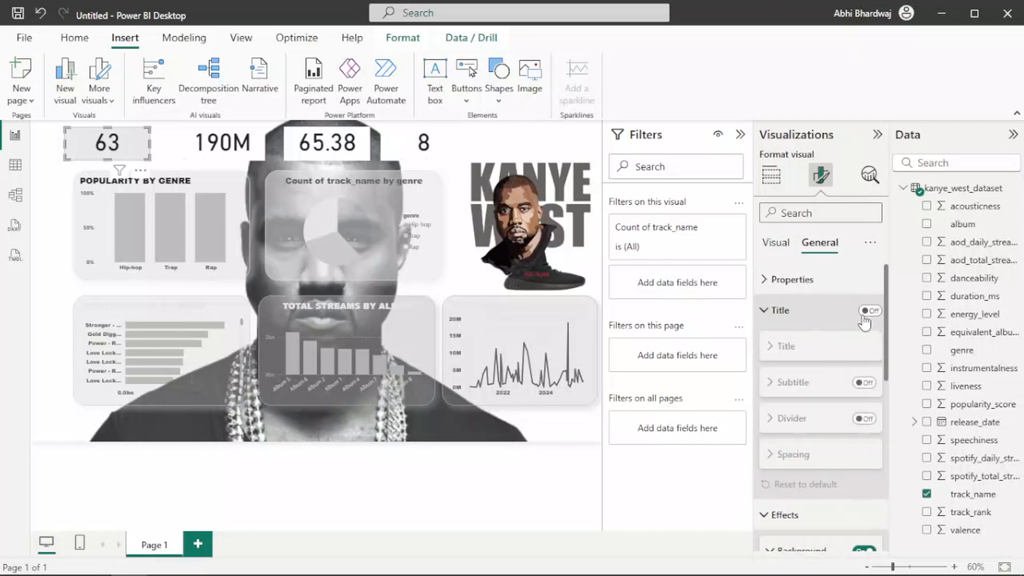
pyautogui.click(870, 311)
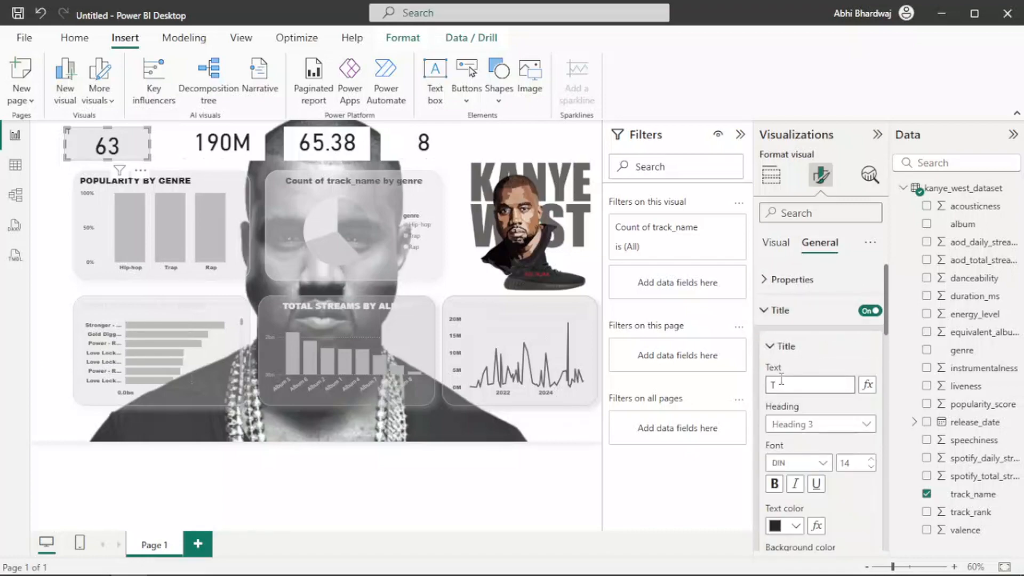
pyautogui.click(775, 484)
pyautogui.click(821, 463)
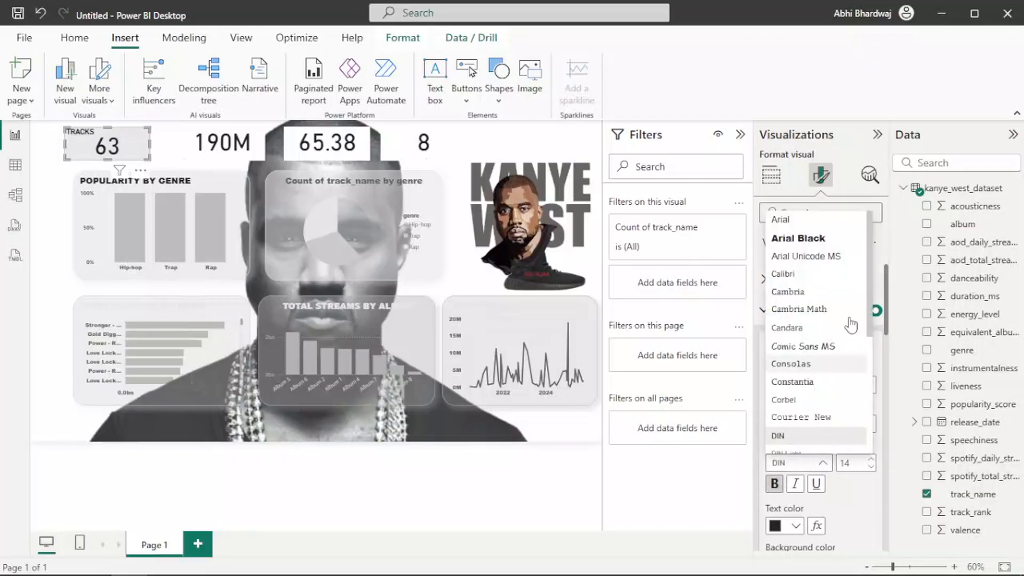
pyautogui.click(845, 247)
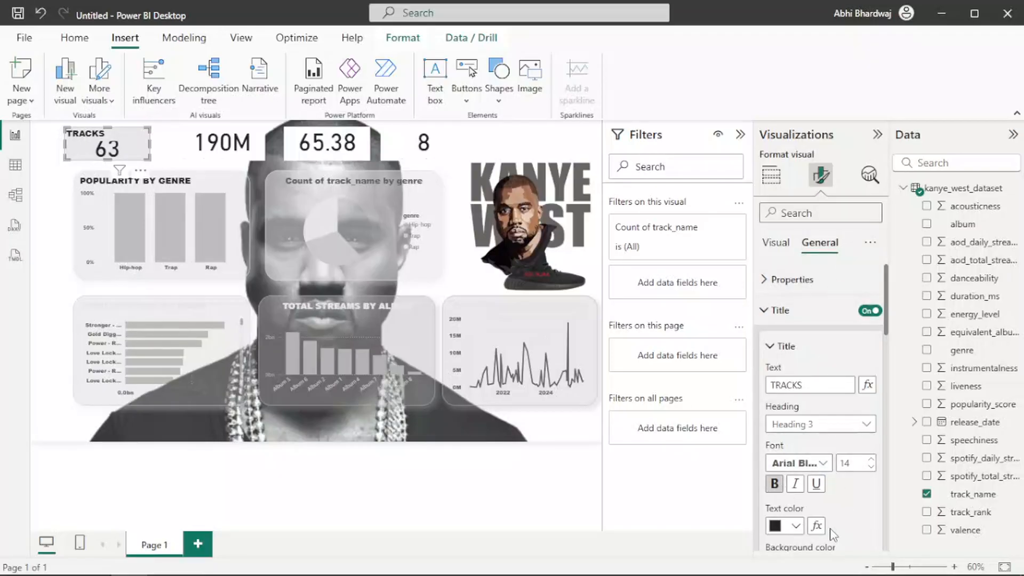
pyautogui.scroll(-2, 832, 533)
pyautogui.click(795, 530)
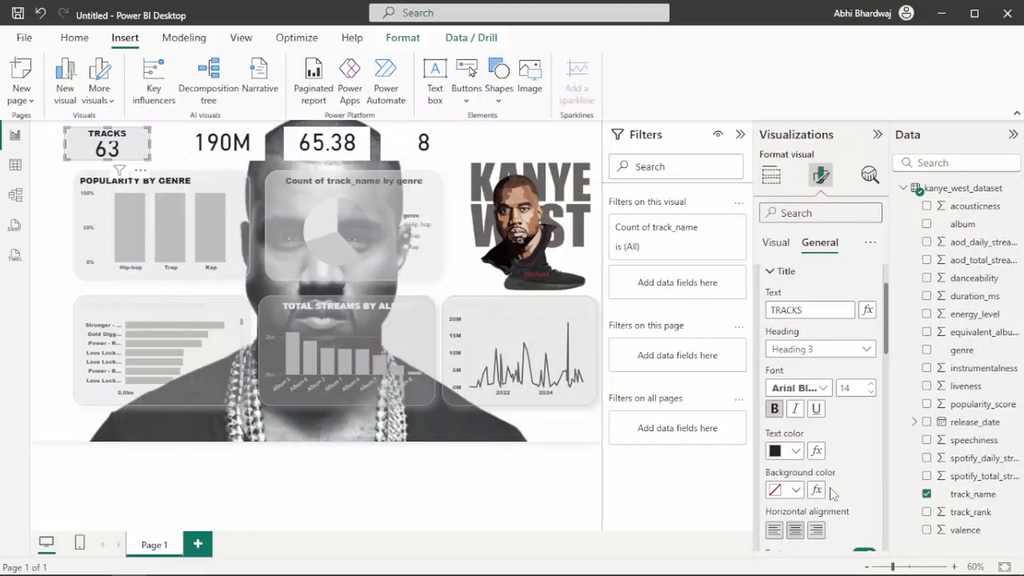
pyautogui.scroll(-2, 834, 494)
pyautogui.scroll(-2, 848, 480)
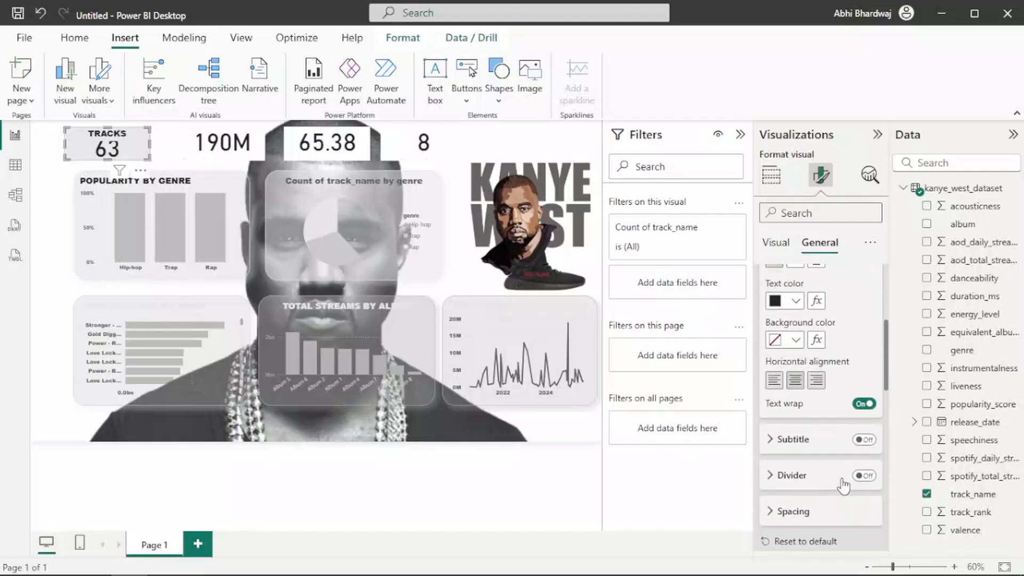
# Reduce the font size of the track count card's title to 12.
pyautogui.scroll(1, 850, 453)
pyautogui.scroll(3, 850, 416)
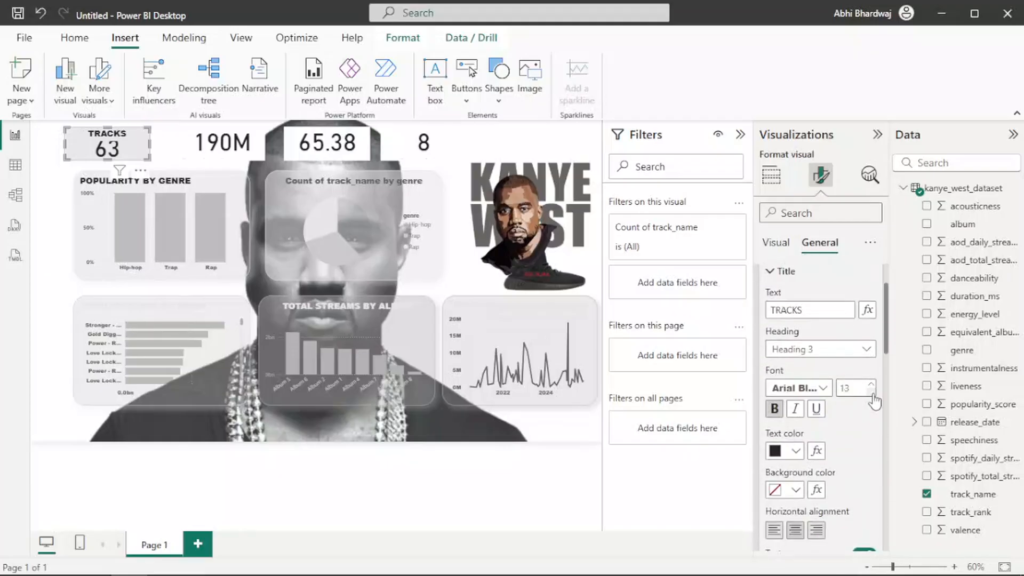
pyautogui.click(871, 393)
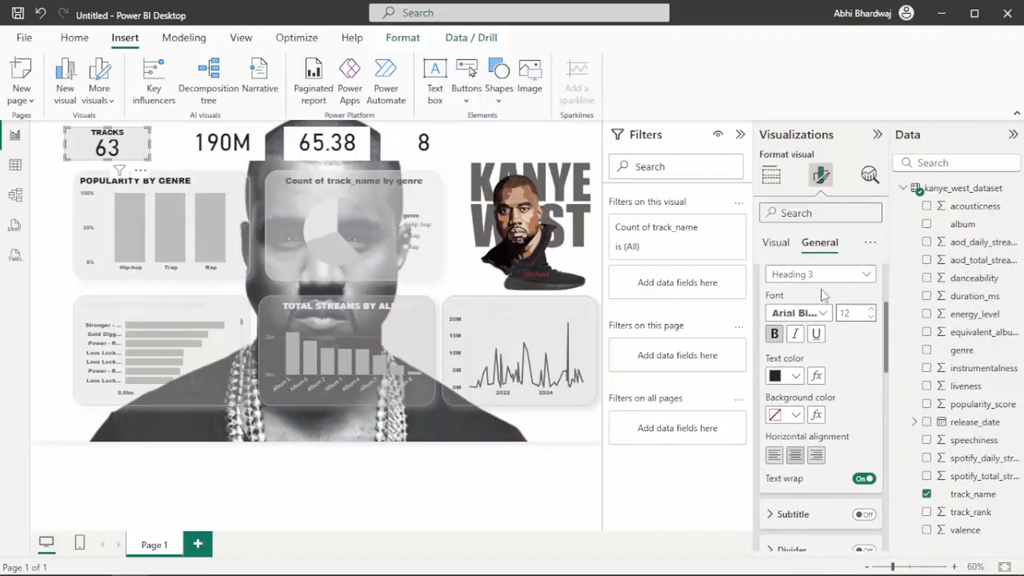
# Colour the track count card's callout value dark grey.
pyautogui.click(778, 241)
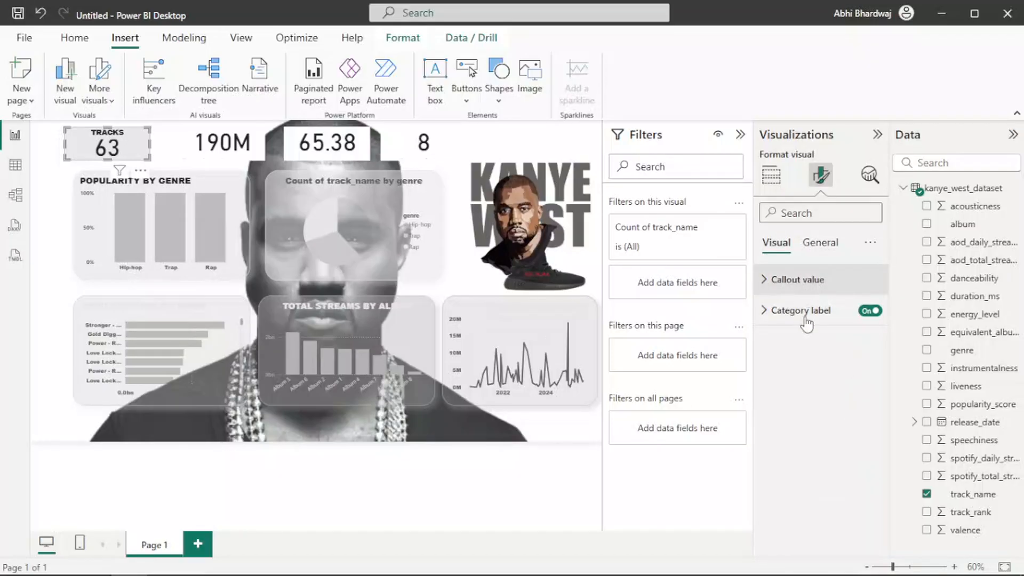
pyautogui.click(800, 279)
pyautogui.click(796, 392)
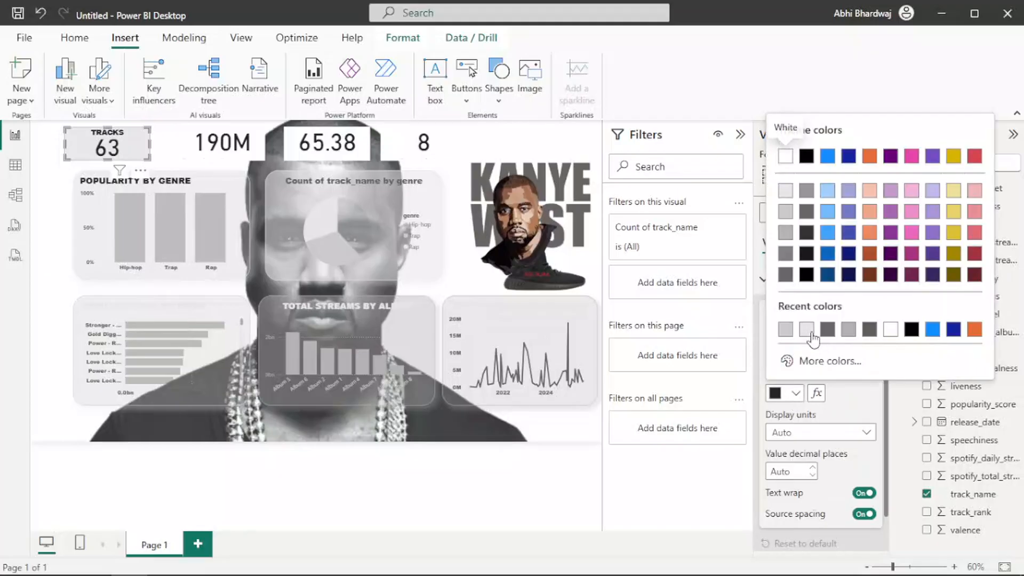
pyautogui.click(785, 156)
pyautogui.click(795, 395)
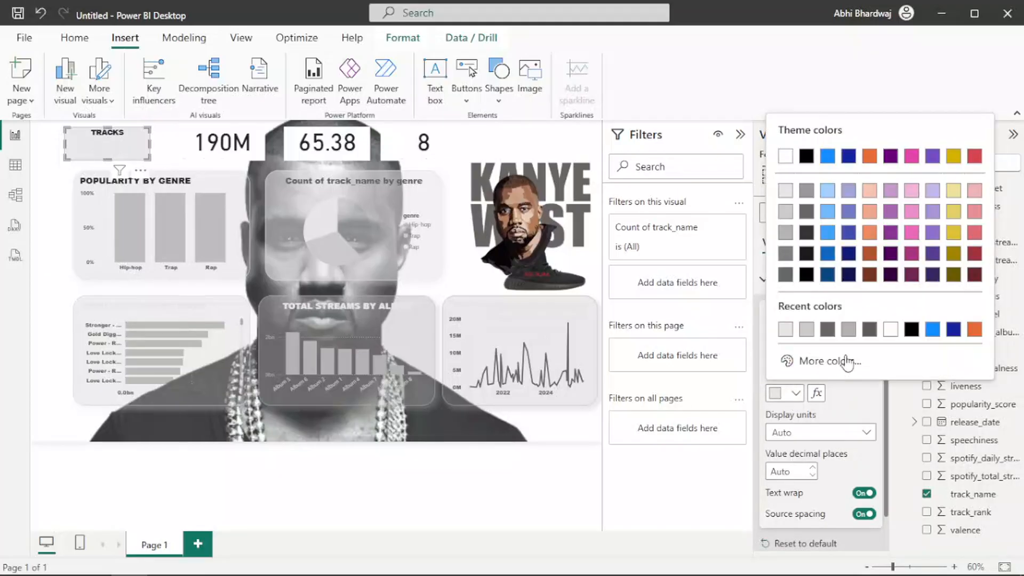
pyautogui.click(871, 333)
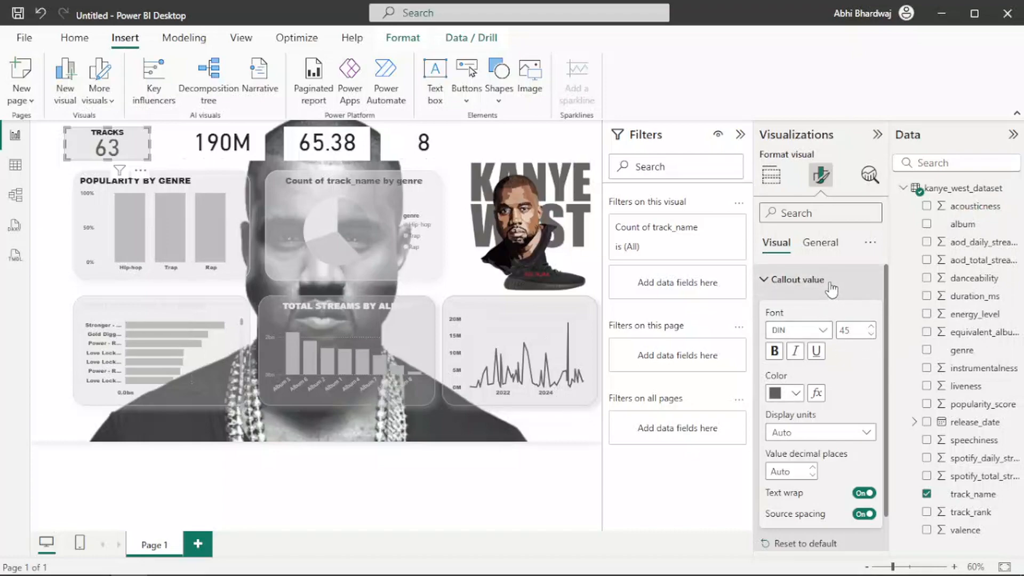
# Try light and dark grey shades on the track count card's TRACKS title and settle on a medium grey.
pyautogui.click(822, 244)
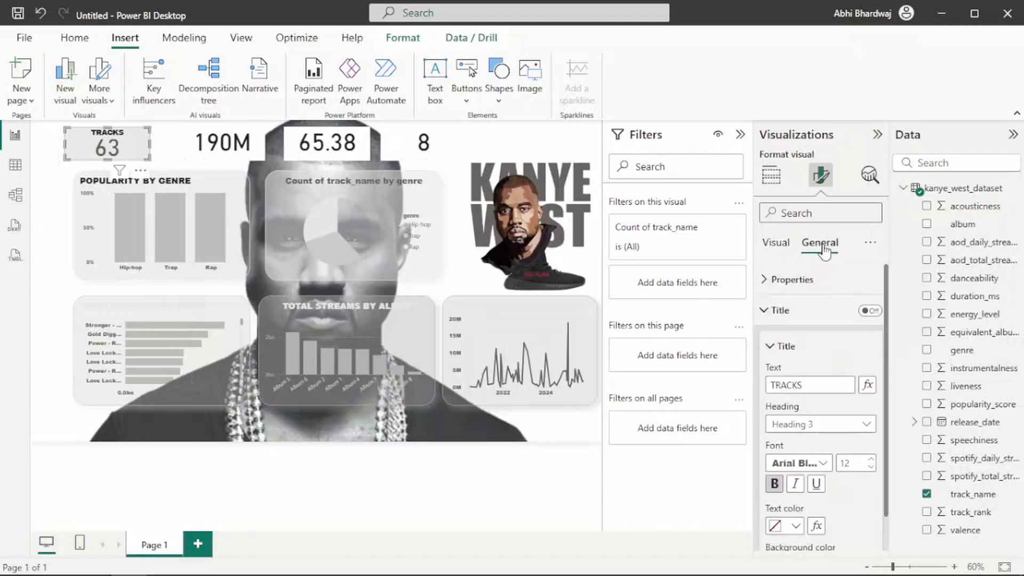
pyautogui.click(789, 528)
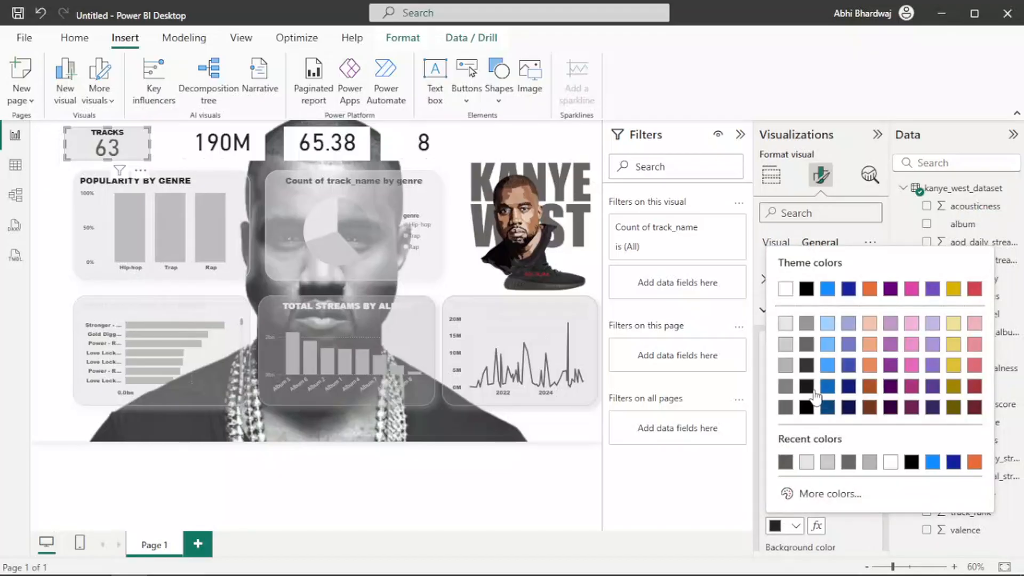
pyautogui.click(791, 346)
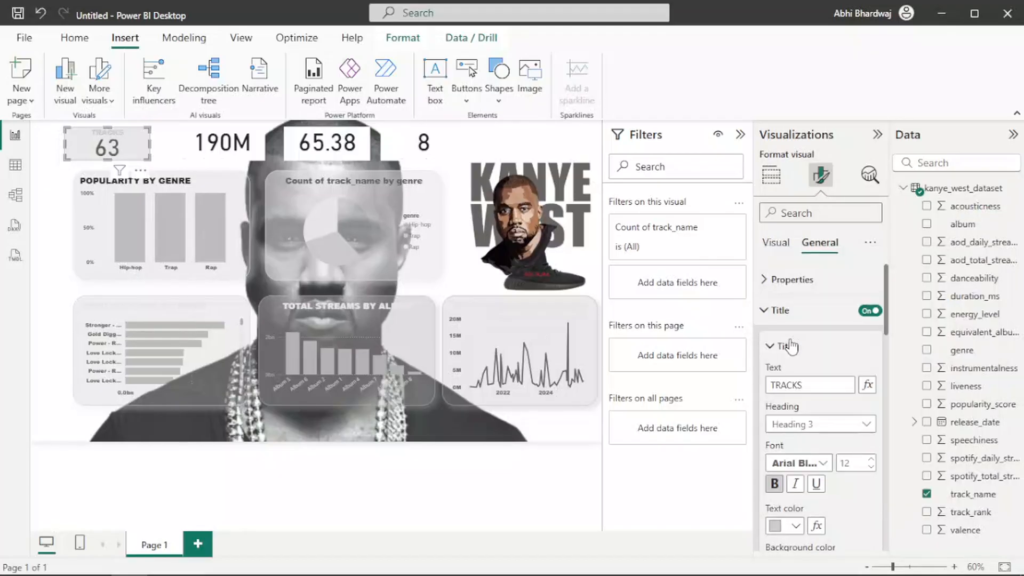
pyautogui.click(789, 529)
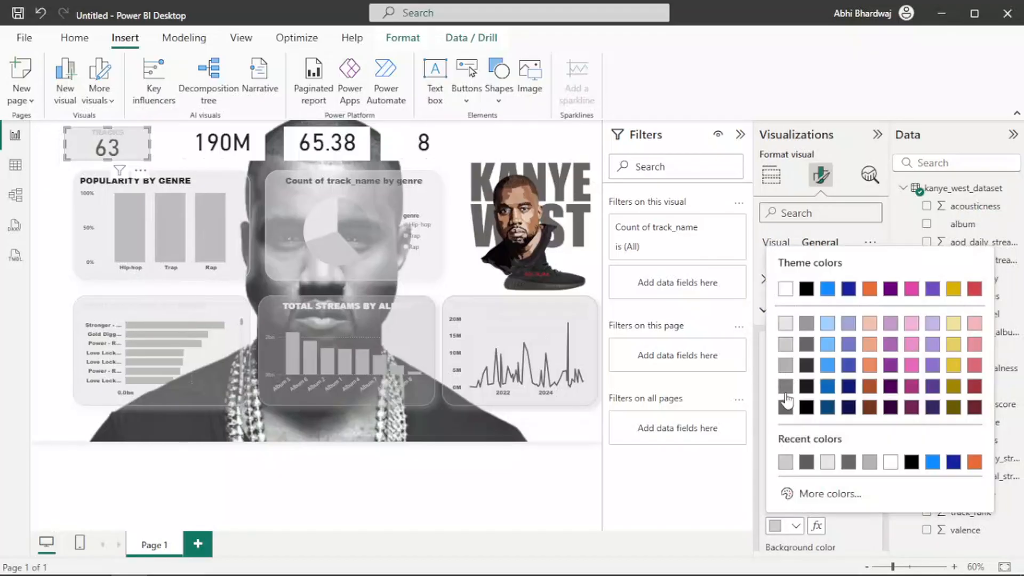
pyautogui.click(786, 324)
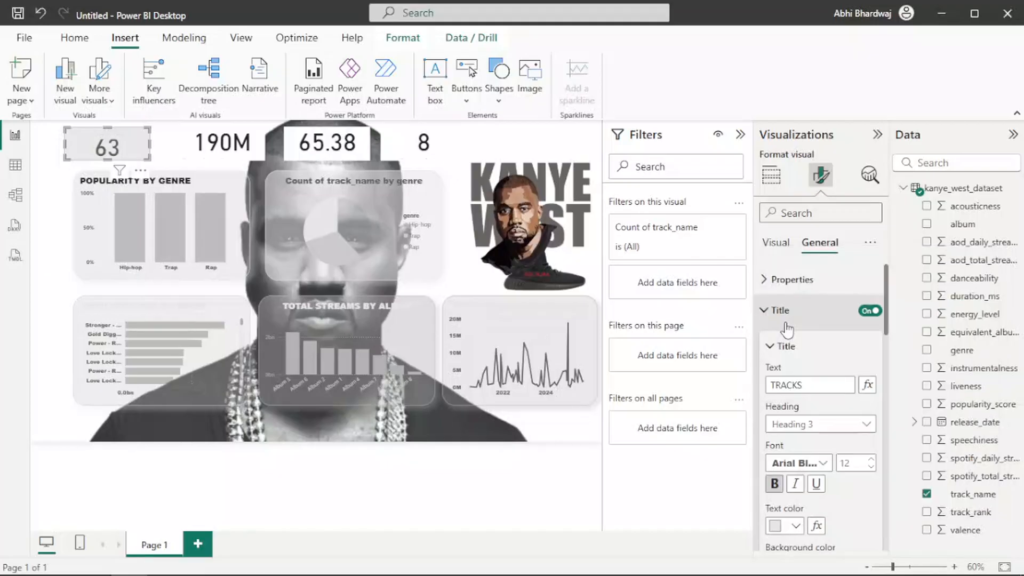
pyautogui.click(787, 526)
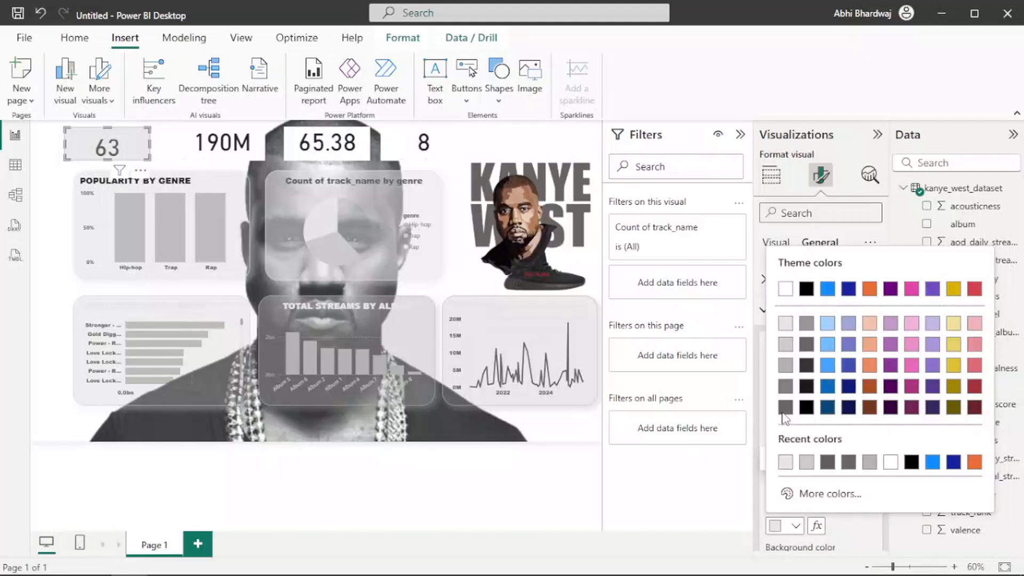
pyautogui.click(787, 411)
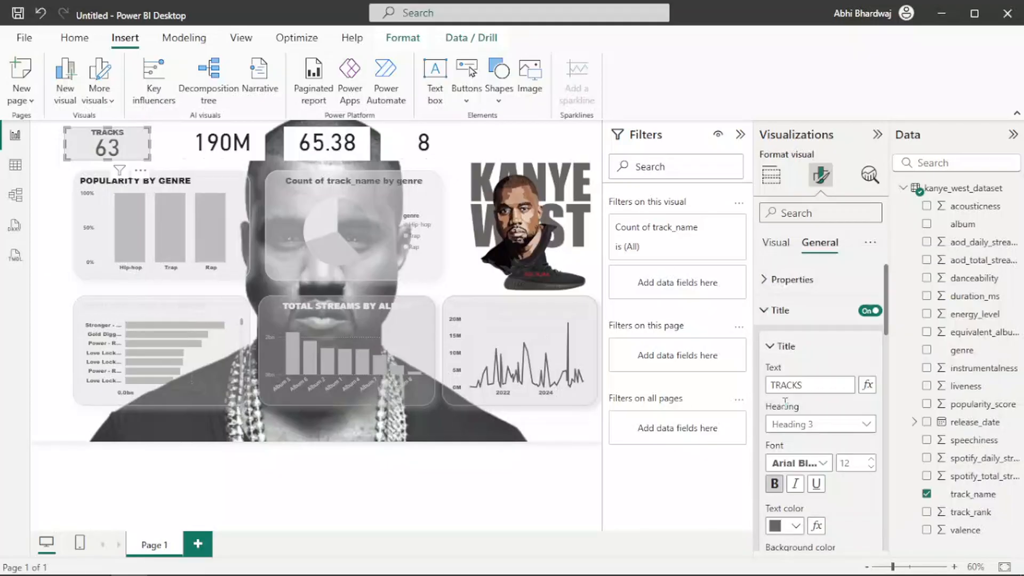
pyautogui.click(786, 526)
pyautogui.click(785, 389)
# Delete the Spotify daily streams card from the page.
pyautogui.click(218, 151)
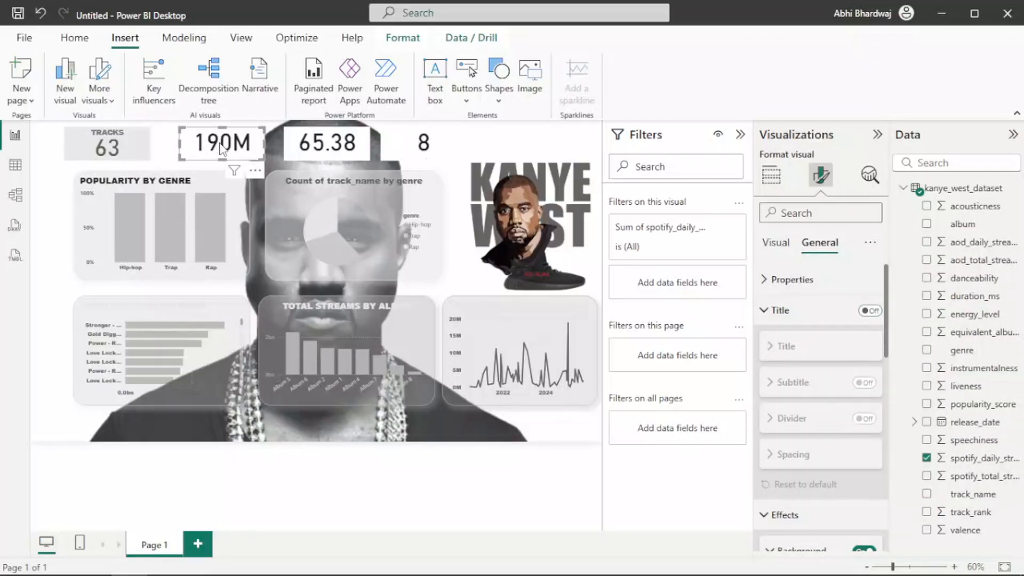
pyautogui.press('Delete')
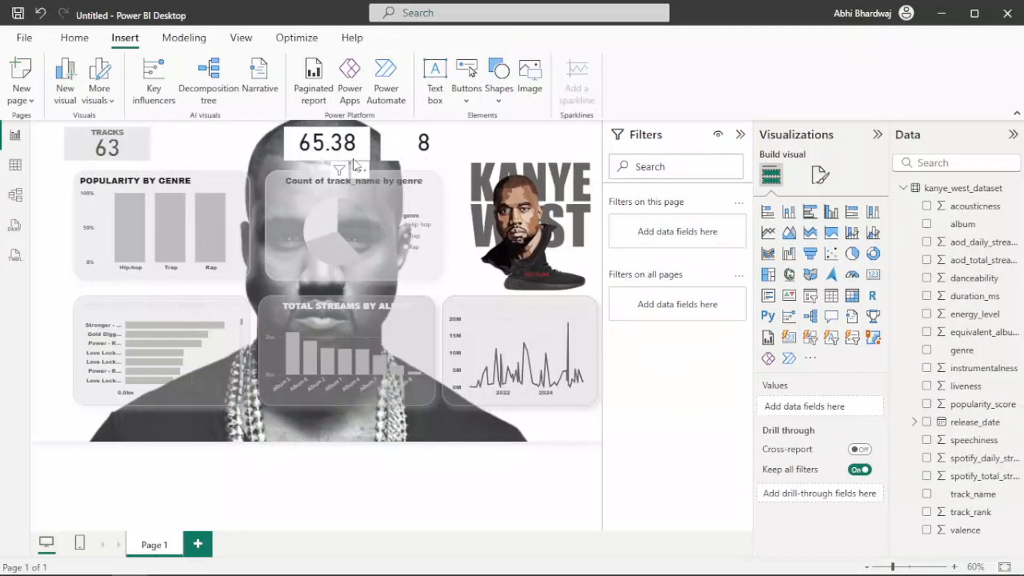
# Turn on the track count card's border and shadow, and make the border light grey with 30 px rounded corners.
pyautogui.click(142, 148)
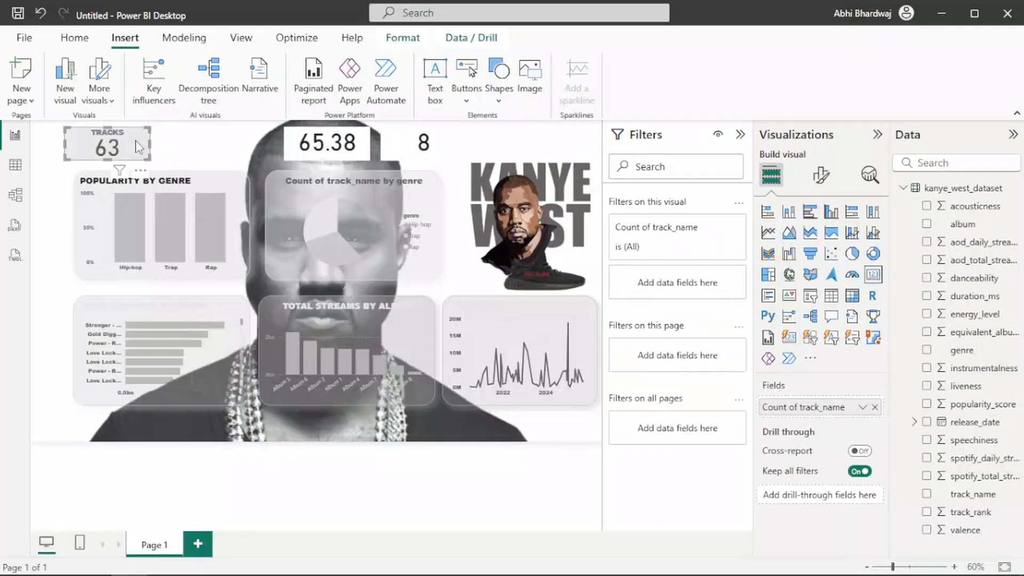
pyautogui.click(823, 181)
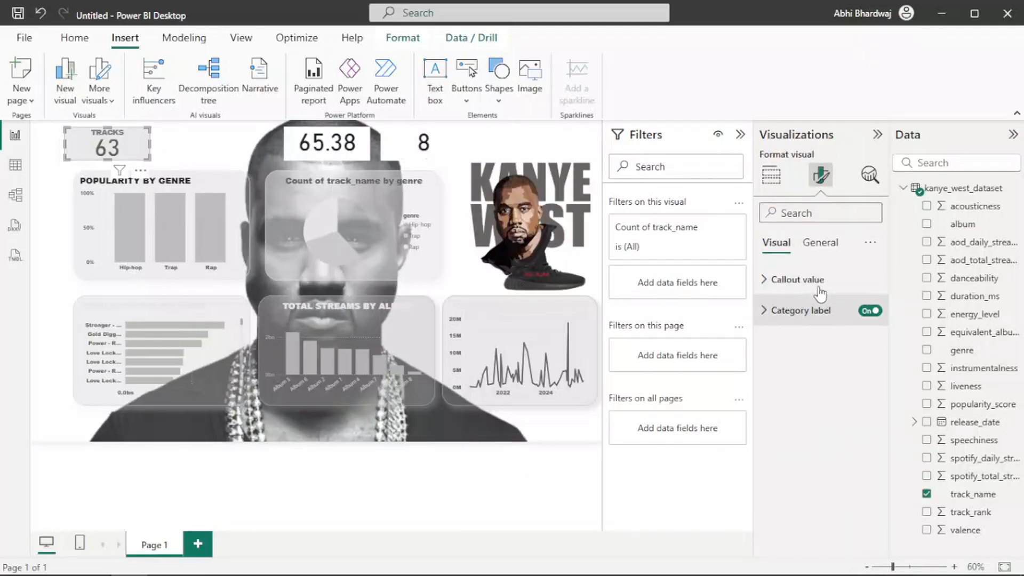
pyautogui.click(828, 252)
pyautogui.click(818, 347)
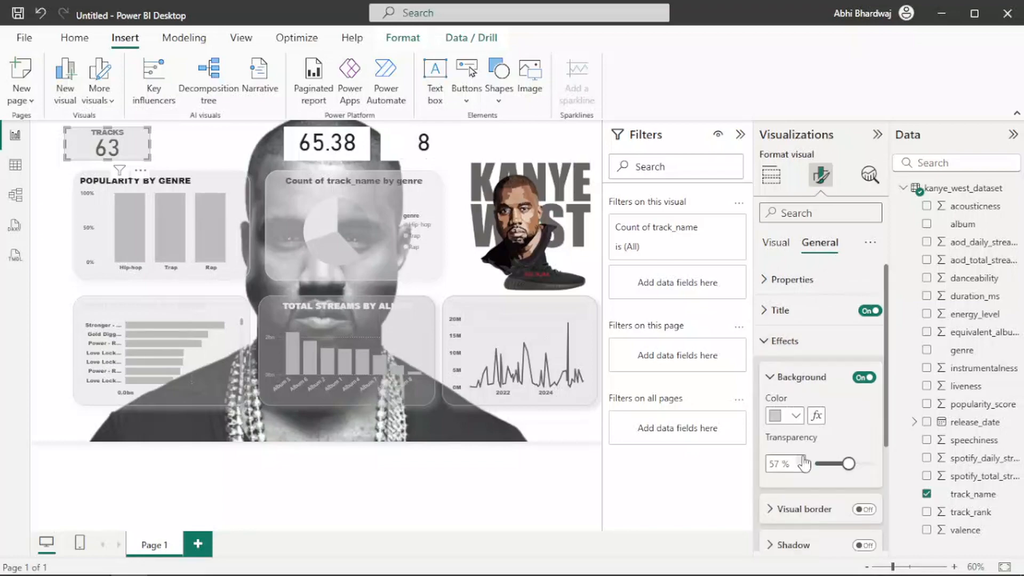
pyautogui.scroll(-4, 822, 373)
pyautogui.click(864, 360)
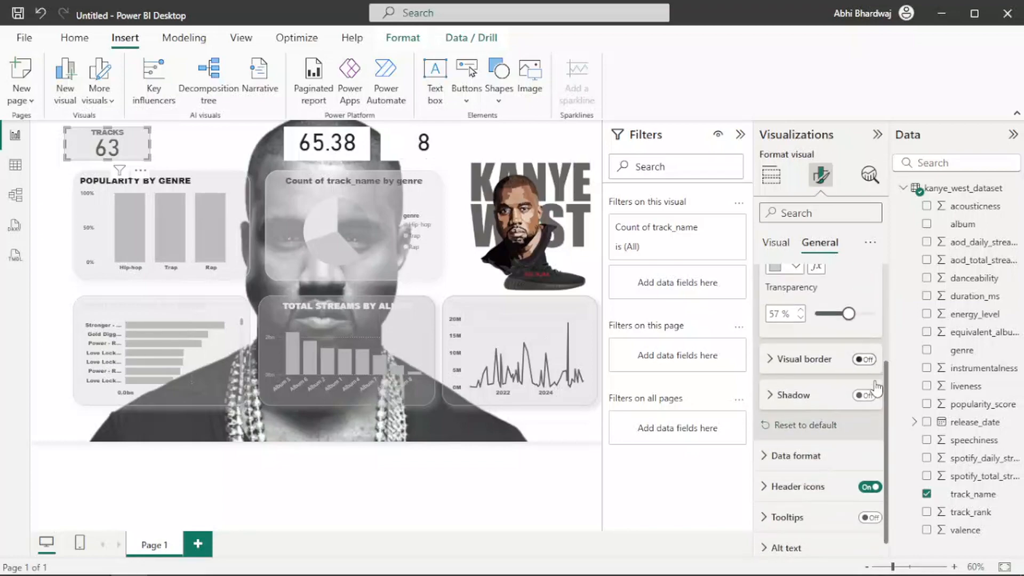
pyautogui.click(864, 396)
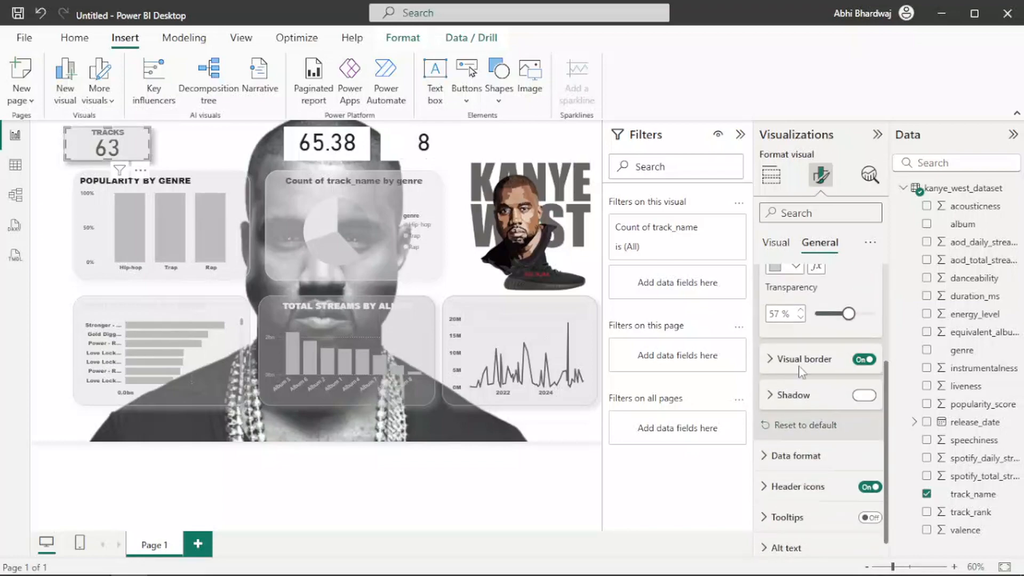
pyautogui.click(772, 361)
pyautogui.click(788, 399)
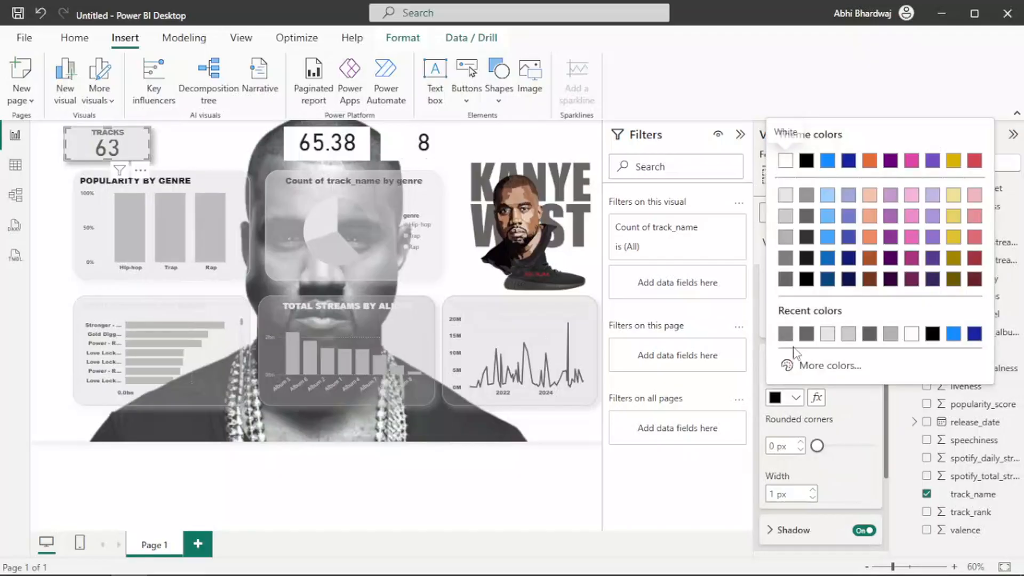
pyautogui.click(827, 334)
pyautogui.moveTo(818, 446); pyautogui.dragTo(876, 448)
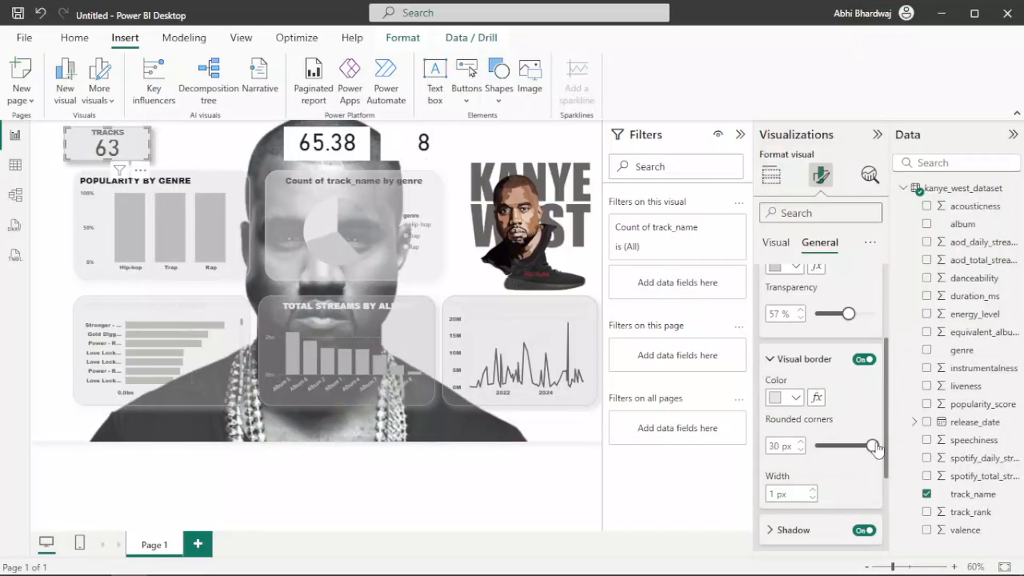
# Colour the track count card's shadow light grey.
pyautogui.scroll(-1, 824, 489)
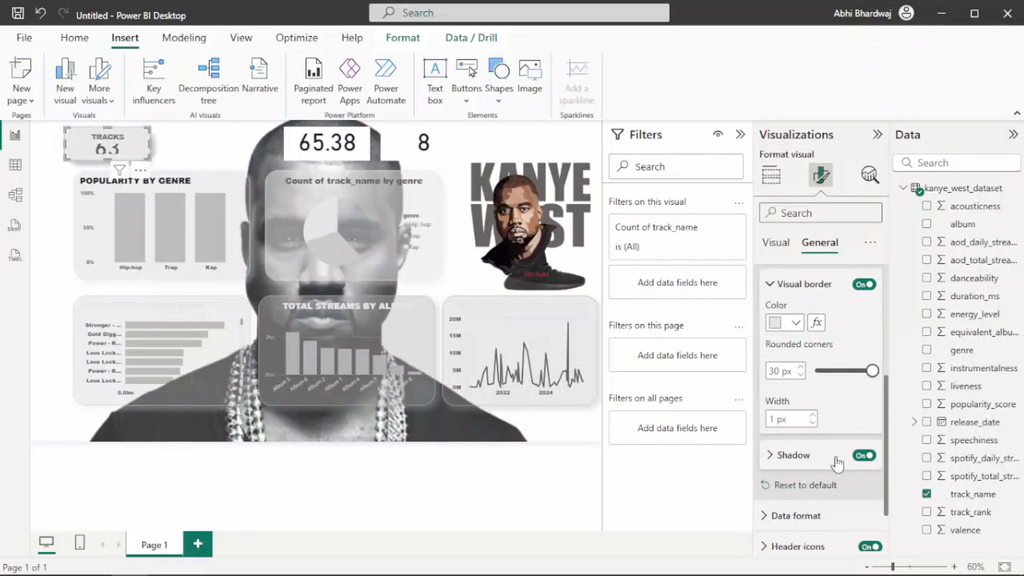
pyautogui.click(840, 460)
pyautogui.click(796, 493)
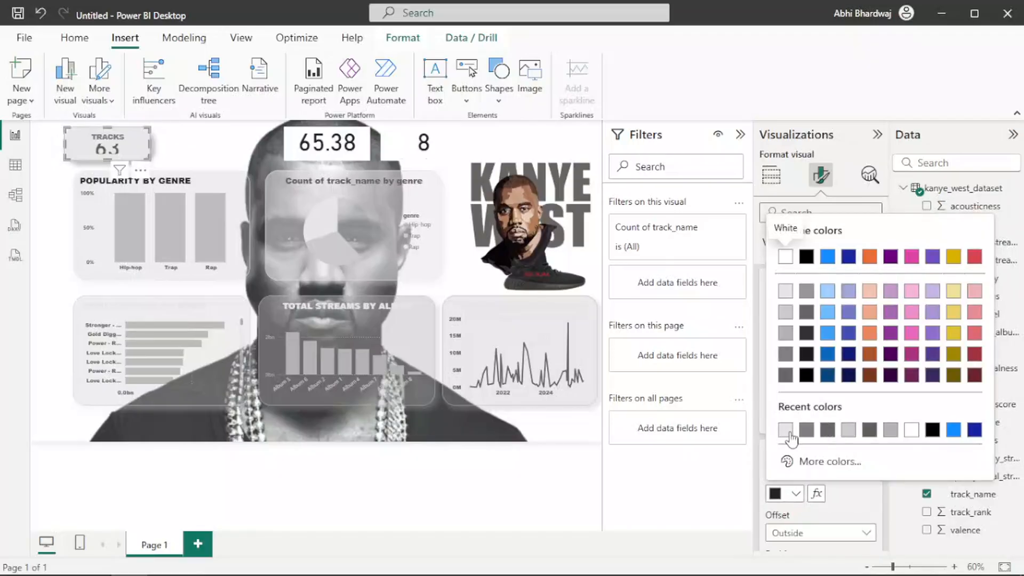
pyautogui.click(781, 430)
# Reduce the track count card's callout value to font size 32 and make the card narrower.
pyautogui.scroll(3, 840, 339)
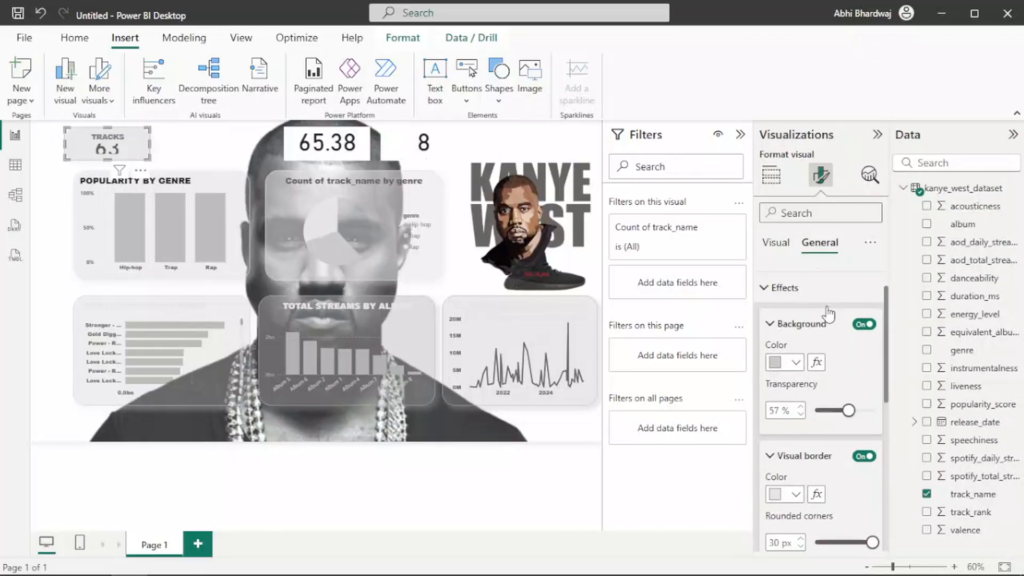
pyautogui.click(838, 316)
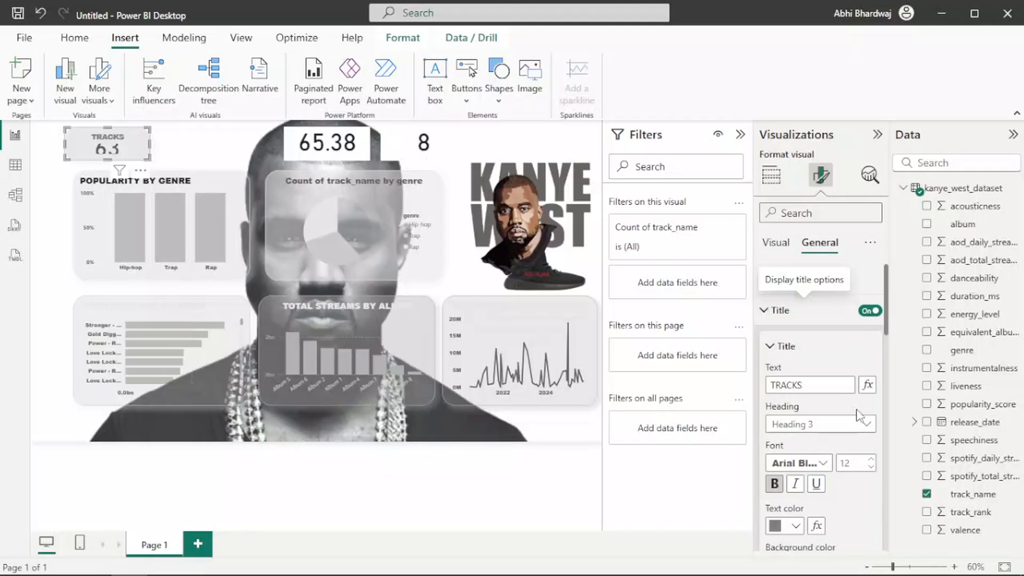
pyautogui.click(777, 244)
pyautogui.click(797, 280)
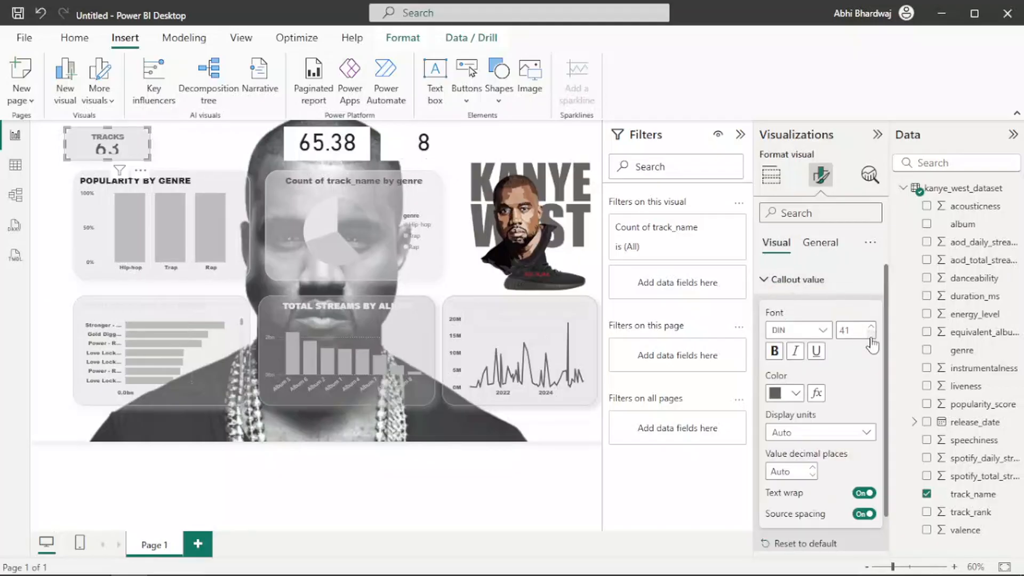
pyautogui.click(872, 336)
pyautogui.click(872, 335)
pyautogui.moveTo(149, 161); pyautogui.dragTo(127, 162)
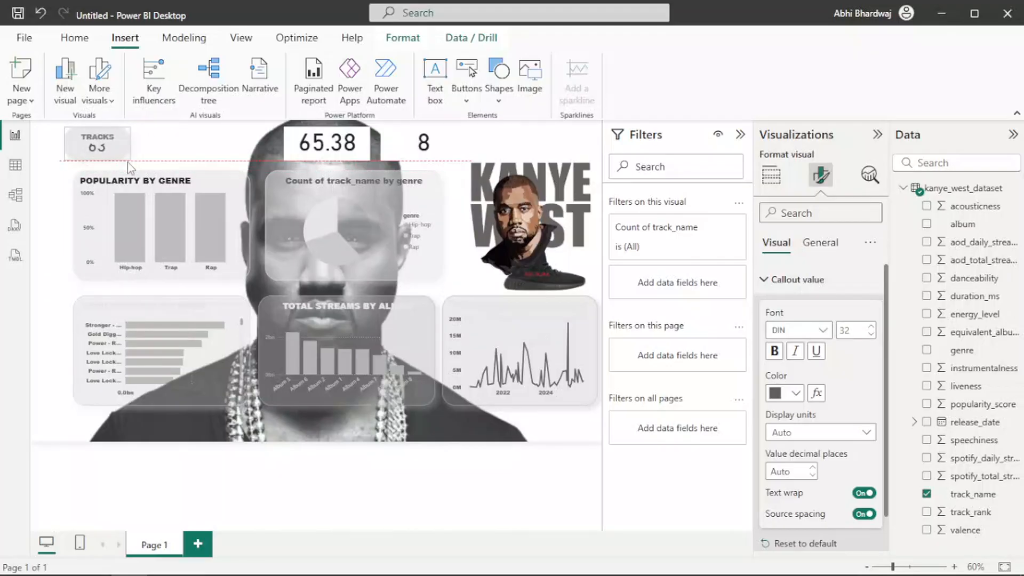
# Format the track count card's callout value in bold Arial Black and adjust its font size.
pyautogui.click(773, 353)
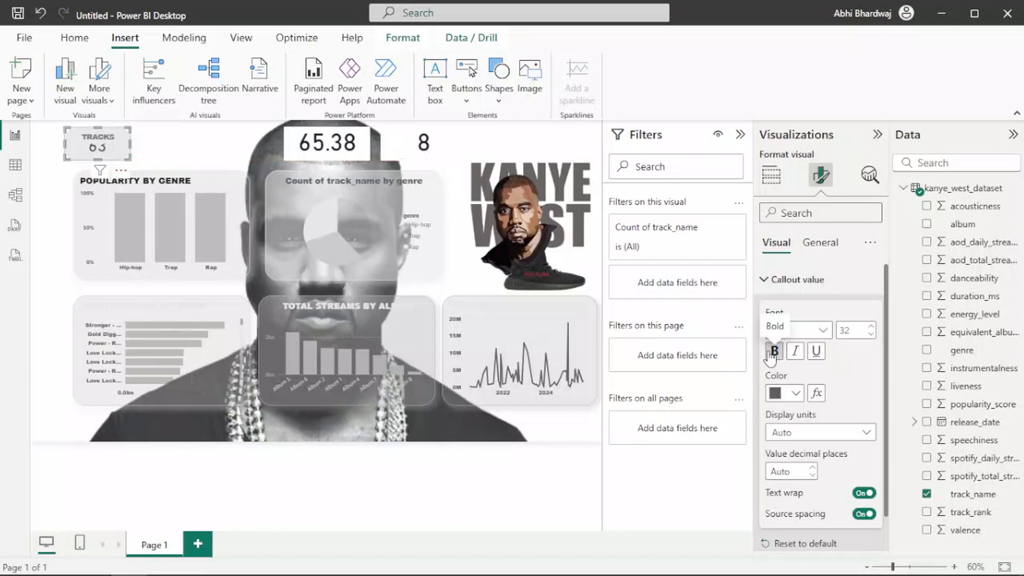
pyautogui.click(830, 334)
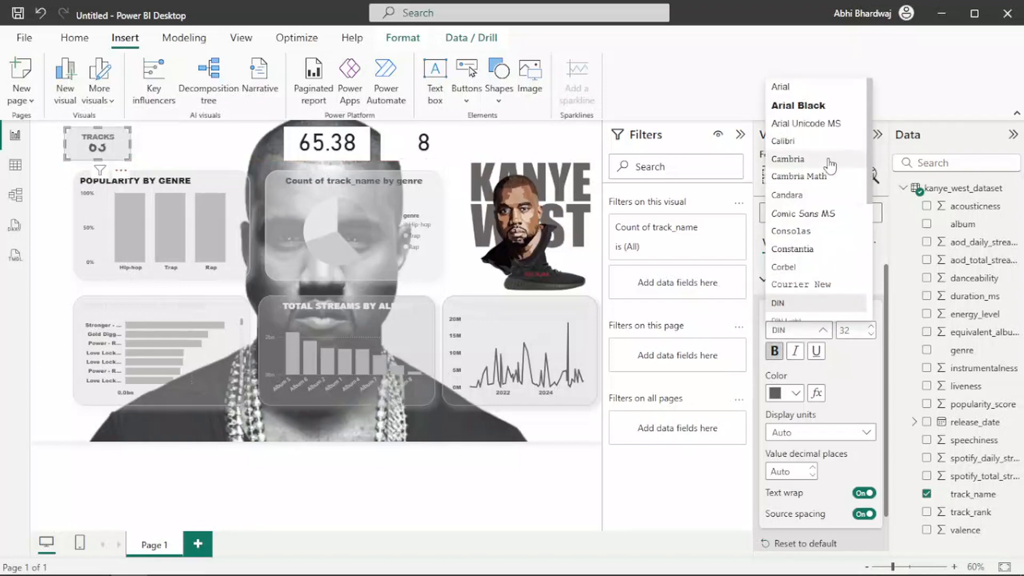
pyautogui.click(831, 106)
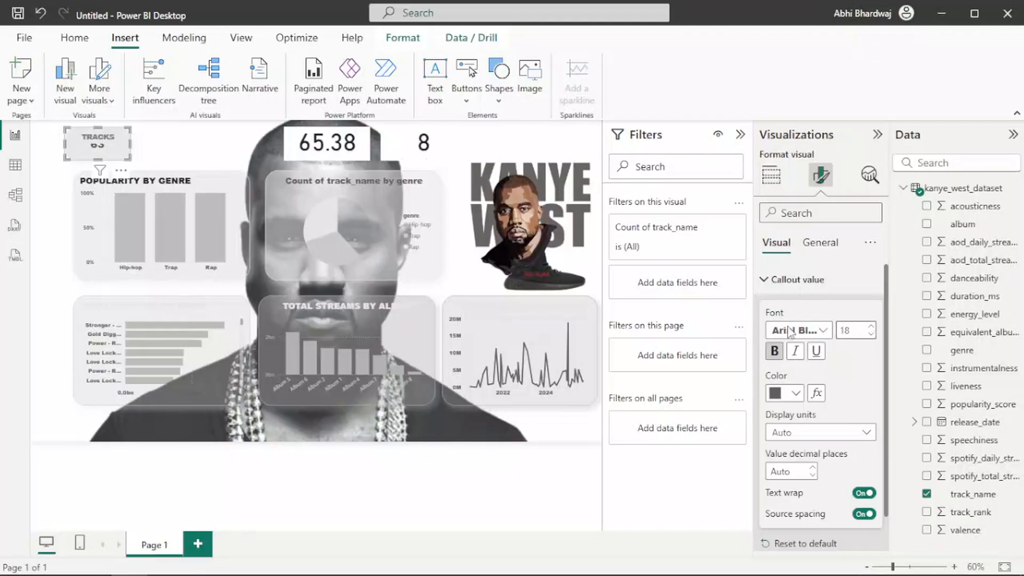
pyautogui.write('5')
# Set the font size of the track count card's title to 11.
pyautogui.click(821, 244)
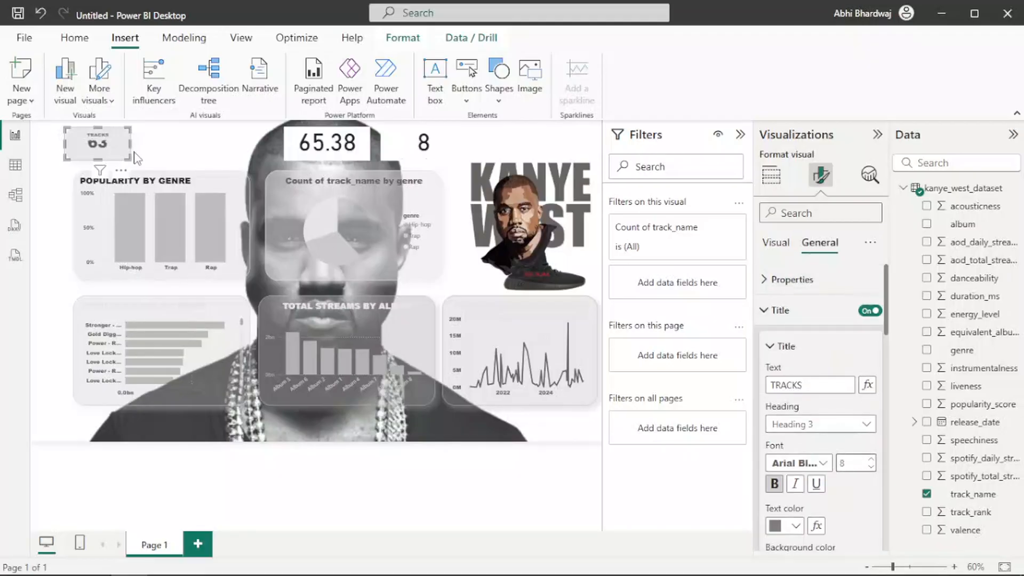
pyautogui.click(871, 459)
pyautogui.click(872, 460)
pyautogui.click(871, 459)
# Resize the track count card into a compact, nearly square box and reposition it above the popularity by genre chart.
pyautogui.moveTo(128, 154); pyautogui.dragTo(113, 170)
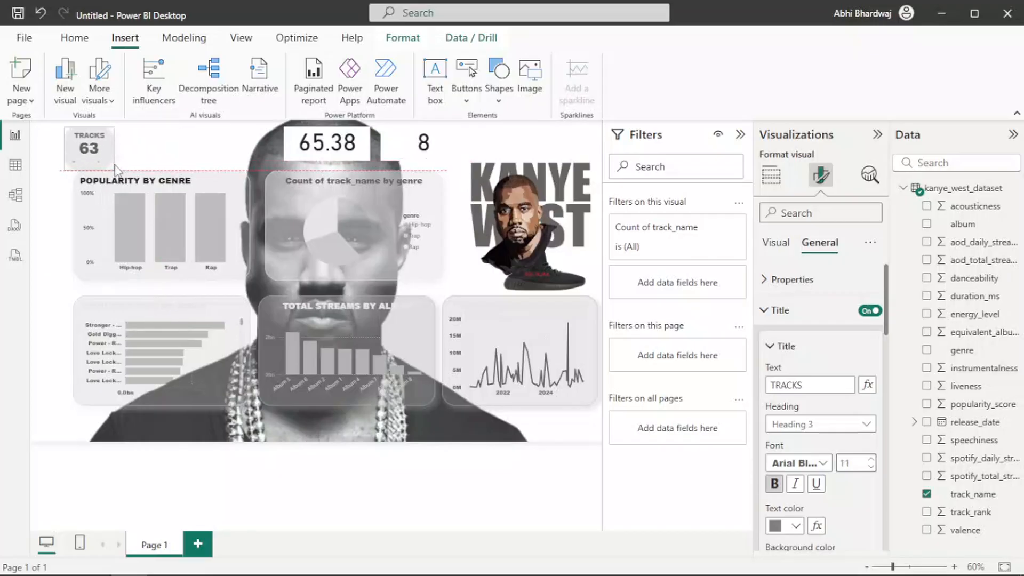
pyautogui.click(56, 200)
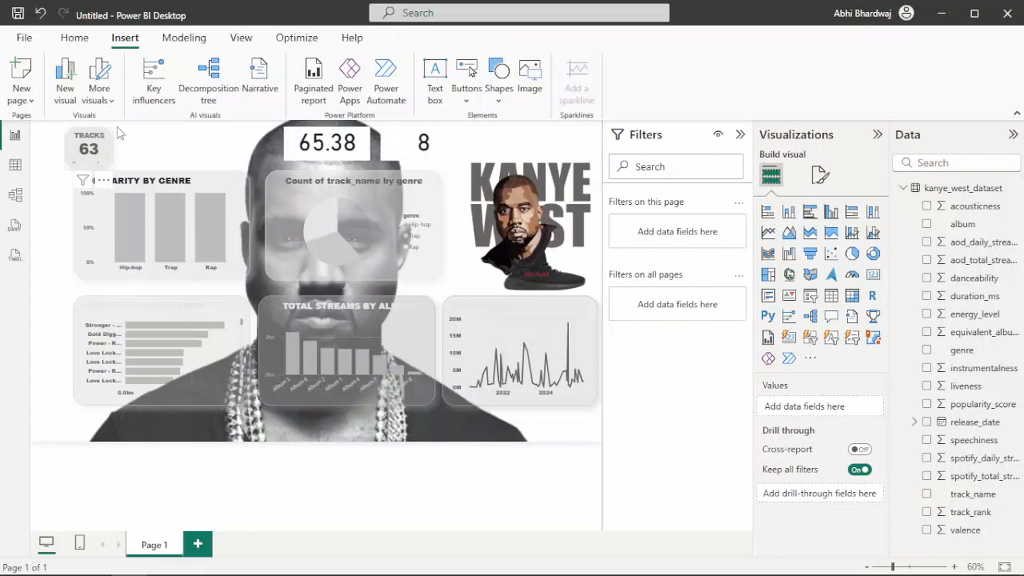
pyautogui.moveTo(82, 136); pyautogui.dragTo(104, 126)
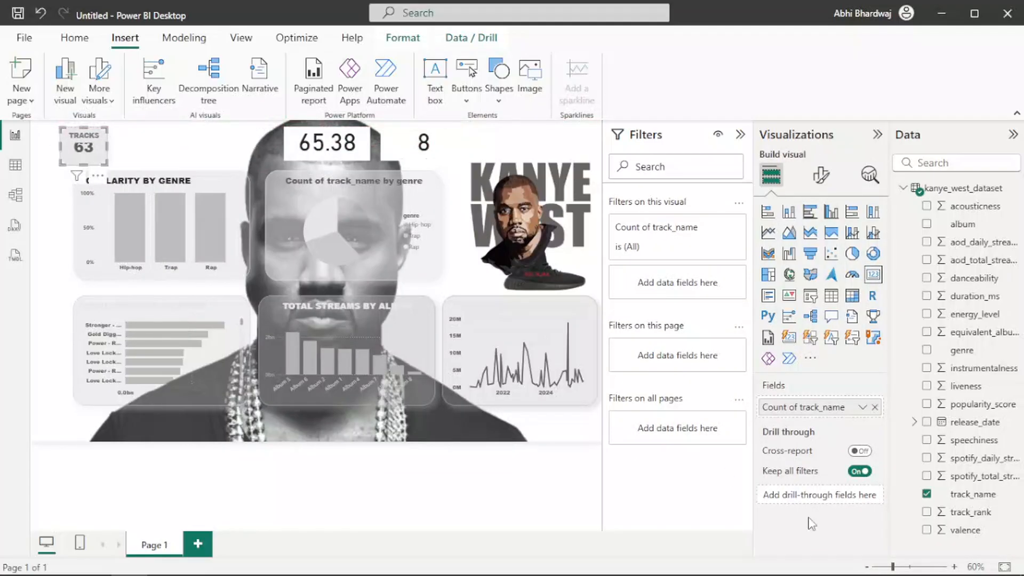
# Turn off the category label on the track count card.
pyautogui.click(820, 176)
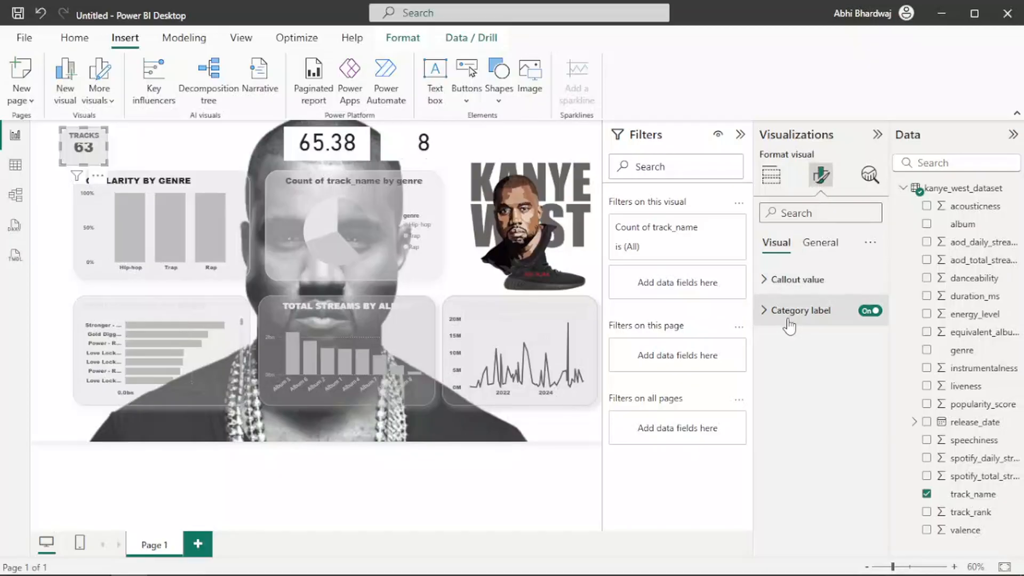
pyautogui.click(860, 315)
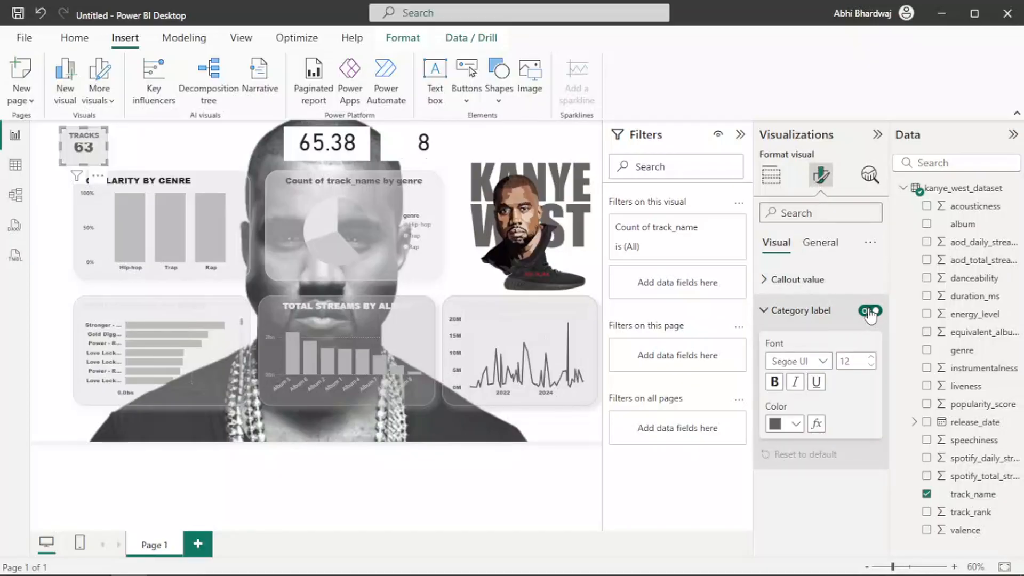
pyautogui.click(871, 311)
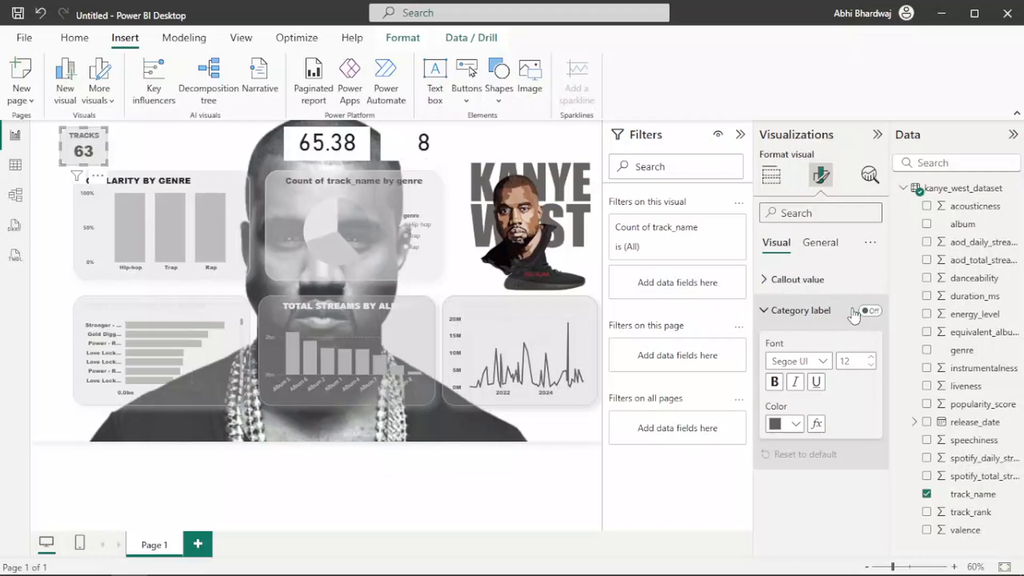
pyautogui.click(149, 154)
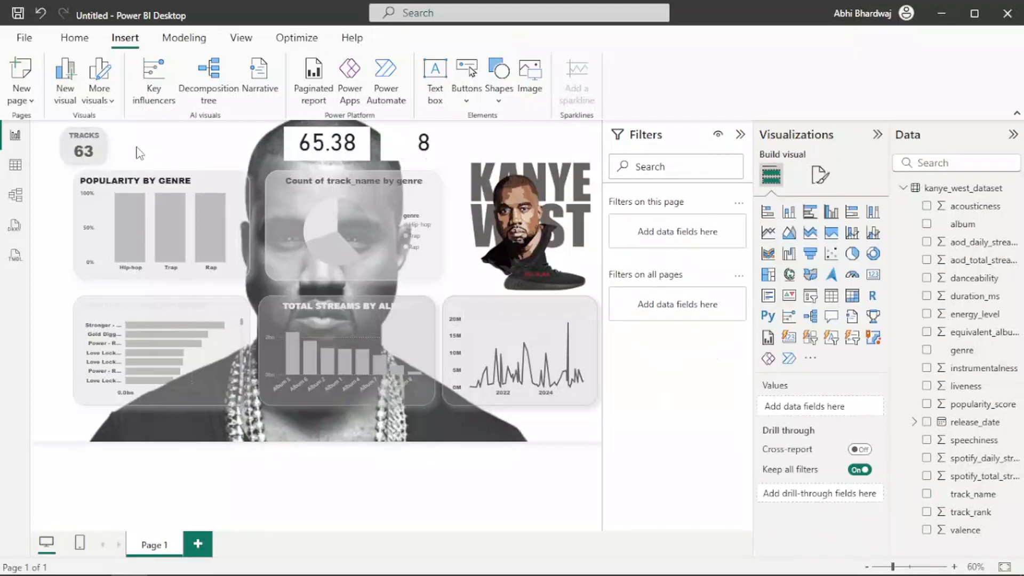
# Duplicate the track count card beside the original, switch the copy's field to spotify_daily_streams and widen it to fit the value.
pyautogui.click(116, 149)
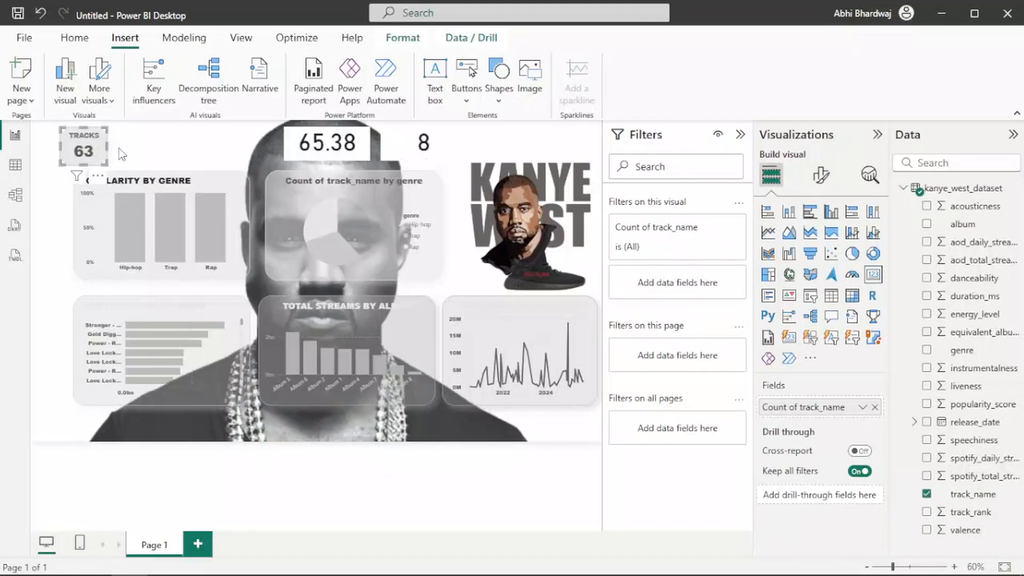
pyautogui.moveTo(97, 148); pyautogui.dragTo(181, 150)
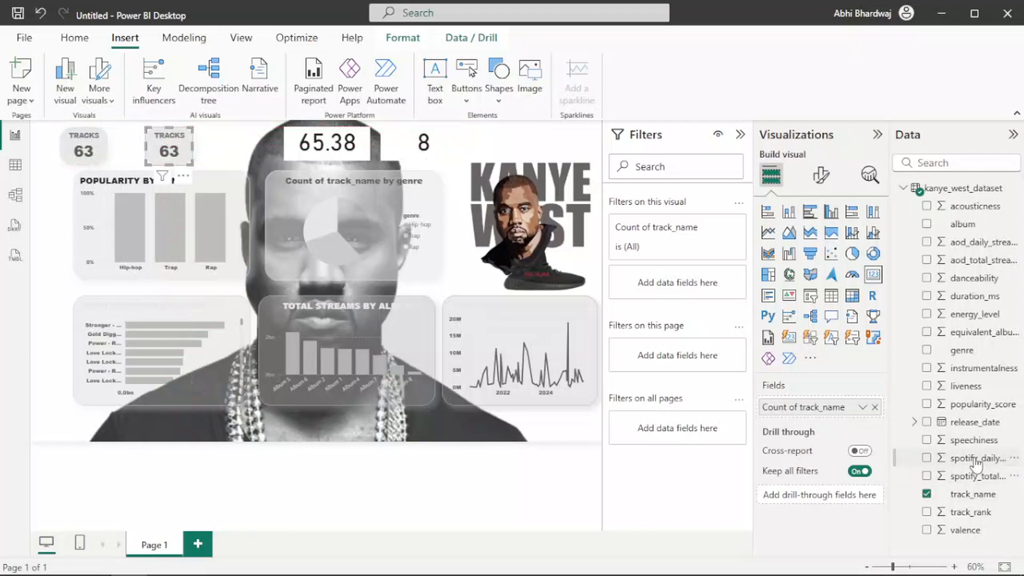
pyautogui.moveTo(822, 411); pyautogui.dragTo(821, 411)
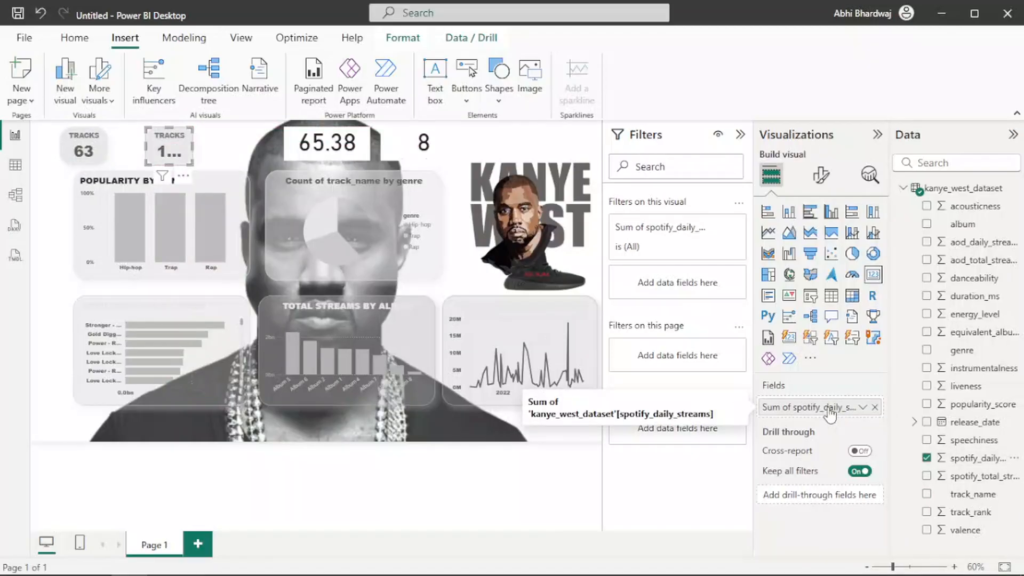
pyautogui.moveTo(187, 160); pyautogui.dragTo(202, 167)
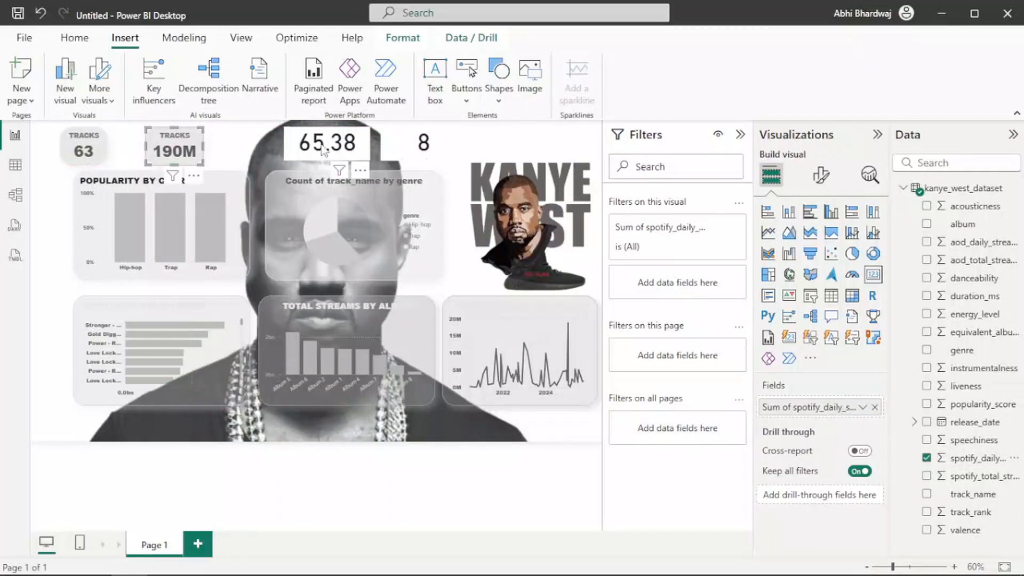
# Move the average popularity card above the Kanye West image and remove the old unstyled album count card.
pyautogui.moveTo(319, 148); pyautogui.dragTo(528, 147)
pyautogui.moveTo(430, 143); pyautogui.dragTo(447, 146)
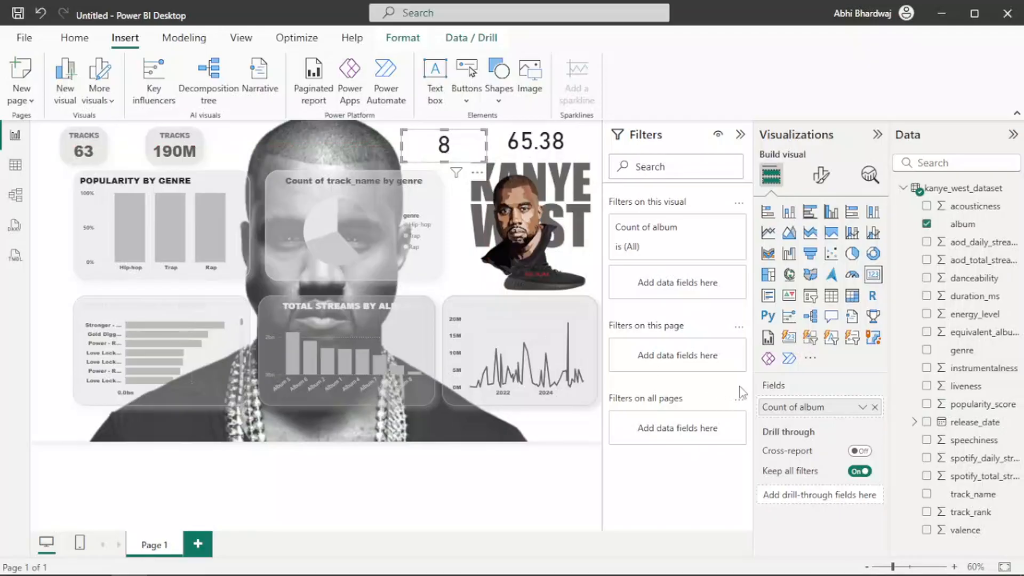
pyautogui.click(477, 176)
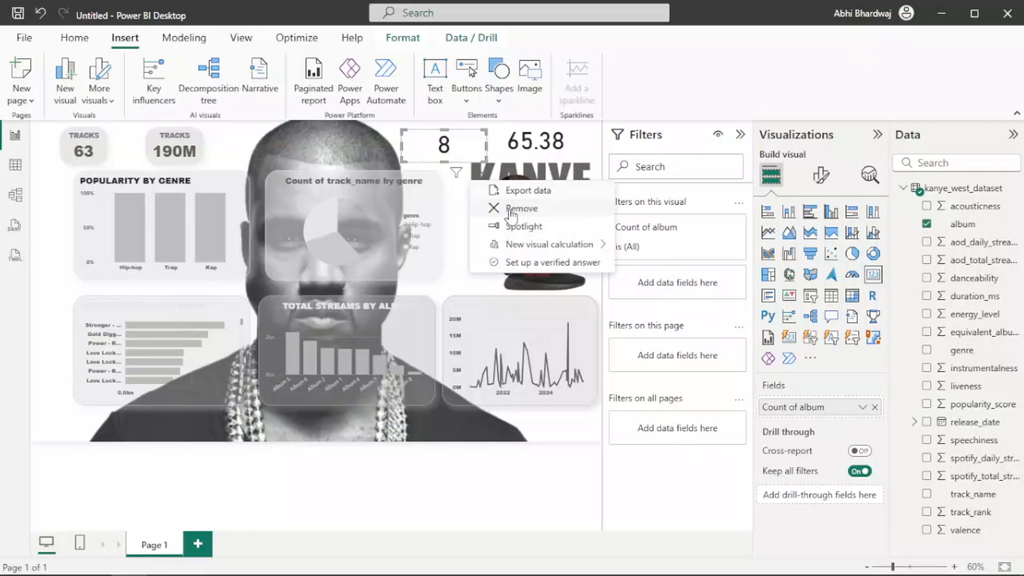
pyautogui.press('Return')
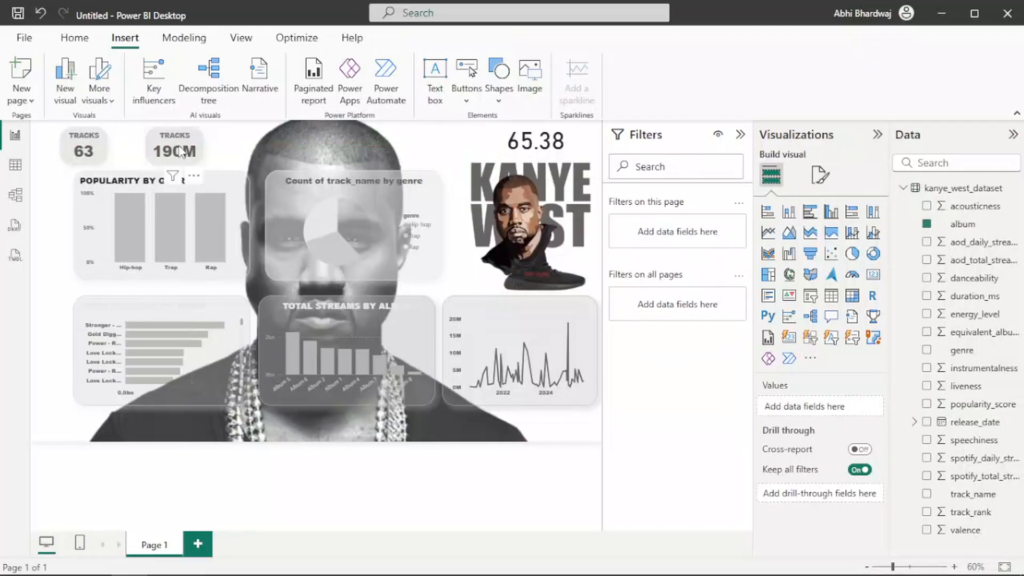
# Duplicate the daily streams card next to the average popularity card and set the copy's field to album as Count (Distinct).
pyautogui.click(181, 152)
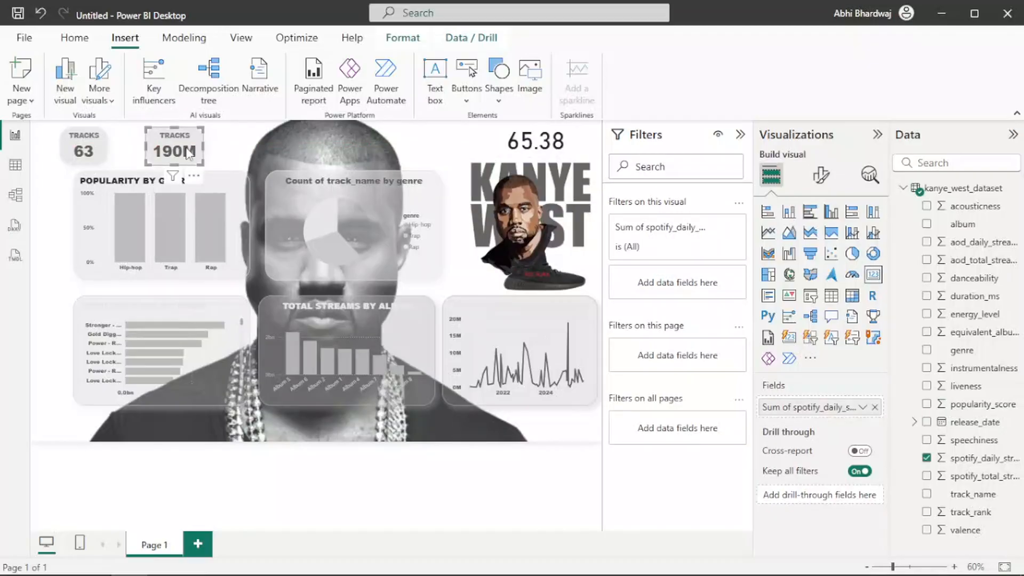
pyautogui.moveTo(410, 154); pyautogui.dragTo(451, 147)
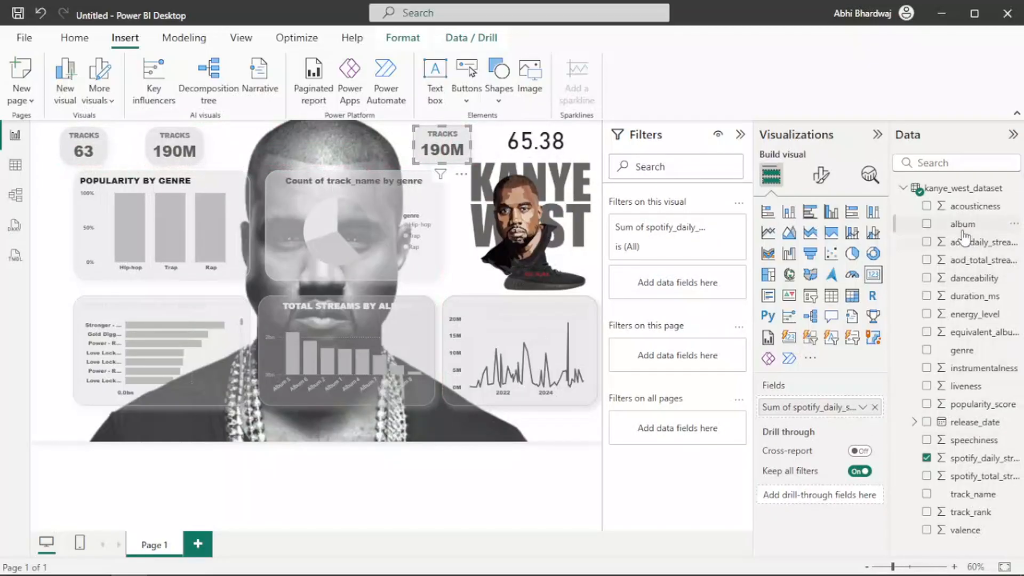
pyautogui.moveTo(963, 225); pyautogui.dragTo(833, 408)
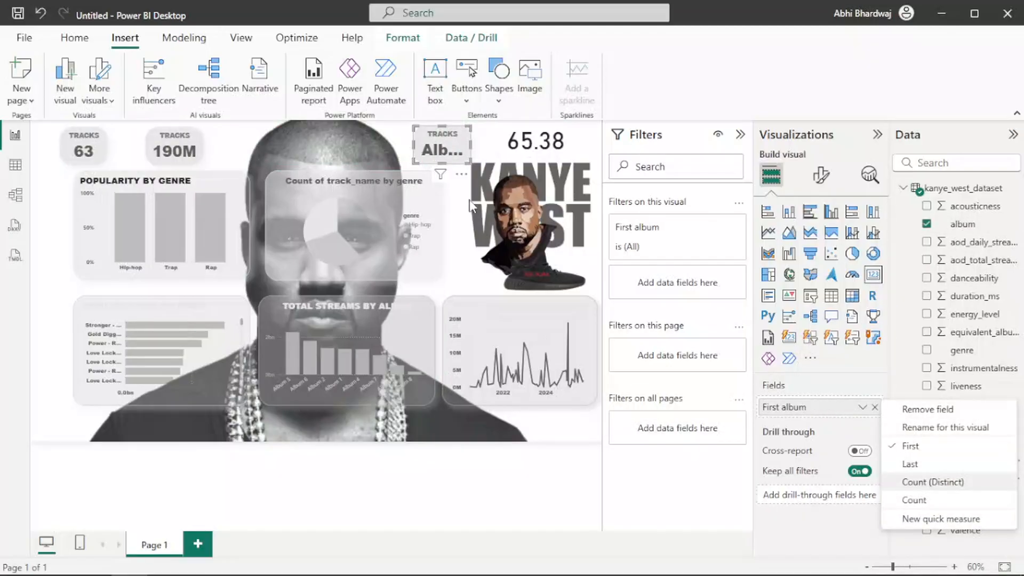
pyautogui.click(917, 483)
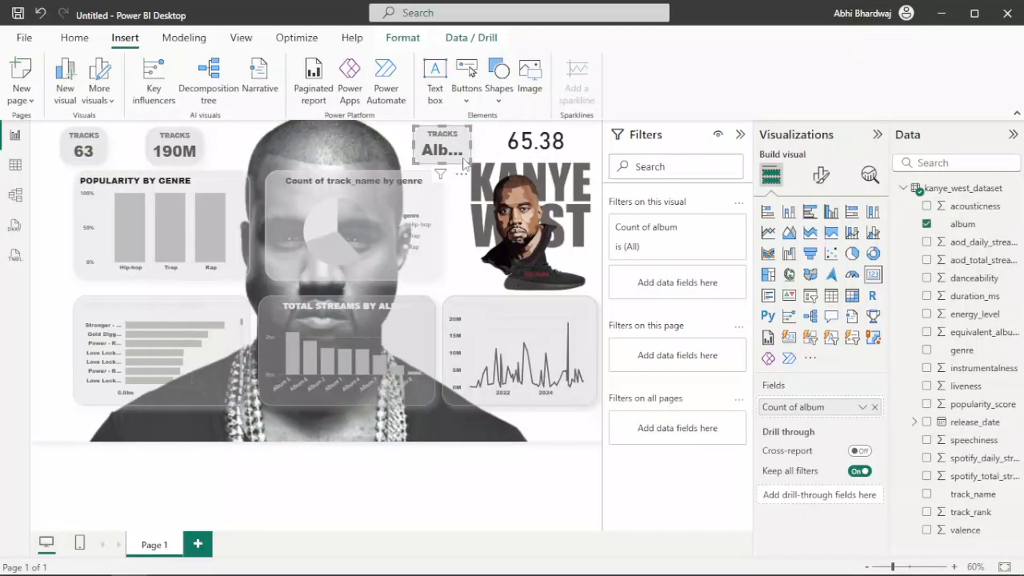
# Change the album count card's title to ALBUMS.
pyautogui.click(822, 175)
pyautogui.click(819, 244)
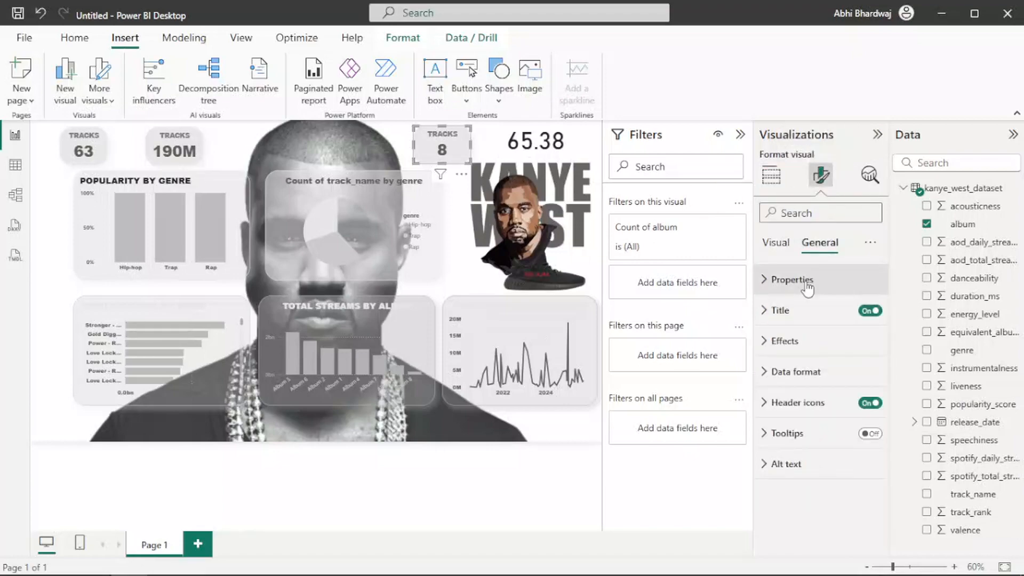
pyautogui.click(798, 311)
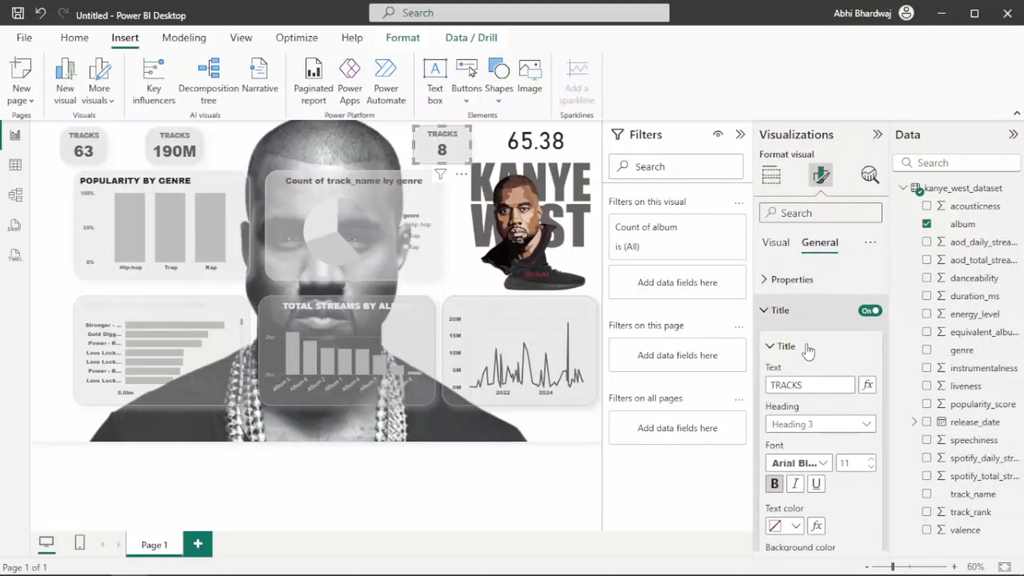
pyautogui.doubleClick(798, 388)
pyautogui.write('a')
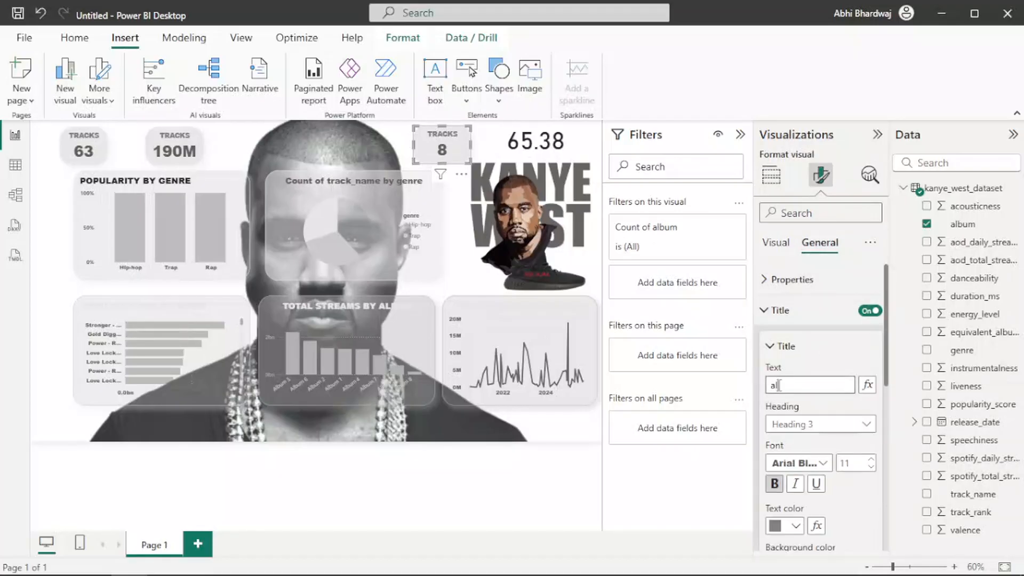
pyautogui.write('lbums')
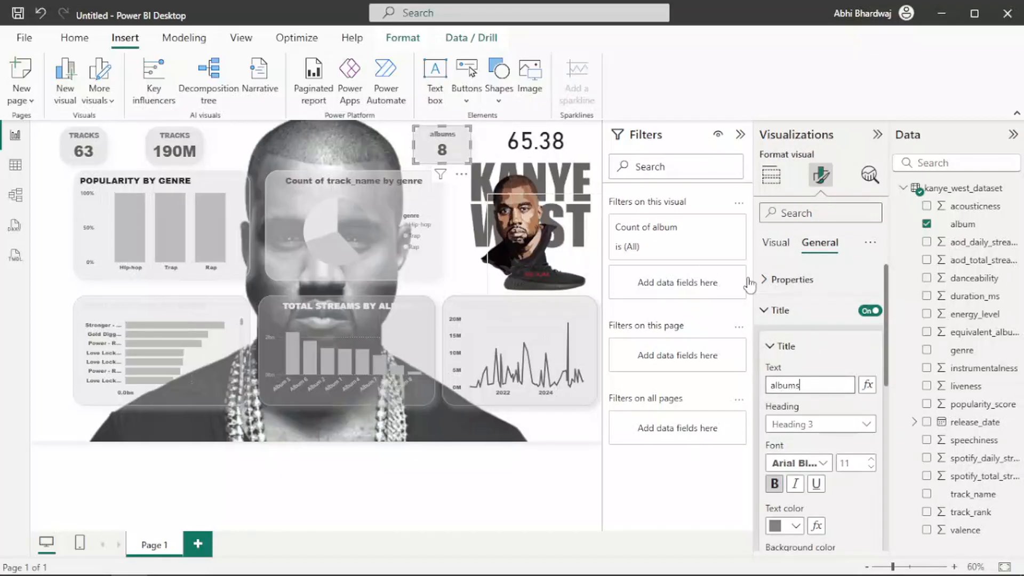
pyautogui.moveTo(801, 381); pyautogui.dragTo(745, 381)
pyautogui.write('ALBUMS')
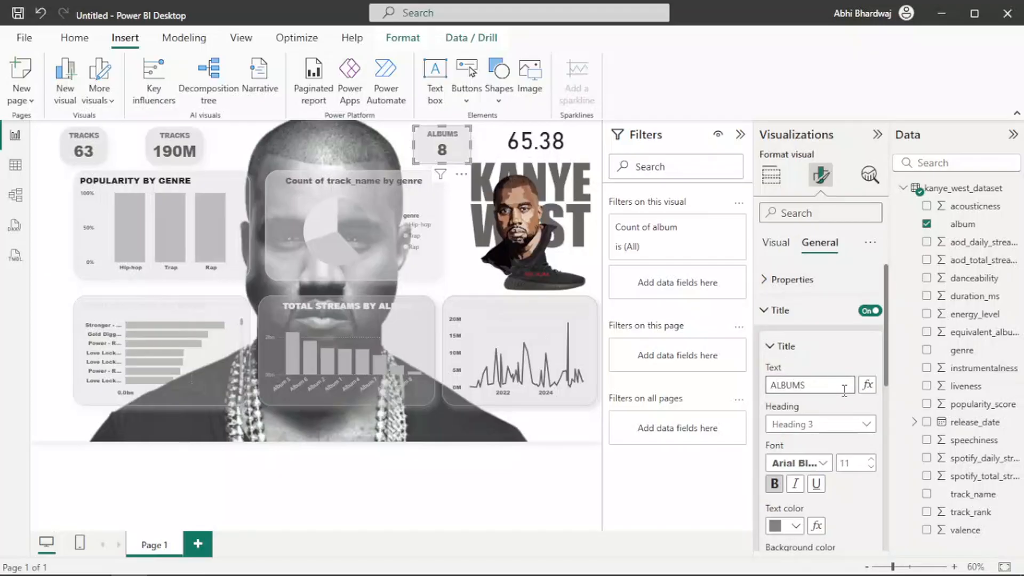
# Change the daily streams card's title to STREAMS/DAY.
pyautogui.click(184, 142)
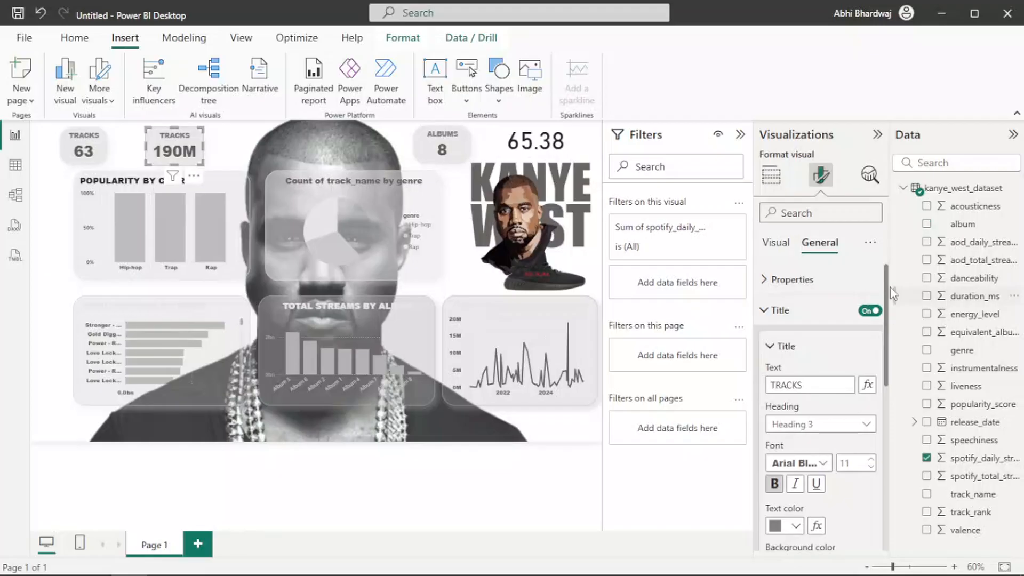
pyautogui.moveTo(804, 383); pyautogui.dragTo(748, 388)
pyautogui.write('STREAMS/DAY')
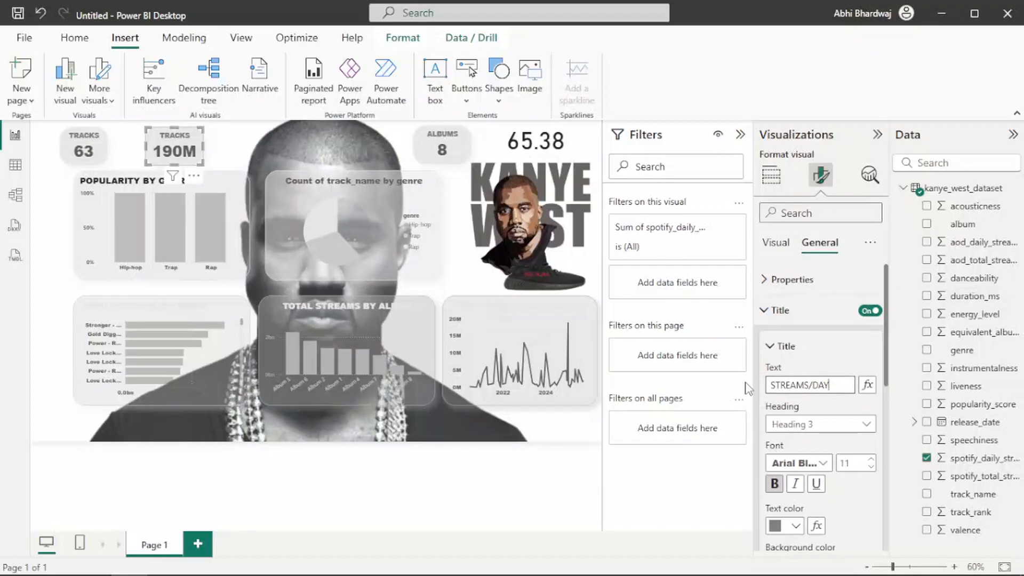
pyautogui.press('Return')
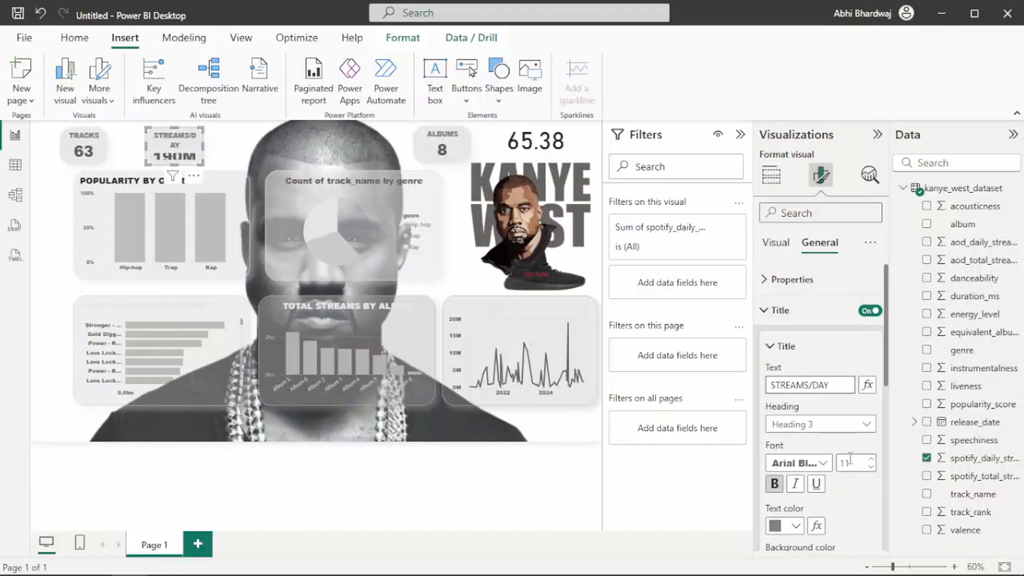
# Reduce the daily streams card's title font size to 9.
pyautogui.click(871, 461)
pyautogui.click(871, 467)
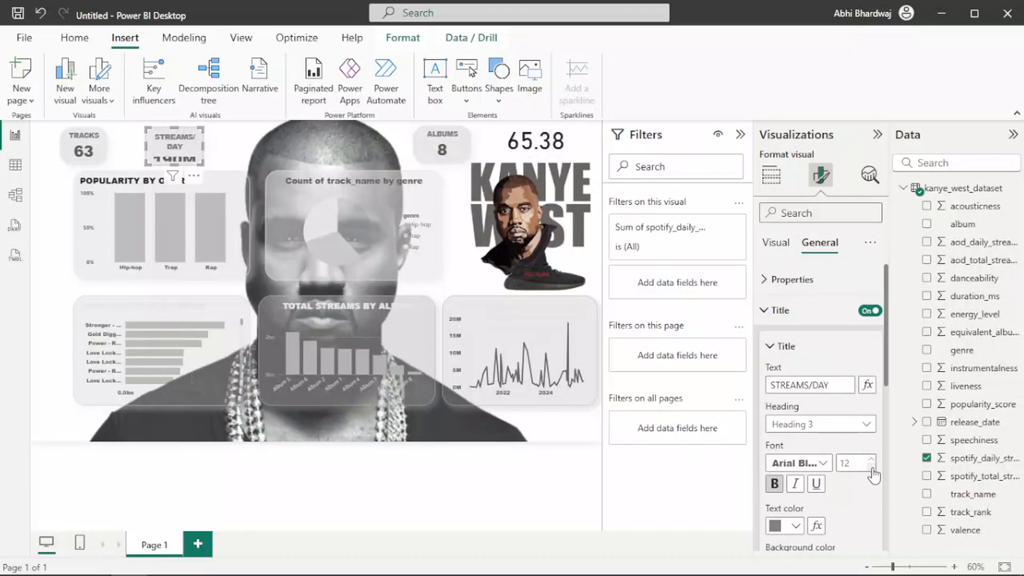
pyautogui.click(872, 468)
pyautogui.click(872, 468)
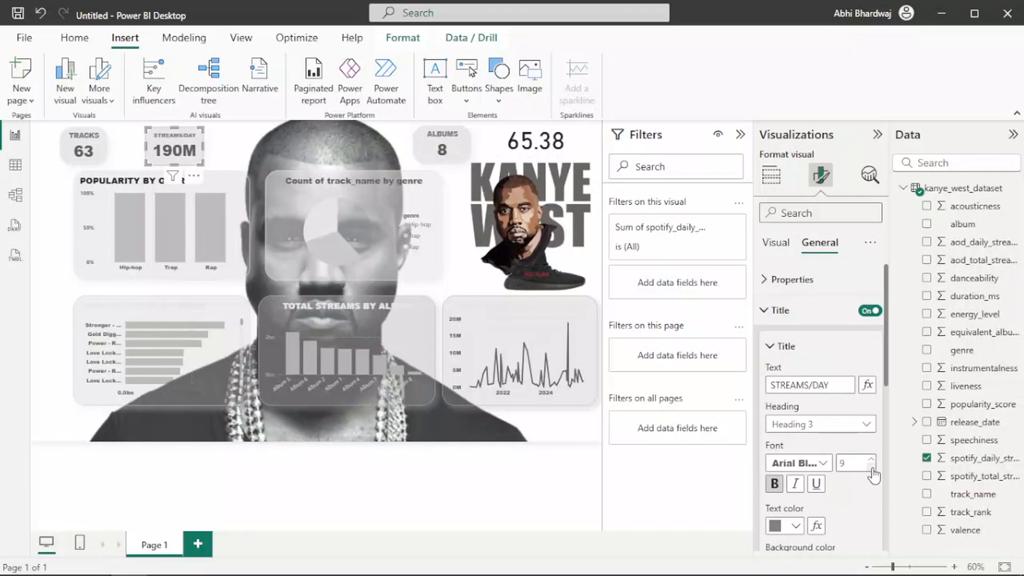
# Shorten the daily streams card's title to STREAMS and set its font size to 13.
pyautogui.moveTo(831, 385); pyautogui.dragTo(811, 378)
pyautogui.press('BackSpace')
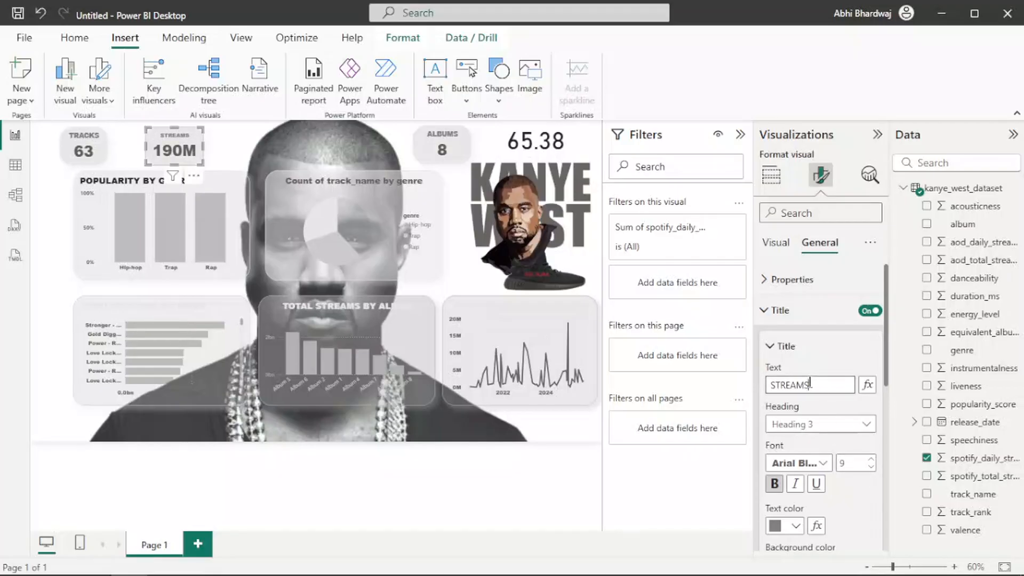
pyautogui.click(873, 462)
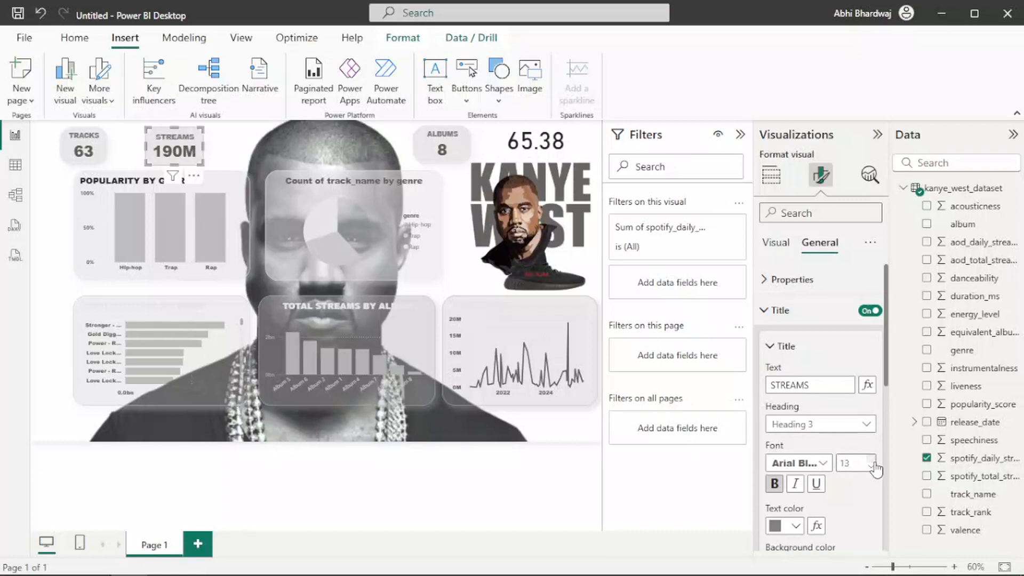
# Remove the old unstyled average popularity card above the Kanye West image.
pyautogui.click(558, 142)
pyautogui.click(558, 143)
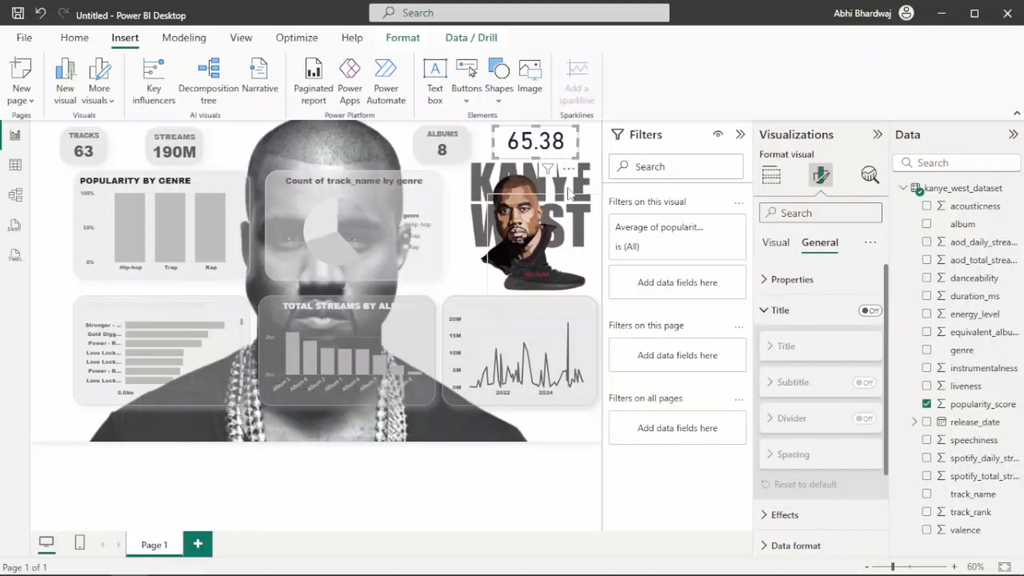
pyautogui.click(569, 169)
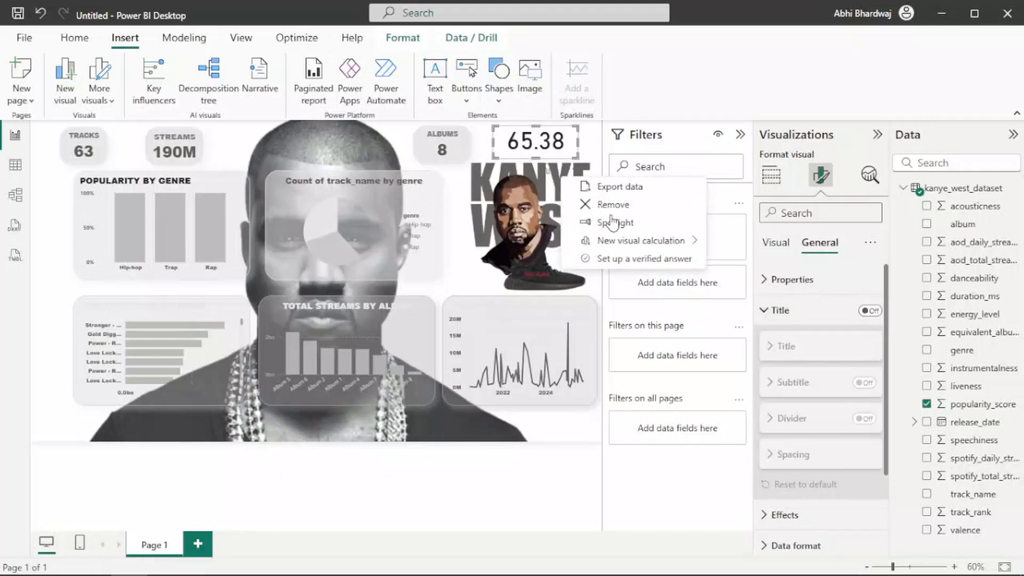
pyautogui.click(613, 205)
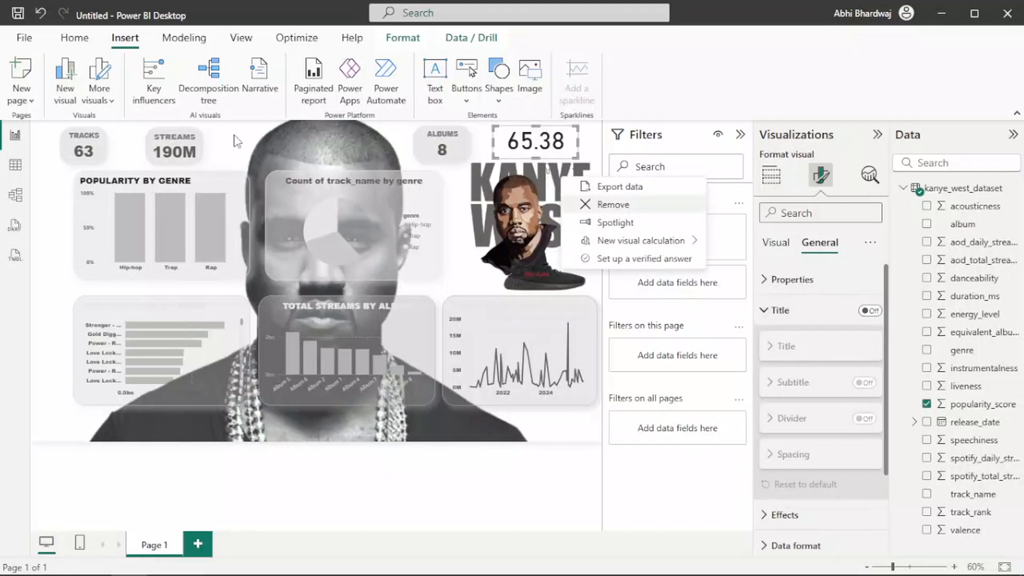
# Duplicate the STREAMS card and place the copy above the Kanye West image, beside the ALBUMS card.
pyautogui.click(199, 151)
pyautogui.hotkey('ctrl', 'c')
pyautogui.hotkey('ctrl', 'v')
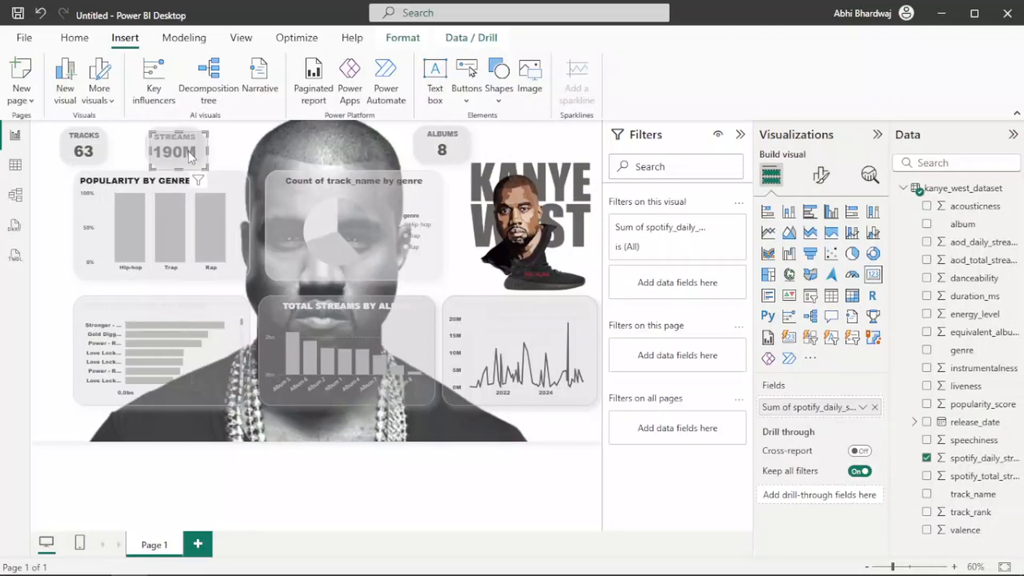
pyautogui.moveTo(188, 152); pyautogui.dragTo(588, 149)
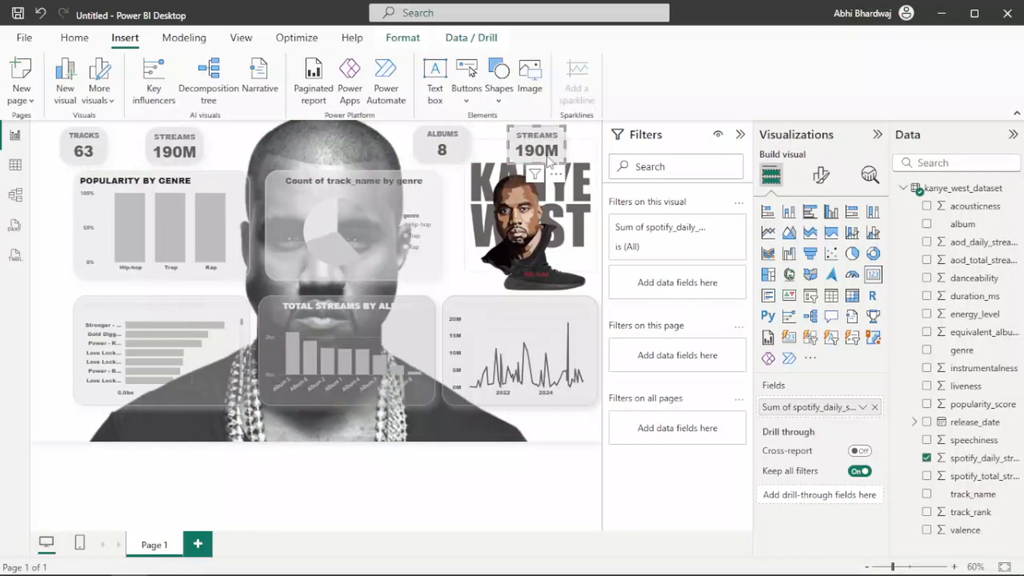
# Change the title of the duplicated card above the Kanye West image to POPULARITY.
pyautogui.click(821, 174)
pyautogui.click(829, 250)
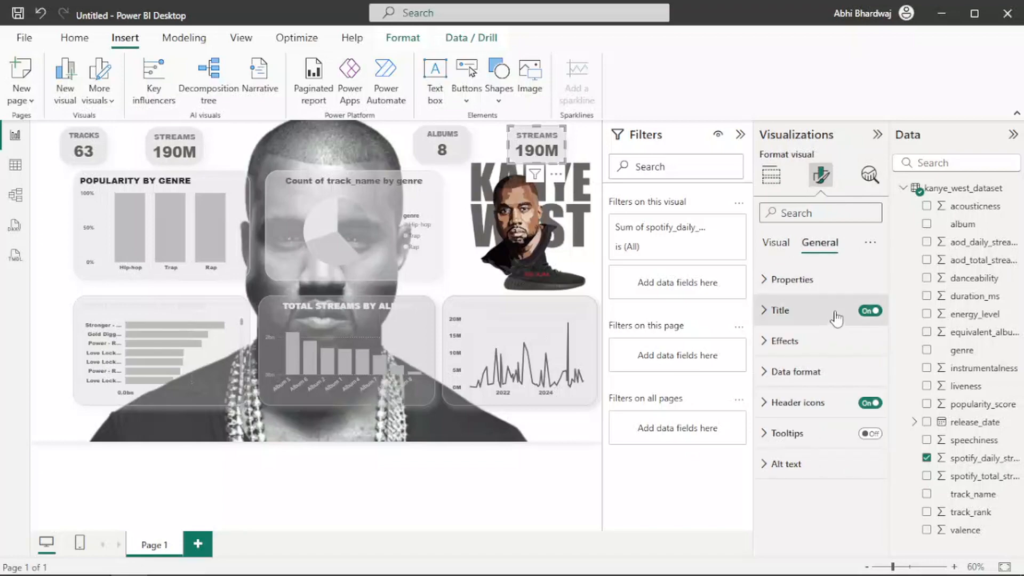
pyautogui.click(835, 312)
pyautogui.doubleClick(817, 384)
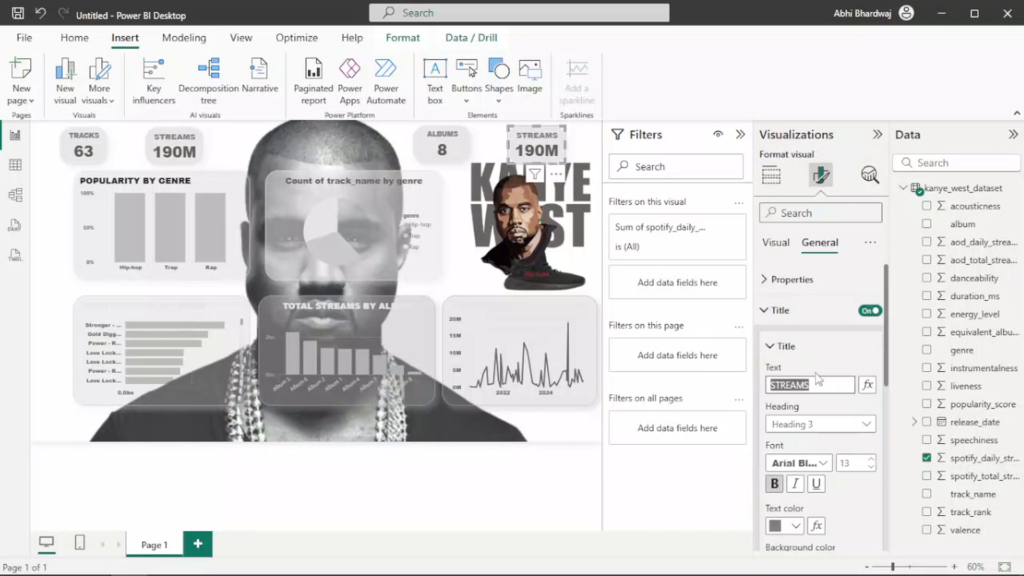
pyautogui.write('POPULARITY')
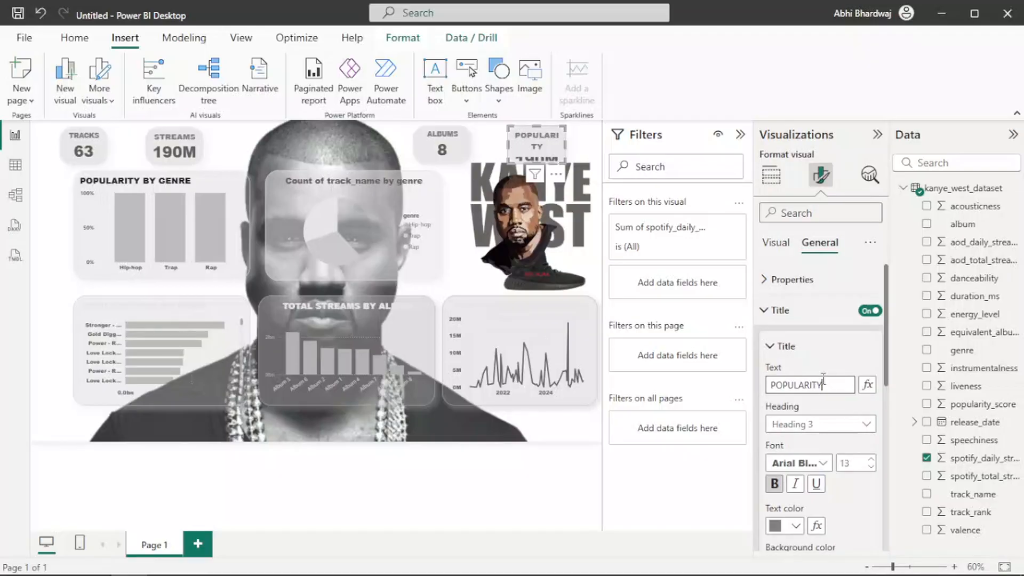
# Reduce the POPULARITY card's title font size to fit one line and make the card show the average of popularity_score.
pyautogui.click(872, 469)
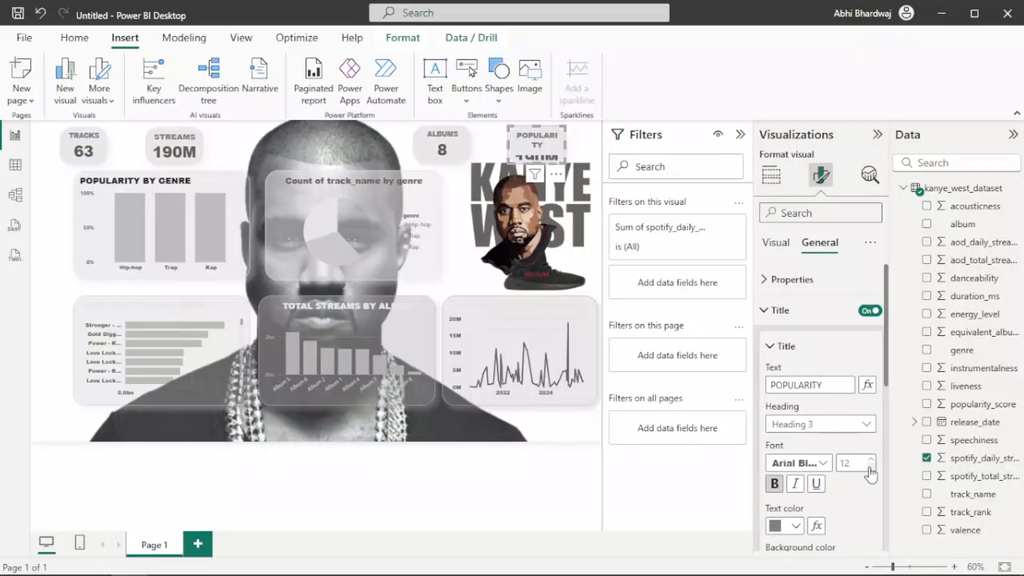
pyautogui.click(872, 469)
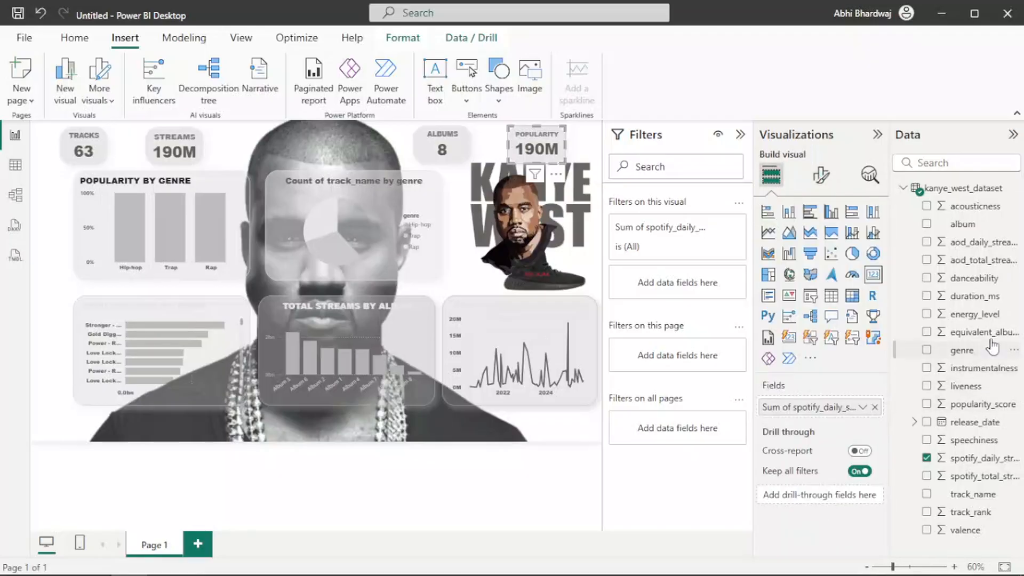
pyautogui.moveTo(979, 406); pyautogui.dragTo(828, 412)
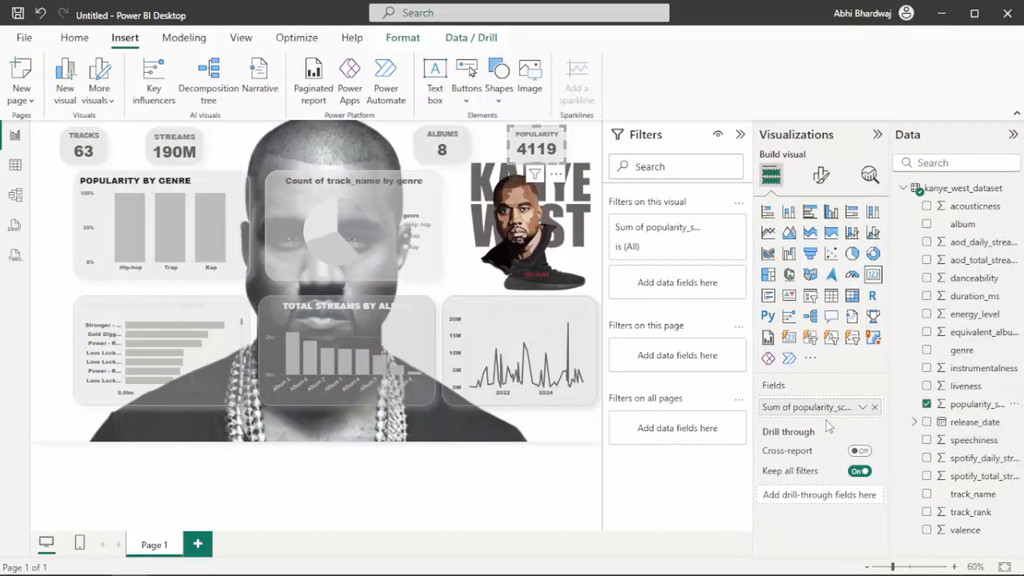
pyautogui.rightClick(826, 416)
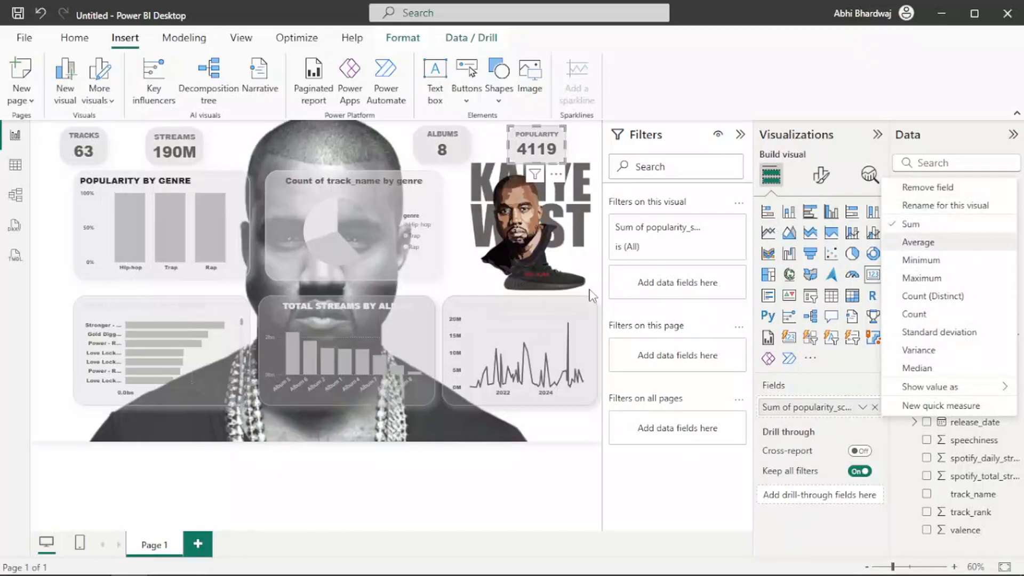
pyautogui.click(925, 242)
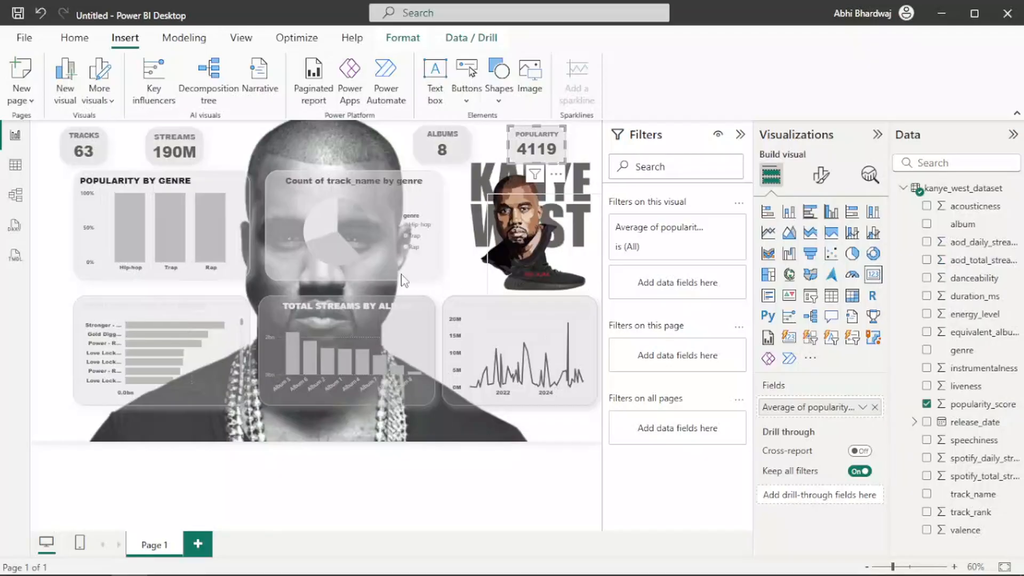
pyautogui.click(56, 285)
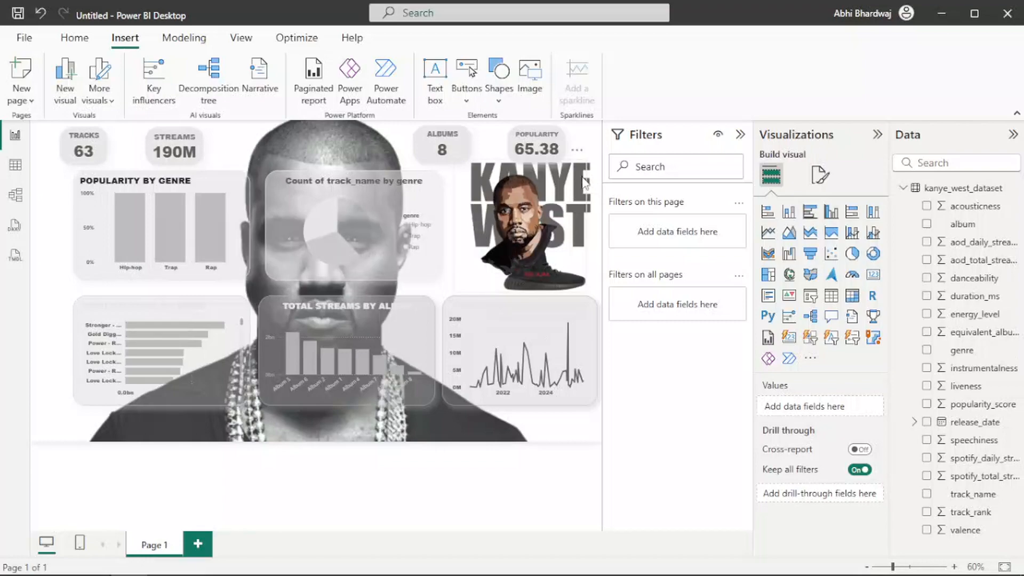
# Nudge the Kanye West image slightly down beneath the POPULARITY card and collapse the side panes to enlarge the dashboard.
pyautogui.moveTo(584, 177)
pyautogui.mouseDown()
pyautogui.moveTo(581, 188)
pyautogui.moveTo(594, 182)
pyautogui.mouseUp()
pyautogui.click(65, 237)
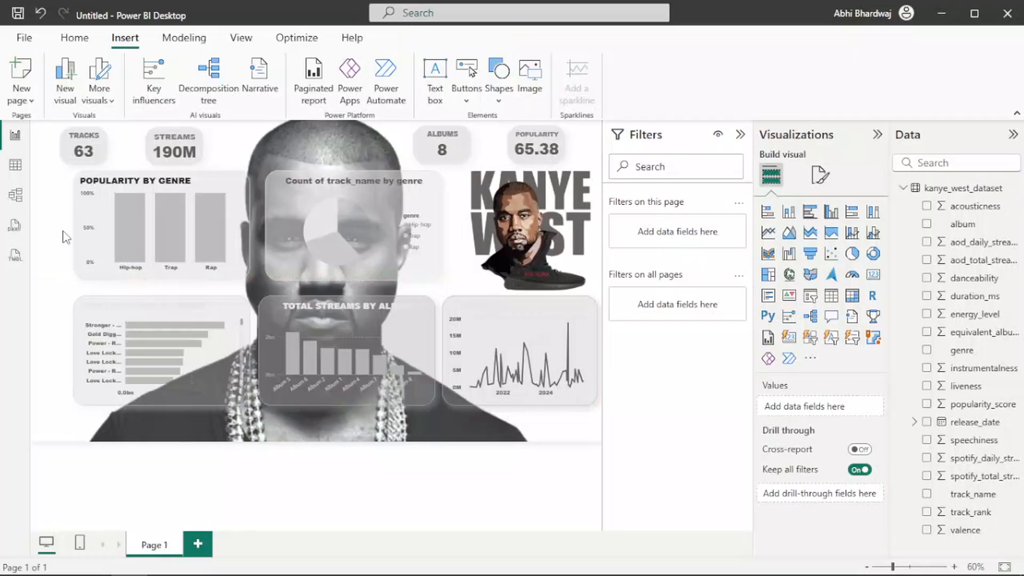
pyautogui.click(740, 135)
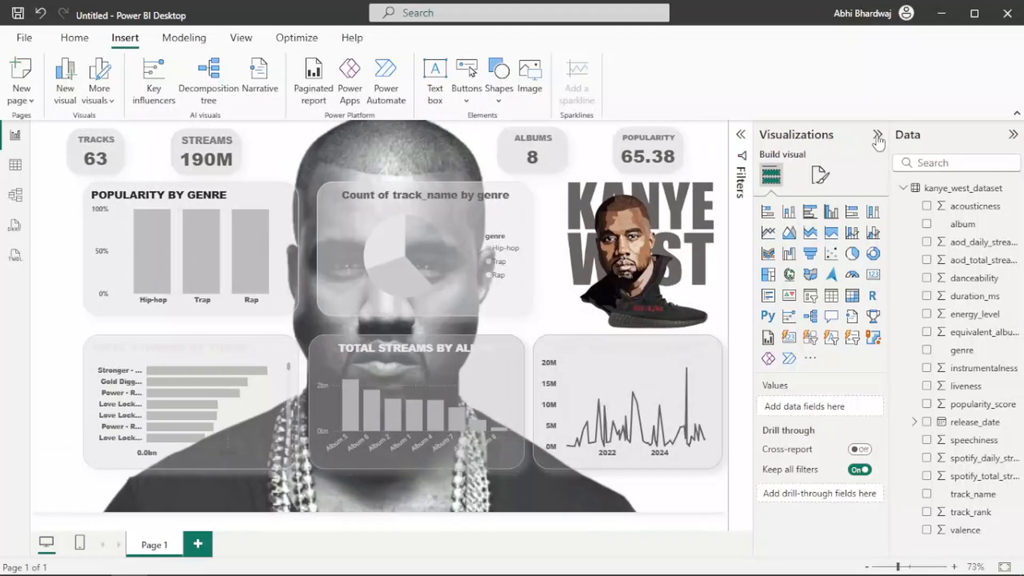
pyautogui.click(877, 134)
pyautogui.click(1013, 135)
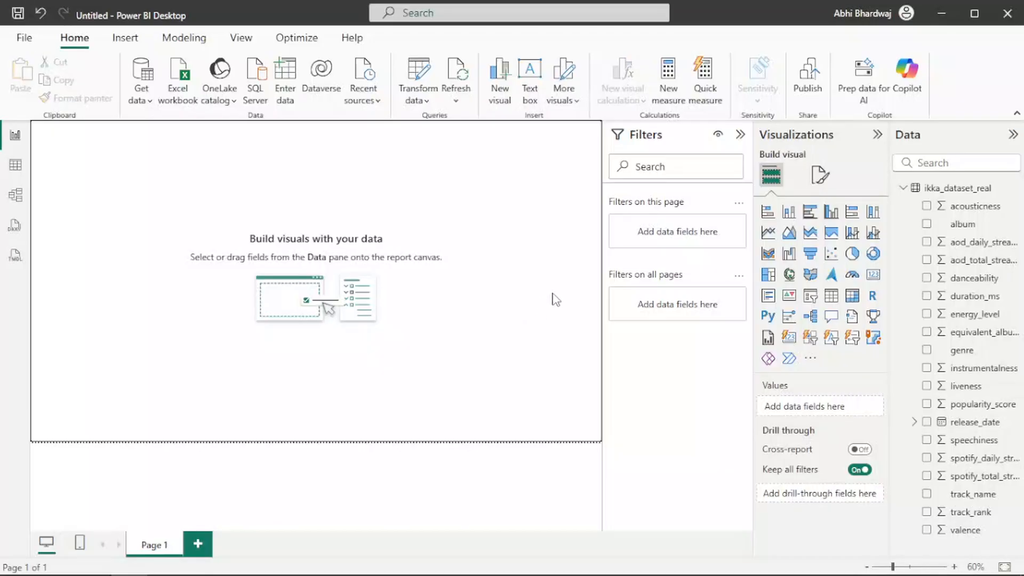
# Add a stacked bar chart low on the blank ikka_dataset_real report page, plotting the sum of spotify_total_streams by track_name.
pyautogui.click(741, 135)
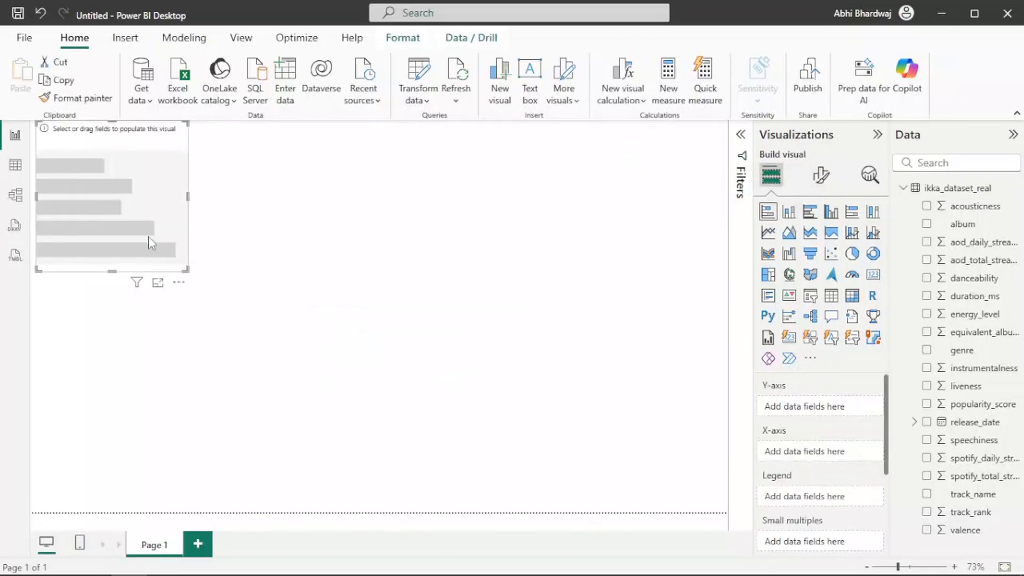
pyautogui.moveTo(149, 235); pyautogui.dragTo(174, 412)
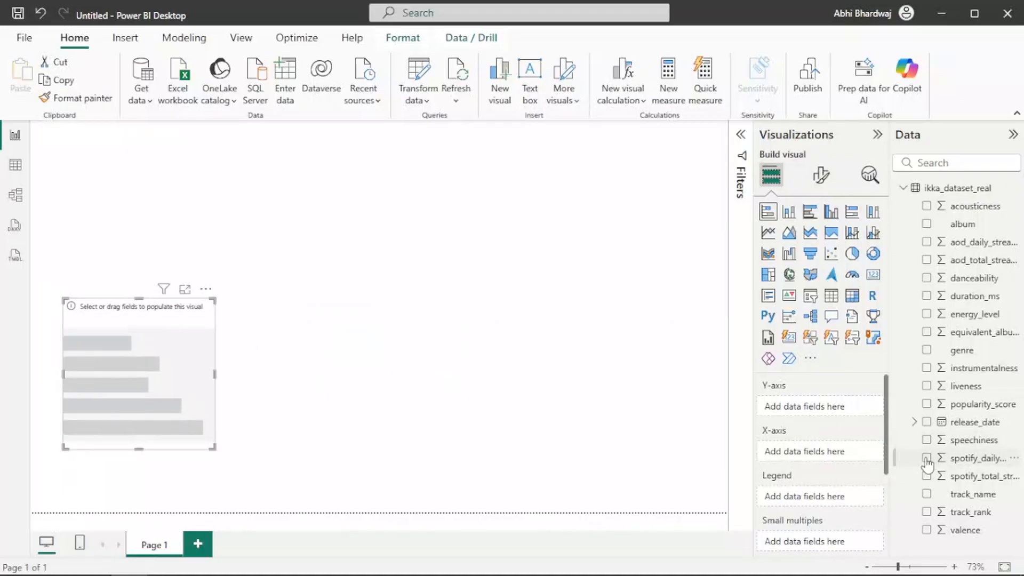
pyautogui.moveTo(980, 477); pyautogui.dragTo(800, 451)
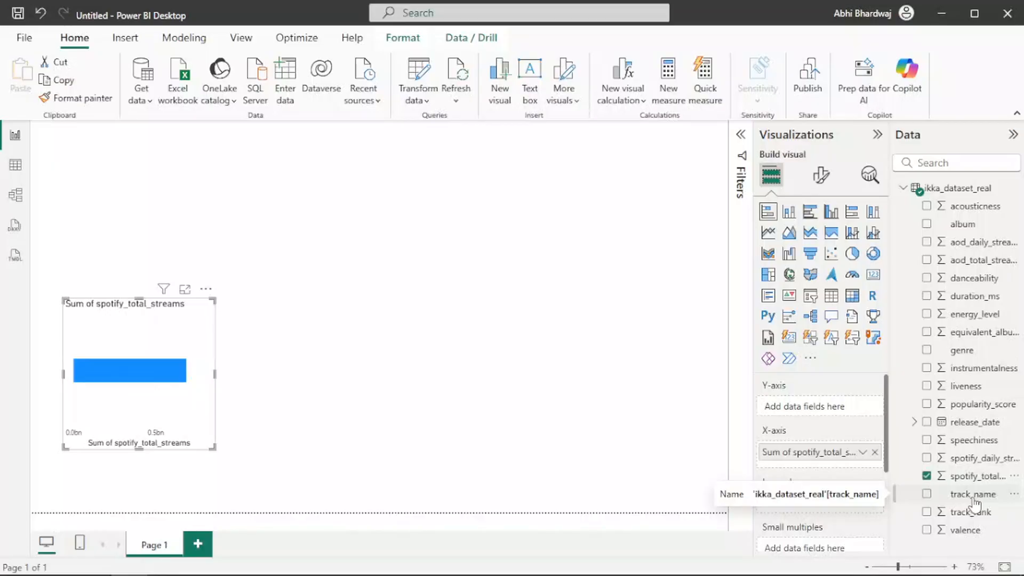
pyautogui.moveTo(974, 500); pyautogui.dragTo(790, 406)
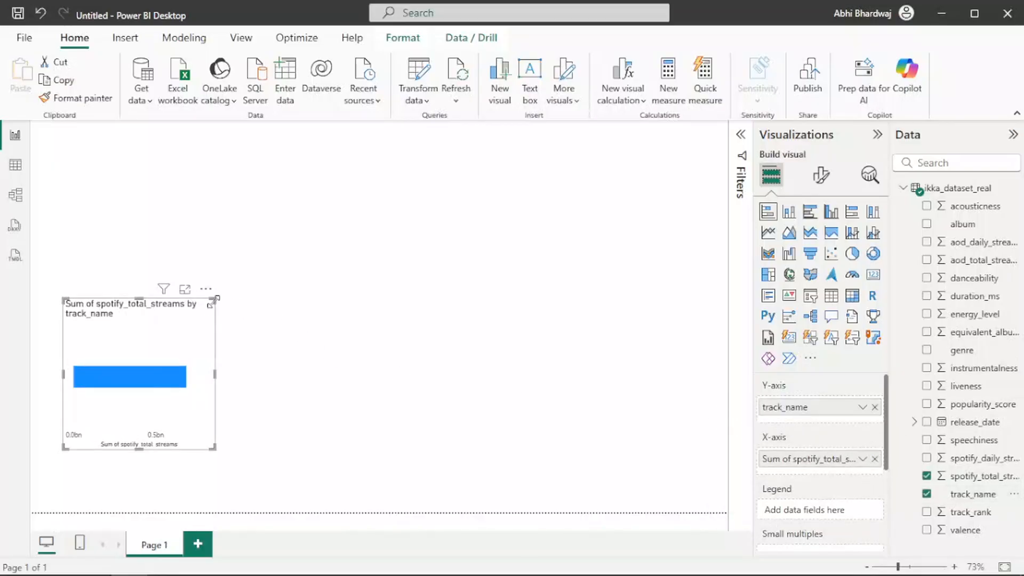
# Resize the total streams by track_name bar chart to a compact size in the lower part of the page.
pyautogui.moveTo(214, 299)
pyautogui.mouseDown()
pyautogui.moveTo(234, 326)
pyautogui.moveTo(231, 343)
pyautogui.moveTo(232, 308)
pyautogui.mouseUp()
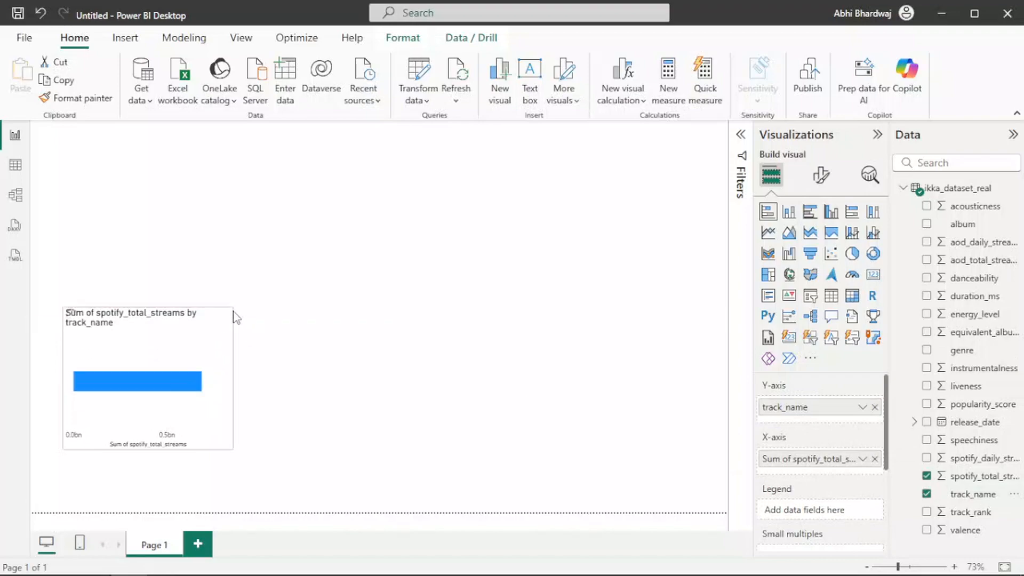
pyautogui.rightClick(790, 464)
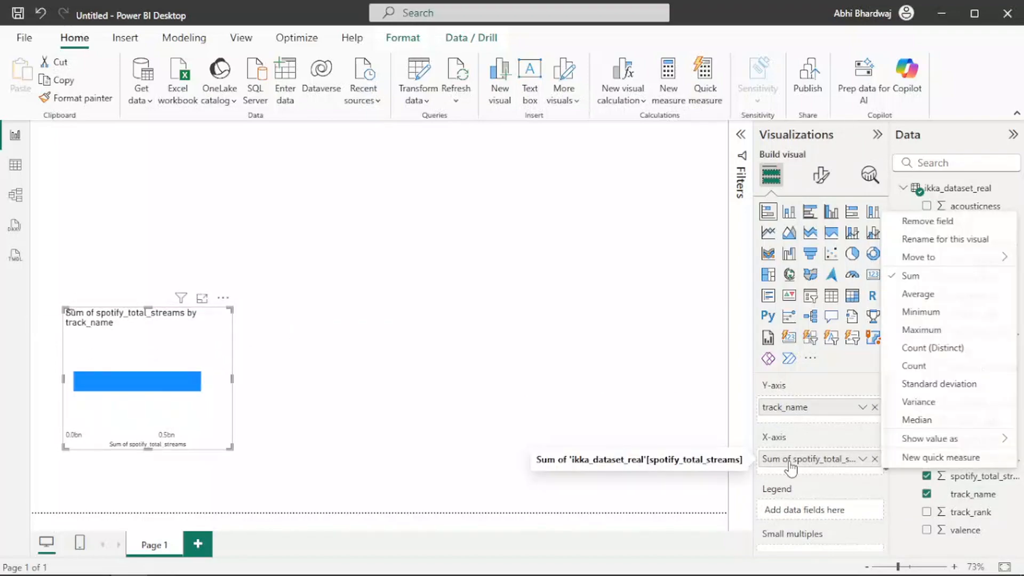
pyautogui.click(286, 347)
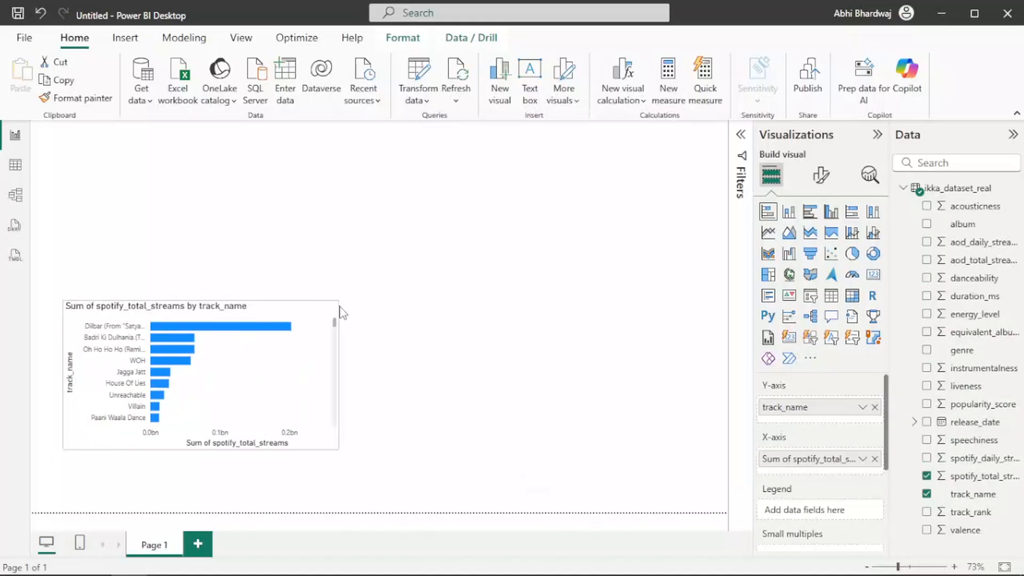
pyautogui.click(172, 337)
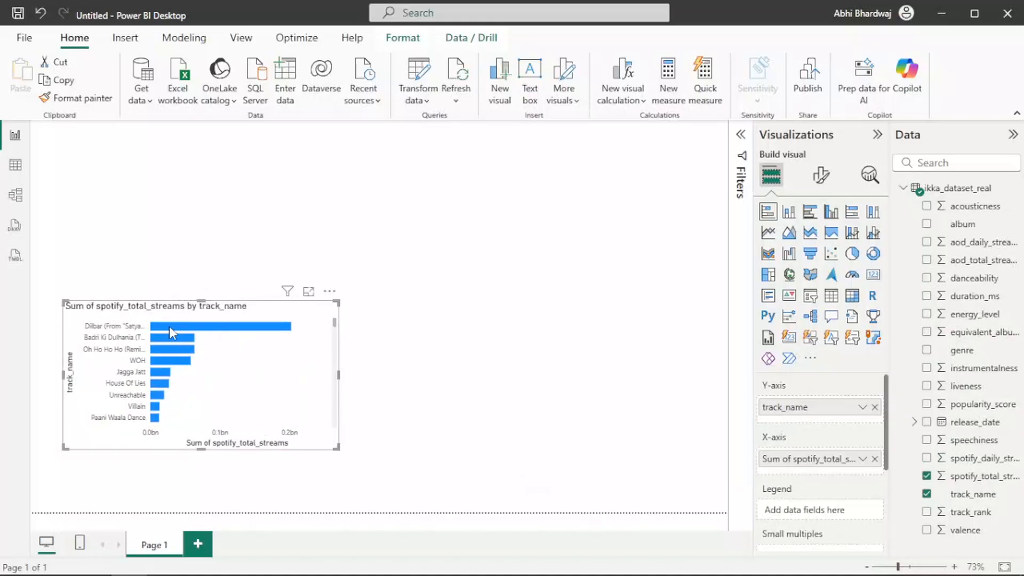
pyautogui.moveTo(169, 326)
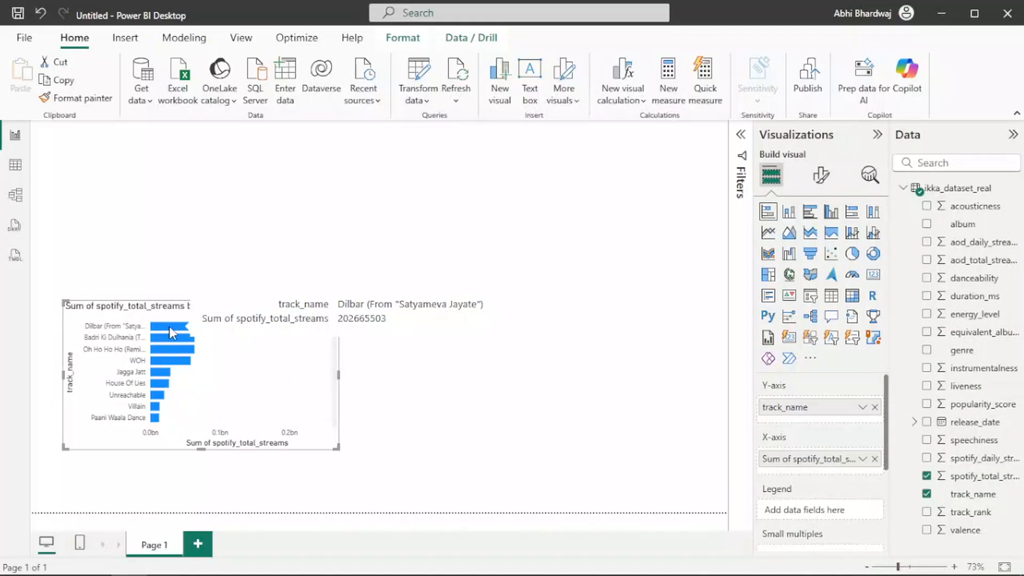
pyautogui.moveTo(165, 346)
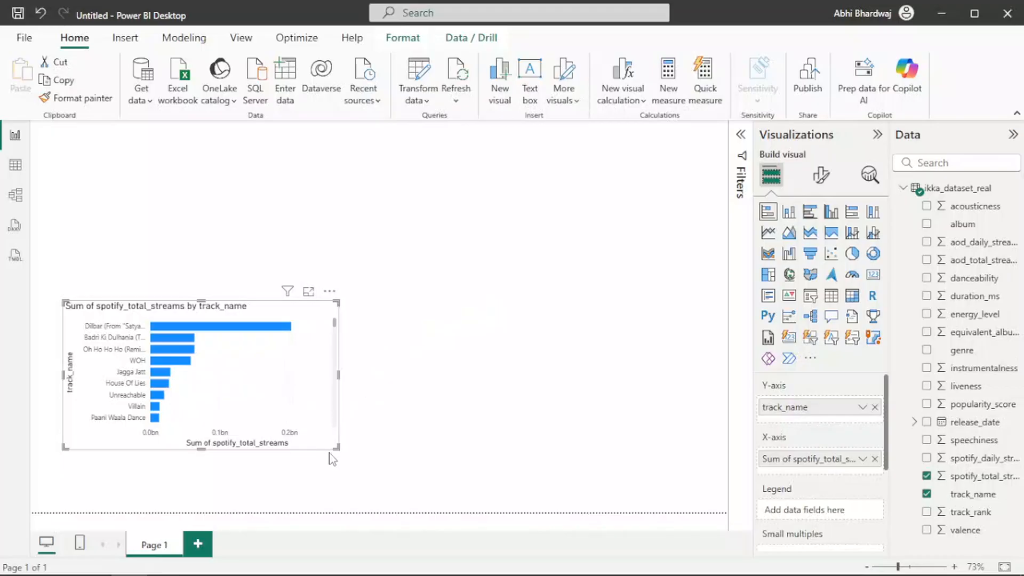
pyautogui.moveTo(338, 448); pyautogui.dragTo(262, 463)
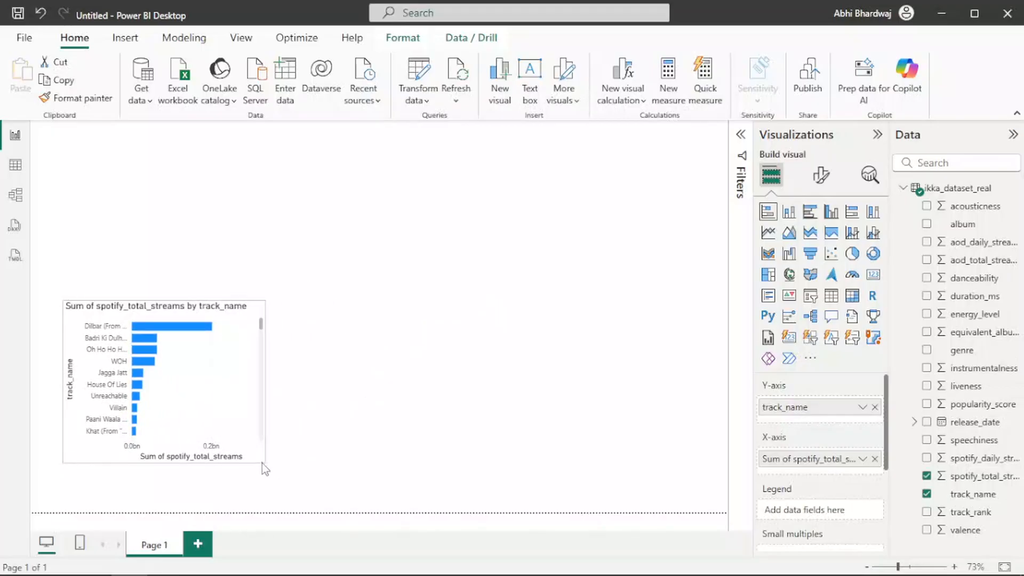
# Retitle the track streams bar chart TOP TRACKS, set the title font to Arial Black and centre it.
pyautogui.click(821, 175)
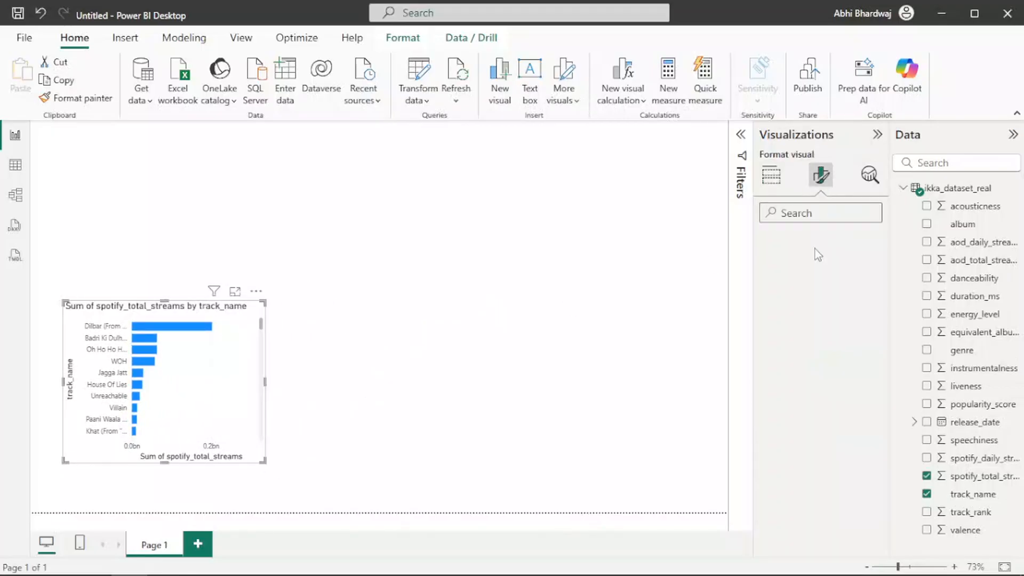
pyautogui.click(817, 245)
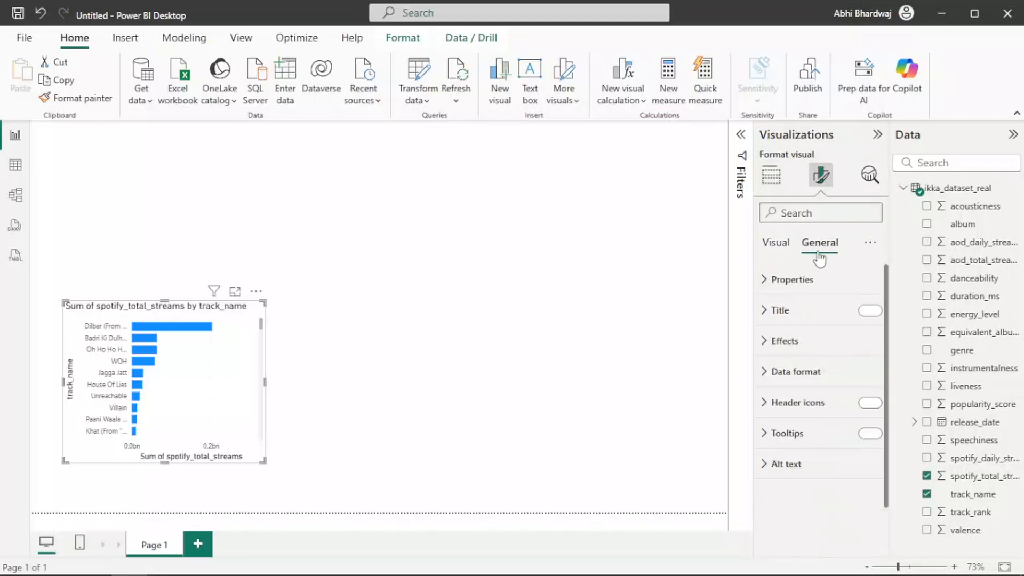
pyautogui.click(810, 312)
pyautogui.doubleClick(813, 384)
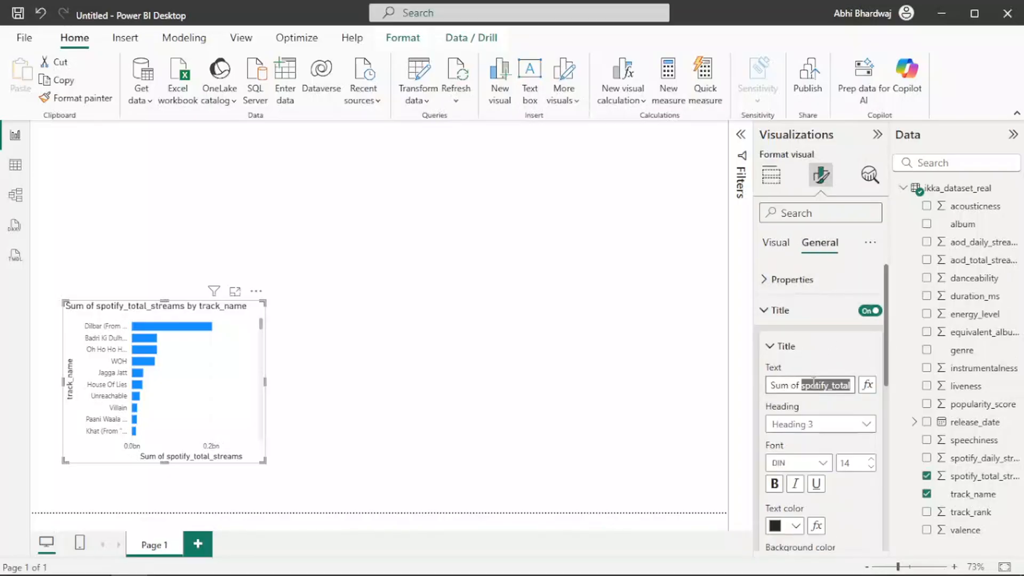
pyautogui.hotkey('ctrl', 'a')
pyautogui.write('TO')
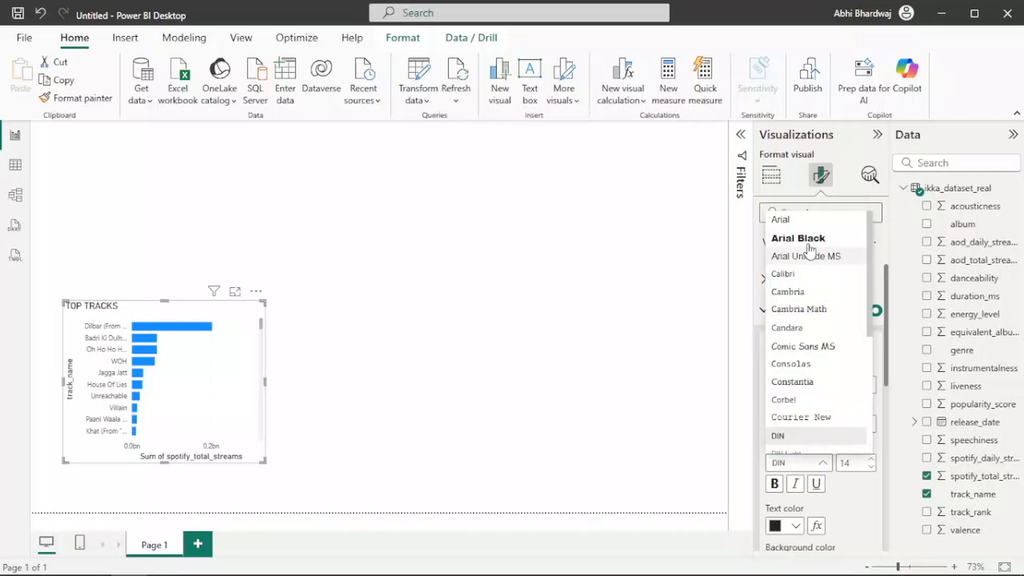
pyautogui.click(808, 242)
pyautogui.scroll(-3, 819, 481)
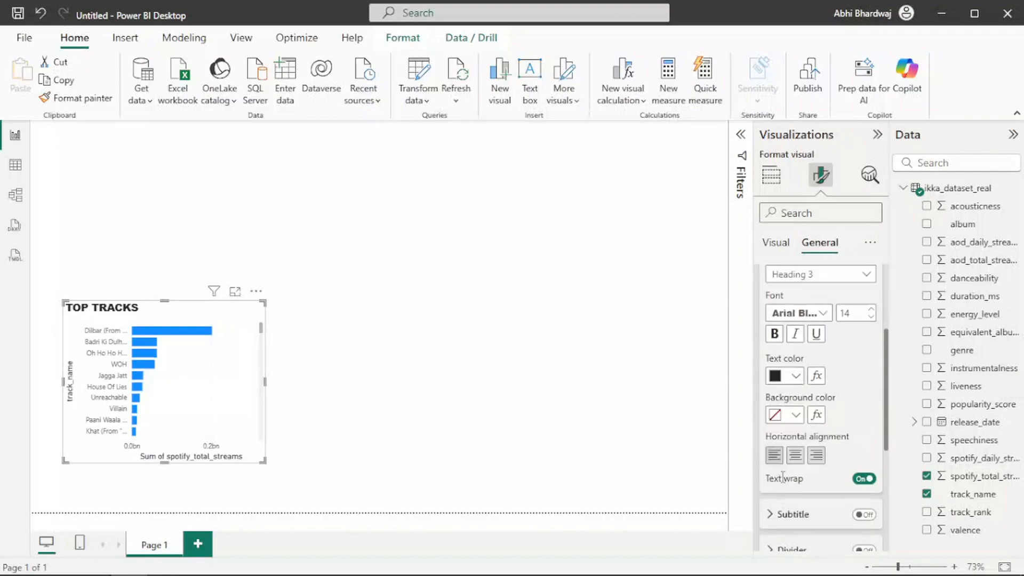
pyautogui.click(795, 455)
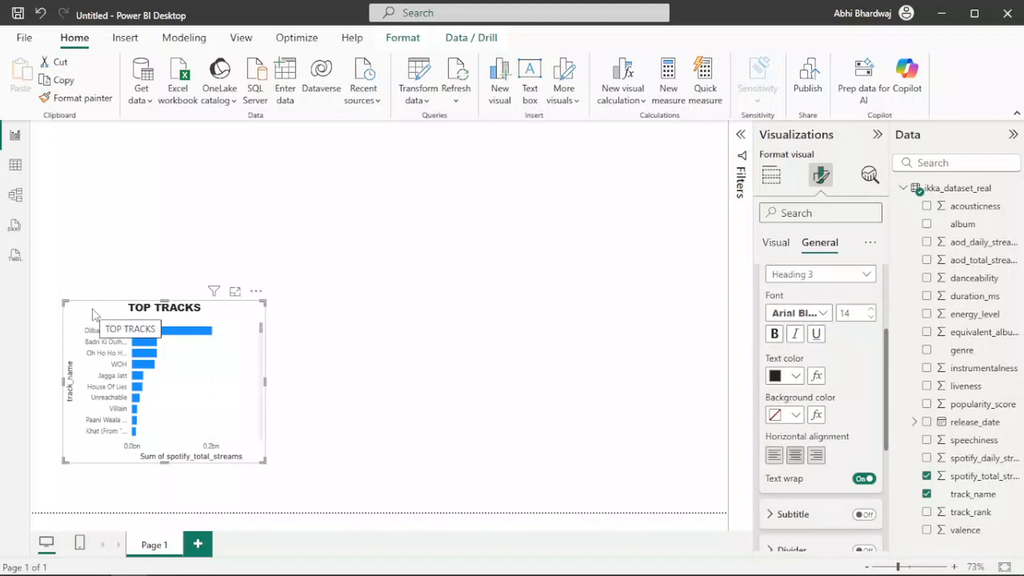
pyautogui.press('Escape')
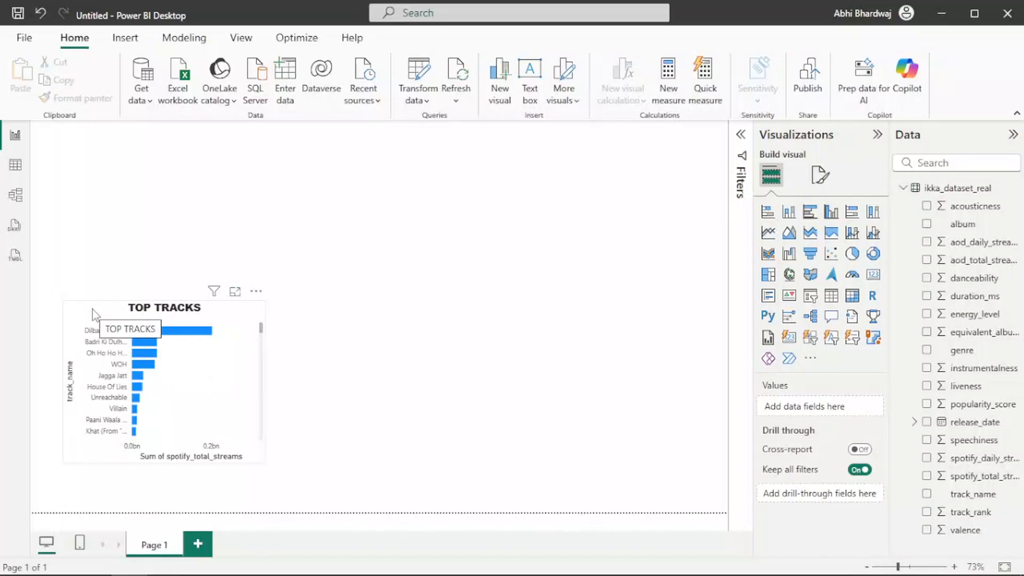
pyautogui.press('Escape')
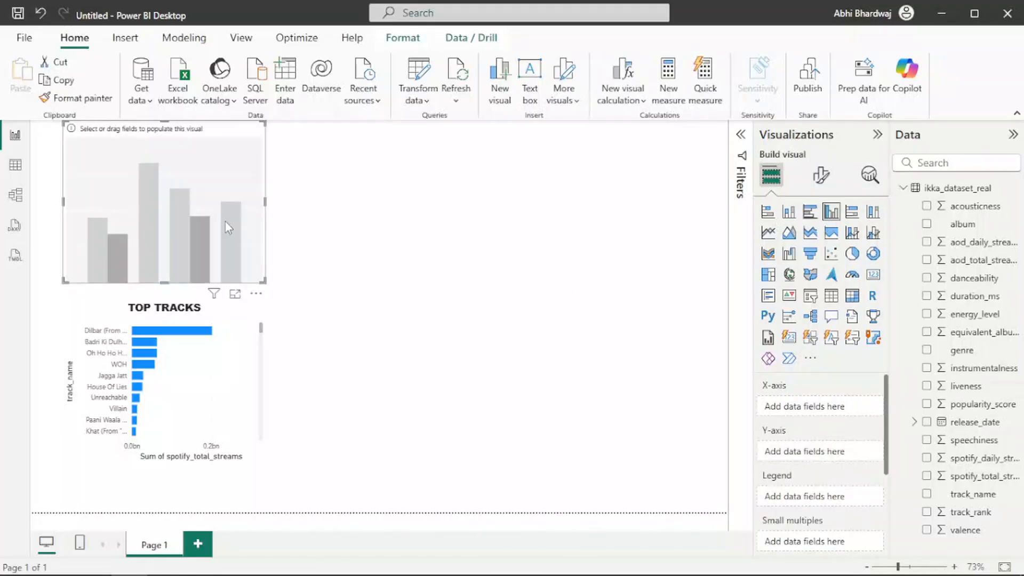
# Place a clustered column chart beside the TOP TRACKS chart, plotting the sum of spotify_total_streams by album.
pyautogui.moveTo(225, 221); pyautogui.dragTo(595, 376)
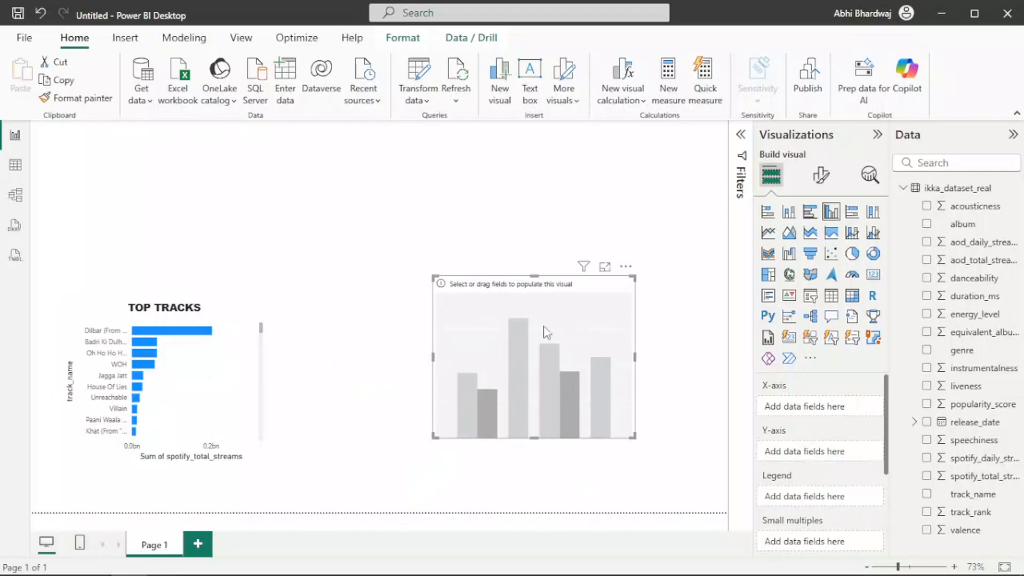
pyautogui.moveTo(544, 327); pyautogui.dragTo(448, 350)
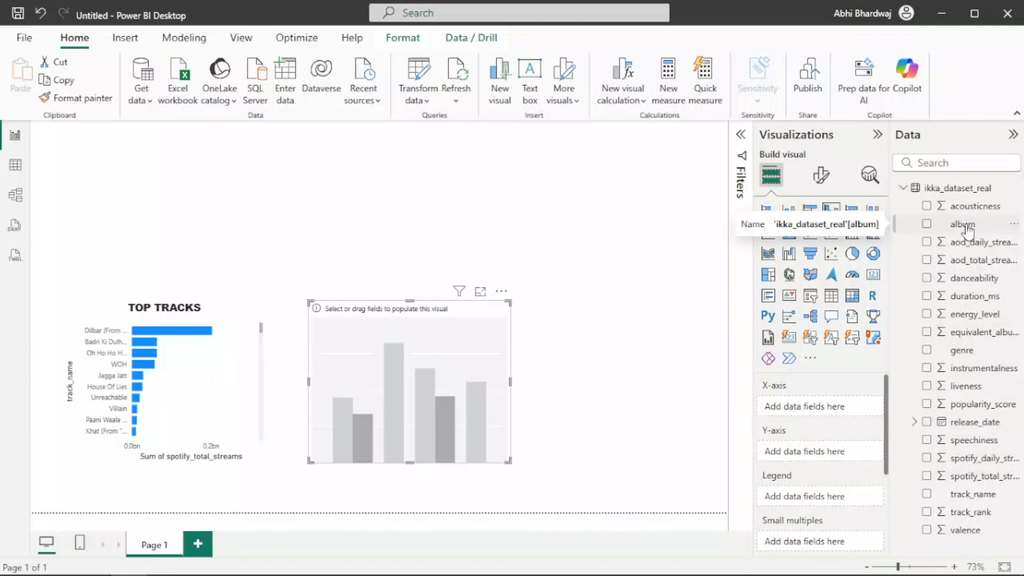
pyautogui.moveTo(964, 228); pyautogui.dragTo(834, 414)
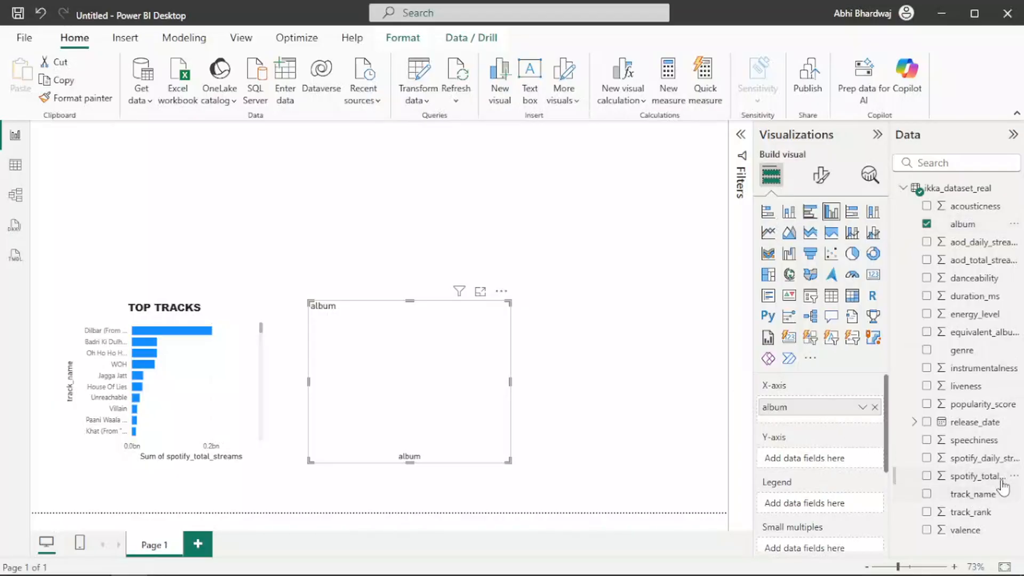
pyautogui.moveTo(997, 480); pyautogui.dragTo(835, 462)
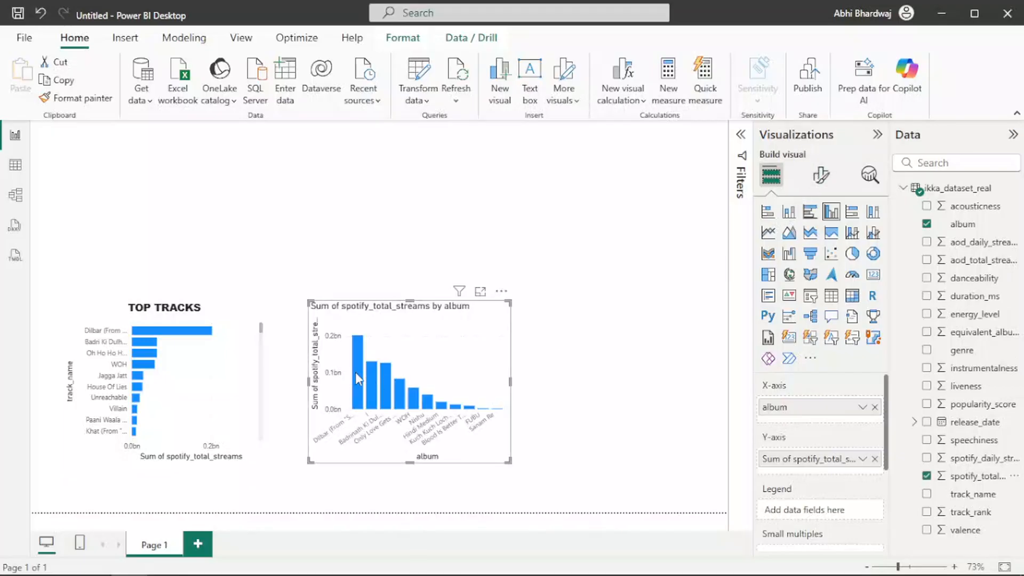
pyautogui.moveTo(356, 374)
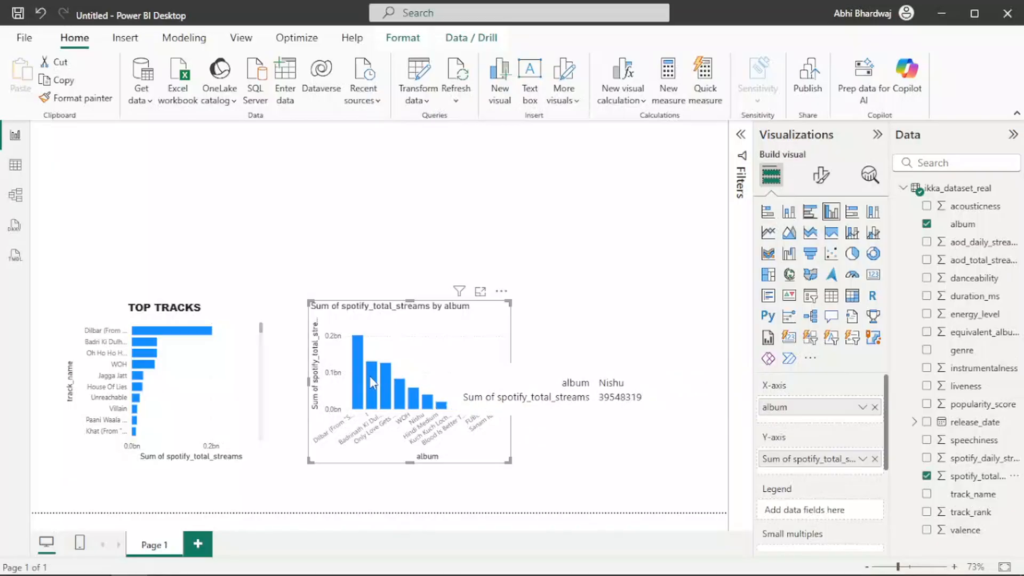
# Retitle the streams by album column chart ALBUMS BREAKDOWN, set the title font to Arial Black and centre it.
pyautogui.click(824, 186)
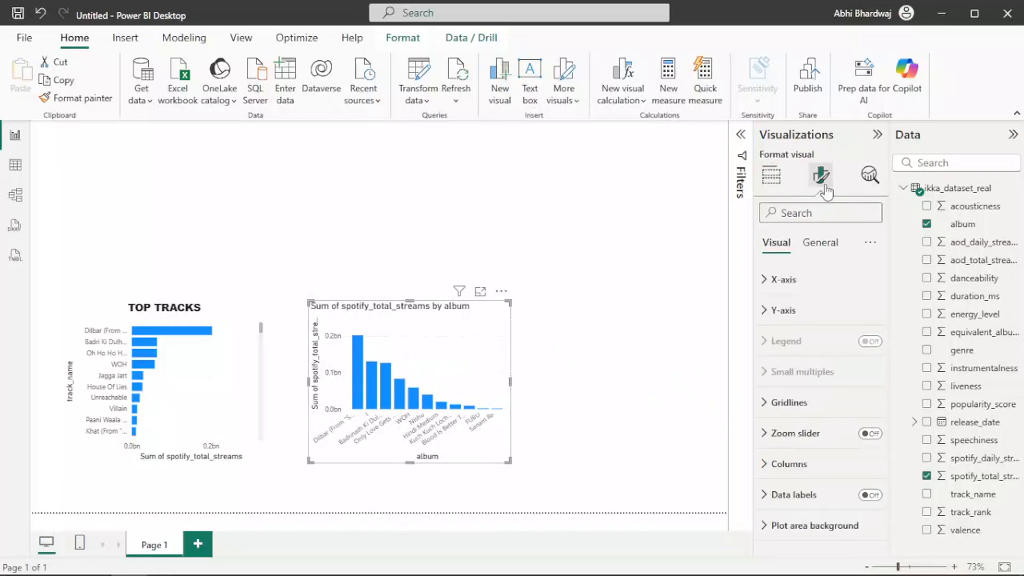
pyautogui.click(816, 243)
pyautogui.click(805, 312)
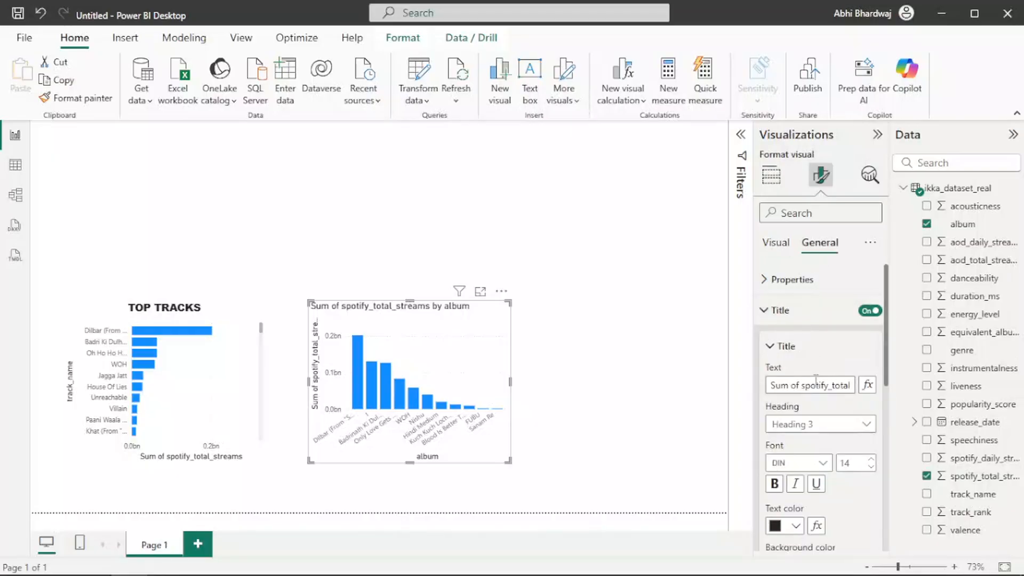
pyautogui.tripleClick(816, 383)
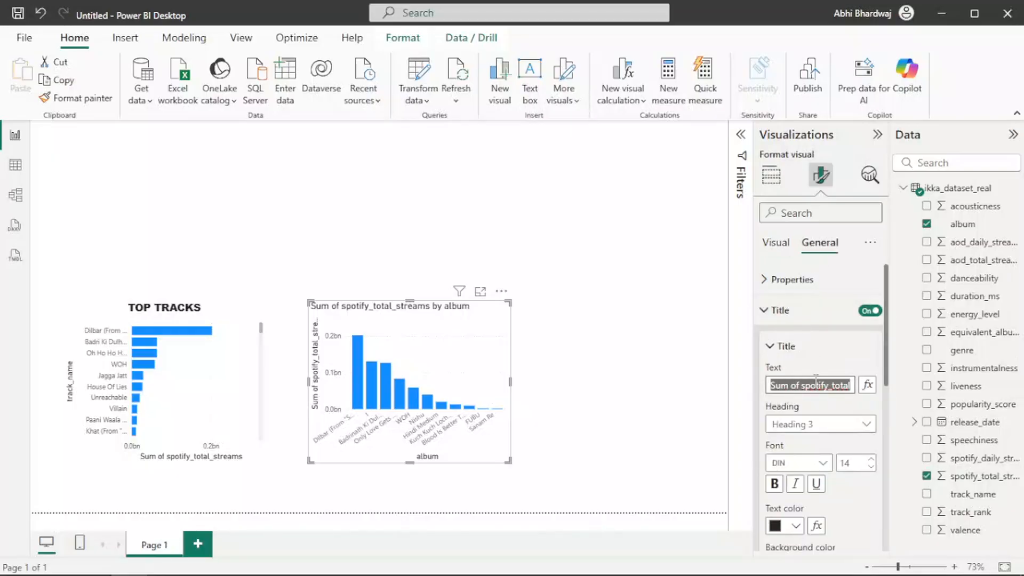
pyautogui.write('ALBU')
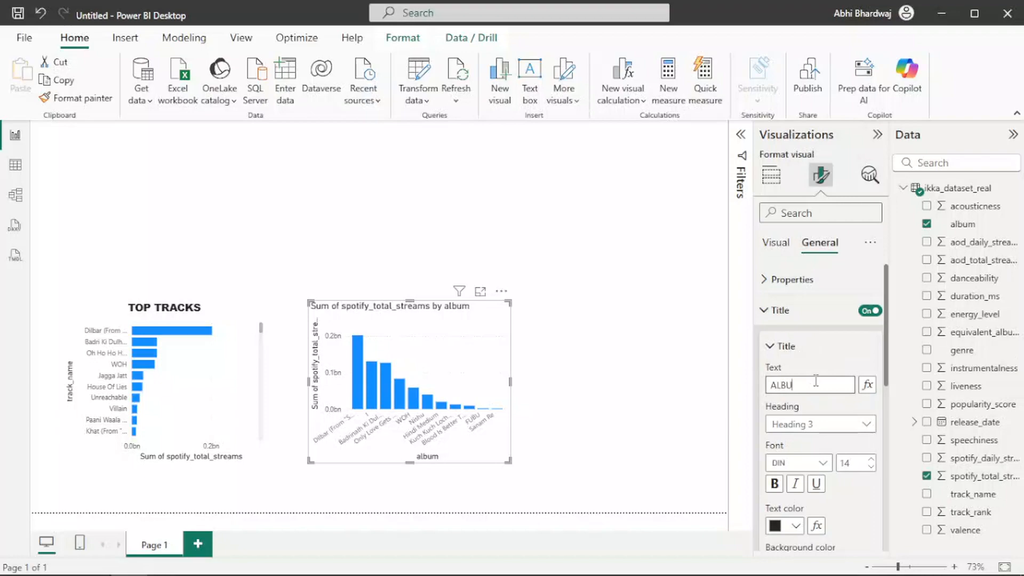
pyautogui.write('MS BREAKDOWN')
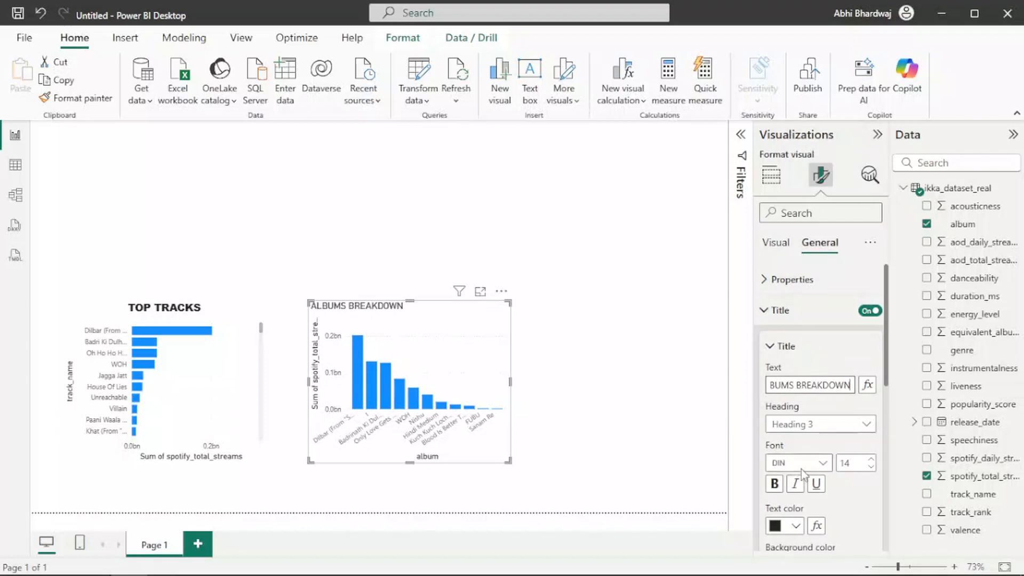
pyautogui.click(825, 467)
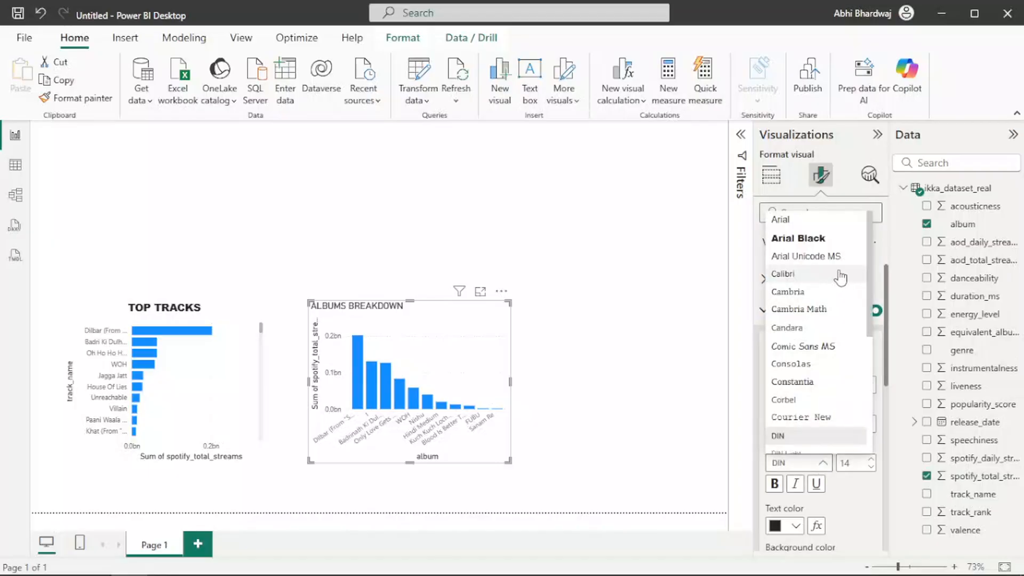
pyautogui.click(824, 235)
pyautogui.scroll(-2, 852, 521)
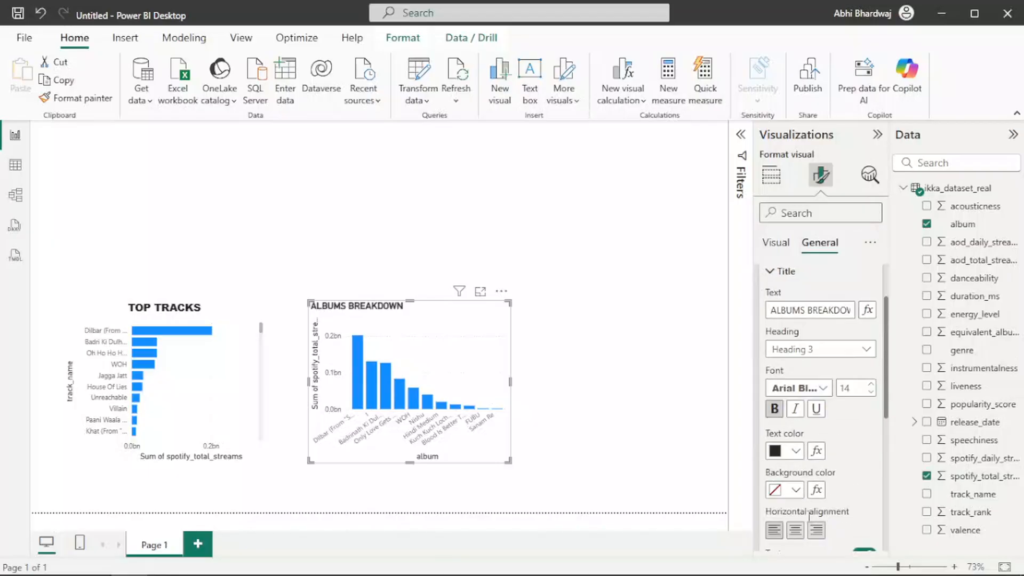
pyautogui.click(795, 530)
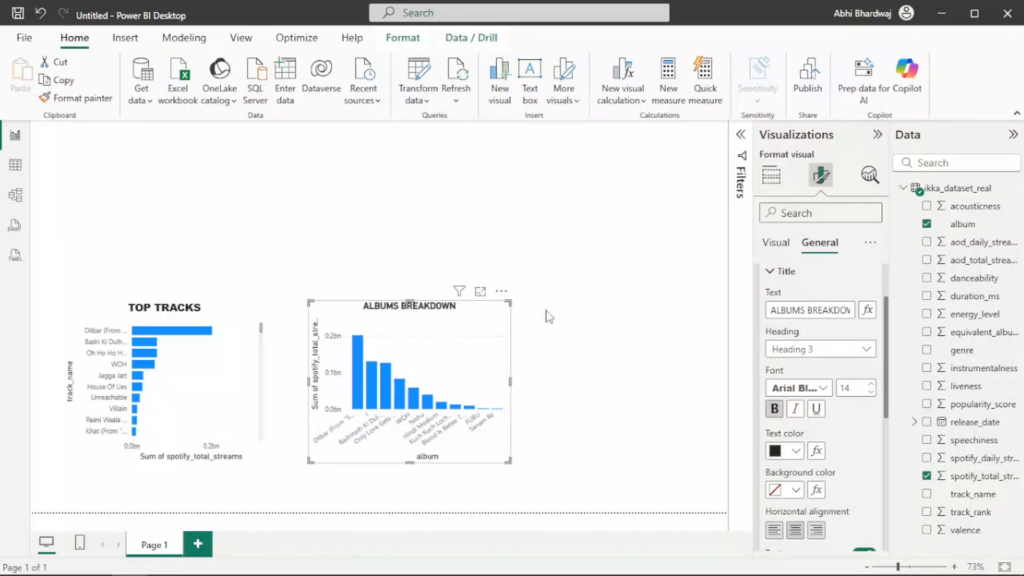
# Place an empty 100% stacked column chart above the TOP TRACKS chart and size it to fit the space there.
pyautogui.click(550, 317)
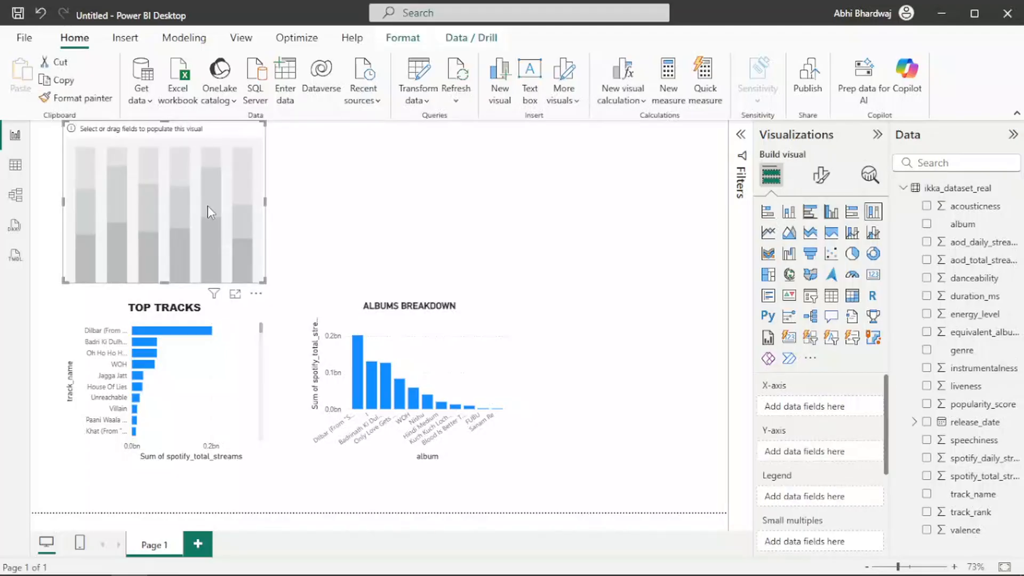
pyautogui.moveTo(207, 206); pyautogui.dragTo(223, 202)
pyautogui.moveTo(275, 138)
pyautogui.mouseDown()
pyautogui.moveTo(229, 175)
pyautogui.moveTo(276, 156)
pyautogui.mouseUp()
pyautogui.moveTo(222, 174); pyautogui.dragTo(214, 174)
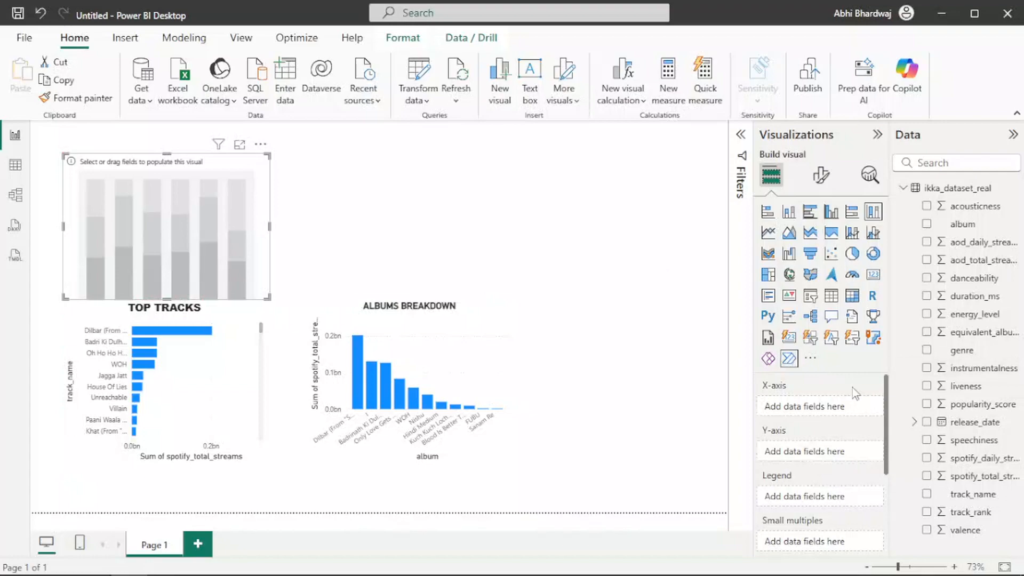
# Plot the average of popularity_score by genre in the new 100% stacked column chart.
pyautogui.moveTo(978, 349); pyautogui.dragTo(791, 410)
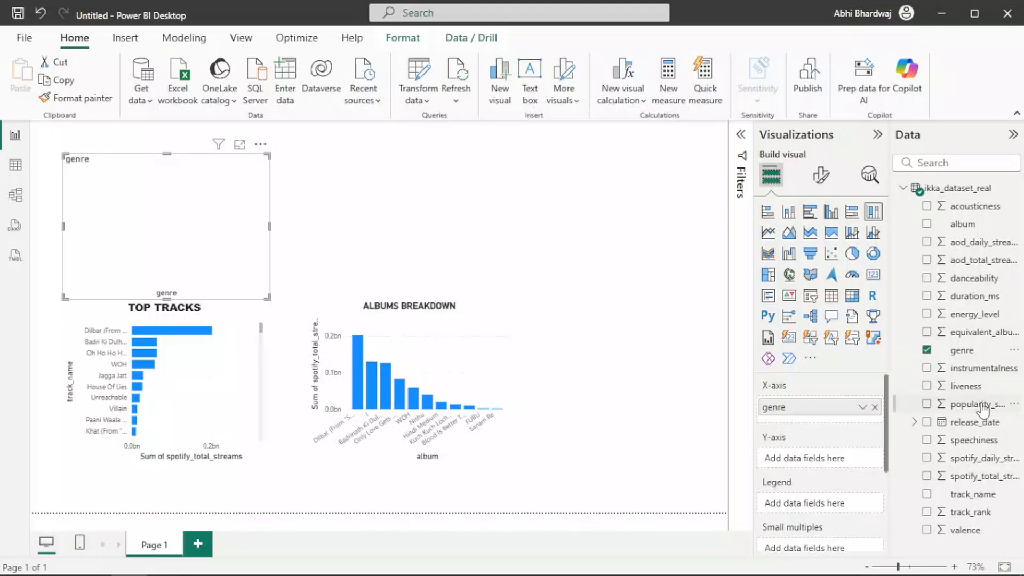
pyautogui.moveTo(977, 404); pyautogui.dragTo(858, 460)
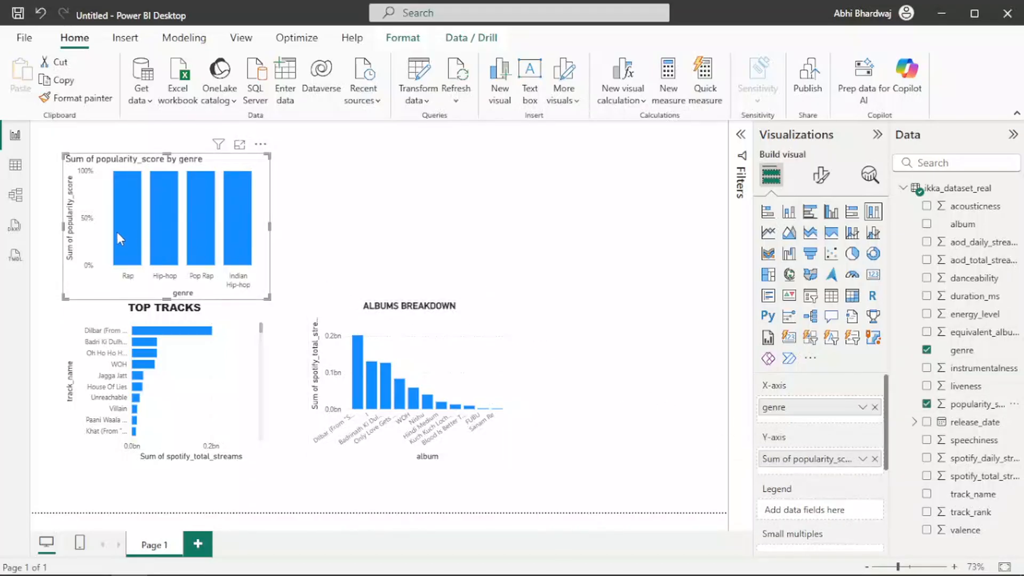
pyautogui.moveTo(120, 229)
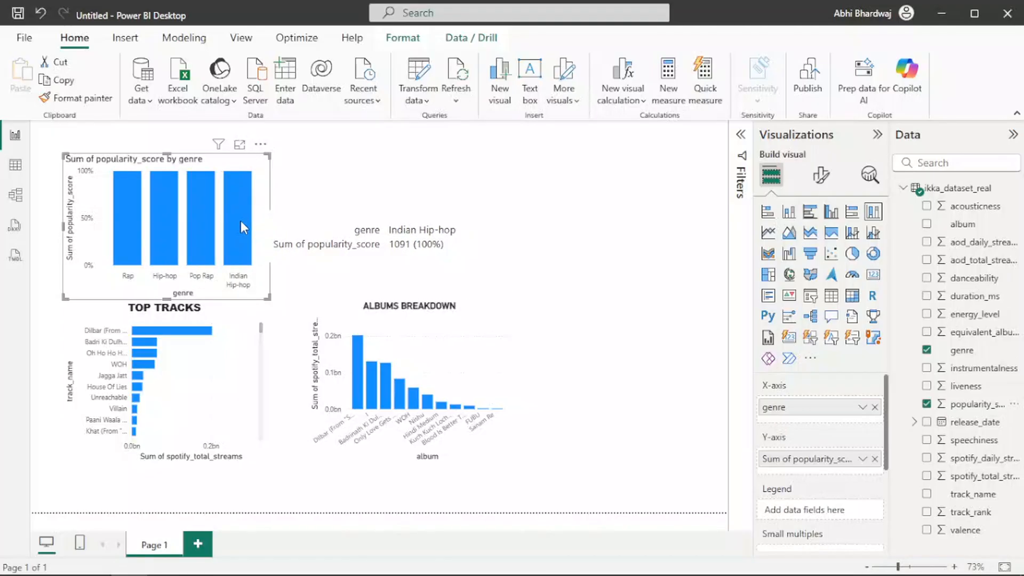
pyautogui.click(861, 460)
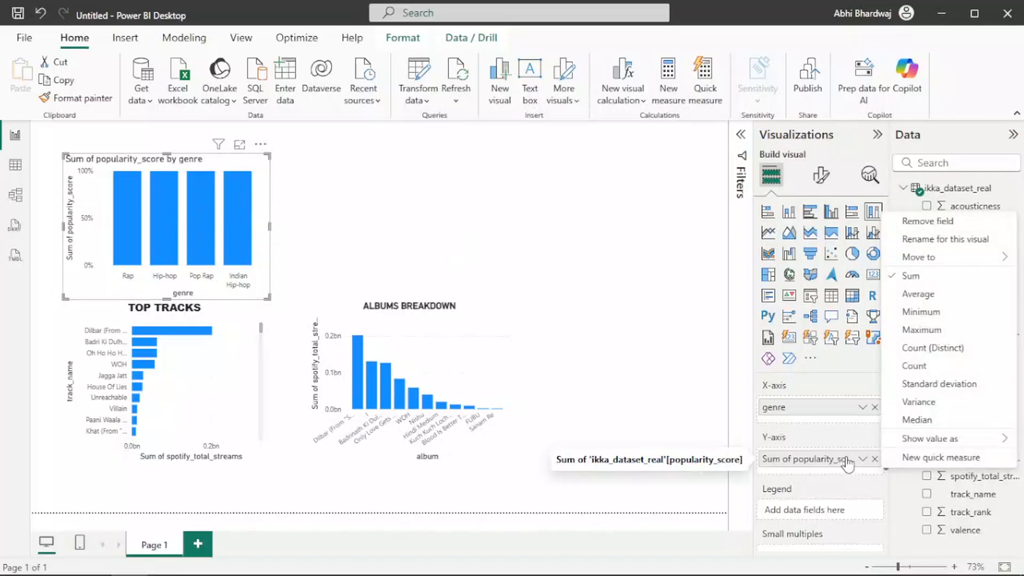
pyautogui.click(927, 296)
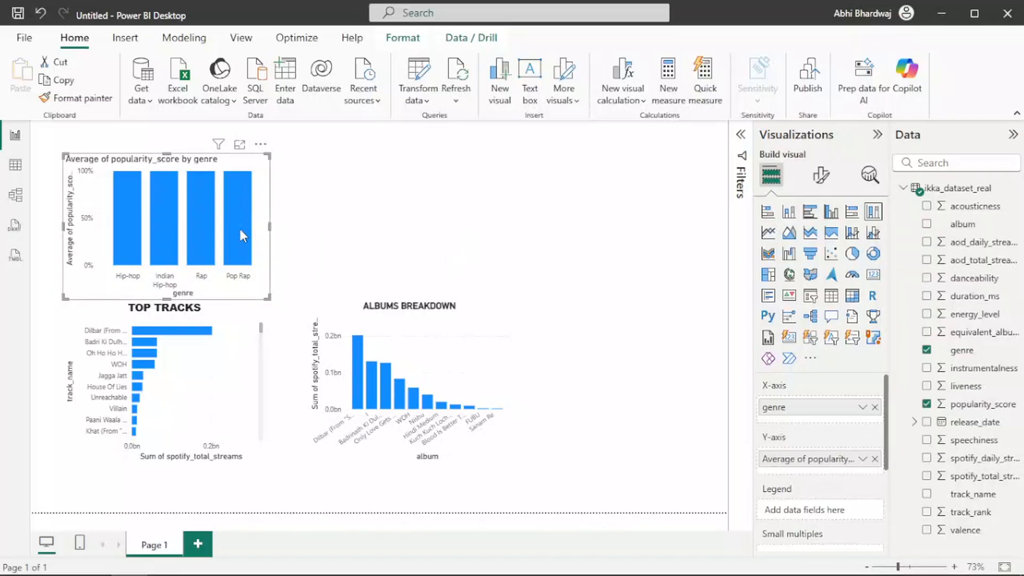
pyautogui.moveTo(253, 230)
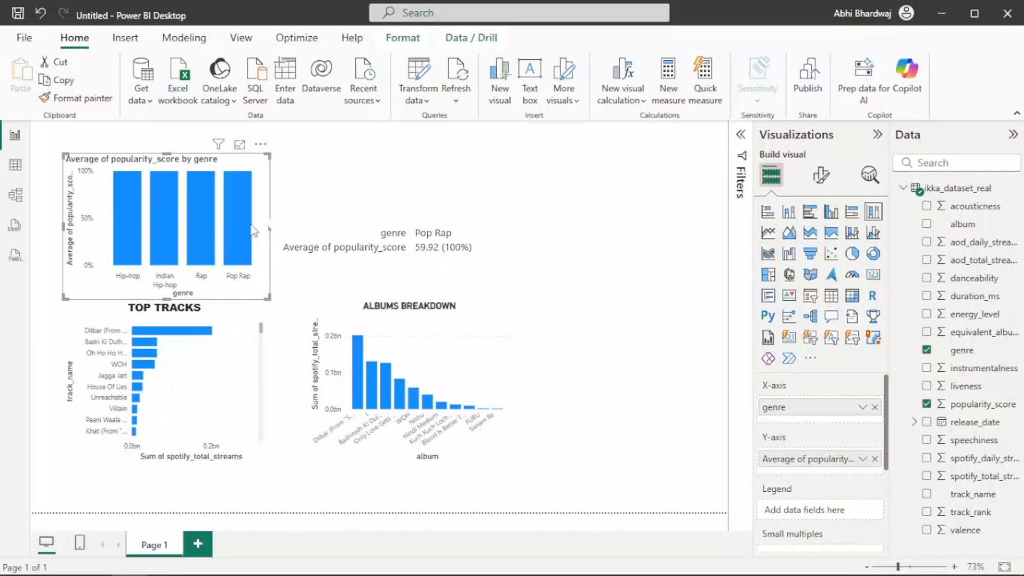
pyautogui.moveTo(211, 233)
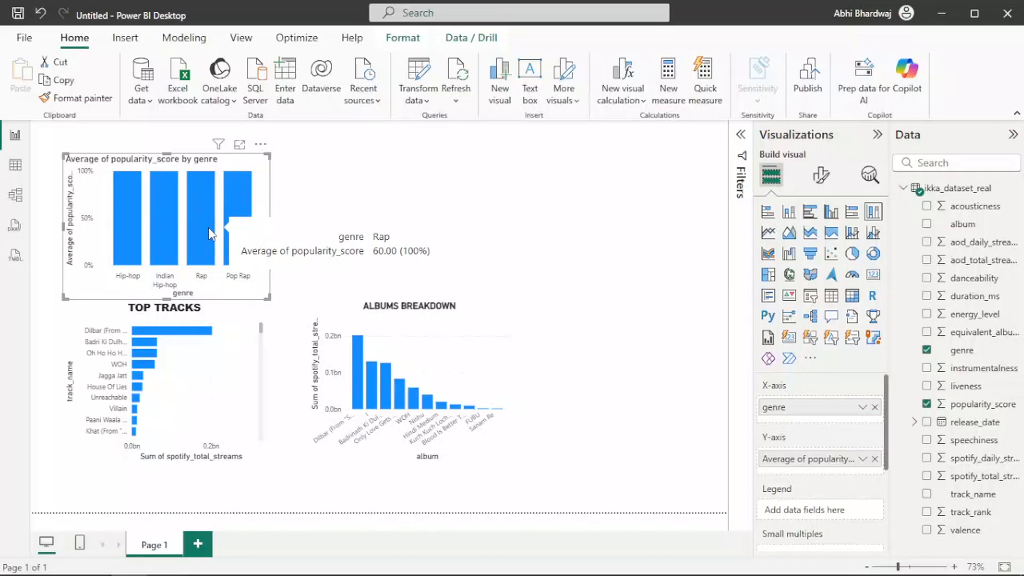
pyautogui.moveTo(163, 233)
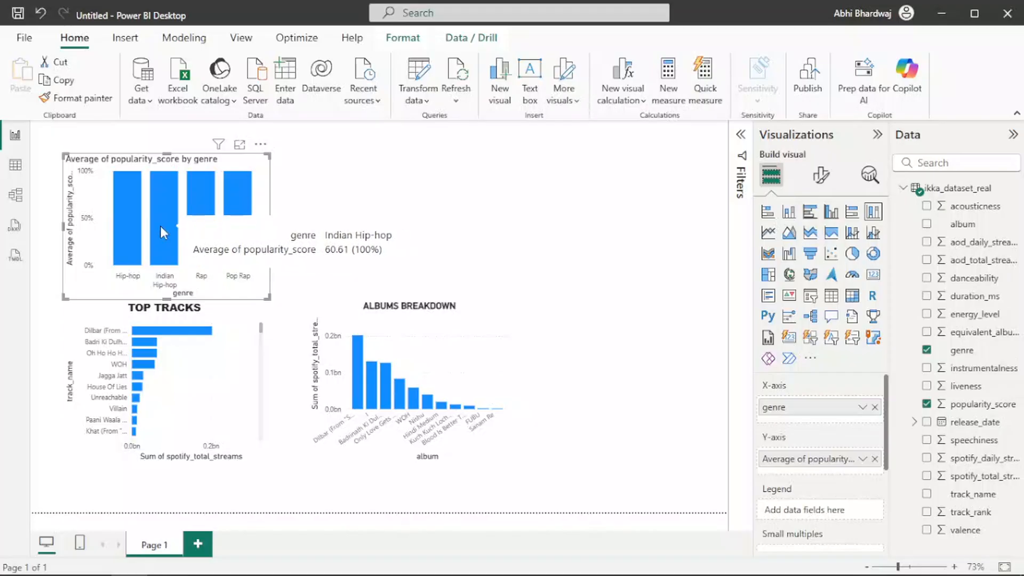
pyautogui.moveTo(117, 226)
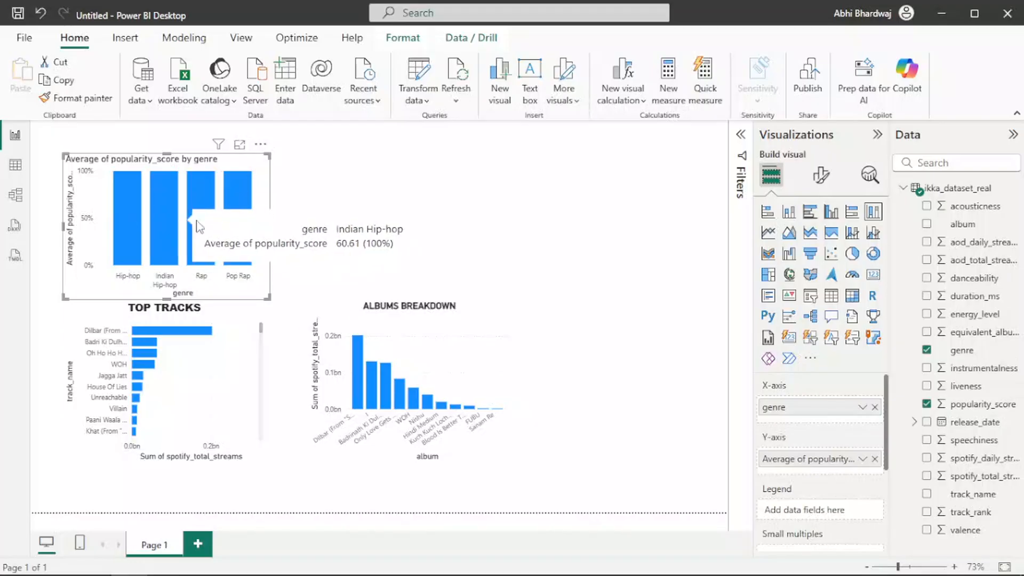
# Retitle the popularity score chart POPULARITY BY GENRE, with the title in bold Arial Black and centred.
pyautogui.click(820, 176)
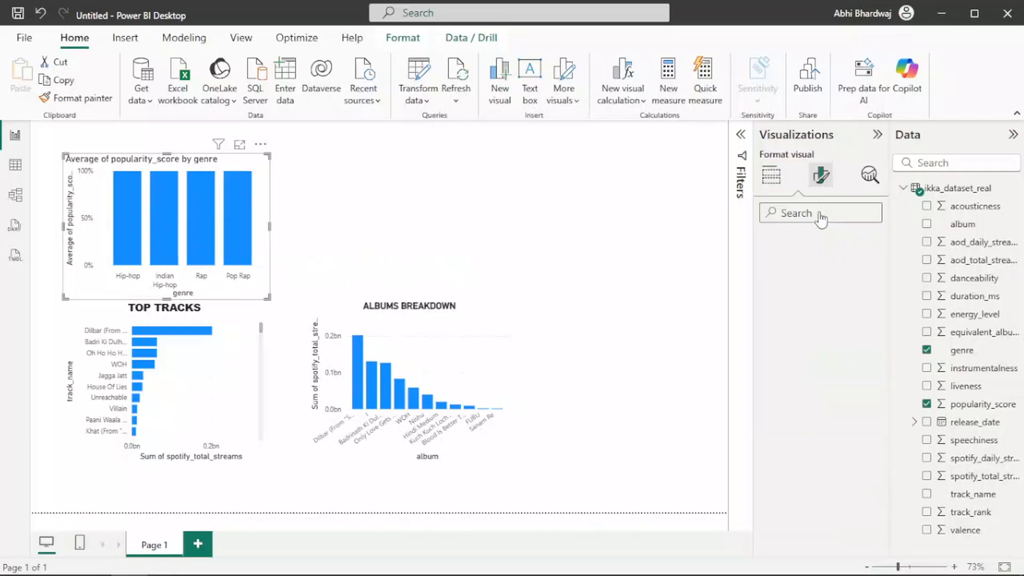
pyautogui.click(820, 243)
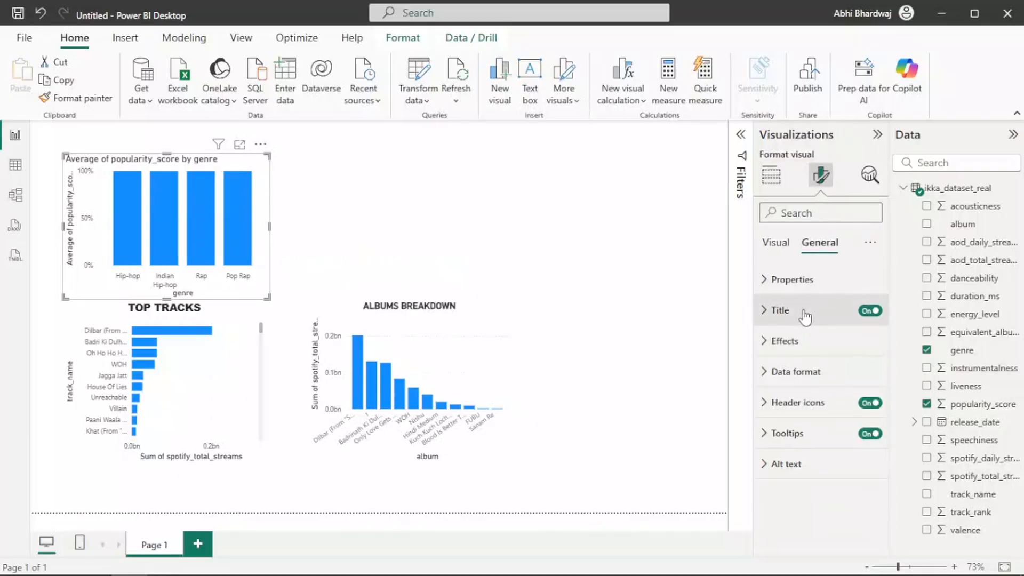
pyautogui.click(807, 312)
pyautogui.tripleClick(811, 387)
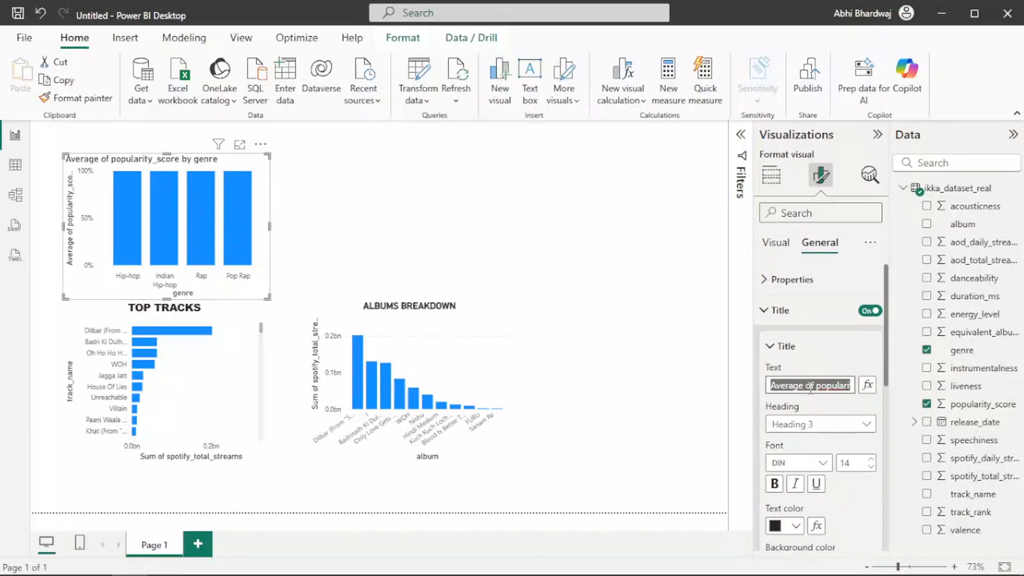
pyautogui.press('BackSpace')
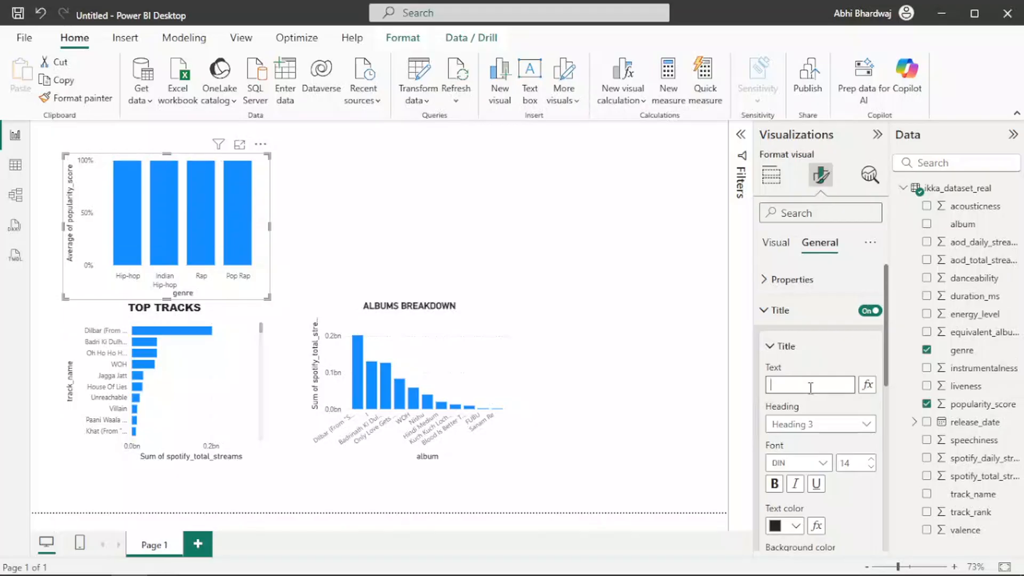
pyautogui.write('POPULARITY BY GENRE')
pyautogui.click(814, 360)
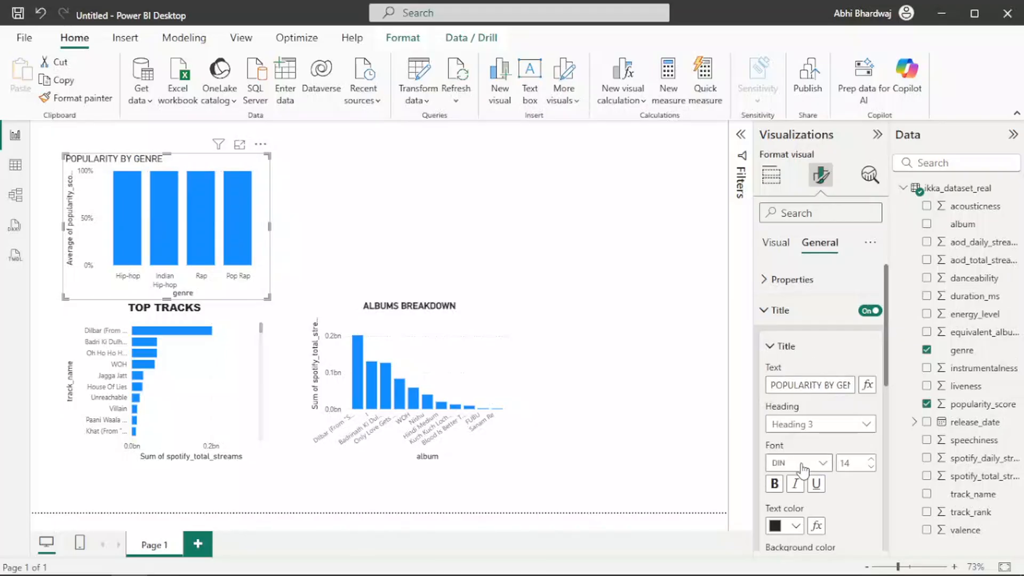
pyautogui.click(803, 463)
pyautogui.click(827, 236)
pyautogui.scroll(-3, 813, 496)
pyautogui.click(775, 409)
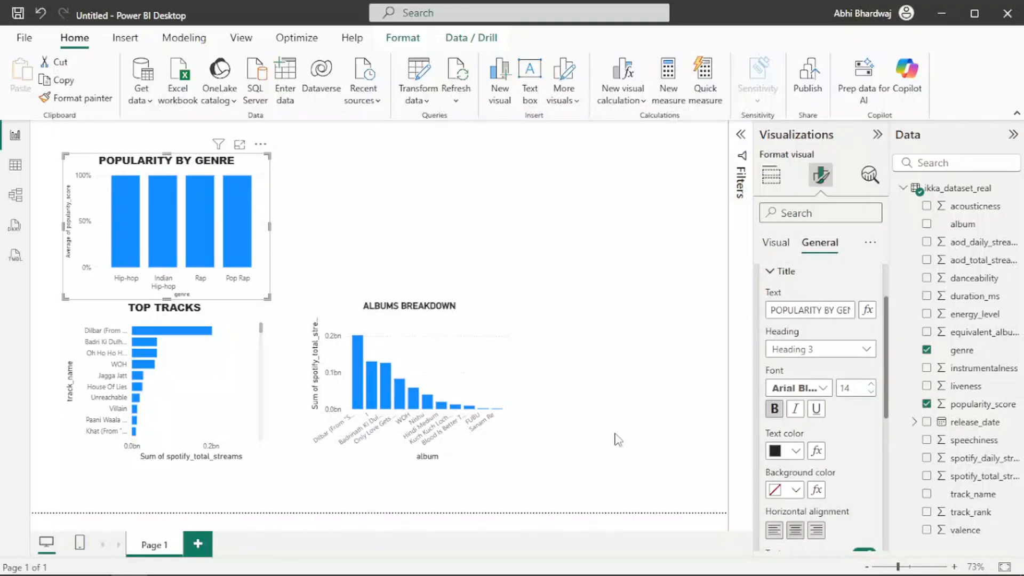
# Place an empty pie chart above the ALBUMS BREAKDOWN chart and reduce its height to line up with POPULARITY BY GENRE.
pyautogui.click(334, 220)
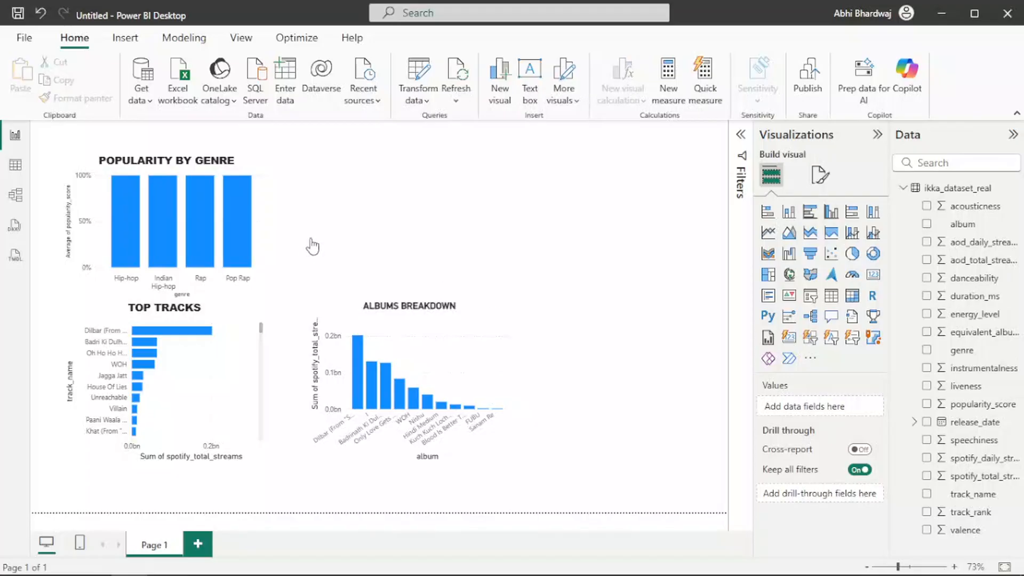
pyautogui.moveTo(384, 212); pyautogui.dragTo(373, 205)
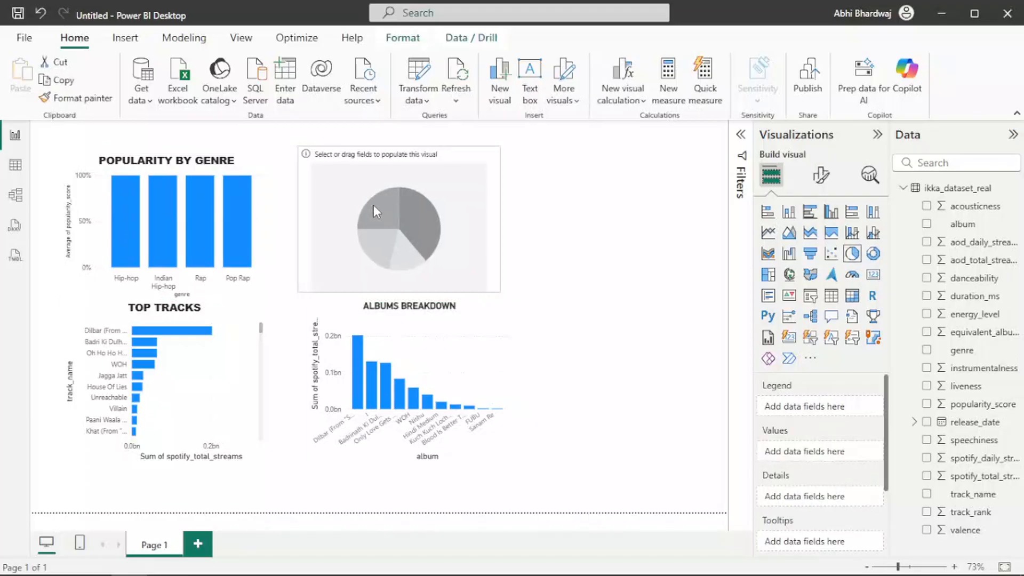
pyautogui.click(502, 152)
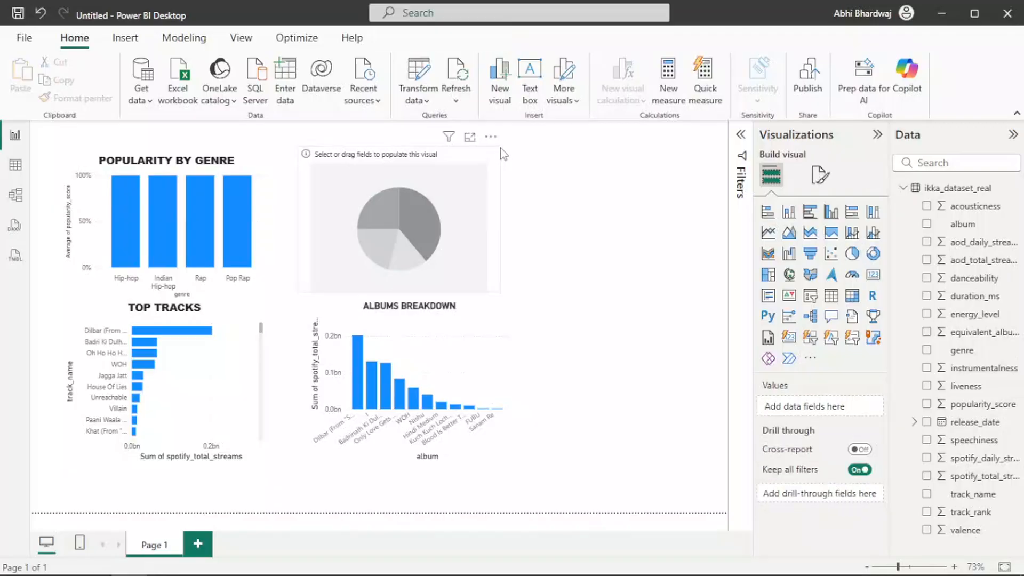
pyautogui.moveTo(501, 148); pyautogui.dragTo(499, 154)
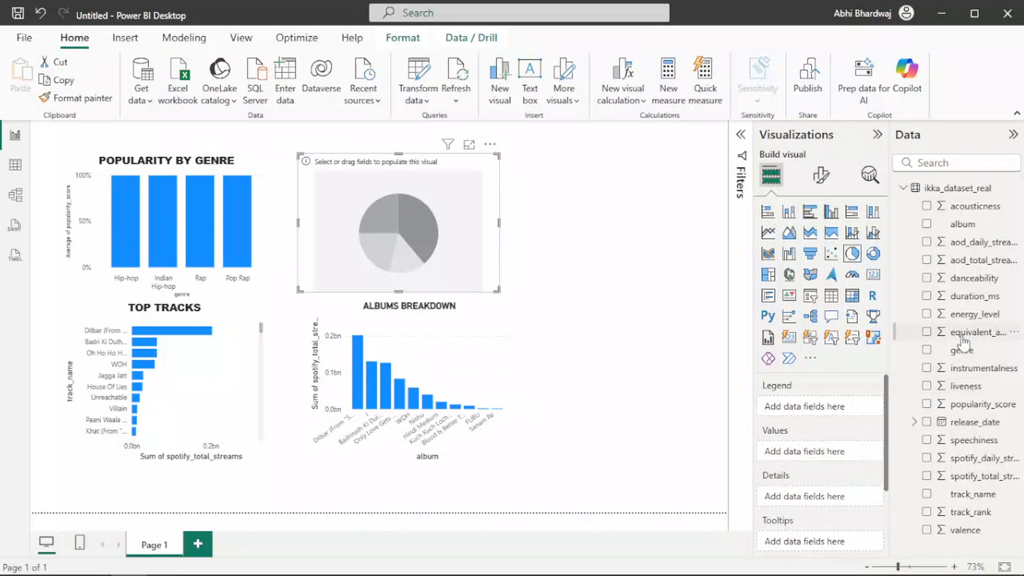
# Fill the pie chart with genre as the legend and the count of track_name as the values.
pyautogui.moveTo(963, 346); pyautogui.dragTo(811, 408)
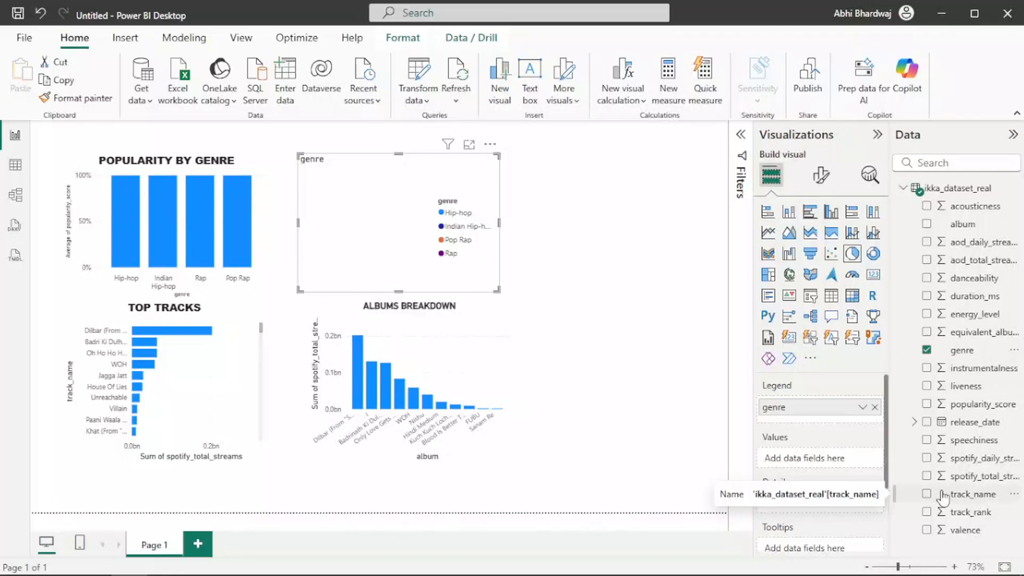
pyautogui.moveTo(958, 496); pyautogui.dragTo(796, 456)
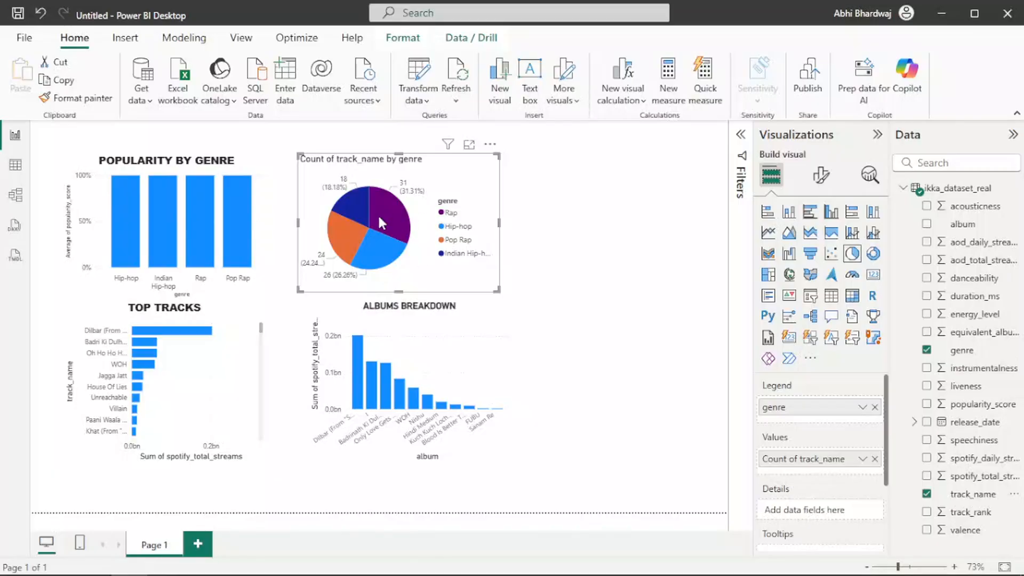
pyautogui.moveTo(378, 217)
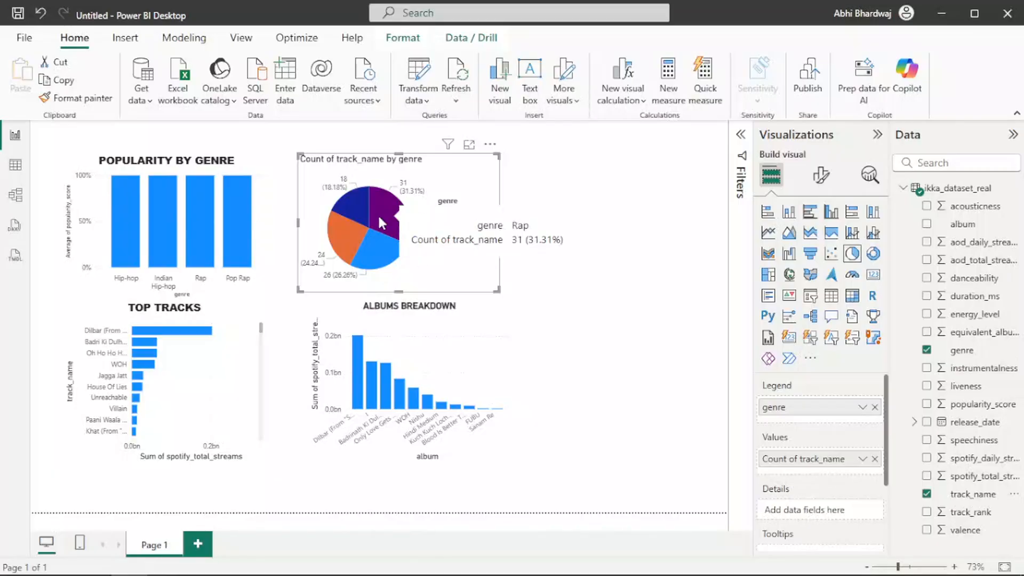
pyautogui.moveTo(373, 263)
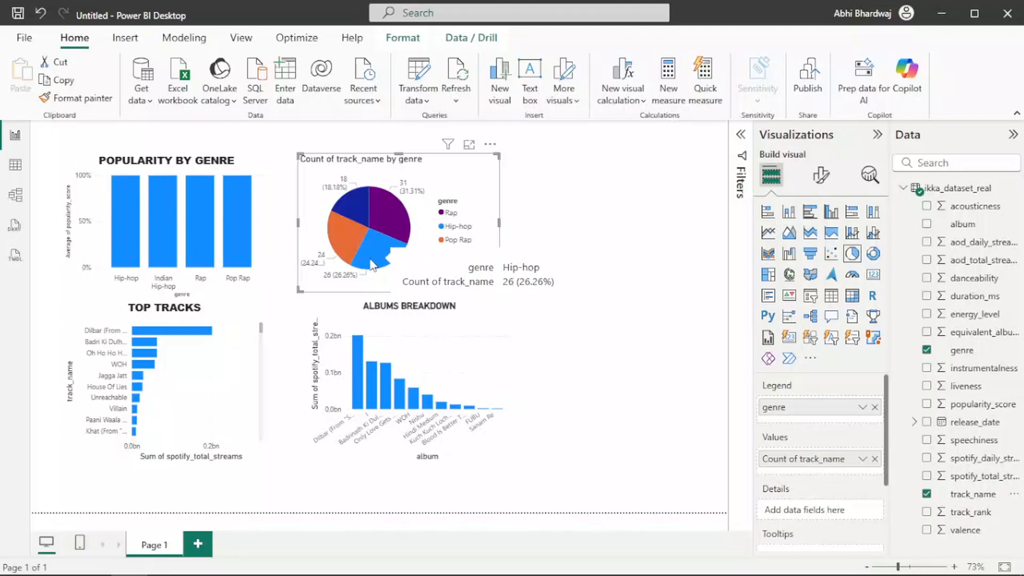
pyautogui.moveTo(341, 243)
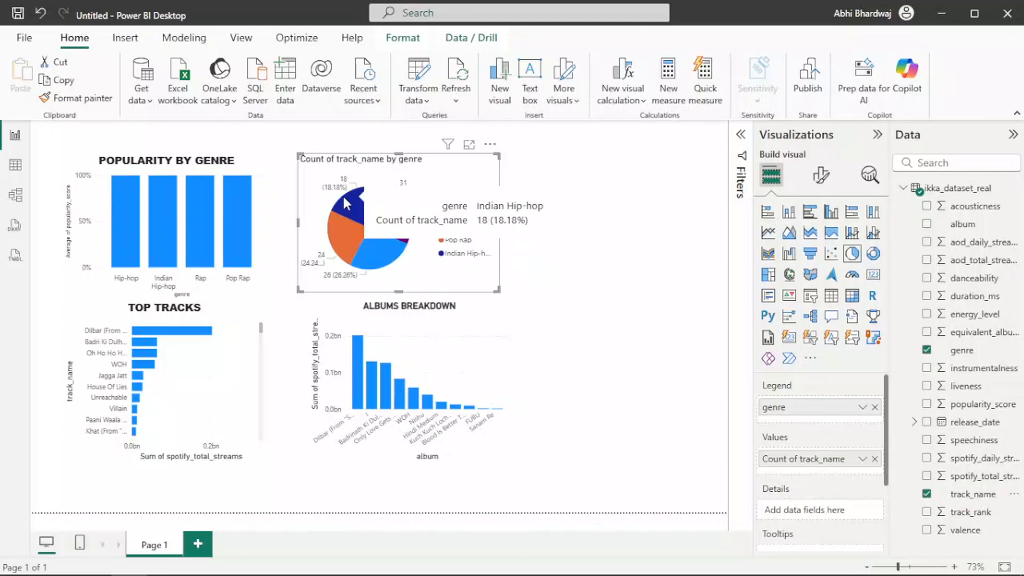
# Retitle the genre pie chart GENRE DISTRIBUTION, with the title in bold Arial Black and centred.
pyautogui.click(822, 175)
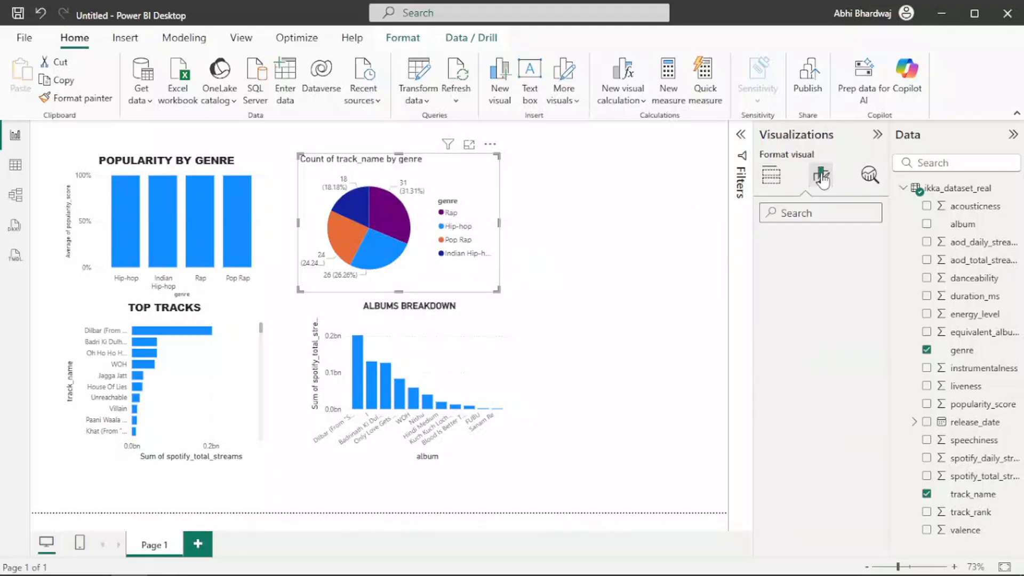
pyautogui.click(822, 243)
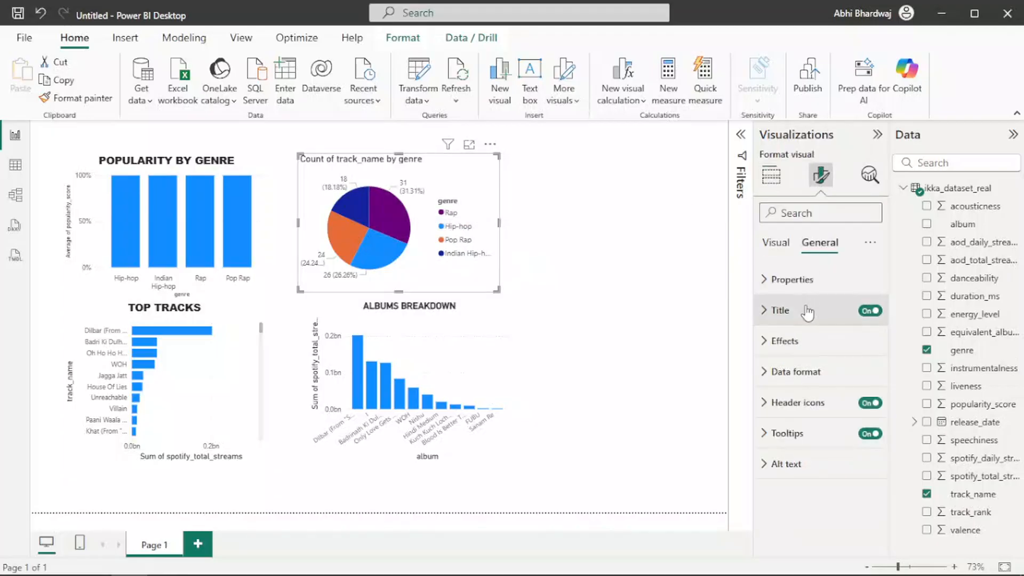
pyautogui.click(809, 312)
pyautogui.click(816, 392)
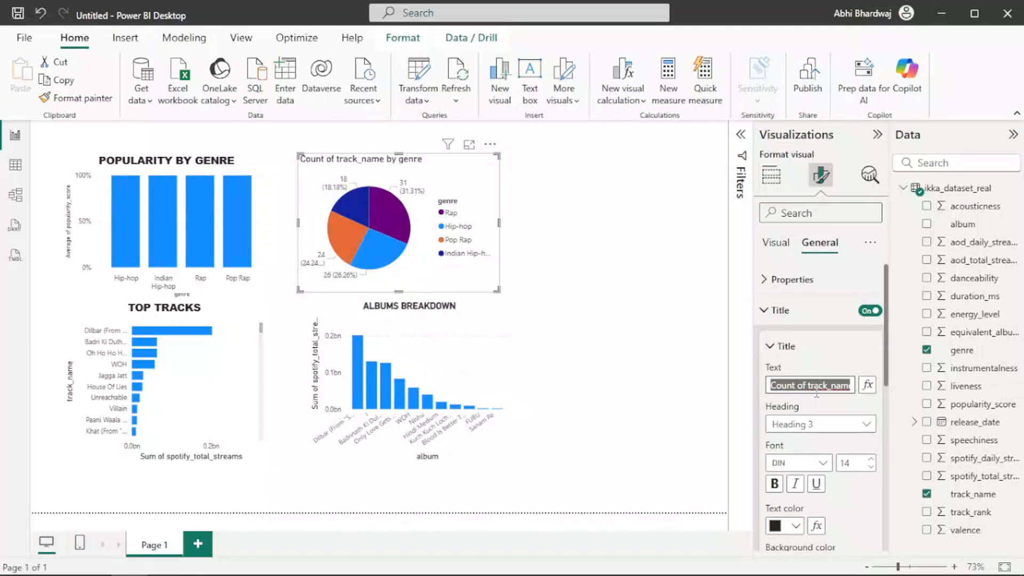
pyautogui.write('genre')
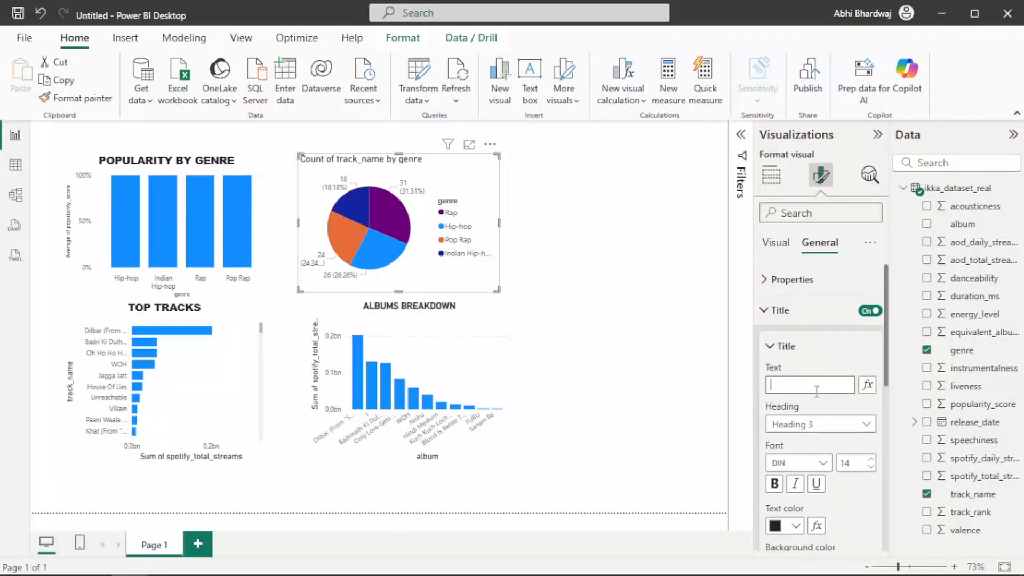
pyautogui.write('GENRE DISTRIBUTION')
pyautogui.click(784, 457)
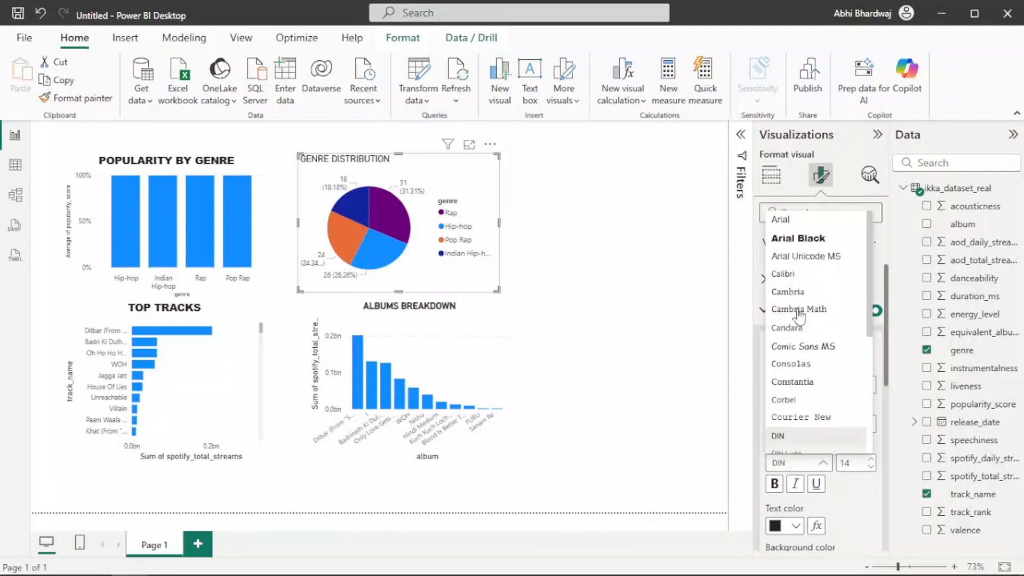
pyautogui.click(799, 235)
pyautogui.click(774, 484)
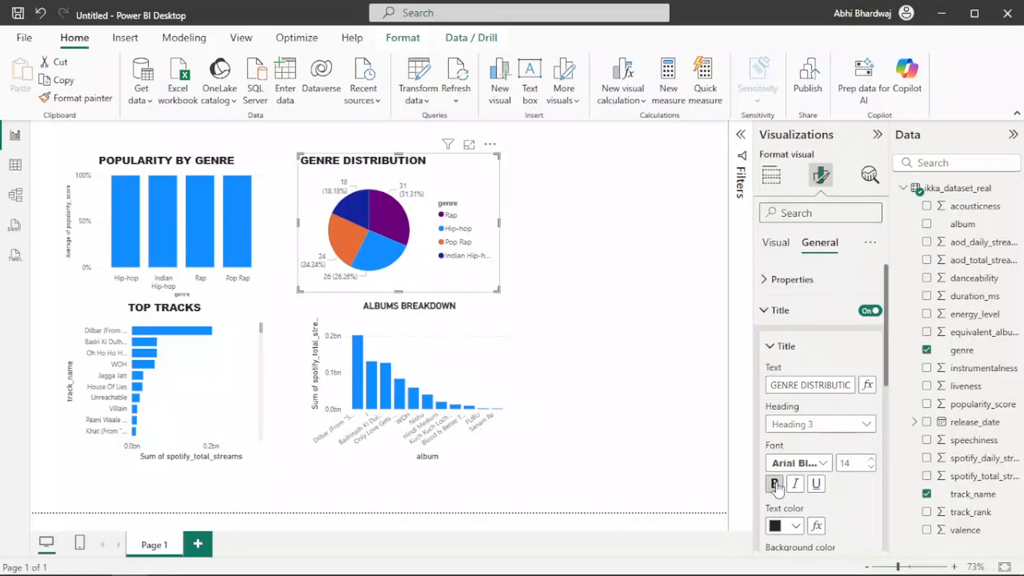
pyautogui.scroll(-3, 784, 488)
pyautogui.click(794, 532)
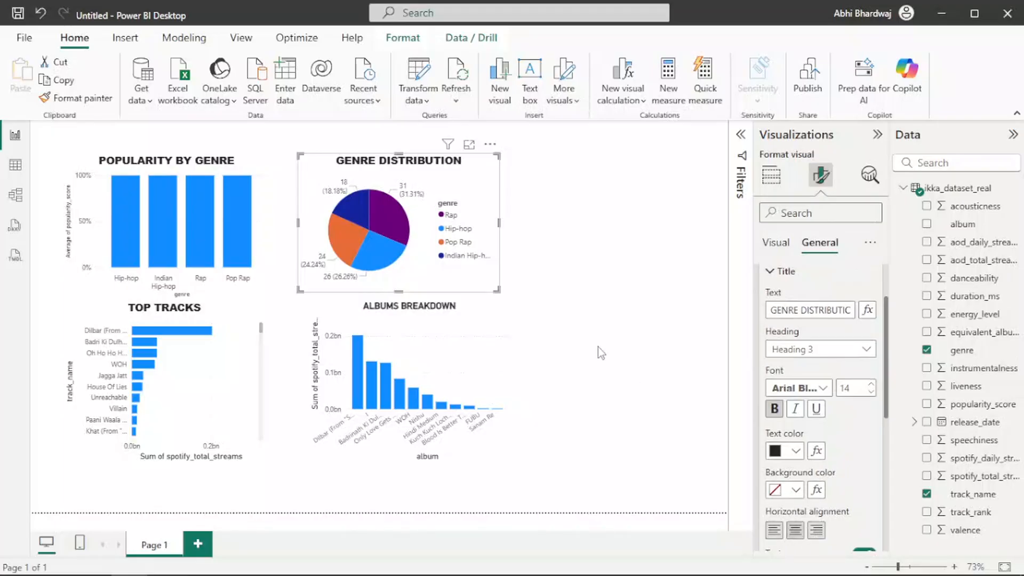
# Place an empty line chart beside the ALBUMS BREAKDOWN chart and extend its upper edge to line up with that chart.
pyautogui.click(564, 266)
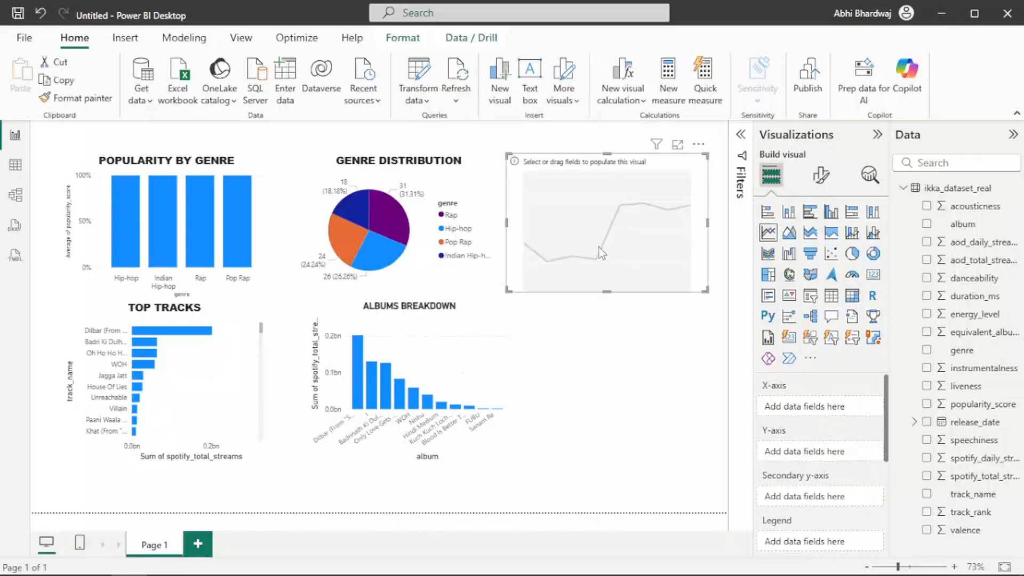
pyautogui.moveTo(599, 252); pyautogui.dragTo(613, 412)
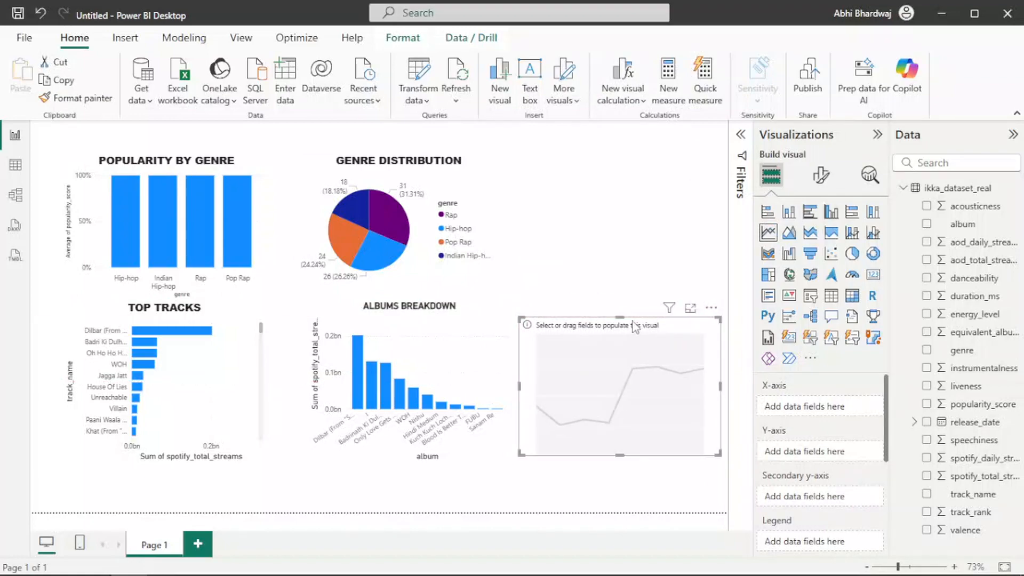
pyautogui.moveTo(521, 320); pyautogui.dragTo(521, 303)
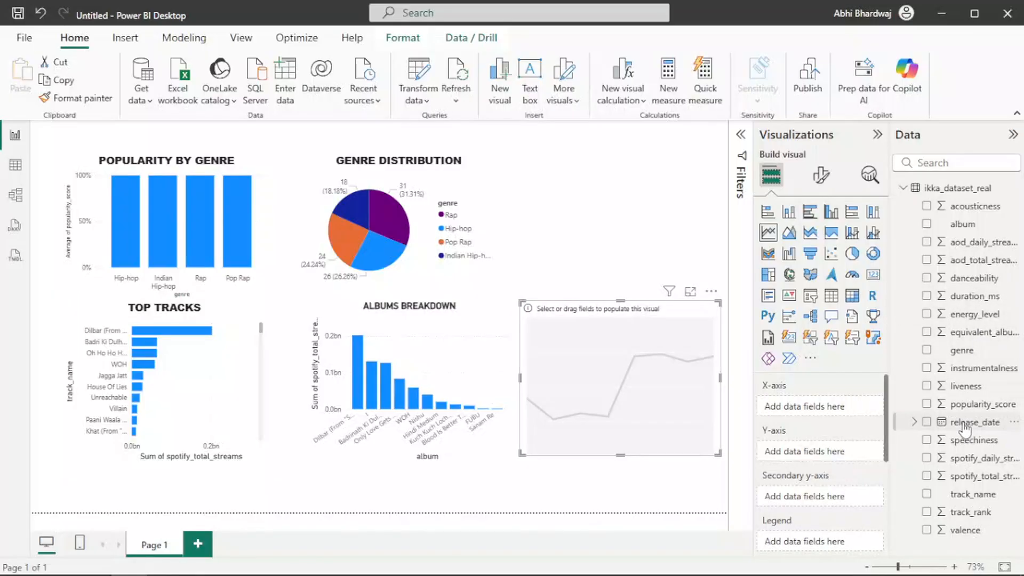
# Plot the average of spotify_daily_streams over release_date in the line chart, removing the Year and Quarter levels from the X-axis.
pyautogui.moveTo(955, 422); pyautogui.dragTo(825, 413)
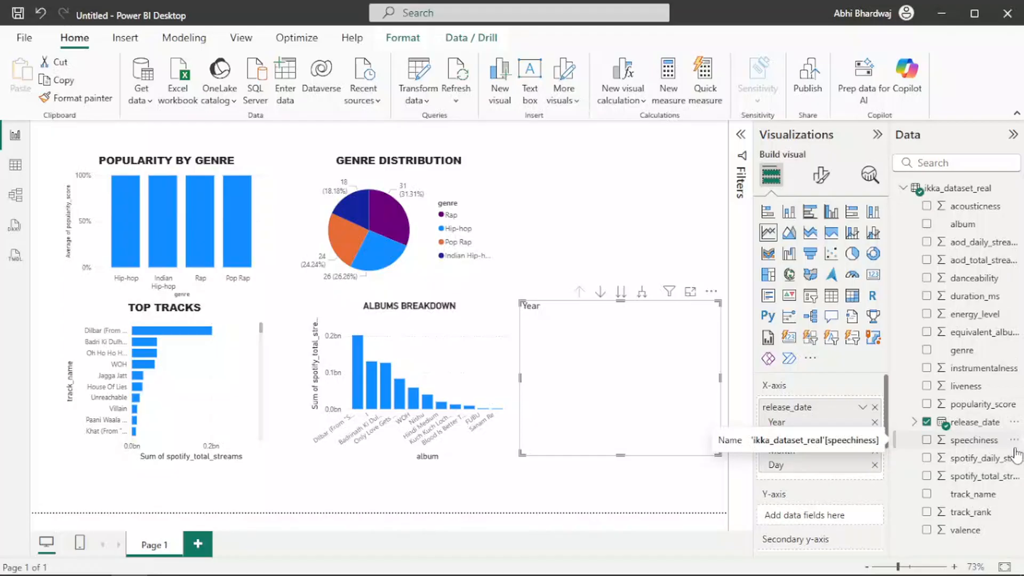
pyautogui.moveTo(997, 460); pyautogui.dragTo(827, 516)
pyautogui.click(863, 516)
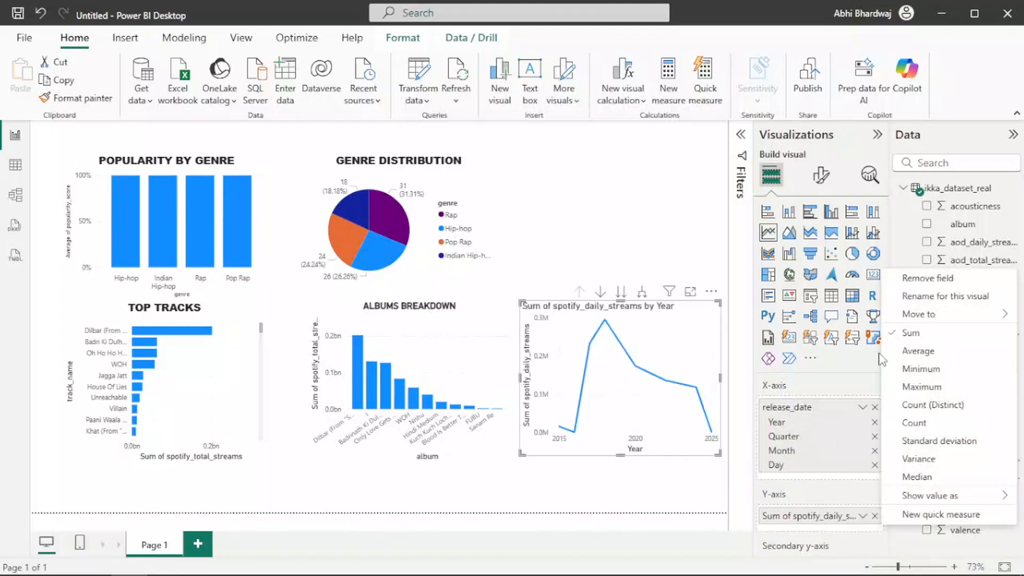
pyautogui.click(916, 351)
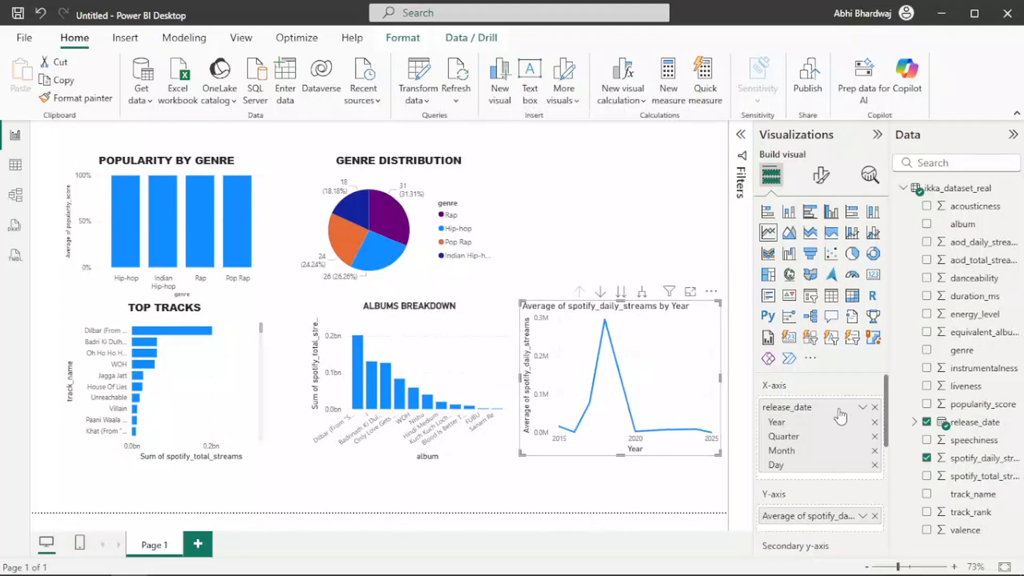
pyautogui.click(875, 422)
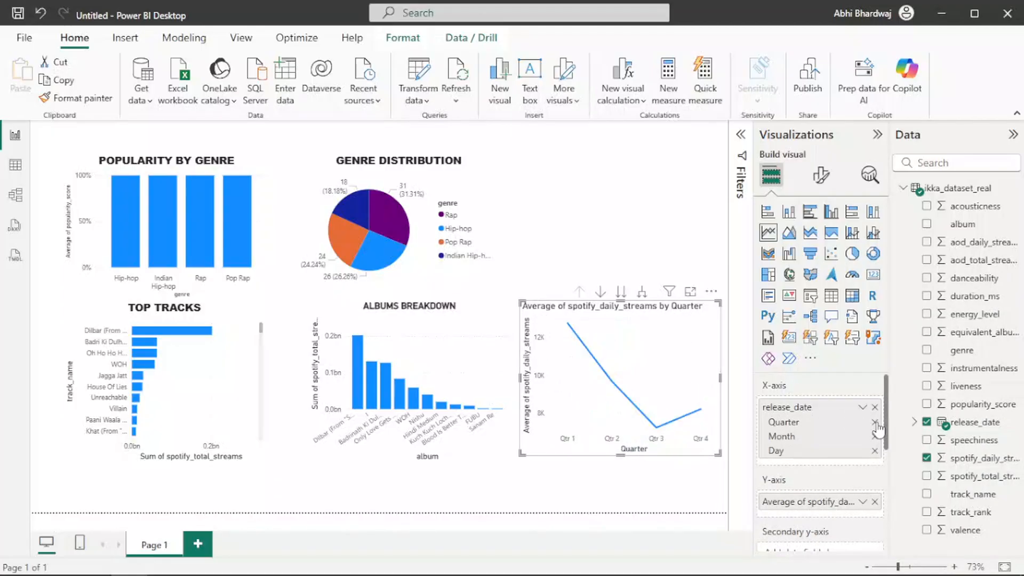
pyautogui.click(875, 422)
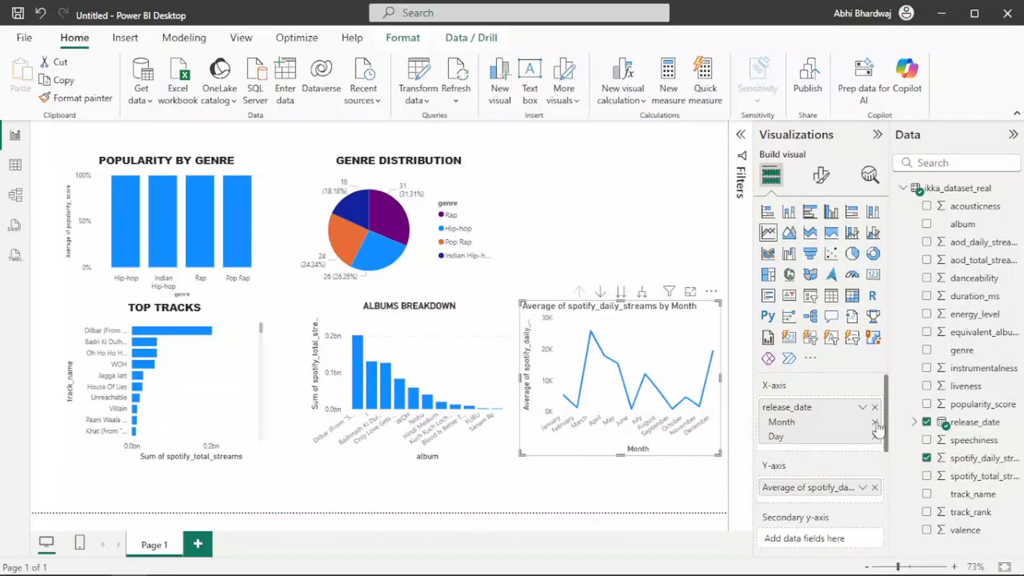
# Remove the Day level from the line chart's X-axis and set the chart title to STREAMS TREND.
pyautogui.click(875, 437)
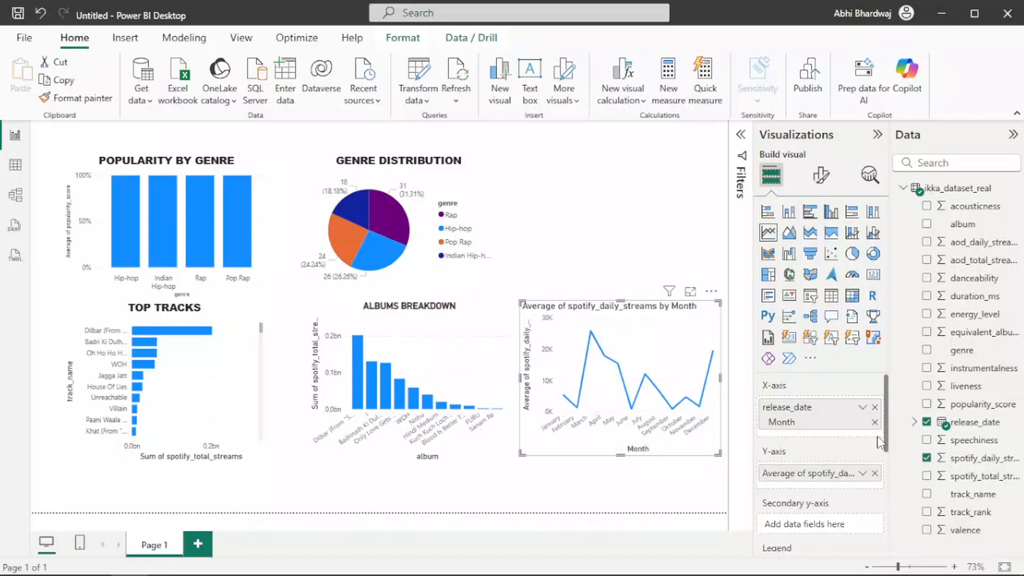
pyautogui.click(822, 178)
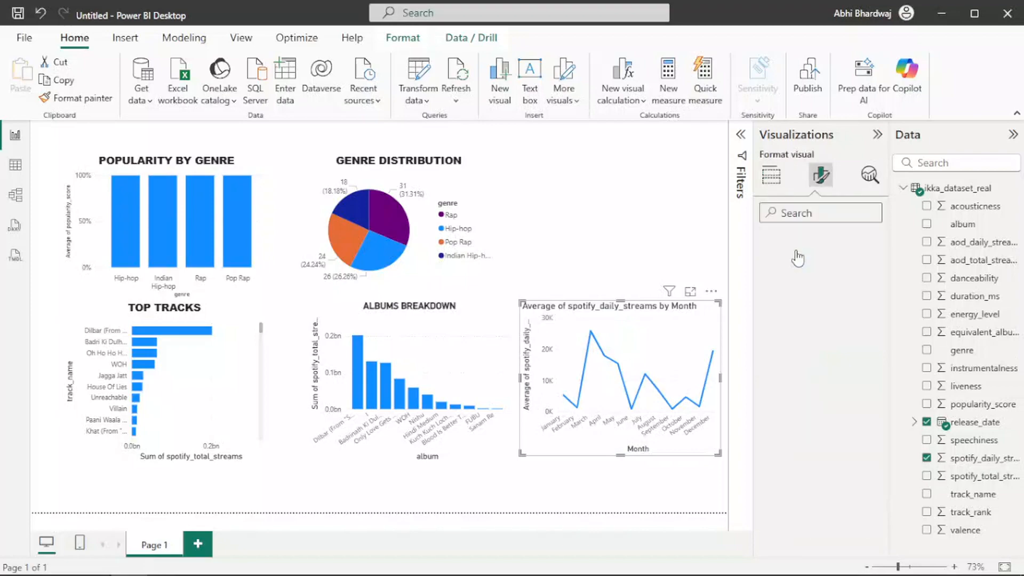
pyautogui.click(820, 243)
pyautogui.click(810, 320)
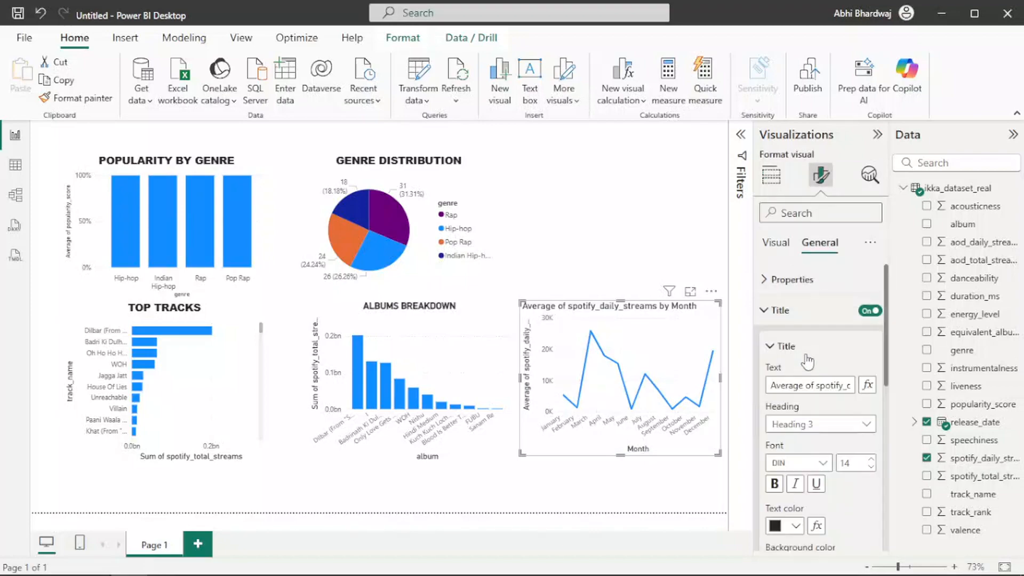
pyautogui.click(818, 388)
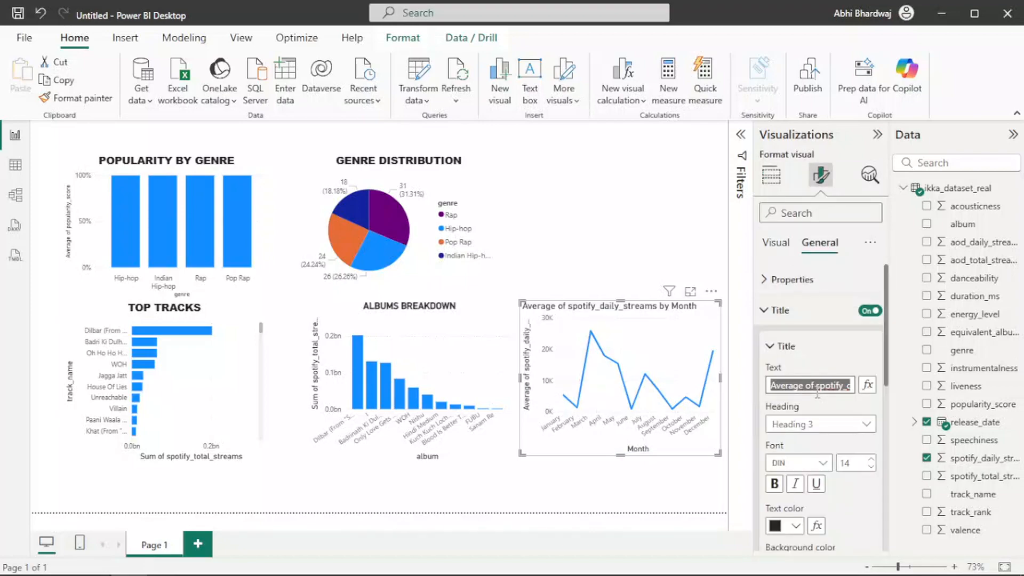
pyautogui.write('s')
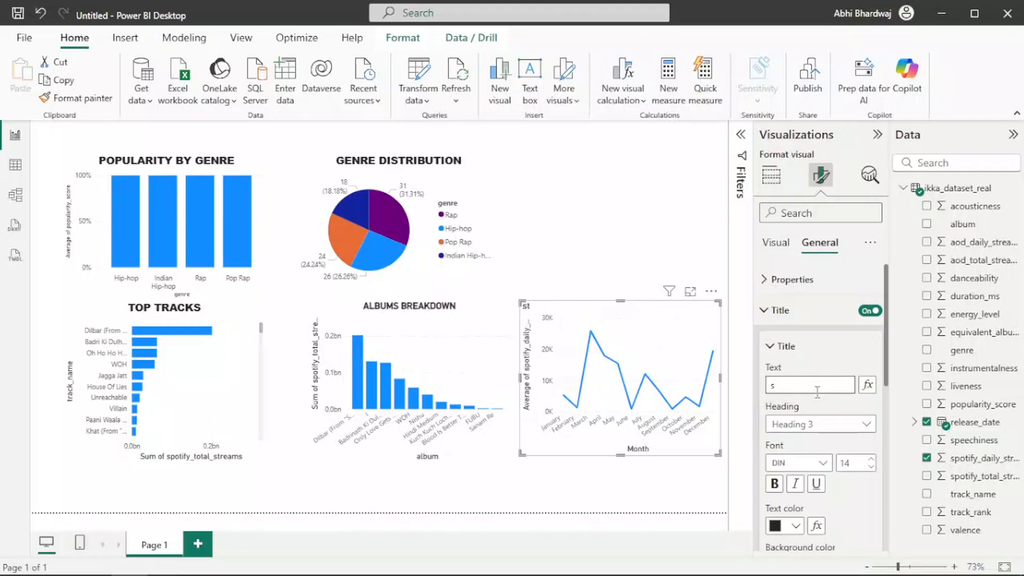
pyautogui.write('trTREAMS TREND')
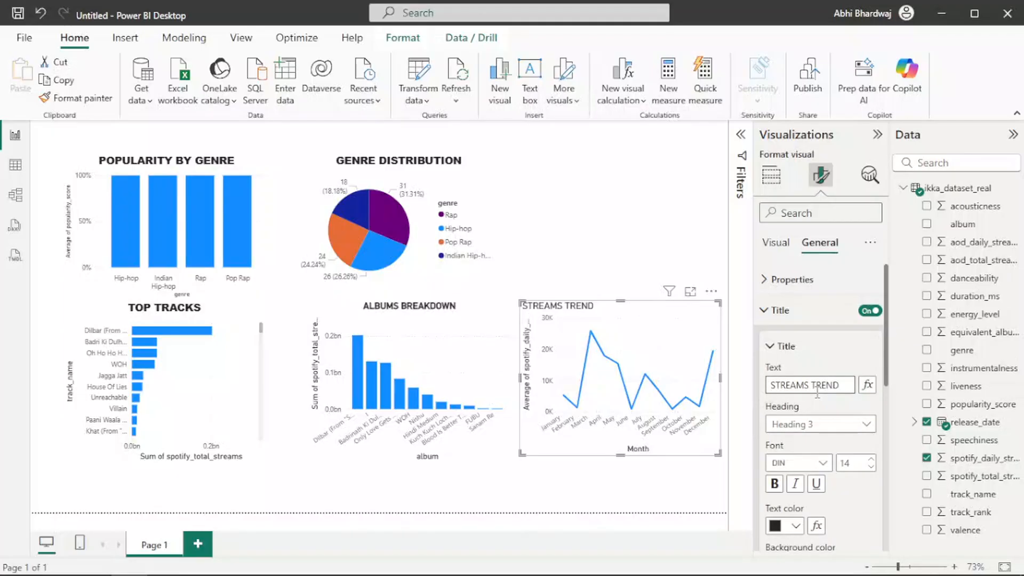
pyautogui.click(816, 346)
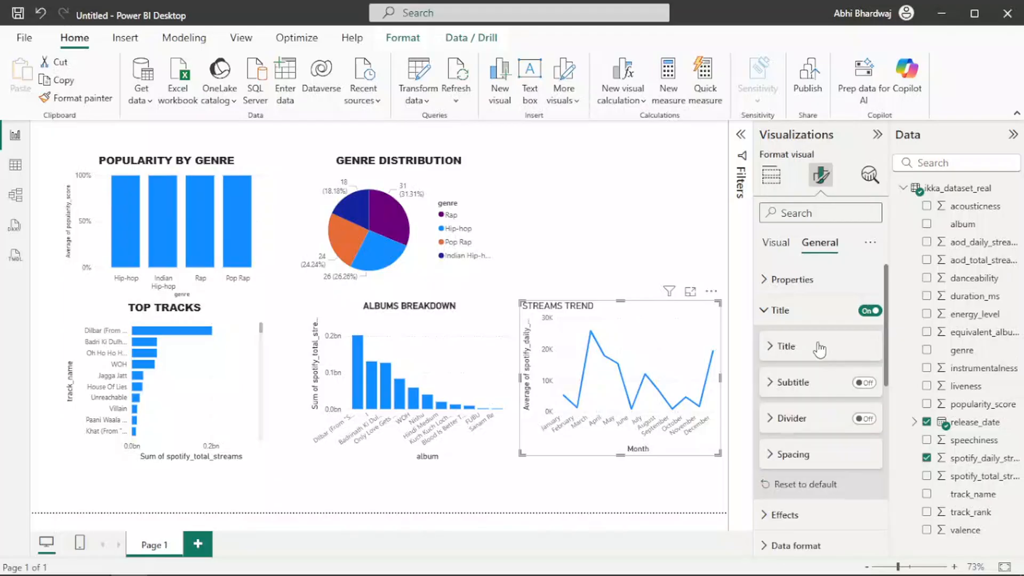
# Add a small card above the STREAMS TREND chart showing the Count of track_name.
pyautogui.click(644, 227)
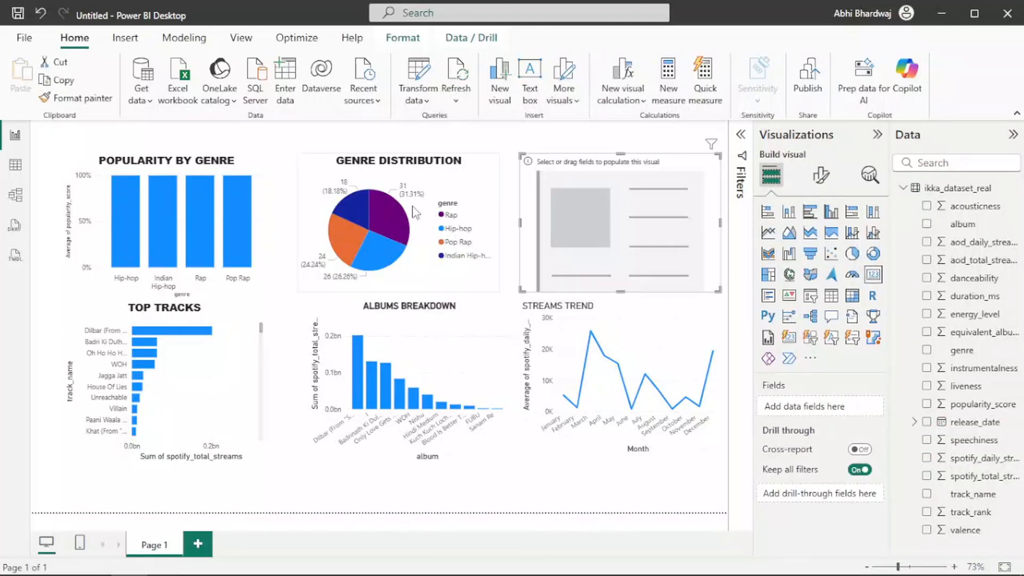
pyautogui.moveTo(522, 155); pyautogui.dragTo(619, 211)
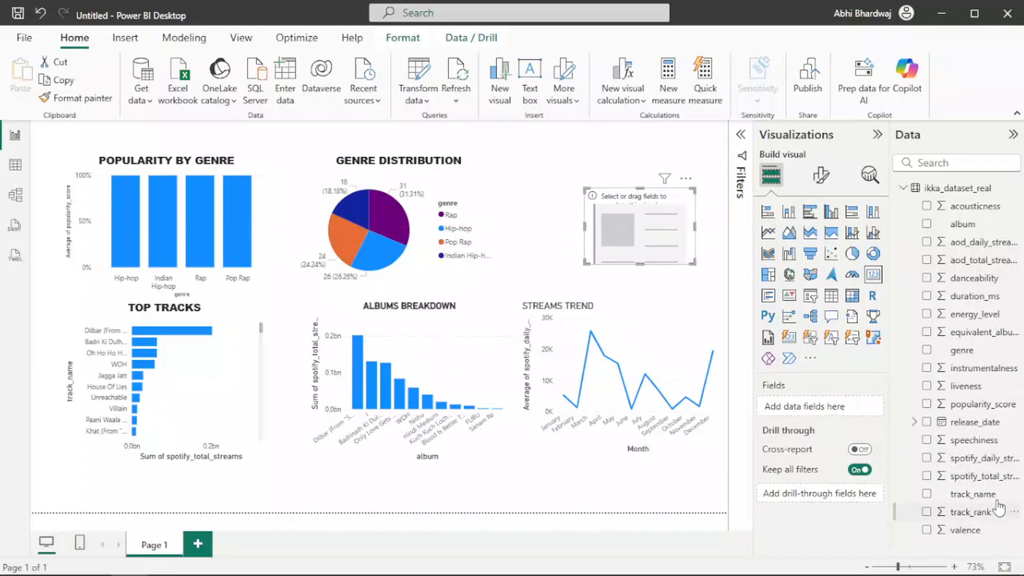
pyautogui.moveTo(976, 494); pyautogui.dragTo(824, 410)
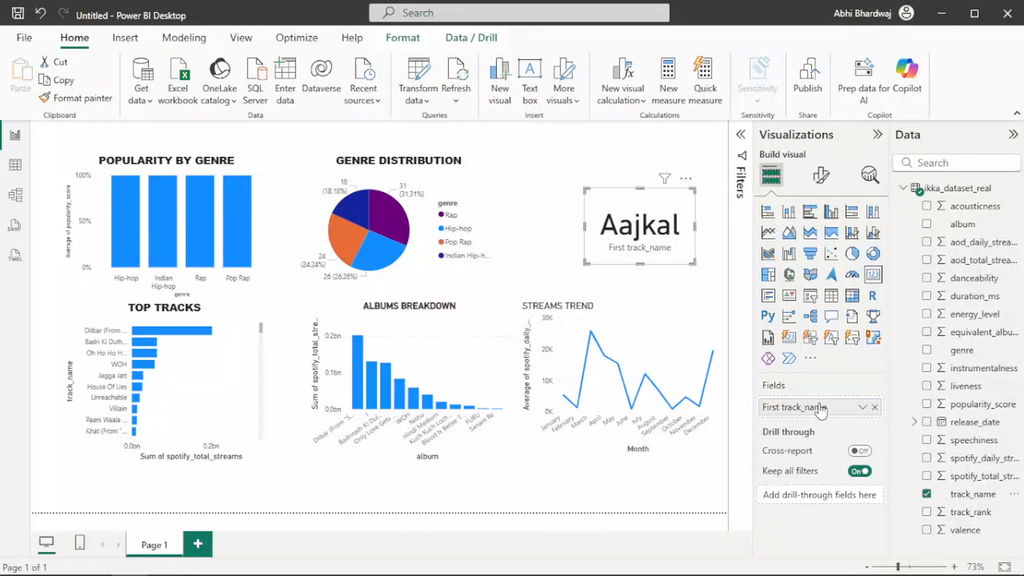
pyautogui.click(863, 407)
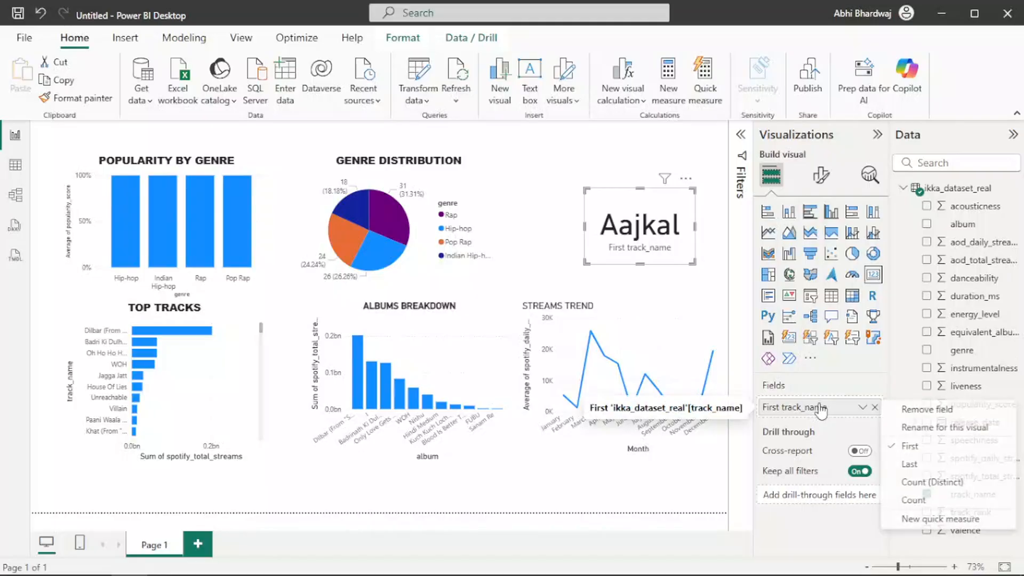
pyautogui.click(915, 500)
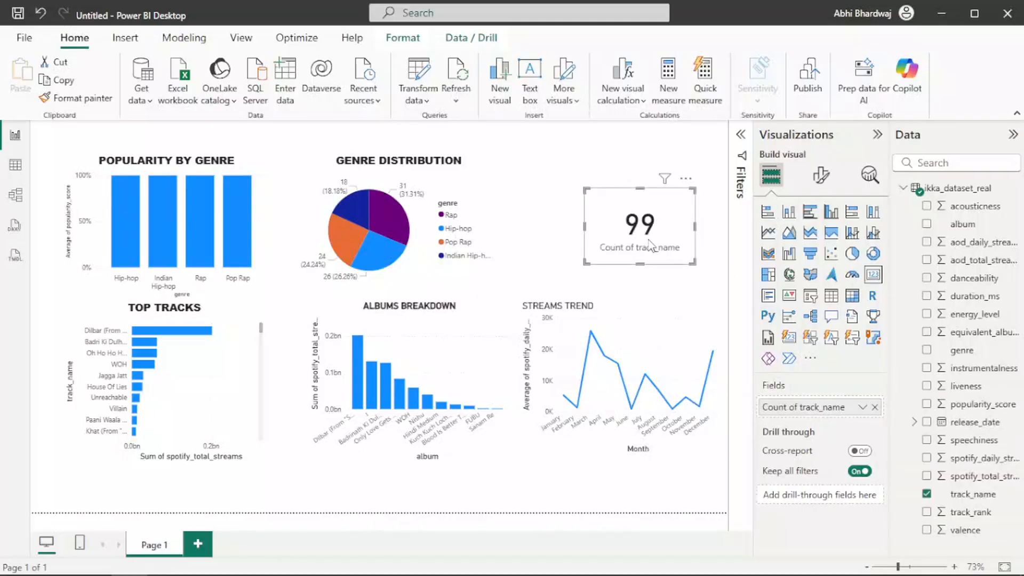
pyautogui.moveTo(660, 238); pyautogui.dragTo(632, 235)
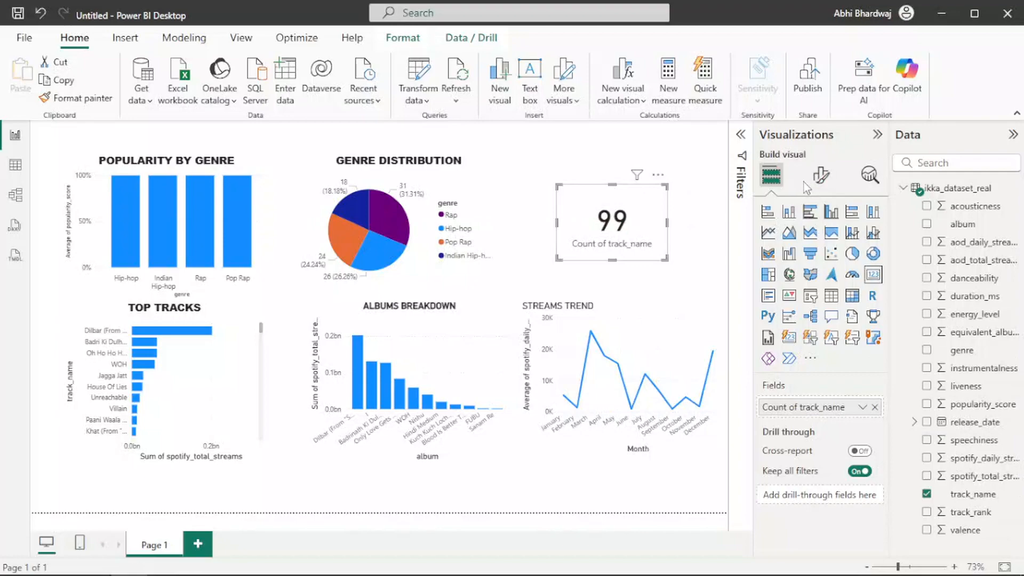
# Turn on the card's title and set its text to TRACKS.
pyautogui.click(821, 175)
pyautogui.click(820, 243)
pyautogui.click(789, 311)
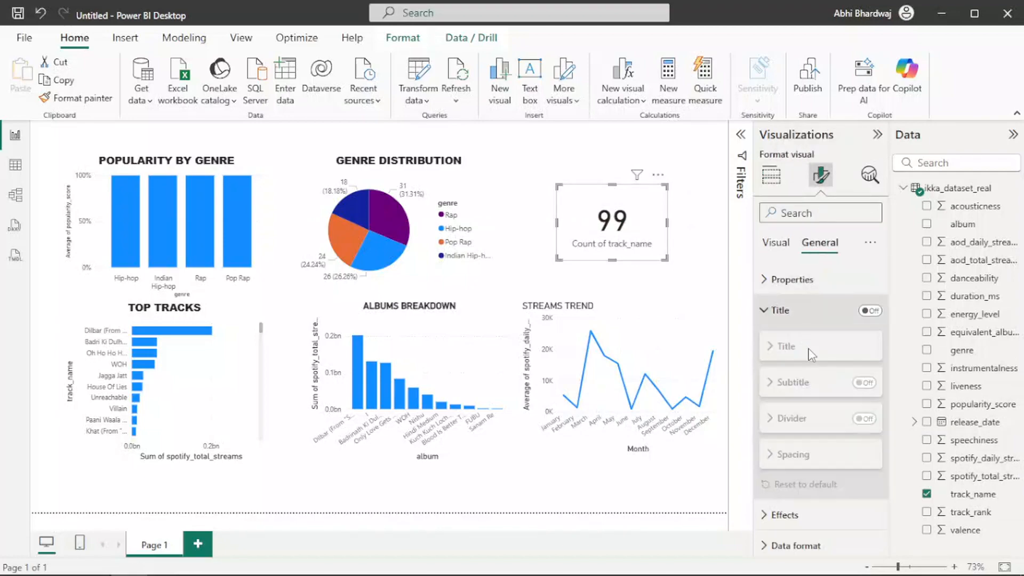
pyautogui.click(870, 312)
pyautogui.click(795, 346)
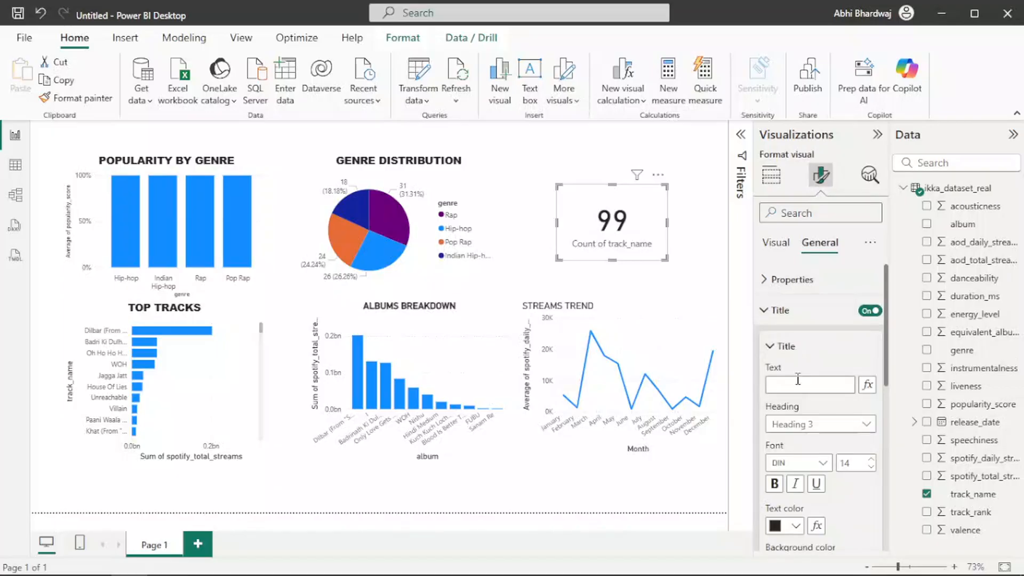
pyautogui.click(797, 381)
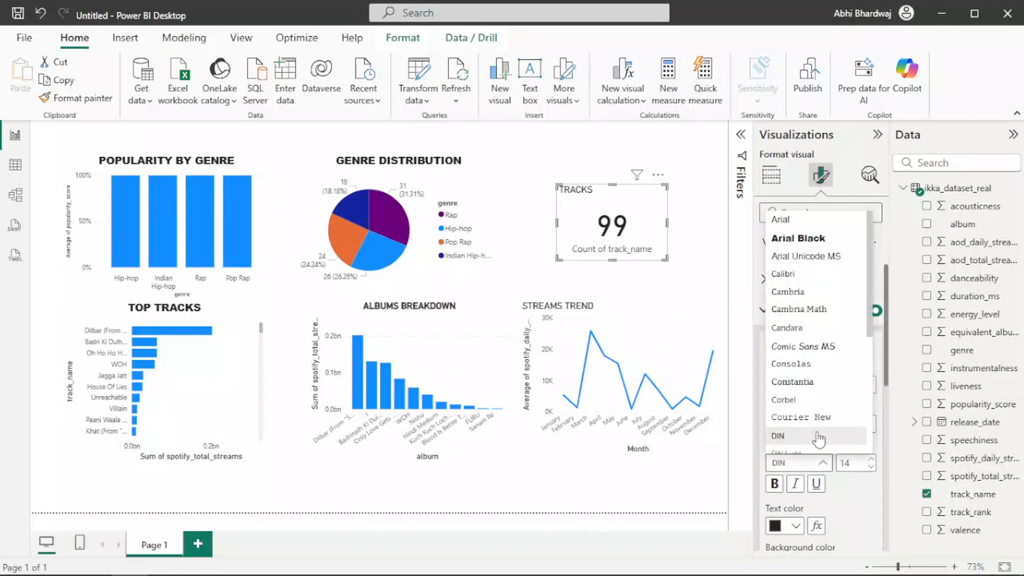
# Format the TRACKS card title in bold Arial Black and centre it horizontally.
pyautogui.click(800, 463)
pyautogui.click(798, 238)
pyautogui.click(775, 483)
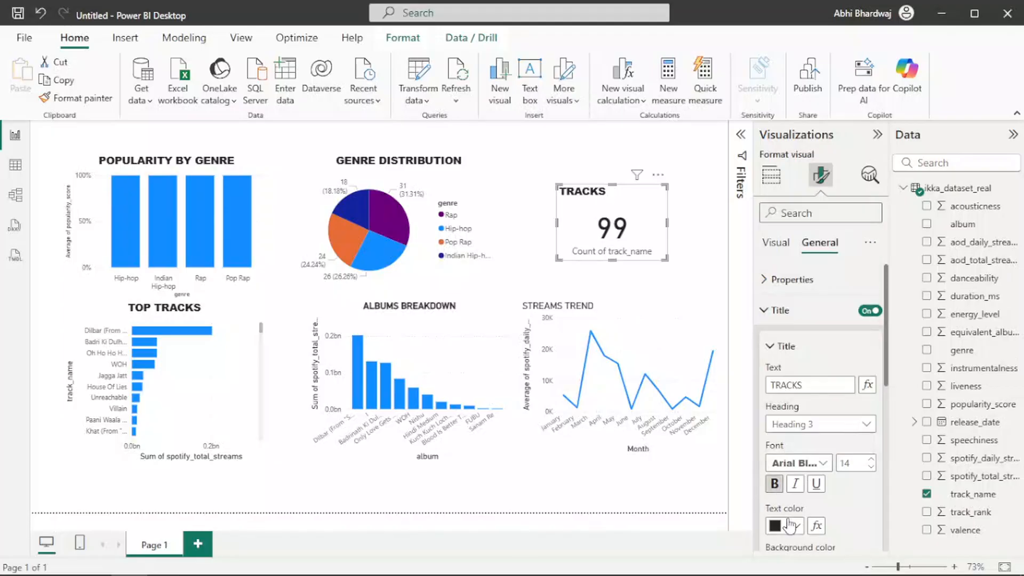
pyautogui.scroll(-2, 800, 523)
pyautogui.click(795, 529)
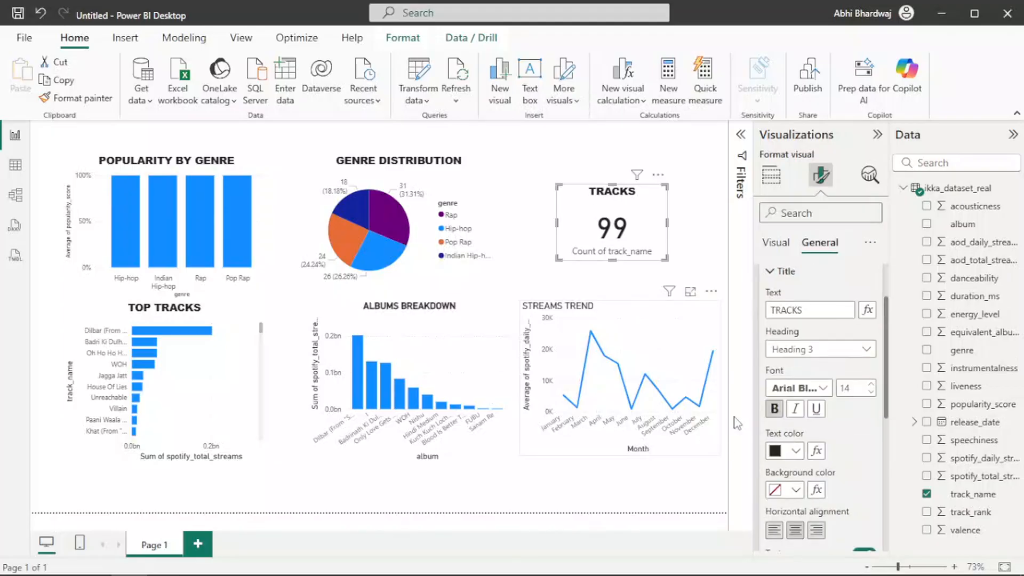
# Turn off the TRACKS card's category label and set its callout value to bold Arial Black.
pyautogui.click(777, 243)
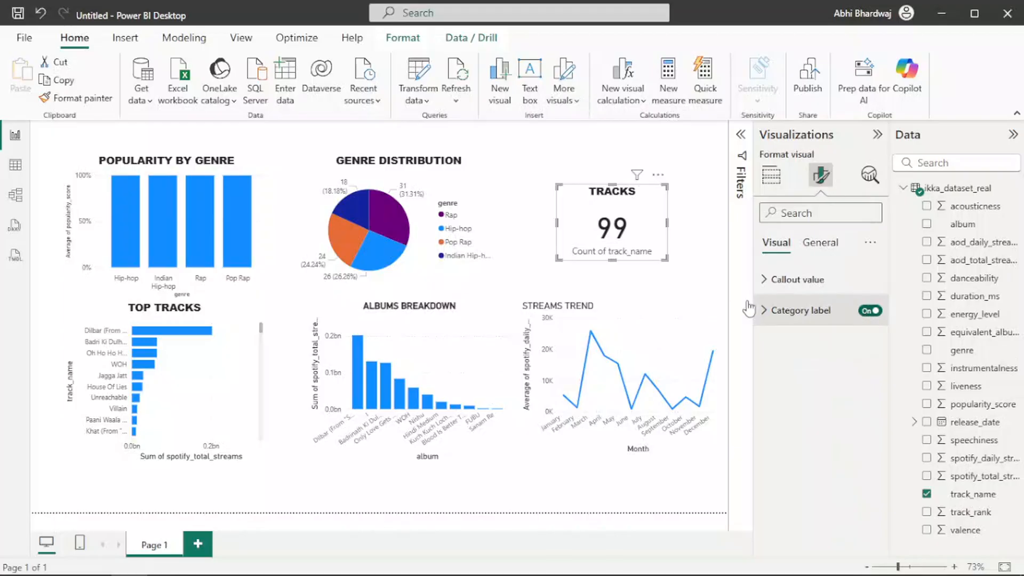
pyautogui.click(870, 310)
pyautogui.click(800, 280)
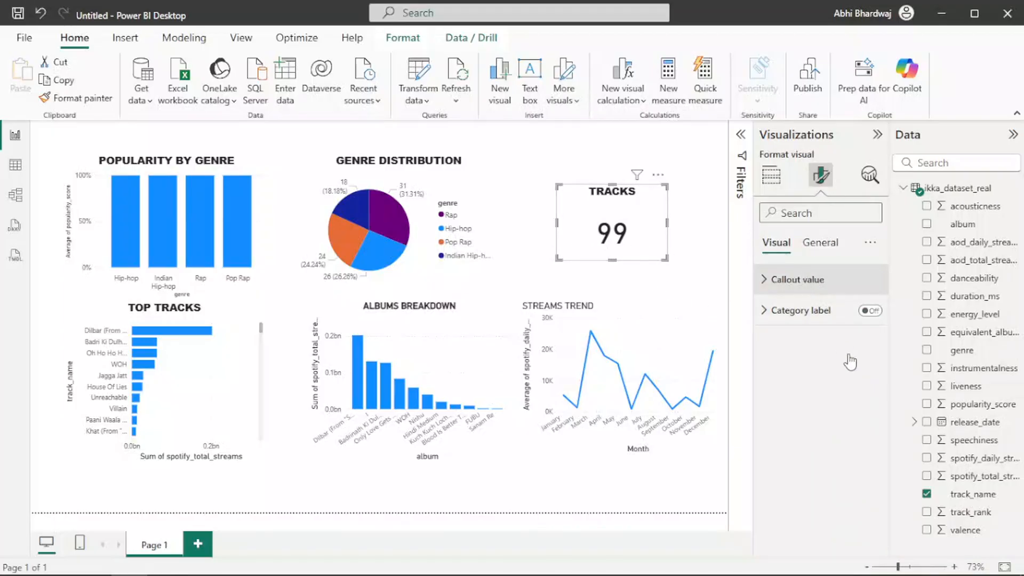
pyautogui.click(800, 331)
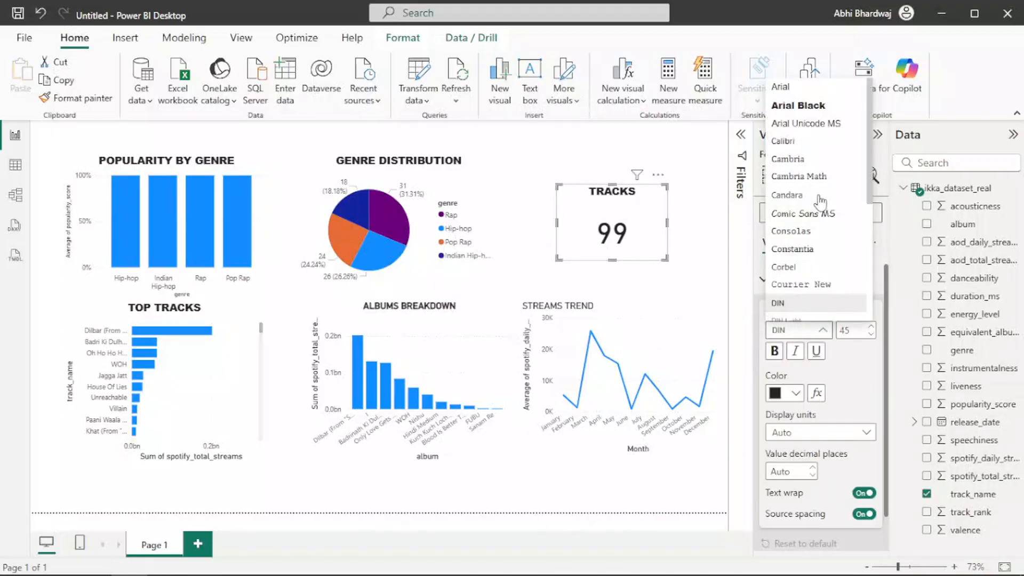
pyautogui.click(798, 106)
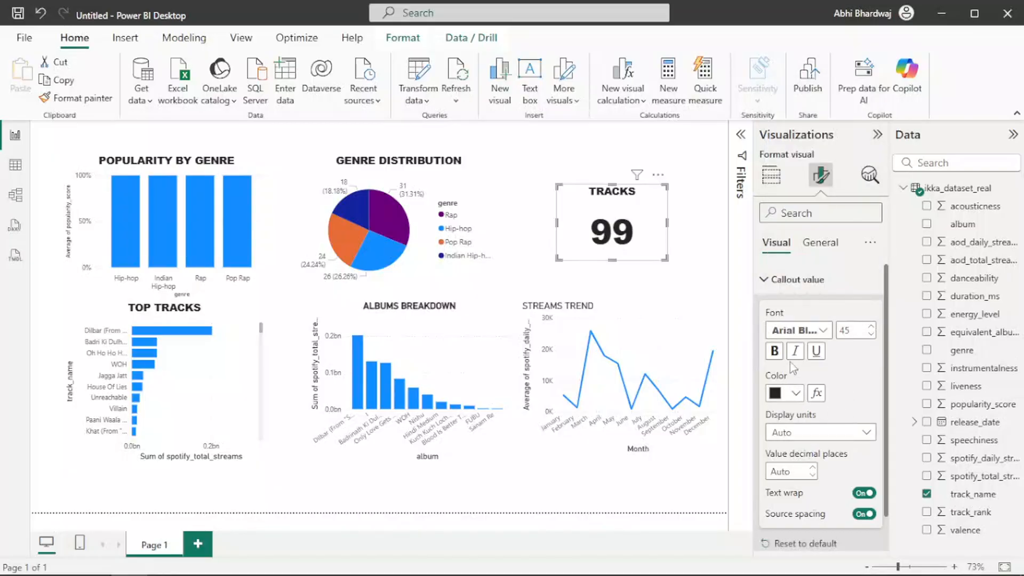
pyautogui.scroll(-1, 814, 435)
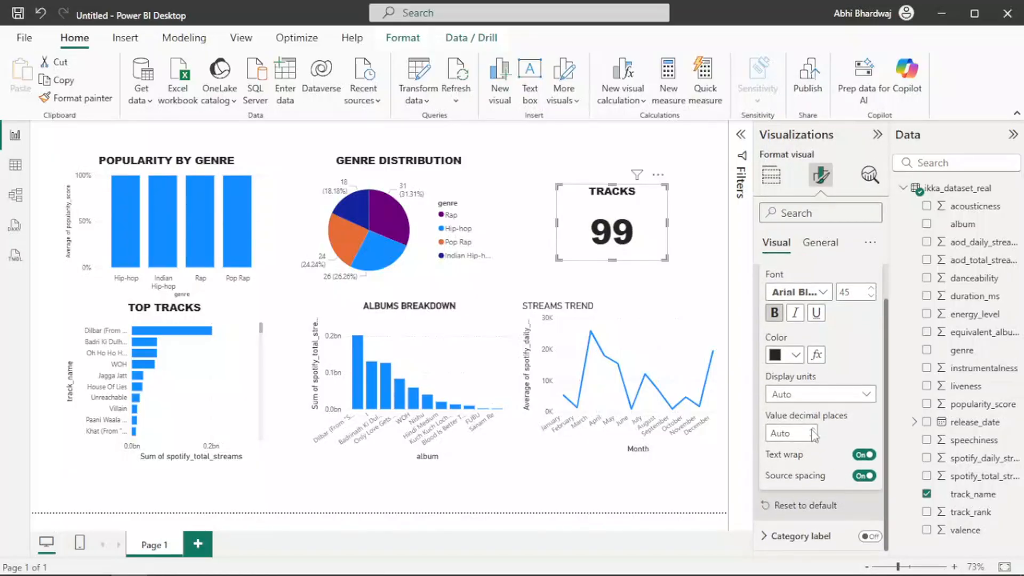
pyautogui.click(821, 243)
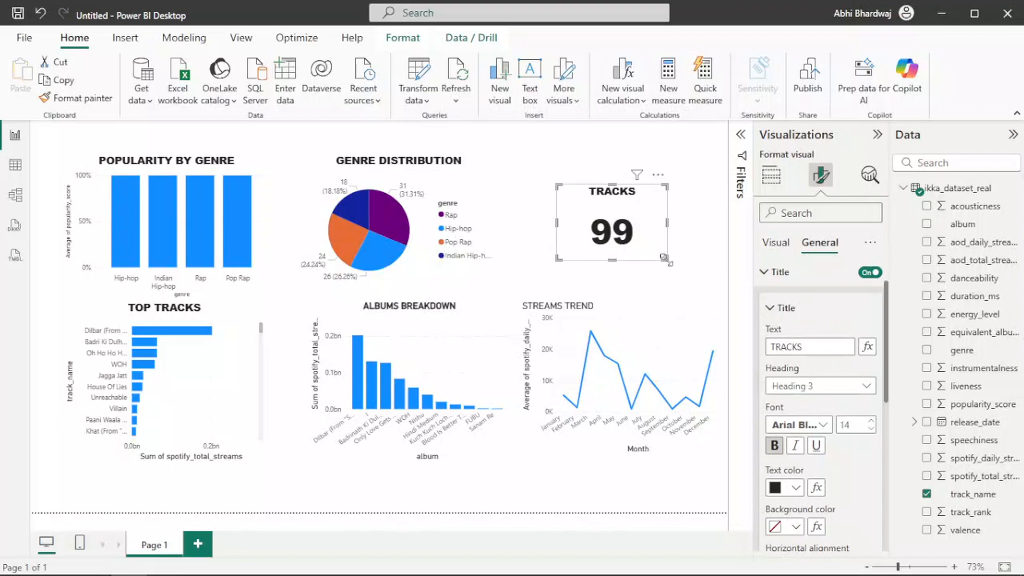
# Shrink the TRACKS card and move it to the page's upper edge, and reduce the size of the TOP TRACKS chart.
pyautogui.moveTo(667, 259); pyautogui.dragTo(638, 166)
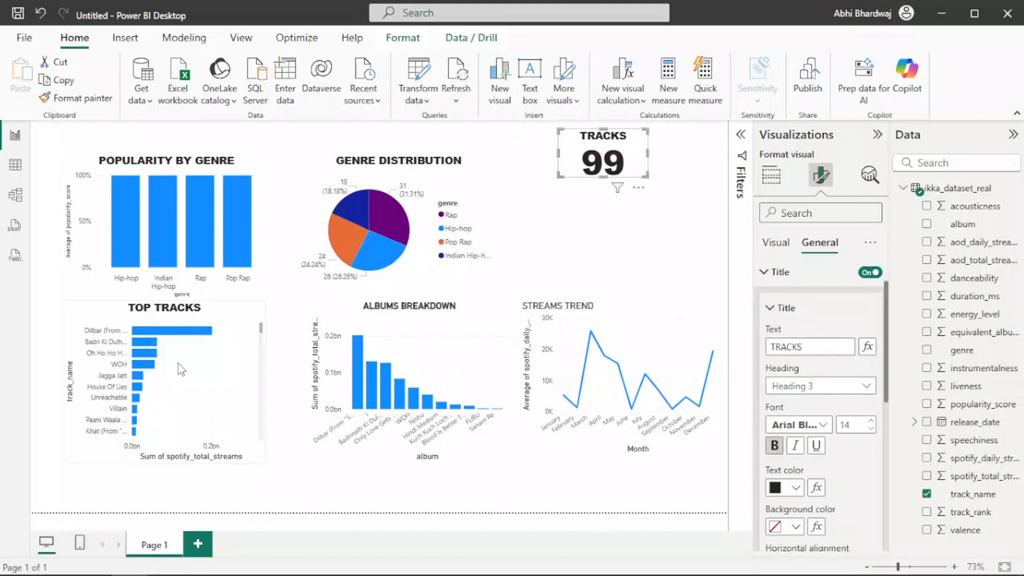
pyautogui.click(257, 312)
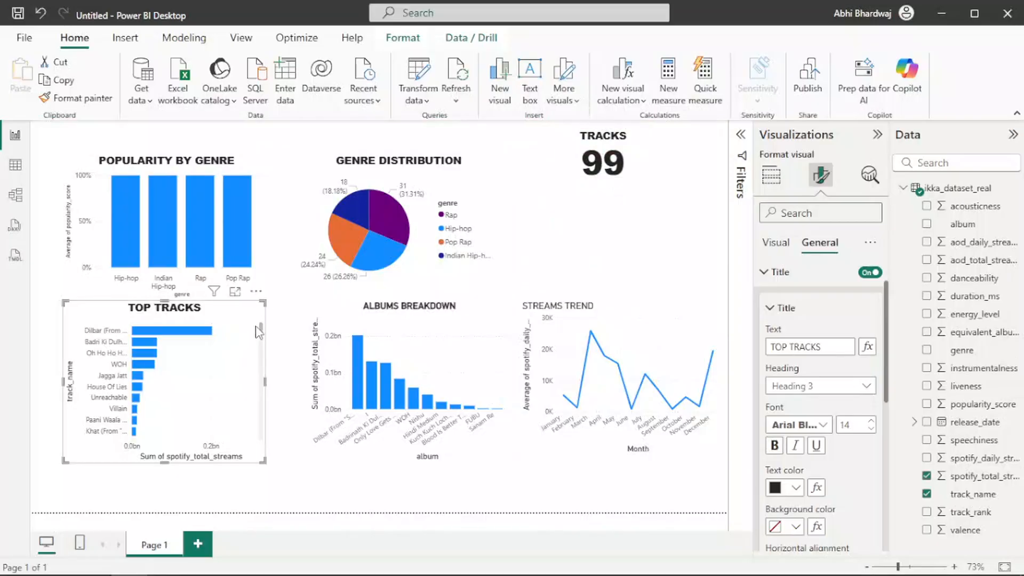
pyautogui.moveTo(267, 301); pyautogui.dragTo(248, 341)
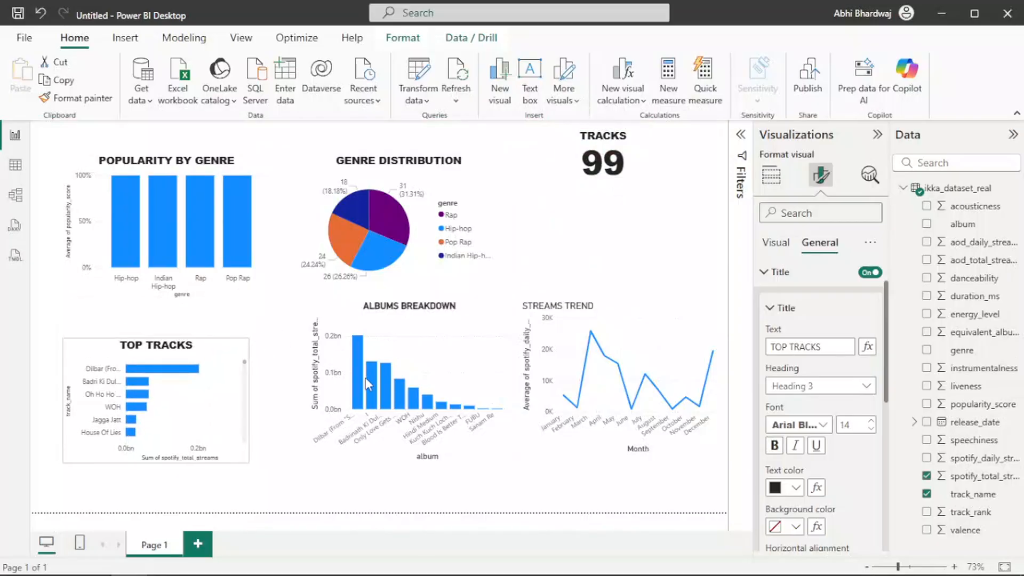
# Shrink the ALBUMS BREAKDOWN chart and move it into the space between the TRACKS card and STREAMS TREND.
pyautogui.moveTo(383, 334); pyautogui.dragTo(346, 382)
pyautogui.moveTo(472, 351); pyautogui.dragTo(461, 382)
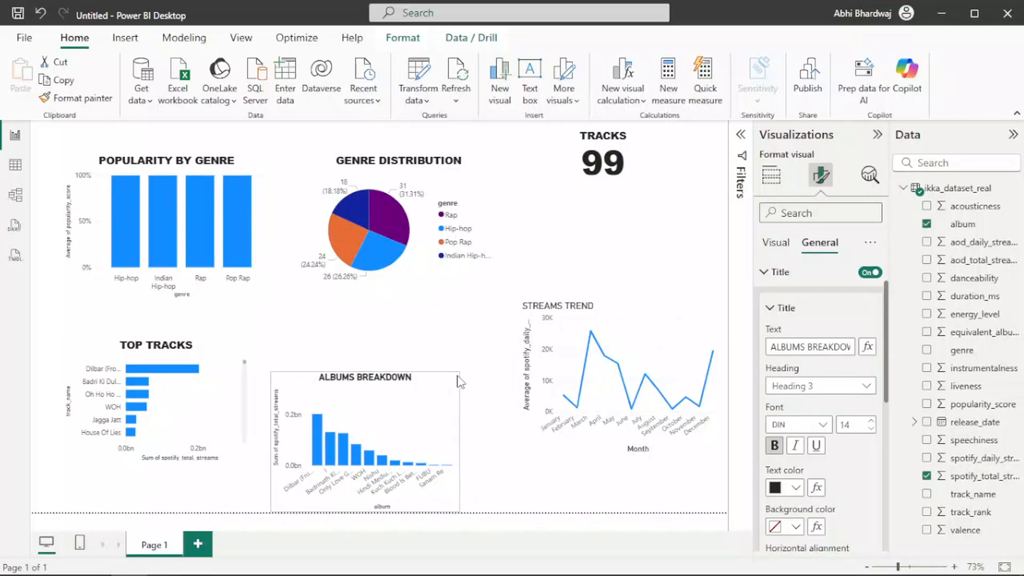
pyautogui.moveTo(408, 402); pyautogui.dragTo(673, 207)
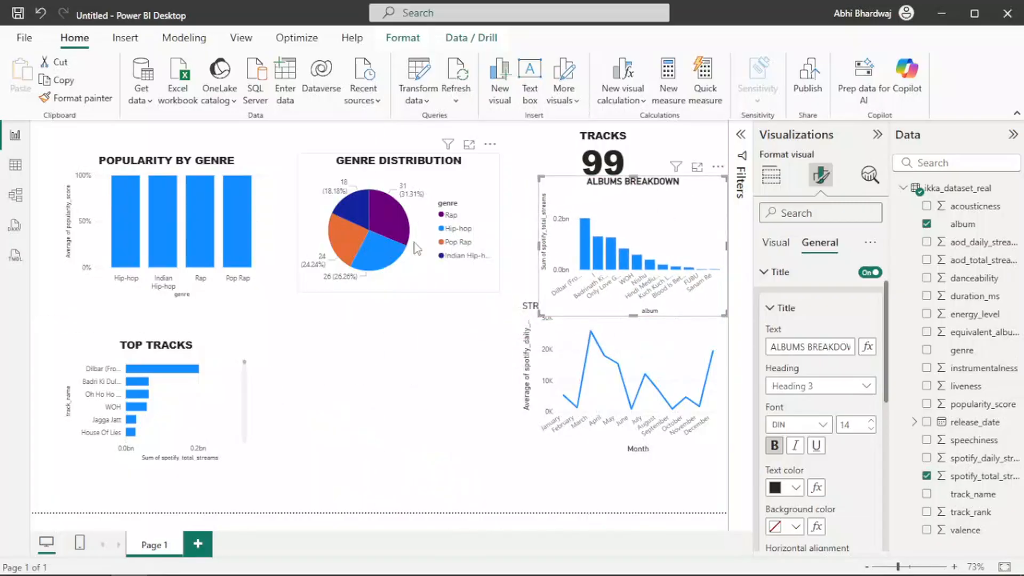
# Move the GENRE DISTRIBUTION pie chart between TOP TRACKS and STREAMS TREND, and shift the STREAMS TREND chart slightly down.
pyautogui.moveTo(414, 243); pyautogui.dragTo(387, 414)
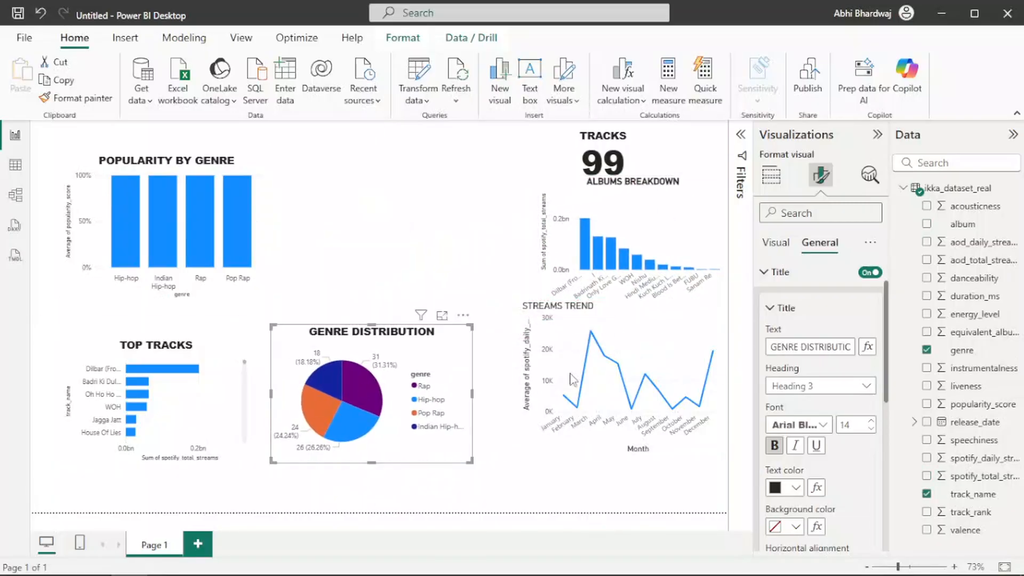
pyautogui.click(609, 382)
pyautogui.moveTo(605, 387); pyautogui.dragTo(599, 402)
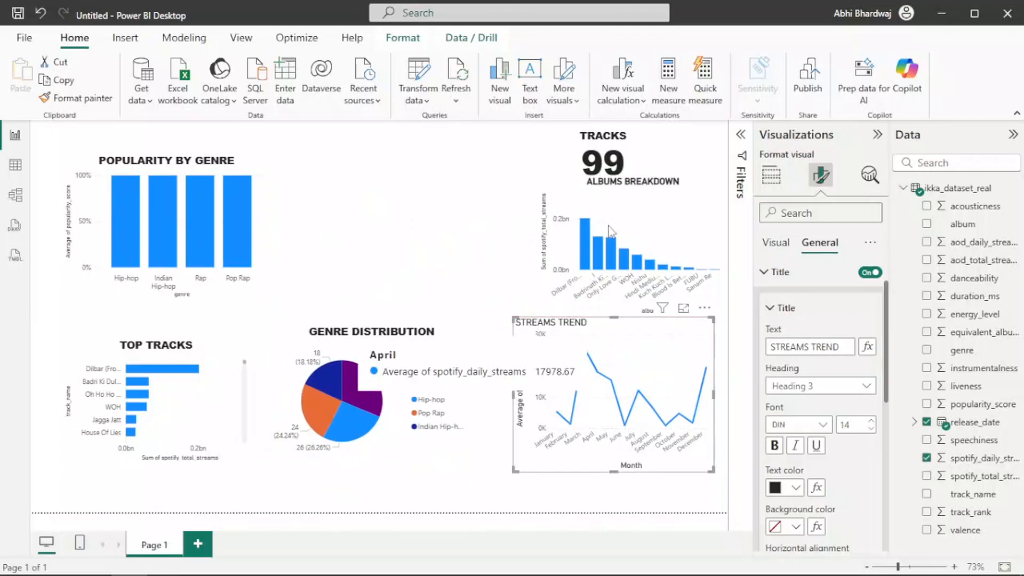
# Reposition the ALBUMS BREAKDOWN chart directly above STREAMS TREND and widen it to align with that chart's right edge.
pyautogui.moveTo(611, 230); pyautogui.dragTo(364, 203)
pyautogui.moveTo(434, 260); pyautogui.dragTo(650, 274)
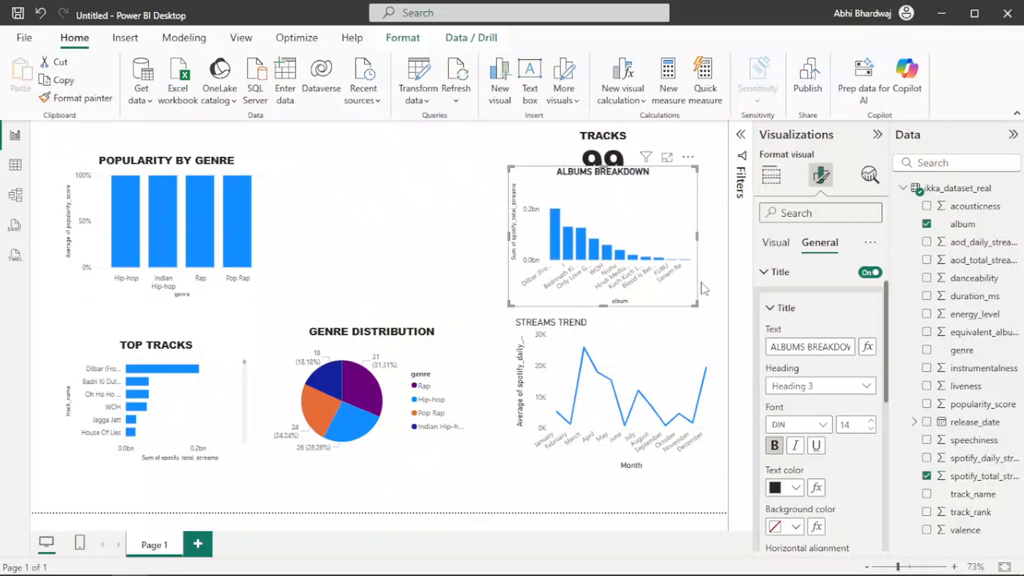
pyautogui.moveTo(703, 306); pyautogui.dragTo(713, 309)
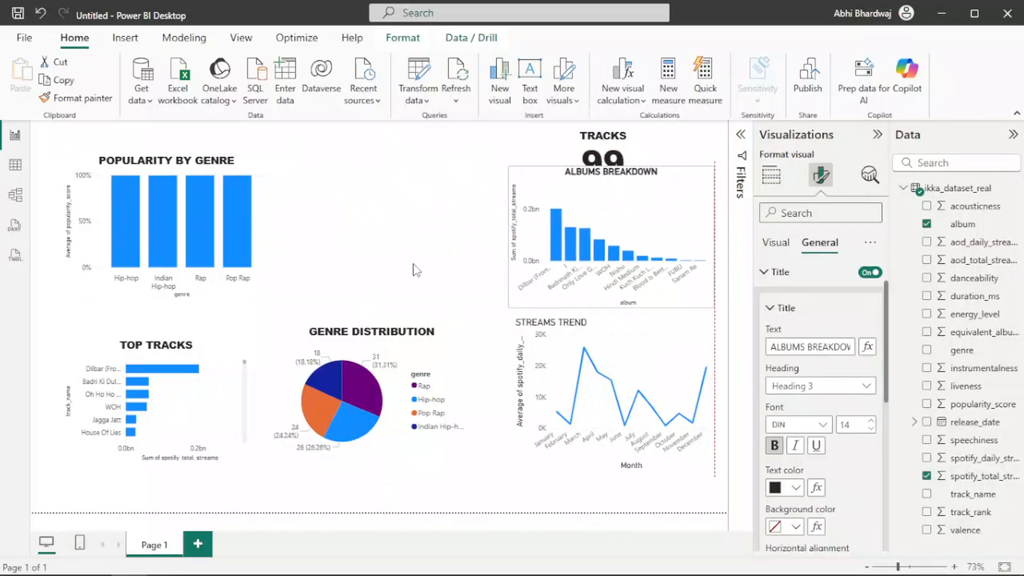
# Shift the POPULARITY BY GENRE chart slightly down and left so it is centred above TOP TRACKS.
pyautogui.click(146, 239)
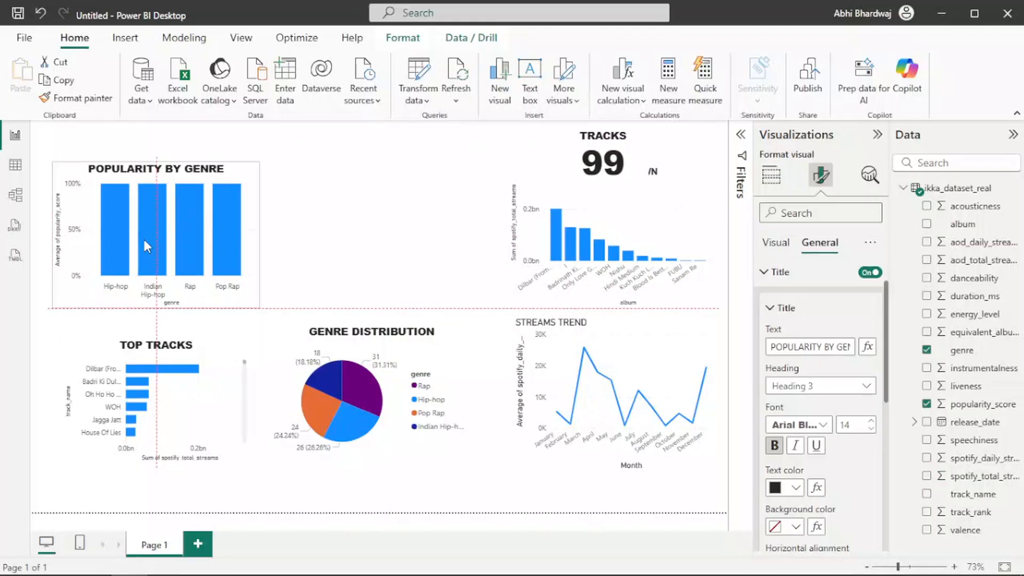
pyautogui.moveTo(143, 237); pyautogui.dragTo(130, 246)
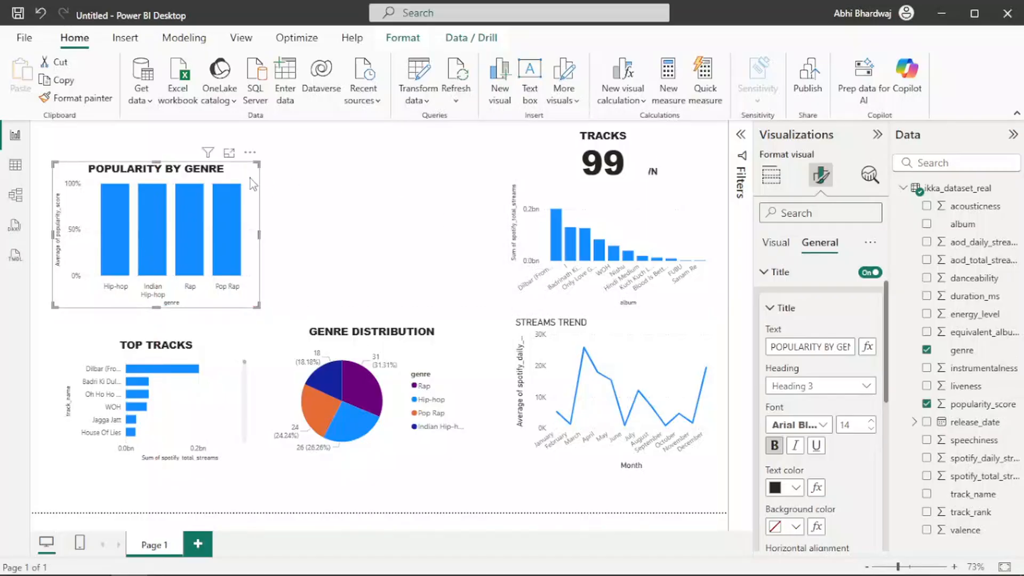
# Shrink the POPULARITY BY GENRE chart, move the TRACKS card above it and set the card's value font size to 37.
pyautogui.moveTo(251, 178); pyautogui.dragTo(247, 180)
pyautogui.moveTo(469, 166); pyautogui.dragTo(207, 171)
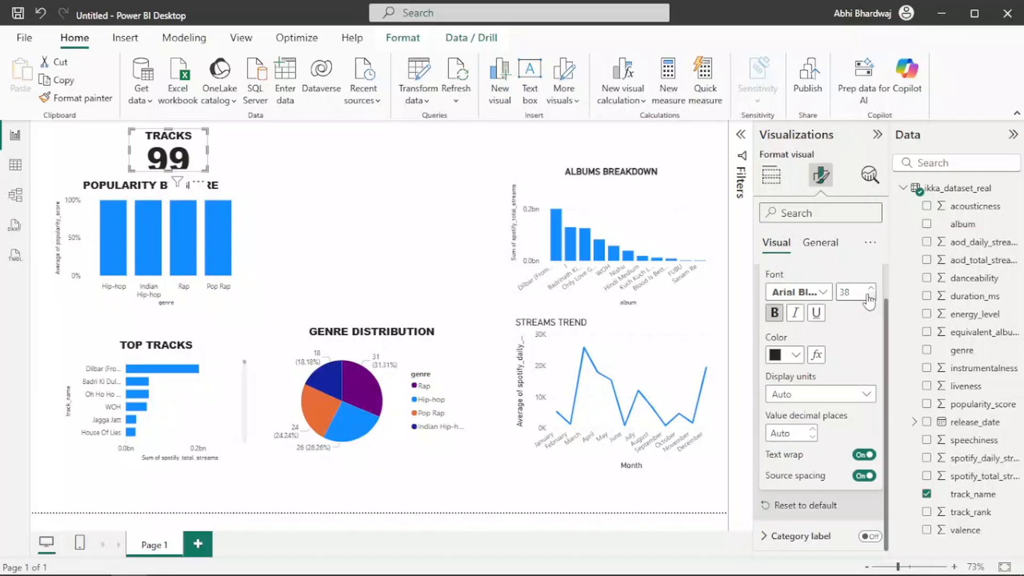
pyautogui.click(870, 298)
pyautogui.moveTo(193, 160); pyautogui.dragTo(167, 161)
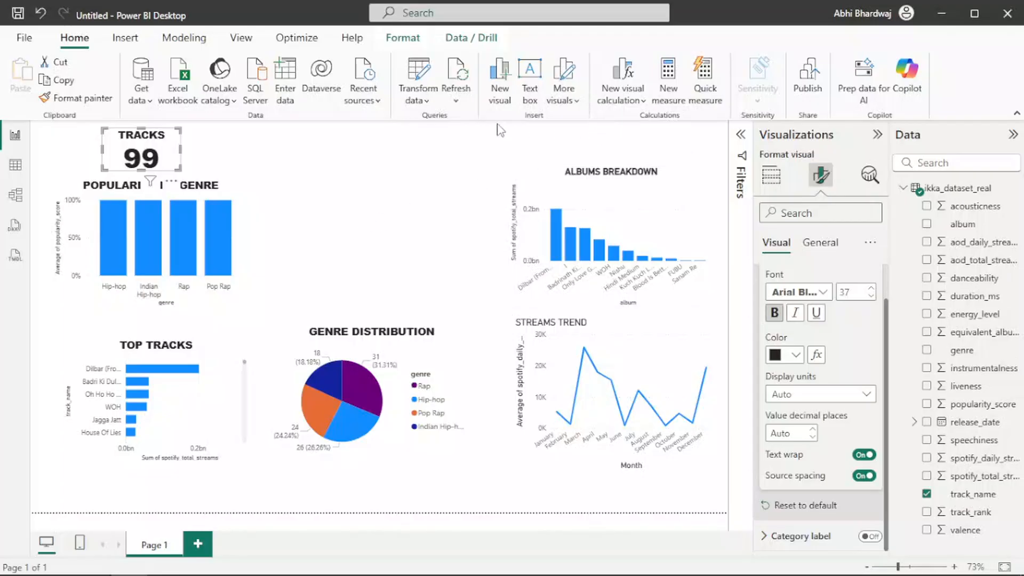
pyautogui.click(241, 150)
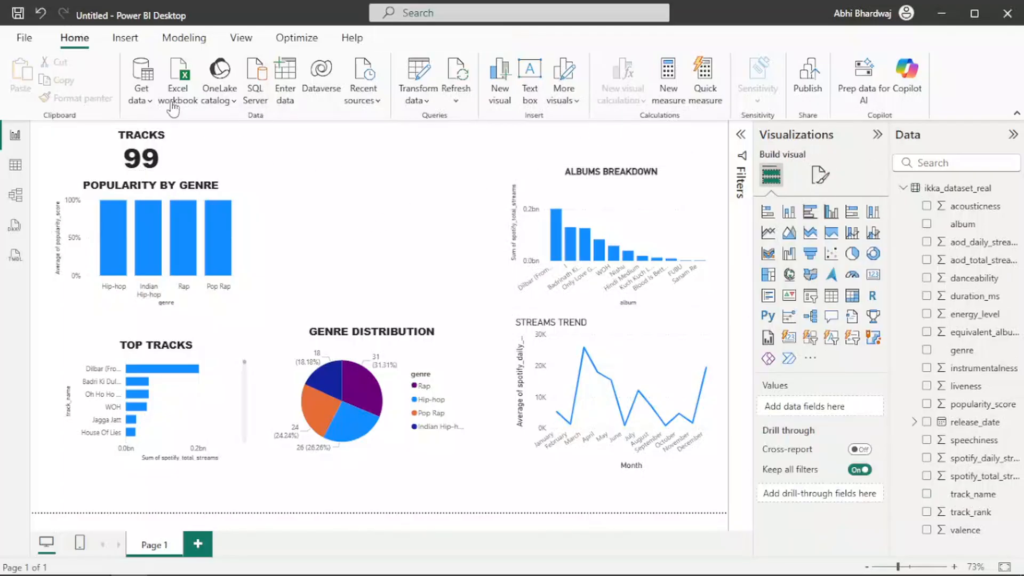
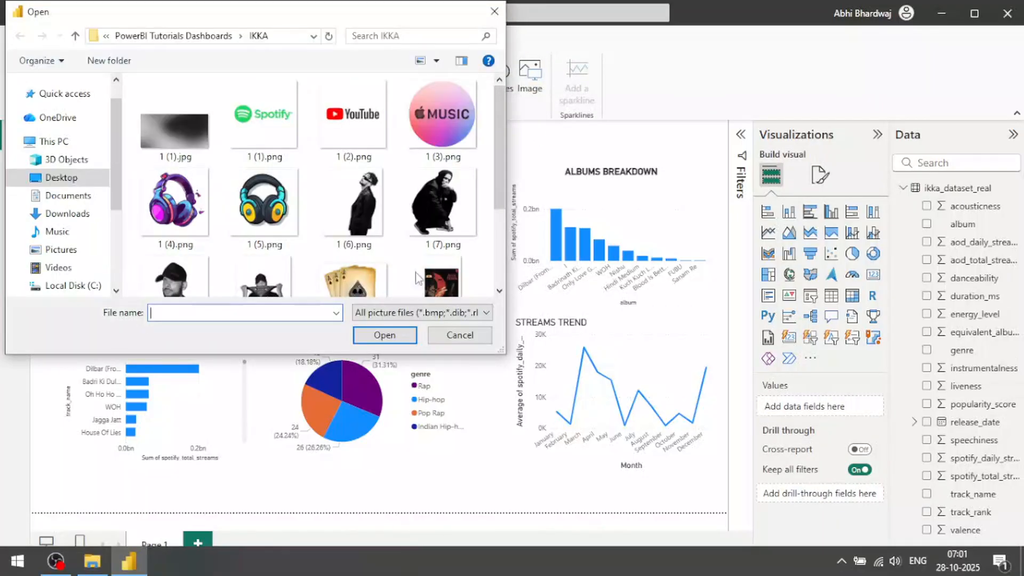
# Insert the playing-cards image 1 (10).png between the two upper charts and enlarge it to fill the space above GENRE DISTRIBUTION.
pyautogui.scroll(-1, 405, 249)
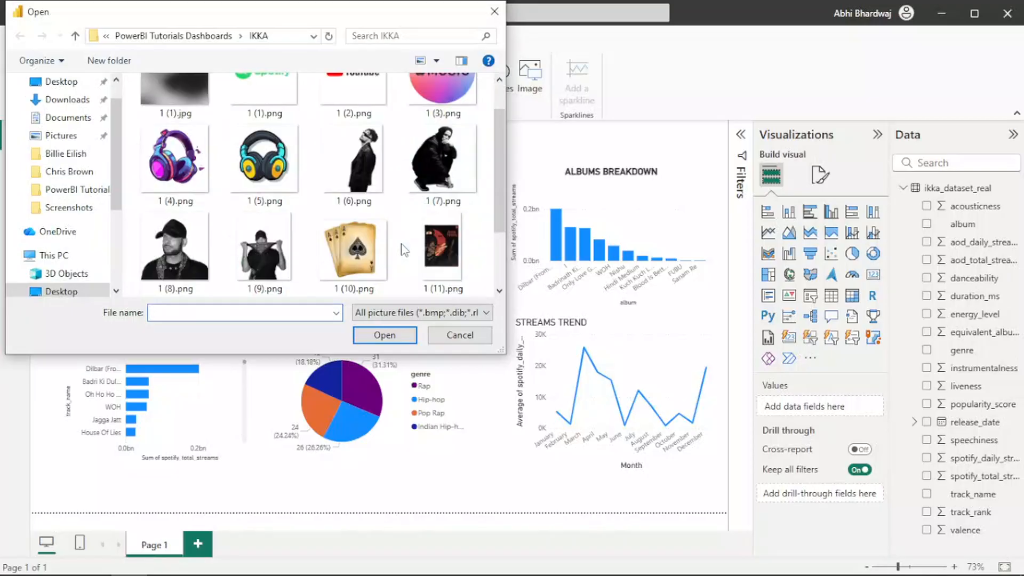
pyautogui.doubleClick(366, 251)
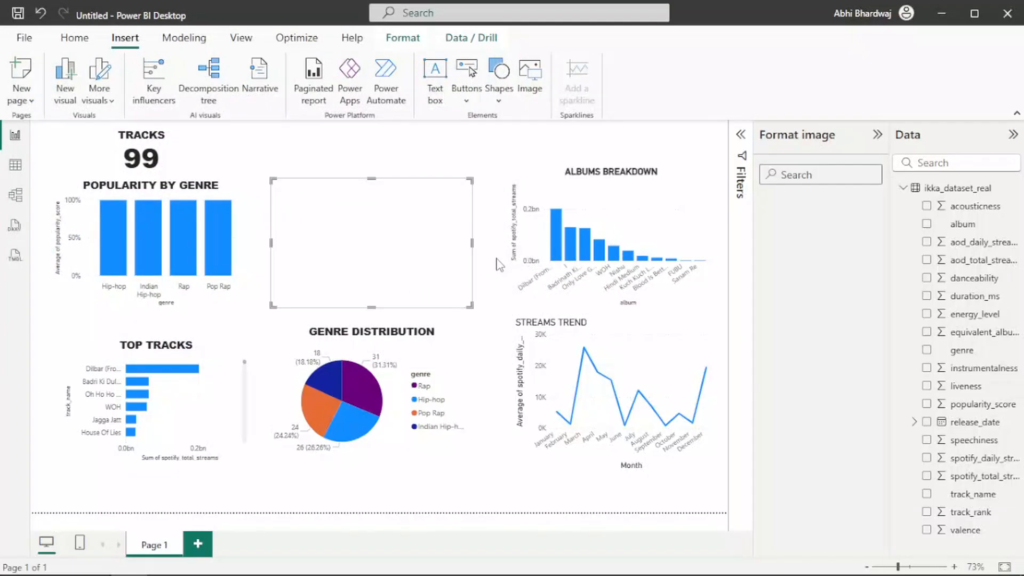
pyautogui.moveTo(409, 236); pyautogui.dragTo(416, 194)
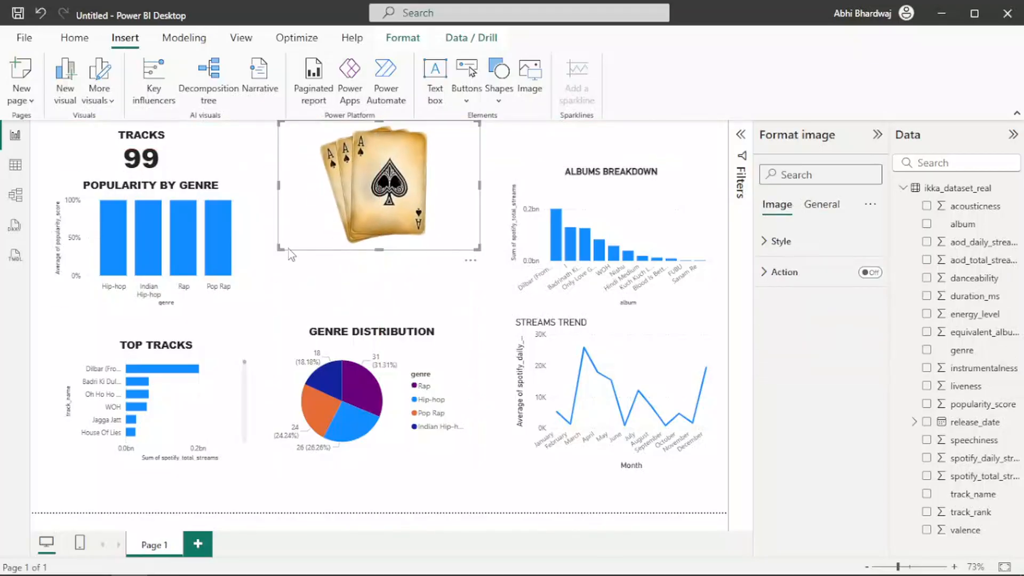
pyautogui.moveTo(290, 249); pyautogui.dragTo(273, 256)
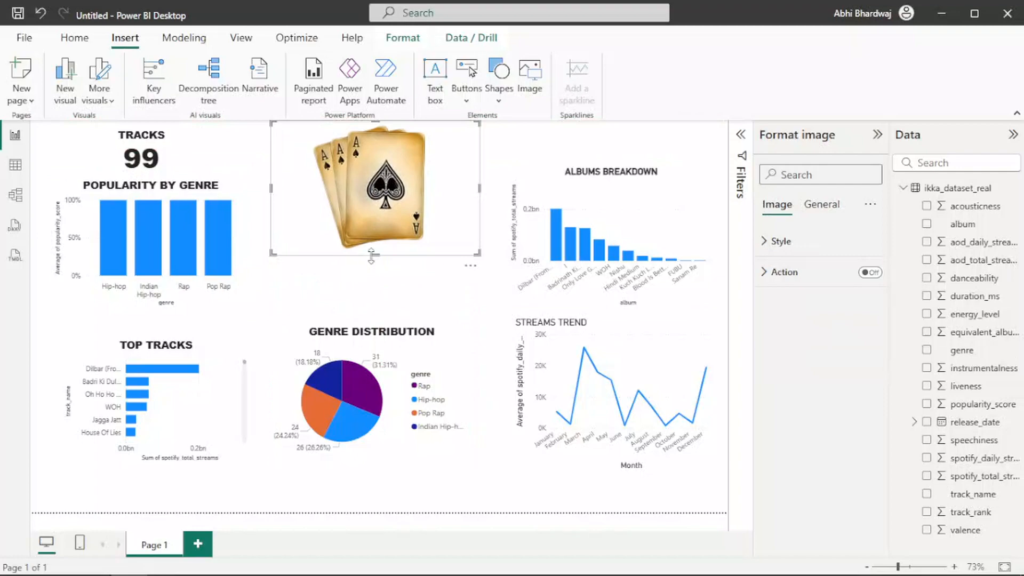
pyautogui.moveTo(376, 255); pyautogui.dragTo(376, 315)
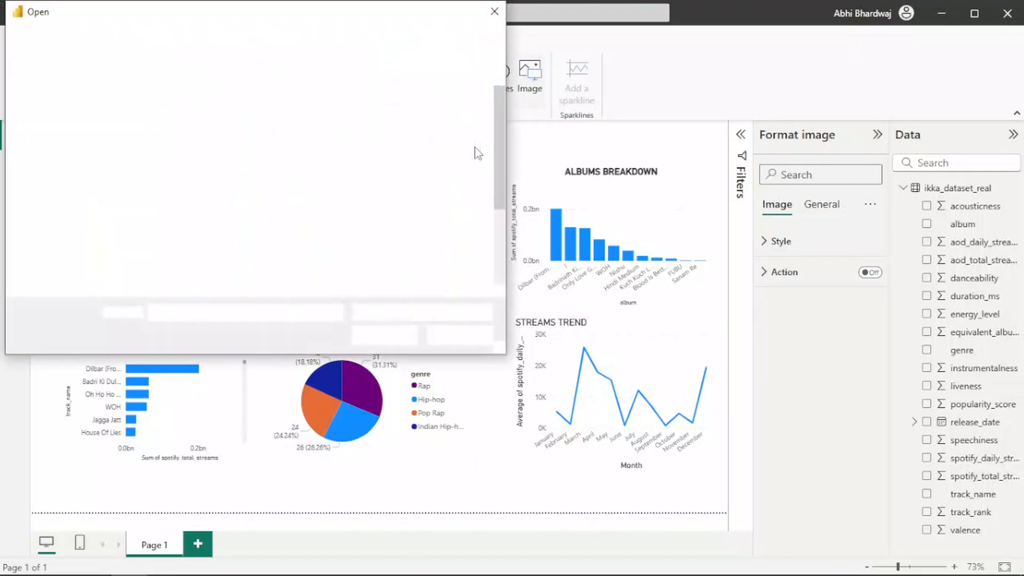
# Insert the bandana image 1 (9).png in front of the playing cards and enlarge it up to the page's upper edge.
pyautogui.scroll(-1, 293, 280)
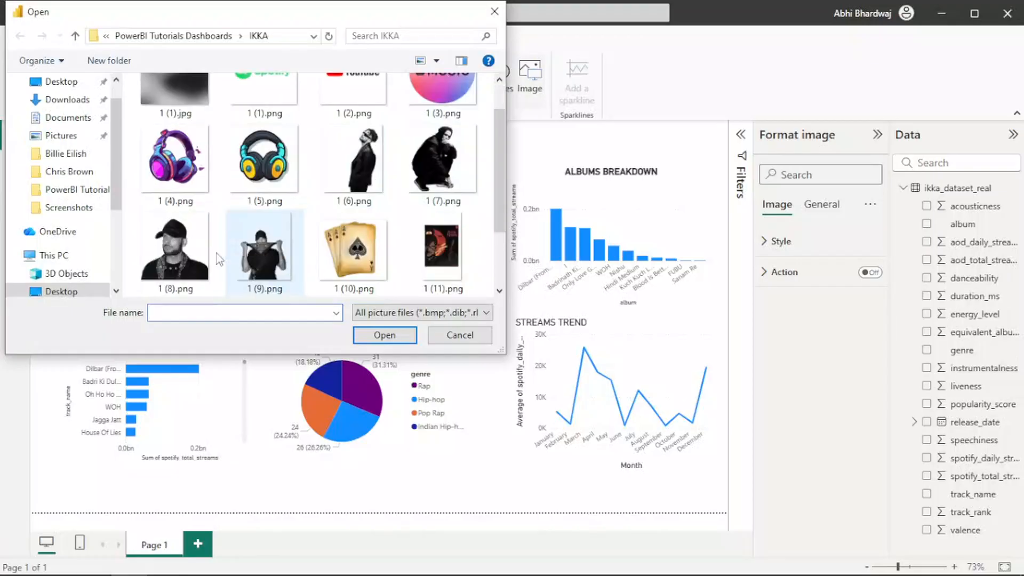
pyautogui.click(277, 266)
pyautogui.doubleClick(354, 249)
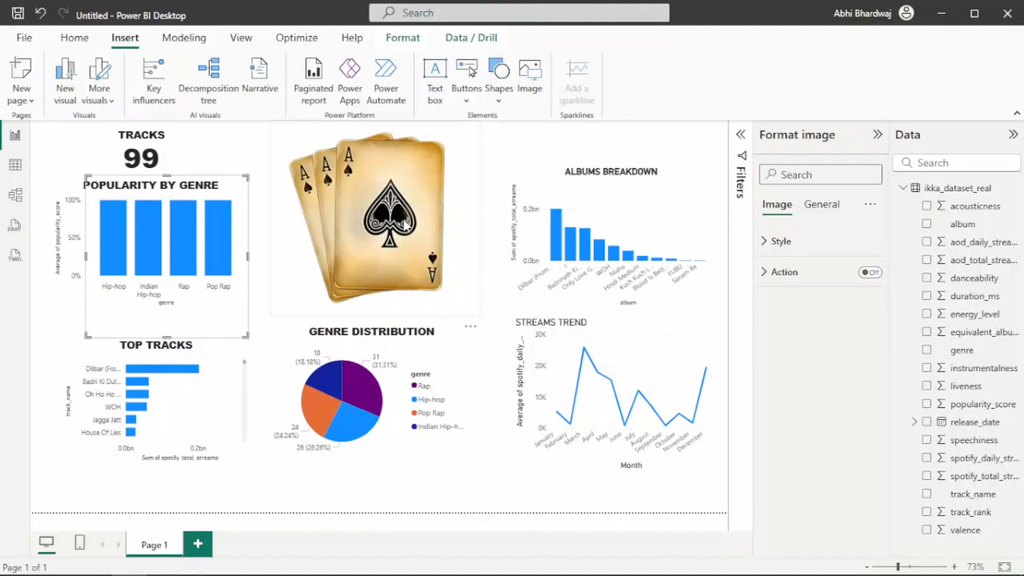
pyautogui.moveTo(167, 256); pyautogui.dragTo(371, 225)
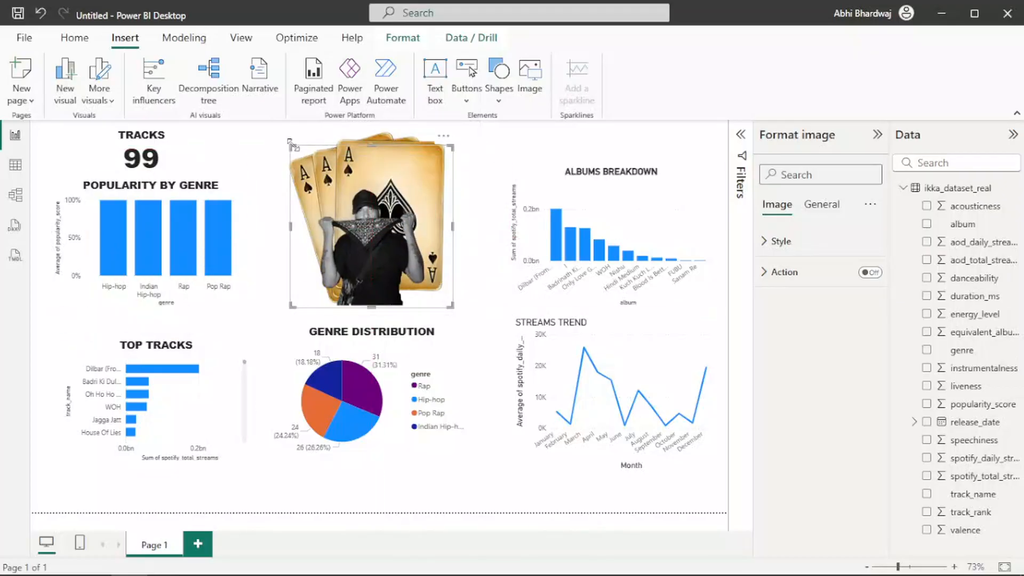
pyautogui.moveTo(289, 142); pyautogui.dragTo(271, 122)
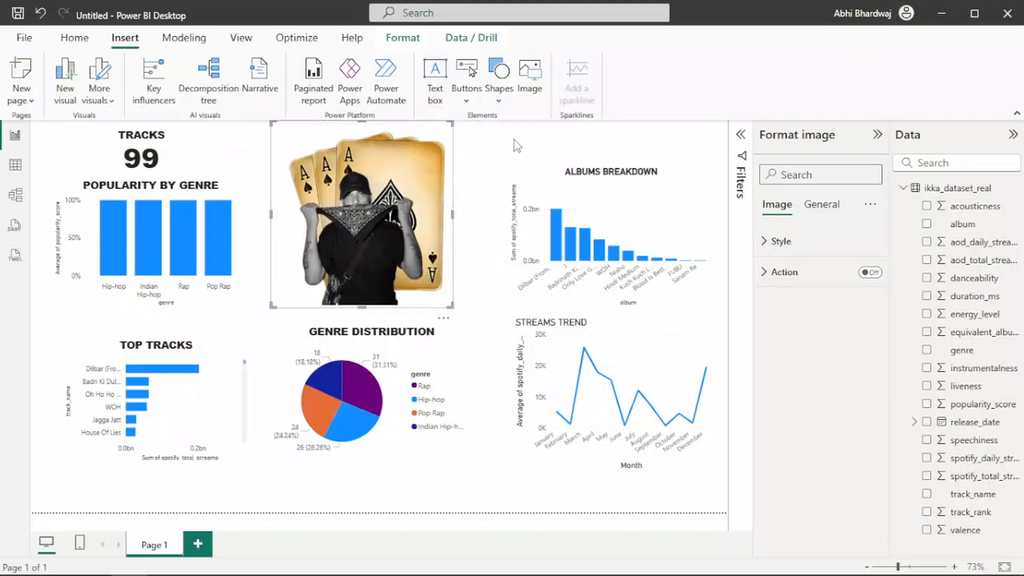
# Insert the crouching-figure image 1 (7).png and place it overlapping the right side of the playing cards.
pyautogui.click(488, 139)
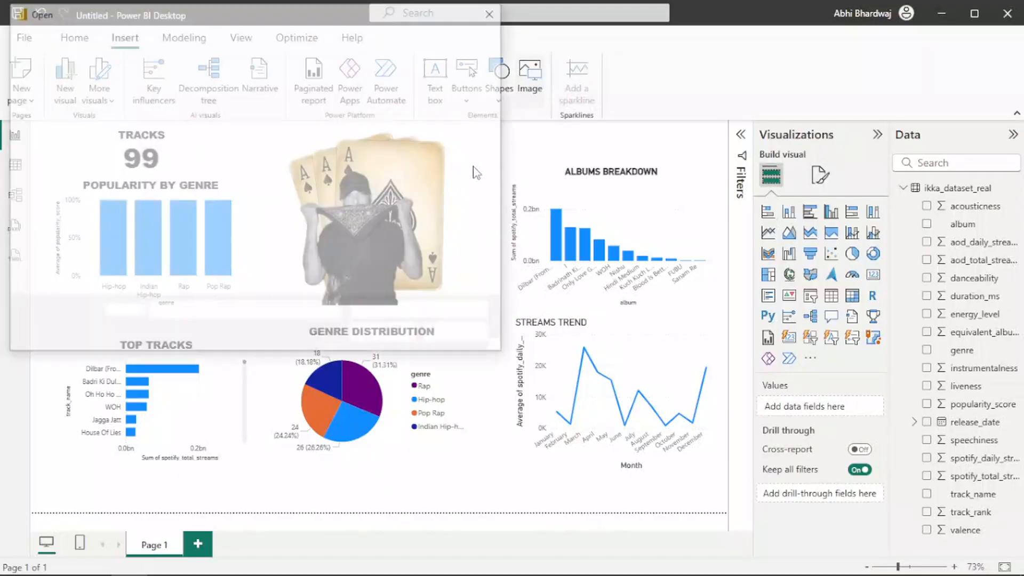
pyautogui.doubleClick(428, 190)
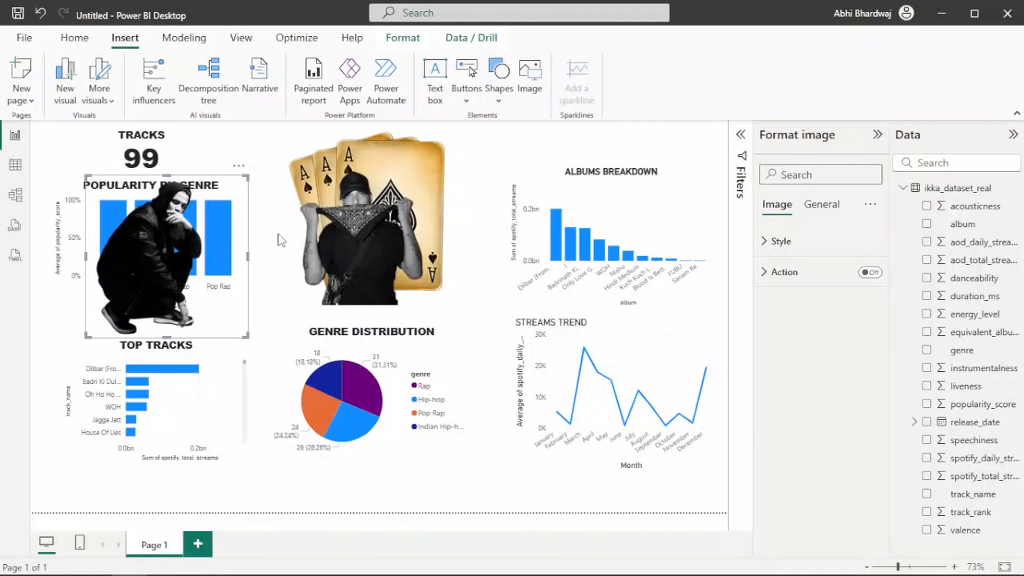
pyautogui.moveTo(201, 234); pyautogui.dragTo(492, 231)
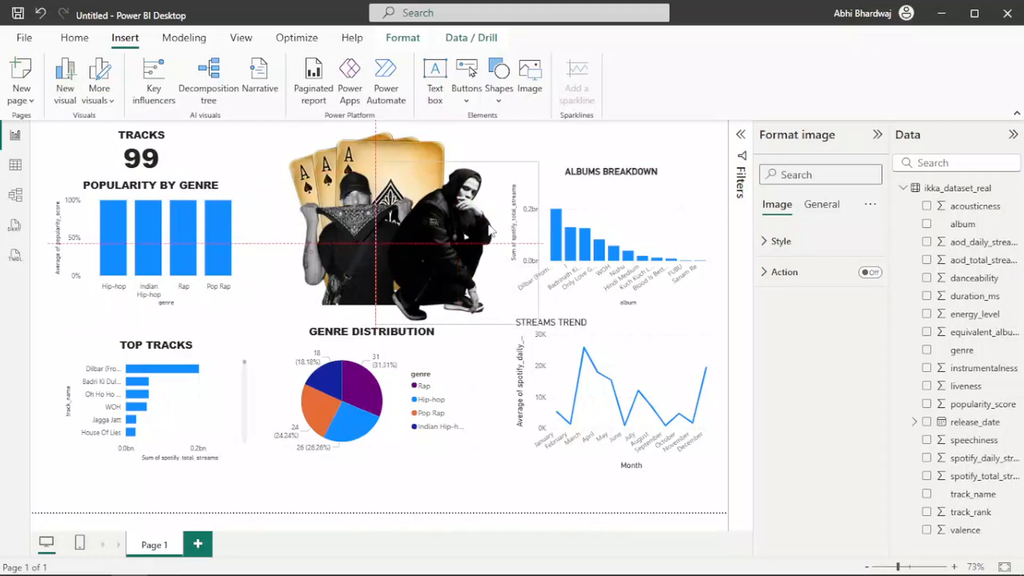
# Try adding the portrait image 1 (8).png, shrunk and placed at the lower left of the playing cards.
pyautogui.click(530, 84)
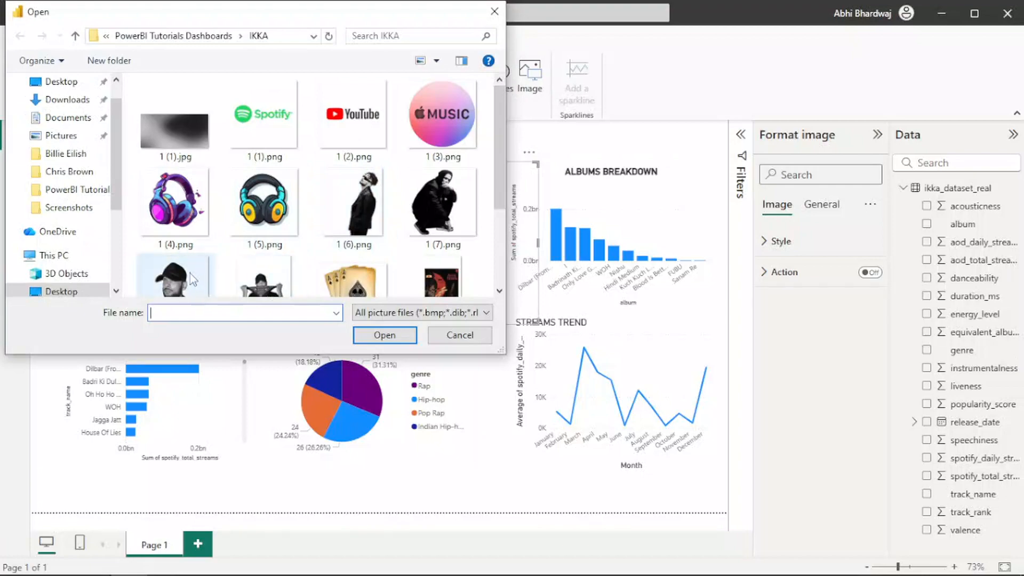
pyautogui.doubleClick(189, 272)
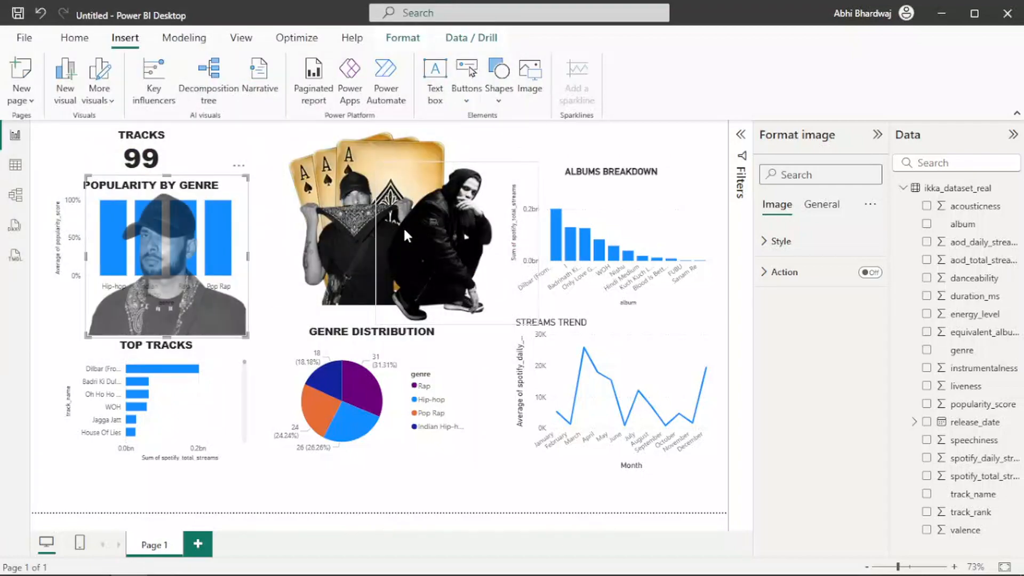
pyautogui.moveTo(219, 250); pyautogui.dragTo(372, 226)
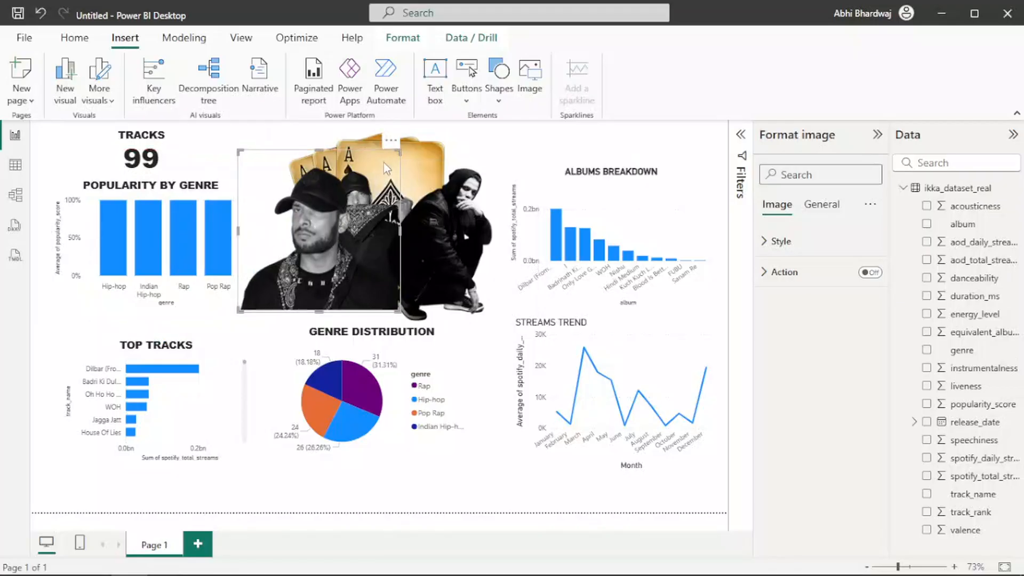
pyautogui.moveTo(399, 152); pyautogui.dragTo(355, 196)
pyautogui.moveTo(304, 224); pyautogui.dragTo(321, 220)
pyautogui.moveTo(375, 192); pyautogui.dragTo(362, 205)
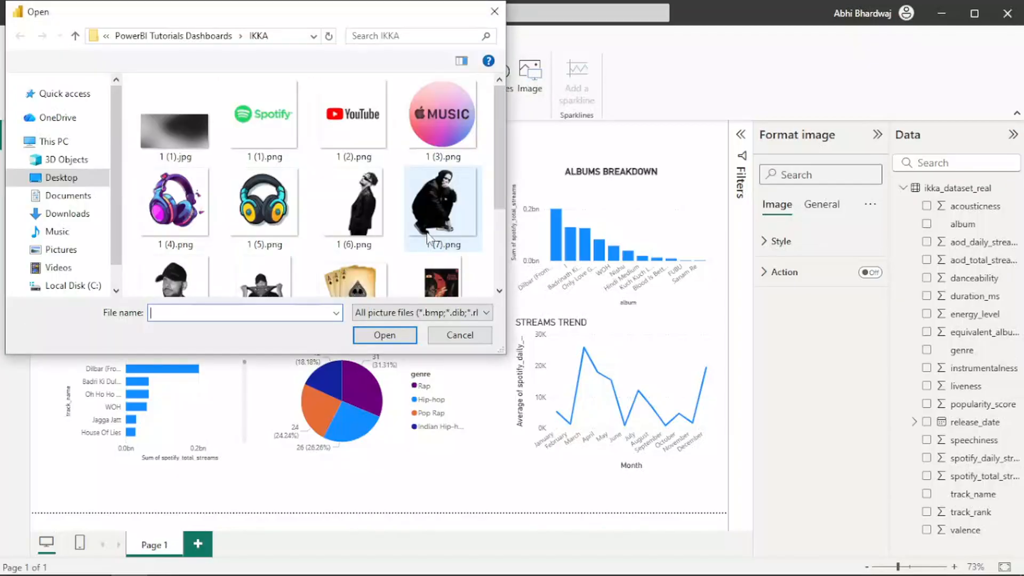
# Insert the standing-figure image 1 (6).png along the left side of the playing cards and move the 1 (8).png portrait to the middle.
pyautogui.doubleClick(378, 217)
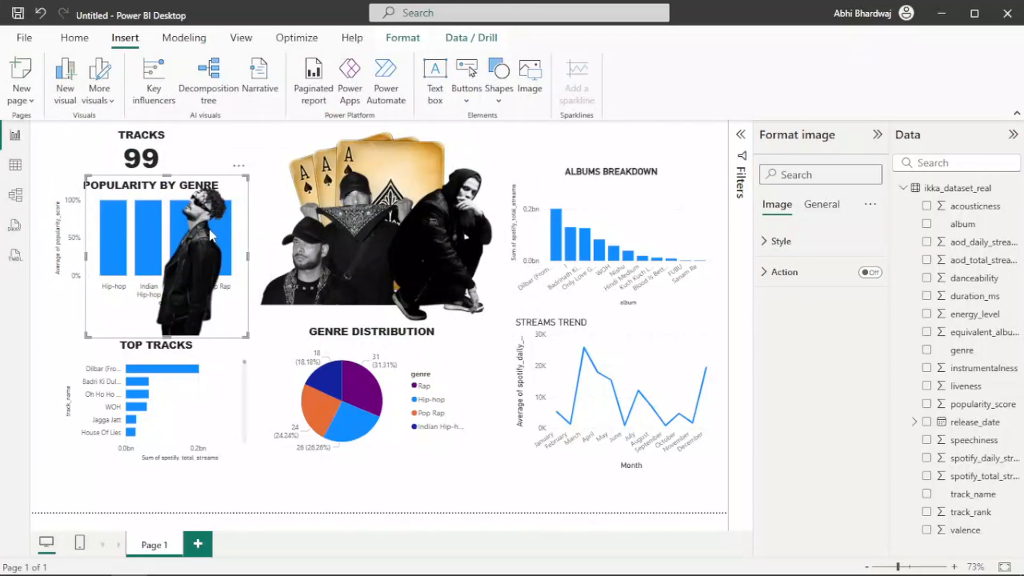
pyautogui.moveTo(209, 229); pyautogui.dragTo(430, 214)
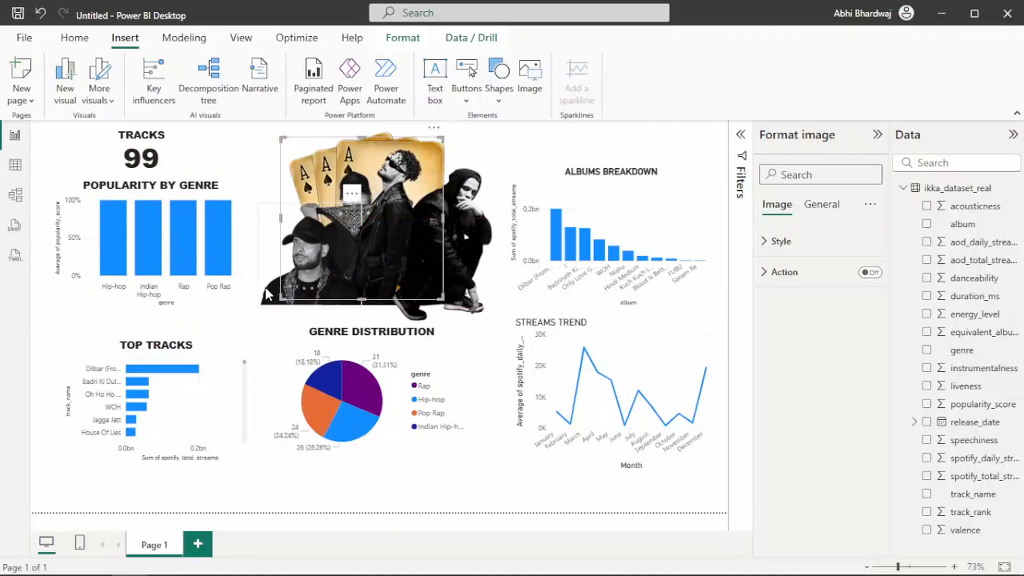
pyautogui.moveTo(267, 292); pyautogui.dragTo(290, 243)
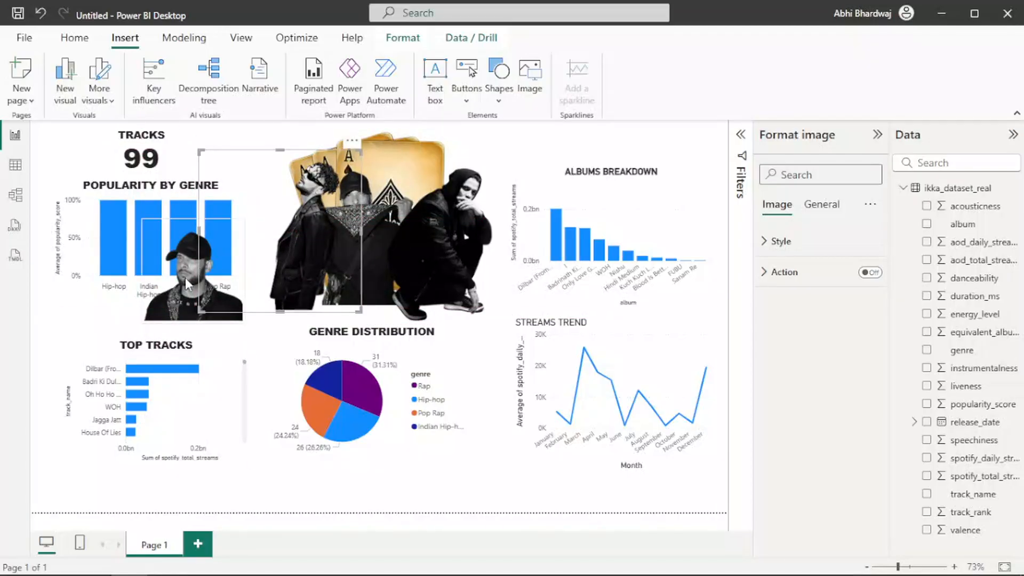
pyautogui.moveTo(185, 277); pyautogui.dragTo(346, 266)
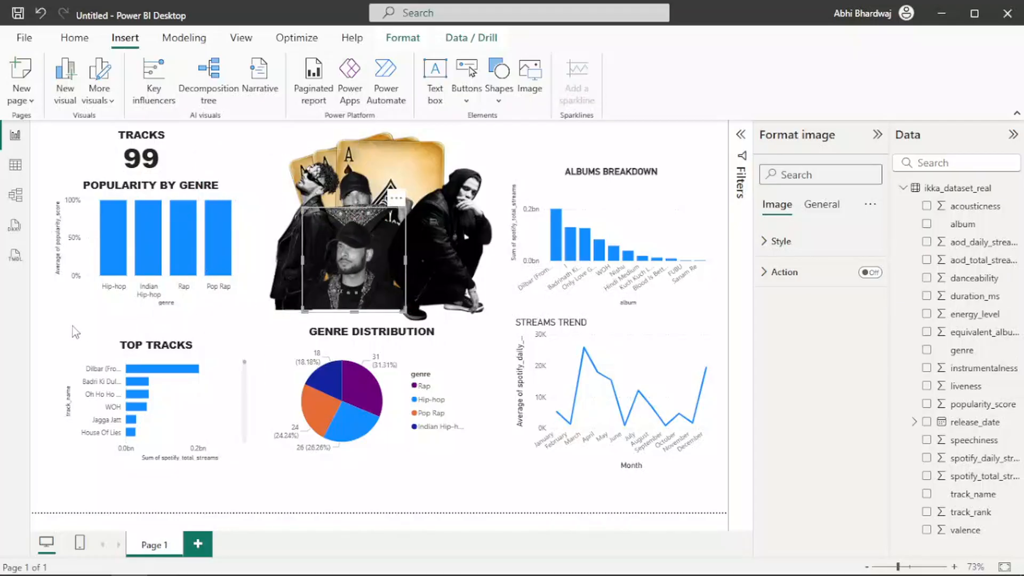
pyautogui.click(58, 332)
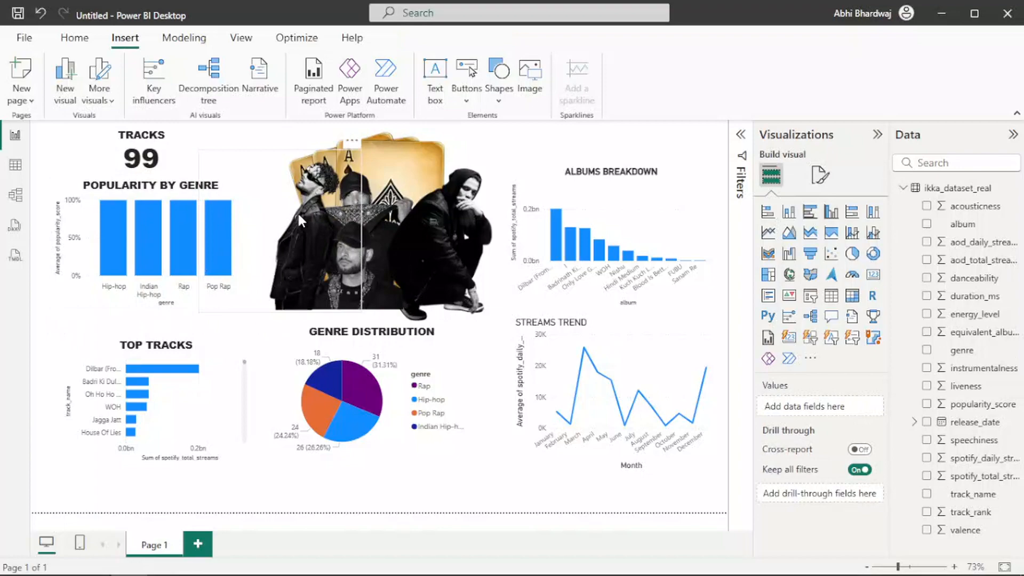
pyautogui.moveTo(294, 214); pyautogui.dragTo(290, 214)
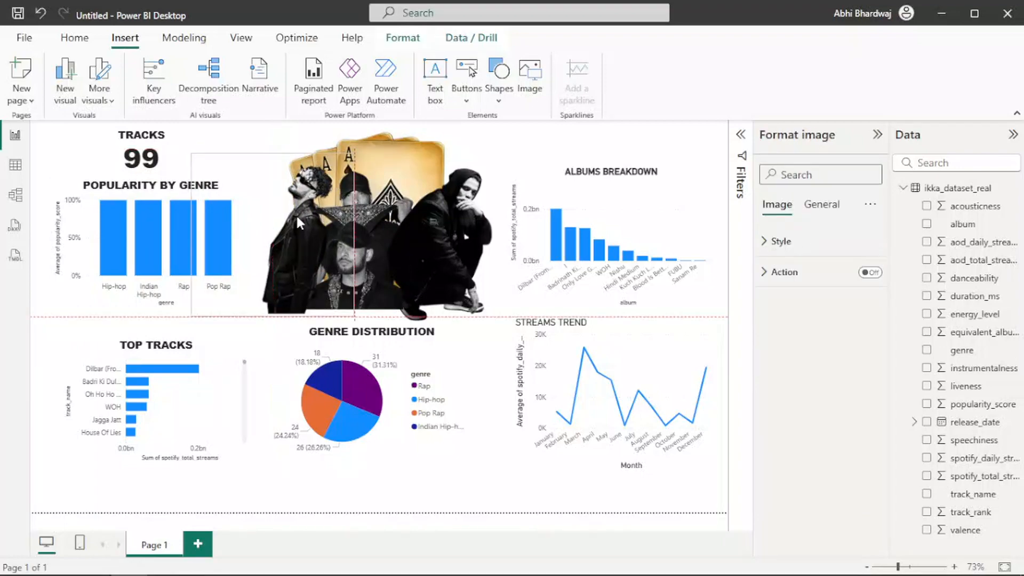
# Stretch the 1 (8).png portrait slightly downward, then remove it from the image collage.
pyautogui.click(362, 280)
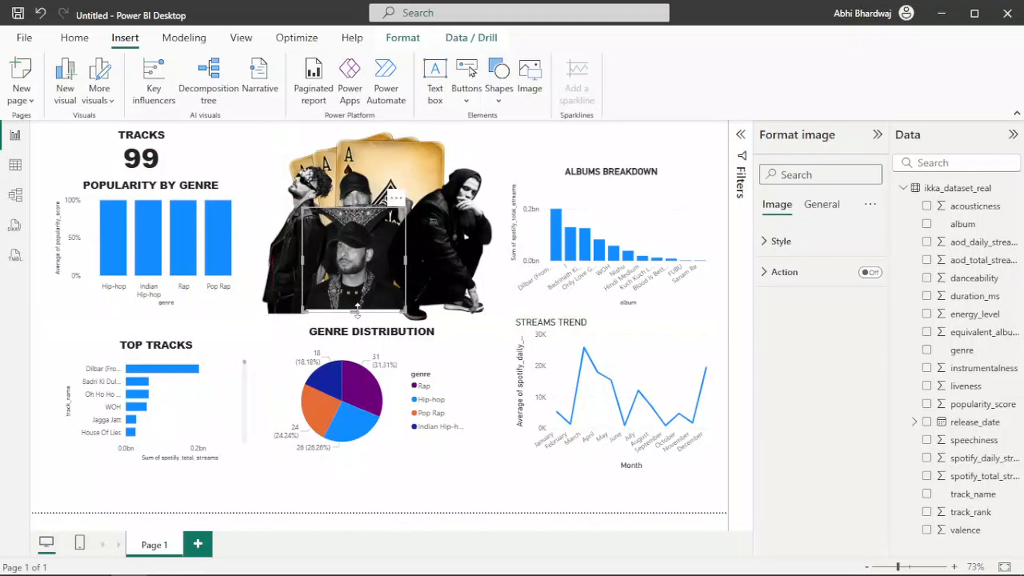
pyautogui.moveTo(358, 314); pyautogui.dragTo(359, 314)
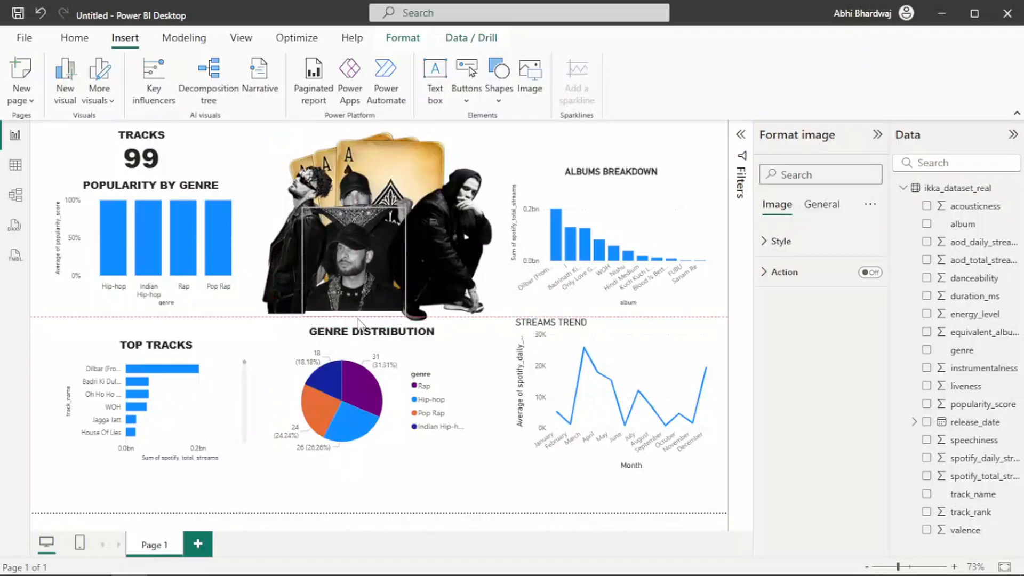
pyautogui.click(719, 139)
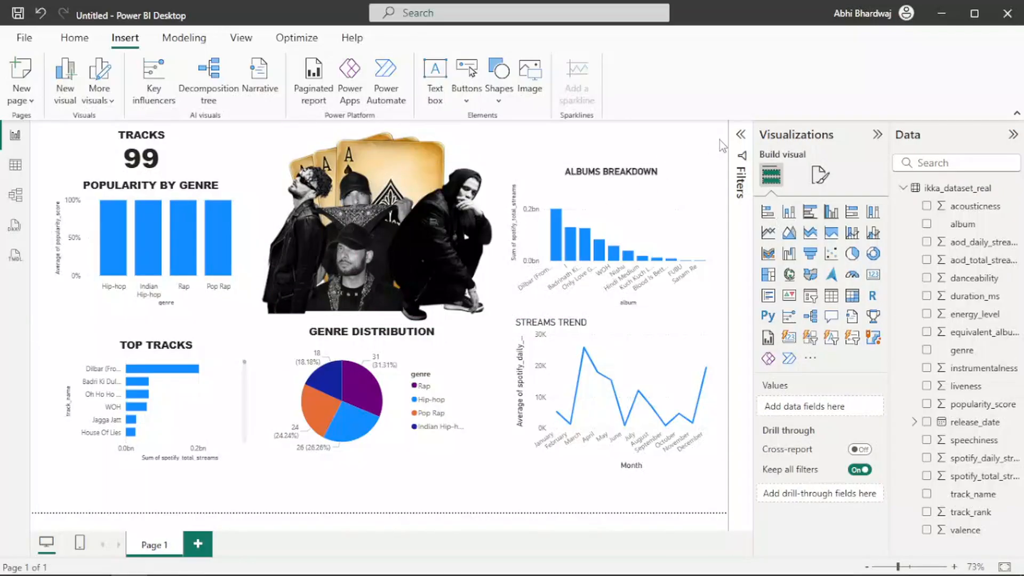
pyautogui.click(363, 266)
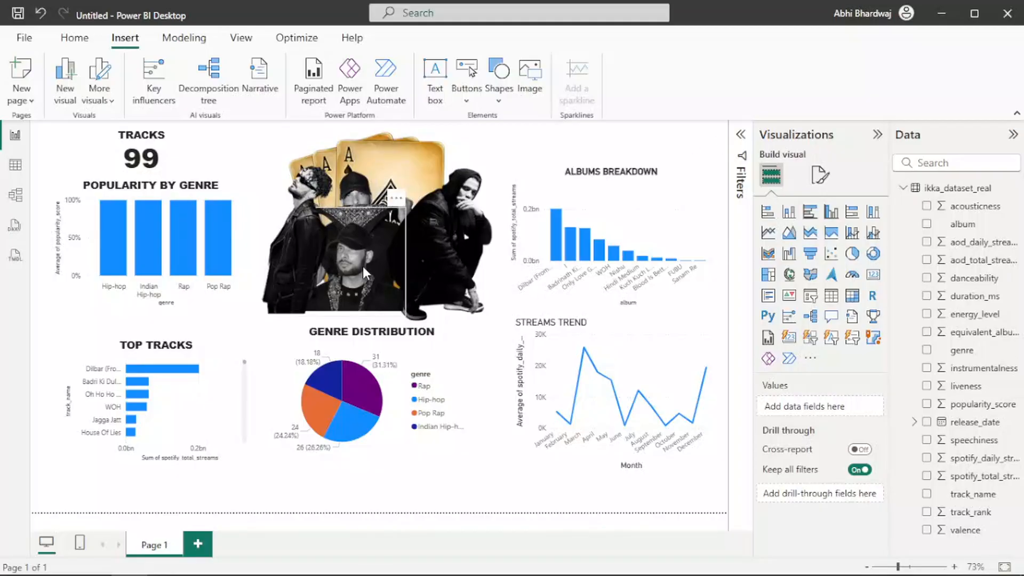
pyautogui.click(398, 202)
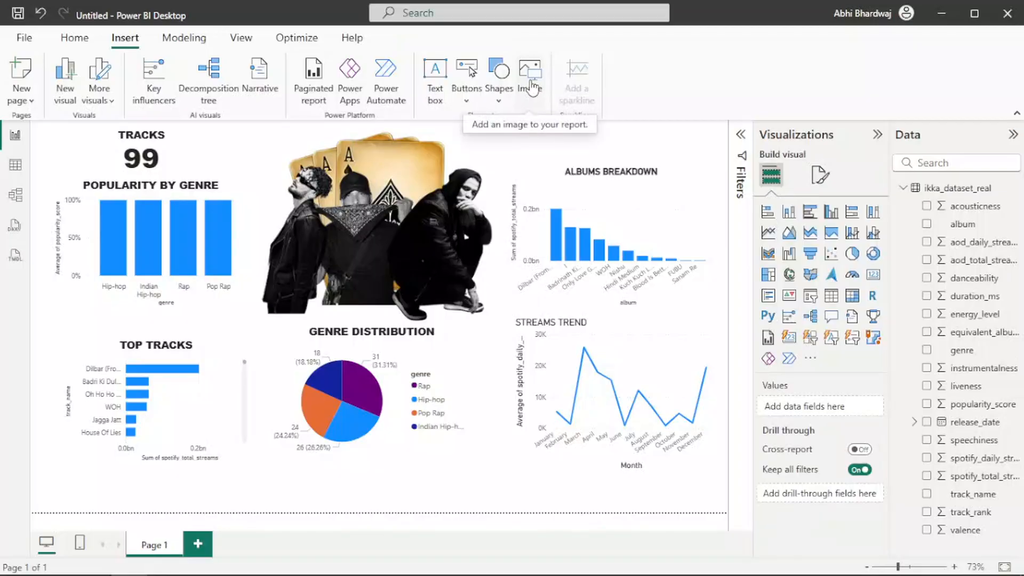
# Try adding the bandana-figure image 1 (9).png from the IKKA folder, then remove the new copy from the page.
pyautogui.click(532, 84)
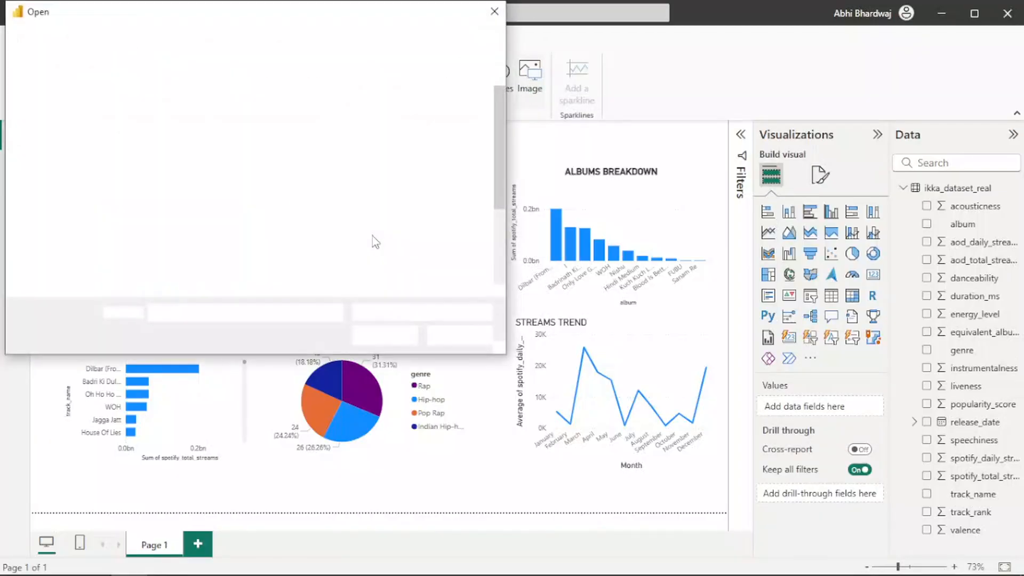
pyautogui.scroll(-3, 356, 258)
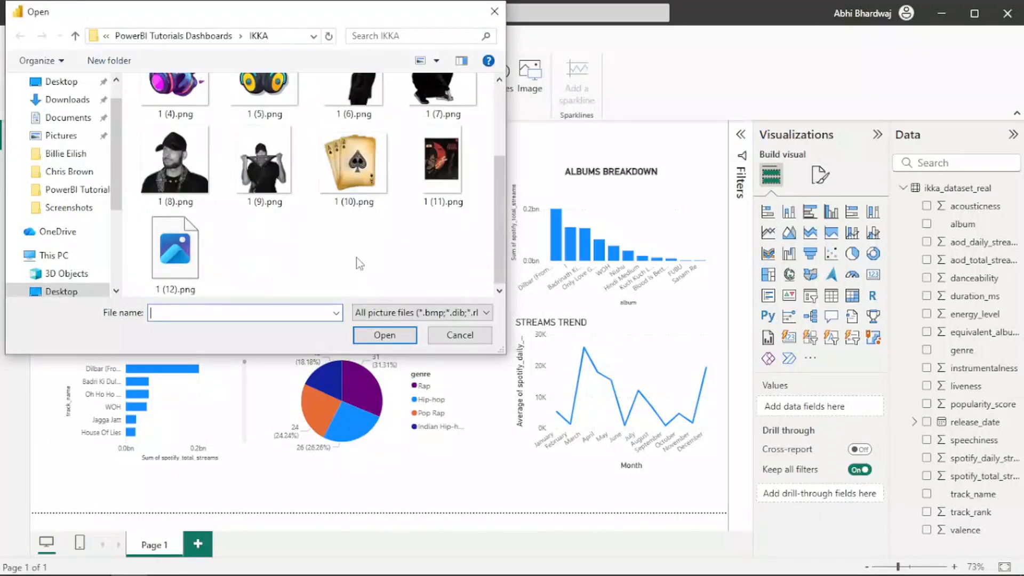
pyautogui.doubleClick(265, 177)
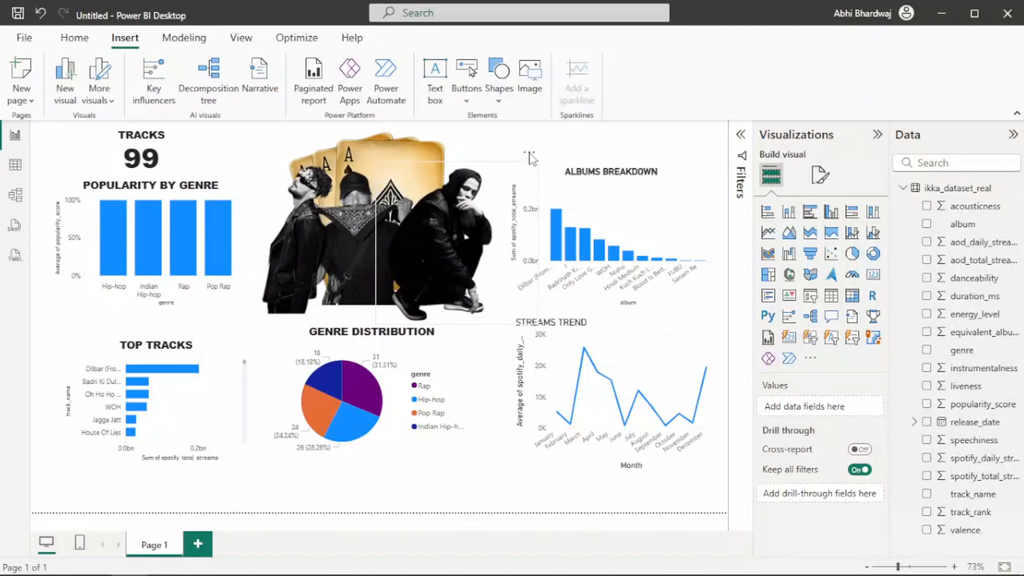
pyautogui.moveTo(531, 157); pyautogui.dragTo(252, 180)
pyautogui.click(239, 167)
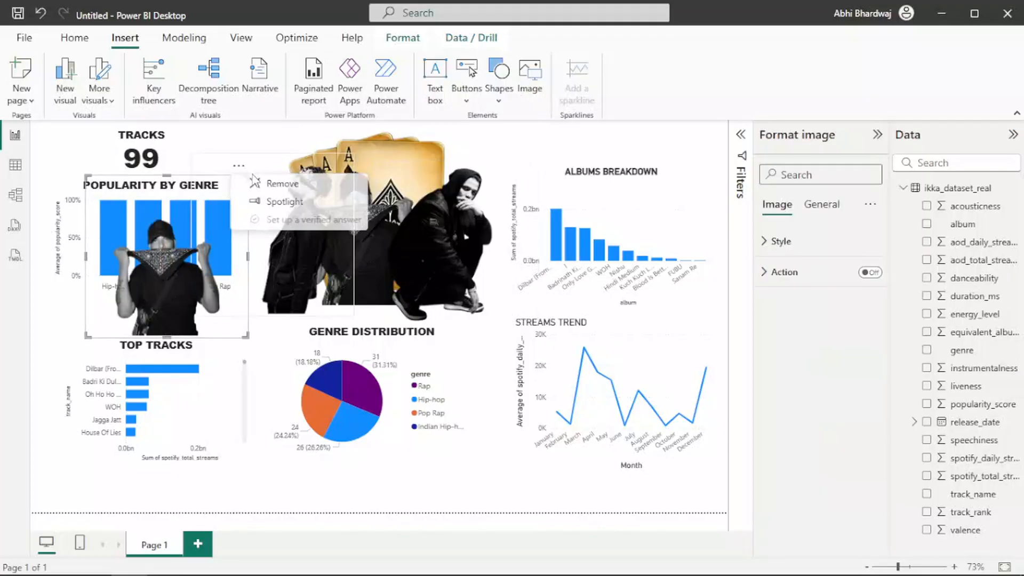
# Try the cap portrait 1 (8).png at reduced size in front of the middle bandana figure, then remove it.
pyautogui.click(531, 79)
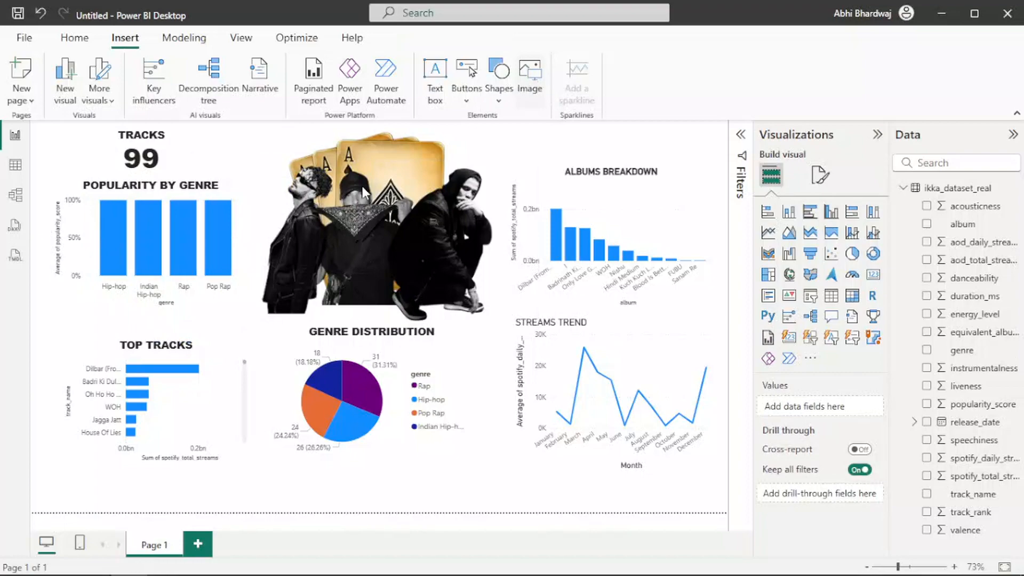
pyautogui.scroll(-5, 369, 246)
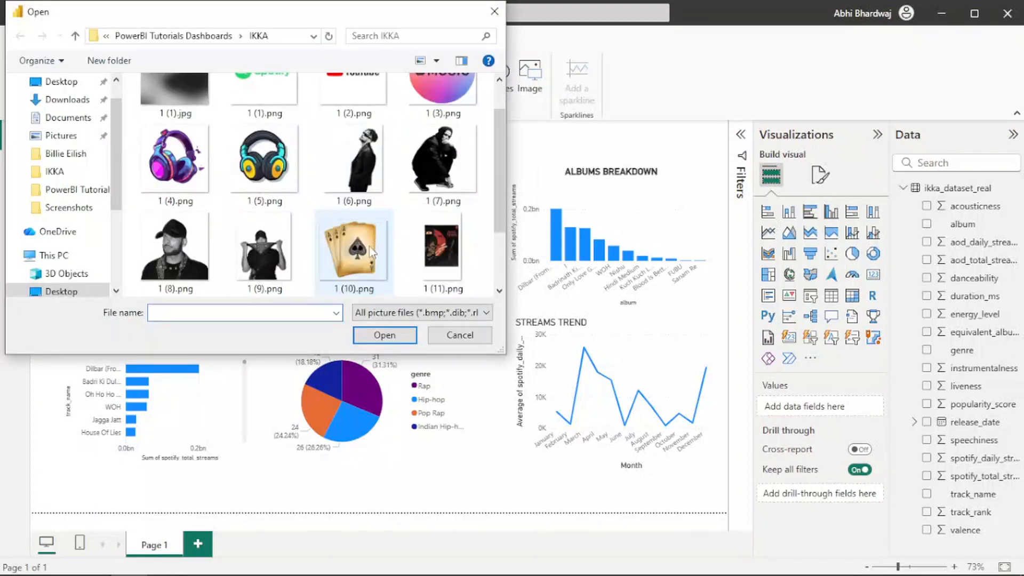
pyautogui.click(181, 171)
pyautogui.doubleClick(181, 171)
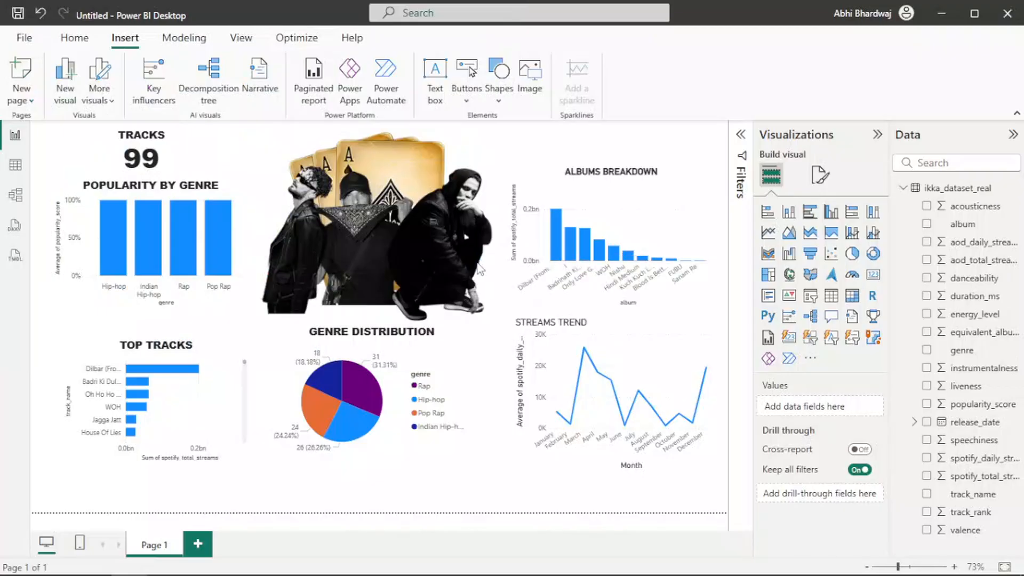
pyautogui.moveTo(200, 254); pyautogui.dragTo(414, 196)
pyautogui.moveTo(455, 168); pyautogui.dragTo(413, 221)
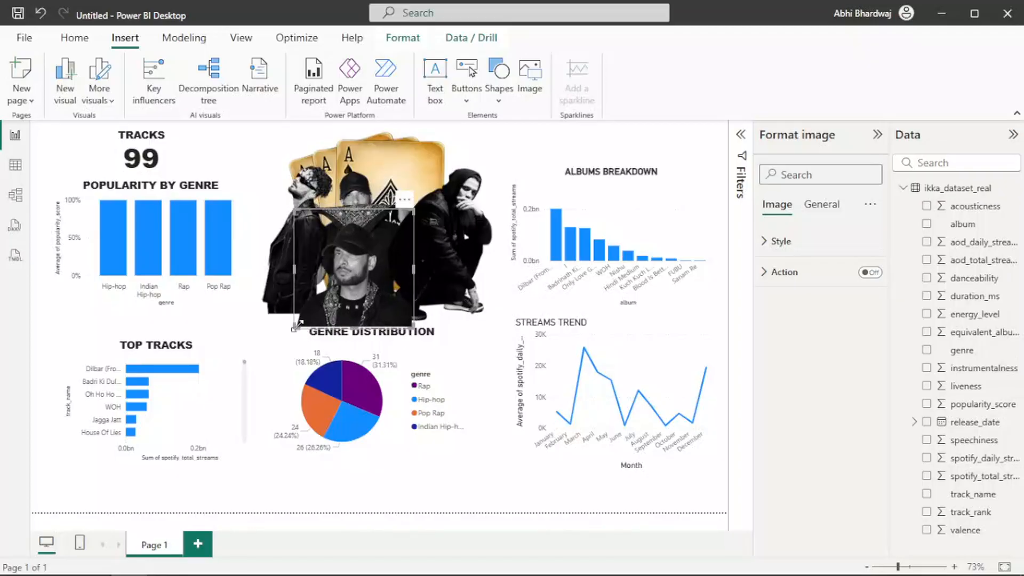
pyautogui.moveTo(295, 325); pyautogui.dragTo(334, 284)
pyautogui.moveTo(331, 277); pyautogui.dragTo(323, 275)
pyautogui.moveTo(394, 211); pyautogui.dragTo(411, 206)
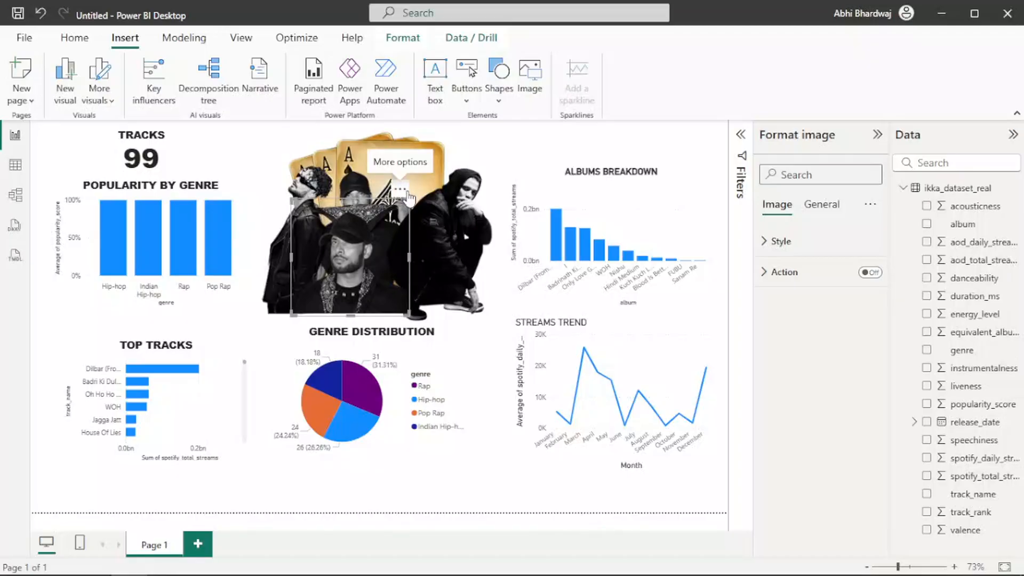
pyautogui.click(400, 189)
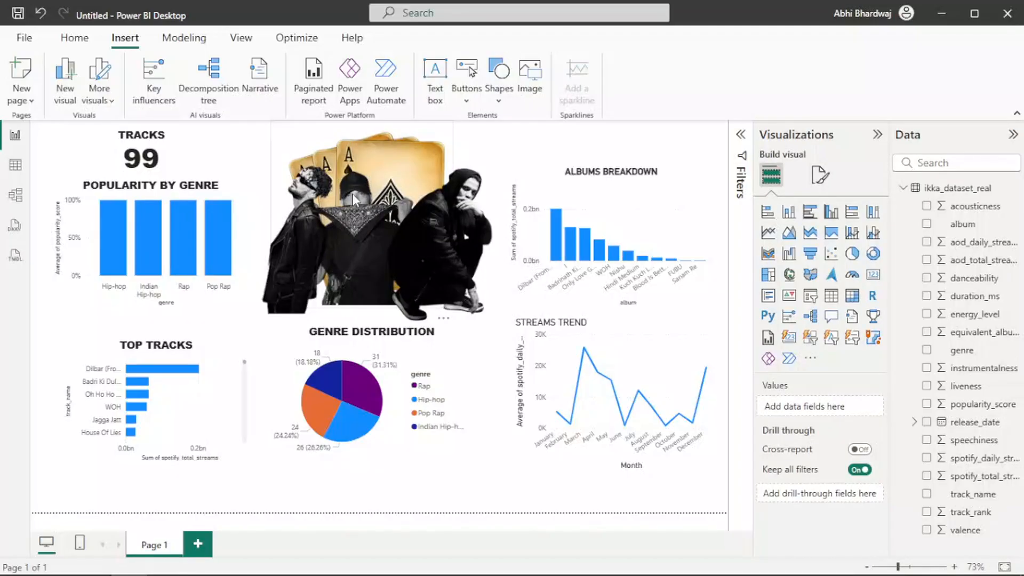
# Enlarge the bandana-figure image in the middle of the collage slightly outward at its lower-left corner.
pyautogui.click(370, 208)
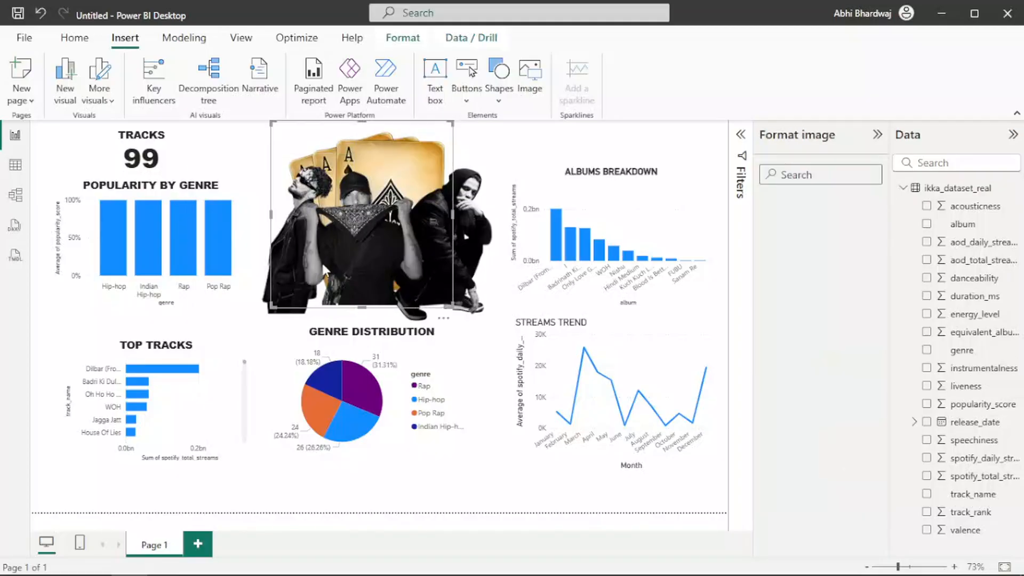
pyautogui.moveTo(272, 307); pyautogui.dragTo(258, 323)
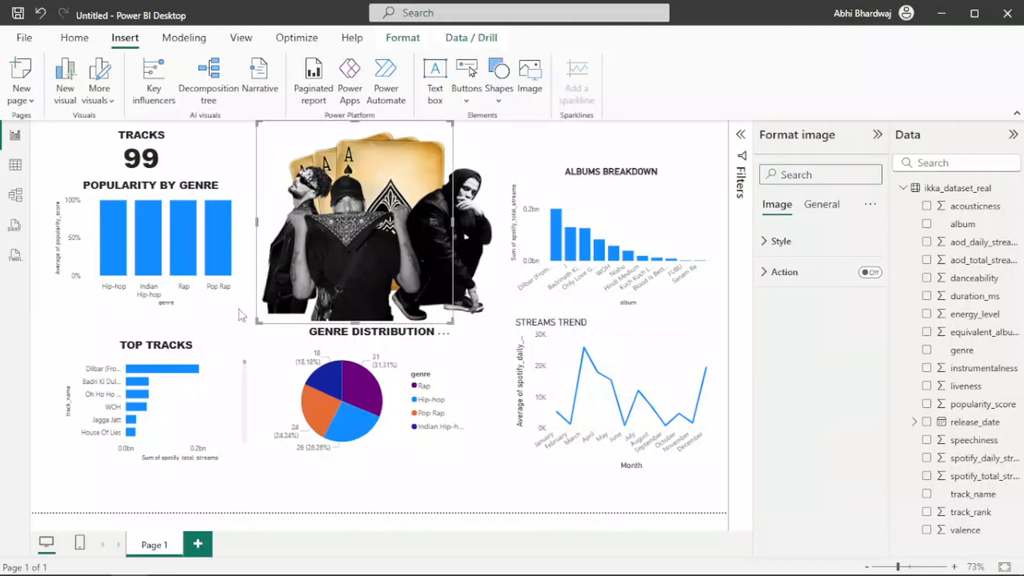
pyautogui.click(75, 324)
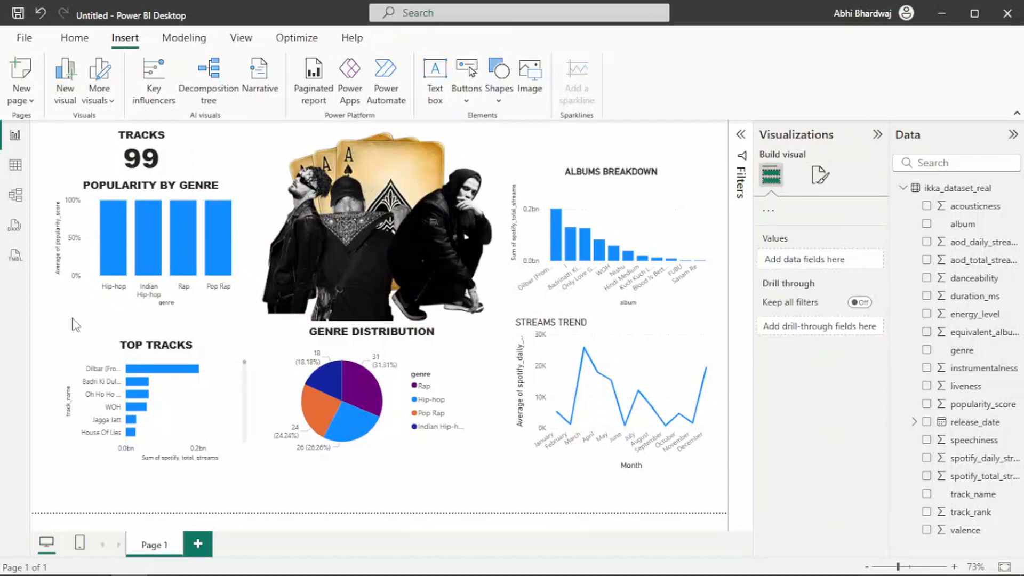
# Pull the bandana-figure image out of the collage and remove it from the page.
pyautogui.click(369, 242)
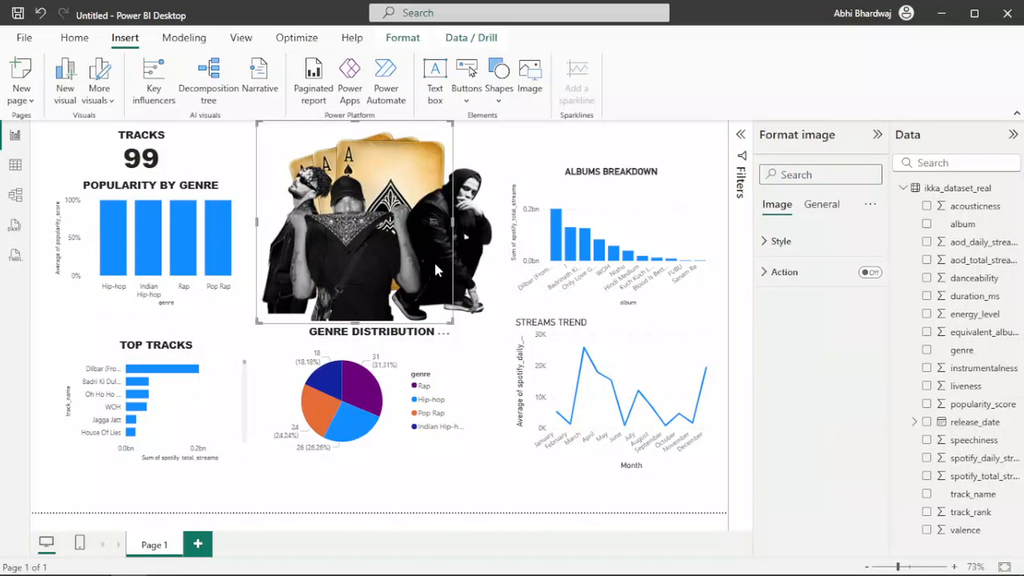
pyautogui.moveTo(427, 244); pyautogui.dragTo(593, 294)
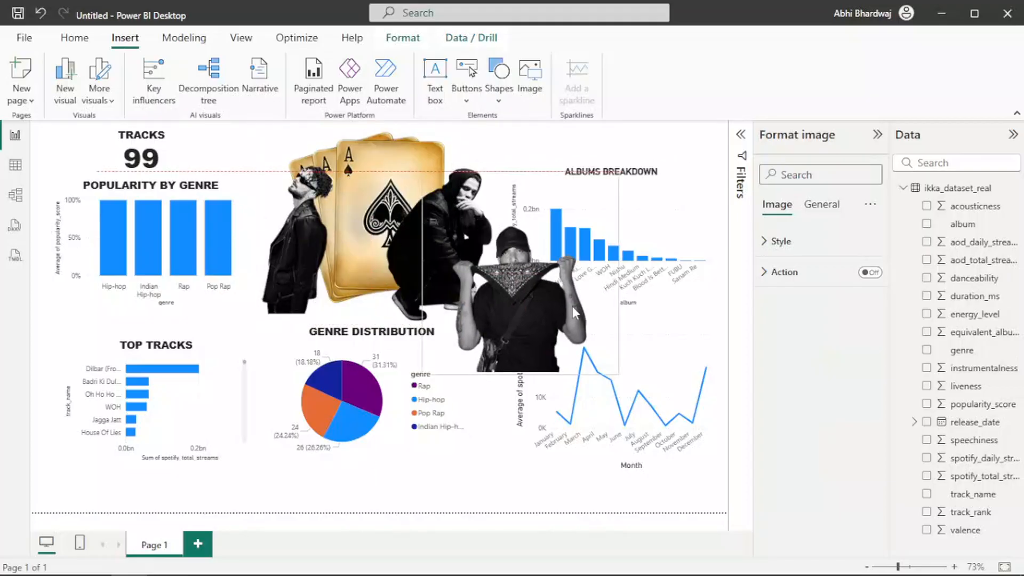
pyautogui.click(609, 163)
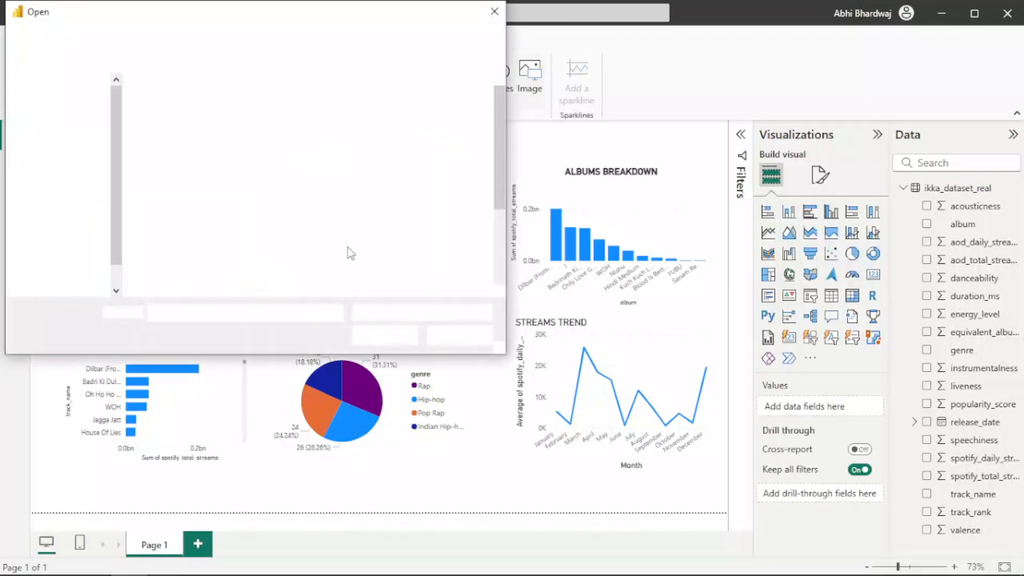
# Insert the bandana-figure image 1 (9).png again, enlarge it and center it between the other two figures.
pyautogui.scroll(-1, 260, 282)
pyautogui.doubleClick(355, 239)
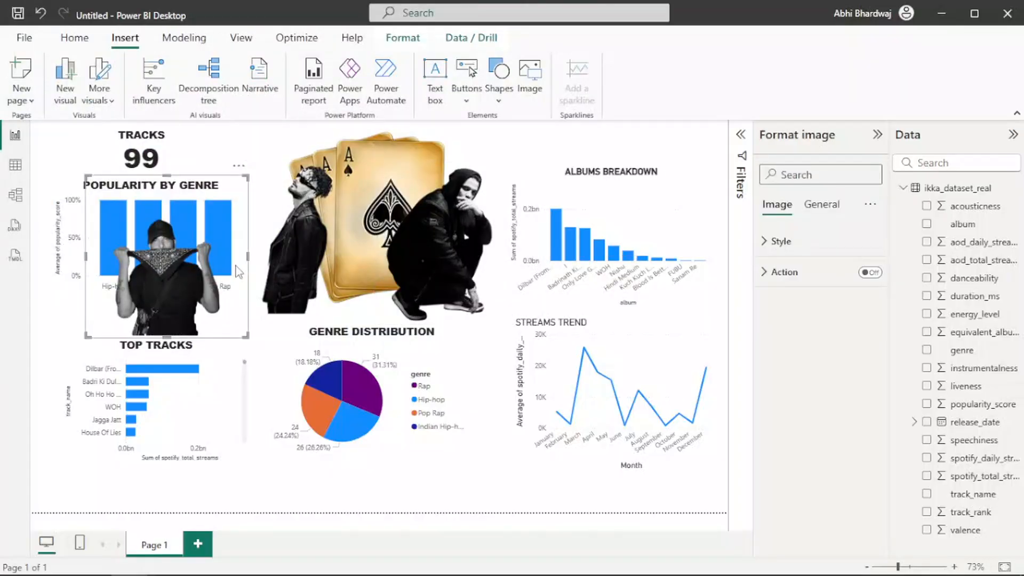
pyautogui.moveTo(238, 272); pyautogui.dragTo(426, 253)
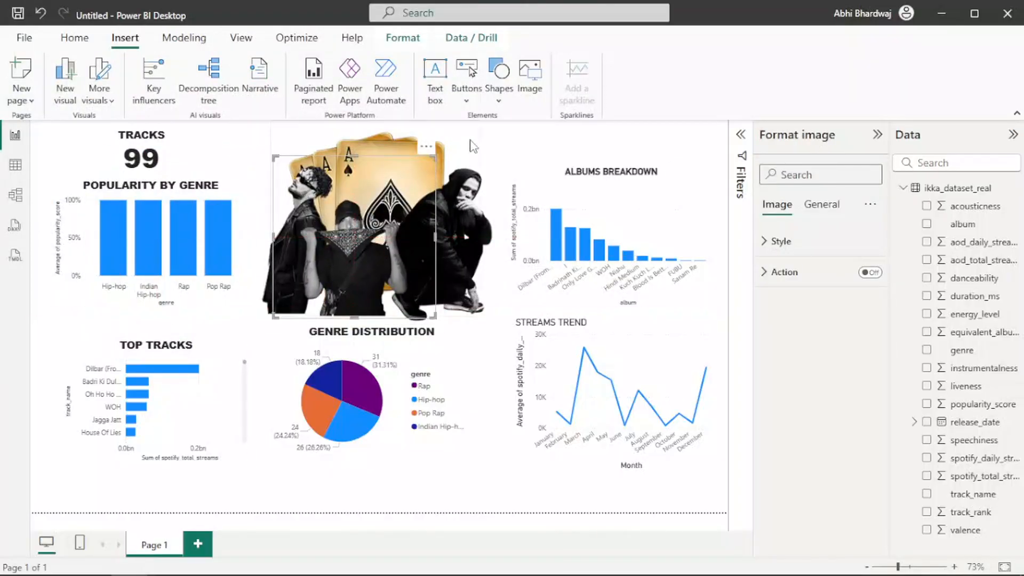
pyautogui.moveTo(434, 158); pyautogui.dragTo(502, 126)
pyautogui.moveTo(412, 220); pyautogui.dragTo(404, 216)
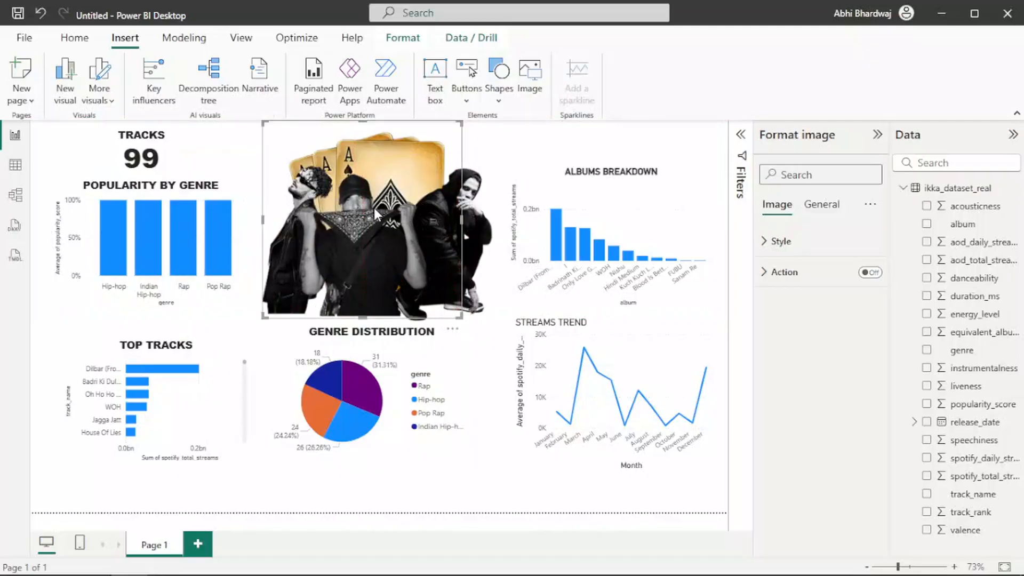
pyautogui.click(58, 305)
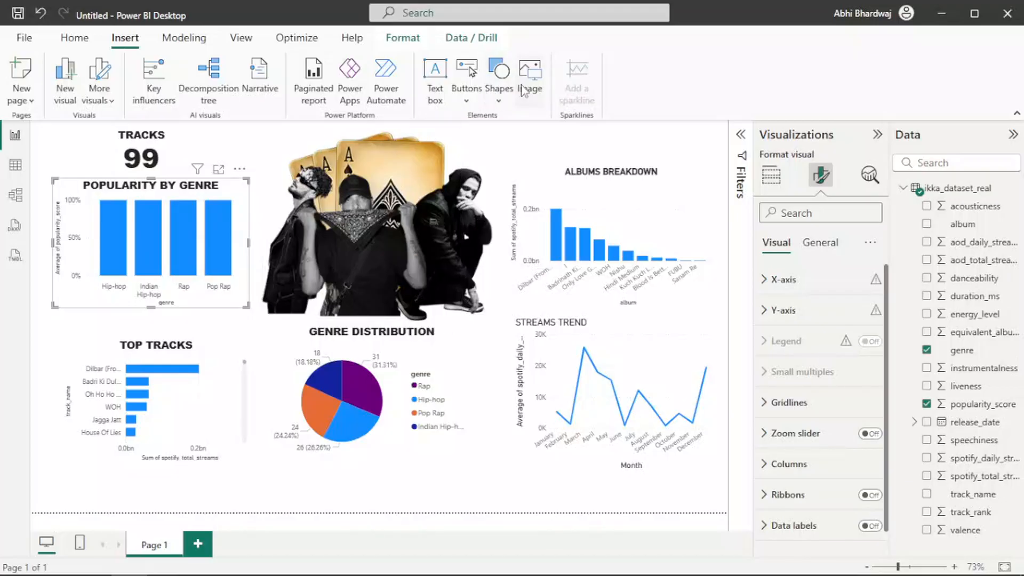
# Try adding the cover image 1 (11).png, shrunk and placed below the Genre Distribution pie chart, then remove it.
pyautogui.scroll(-3, 276, 262)
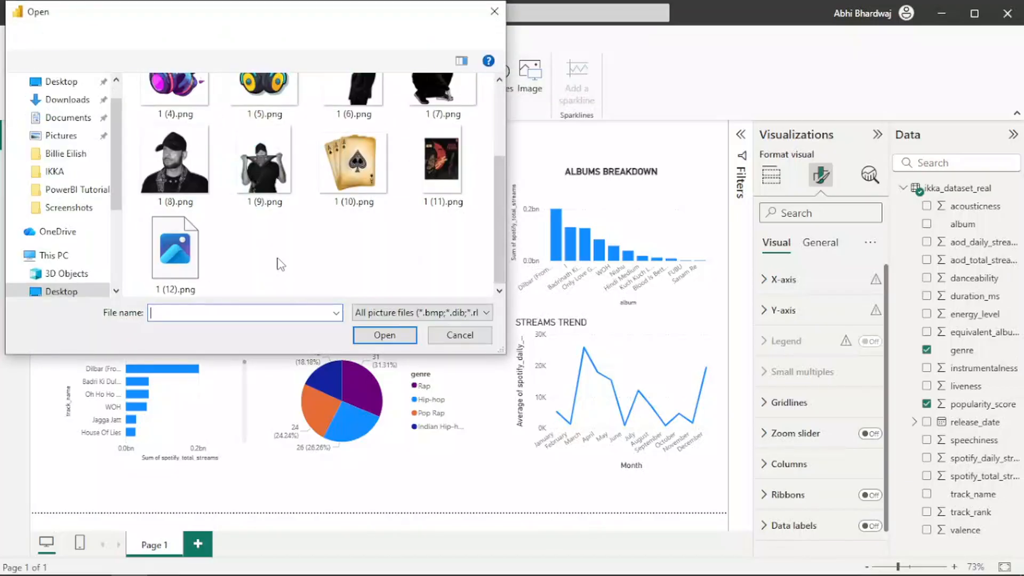
pyautogui.doubleClick(441, 176)
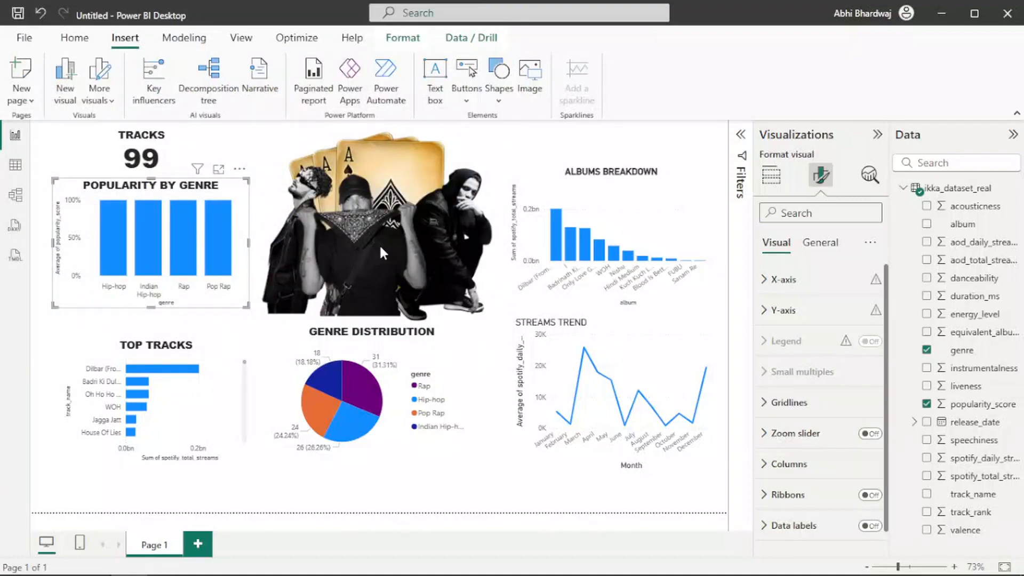
pyautogui.moveTo(196, 228); pyautogui.dragTo(497, 479)
pyautogui.moveTo(455, 431); pyautogui.dragTo(435, 495)
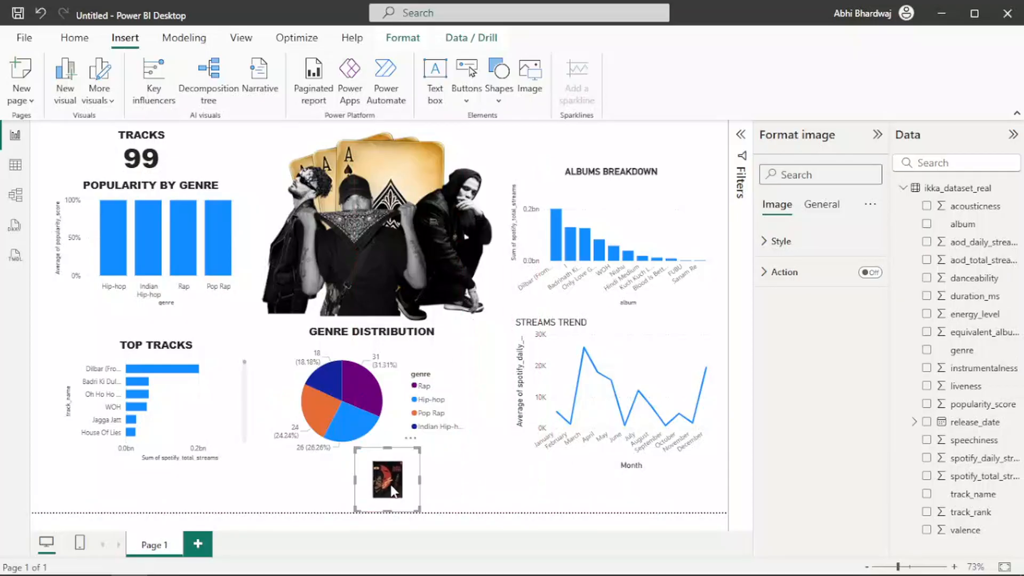
pyautogui.click(411, 438)
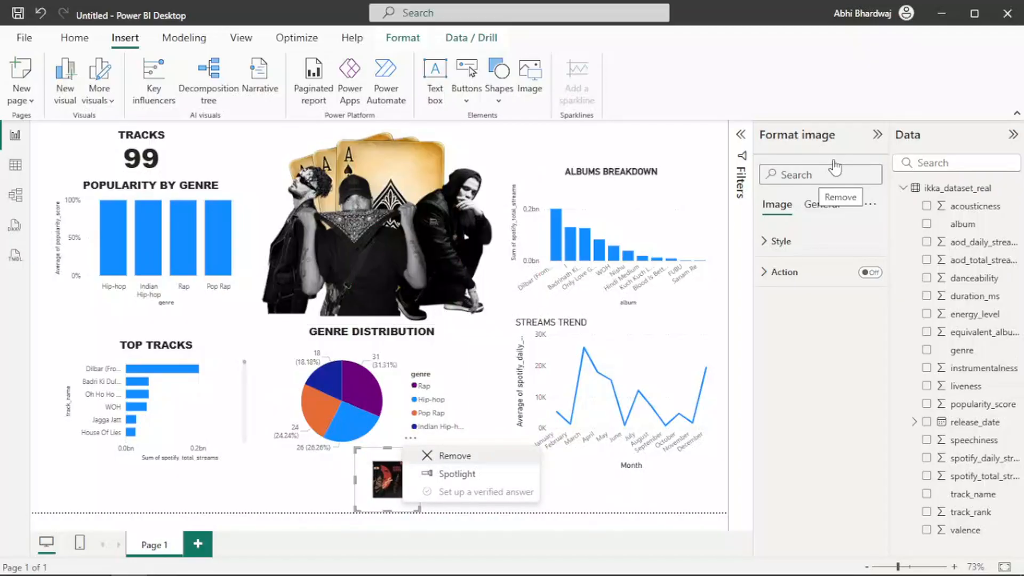
pyautogui.press('Delete')
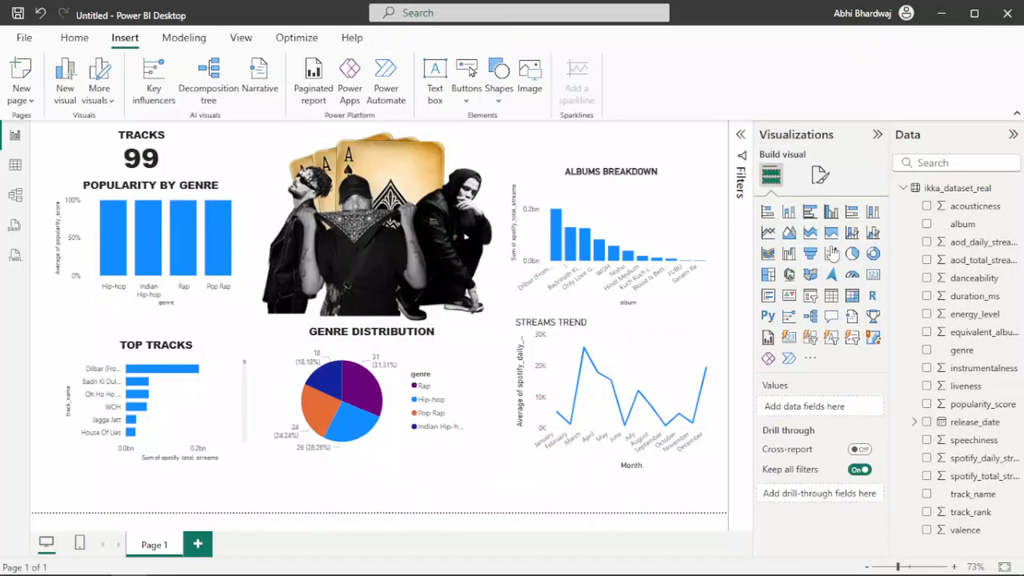
# Set the page's canvas background to black with 18% transparency.
pyautogui.click(821, 175)
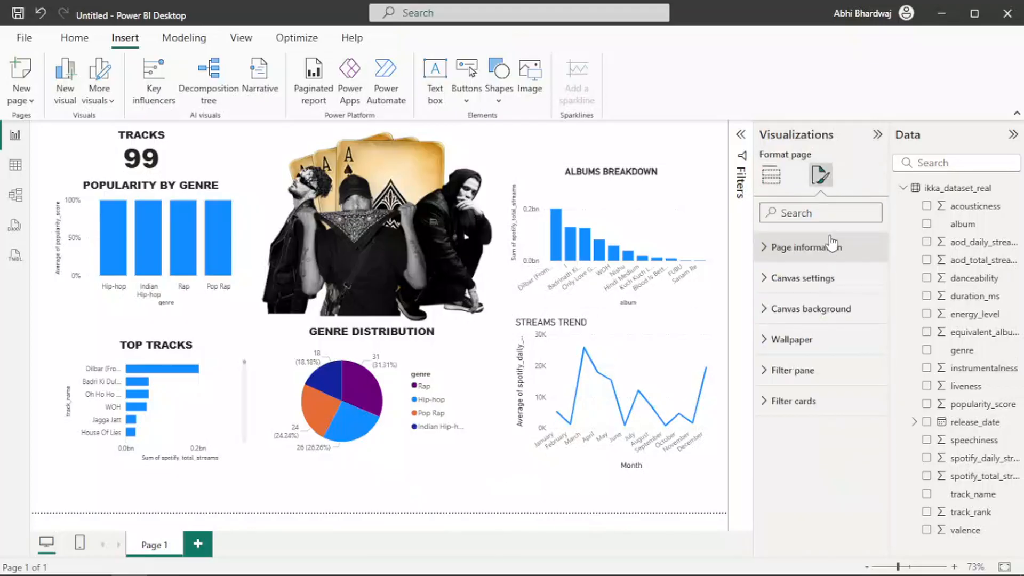
pyautogui.click(795, 309)
pyautogui.click(796, 361)
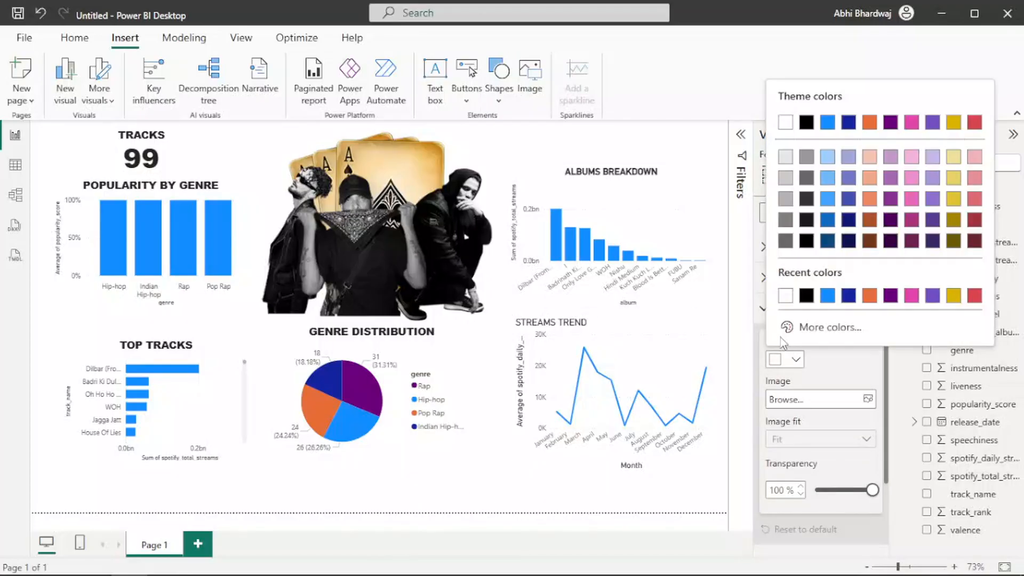
pyautogui.click(784, 293)
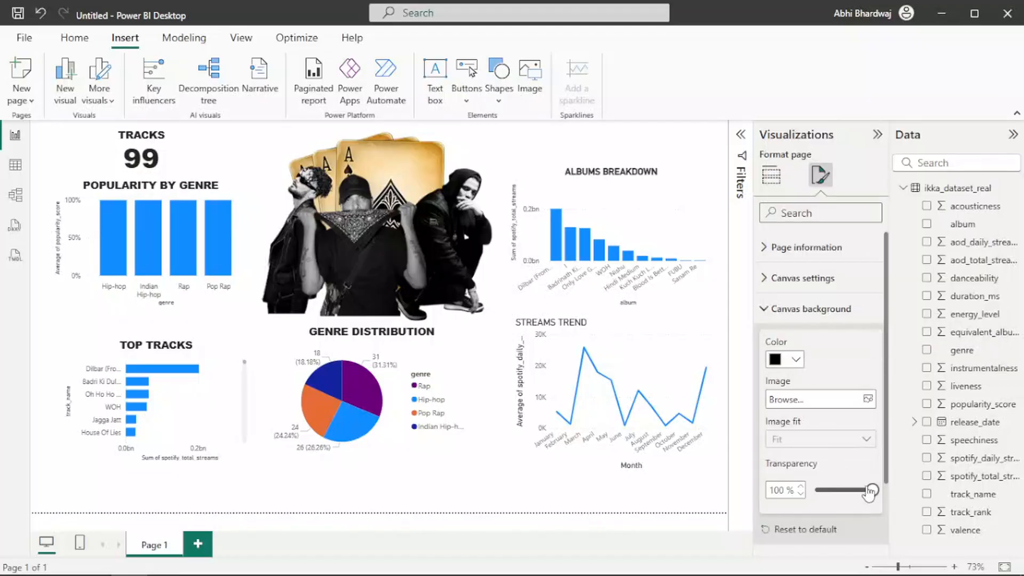
pyautogui.moveTo(861, 494); pyautogui.dragTo(828, 499)
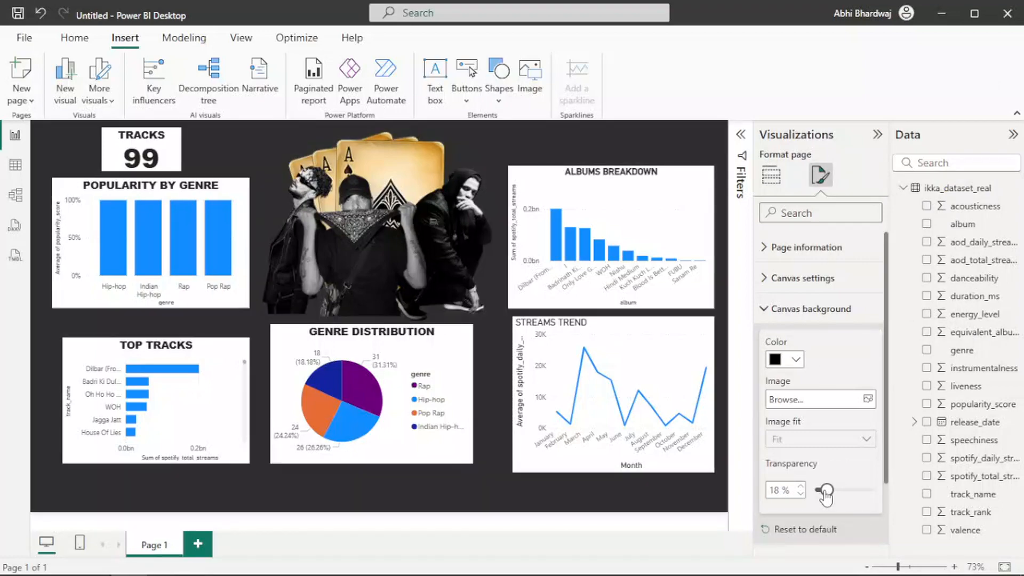
# Try a black background with 74% transparency on the Popularity by Genre chart.
pyautogui.click(63, 307)
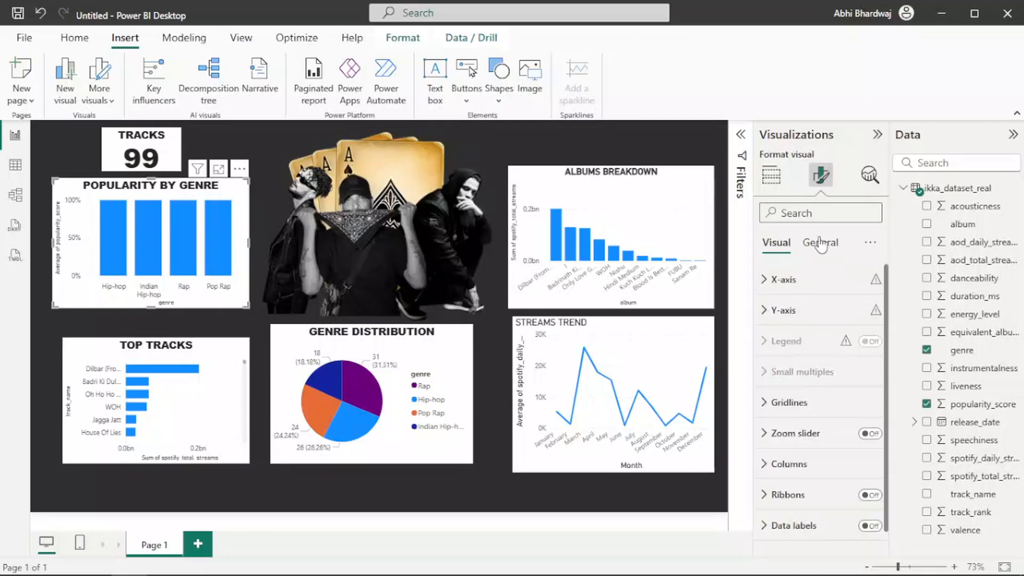
pyautogui.click(821, 243)
pyautogui.click(785, 340)
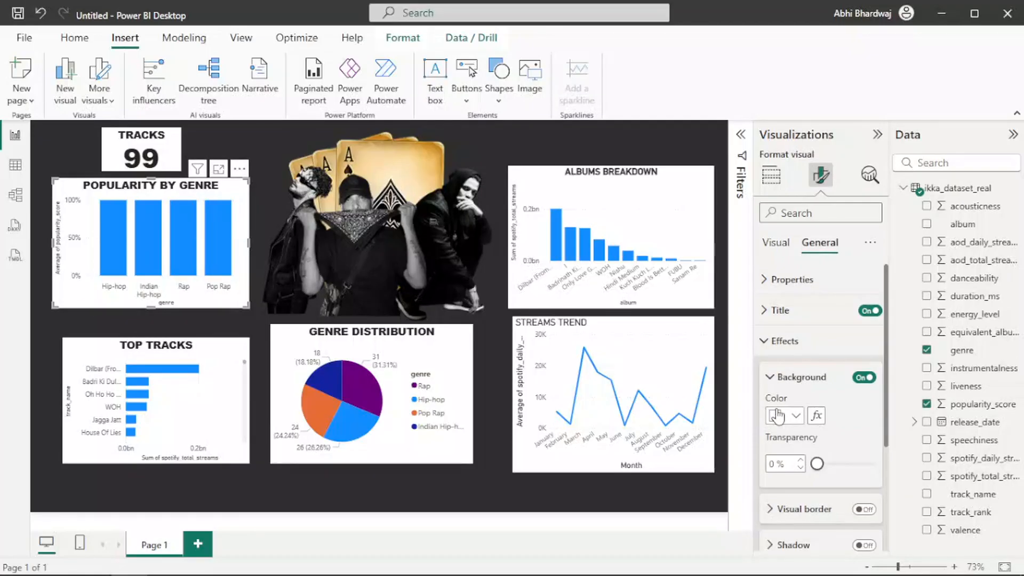
pyautogui.click(778, 417)
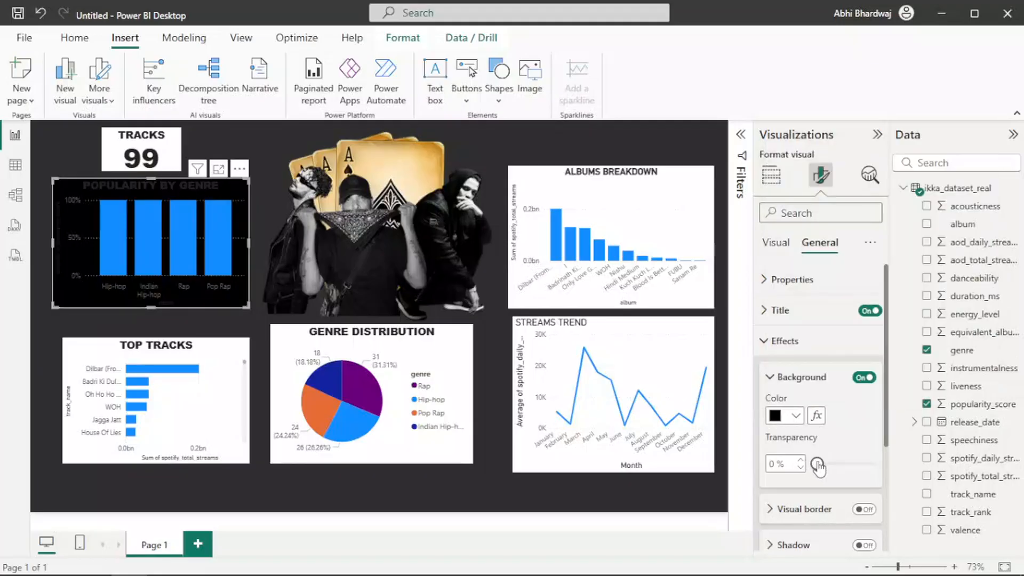
pyautogui.moveTo(815, 463); pyautogui.dragTo(858, 464)
# Change the Popularity by Genre chart's background to a grey shade with 88% transparency.
pyautogui.click(784, 418)
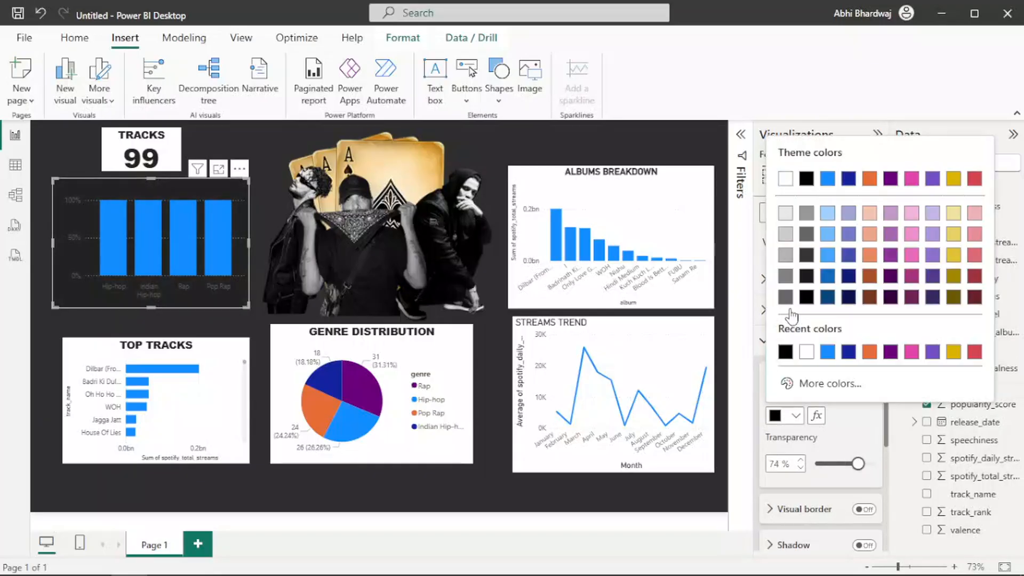
pyautogui.click(785, 255)
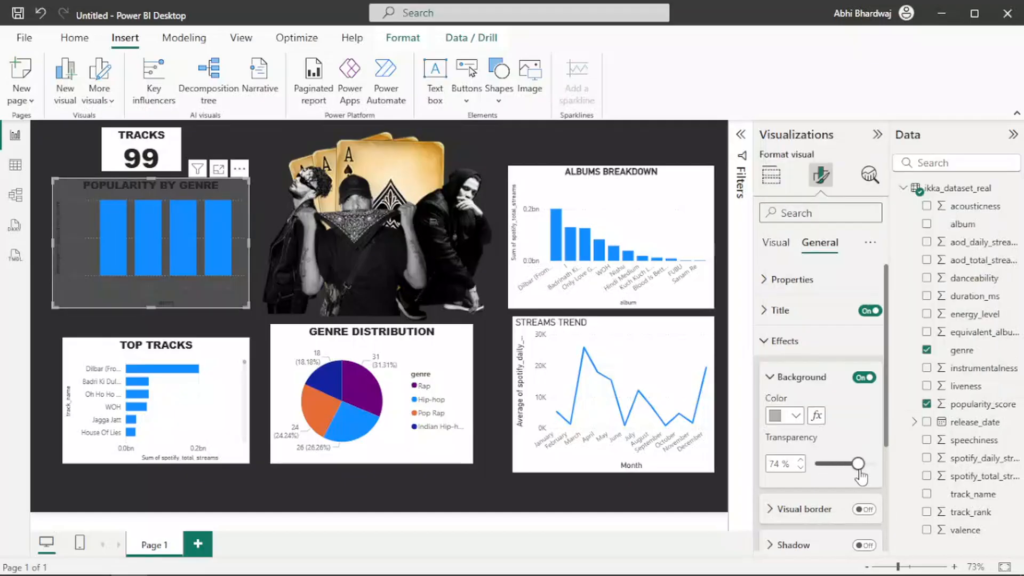
pyautogui.moveTo(859, 468); pyautogui.dragTo(867, 465)
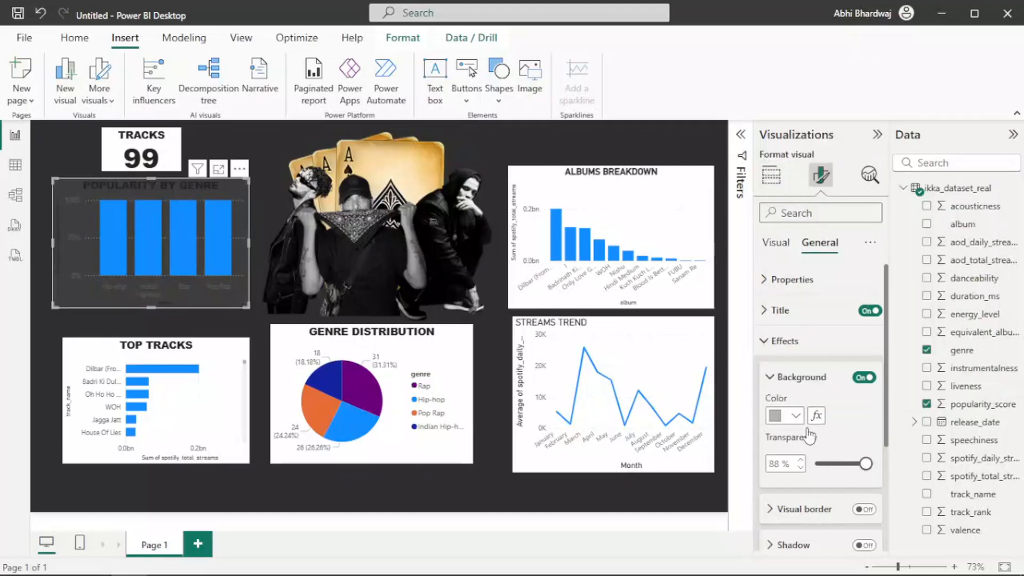
# Lighten the Popularity by Genre chart's background to a pale grey and enable its visual border and shadow.
pyautogui.click(779, 416)
pyautogui.click(785, 224)
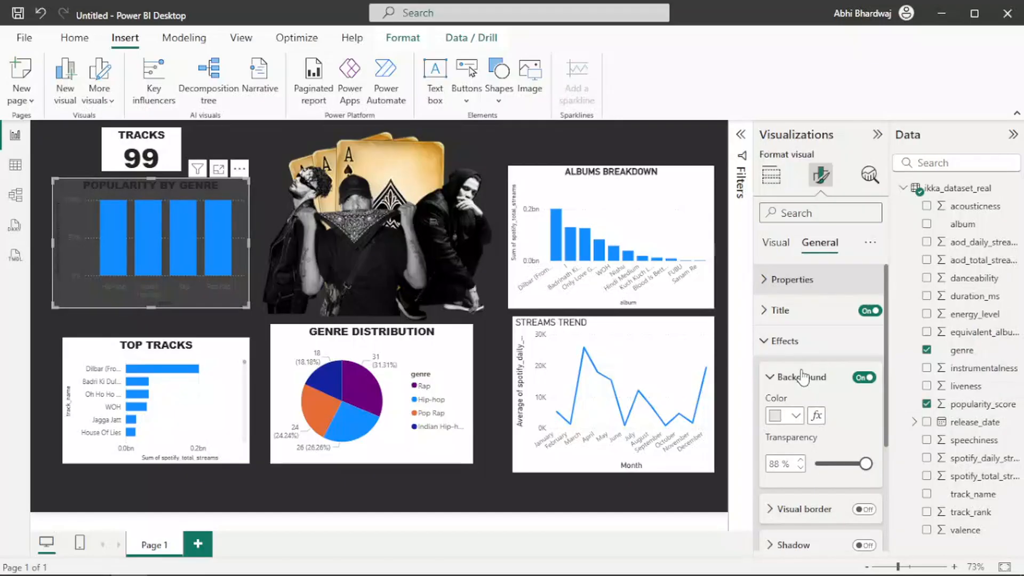
pyautogui.click(864, 510)
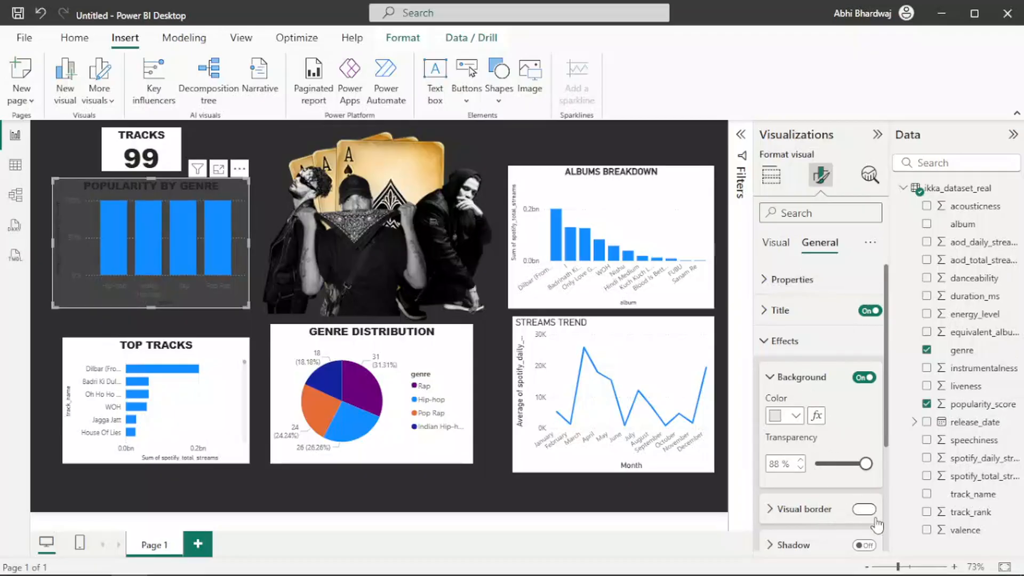
pyautogui.scroll(-2, 849, 480)
pyautogui.click(867, 471)
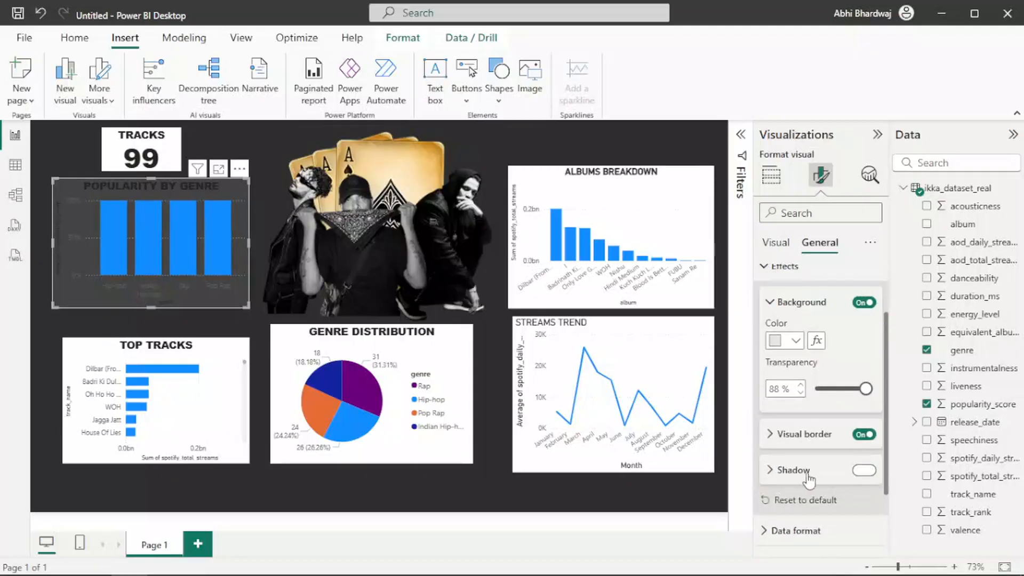
# Make the Popularity by Genre chart's visual border white, with 30 px rounded corners and a 5 px width.
pyautogui.click(805, 438)
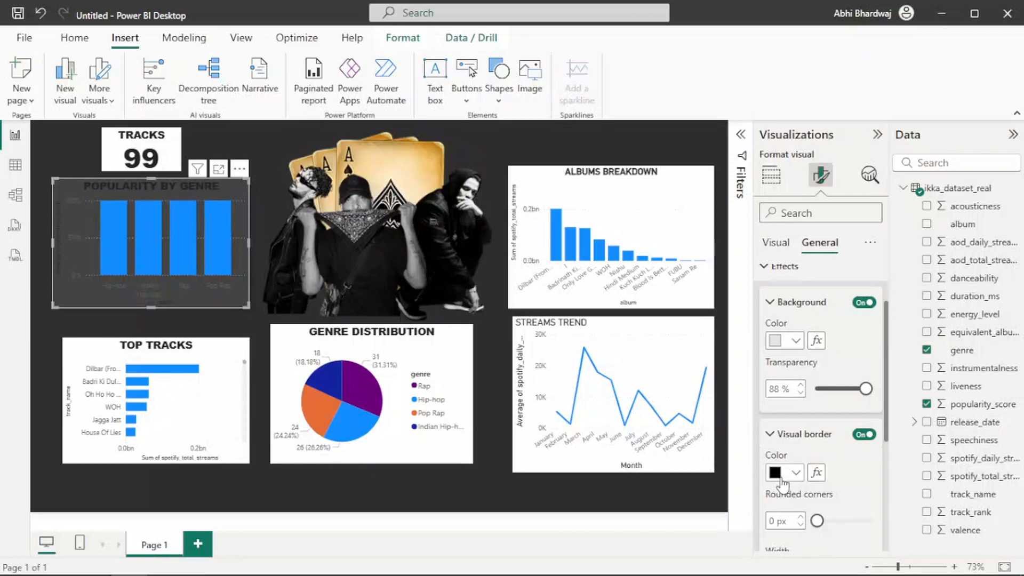
pyautogui.click(787, 473)
pyautogui.click(849, 411)
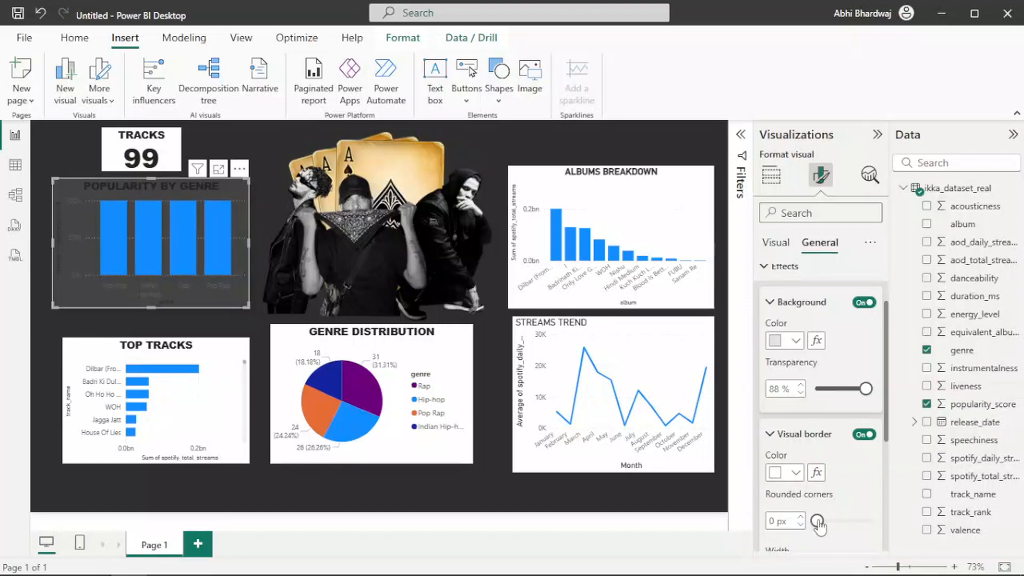
pyautogui.moveTo(817, 521); pyautogui.dragTo(872, 521)
pyautogui.scroll(-3, 839, 472)
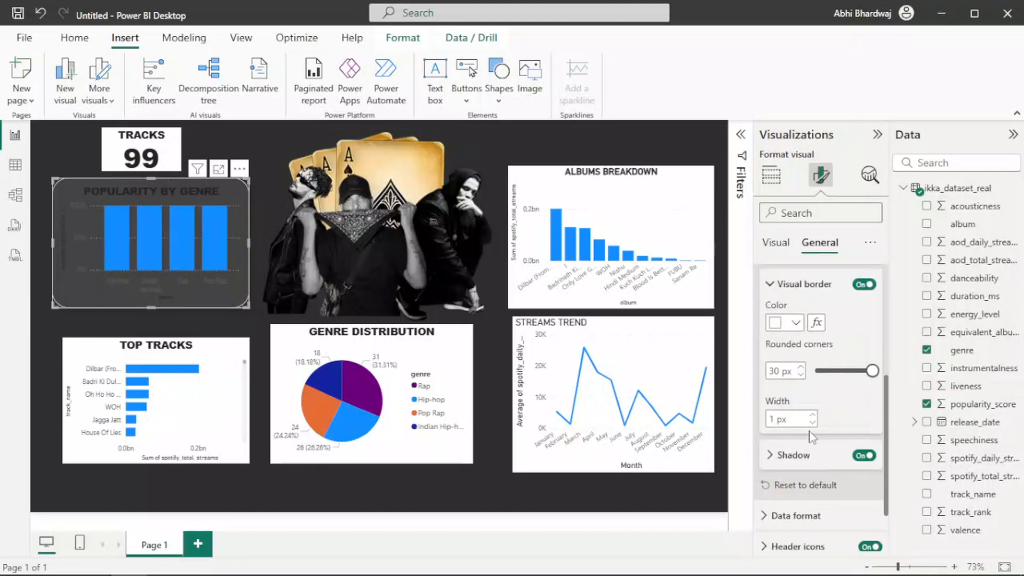
pyautogui.click(815, 416)
pyautogui.click(815, 416)
pyautogui.click(815, 417)
pyautogui.click(815, 417)
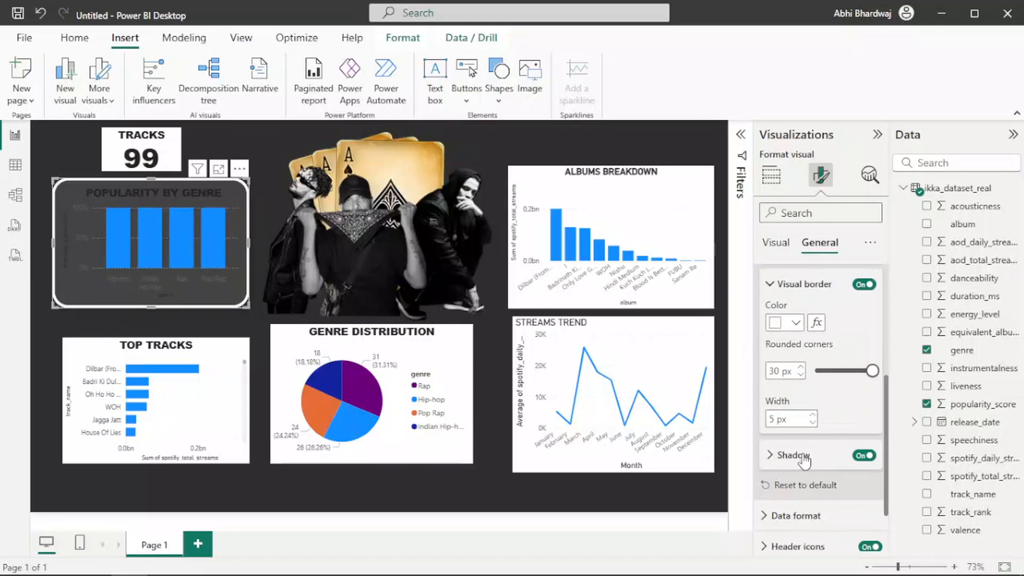
# Set the Popularity by Genre chart's shadow color to white.
pyautogui.click(796, 455)
pyautogui.click(796, 493)
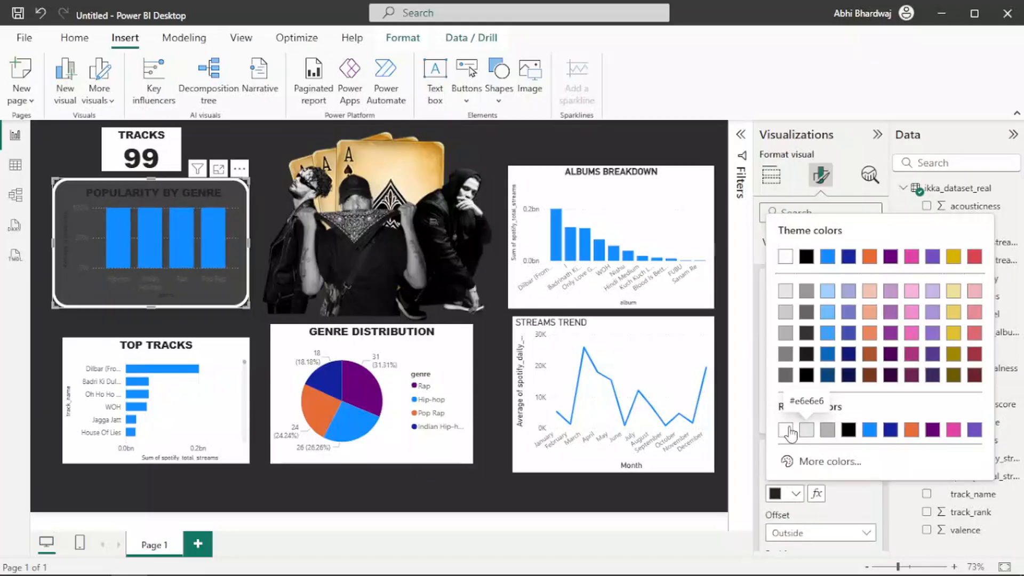
pyautogui.click(787, 428)
# Change the Popularity by Genre title's text color to light grey.
pyautogui.scroll(4, 814, 302)
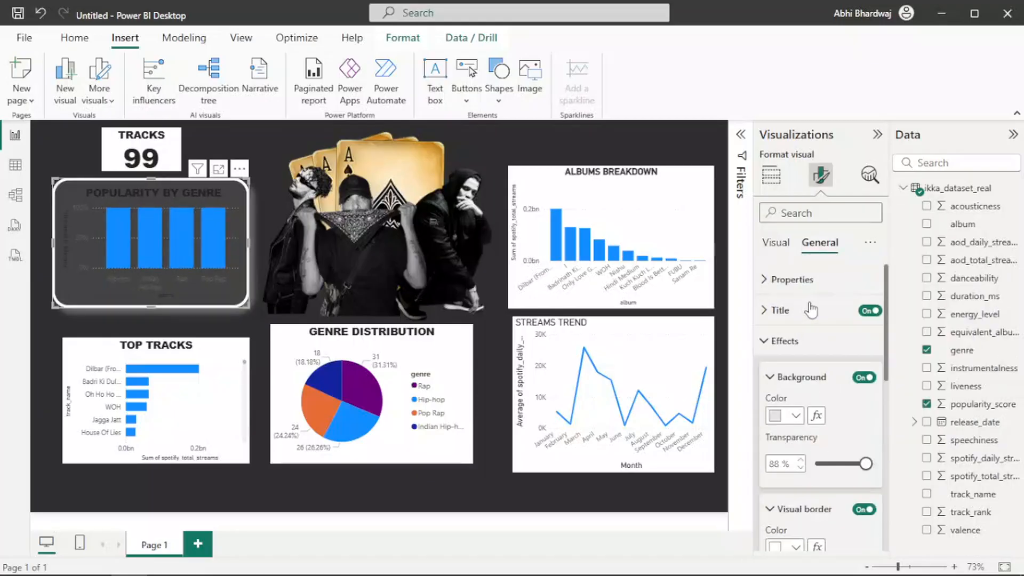
pyautogui.click(773, 310)
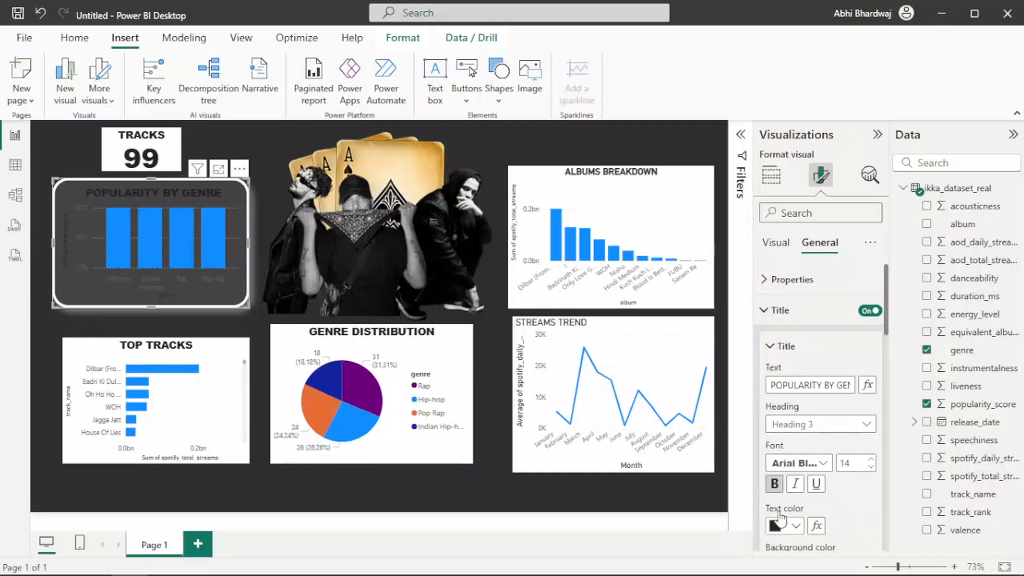
pyautogui.click(782, 522)
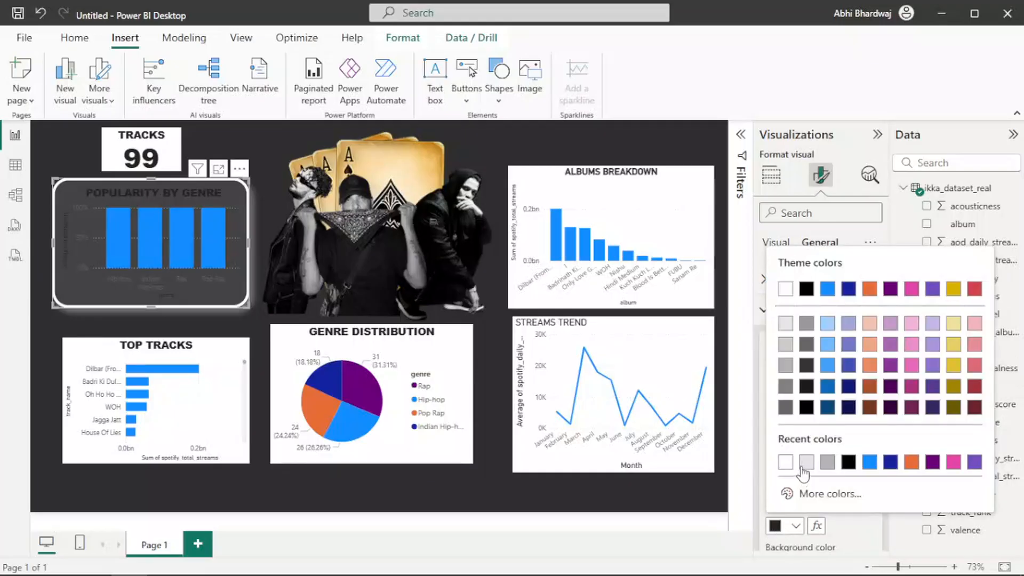
pyautogui.click(786, 346)
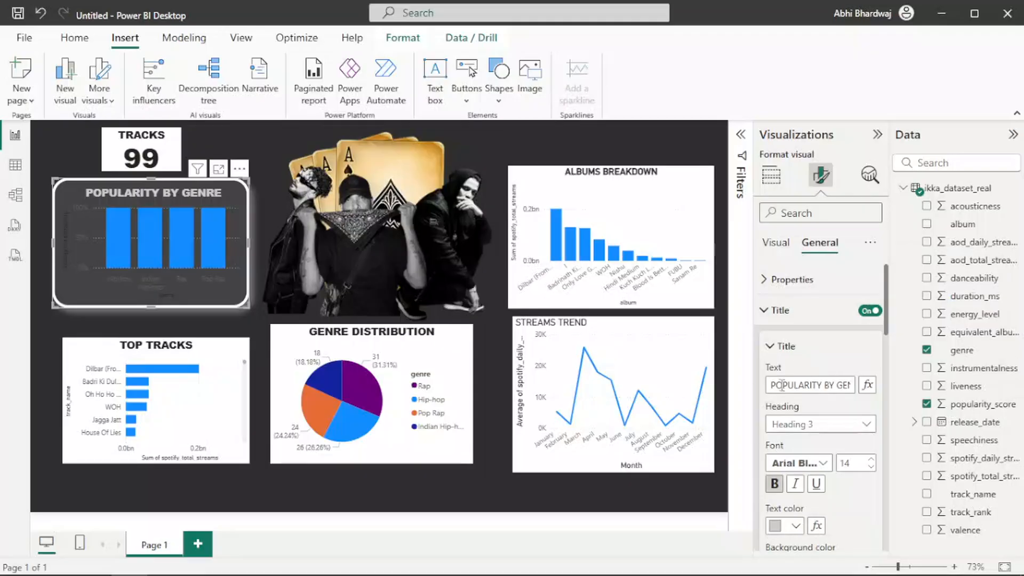
# Turn off the X-axis title of the Popularity by Genre chart and color its axis values light grey.
pyautogui.click(780, 246)
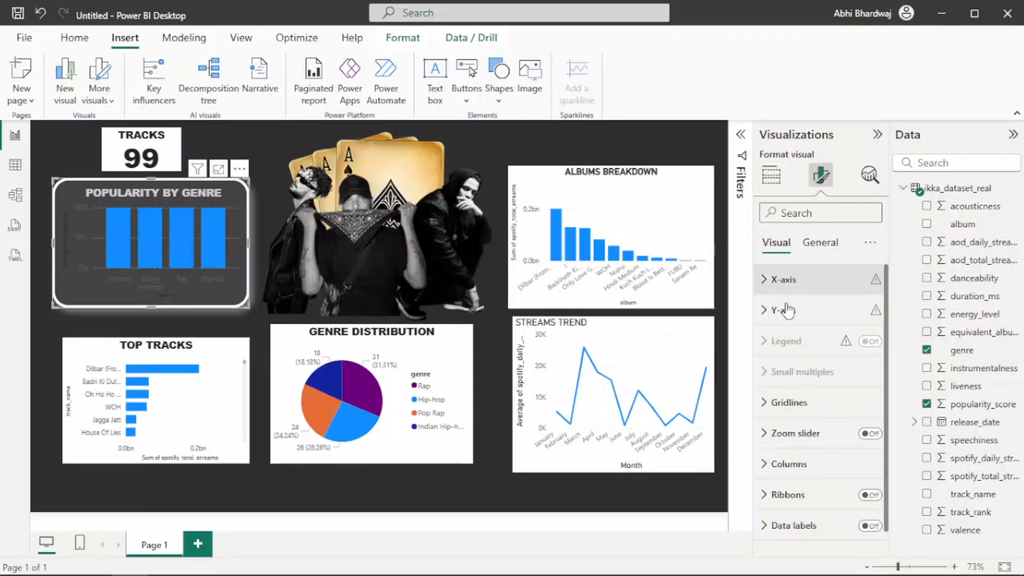
pyautogui.click(817, 283)
pyautogui.click(861, 532)
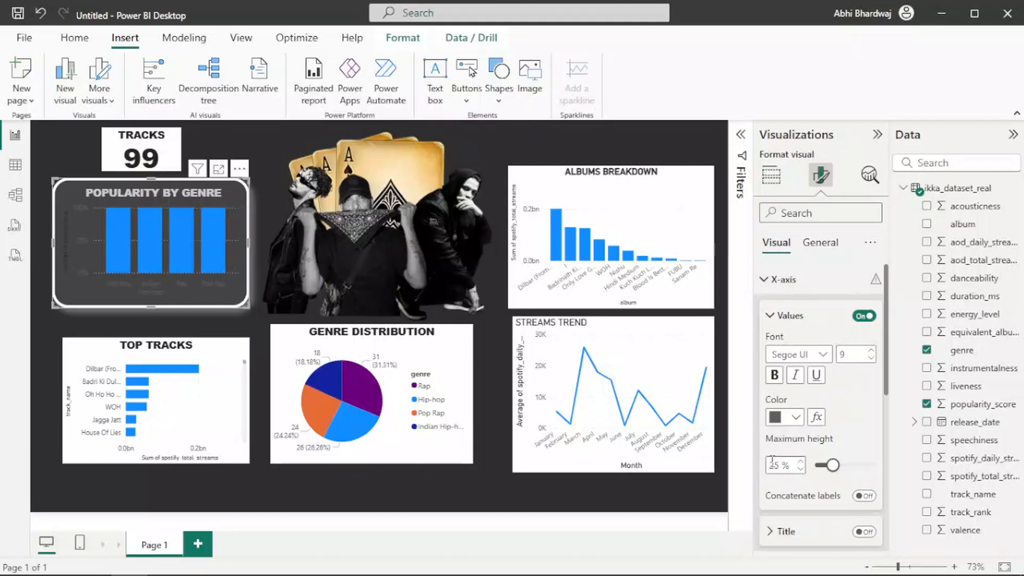
pyautogui.click(796, 417)
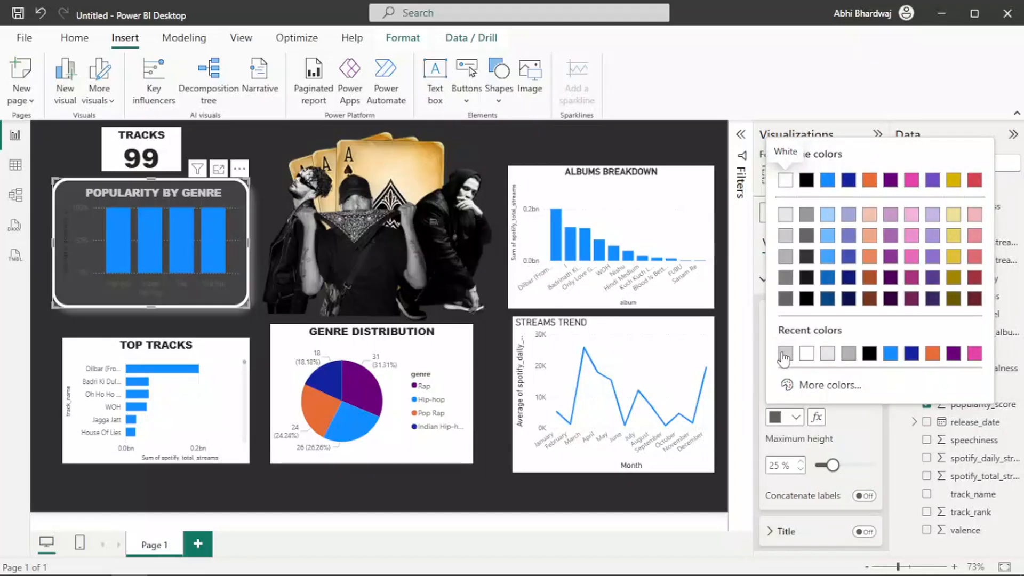
pyautogui.click(782, 355)
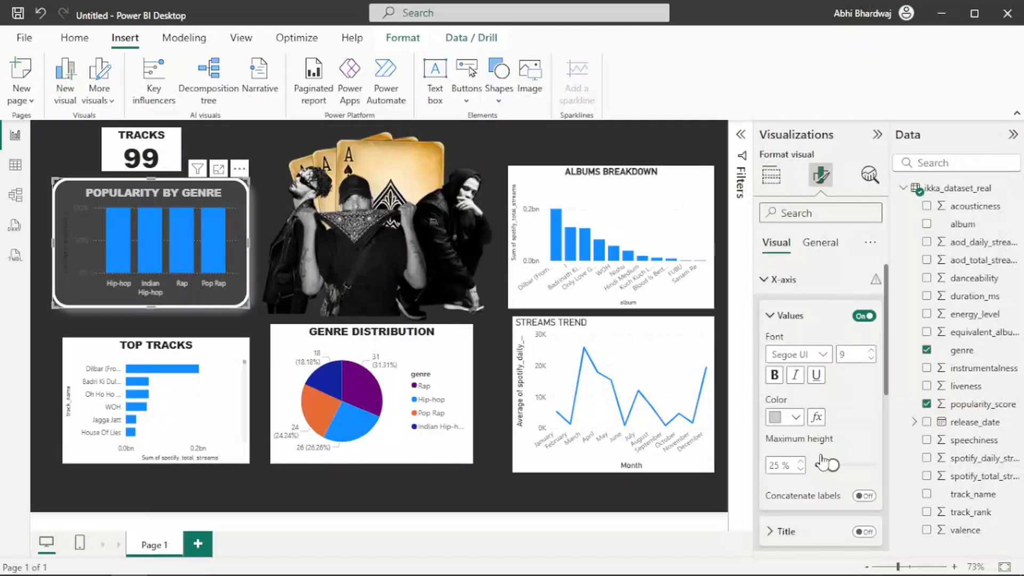
# Turn off the Y-axis title of the Popularity by Genre chart and color its axis values pale grey.
pyautogui.scroll(-3, 828, 454)
pyautogui.scroll(-1, 818, 467)
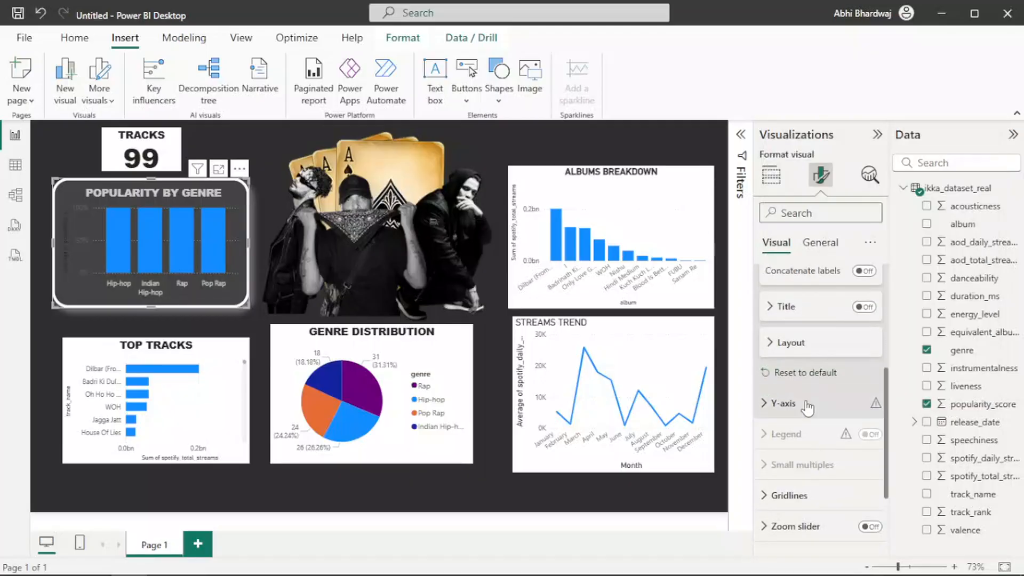
pyautogui.click(816, 401)
pyautogui.scroll(-3, 852, 468)
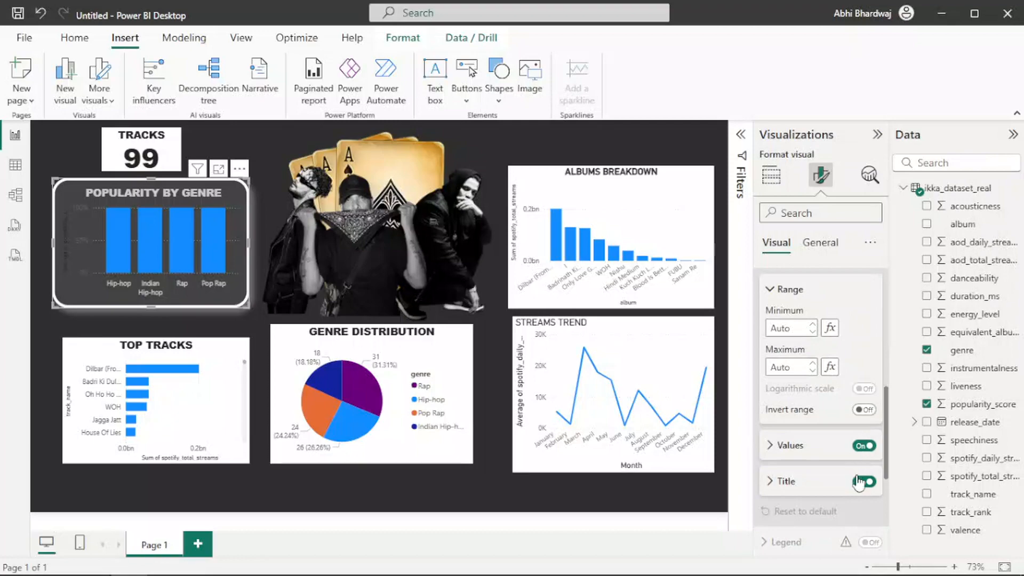
pyautogui.click(771, 446)
pyautogui.scroll(-3, 806, 405)
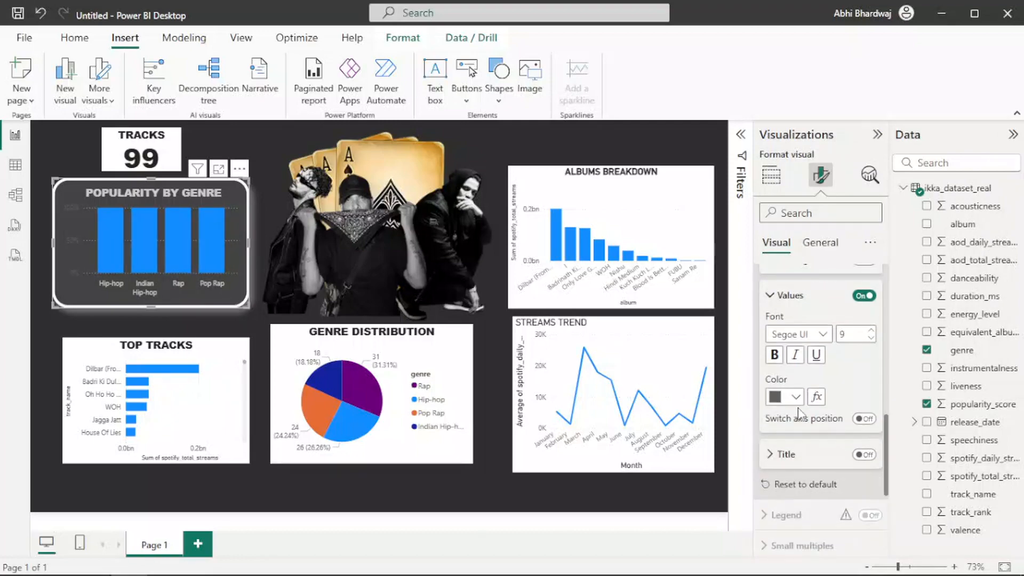
pyautogui.click(795, 397)
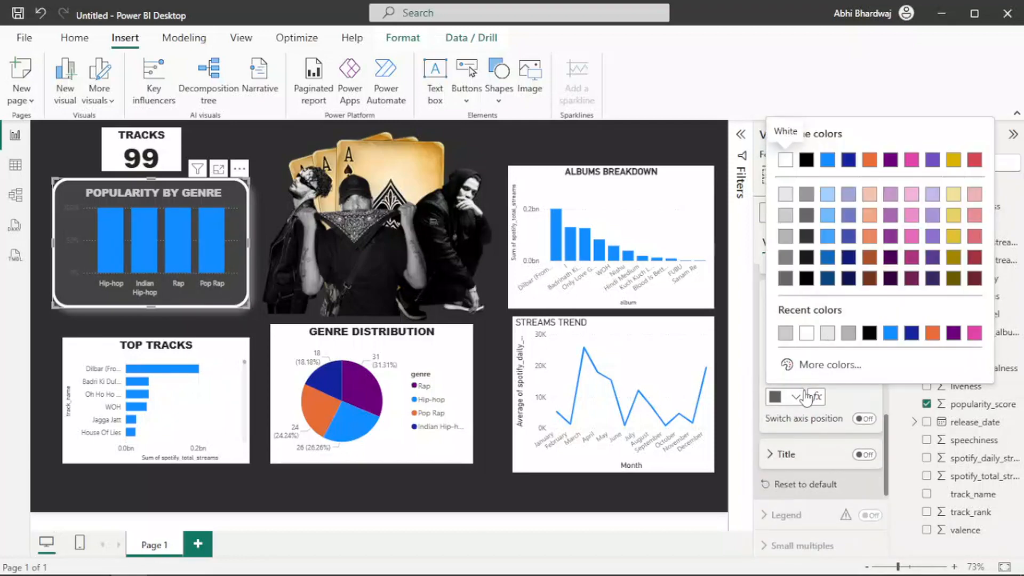
pyautogui.click(786, 194)
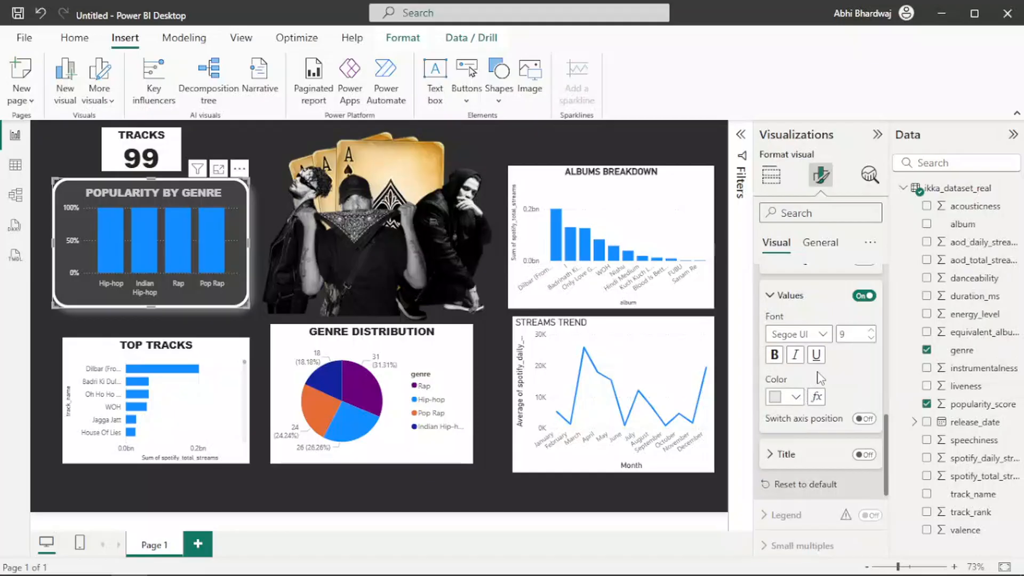
# Recolor the Popularity by Genre columns to medium grey with 50% transparency.
pyautogui.scroll(-4, 820, 384)
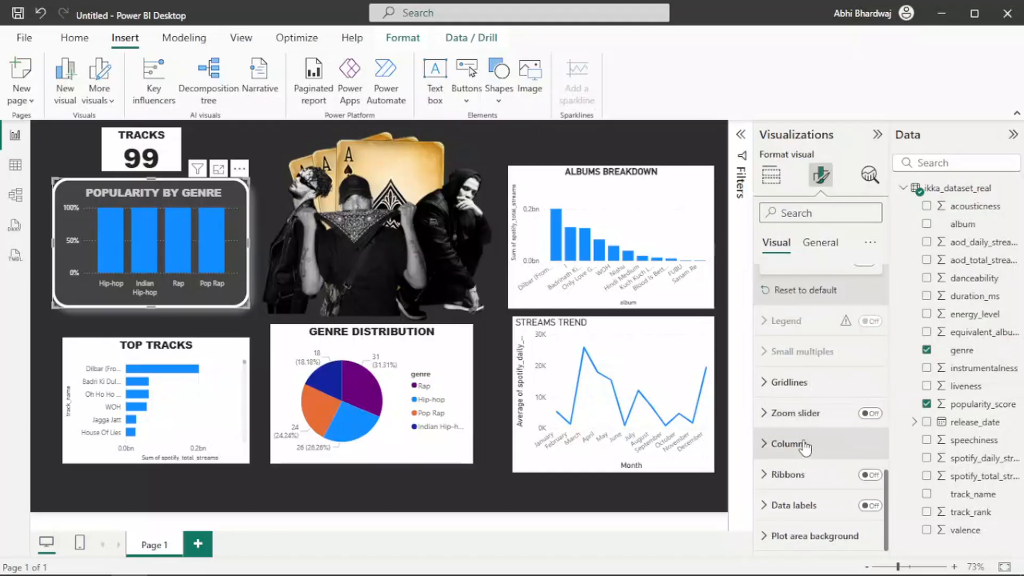
pyautogui.click(805, 446)
pyautogui.scroll(-3, 808, 395)
pyautogui.click(794, 371)
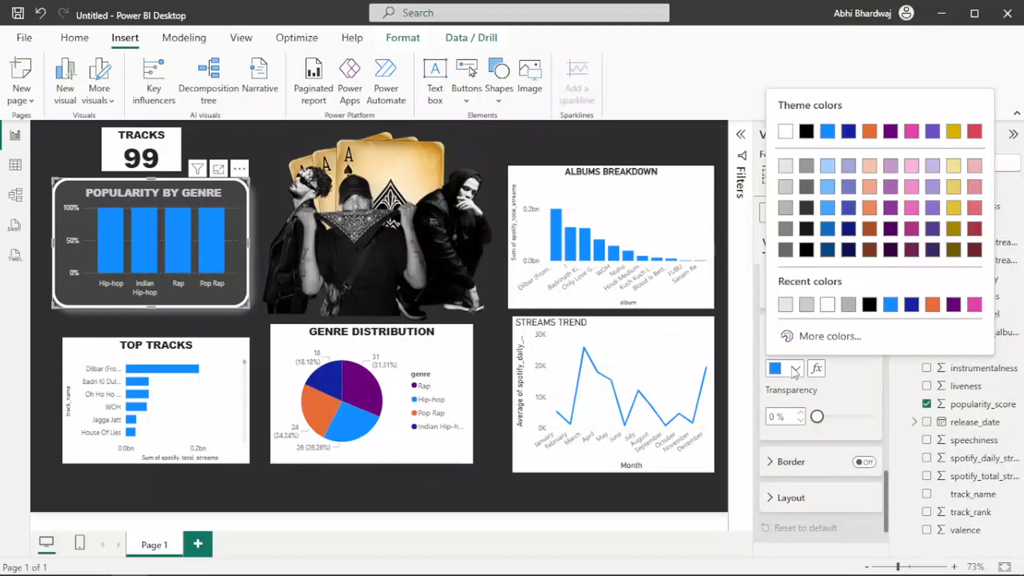
pyautogui.click(785, 170)
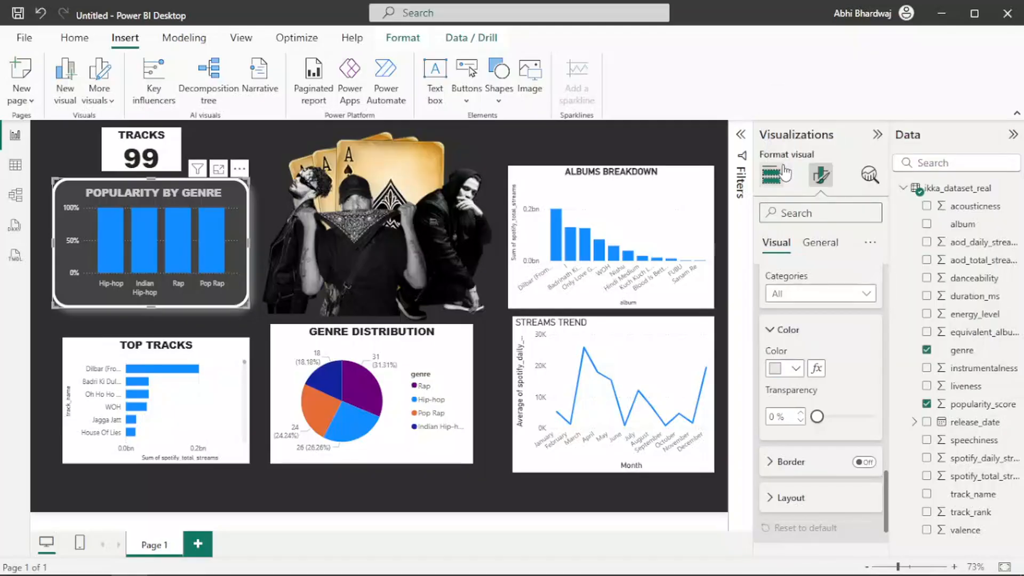
pyautogui.moveTo(834, 422)
pyautogui.mouseDown()
pyautogui.moveTo(860, 420)
pyautogui.moveTo(846, 420)
pyautogui.mouseUp()
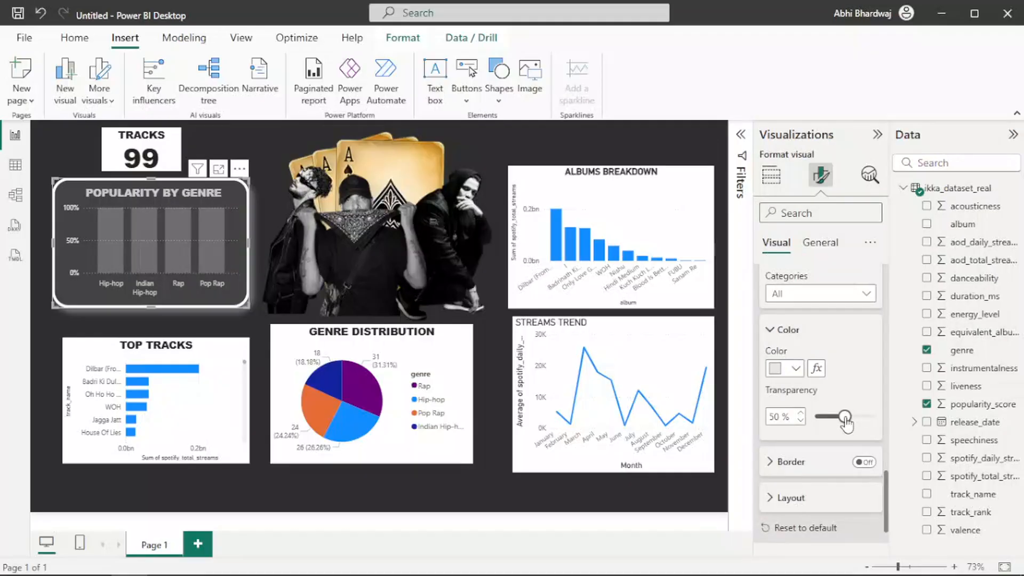
pyautogui.click(790, 368)
pyautogui.click(849, 304)
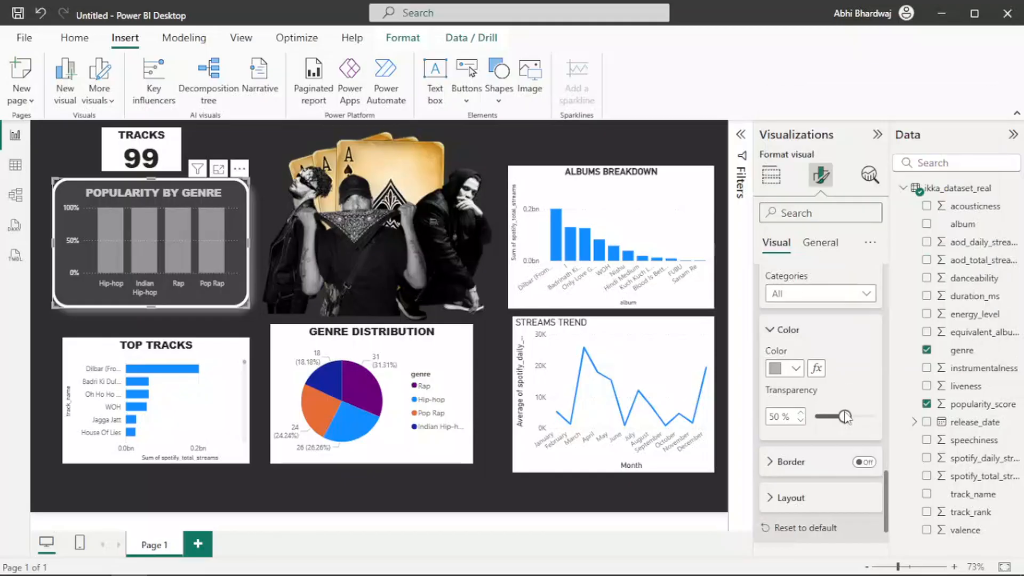
pyautogui.moveTo(845, 417)
pyautogui.mouseDown()
pyautogui.moveTo(901, 411)
pyautogui.moveTo(860, 420)
pyautogui.mouseUp()
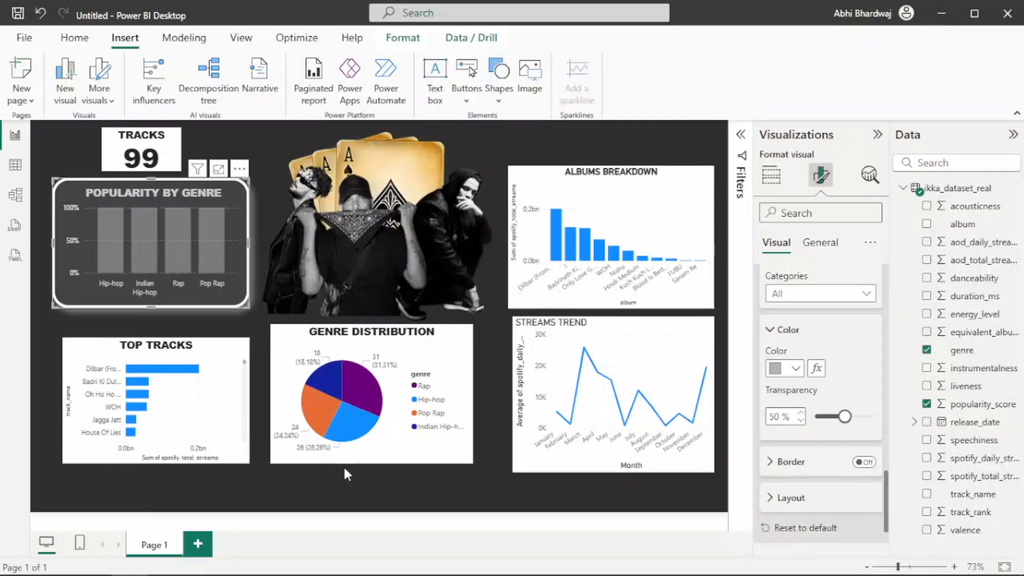
# Give the Top Tracks chart a medium grey background with 69% transparency.
pyautogui.click(292, 492)
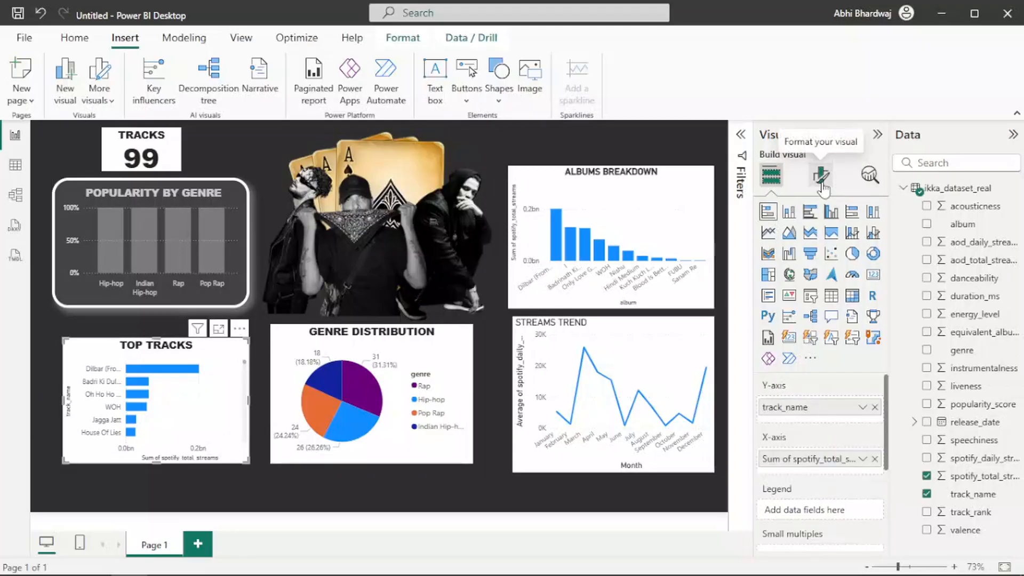
pyautogui.click(820, 243)
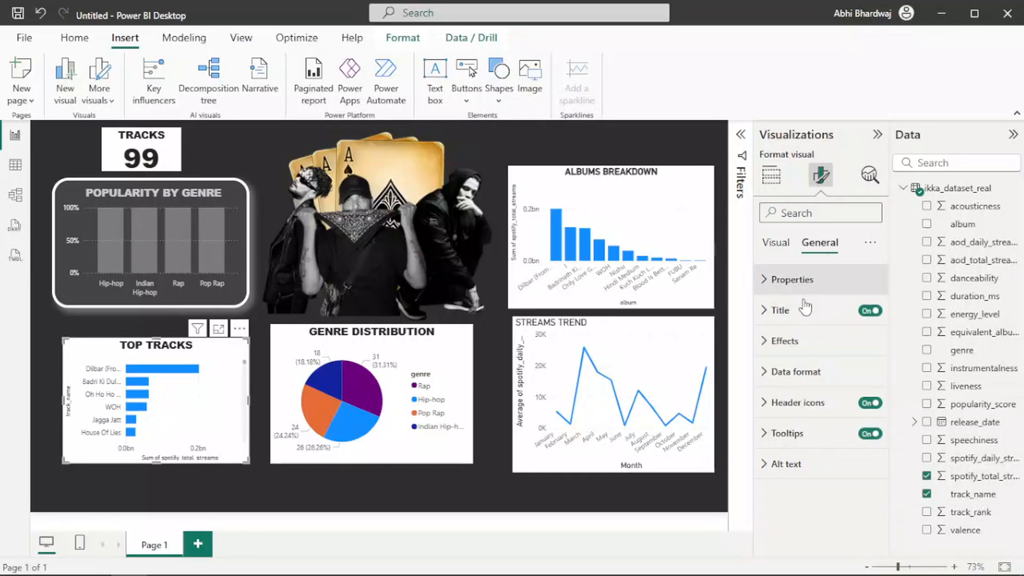
pyautogui.click(785, 341)
pyautogui.click(794, 421)
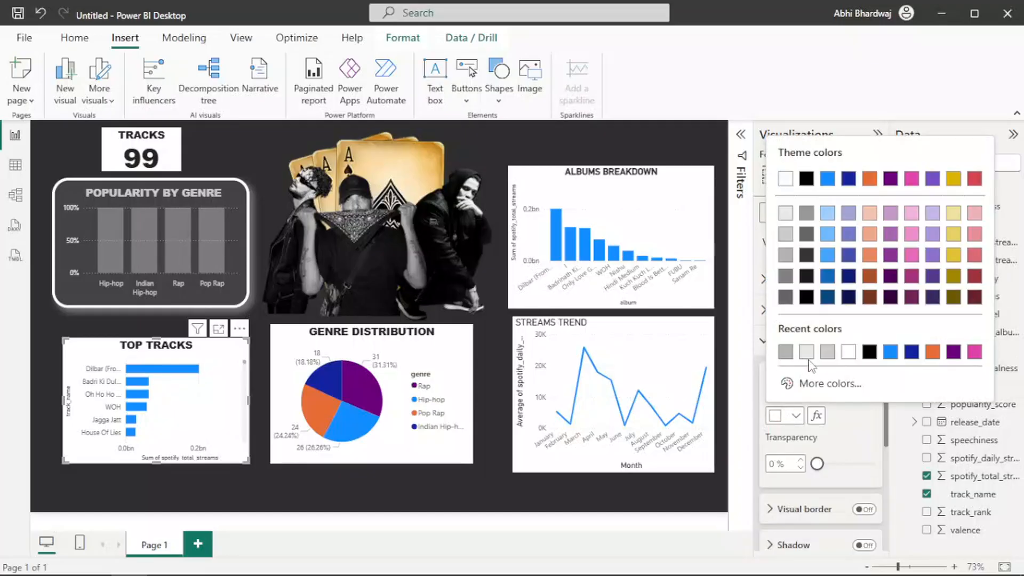
pyautogui.click(787, 352)
pyautogui.moveTo(821, 465); pyautogui.dragTo(857, 469)
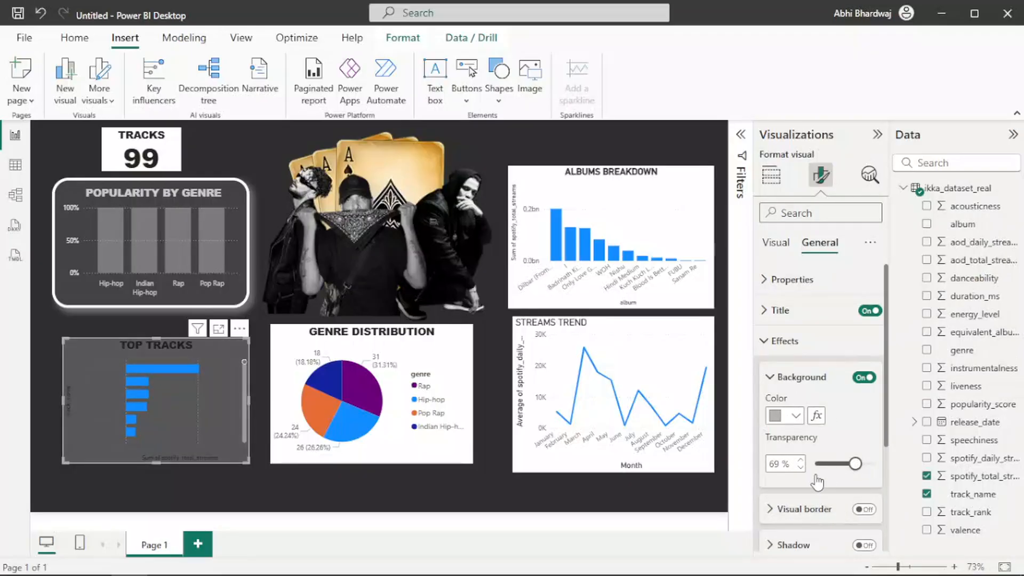
# Add a white visual border with 30 px rounded corners to the Top Tracks chart.
pyautogui.scroll(-2, 824, 475)
pyautogui.click(863, 434)
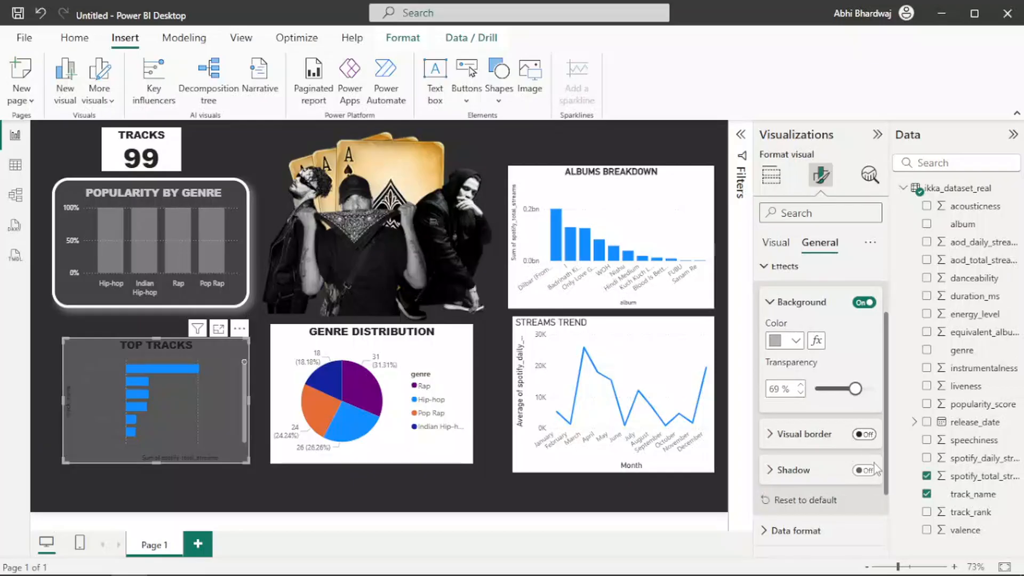
pyautogui.click(804, 435)
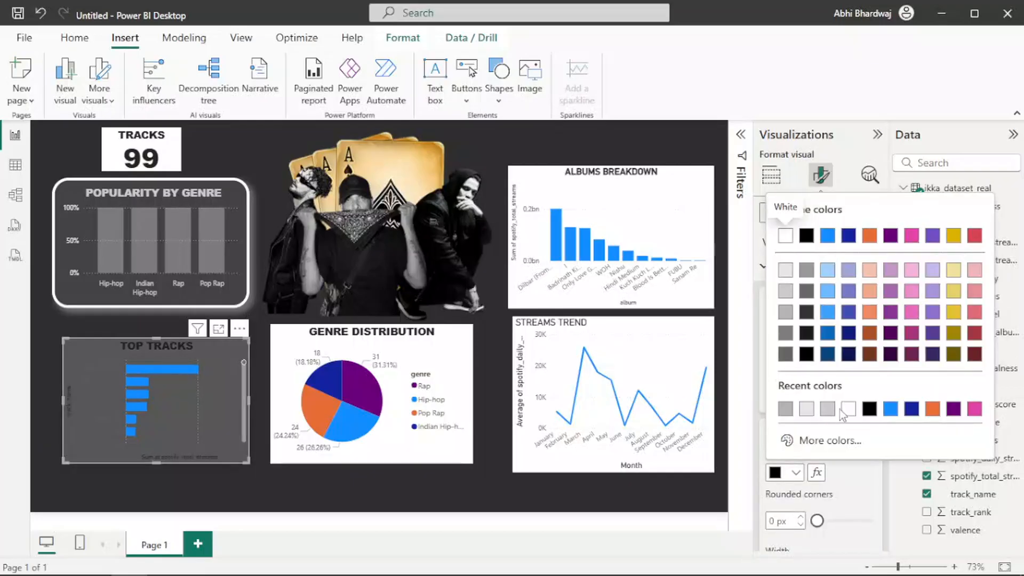
pyautogui.moveTo(819, 526)
pyautogui.mouseDown()
pyautogui.moveTo(880, 522)
pyautogui.moveTo(816, 522)
pyautogui.mouseUp()
pyautogui.click(873, 524)
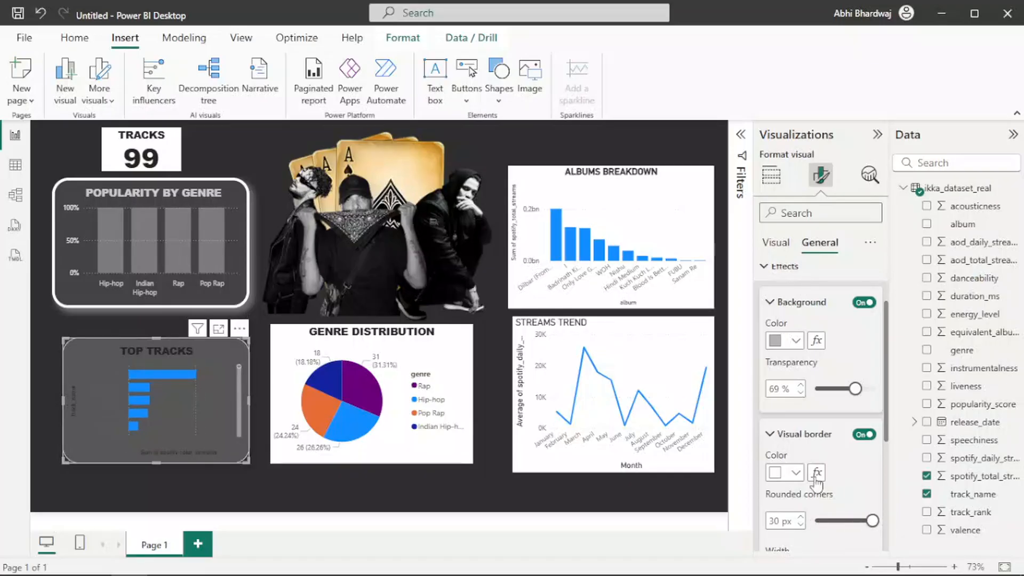
# Set the Top Tracks border width to 5 px and give the chart a white outside shadow.
pyautogui.scroll(-3, 864, 469)
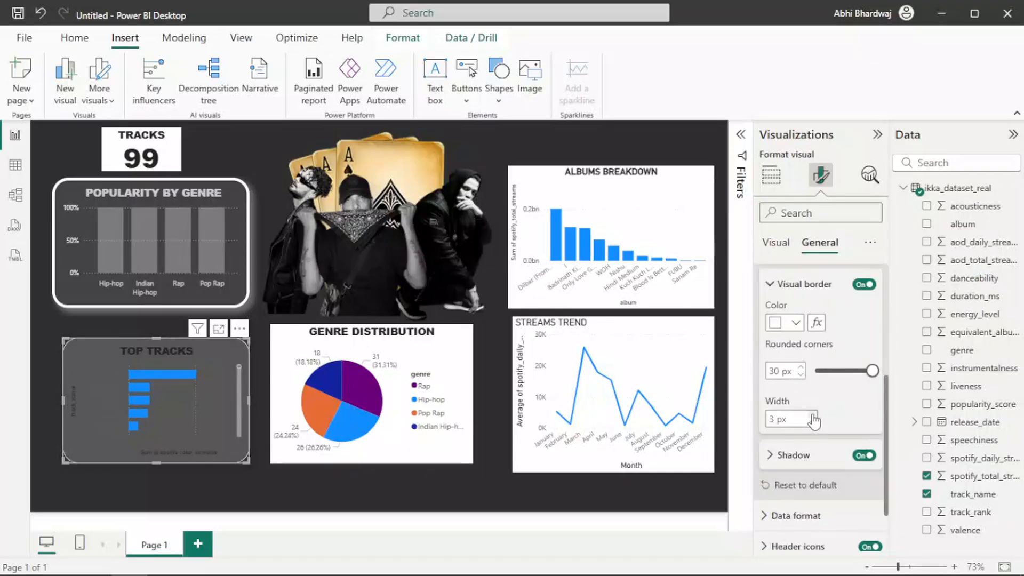
pyautogui.click(800, 455)
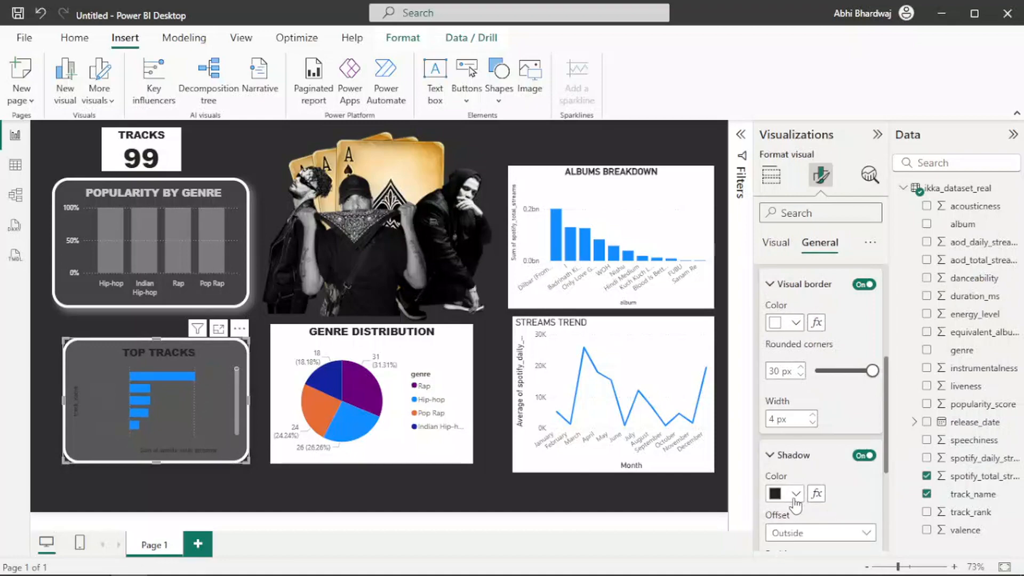
pyautogui.click(787, 494)
pyautogui.click(786, 431)
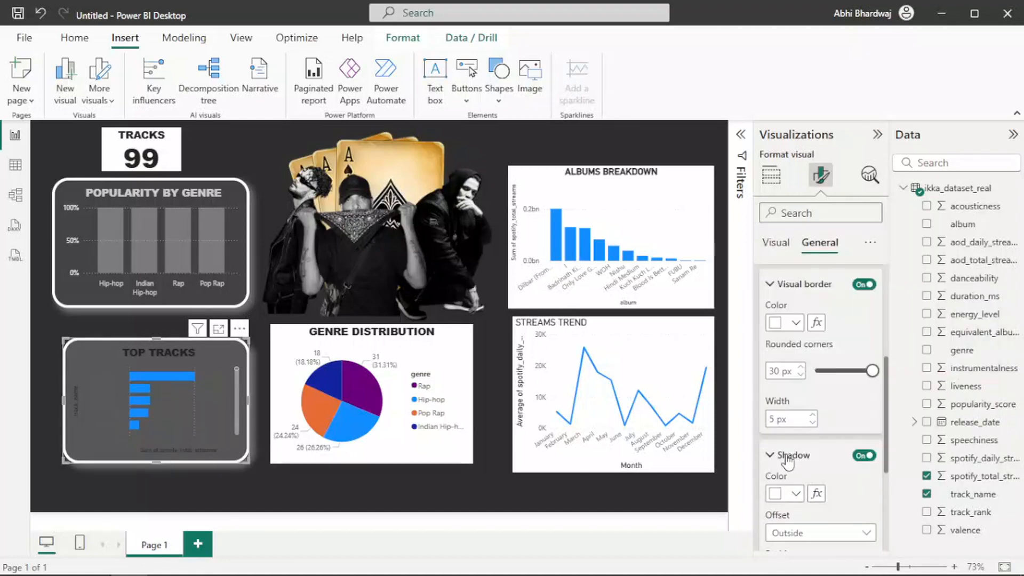
# Try light, pale and medium grey as the text color of the Top Tracks title.
pyautogui.scroll(3, 797, 469)
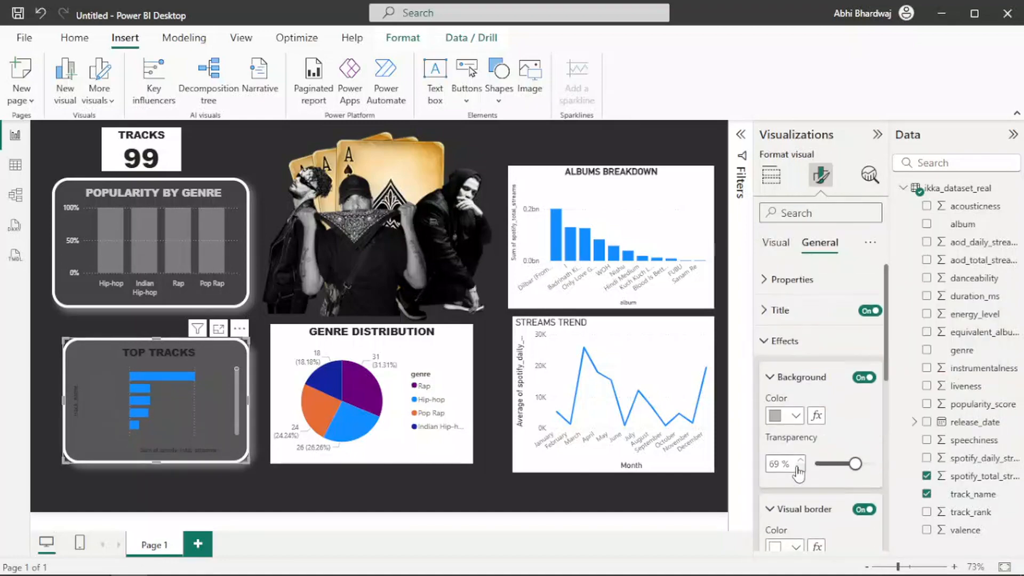
pyautogui.click(796, 320)
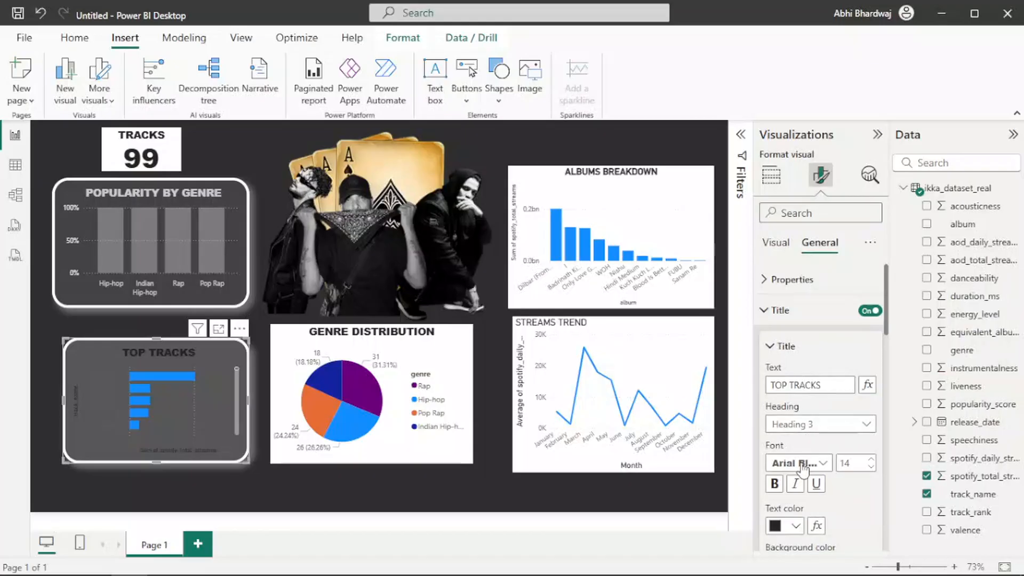
pyautogui.click(789, 527)
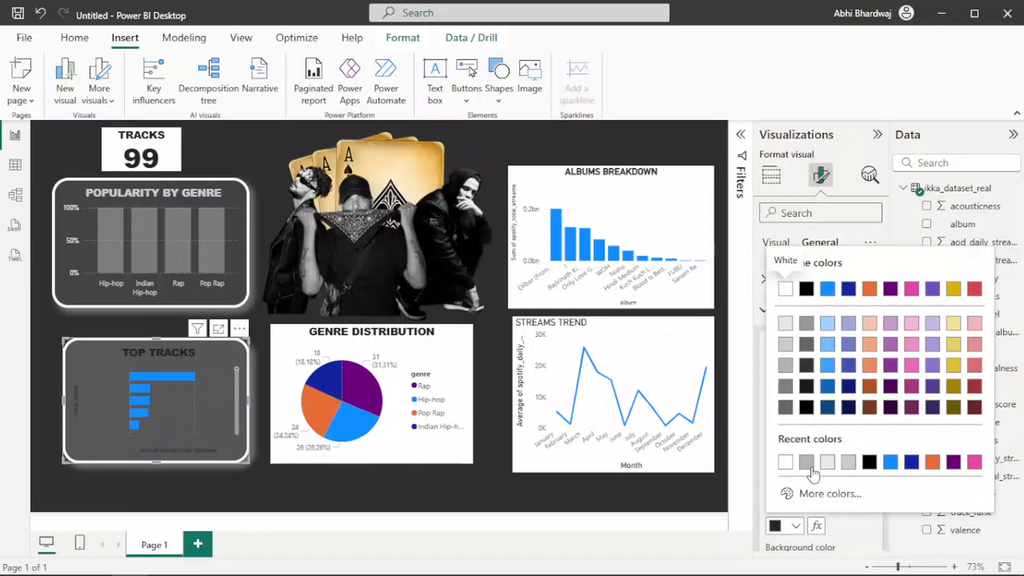
pyautogui.click(848, 462)
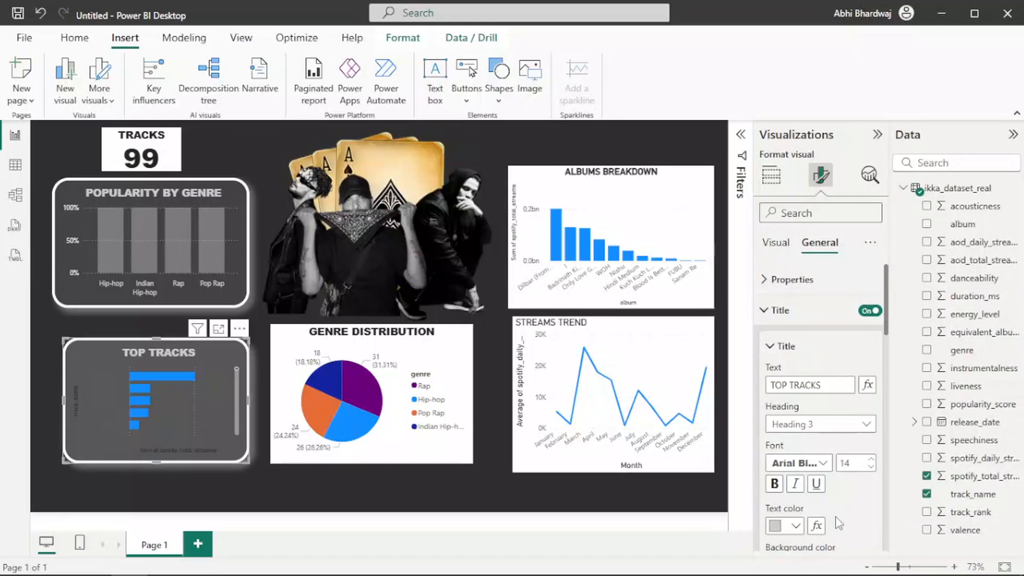
pyautogui.click(796, 528)
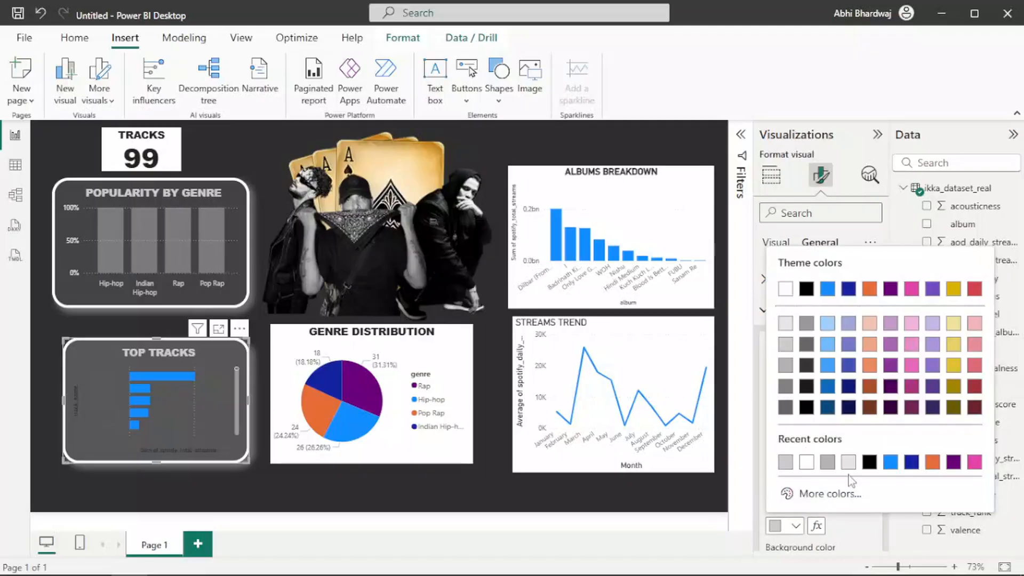
pyautogui.click(860, 527)
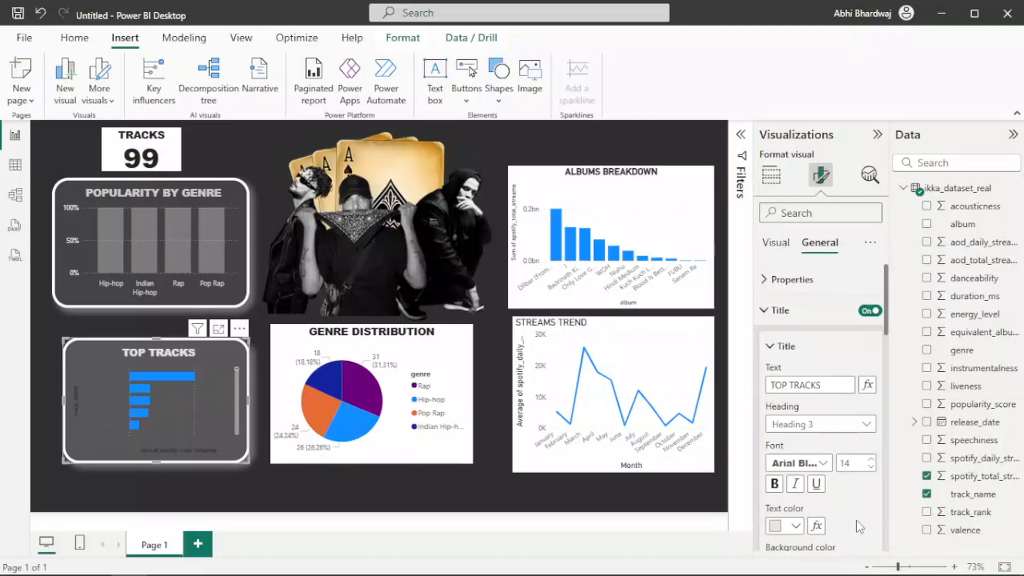
pyautogui.click(789, 528)
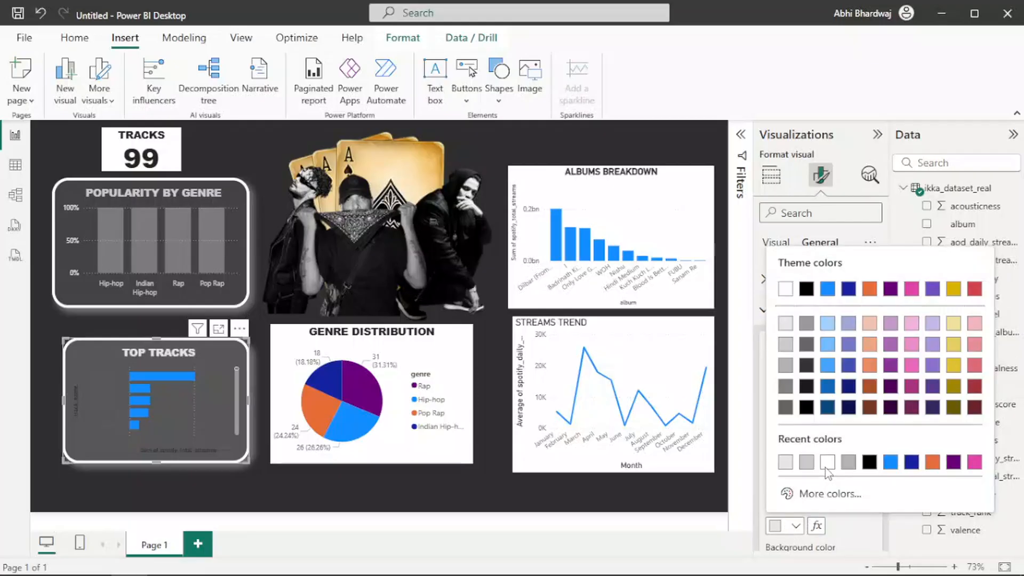
pyautogui.click(848, 462)
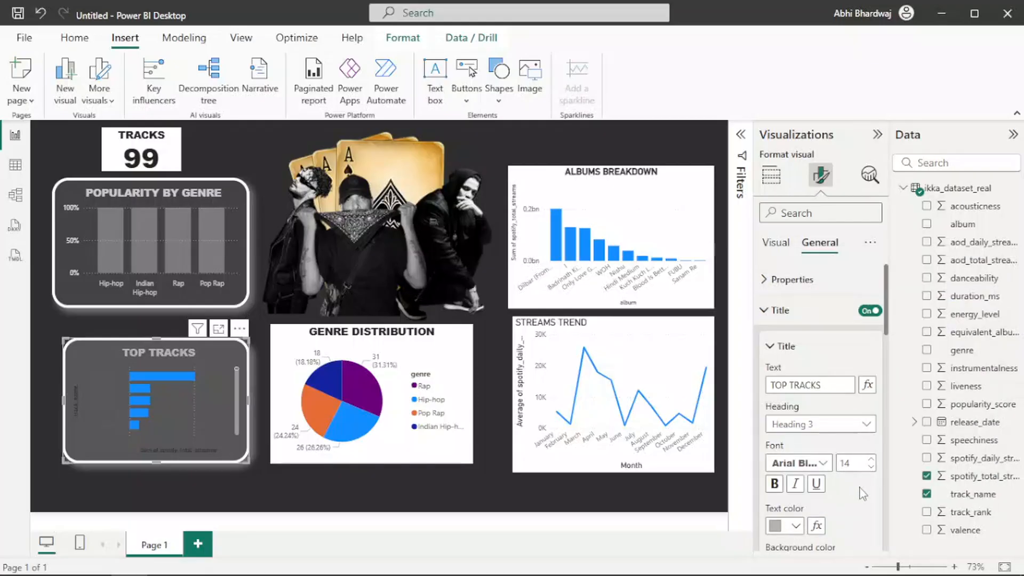
# Turn off the X-axis title of the Top Tracks chart and color its axis values pale grey.
pyautogui.scroll(-5, 854, 469)
pyautogui.scroll(5, 804, 310)
pyautogui.click(777, 242)
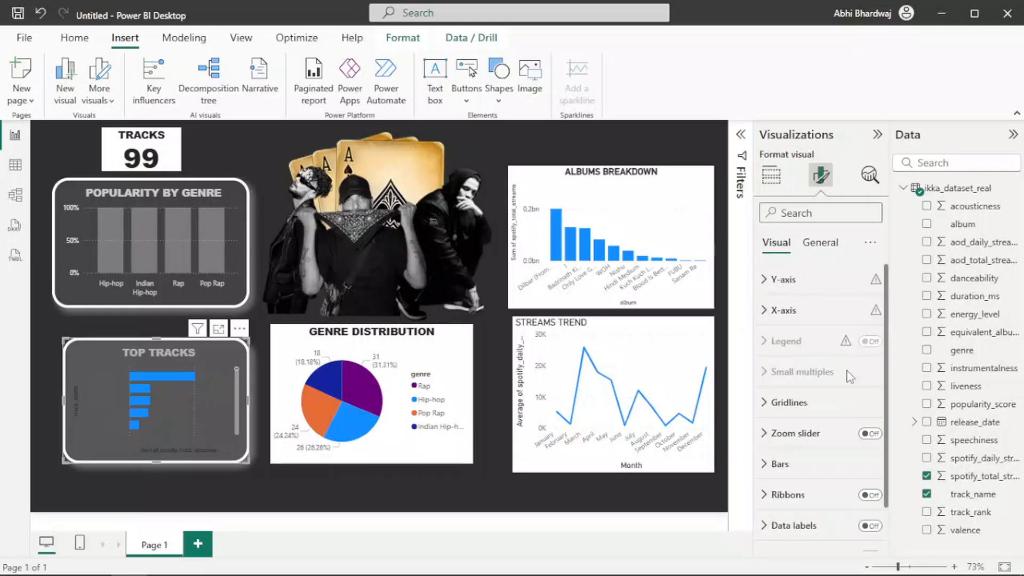
pyautogui.click(798, 310)
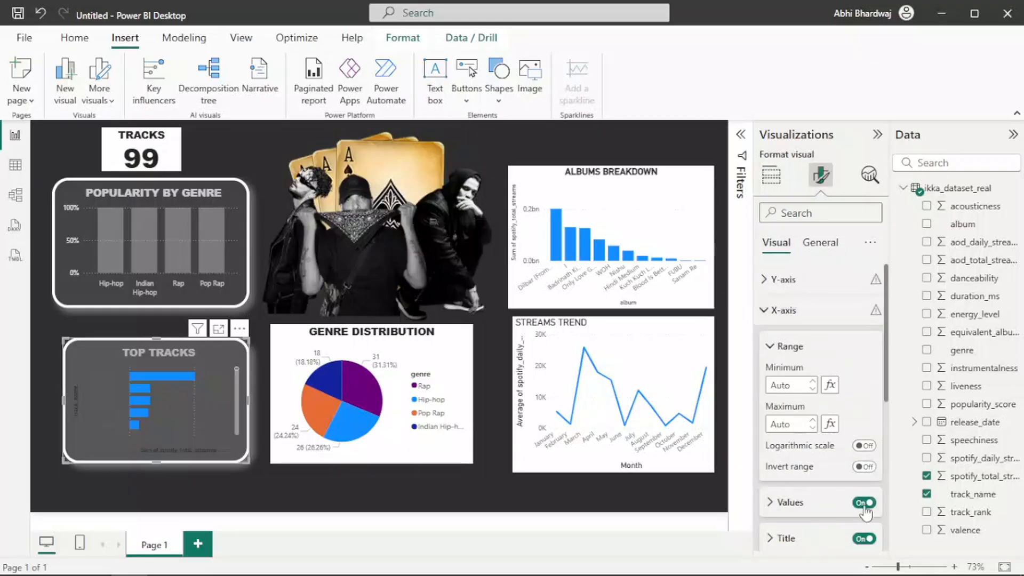
pyautogui.click(789, 505)
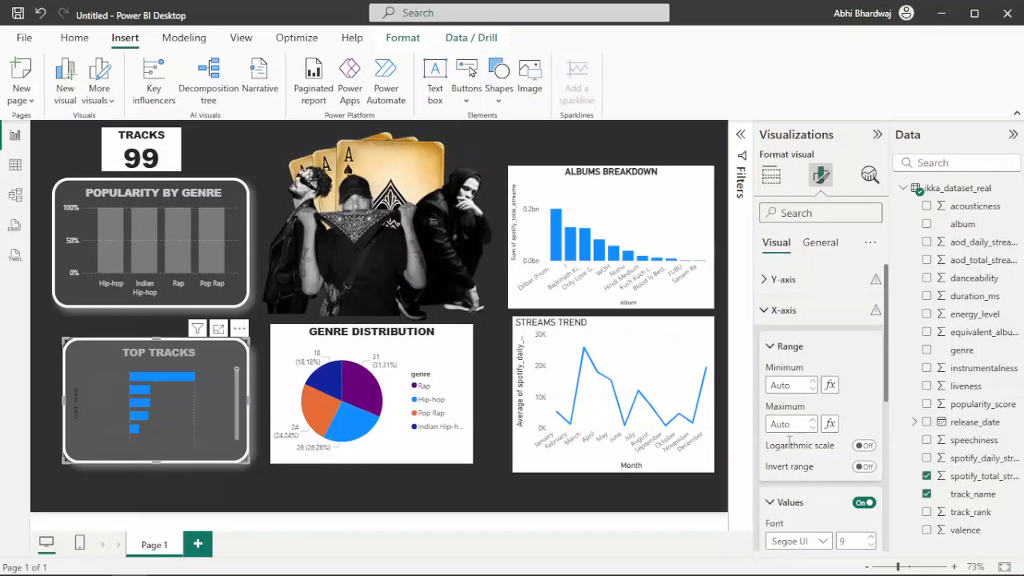
pyautogui.scroll(-3, 790, 440)
pyautogui.click(795, 453)
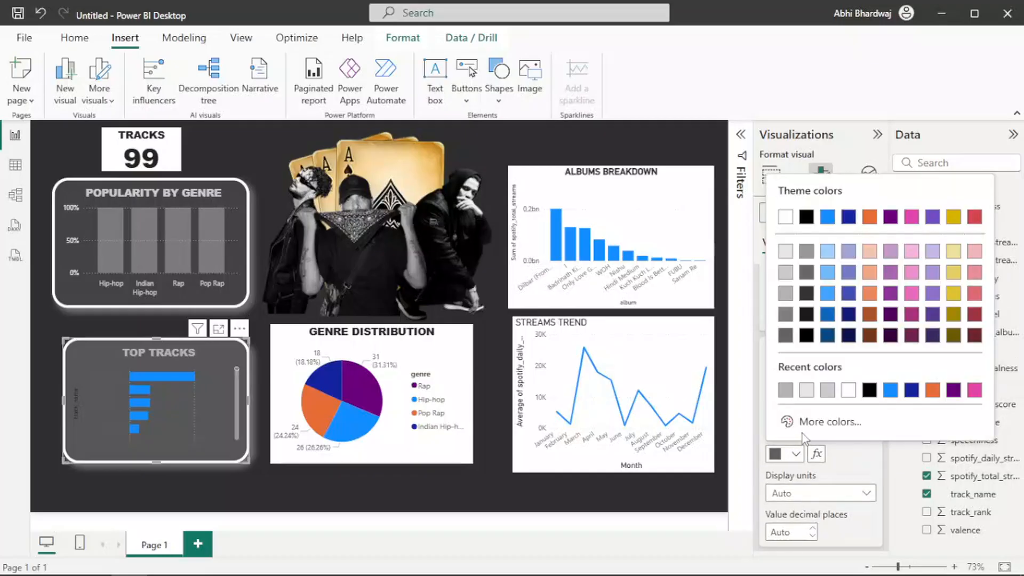
pyautogui.click(807, 390)
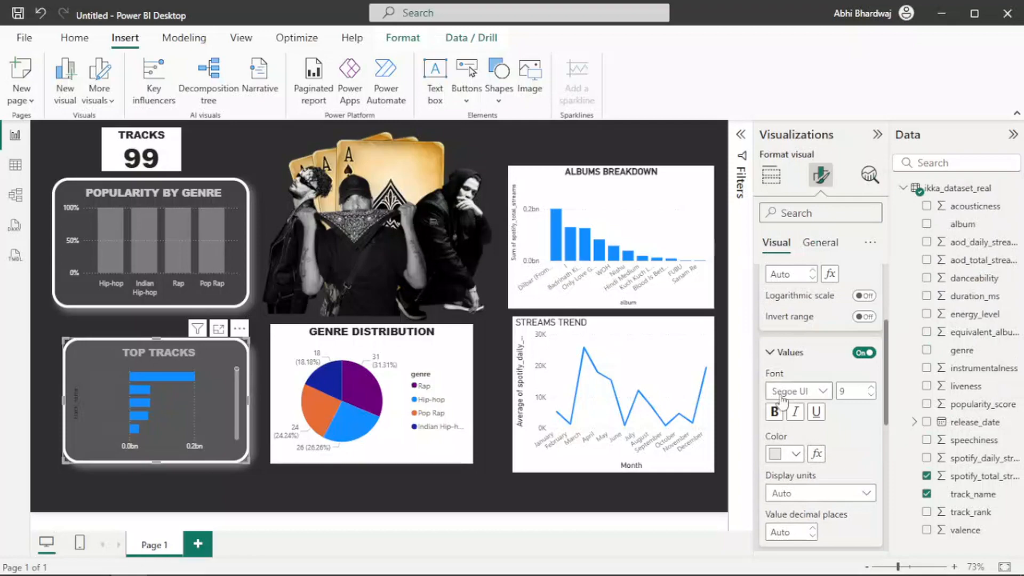
# Set the Top Tracks X-axis values to bold Arial Black.
pyautogui.click(803, 391)
pyautogui.scroll(5, 822, 240)
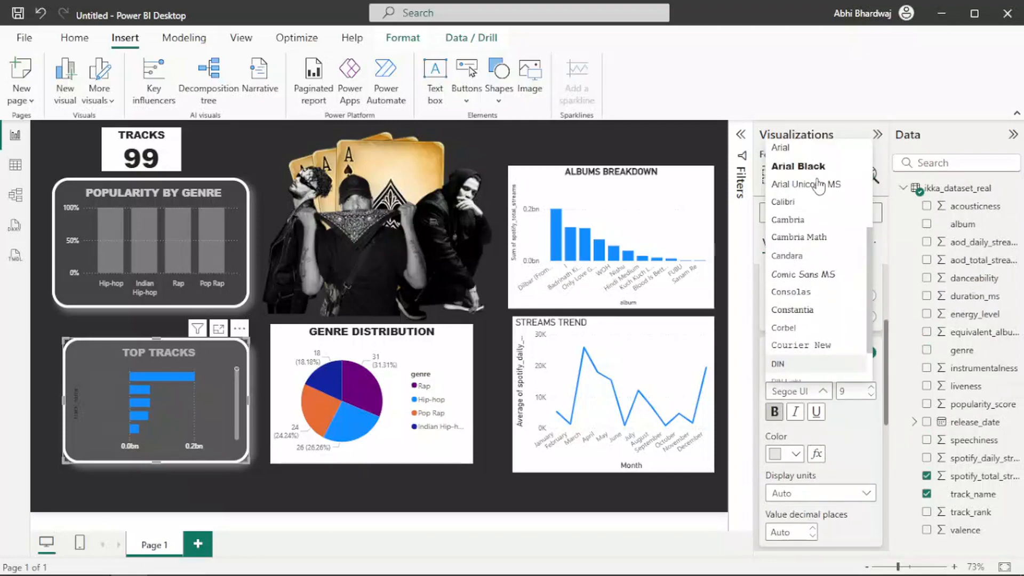
pyautogui.click(803, 166)
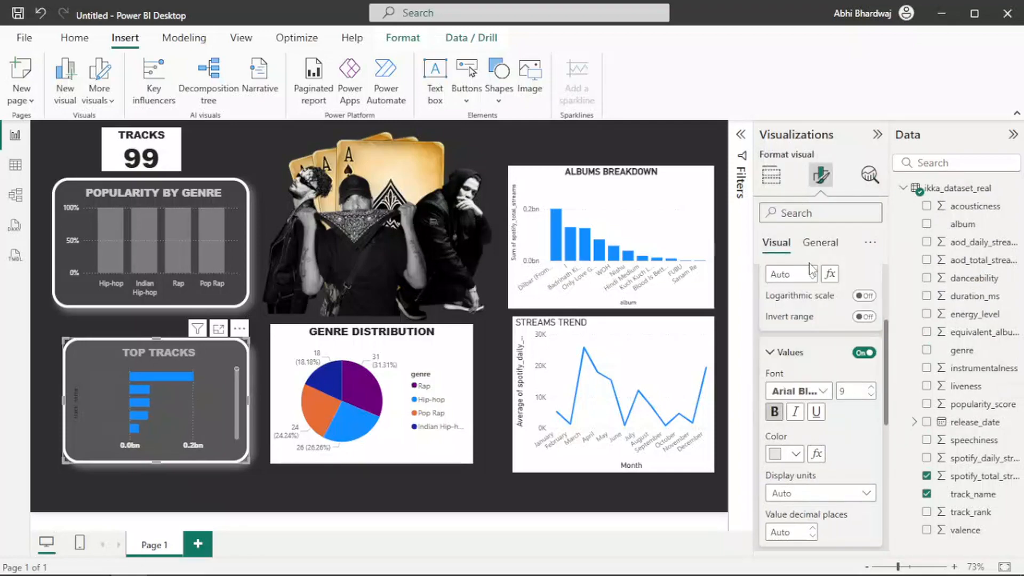
# Set the Top Tracks Y-axis values to bold Arial Black.
pyautogui.scroll(3, 794, 299)
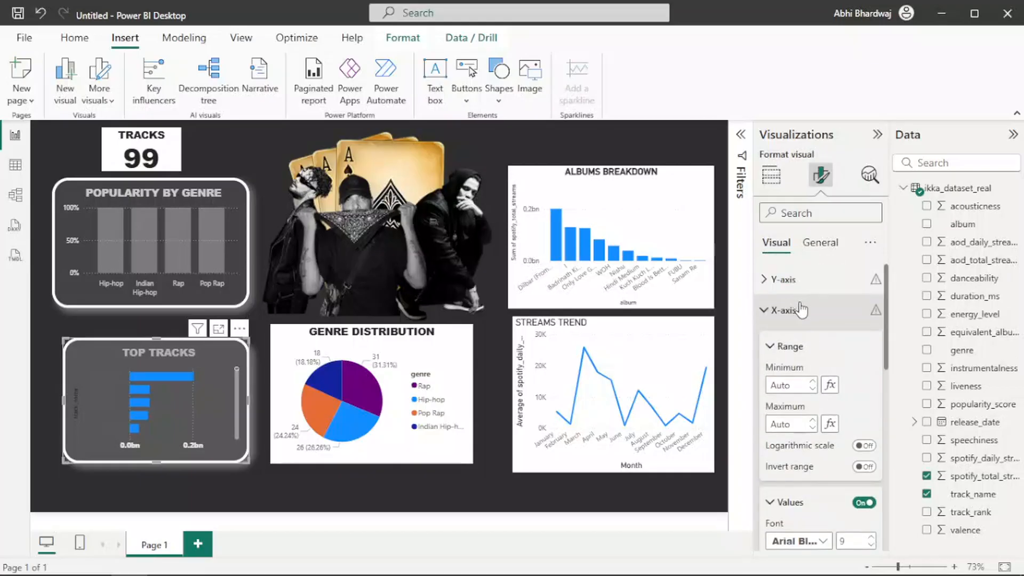
pyautogui.click(802, 286)
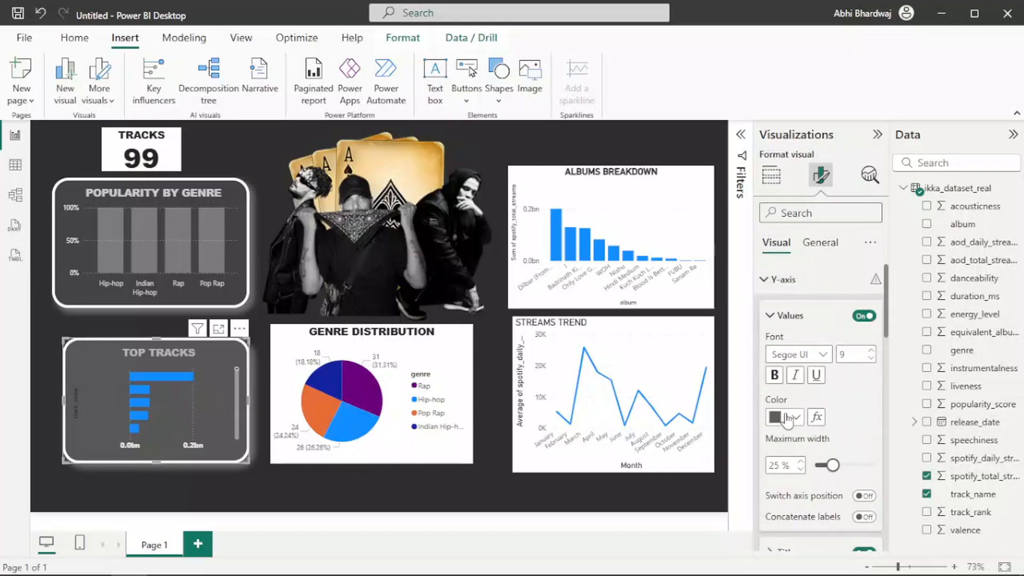
pyautogui.click(801, 355)
pyautogui.scroll(5, 831, 160)
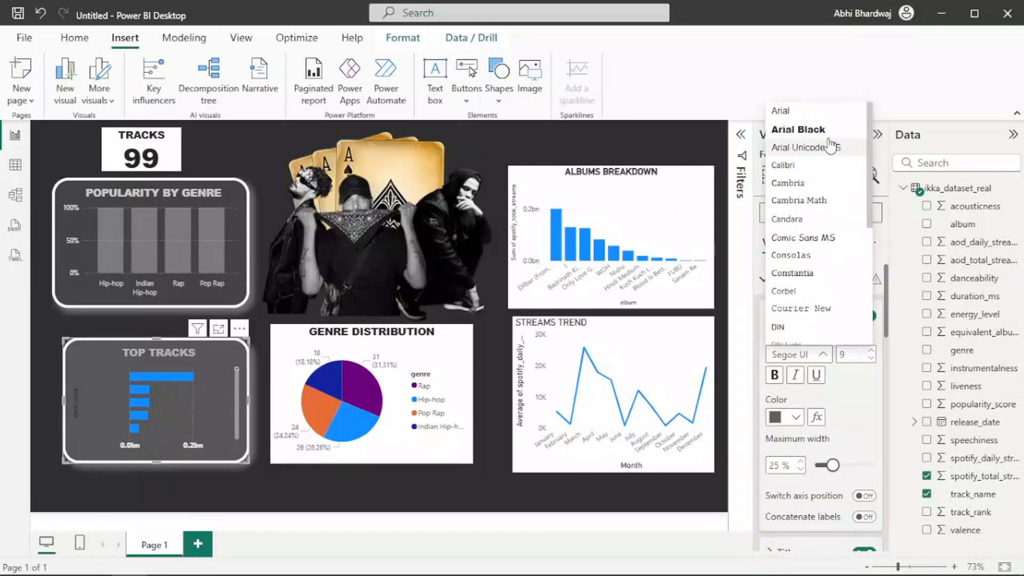
pyautogui.click(821, 130)
pyautogui.click(775, 375)
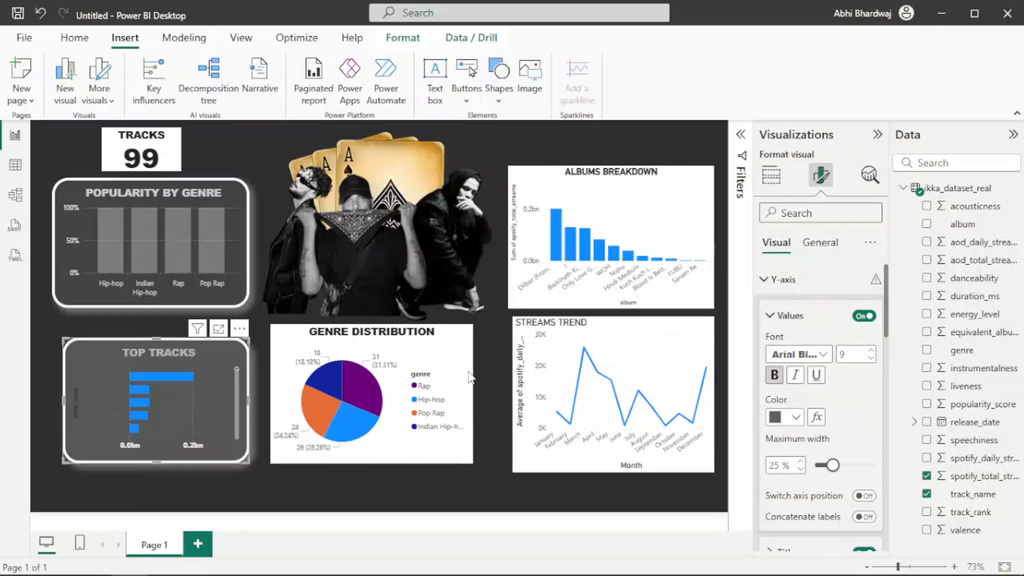
# Recolor the Top Tracks title light grey to match the Popularity by Genre title.
pyautogui.click(145, 191)
pyautogui.click(821, 249)
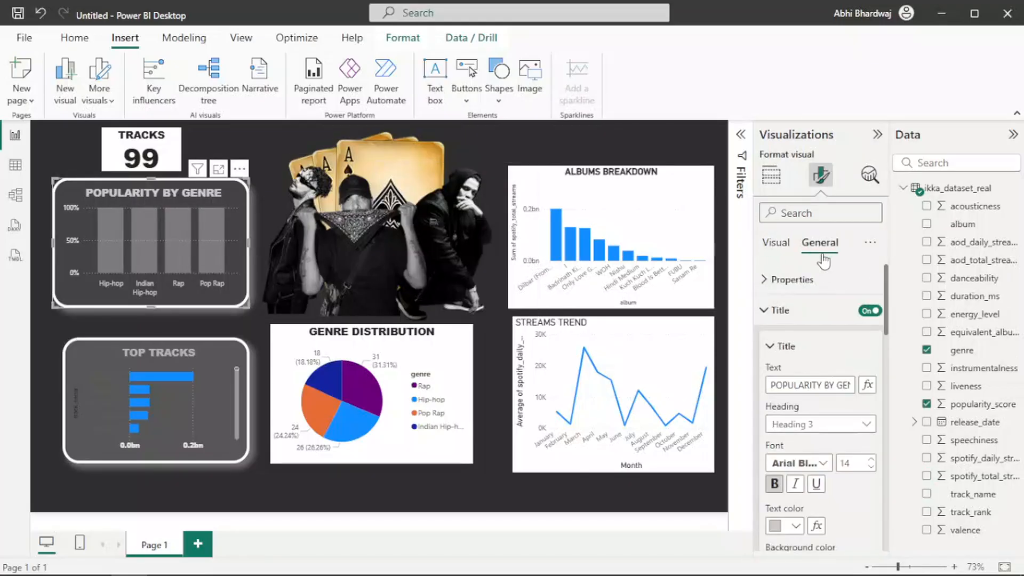
pyautogui.click(86, 434)
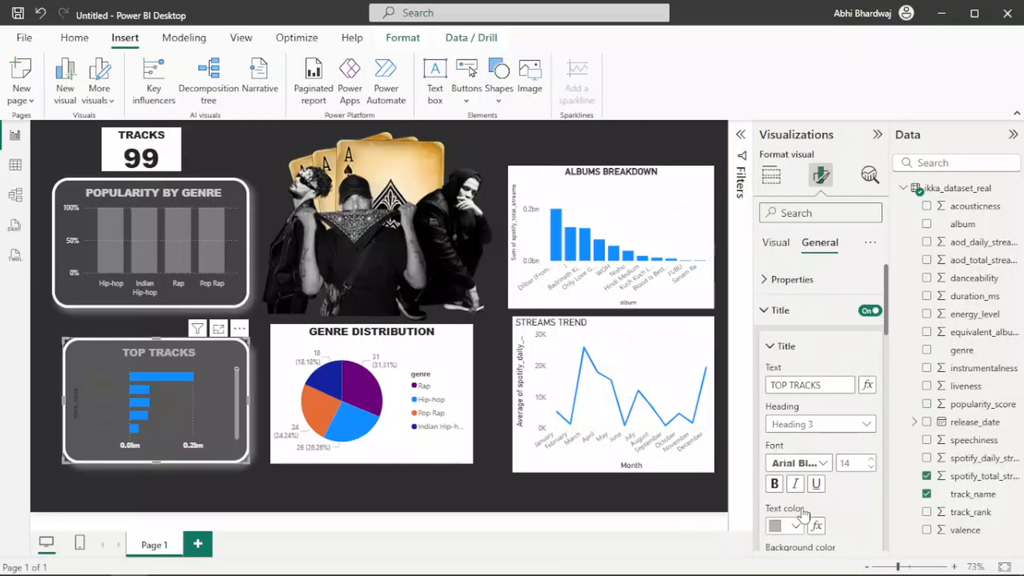
pyautogui.click(796, 527)
pyautogui.click(827, 463)
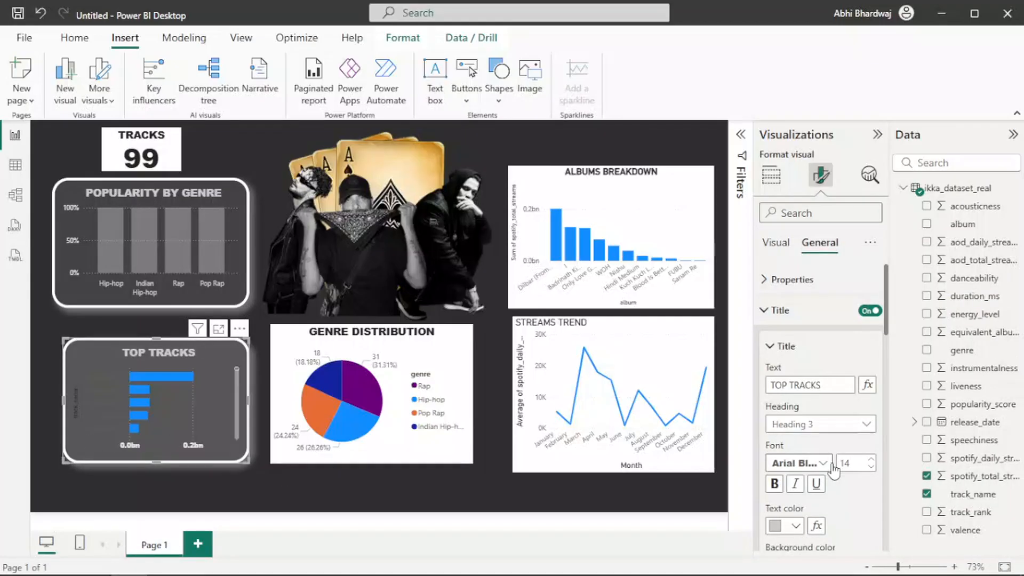
# Change the font of the Popularity by Genre X-axis values to Arial Black.
pyautogui.click(97, 280)
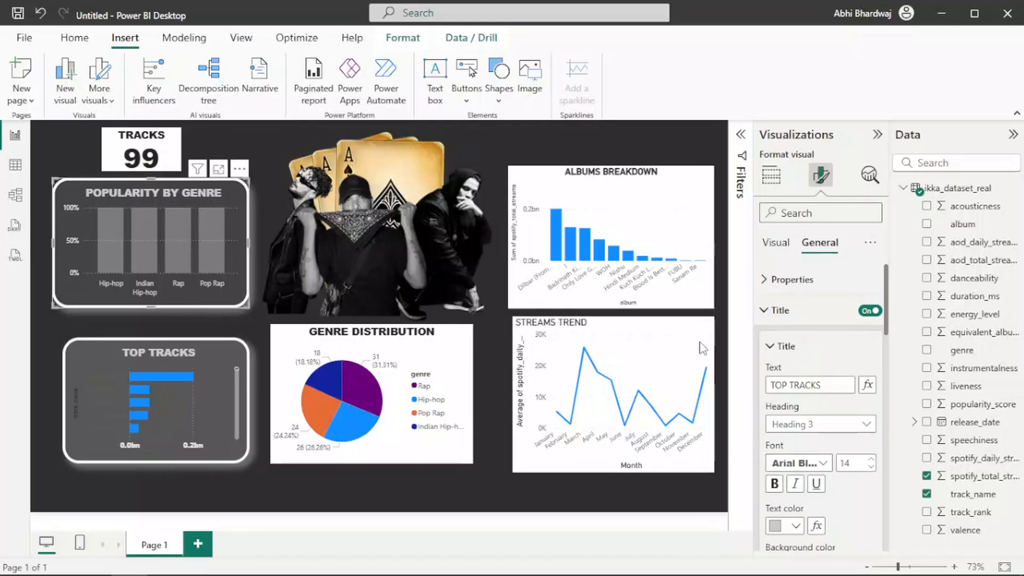
pyautogui.click(777, 250)
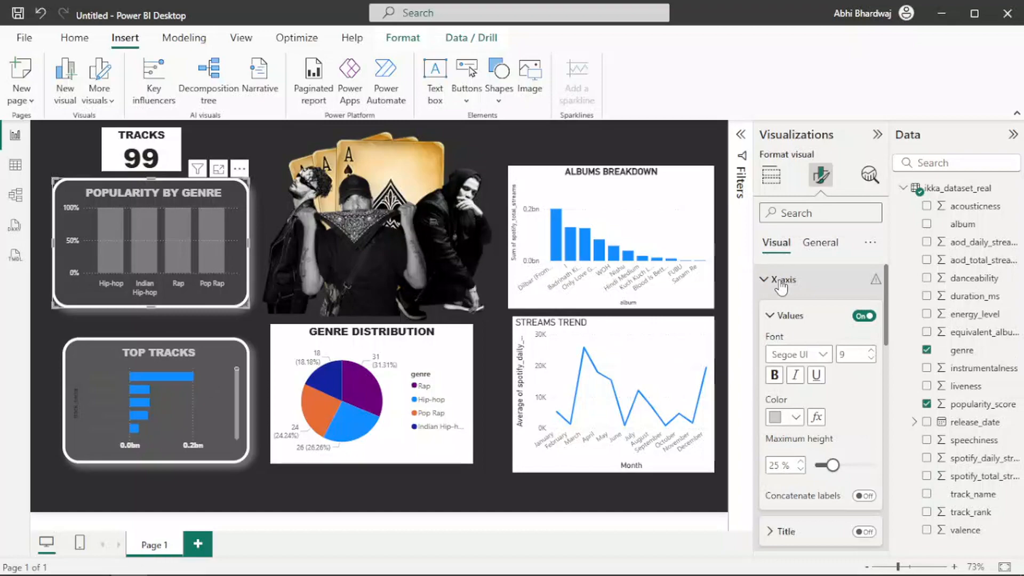
pyautogui.click(806, 354)
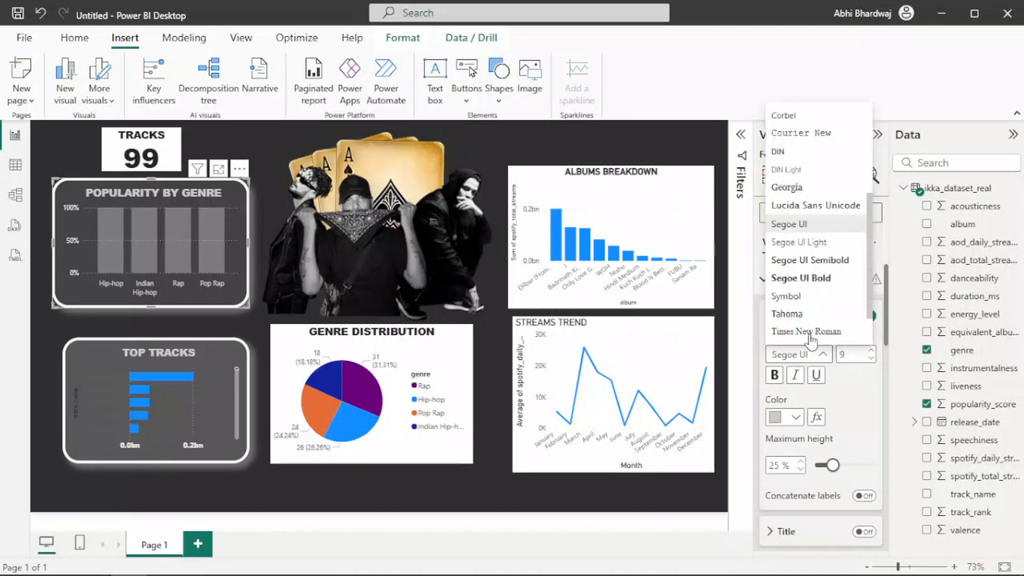
pyautogui.scroll(6, 826, 214)
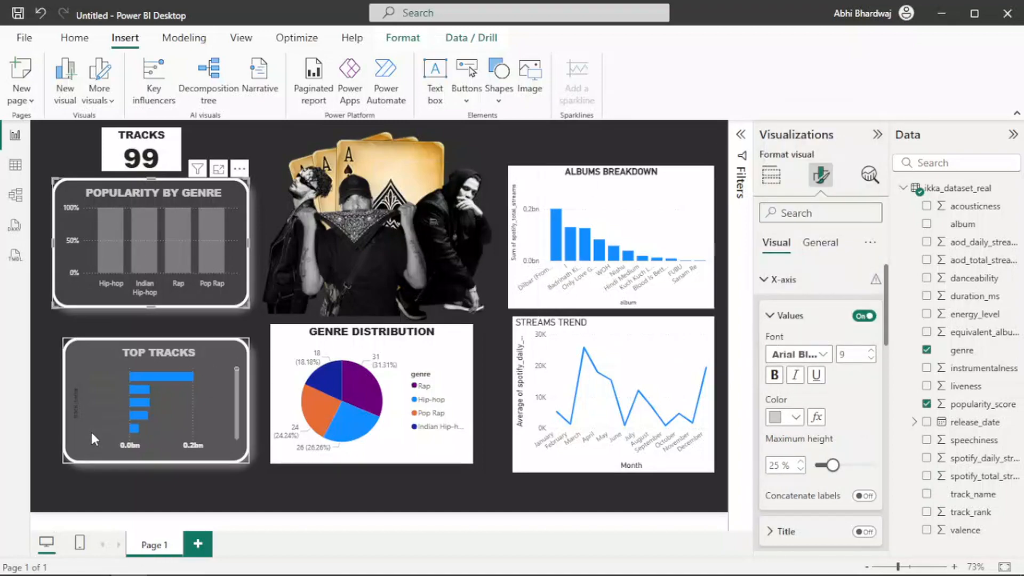
# Turn off the Y-axis title of the Top Tracks chart.
pyautogui.click(75, 431)
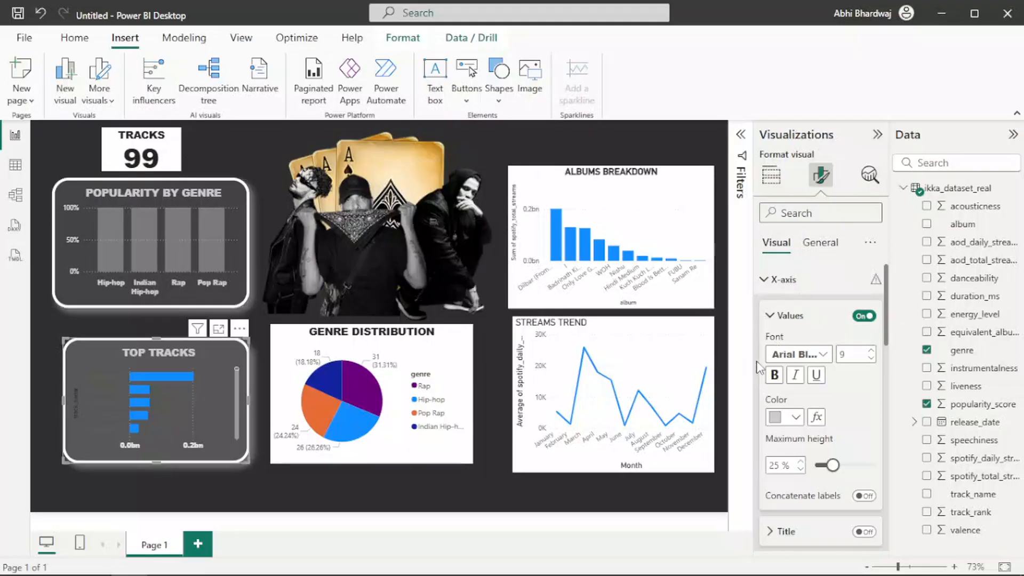
pyautogui.scroll(-3, 848, 470)
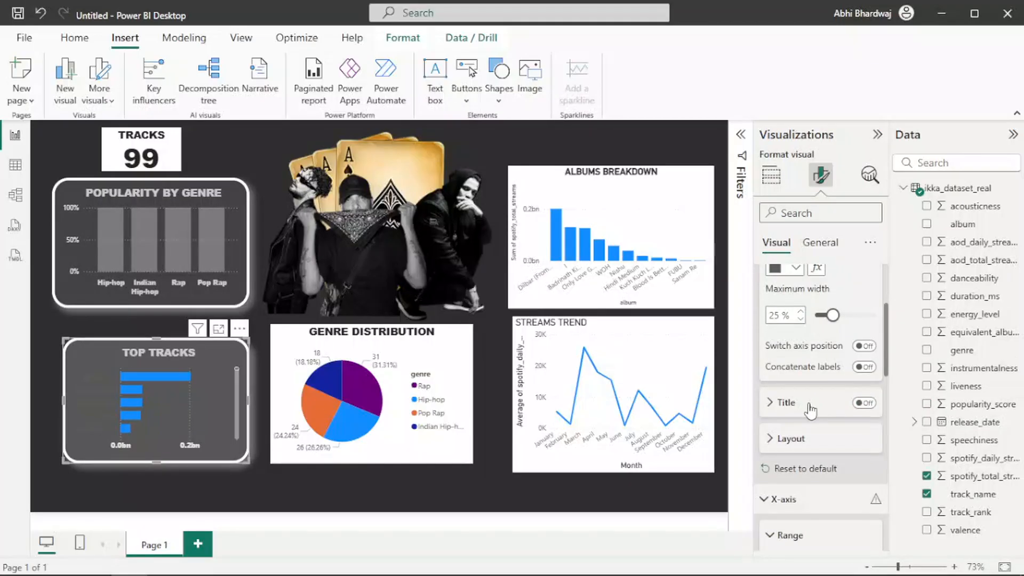
pyautogui.scroll(-1, 811, 411)
pyautogui.scroll(3, 811, 411)
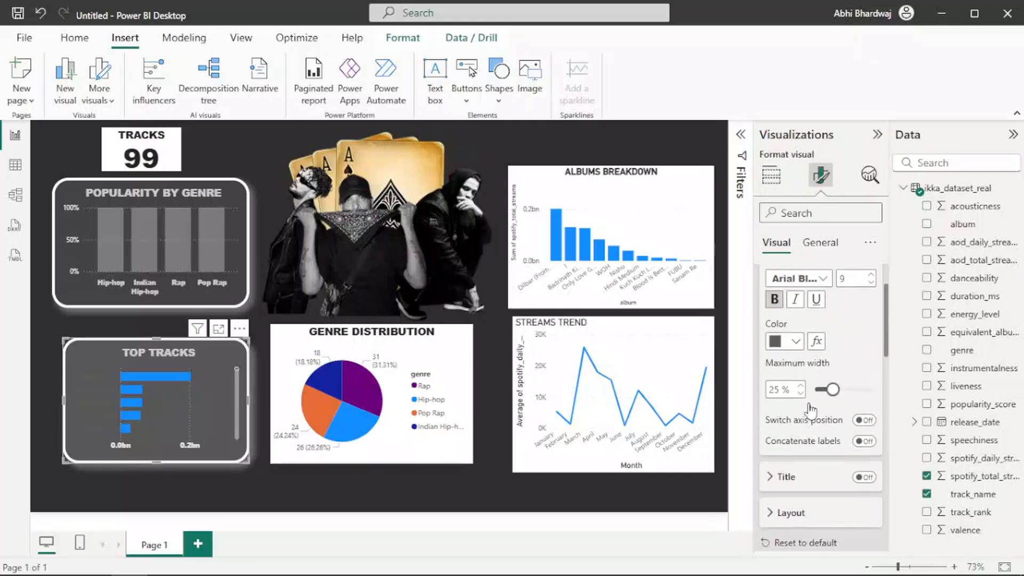
# Recolor the Y-axis values of the Top Tracks chart light grey.
pyautogui.click(796, 343)
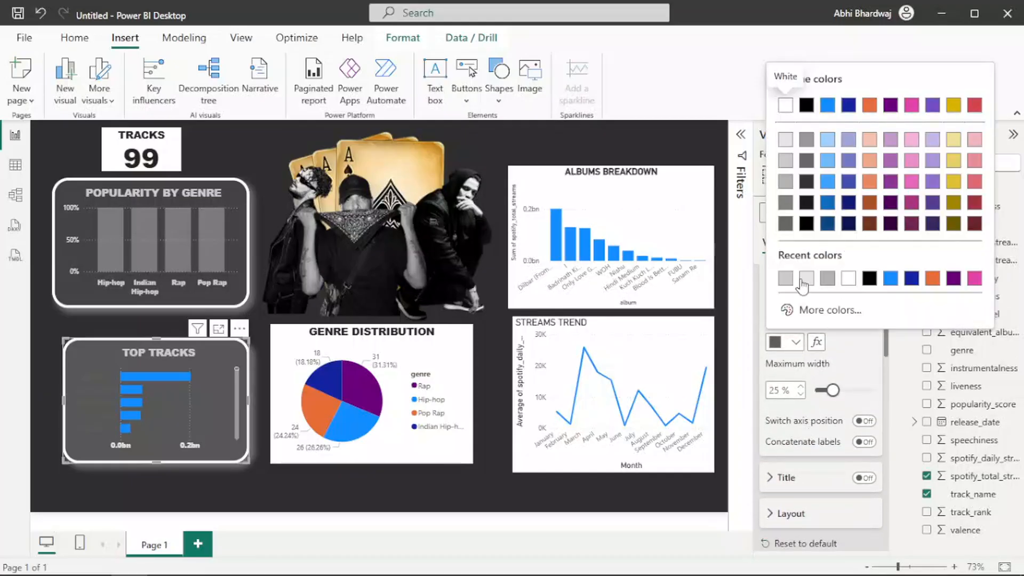
pyautogui.click(805, 279)
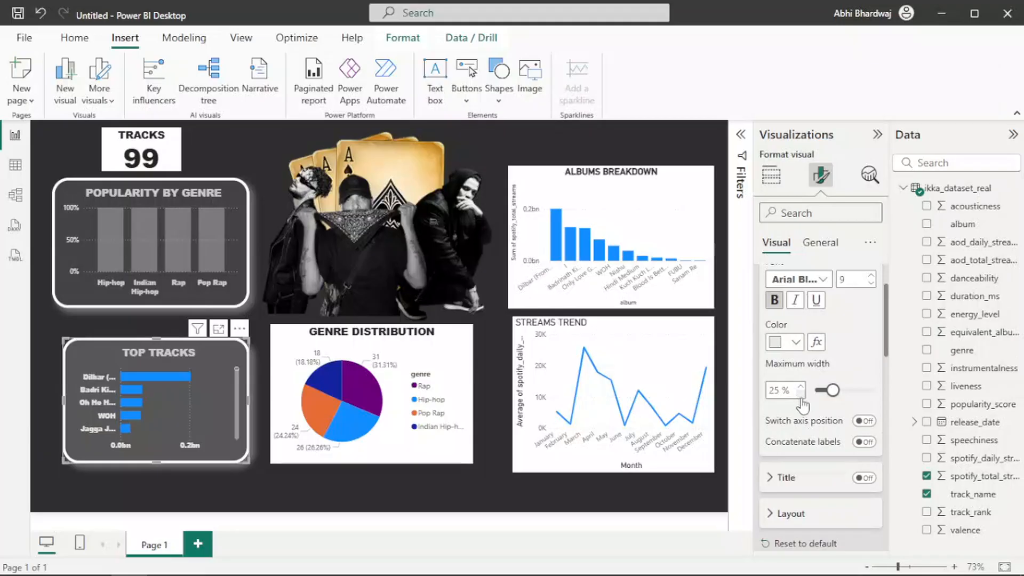
pyautogui.click(783, 344)
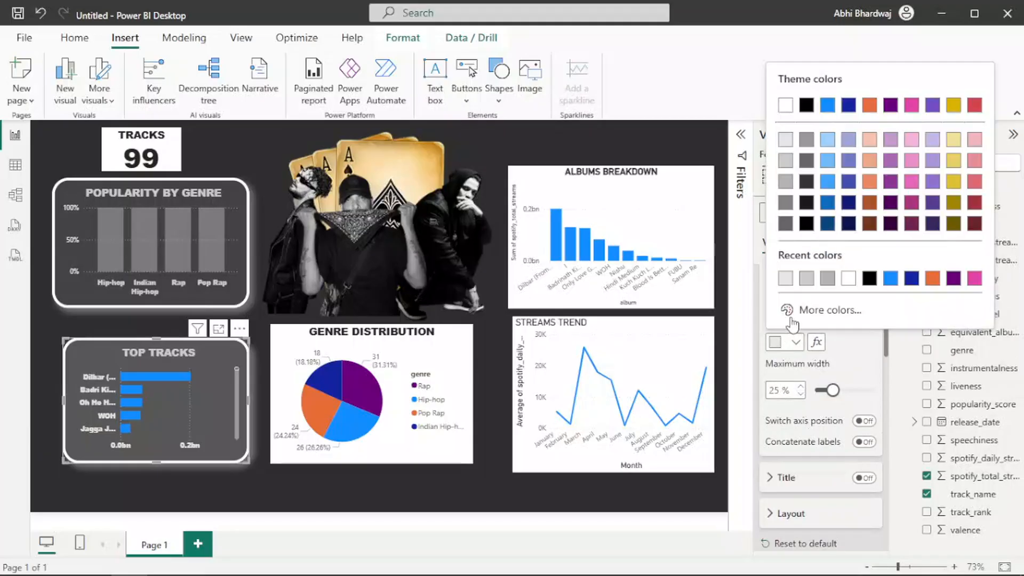
pyautogui.click(786, 282)
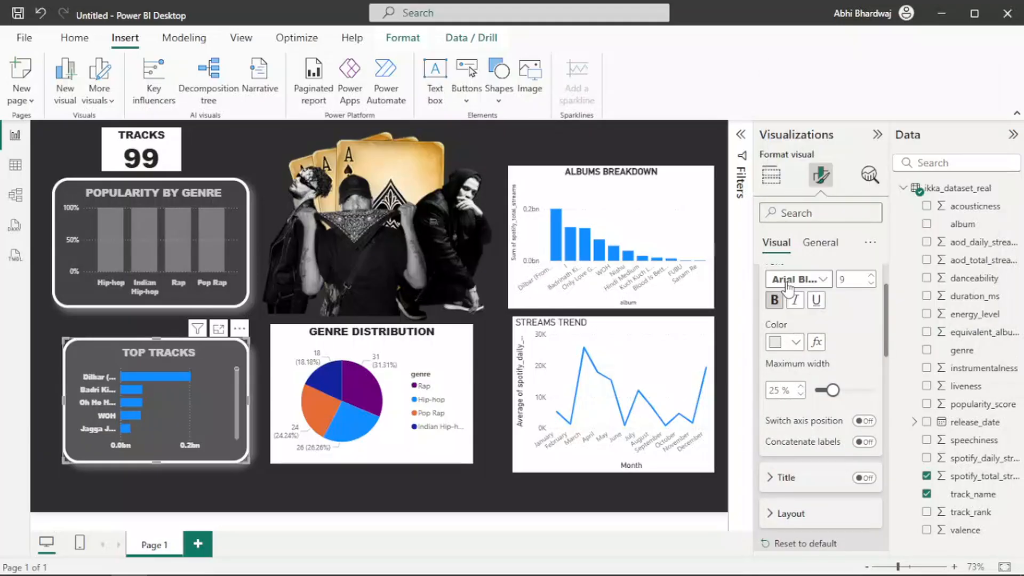
# Give the Genre Distribution chart a grey background with 62% transparency.
pyautogui.click(417, 433)
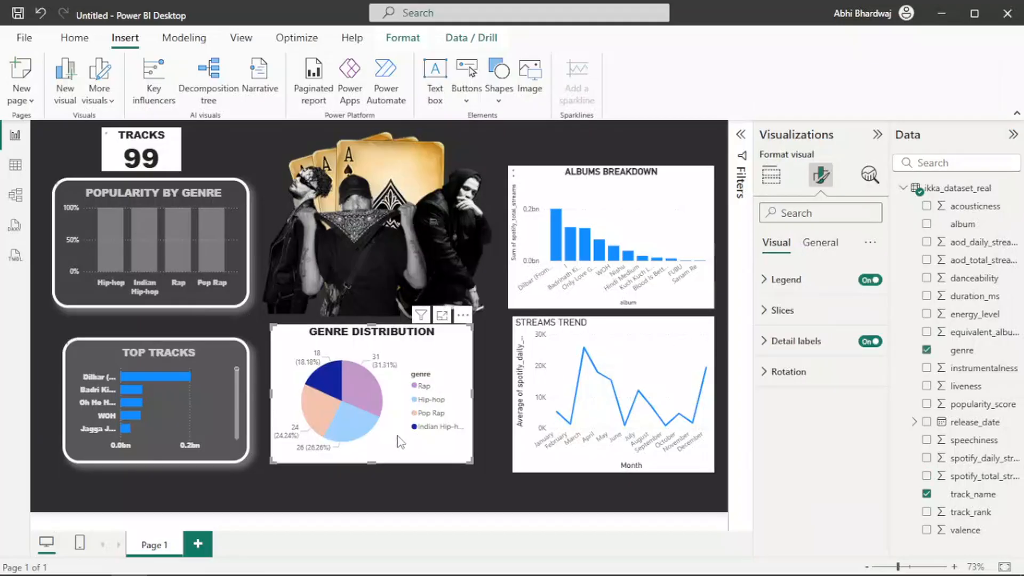
pyautogui.click(820, 243)
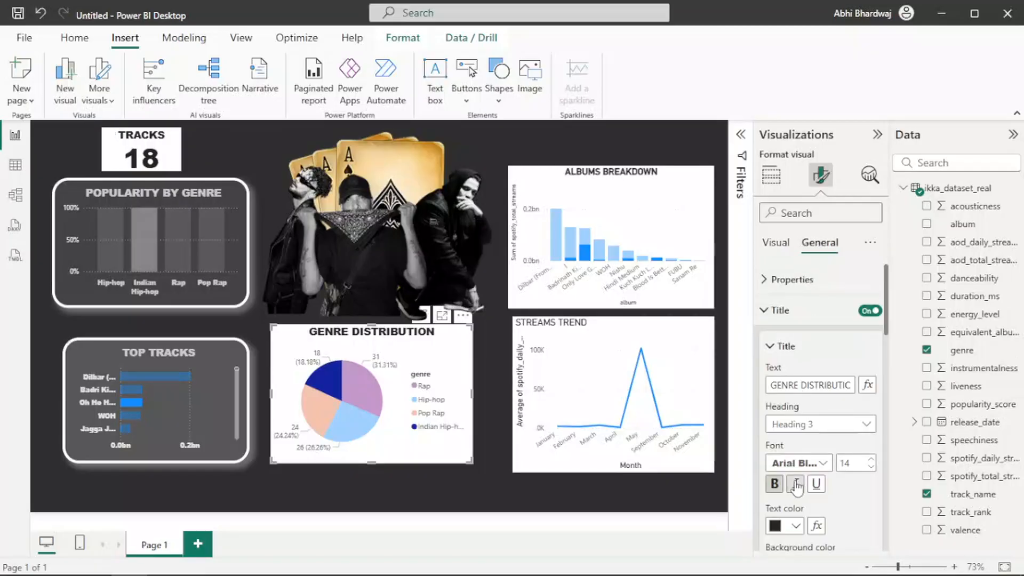
pyautogui.scroll(-2, 797, 472)
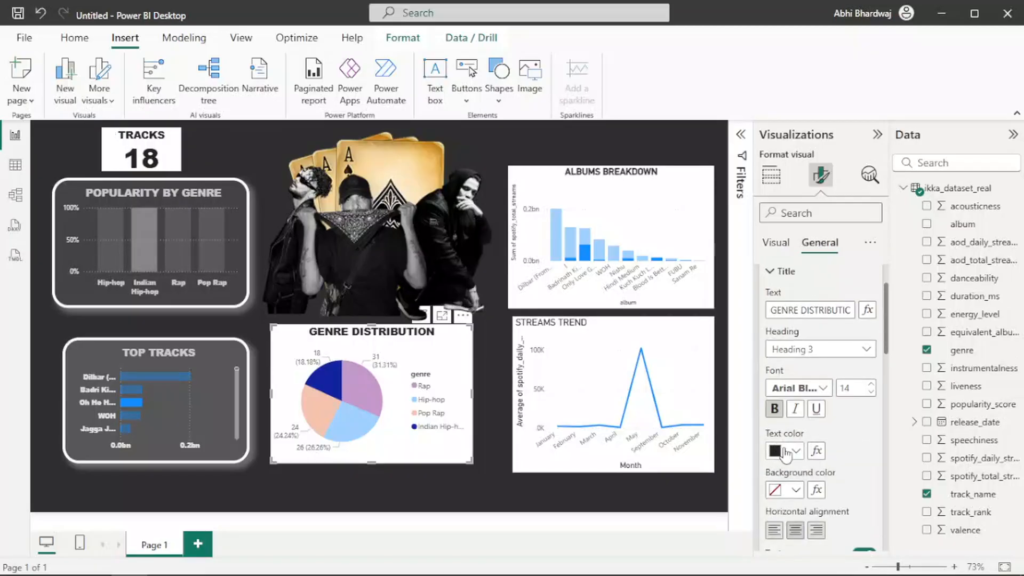
pyautogui.scroll(-8, 795, 453)
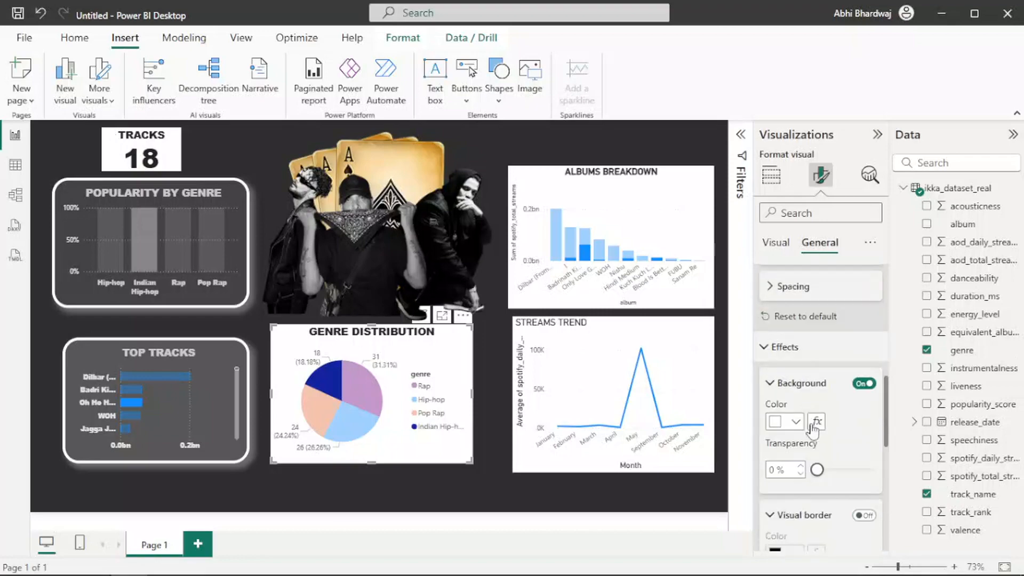
pyautogui.click(796, 422)
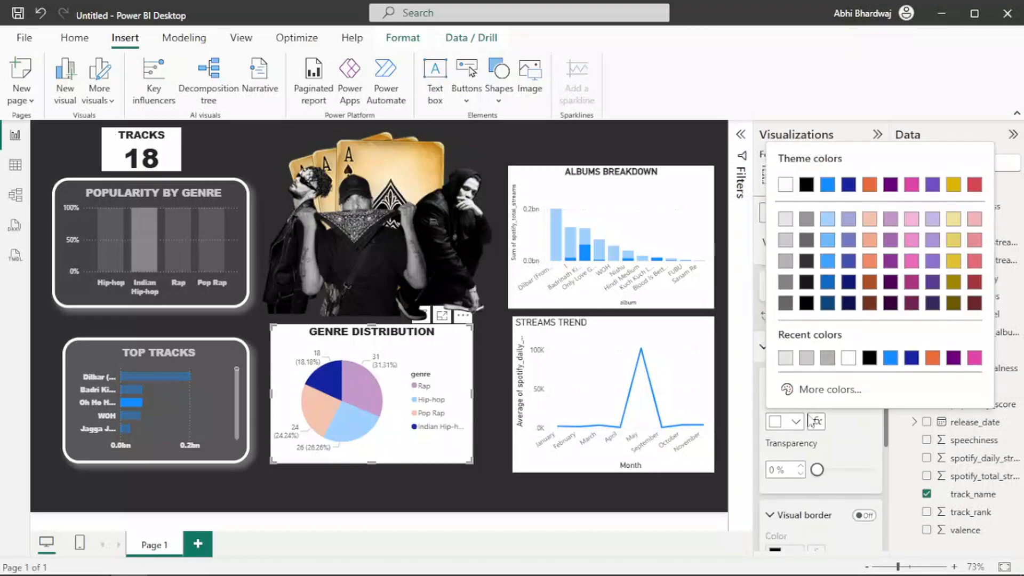
pyautogui.click(827, 358)
pyautogui.moveTo(818, 470); pyautogui.dragTo(854, 471)
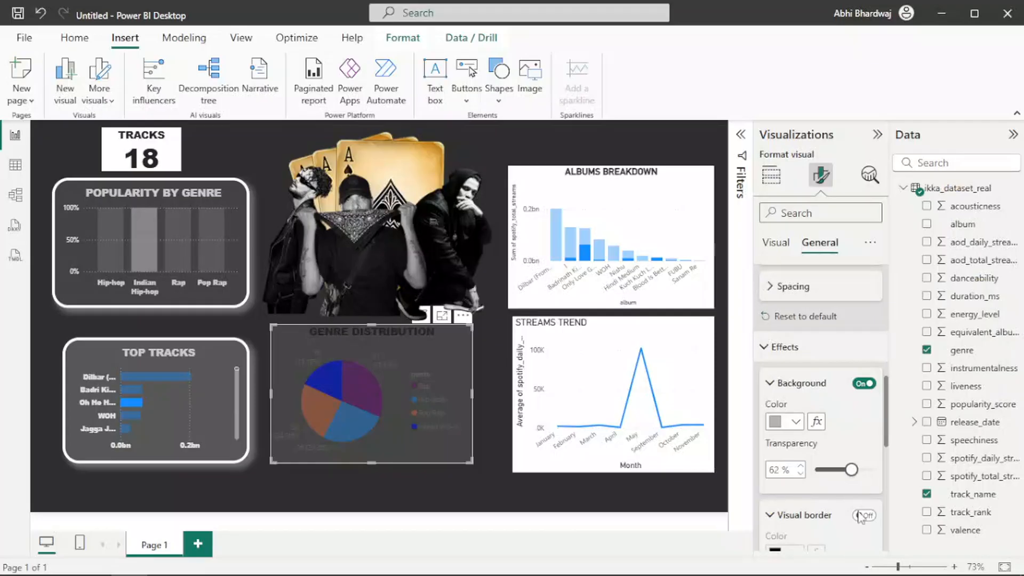
# Turn on a white visual border for the Genre Distribution chart with 30 px rounded corners.
pyautogui.click(864, 515)
pyautogui.scroll(-2, 798, 501)
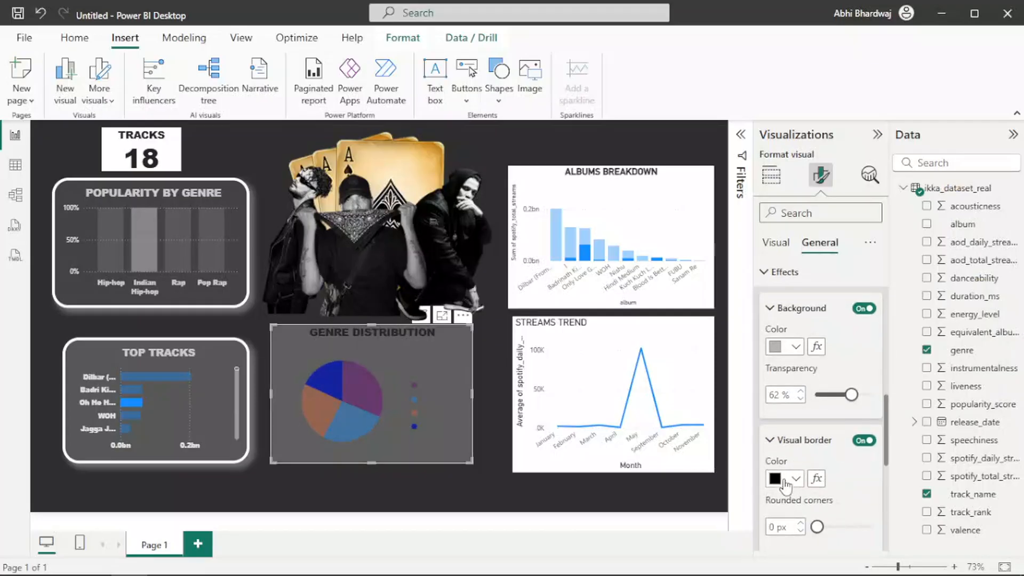
pyautogui.click(785, 482)
pyautogui.click(843, 421)
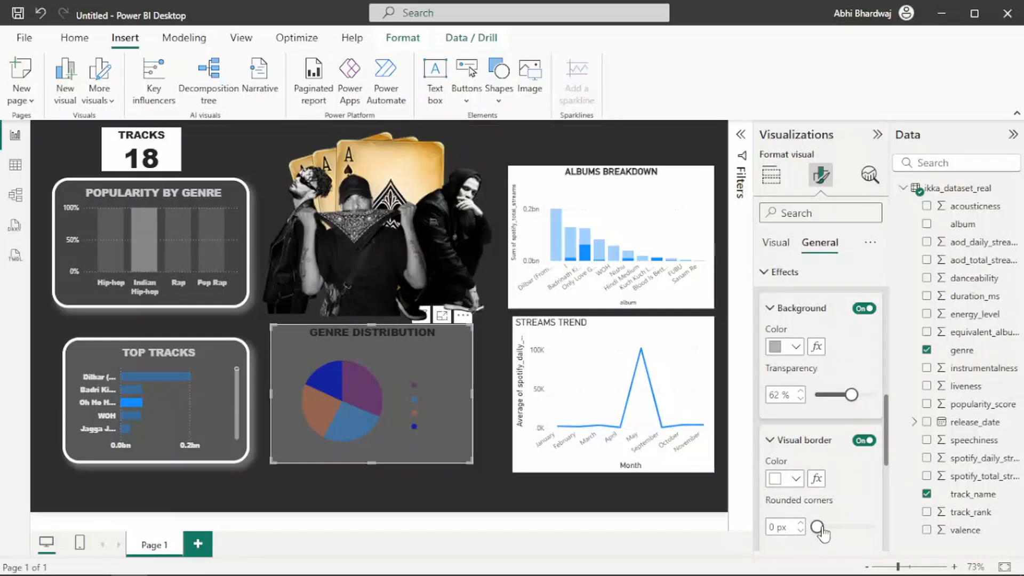
pyautogui.moveTo(818, 527); pyautogui.dragTo(874, 527)
# Add a white shadow to the Genre Distribution chart and set its border width to 5 px.
pyautogui.scroll(-6, 843, 483)
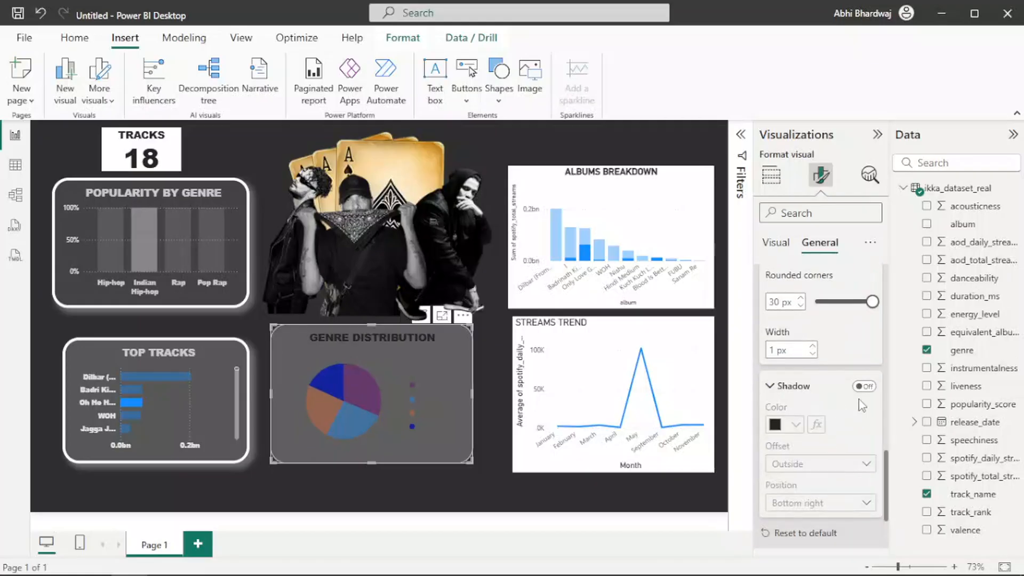
pyautogui.click(864, 386)
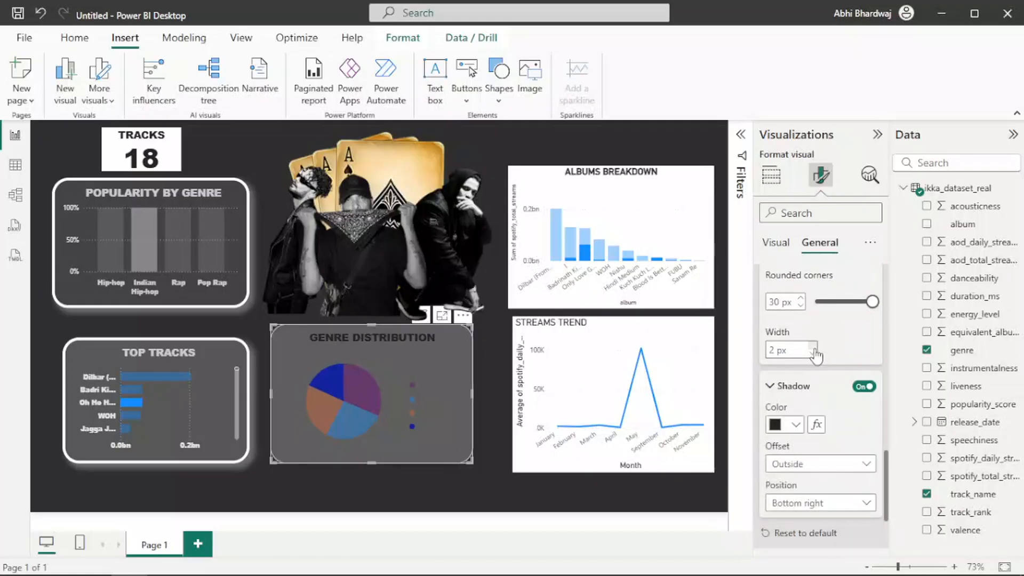
pyautogui.click(814, 348)
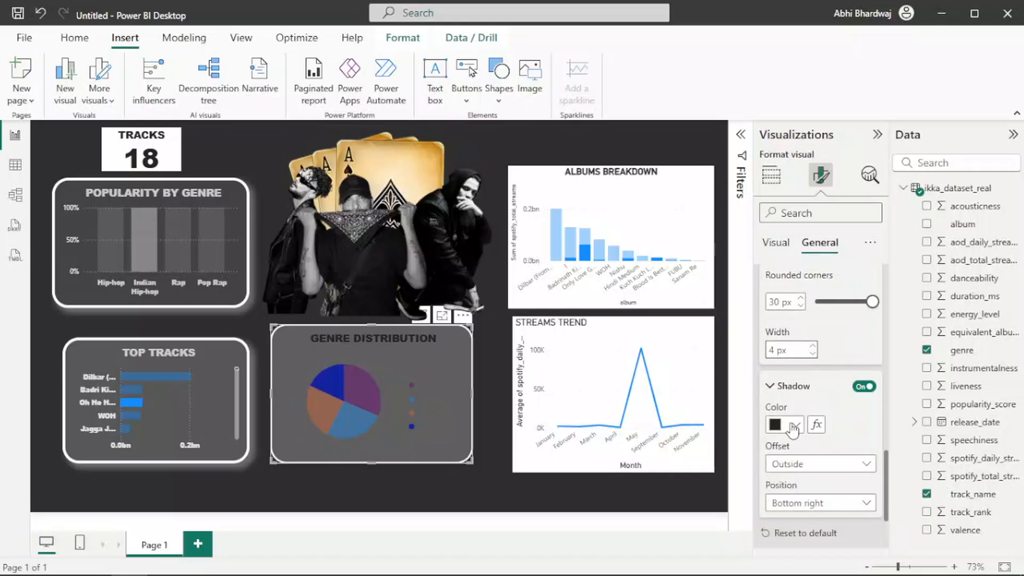
pyautogui.click(788, 426)
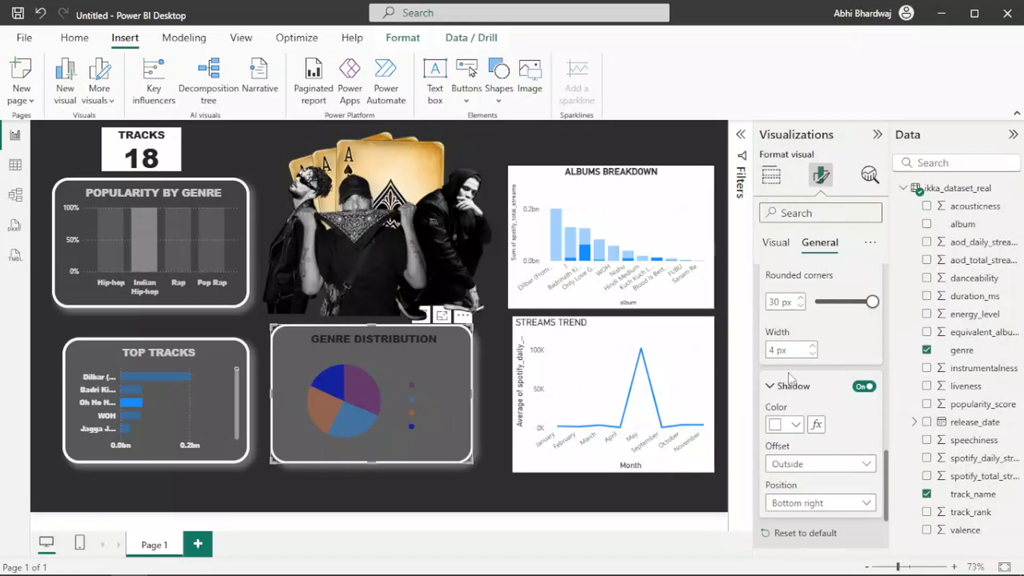
pyautogui.click(813, 346)
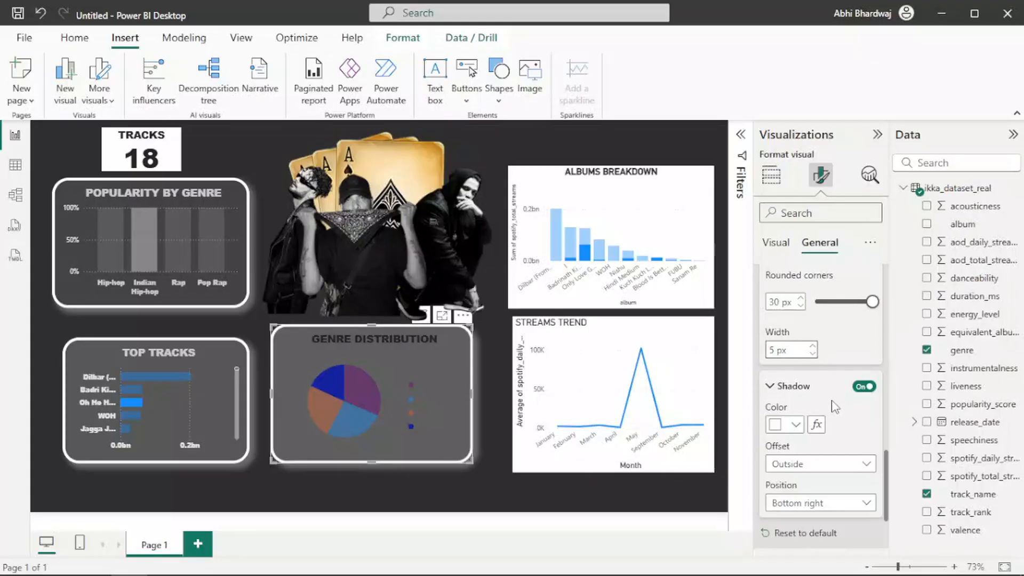
# Recolor the Genre Distribution title text light grey.
pyautogui.scroll(4, 835, 407)
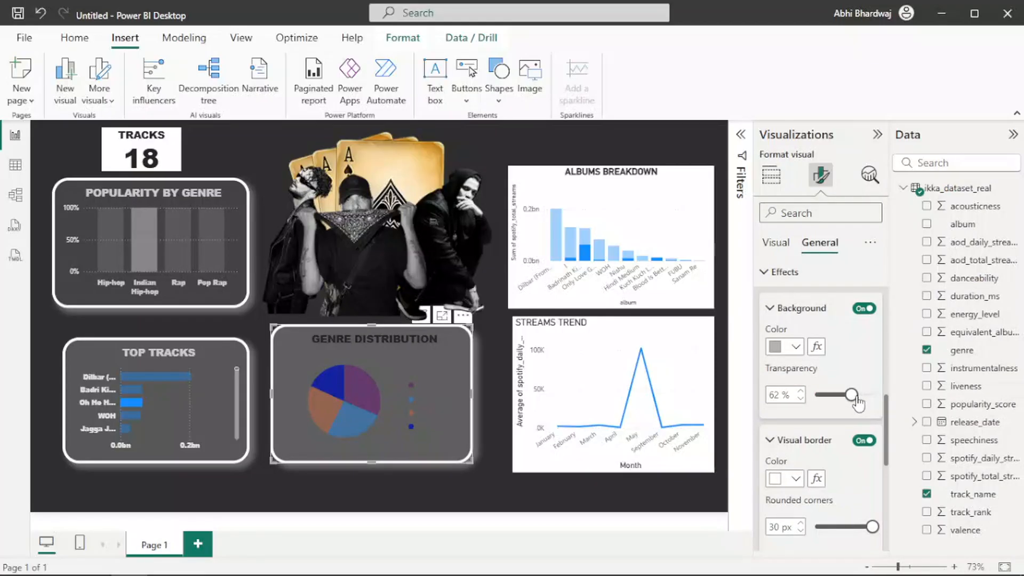
pyautogui.scroll(4, 807, 373)
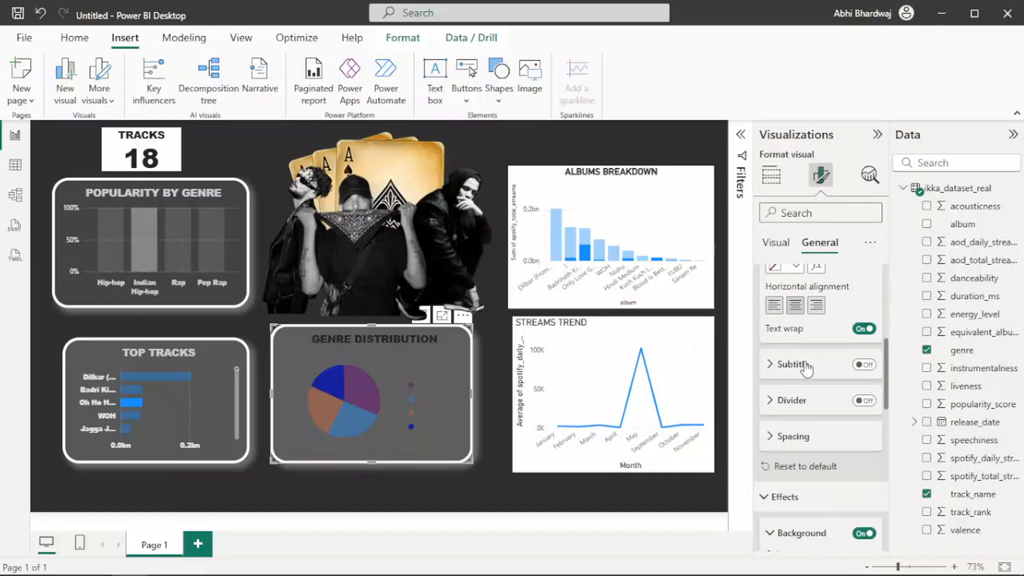
pyautogui.scroll(3, 806, 368)
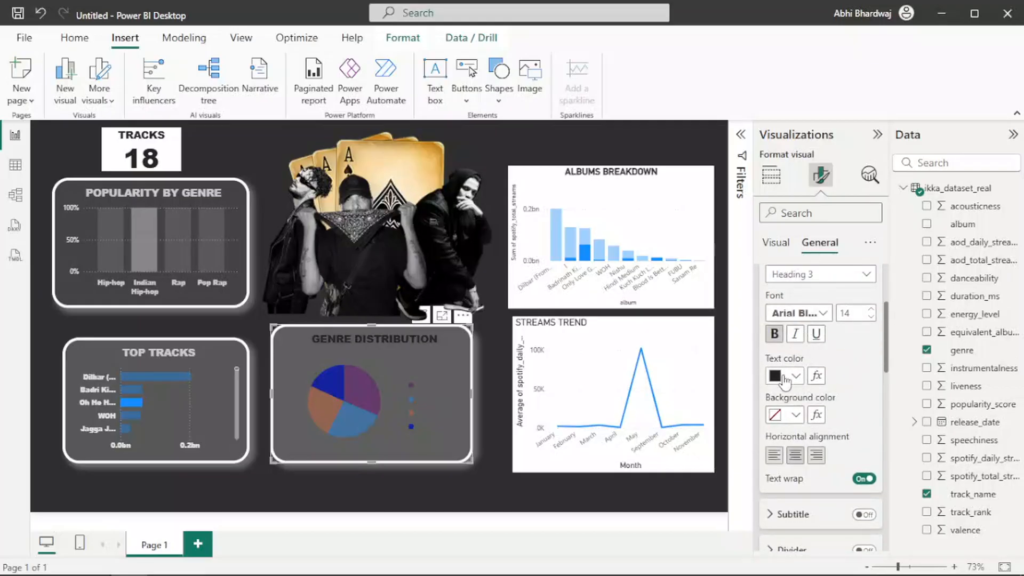
pyautogui.click(784, 377)
pyautogui.click(786, 312)
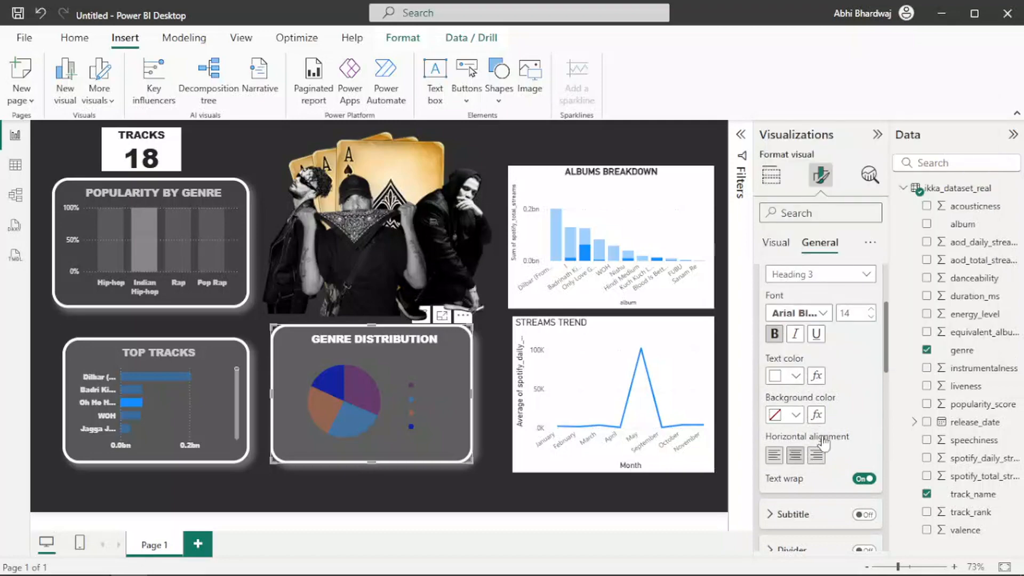
pyautogui.click(796, 376)
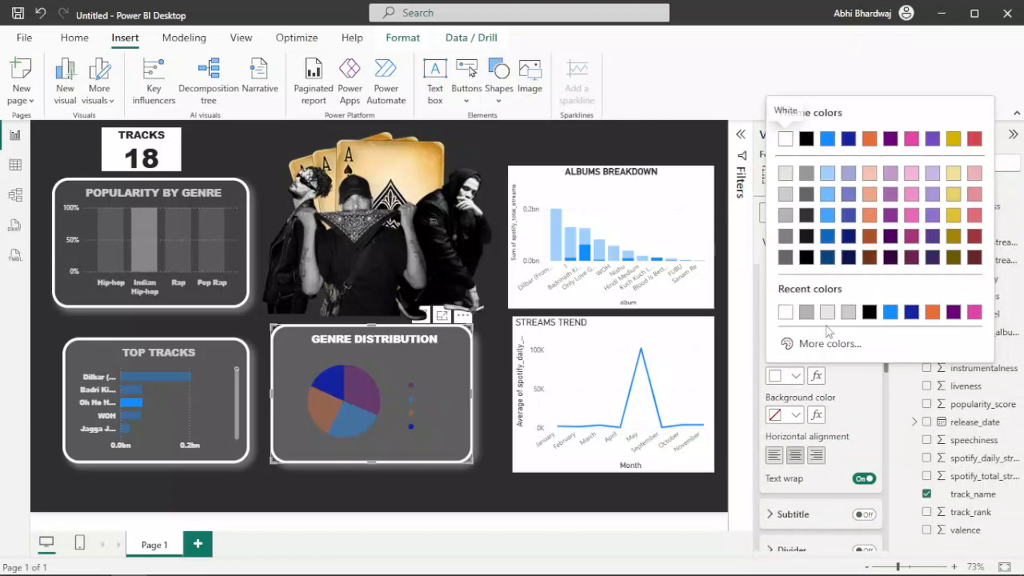
pyautogui.click(833, 312)
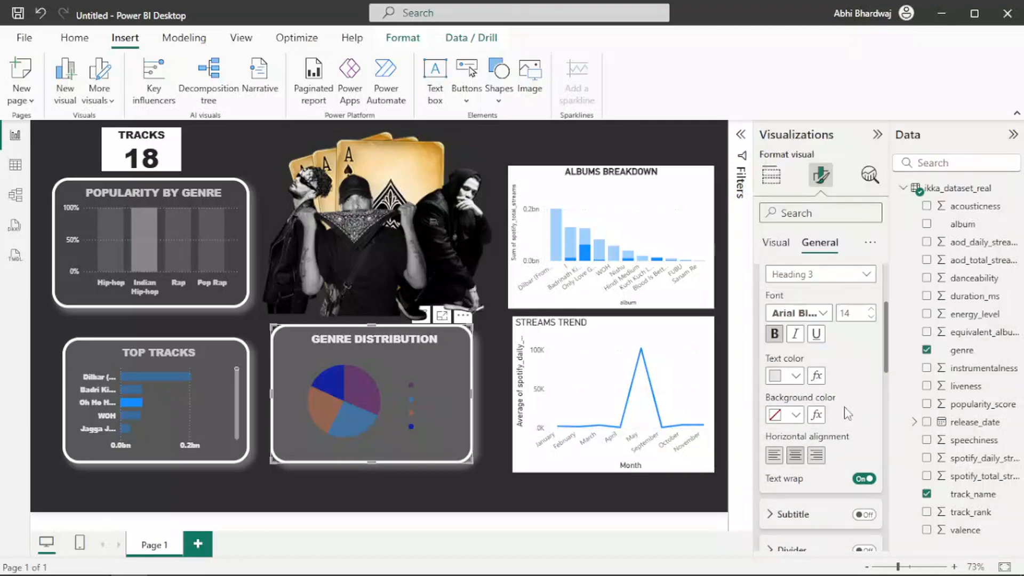
# Recolor the Genre Distribution legend text light grey and turn off the legend title.
pyautogui.scroll(3, 843, 423)
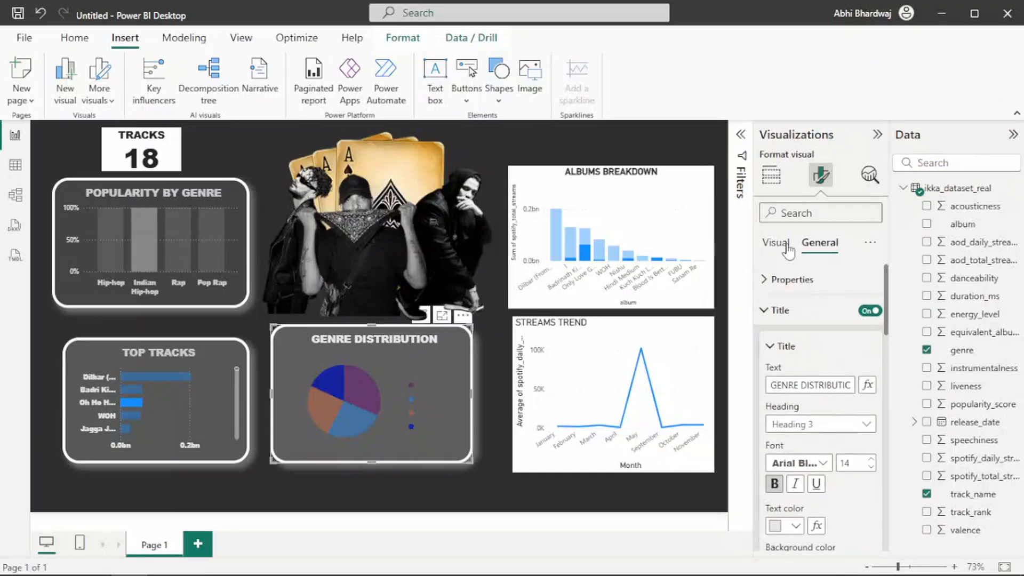
pyautogui.click(778, 243)
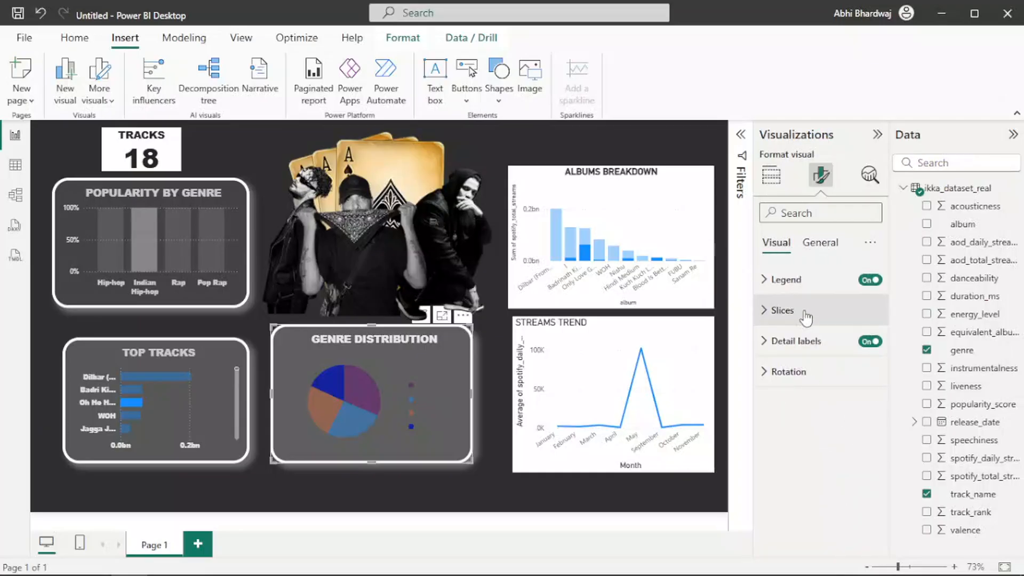
pyautogui.click(797, 281)
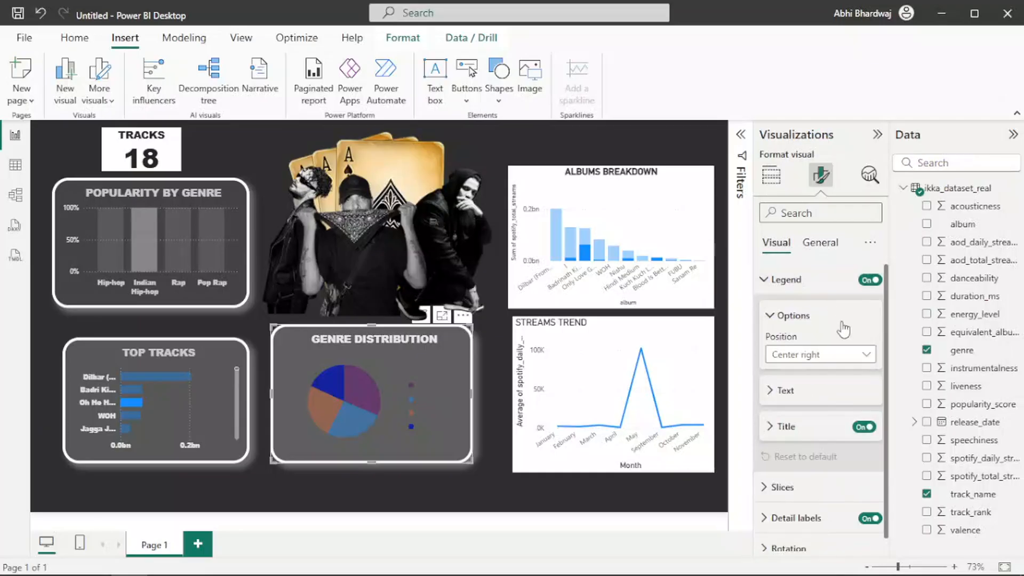
pyautogui.click(781, 392)
pyautogui.scroll(-2, 794, 427)
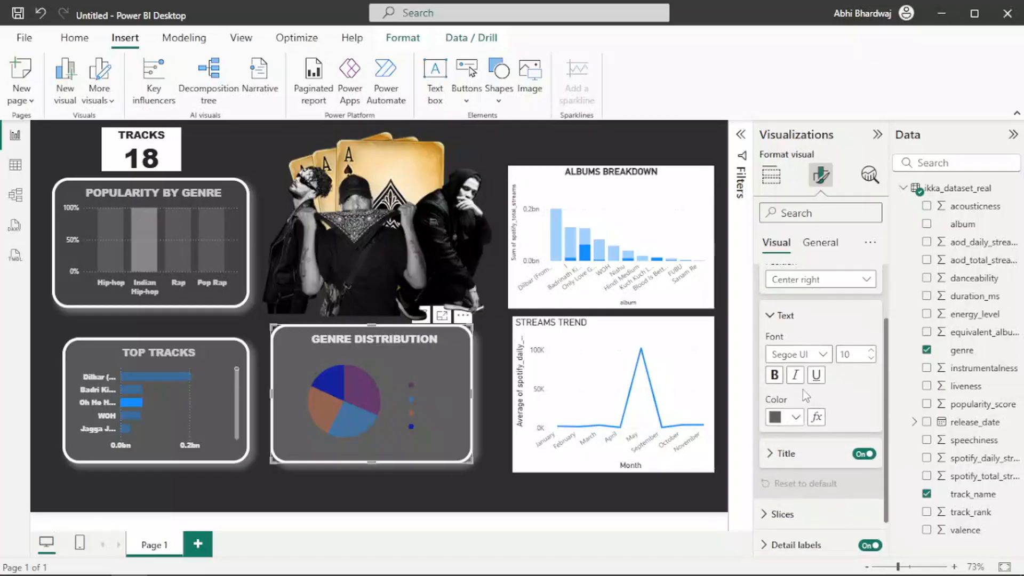
pyautogui.click(794, 416)
pyautogui.click(788, 356)
pyautogui.scroll(-1, 811, 464)
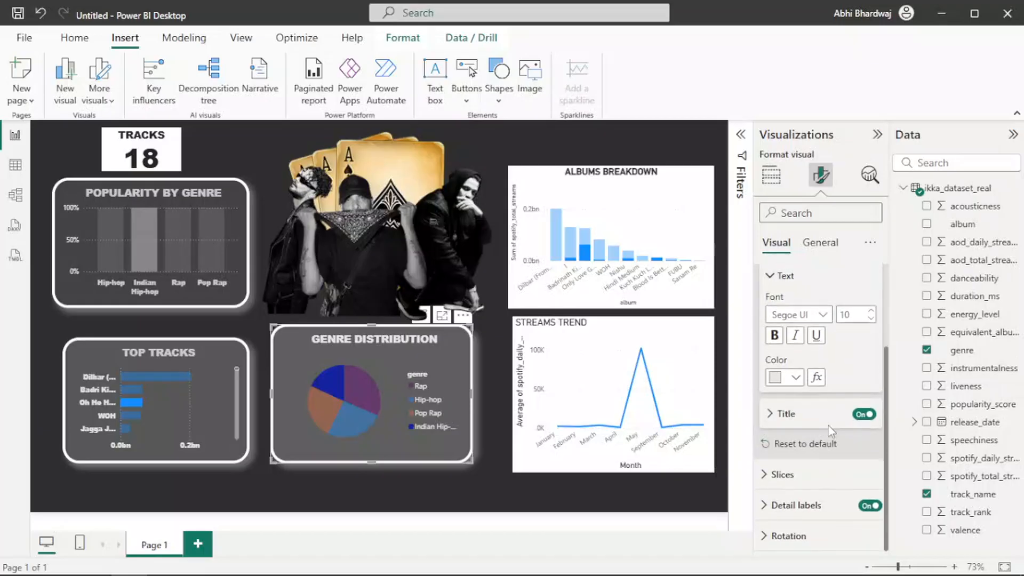
pyautogui.click(864, 414)
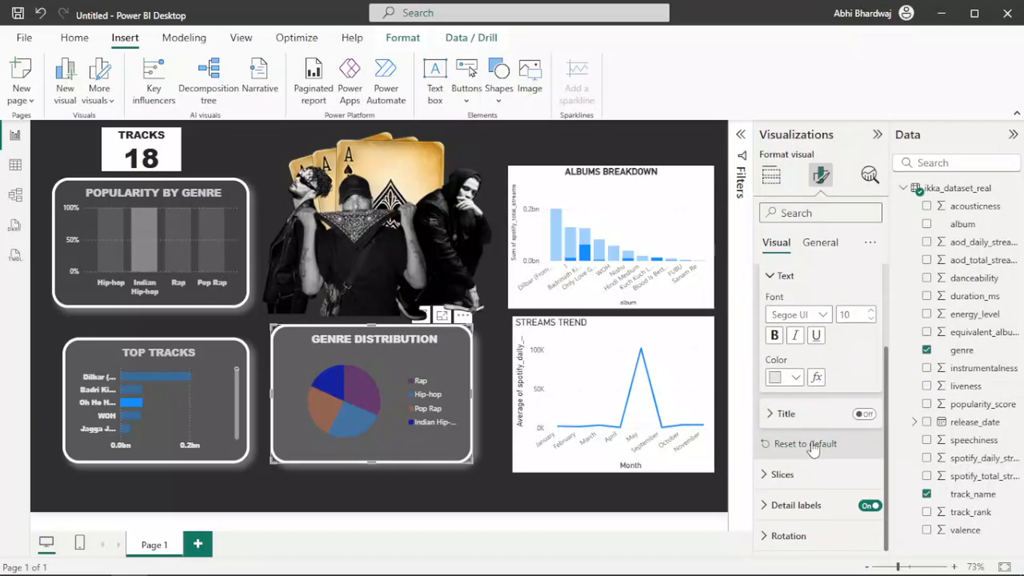
# Recolor the Rap slice of the Genre Distribution pie grey.
pyautogui.click(790, 474)
pyautogui.scroll(-4, 803, 424)
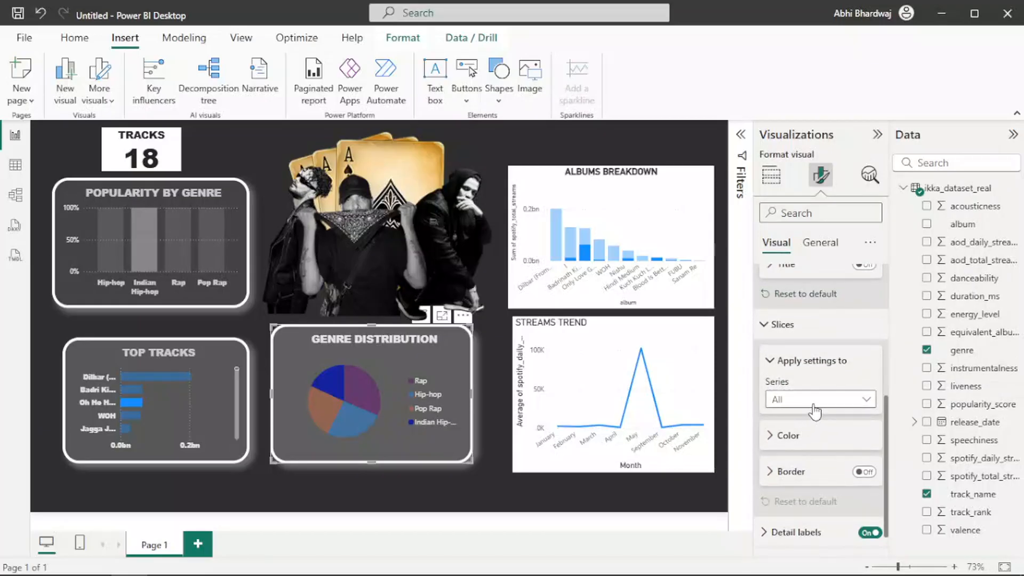
pyautogui.click(814, 408)
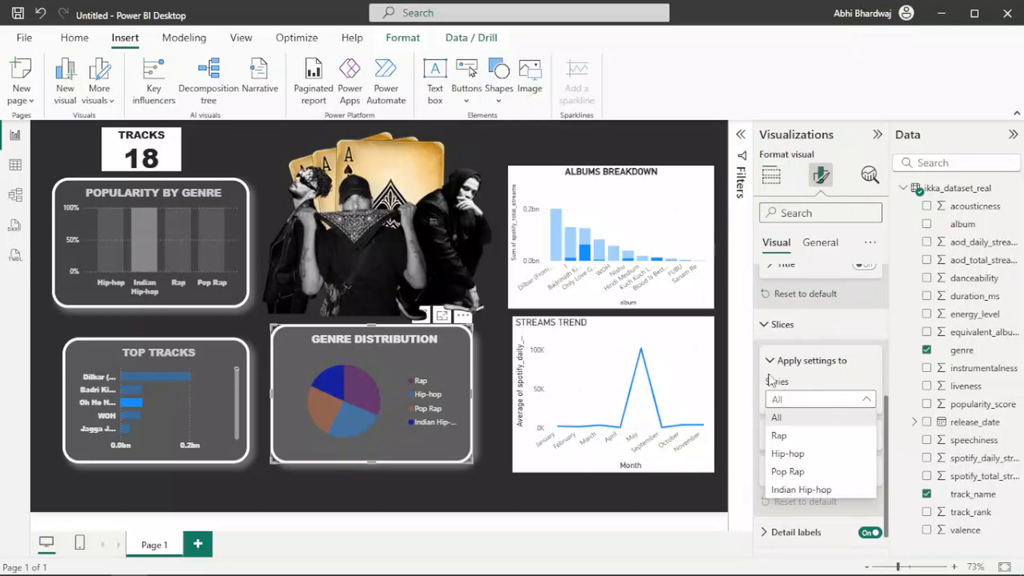
pyautogui.click(766, 431)
pyautogui.click(769, 433)
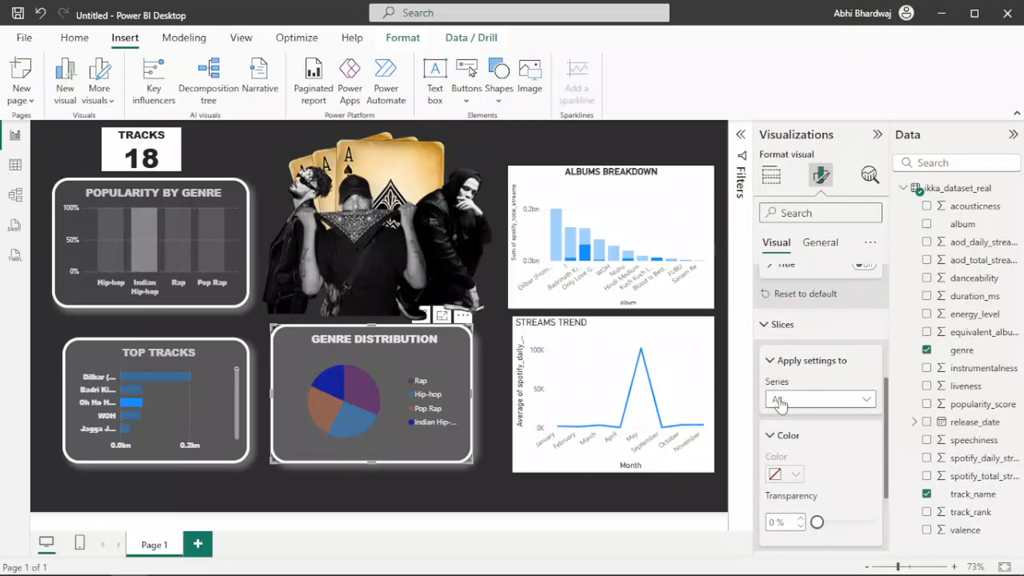
pyautogui.click(781, 402)
pyautogui.click(802, 460)
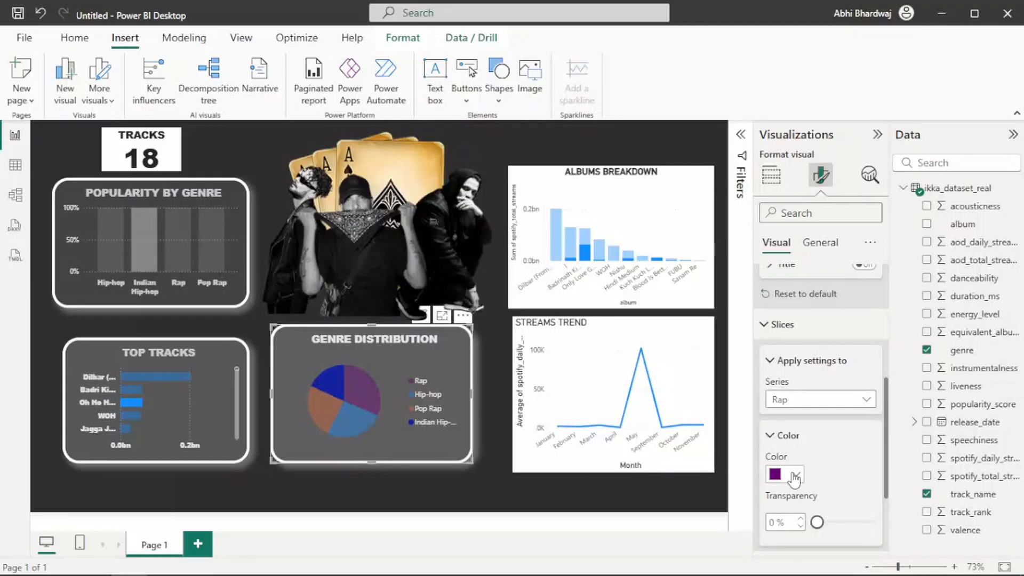
pyautogui.click(798, 477)
pyautogui.click(802, 473)
# Recolor the Hip-hop slice of the Genre Distribution pie, trying dark grey and switching it to light grey.
pyautogui.click(814, 404)
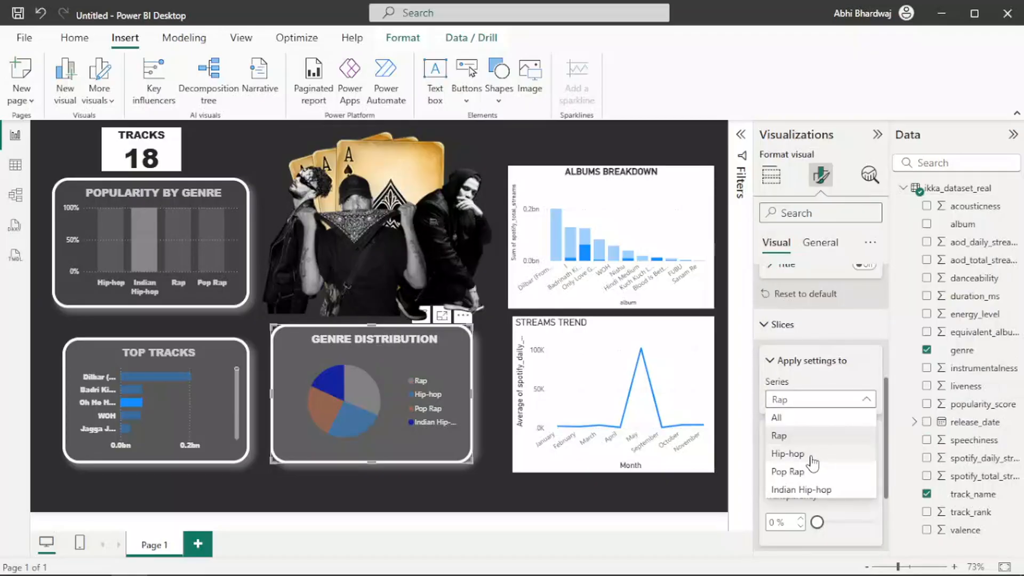
pyautogui.click(811, 459)
pyautogui.click(792, 473)
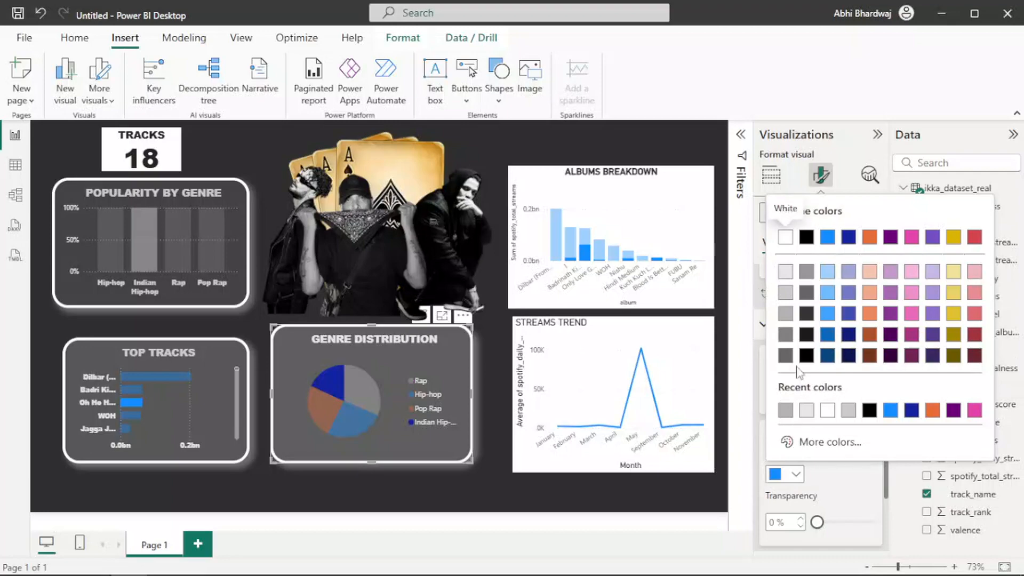
pyautogui.click(786, 355)
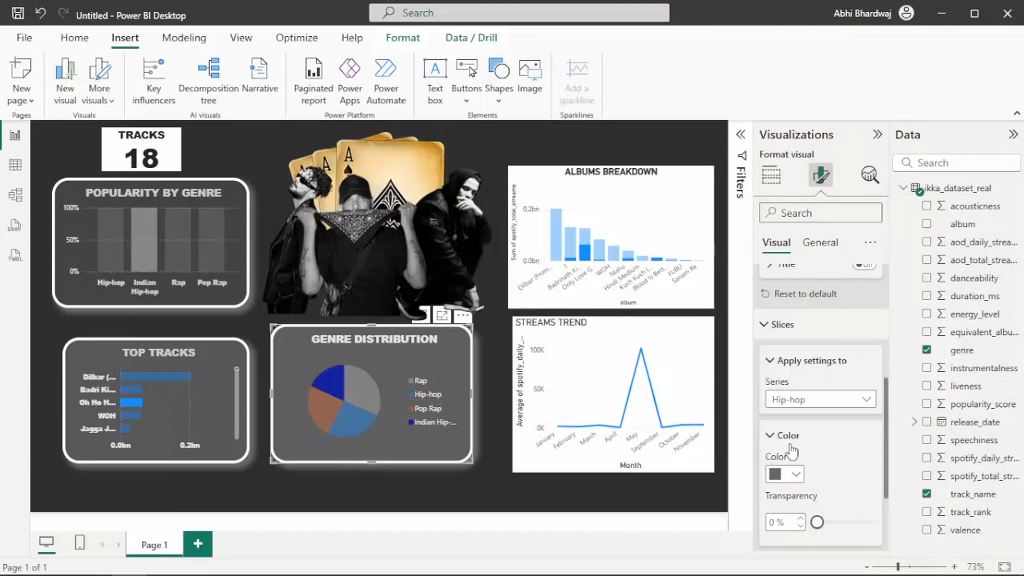
pyautogui.click(784, 474)
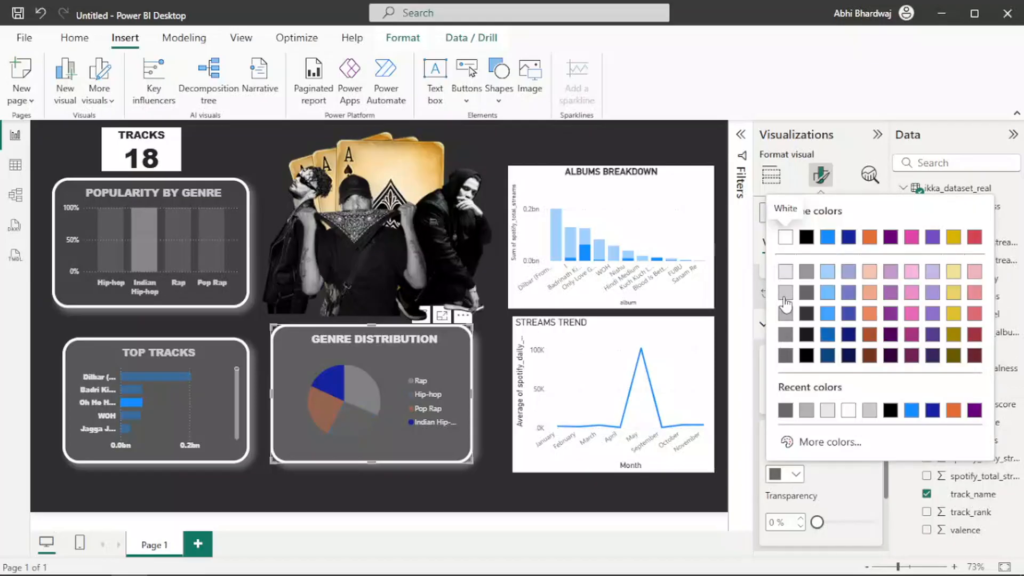
pyautogui.click(778, 471)
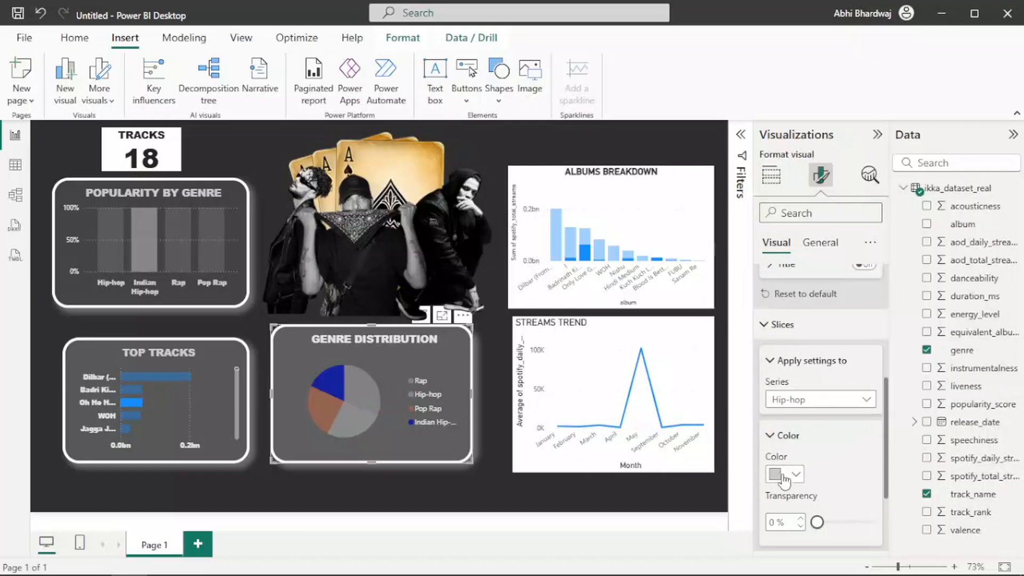
# Try dark grey with added transparency on the Hip-hop slice, returning the transparency to 0%.
pyautogui.click(785, 474)
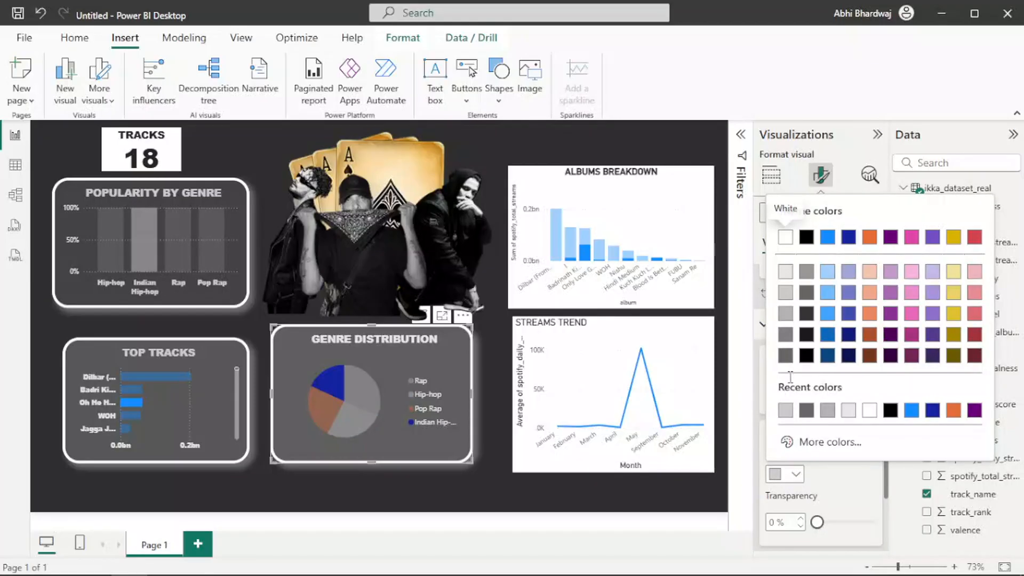
pyautogui.click(787, 363)
pyautogui.click(832, 522)
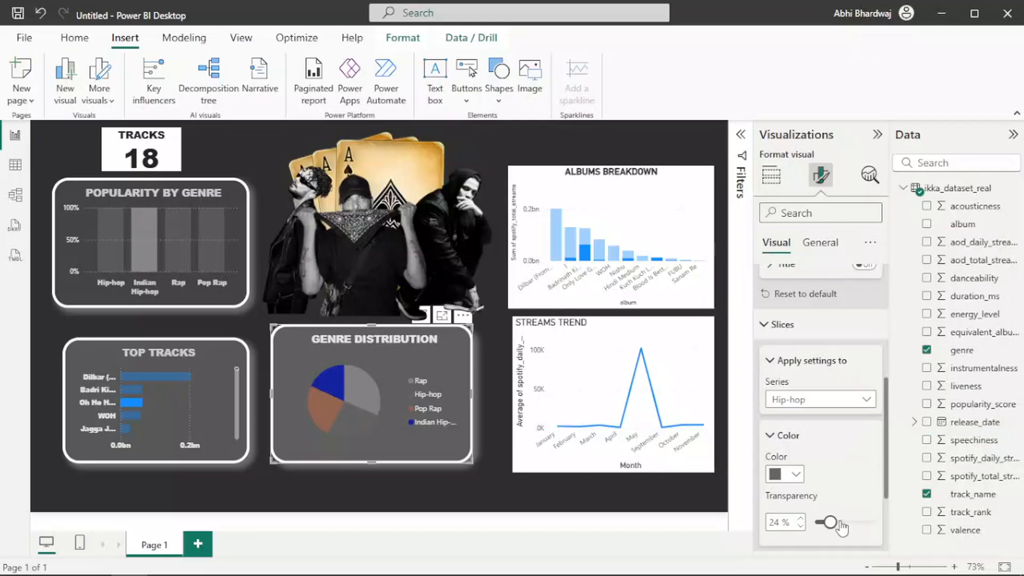
pyautogui.moveTo(841, 526); pyautogui.dragTo(760, 520)
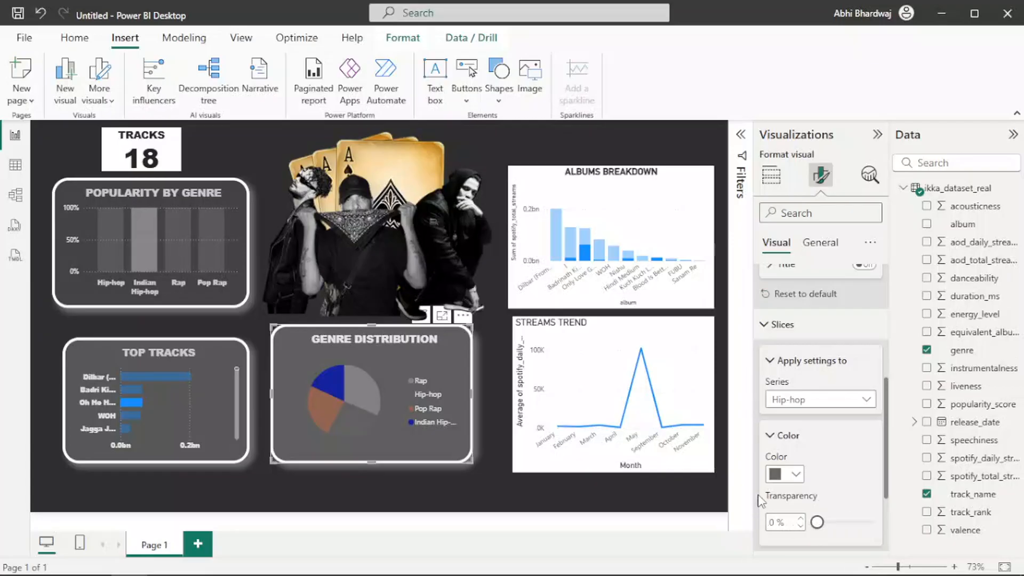
# Recolor the Hip-hop slice medium grey (White, 50% darker) and keep its transparency at 0%.
pyautogui.click(786, 475)
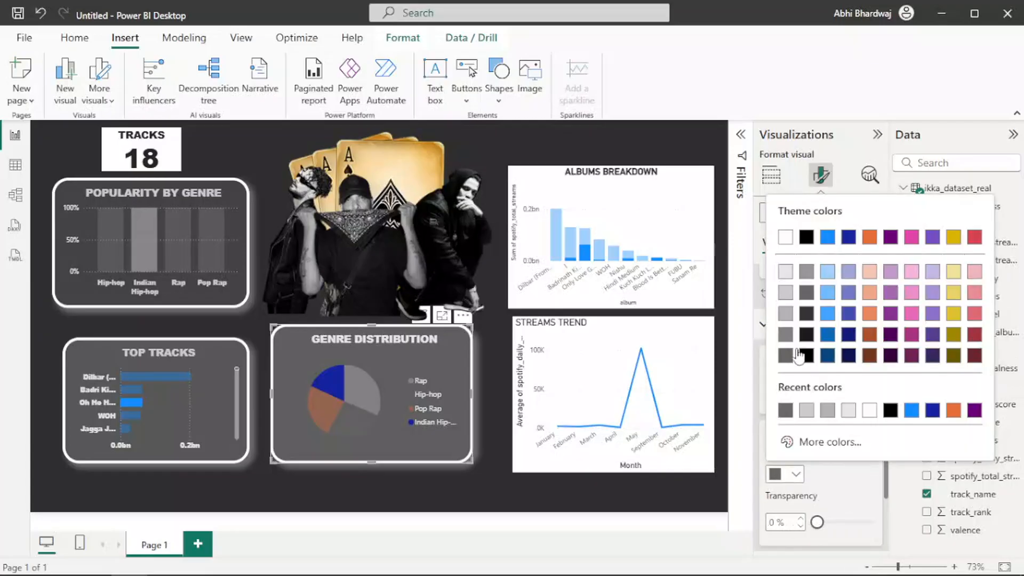
pyautogui.click(782, 410)
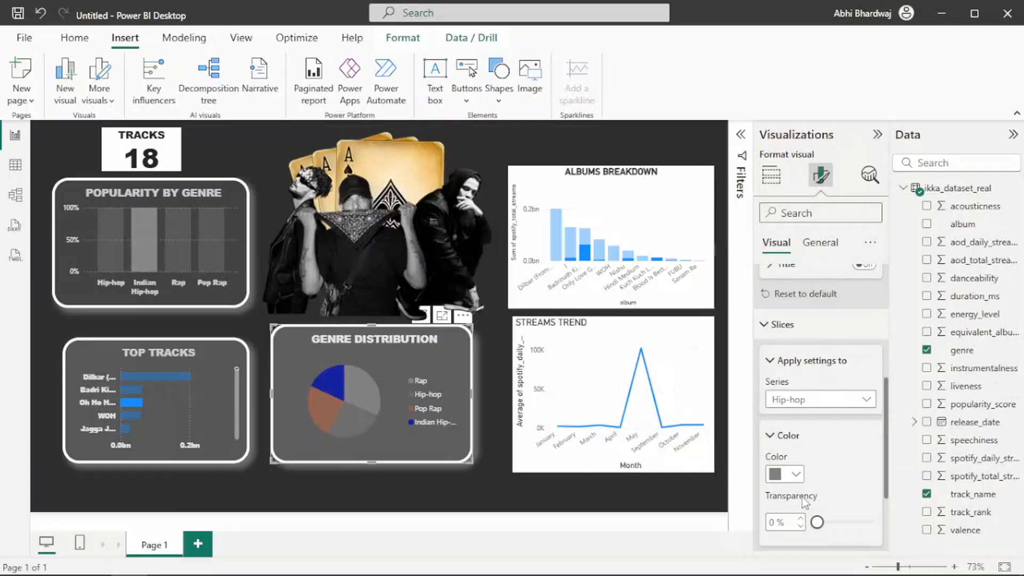
pyautogui.moveTo(830, 522); pyautogui.dragTo(758, 519)
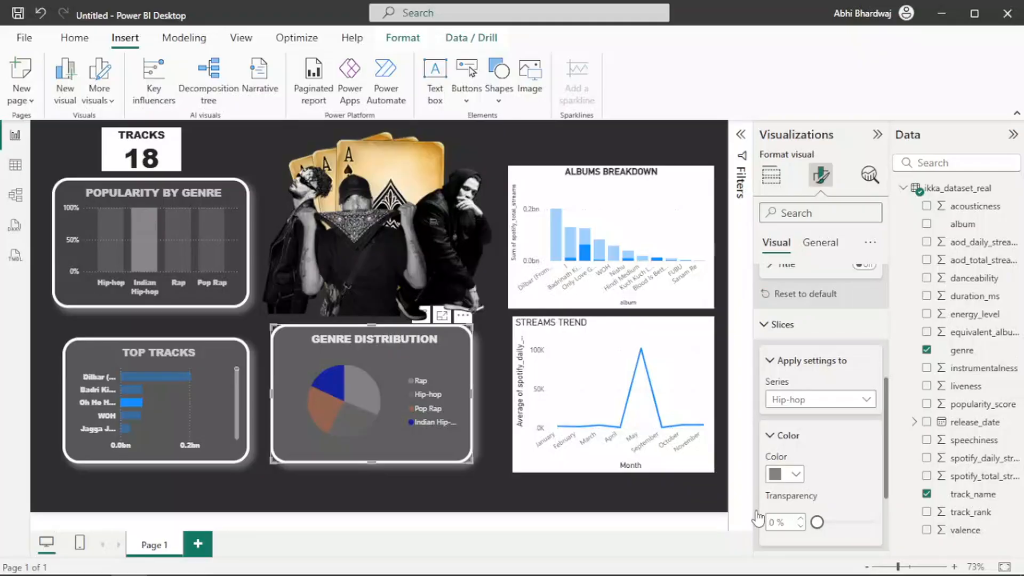
pyautogui.click(787, 483)
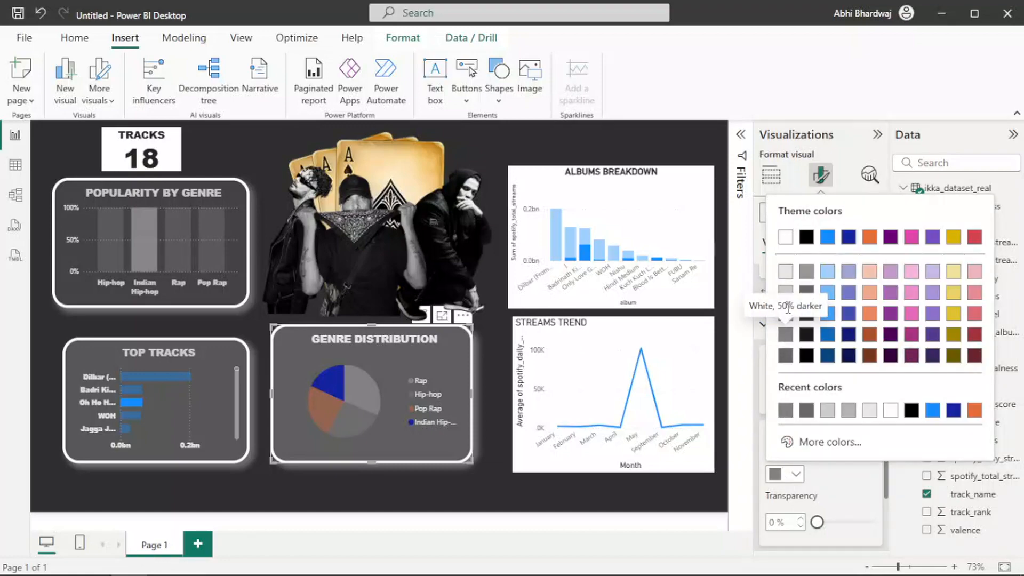
pyautogui.click(832, 472)
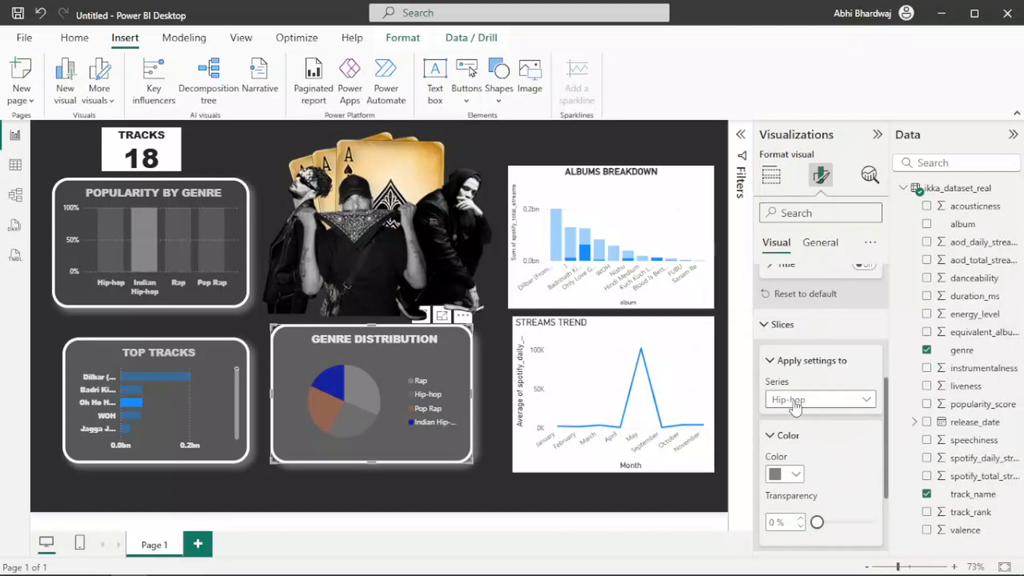
# Recolor the Pop Rap slice light grey and set its transparency to about 8%.
pyautogui.click(796, 409)
pyautogui.click(802, 473)
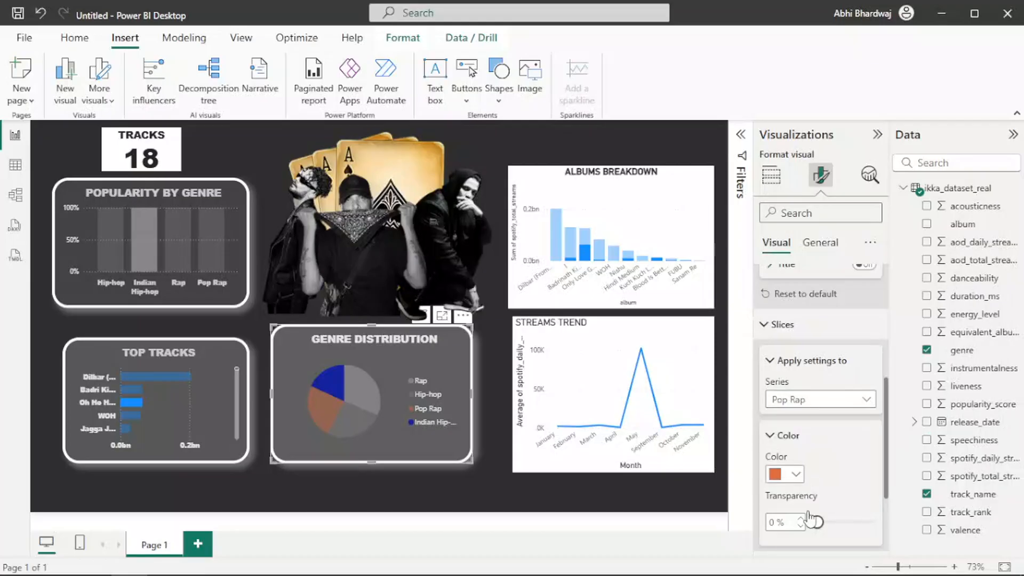
pyautogui.moveTo(817, 522); pyautogui.dragTo(835, 523)
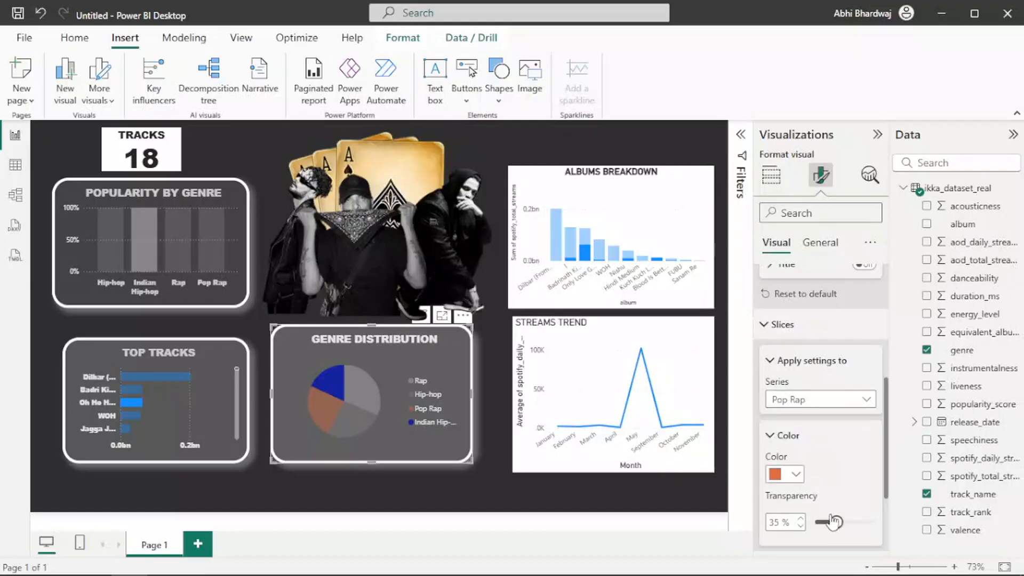
pyautogui.click(792, 484)
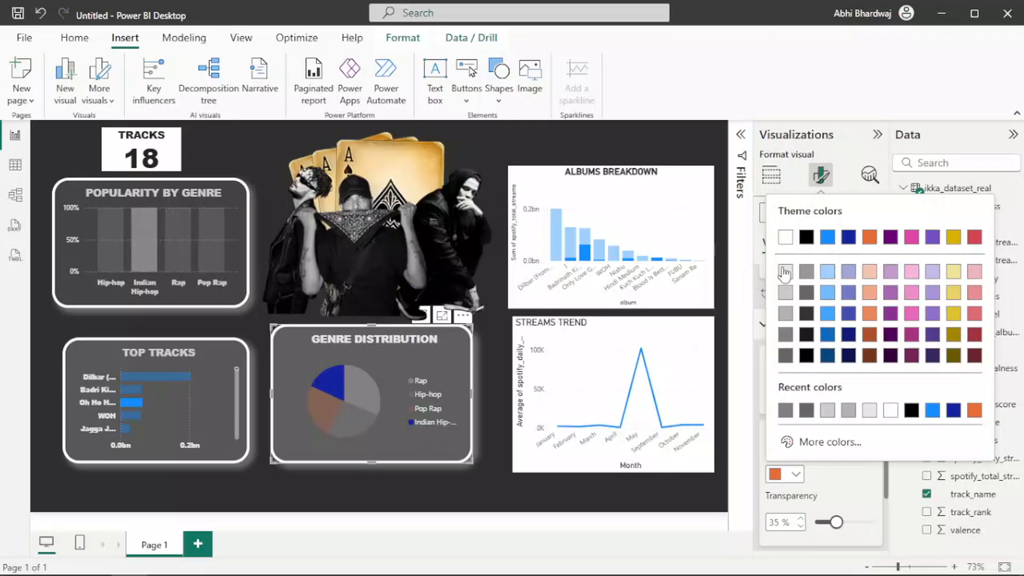
pyautogui.click(786, 271)
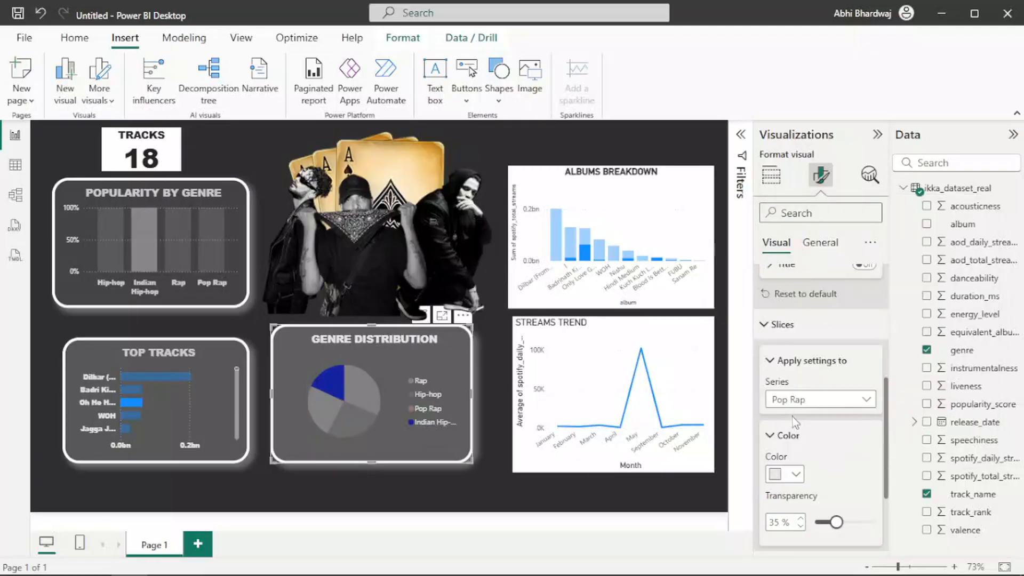
pyautogui.click(864, 522)
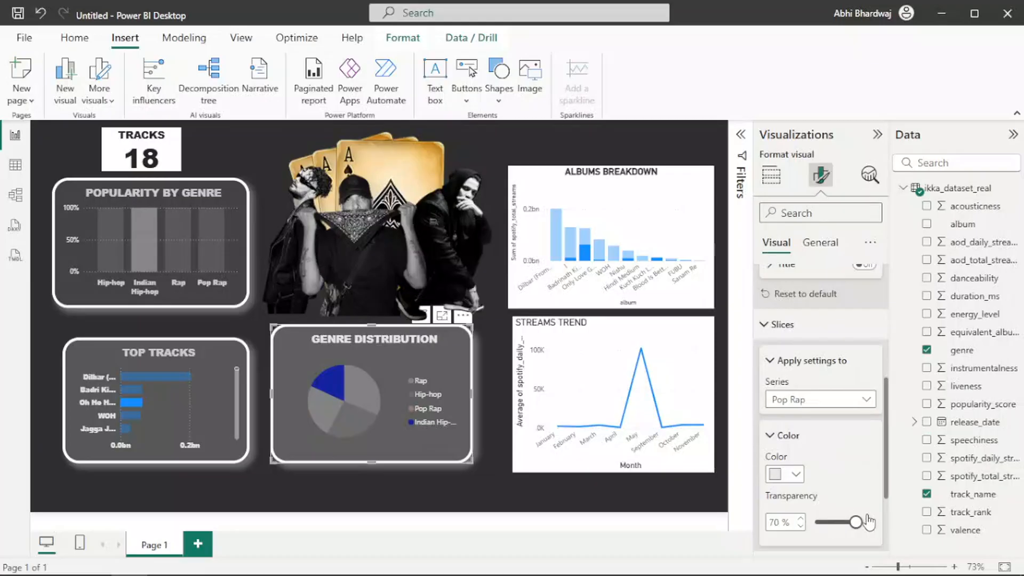
pyautogui.moveTo(870, 522); pyautogui.dragTo(822, 524)
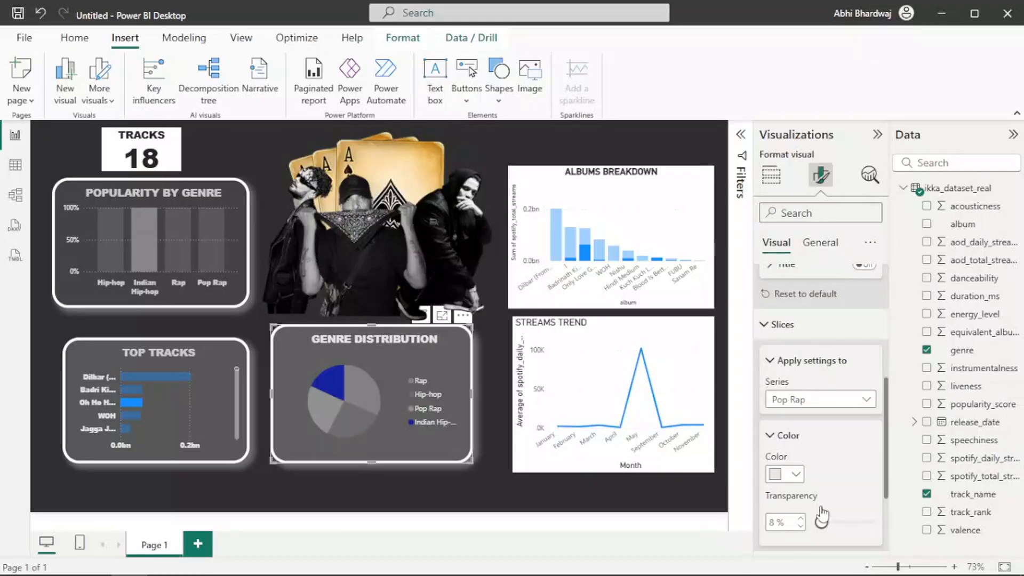
# Recolor the Indian Hip-hop slice white and set its transparency to about 49%.
pyautogui.click(813, 401)
pyautogui.click(821, 490)
pyautogui.click(795, 475)
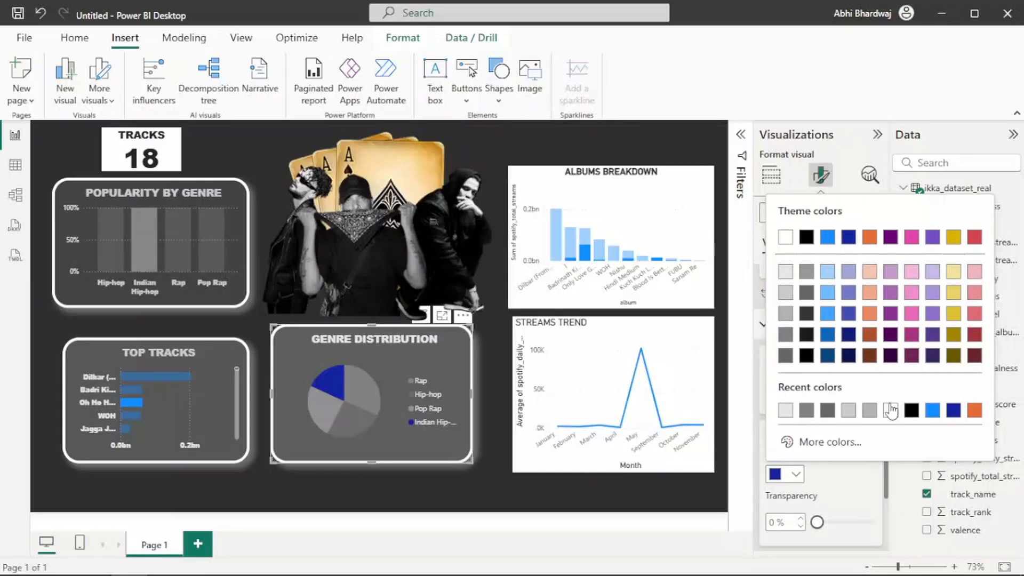
pyautogui.click(891, 410)
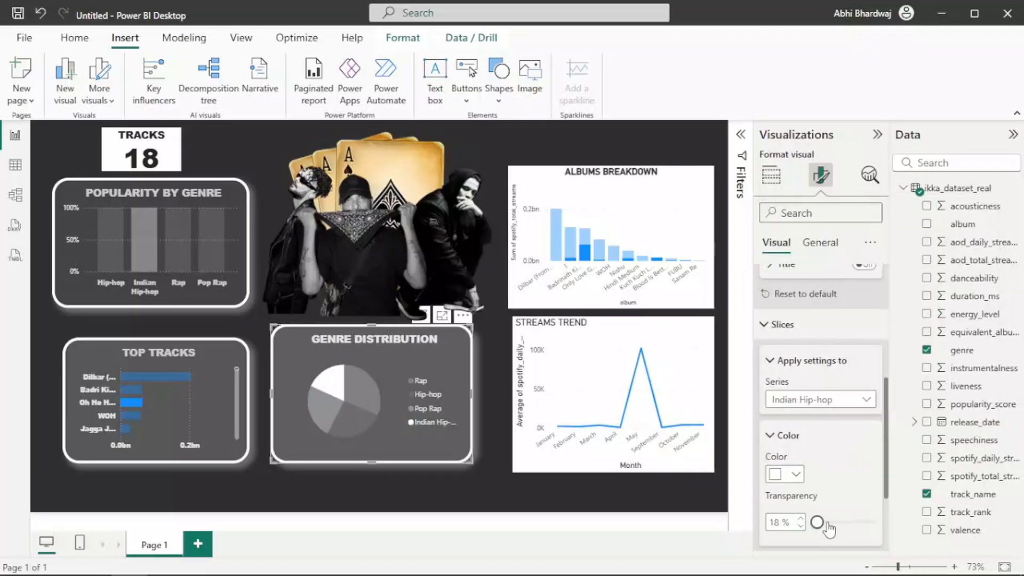
pyautogui.moveTo(827, 524)
pyautogui.mouseDown()
pyautogui.moveTo(867, 524)
pyautogui.moveTo(836, 524)
pyautogui.mouseUp()
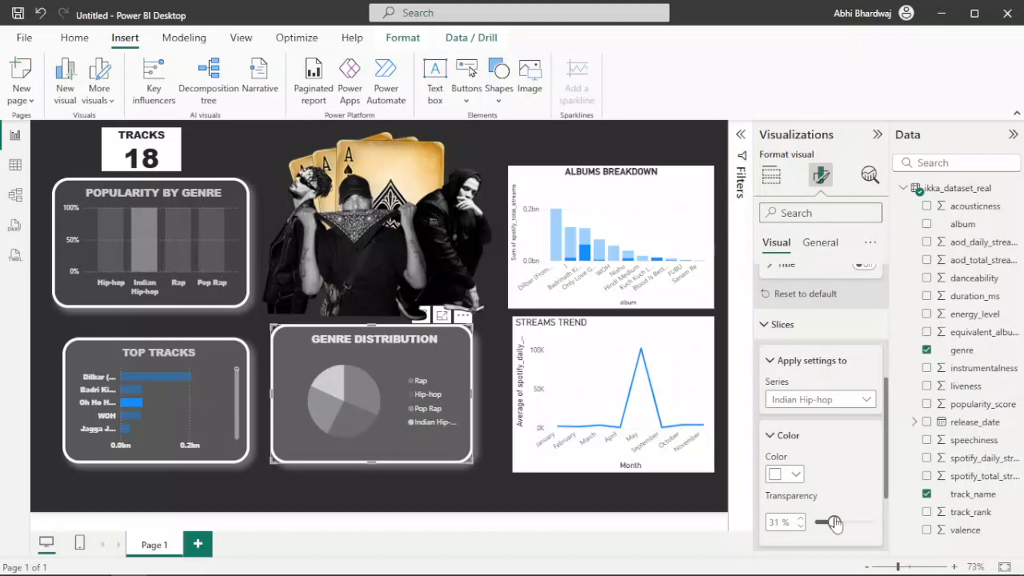
pyautogui.moveTo(837, 526); pyautogui.dragTo(847, 524)
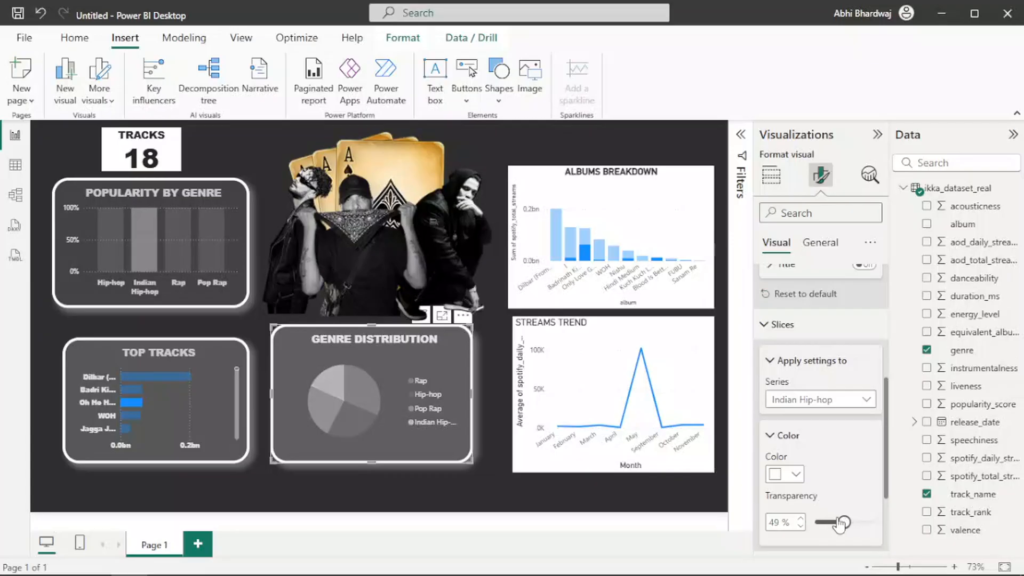
# Change the Streams Trend chart's title font to Arial Black.
pyautogui.click(542, 467)
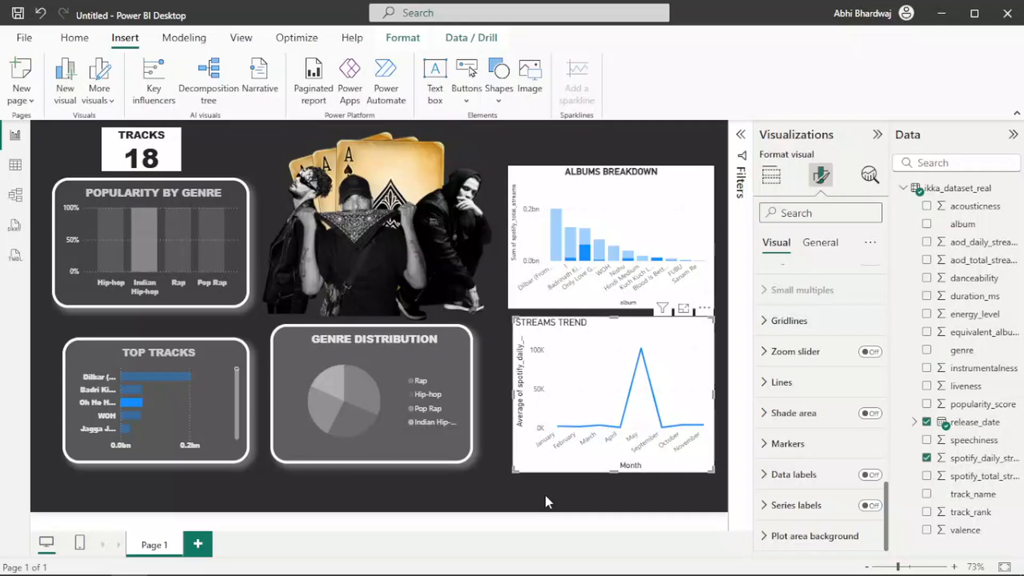
pyautogui.click(838, 244)
pyautogui.scroll(5, 824, 315)
pyautogui.scroll(5, 826, 319)
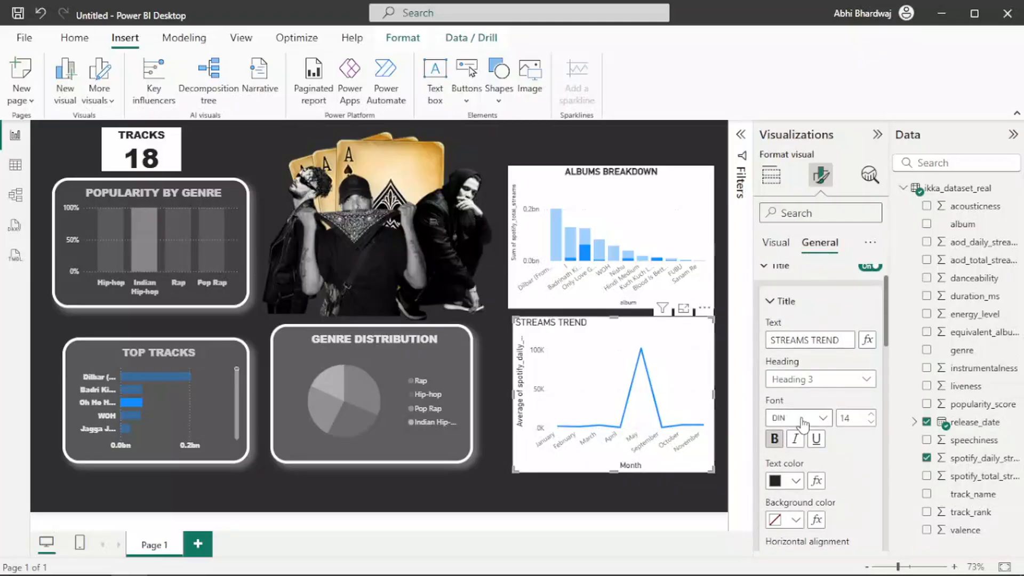
pyautogui.click(801, 418)
pyautogui.click(827, 195)
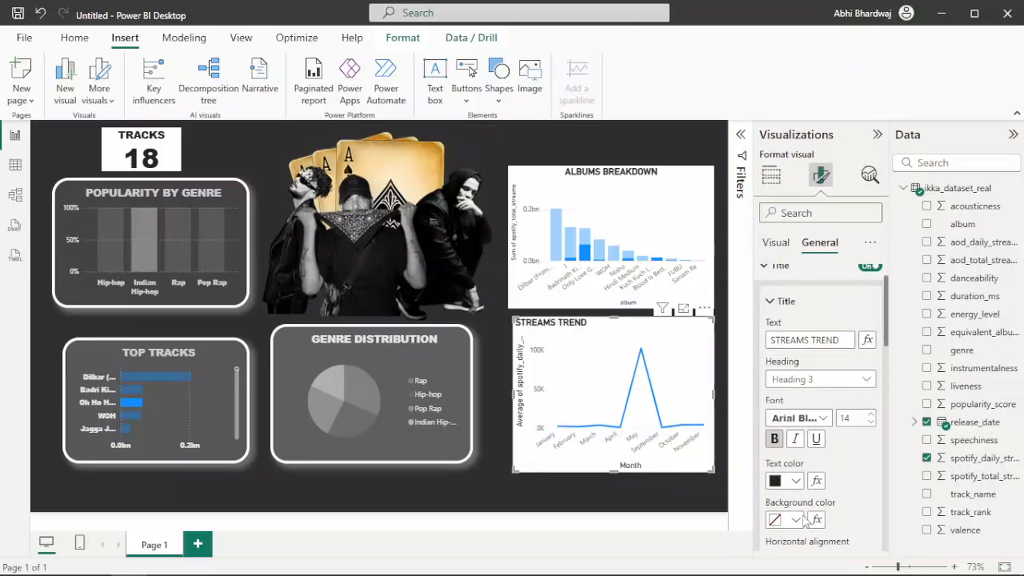
# Center the Streams Trend title and recolor its text light grey.
pyautogui.scroll(-3, 811, 500)
pyautogui.scroll(-1, 803, 456)
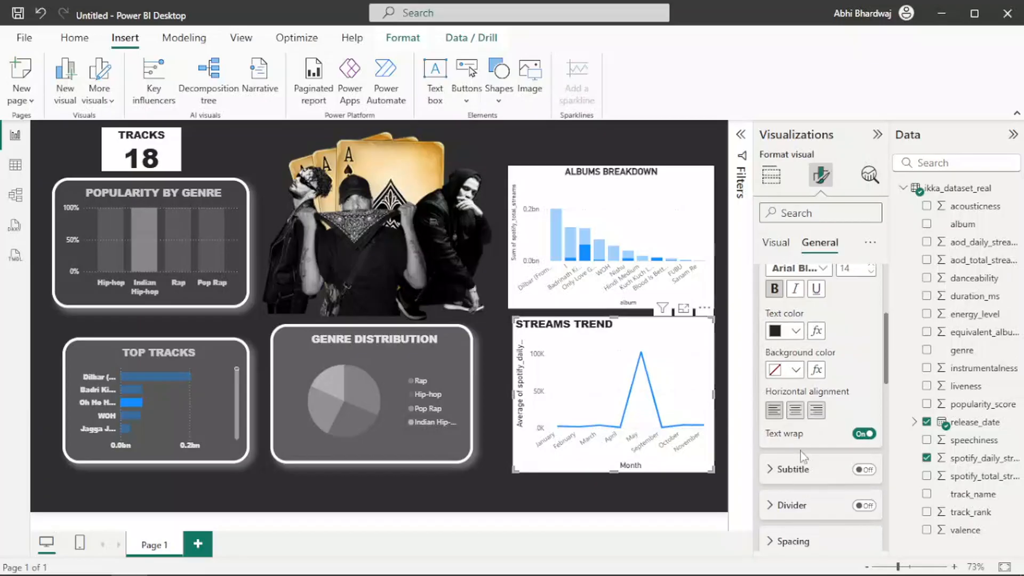
pyautogui.click(794, 412)
pyautogui.click(794, 331)
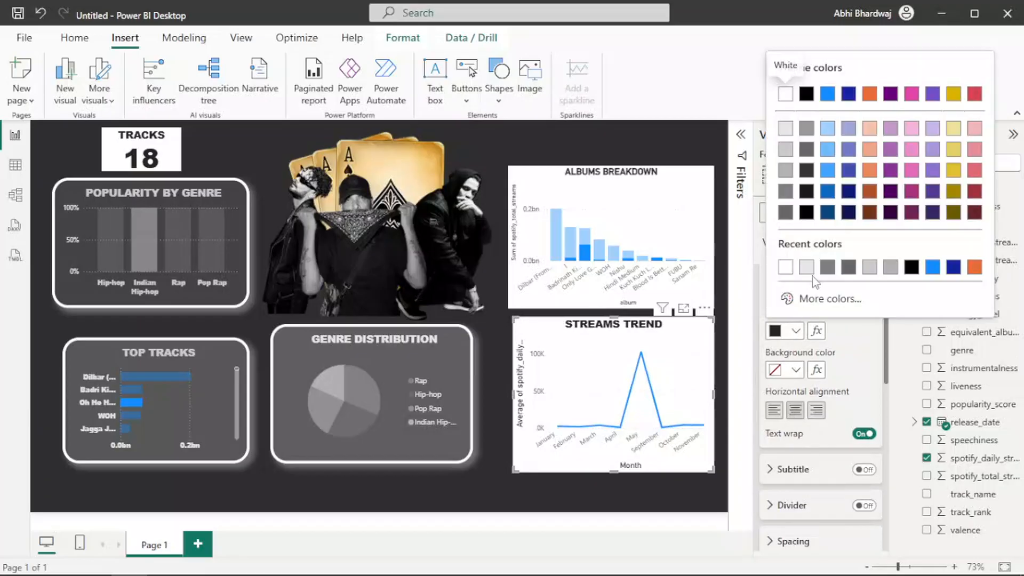
pyautogui.click(808, 267)
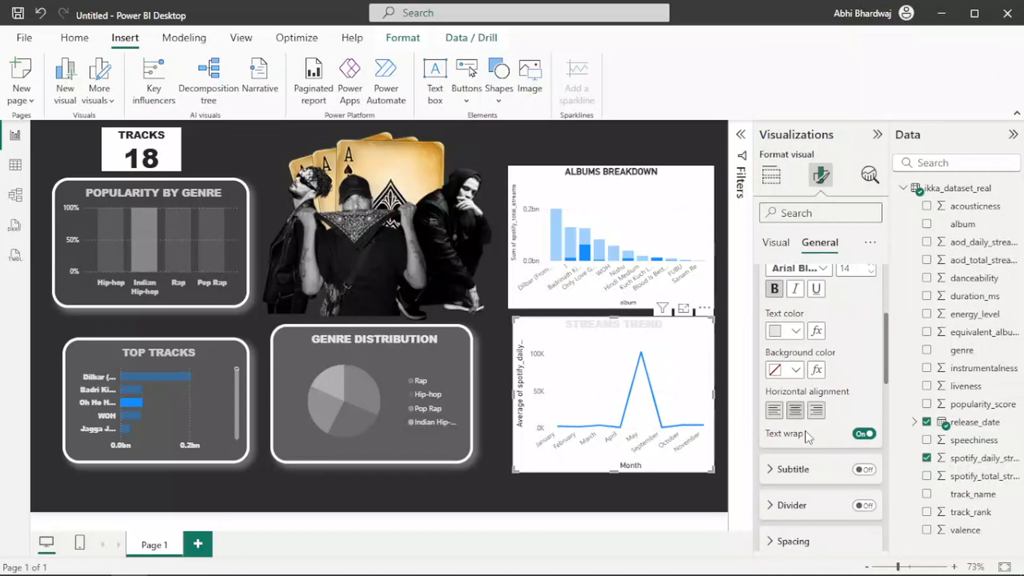
# Set the Streams Trend chart's background to light grey with about 61% transparency.
pyautogui.scroll(-2, 803, 438)
pyautogui.scroll(-3, 797, 458)
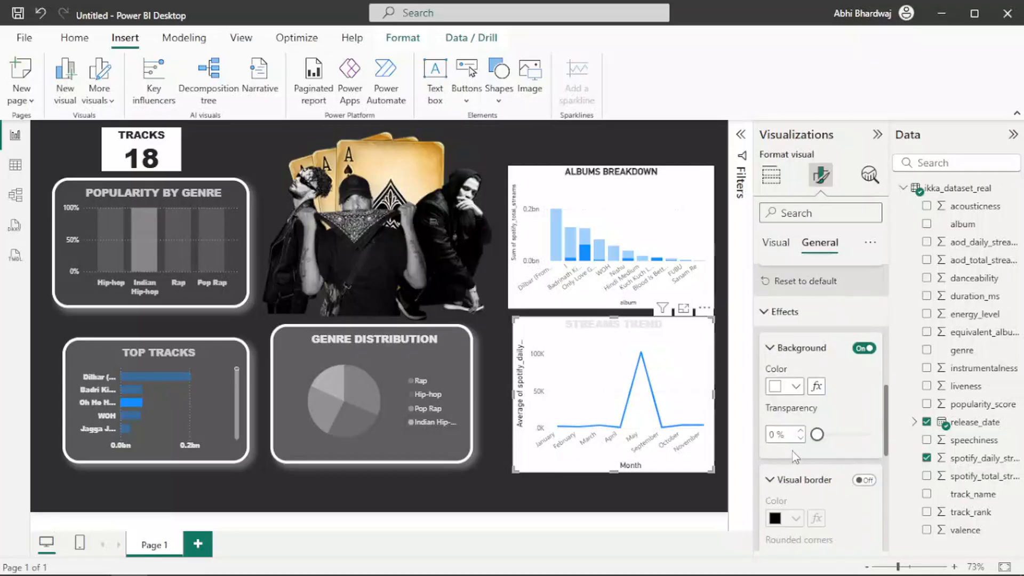
pyautogui.click(782, 380)
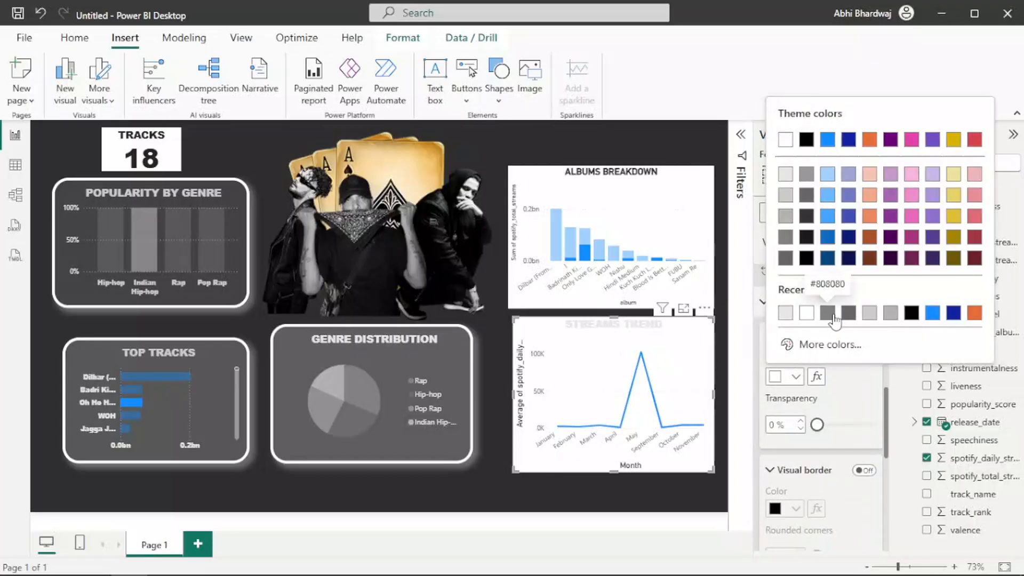
pyautogui.click(877, 315)
pyautogui.moveTo(817, 425); pyautogui.dragTo(852, 434)
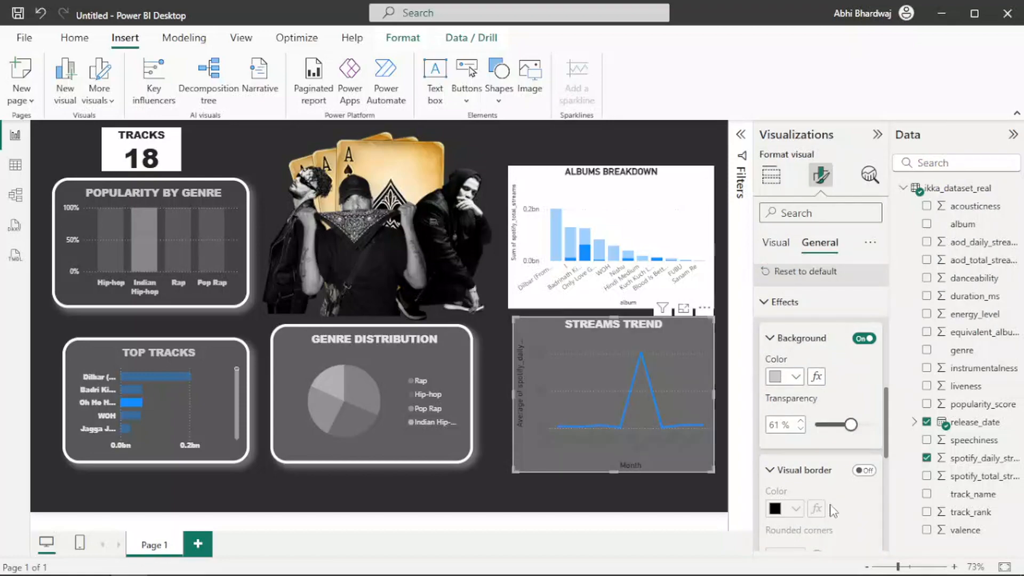
# Add a white visual border 5 px wide to the Streams Trend chart.
pyautogui.click(865, 470)
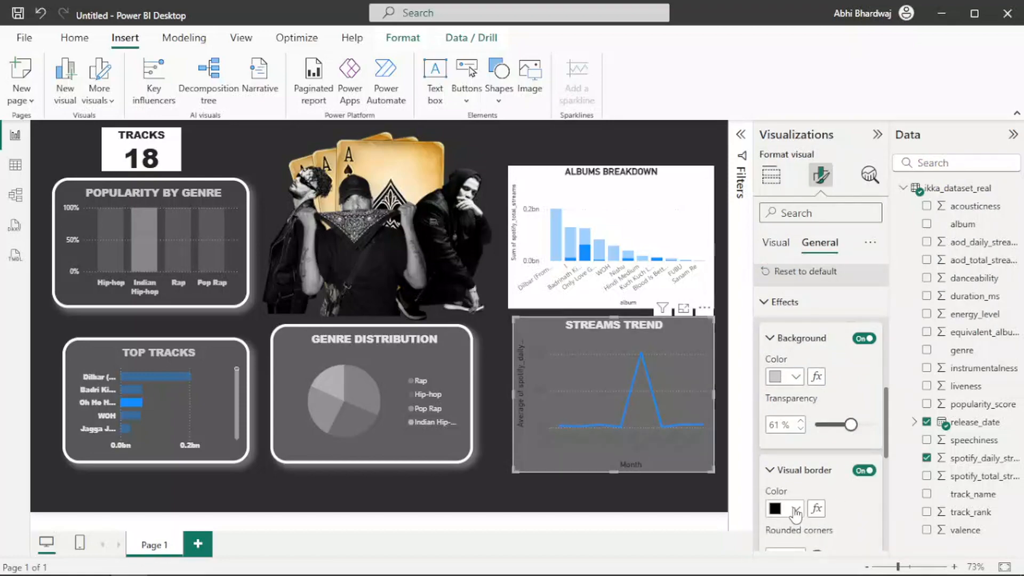
pyautogui.click(796, 510)
pyautogui.click(807, 444)
pyautogui.scroll(-5, 856, 519)
# Add a white outside shadow to the Streams Trend chart and turn off its header icons.
pyautogui.click(865, 416)
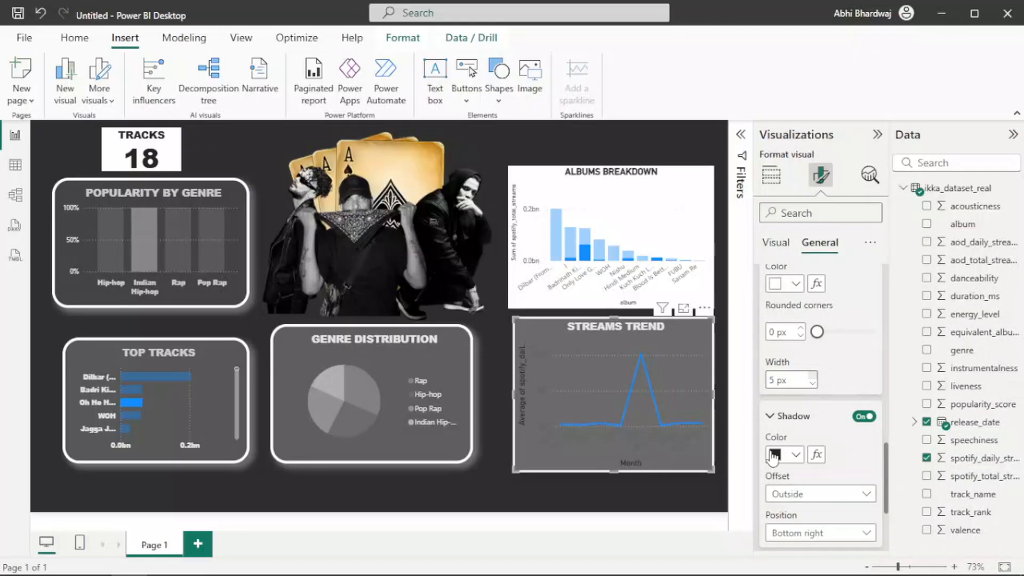
pyautogui.click(794, 454)
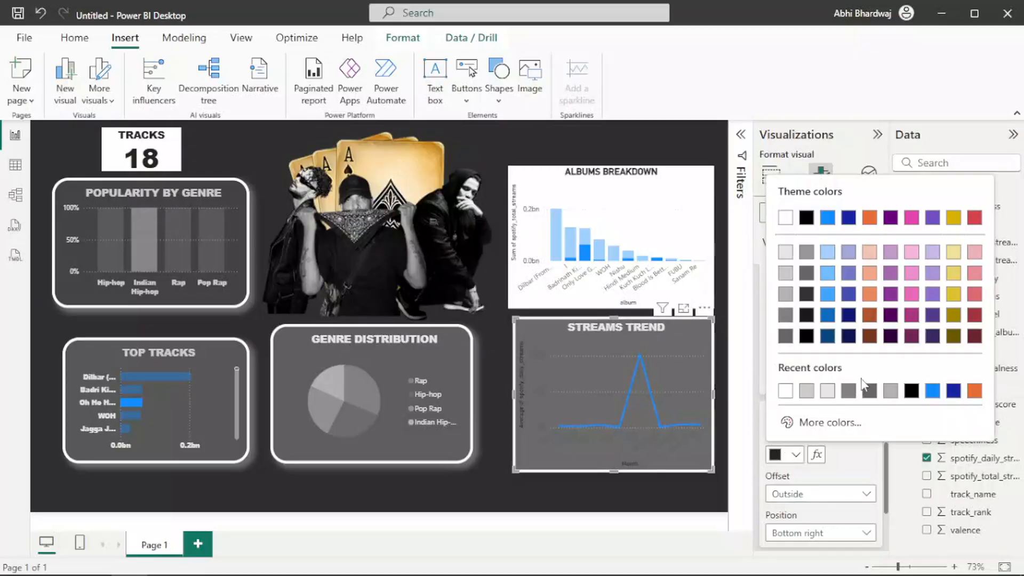
pyautogui.click(788, 394)
pyautogui.scroll(-3, 852, 486)
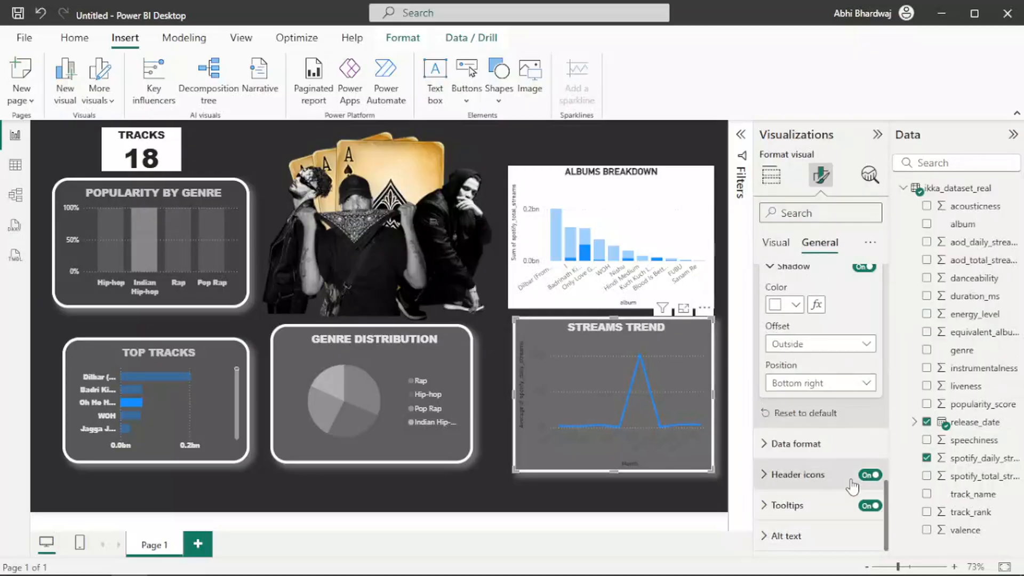
pyautogui.click(869, 476)
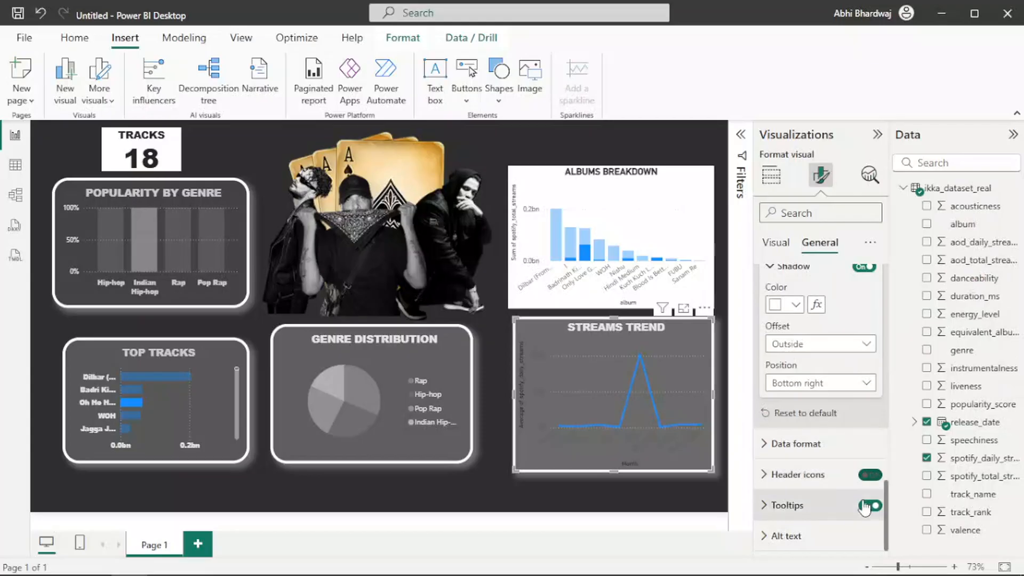
pyautogui.click(801, 444)
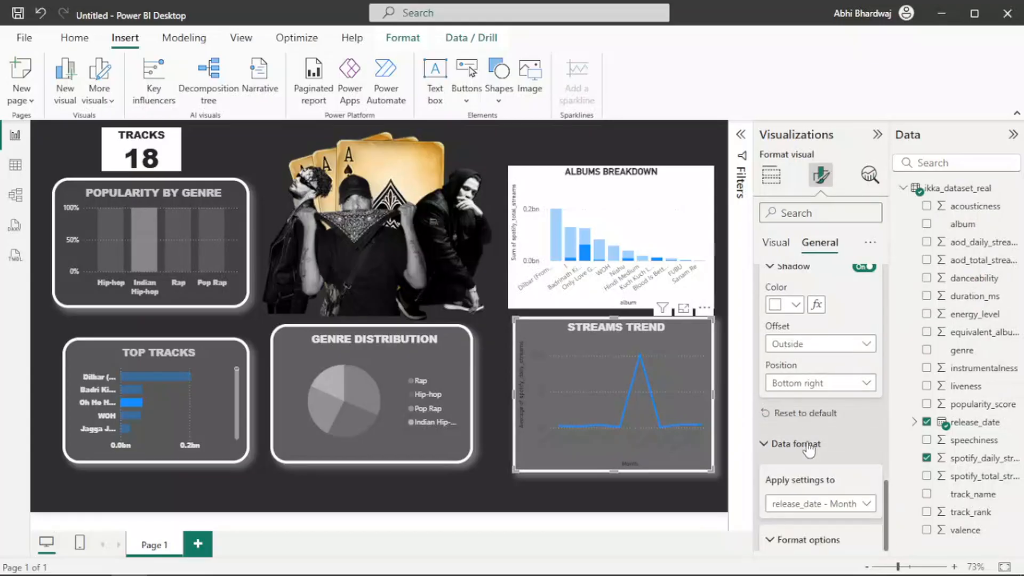
pyautogui.scroll(-3, 832, 488)
pyautogui.scroll(2, 833, 488)
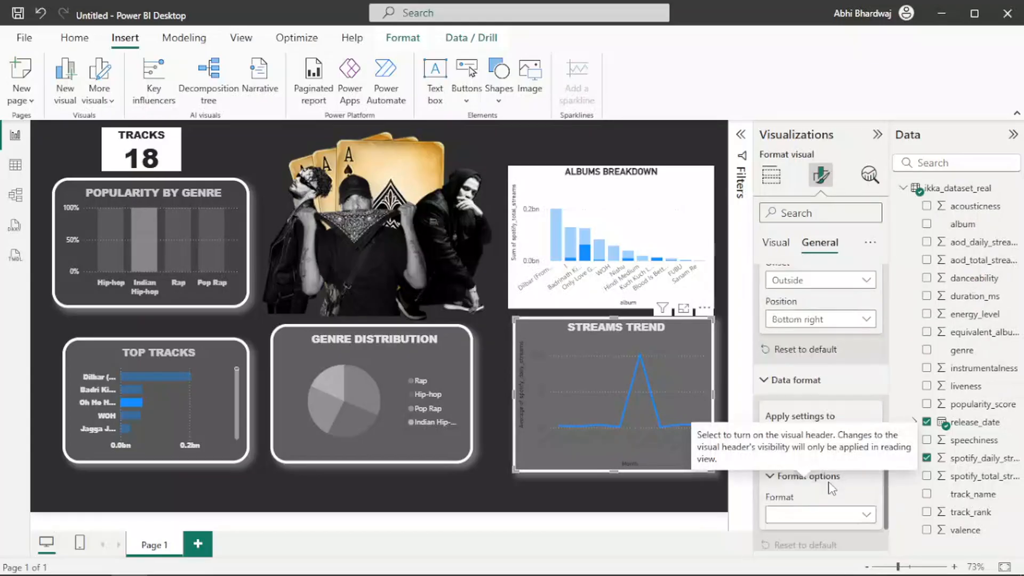
# Change the Streams Trend chart's X-axis values font to Arial Black and turn off the X-axis title.
pyautogui.scroll(6, 827, 434)
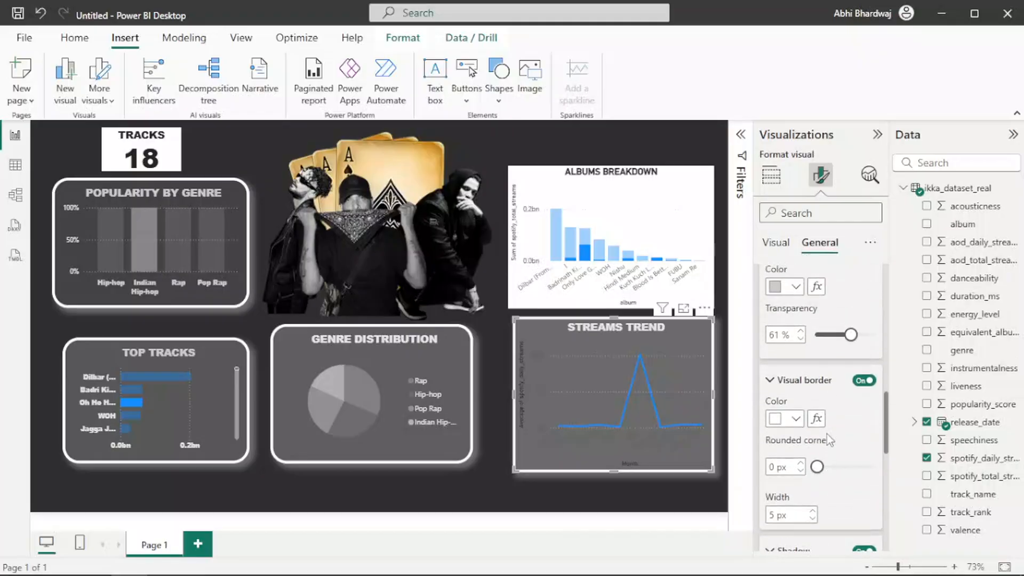
pyautogui.scroll(5, 827, 434)
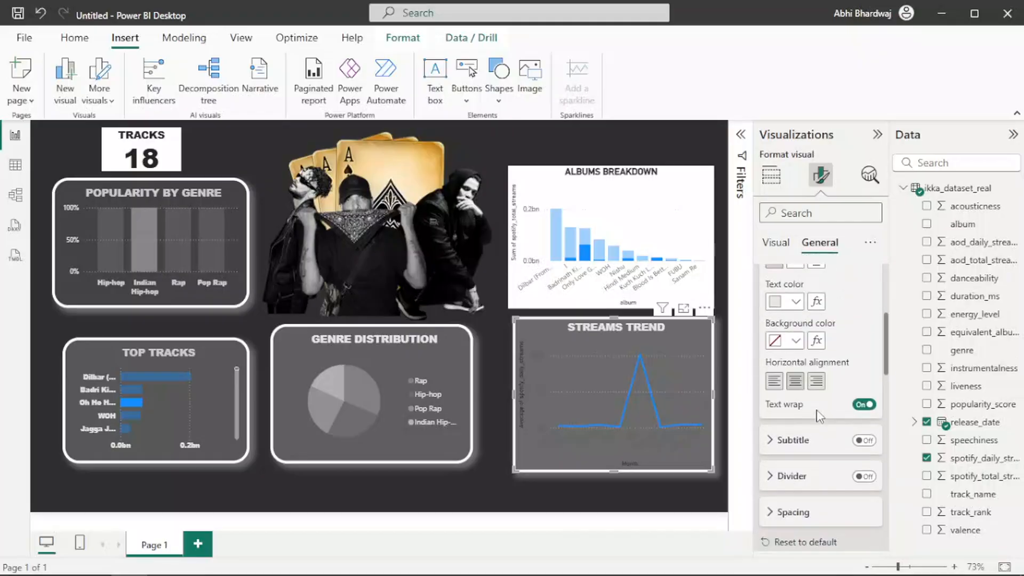
pyautogui.scroll(4, 820, 416)
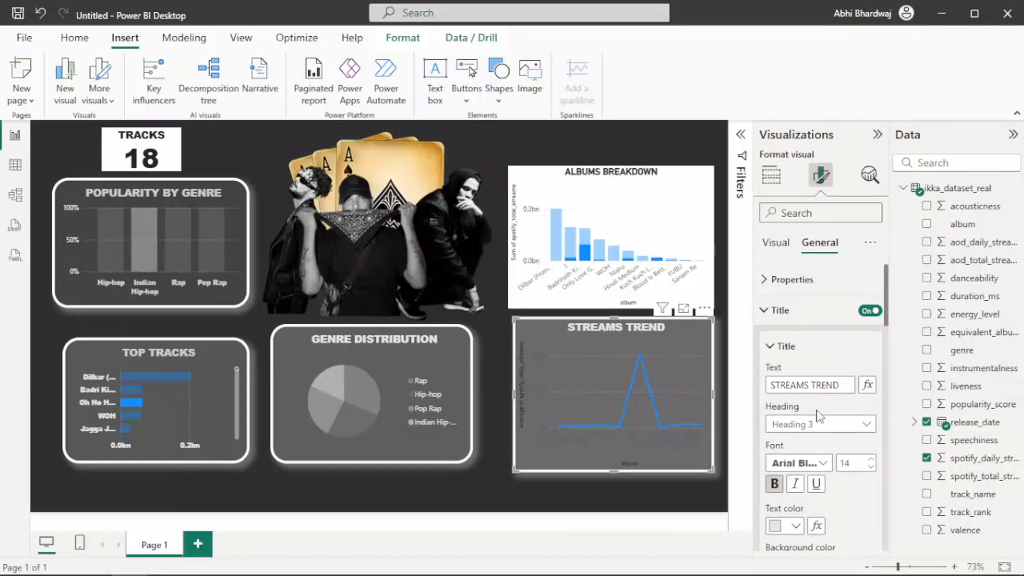
pyautogui.click(781, 248)
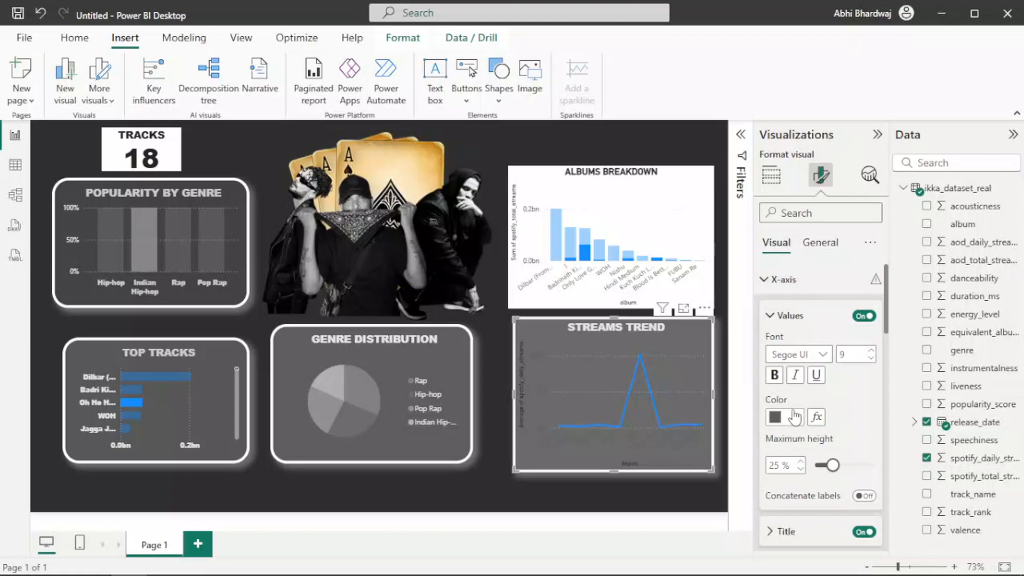
pyautogui.click(800, 354)
pyautogui.scroll(10, 811, 143)
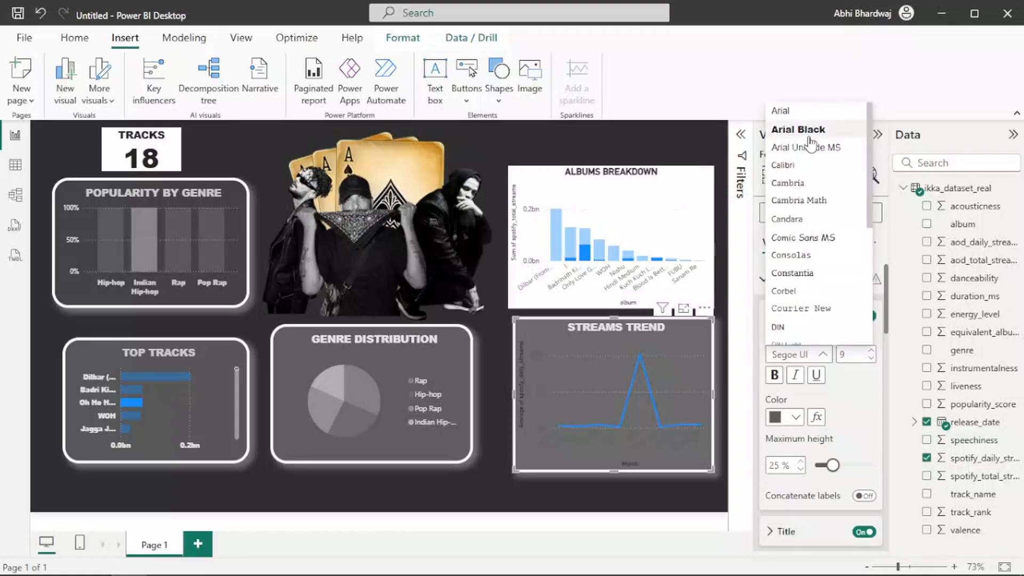
pyautogui.click(809, 137)
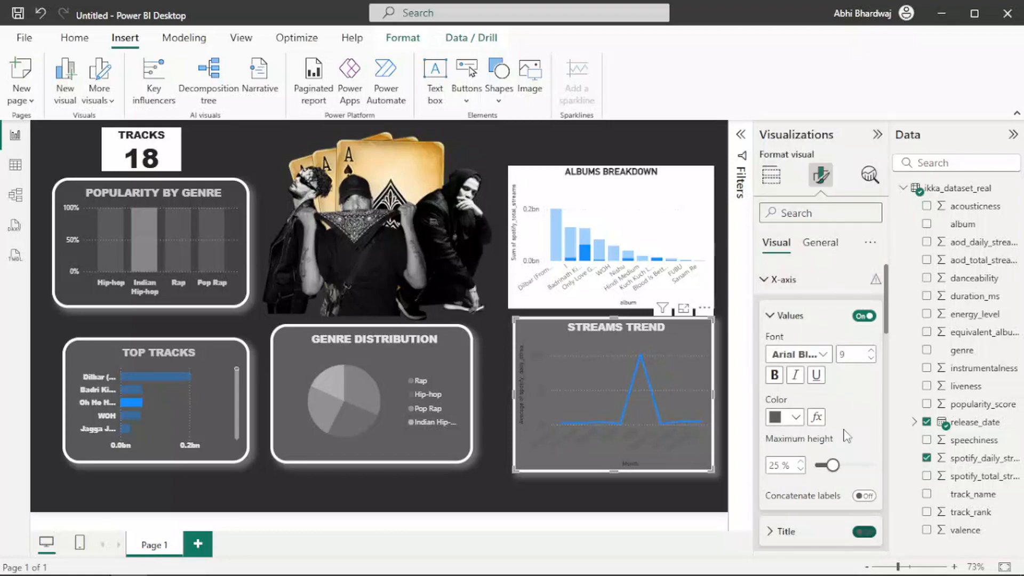
# Recolor the Streams Trend chart's X-axis values light grey and reduce their maximum height to 18%.
pyautogui.scroll(-2, 843, 427)
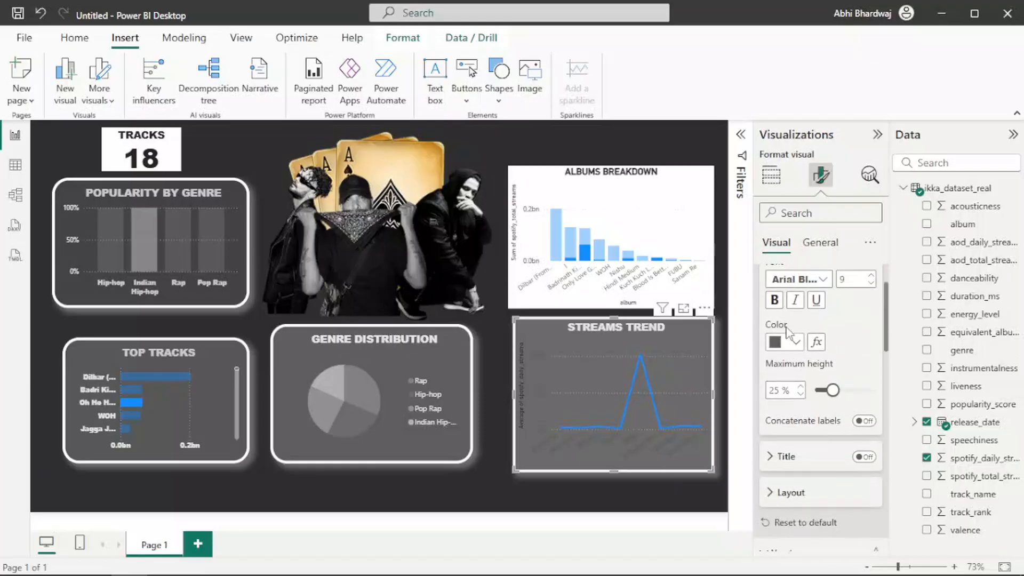
pyautogui.click(790, 341)
pyautogui.click(826, 282)
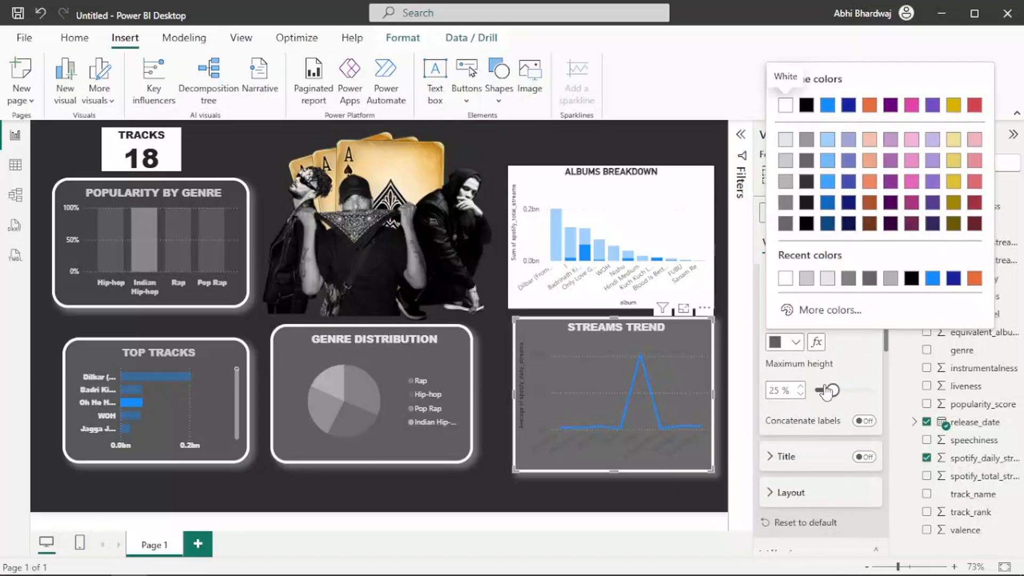
pyautogui.scroll(-2, 813, 447)
pyautogui.scroll(-2, 814, 447)
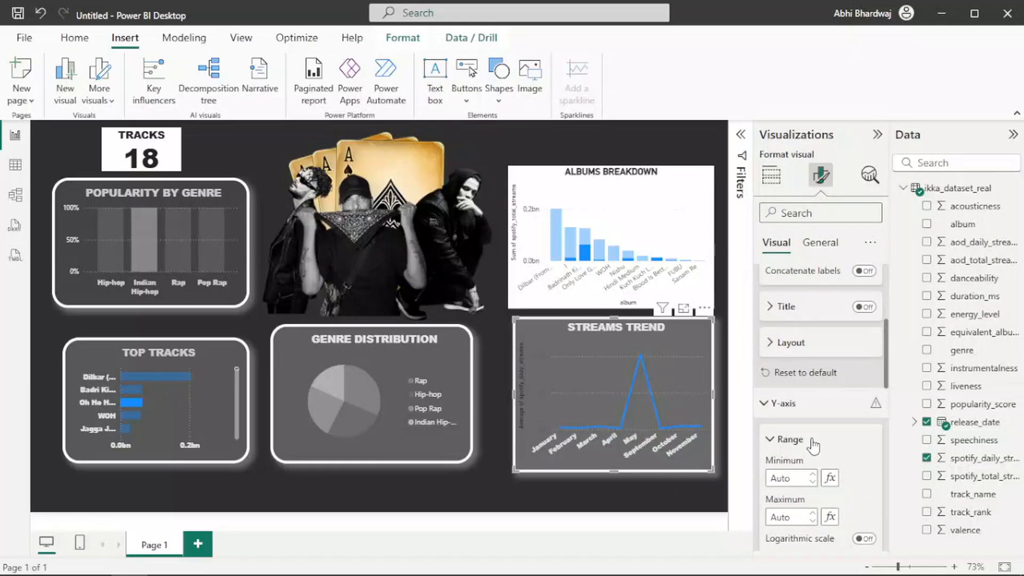
pyautogui.scroll(4, 813, 380)
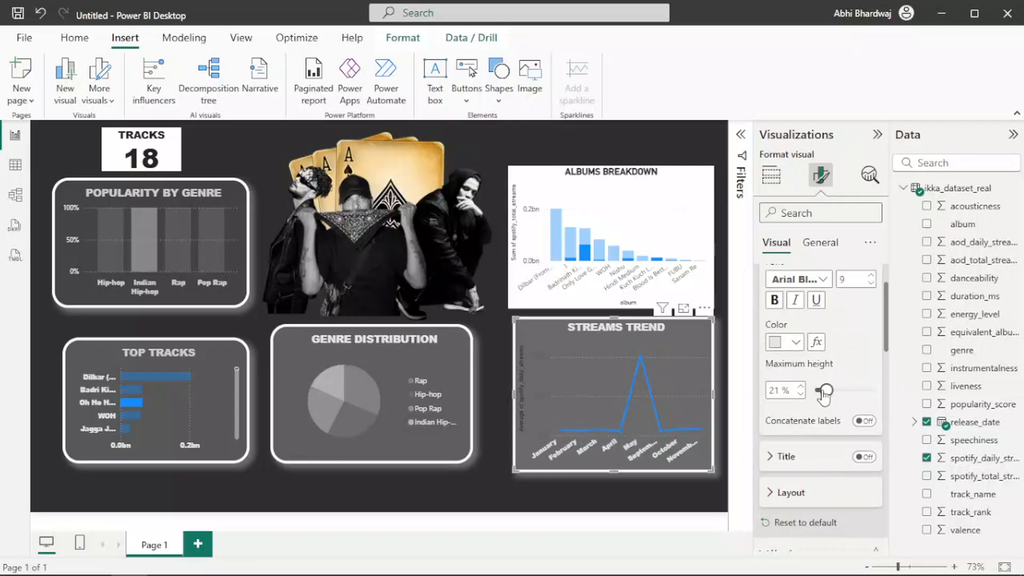
# Set the Streams Trend chart's Y-axis values to Arial Black in light grey and turn off the Y-axis title.
pyautogui.scroll(-5, 840, 453)
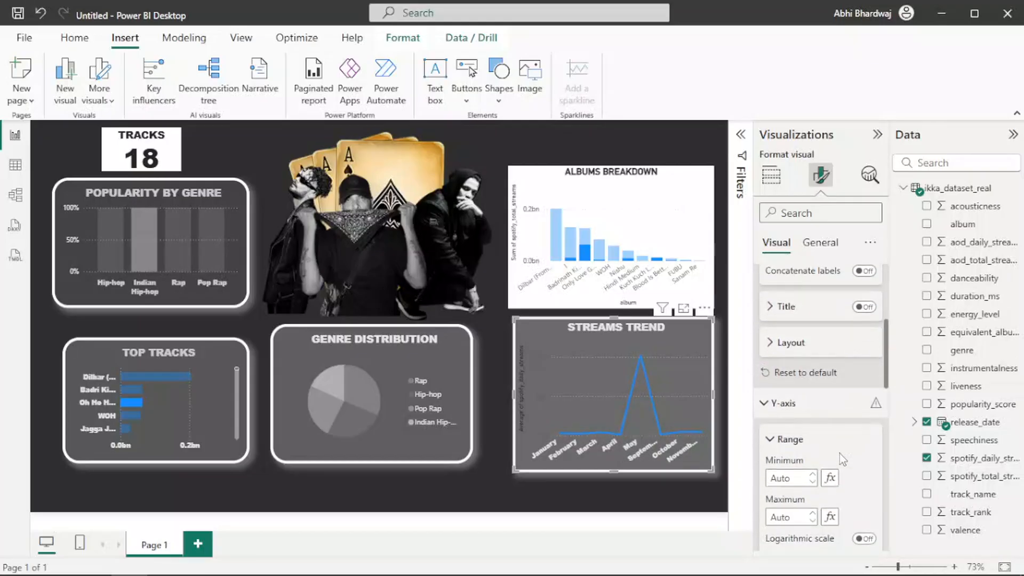
pyautogui.scroll(-3, 840, 454)
pyautogui.scroll(-1, 841, 456)
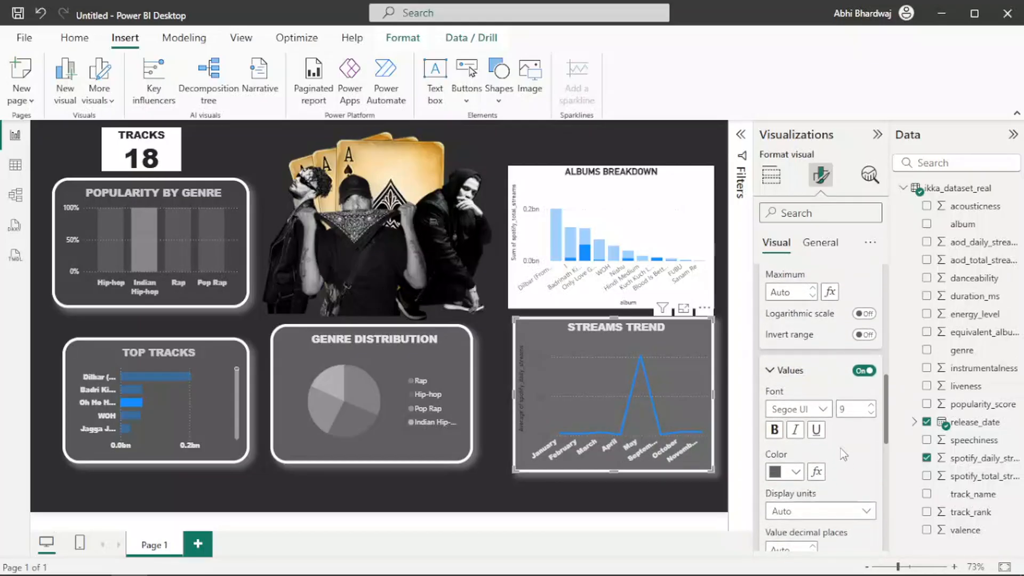
pyautogui.click(816, 409)
pyautogui.scroll(5, 807, 211)
pyautogui.click(799, 184)
pyautogui.click(794, 472)
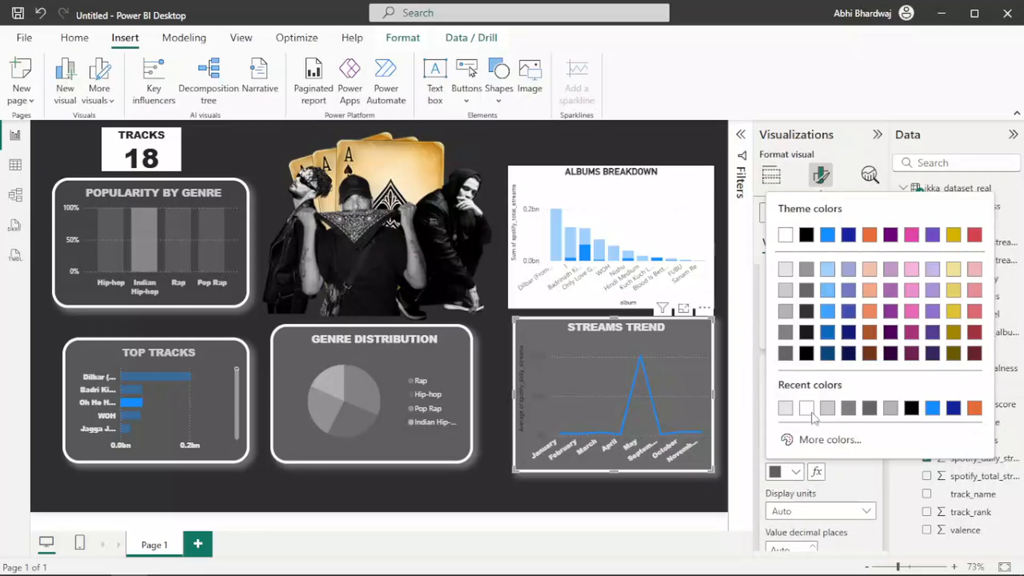
pyautogui.click(785, 409)
pyautogui.scroll(-3, 825, 499)
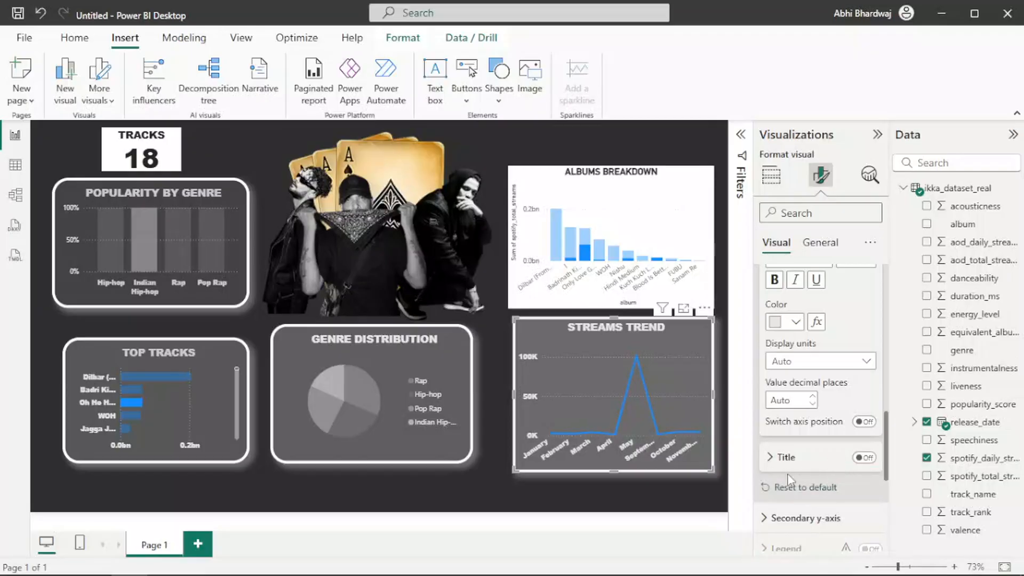
# Clear the active cross-filter selections from the dashboard's charts.
pyautogui.scroll(10, 806, 457)
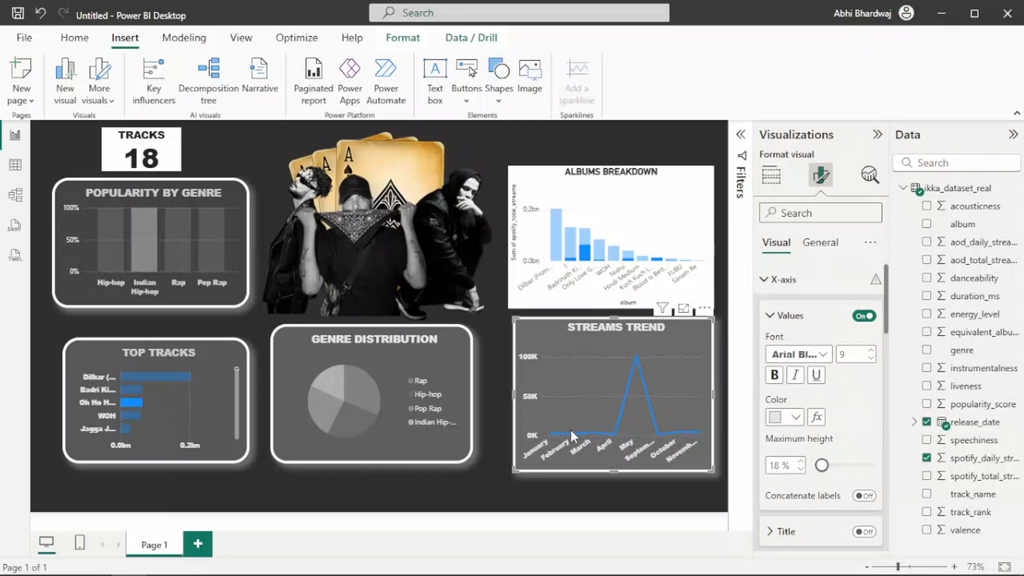
pyautogui.click(484, 469)
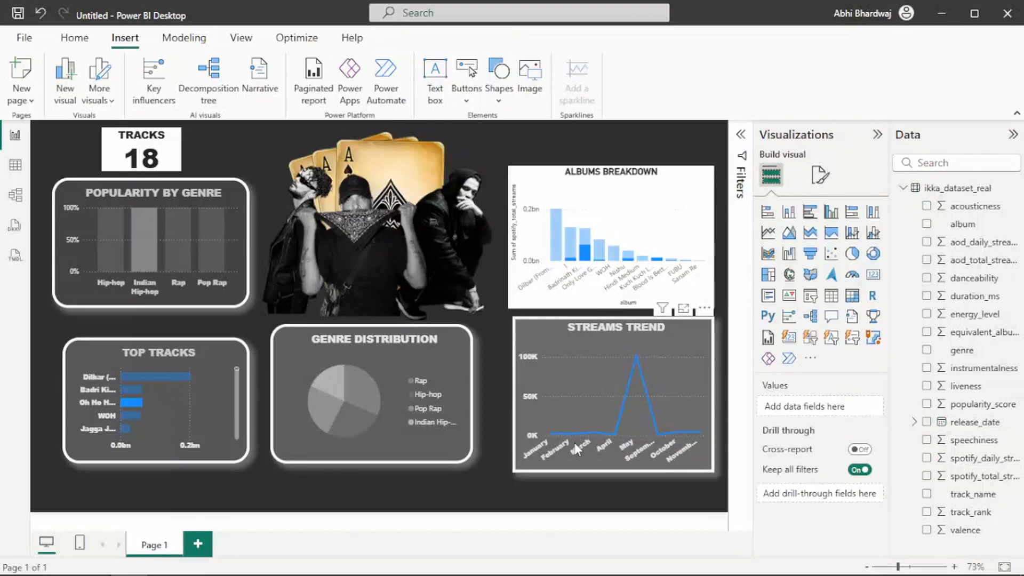
pyautogui.click(632, 351)
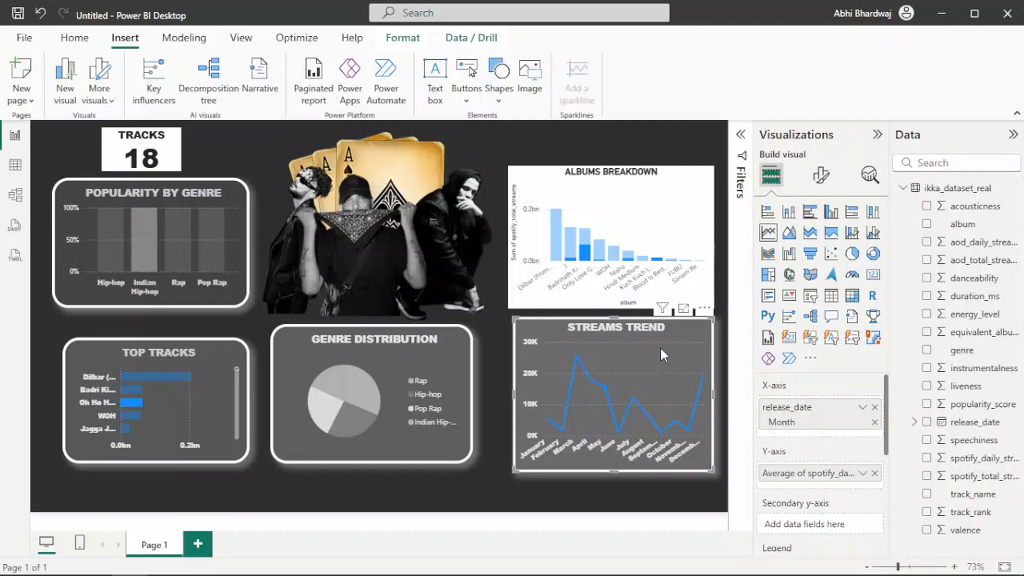
pyautogui.click(459, 485)
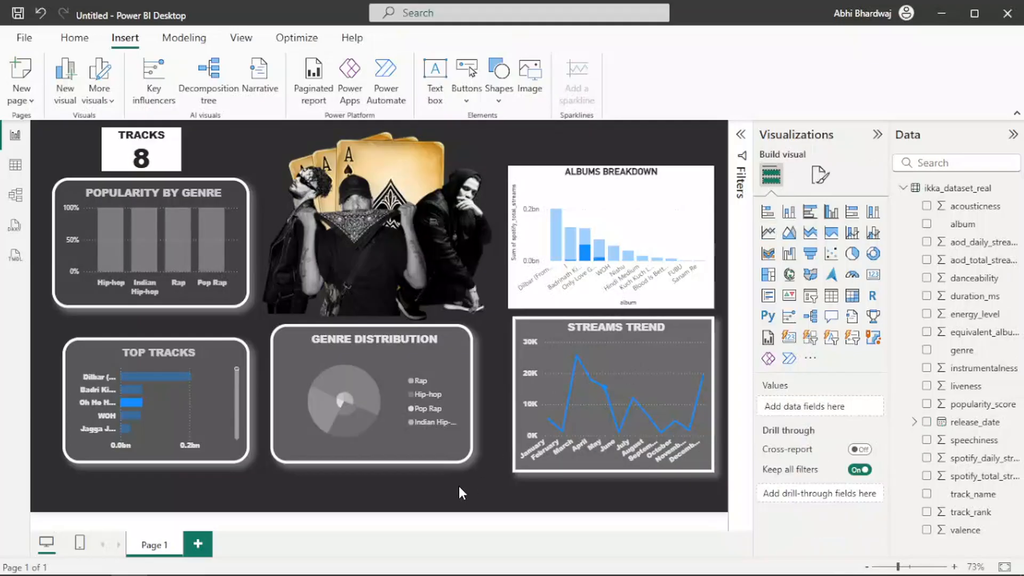
pyautogui.click(353, 401)
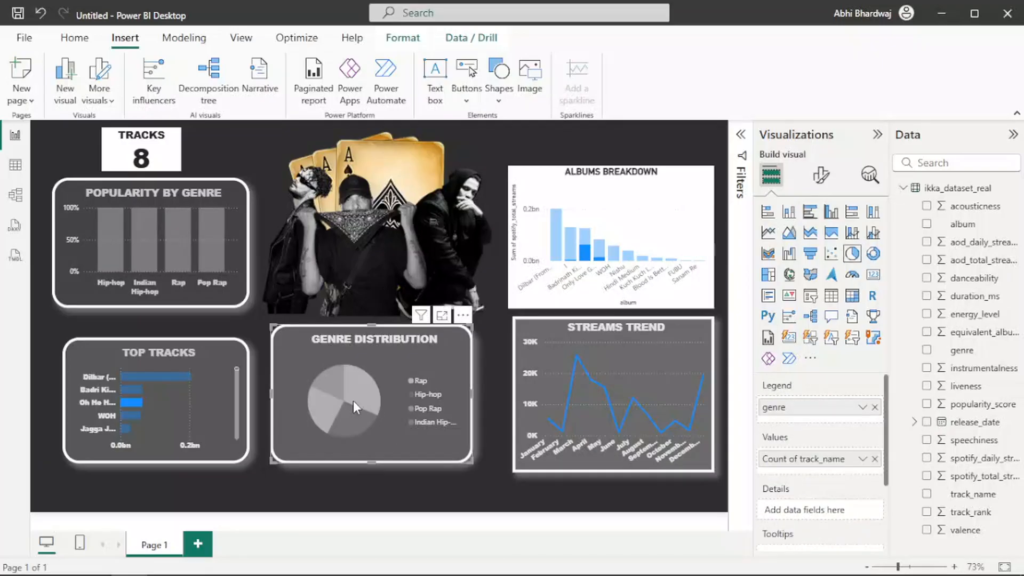
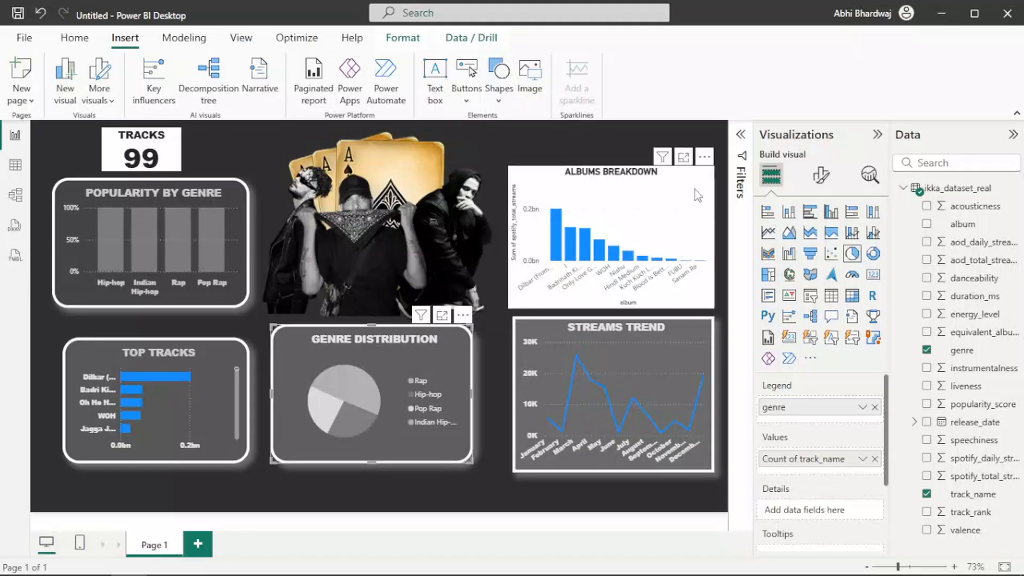
# Set the Albums Breakdown chart's background to light grey with about 49% transparency.
pyautogui.click(706, 173)
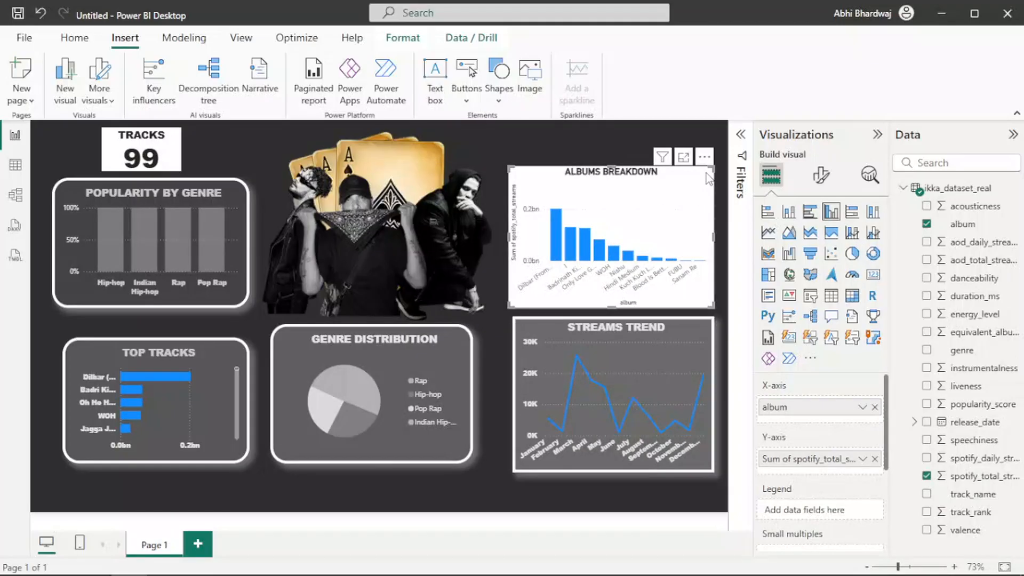
pyautogui.click(821, 176)
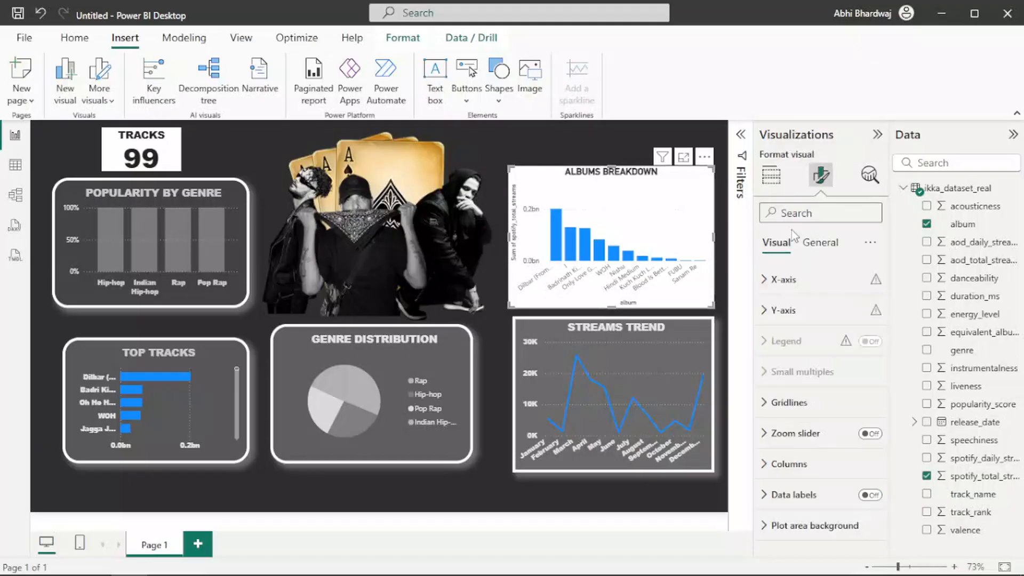
pyautogui.click(821, 244)
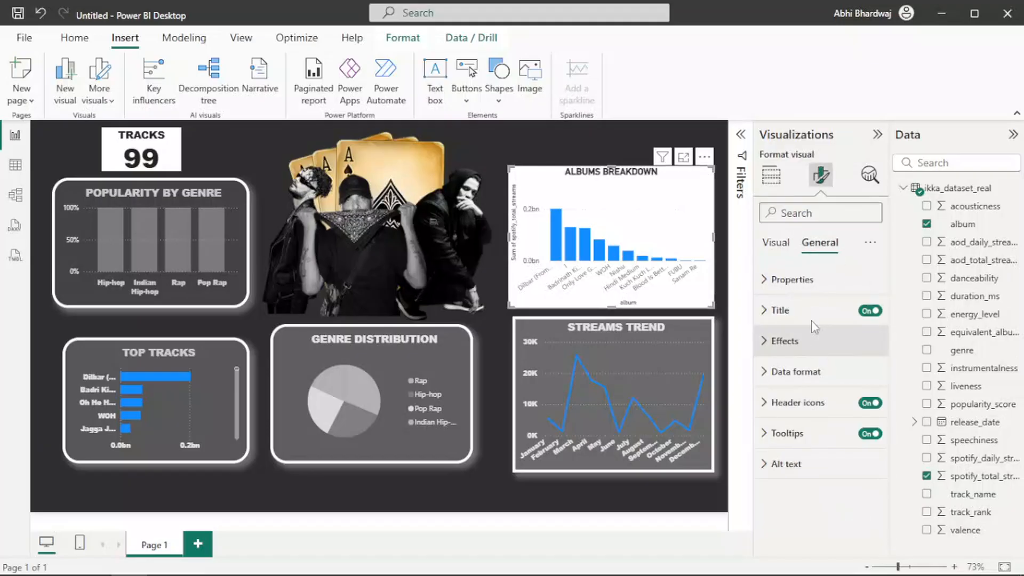
pyautogui.click(788, 341)
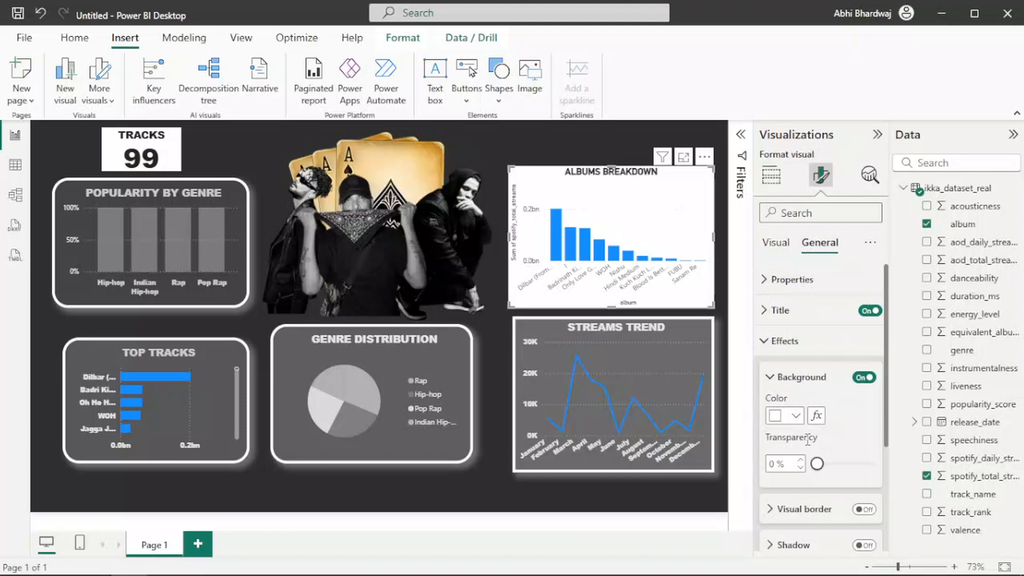
pyautogui.click(794, 419)
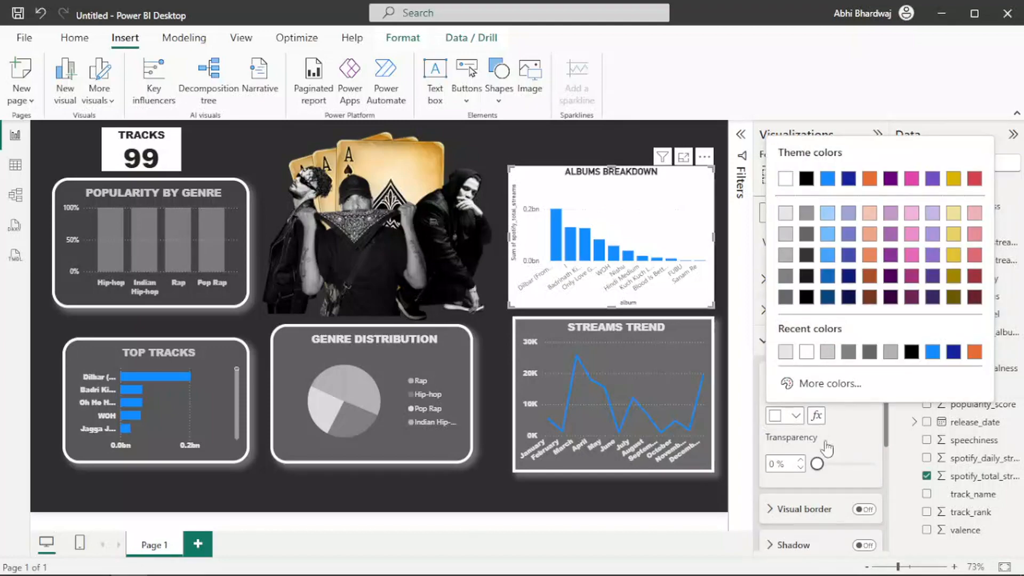
pyautogui.click(855, 463)
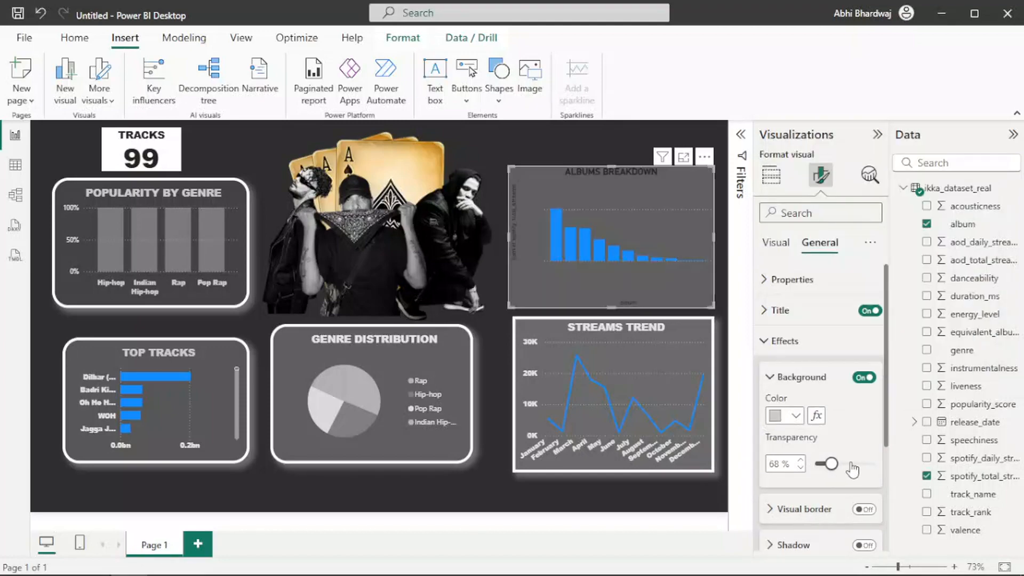
pyautogui.moveTo(839, 471); pyautogui.dragTo(846, 471)
# Add a white border to the Albums Breakdown chart with 30 px rounded corners and a 5 px width.
pyautogui.scroll(-2, 870, 451)
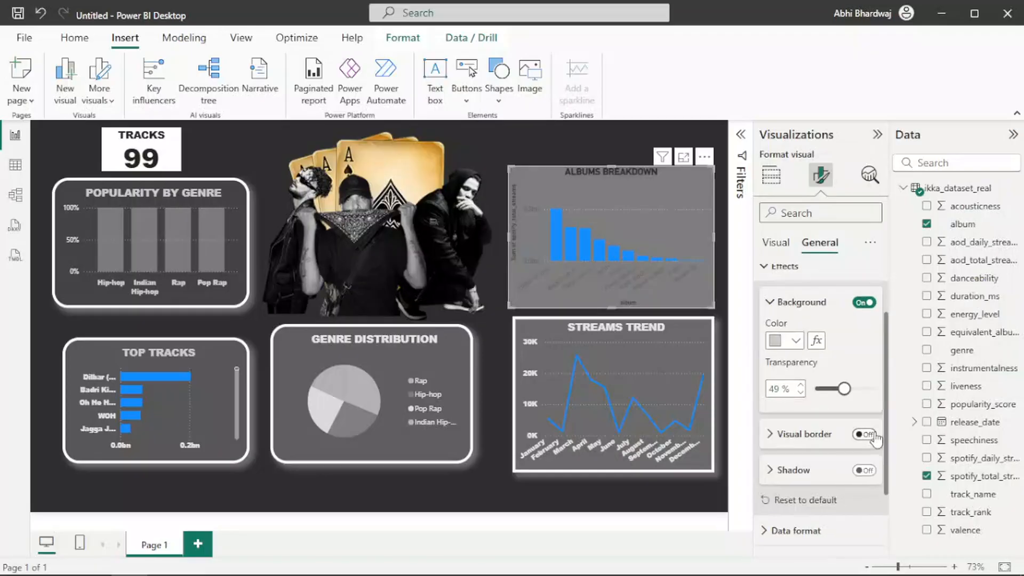
pyautogui.click(864, 434)
pyautogui.click(780, 434)
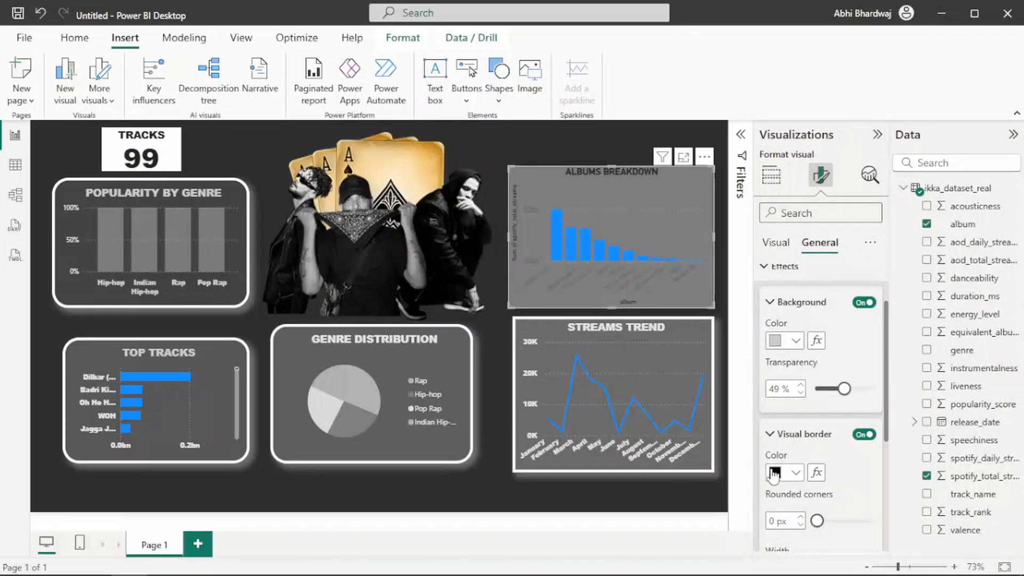
pyautogui.click(774, 474)
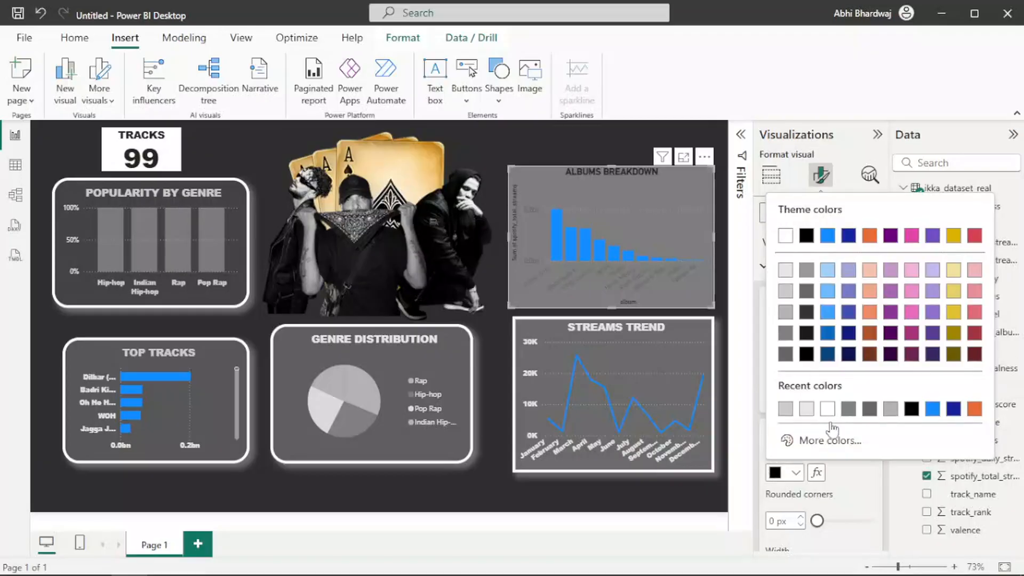
pyautogui.click(828, 408)
pyautogui.moveTo(818, 522); pyautogui.dragTo(872, 521)
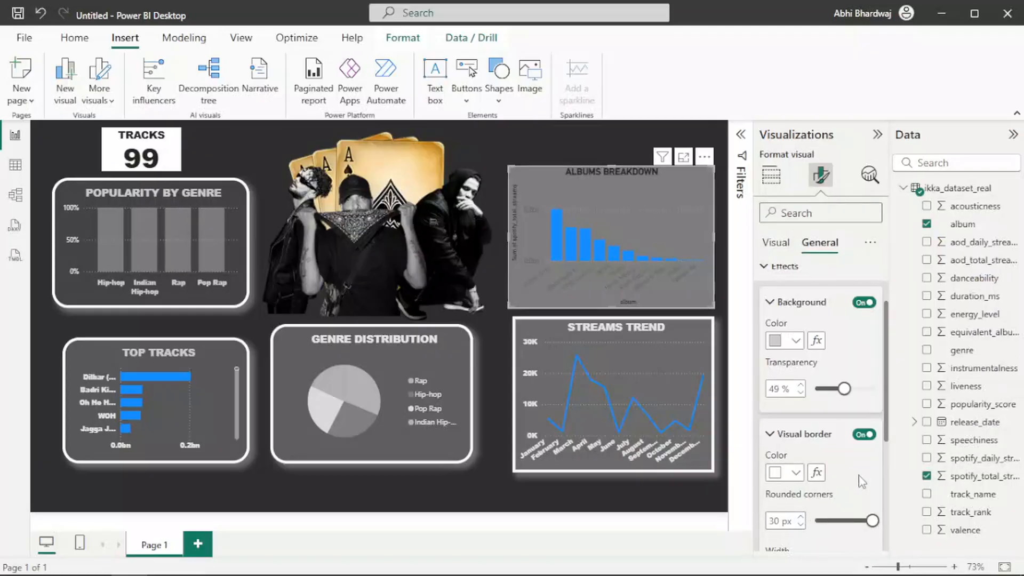
pyautogui.scroll(-3, 859, 476)
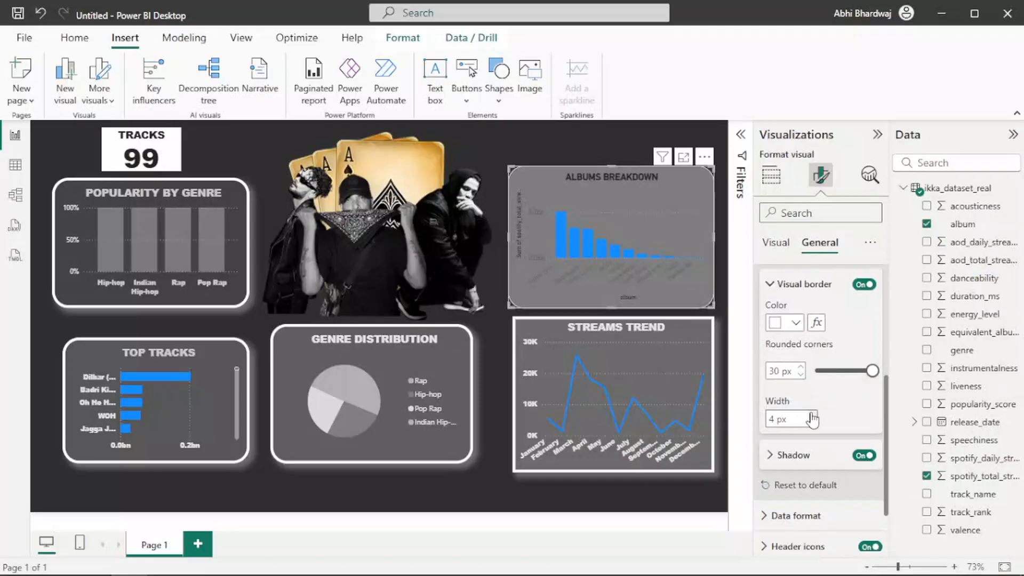
# Give the Albums Breakdown chart a white outside shadow.
pyautogui.click(806, 460)
pyautogui.click(790, 495)
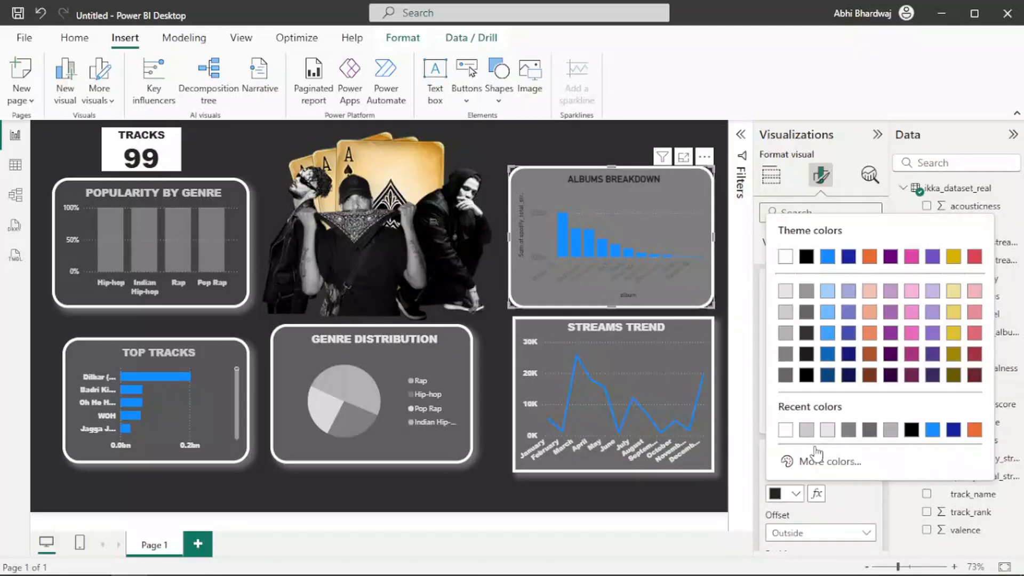
pyautogui.click(787, 430)
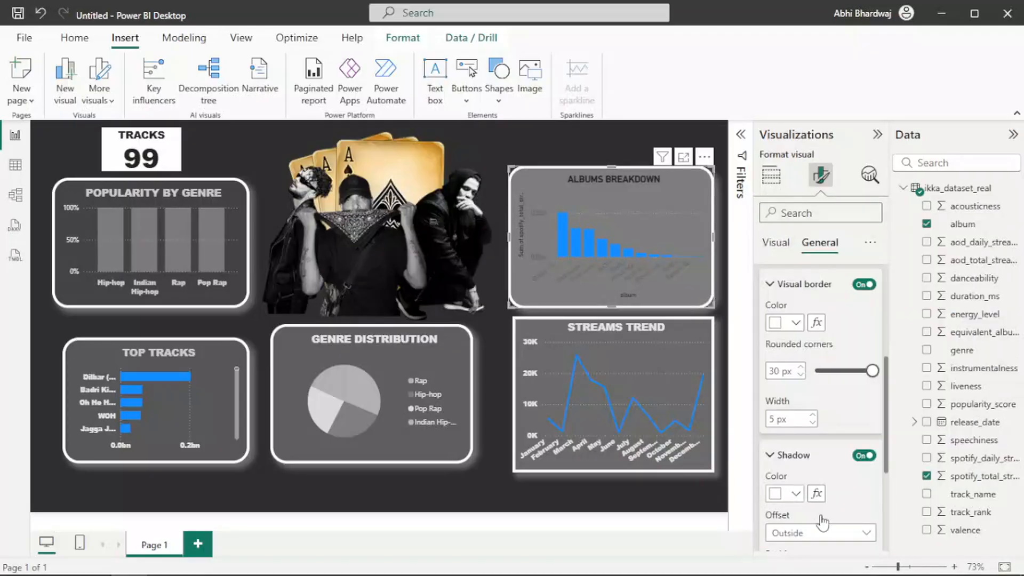
pyautogui.scroll(-3, 853, 496)
# Set the Albums Breakdown chart's title to Arial Black, size 16, in very light grey.
pyautogui.scroll(6, 846, 474)
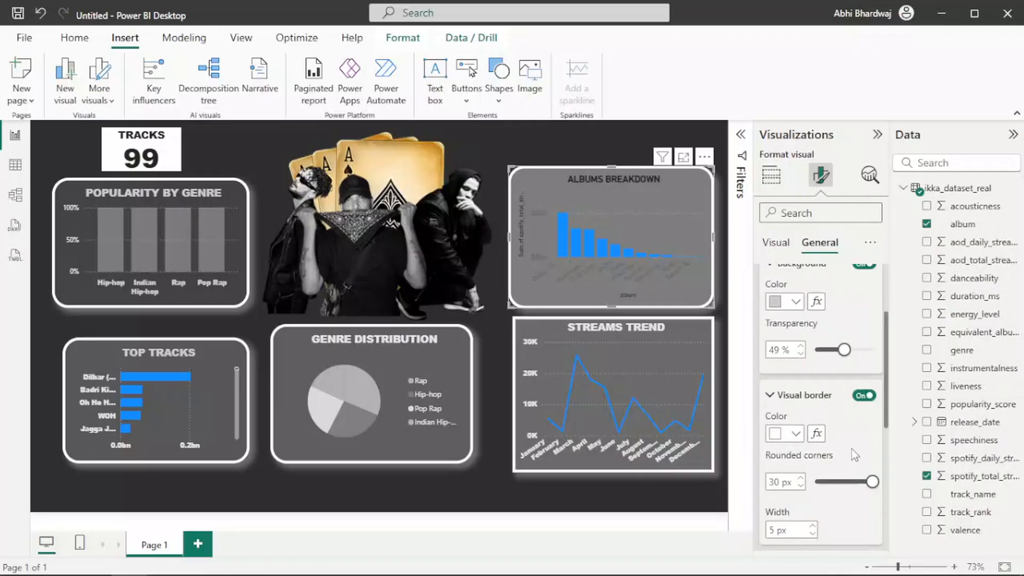
pyautogui.click(794, 311)
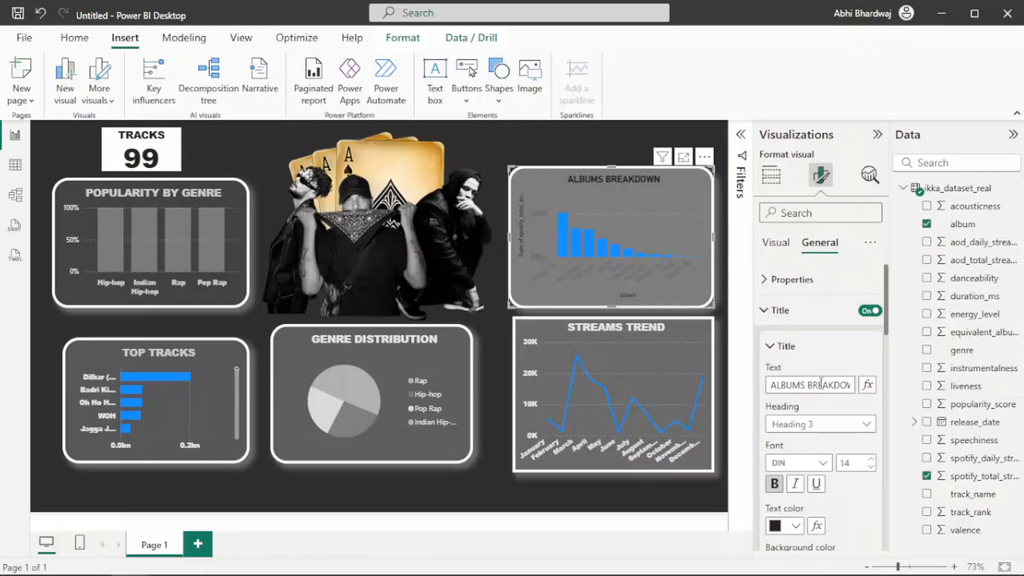
pyautogui.click(777, 527)
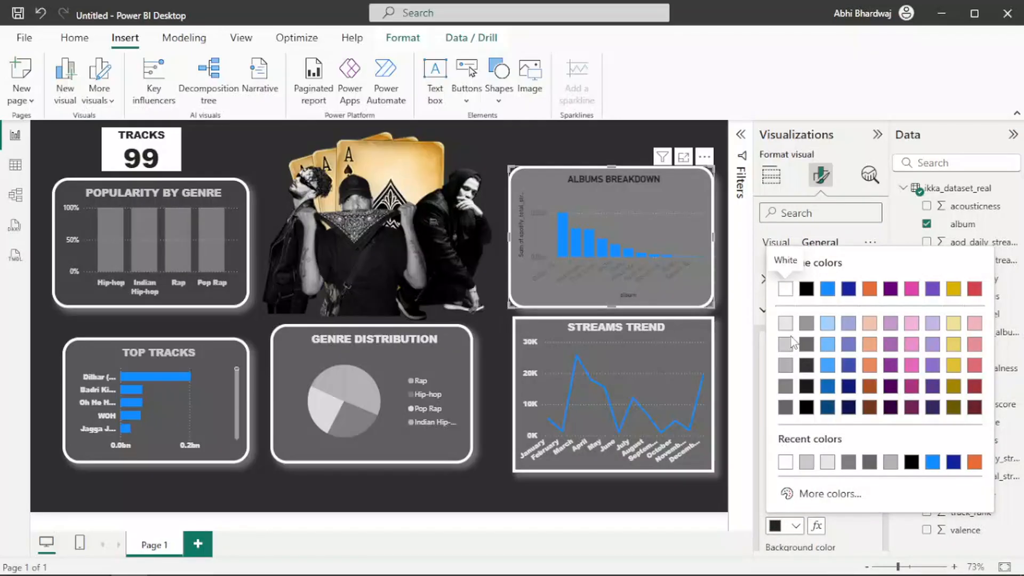
pyautogui.click(807, 463)
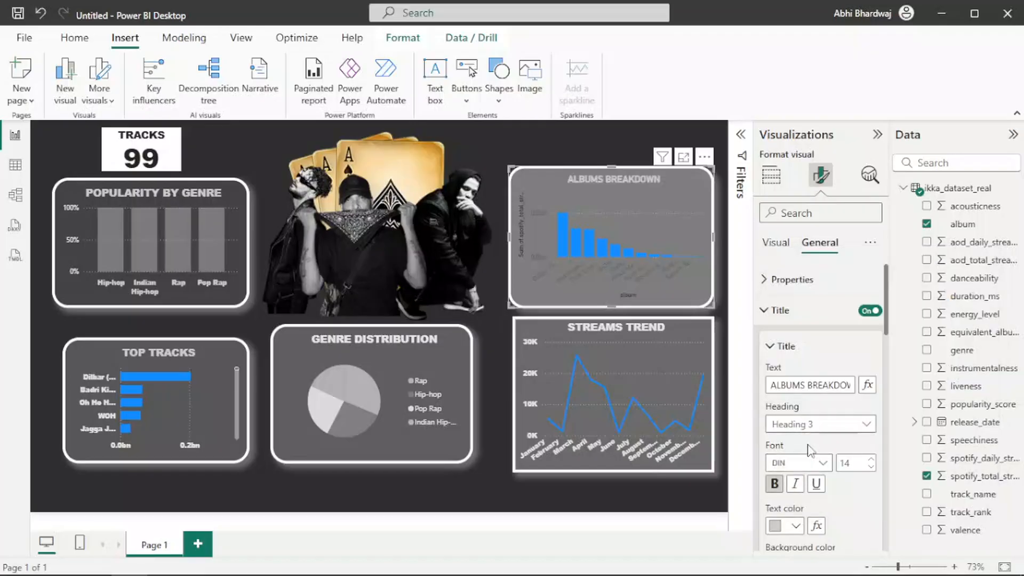
pyautogui.click(800, 463)
pyautogui.click(808, 247)
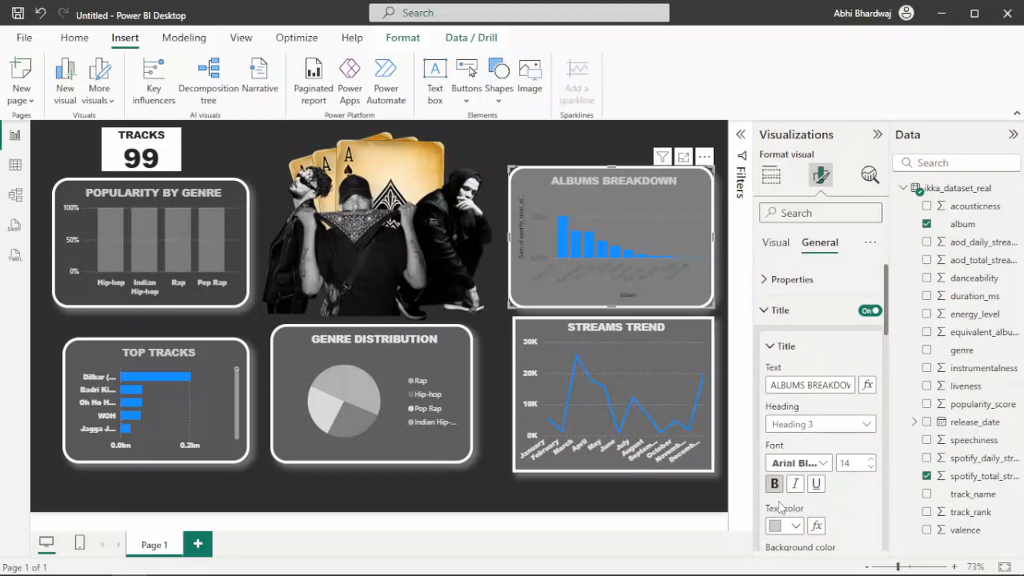
pyautogui.click(871, 459)
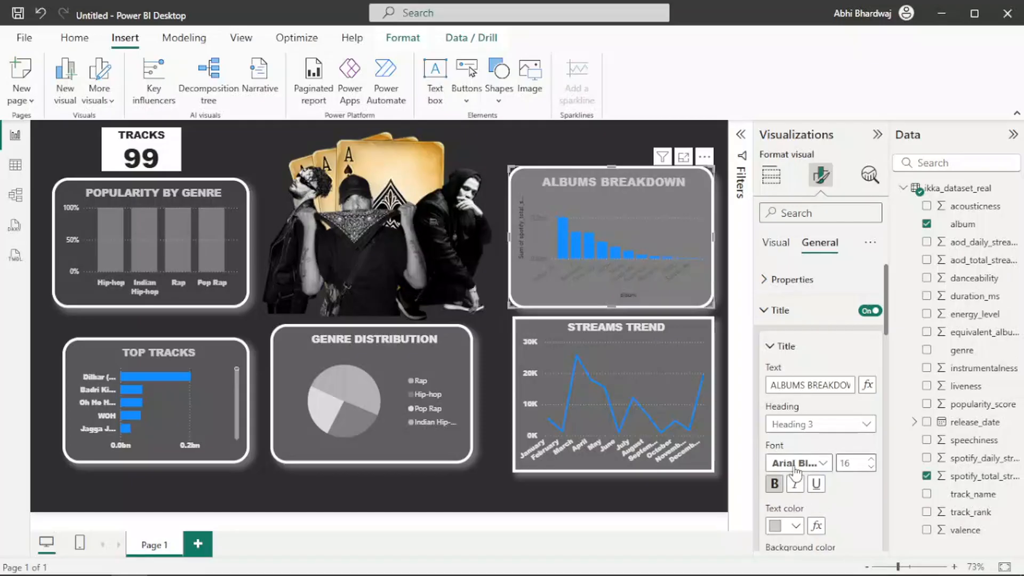
pyautogui.click(780, 528)
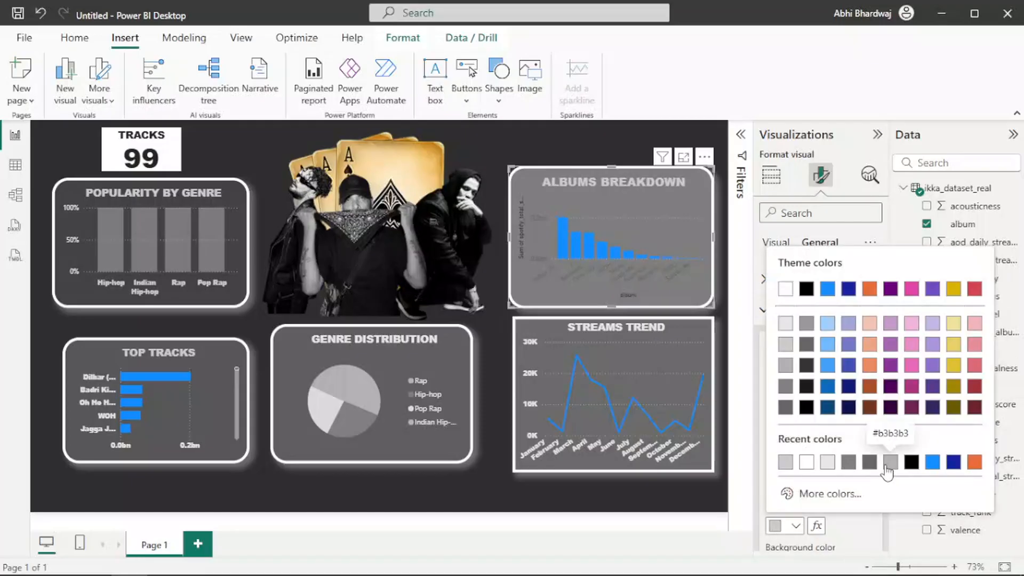
pyautogui.click(834, 468)
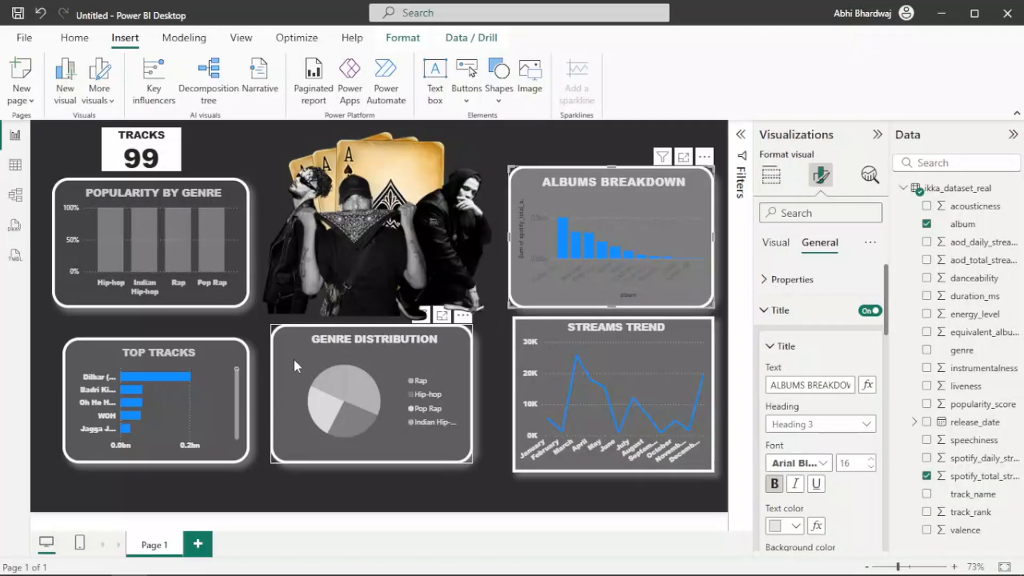
# Shorten the Genre Distribution chart so its upper edge lines up with the Top Tracks chart.
pyautogui.click(292, 342)
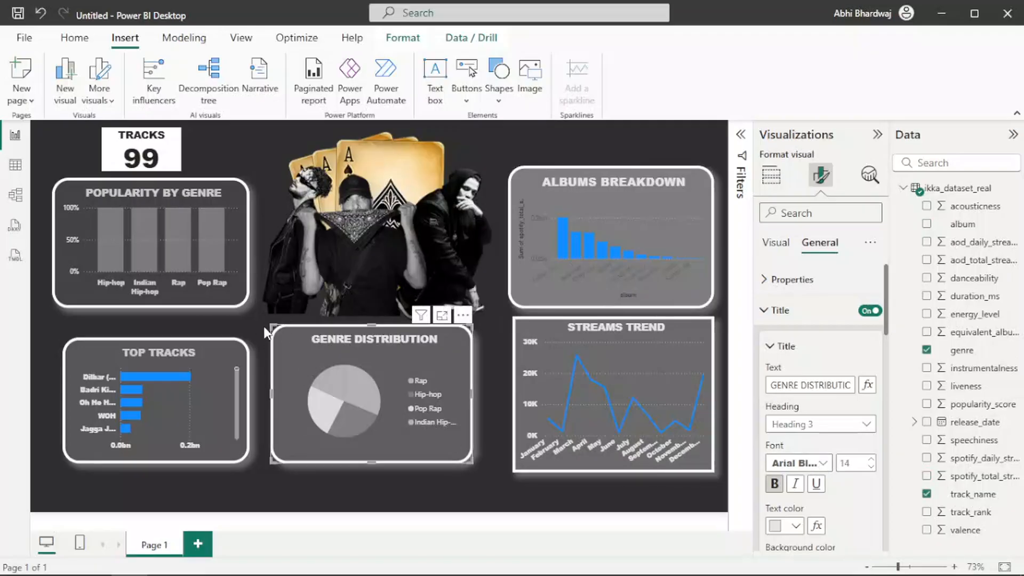
pyautogui.moveTo(271, 335); pyautogui.dragTo(270, 339)
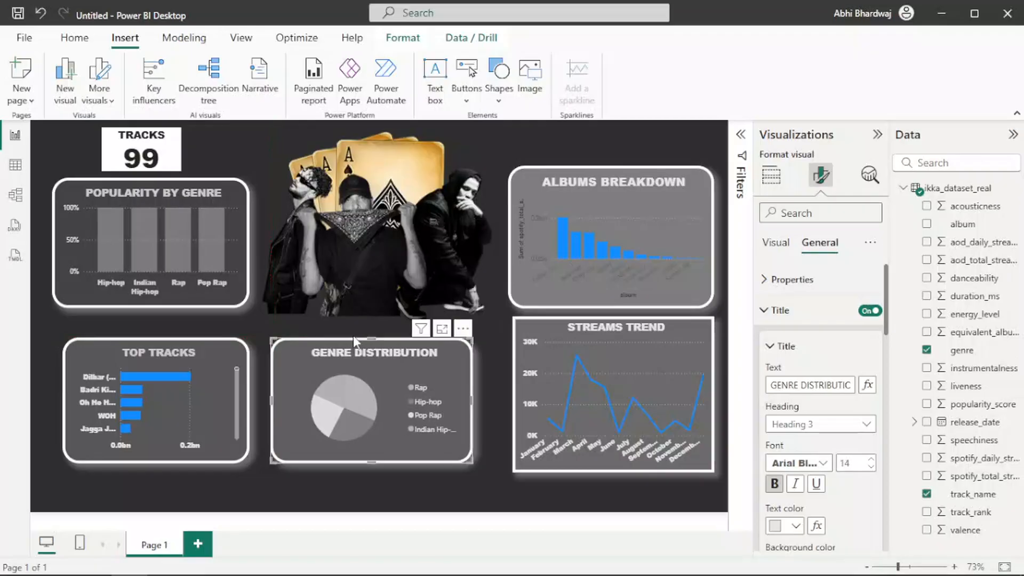
# Shorten the Streams Trend chart to line up with Genre Distribution and round its border corners to 30 px.
pyautogui.click(521, 325)
pyautogui.moveTo(514, 319); pyautogui.dragTo(511, 344)
pyautogui.scroll(-8, 816, 373)
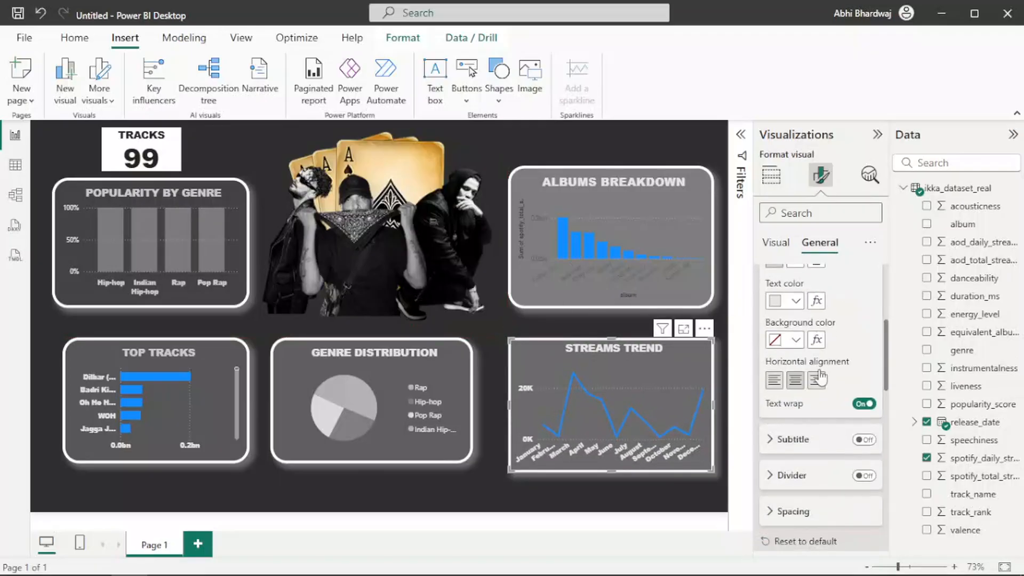
pyautogui.scroll(-3, 807, 411)
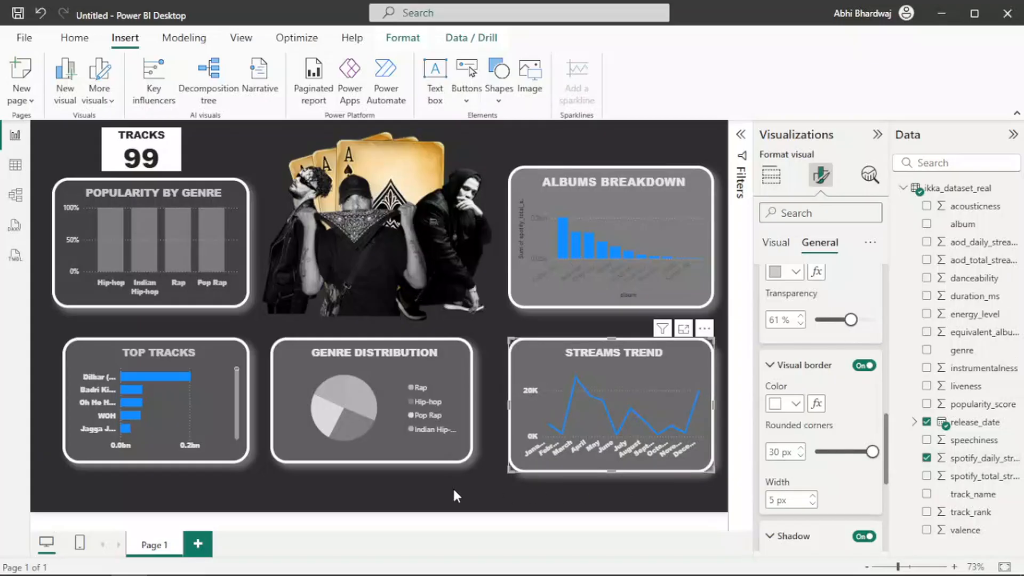
# Shorten the Albums Breakdown chart to line up with Popularity by Genre and recolor its columns very light grey.
pyautogui.click(694, 198)
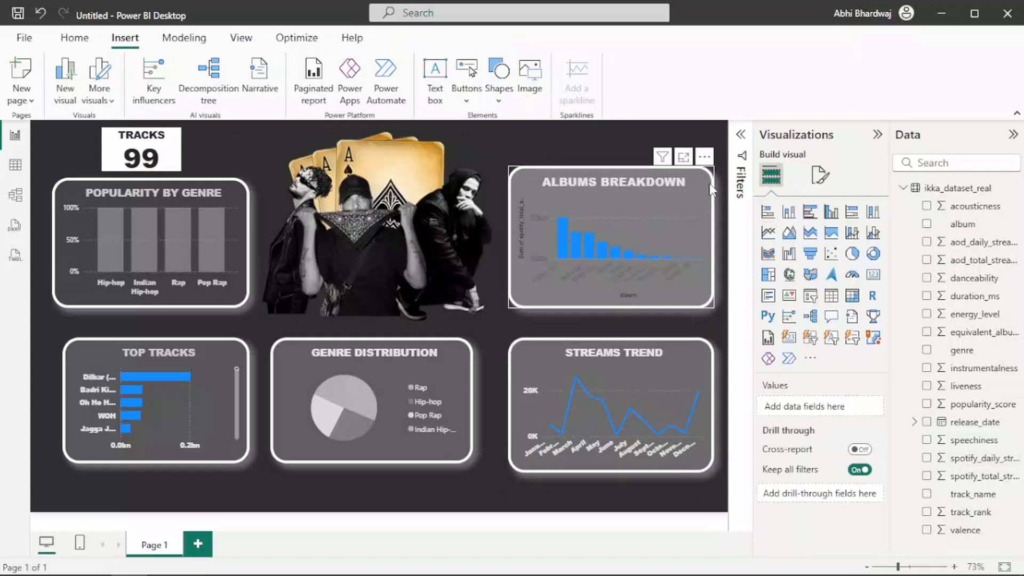
pyautogui.moveTo(715, 170)
pyautogui.mouseDown()
pyautogui.moveTo(706, 181)
pyautogui.moveTo(715, 182)
pyautogui.mouseUp()
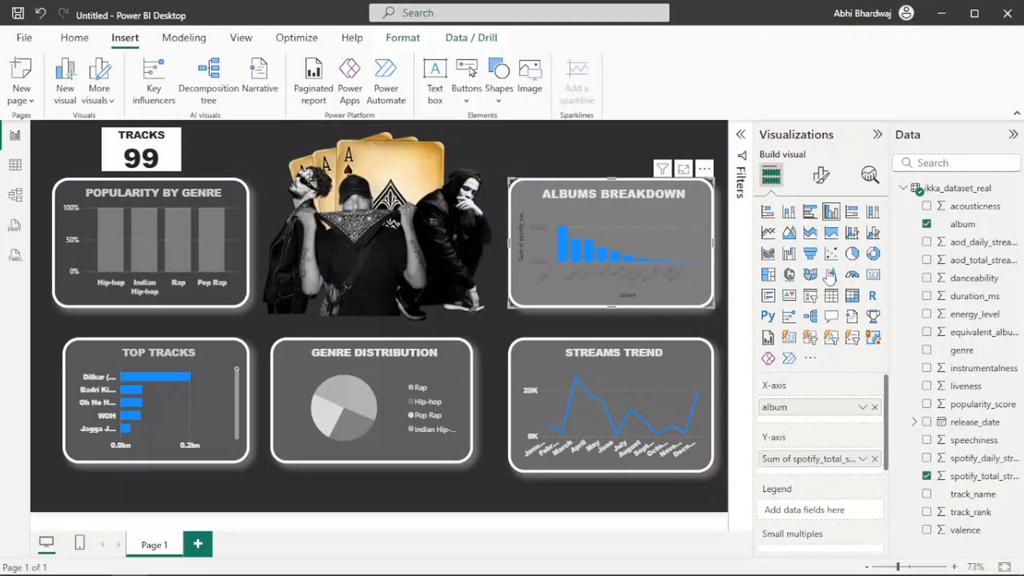
pyautogui.click(821, 176)
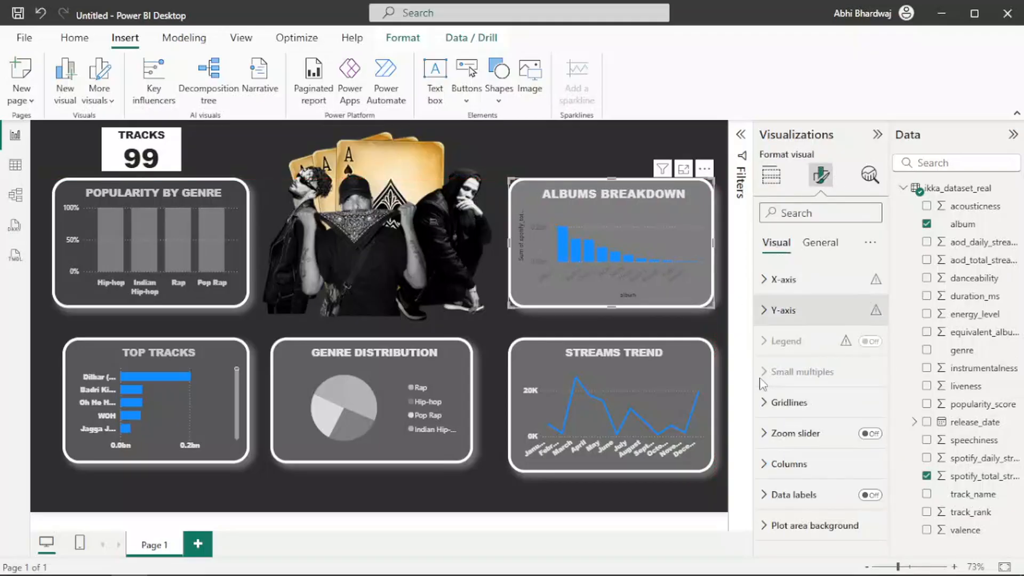
pyautogui.click(787, 462)
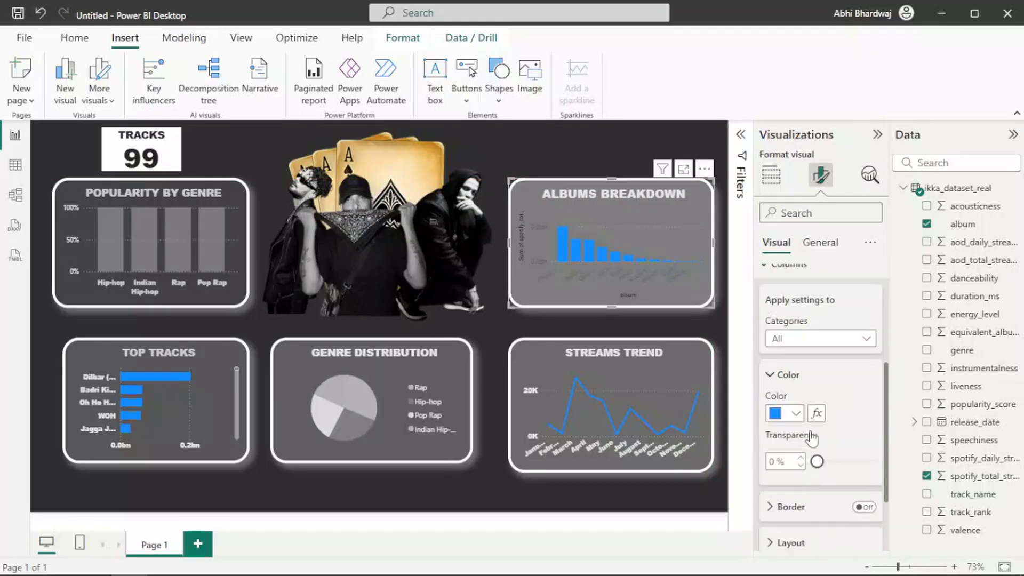
pyautogui.scroll(-1, 811, 442)
pyautogui.click(795, 389)
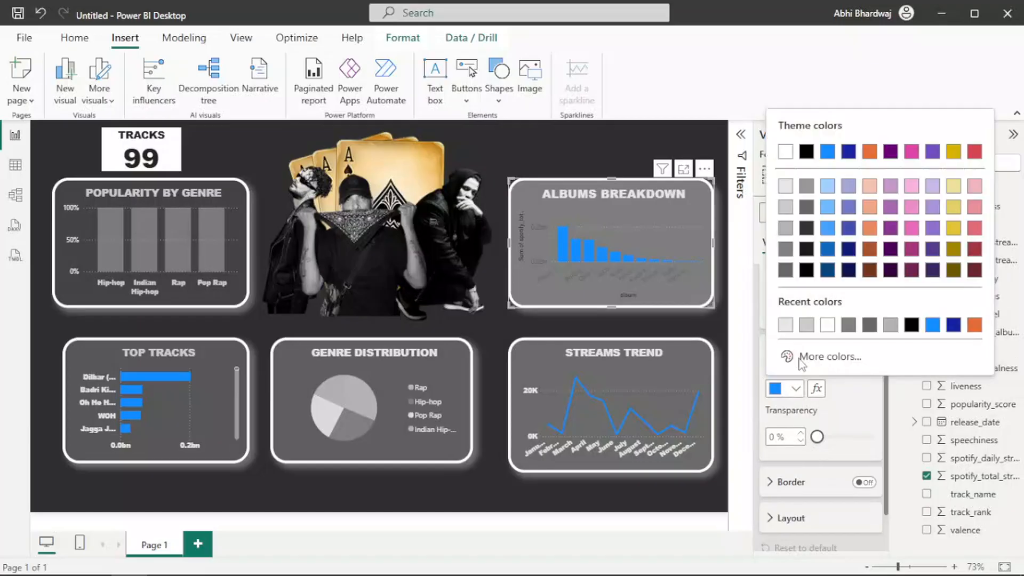
pyautogui.click(787, 327)
# Recolor the Albums Breakdown chart's Y-axis values very light grey and turn off the Y-axis title.
pyautogui.scroll(5, 817, 416)
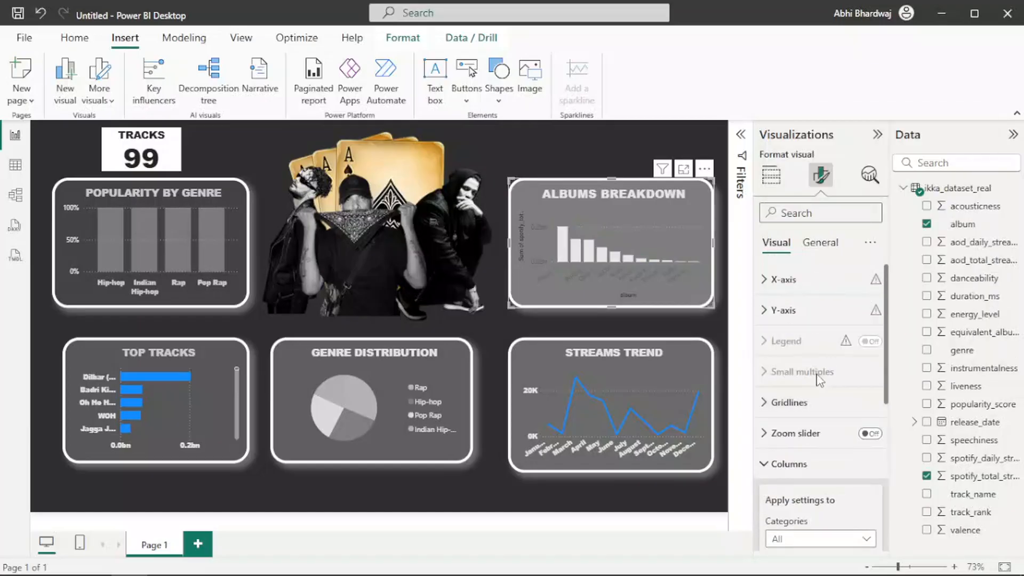
pyautogui.click(783, 310)
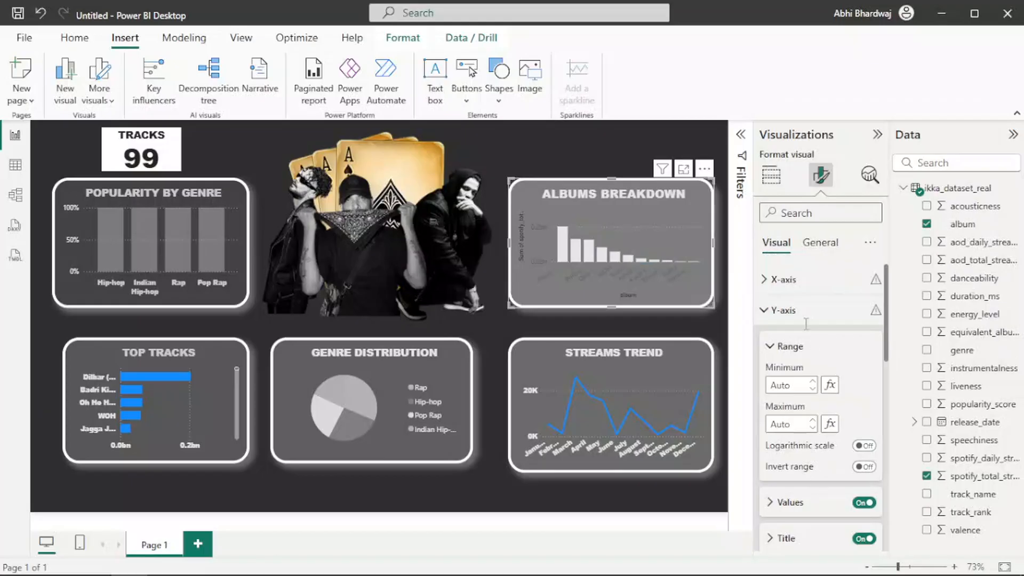
pyautogui.scroll(-3, 787, 430)
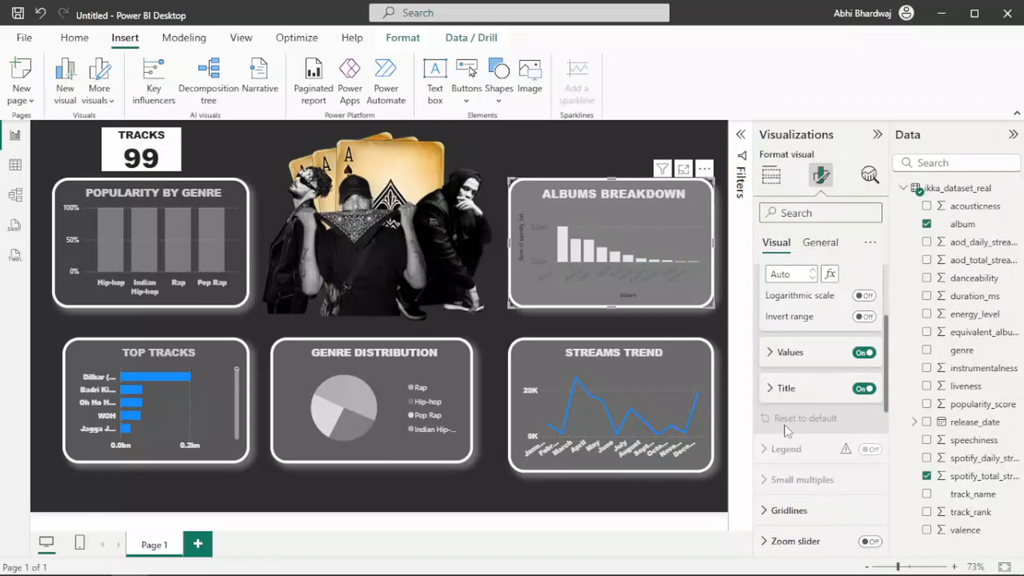
pyautogui.click(791, 354)
pyautogui.click(795, 455)
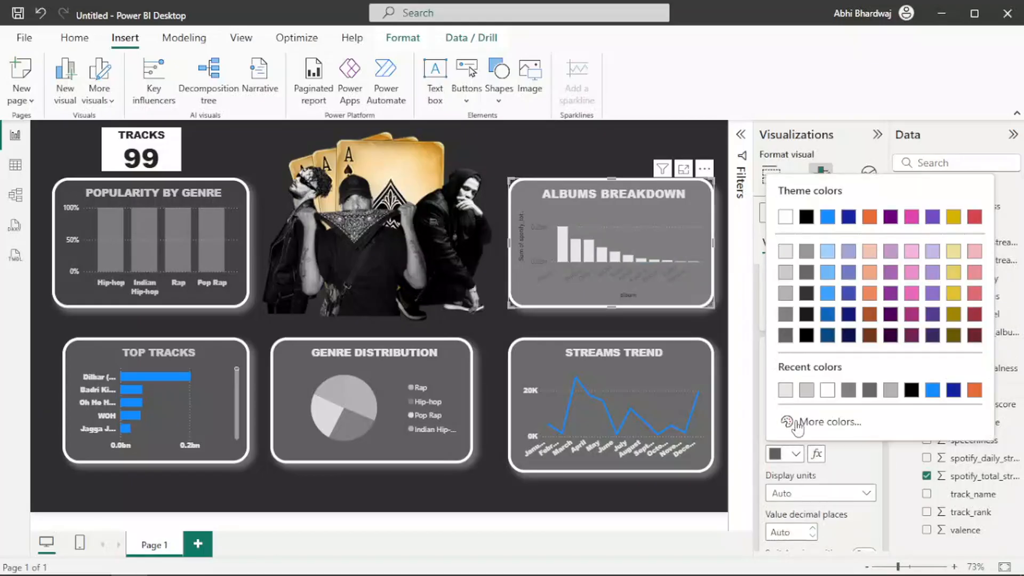
pyautogui.click(785, 391)
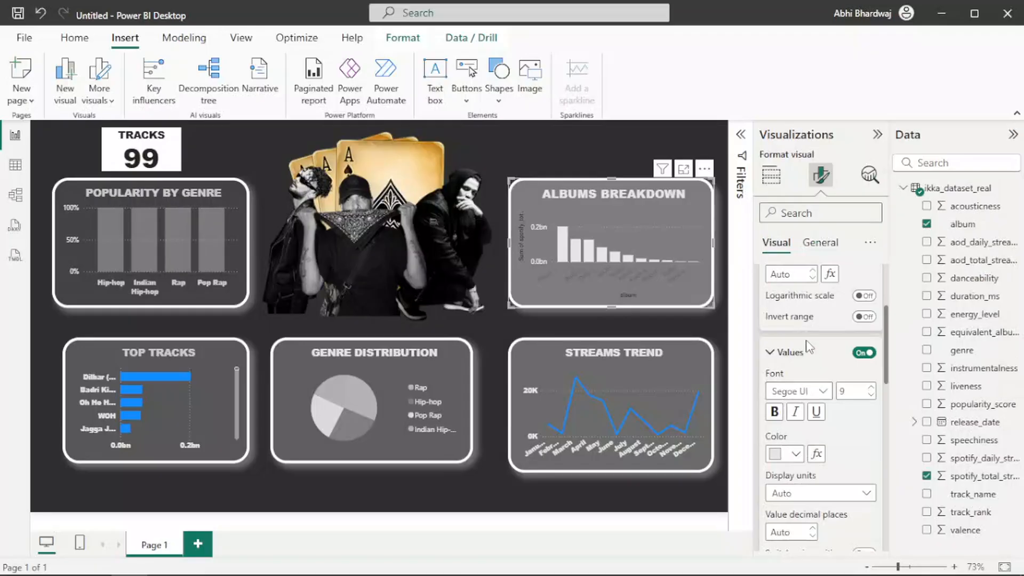
pyautogui.scroll(3, 808, 345)
pyautogui.scroll(-6, 856, 472)
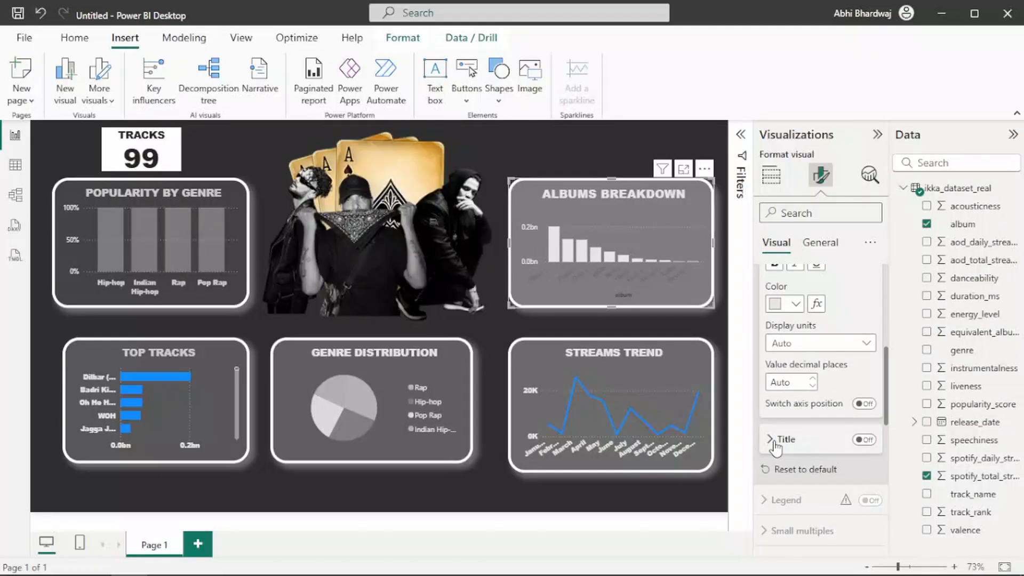
# Turn off the Albums Breakdown chart's X-axis title and recolor its X-axis values very light grey.
pyautogui.scroll(5, 782, 435)
pyautogui.click(769, 279)
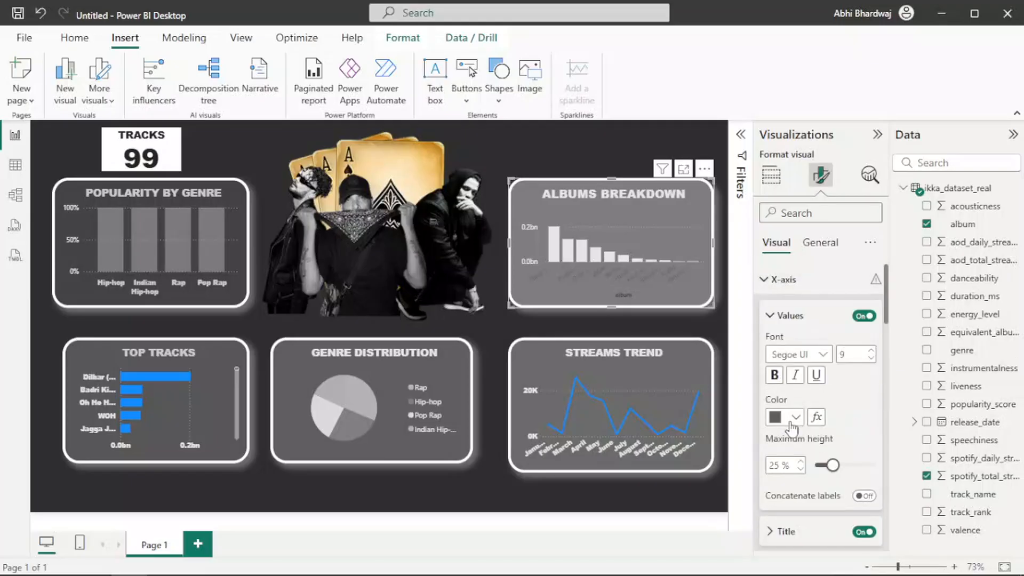
pyautogui.scroll(-2, 857, 485)
pyautogui.click(861, 458)
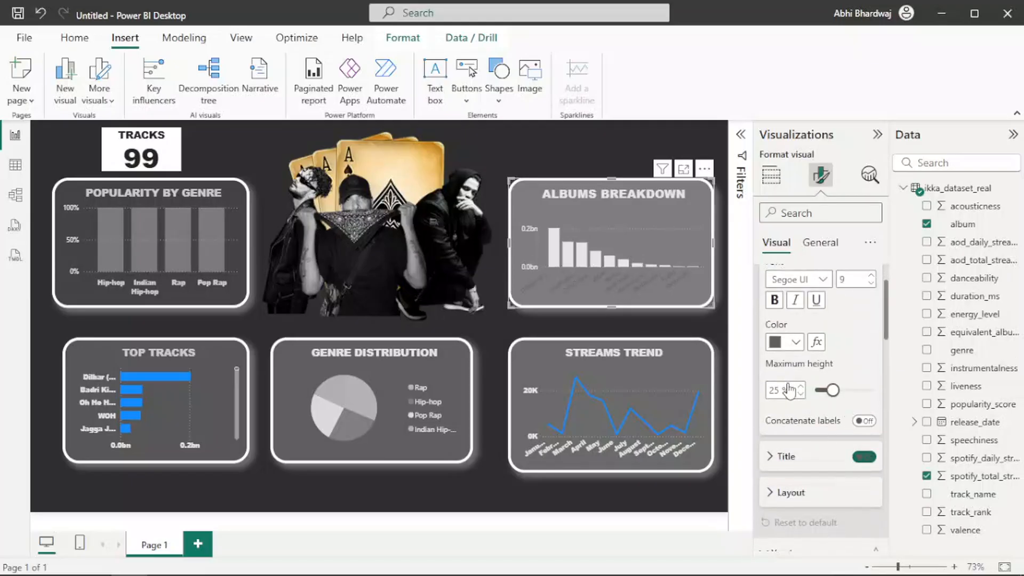
pyautogui.click(789, 346)
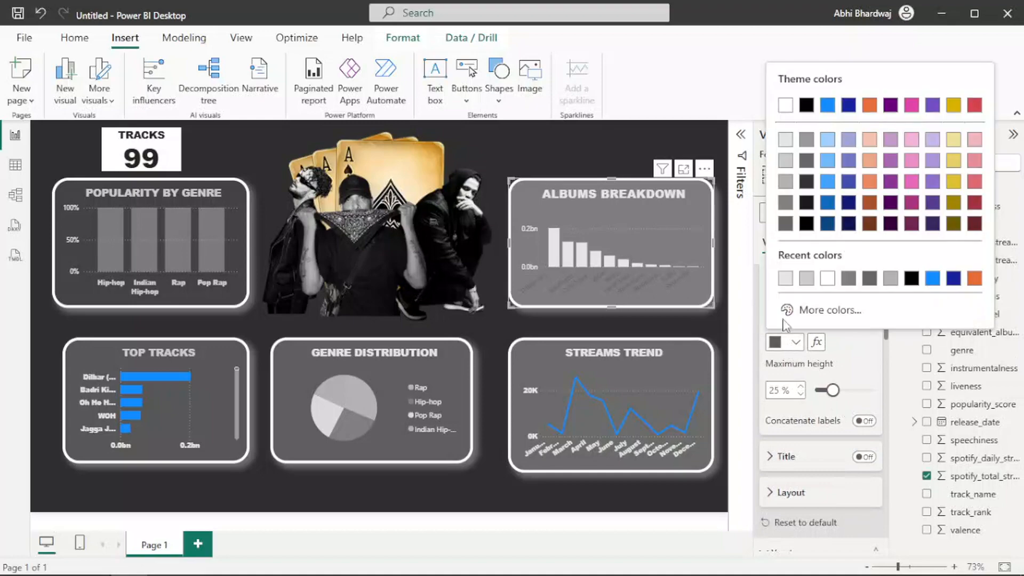
pyautogui.click(782, 285)
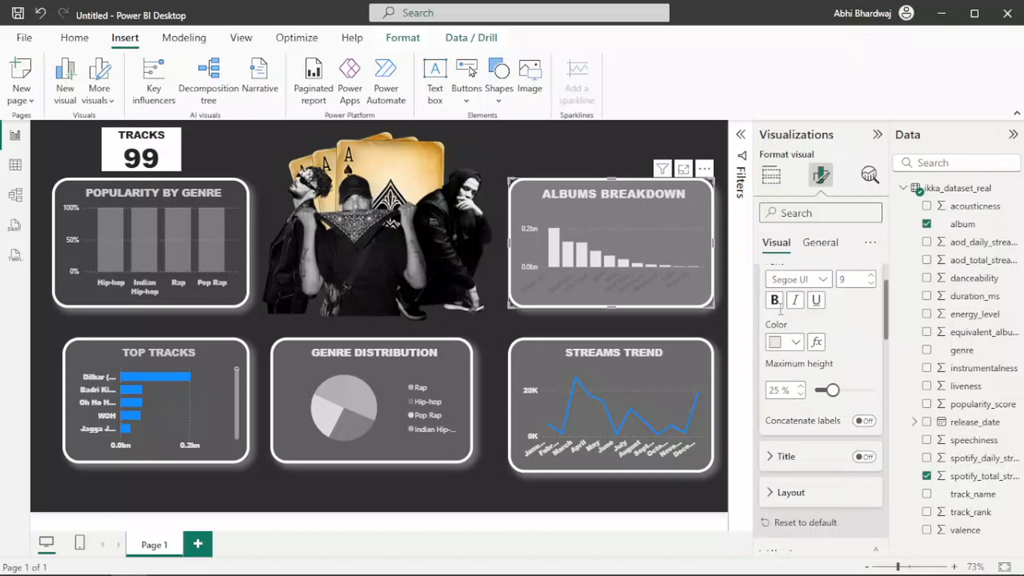
# Set the Albums Breakdown chart's X-axis values to Arial Black, size 8, with a maximum height of 18%.
pyautogui.click(799, 279)
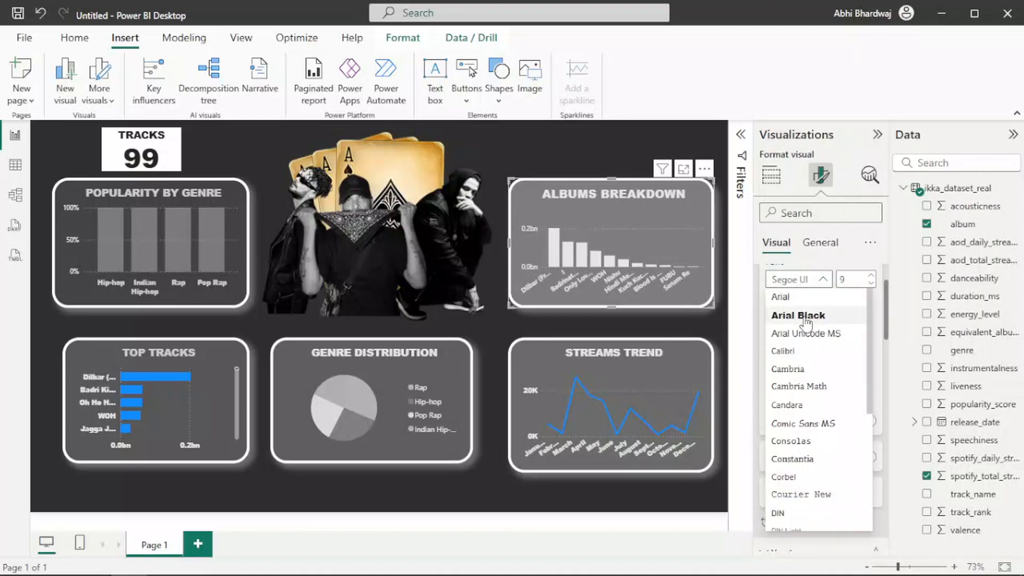
pyautogui.click(799, 318)
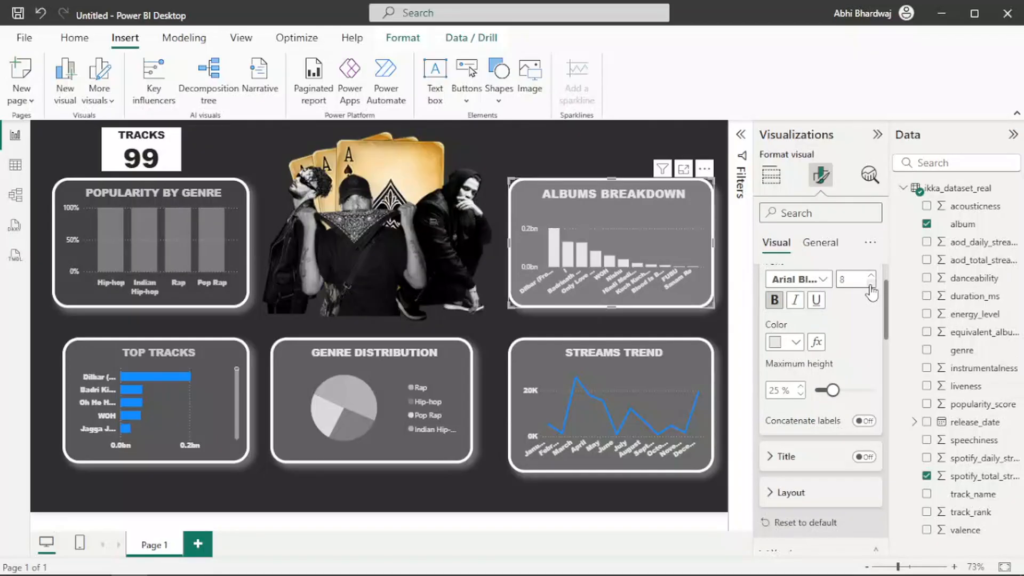
pyautogui.moveTo(833, 390)
pyautogui.mouseDown()
pyautogui.moveTo(848, 400)
pyautogui.moveTo(824, 396)
pyautogui.mouseUp()
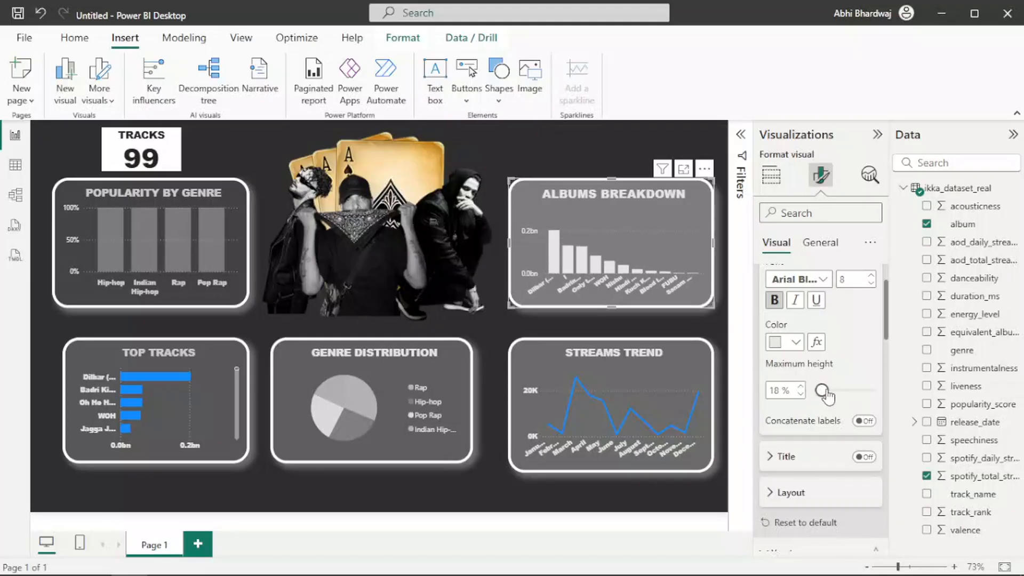
# Recolor the line of the Streams Trend chart very light grey.
pyautogui.scroll(-5, 800, 445)
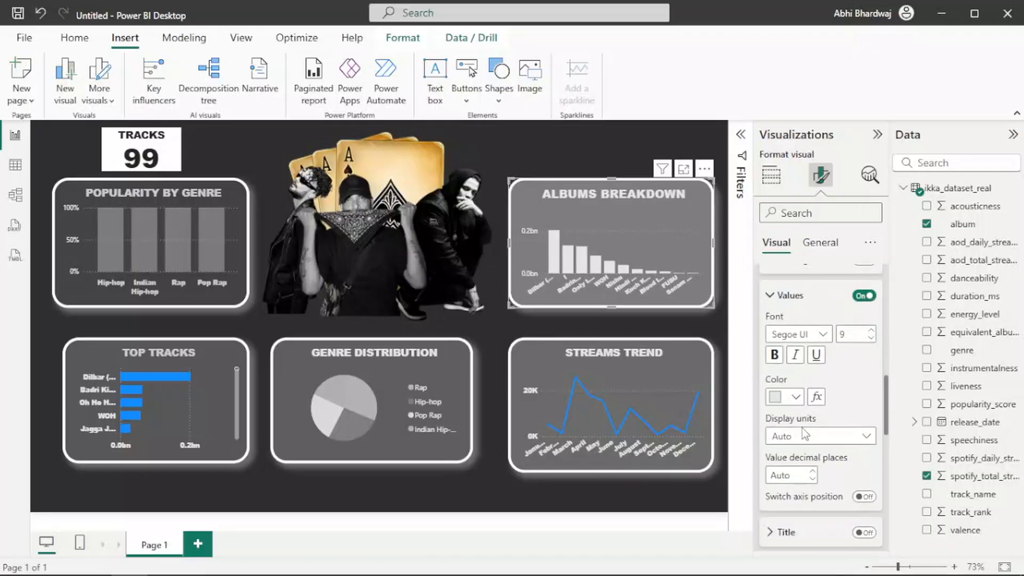
pyautogui.click(522, 470)
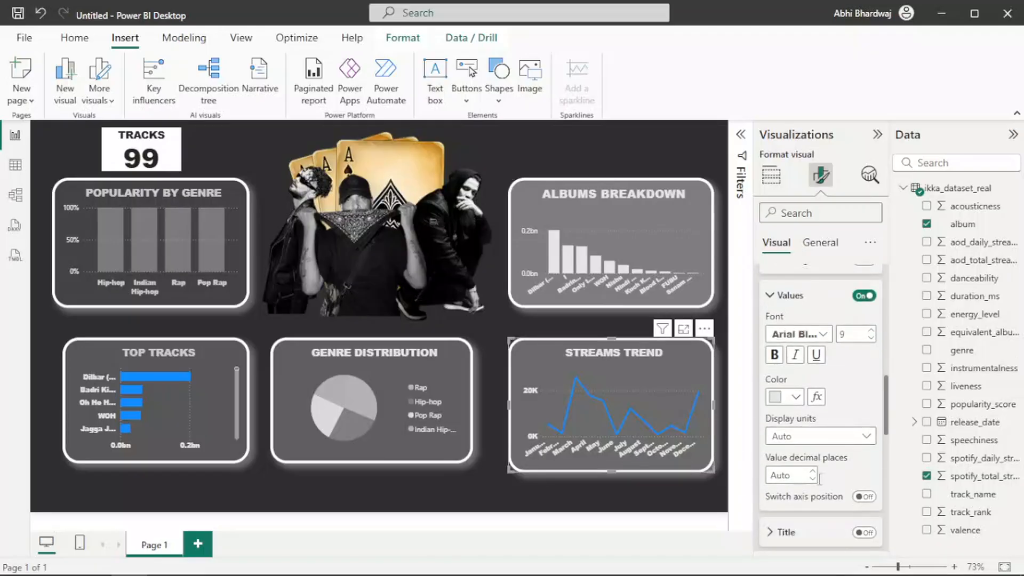
pyautogui.scroll(-4, 815, 467)
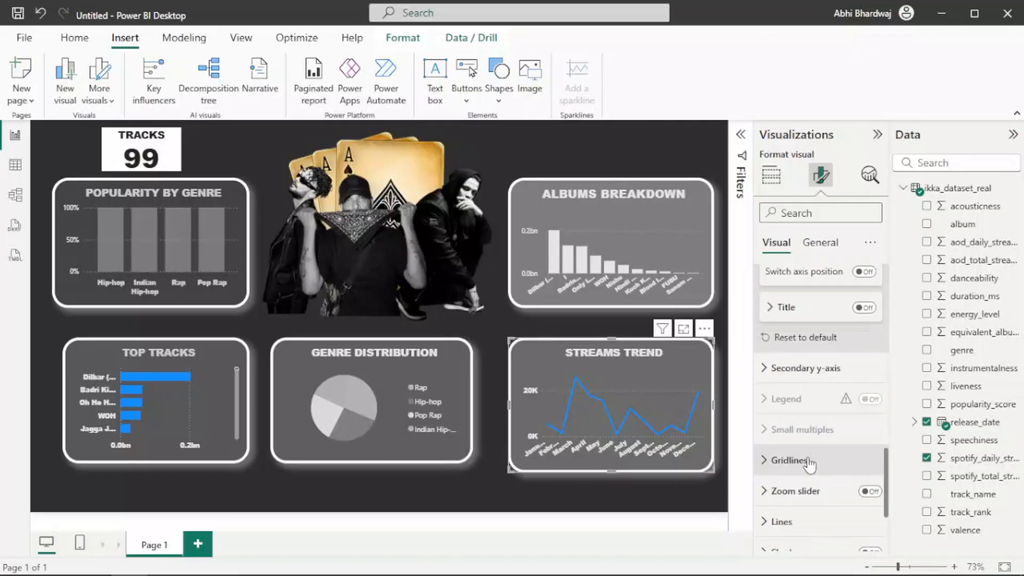
pyautogui.scroll(-3, 789, 462)
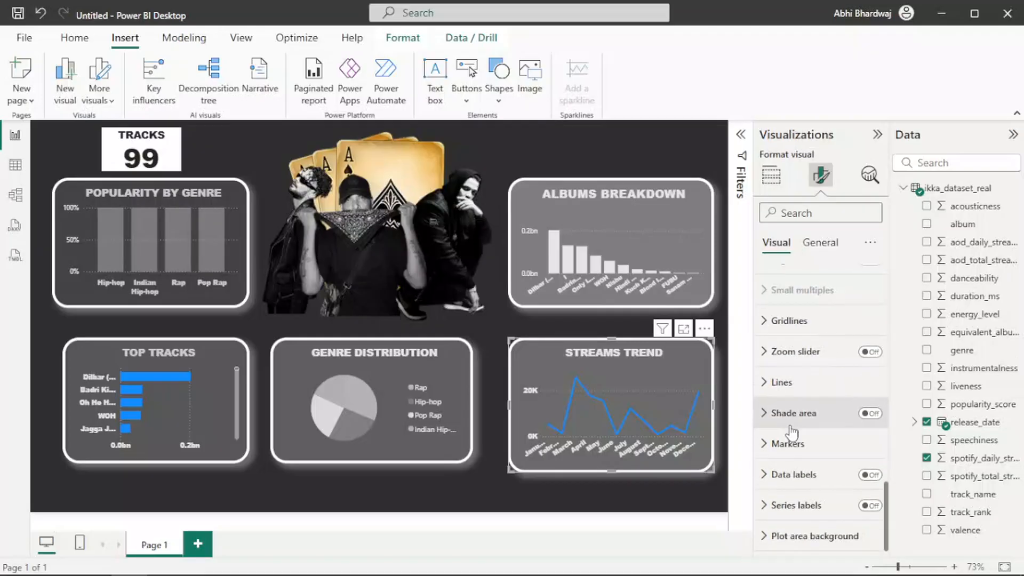
pyautogui.click(782, 382)
pyautogui.scroll(-3, 806, 472)
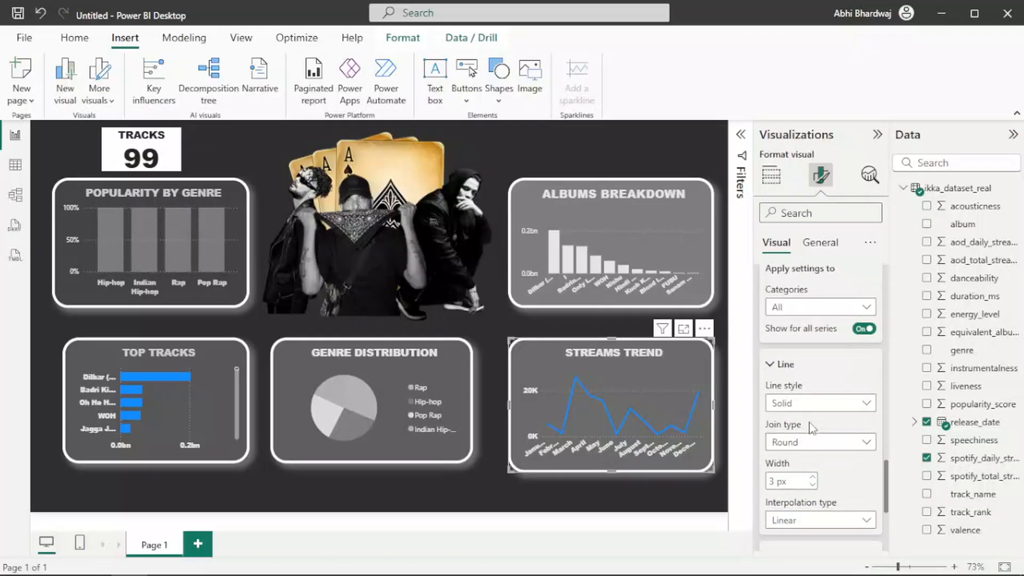
pyautogui.scroll(-4, 814, 438)
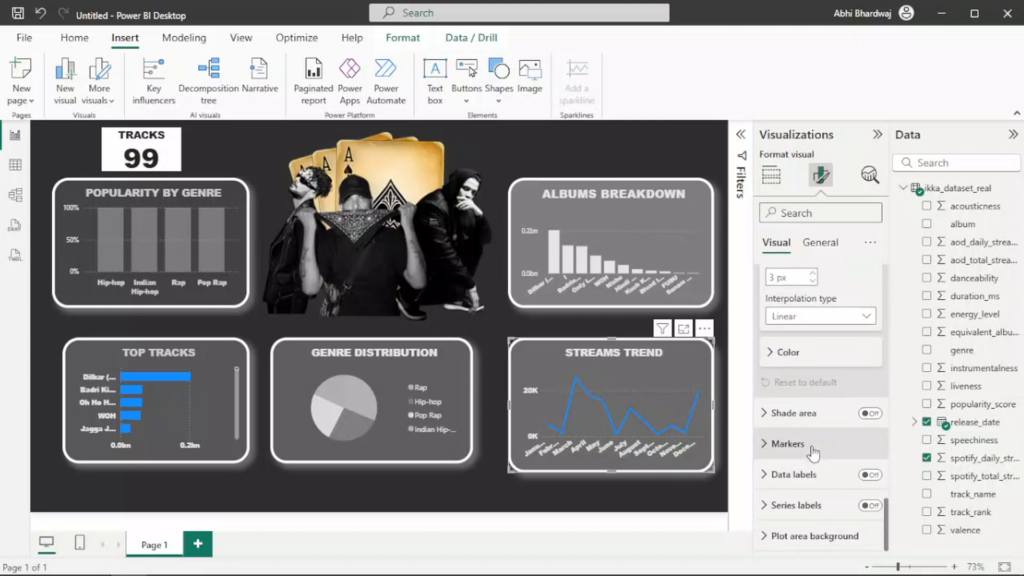
pyautogui.click(800, 353)
pyautogui.click(796, 391)
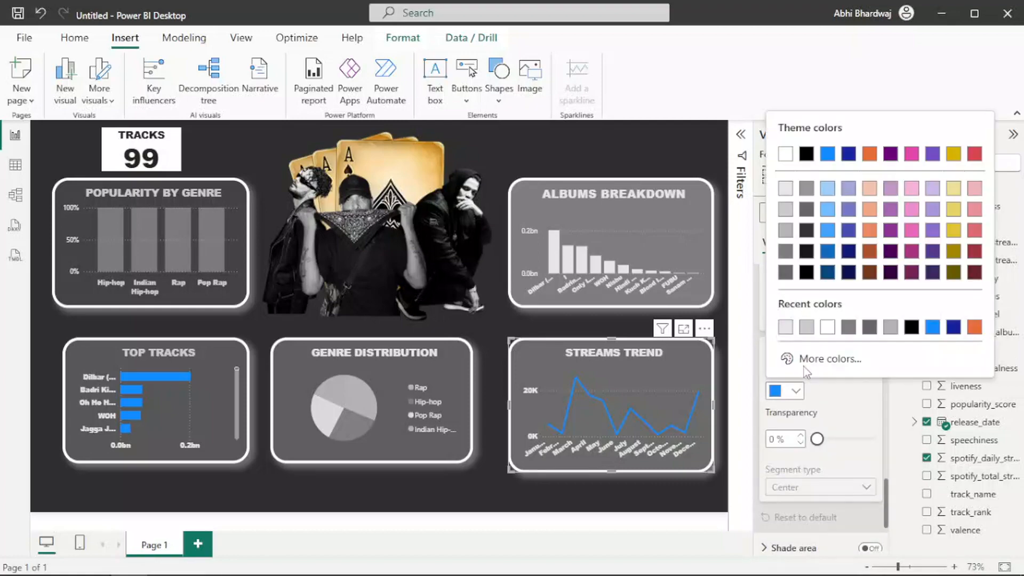
pyautogui.click(787, 342)
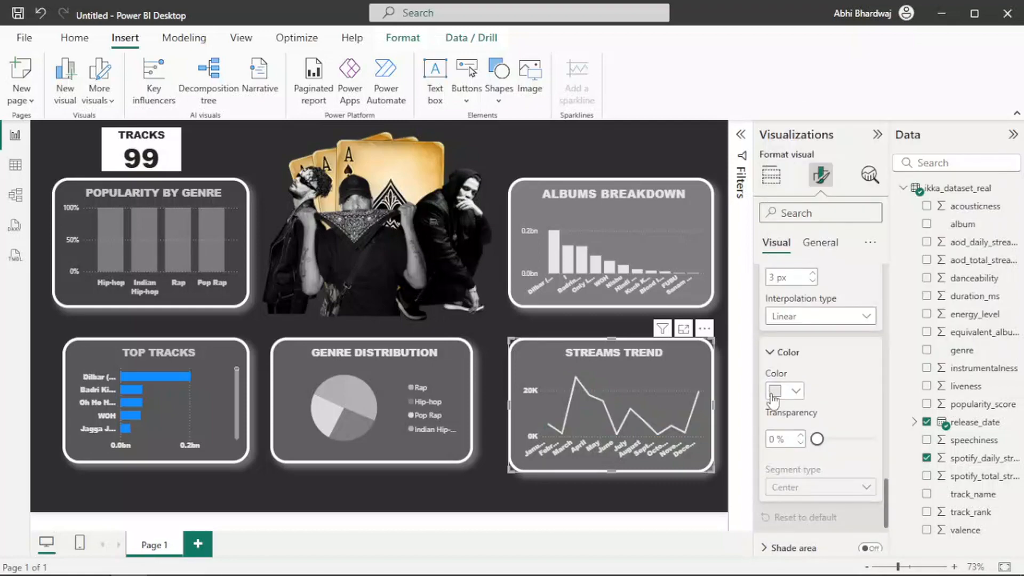
# Try a light grey and a medium grey for the Streams Trend chart's line.
pyautogui.click(798, 391)
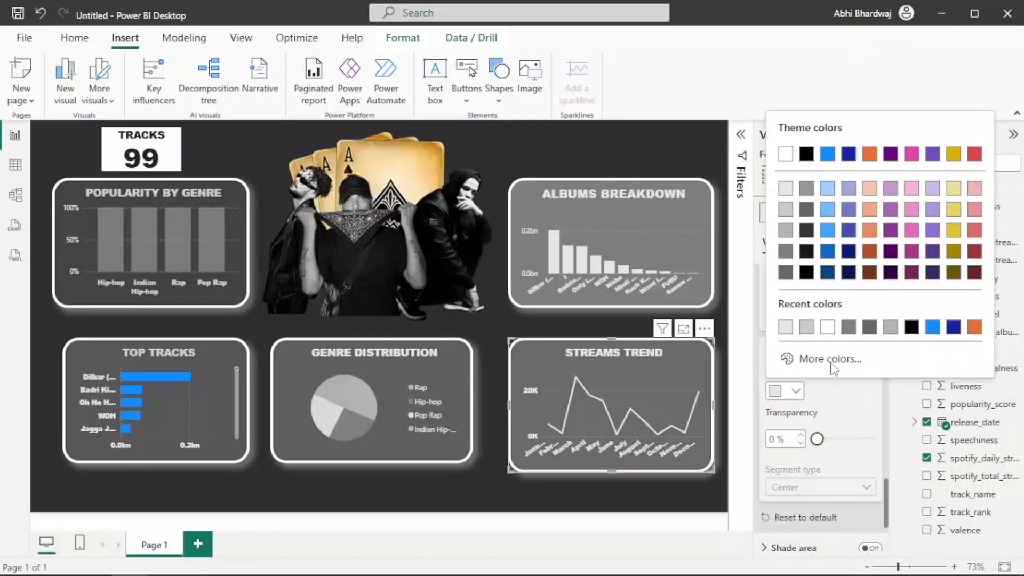
pyautogui.click(810, 330)
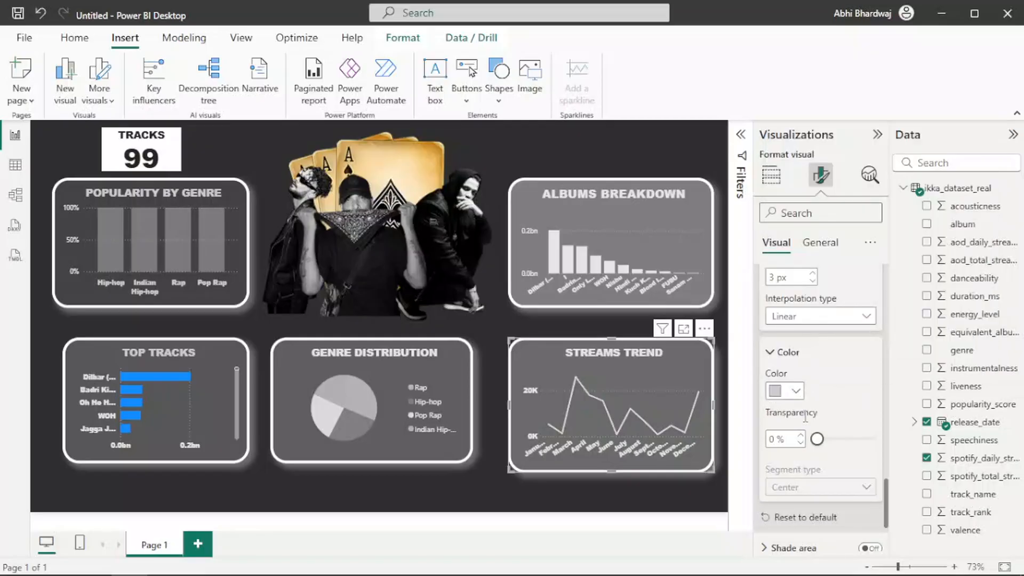
pyautogui.click(789, 397)
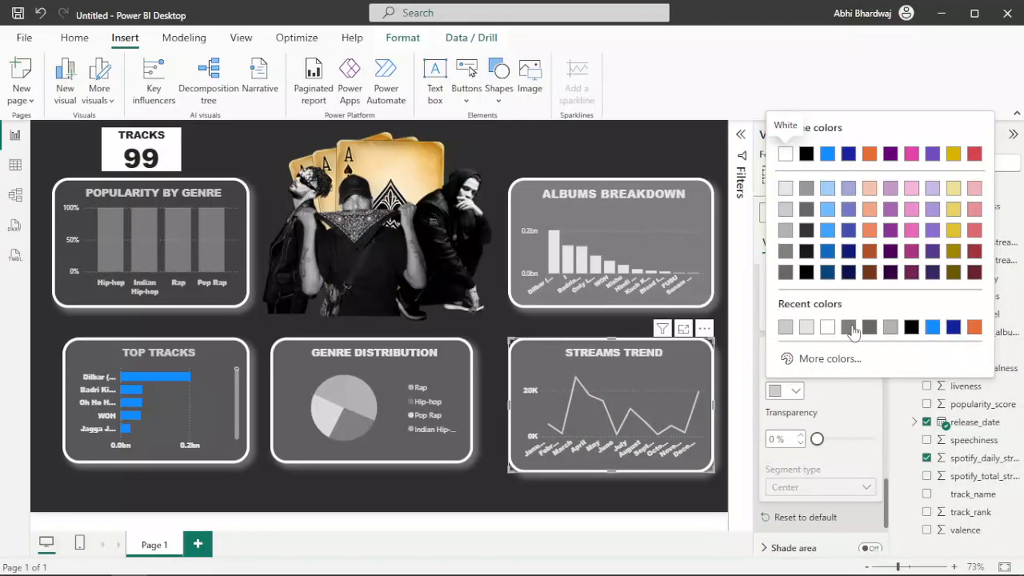
pyautogui.click(852, 327)
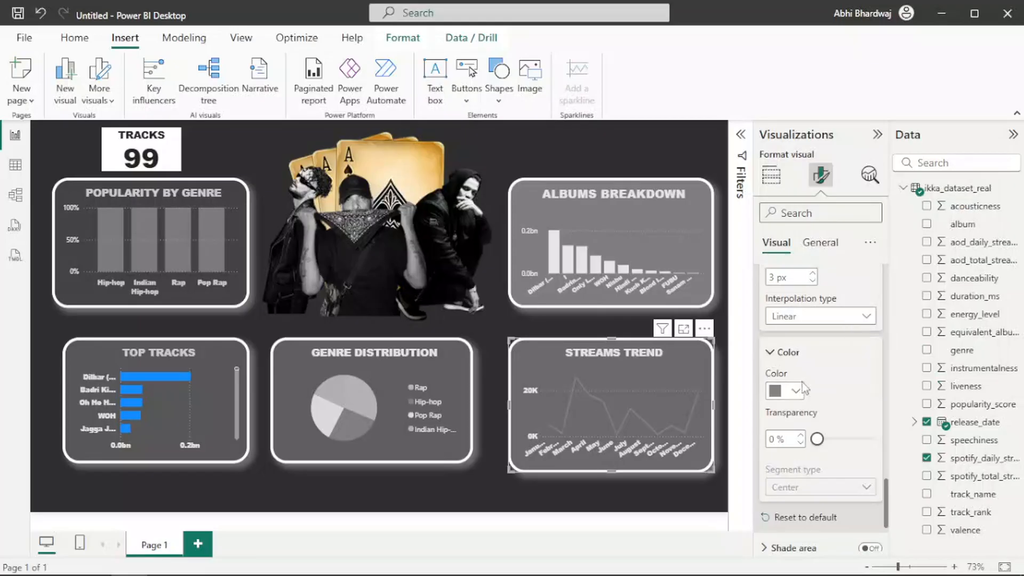
# Return the Streams Trend chart's line to very light grey, keeping its transparency at 0%.
pyautogui.click(790, 392)
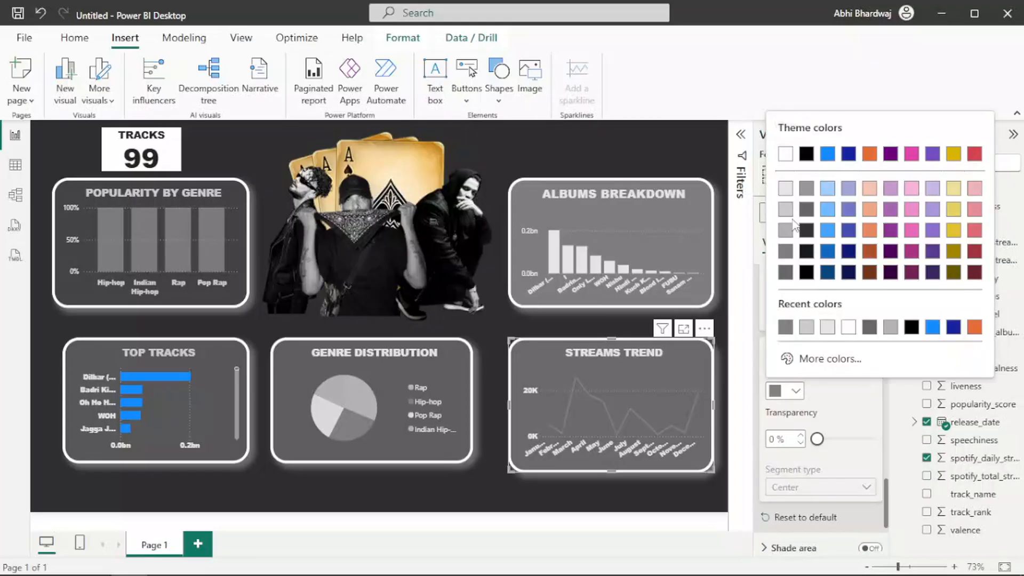
pyautogui.click(798, 439)
pyautogui.moveTo(817, 440)
pyautogui.mouseDown()
pyautogui.moveTo(838, 440)
pyautogui.moveTo(812, 441)
pyautogui.mouseUp()
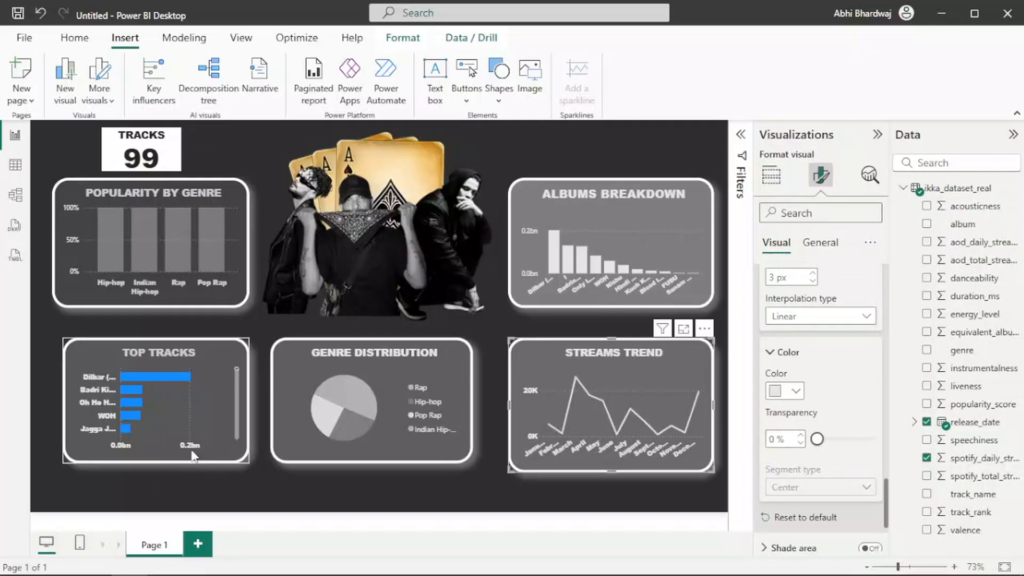
# Recolor the bars of the Top Tracks chart very light grey.
pyautogui.click(68, 455)
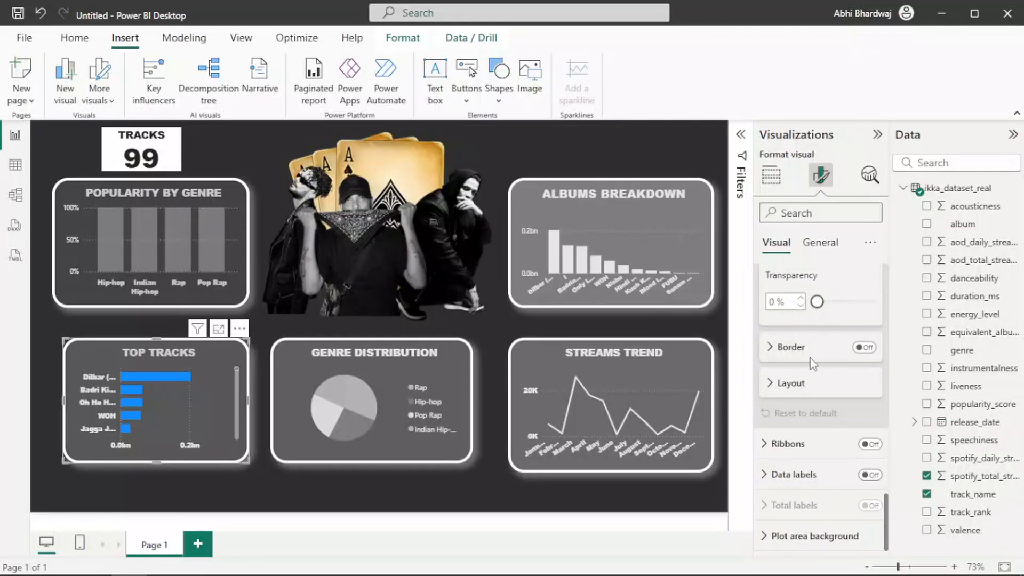
pyautogui.click(791, 384)
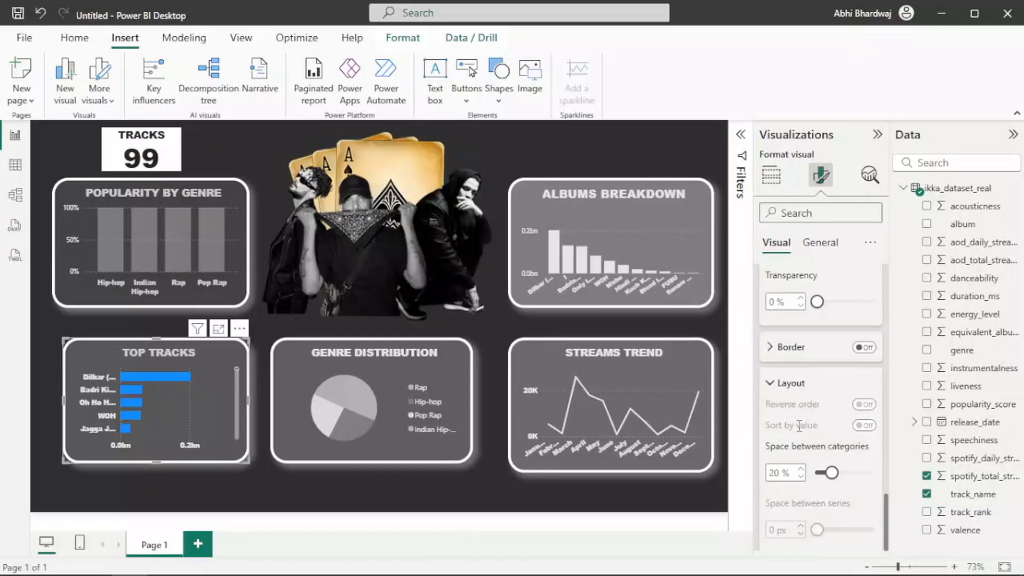
pyautogui.scroll(4, 796, 457)
pyautogui.click(794, 479)
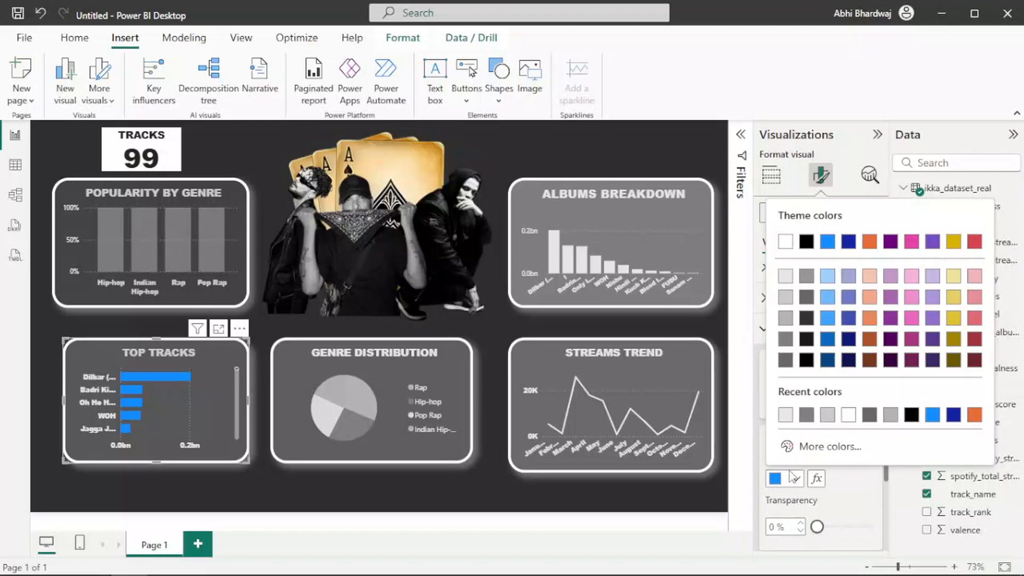
pyautogui.click(791, 418)
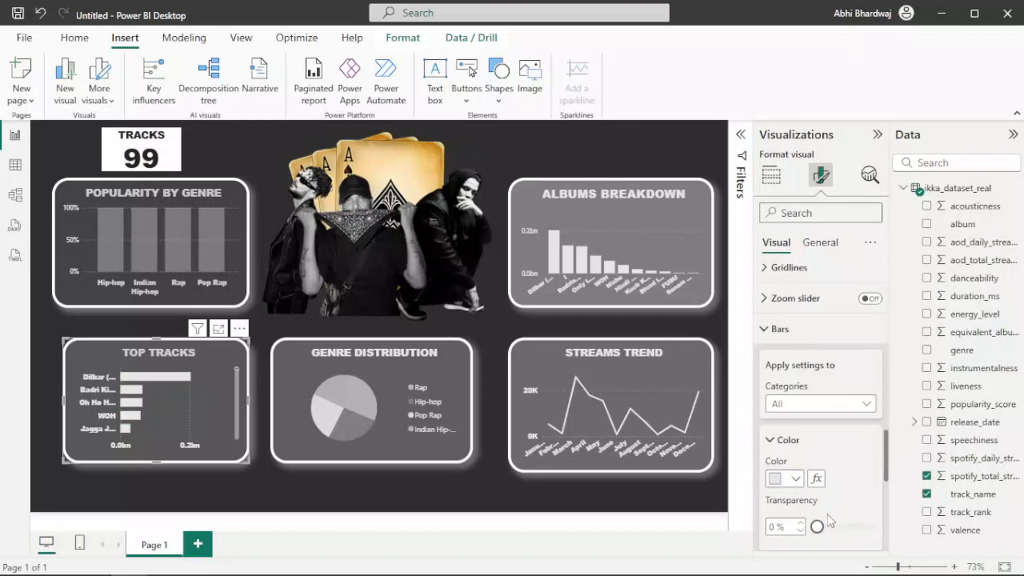
# Recolor the columns of the Popularity by Genre chart very light grey.
pyautogui.click(114, 156)
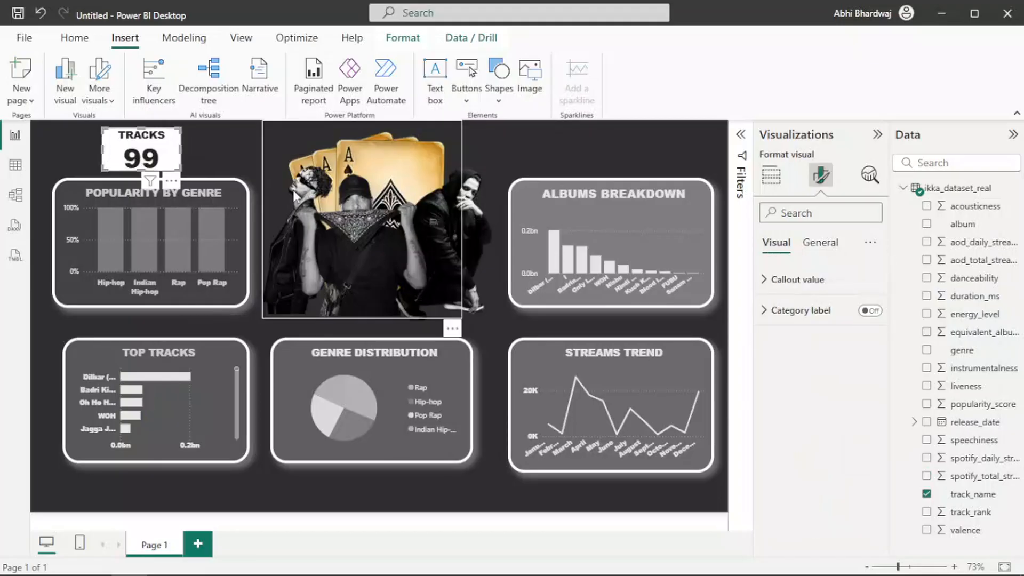
pyautogui.click(75, 296)
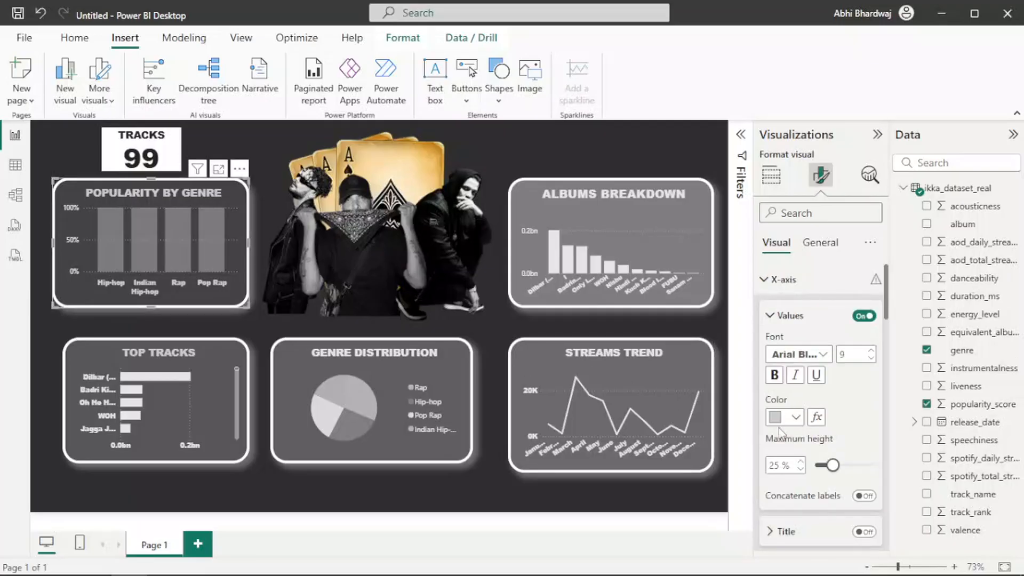
pyautogui.scroll(-5, 789, 416)
pyautogui.scroll(-10, 788, 419)
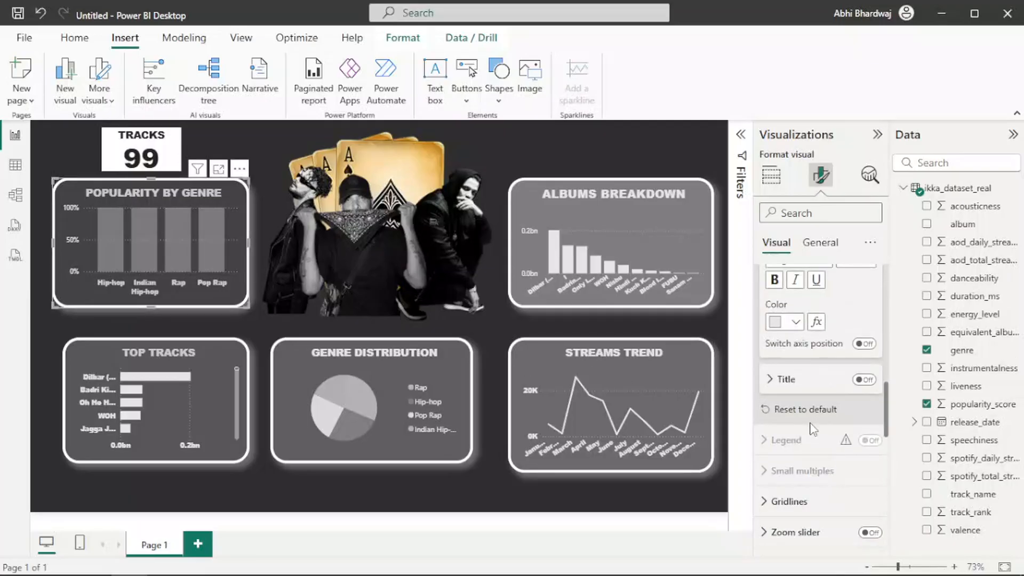
pyautogui.click(796, 487)
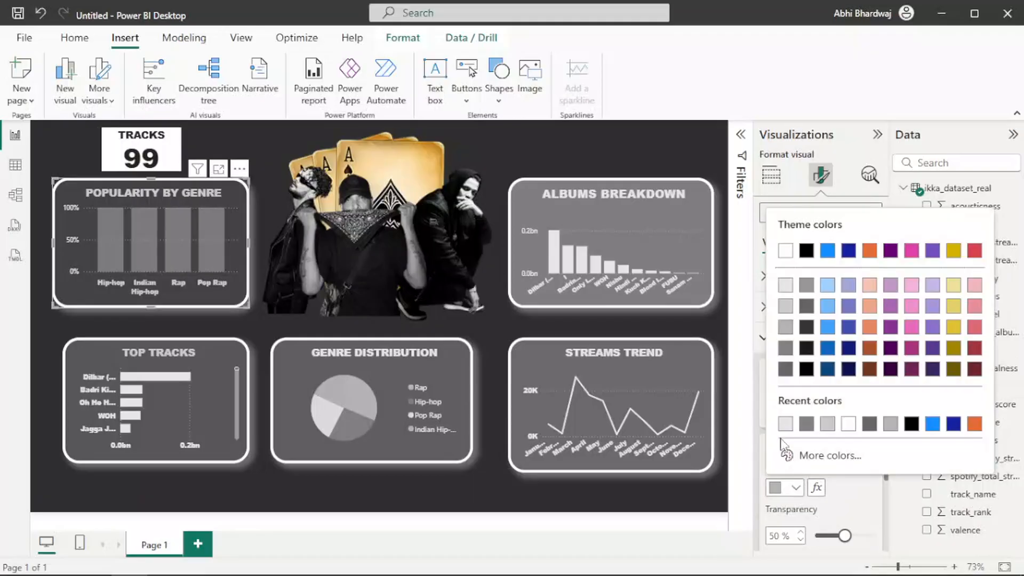
pyautogui.click(788, 425)
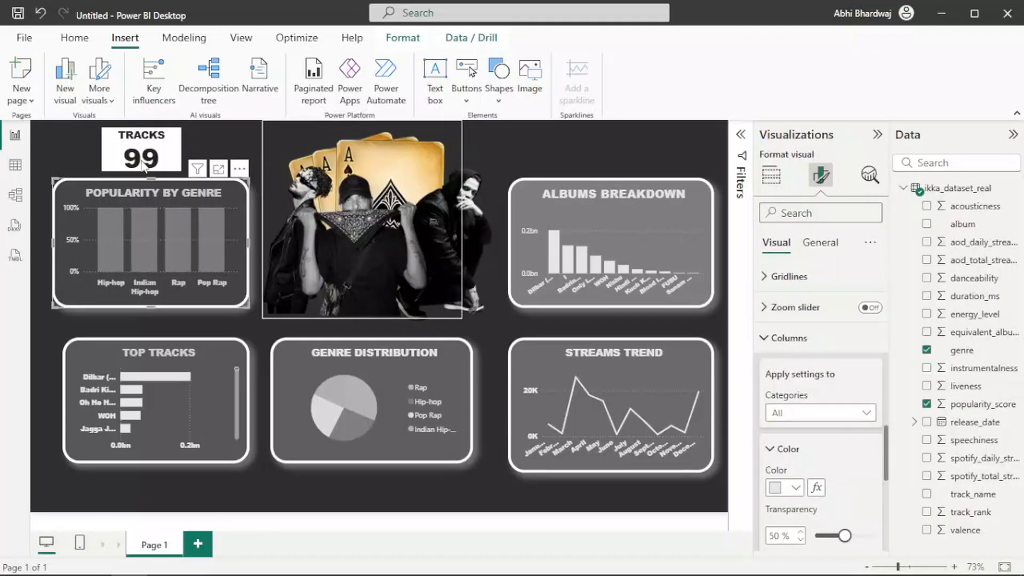
pyautogui.click(780, 488)
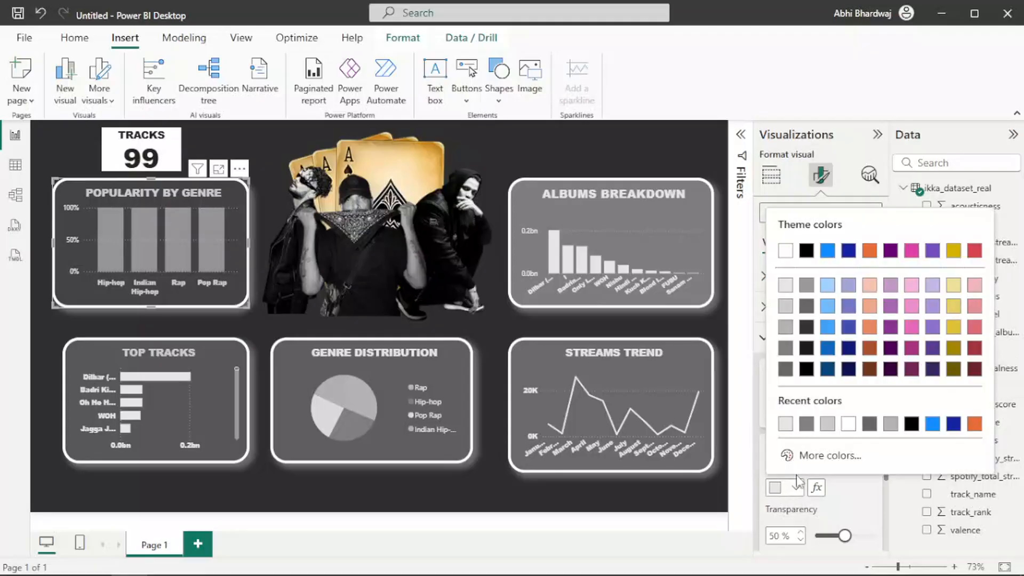
pyautogui.click(785, 425)
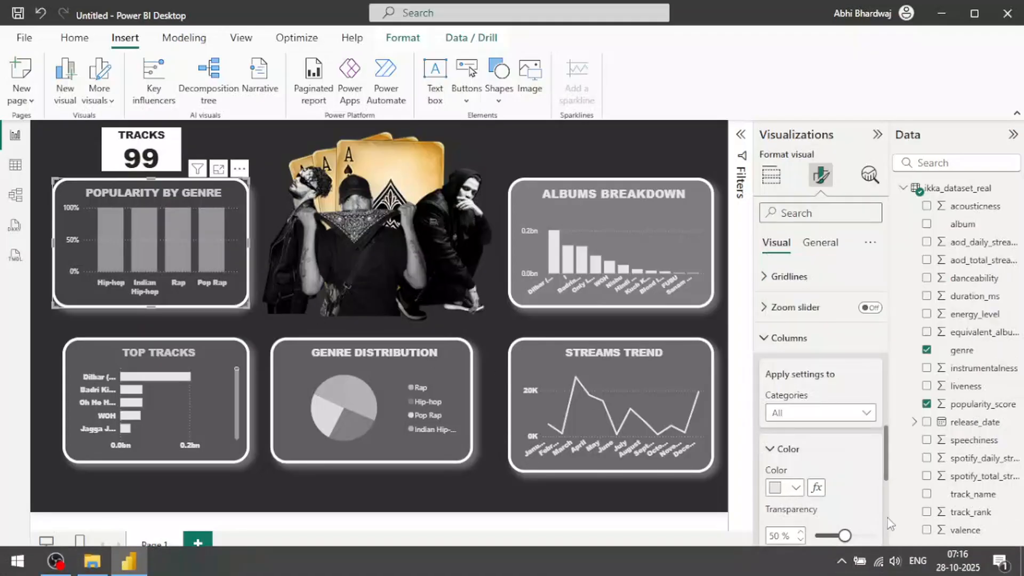
# Set the transparency of the Popularity by Genre chart's columns to 14%.
pyautogui.doubleClick(773, 535)
pyautogui.write('0')
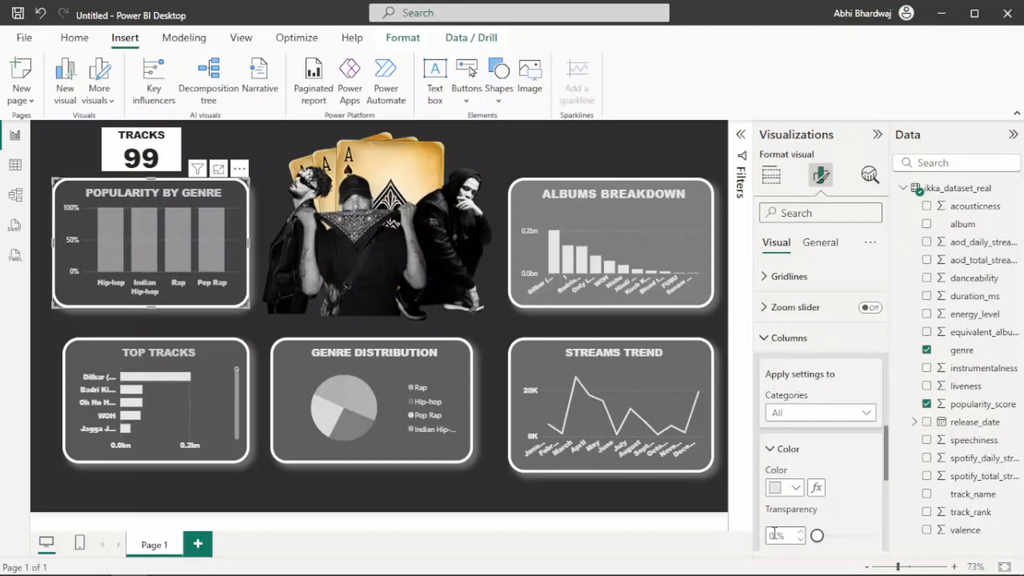
pyautogui.click(830, 536)
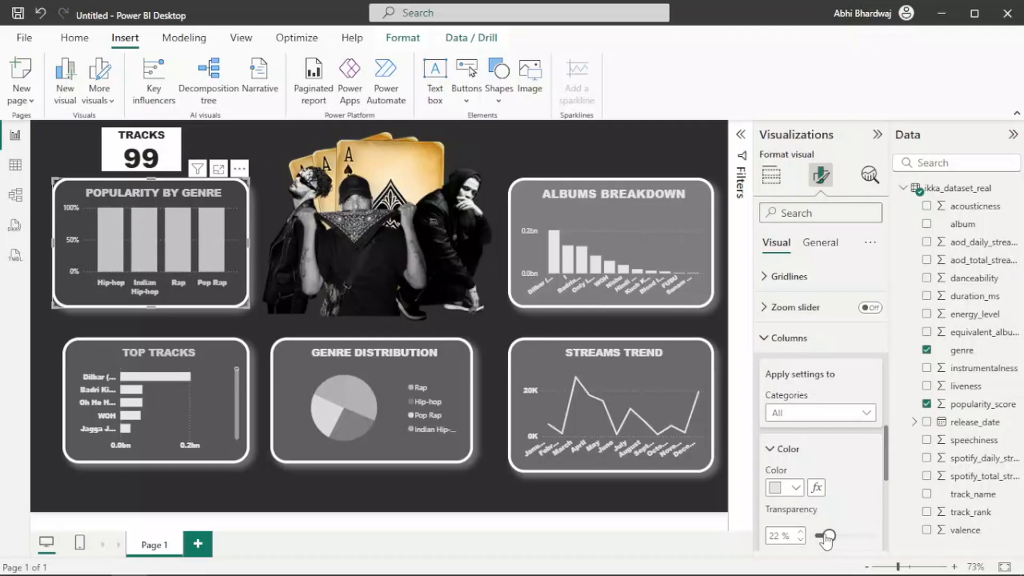
pyautogui.moveTo(827, 538); pyautogui.dragTo(826, 540)
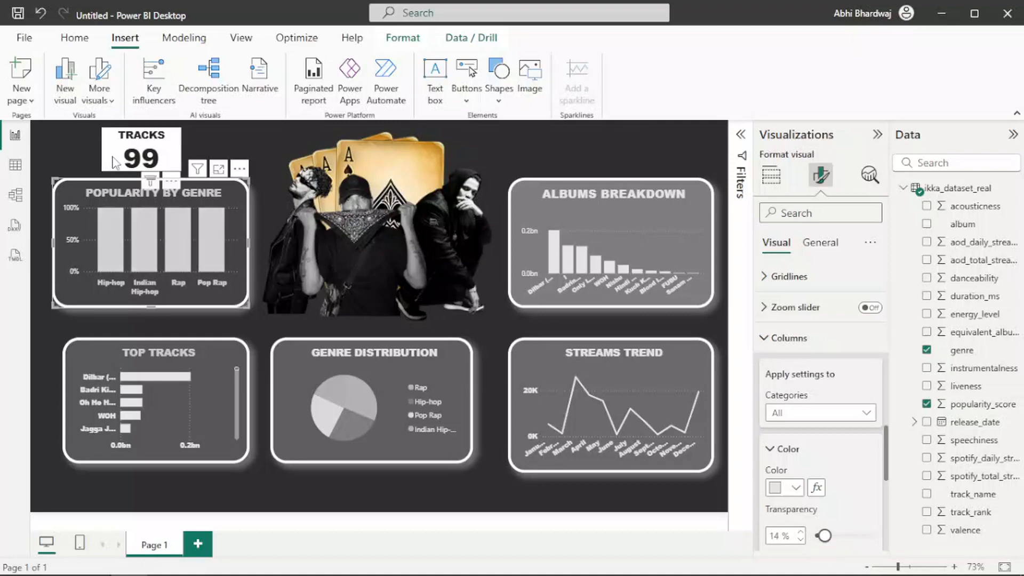
# Give the TRACKS card a very light grey (#e6e6e6) background with 46% transparency.
pyautogui.click(142, 152)
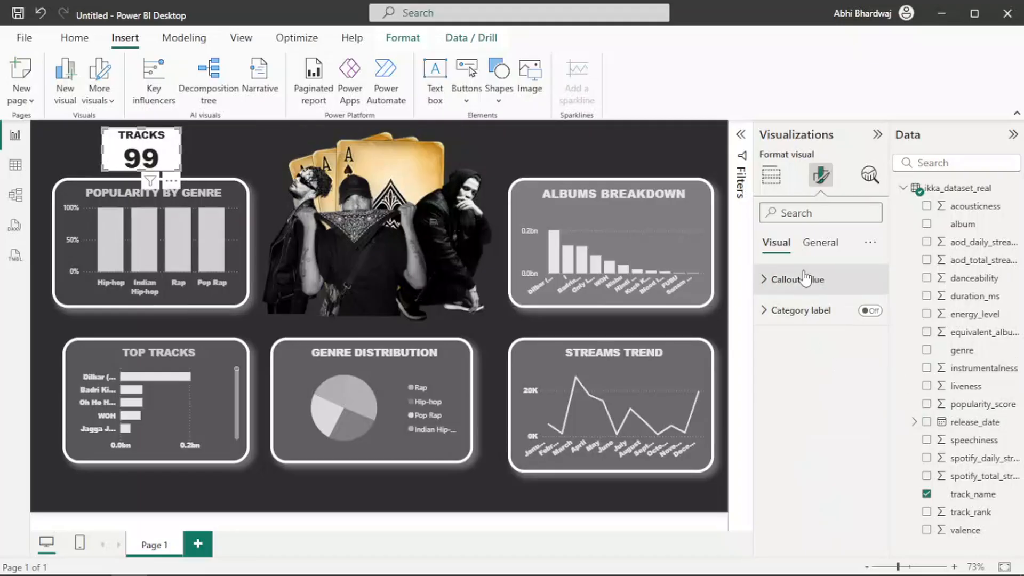
pyautogui.click(810, 278)
pyautogui.scroll(-1, 804, 451)
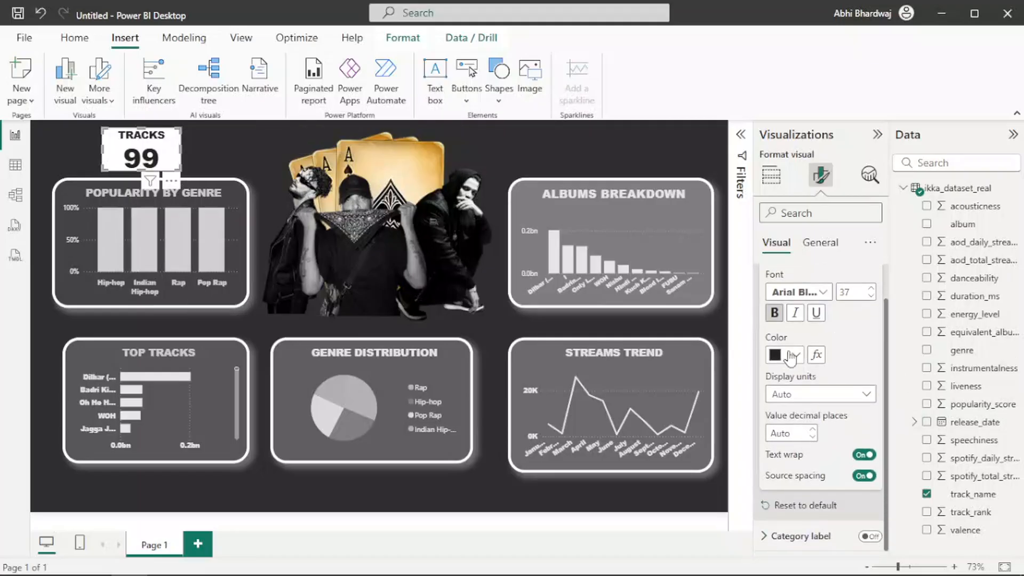
pyautogui.click(788, 356)
pyautogui.press('Escape')
pyautogui.click(822, 245)
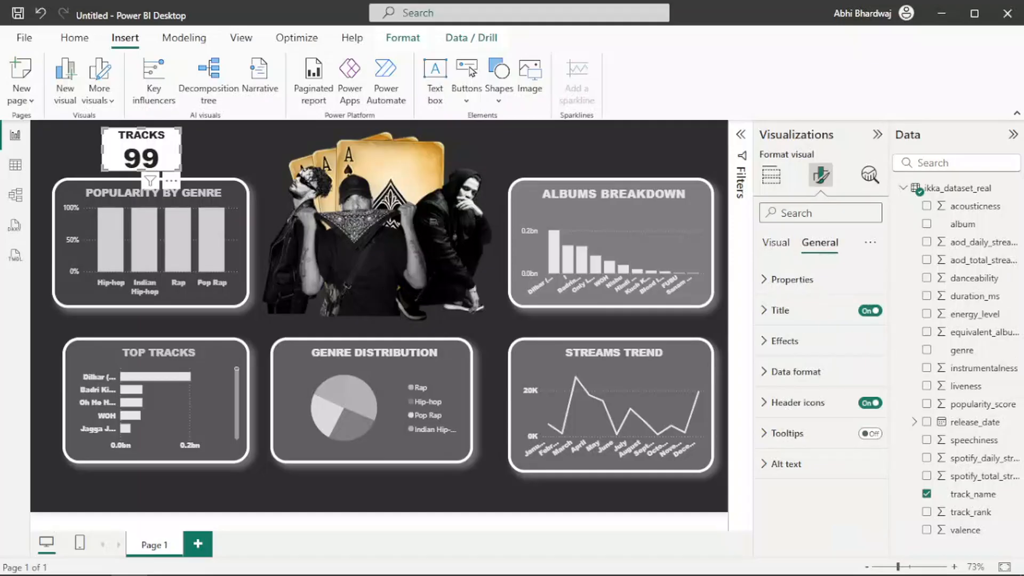
pyautogui.click(794, 344)
pyautogui.click(795, 418)
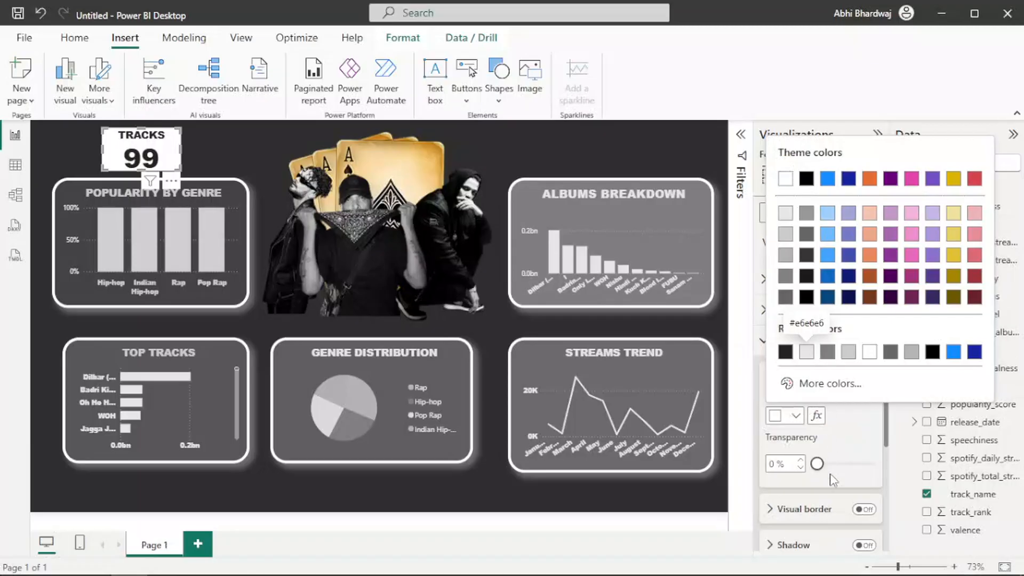
pyautogui.click(853, 465)
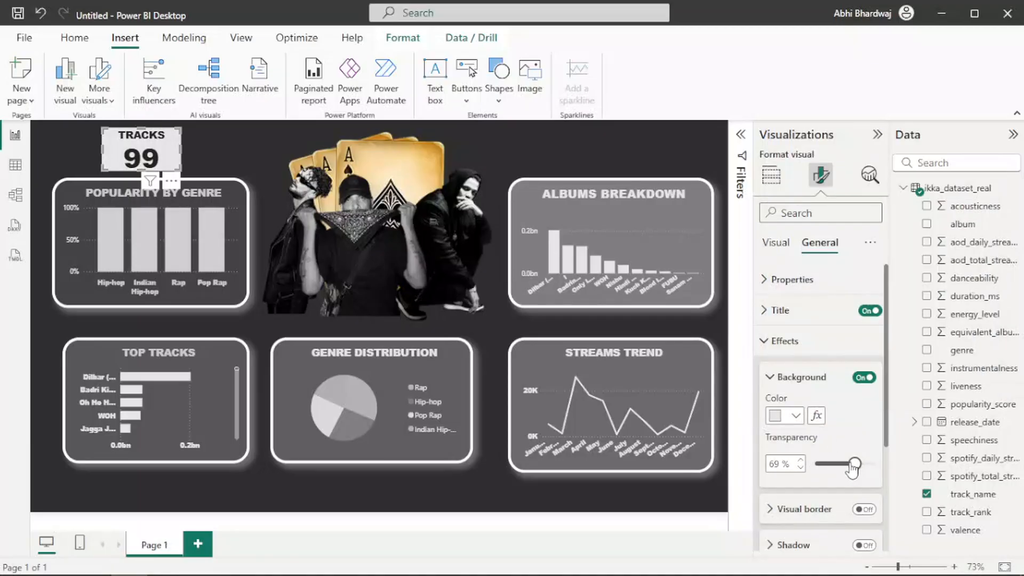
pyautogui.moveTo(852, 467); pyautogui.dragTo(844, 467)
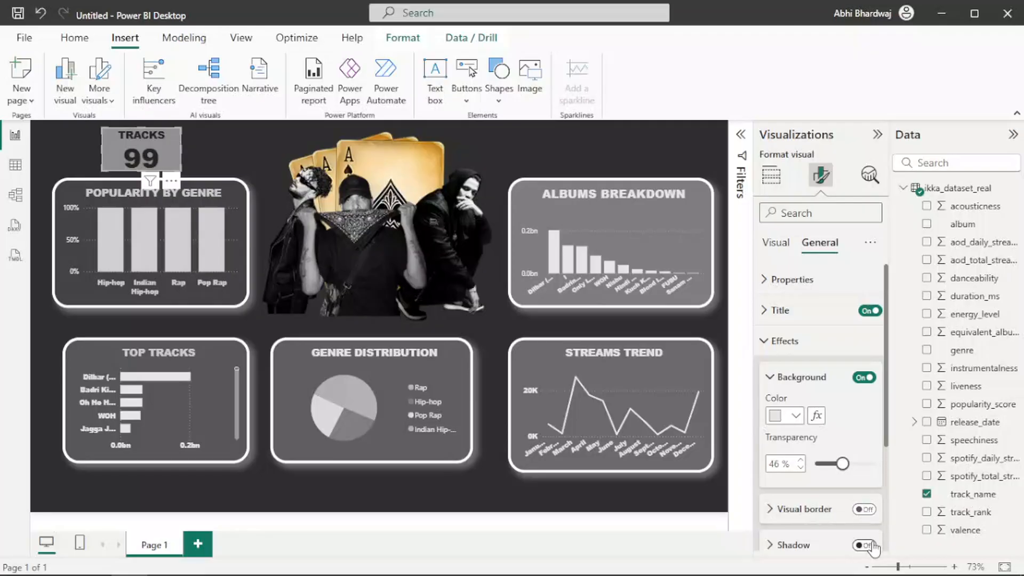
# Turn on the TRACKS card's visual border and shadow, making the border white with 30 px rounded corners.
pyautogui.click(870, 510)
pyautogui.scroll(-2, 848, 425)
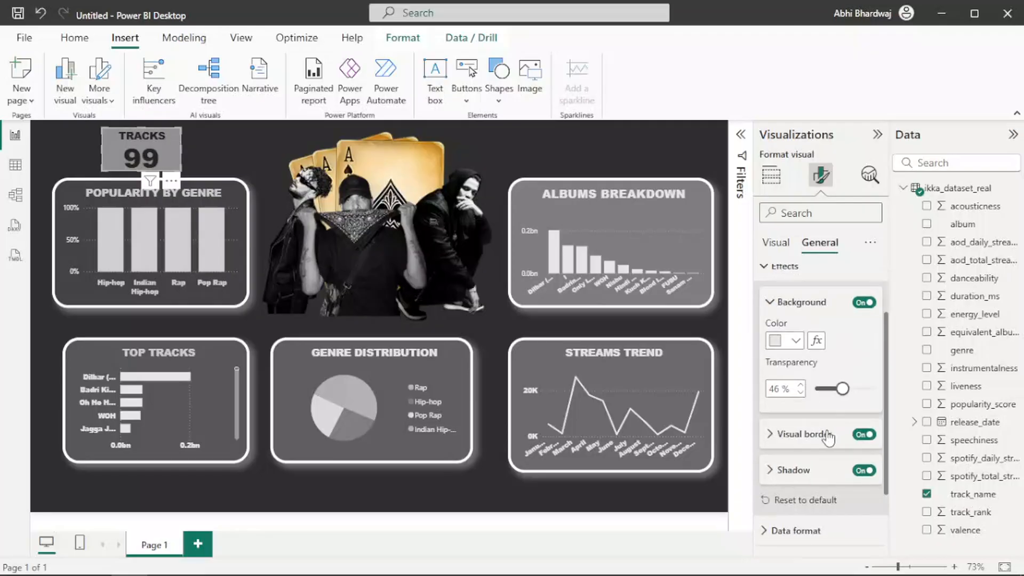
pyautogui.click(811, 434)
pyautogui.click(796, 473)
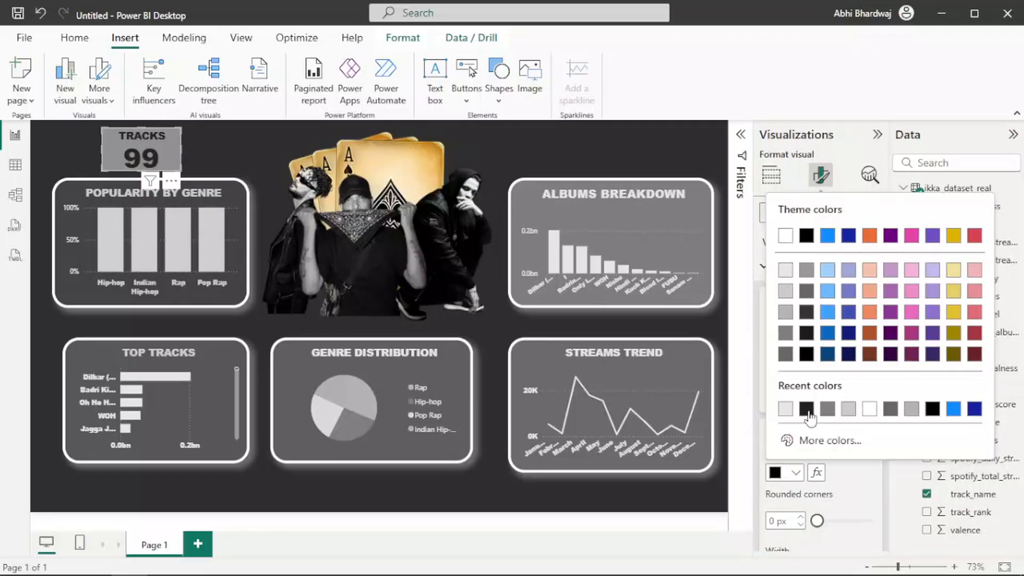
pyautogui.click(870, 409)
pyautogui.moveTo(819, 521); pyautogui.dragTo(886, 519)
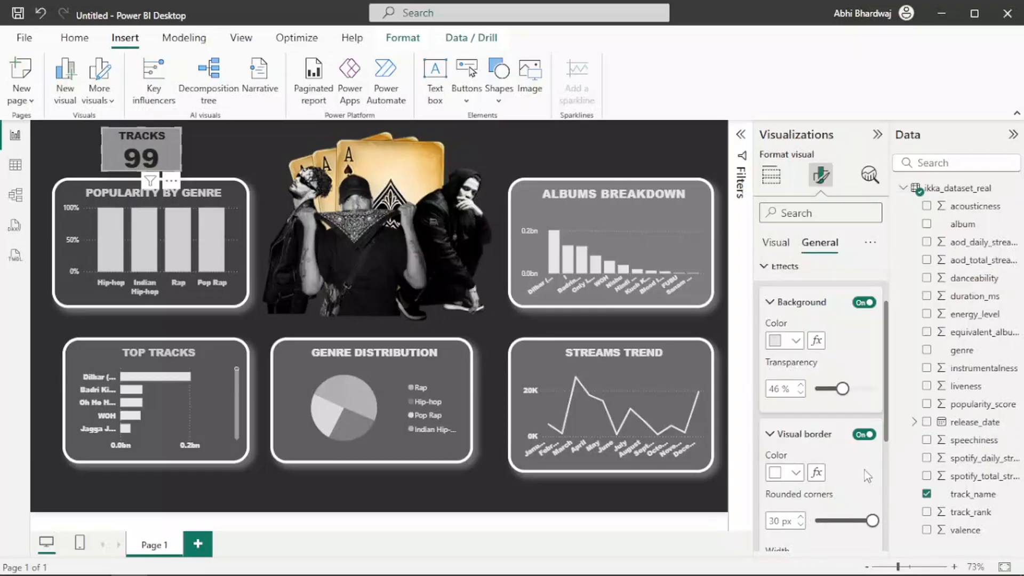
# Set the TRACKS card's border width to 5 px and its shadow color to white.
pyautogui.scroll(-3, 865, 469)
pyautogui.click(800, 455)
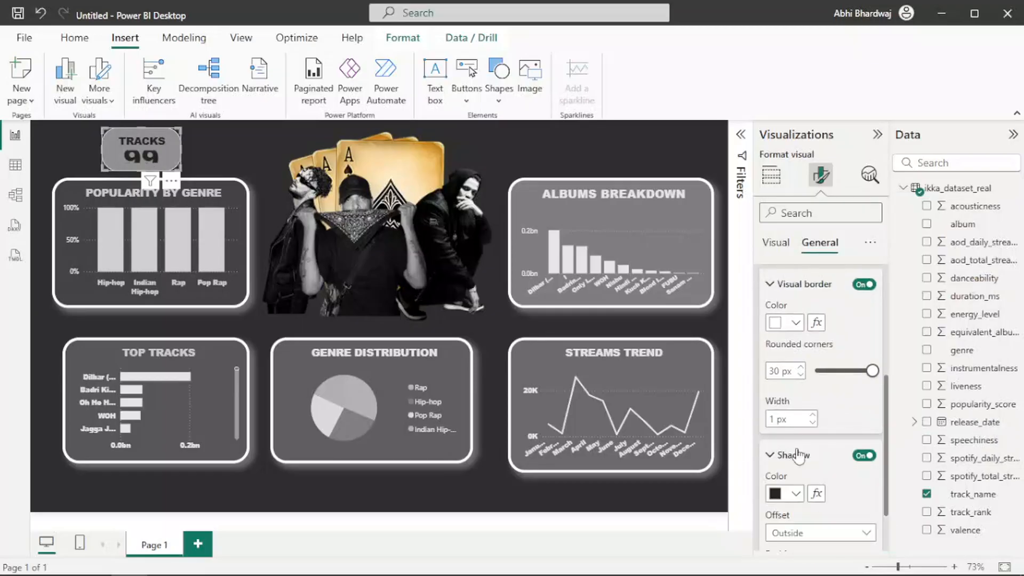
pyautogui.click(794, 494)
pyautogui.click(789, 430)
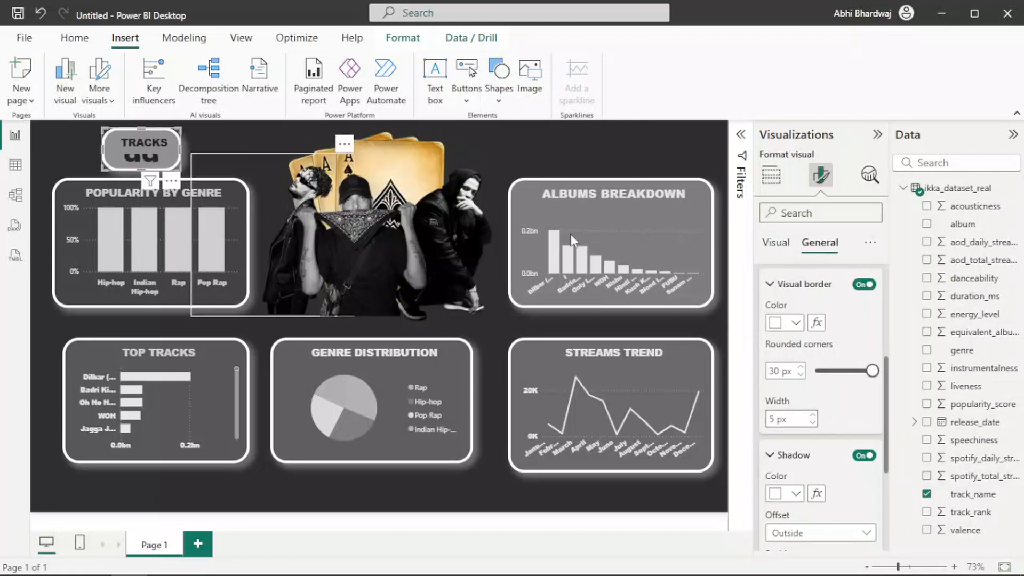
# Enlarge the TRACKS card slightly so it extends down to the Popularity by Genre chart.
pyautogui.scroll(4, 825, 338)
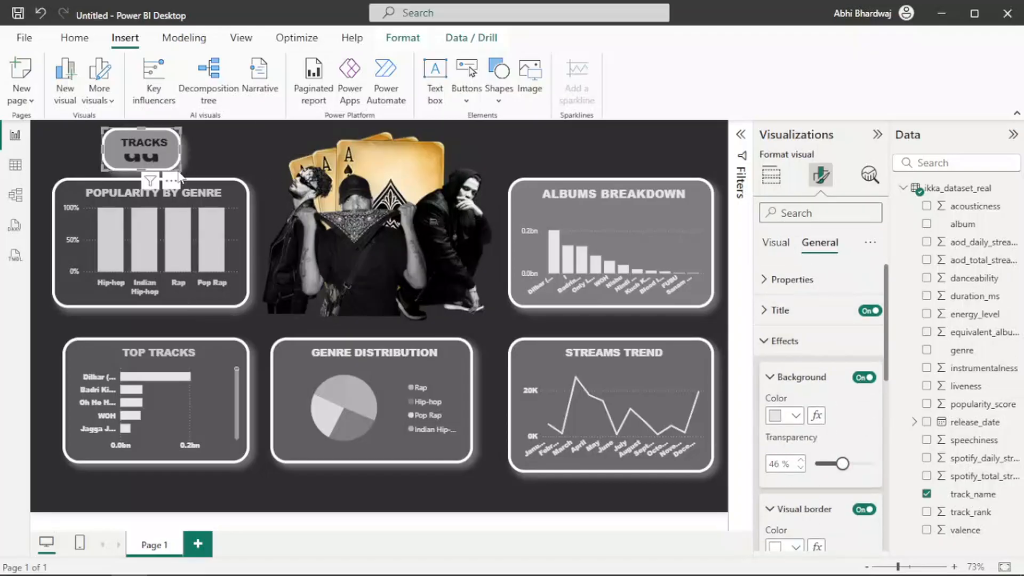
pyautogui.moveTo(196, 169); pyautogui.dragTo(189, 172)
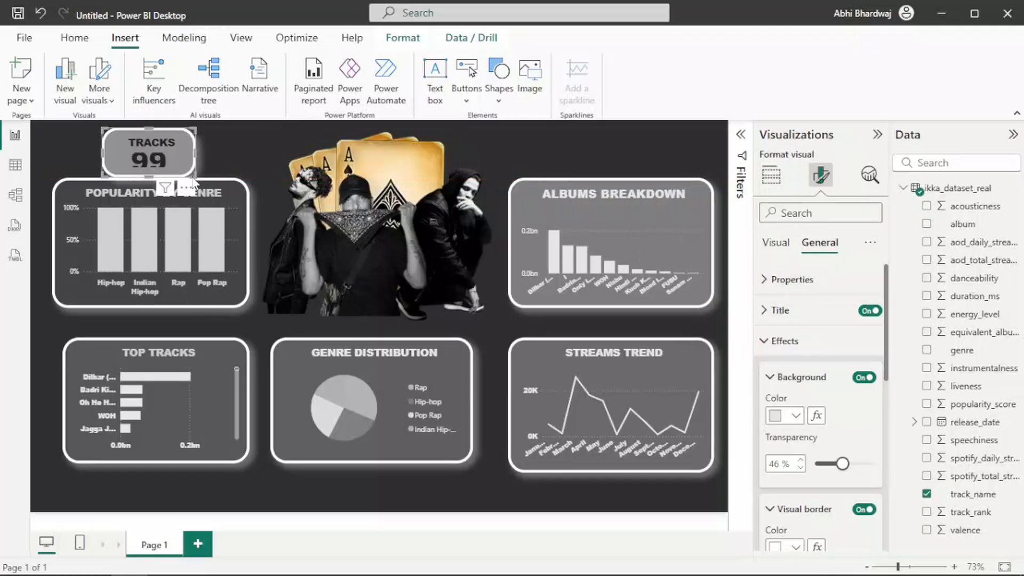
pyautogui.moveTo(193, 175); pyautogui.dragTo(188, 175)
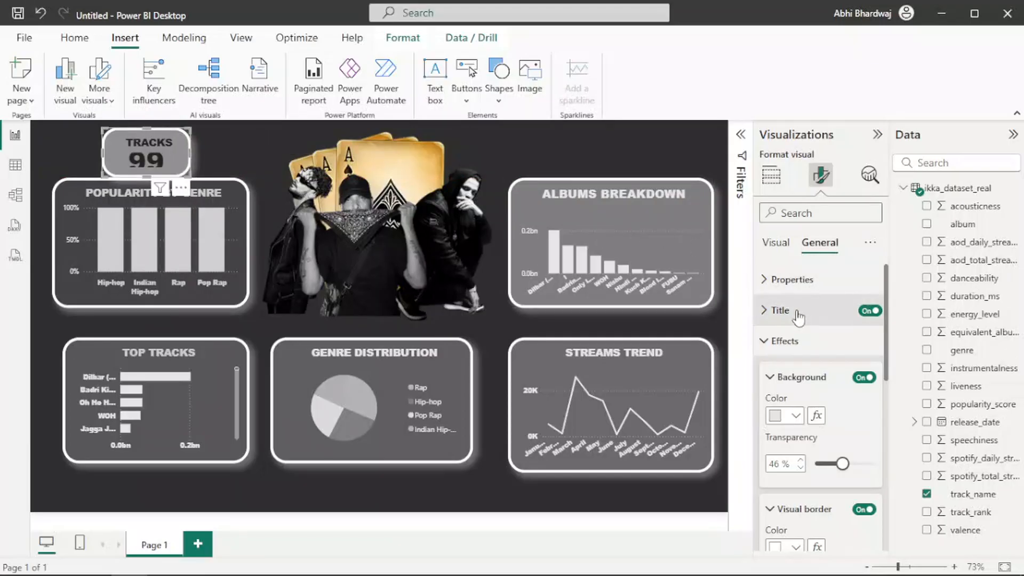
# Set the TRACKS card's callout value to font size 27 in very light grey.
pyautogui.click(777, 243)
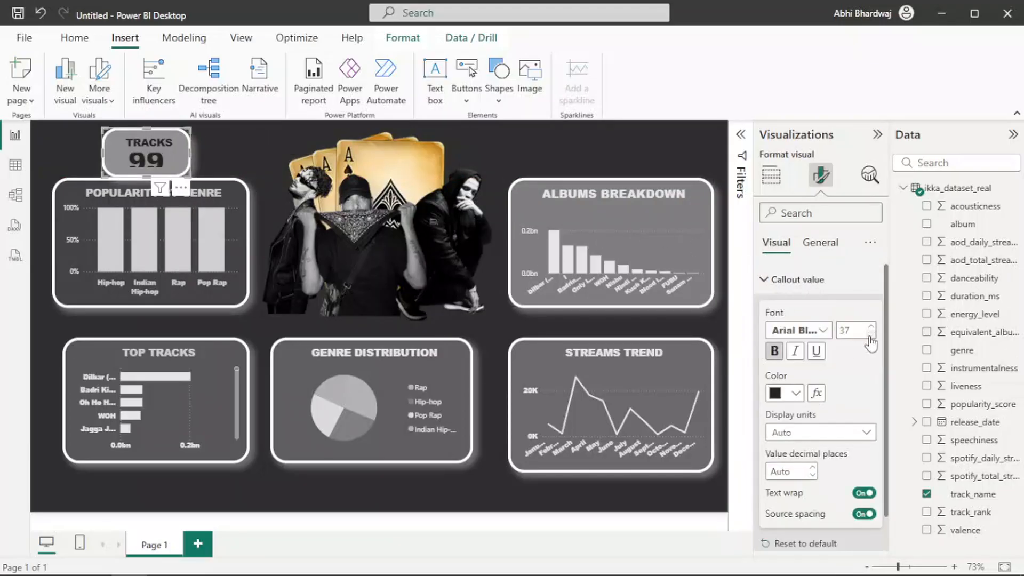
pyautogui.click(870, 336)
pyautogui.click(871, 336)
pyautogui.click(798, 394)
pyautogui.click(809, 340)
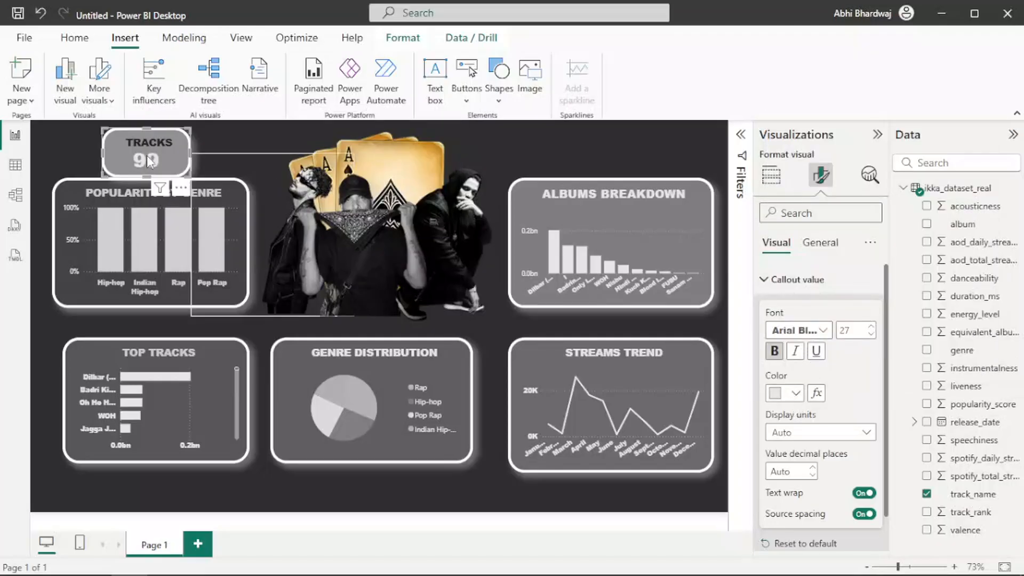
# Shrink and move the TRACKS card to the page's upper-left corner, and set its callout value's font size to 21.
pyautogui.moveTo(137, 152); pyautogui.dragTo(125, 176)
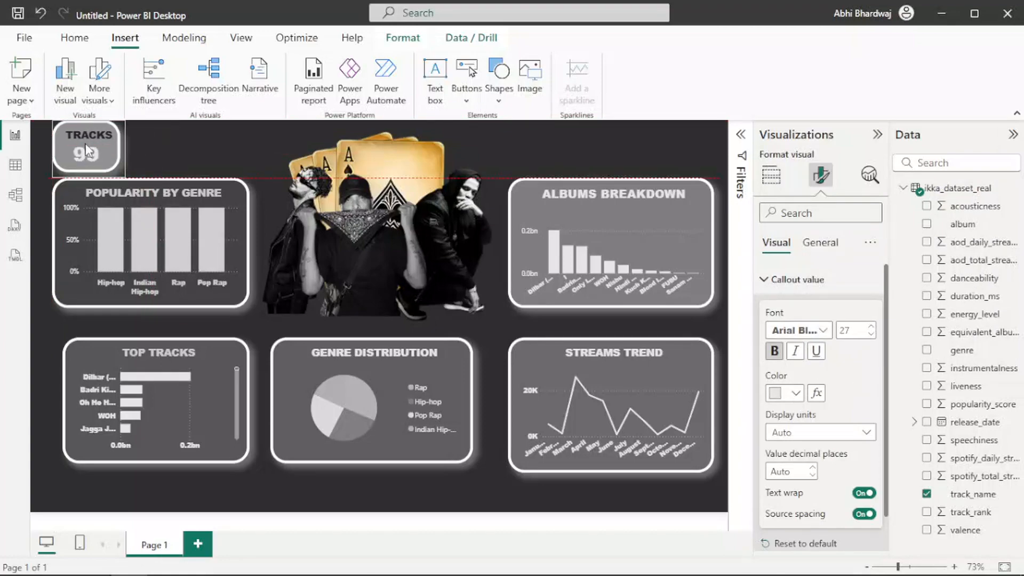
pyautogui.moveTo(85, 150); pyautogui.dragTo(126, 163)
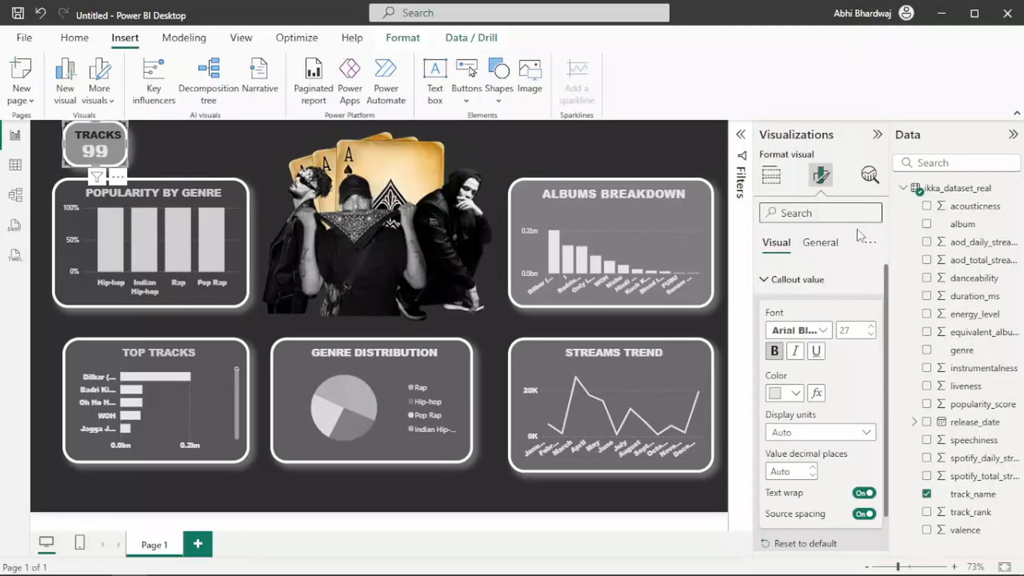
pyautogui.click(871, 326)
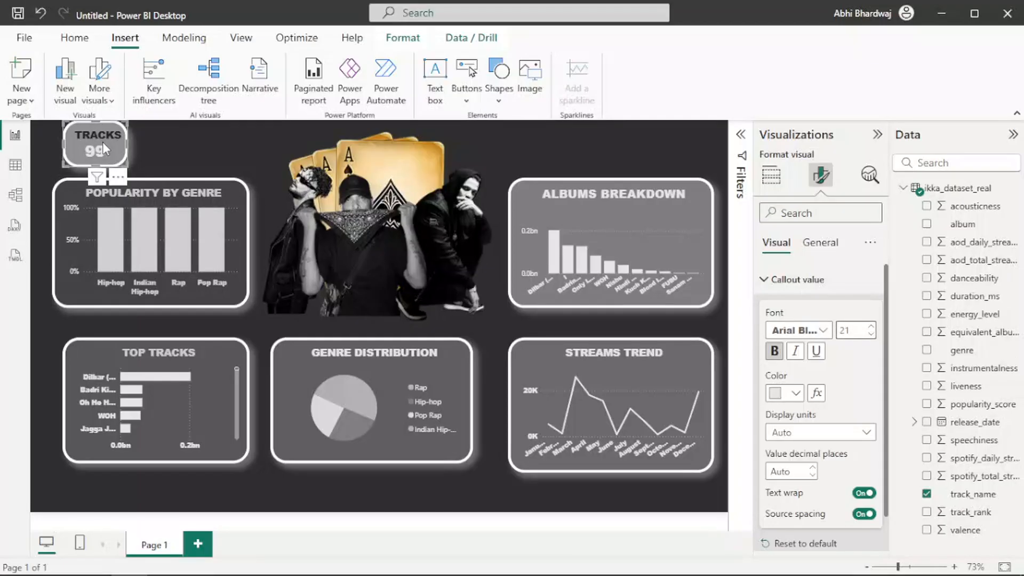
# Resize the TRACKS card to fit its title and value, and position it above the left half of the Popularity by Genre chart.
pyautogui.moveTo(102, 142); pyautogui.dragTo(146, 178)
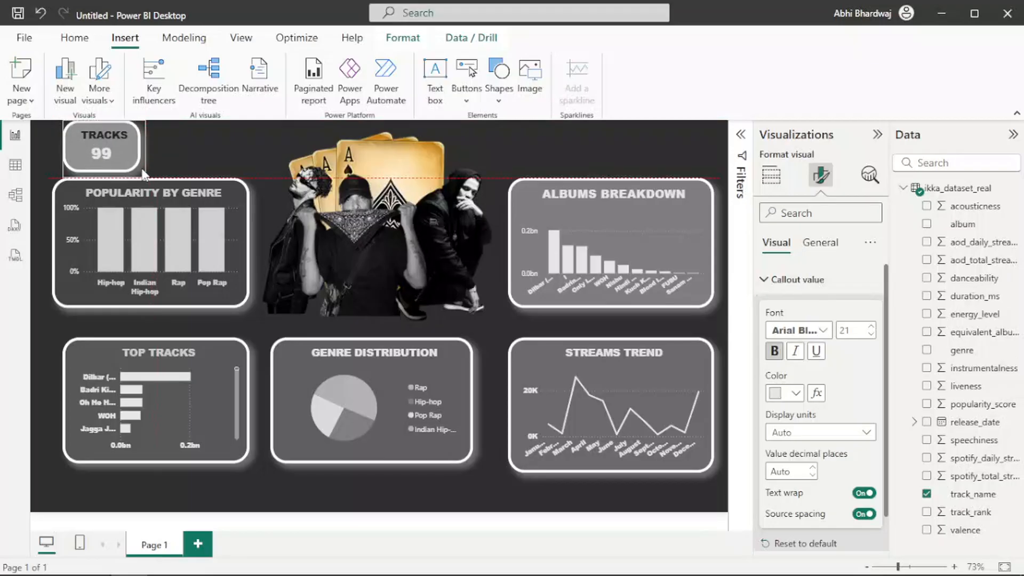
pyautogui.moveTo(115, 145); pyautogui.dragTo(120, 146)
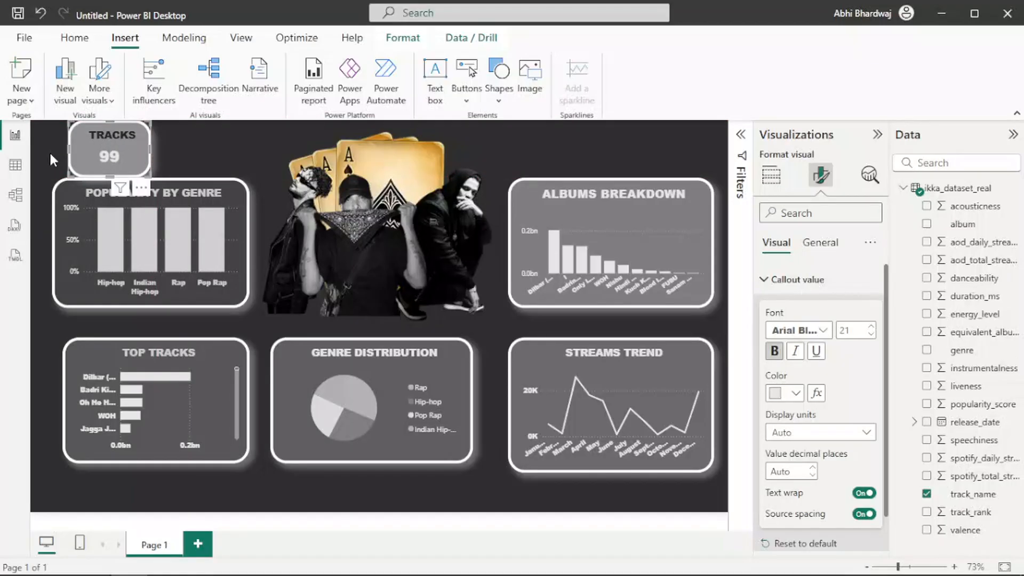
pyautogui.click(49, 152)
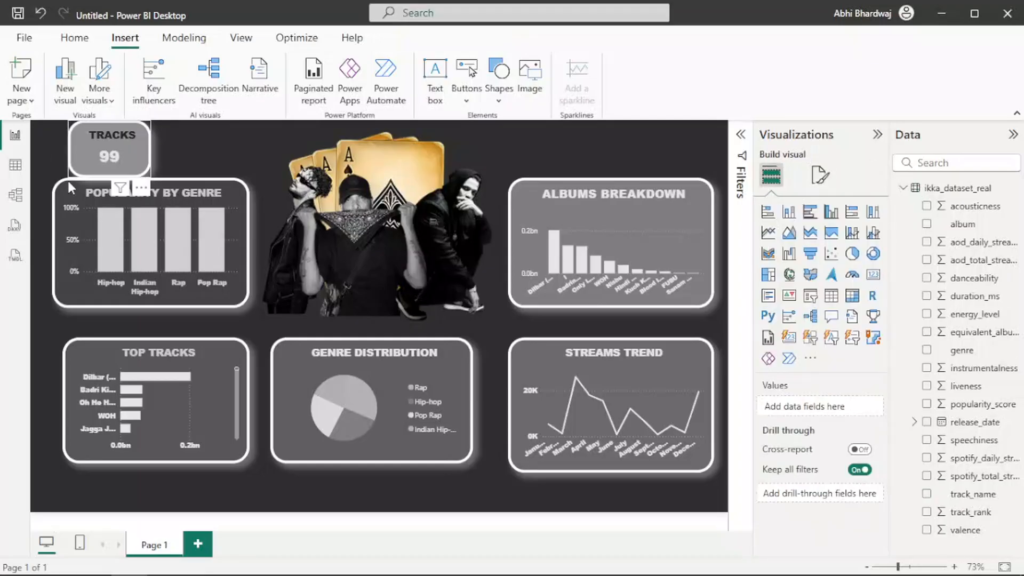
pyautogui.moveTo(64, 177); pyautogui.dragTo(70, 174)
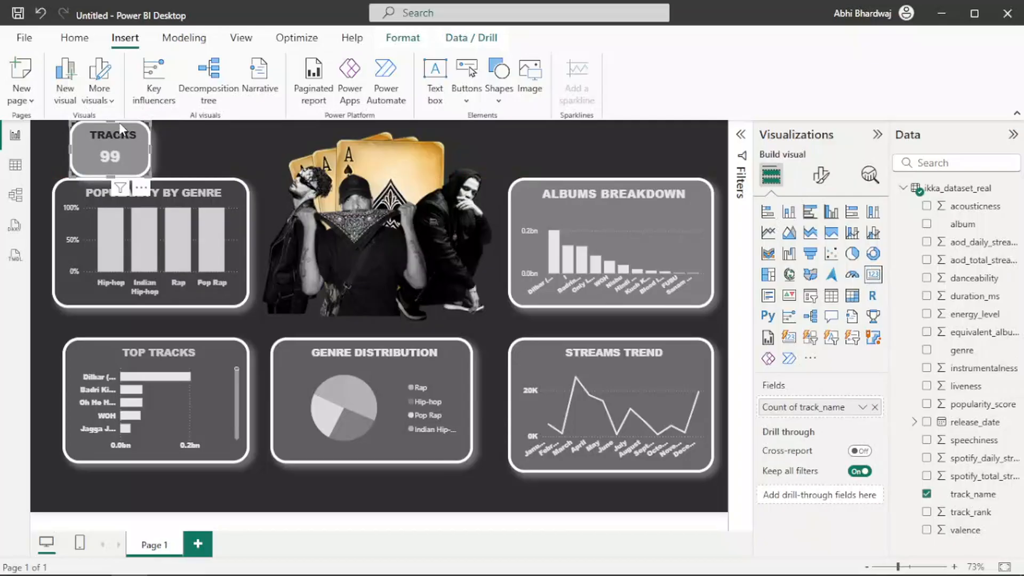
pyautogui.moveTo(120, 123); pyautogui.dragTo(131, 143)
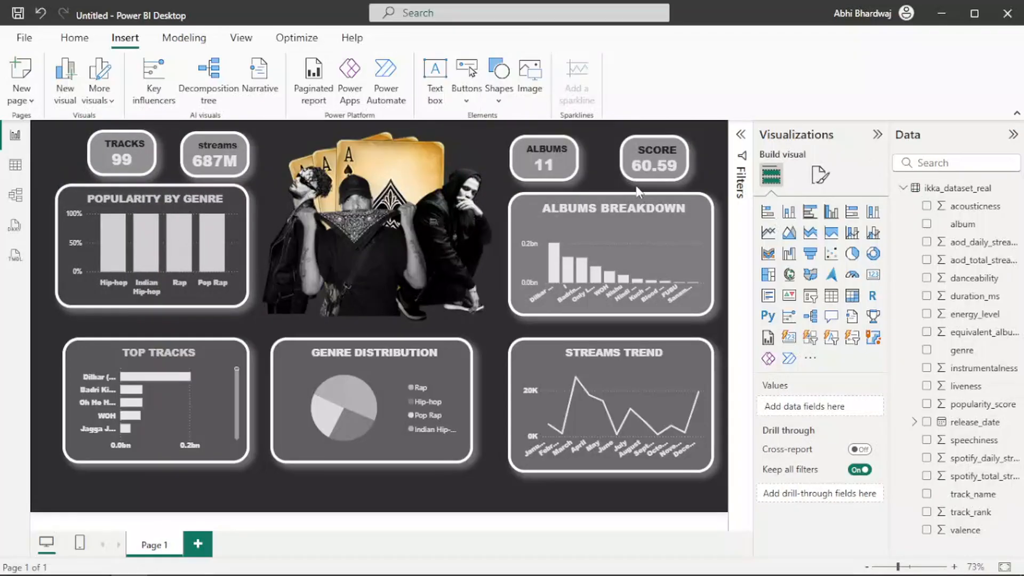
# Collapse the Visualizations pane to free space around the report page.
pyautogui.click(877, 135)
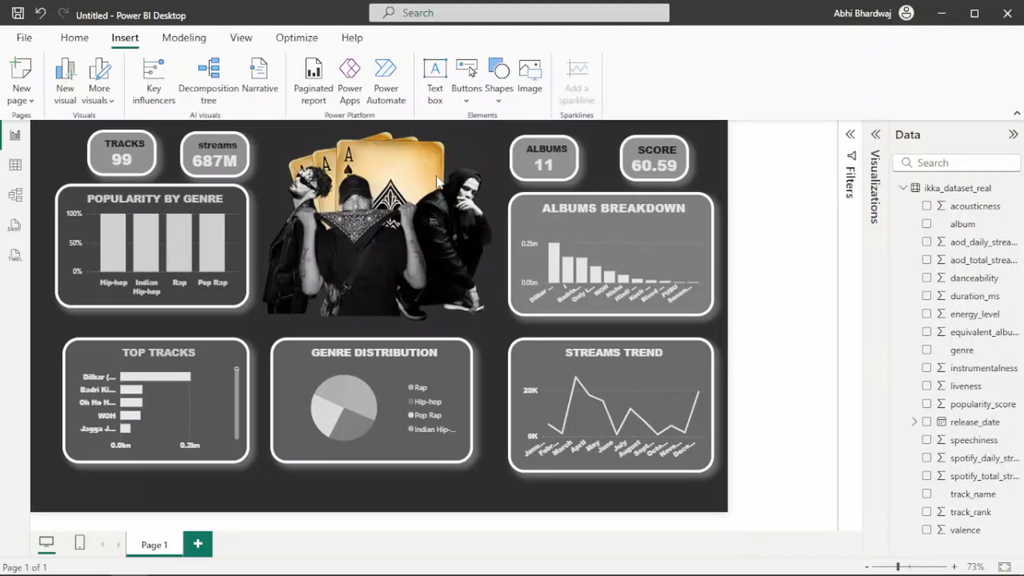